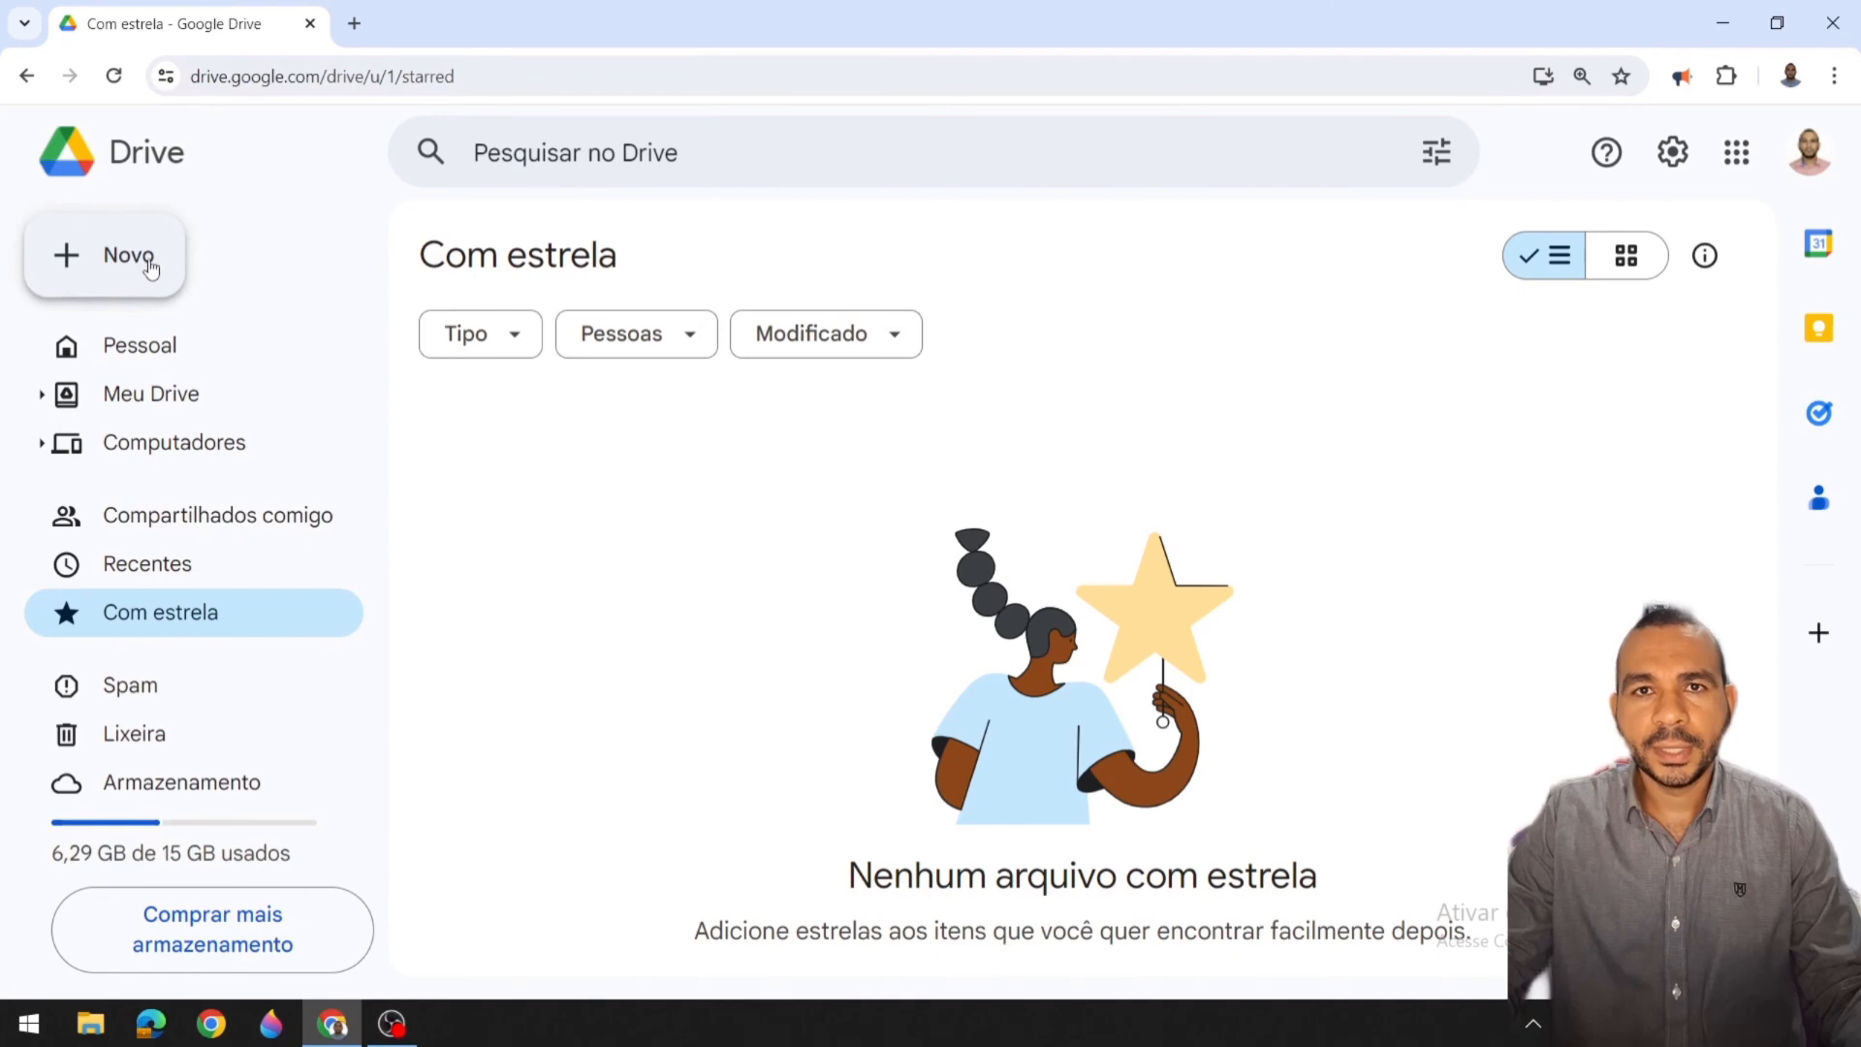
# Step: Create a blank Google Sheets spreadsheet from Drive and dismiss the pre-built tables sidebar
pyautogui.click(151, 268)
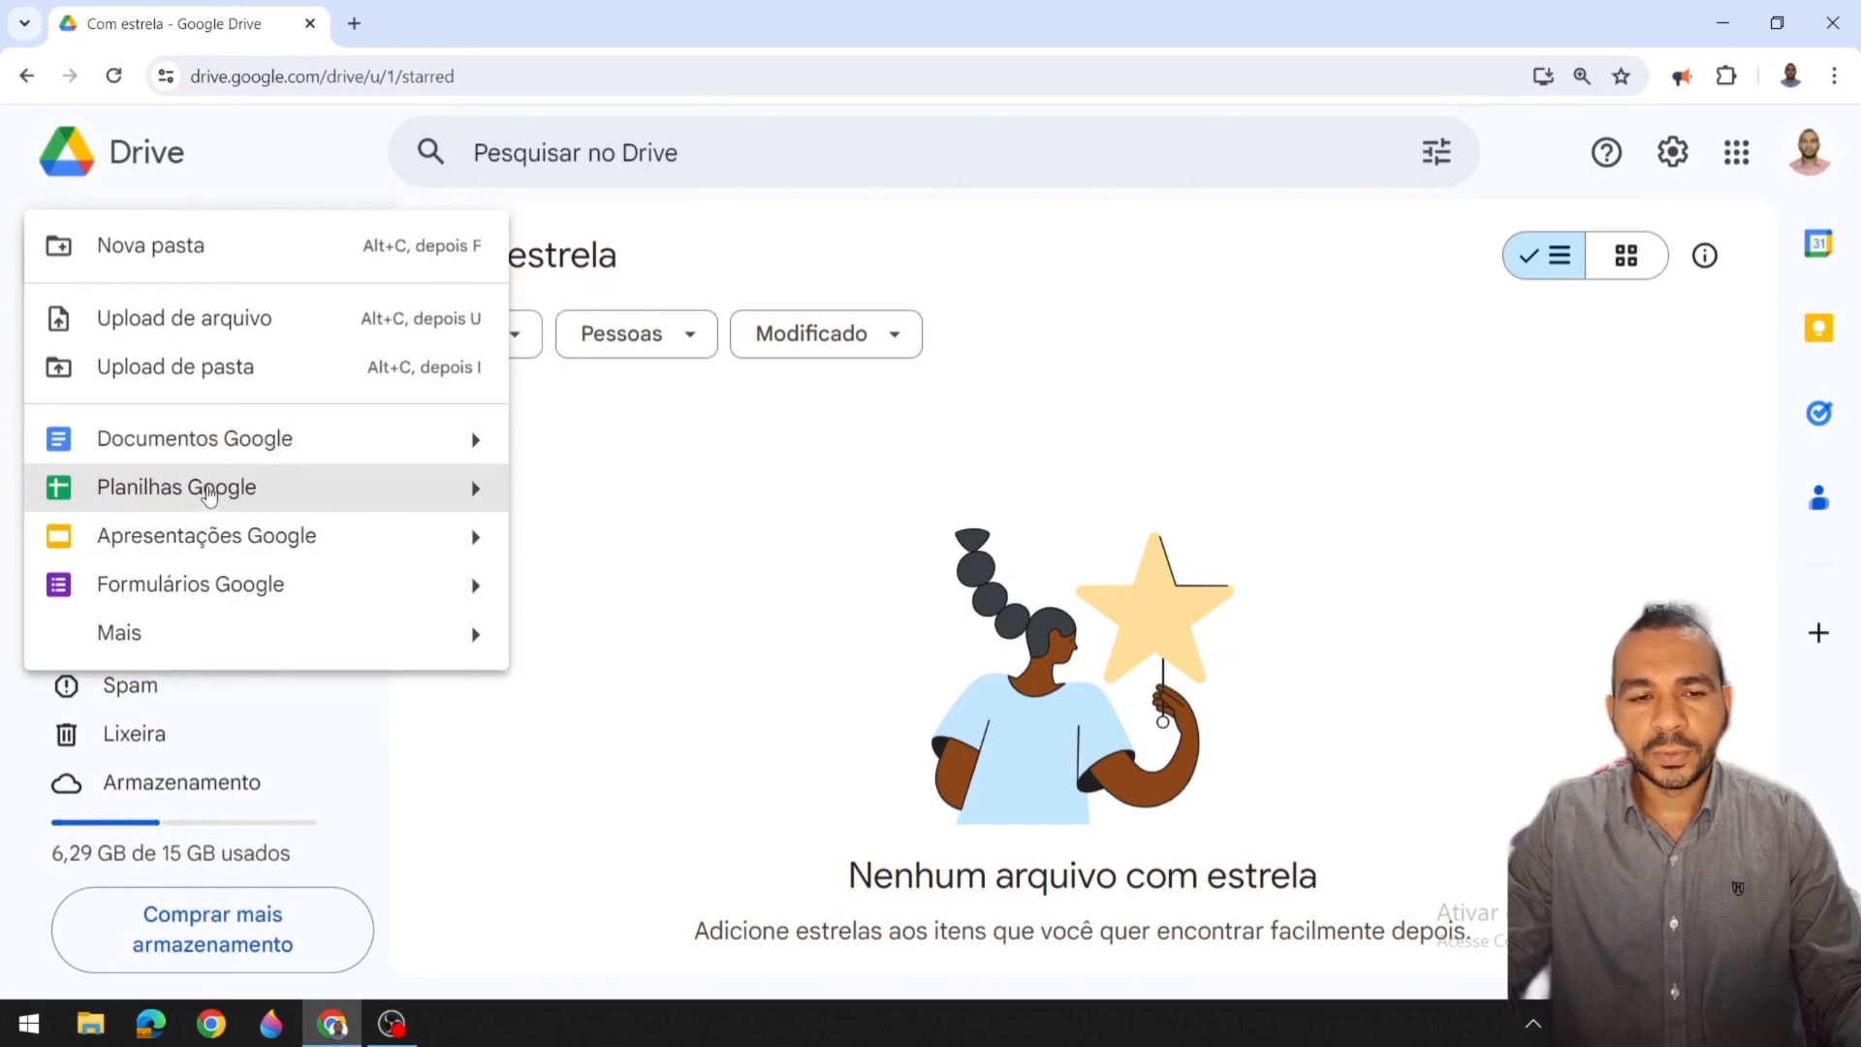
pyautogui.click(208, 494)
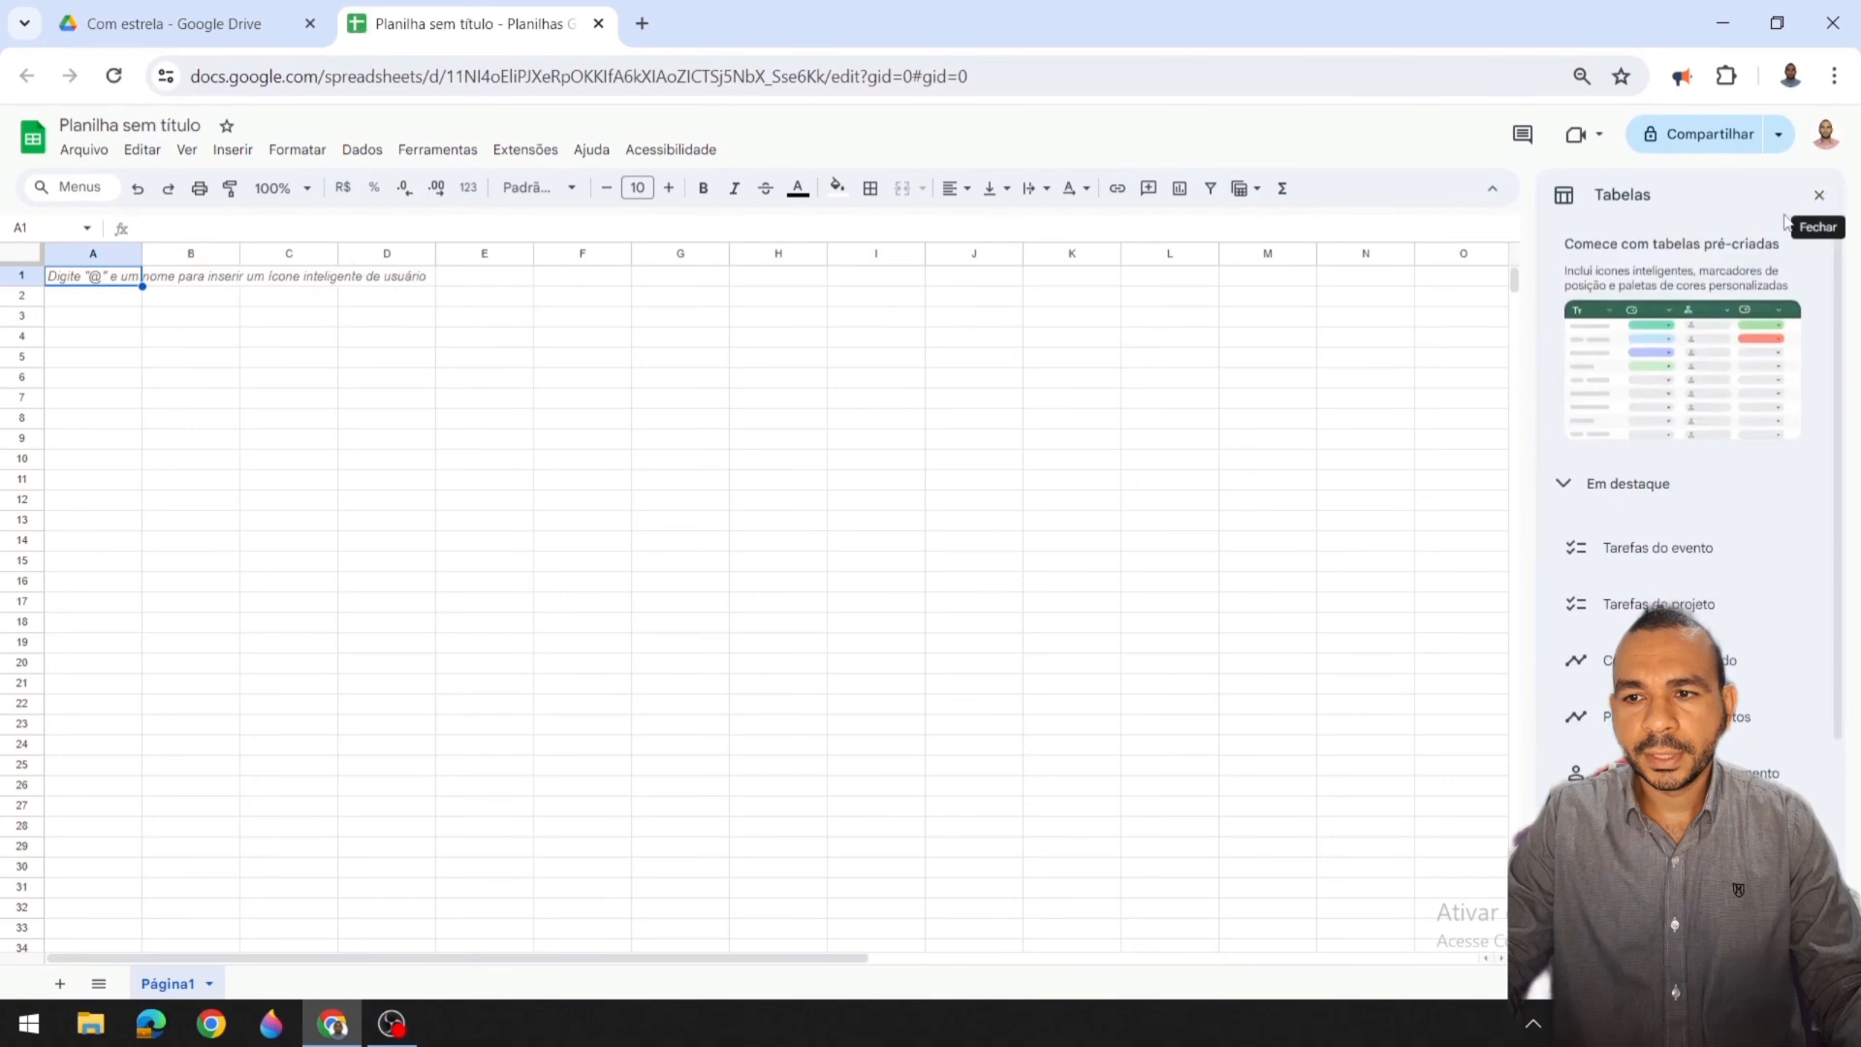
pyautogui.click(1820, 200)
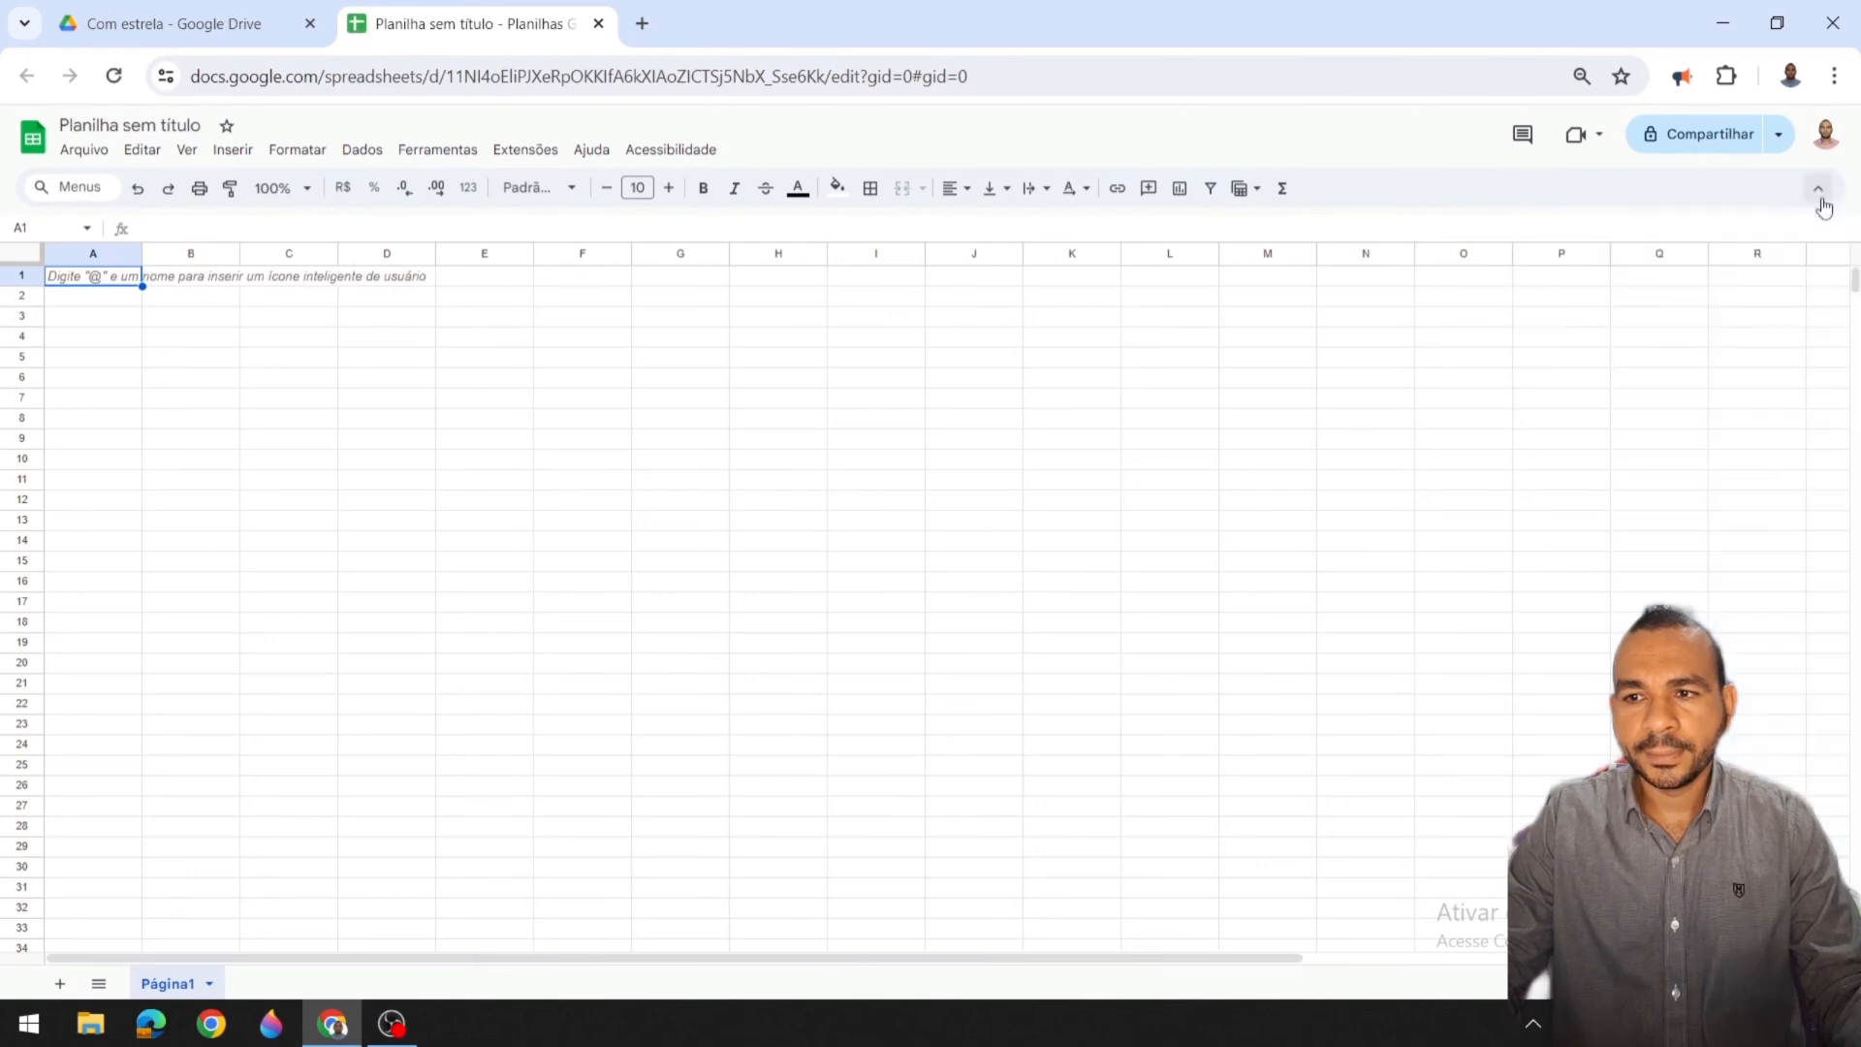
# Step: Enlarge the browser's page display so the spreadsheet interface is easier to read
pyautogui.hotkey('ctrl', '+')
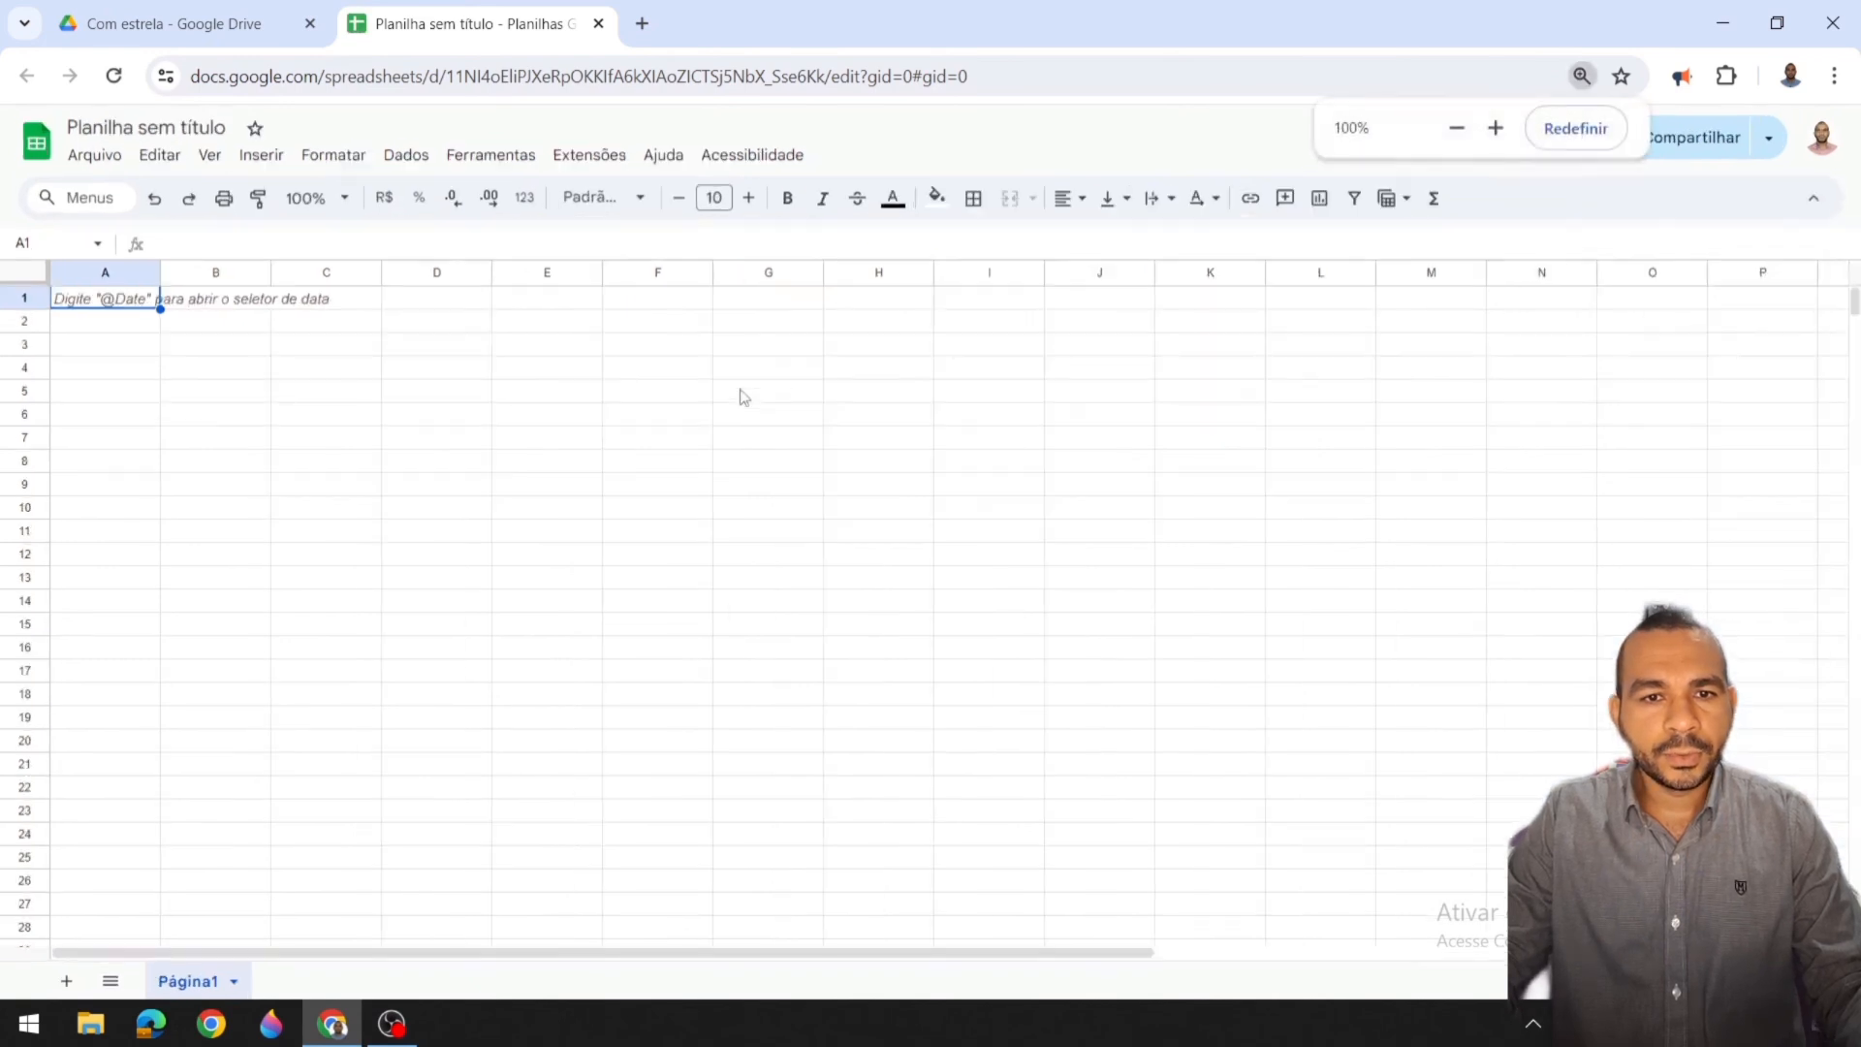
pyautogui.hotkey('ctrl', '+')
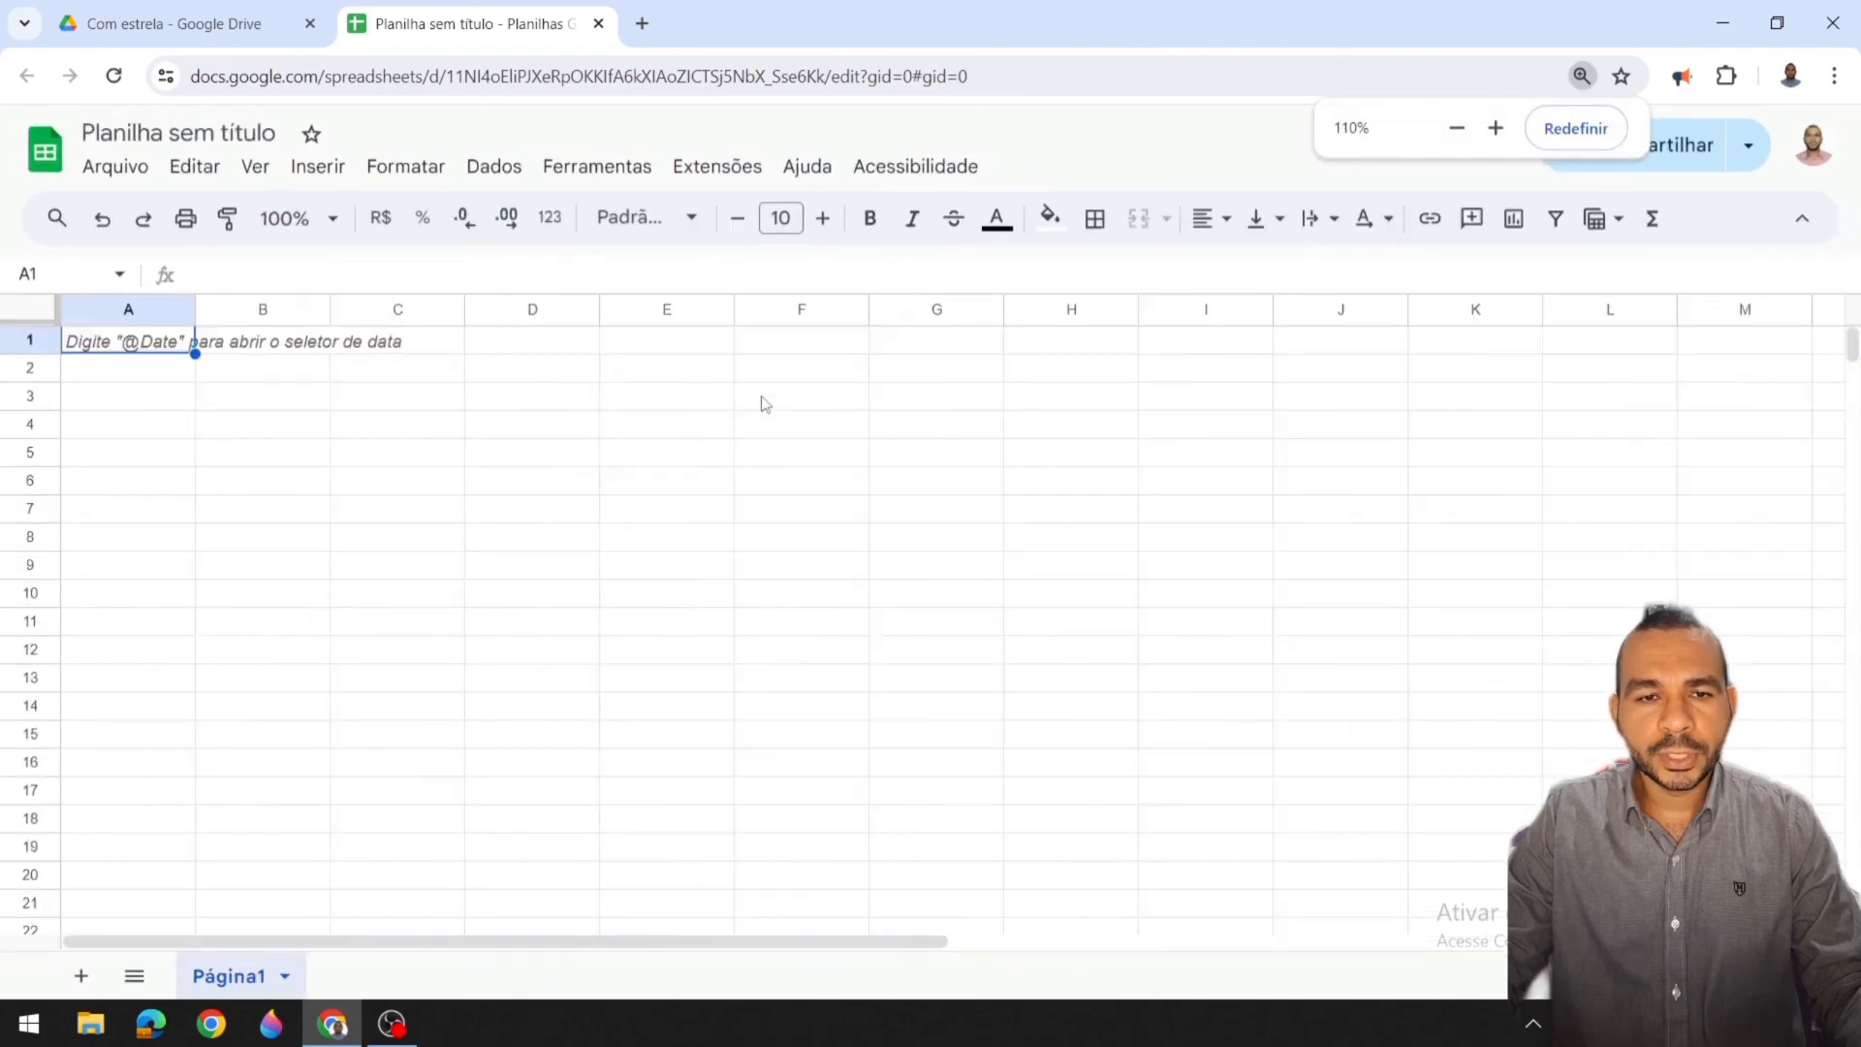
pyautogui.hotkey('ctrl', '+')
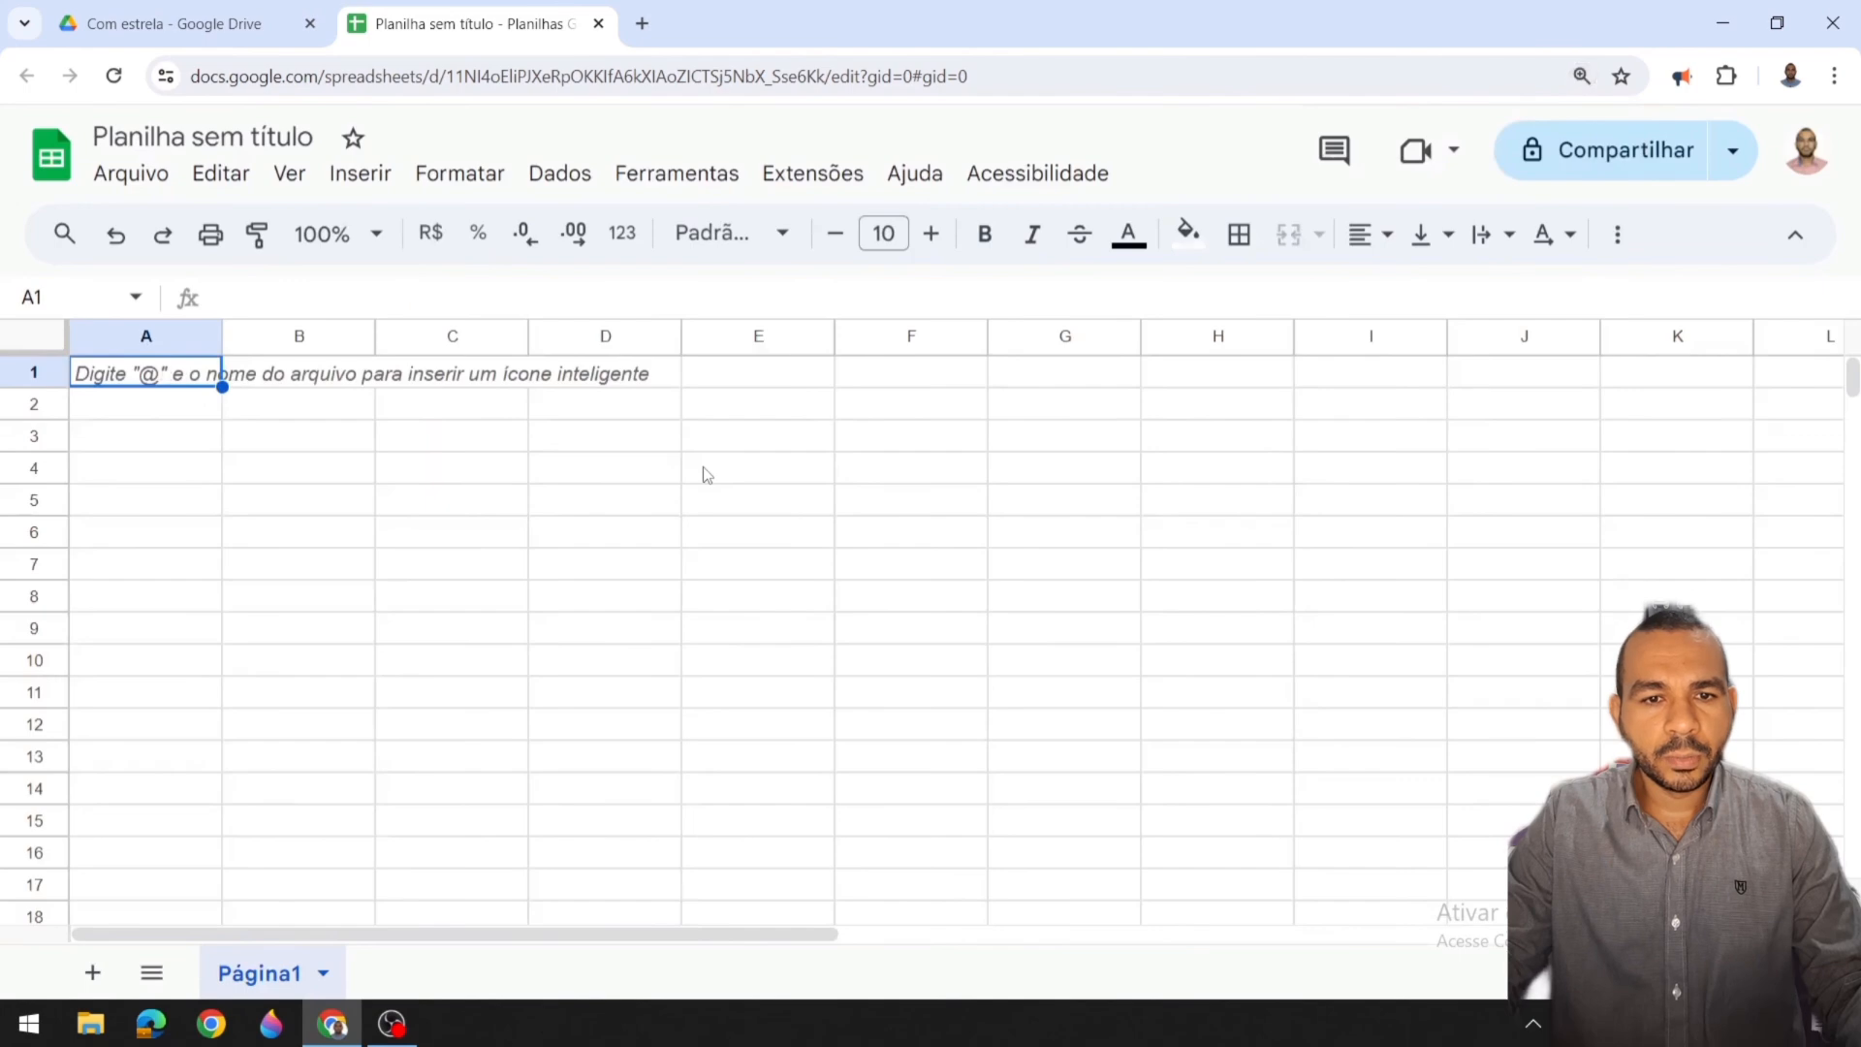
pyautogui.hotkey('ctrl', '+')
pyautogui.hotkey('ctrl', '-')
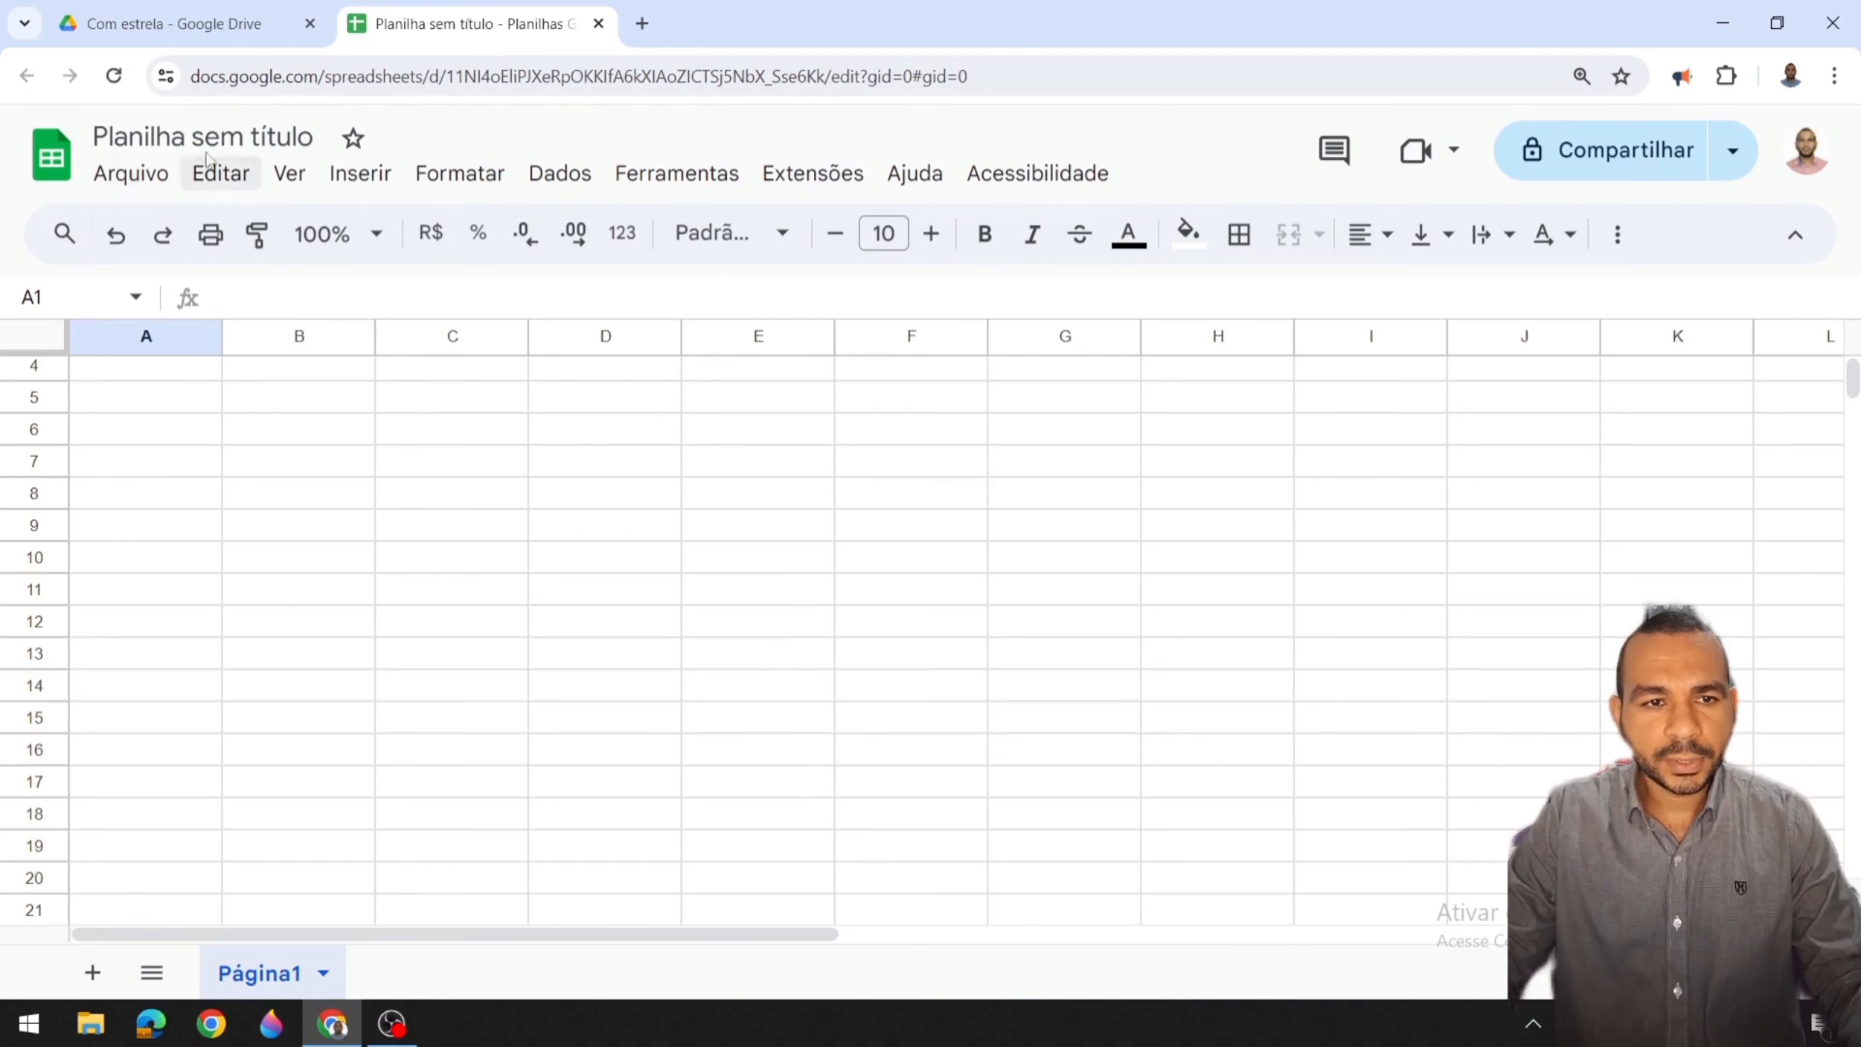
# Step: Rename the spreadsheet as "AULA 1 - CONHECENDO AS FERRAMENTAS"
pyautogui.click(161, 133)
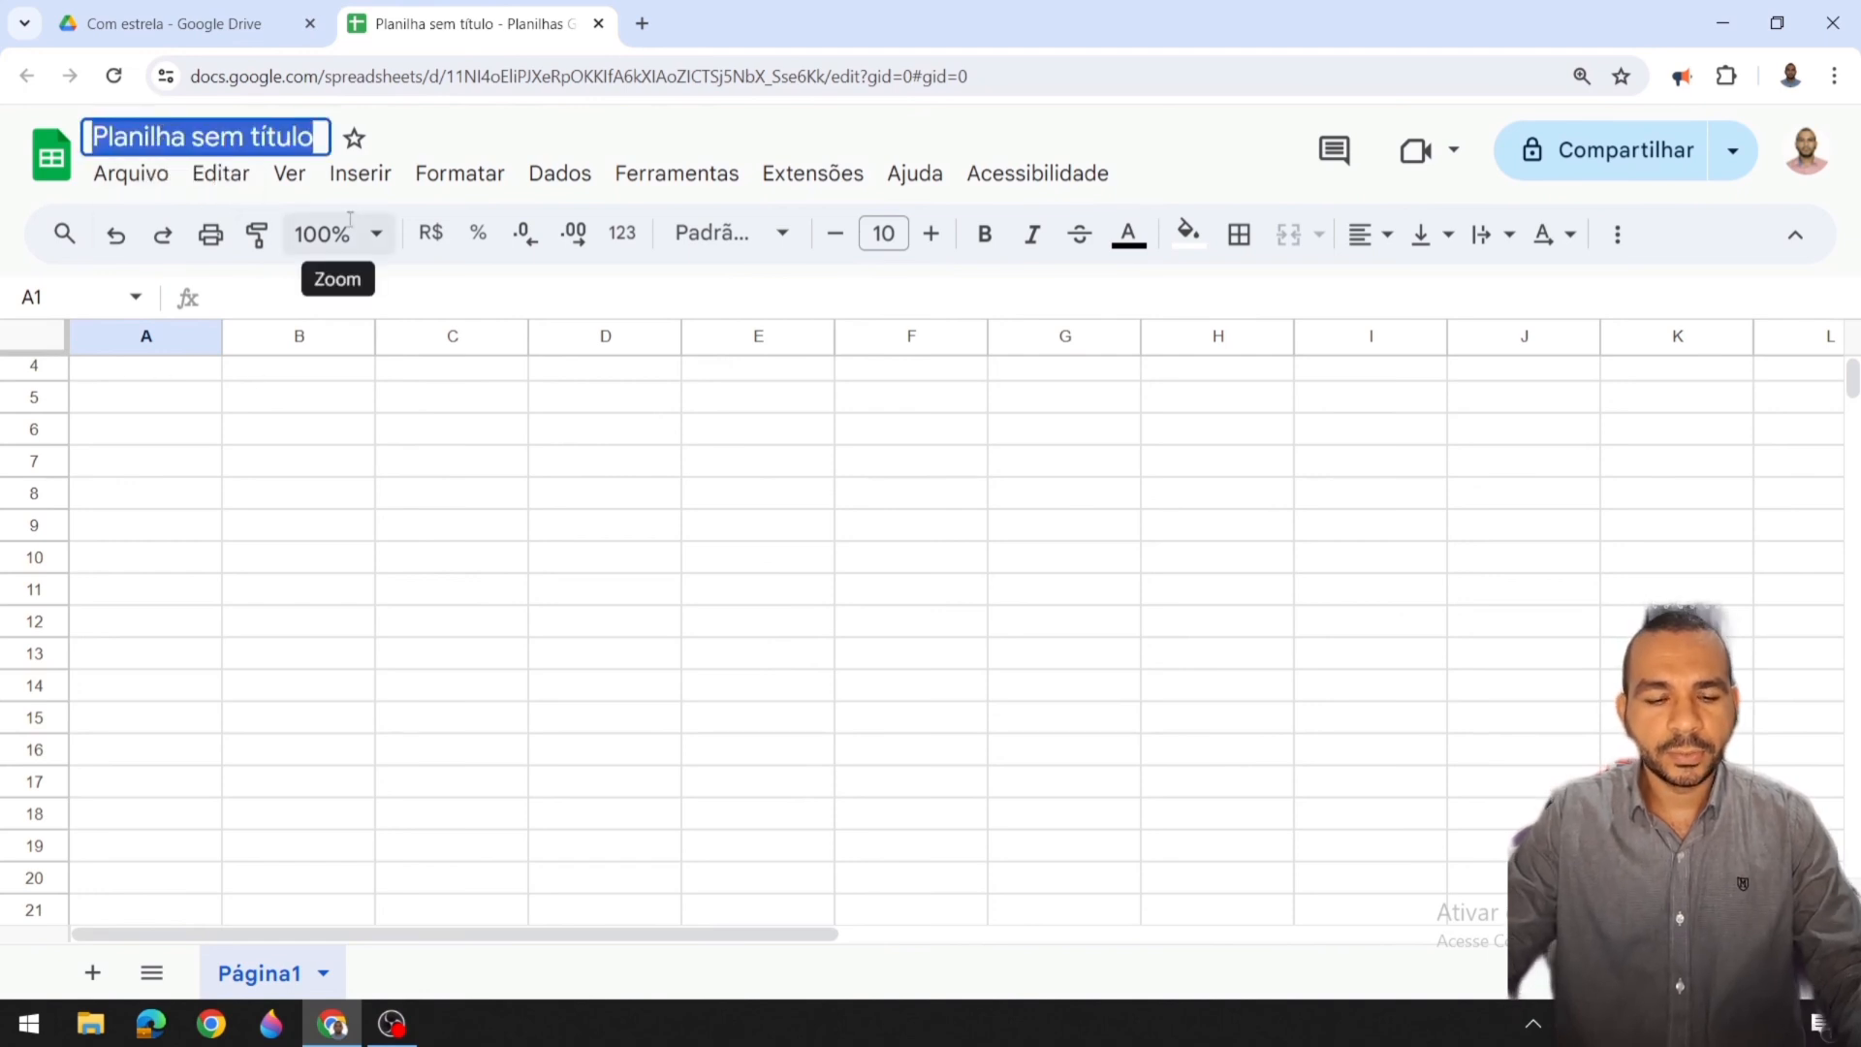
pyautogui.write('AULA 1')
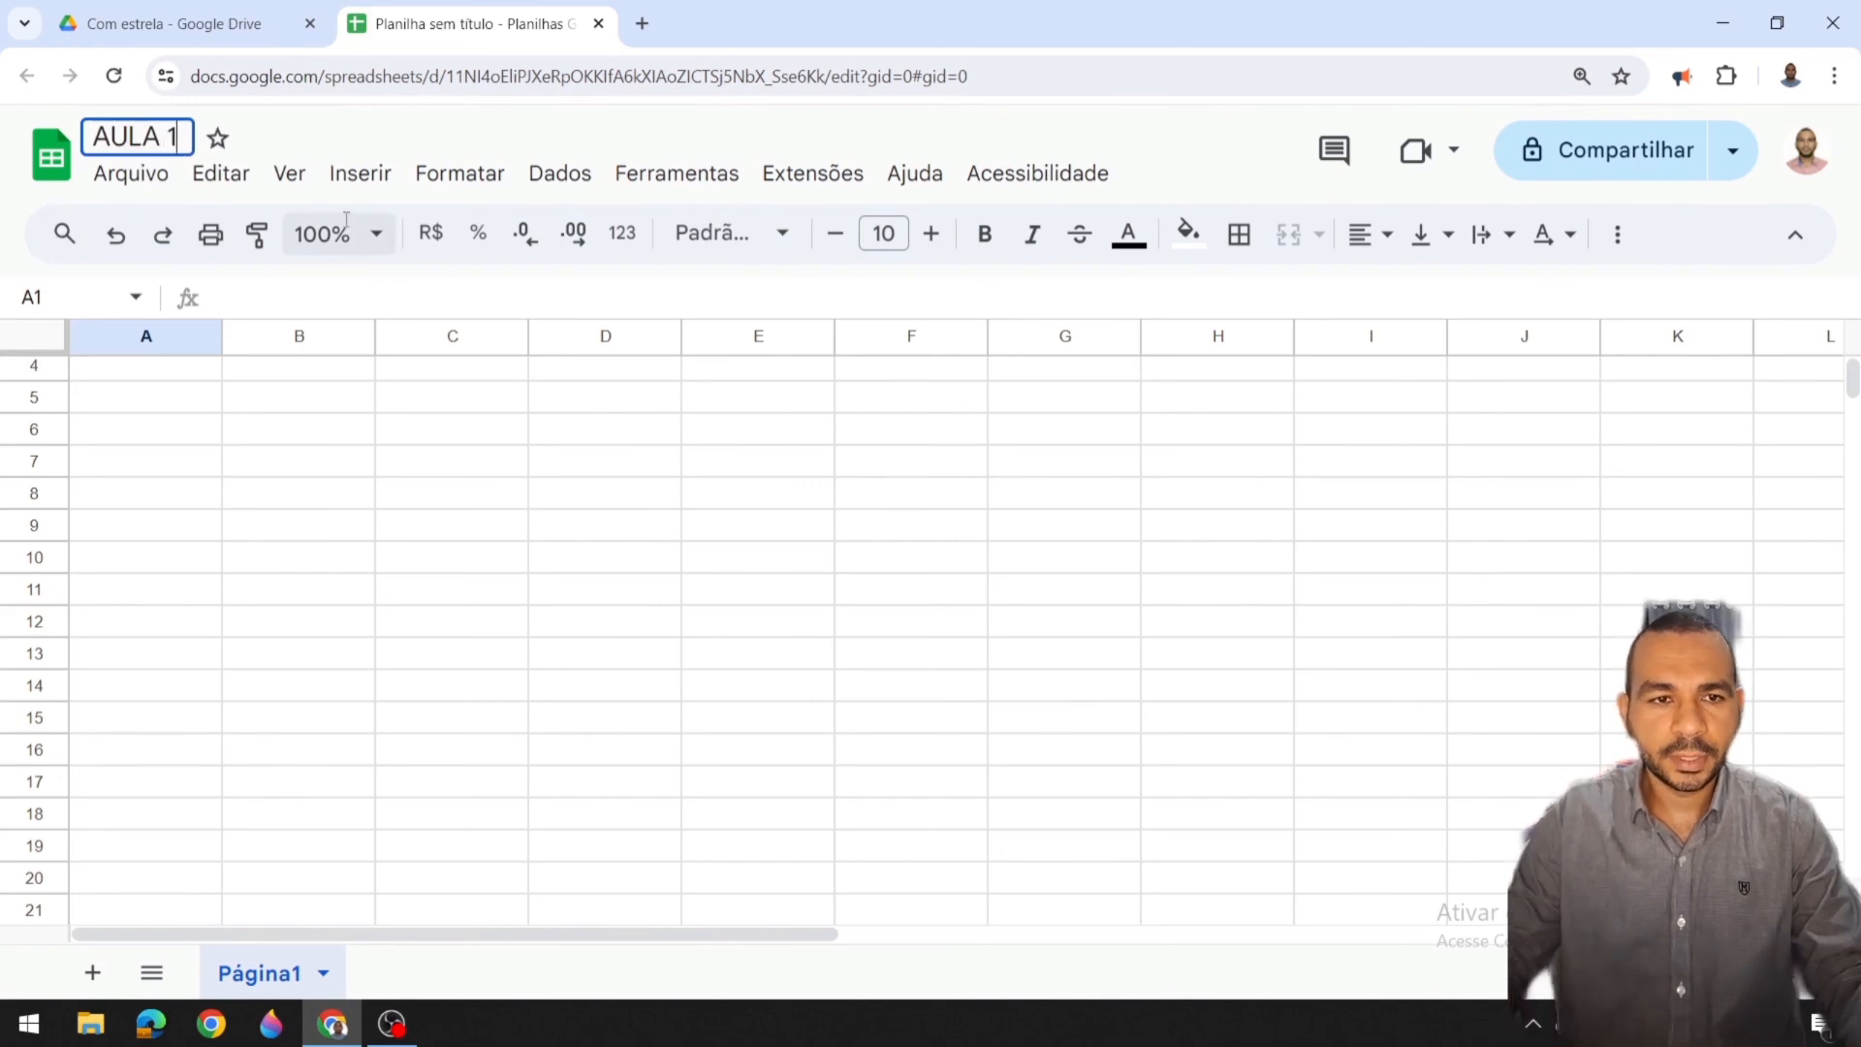
pyautogui.write(' - ')
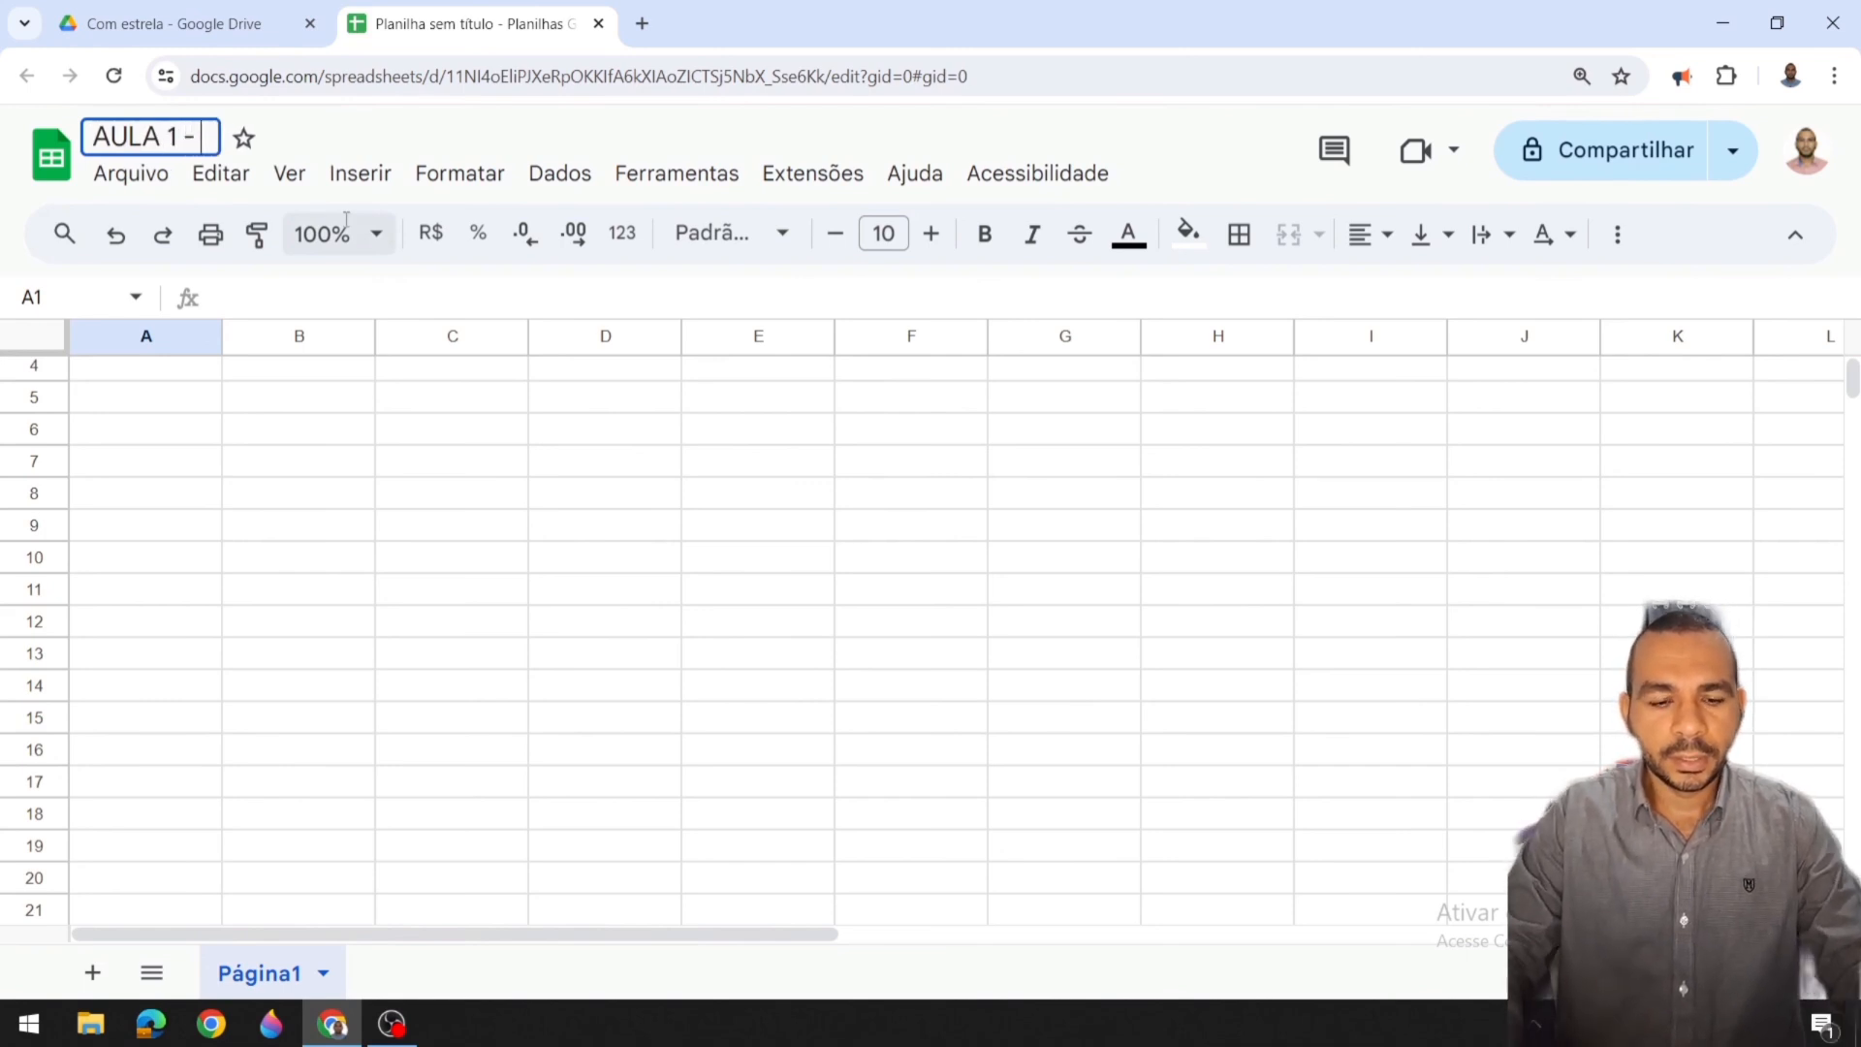
pyautogui.write('CONHECENDO ')
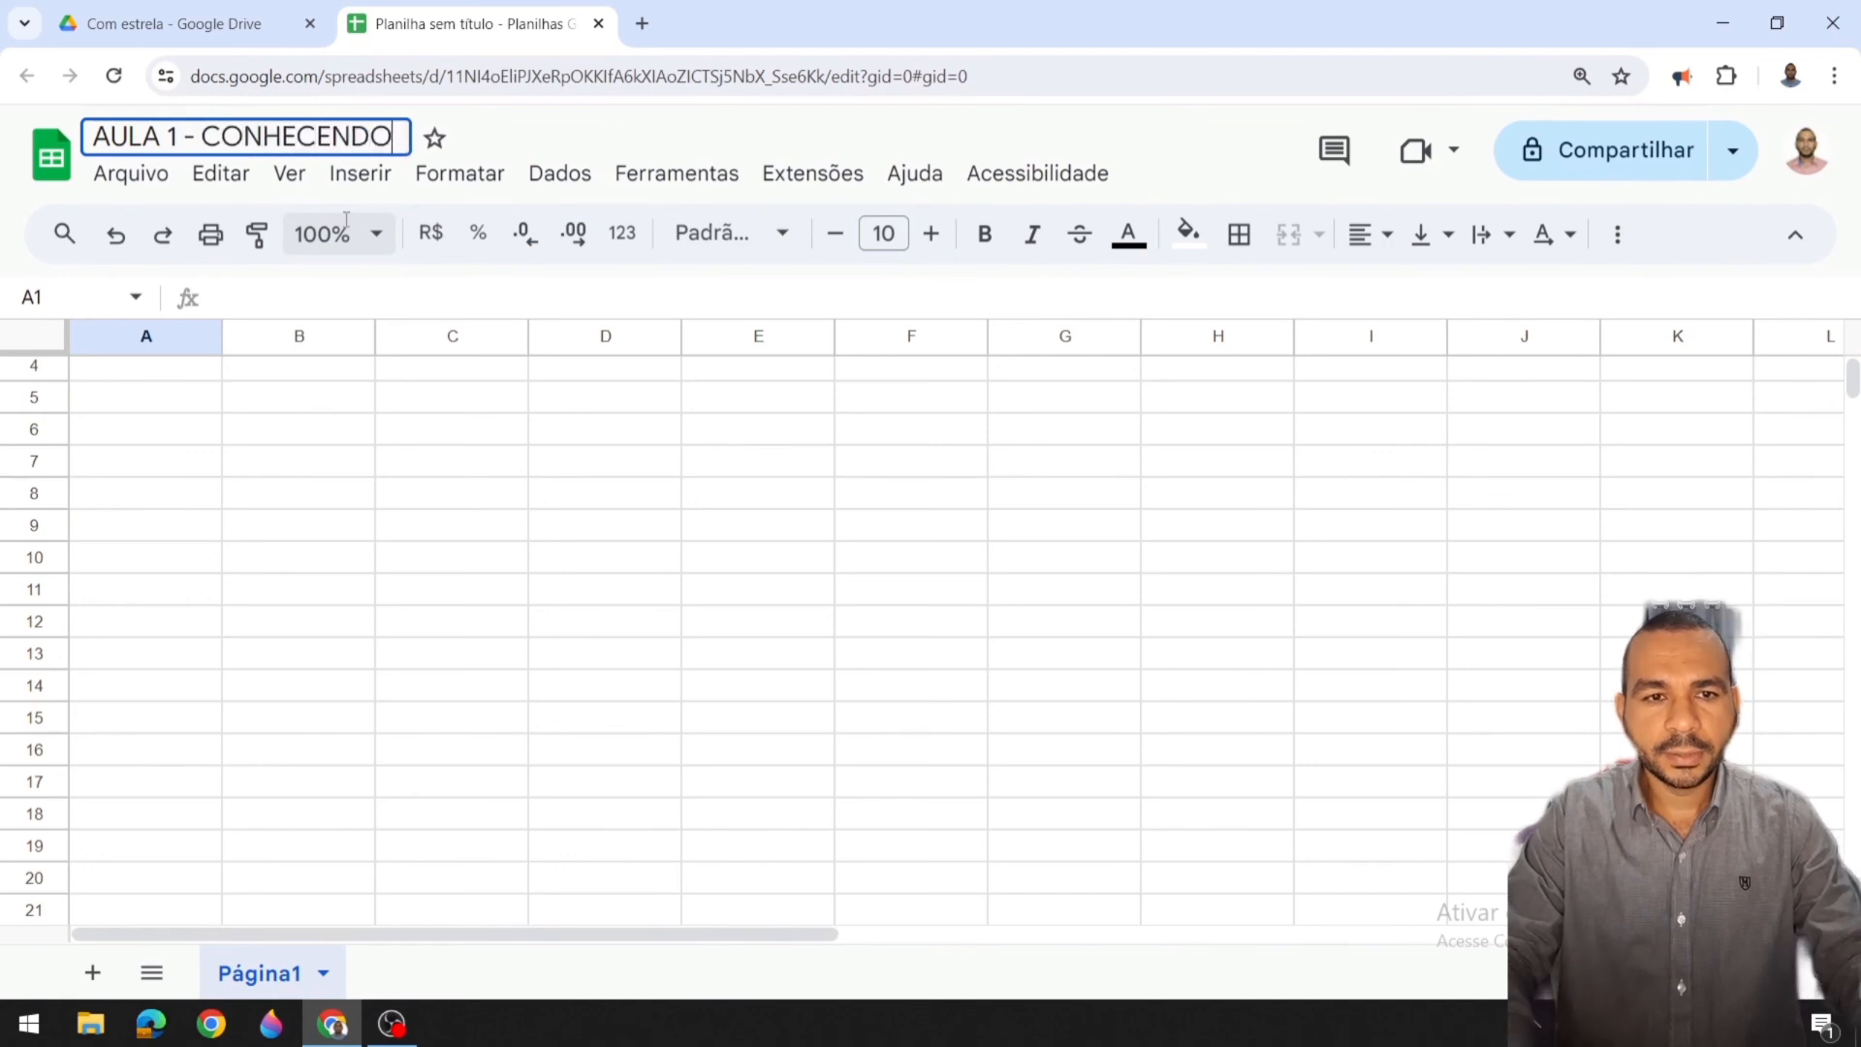
pyautogui.write('OS')
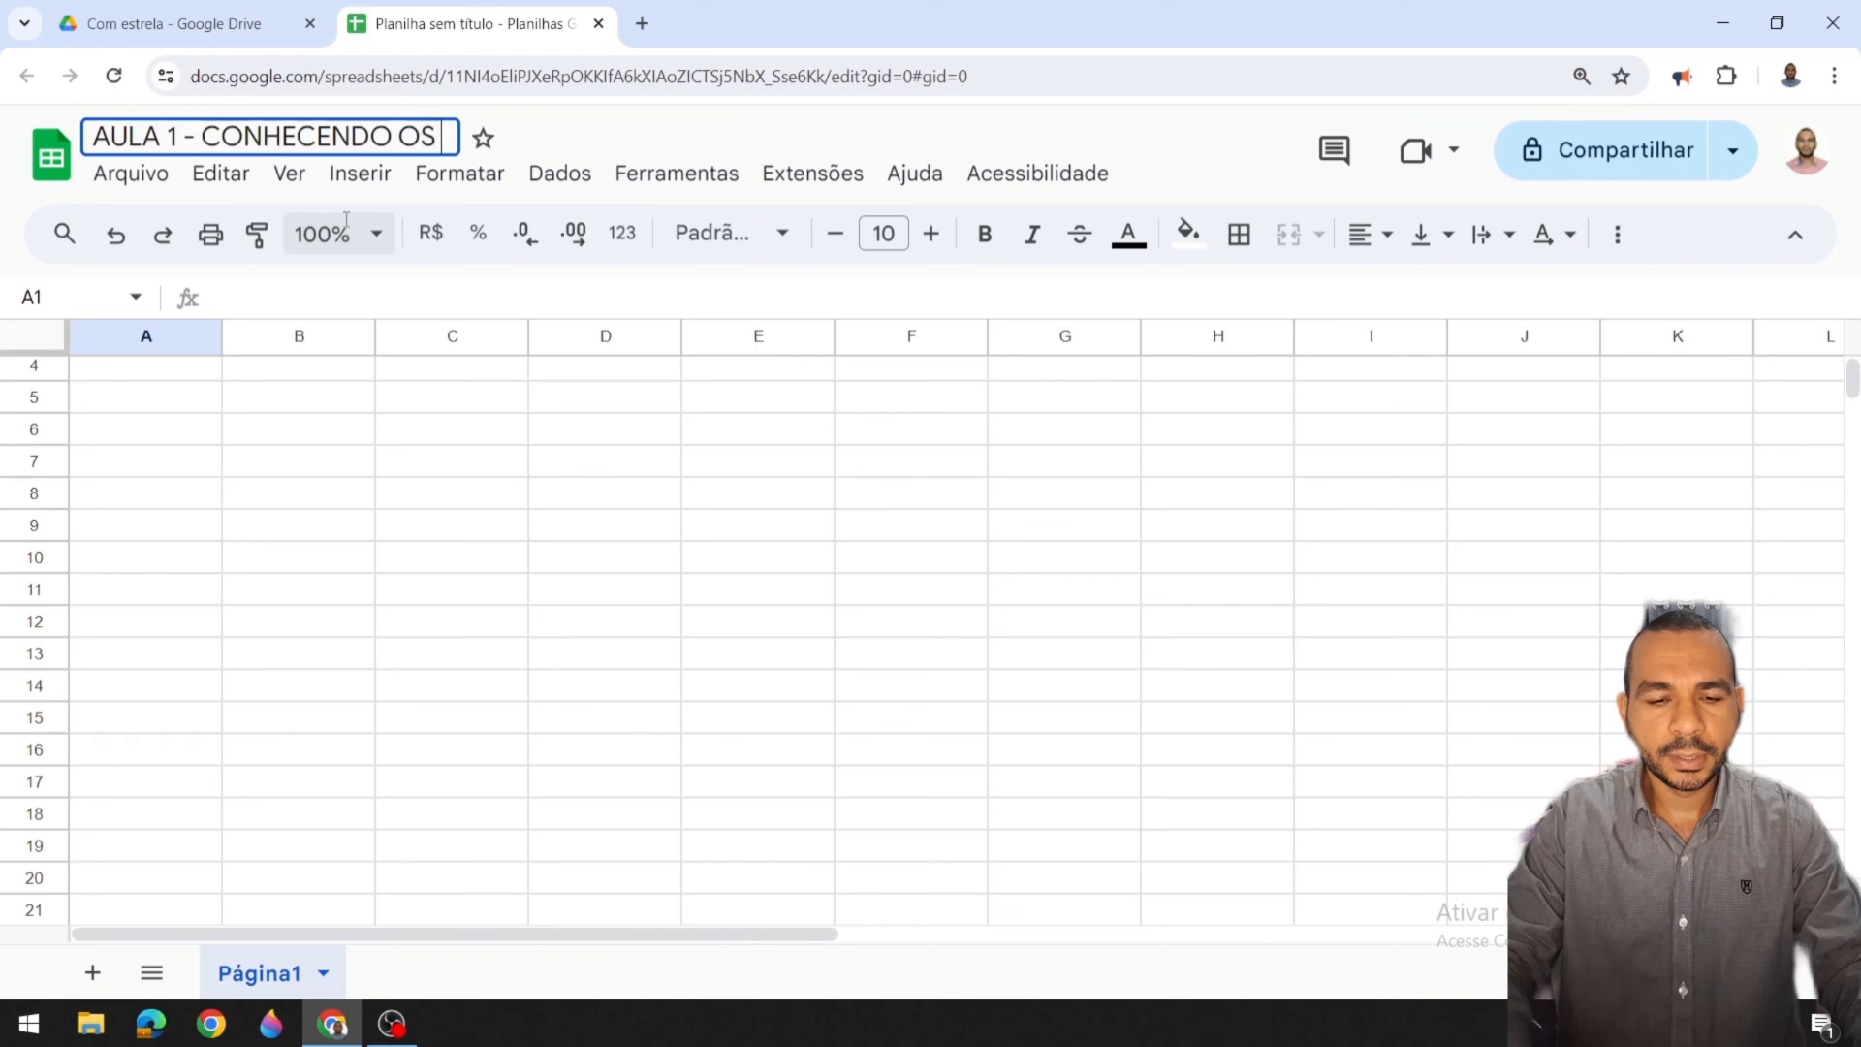
pyautogui.press('BackSpace')
pyautogui.press('BackSpace')
pyautogui.press('BackSpace')
pyautogui.write('AS ')
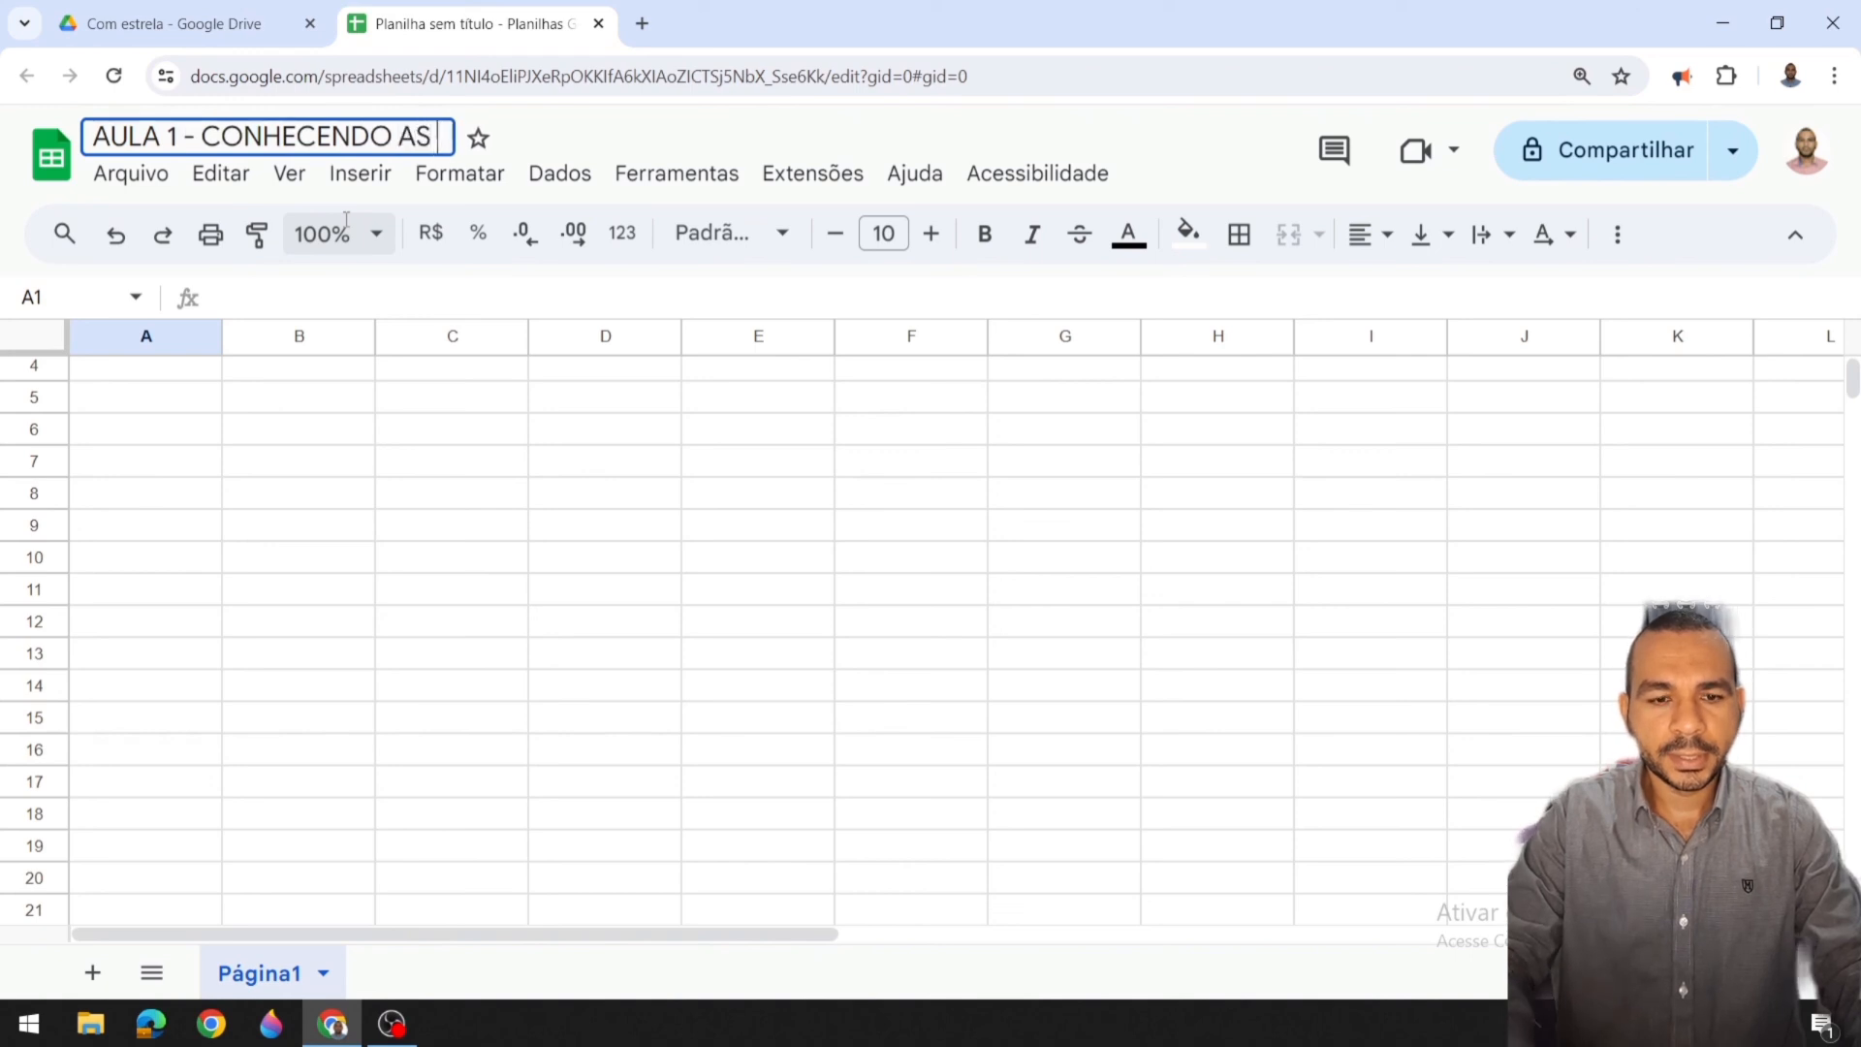
pyautogui.write('FERRAMENTAS')
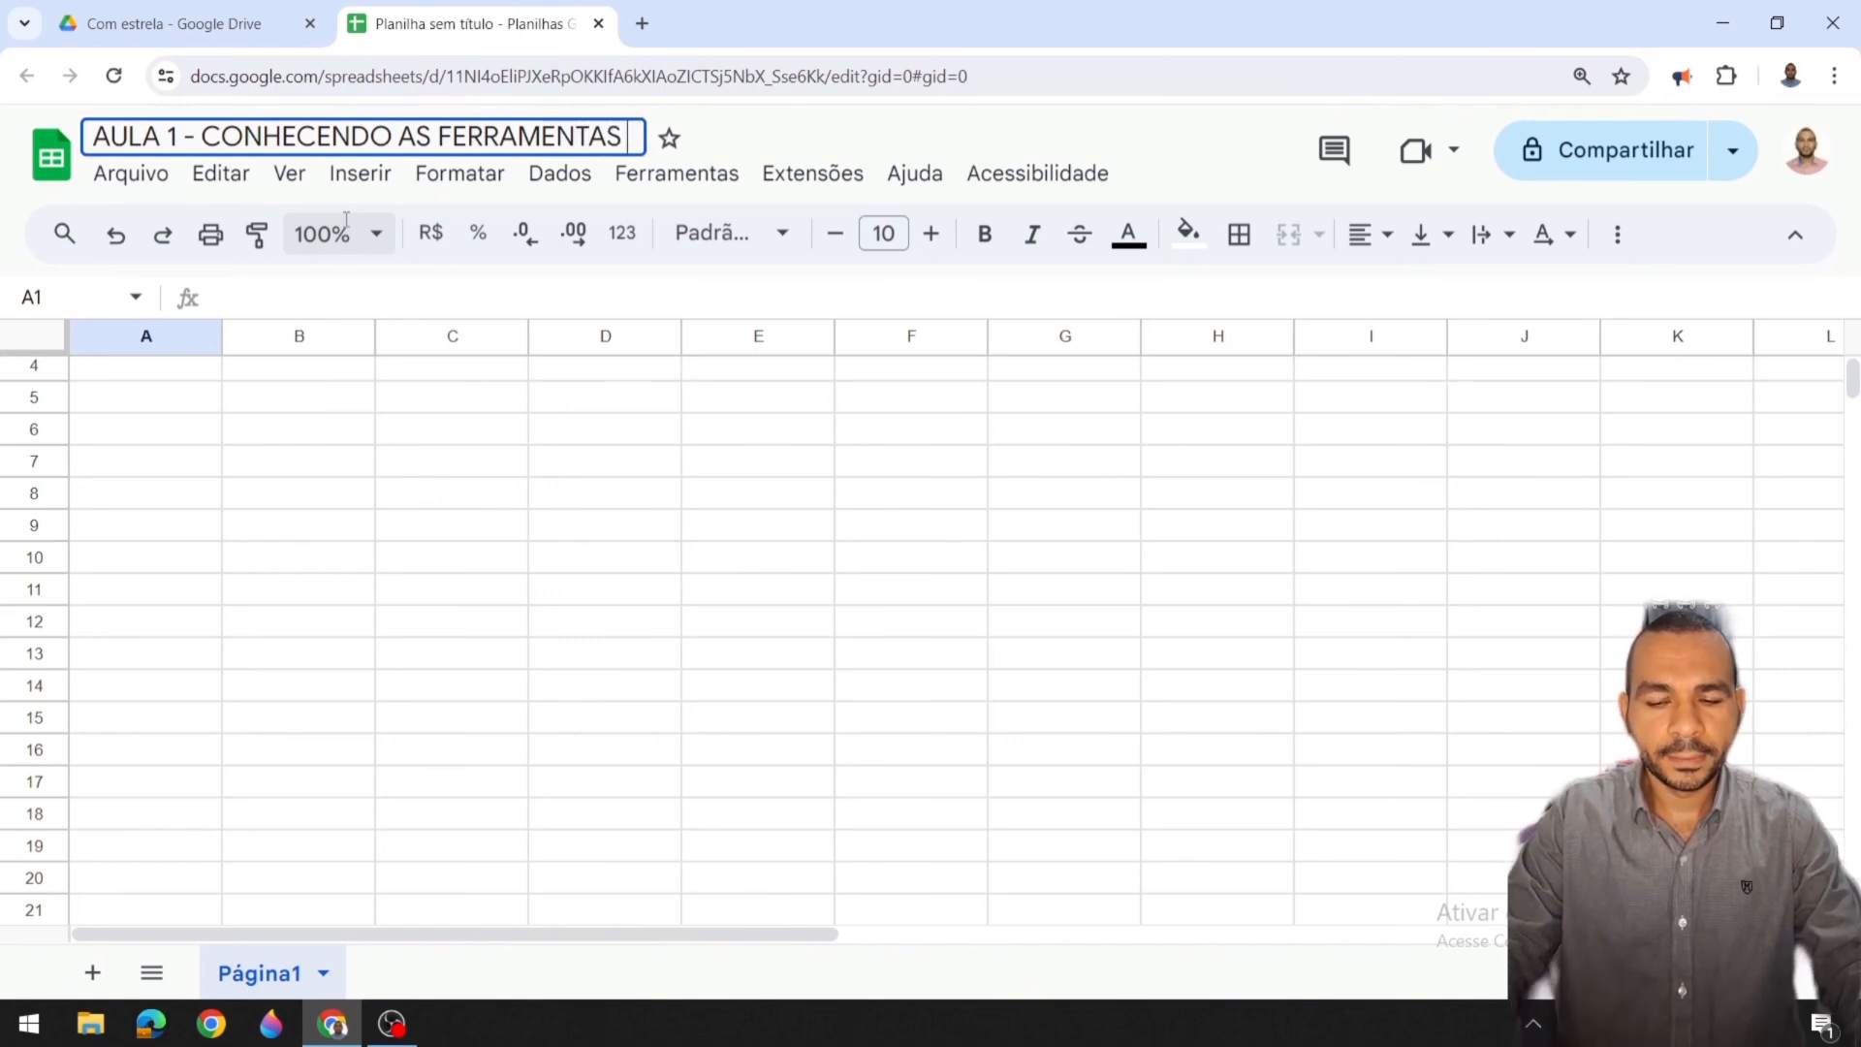
pyautogui.click(558, 444)
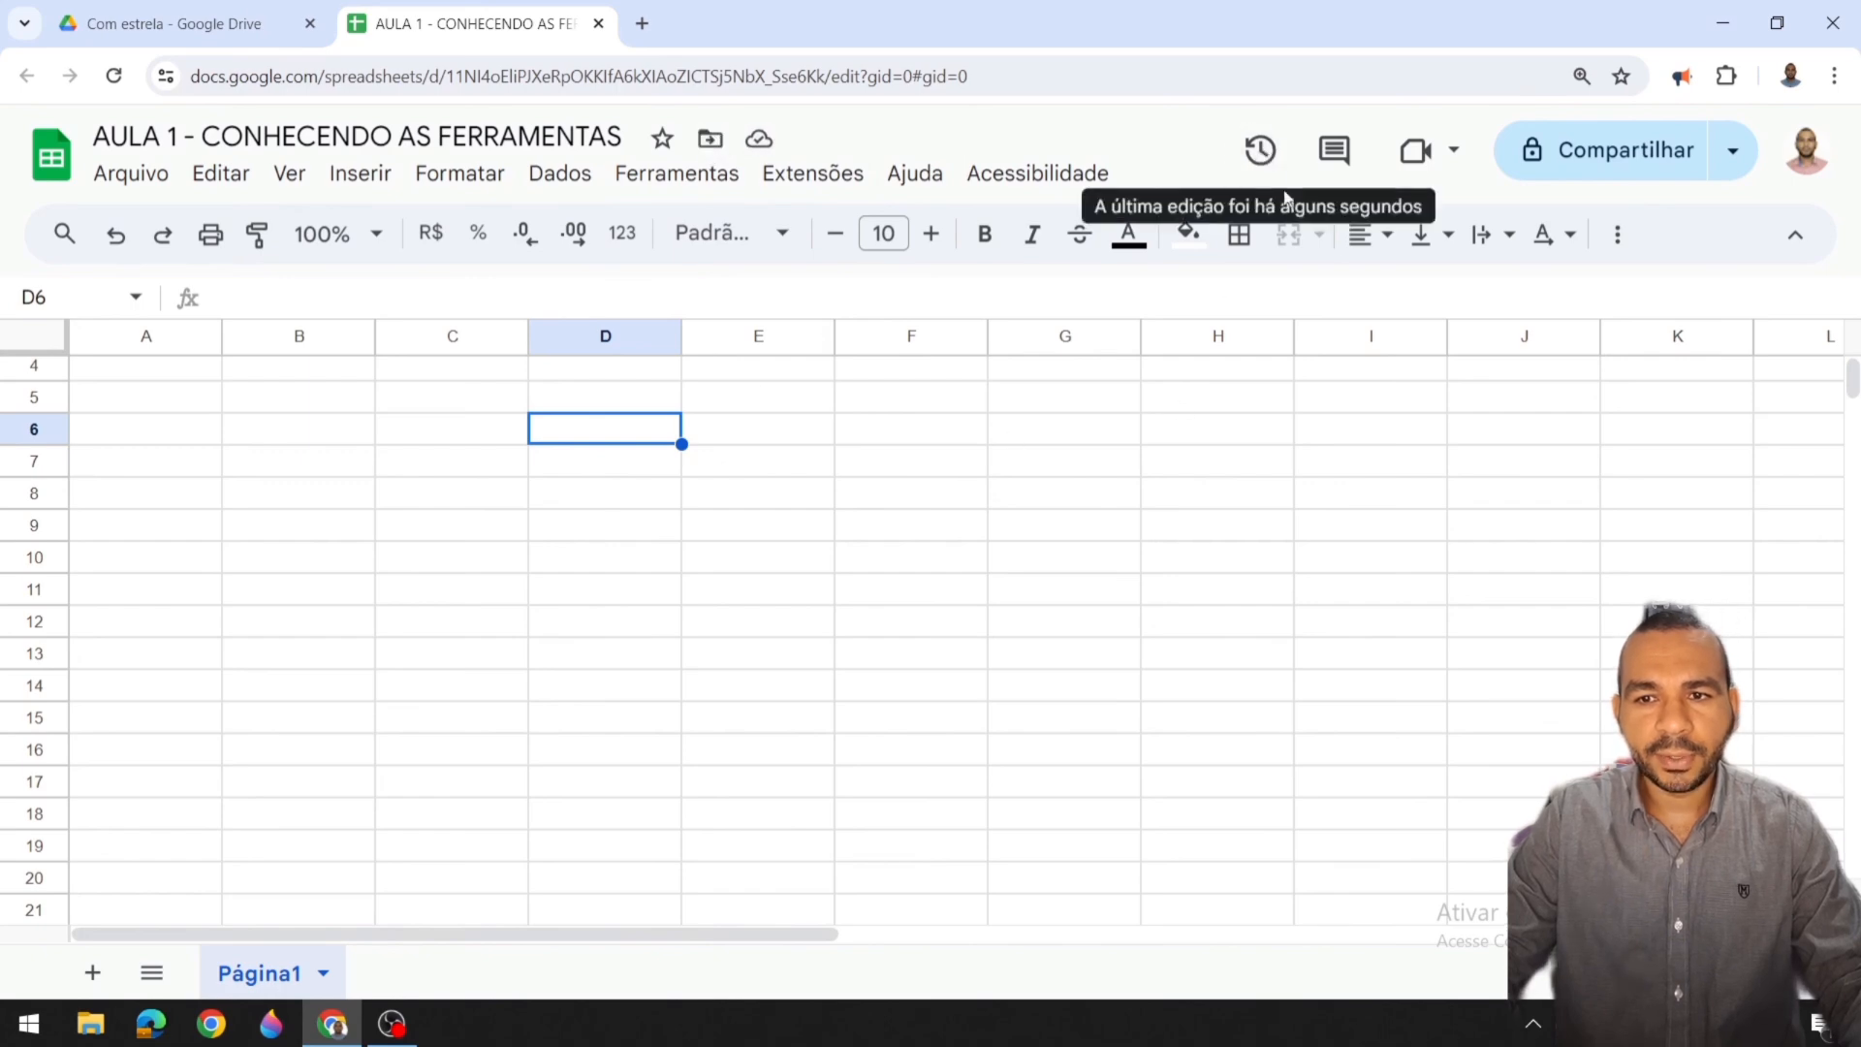
# Step: Review the spreadsheet's version history and the available extension options, including macros and add-ons
pyautogui.click(1266, 157)
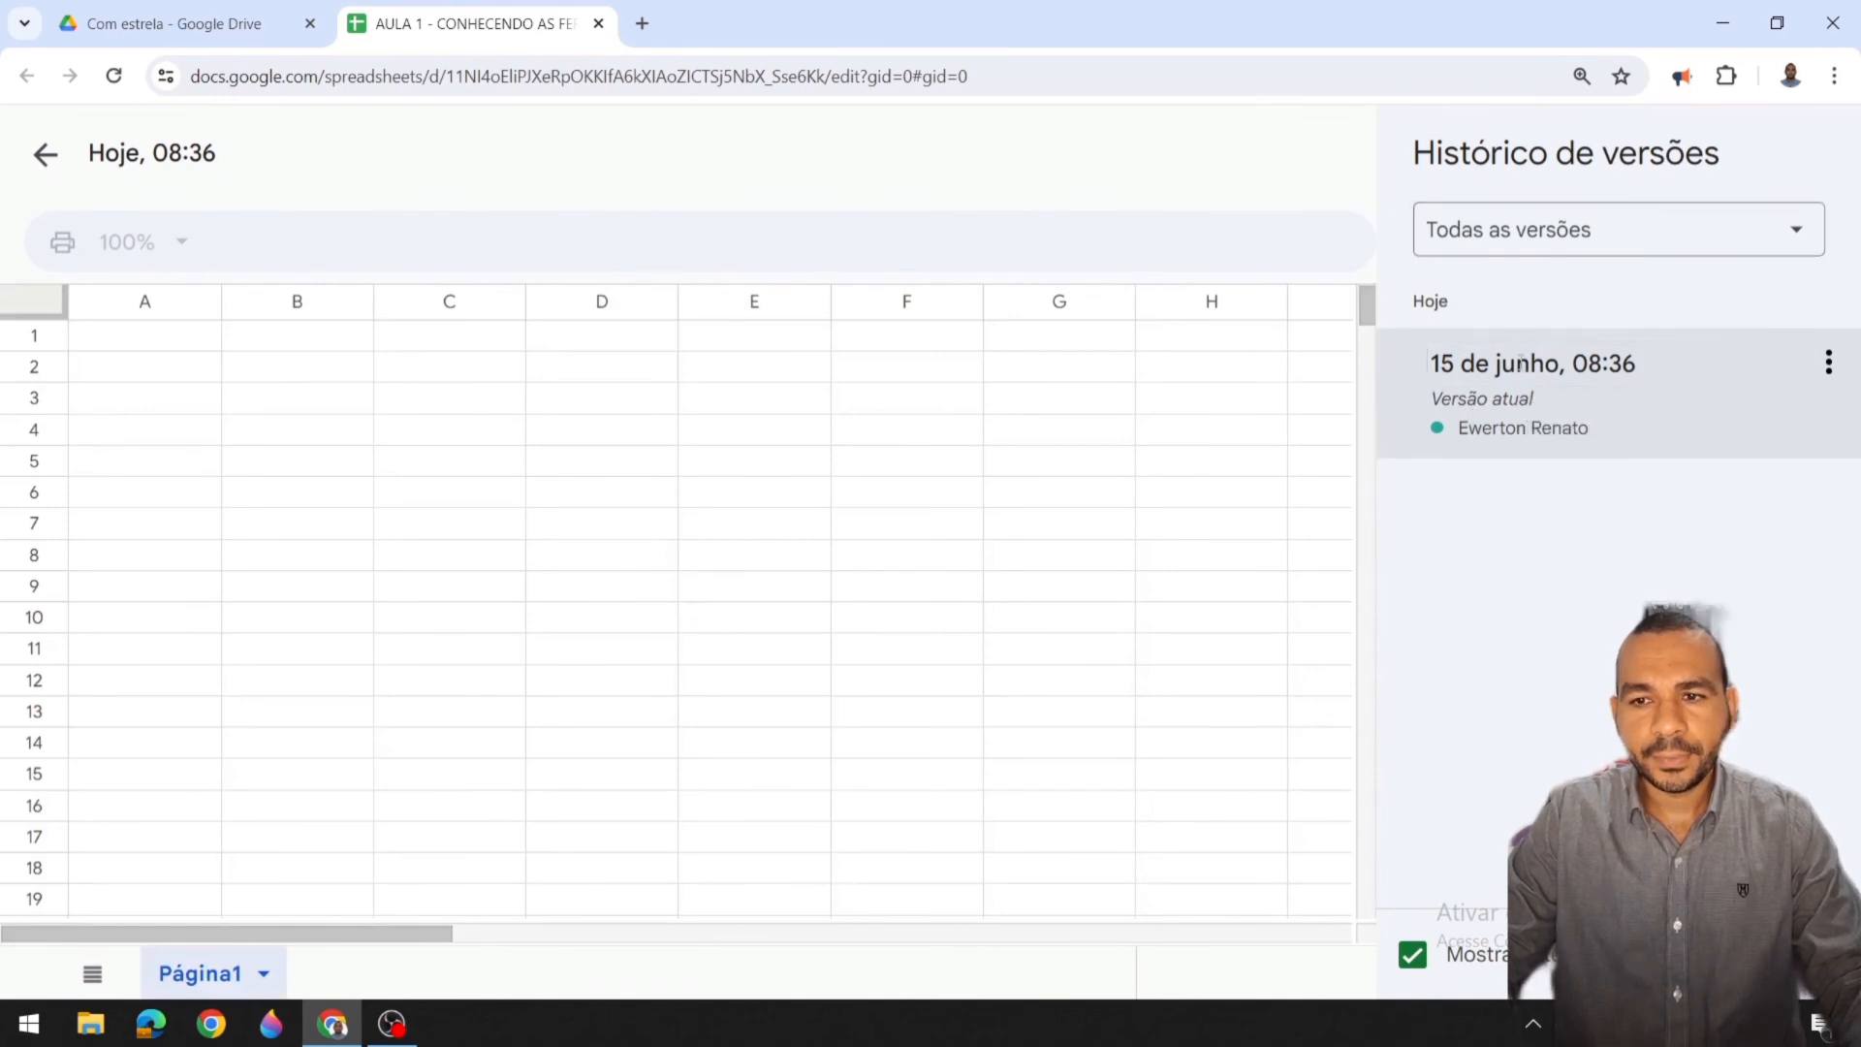
pyautogui.click(37, 161)
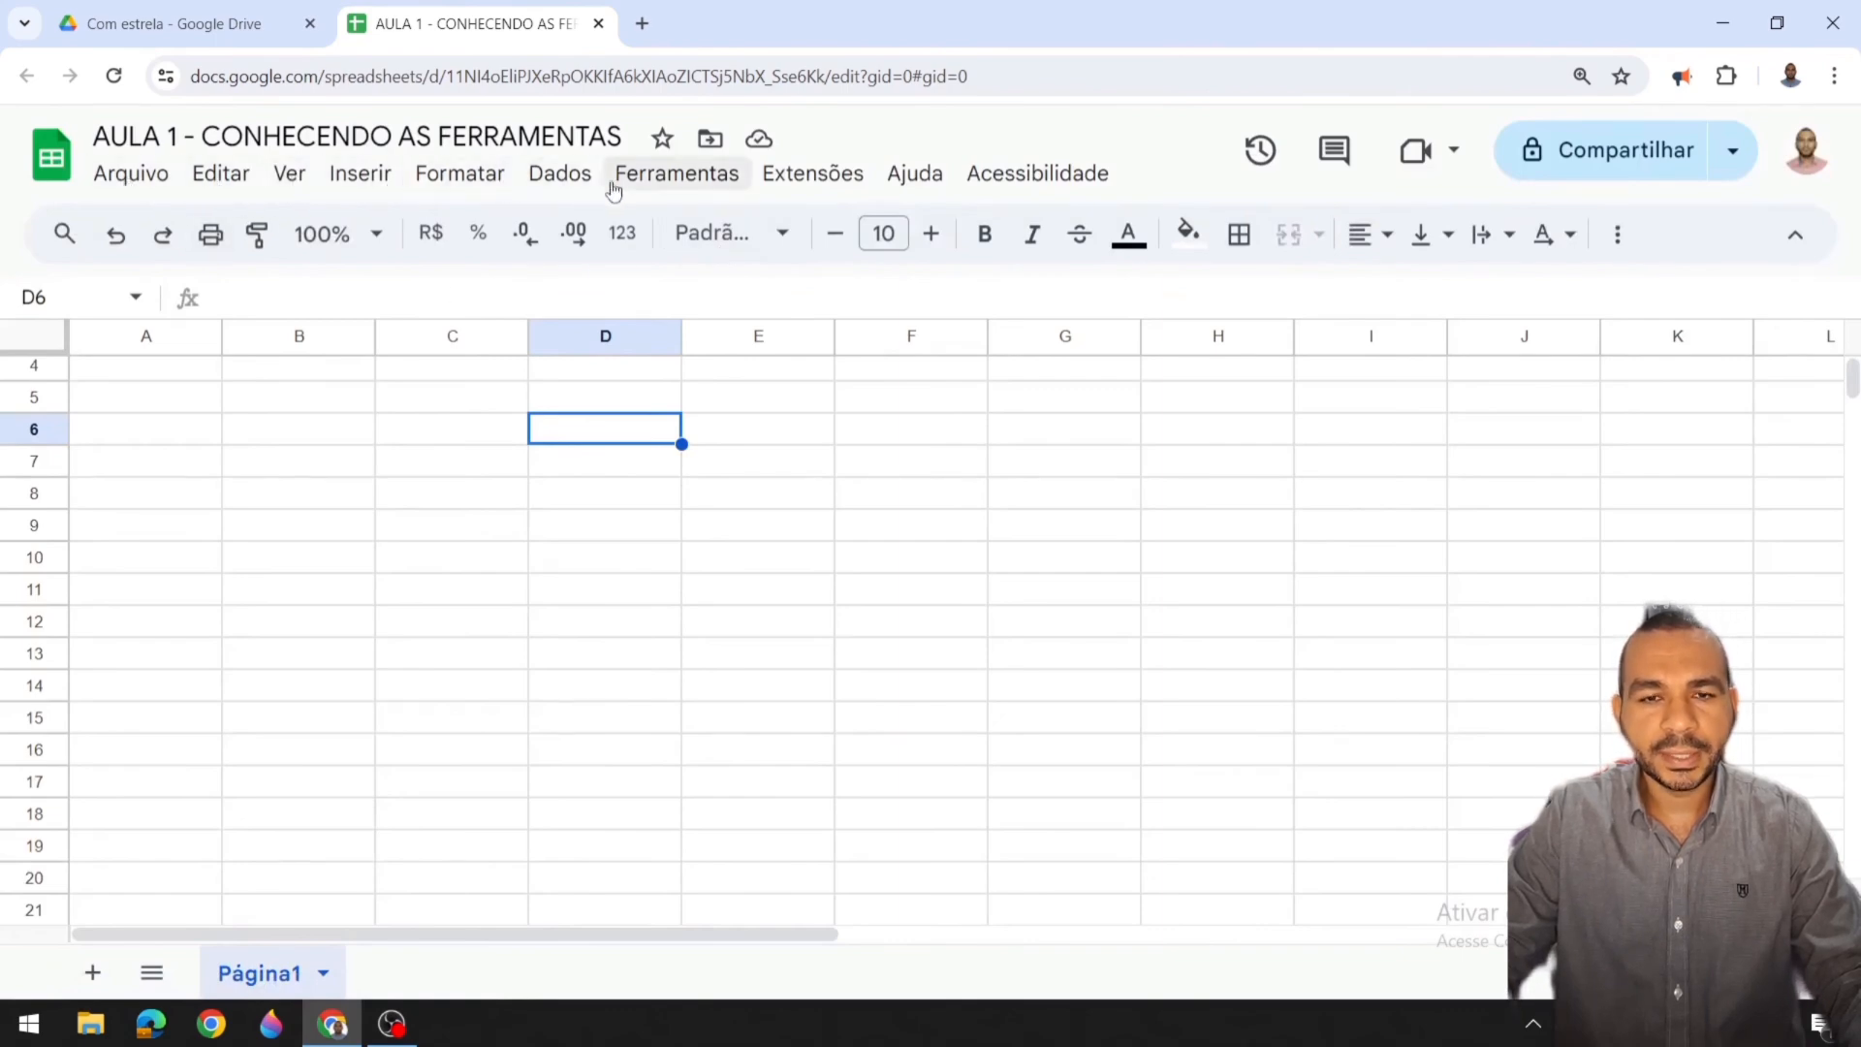
pyautogui.click(843, 183)
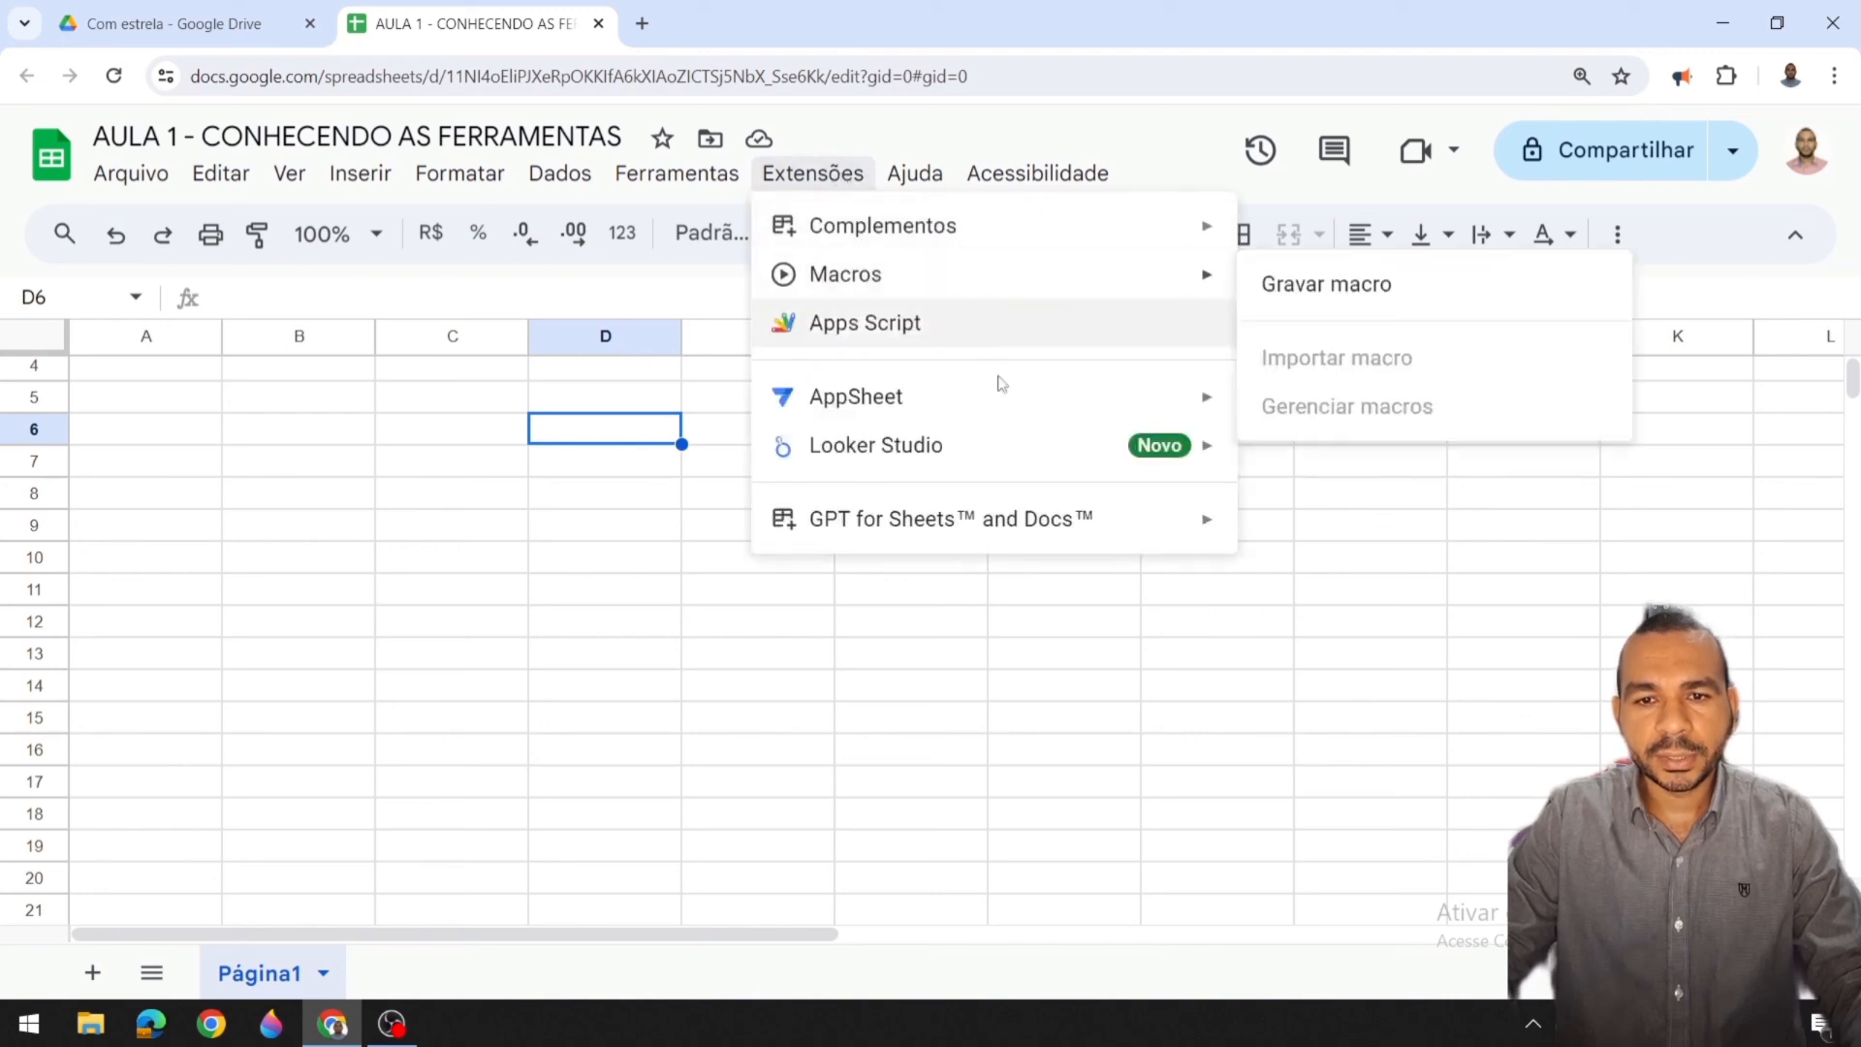
pyautogui.moveTo(964, 404)
pyautogui.moveTo(930, 227)
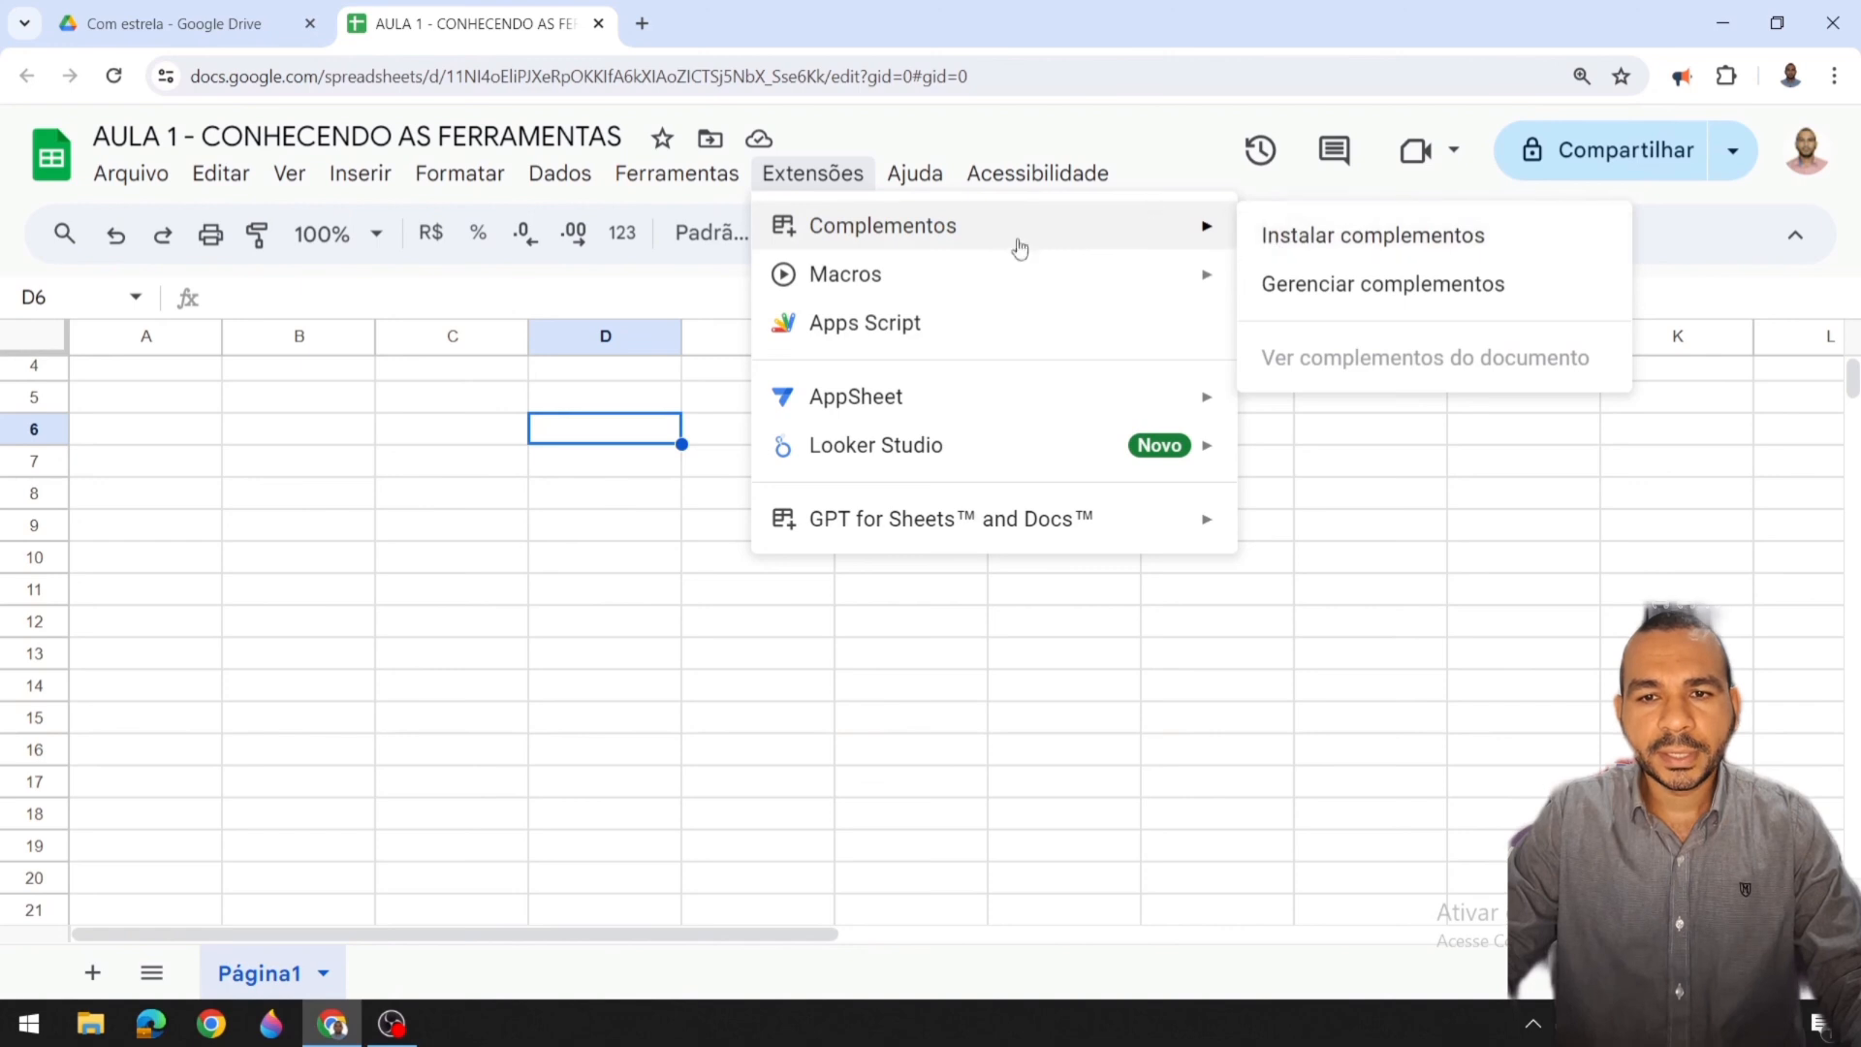
pyautogui.click(824, 180)
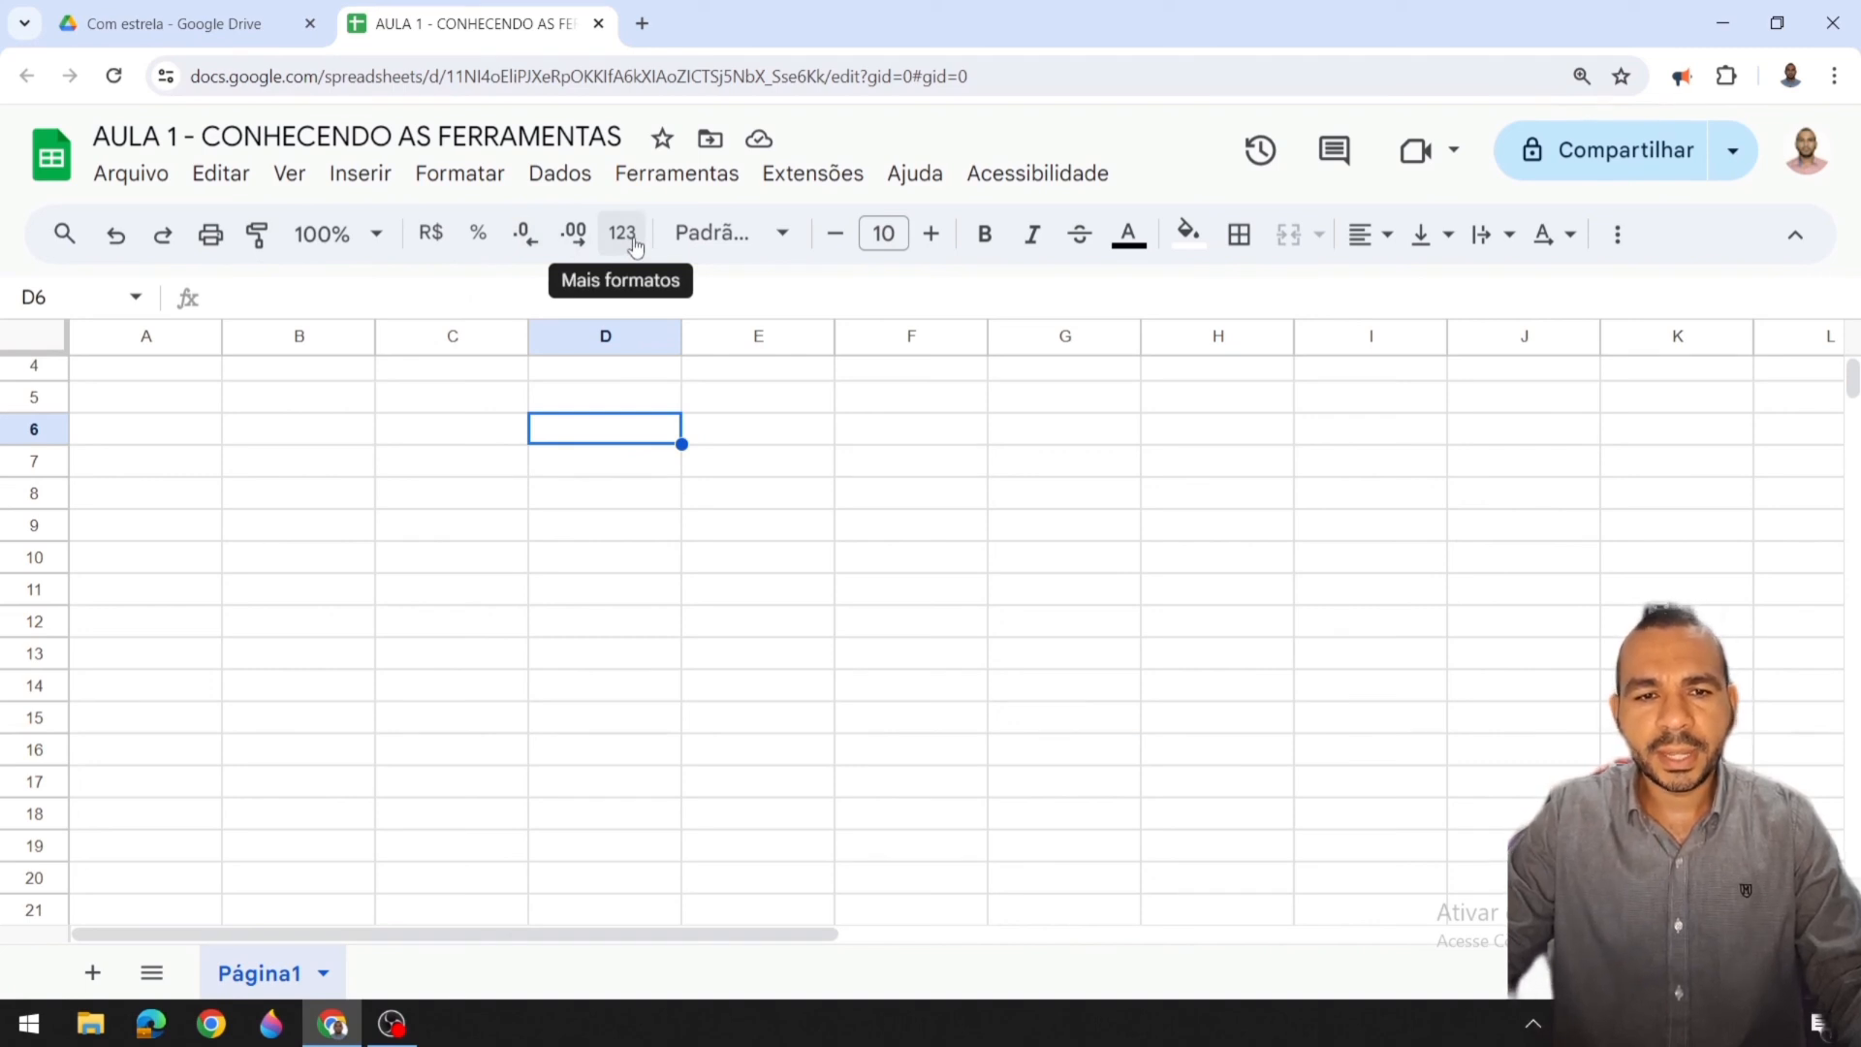
# Step: Select cell F9 and examine the horizontal alignment, vertical alignment, text wrapping and text rotation options
pyautogui.press('Right')
pyautogui.press('Right')
pyautogui.press('Down')
pyautogui.press('Down')
pyautogui.press('Down')
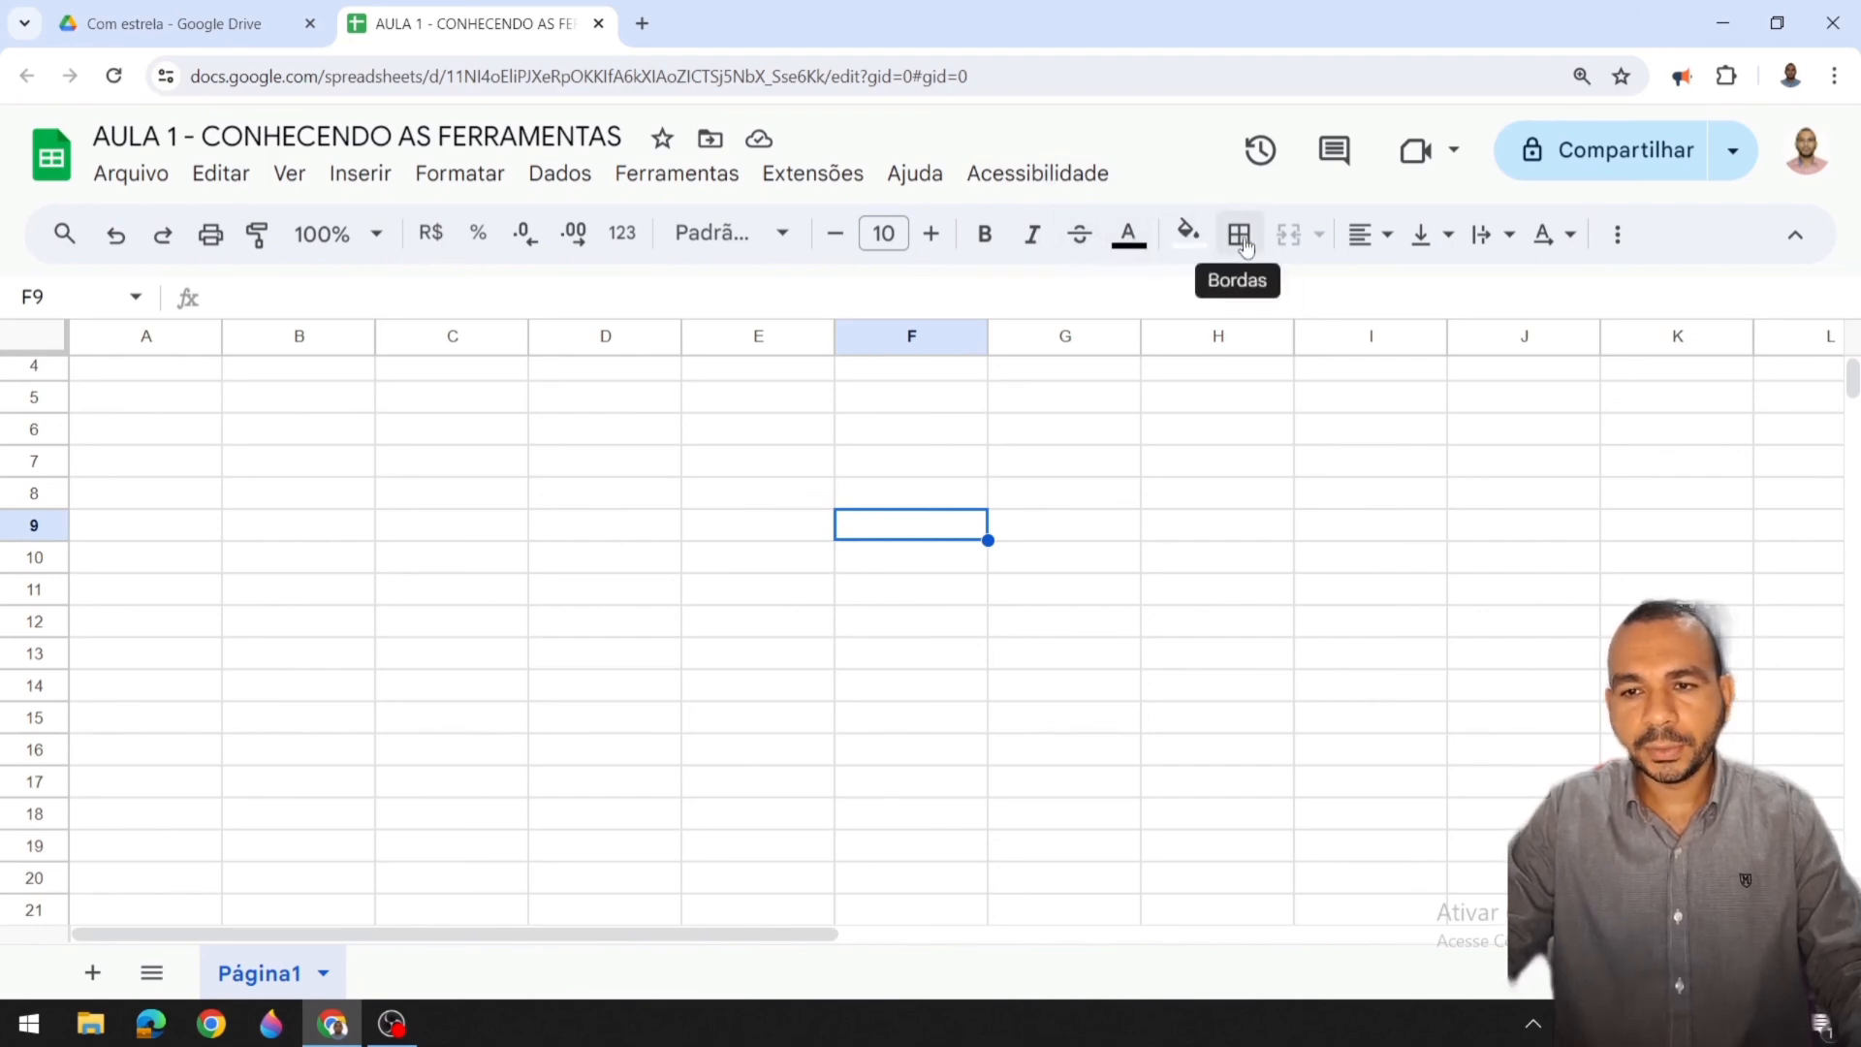
pyautogui.click(1386, 237)
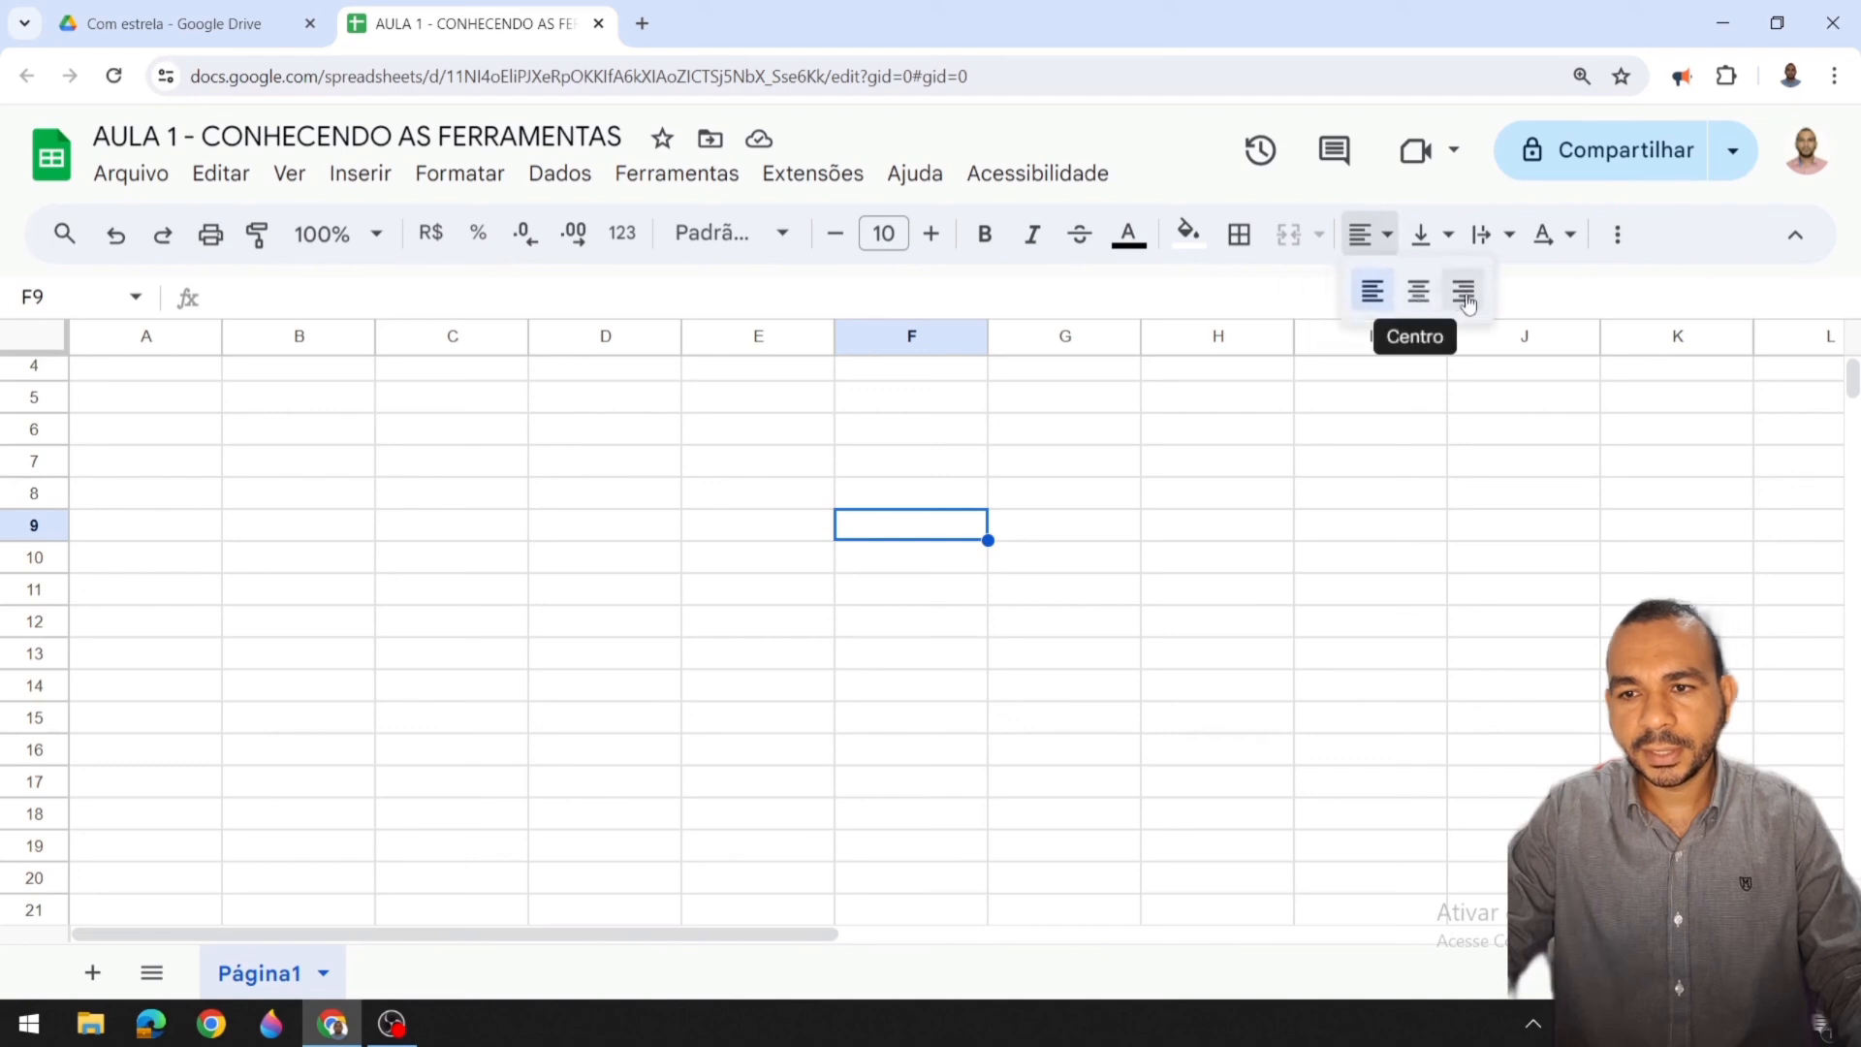
pyautogui.click(1448, 237)
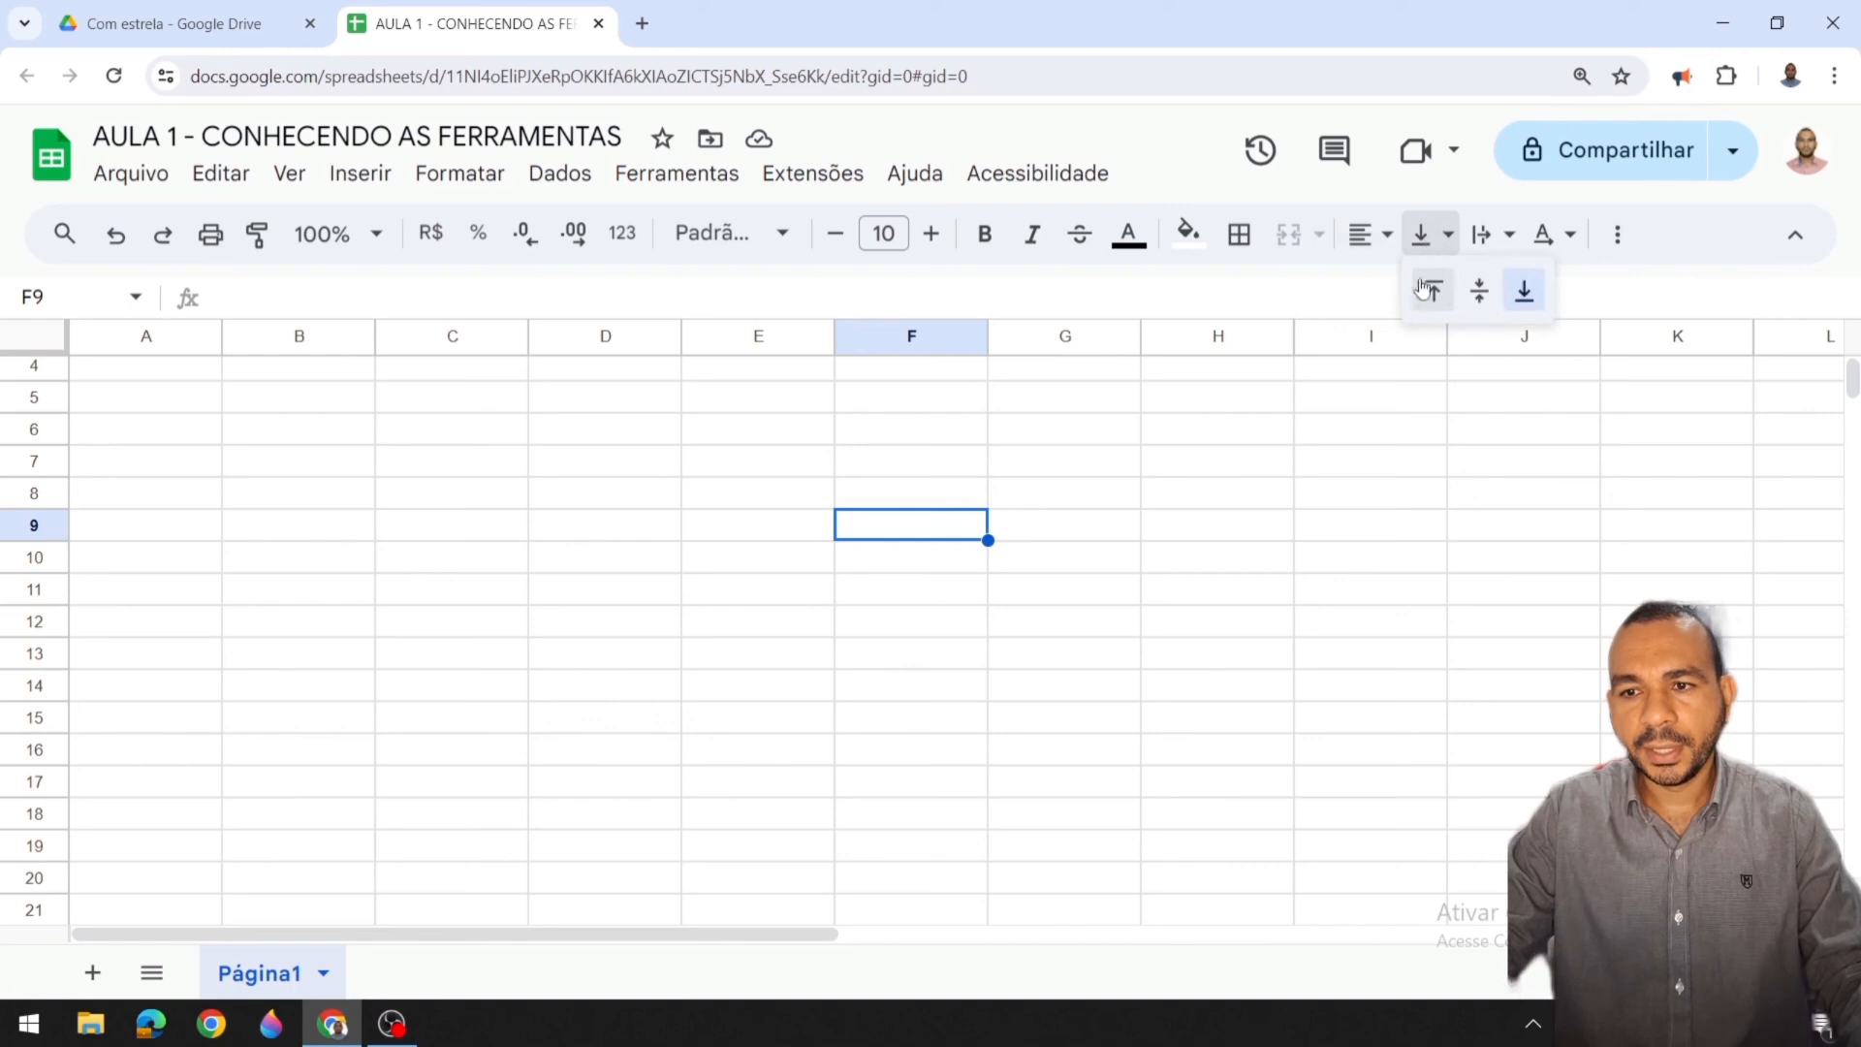
pyautogui.click(1424, 247)
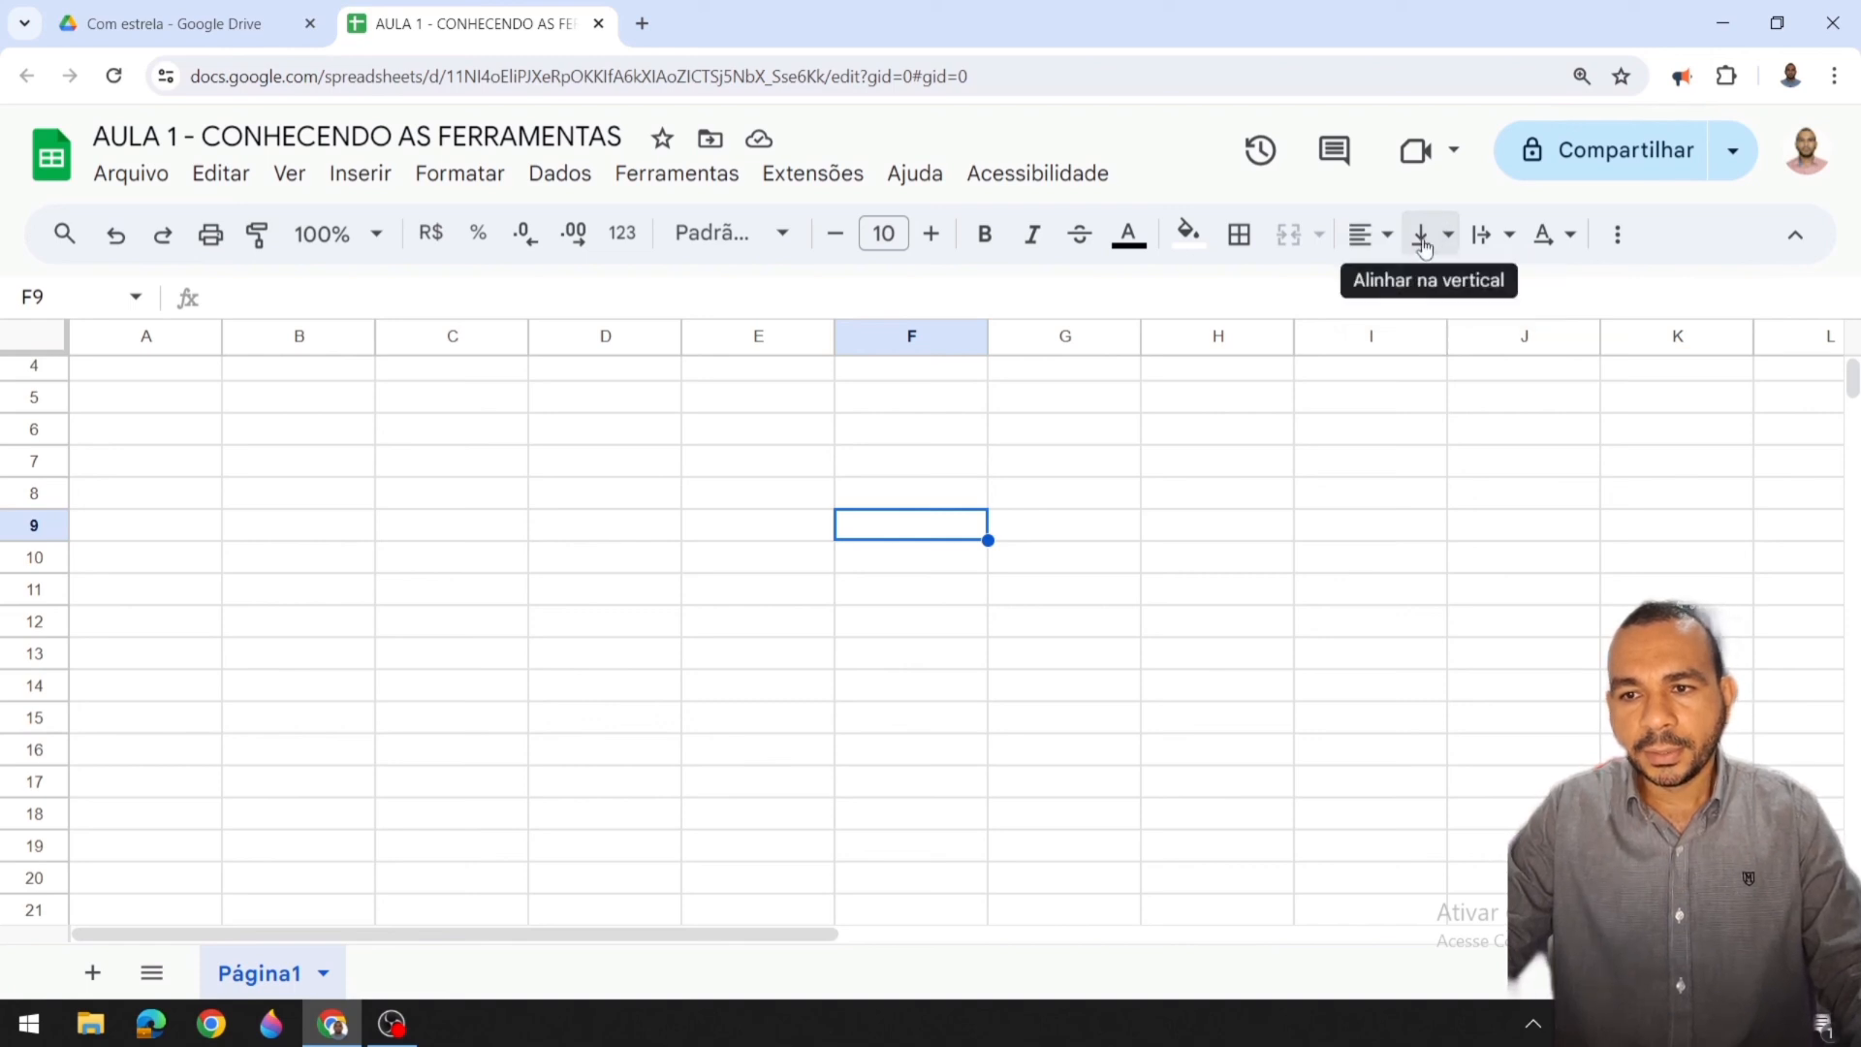
pyautogui.click(1448, 242)
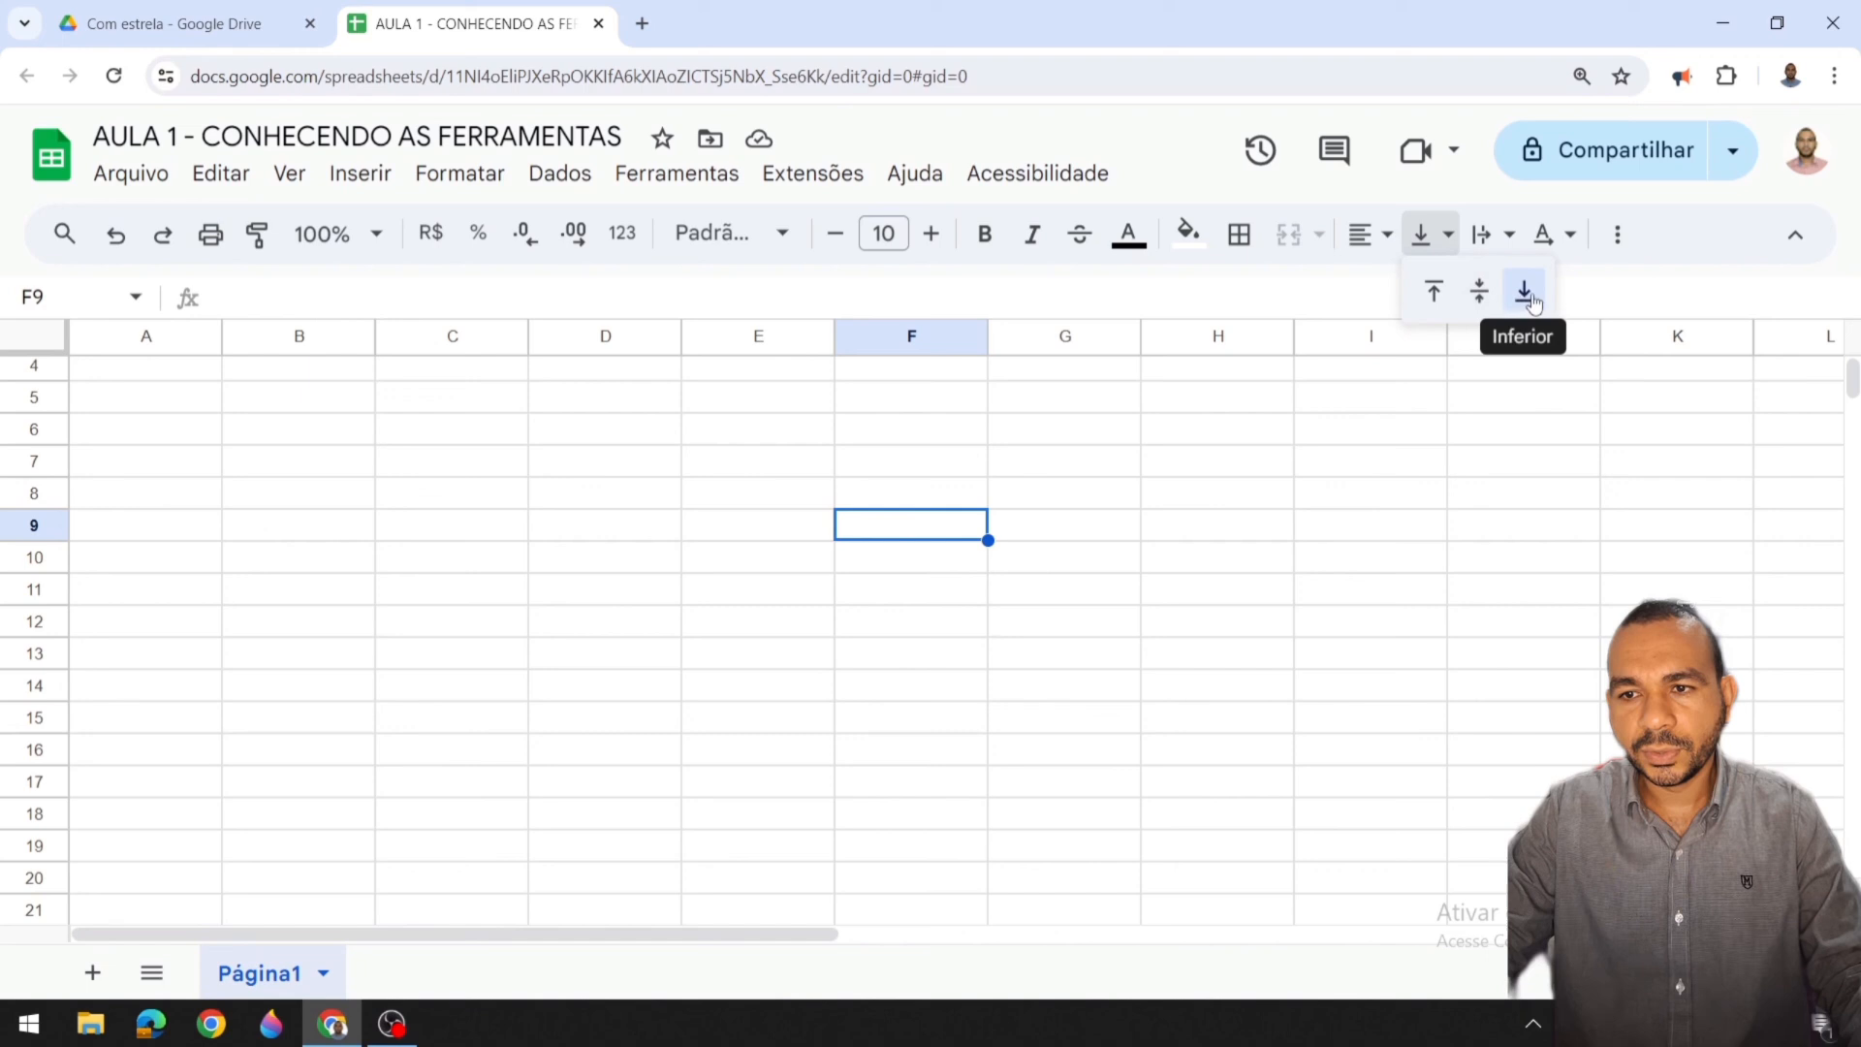
pyautogui.click(1508, 236)
pyautogui.click(1482, 236)
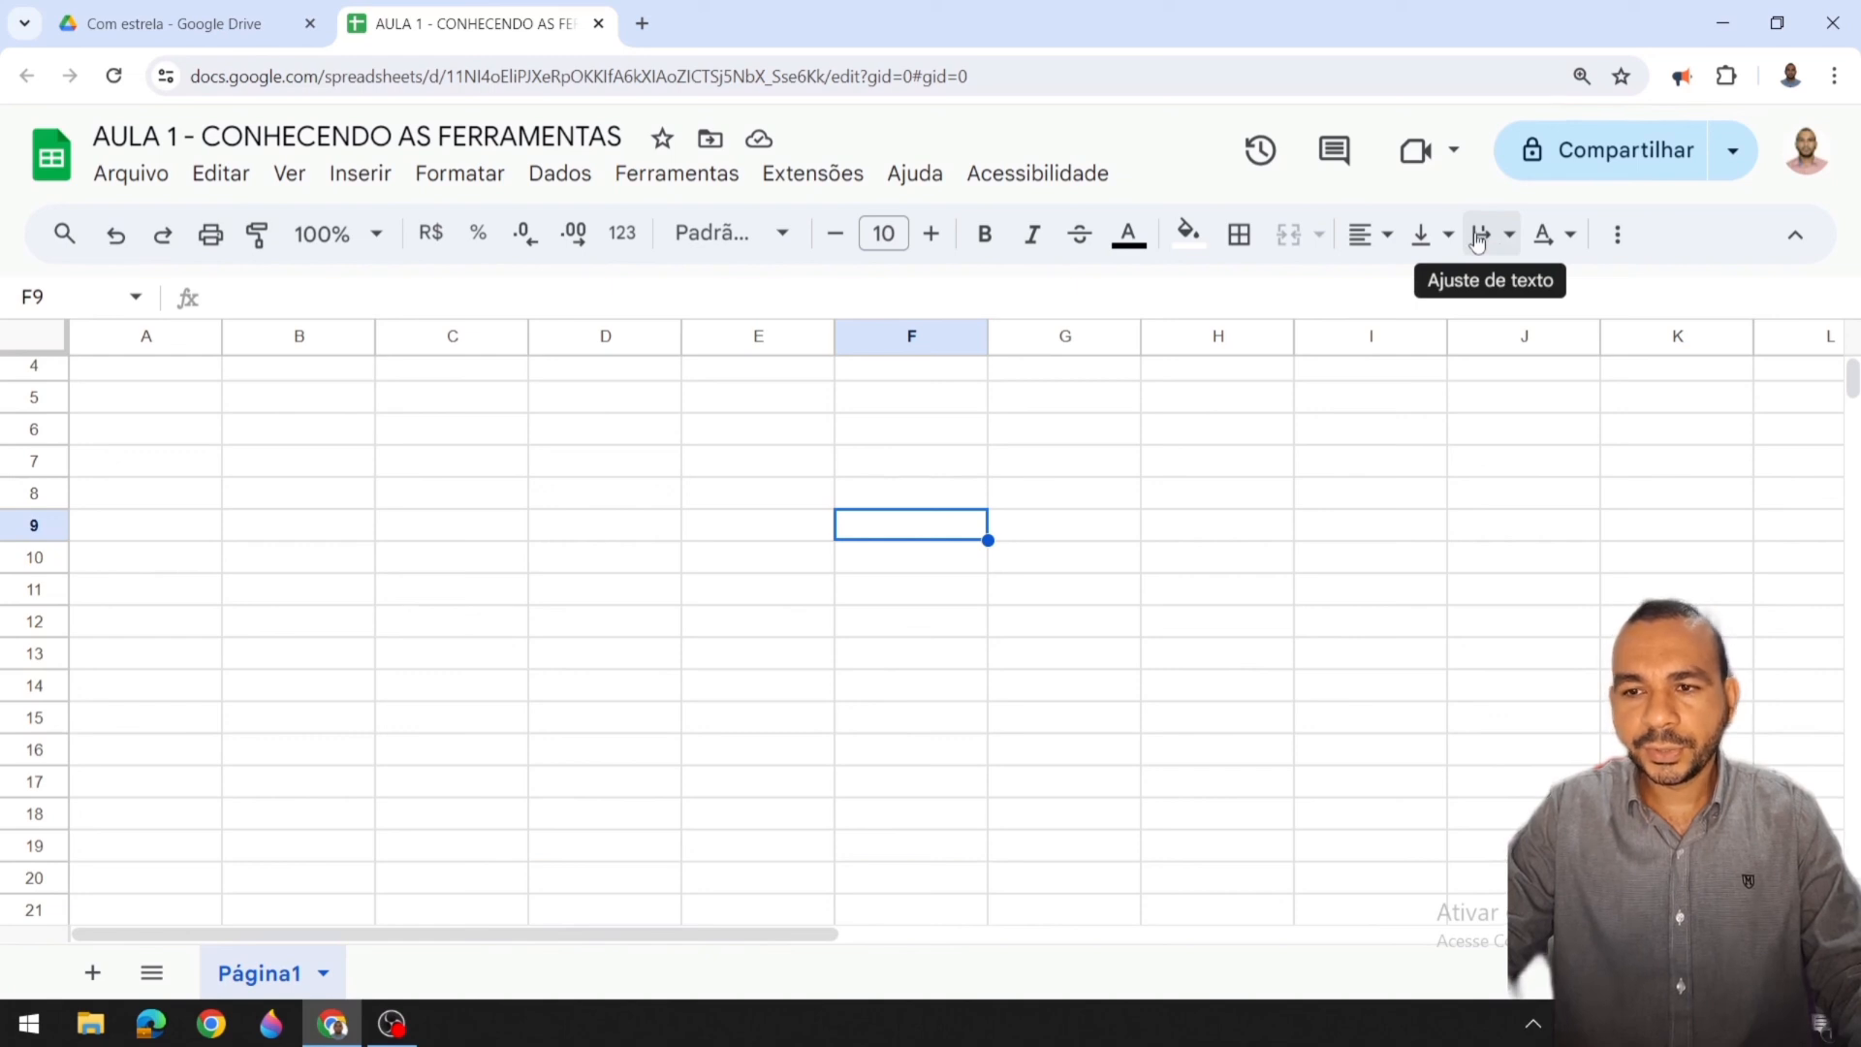
pyautogui.click(1571, 238)
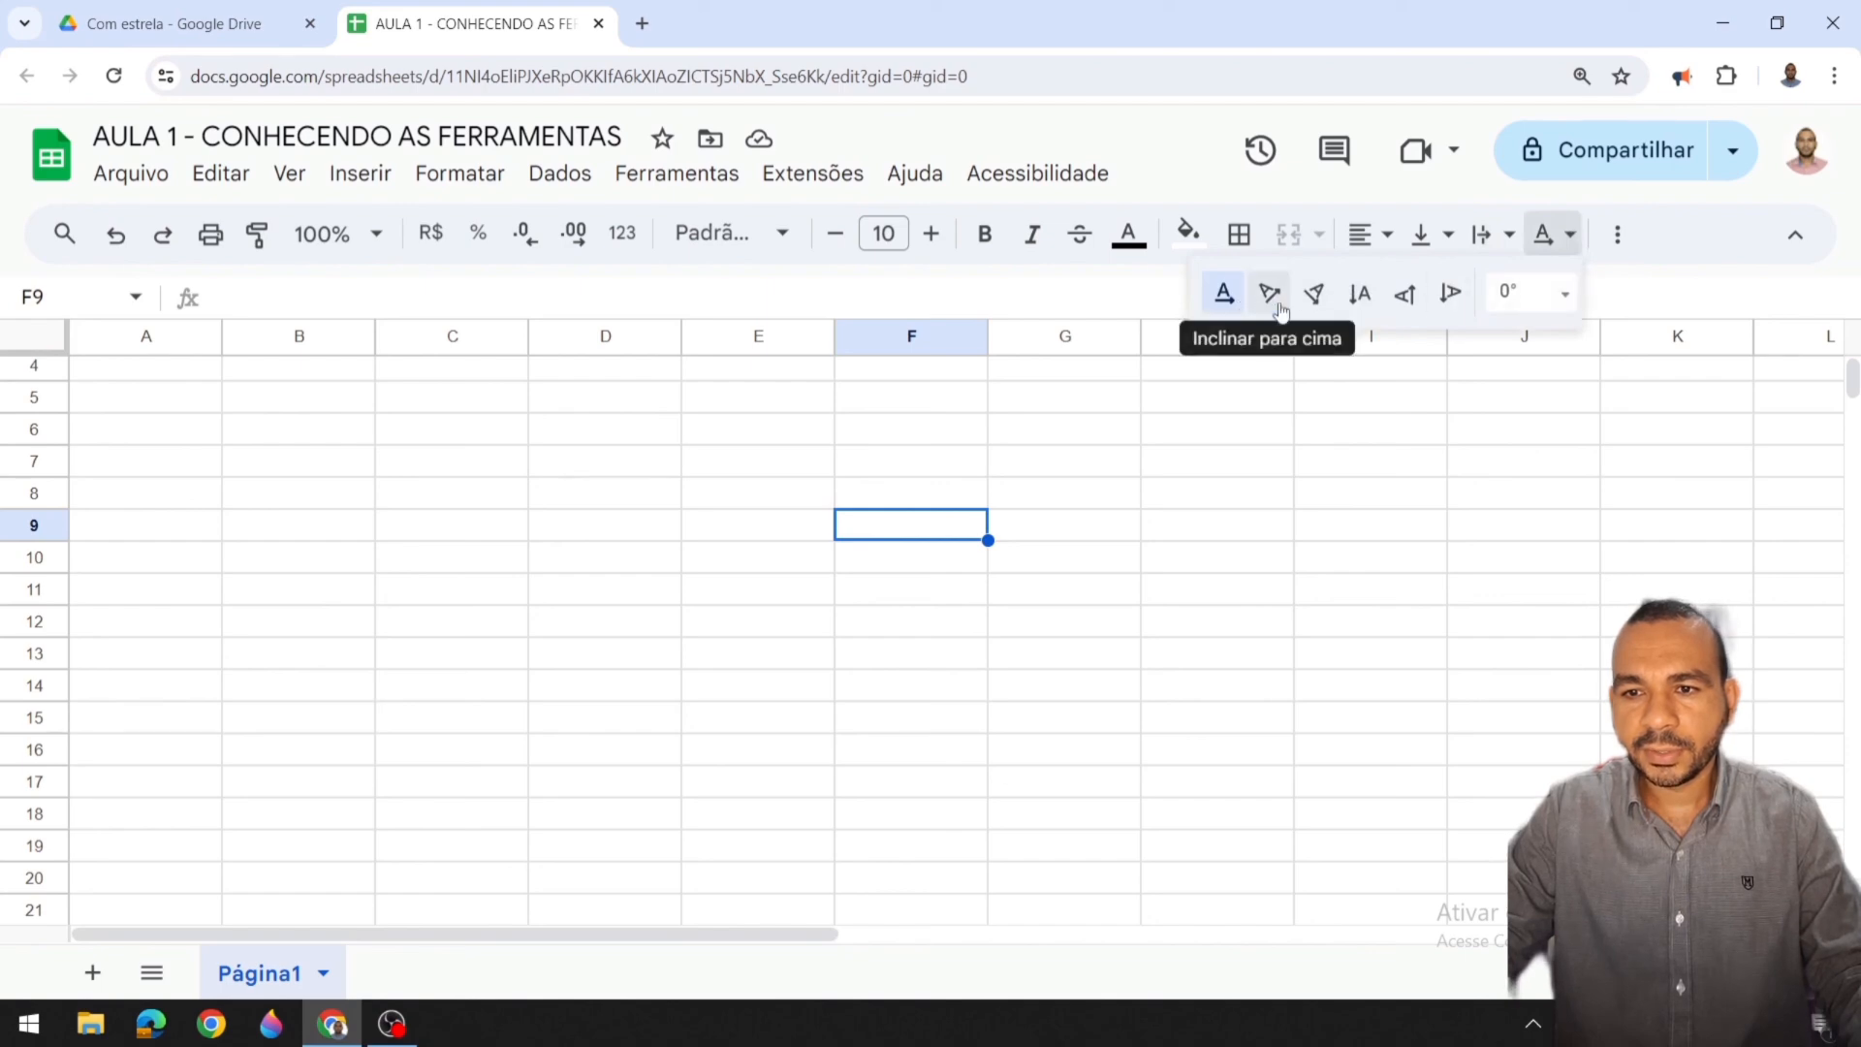
pyautogui.click(1574, 240)
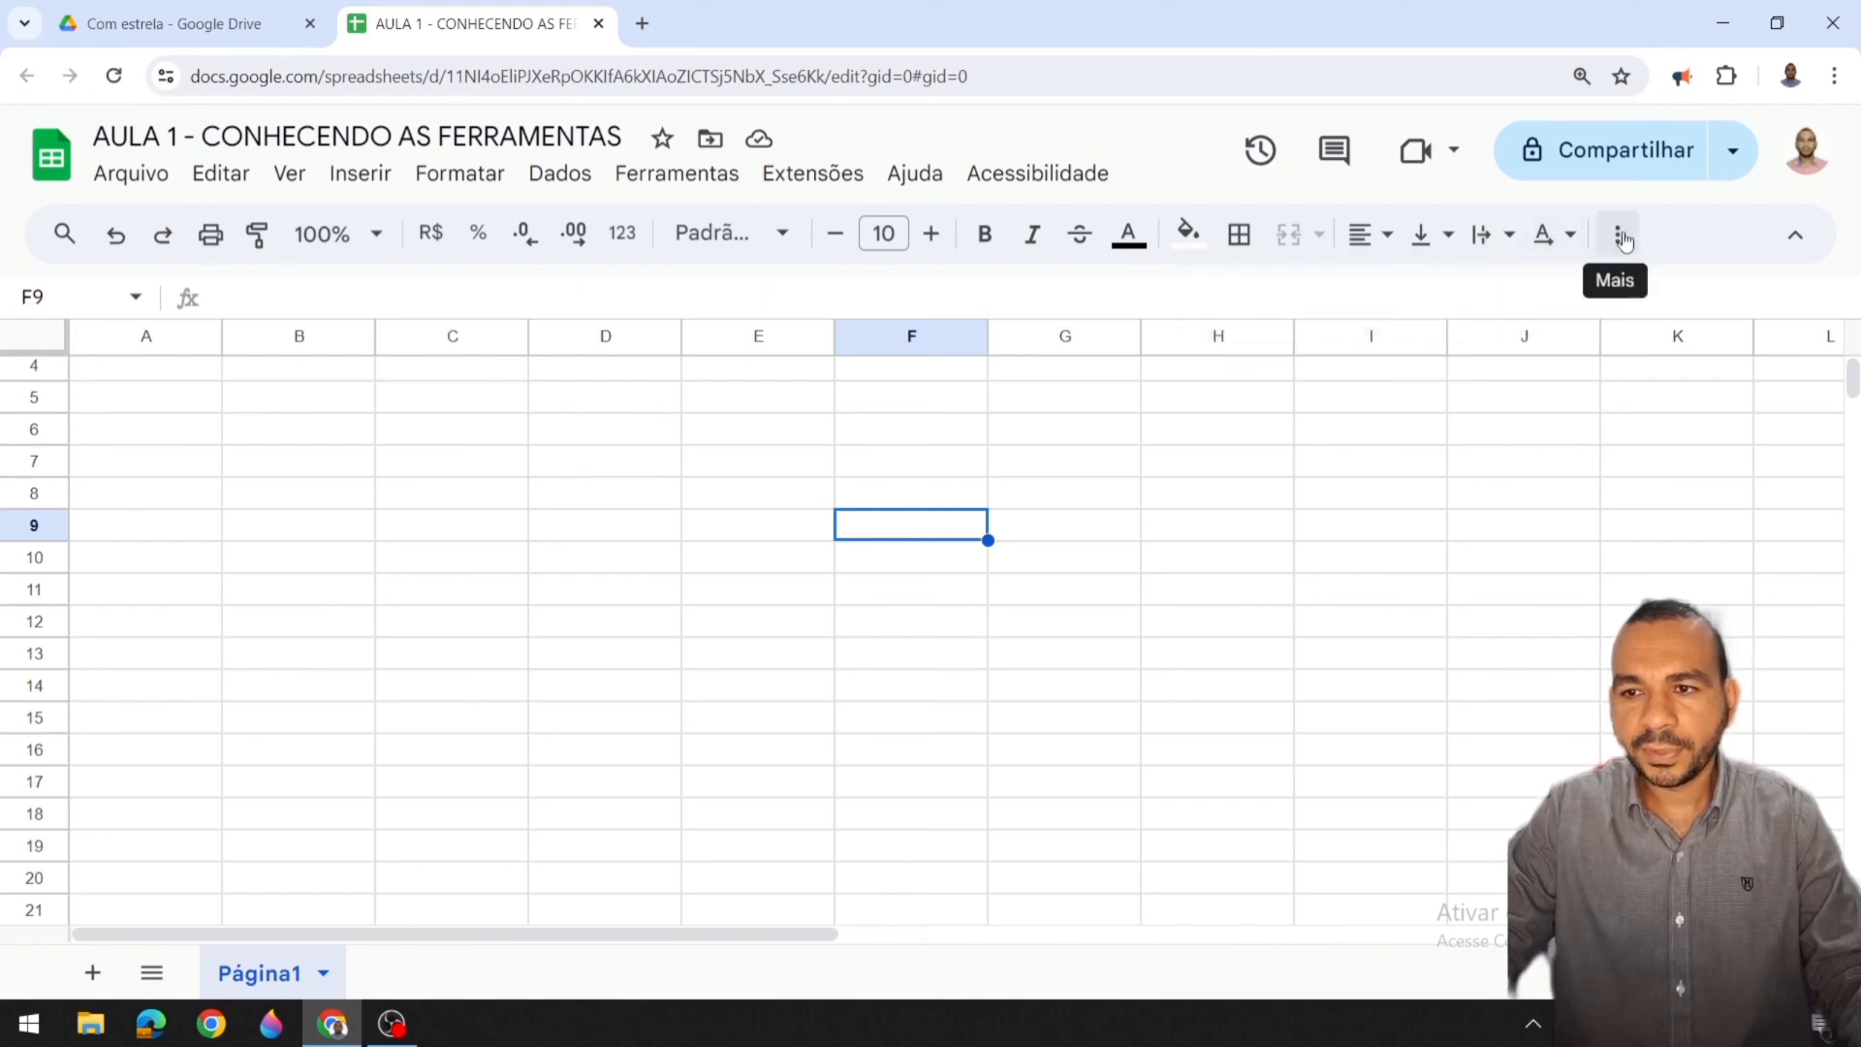
# Step: Examine the additional formatting and data tools, including the options for creating grouped and filter views
pyautogui.click(1621, 237)
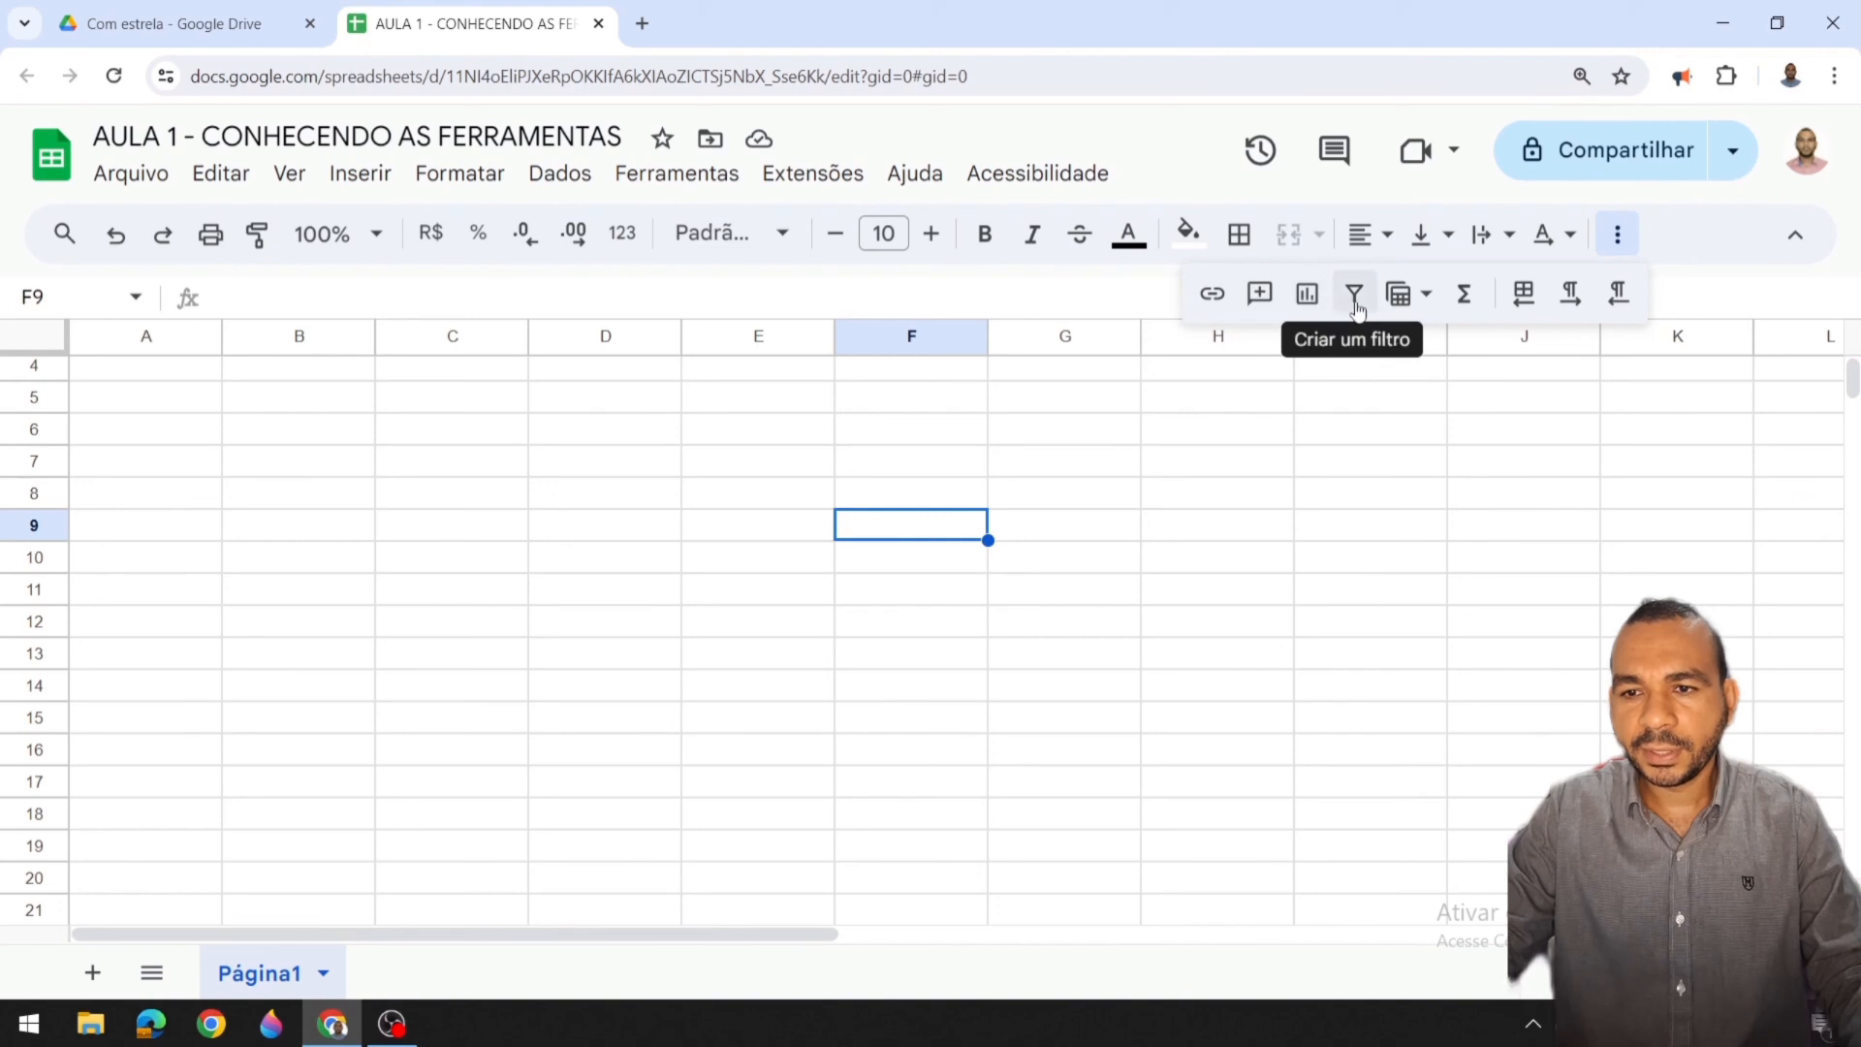
pyautogui.click(1426, 297)
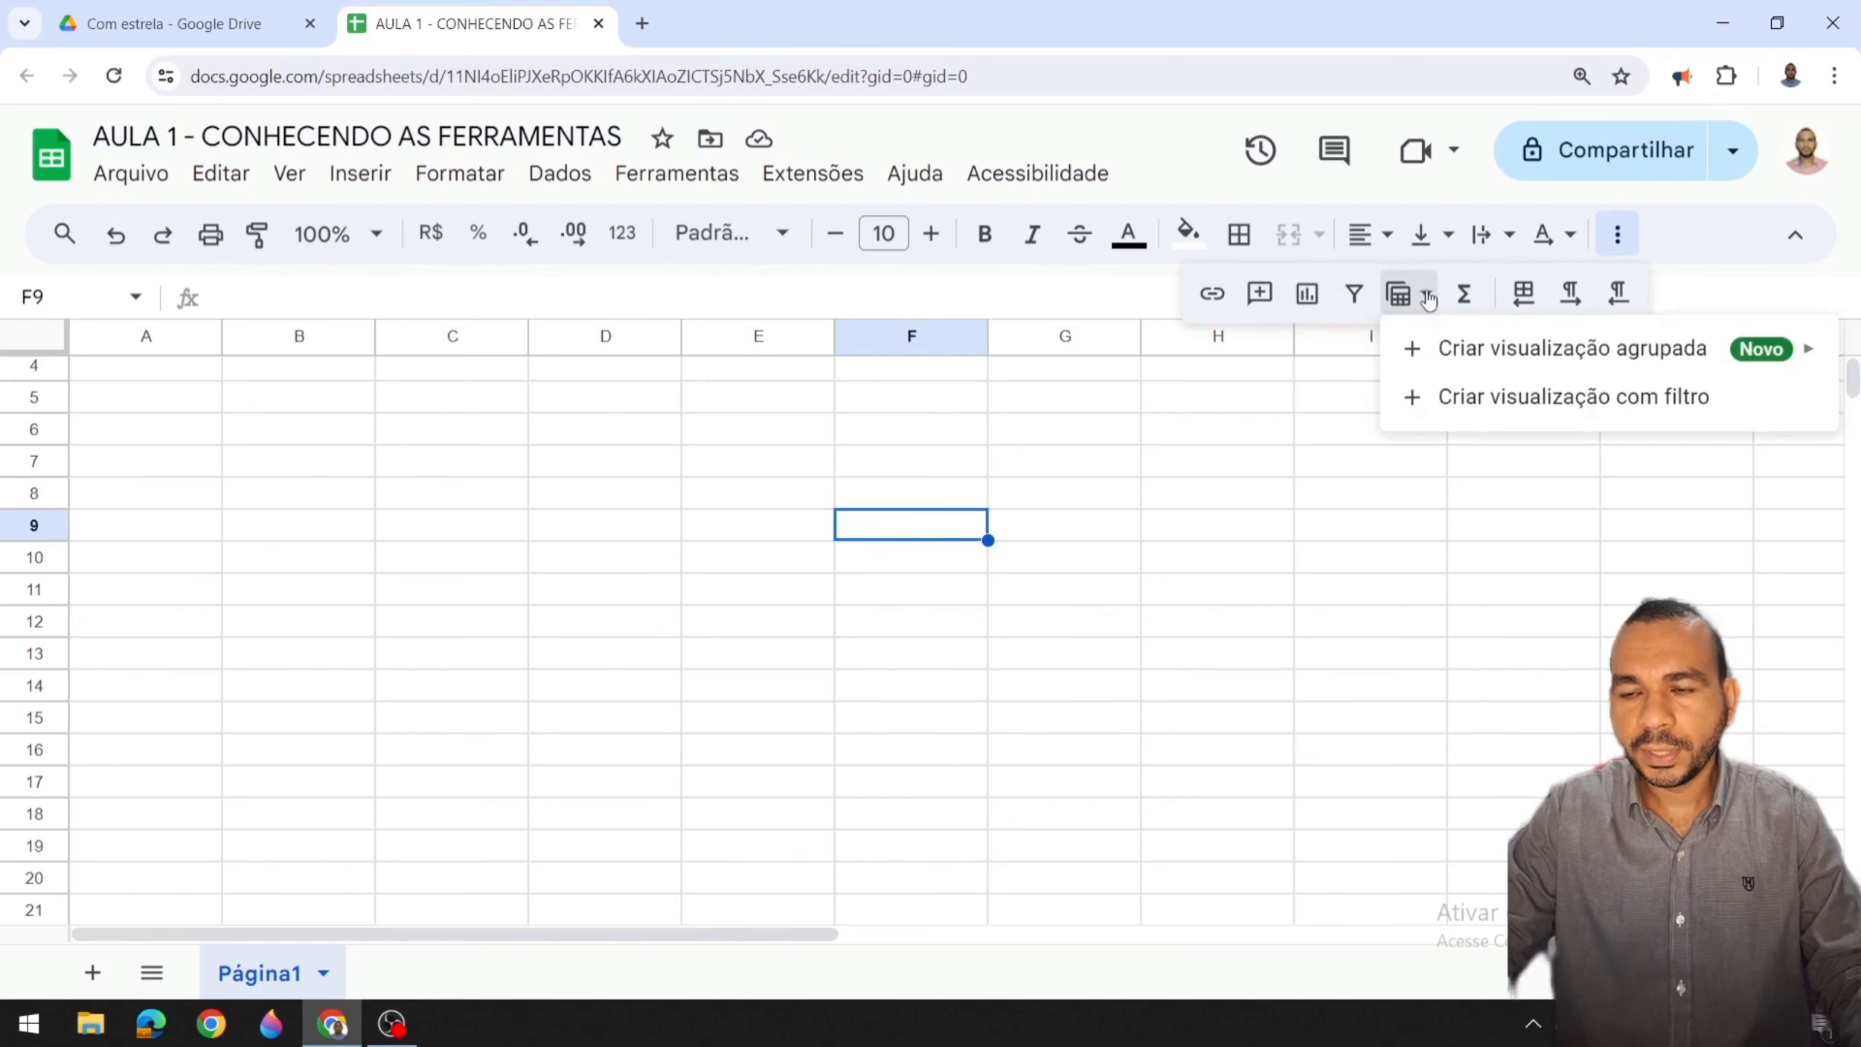
pyautogui.click(1427, 296)
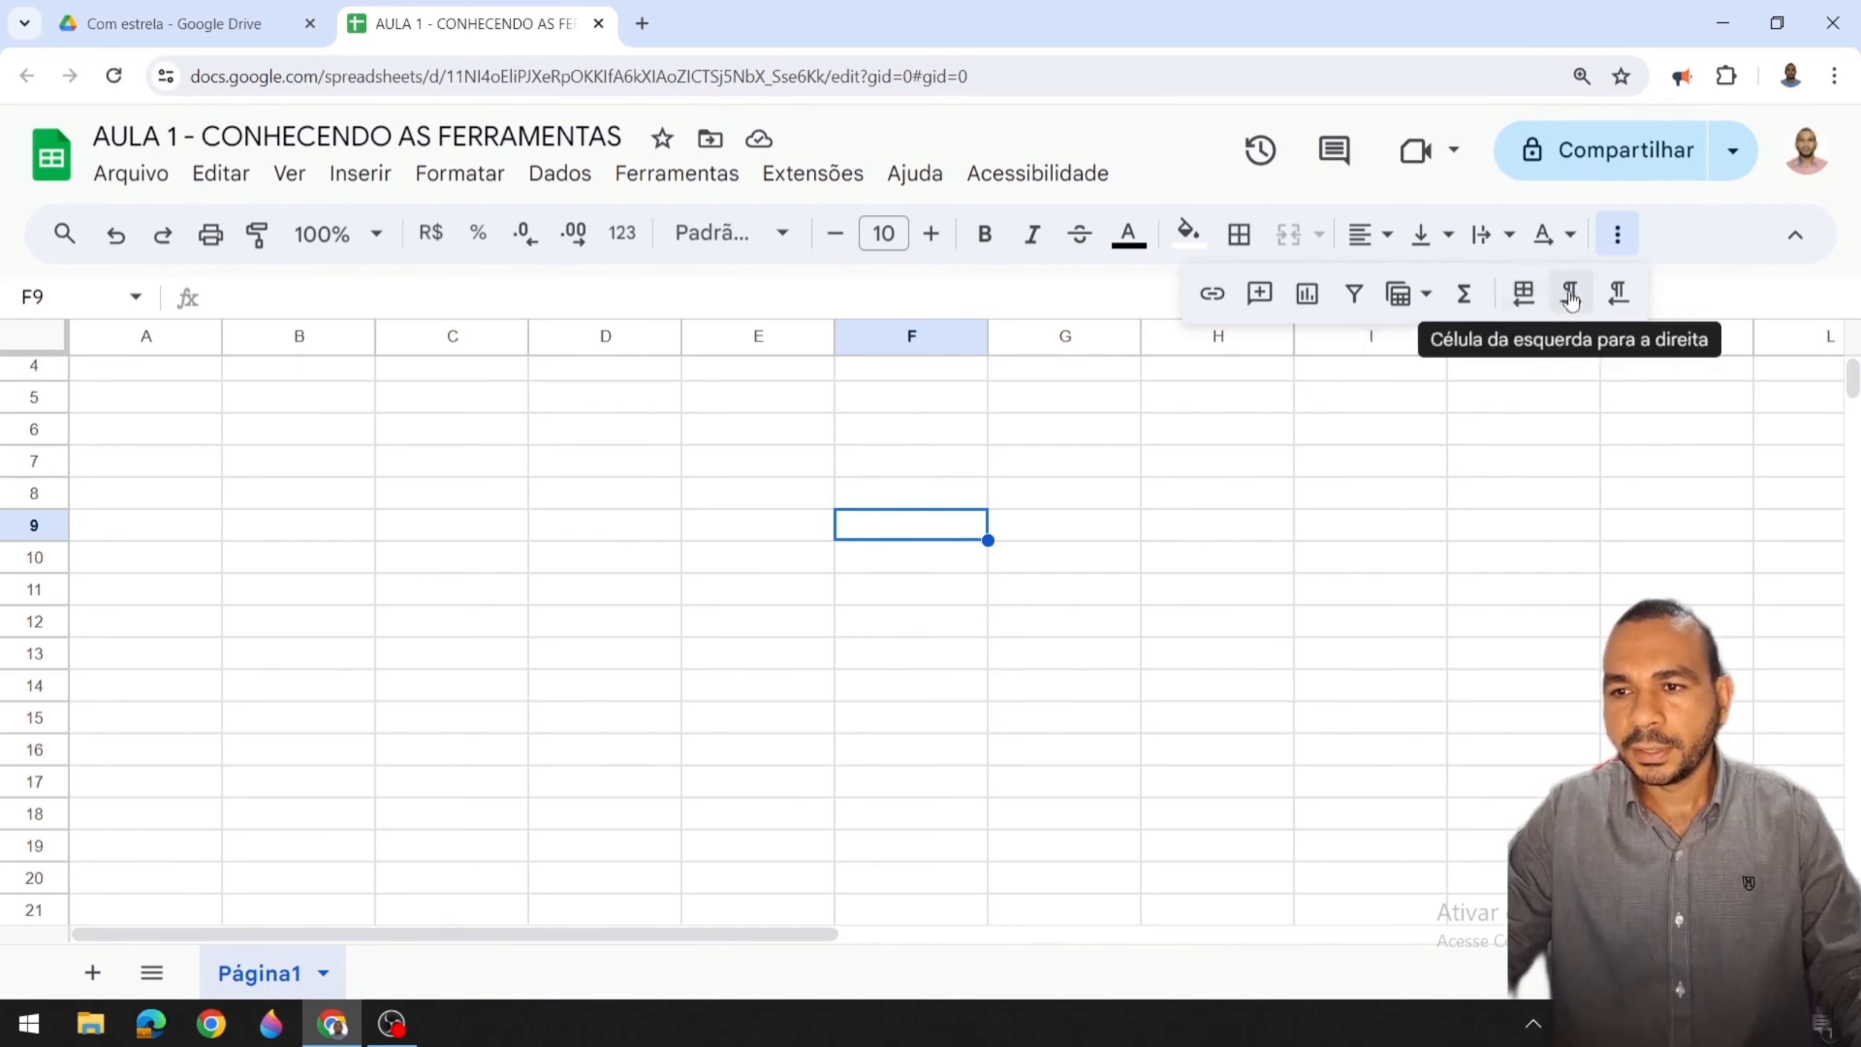
# Step: Hide the spreadsheet's title and menu header and restore it, twice in a row
pyautogui.click(1795, 234)
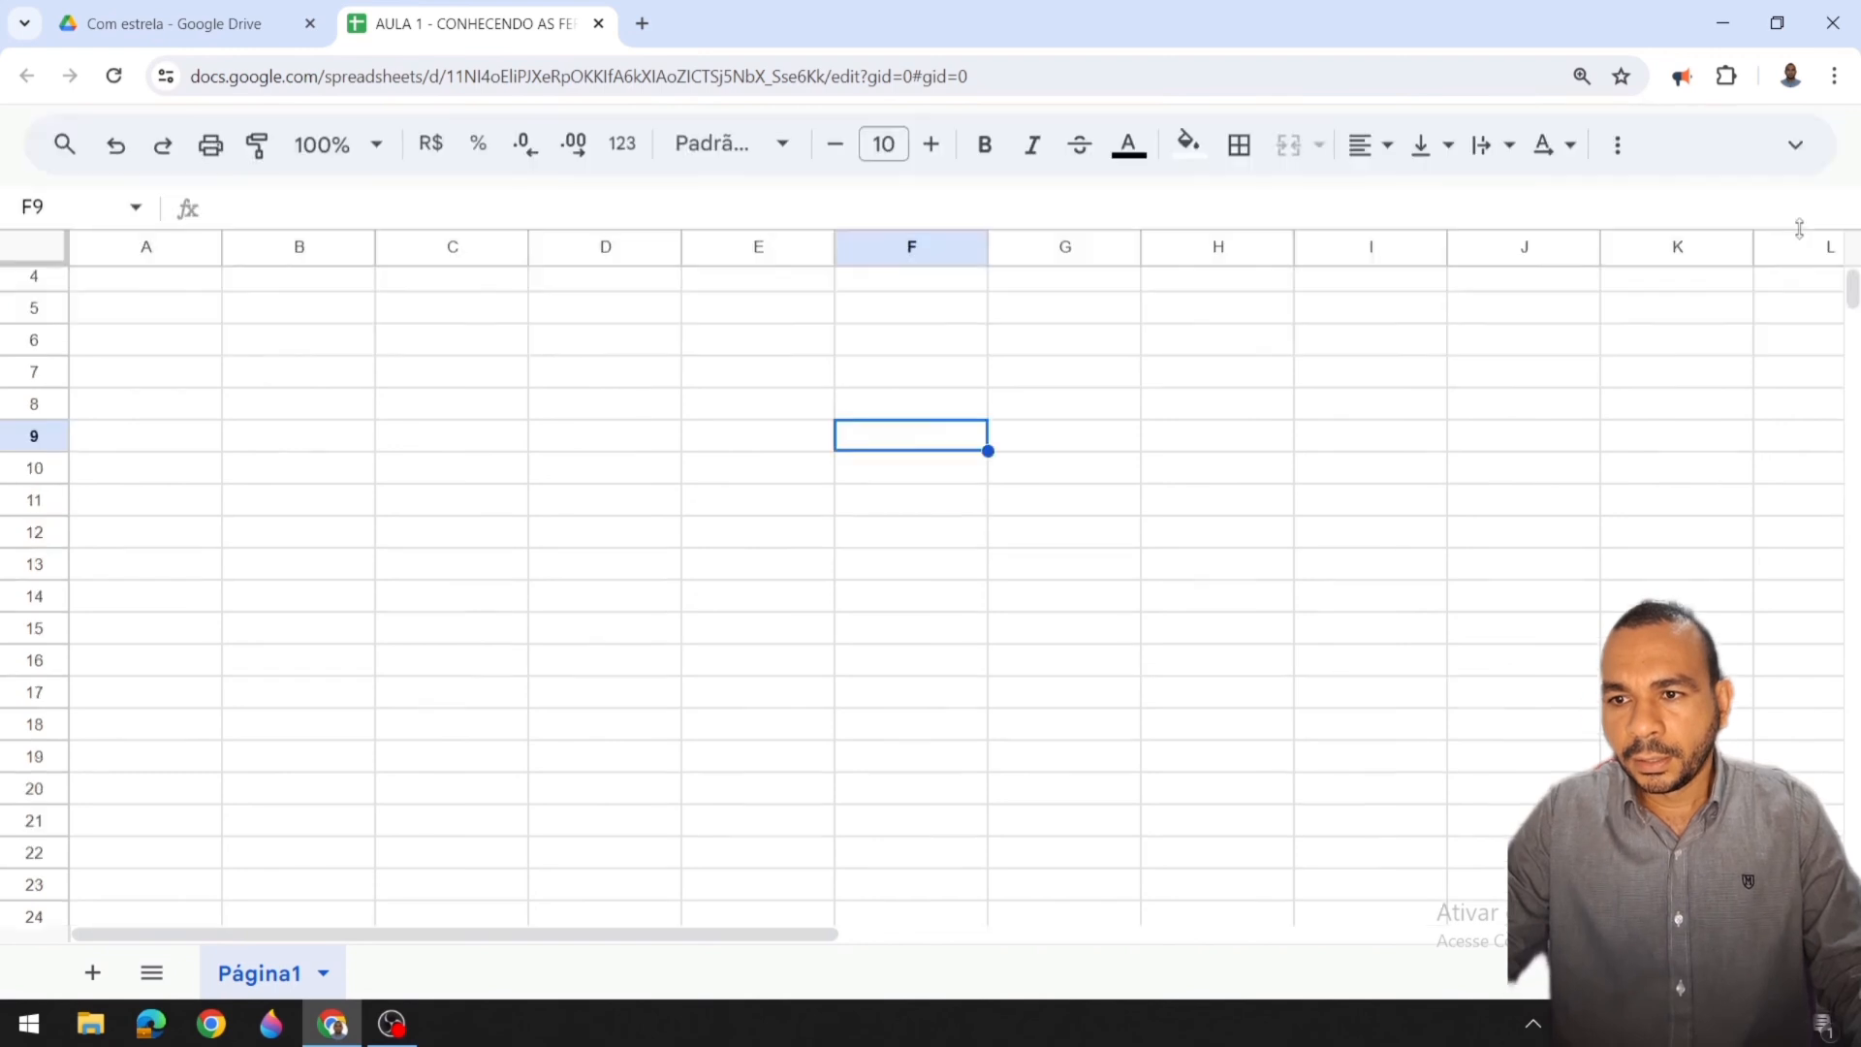
pyautogui.click(1795, 151)
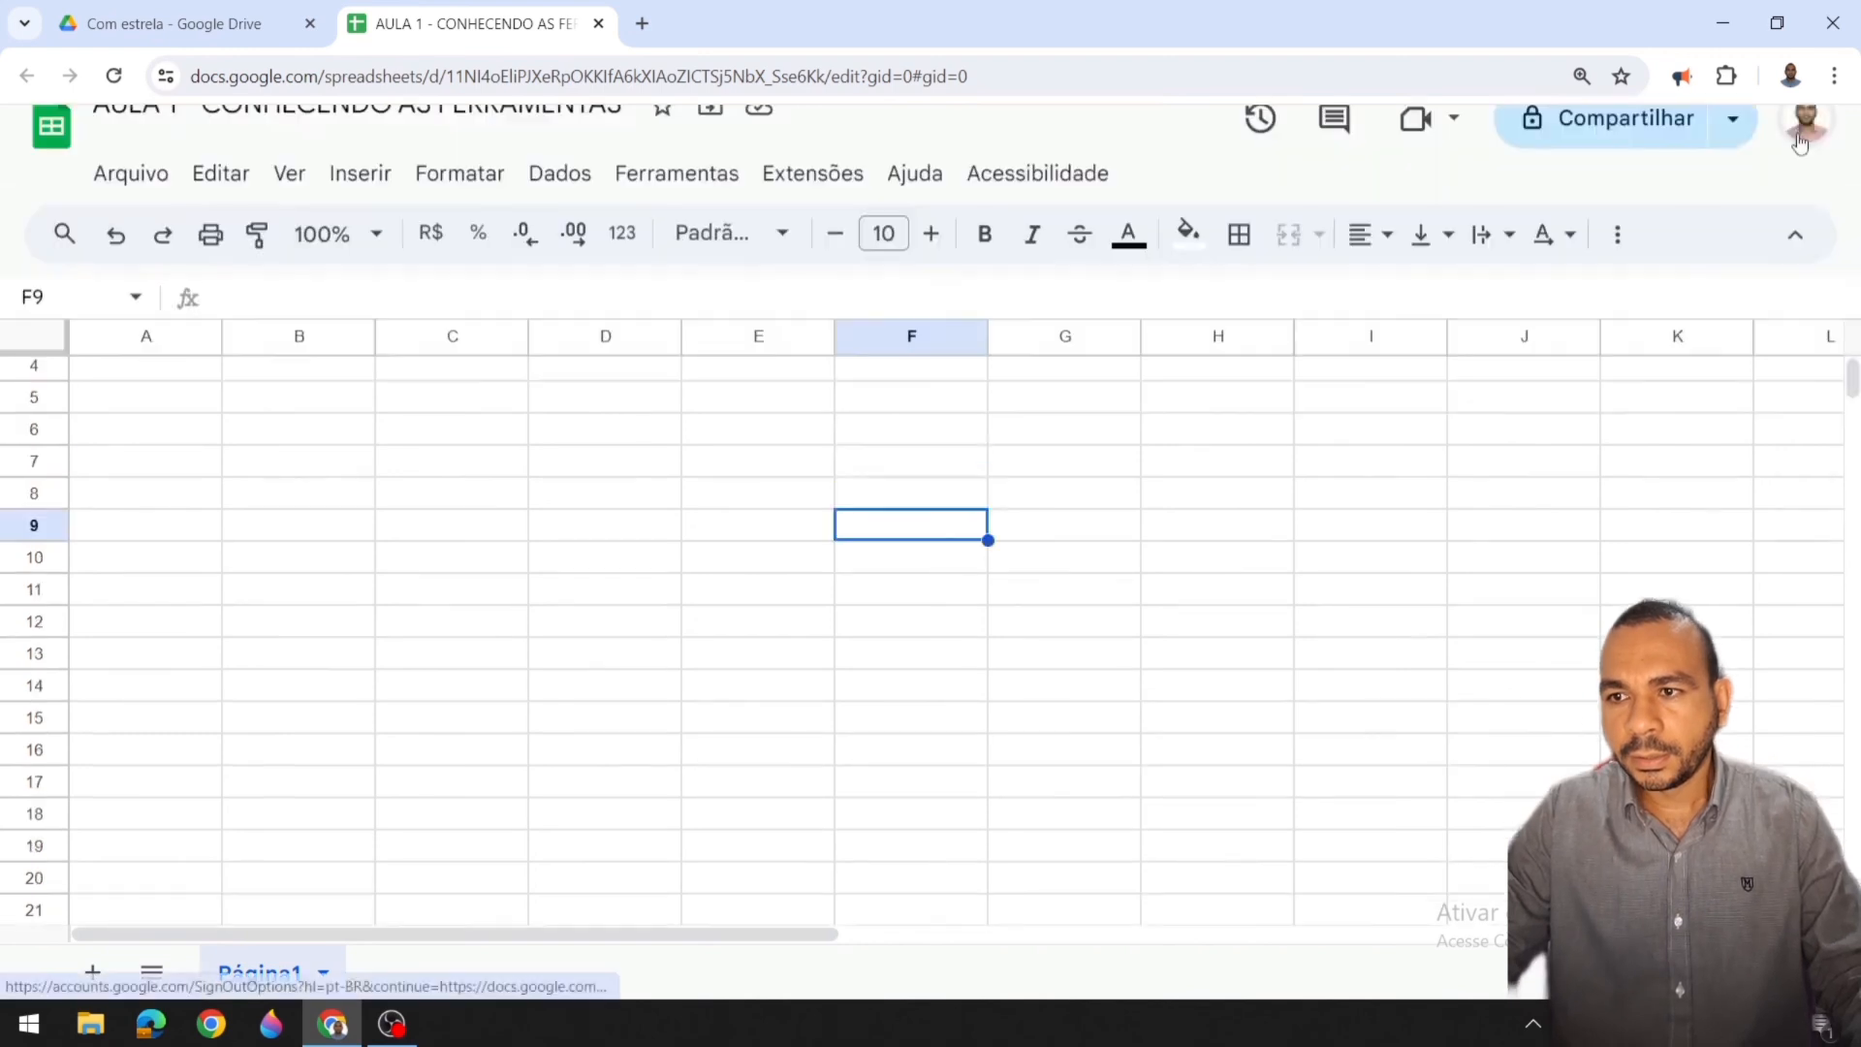
pyautogui.click(1794, 237)
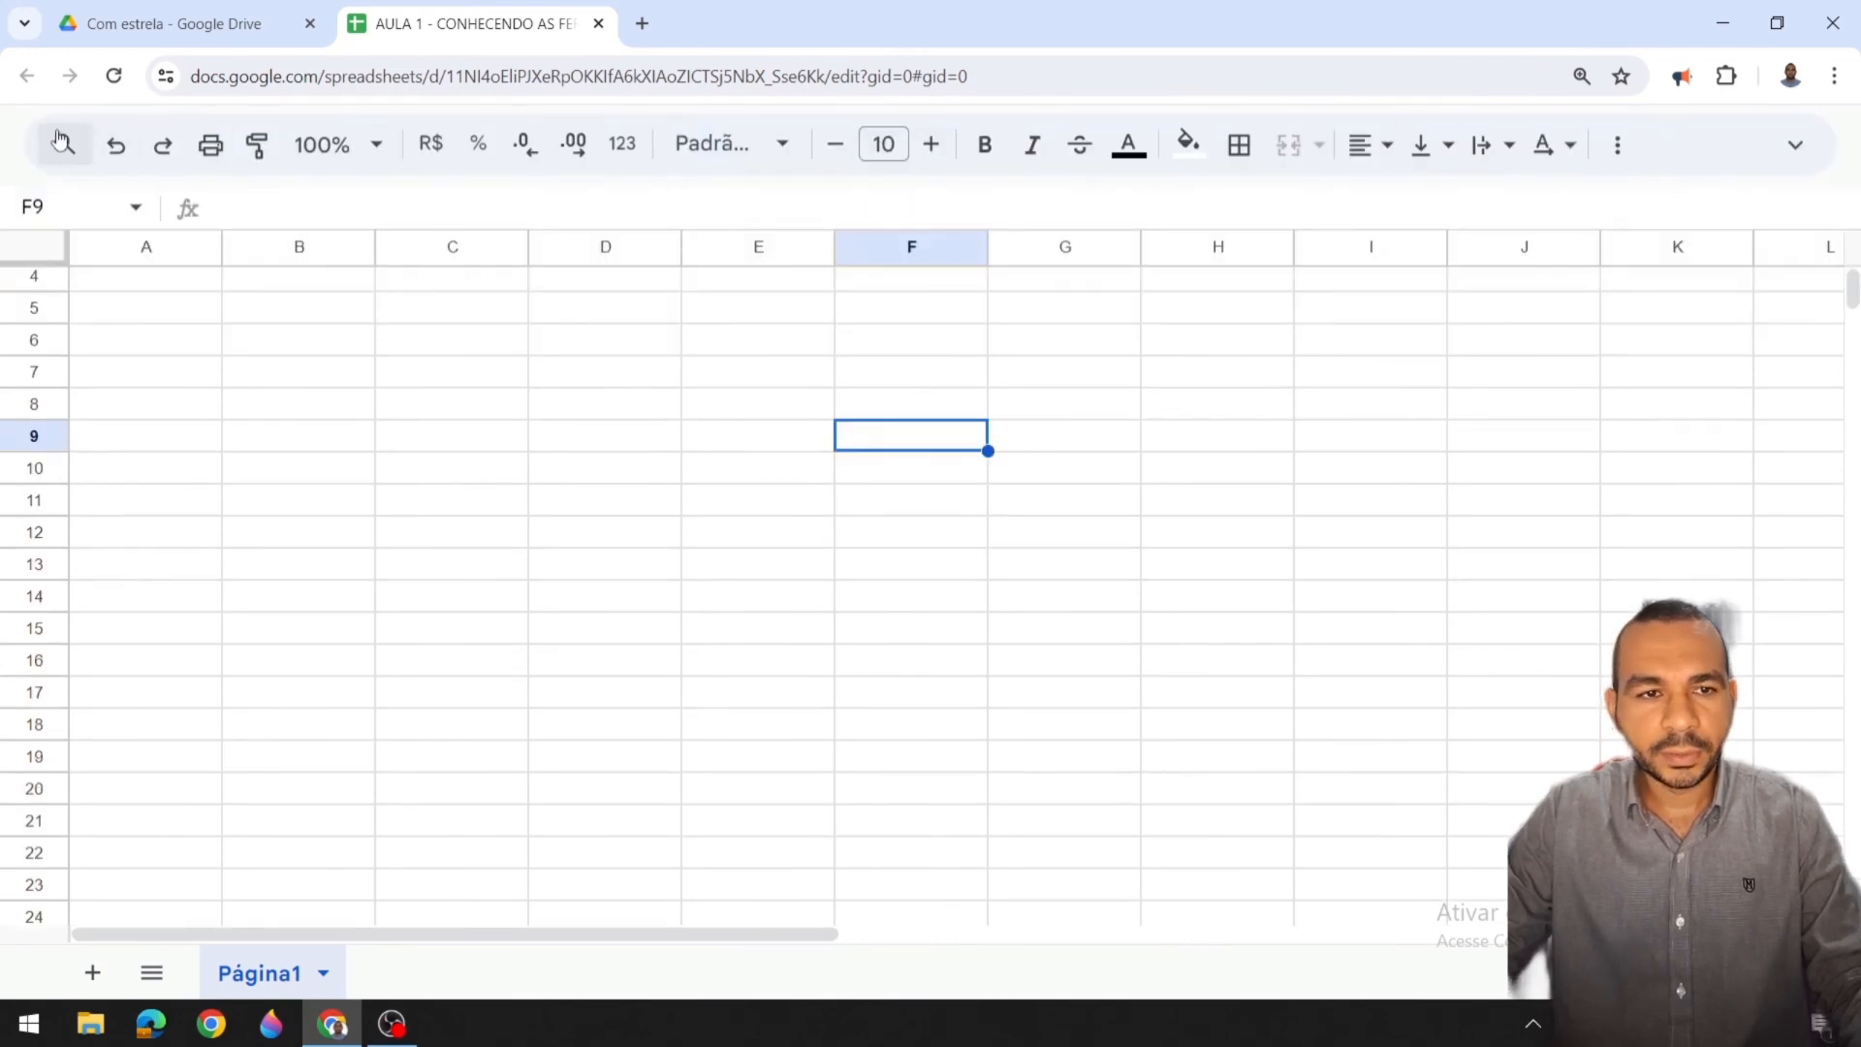
pyautogui.click(1804, 153)
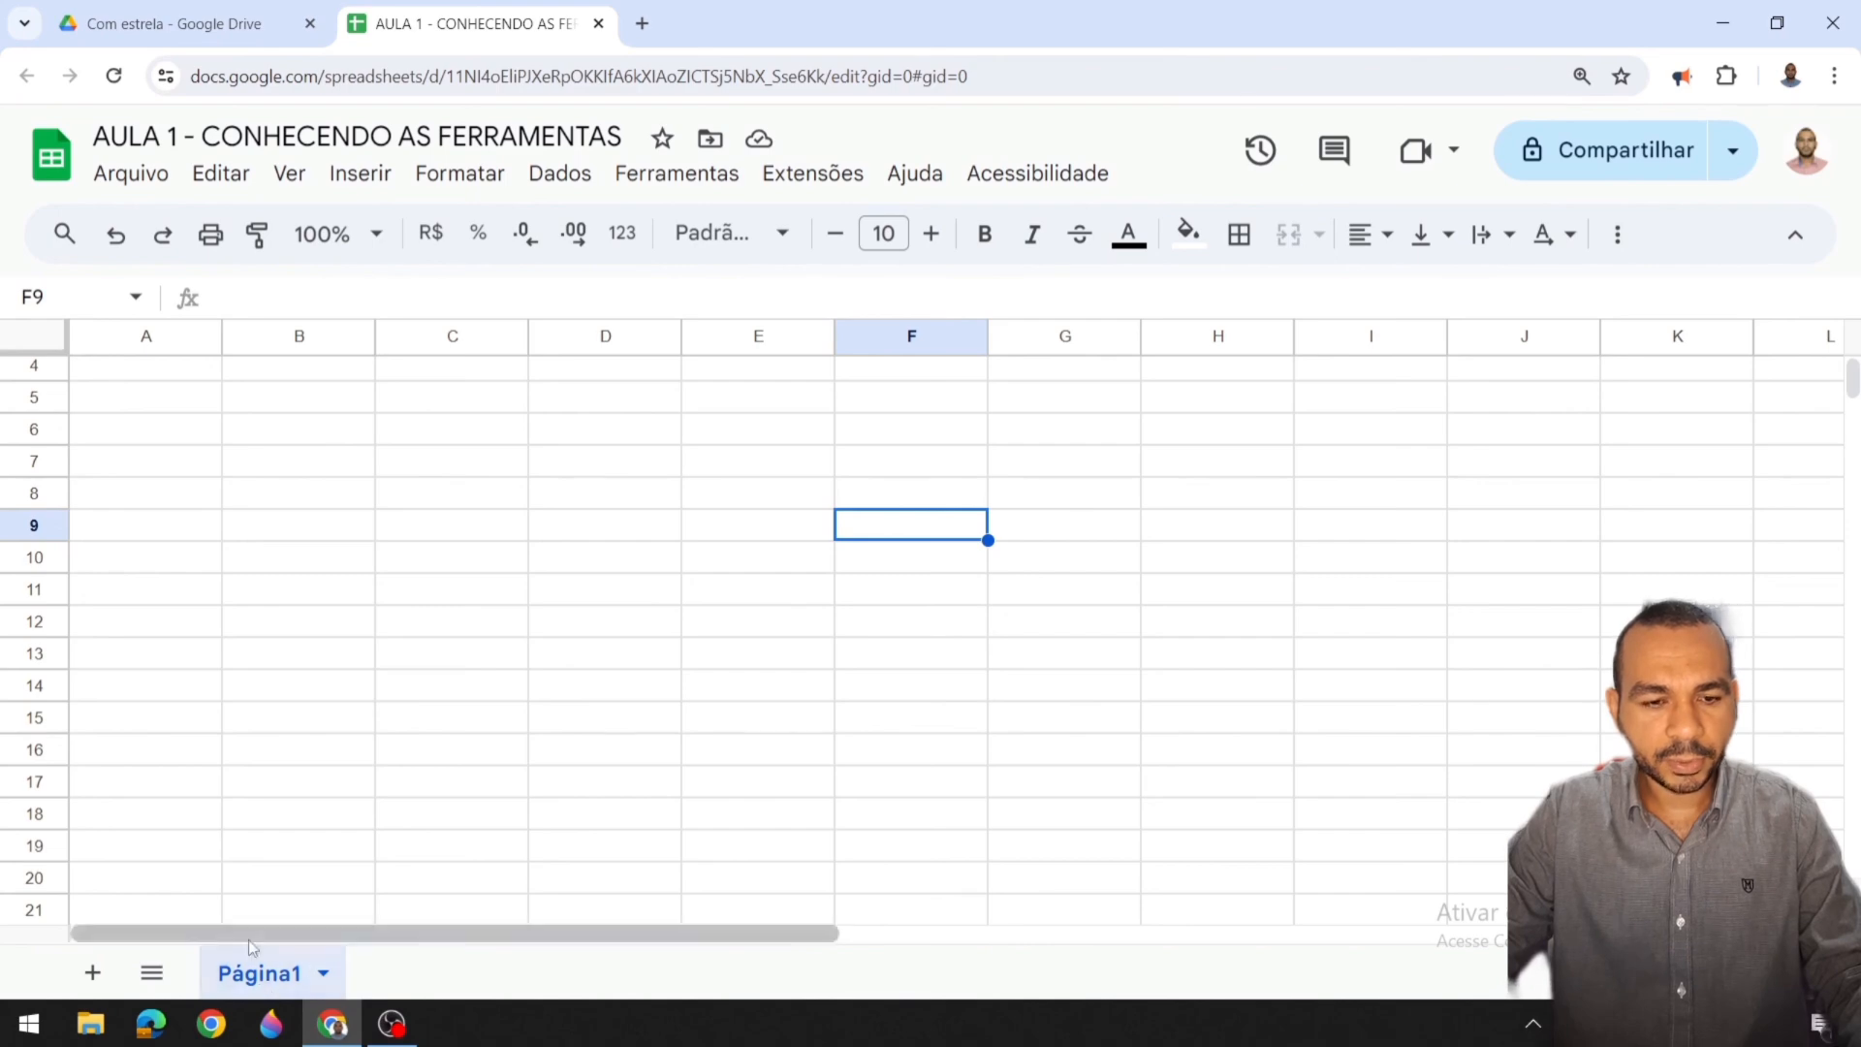
# Step: Add a second sheet to the spreadsheet and return to Página1 through the list of all sheets
pyautogui.click(104, 972)
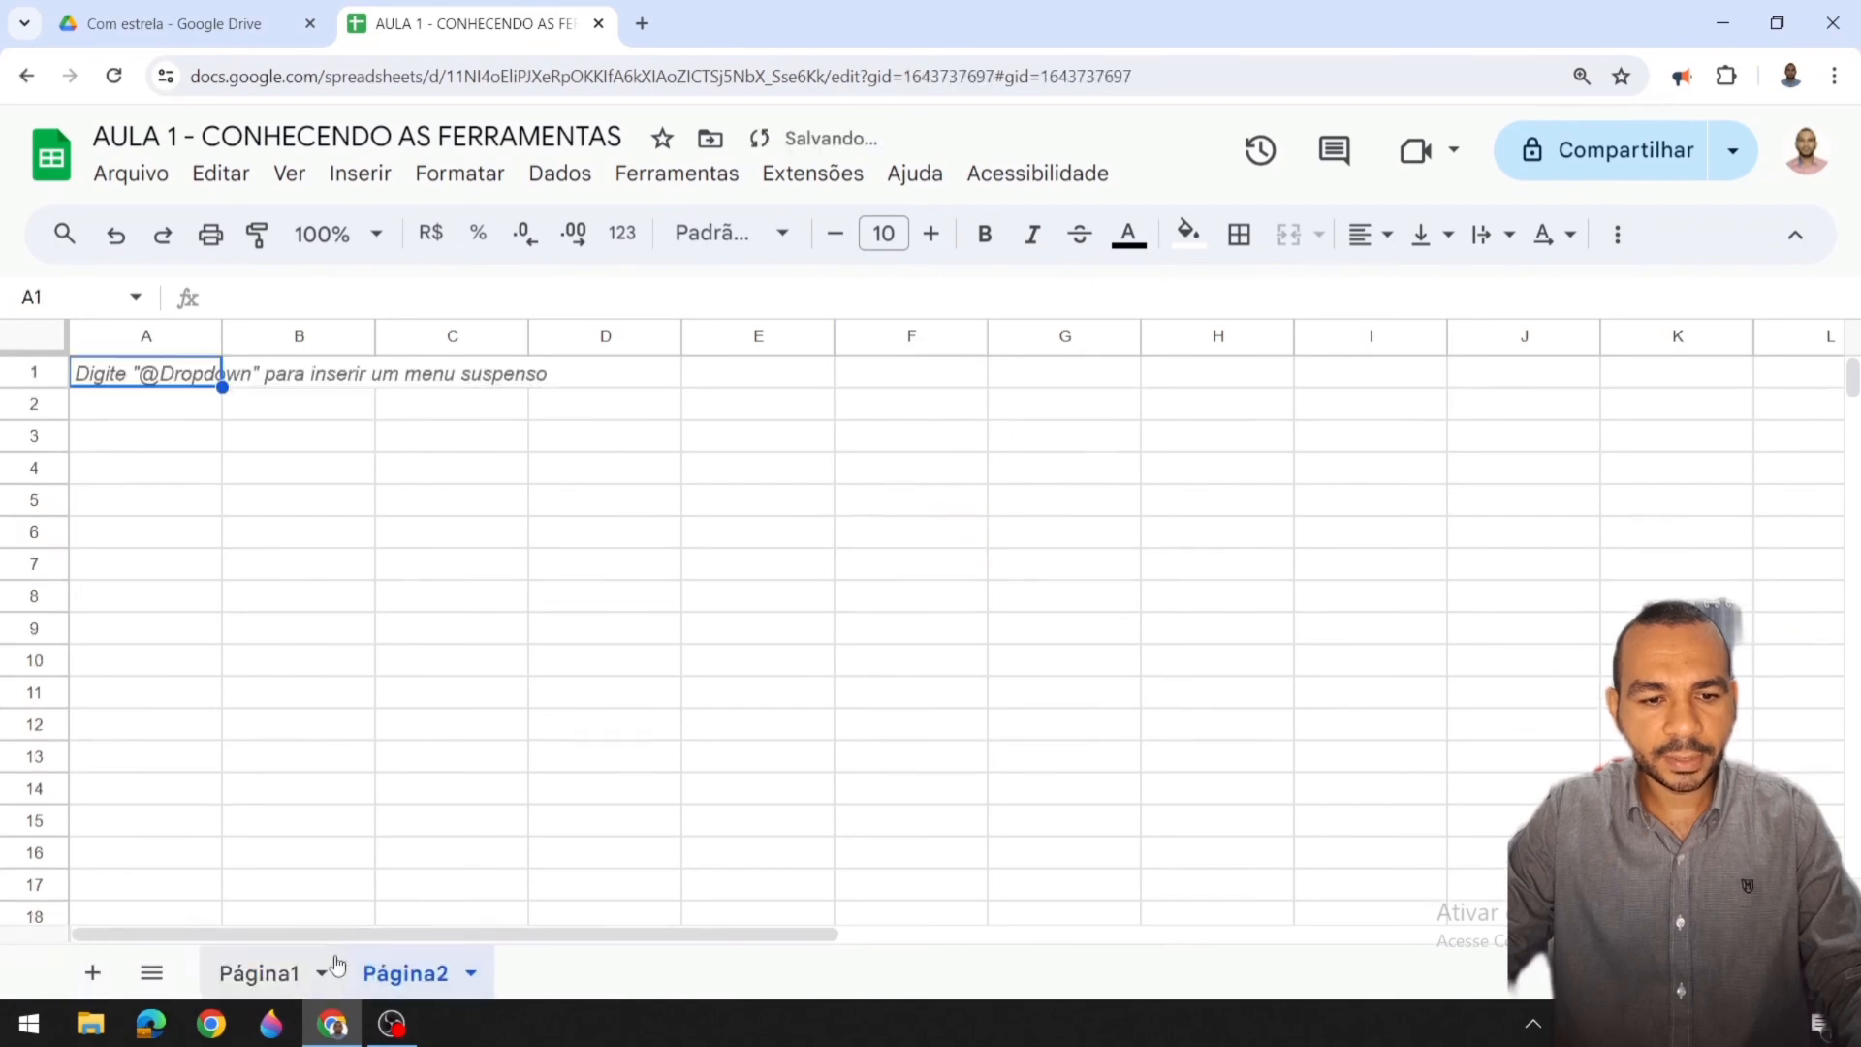
pyautogui.click(281, 973)
pyautogui.click(379, 974)
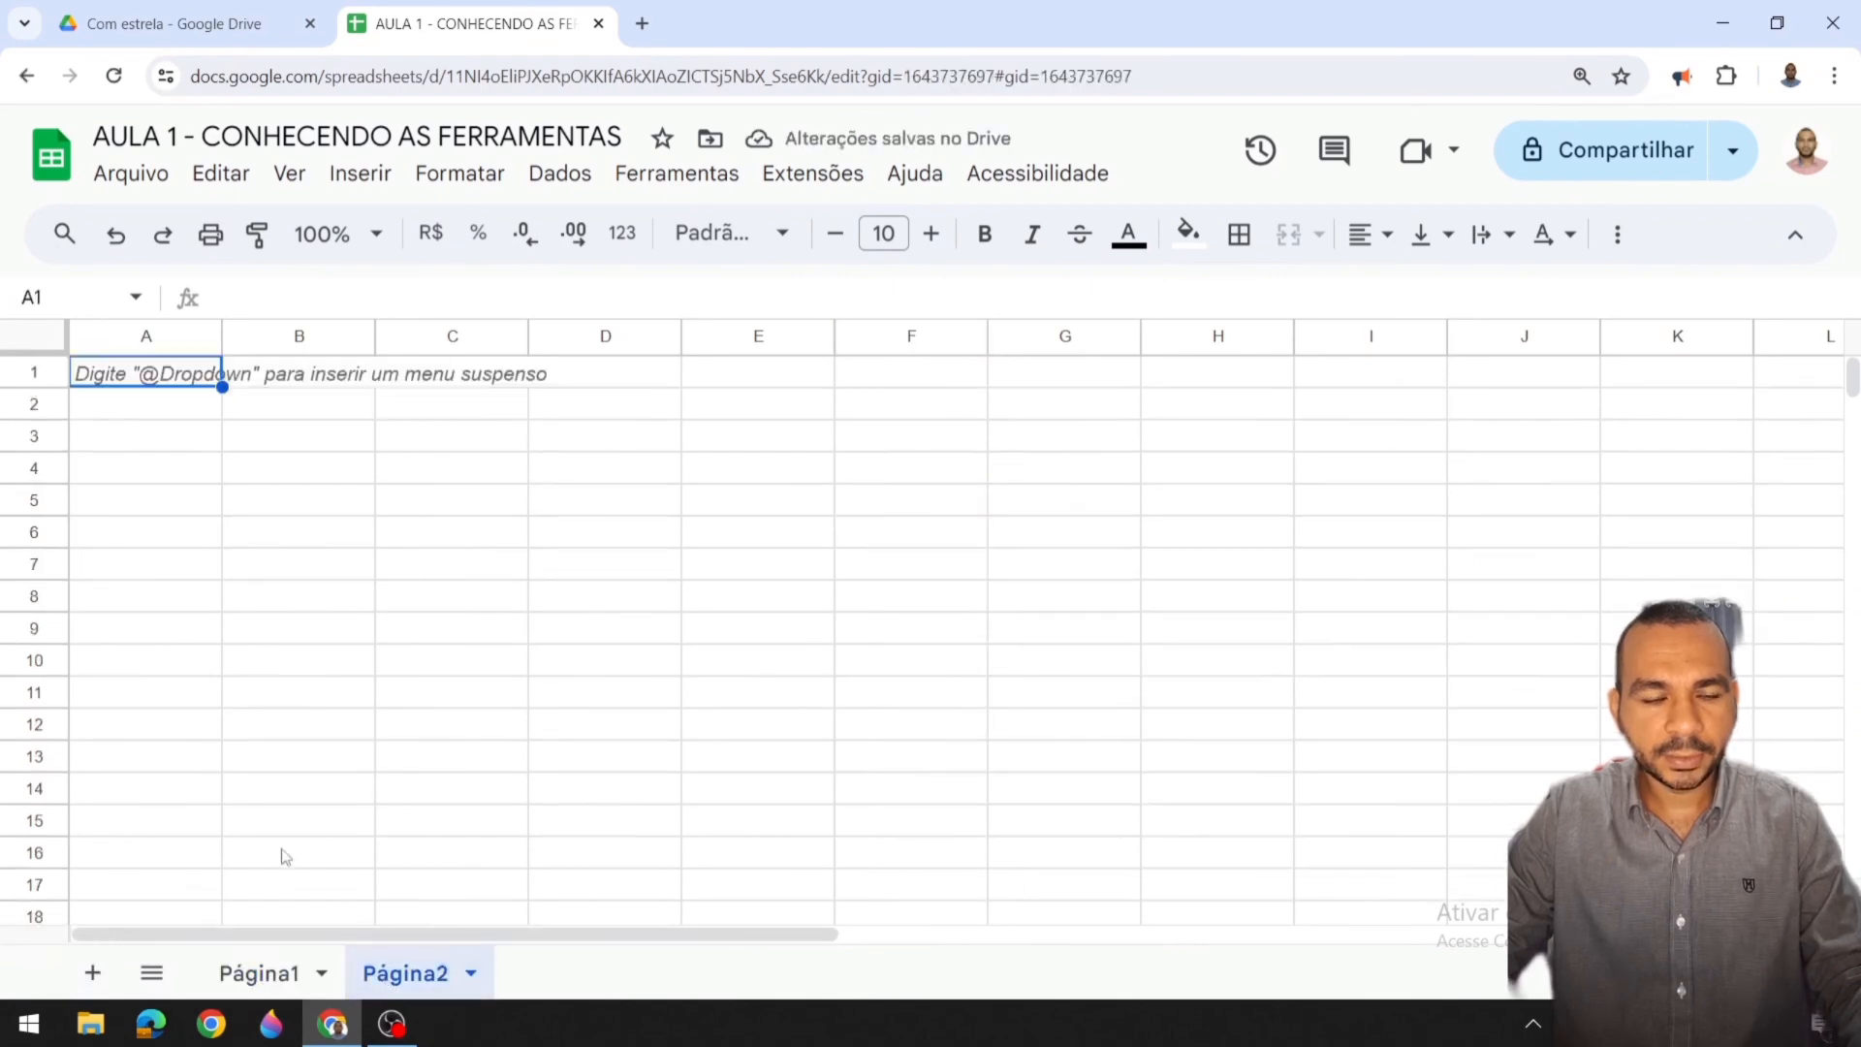
pyautogui.click(155, 975)
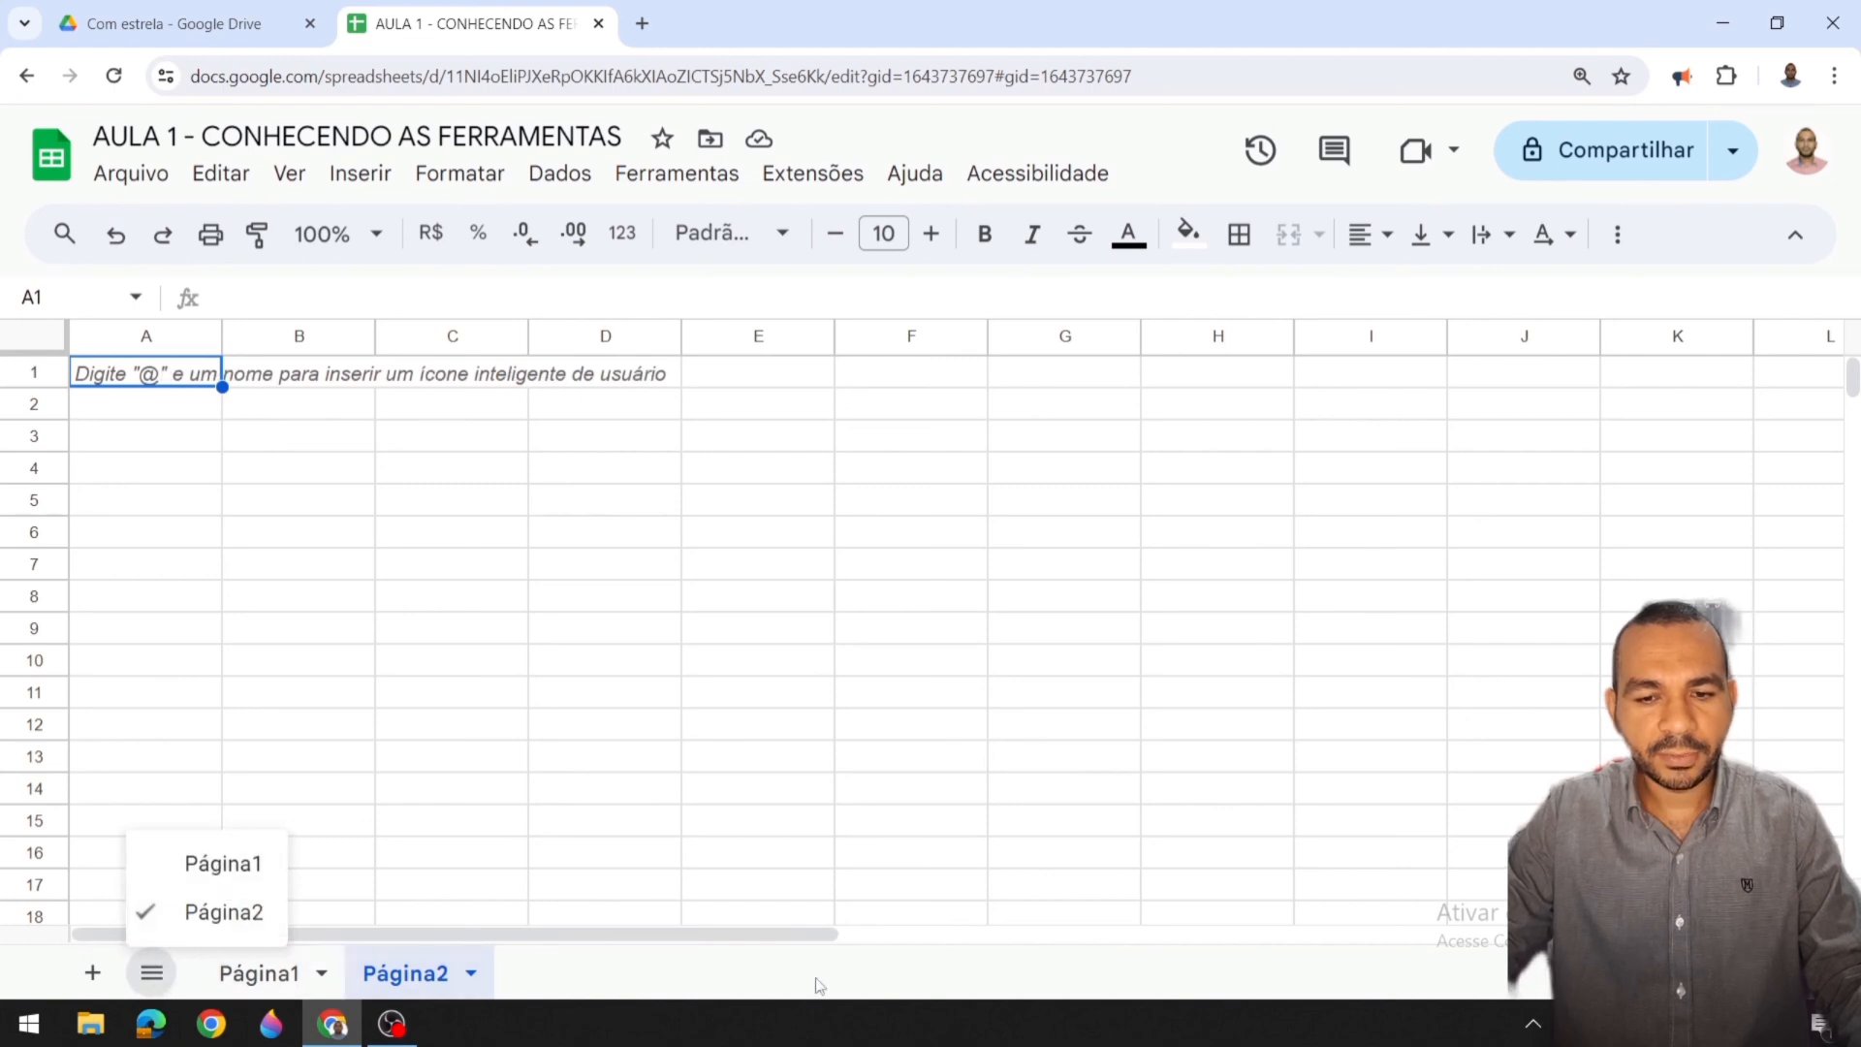
pyautogui.click(212, 863)
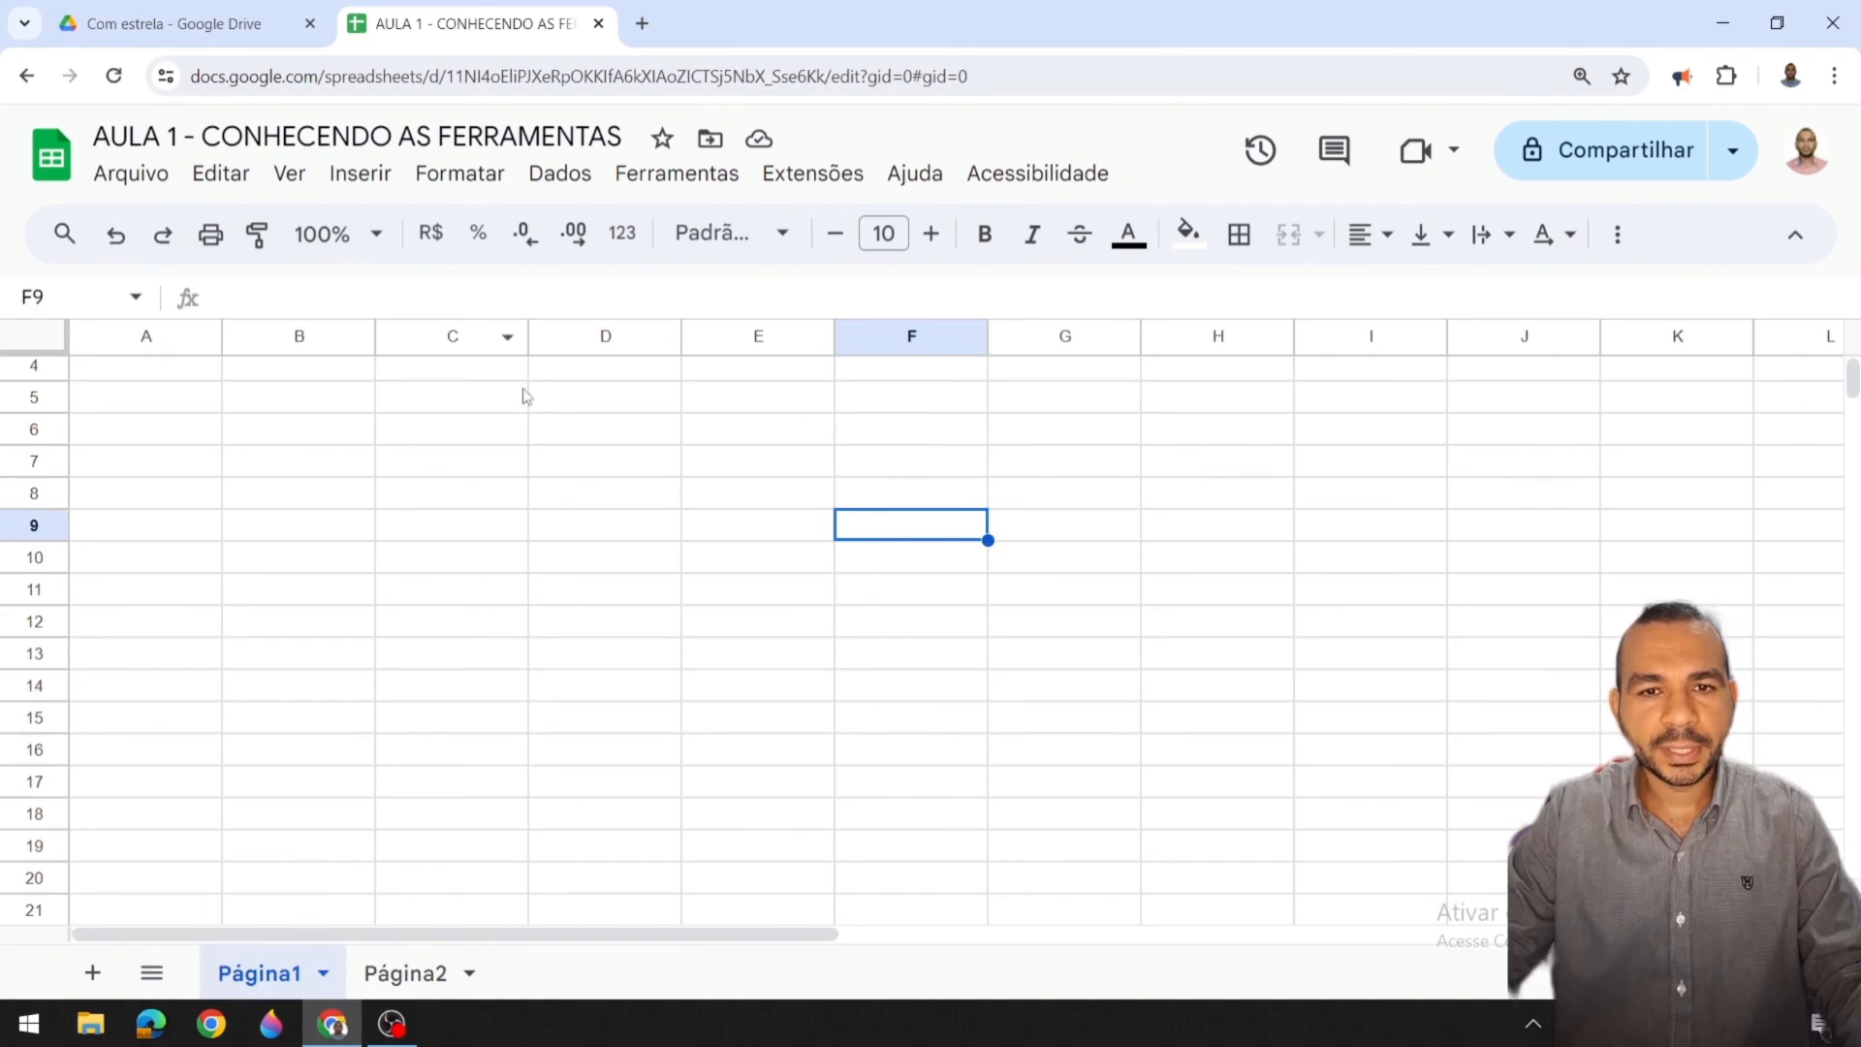
pyautogui.press('Down')
pyautogui.press('Down')
pyautogui.press('Down')
pyautogui.press('Down')
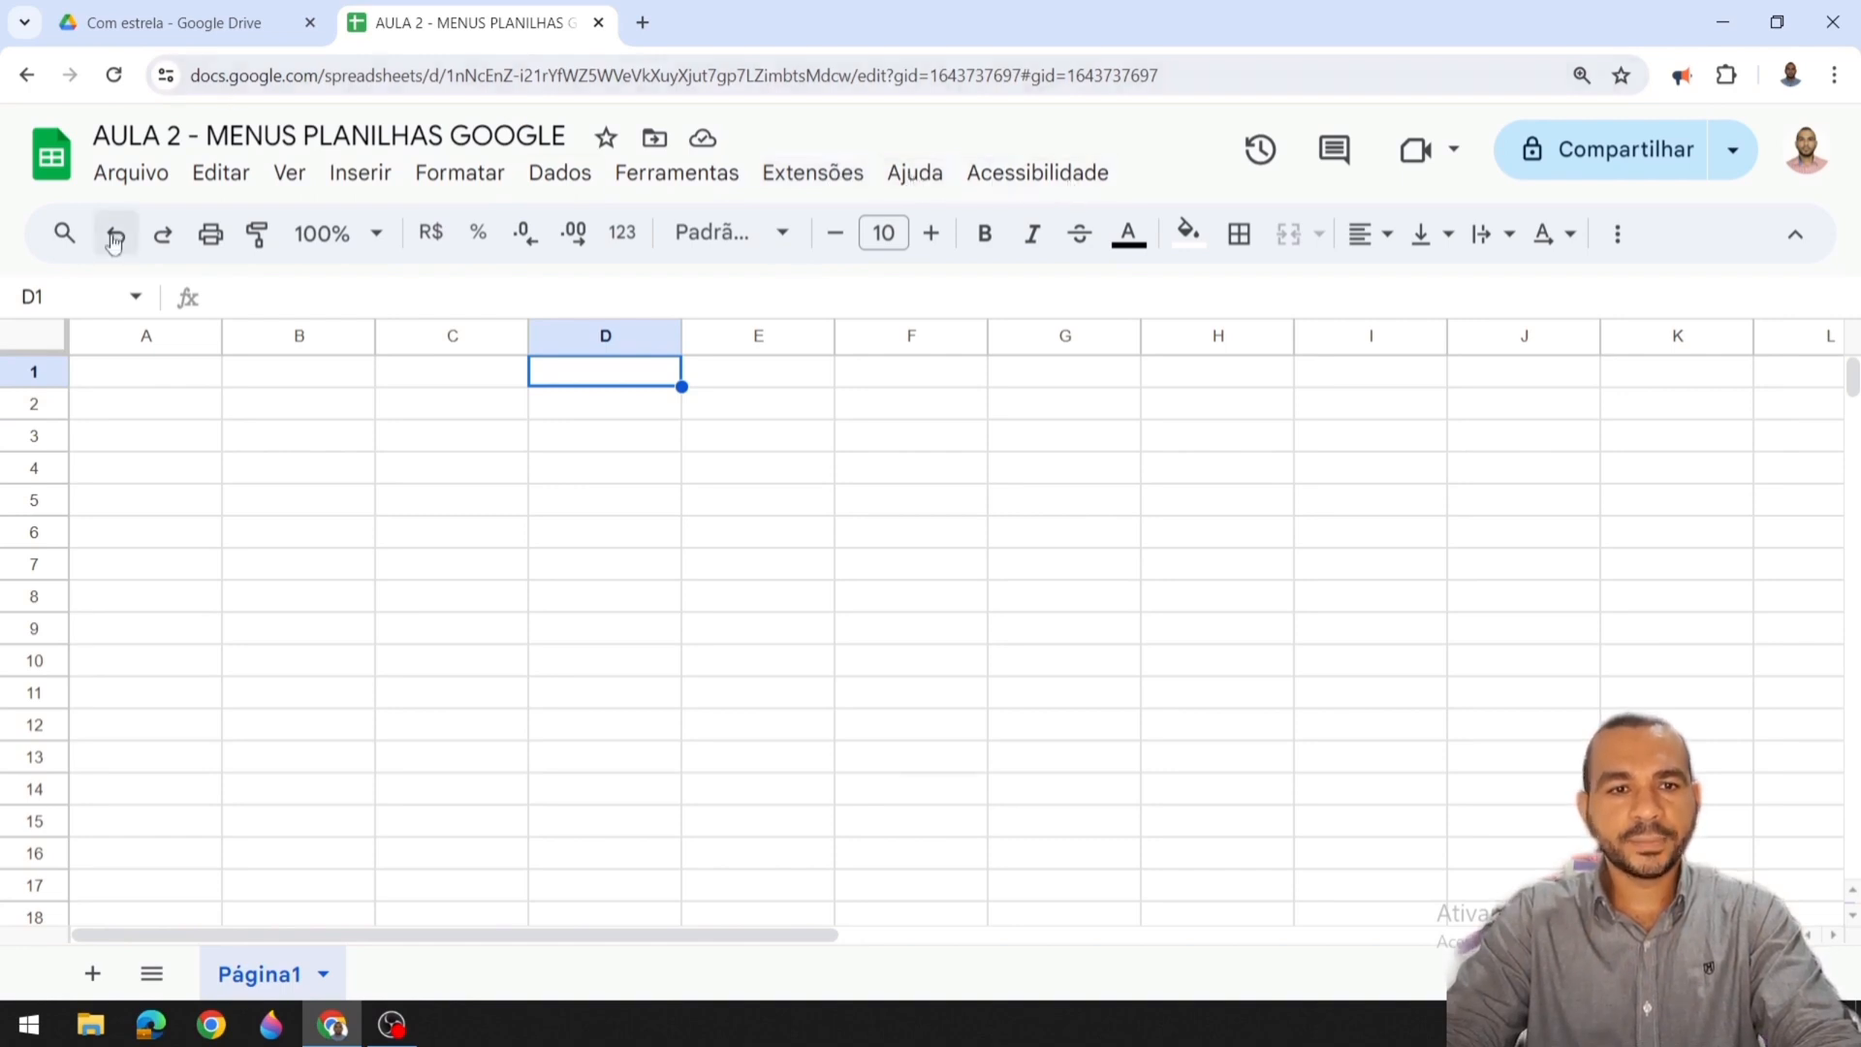
# Step: Look through the main menus of the AULA 2 spreadsheet from Arquivo to Extensões and select cell C5
pyautogui.click(152, 178)
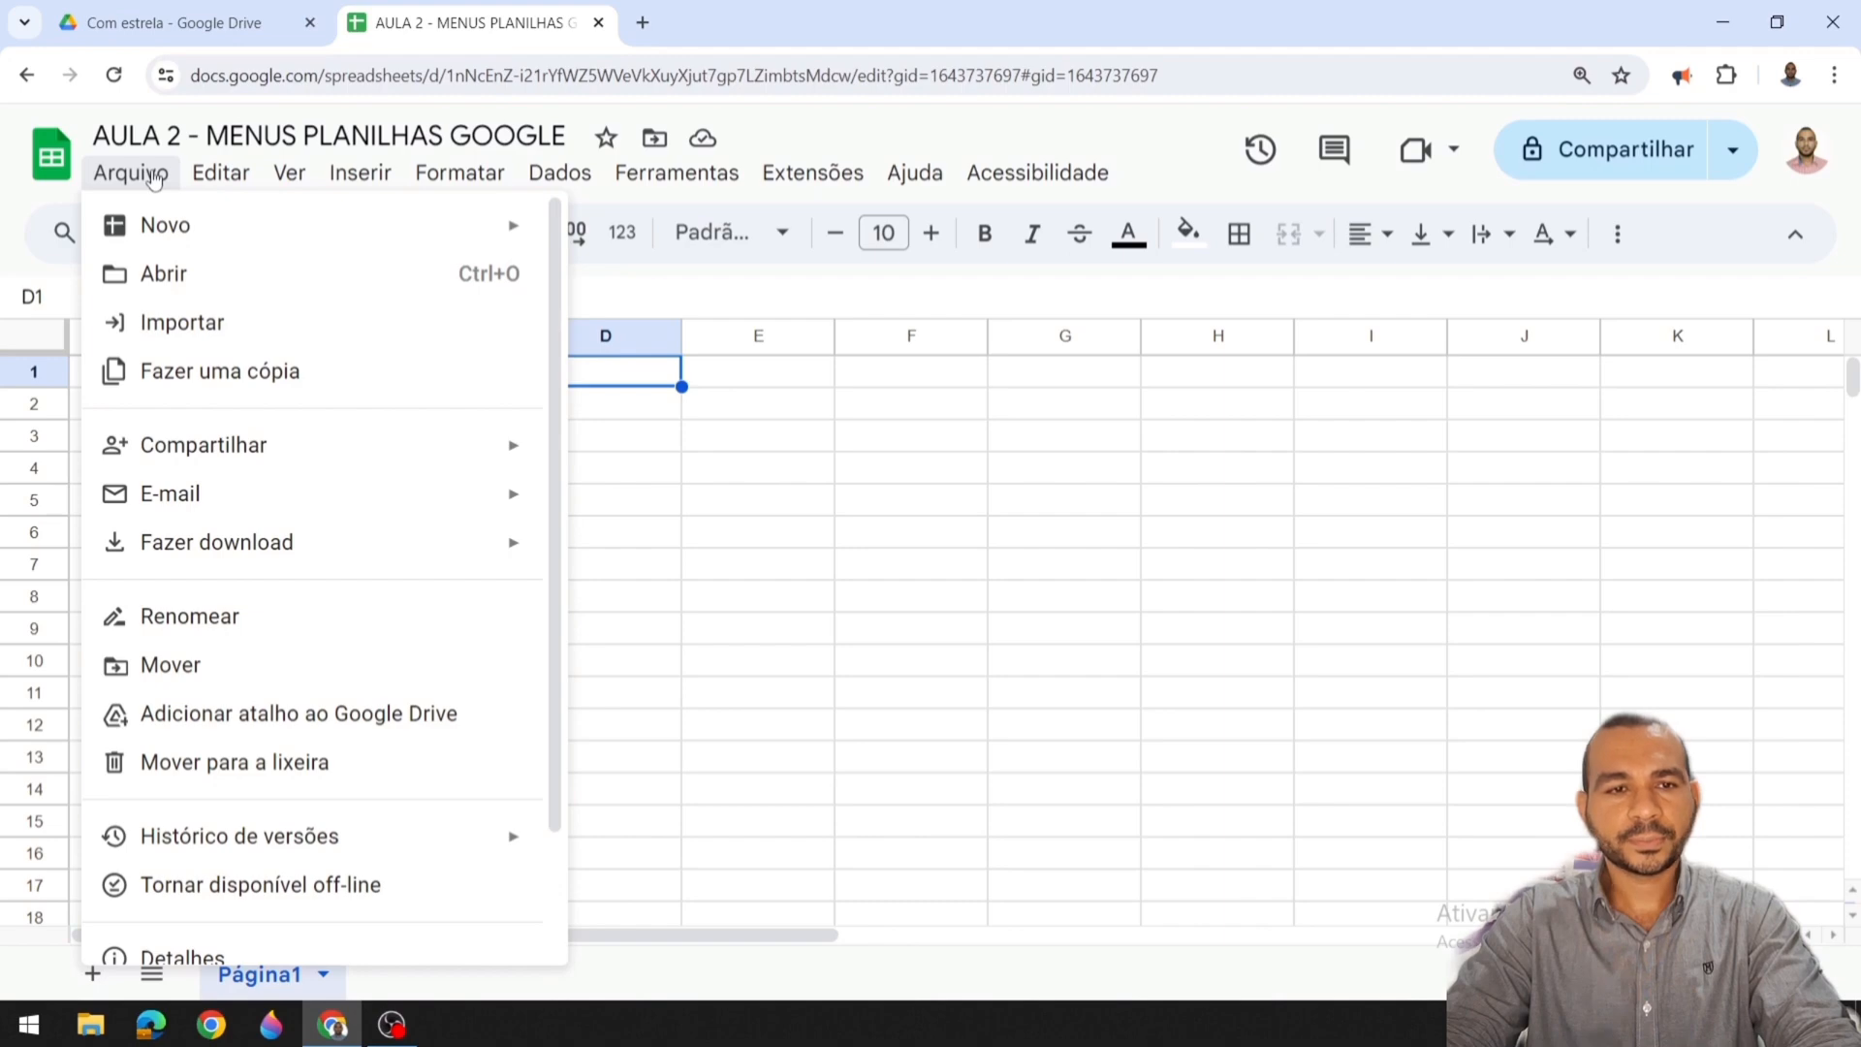
pyautogui.moveTo(191, 225)
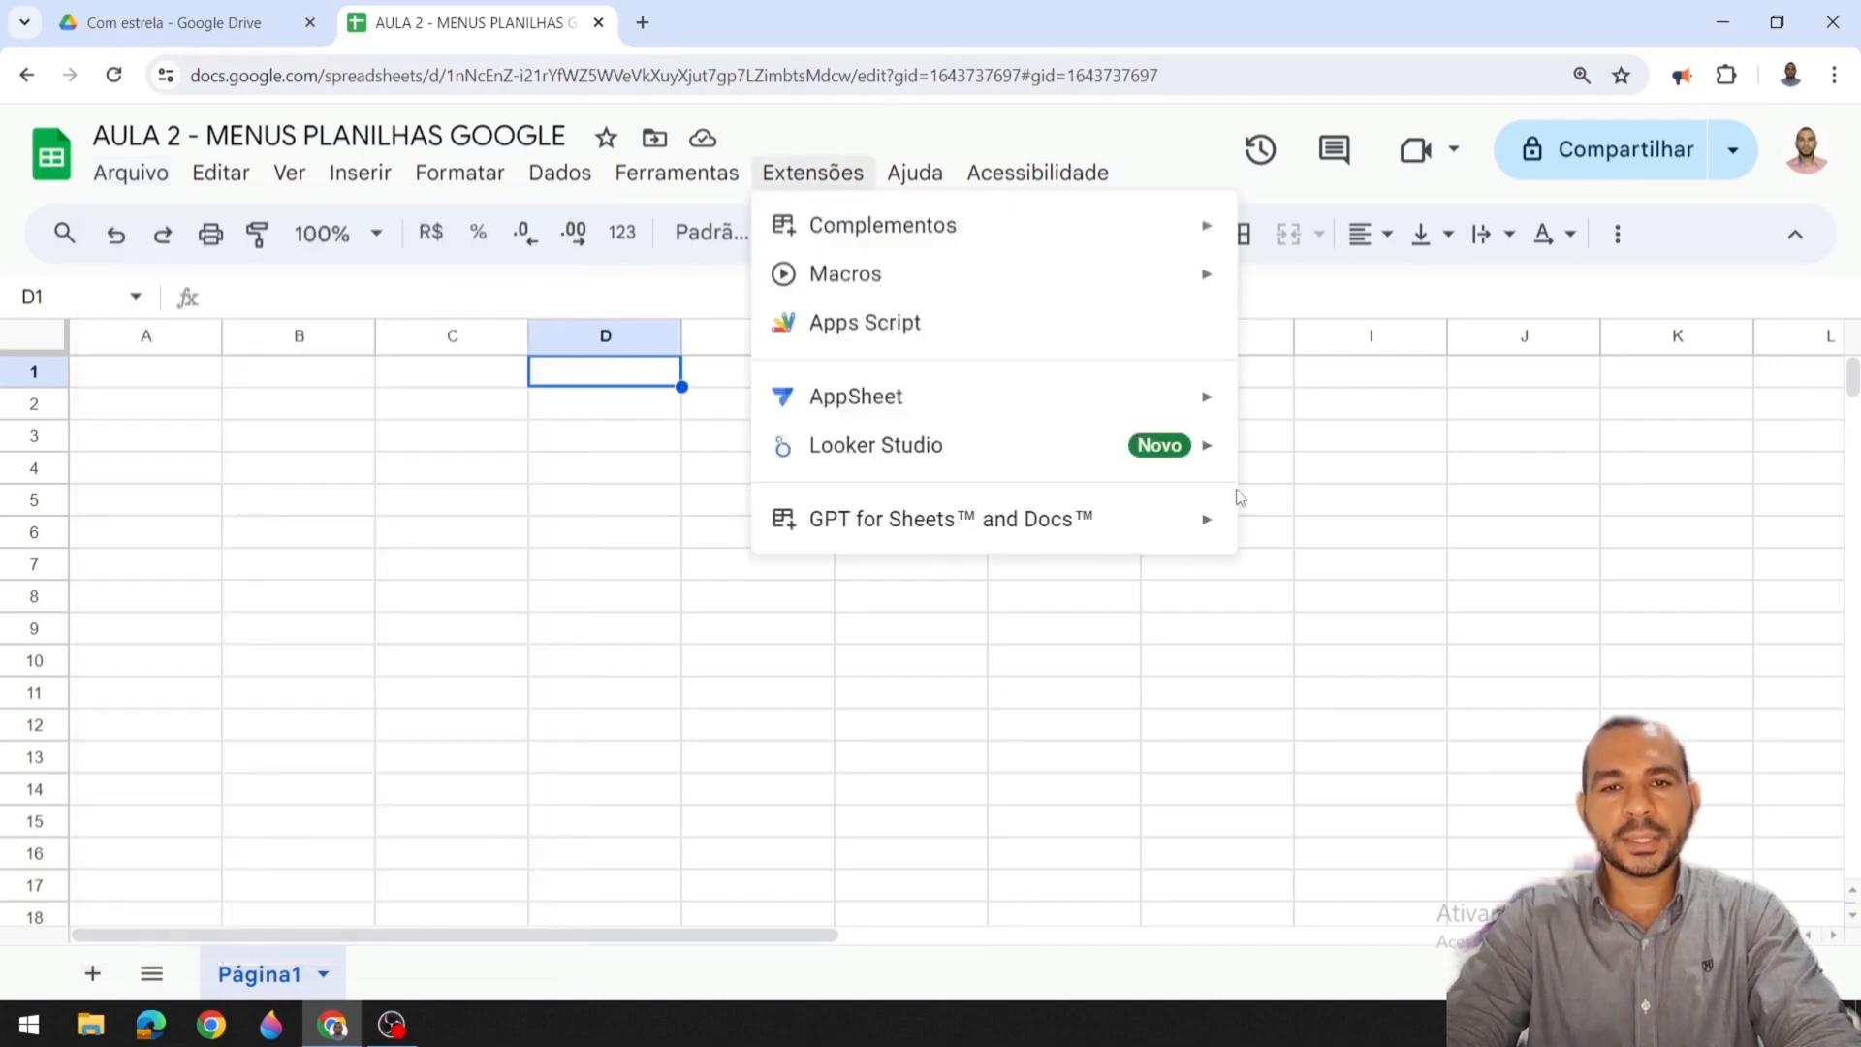
pyautogui.click(518, 502)
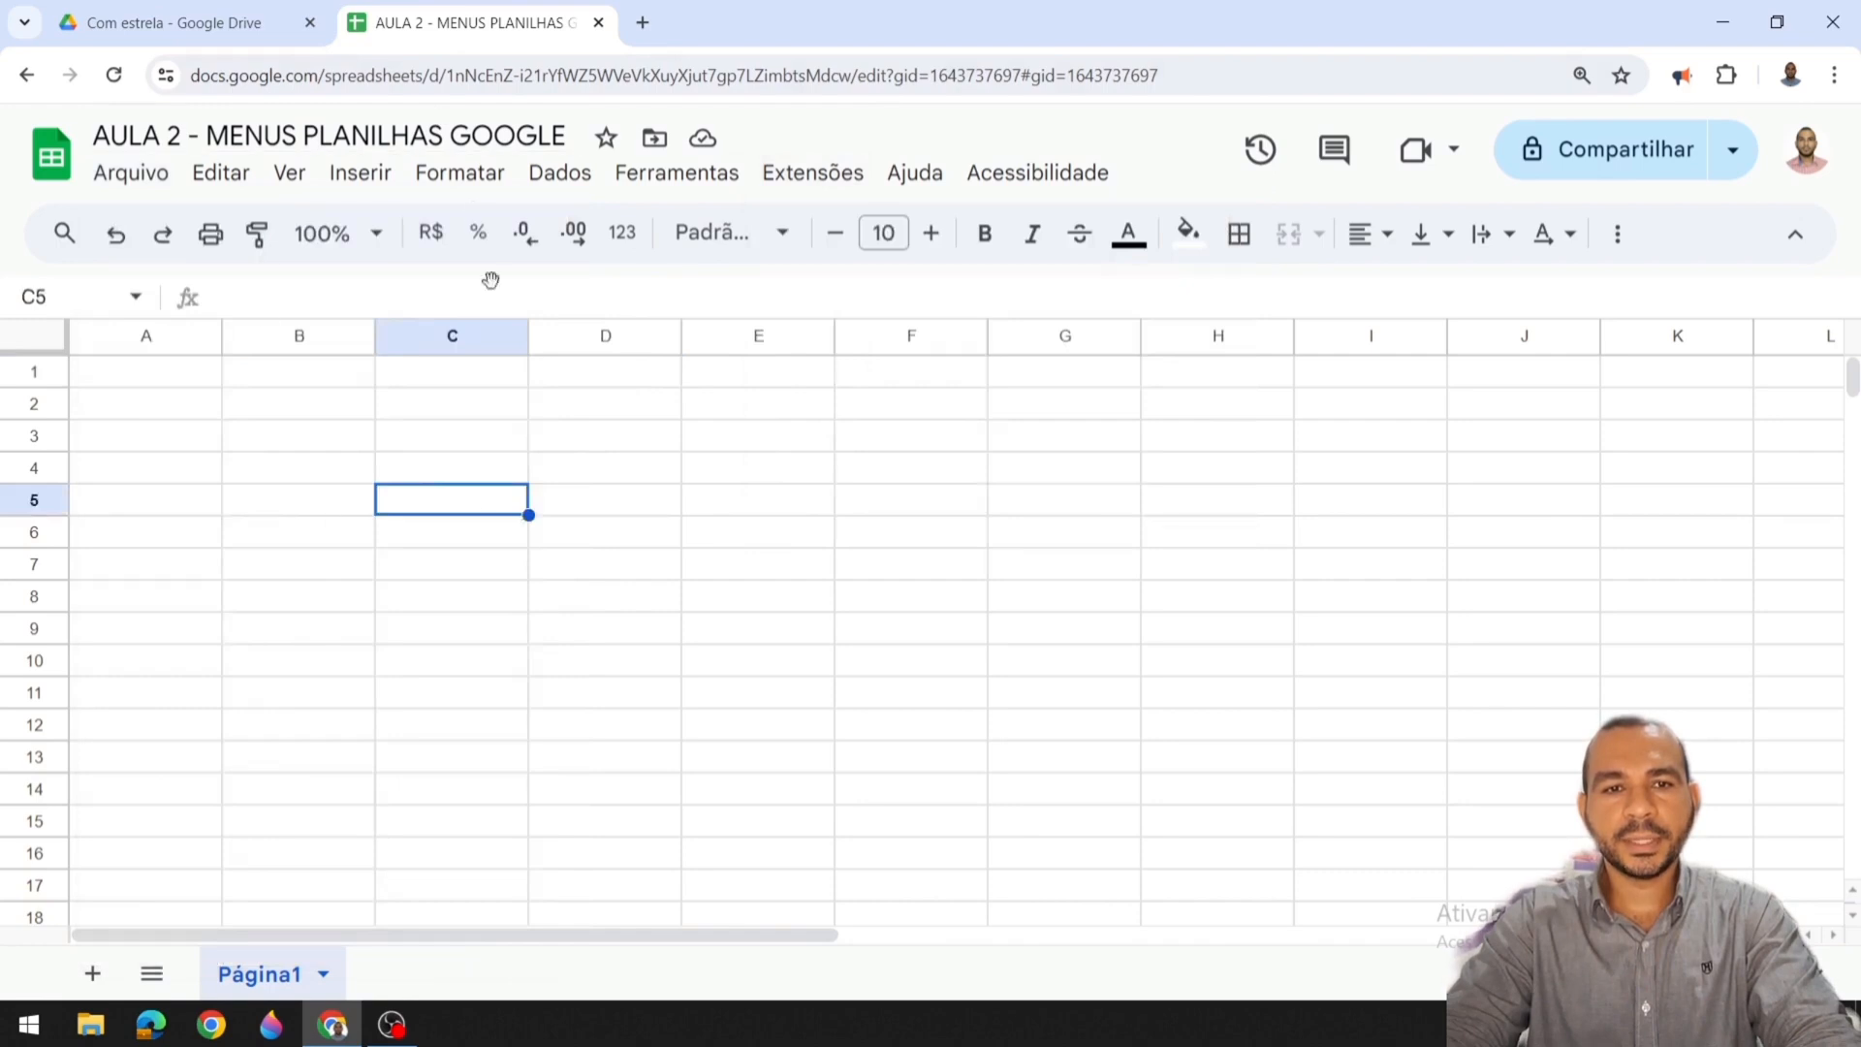
# Step: Examine the file options for copying, sharing, e-mailing and downloading the spreadsheet
pyautogui.click(123, 175)
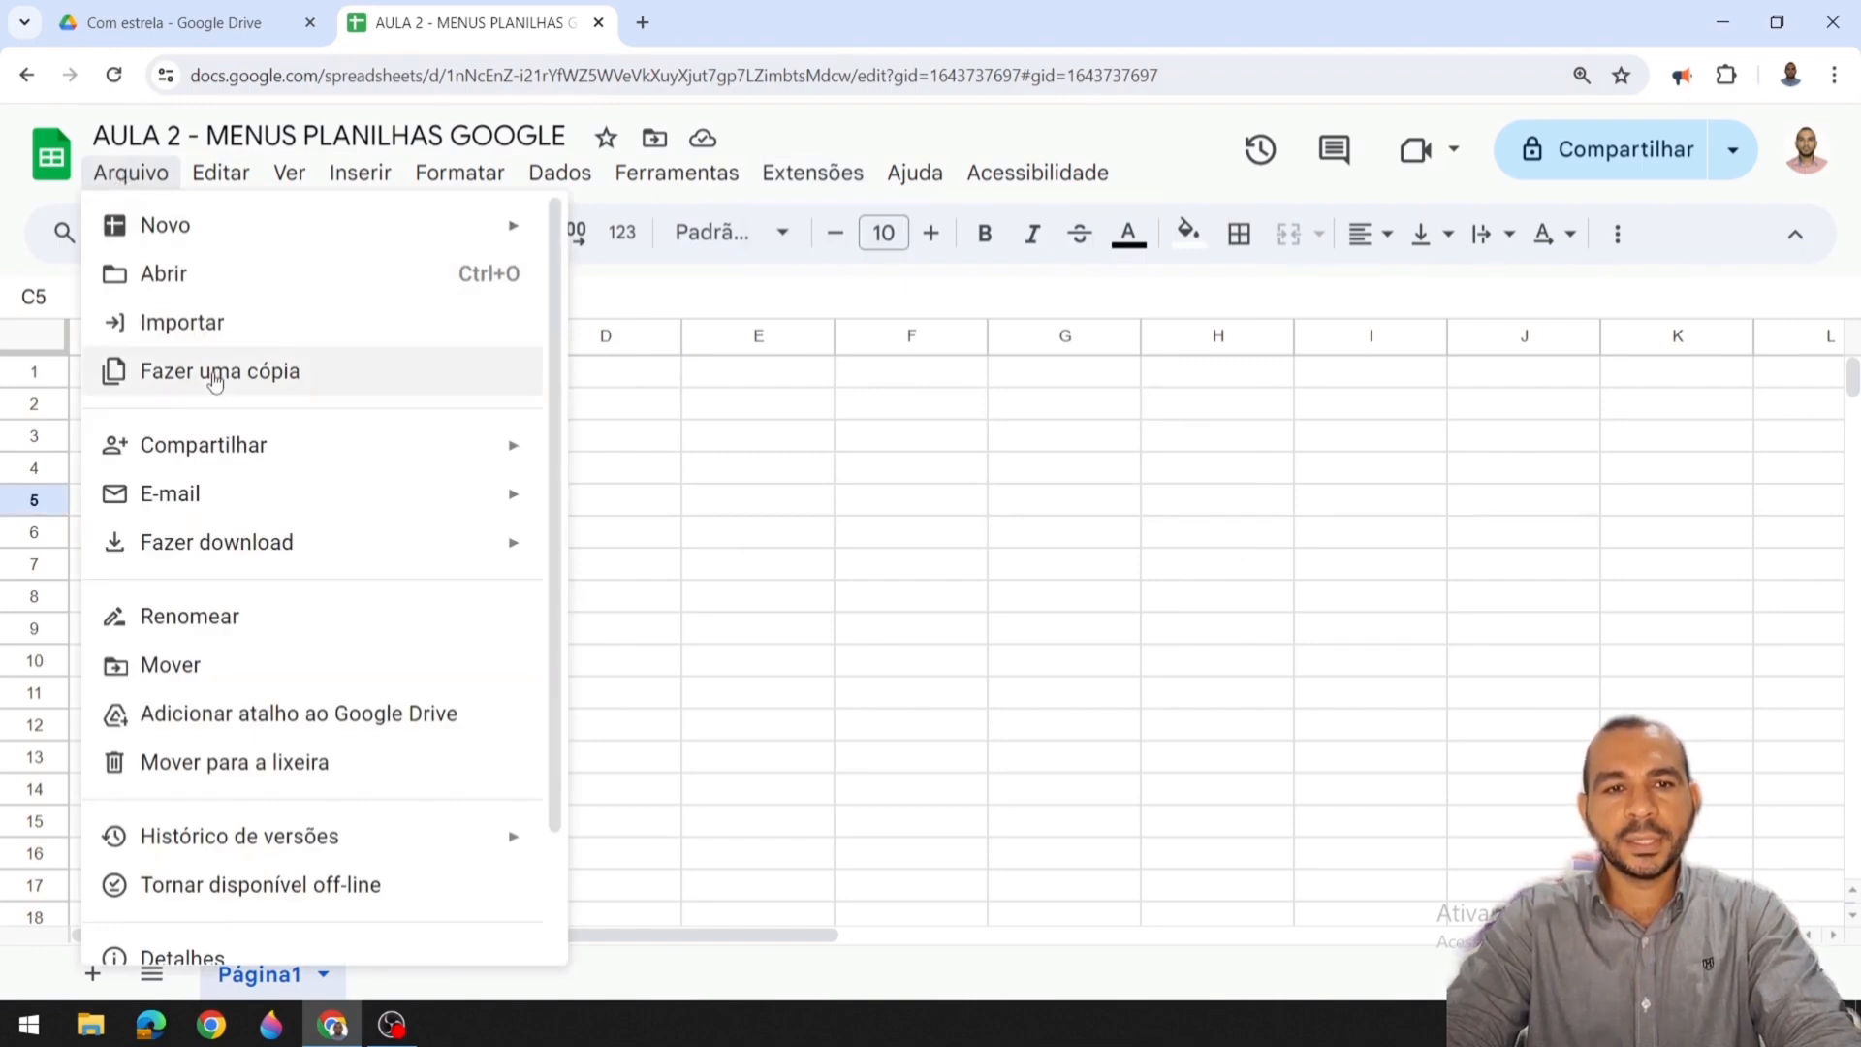
pyautogui.moveTo(246, 461)
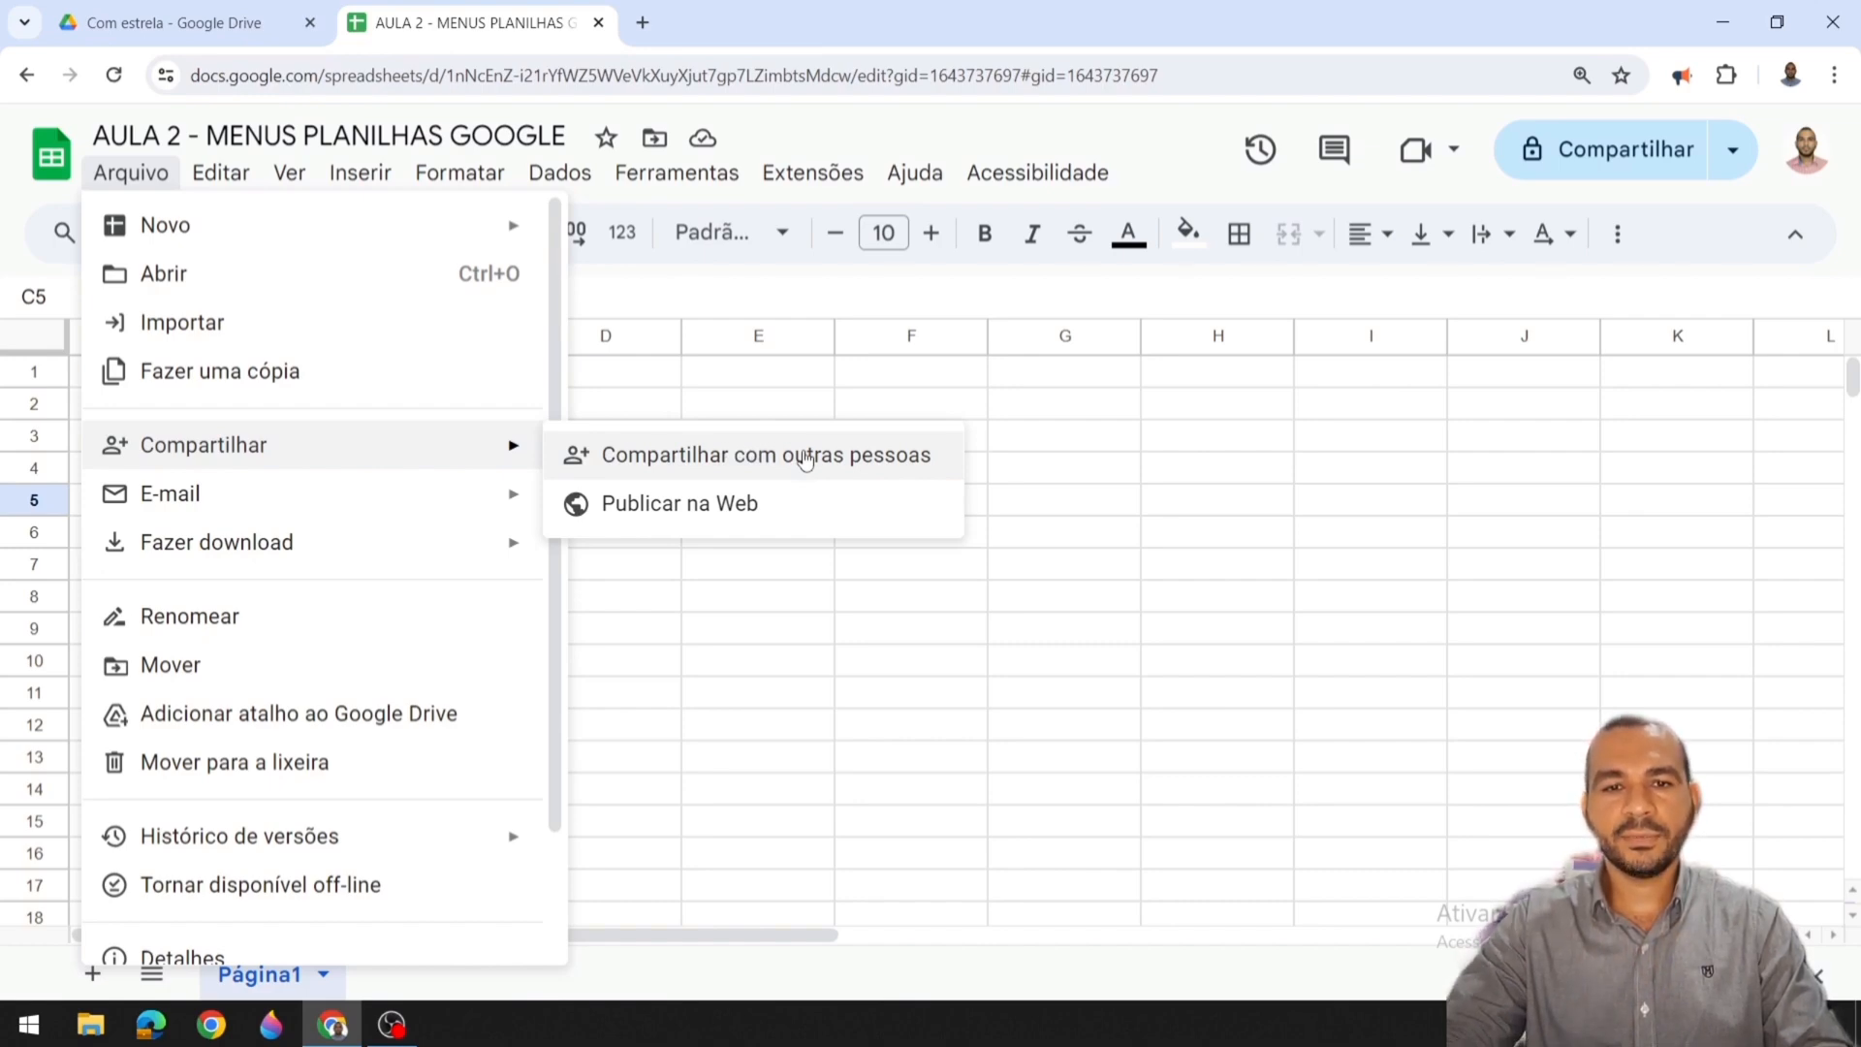
pyautogui.moveTo(437, 498)
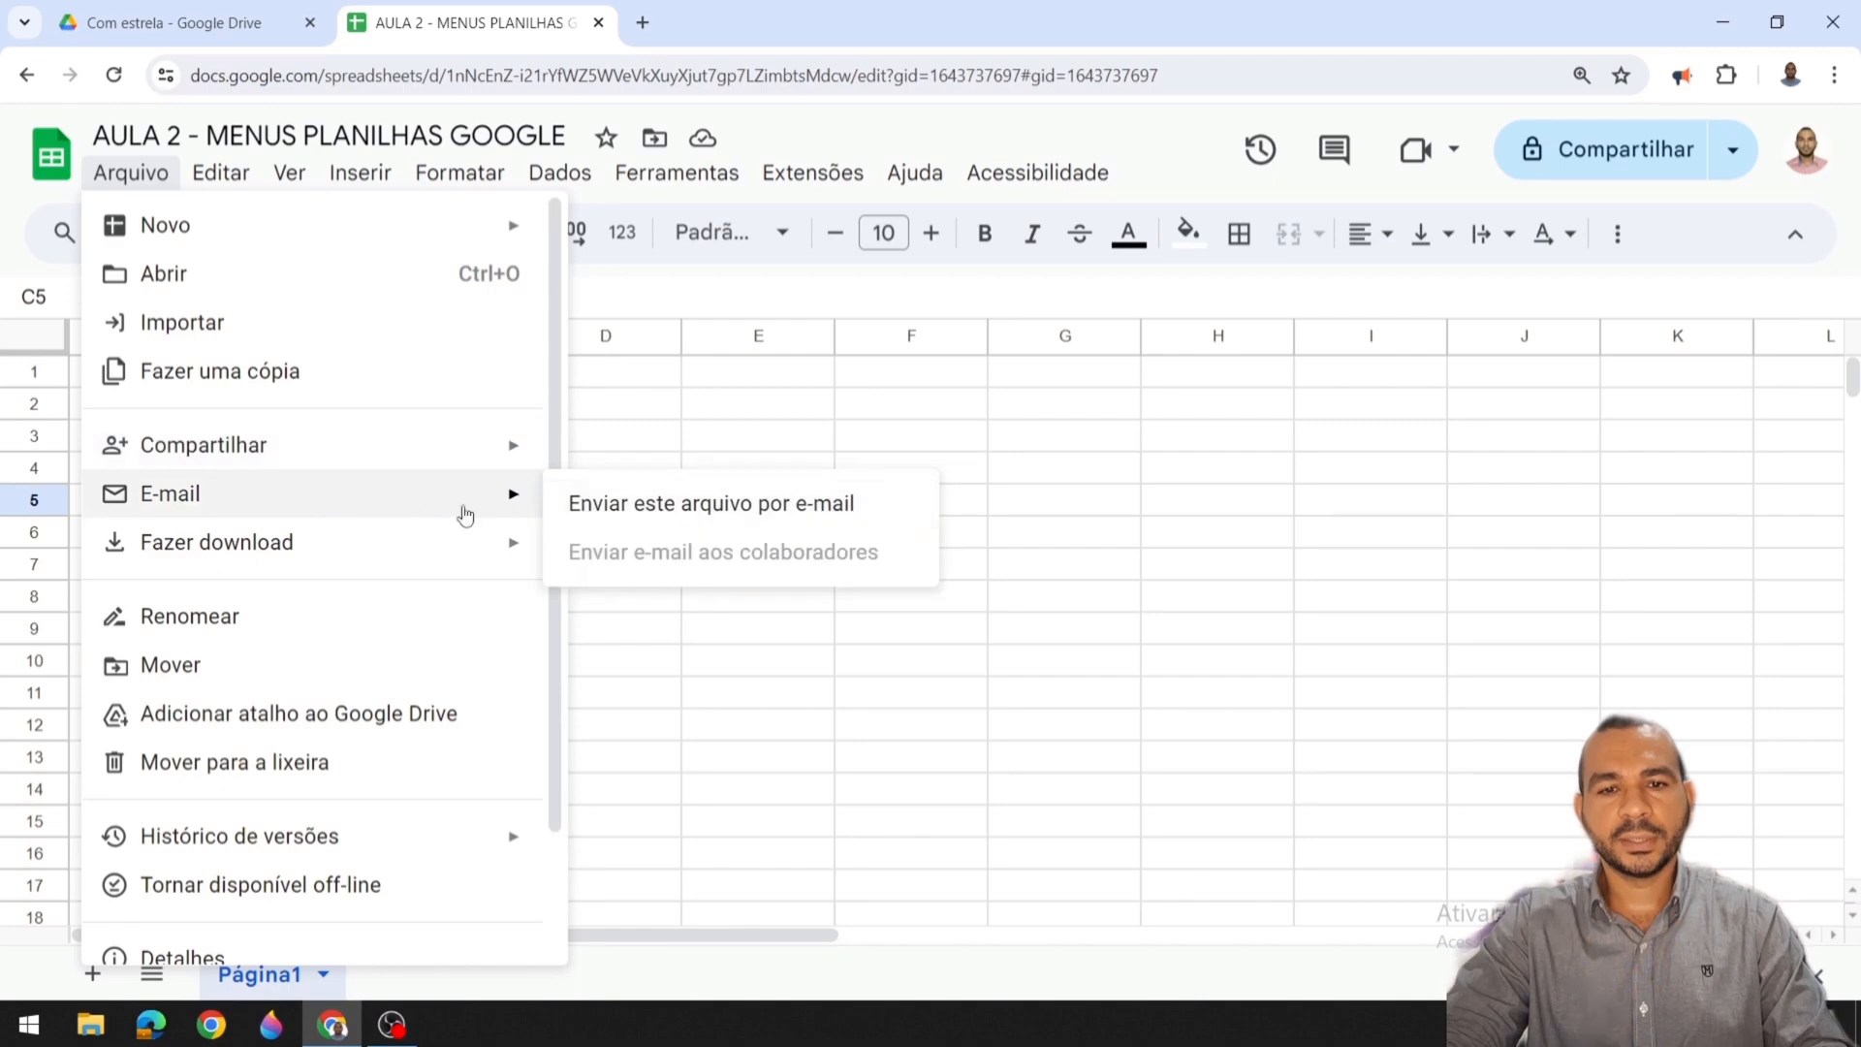
pyautogui.moveTo(403, 552)
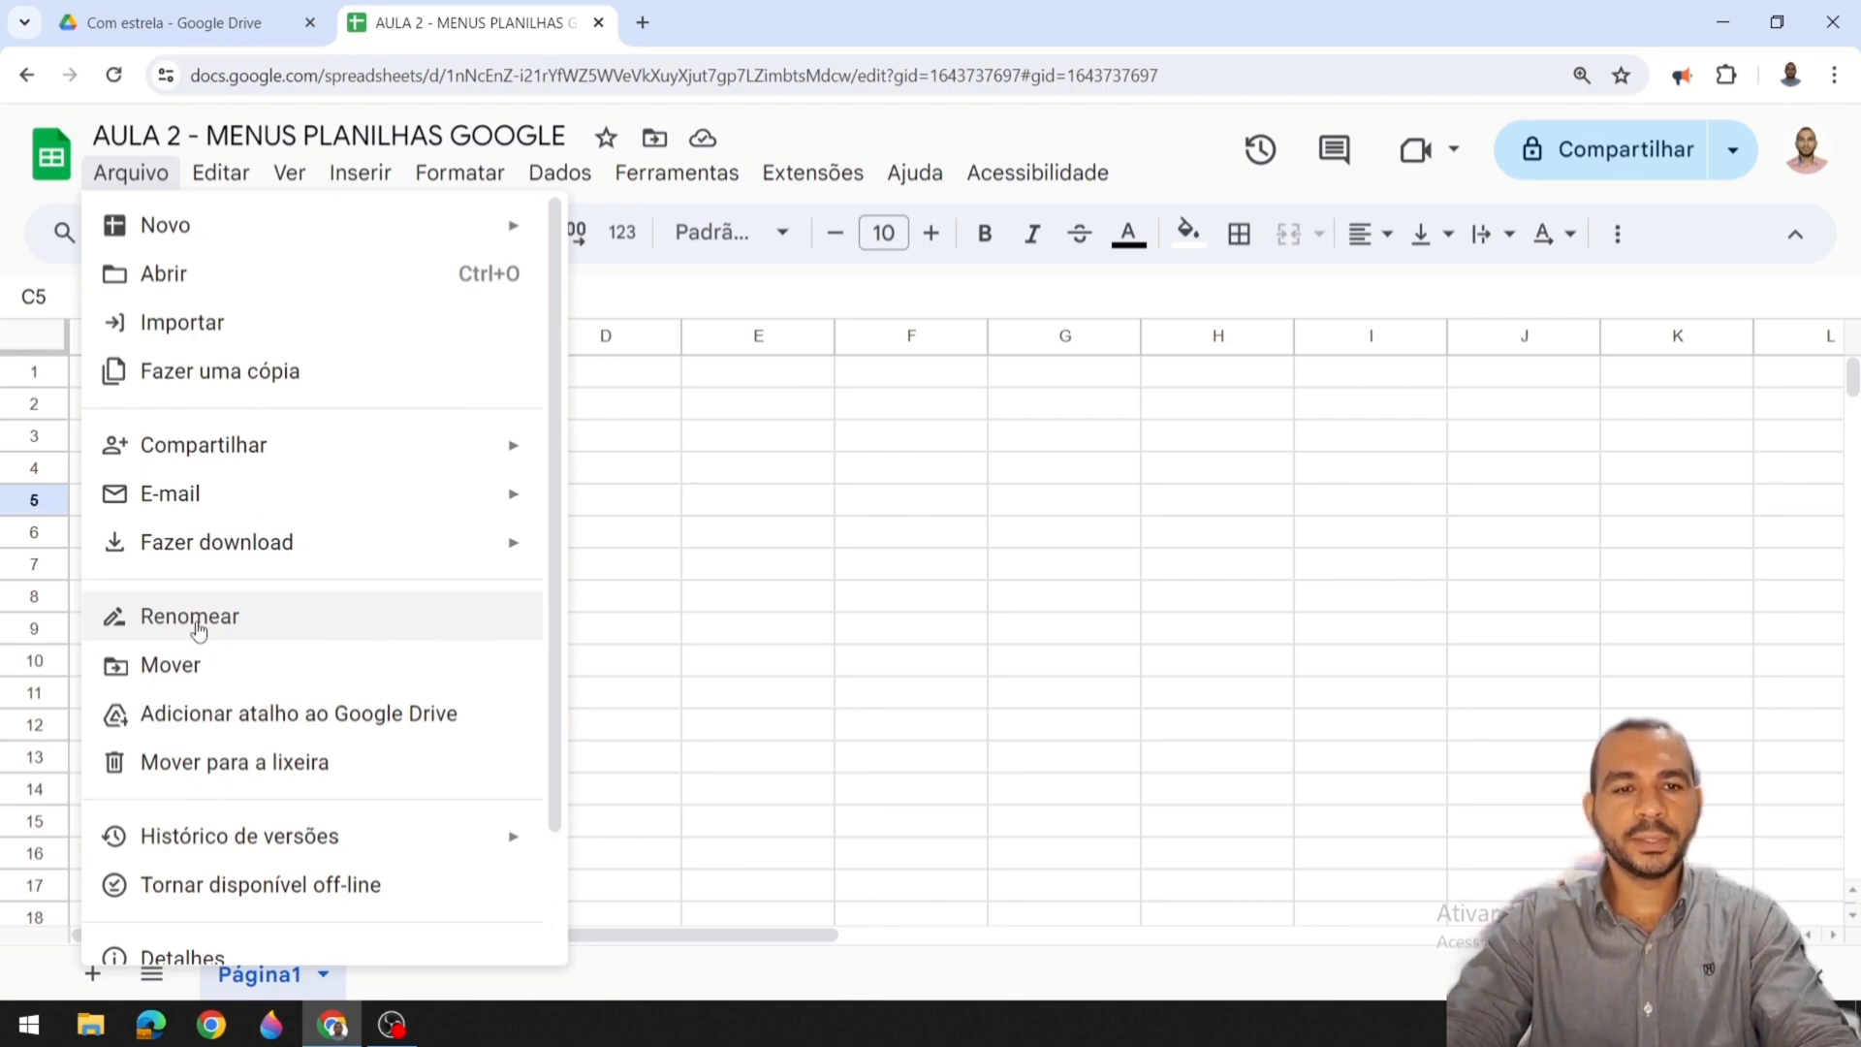
# Step: Examine the file options for renaming the spreadsheet, its version history and offline availability
pyautogui.click(215, 172)
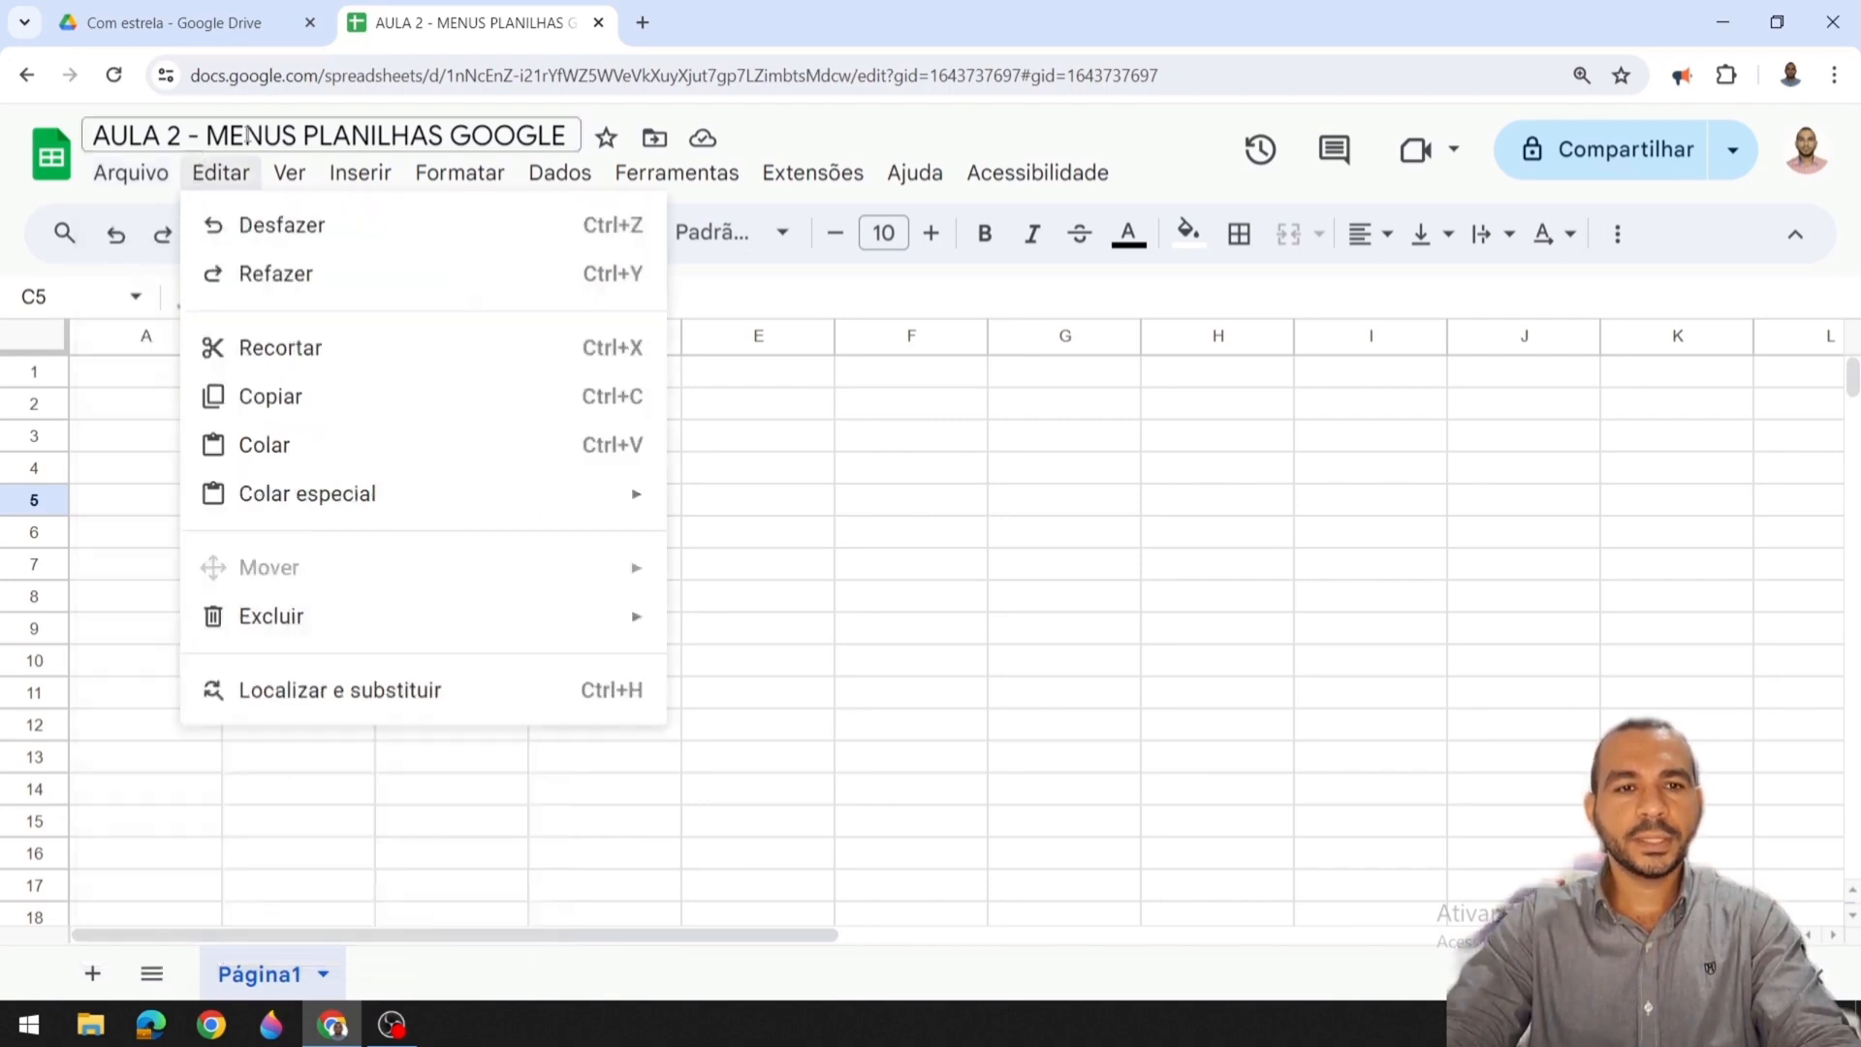
pyautogui.click(130, 172)
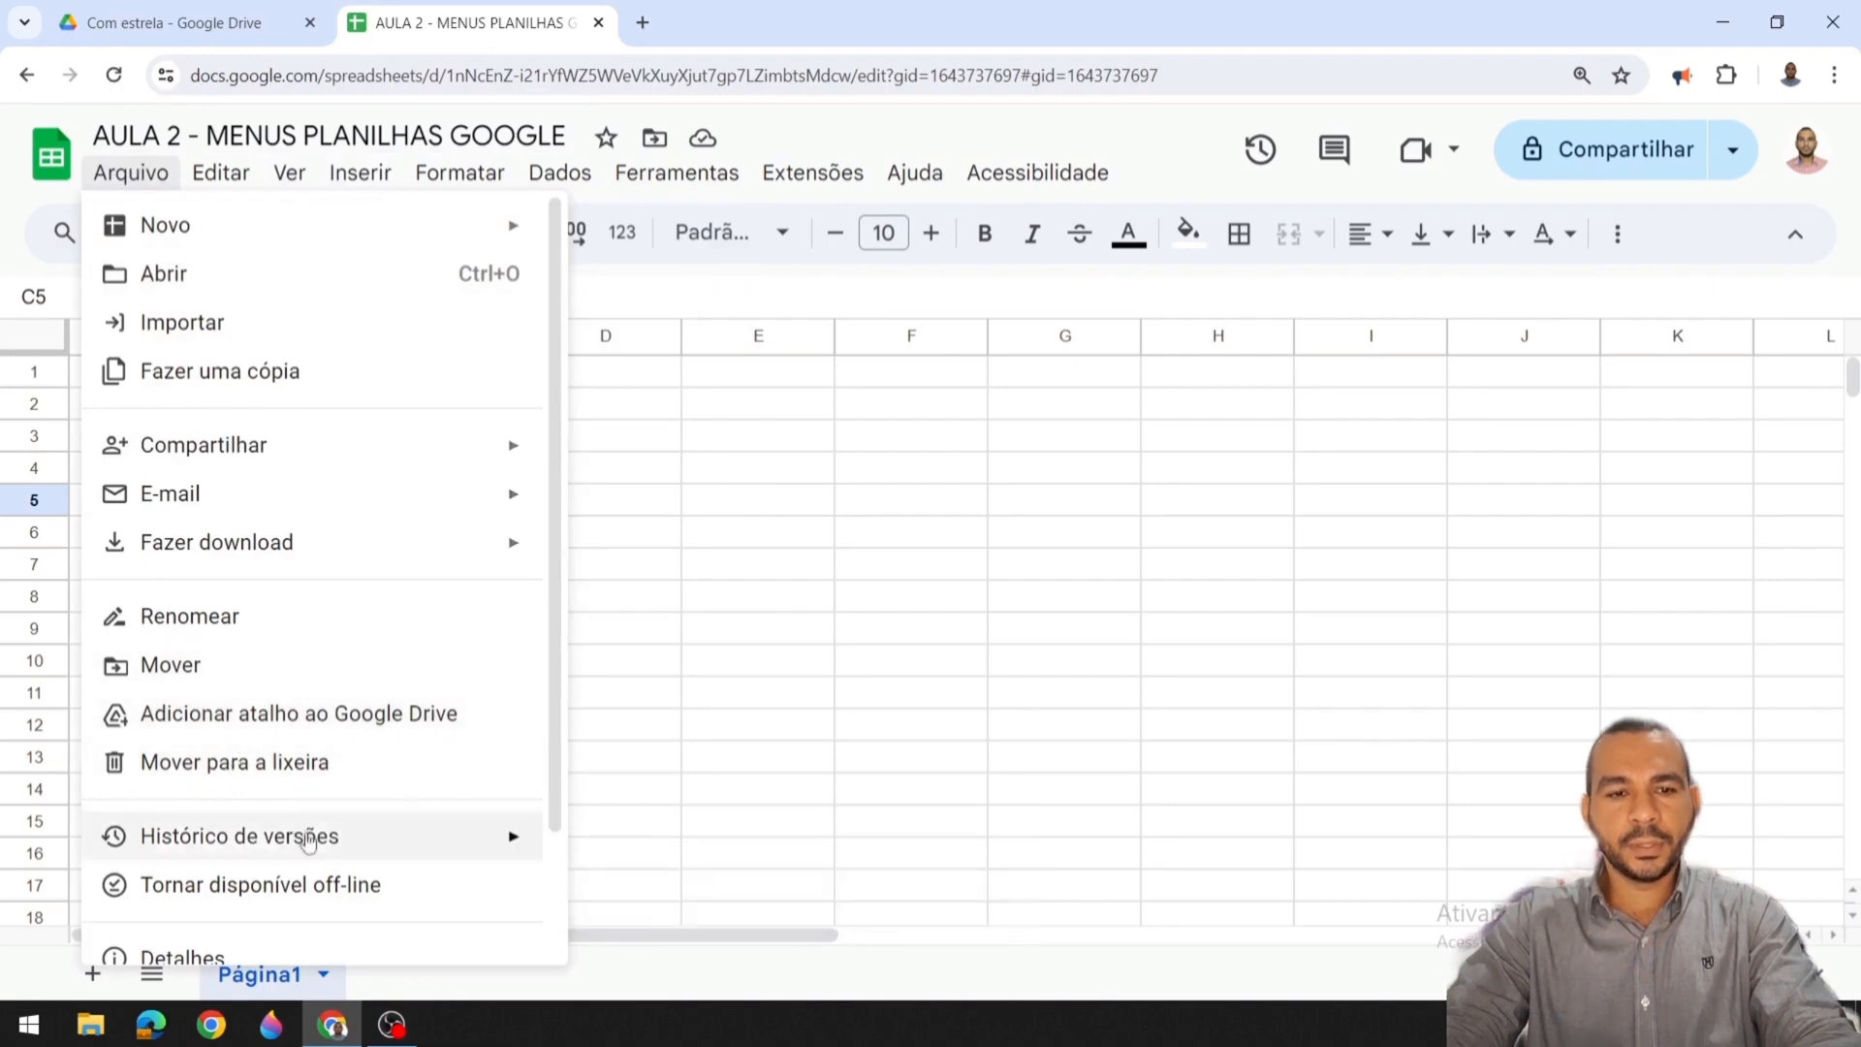
pyautogui.moveTo(374, 843)
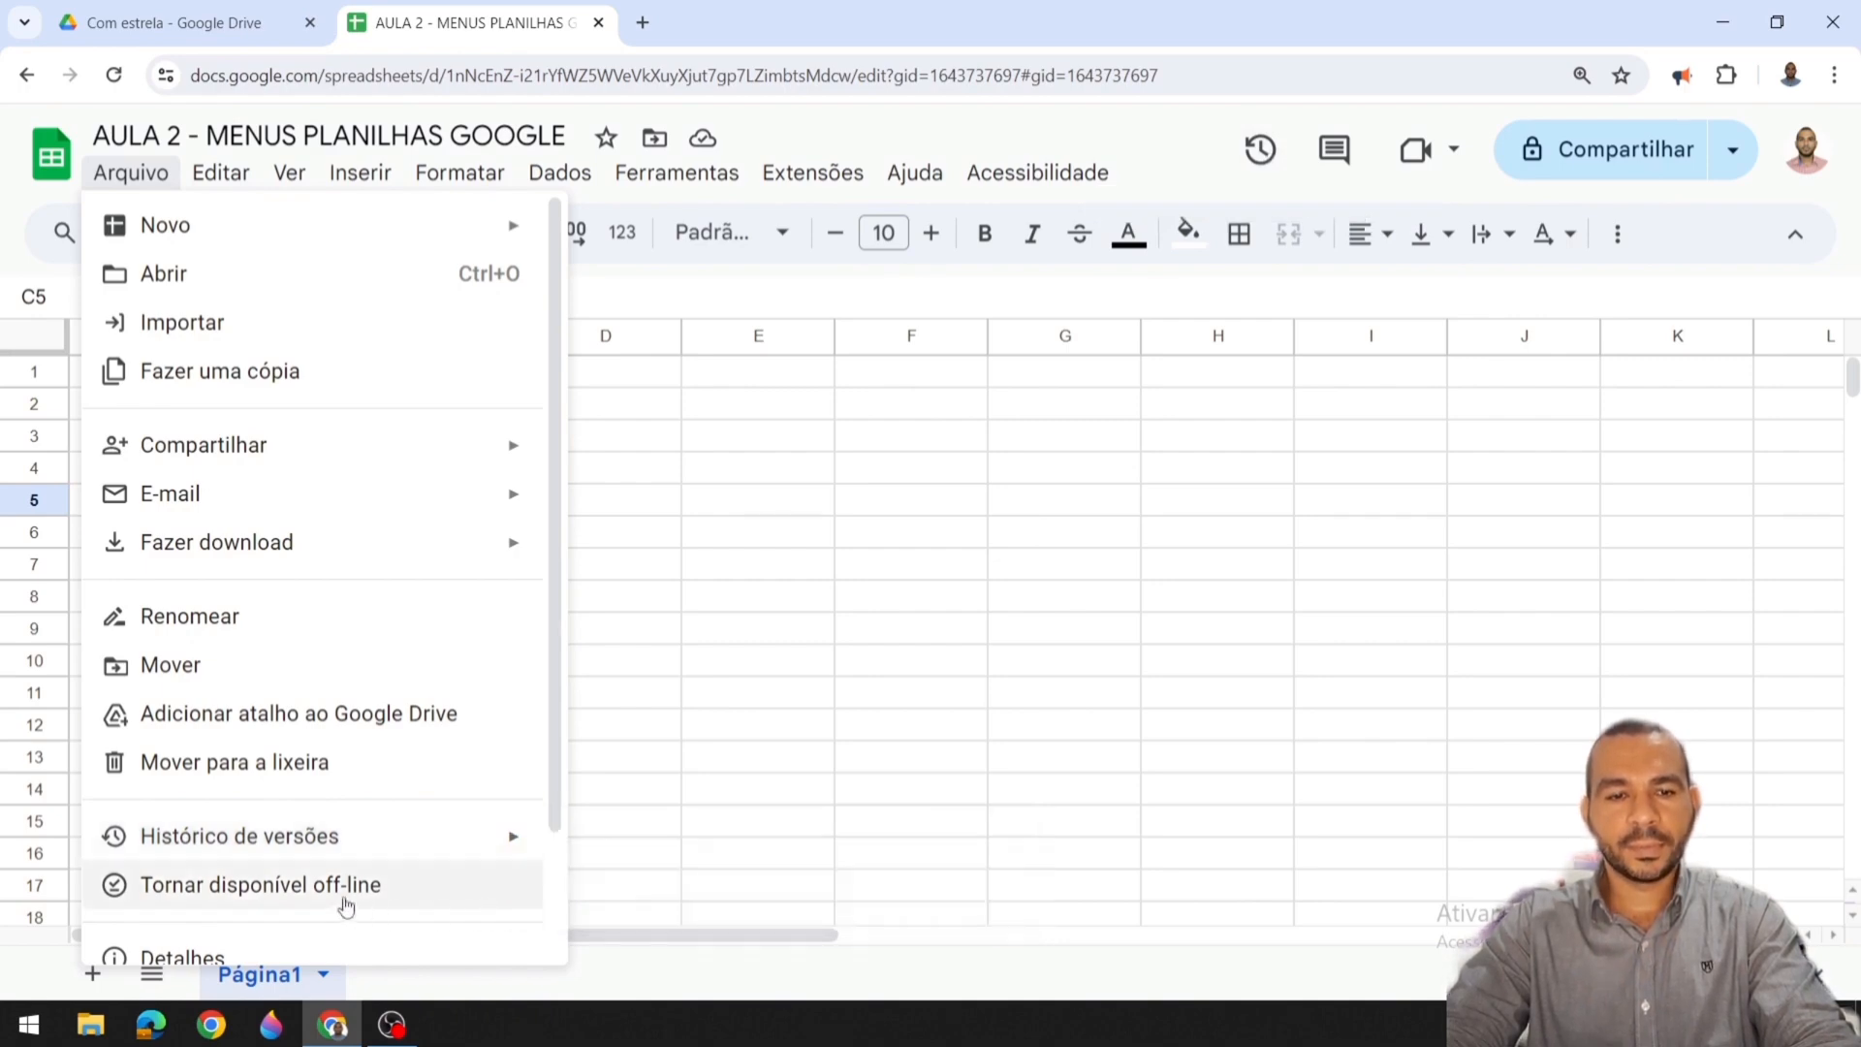
# Step: View the document details with location, owner, modification and creation times, and close them
pyautogui.scroll(-3, 359, 891)
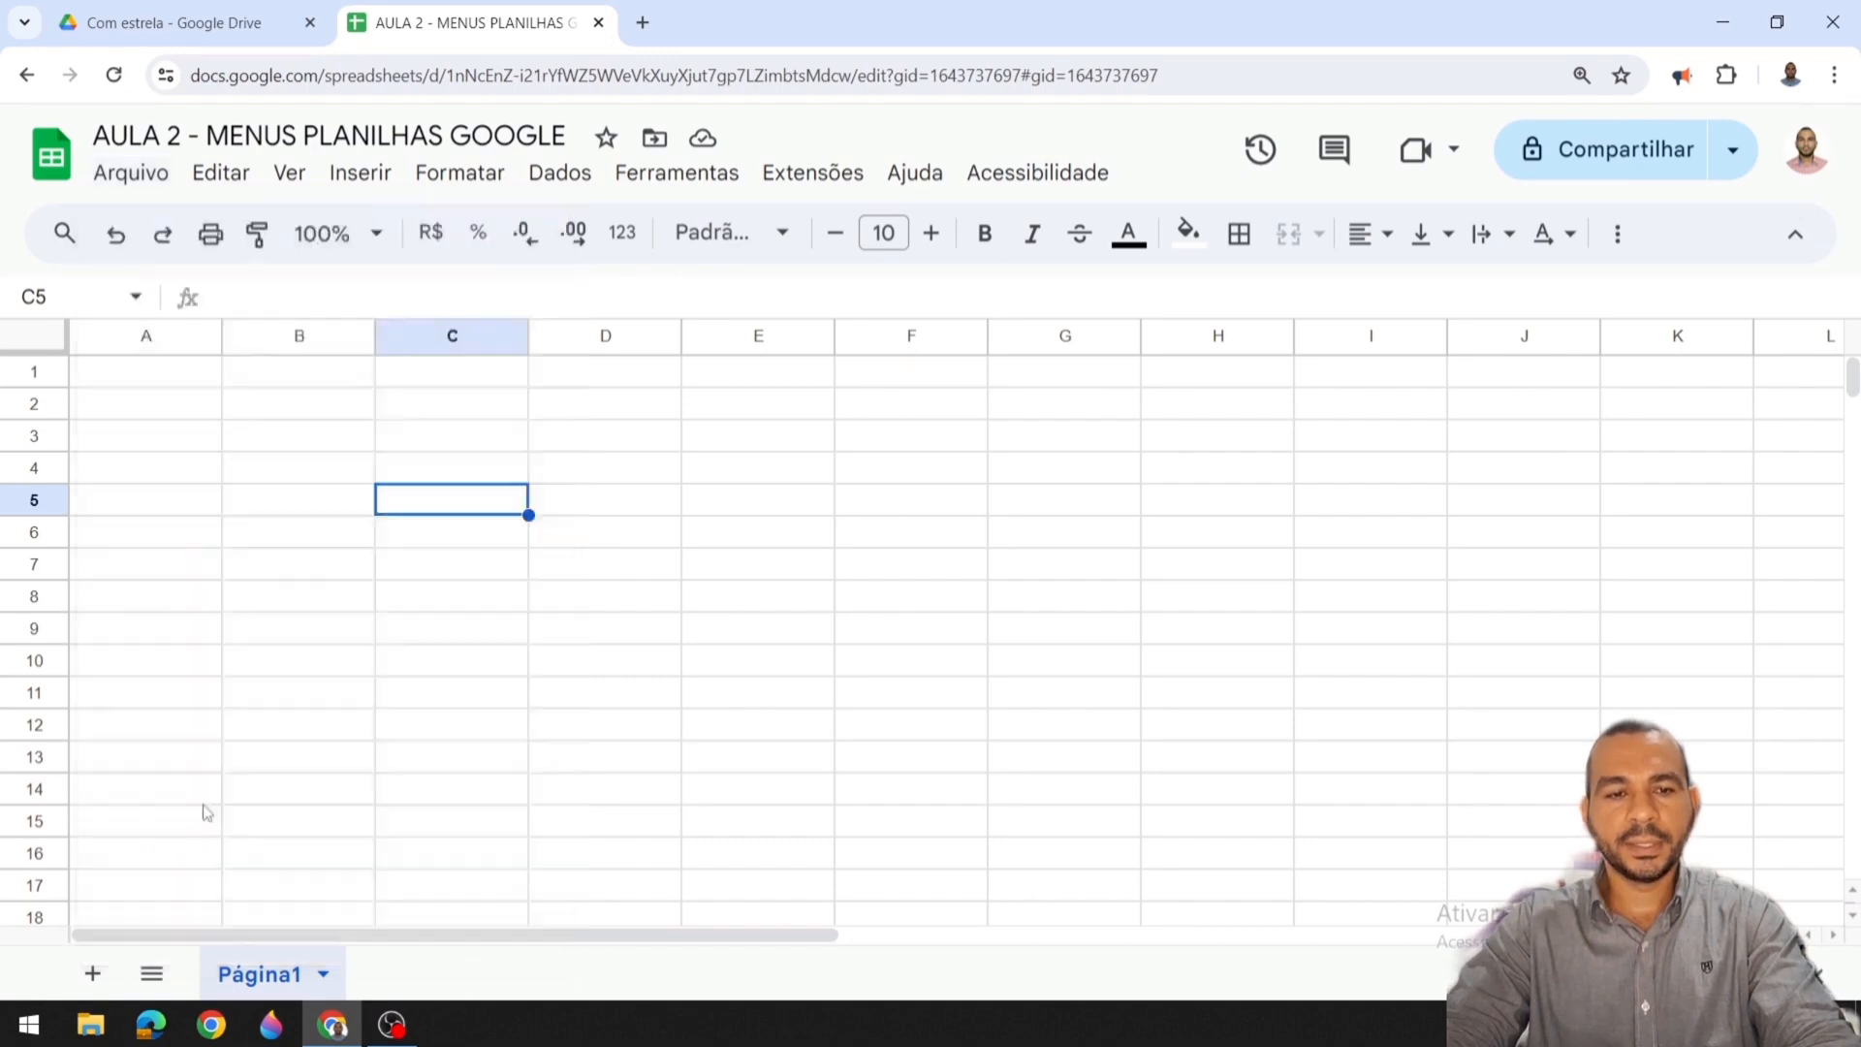
pyautogui.click(206, 810)
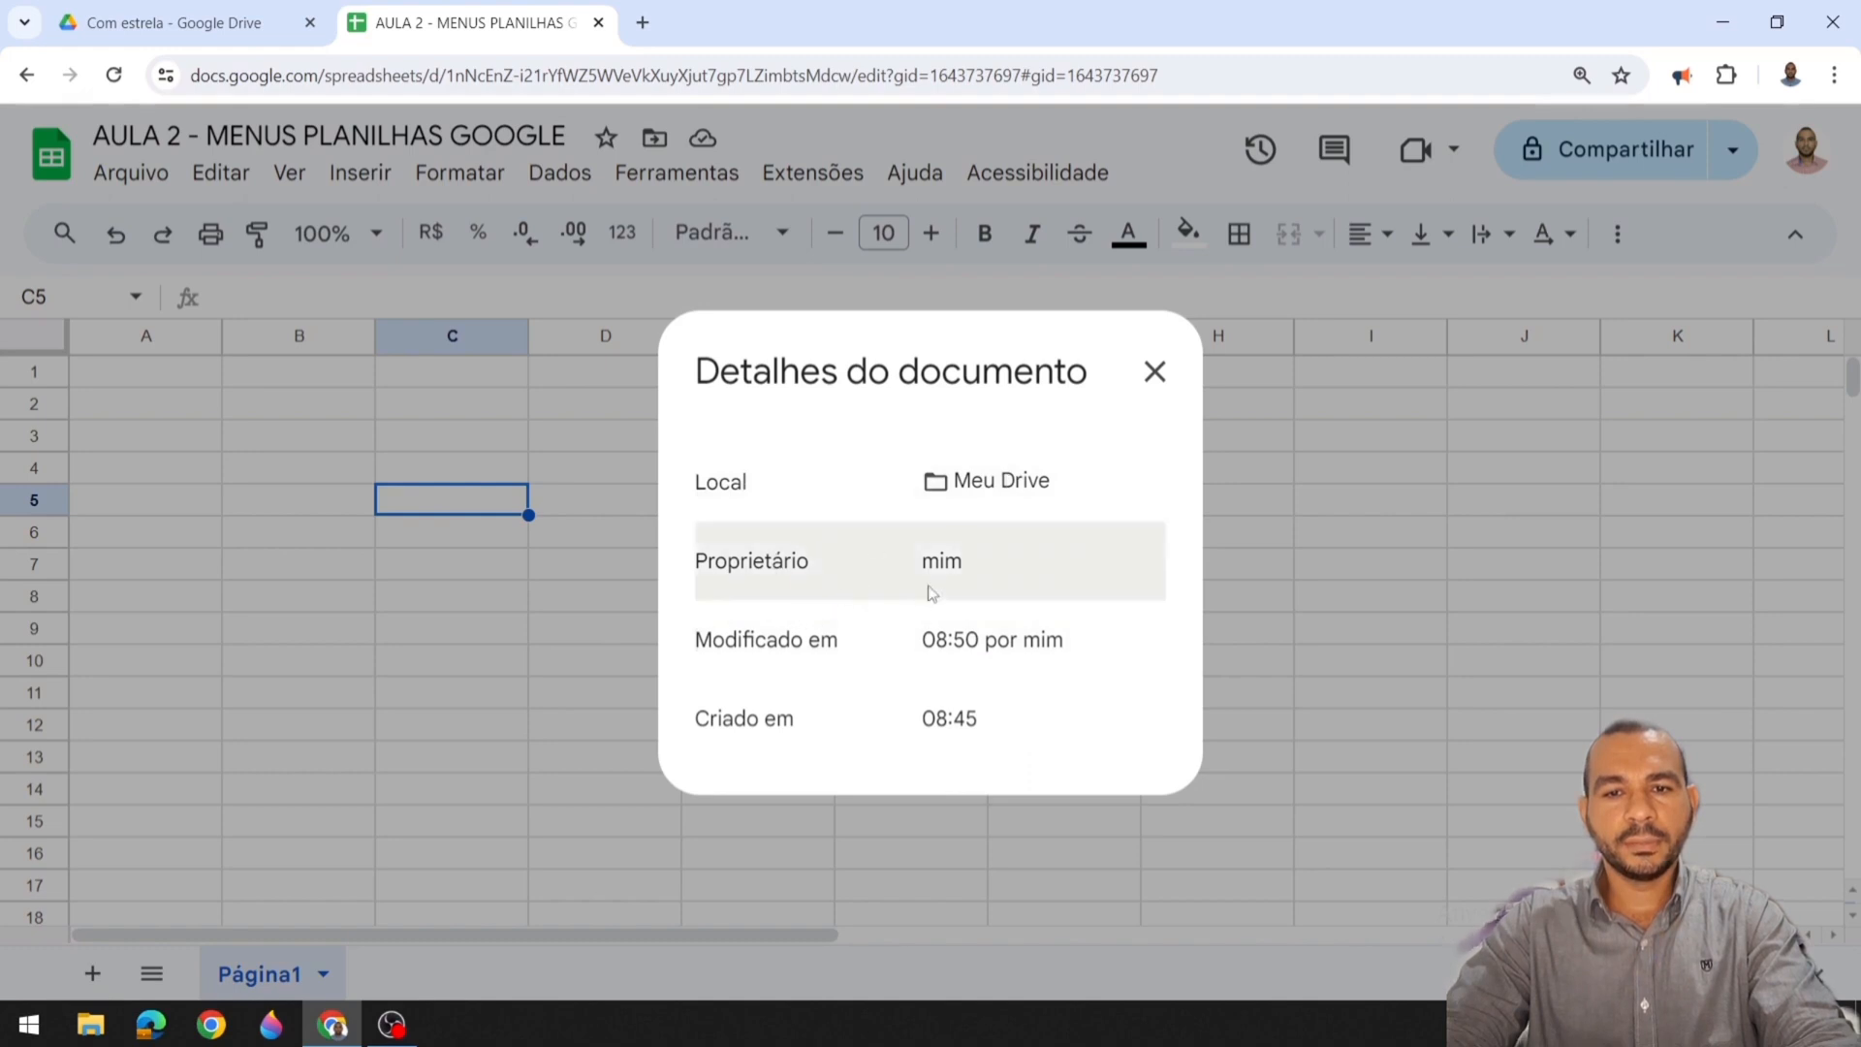
pyautogui.moveTo(986, 564)
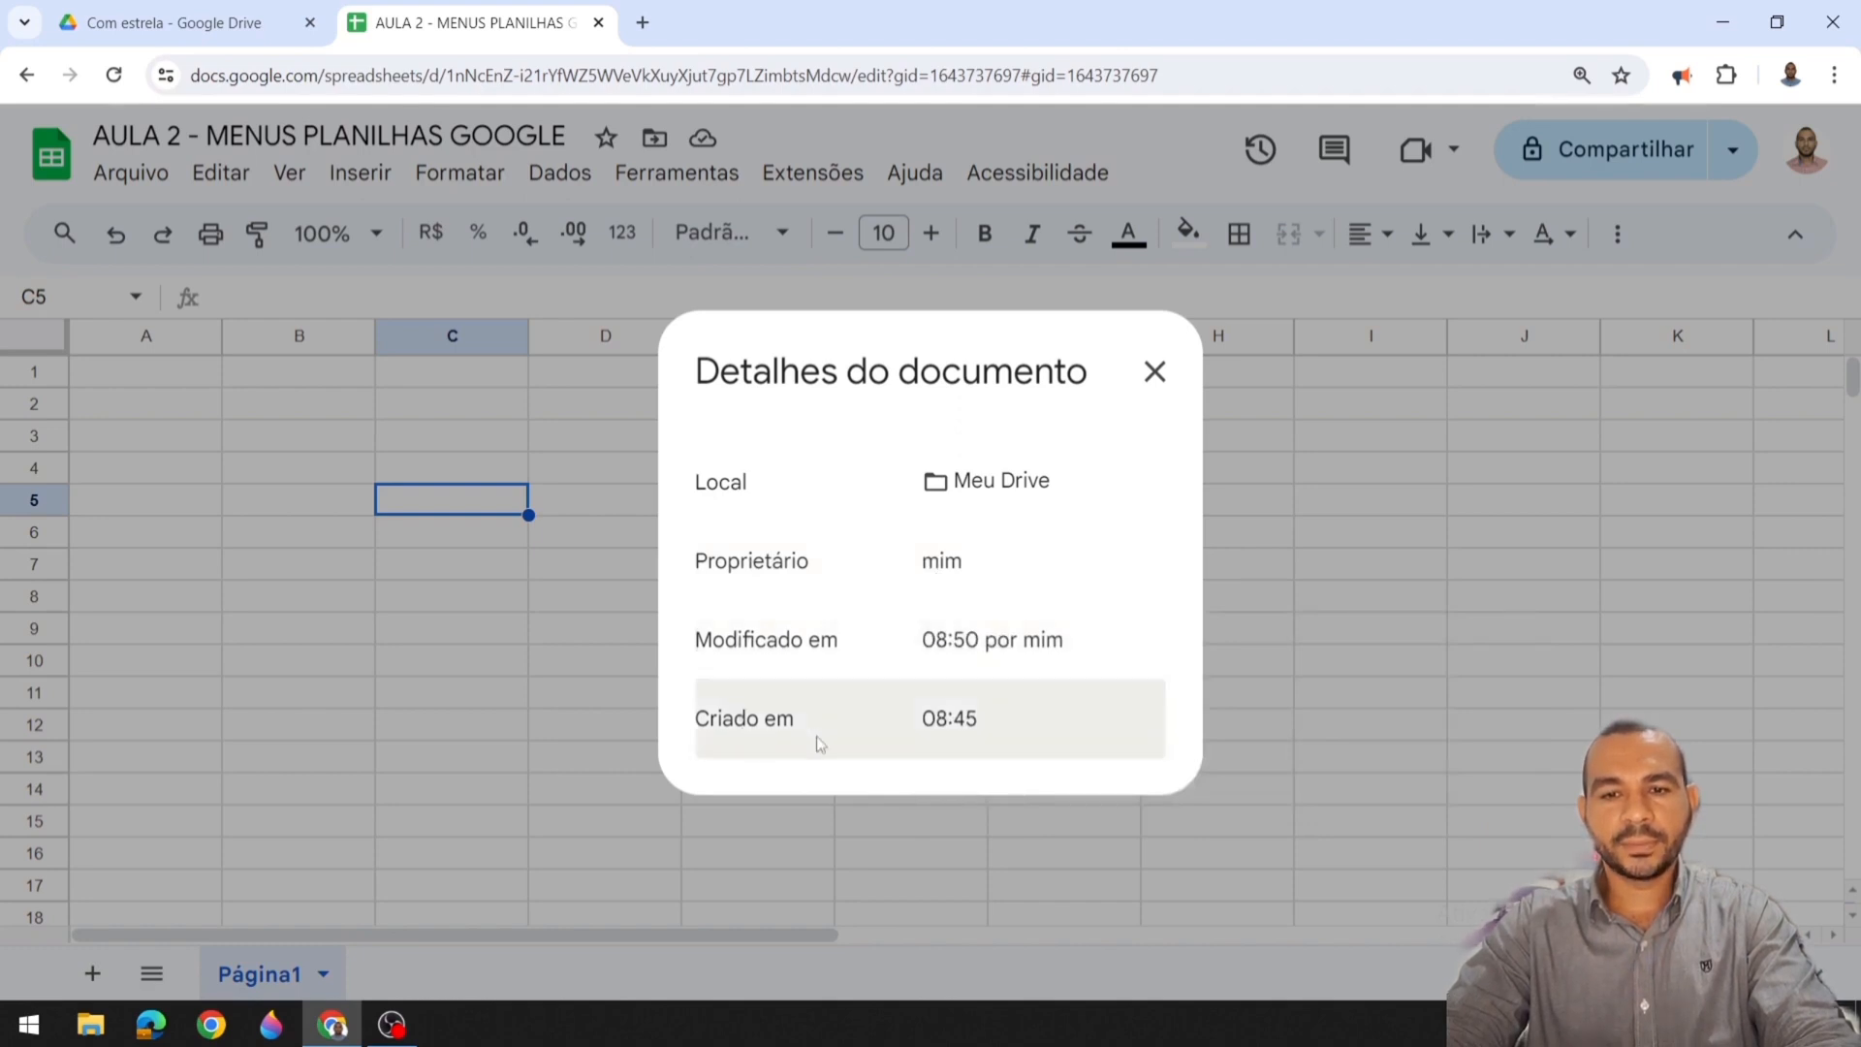
pyautogui.click(1154, 371)
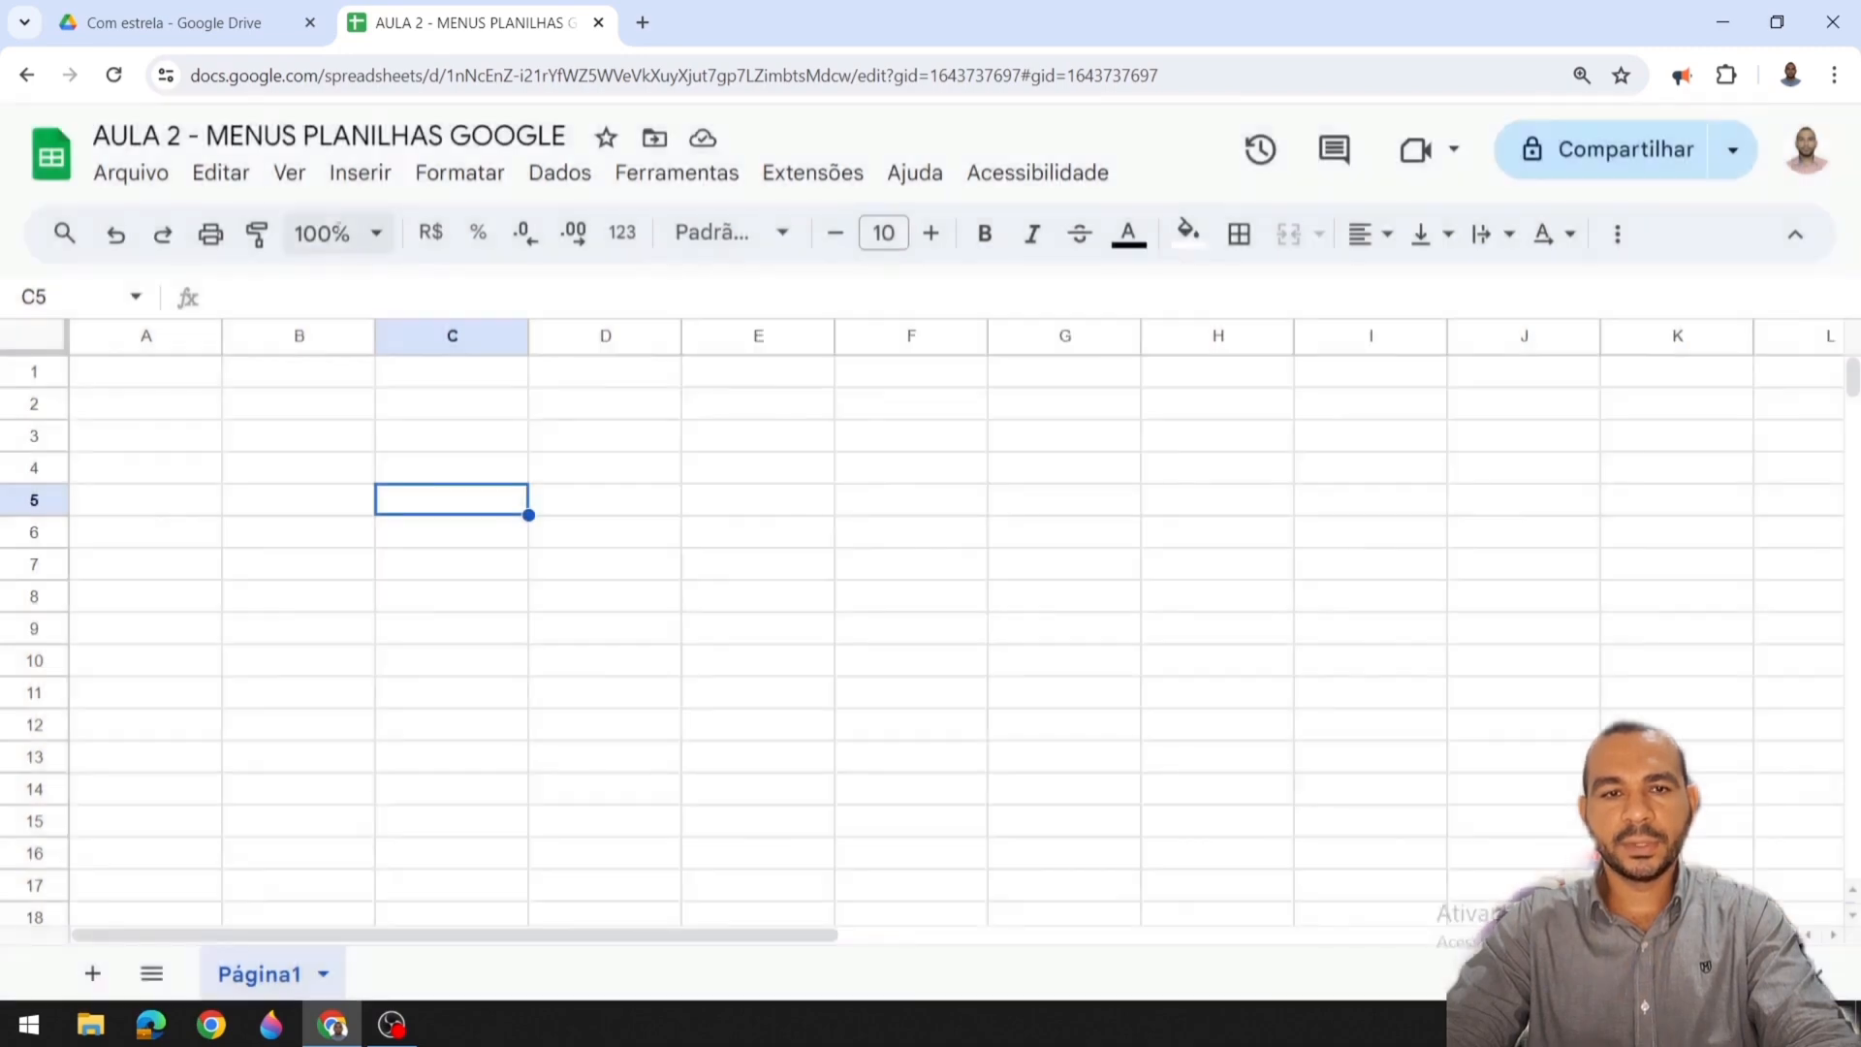
# Step: Select the range D2:G14, locate the print option for it, and return the selection to cell E5
pyautogui.click(158, 175)
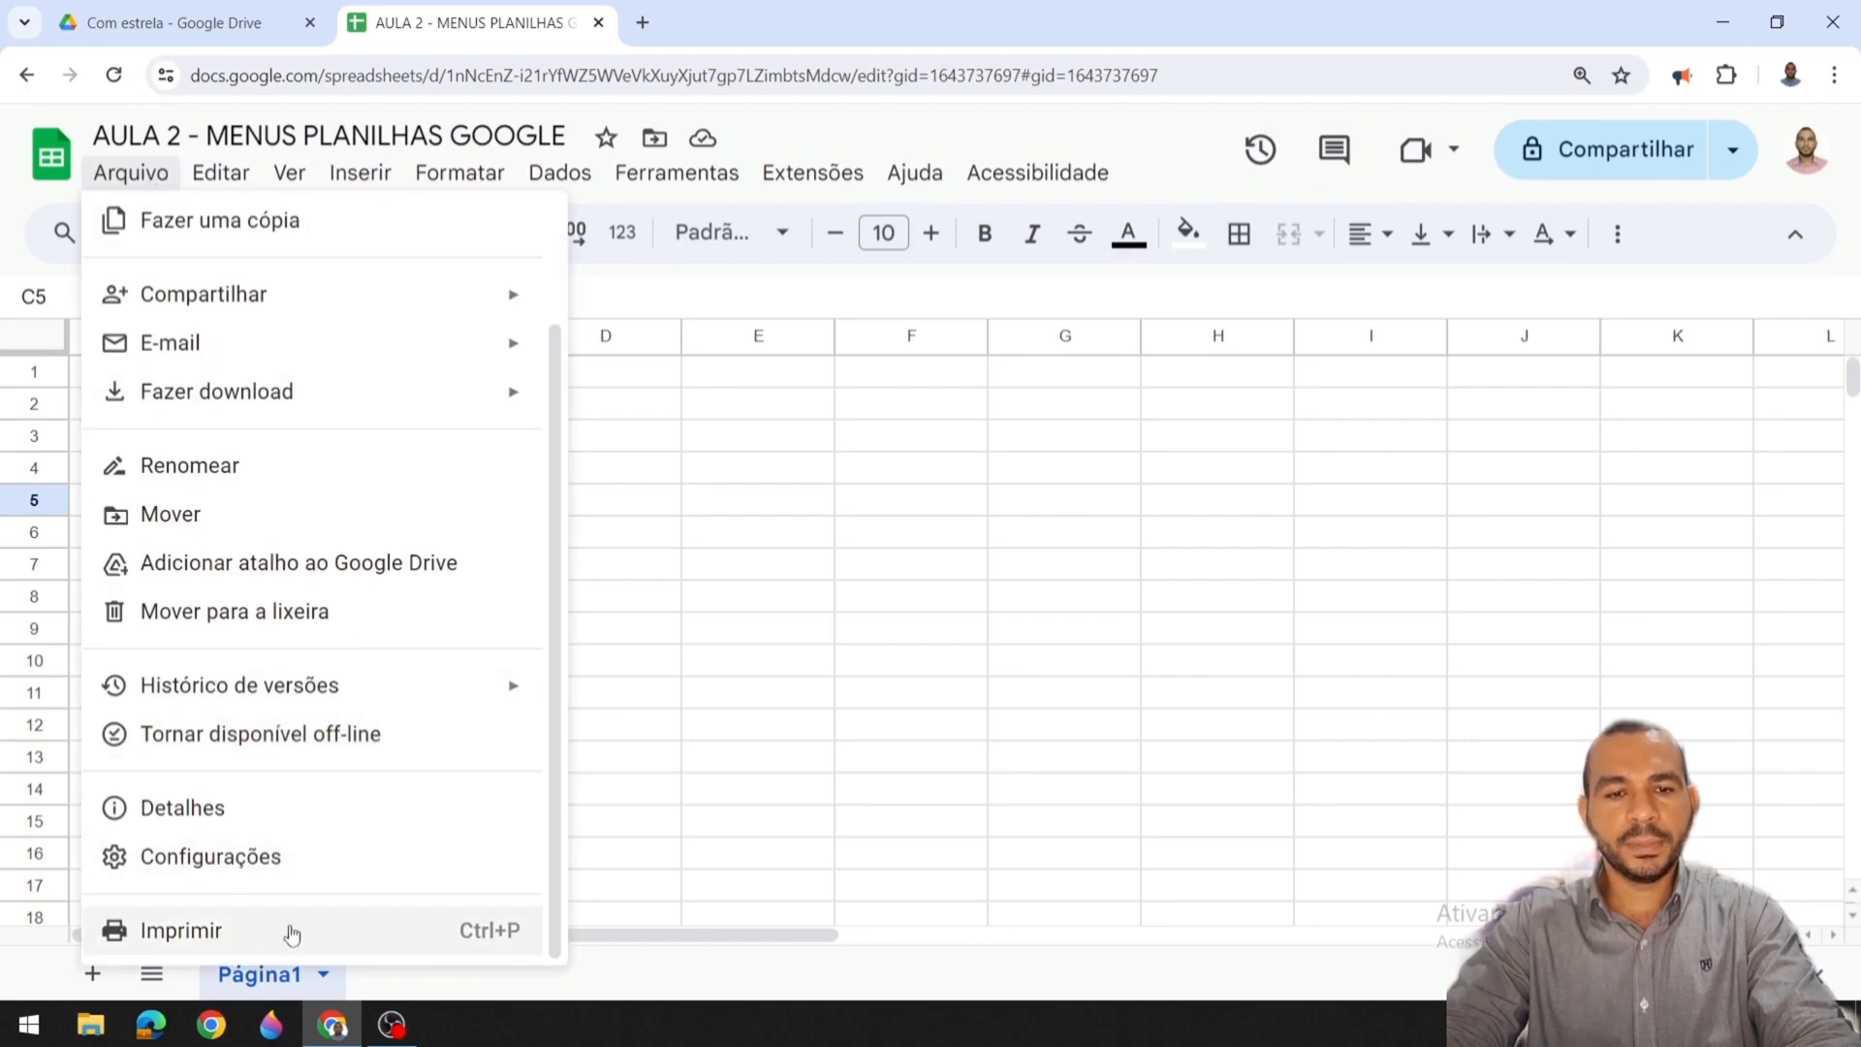
pyautogui.click(760, 538)
pyautogui.moveTo(577, 415); pyautogui.dragTo(1046, 804)
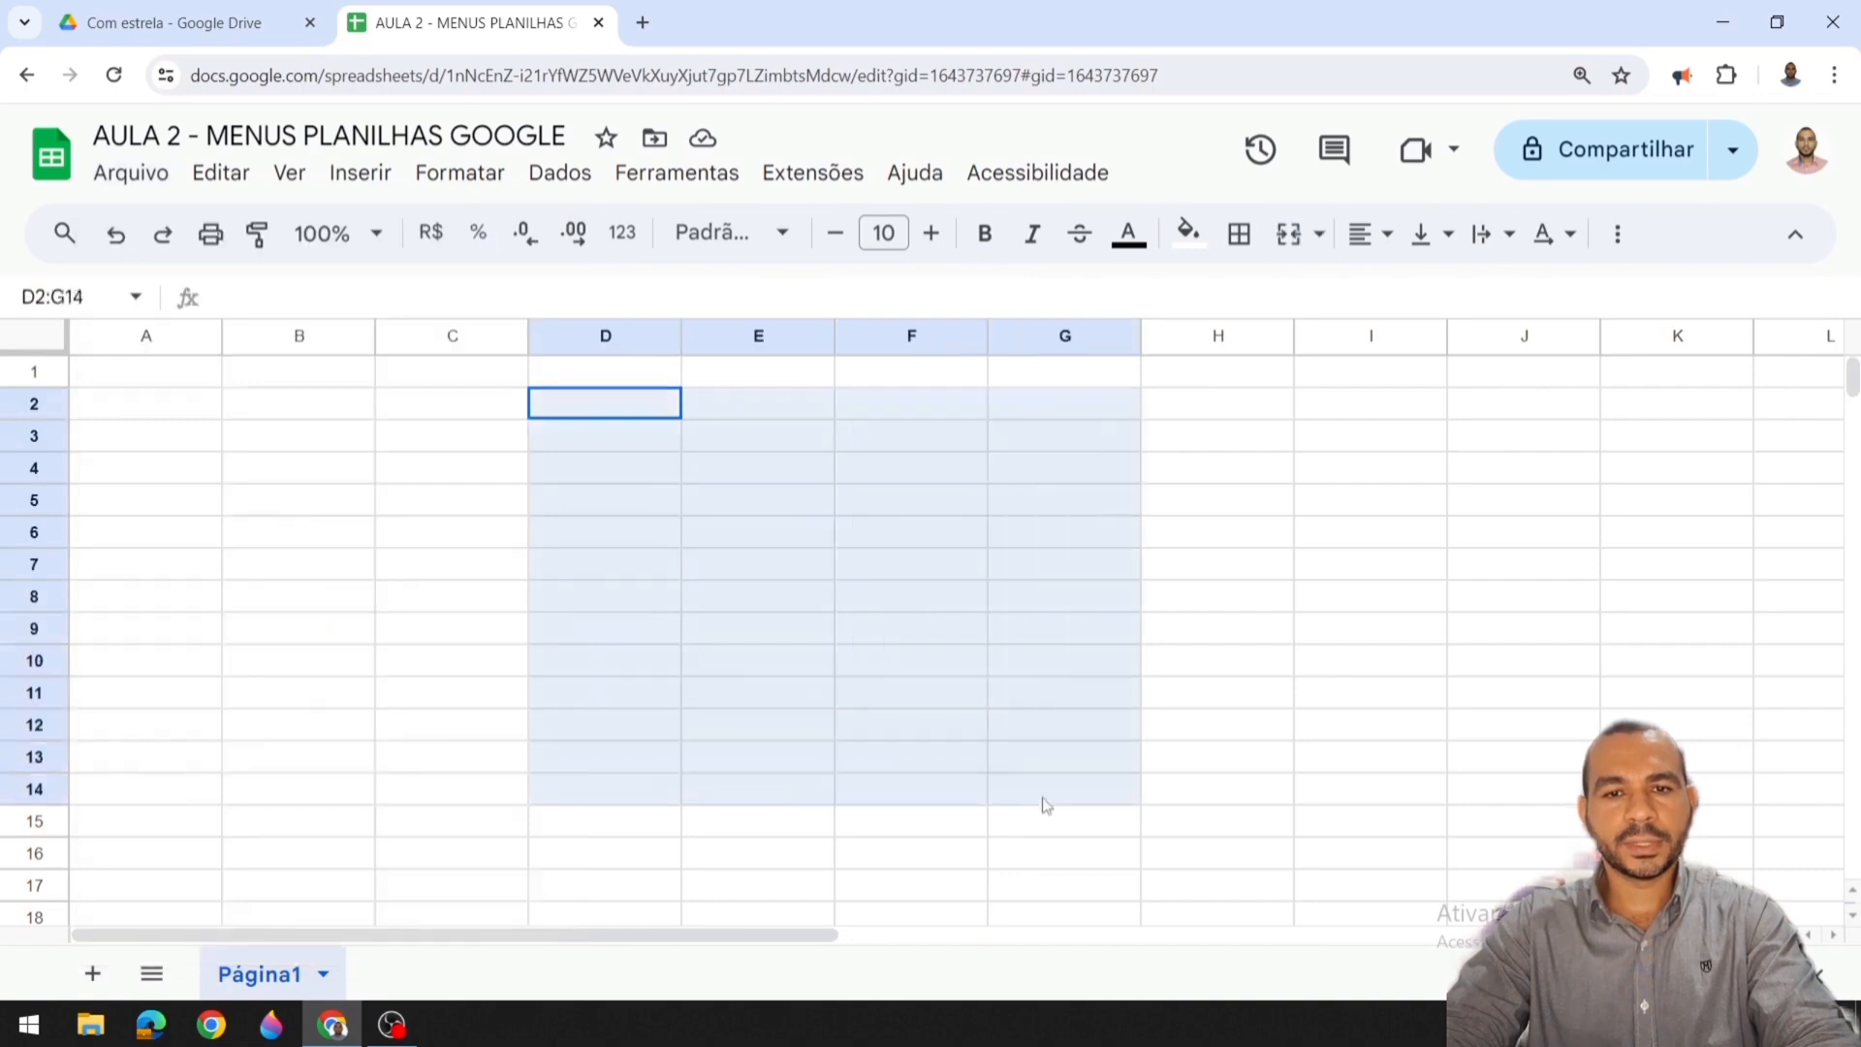
pyautogui.click(131, 173)
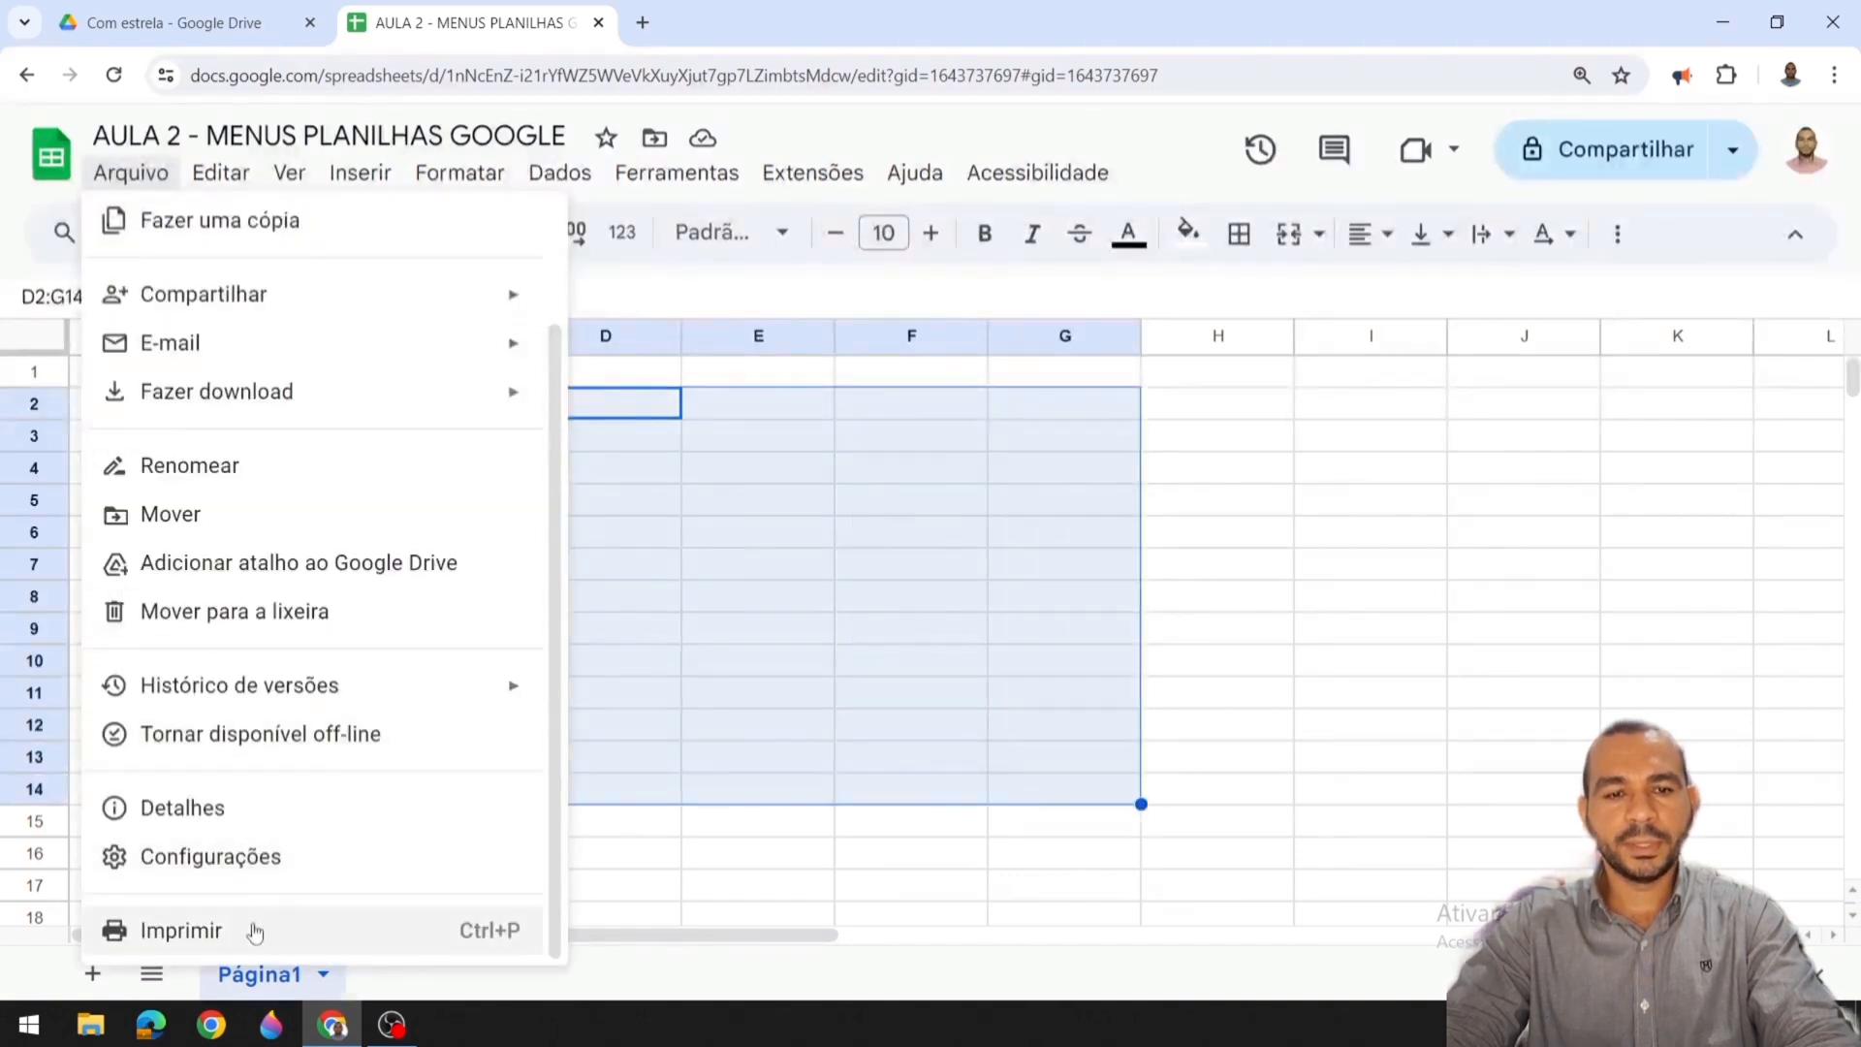
pyautogui.click(830, 504)
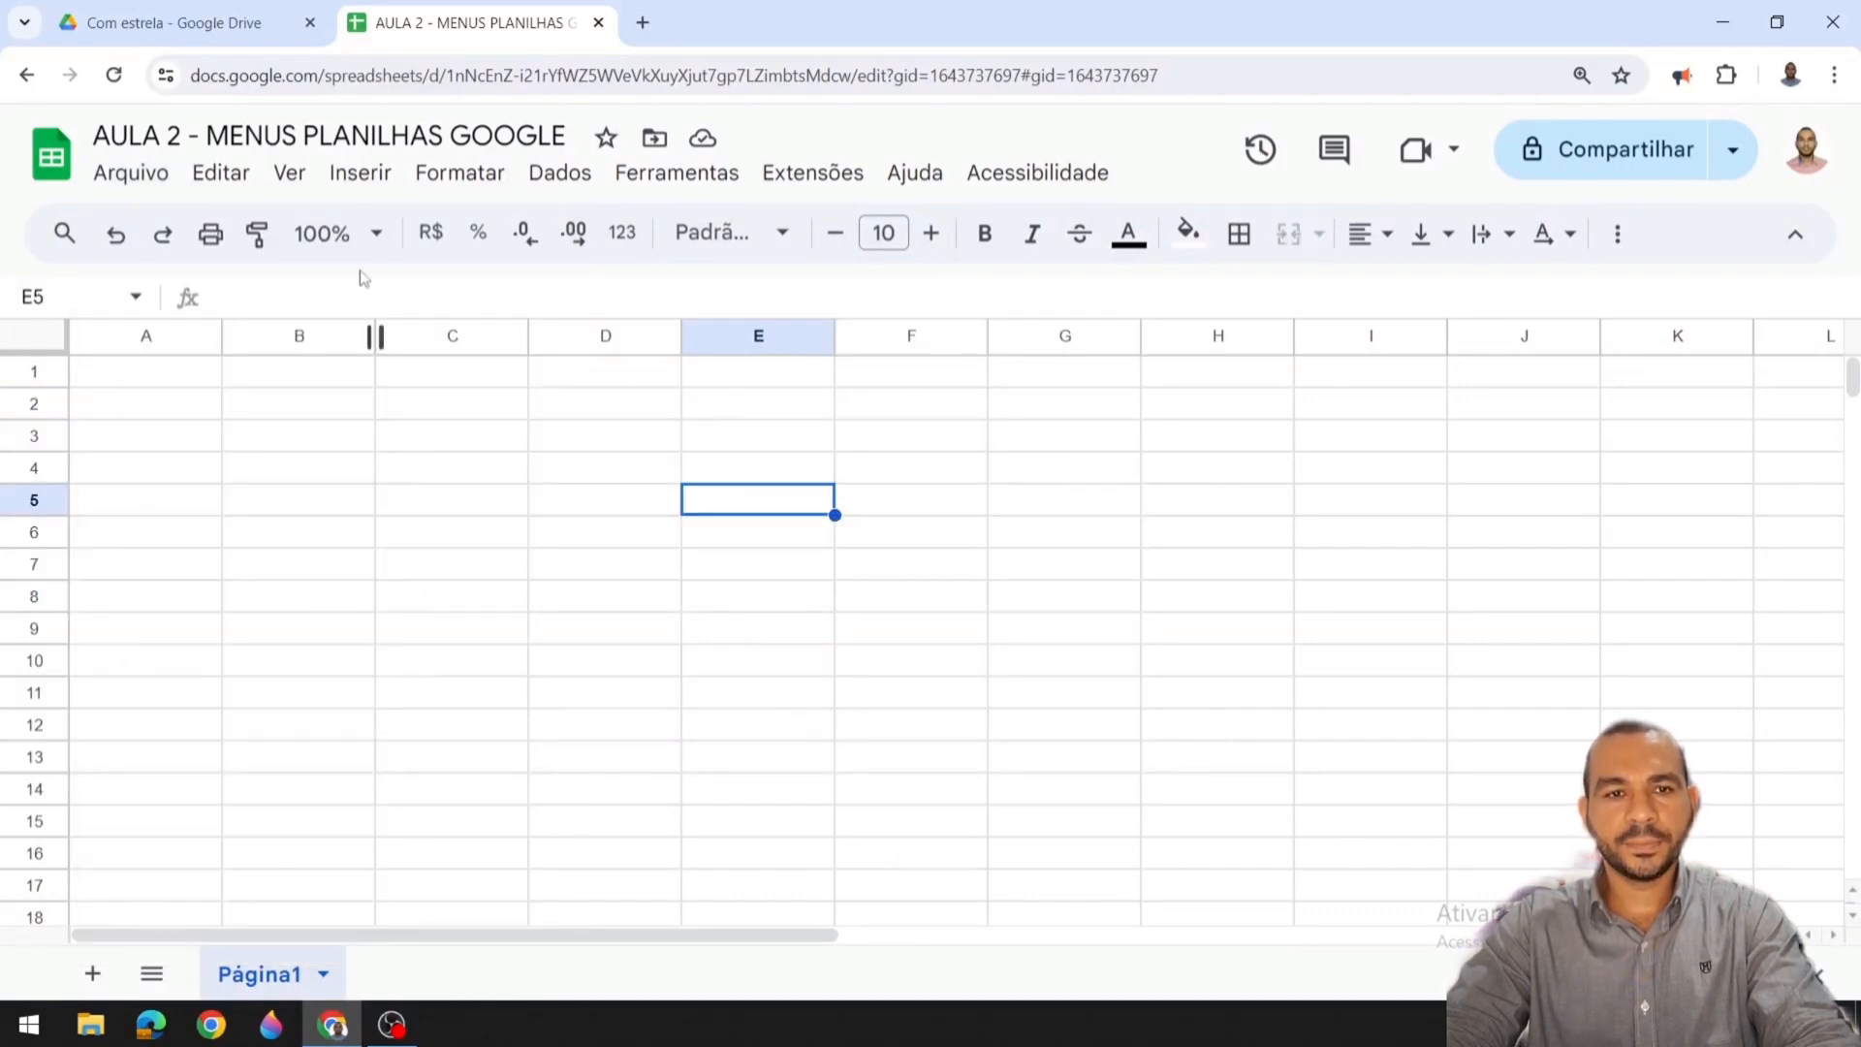
# Step: Examine the editing options for undoing, cutting, copying, pasting and Paste special, and select cell E5 again
pyautogui.click(234, 178)
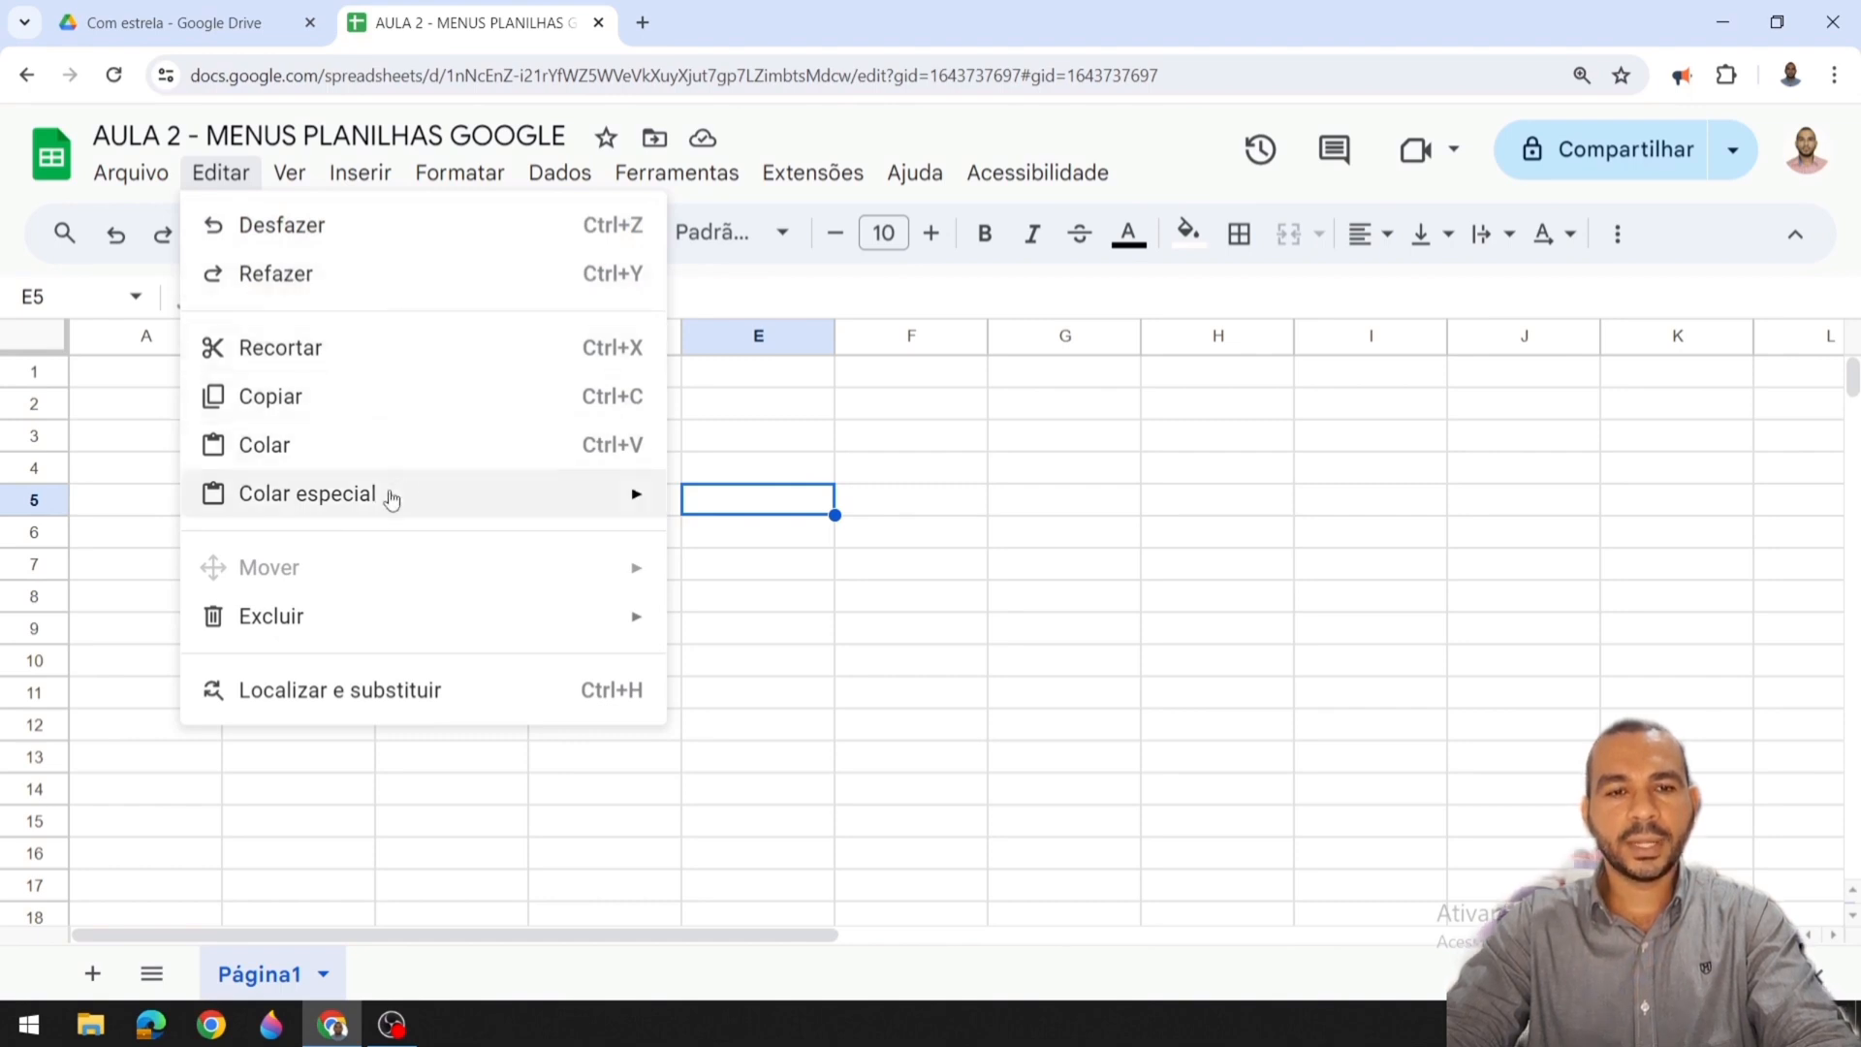
pyautogui.moveTo(431, 506)
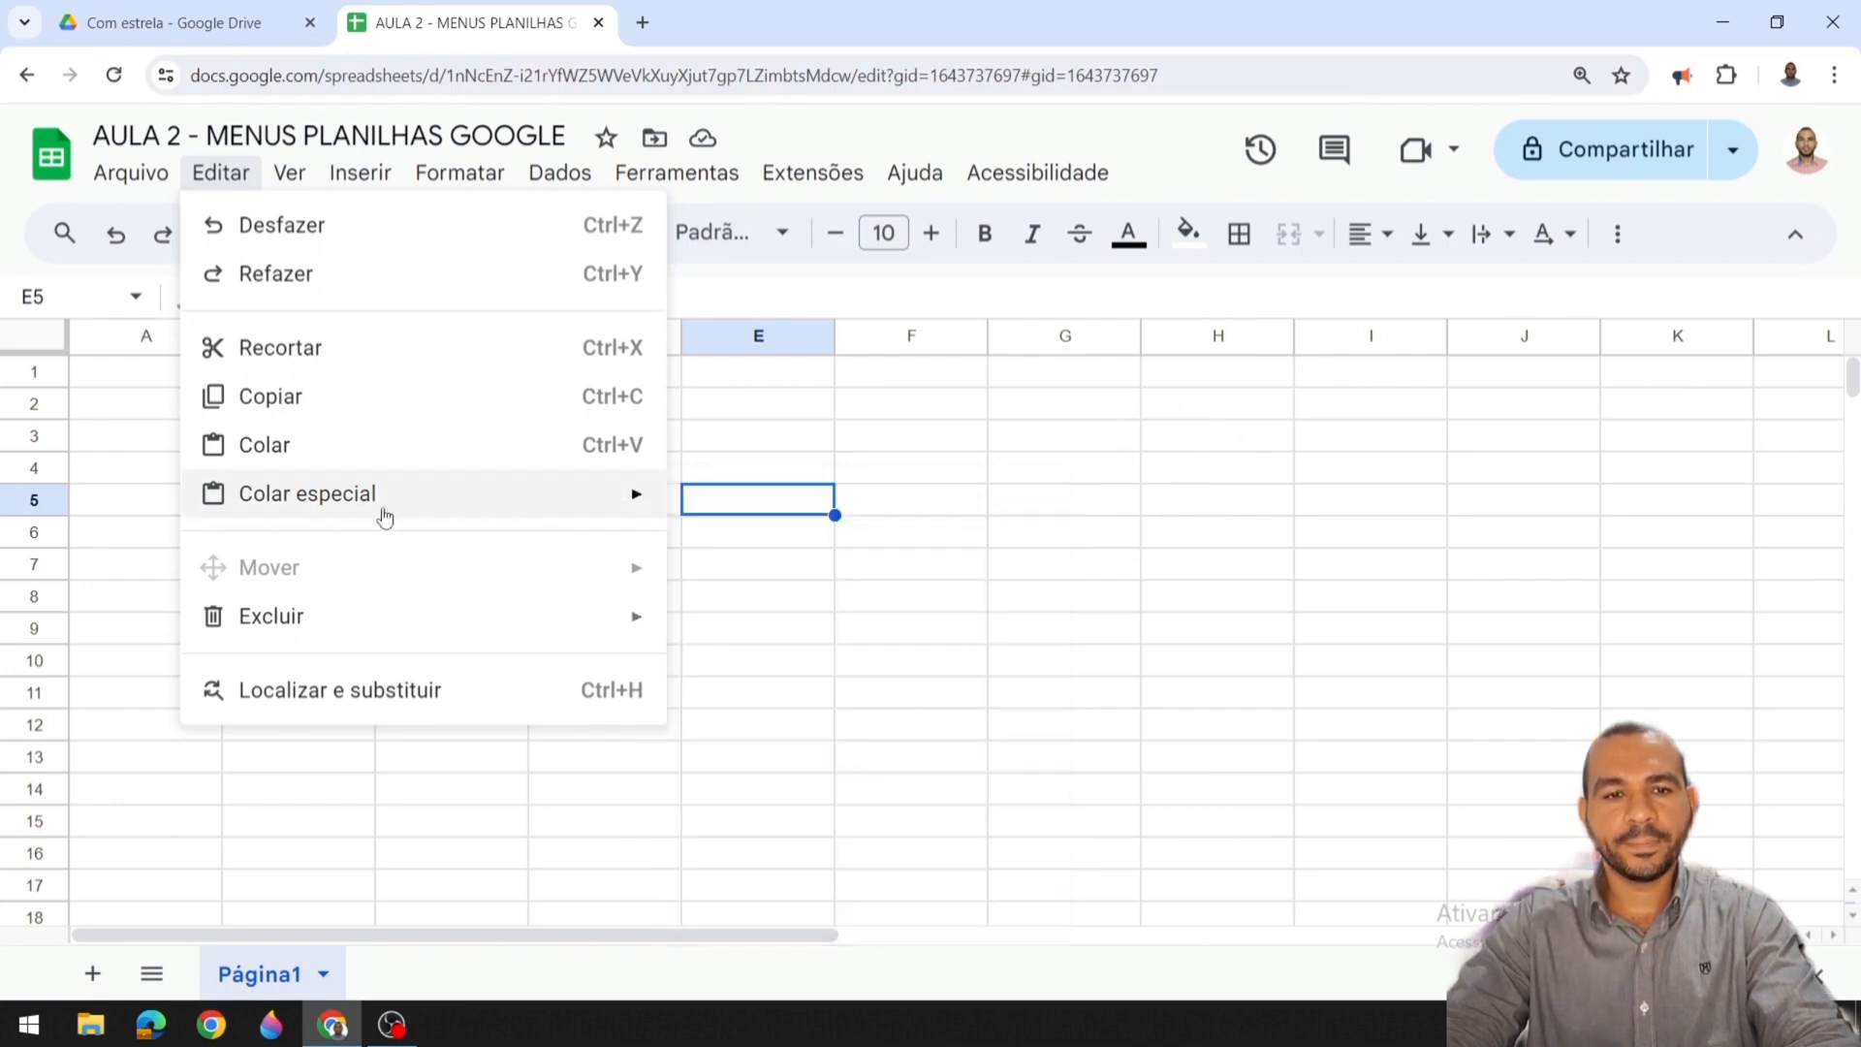
pyautogui.moveTo(363, 640)
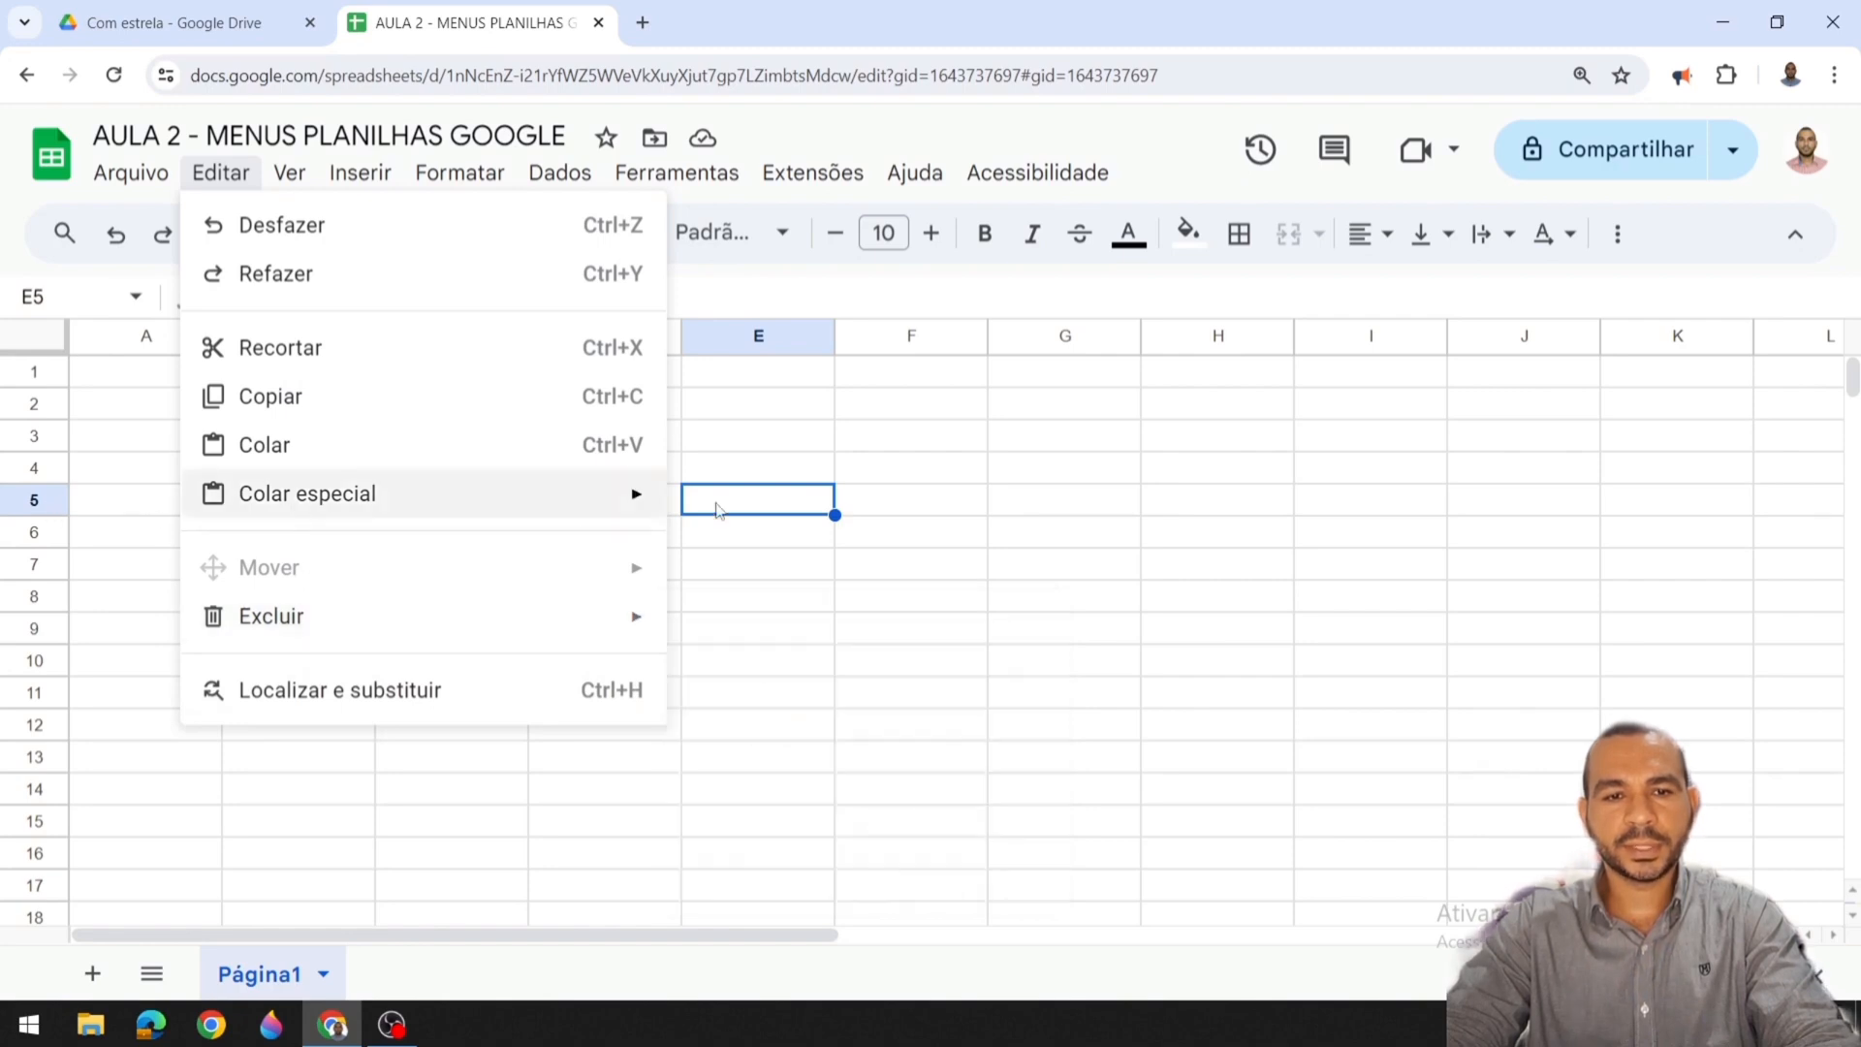
pyautogui.click(116, 503)
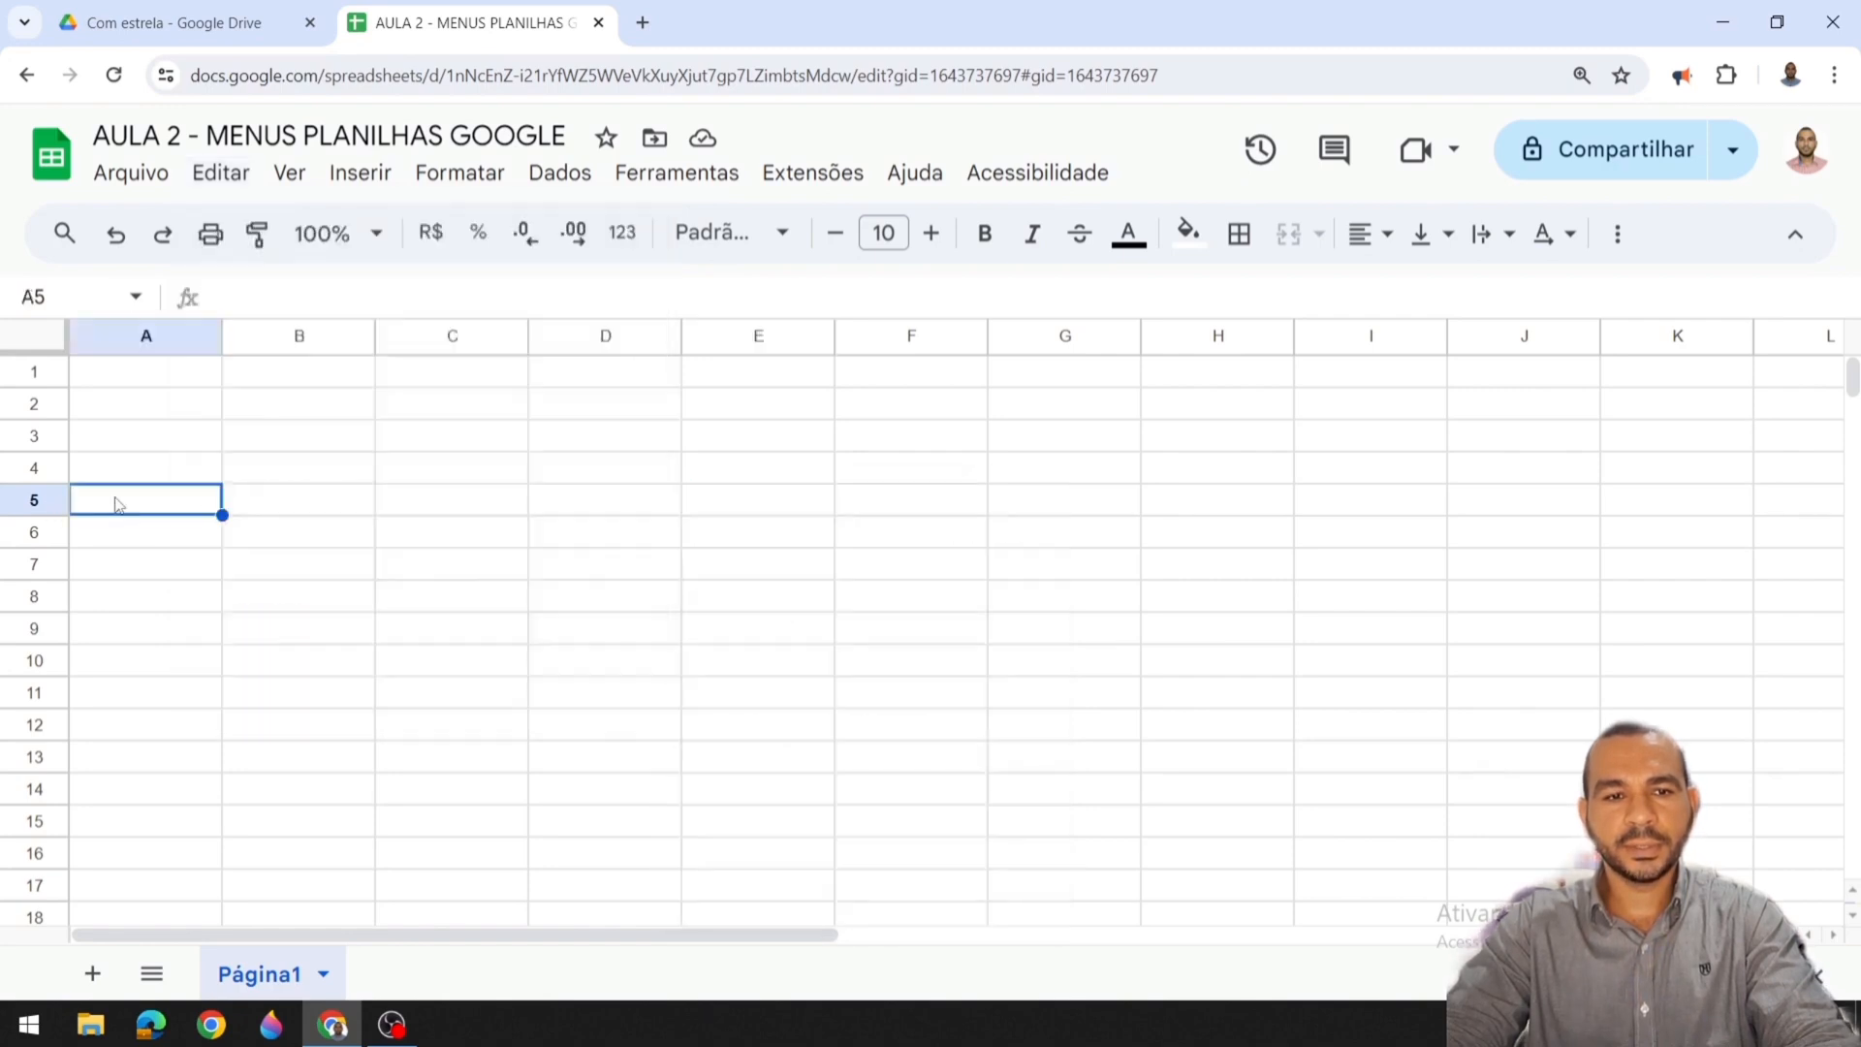
pyautogui.click(720, 513)
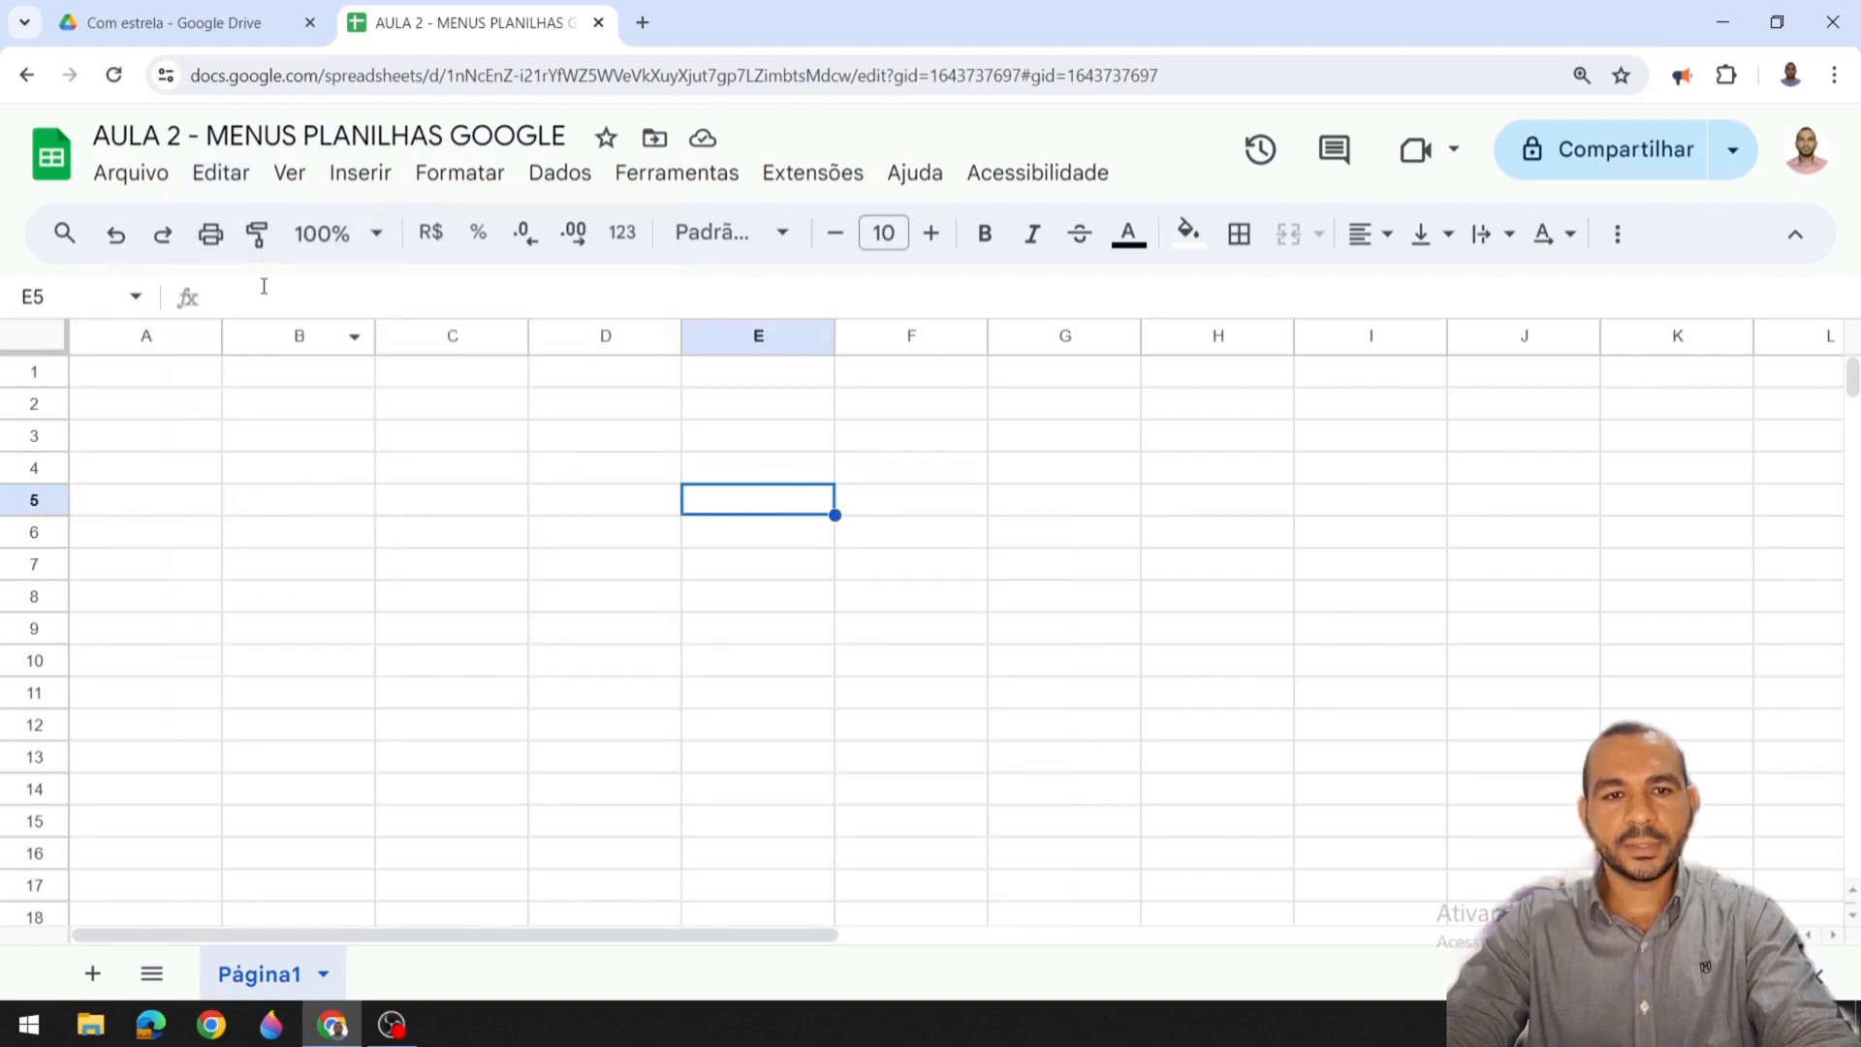
# Step: Delete the notes from cell E5
pyautogui.click(221, 172)
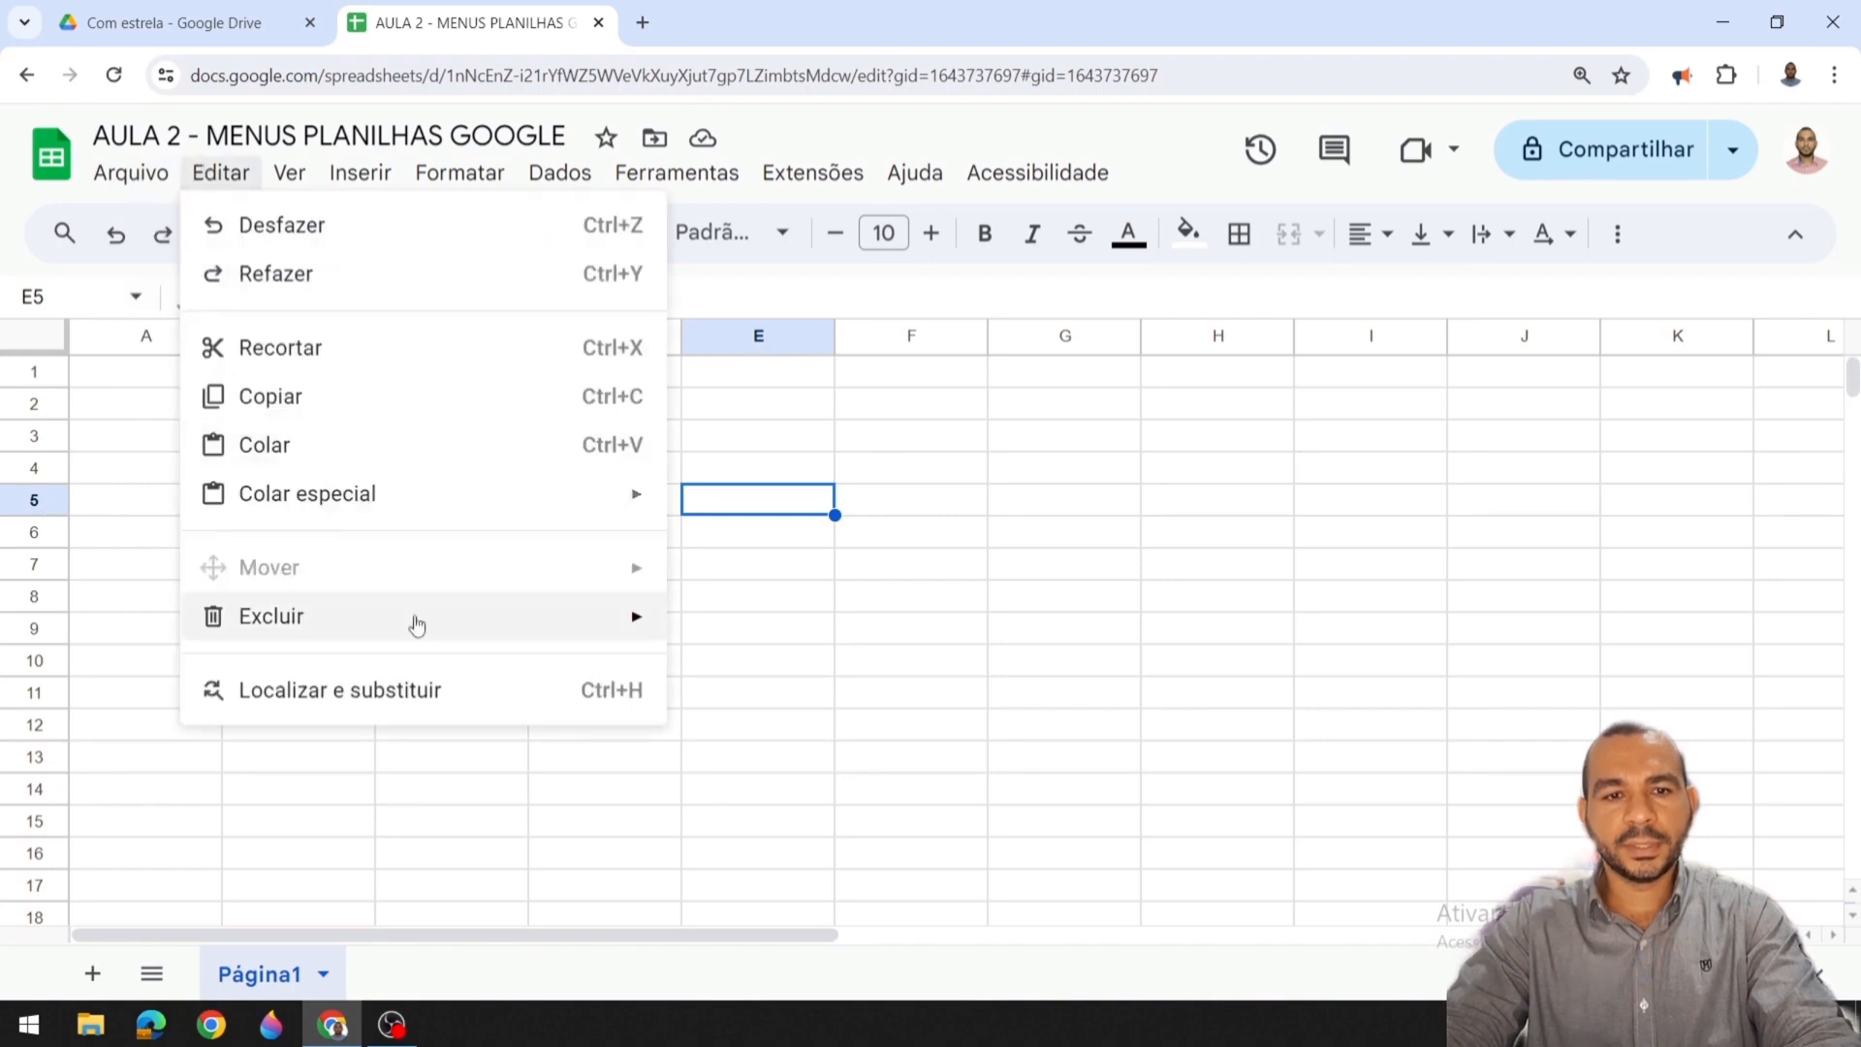
pyautogui.moveTo(569, 617)
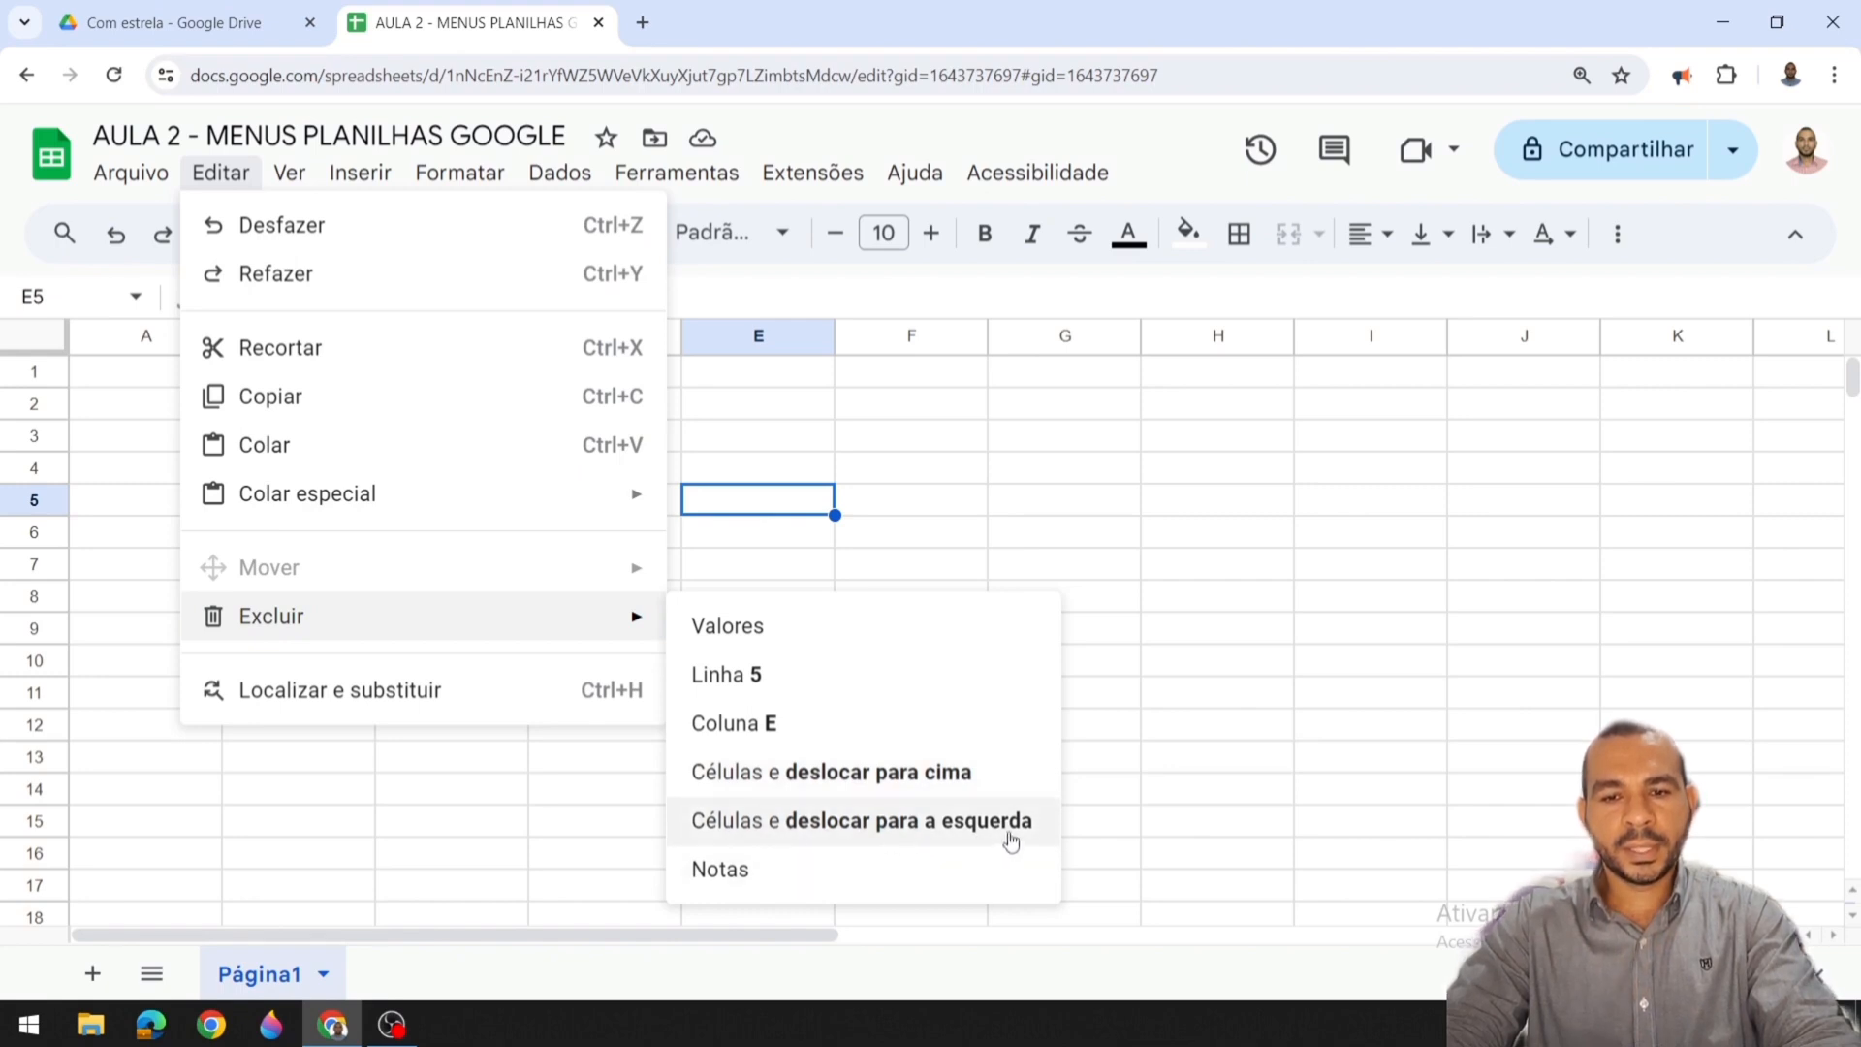
pyautogui.click(742, 876)
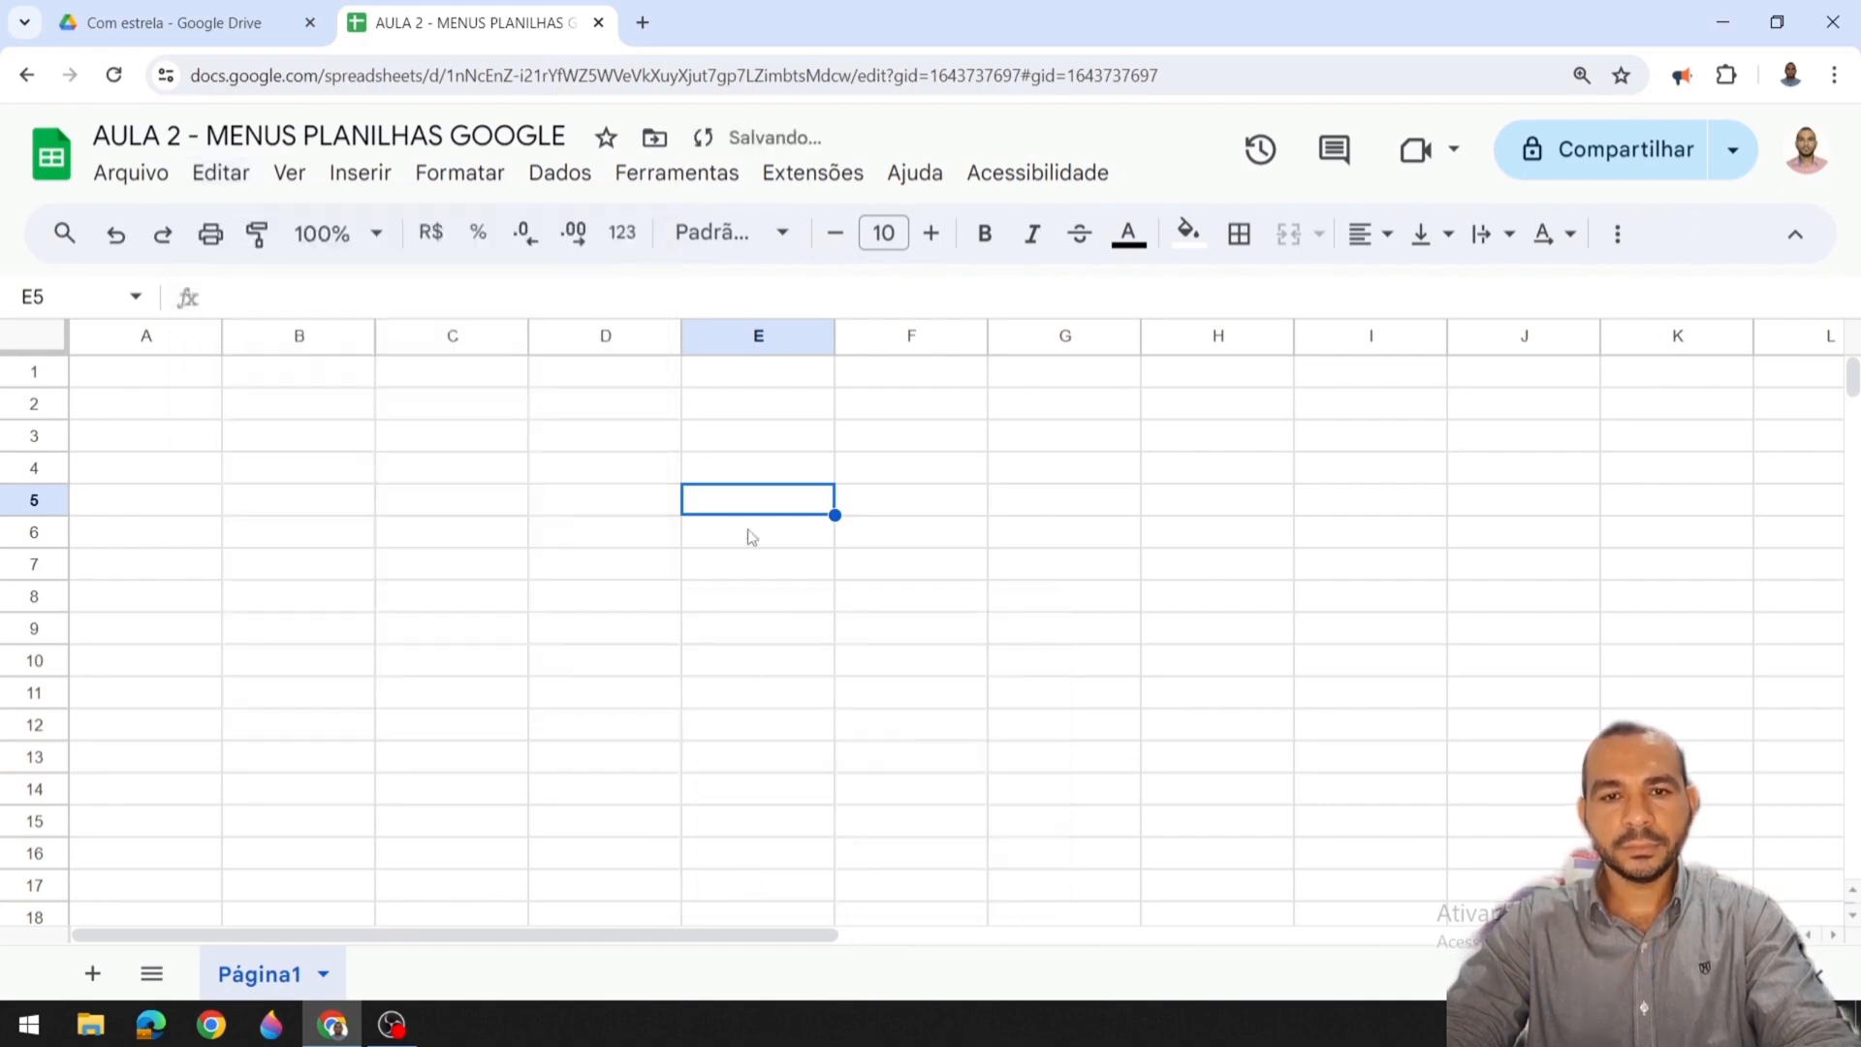
pyautogui.click(812, 511)
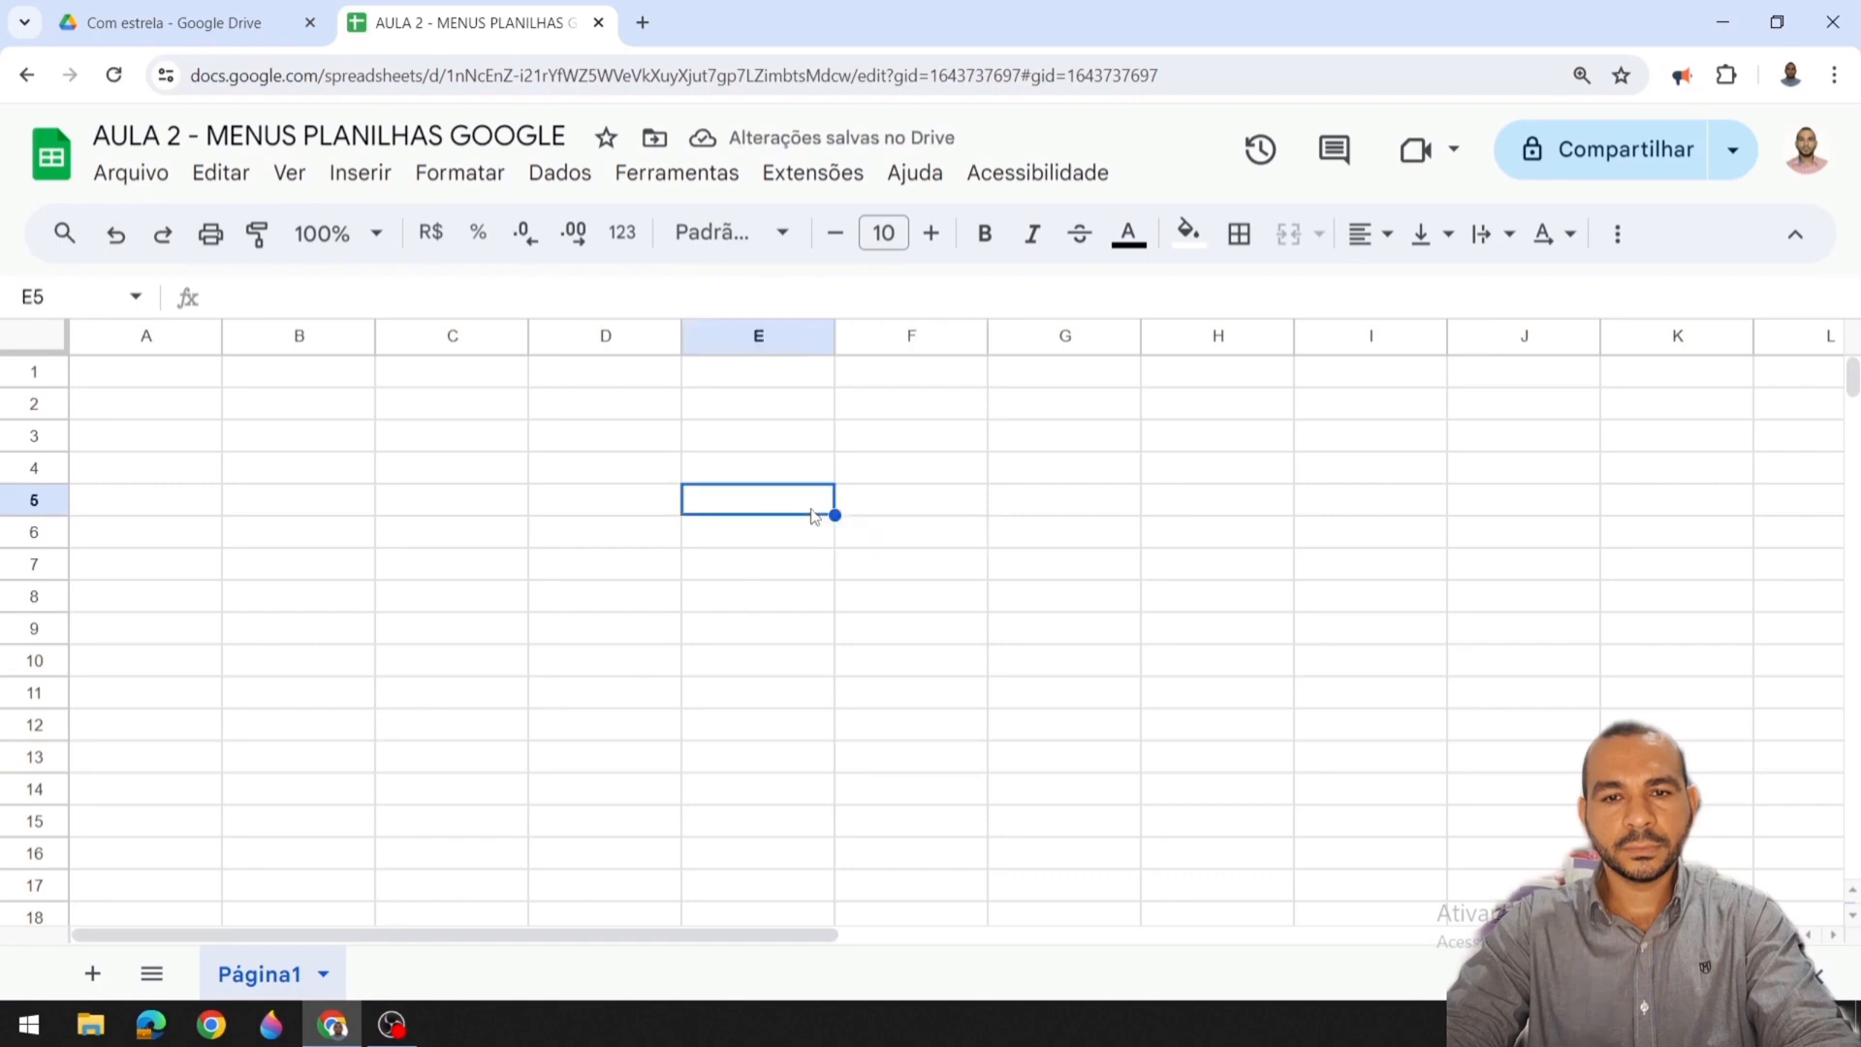
# Step: Look over the file options, the editing options down to Find and replace, and the view options down to Full screen
pyautogui.click(149, 174)
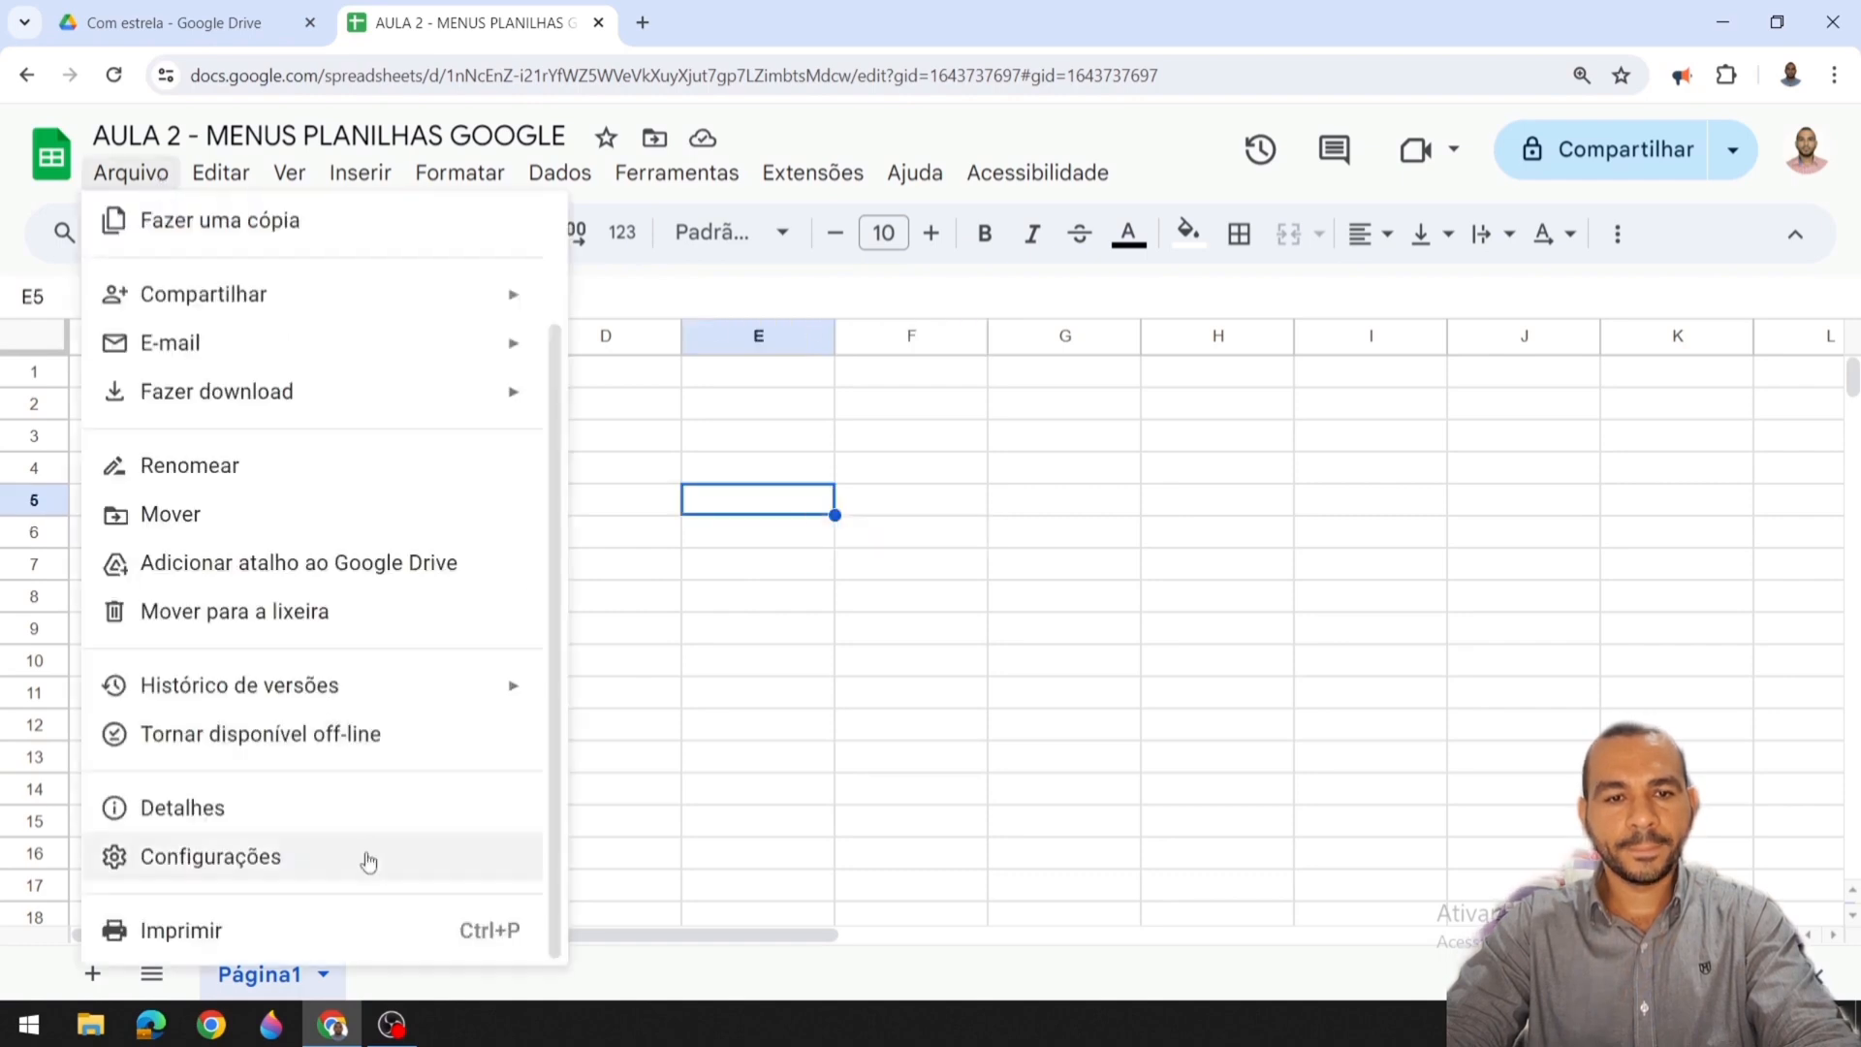
pyautogui.click(222, 173)
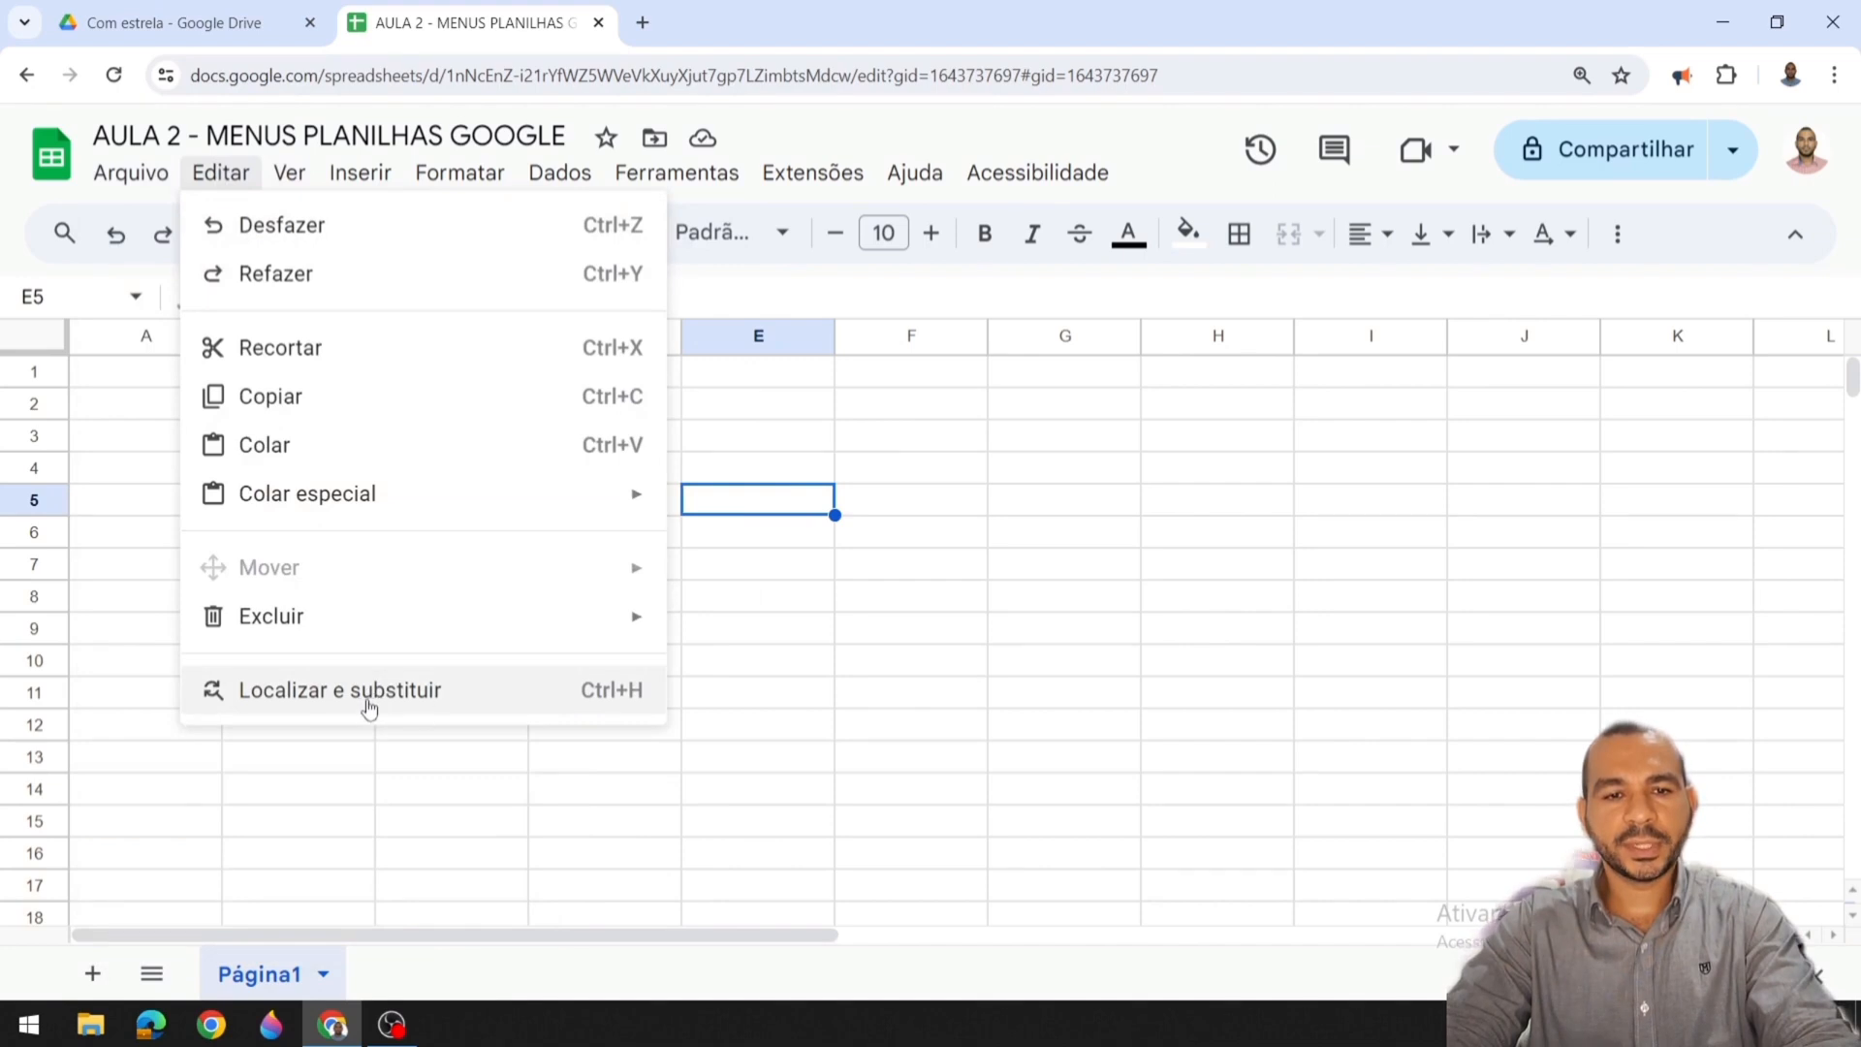
pyautogui.moveTo(307, 180)
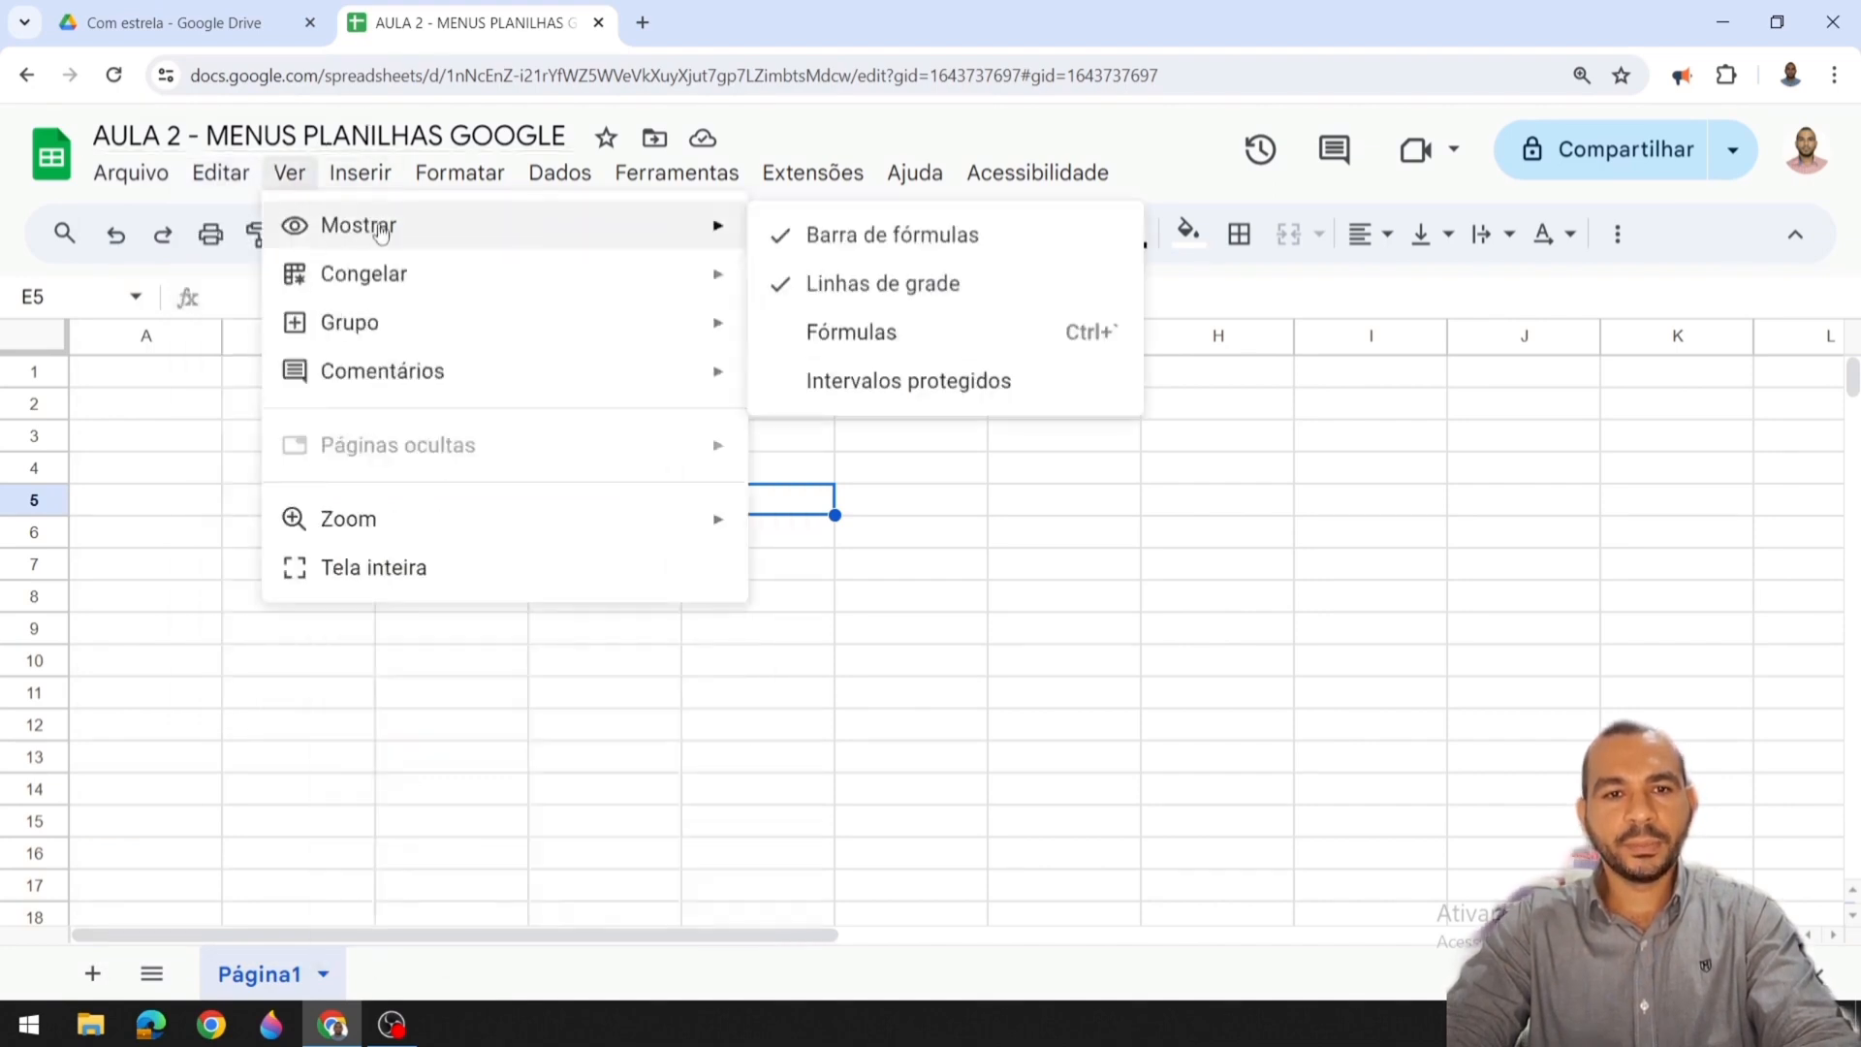
pyautogui.moveTo(391, 279)
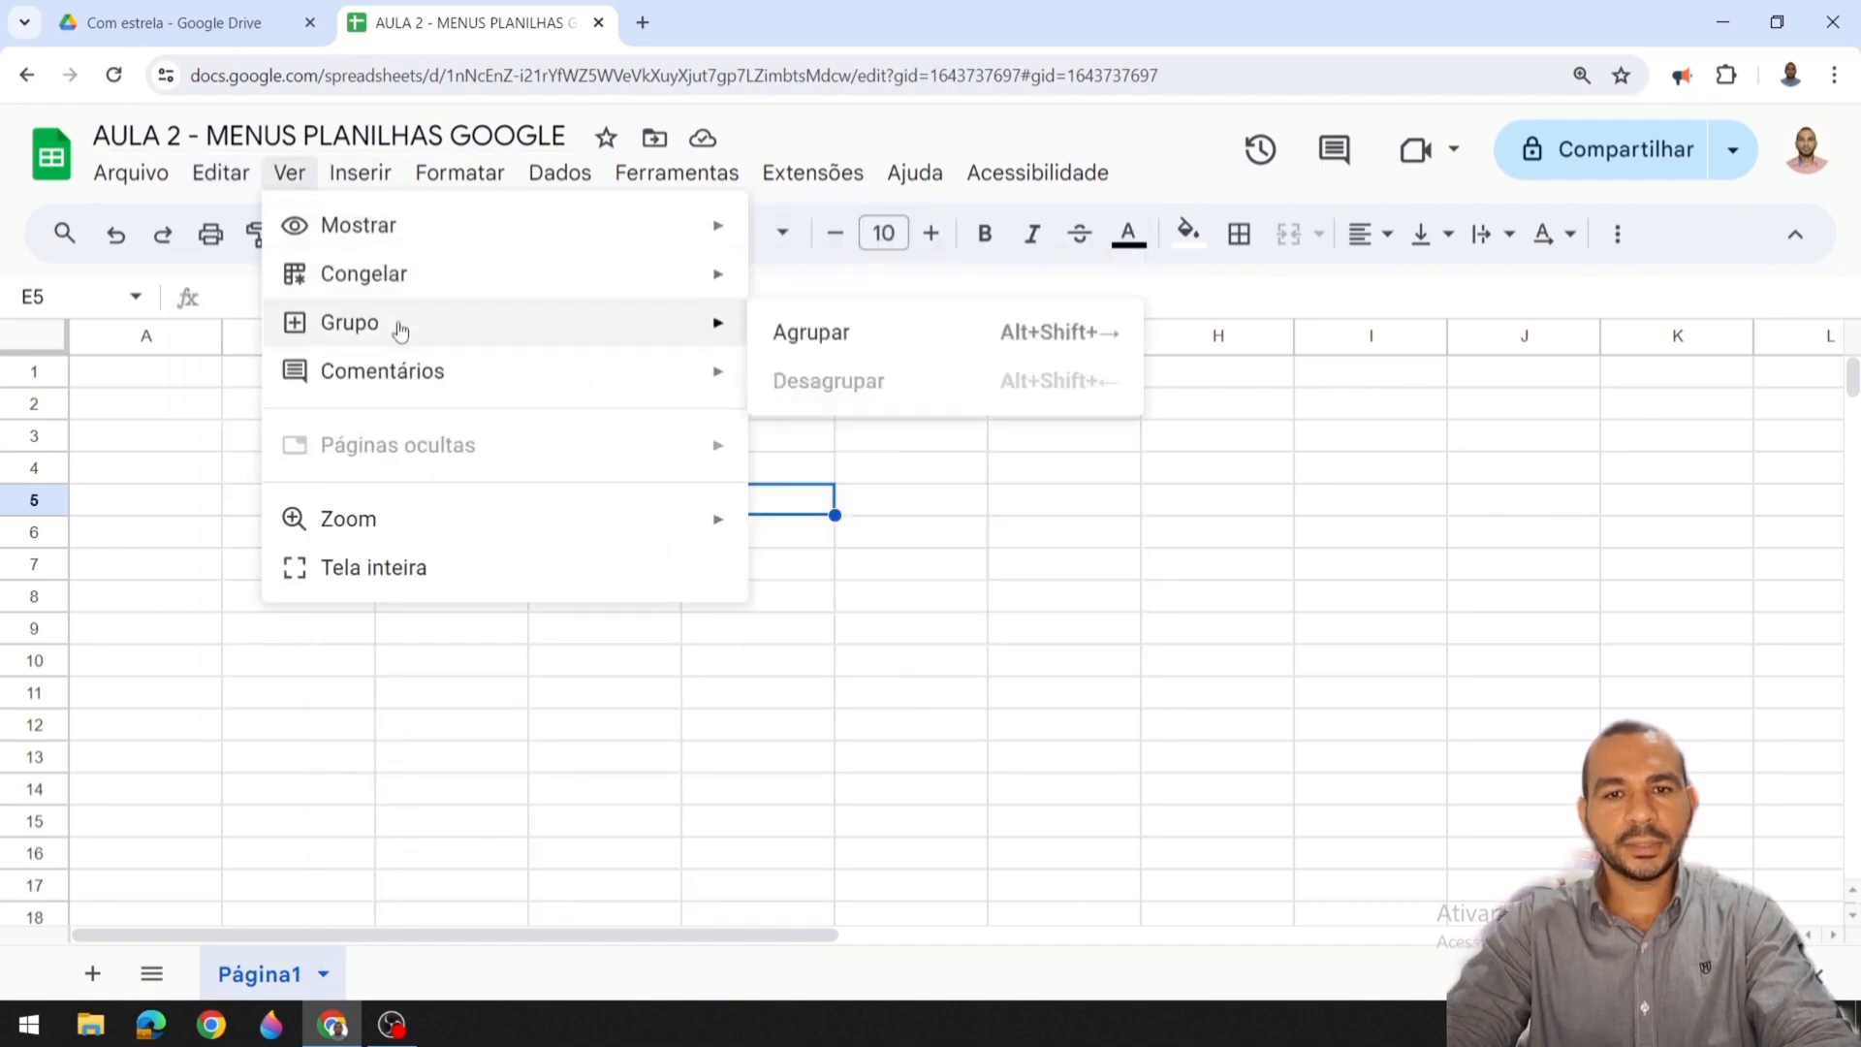
pyautogui.moveTo(414, 391)
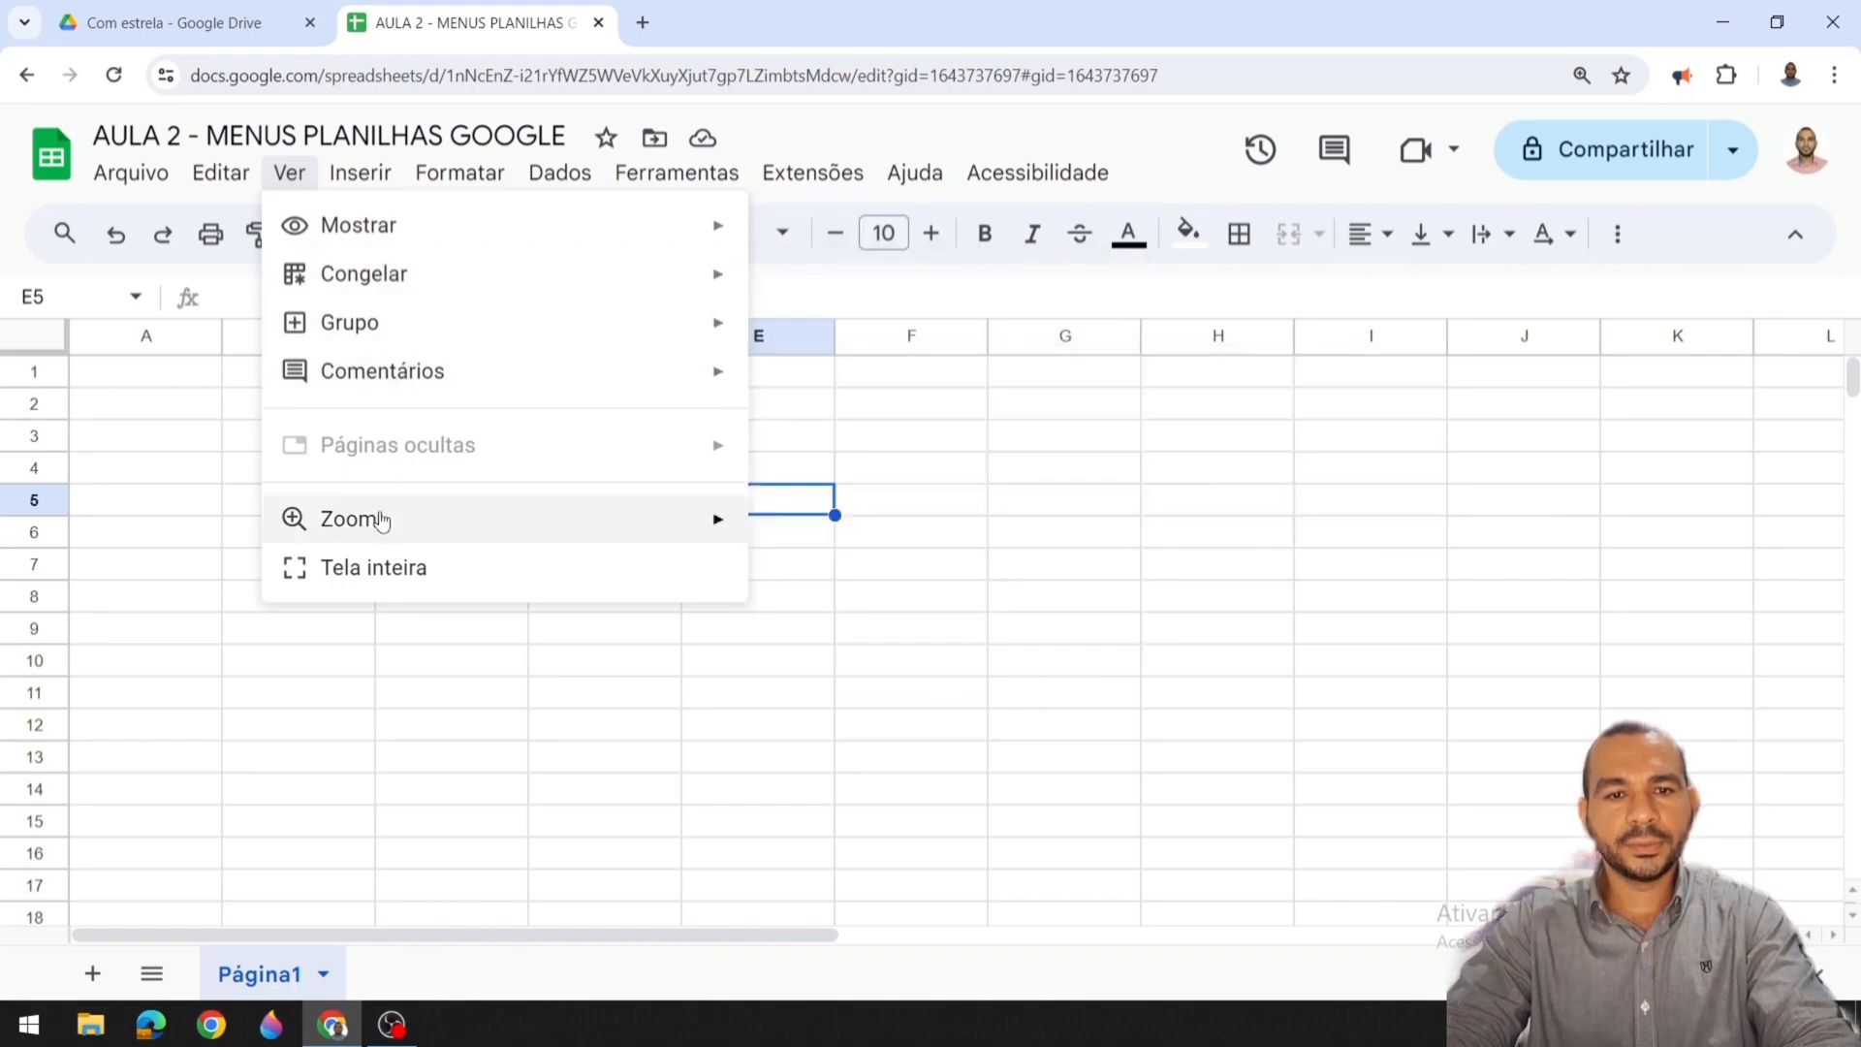
pyautogui.moveTo(381, 521)
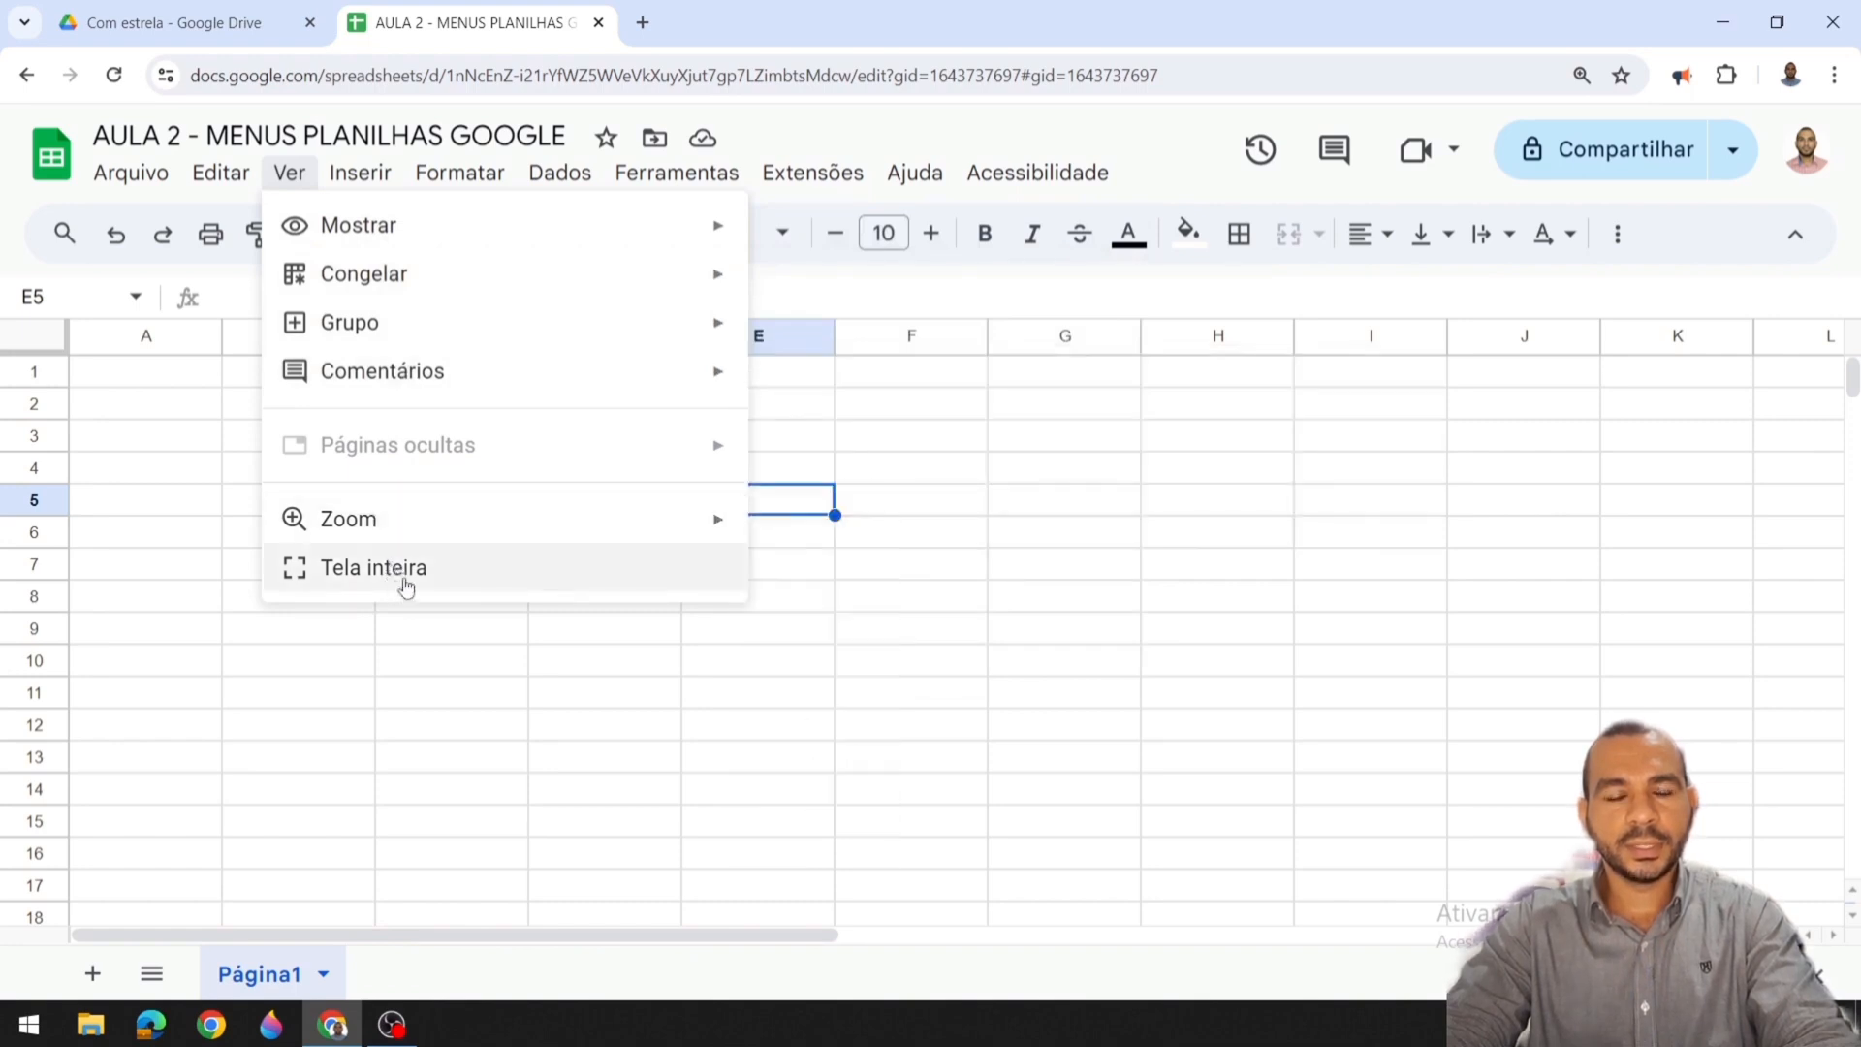
# Step: Examine the Show options for the formula bar, gridlines, formulas and protected ranges, and locate the formula bar on the sheet
pyautogui.moveTo(395, 231)
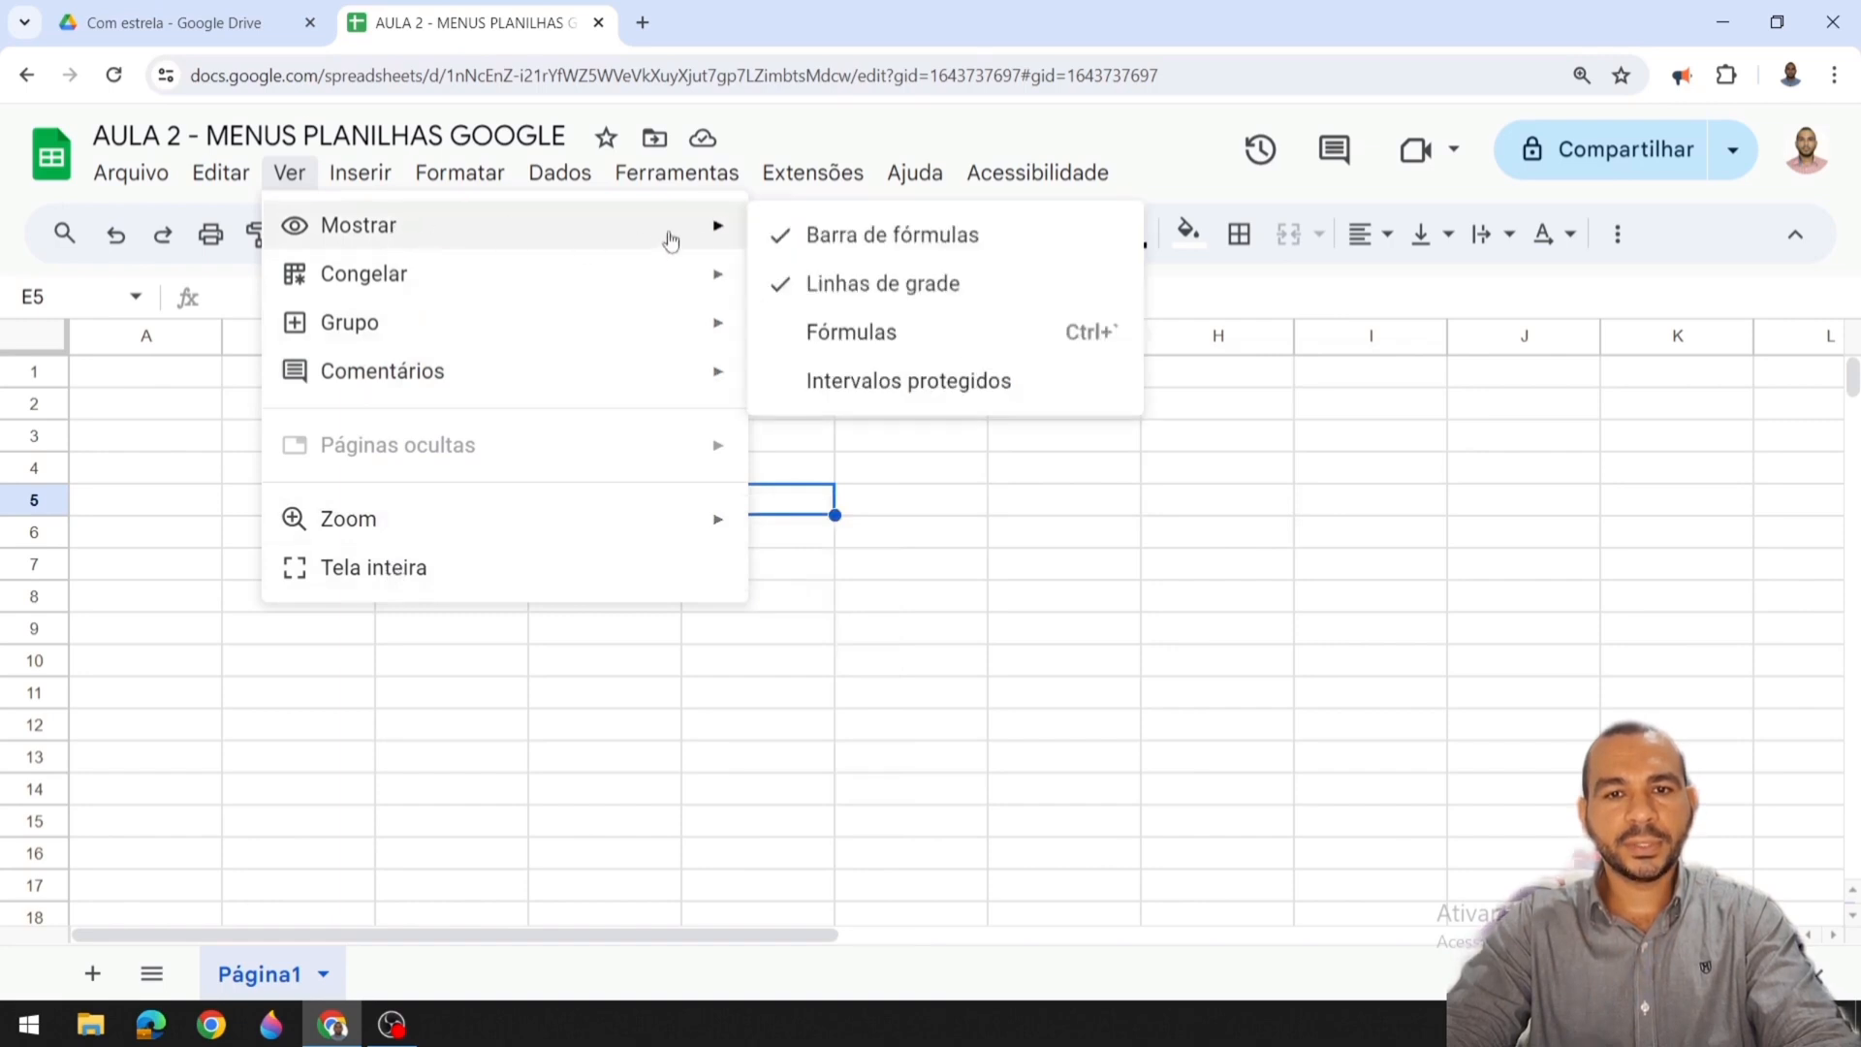
pyautogui.click(228, 303)
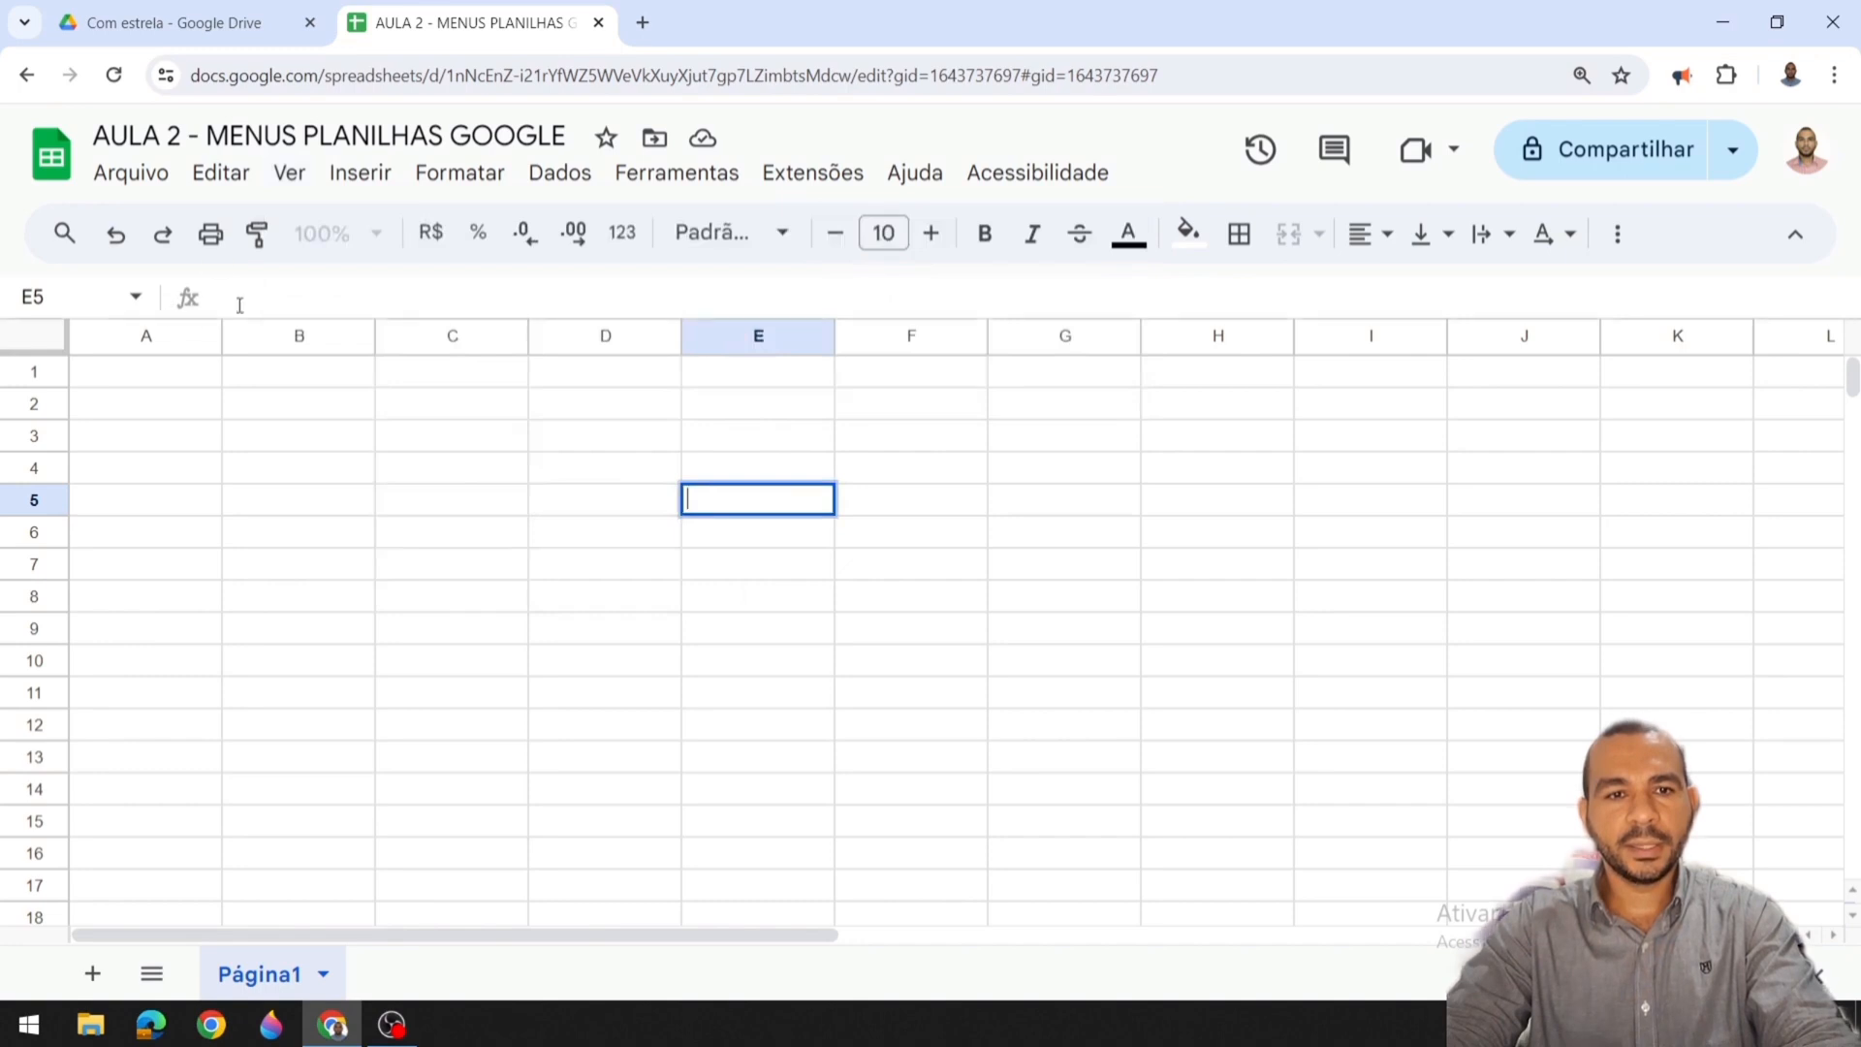
pyautogui.click(289, 173)
pyautogui.moveTo(585, 237)
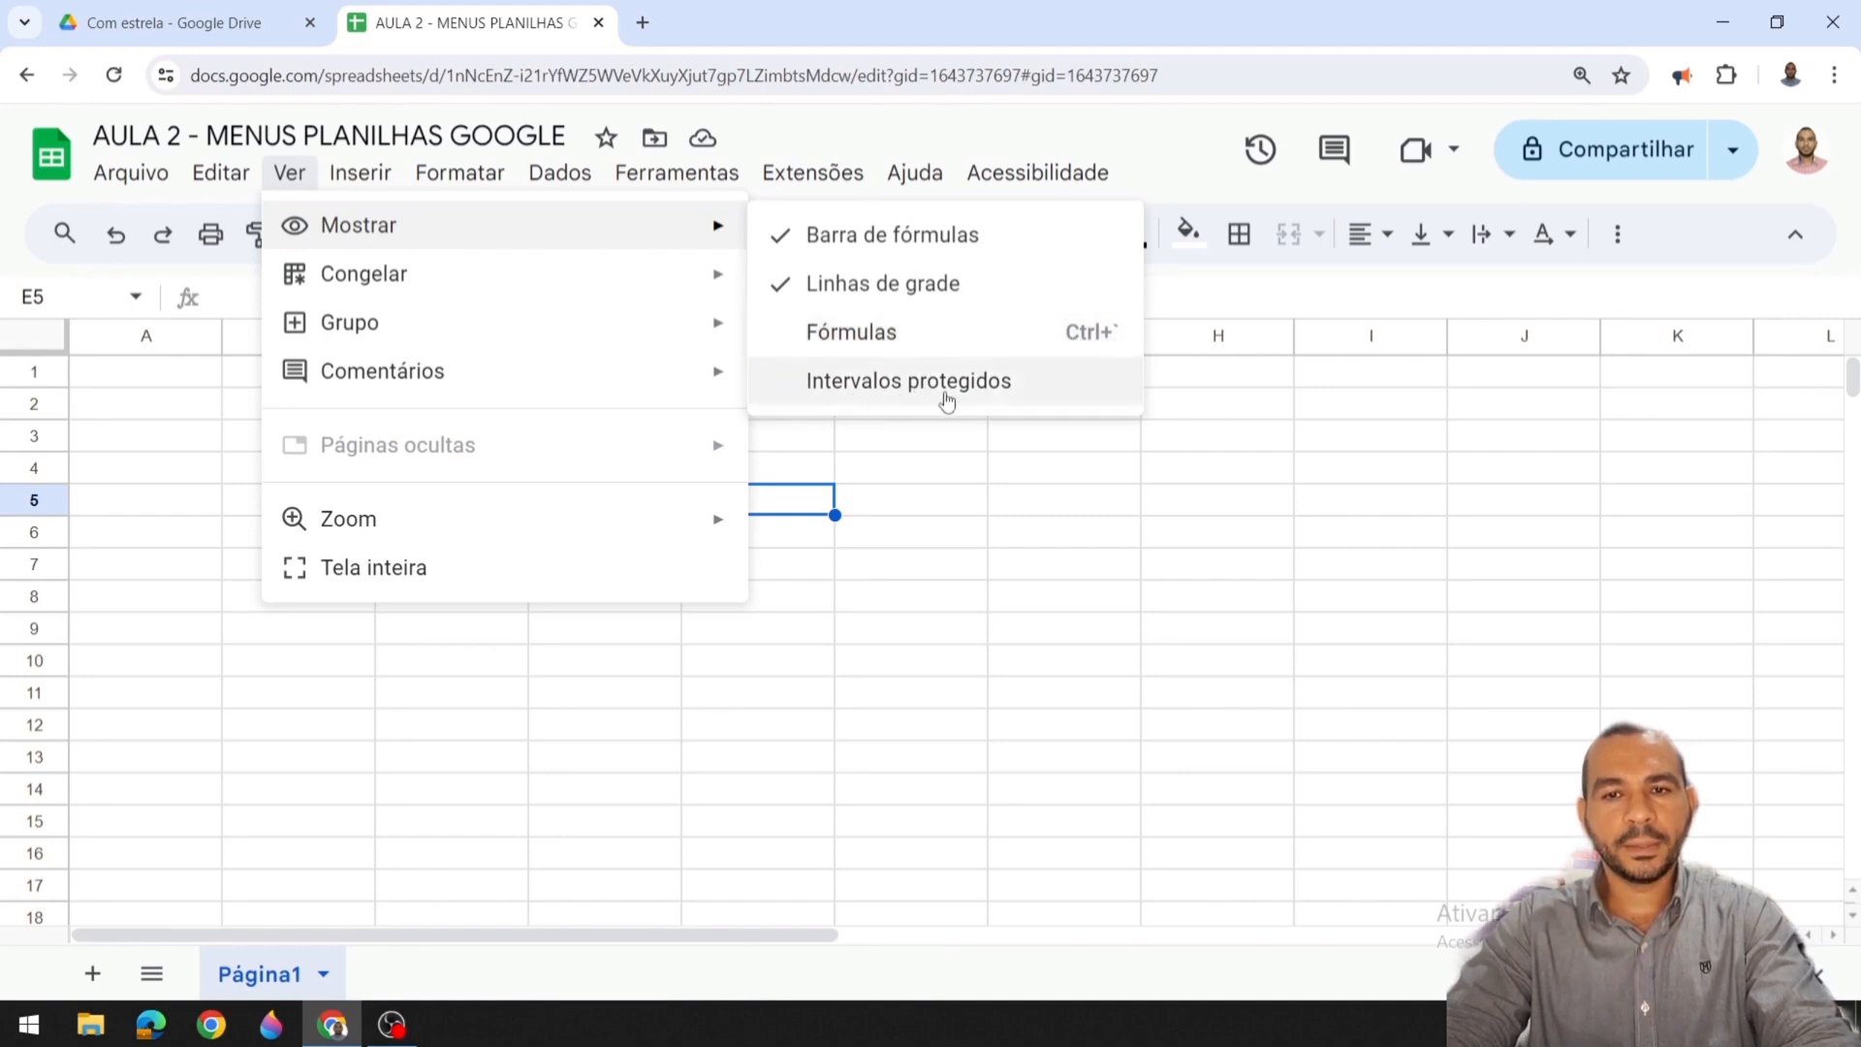
# Step: Examine the view options for freezing rows and columns, grouping, comments and zoom
pyautogui.moveTo(507, 275)
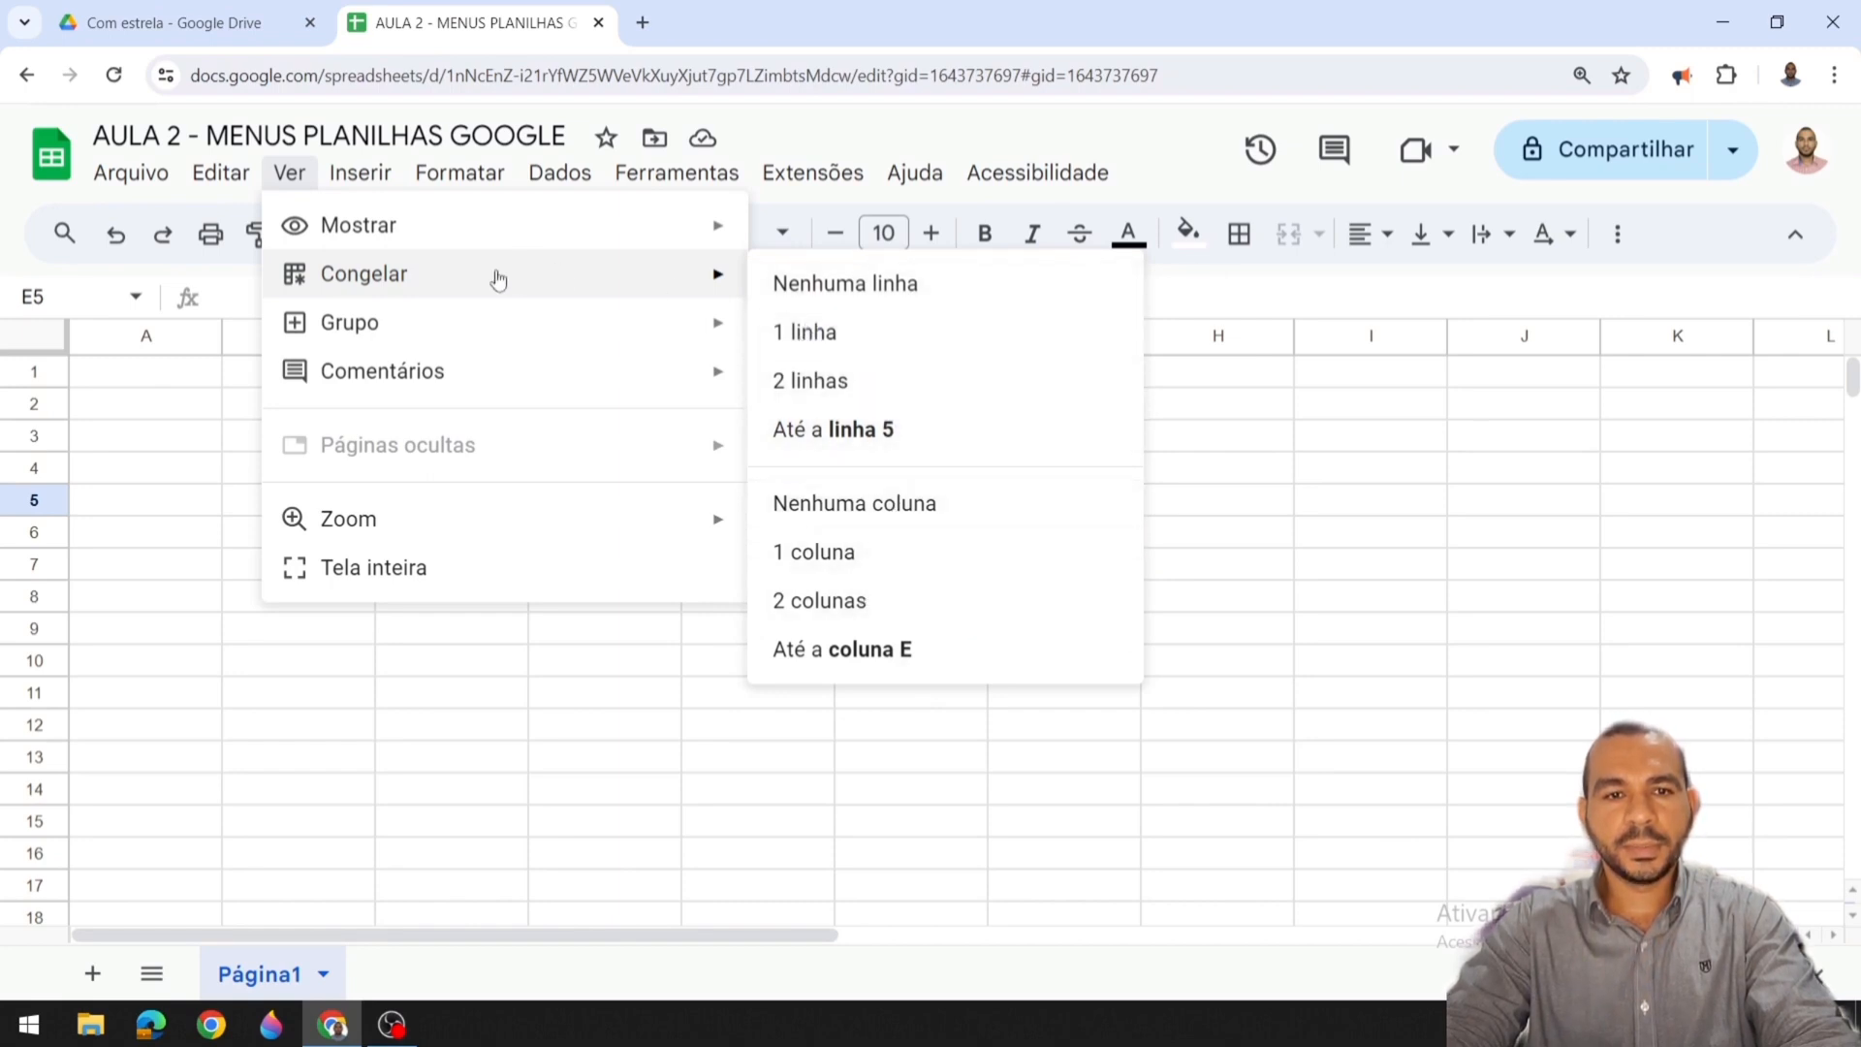
pyautogui.moveTo(444, 328)
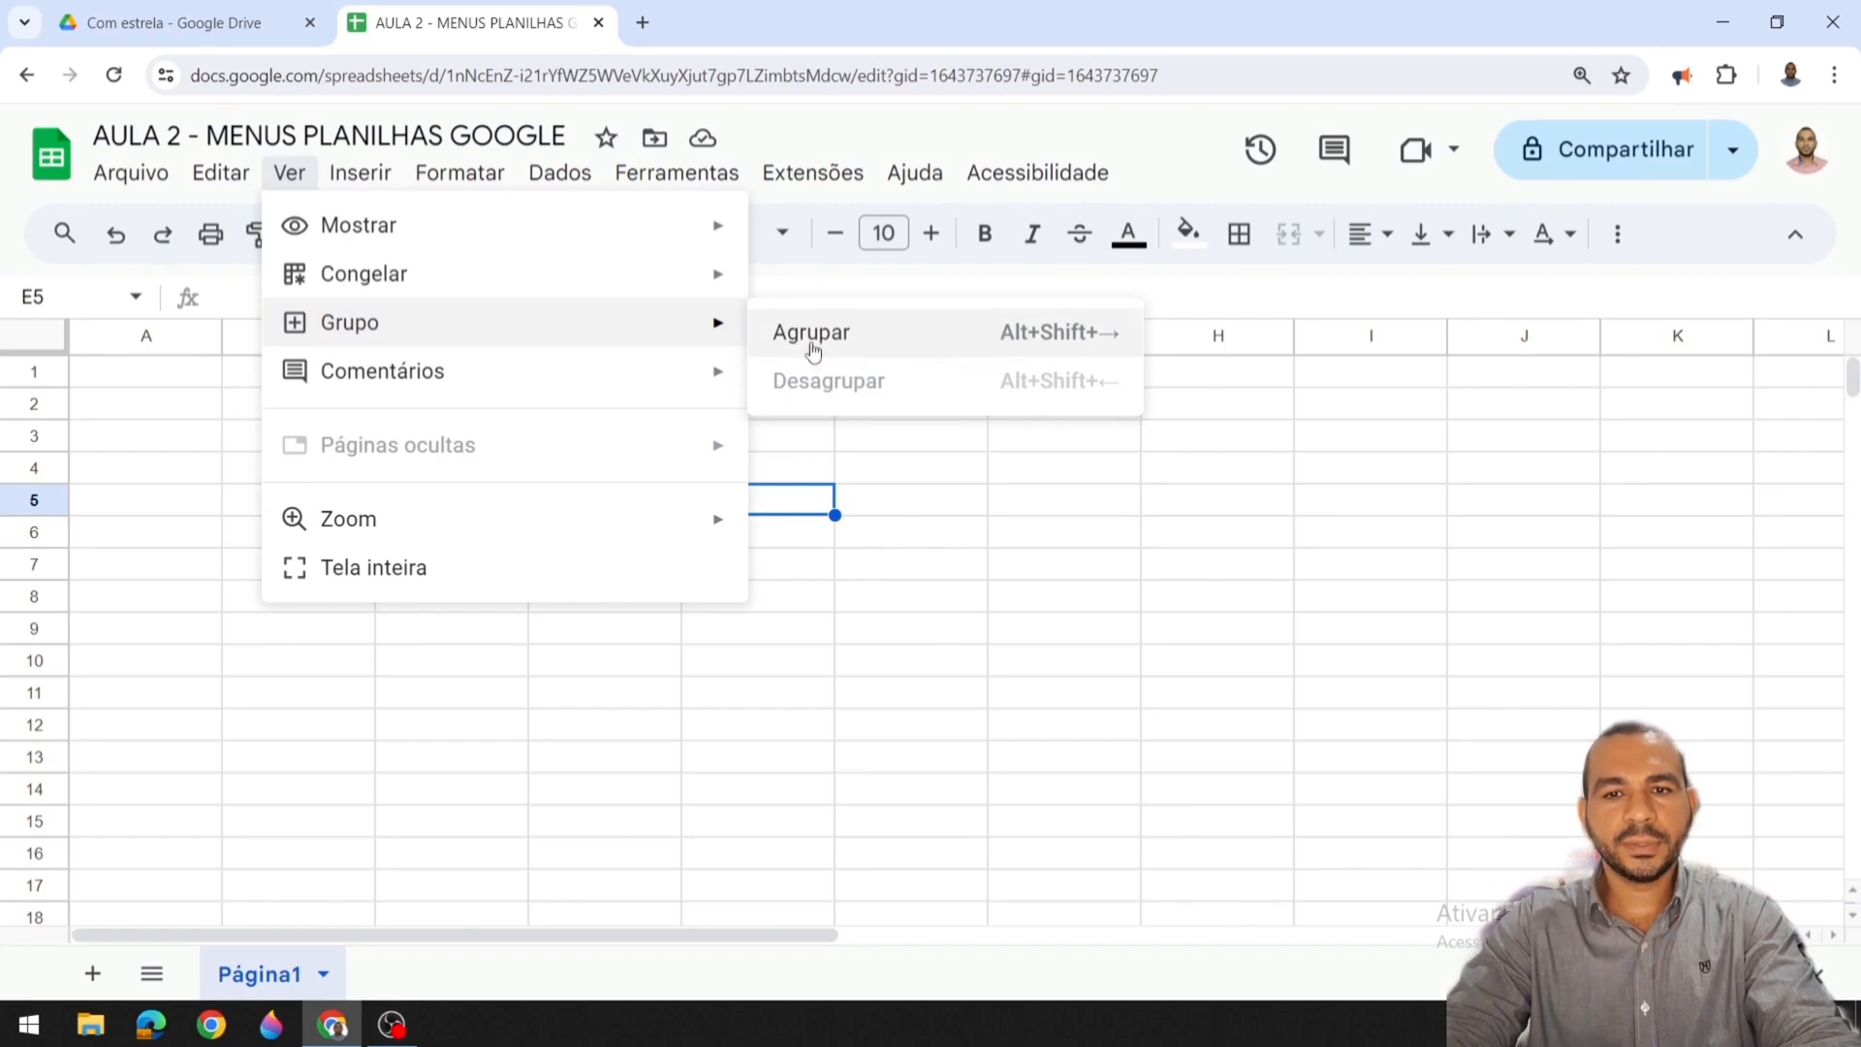
pyautogui.moveTo(682, 320)
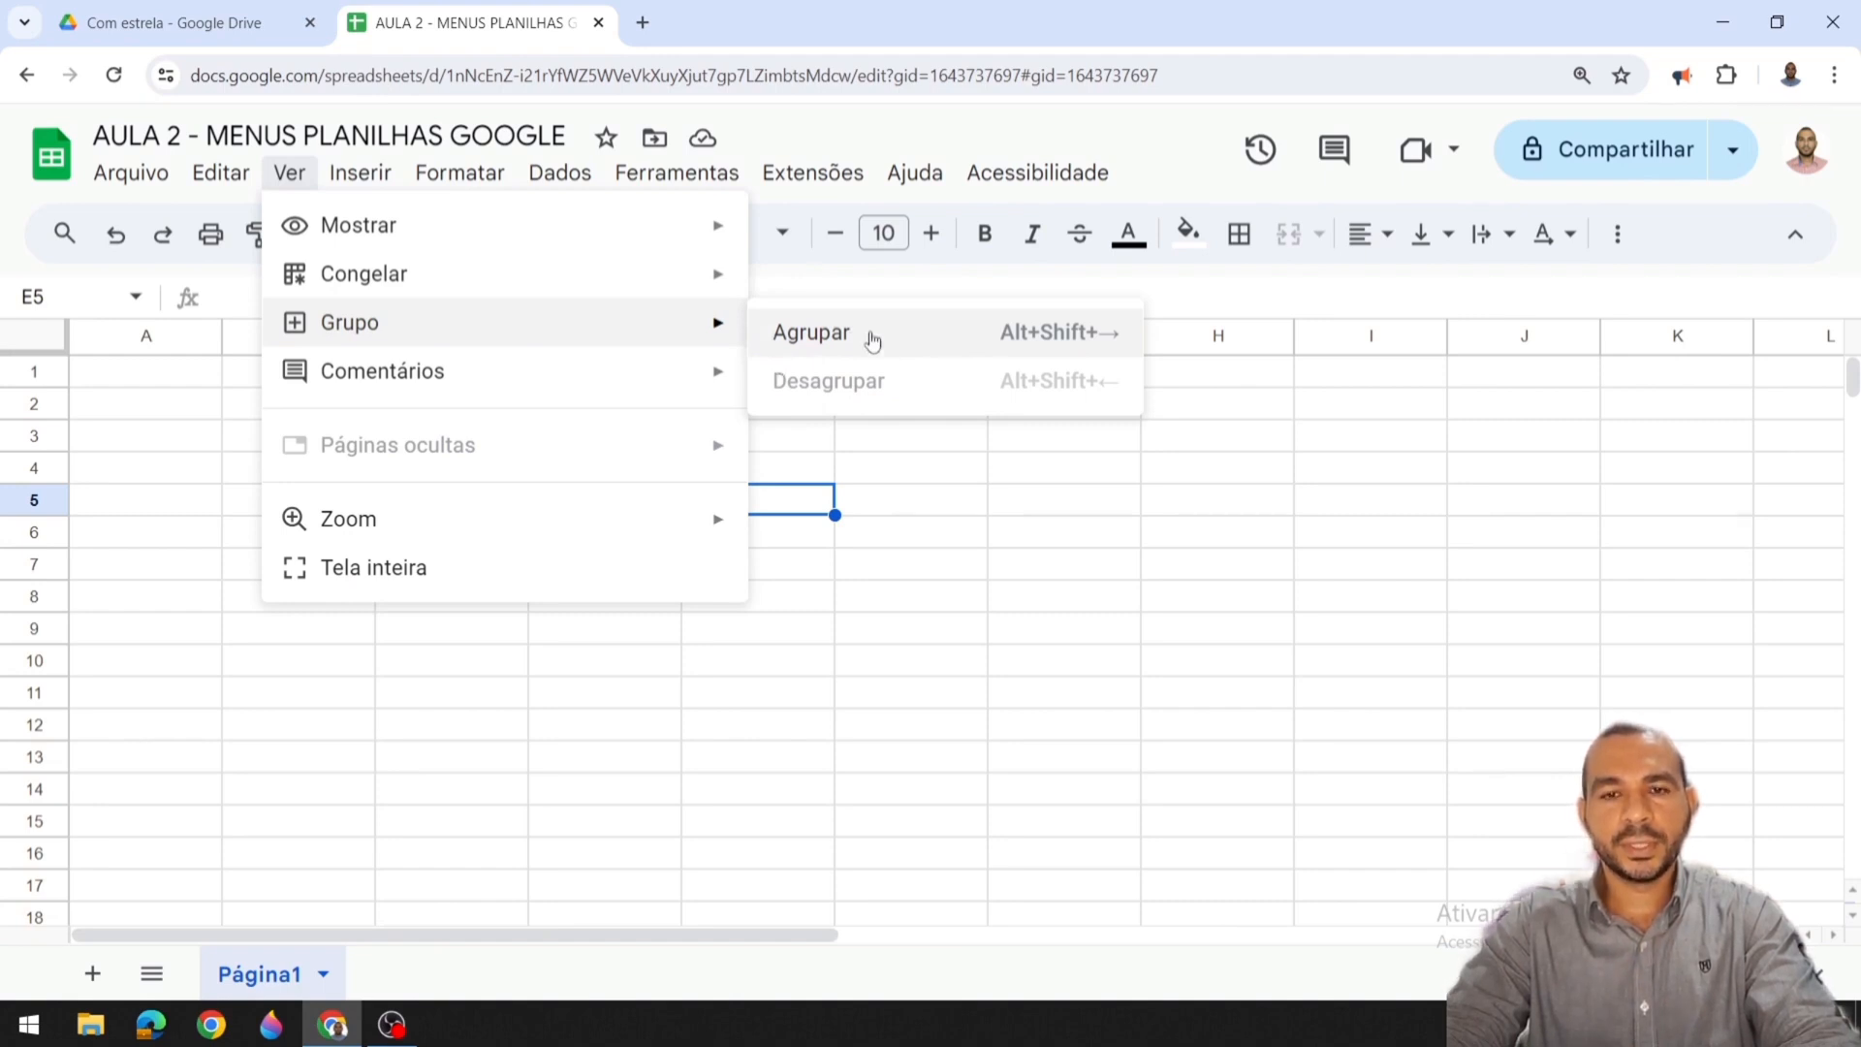
pyautogui.moveTo(503, 382)
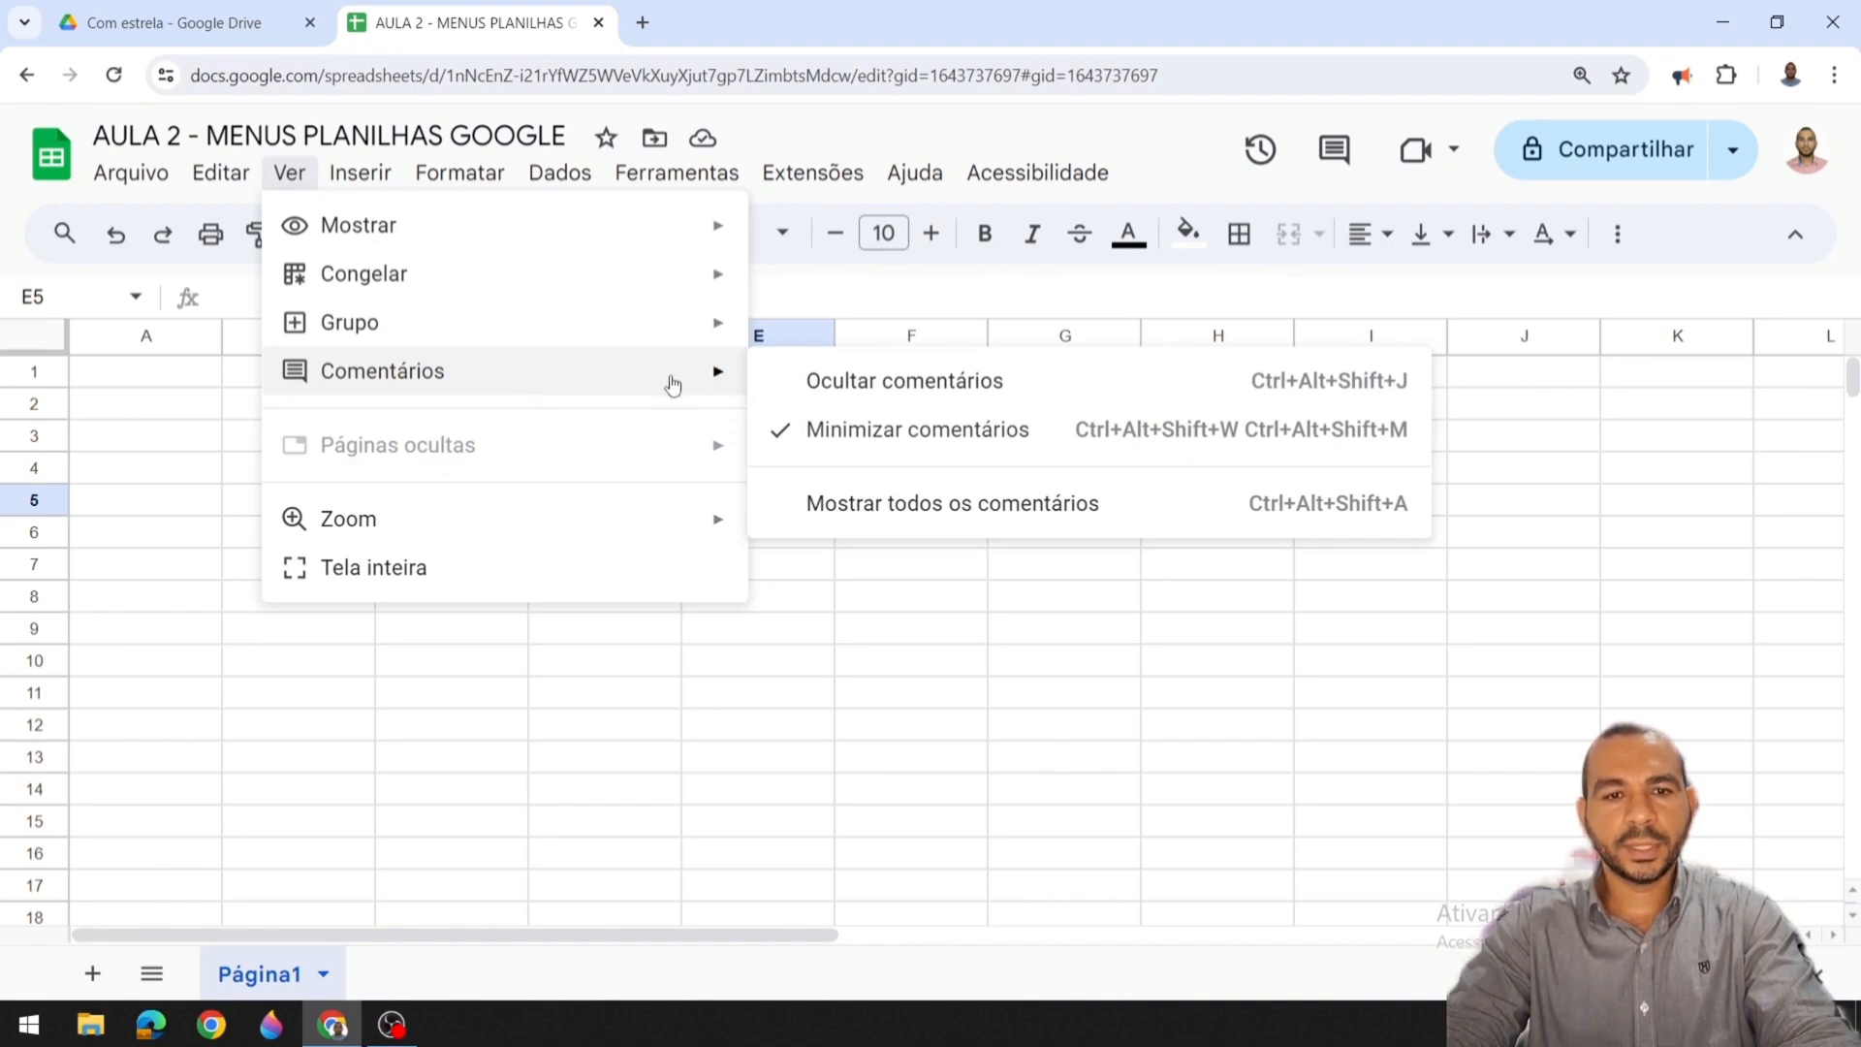
pyautogui.moveTo(624, 525)
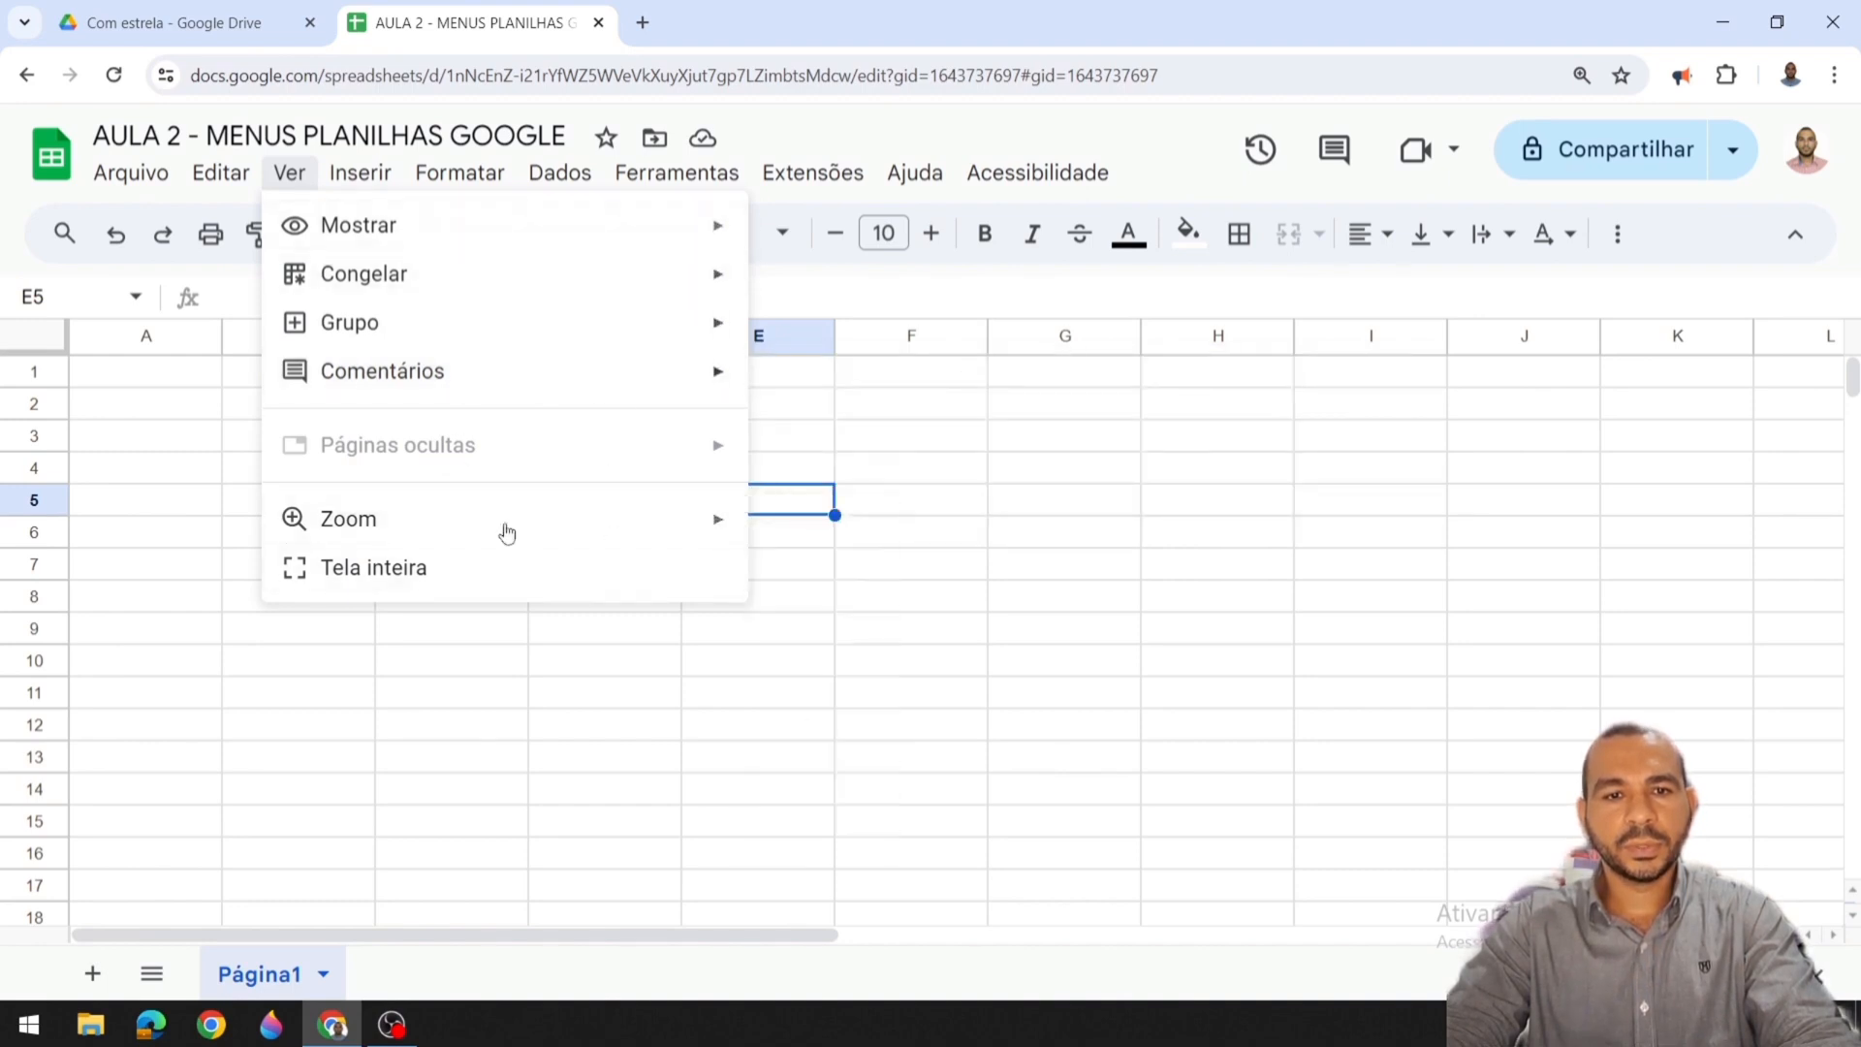
pyautogui.moveTo(544, 324)
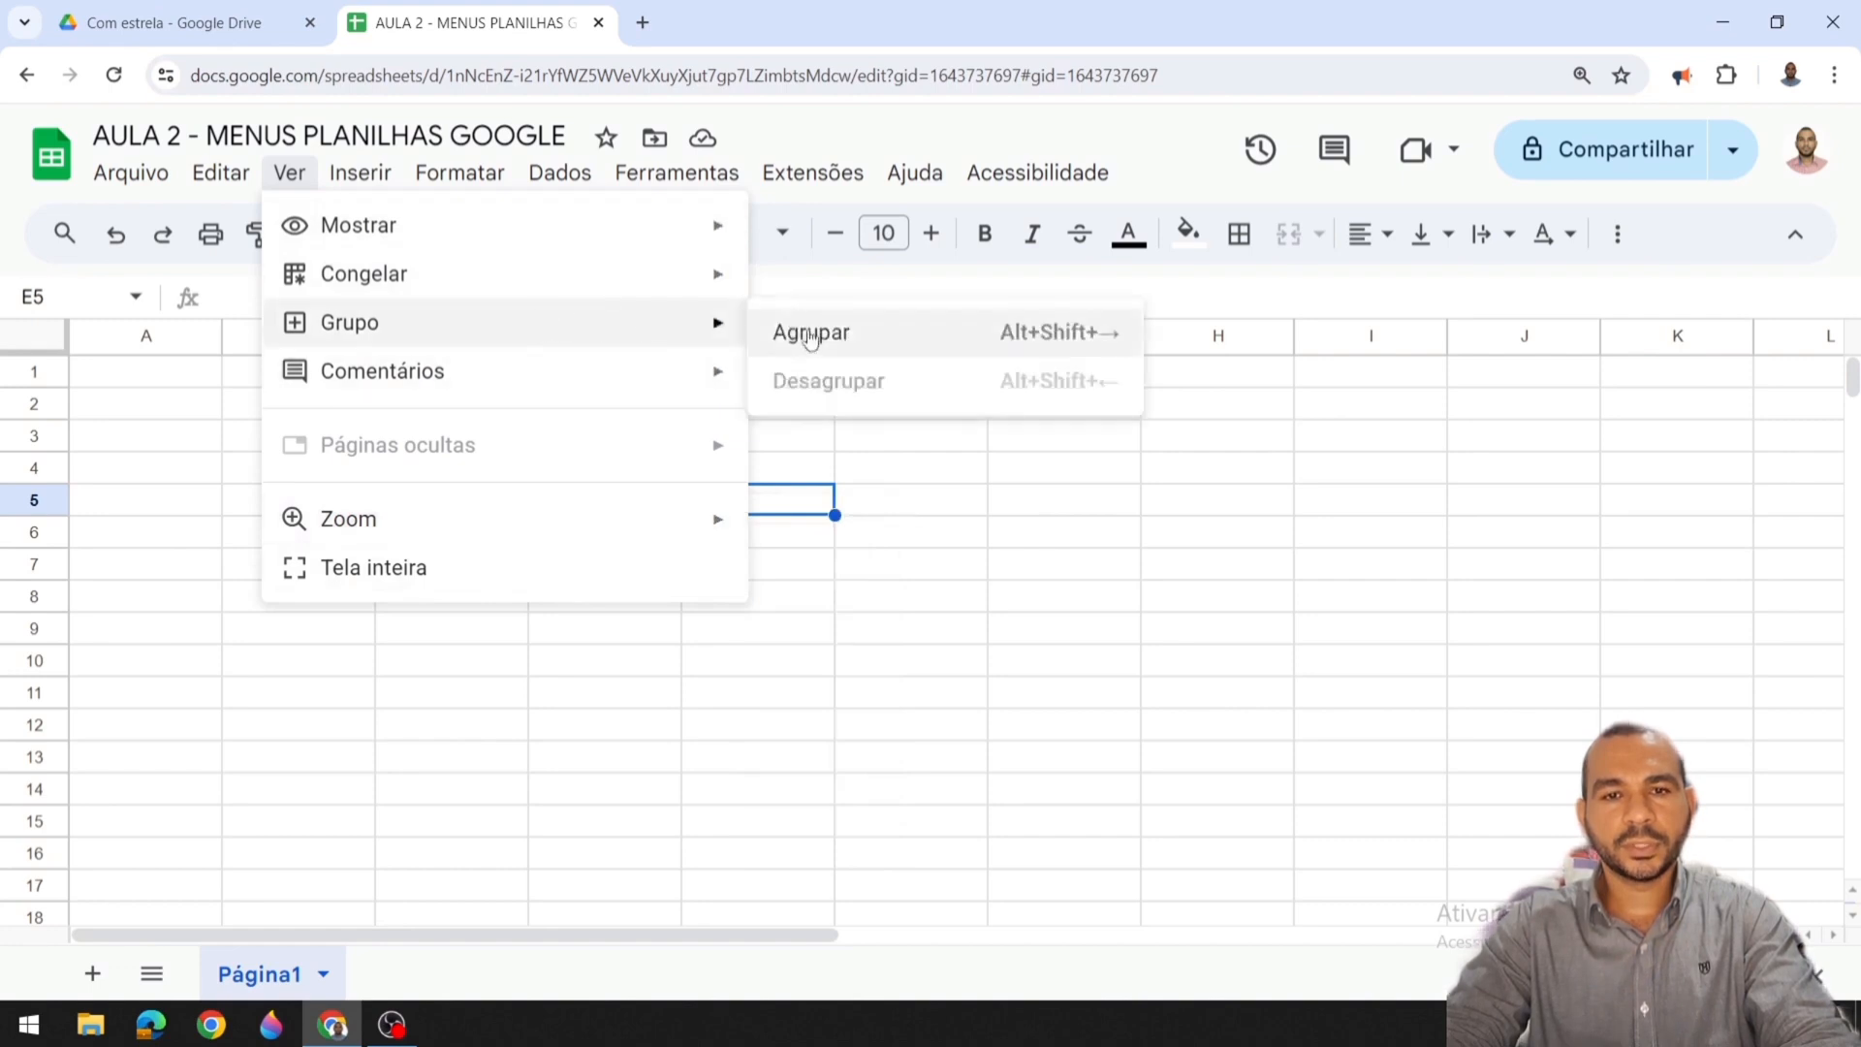
pyautogui.moveTo(638, 389)
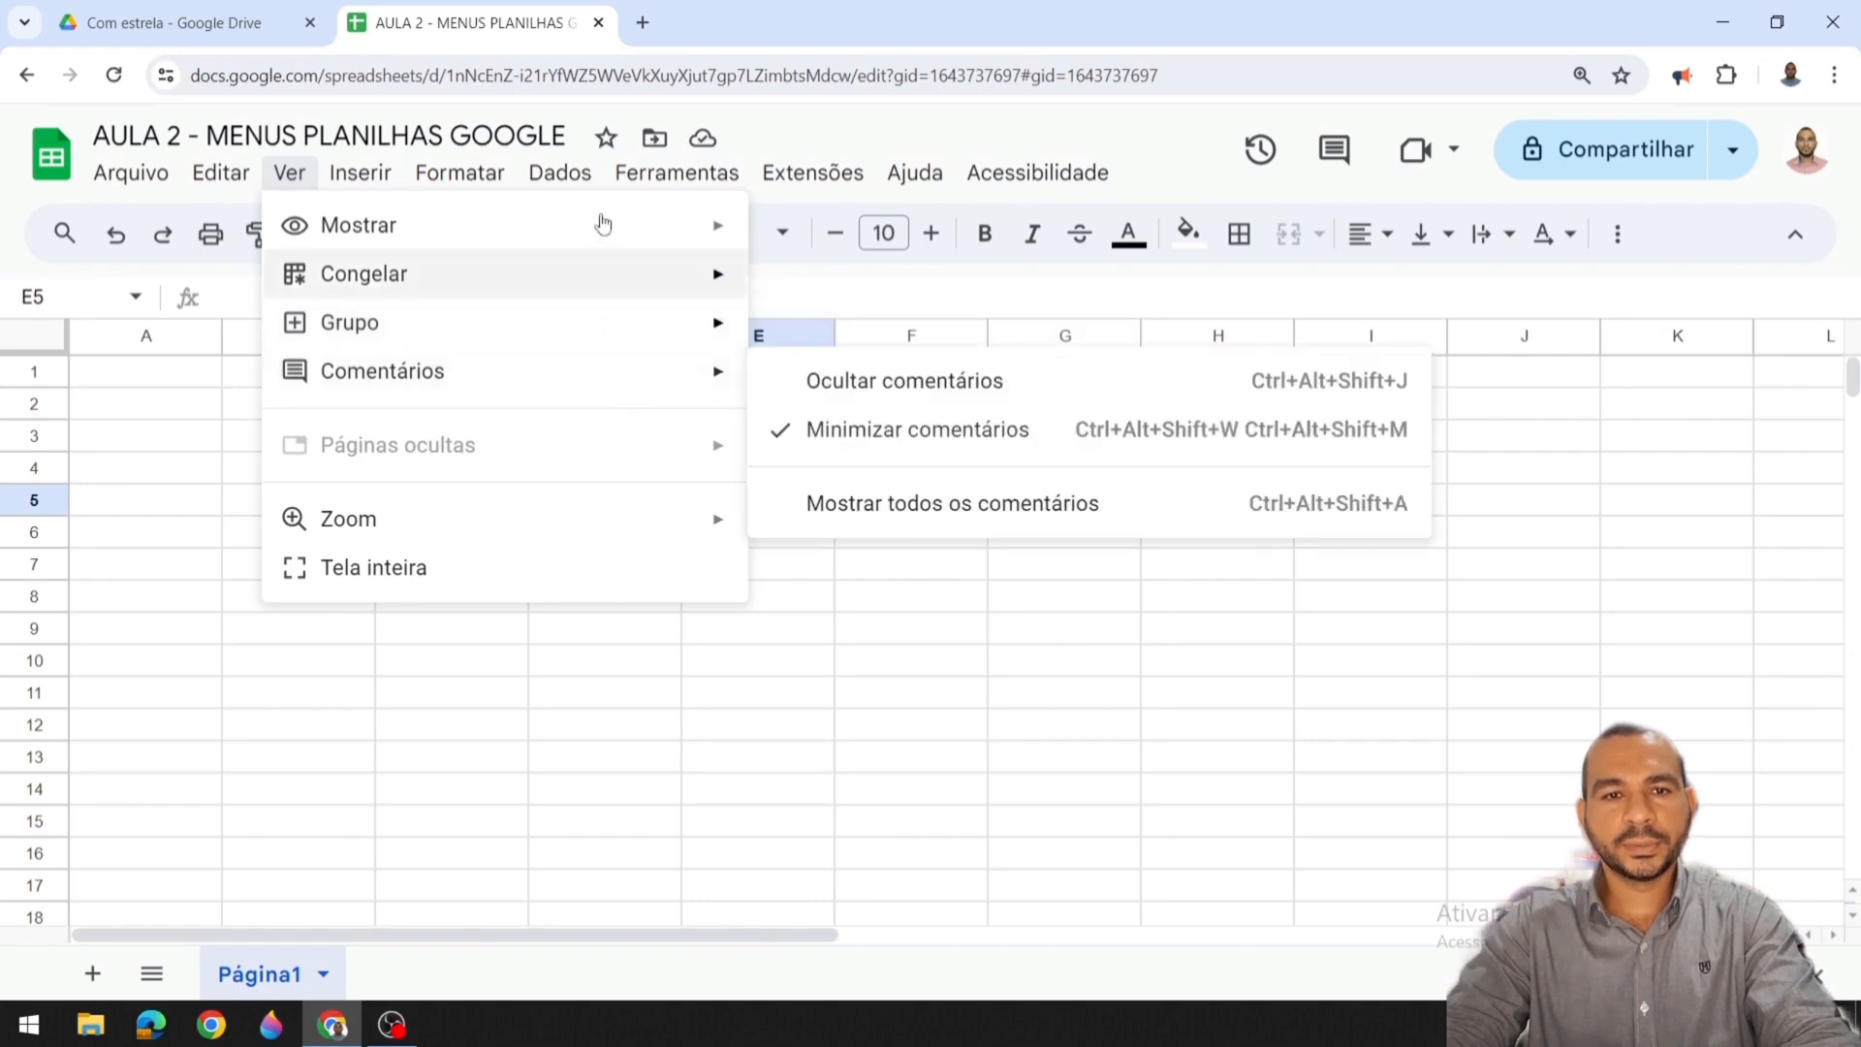
# Step: Examine the insert options from cells, rows and tables to charts, images, drawings and common functions such as SOMA and MÍNIMO
pyautogui.moveTo(380, 186)
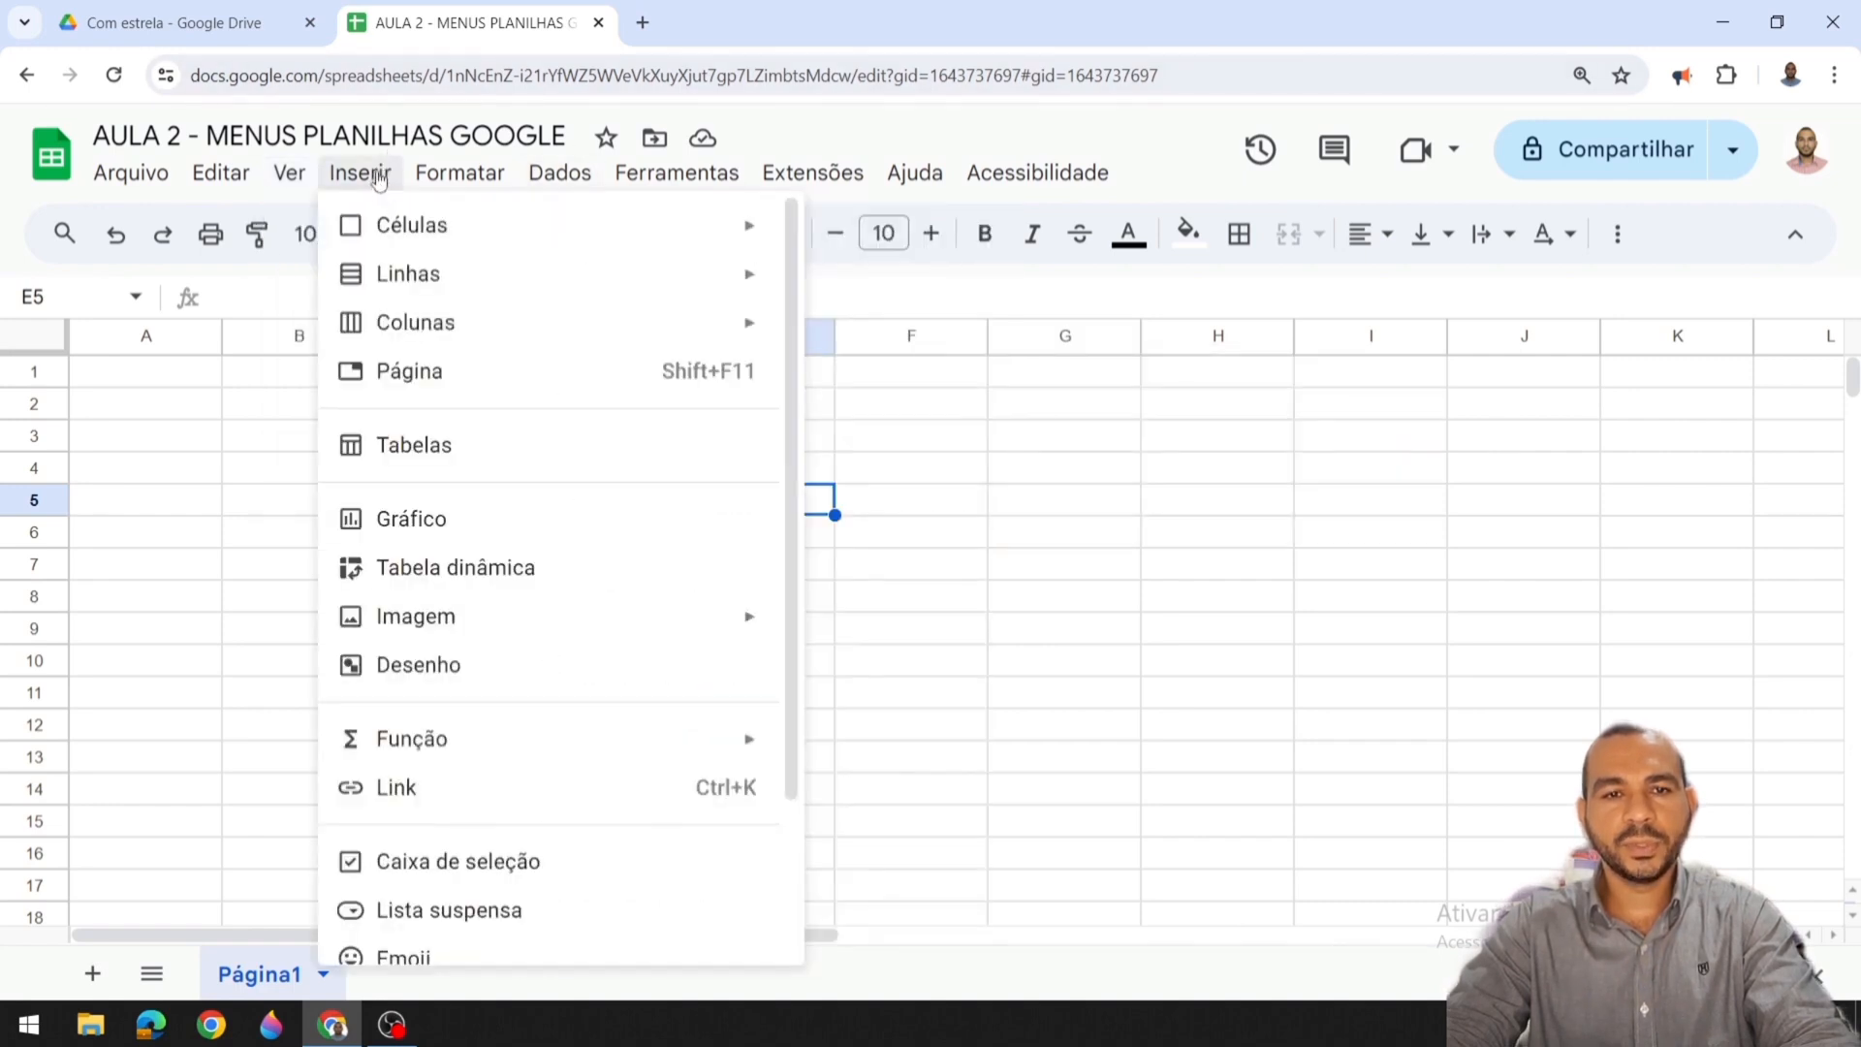
pyautogui.moveTo(426, 231)
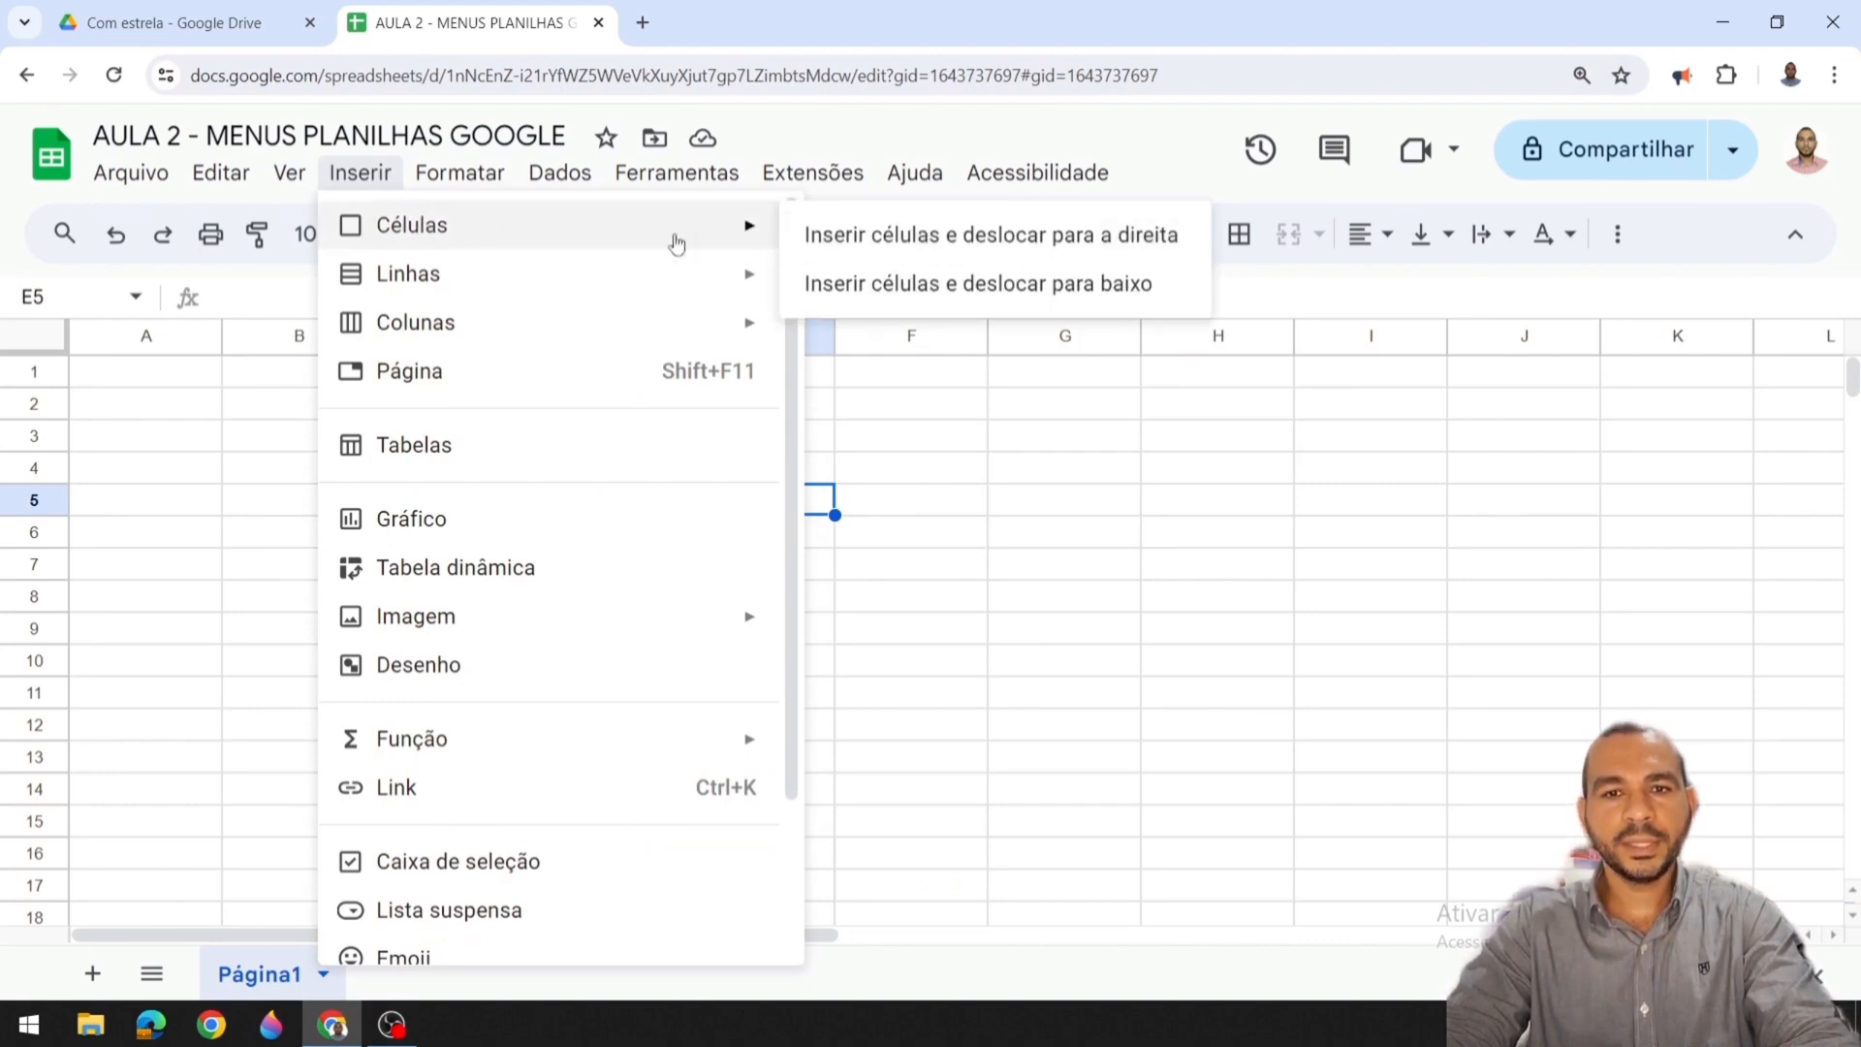
pyautogui.moveTo(514, 284)
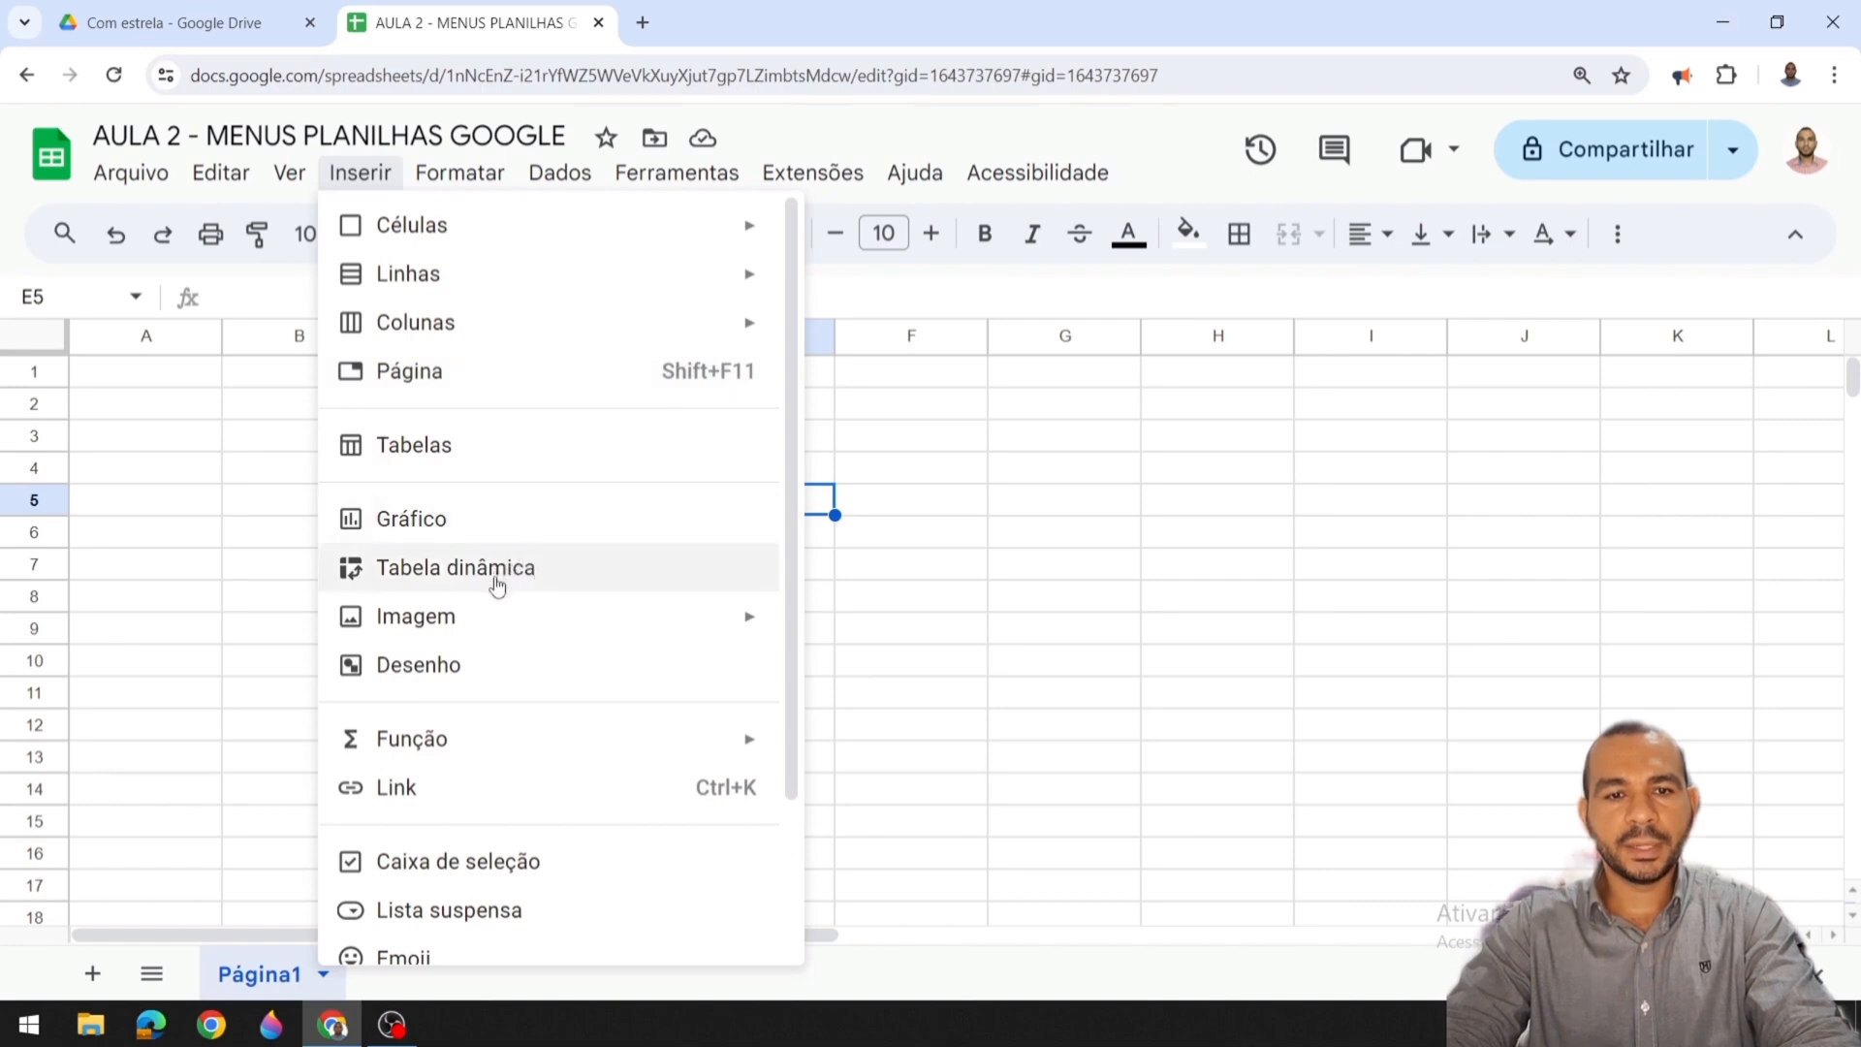
pyautogui.moveTo(495, 623)
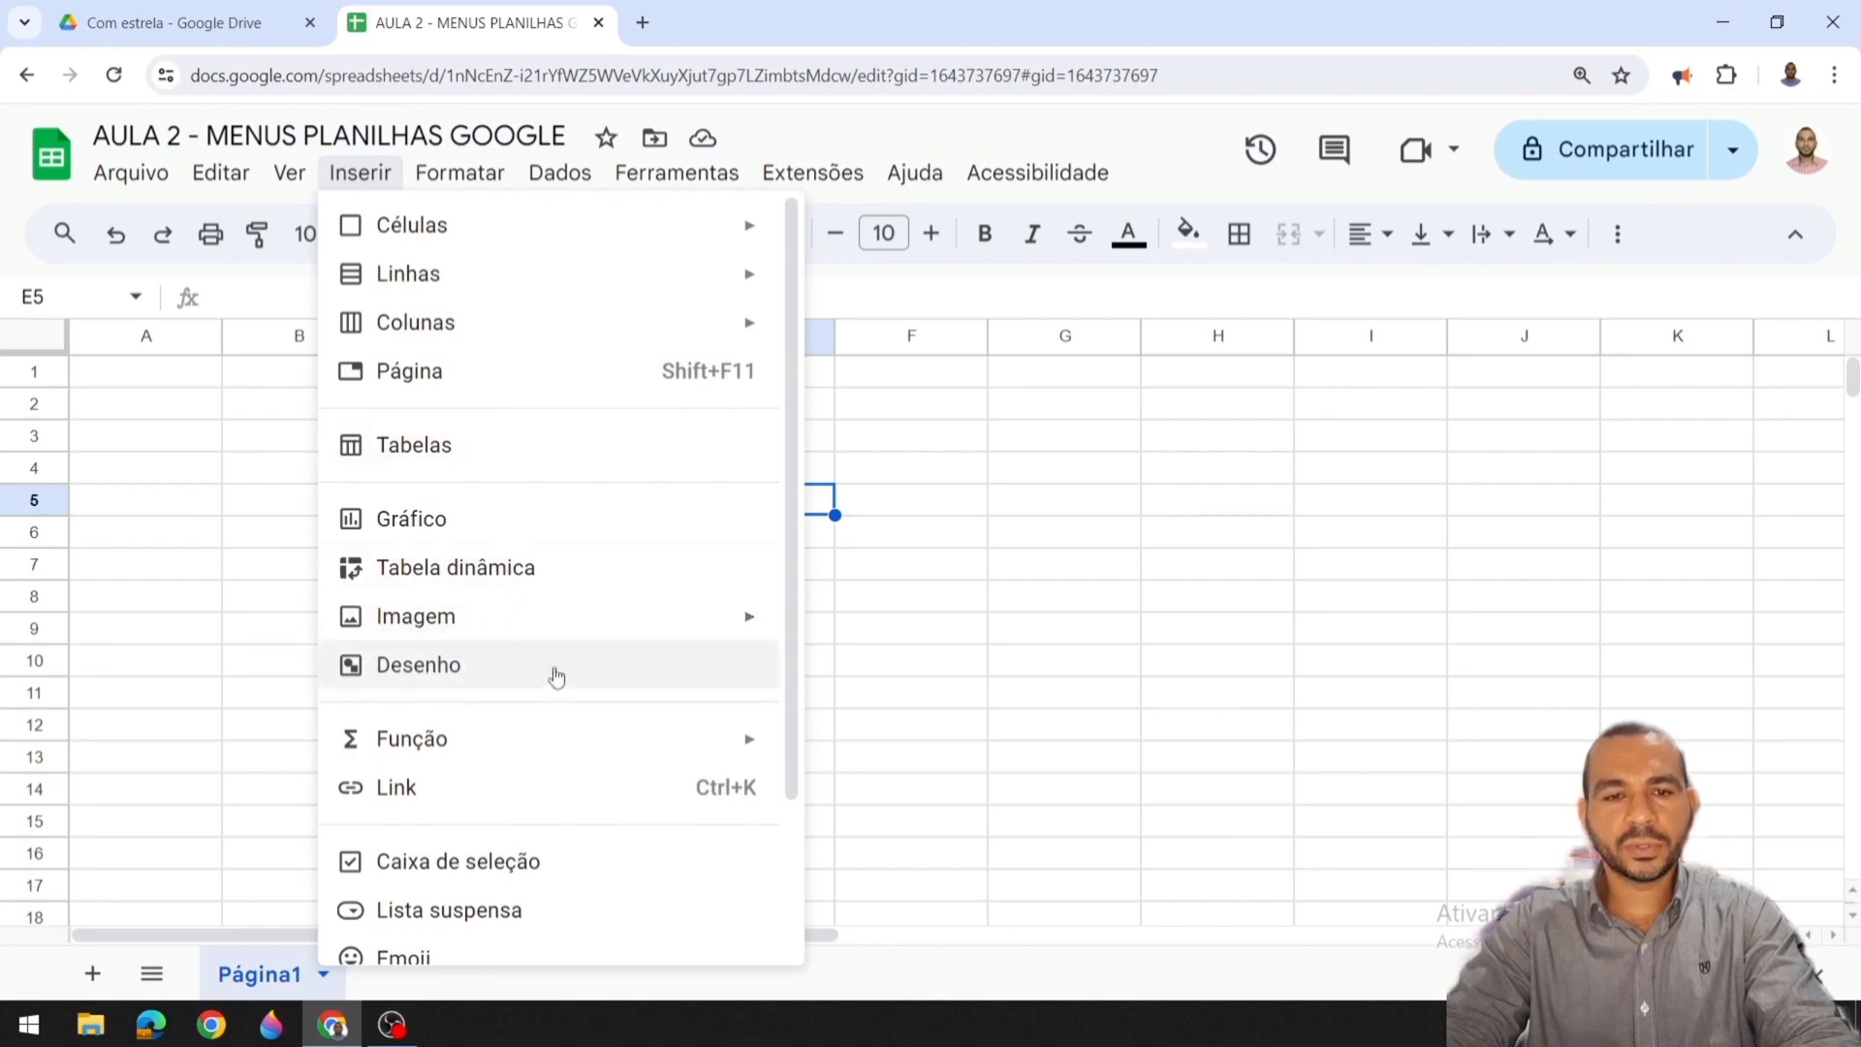
pyautogui.moveTo(451, 746)
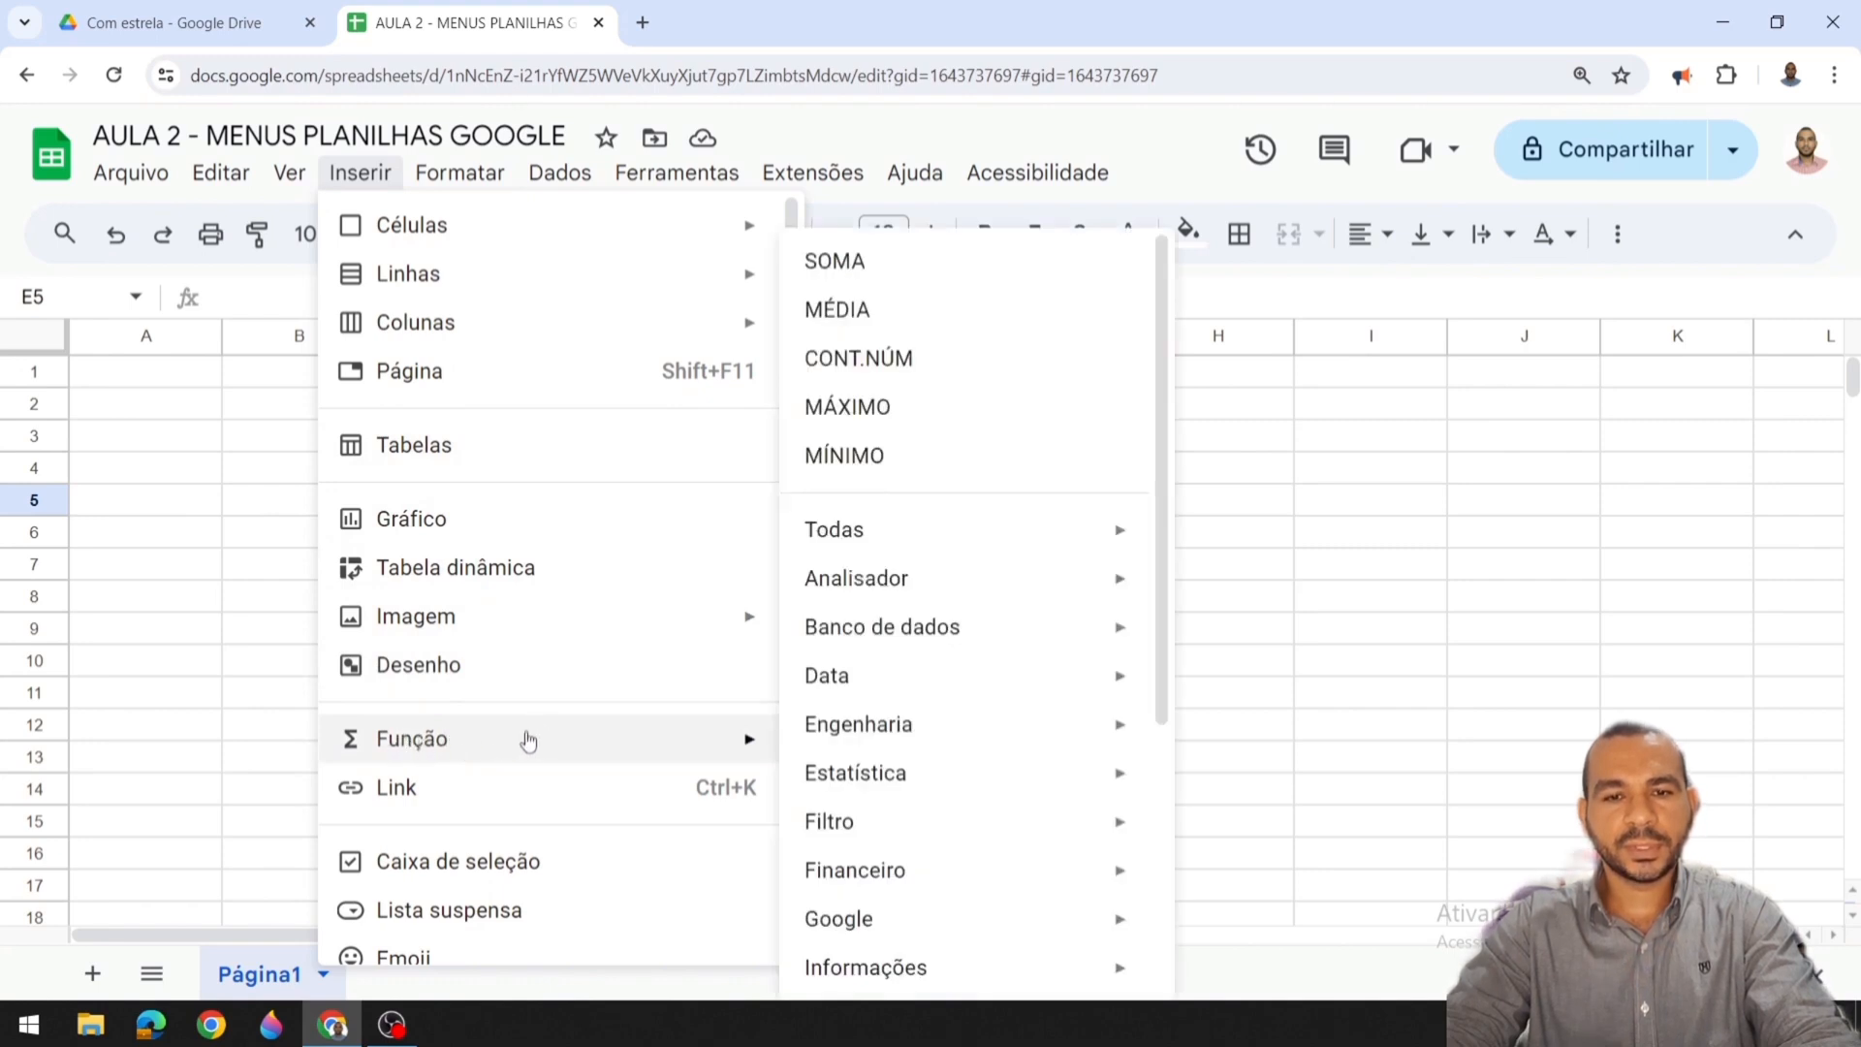
pyautogui.moveTo(852, 543)
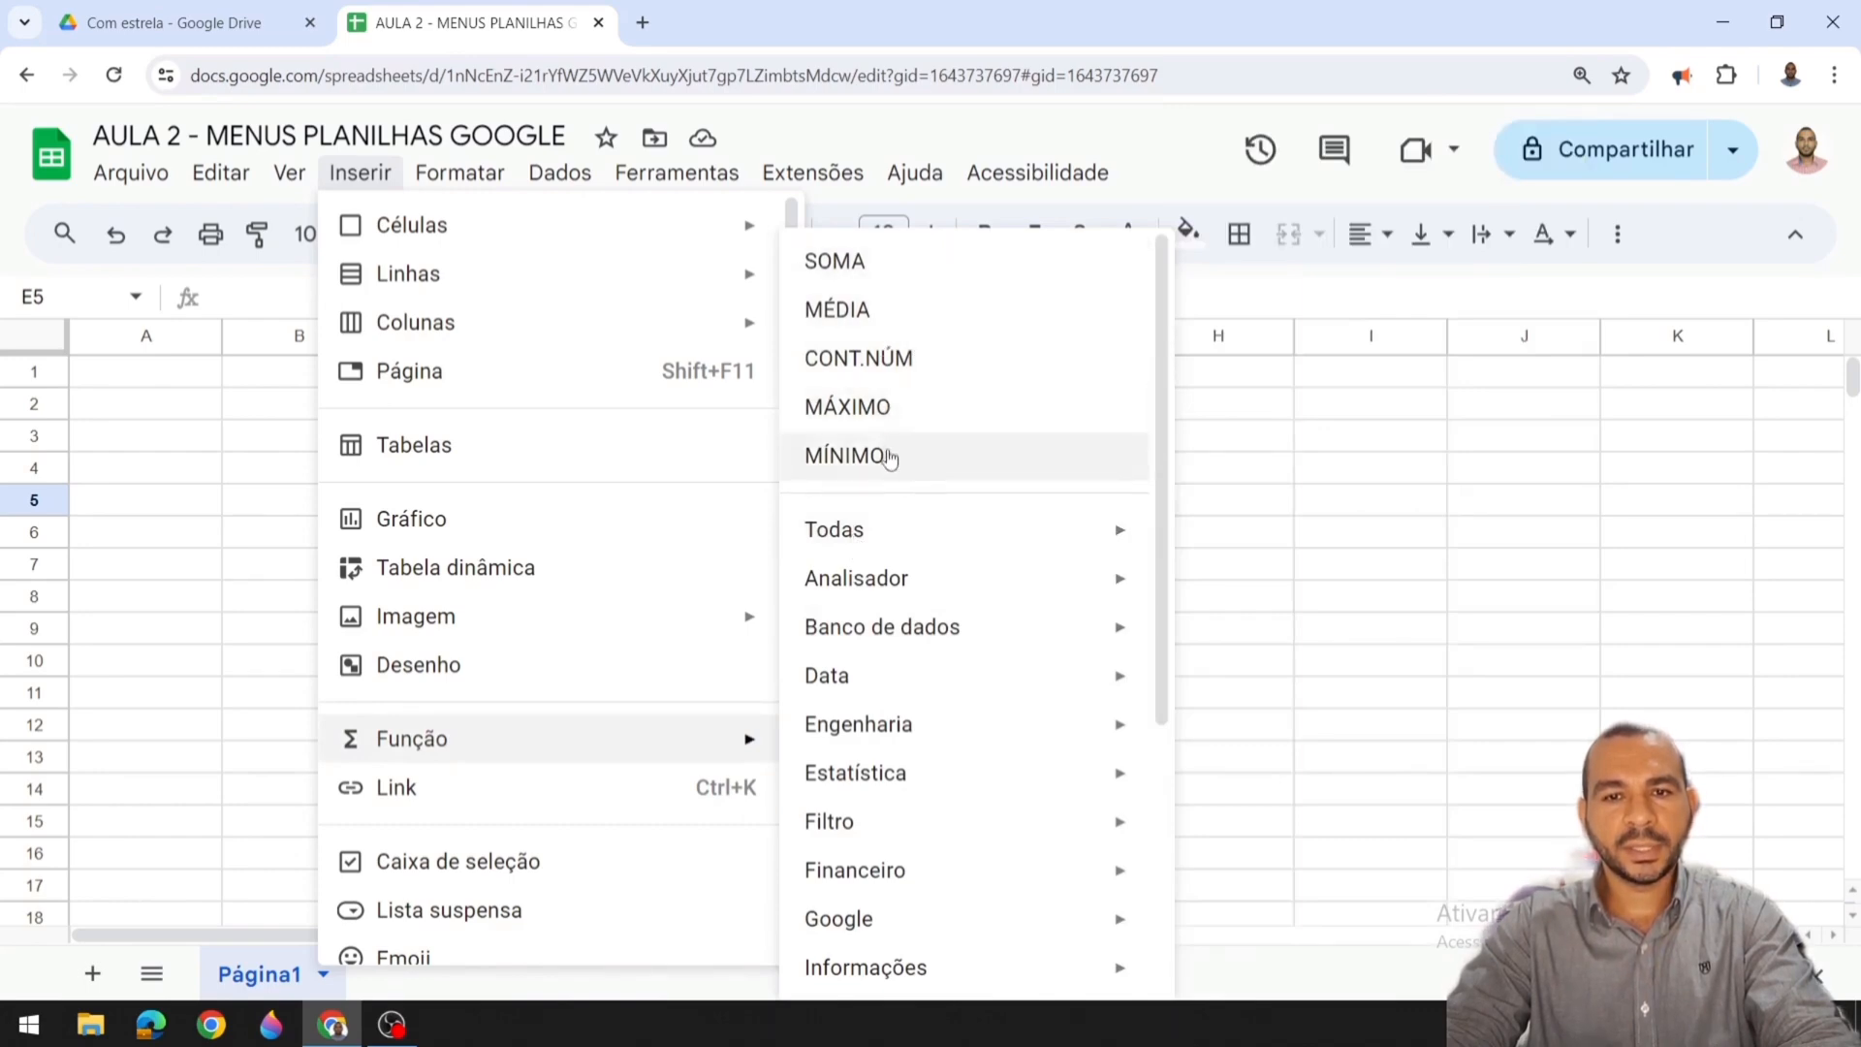
pyautogui.moveTo(993, 548)
pyautogui.moveTo(969, 589)
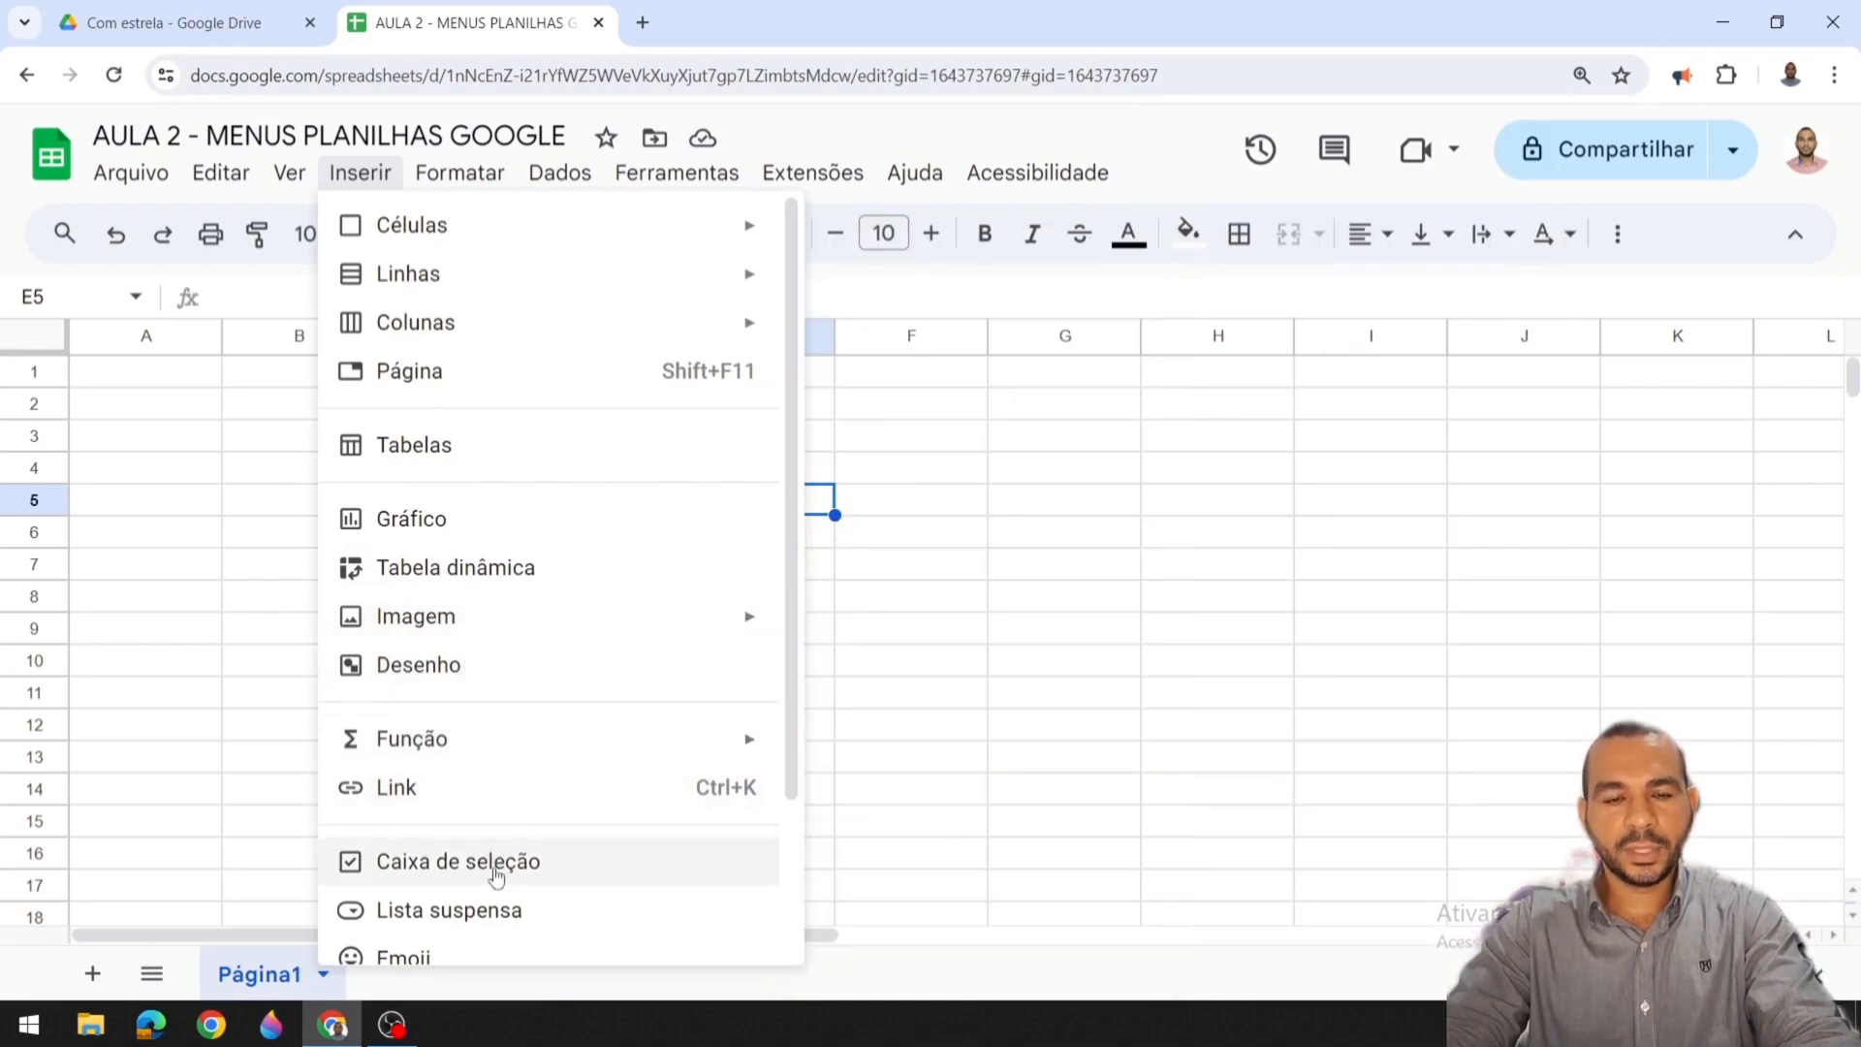
# Step: Review the remaining insert options: checkbox, drop-down list, emoji, smart chips, comment and note
pyautogui.scroll(-2, 499, 848)
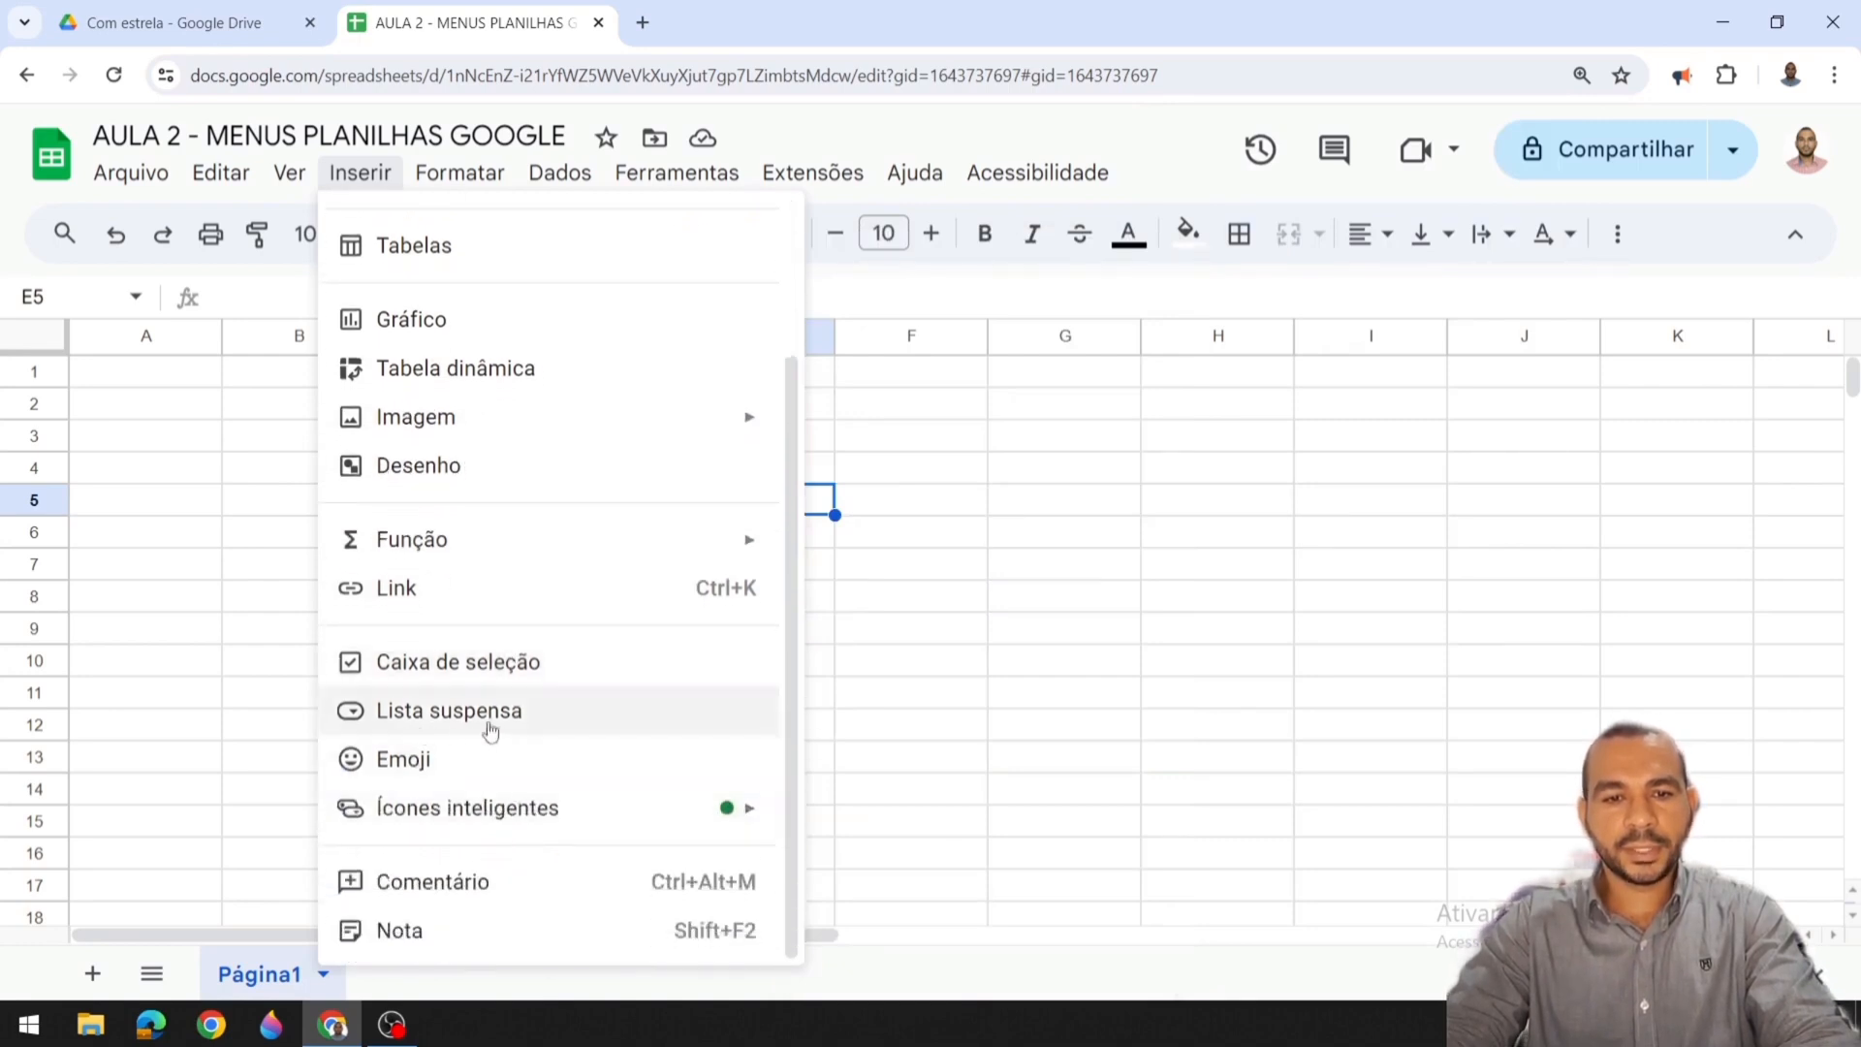
pyautogui.moveTo(426, 819)
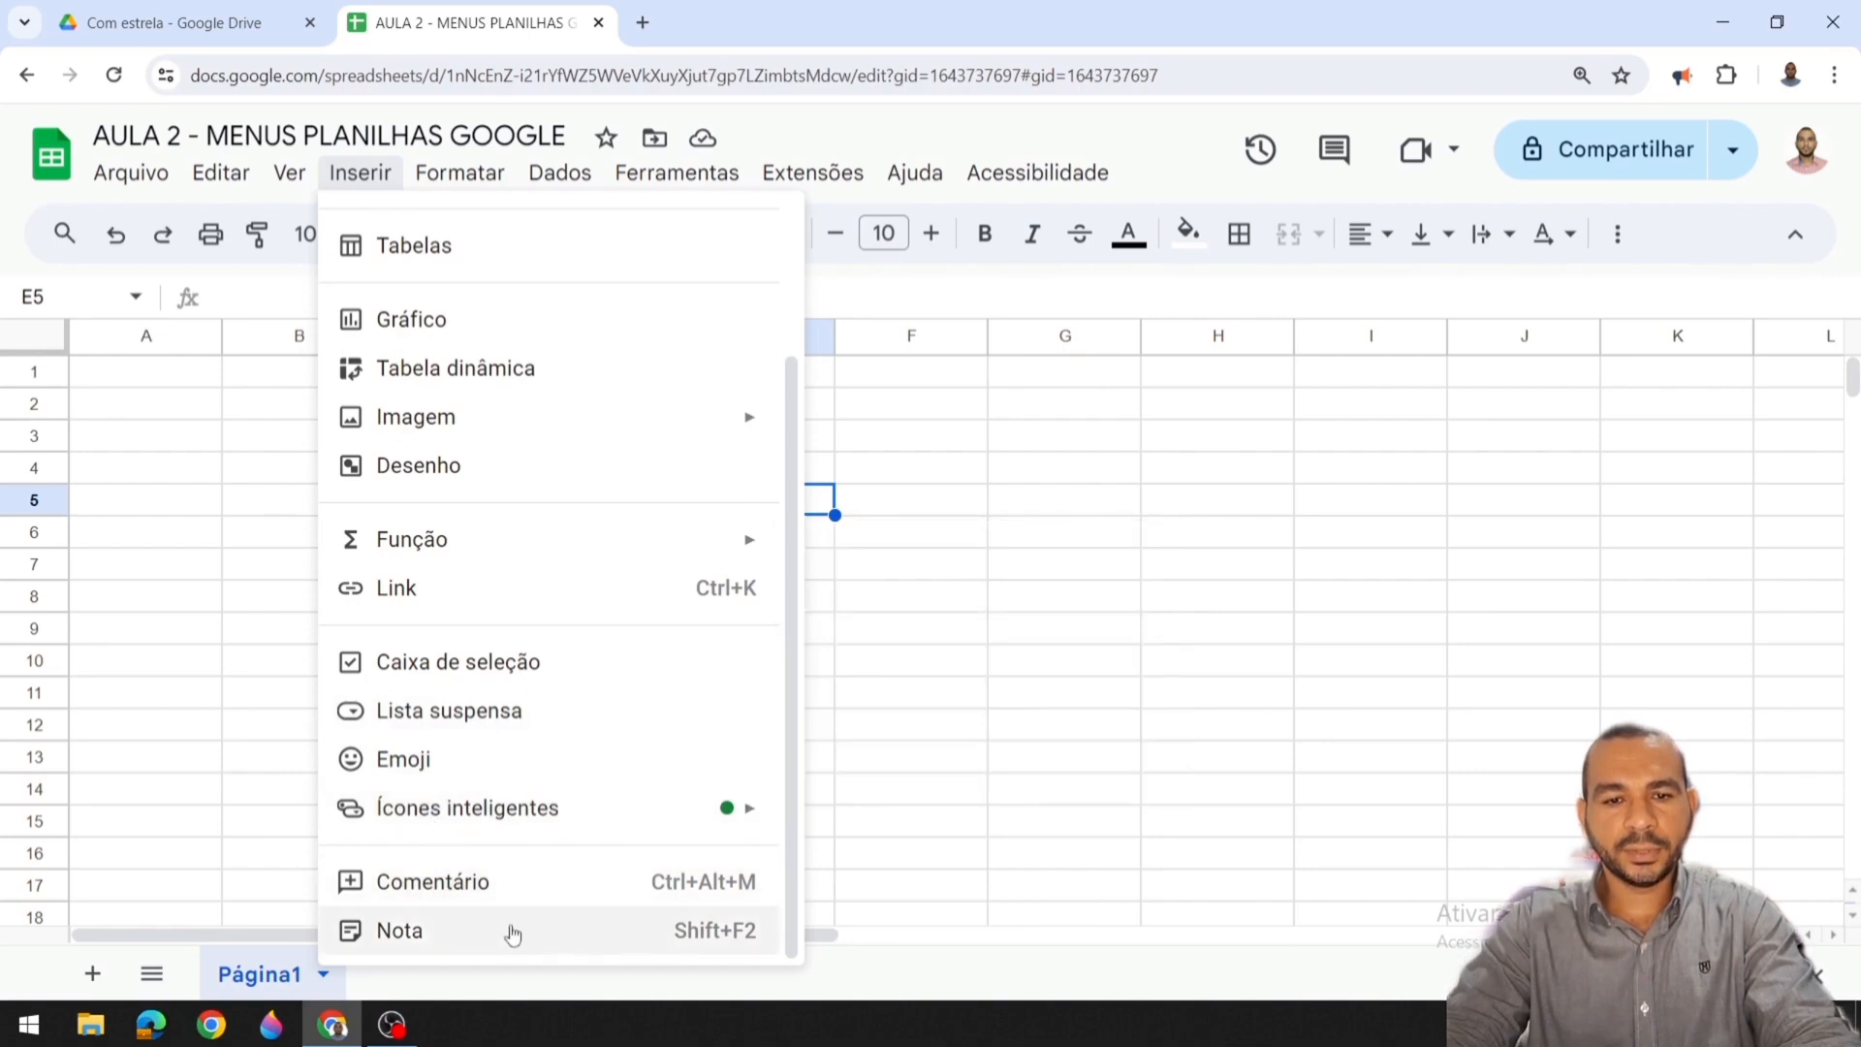
pyautogui.scroll(2, 568, 674)
pyautogui.scroll(1, 567, 674)
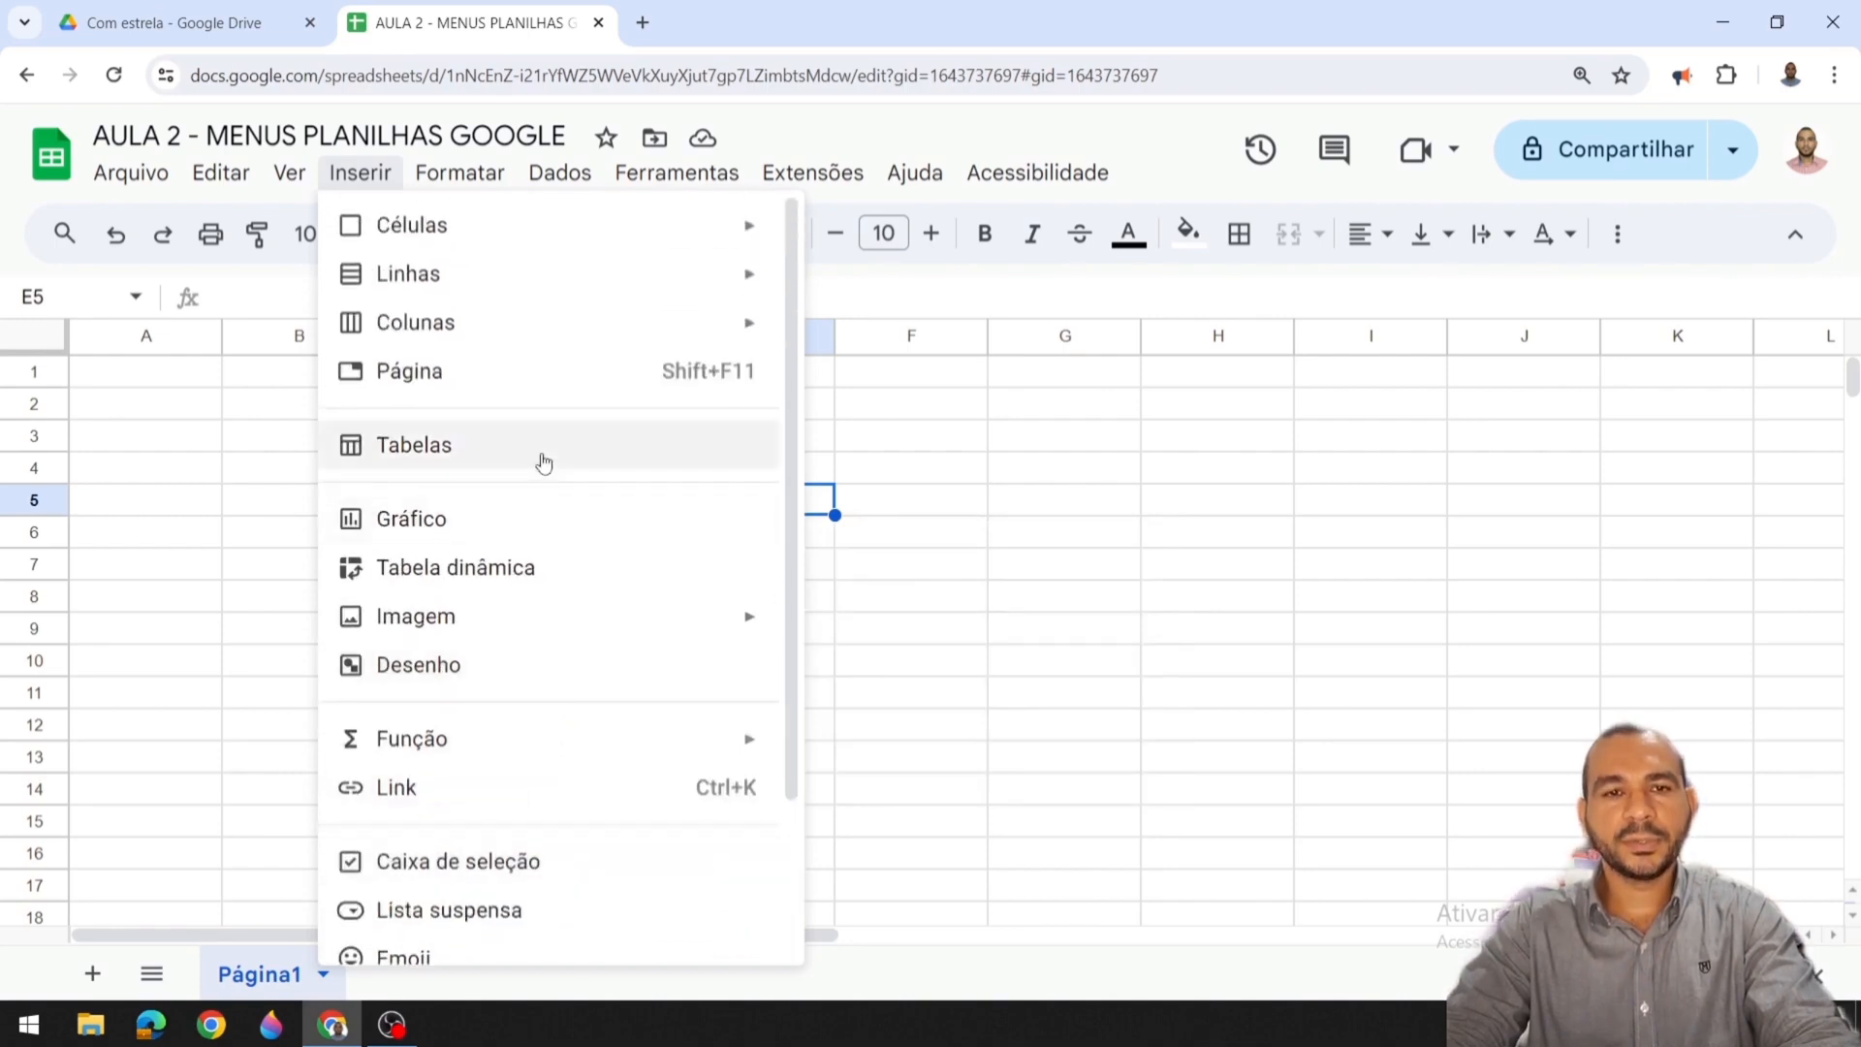
# Step: Examine the options for inserting cells, rows and columns, and locate the pivot table, image and drawing options
pyautogui.moveTo(493, 224)
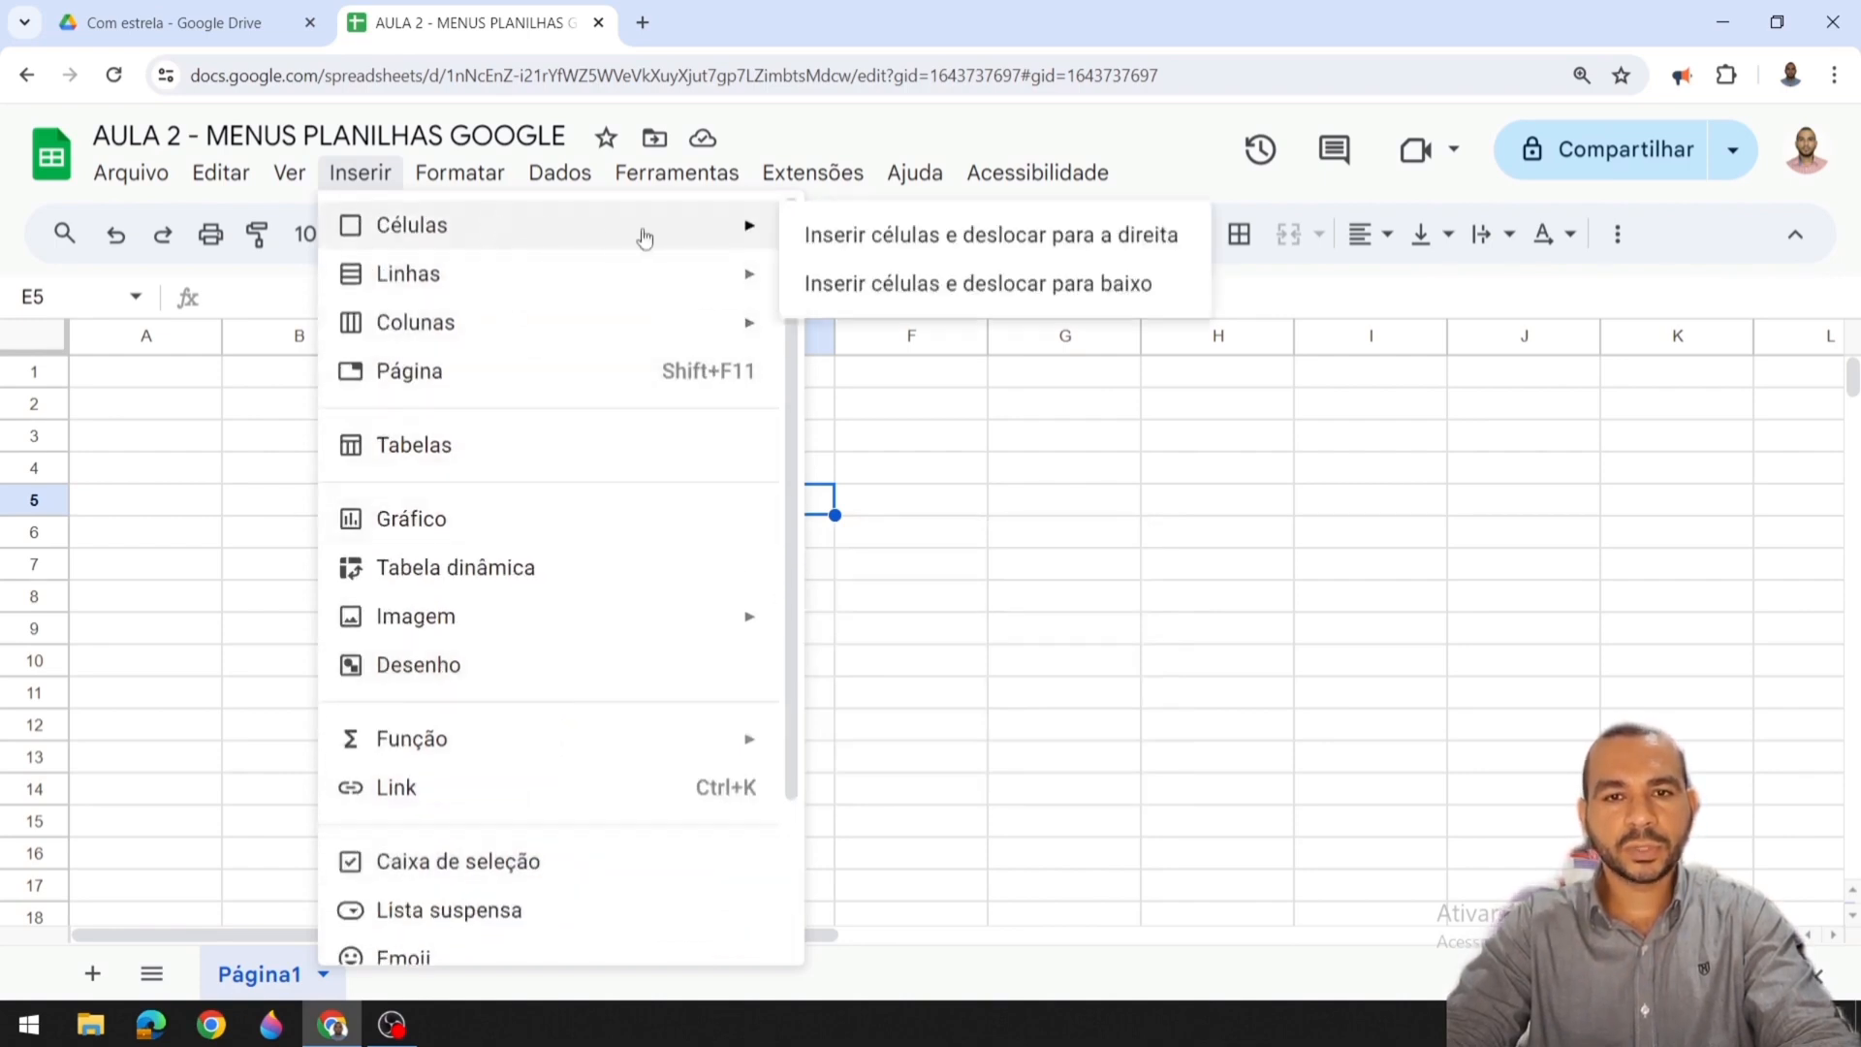
pyautogui.moveTo(697, 279)
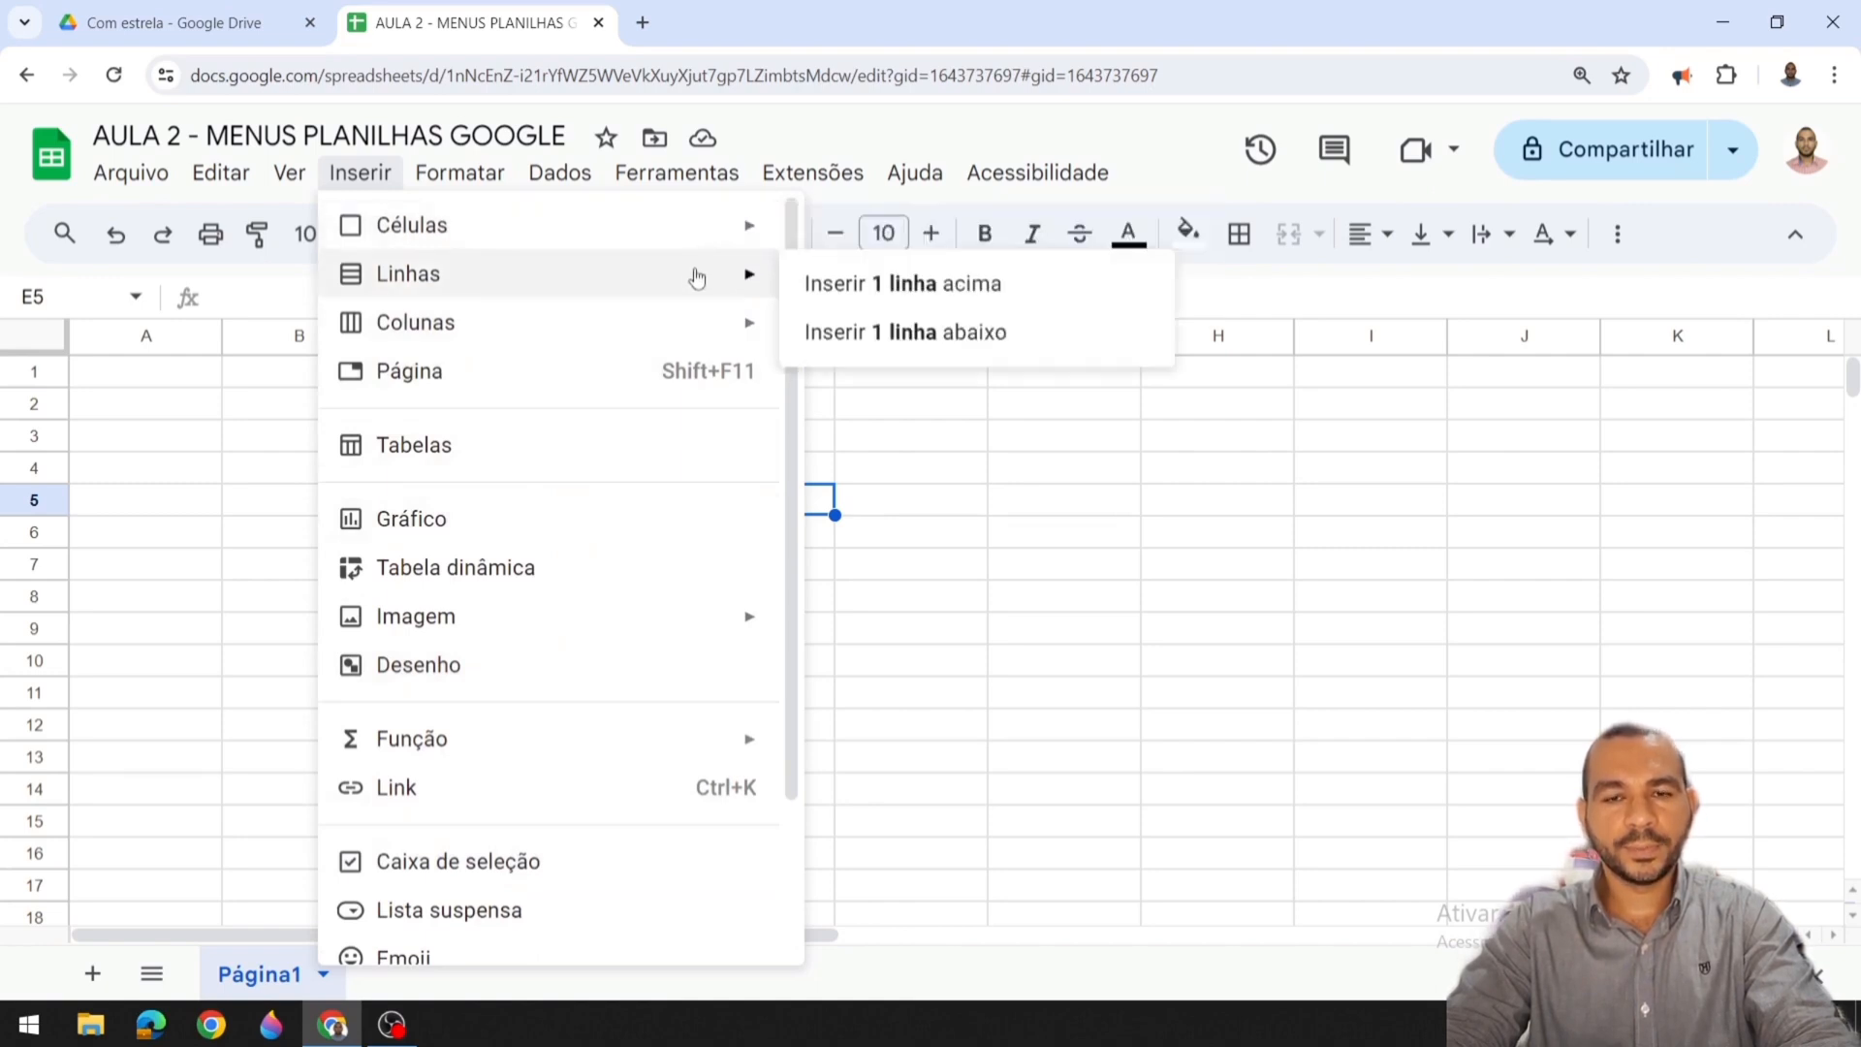
pyautogui.moveTo(698, 321)
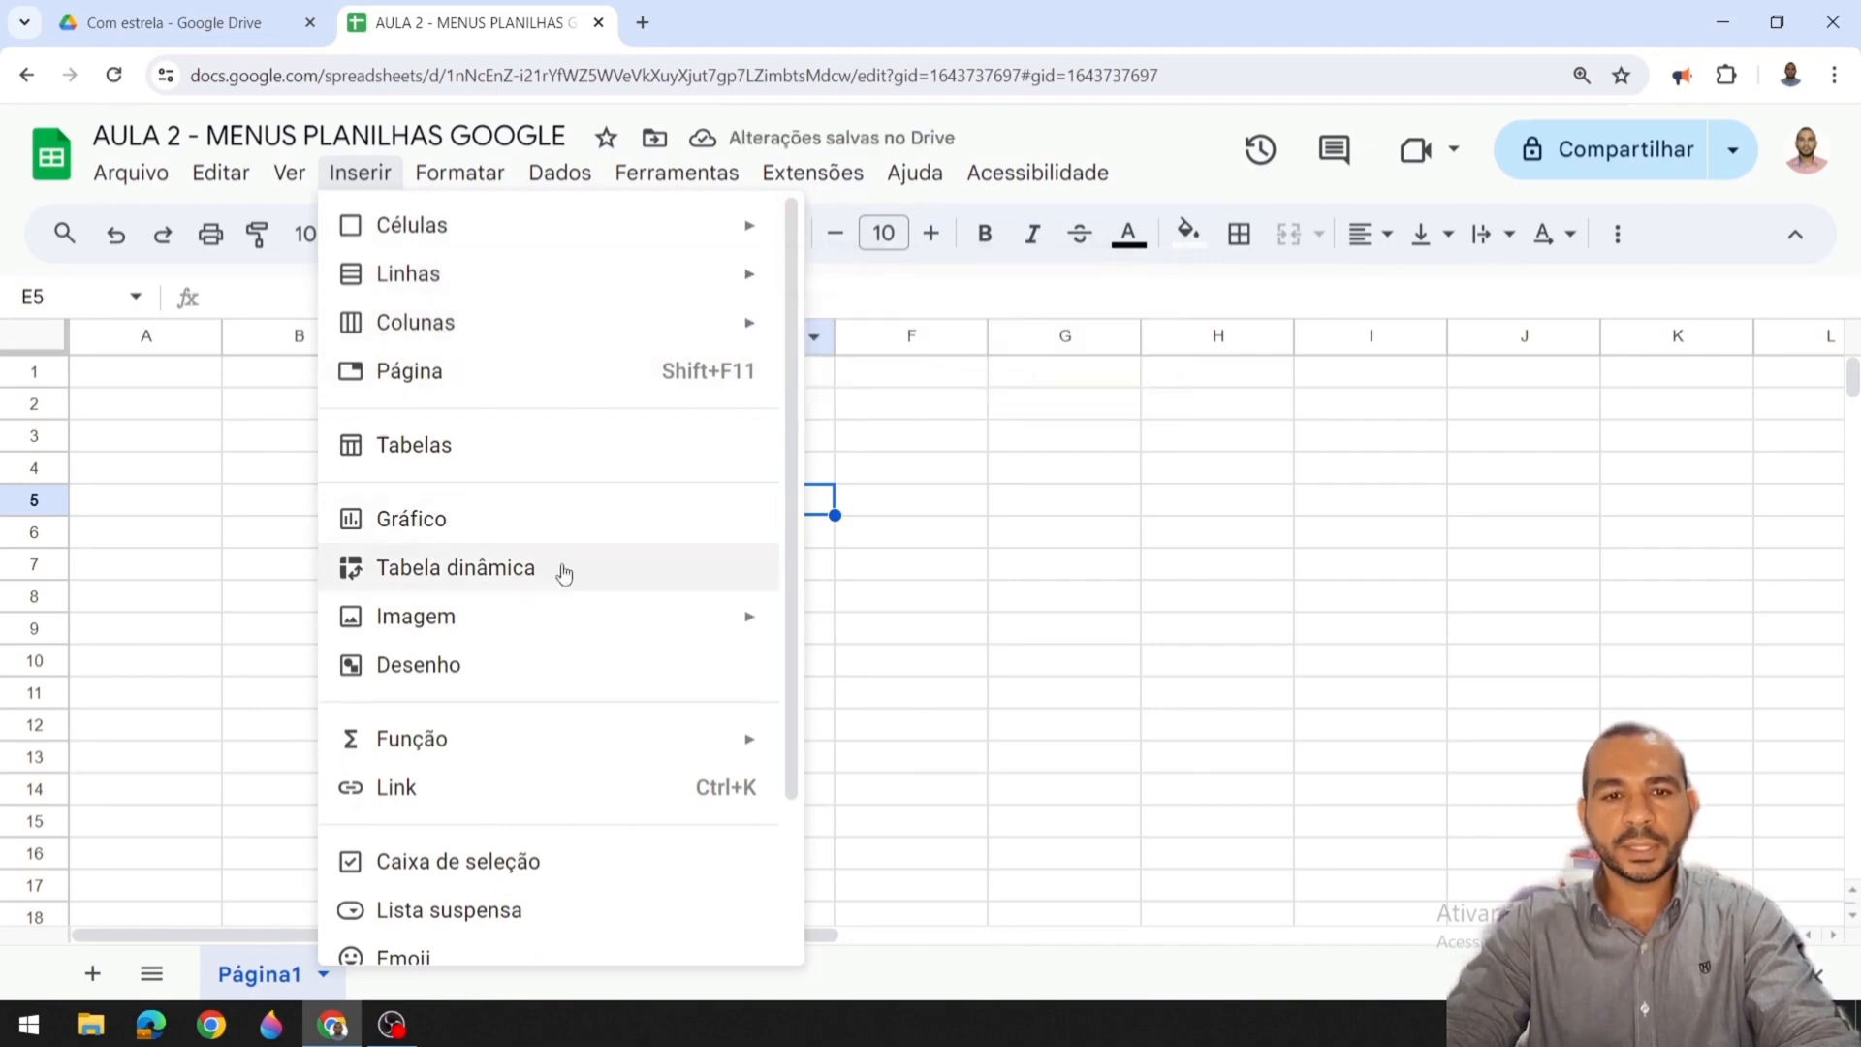
pyautogui.moveTo(582, 618)
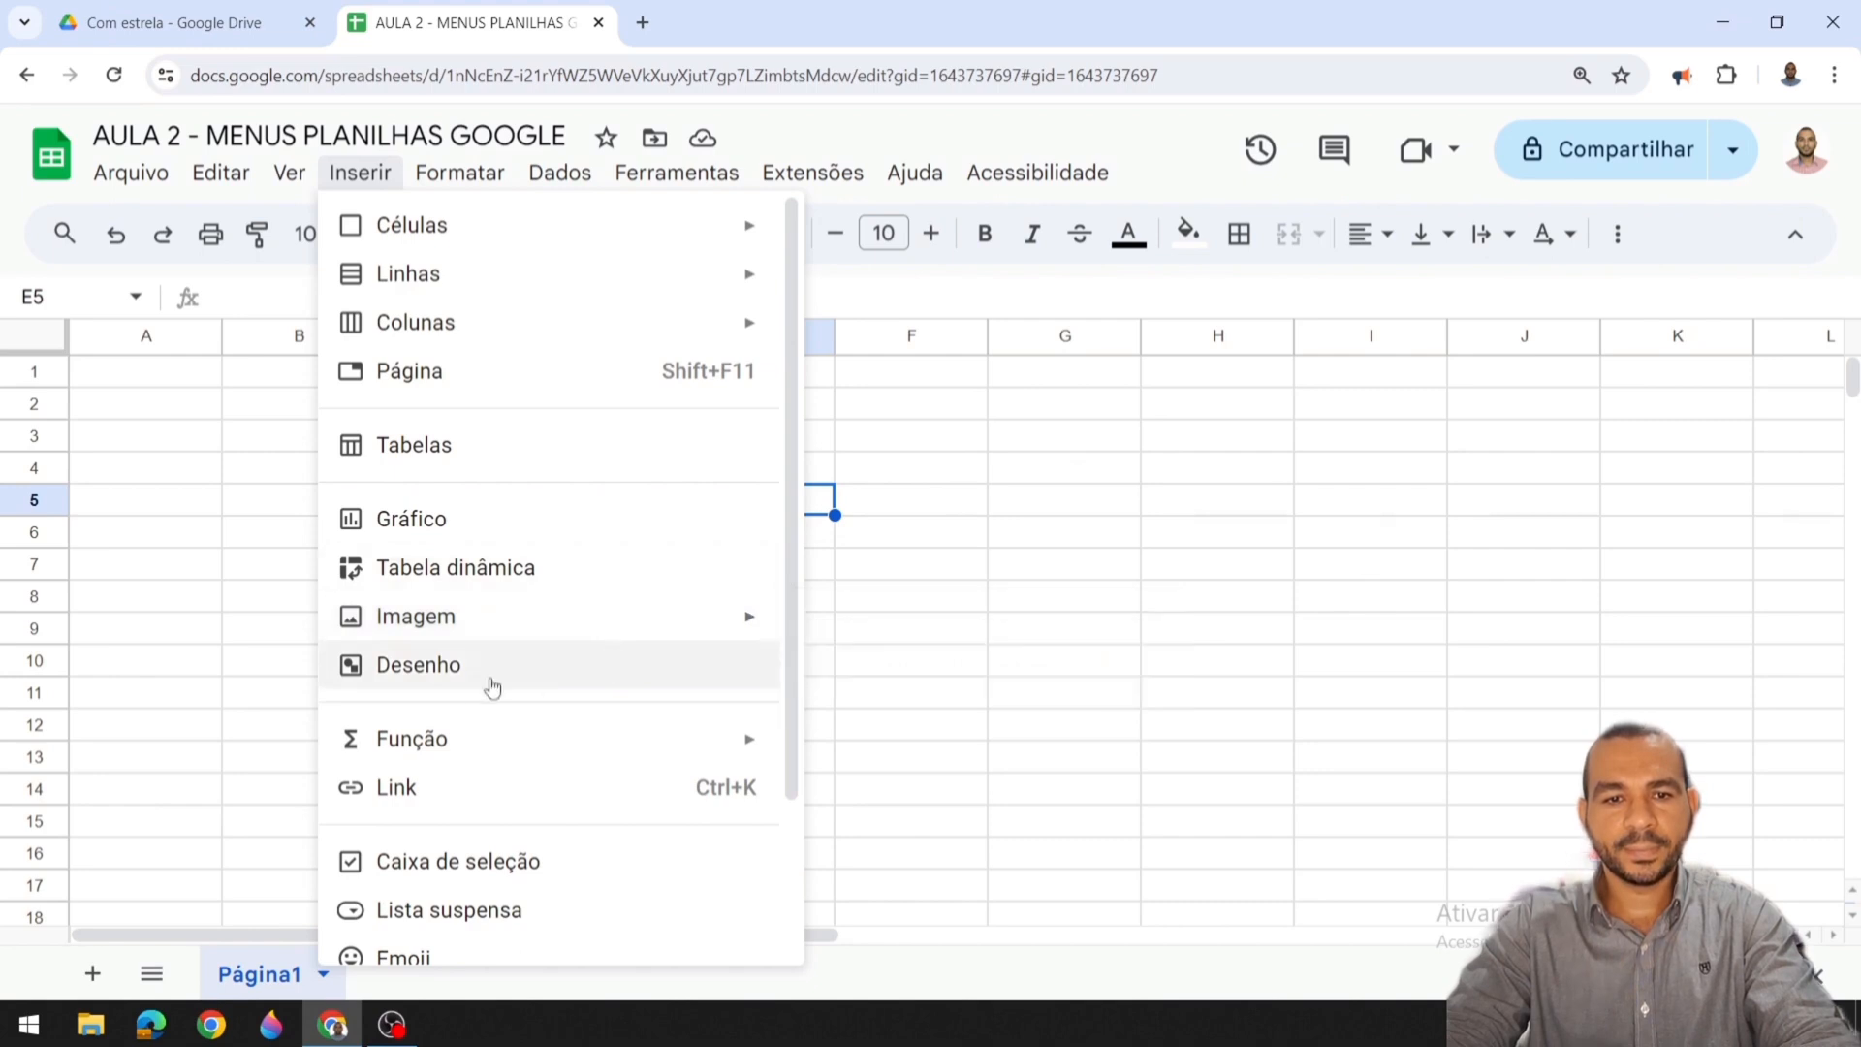
# Step: Browse the insertable function categories, including database, filter, financial, operator, lookup, text and web functions
pyautogui.moveTo(464, 737)
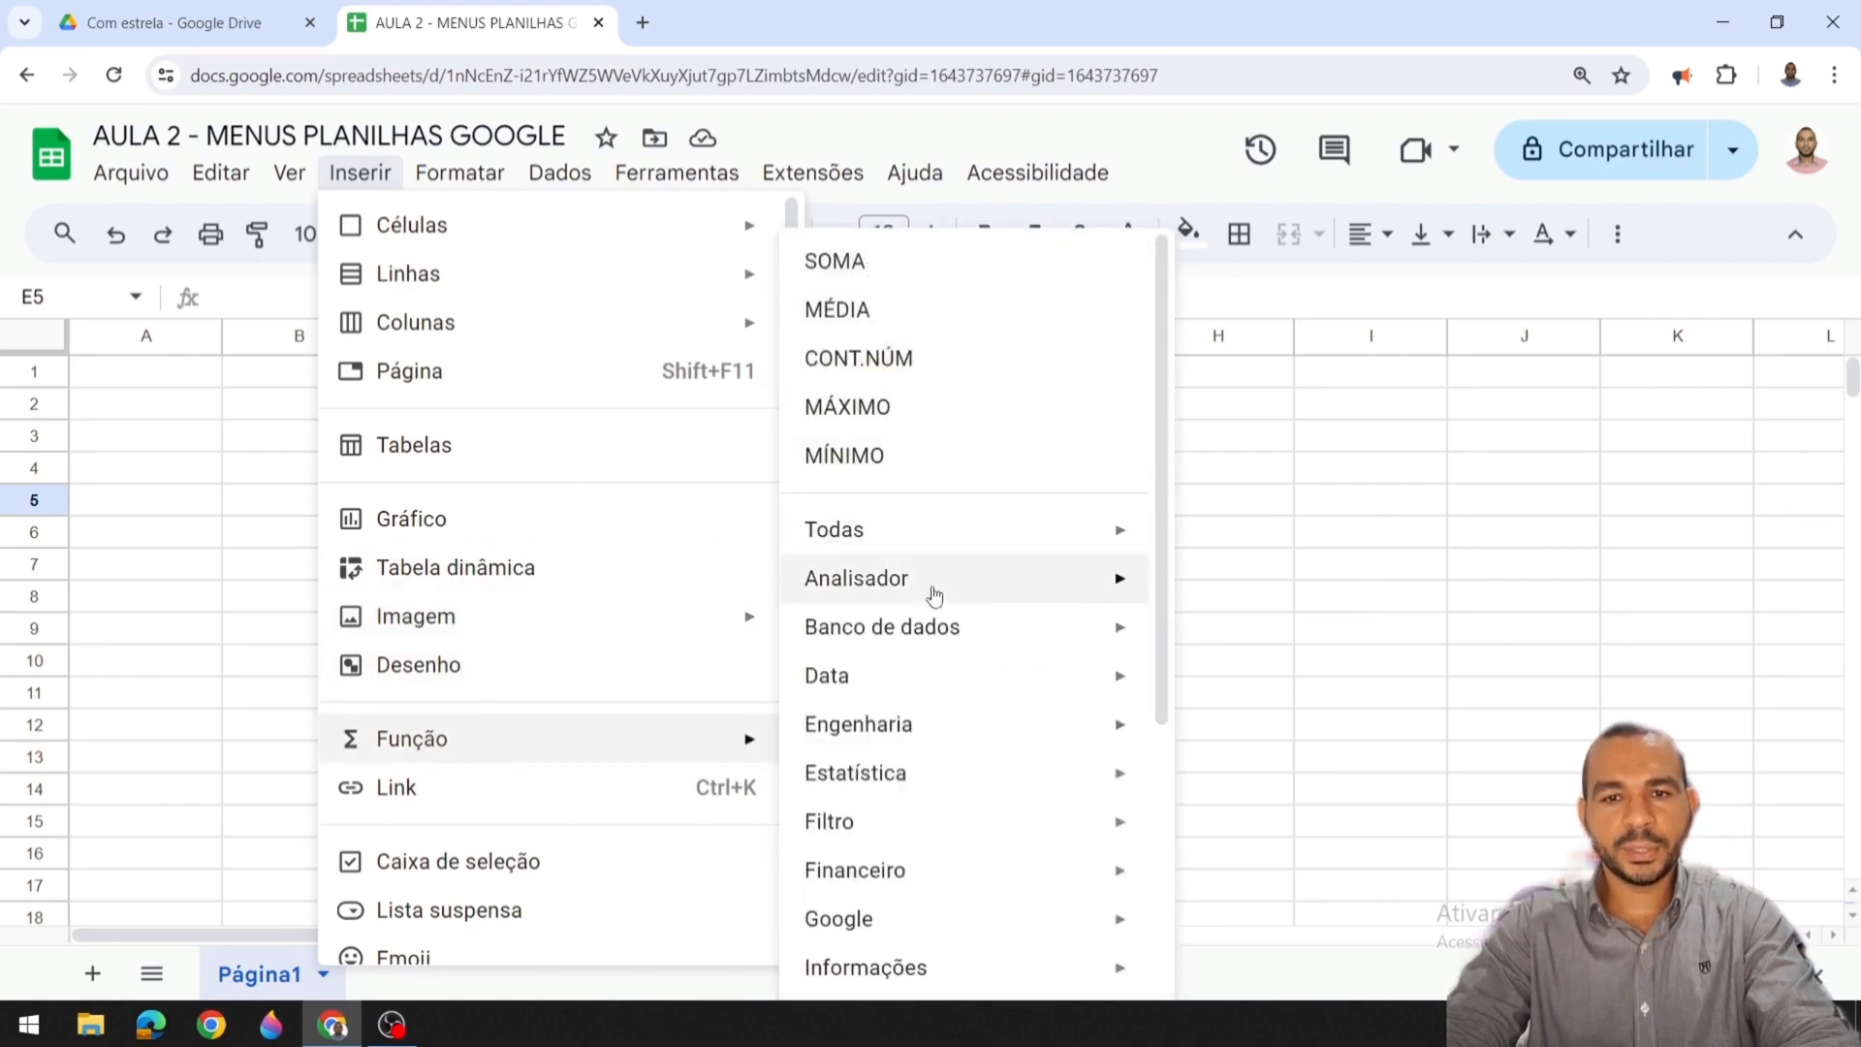
pyautogui.moveTo(956, 639)
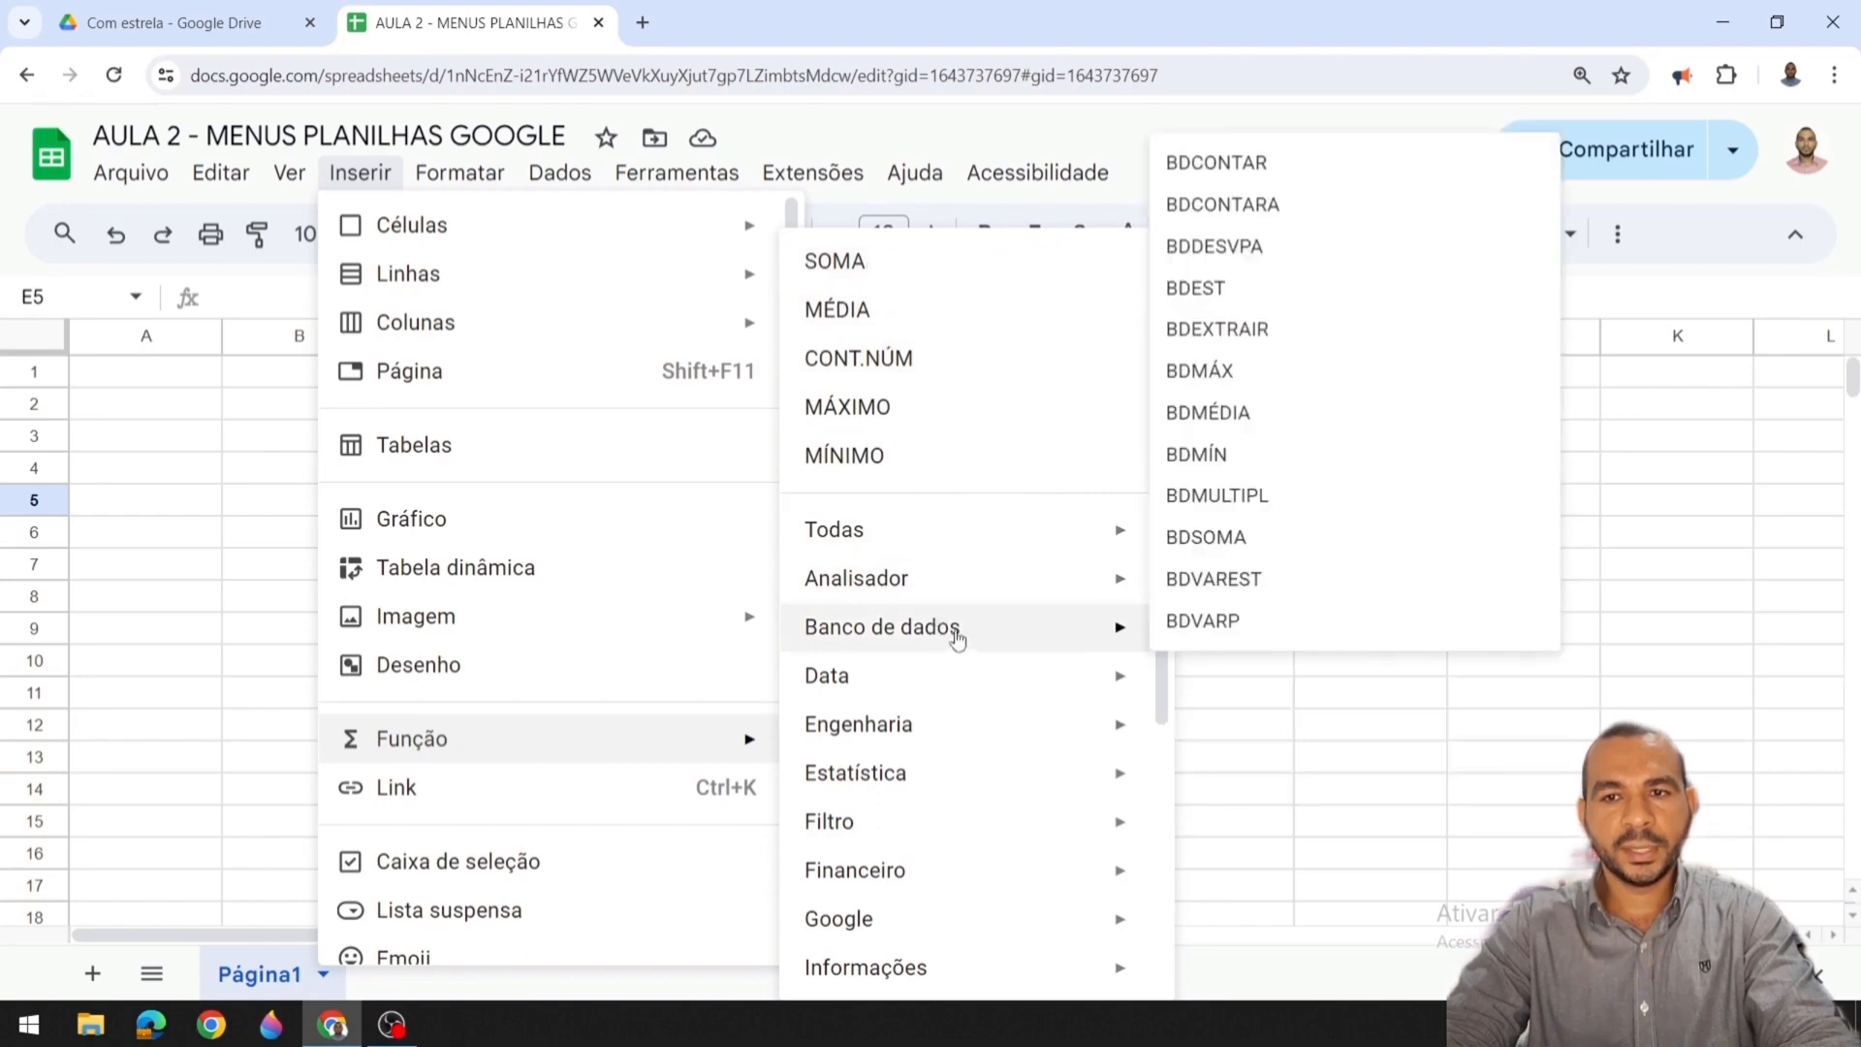
pyautogui.scroll(-4, 956, 639)
pyautogui.moveTo(925, 476)
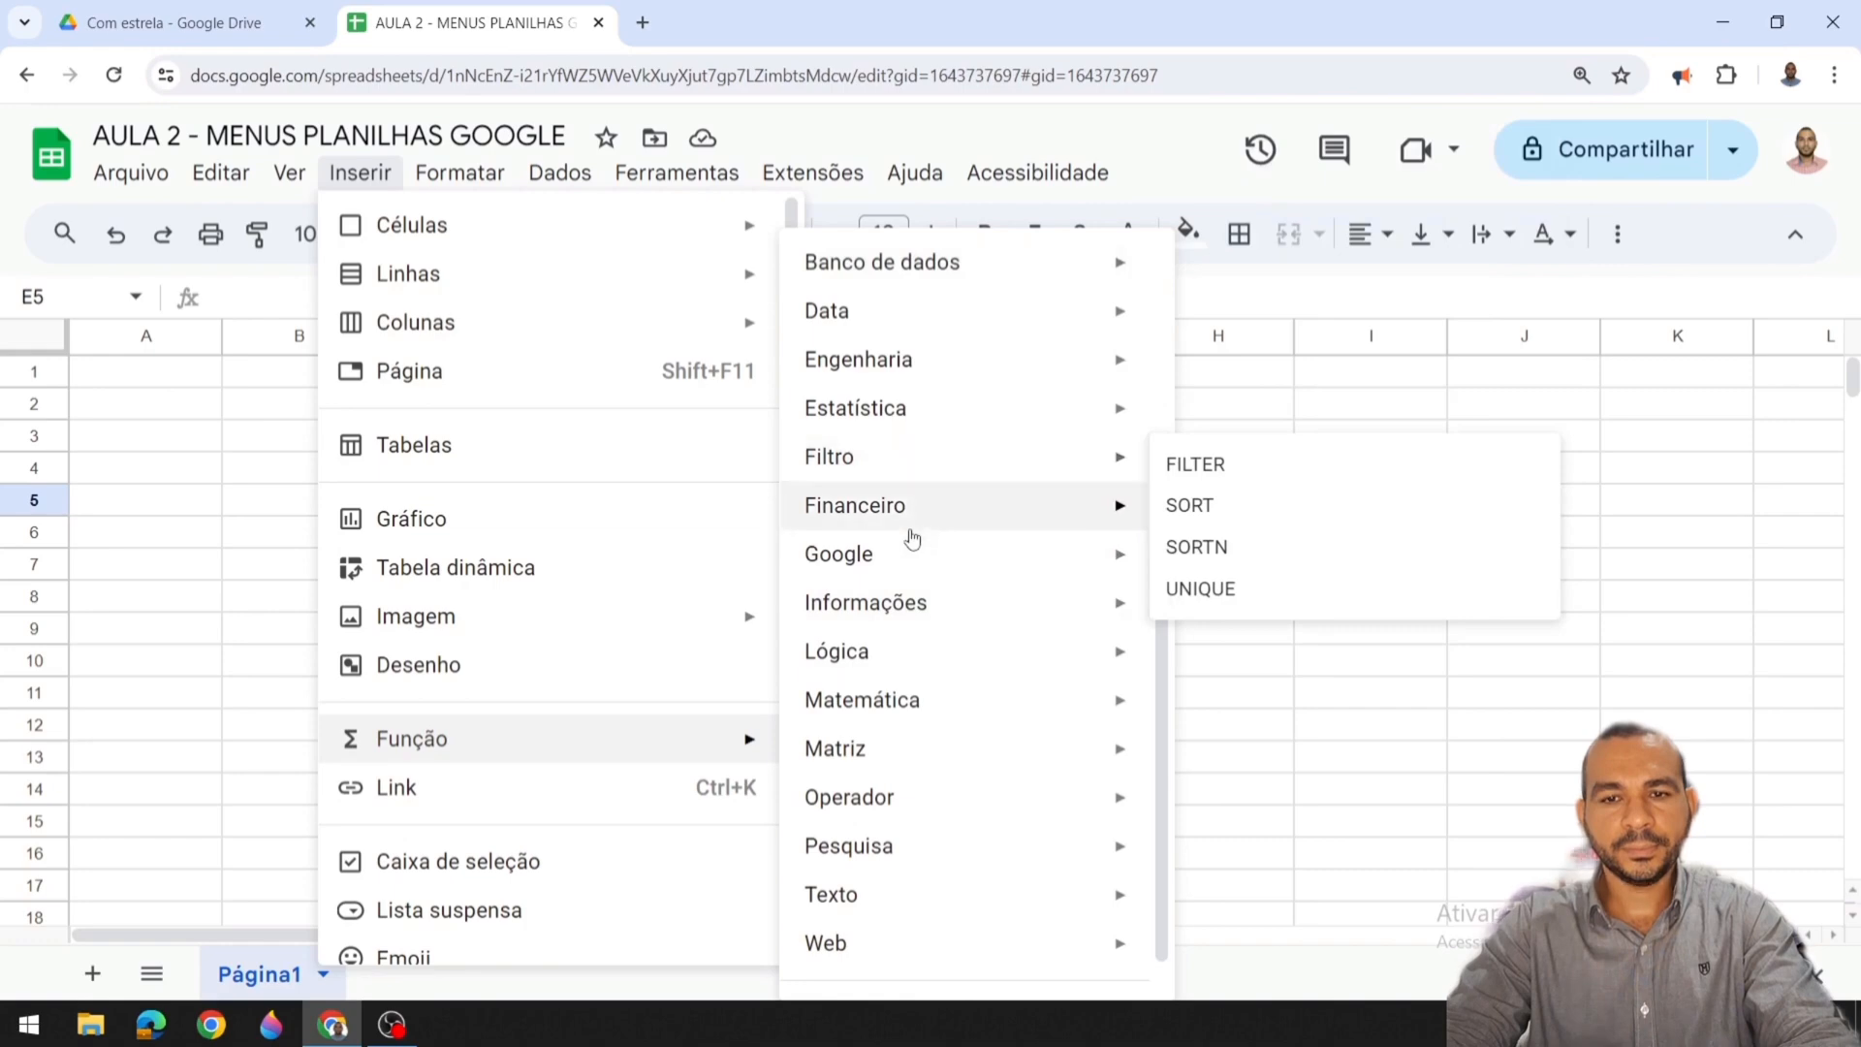
pyautogui.moveTo(910, 747)
pyautogui.scroll(-1, 928, 754)
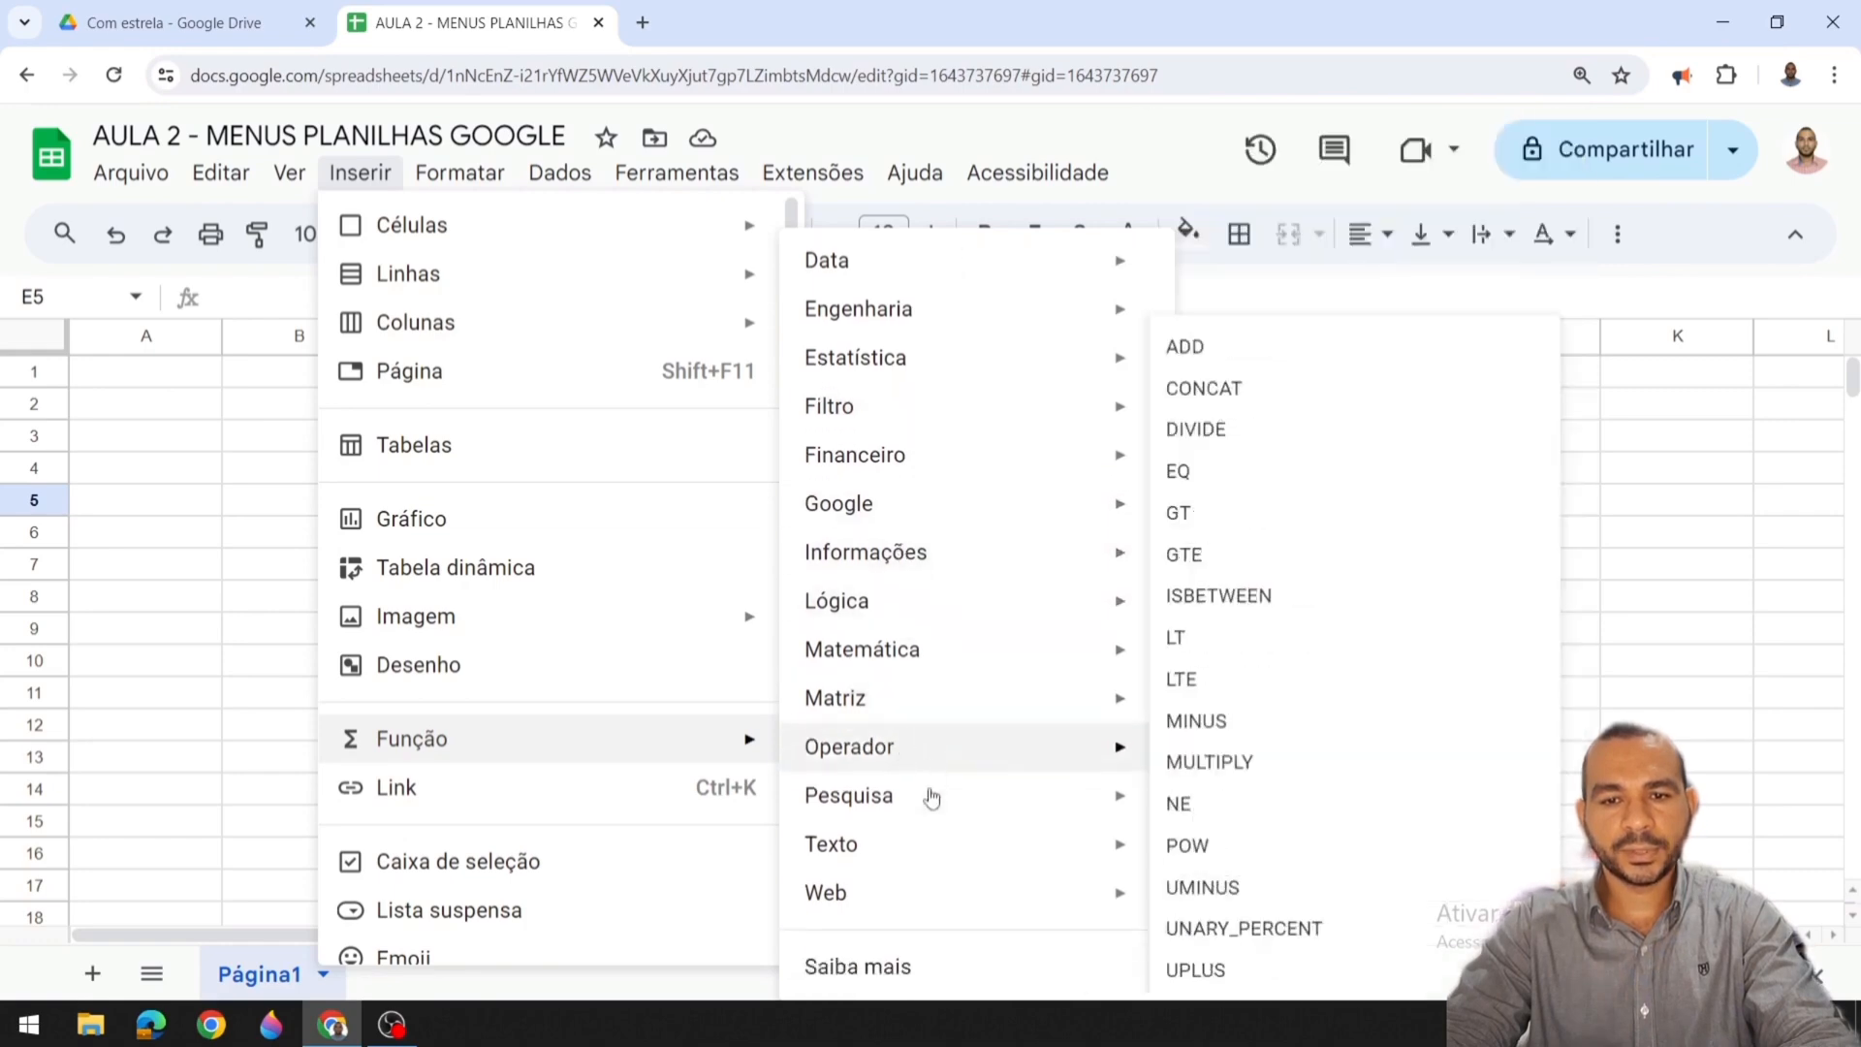
pyautogui.moveTo(893, 878)
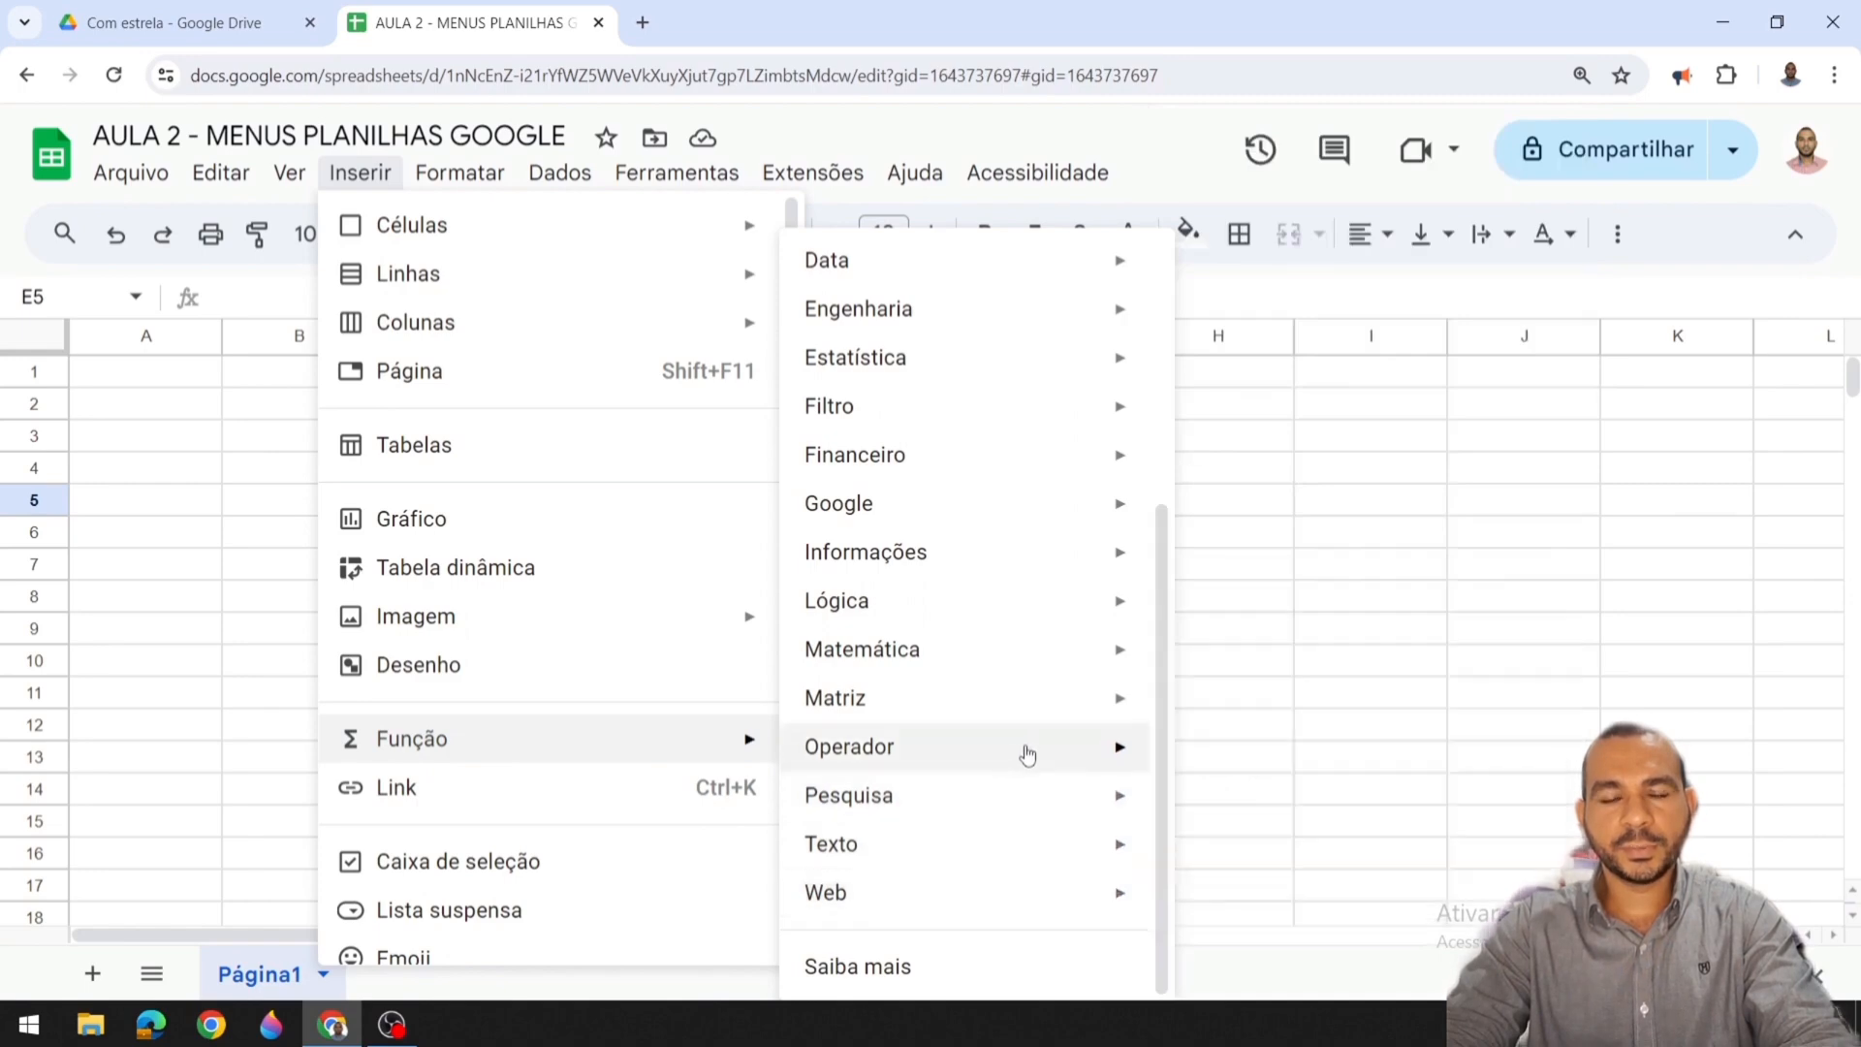
# Step: Examine the insertable smart chip types, including people, file, calendar events, place, finance and rating
pyautogui.scroll(-2, 688, 818)
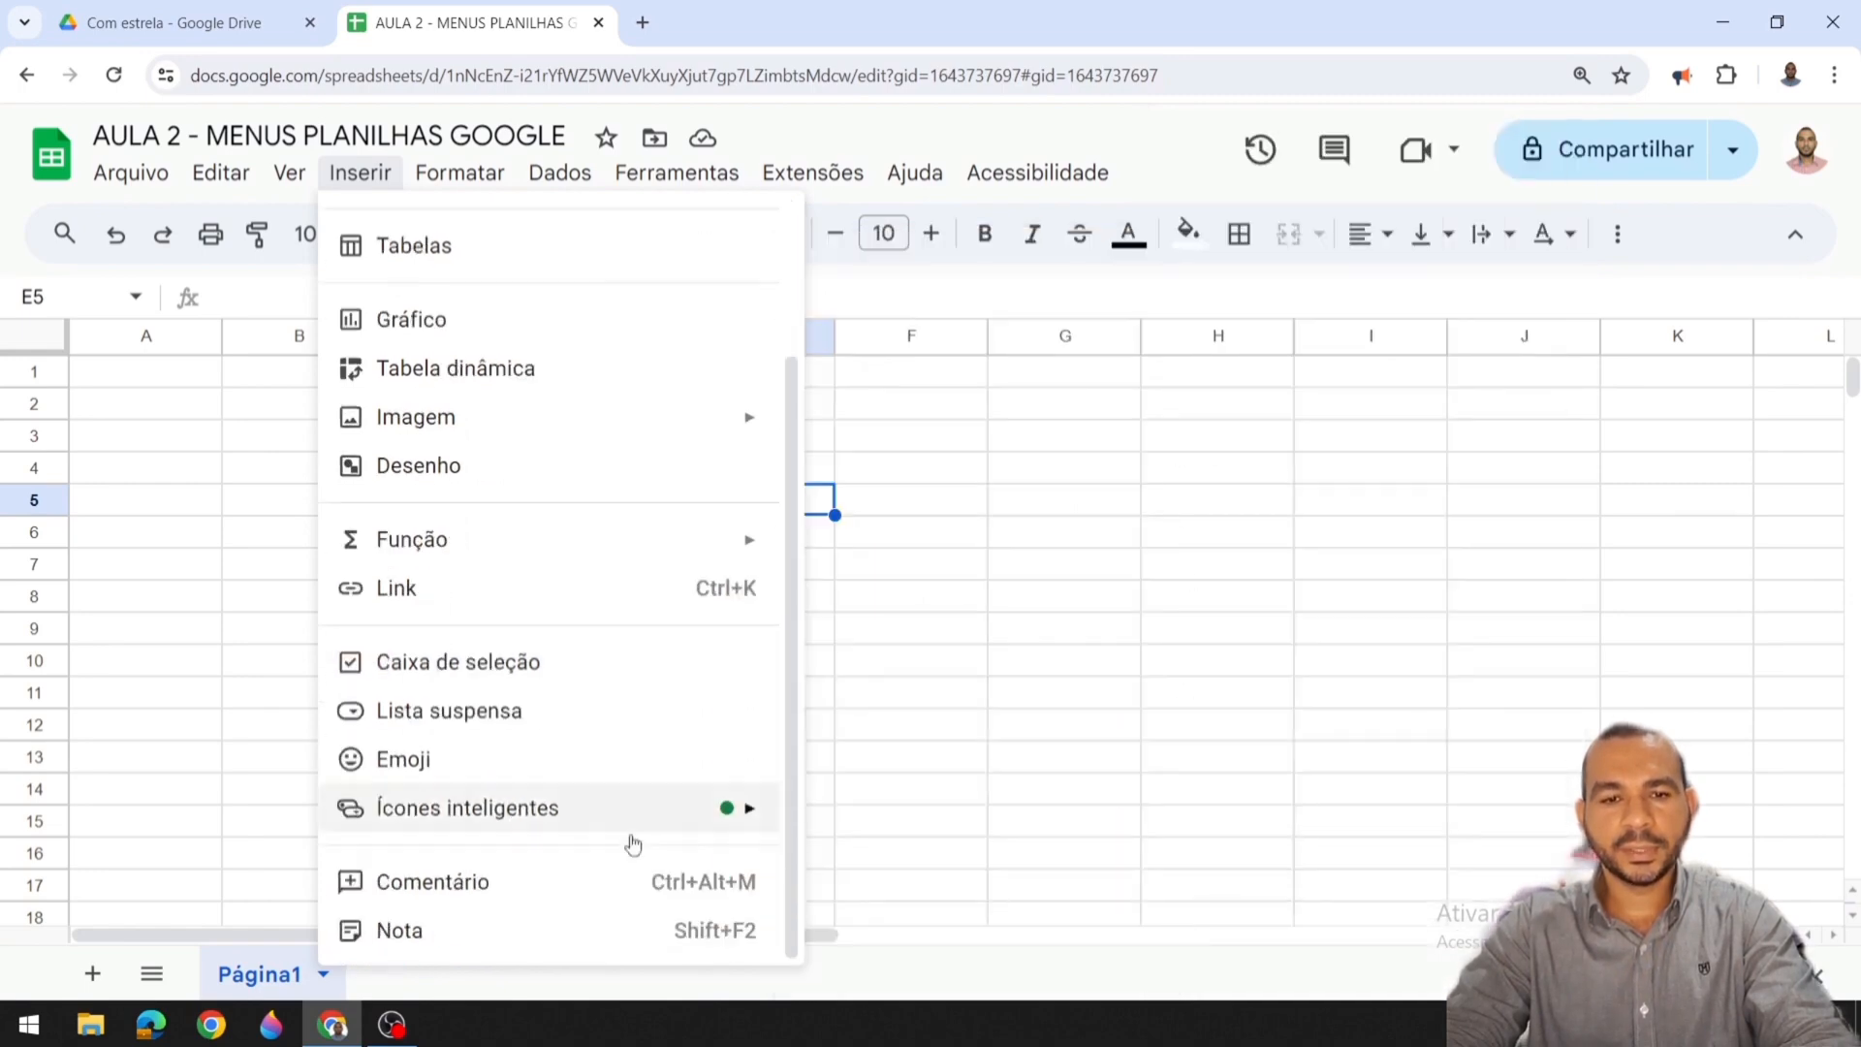
pyautogui.moveTo(742, 822)
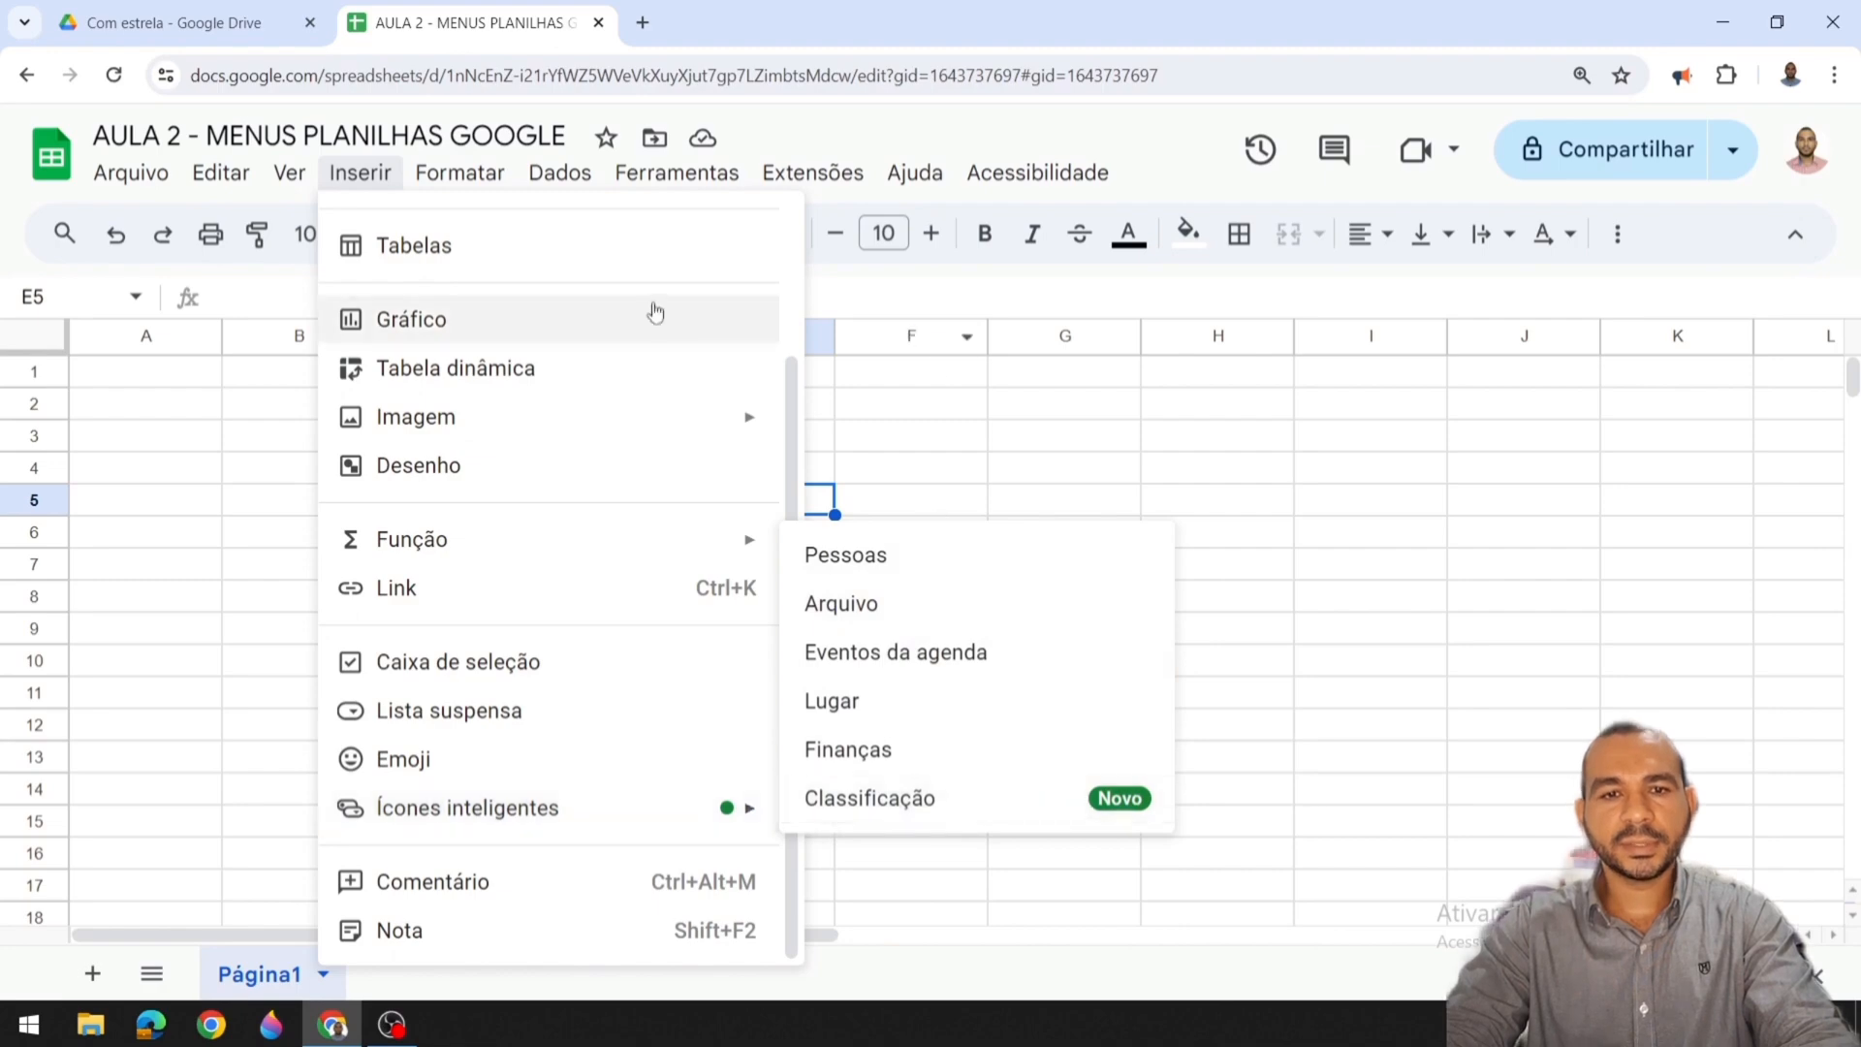
# Step: Get an overview of the formatting options, from theme, direction and text style to wrapping, rotation and font size
pyautogui.moveTo(485, 184)
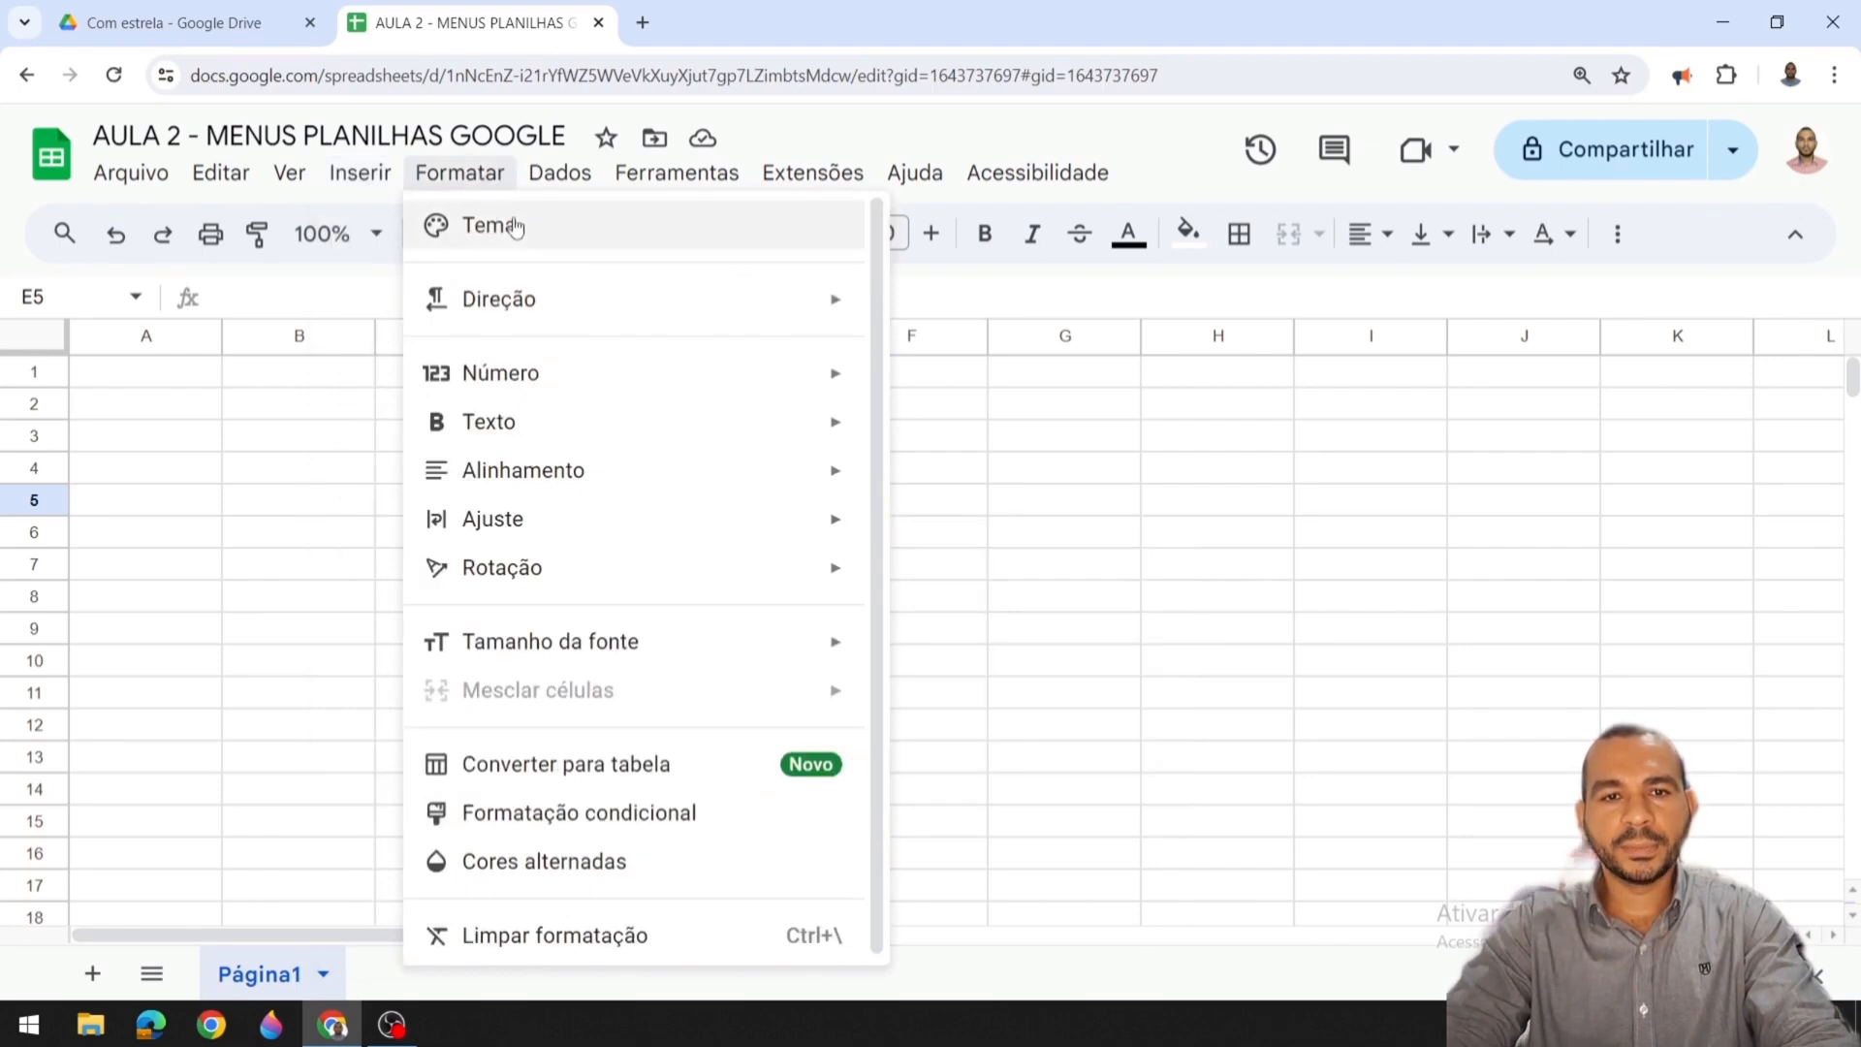
pyautogui.moveTo(613, 309)
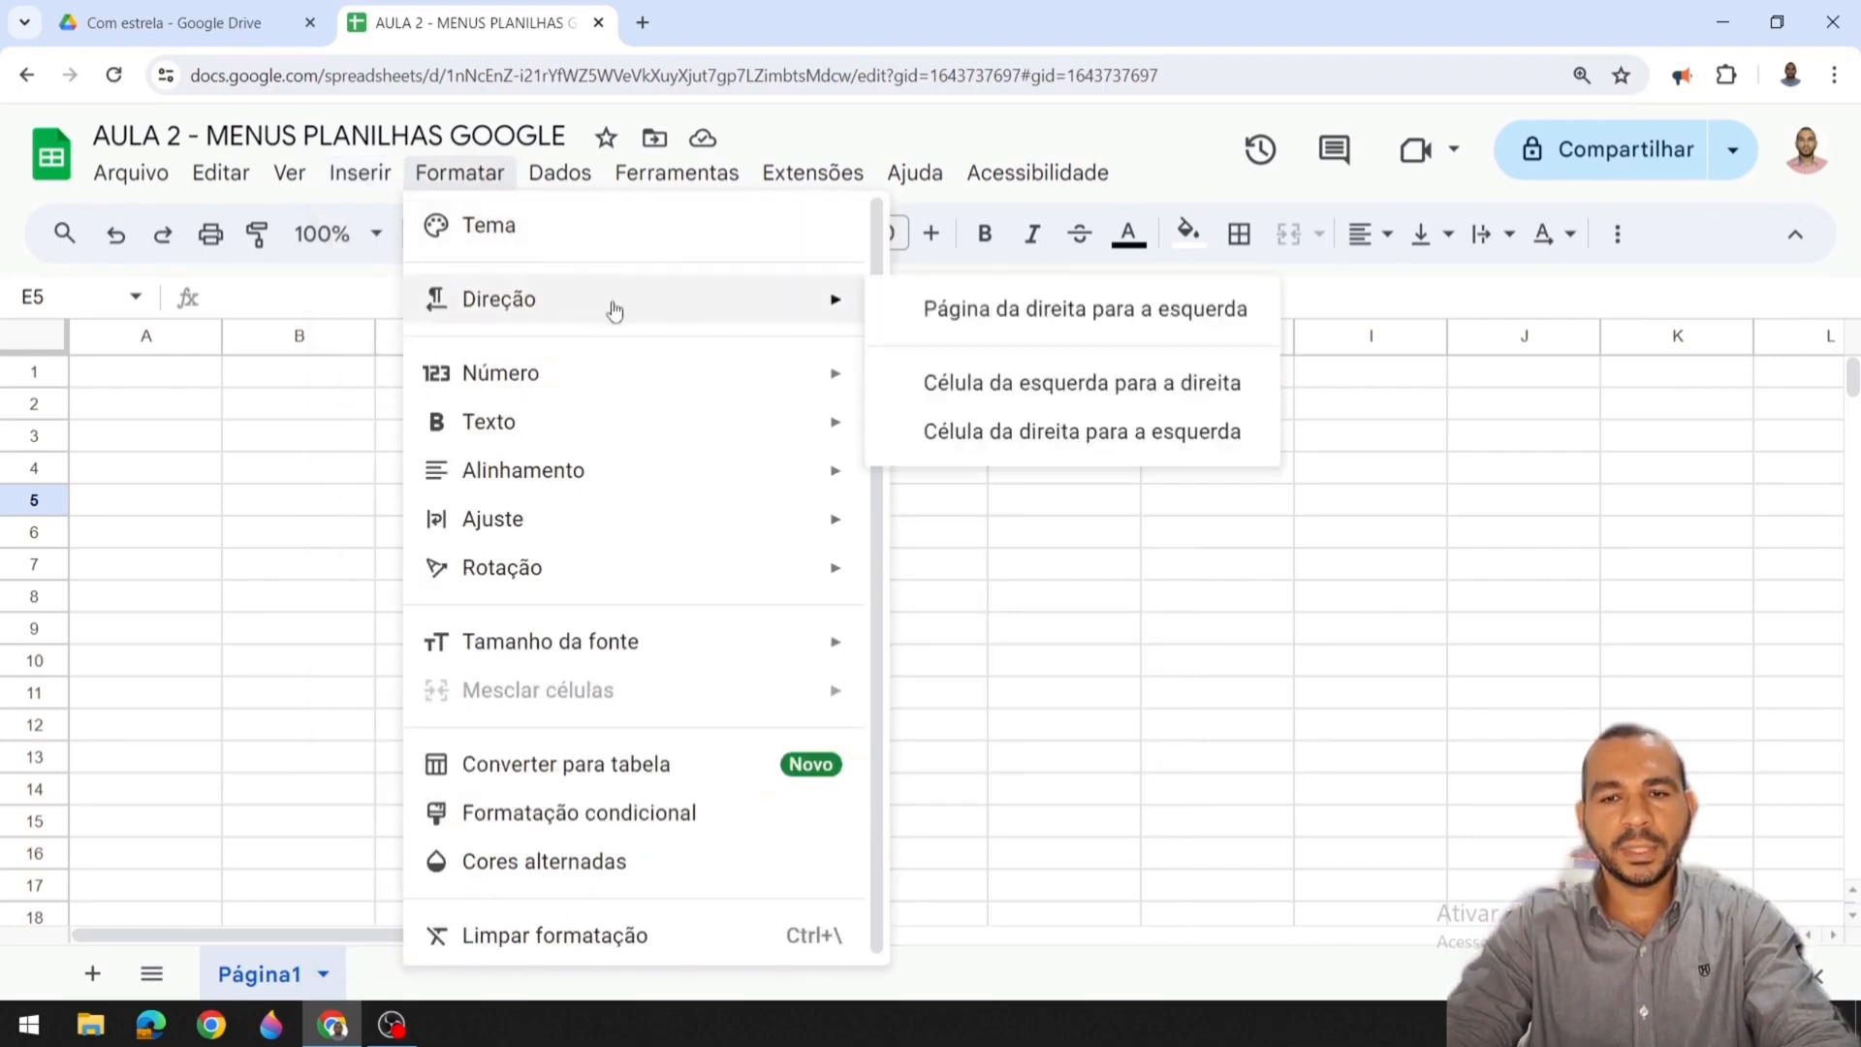
pyautogui.moveTo(619, 430)
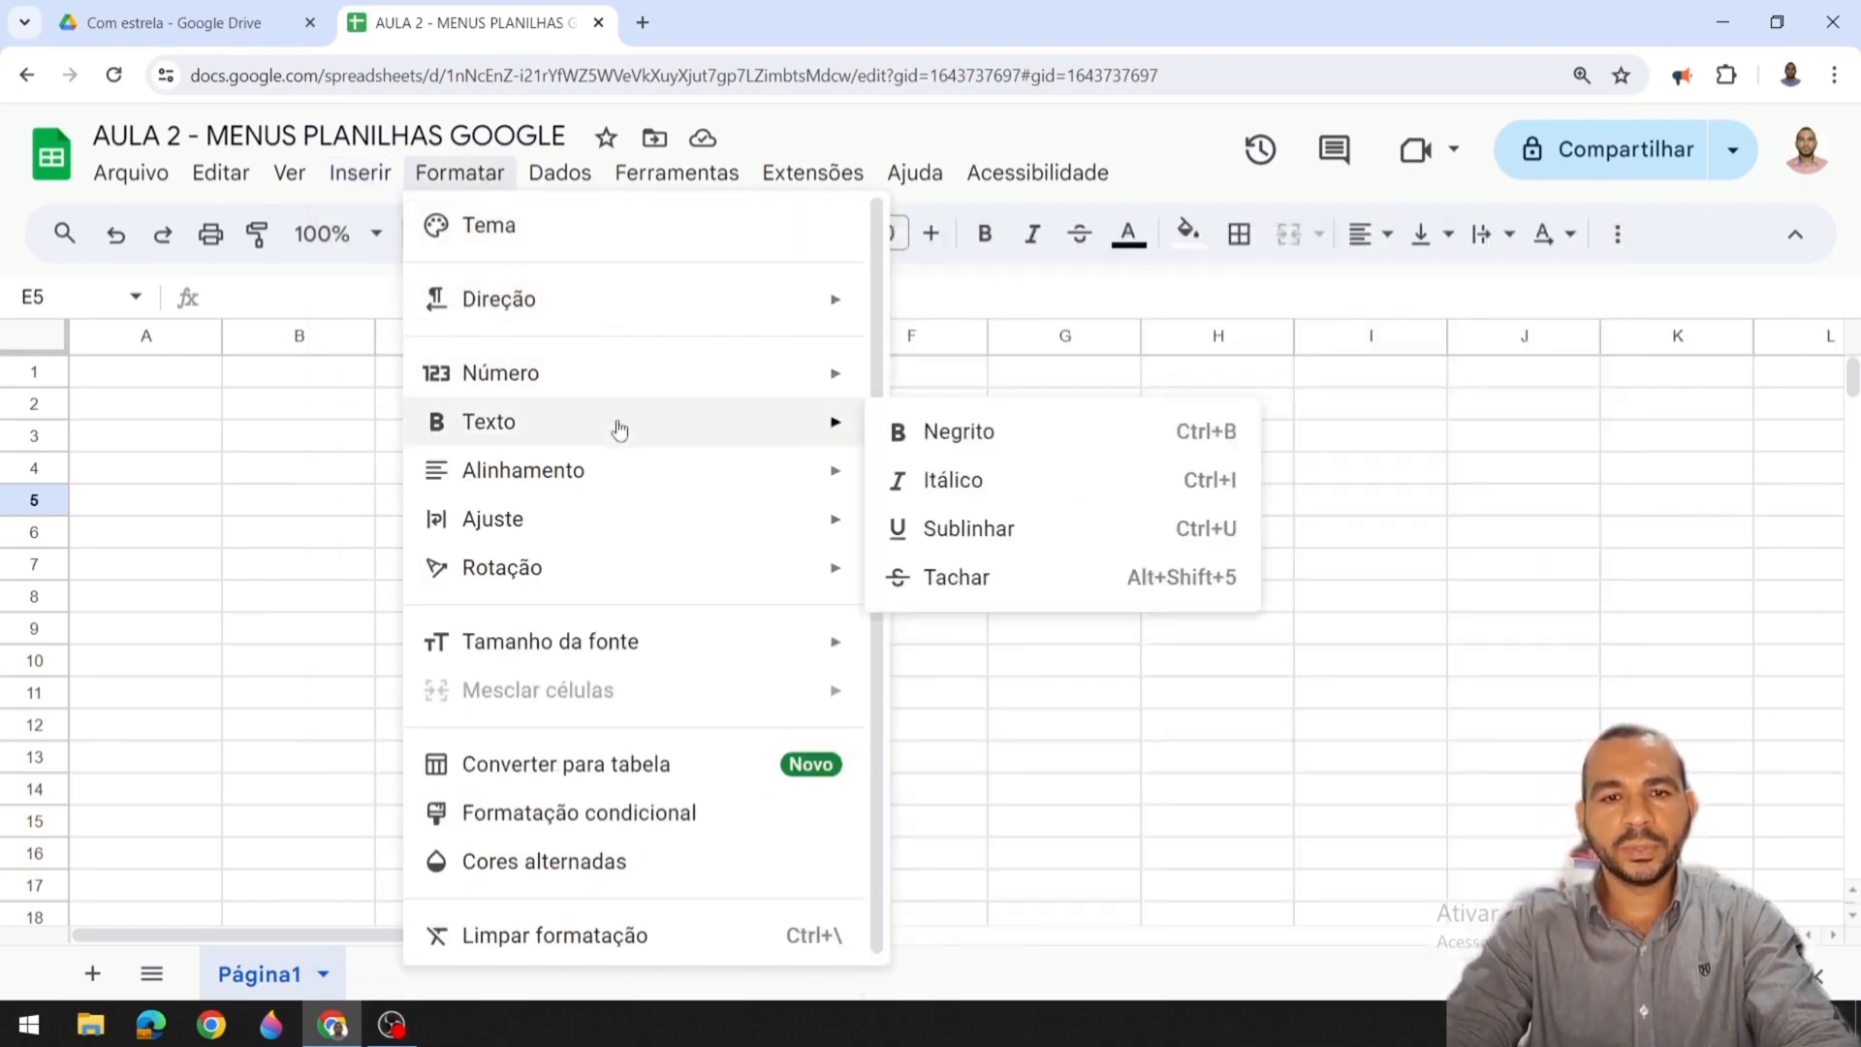
pyautogui.moveTo(616, 526)
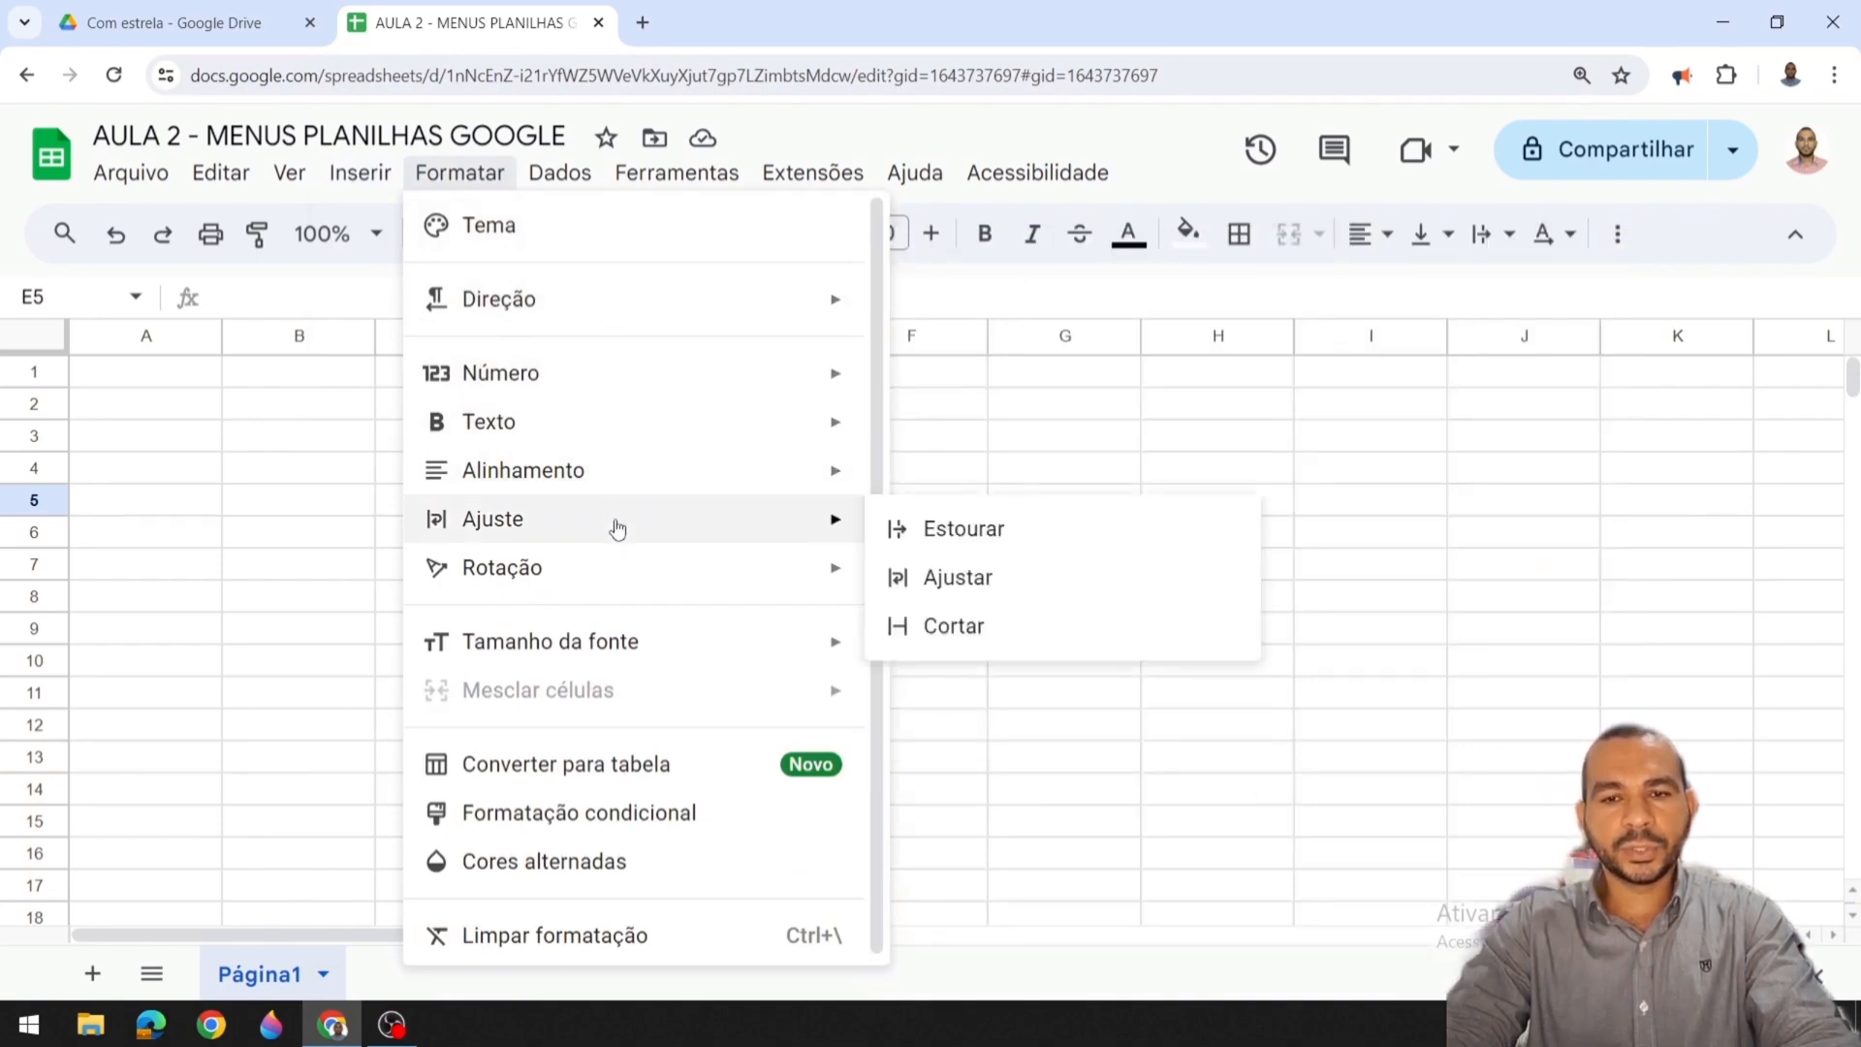
pyautogui.moveTo(624, 589)
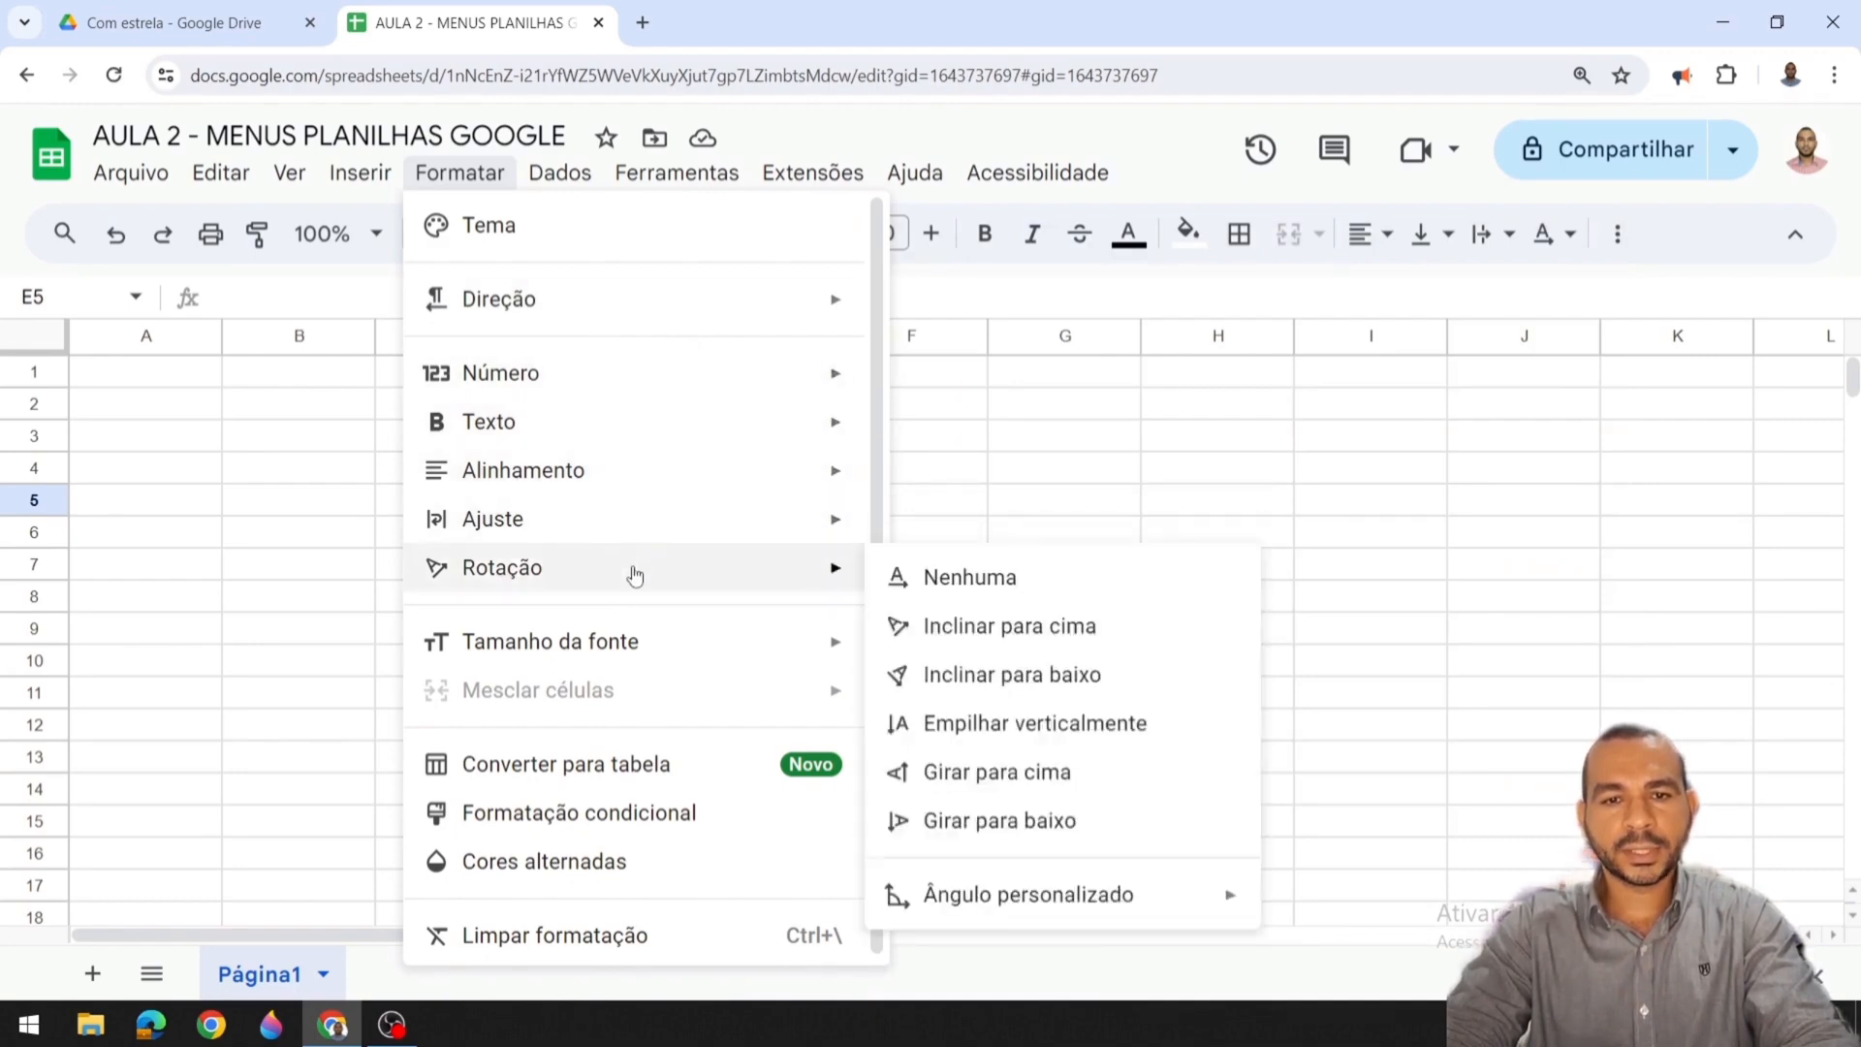
pyautogui.moveTo(637, 658)
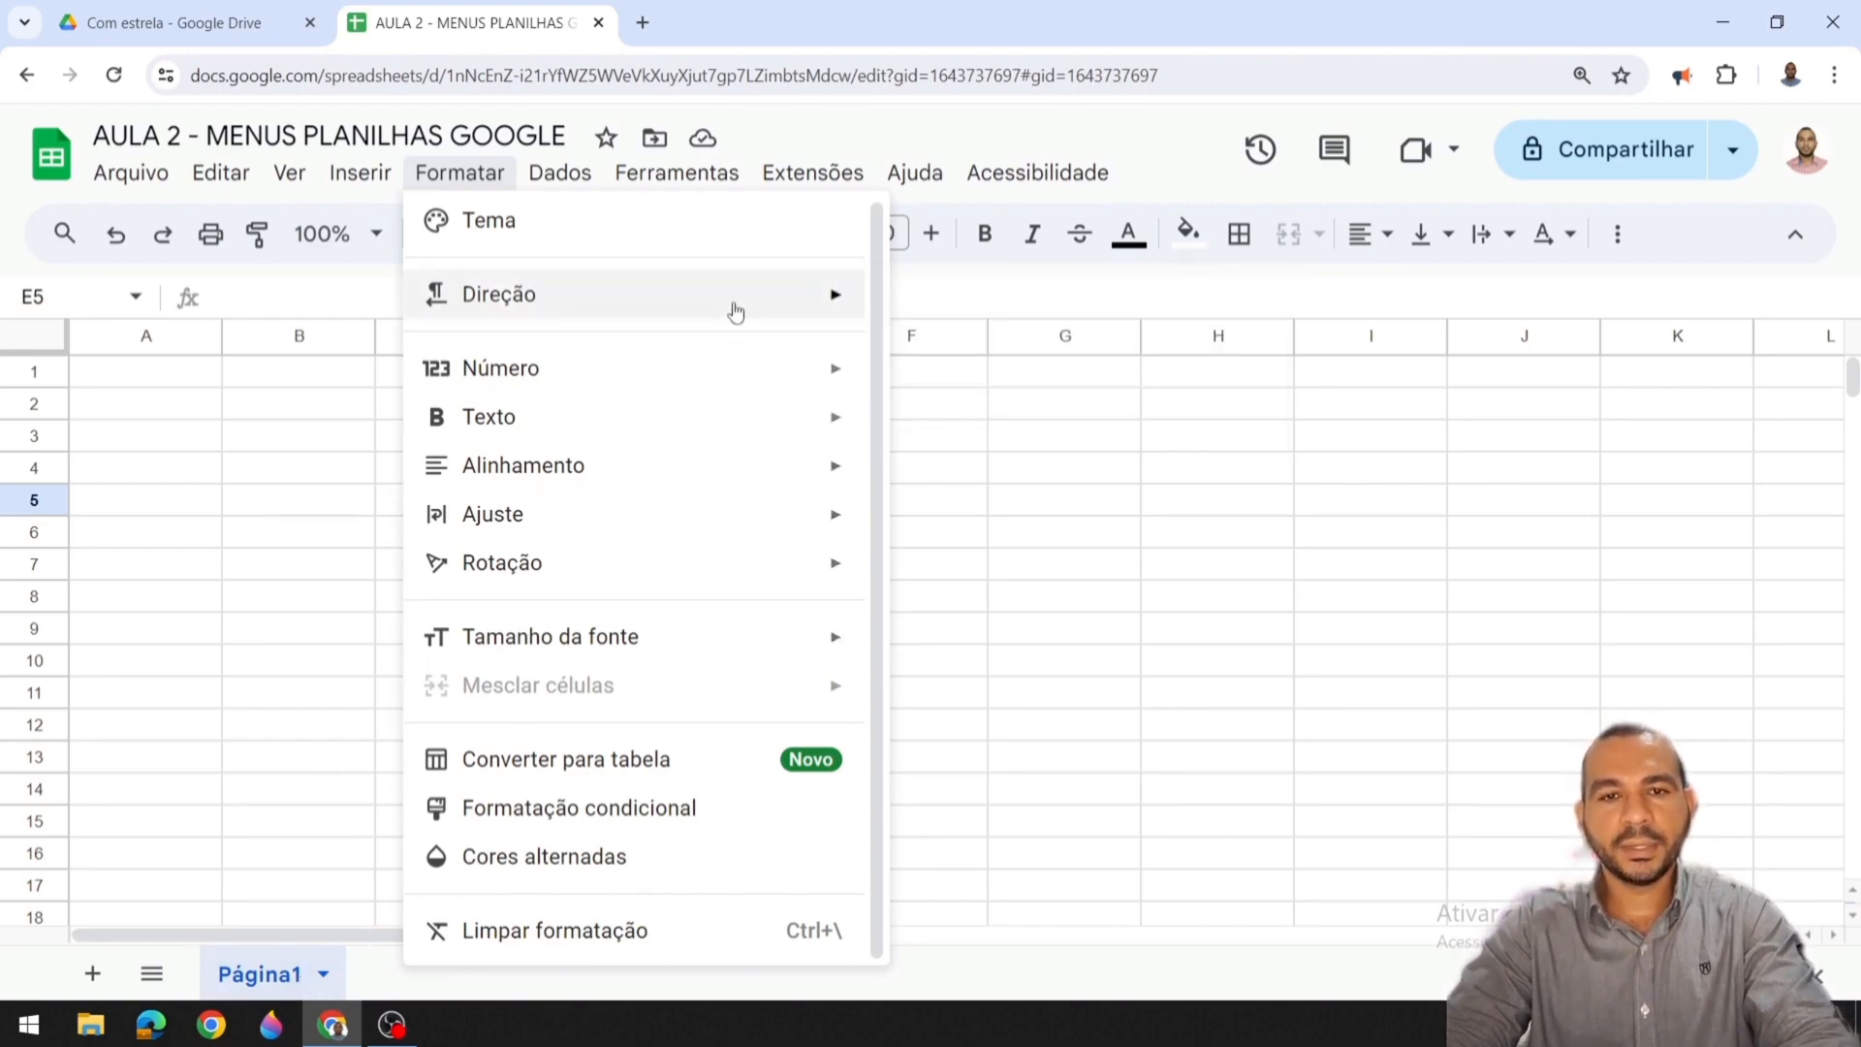
# Step: Examine the page and cell direction options and the number formats such as percentage, accounting, currency, date and duration
pyautogui.moveTo(735, 310)
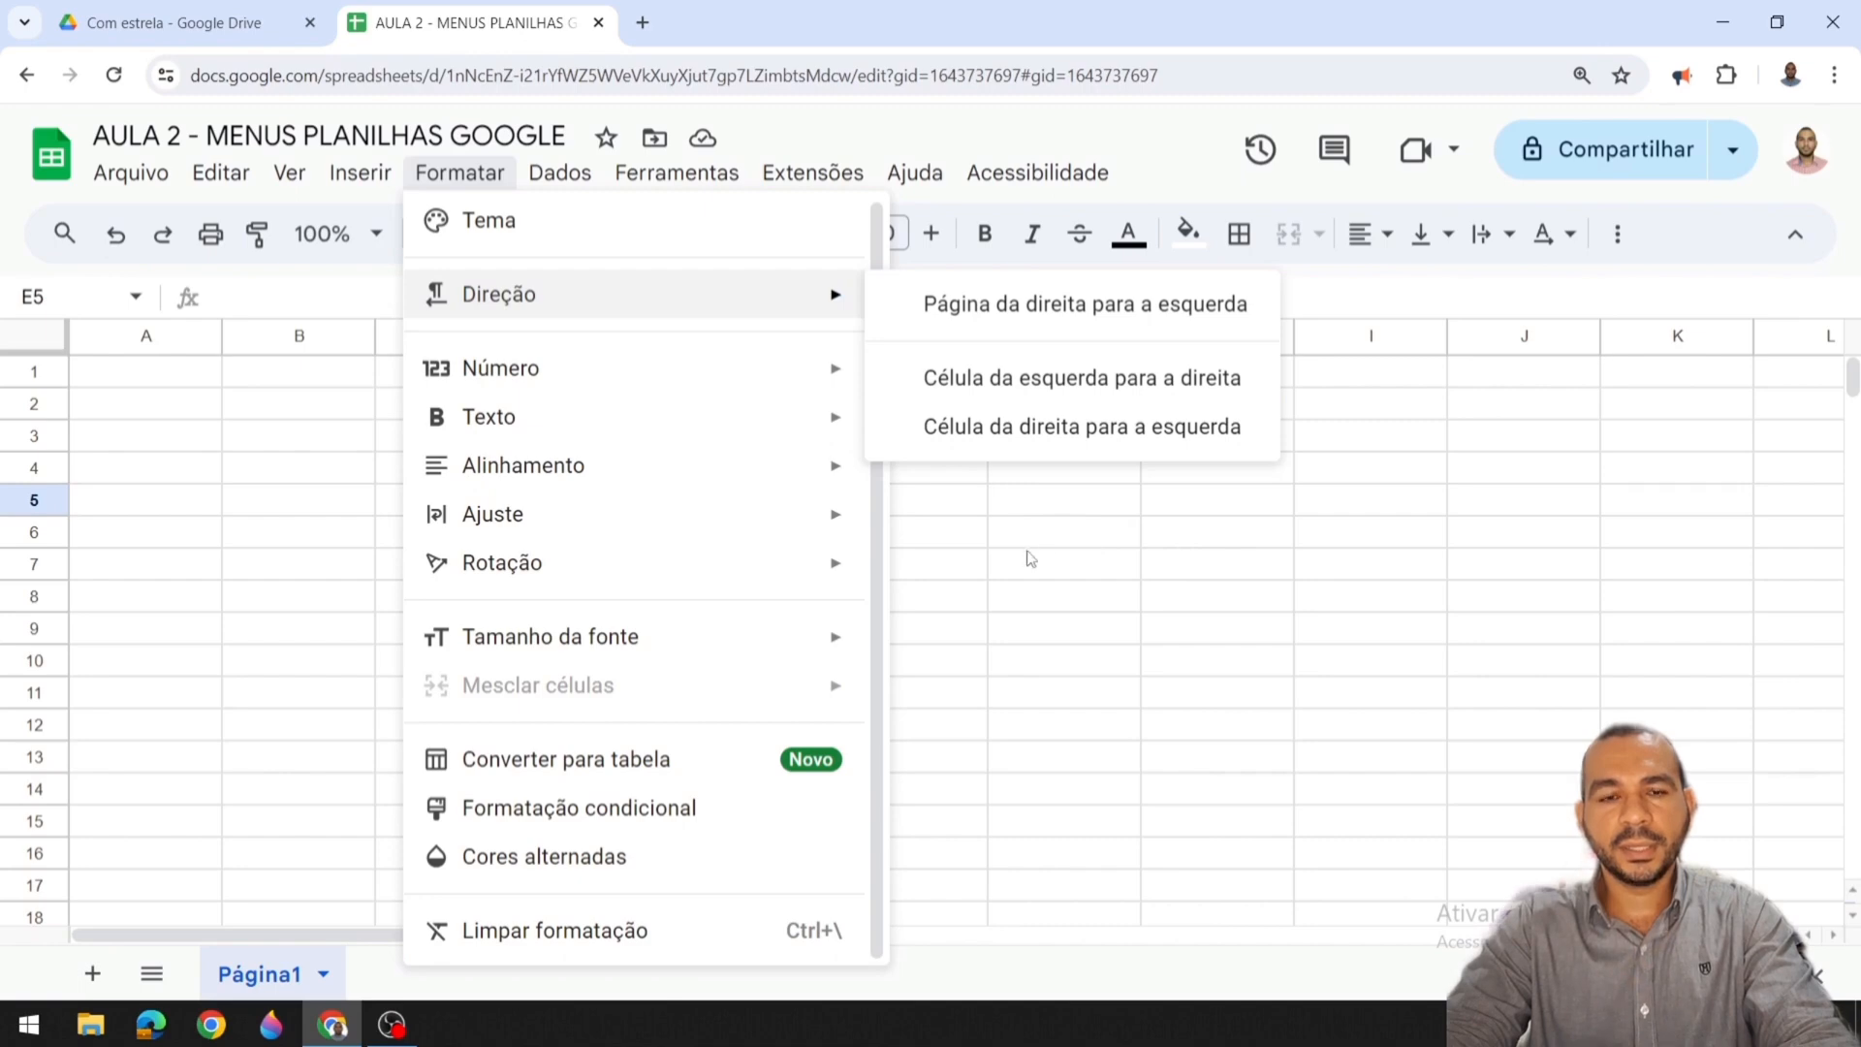
pyautogui.moveTo(675, 379)
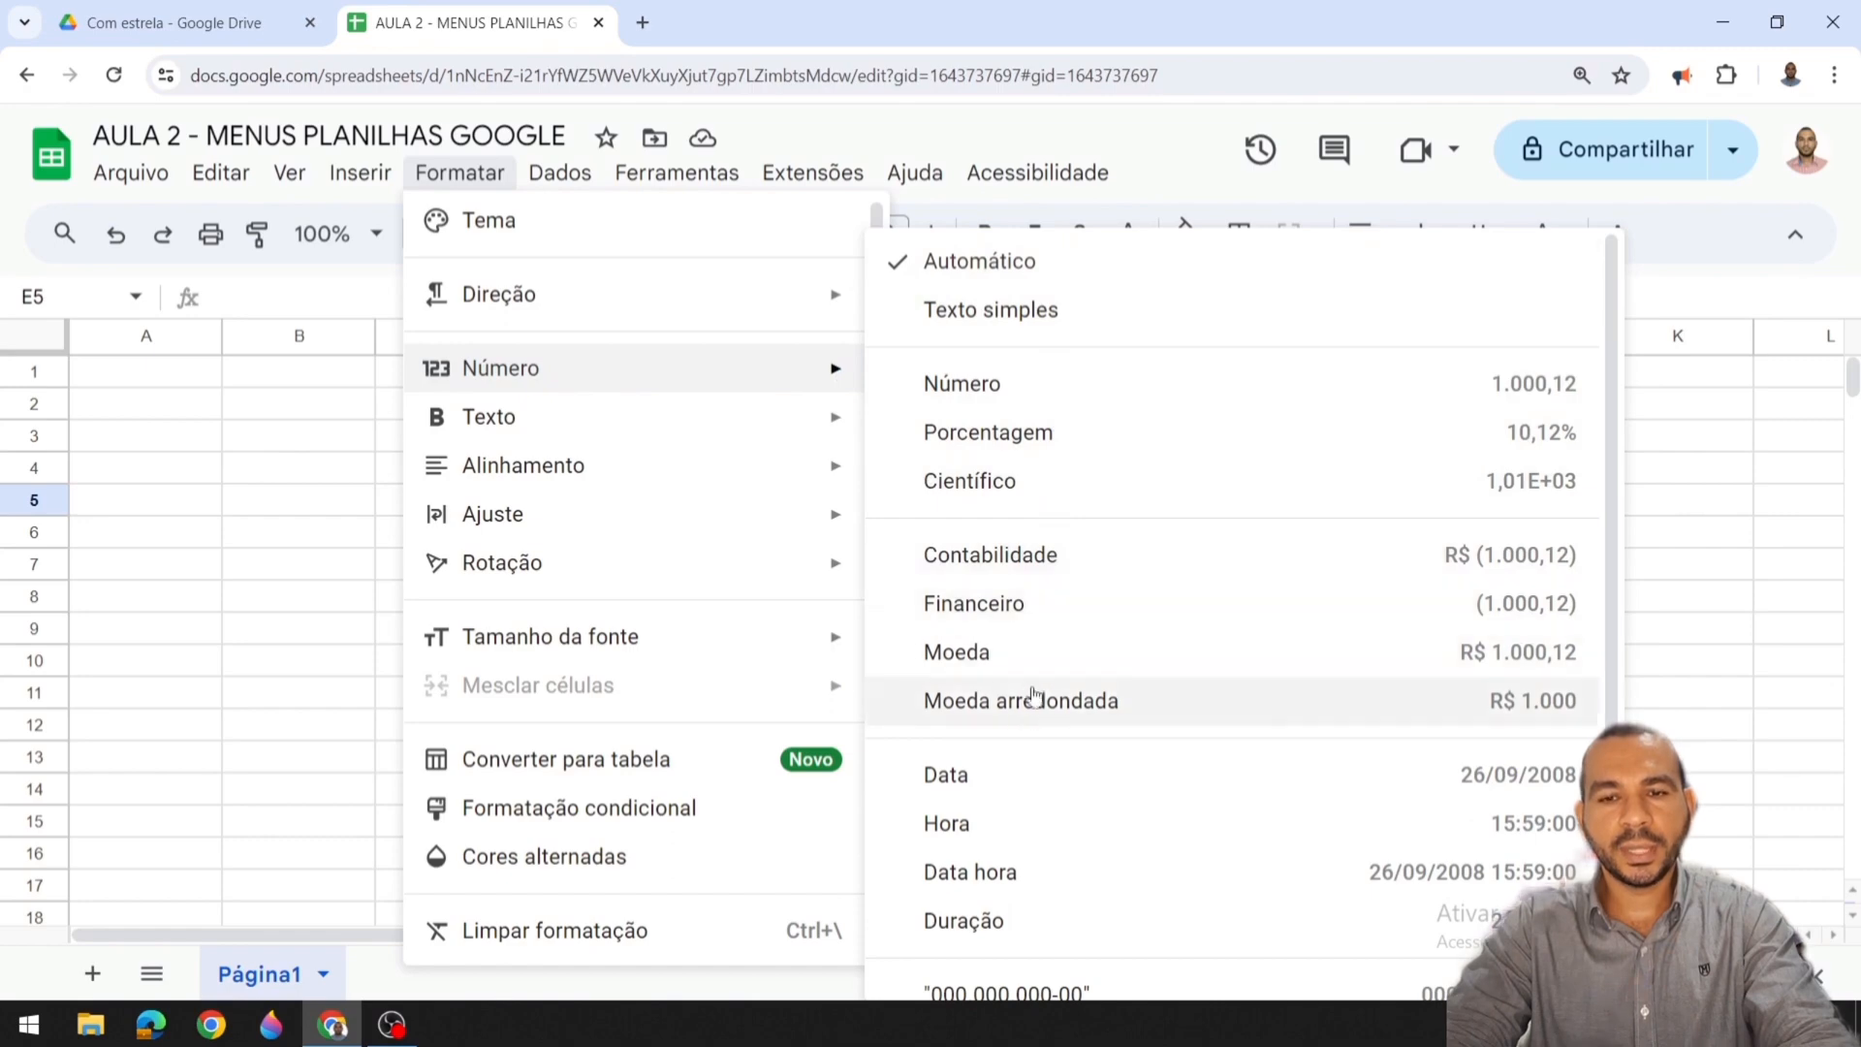
pyautogui.scroll(-3, 1025, 824)
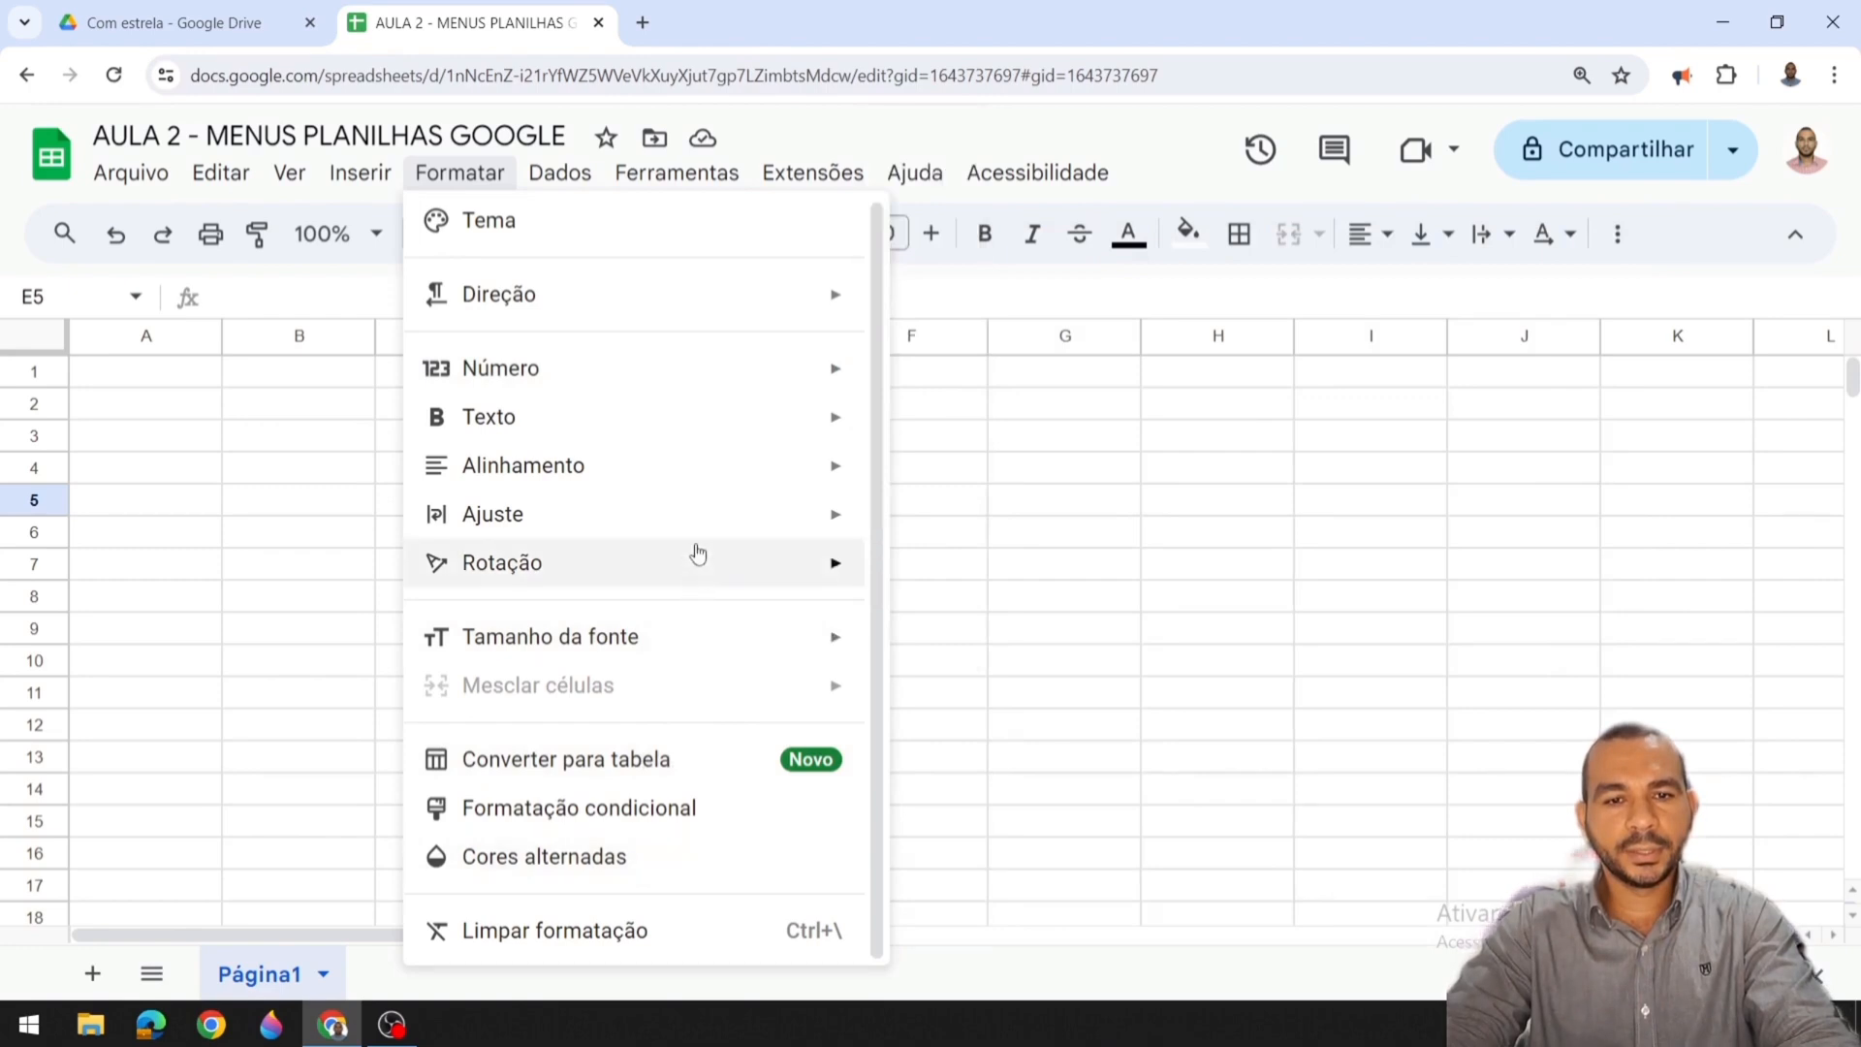
# Step: Review the text style, alignment, wrapping and rotation options, including the custom angle, and locate table conversion and conditional formatting
pyautogui.moveTo(755, 436)
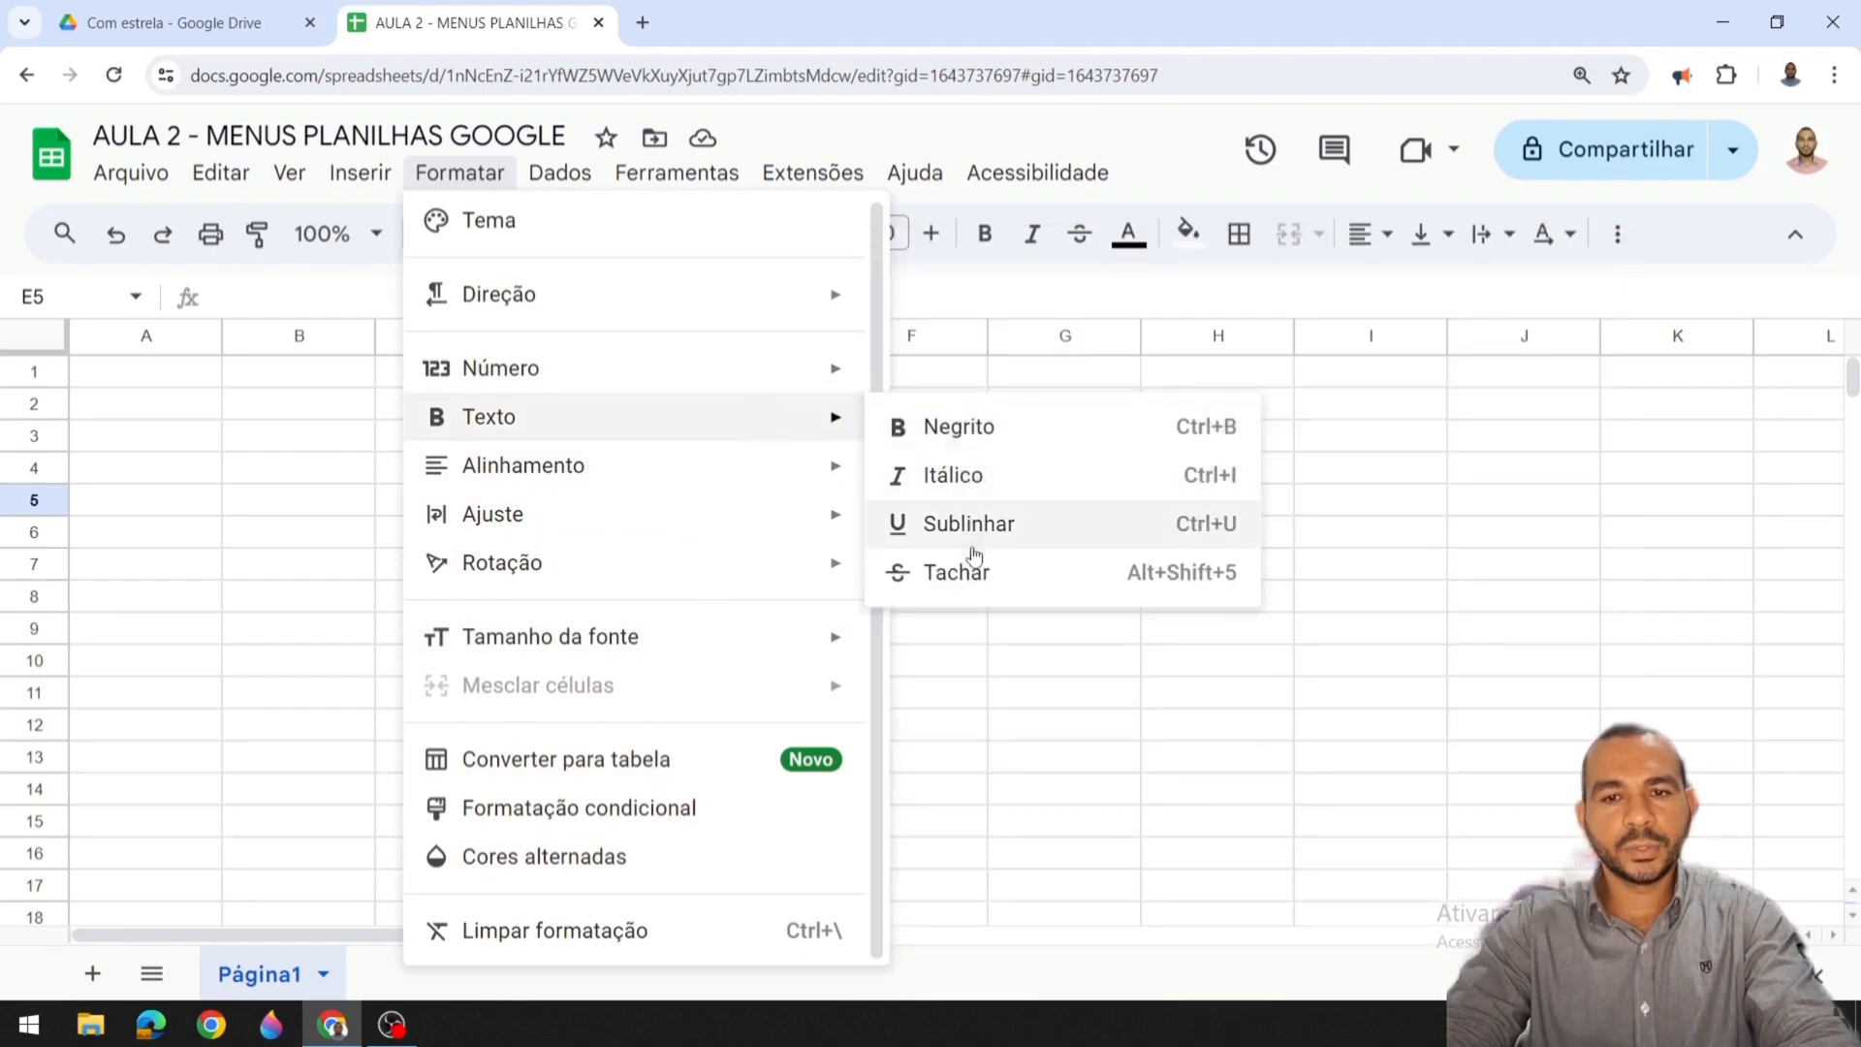
pyautogui.moveTo(644, 465)
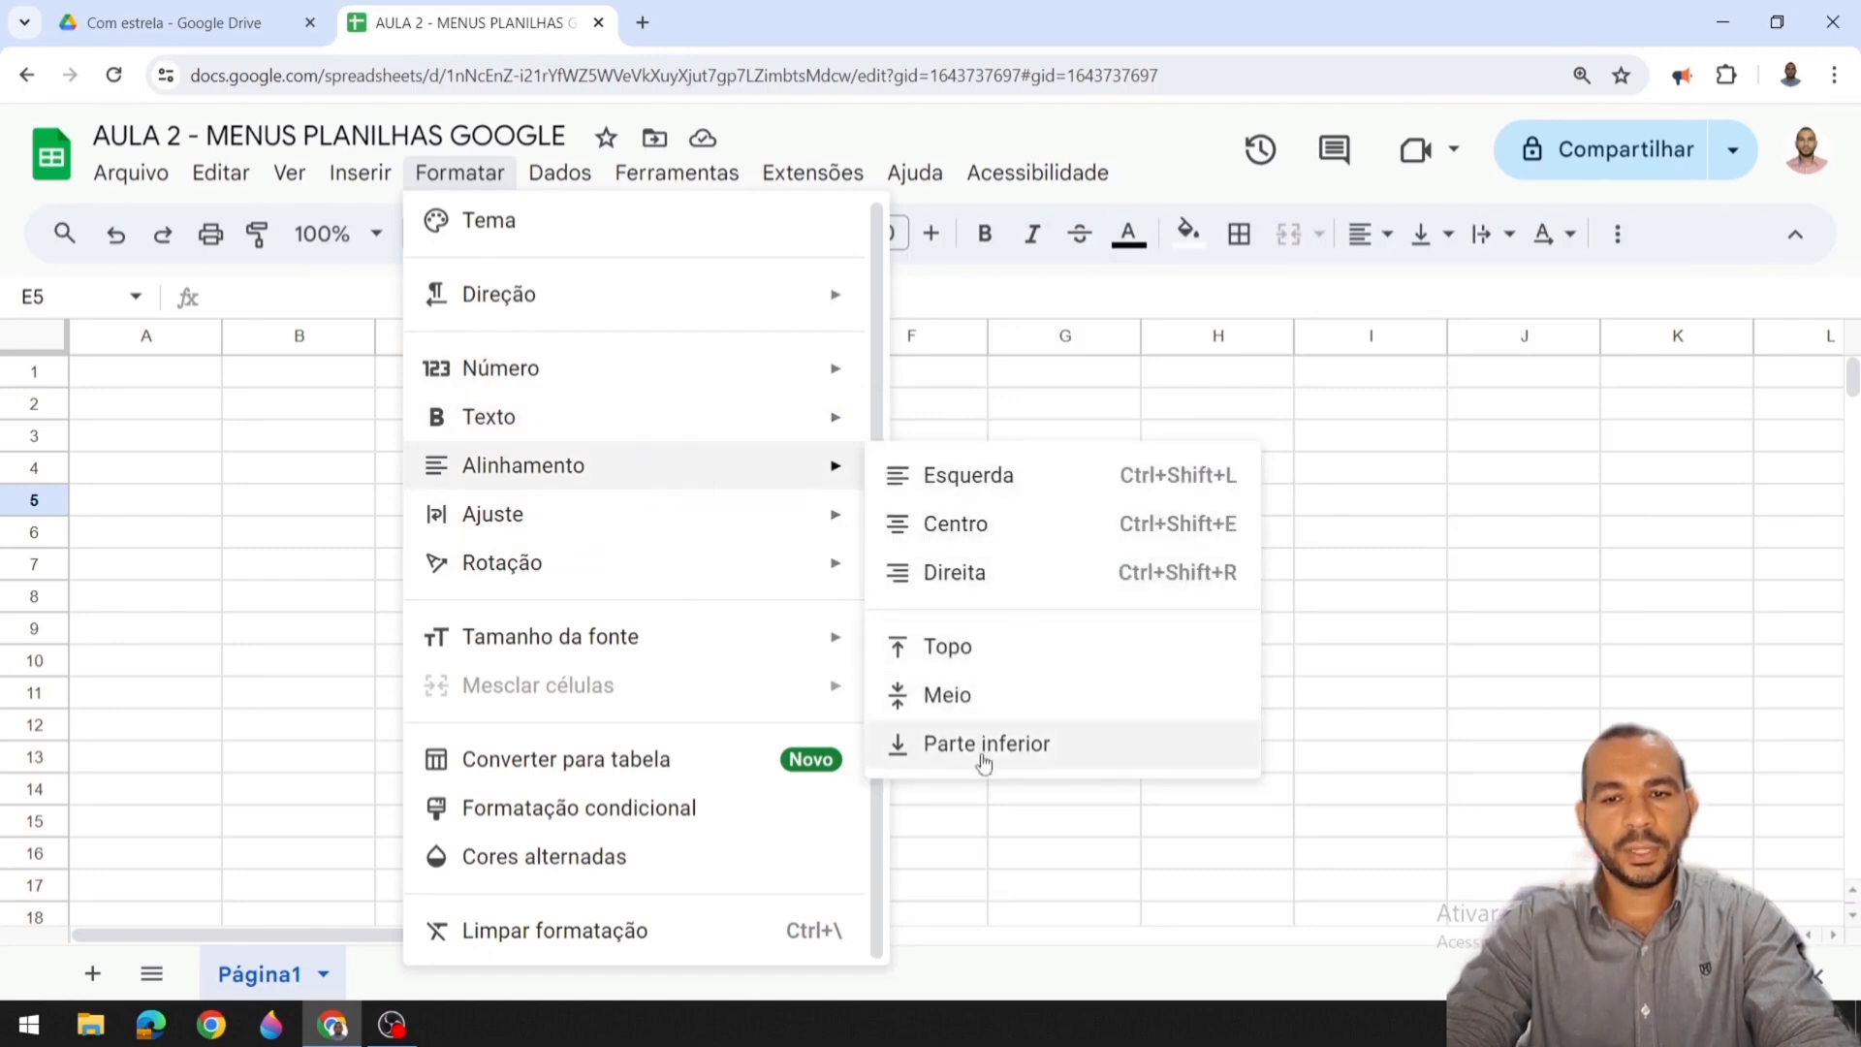
pyautogui.moveTo(726, 518)
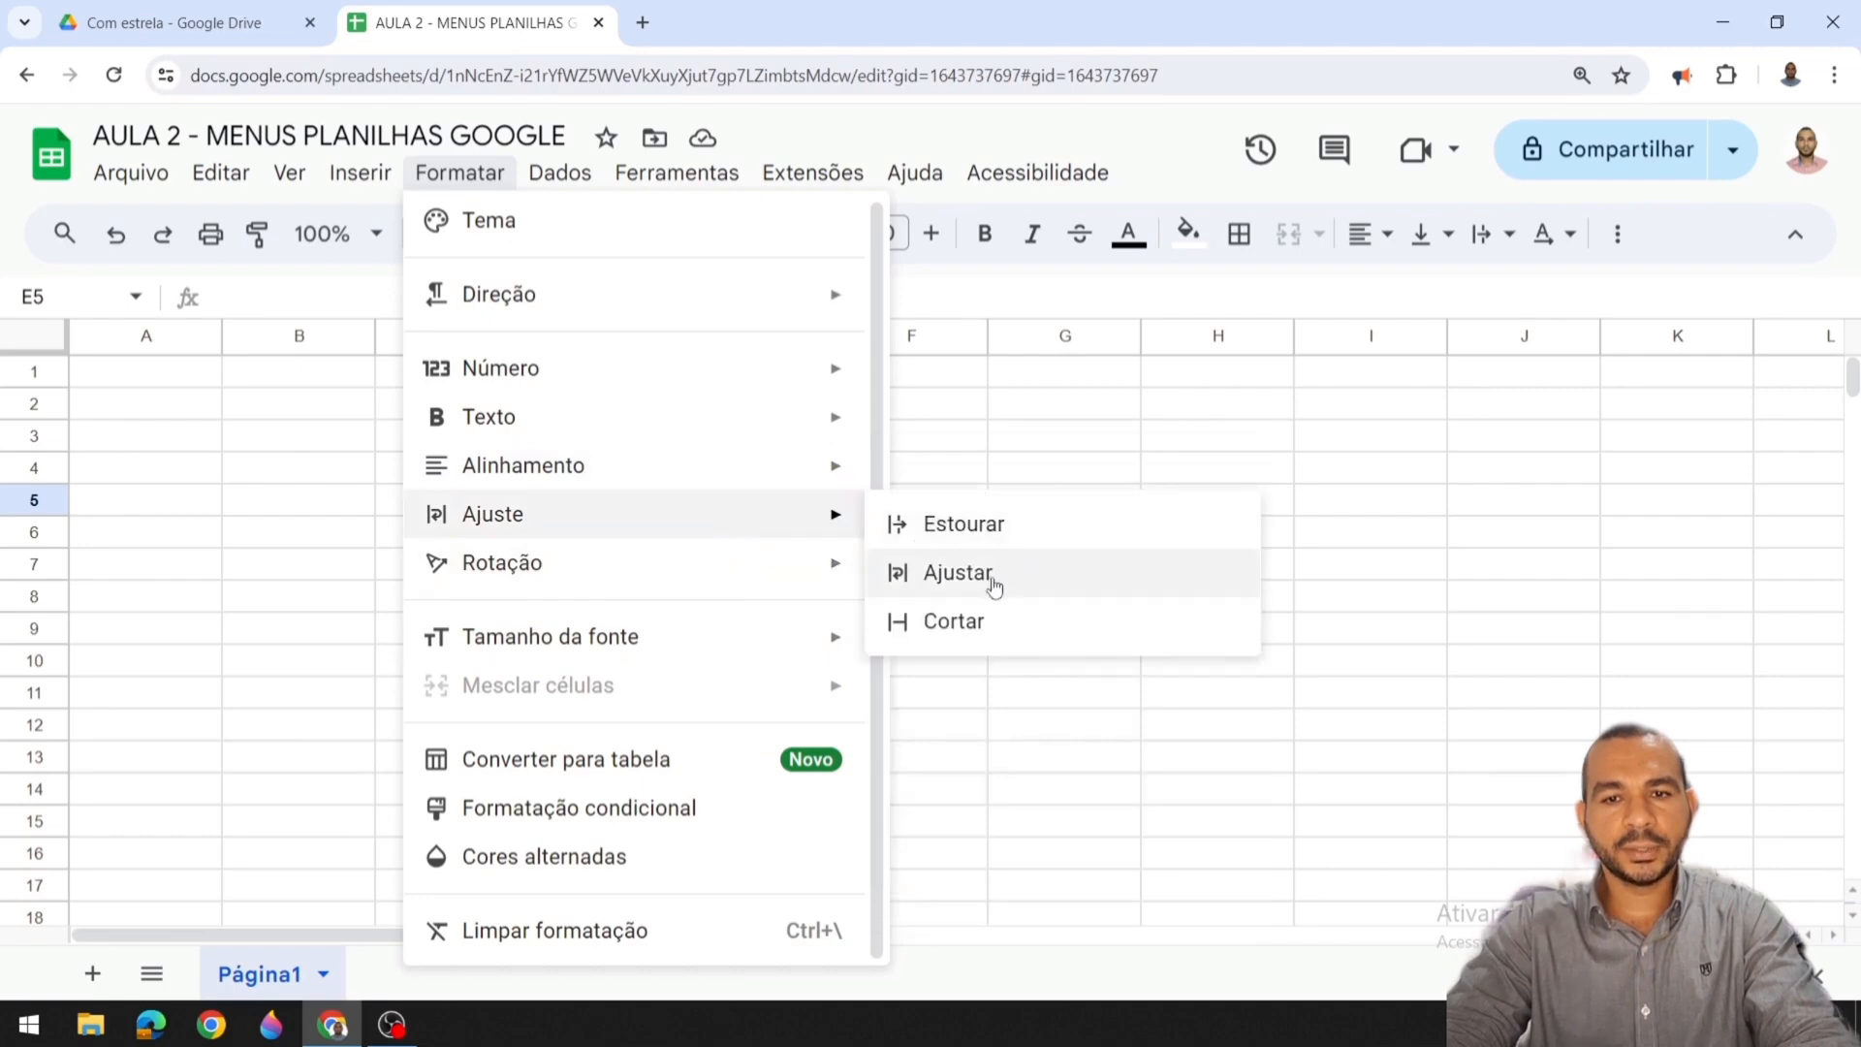
pyautogui.moveTo(679, 559)
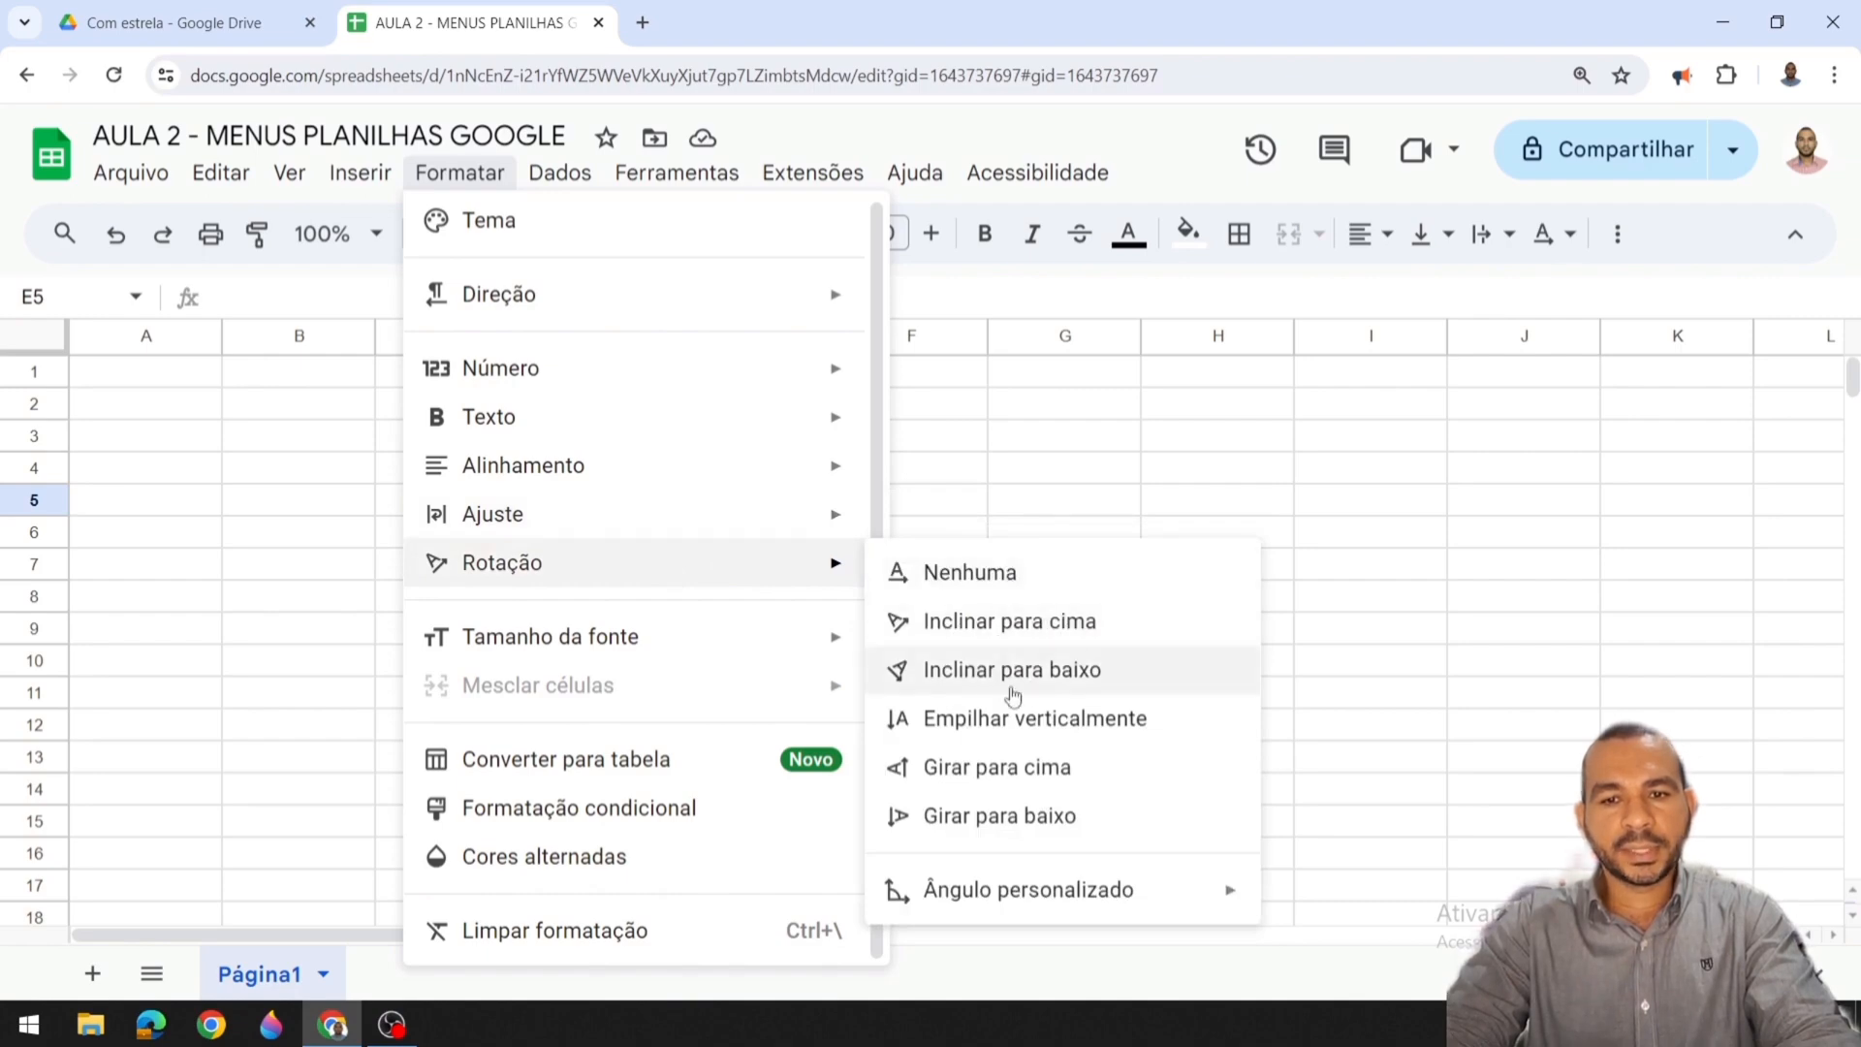
pyautogui.moveTo(1061, 898)
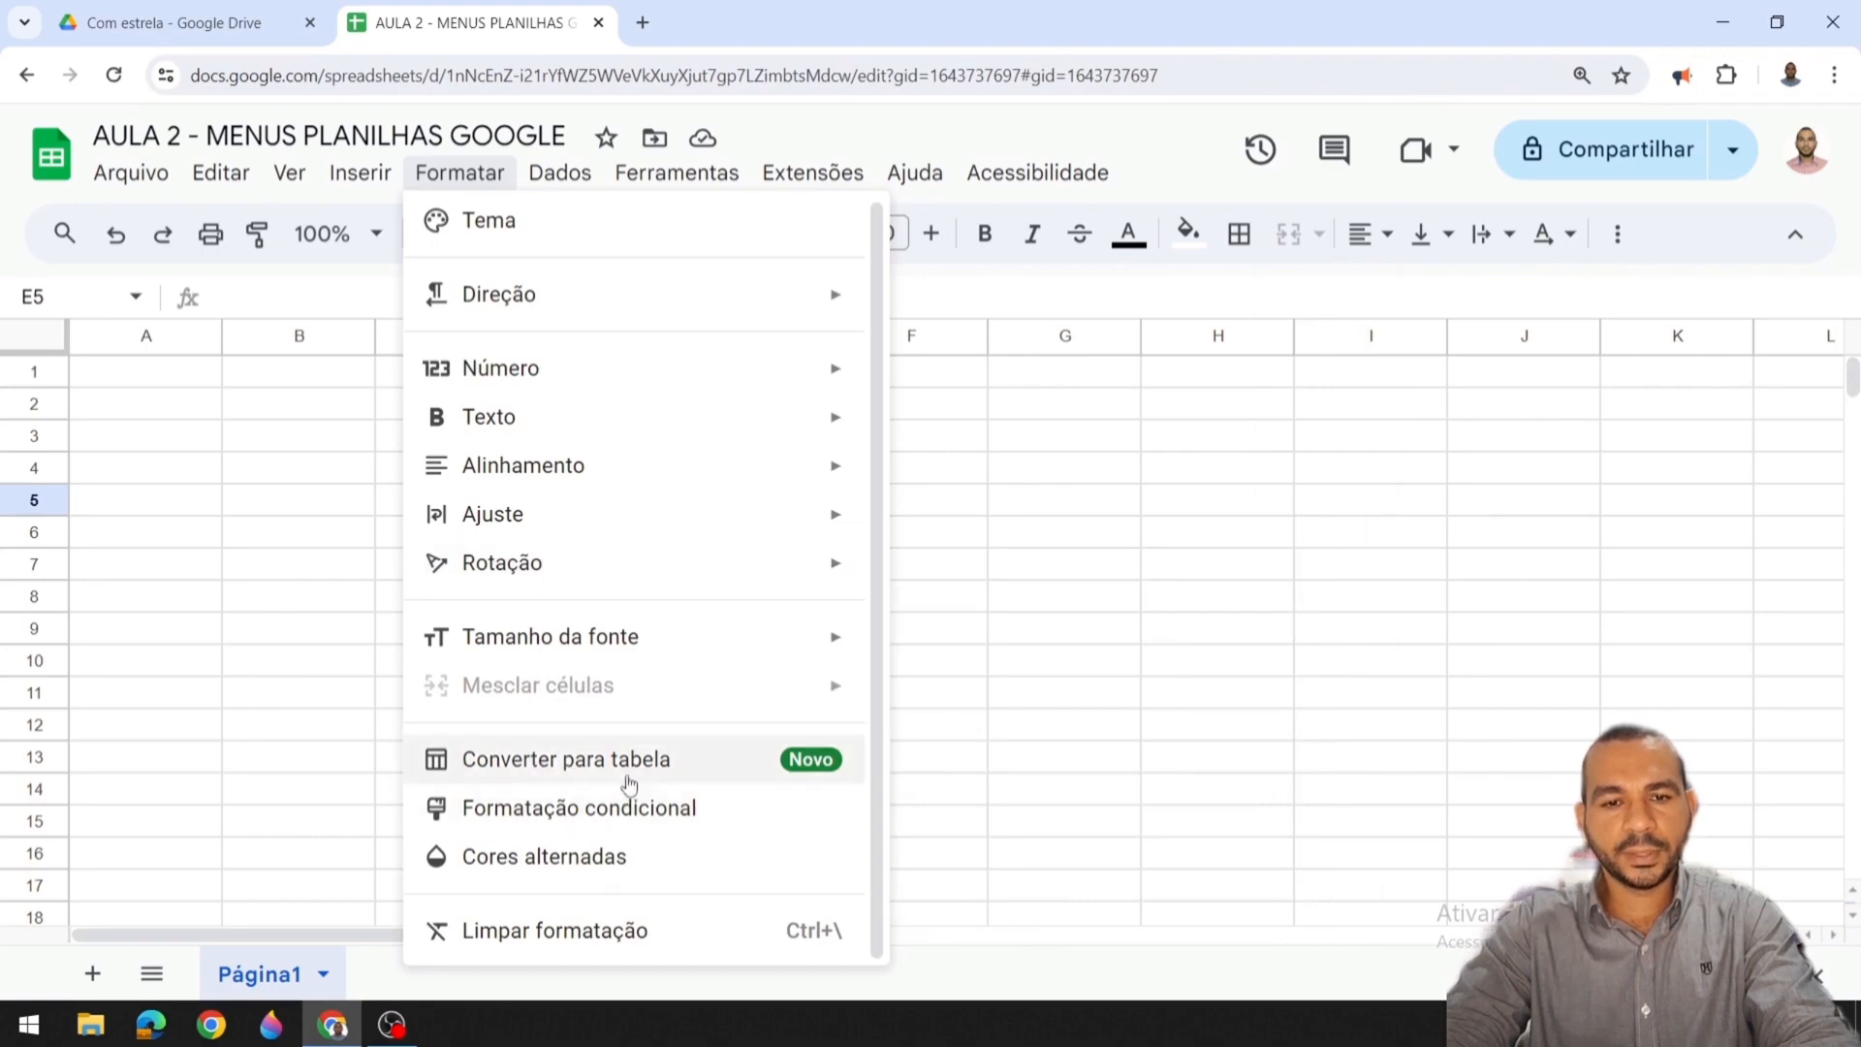
# Step: Survey the data options from sorting and filters to validation, cleanup, text splitting, data extraction and data connectors
pyautogui.moveTo(556, 184)
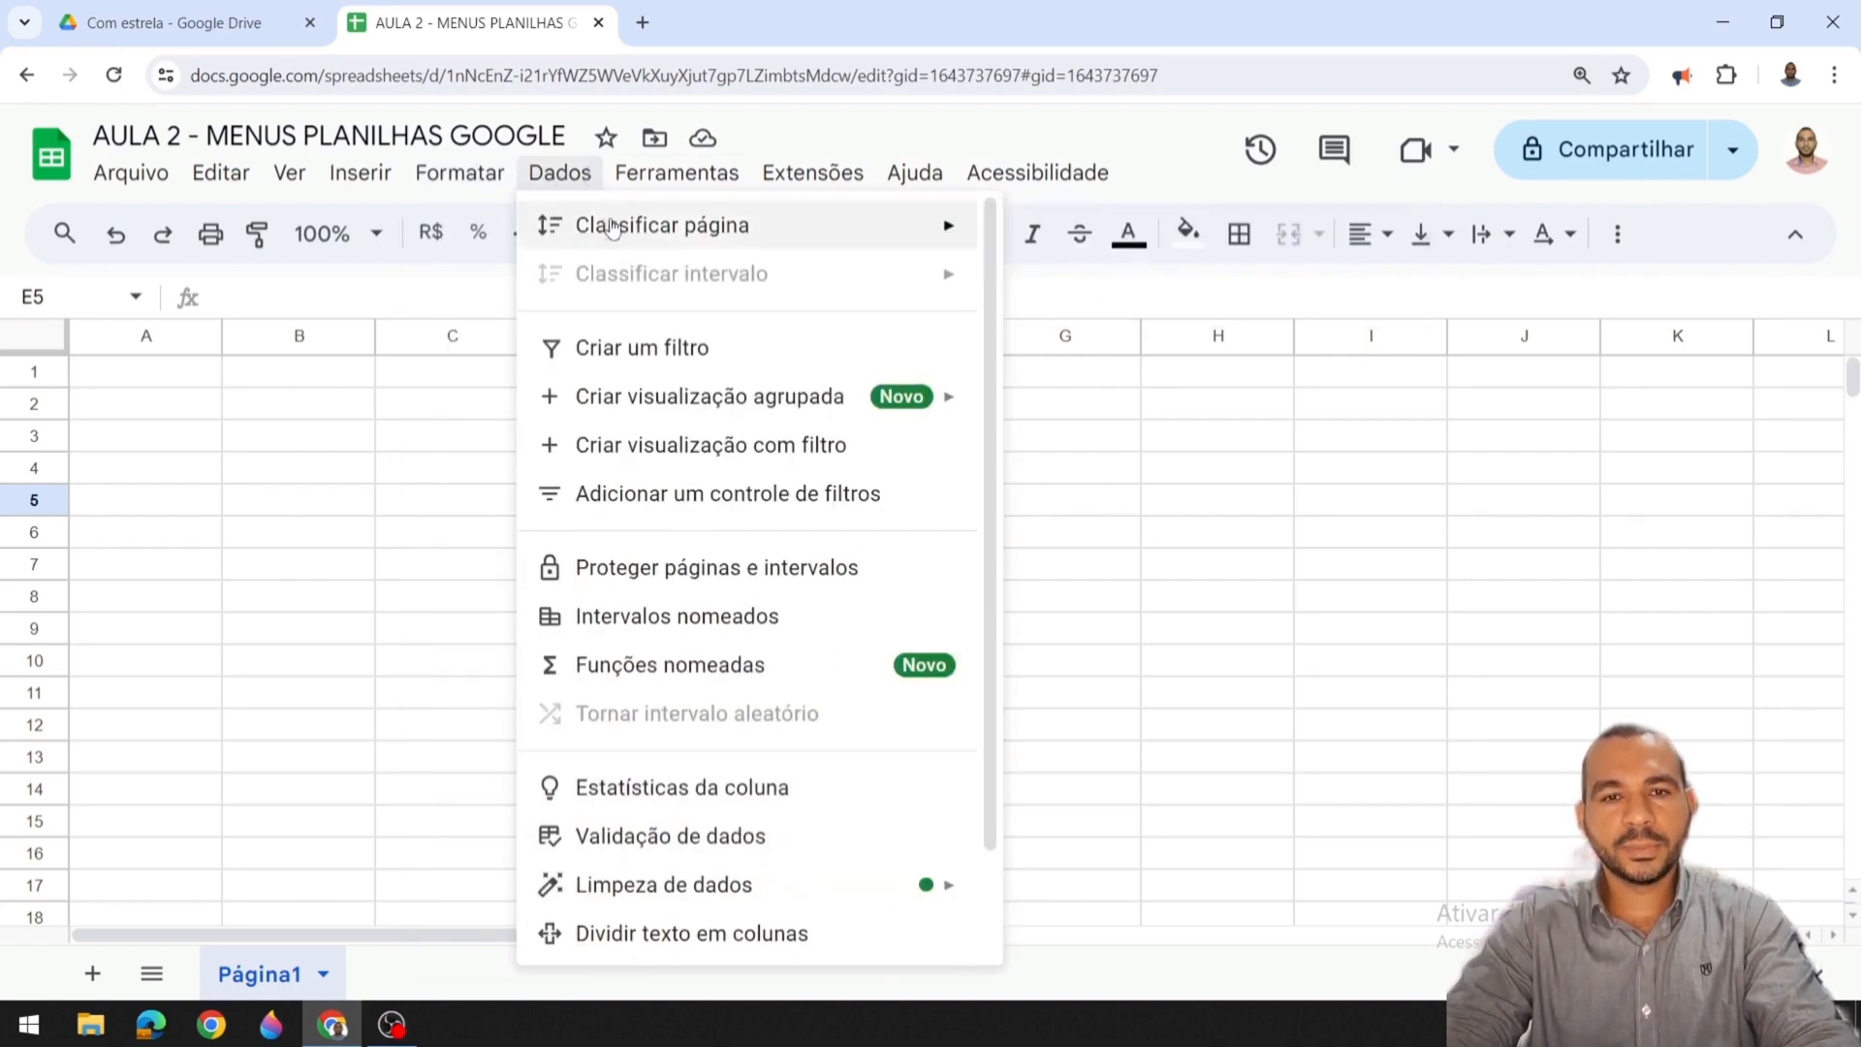
pyautogui.moveTo(613, 230)
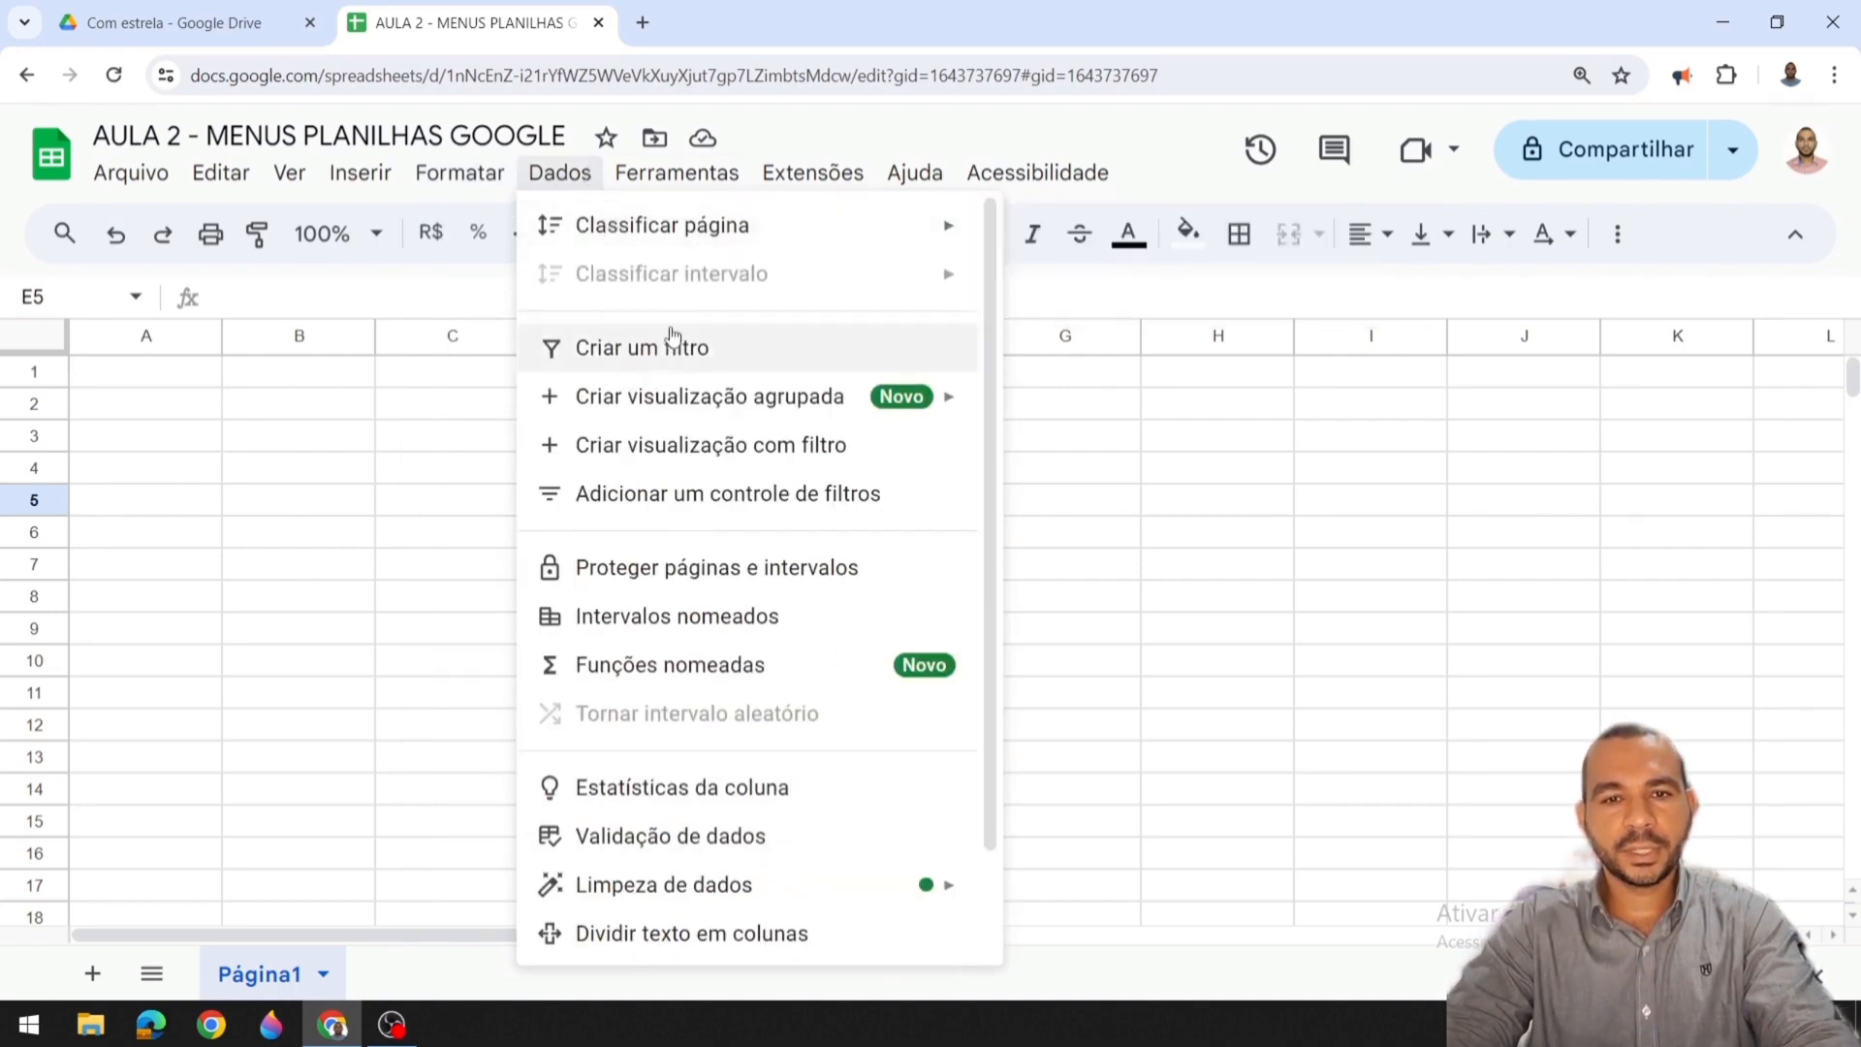
pyautogui.moveTo(696, 417)
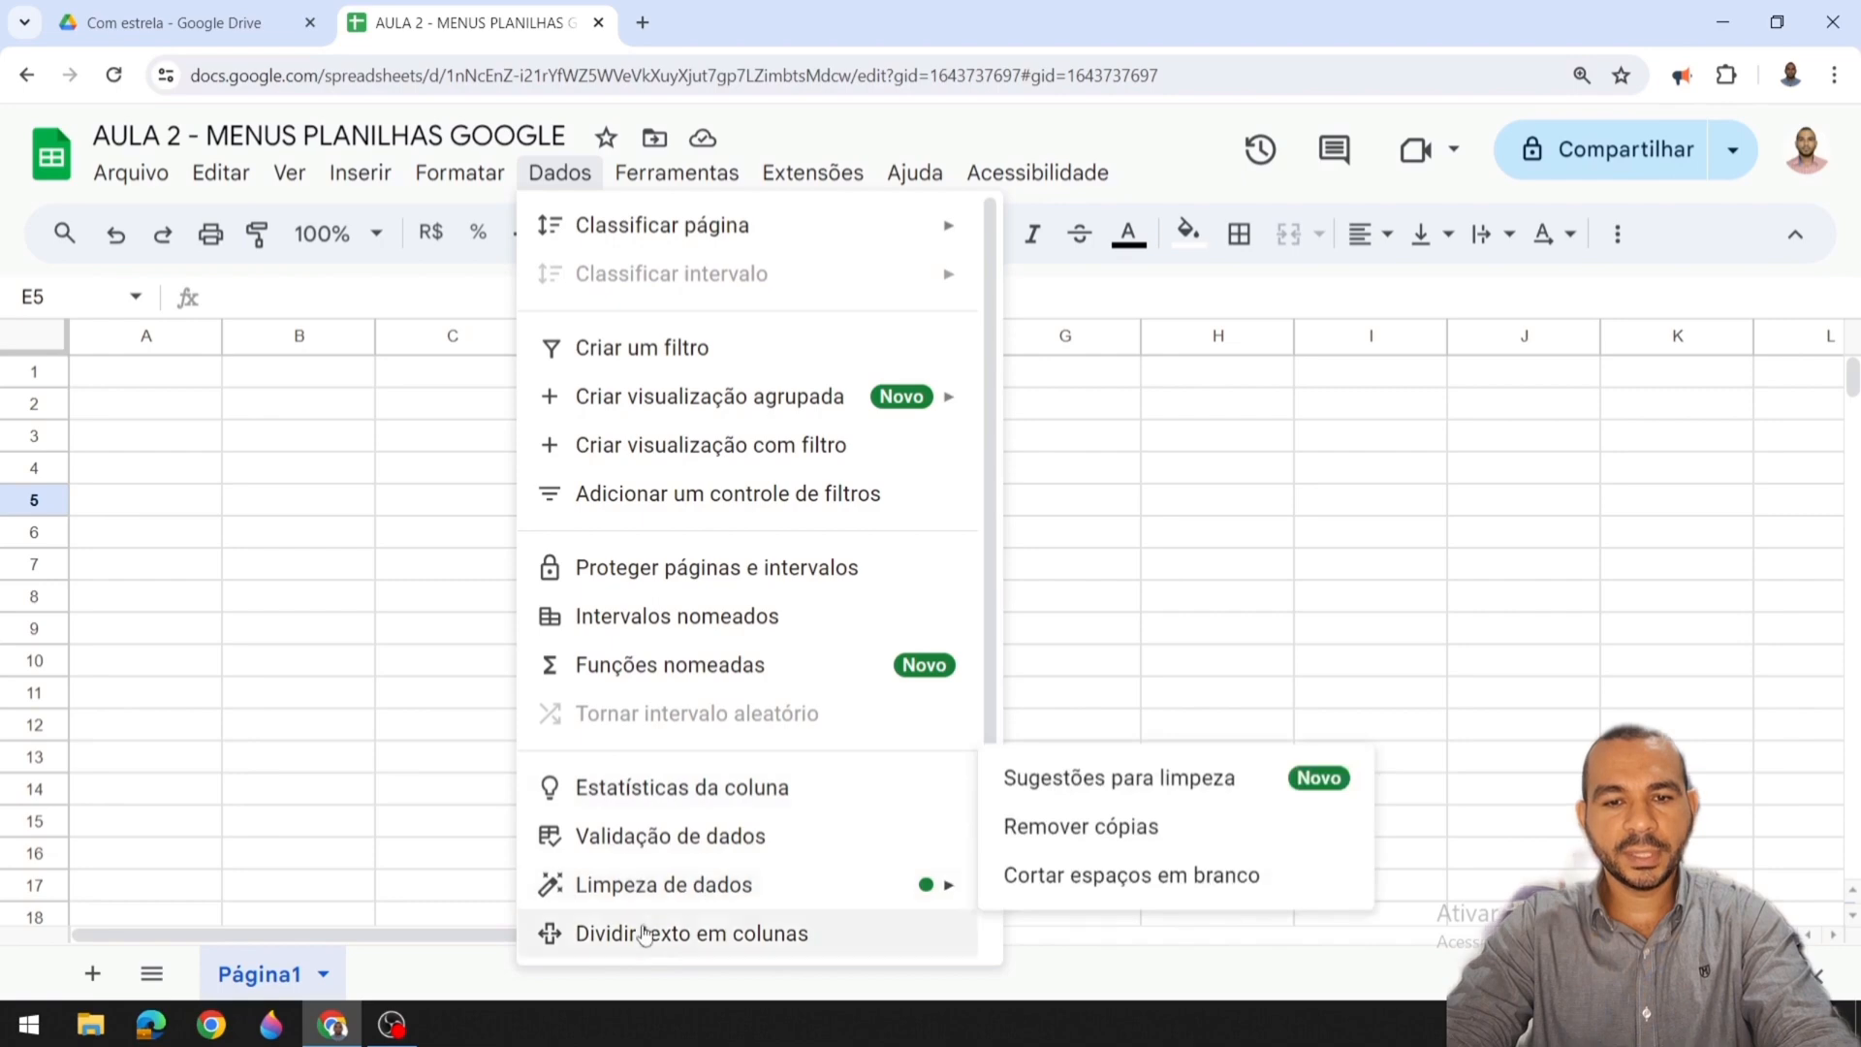
pyautogui.scroll(-2, 621, 951)
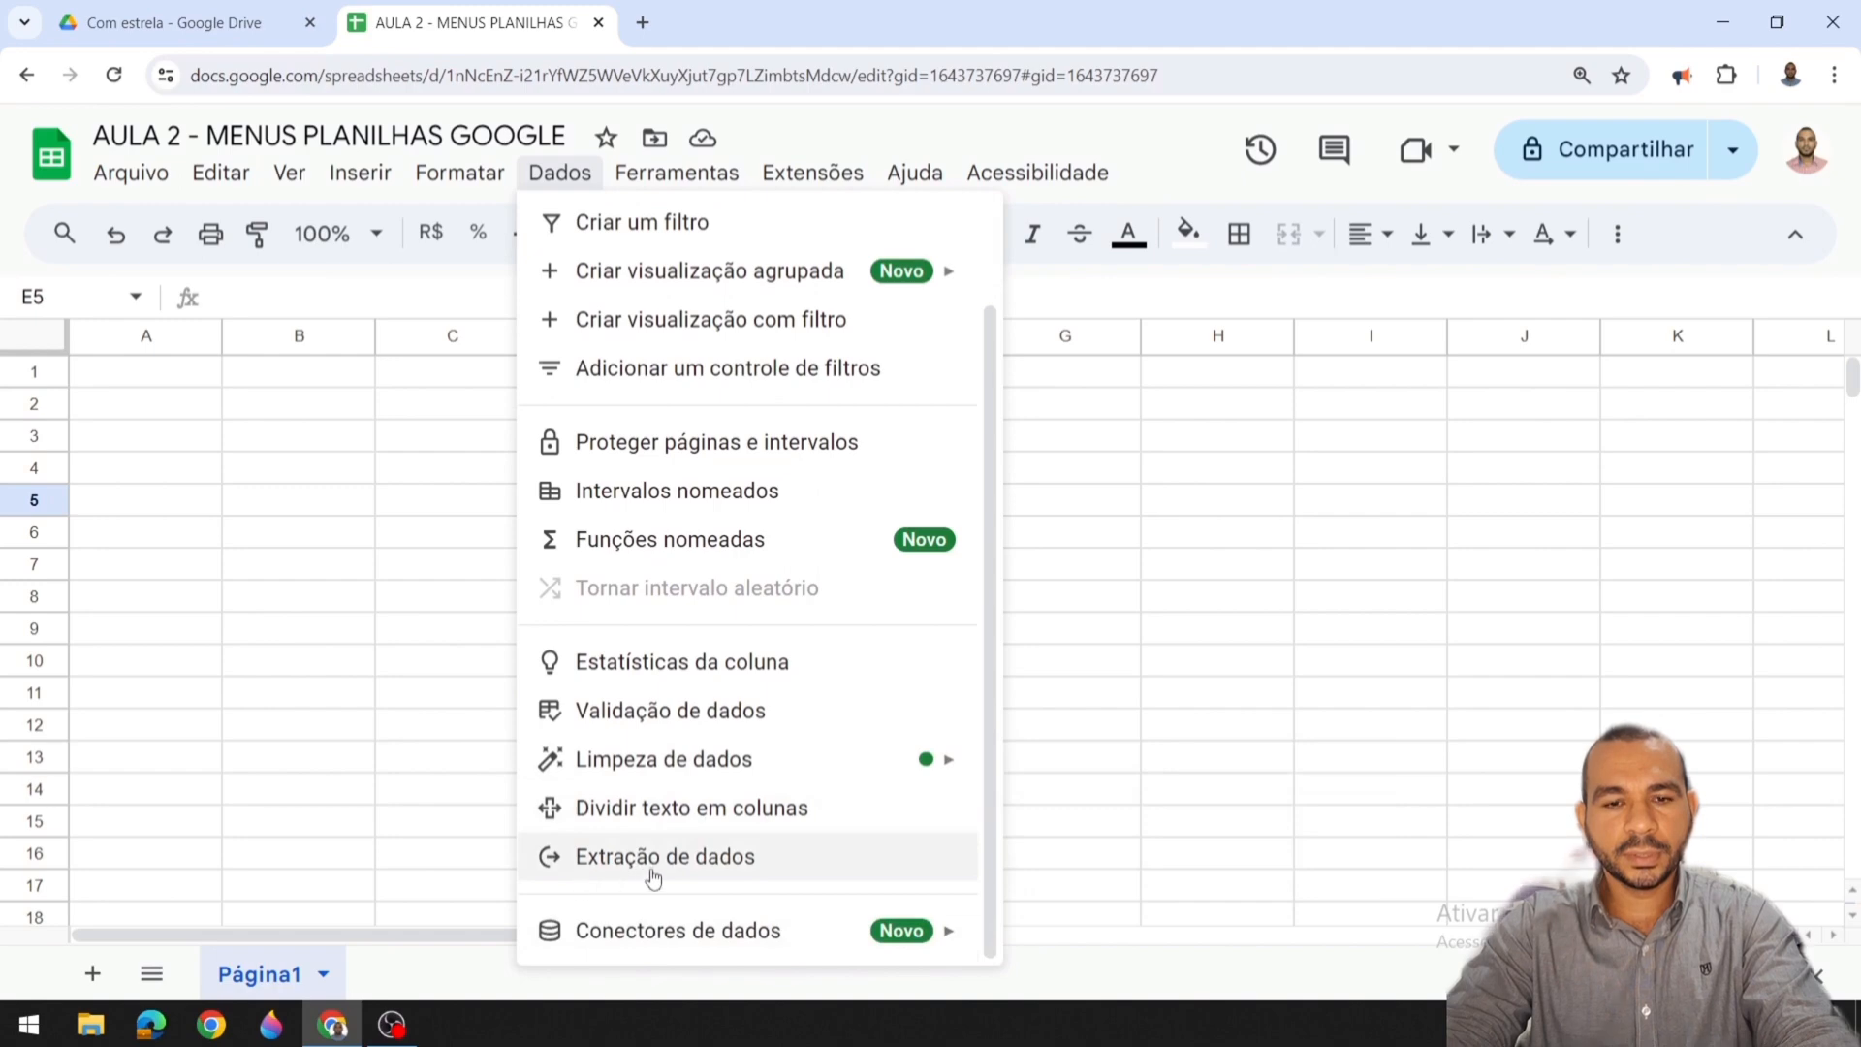
pyautogui.moveTo(645, 938)
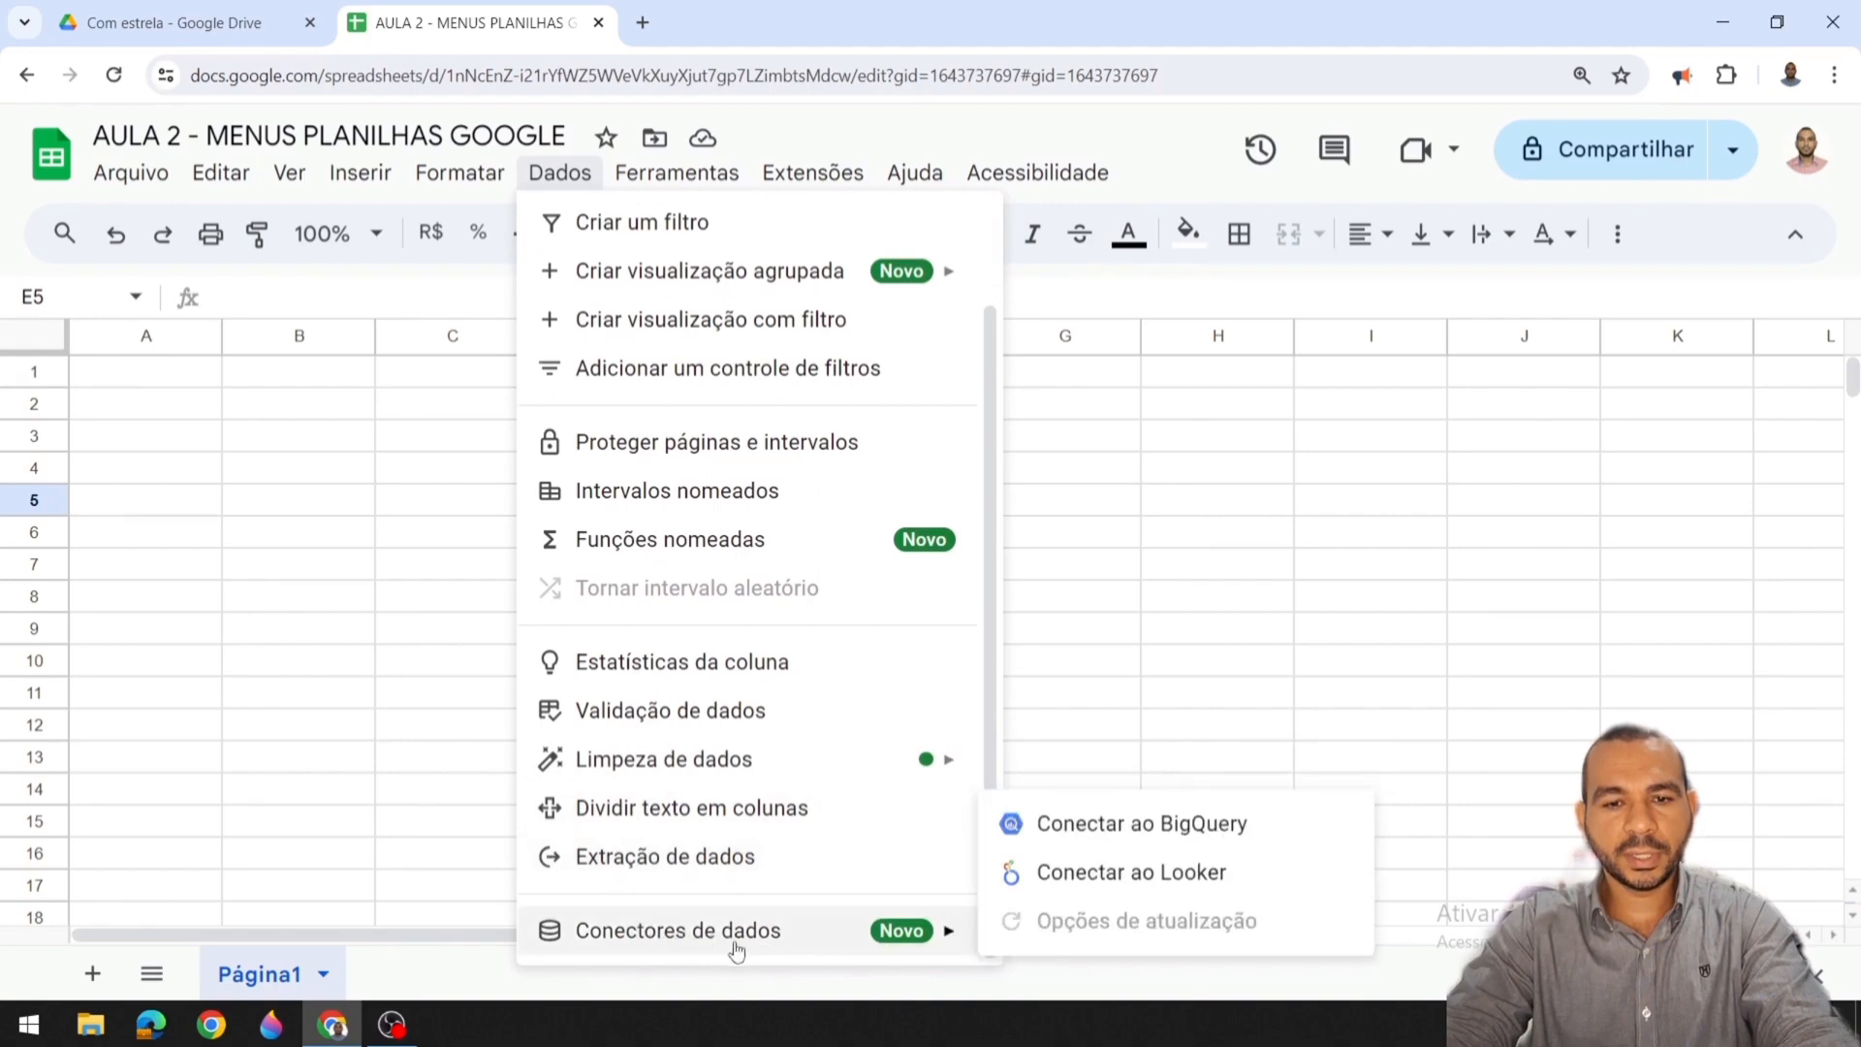
# Step: Examine the sheet sorting, grouped view and named function options, and the data cleanup choices for duplicates and blank spaces
pyautogui.scroll(3, 742, 945)
pyautogui.moveTo(766, 226)
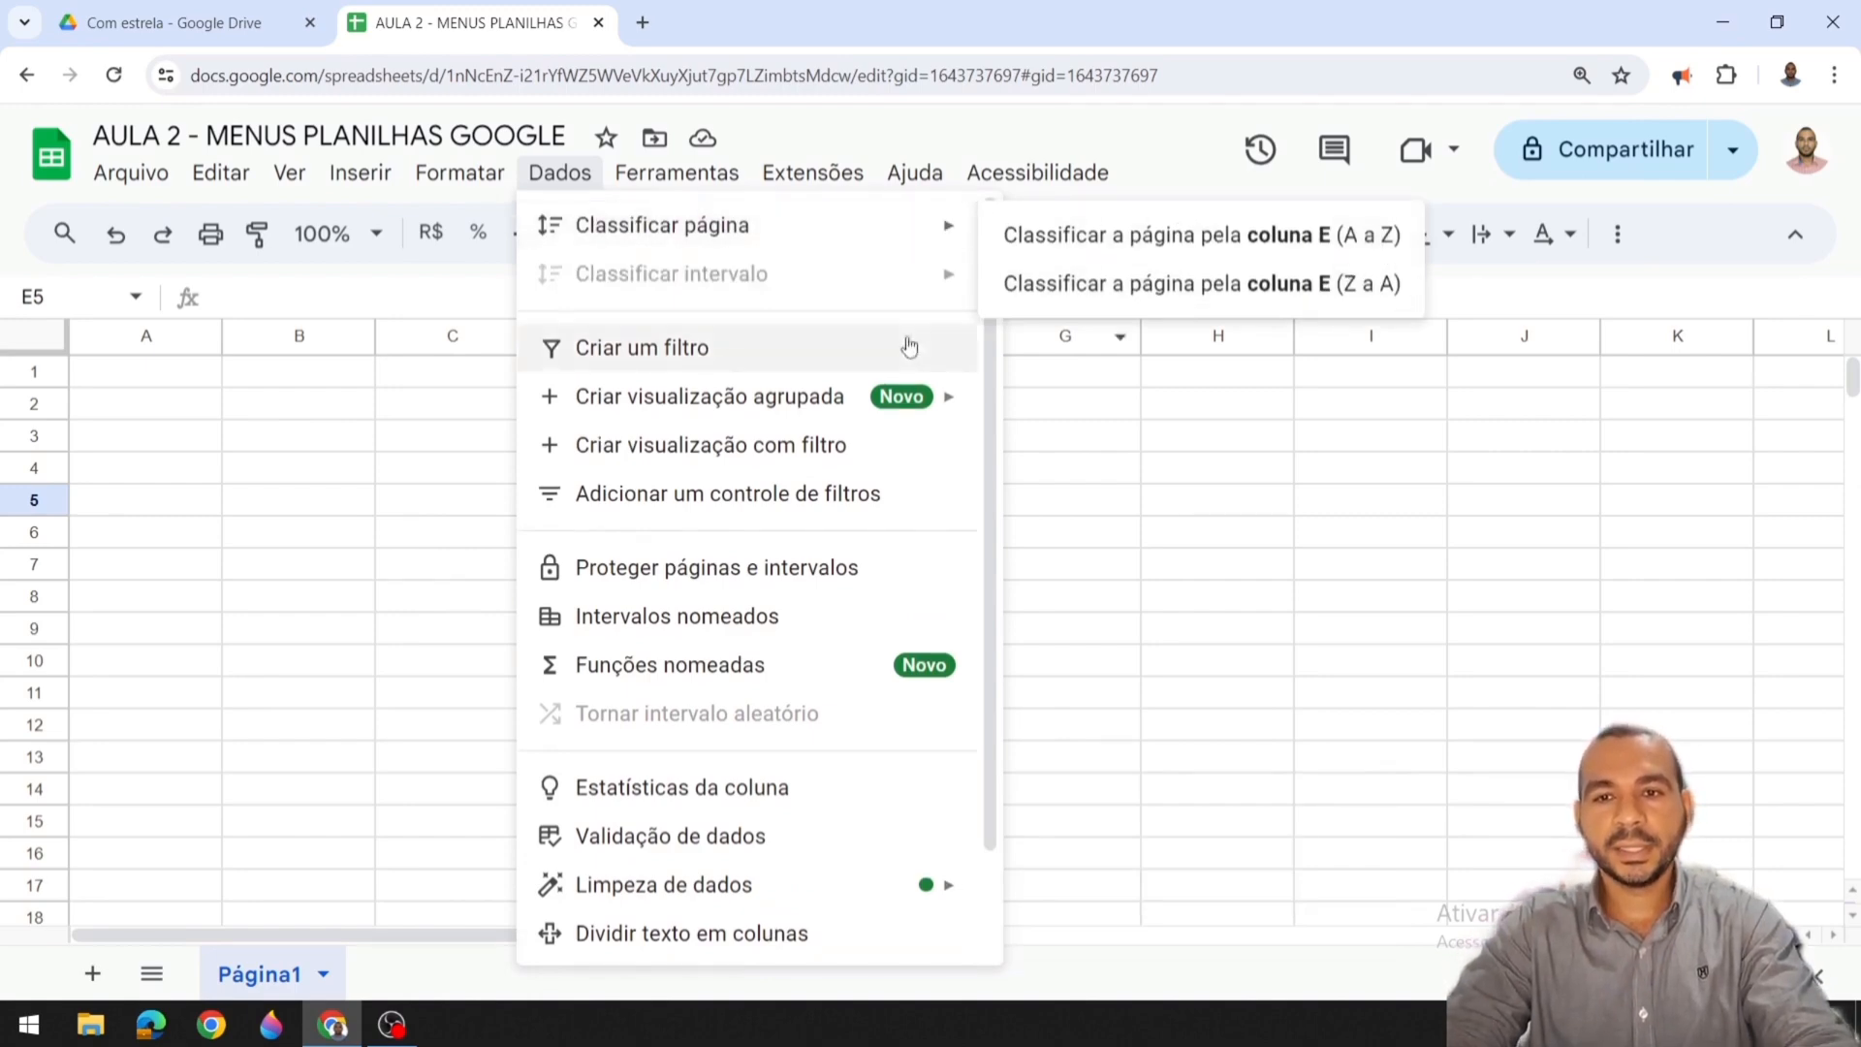
pyautogui.moveTo(801, 409)
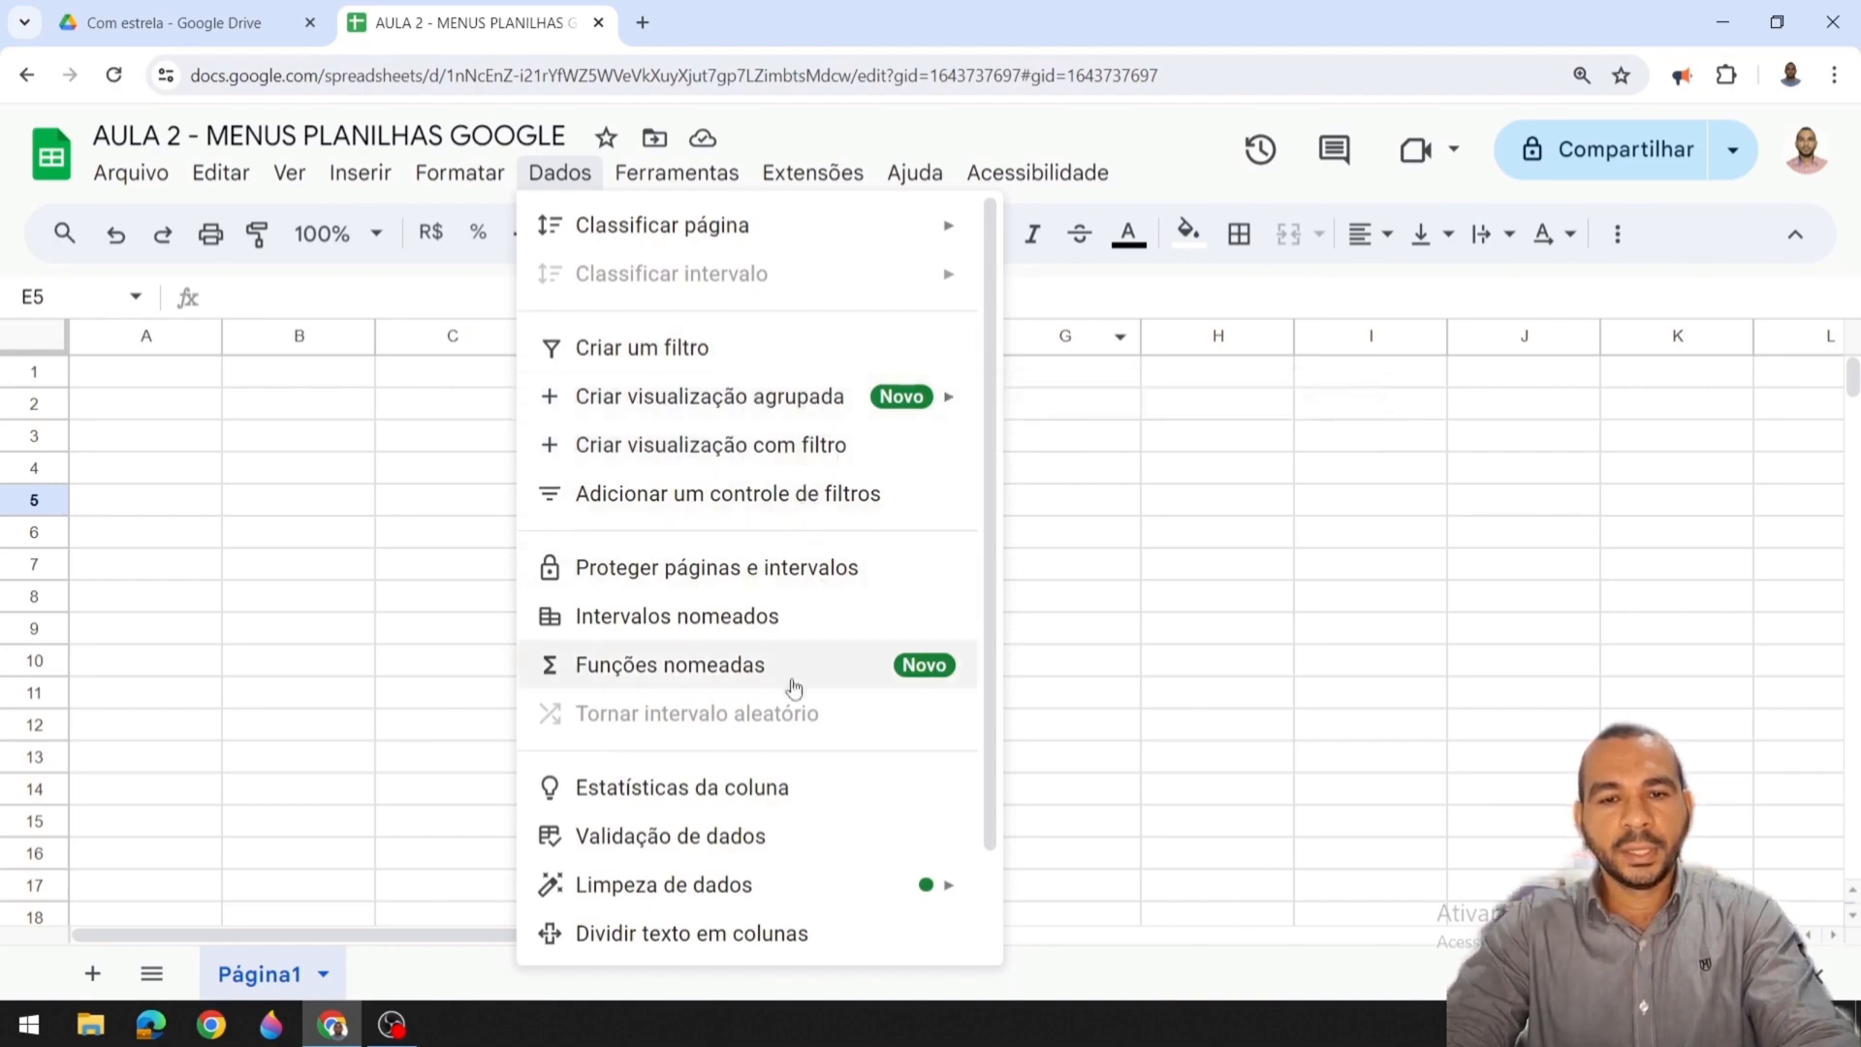
pyautogui.moveTo(805, 888)
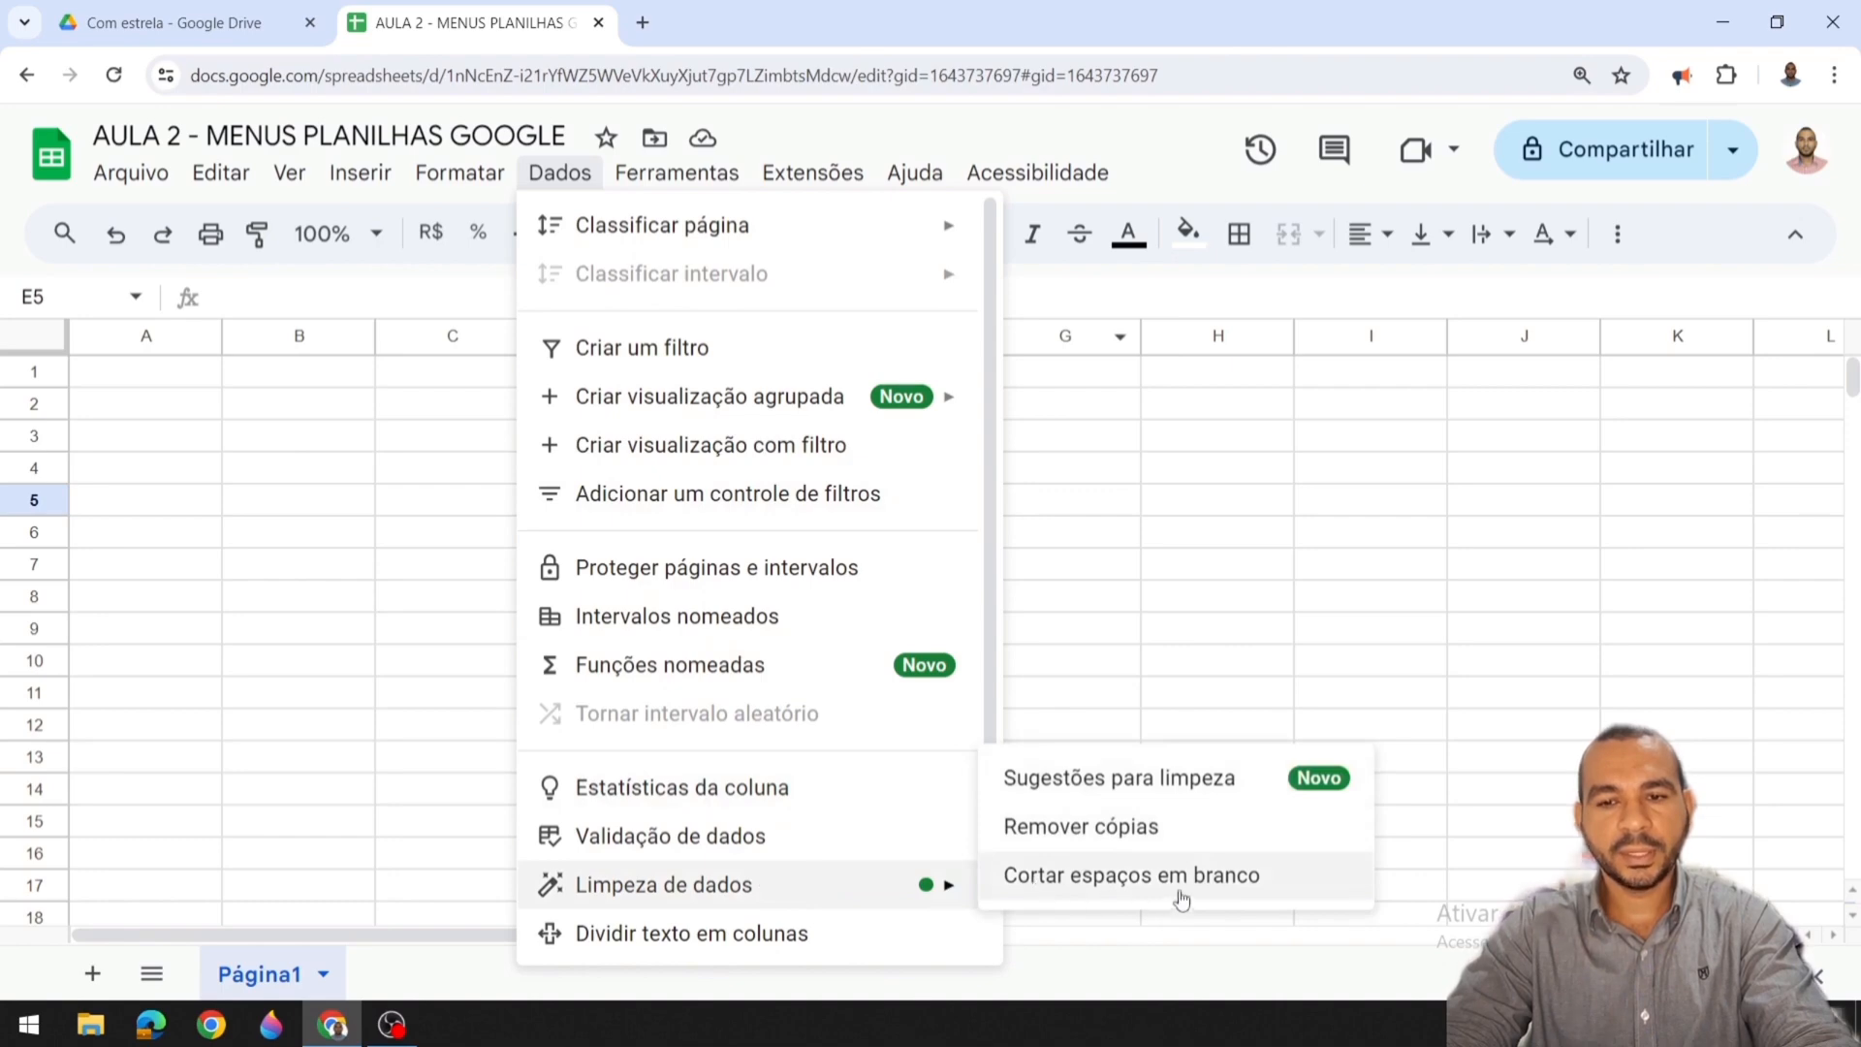
# Step: Review the tools for creating a form, spelling, autocomplete suggestions, notification settings and accessibility
pyautogui.moveTo(666, 185)
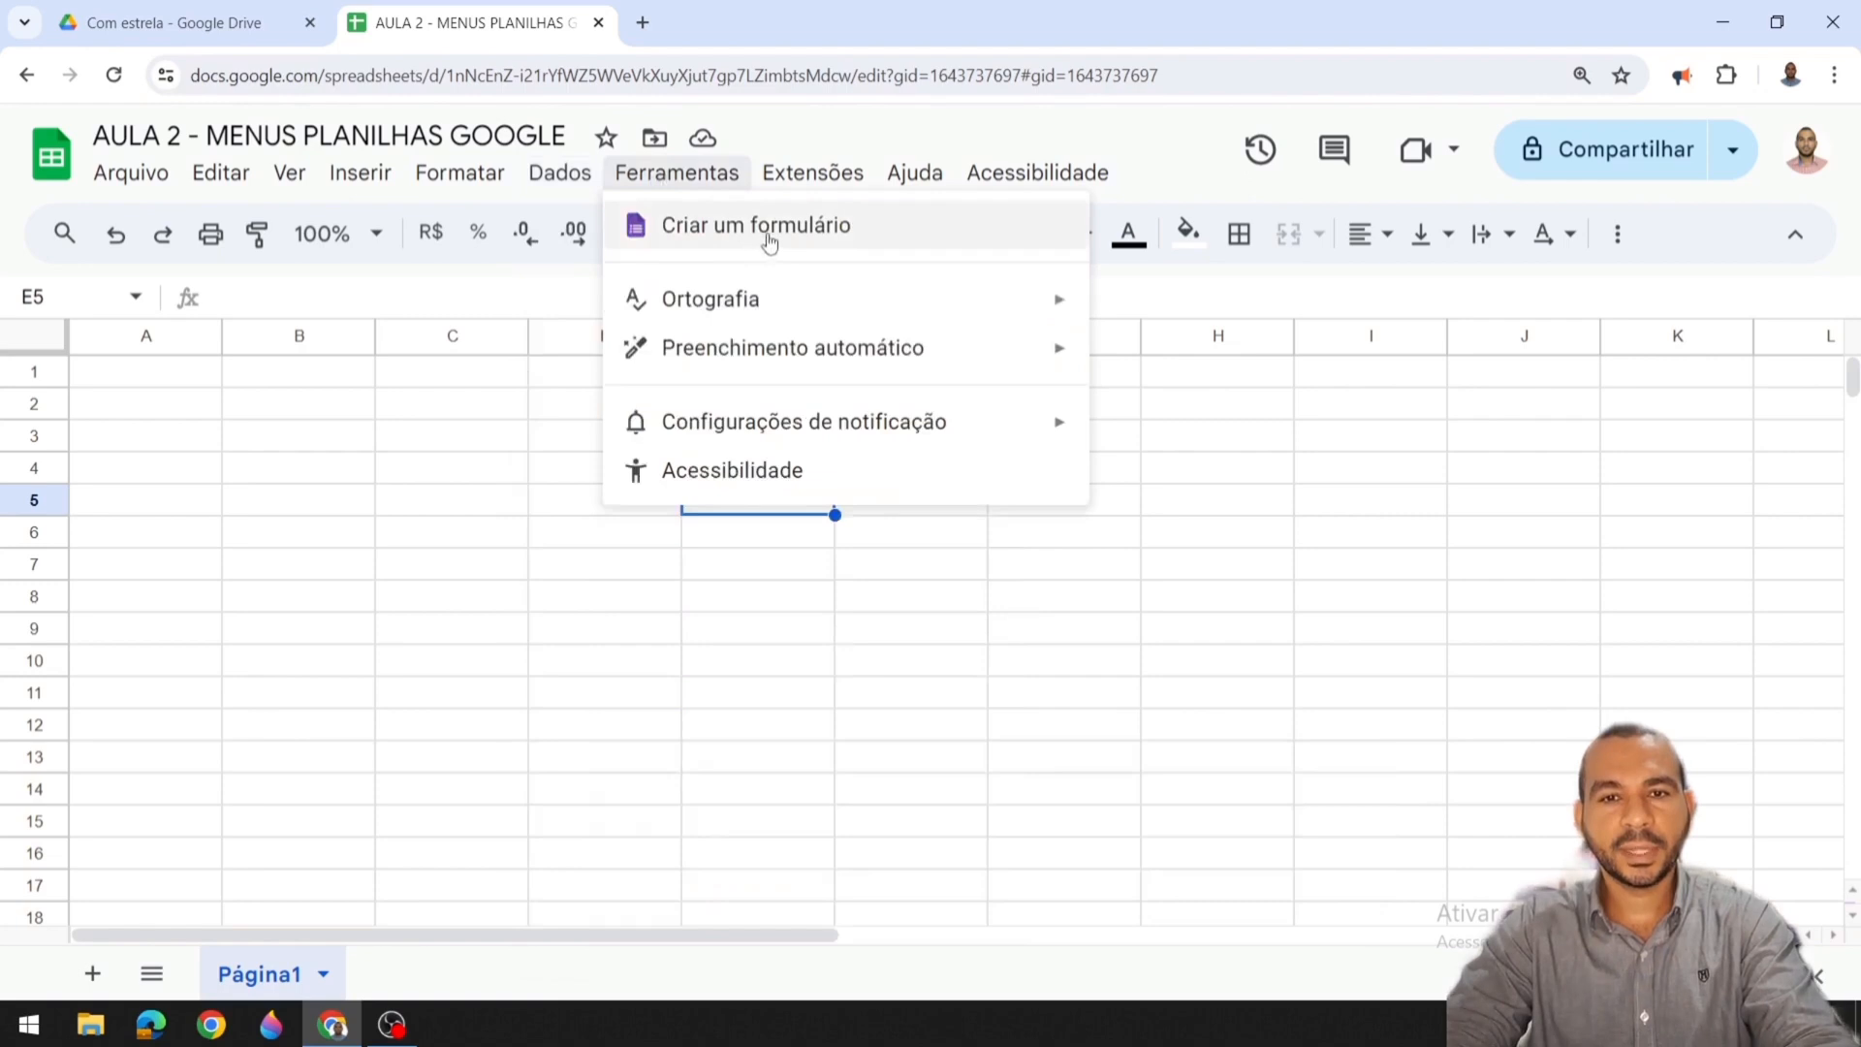
pyautogui.moveTo(801, 303)
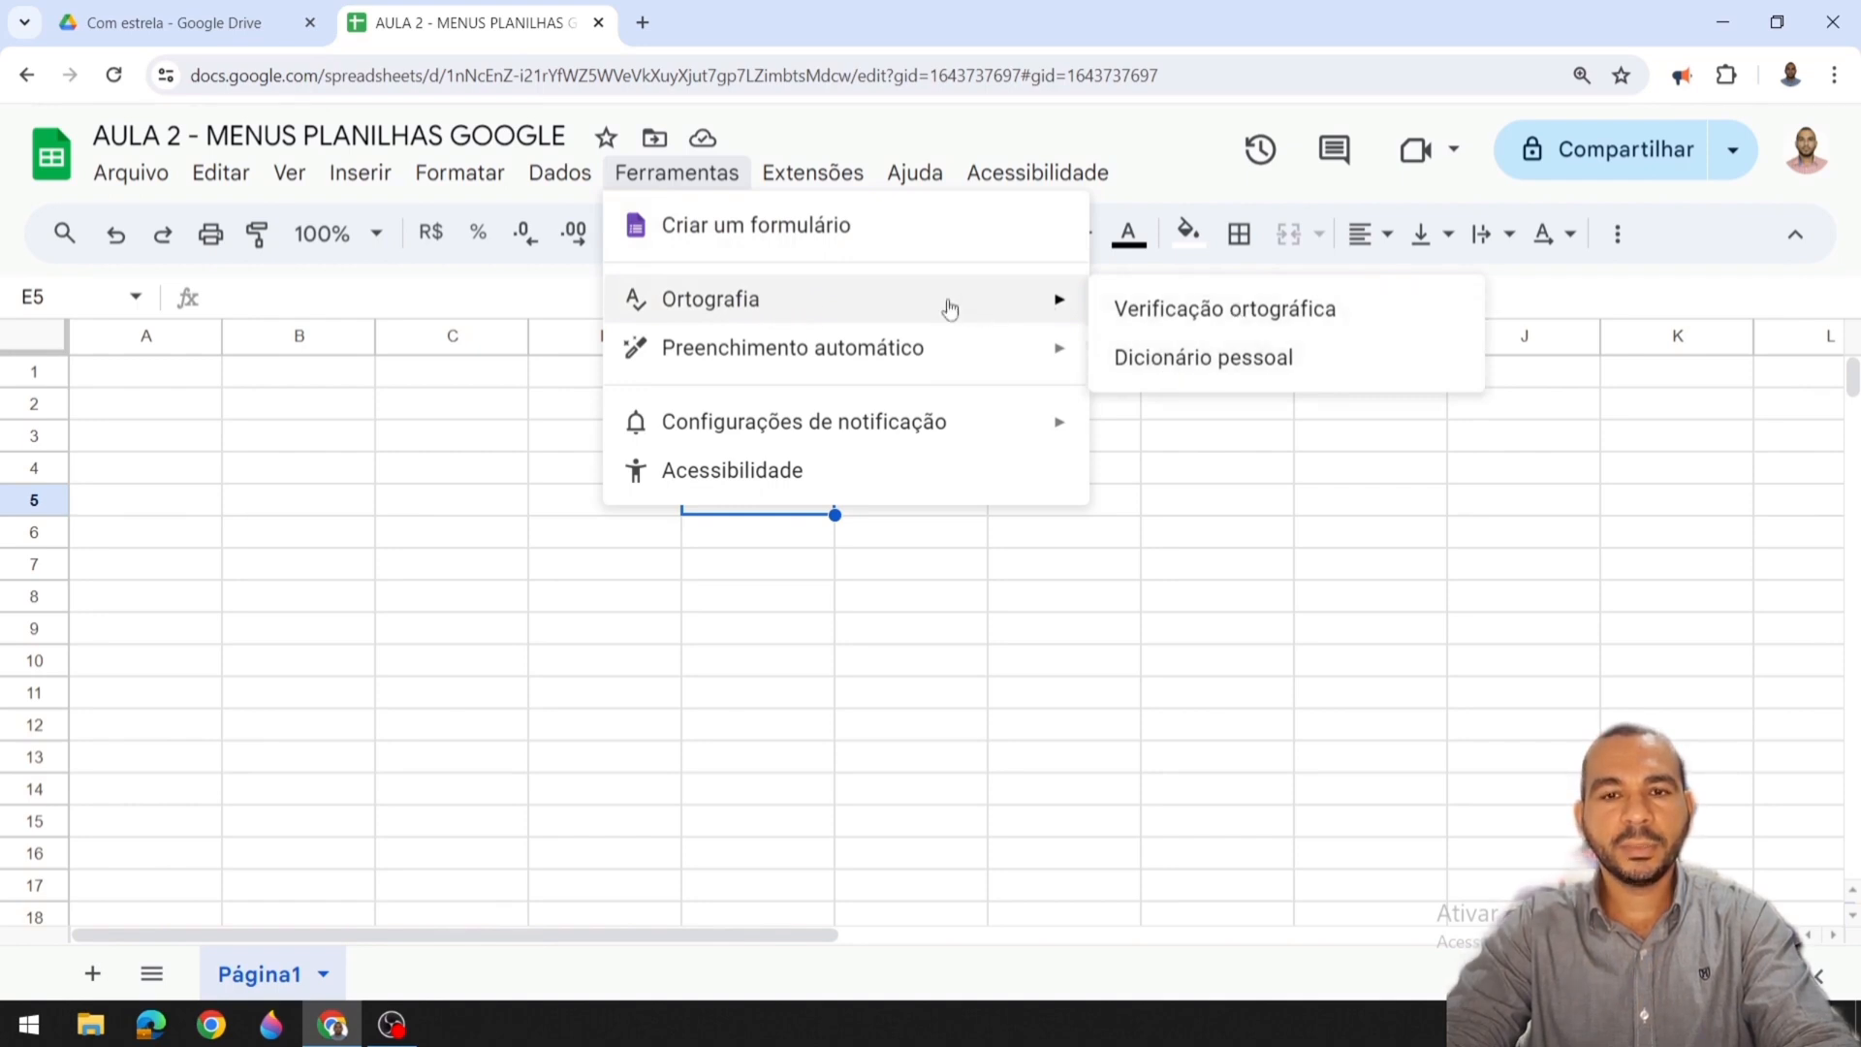
pyautogui.moveTo(797, 355)
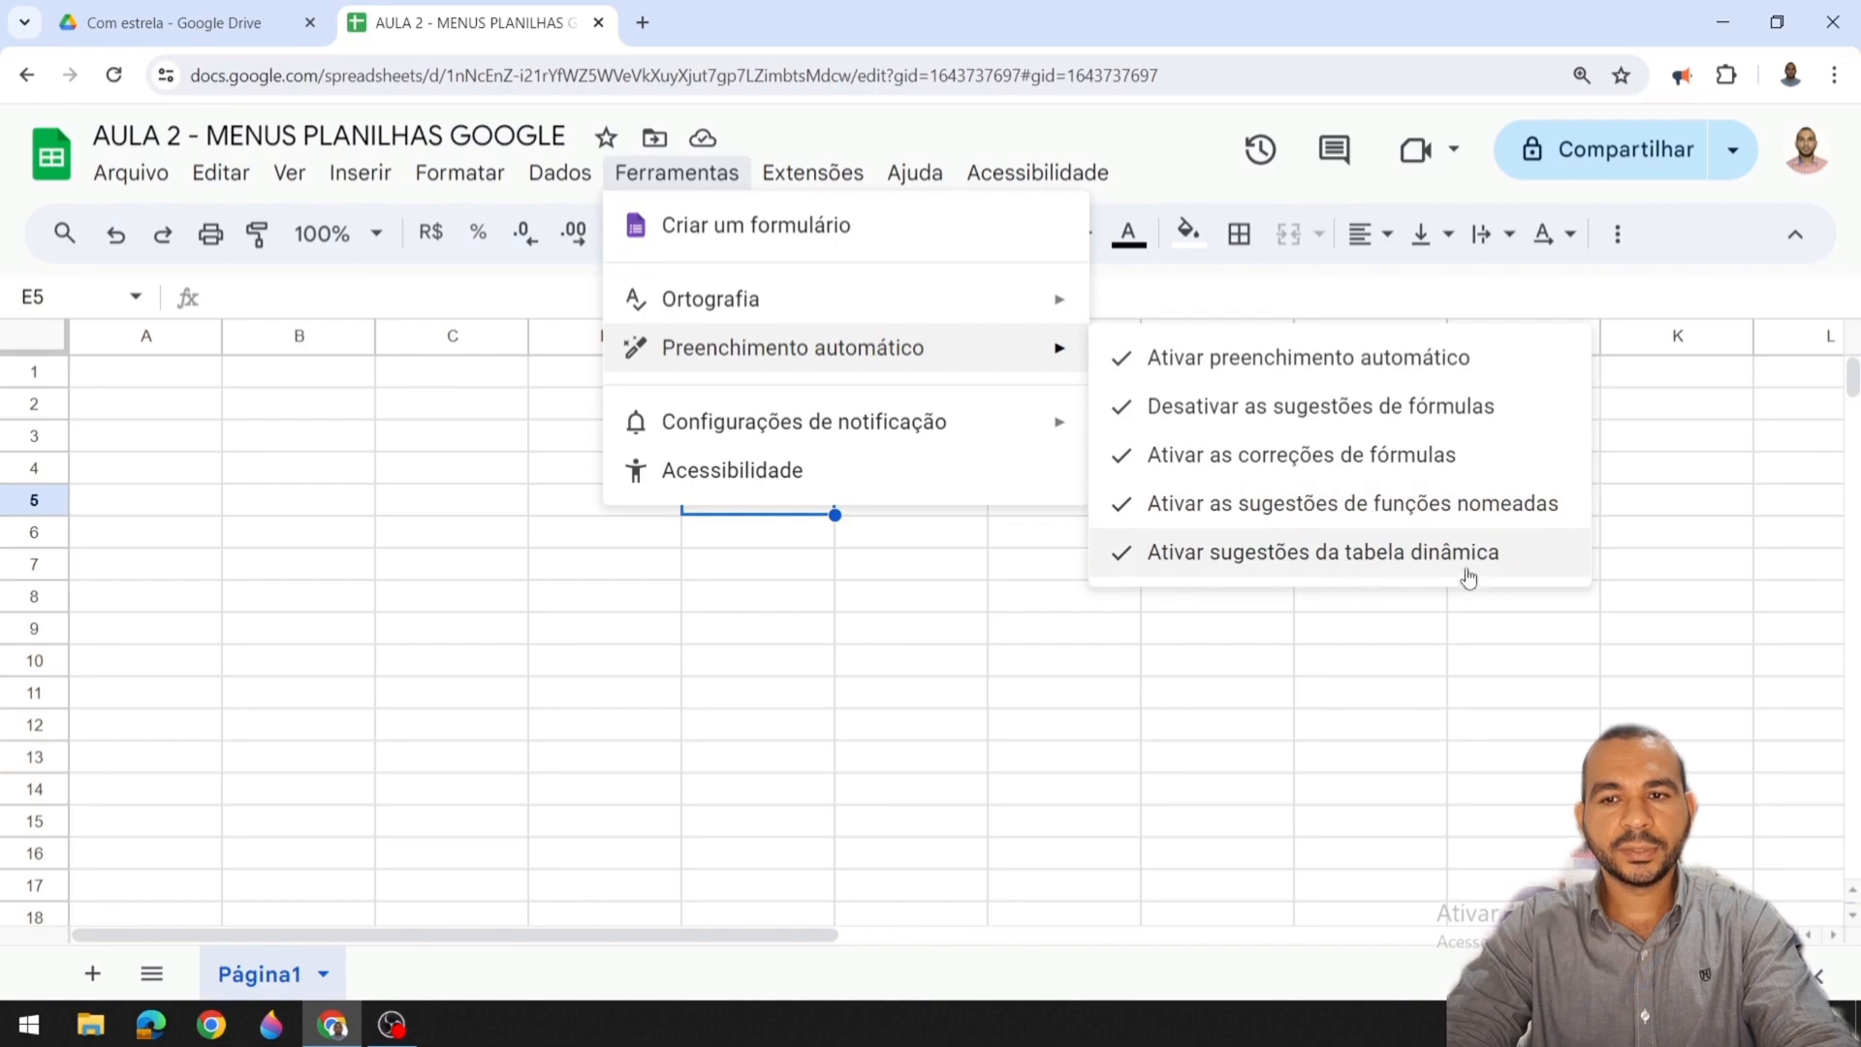
pyautogui.moveTo(968, 433)
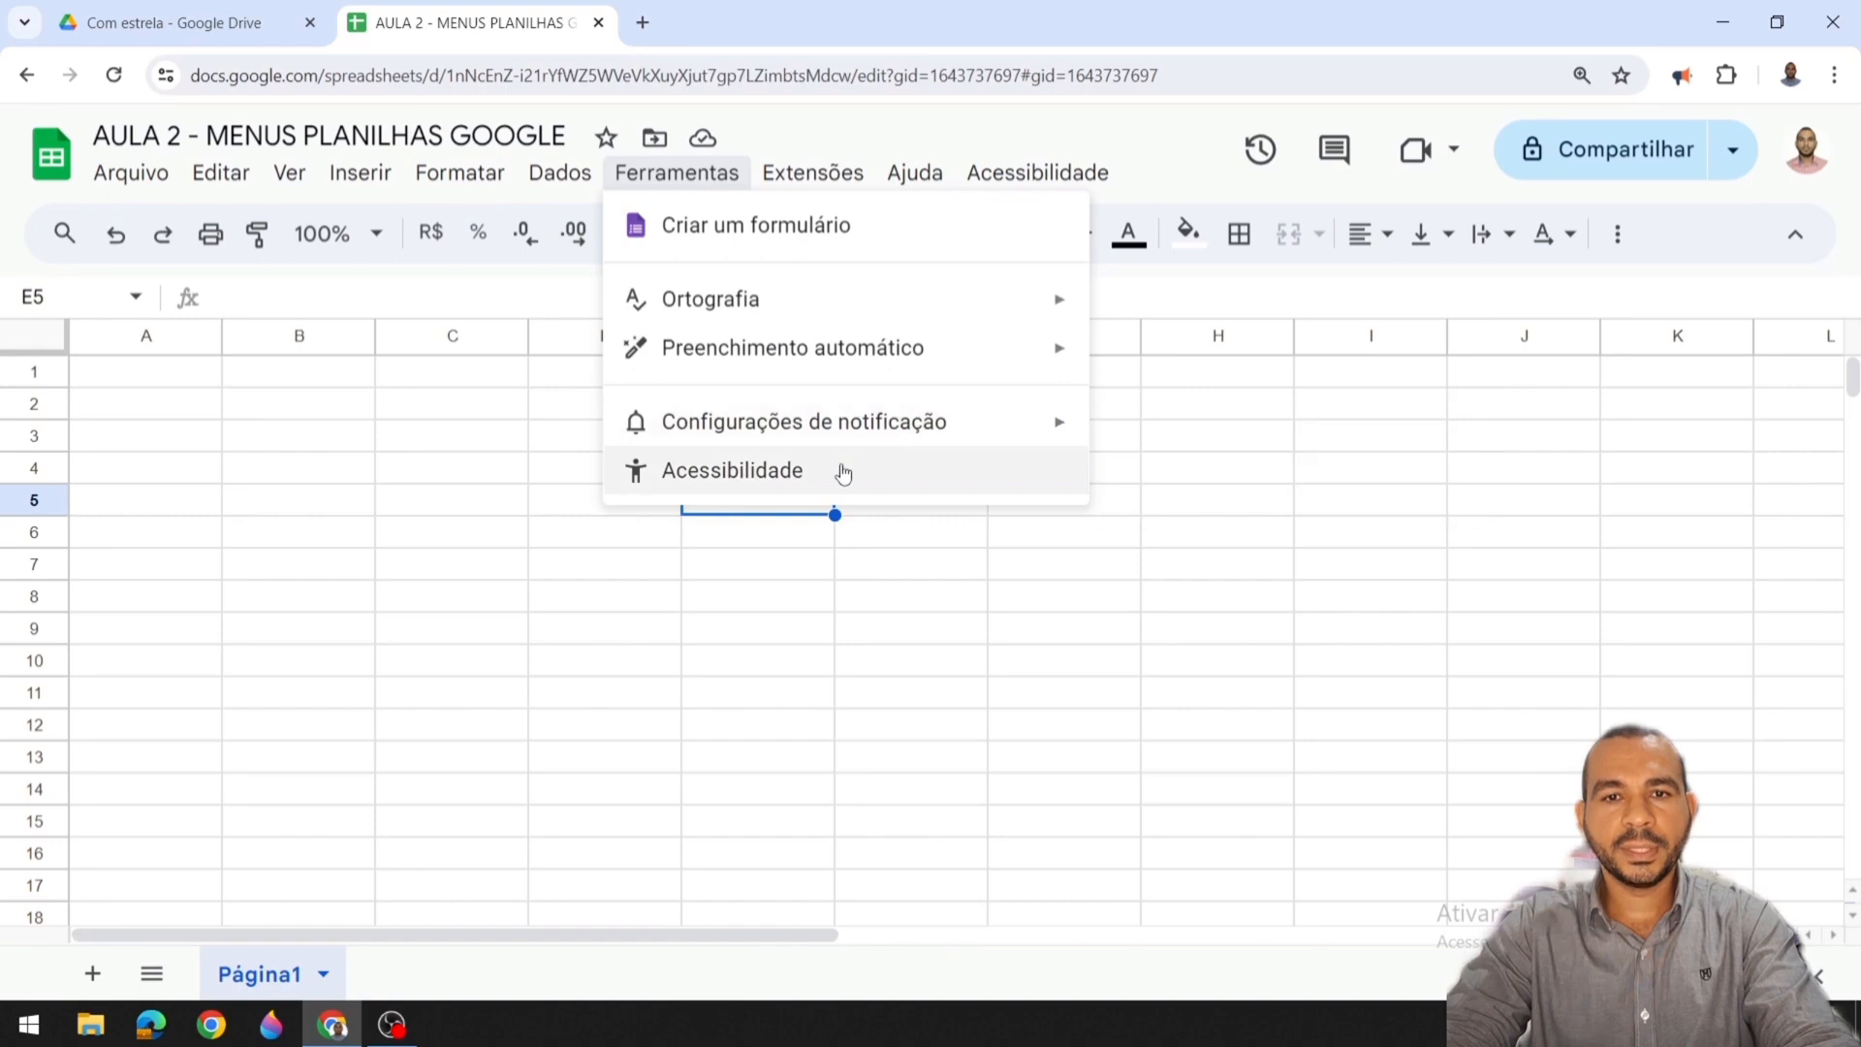
# Step: Examine the extension options: add-ons, macros, Apps Script, AppSheet, Looker Studio and GPT for Sheets and Docs
pyautogui.moveTo(829, 172)
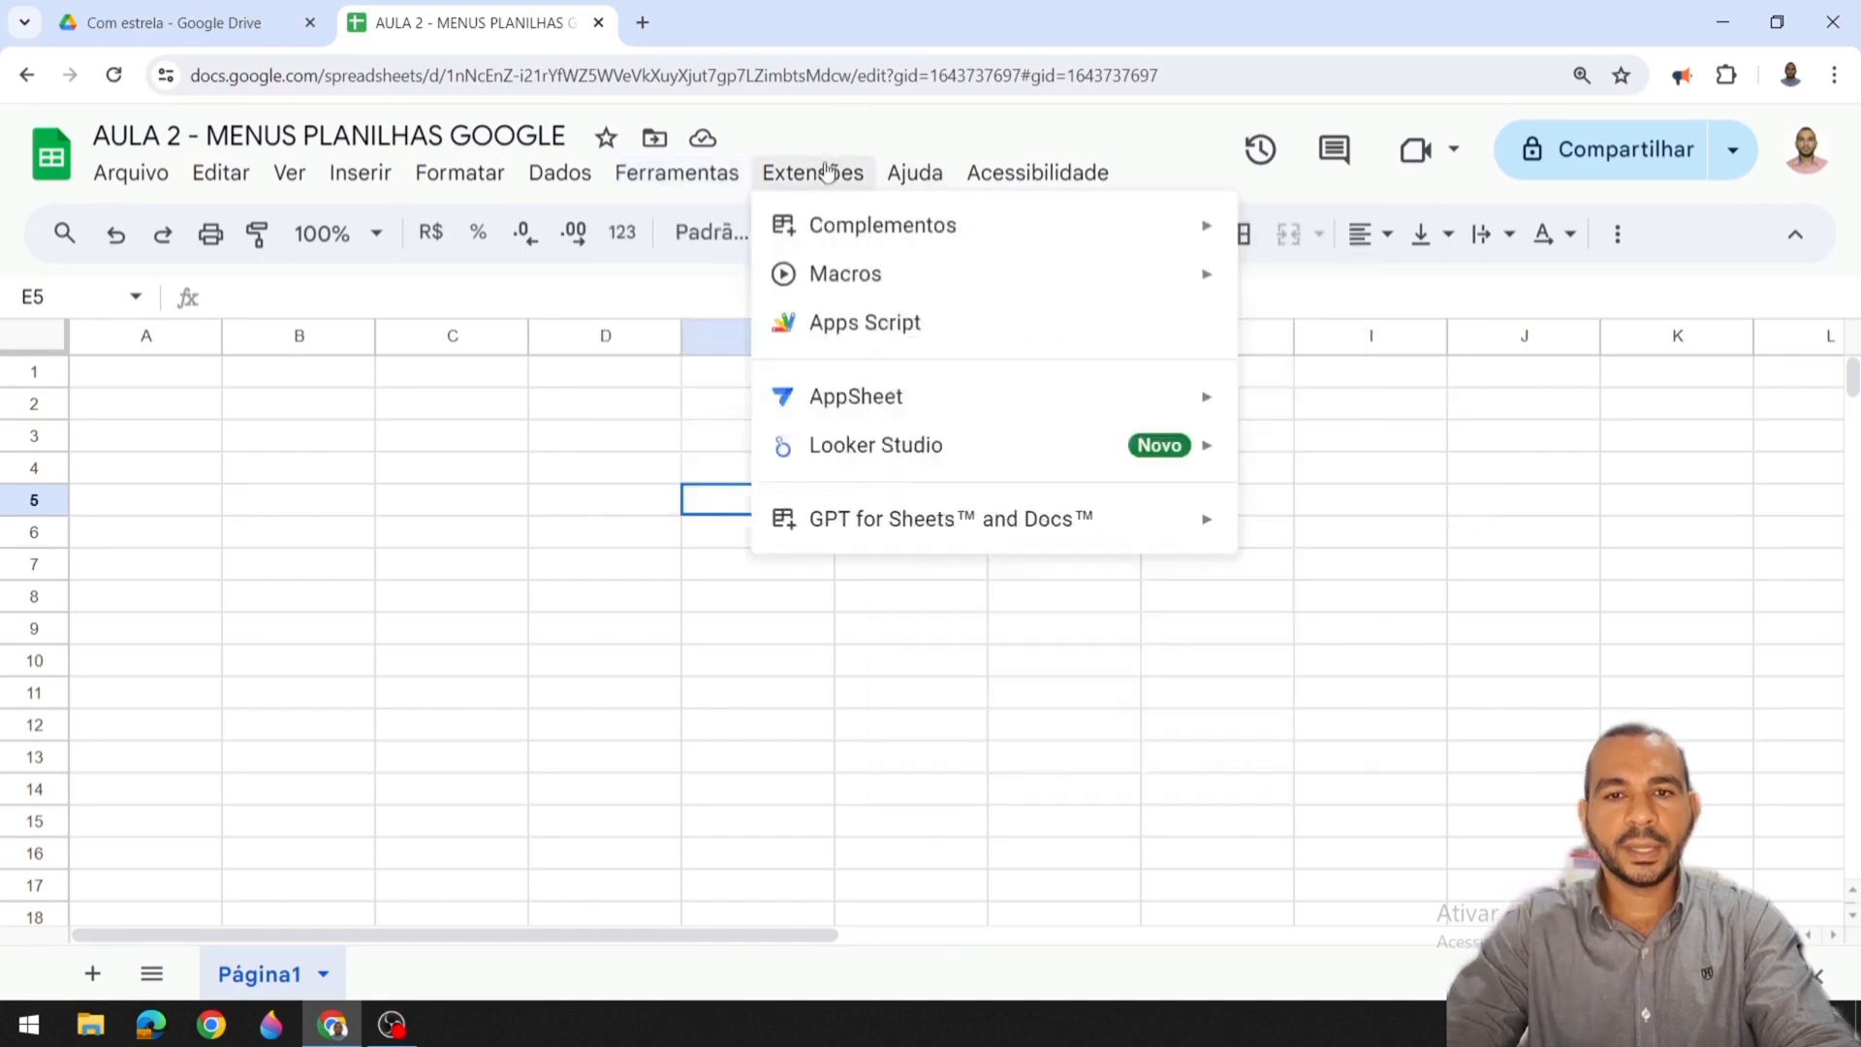
pyautogui.moveTo(885, 249)
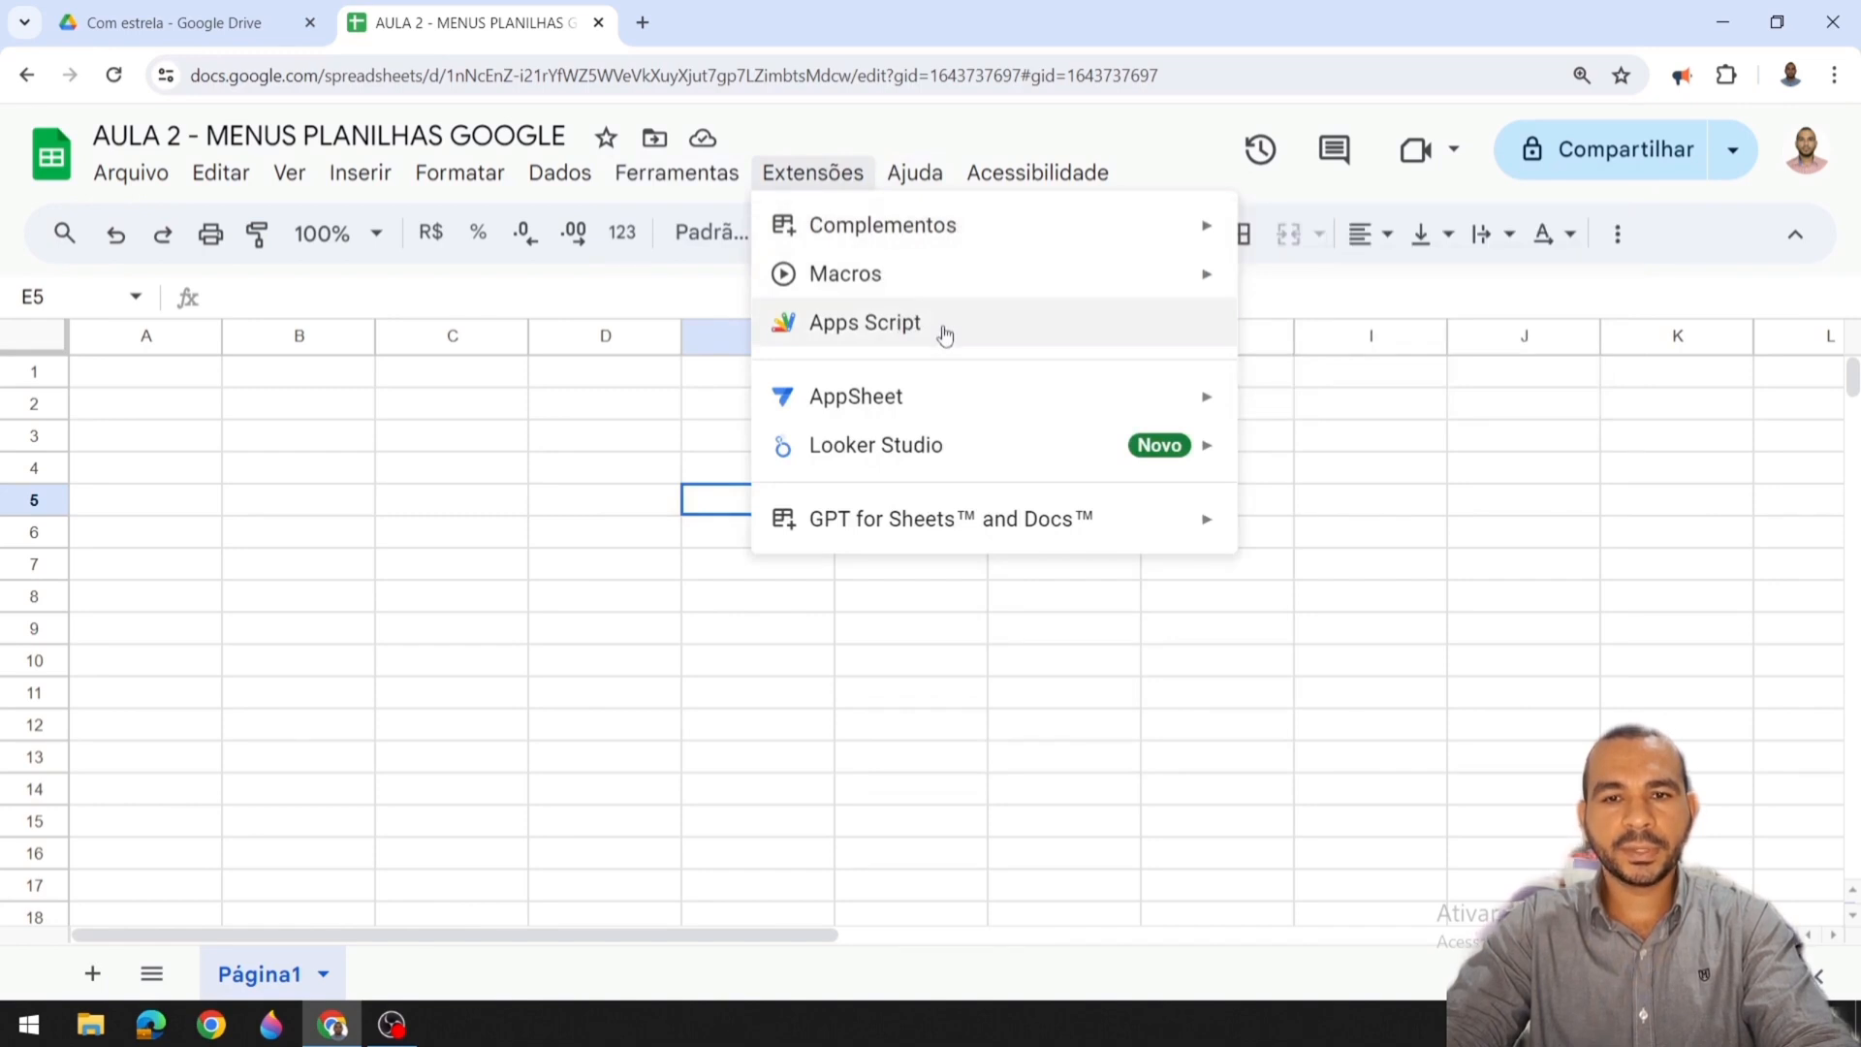
pyautogui.moveTo(836, 414)
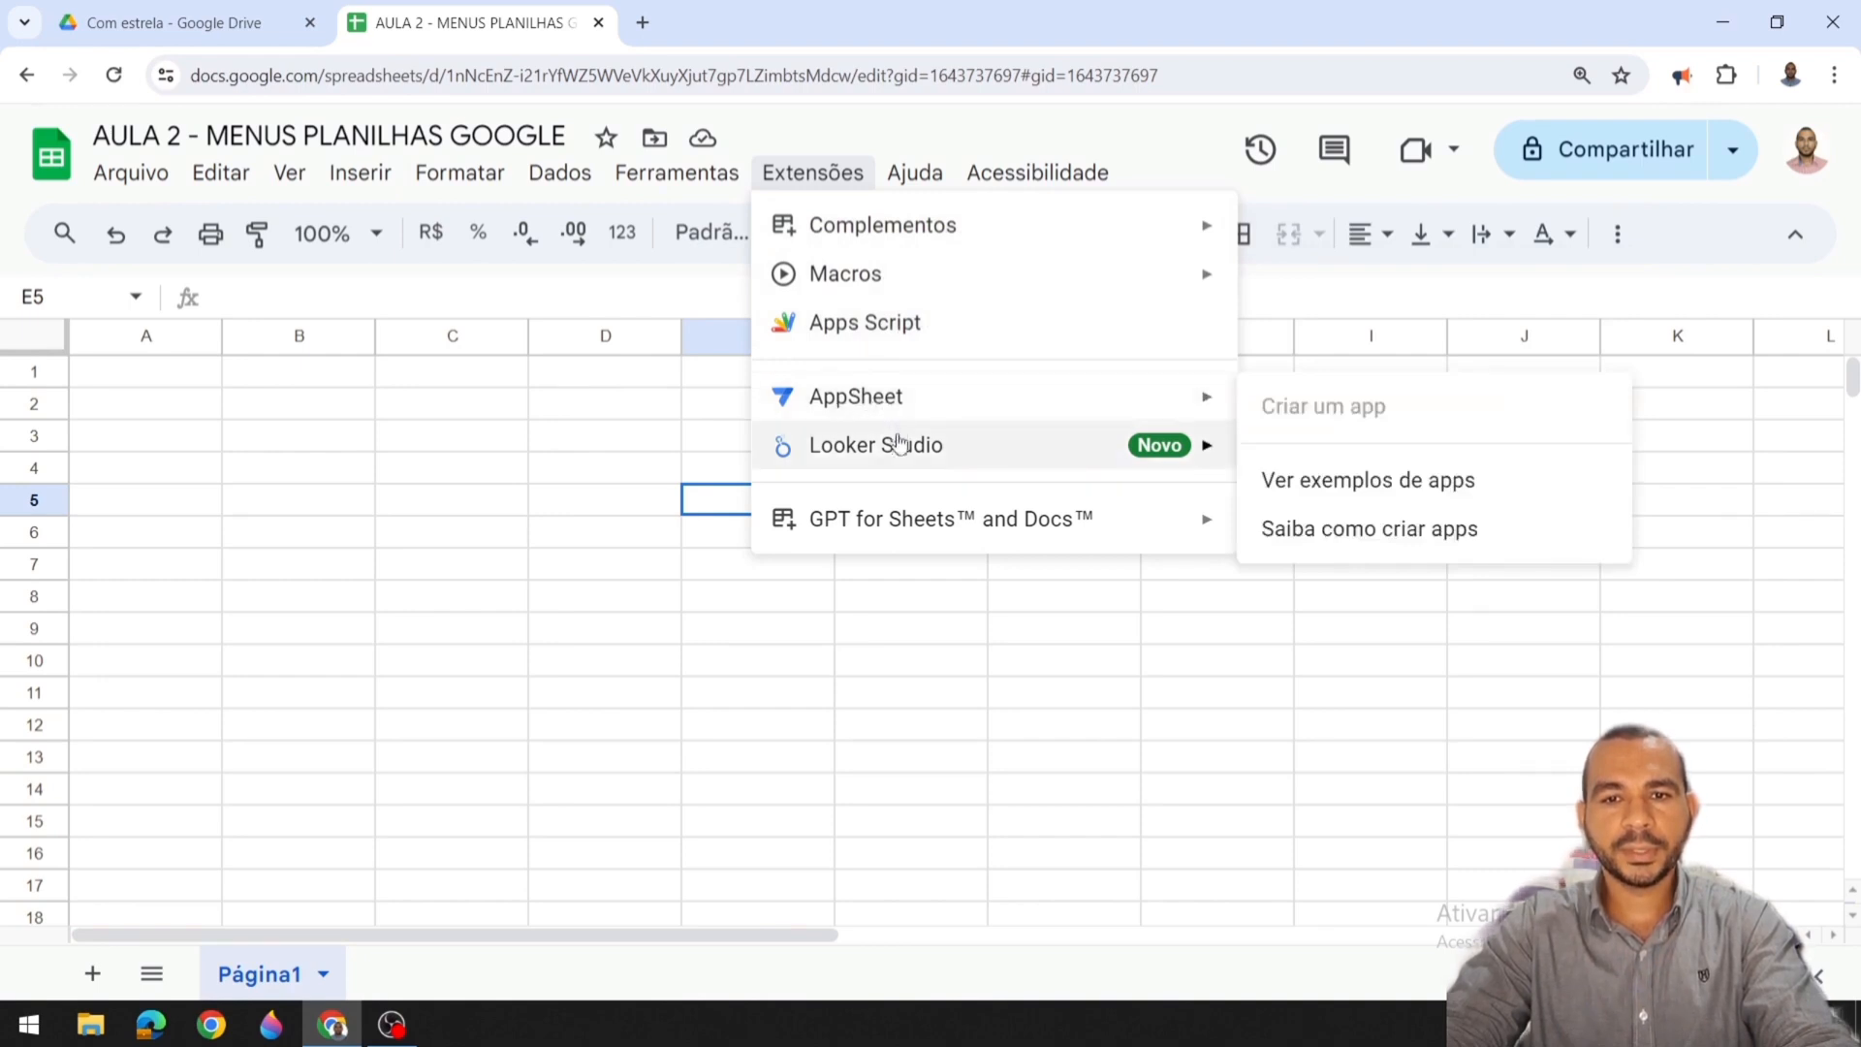
pyautogui.moveTo(899, 471)
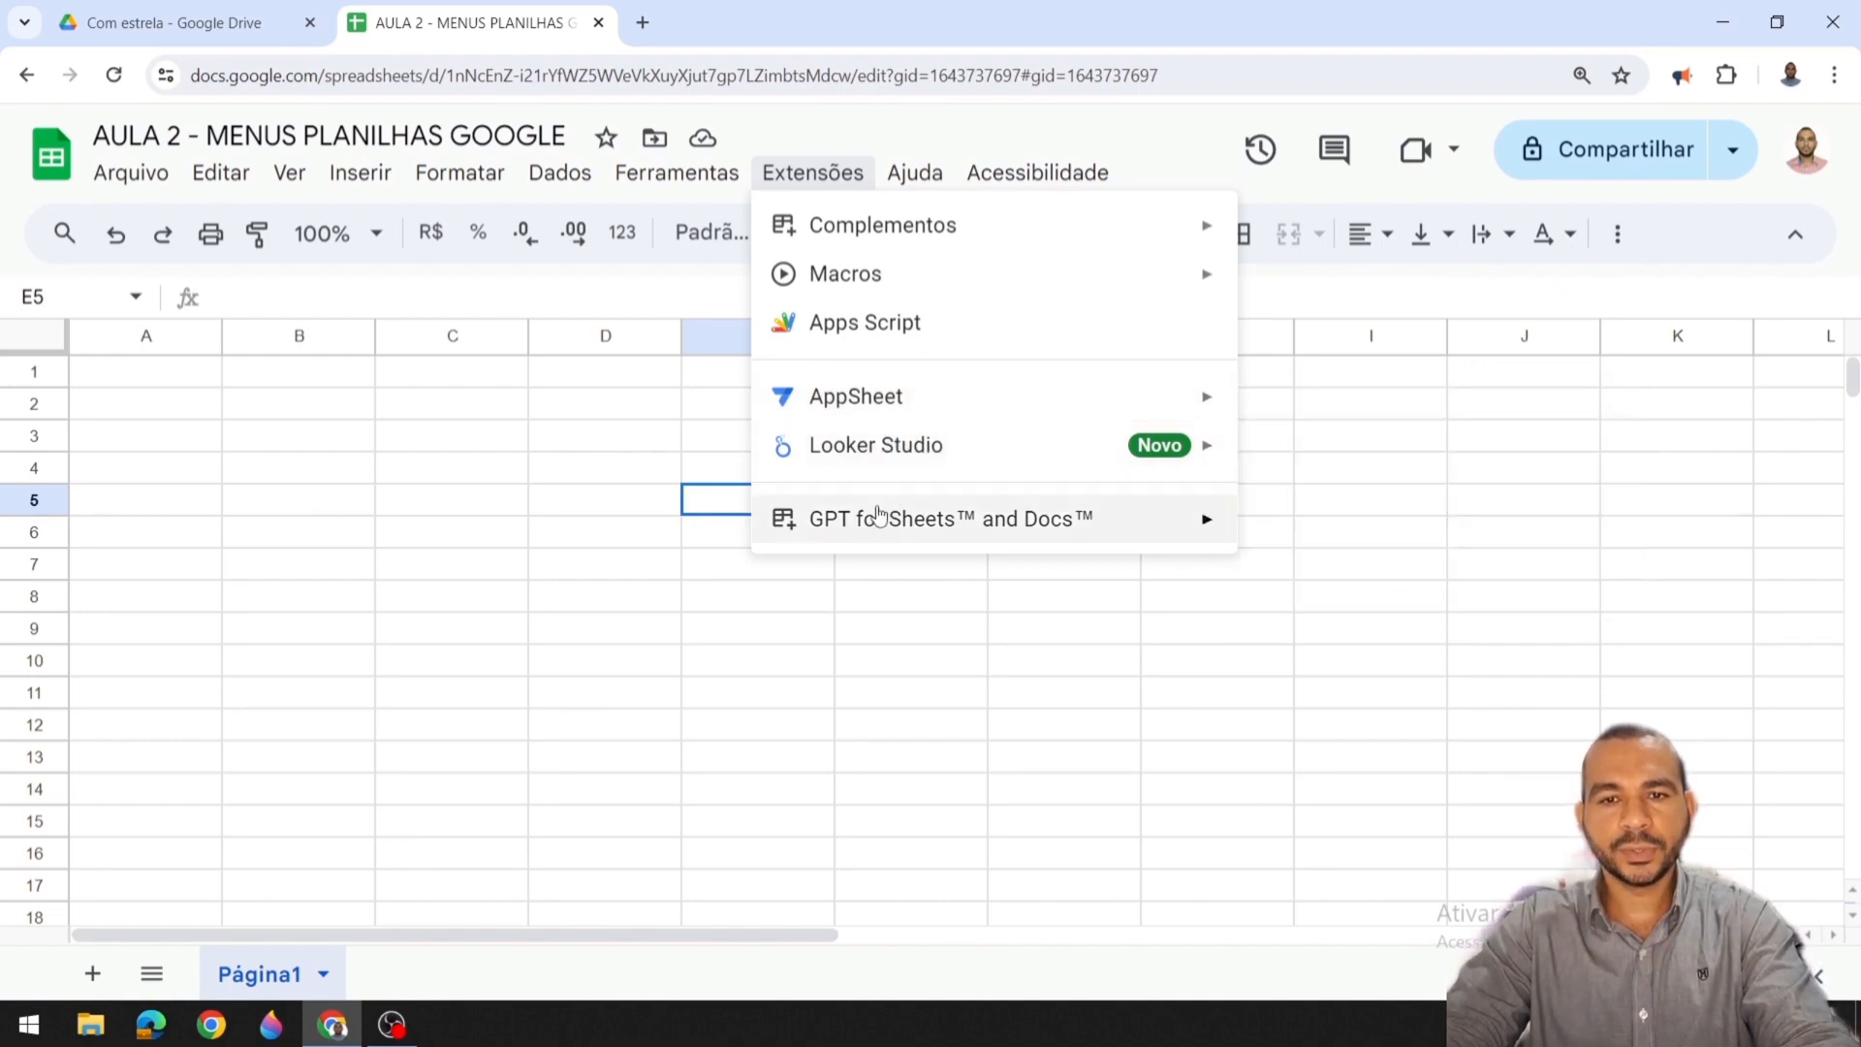
pyautogui.moveTo(869, 532)
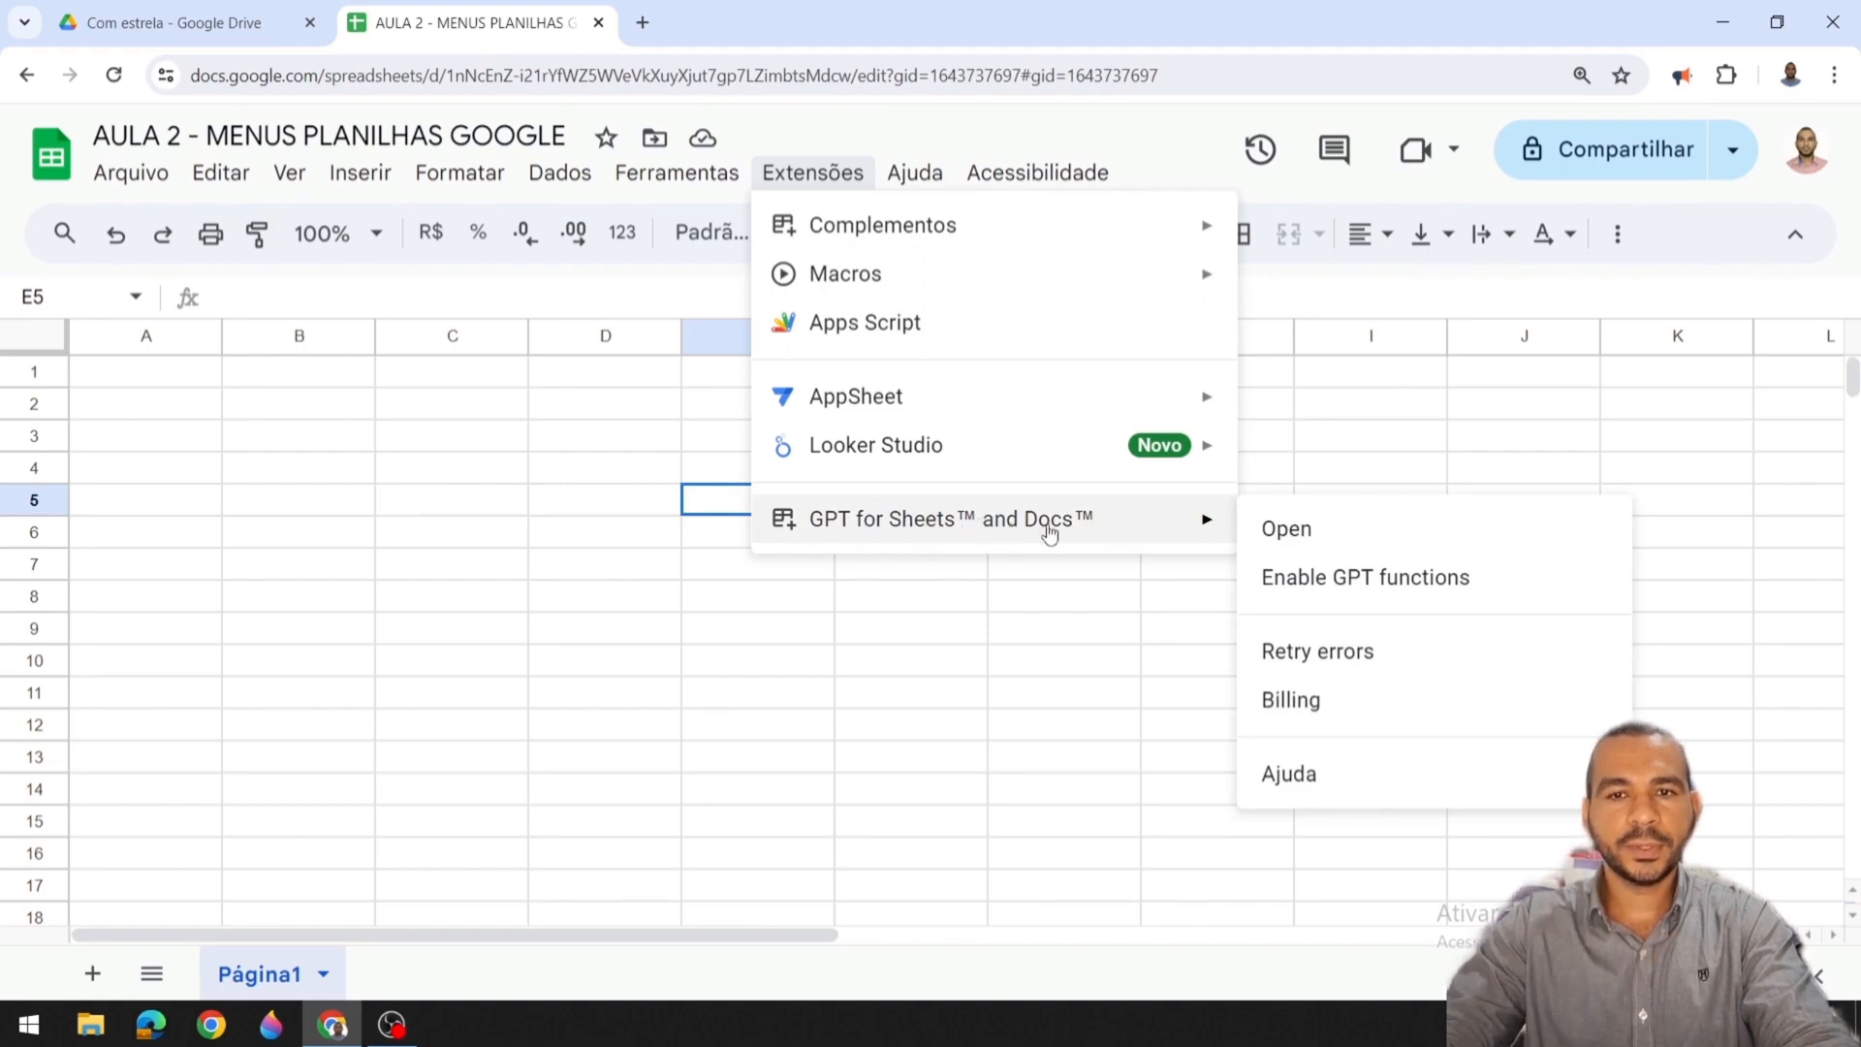
# Step: Review the help resources, including the function list and keyboard shortcuts, and the screen reader accessibility options
pyautogui.moveTo(932, 182)
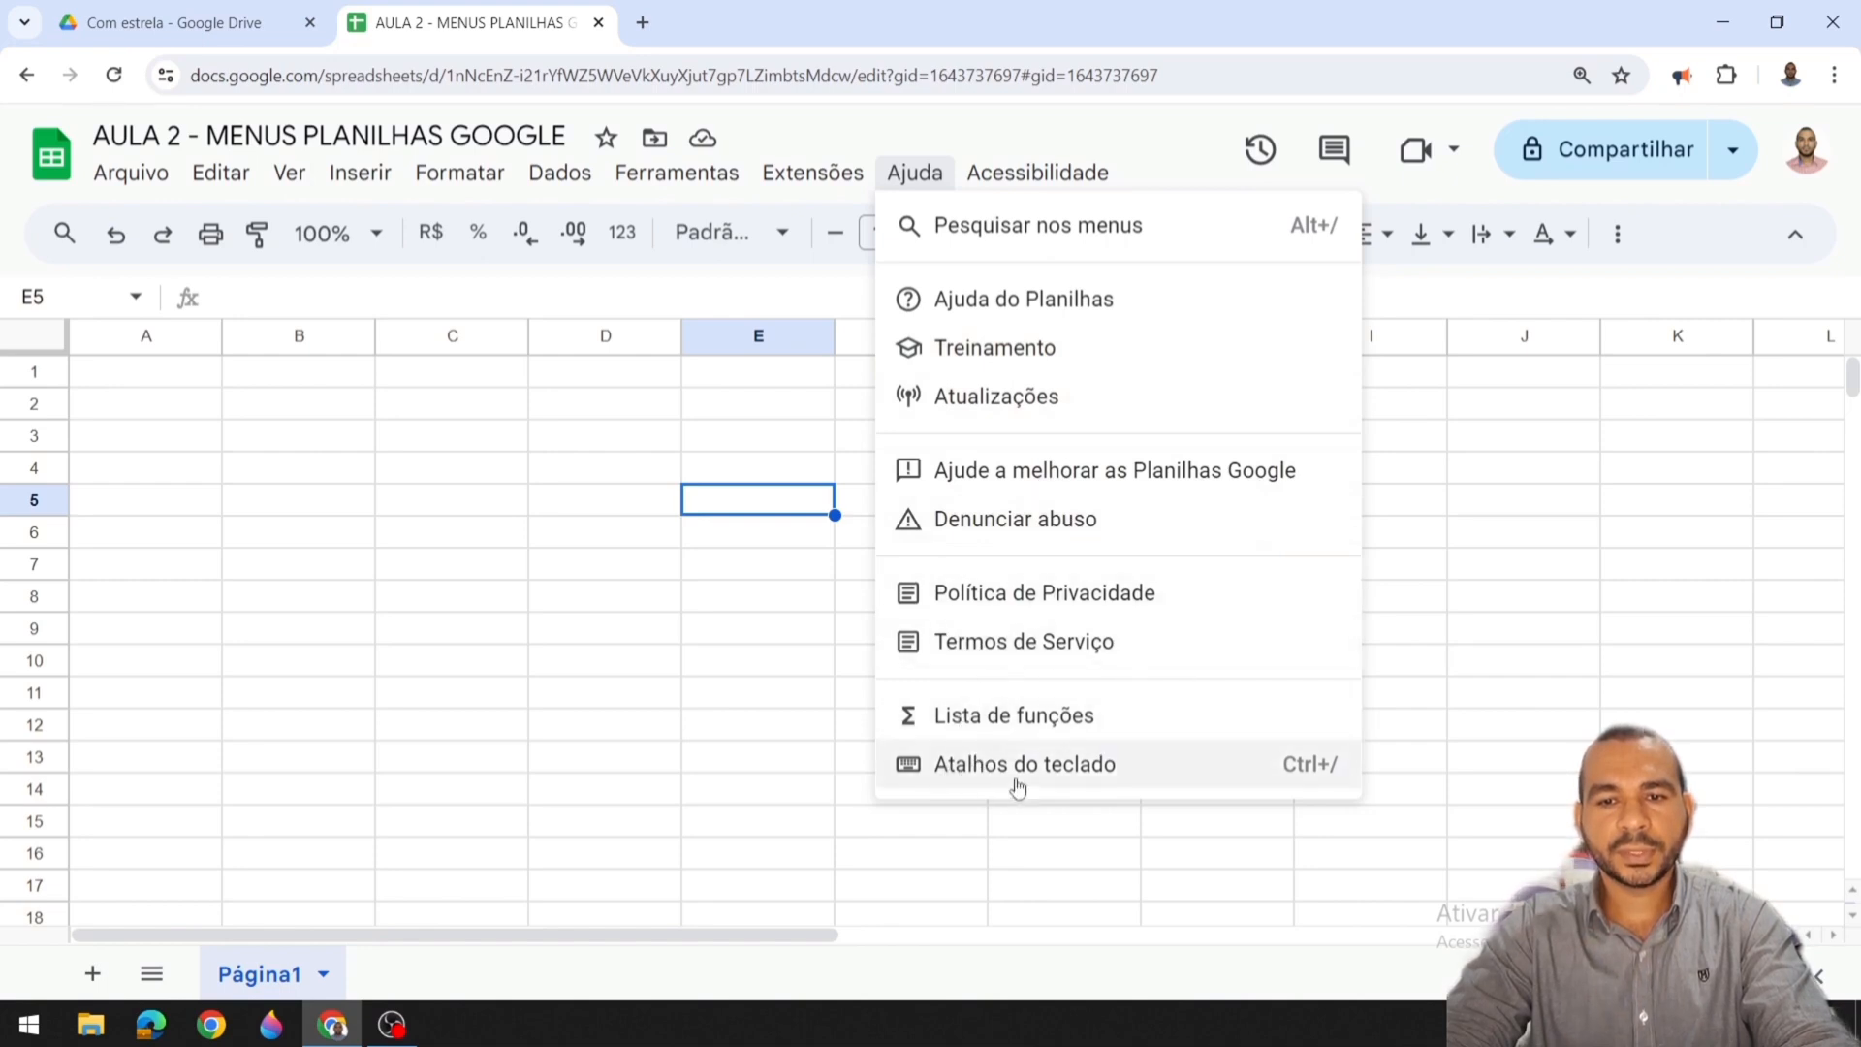
pyautogui.moveTo(1037, 174)
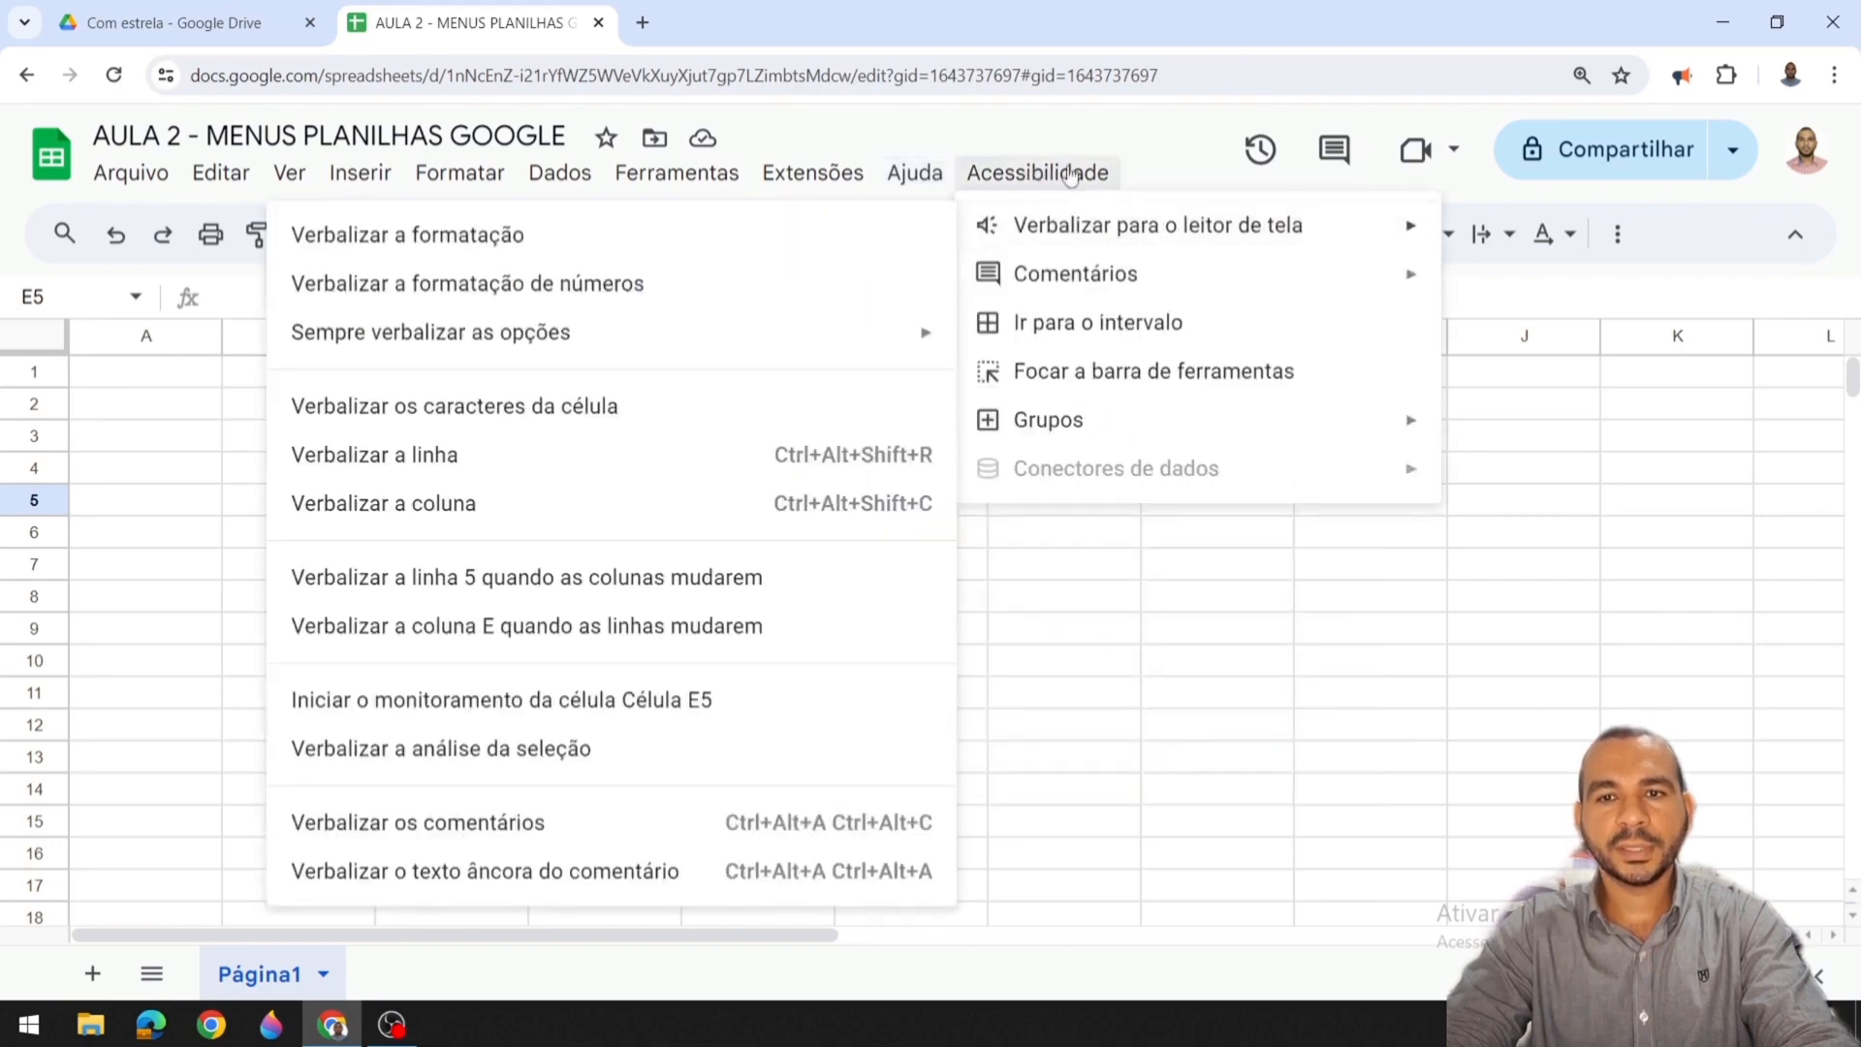
# Step: Review the accessibility options for screen reader verbalization, comments, going to a range, toolbar focus and groups
pyautogui.moveTo(1102, 245)
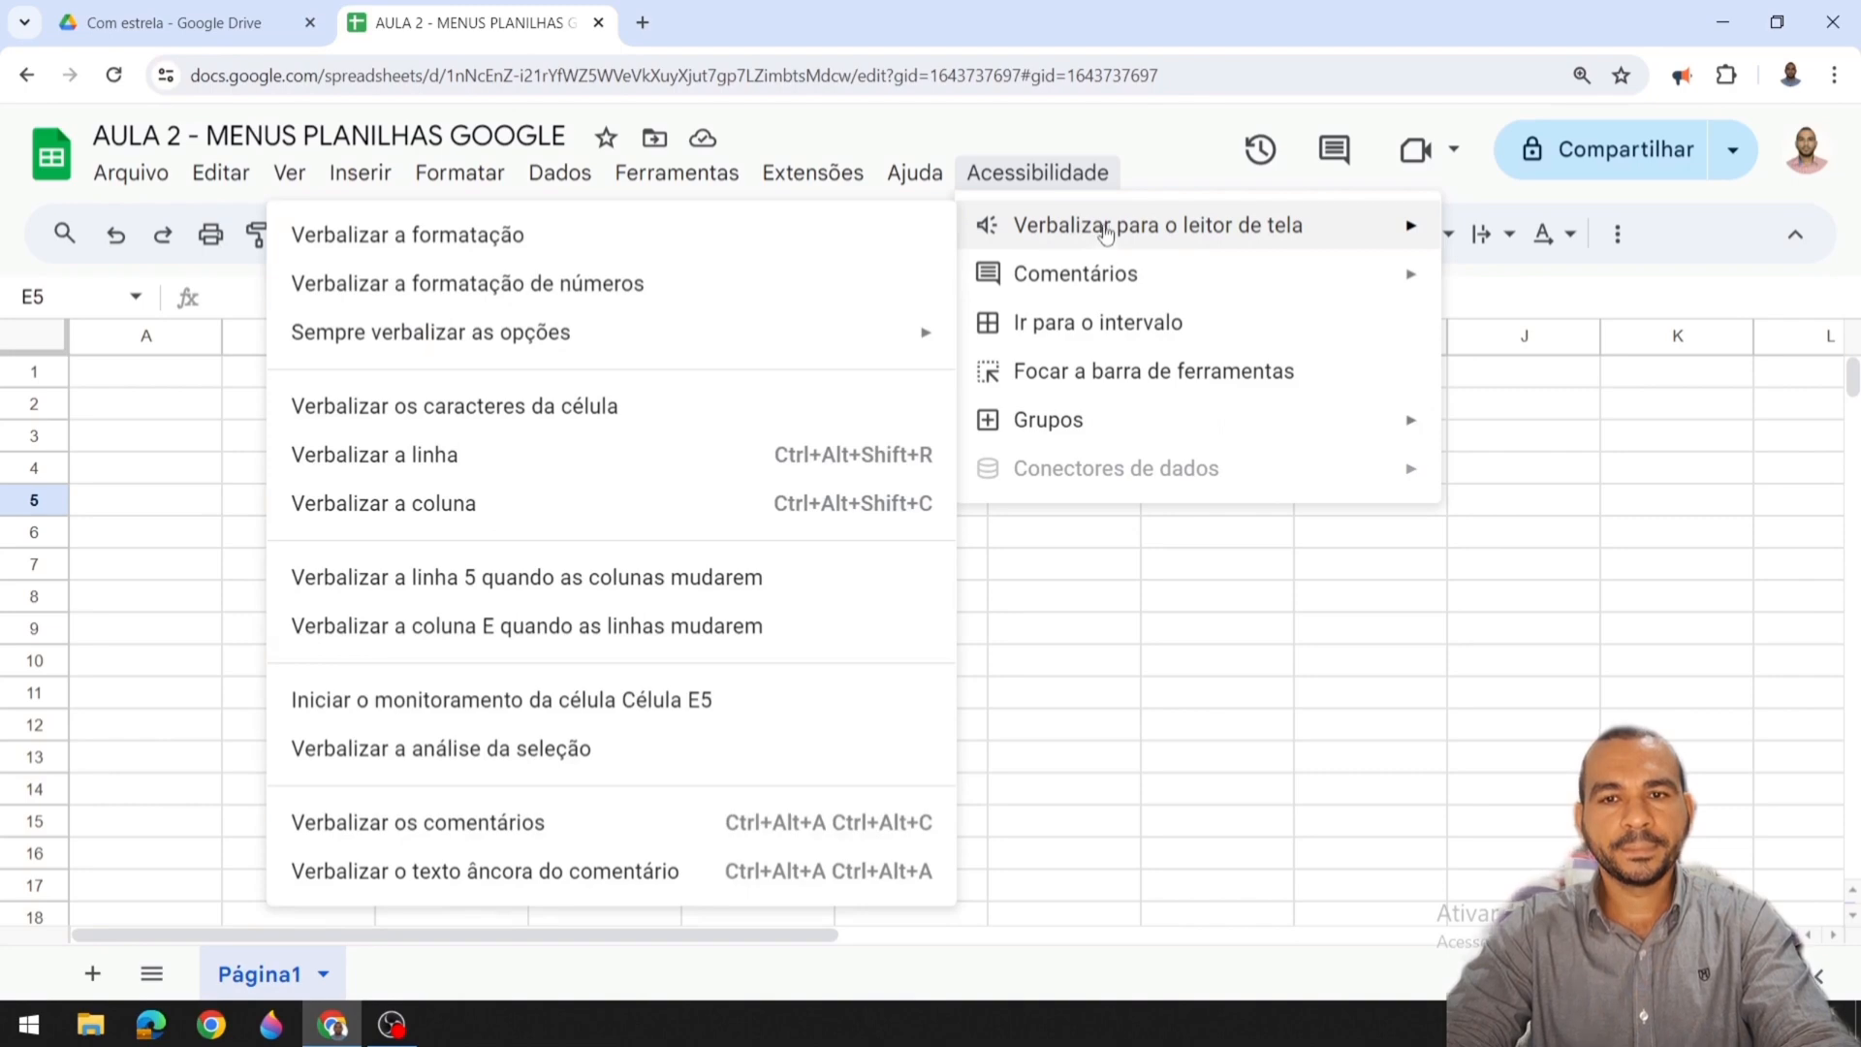
pyautogui.moveTo(1134, 278)
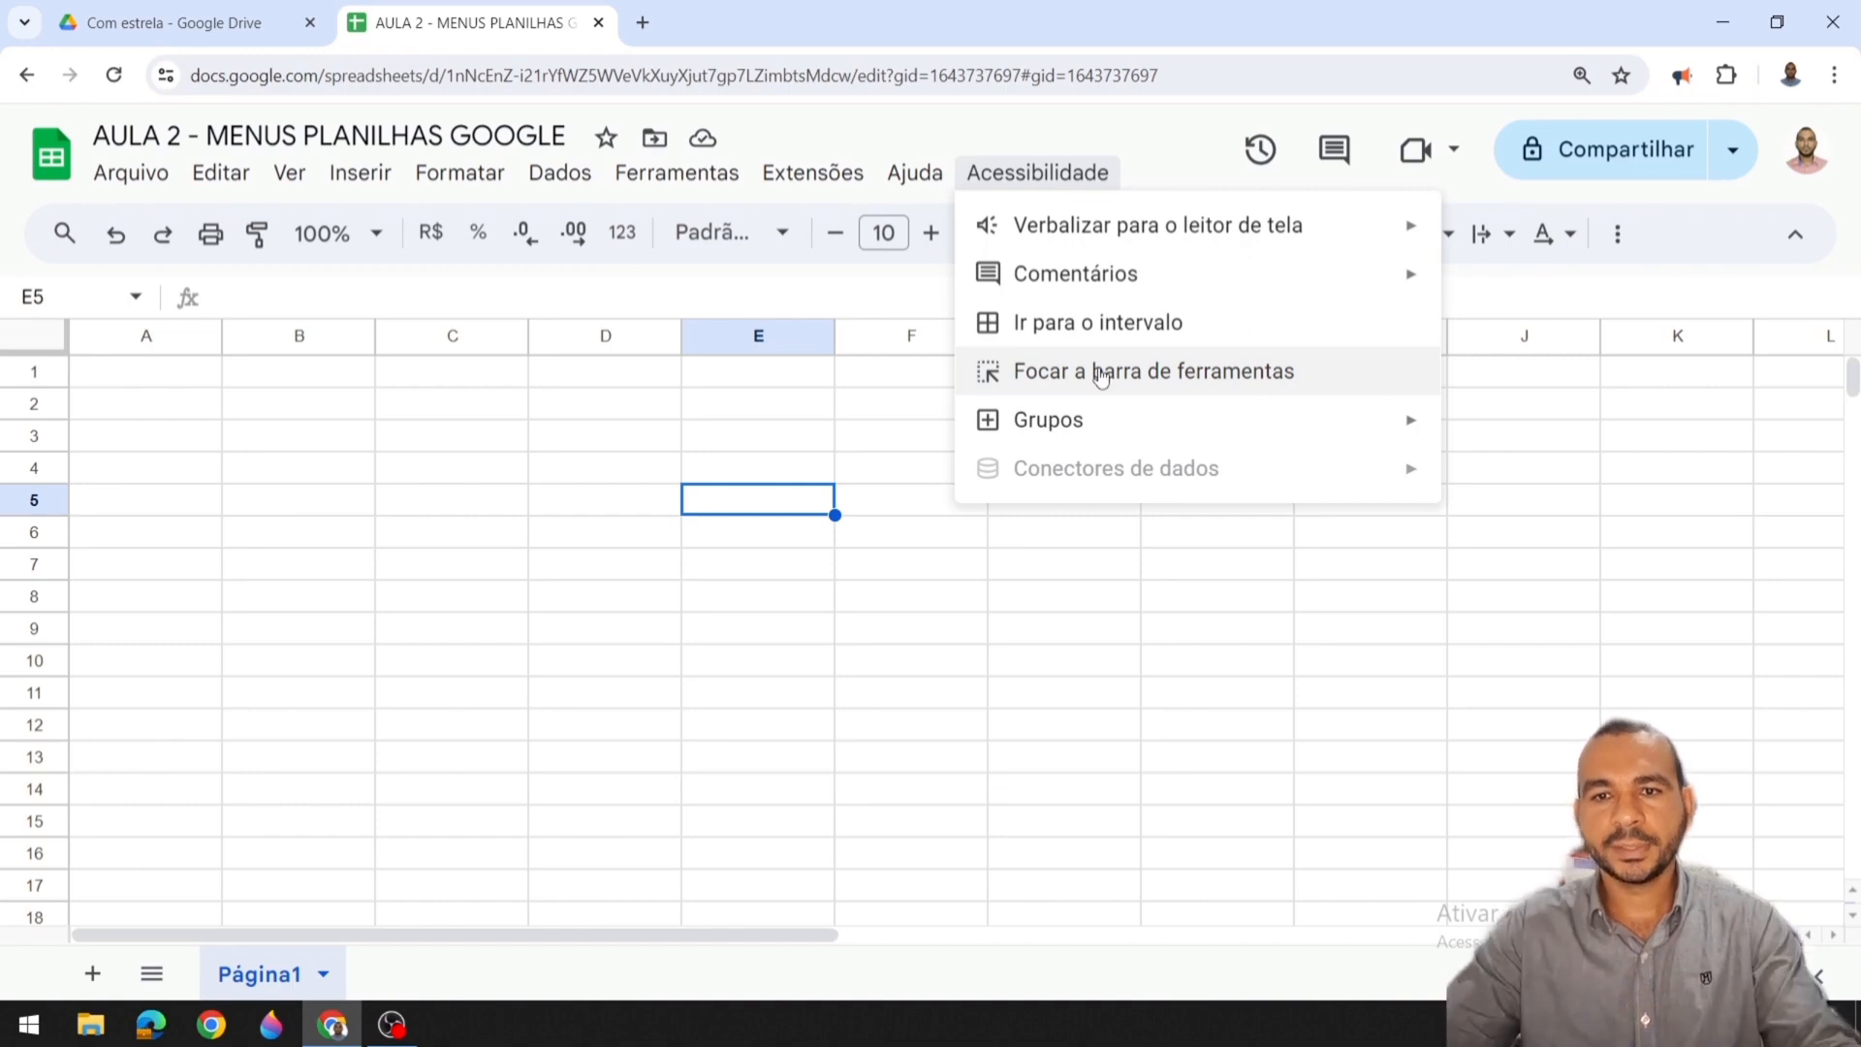
pyautogui.moveTo(1091, 444)
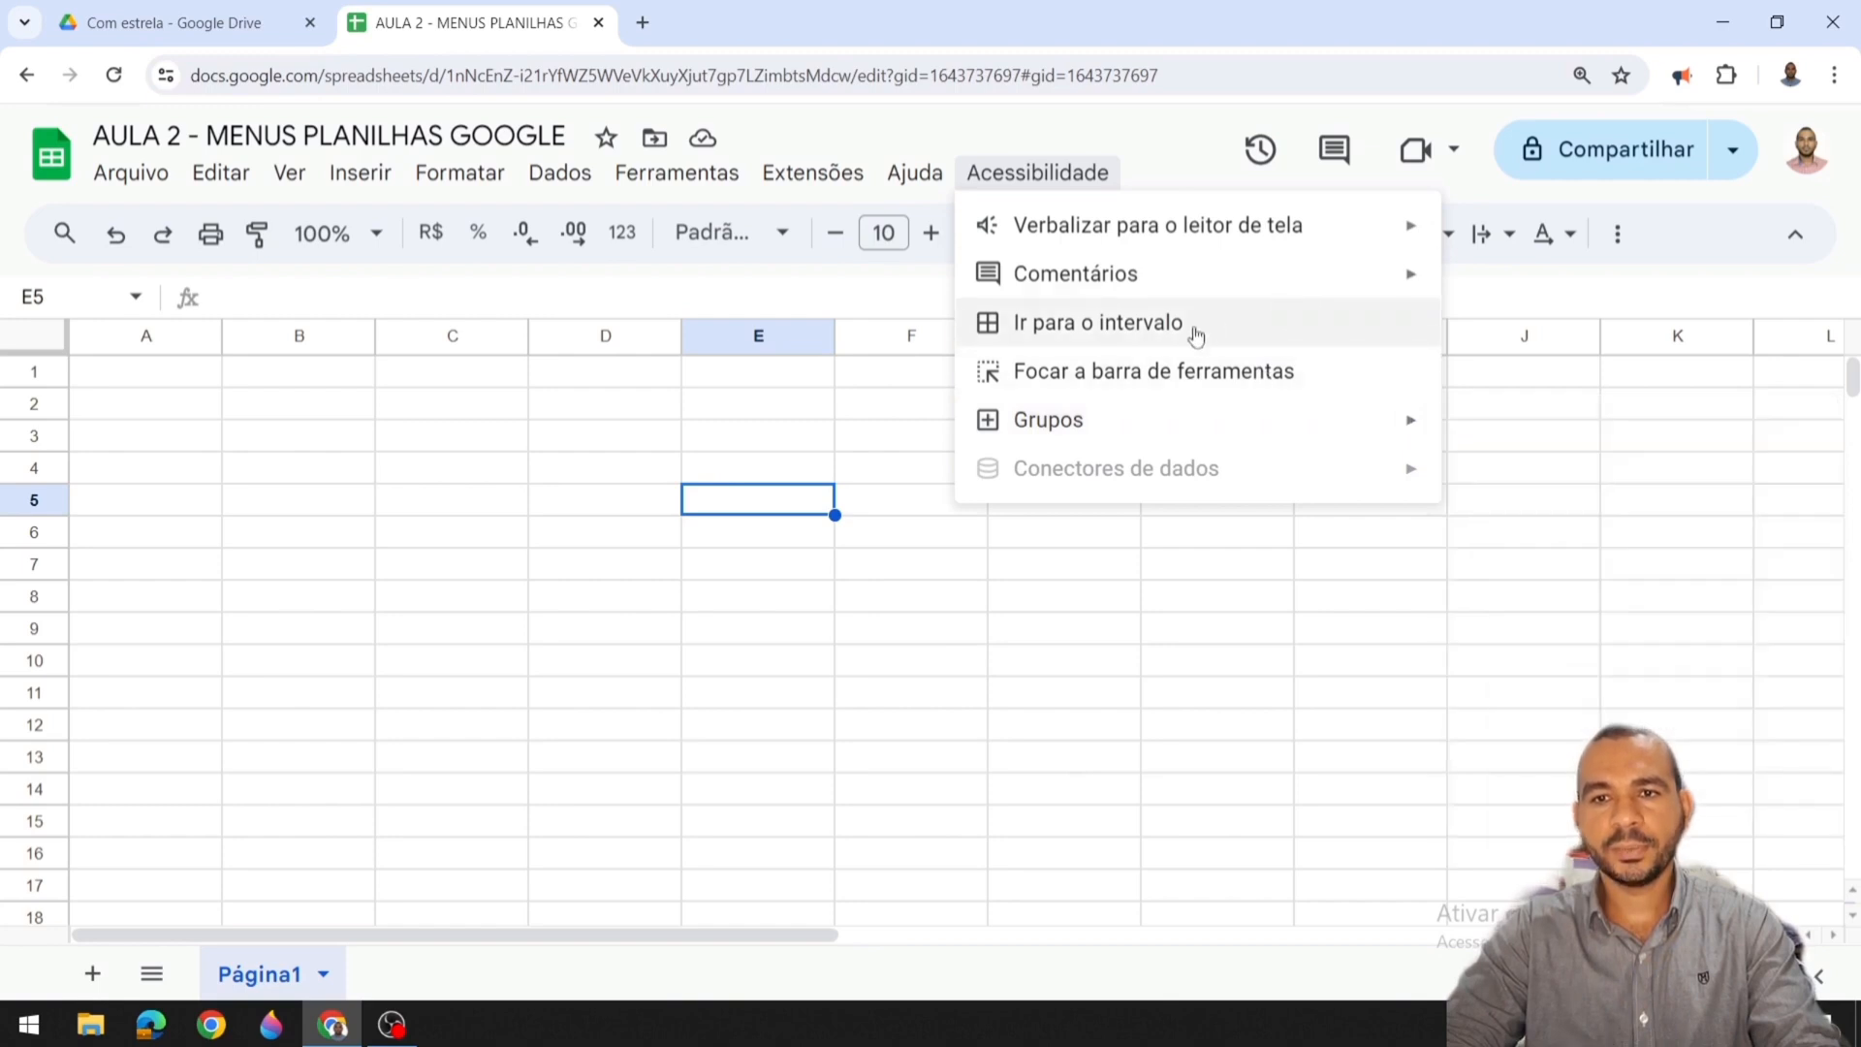
pyautogui.click(1032, 174)
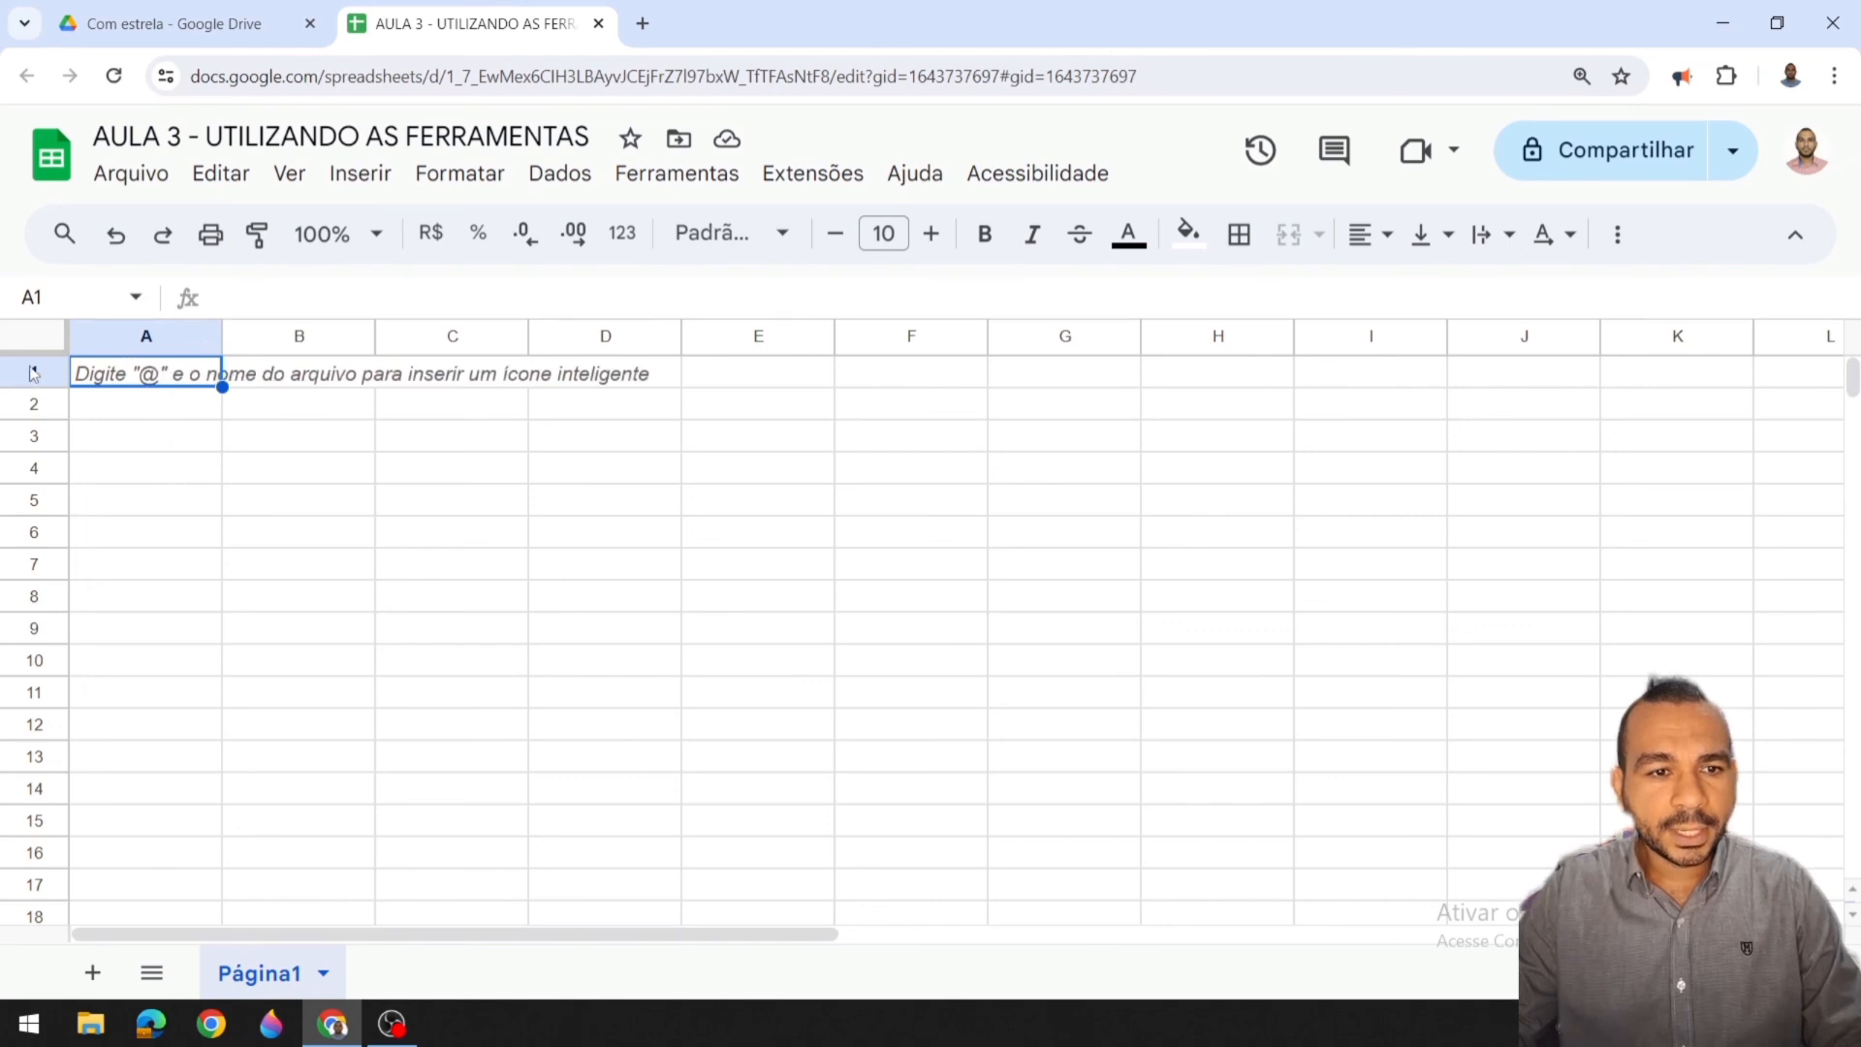
# Step: Enter a person's name in cell A1 of the AULA 3 spreadsheet and select that cell again
pyautogui.click(187, 411)
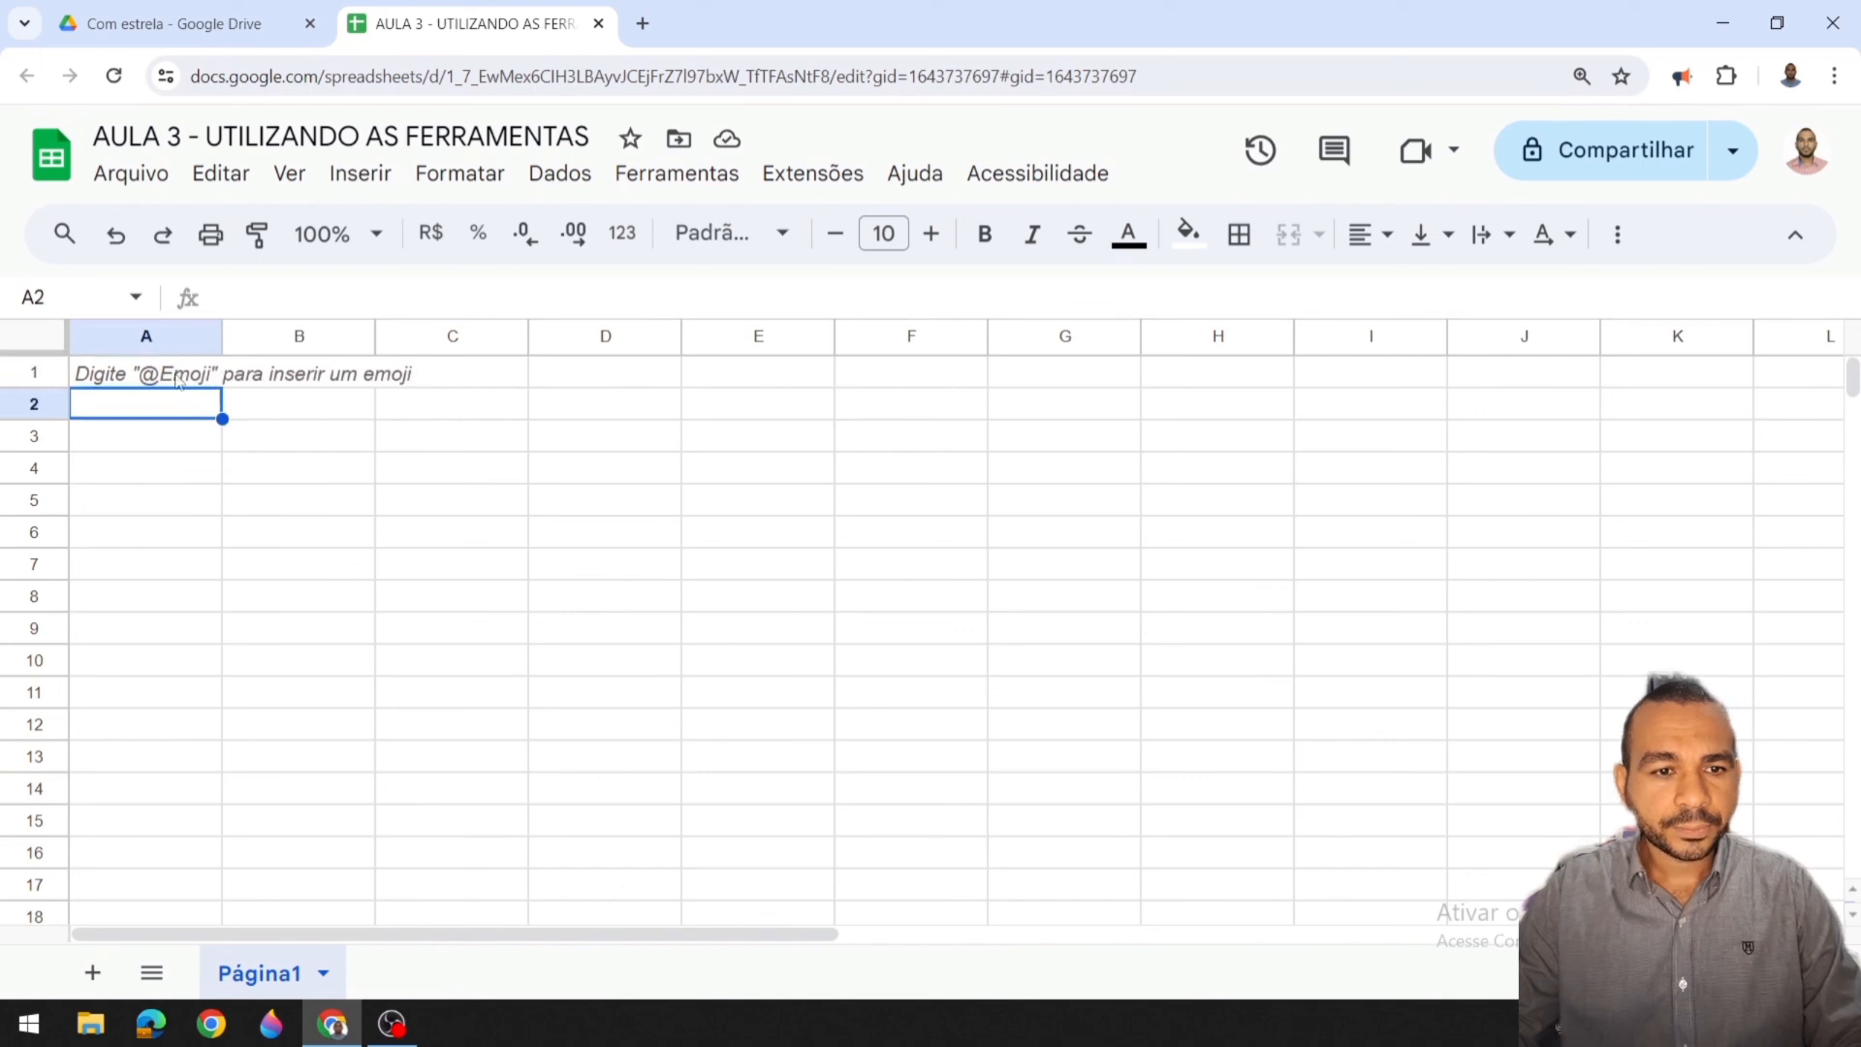
pyautogui.click(179, 381)
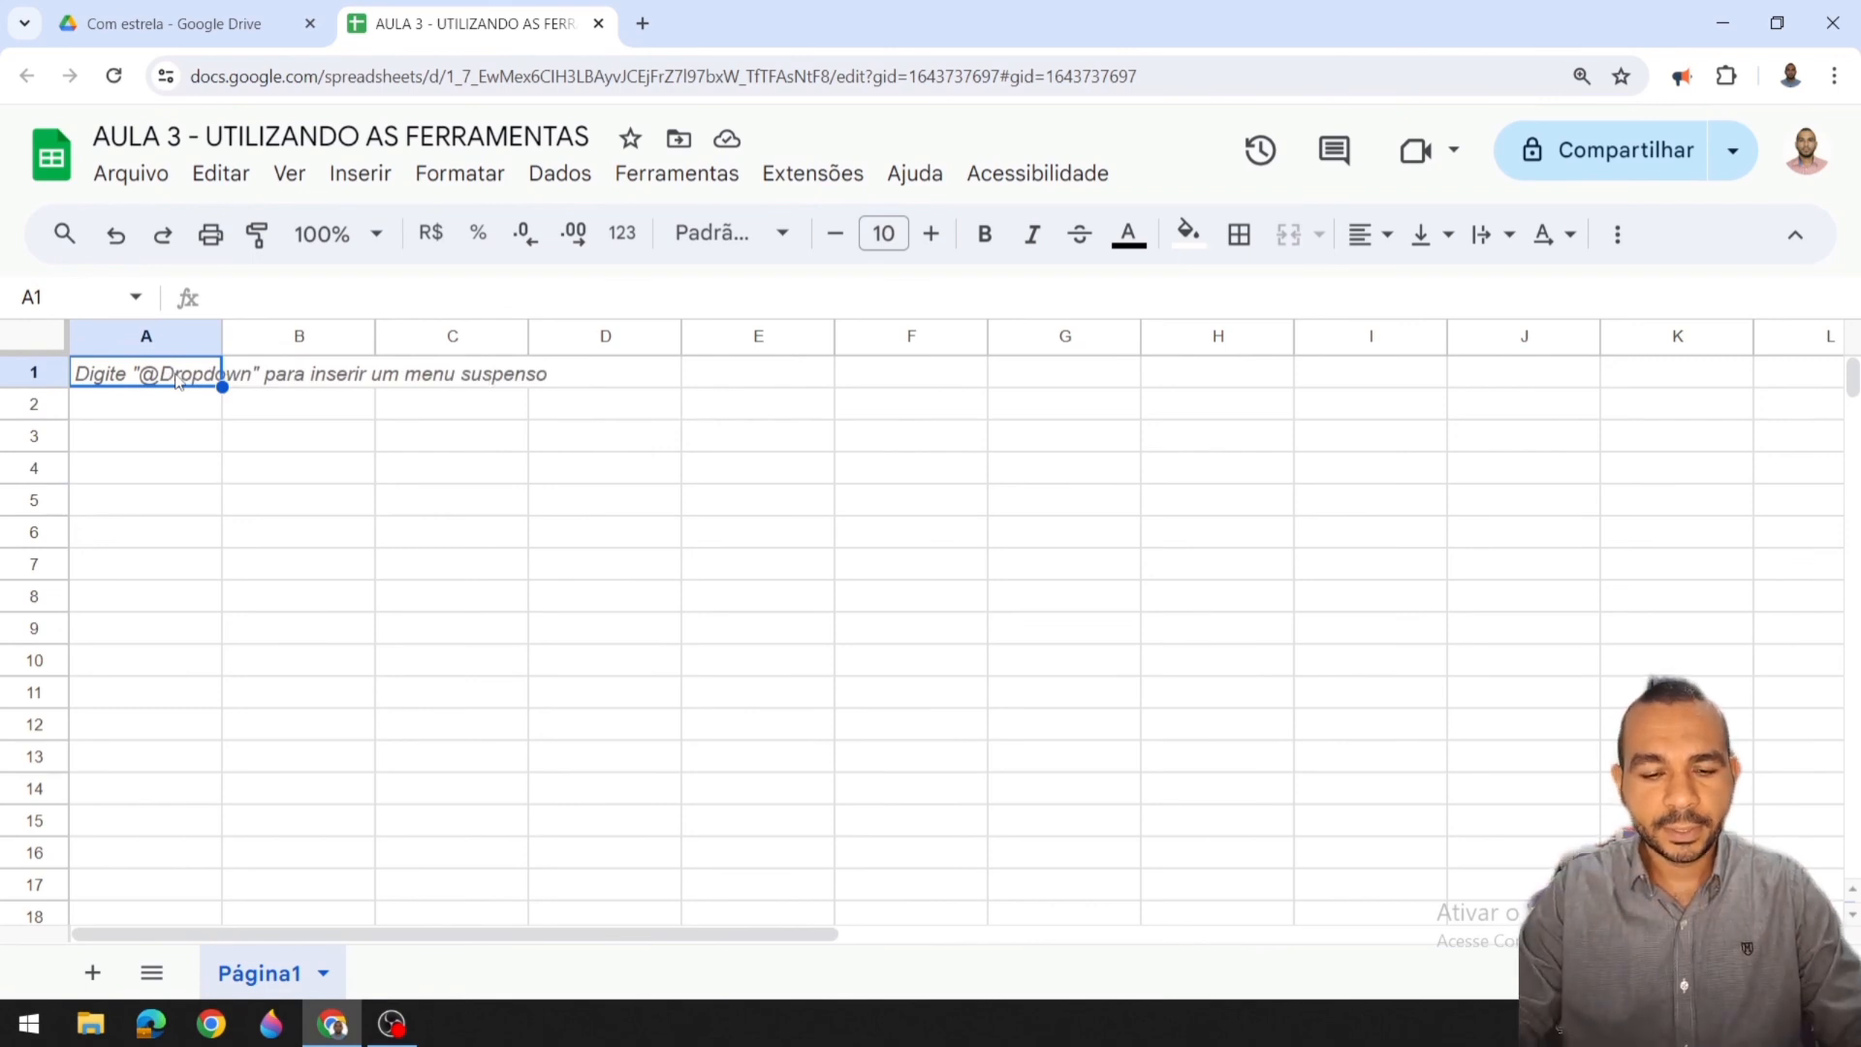
pyautogui.write('PEDRO ')
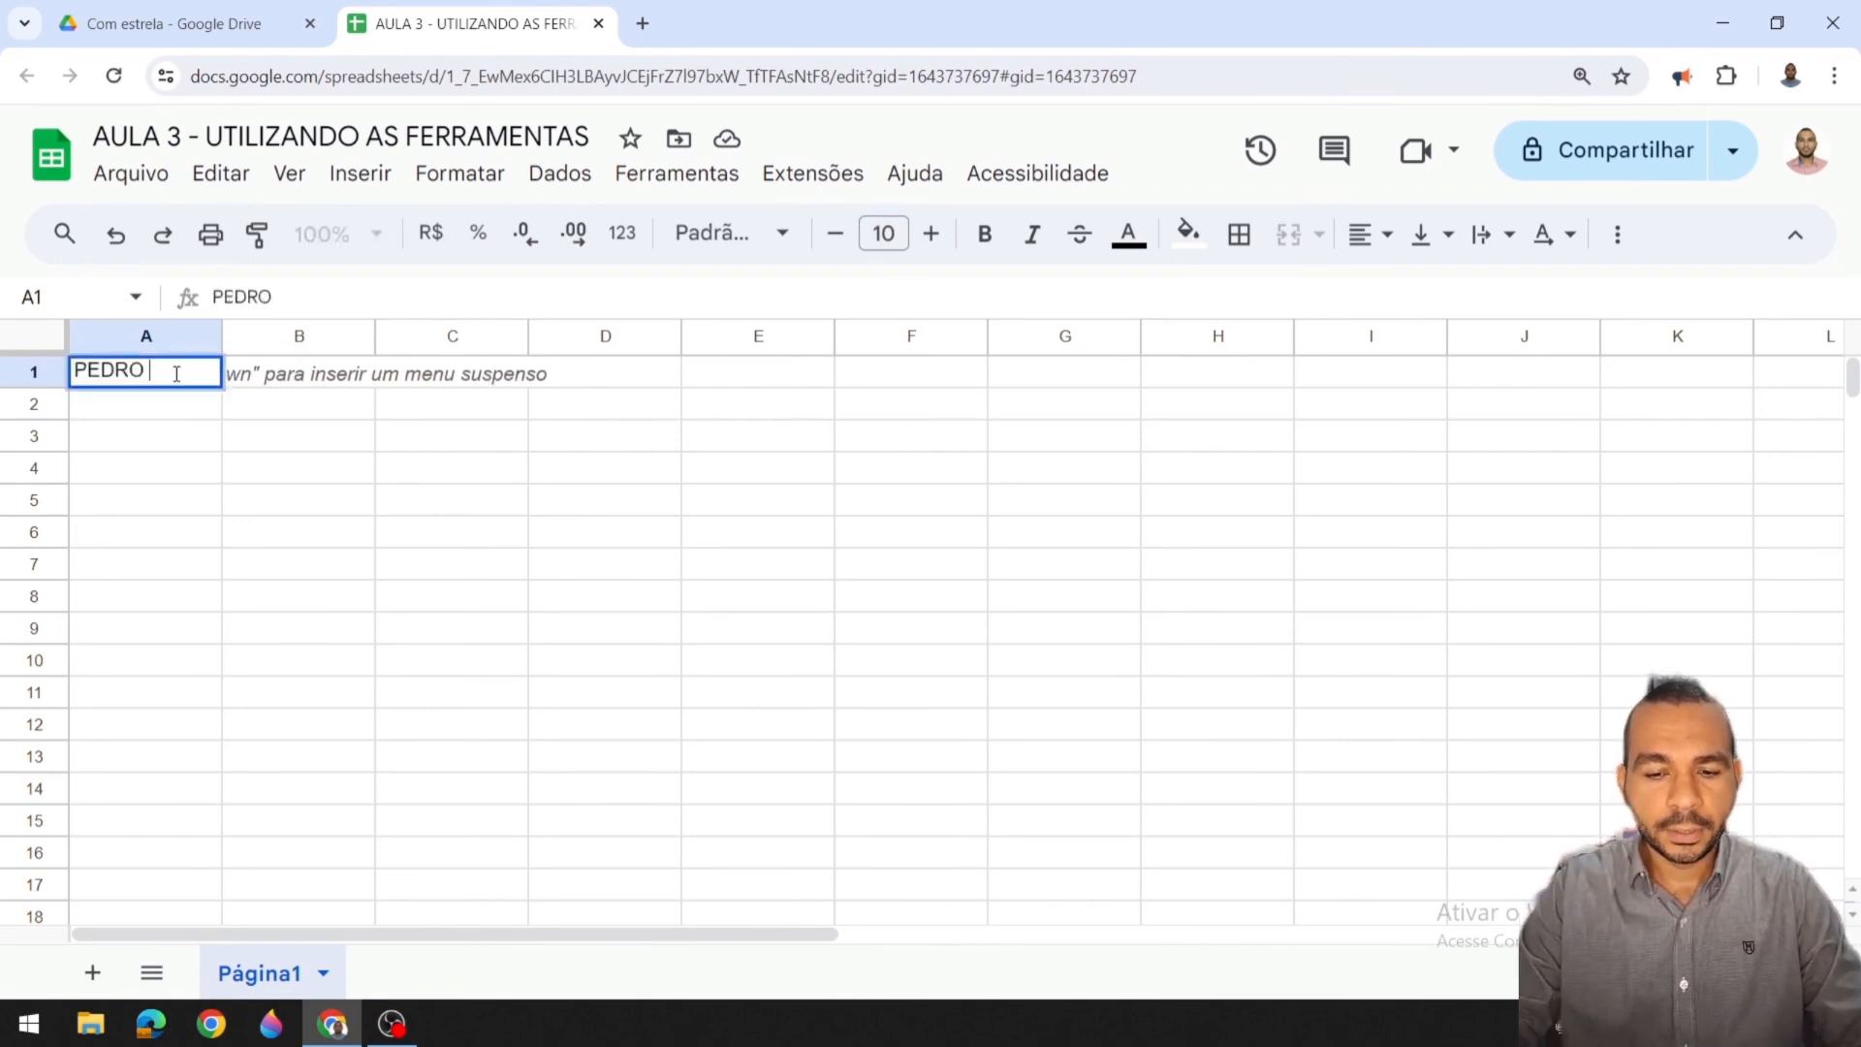
pyautogui.write('LUCAS')
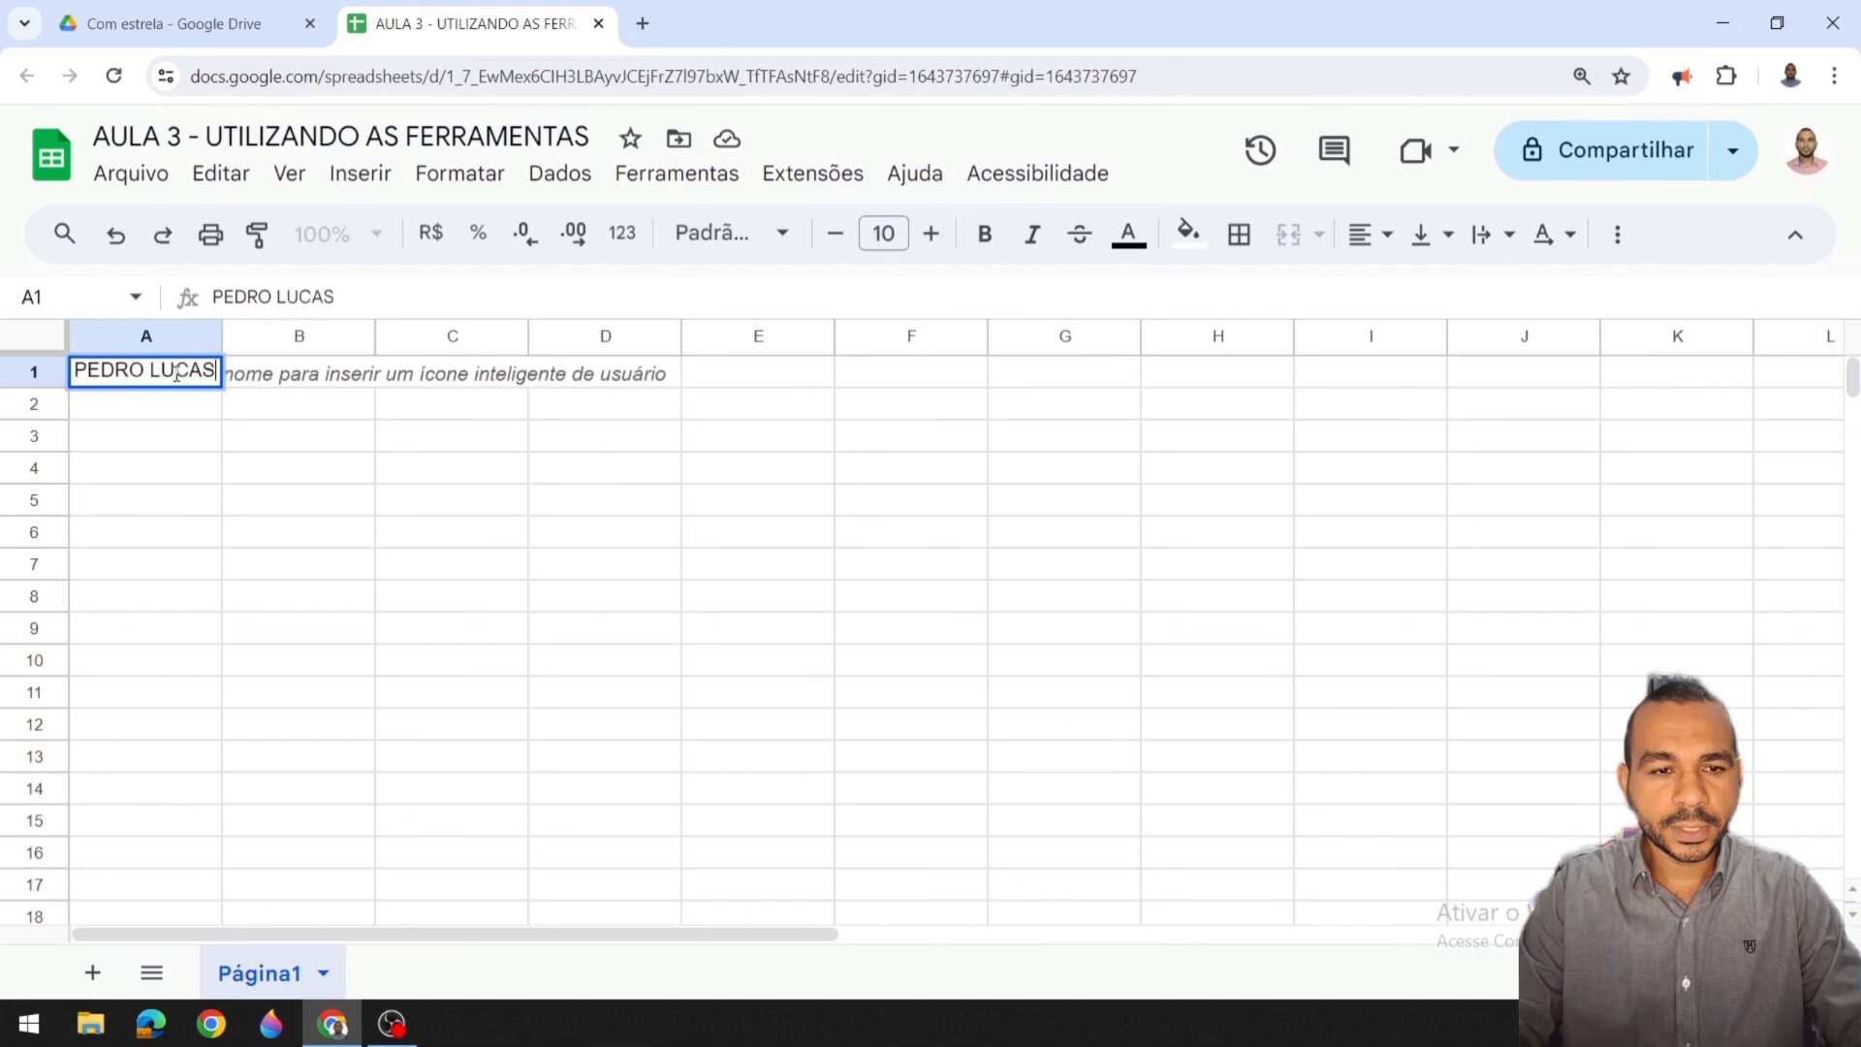
pyautogui.click(688, 543)
pyautogui.click(172, 381)
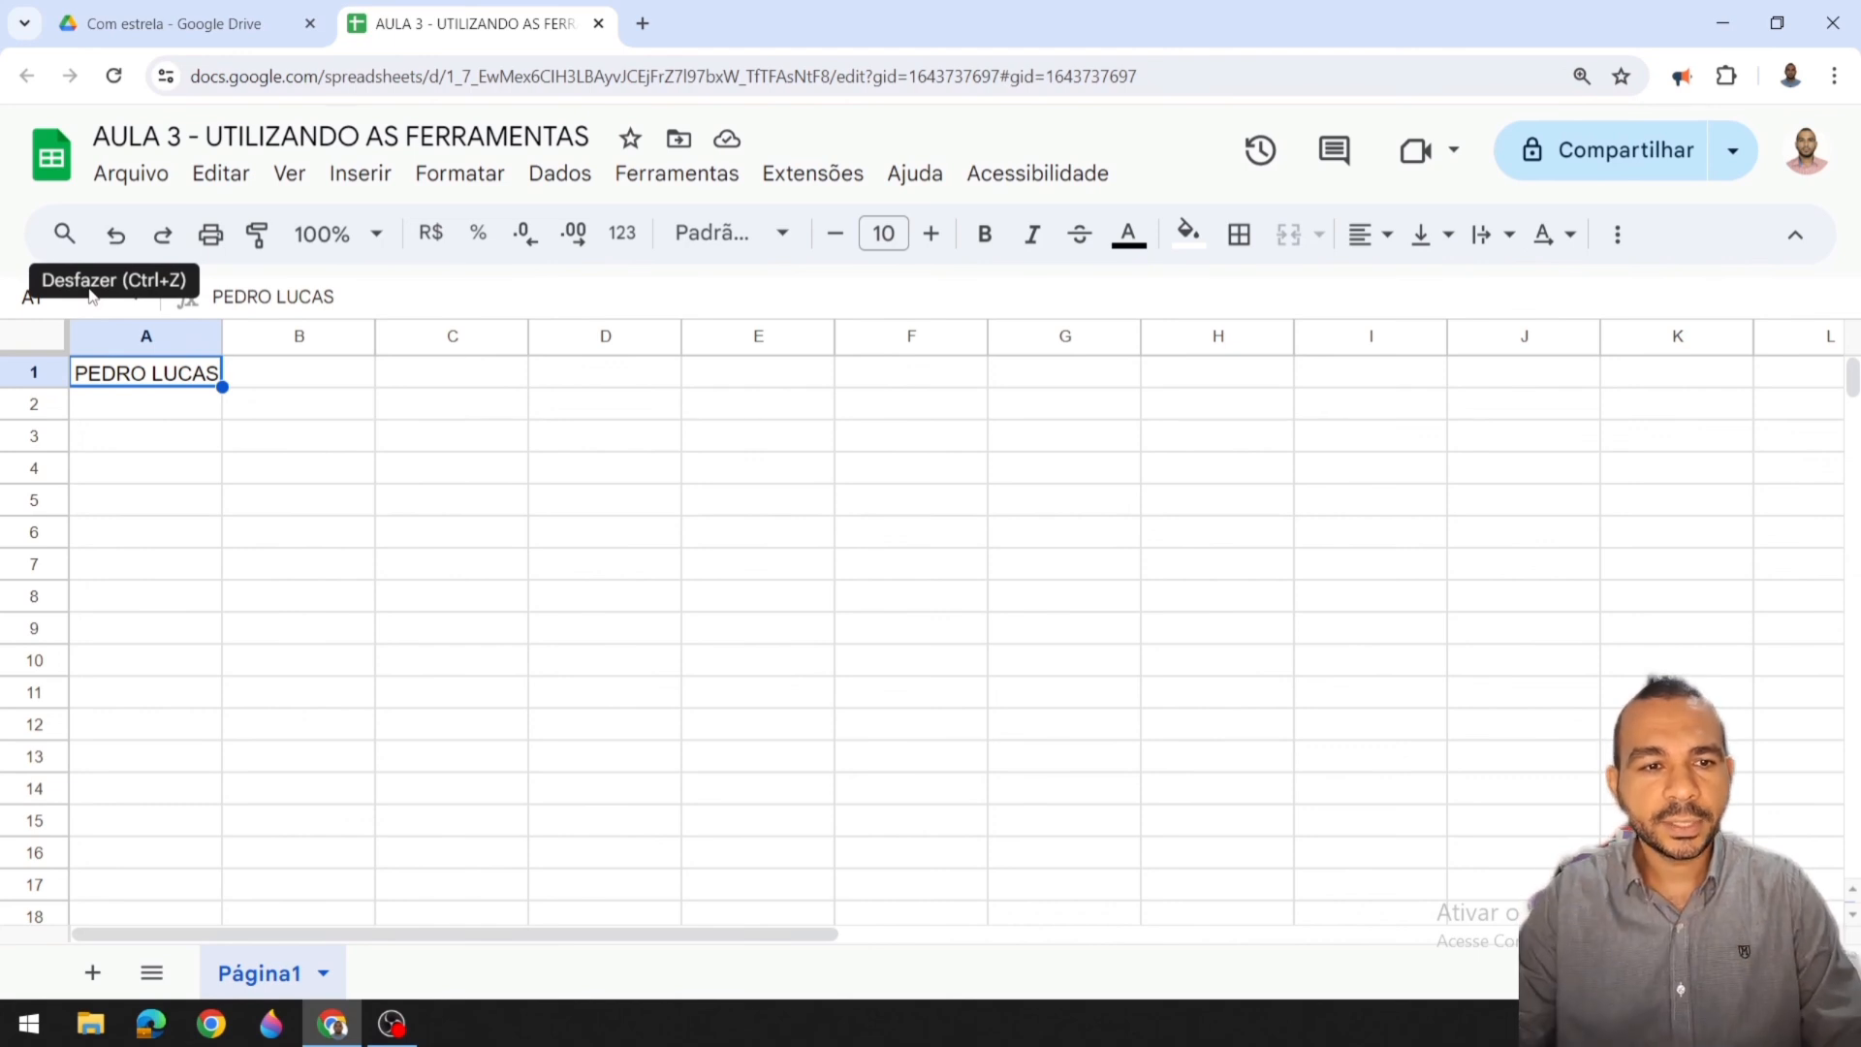
# Step: Undo and redo the name entry in cell A1 twice, leaving the name in place and A1 selected
pyautogui.click(116, 240)
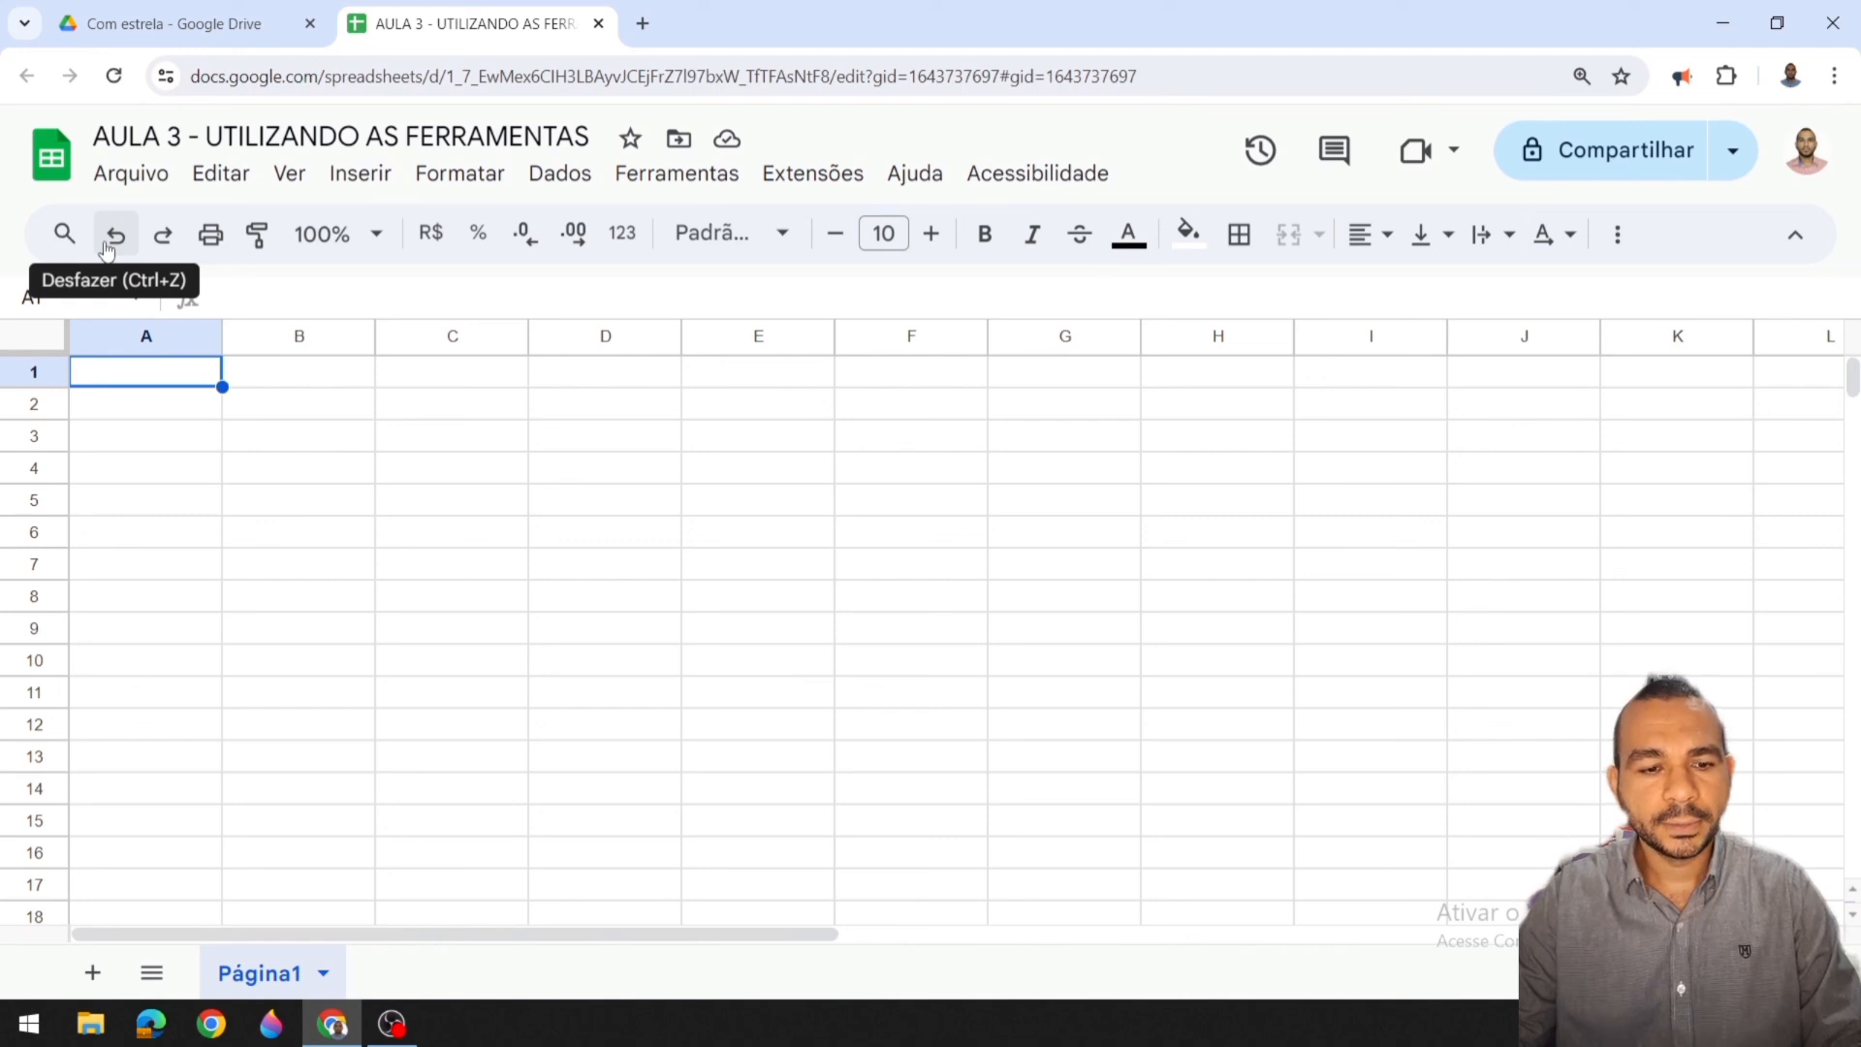
pyautogui.click(161, 247)
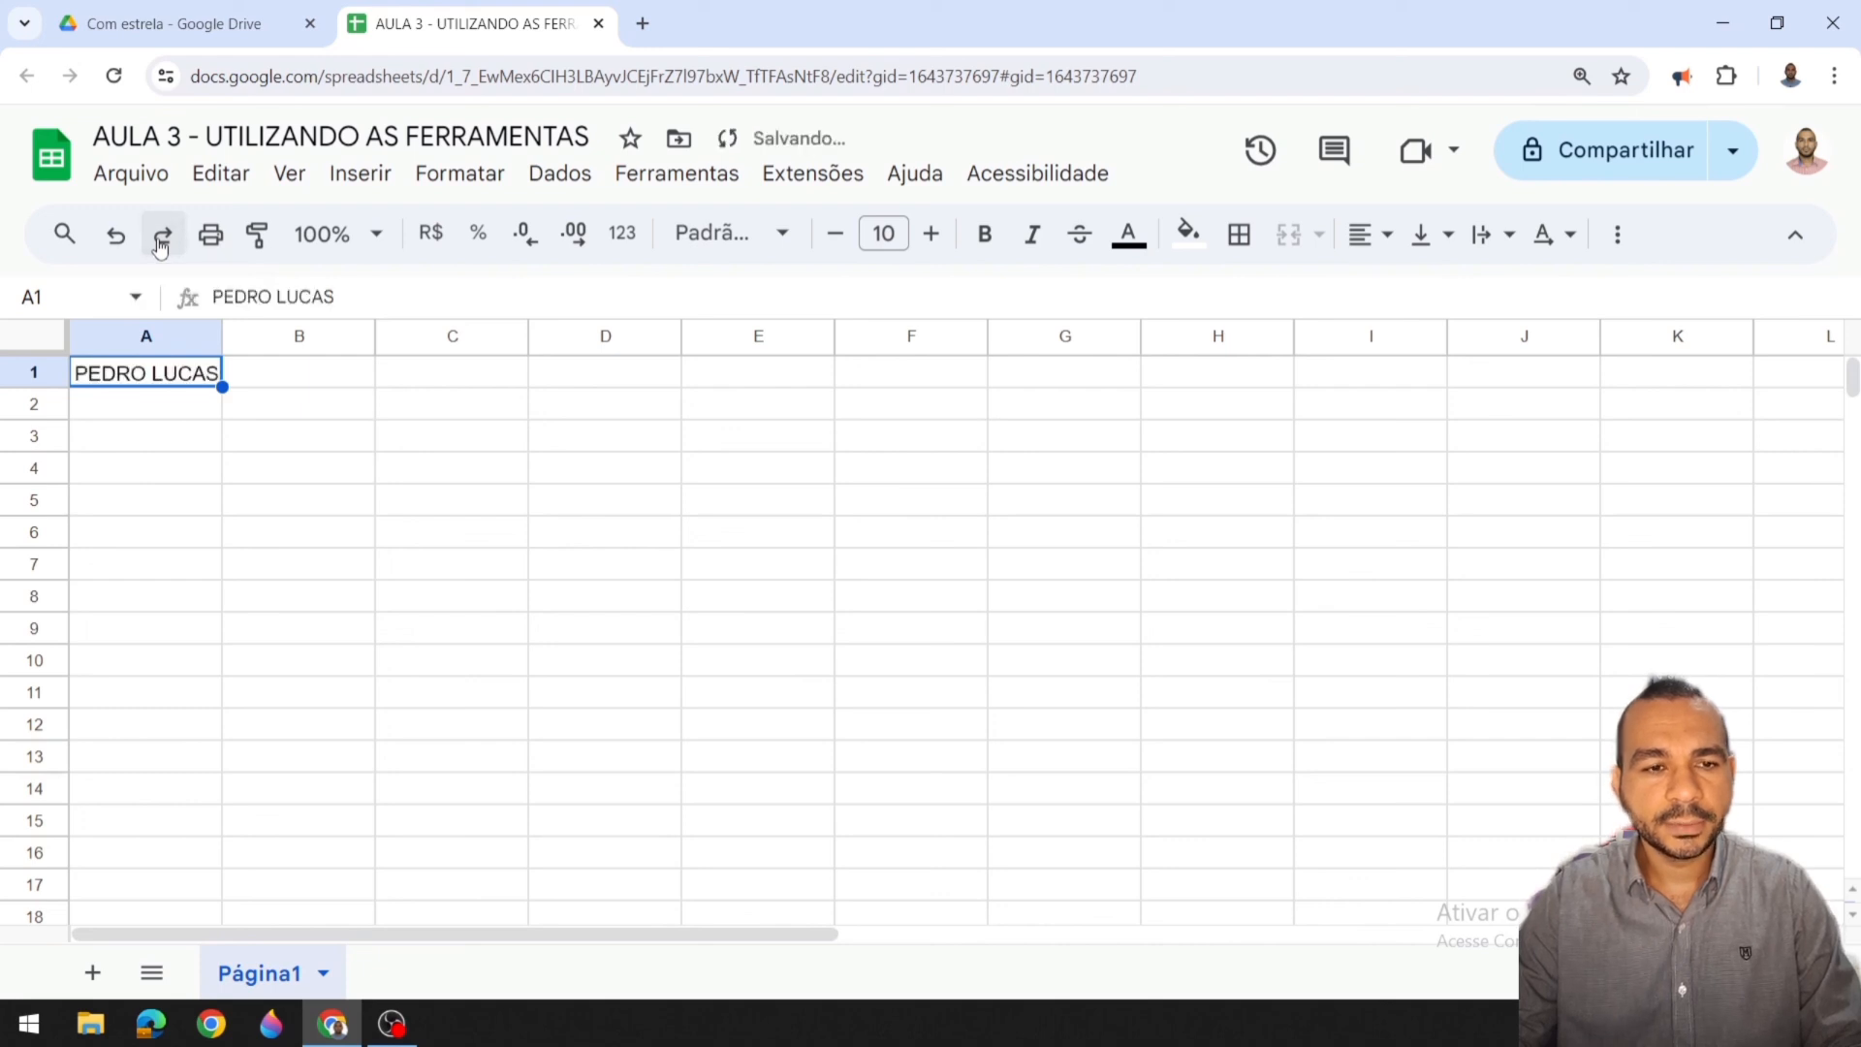
pyautogui.hotkey('ctrl', 'z')
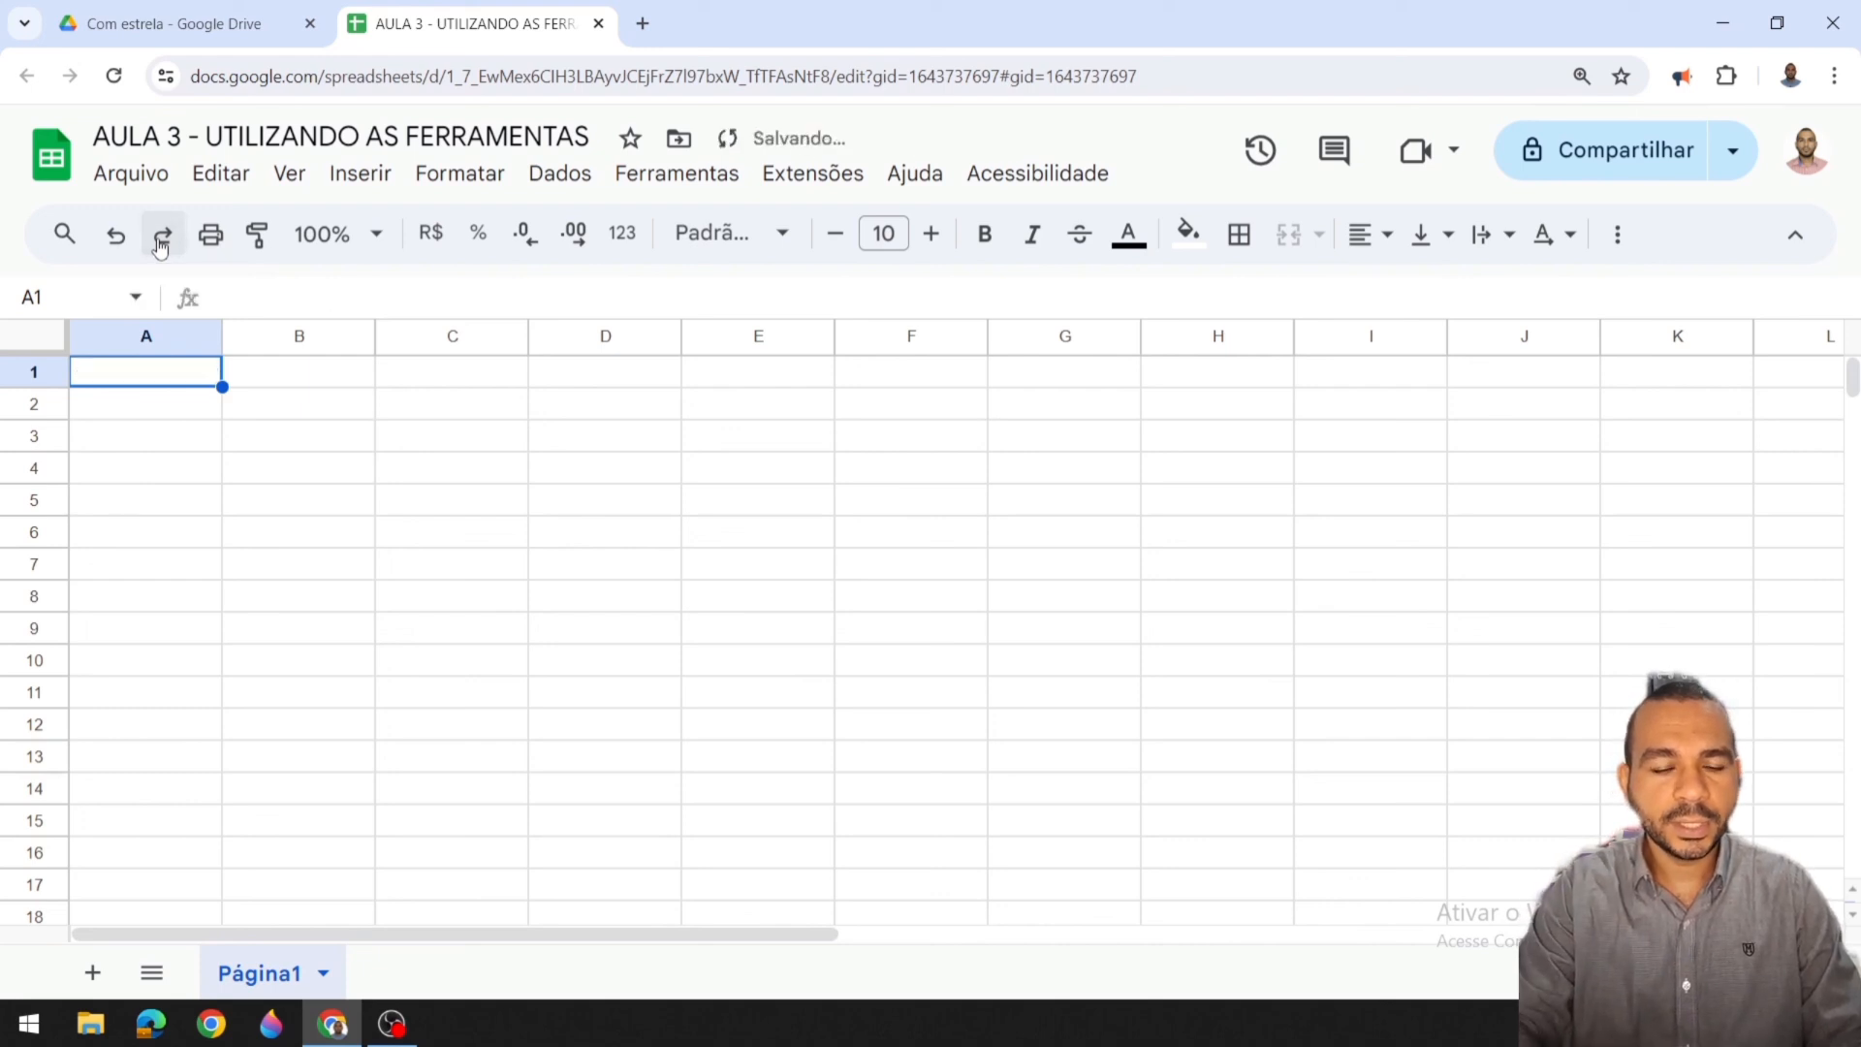
pyautogui.click(161, 246)
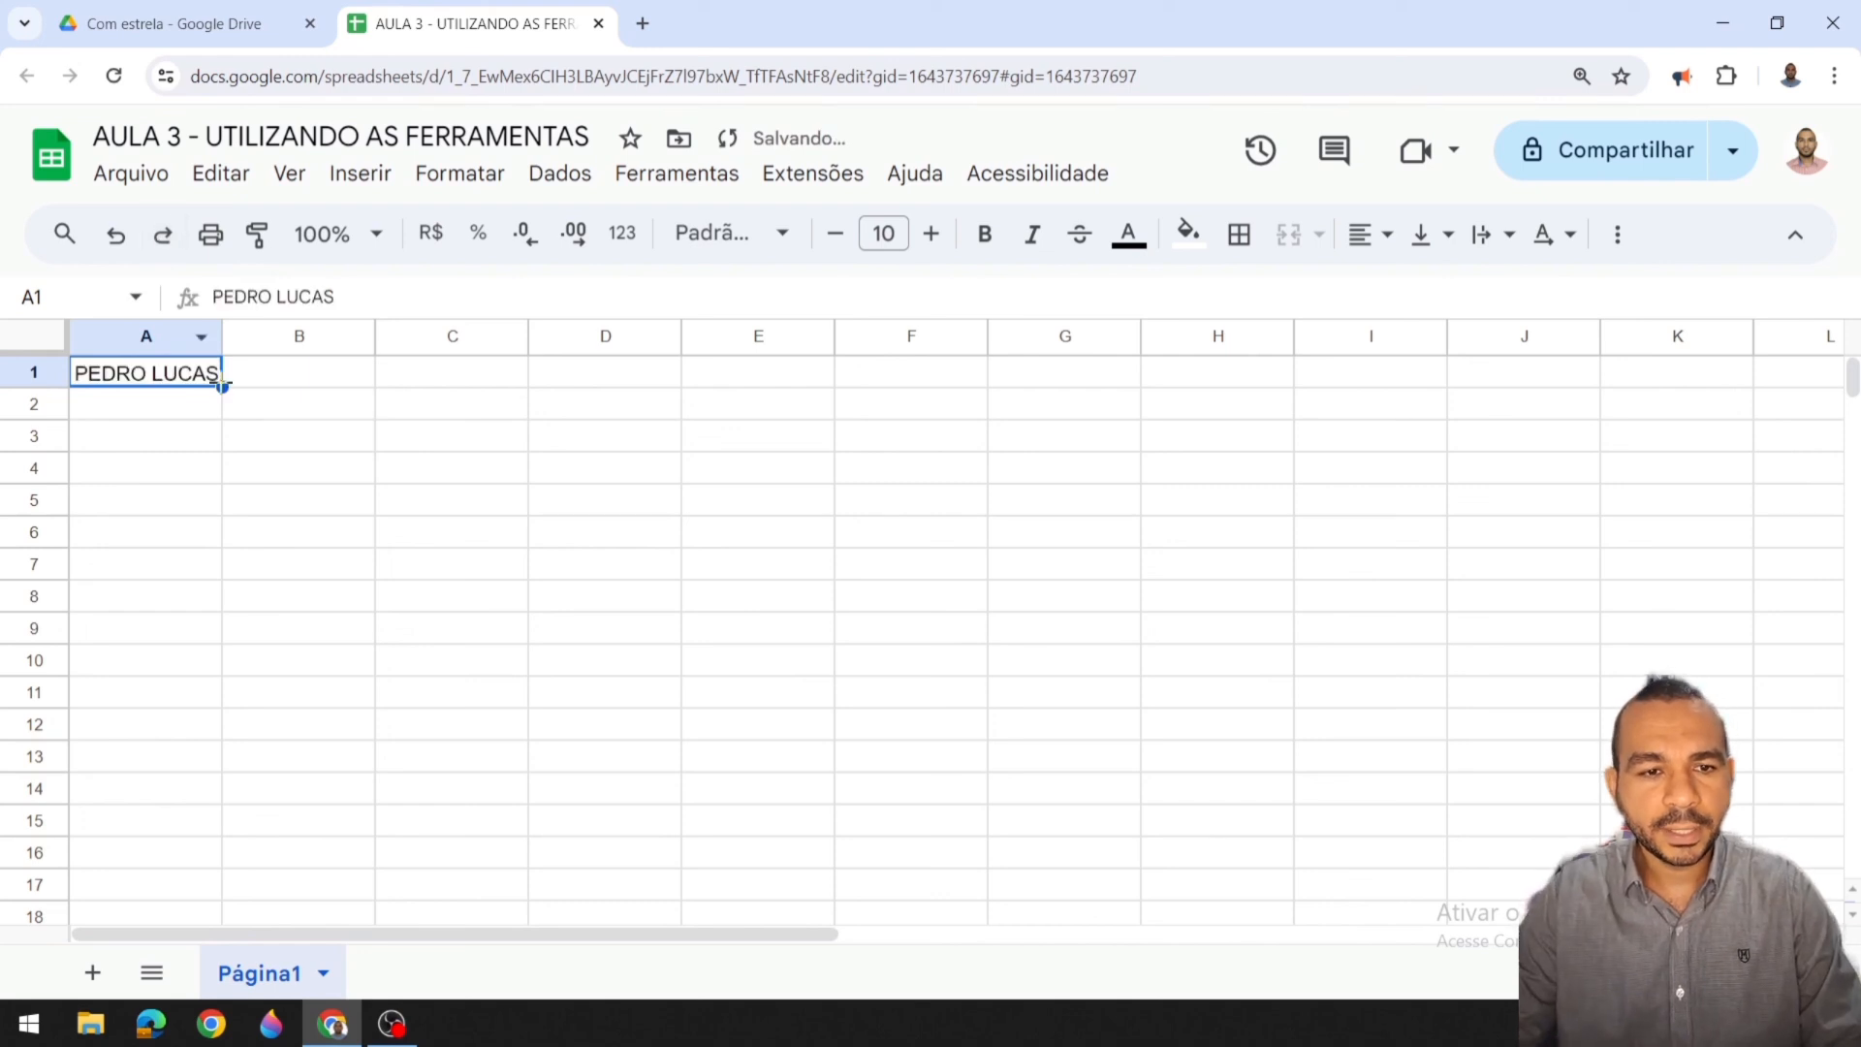
pyautogui.click(271, 412)
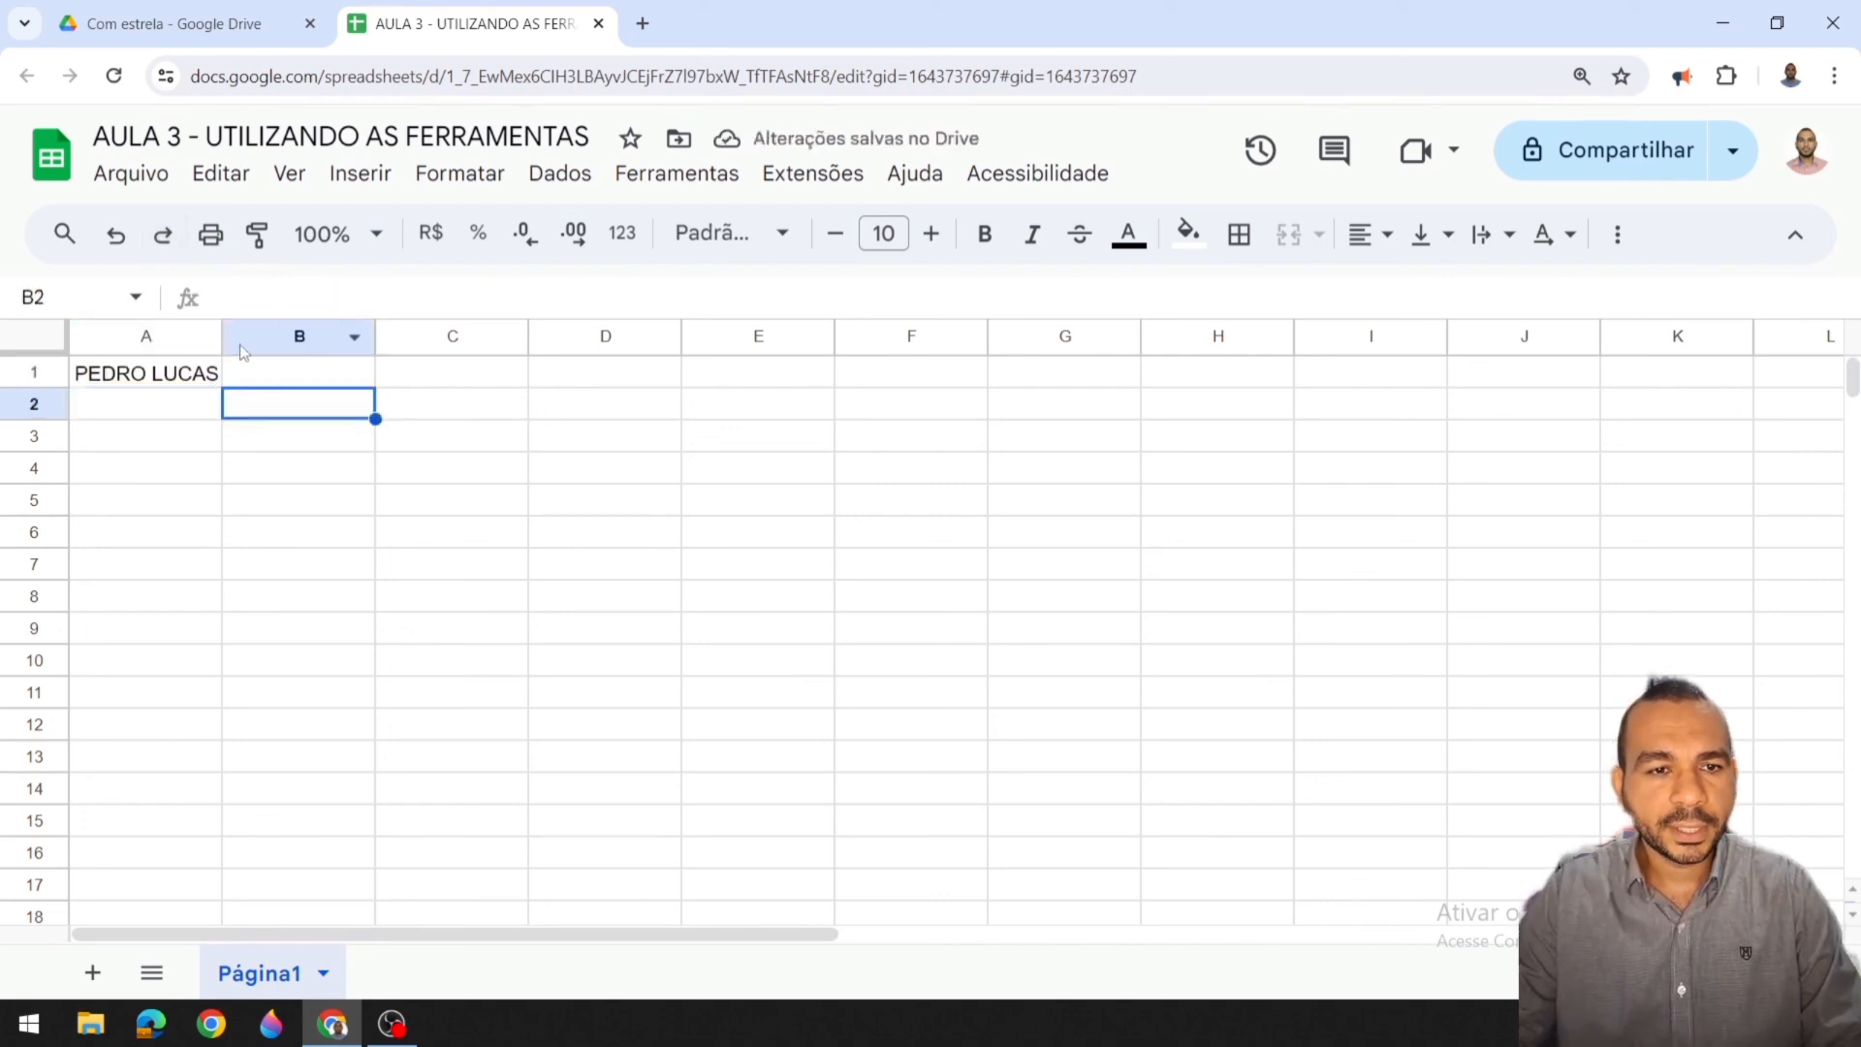
pyautogui.click(158, 375)
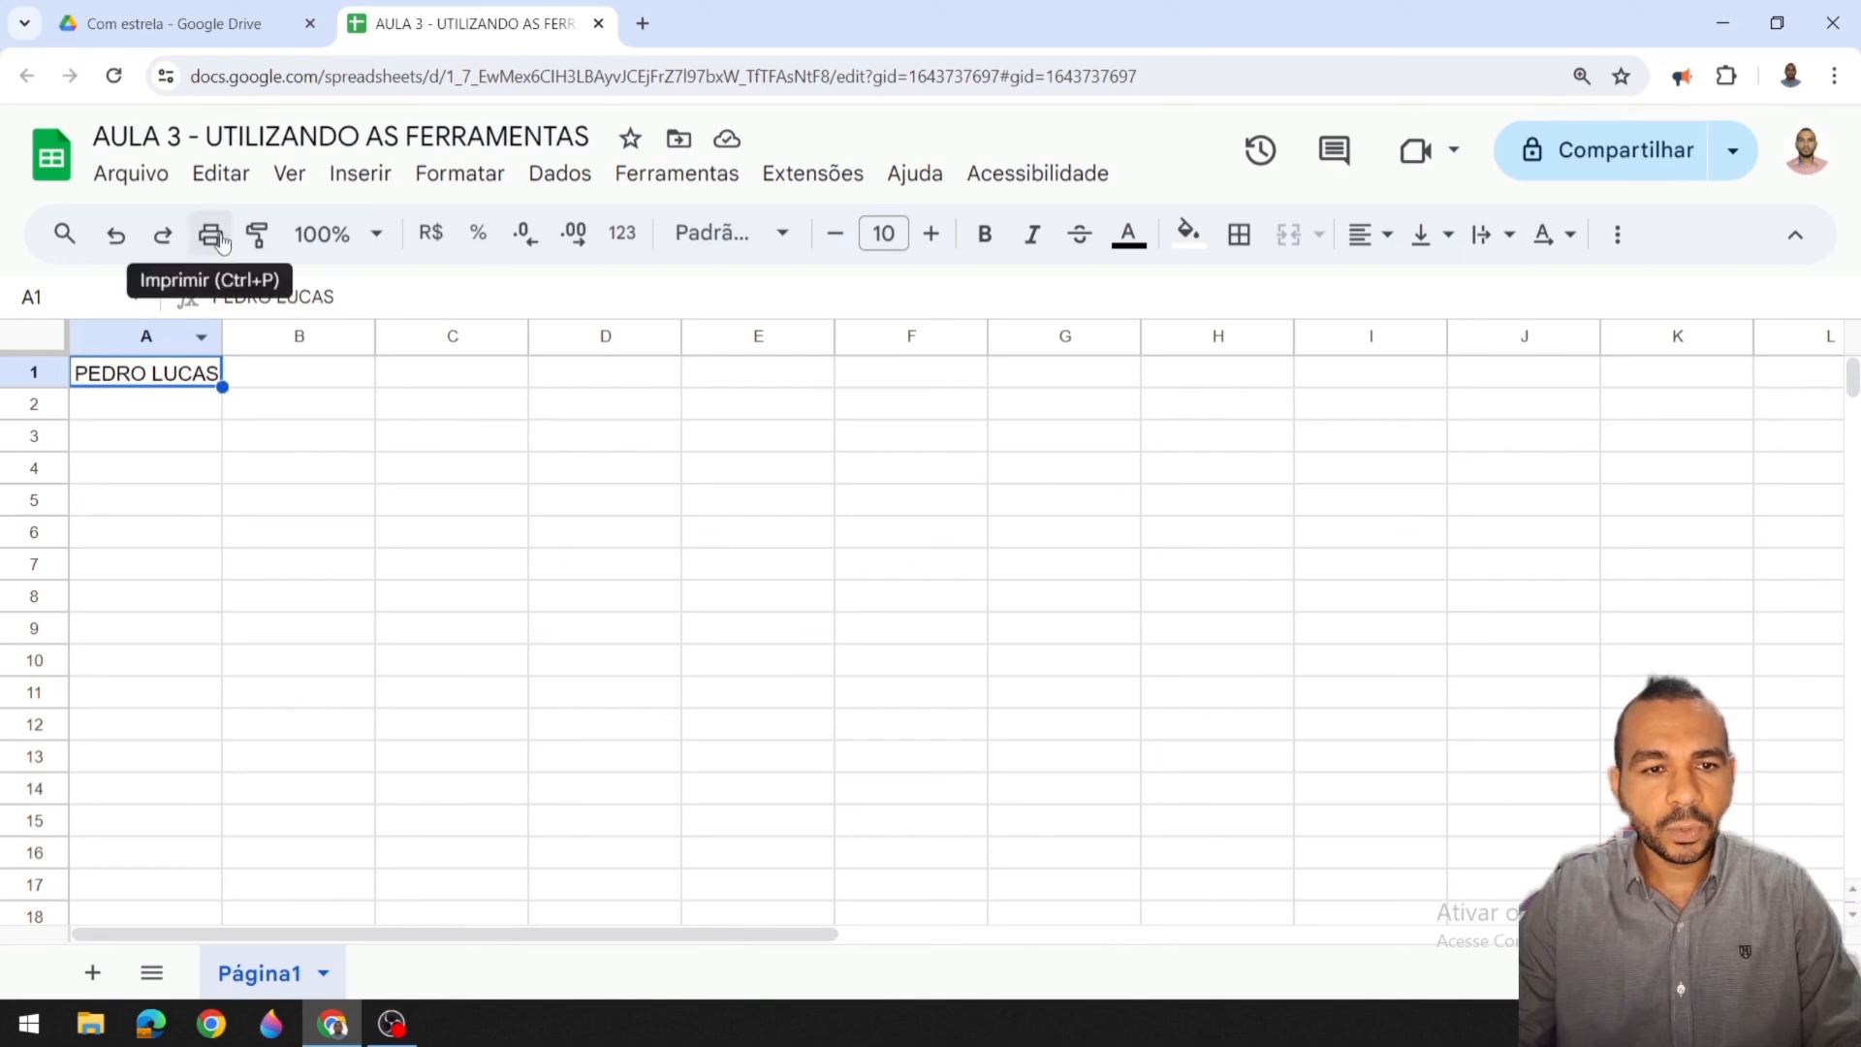
# Step: Open the print settings and choose to print only the selected cell A1 in portrait orientation (Retrato)
pyautogui.click(222, 240)
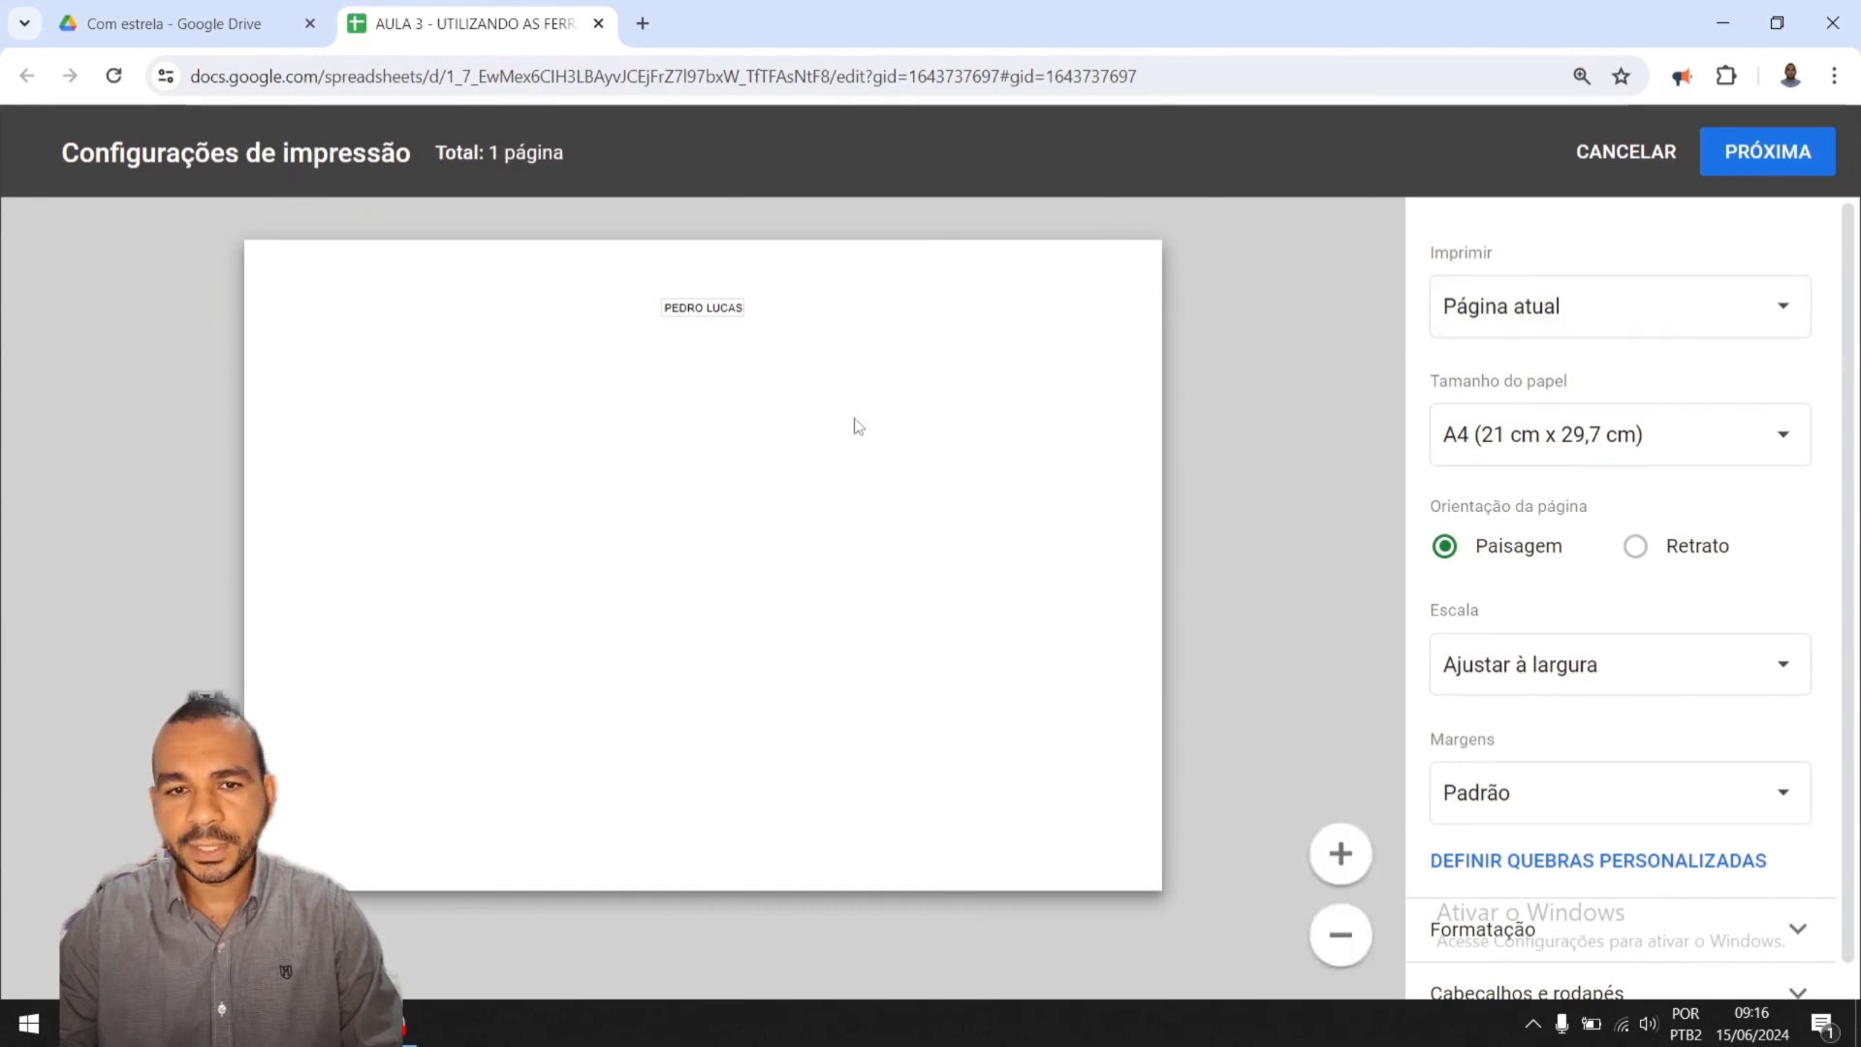
pyautogui.click(1539, 292)
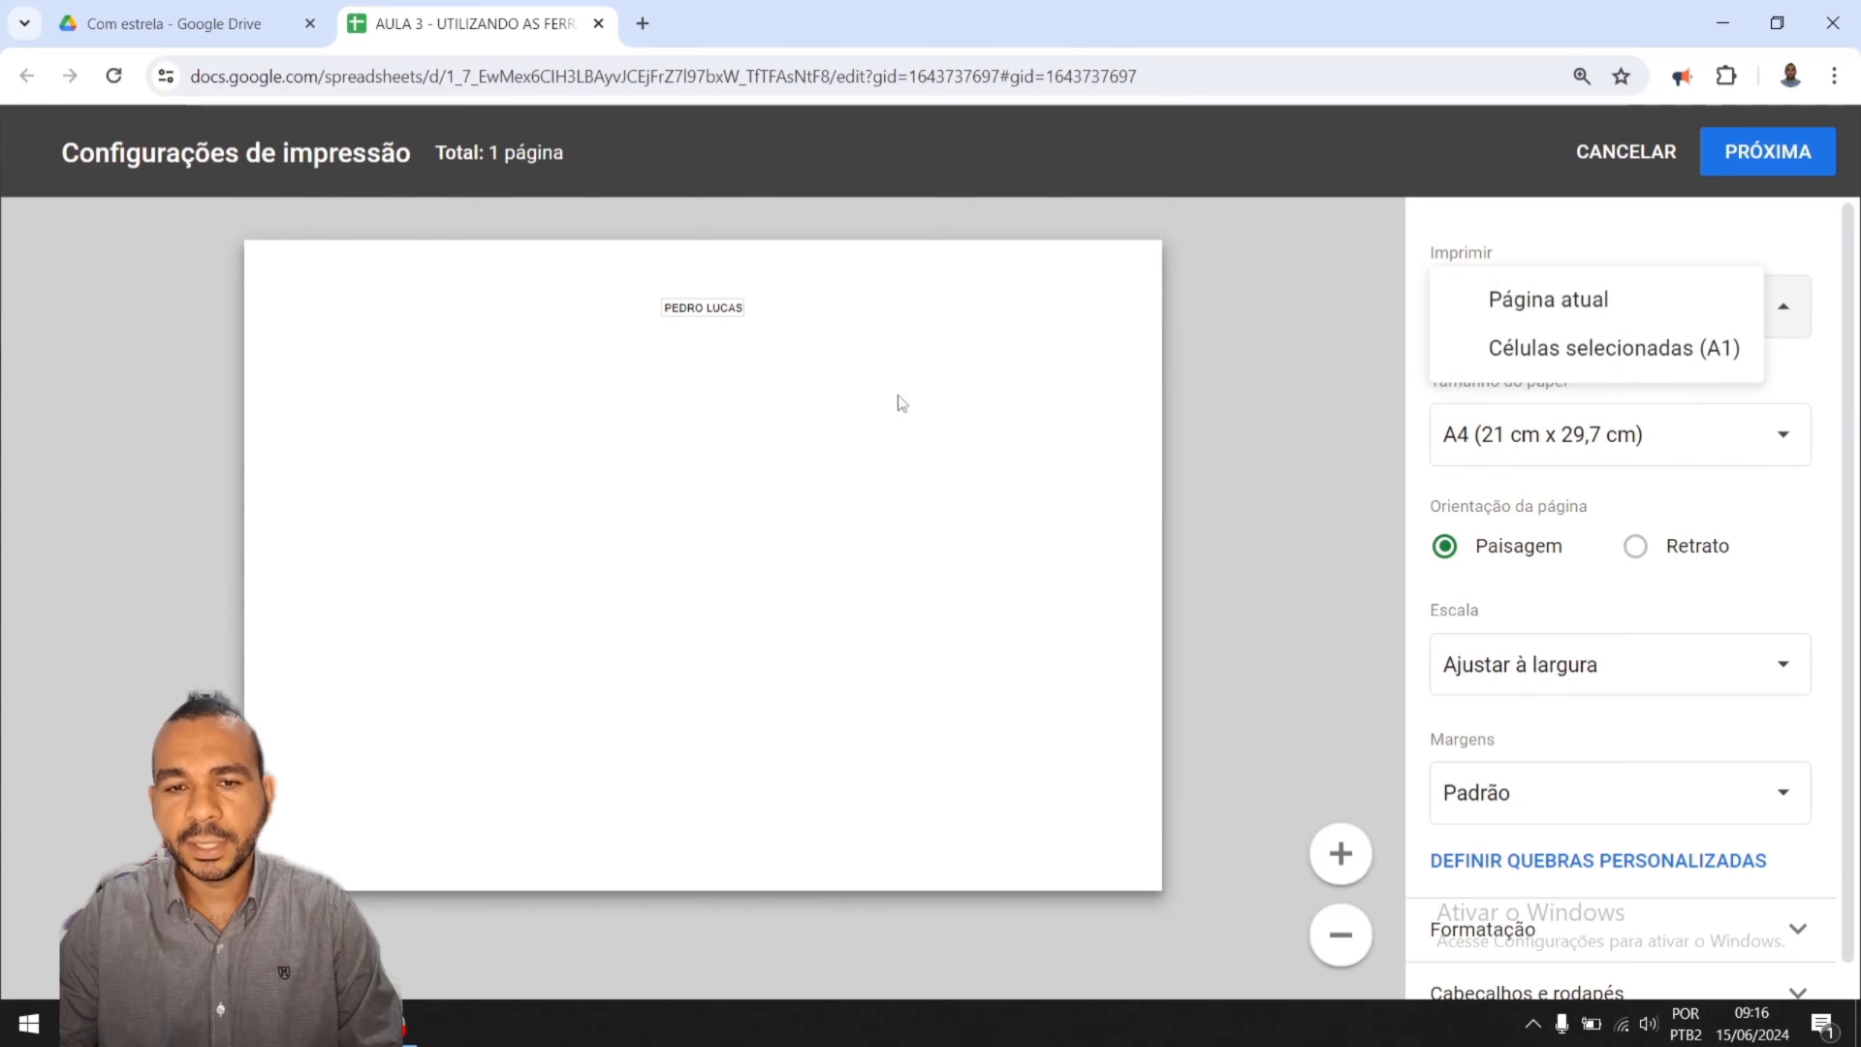
pyautogui.click(1562, 351)
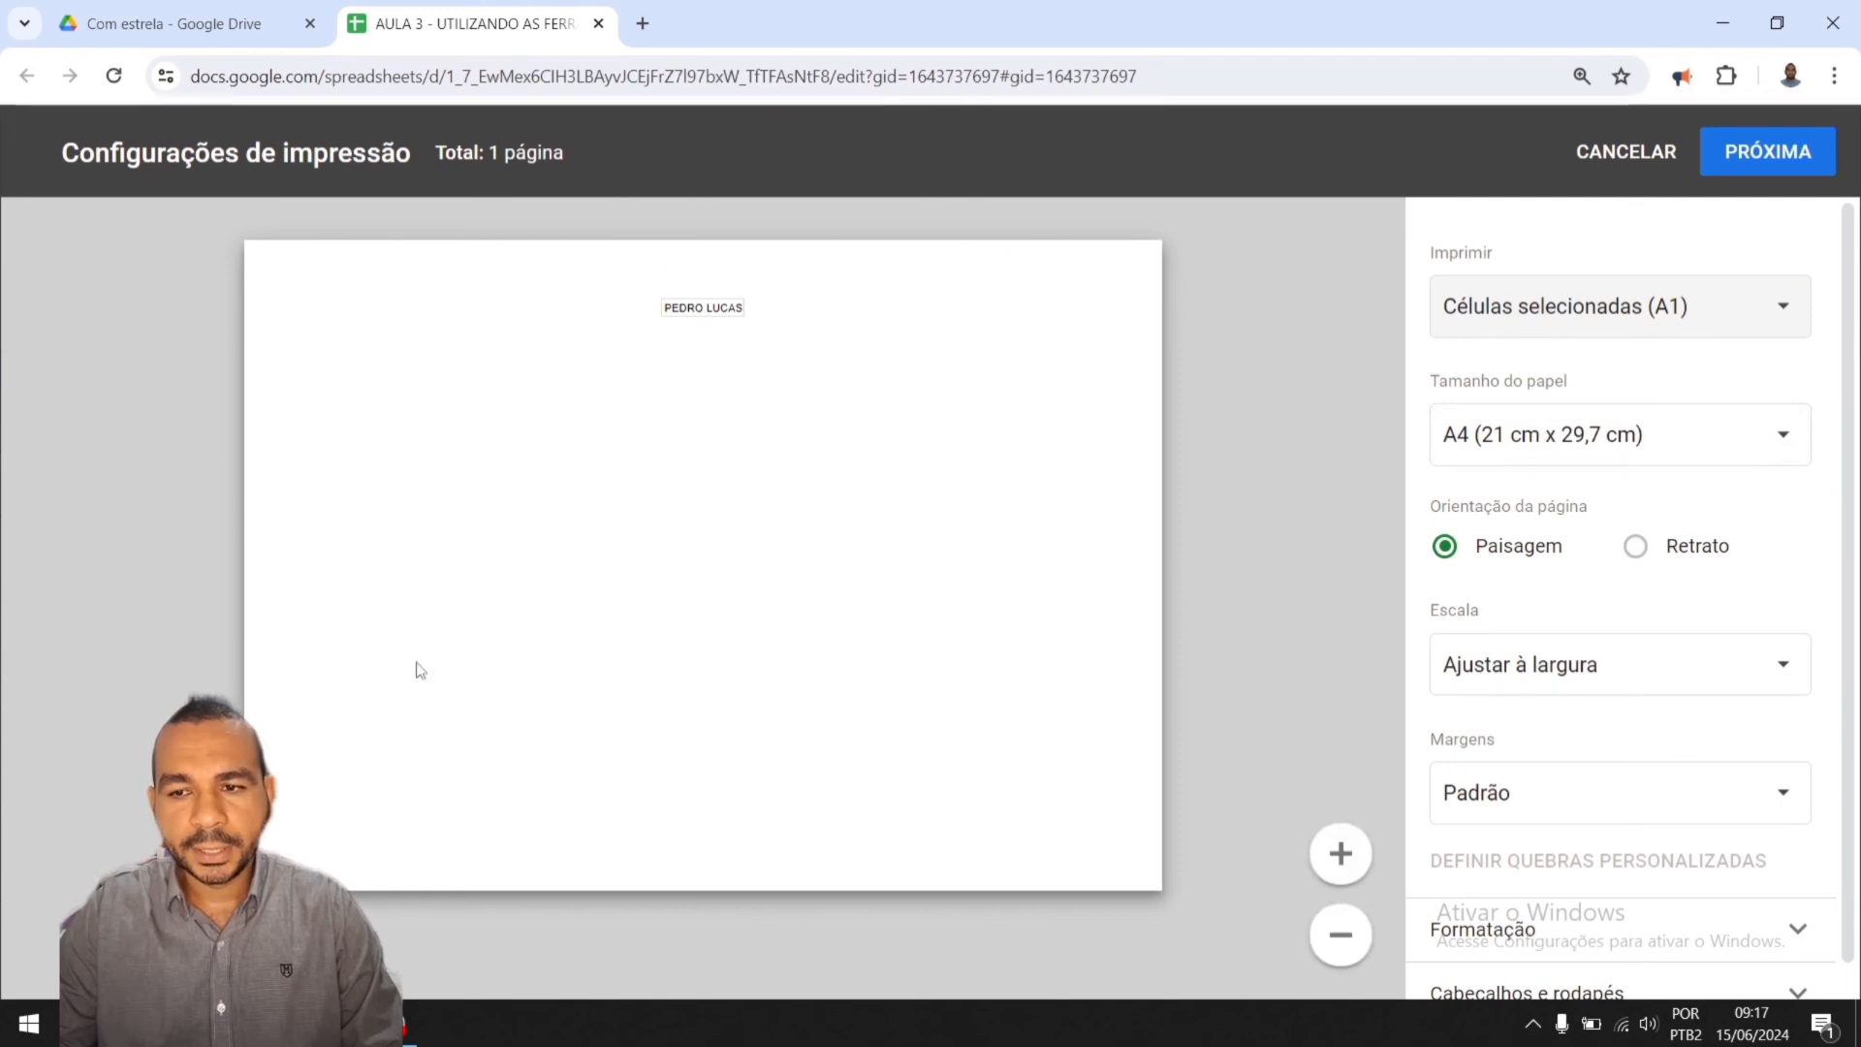
pyautogui.click(1635, 548)
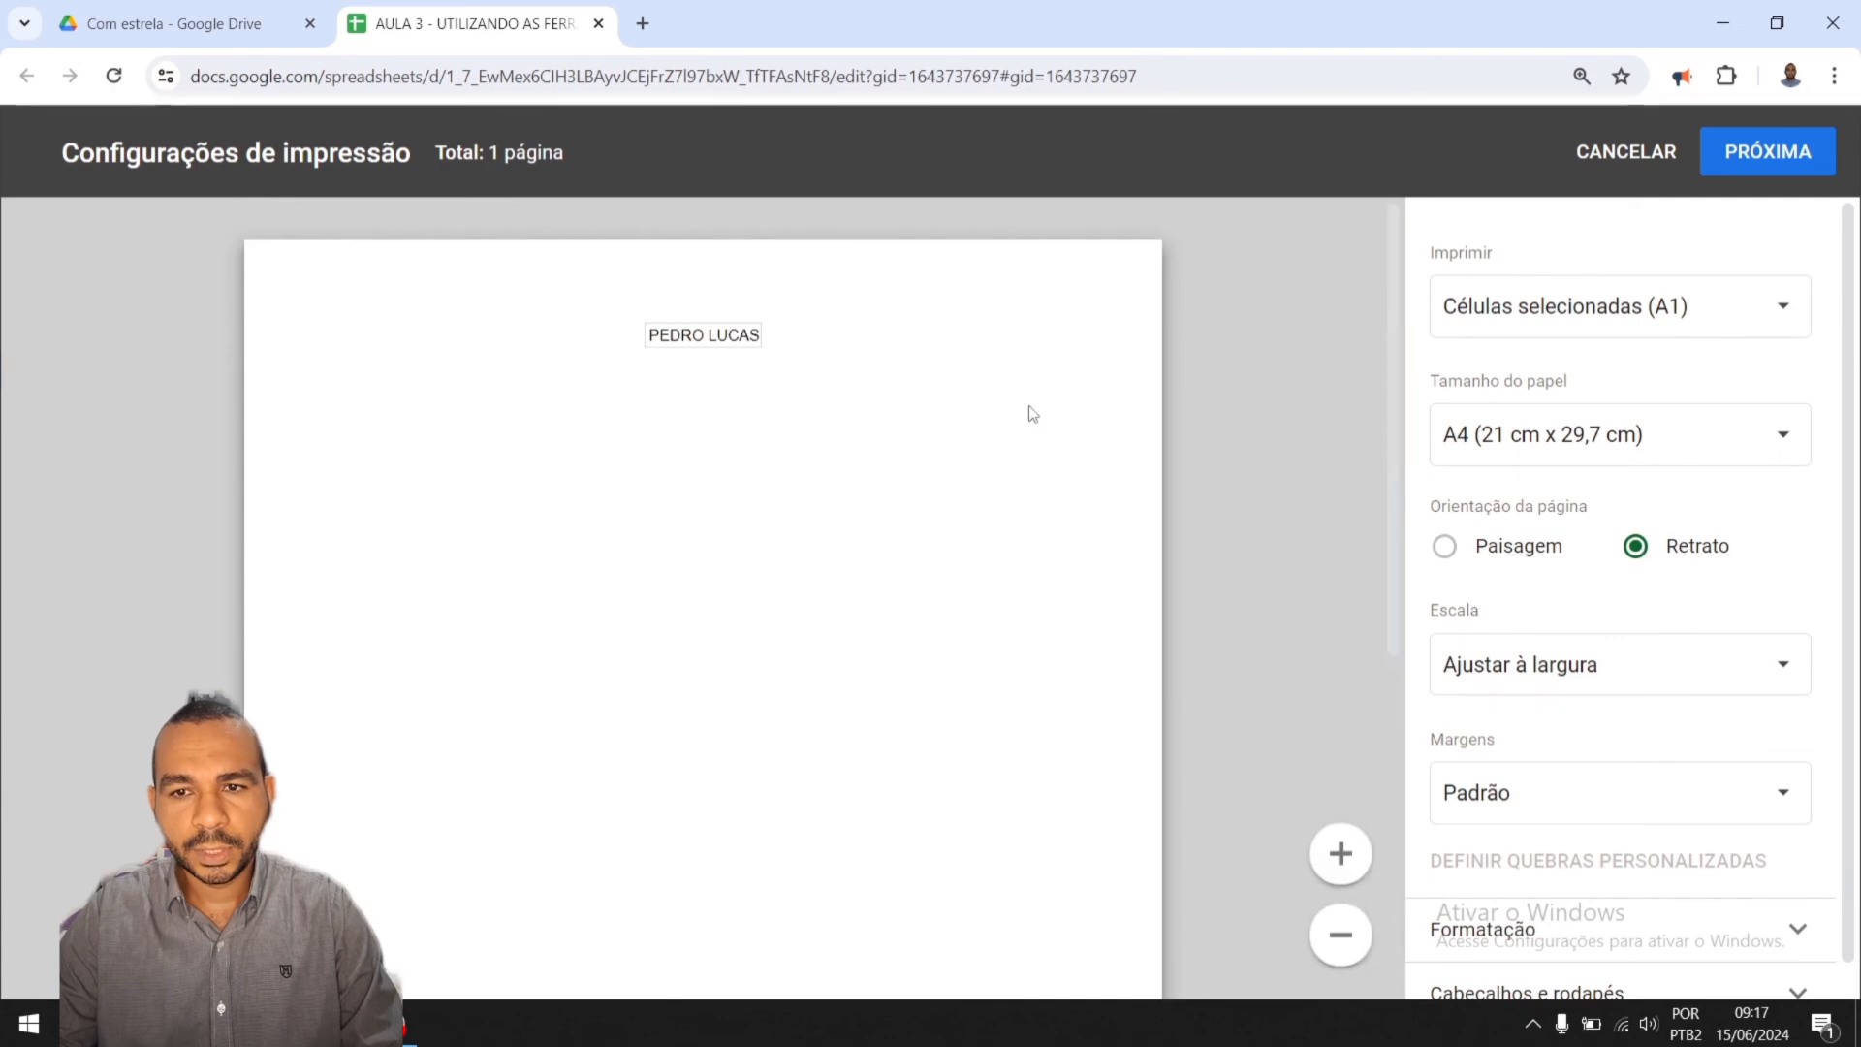
pyautogui.hotkey('ctrl', '-')
pyautogui.hotkey('ctrl', '-')
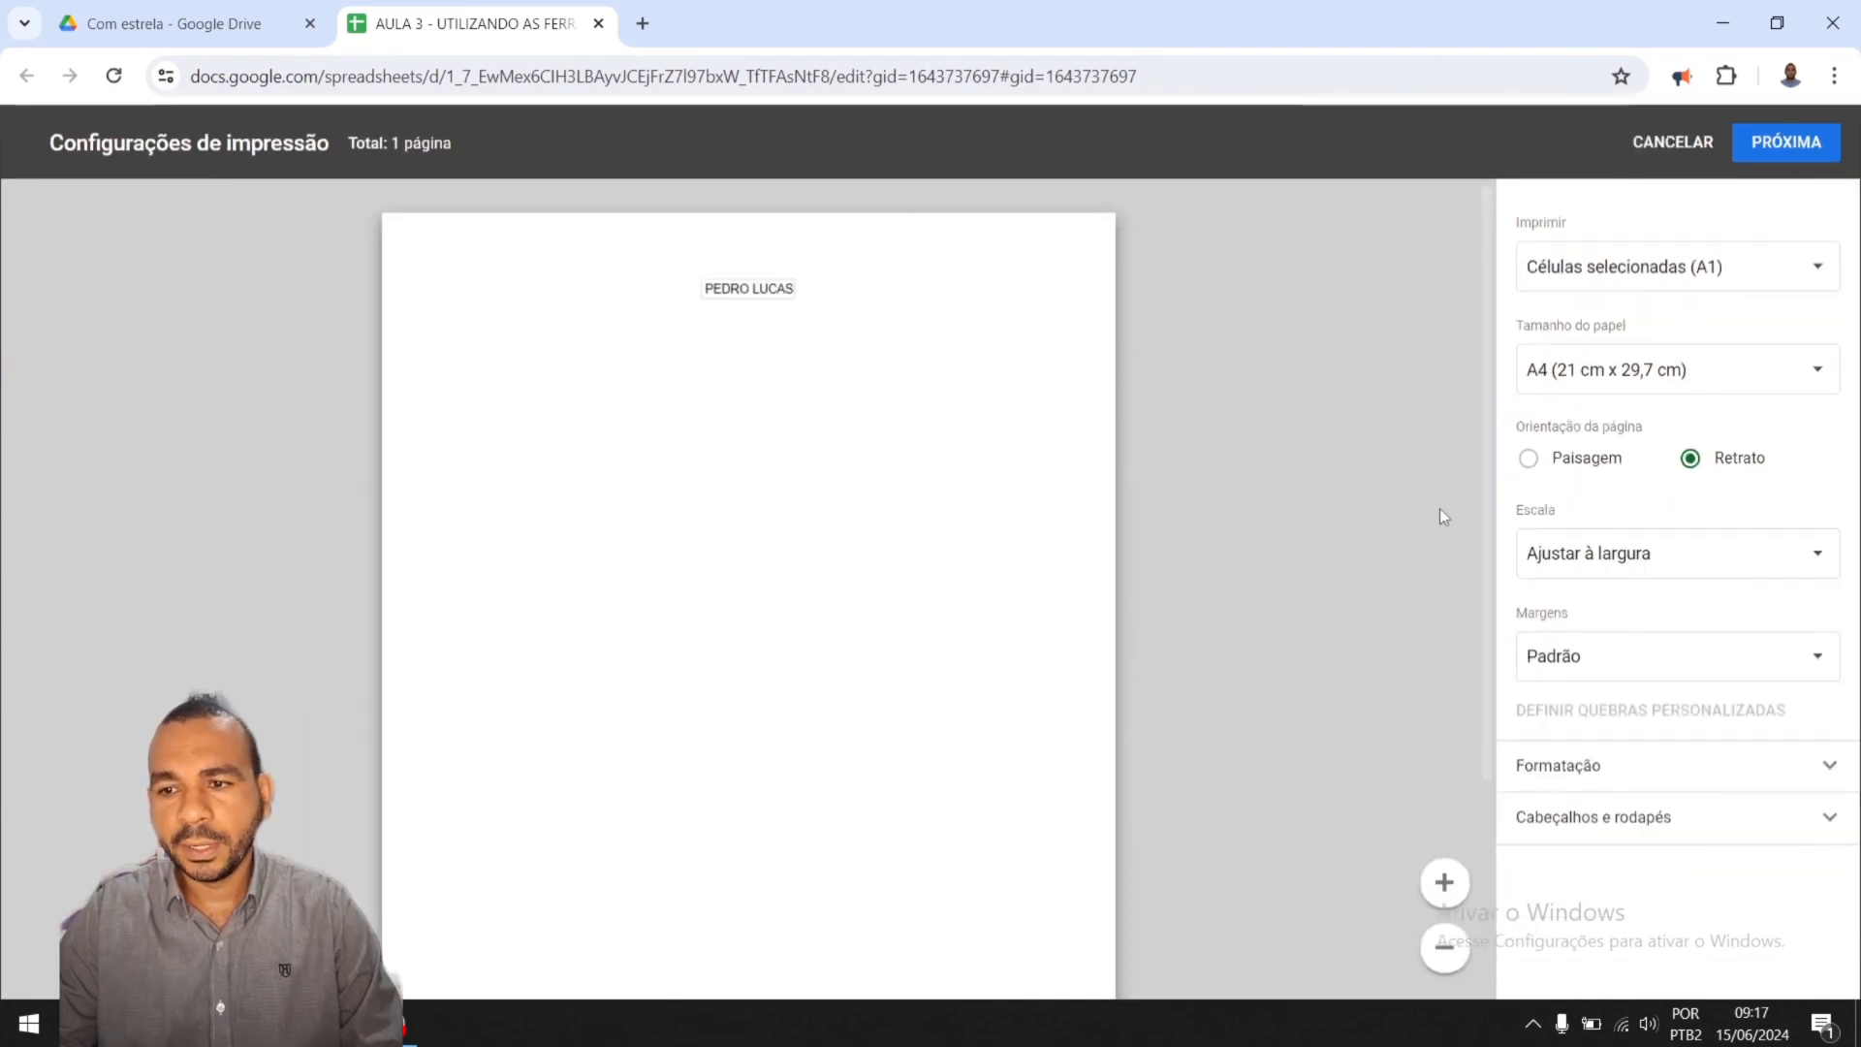
# Step: Try the custom number and Normal (100%) print scales, and set the scale to Ajustar à página
pyautogui.click(1614, 562)
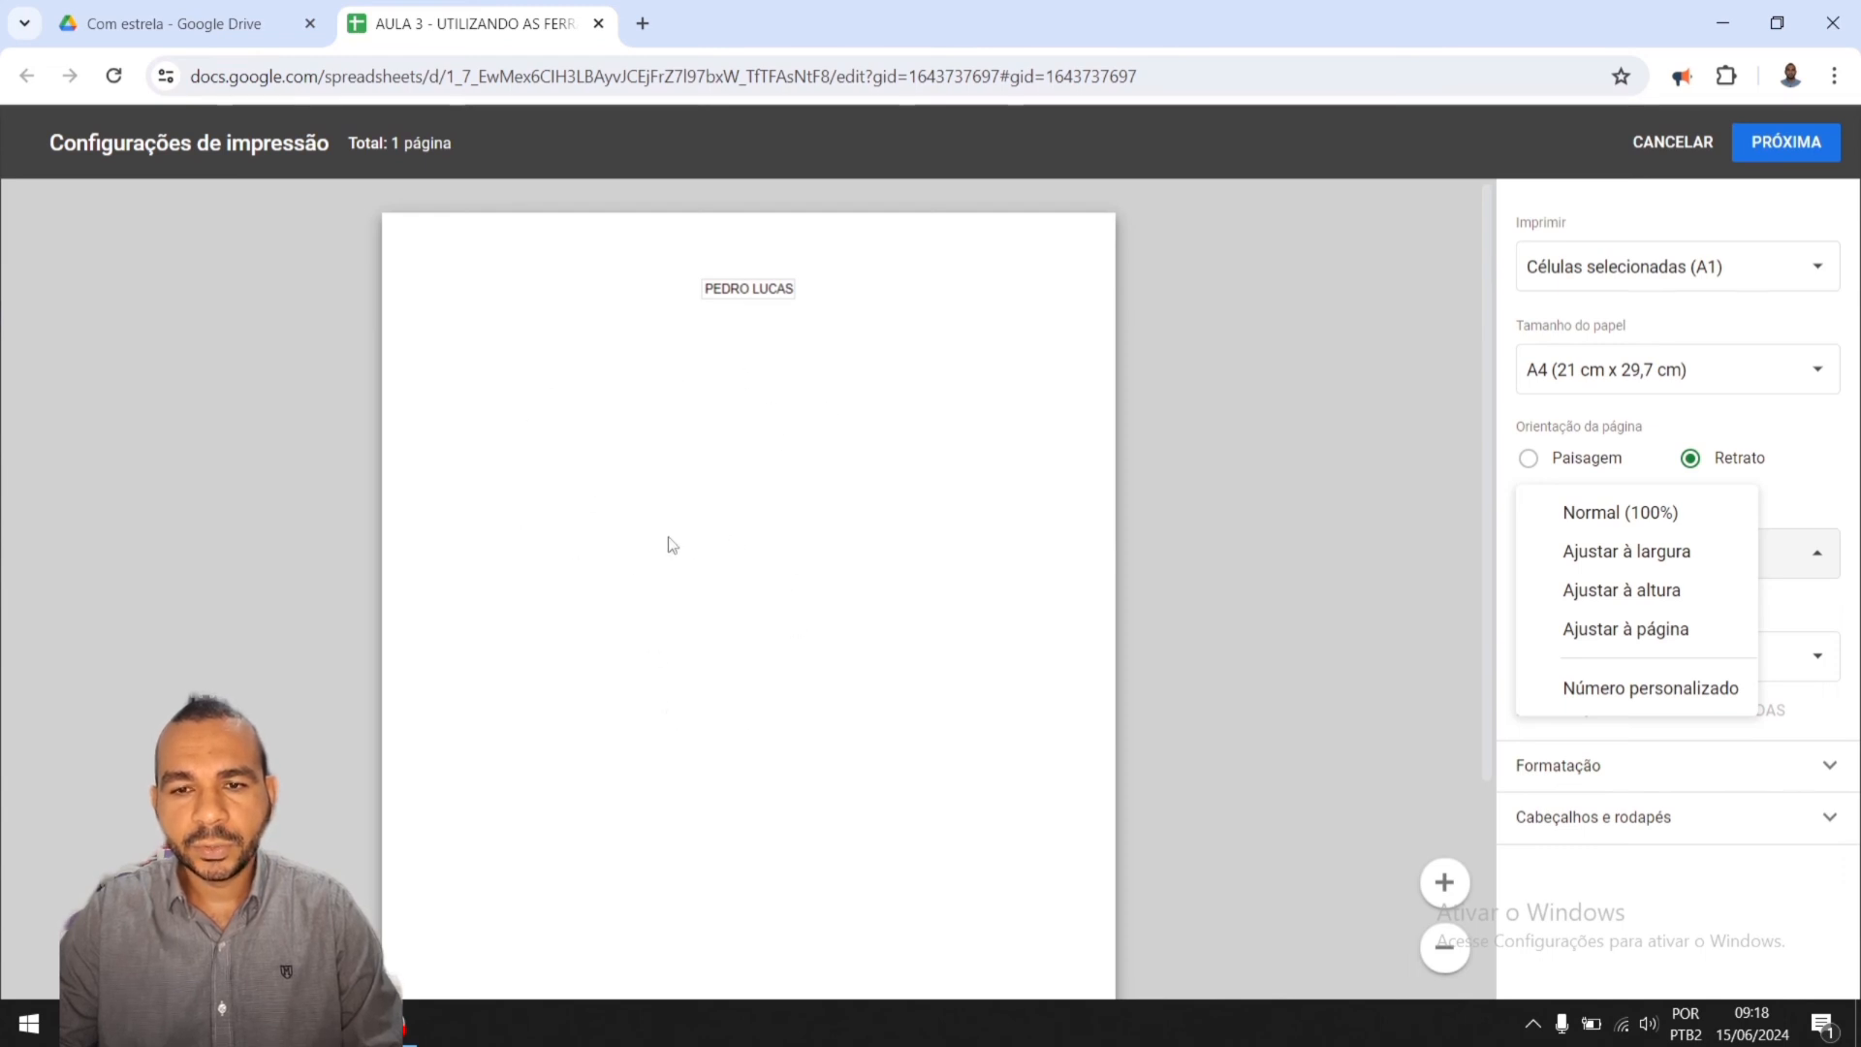
pyautogui.click(1618, 690)
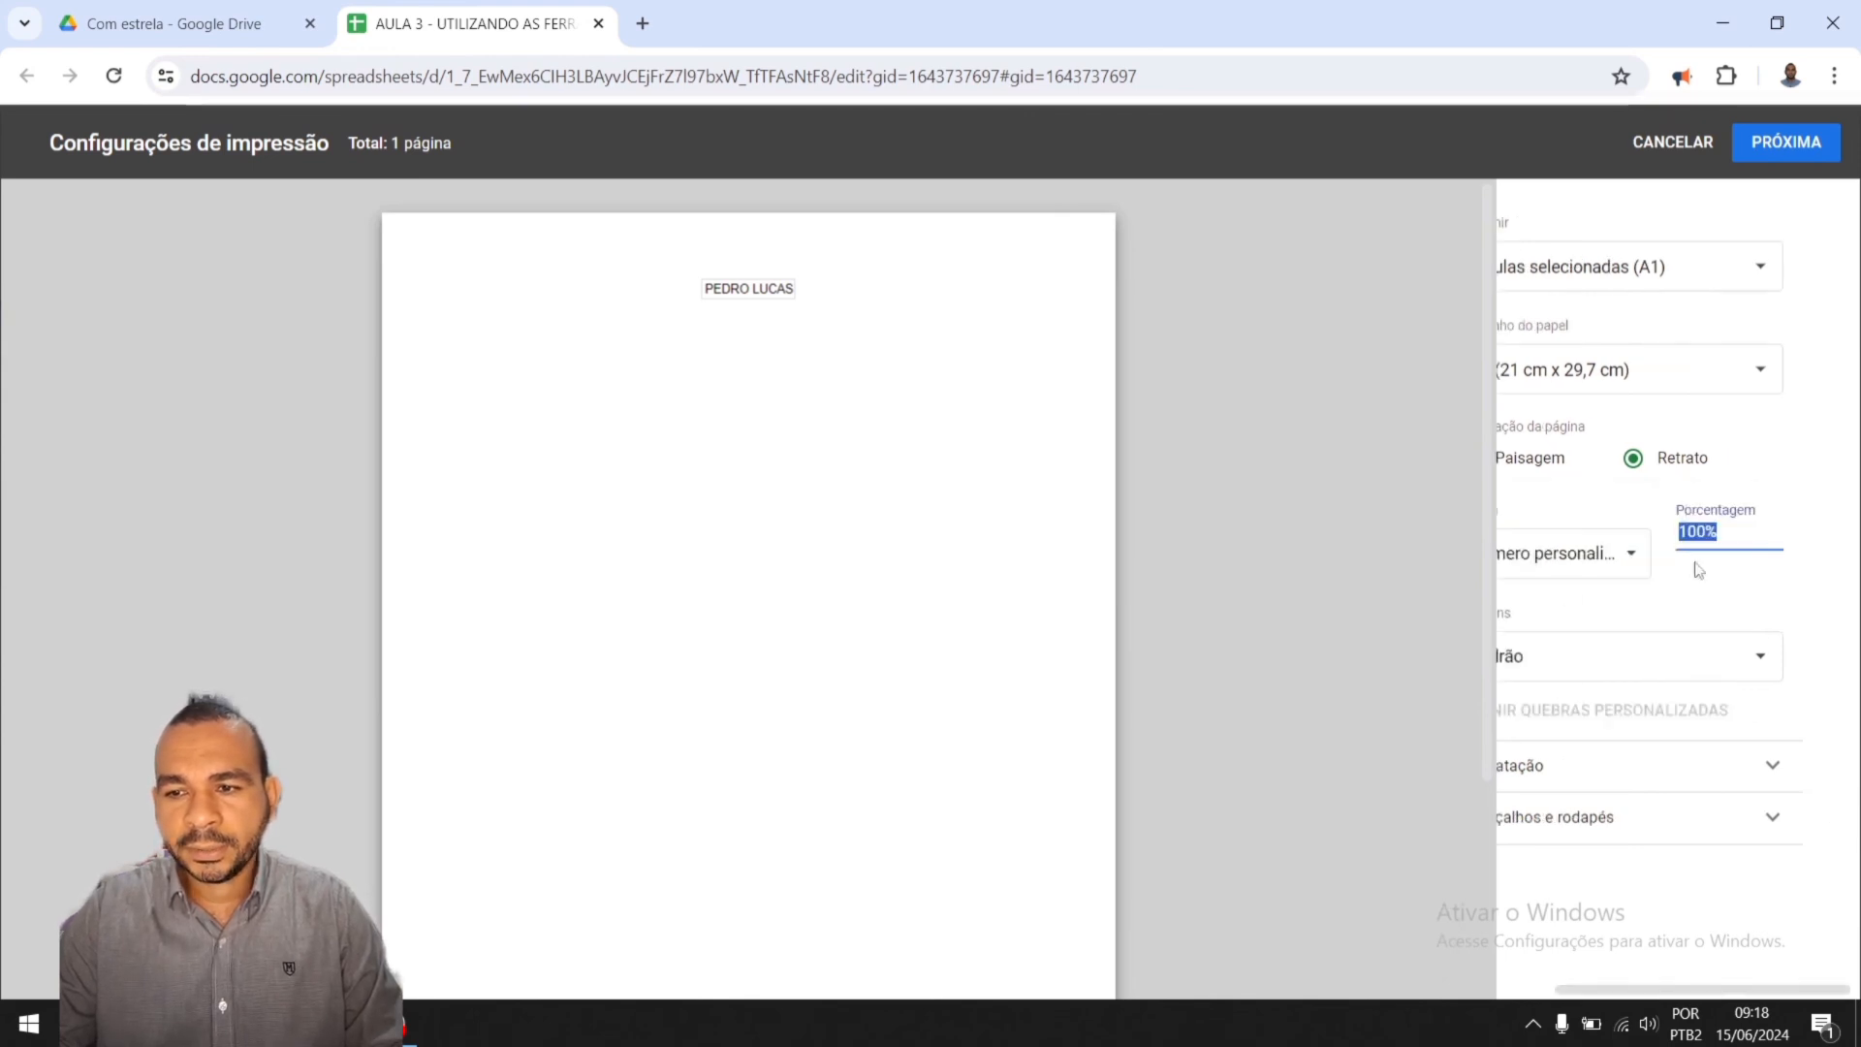
pyautogui.click(1634, 560)
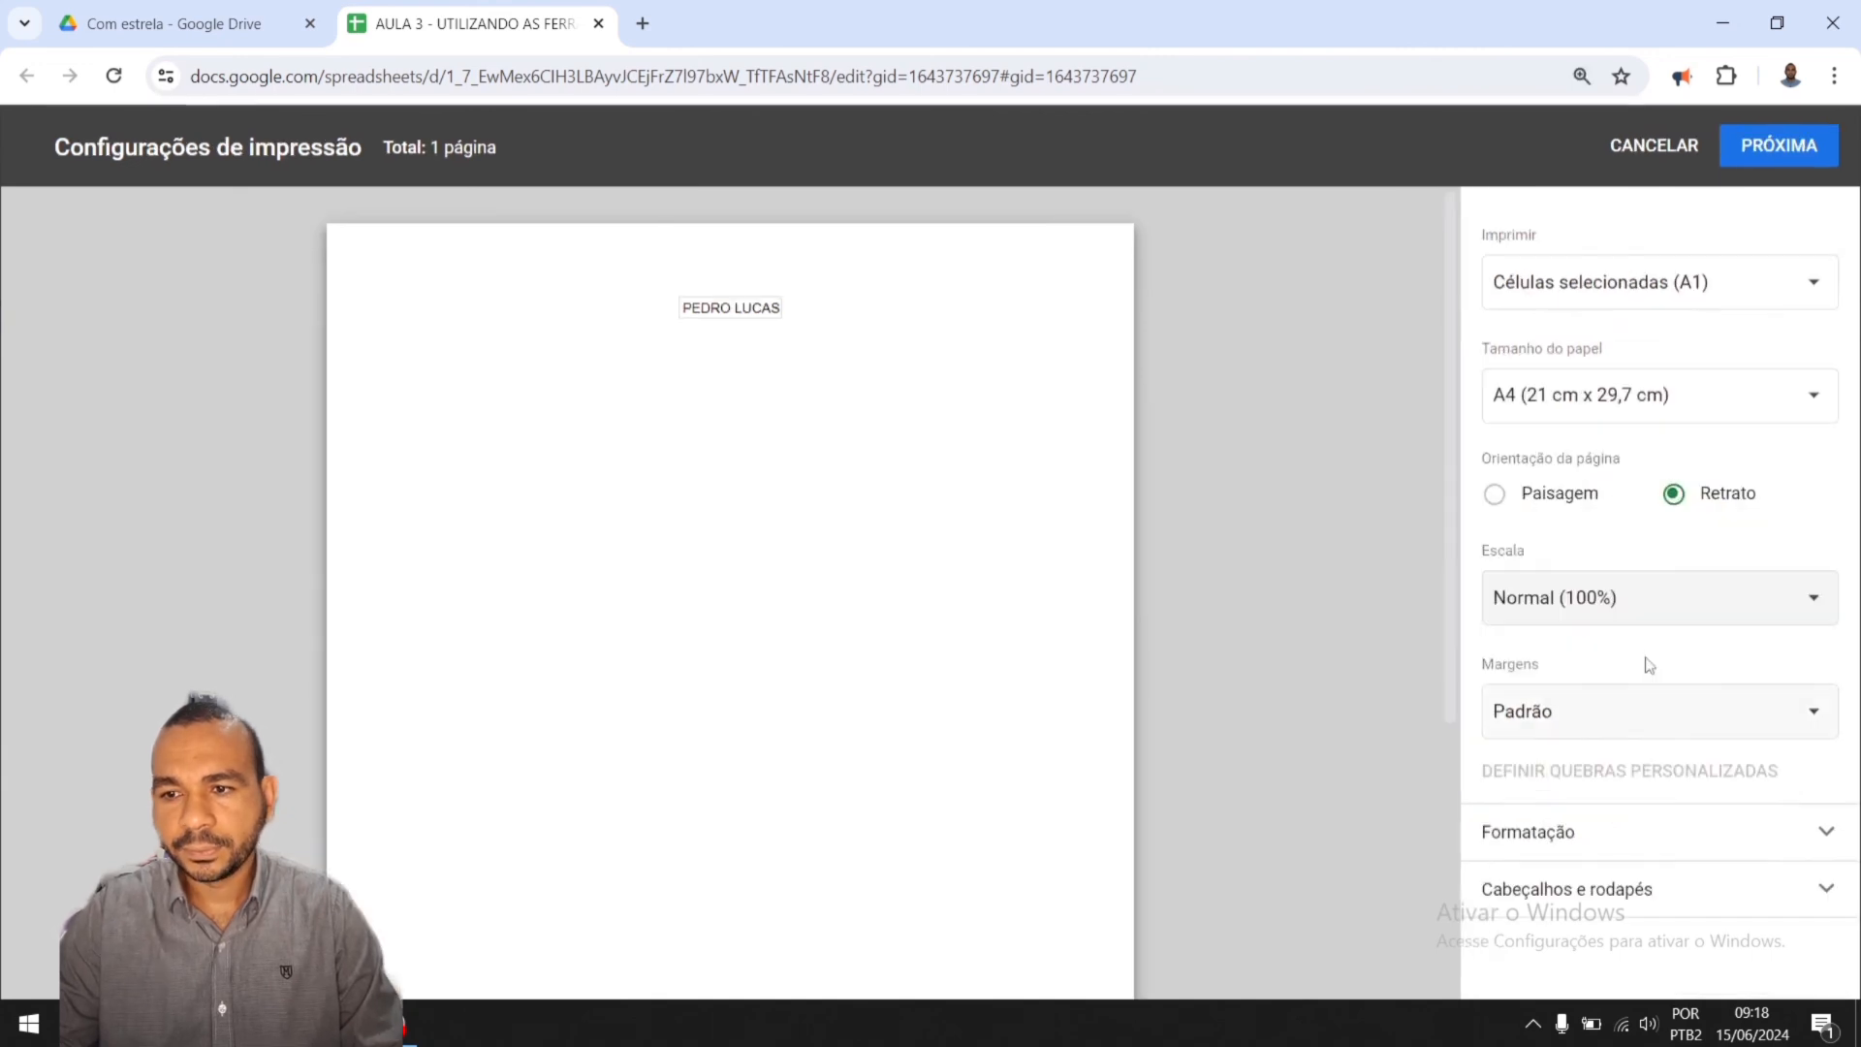
pyautogui.click(1653, 603)
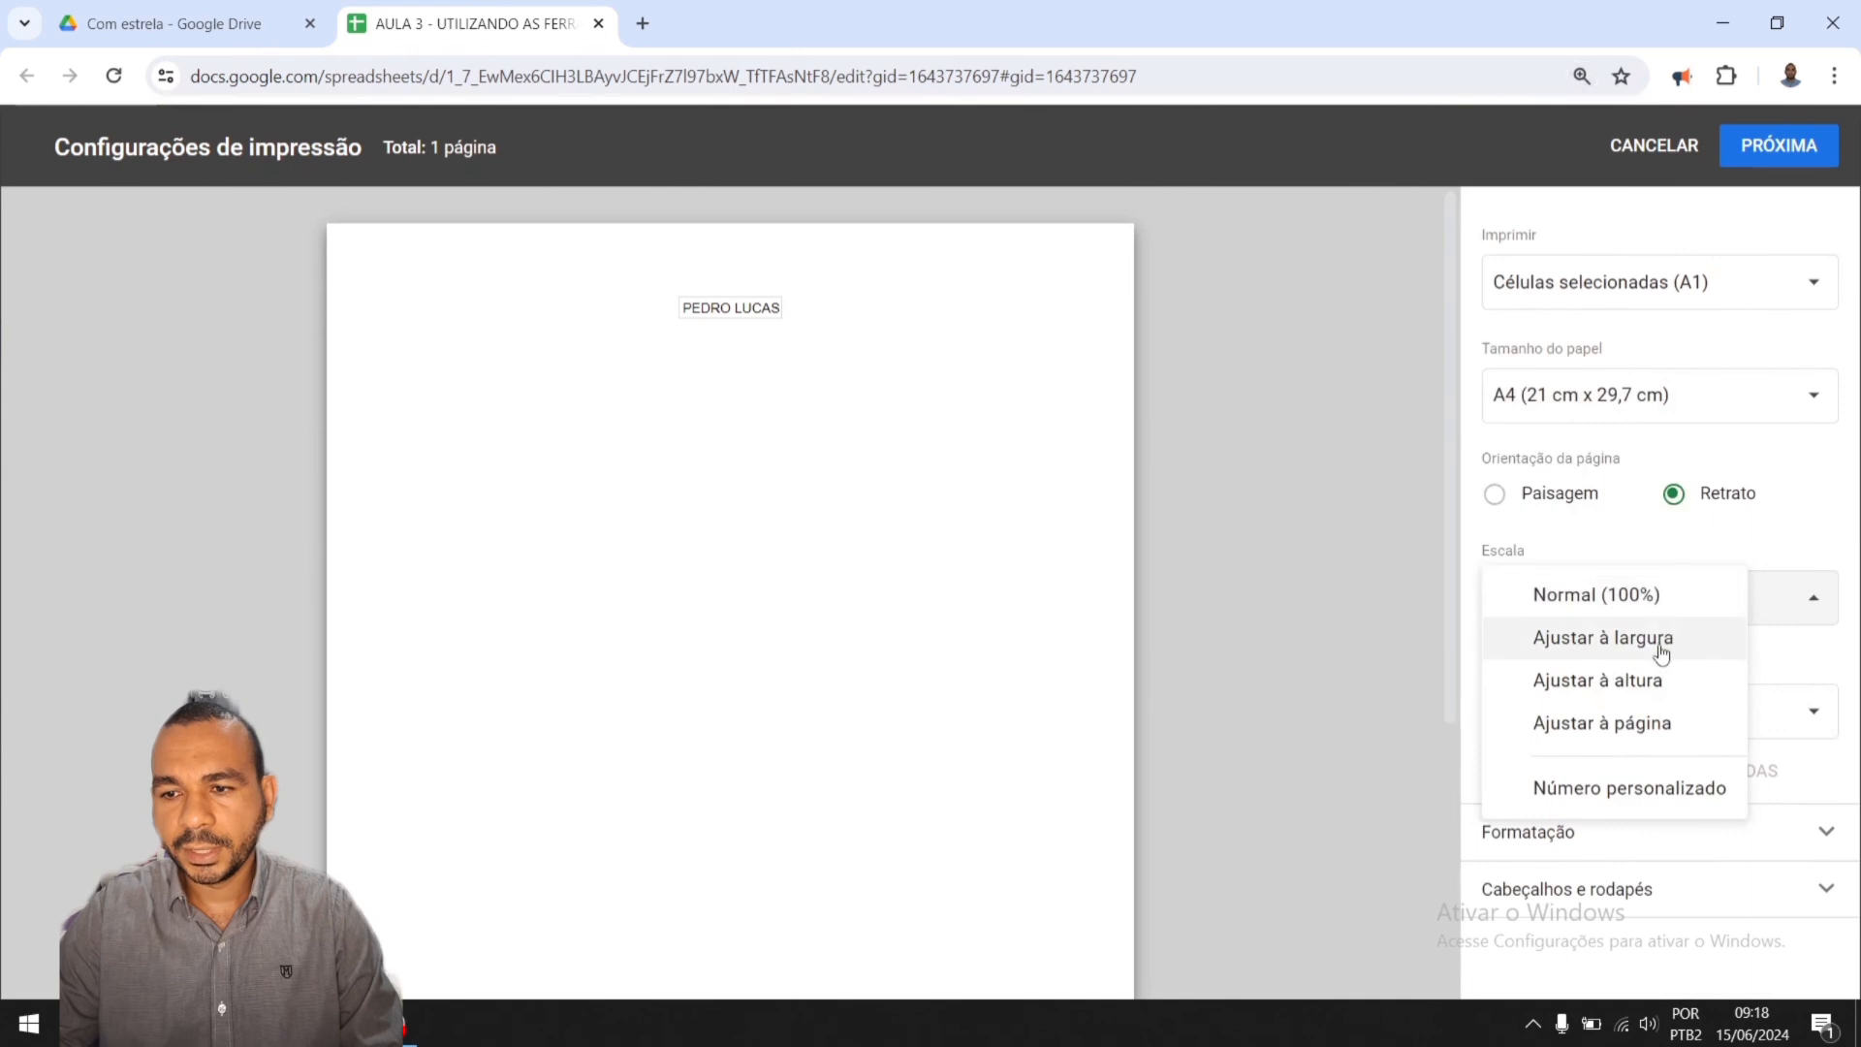
pyautogui.click(1645, 723)
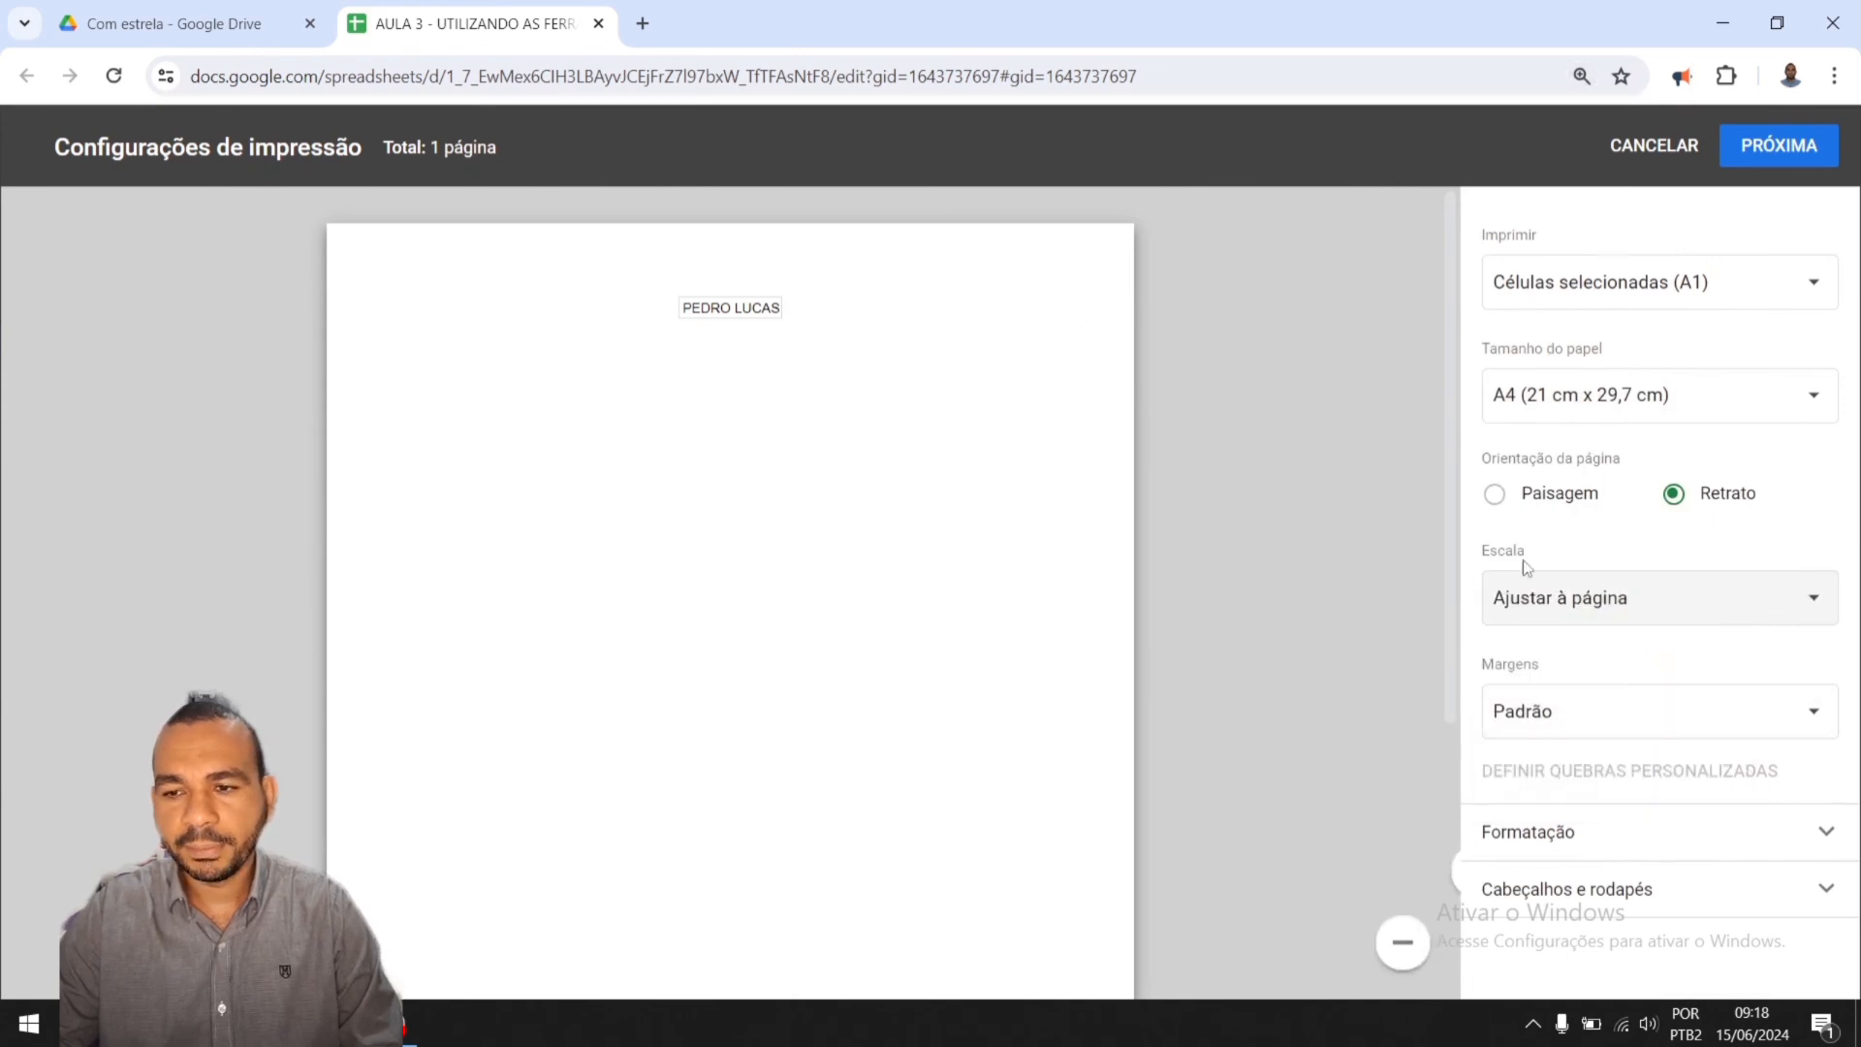
# Step: Expand the print formatting options and examine the page order choices without changing them
pyautogui.click(1615, 833)
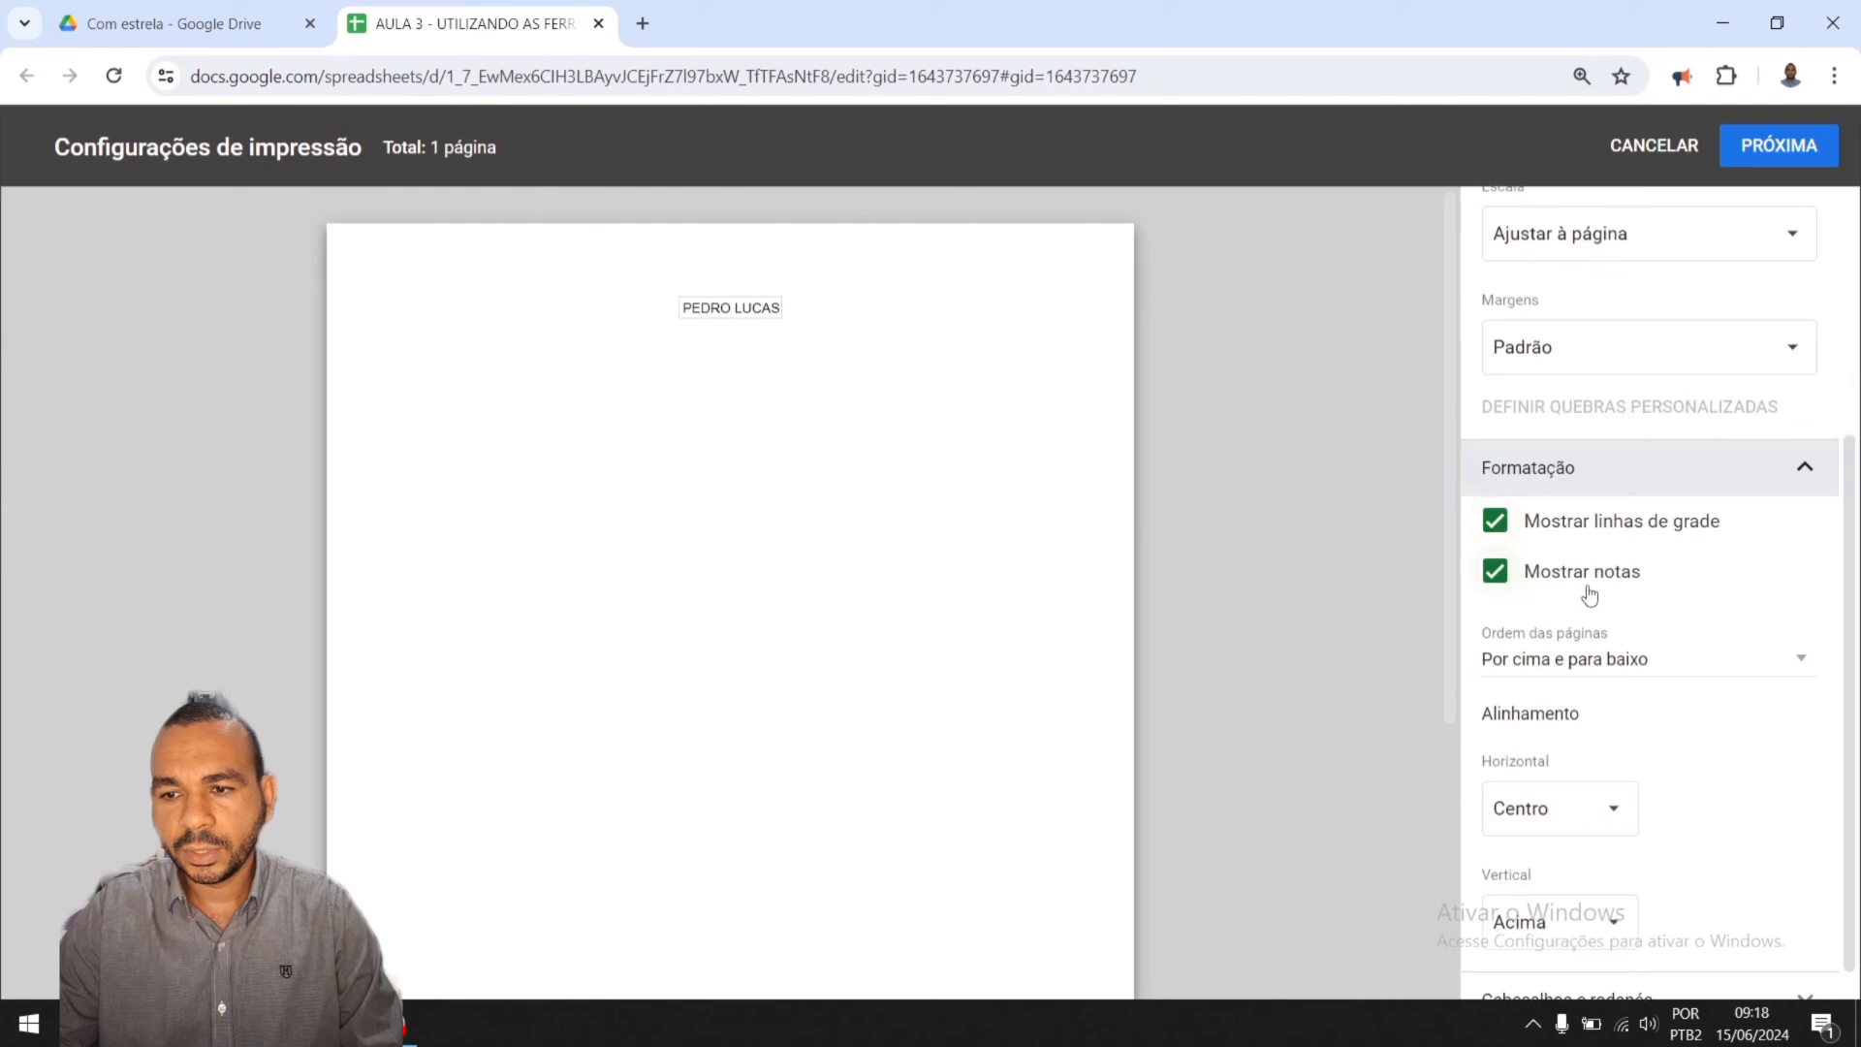
pyautogui.scroll(-1, 1551, 688)
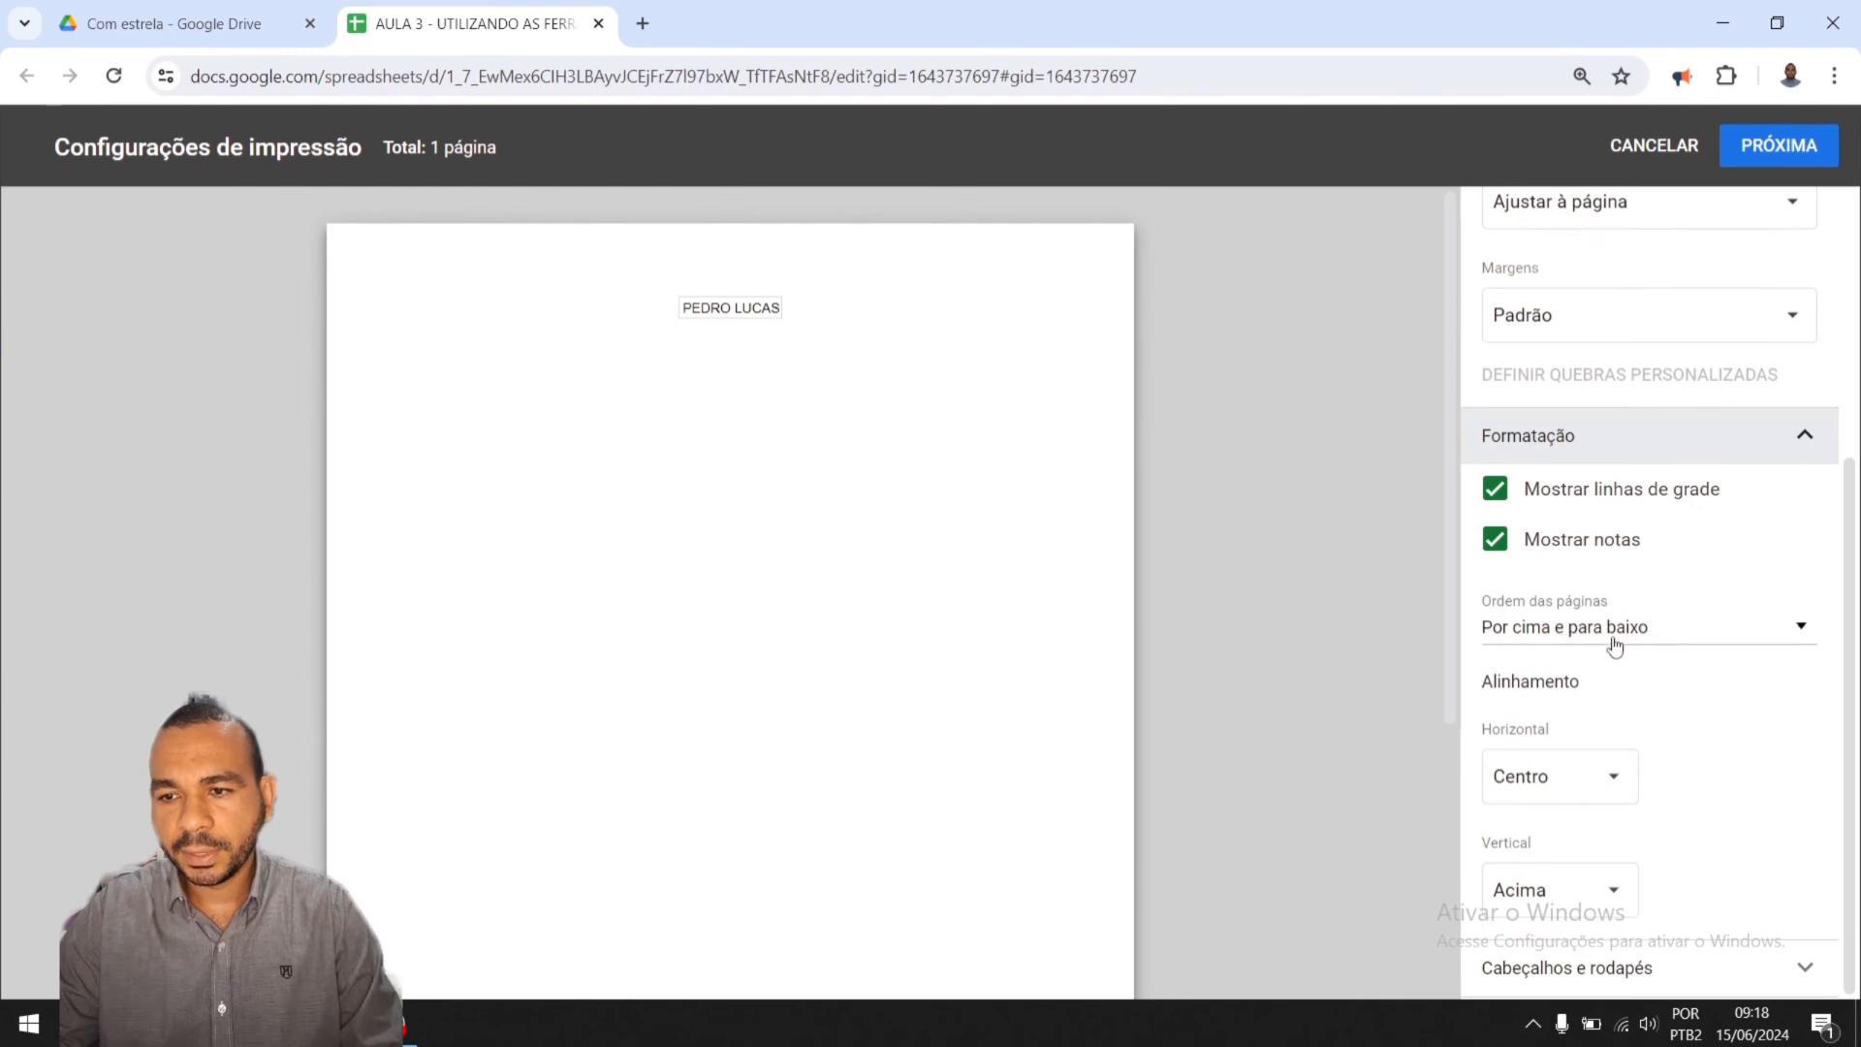
pyautogui.click(1745, 630)
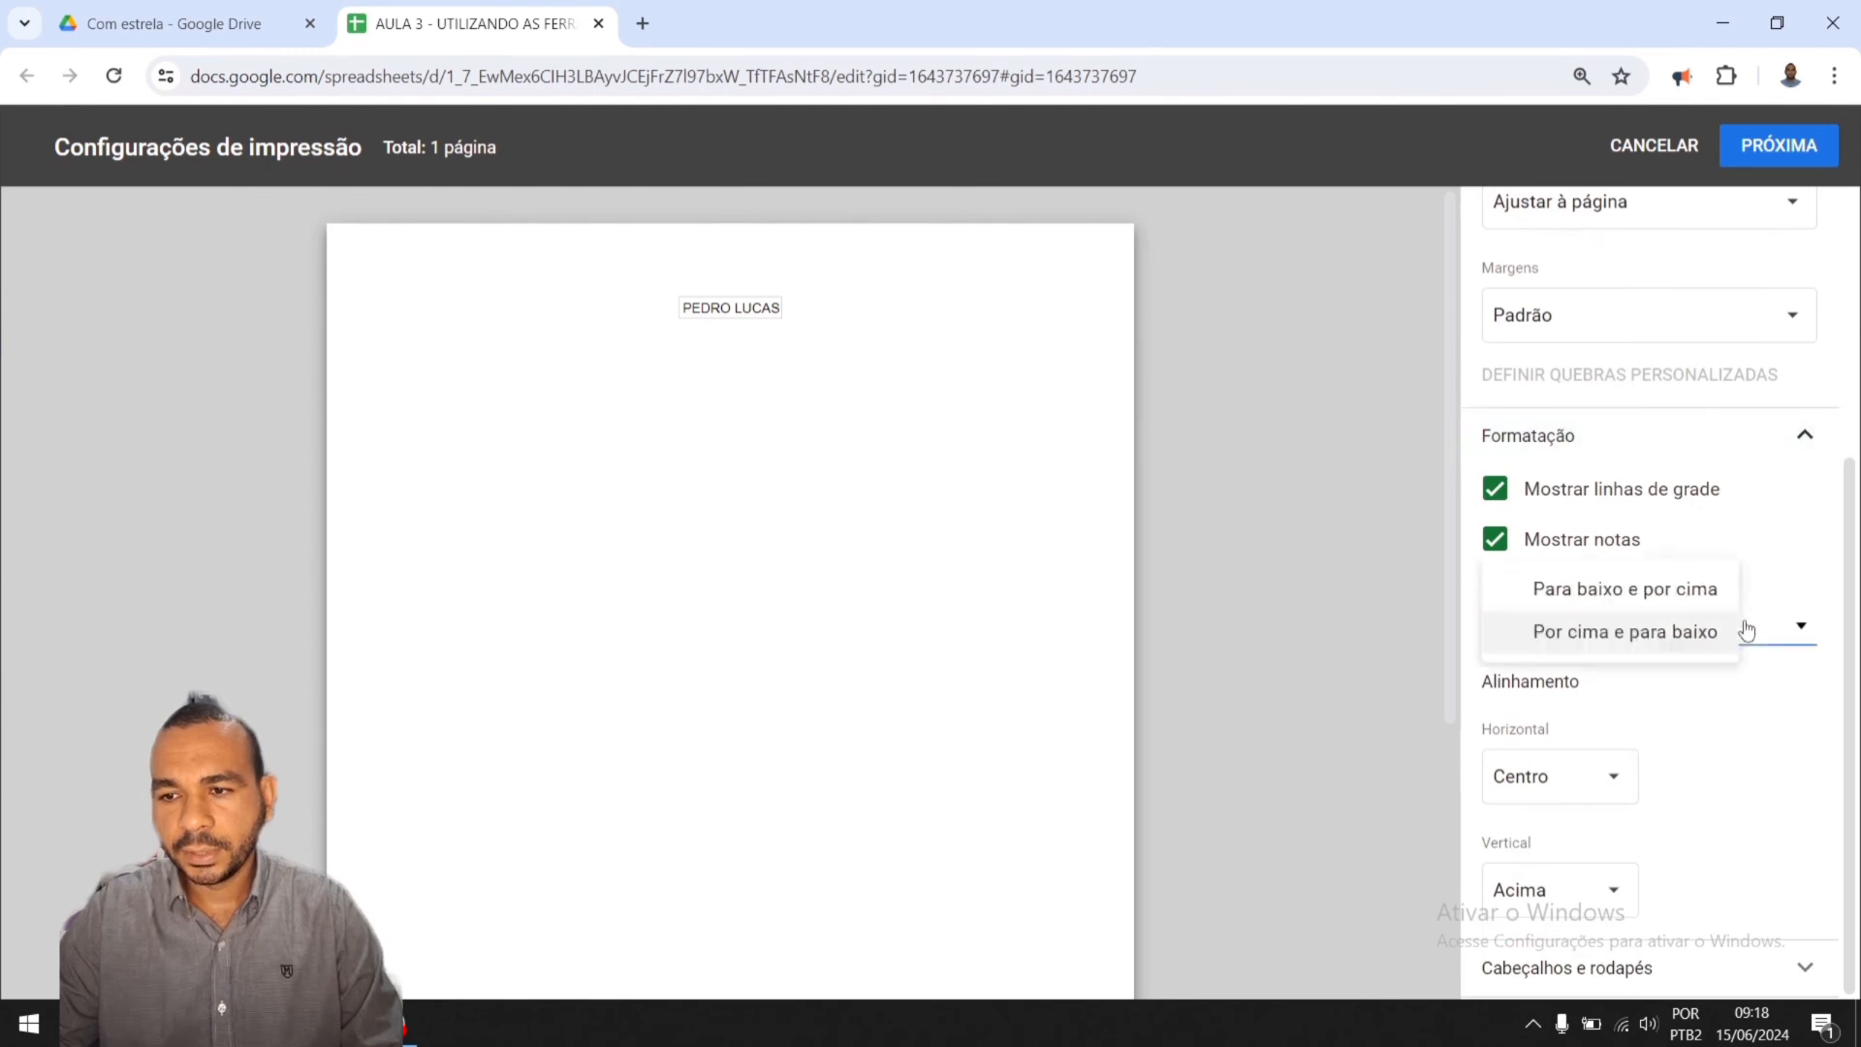
pyautogui.click(1804, 628)
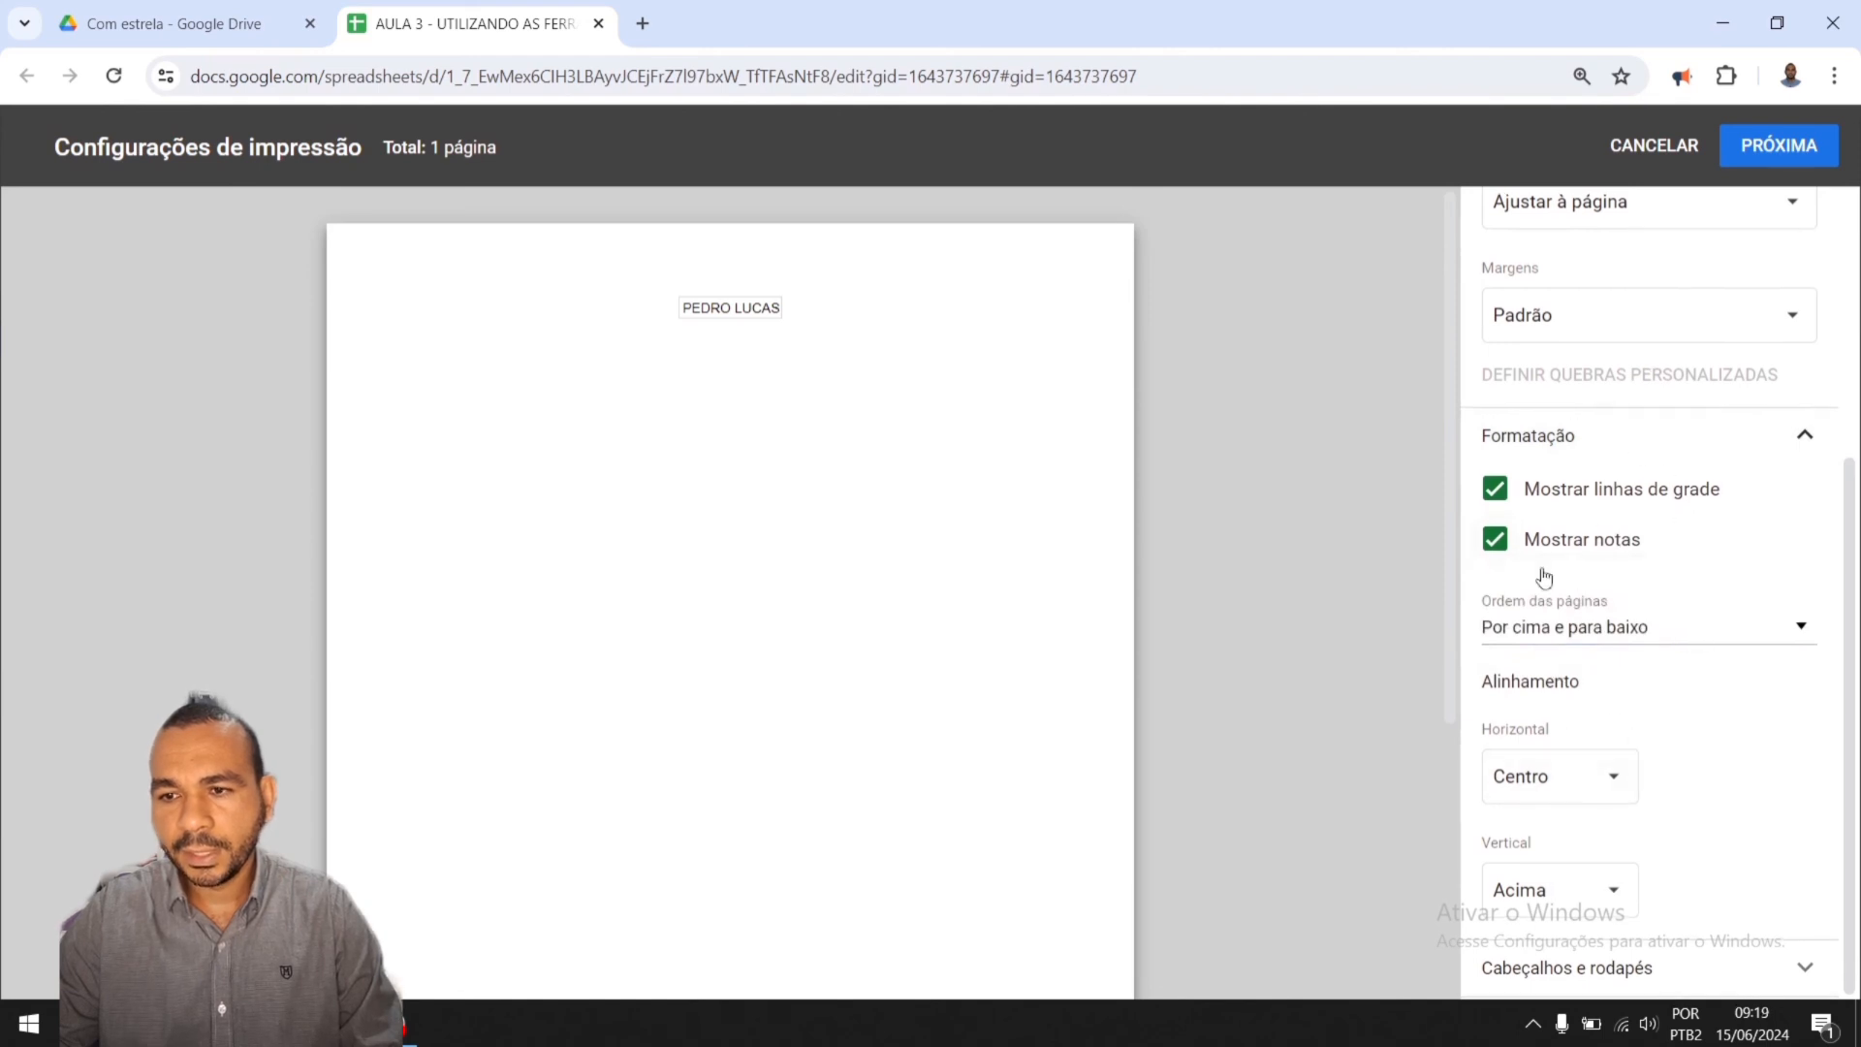
# Step: Try the horizontal print alignment Esquerda and return it to Centro
pyautogui.click(1597, 775)
pyautogui.click(1594, 816)
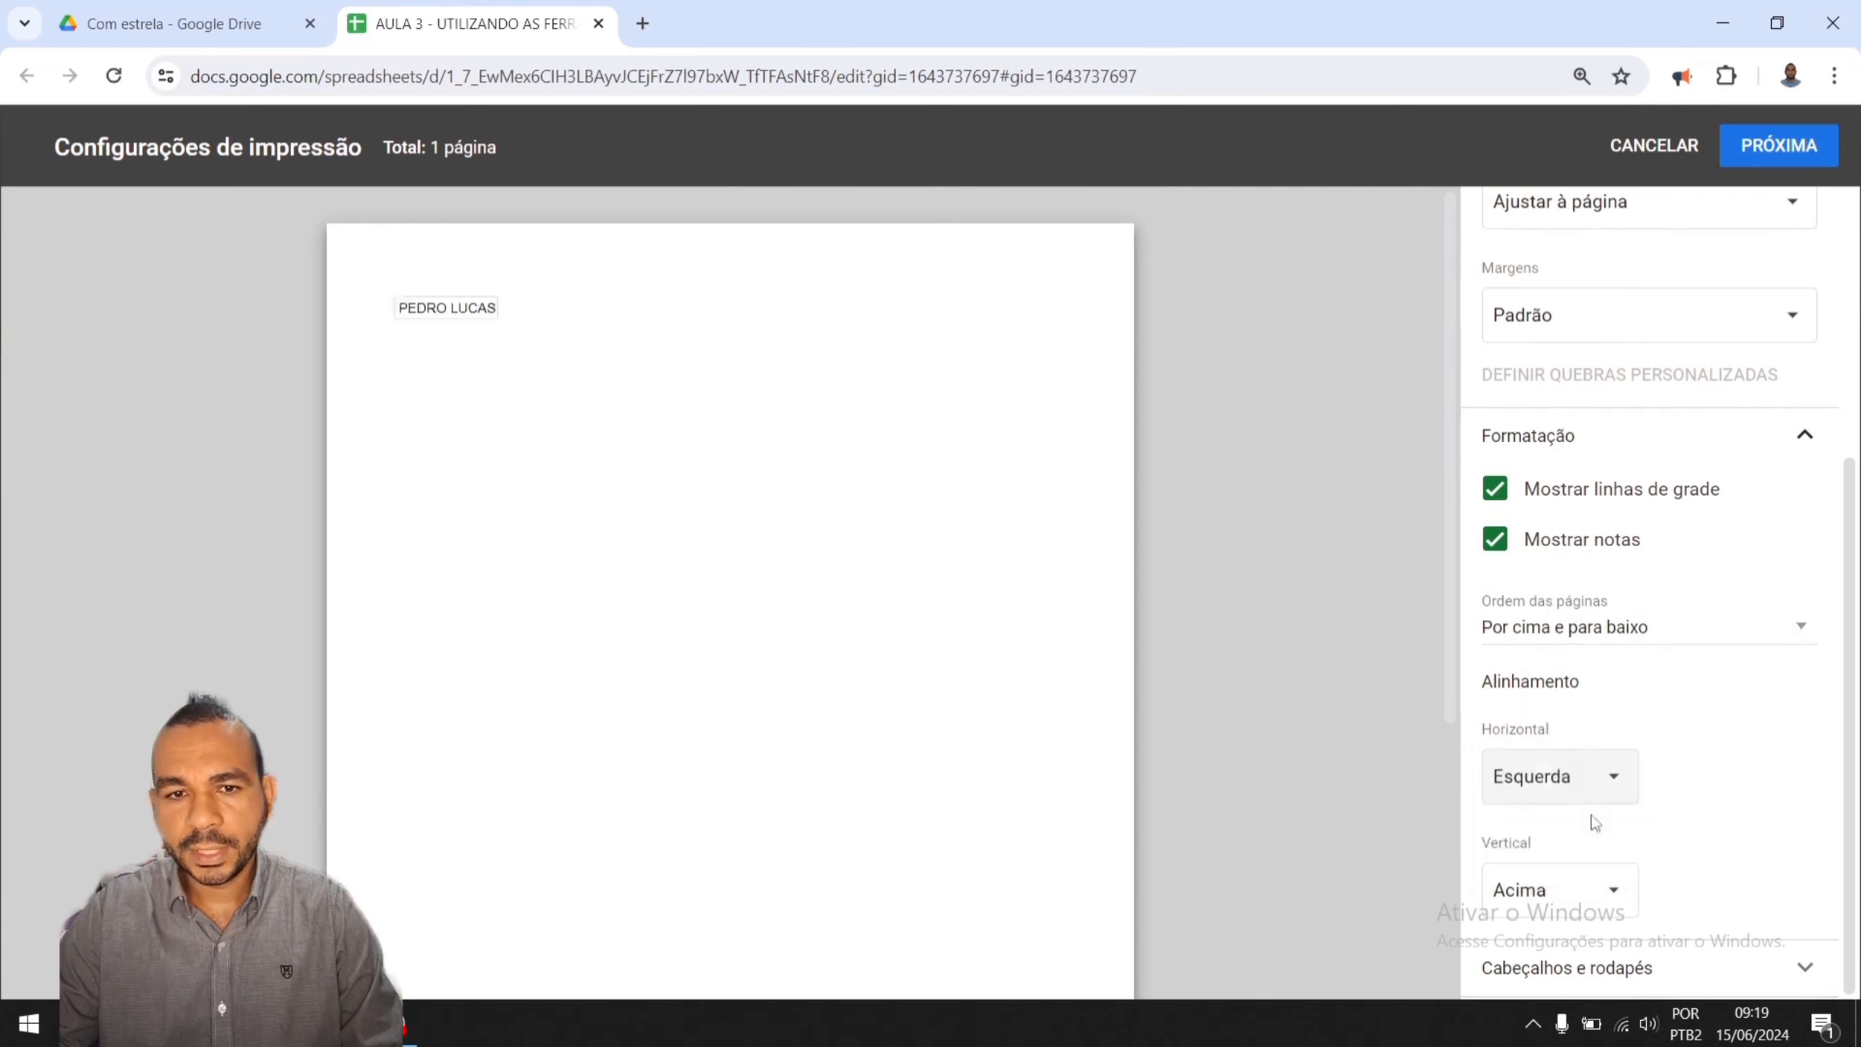
pyautogui.click(1613, 776)
pyautogui.click(1549, 733)
# Step: Try the vertical print alignments Acima and Centro, and set the vertical alignment to Abaixo
pyautogui.click(1617, 899)
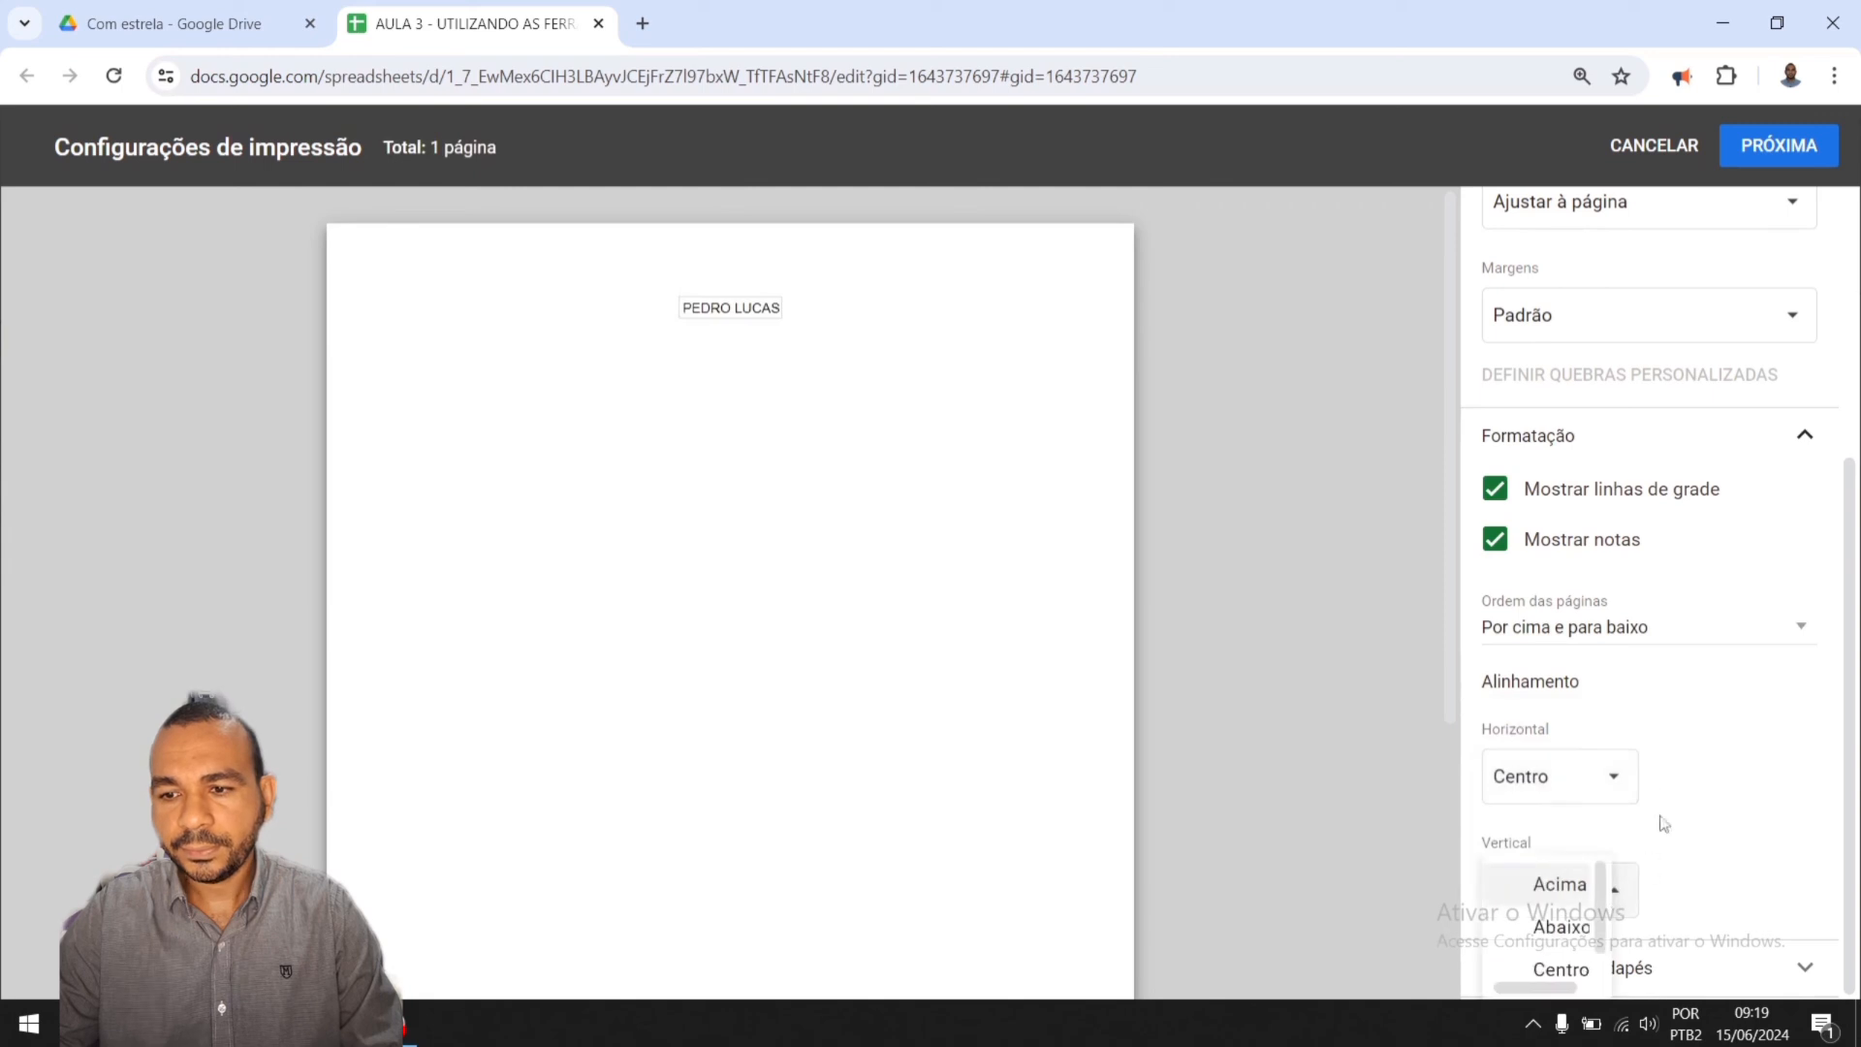
pyautogui.click(1584, 925)
pyautogui.click(1574, 887)
pyautogui.click(1570, 841)
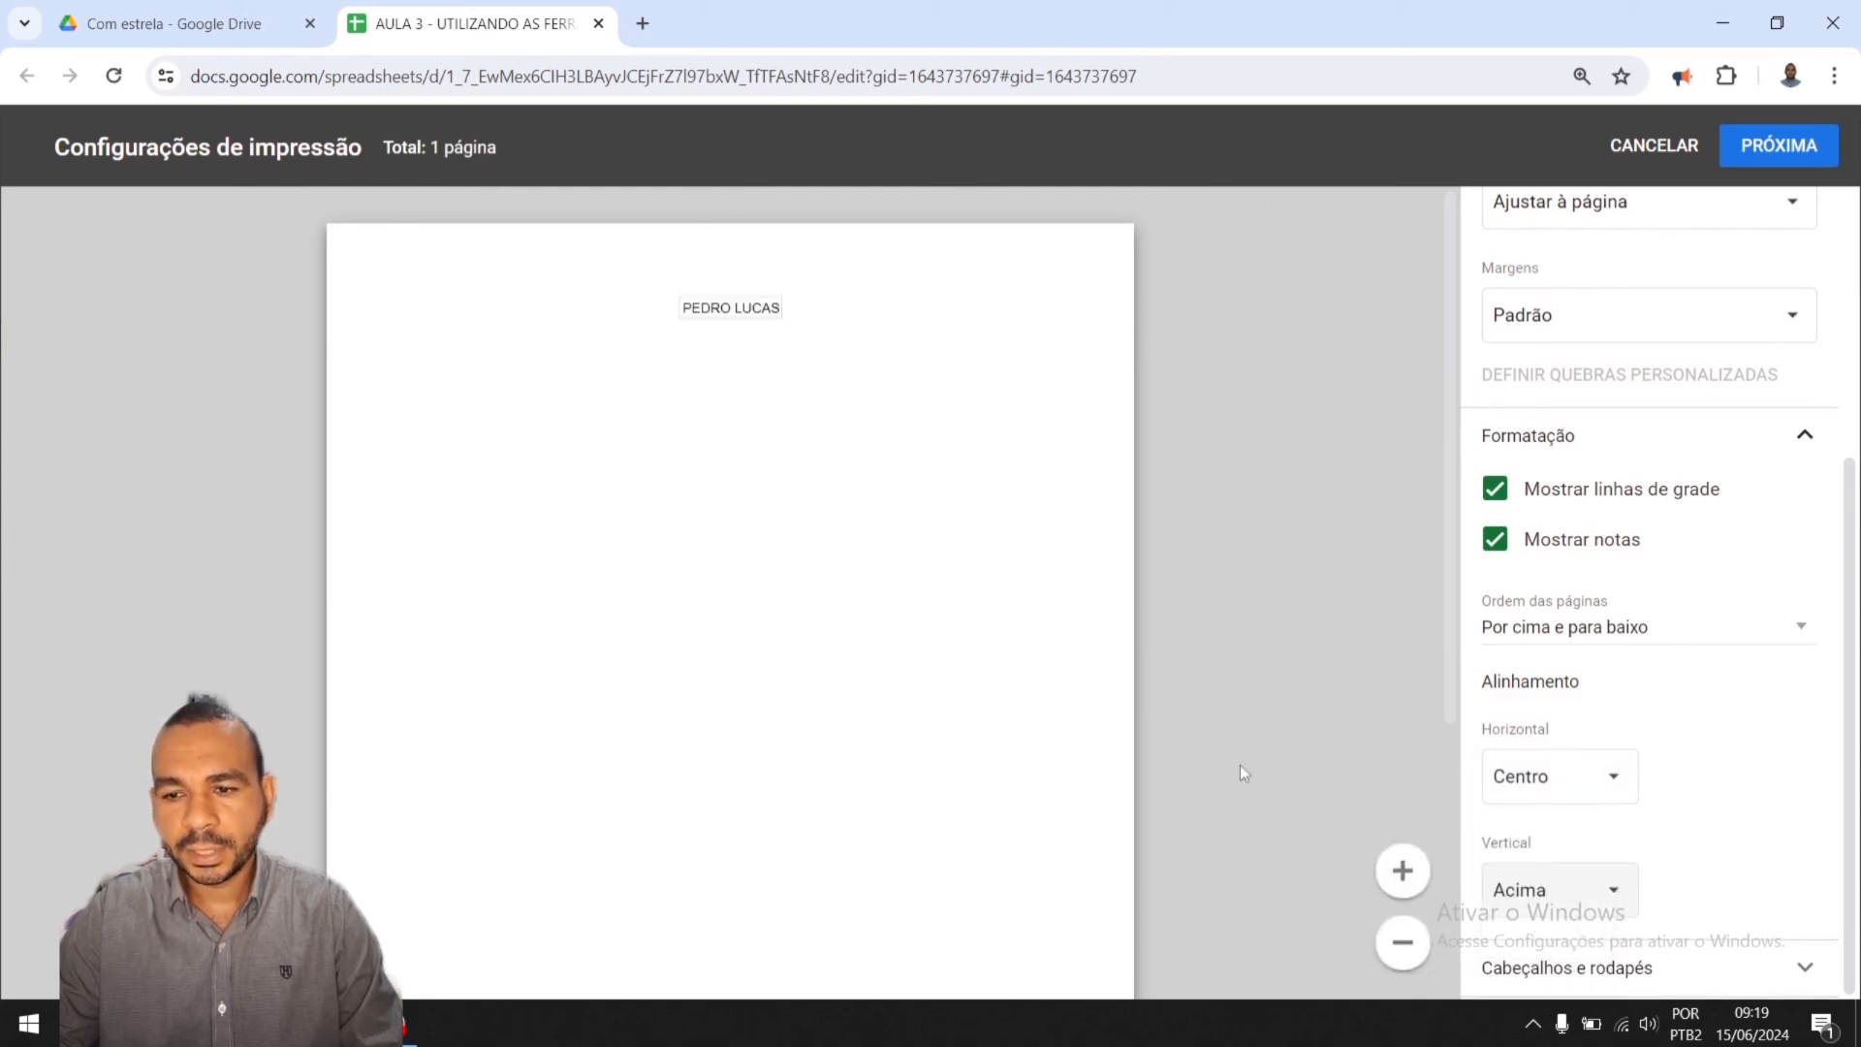
pyautogui.click(1570, 888)
pyautogui.click(1536, 967)
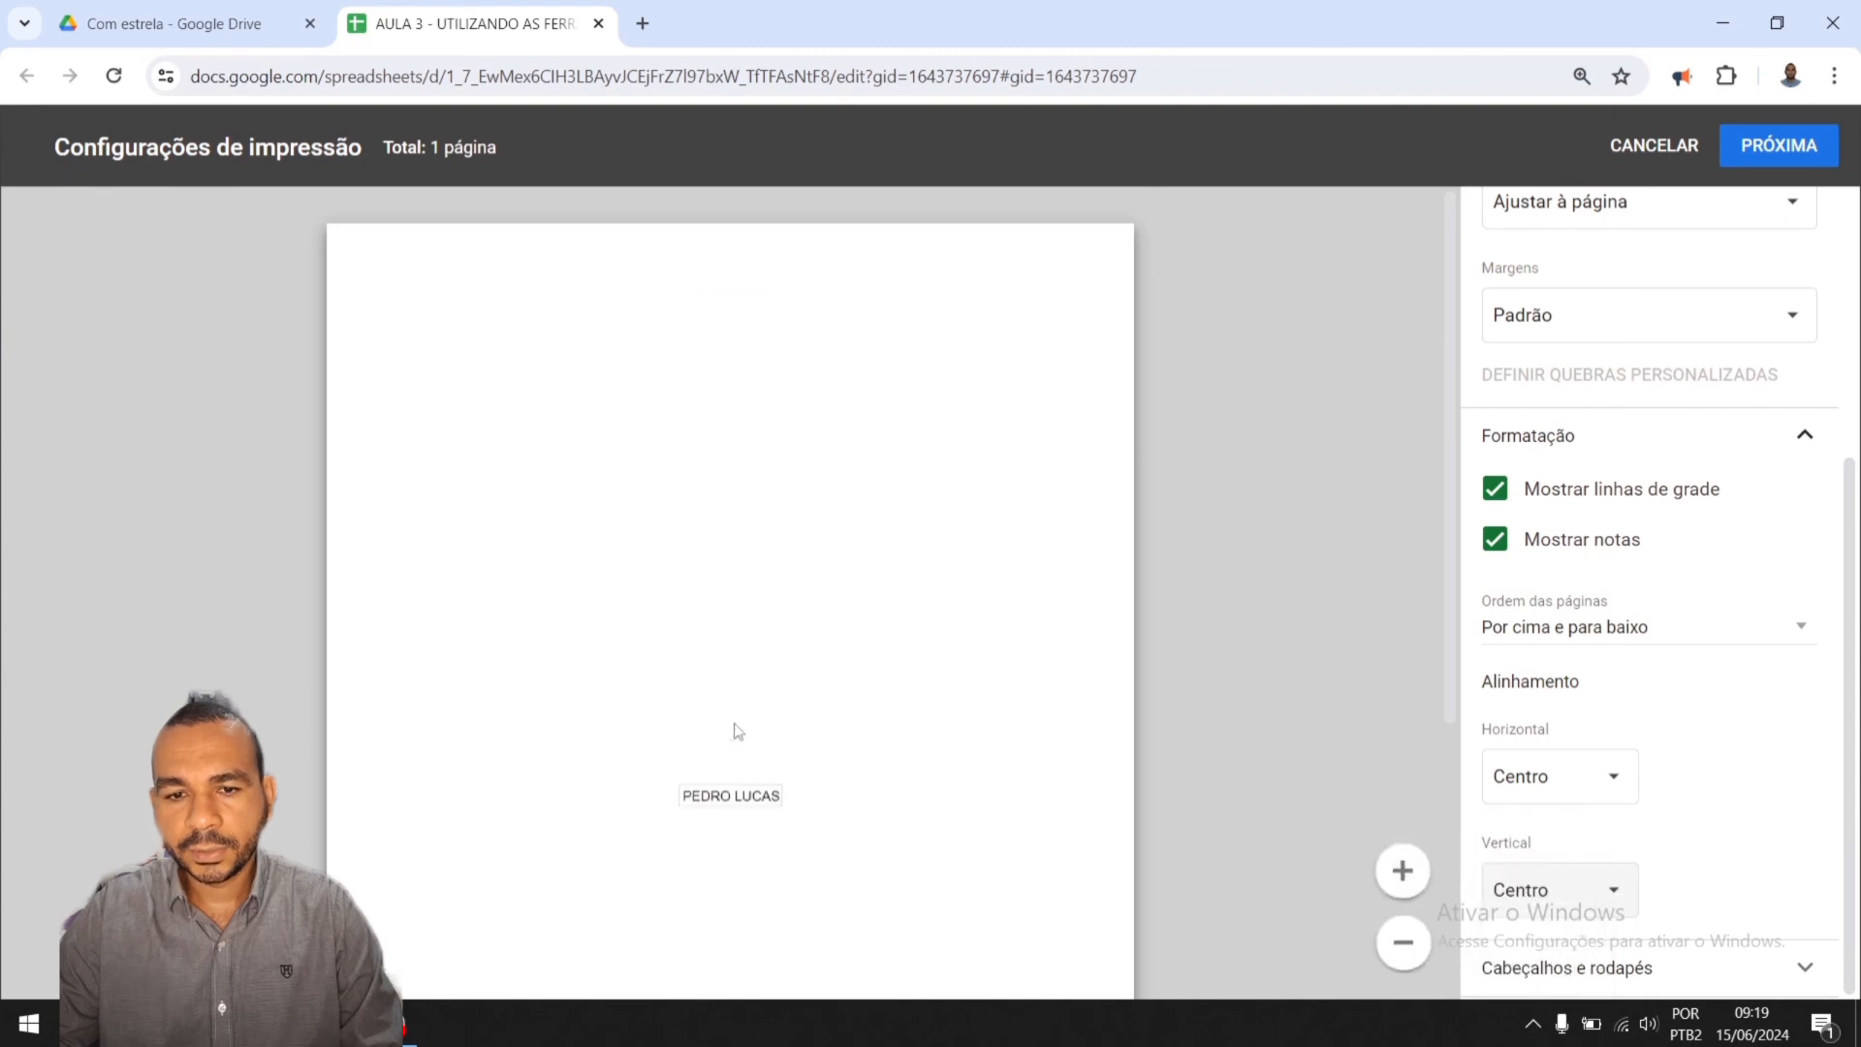
pyautogui.click(1609, 886)
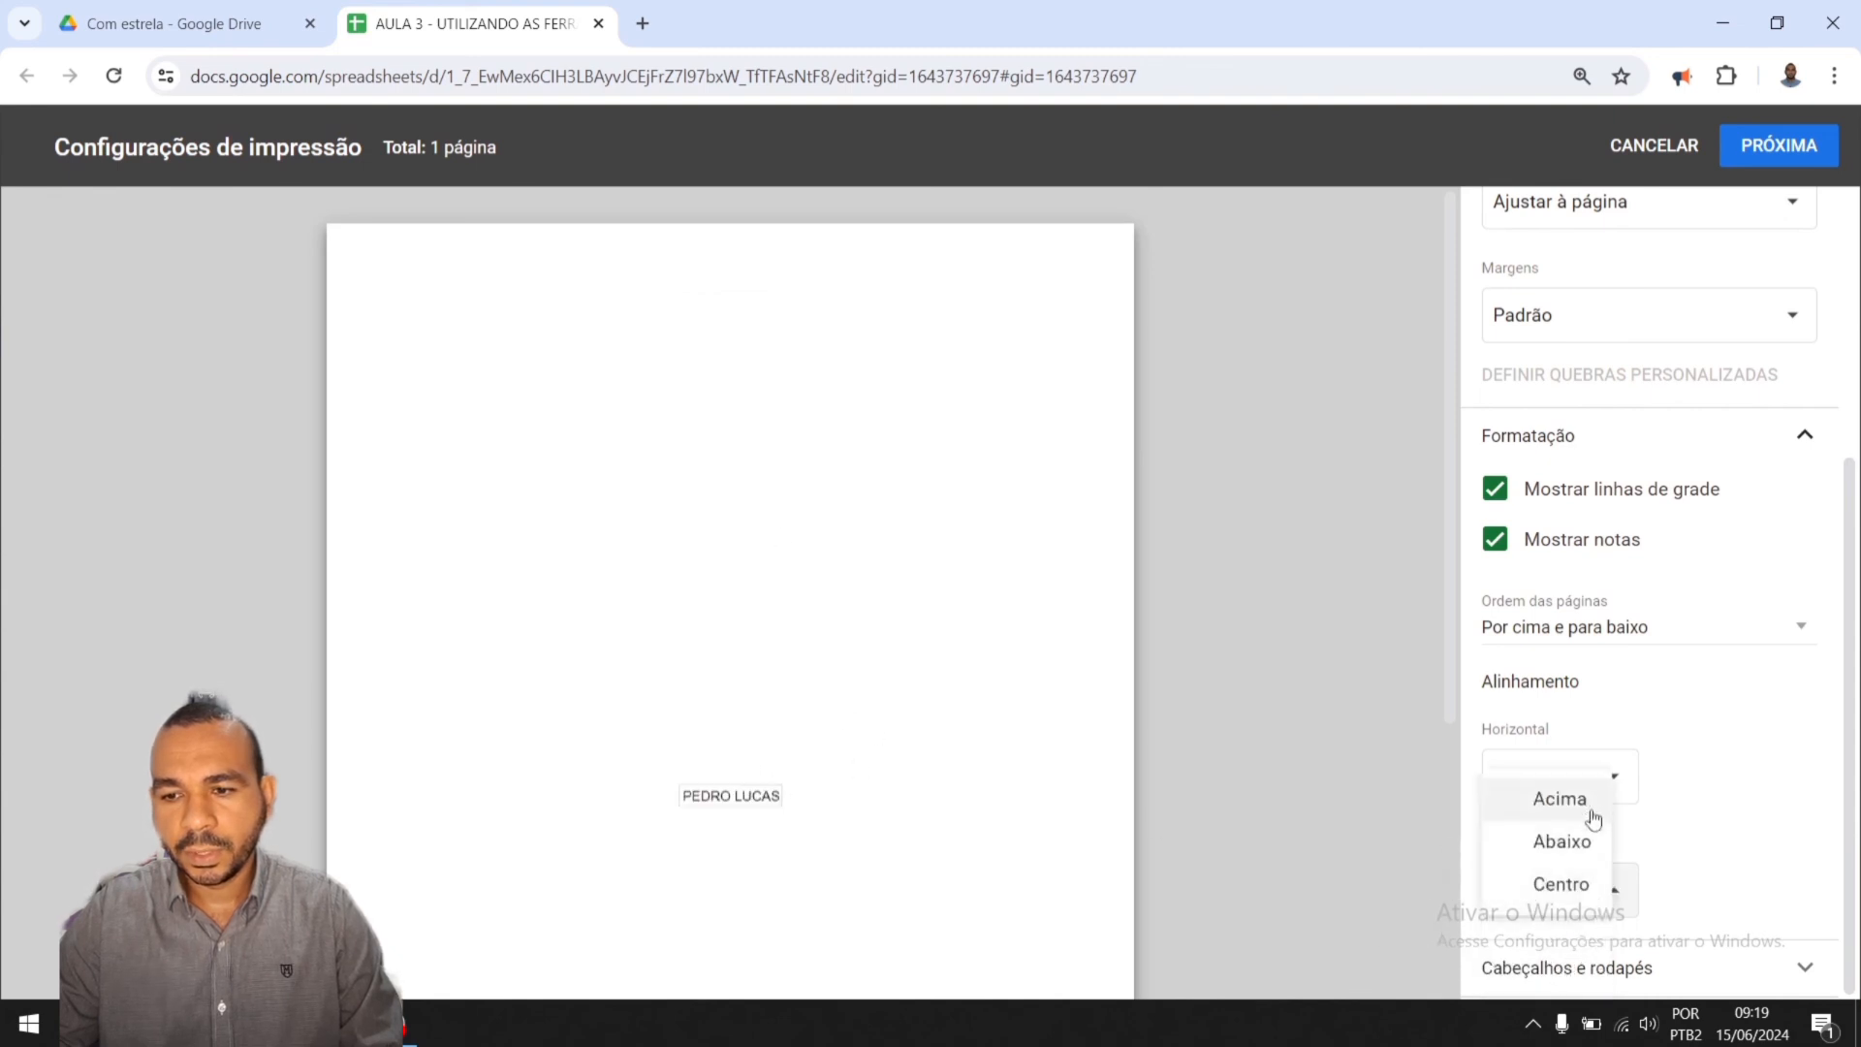
pyautogui.click(1574, 843)
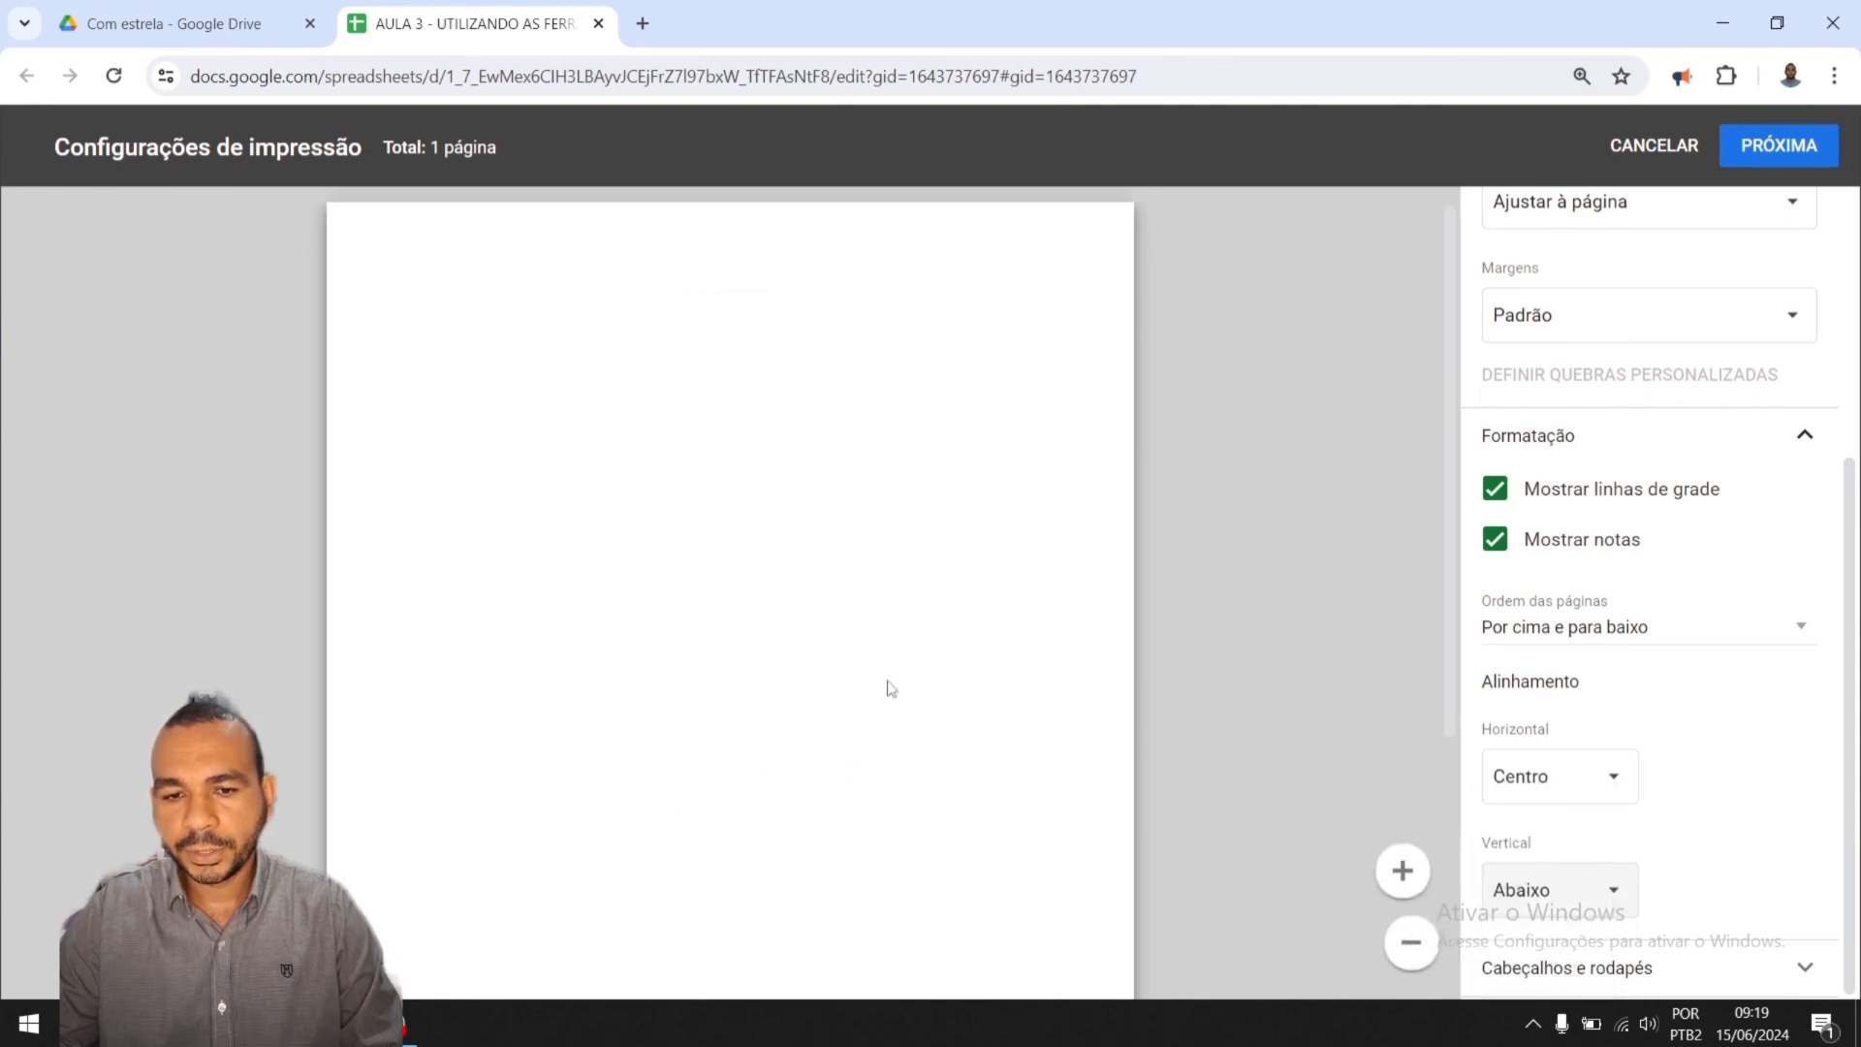
# Step: Set the vertical print alignment to Acima
pyautogui.click(1555, 884)
pyautogui.click(1562, 841)
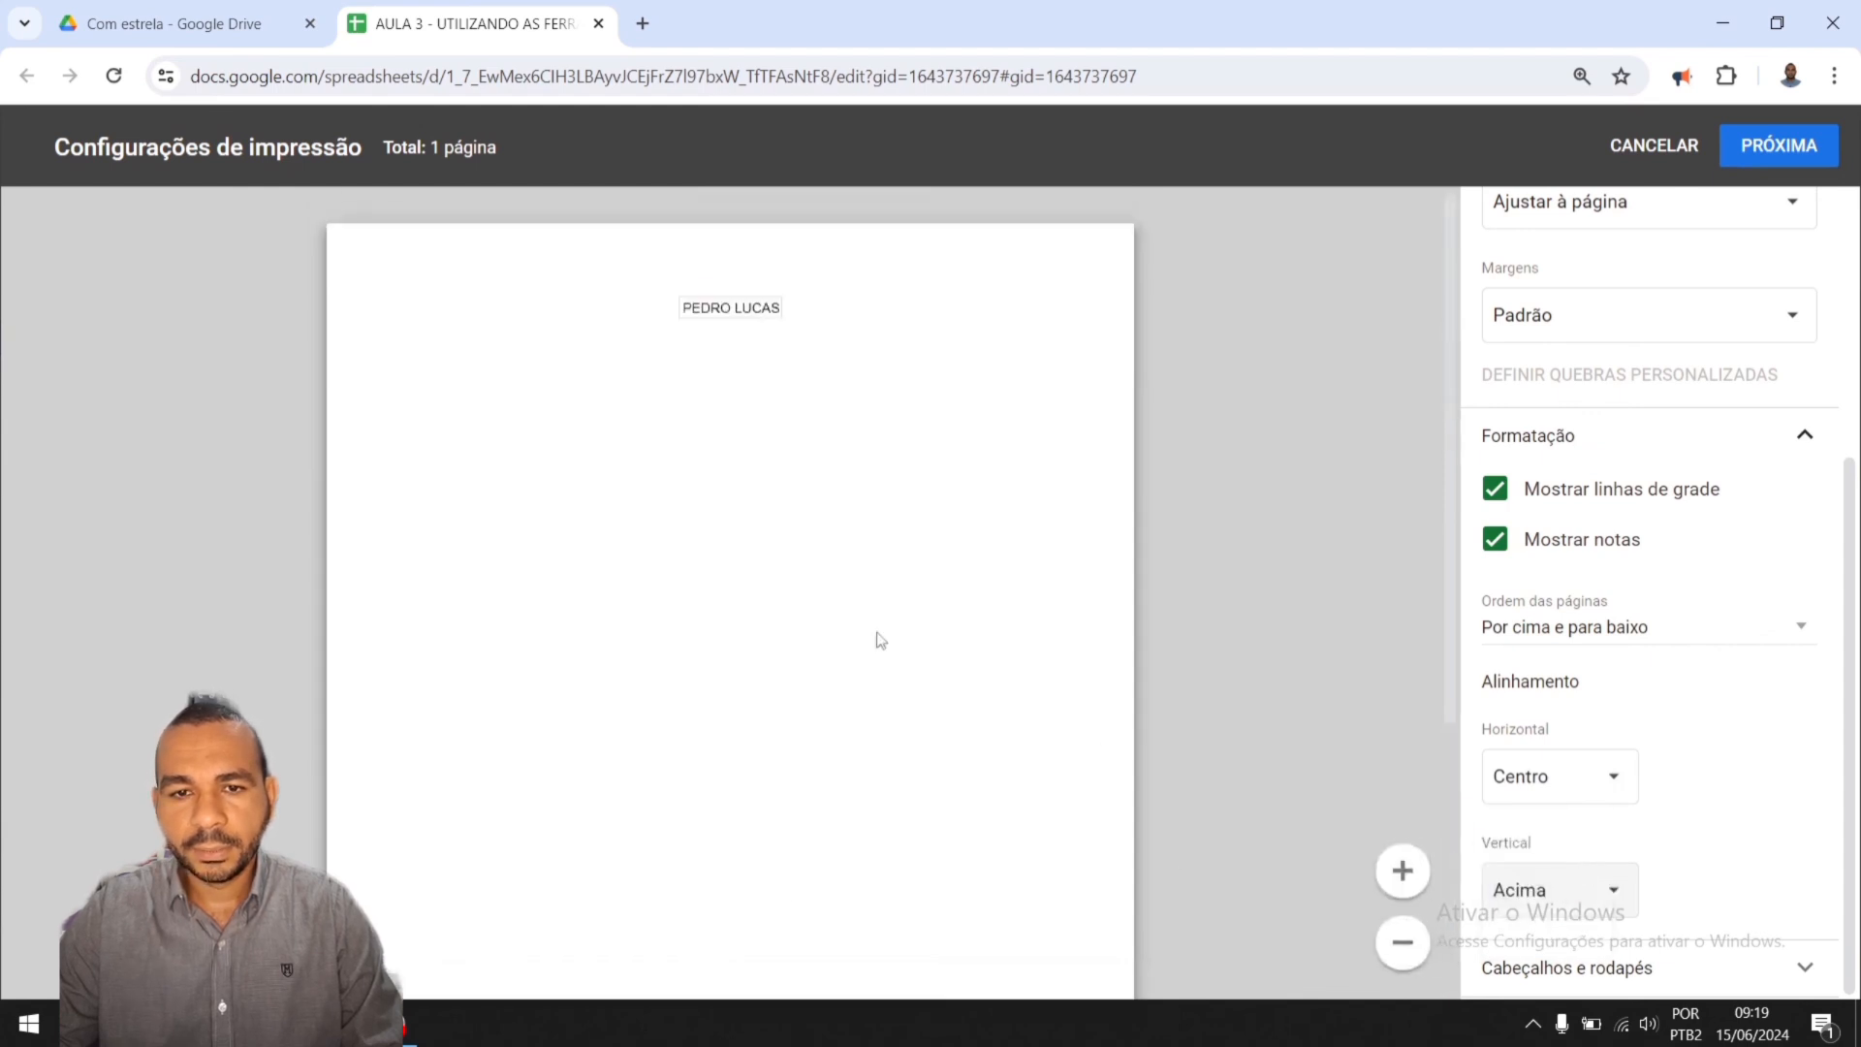
pyautogui.scroll(3, 1574, 678)
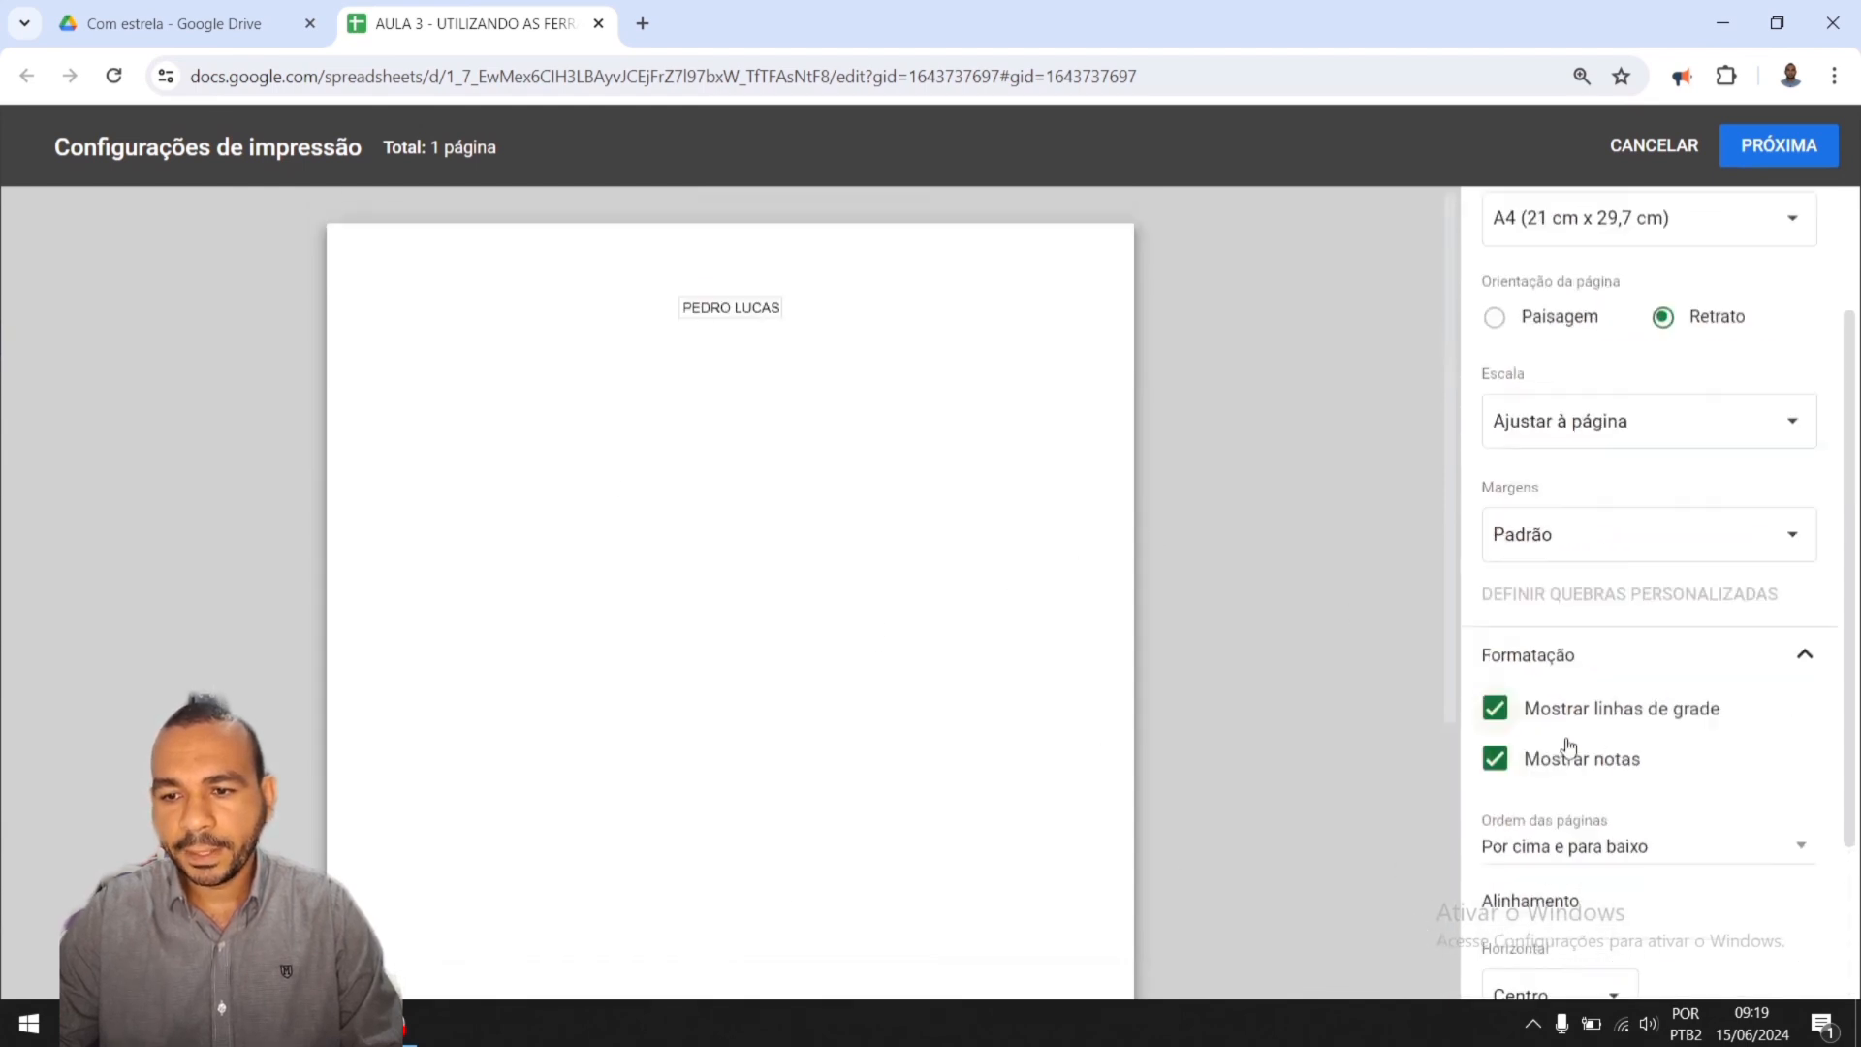
pyautogui.scroll(1, 1497, 832)
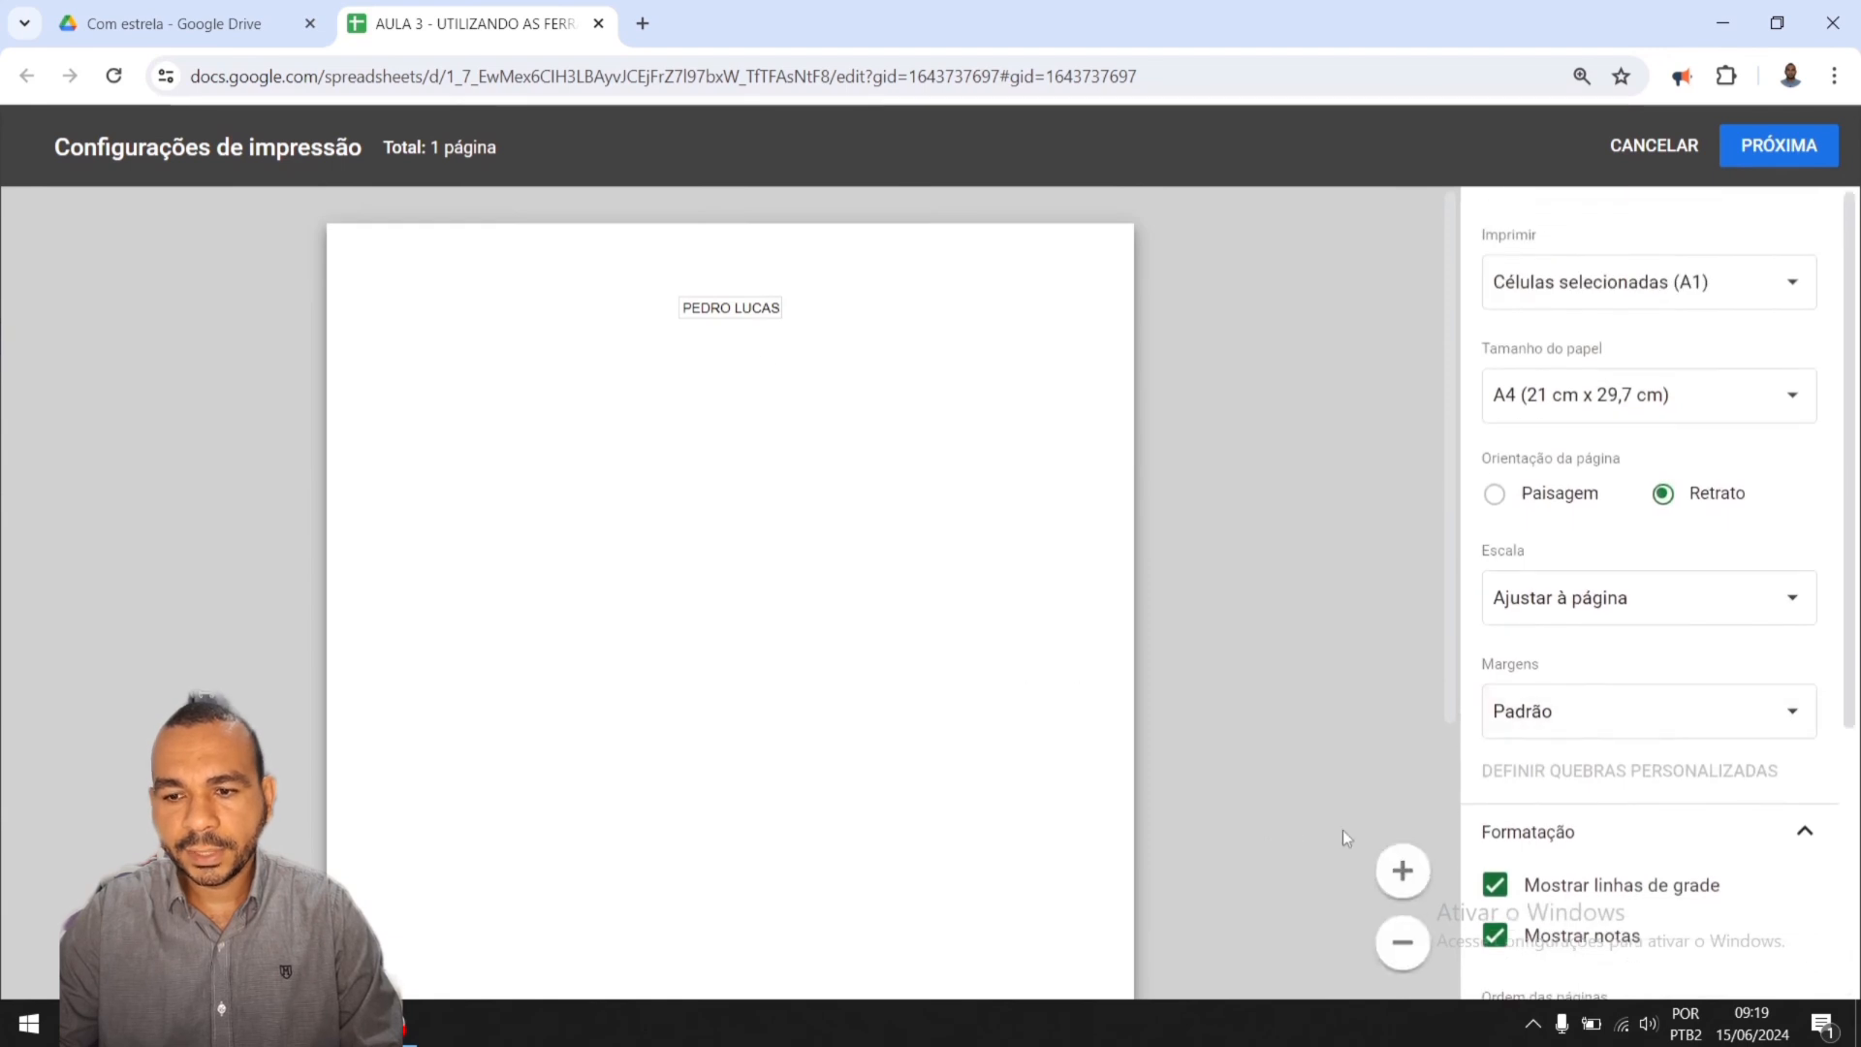
# Step: Enlarge and reduce the print preview, and leave the print settings without printing
pyautogui.click(1401, 871)
pyautogui.click(1401, 871)
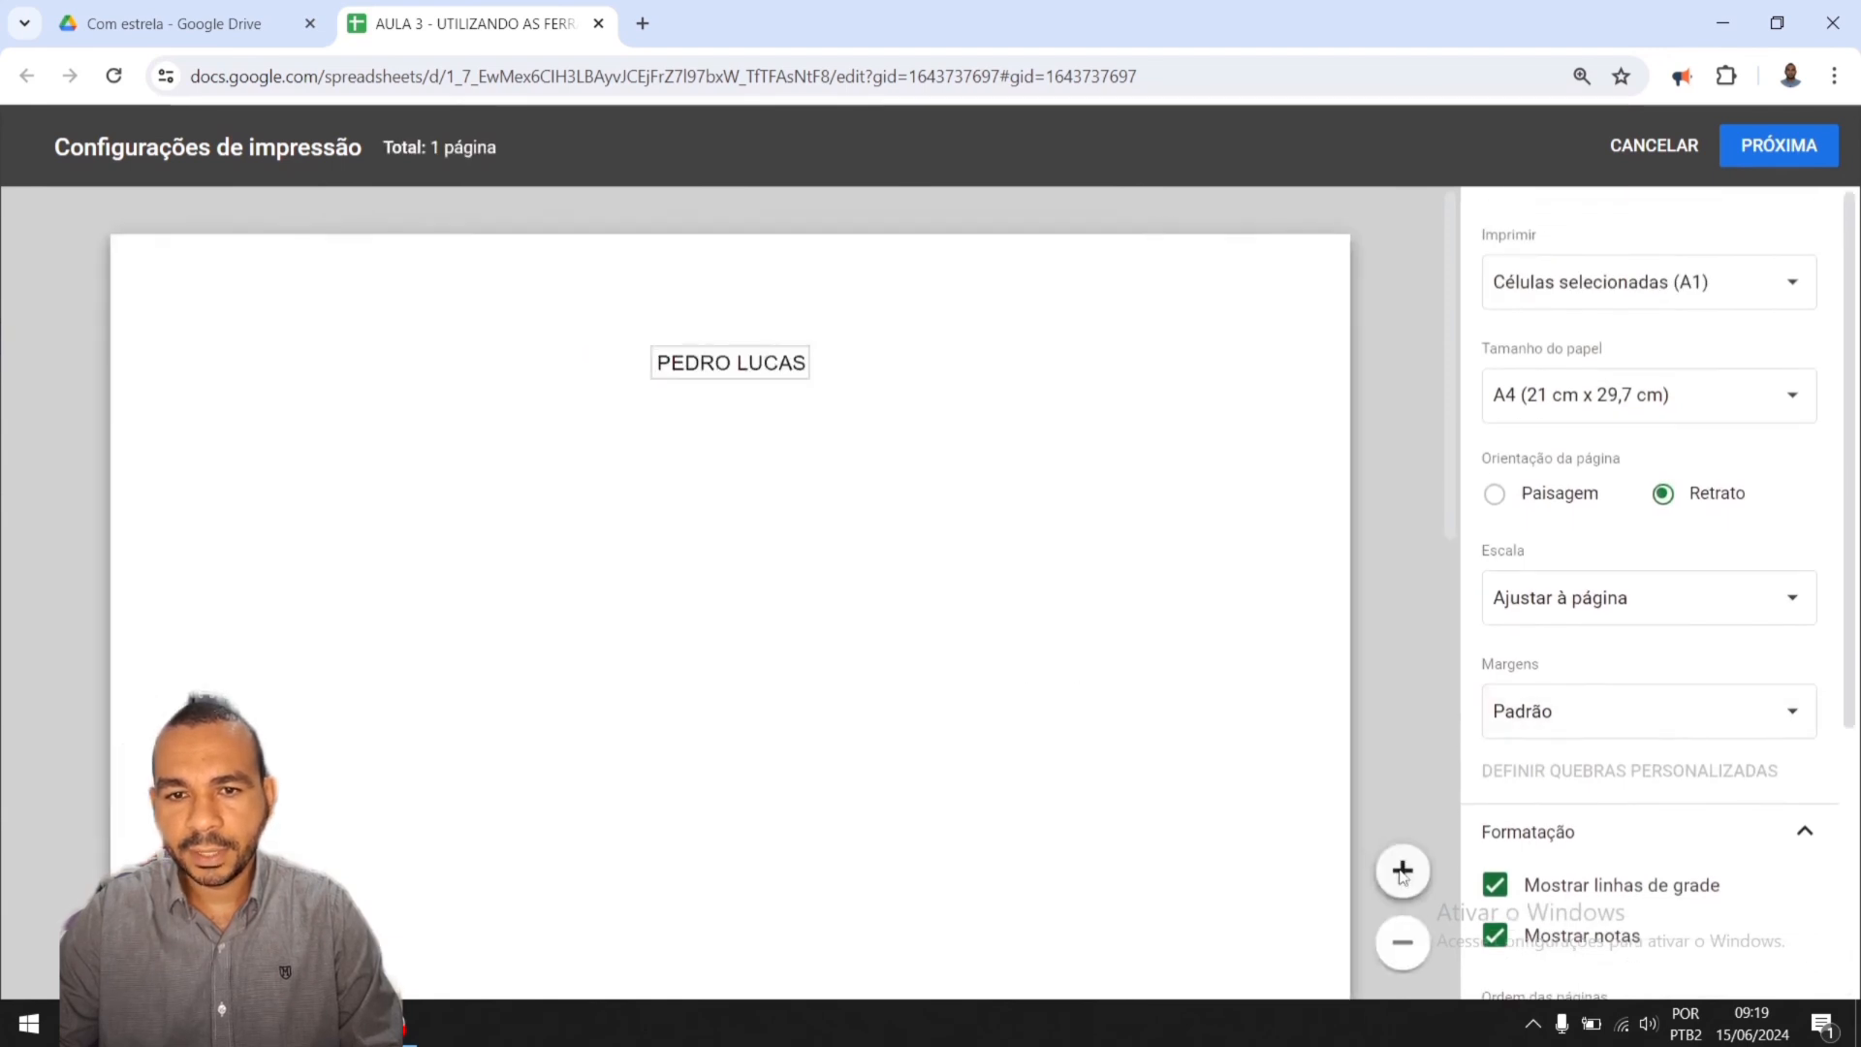
pyautogui.click(1398, 961)
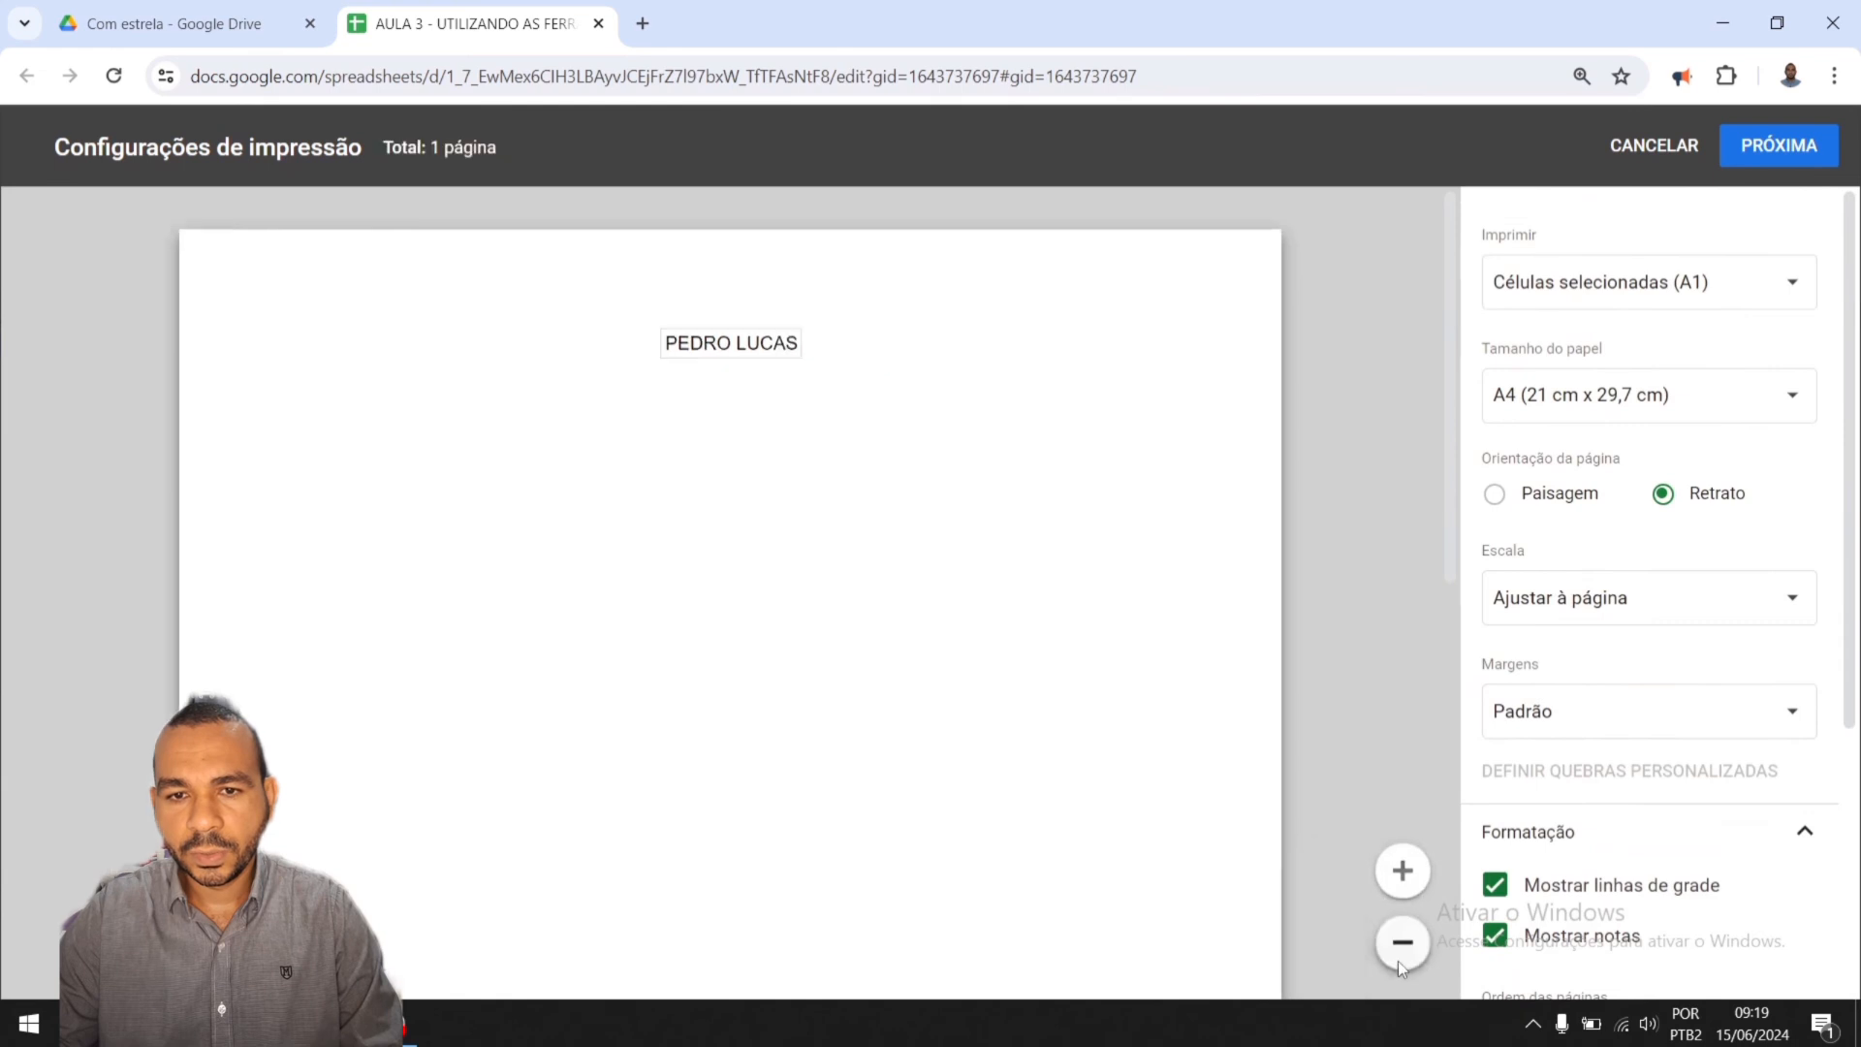
pyautogui.click(1398, 961)
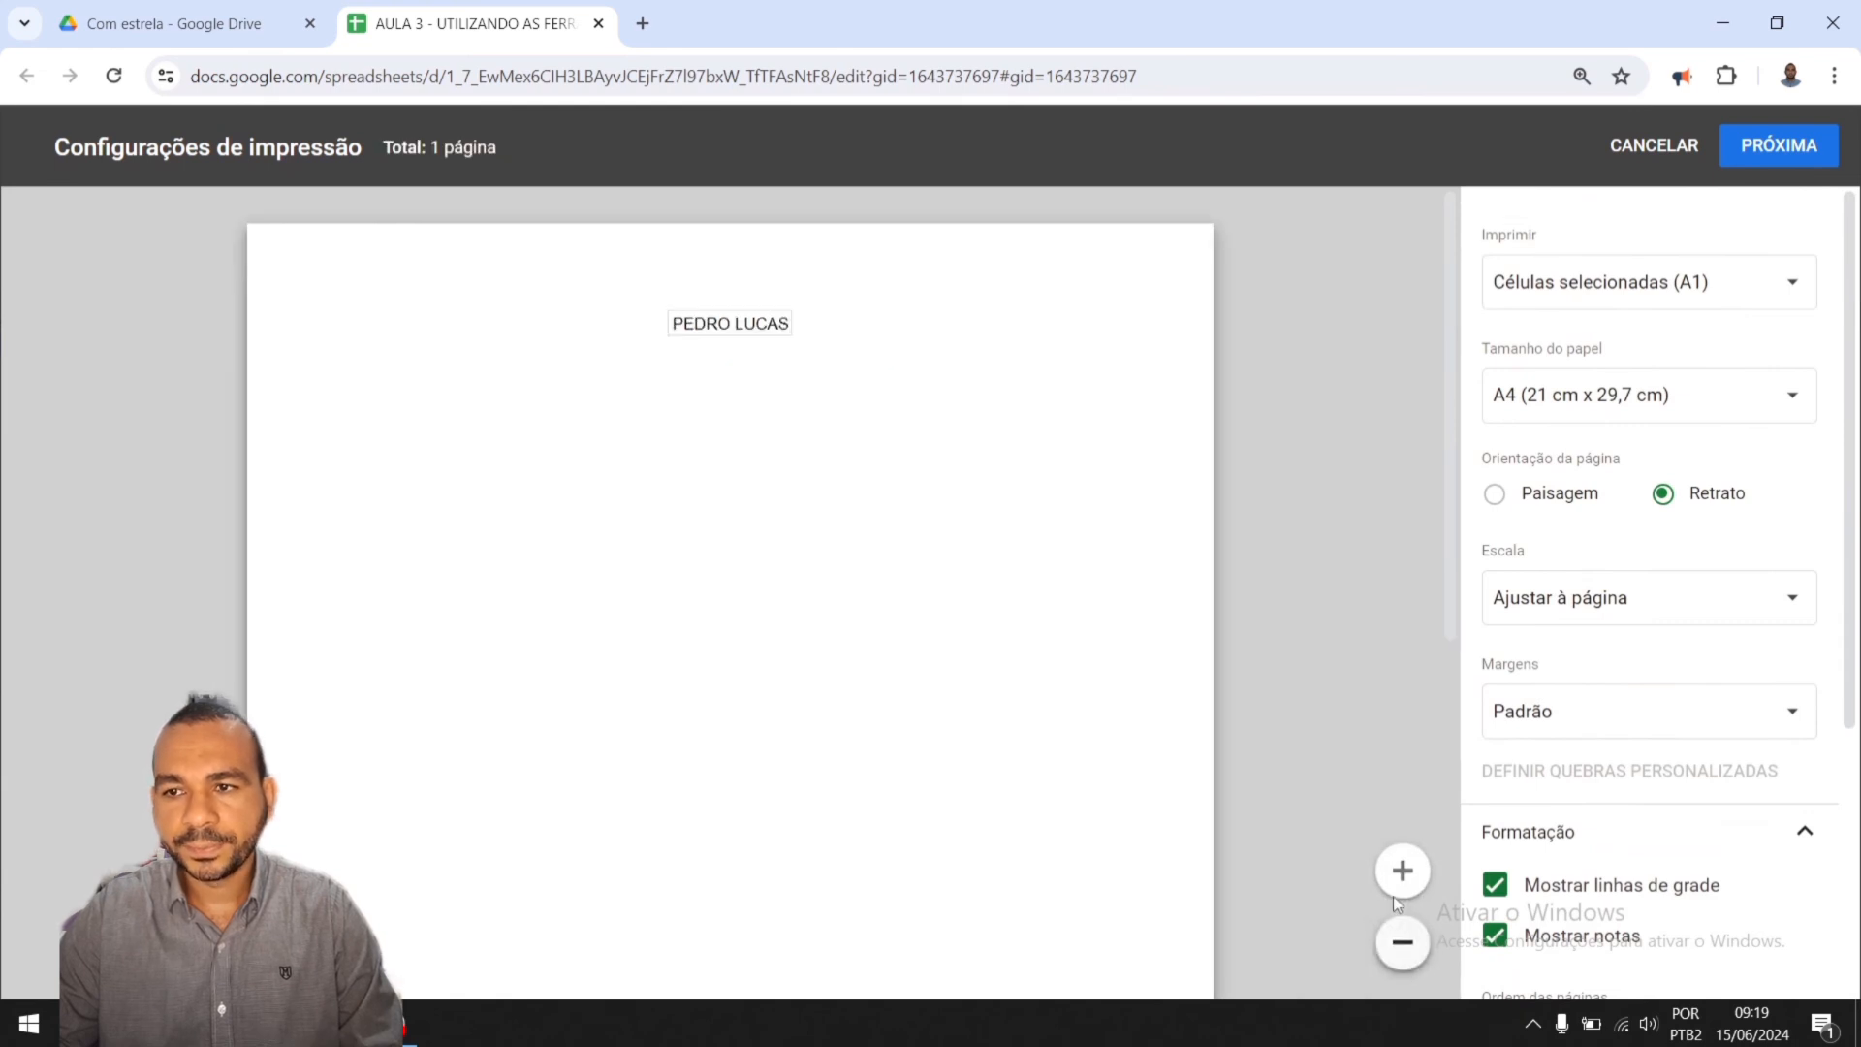
pyautogui.click(1640, 163)
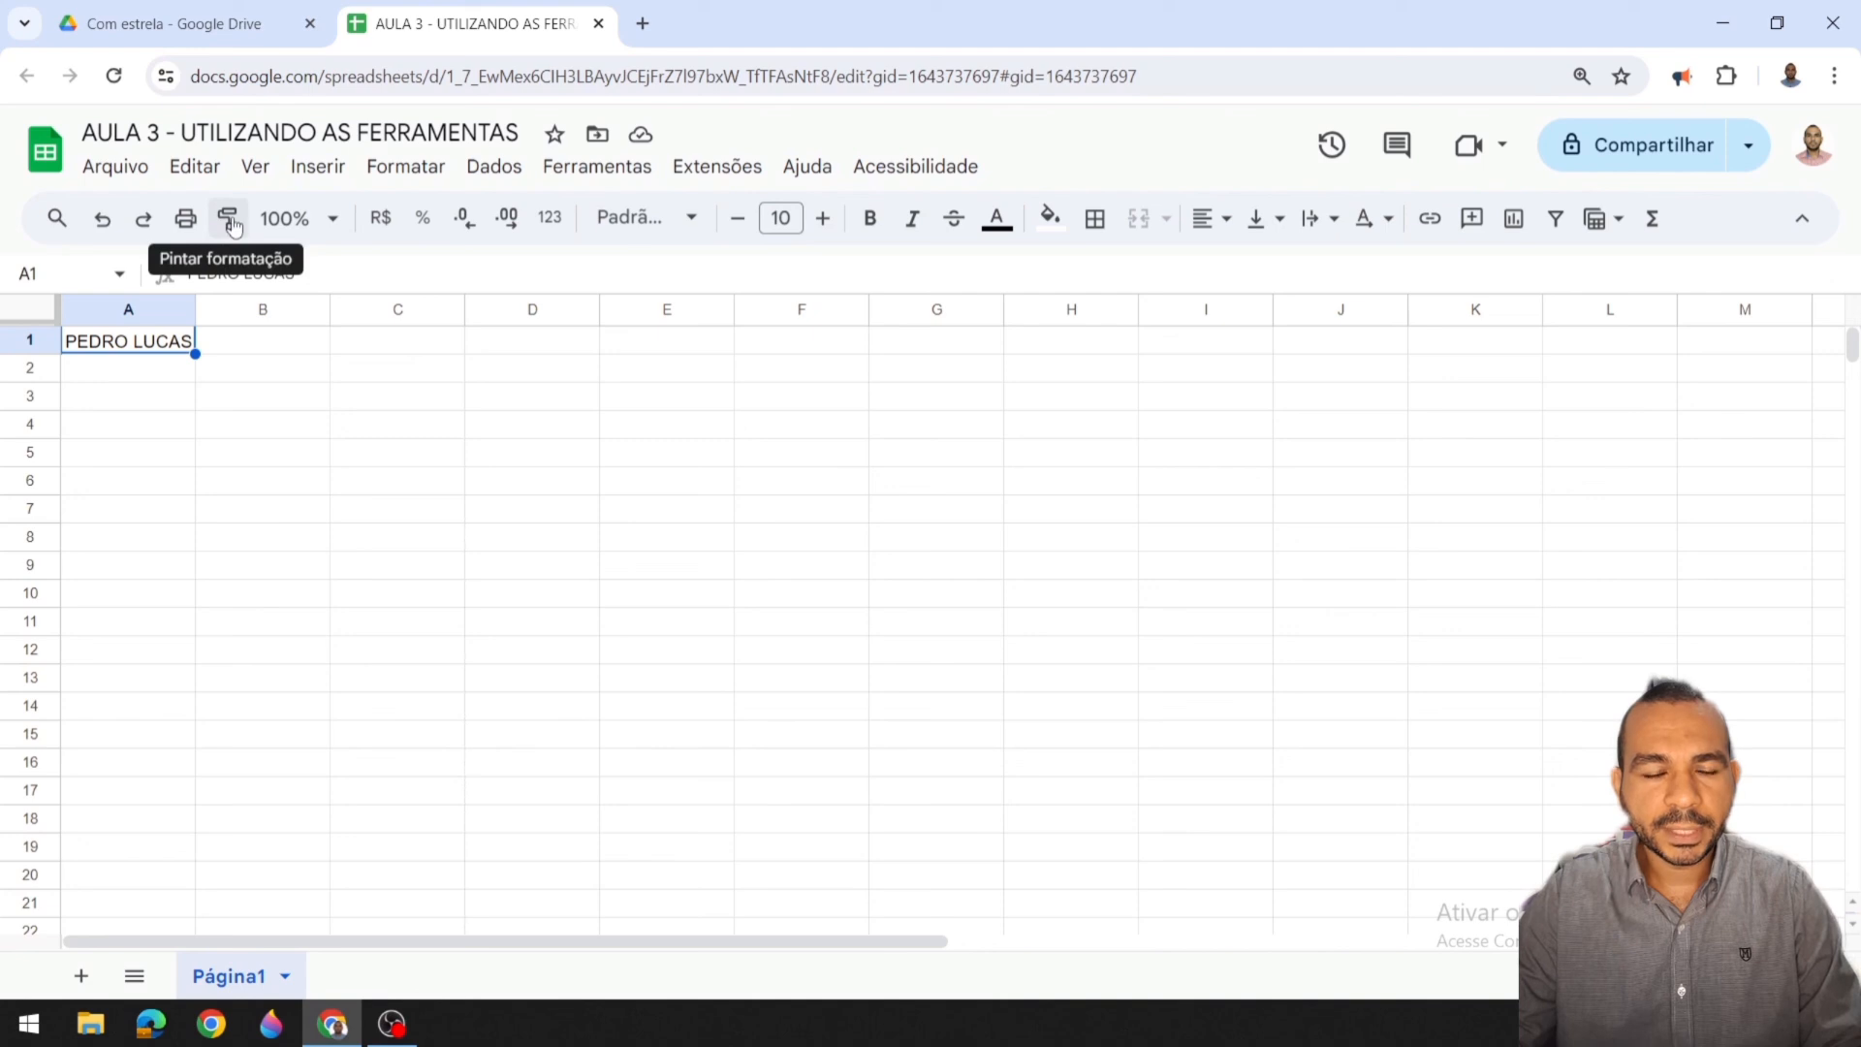
# Step: Fill cell C1 with red
pyautogui.click(352, 359)
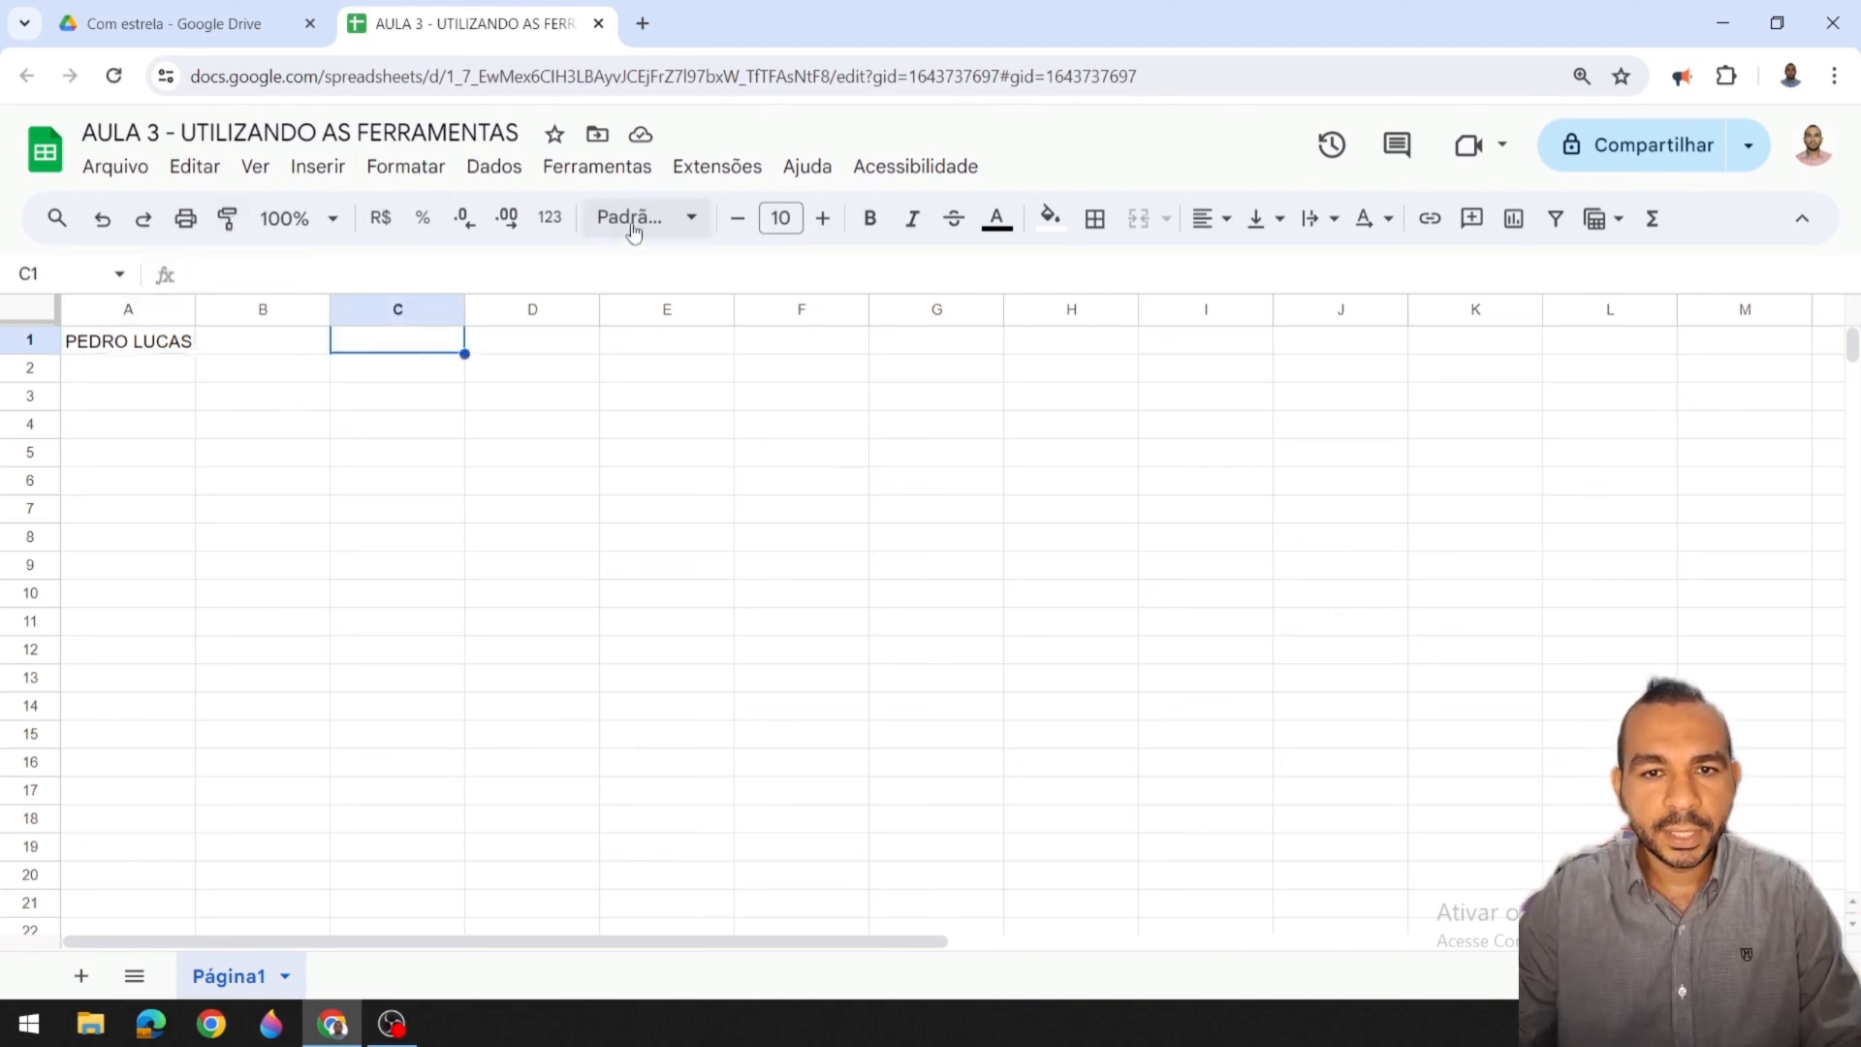
pyautogui.click(1051, 218)
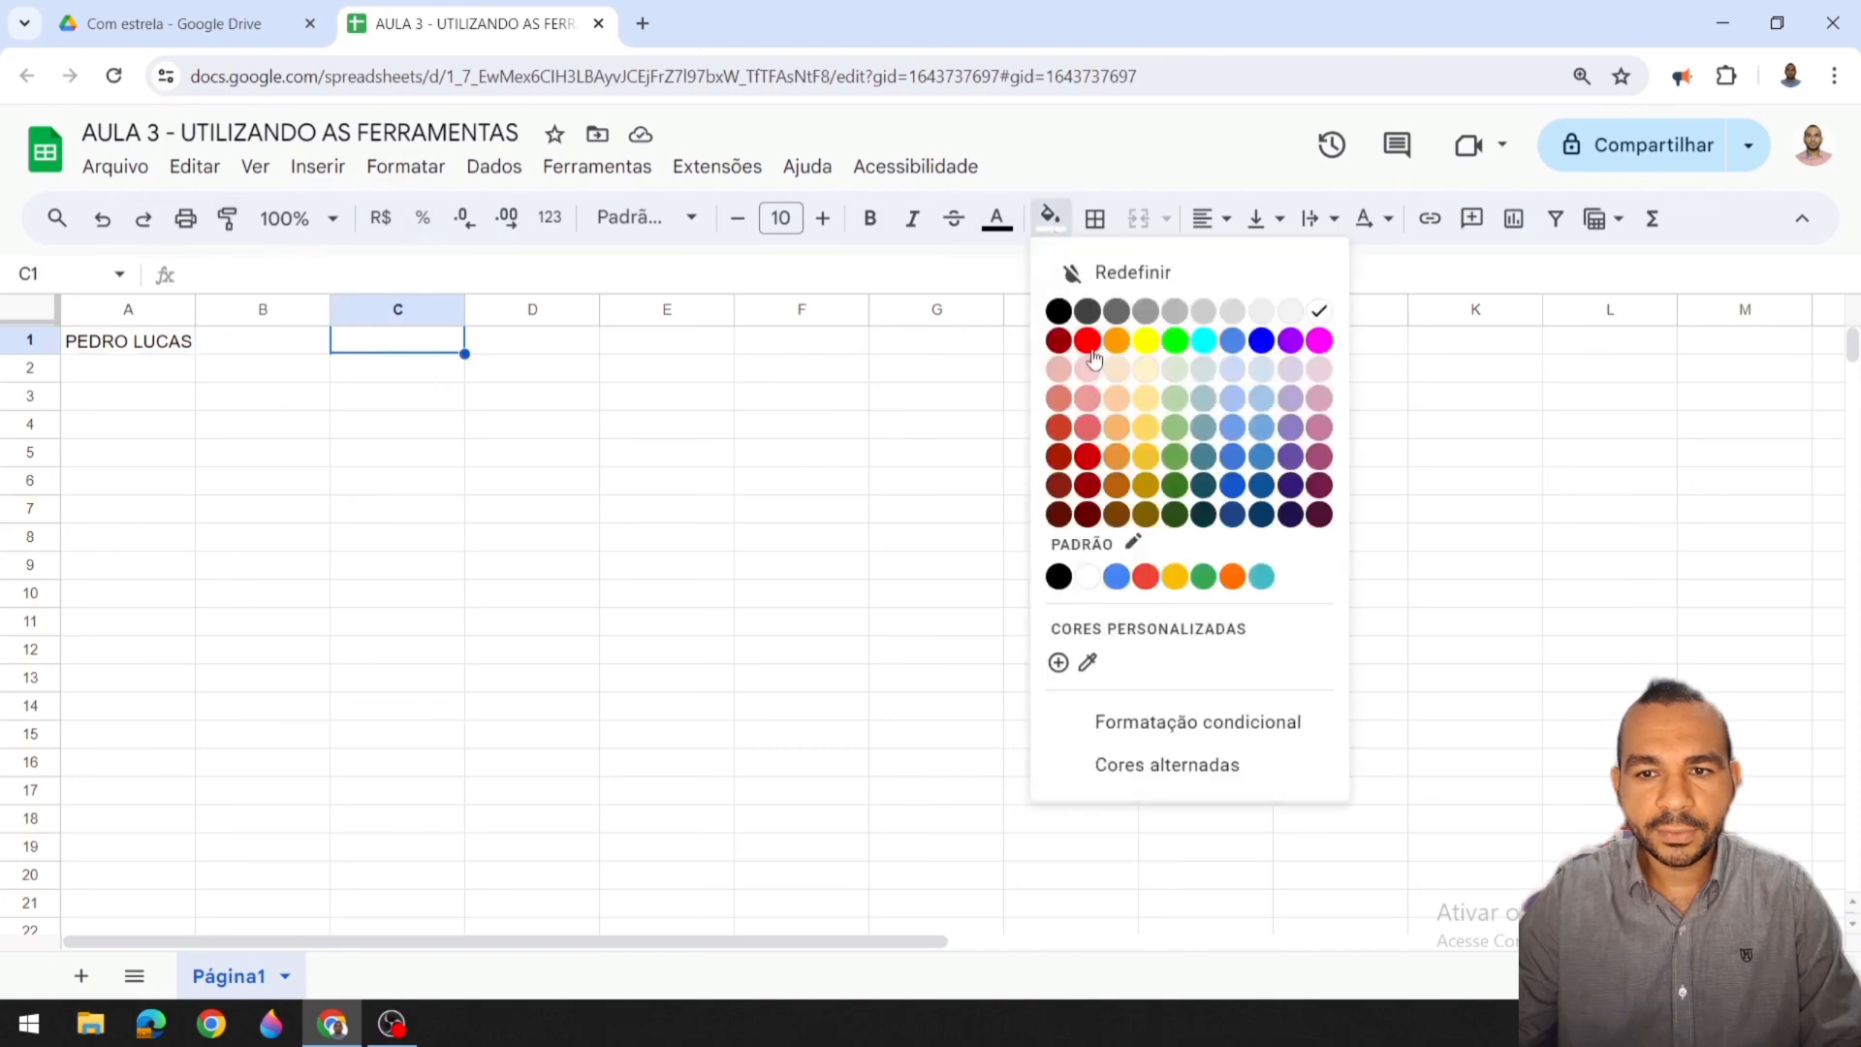
pyautogui.click(1089, 351)
pyautogui.click(589, 404)
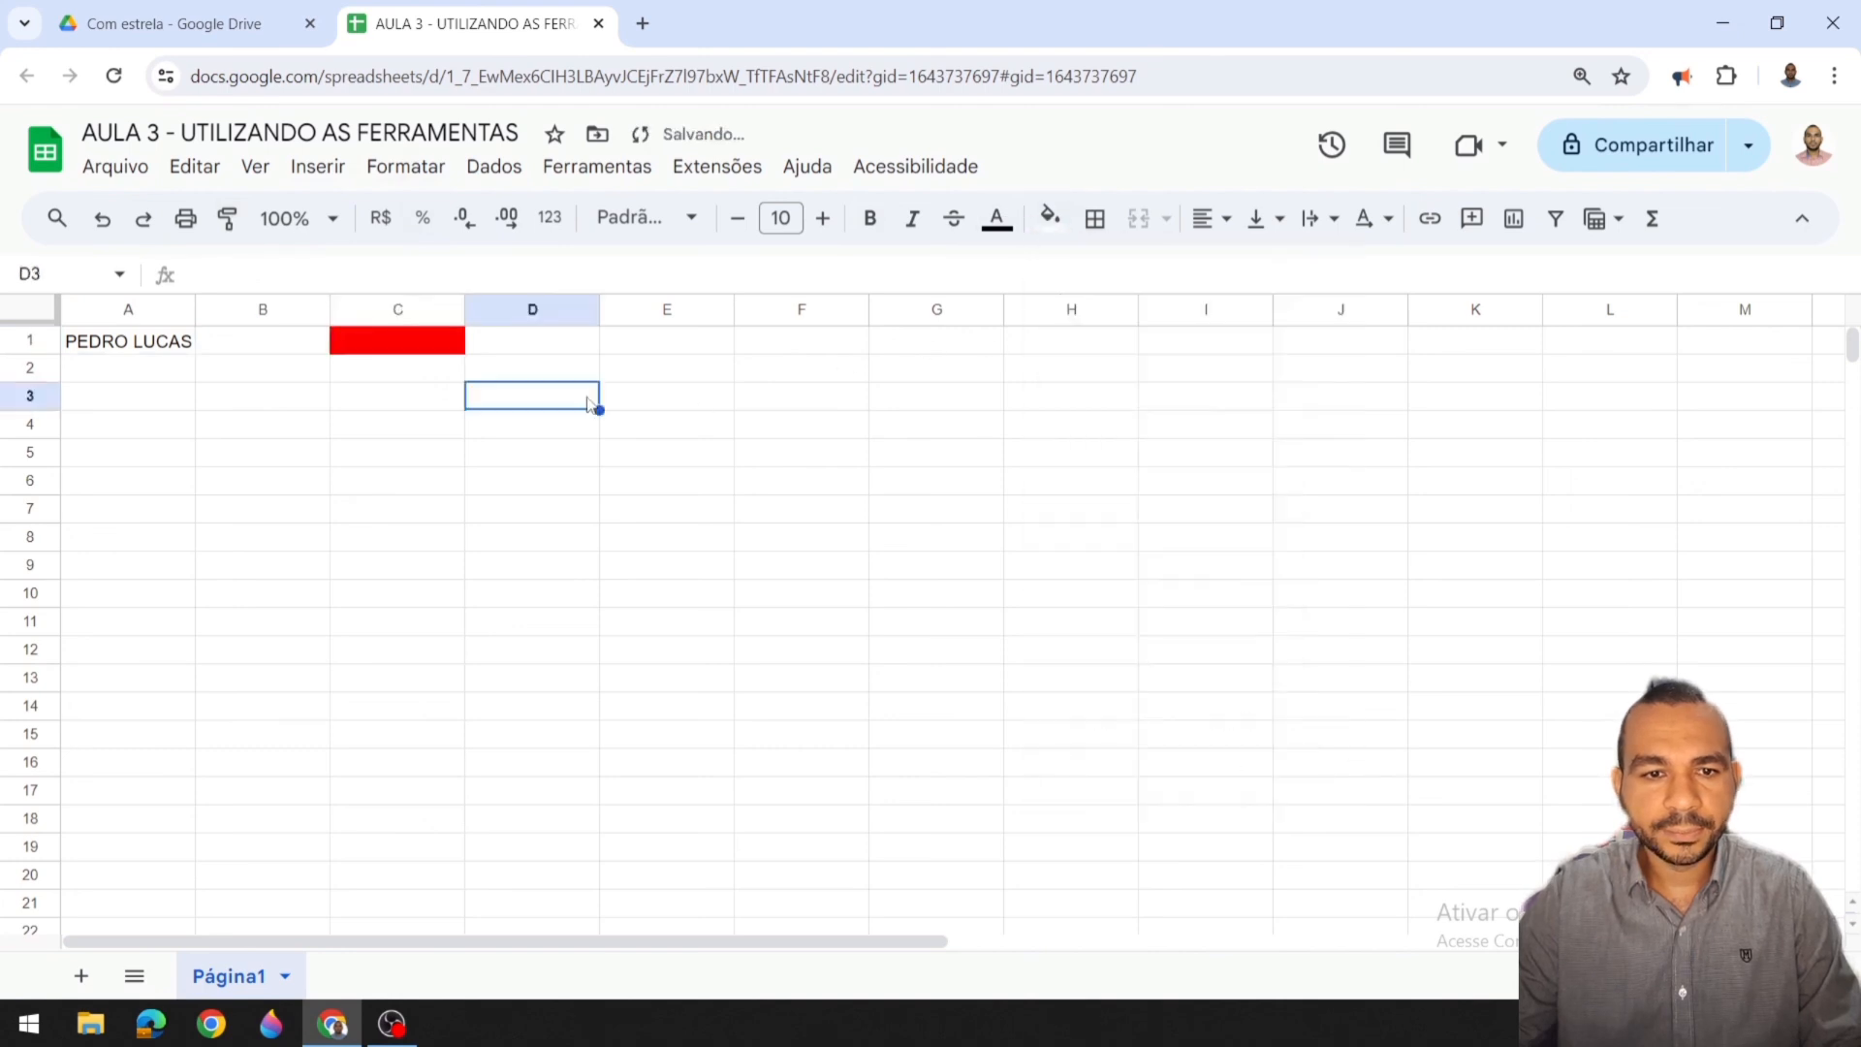
# Step: Set the font of cell C1 to Comic Sans MS
pyautogui.click(394, 347)
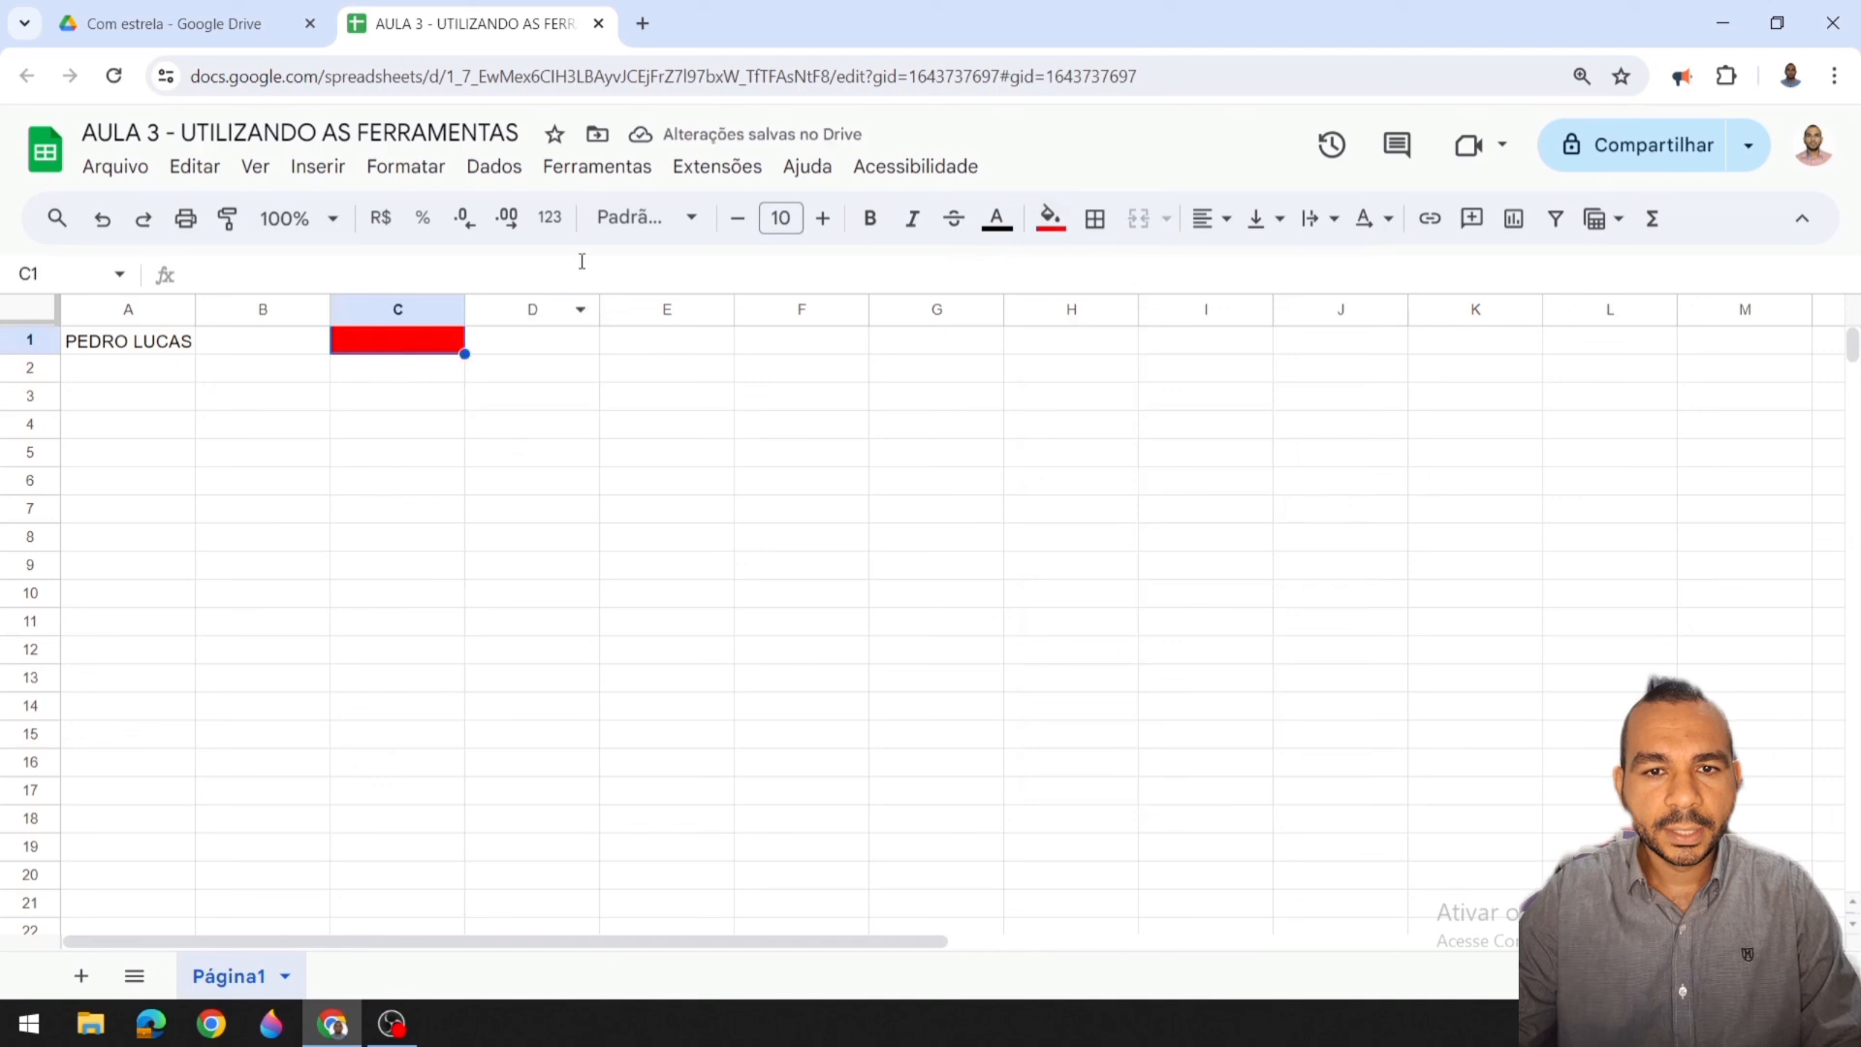
pyautogui.click(647, 219)
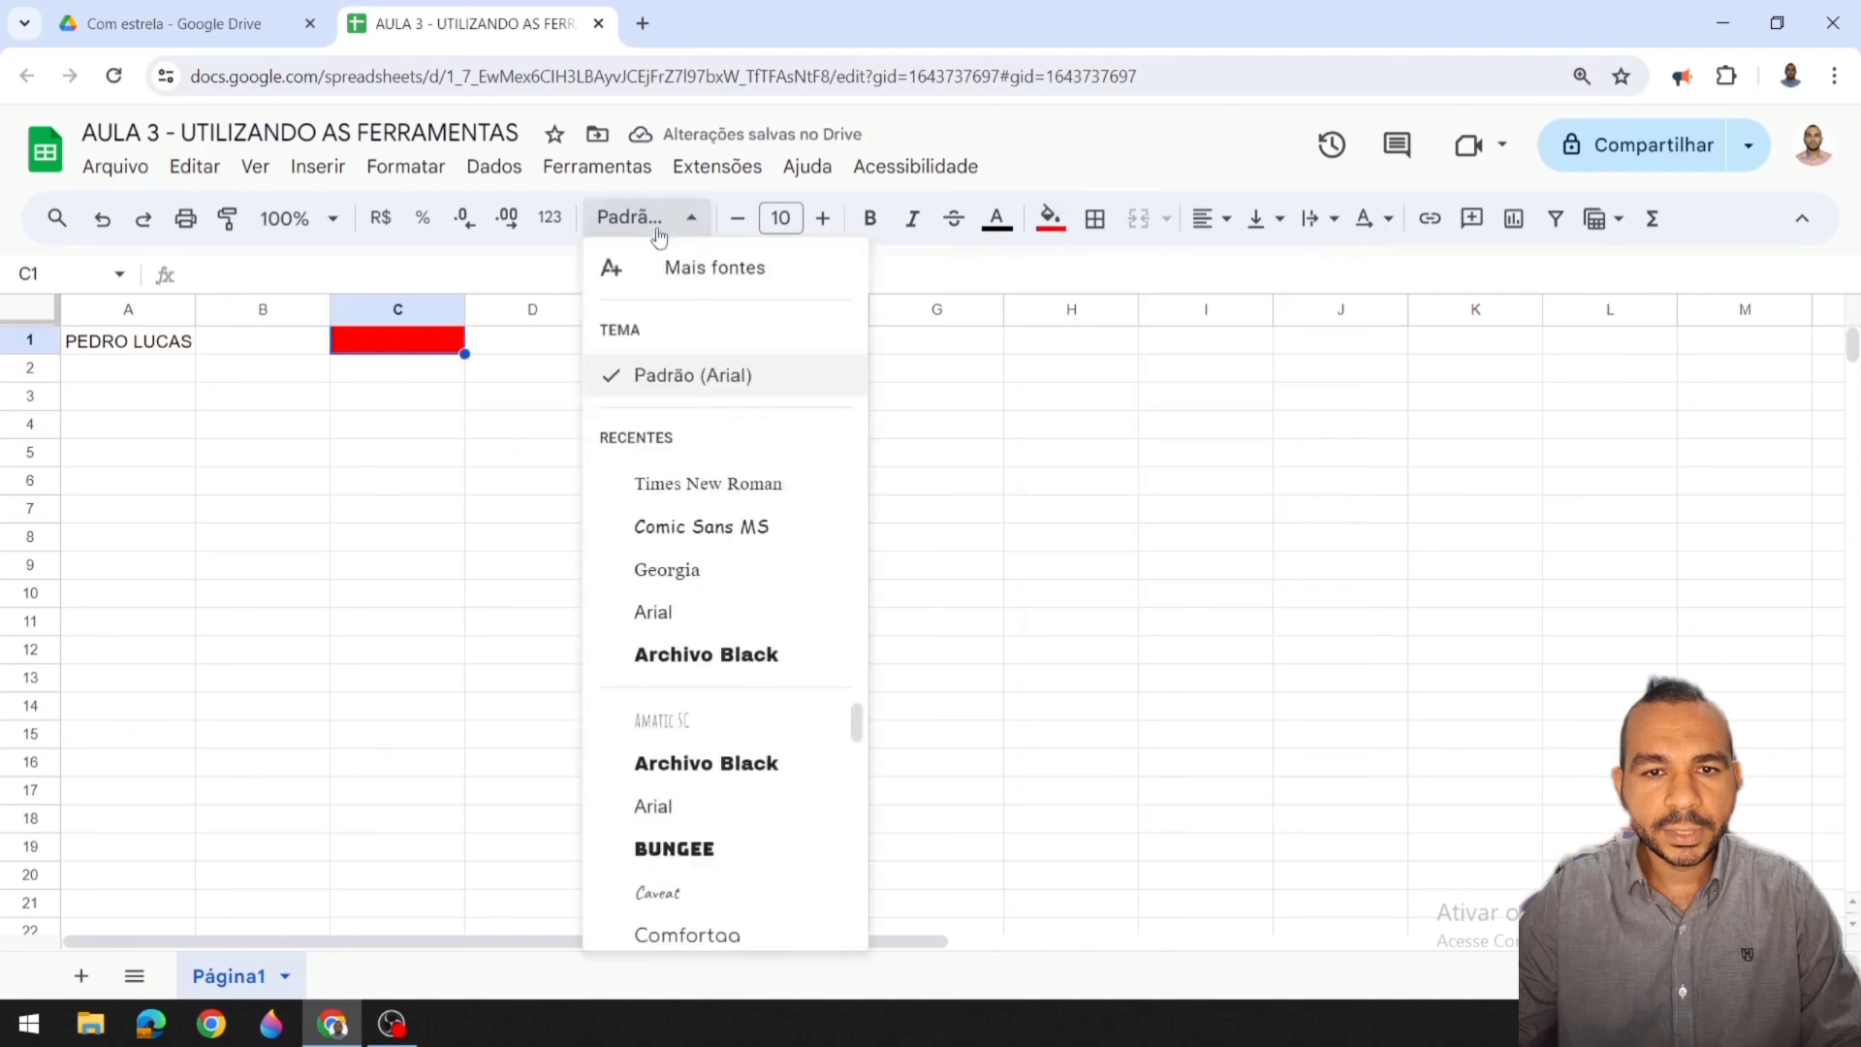
pyautogui.click(738, 533)
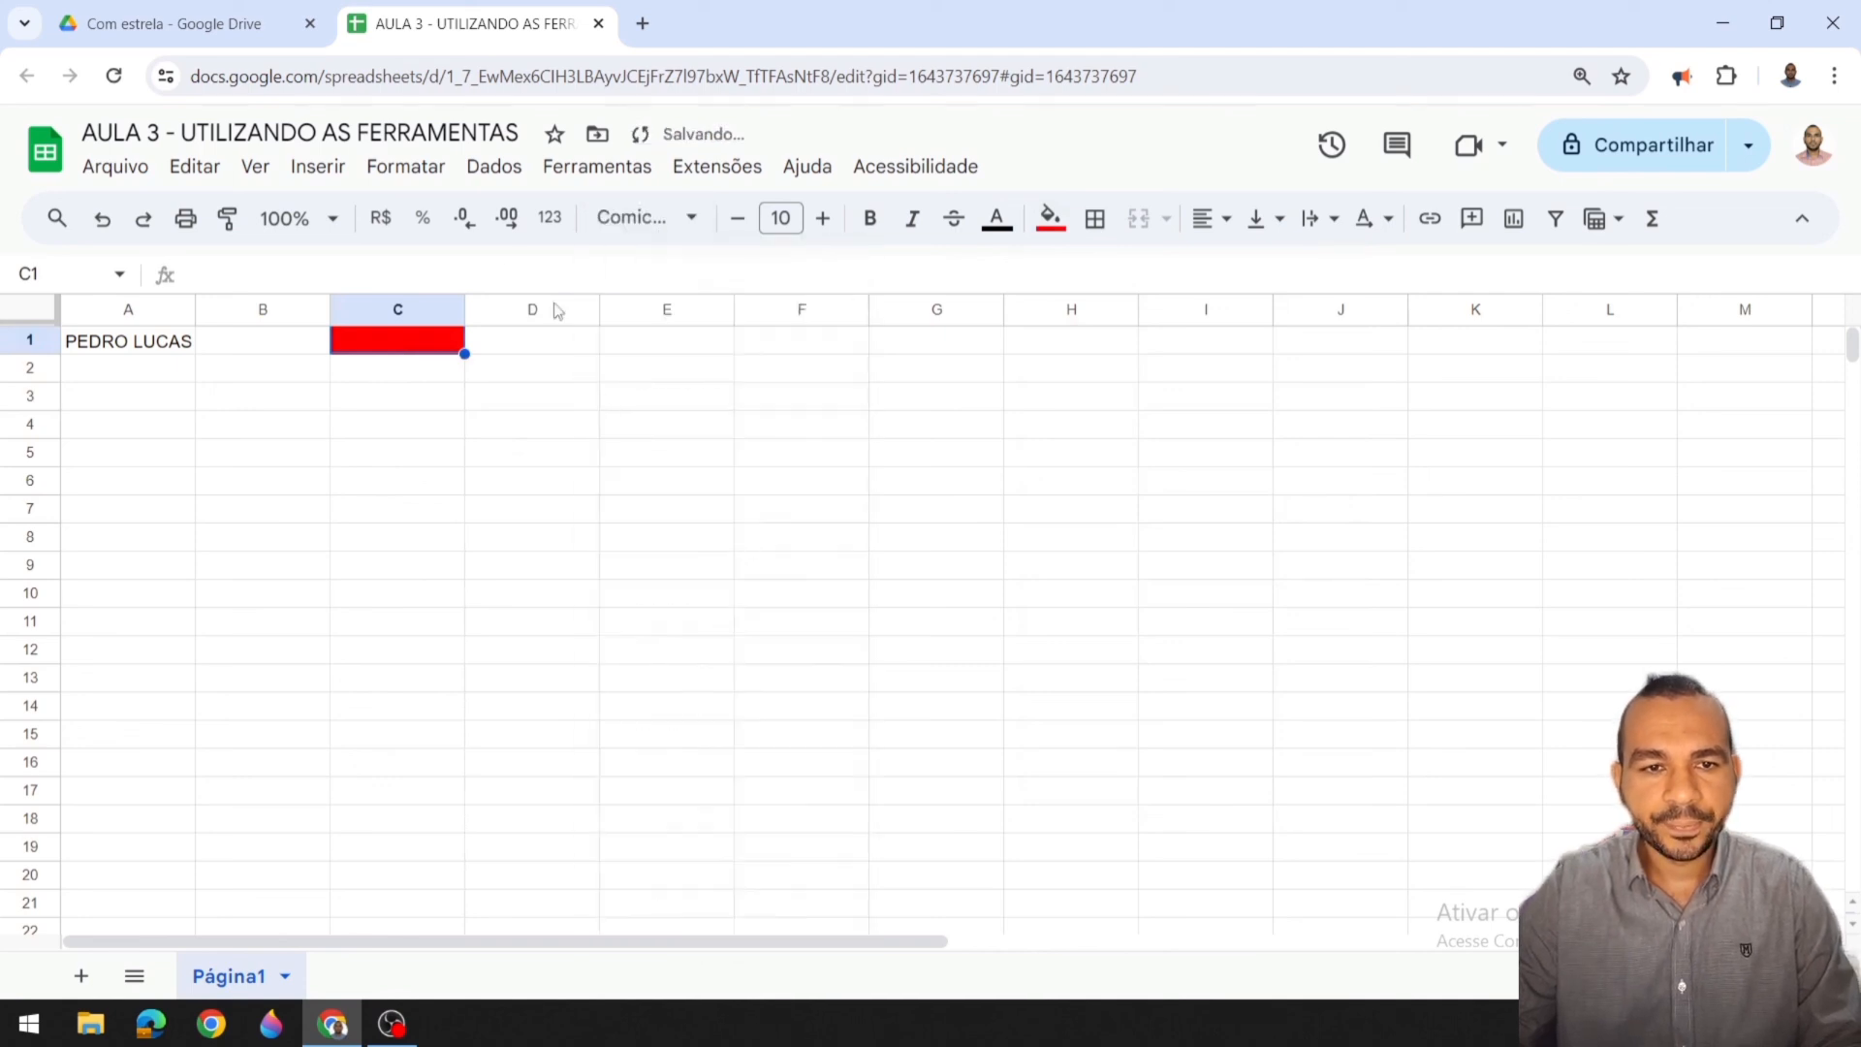
# Step: Copy the formatting of cell C1 onto cell A1 with Paint format, and check the font of A1
pyautogui.click(226, 218)
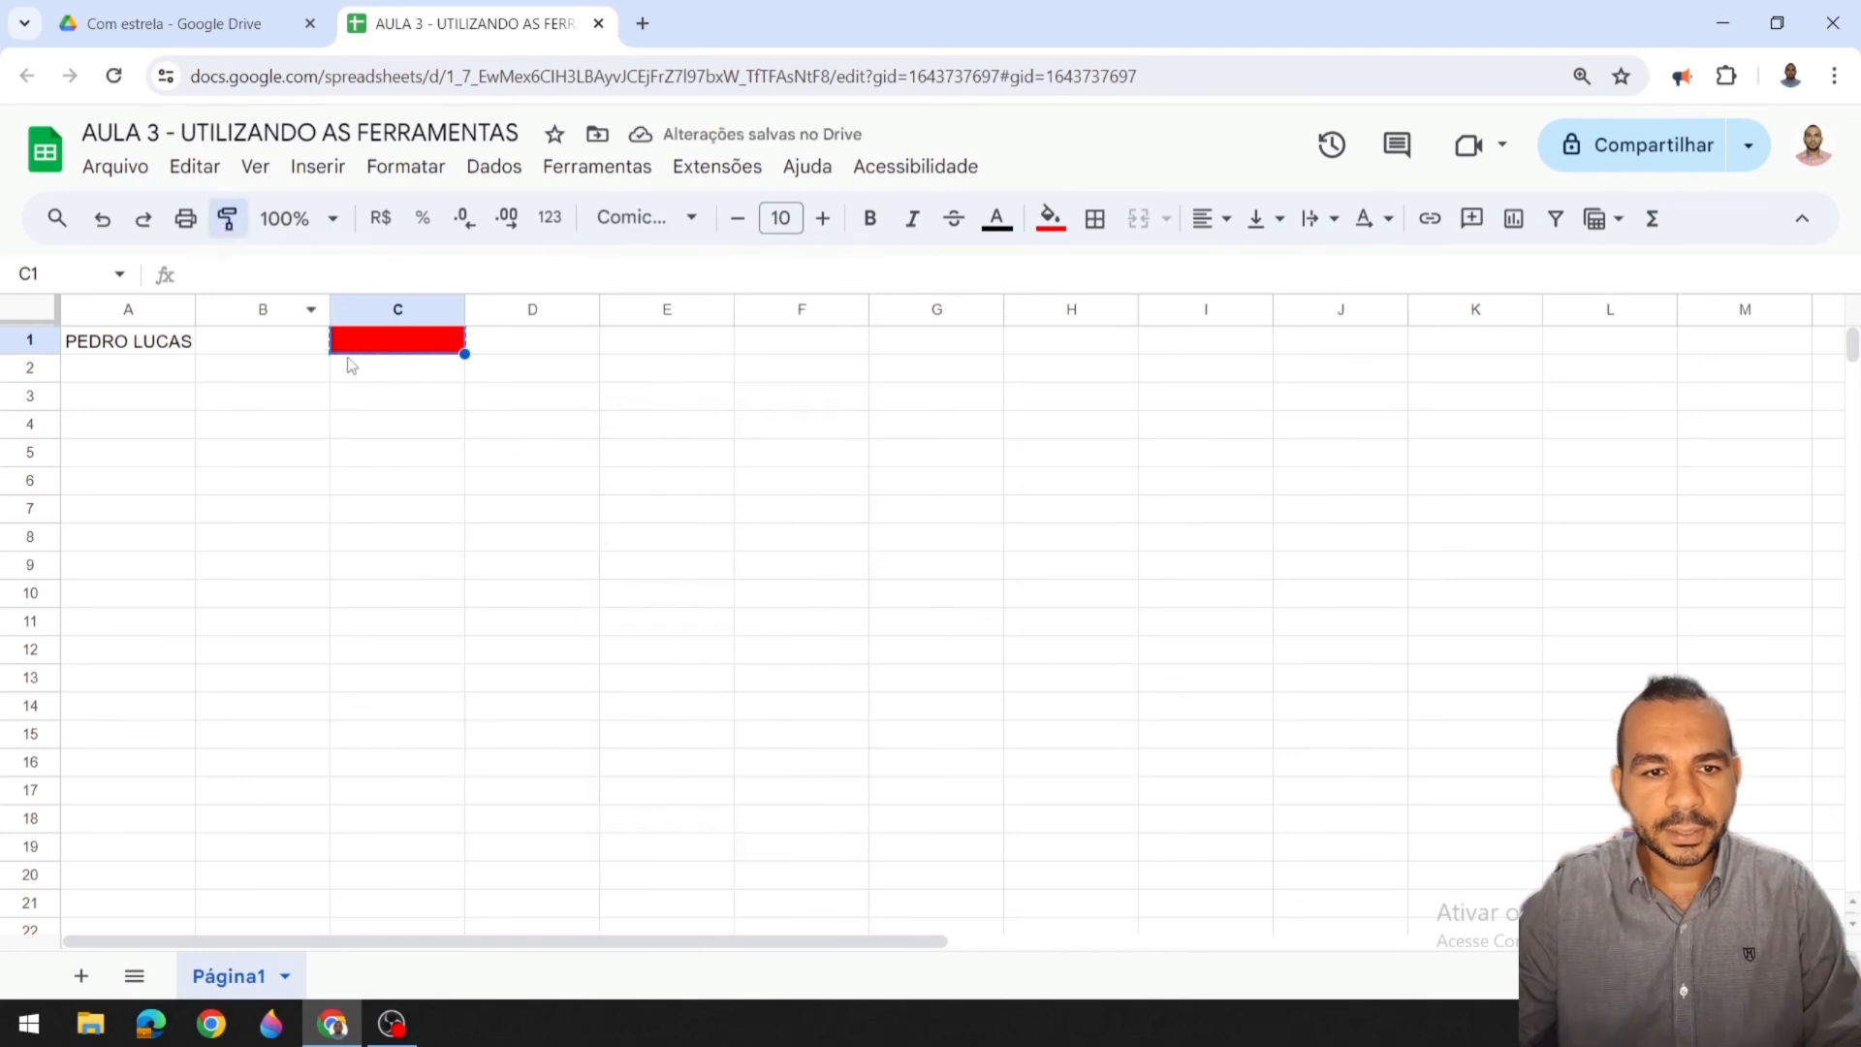
pyautogui.click(157, 350)
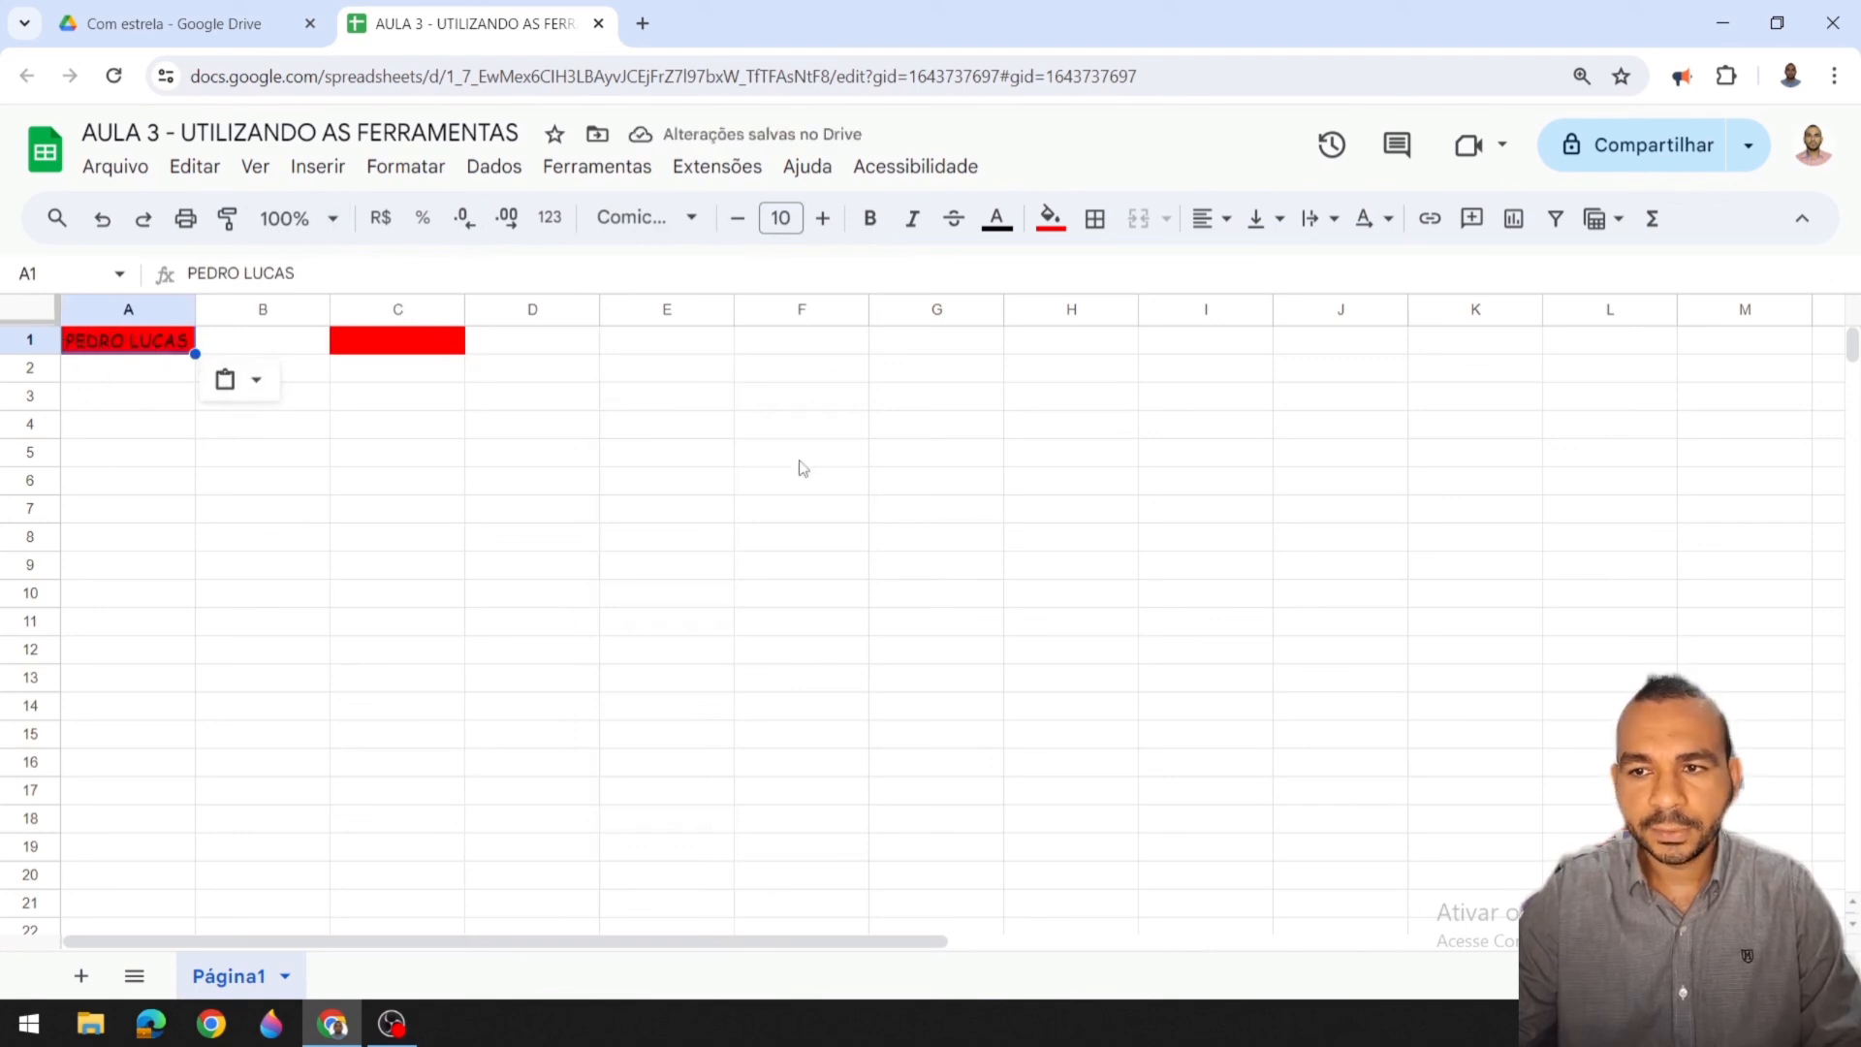
pyautogui.hotkey('ctrl', '+')
pyautogui.hotkey('ctrl', '+')
pyautogui.hotkey('ctrl', '+')
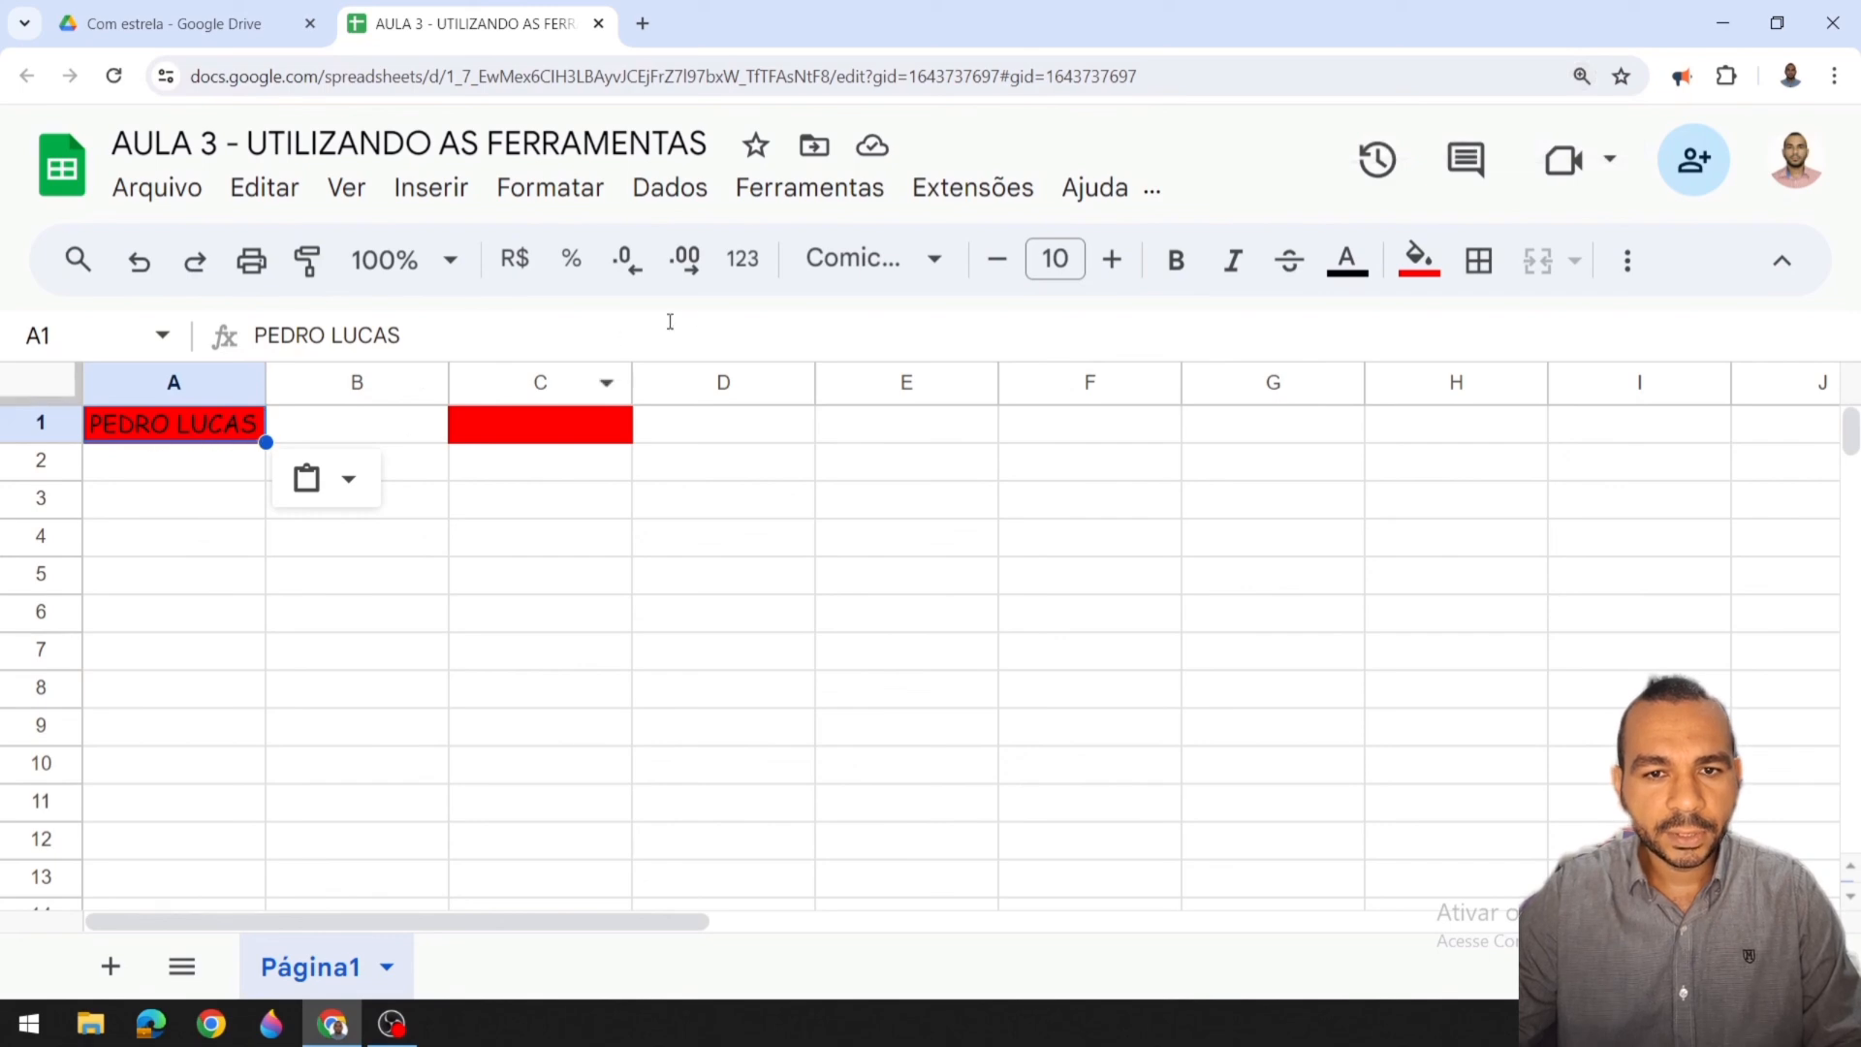
pyautogui.click(935, 264)
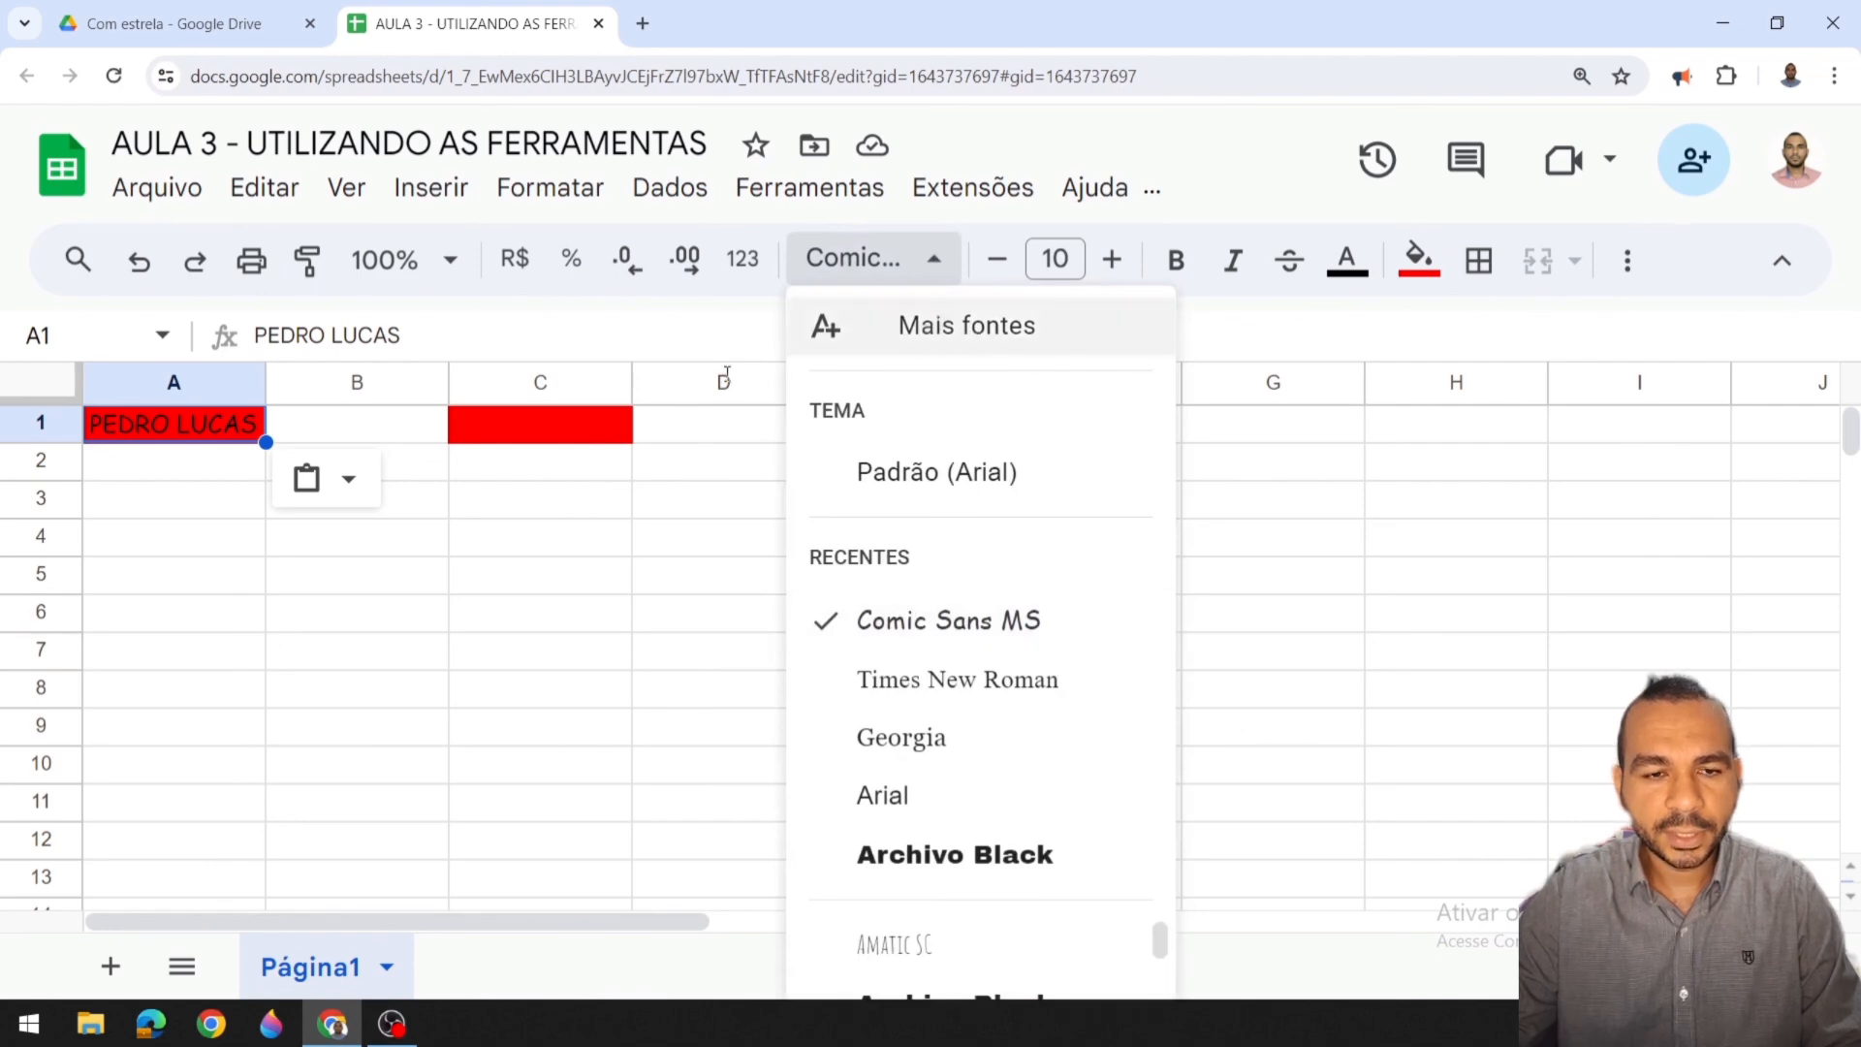
pyautogui.click(551, 514)
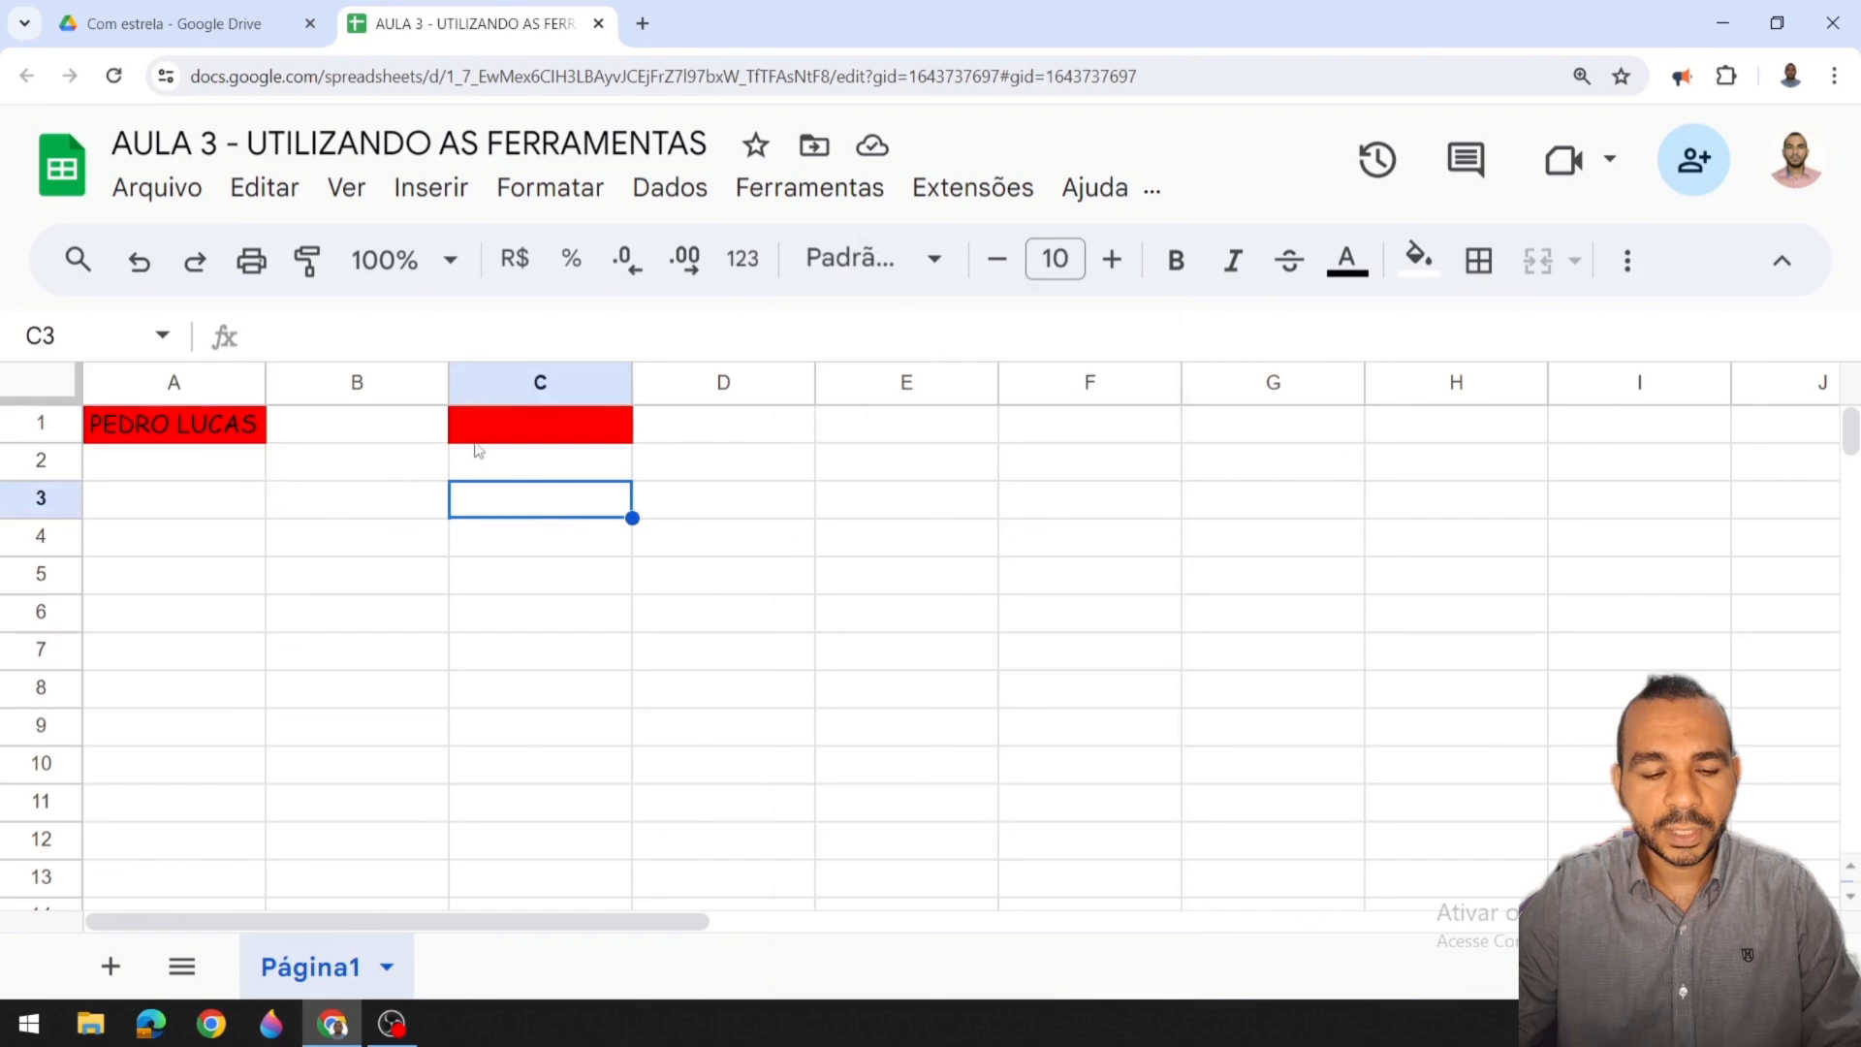
# Step: Undo the formatting copied to cell A1 and the font and fill changes on cell C1
pyautogui.hotkey('ctrl', 'z')
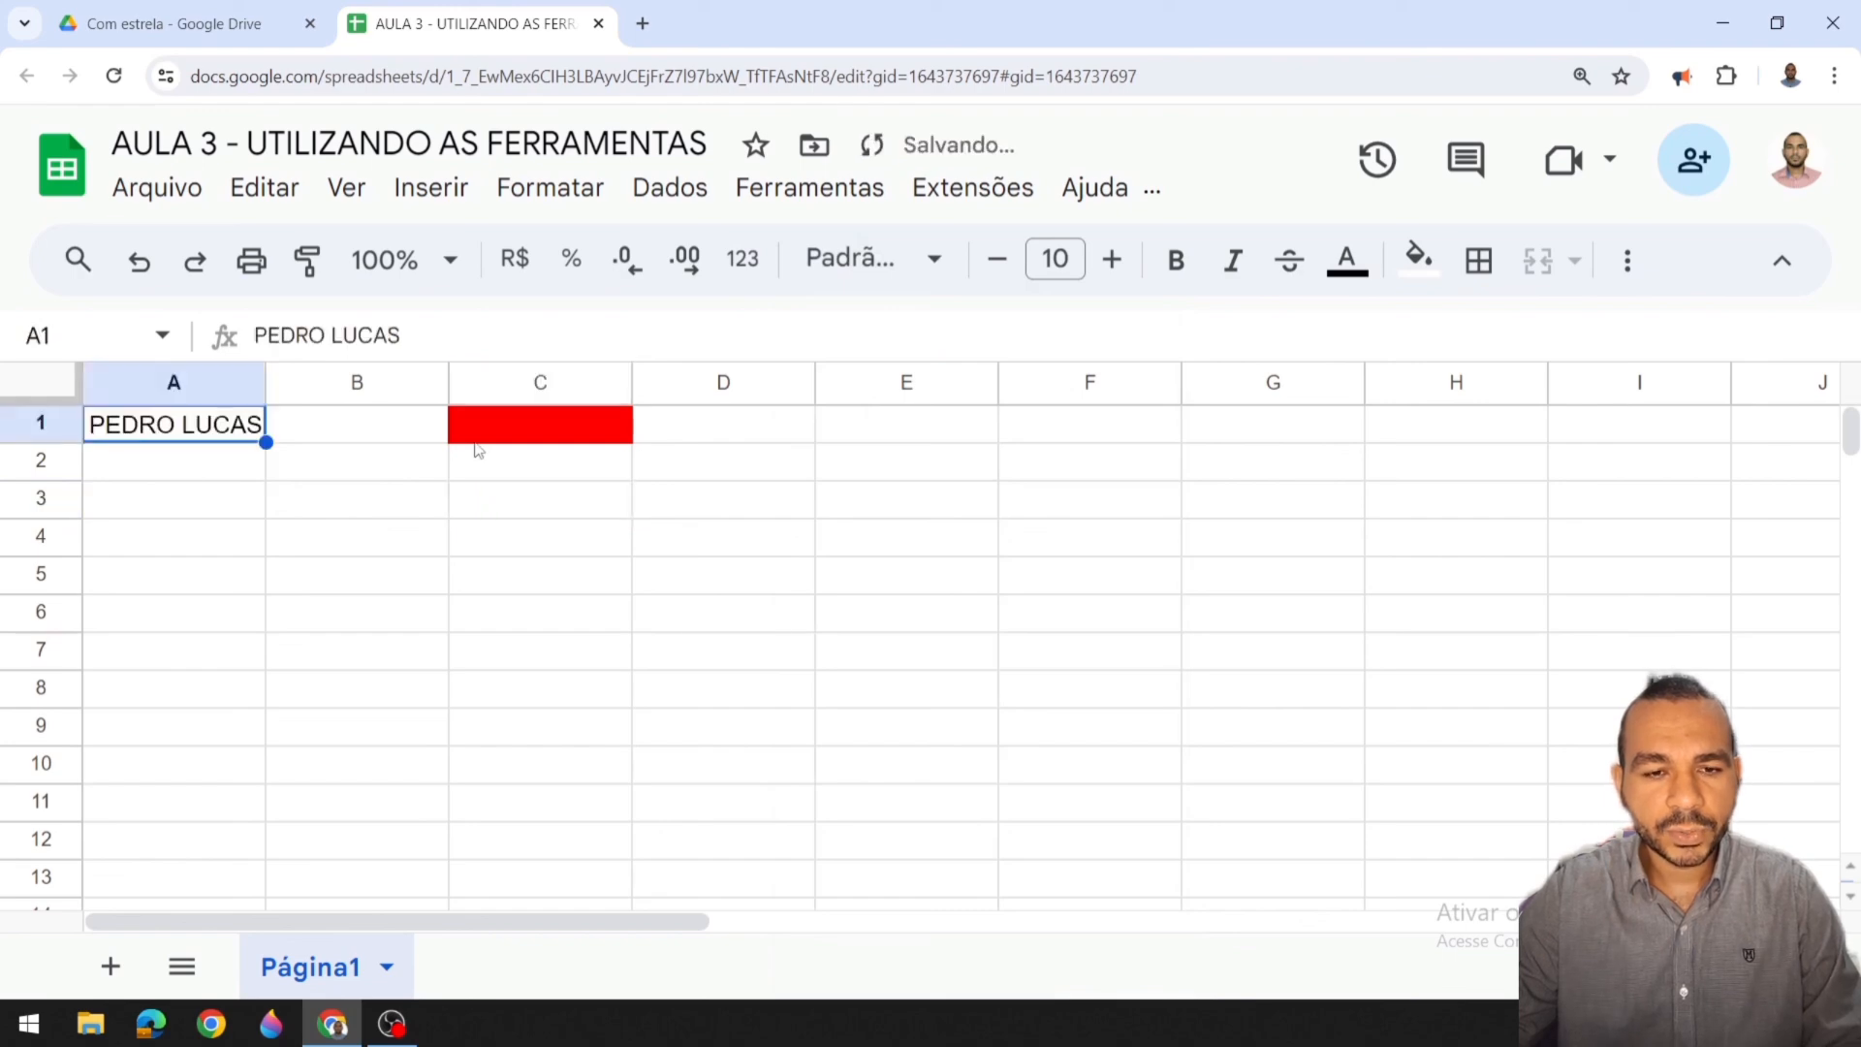
pyautogui.click(473, 436)
pyautogui.hotkey('ctrl', 'z')
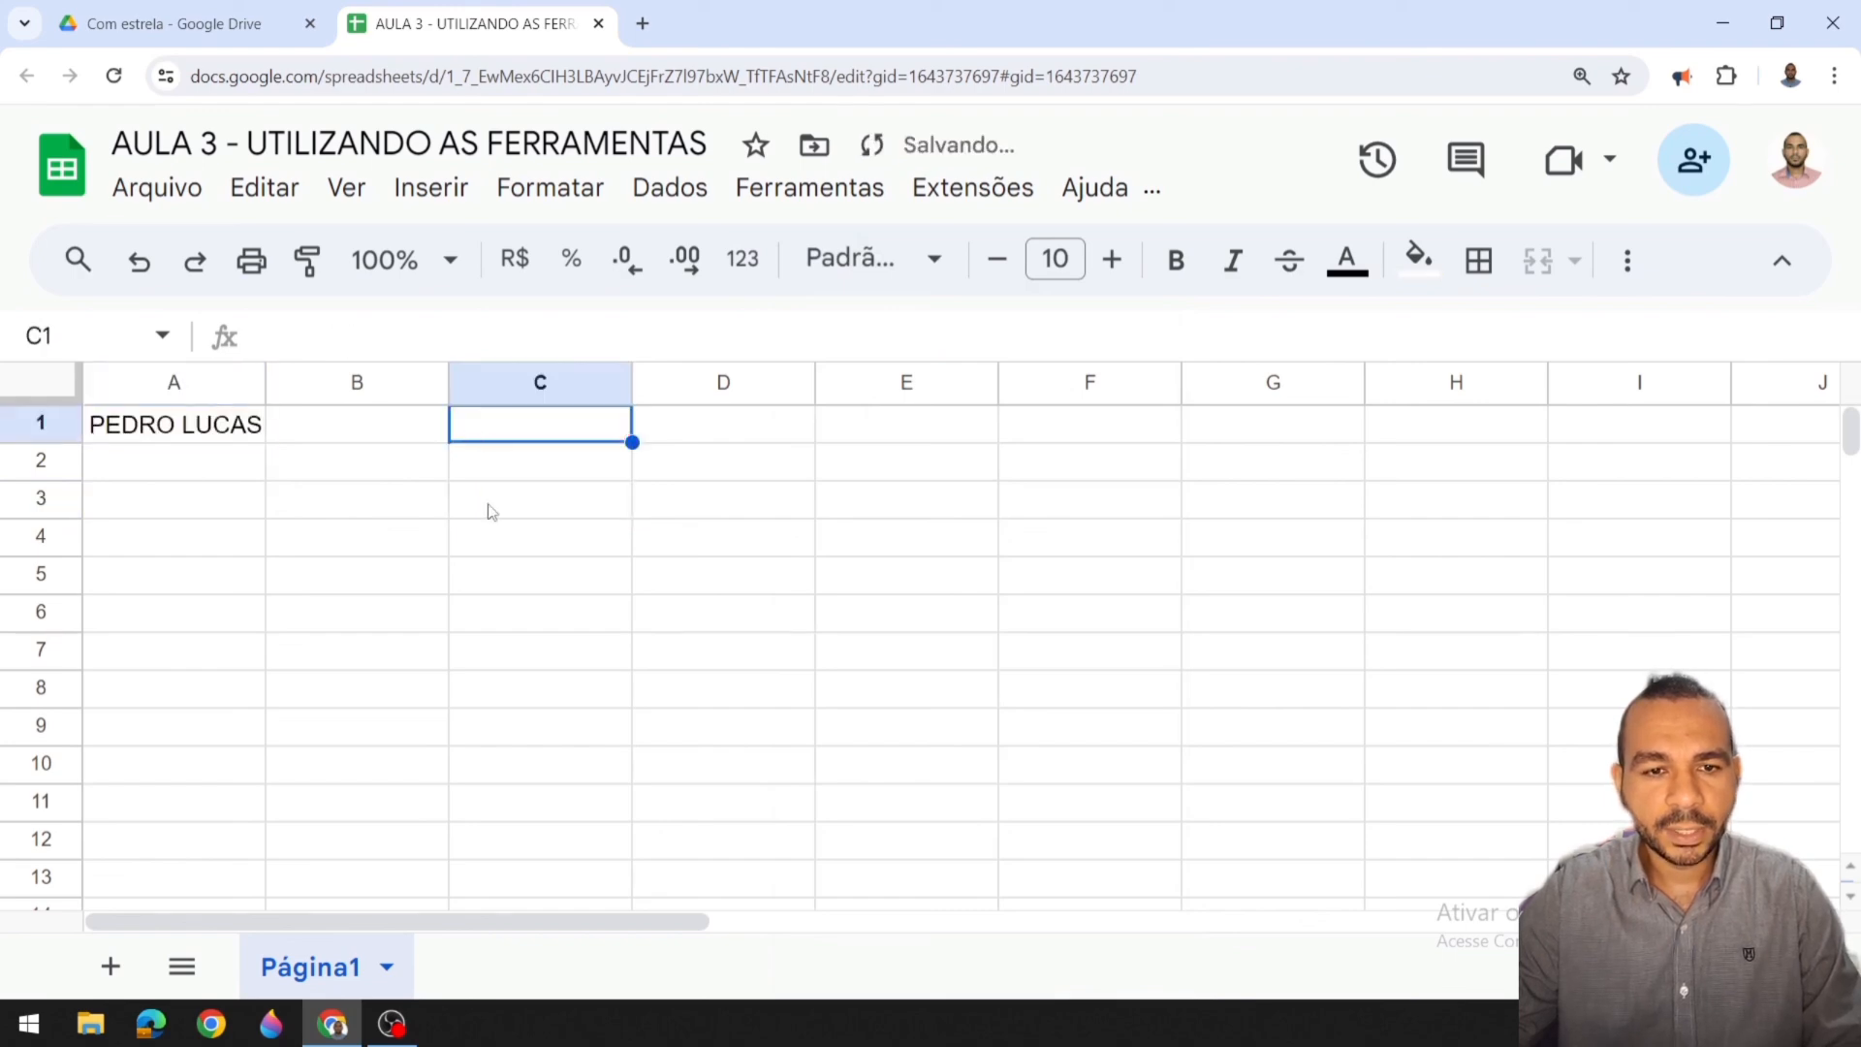
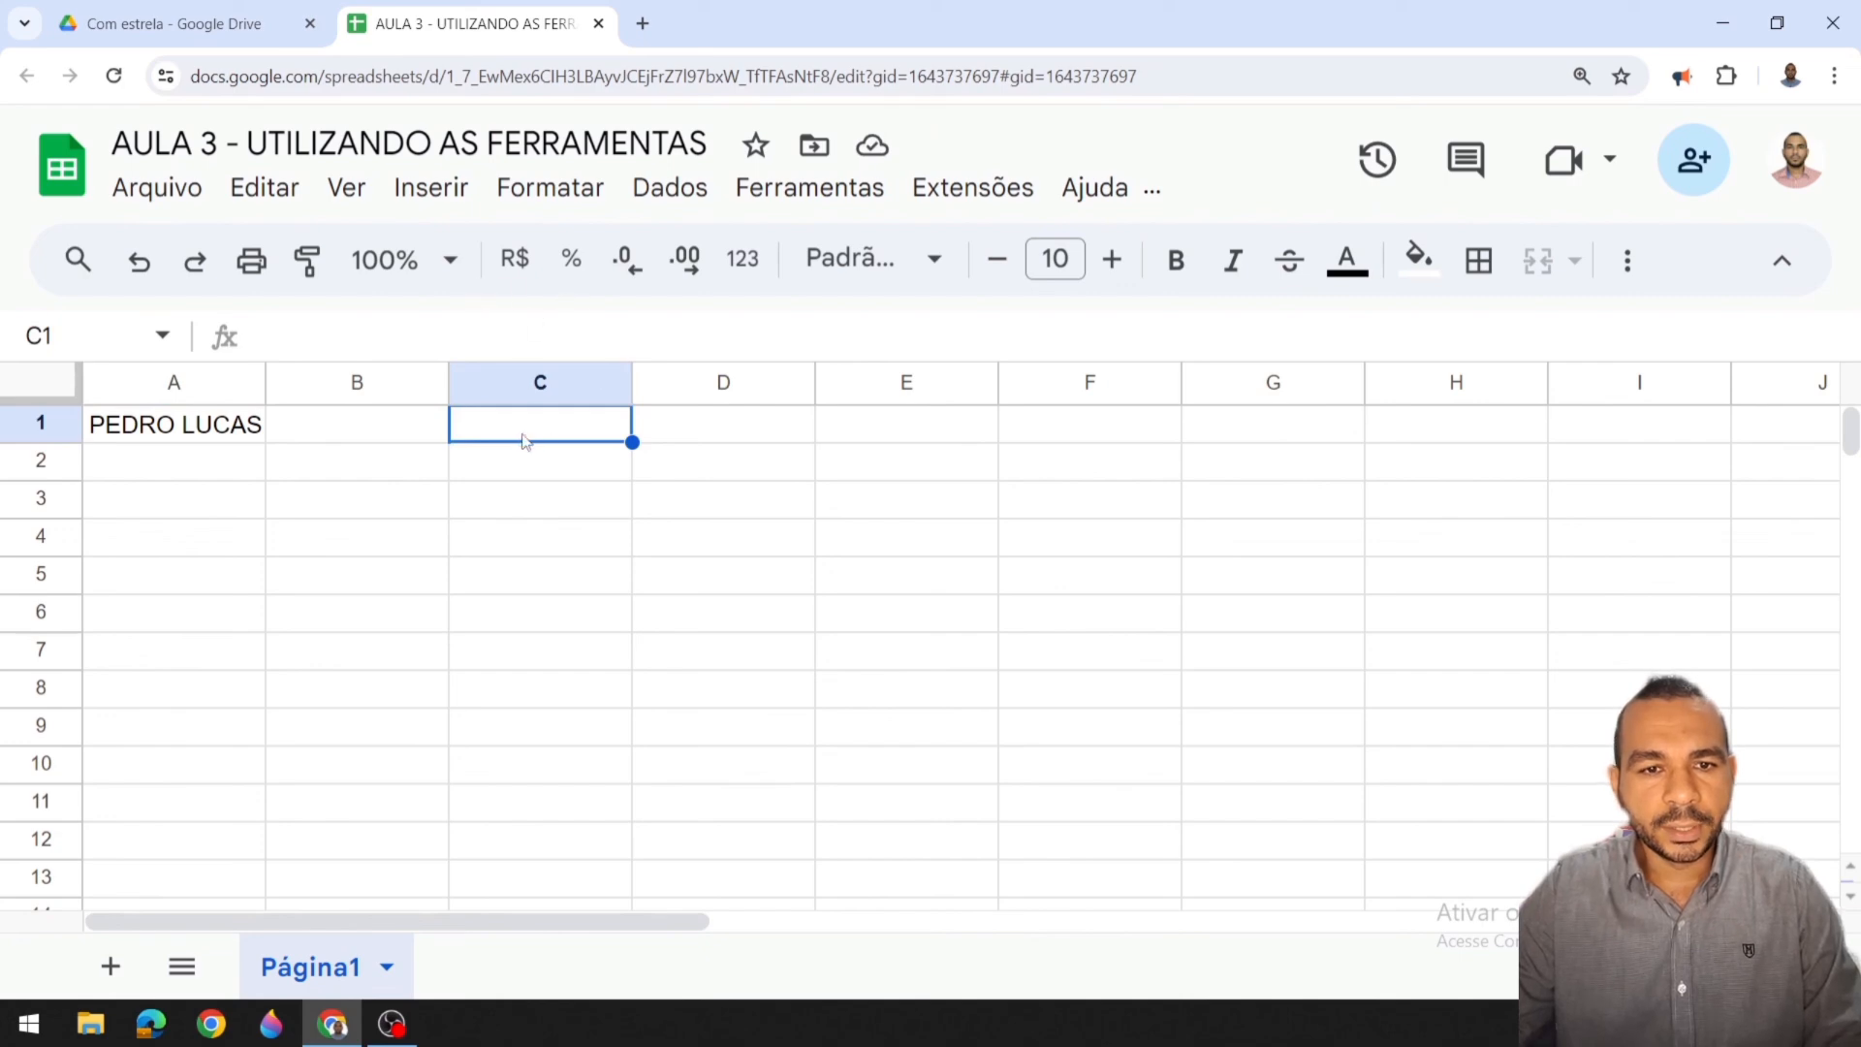
# Step: Try the sheet zoom levels 200% and 100%, and set the zoom to 125%
pyautogui.hotkey('ctrl', '-')
pyautogui.hotkey('ctrl', '-')
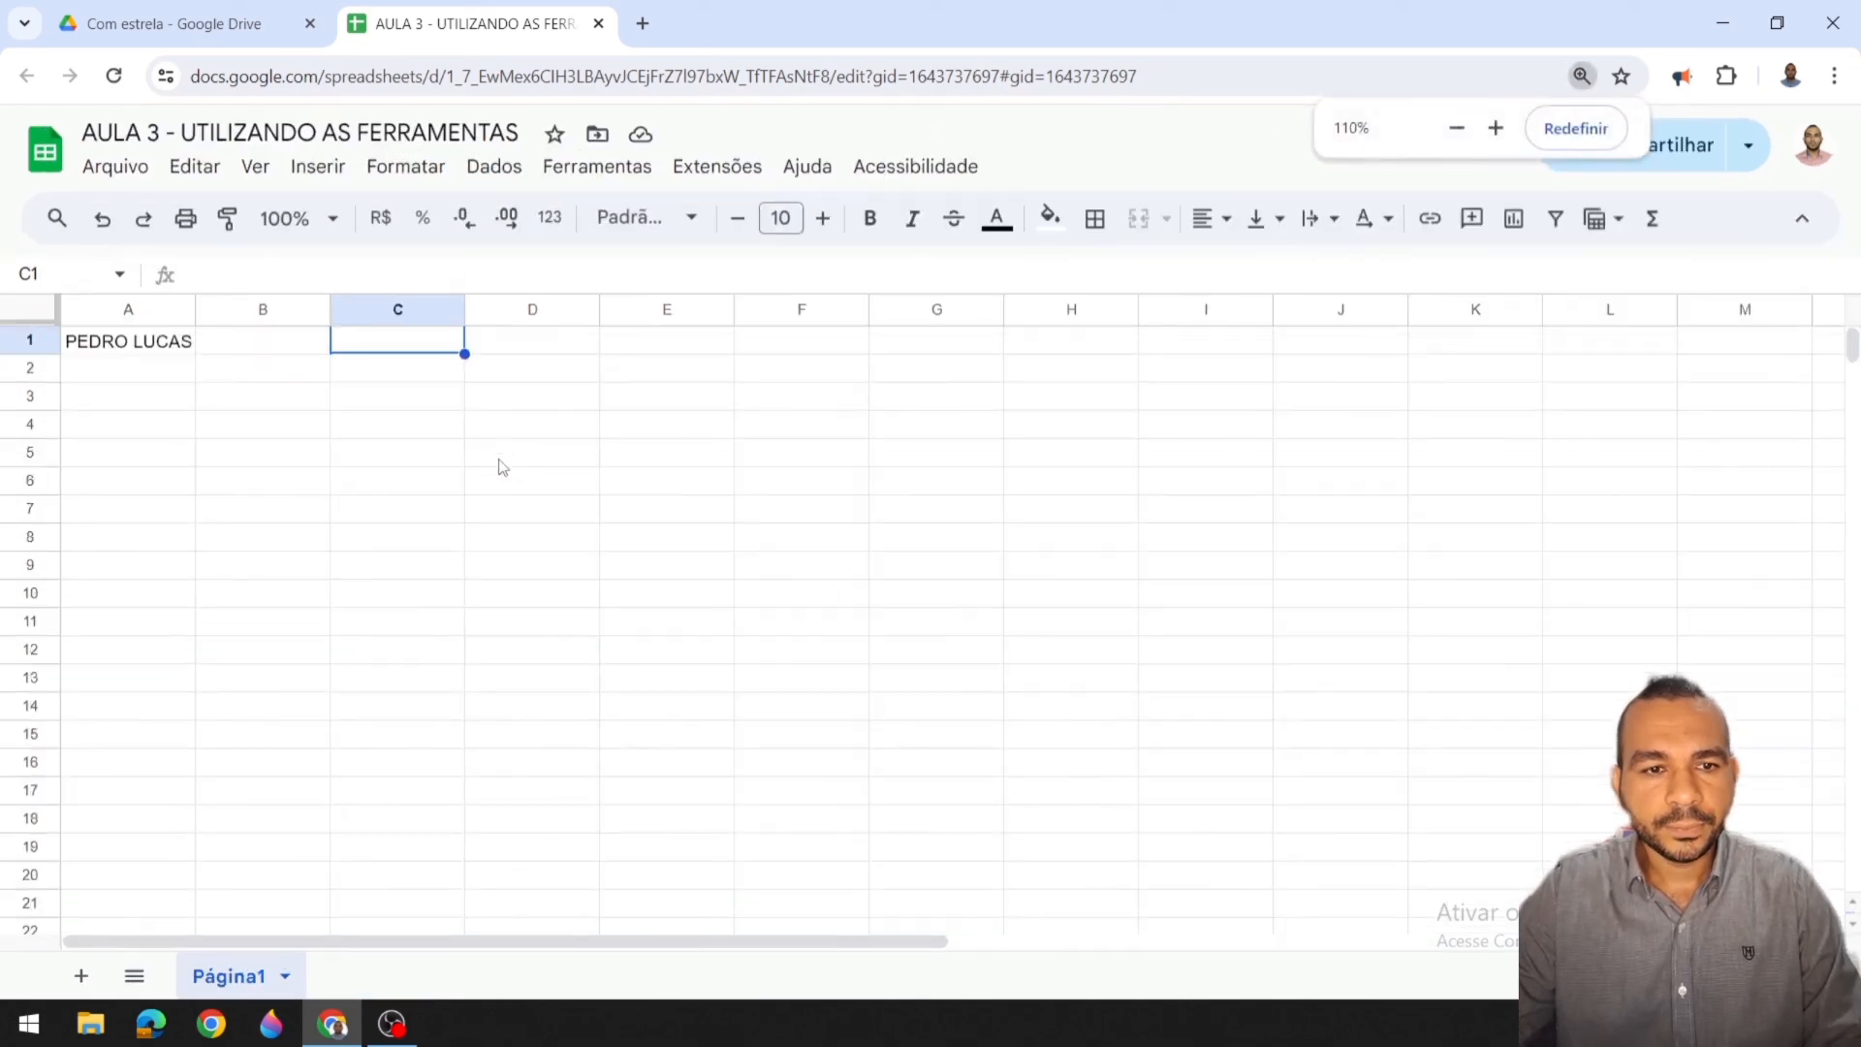
pyautogui.click(332, 223)
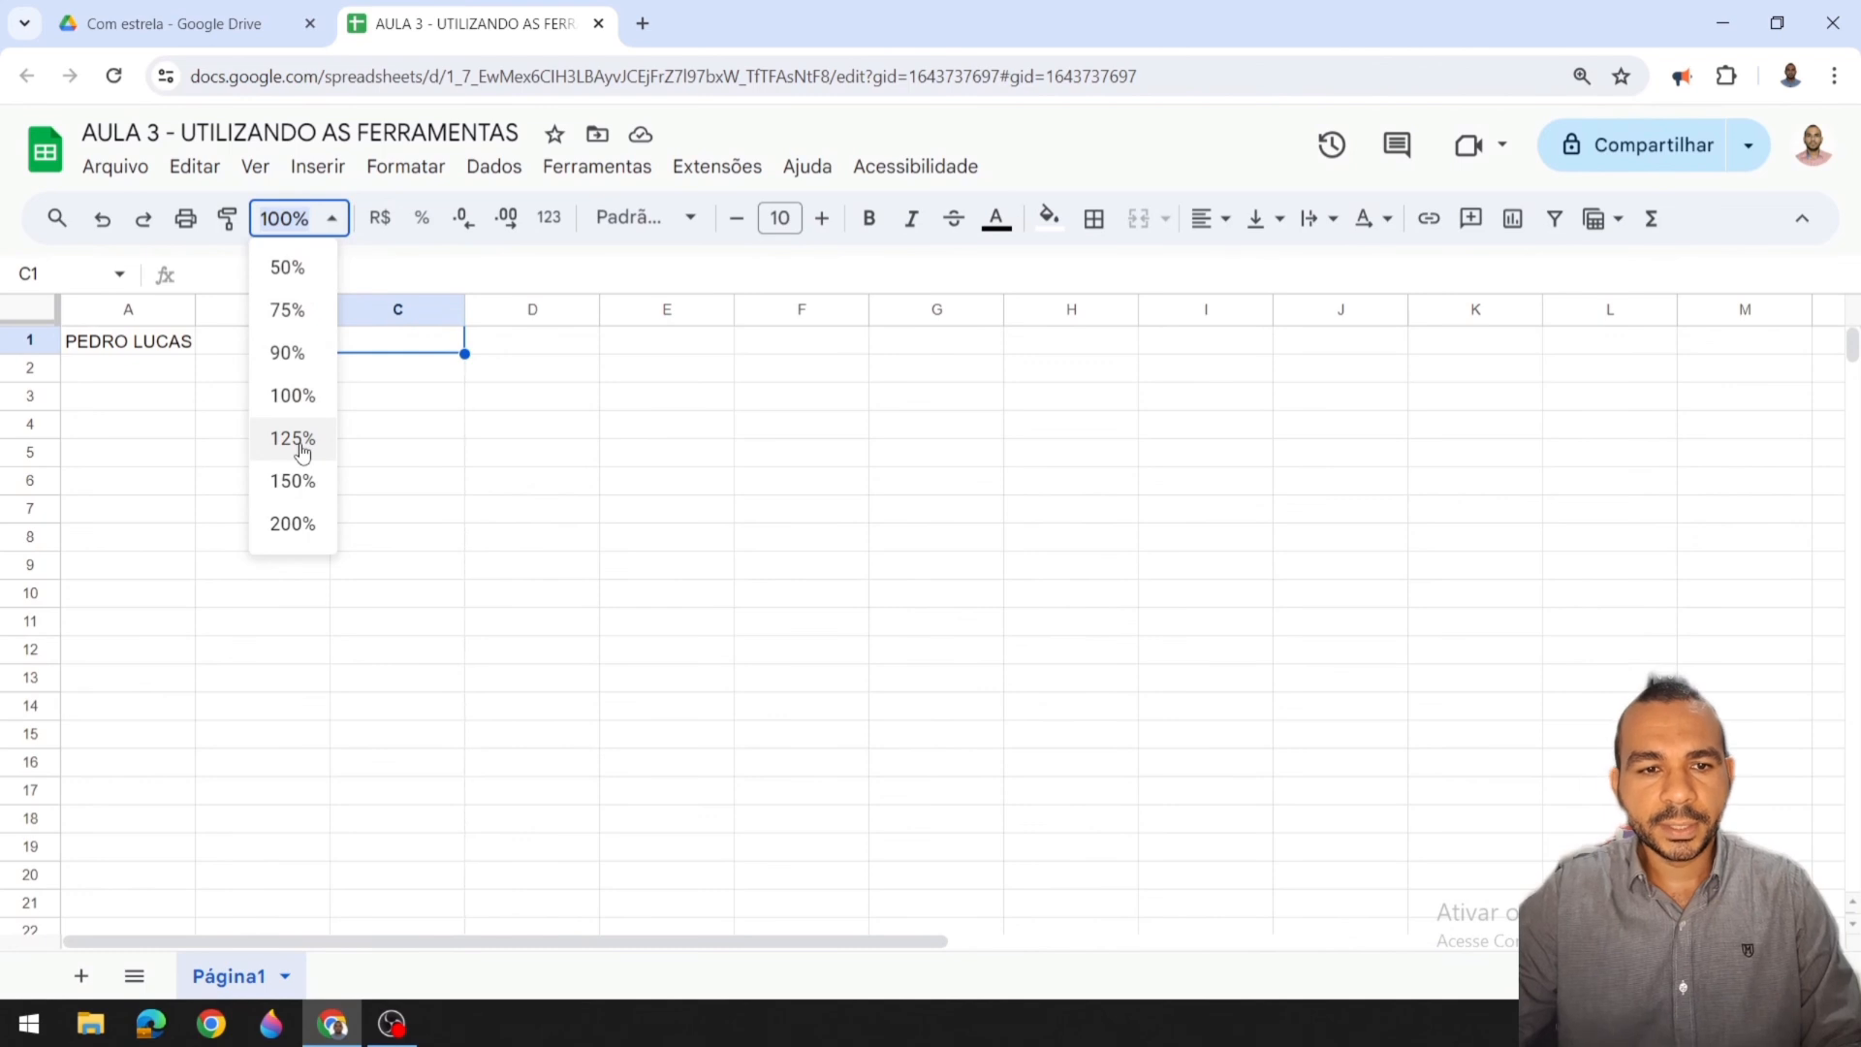
pyautogui.click(294, 396)
pyautogui.click(330, 221)
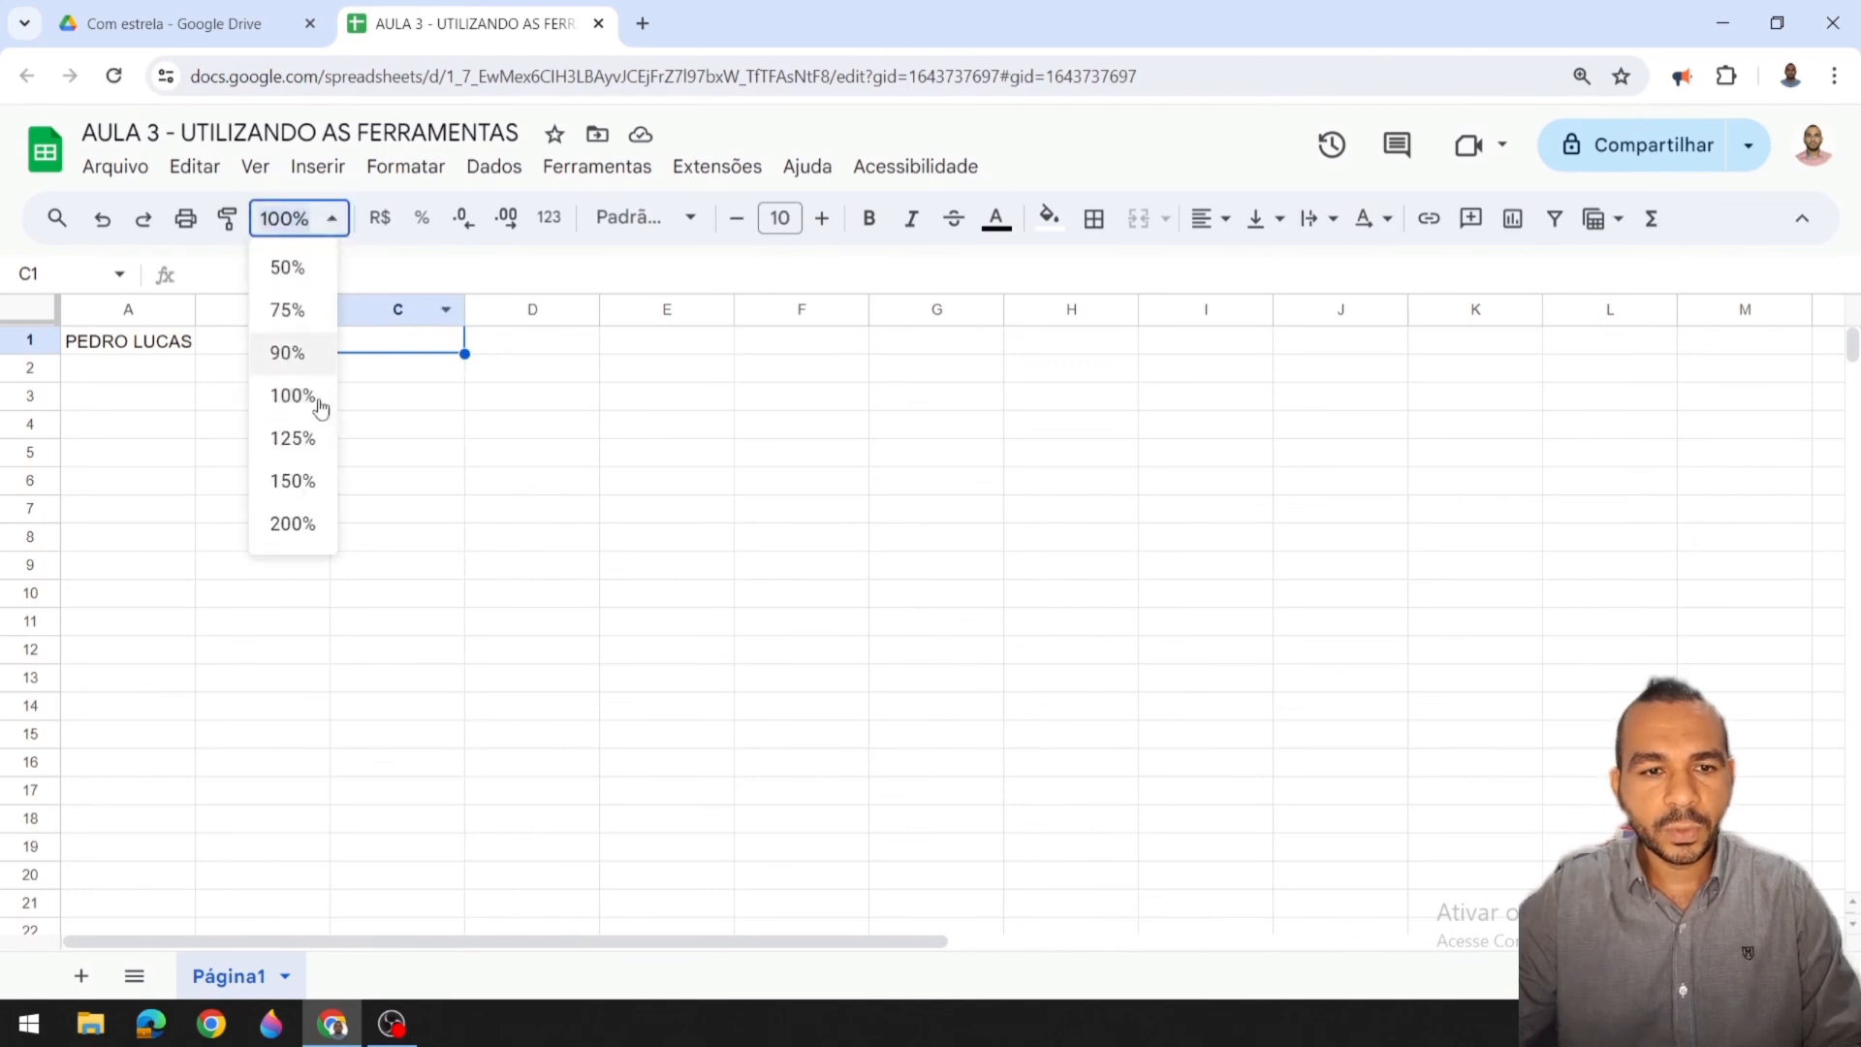
pyautogui.click(299, 524)
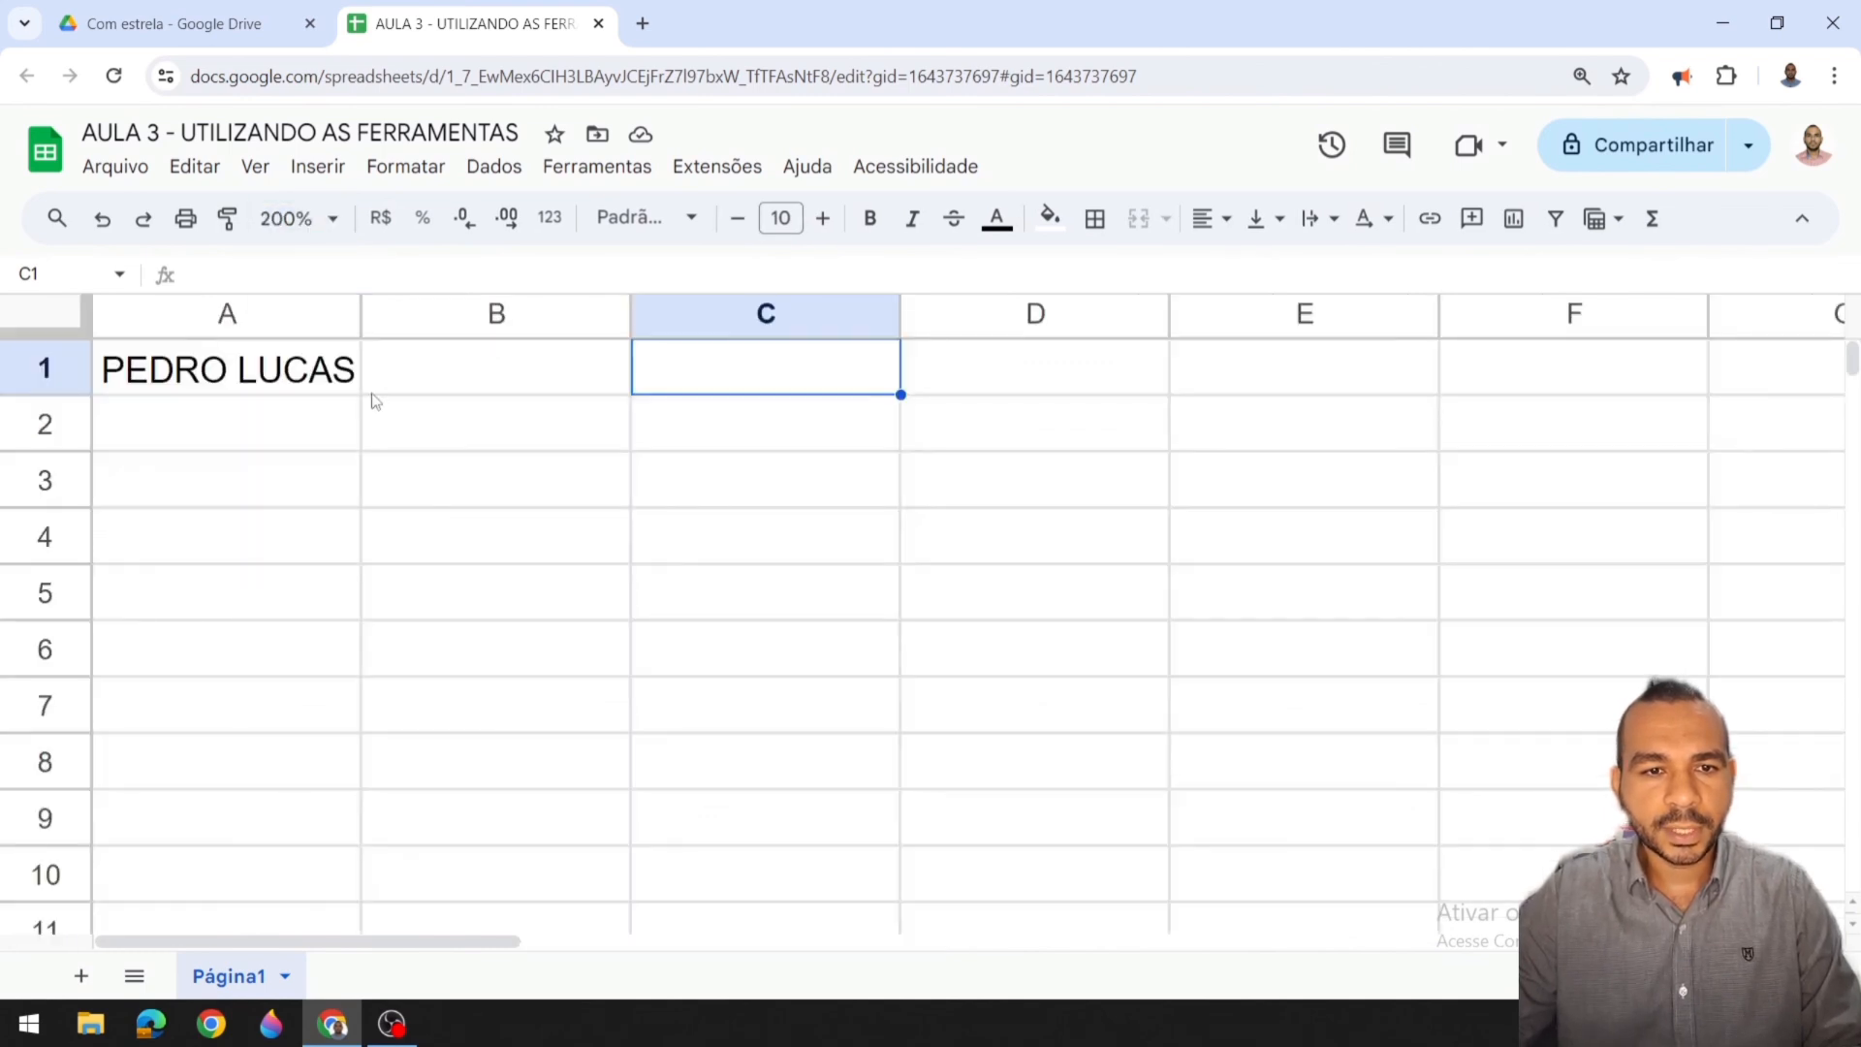
pyautogui.click(328, 219)
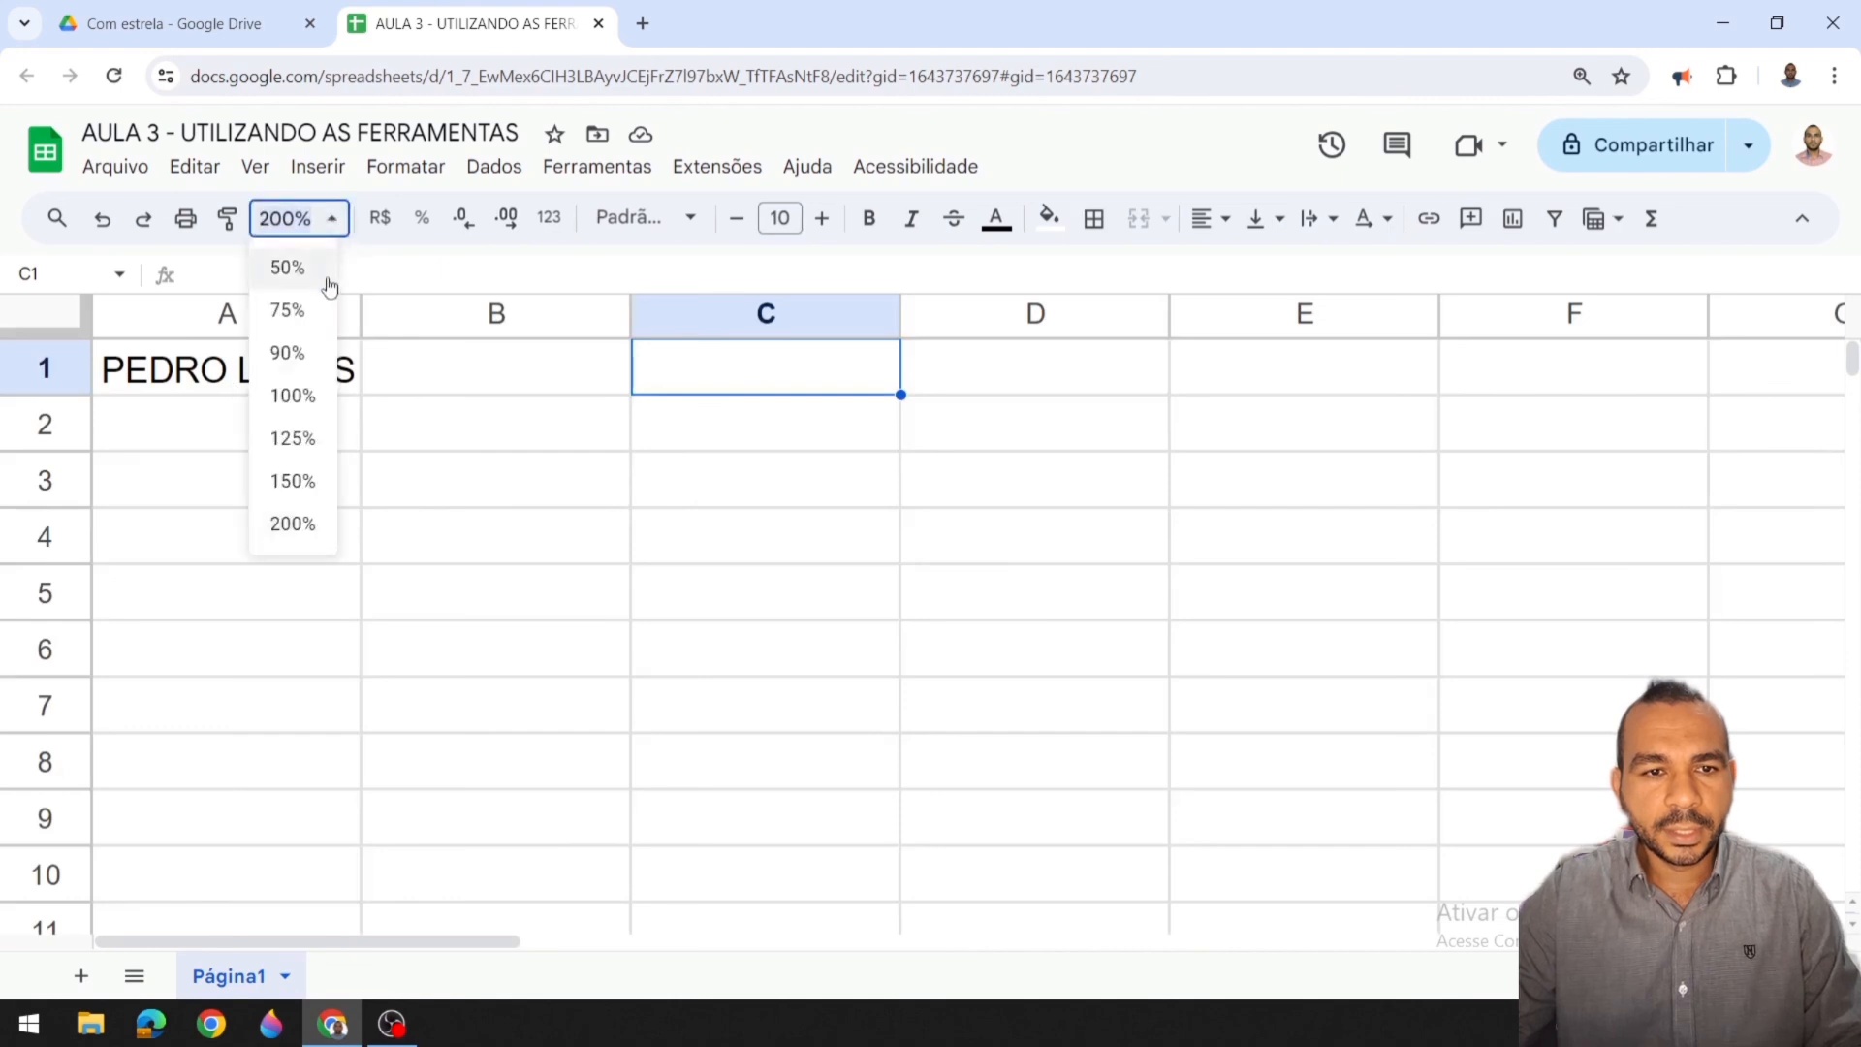
pyautogui.click(304, 392)
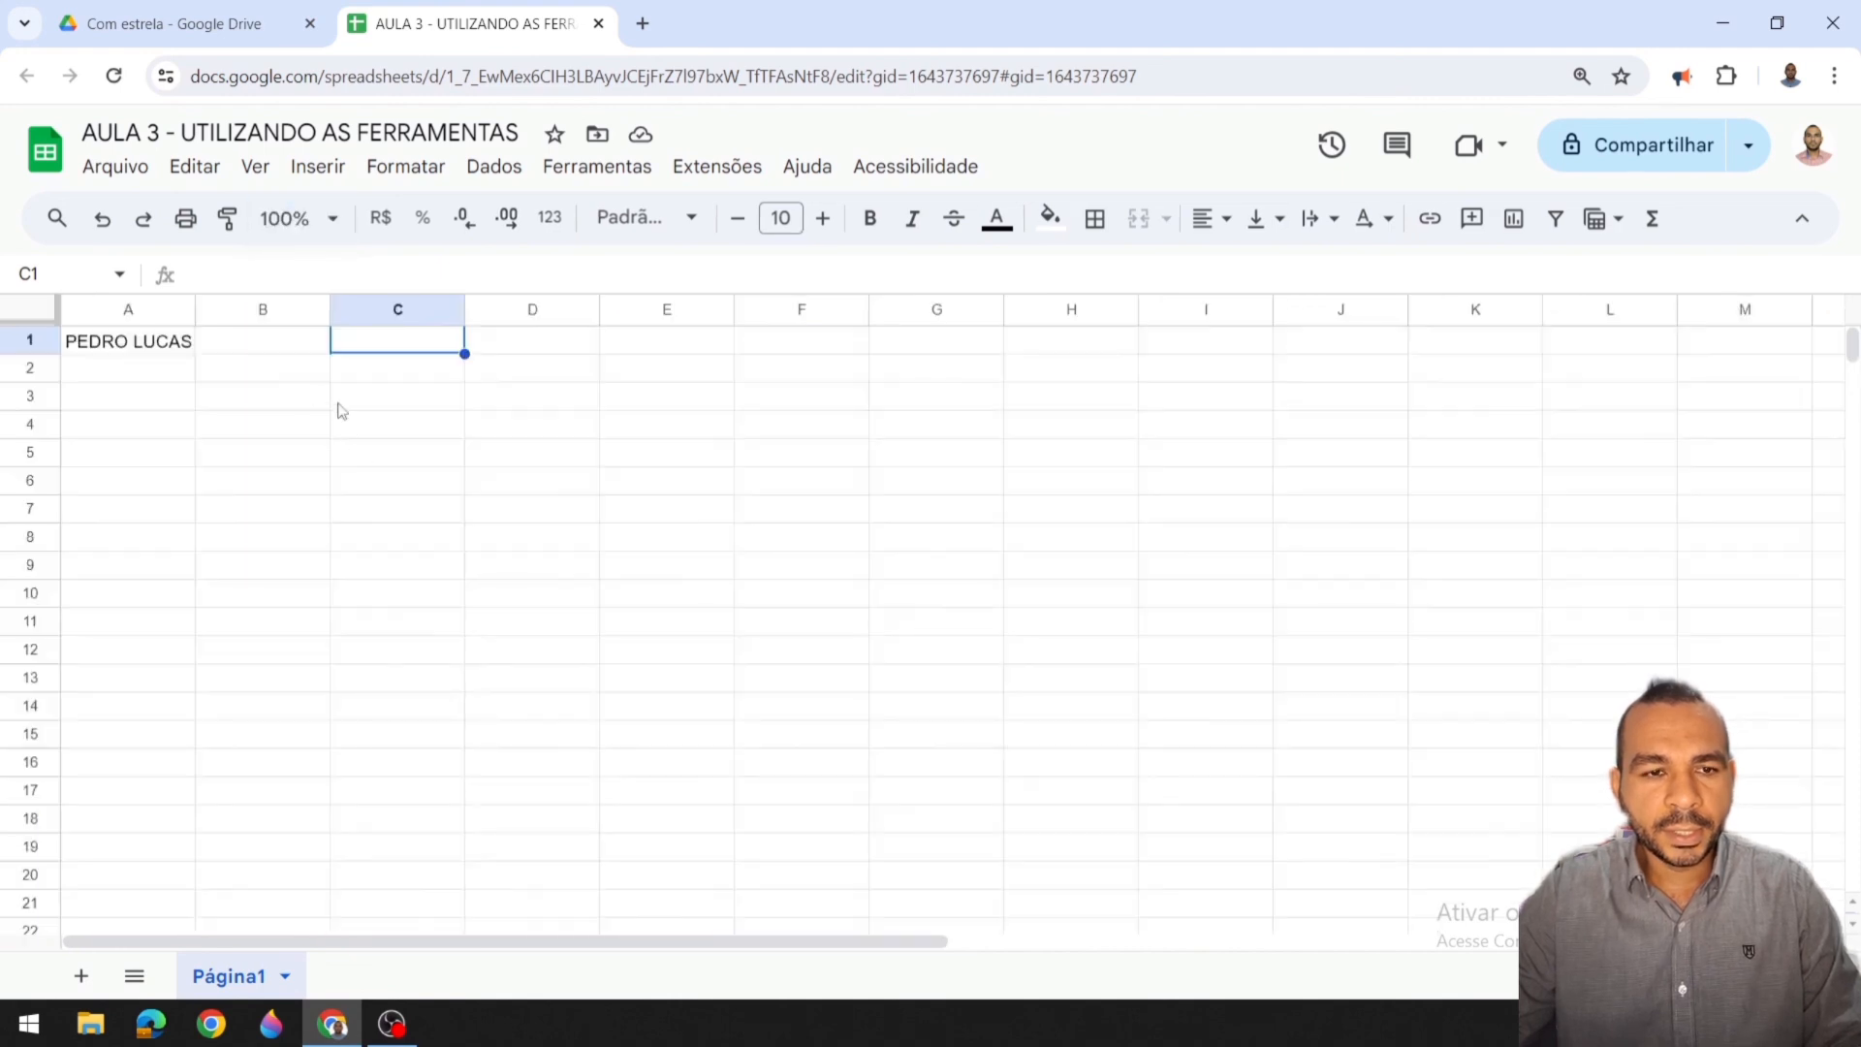
pyautogui.click(295, 219)
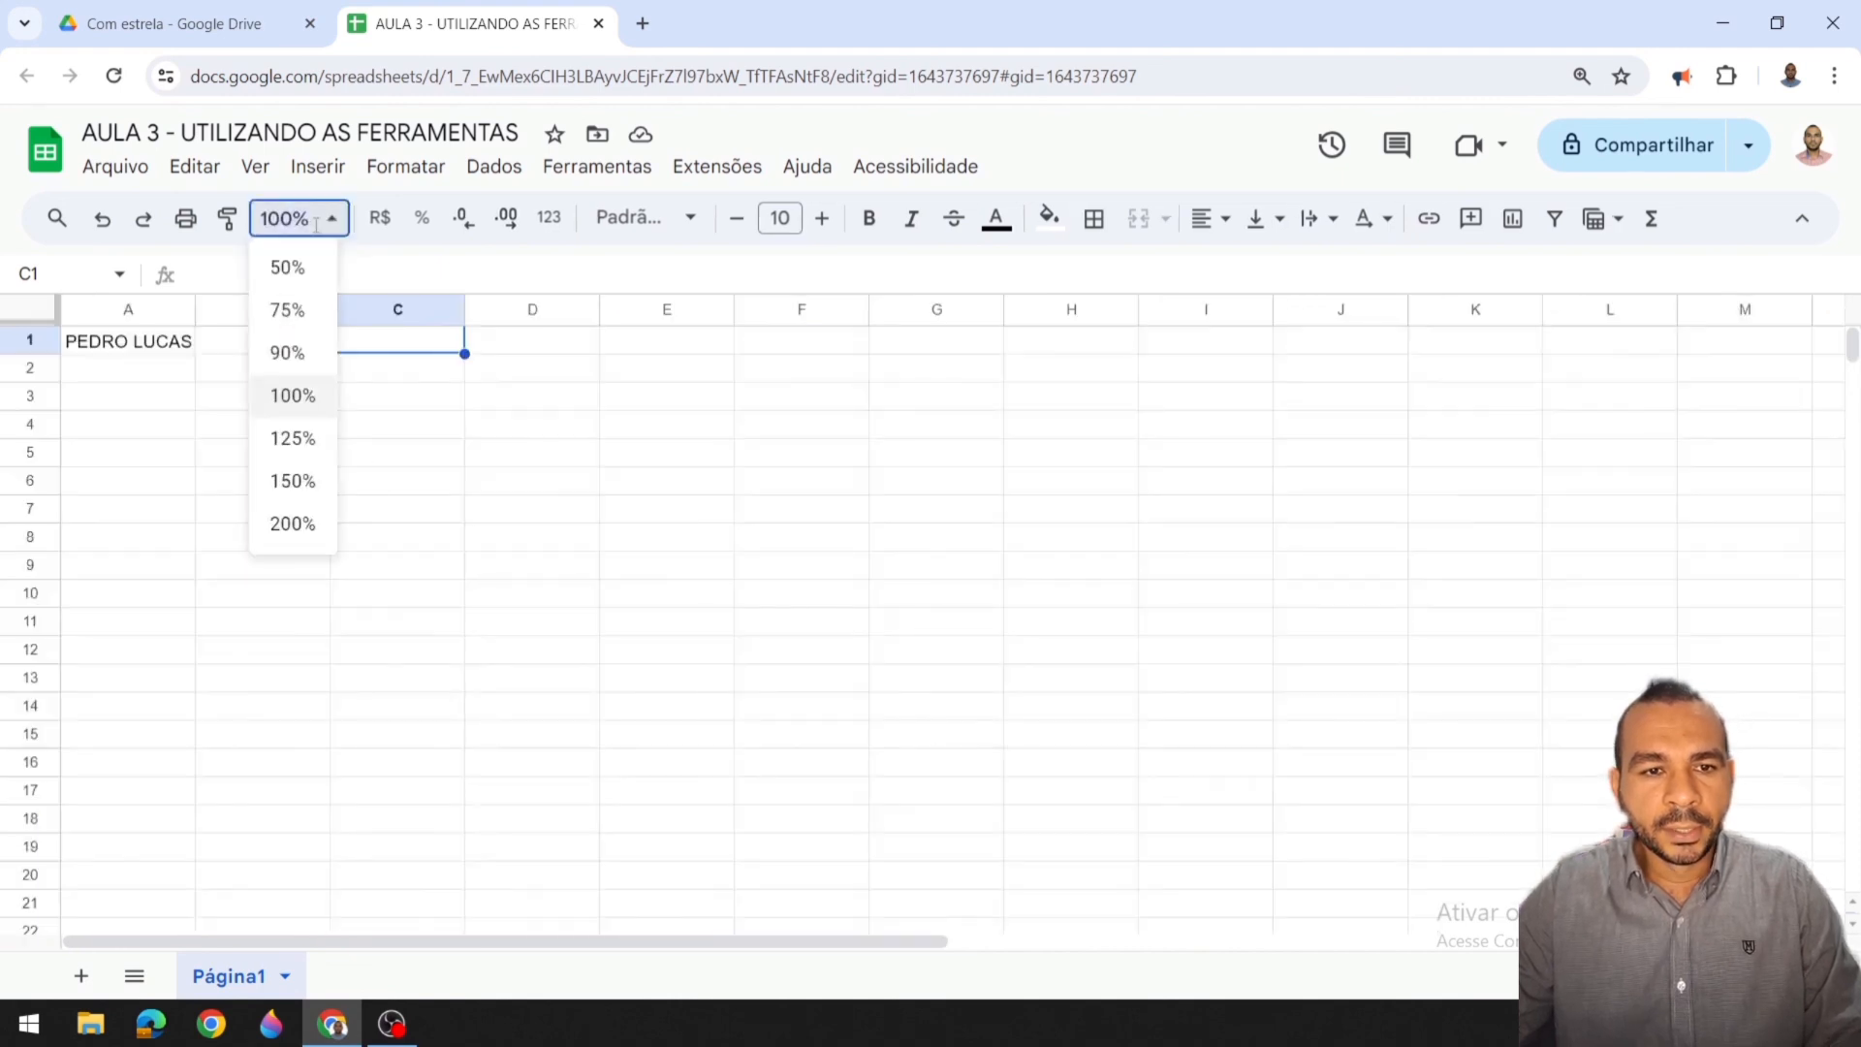
pyautogui.click(304, 438)
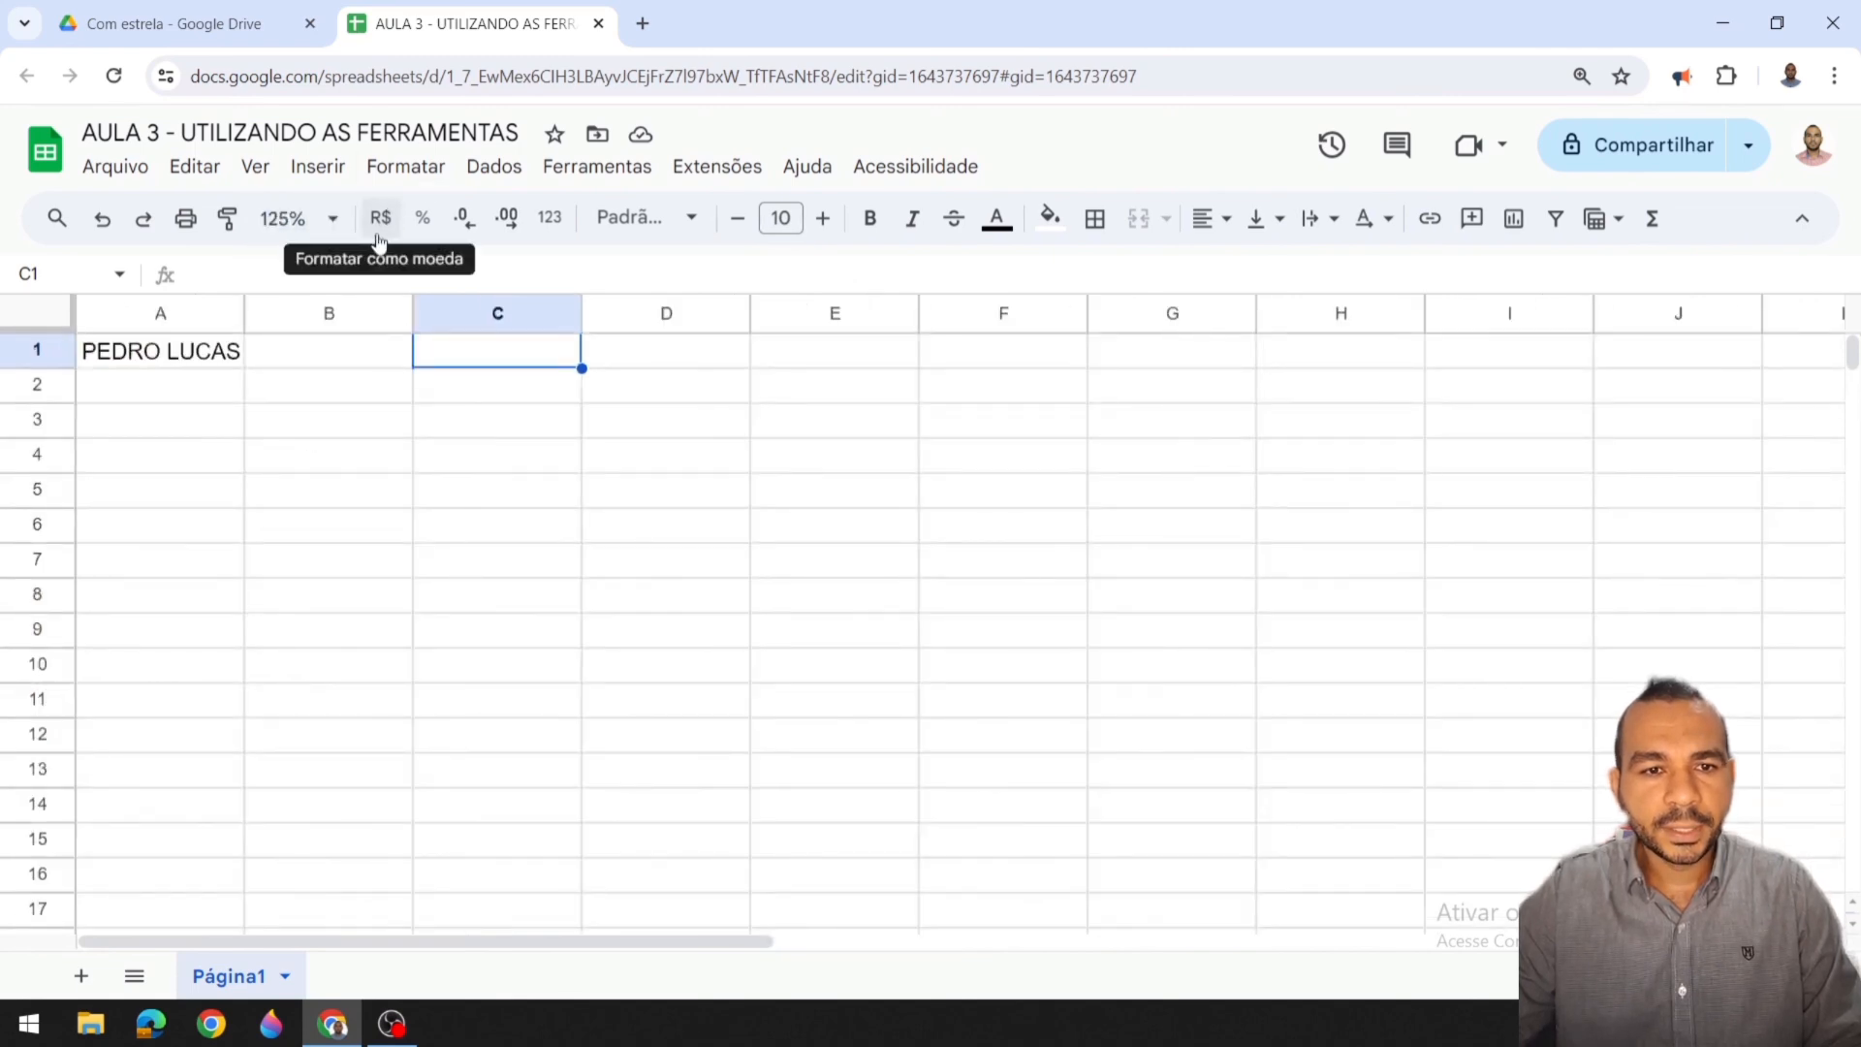
# Step: Enter 50 in cell B1 and format it as currency in R$
pyautogui.click(281, 363)
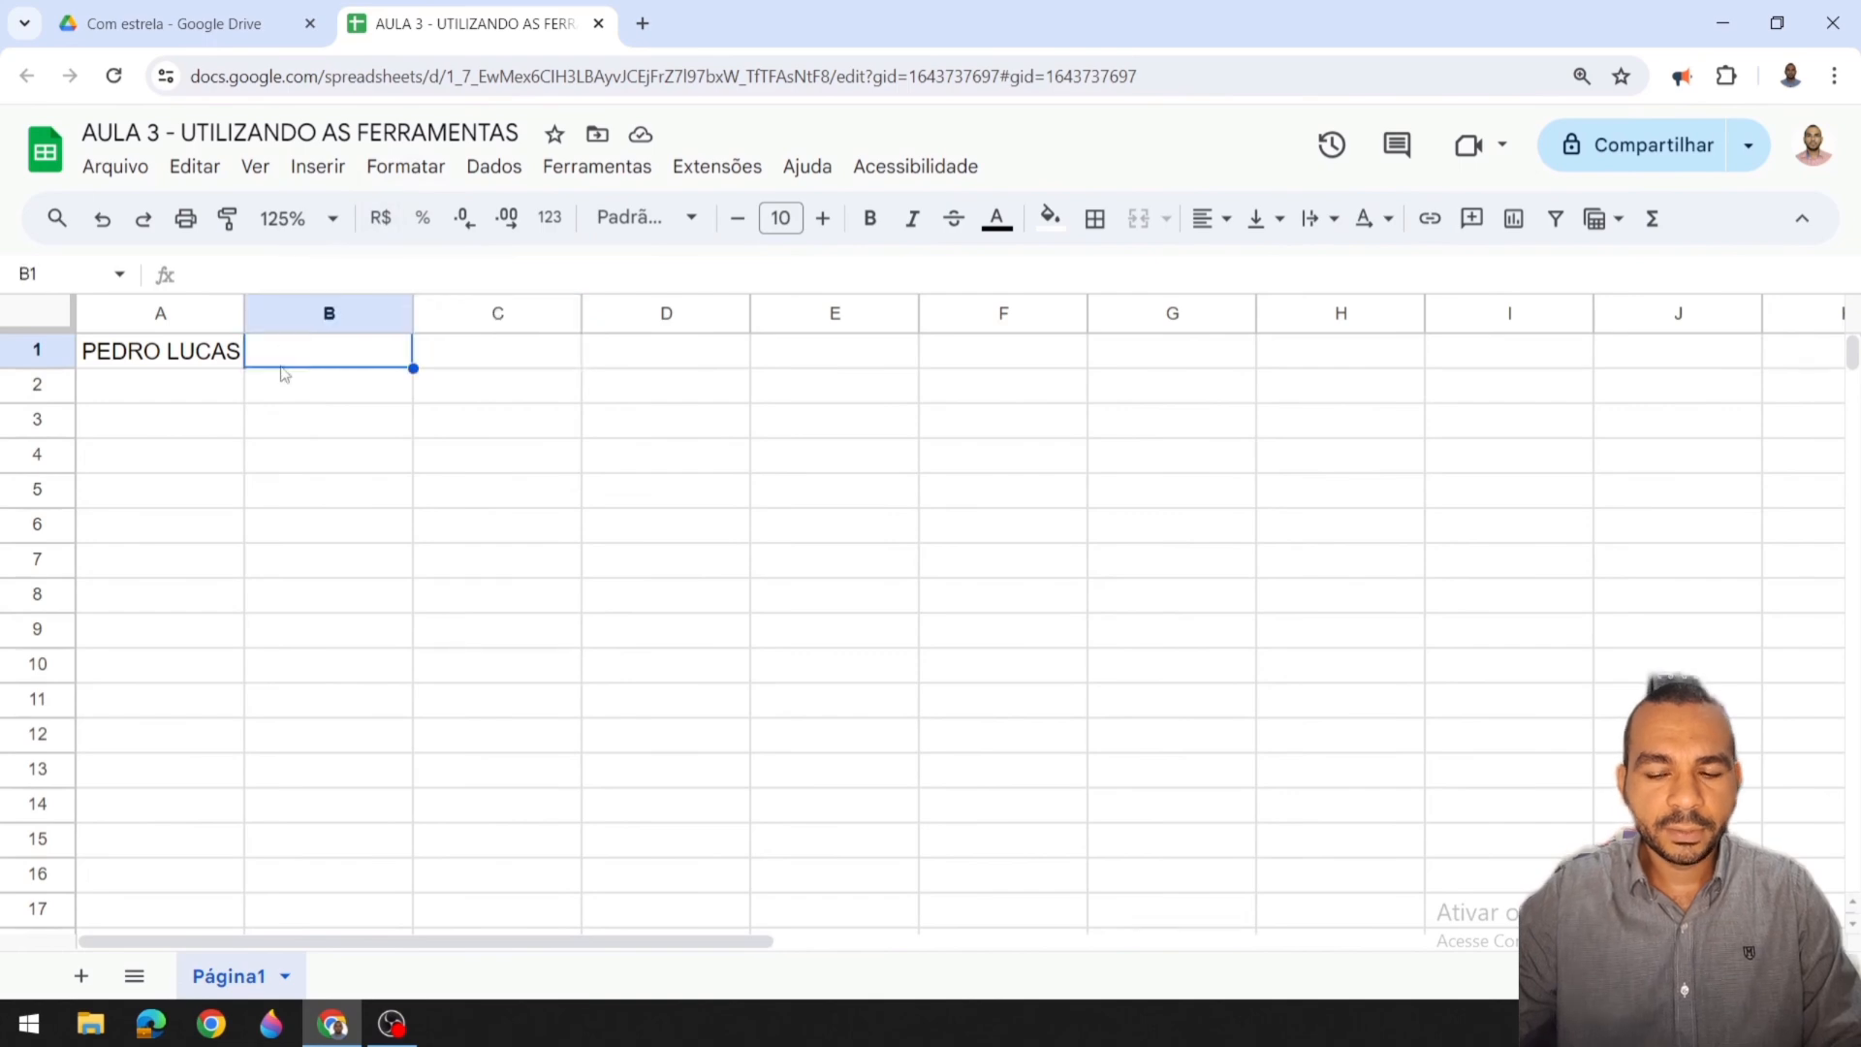
pyautogui.write('50')
pyautogui.press('Return')
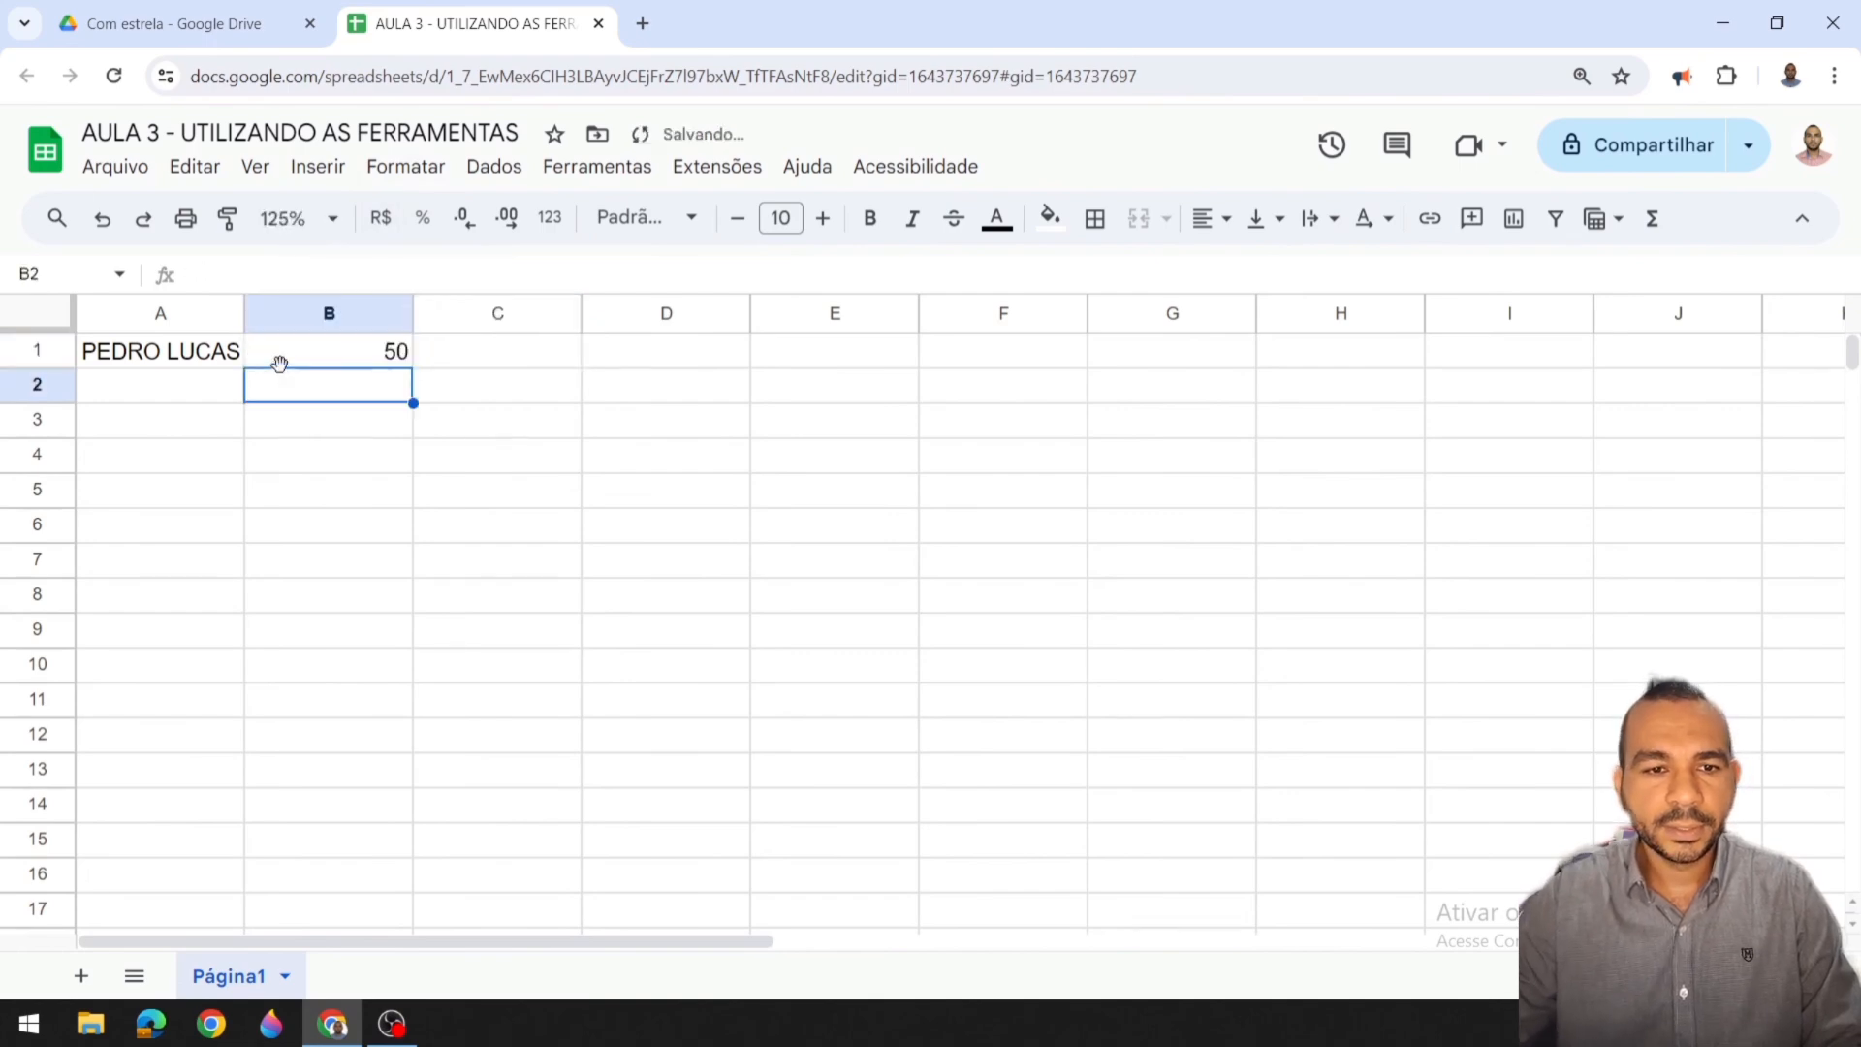
pyautogui.click(332, 363)
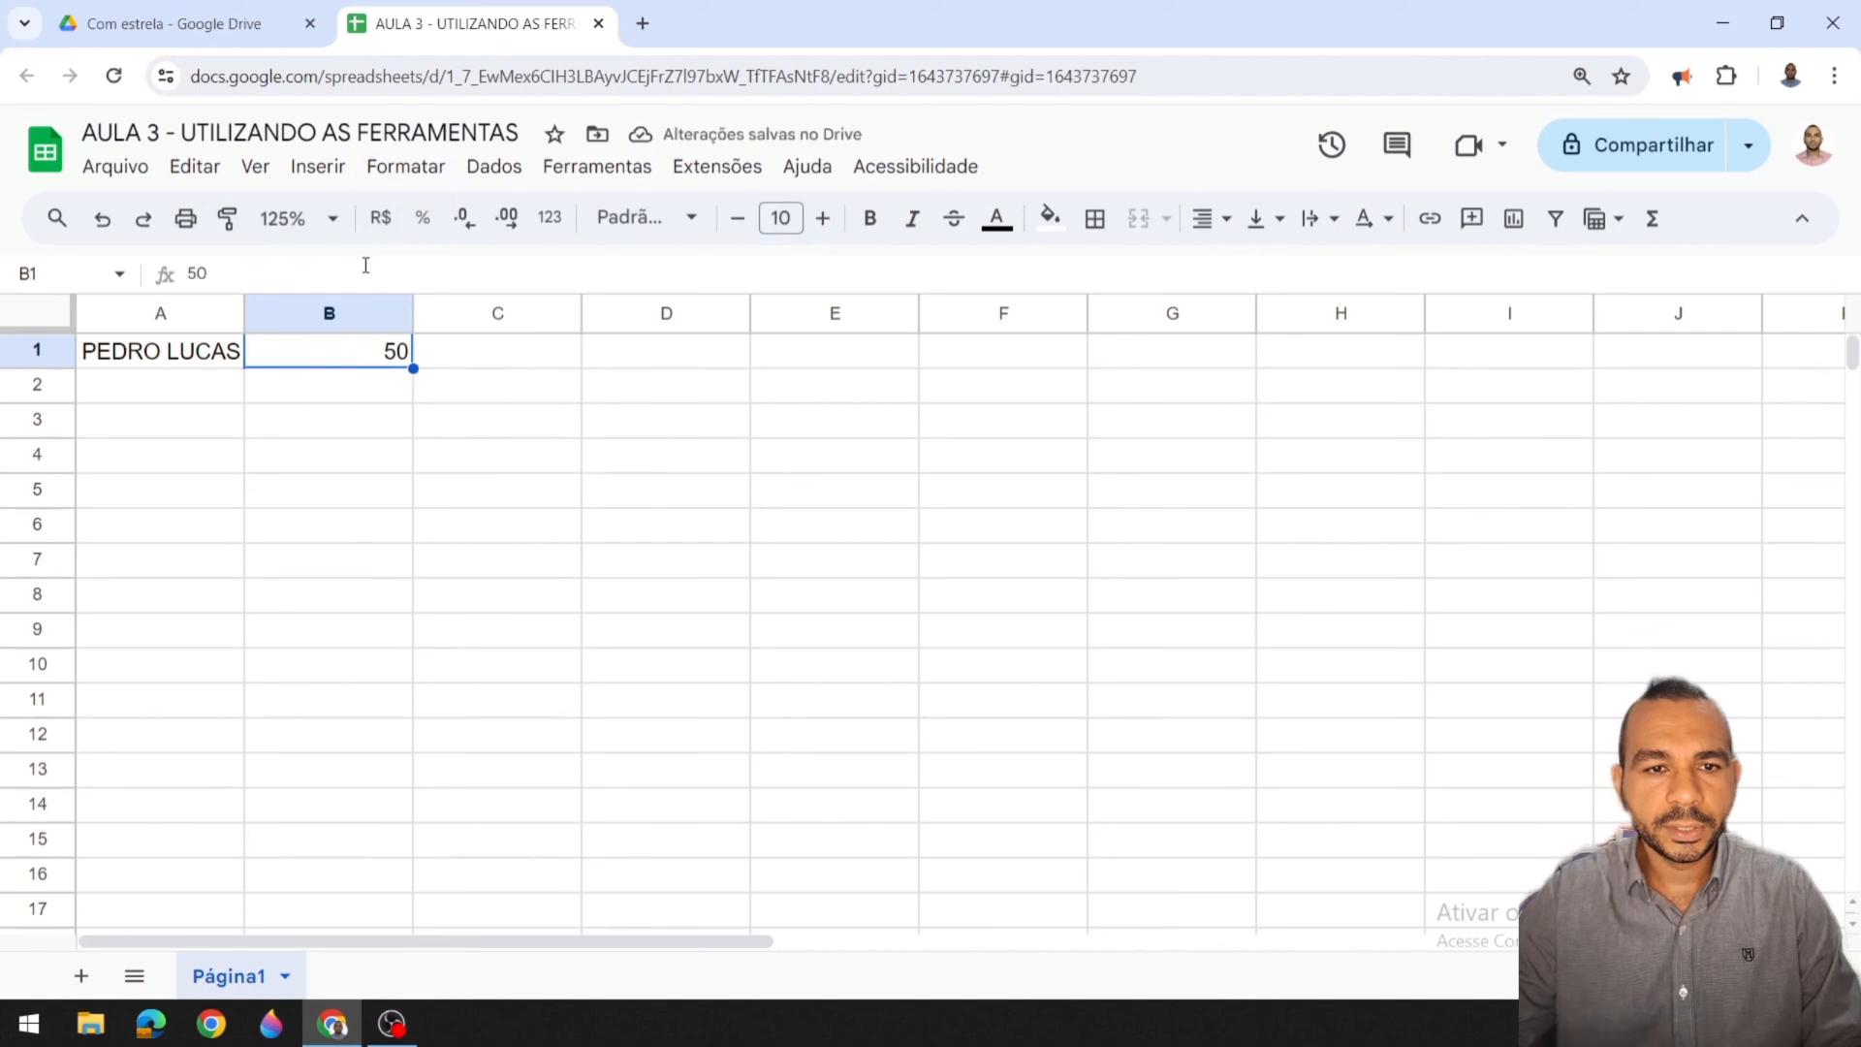
pyautogui.click(381, 218)
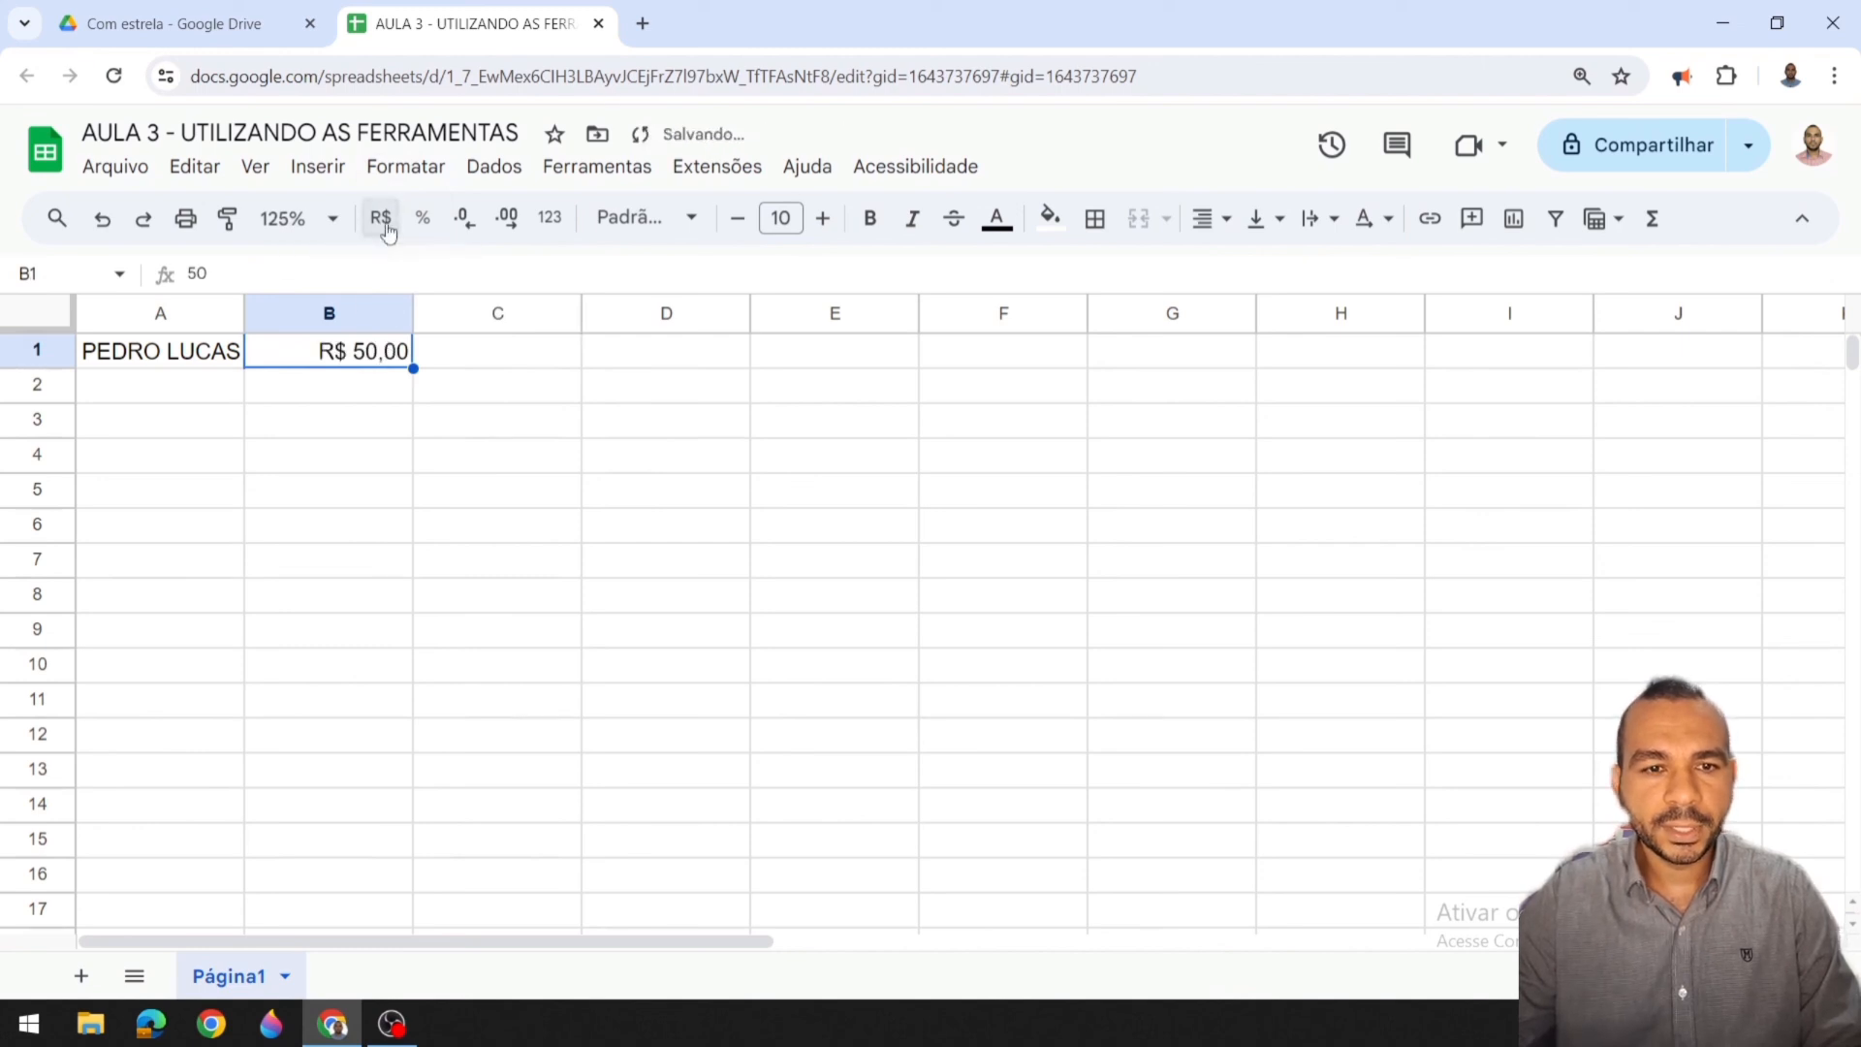
# Step: Format cell B1 as a percentage and enter 50% in it
pyautogui.click(422, 218)
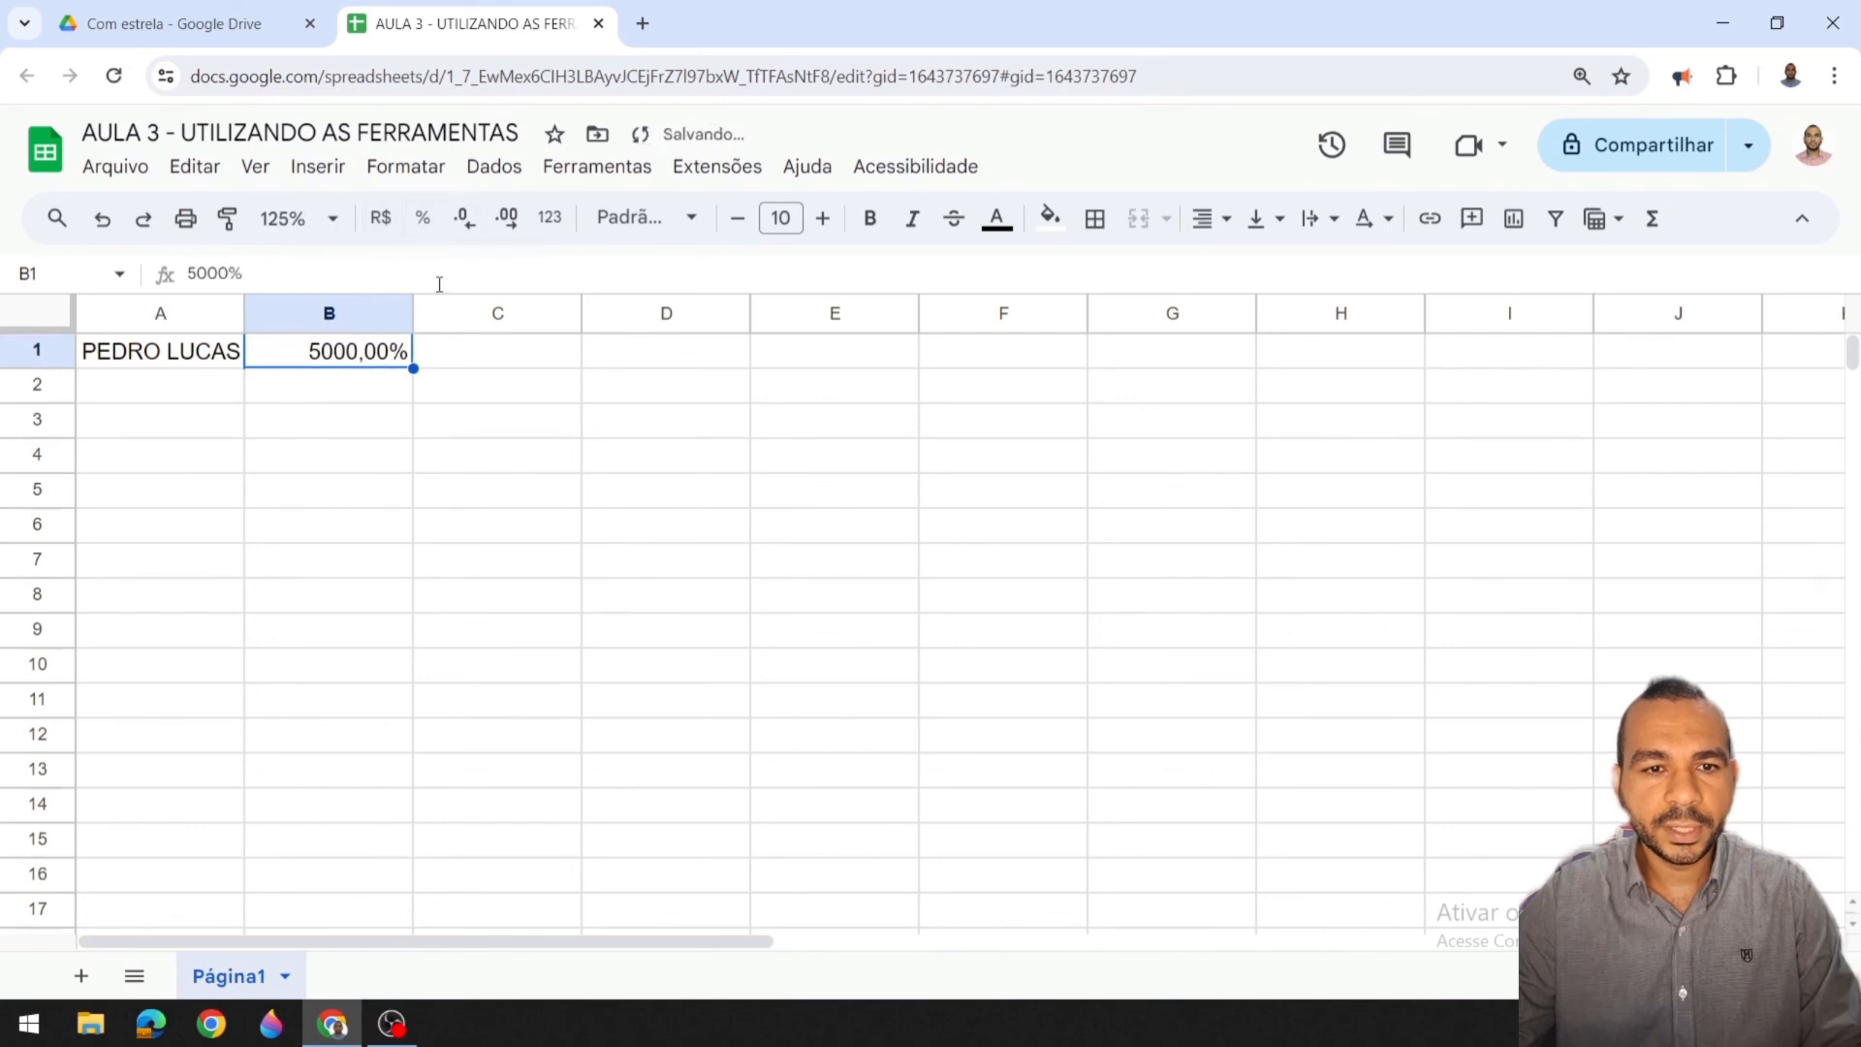
pyautogui.write('50')
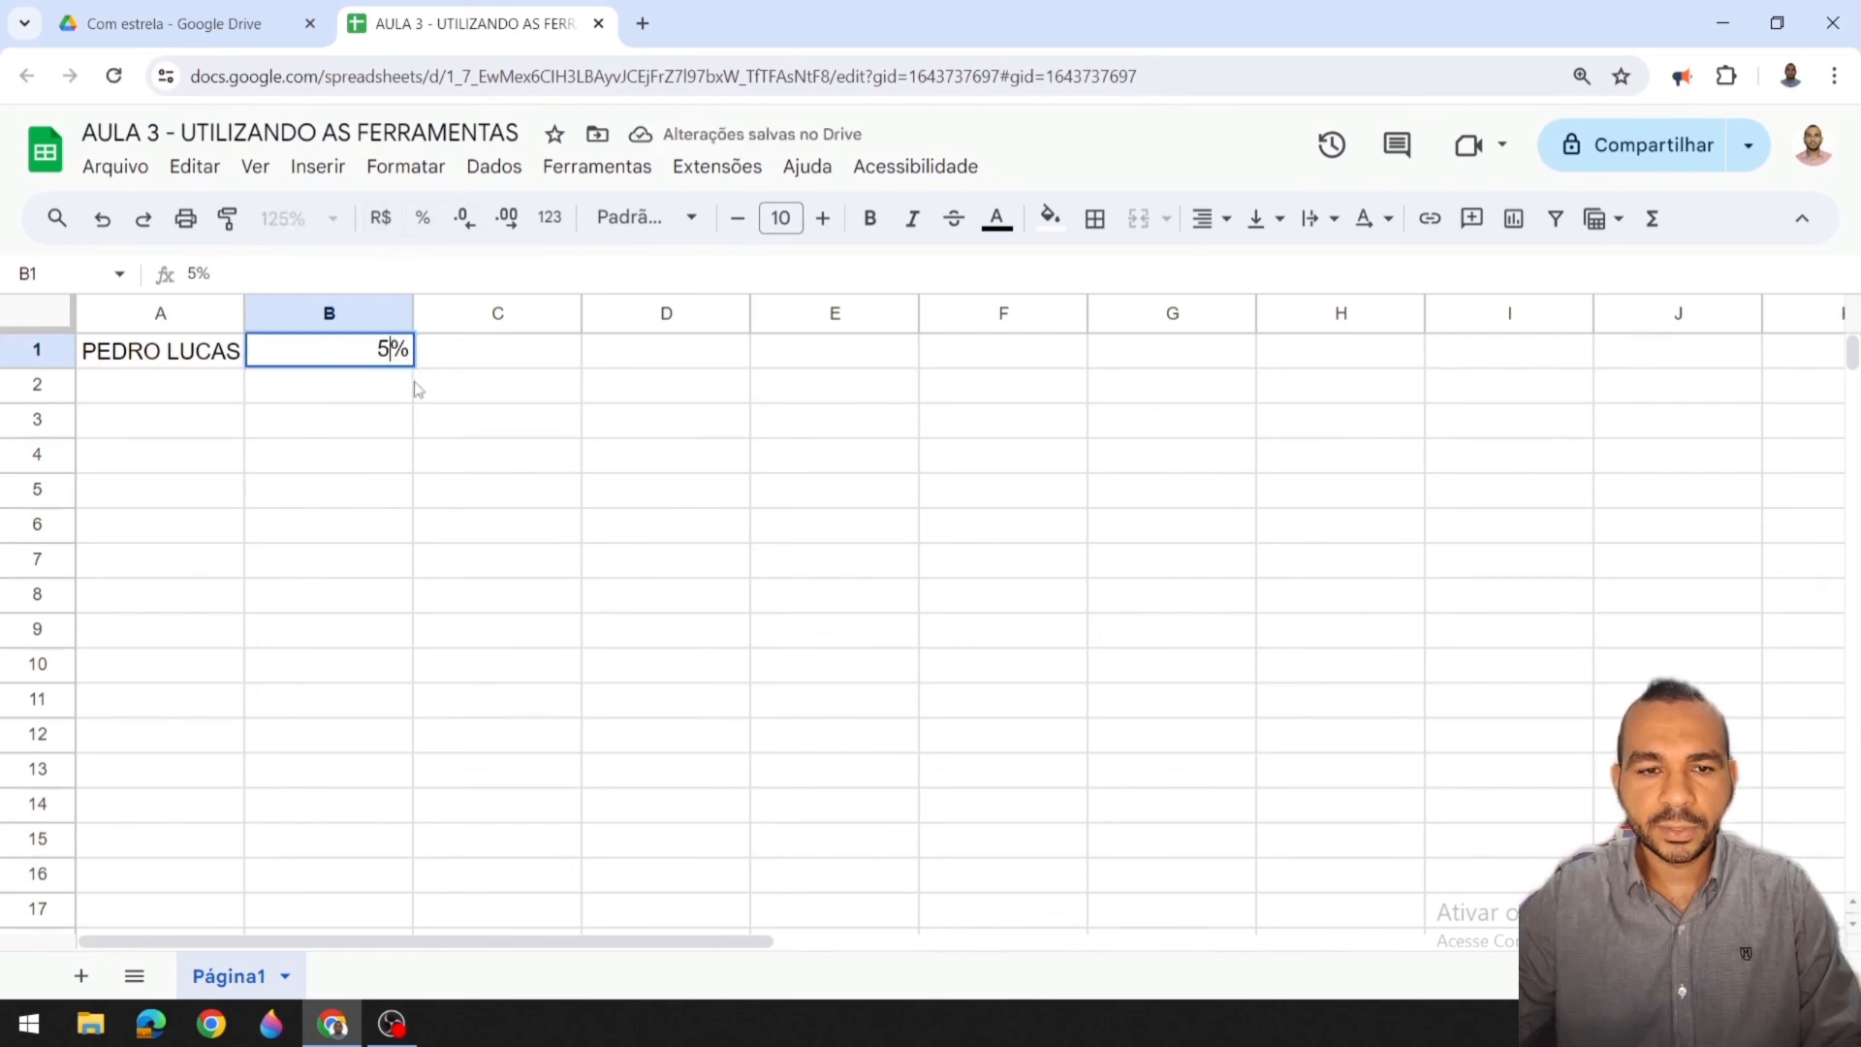
pyautogui.press('Return')
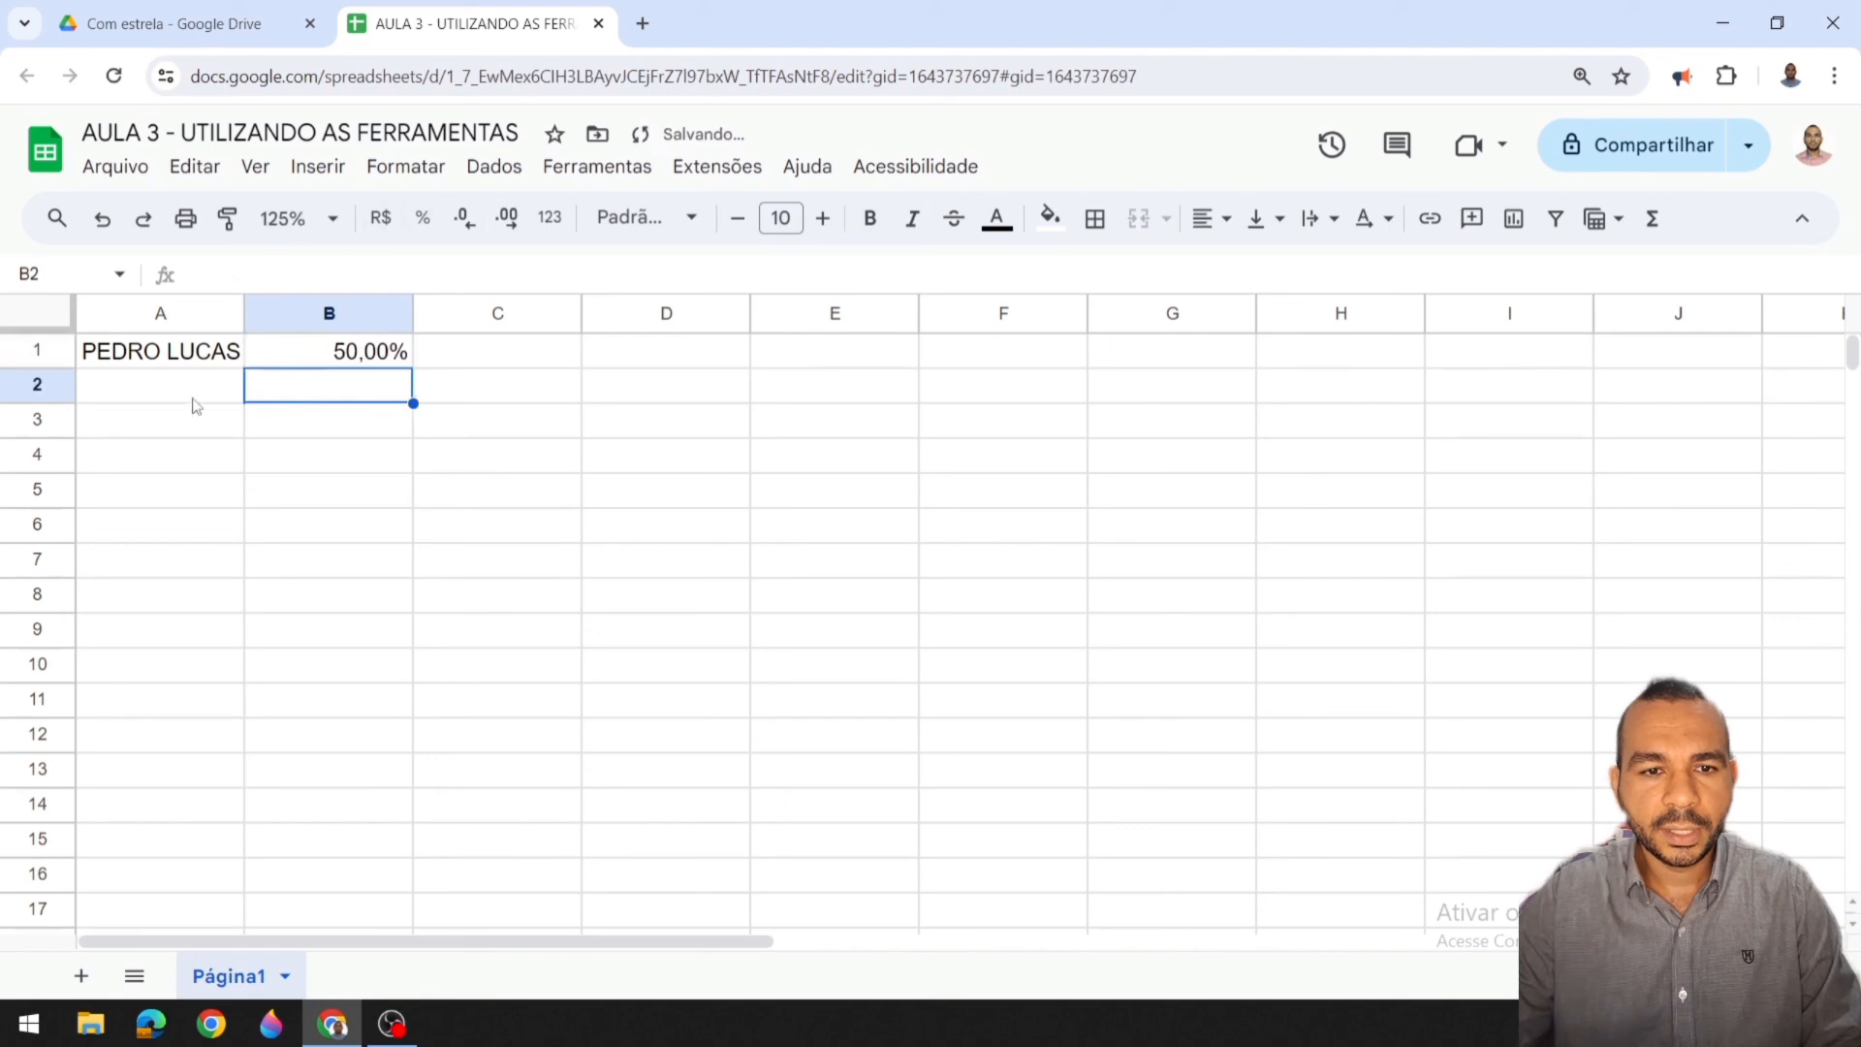
# Step: Remove the decimal places of B1's percentage and restore two, and change the cell's format to Número
pyautogui.click(376, 365)
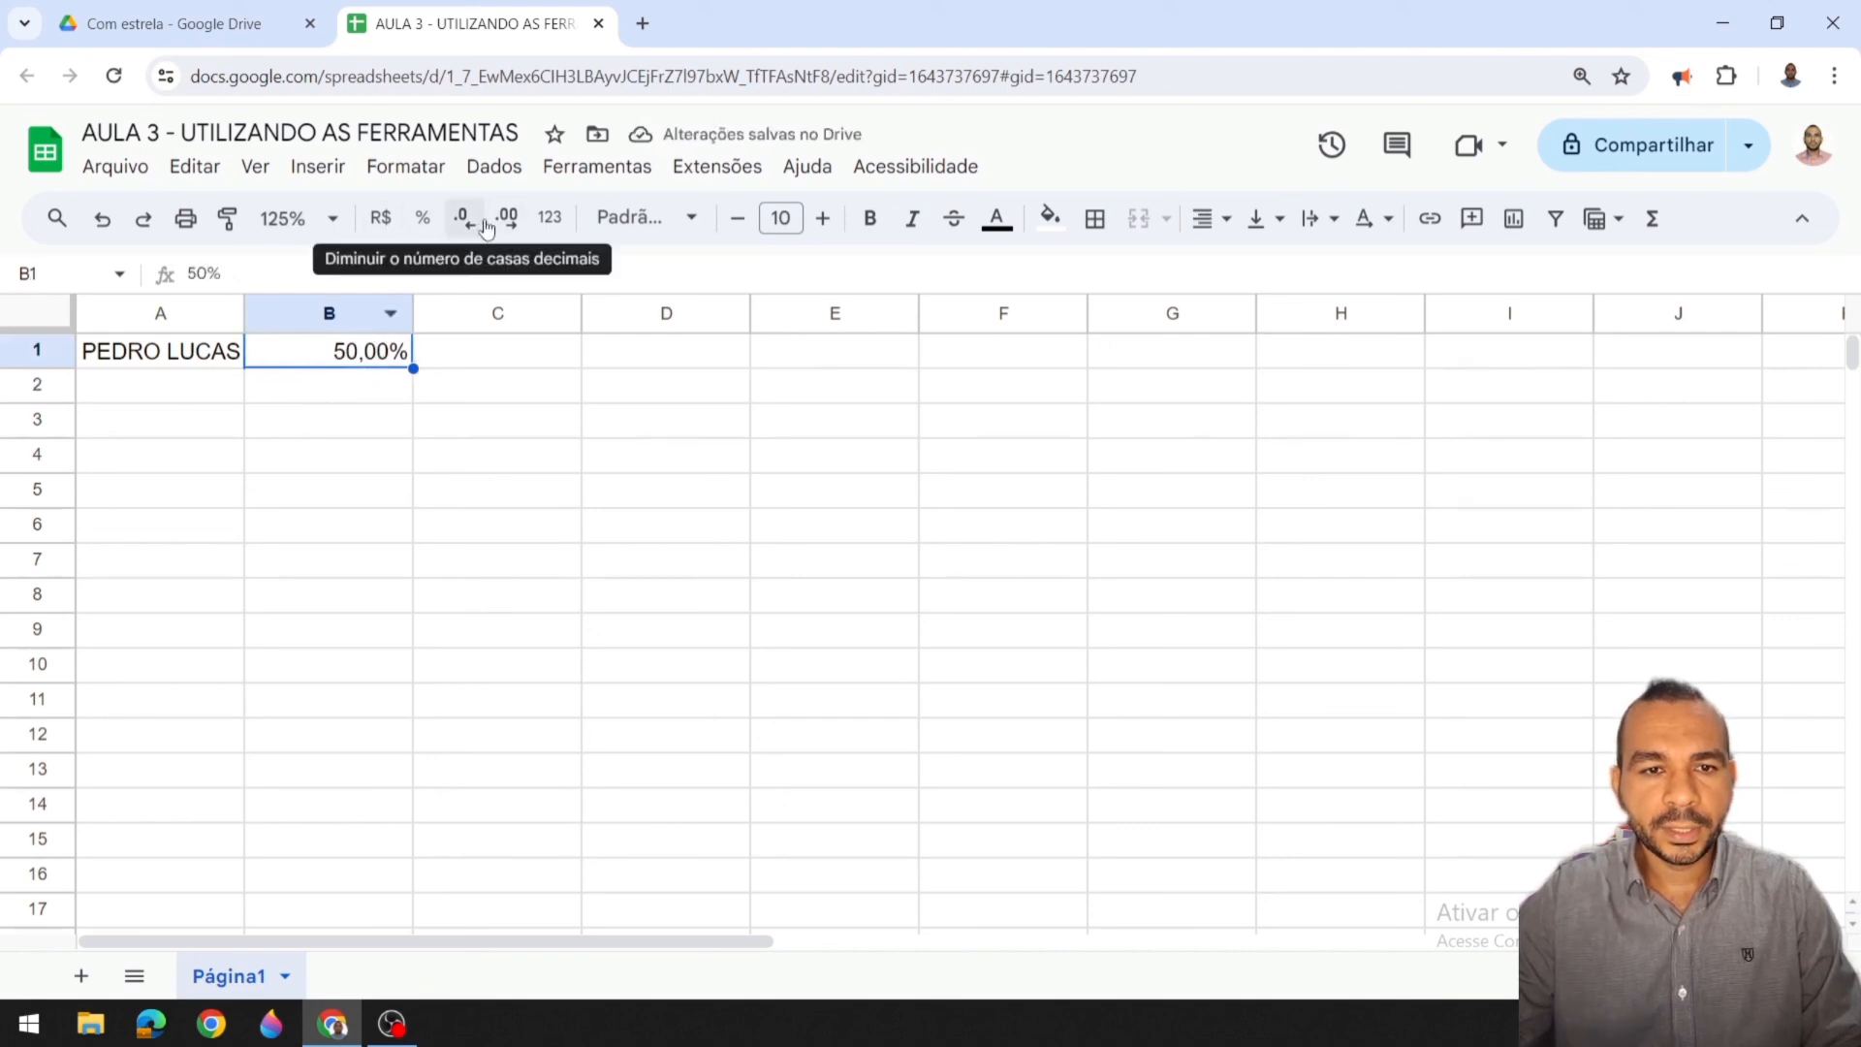
pyautogui.click(479, 223)
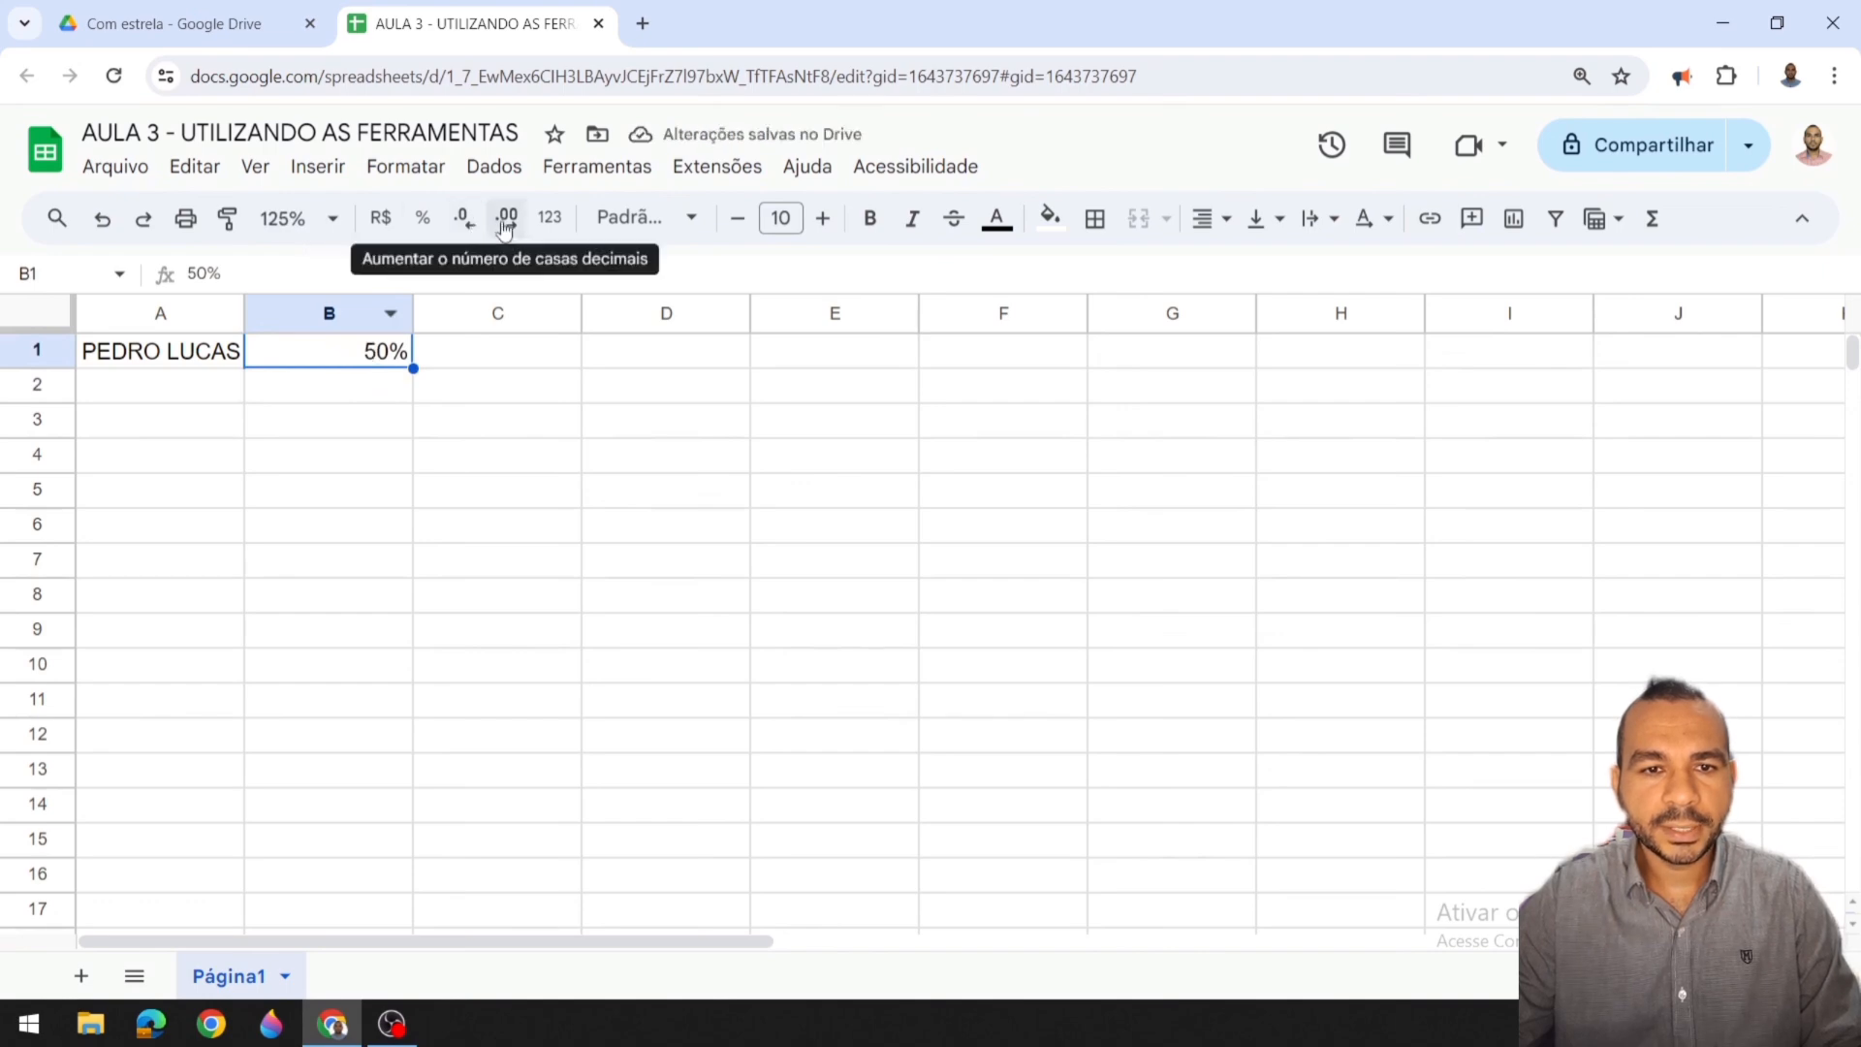
pyautogui.click(504, 224)
pyautogui.click(504, 225)
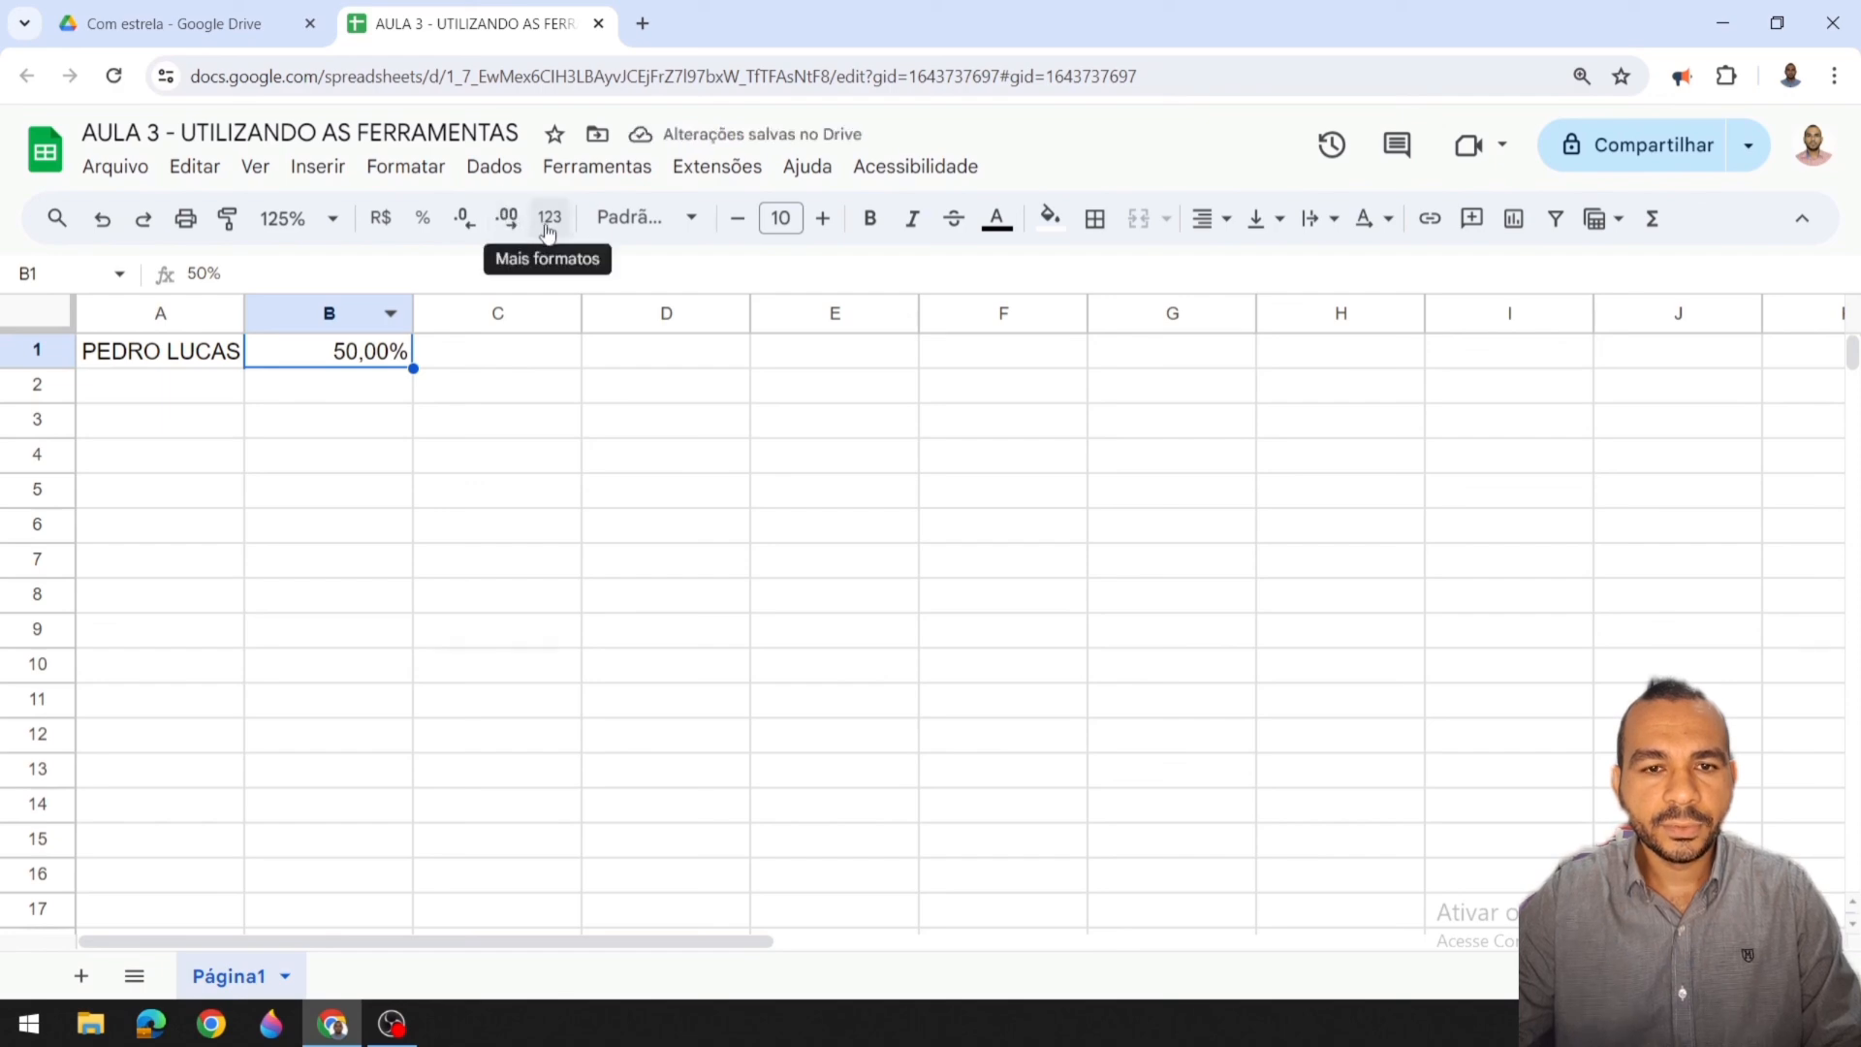
pyautogui.click(549, 221)
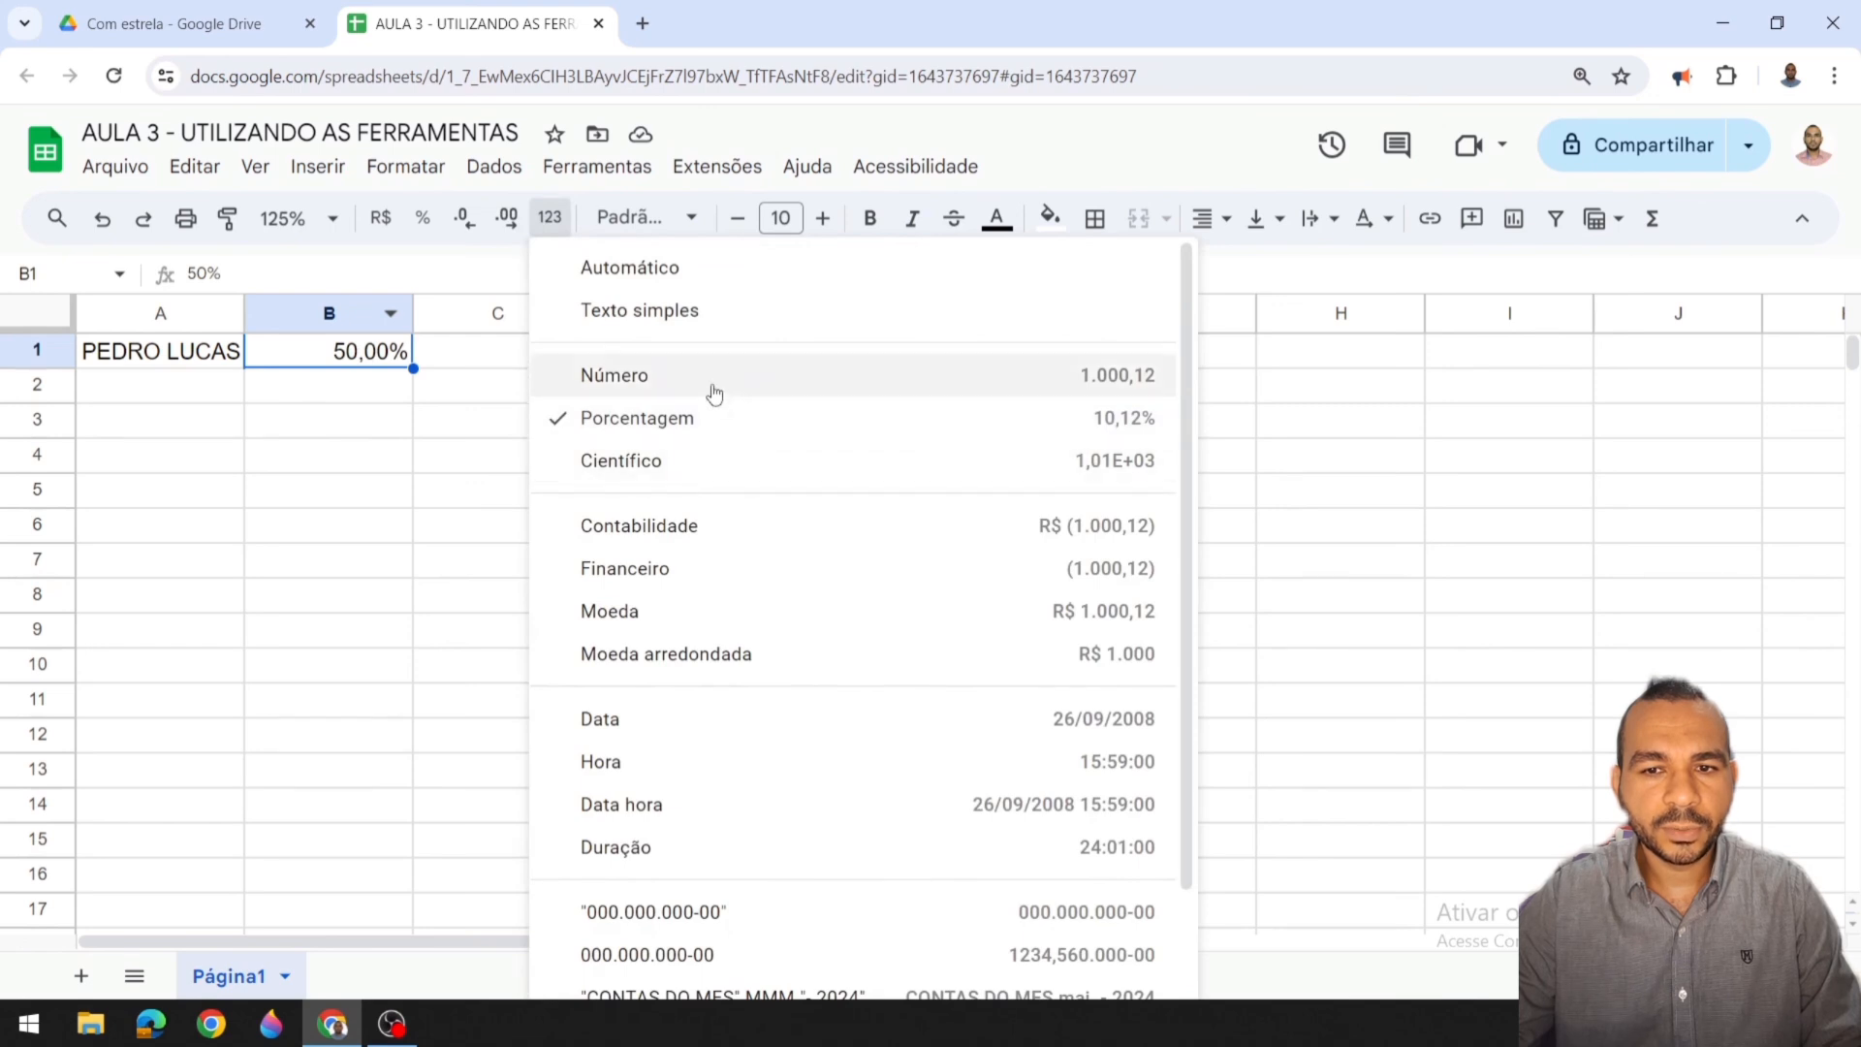
pyautogui.click(664, 375)
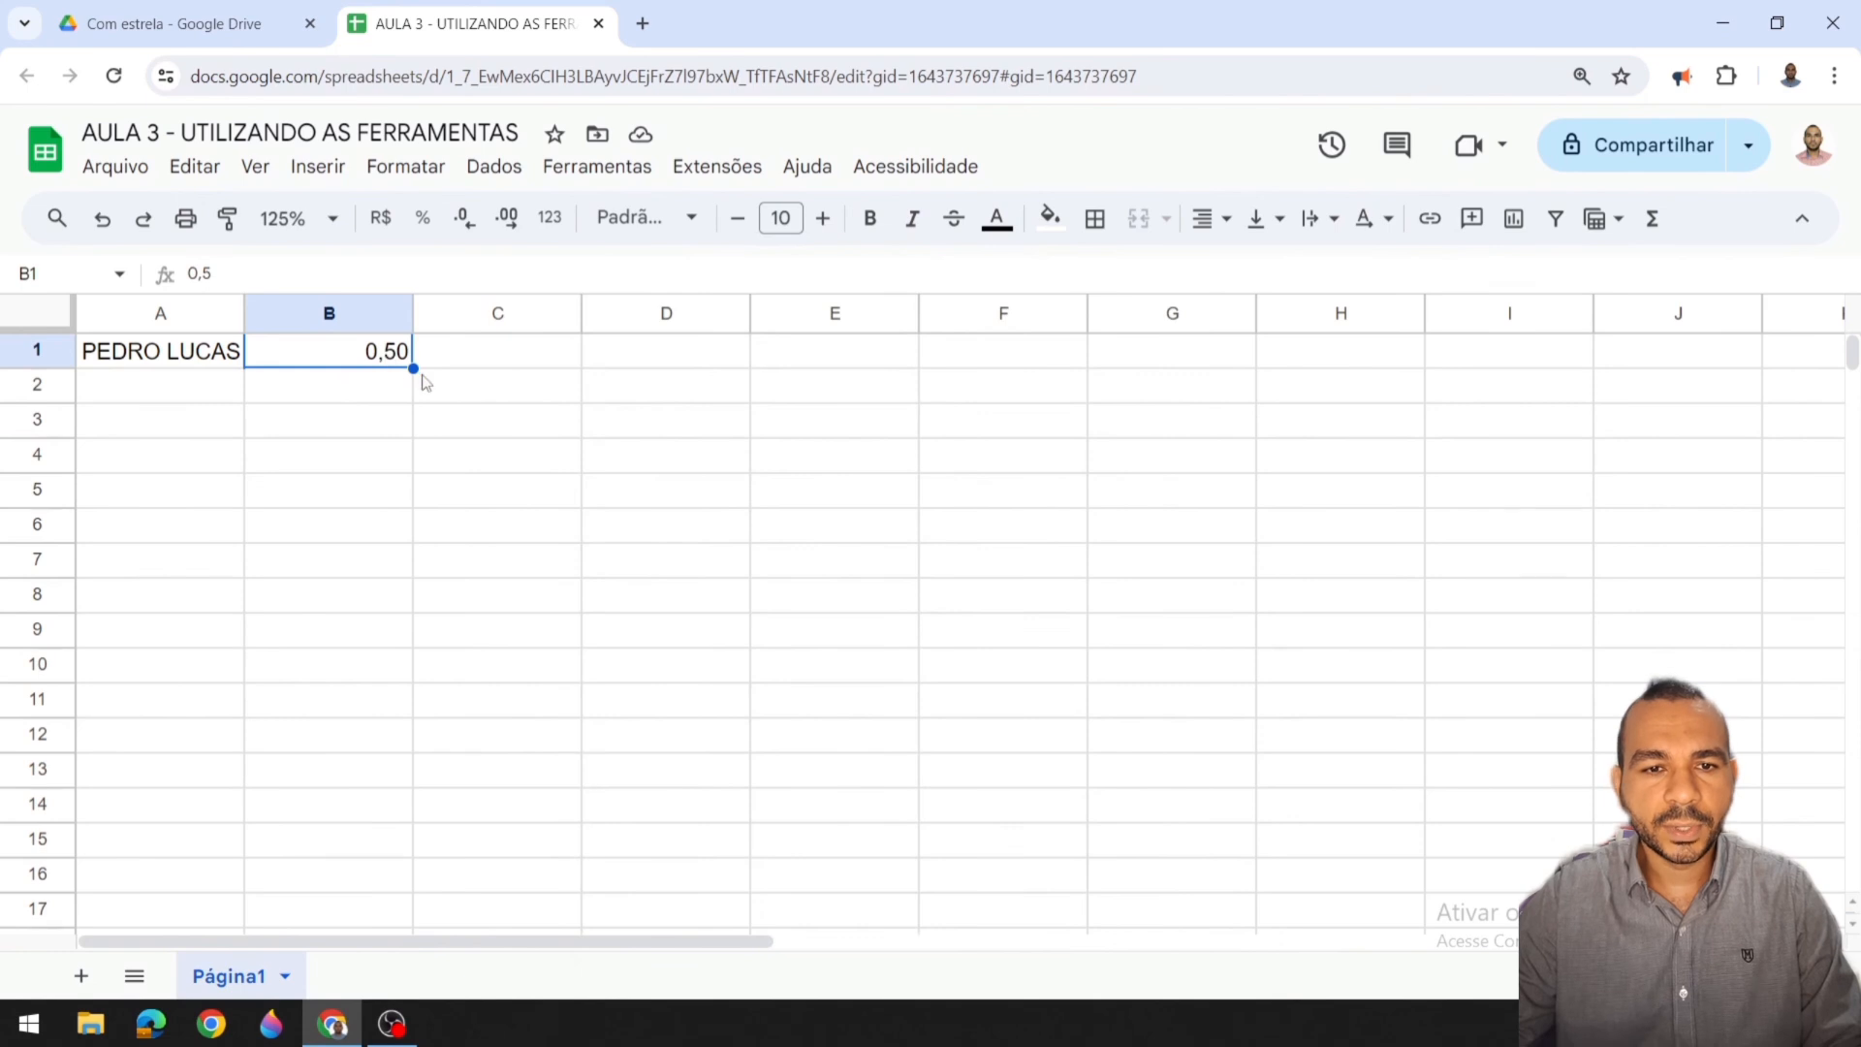
# Step: Try the Archivo Black font on cell B1, and set its font to Arial
pyautogui.click(694, 224)
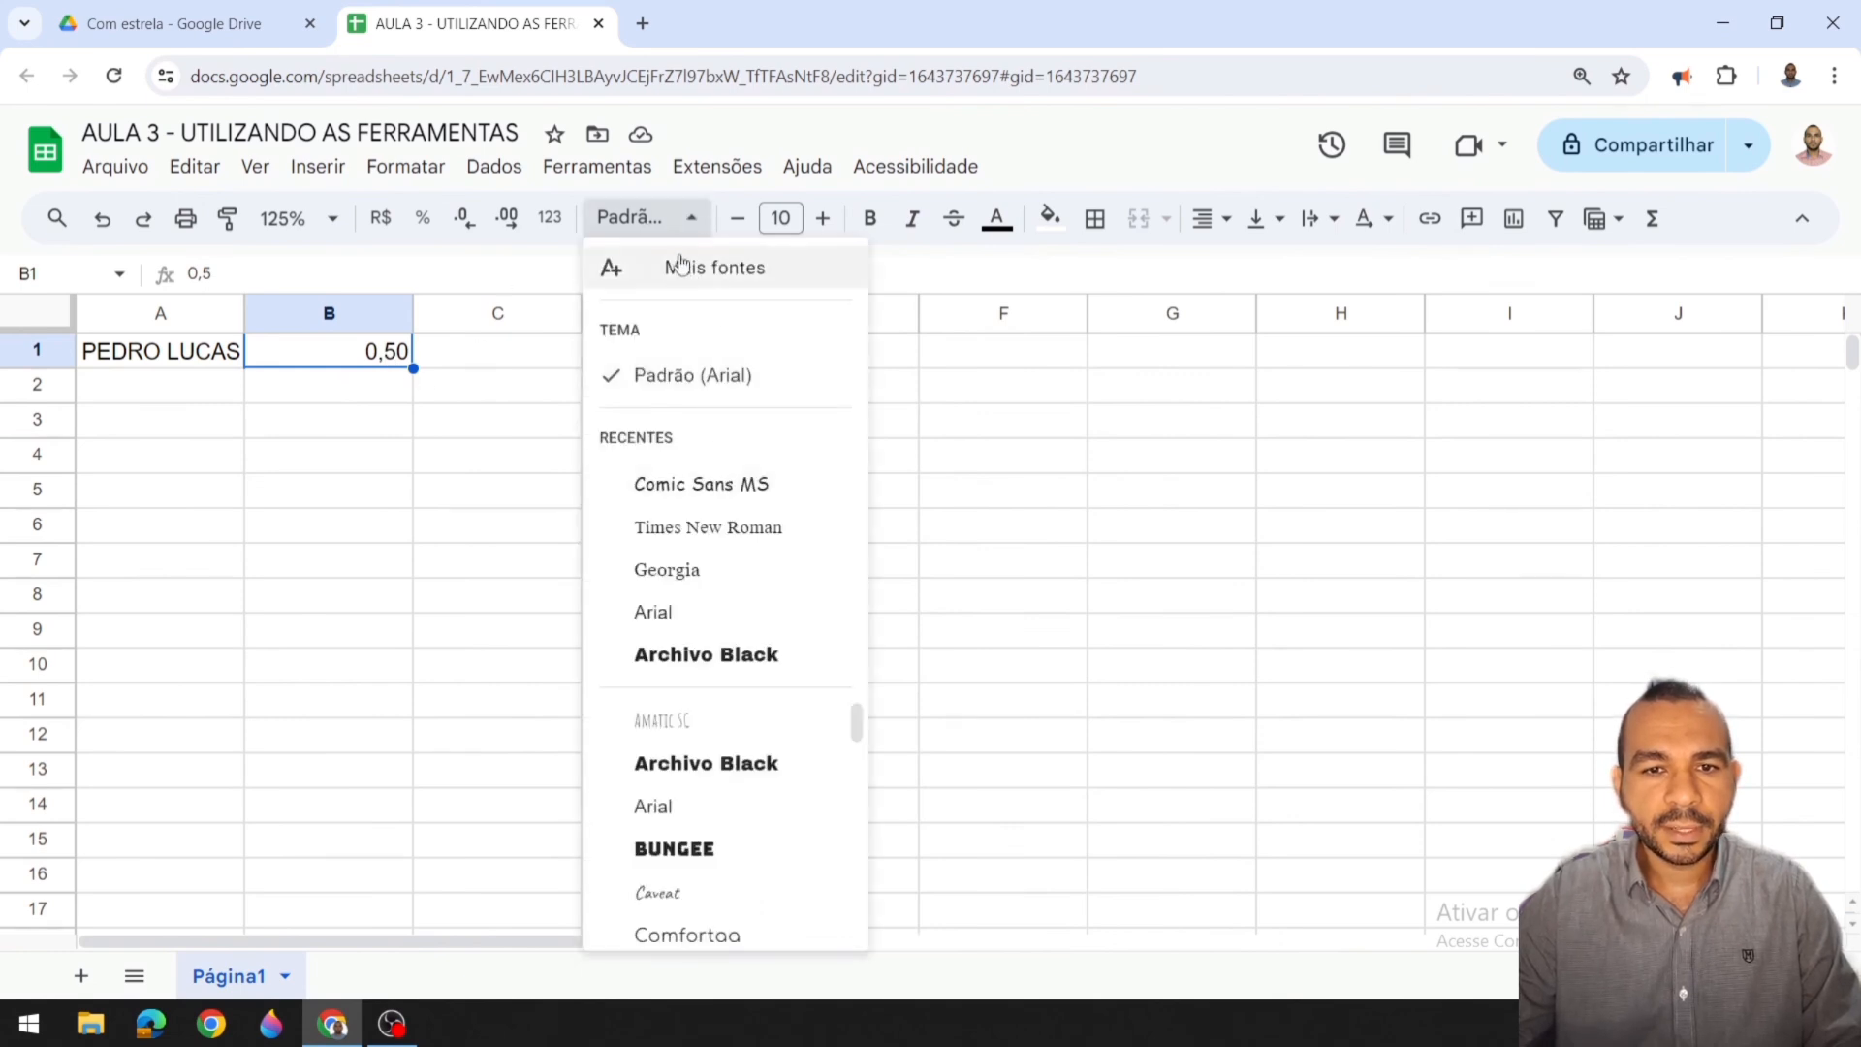
pyautogui.click(676, 221)
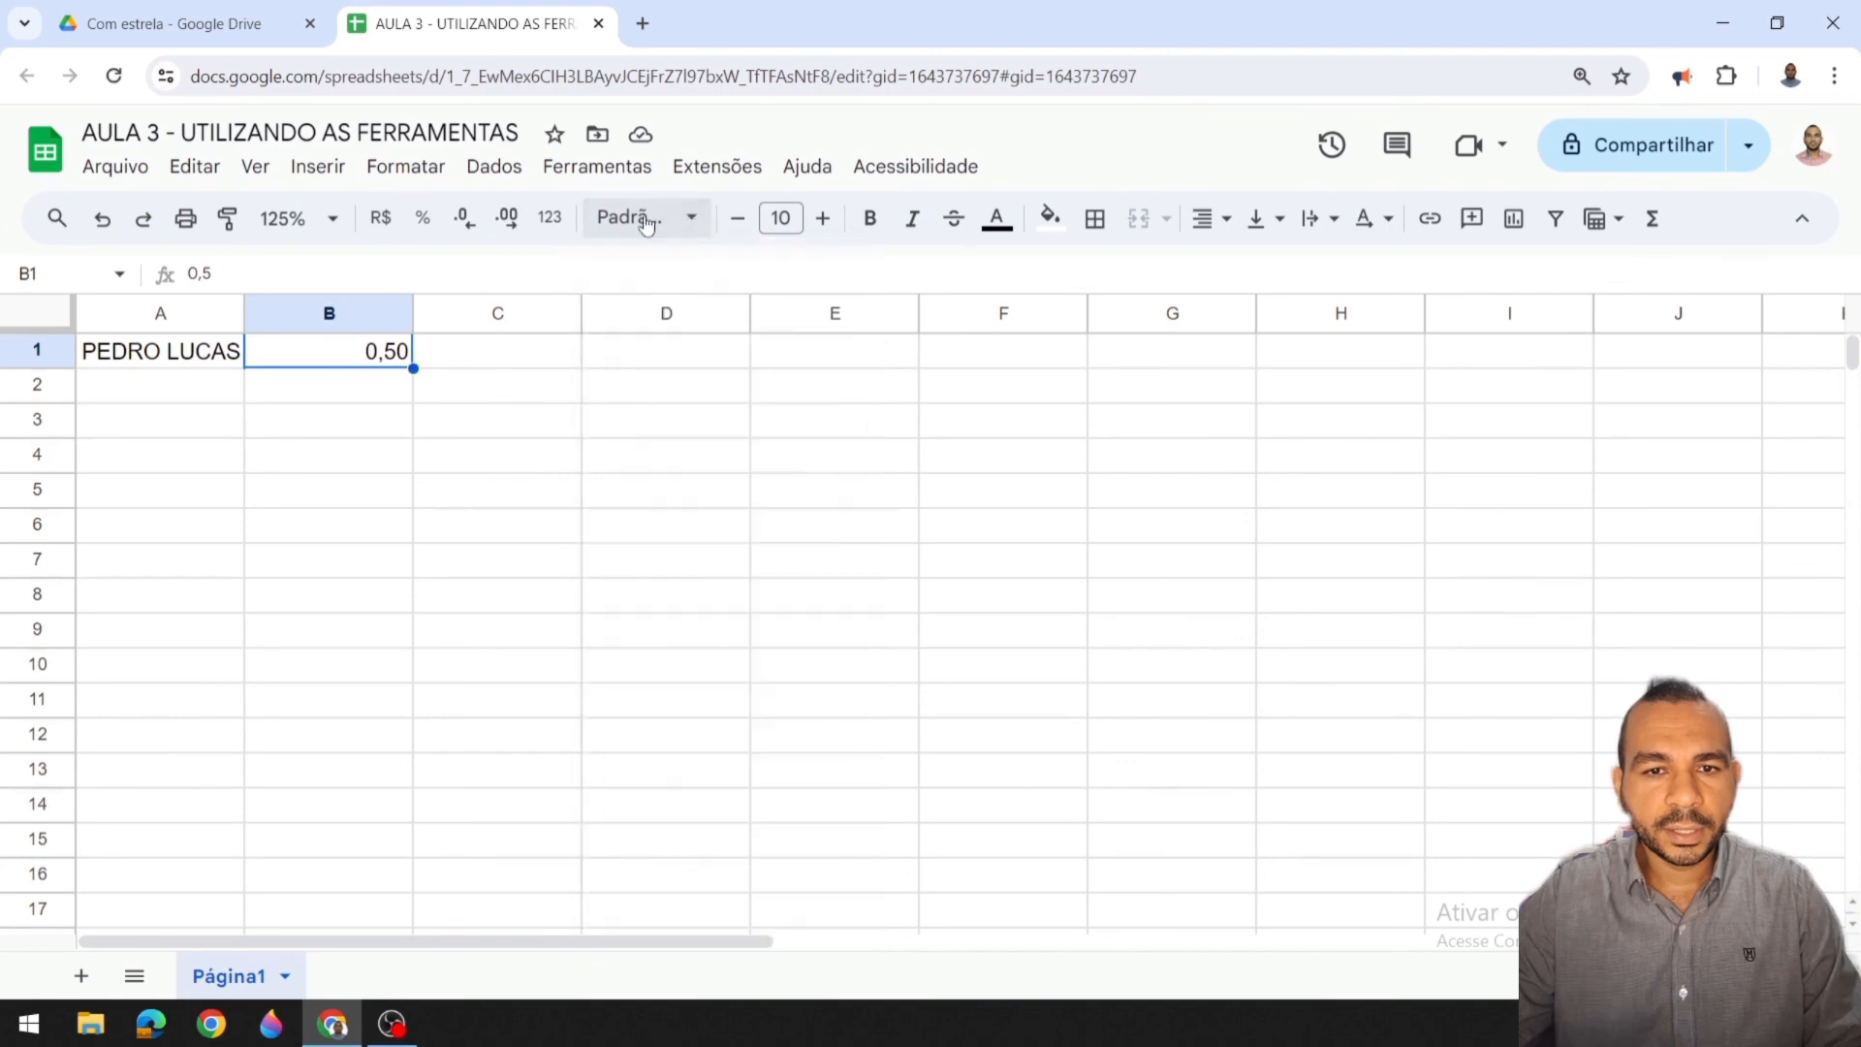
pyautogui.click(674, 217)
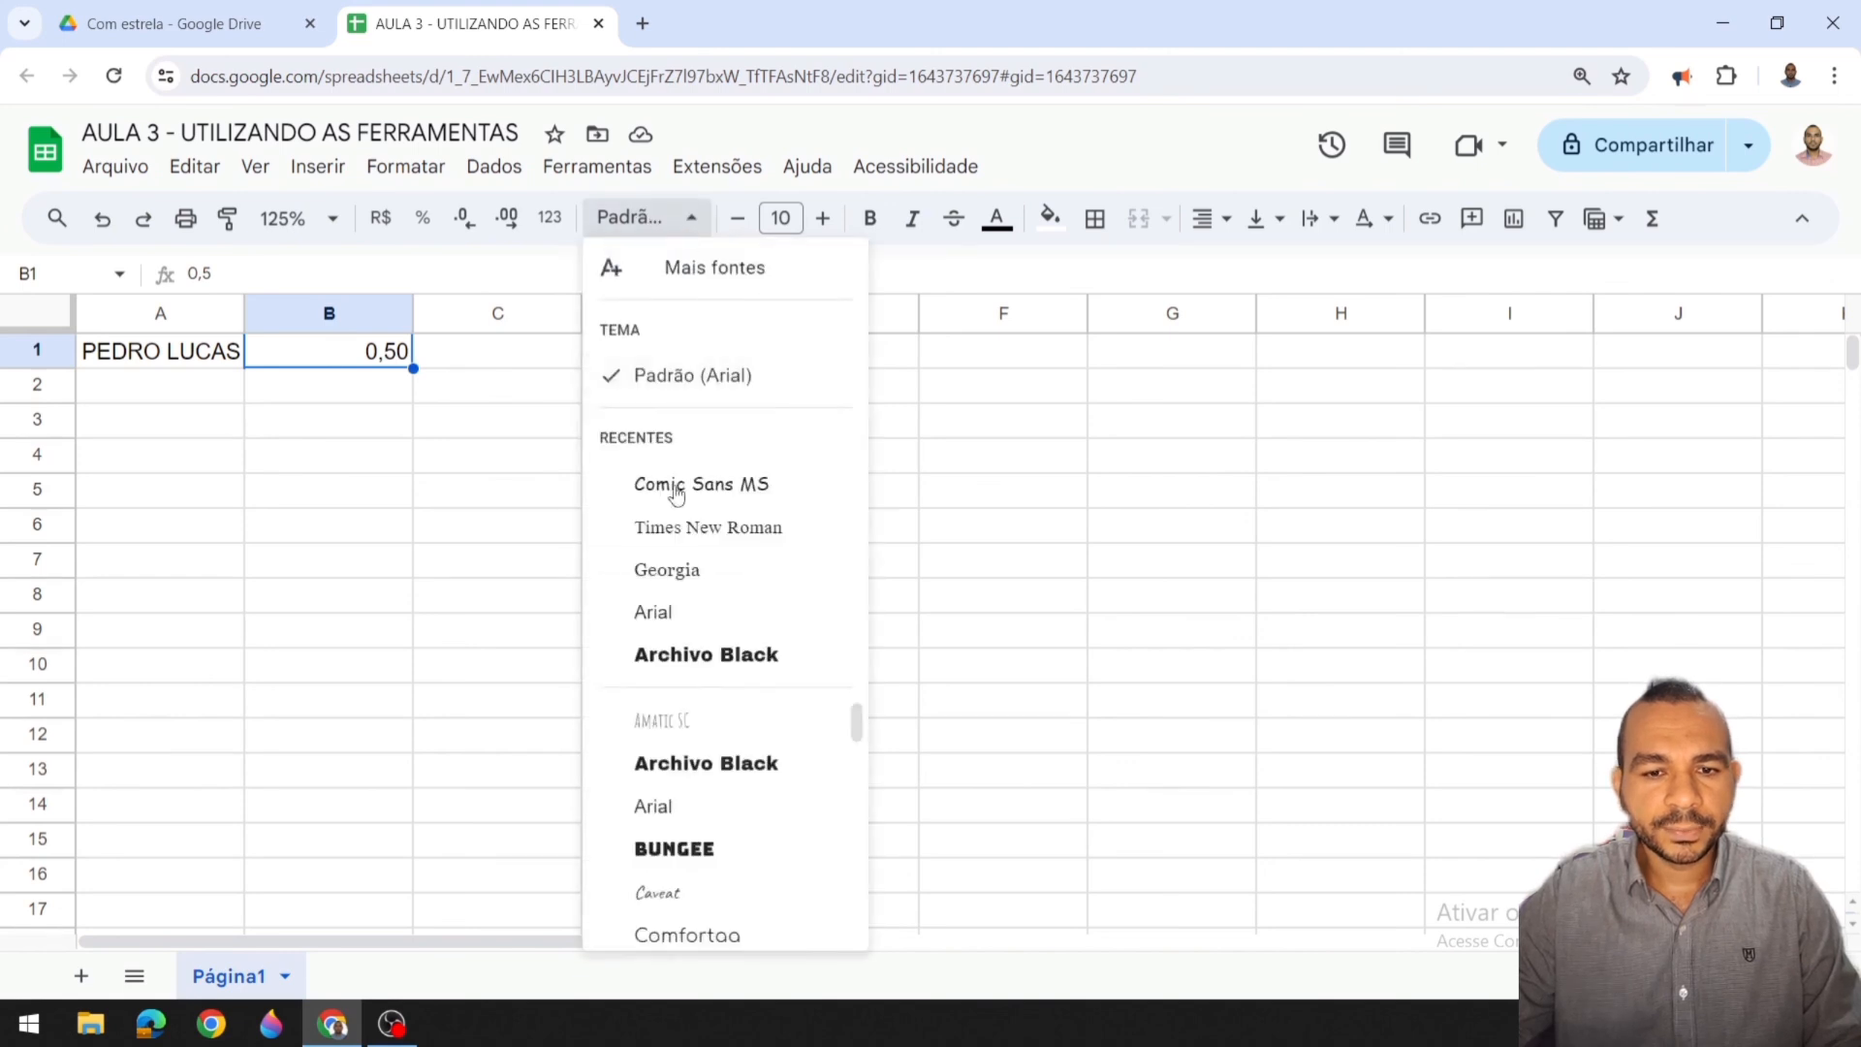
pyautogui.click(737, 654)
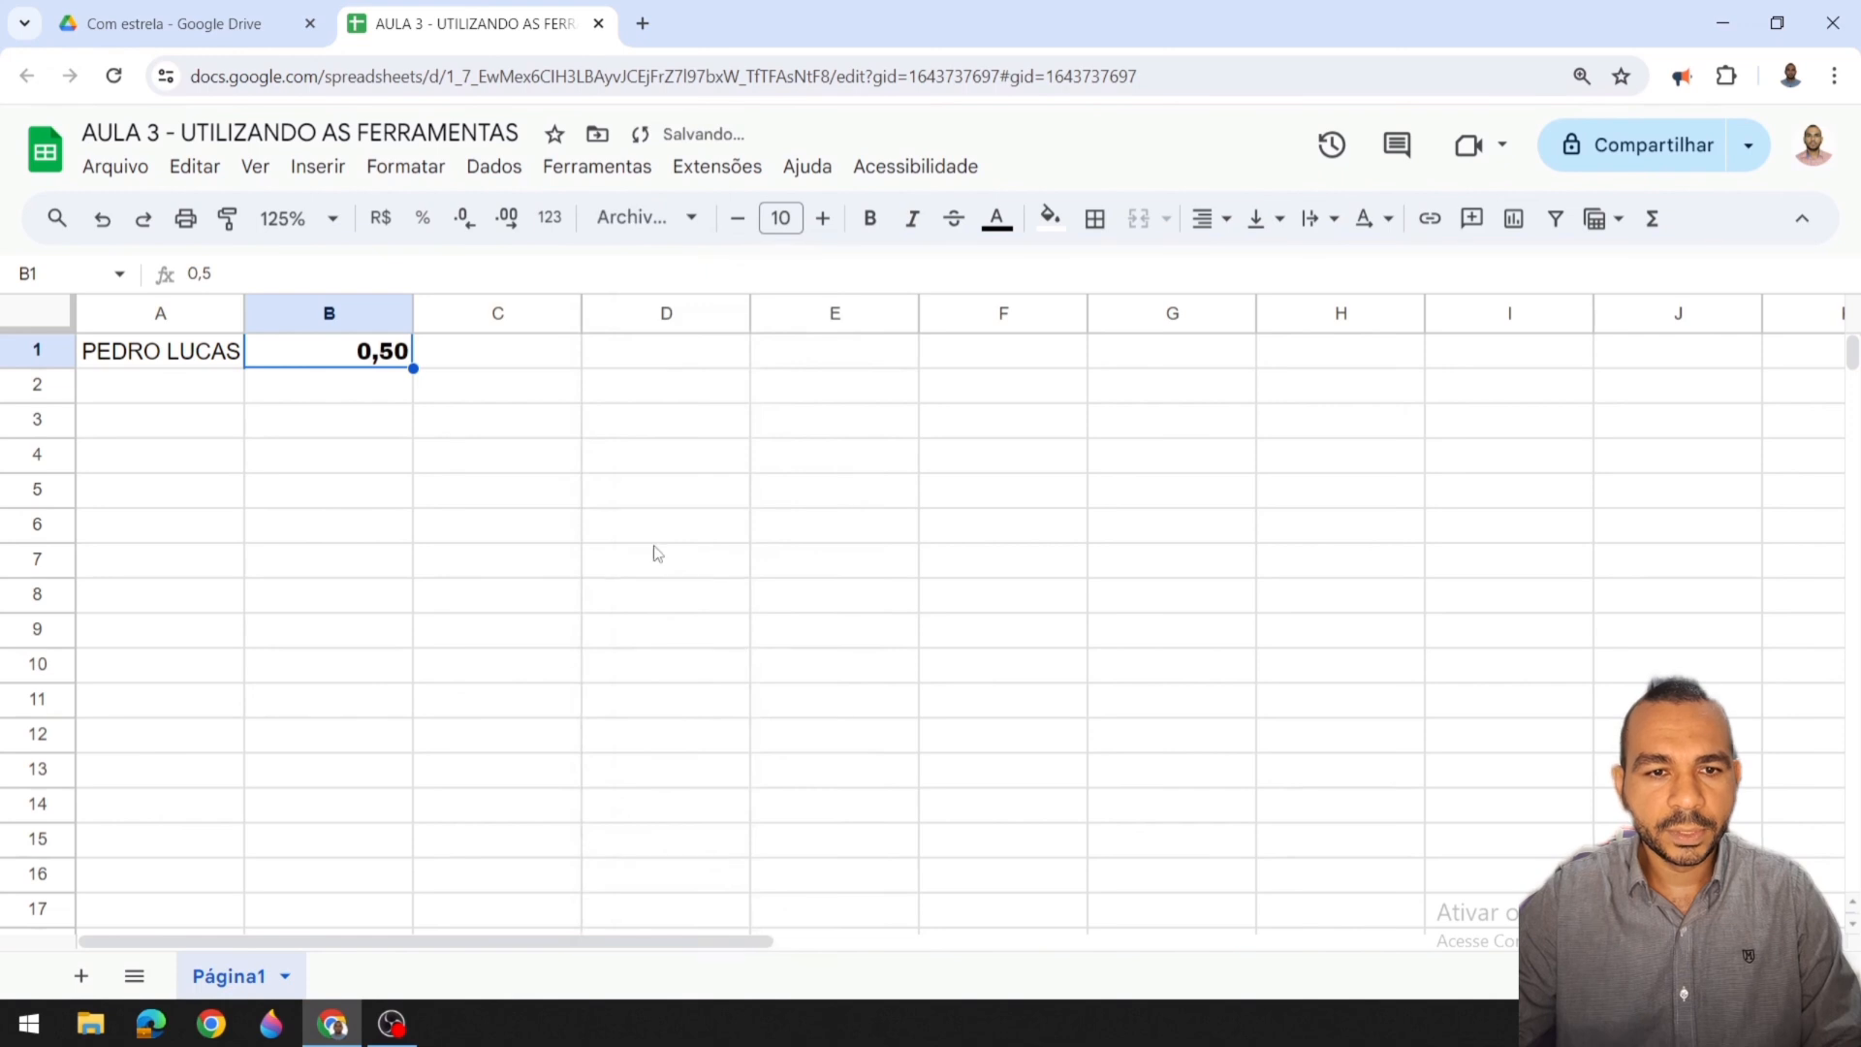
pyautogui.click(657, 218)
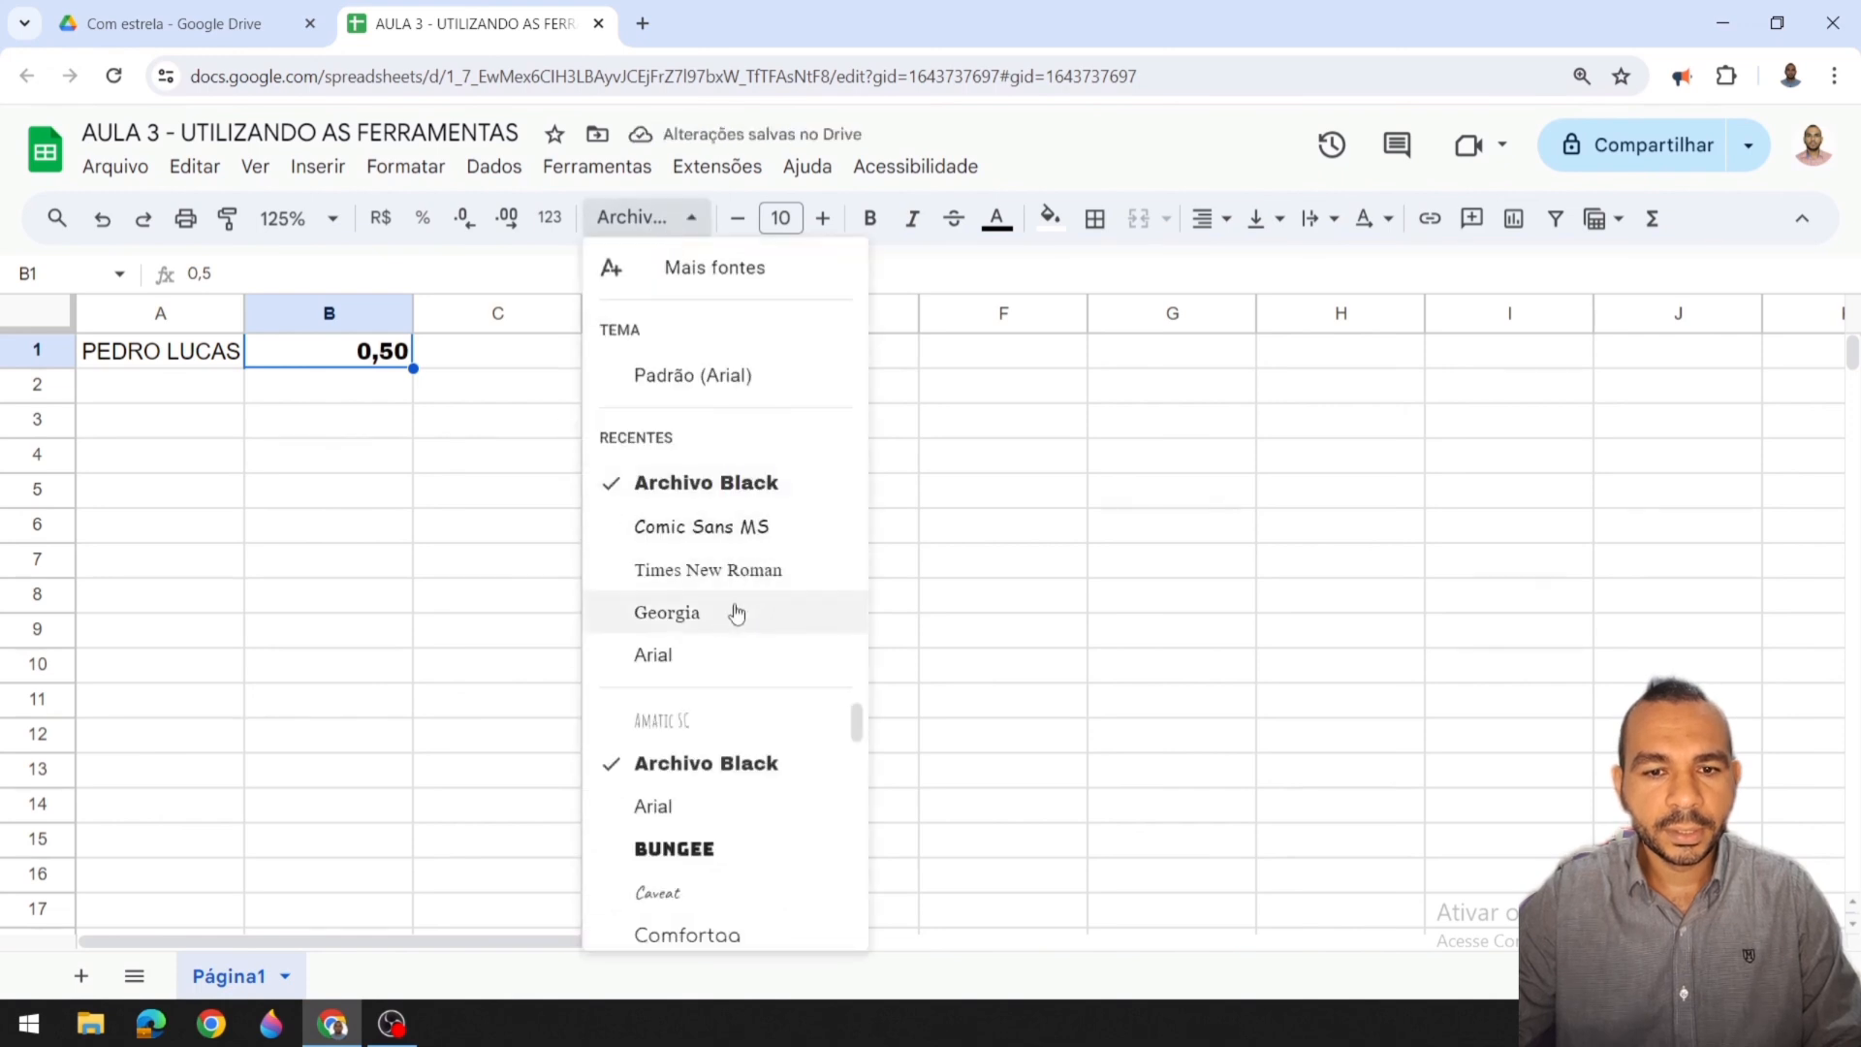
pyautogui.click(682, 810)
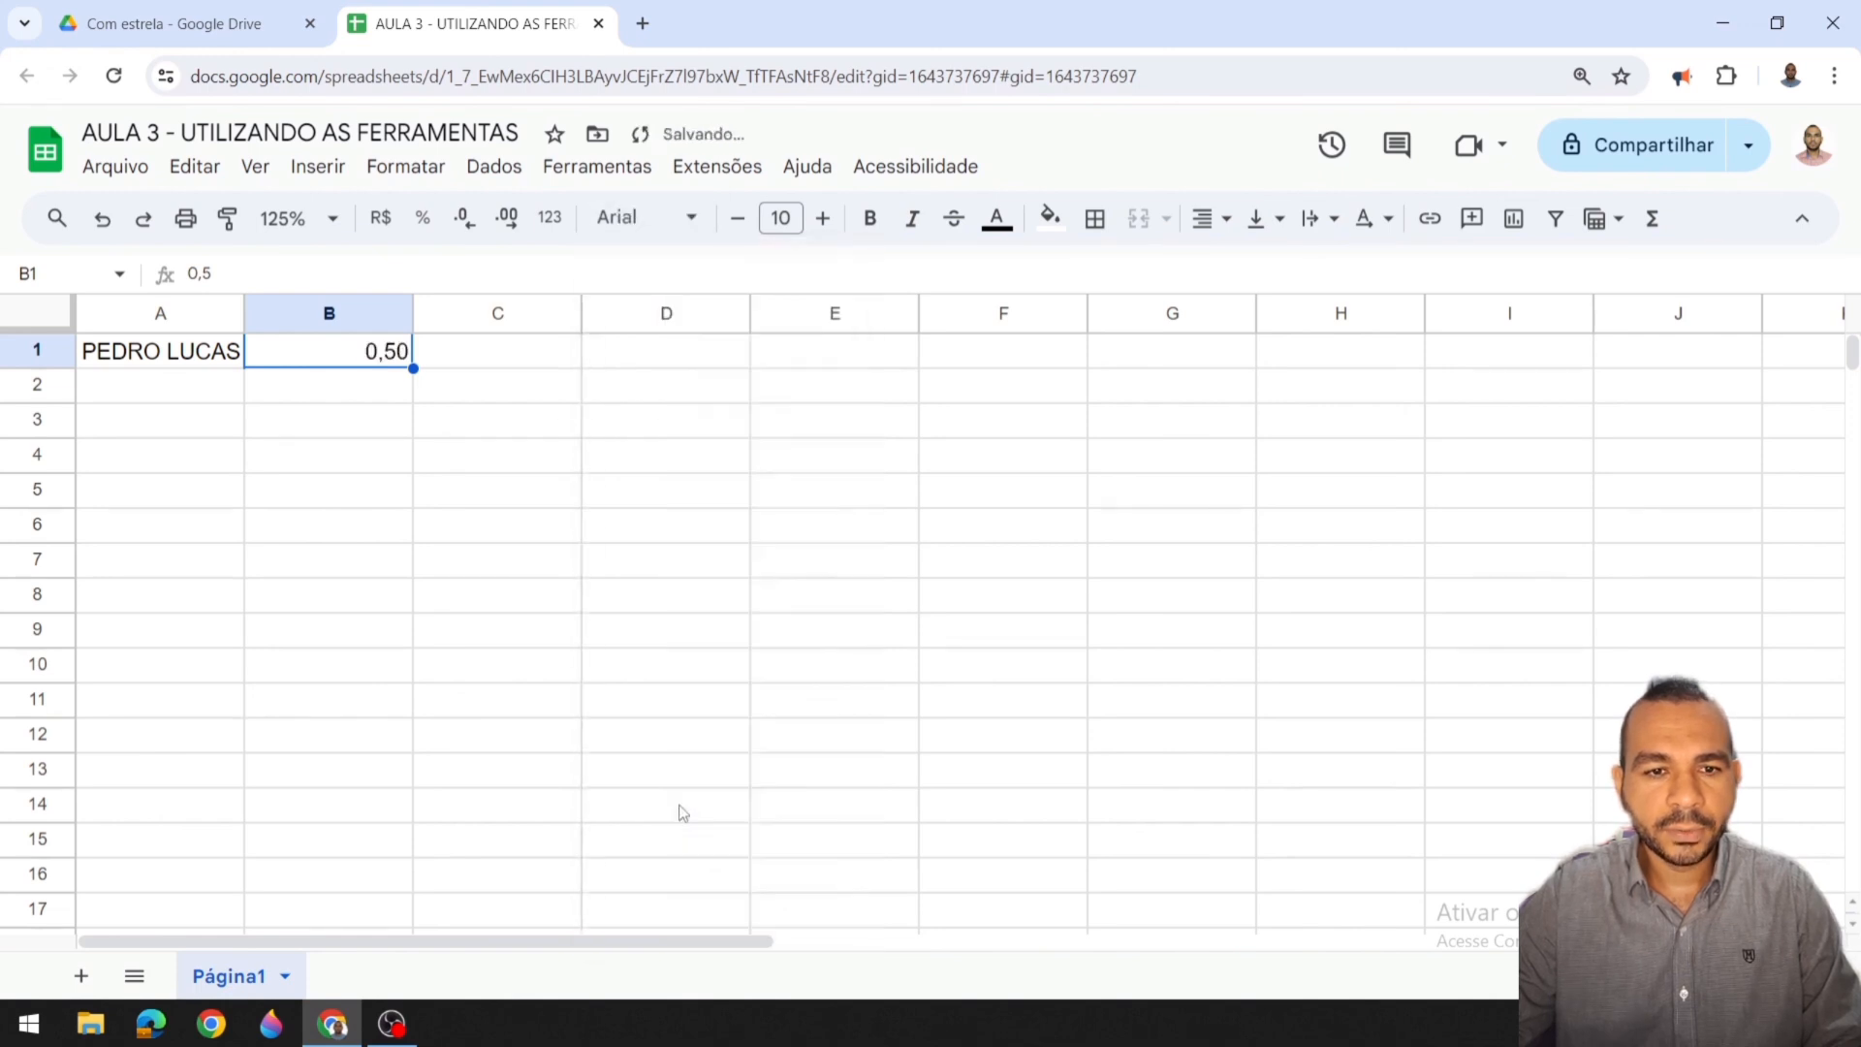
# Step: Try decreasing and increasing B1's font size by single points, and set it to 20
pyautogui.click(738, 220)
pyautogui.click(823, 219)
pyautogui.click(823, 219)
pyautogui.click(822, 220)
pyautogui.click(823, 220)
pyautogui.click(823, 220)
pyautogui.click(823, 220)
pyautogui.click(823, 220)
pyautogui.click(823, 220)
pyautogui.click(780, 218)
pyautogui.write('20')
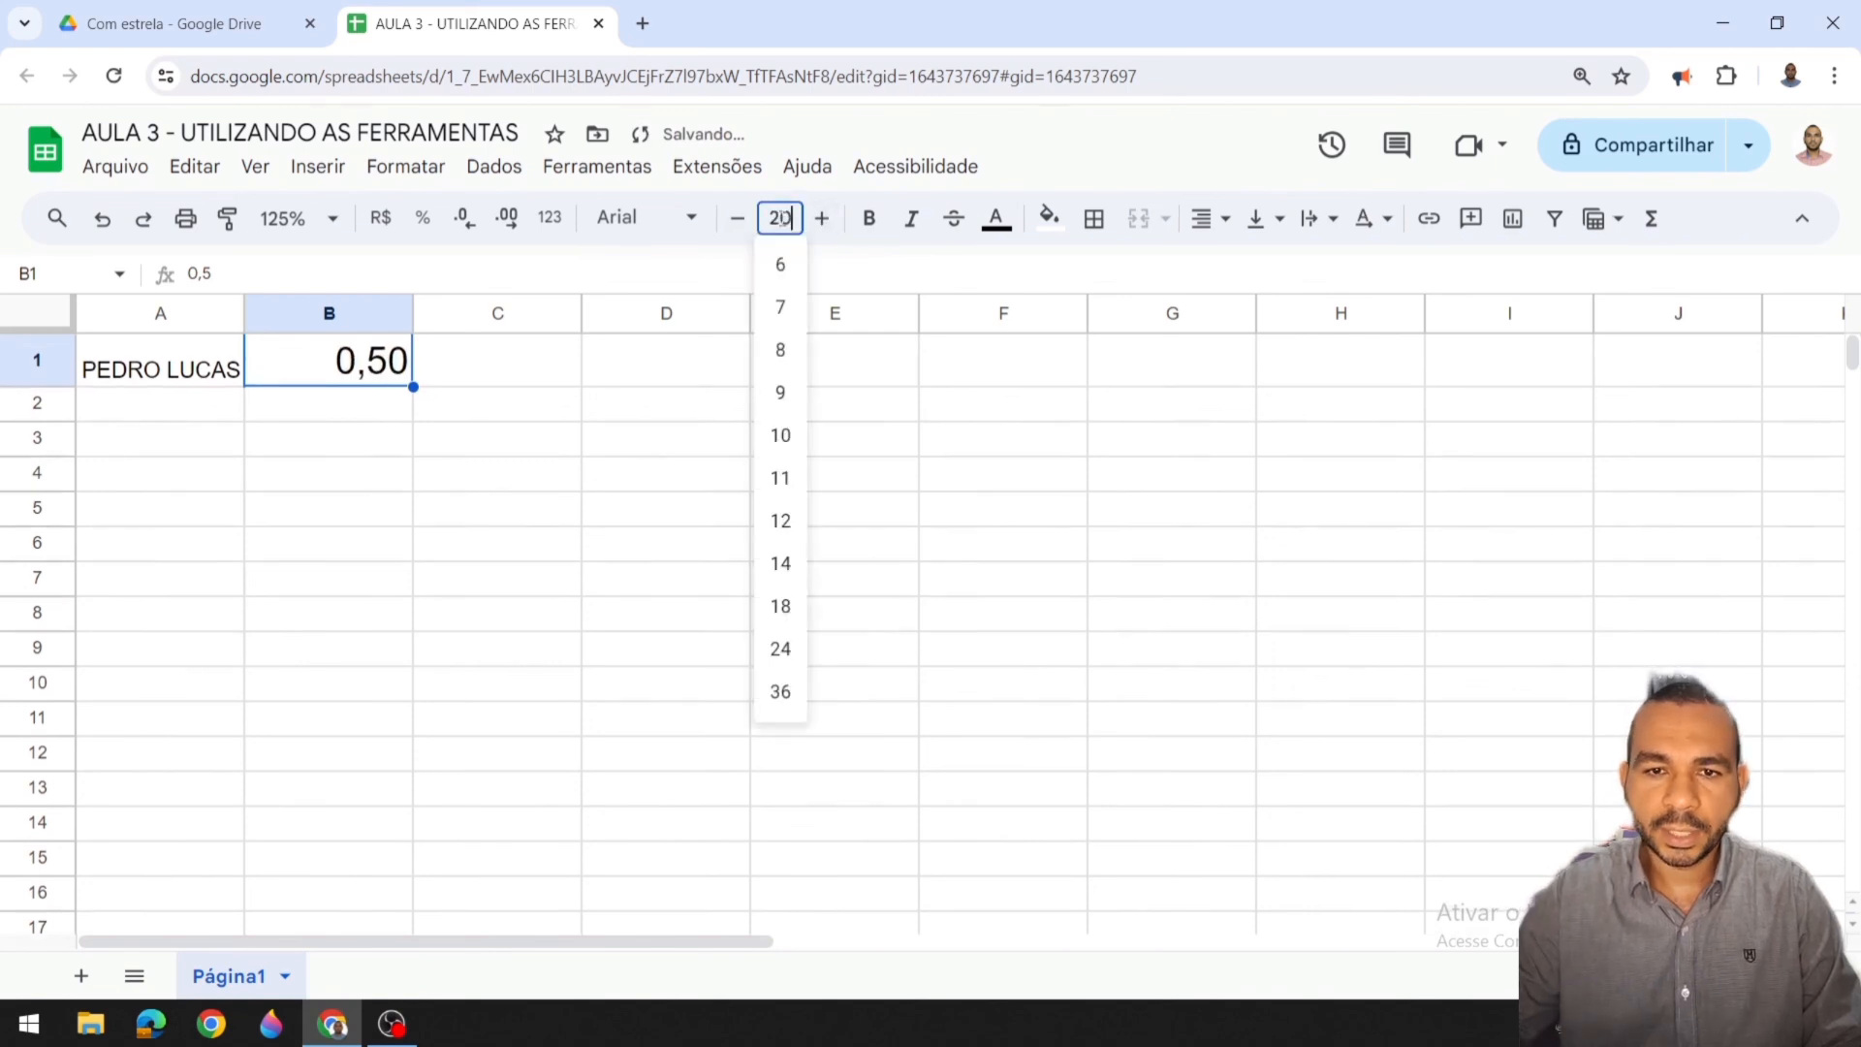
pyautogui.press('Return')
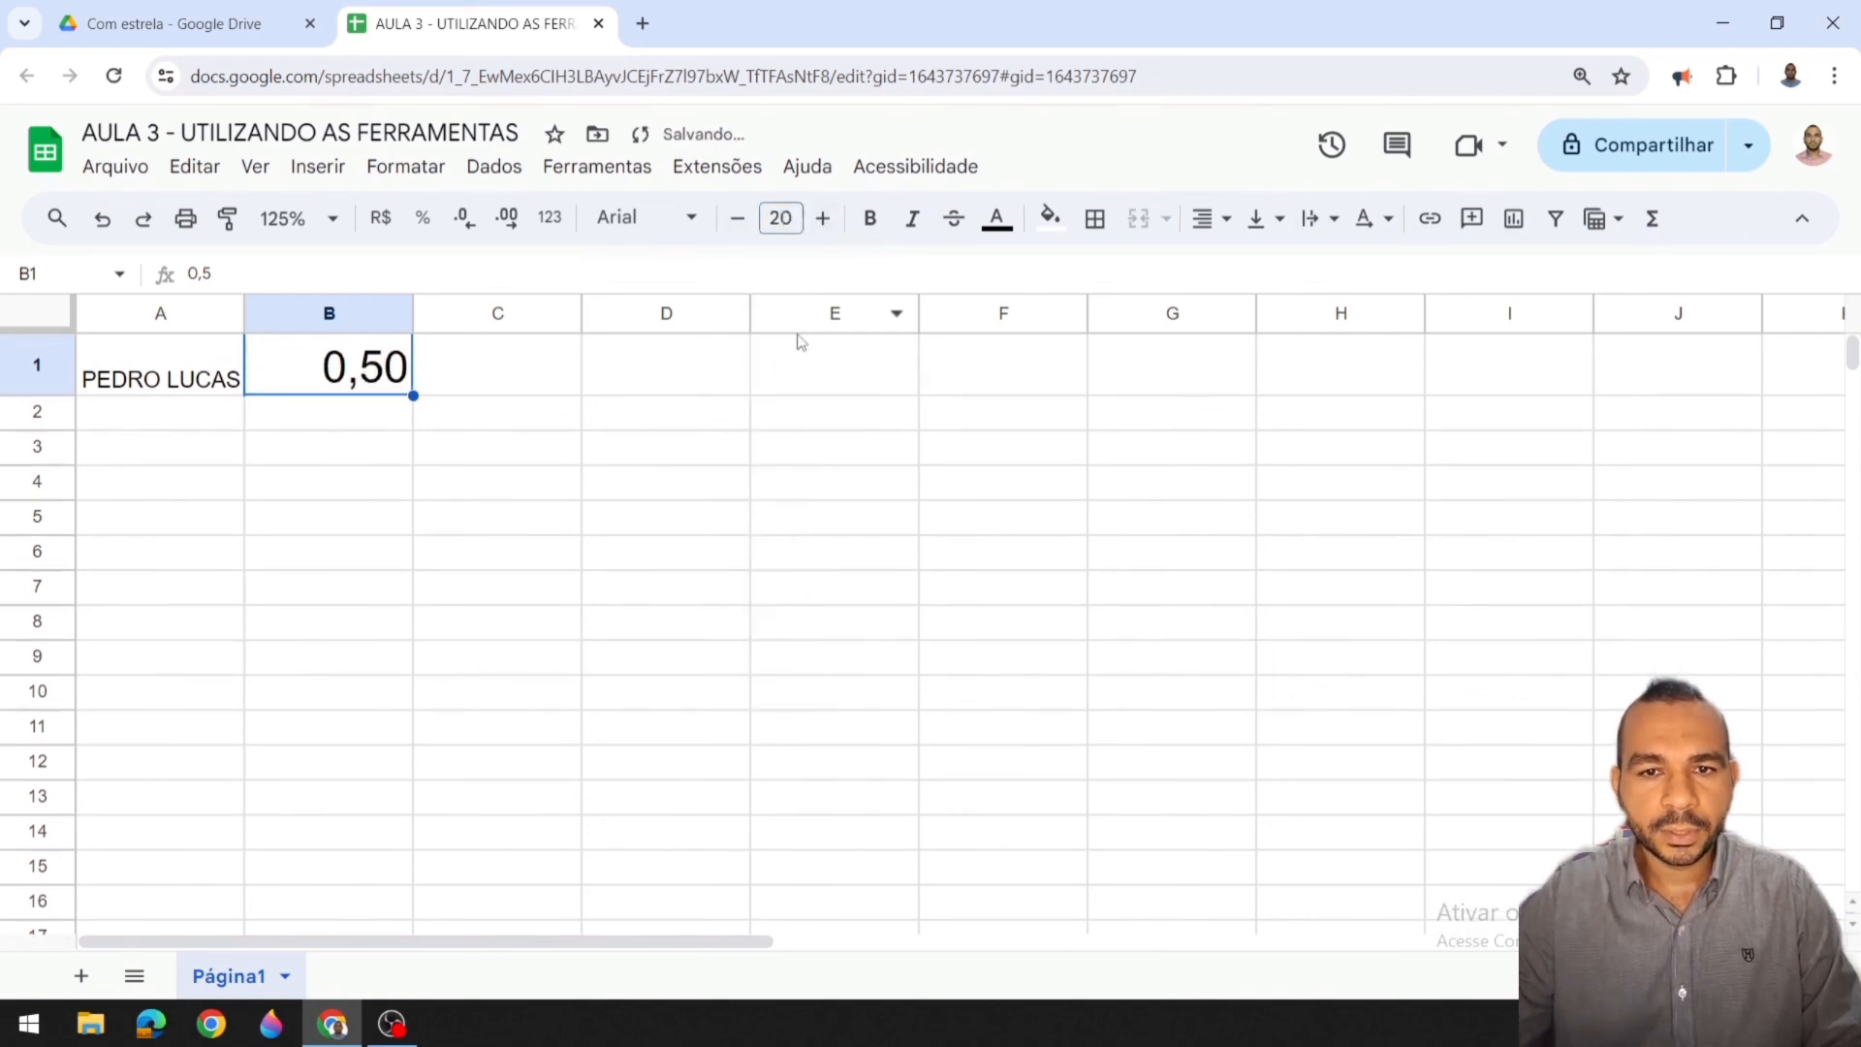
# Step: Set the font size of cell B1 to 10 and deselect the cell
pyautogui.click(790, 221)
pyautogui.write('10')
pyautogui.press('Return')
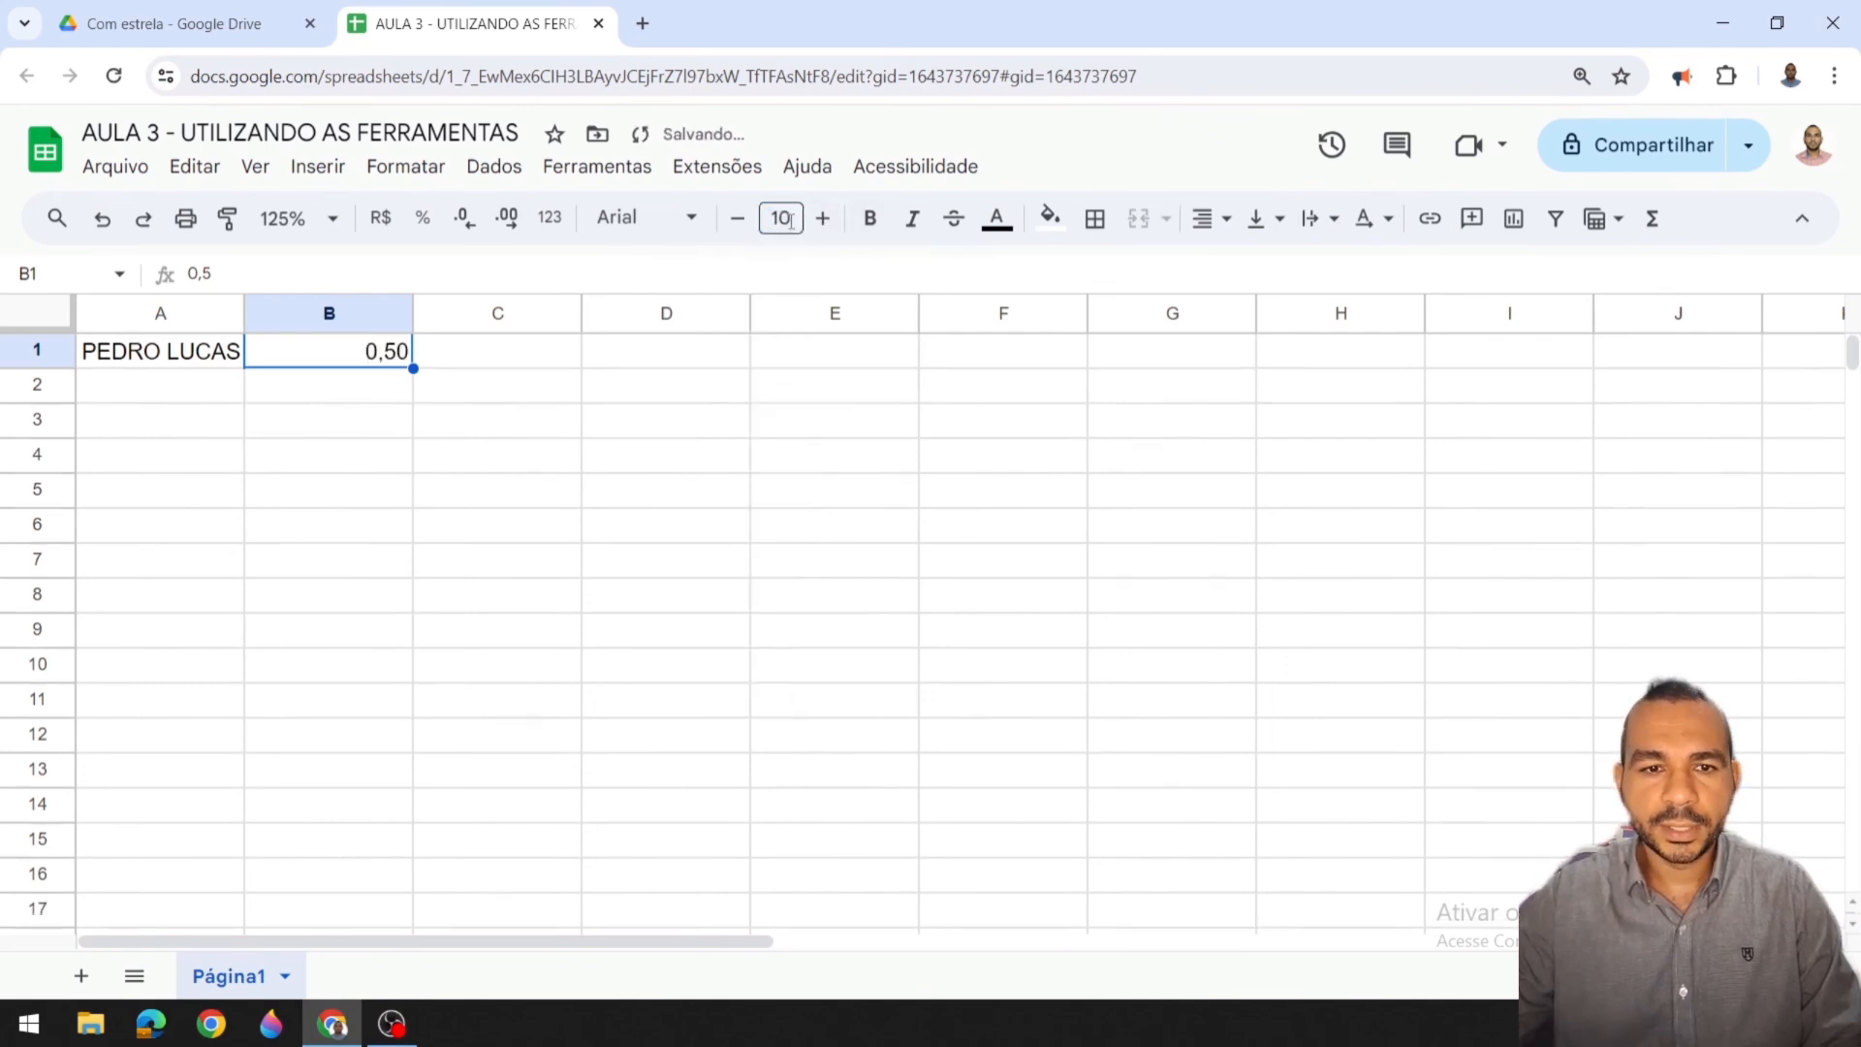
pyautogui.click(782, 428)
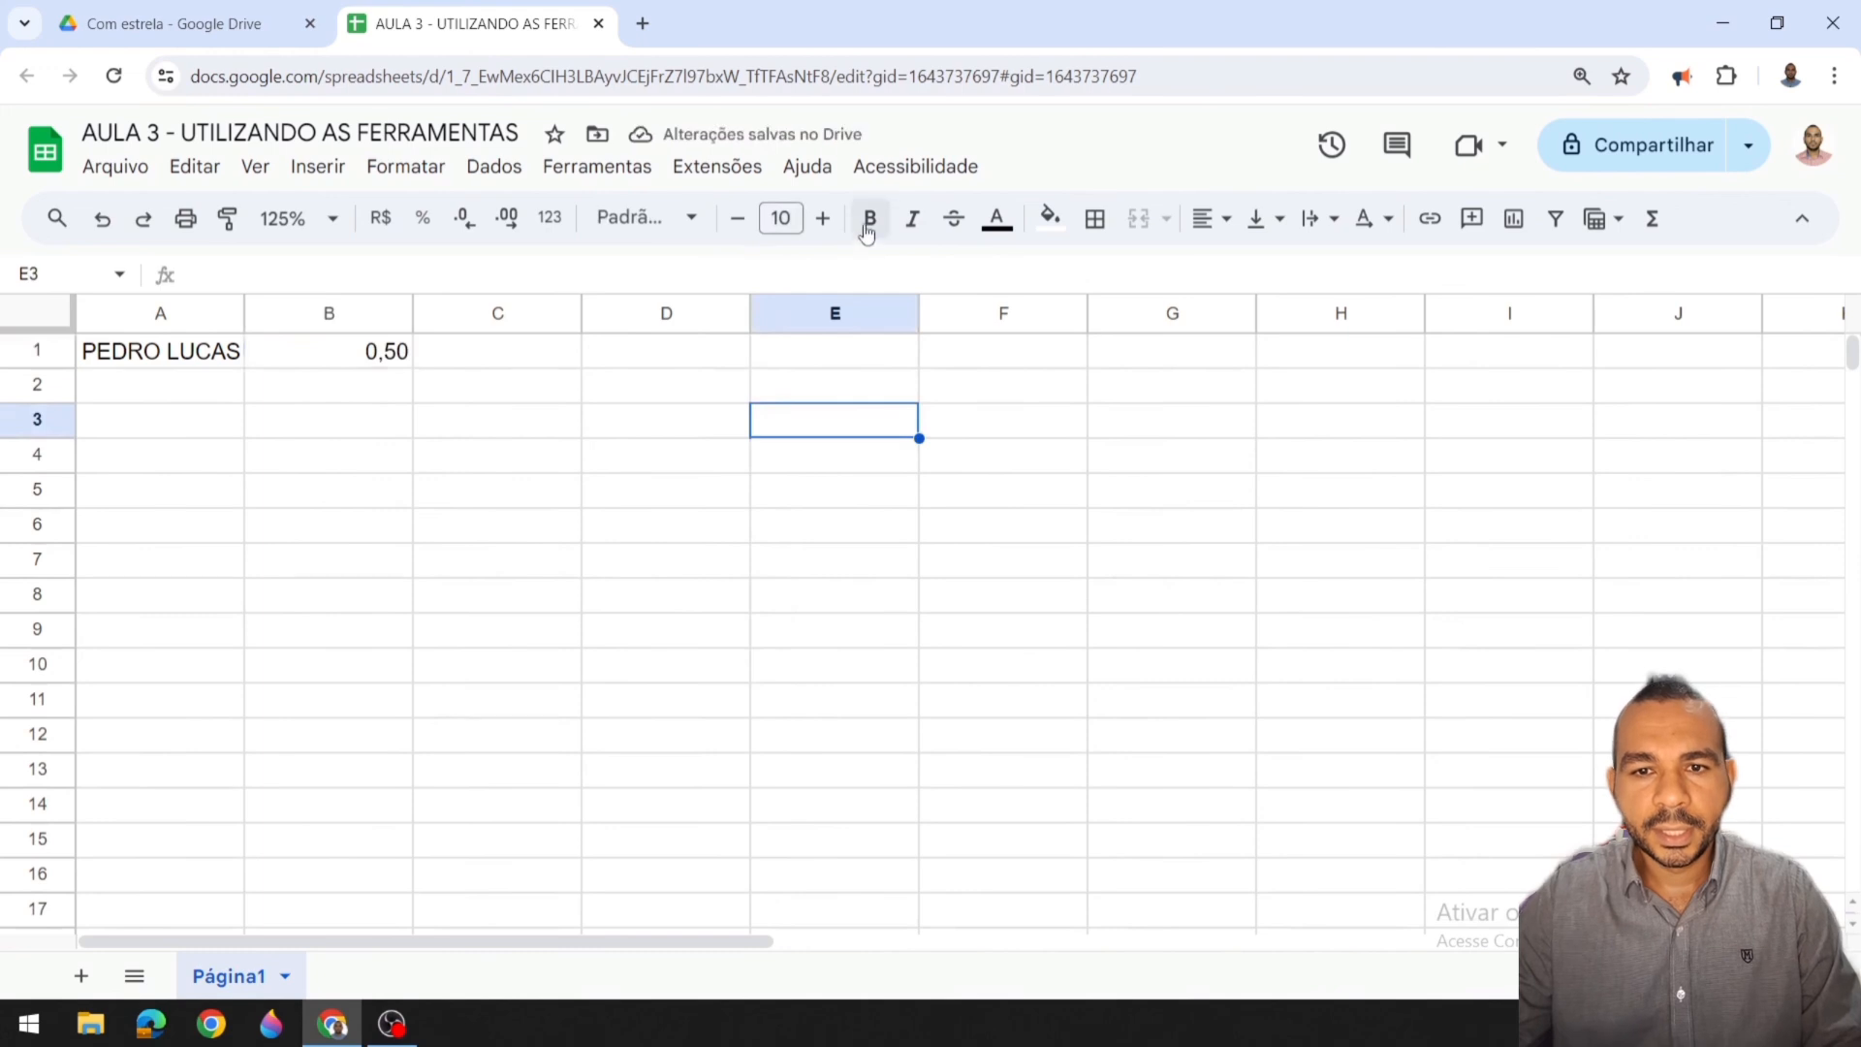
# Step: Make the text in cells A1:B1 bold and fit the width of column A to its content
pyautogui.click(391, 355)
pyautogui.moveTo(200, 351); pyautogui.dragTo(324, 349)
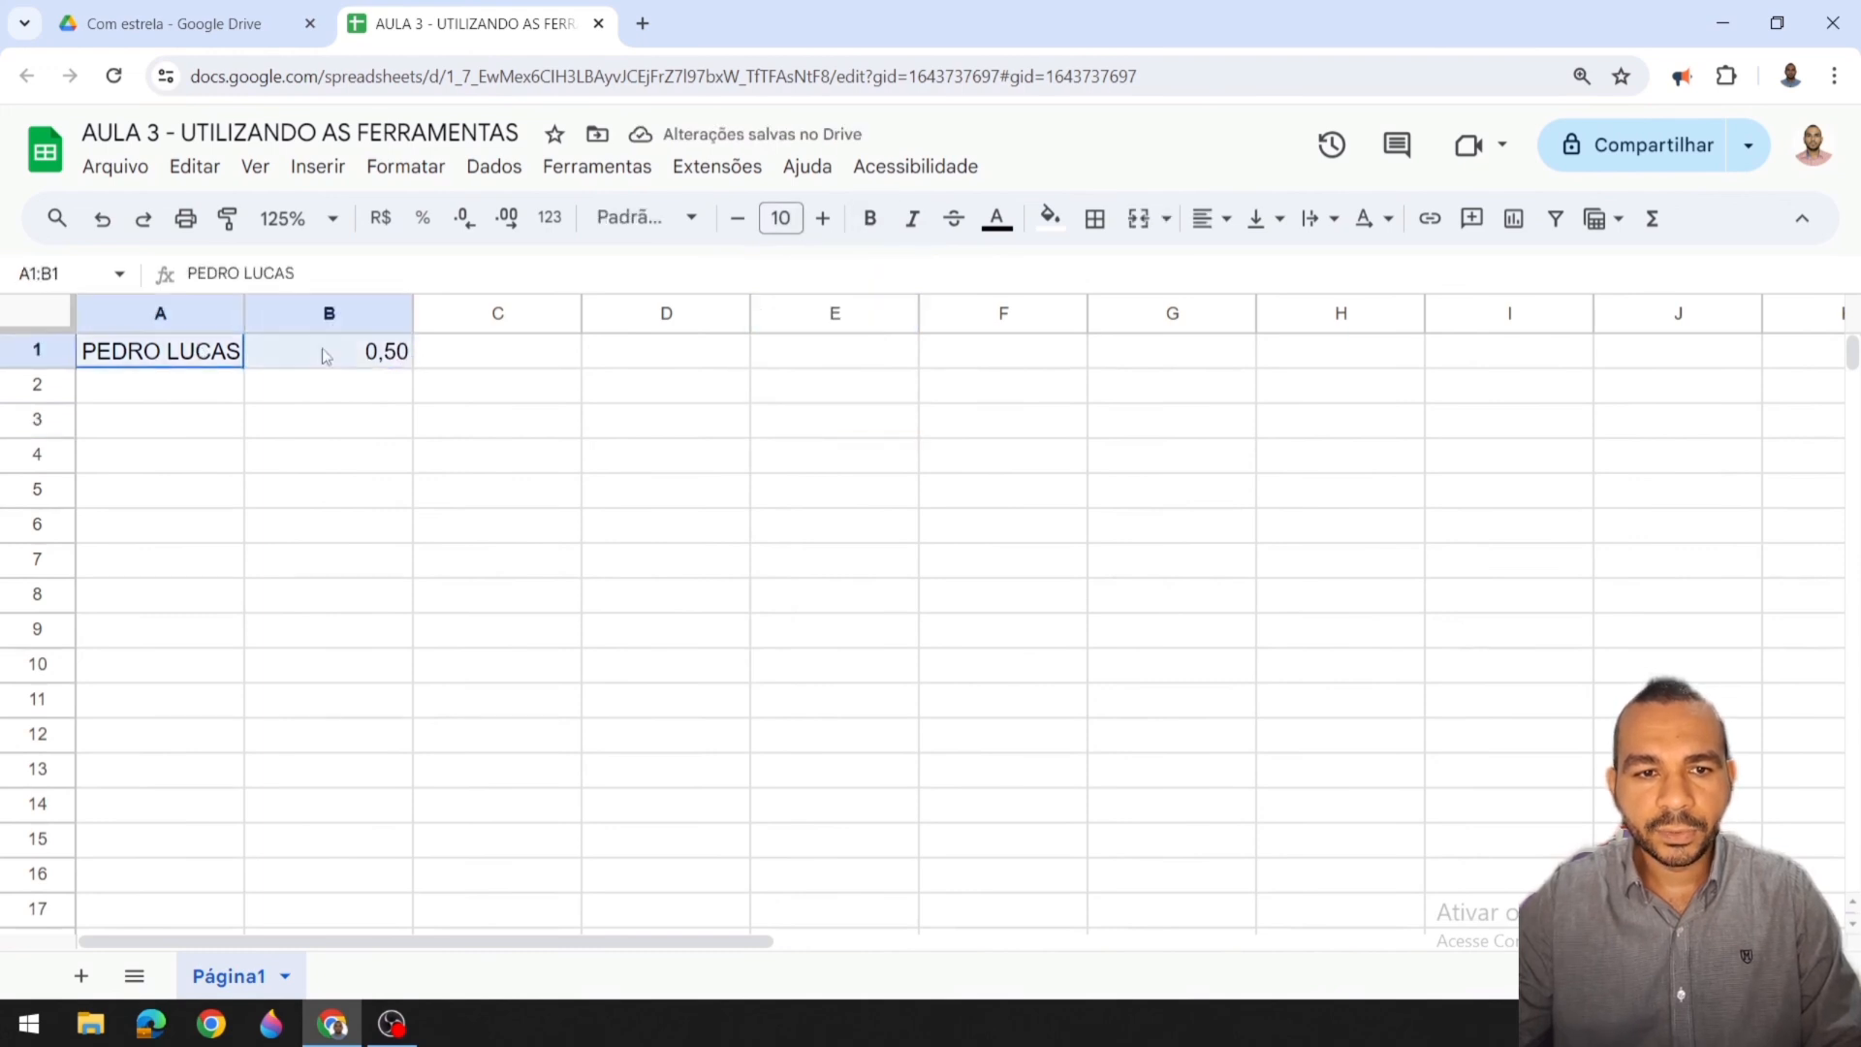
pyautogui.click(202, 384)
pyautogui.moveTo(198, 364); pyautogui.dragTo(368, 357)
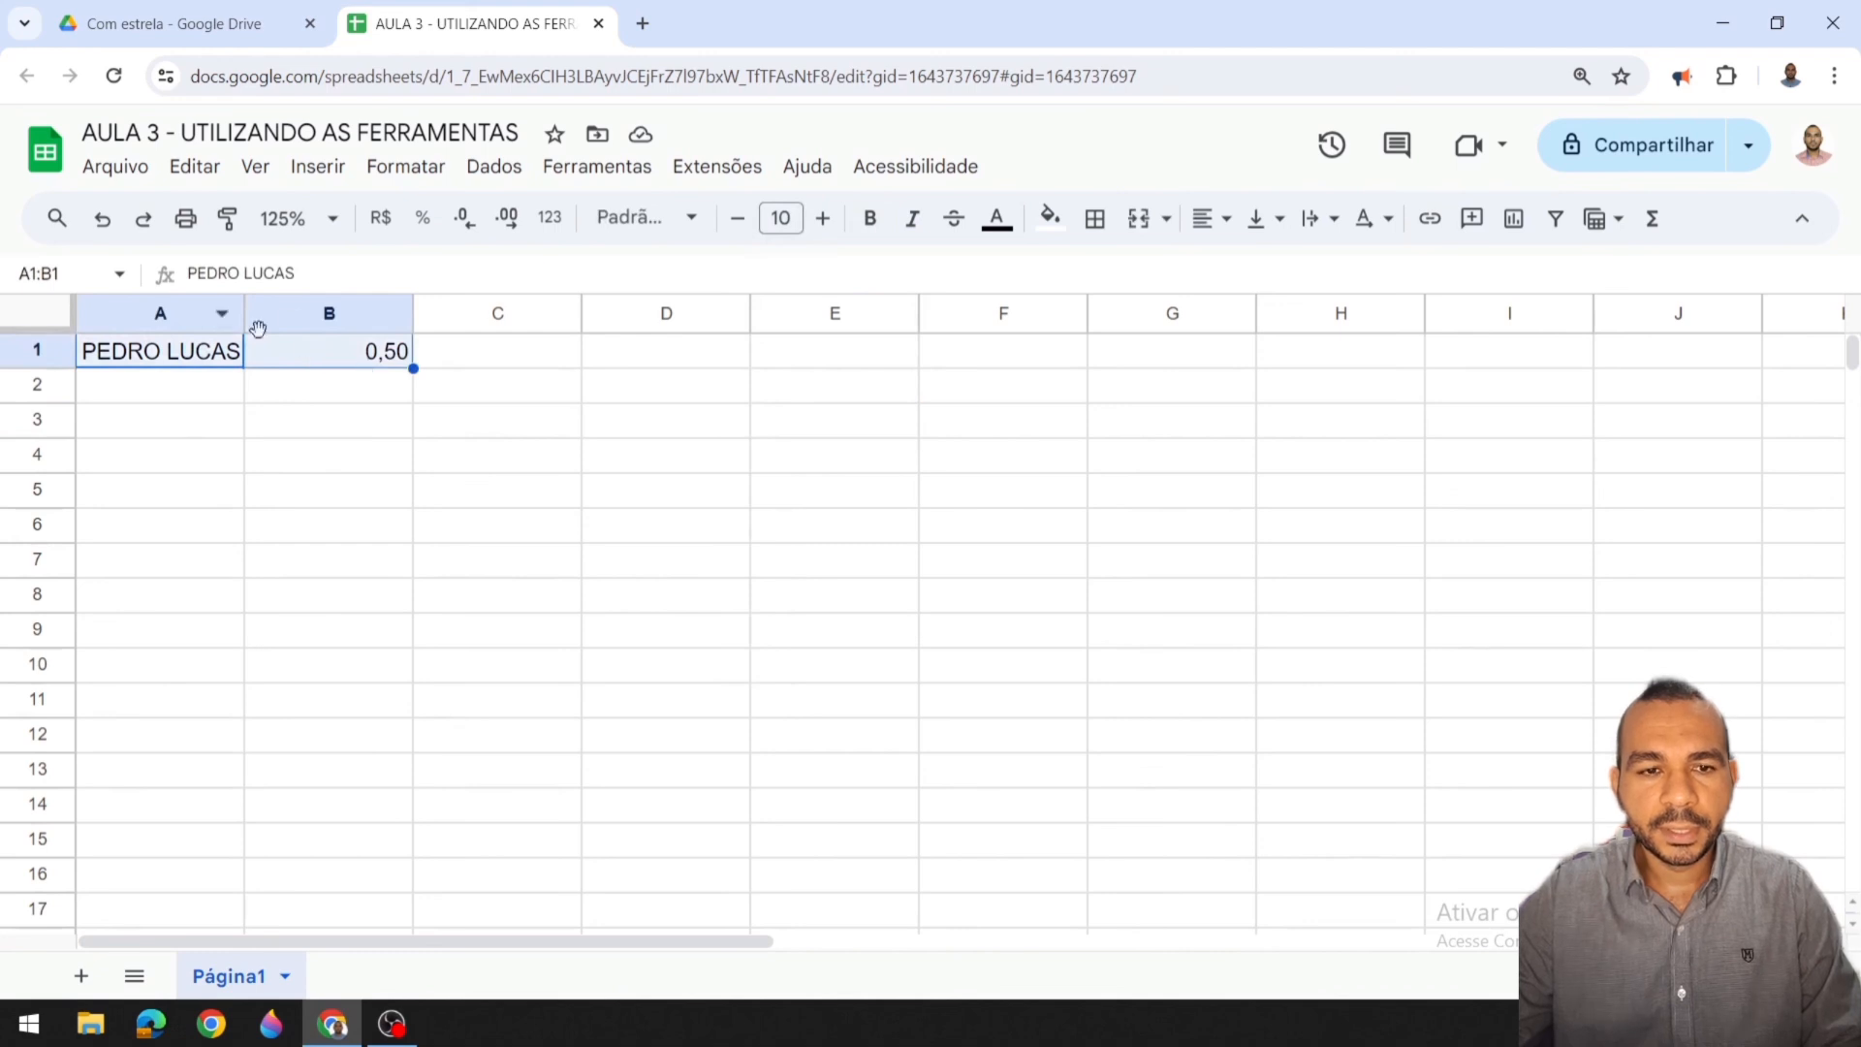
pyautogui.click(871, 228)
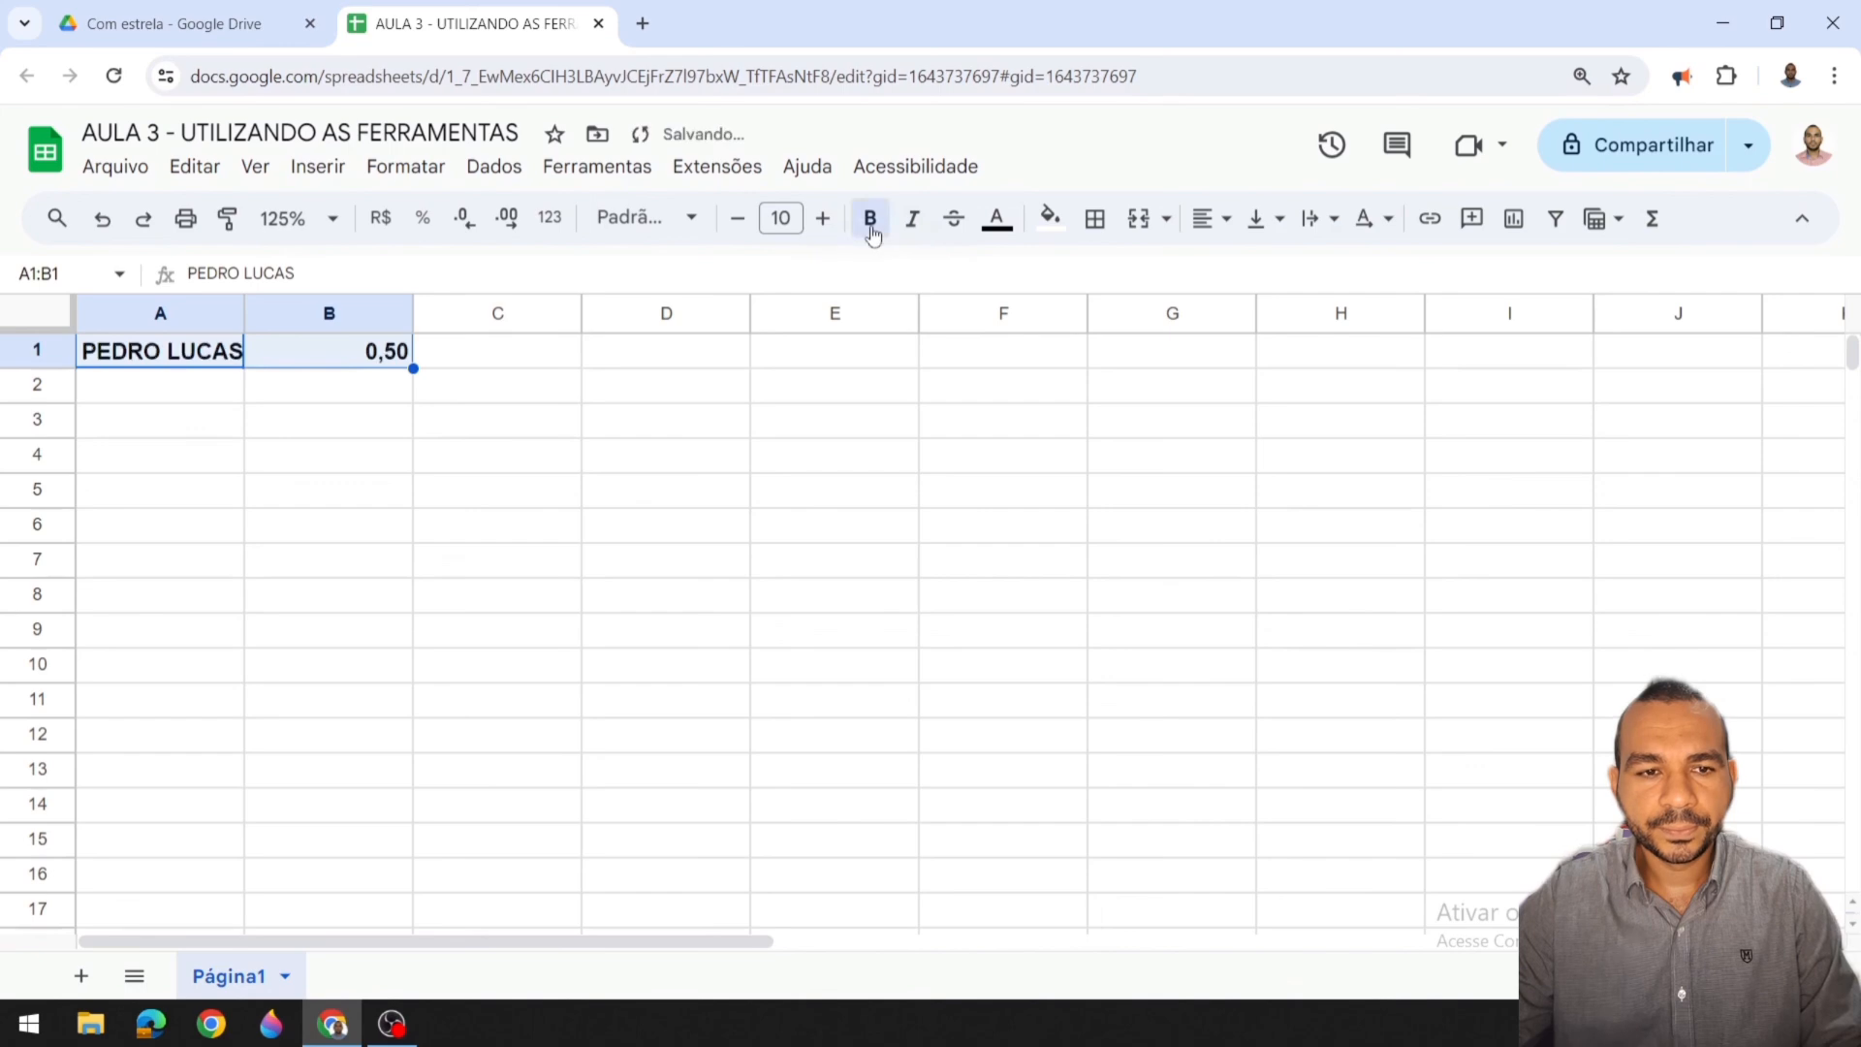
pyautogui.doubleClick(243, 312)
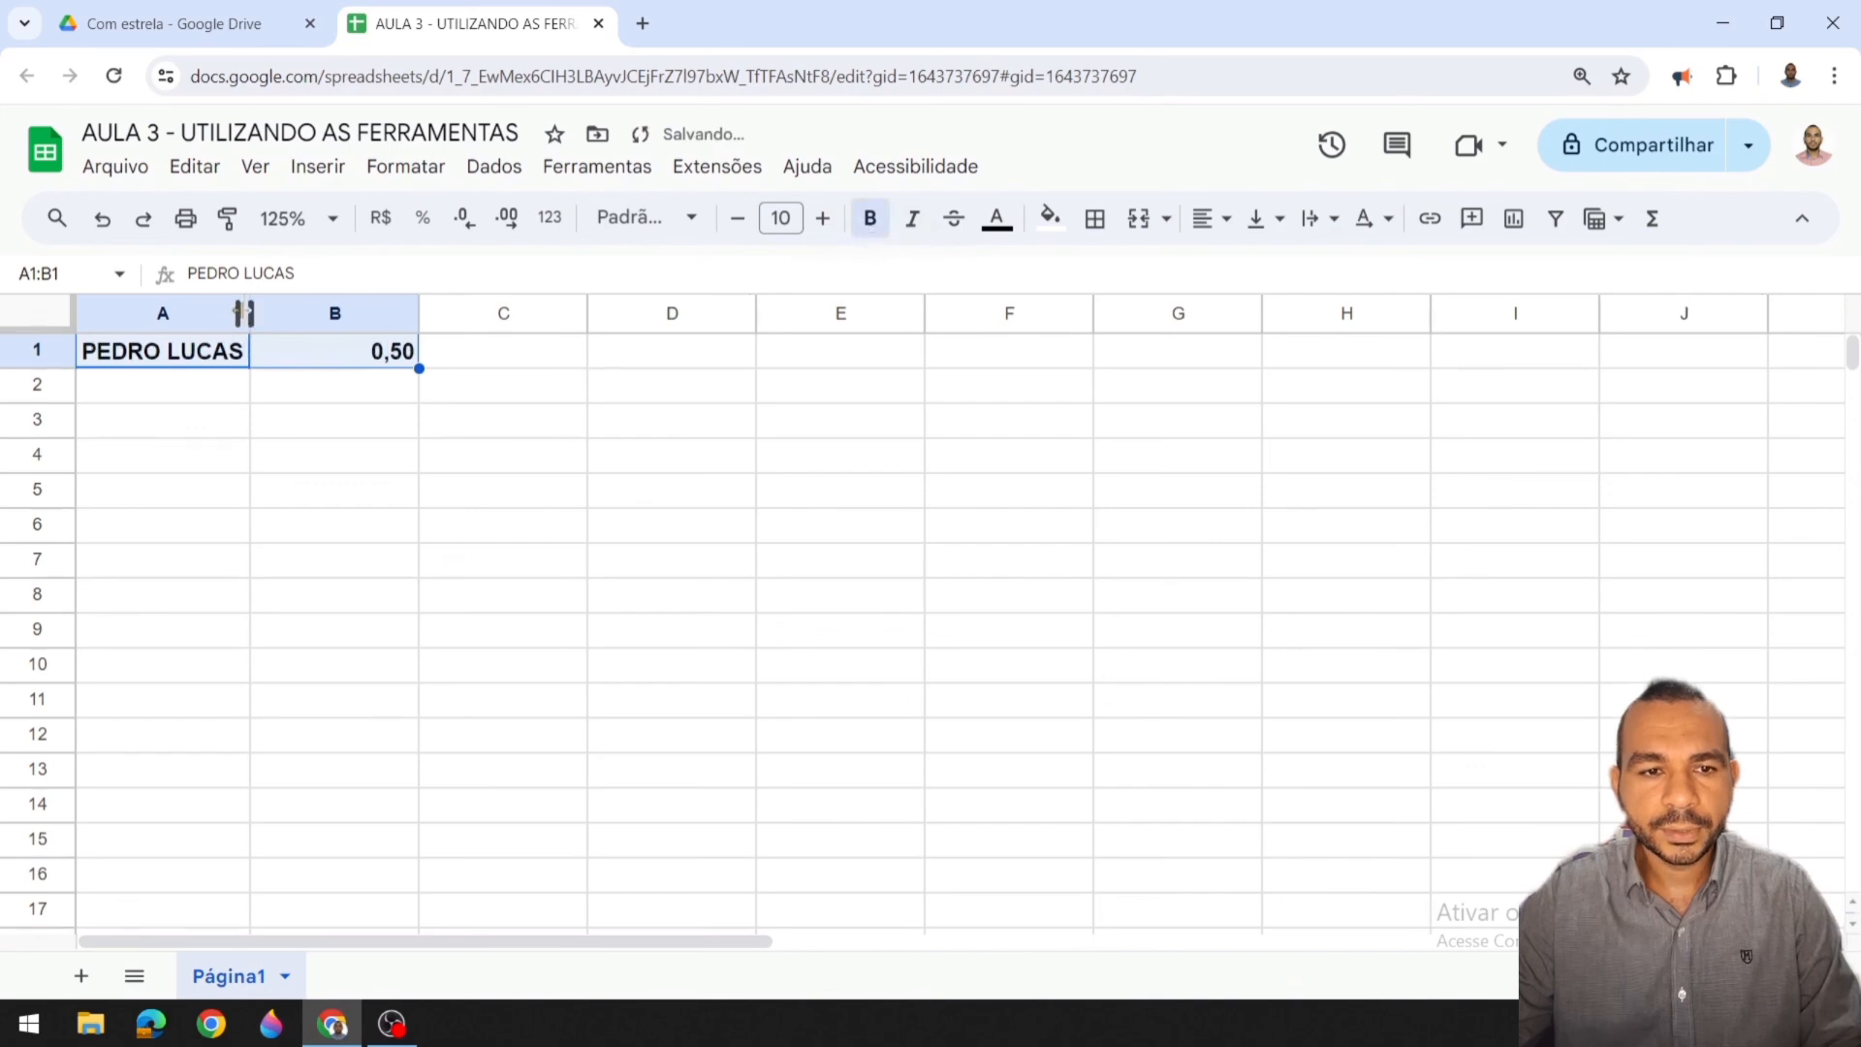
# Step: Apply italic and strikethrough to cells A1:B1, and remove the bold, italic and strikethrough from them
pyautogui.click(904, 233)
pyautogui.click(953, 221)
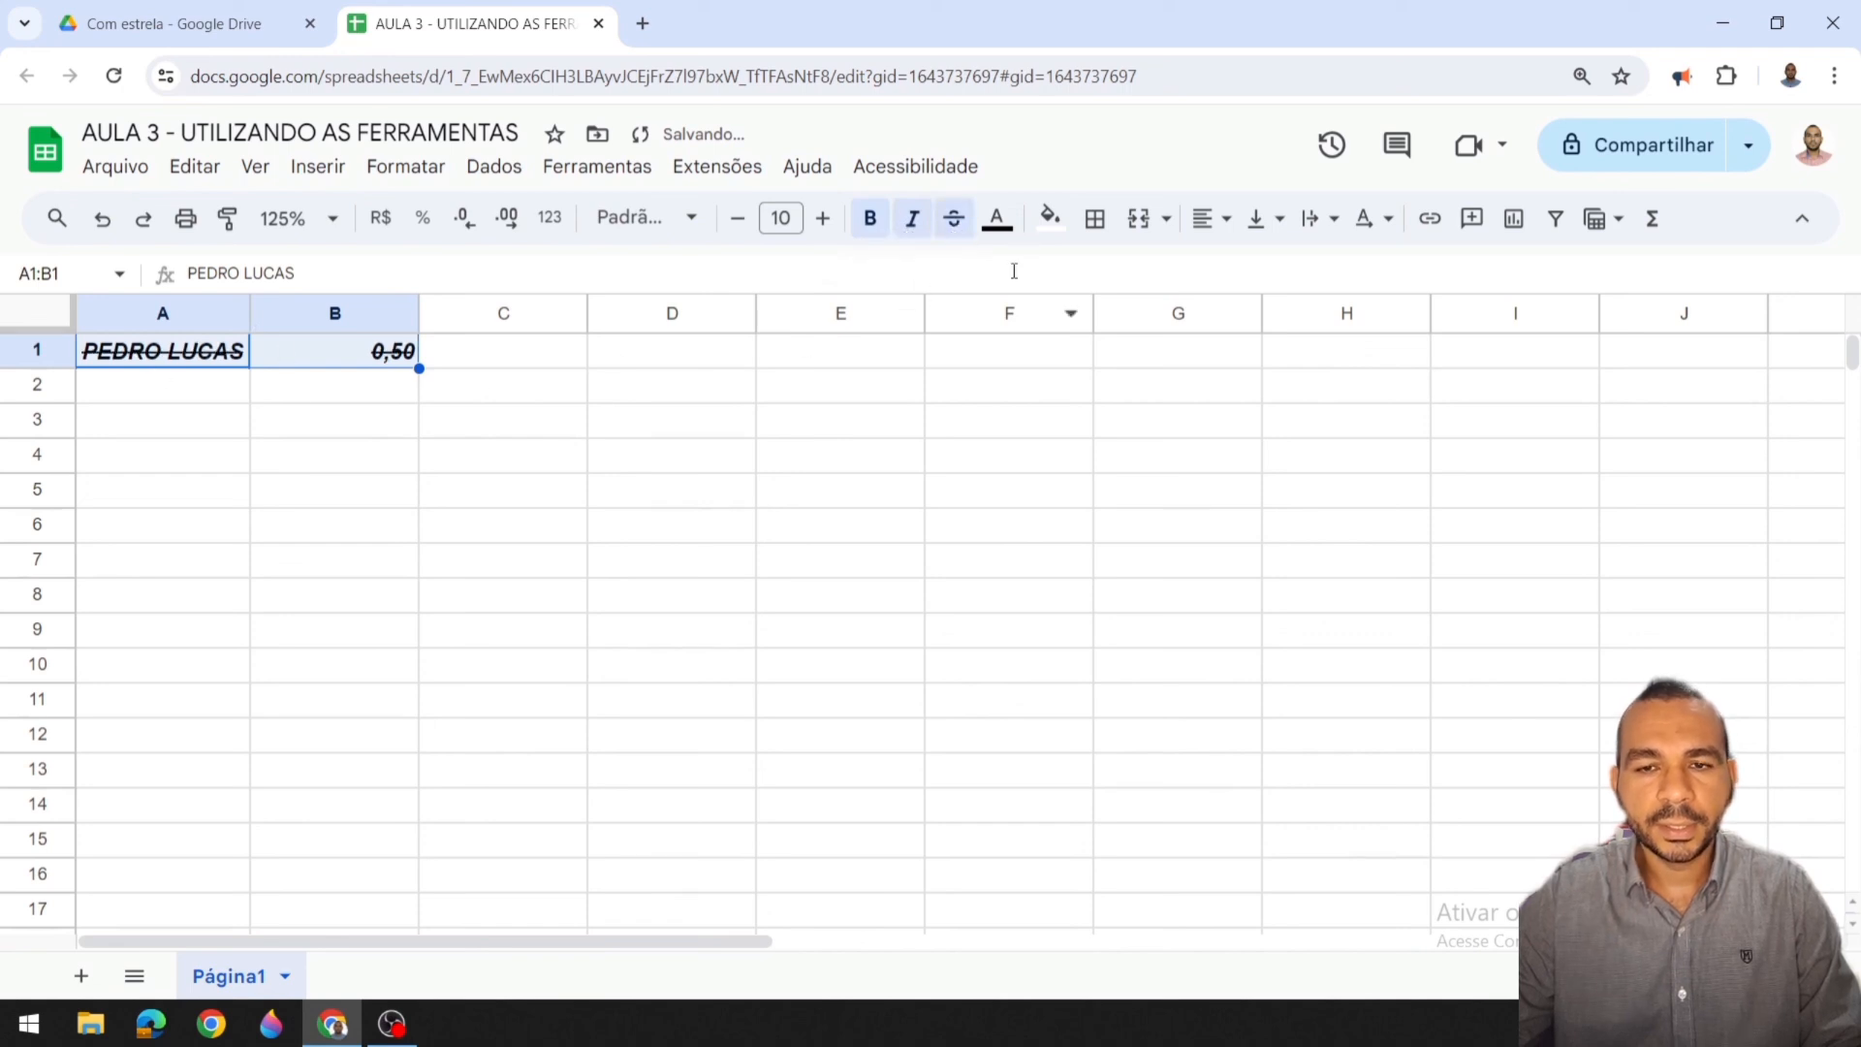
pyautogui.click(871, 225)
pyautogui.click(921, 231)
pyautogui.click(955, 230)
pyautogui.click(956, 231)
pyautogui.click(958, 233)
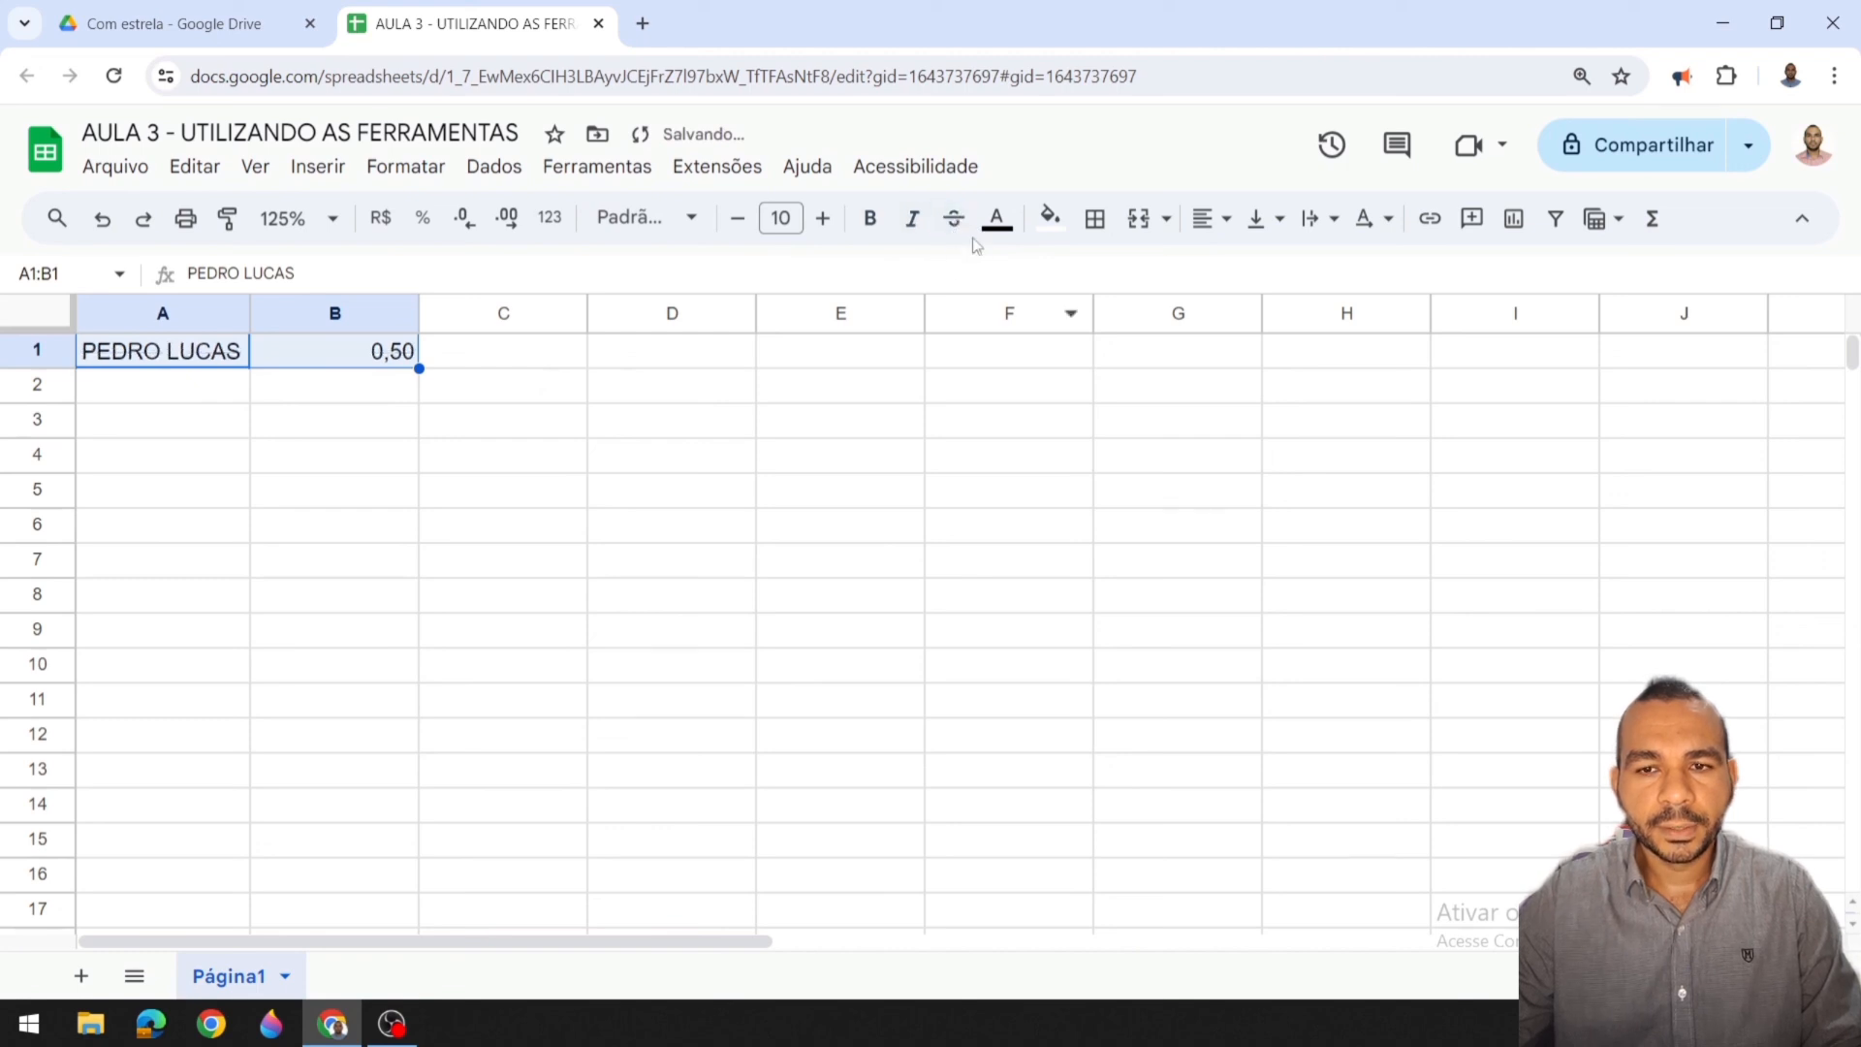
# Step: Try red text and a green fill on cells A1:B1, and undo both colour changes
pyautogui.click(1006, 233)
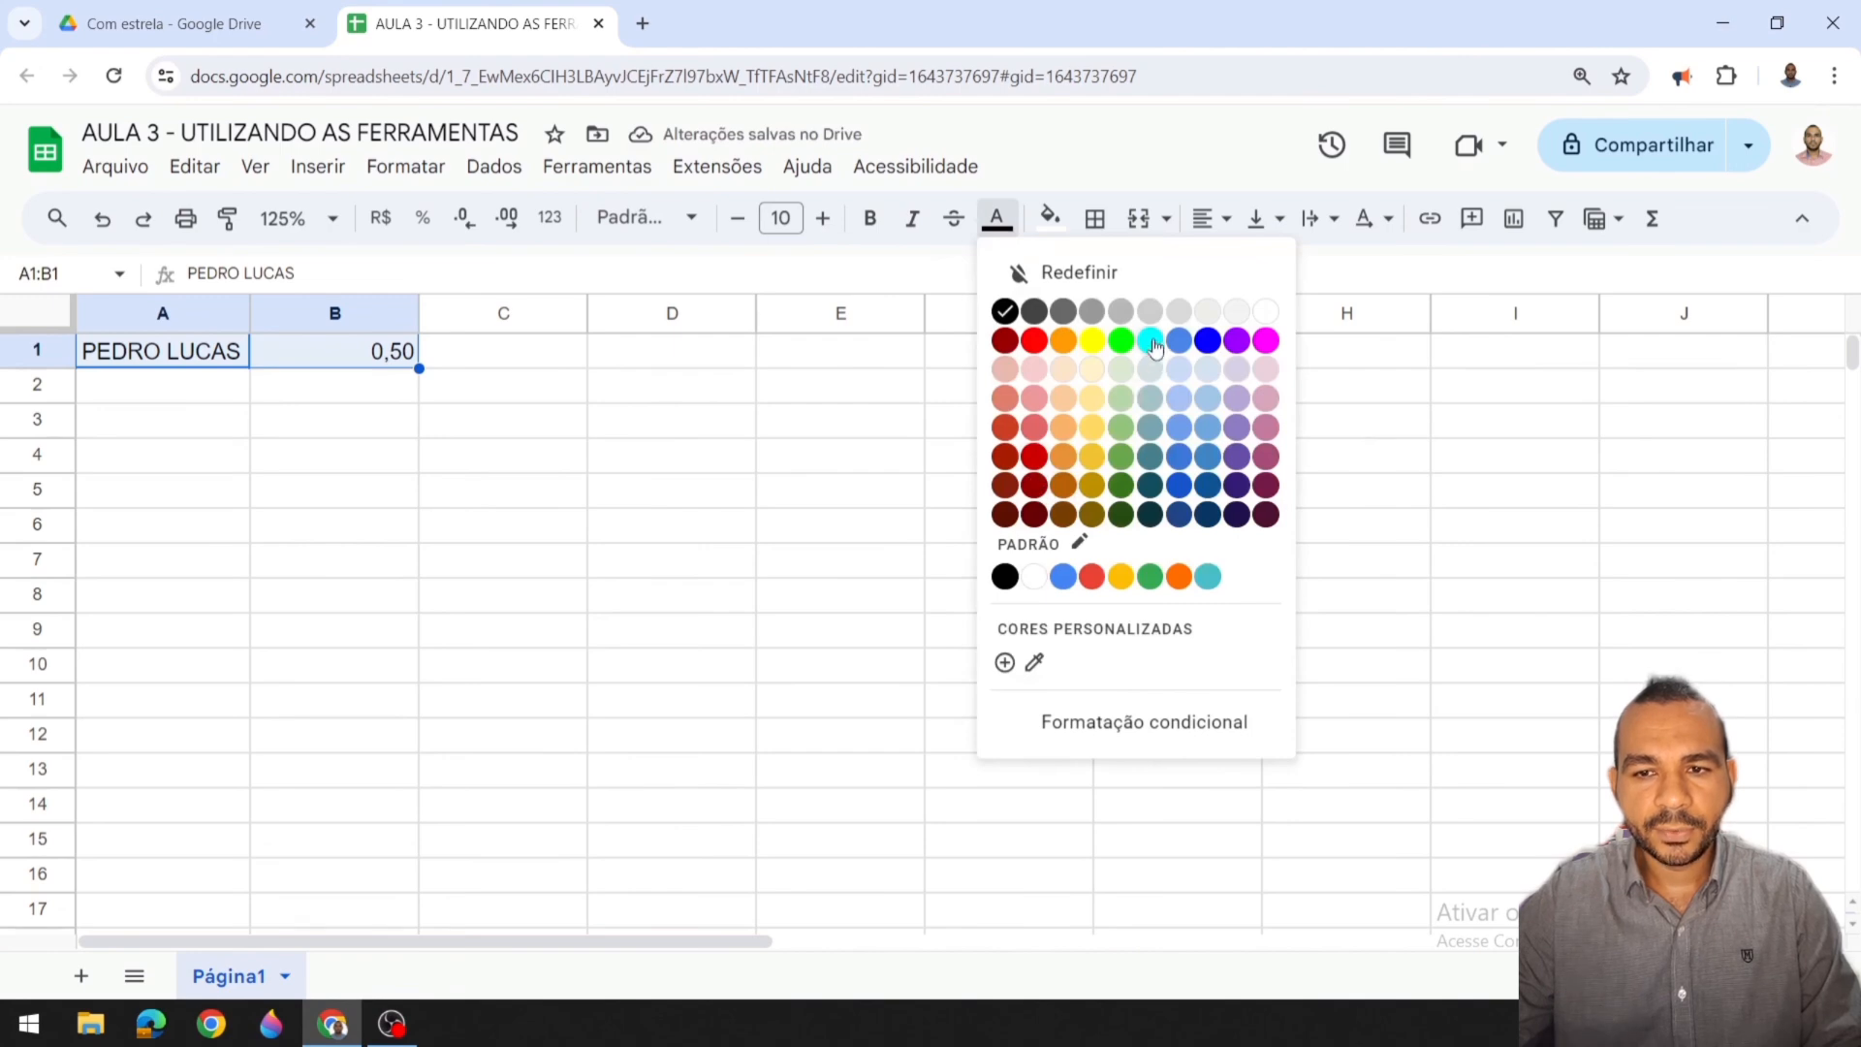
pyautogui.click(1033, 344)
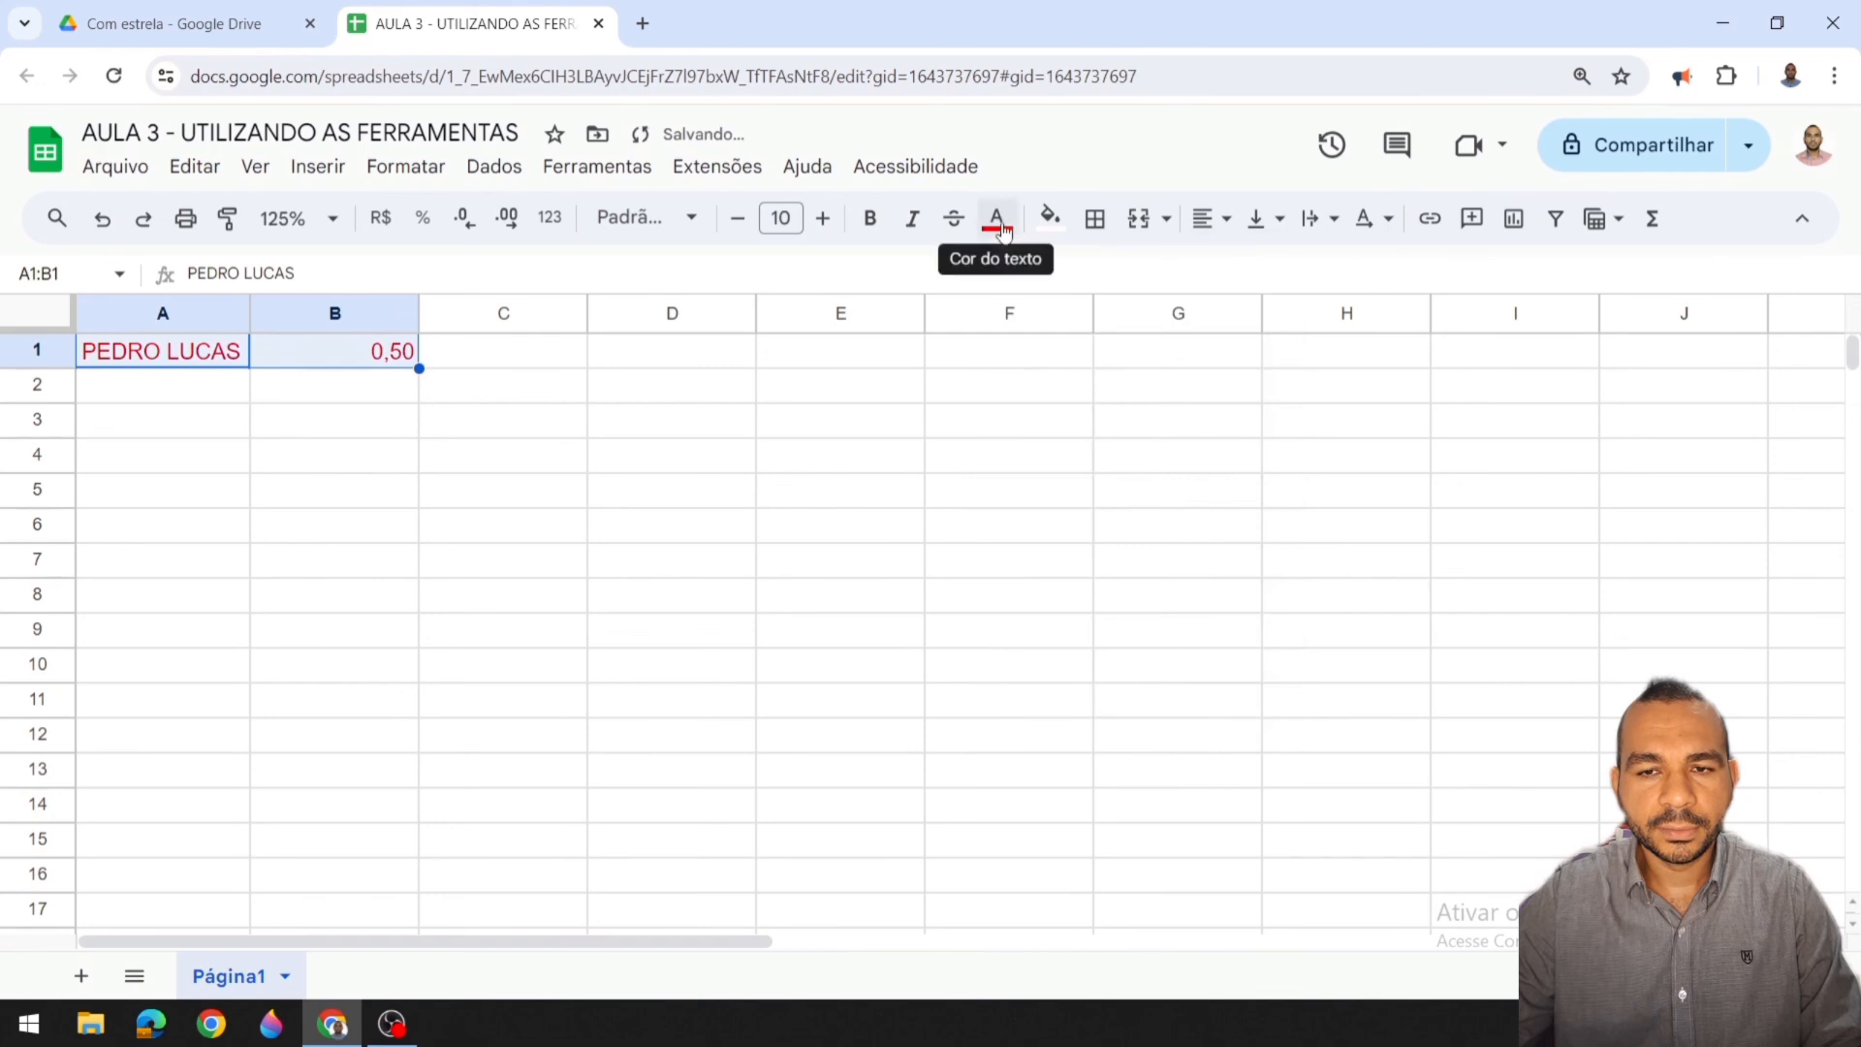
pyautogui.click(1054, 221)
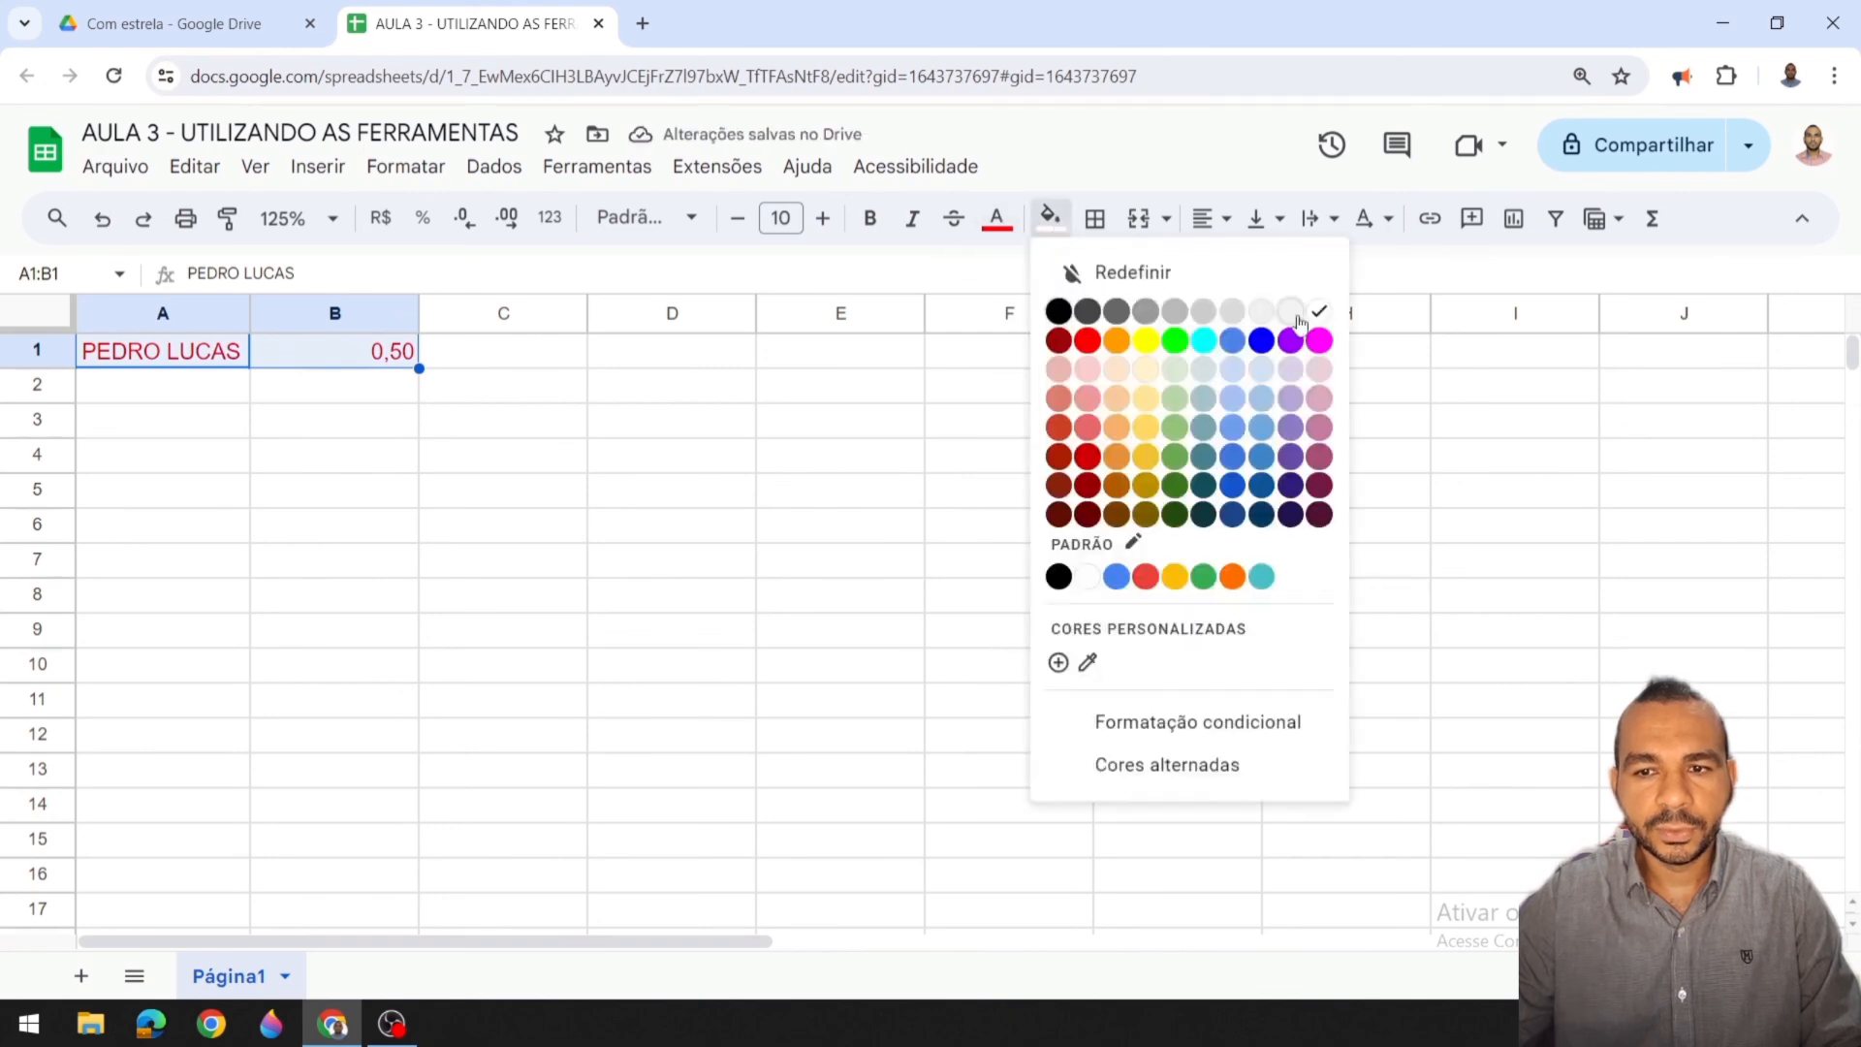
pyautogui.click(1174, 341)
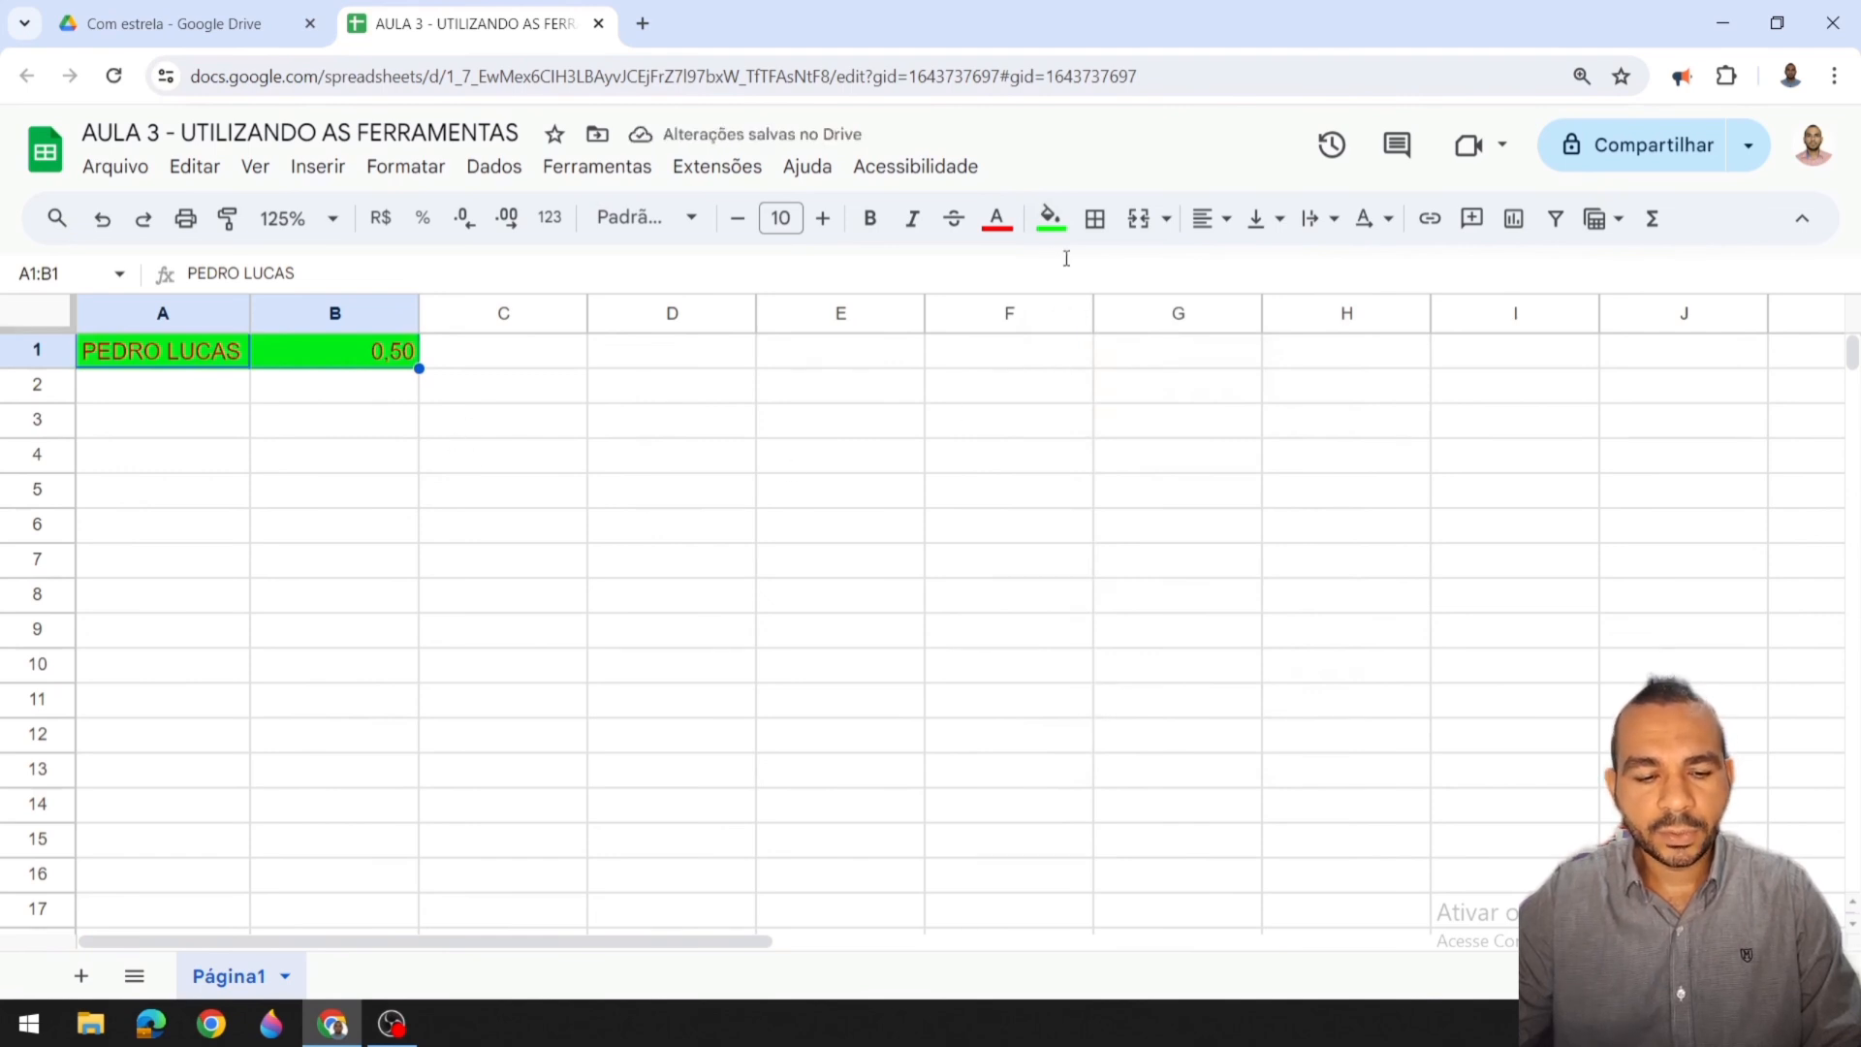
pyautogui.hotkey('ctrl', 'z')
pyautogui.hotkey('ctrl', 'z')
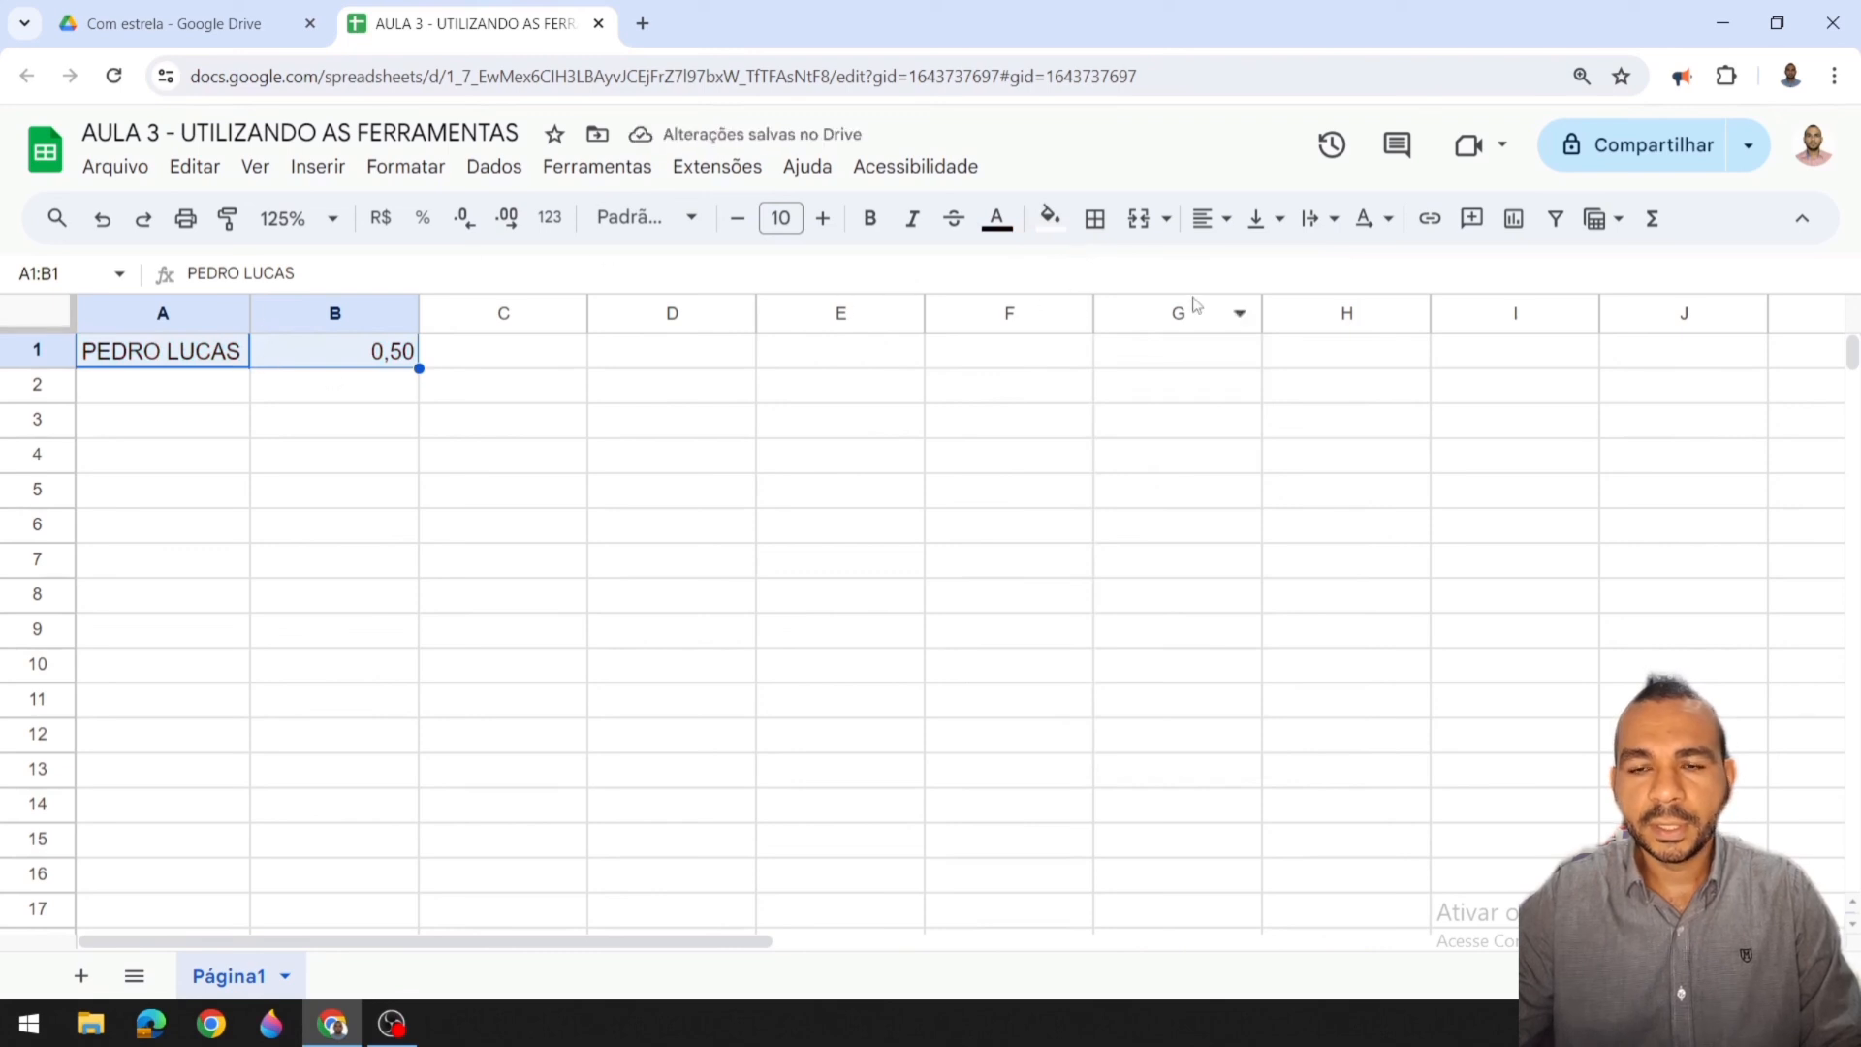
# Step: Try all borders, inner borders and no borders on cells A1:B1, and apply outer borders only
pyautogui.click(1098, 234)
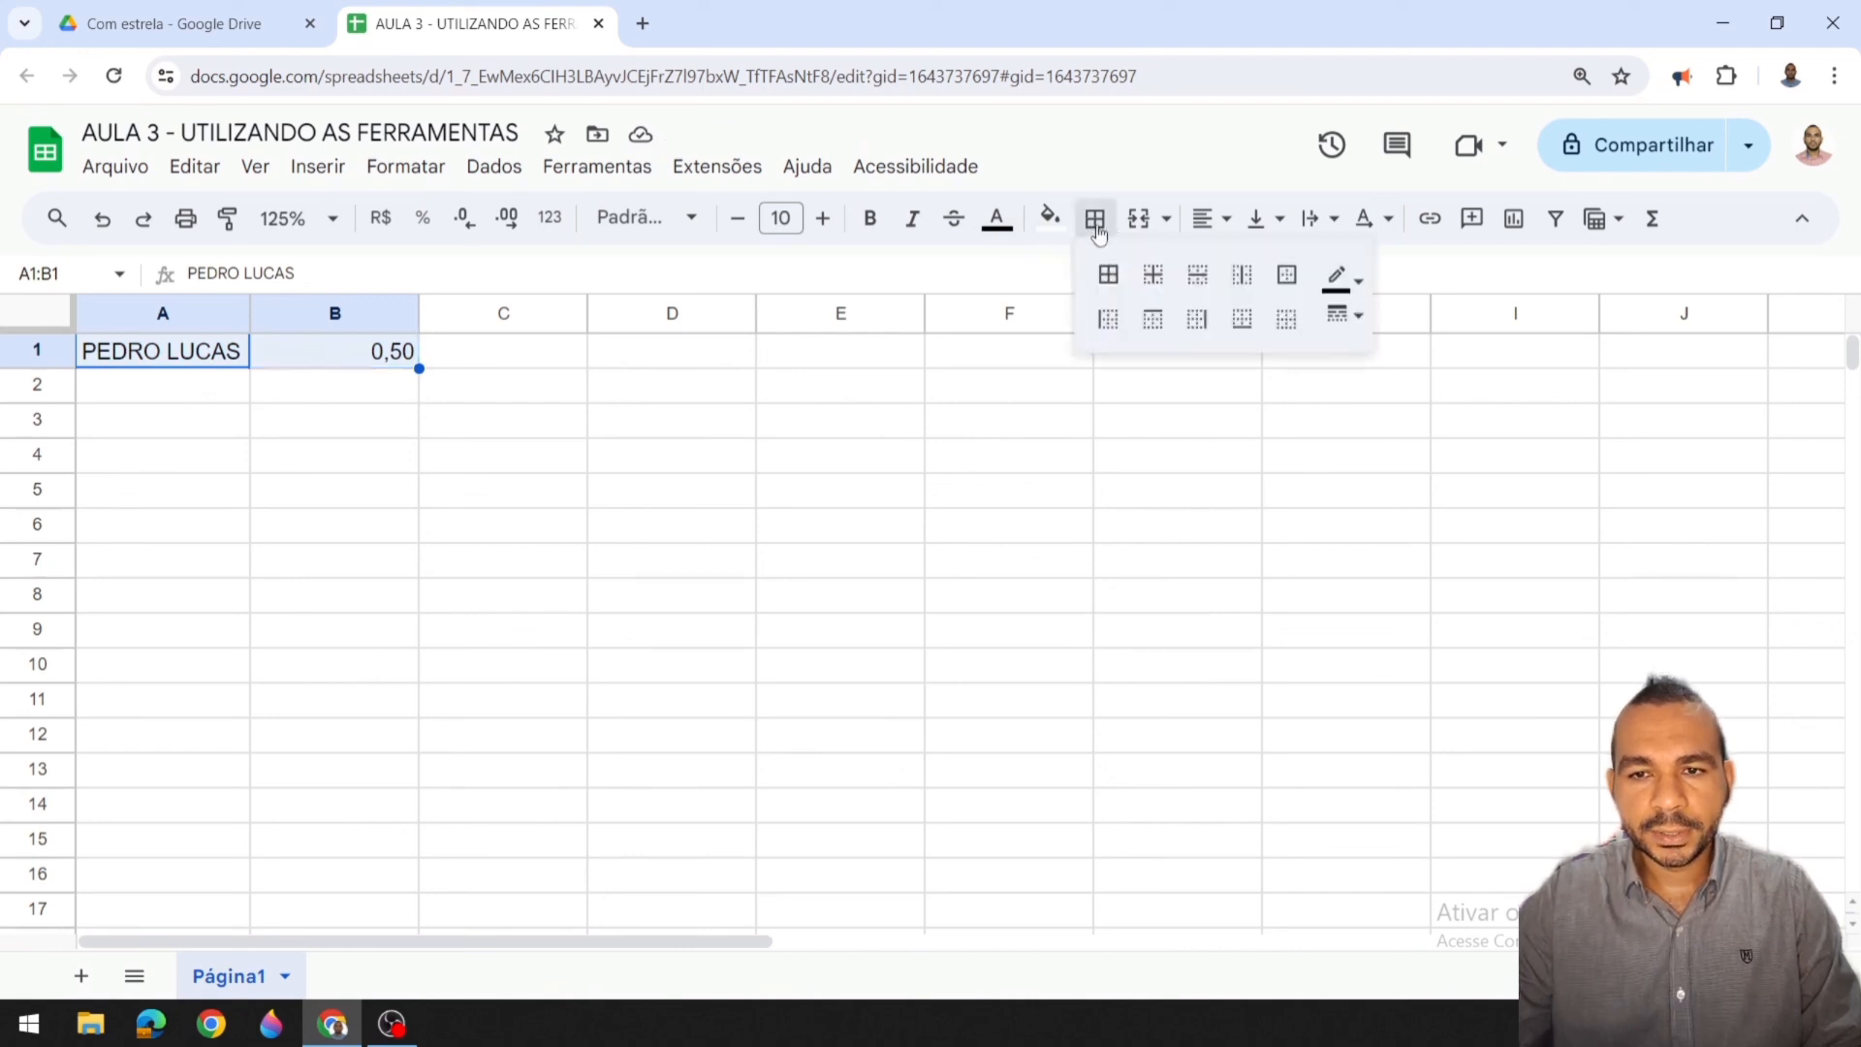
pyautogui.click(1105, 276)
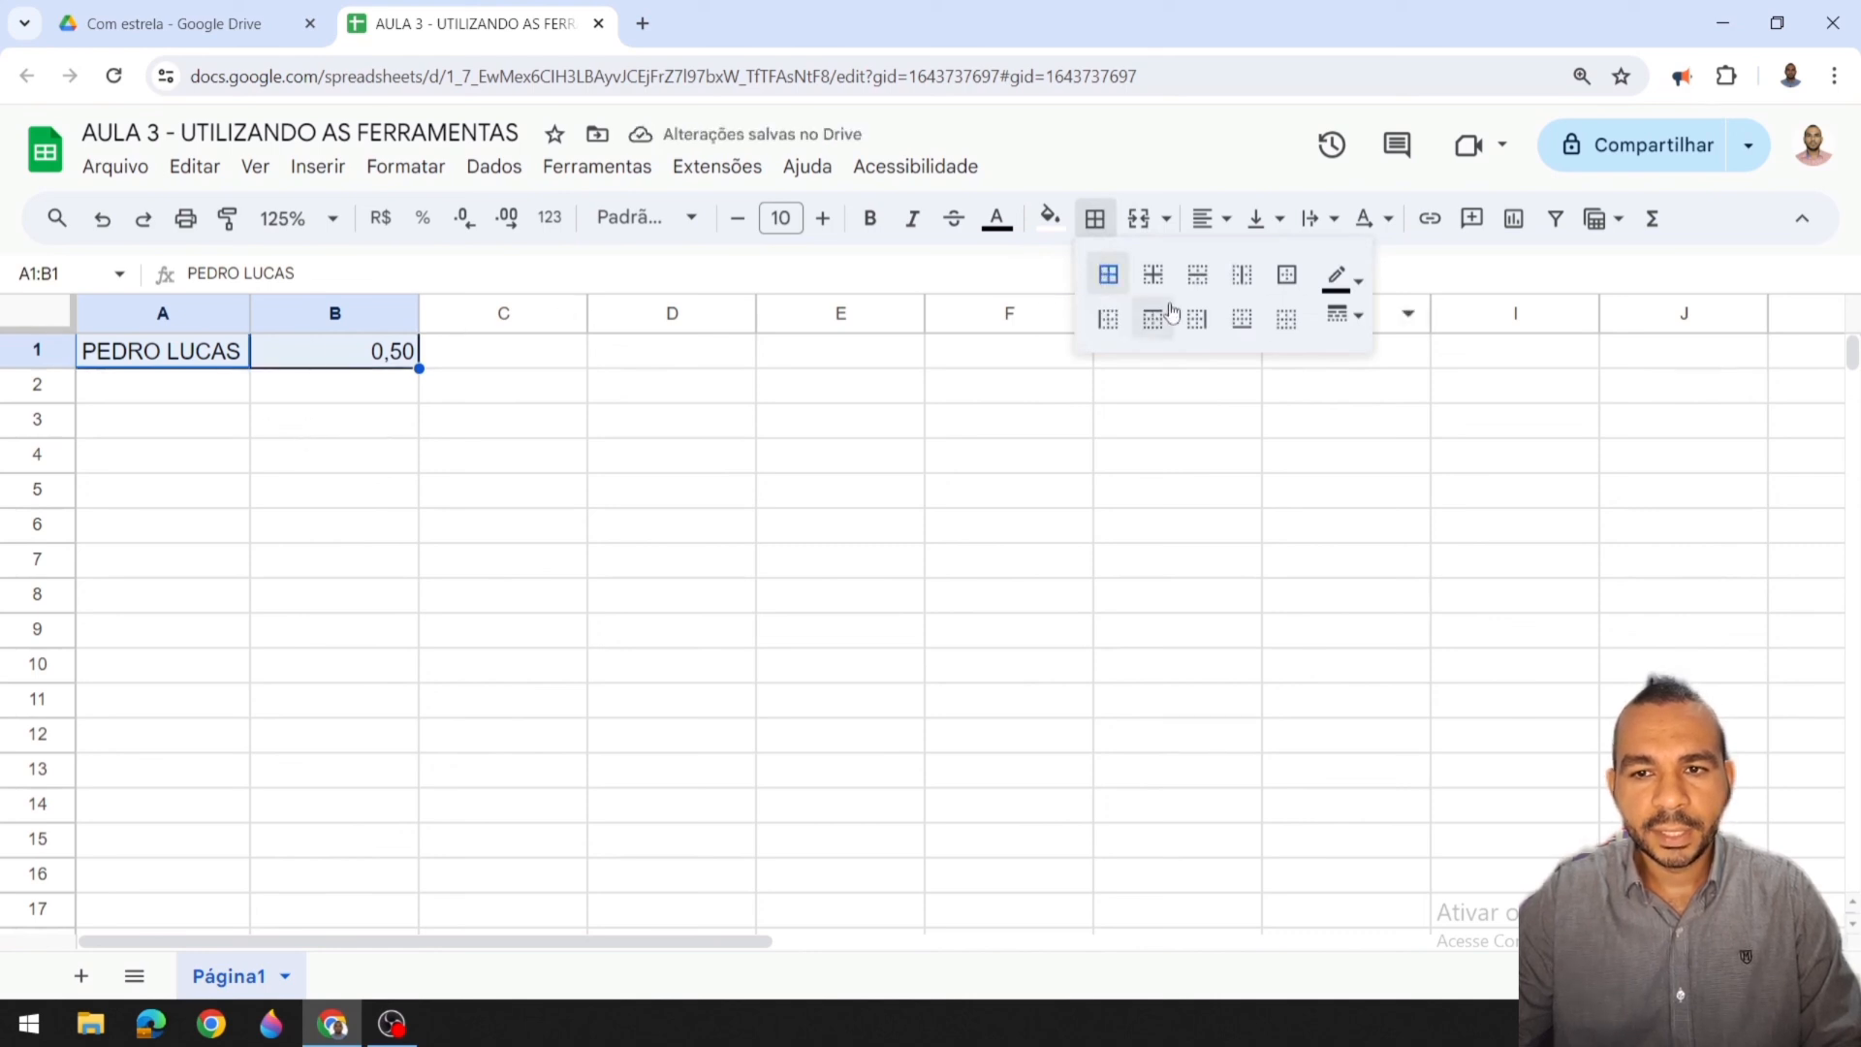
pyautogui.click(1152, 281)
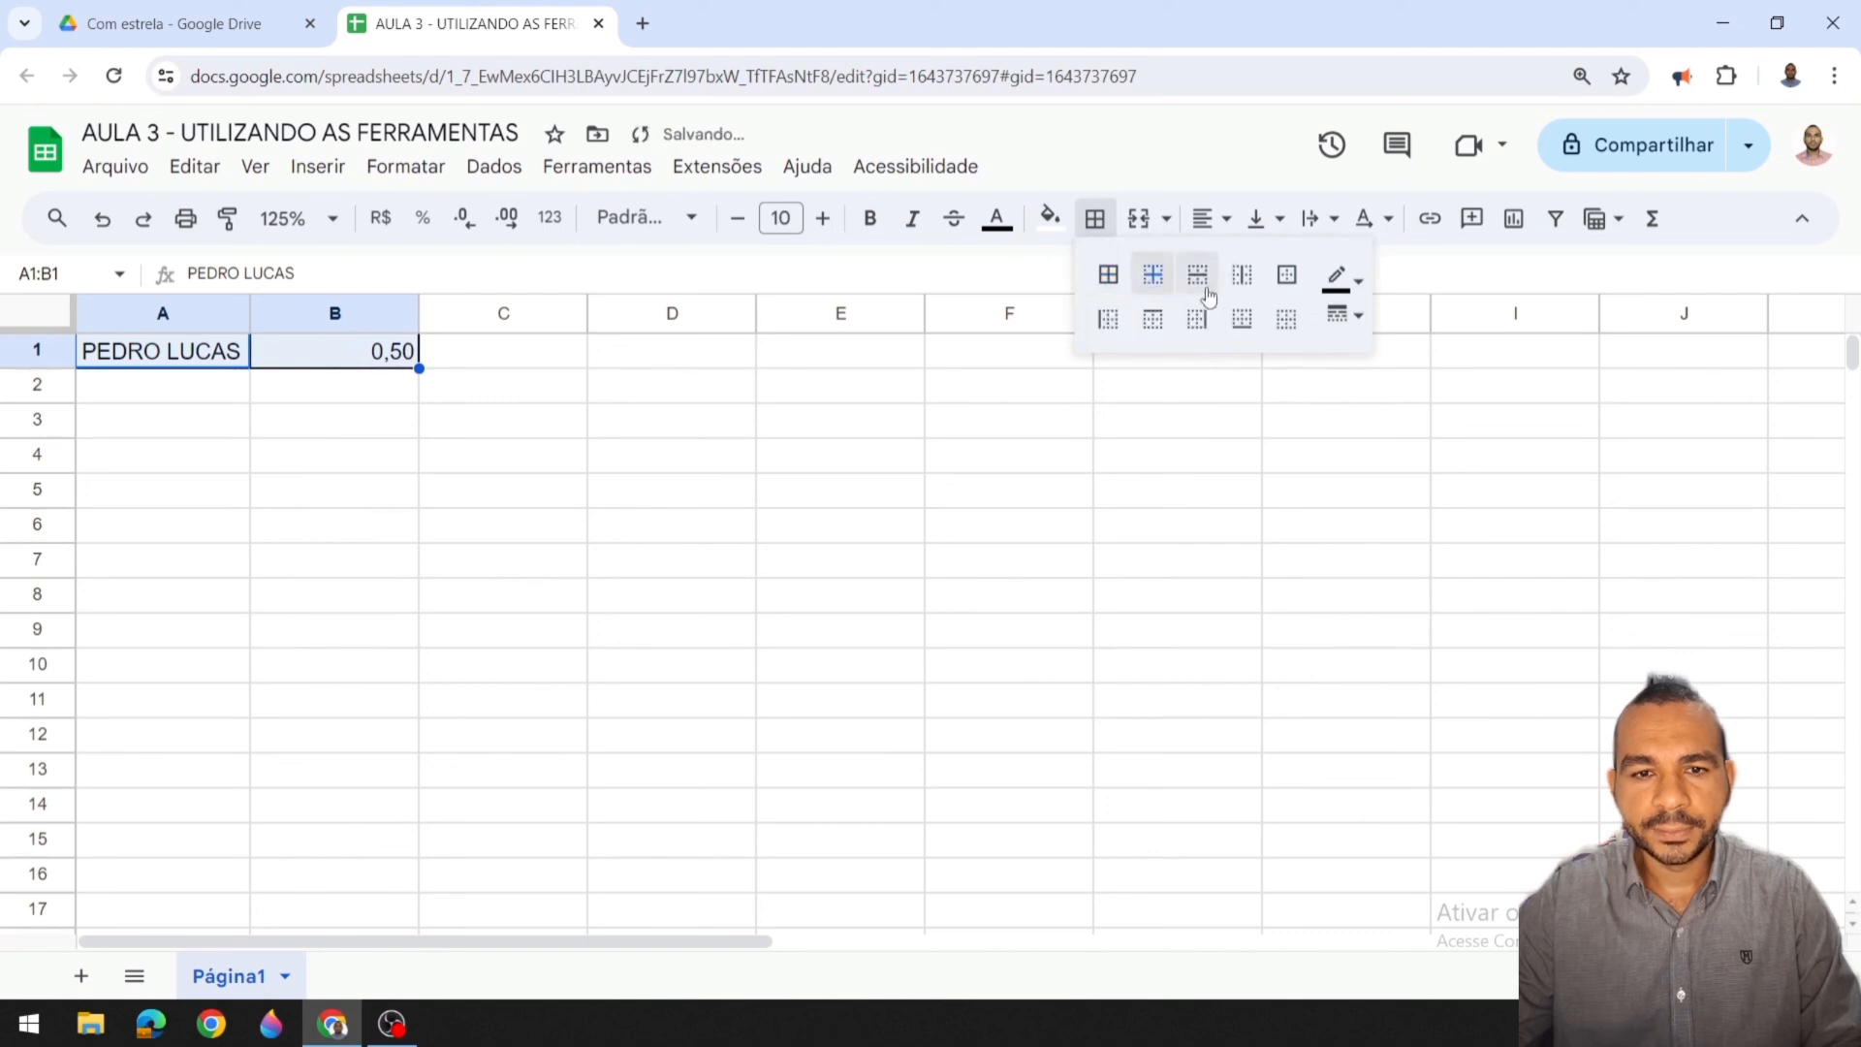
pyautogui.click(1092, 223)
pyautogui.click(1093, 226)
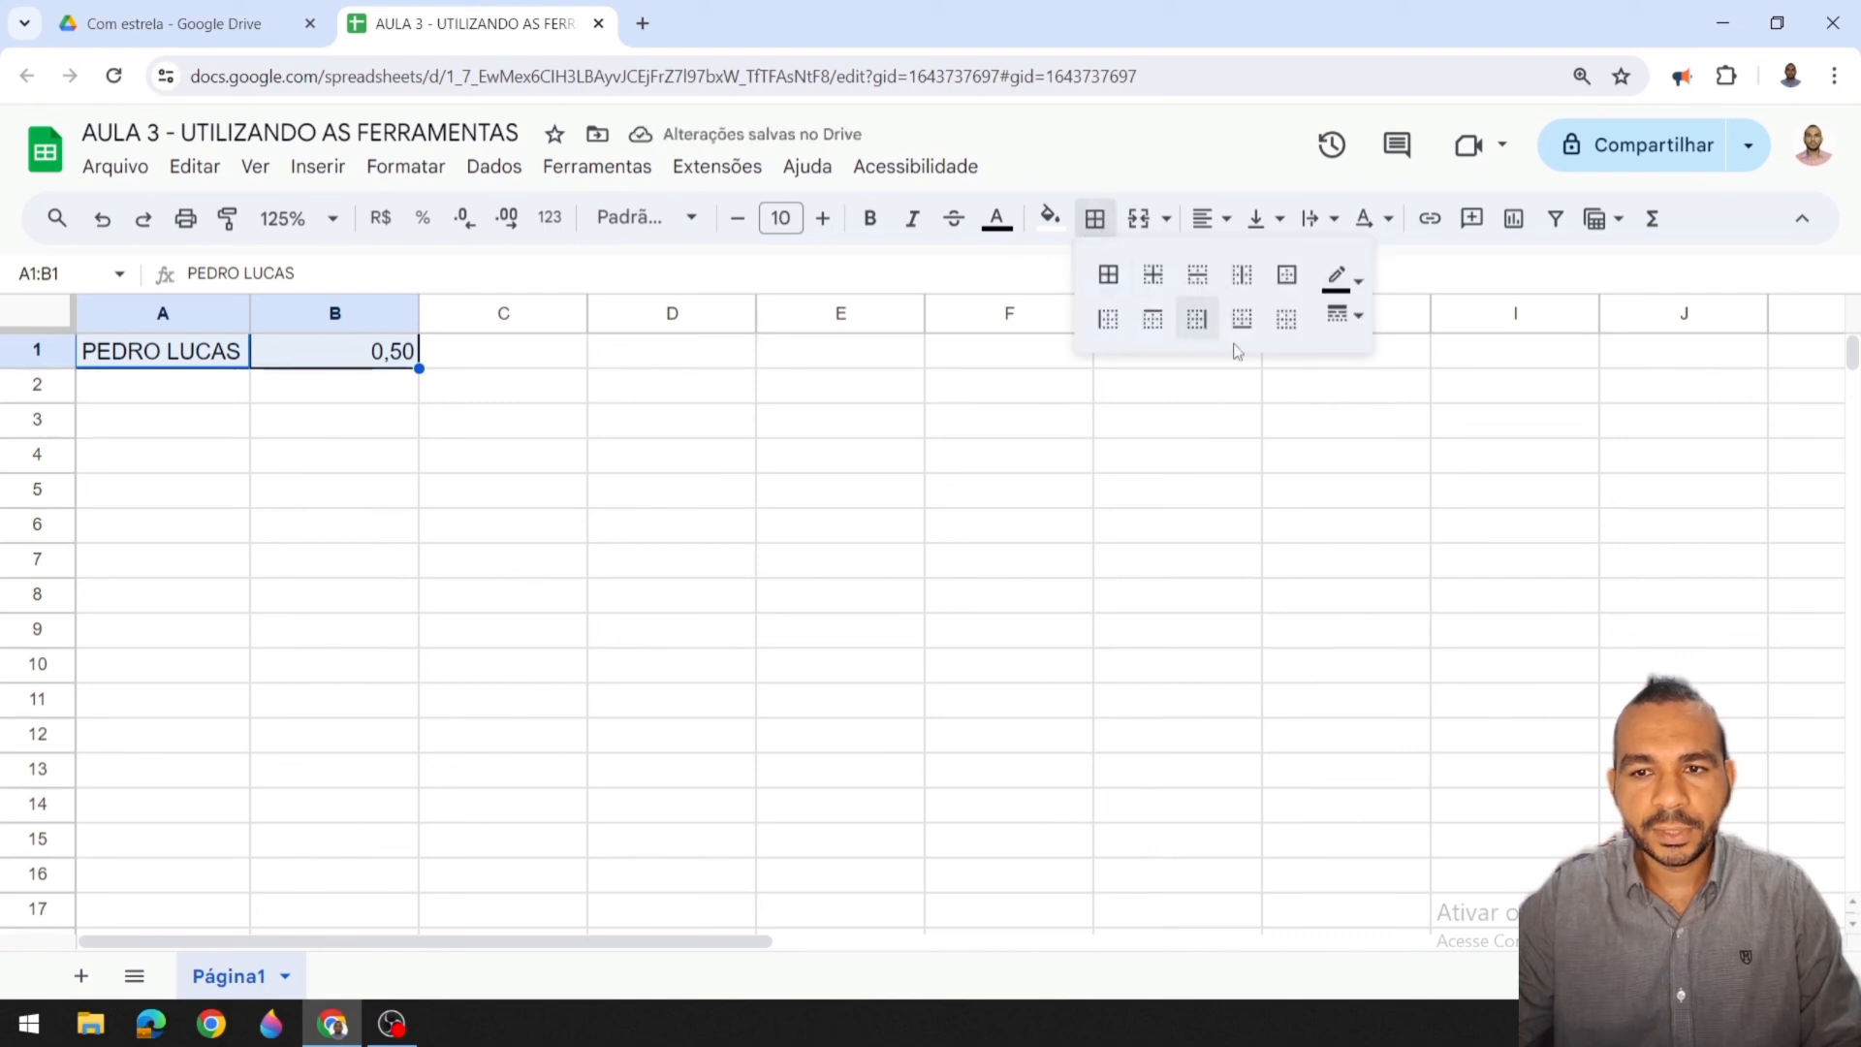
pyautogui.click(1296, 330)
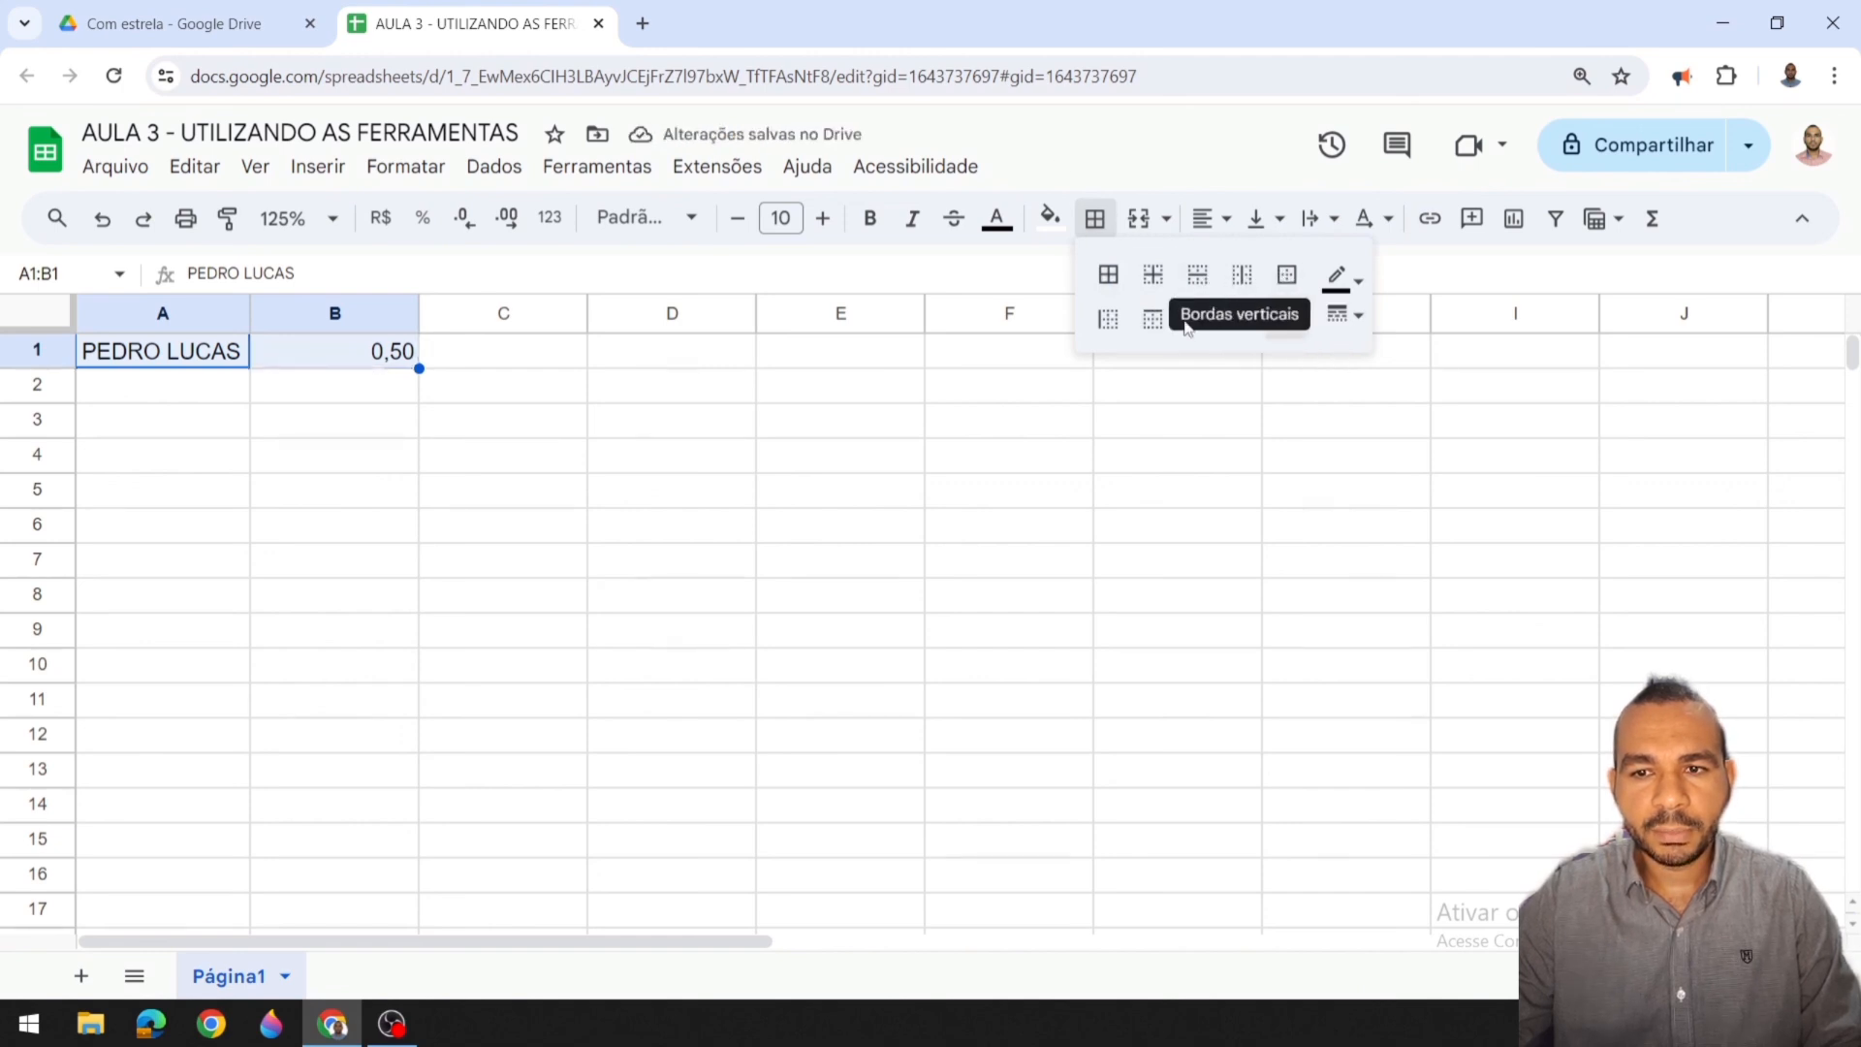
pyautogui.click(1287, 274)
pyautogui.click(323, 452)
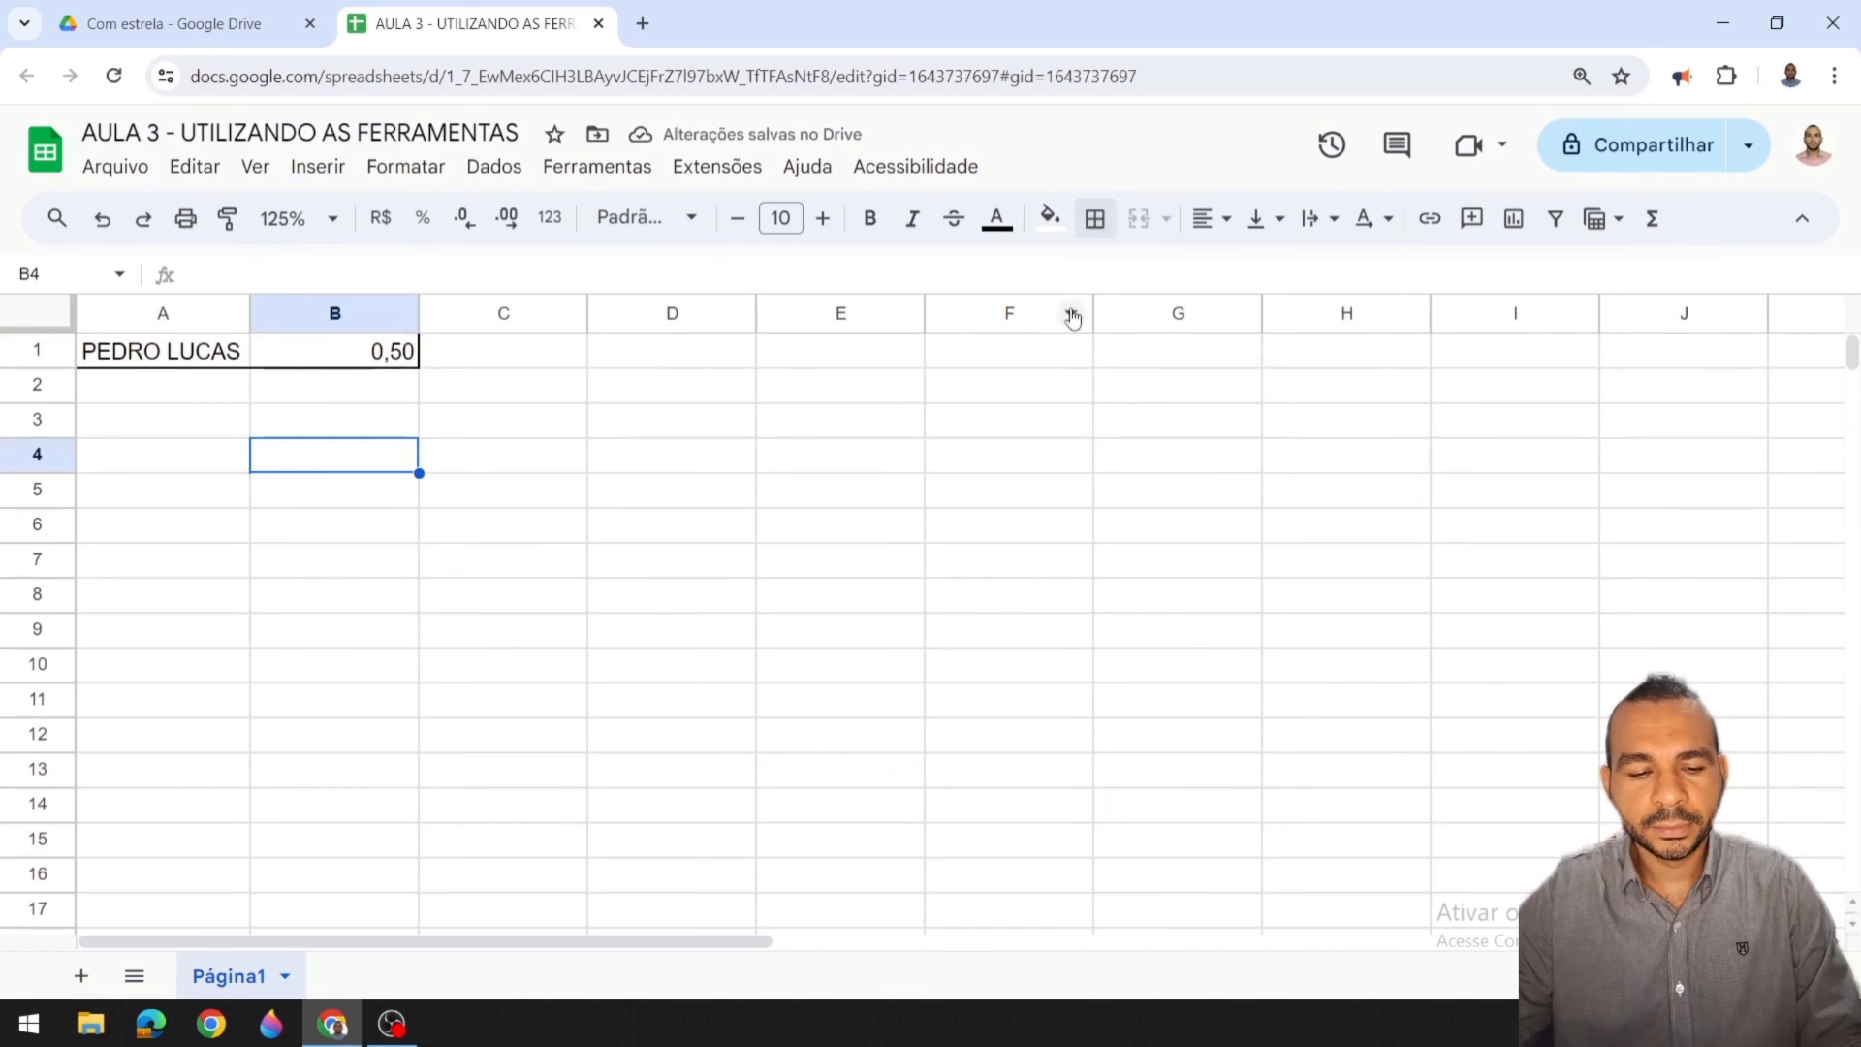
# Step: Undo the outer borders on cells A1:B1
pyautogui.hotkey('ctrl', 'z')
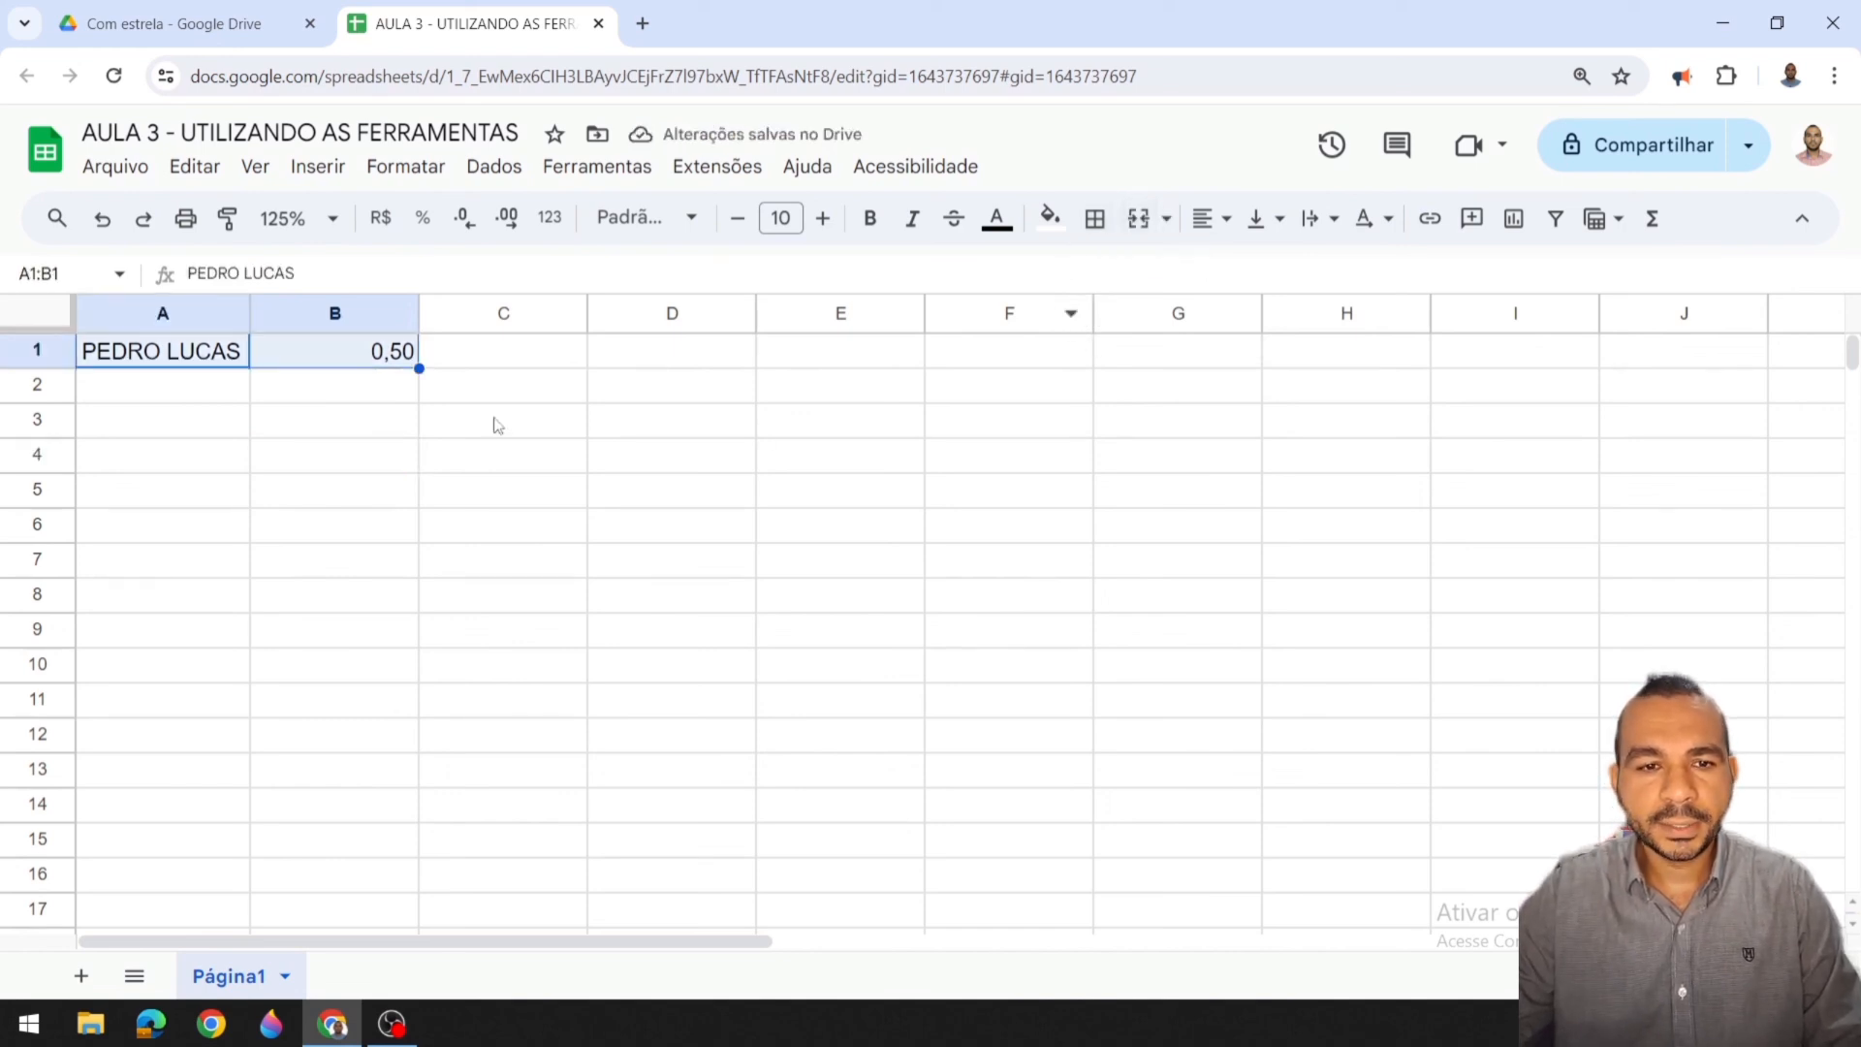
pyautogui.click(301, 395)
pyautogui.click(225, 356)
pyautogui.click(294, 356)
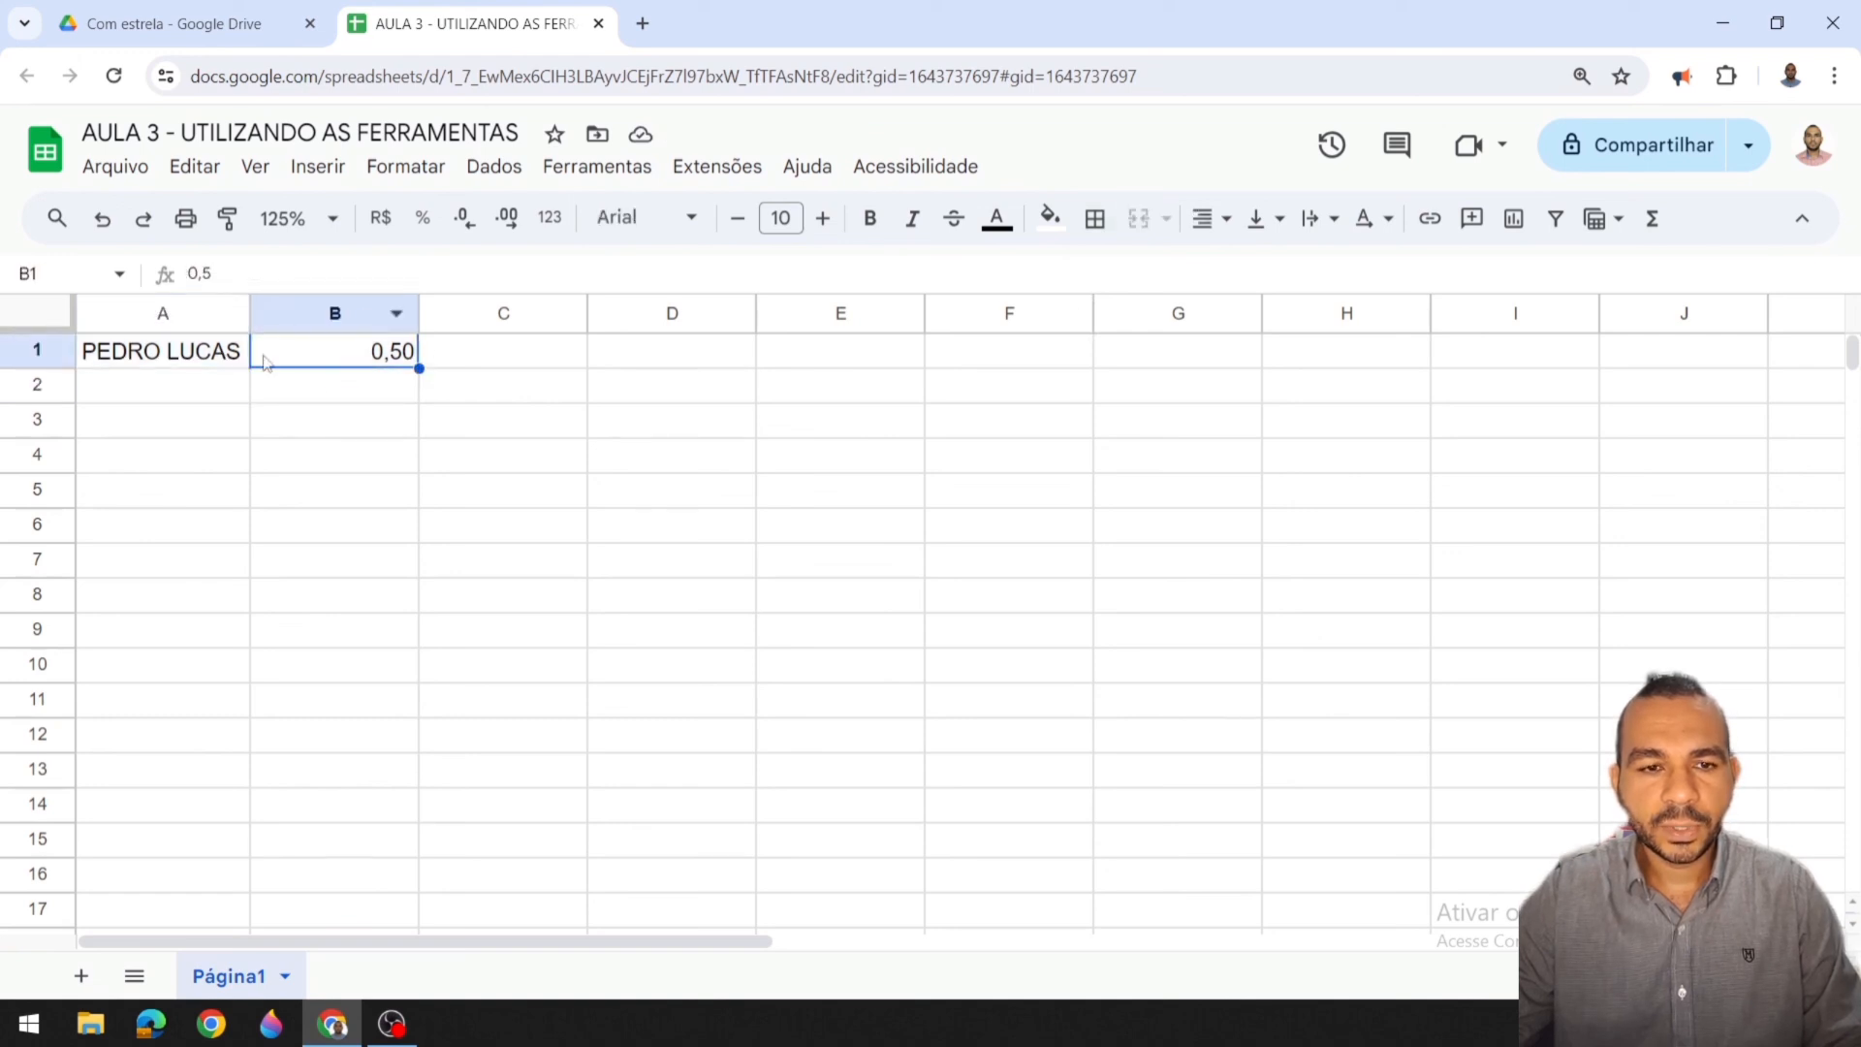
# Step: Try filling the value of cell B1 down to B9, and undo the fill
pyautogui.click(212, 361)
pyautogui.click(324, 364)
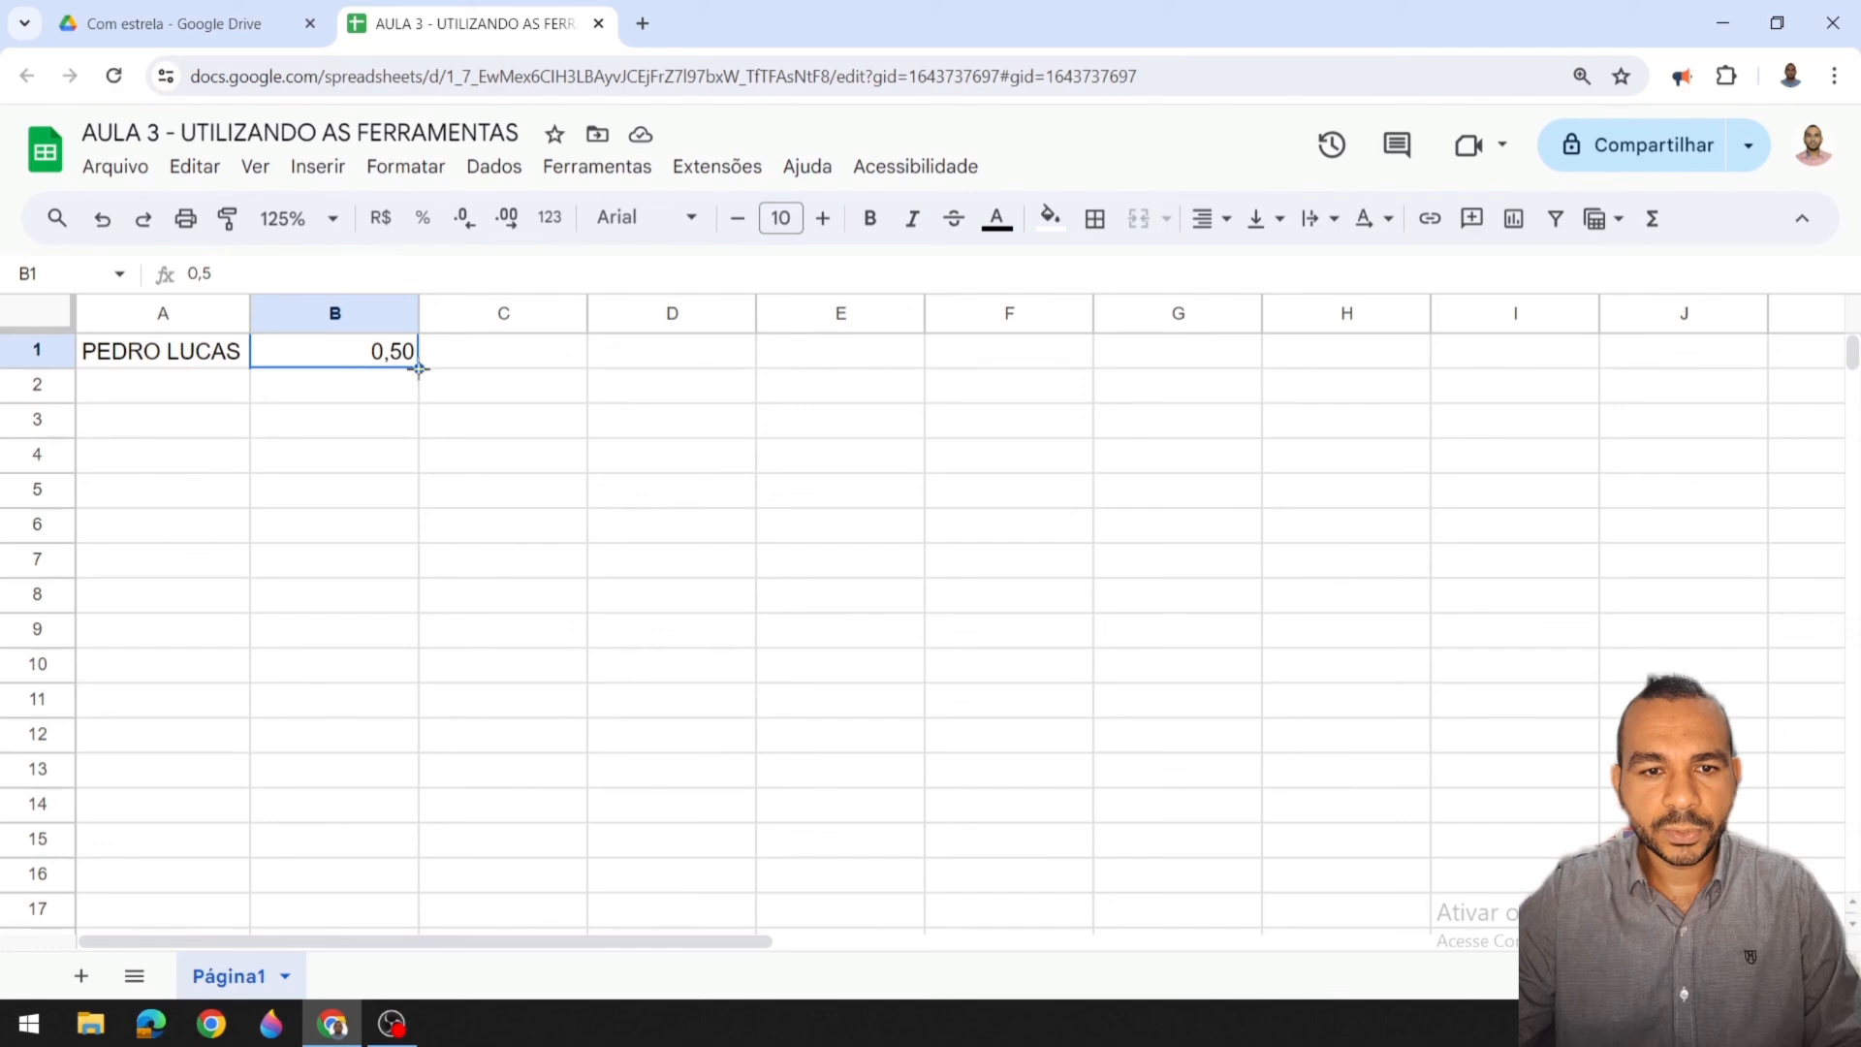
pyautogui.moveTo(419, 369); pyautogui.dragTo(409, 635)
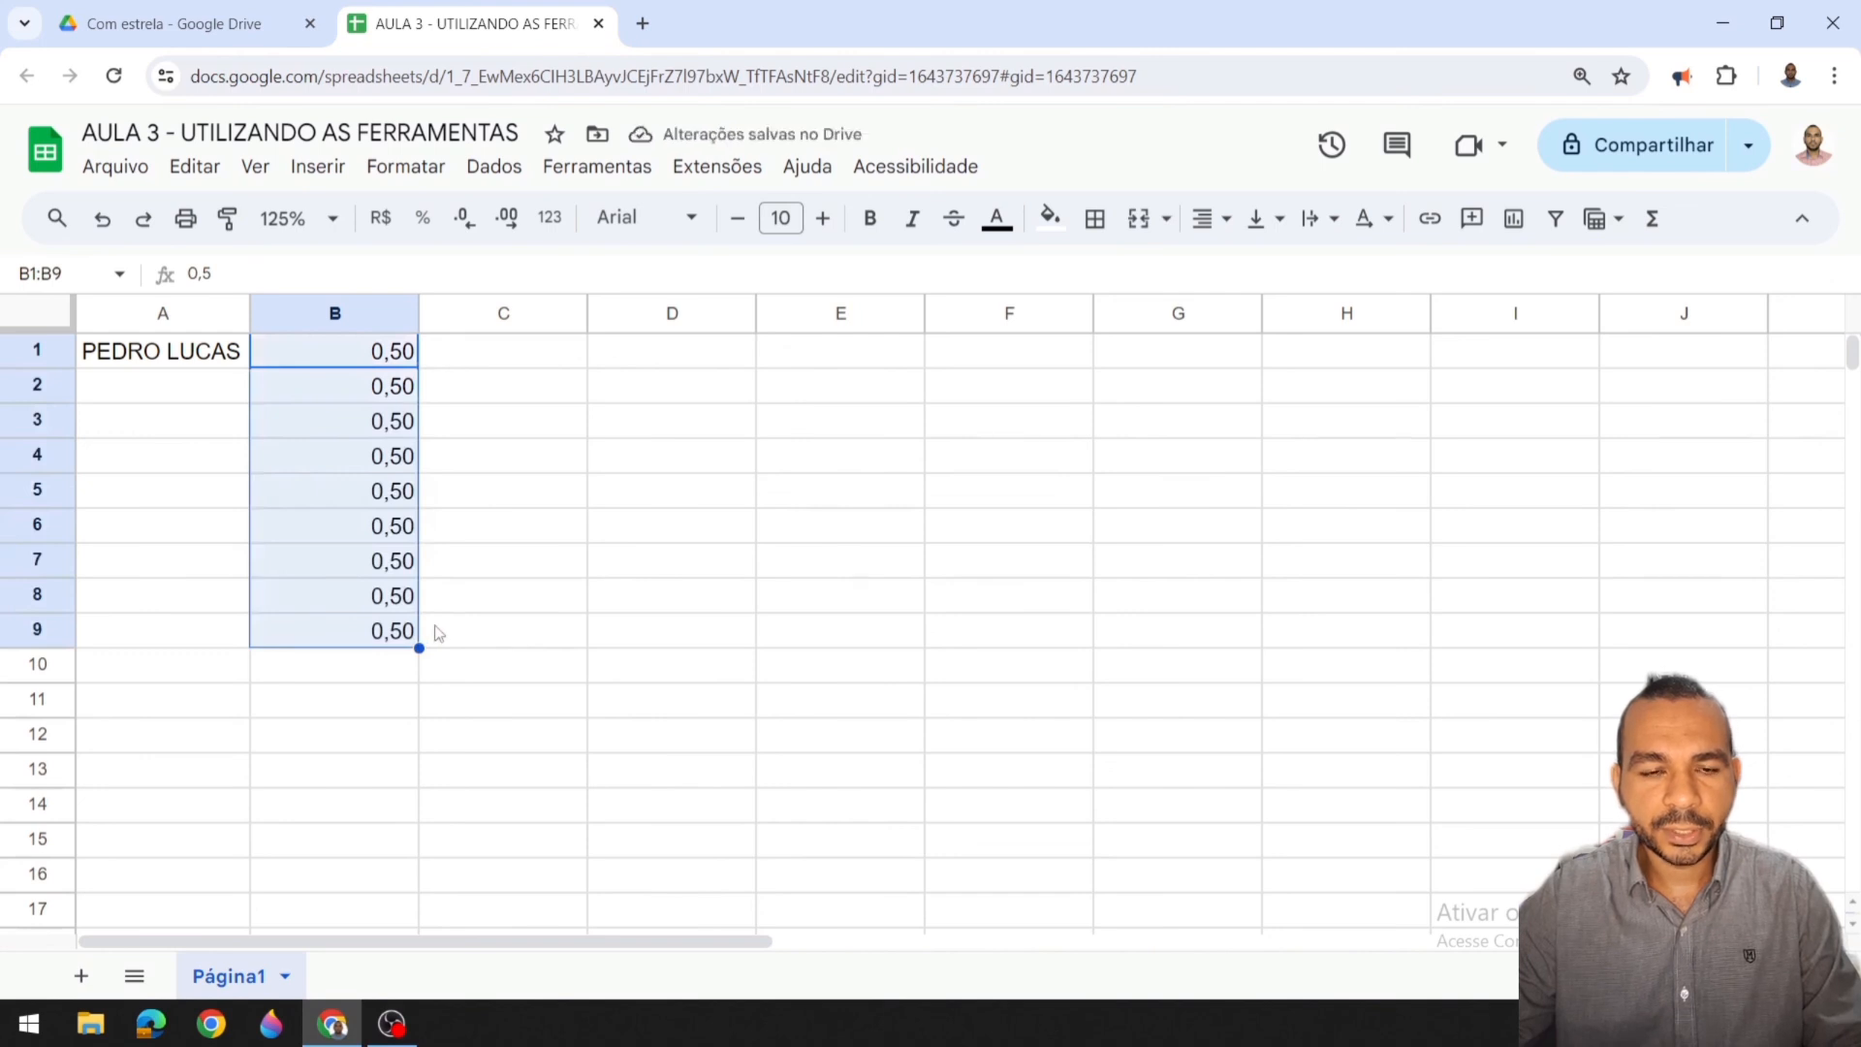
pyautogui.hotkey('ctrl', 'z')
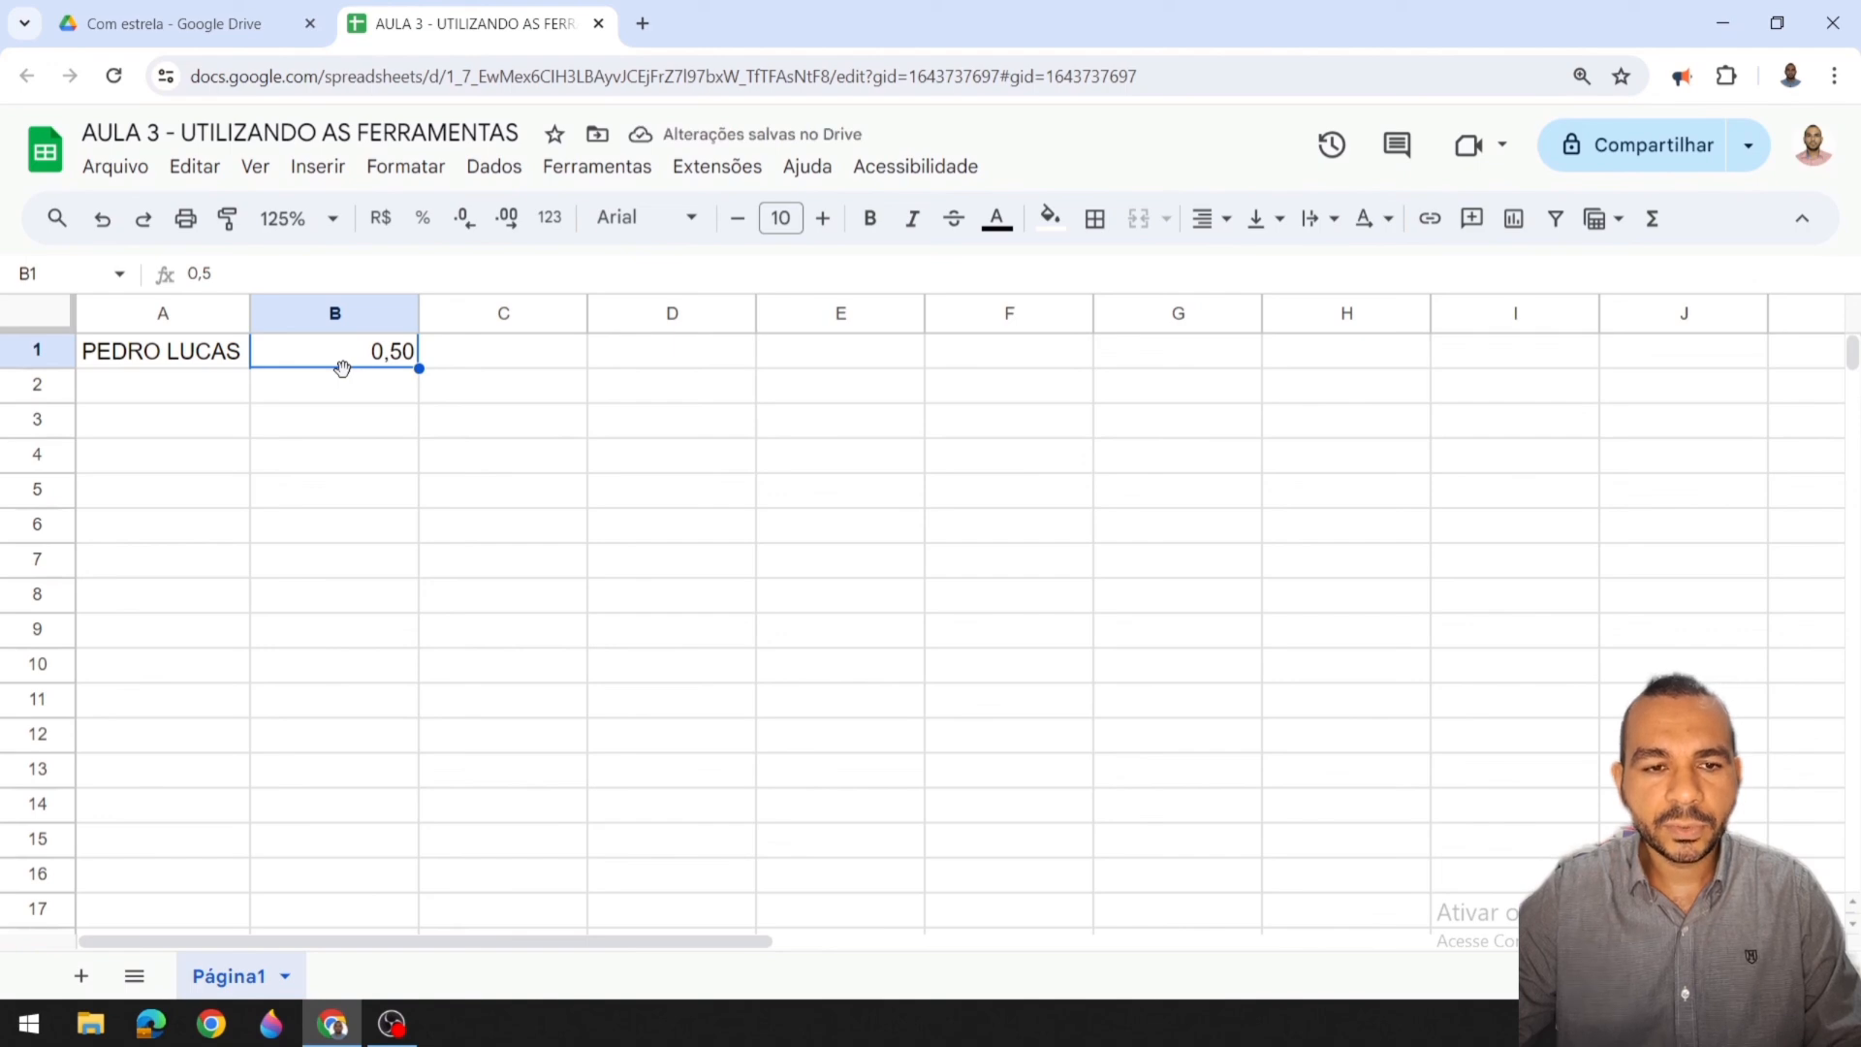
# Step: Move the value in cell B1 to cell A2, directly below the name
pyautogui.moveTo(342, 368); pyautogui.dragTo(222, 399)
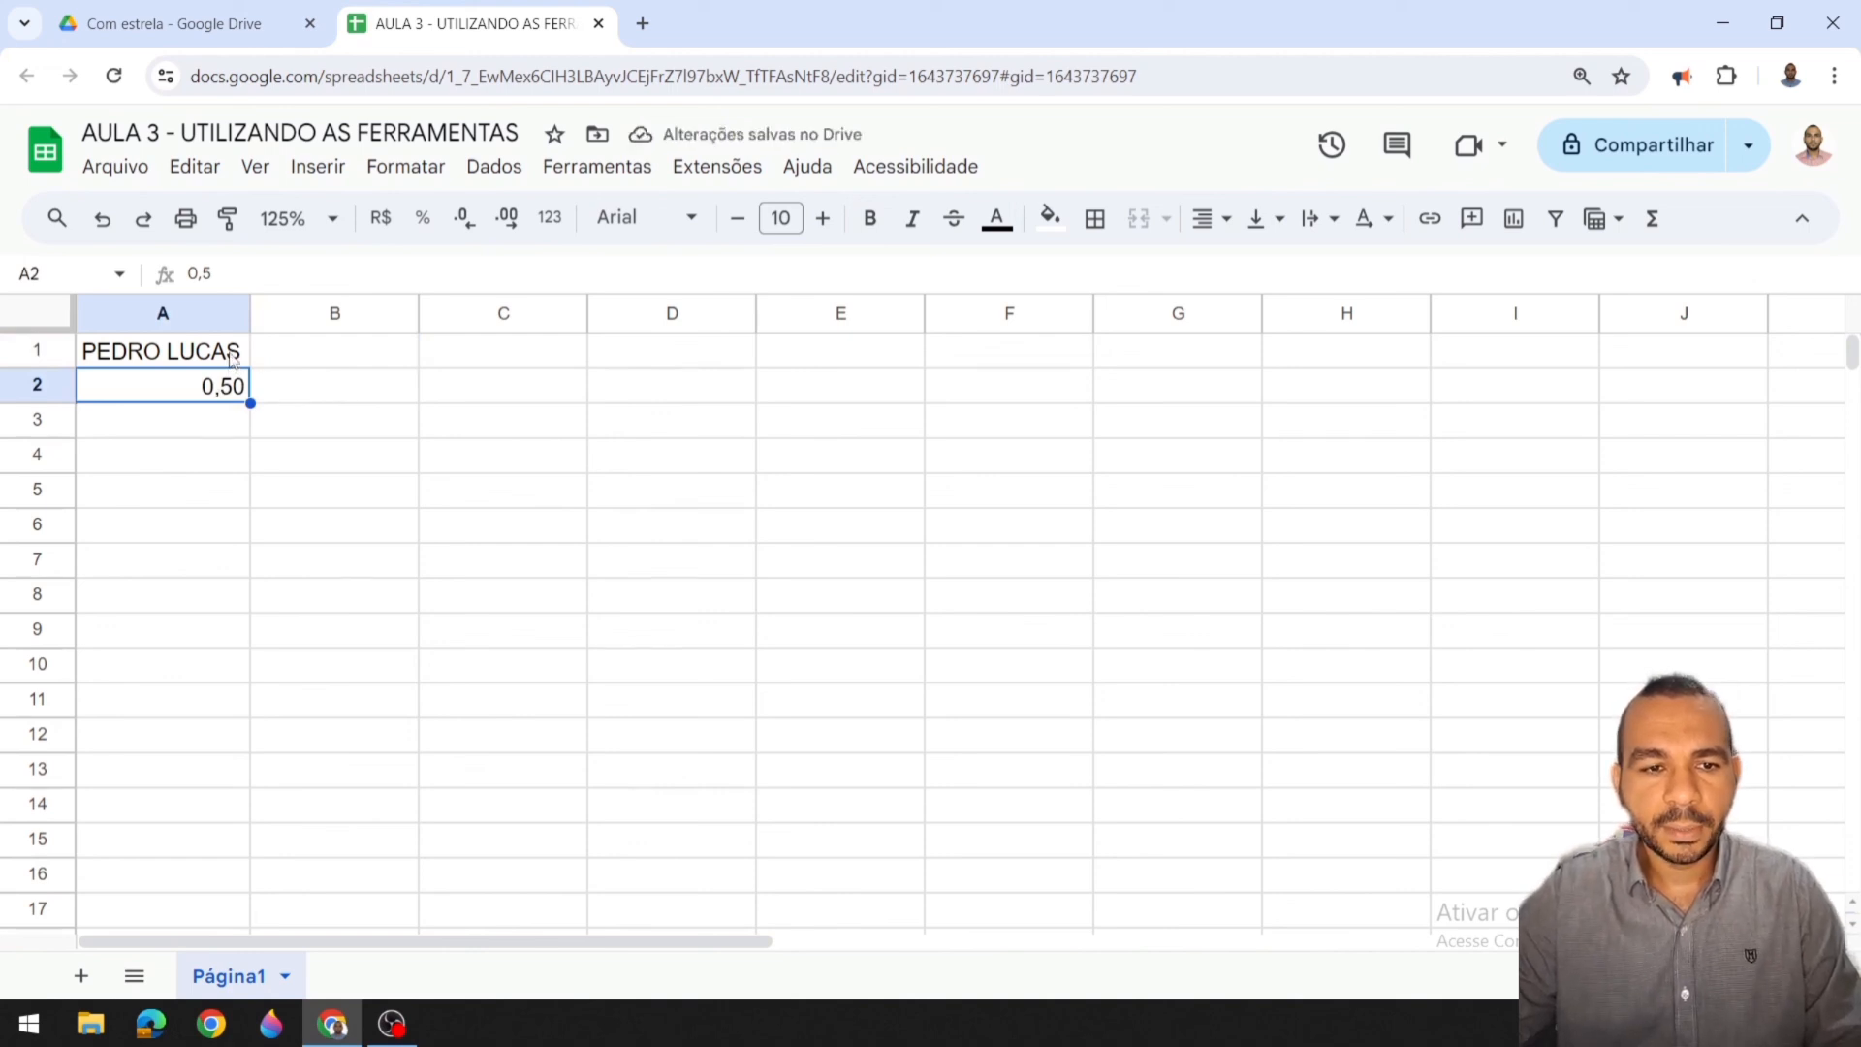
pyautogui.moveTo(233, 361); pyautogui.dragTo(318, 364)
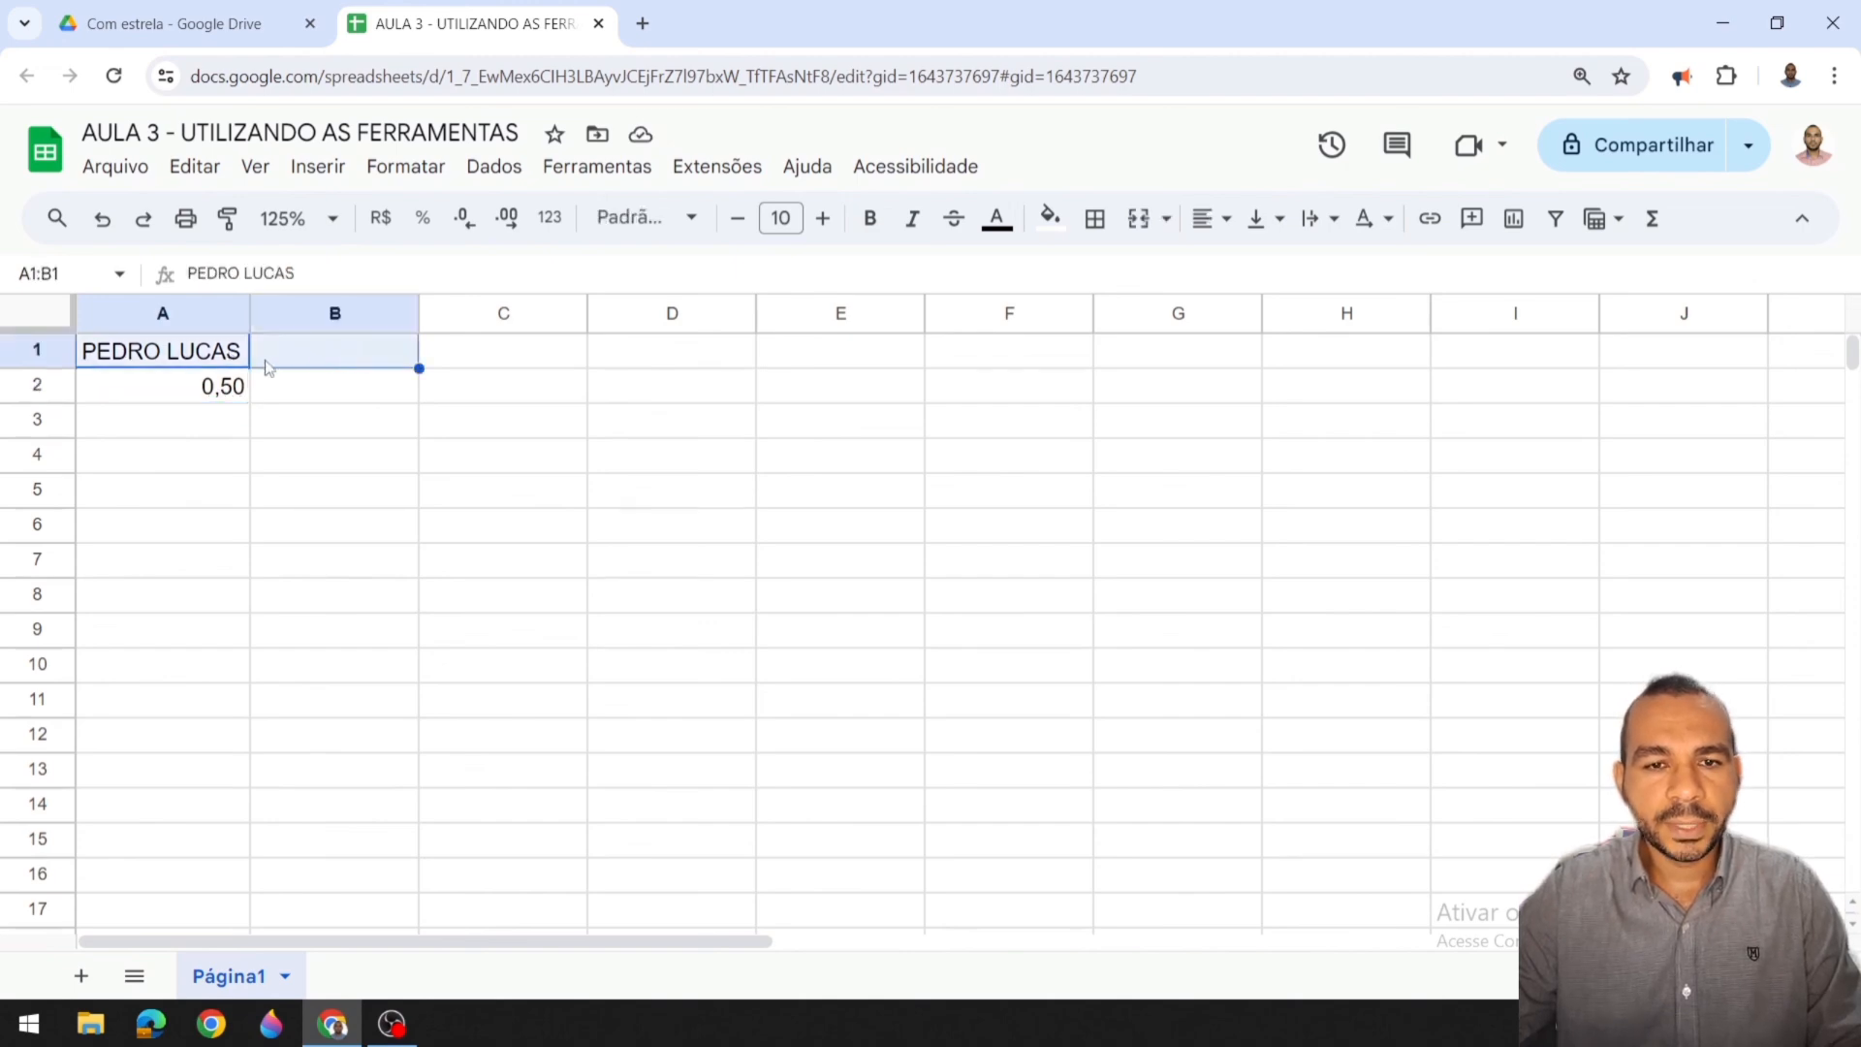
pyautogui.click(171, 415)
# Step: Merge cells A1:D1 into a single cell
pyautogui.moveTo(209, 361); pyautogui.dragTo(392, 351)
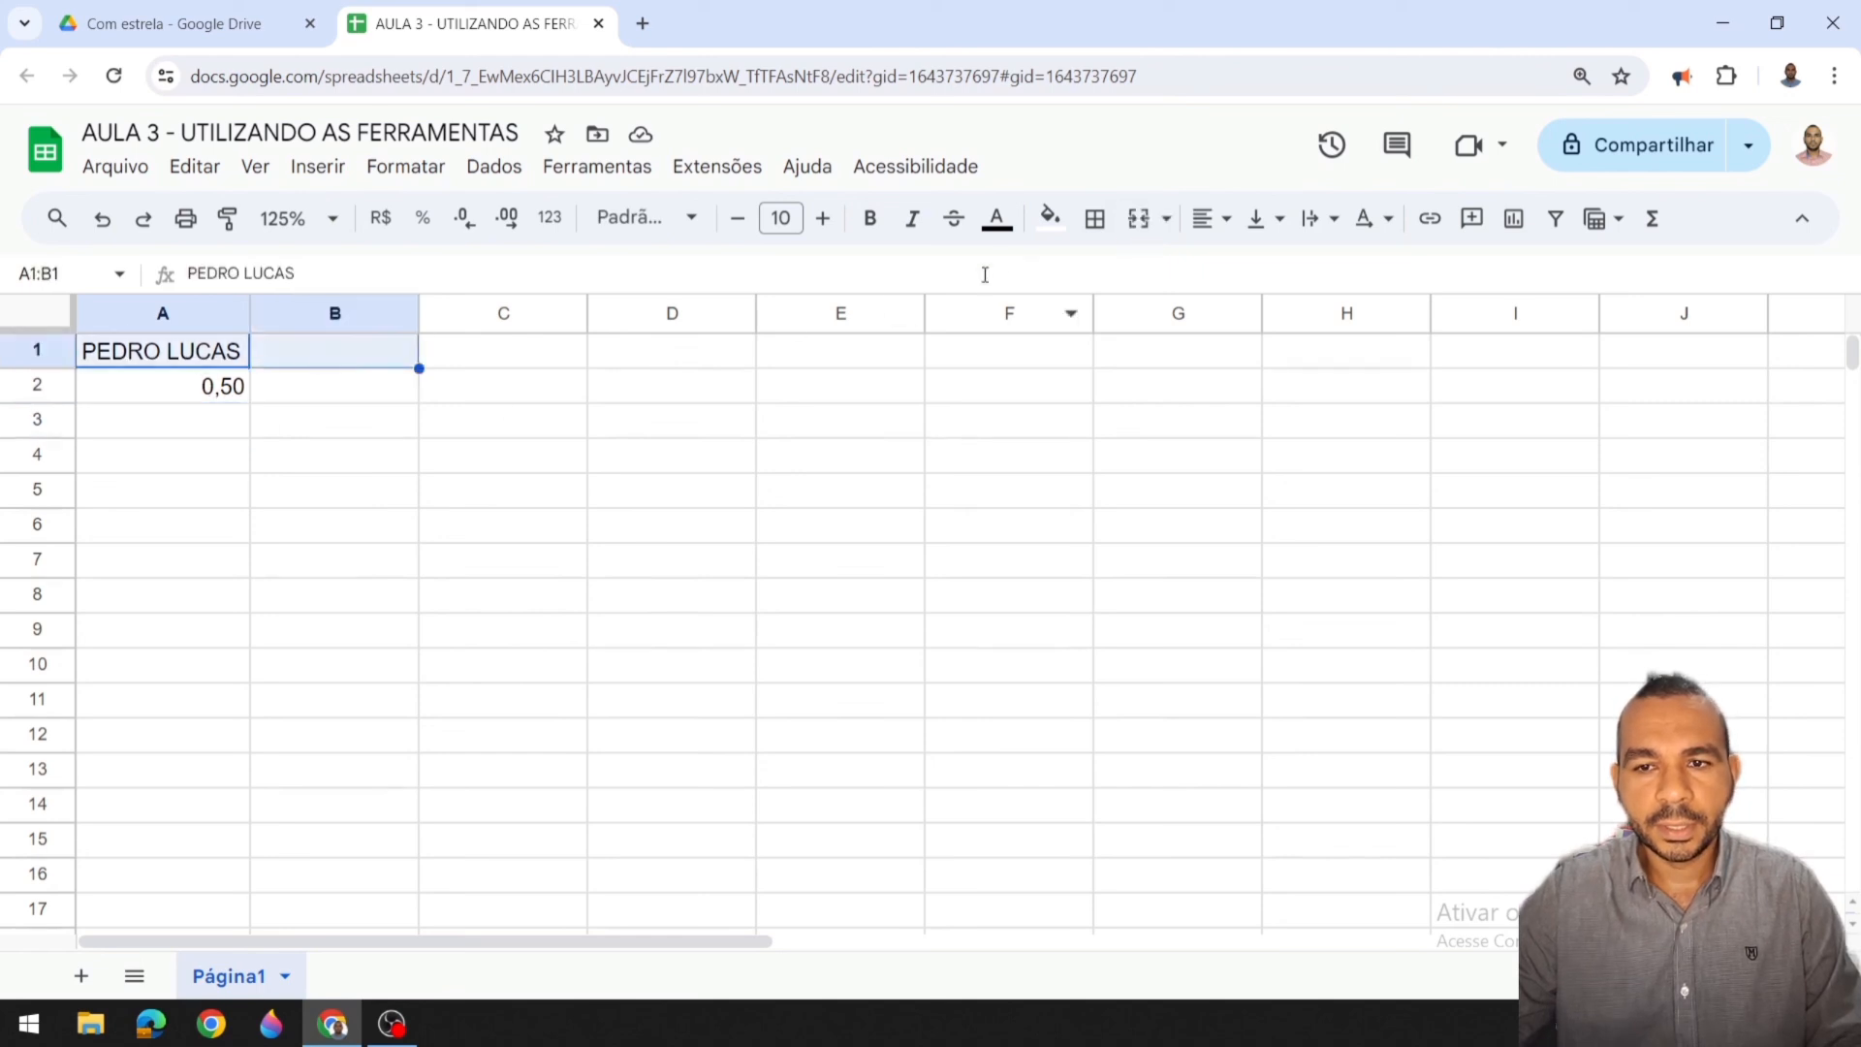
pyautogui.click(209, 361)
pyautogui.moveTo(242, 361); pyautogui.dragTo(743, 367)
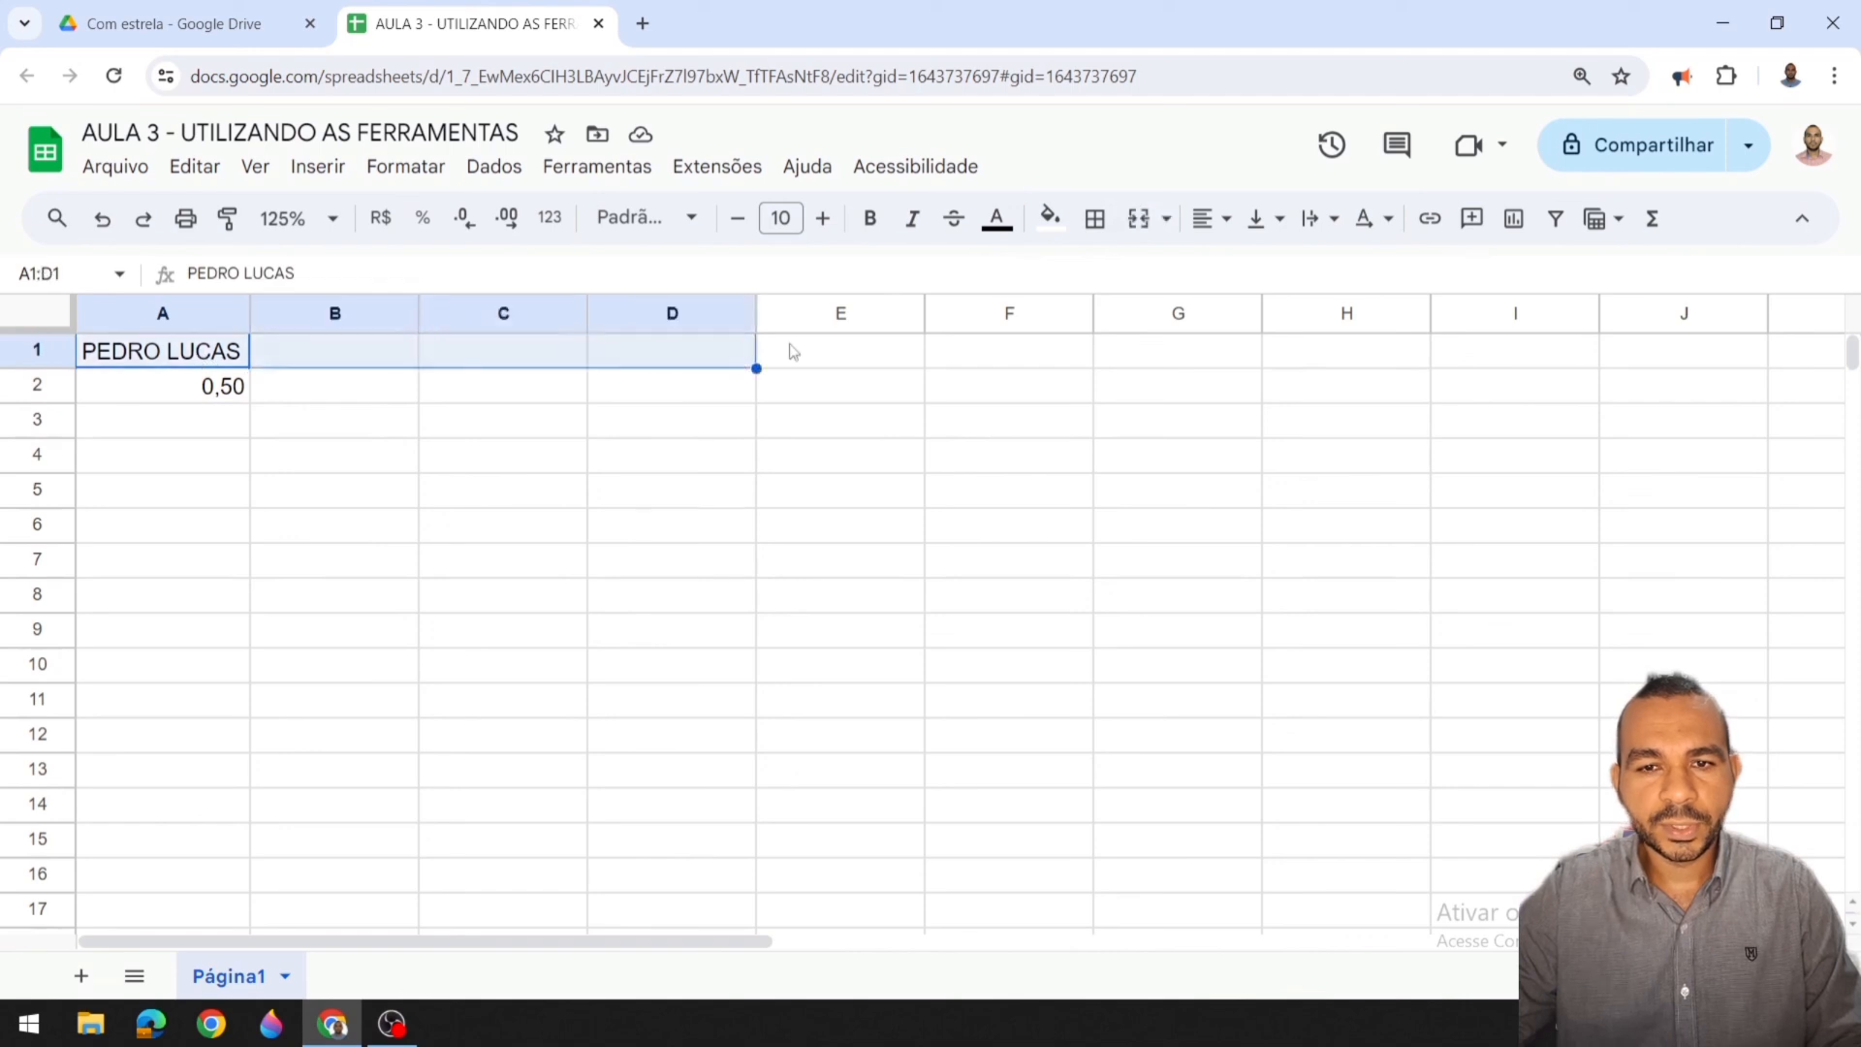
pyautogui.click(1140, 225)
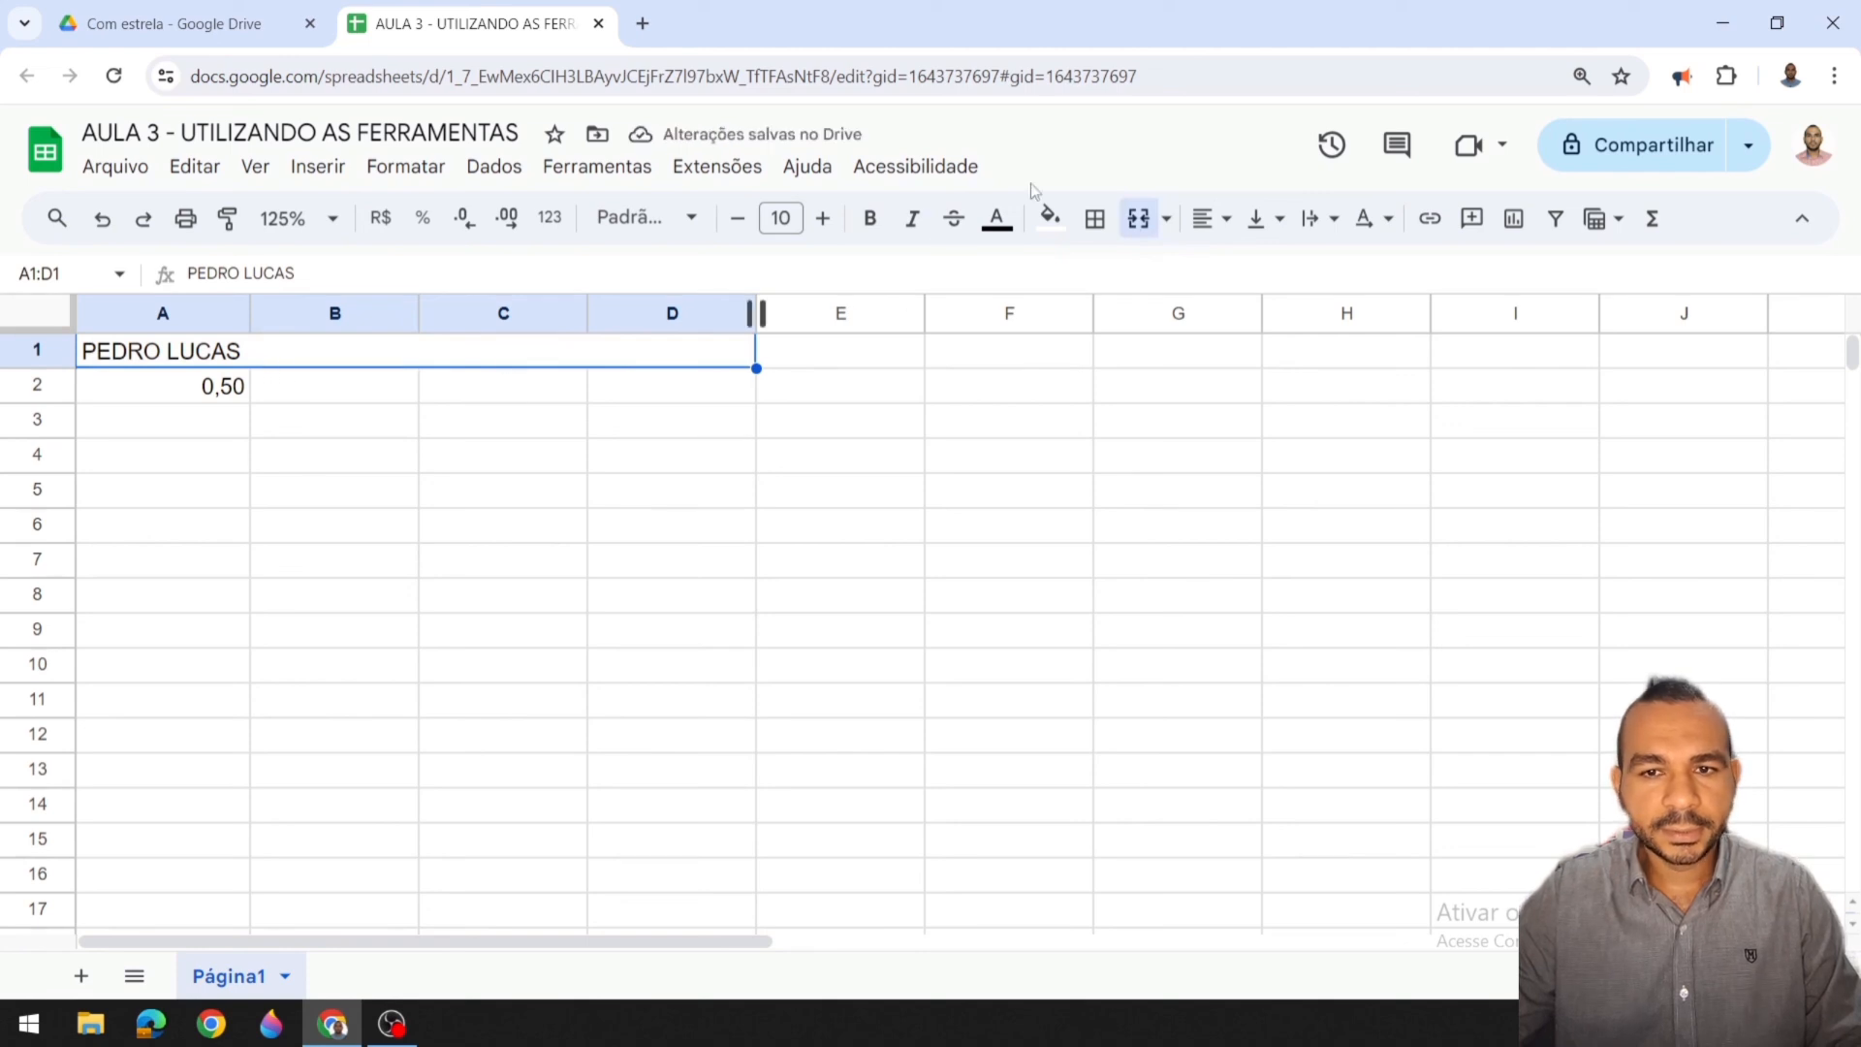
pyautogui.click(1175, 229)
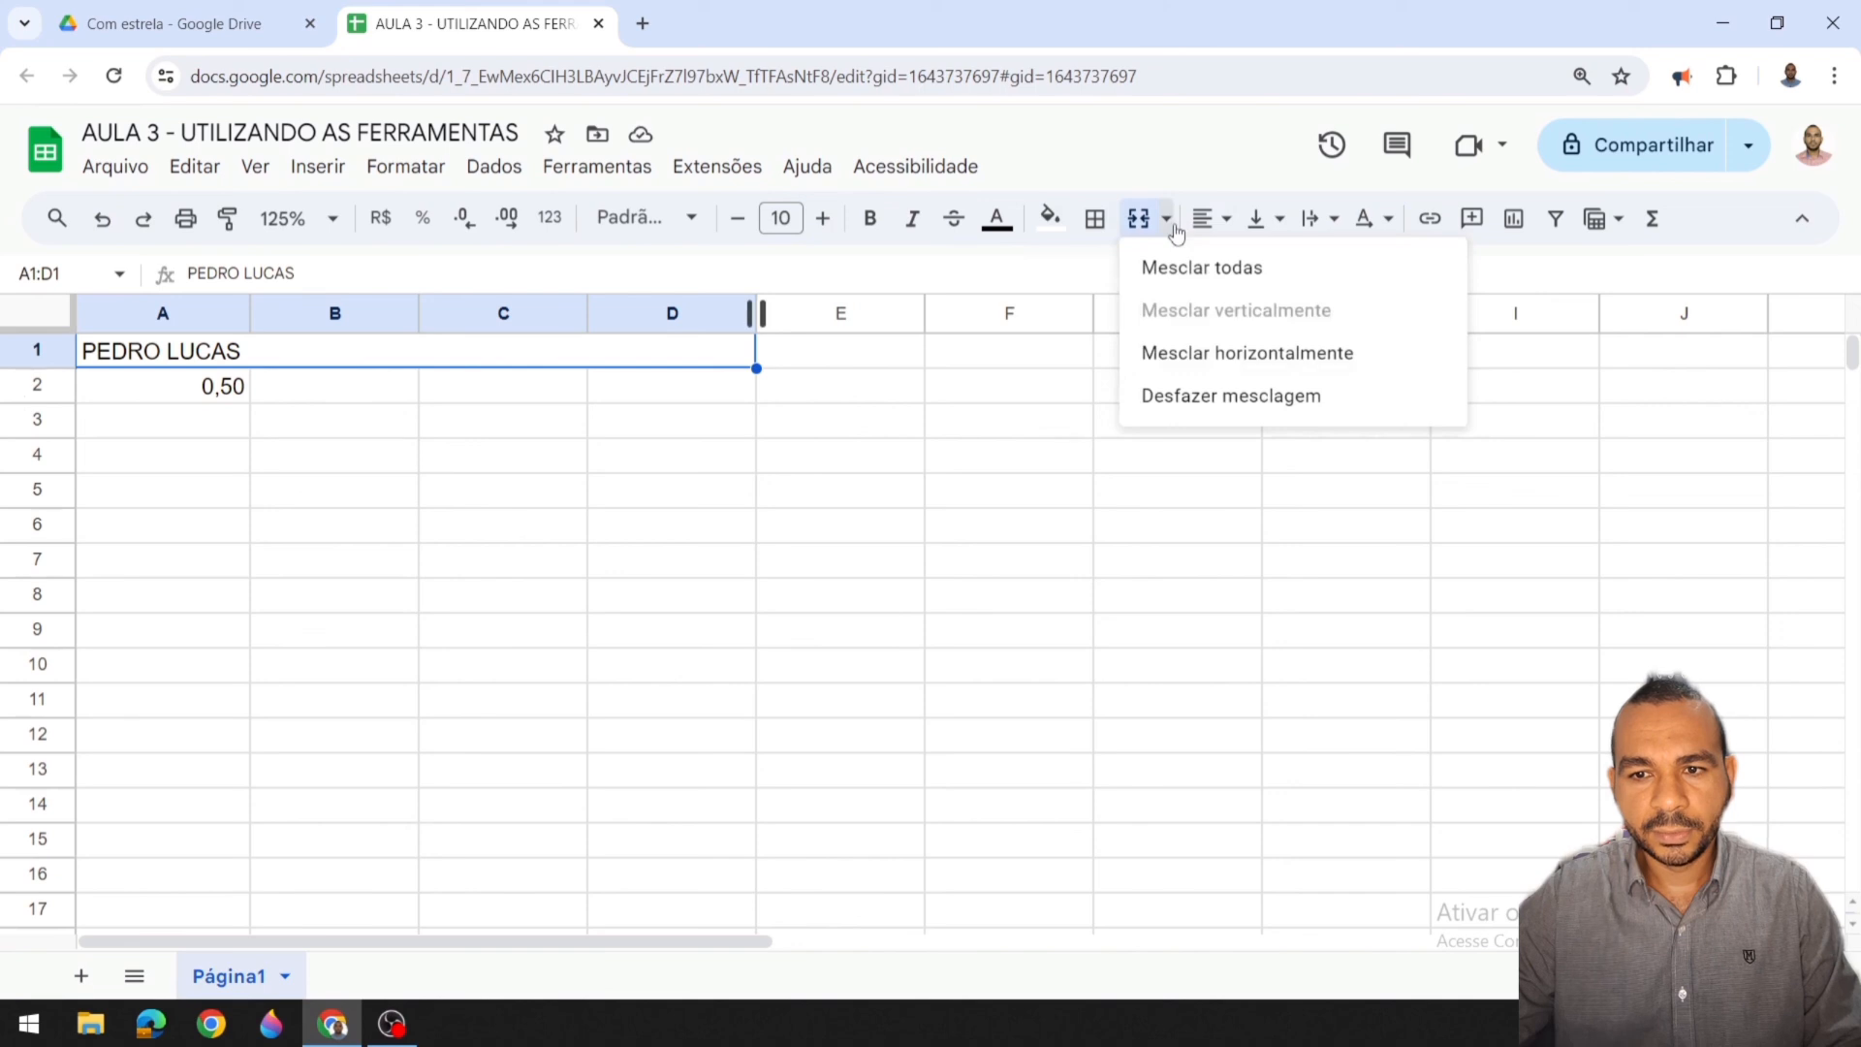
# Step: Centre the text horizontally in the merged cell A1:D1
pyautogui.click(1223, 221)
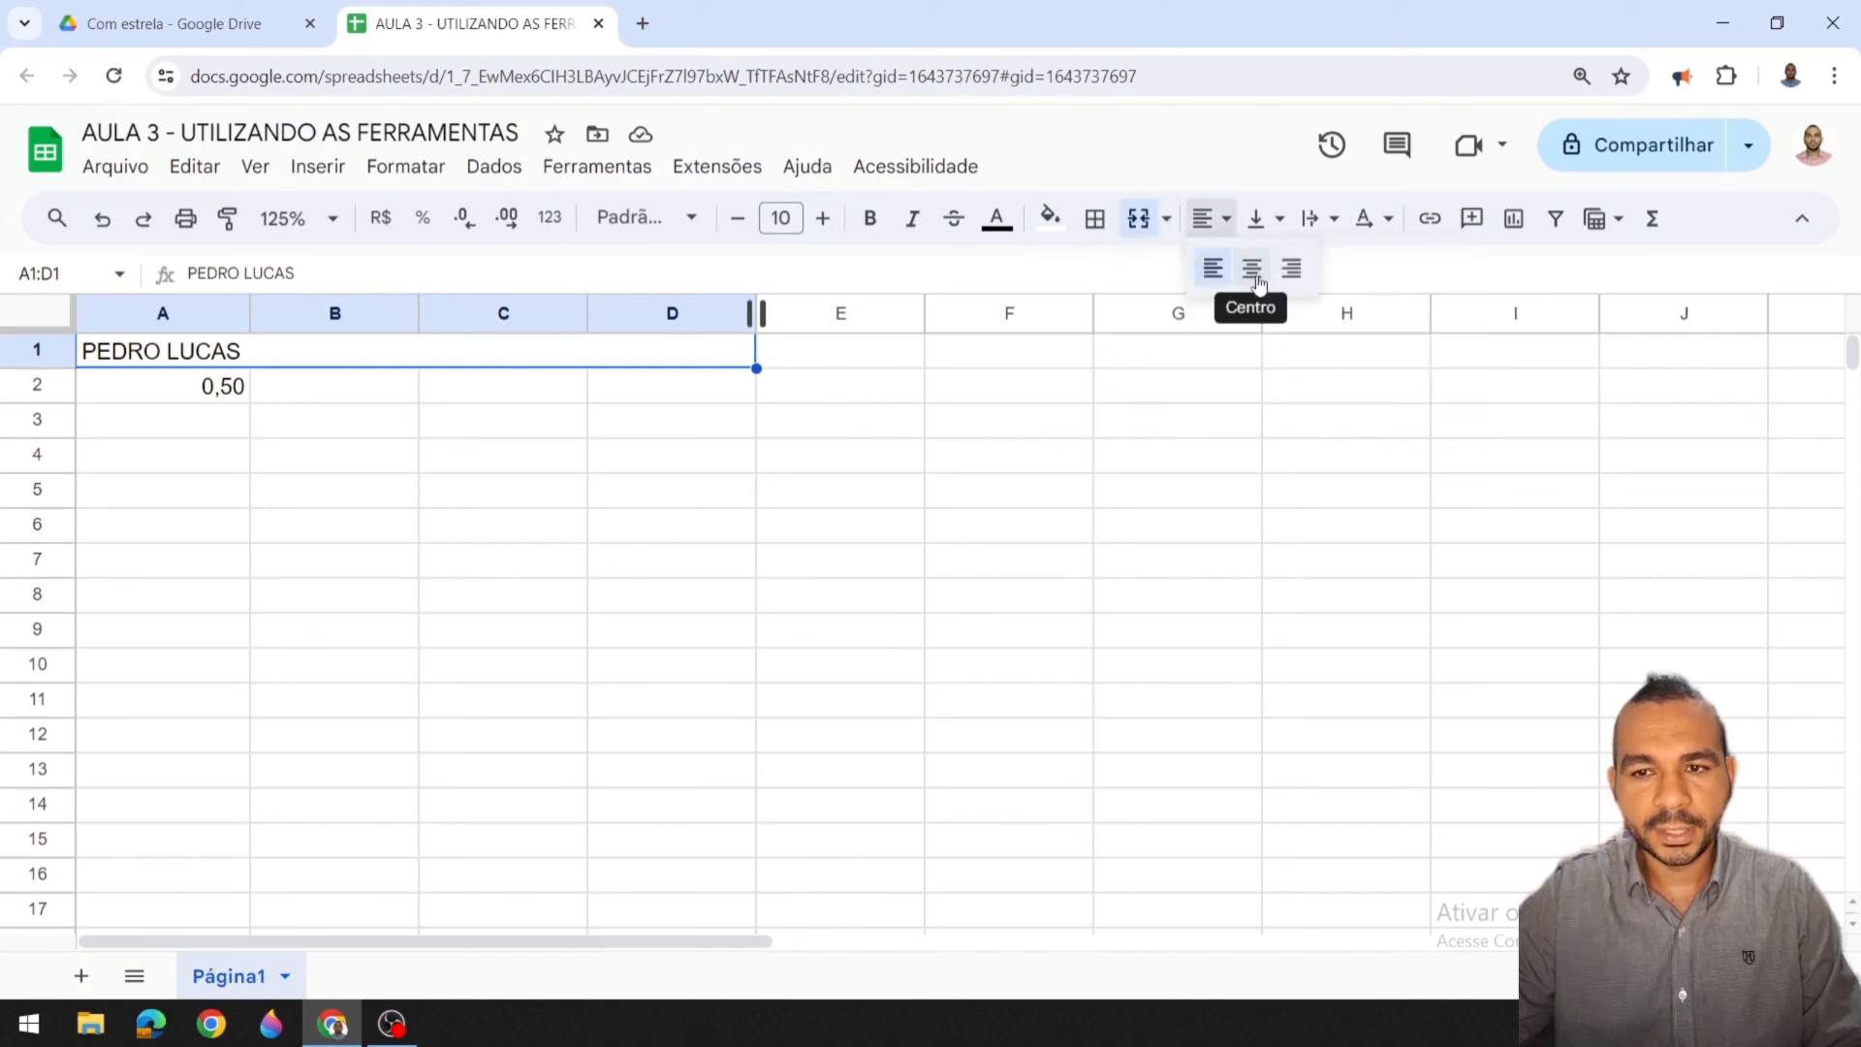
pyautogui.click(1254, 272)
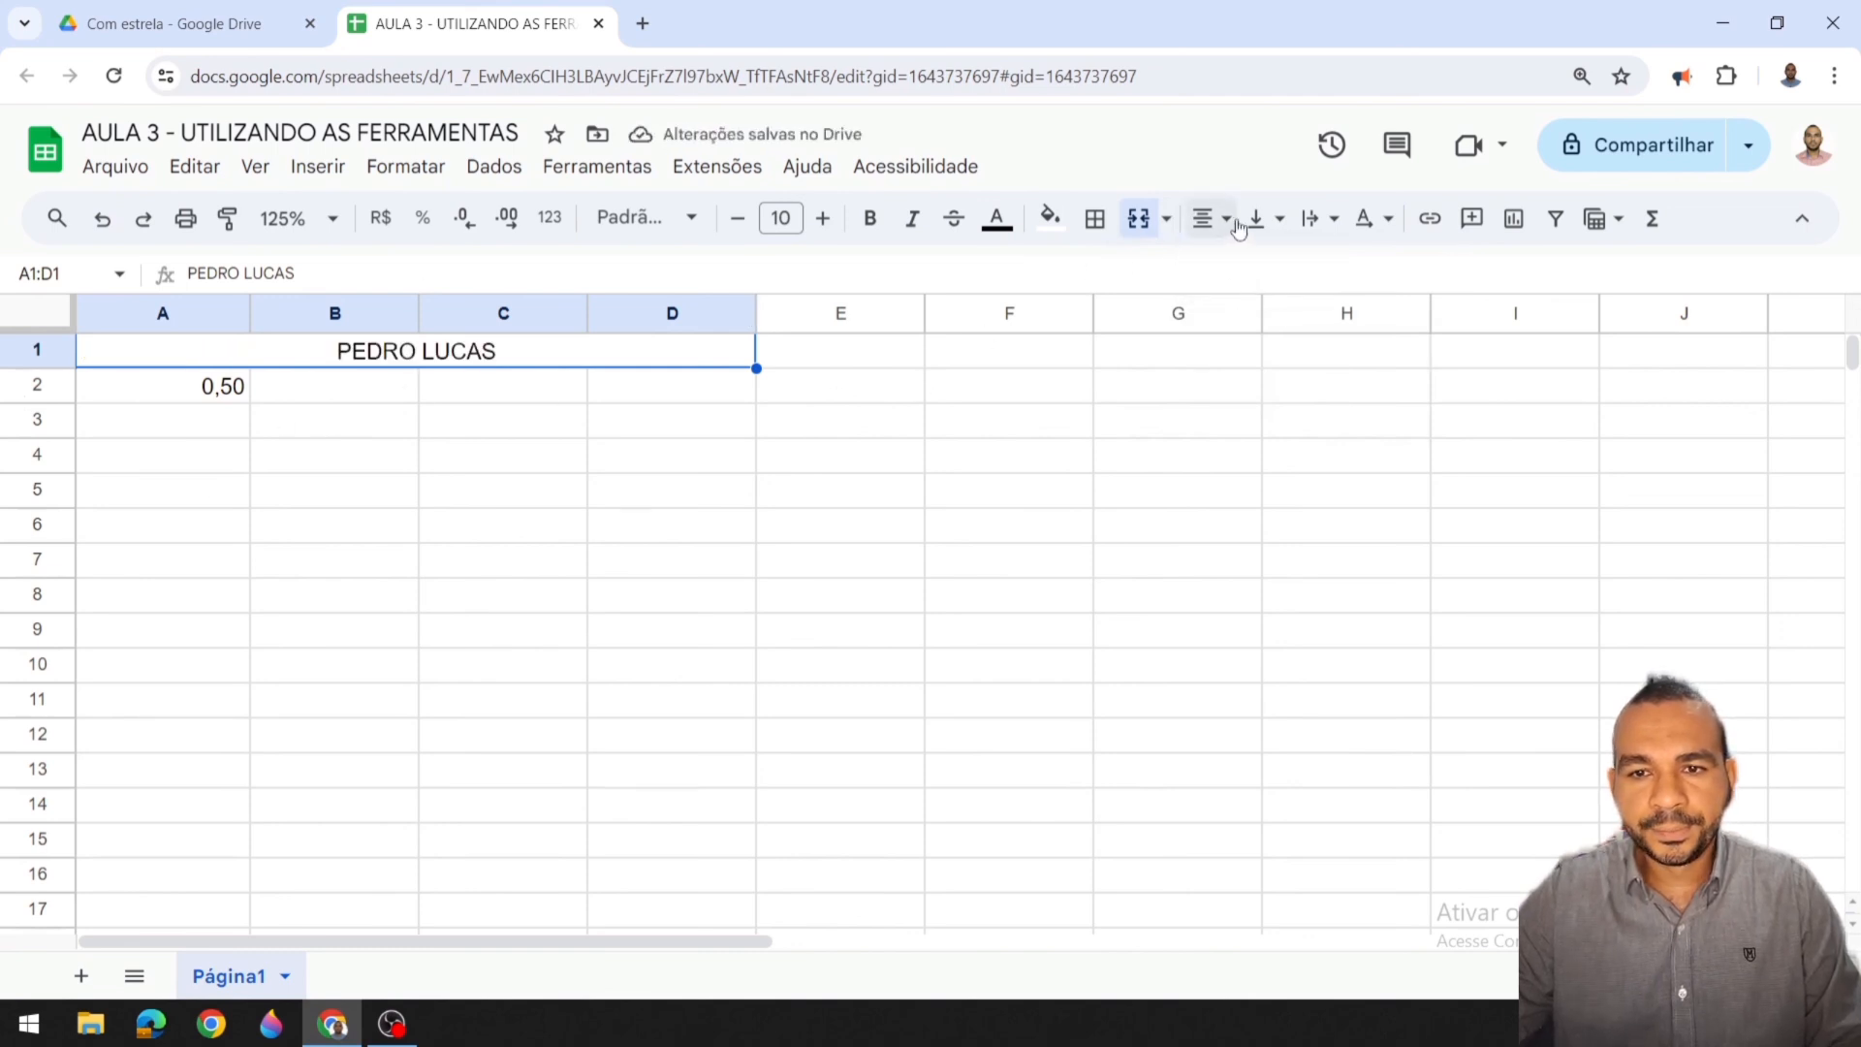
pyautogui.moveTo(222, 393); pyautogui.dragTo(721, 406)
# Step: Try copying the formatting of the merged cell A1:D1 to cell E2 with paint format
pyautogui.click(623, 354)
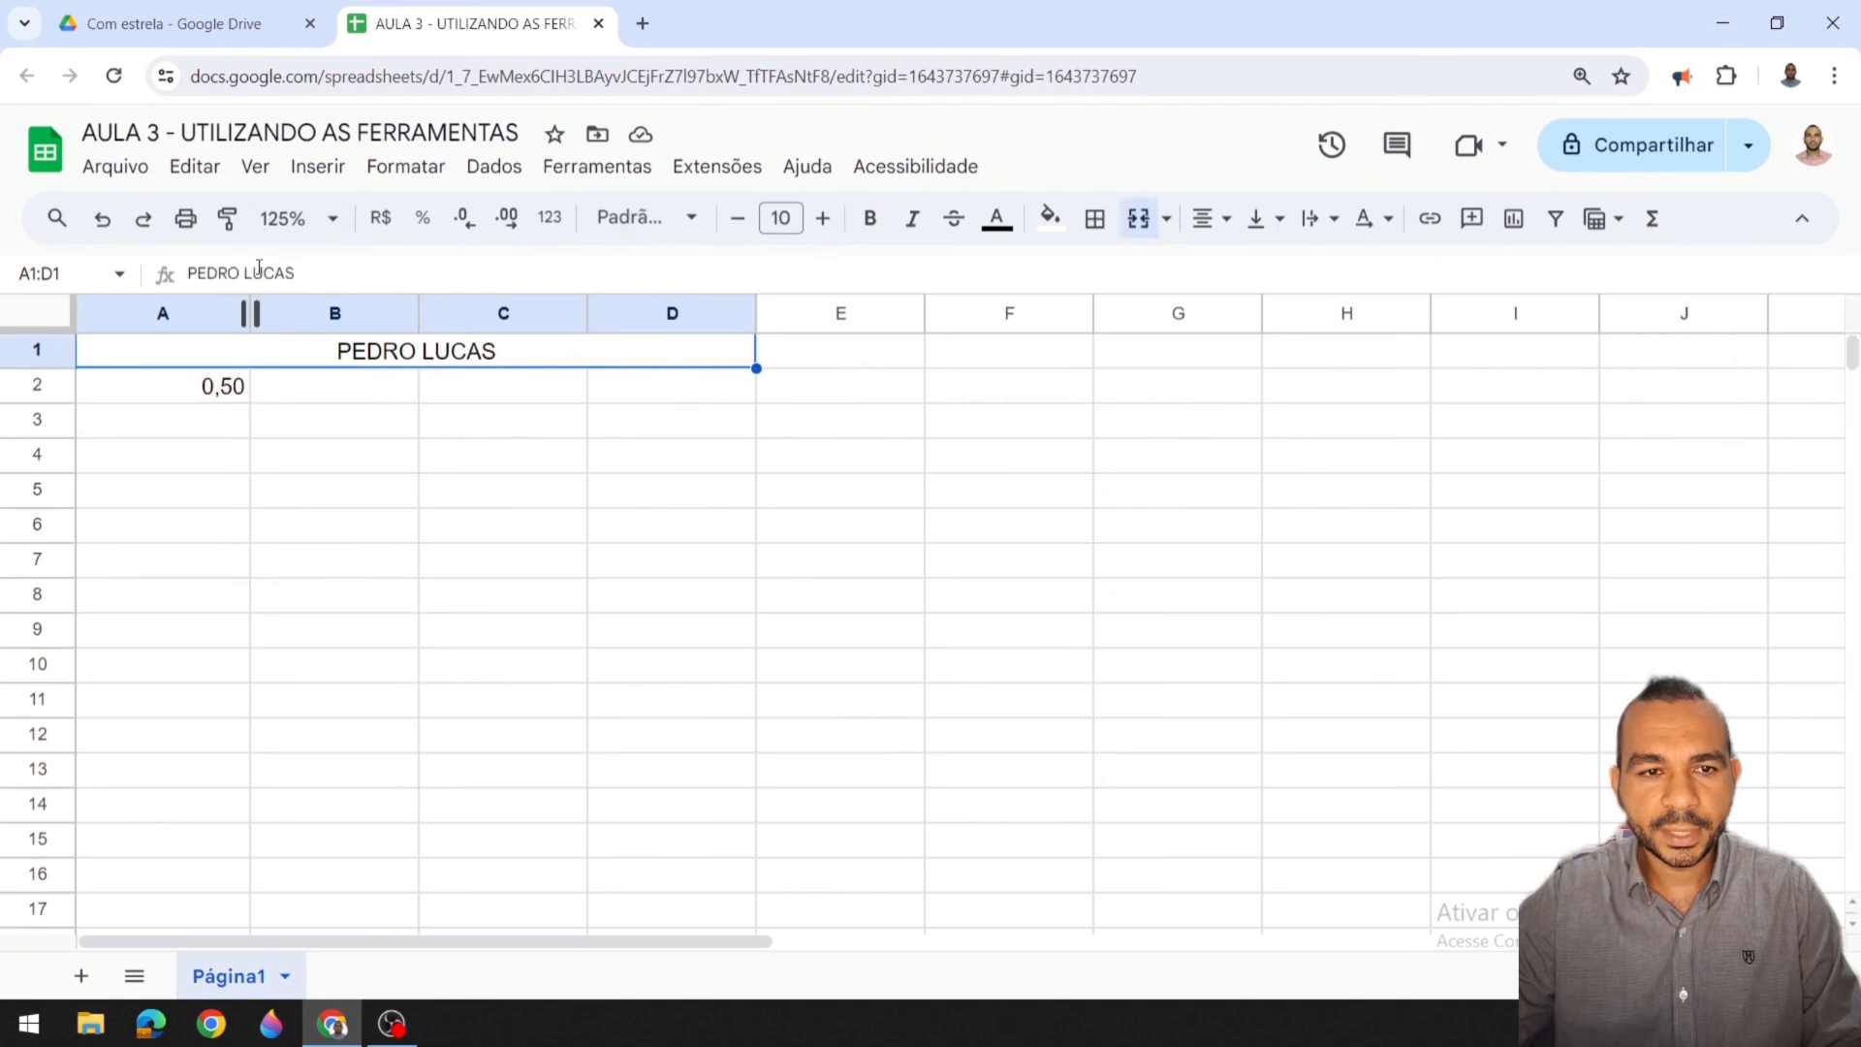
pyautogui.click(229, 223)
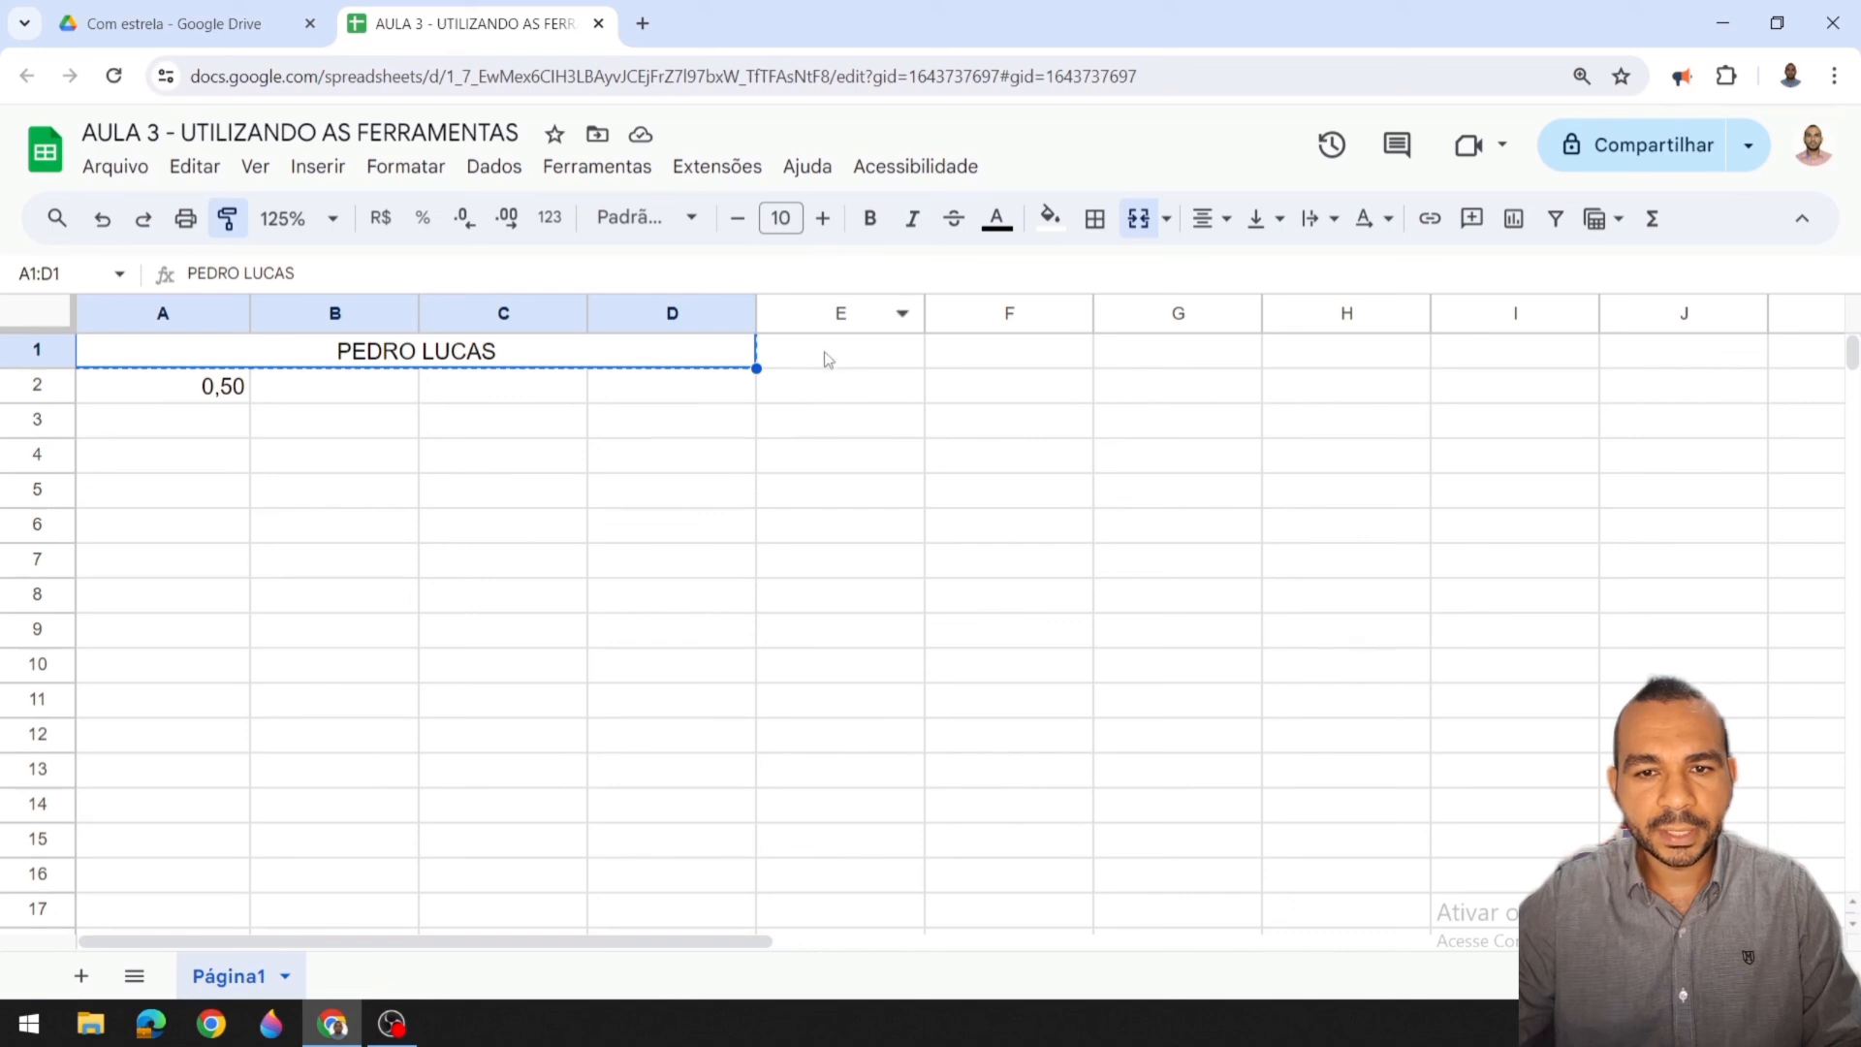
pyautogui.click(838, 384)
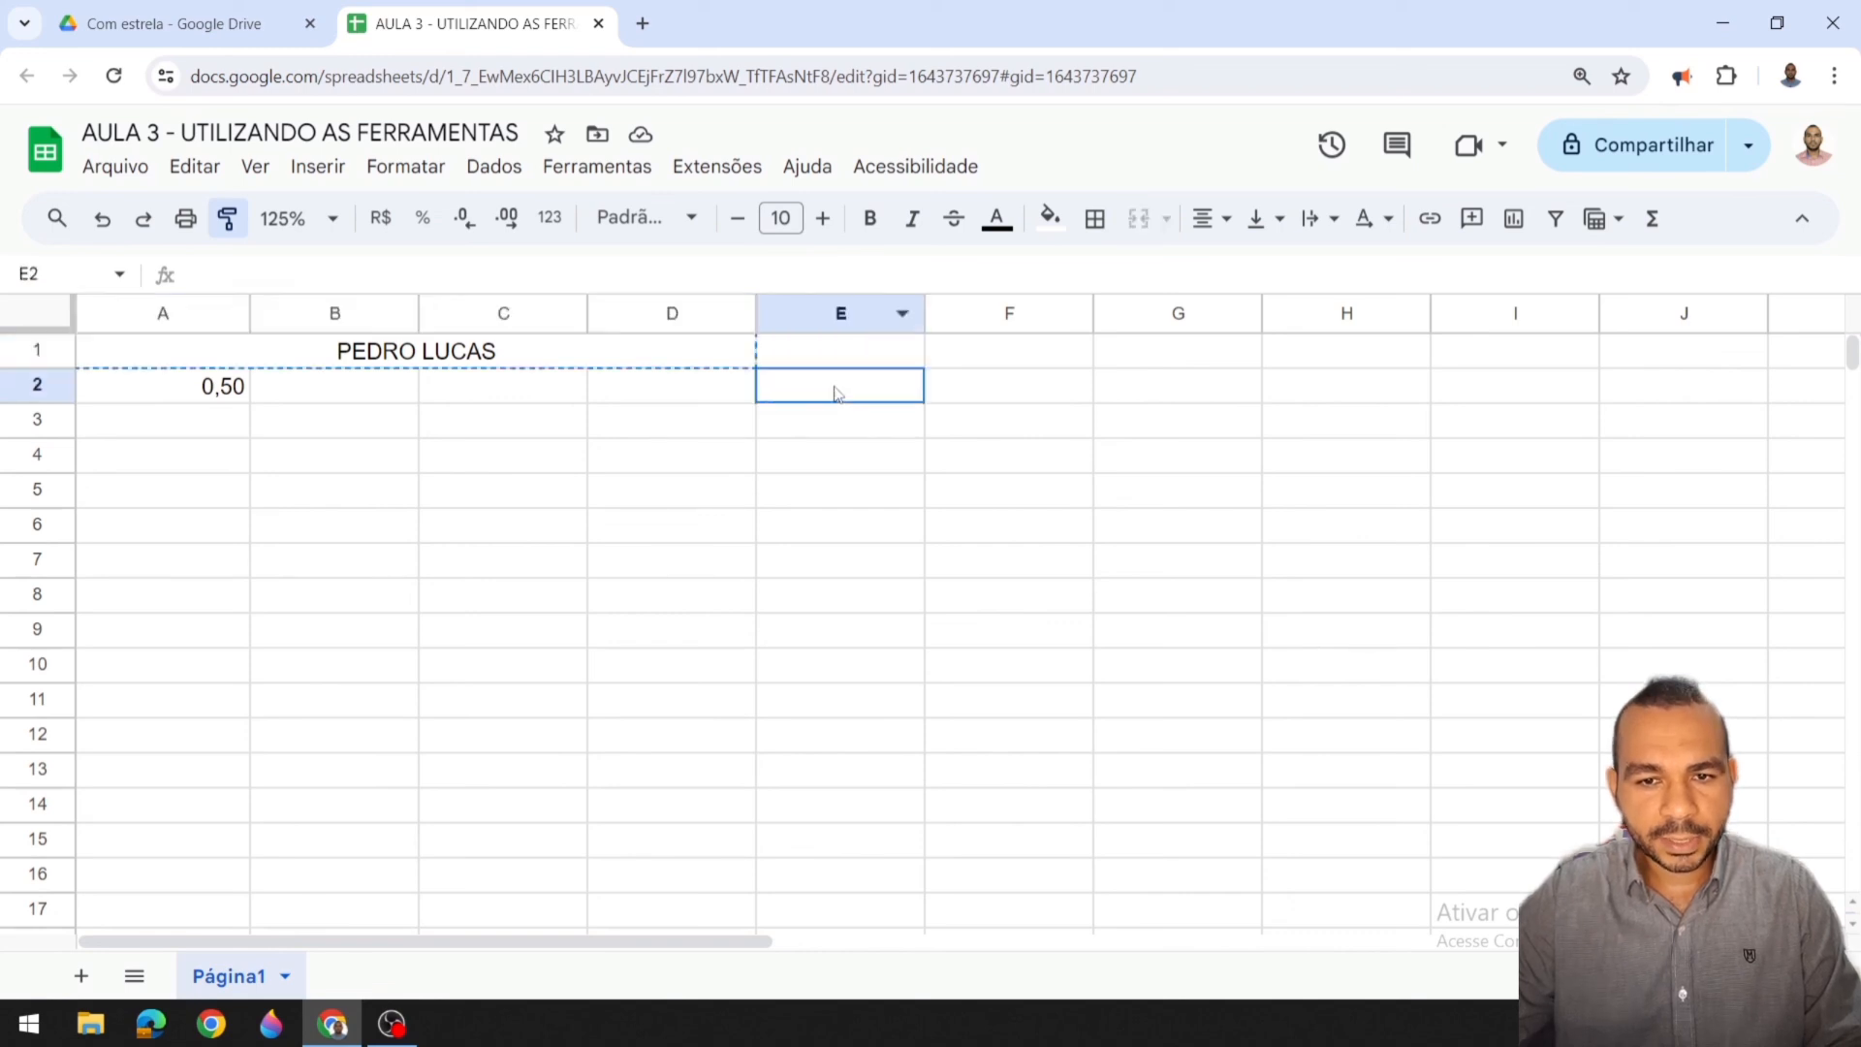
pyautogui.click(774, 404)
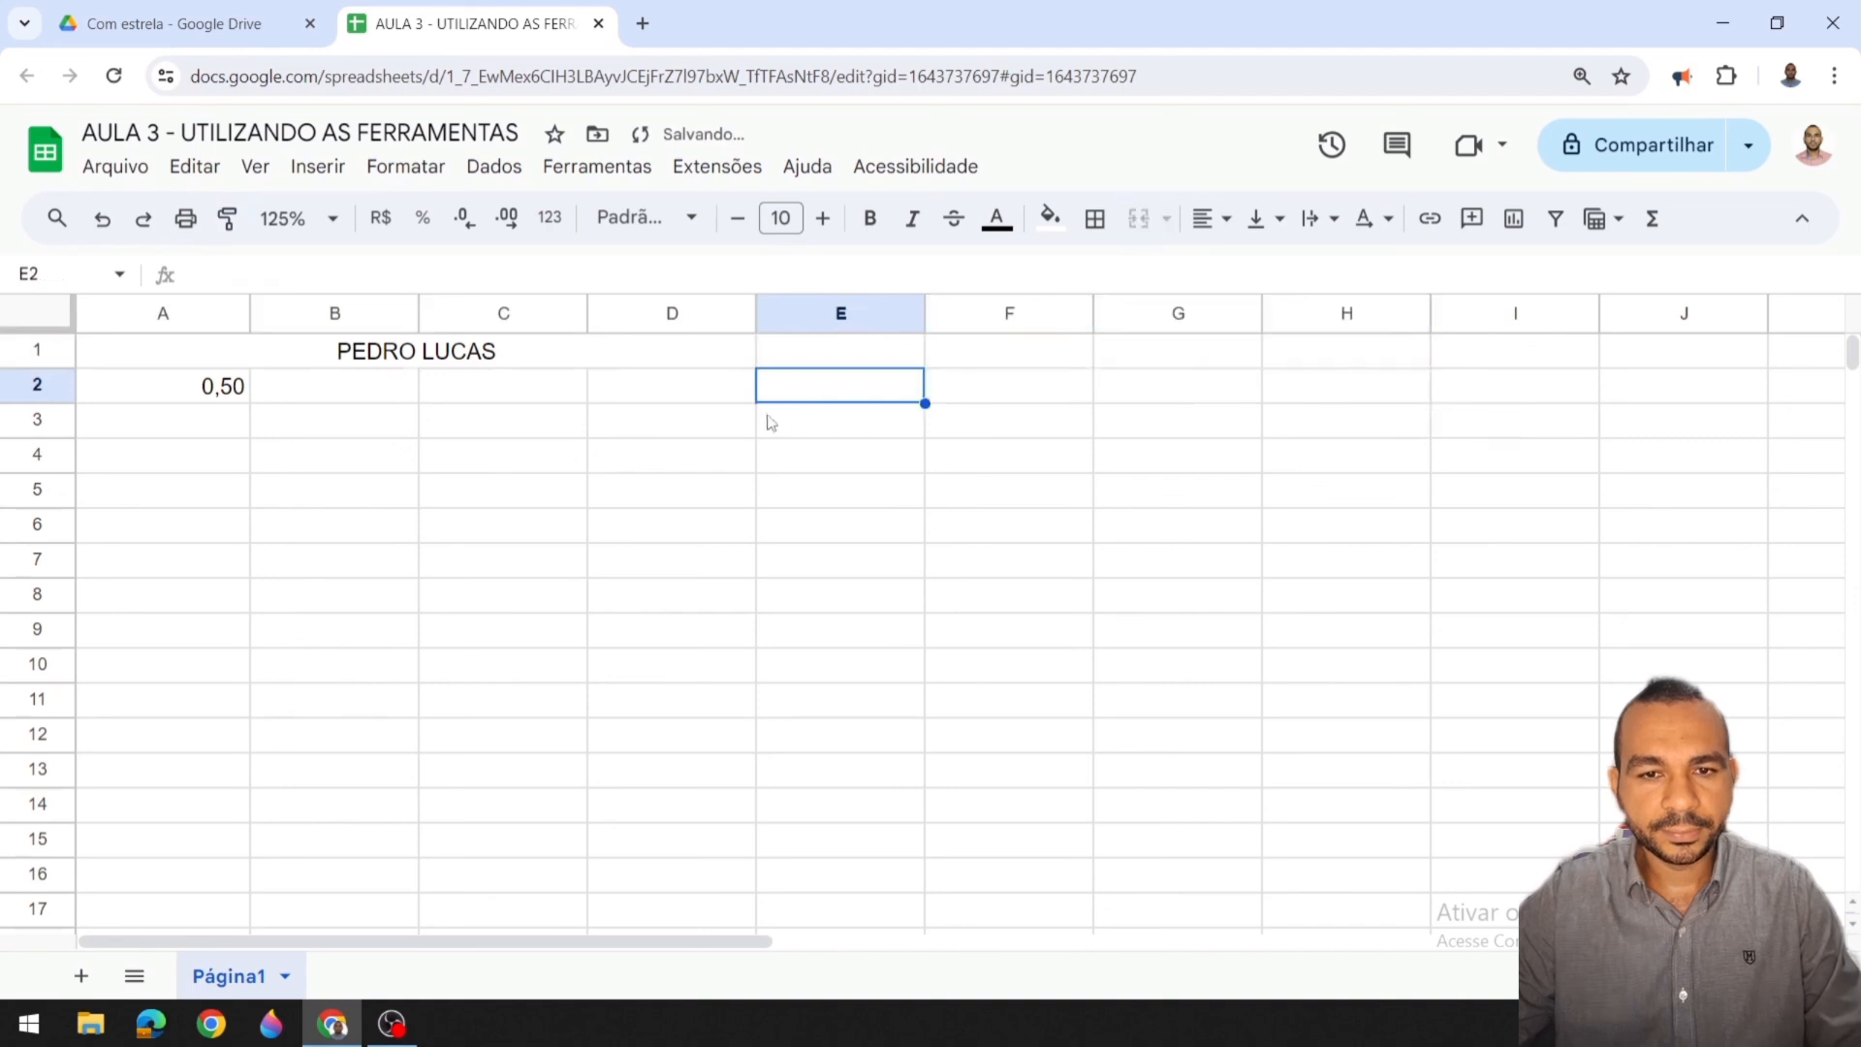
# Step: Use paint format to copy the merged, centred formatting of A1:D1 to cell A2
pyautogui.click(284, 358)
pyautogui.click(228, 215)
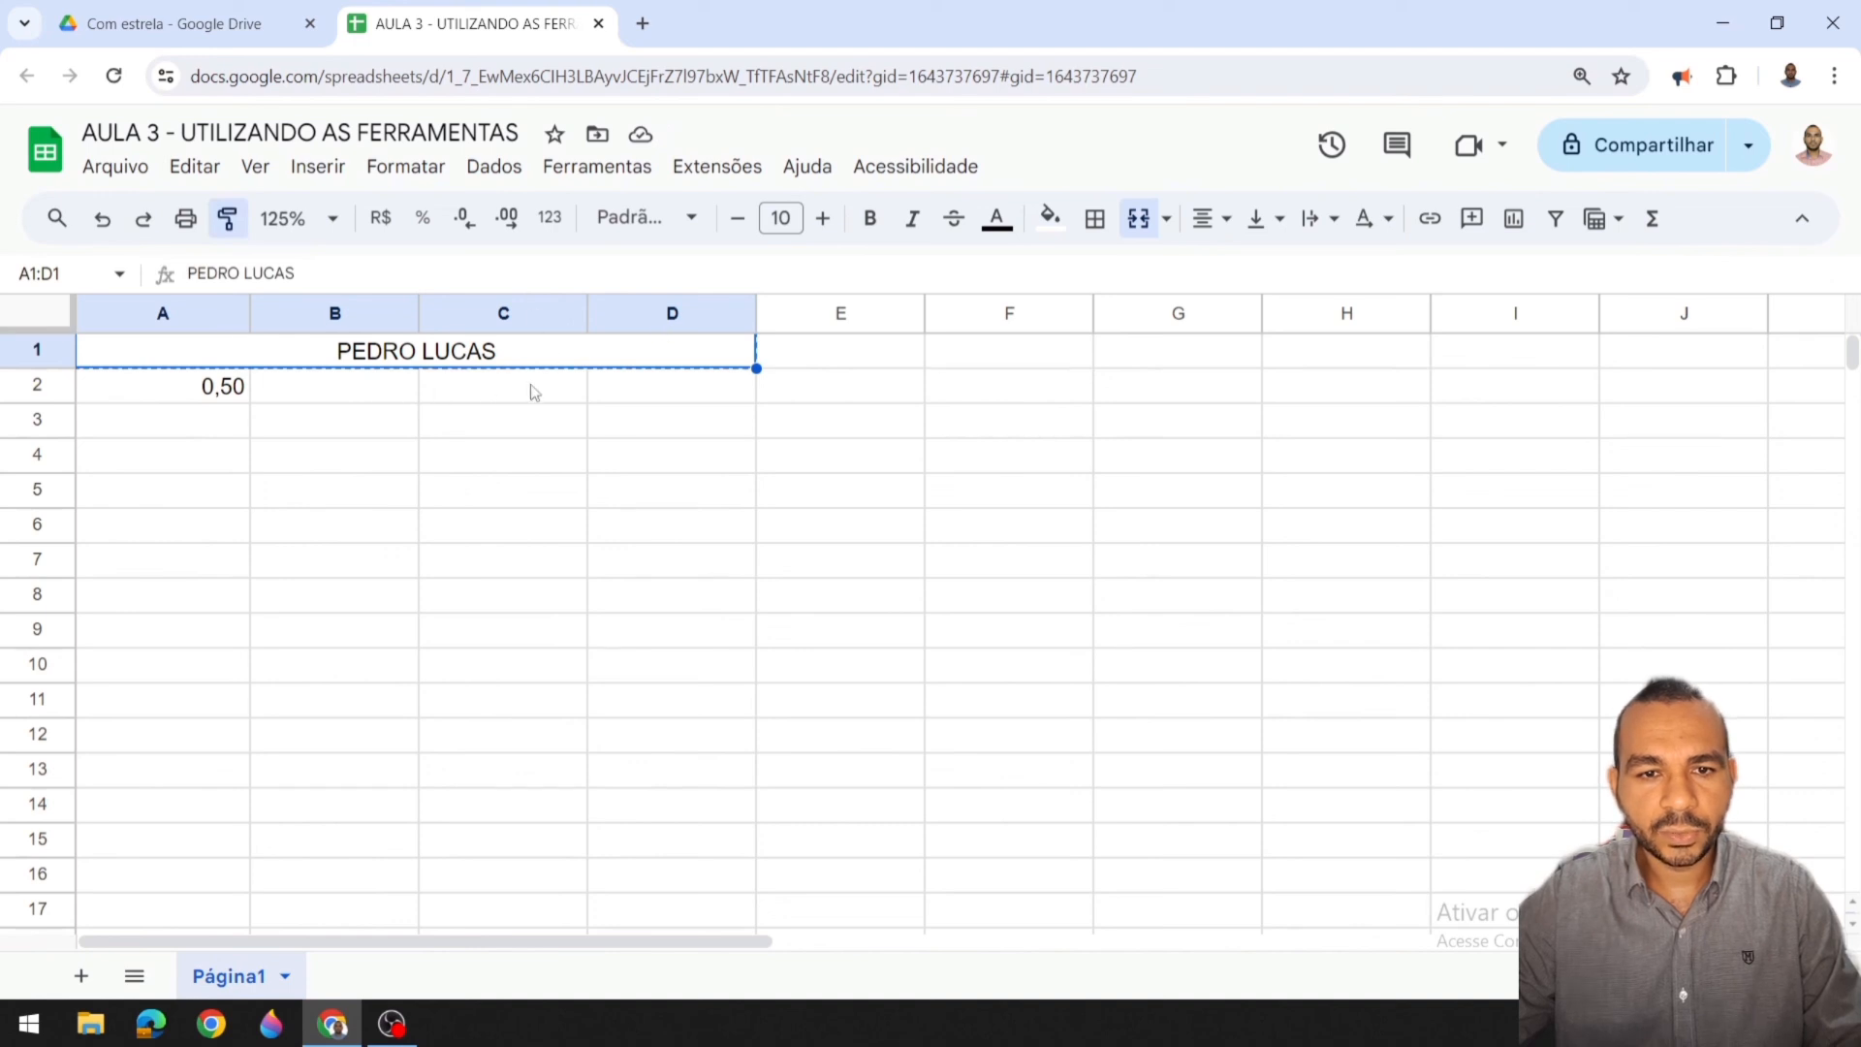
pyautogui.click(168, 396)
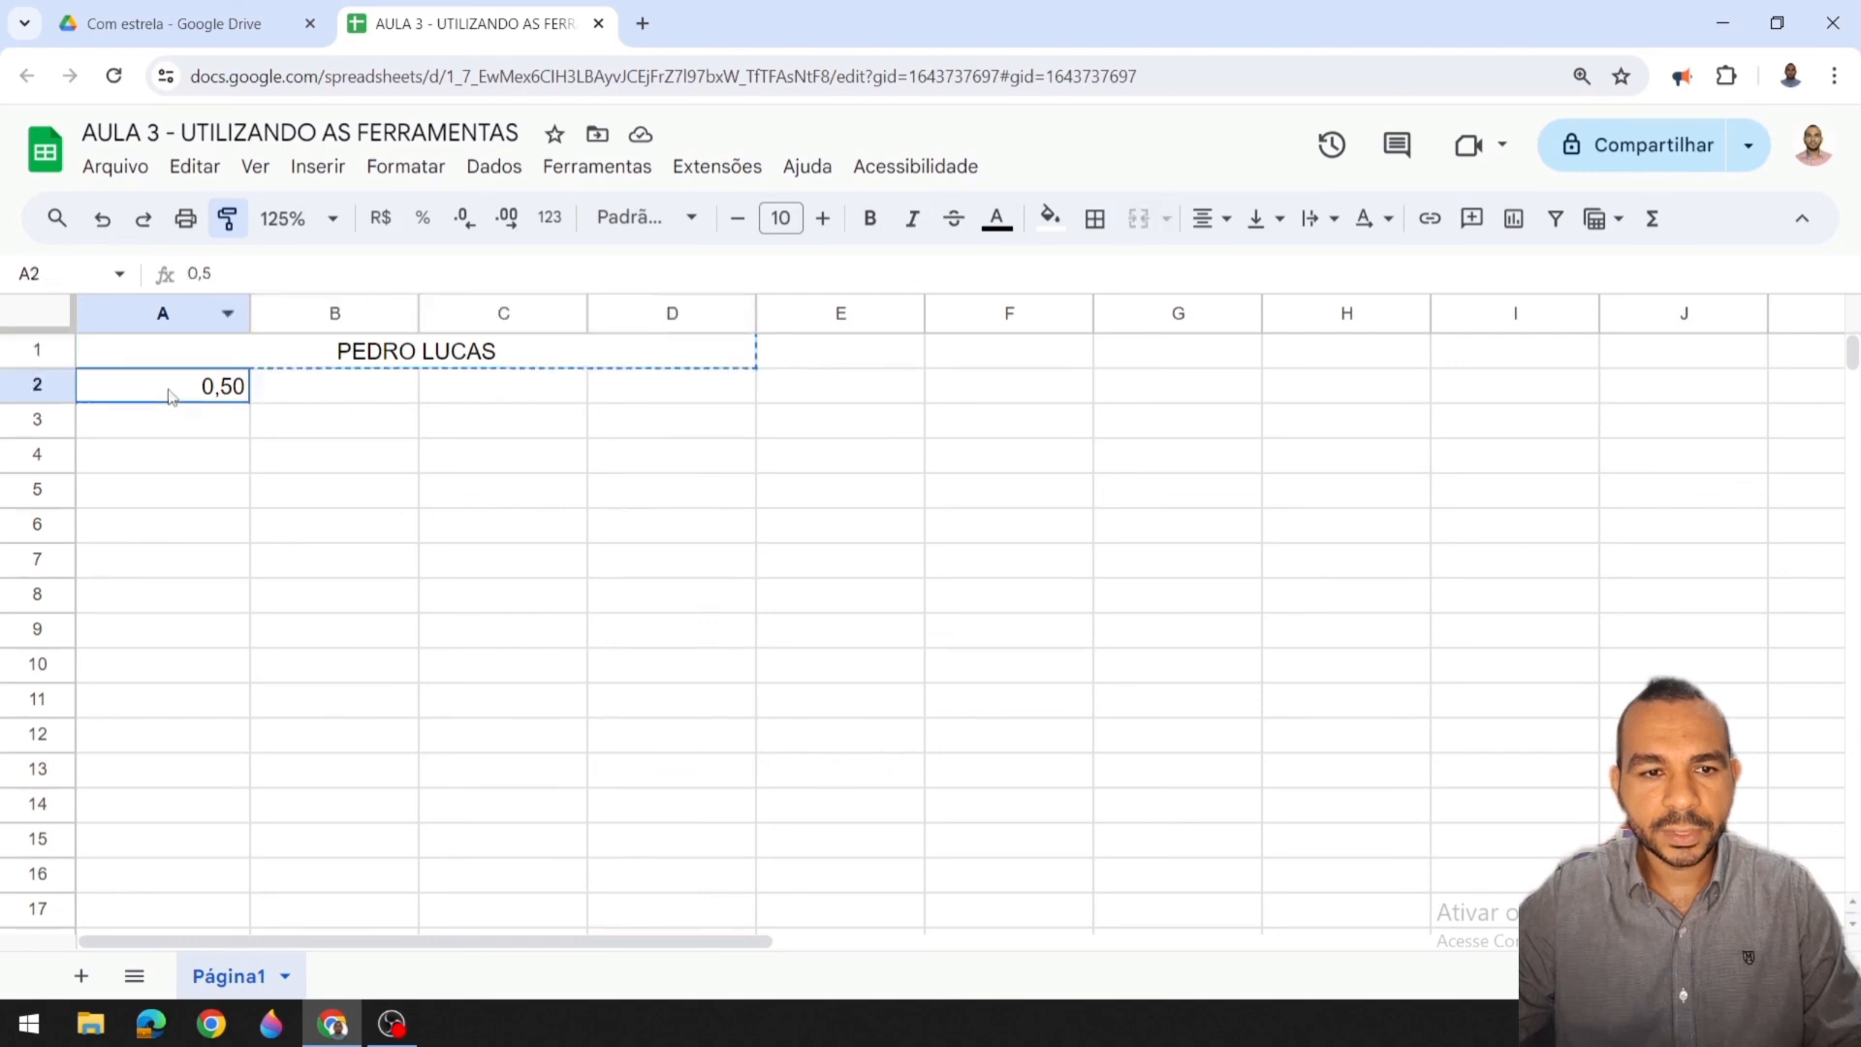
pyautogui.click(616, 357)
pyautogui.moveTo(610, 359); pyautogui.dragTo(607, 380)
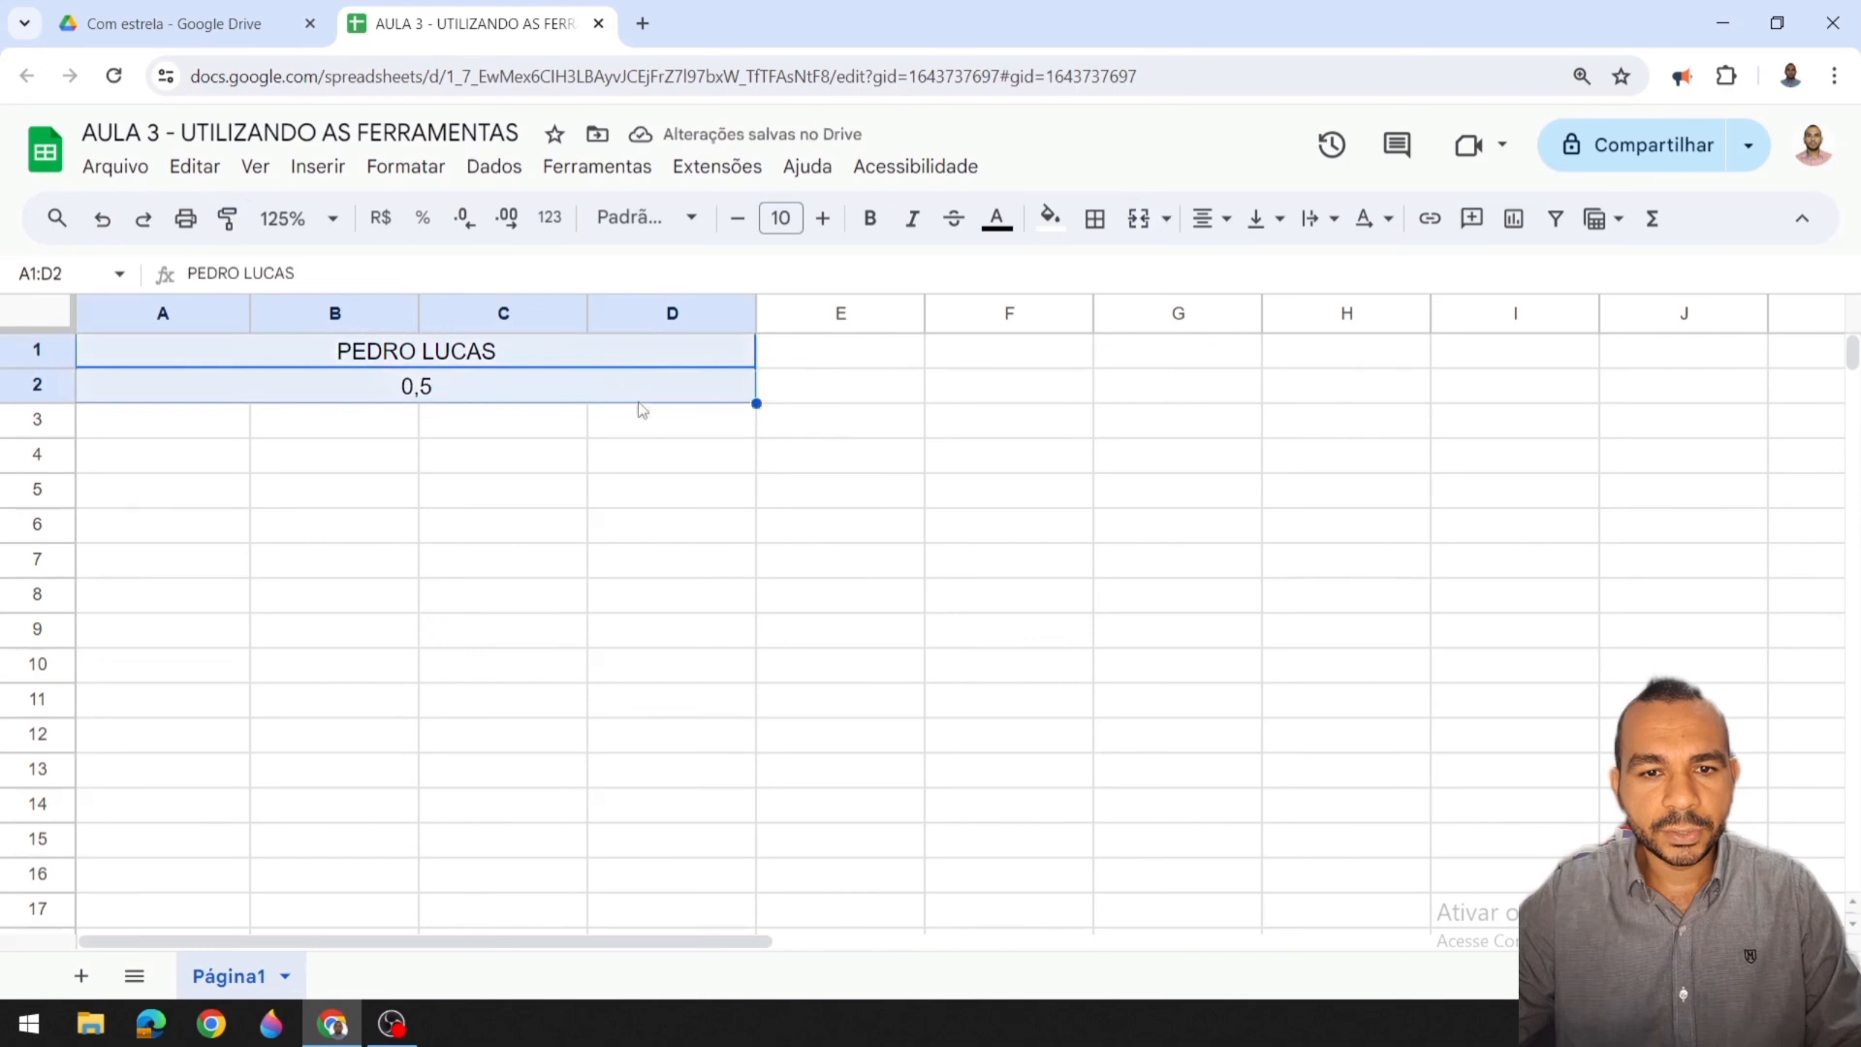
# Step: Undo the formatting copied to row 2 and the centring of the merged cell A1:D1
pyautogui.click(491, 369)
pyautogui.click(476, 392)
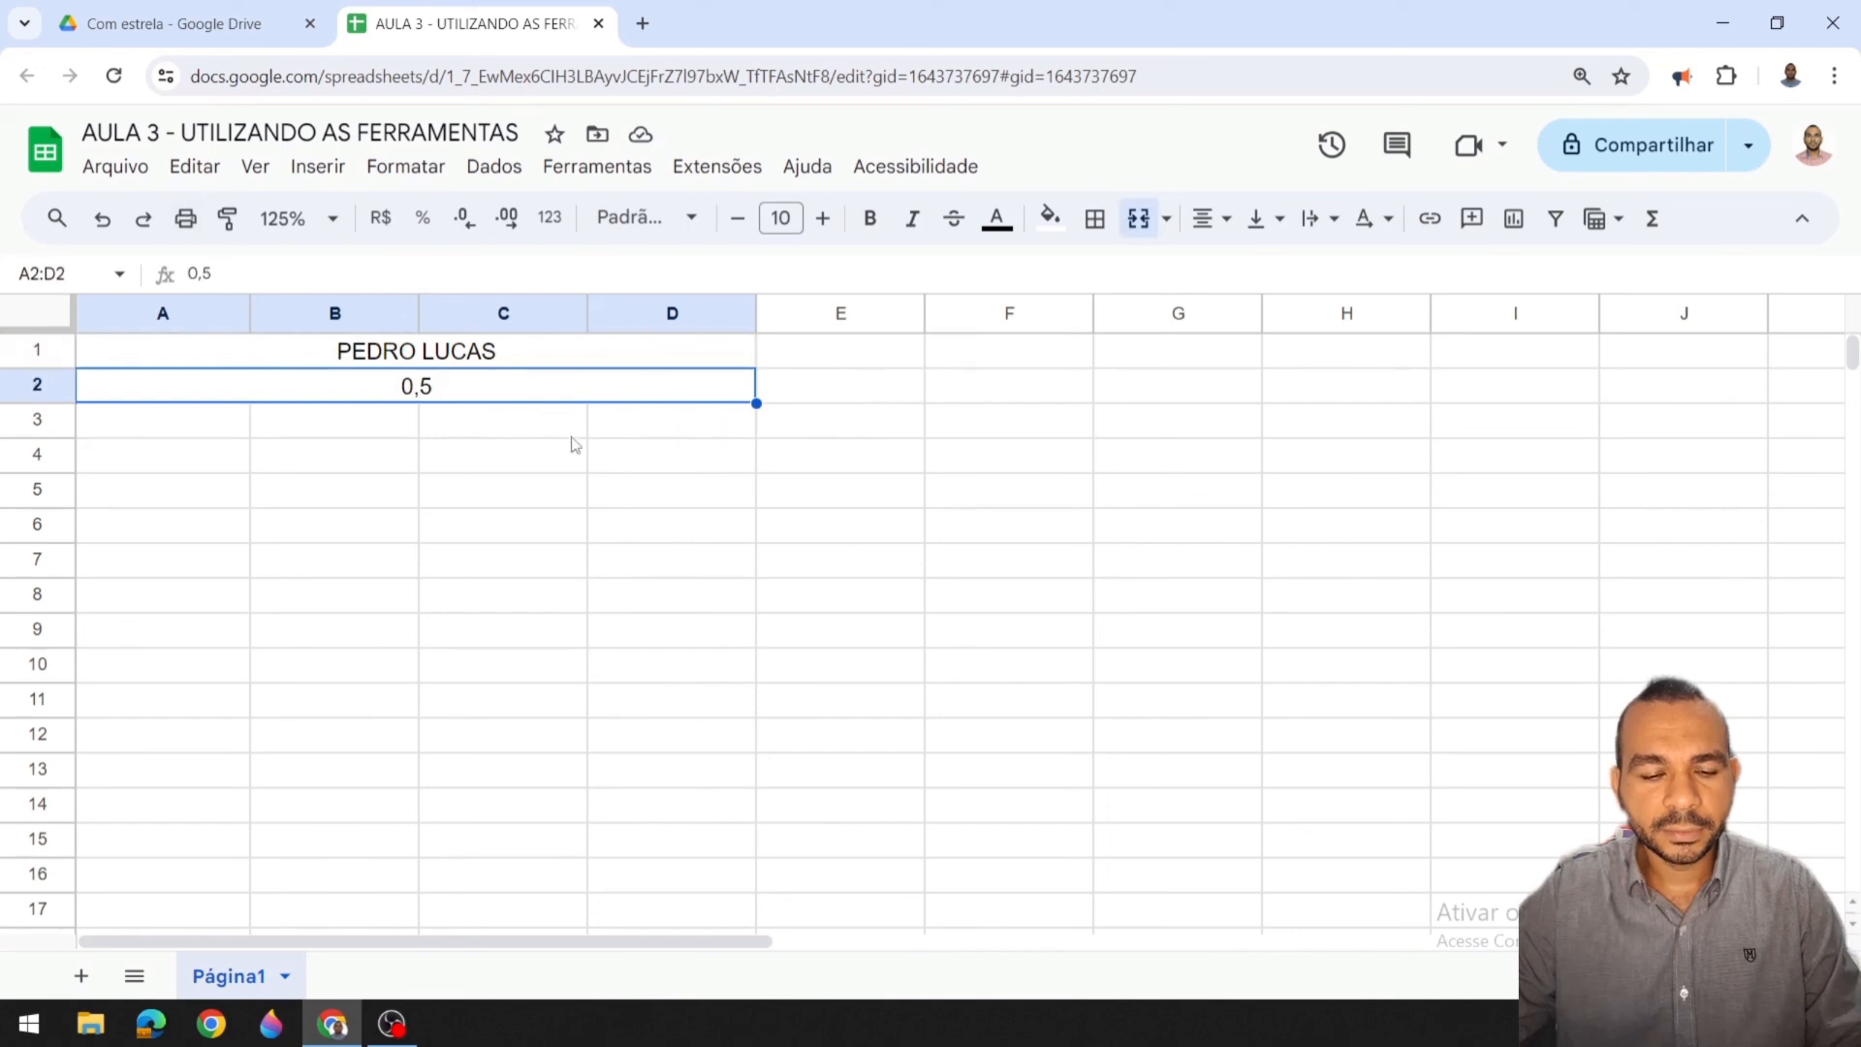
pyautogui.click(484, 357)
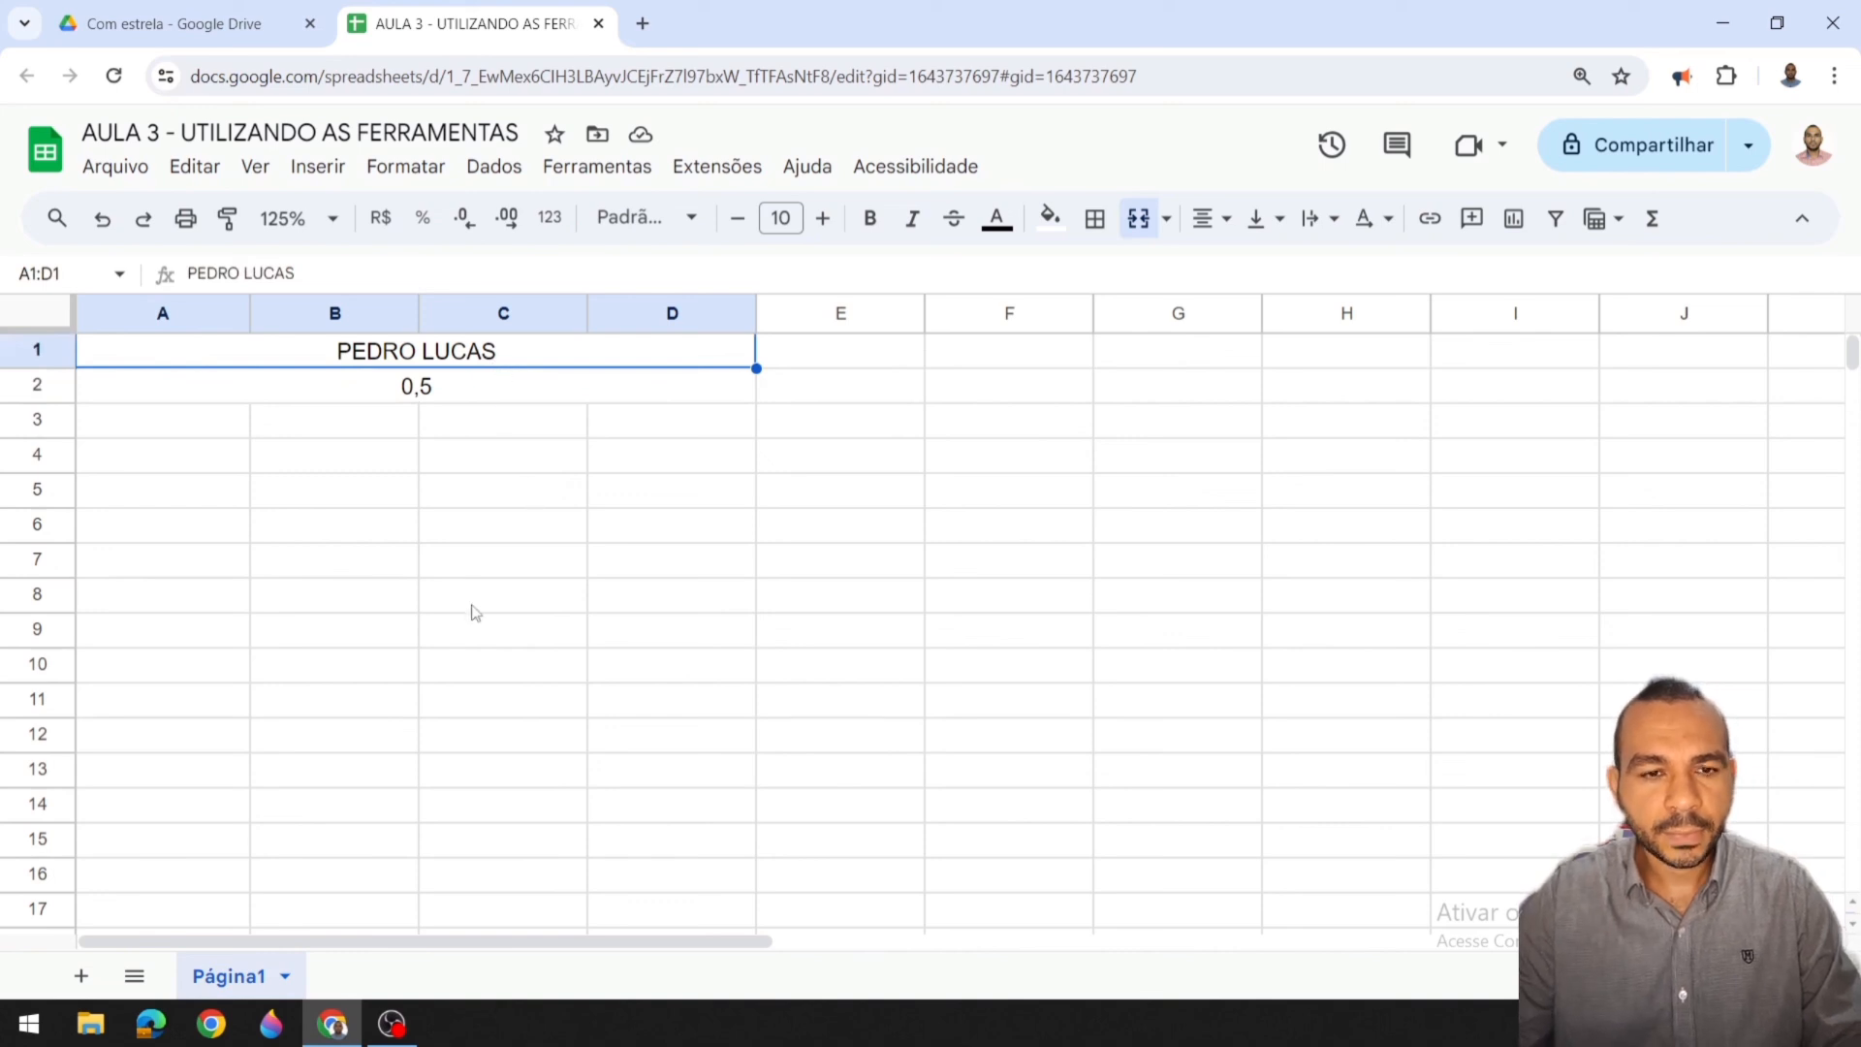
pyautogui.hotkey('ctrl', 'z')
pyautogui.hotkey('ctrl', 'z')
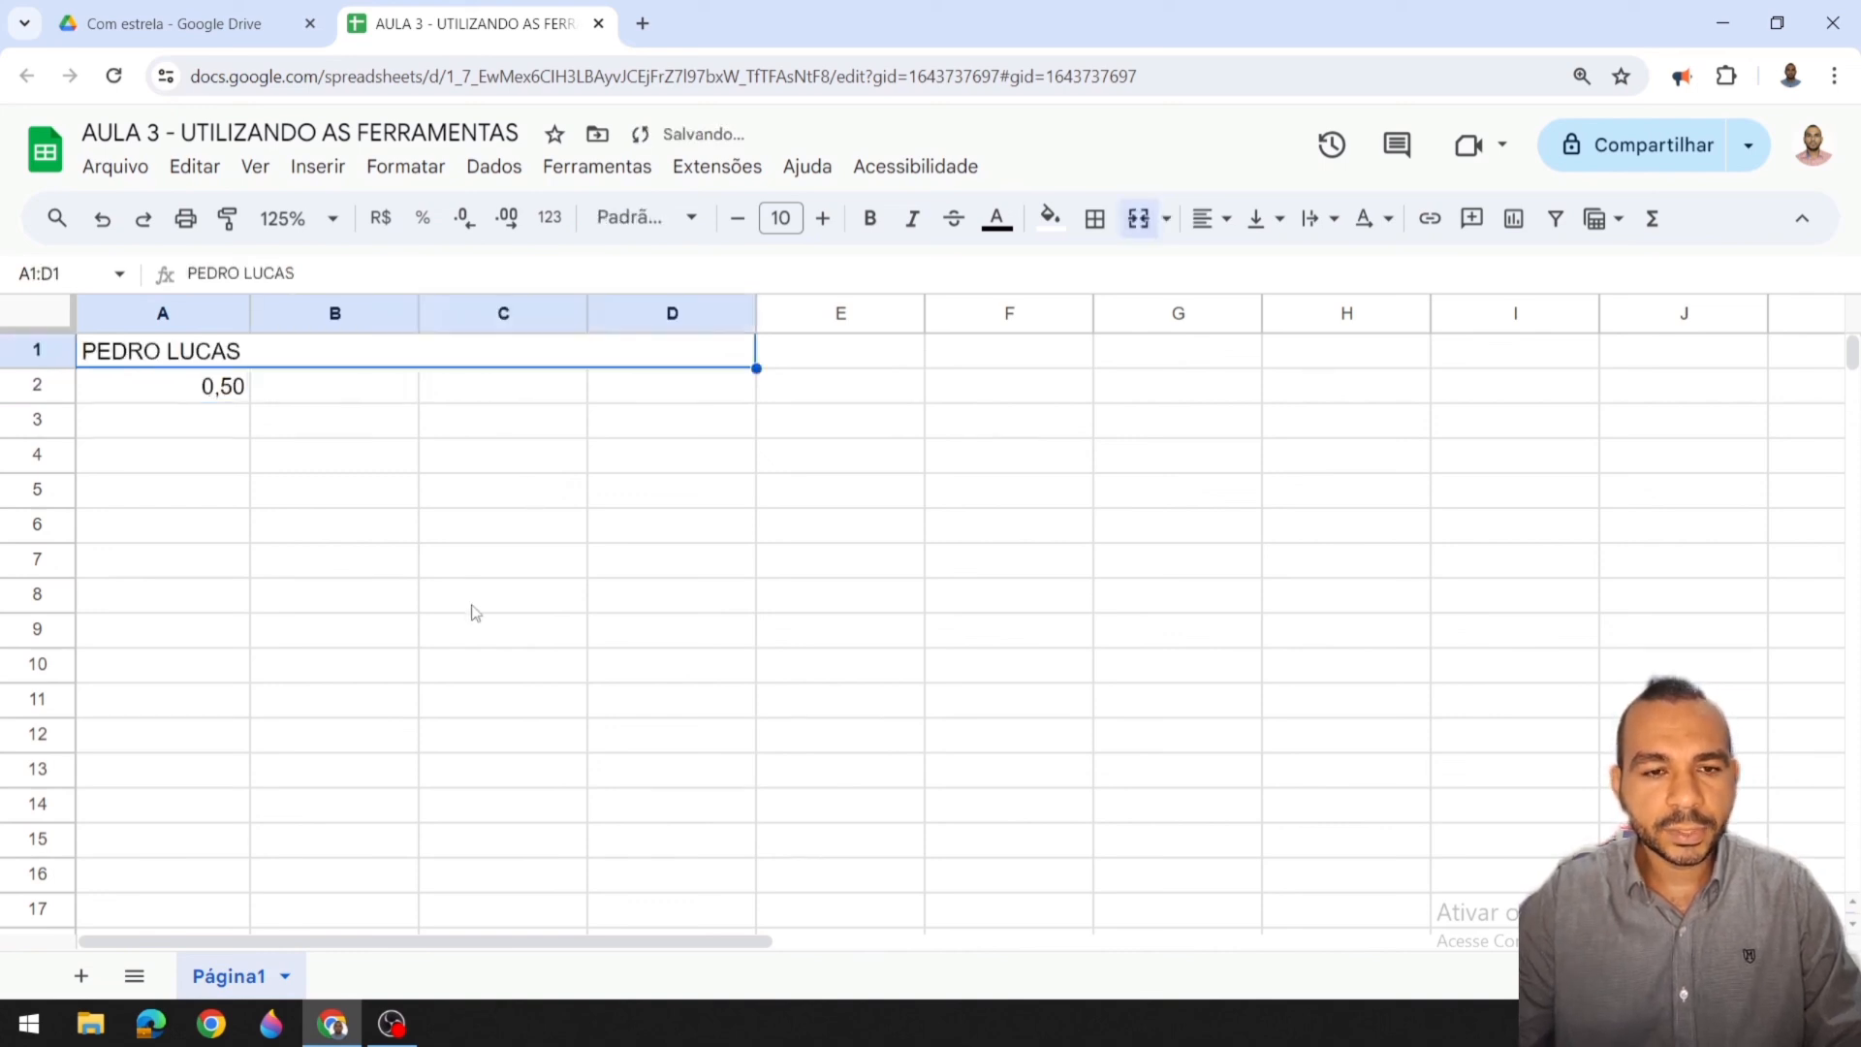
# Step: Copy the merged formatting of A1:D1 to cell A2 with paint format so that A2:D2 is merged
pyautogui.click(287, 426)
pyautogui.click(232, 388)
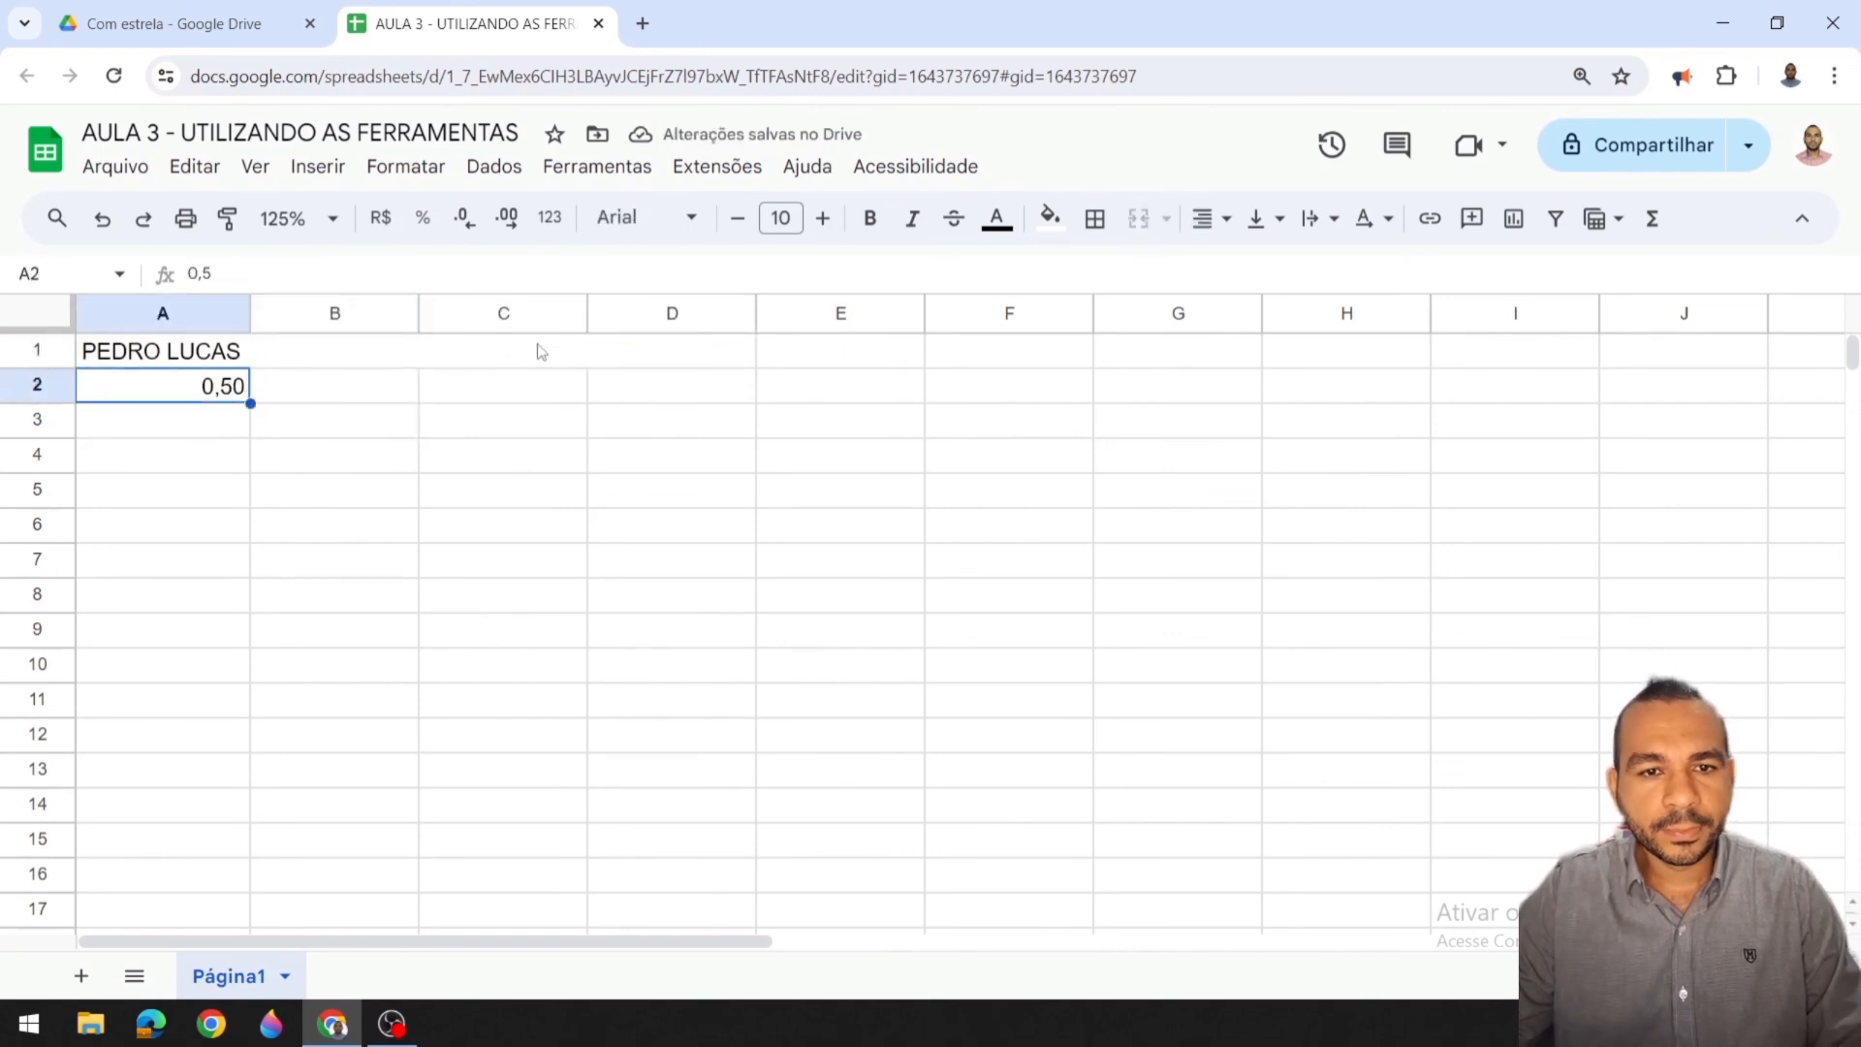
pyautogui.click(557, 359)
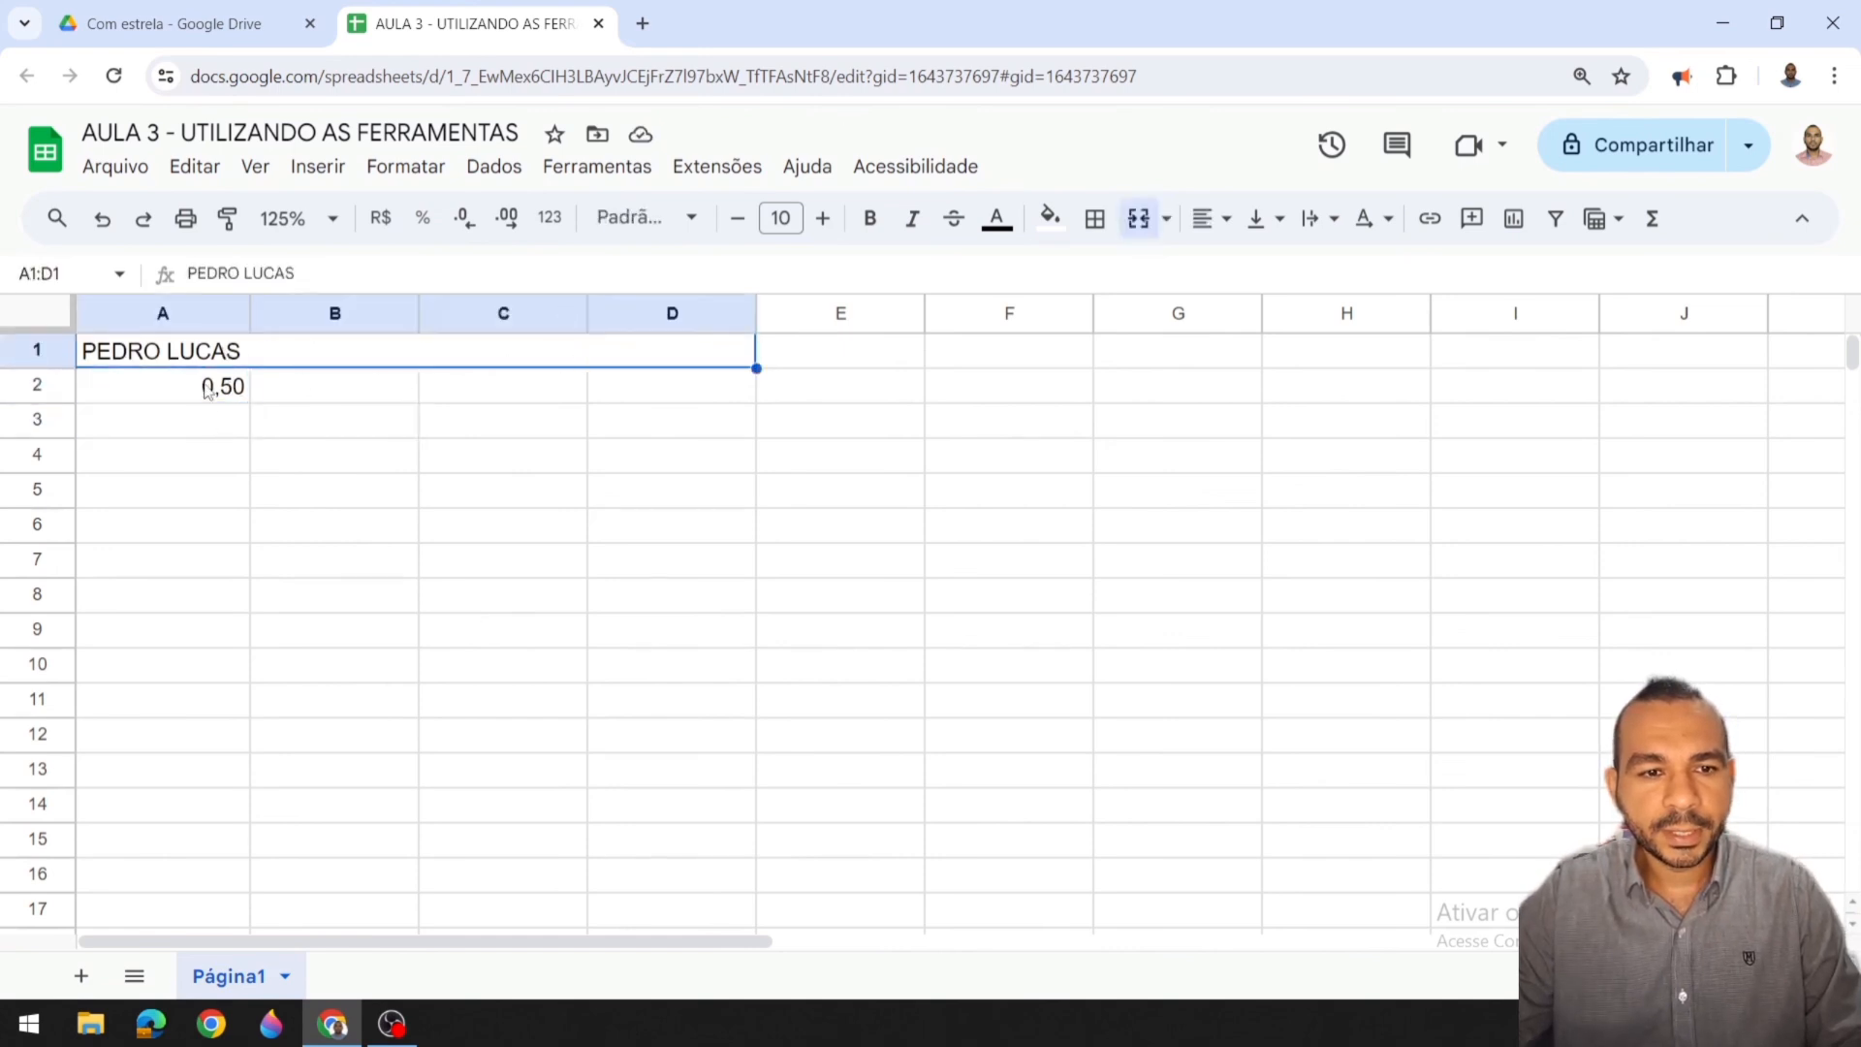
pyautogui.moveTo(207, 391); pyautogui.dragTo(498, 382)
pyautogui.click(547, 351)
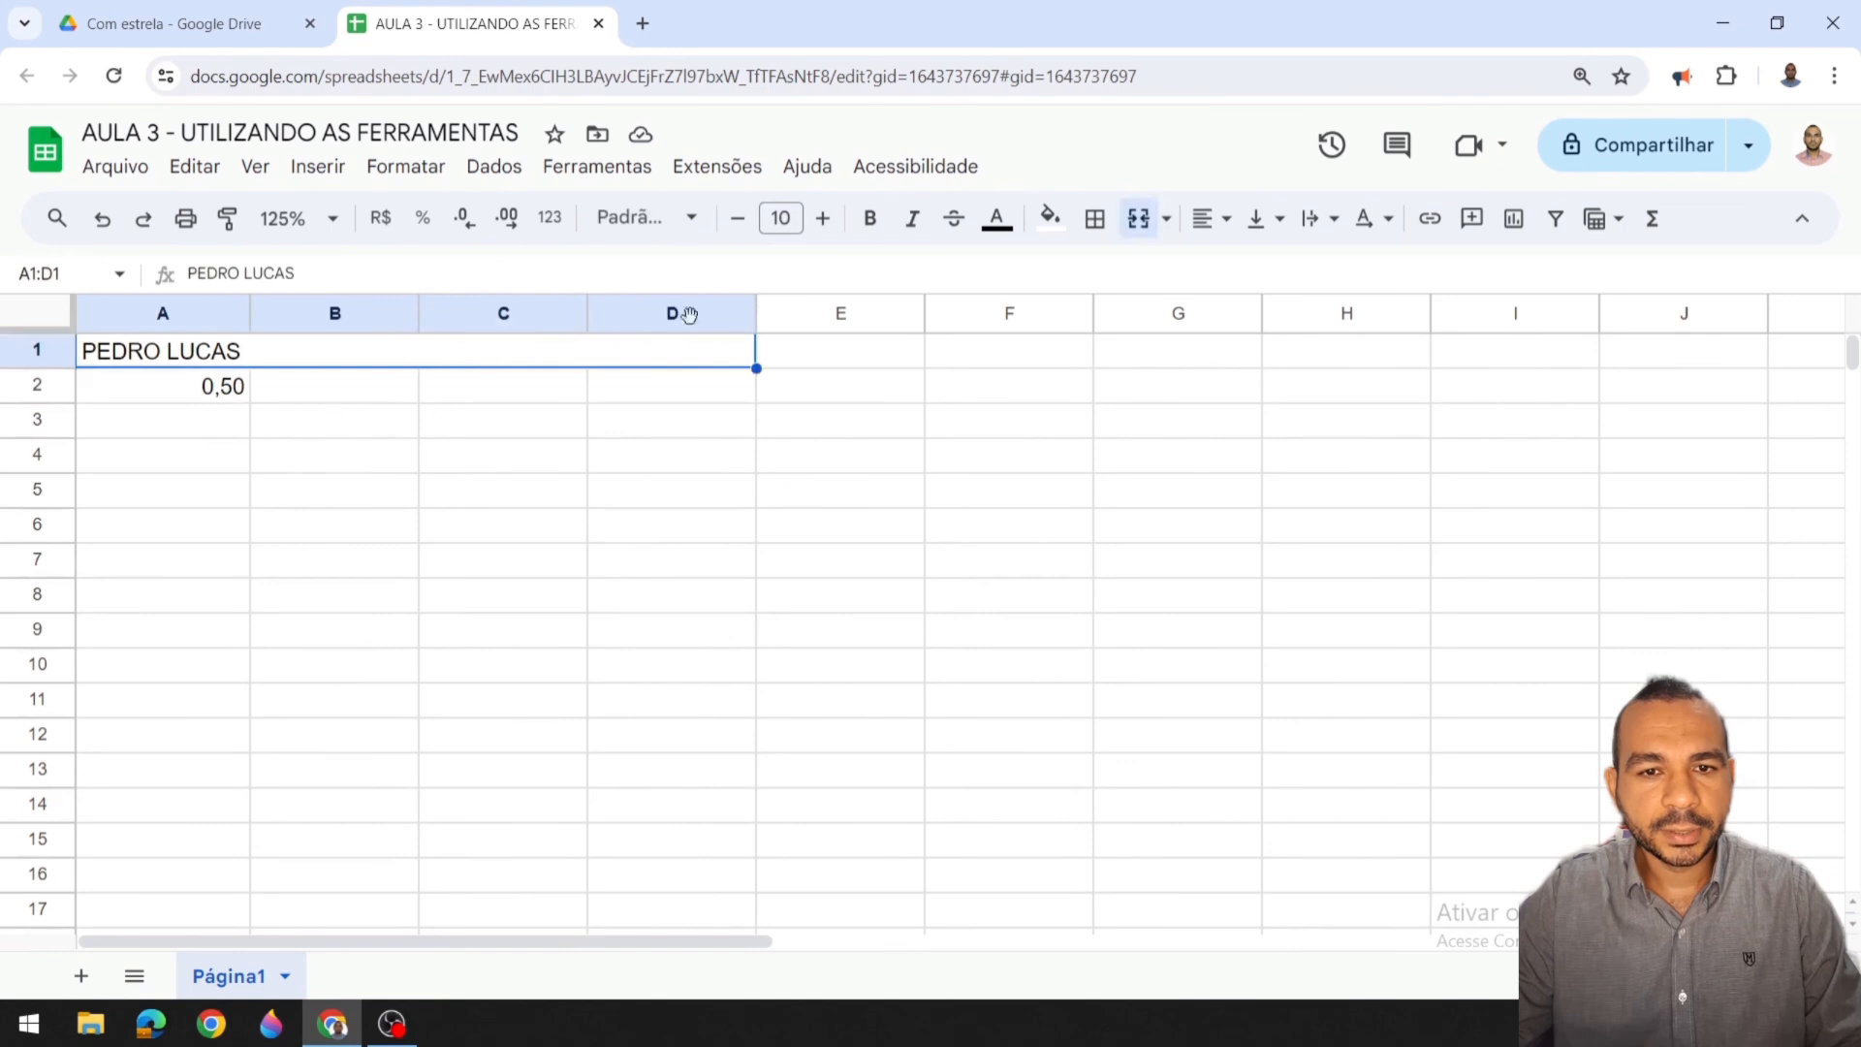
pyautogui.click(227, 219)
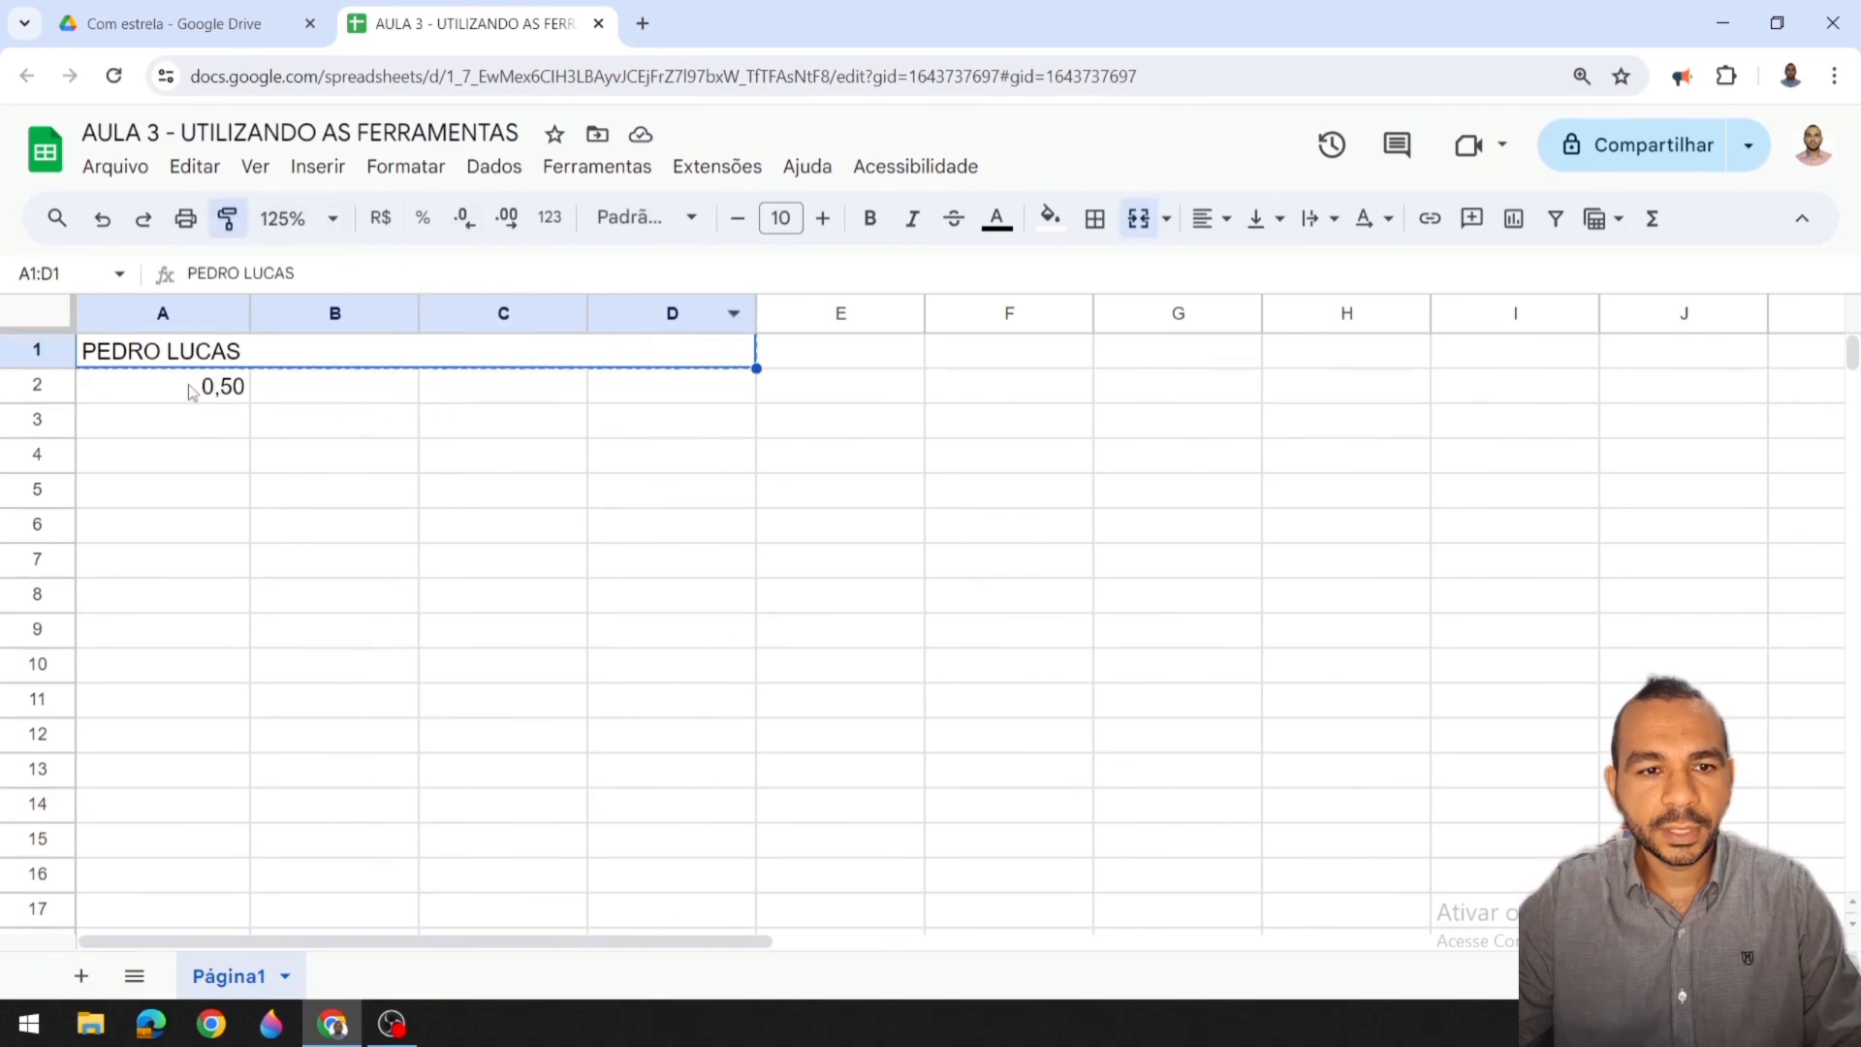
pyautogui.click(190, 389)
# Step: Centre the contents of the merged cells A1:D1 and A2:D2 horizontally
pyautogui.click(227, 356)
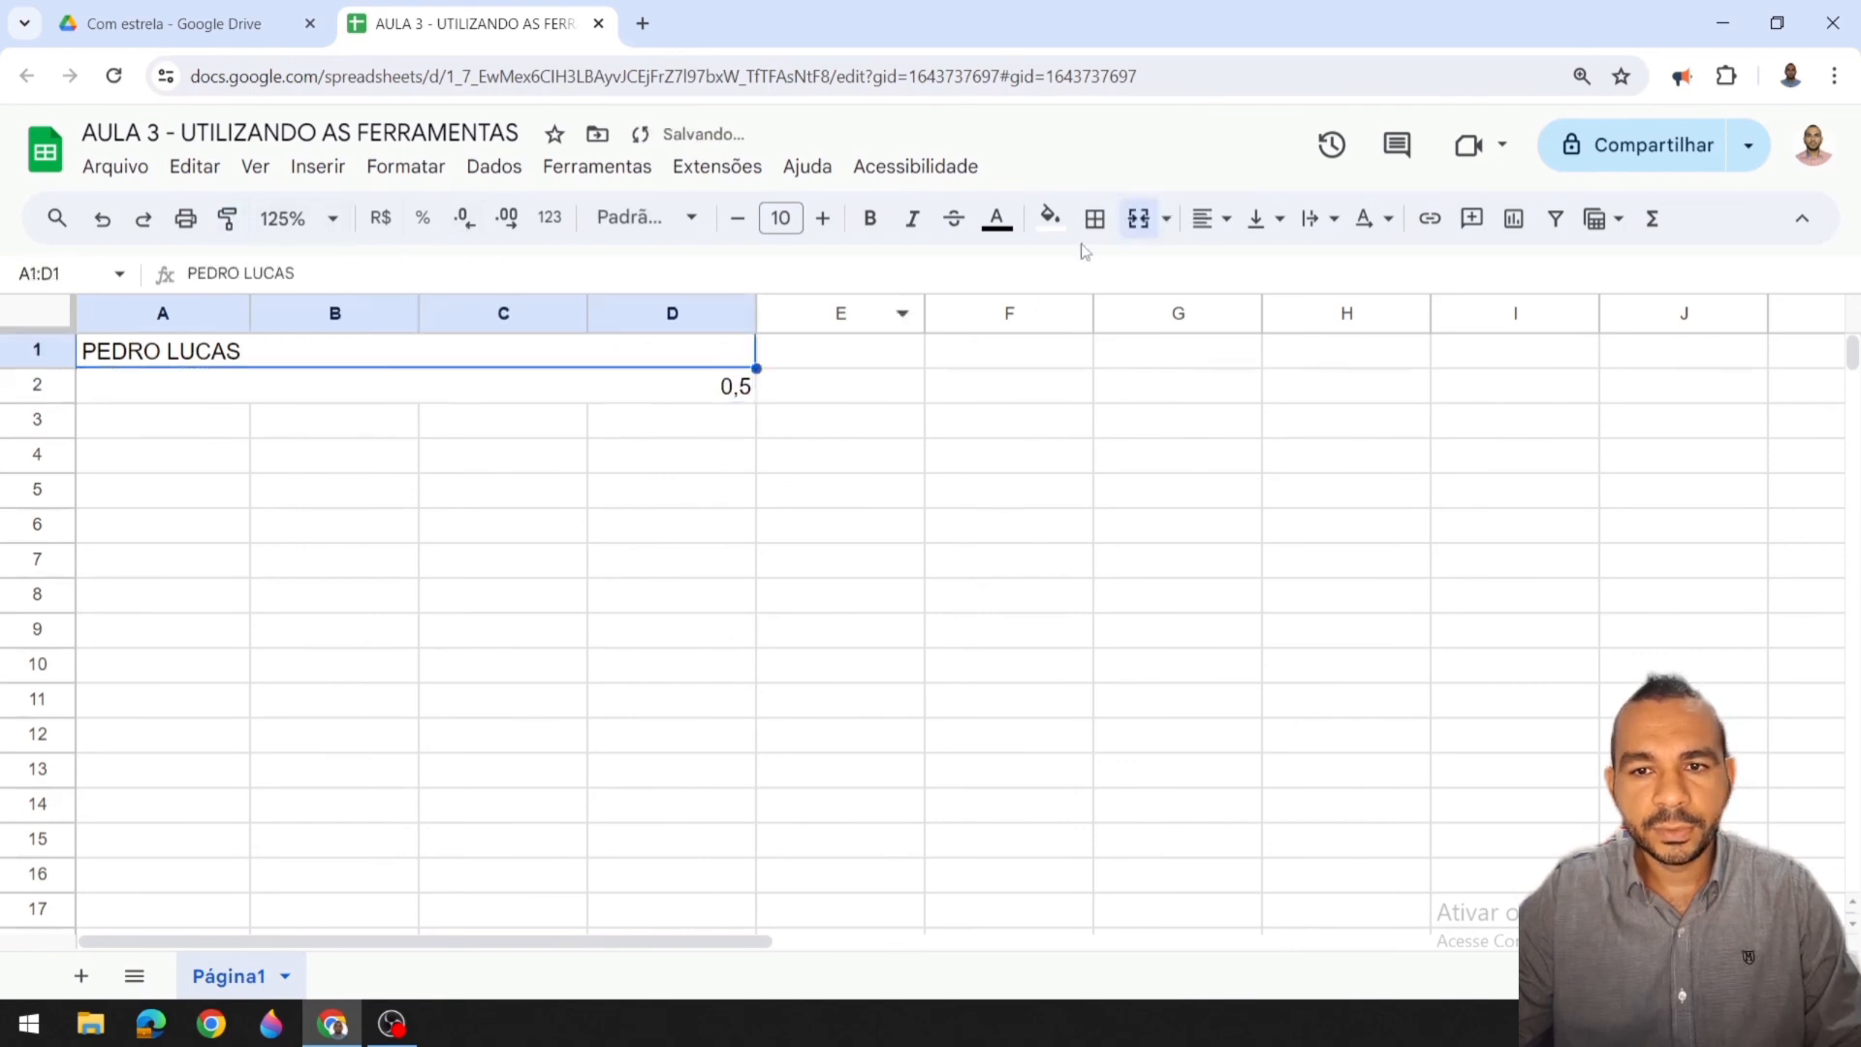
pyautogui.click(1212, 220)
pyautogui.click(1259, 274)
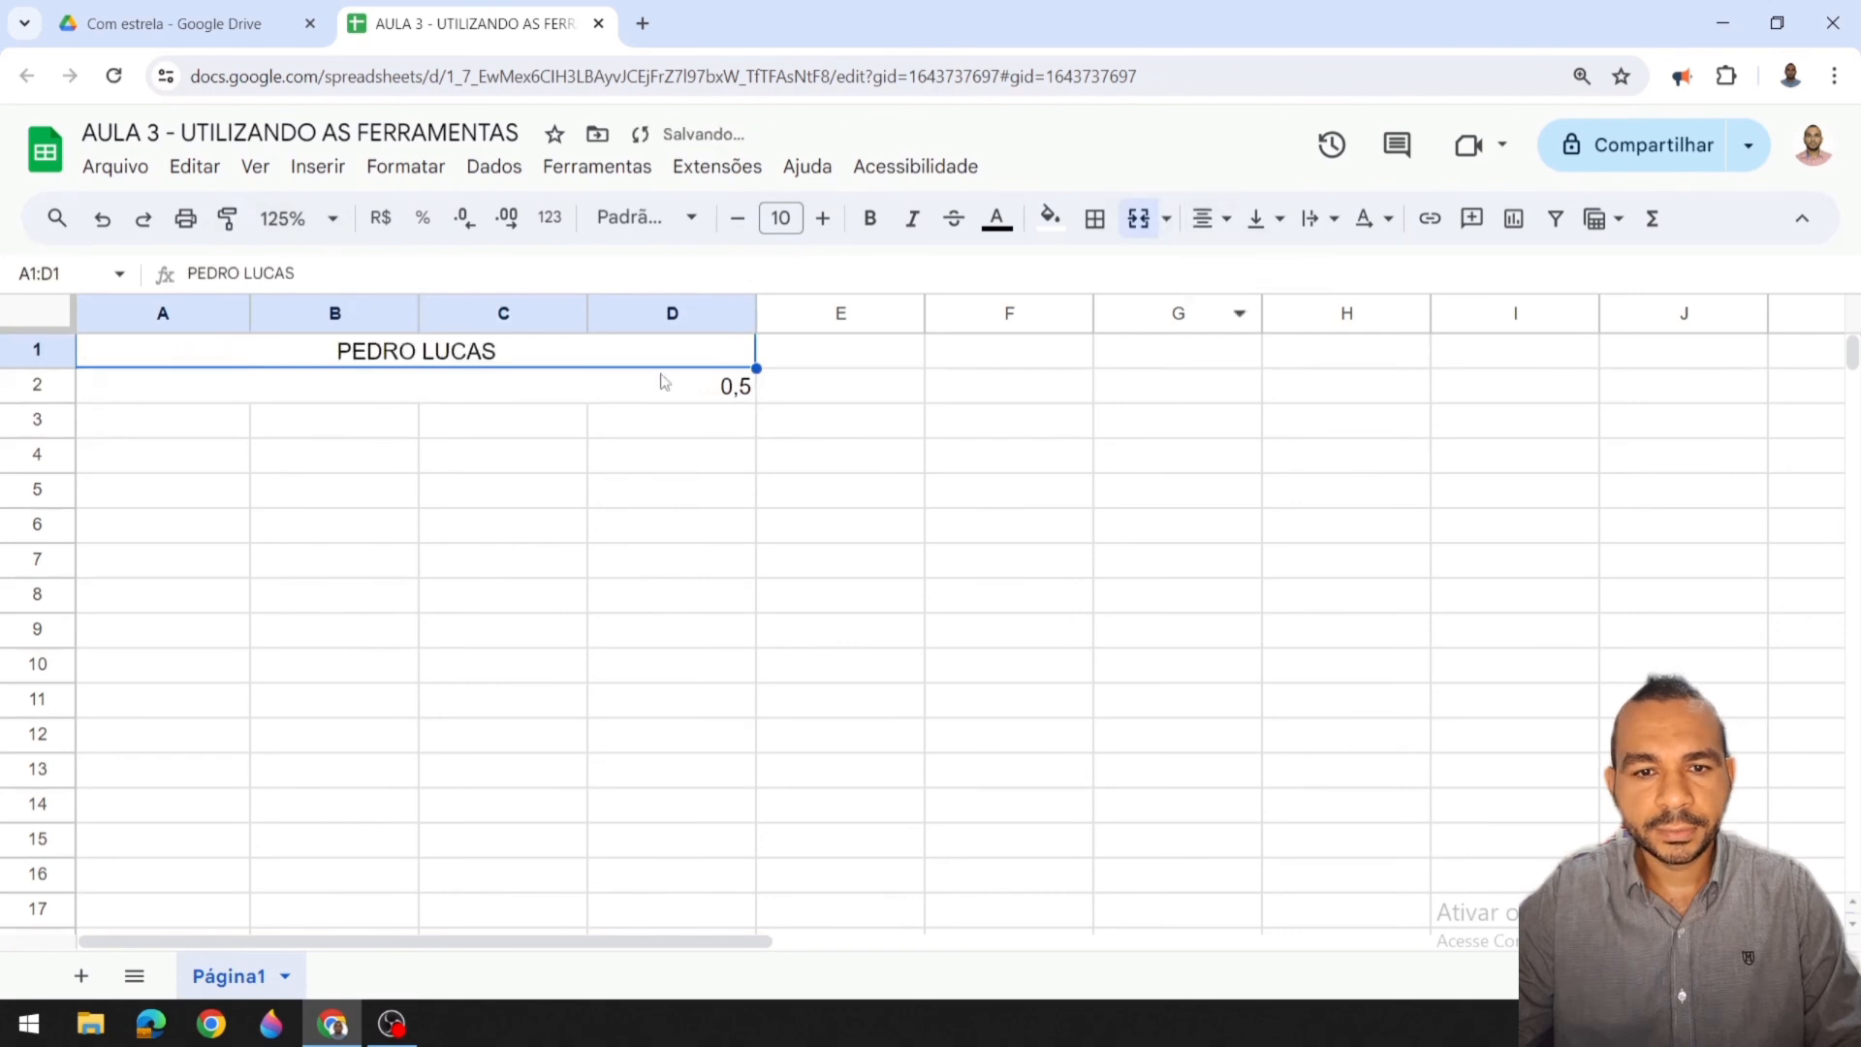
pyautogui.click(700, 382)
pyautogui.click(1212, 219)
pyautogui.click(1258, 268)
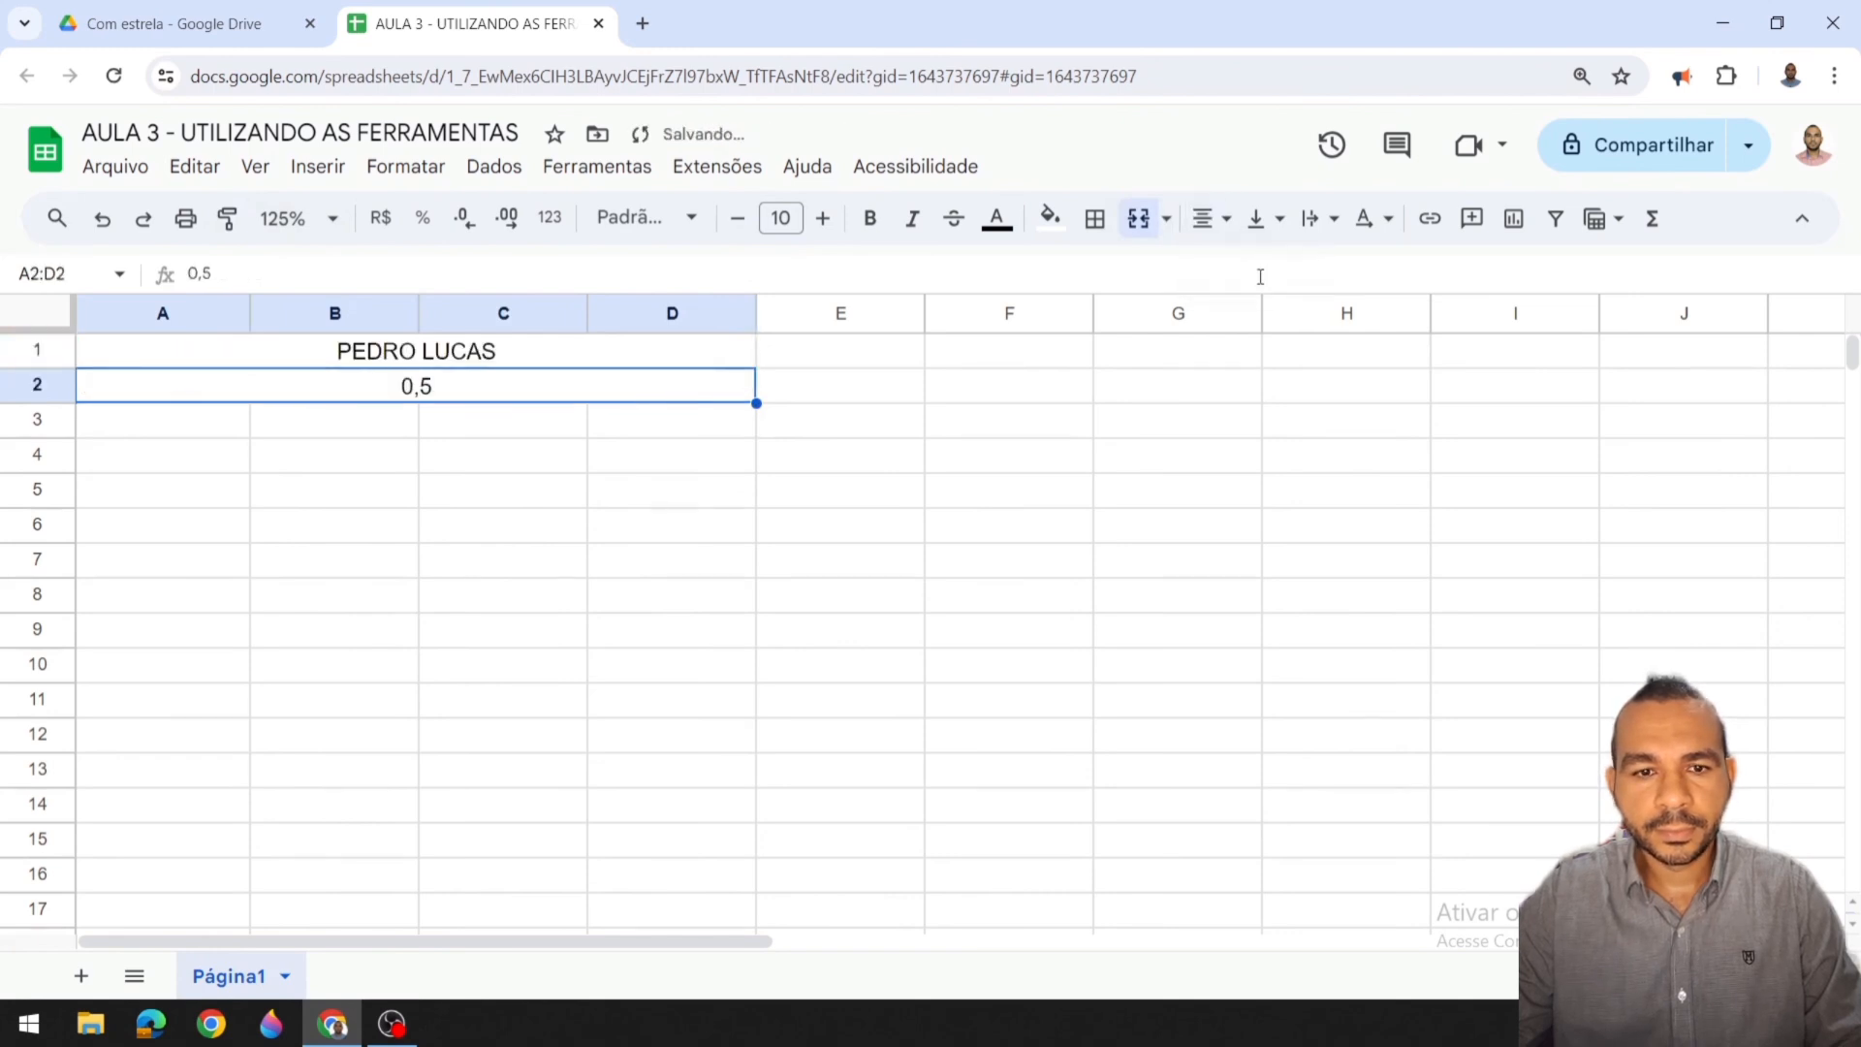
# Step: Apply the Número format to the value in the merged cell A2:D2
pyautogui.click(549, 217)
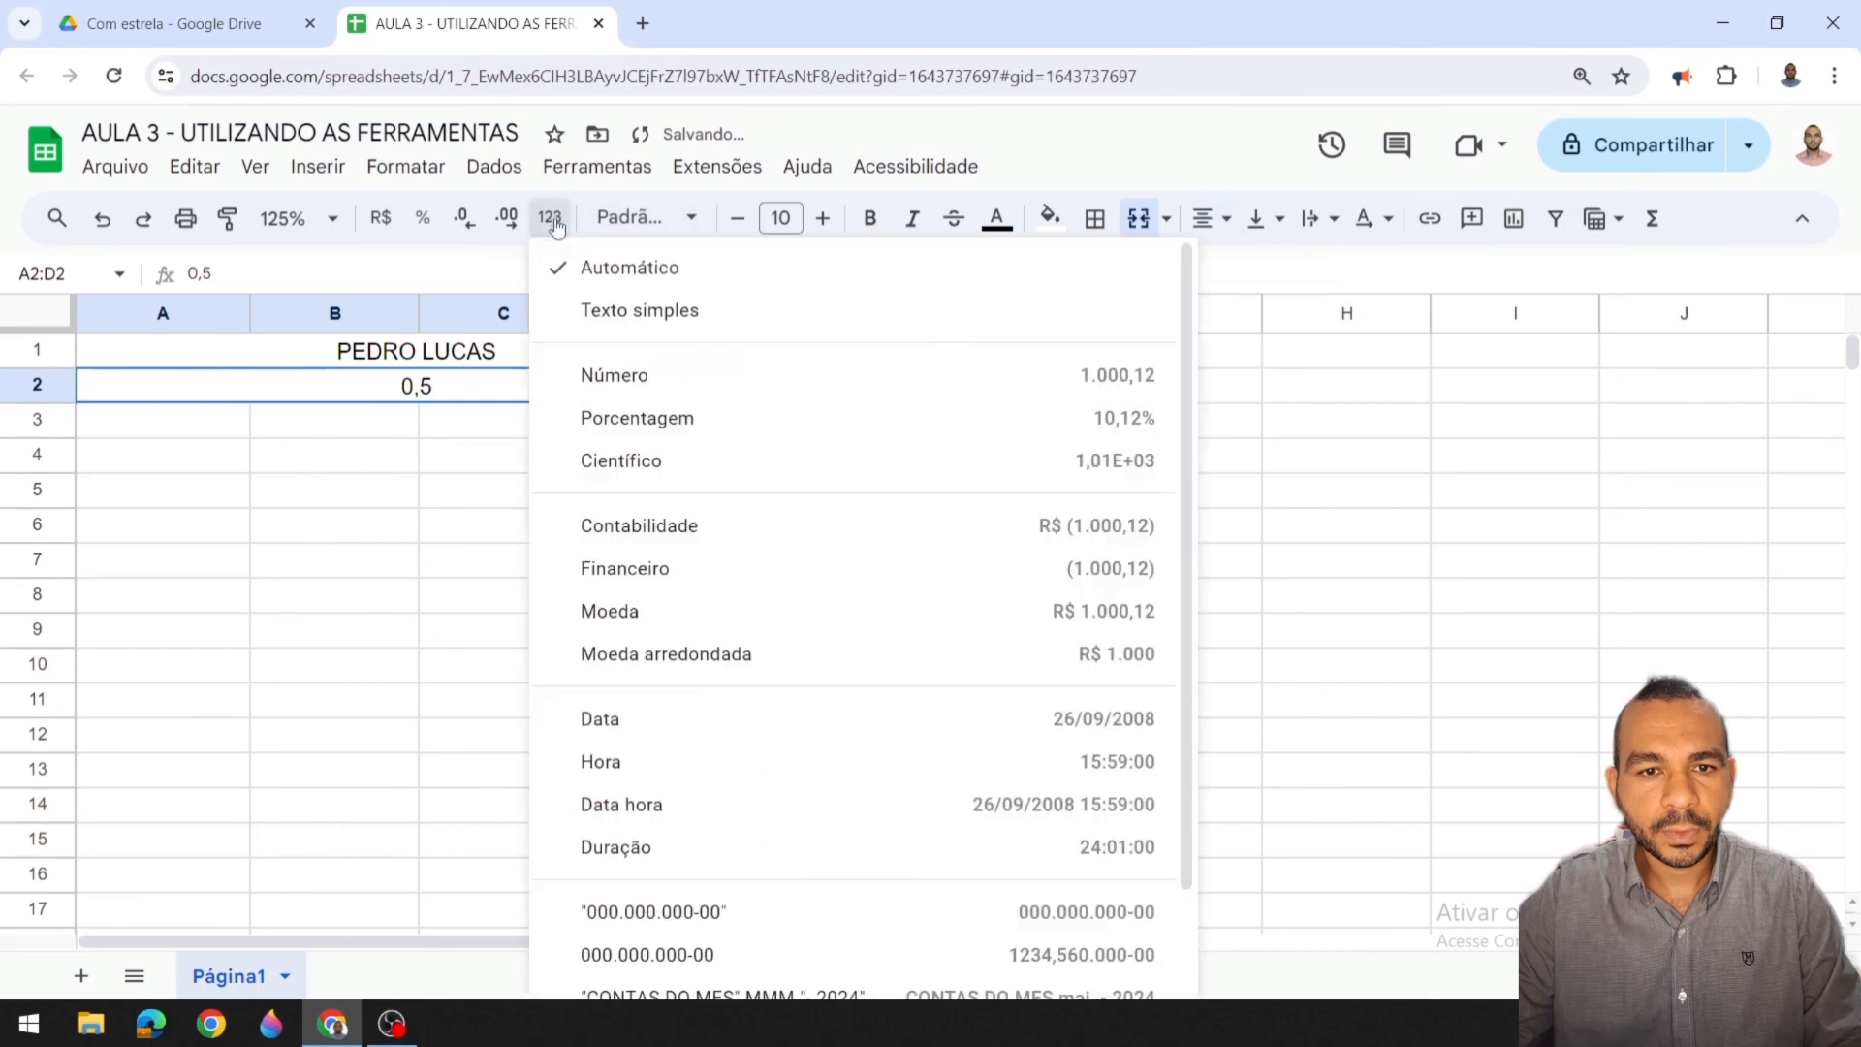
pyautogui.click(1023, 378)
pyautogui.click(985, 419)
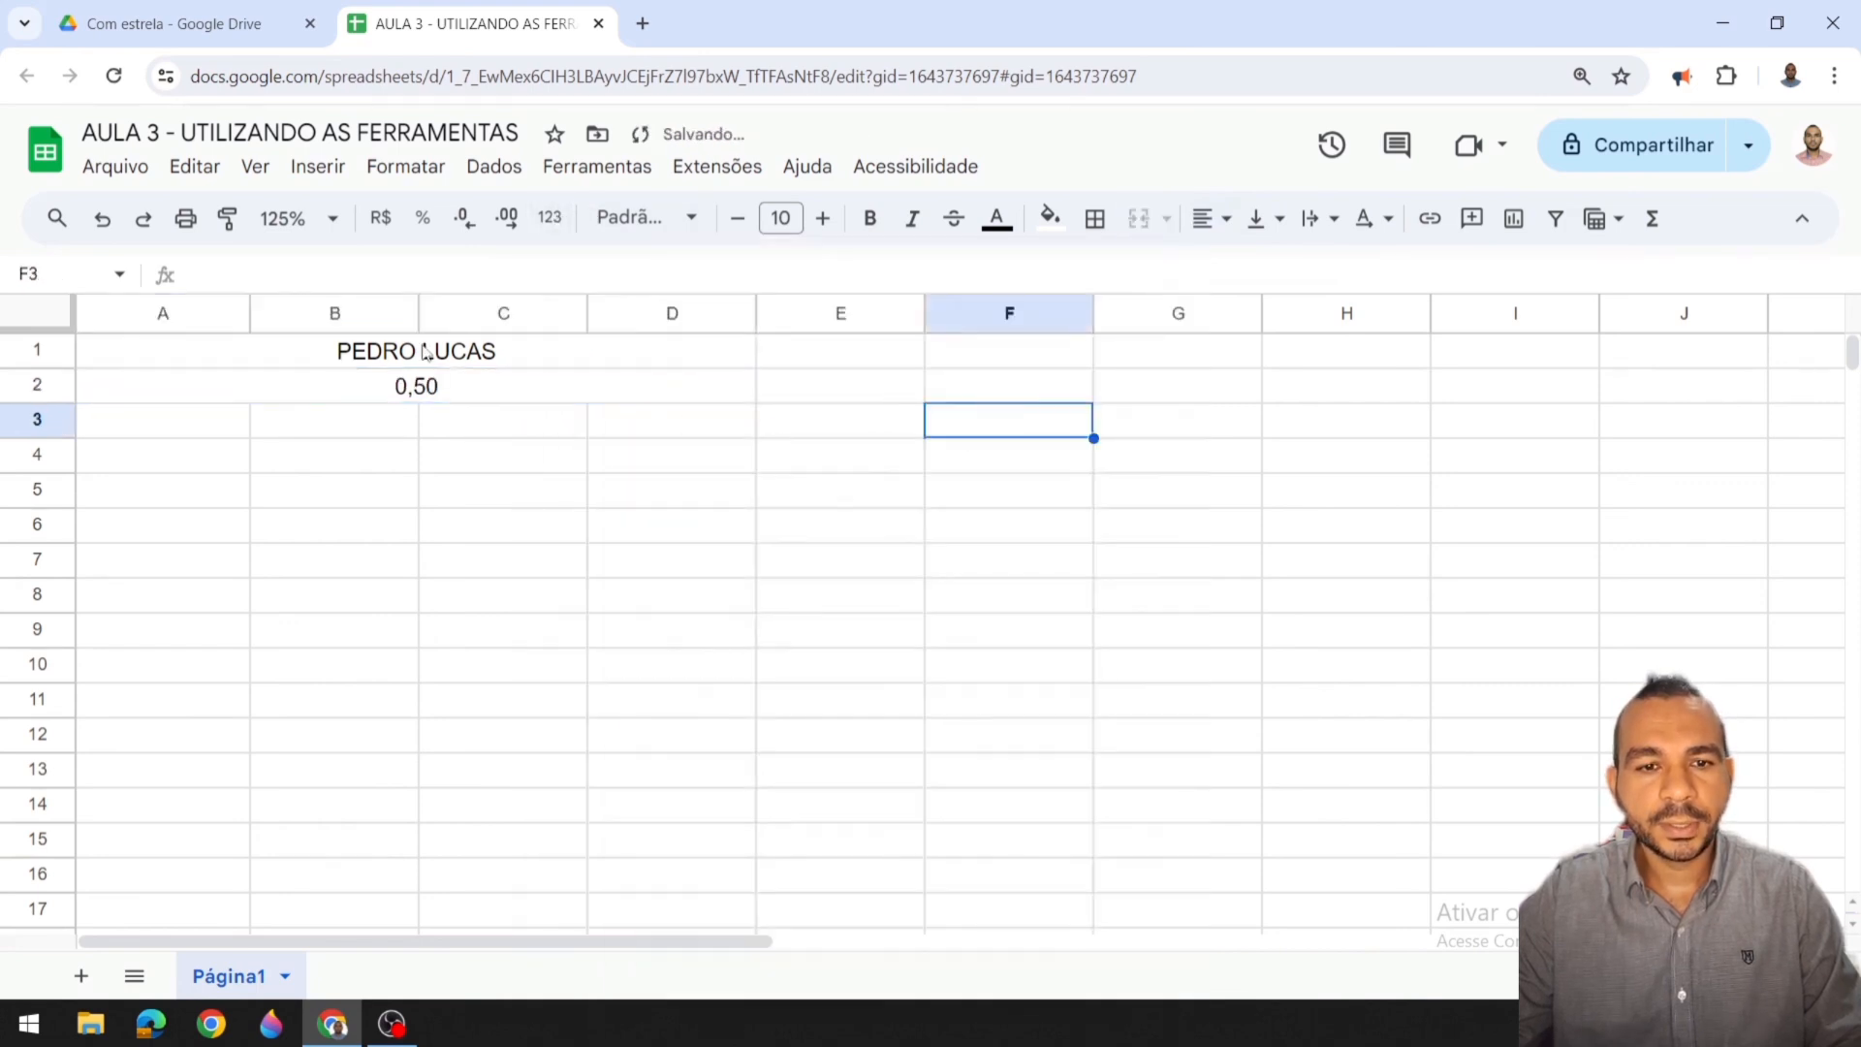
# Step: Apply all borders to the merged cells in A1:D2
pyautogui.moveTo(427, 352); pyautogui.dragTo(491, 380)
pyautogui.click(1094, 218)
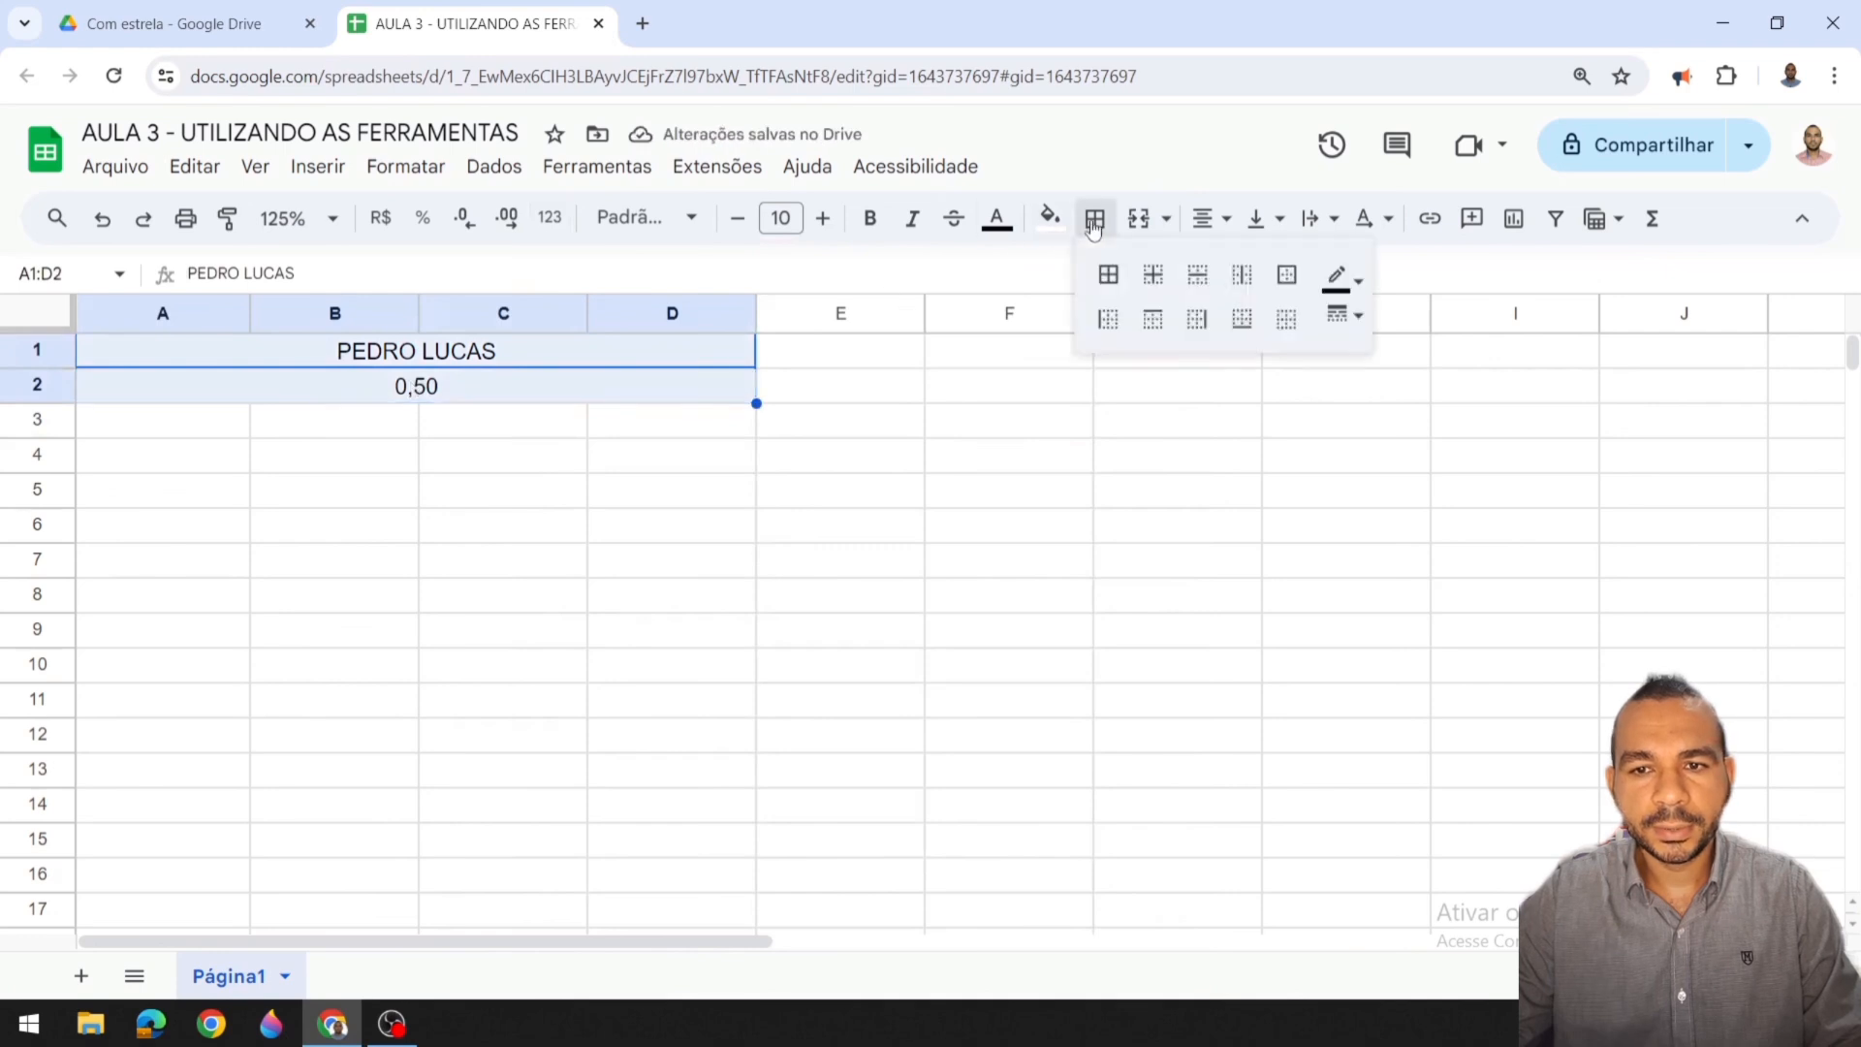
pyautogui.click(1107, 274)
pyautogui.click(843, 455)
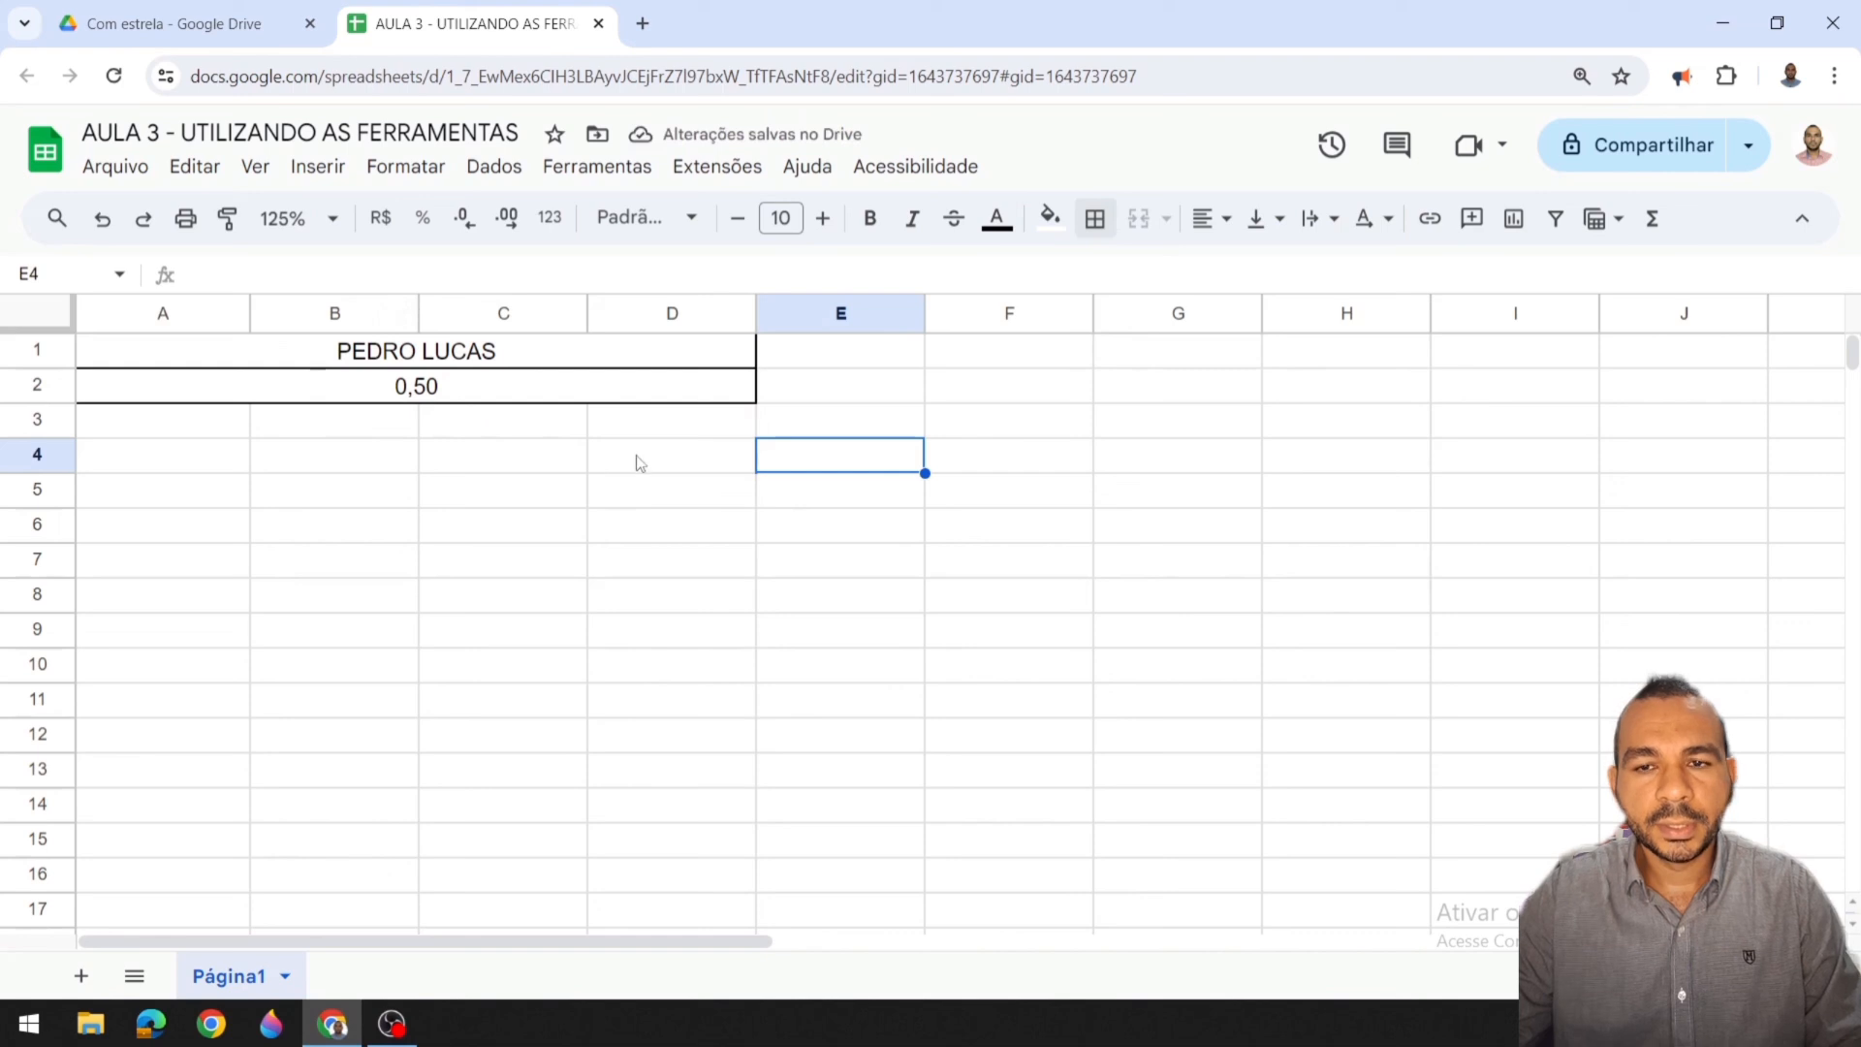
# Step: Increase the heights of rows 1 and 2 to make both merged cells taller
pyautogui.click(536, 361)
pyautogui.moveTo(37, 368); pyautogui.dragTo(37, 580)
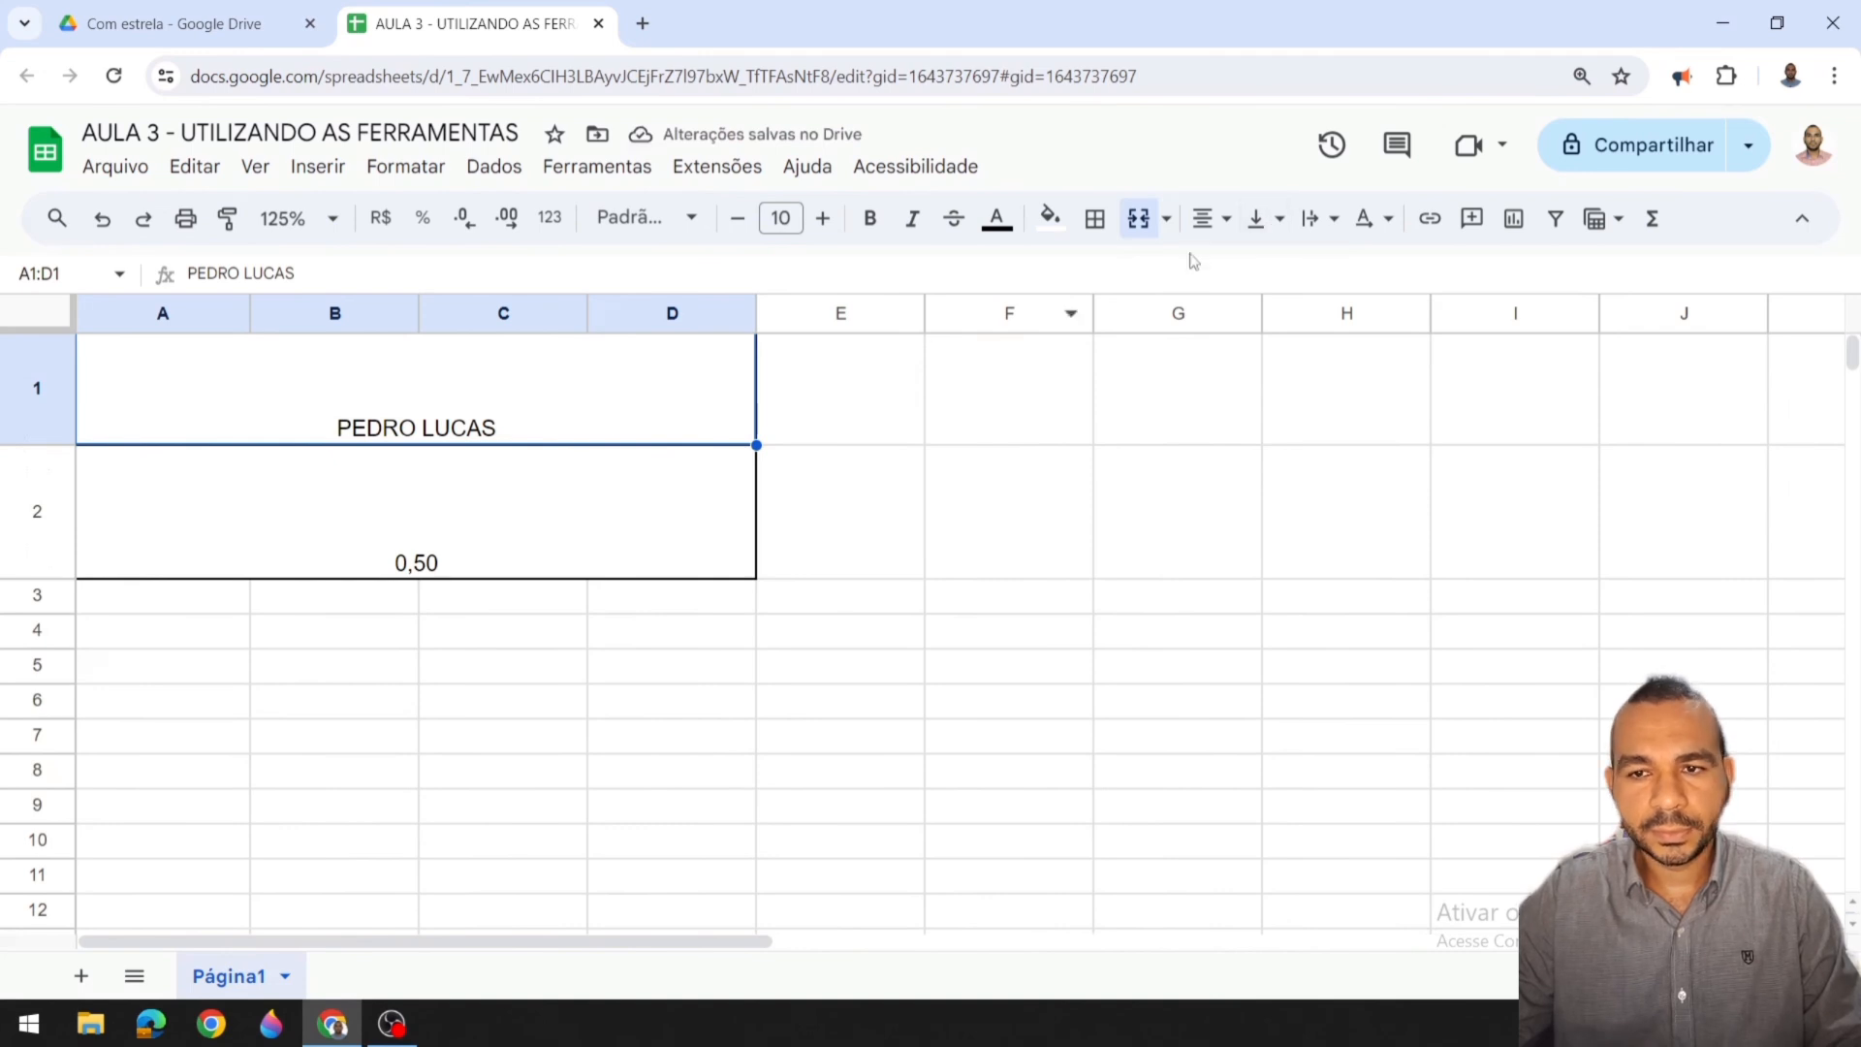
# Step: Try top alignment on the merged cell A1:D1, and set the vertical alignment of A1:D1 and A2:D2 to middle
pyautogui.click(1277, 220)
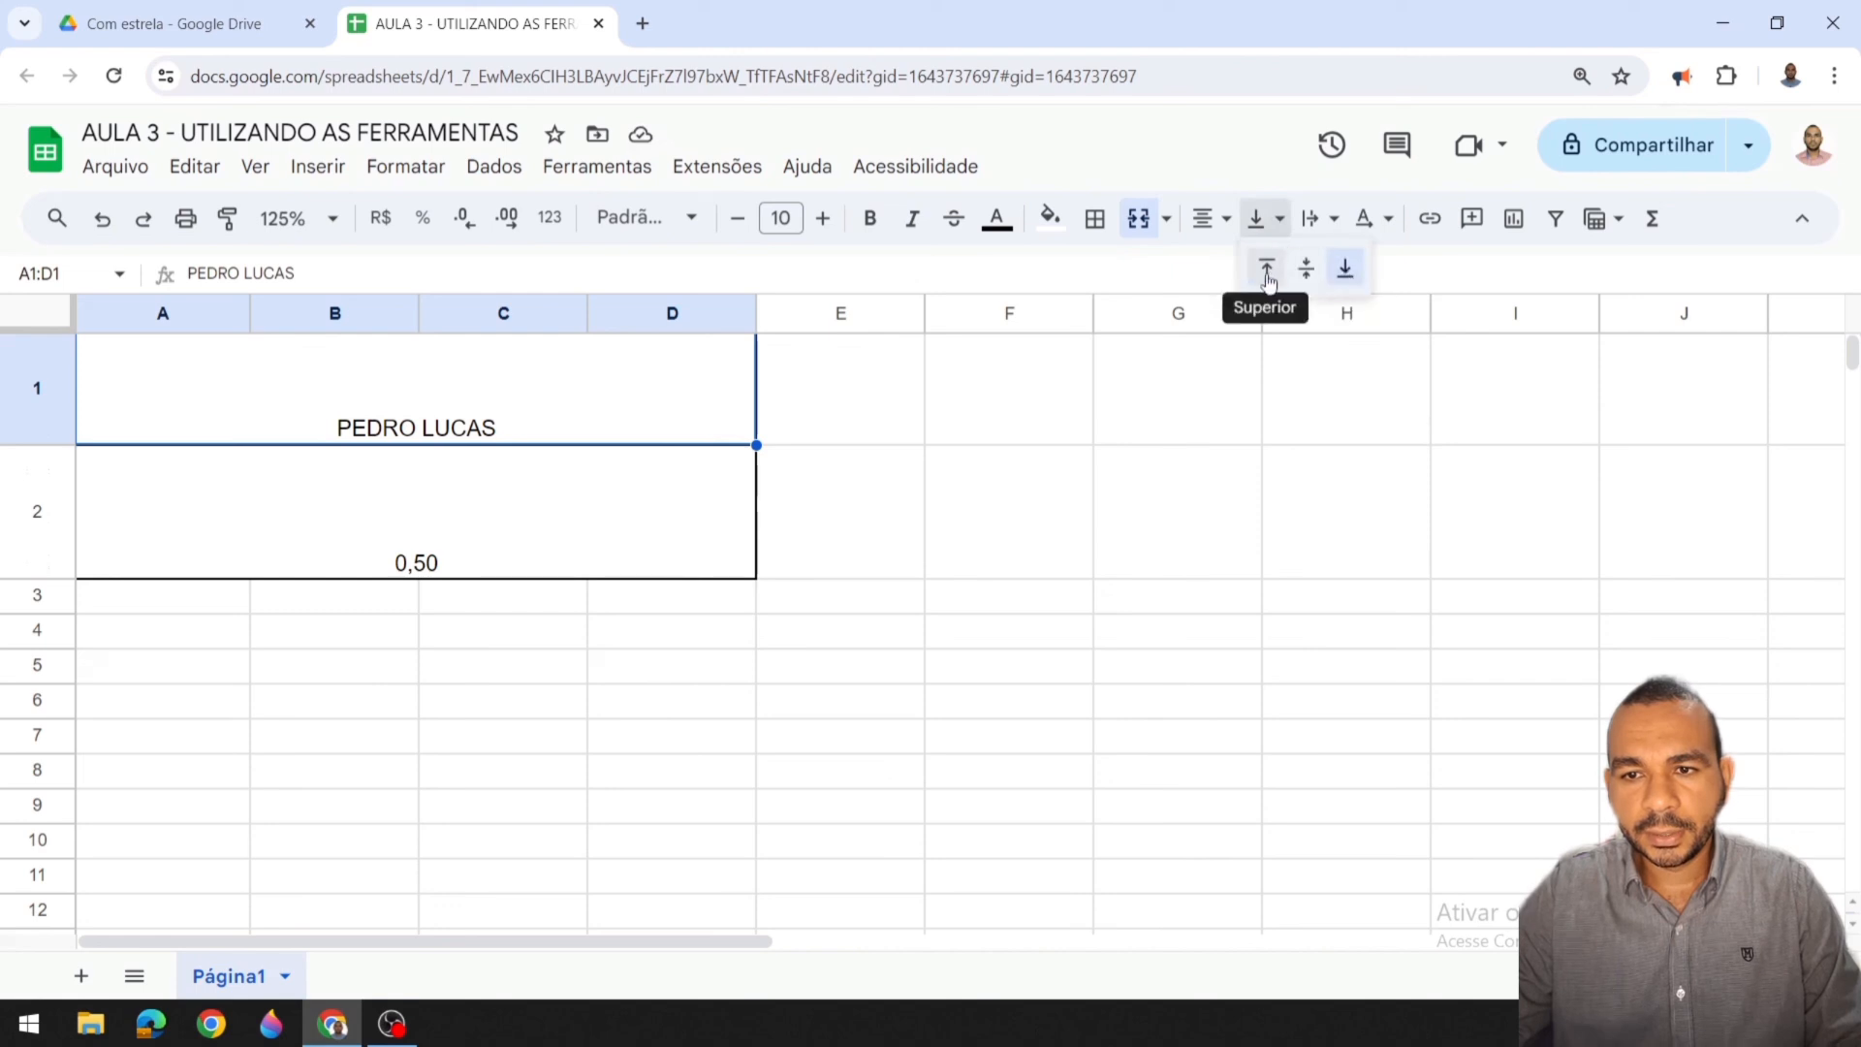
pyautogui.click(1266, 270)
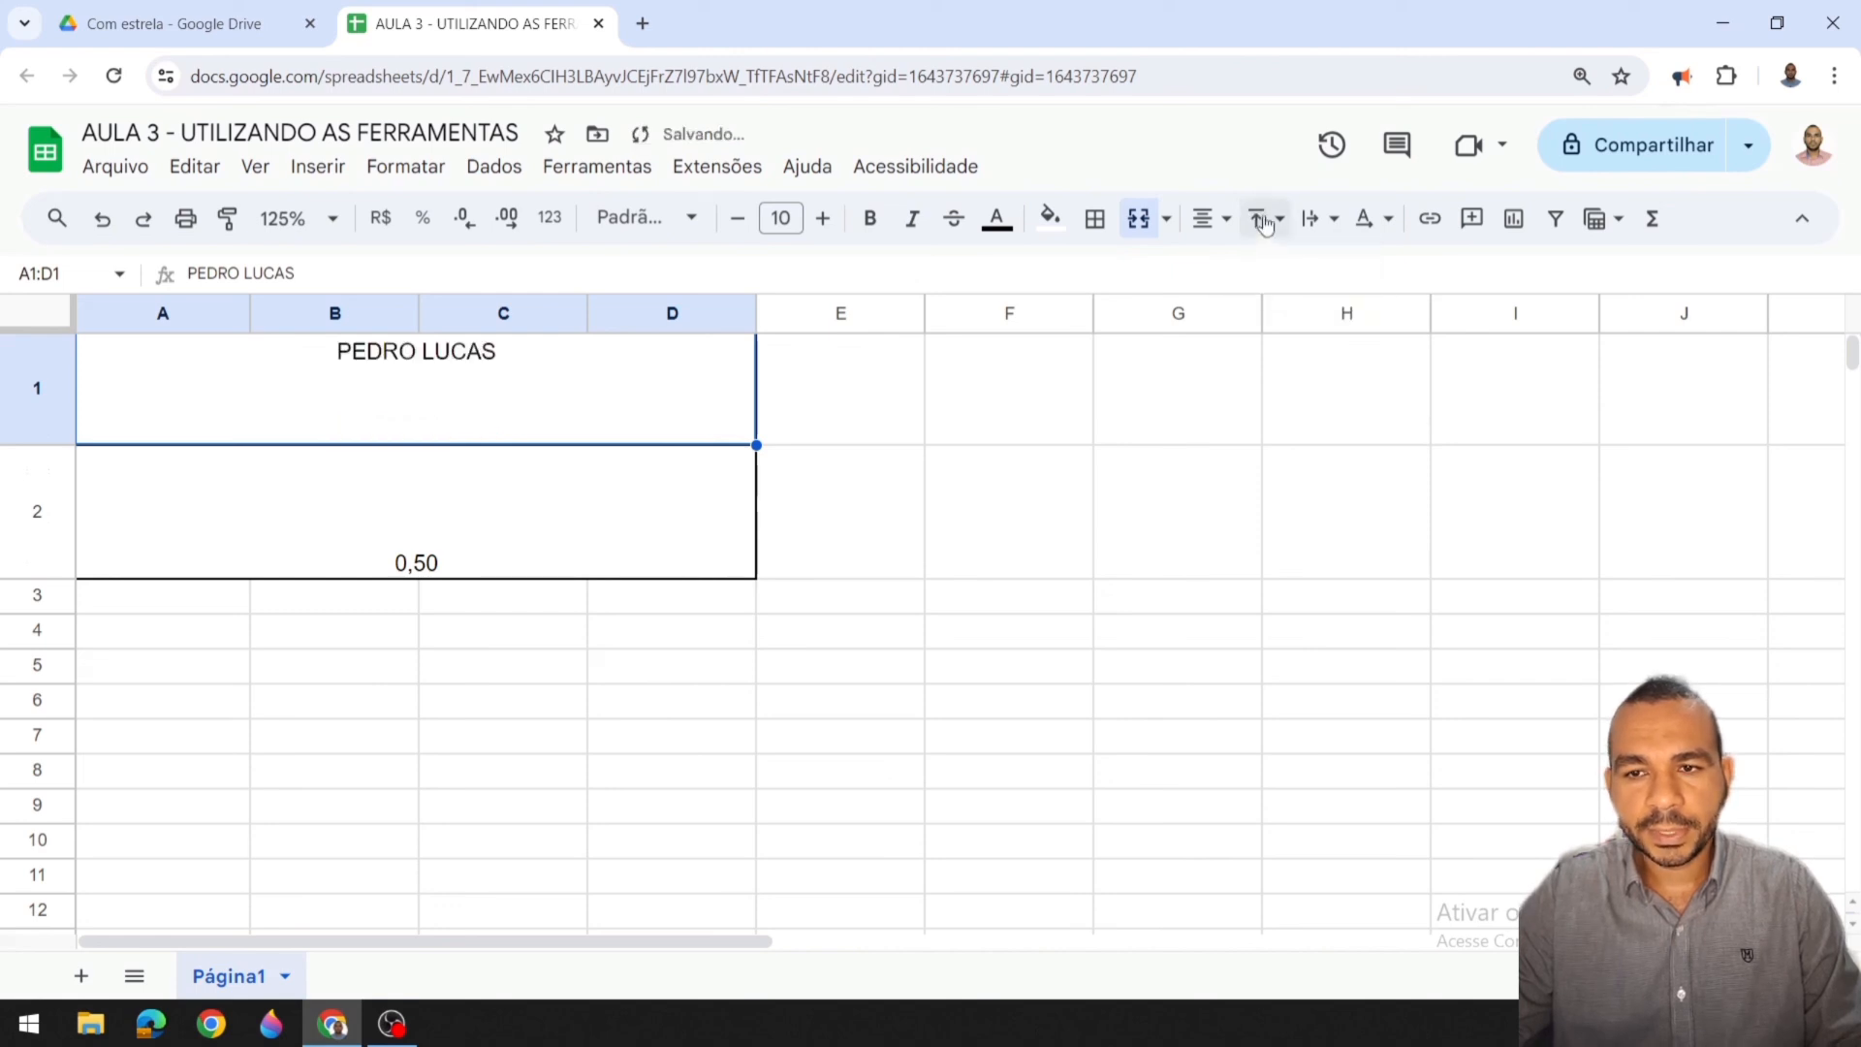
pyautogui.click(1272, 219)
pyautogui.click(1305, 265)
pyautogui.click(452, 521)
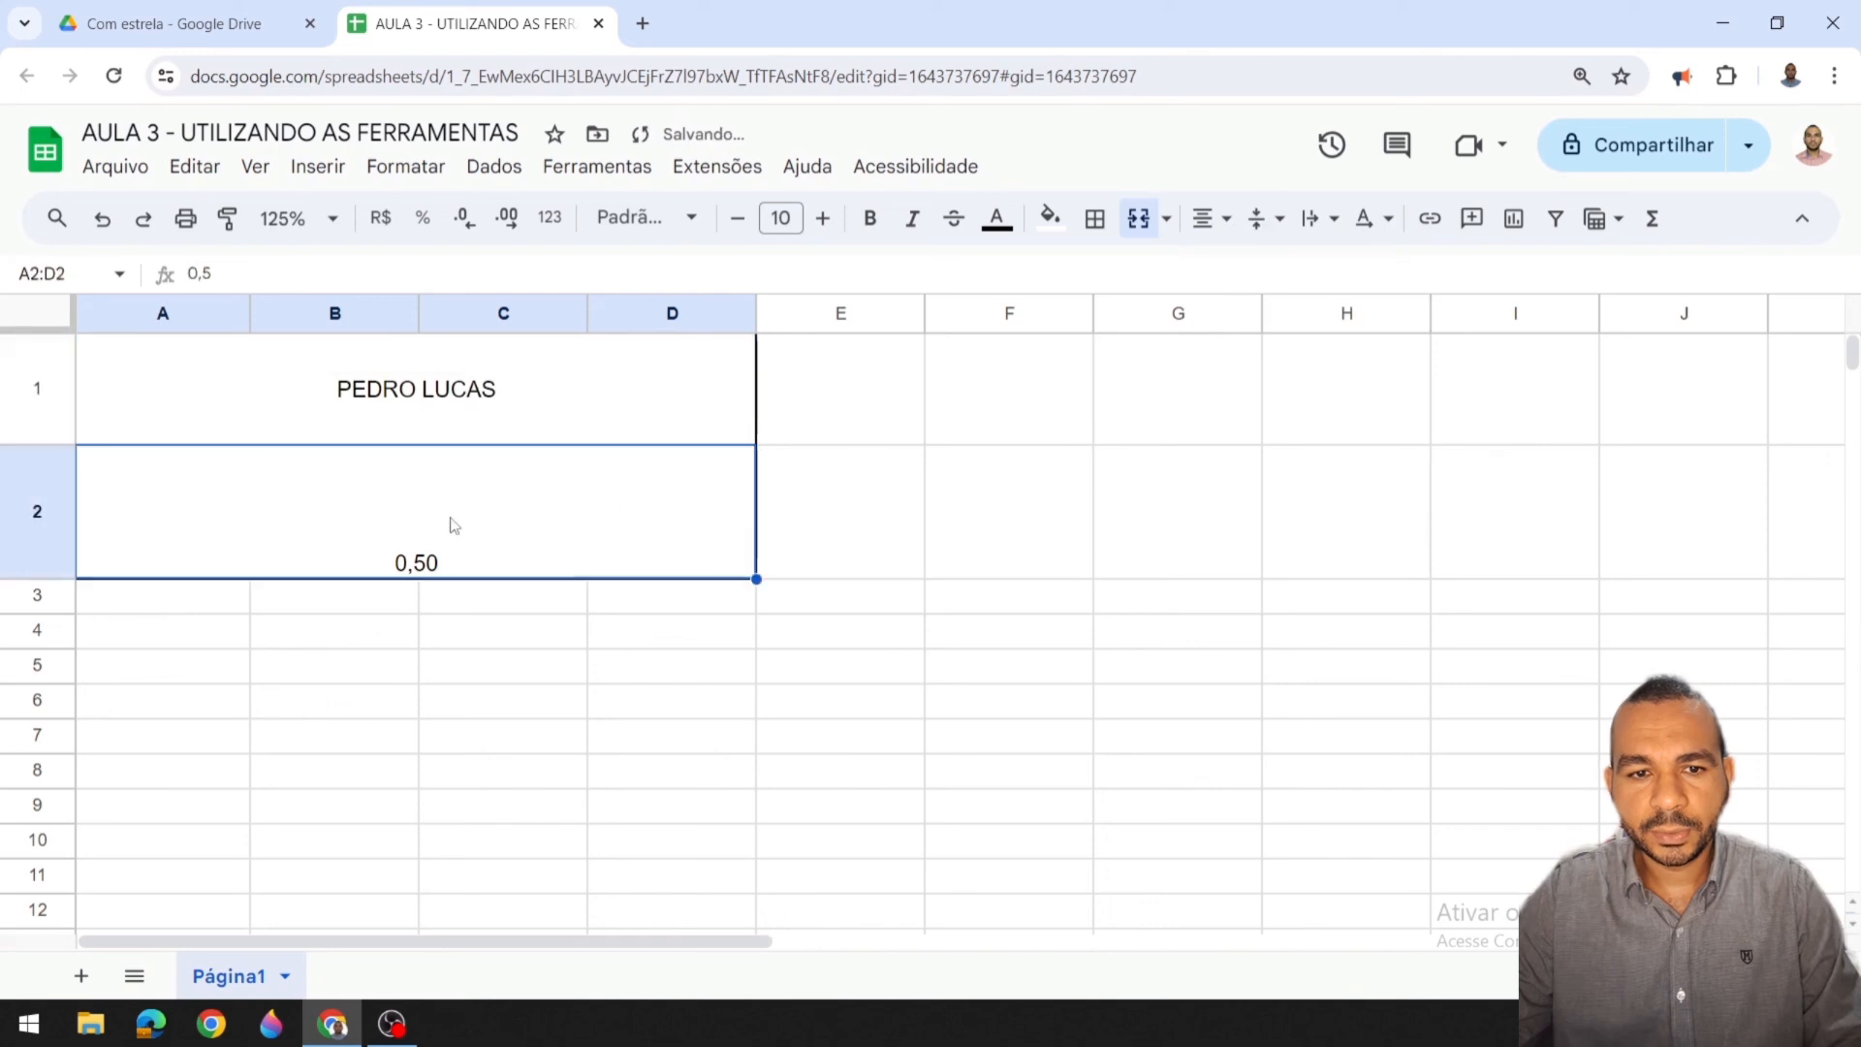
pyautogui.click(1263, 223)
pyautogui.click(1305, 267)
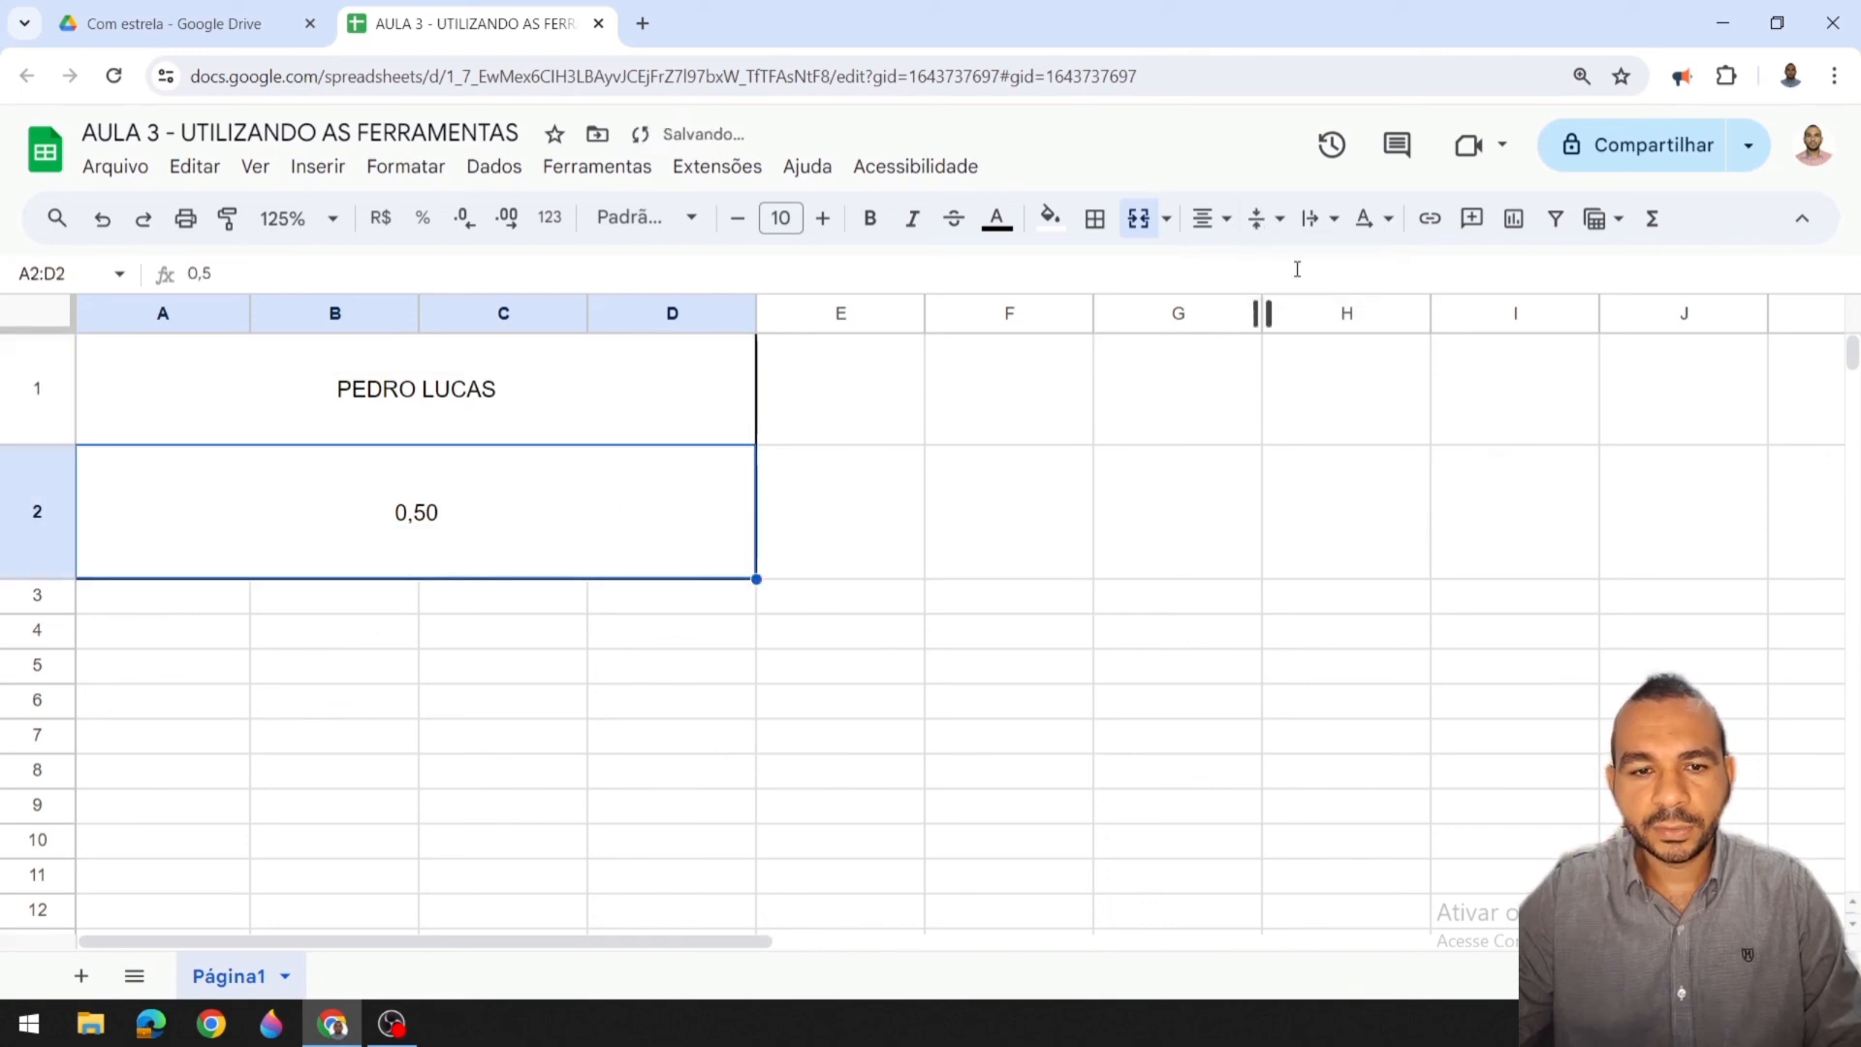
pyautogui.click(340, 405)
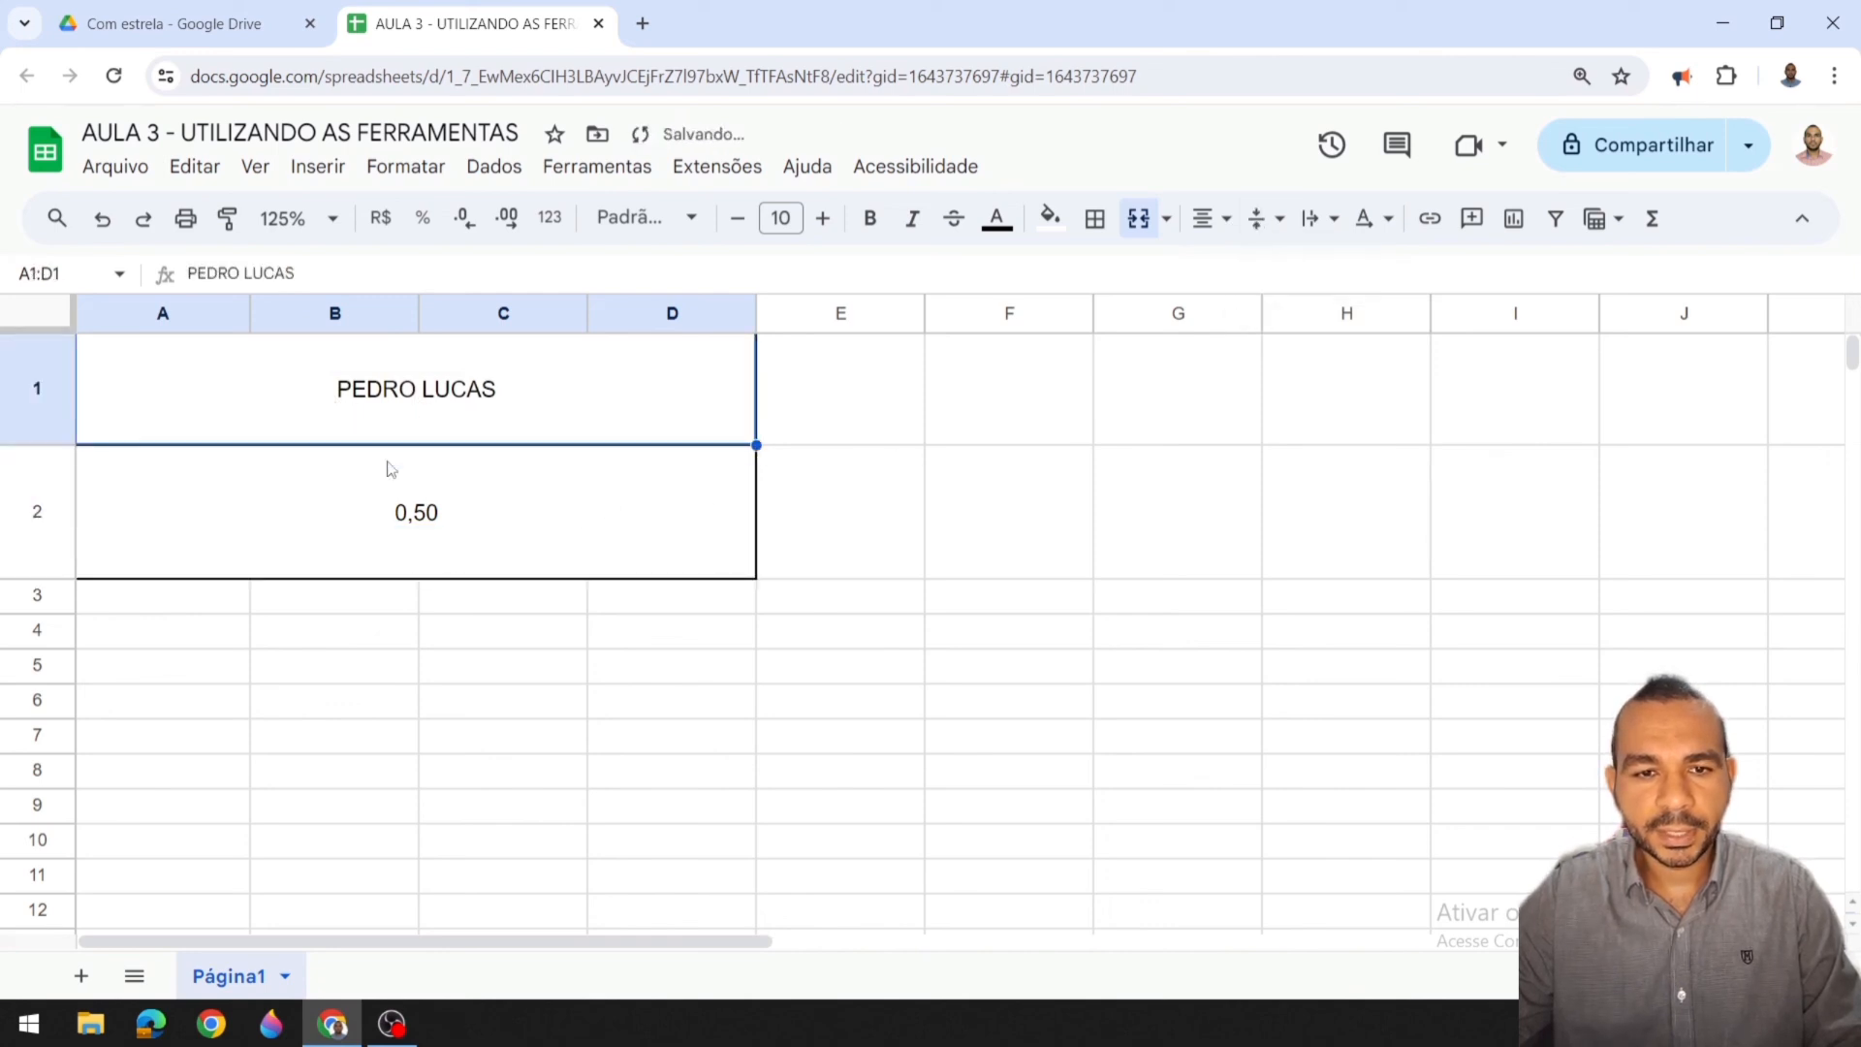
pyautogui.click(879, 394)
pyautogui.click(414, 402)
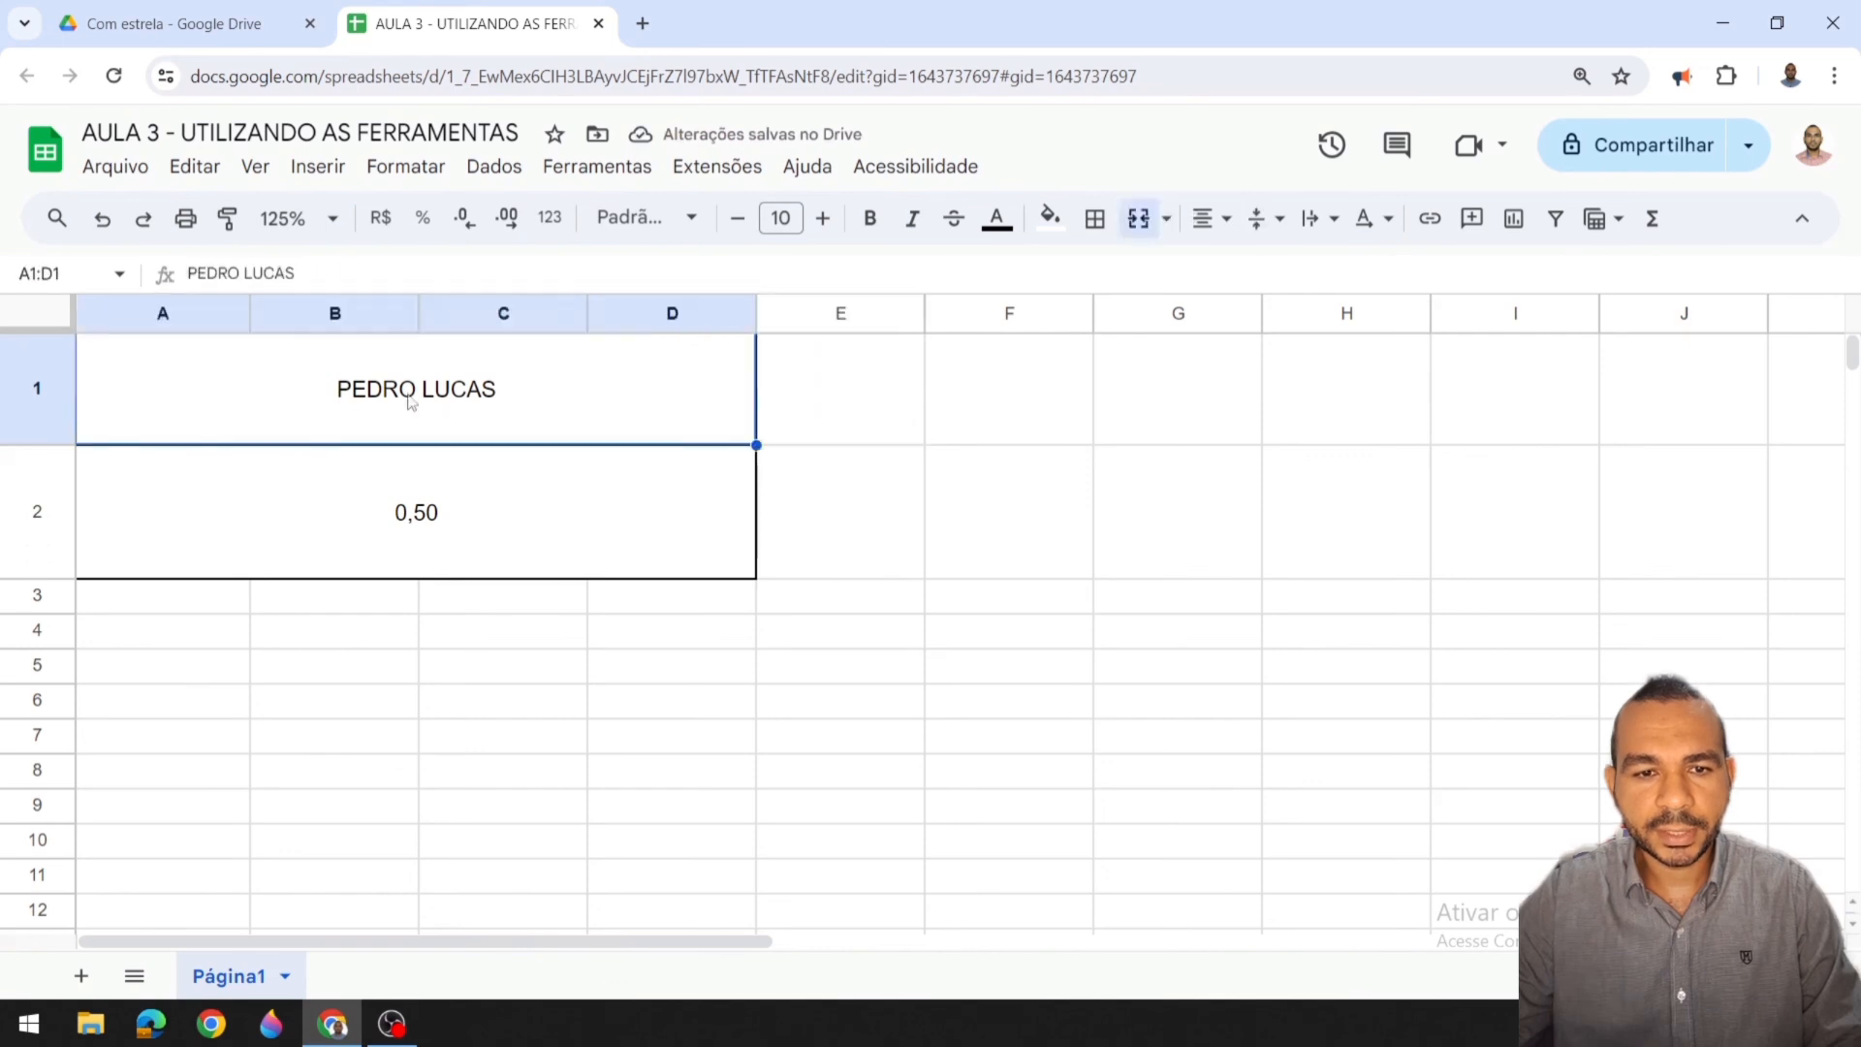
# Step: Enter the person's first name in cell E1
pyautogui.click(893, 393)
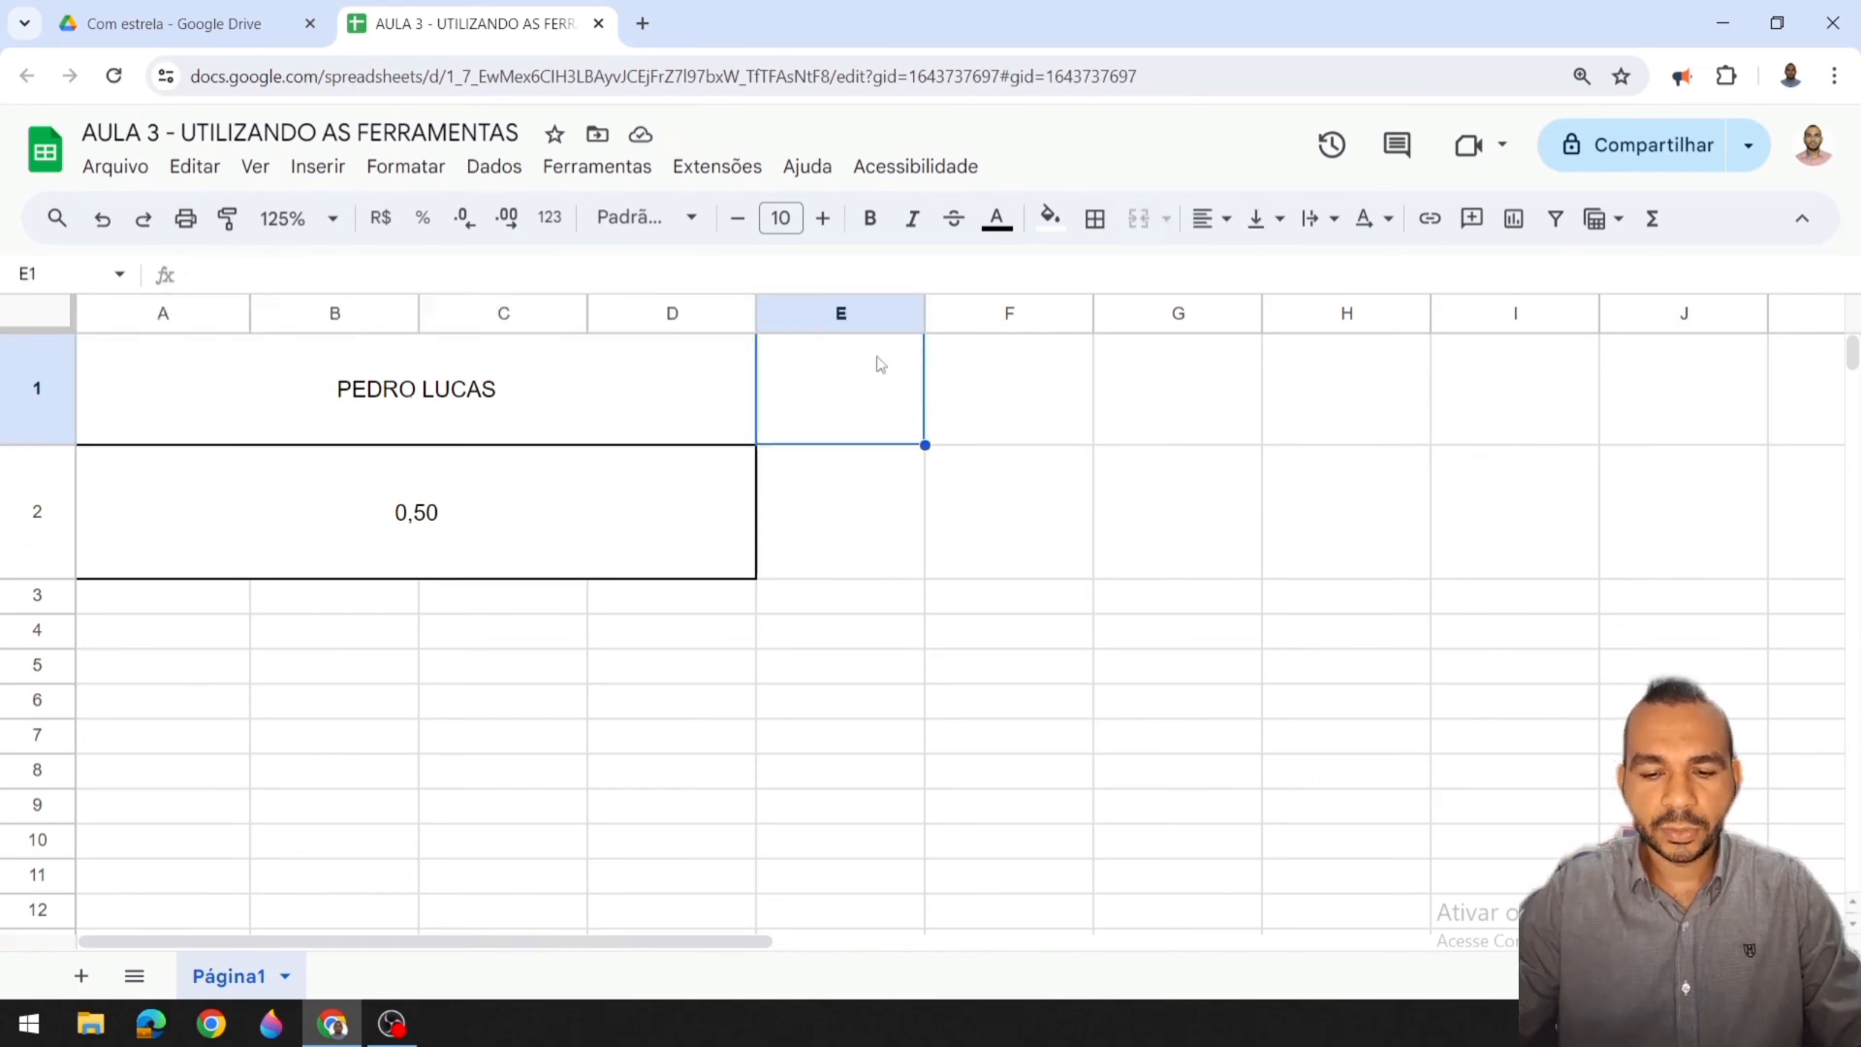
pyautogui.write('PEDRO')
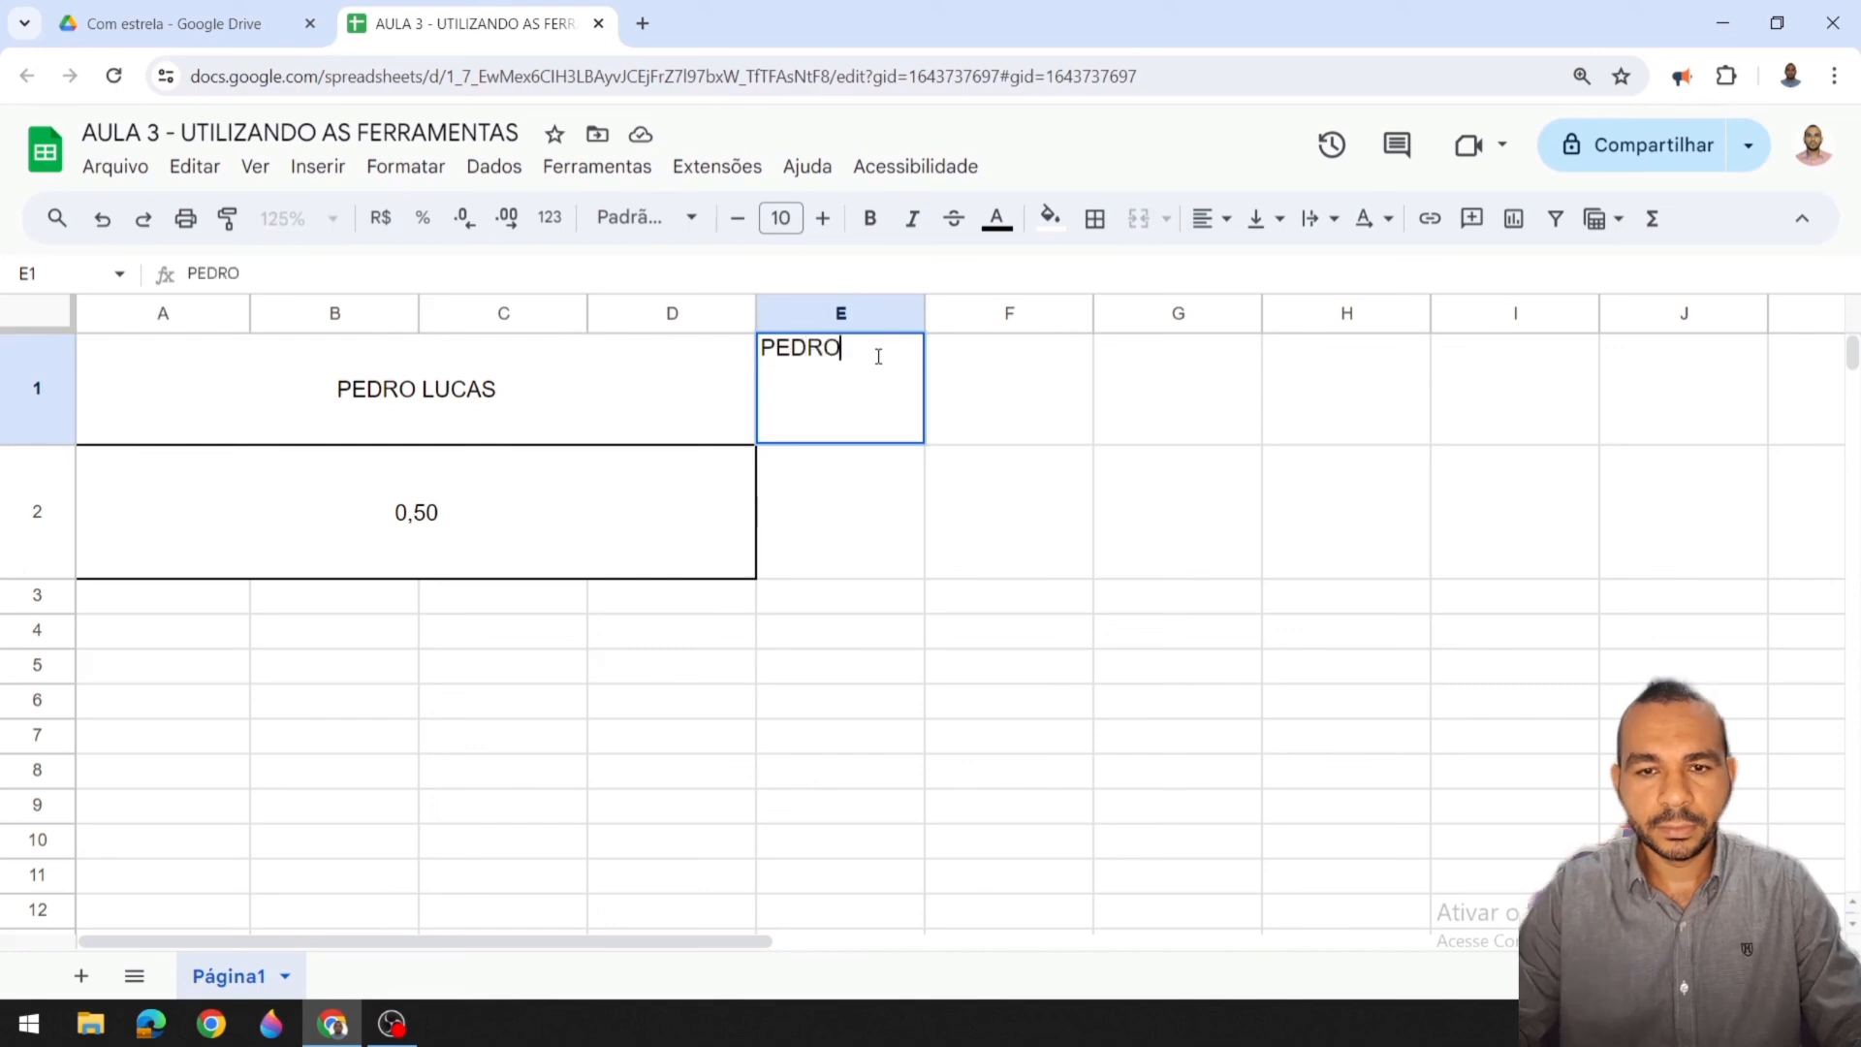
pyautogui.press('Return')
# Step: Centre the text in cell E1 horizontally and align it vertically to the middle
pyautogui.click(879, 364)
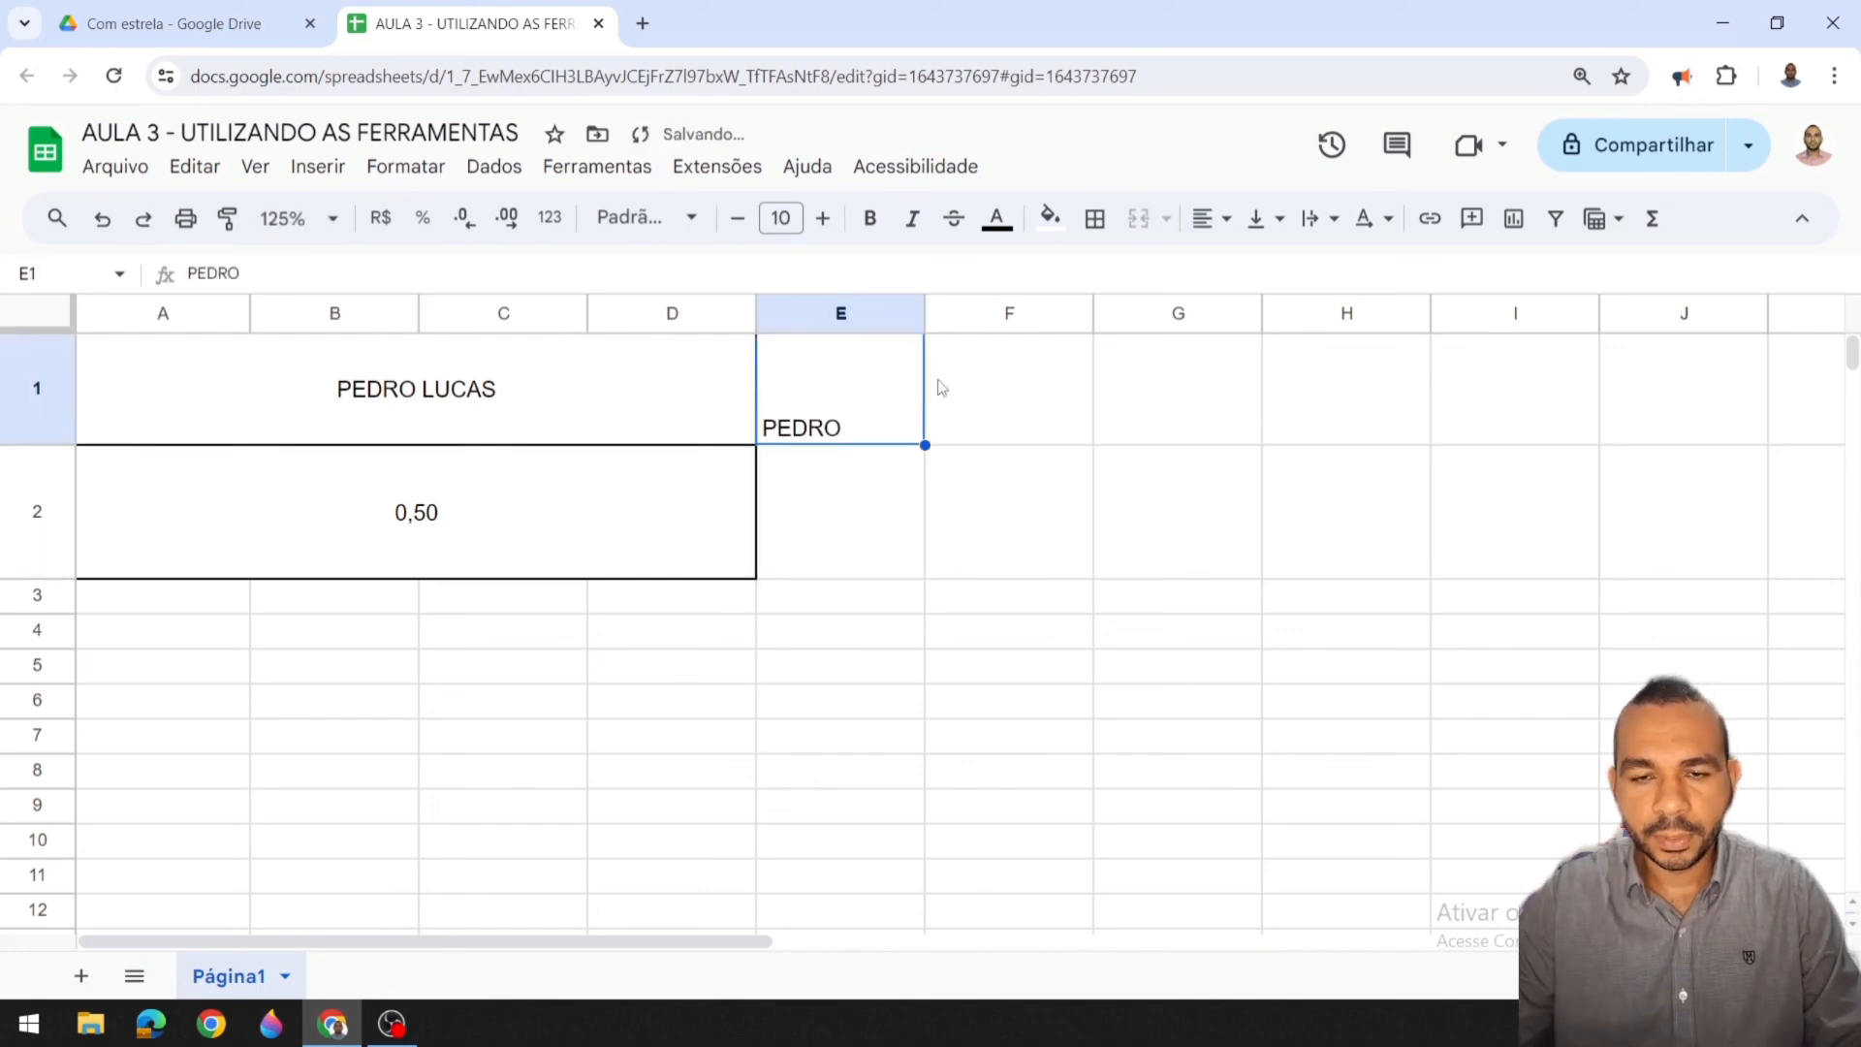
pyautogui.click(1229, 221)
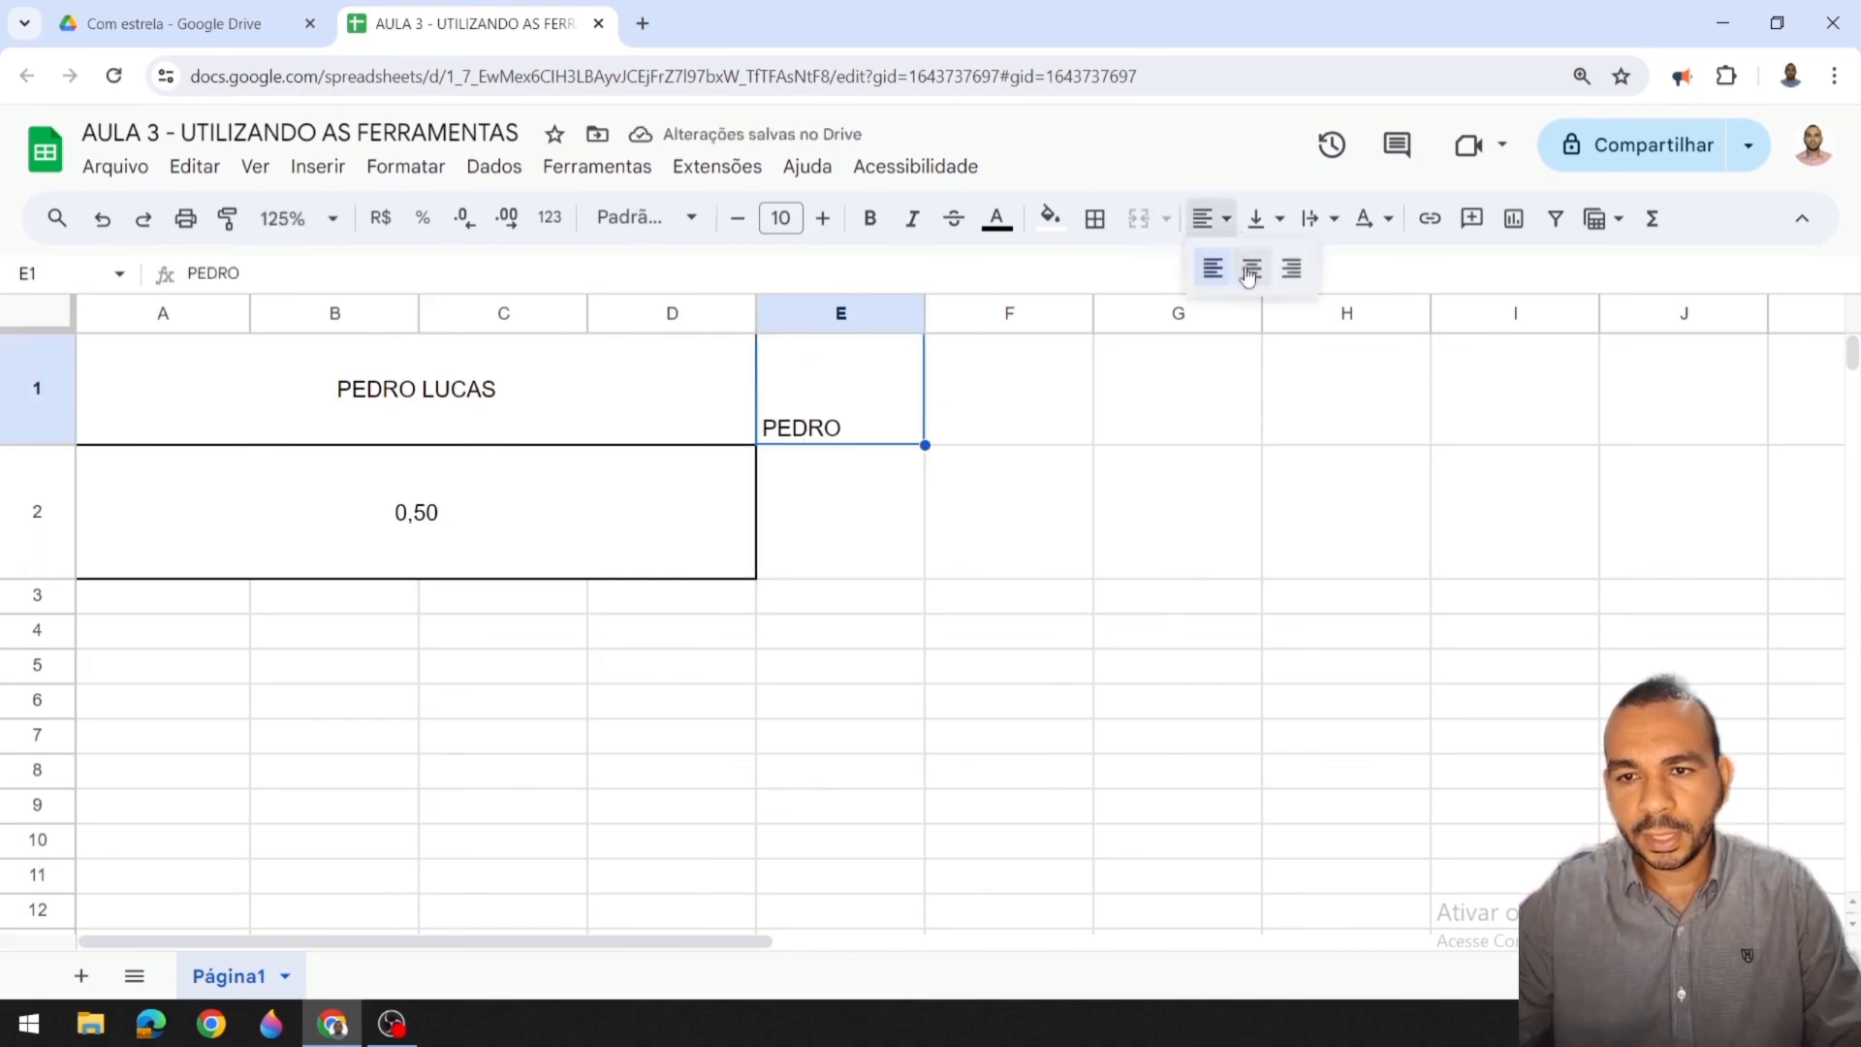
pyautogui.click(1250, 268)
pyautogui.click(1264, 225)
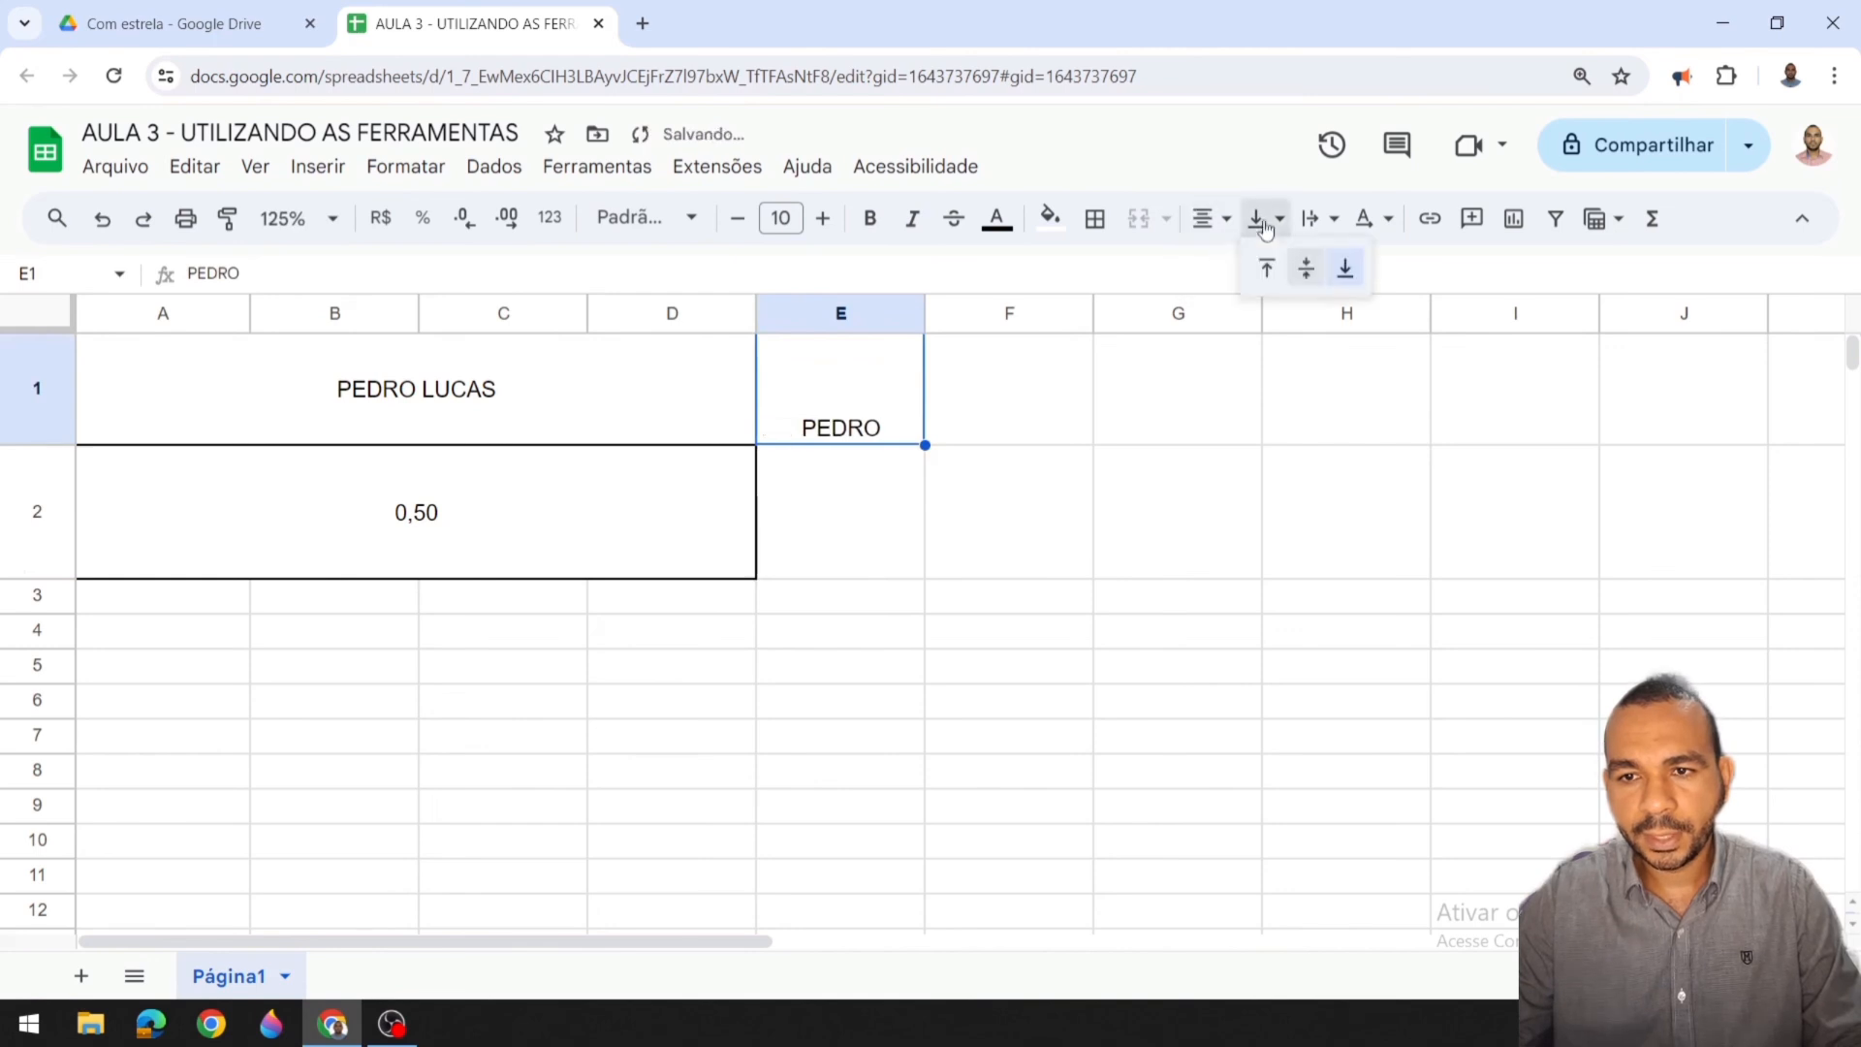
pyautogui.click(1299, 273)
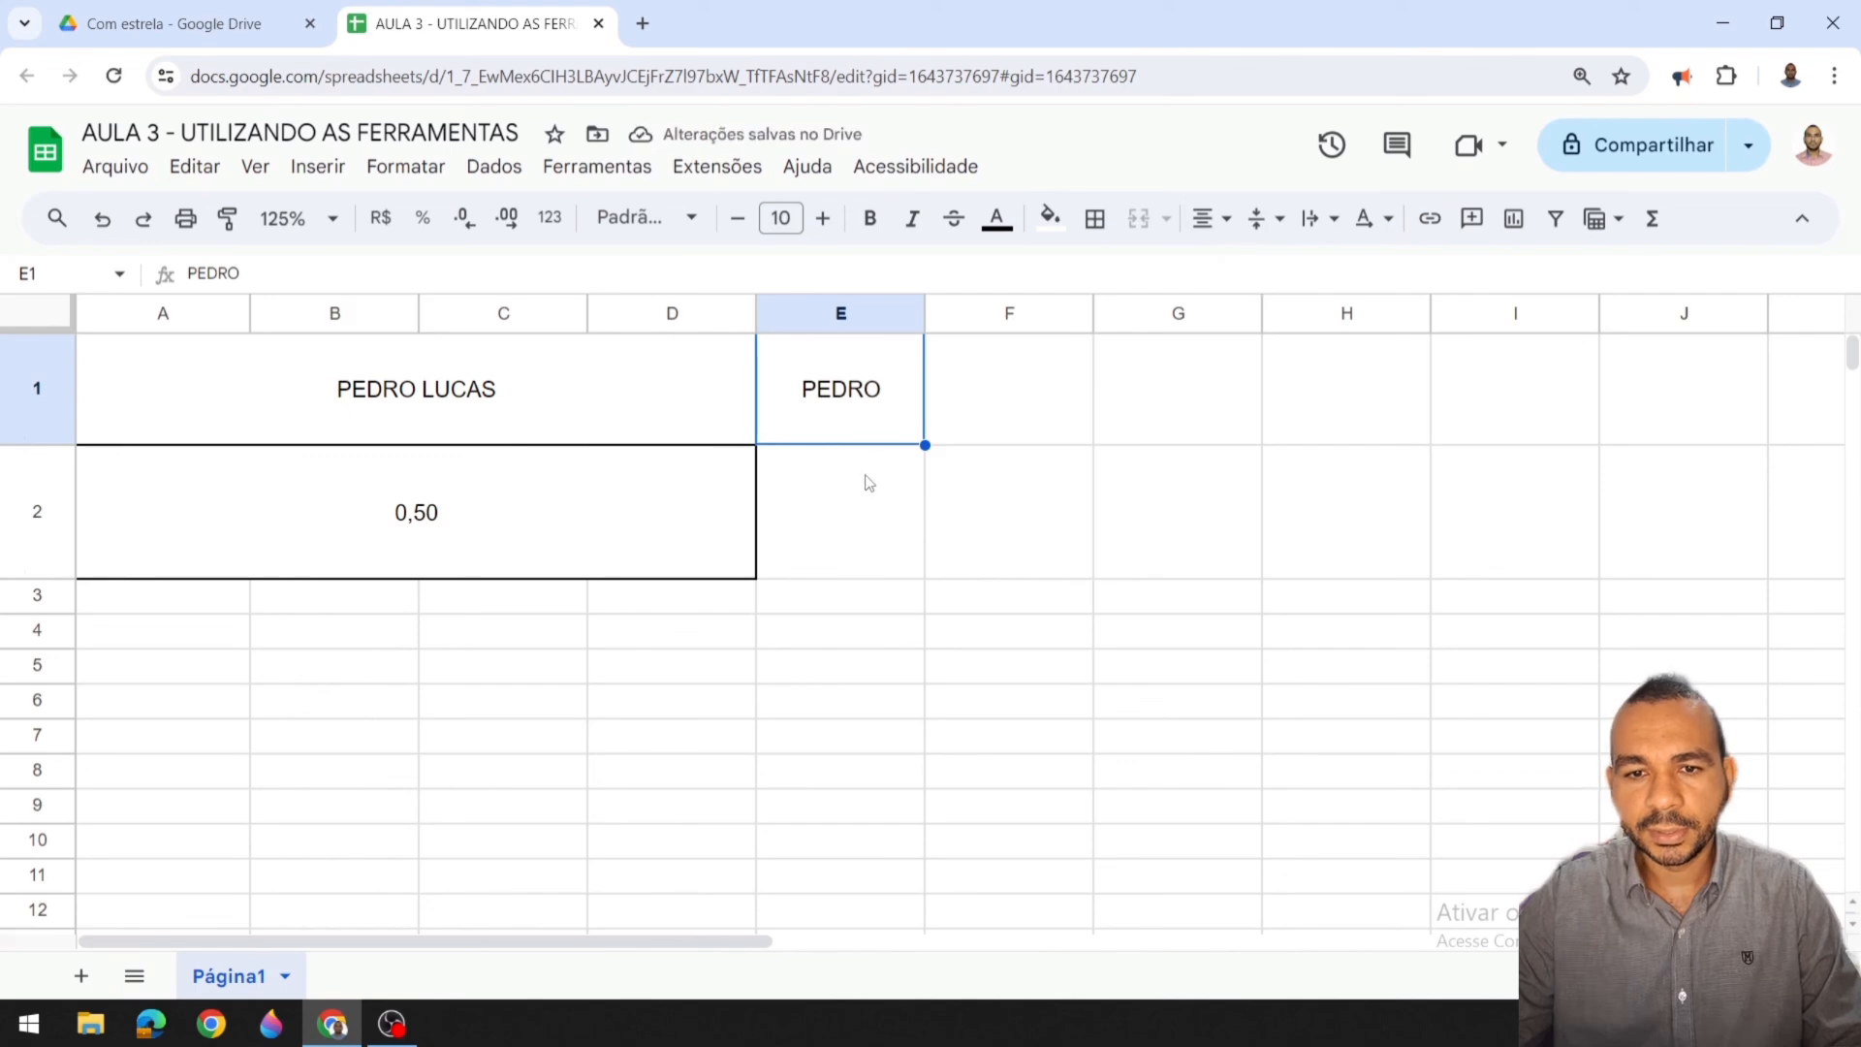
pyautogui.click(1329, 229)
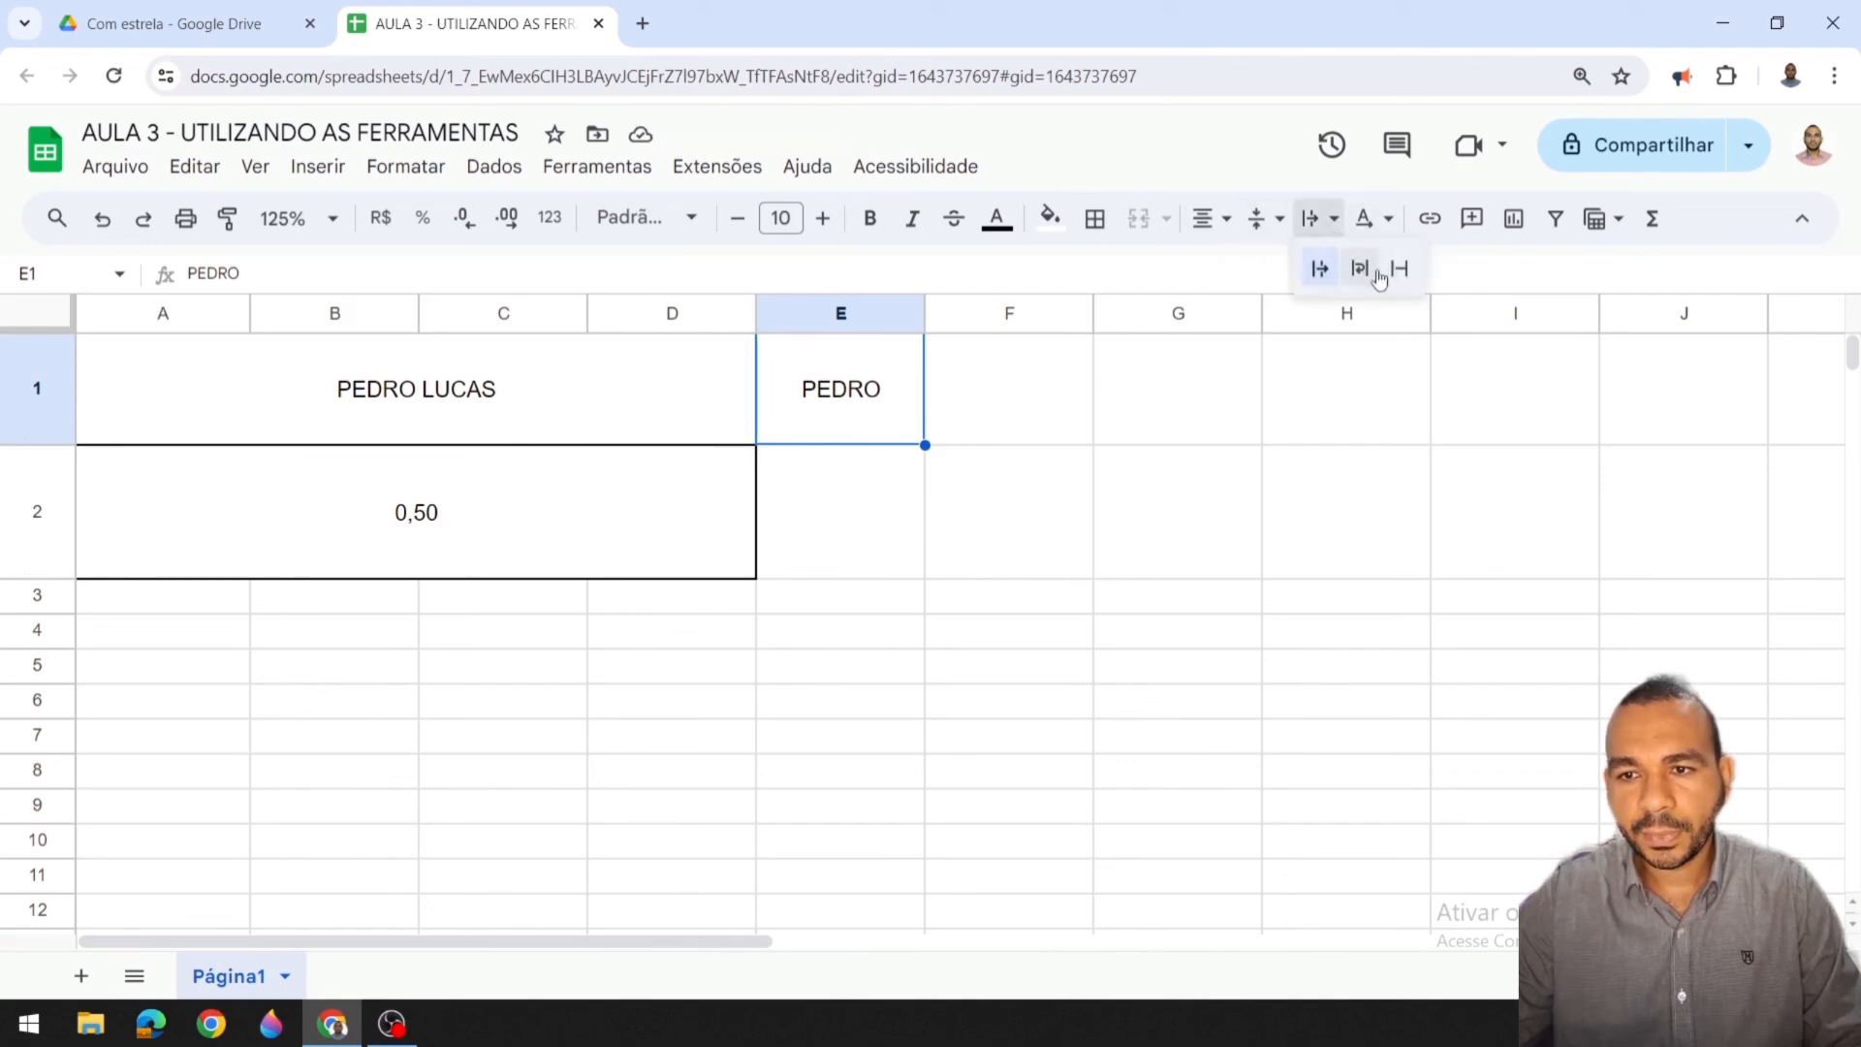
pyautogui.click(1066, 397)
pyautogui.click(711, 386)
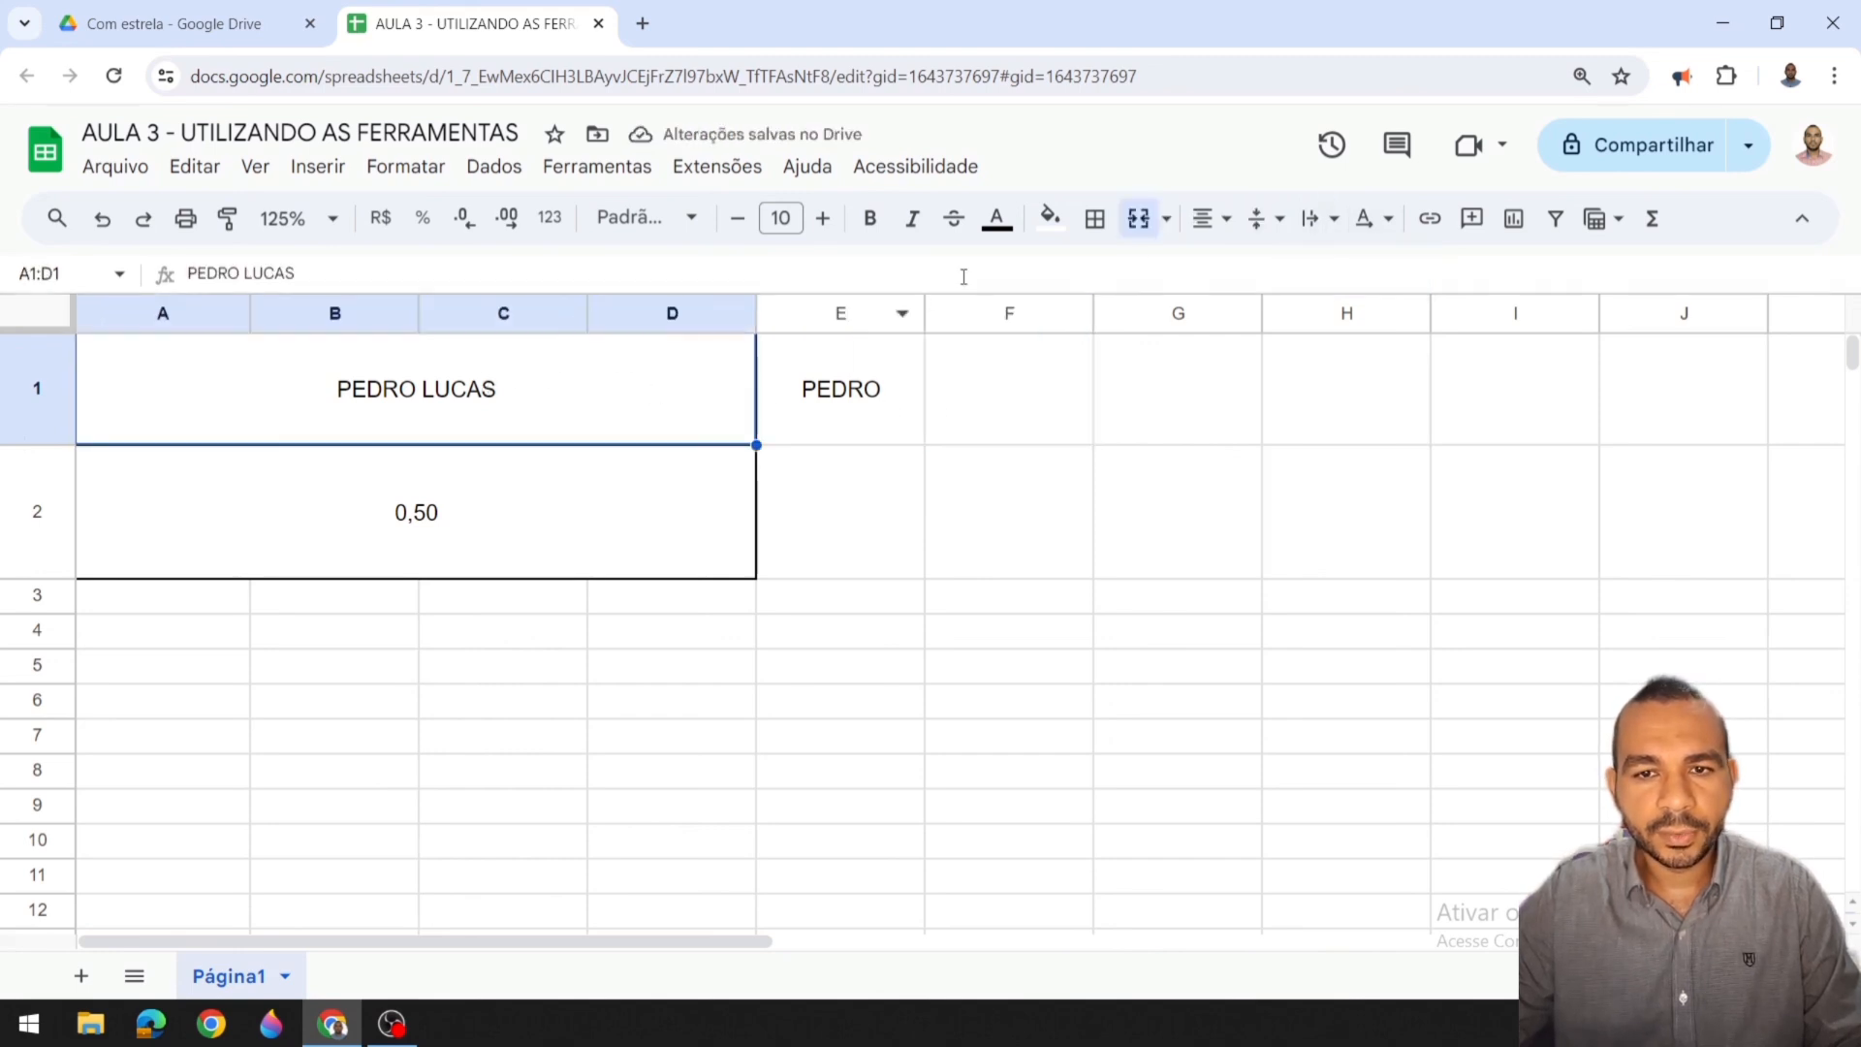
# Step: Unmerge the merged ranges A1:D1 and A2:D2
pyautogui.click(1137, 219)
pyautogui.click(955, 438)
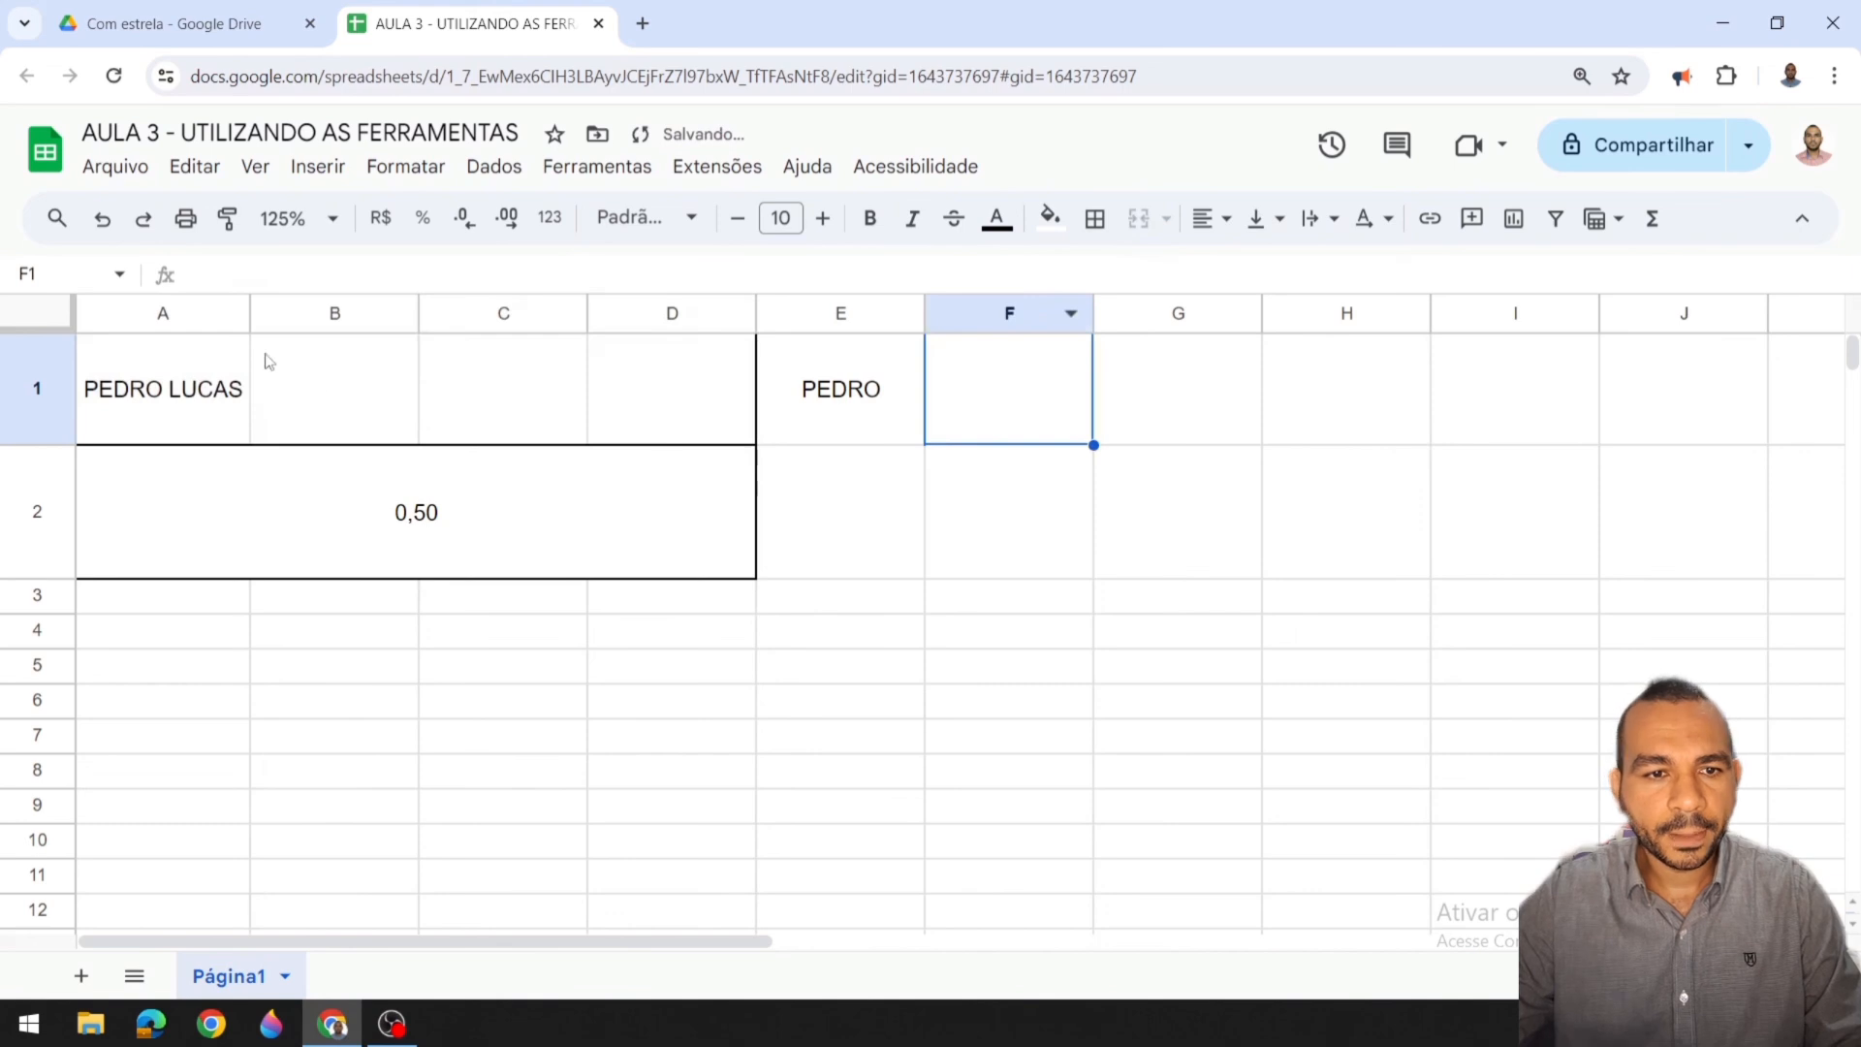
pyautogui.click(260, 457)
pyautogui.click(1137, 219)
pyautogui.click(840, 511)
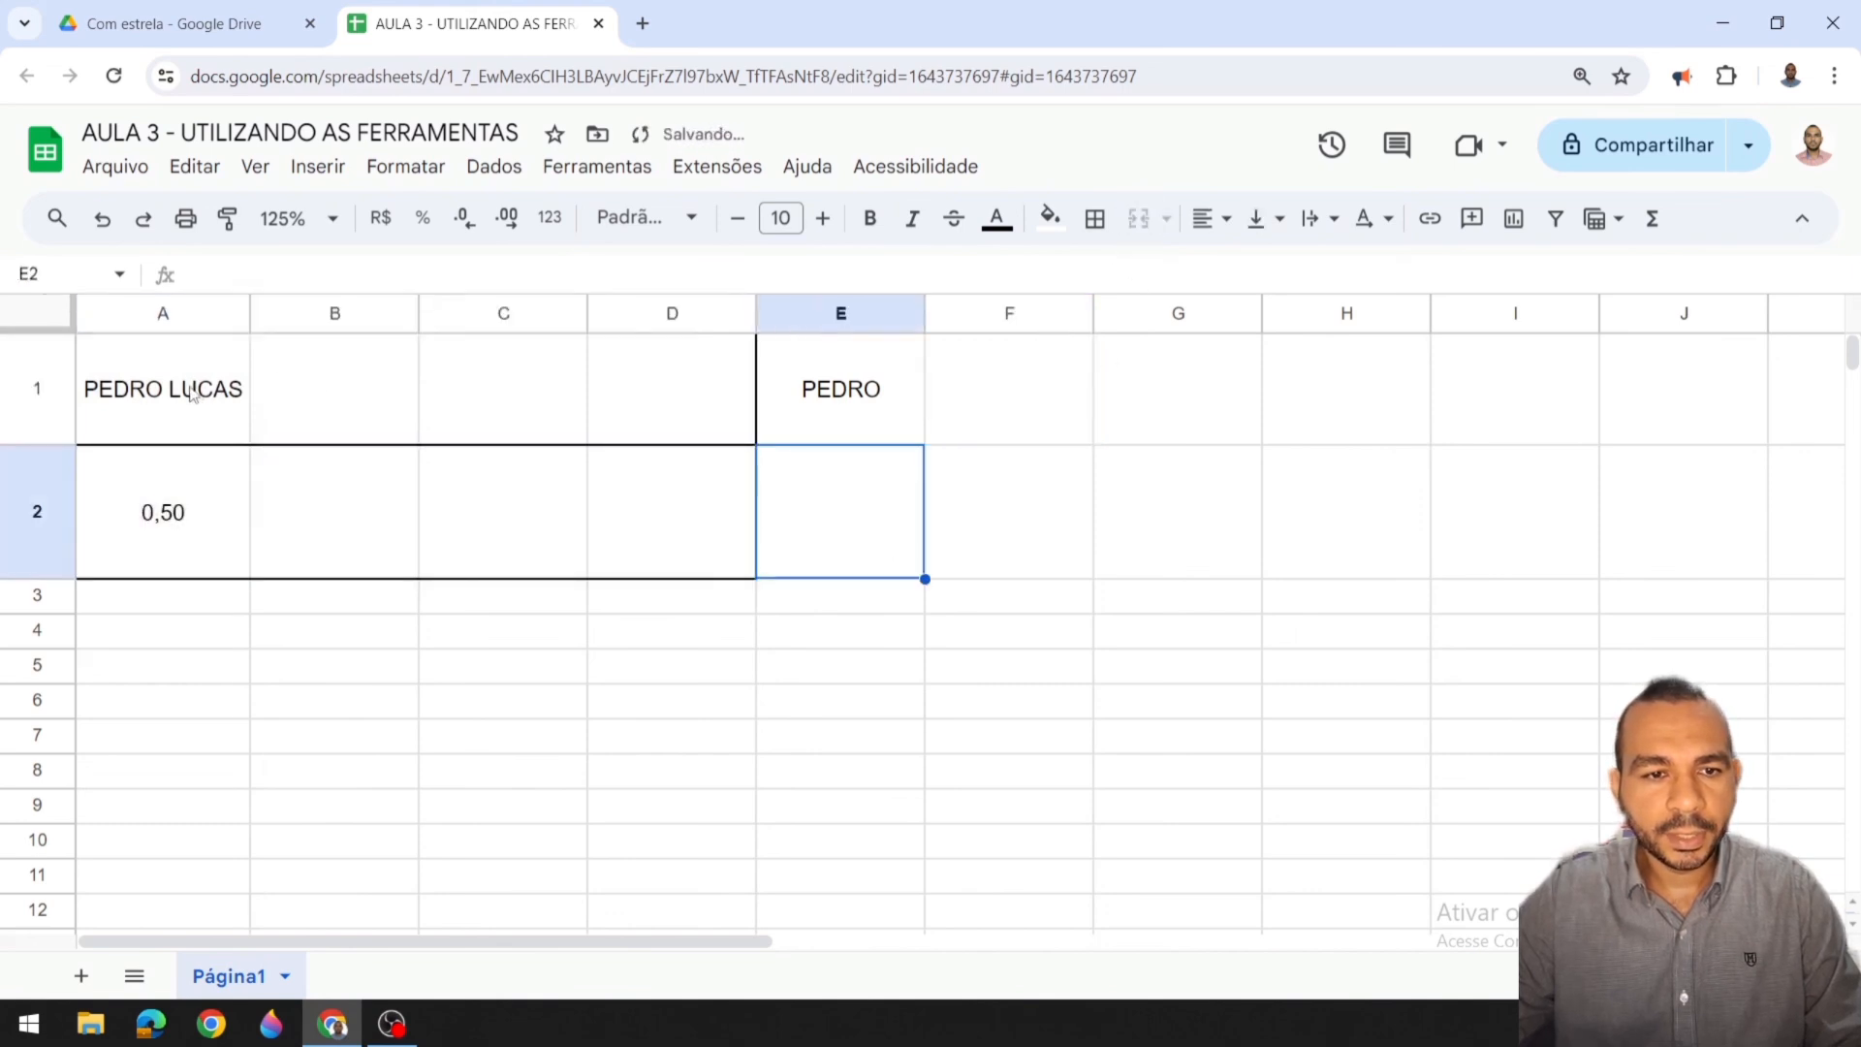
# Step: Narrow column A below the width of A1's text and align cell A1 to the left
pyautogui.moveTo(249, 314); pyautogui.dragTo(187, 313)
pyautogui.click(150, 376)
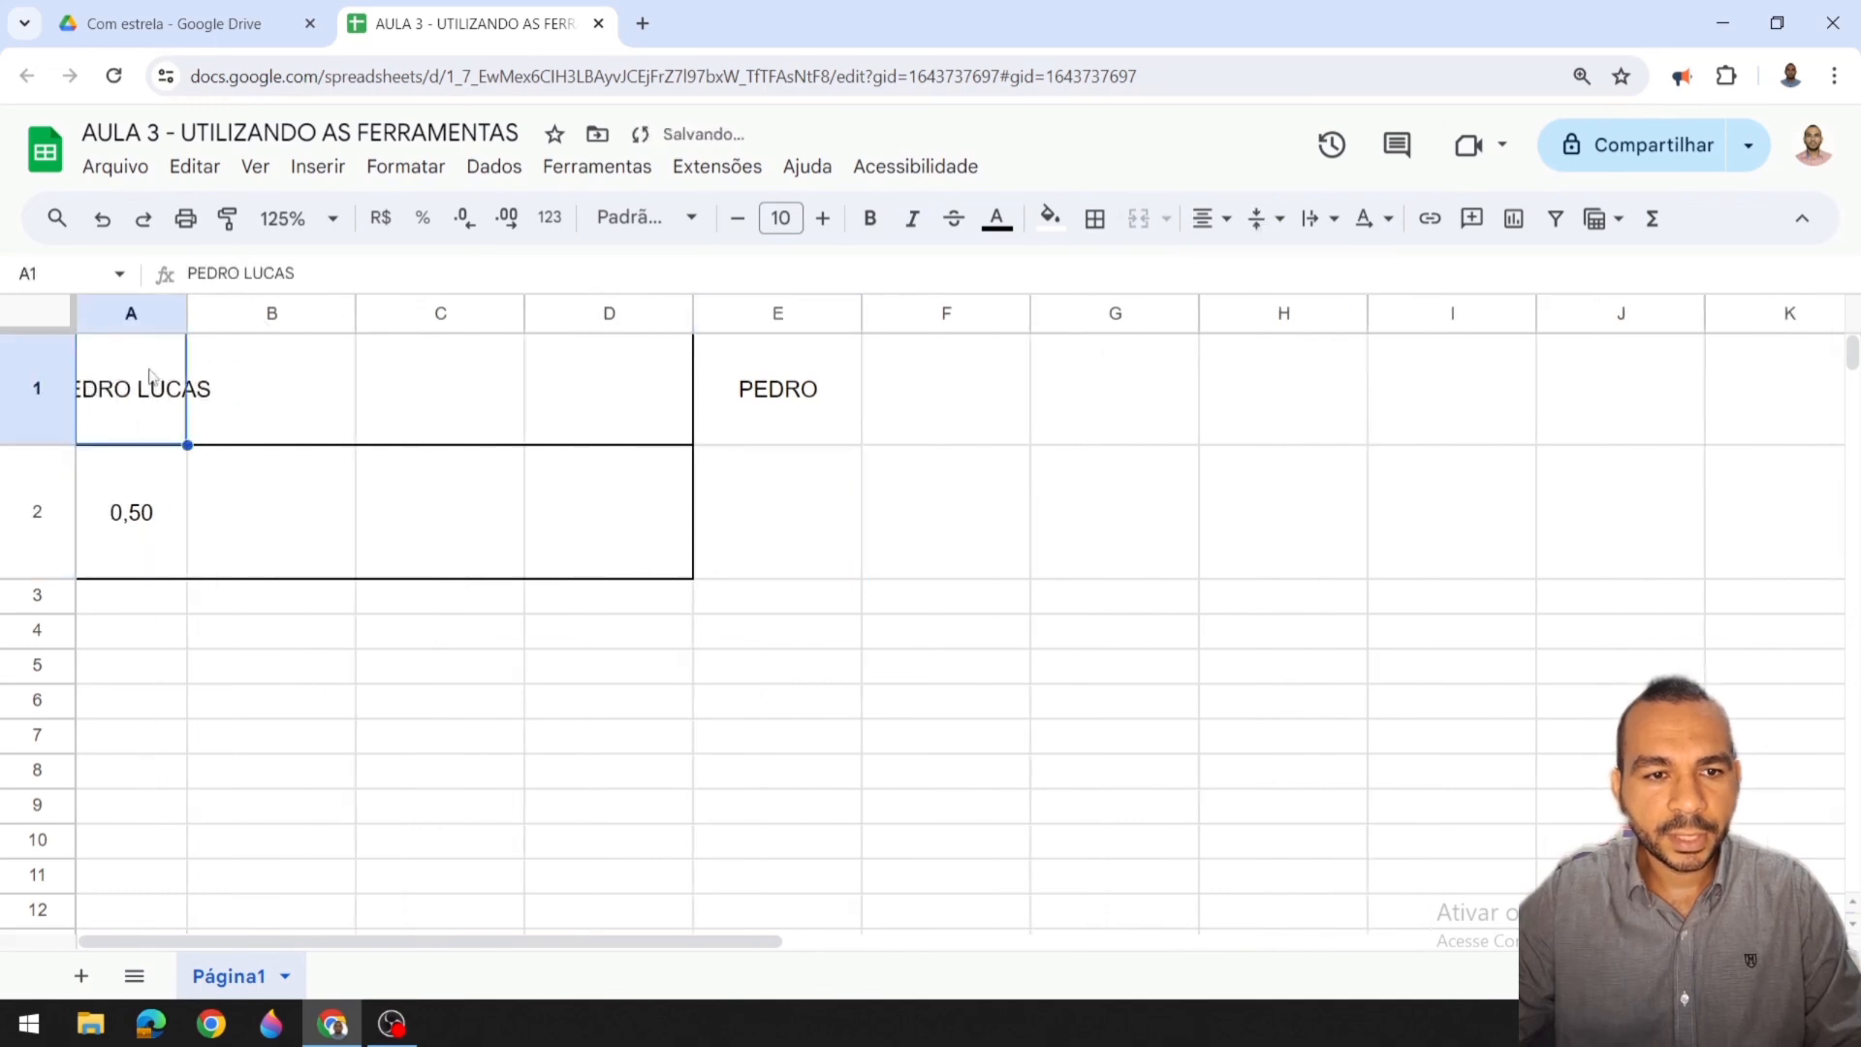
pyautogui.click(1210, 219)
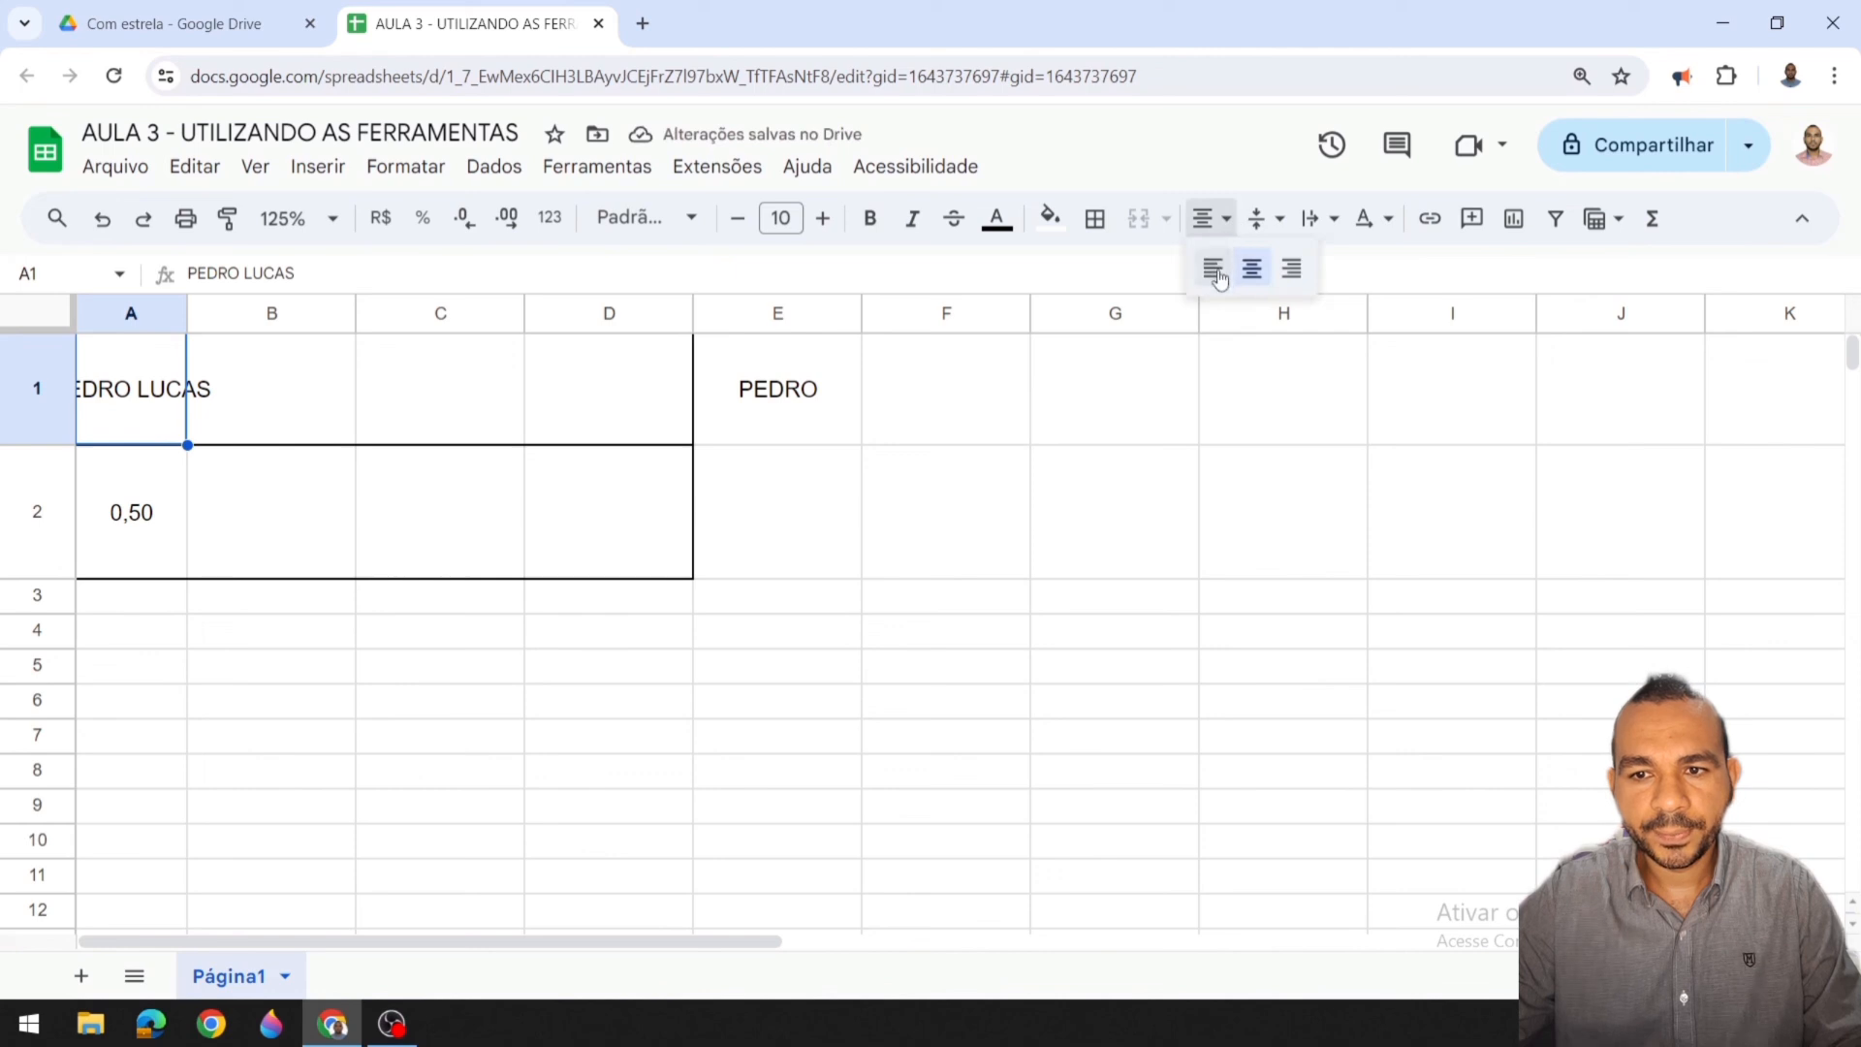
pyautogui.click(1216, 273)
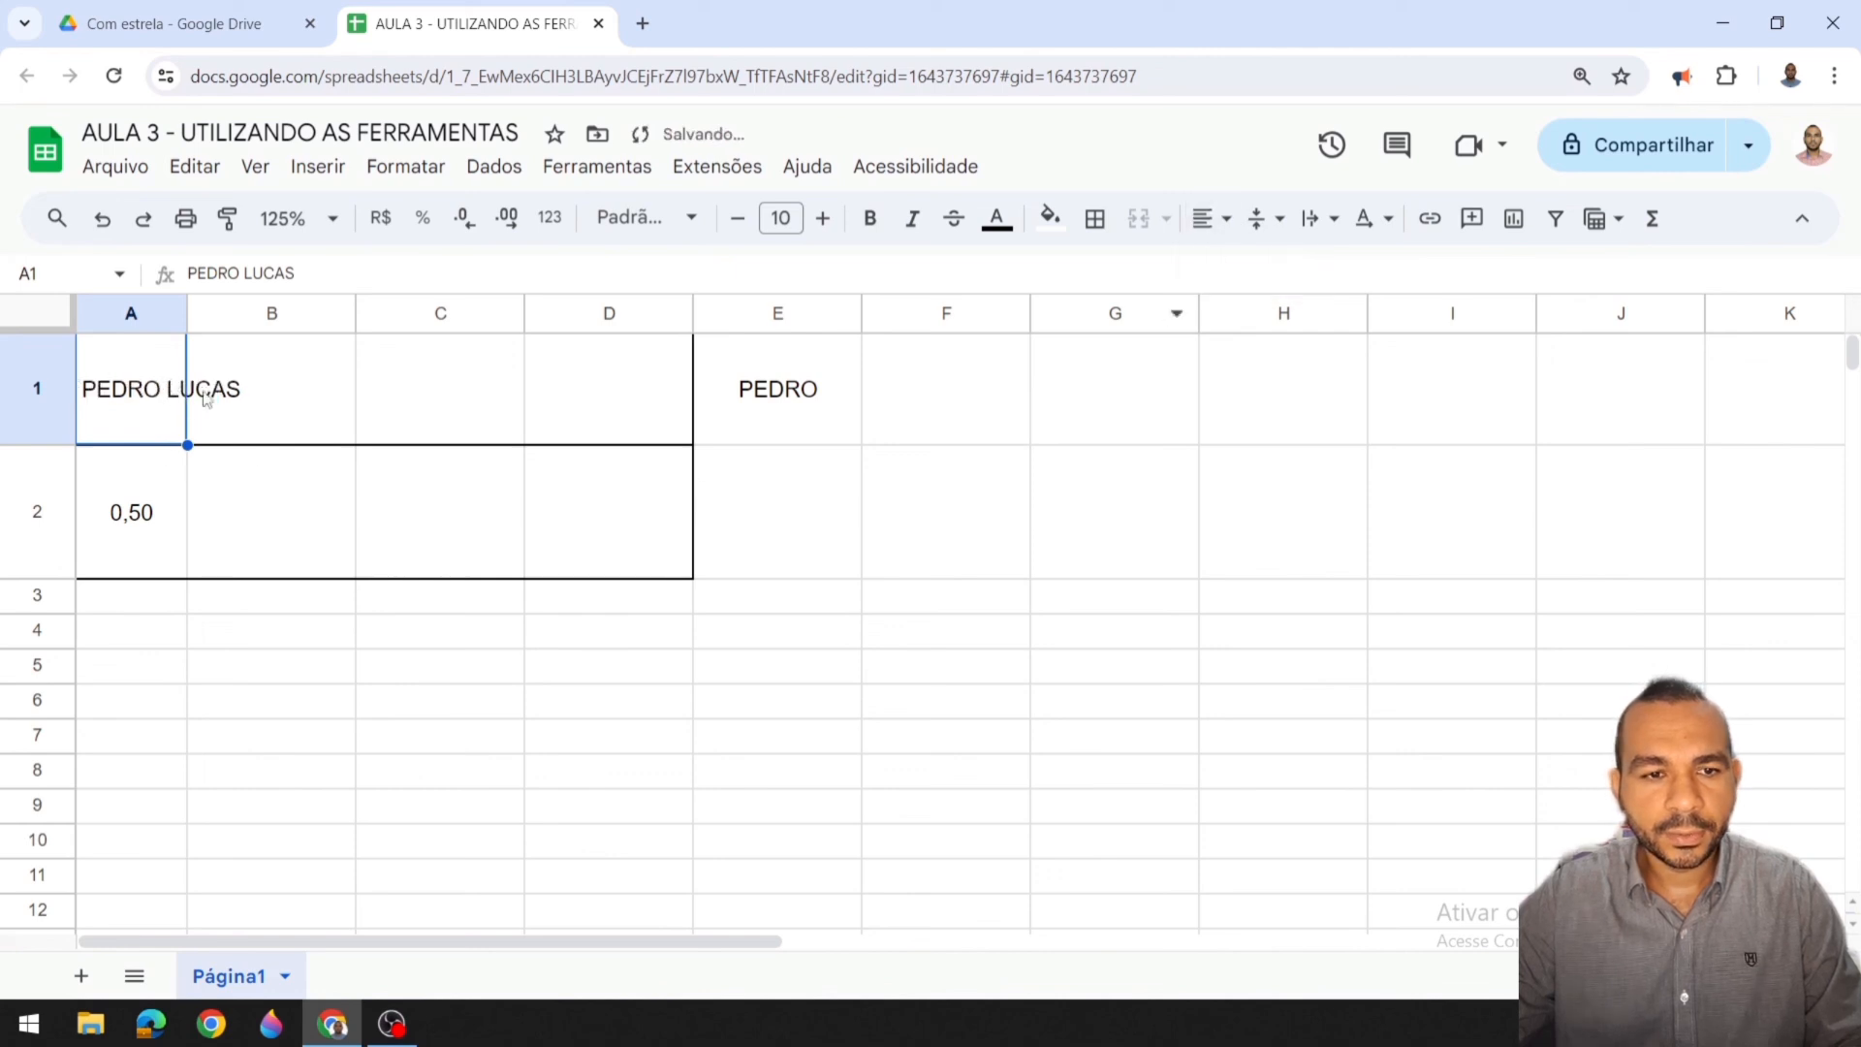
# Step: Try the wrap option on cell A1's text and return it to overflow (Estourar)
pyautogui.click(1320, 219)
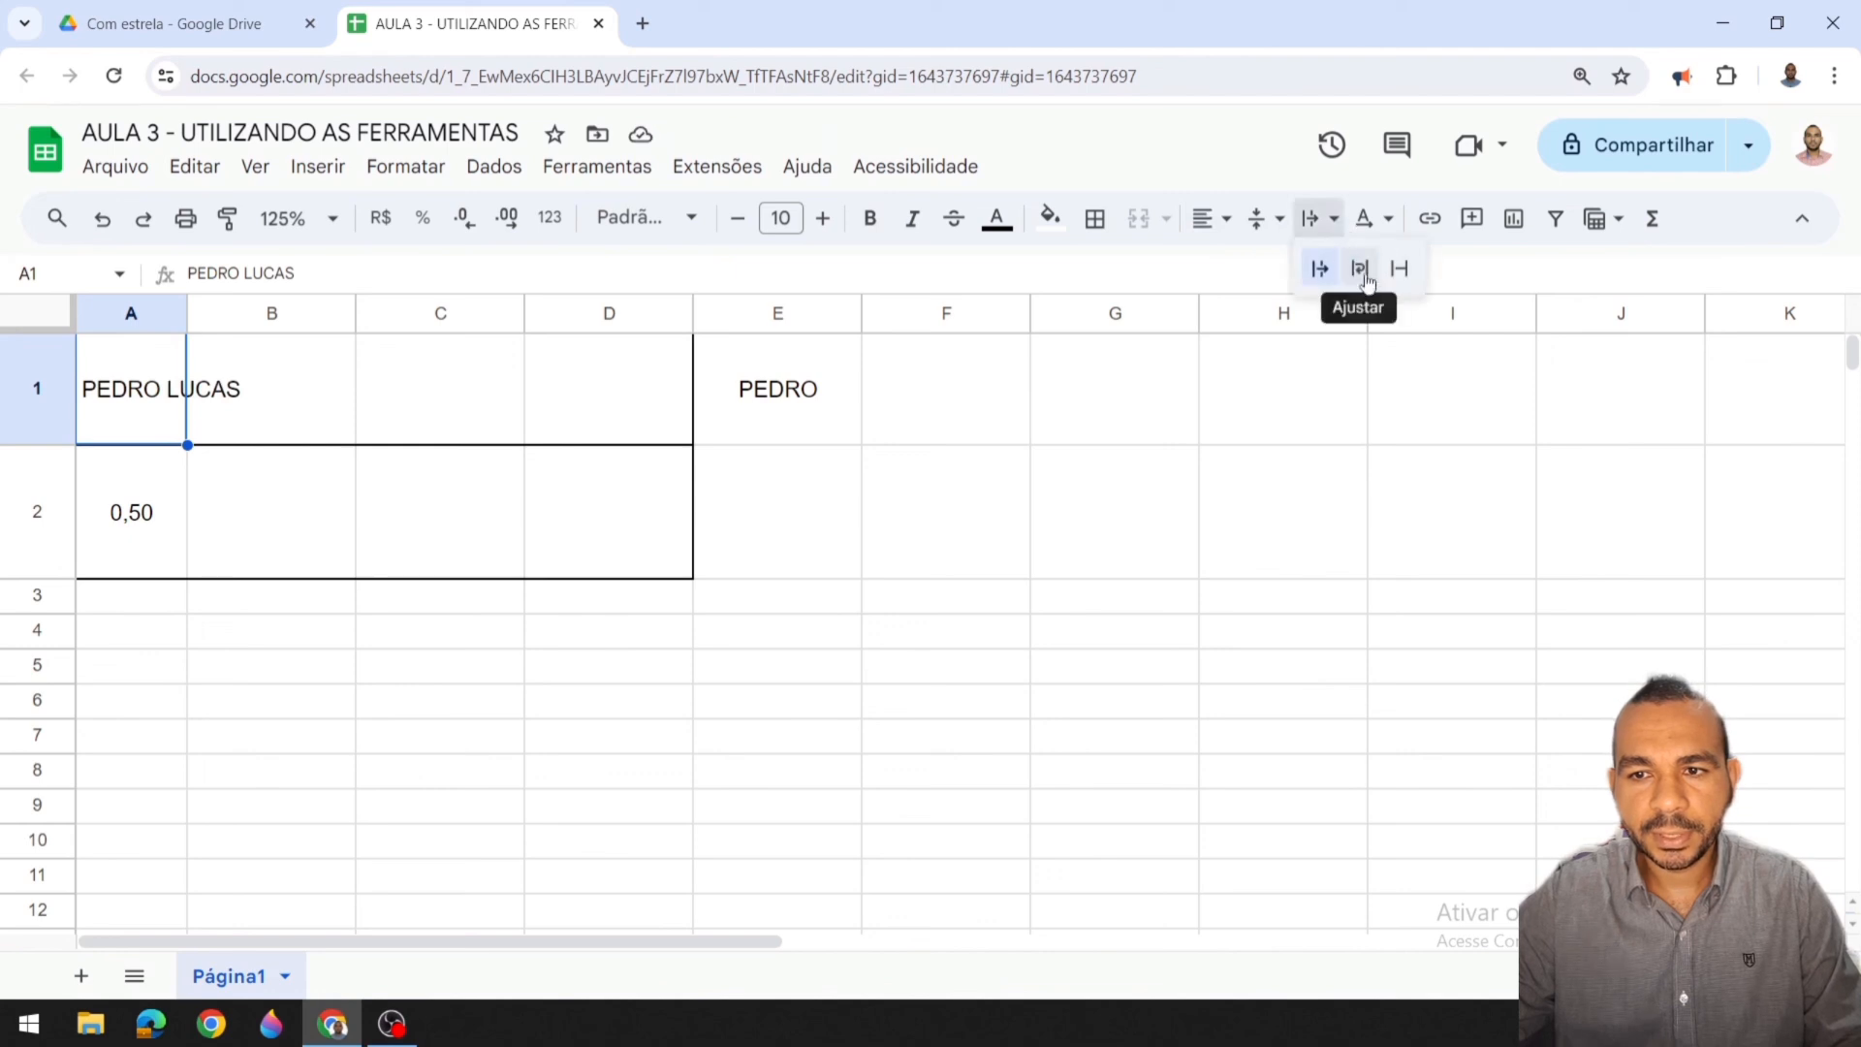
pyautogui.click(1361, 269)
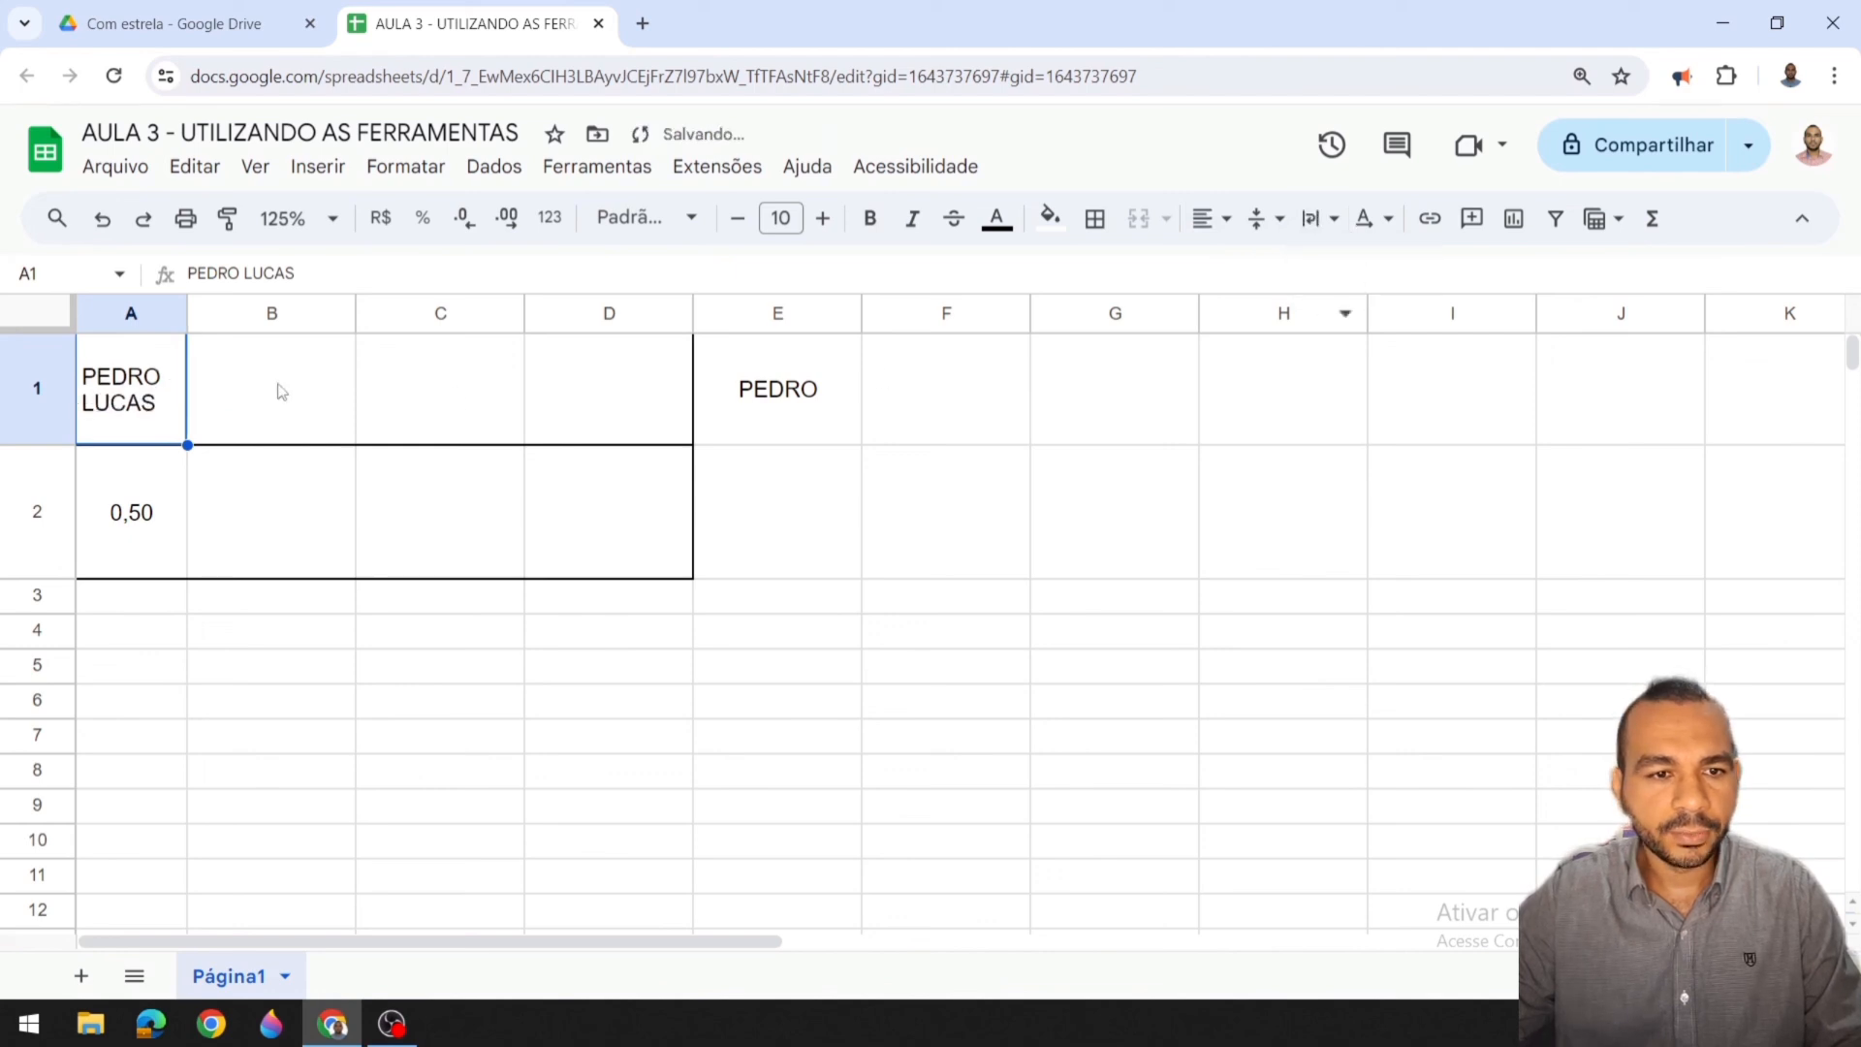
pyautogui.click(1318, 219)
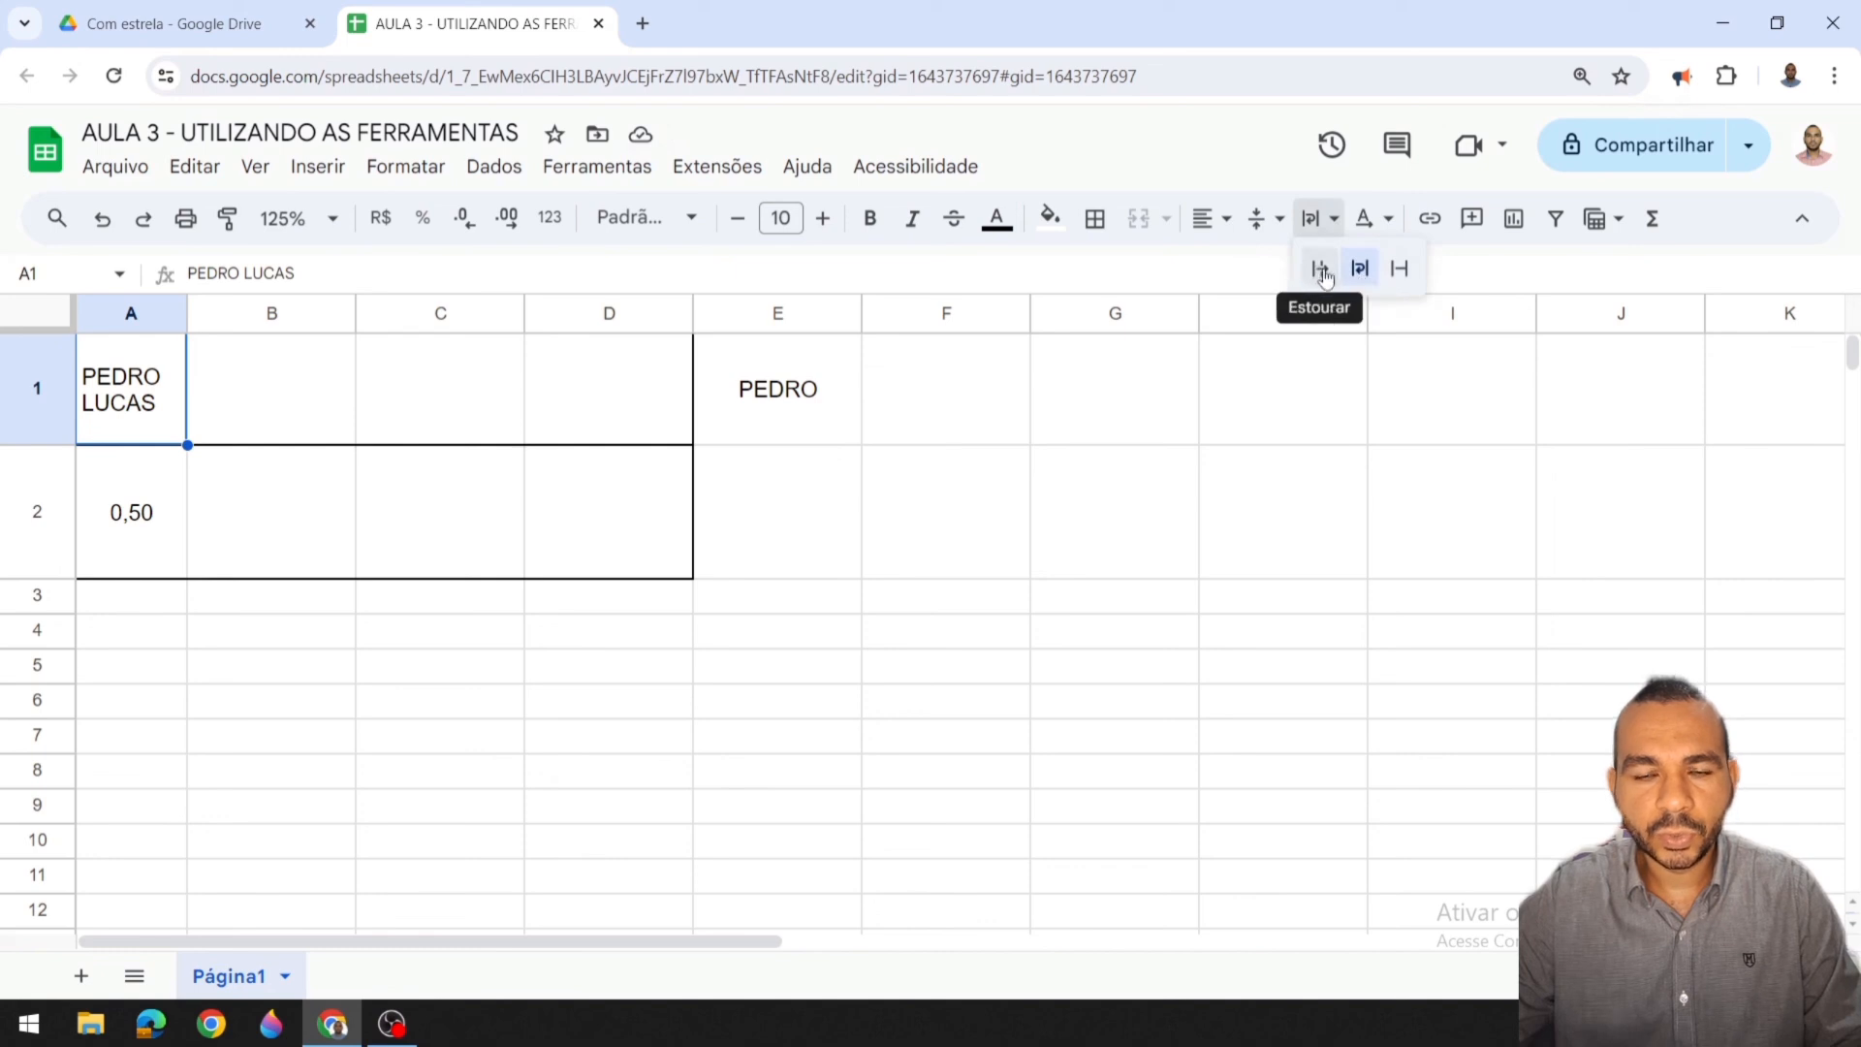
pyautogui.click(1320, 271)
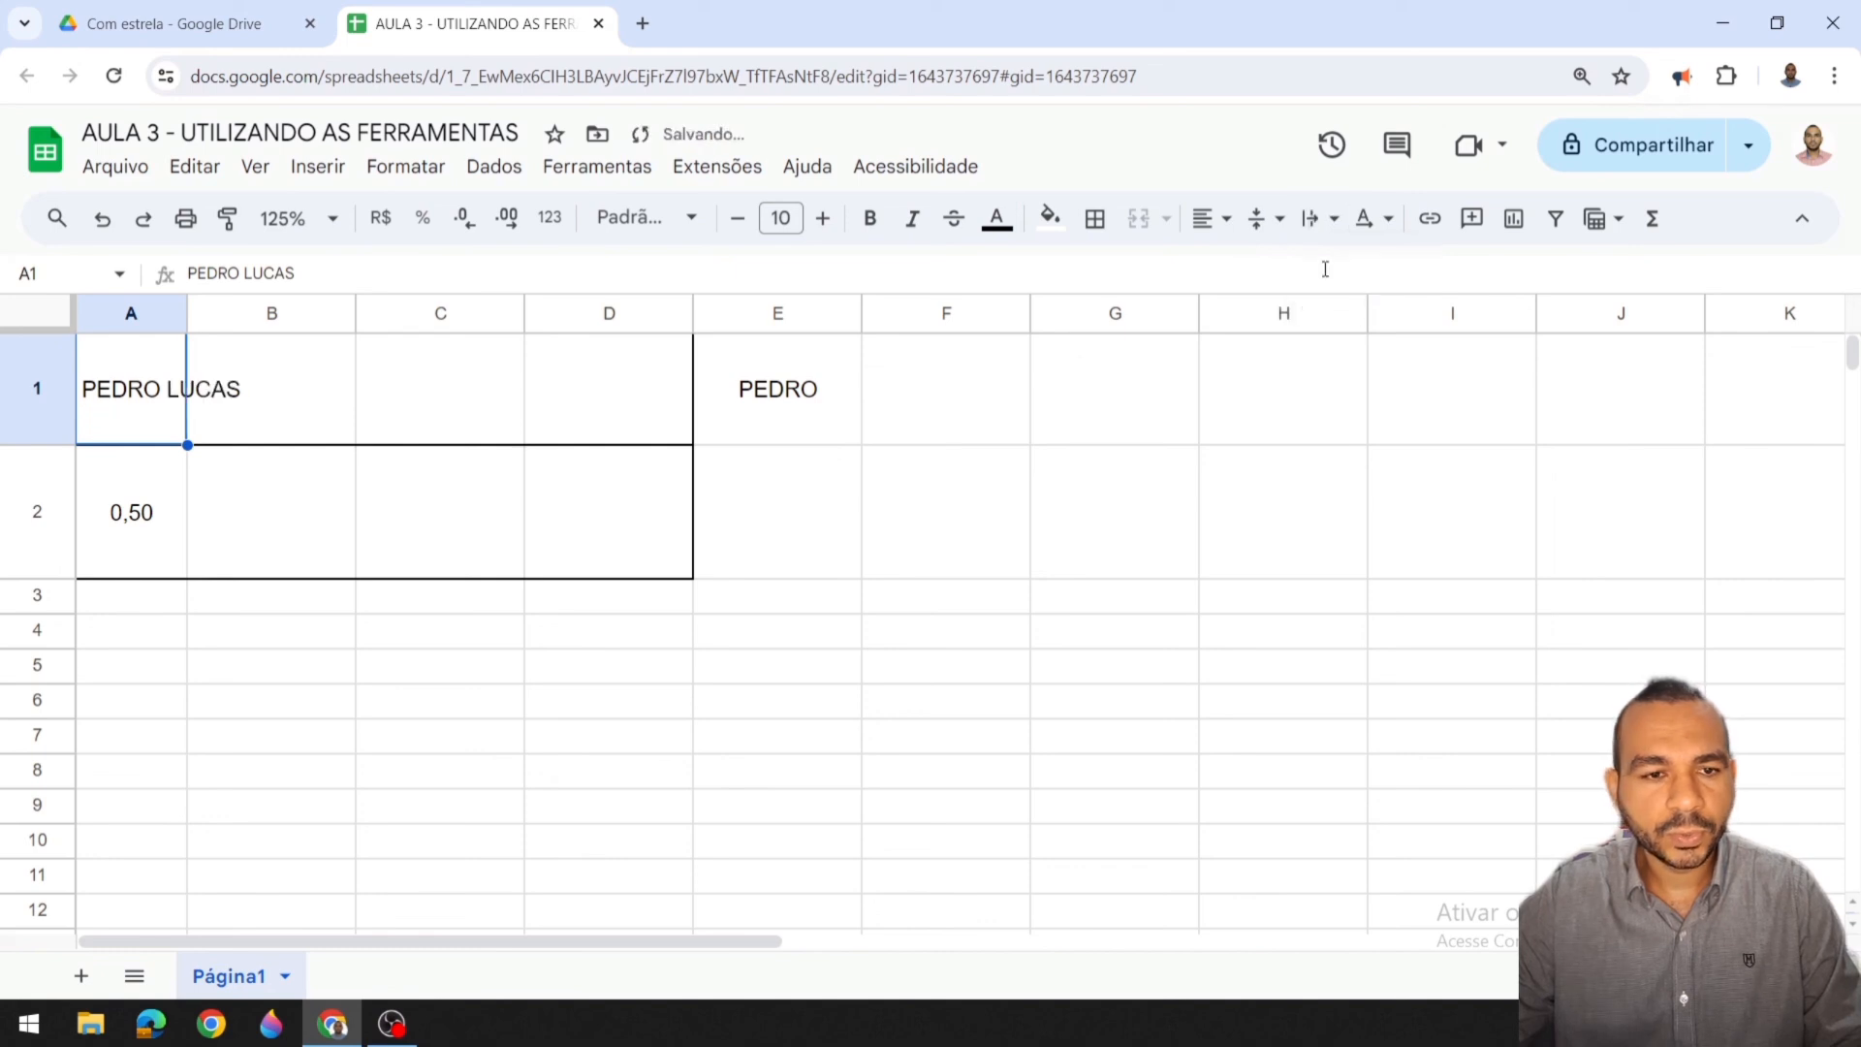
# Step: Wrap the text in cell A1 again and test the wrapping by widening and narrowing column A
pyautogui.click(1324, 219)
pyautogui.click(1361, 271)
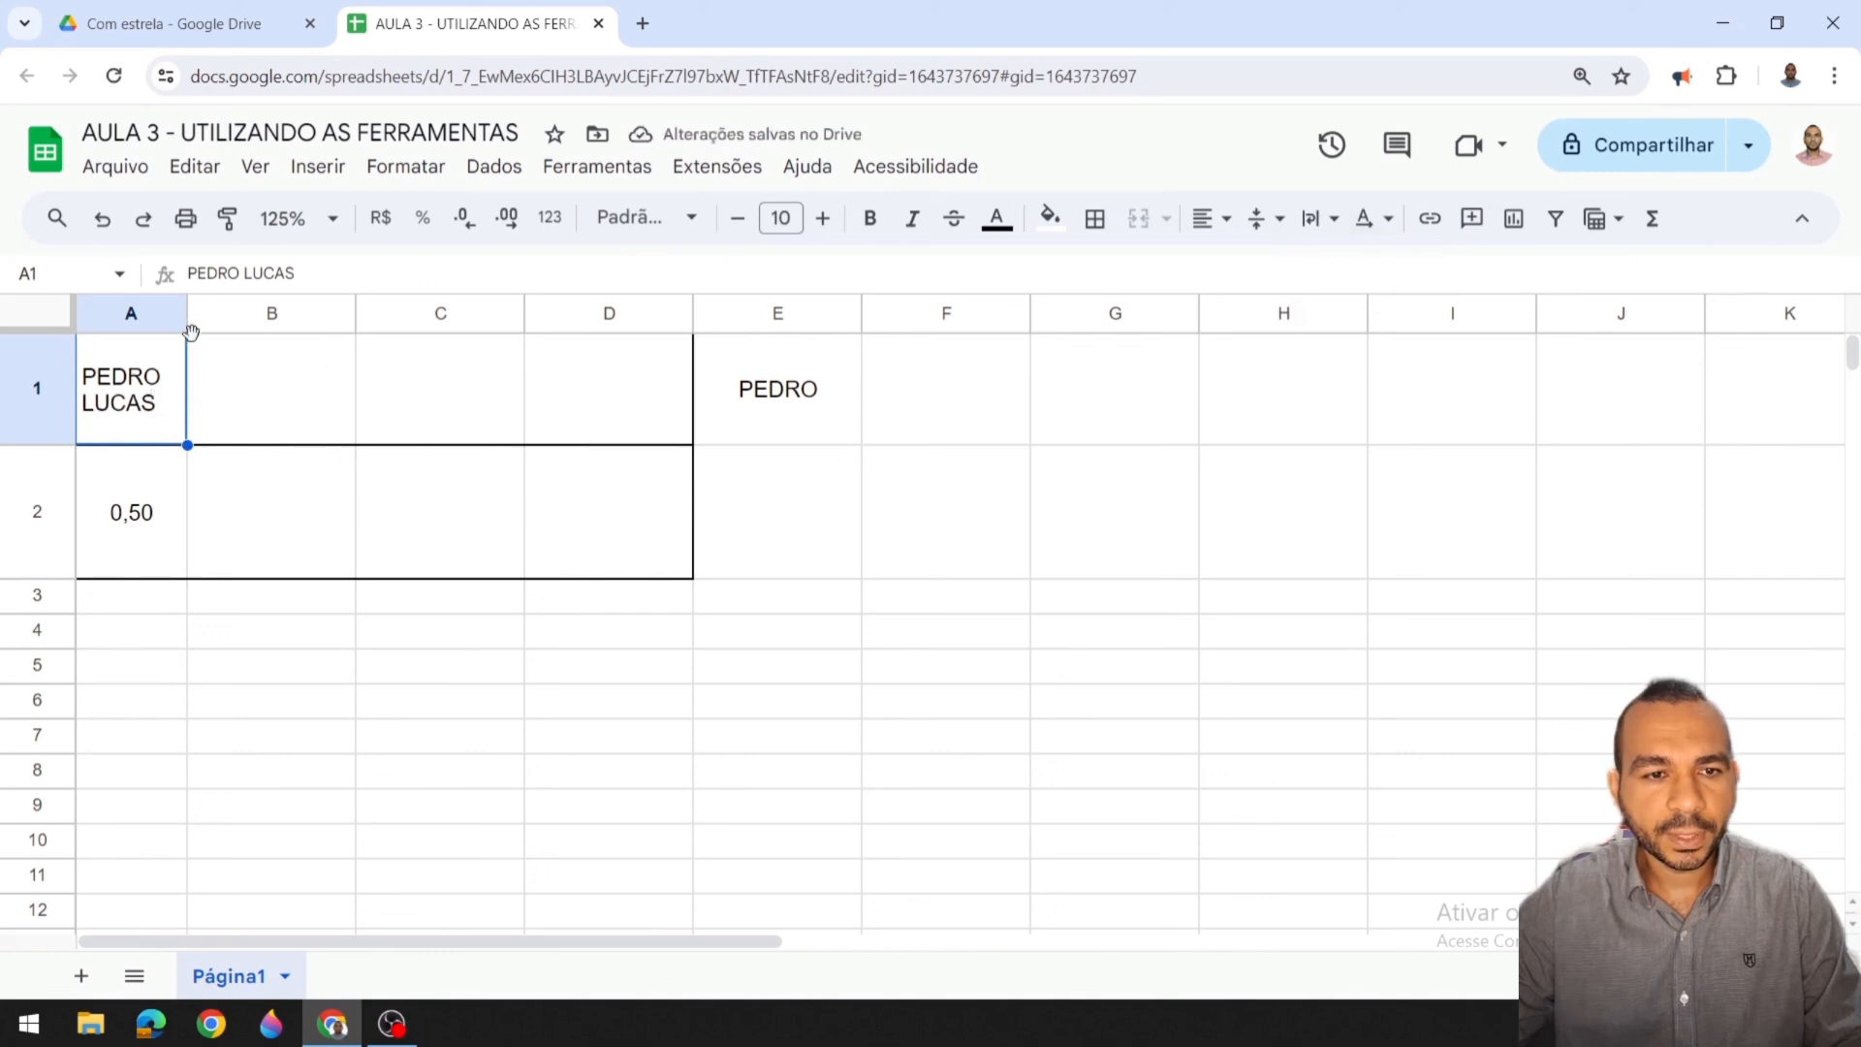
pyautogui.moveTo(188, 313)
pyautogui.mouseDown()
pyautogui.moveTo(323, 315)
pyautogui.moveTo(191, 315)
pyautogui.mouseUp()
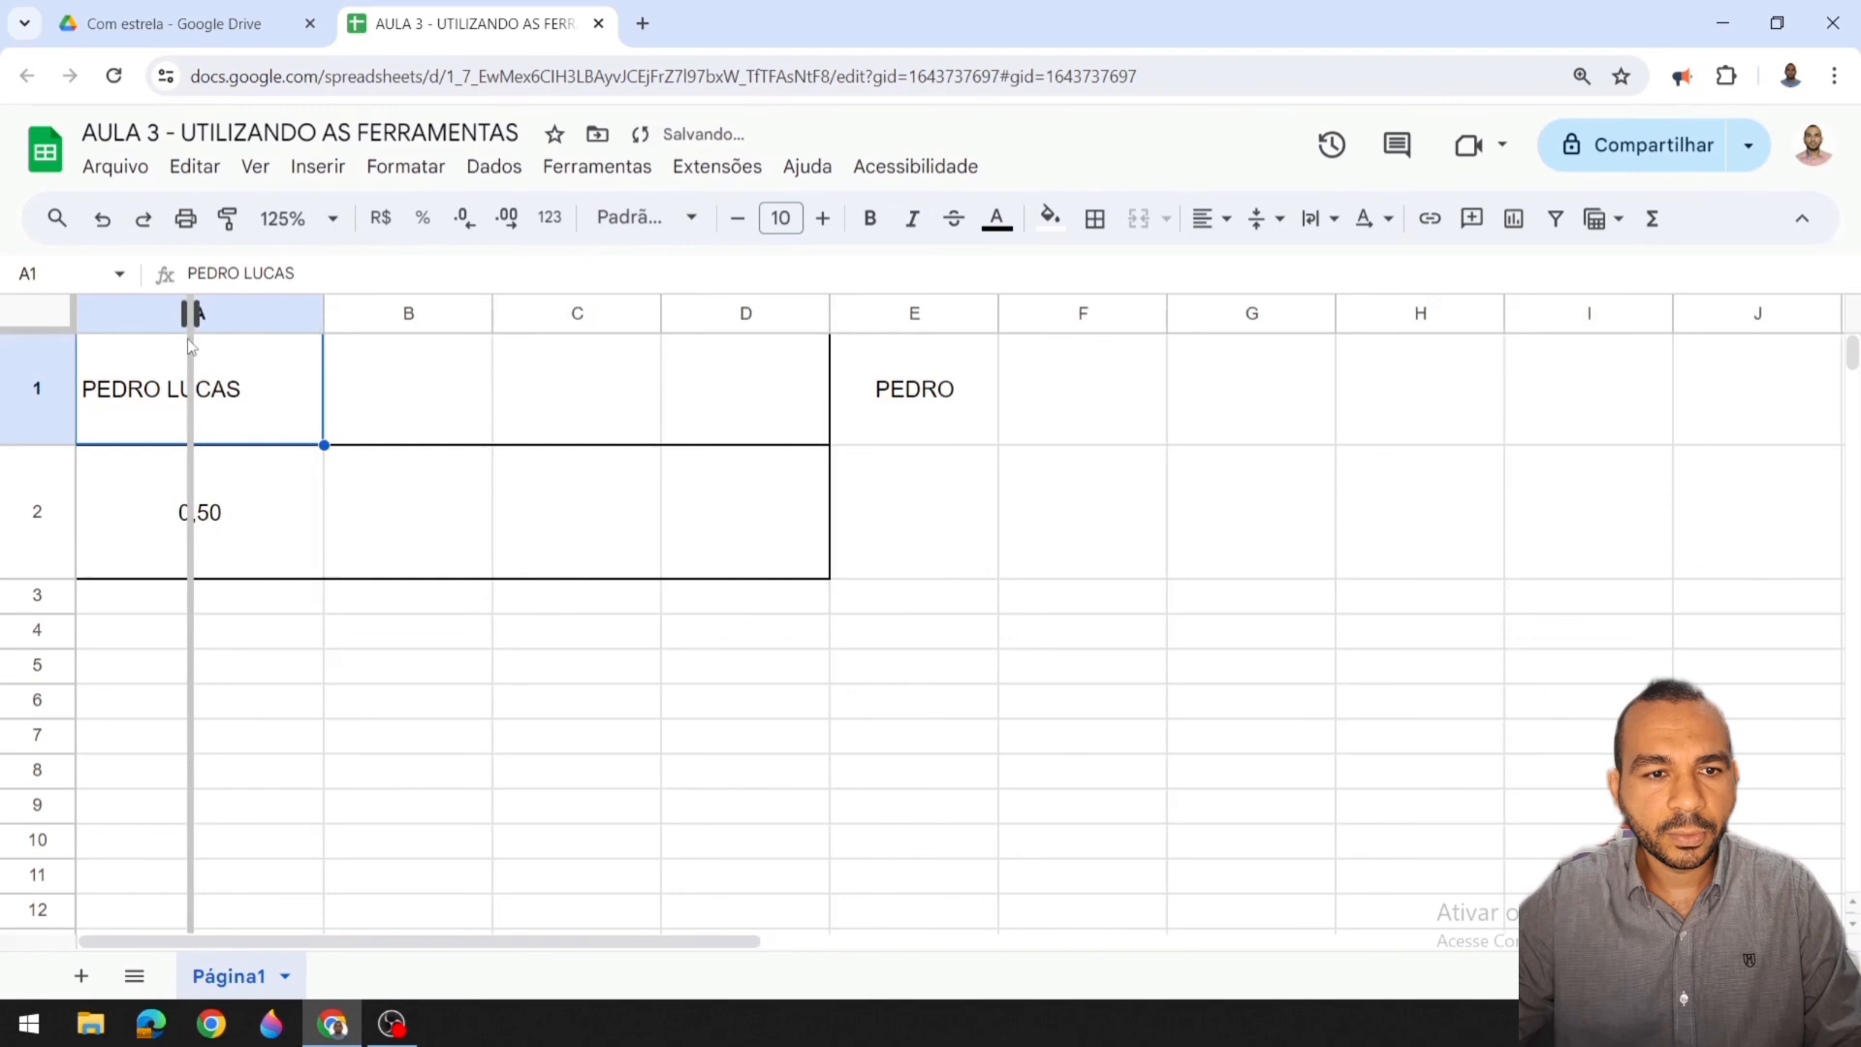
# Step: Set the text wrapping of cell A1 to clip the overflowing text
pyautogui.click(1325, 221)
pyautogui.click(1400, 271)
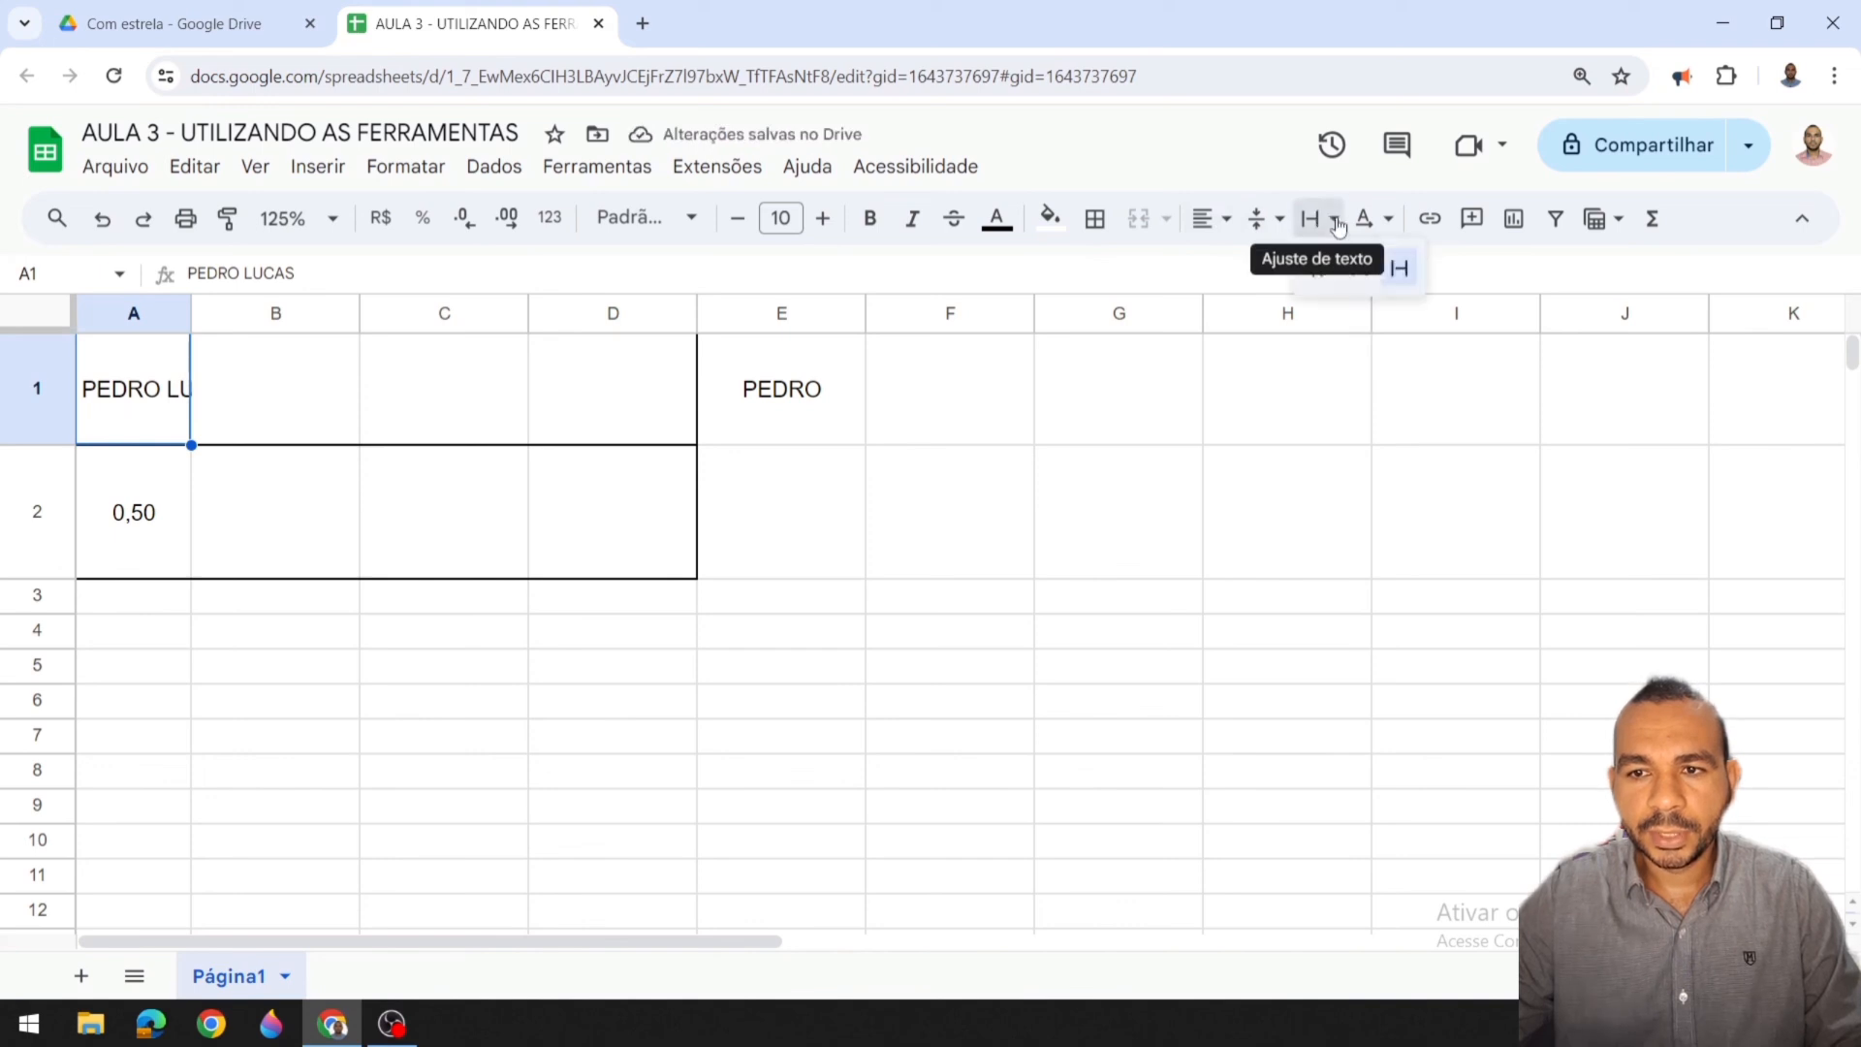
pyautogui.click(1320, 217)
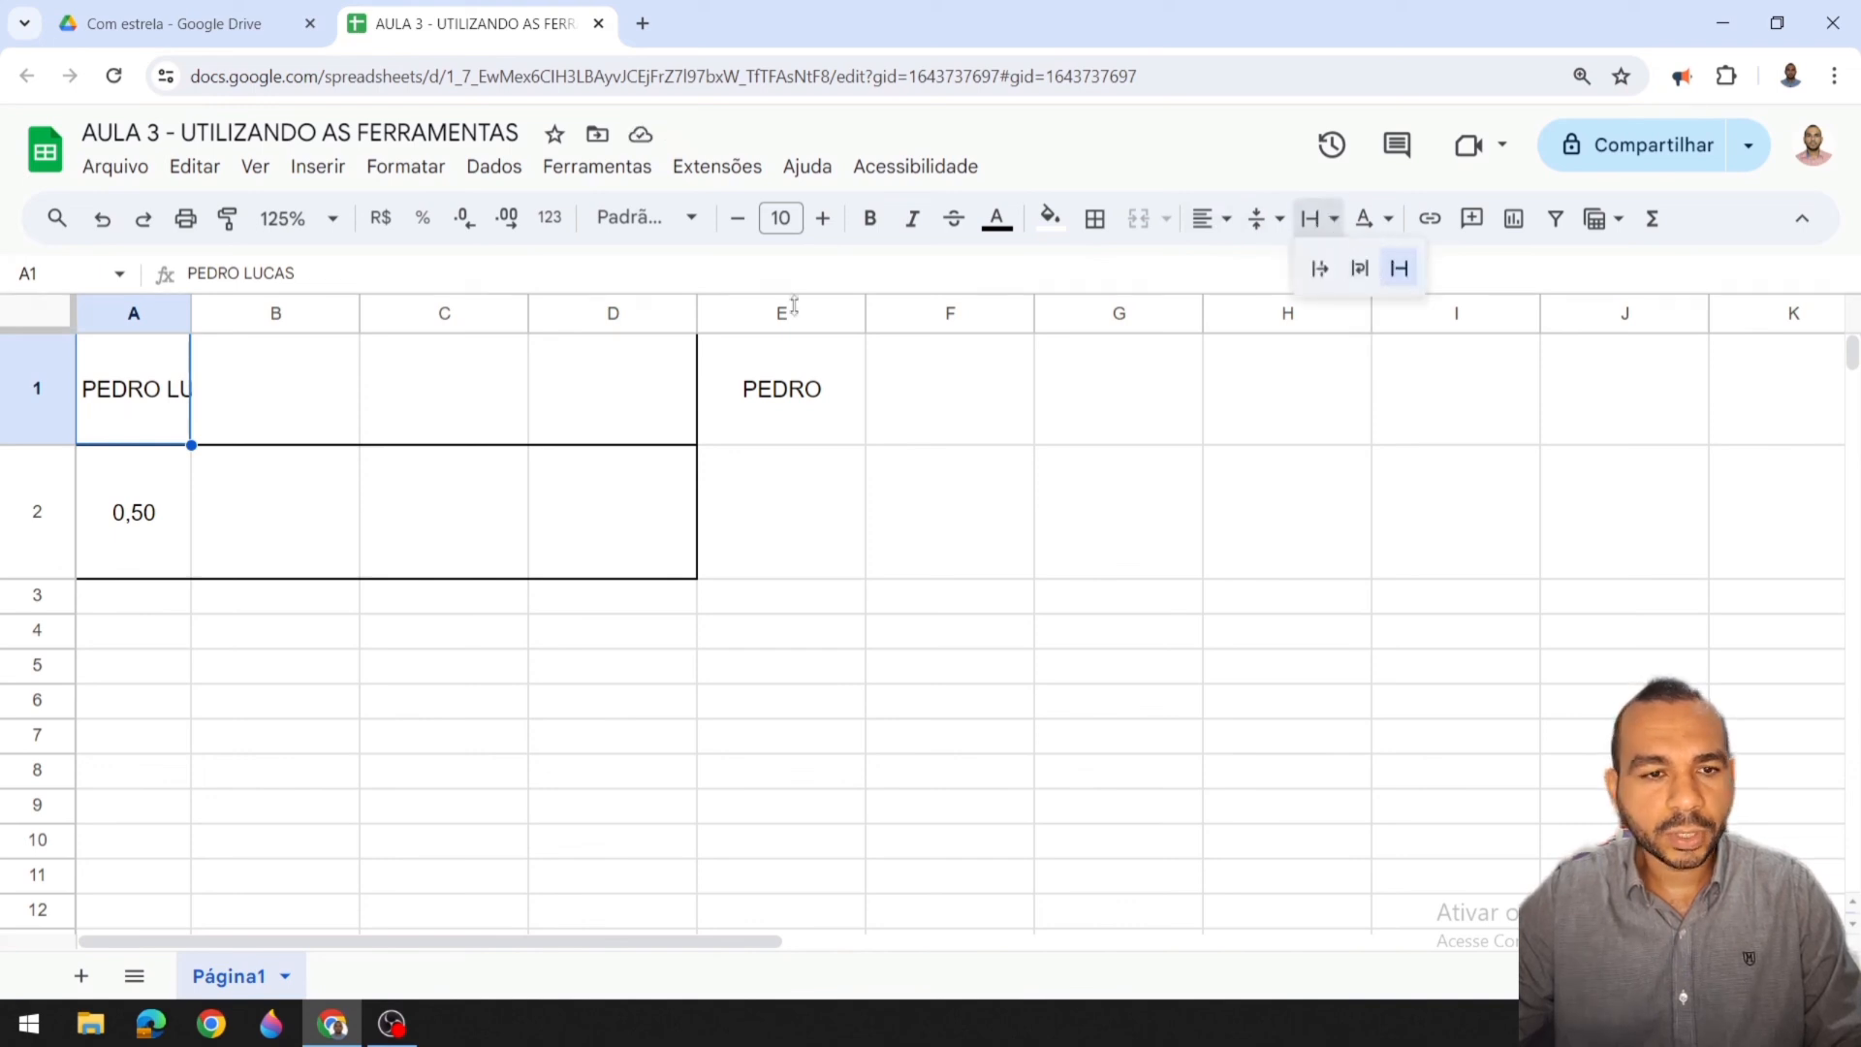
# Step: Auto-fit column A and row 1 to their contents, and make row 1 taller again
pyautogui.doubleClick(191, 312)
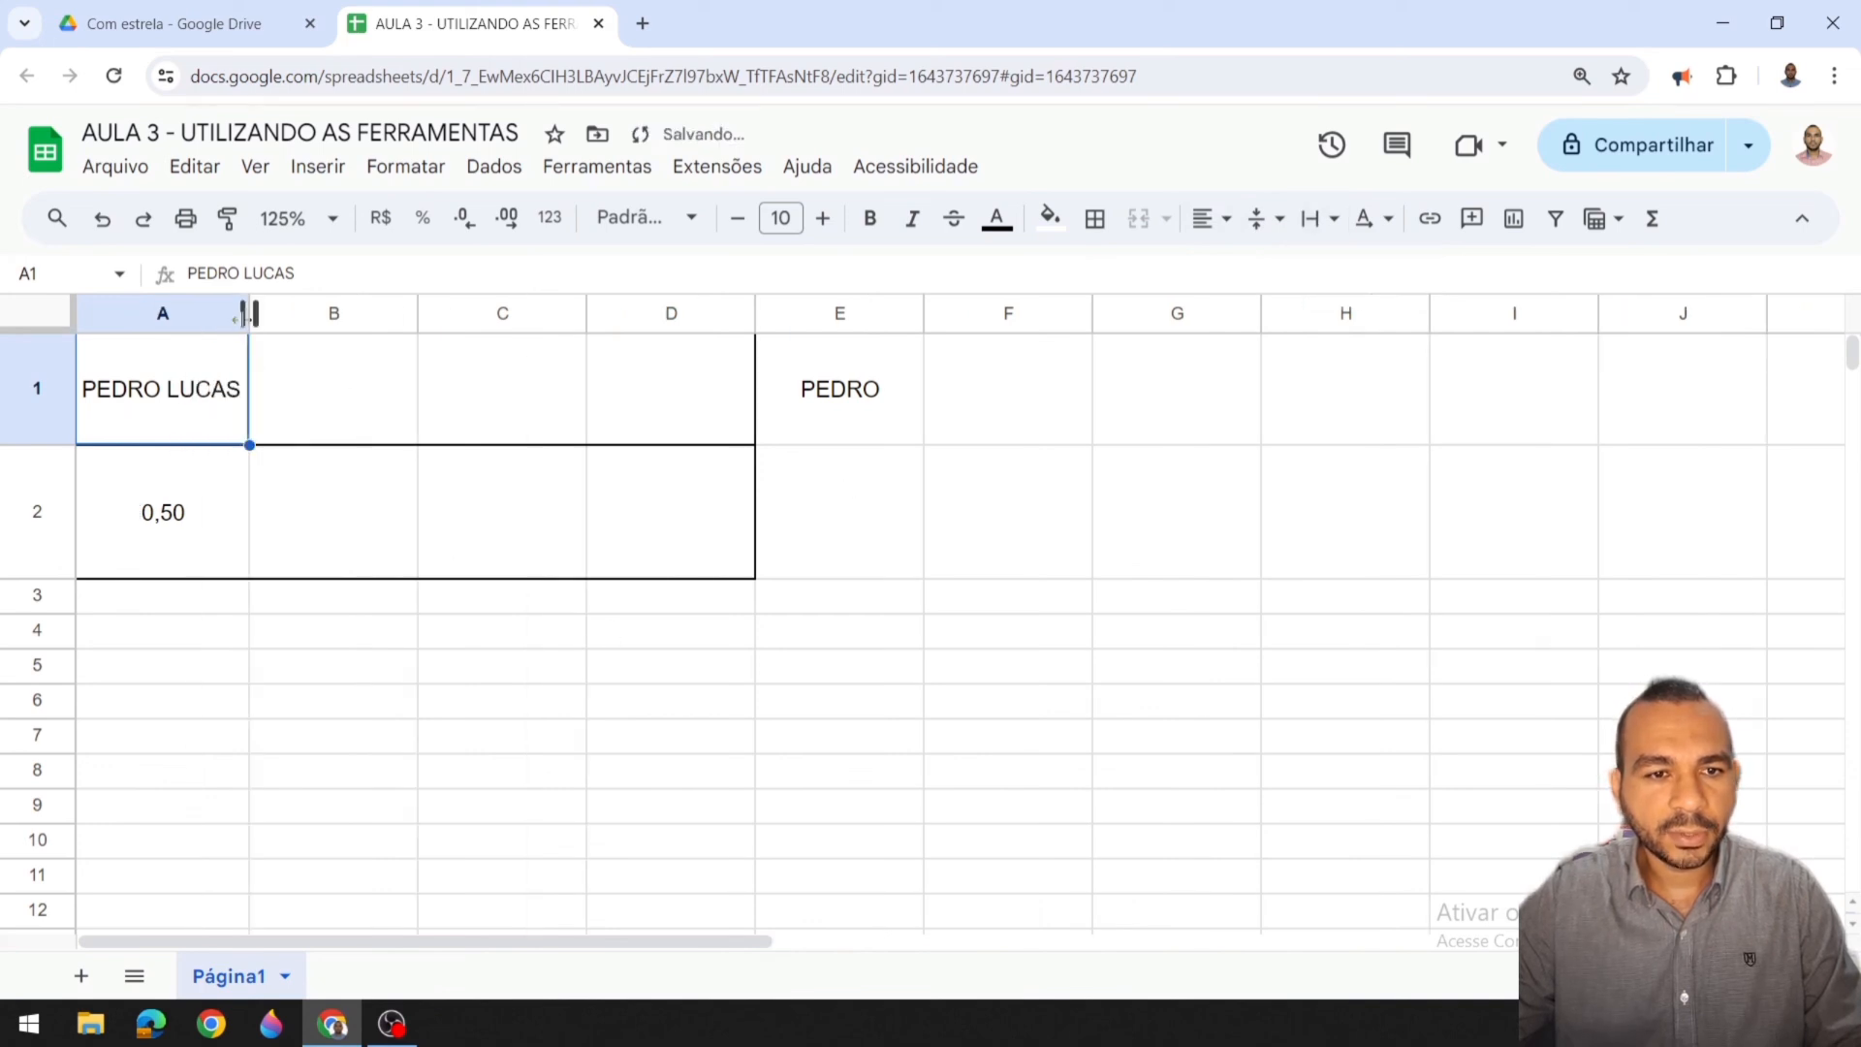
pyautogui.doubleClick(38, 445)
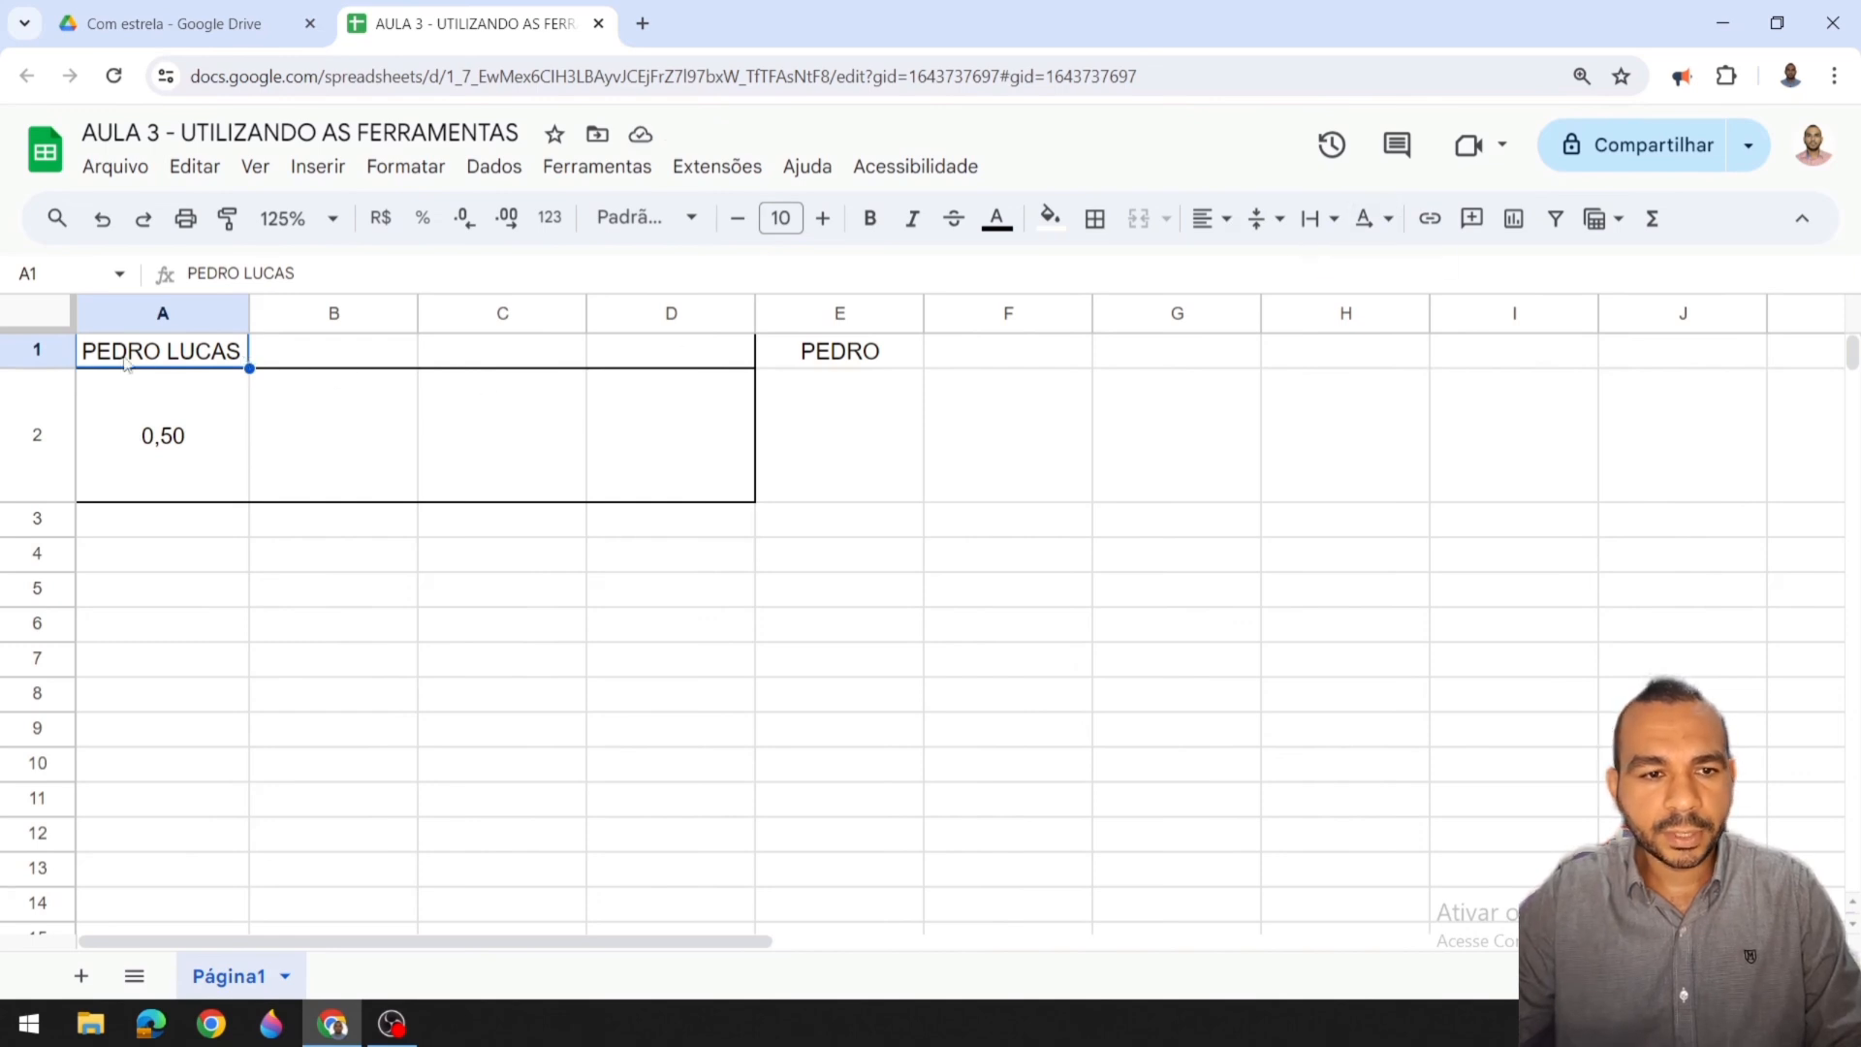
pyautogui.moveTo(37, 369); pyautogui.dragTo(37, 434)
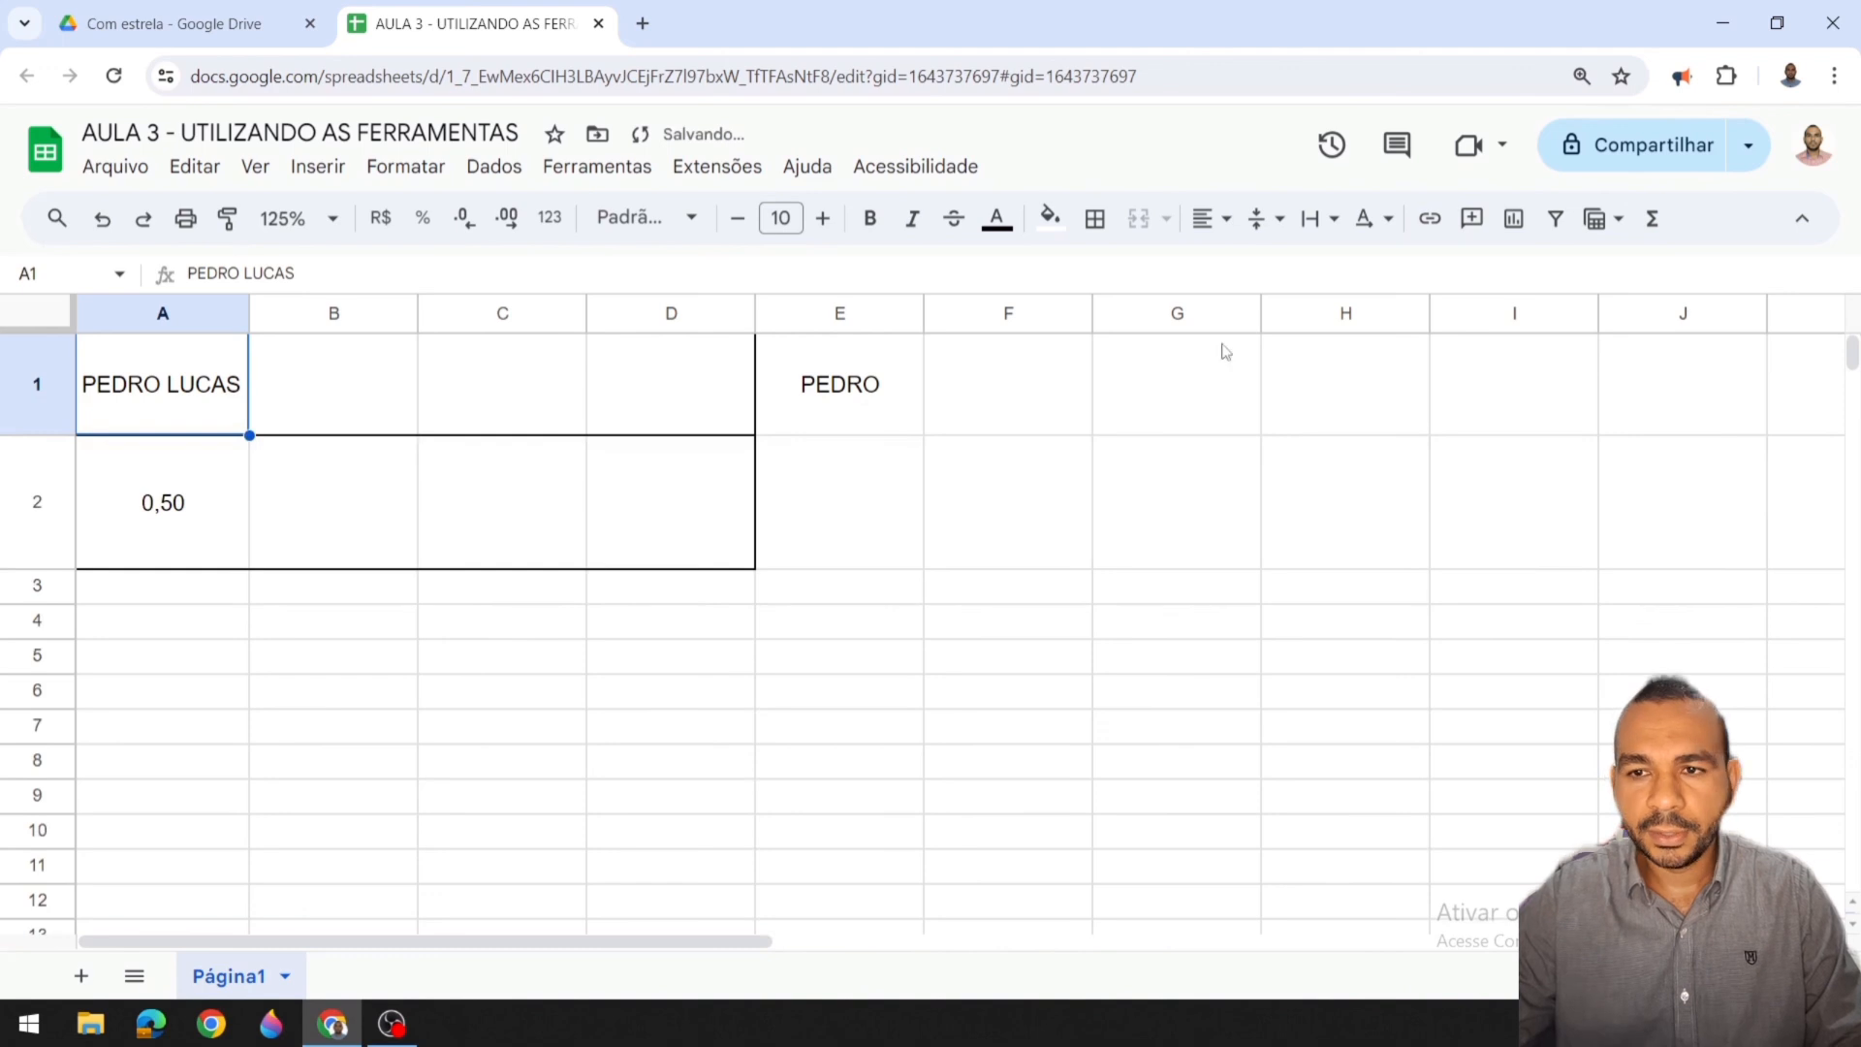
# Step: Rotate the text in cell A1 to 45° and increase row 1's height to fit it
pyautogui.click(1374, 238)
pyautogui.click(1629, 267)
pyautogui.write('45')
pyautogui.press('Return')
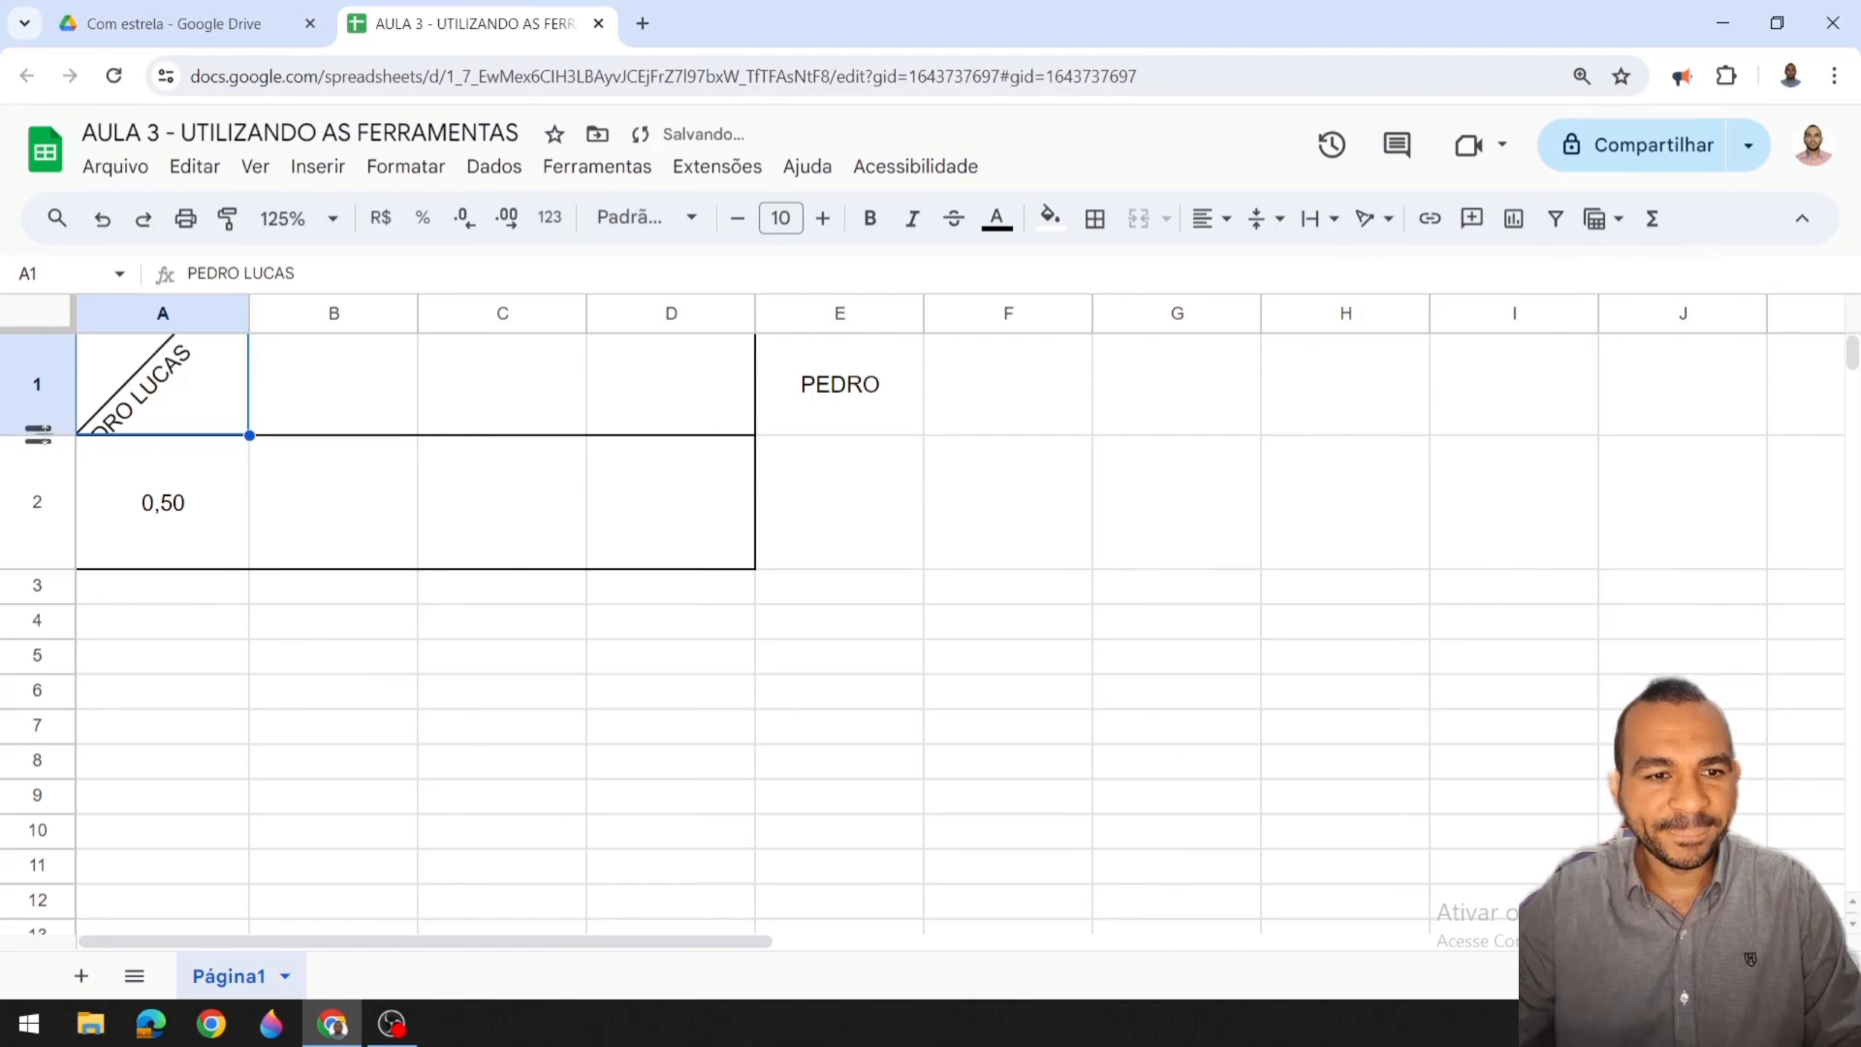
pyautogui.moveTo(38, 436); pyautogui.dragTo(38, 504)
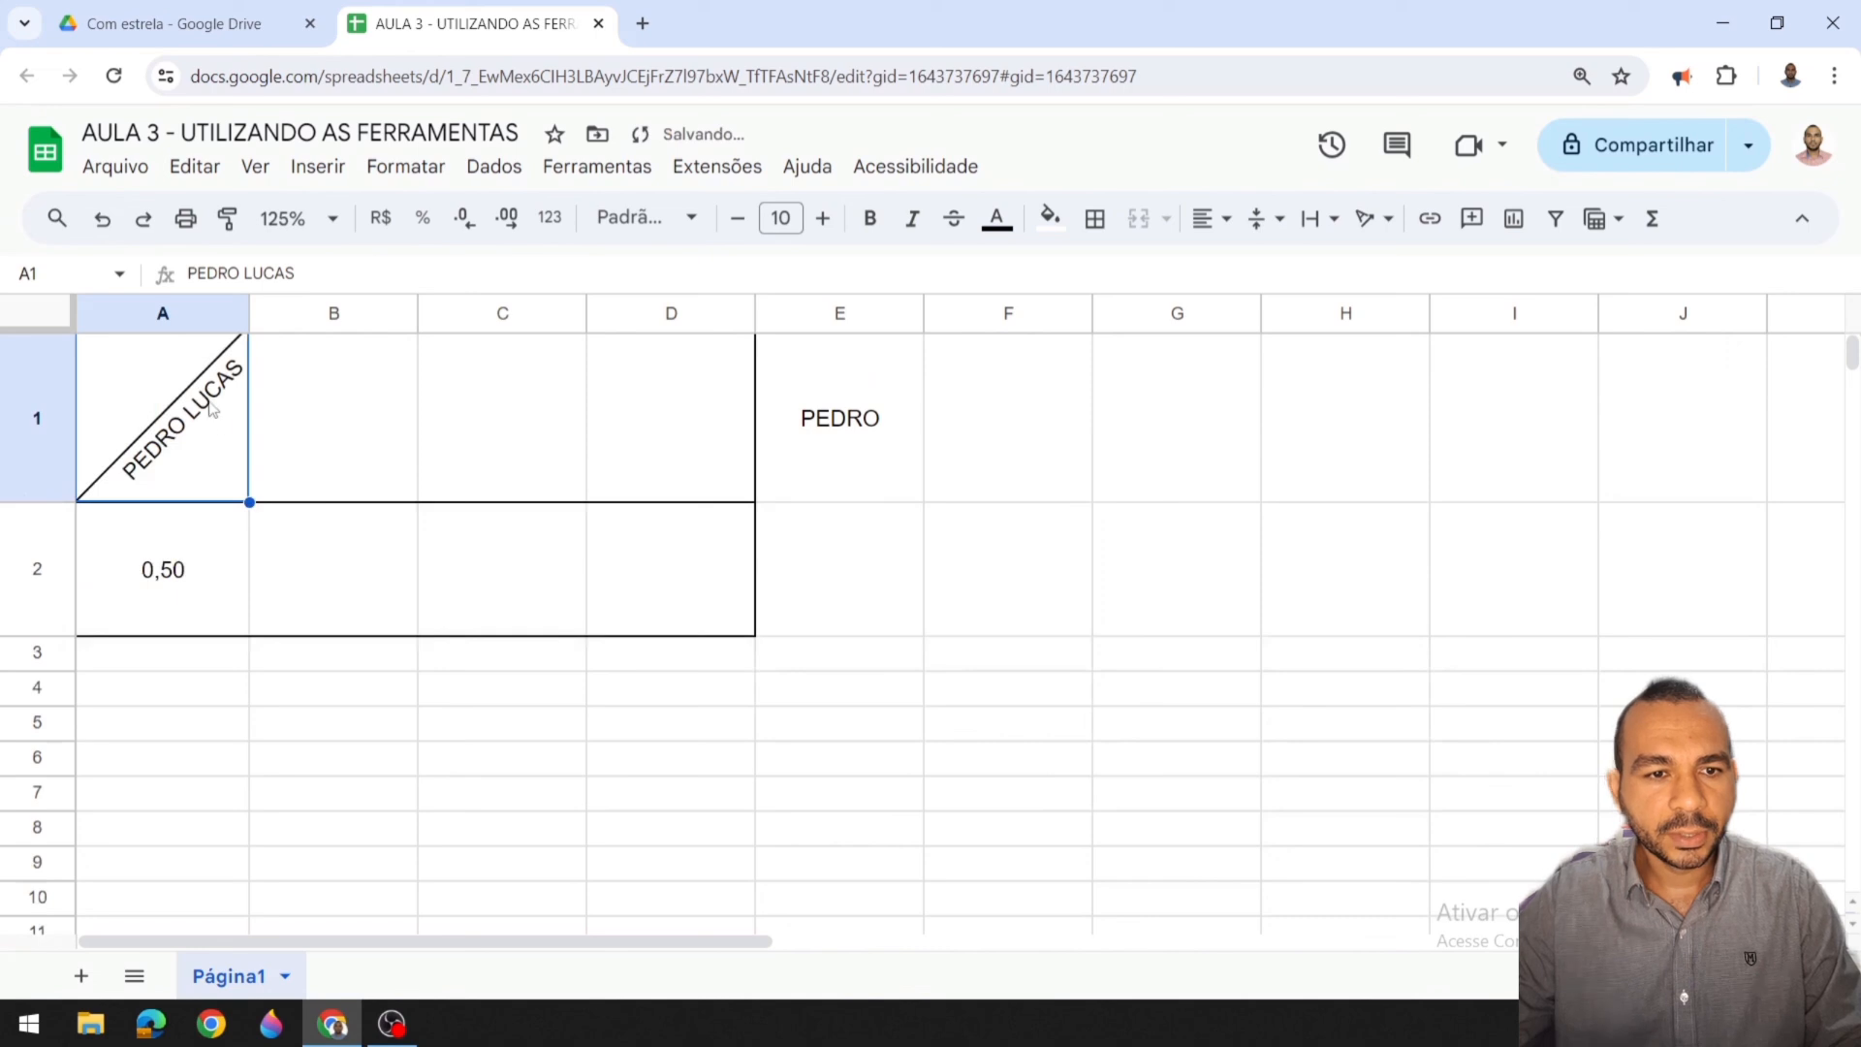
# Step: Remove all borders from cell A1
pyautogui.click(1108, 225)
pyautogui.click(1288, 320)
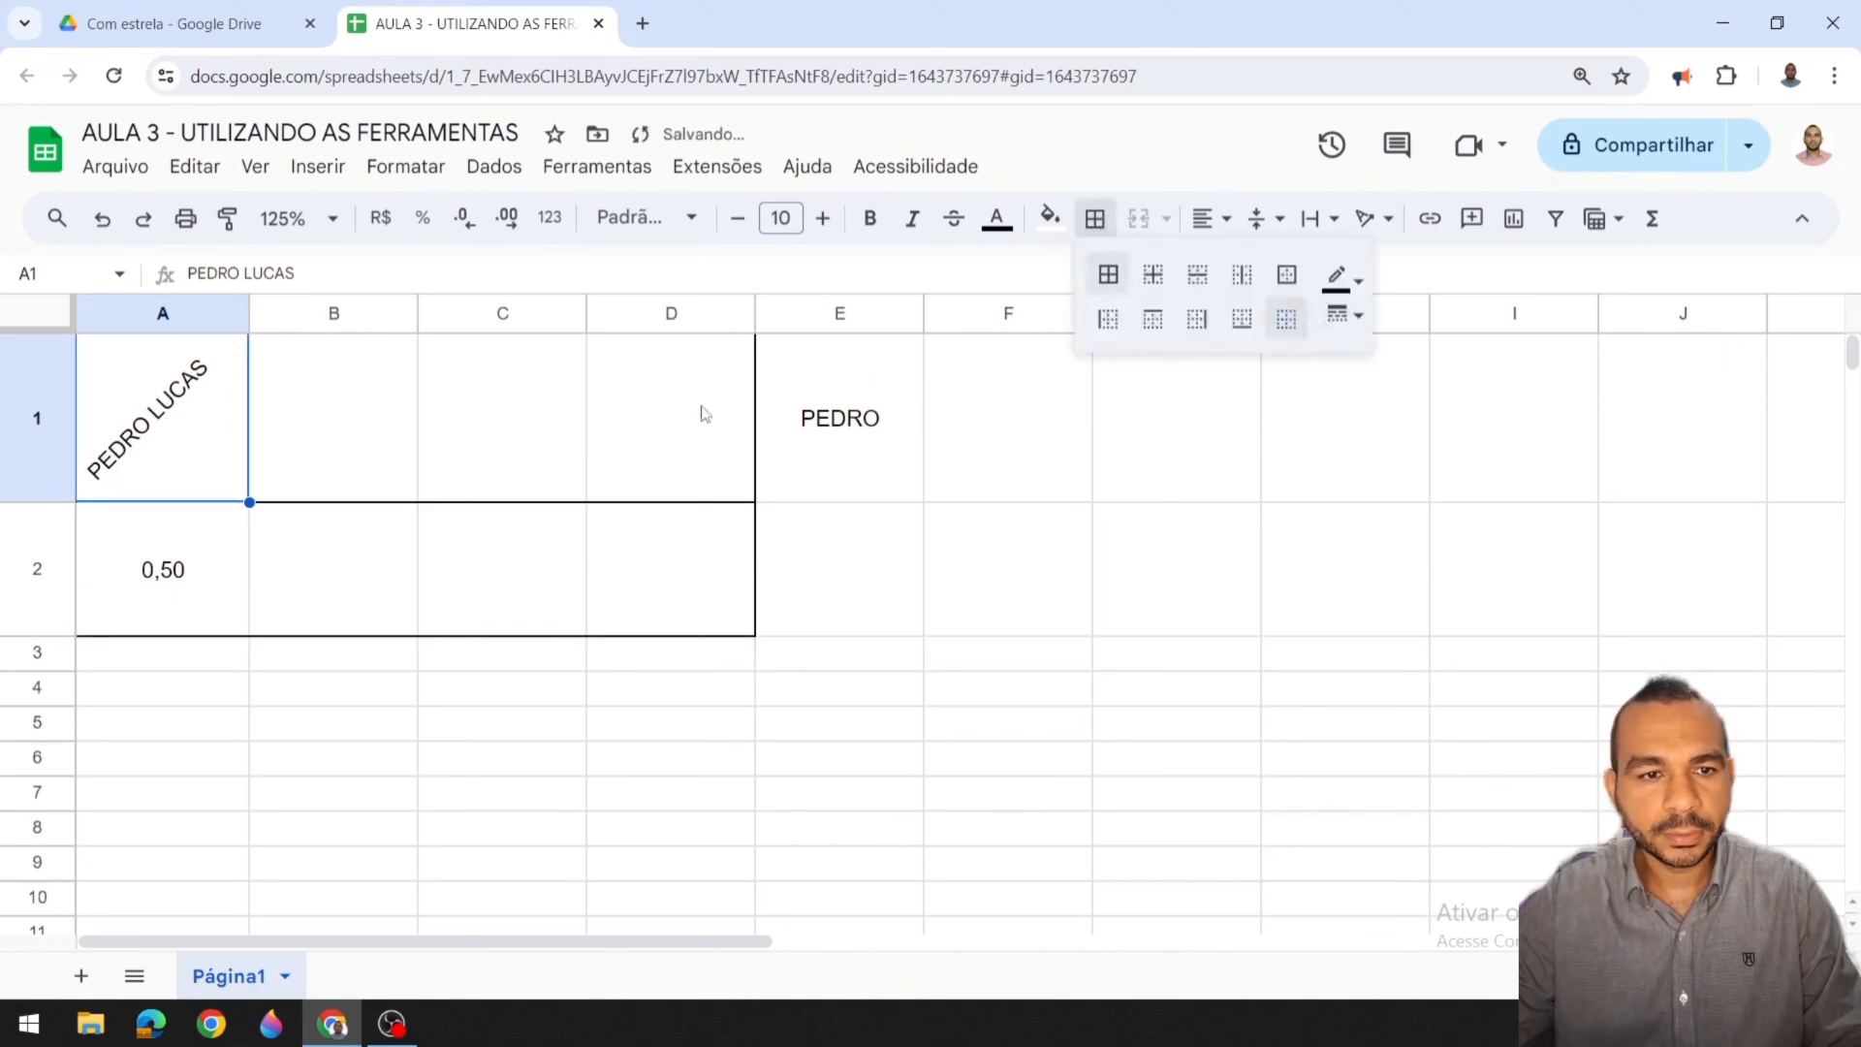
pyautogui.click(230, 390)
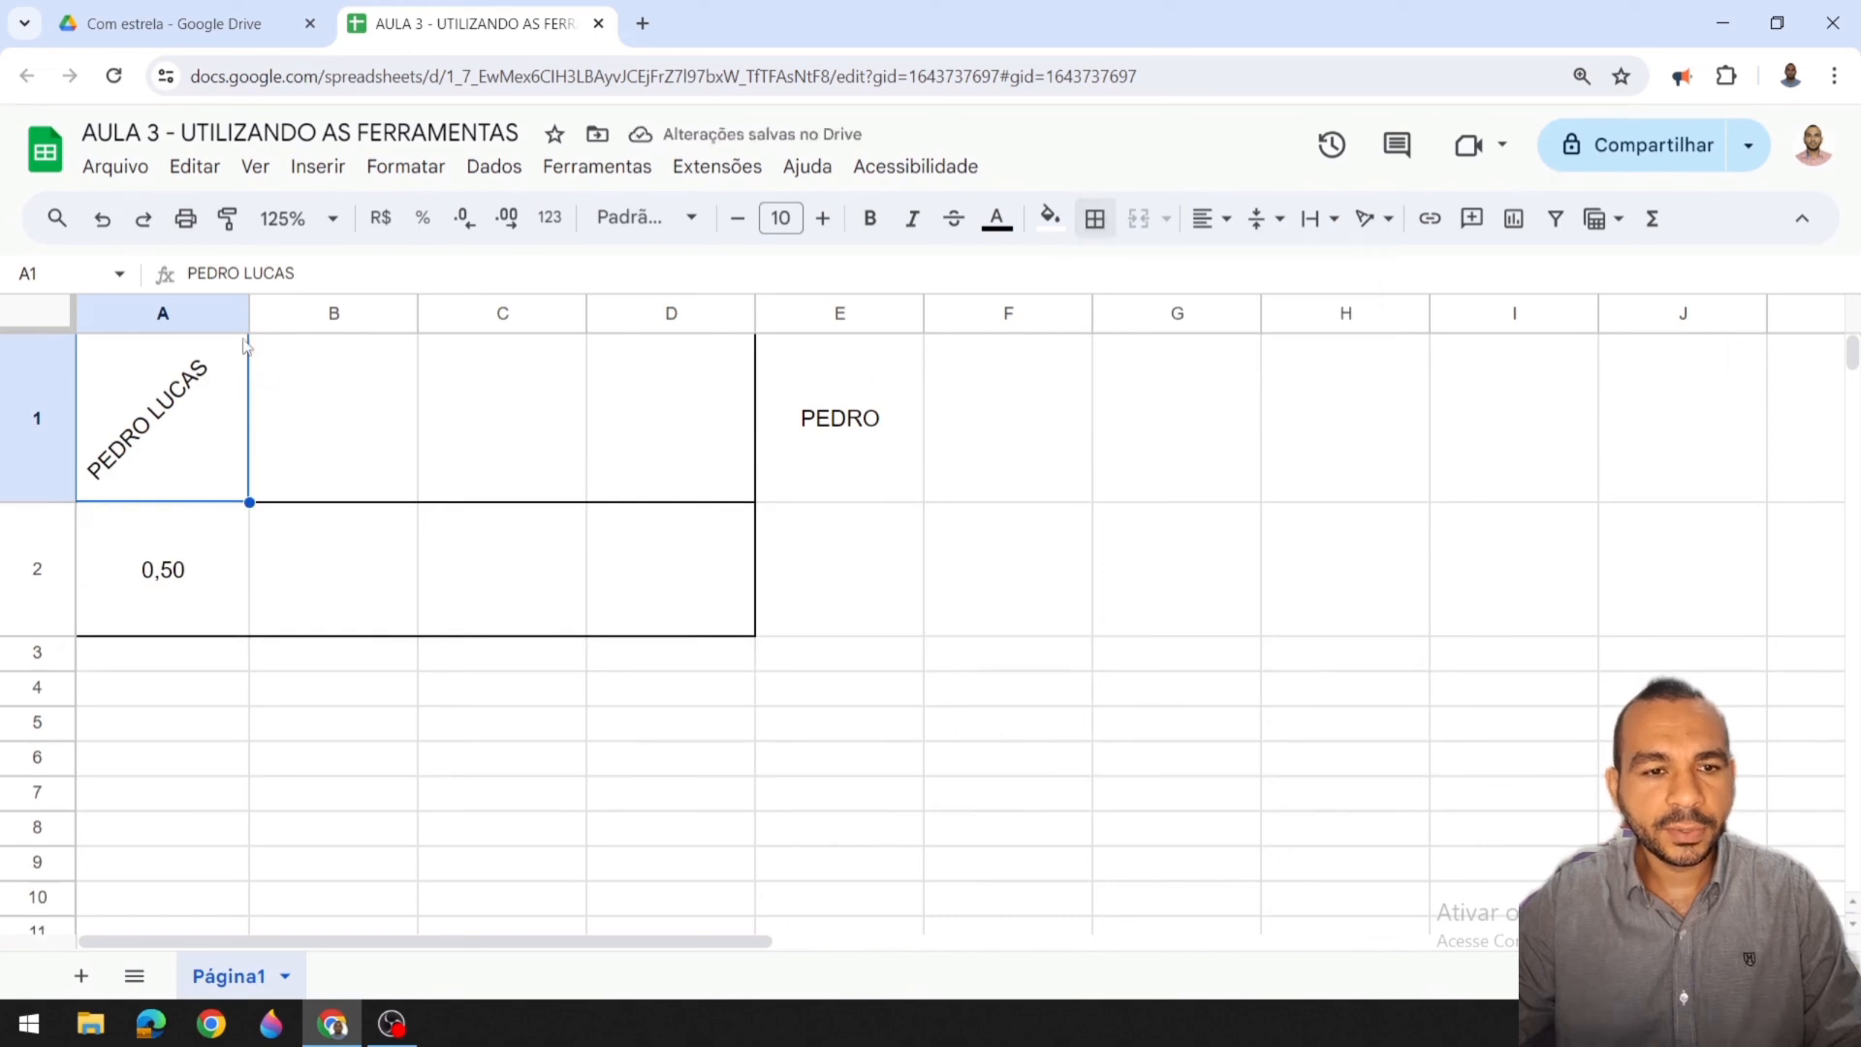
# Step: Tilt the text in cell A1 downward with a custom rotation angle of -45°
pyautogui.click(1376, 219)
pyautogui.click(1423, 279)
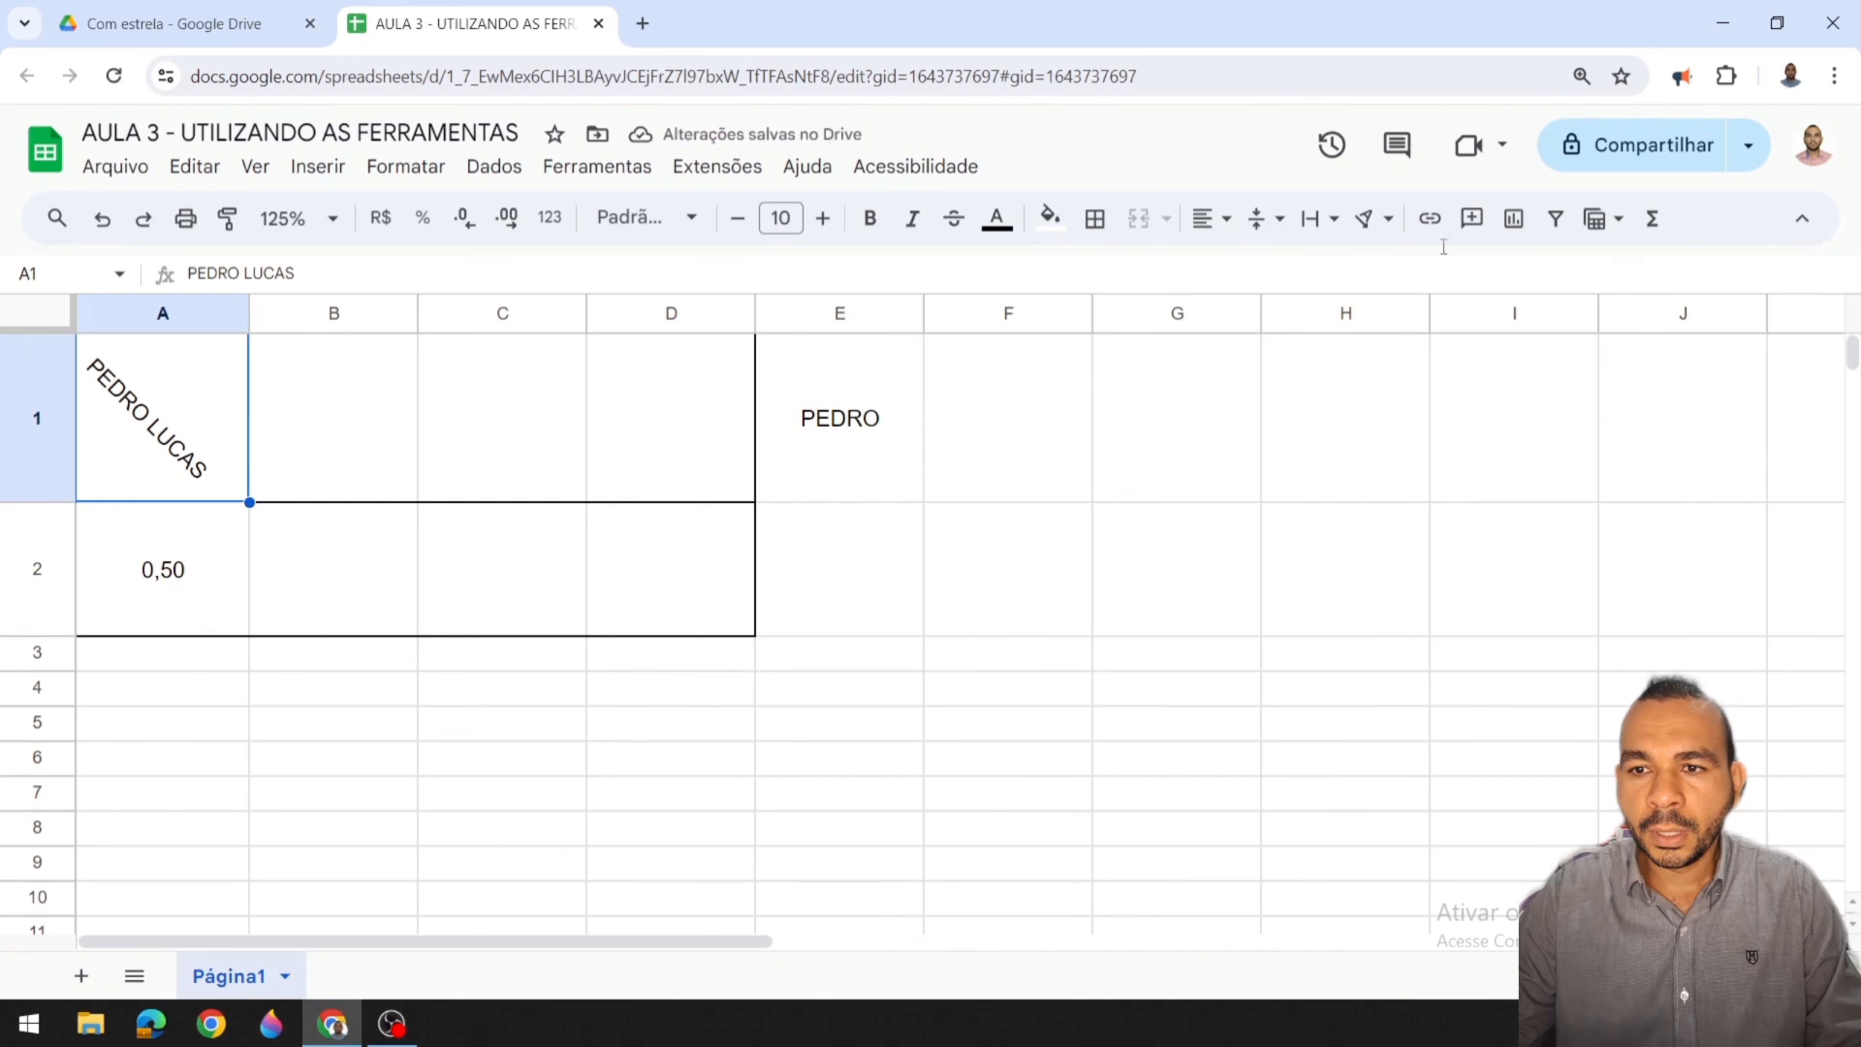
pyautogui.click(1370, 218)
pyautogui.click(1631, 268)
pyautogui.write('-45')
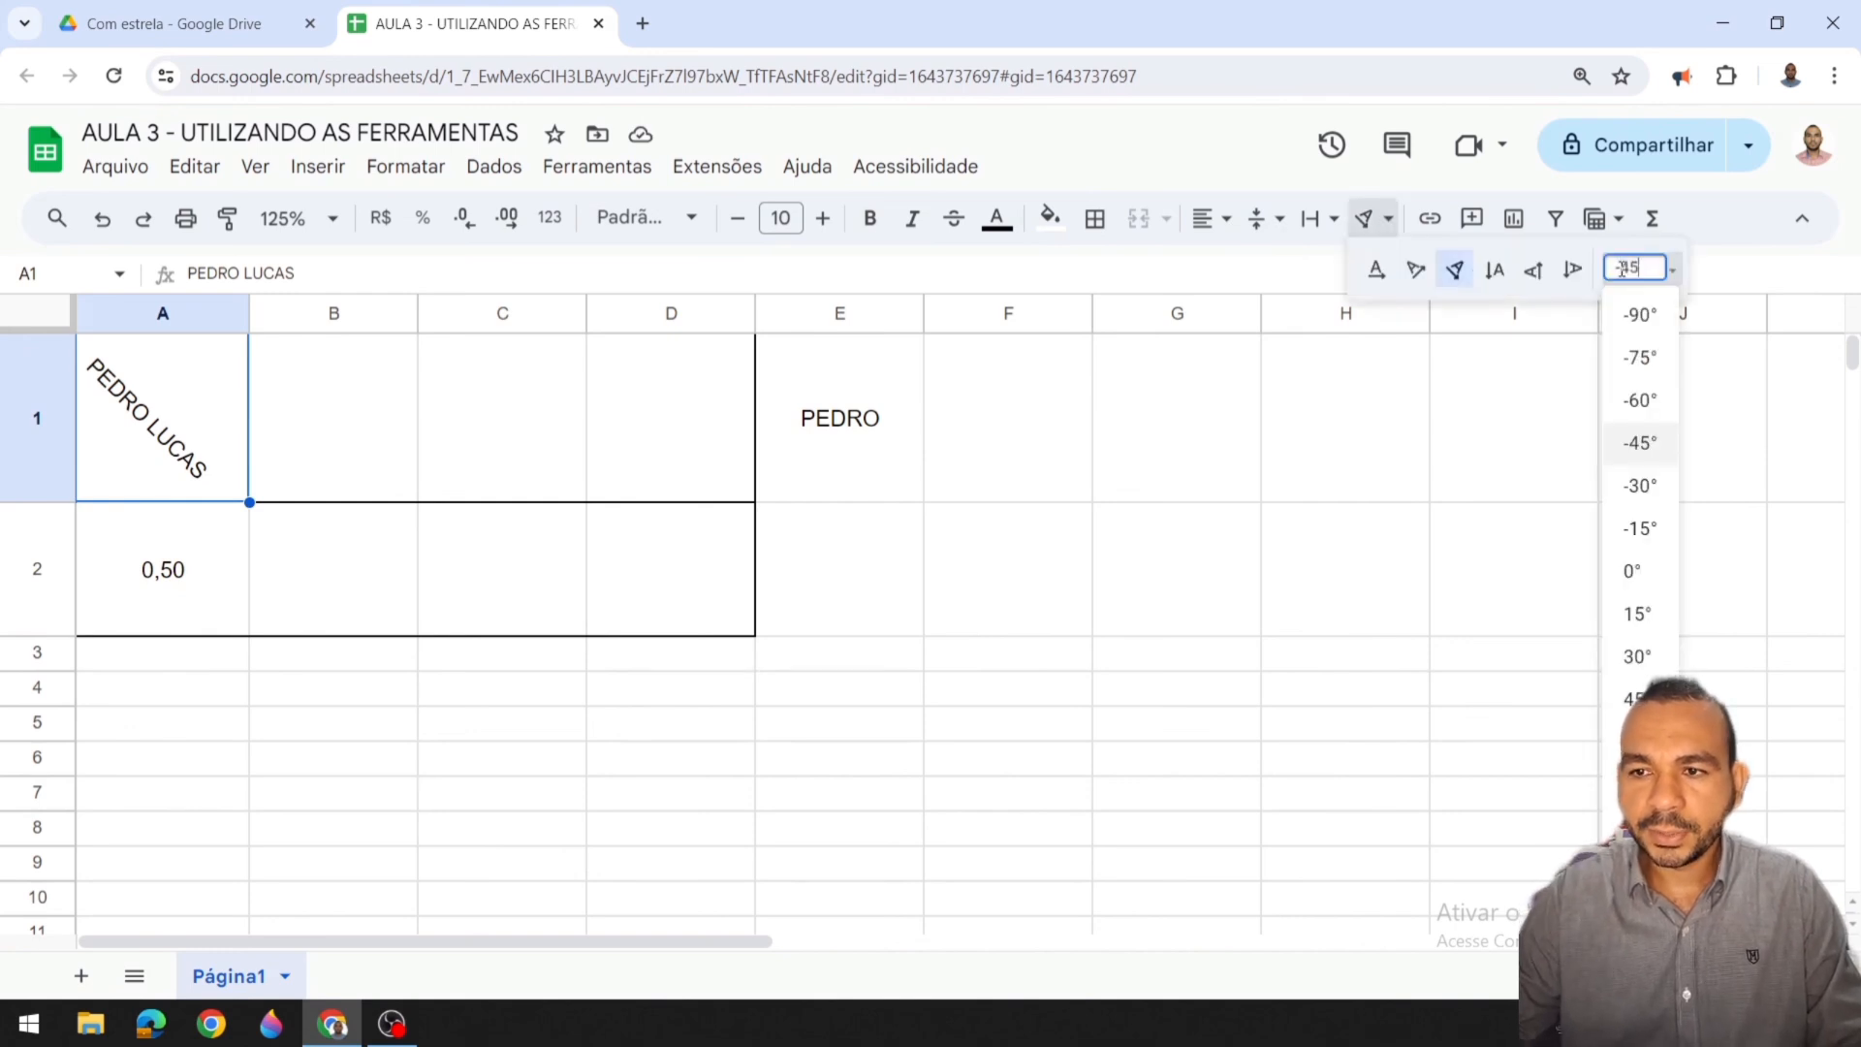
pyautogui.press('Return')
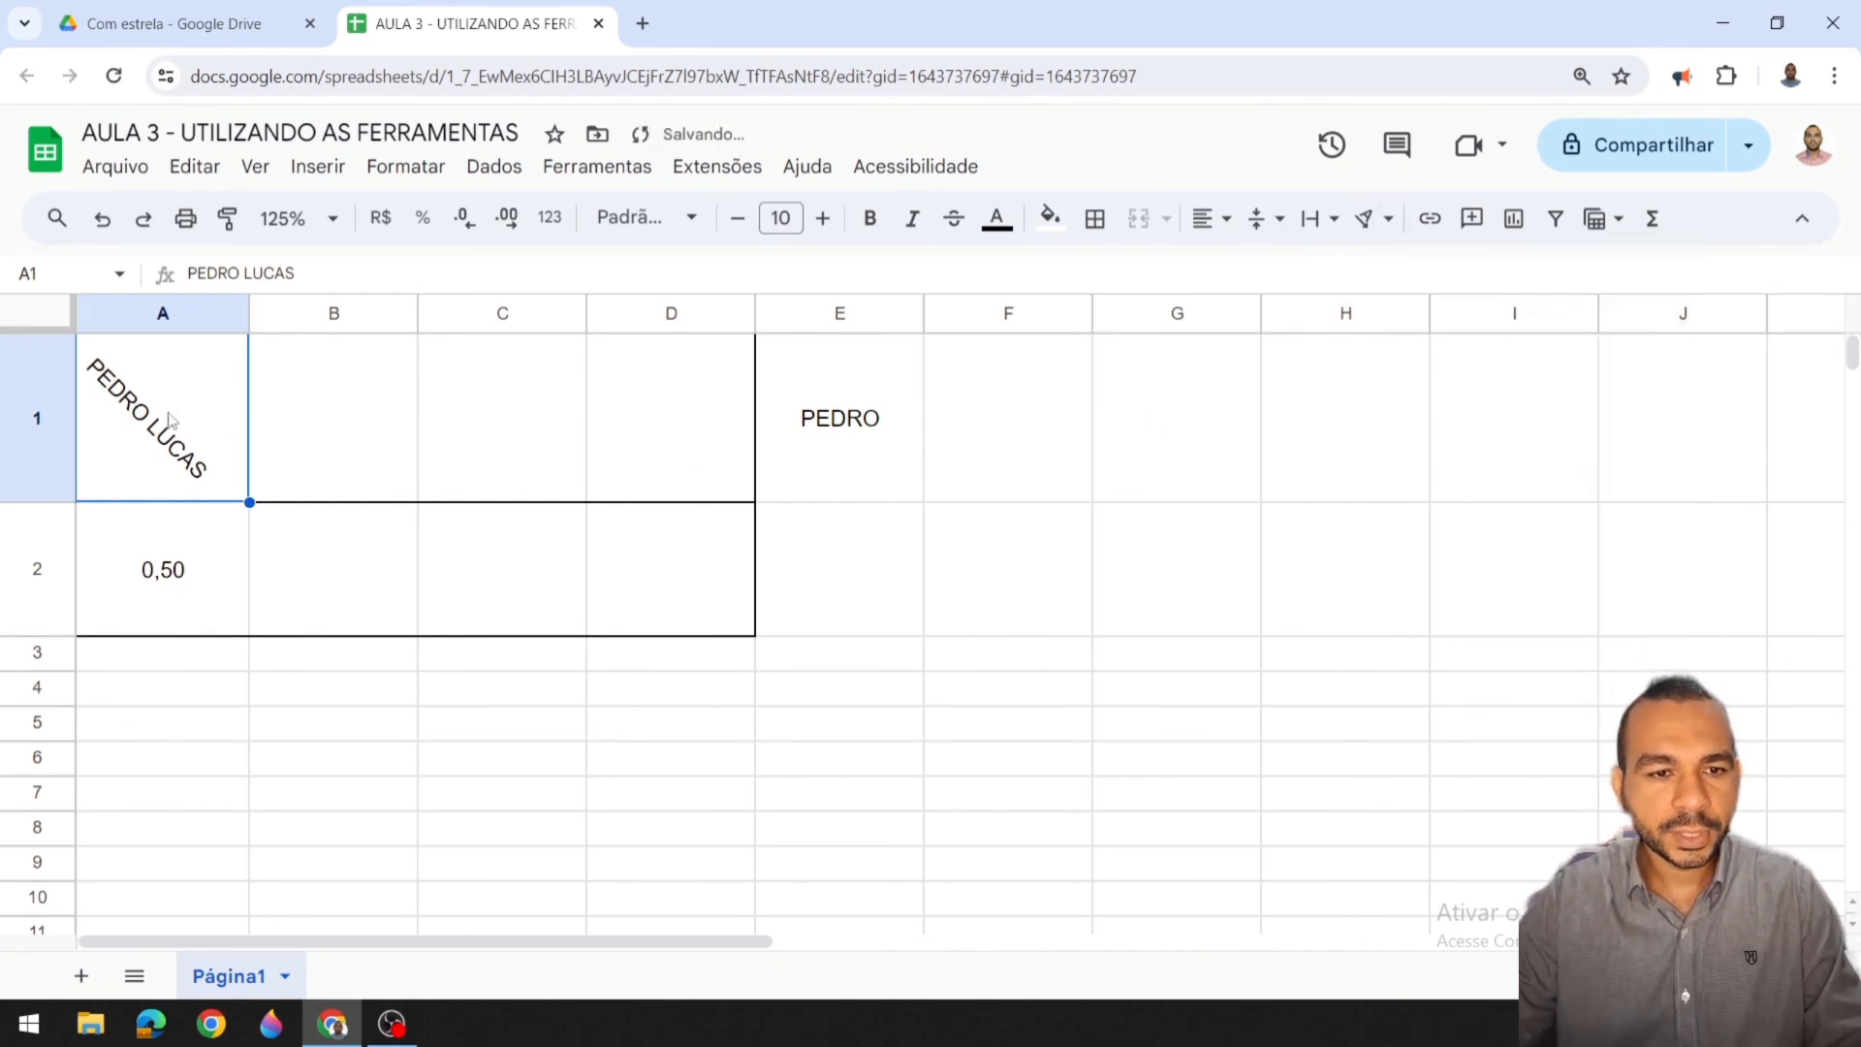
# Step: Stack the text in cell A1 vertically and enlarge row 1 until the whole text fits
pyautogui.click(1366, 218)
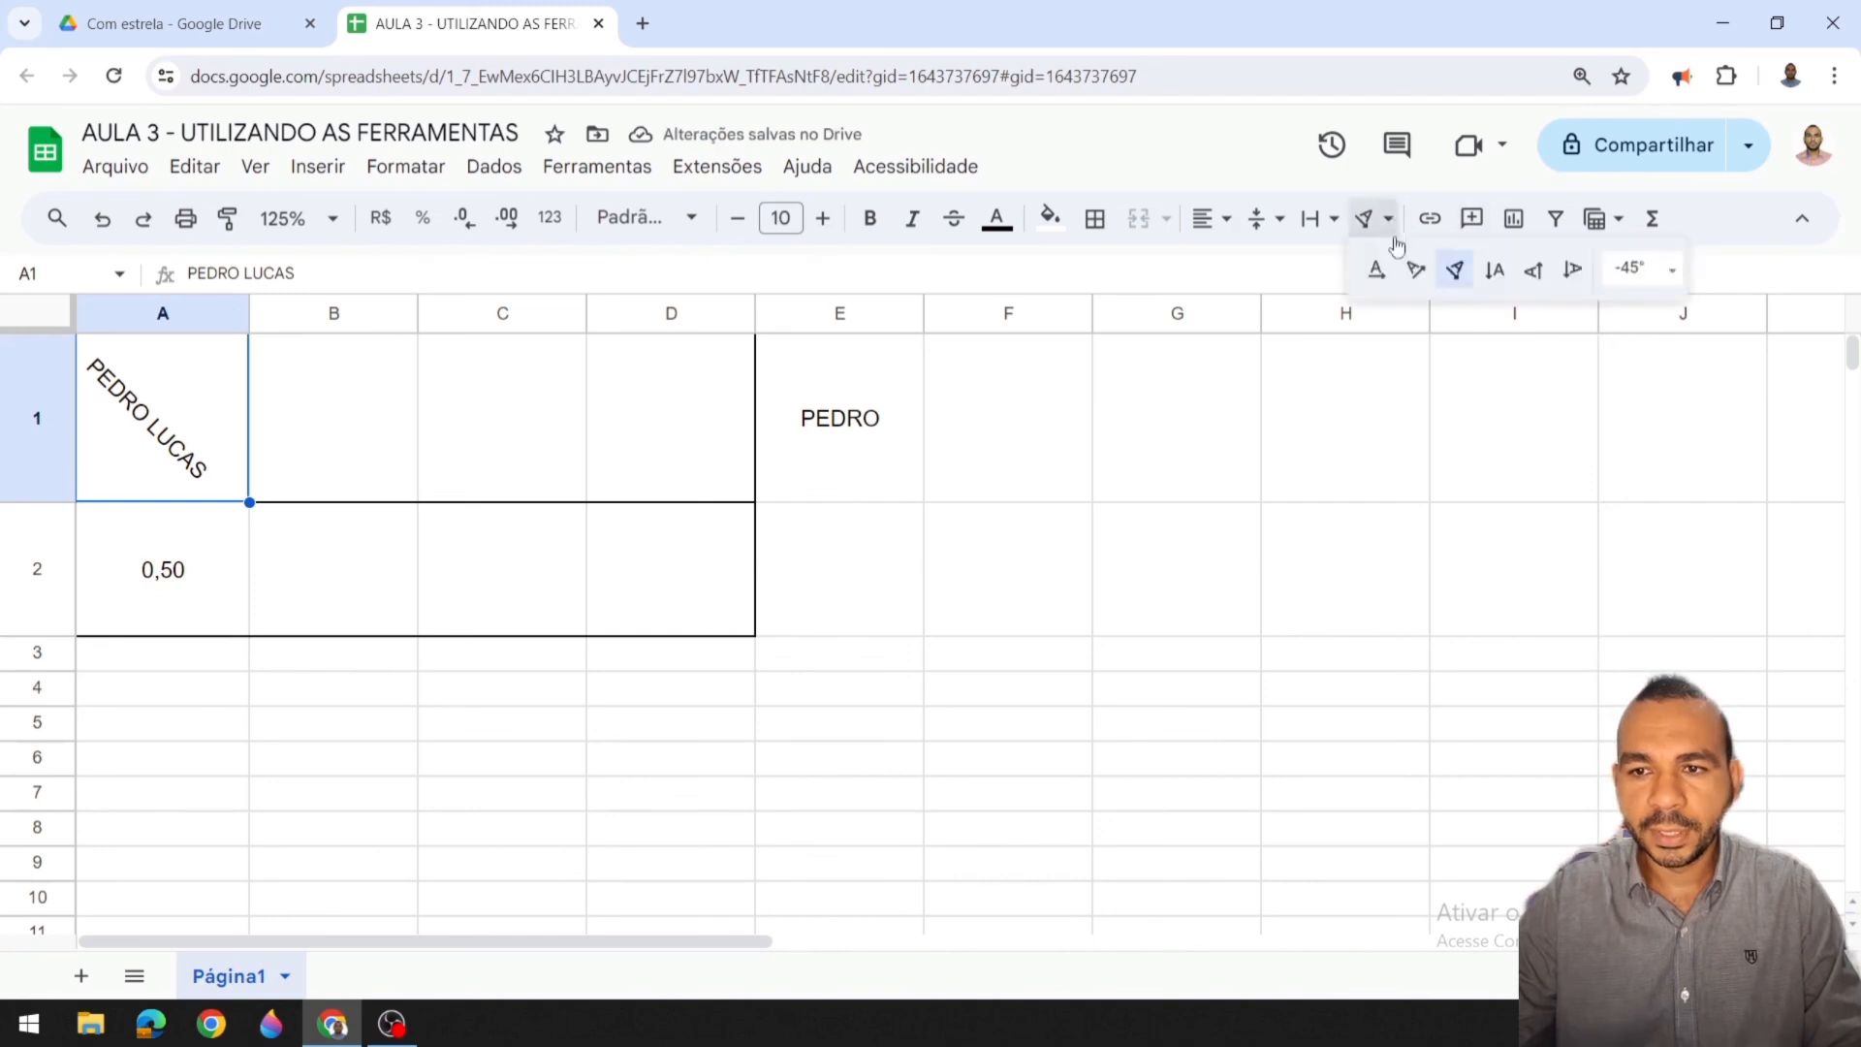
pyautogui.click(1495, 269)
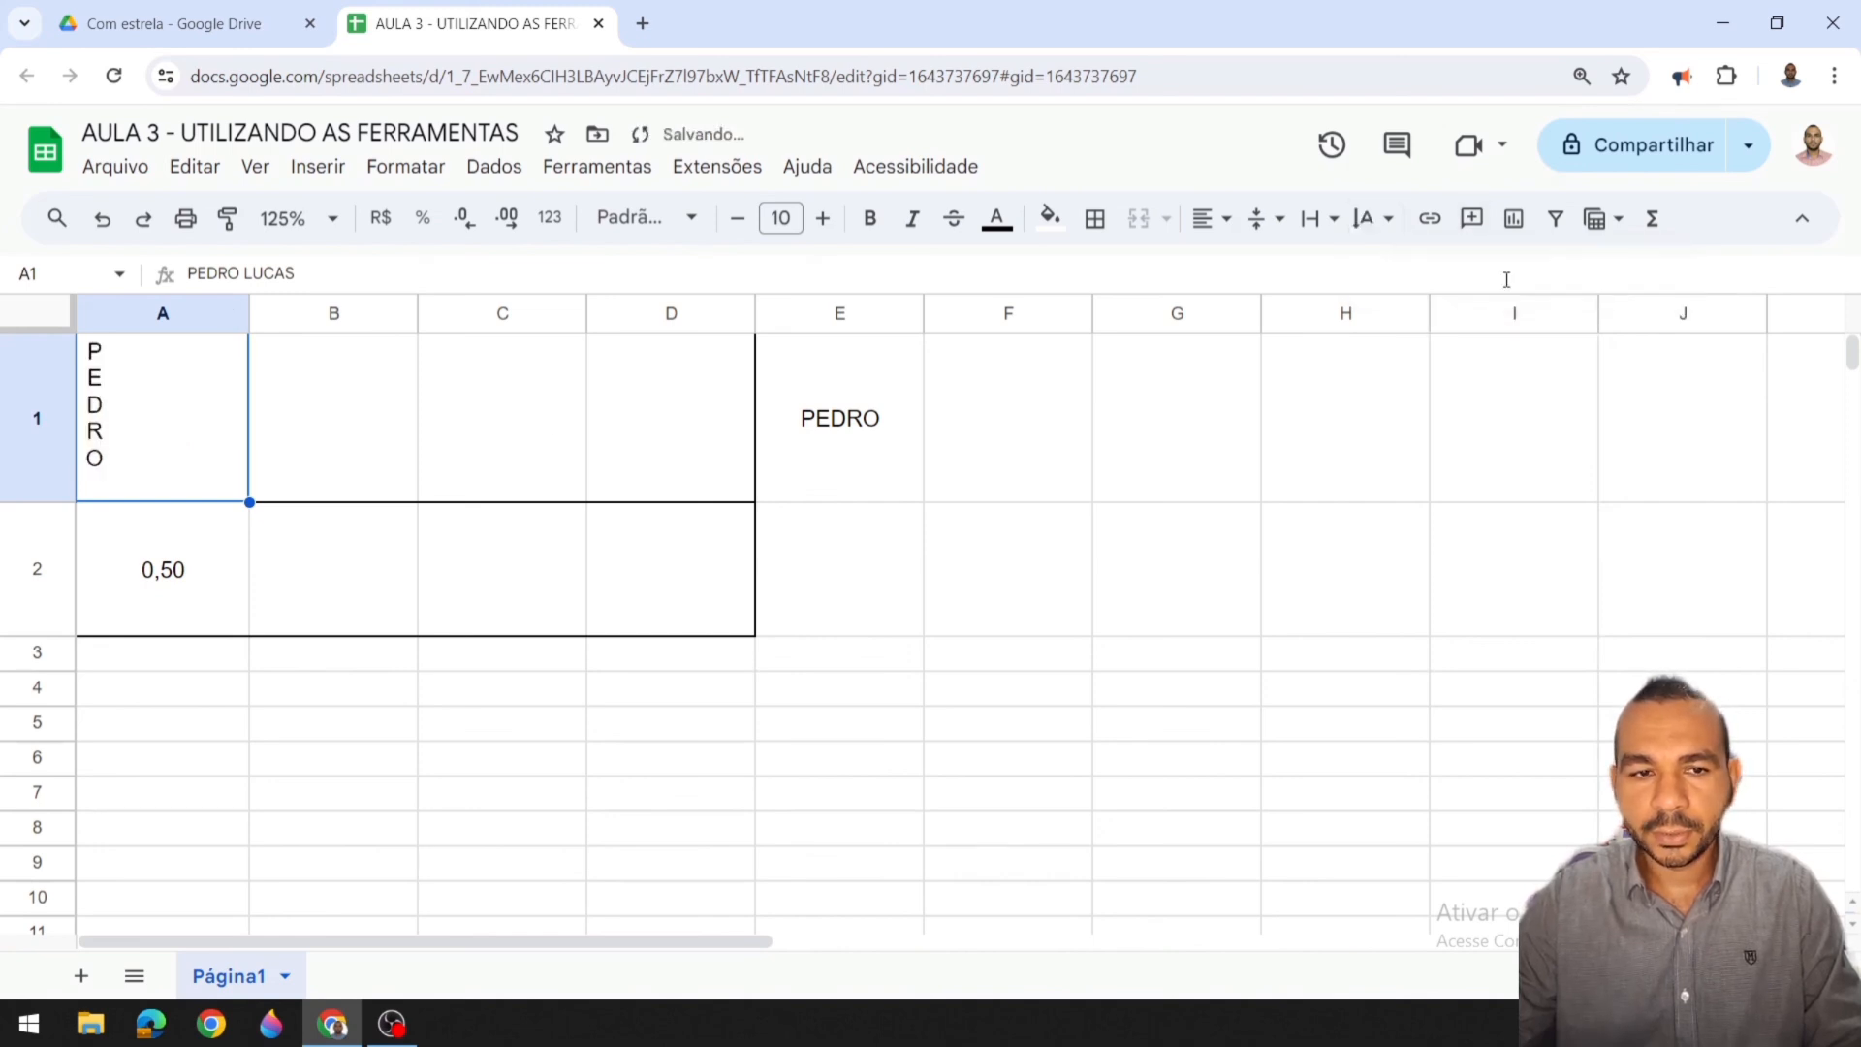
pyautogui.moveTo(37, 503); pyautogui.dragTo(39, 639)
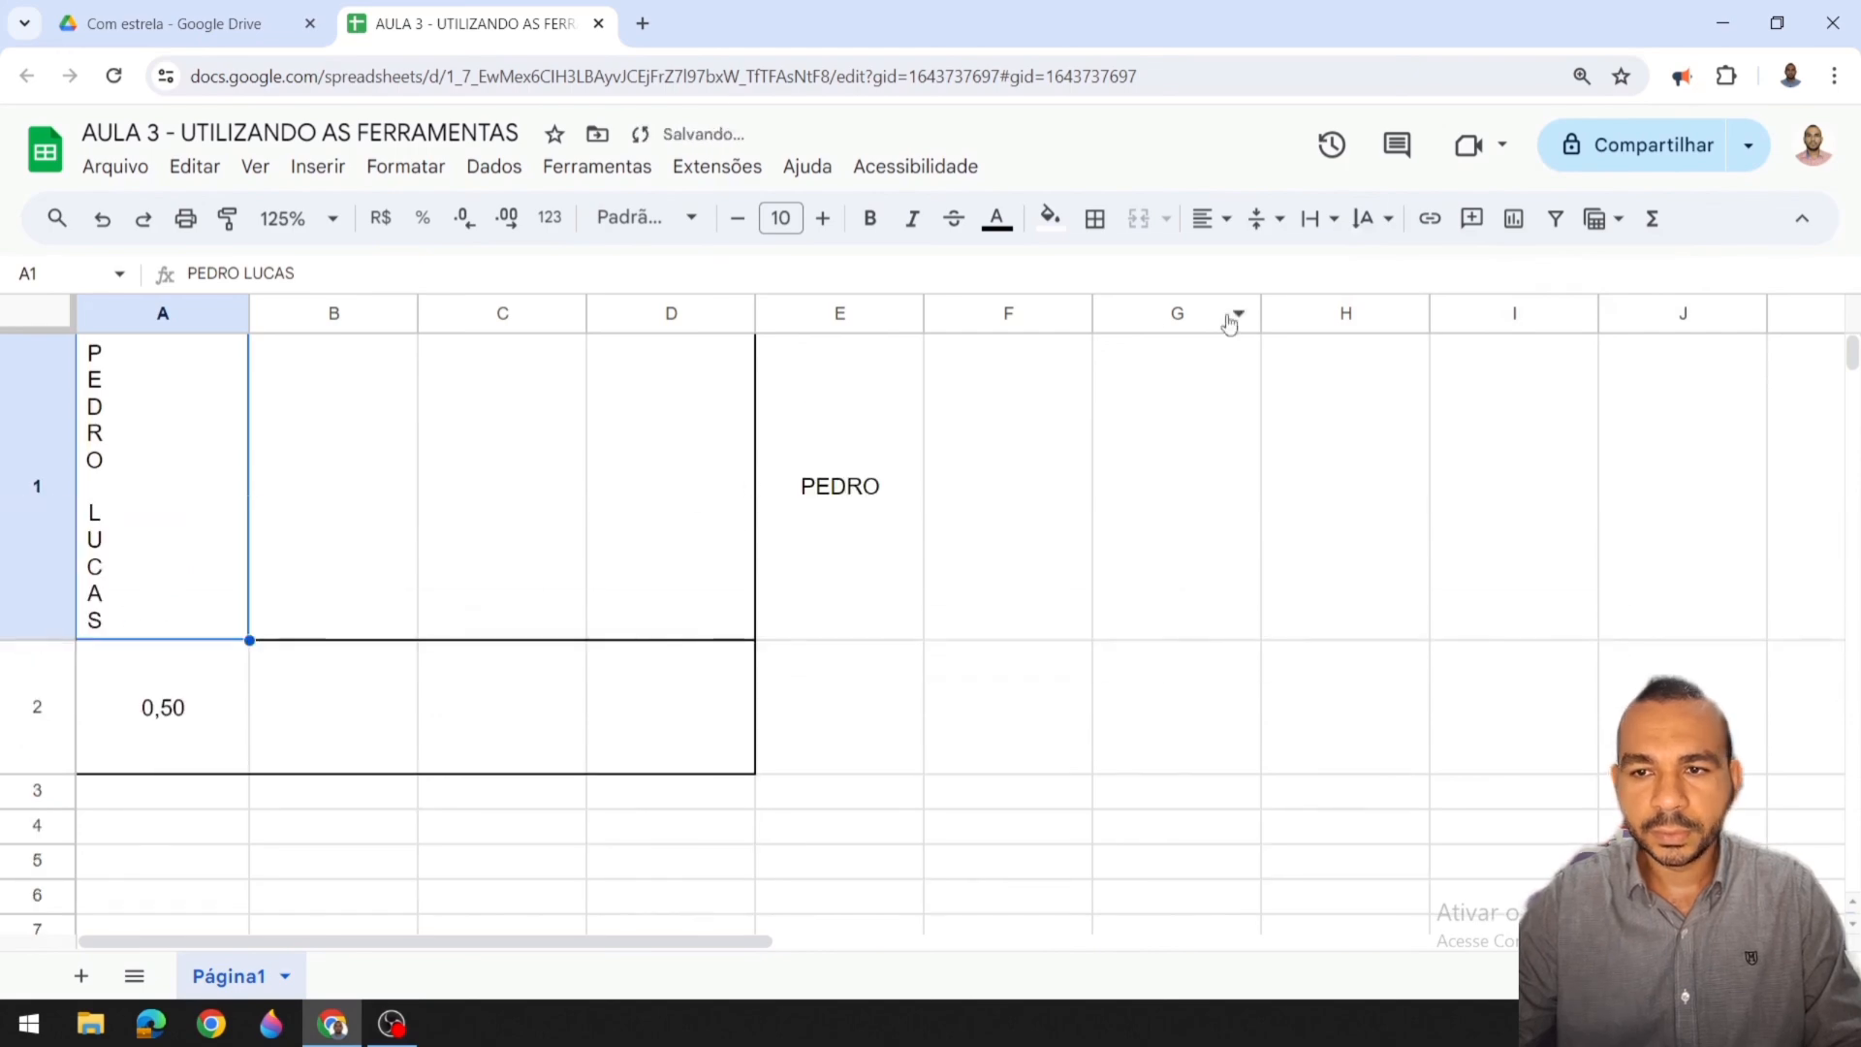
# Step: Center the stacked text horizontally in cell A1
pyautogui.click(1264, 218)
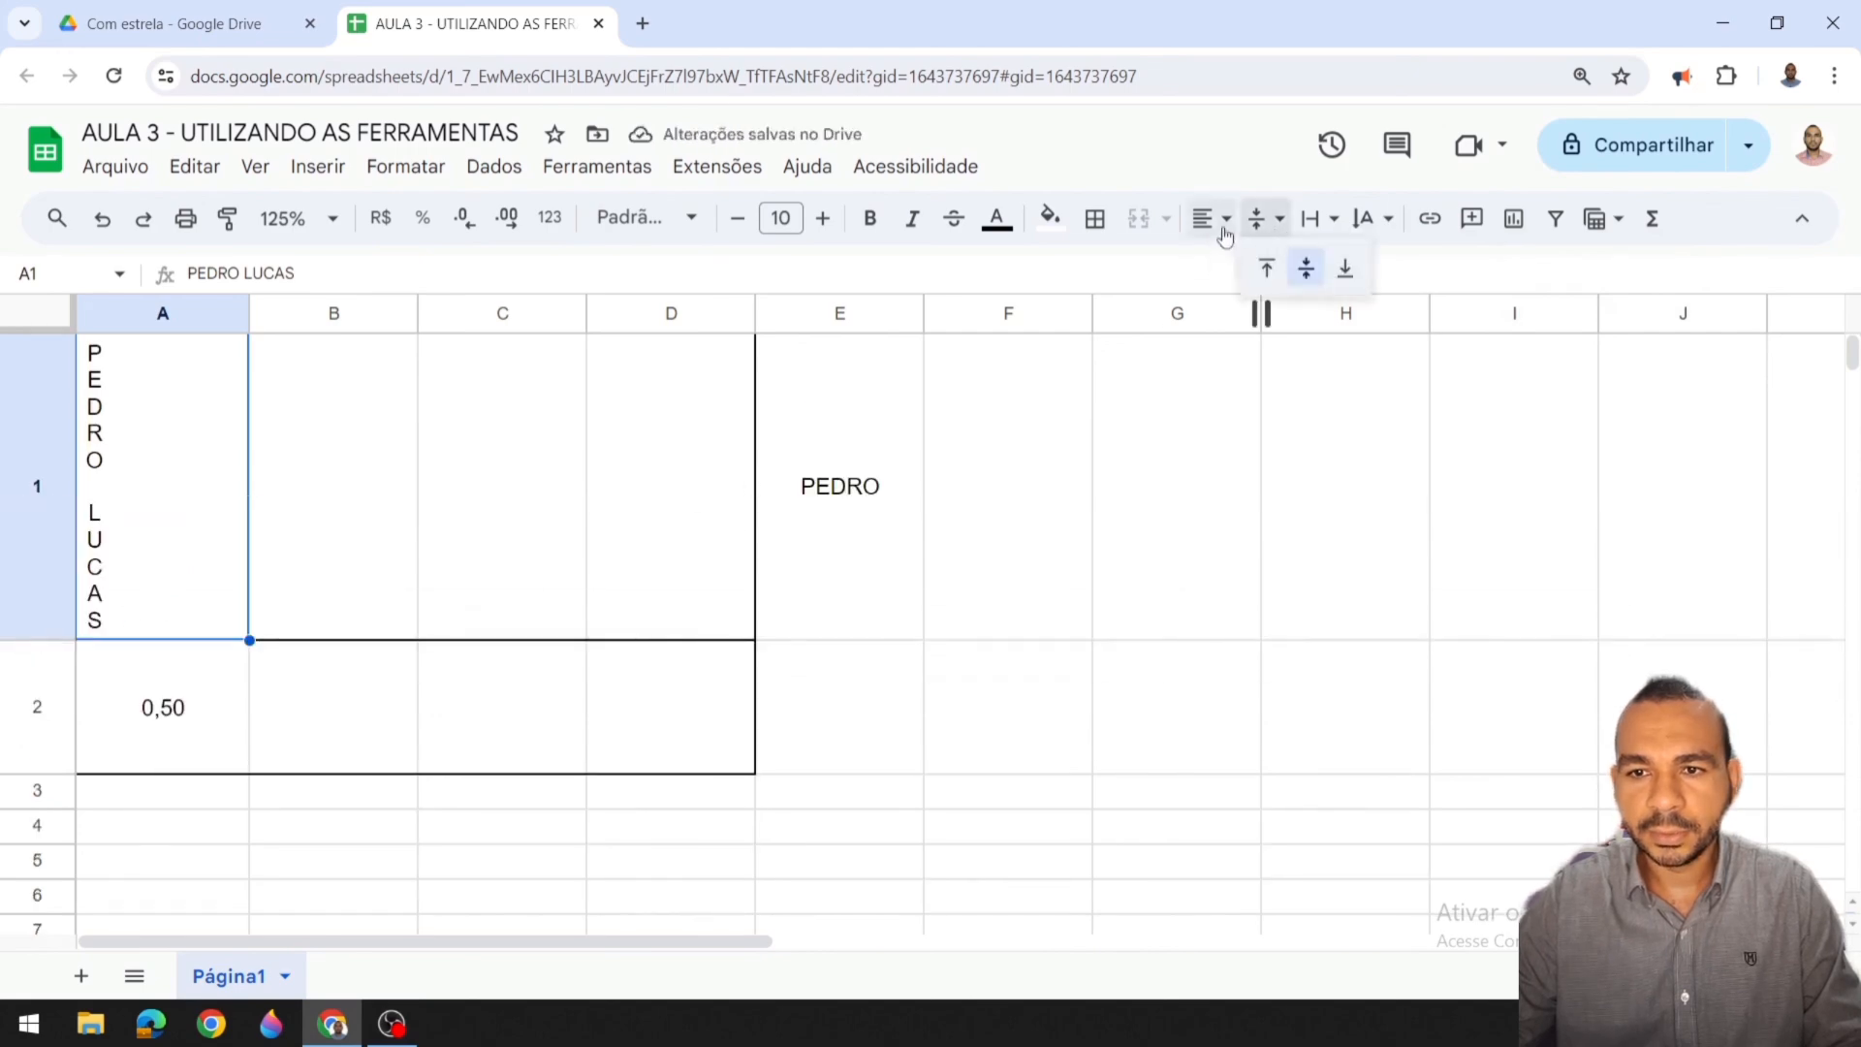
pyautogui.click(1225, 222)
pyautogui.click(1250, 265)
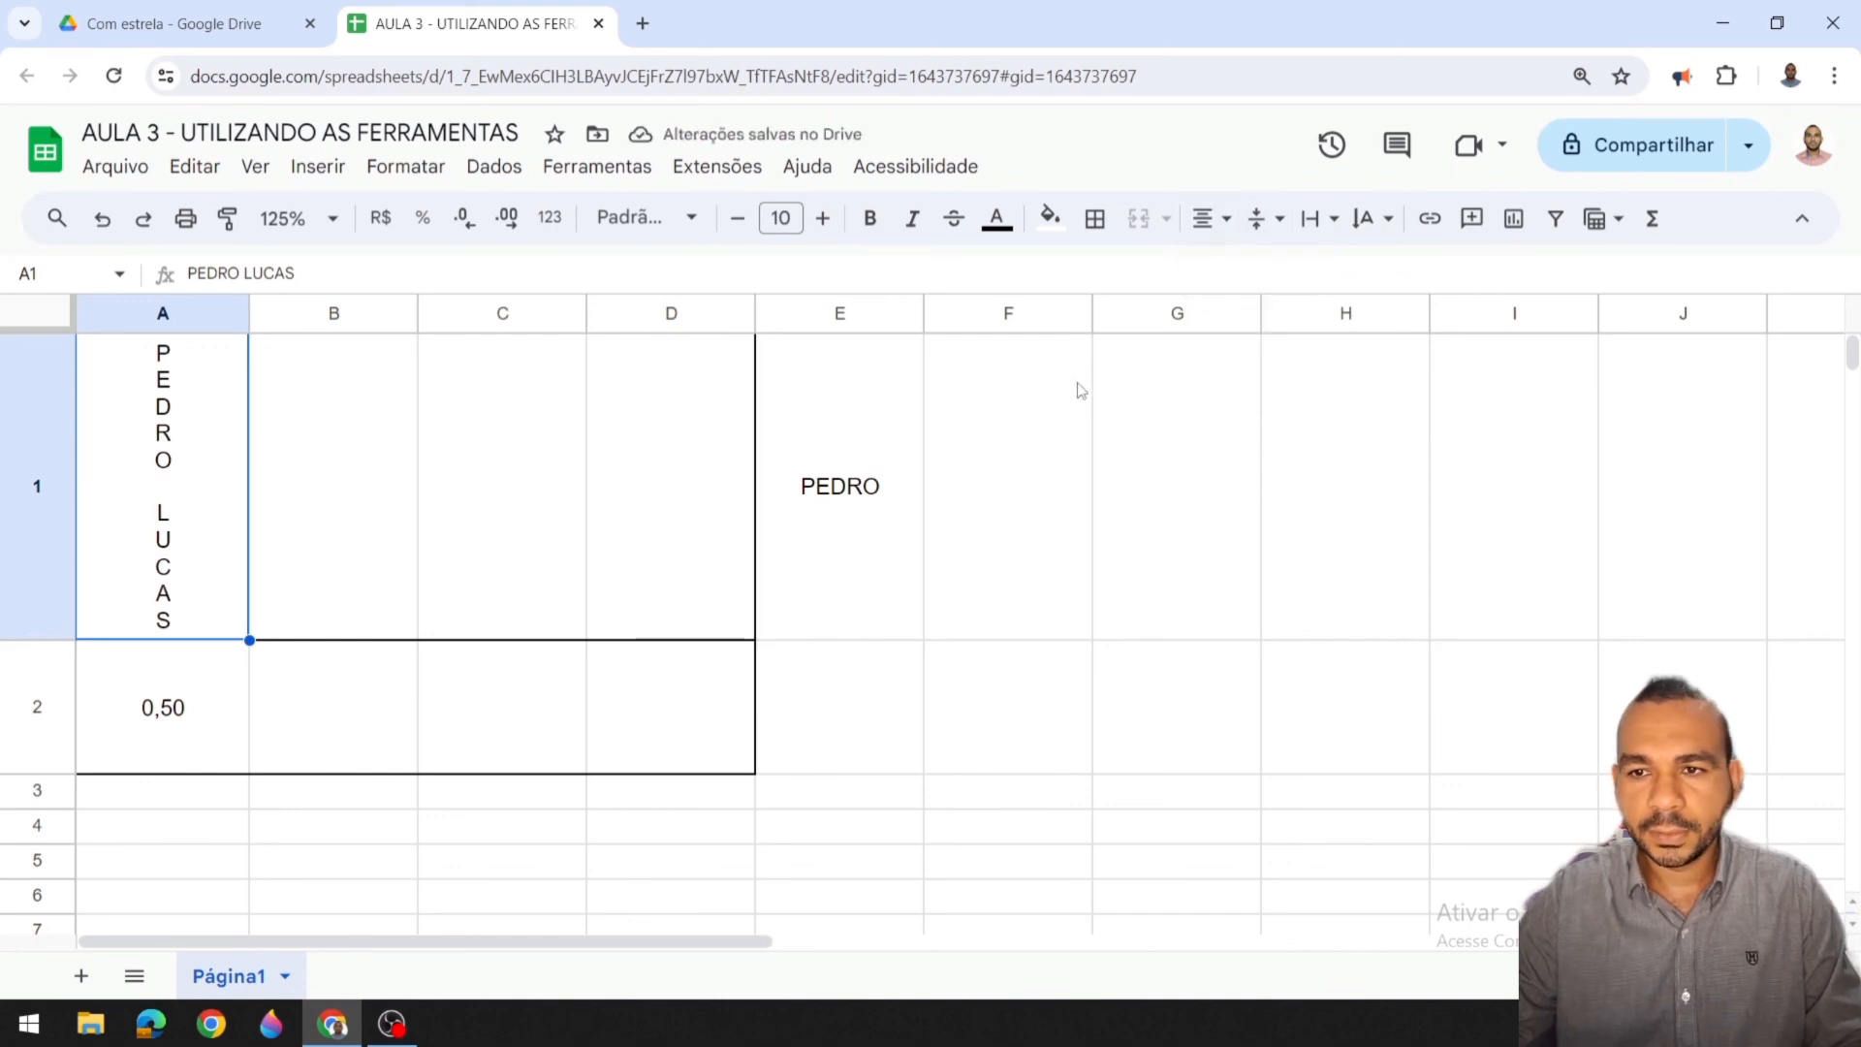
# Step: Add the comment "Forma correta." to cell A1 and display it from the cell
pyautogui.click(1472, 221)
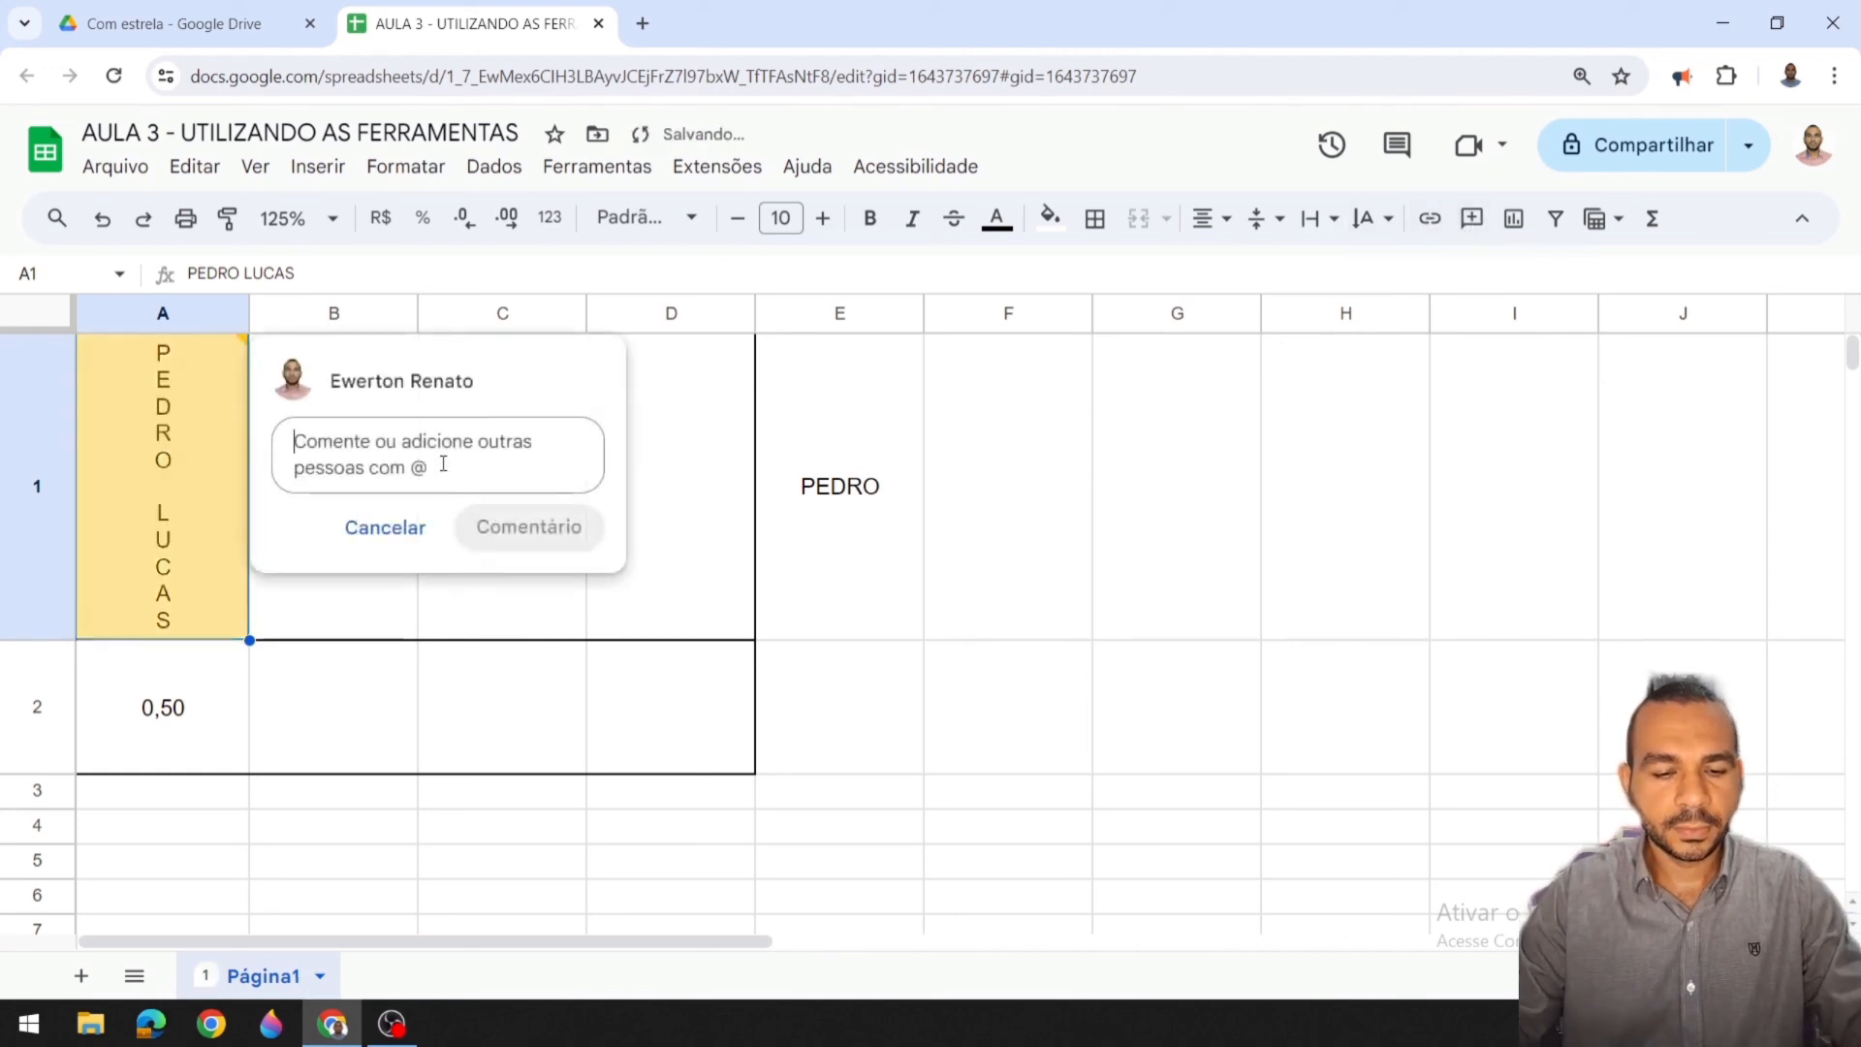
pyautogui.write('for')
pyautogui.press('BackSpace')
pyautogui.press('BackSpace')
pyautogui.press('BackSpace')
pyautogui.press('BackSpace')
pyautogui.press('BackSpace')
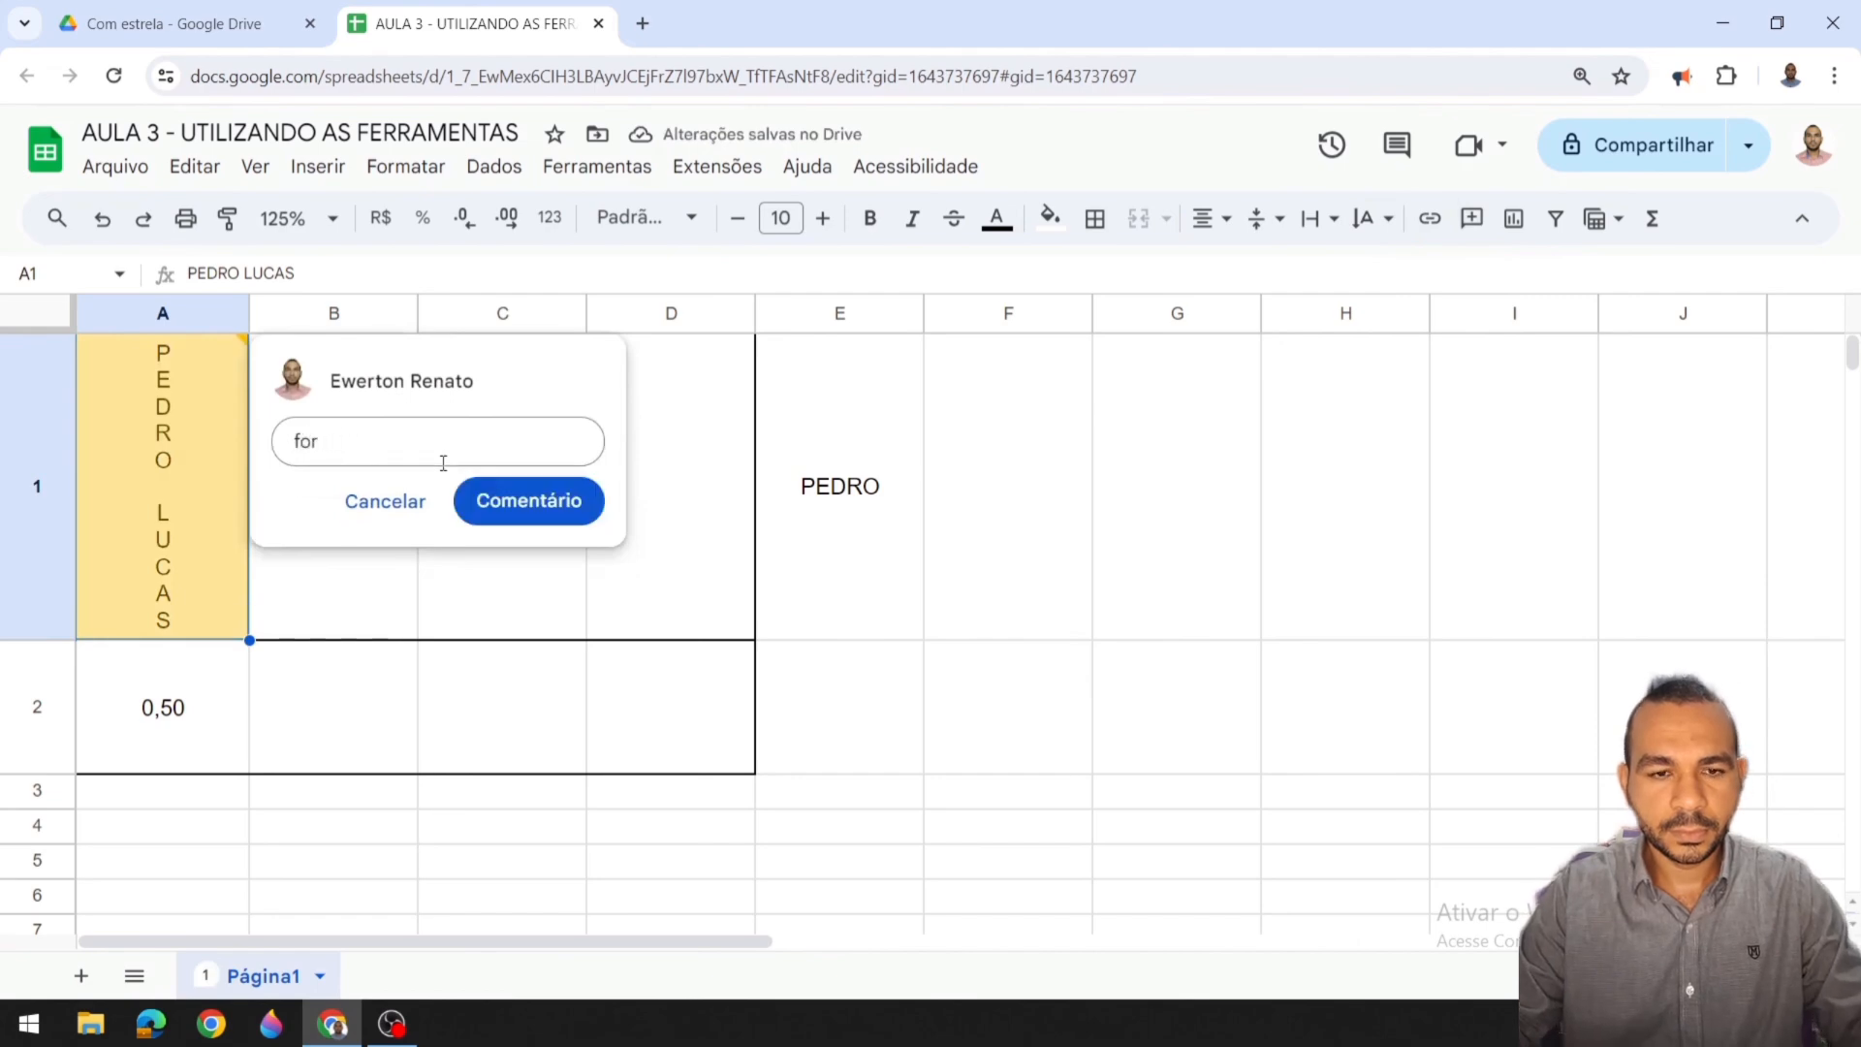
pyautogui.write('For')
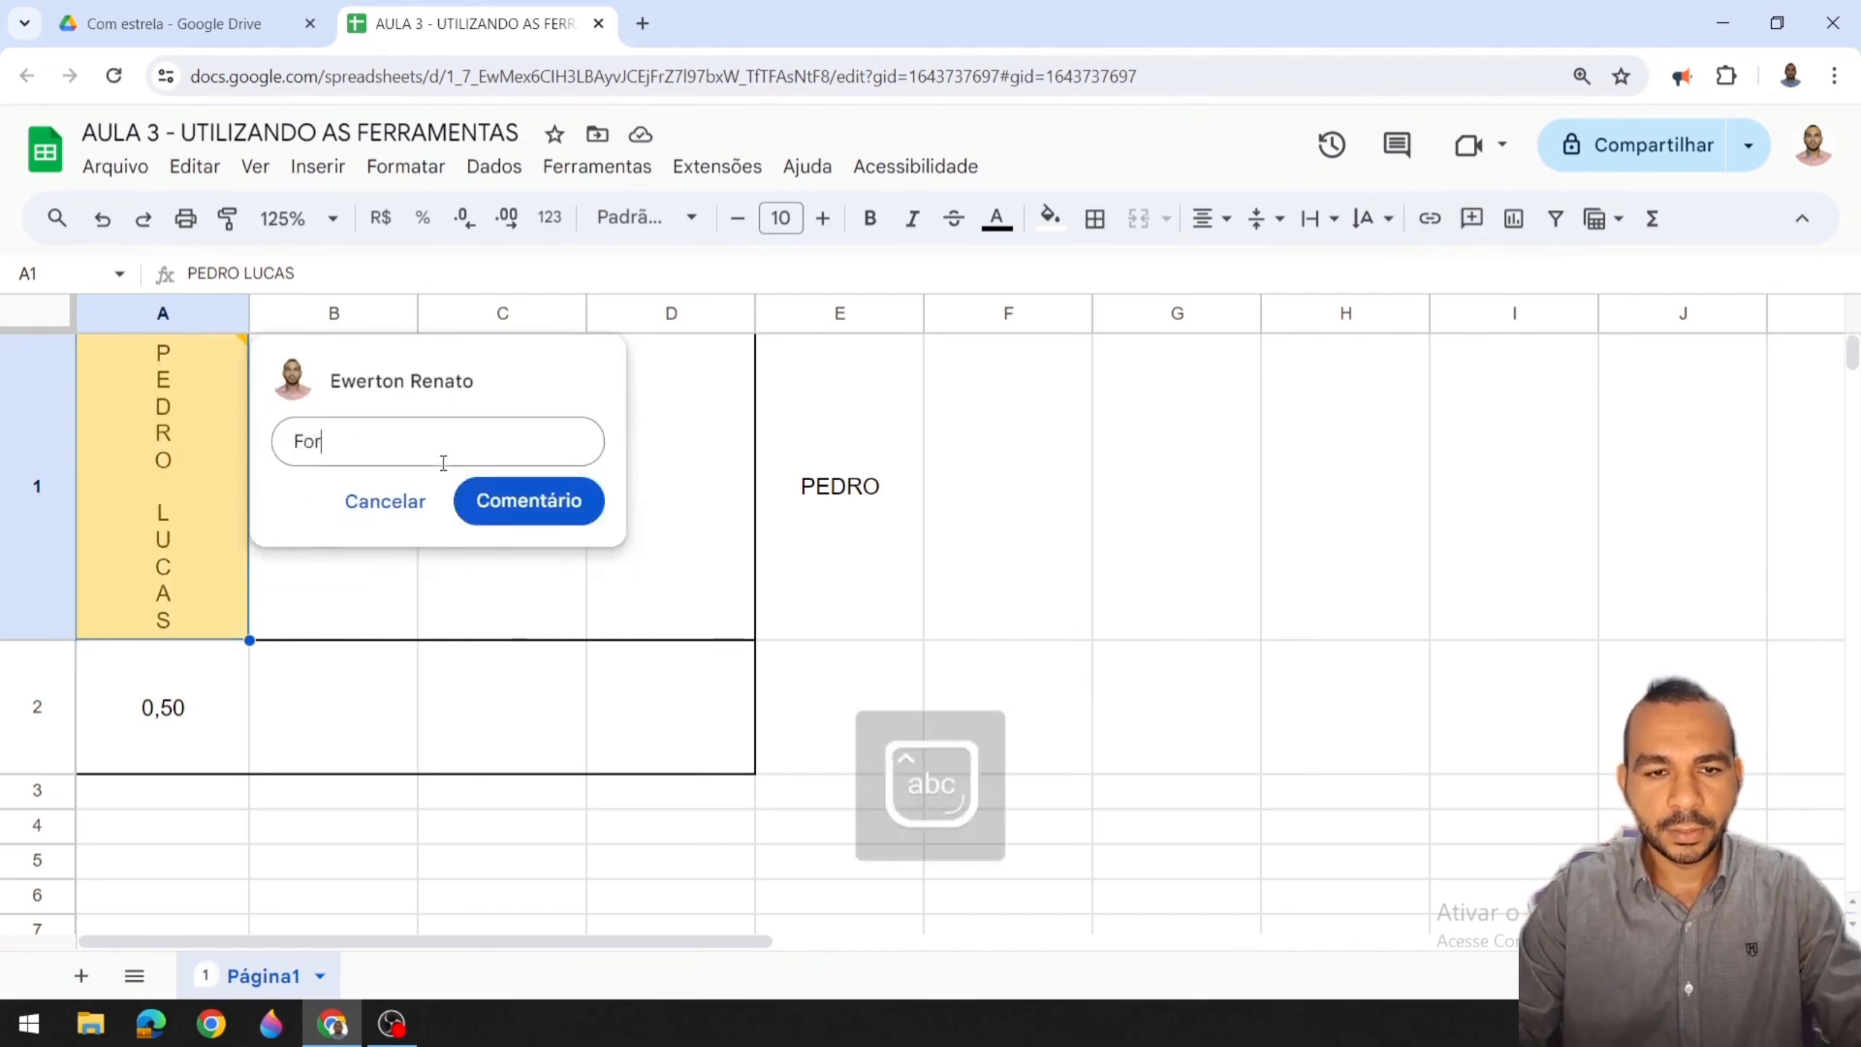
pyautogui.write('ma corre')
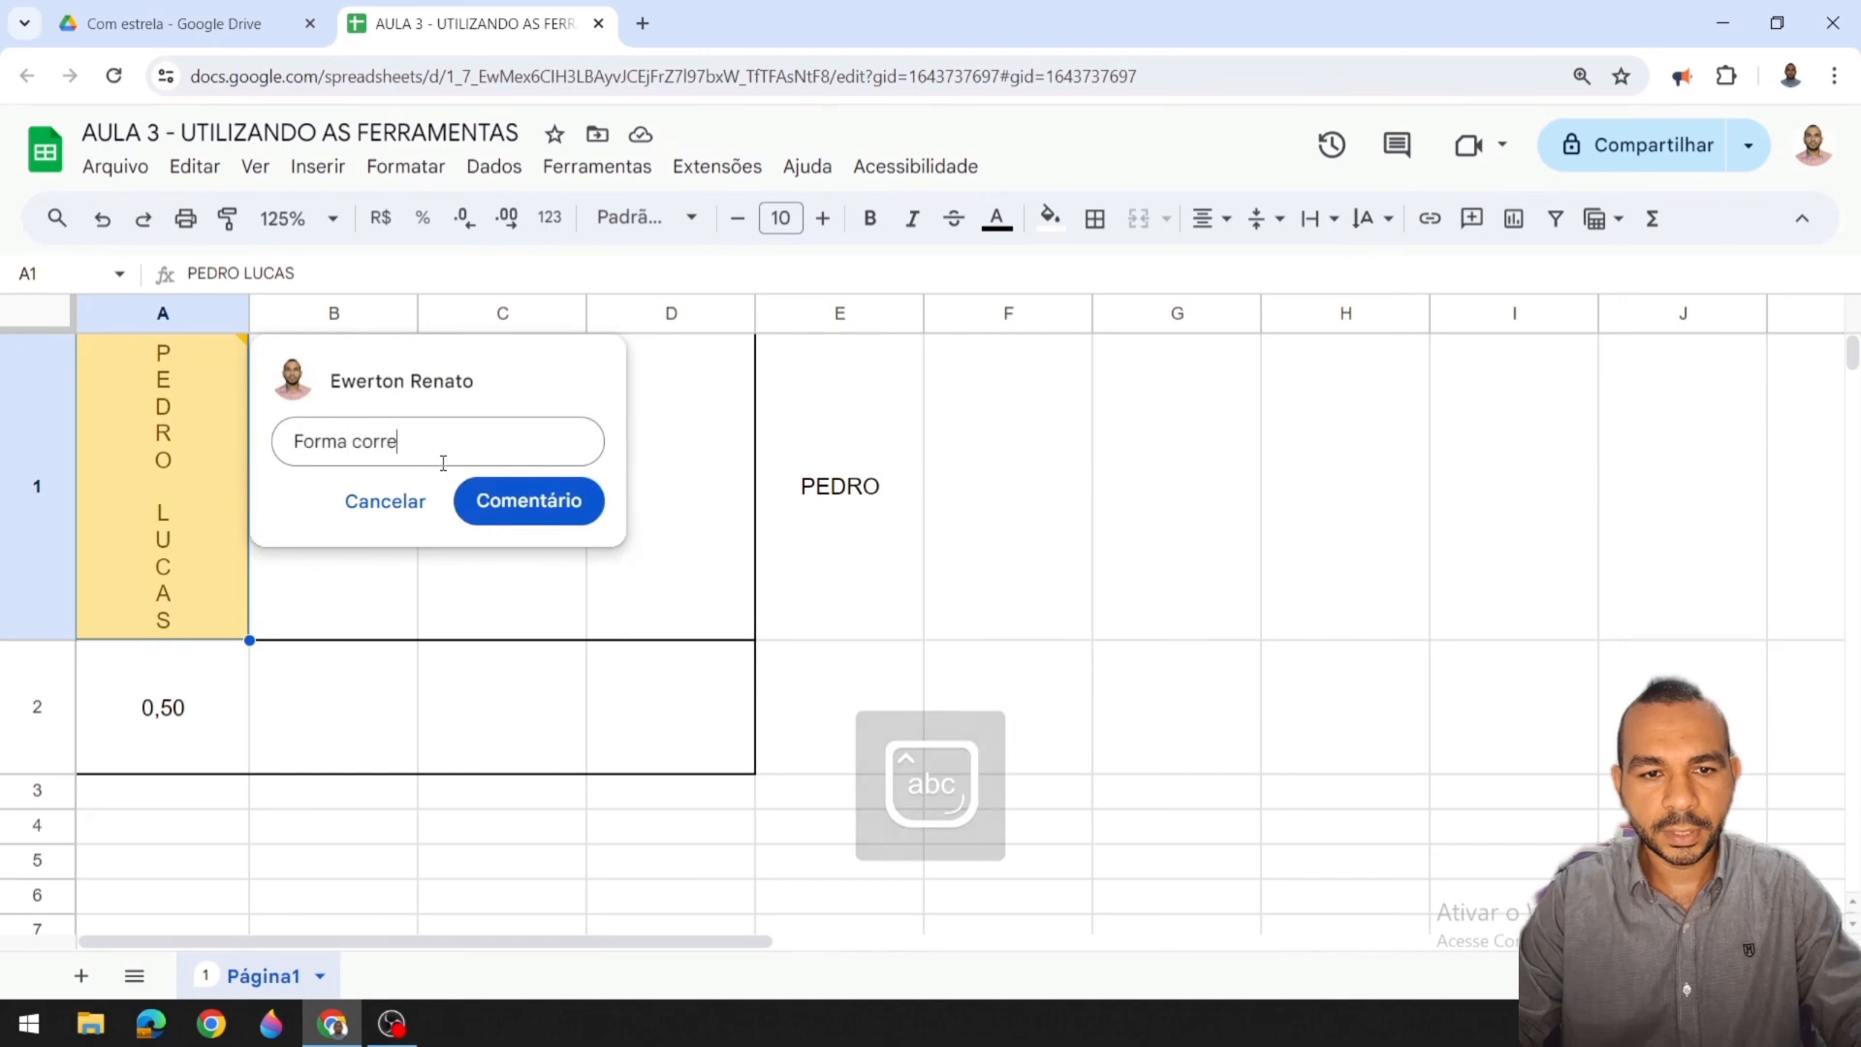
pyautogui.write('ta.')
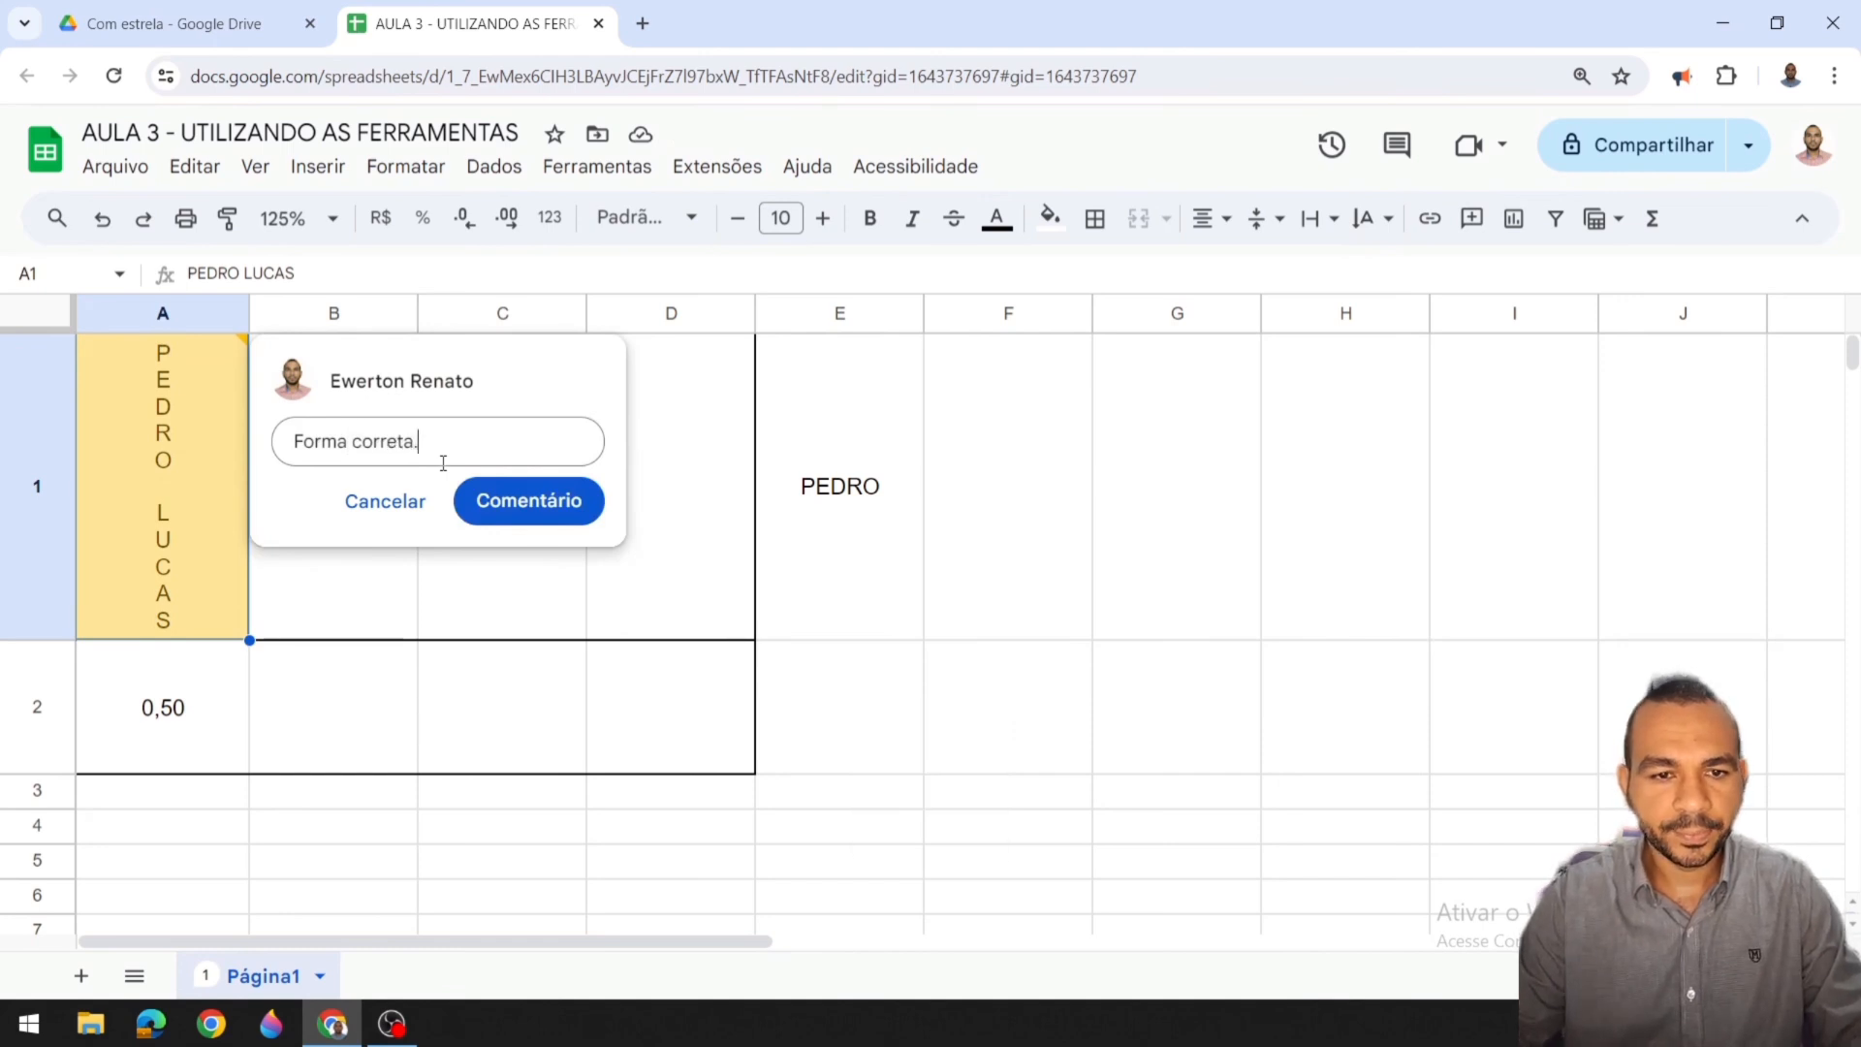
pyautogui.click(525, 519)
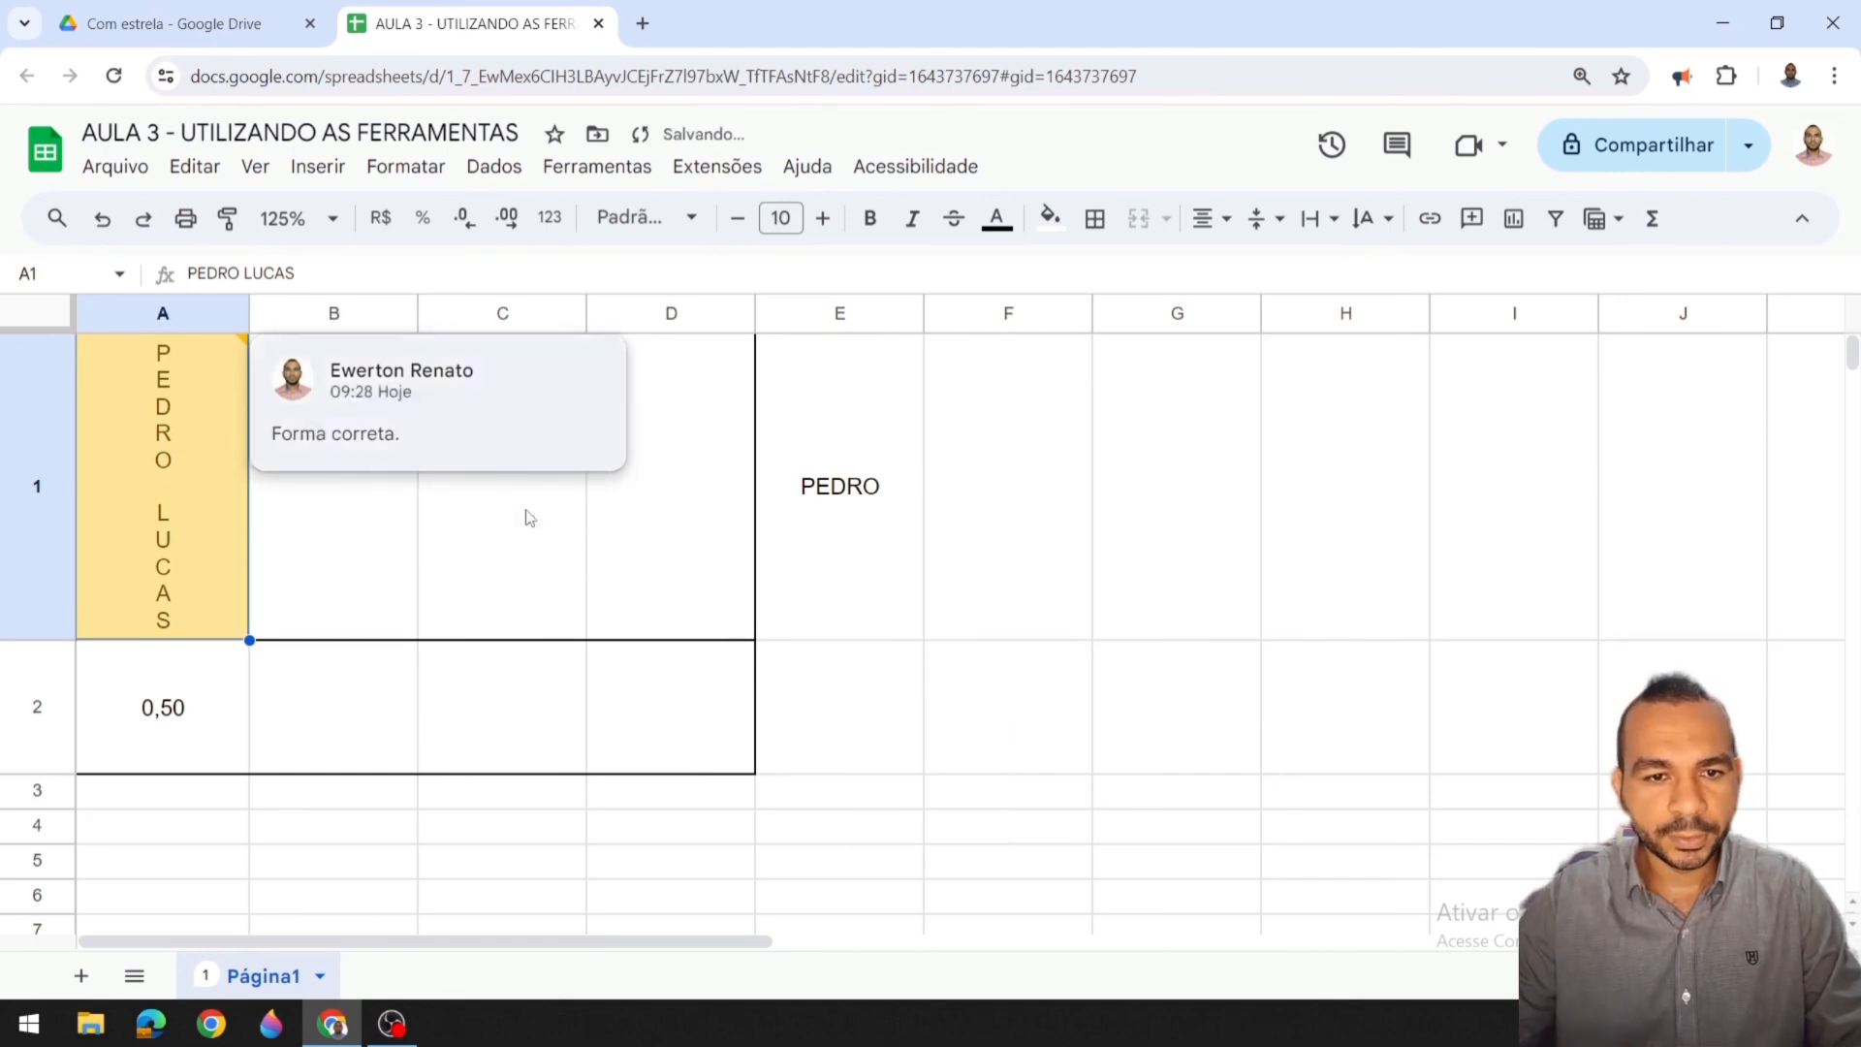
pyautogui.click(991, 555)
pyautogui.moveTo(165, 387)
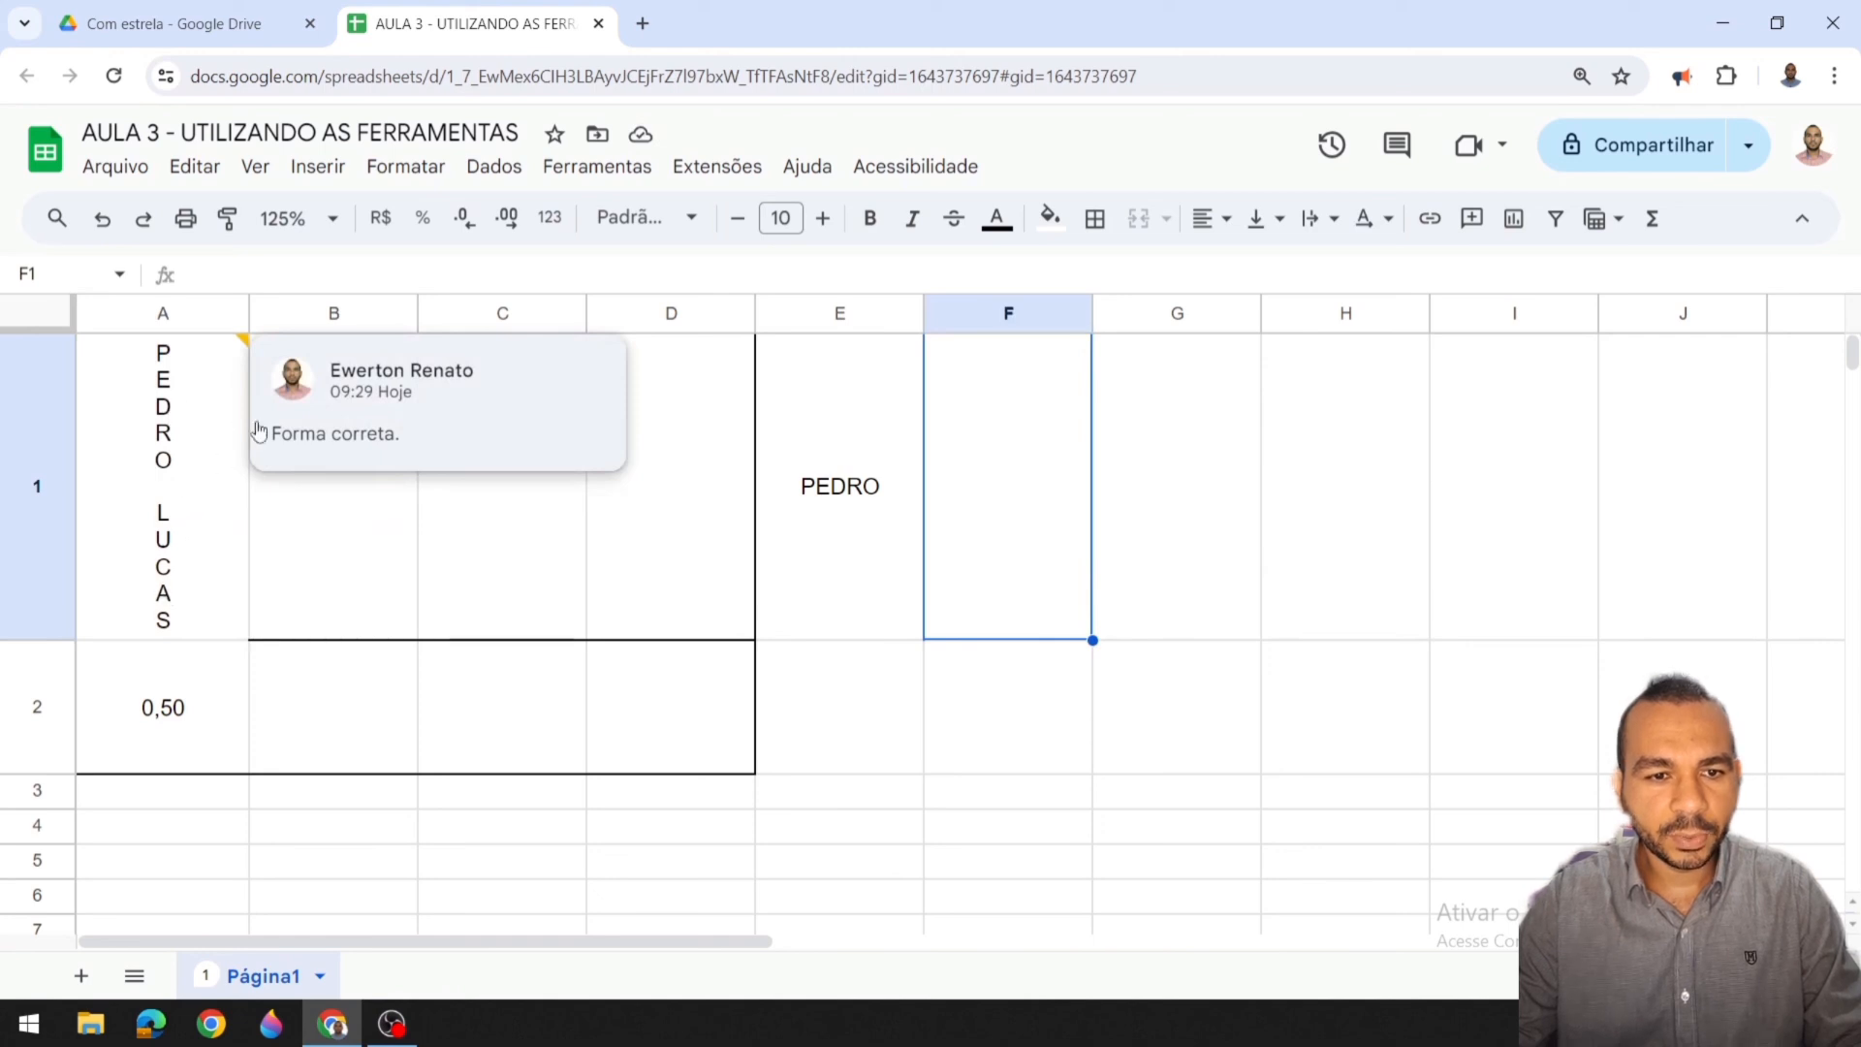
# Step: Mark the comment on cell A1 as resolved
pyautogui.moveTo(295, 424)
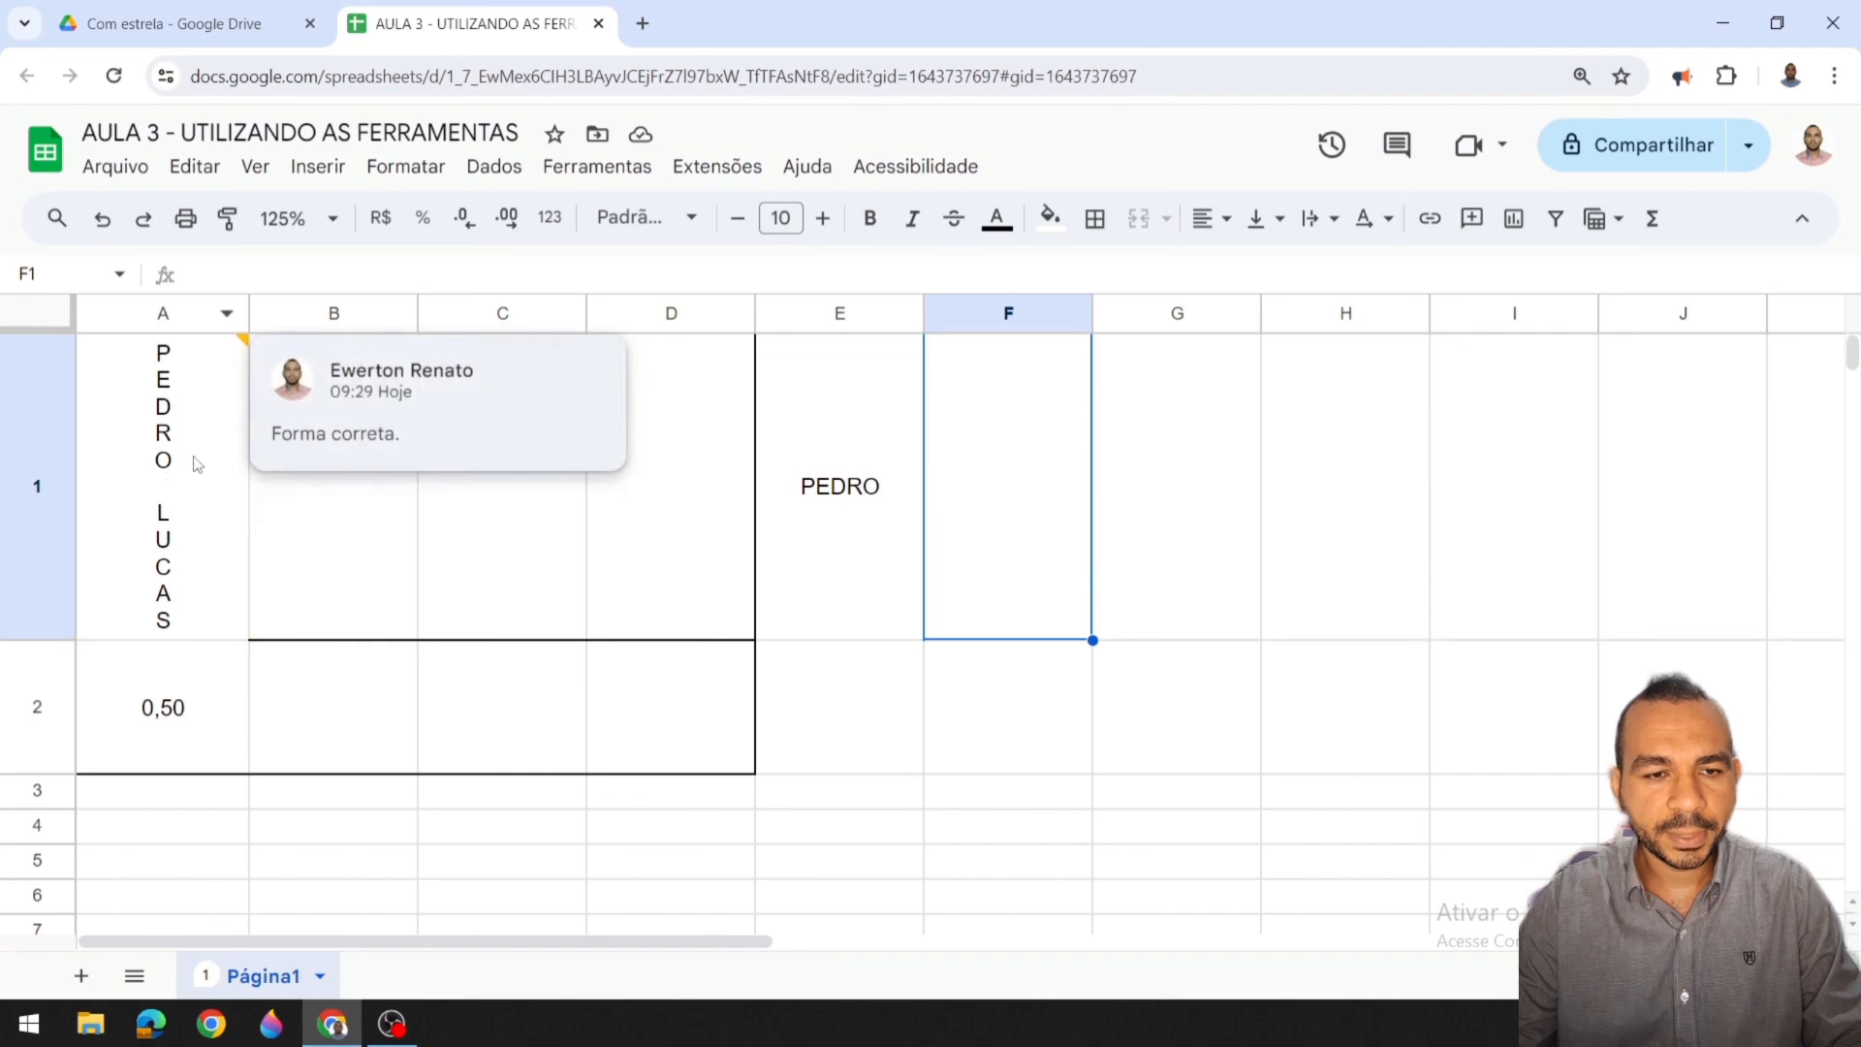
pyautogui.click(525, 376)
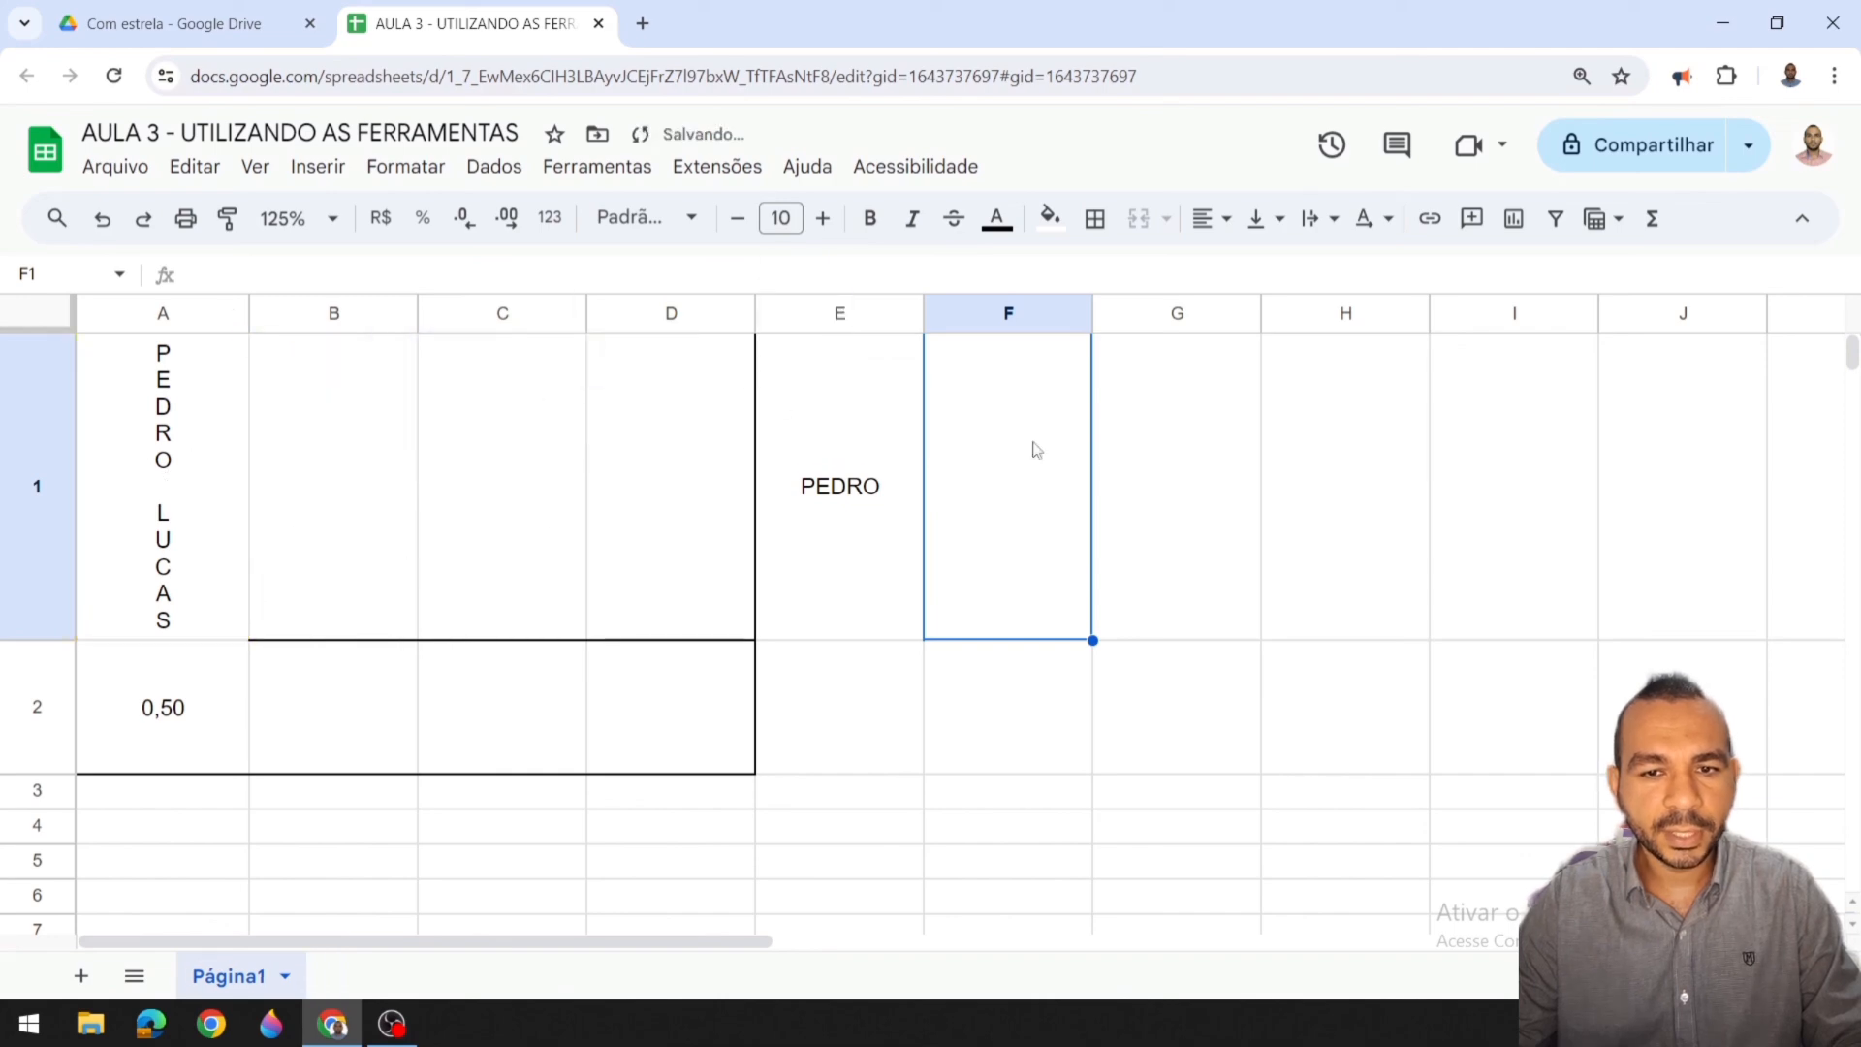
pyautogui.click(1164, 475)
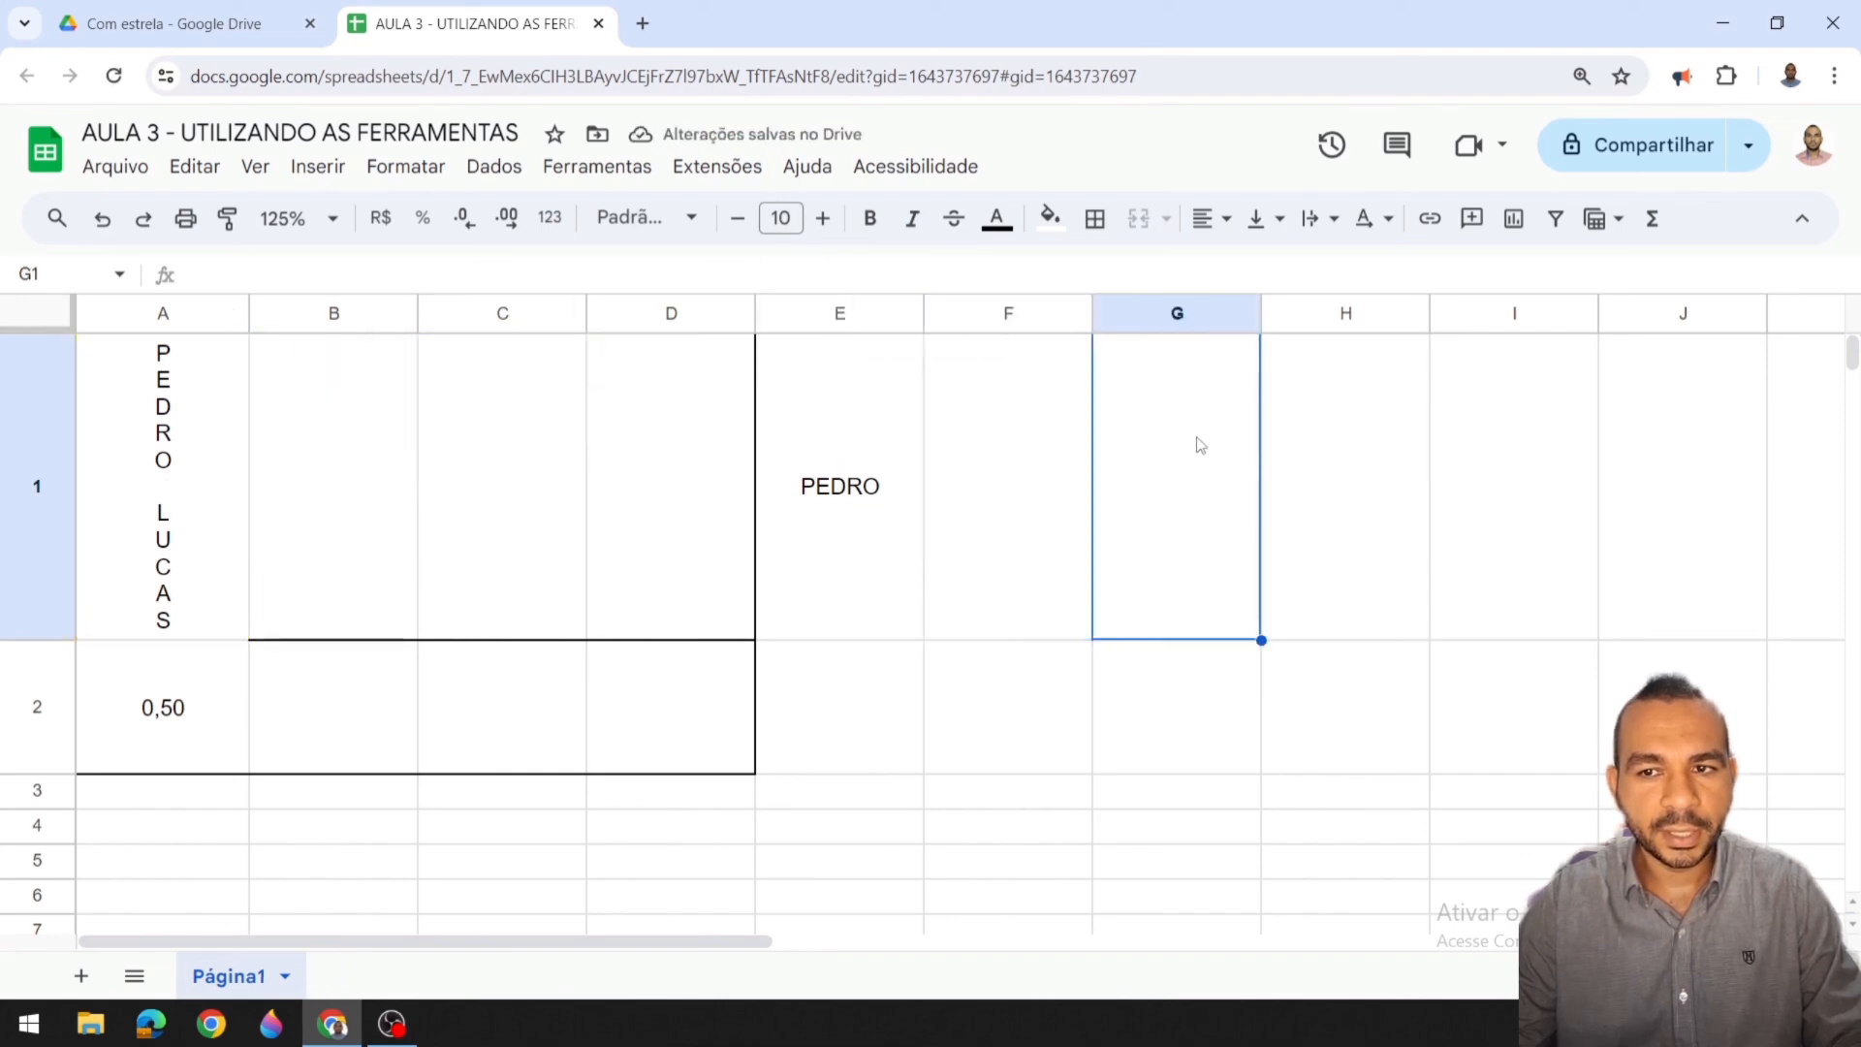
# Step: Reopen the resolved comment on cell A1 from the comment history and display it from the cell
pyautogui.click(1466, 226)
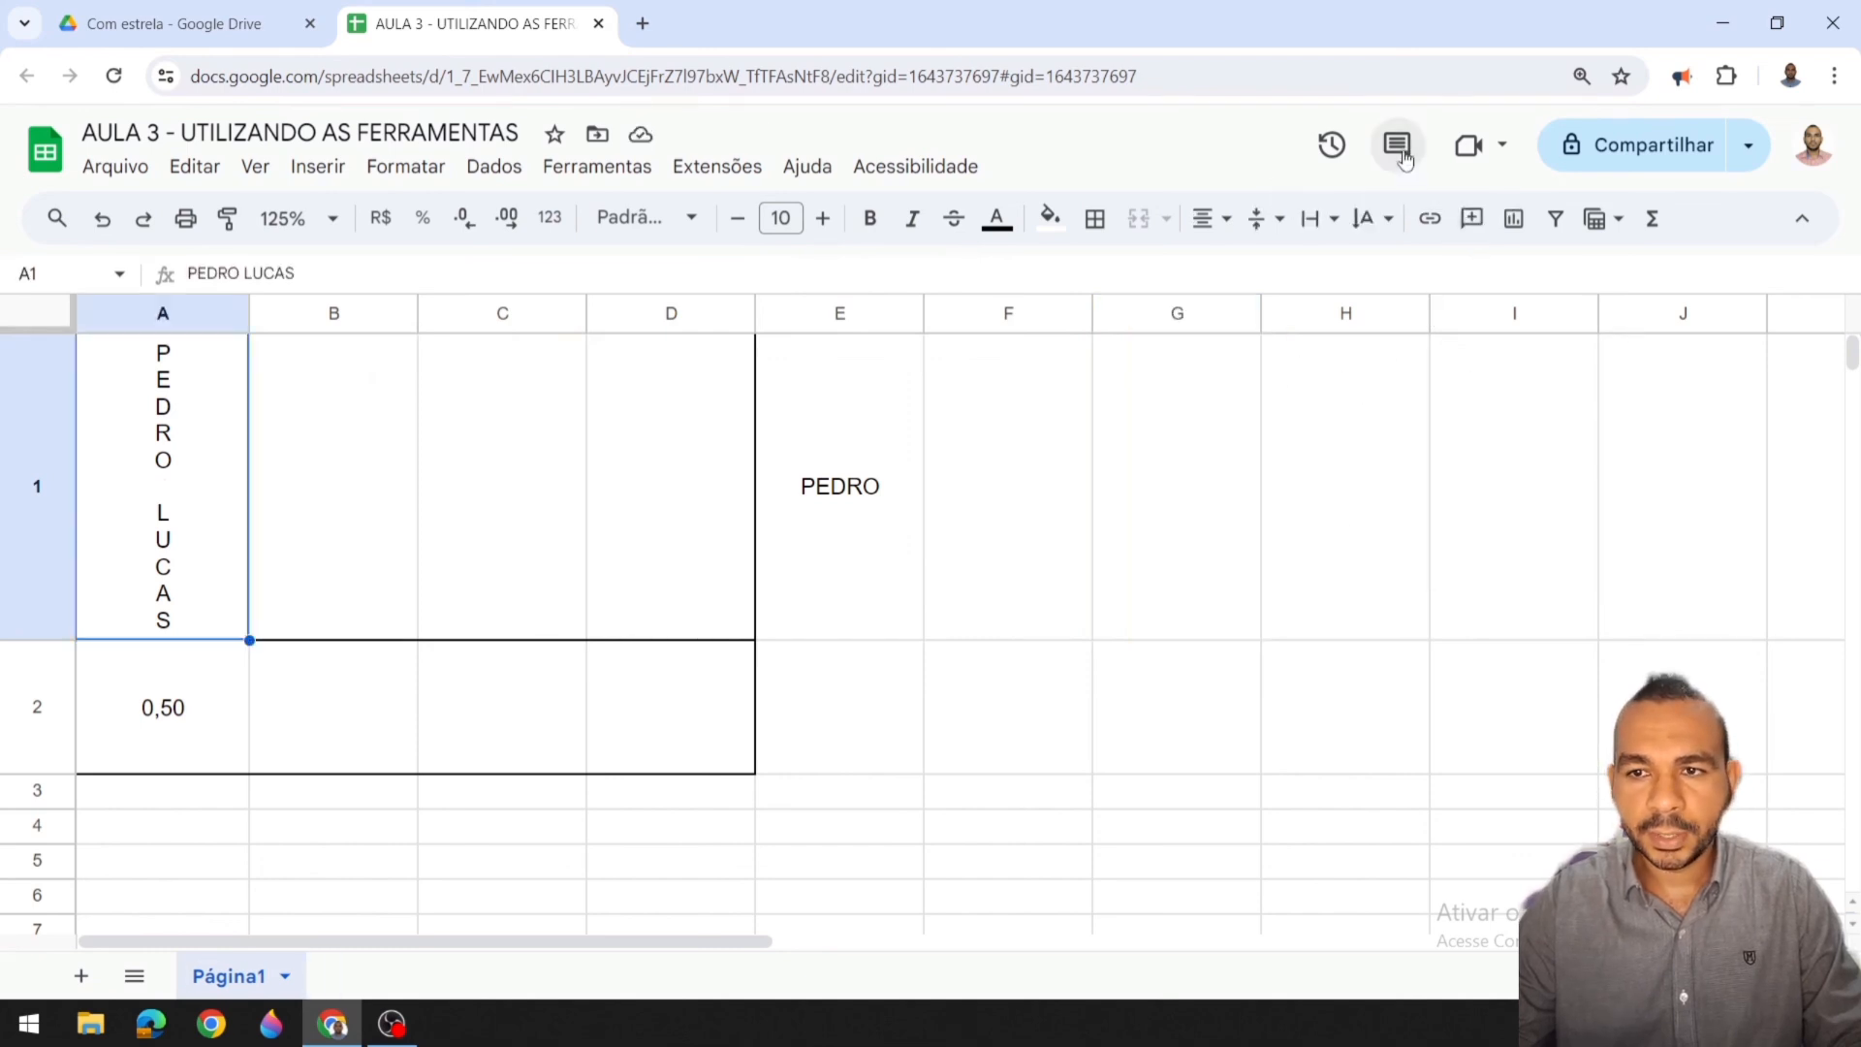
pyautogui.click(1399, 148)
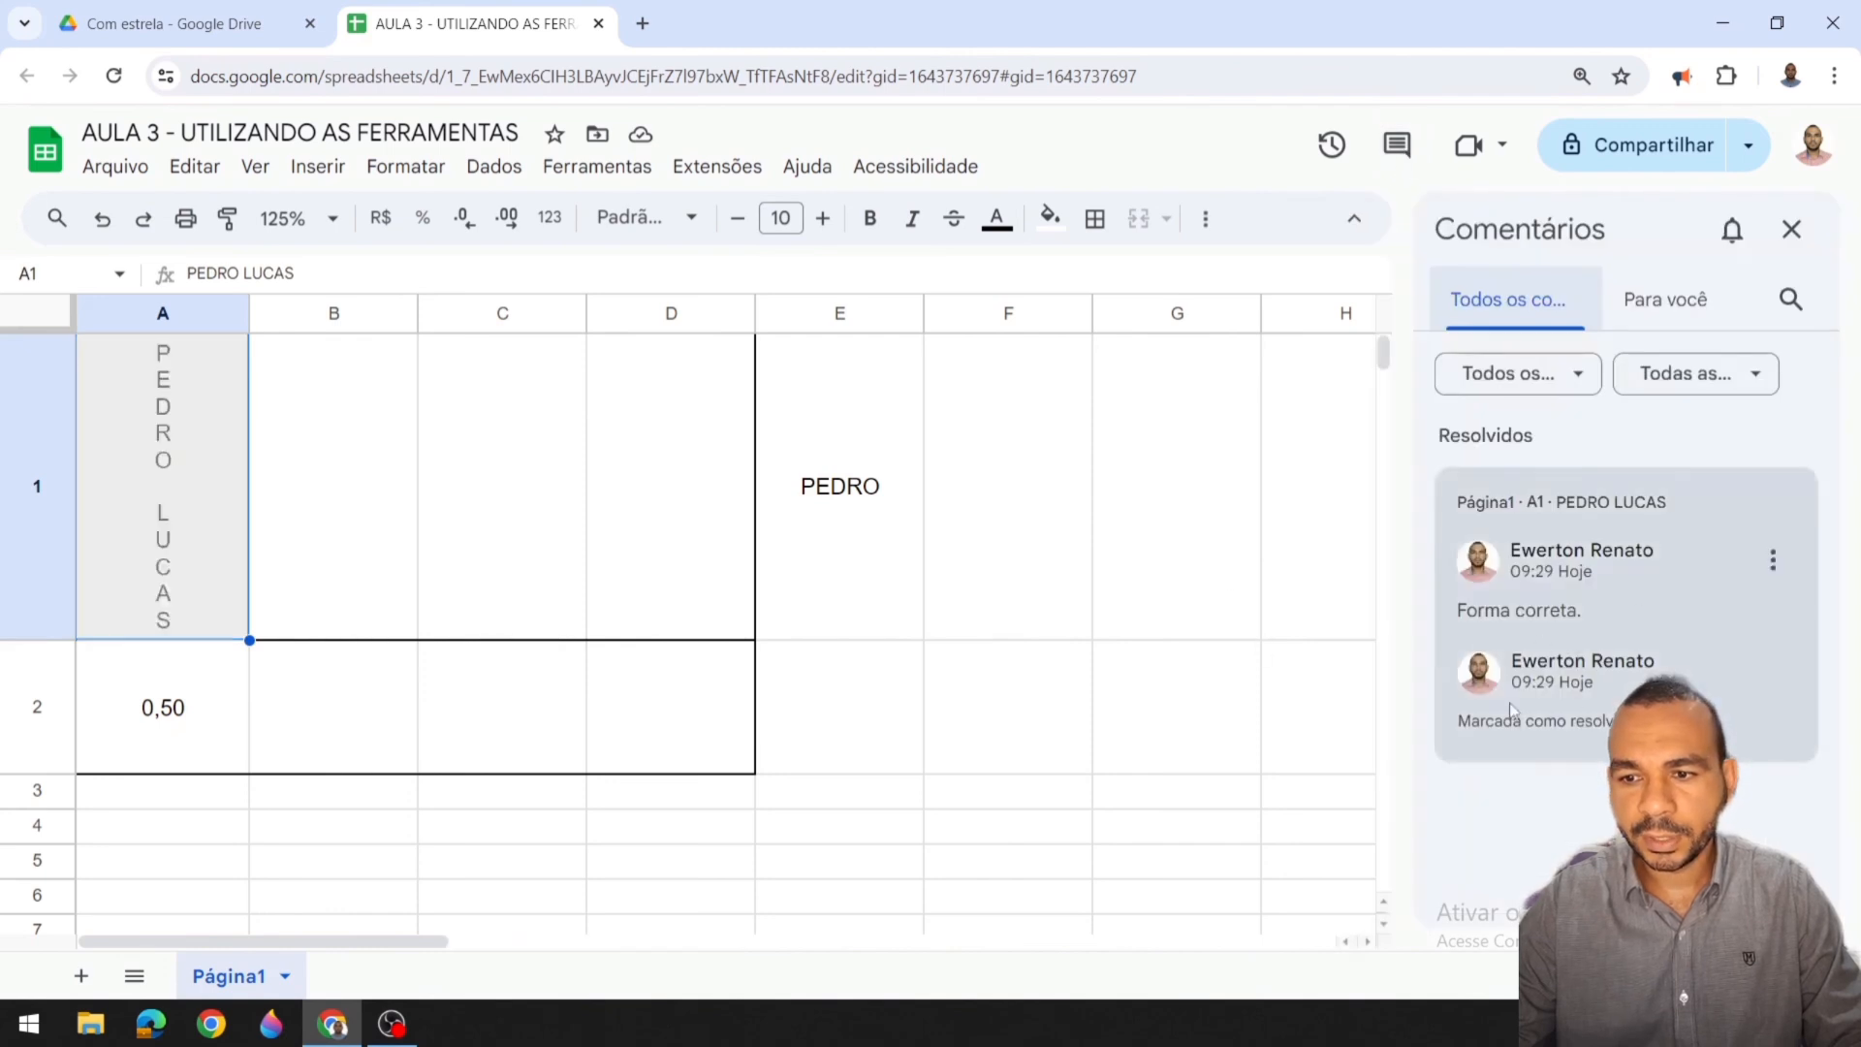
pyautogui.click(1773, 560)
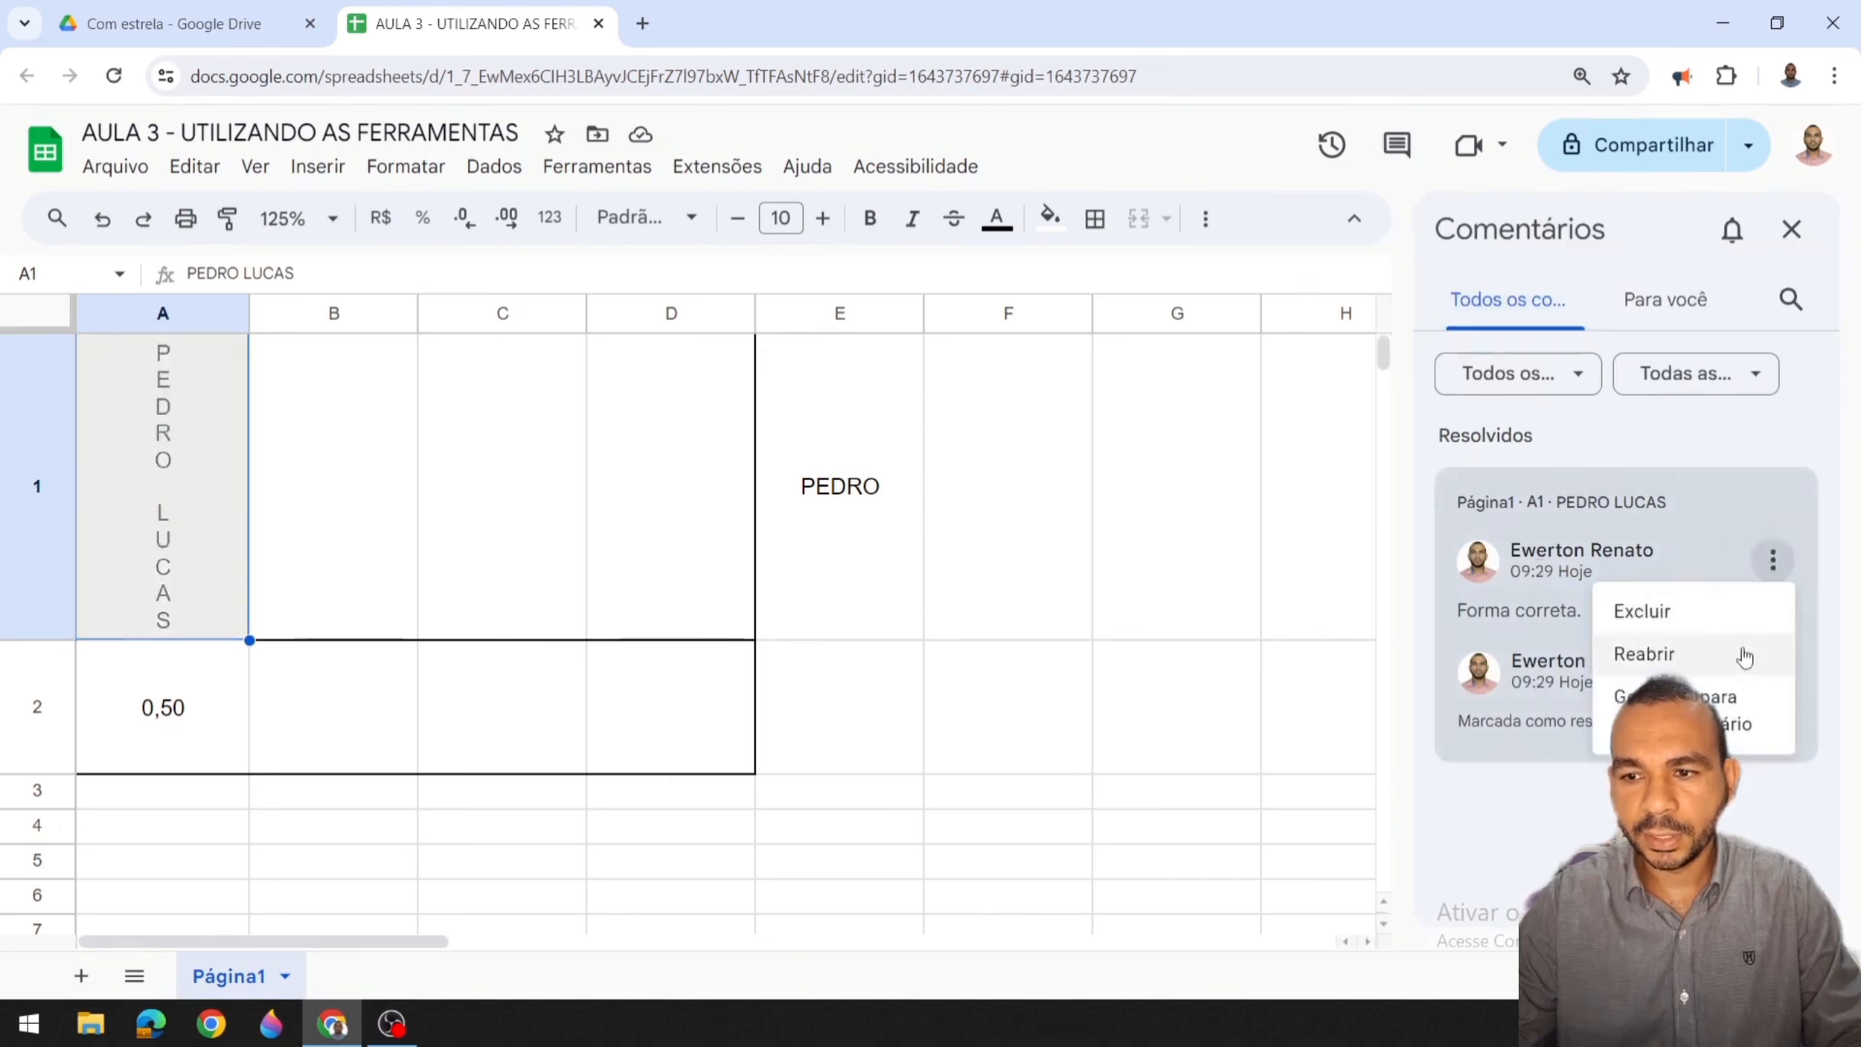
pyautogui.click(1682, 662)
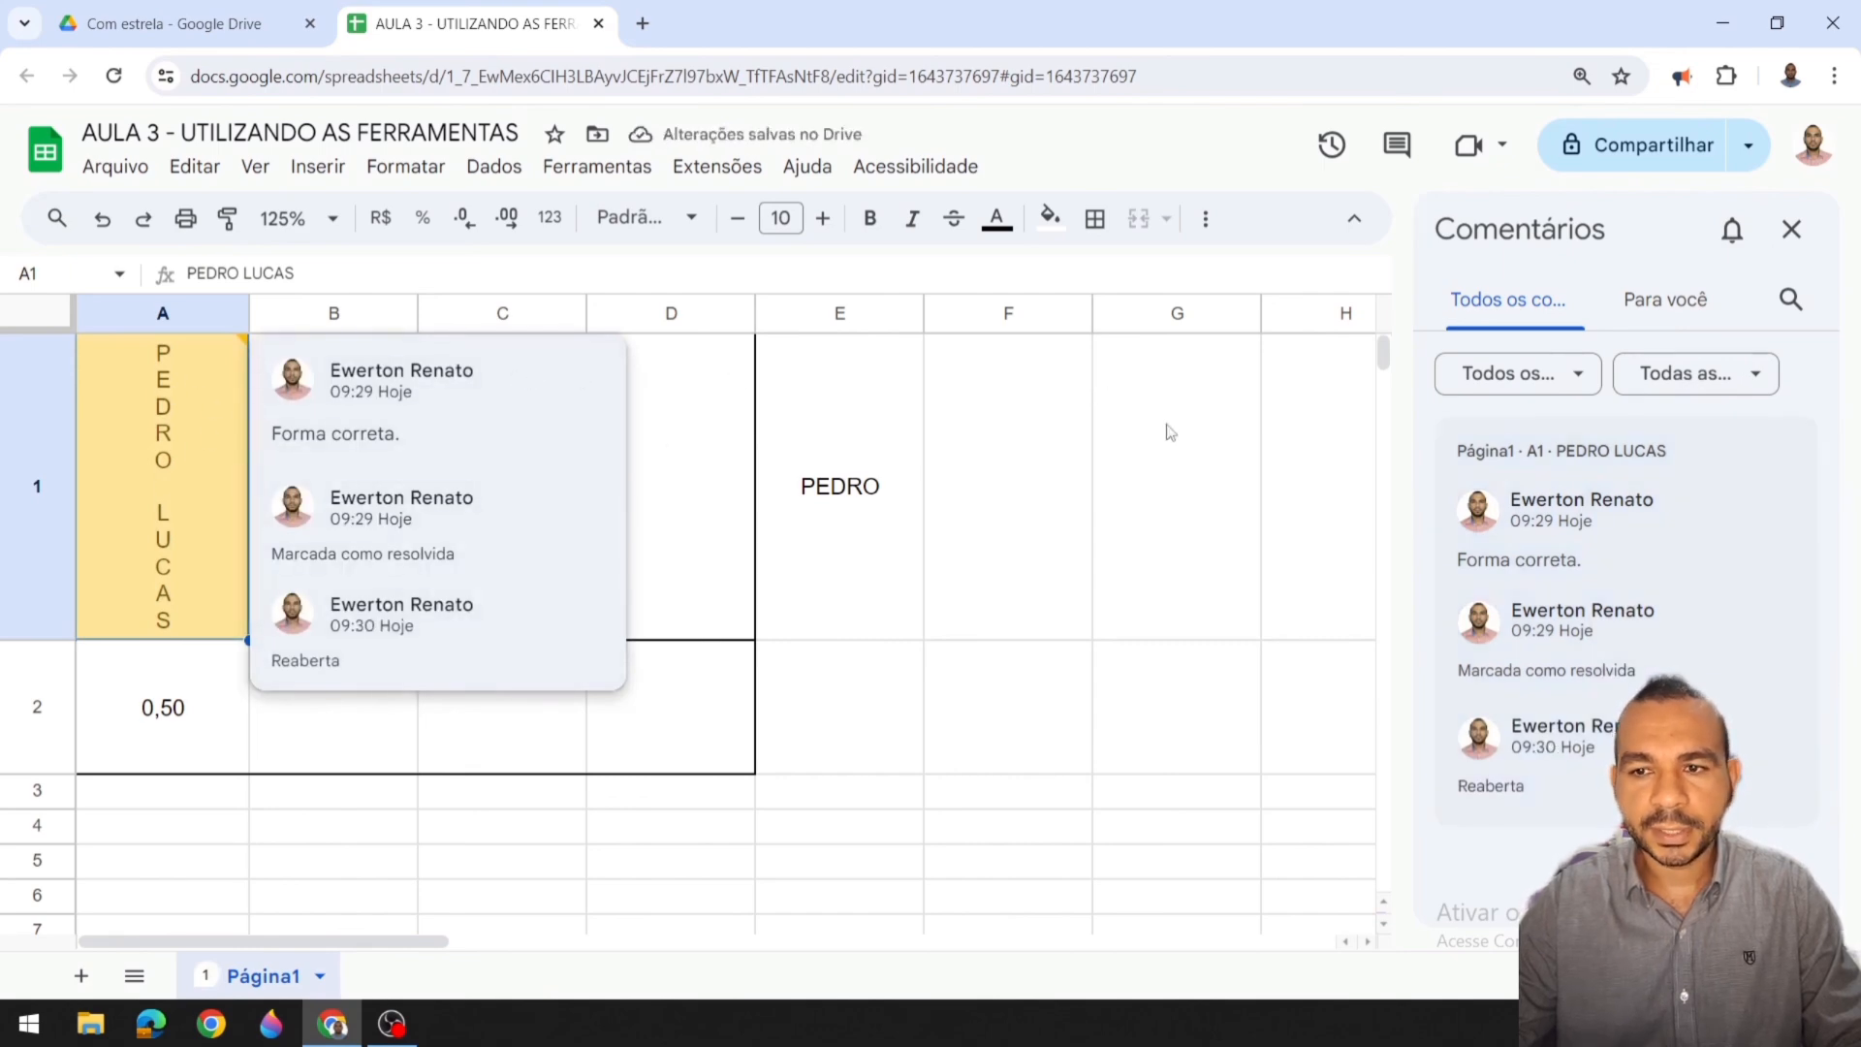
pyautogui.click(1791, 230)
pyautogui.click(1225, 478)
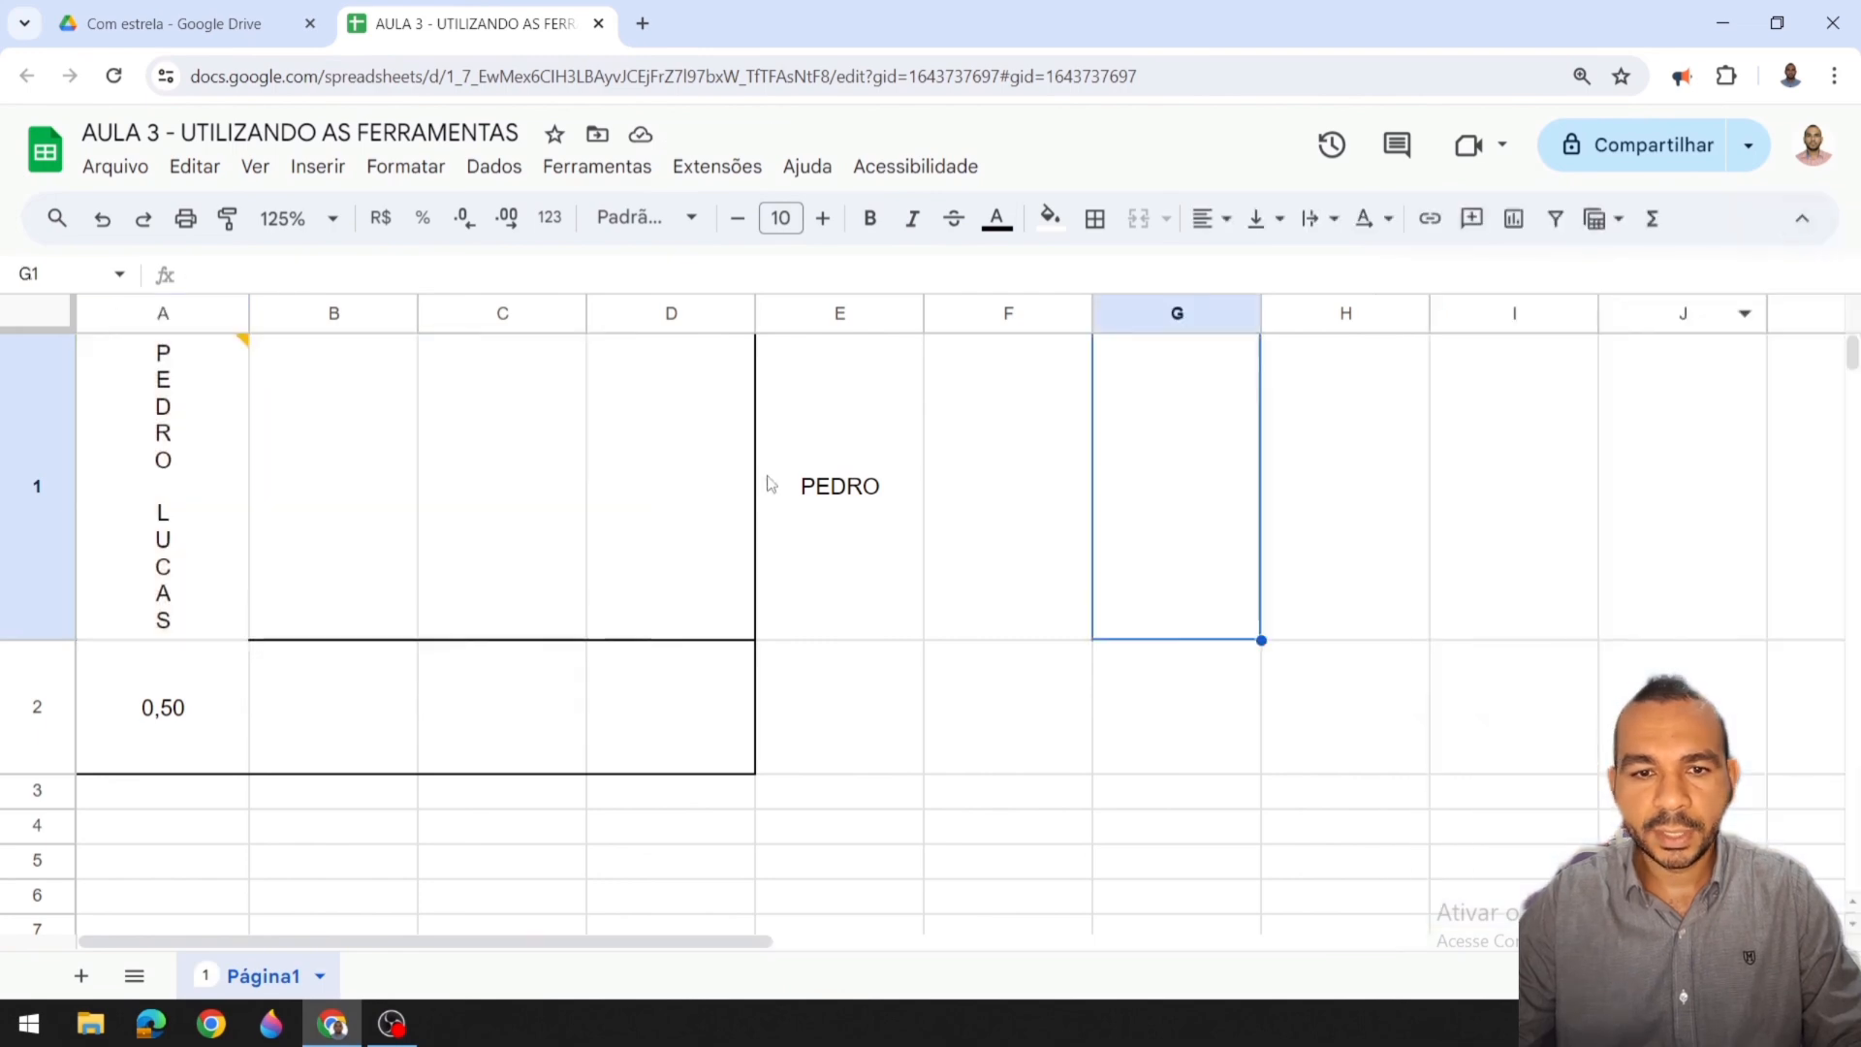
pyautogui.click(611, 461)
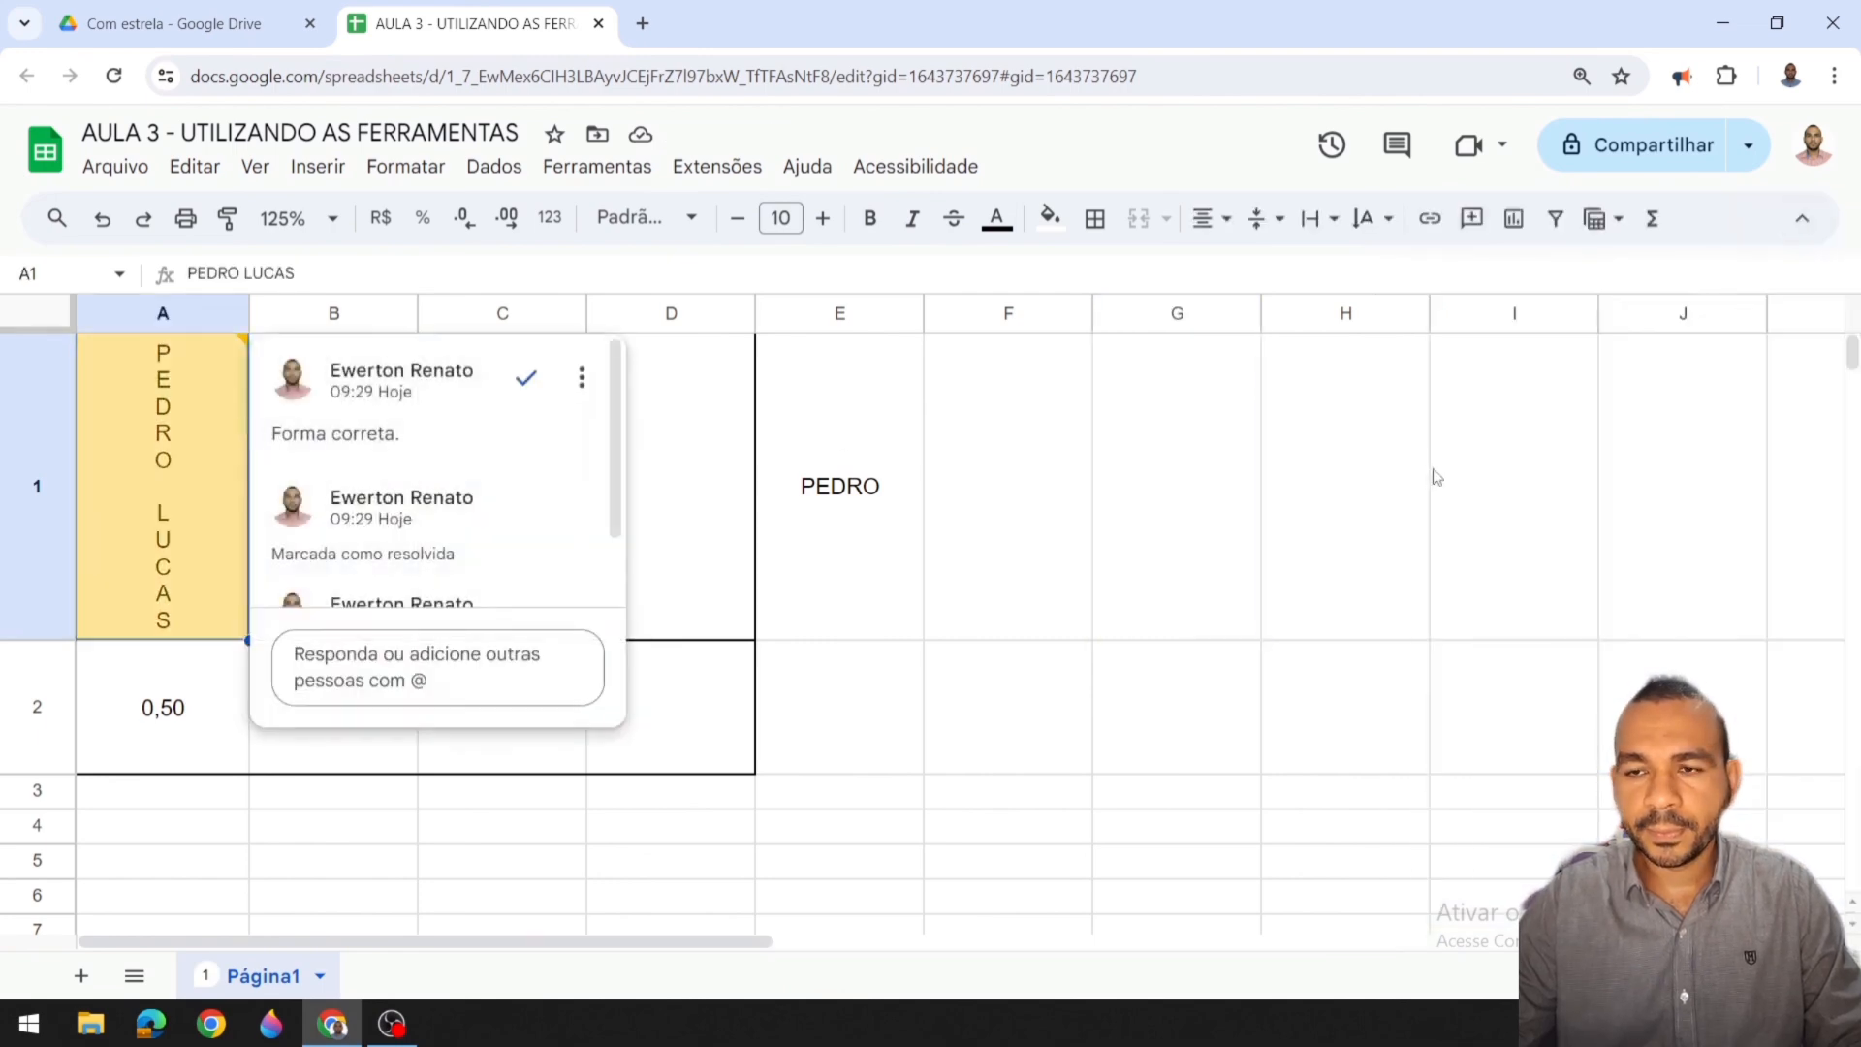
pyautogui.click(1413, 383)
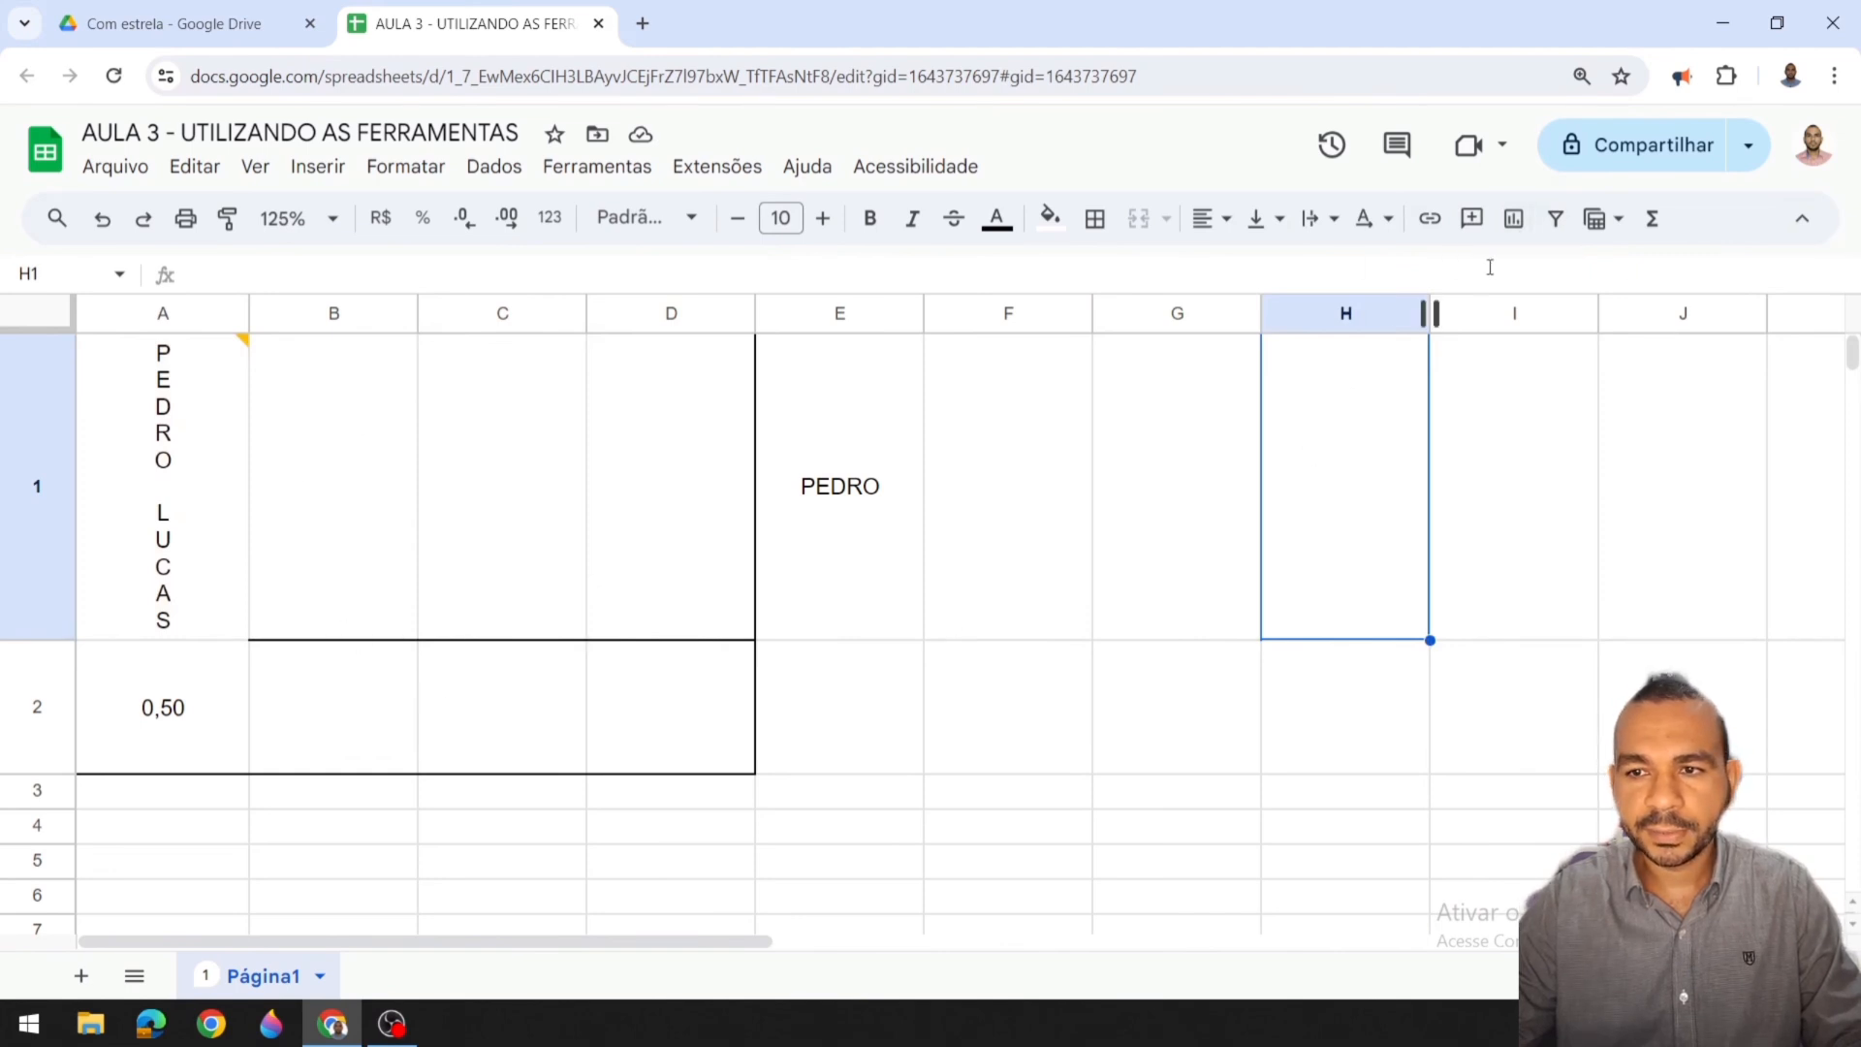
# Step: Insert one row above row 1
pyautogui.click(41, 383)
pyautogui.rightClick(43, 385)
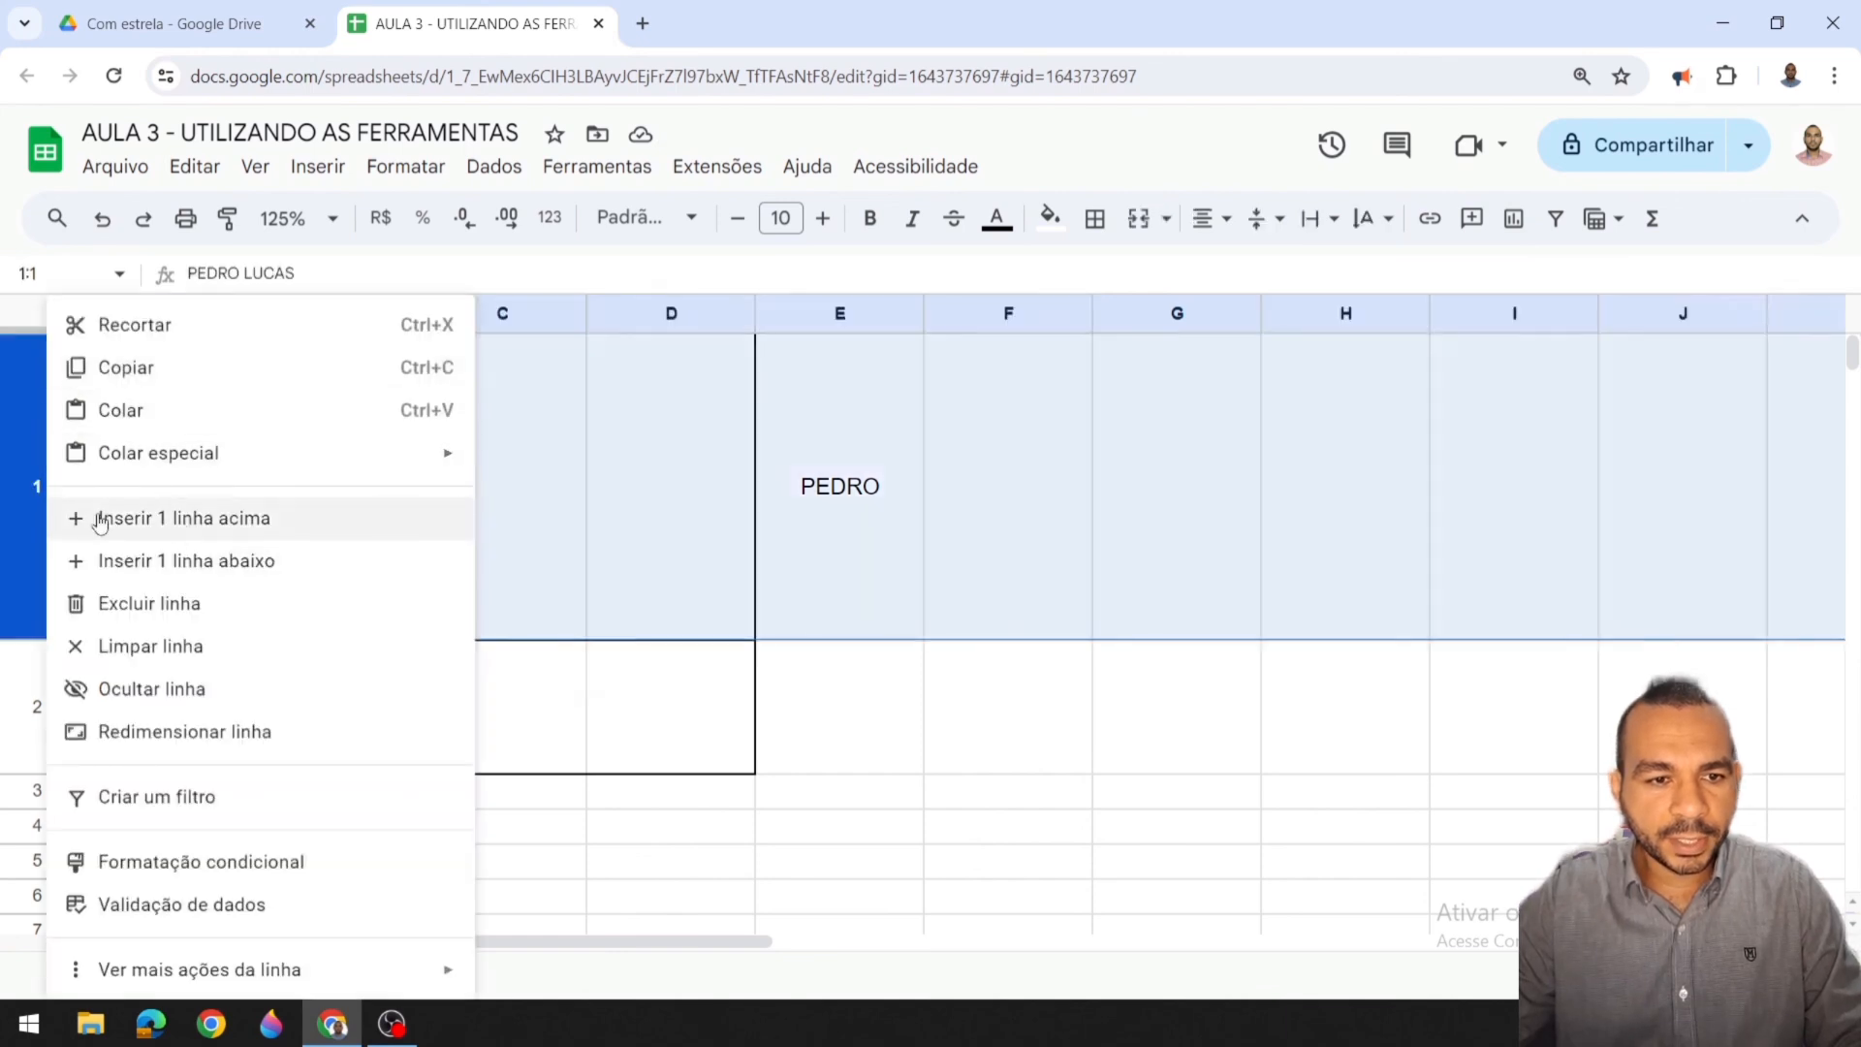
pyautogui.click(1021, 607)
pyautogui.click(49, 454)
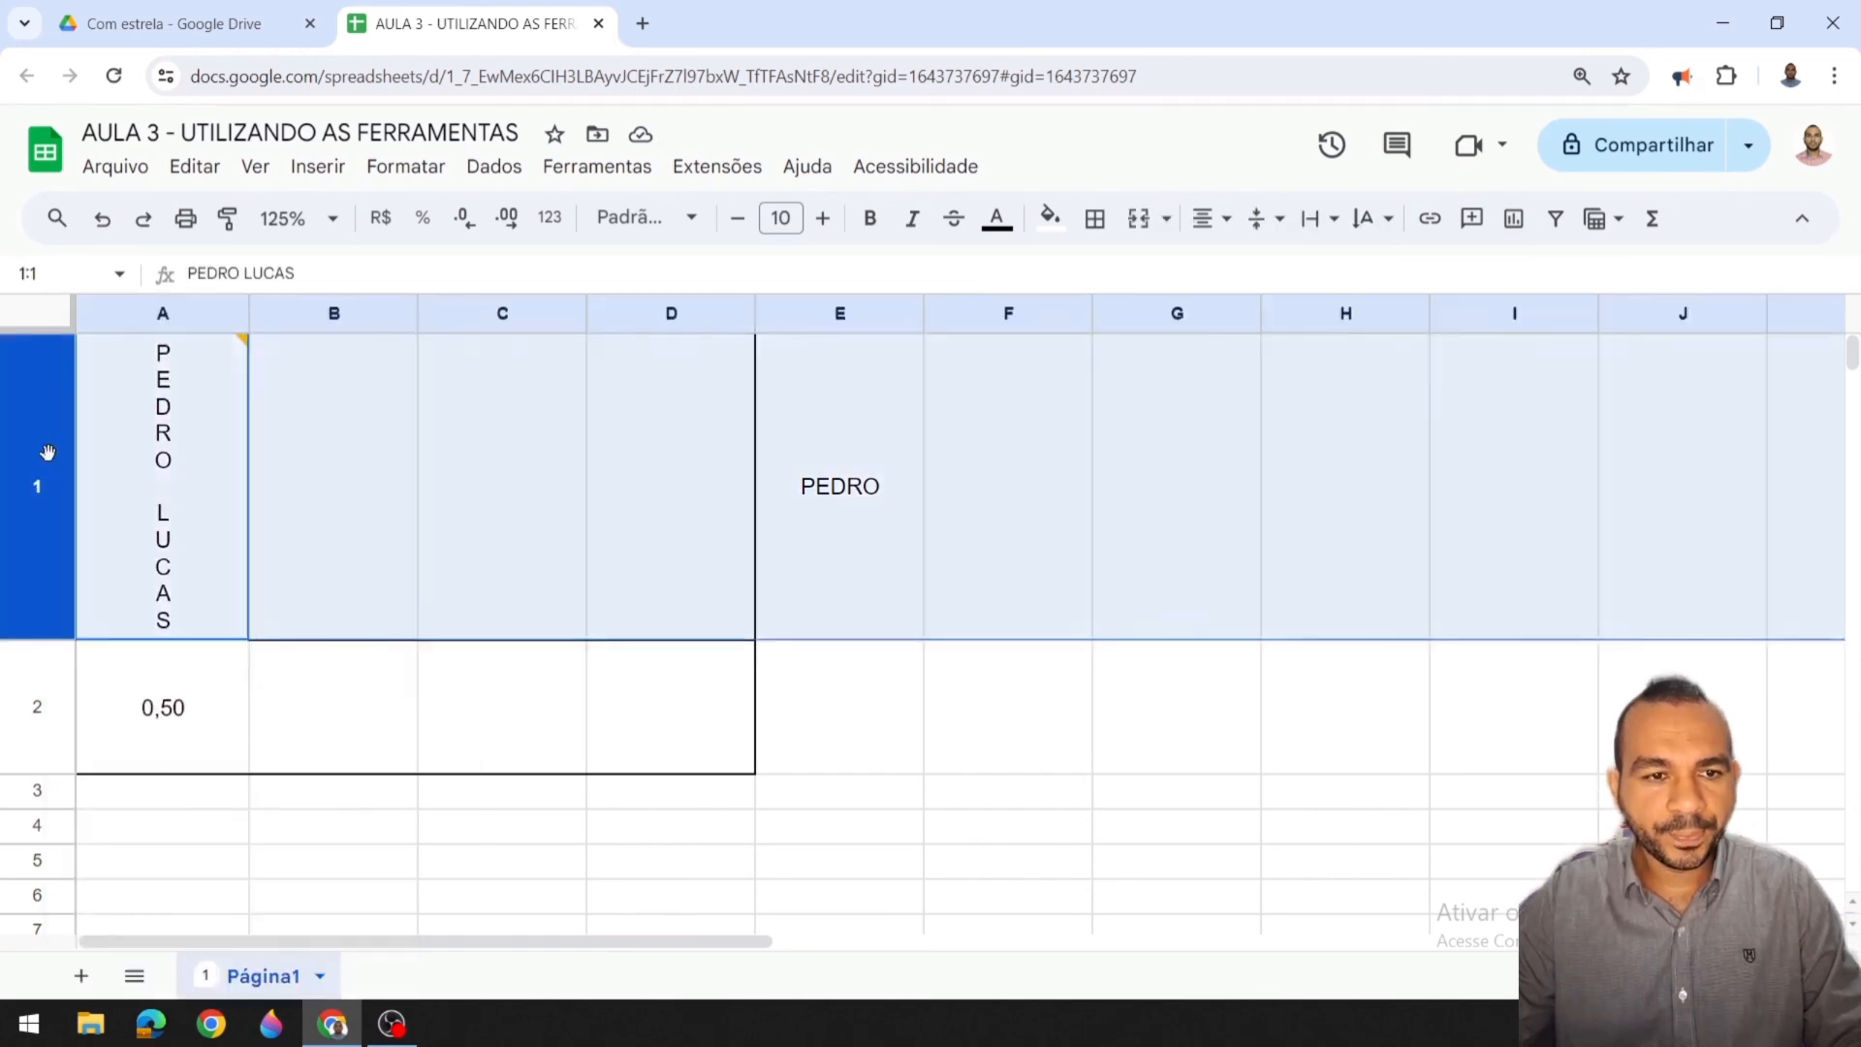
pyautogui.rightClick(47, 452)
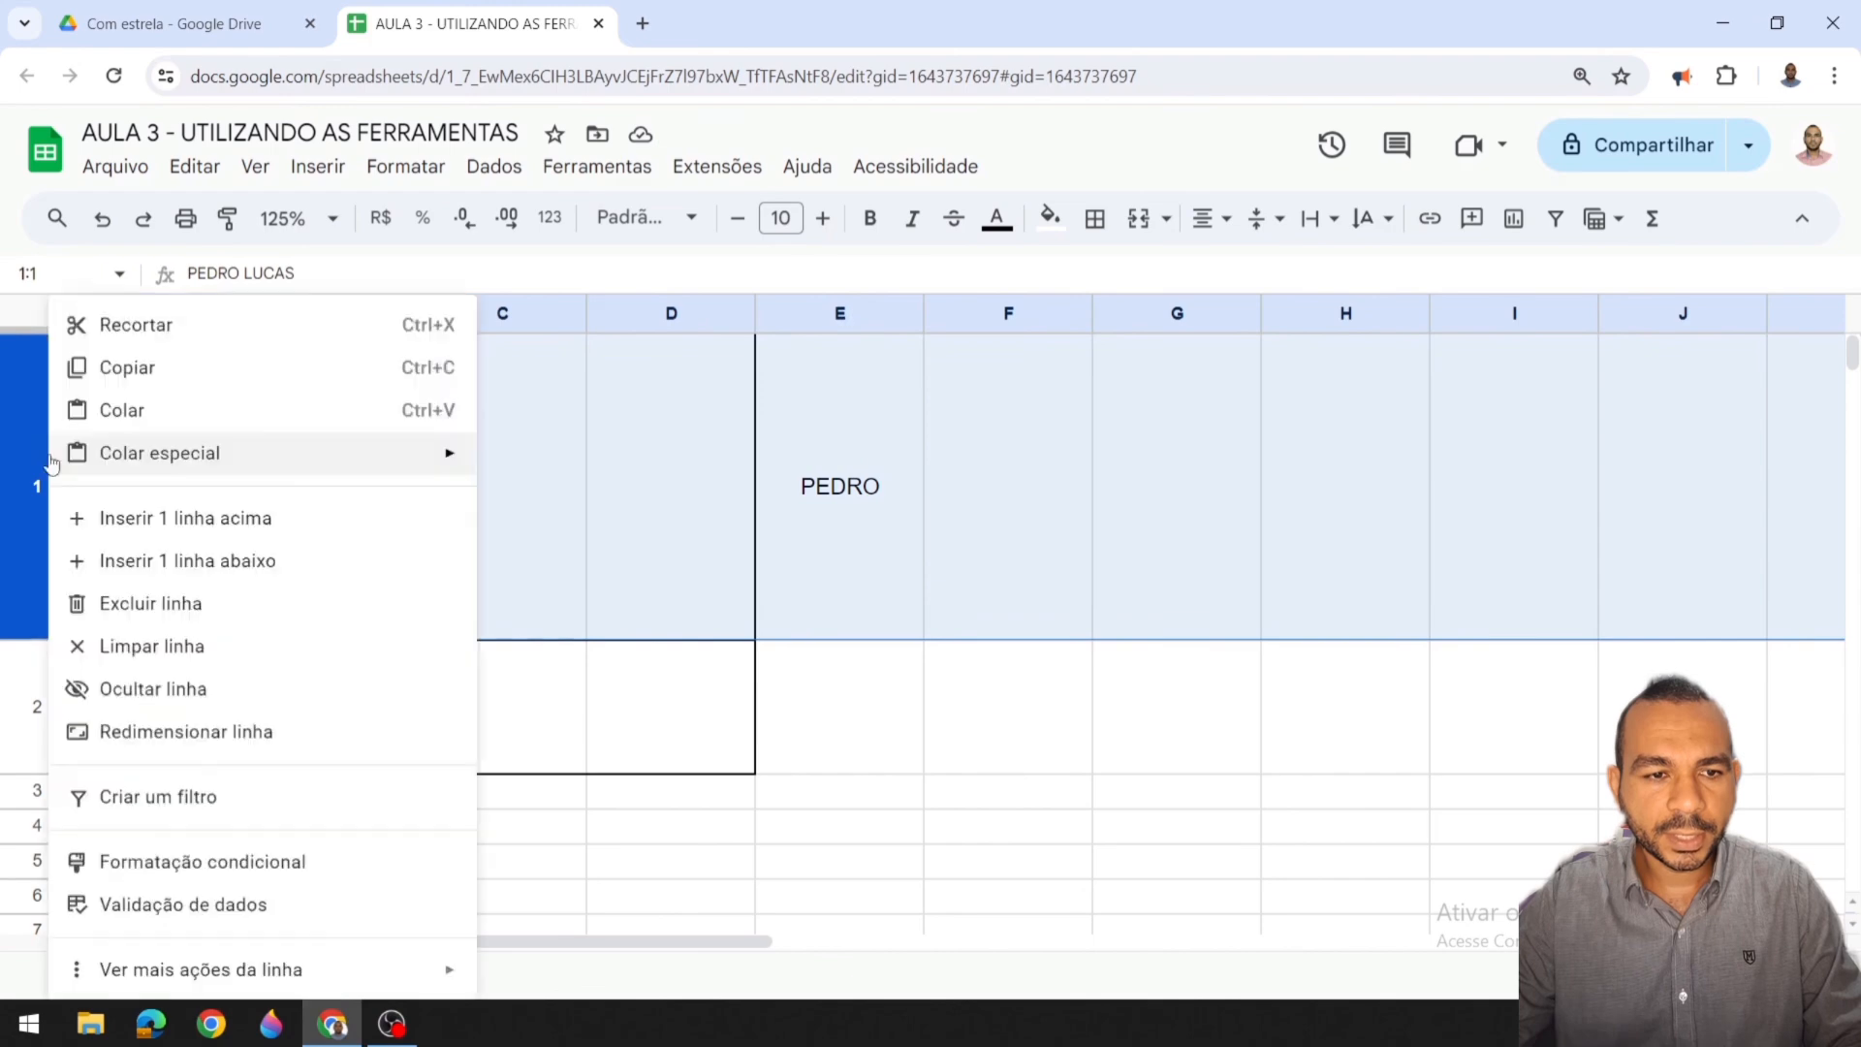
pyautogui.click(204, 523)
# Step: Fit the height of the new empty row 1 to its content and enter "nome" in cell A1
pyautogui.click(192, 399)
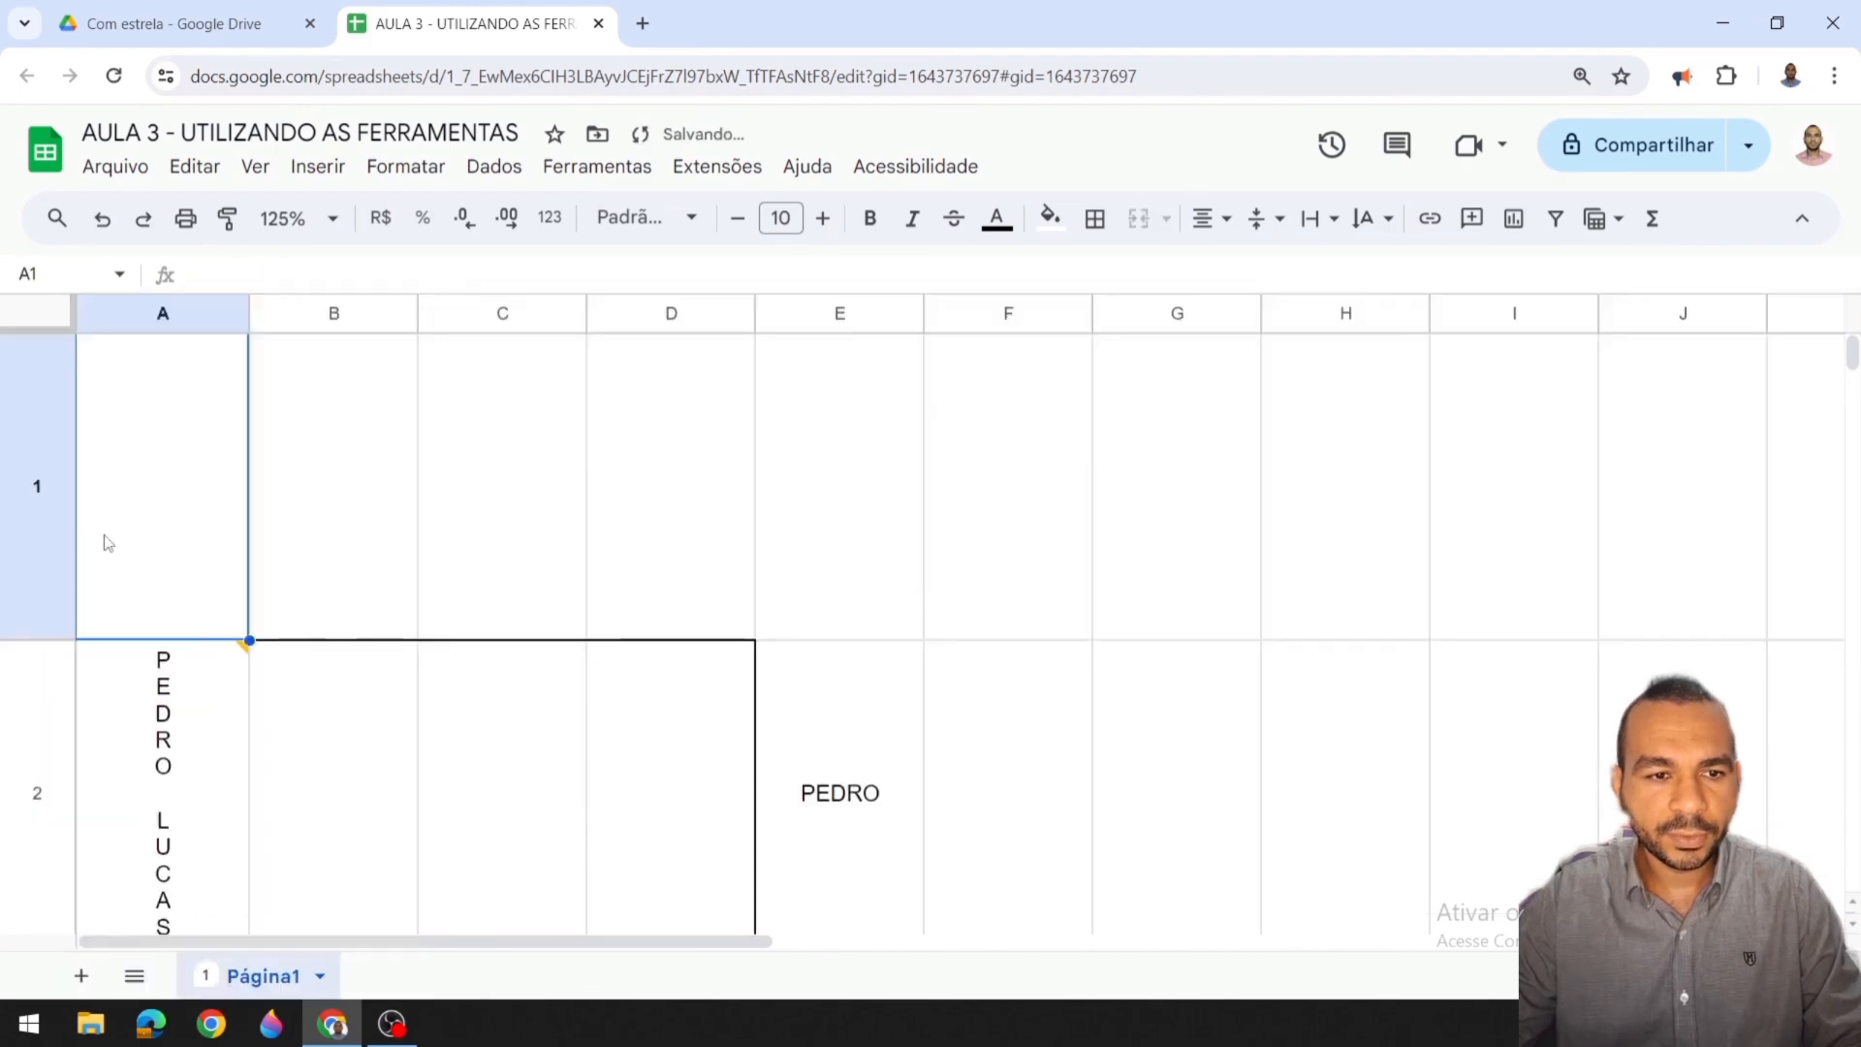
pyautogui.doubleClick(36, 640)
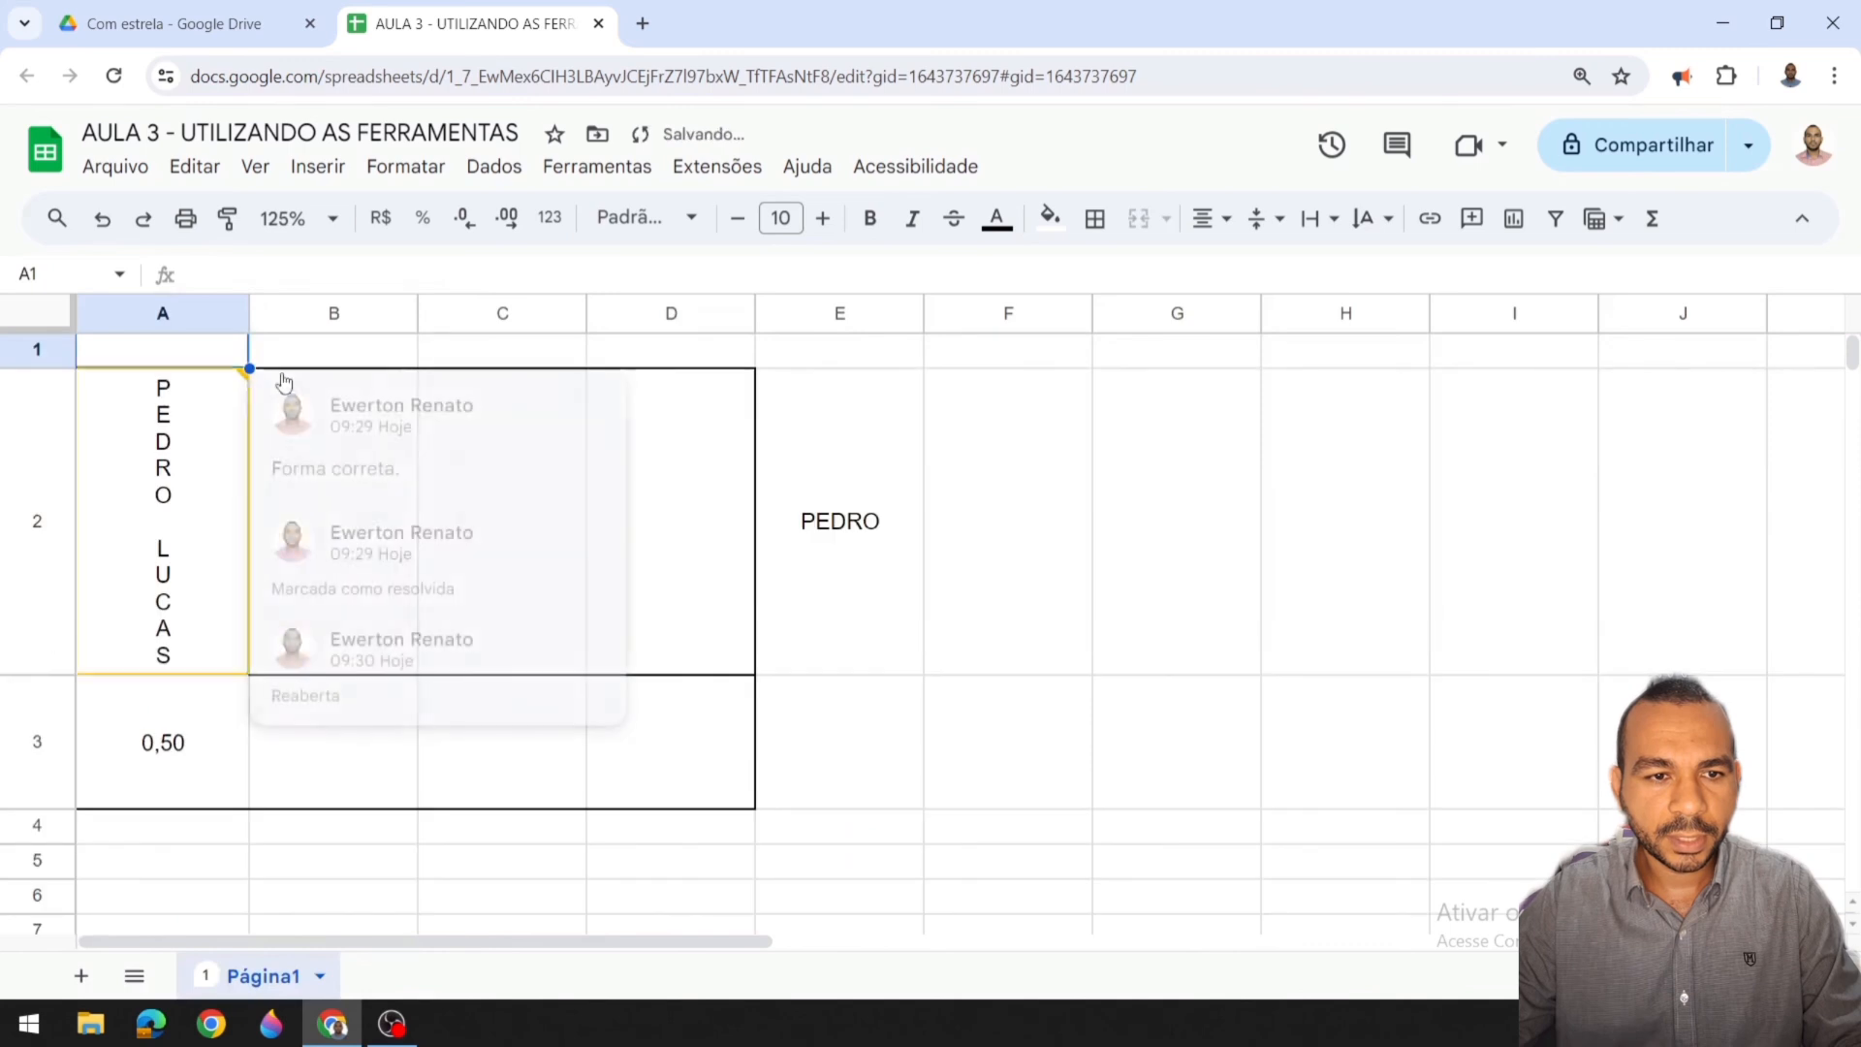
pyautogui.write('nome')
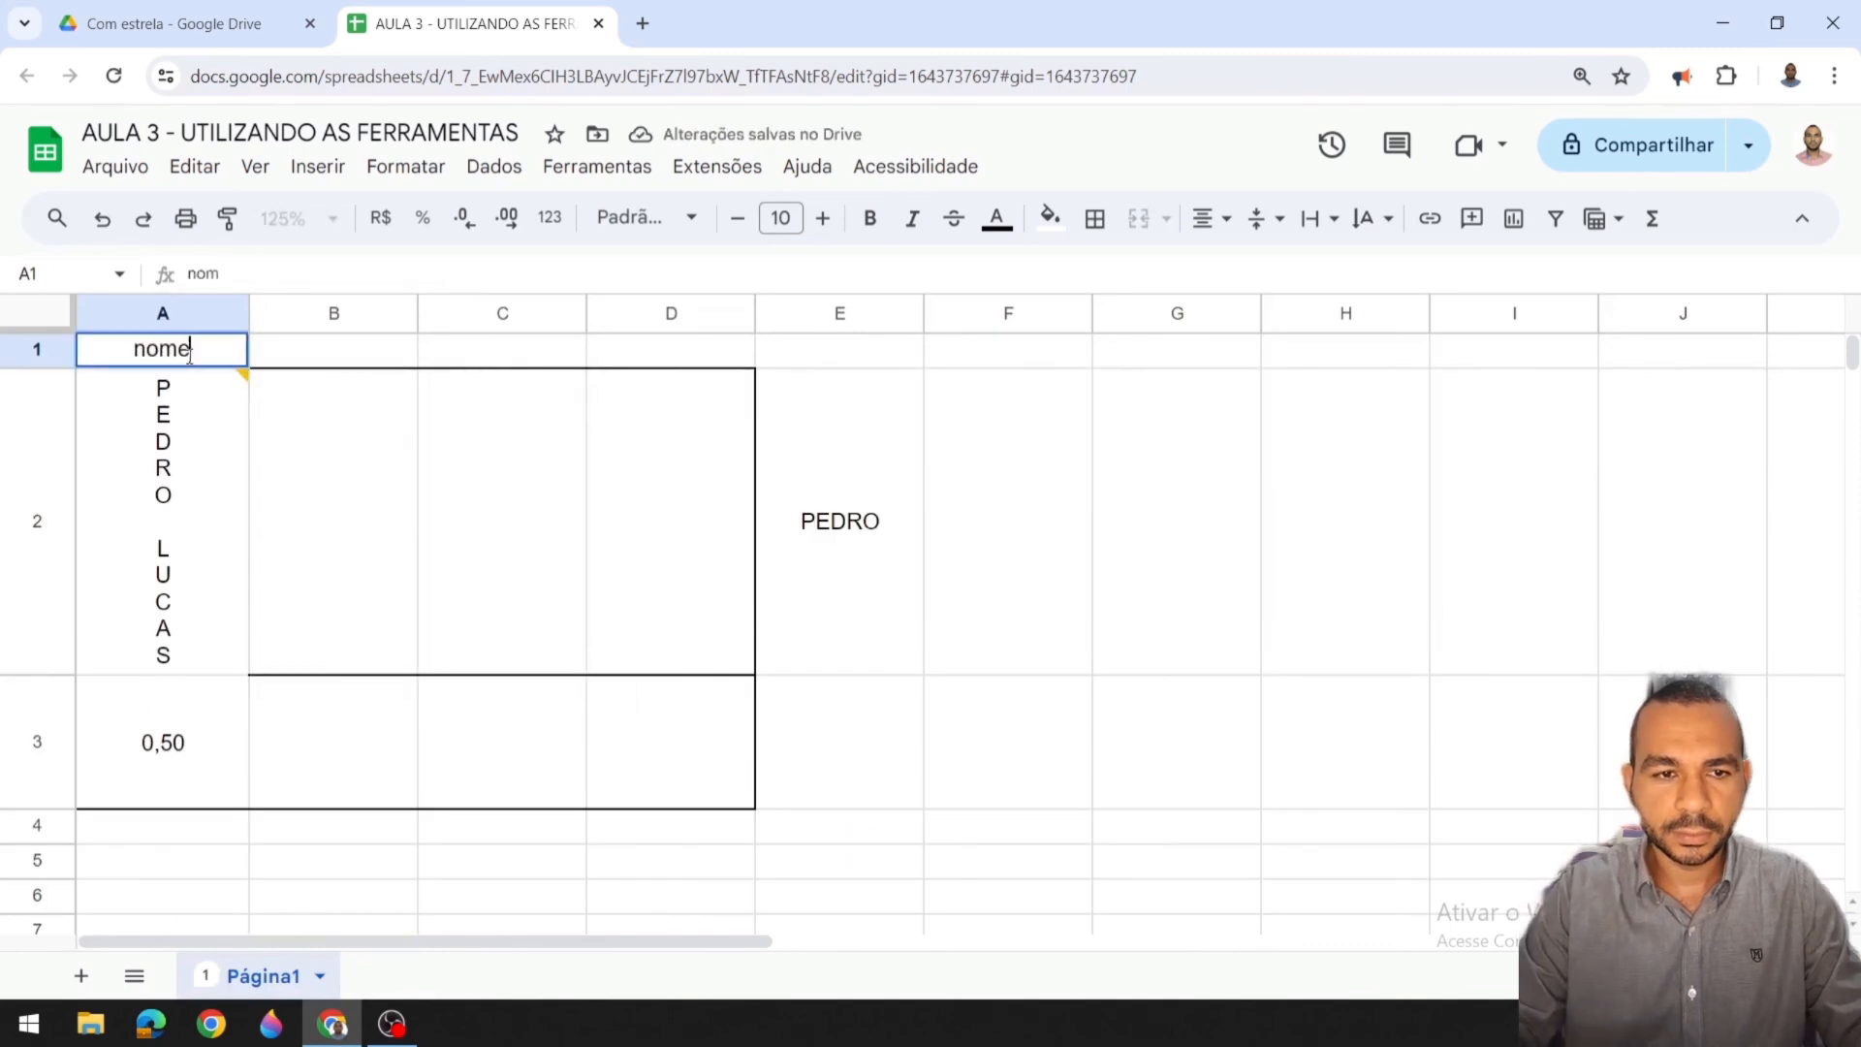
pyautogui.press('Tab')
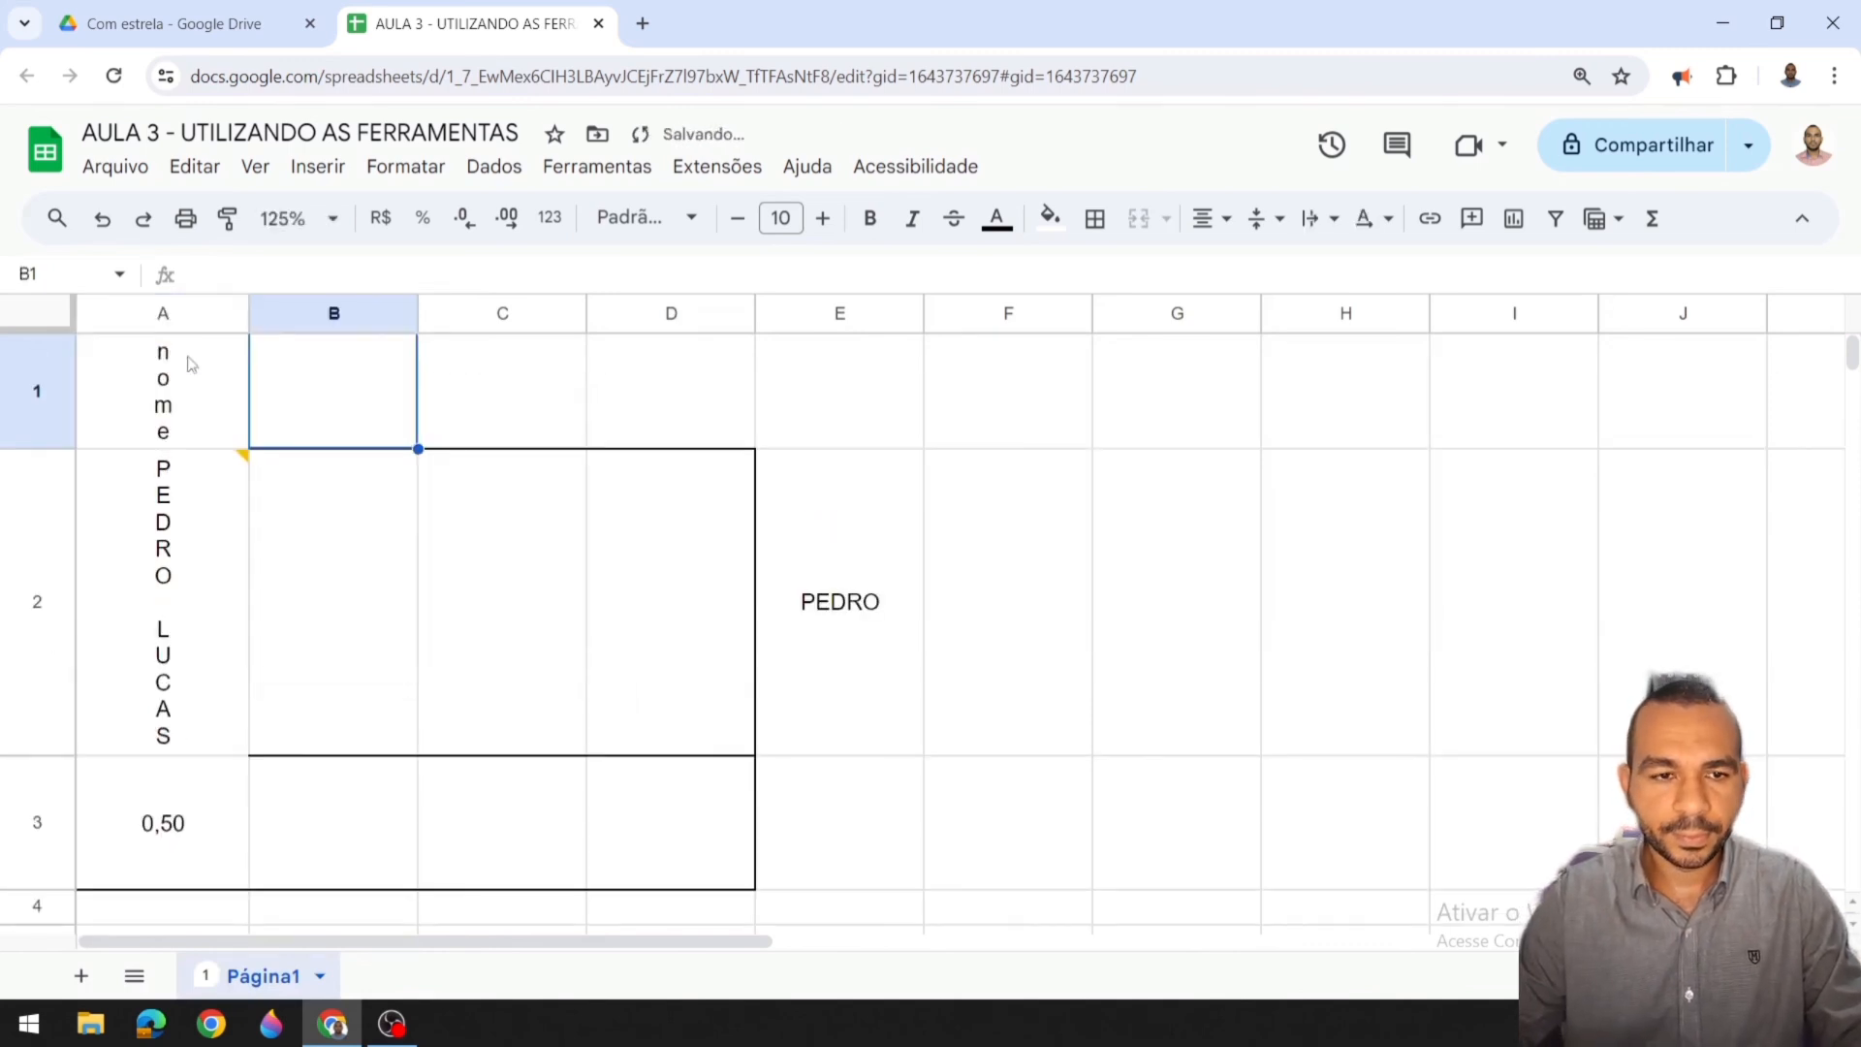
# Step: Align the text in cell A1 to the top, center it horizontally and remove its rotation
pyautogui.click(192, 363)
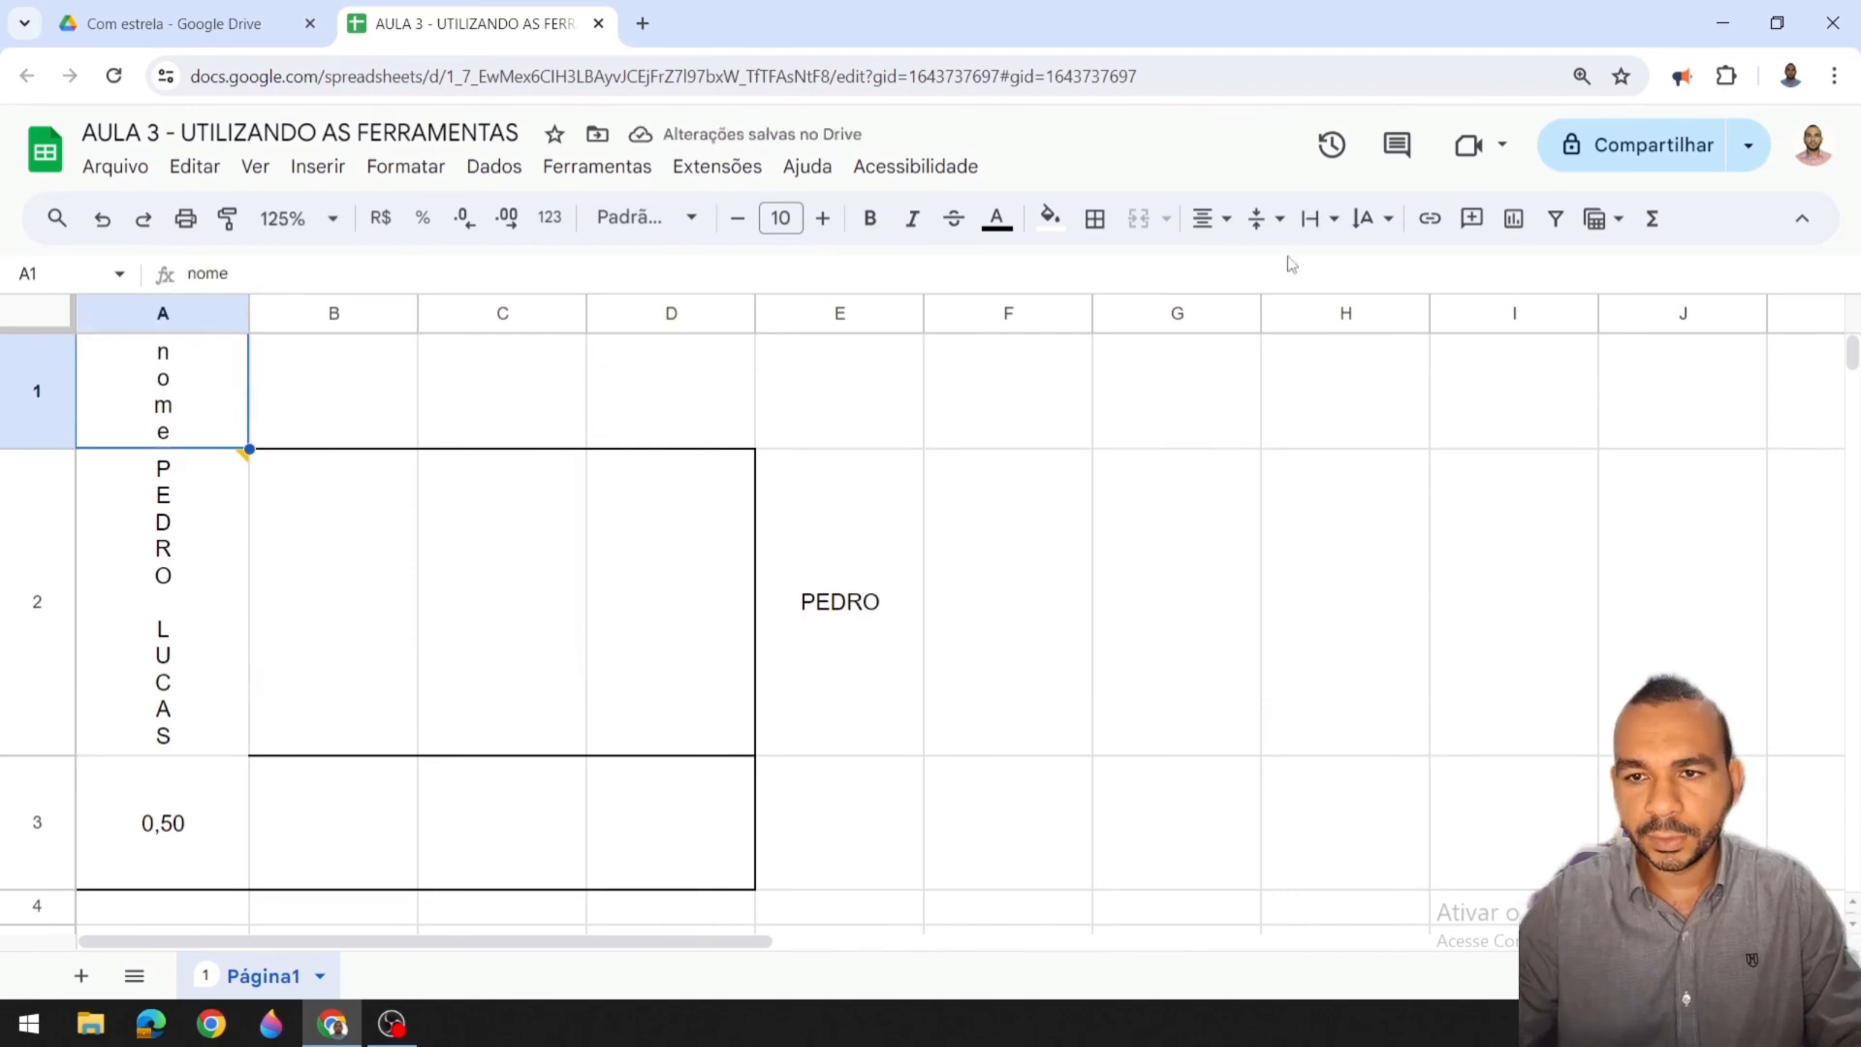
pyautogui.click(1265, 219)
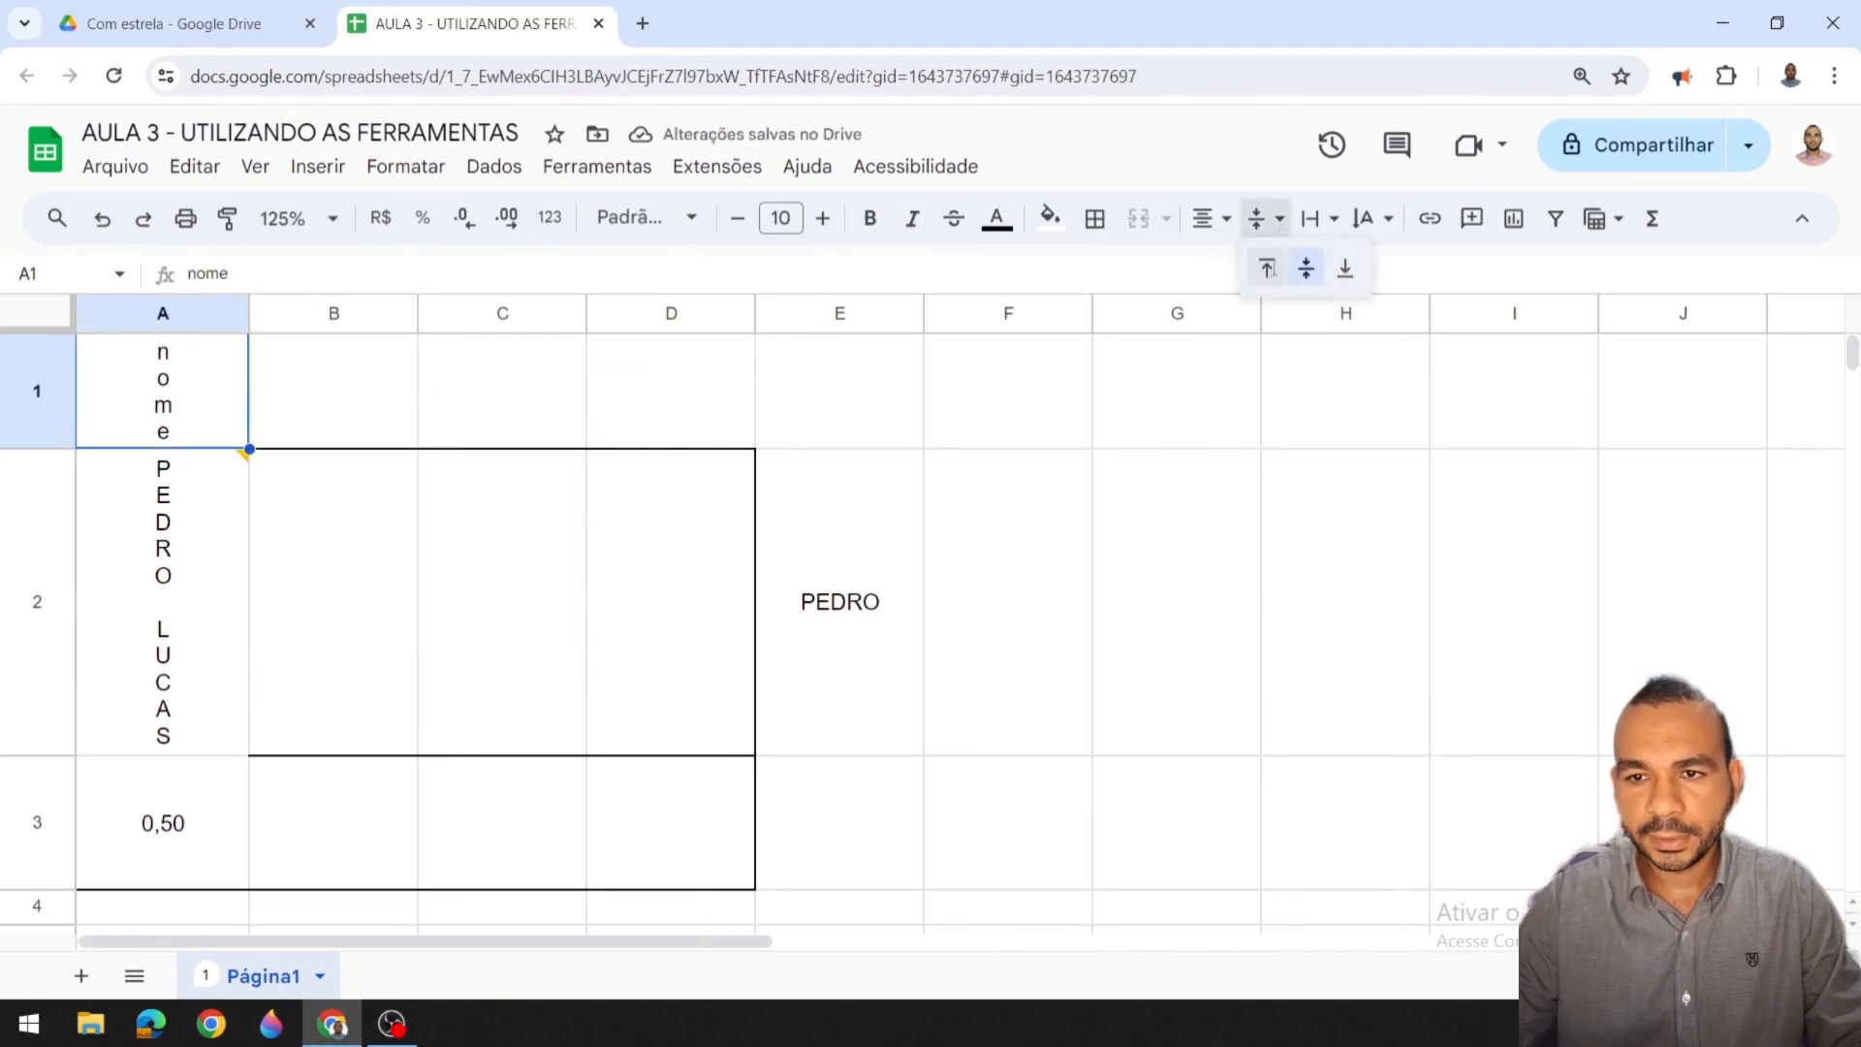
pyautogui.click(1279, 271)
pyautogui.click(1228, 220)
pyautogui.click(1251, 275)
pyautogui.click(1372, 219)
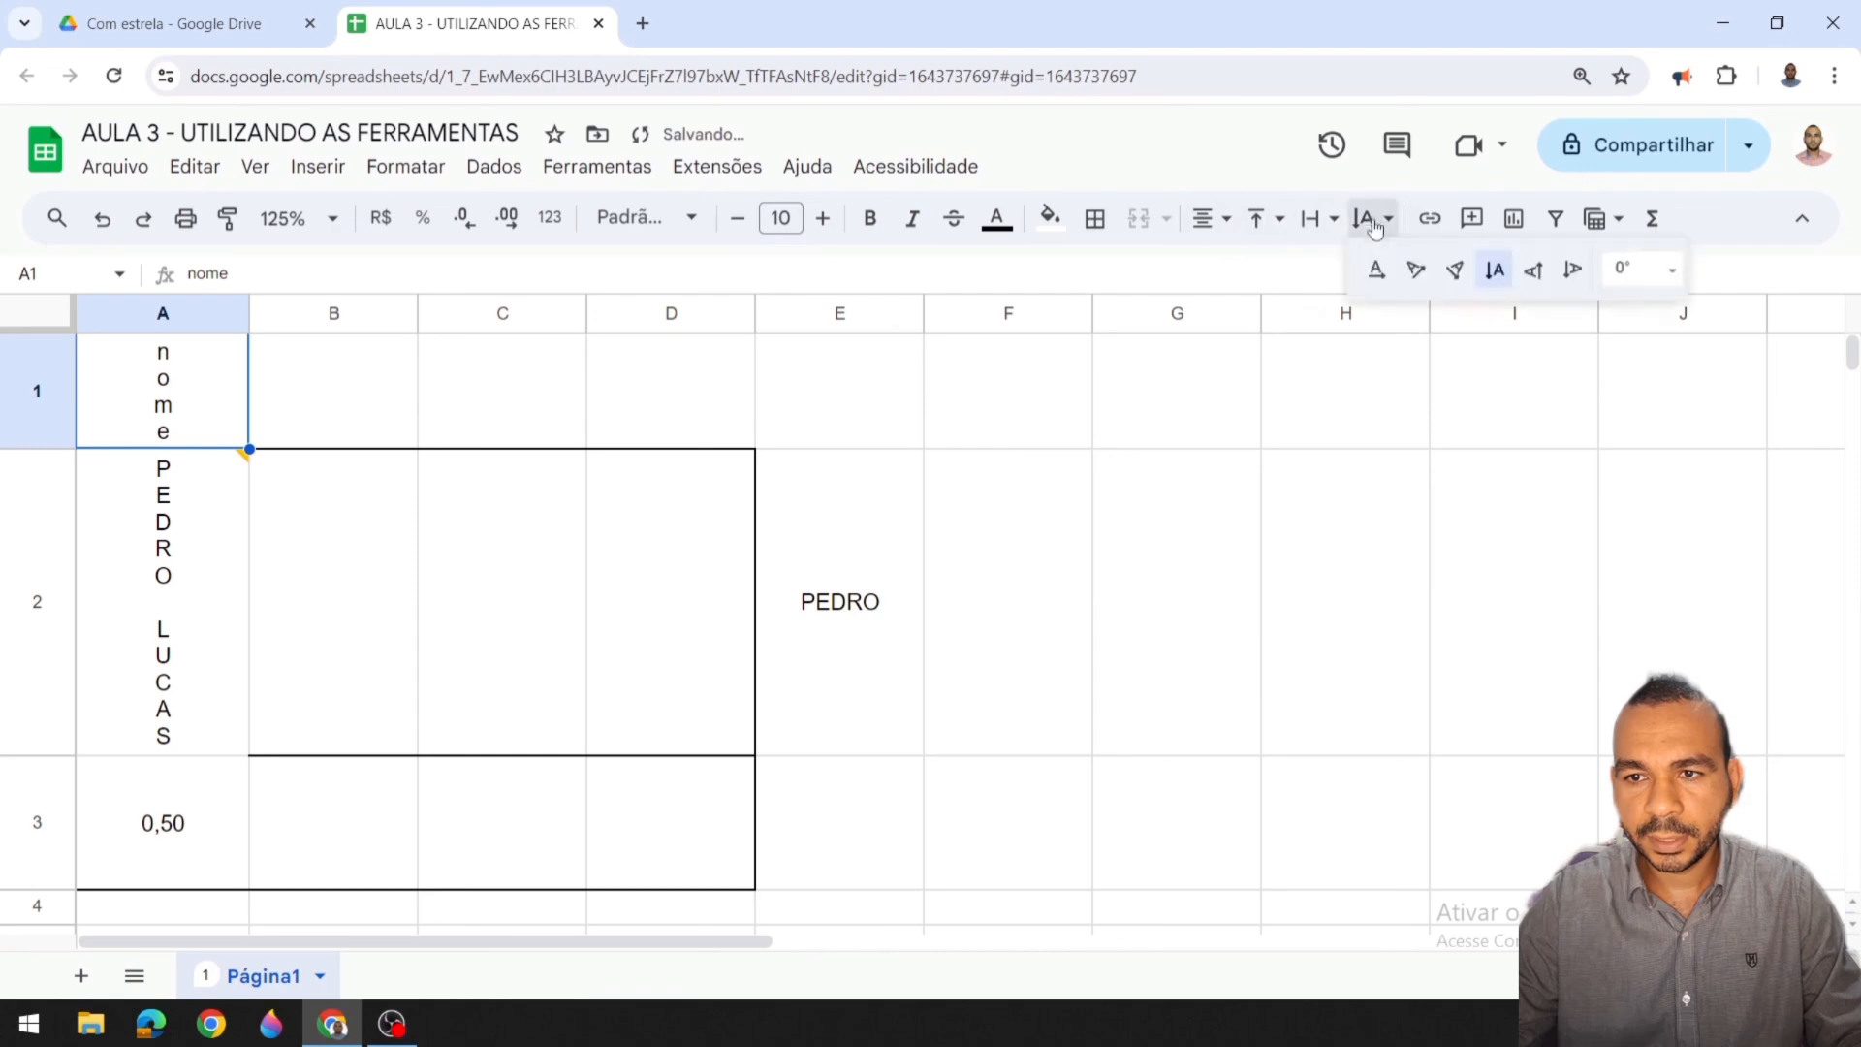
pyautogui.click(1374, 270)
pyautogui.click(382, 469)
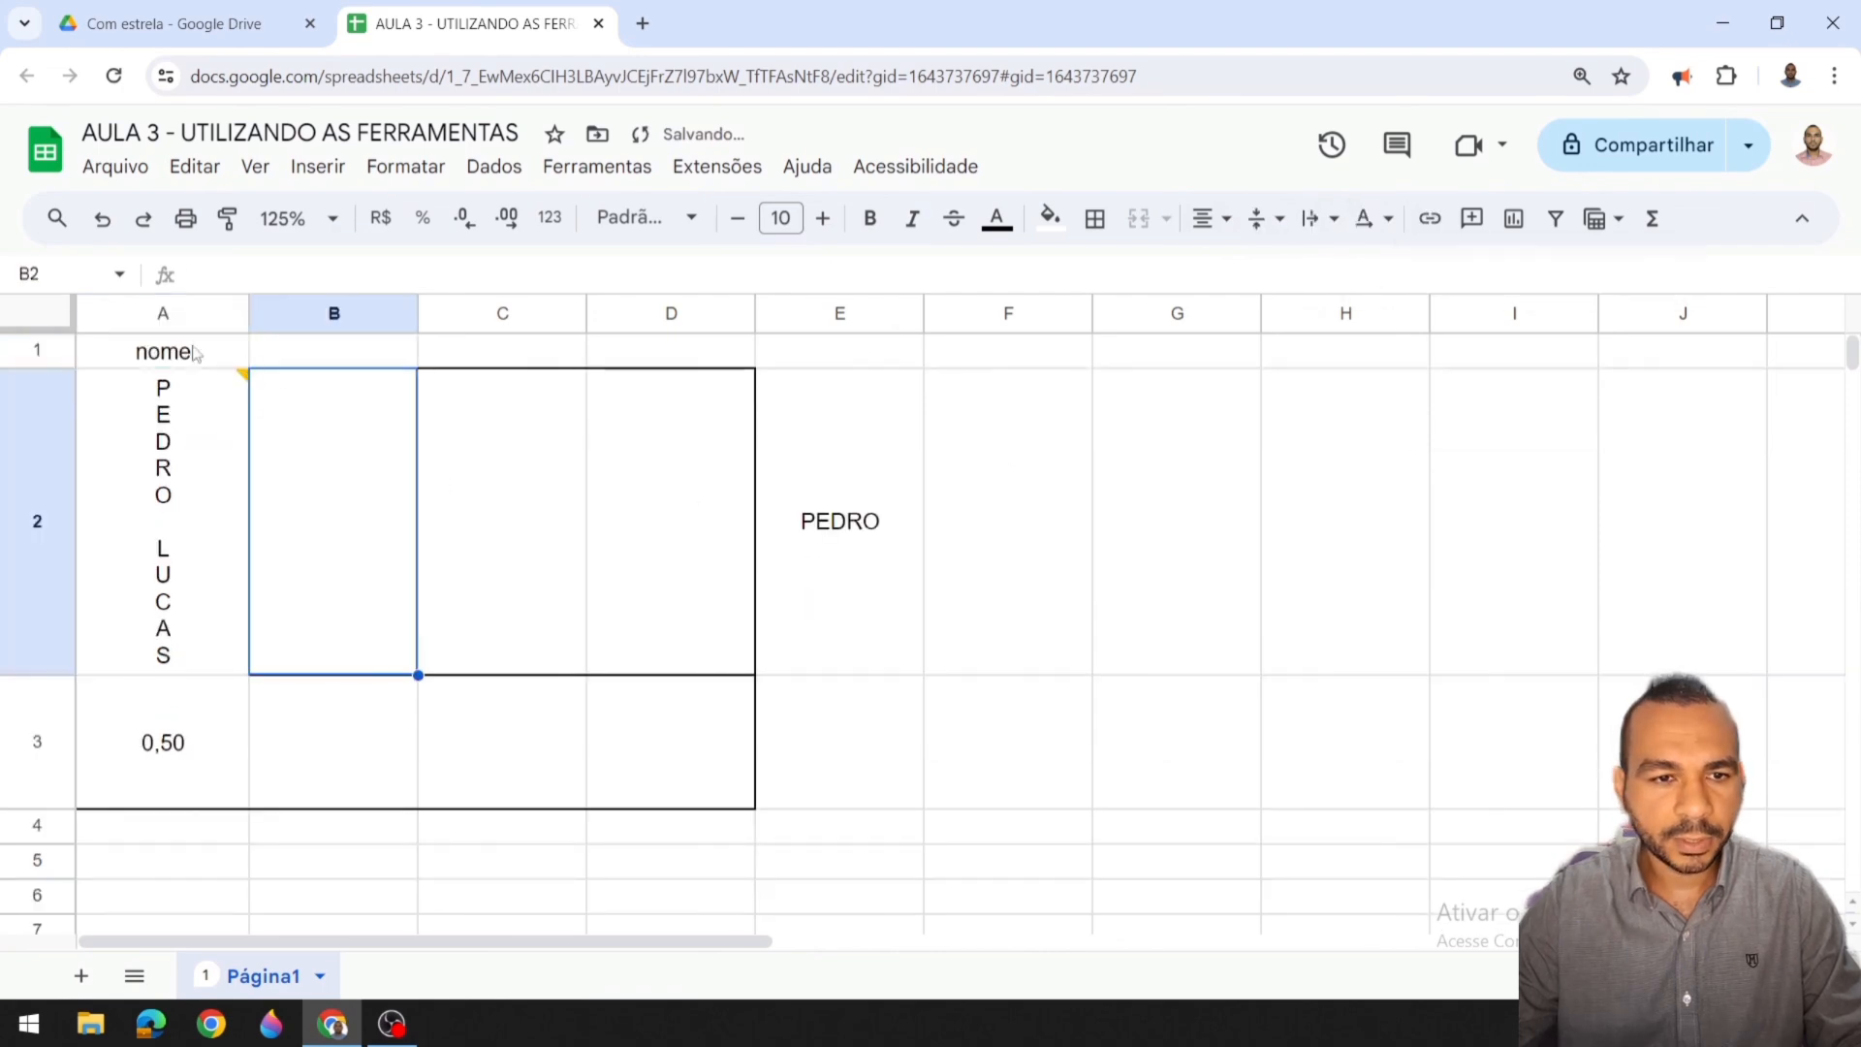
# Step: Remove the rotation from the stacked text in cell A2
pyautogui.click(184, 451)
pyautogui.click(1373, 219)
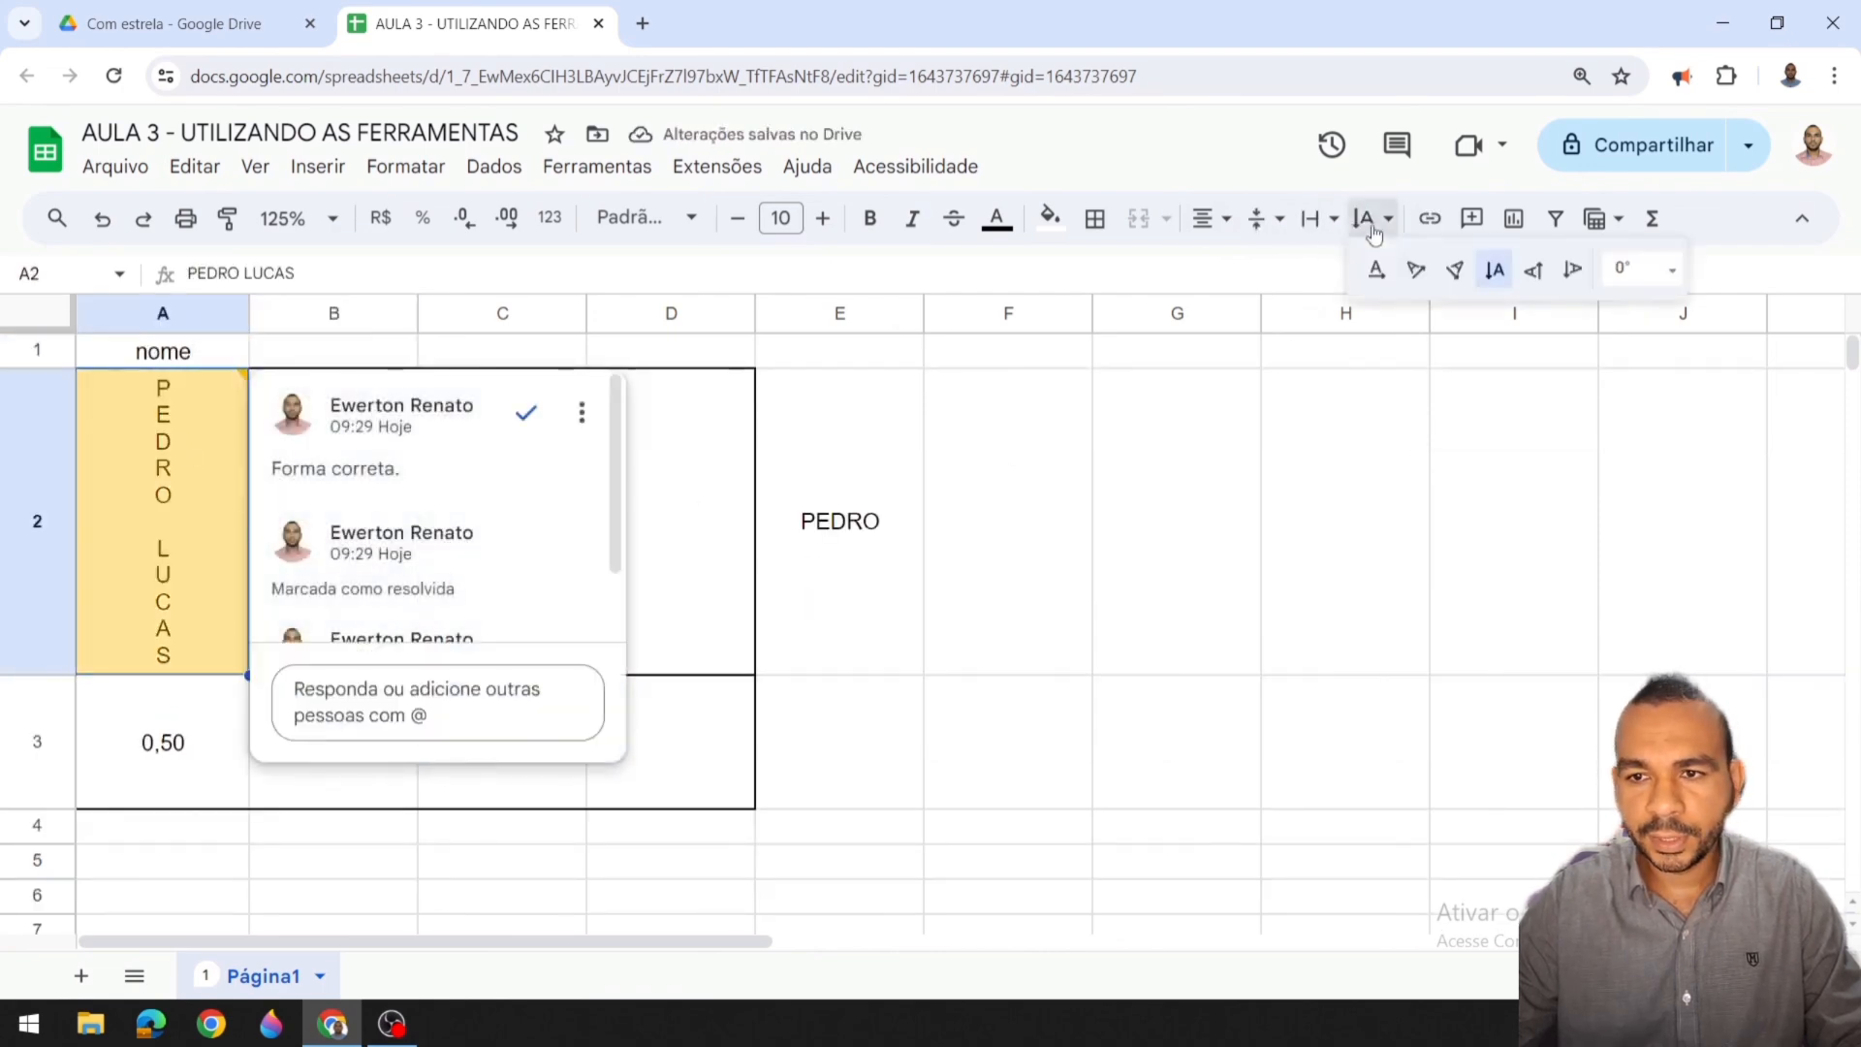
pyautogui.click(1386, 277)
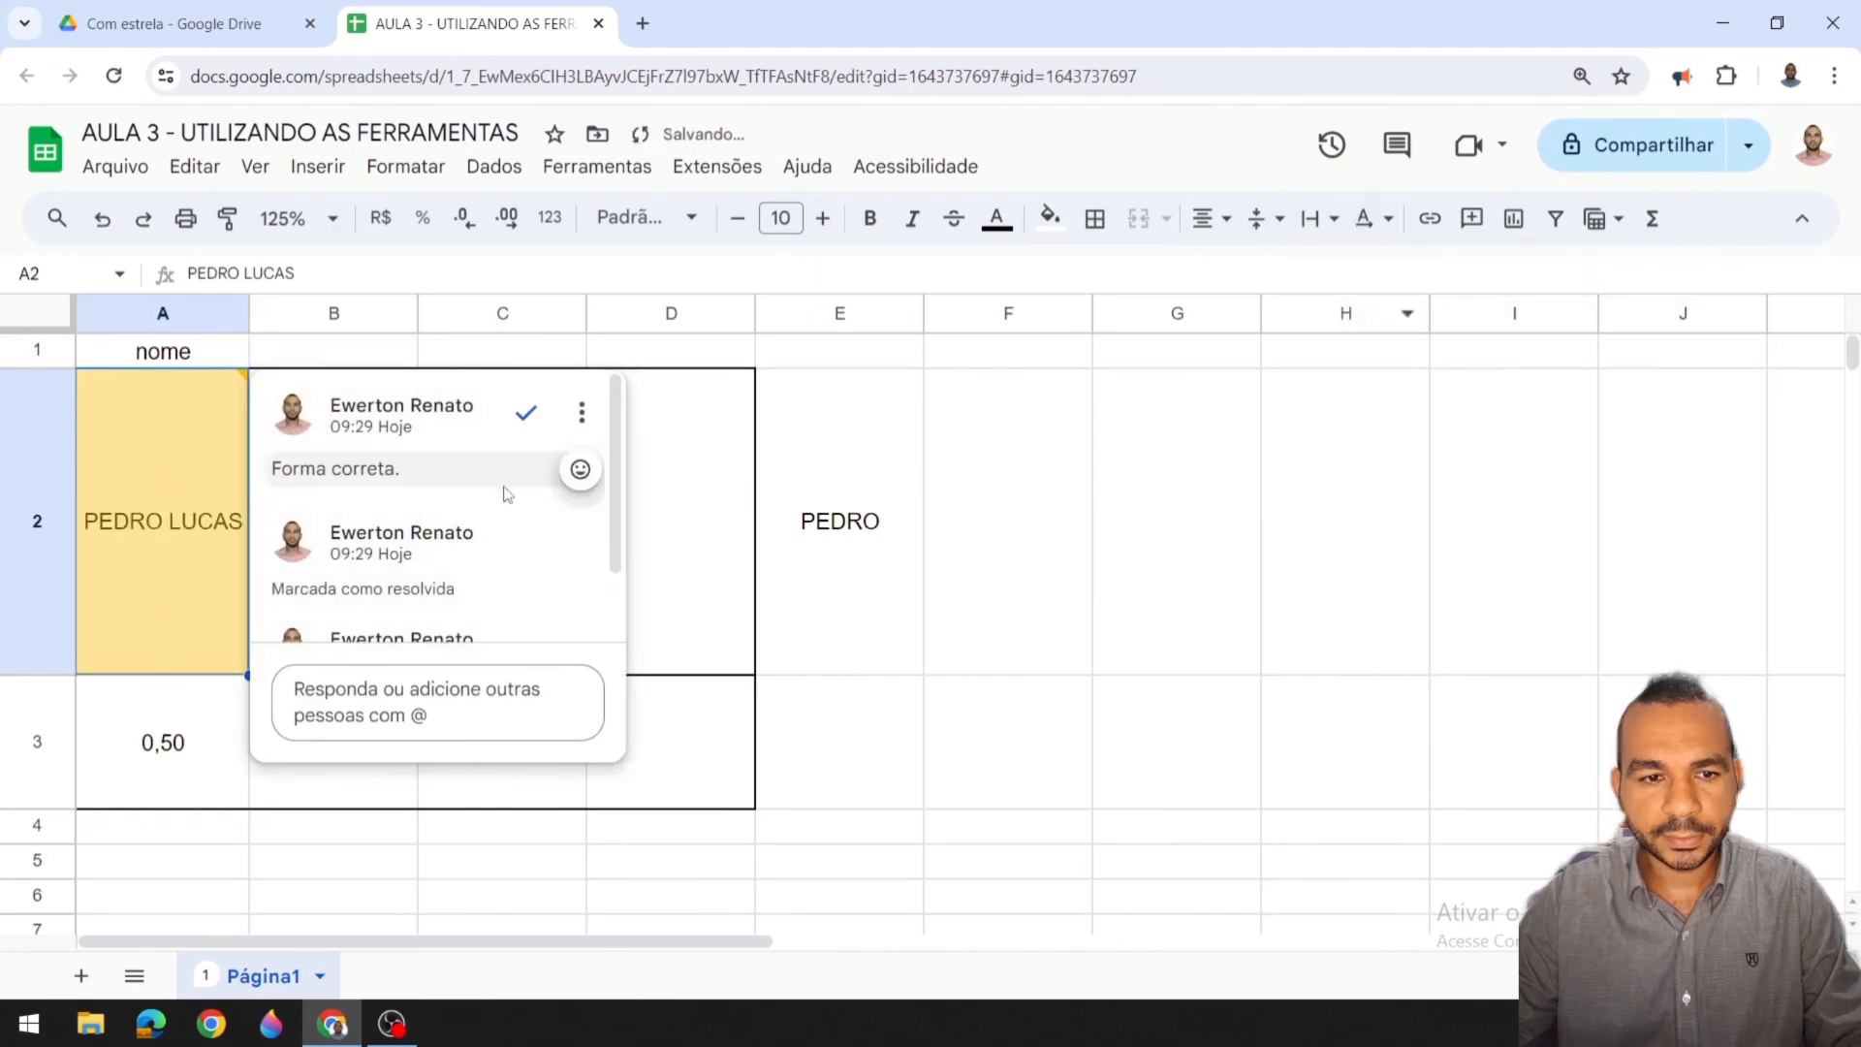
pyautogui.click(1167, 518)
# Step: Fit the heights of rows 2 and 3 to their content
pyautogui.moveTo(82, 535)
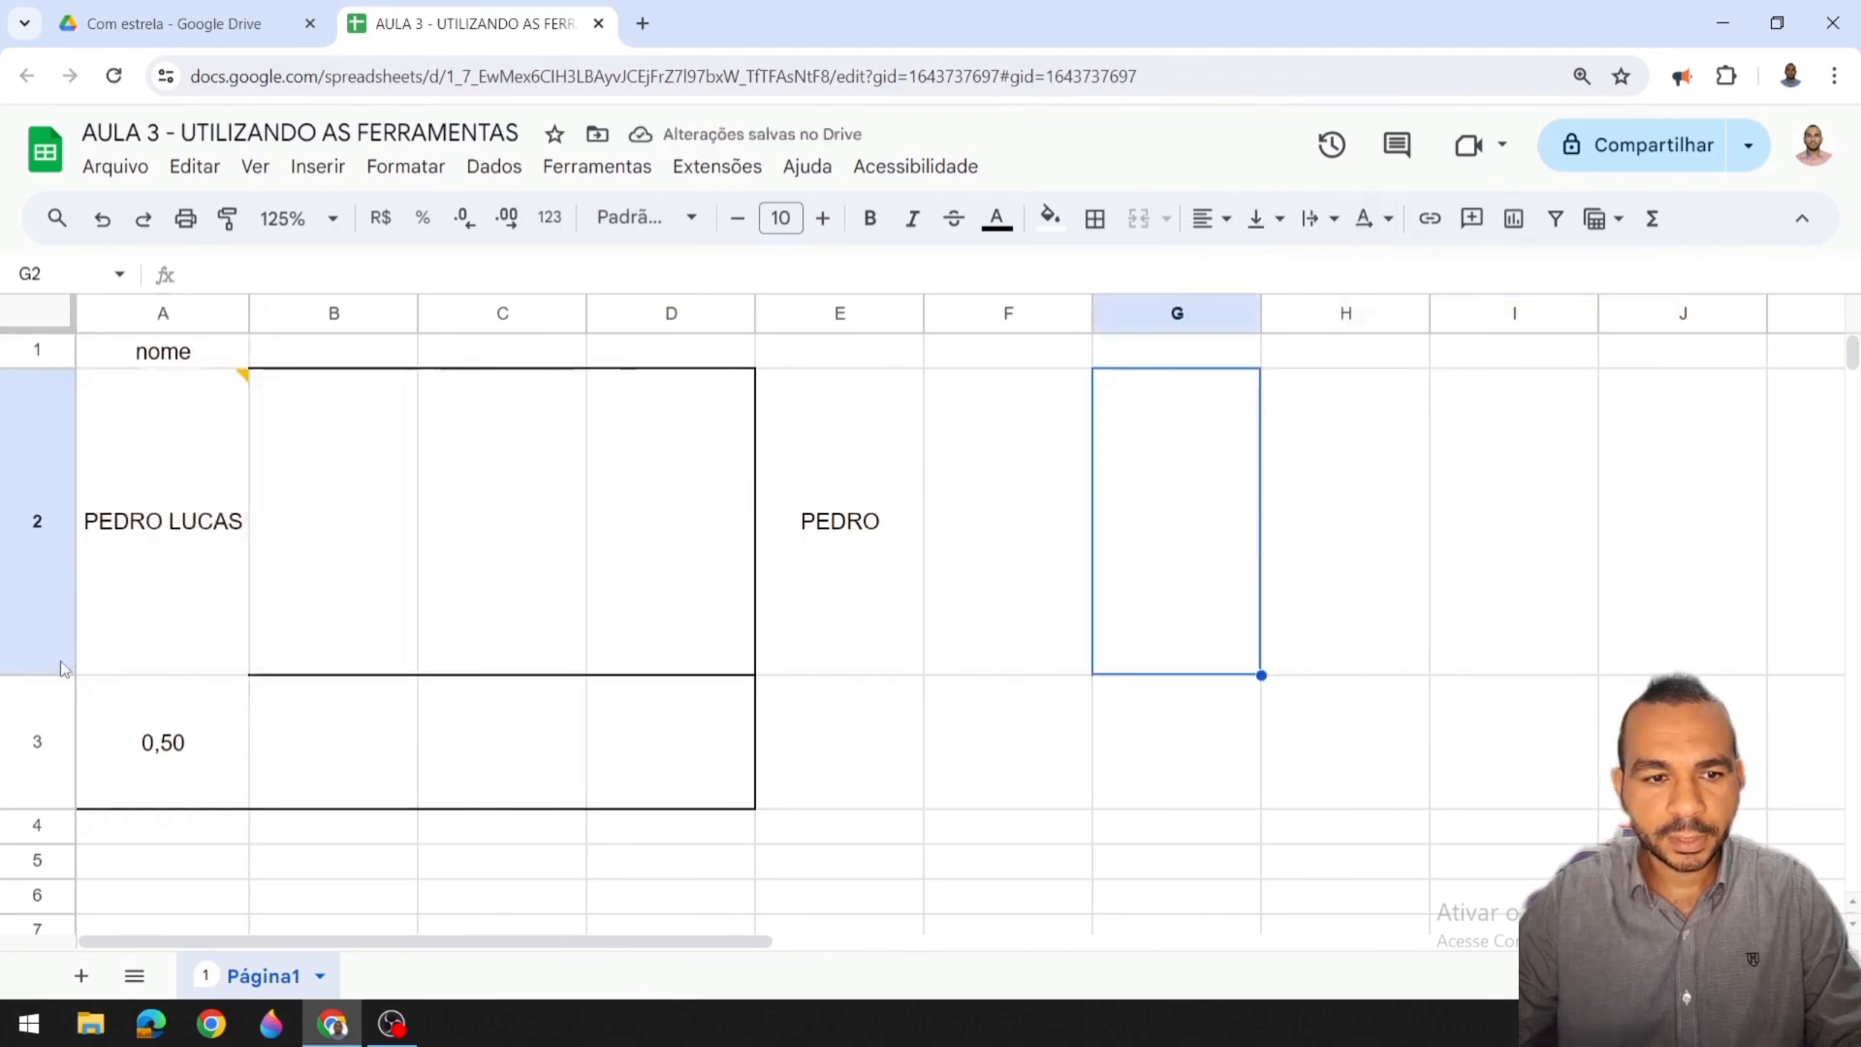
pyautogui.click(56, 686)
pyautogui.doubleClick(36, 670)
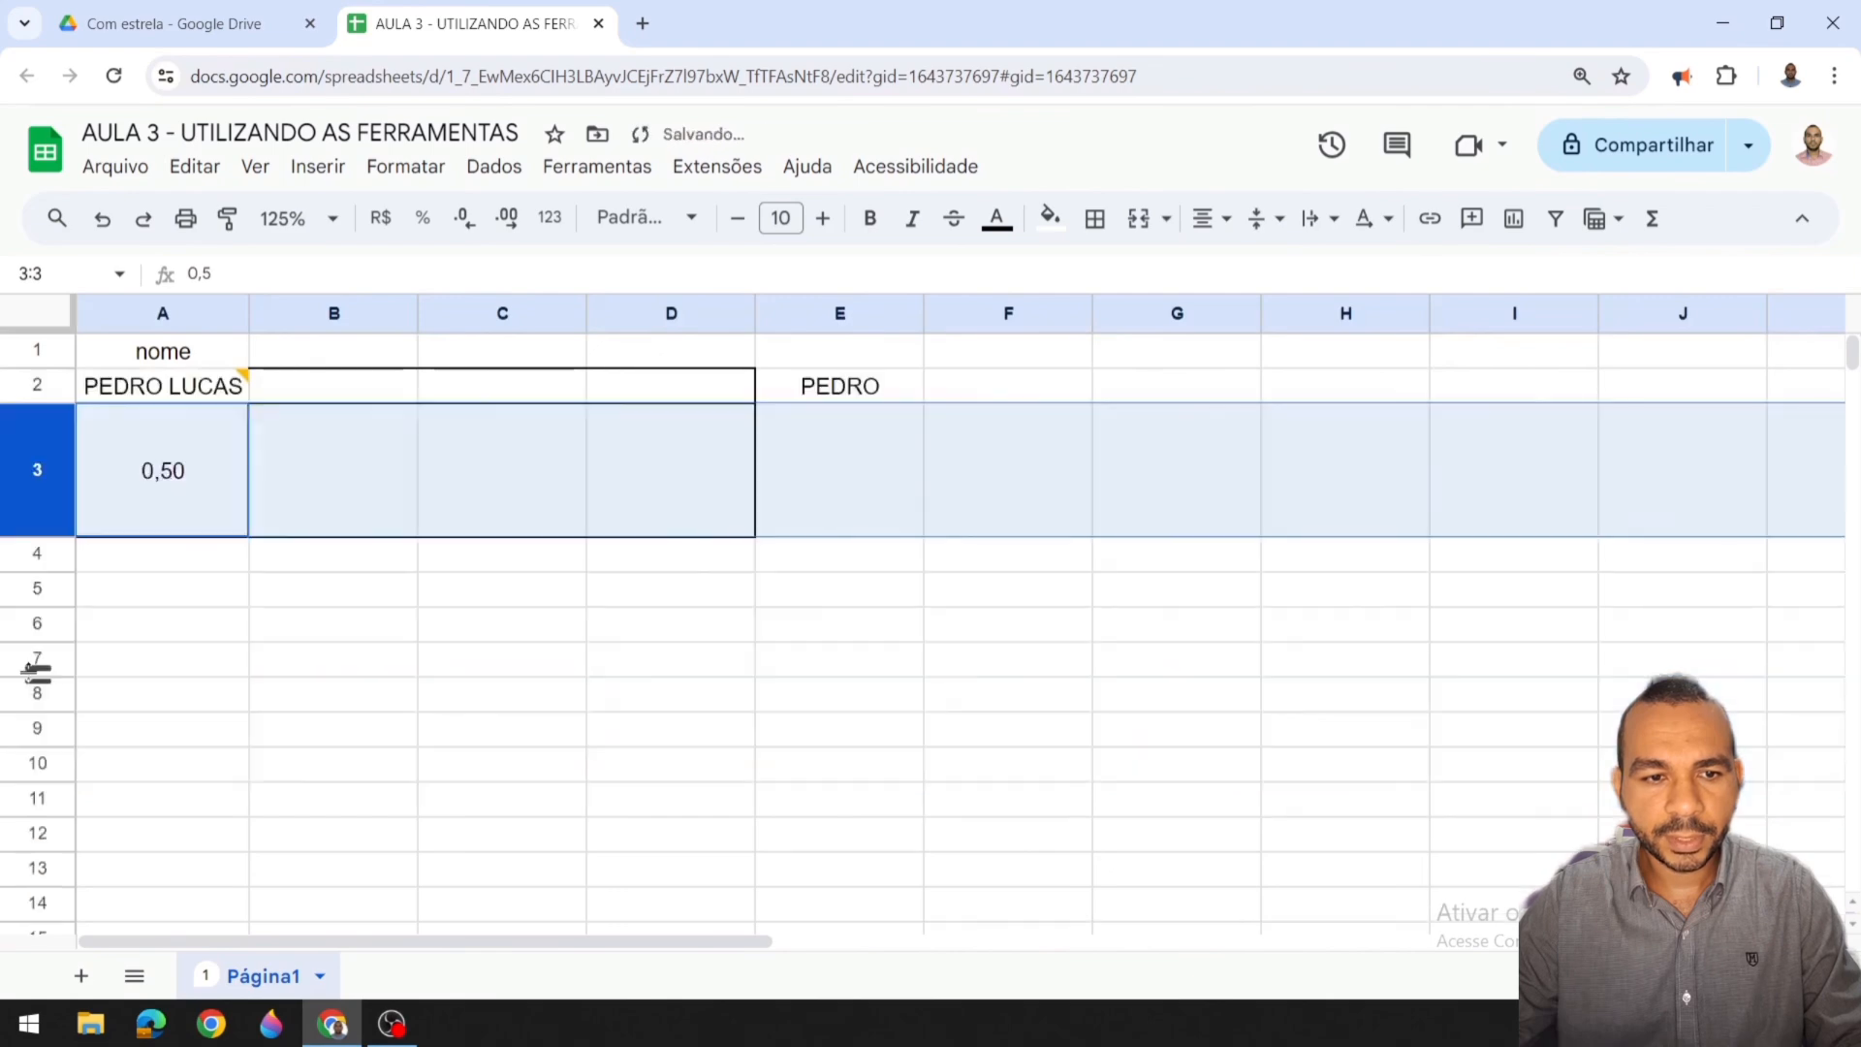
pyautogui.click(465, 622)
pyautogui.click(83, 487)
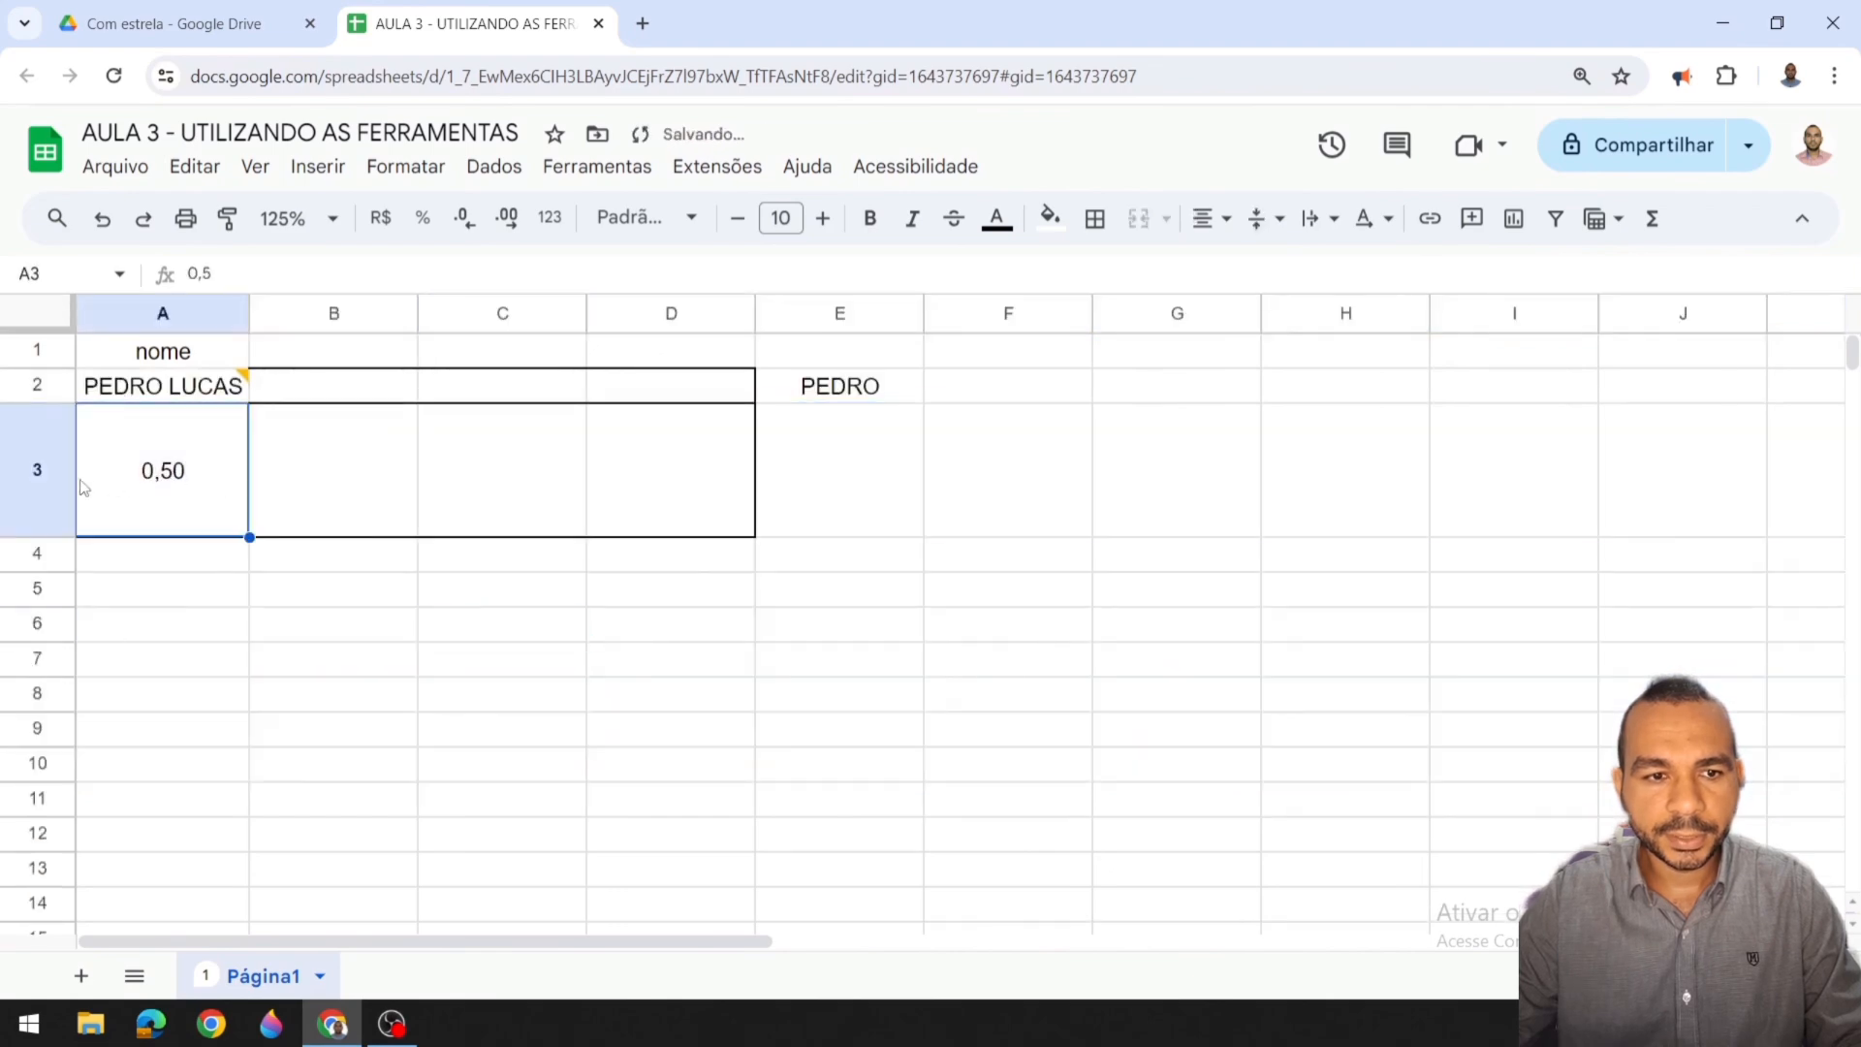
pyautogui.doubleClick(38, 536)
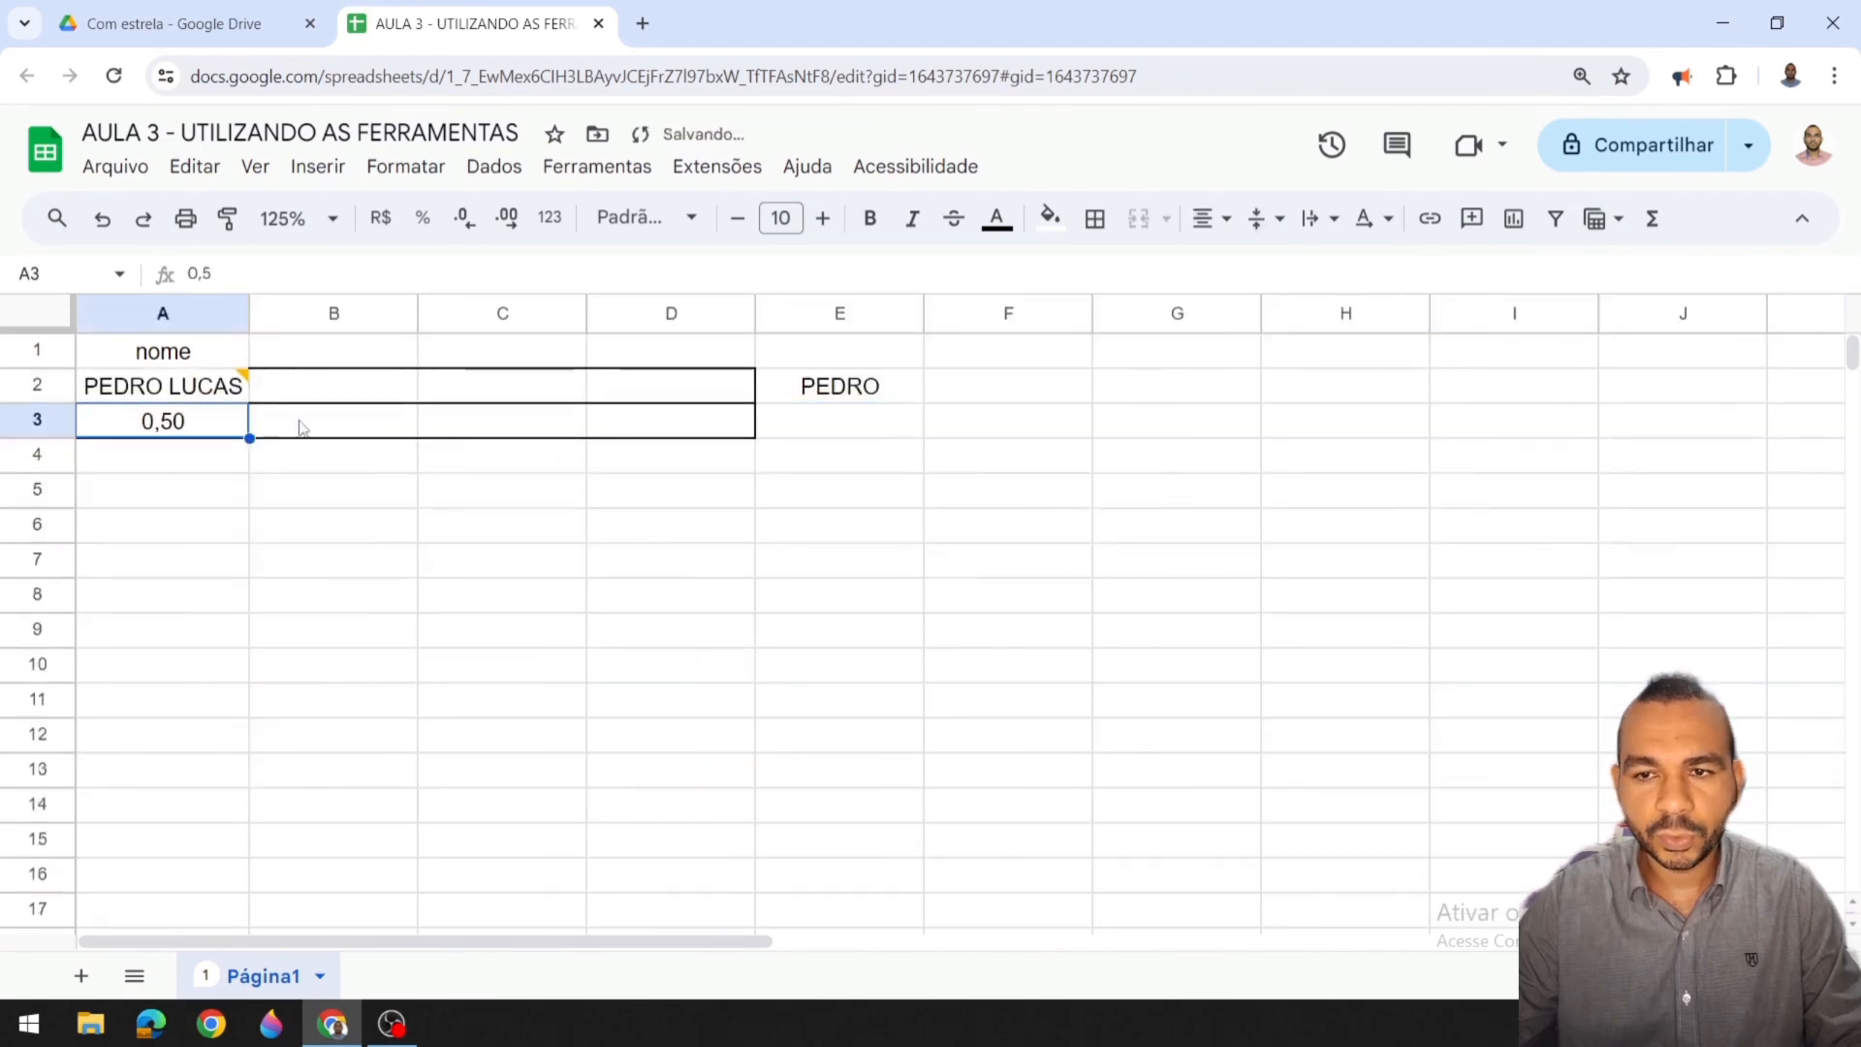
pyautogui.click(310, 455)
# Step: Fill the header range A1:D1 with dark gray
pyautogui.moveTo(165, 351); pyautogui.dragTo(717, 349)
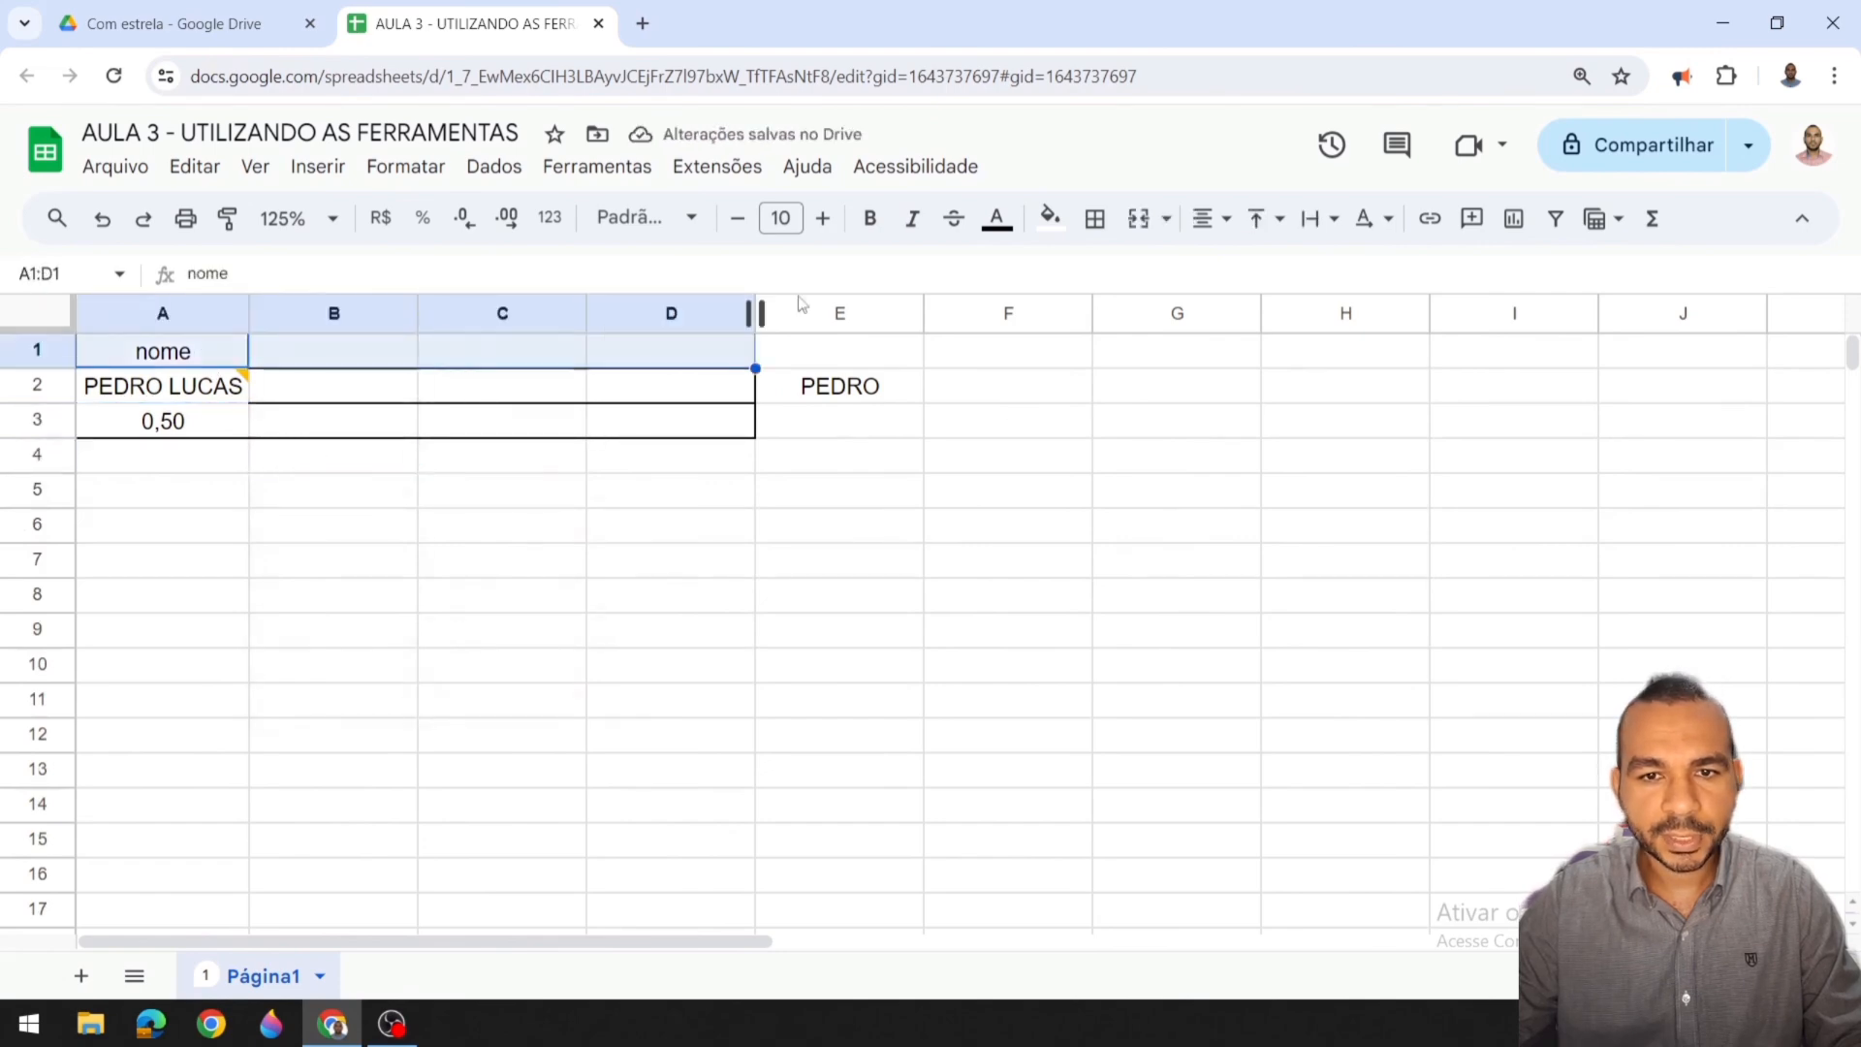
pyautogui.click(1049, 217)
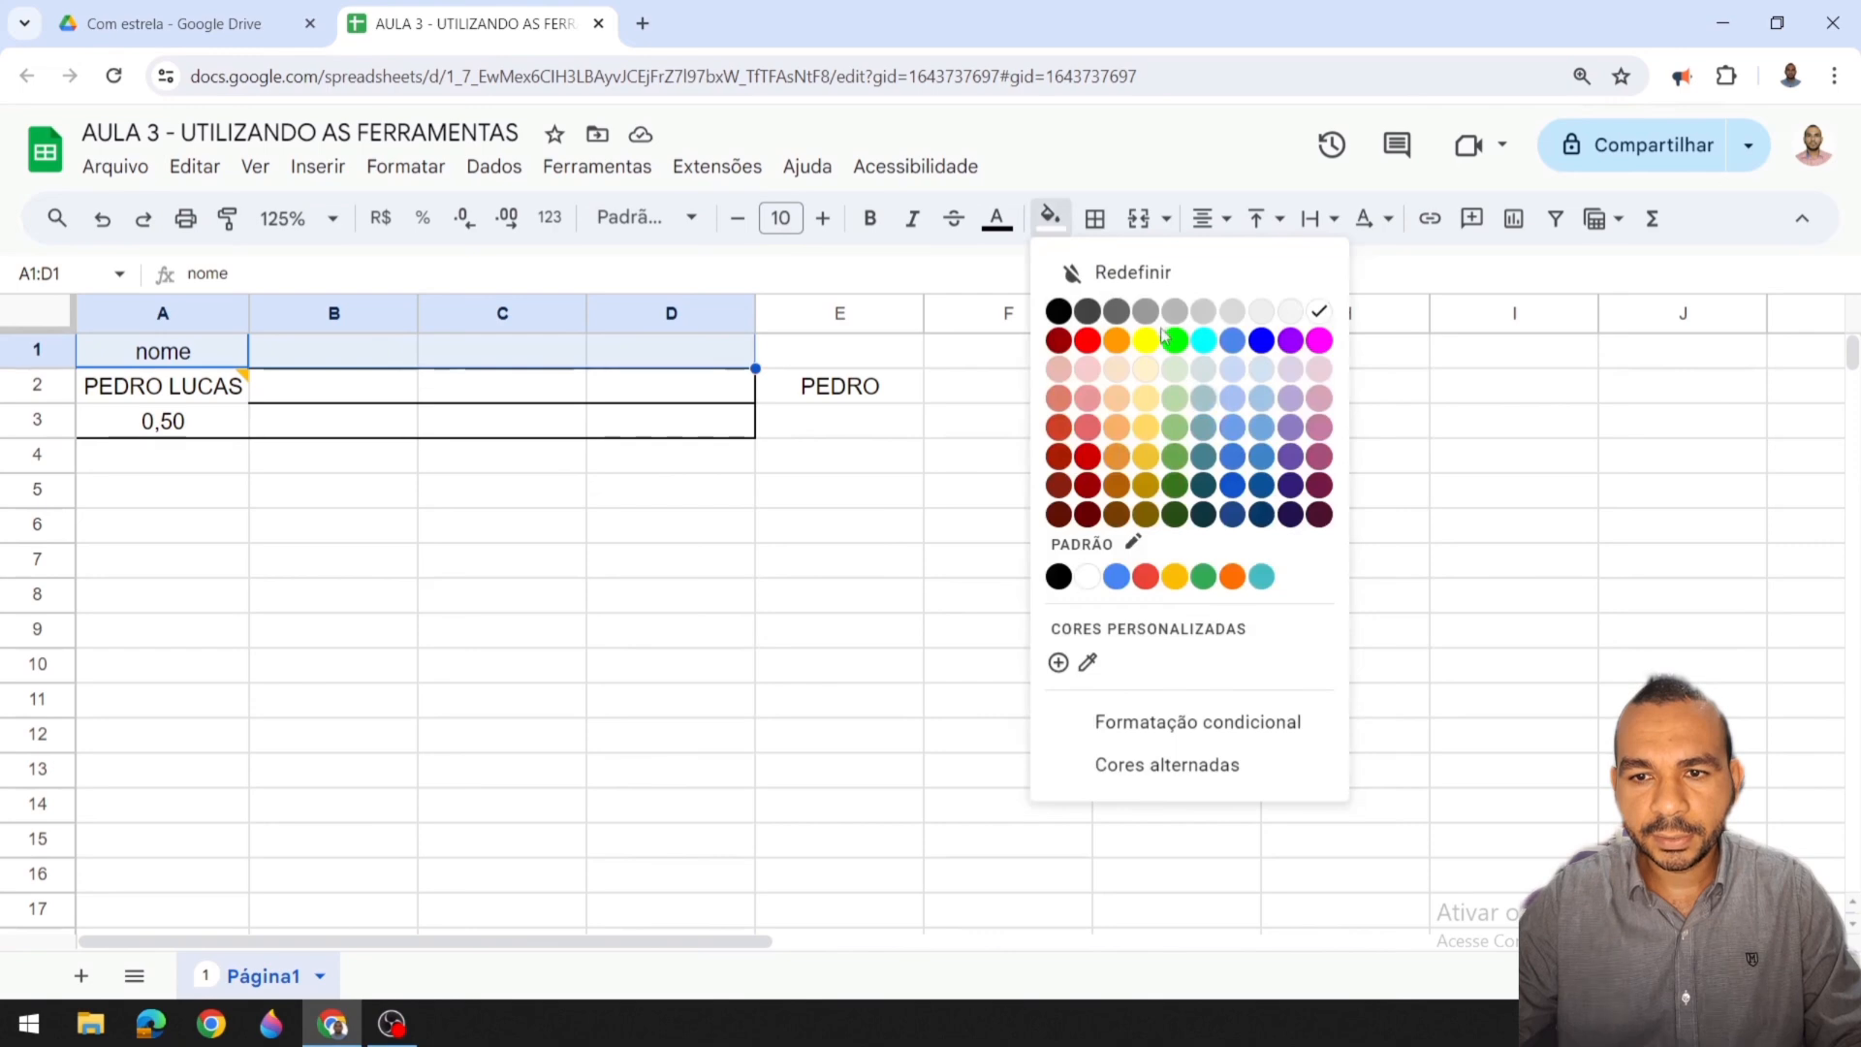
pyautogui.click(1124, 313)
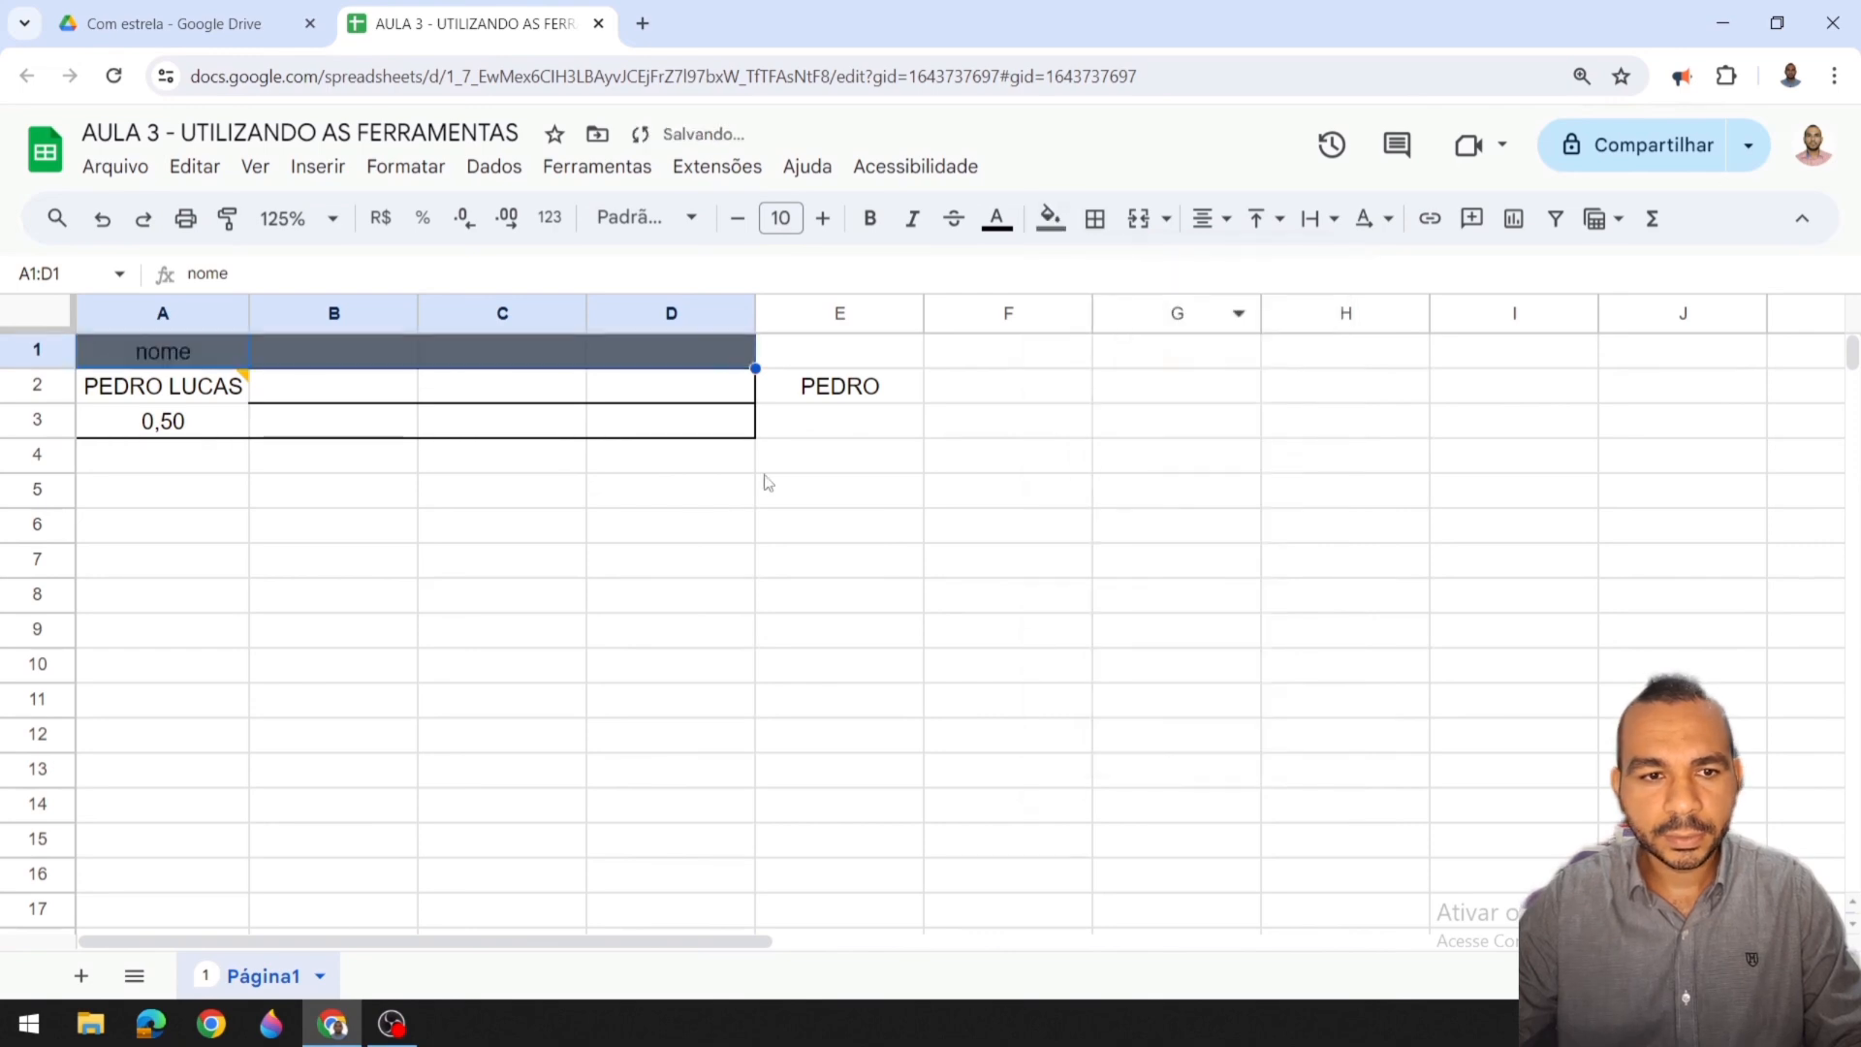
pyautogui.click(400, 532)
# Step: Remove all borders from the range A2:D3
pyautogui.click(163, 385)
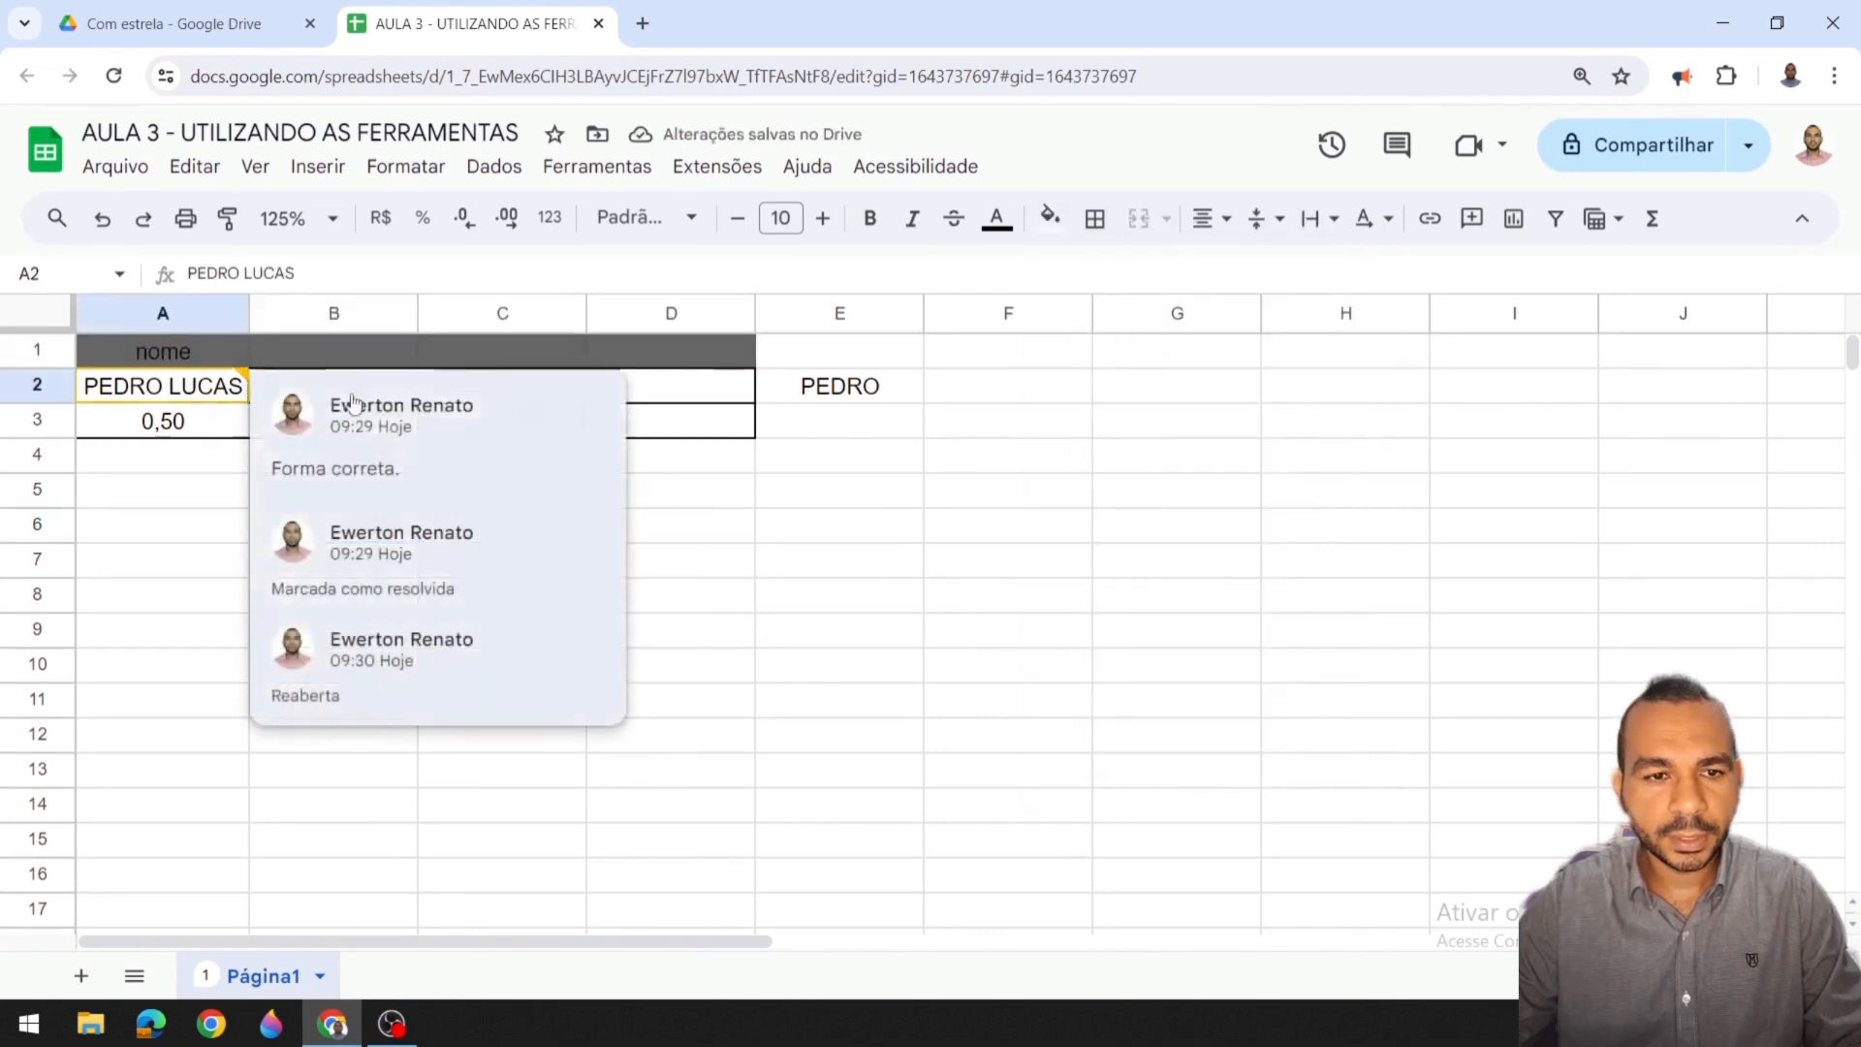
pyautogui.keyDown('shift'); pyautogui.click(681, 415); pyautogui.keyUp('shift')
pyautogui.click(1095, 218)
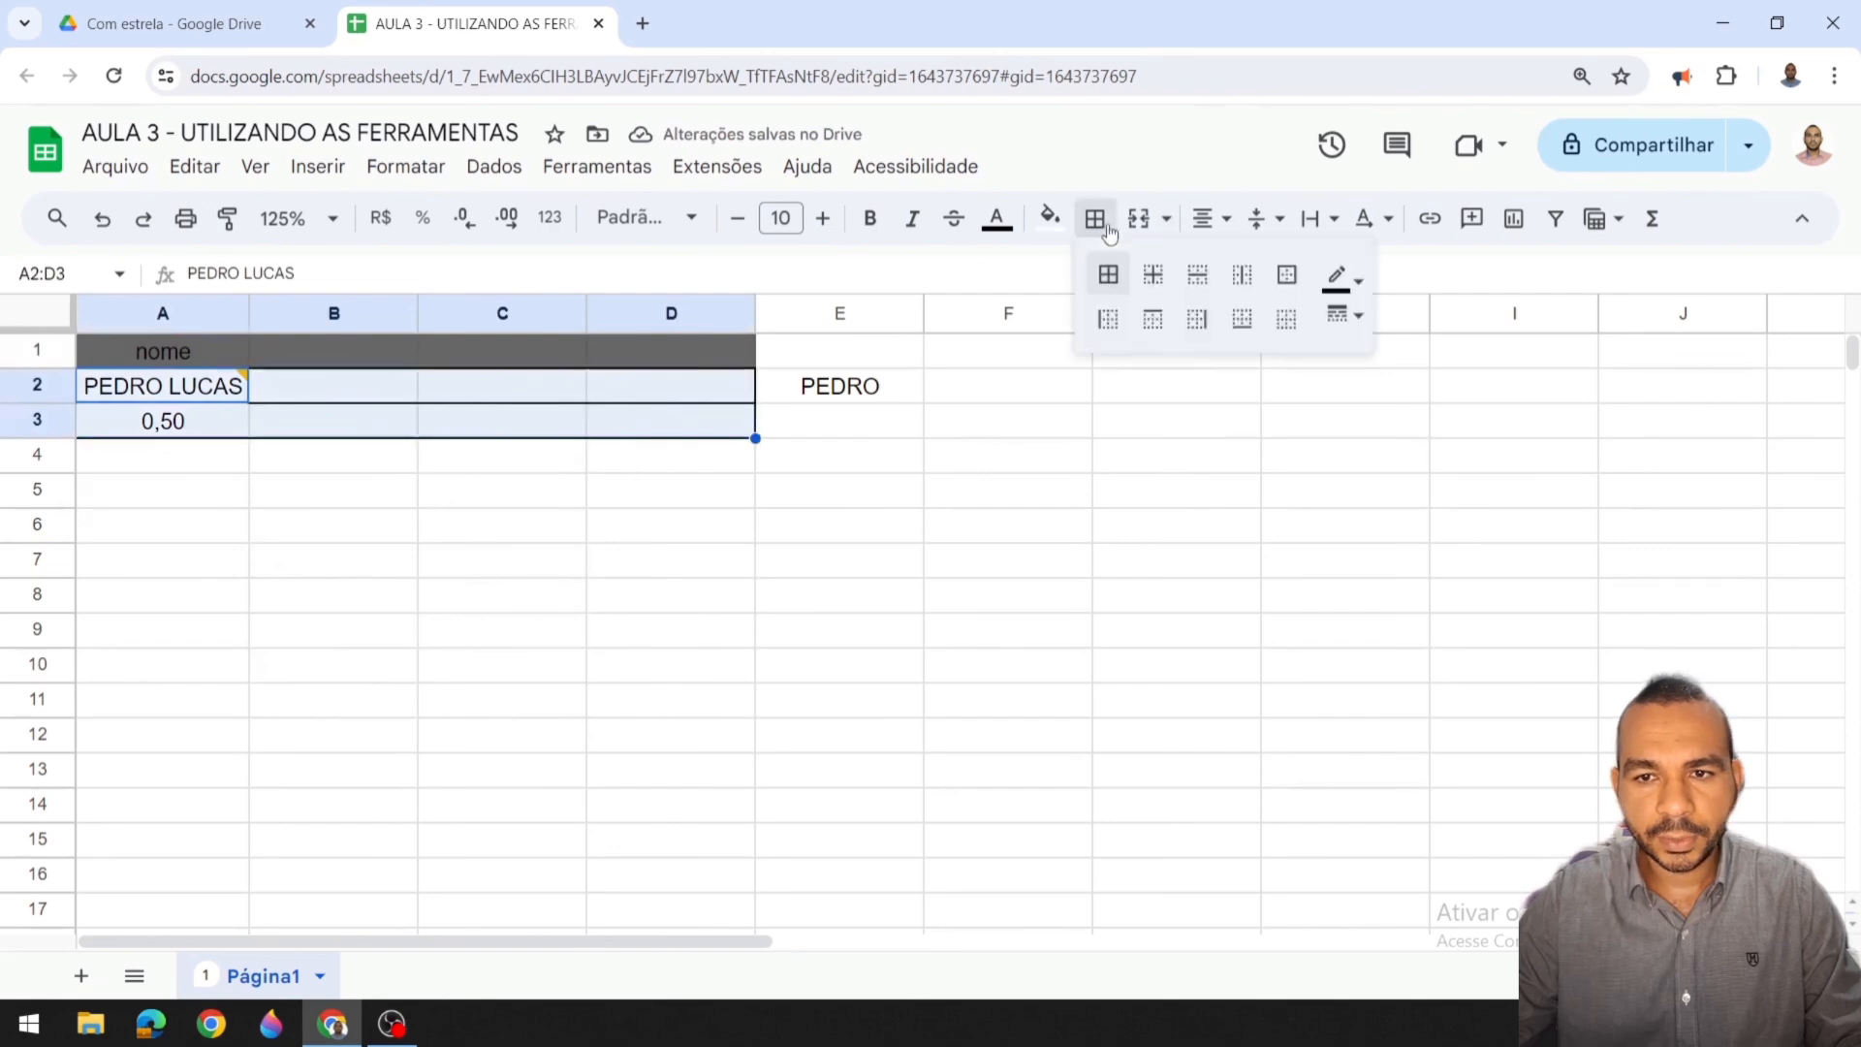
pyautogui.click(1277, 318)
pyautogui.click(834, 528)
pyautogui.click(386, 527)
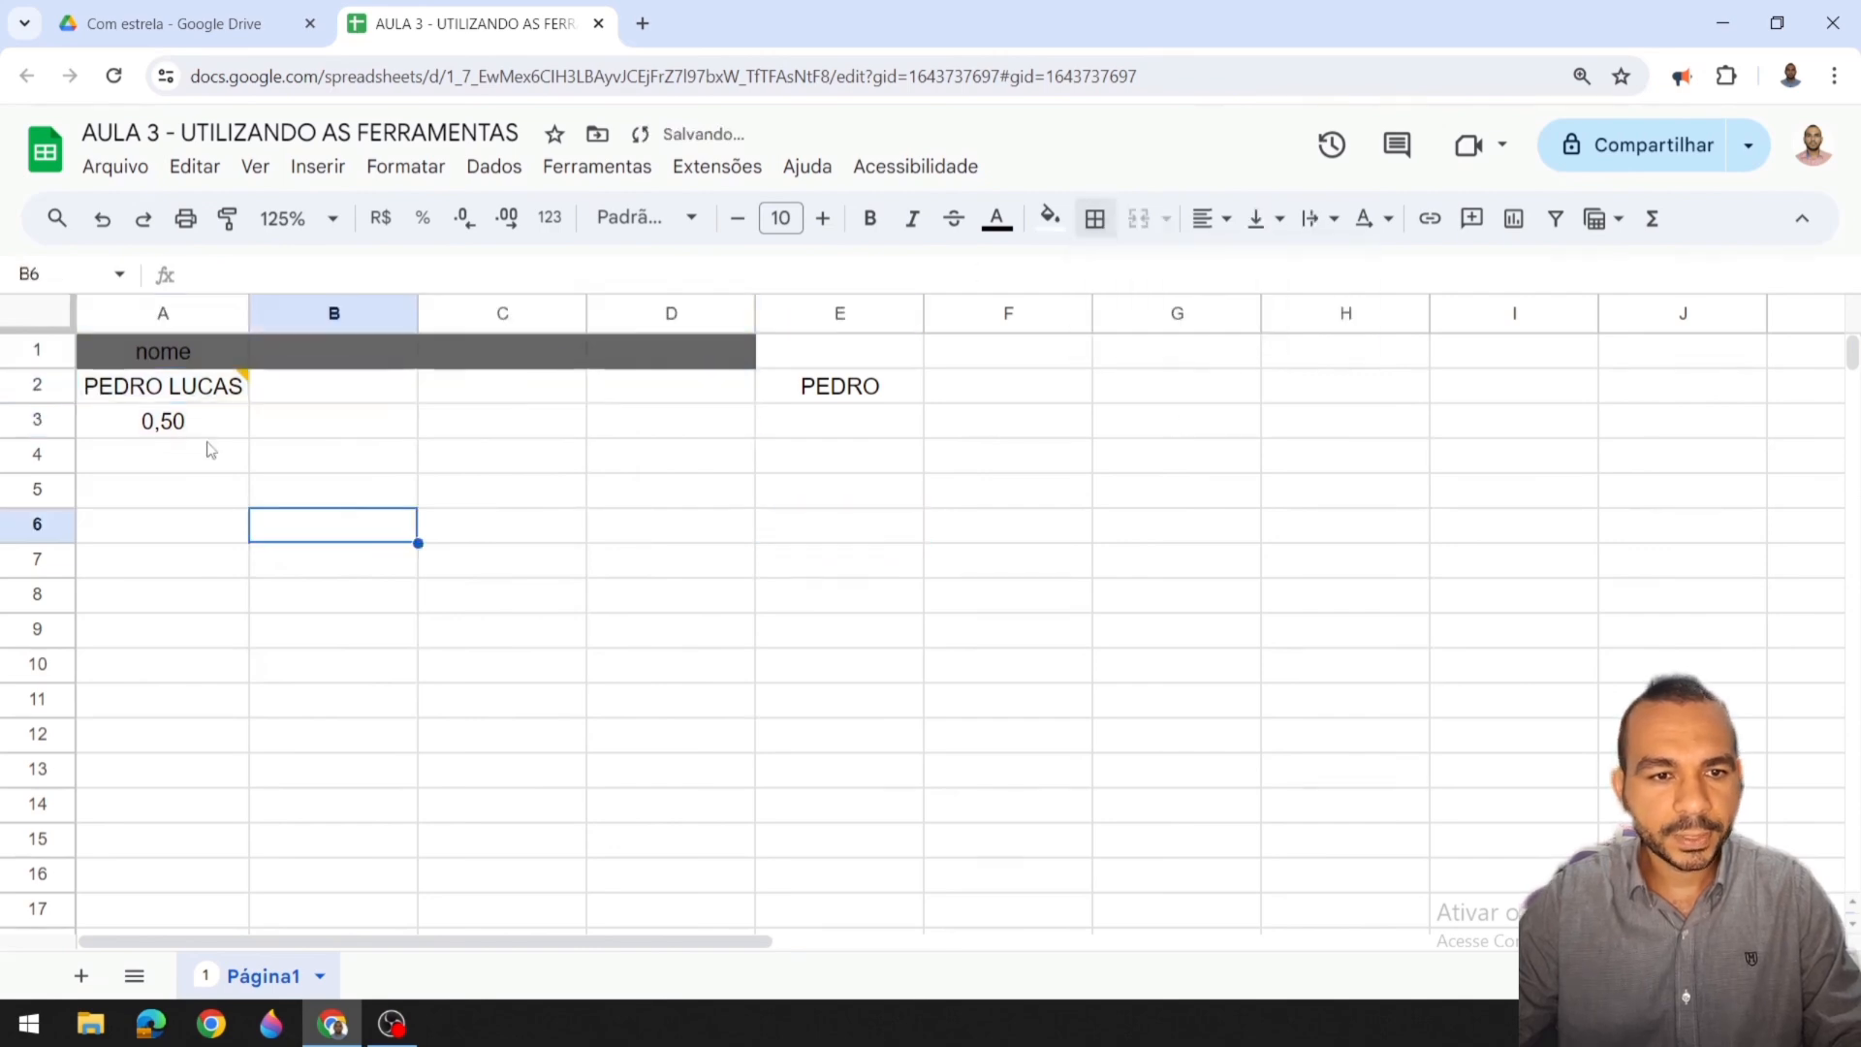
# Step: Create a filter on the name column A1:A3 and capitalize its header as Nome
pyautogui.moveTo(141, 397)
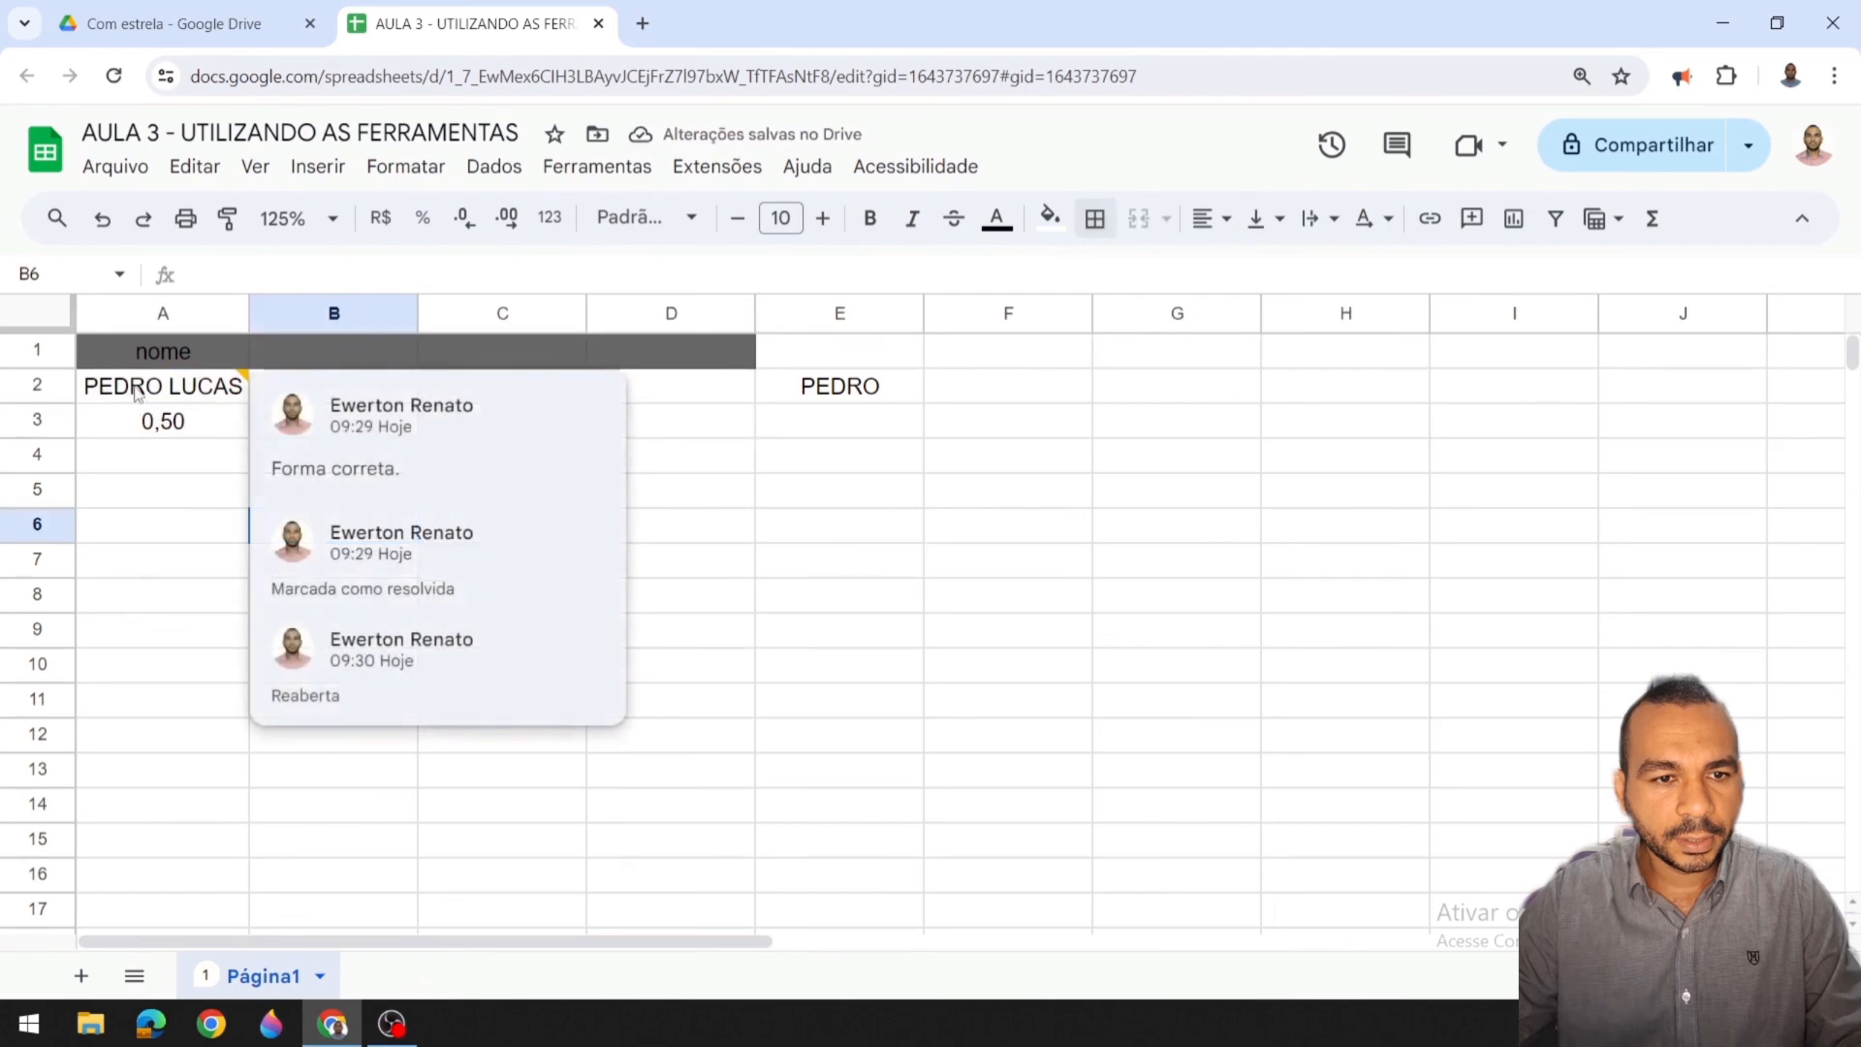
pyautogui.click(195, 363)
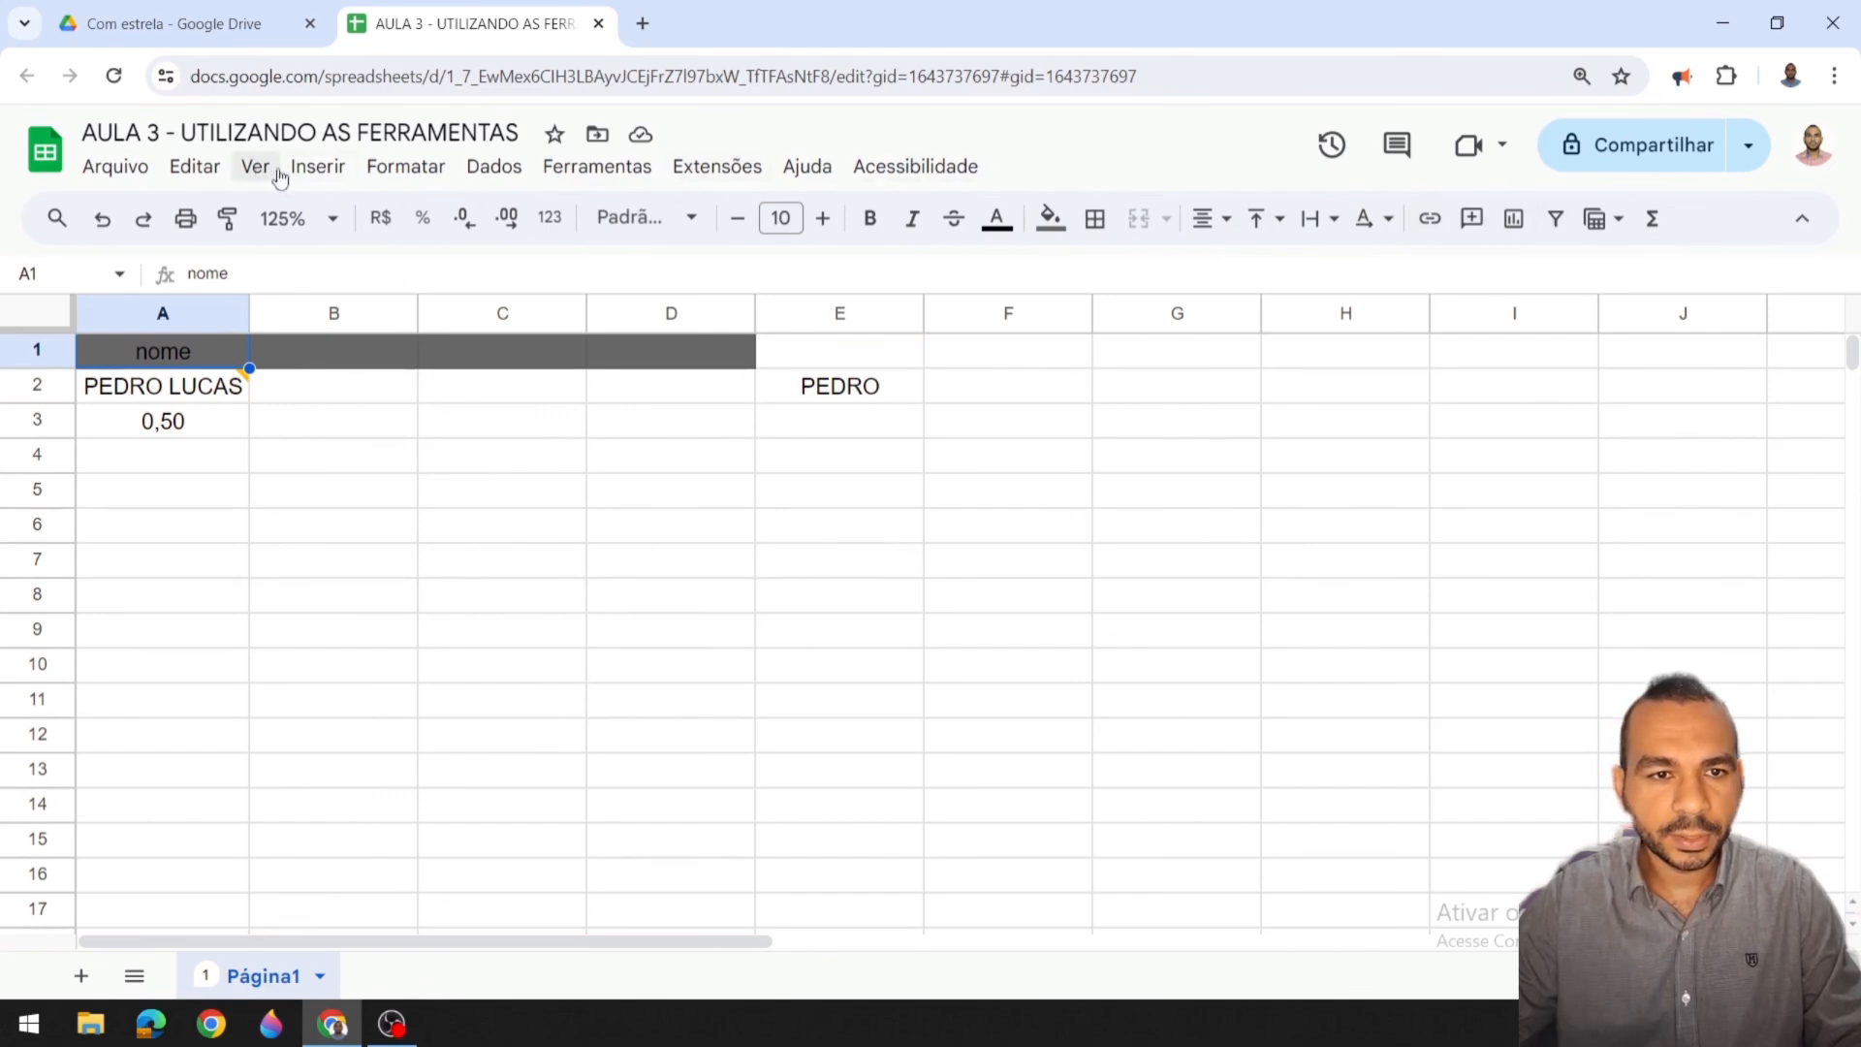
pyautogui.click(513, 185)
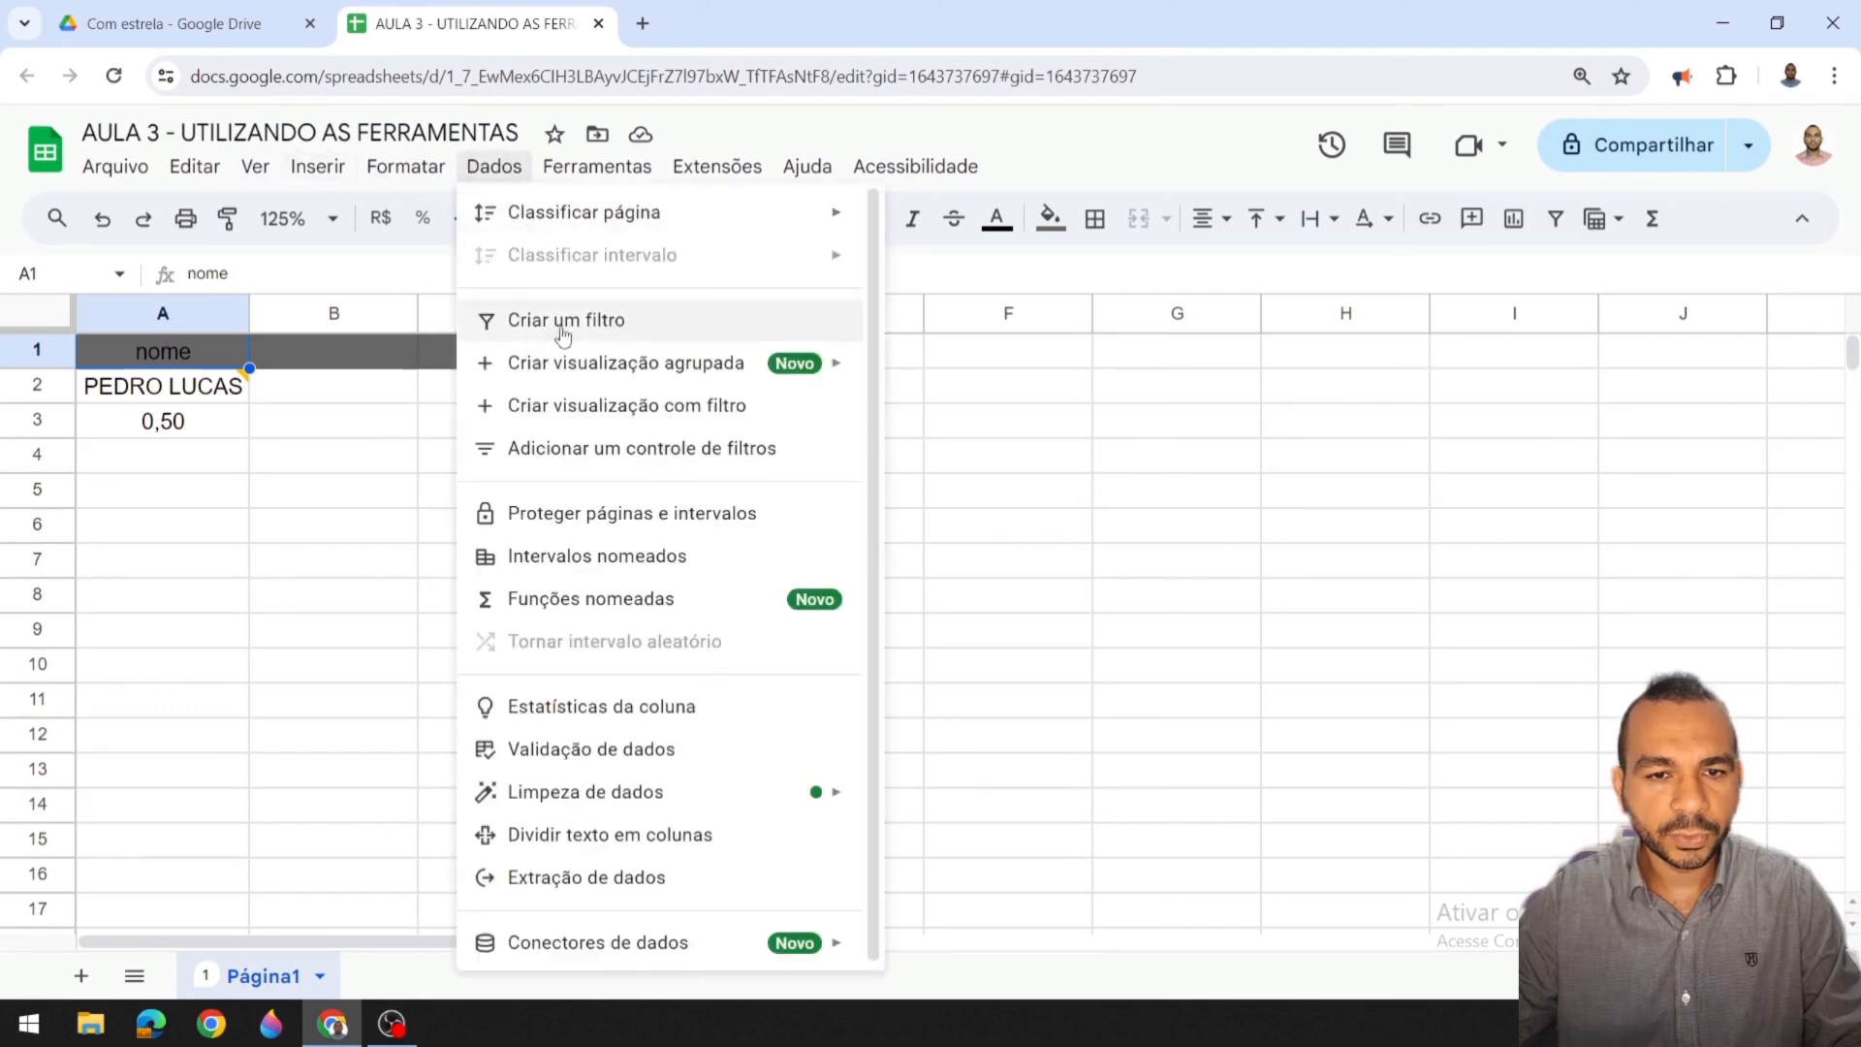
pyautogui.click(1197, 459)
pyautogui.click(187, 354)
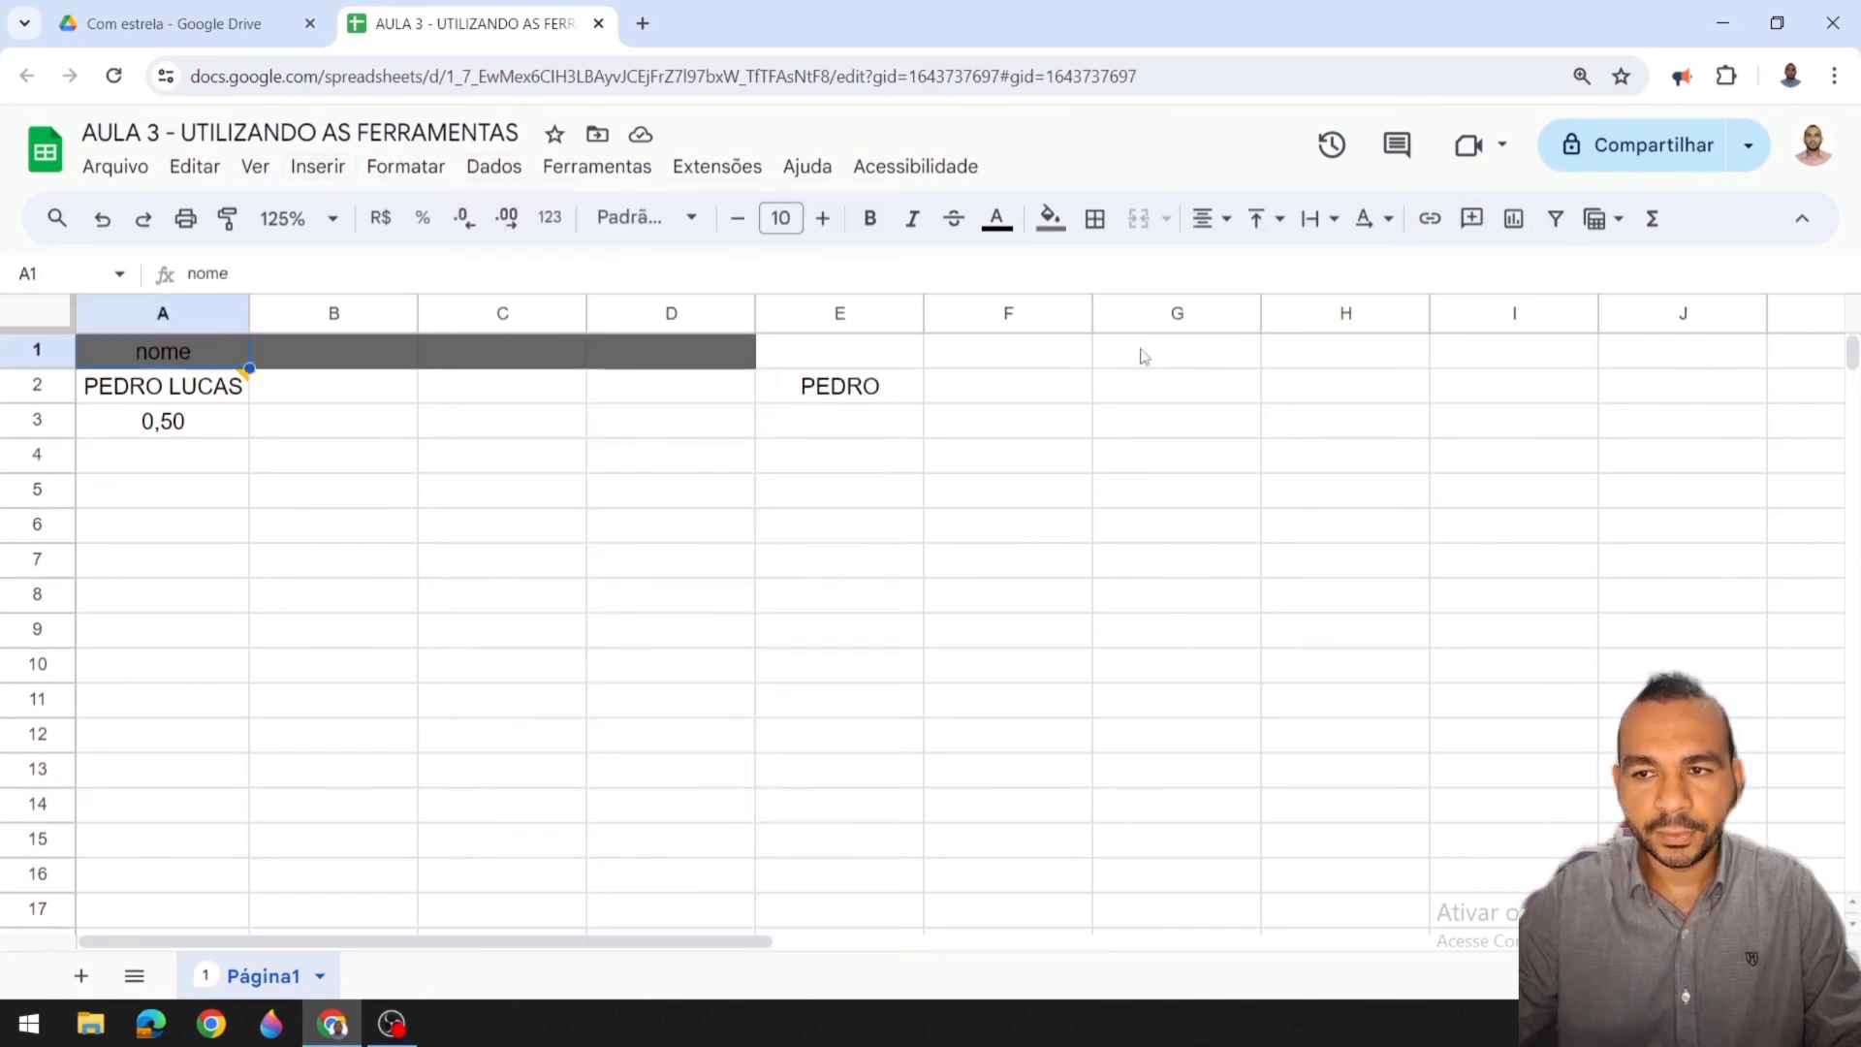
pyautogui.click(1548, 219)
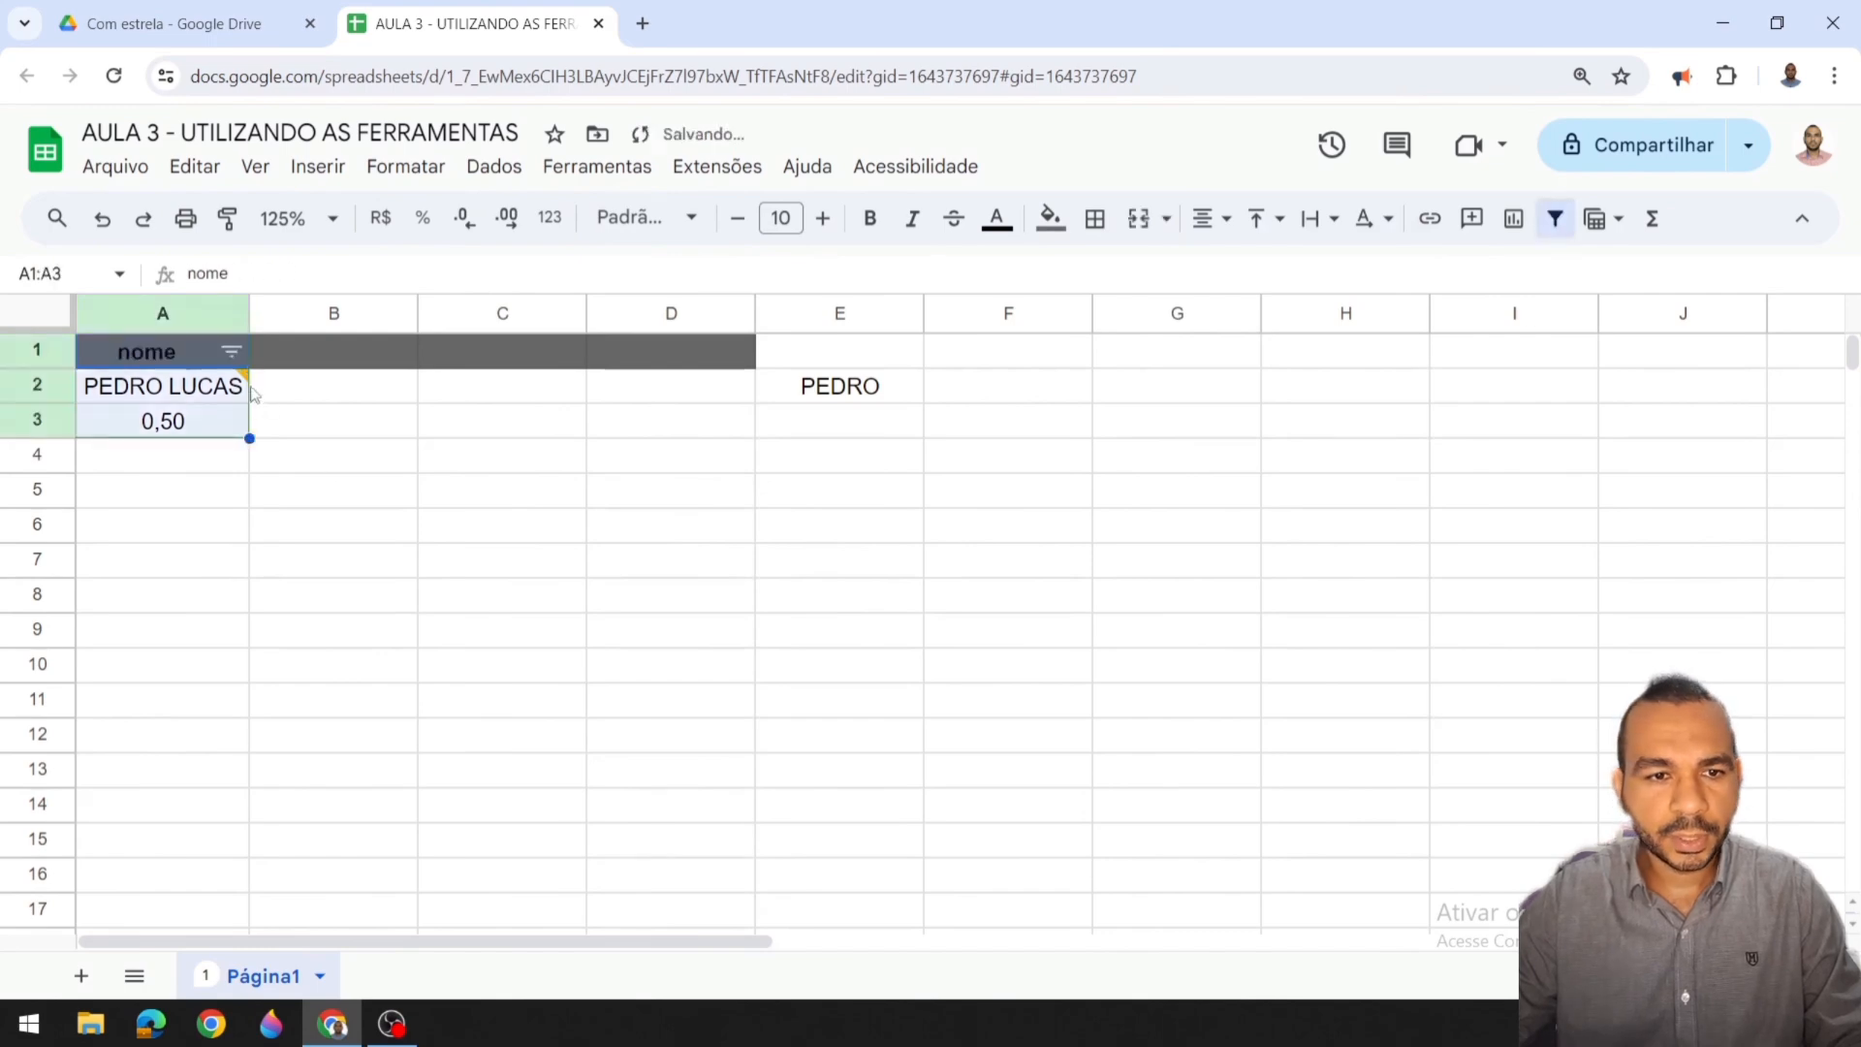
pyautogui.click(161, 389)
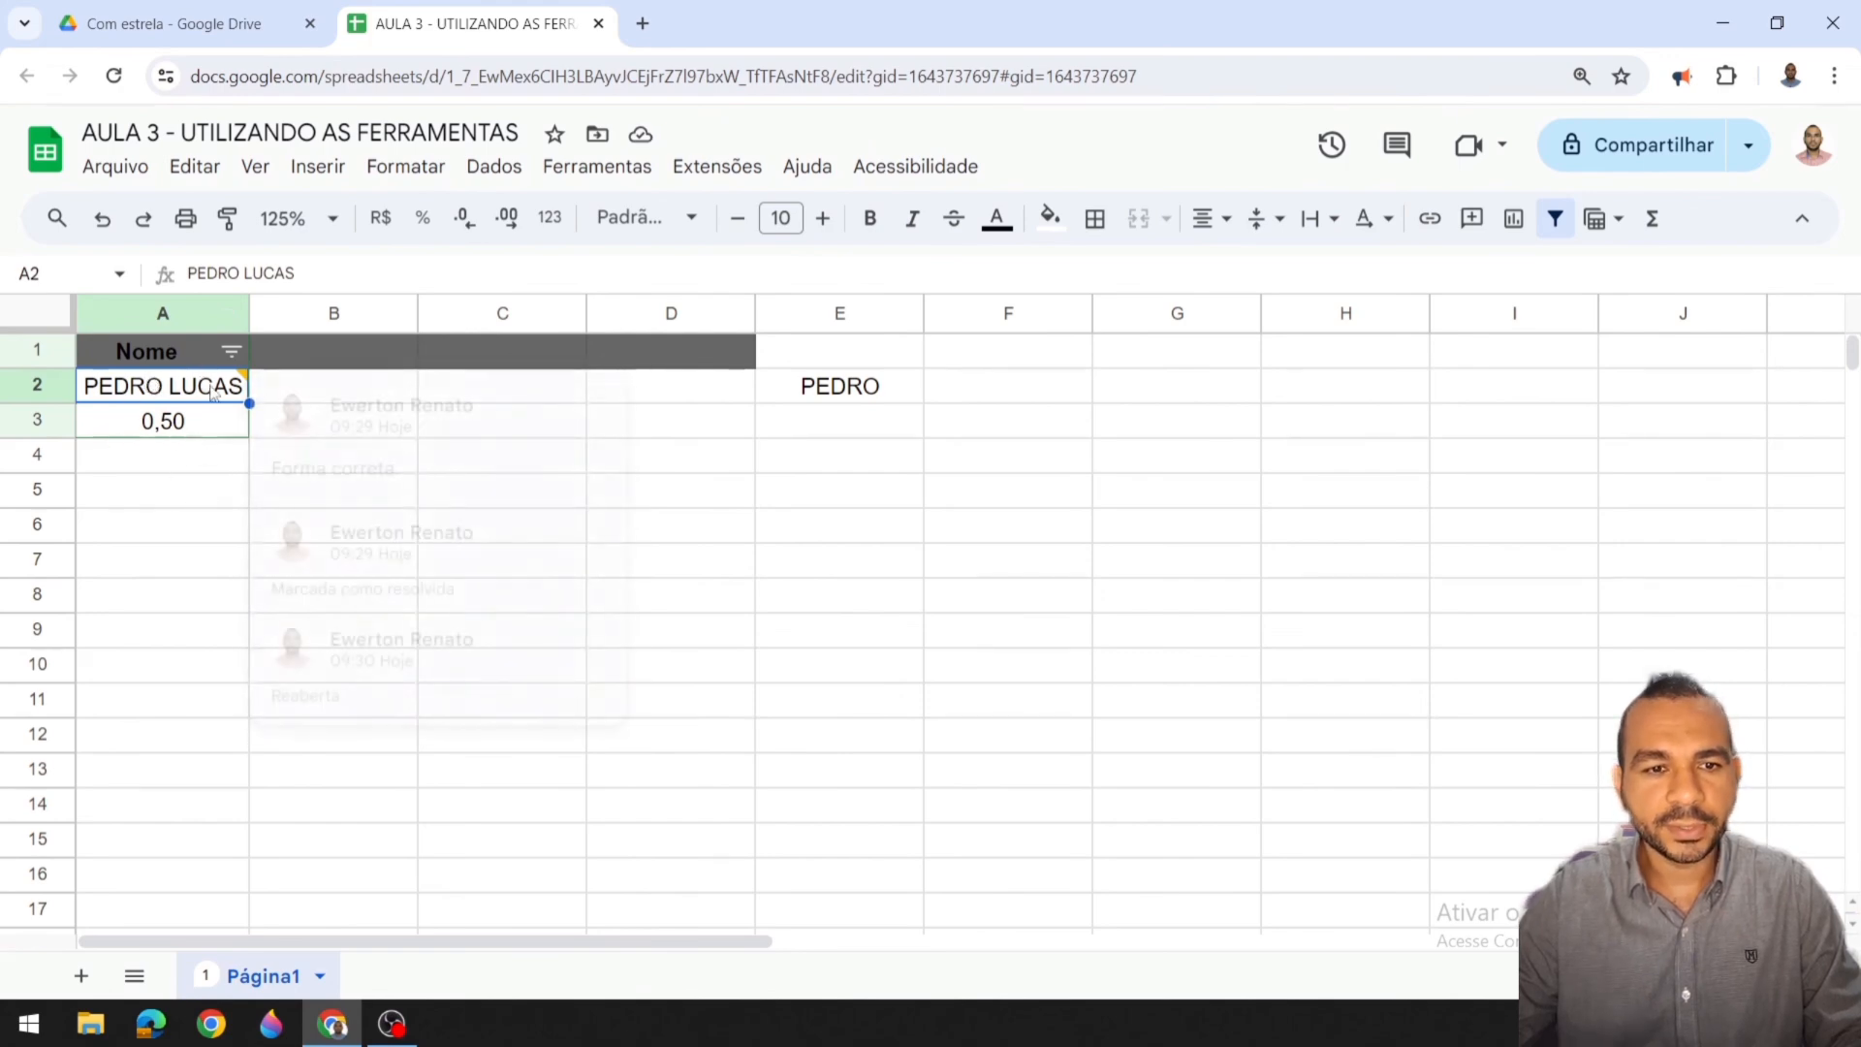
# Step: Sort the Nome column from A to Z, and reverse the order to Z to A
pyautogui.click(231, 353)
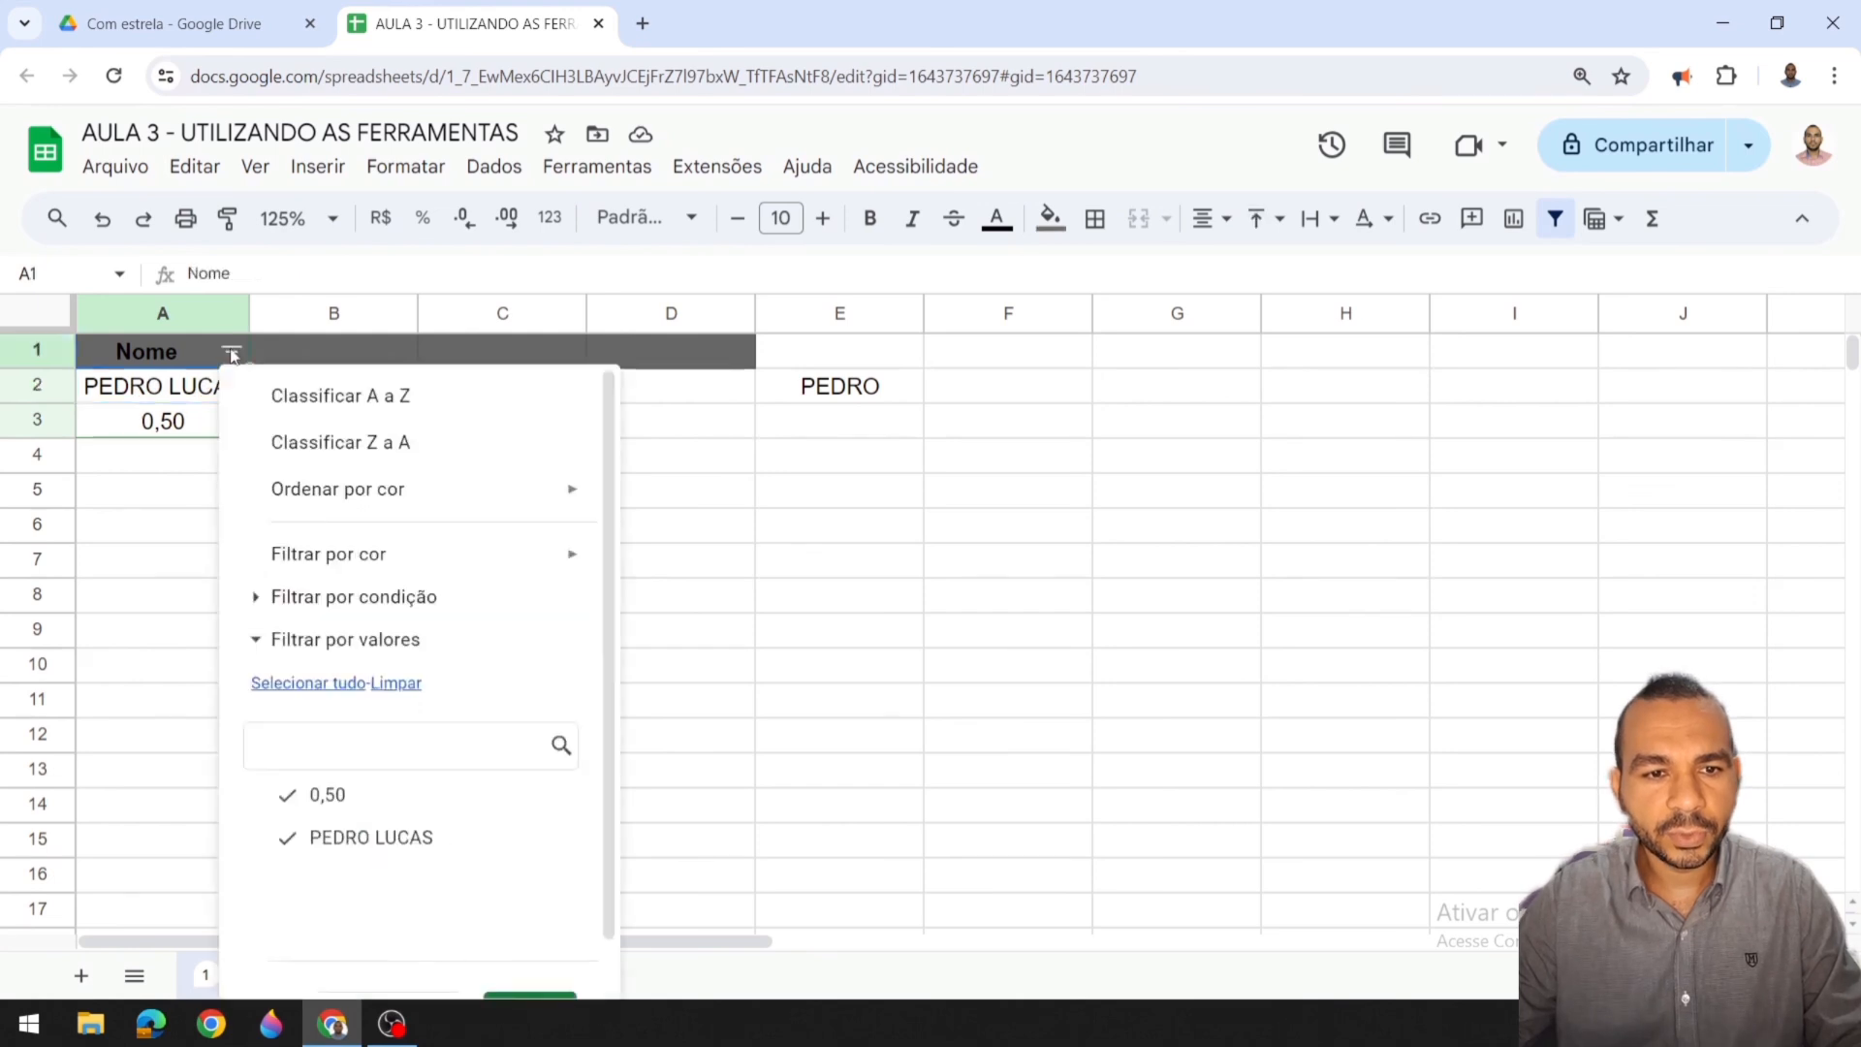
pyautogui.click(398, 402)
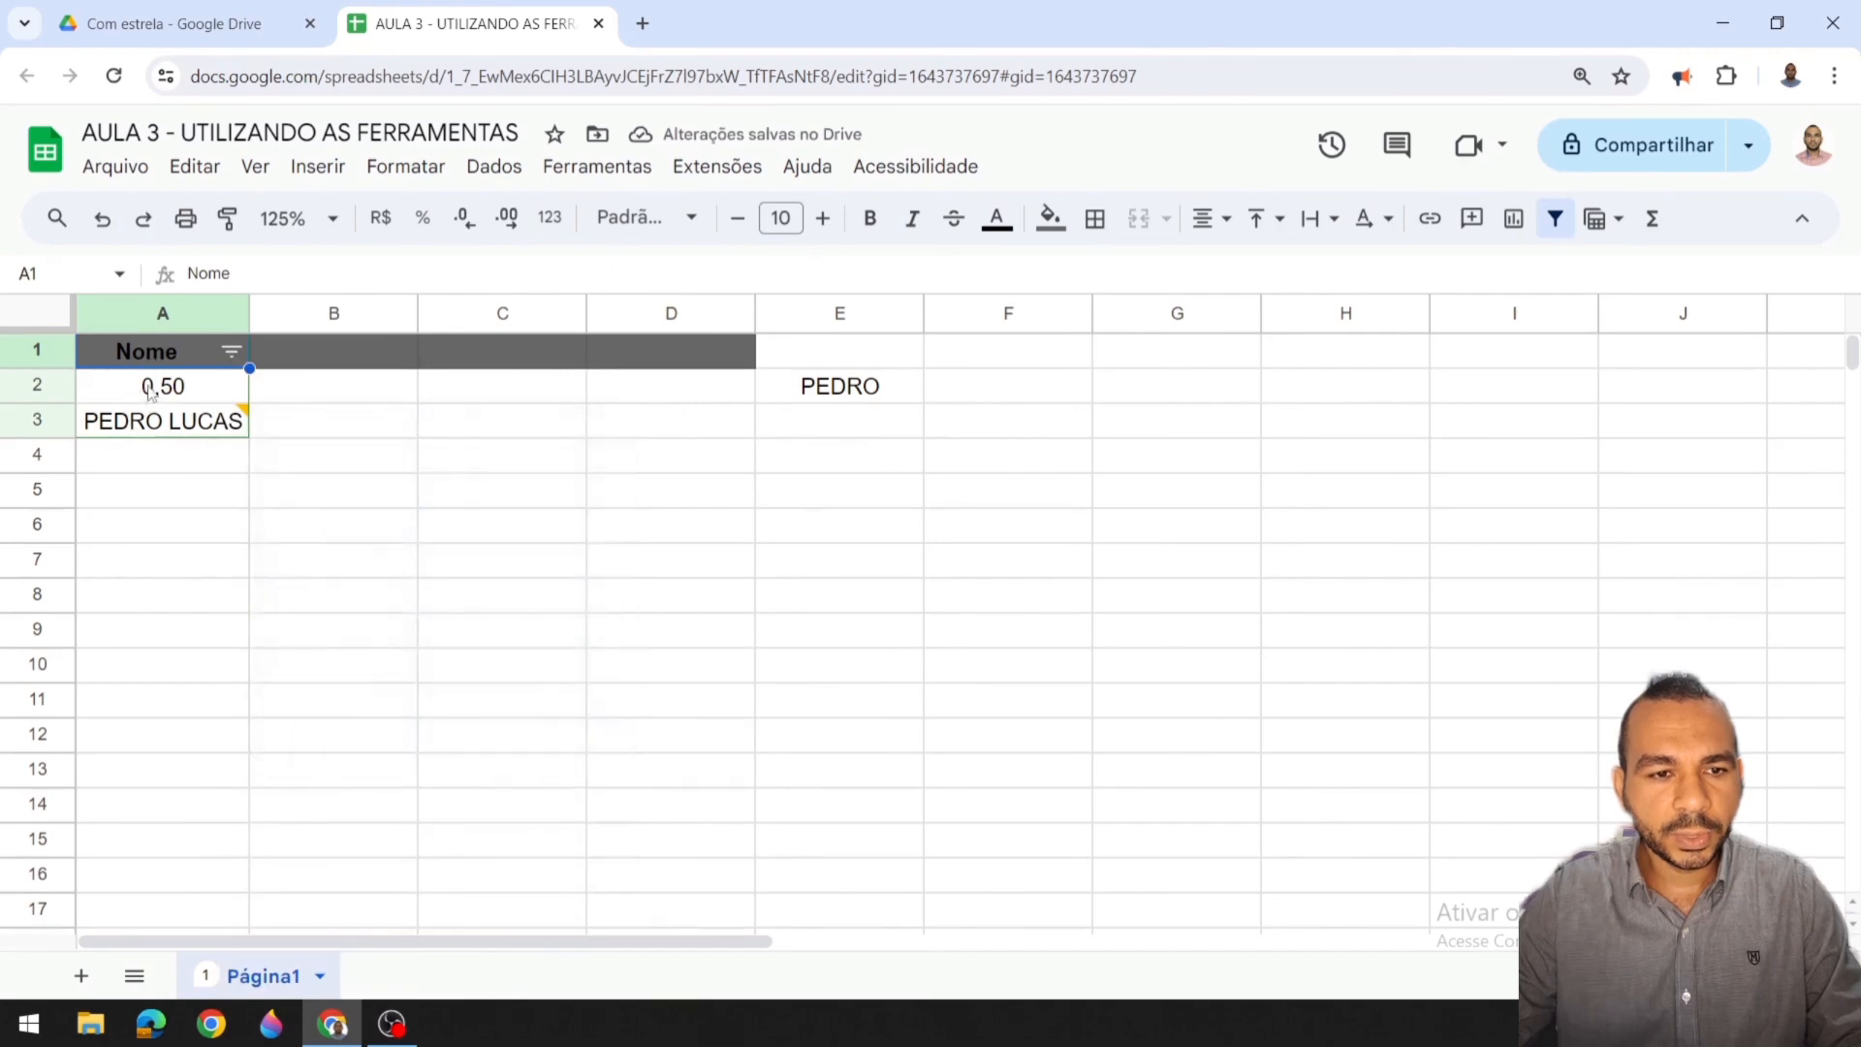
pyautogui.moveTo(97, 424)
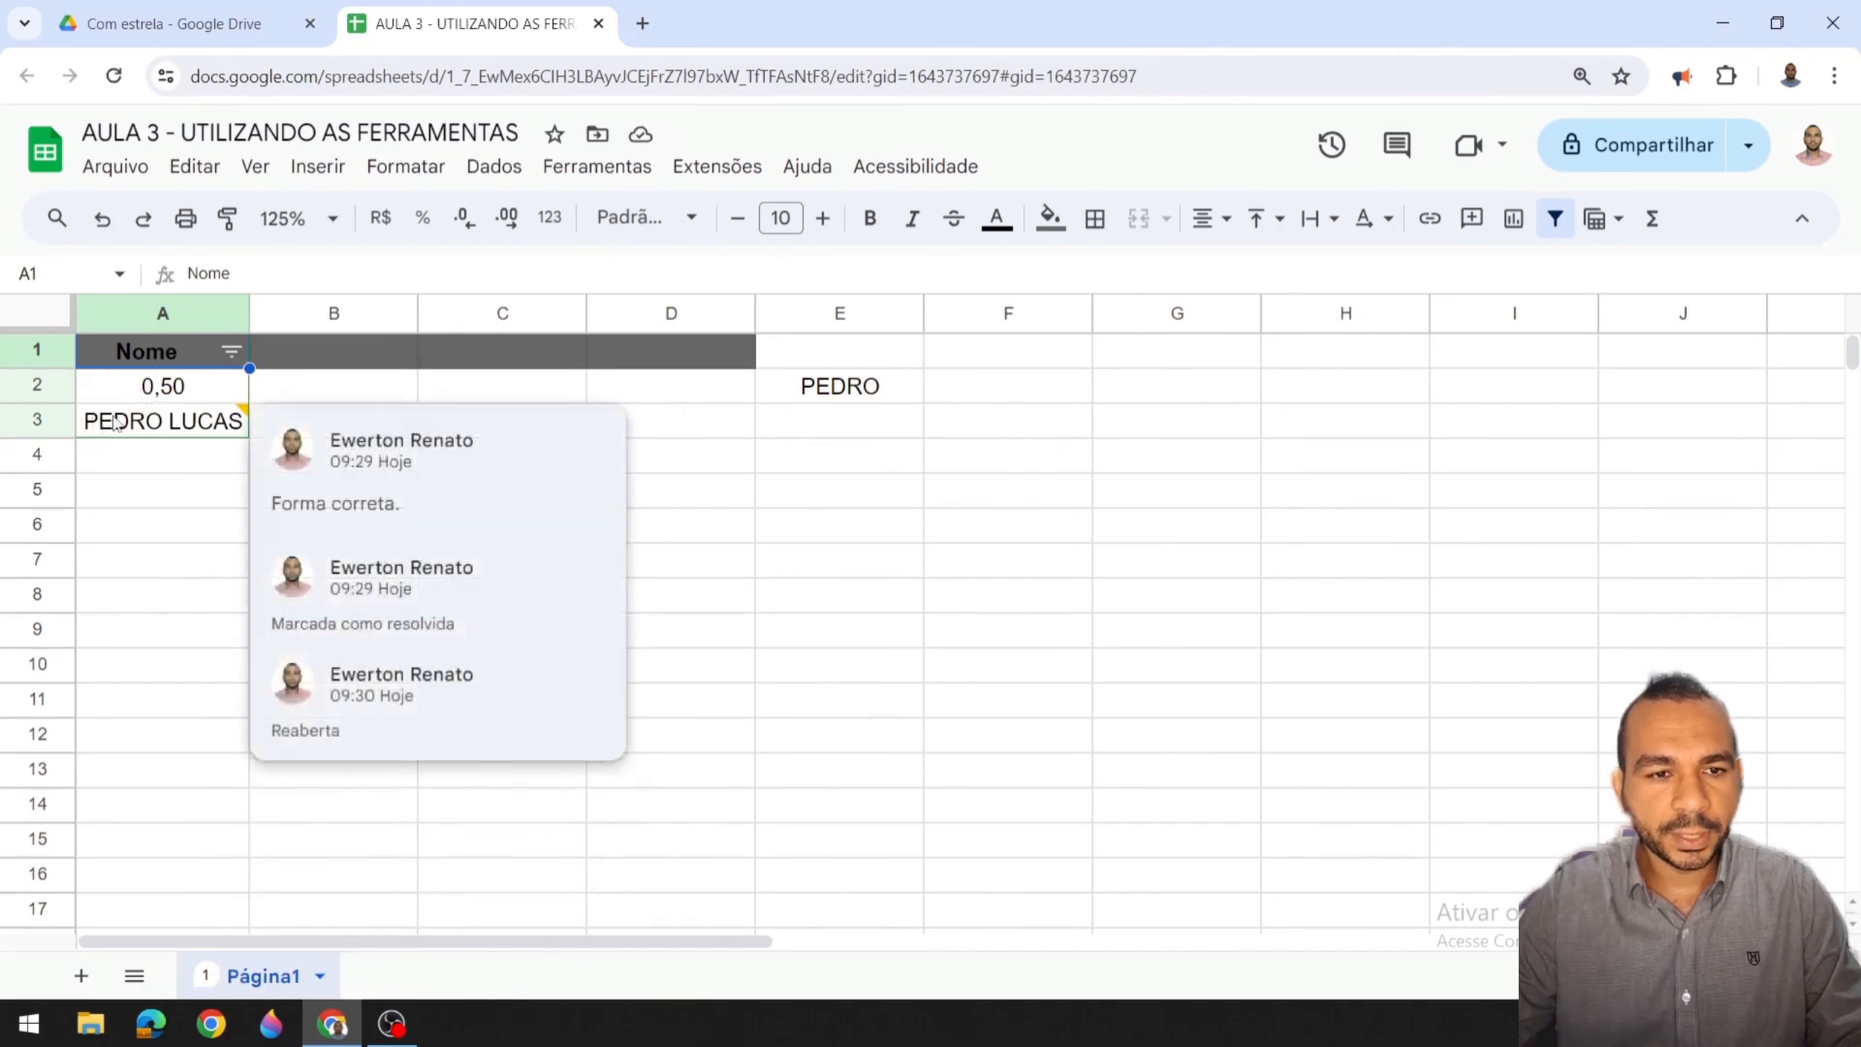
pyautogui.click(231, 351)
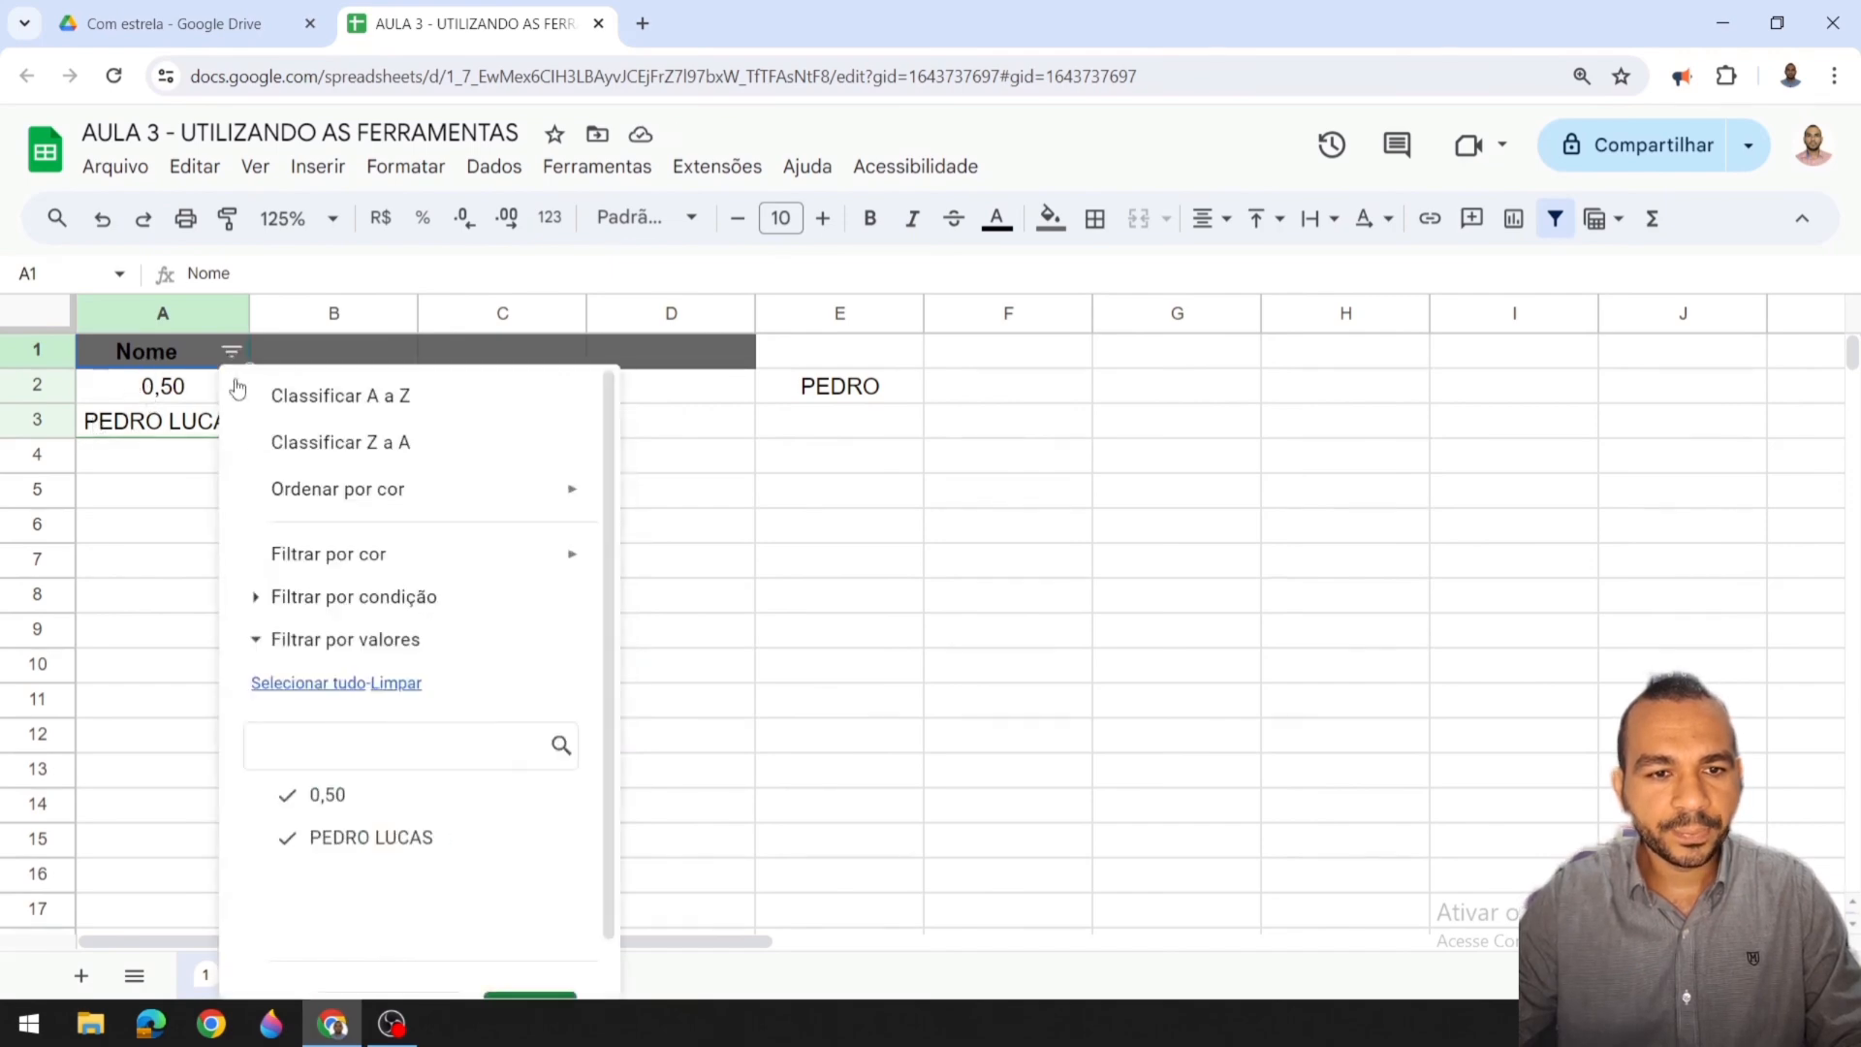
pyautogui.click(398, 447)
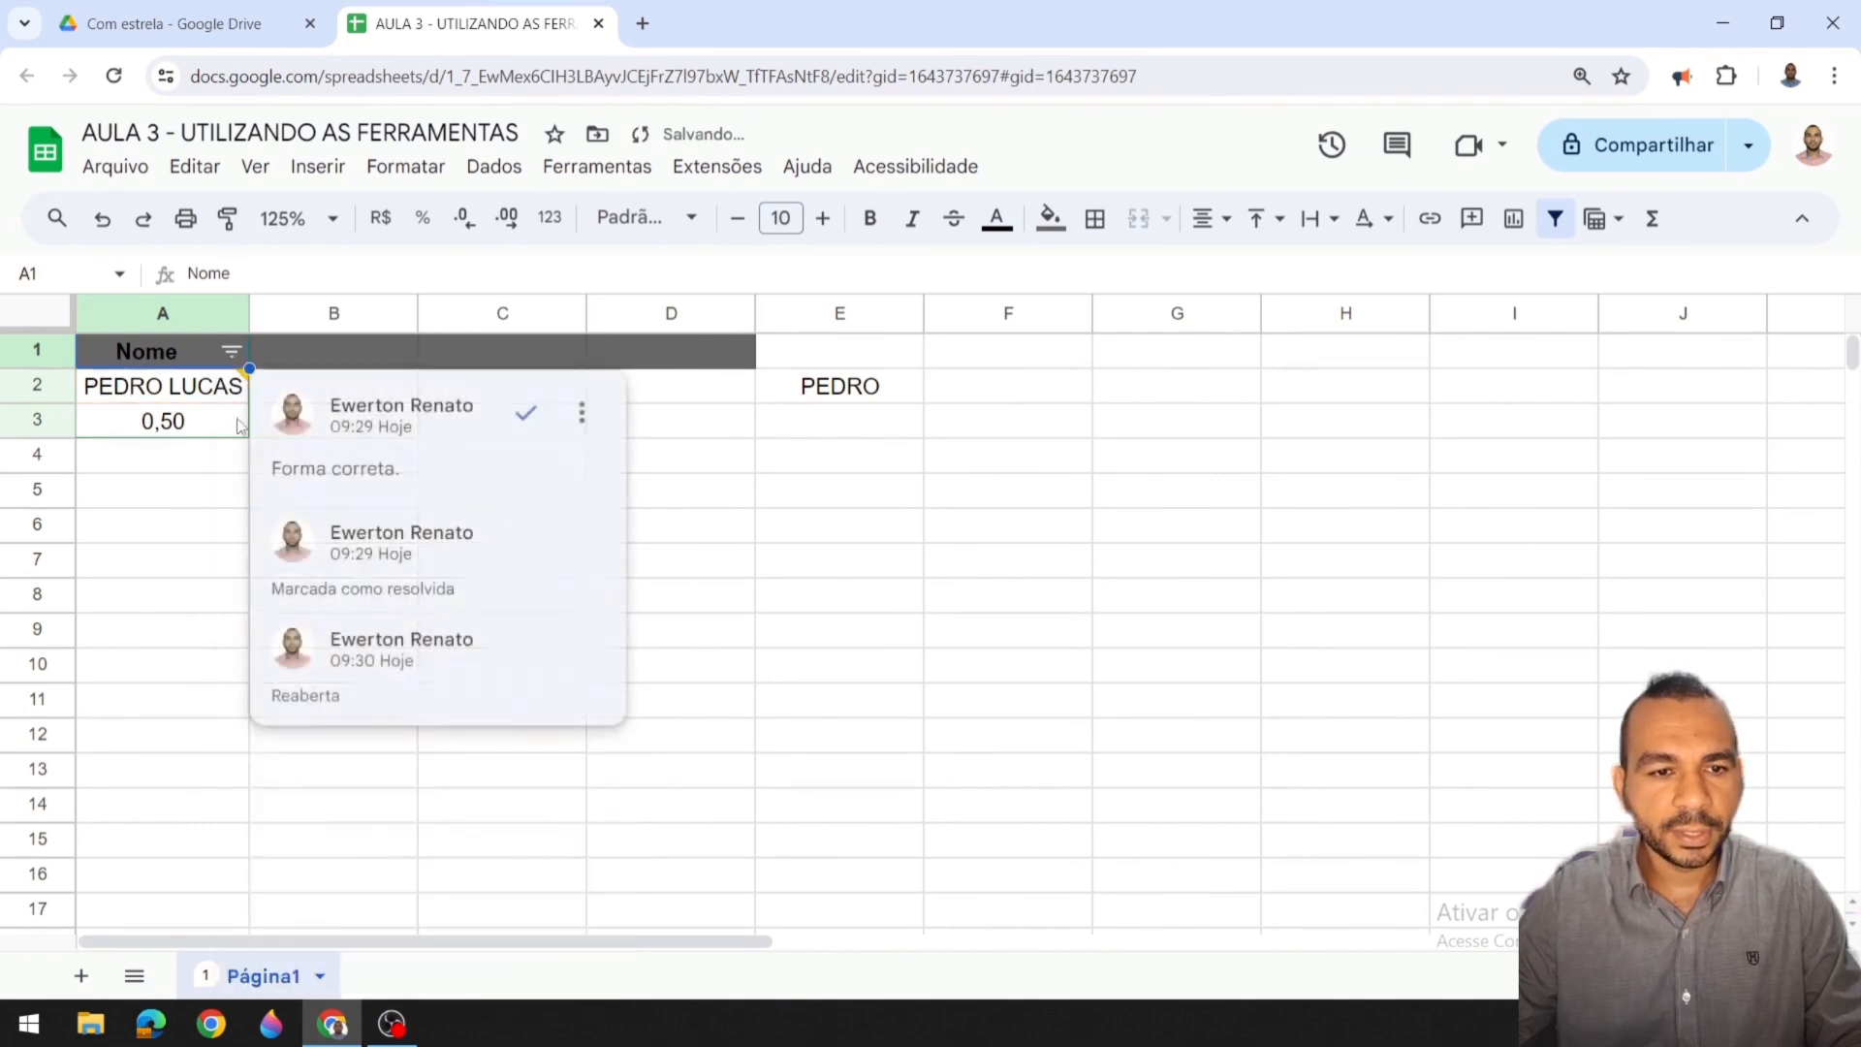
# Step: Fill cell A2 with yellow and cell A3 with cyan so the column can be sorted and filtered by color
pyautogui.click(231, 351)
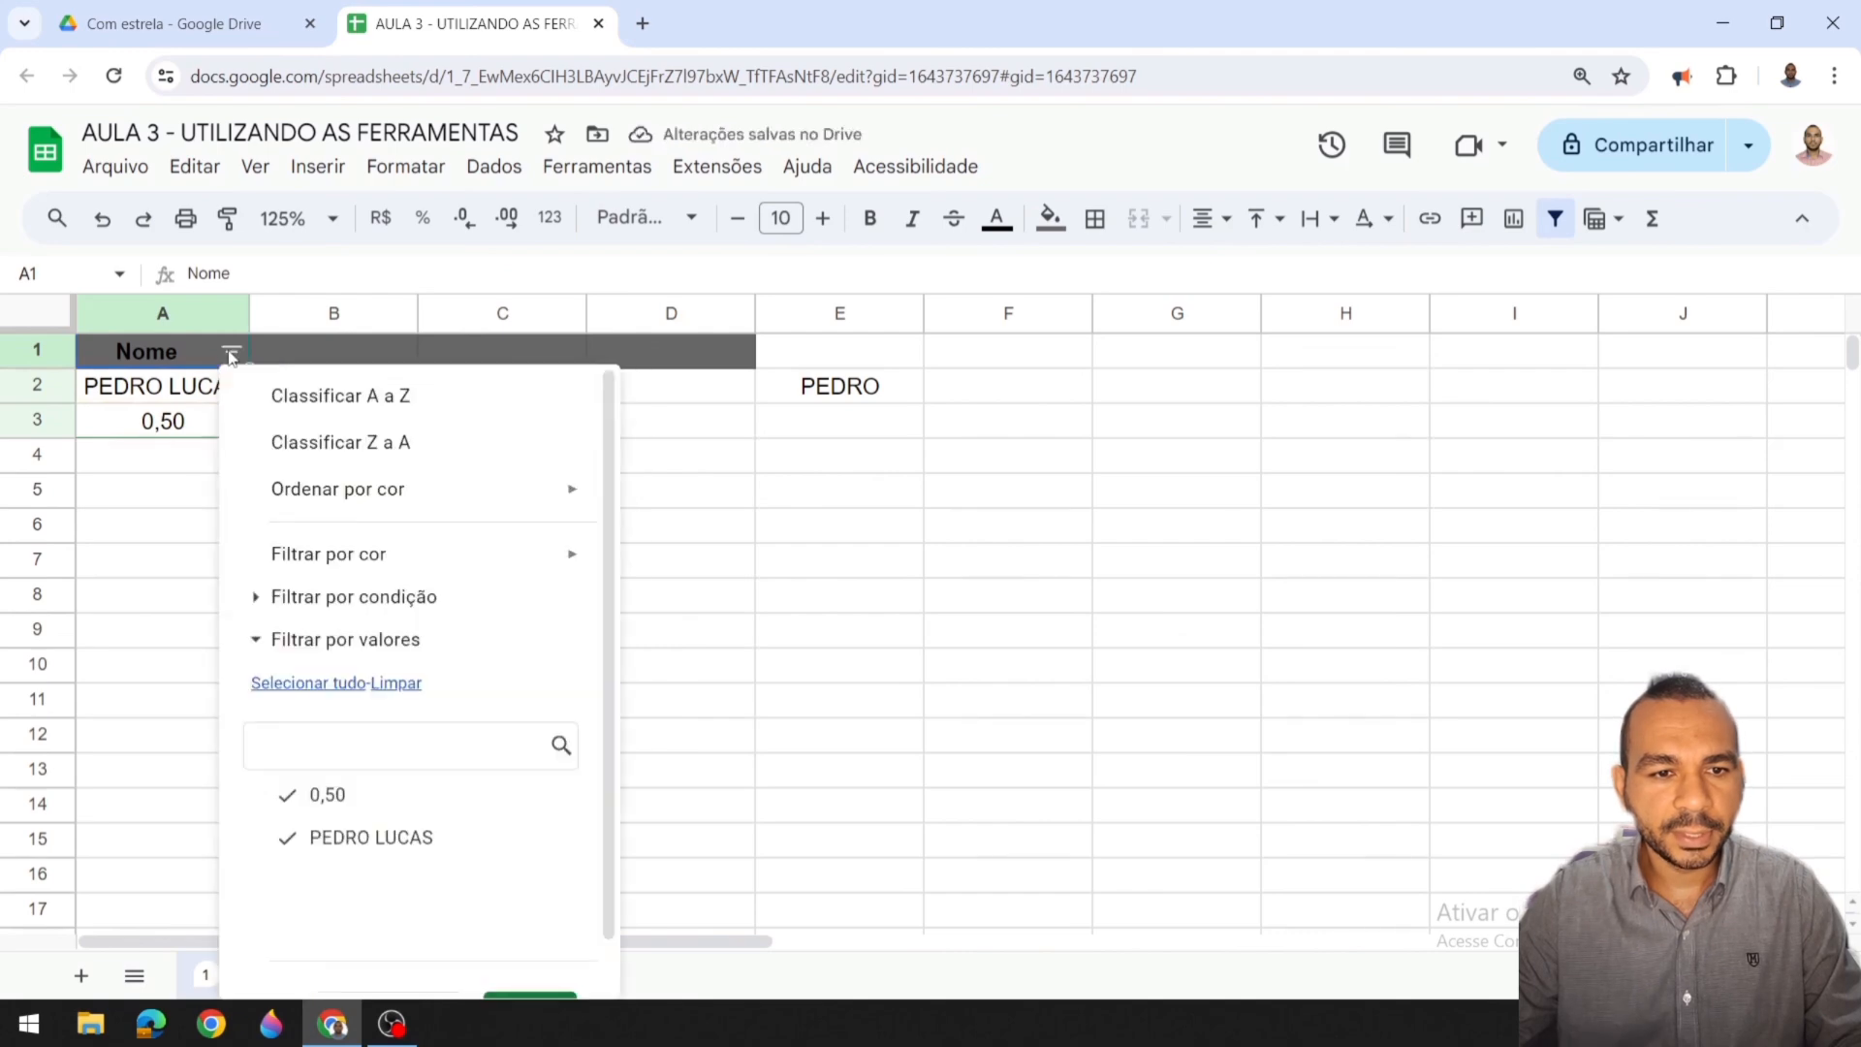
pyautogui.moveTo(418, 505)
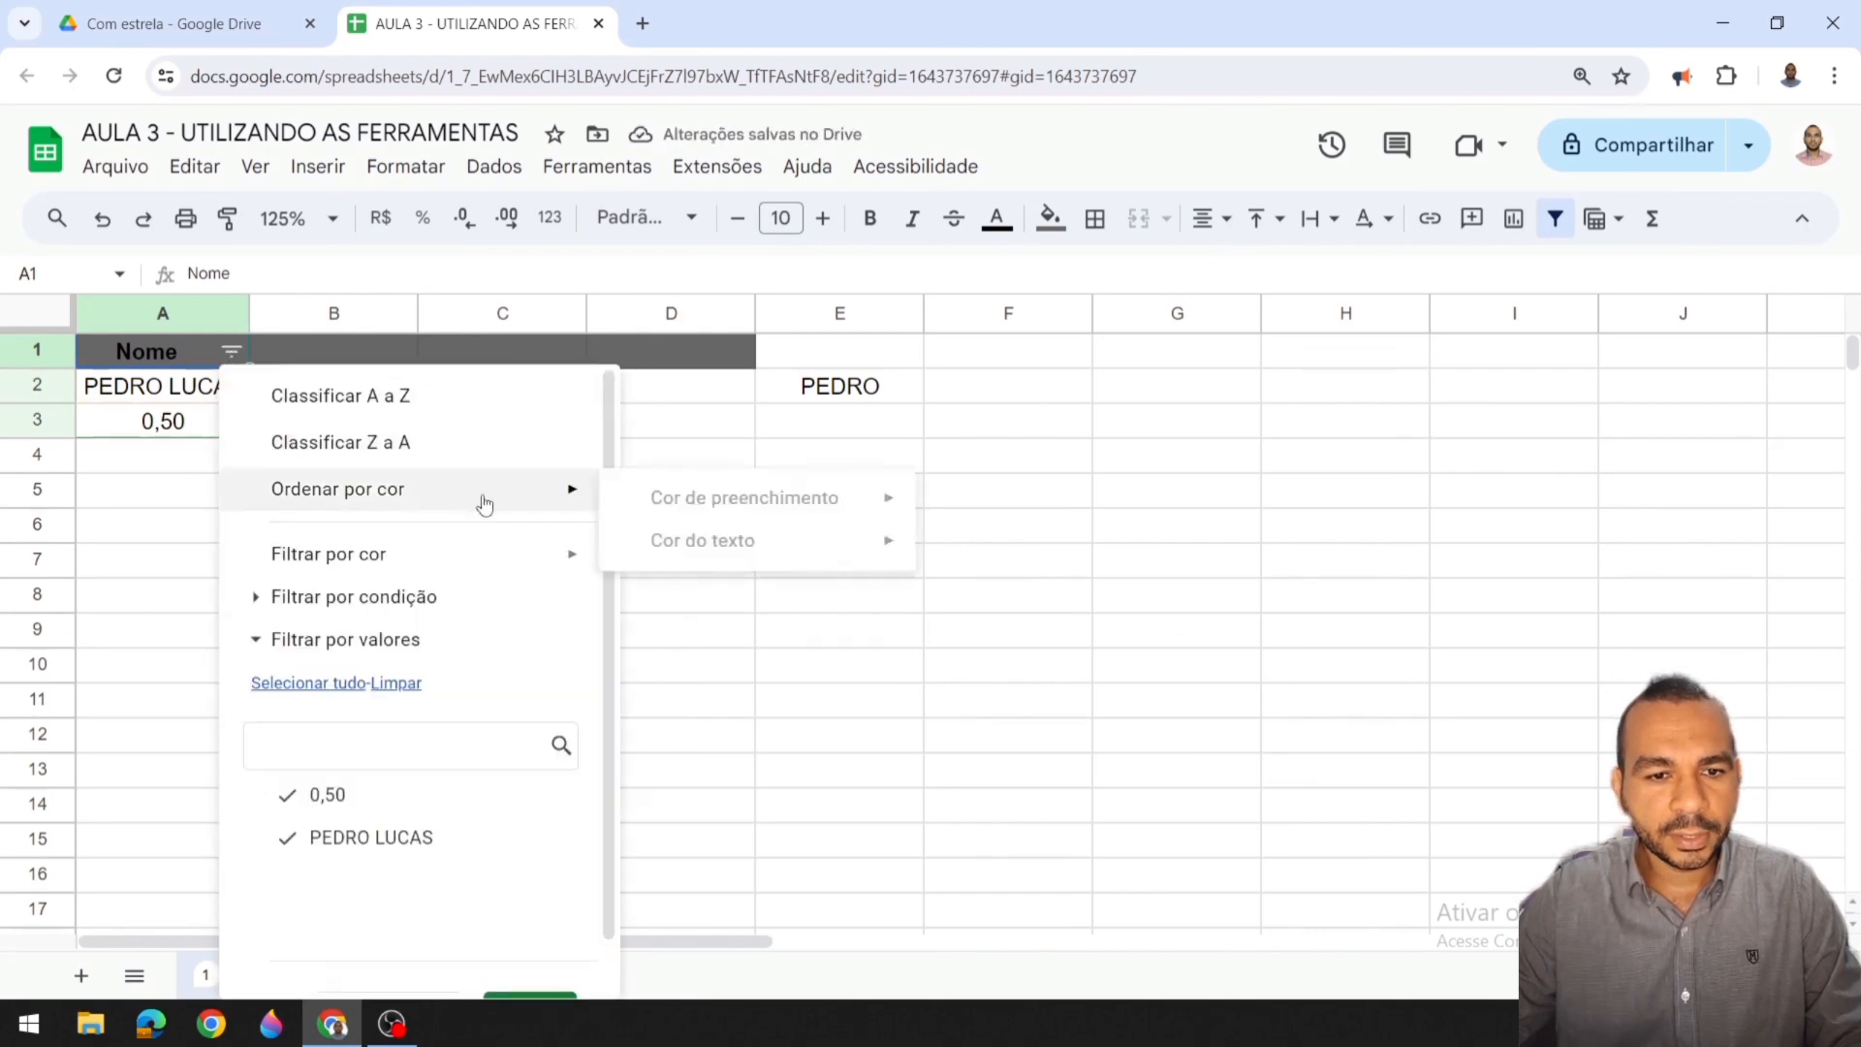
pyautogui.moveTo(478, 564)
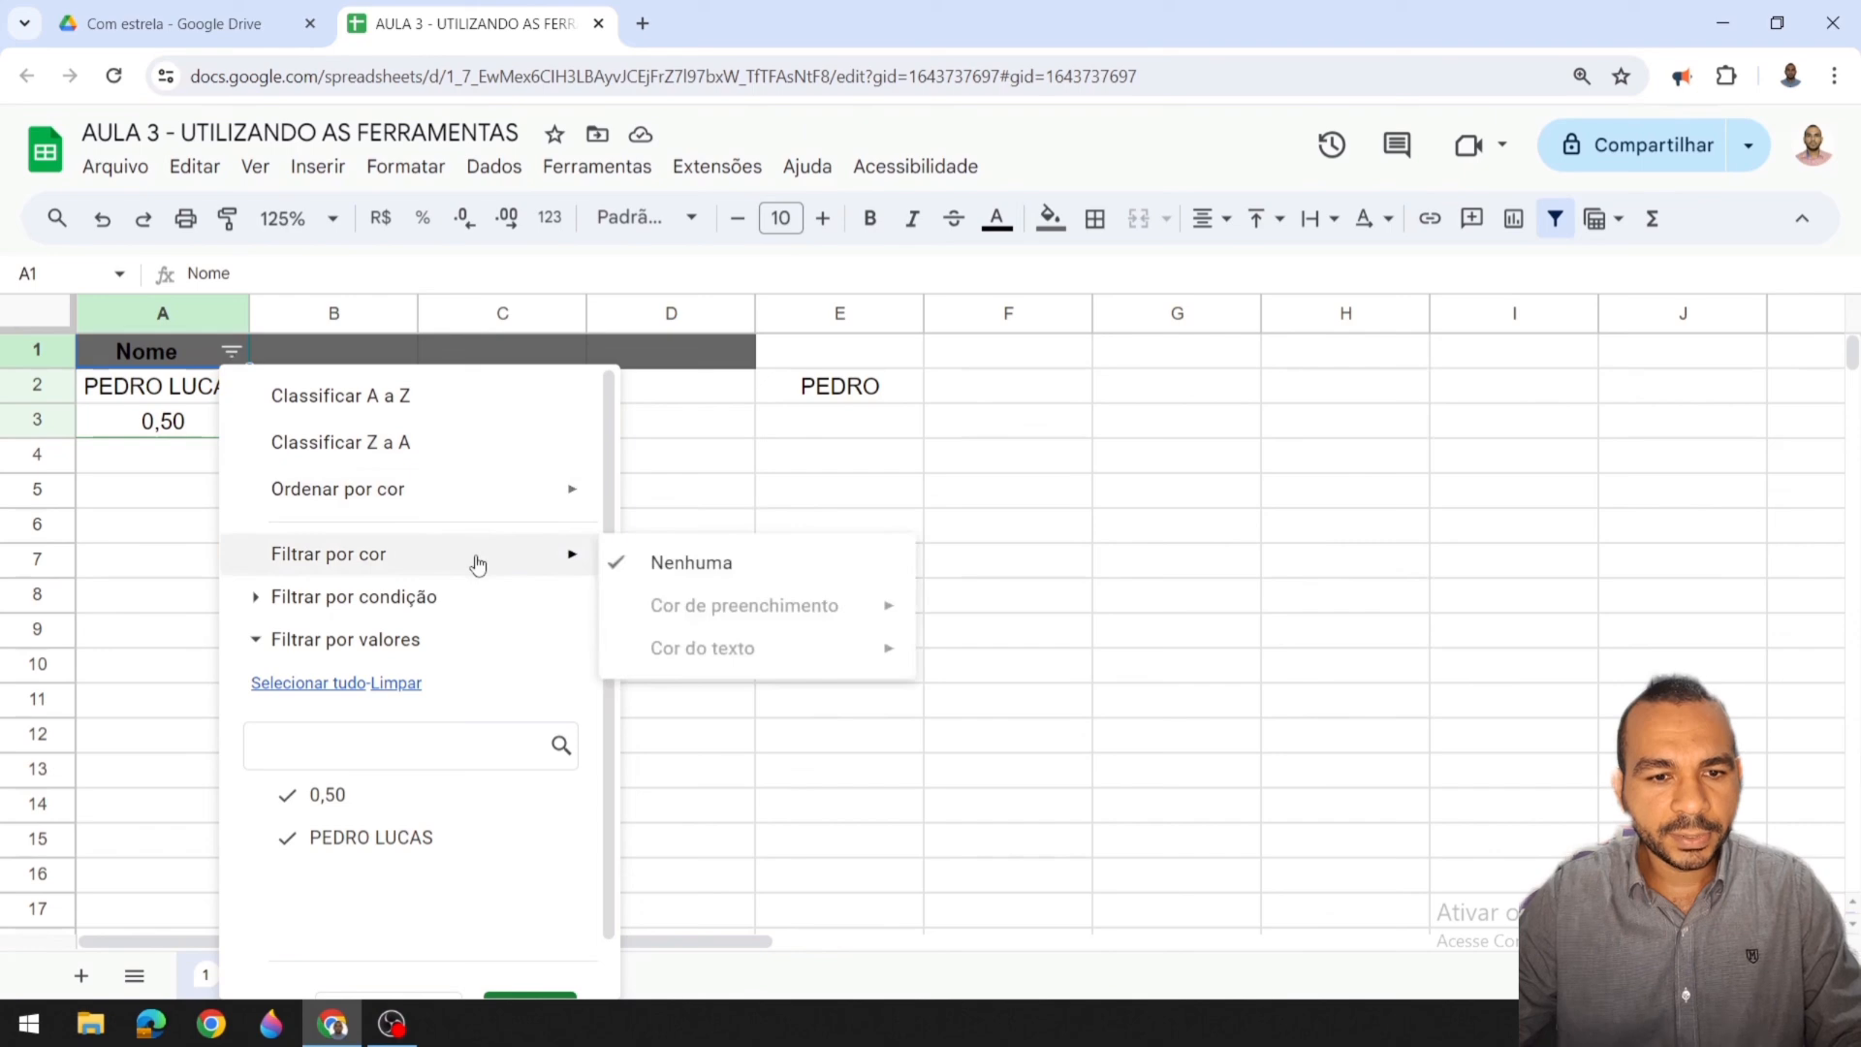
pyautogui.click(211, 421)
pyautogui.click(215, 387)
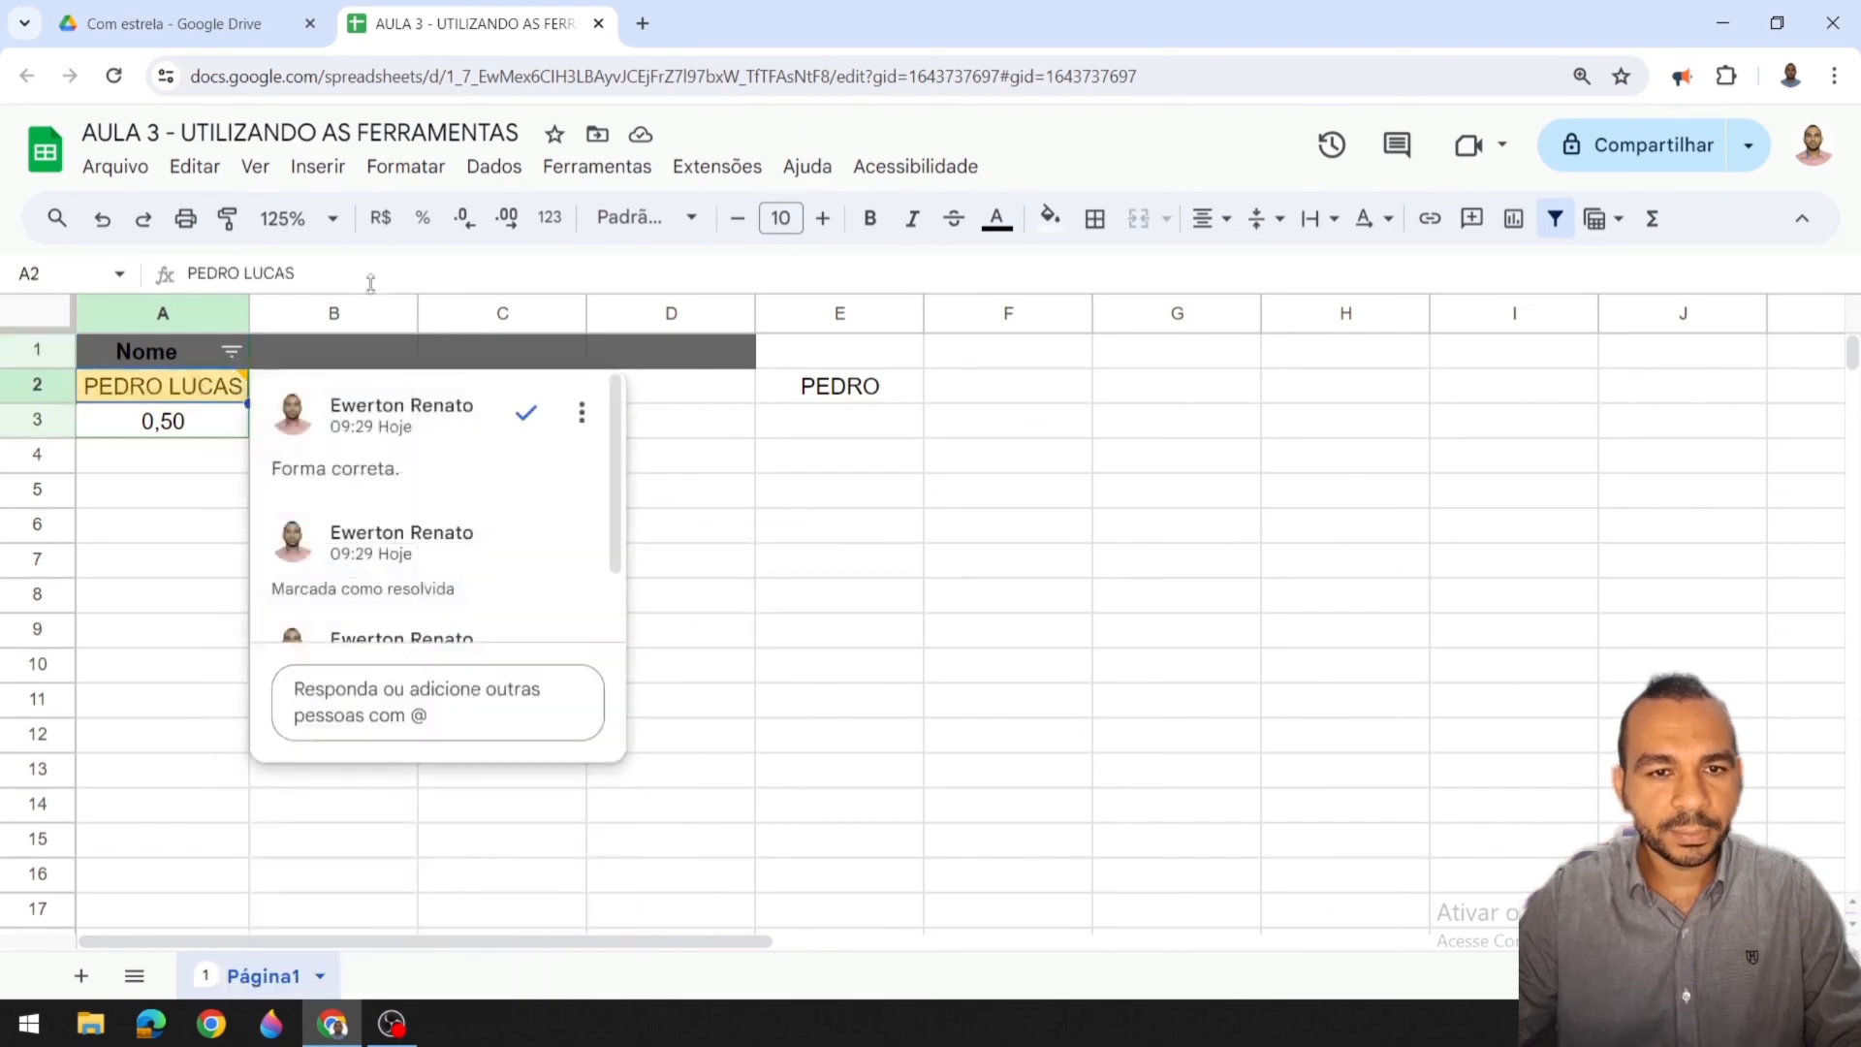
pyautogui.click(1050, 218)
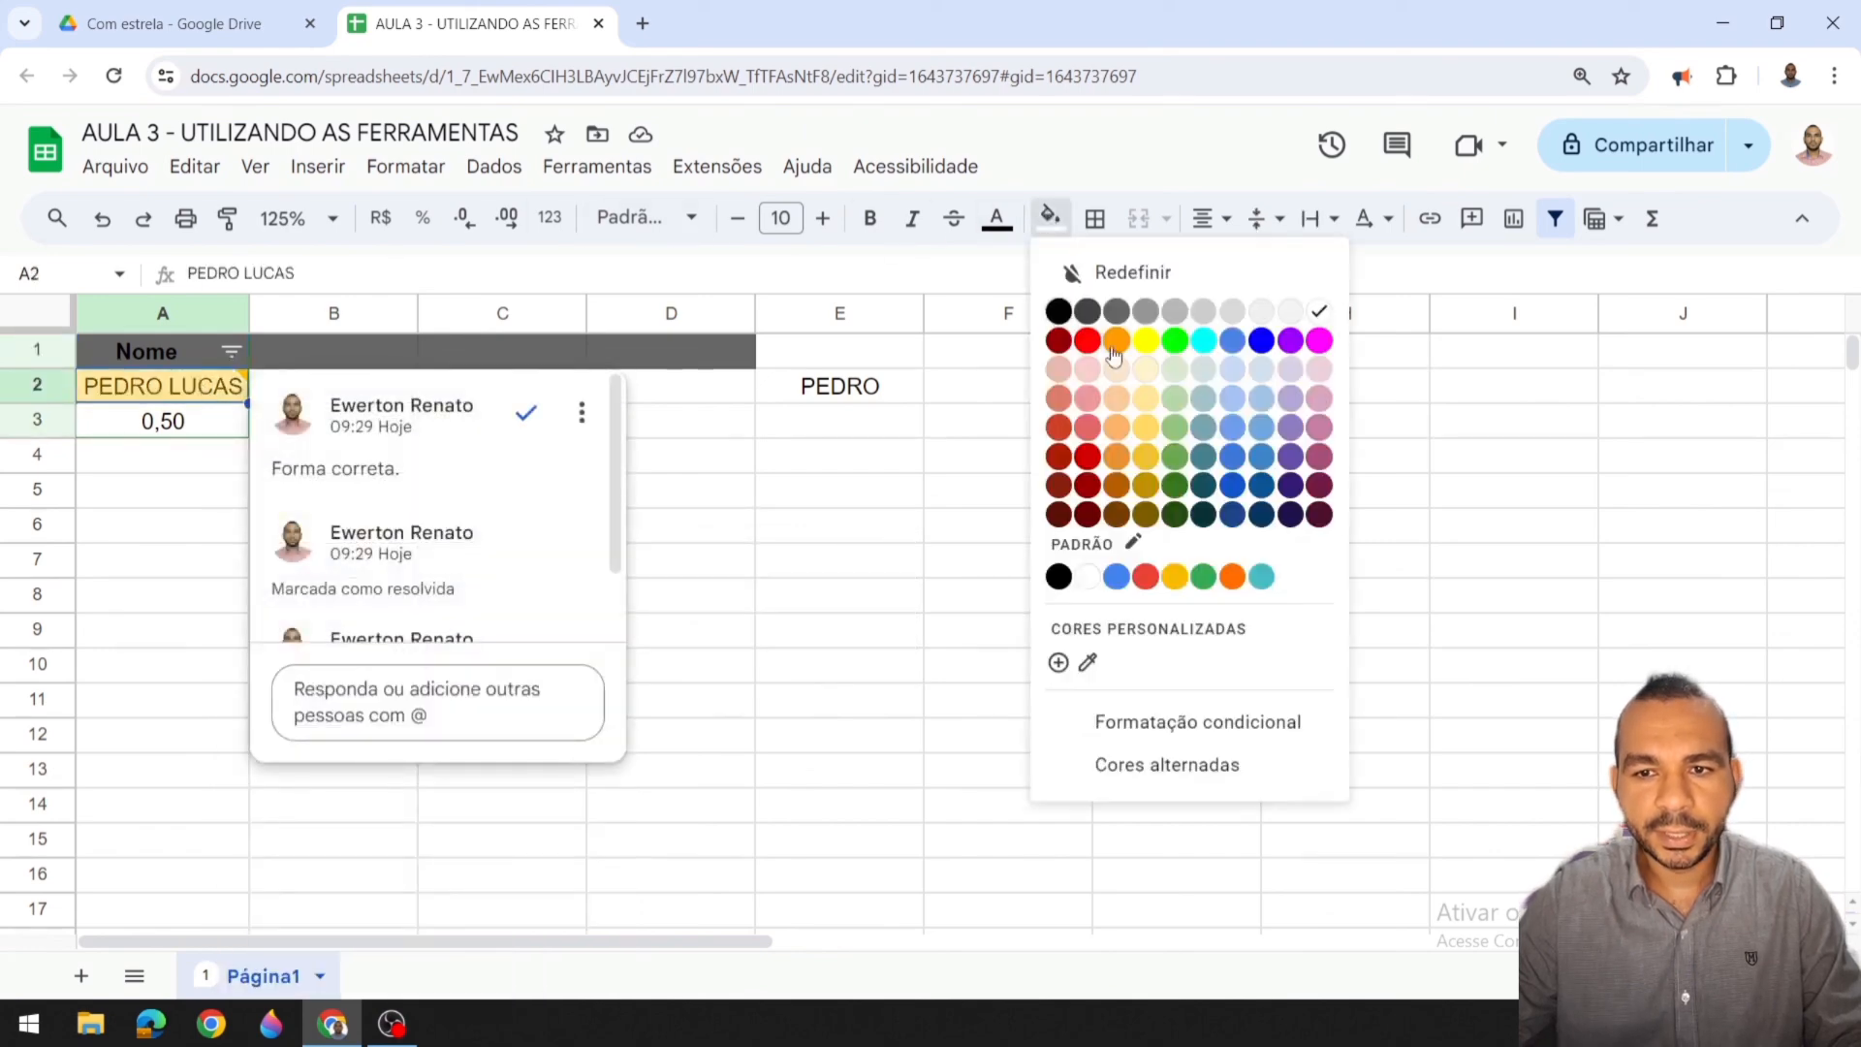
pyautogui.click(1145, 344)
pyautogui.press('Down')
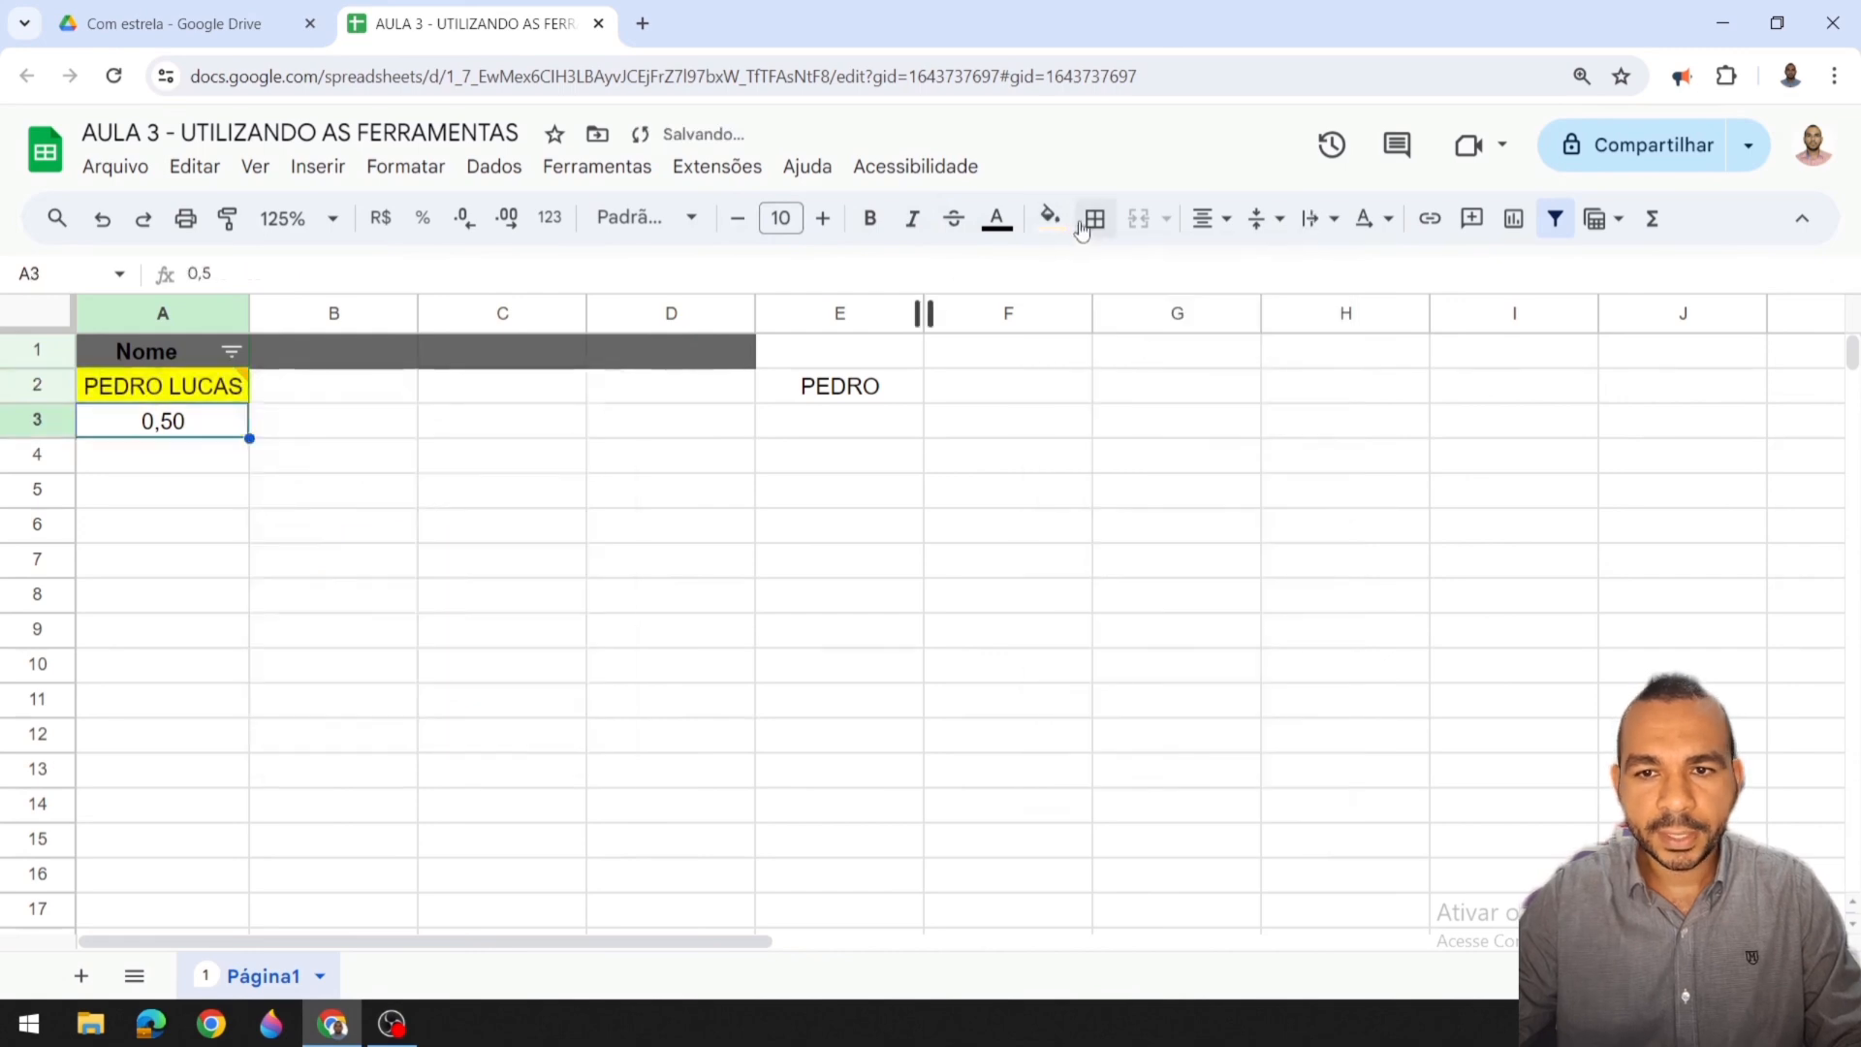
pyautogui.click(1049, 217)
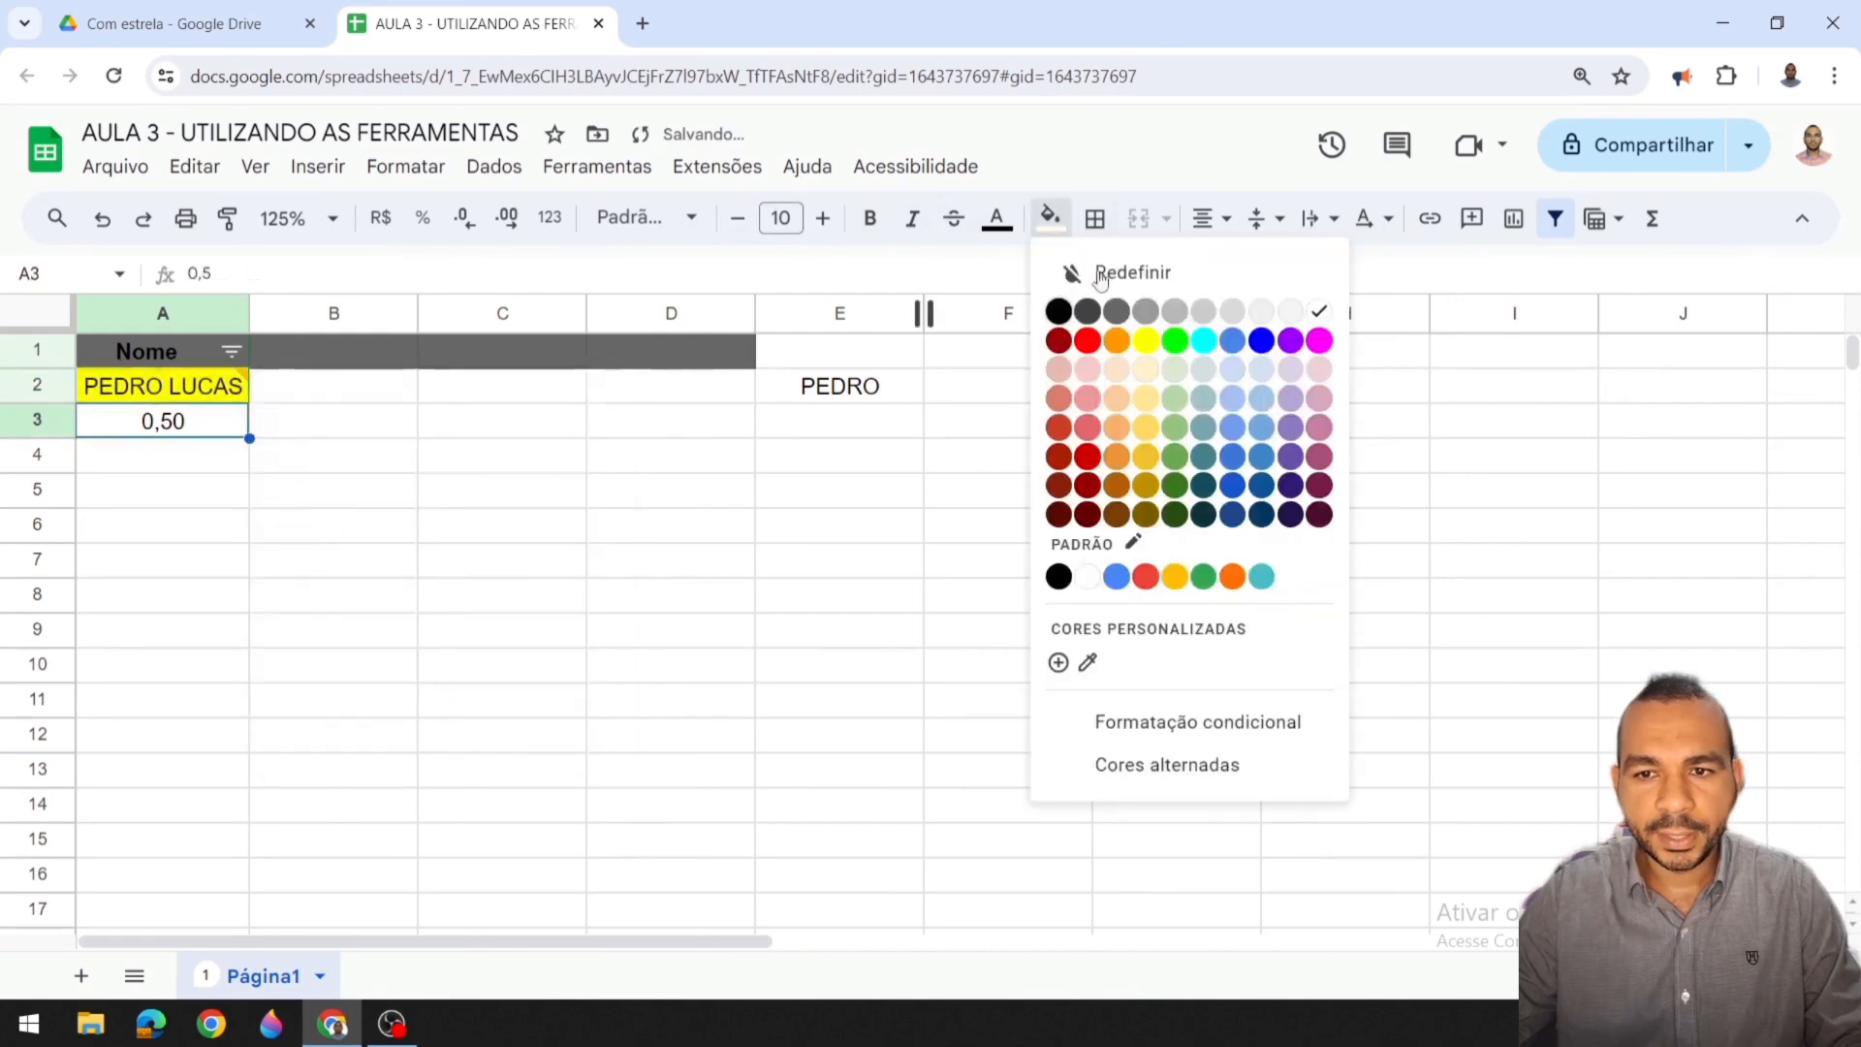
pyautogui.click(1205, 344)
# Step: Filter the Nome column by cyan fill color, and switch the filter to yellow
pyautogui.click(514, 524)
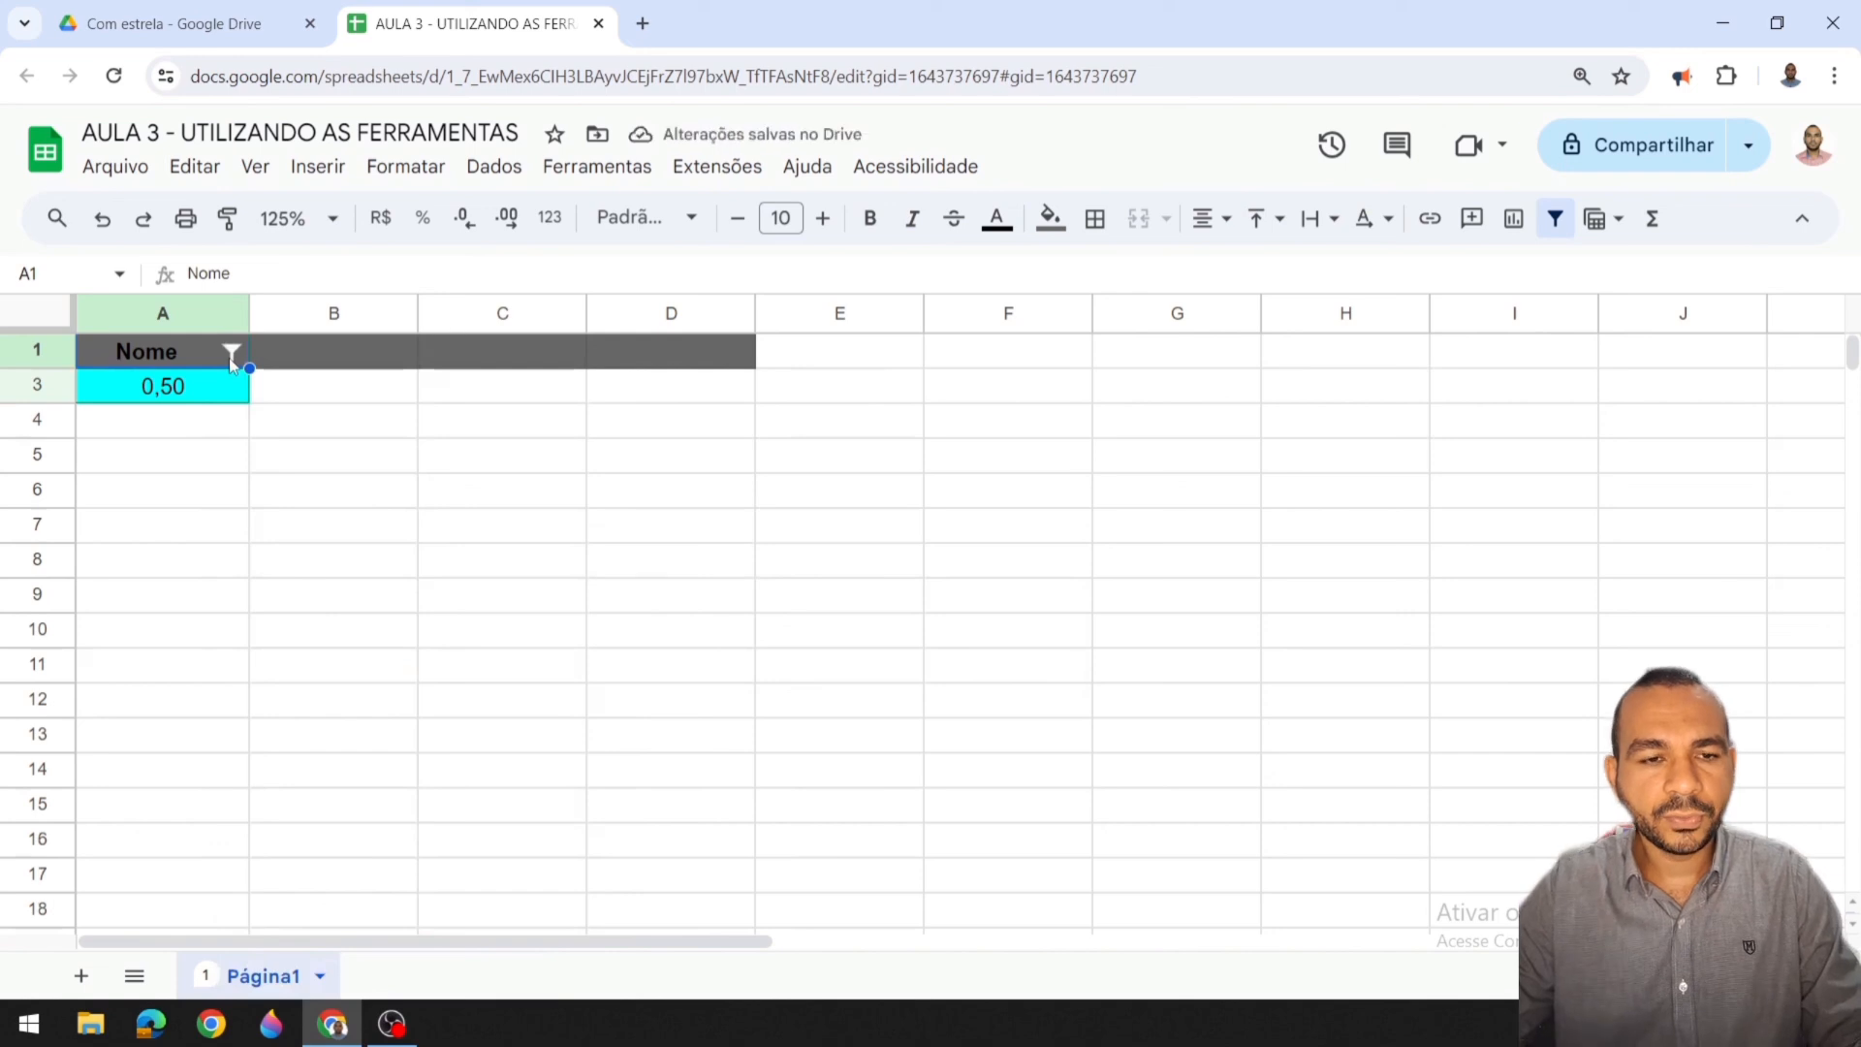
pyautogui.click(231, 353)
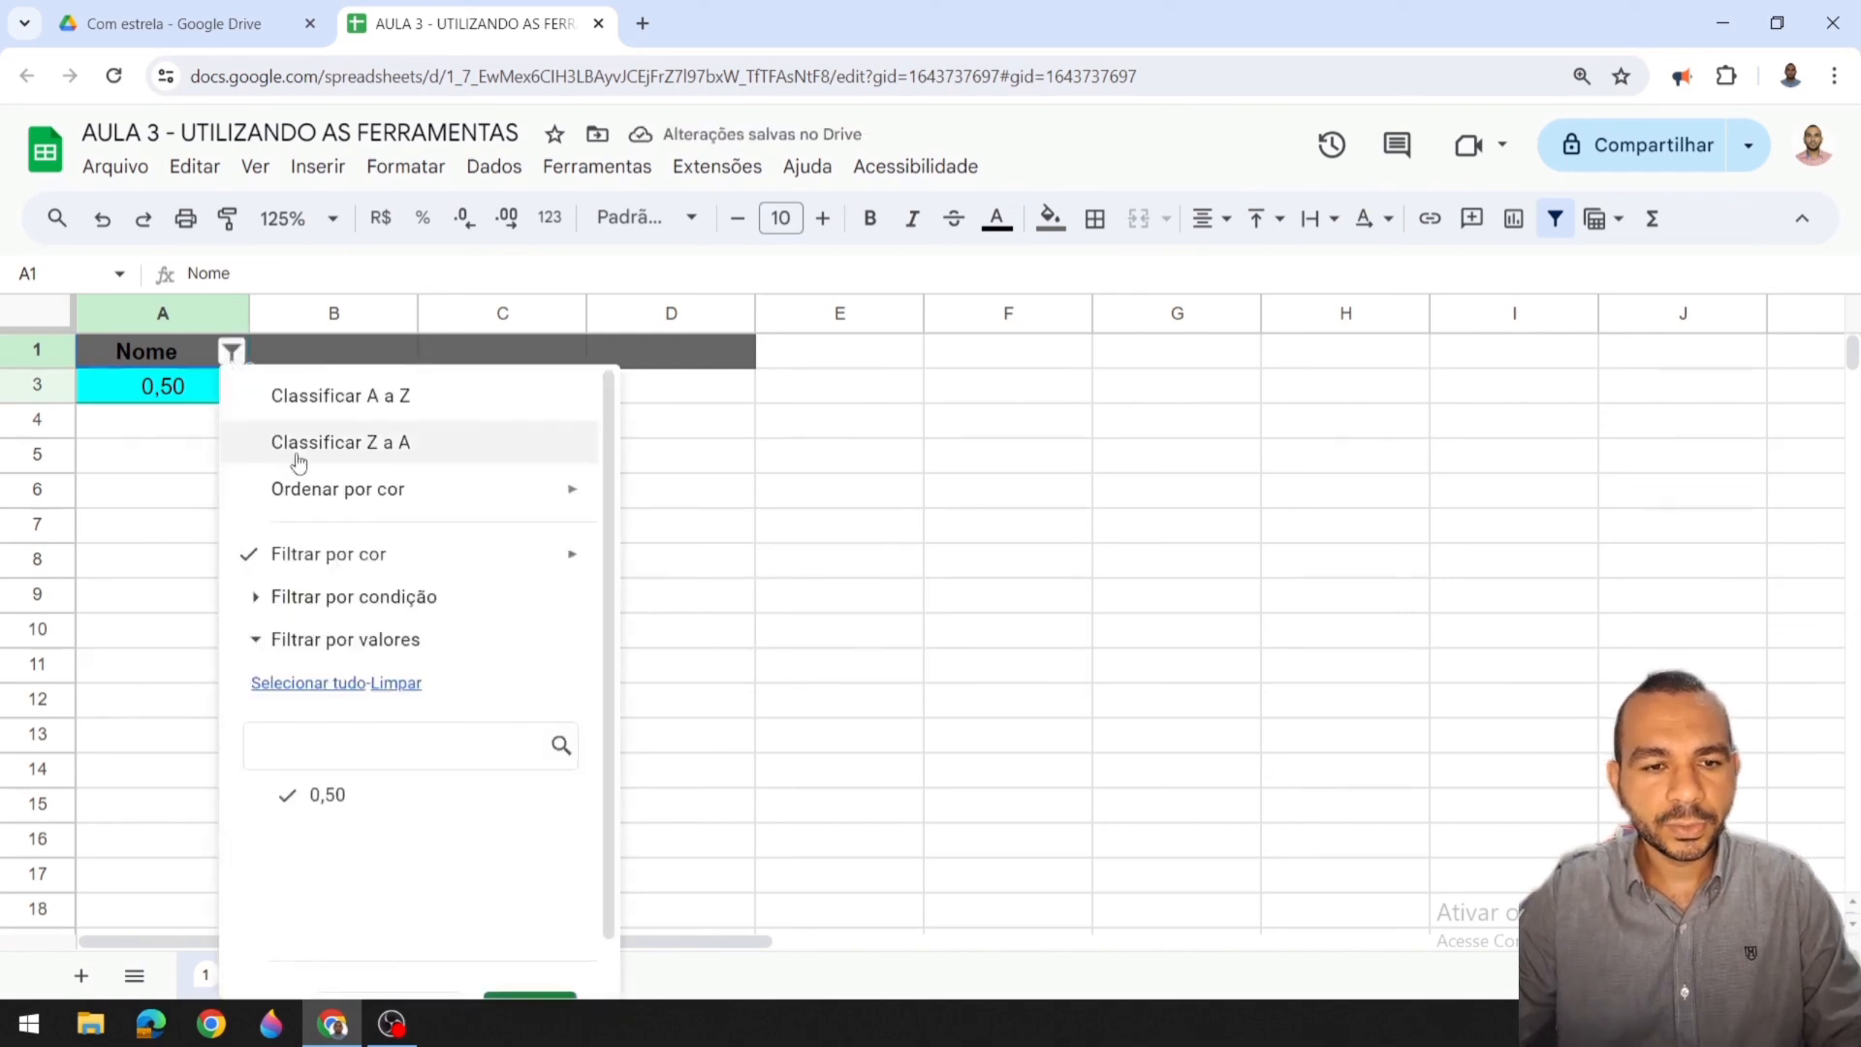
pyautogui.moveTo(557, 567)
pyautogui.moveTo(699, 609)
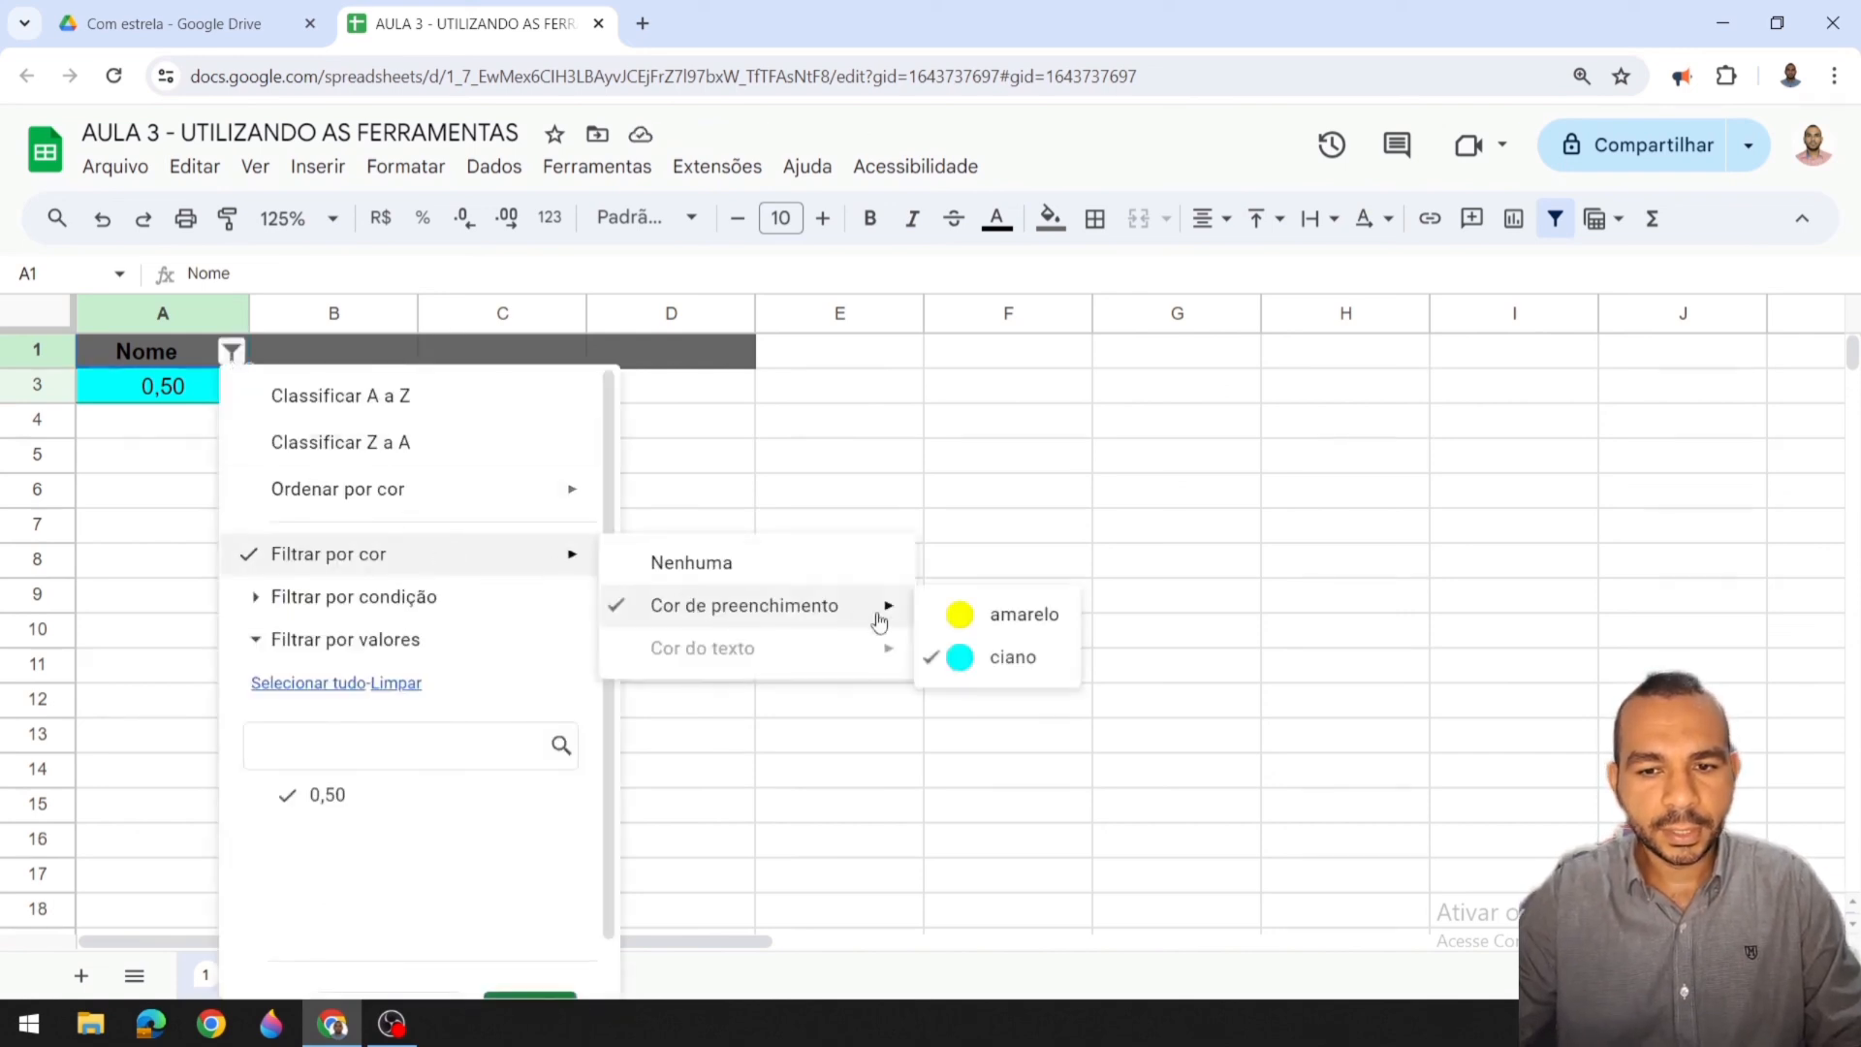
pyautogui.click(973, 621)
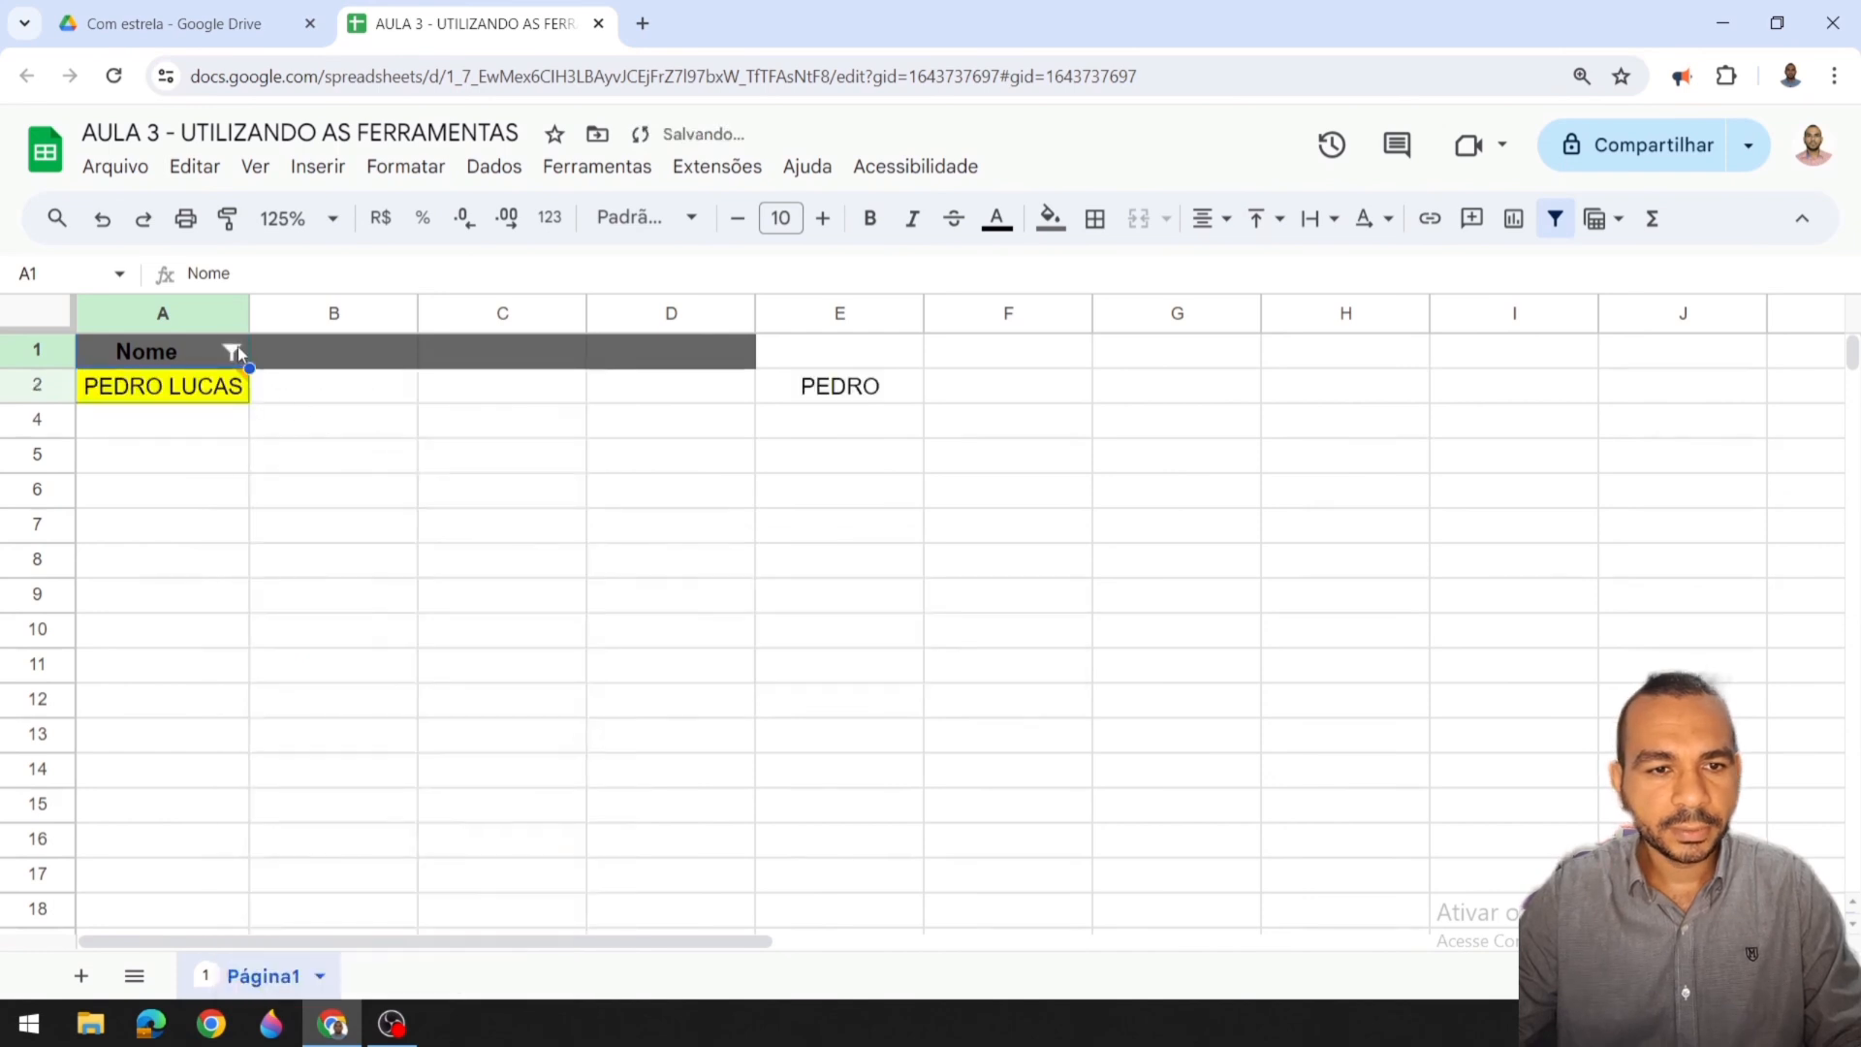
# Step: Remove the yellow fill-color filter from the Nome column
pyautogui.click(232, 352)
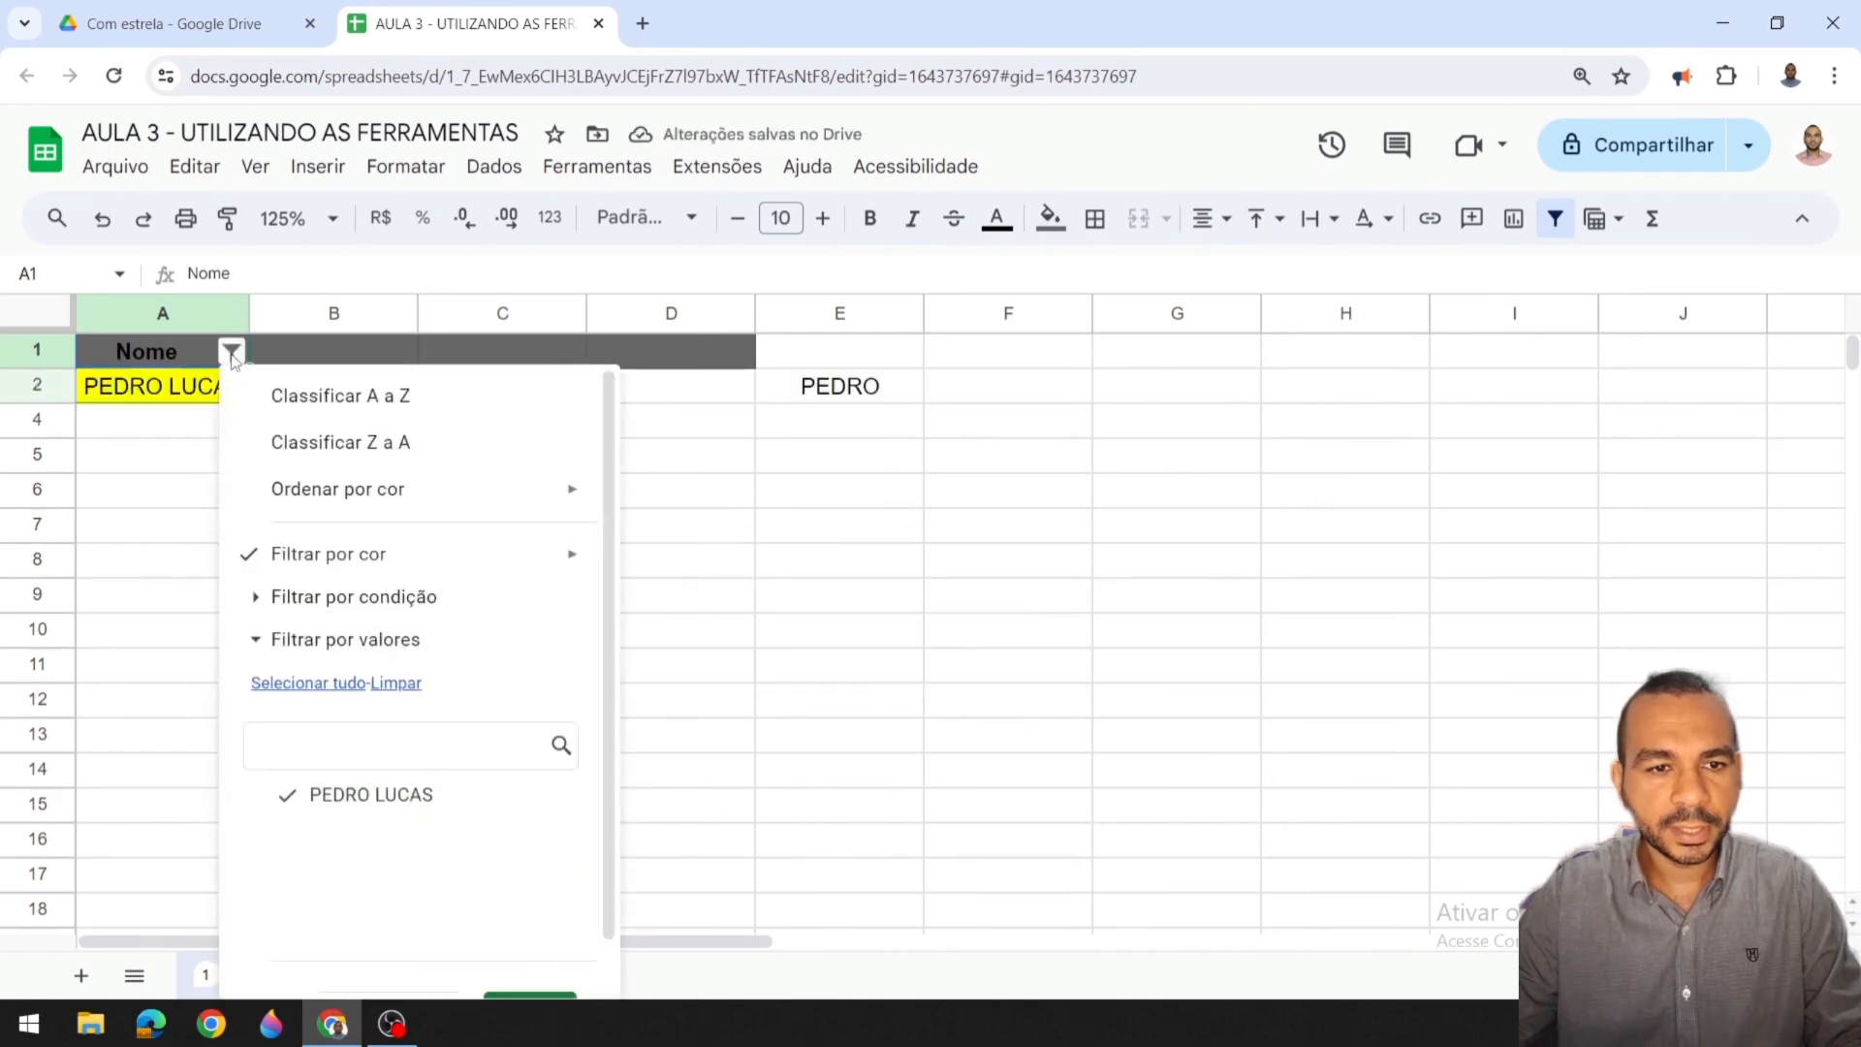
pyautogui.moveTo(369, 562)
pyautogui.moveTo(826, 609)
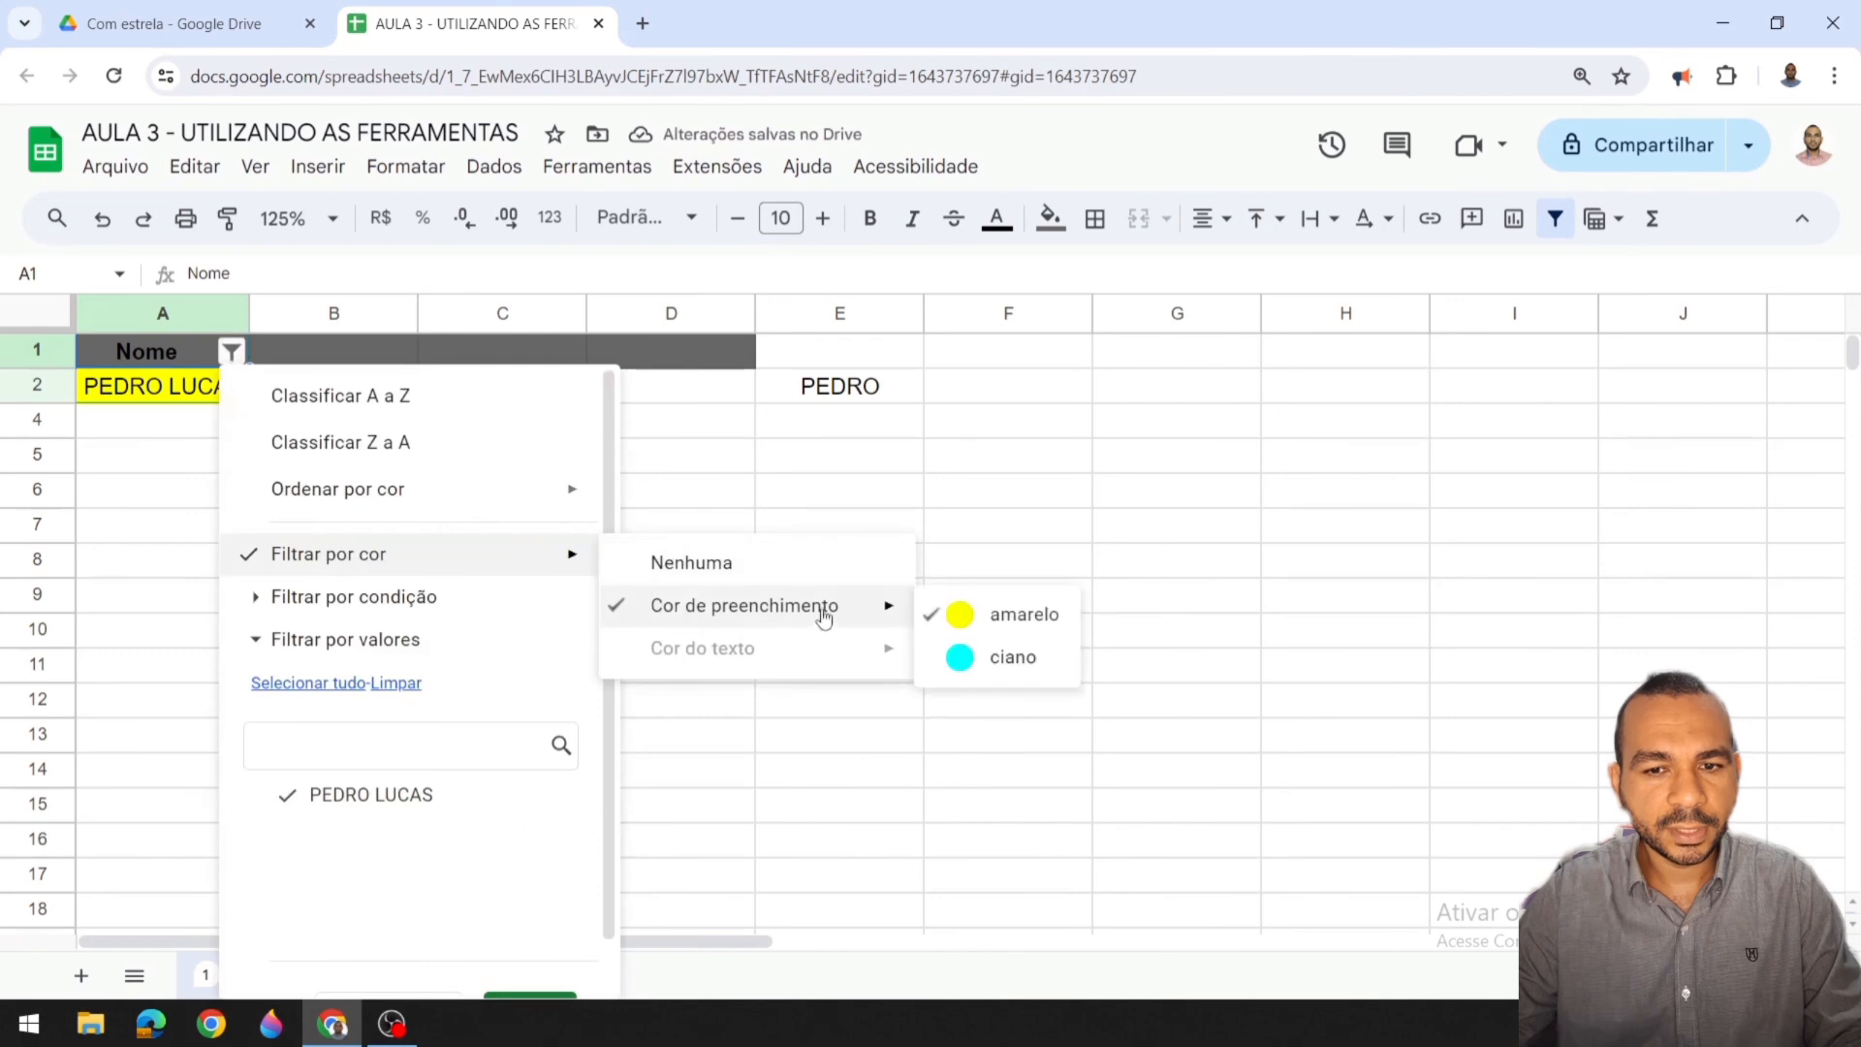
pyautogui.click(974, 620)
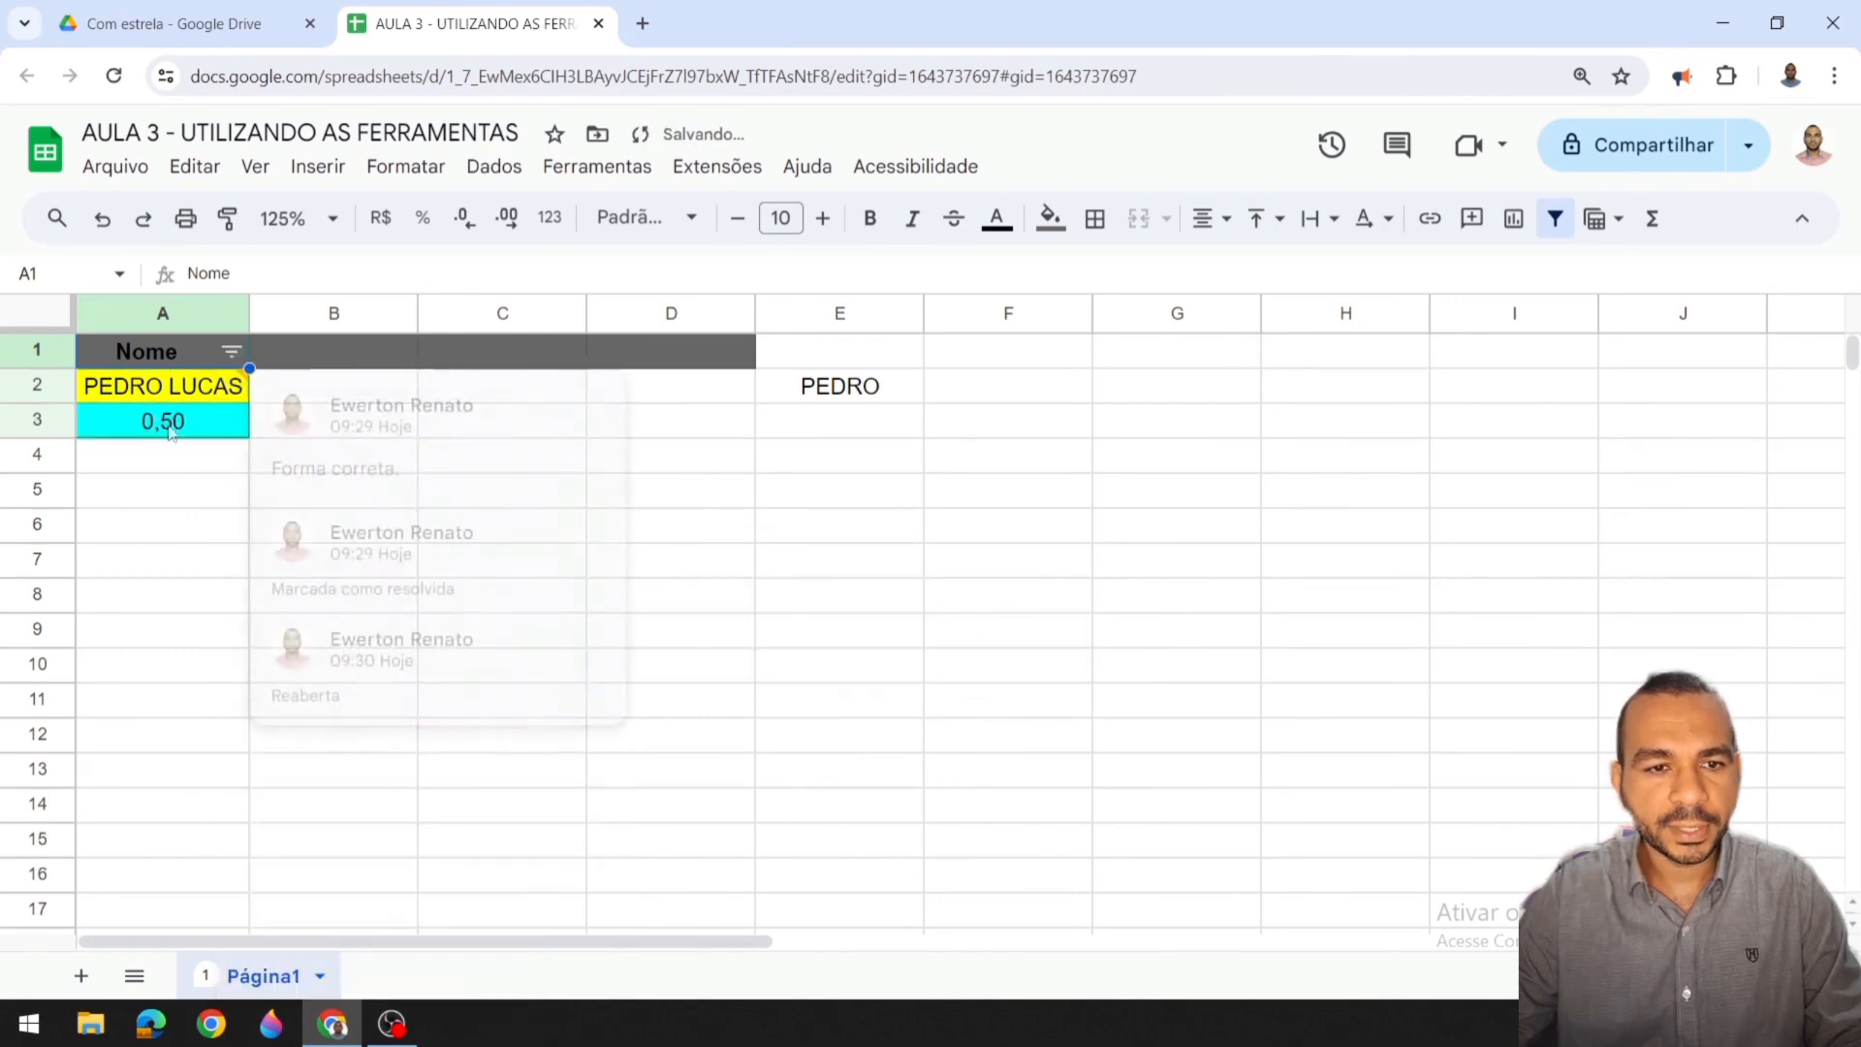
# Step: Filter the Nome column by yellow fill color once more and clear that filter
pyautogui.click(231, 351)
pyautogui.moveTo(359, 494)
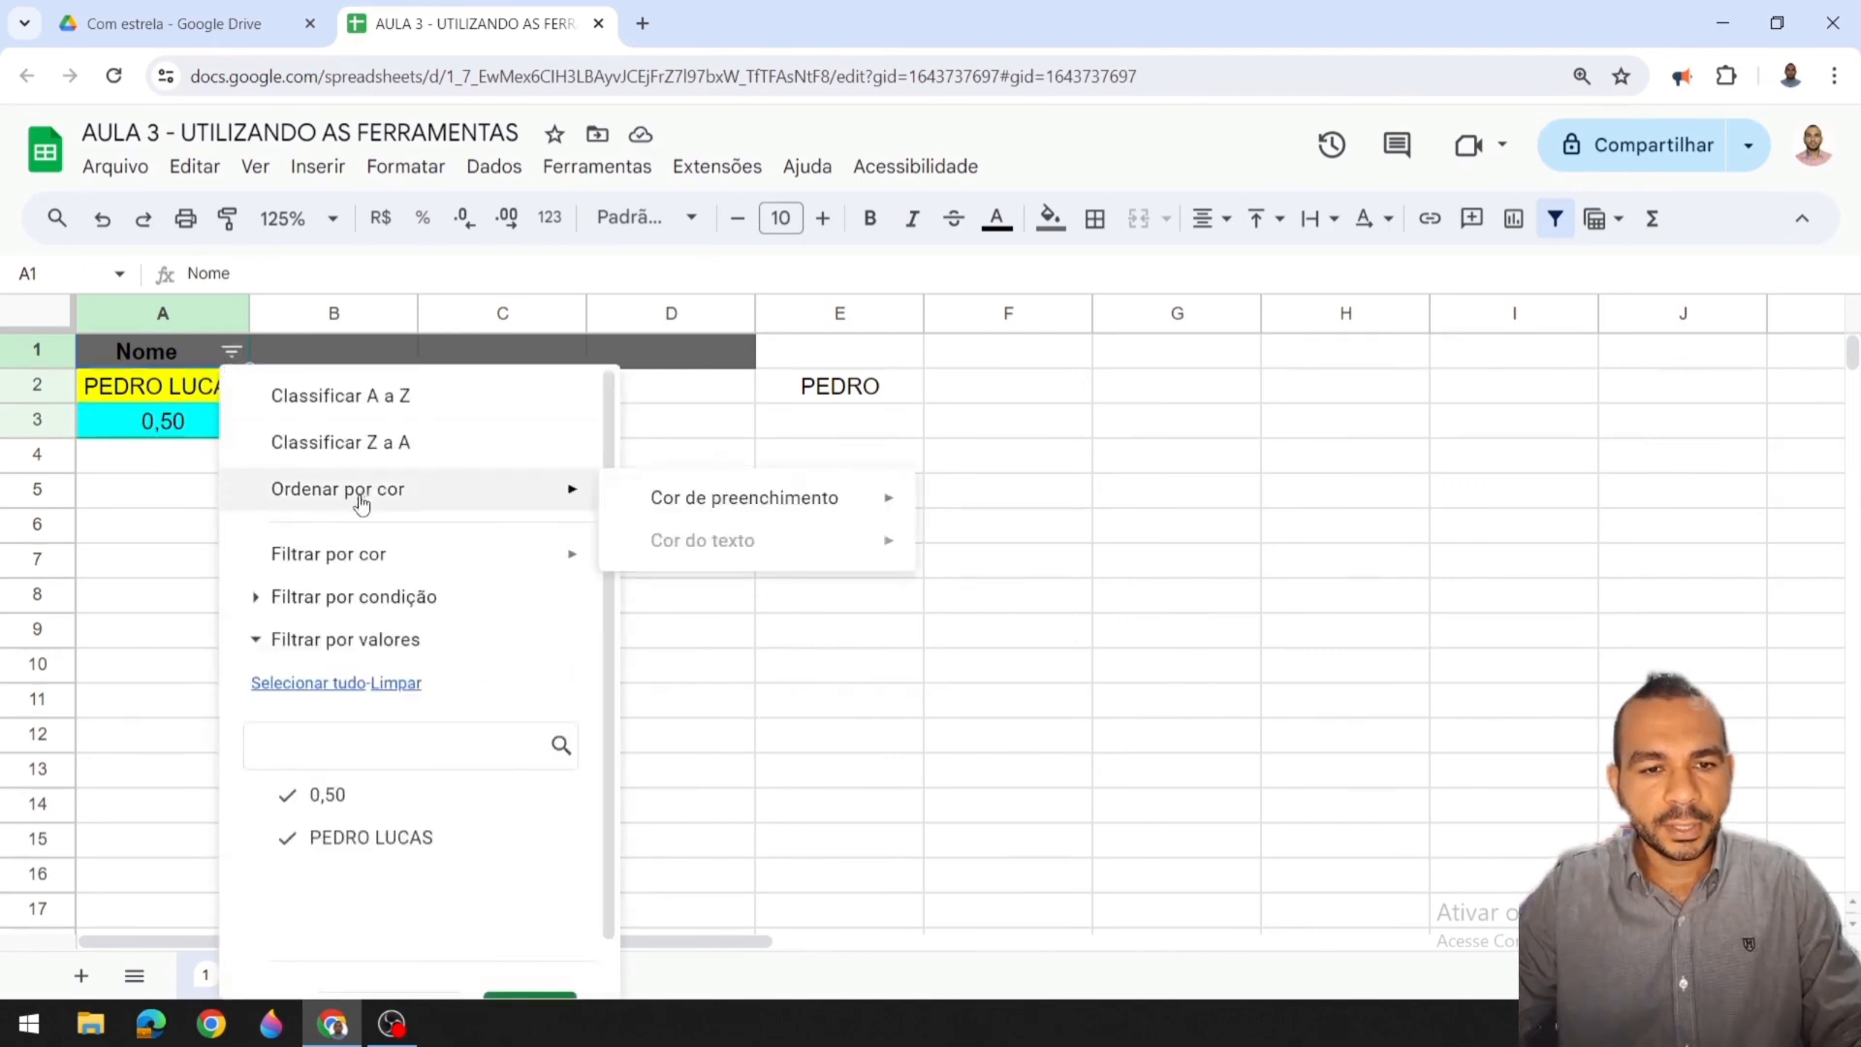
pyautogui.moveTo(766, 509)
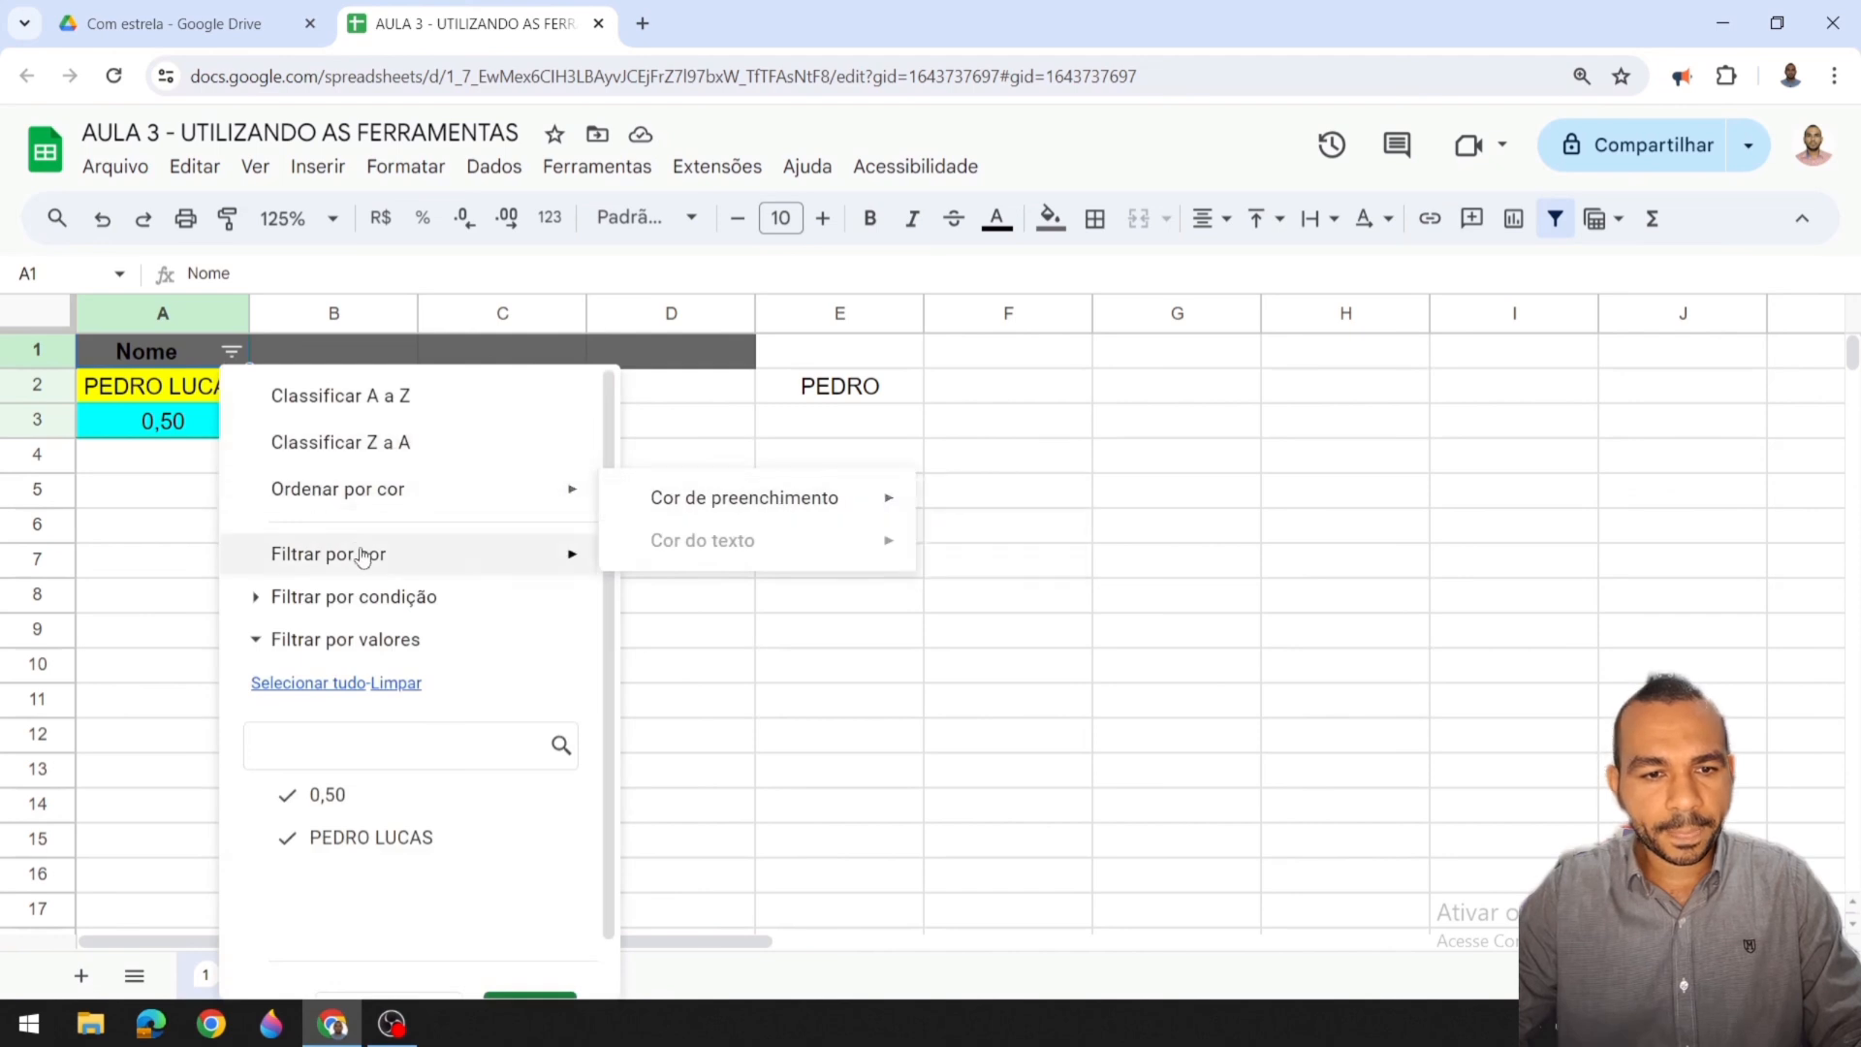
pyautogui.moveTo(403, 560)
pyautogui.moveTo(771, 616)
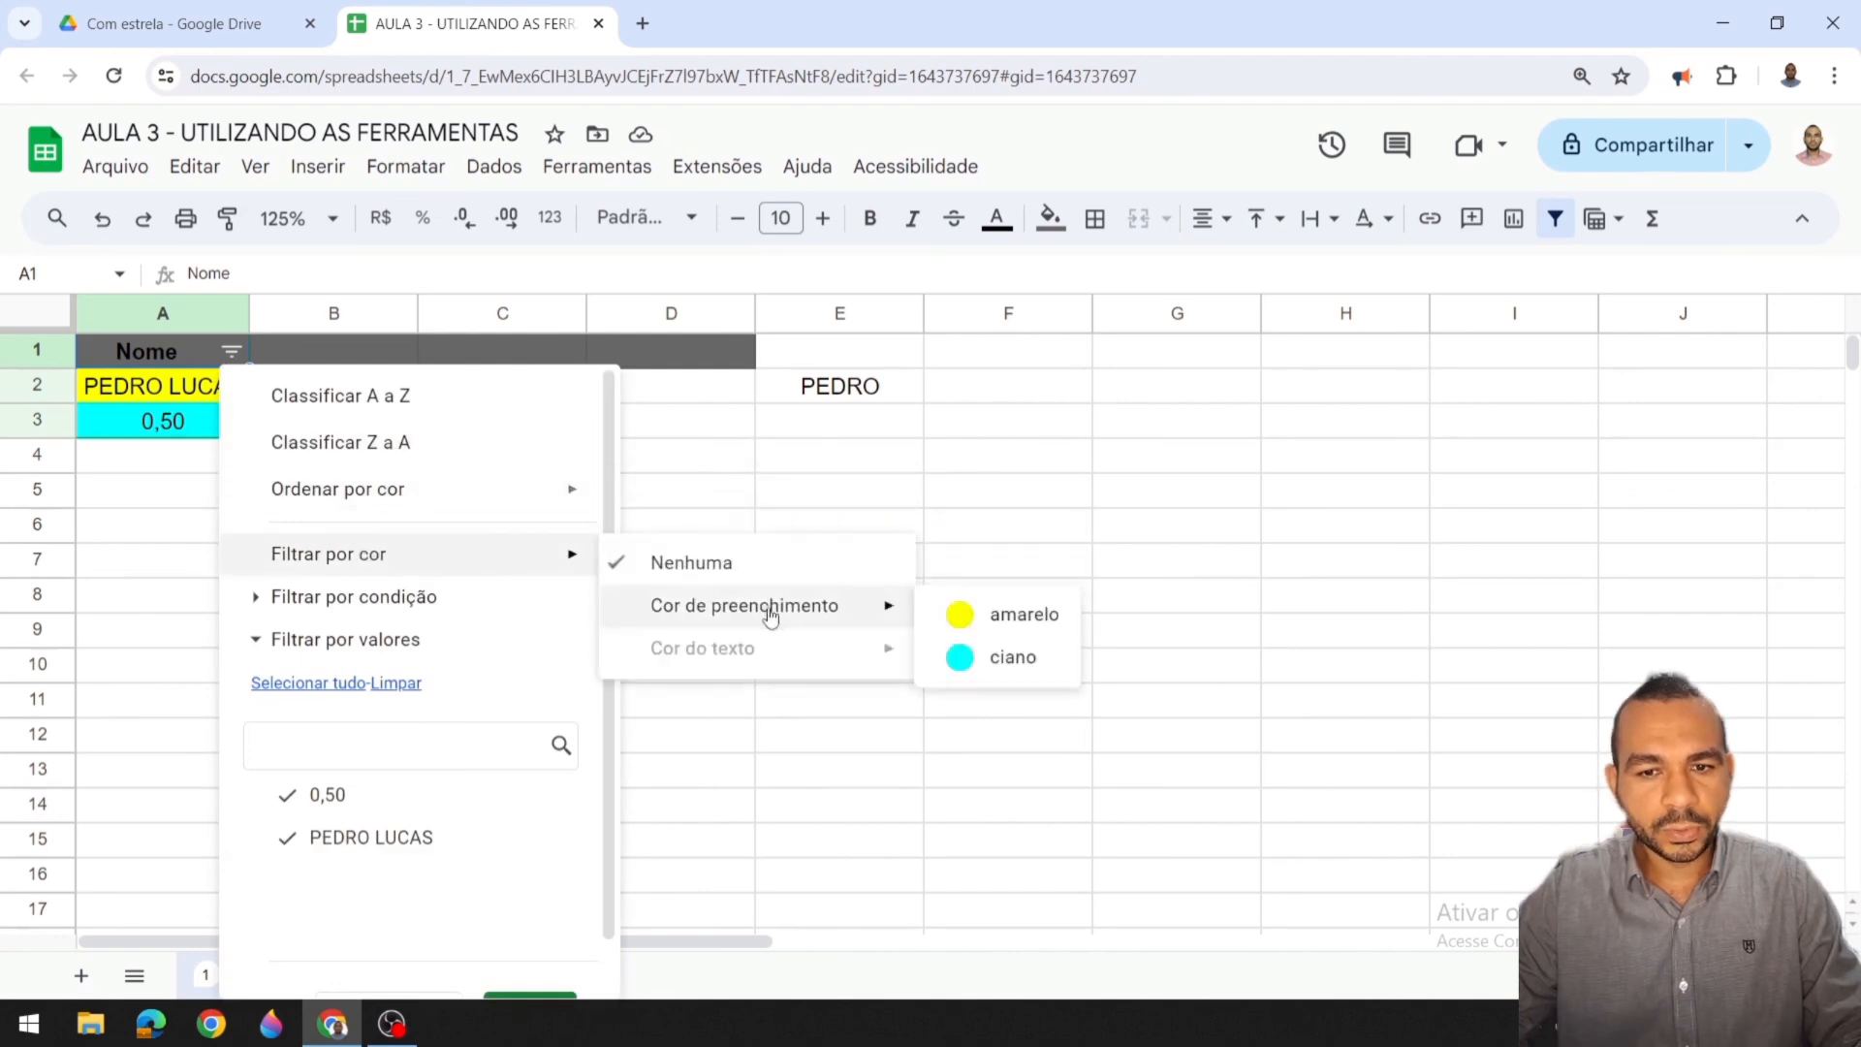
pyautogui.click(1010, 627)
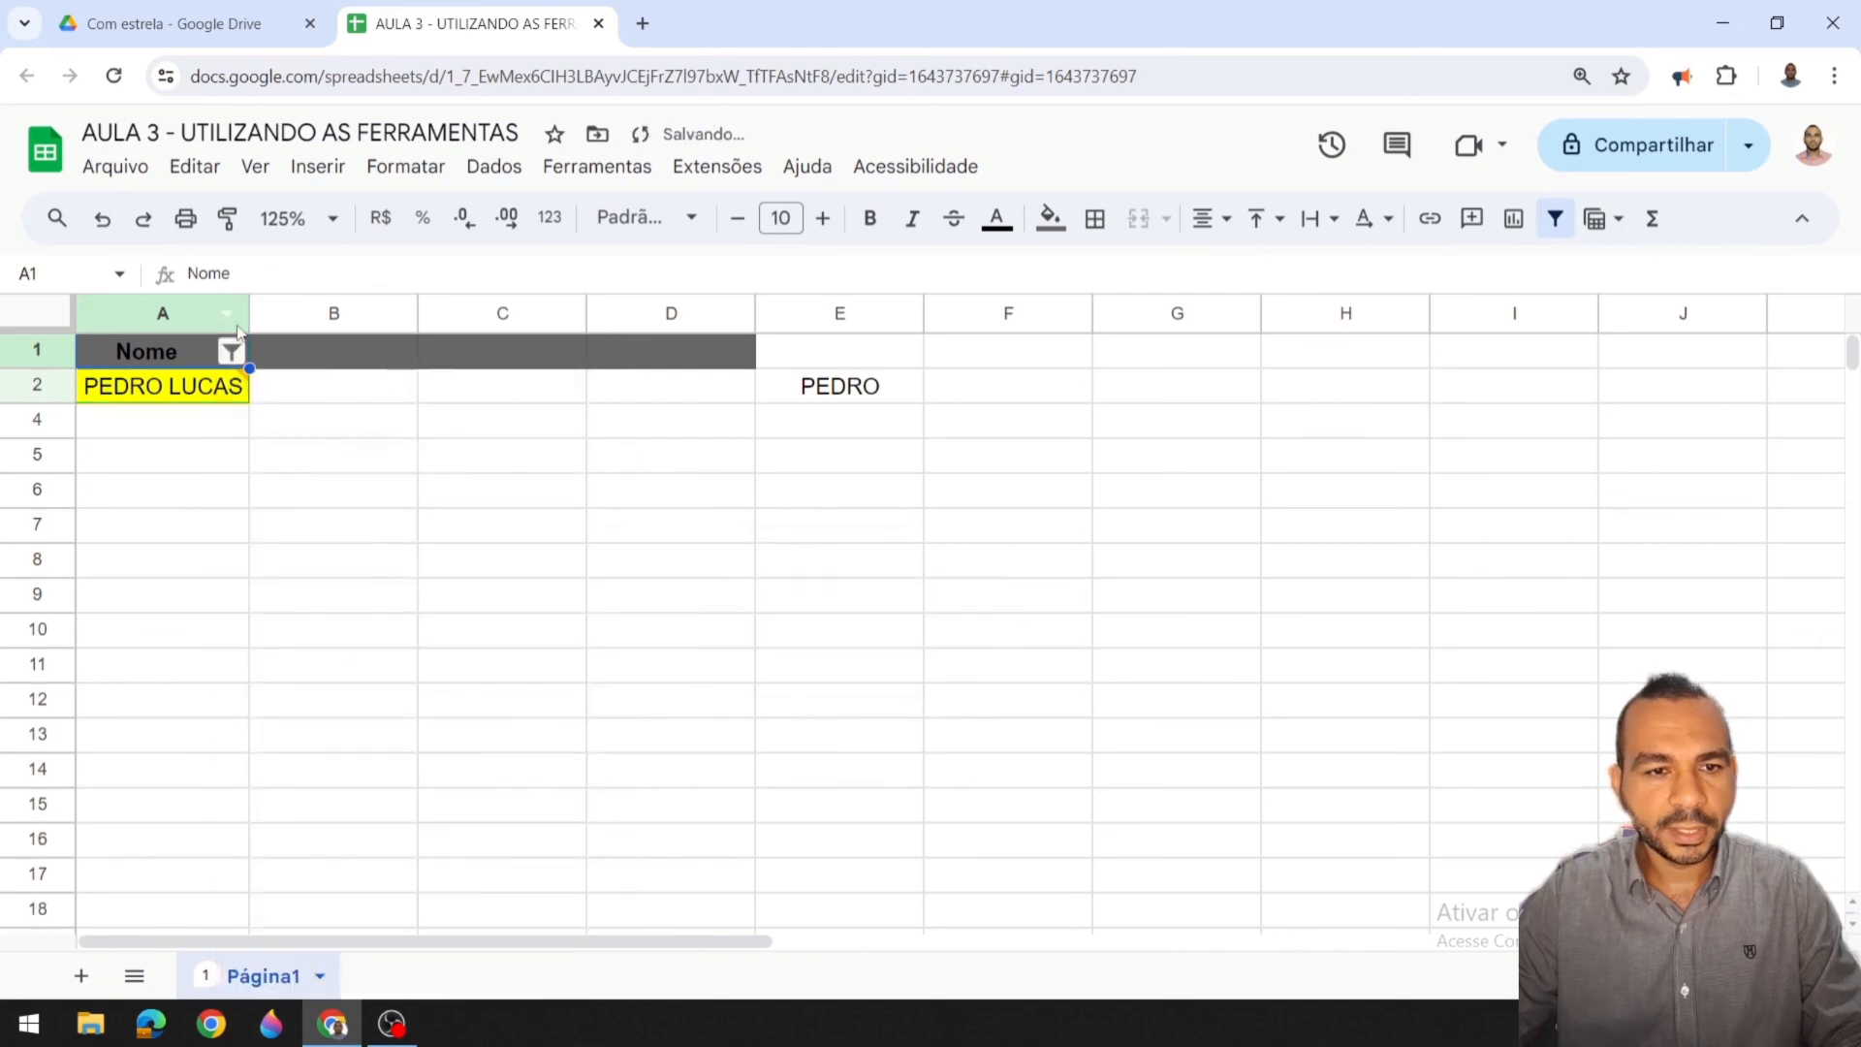
pyautogui.click(245, 359)
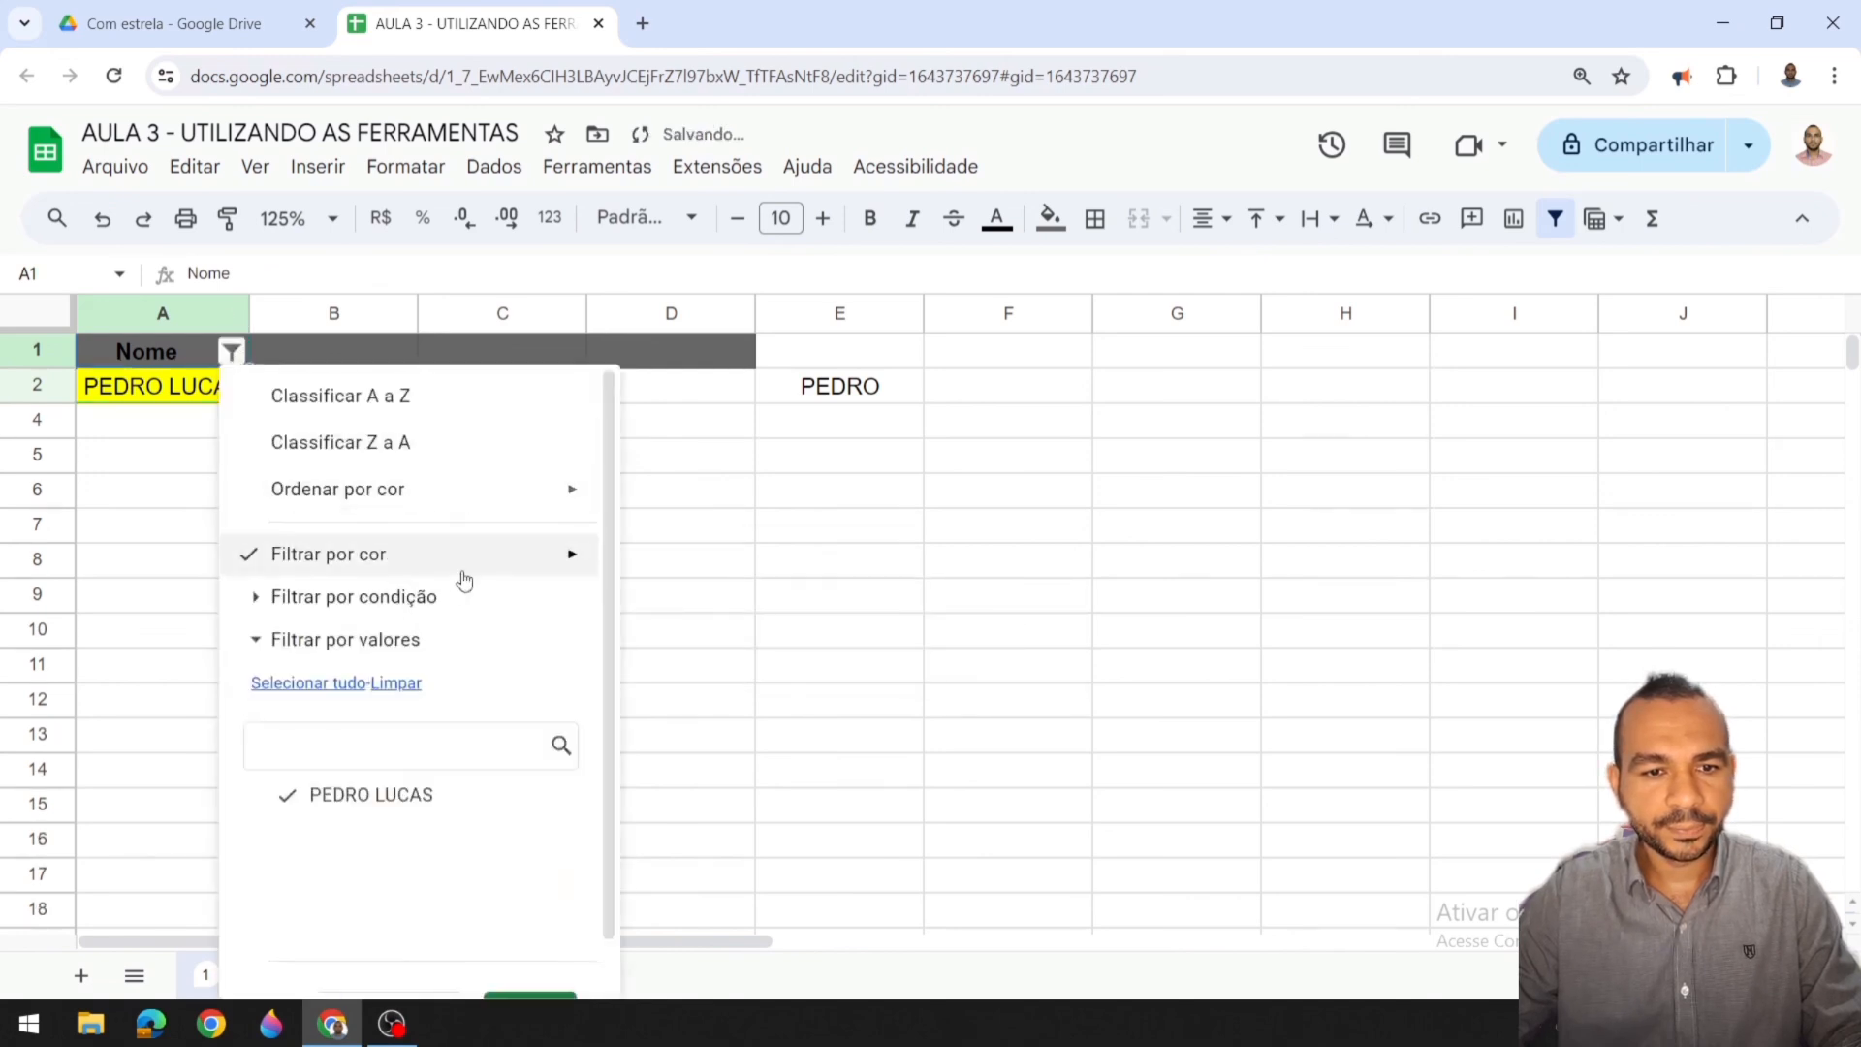
pyautogui.moveTo(507, 560)
pyautogui.moveTo(853, 614)
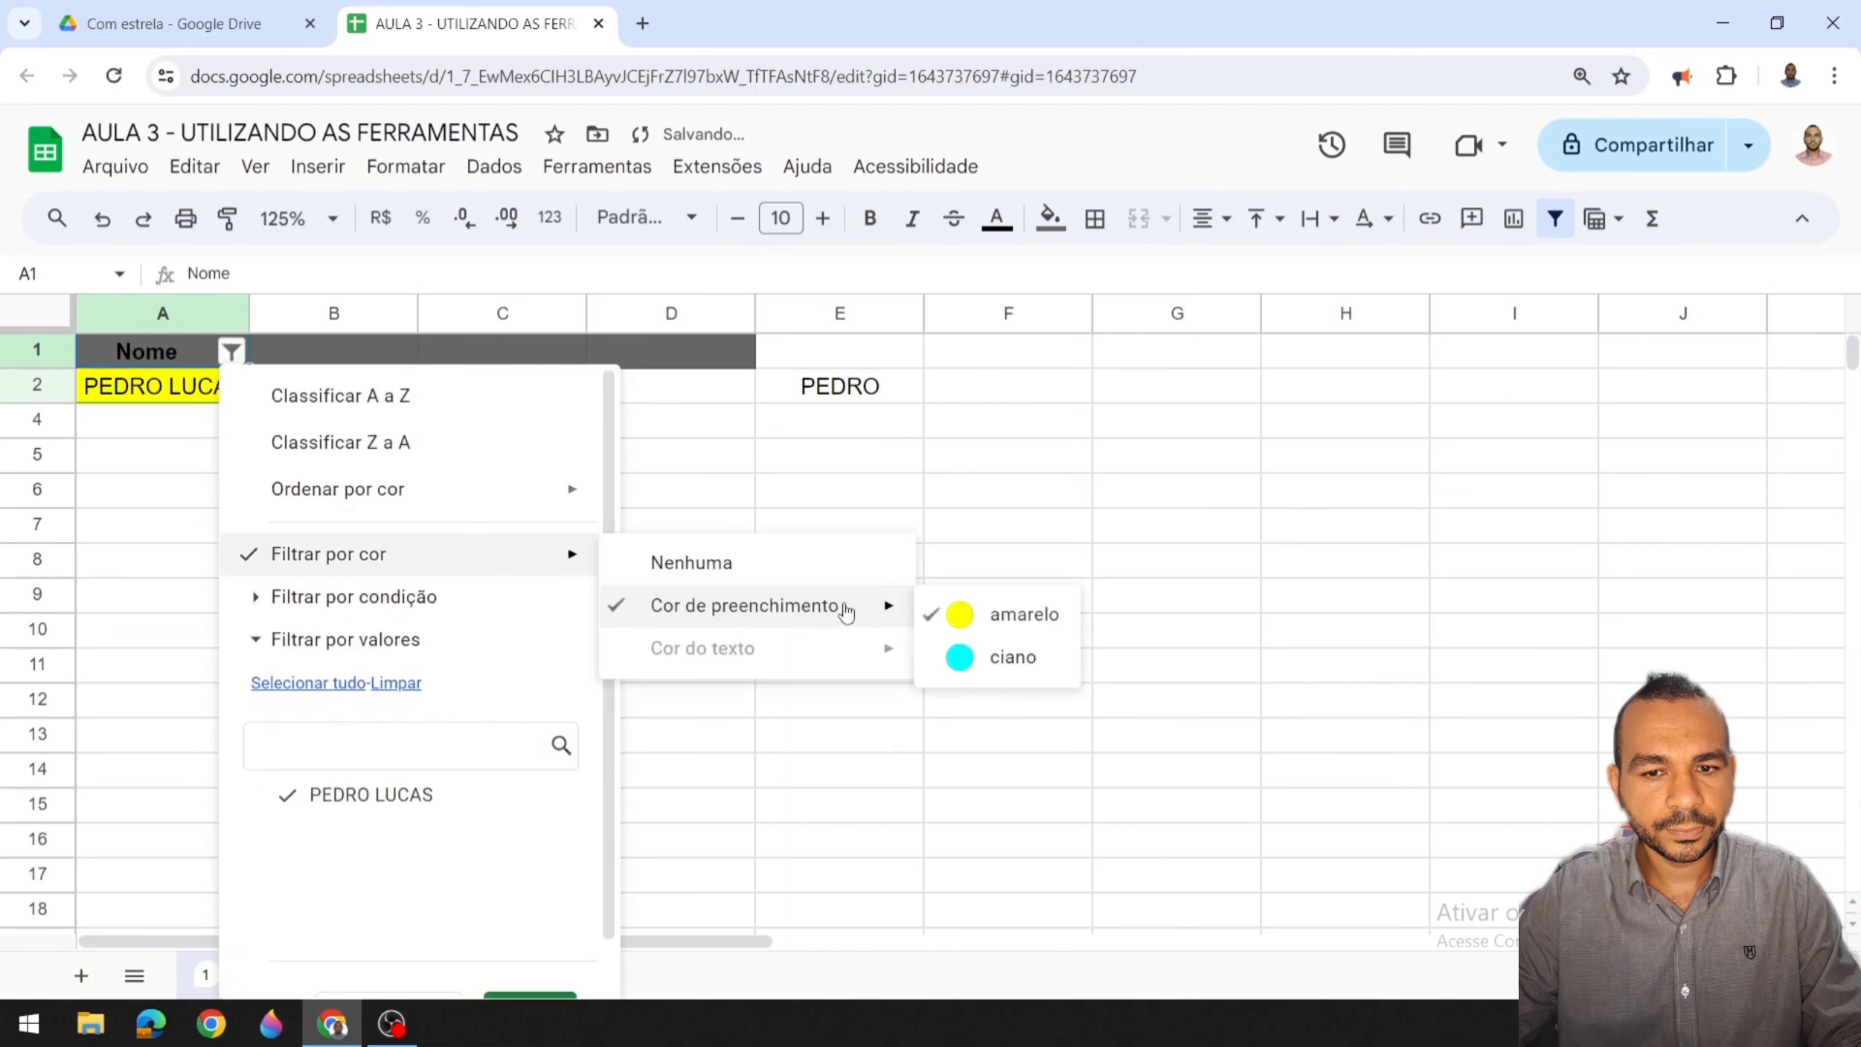
pyautogui.click(1014, 632)
# Step: Sort the Nome column by yellow fill color, and re-sort it by cyan fill color
pyautogui.click(231, 351)
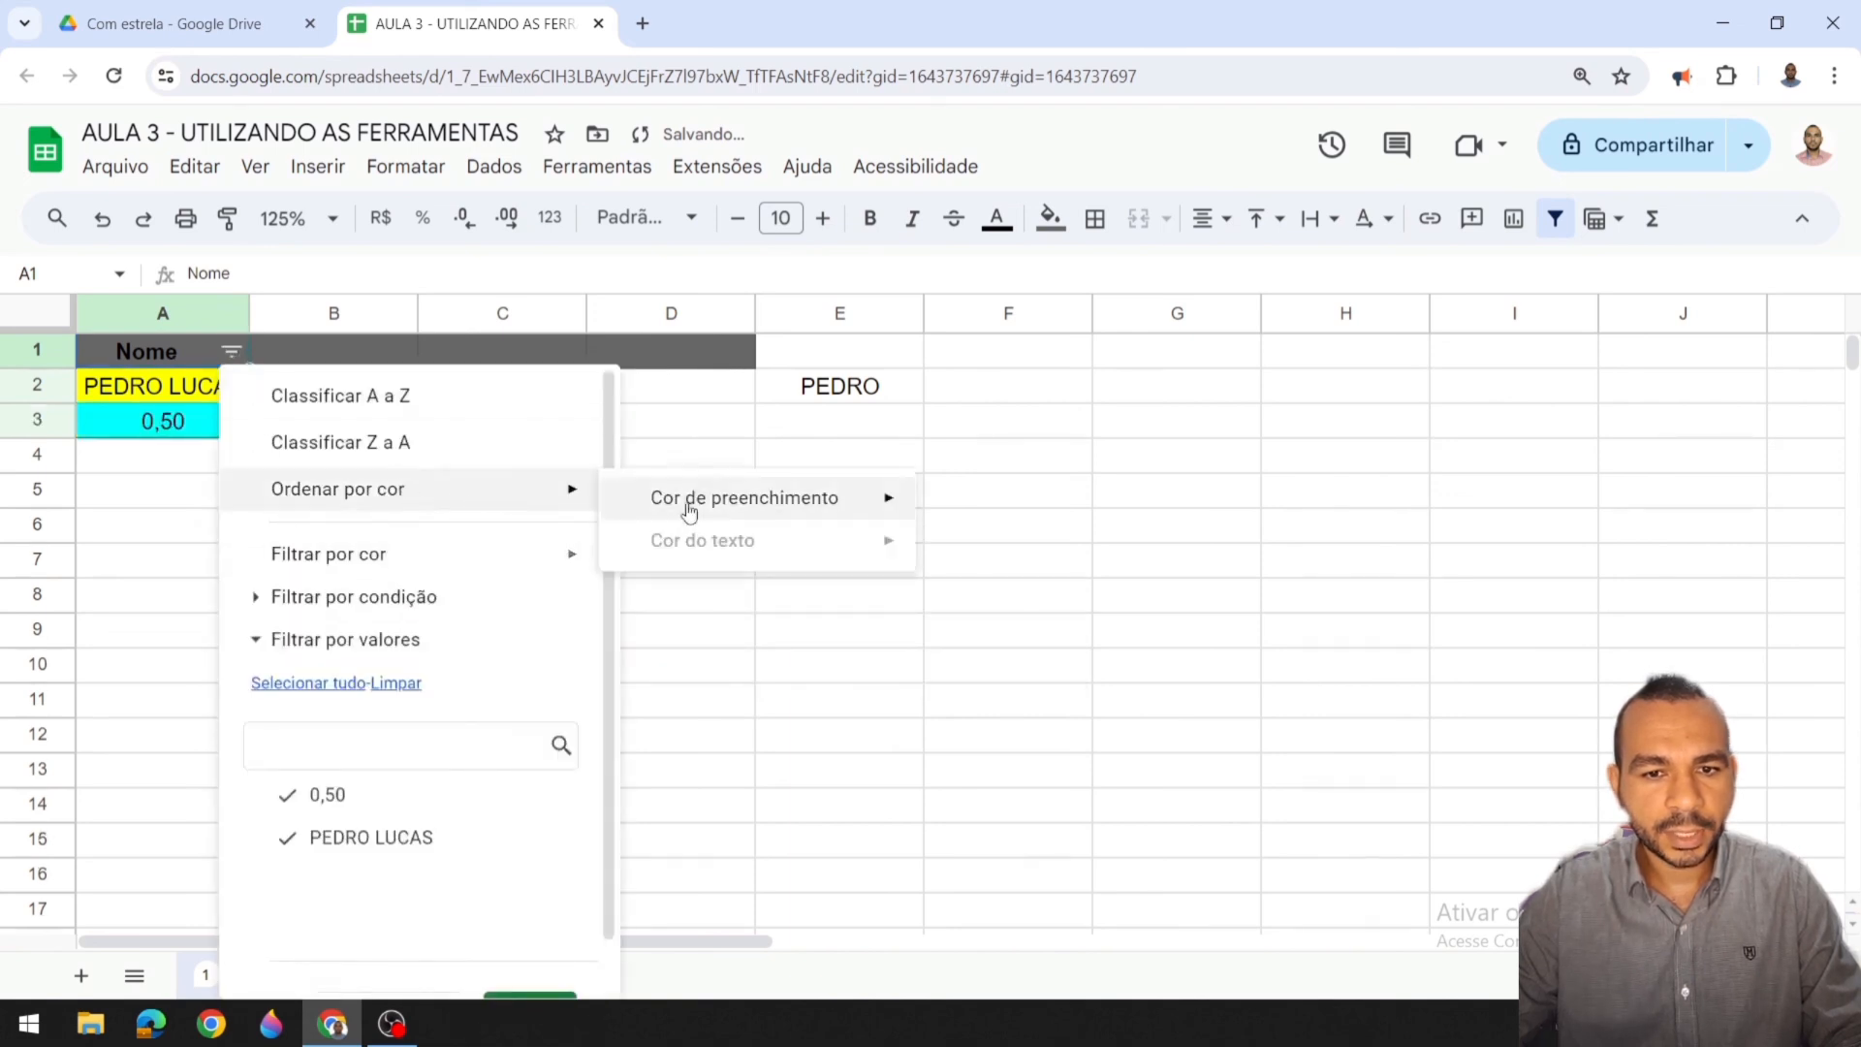
pyautogui.click(1008, 507)
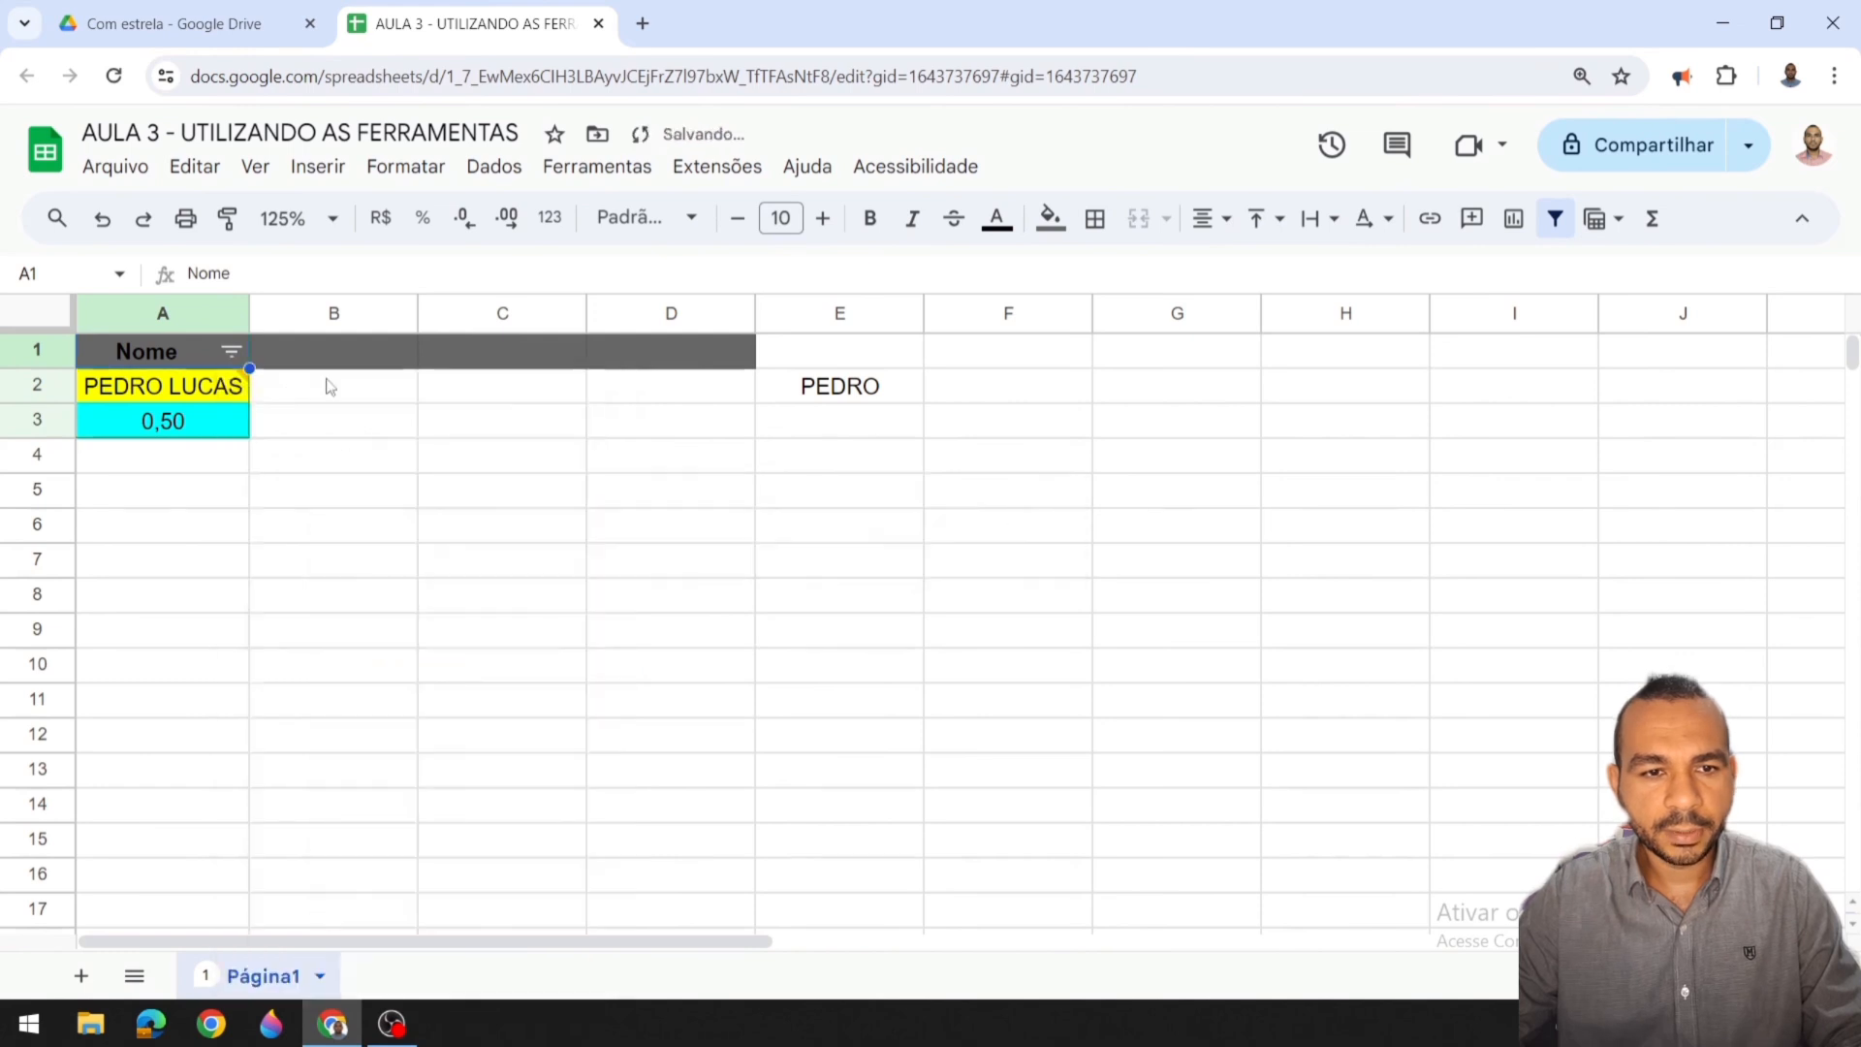
pyautogui.click(231, 351)
pyautogui.moveTo(543, 490)
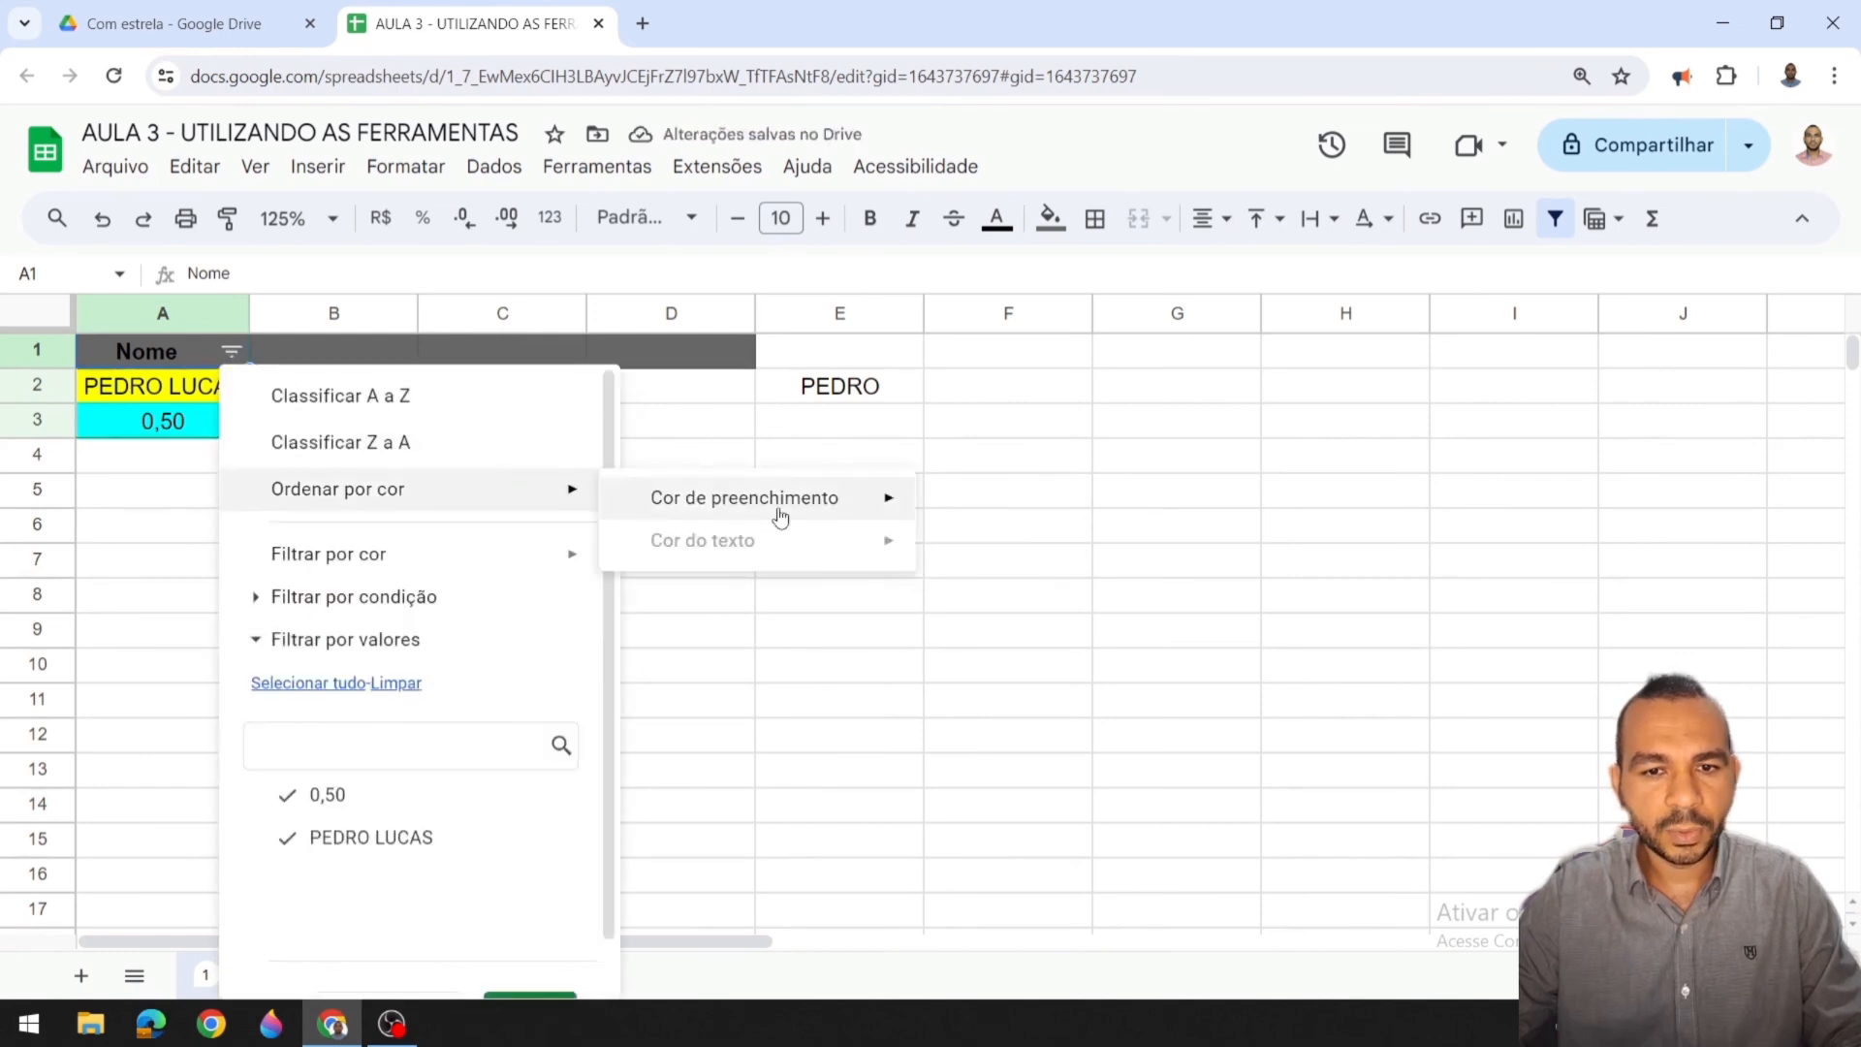
pyautogui.click(1014, 552)
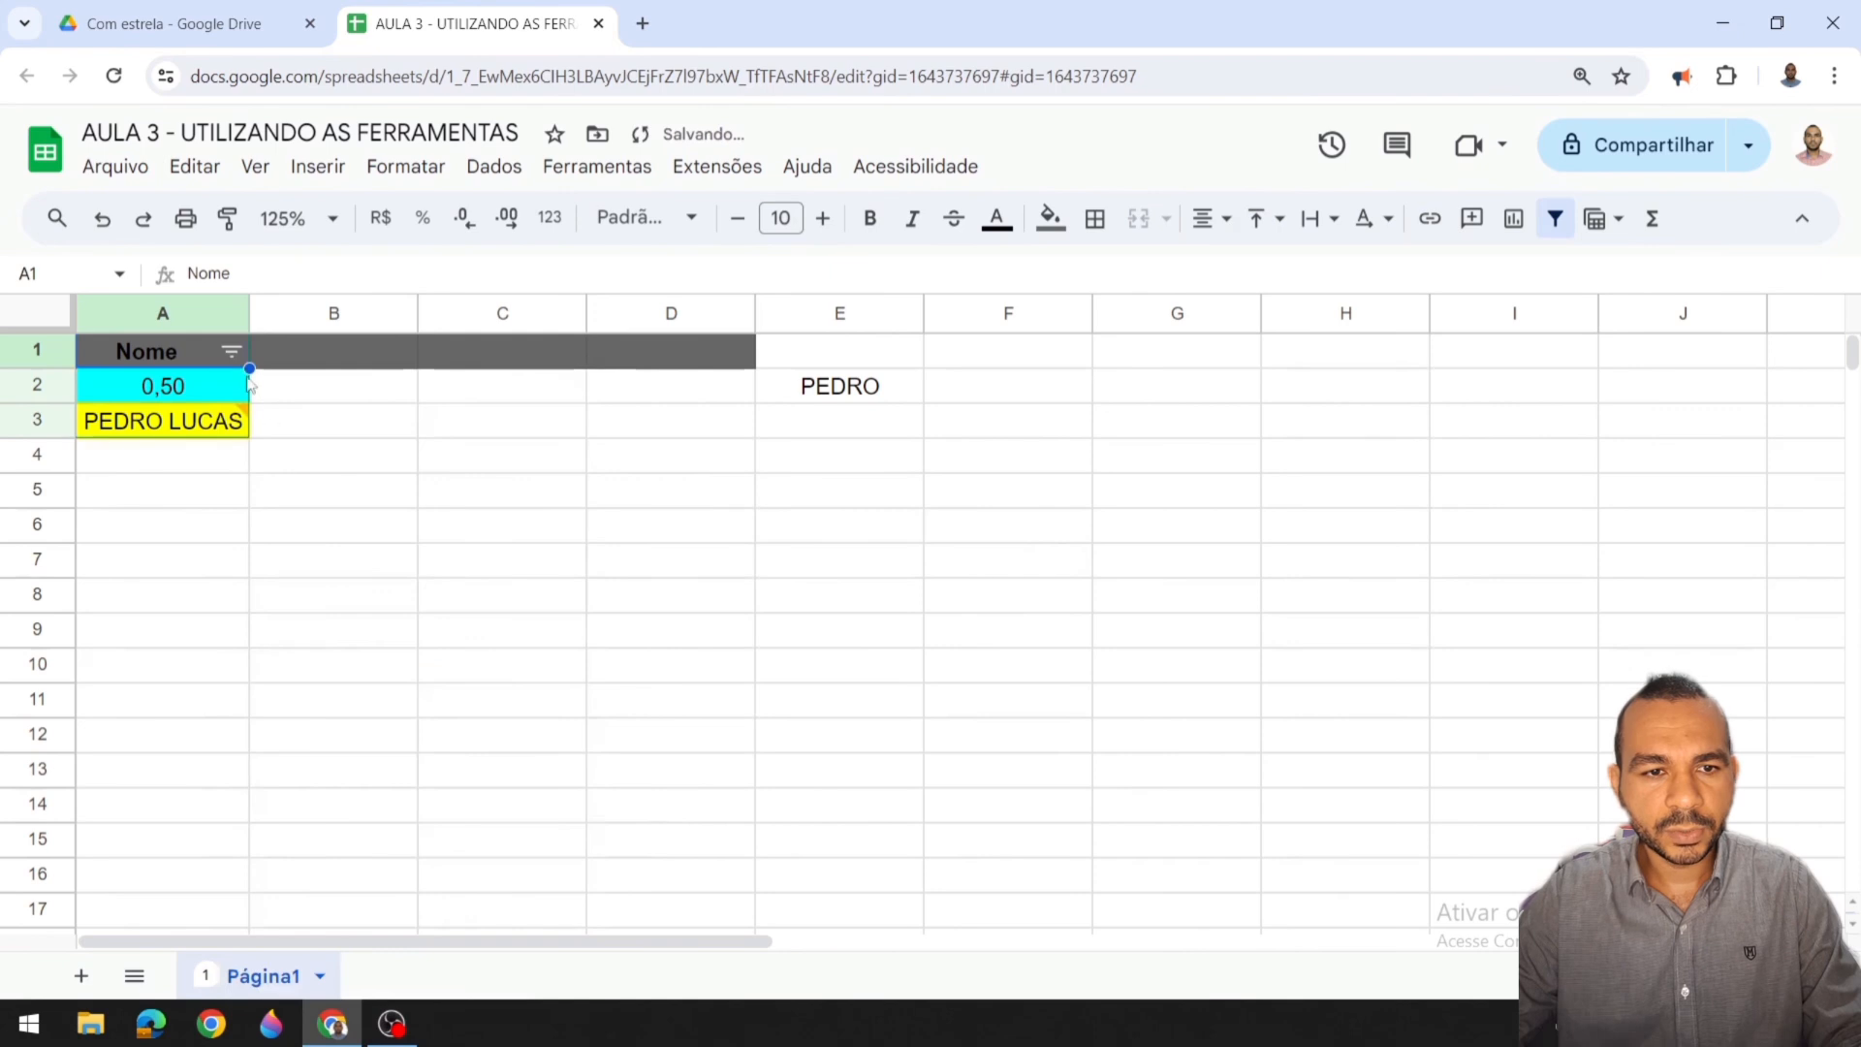
# Step: Filter the Nome column by the condition that the text contains "0"
pyautogui.click(231, 351)
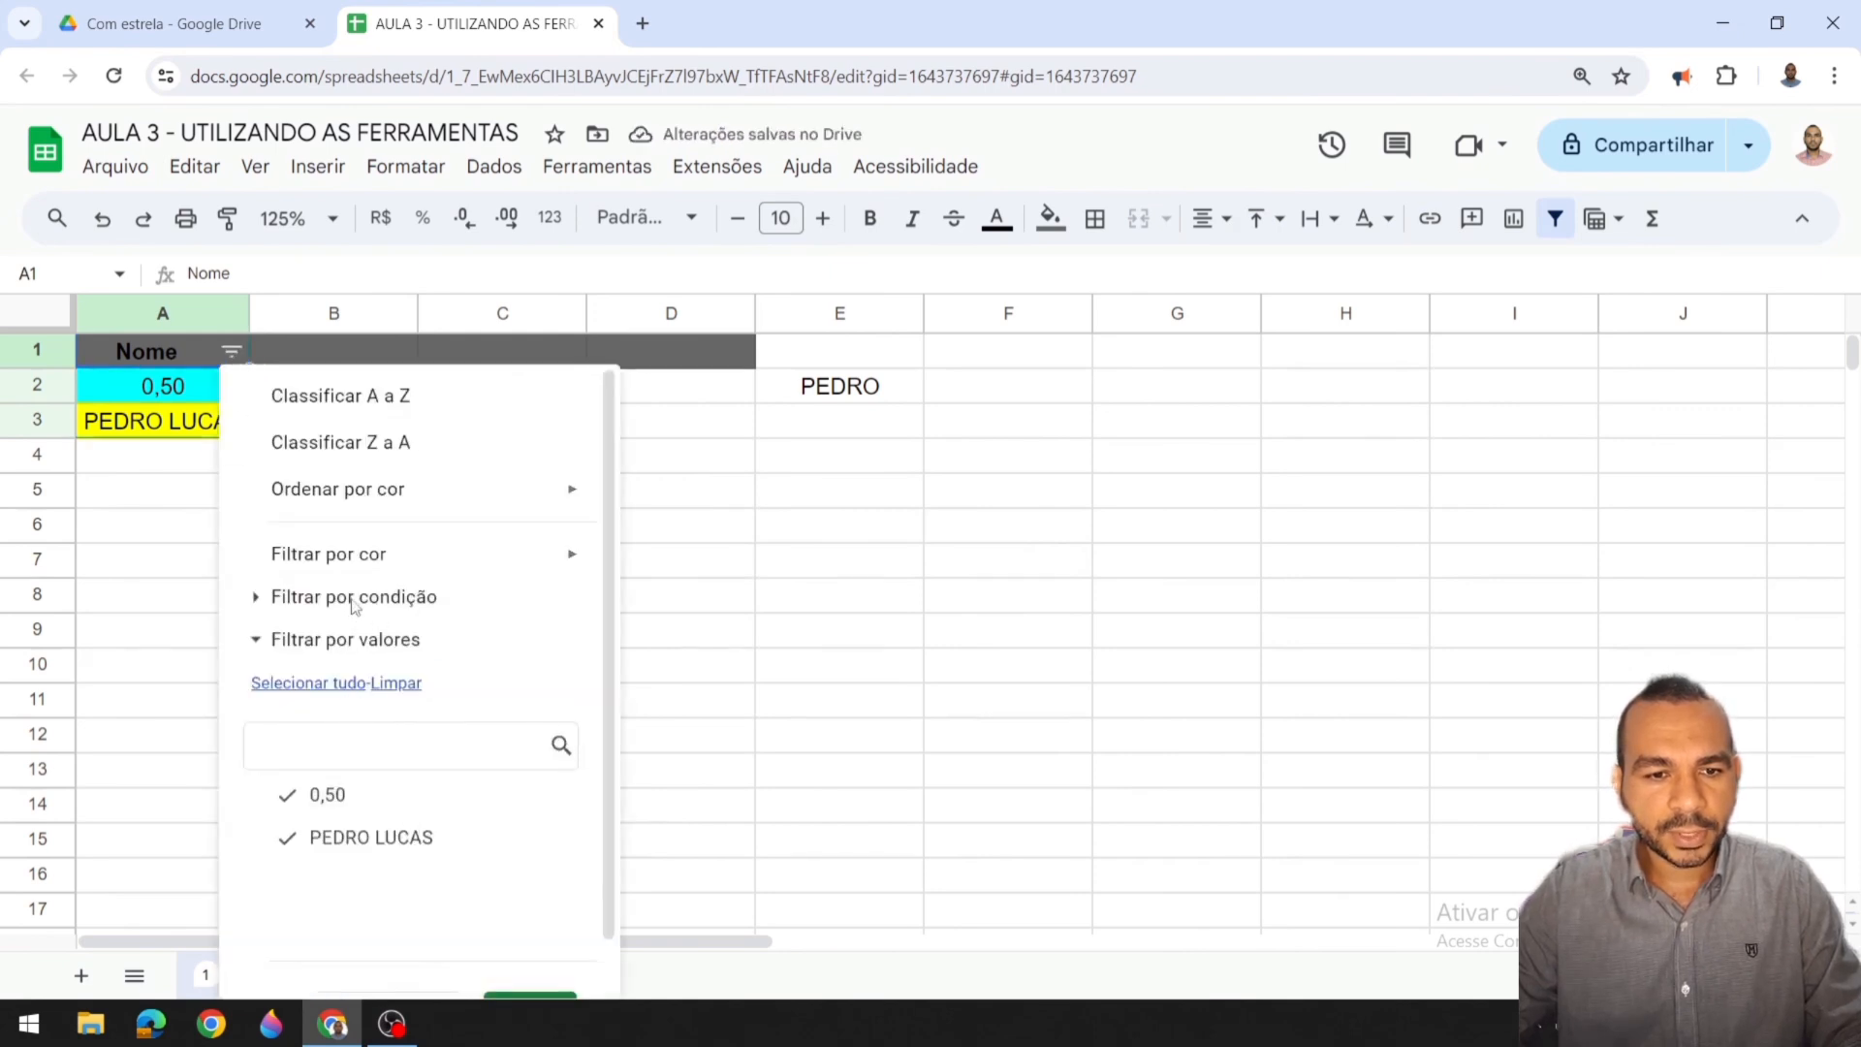
pyautogui.click(308, 598)
pyautogui.click(349, 652)
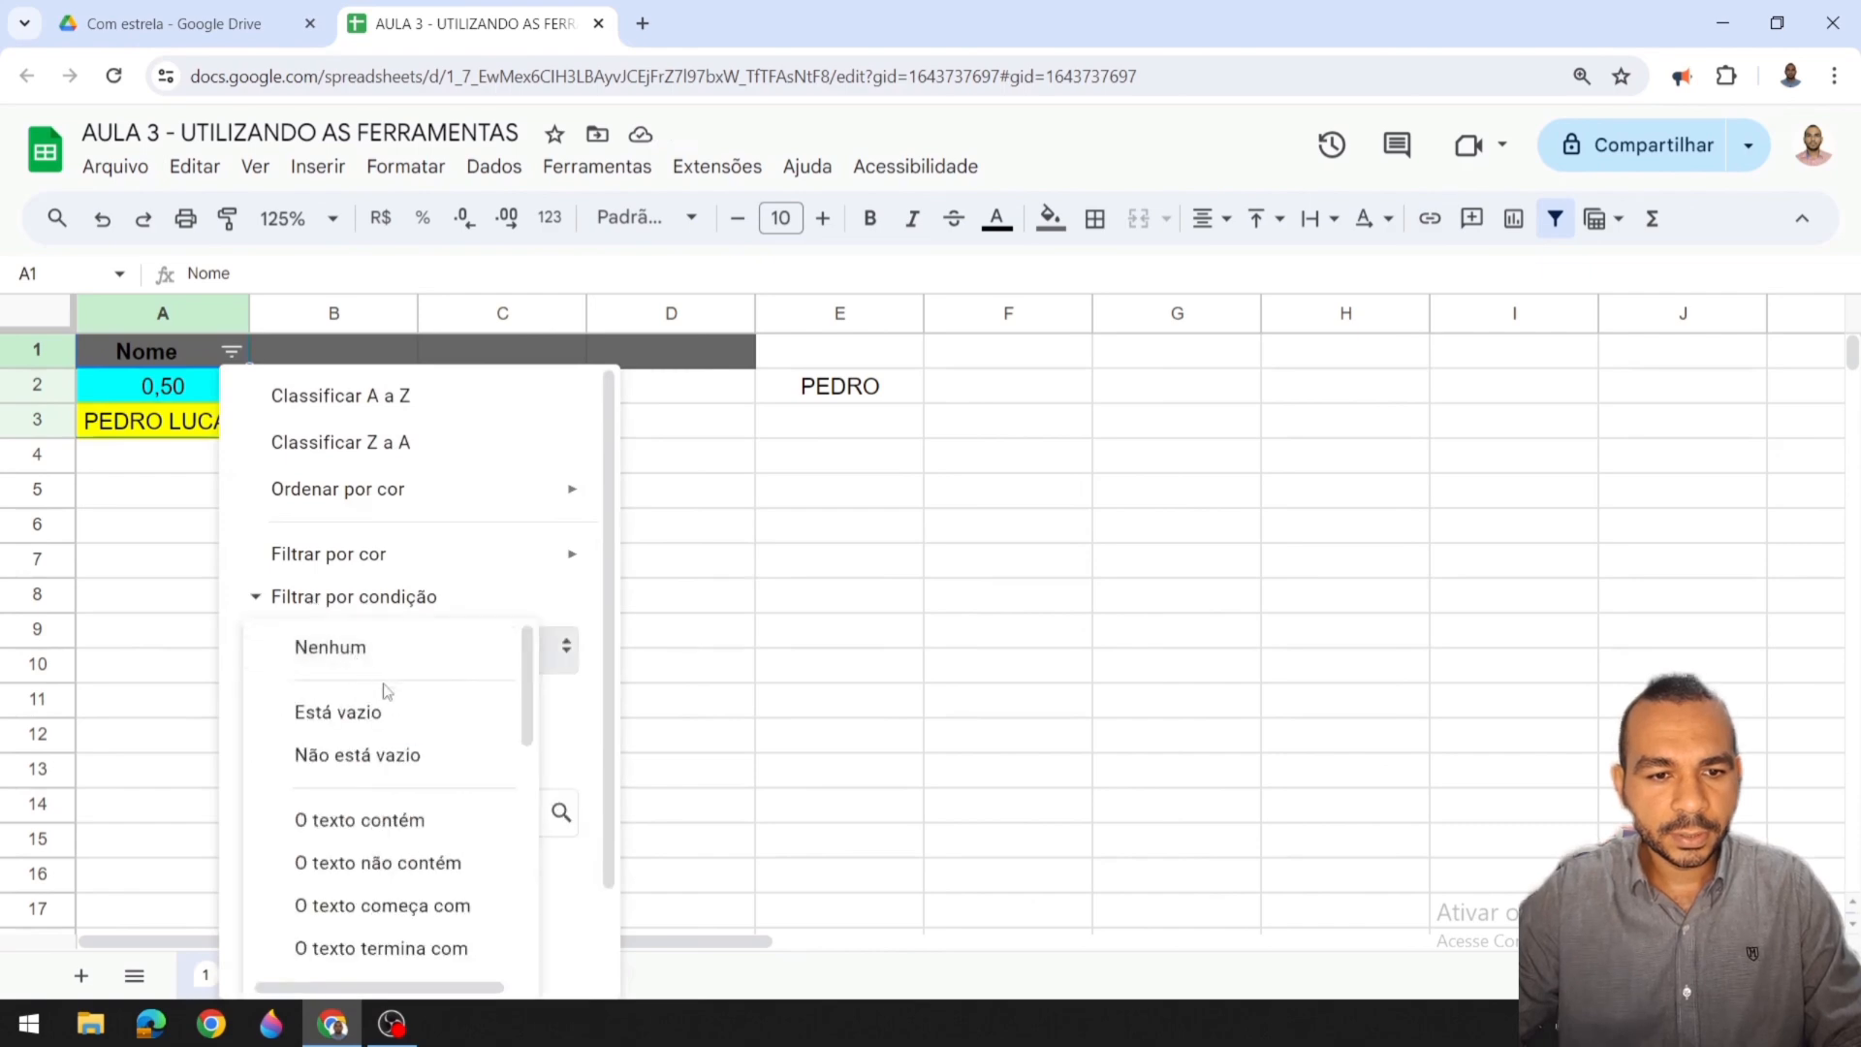
pyautogui.scroll(-2, 407, 717)
pyautogui.scroll(2, 424, 746)
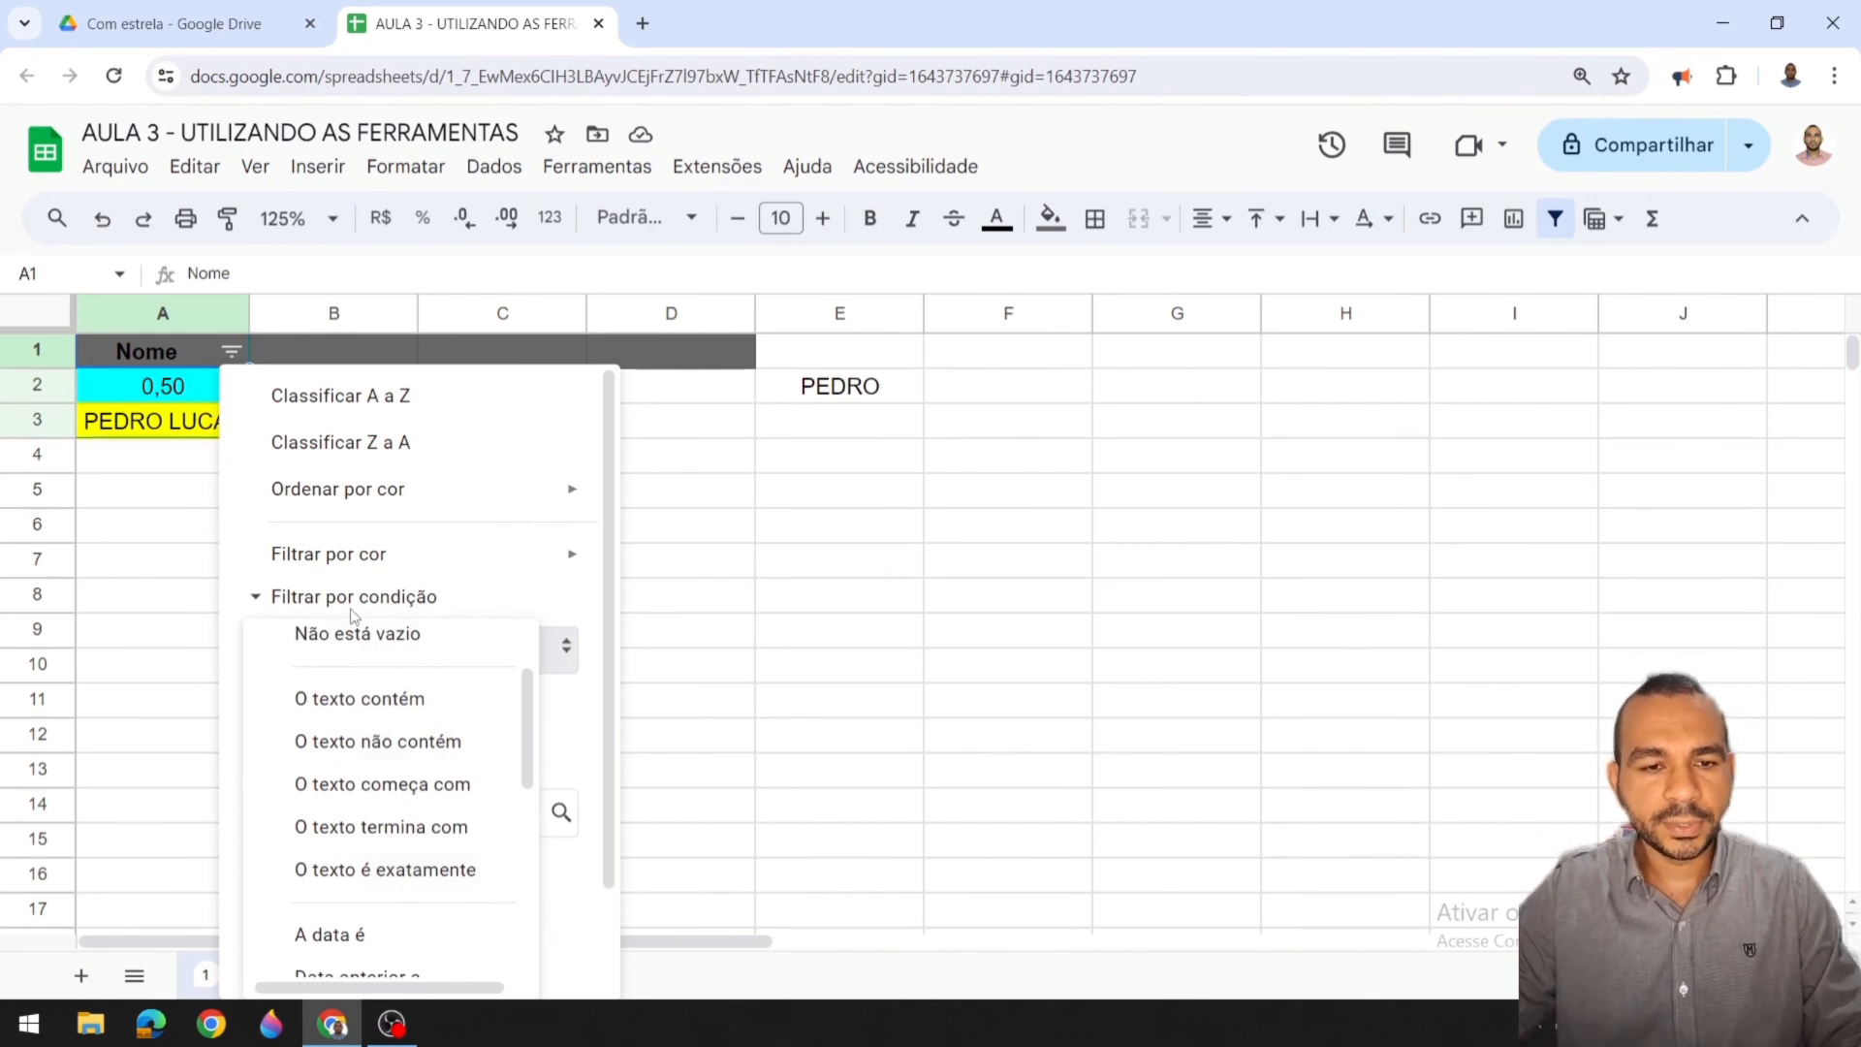
pyautogui.click(405, 708)
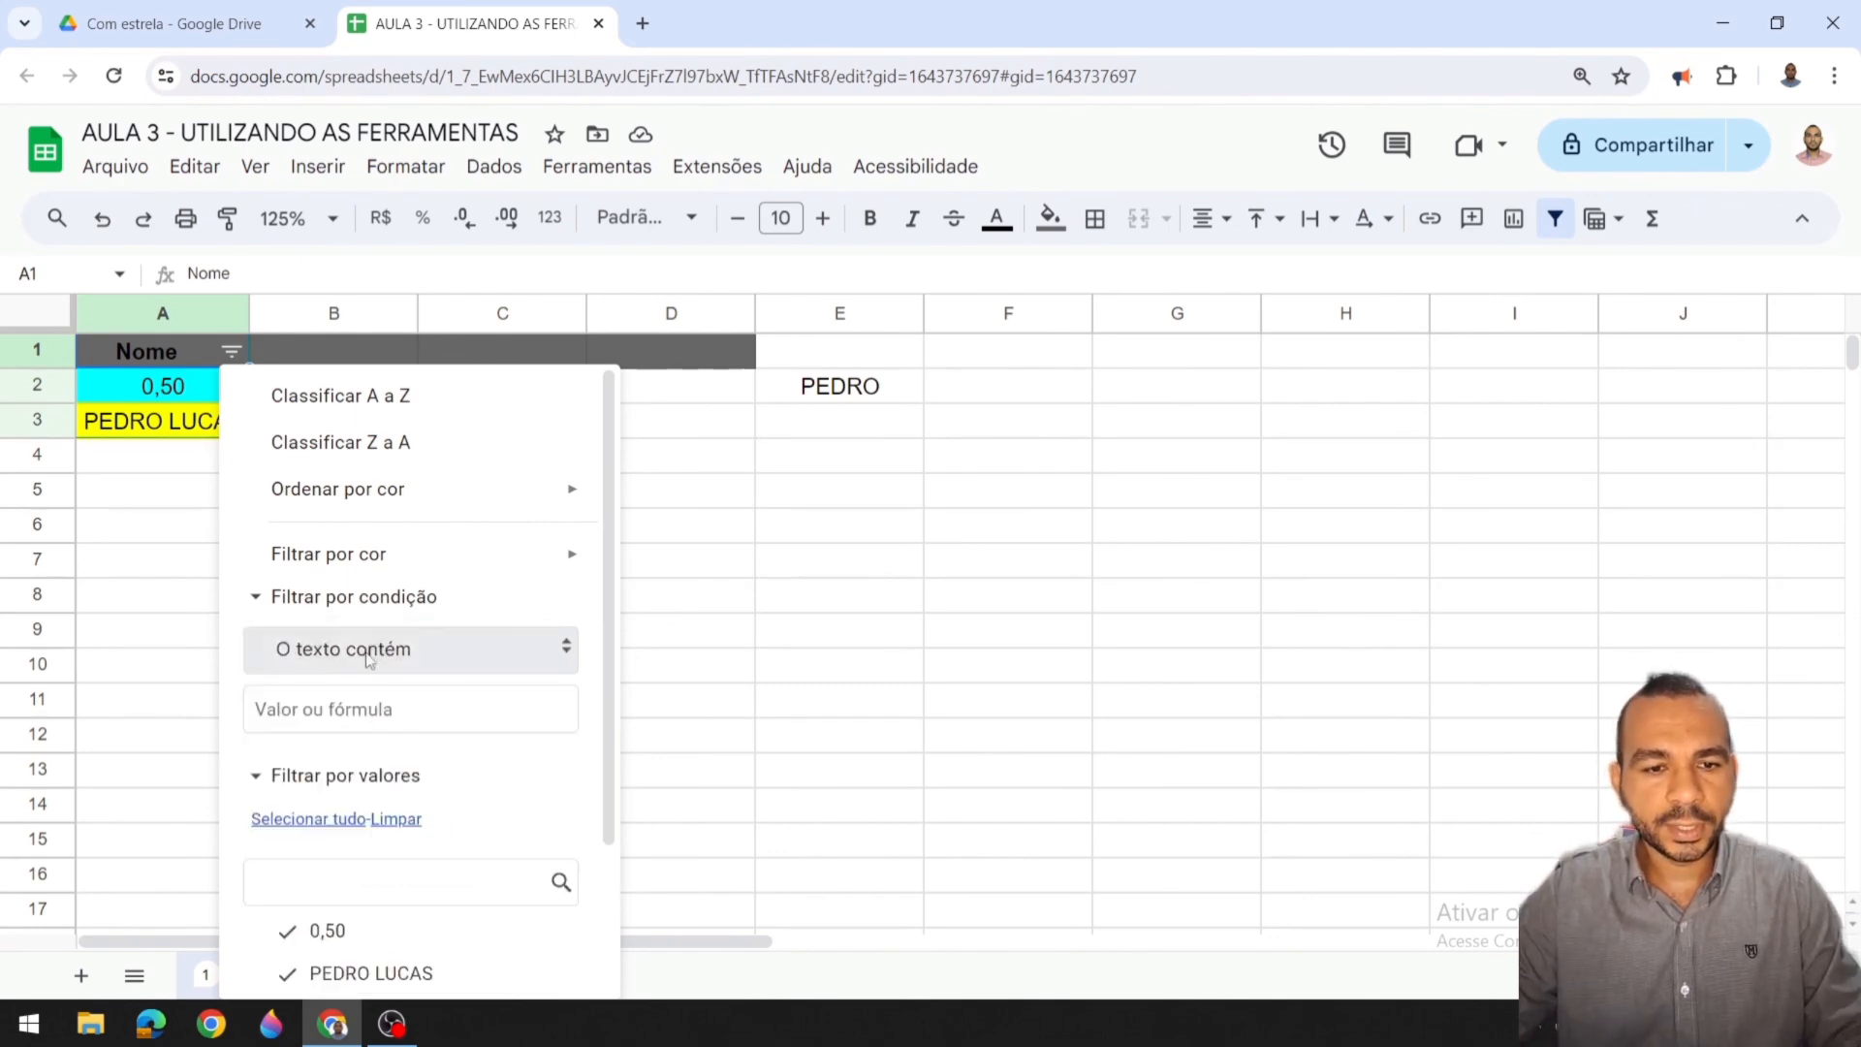
pyautogui.click(350, 707)
pyautogui.write('0')
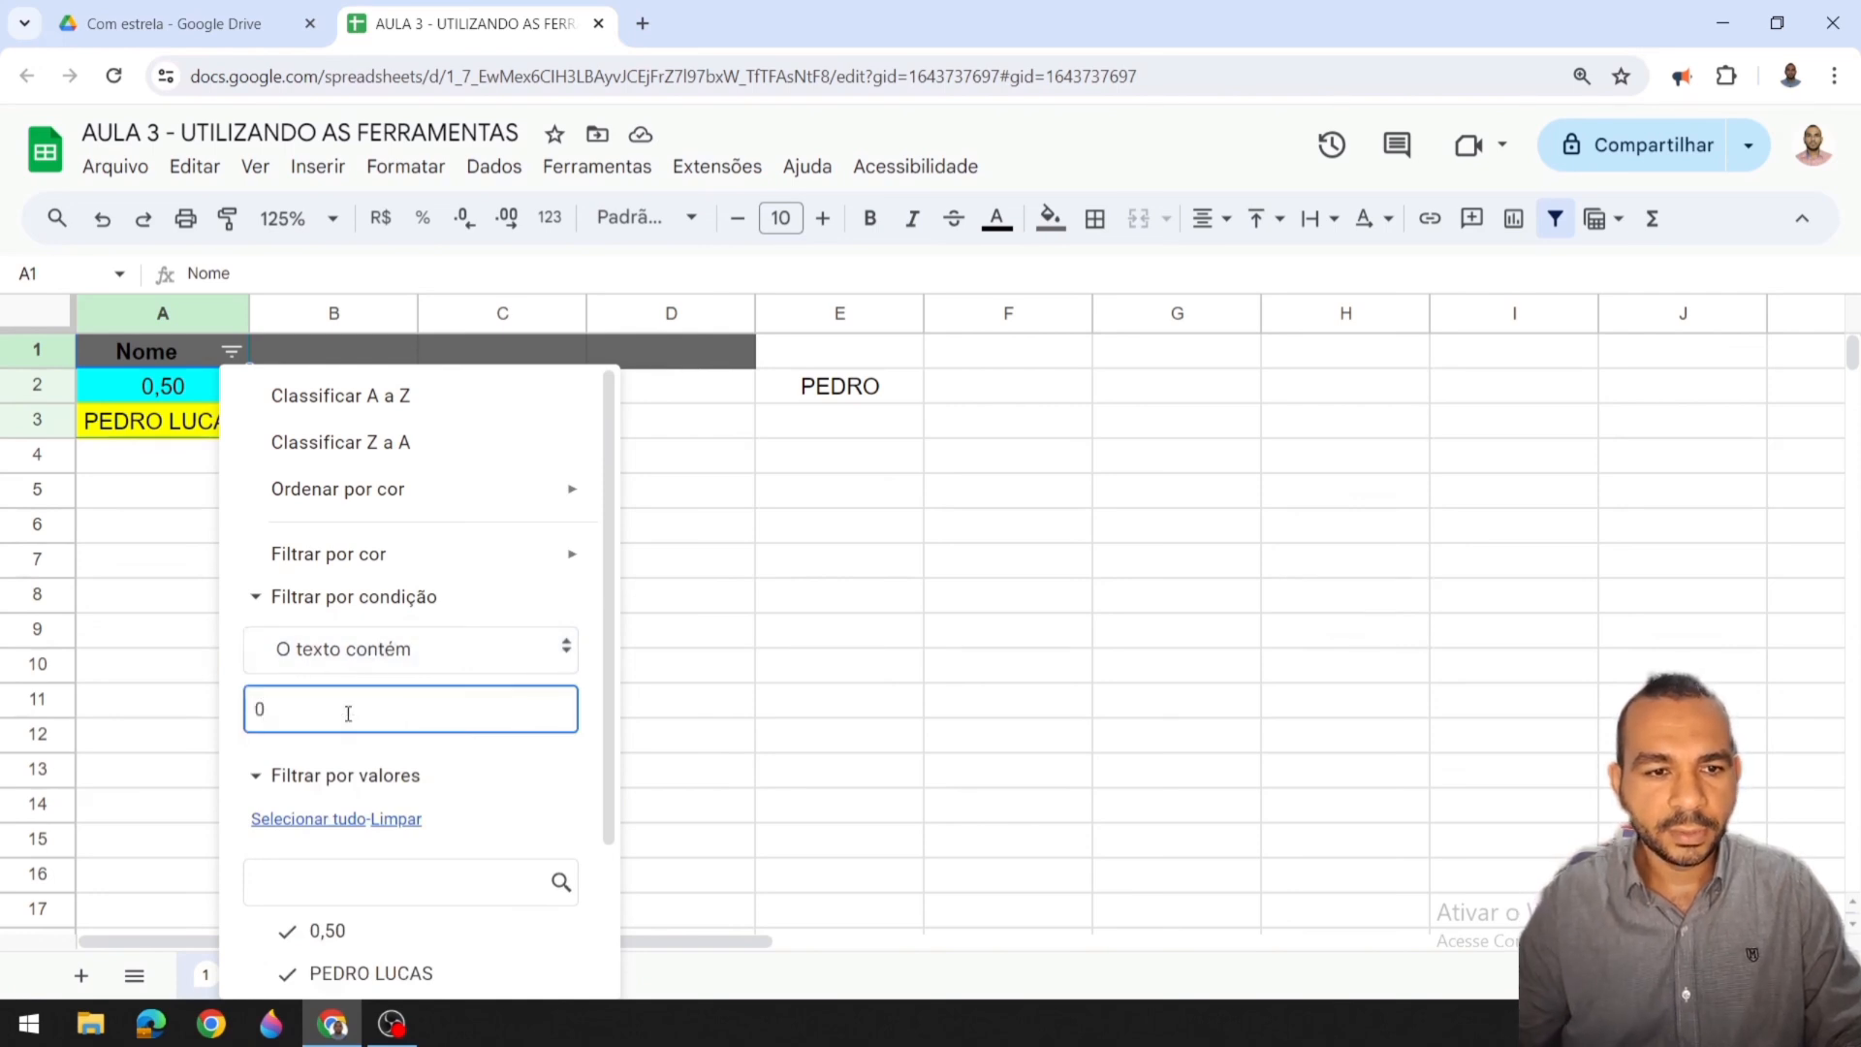
pyautogui.scroll(-2, 448, 715)
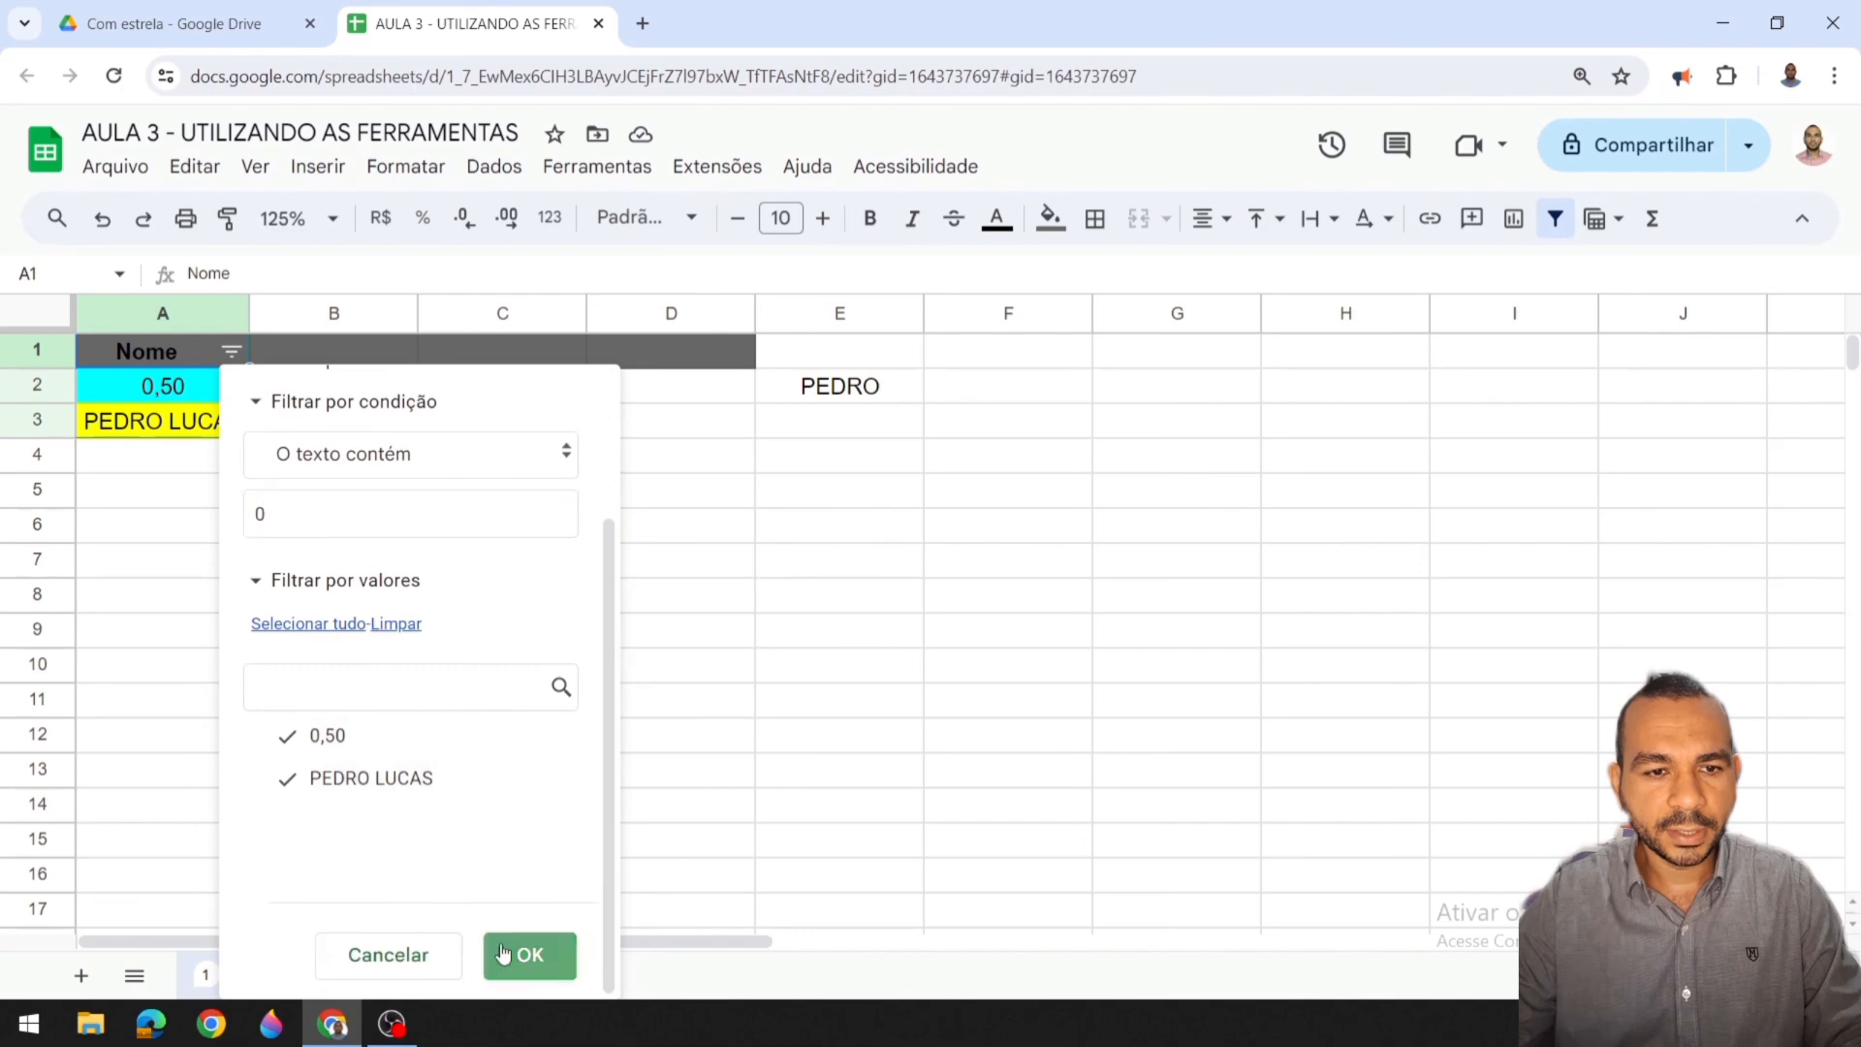
pyautogui.click(503, 952)
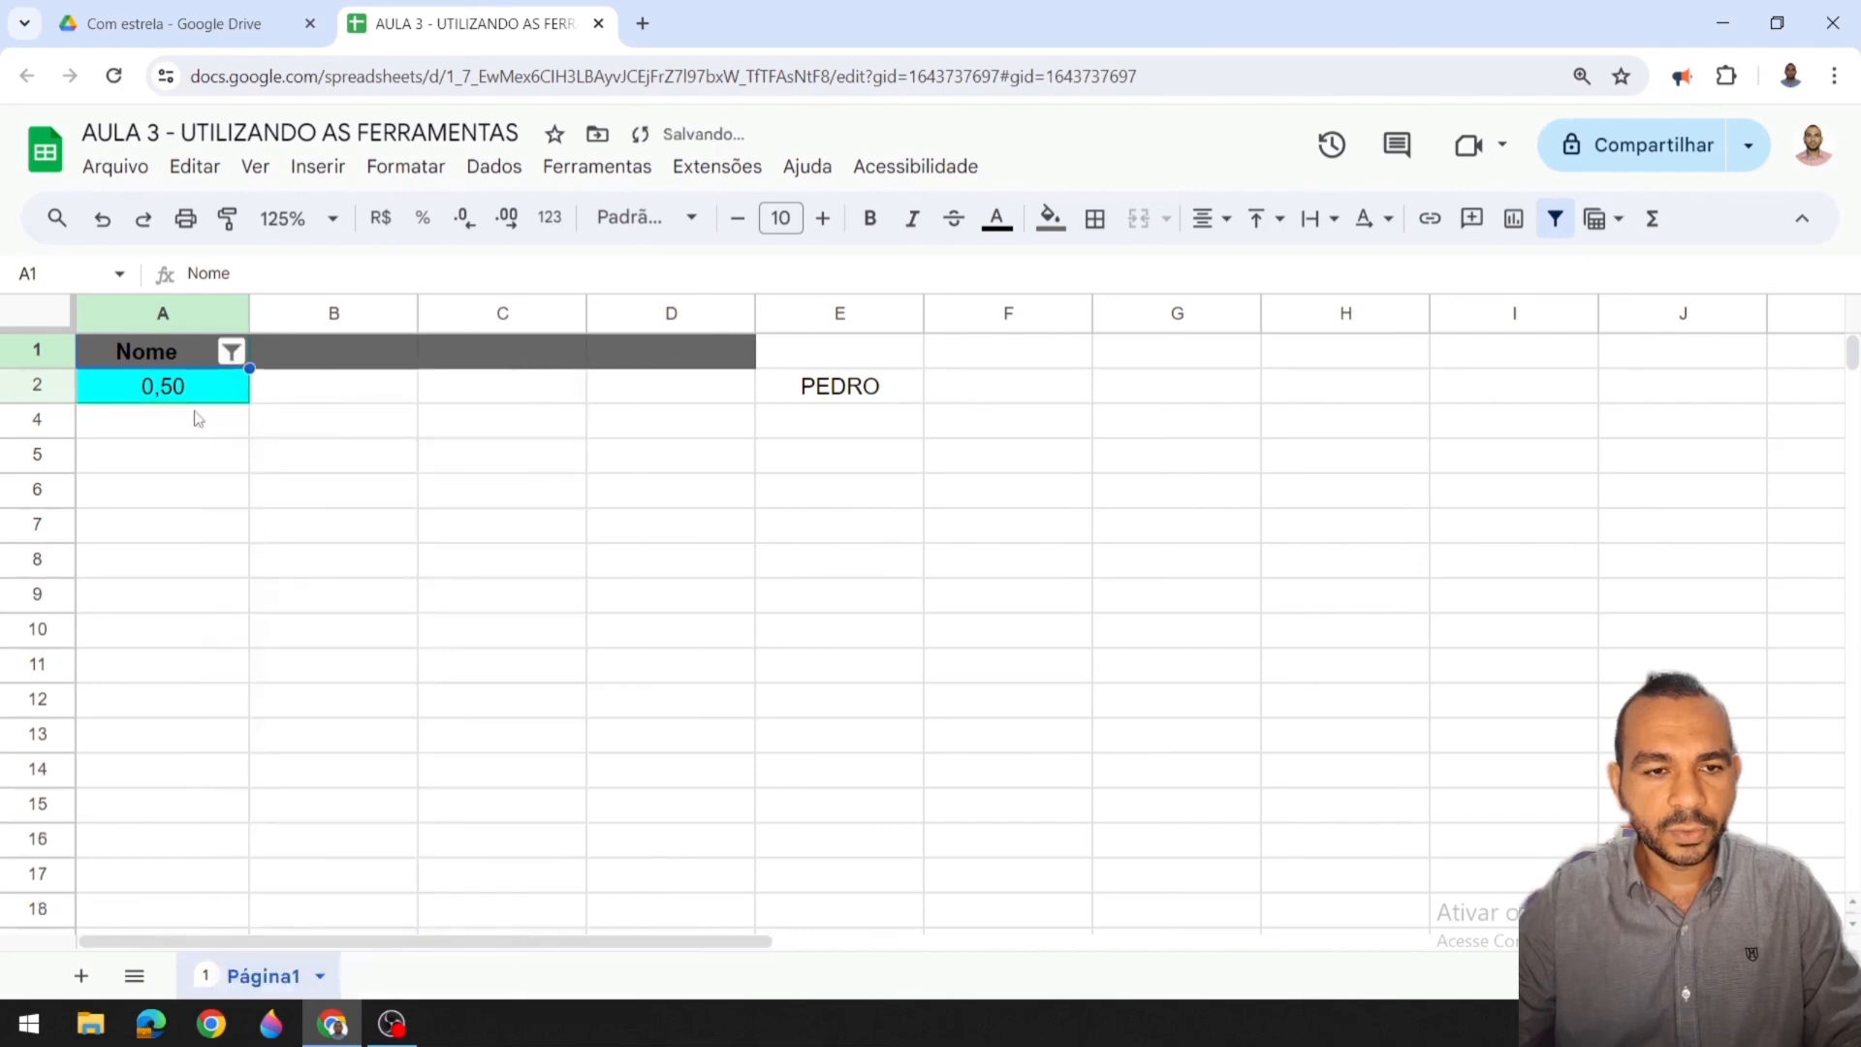
# Step: Change the Nome column's text-contains condition to "p", and turn the filter off
pyautogui.click(232, 351)
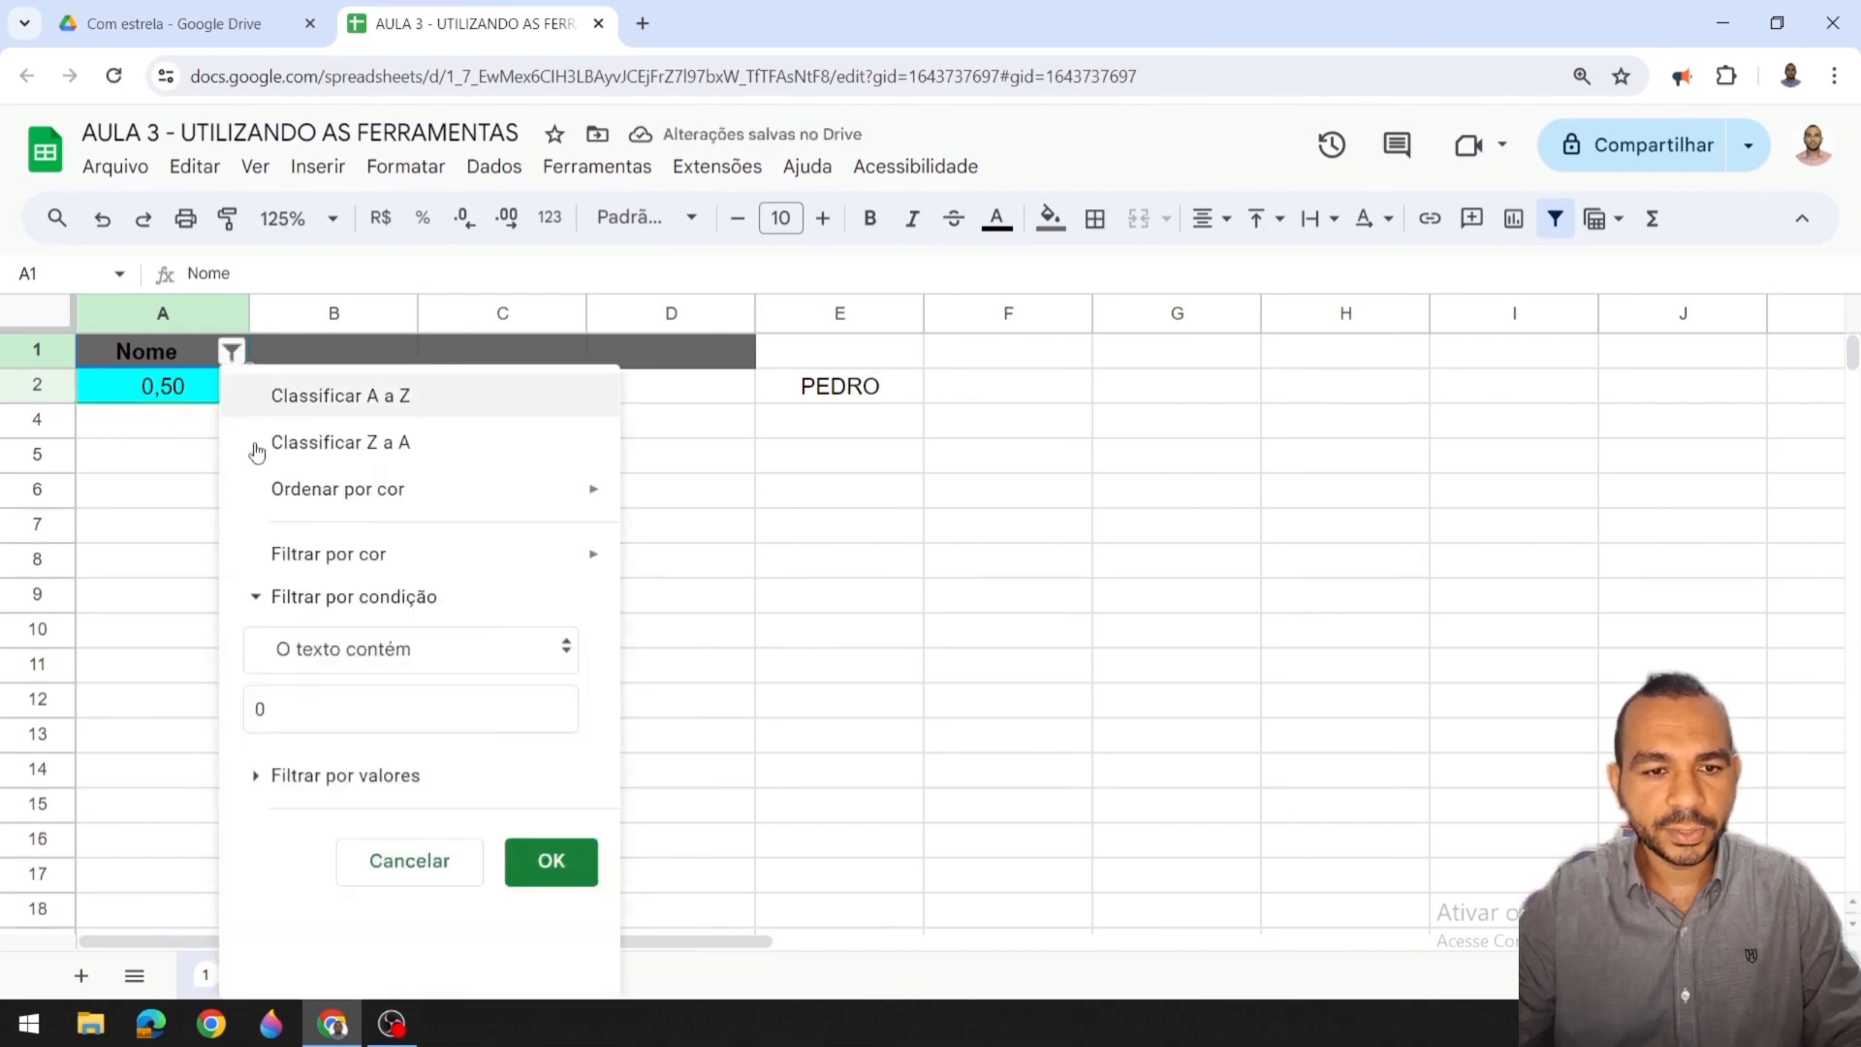
pyautogui.click(332, 601)
pyautogui.click(329, 596)
pyautogui.click(317, 699)
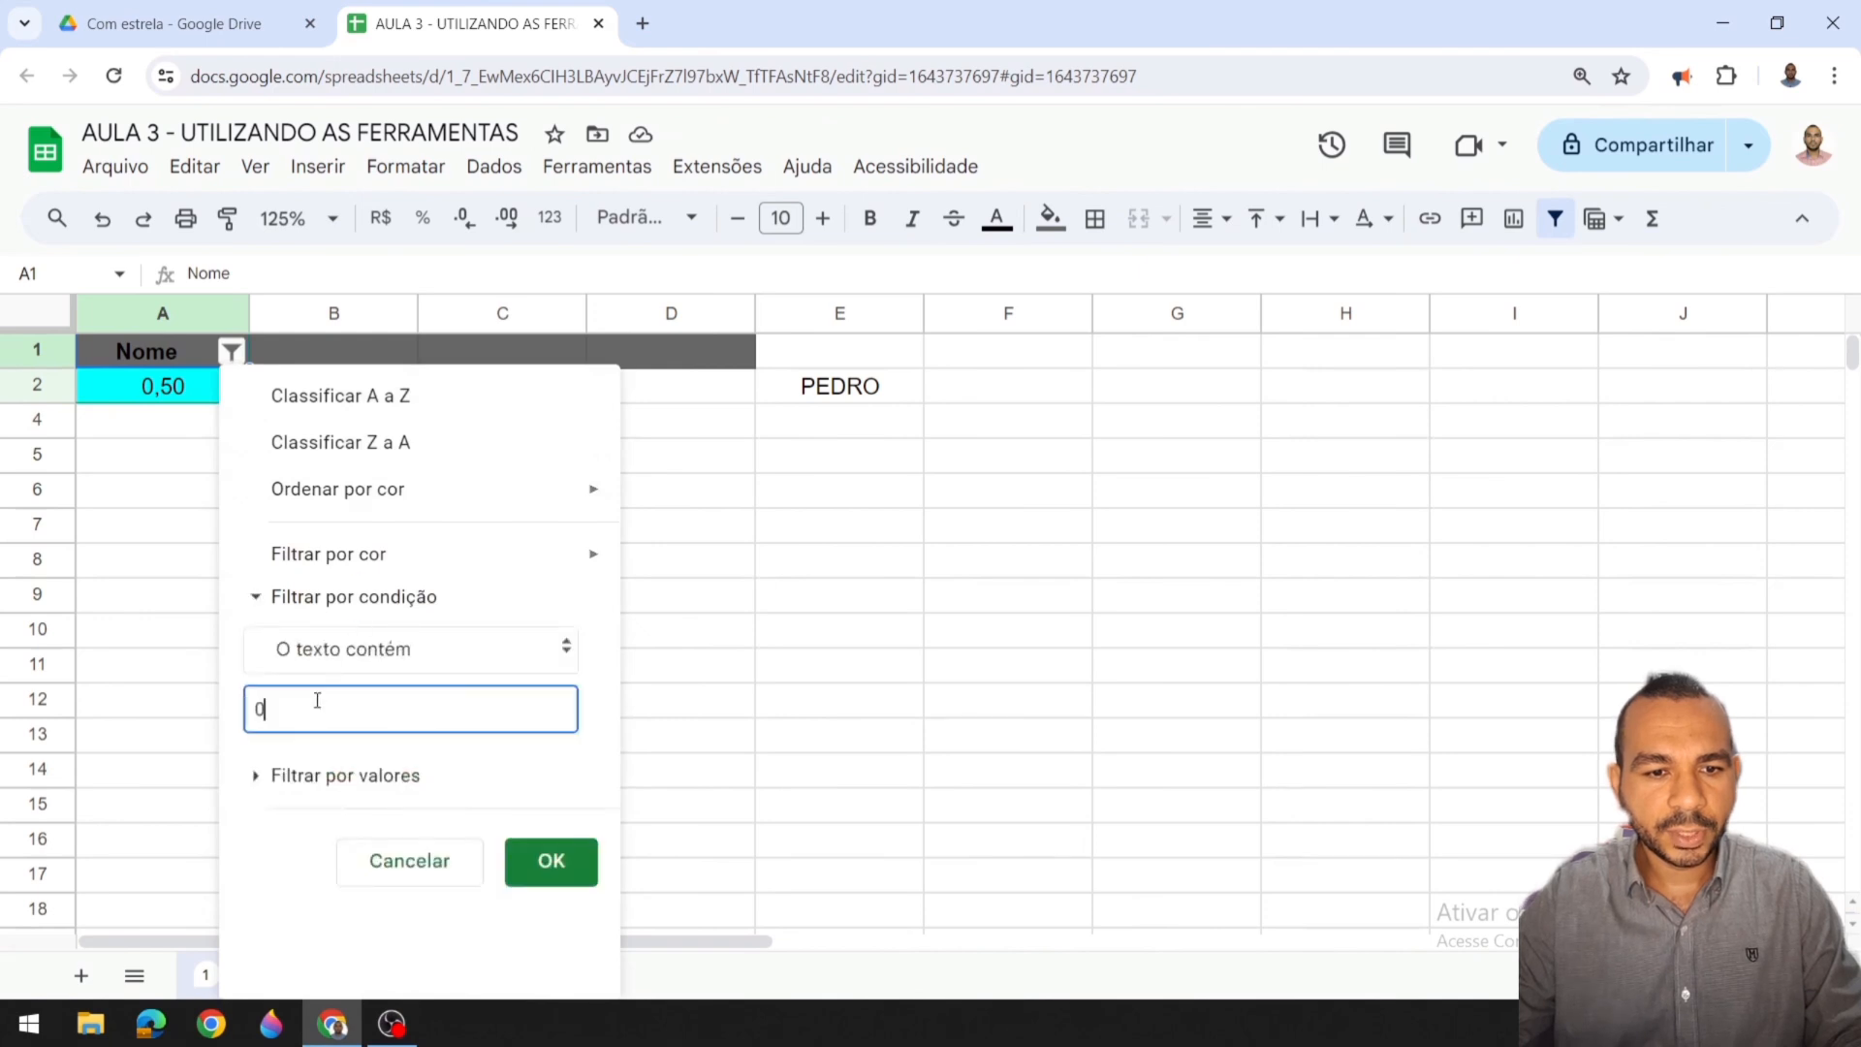
pyautogui.press('BackSpace')
pyautogui.write('p')
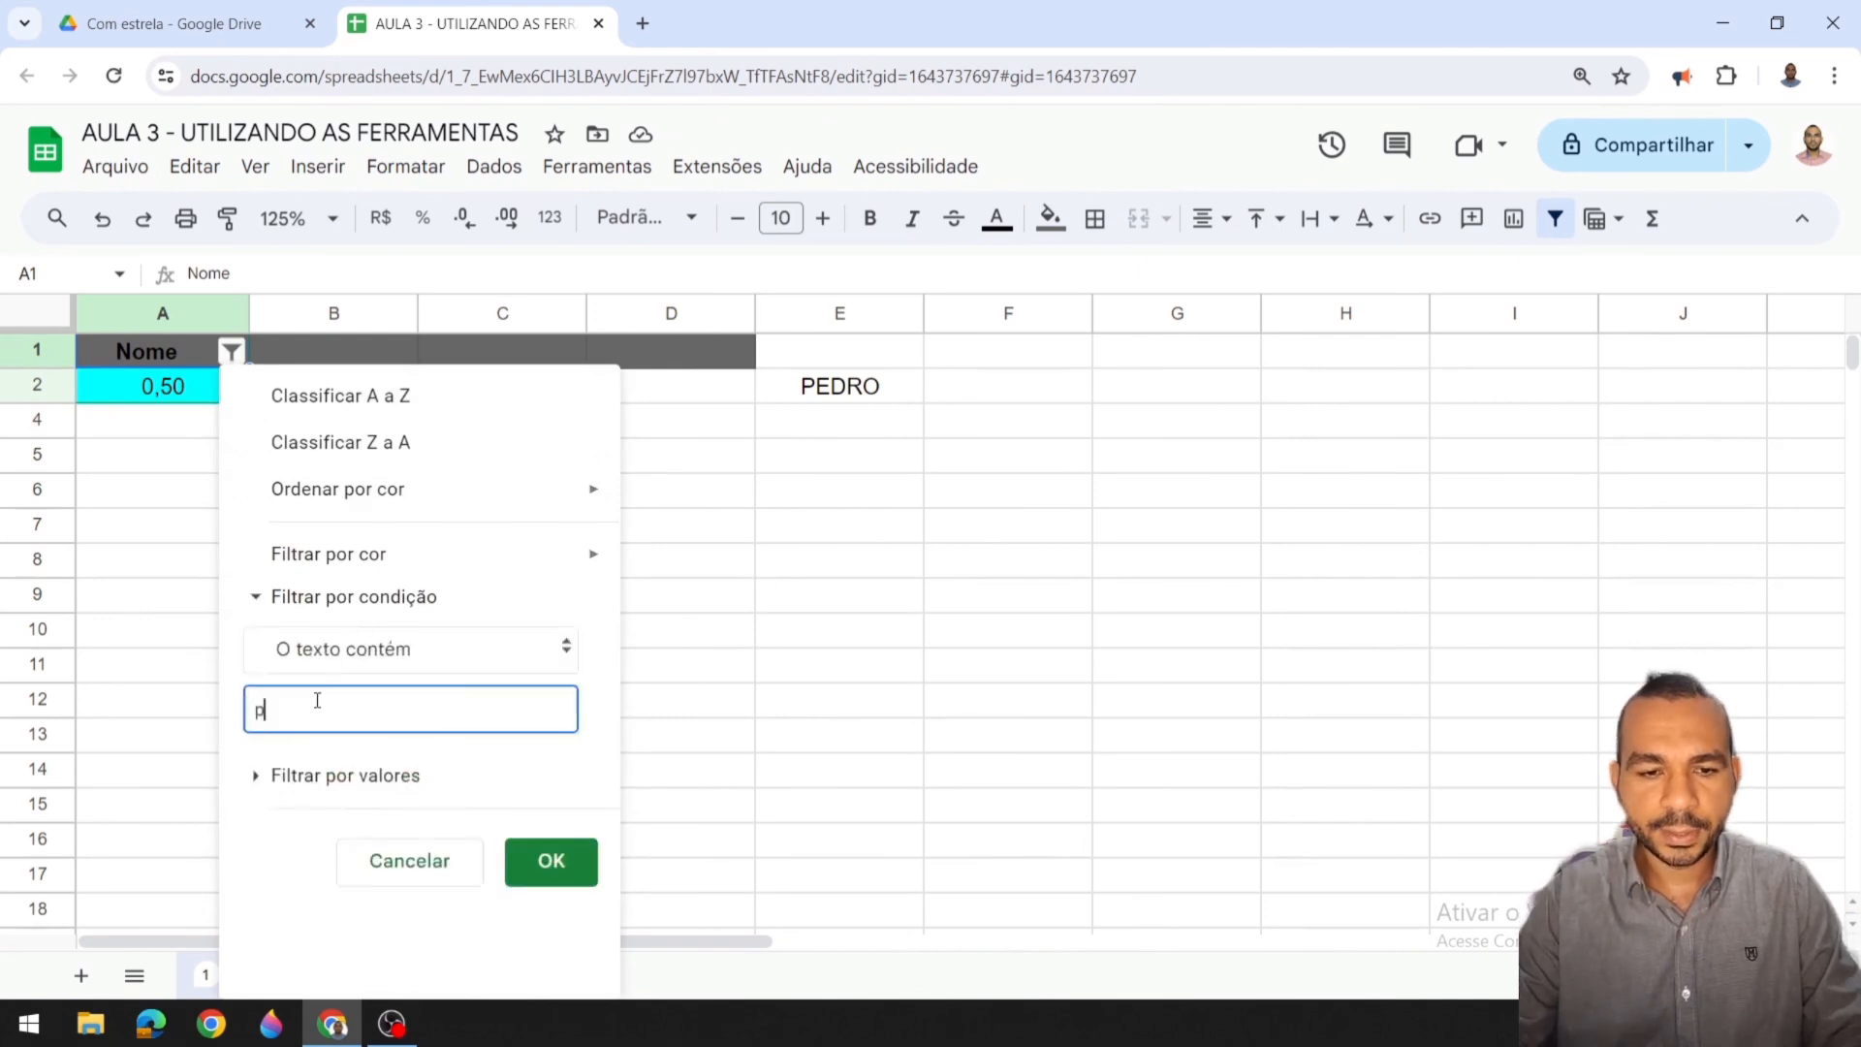
pyautogui.click(571, 886)
pyautogui.click(152, 390)
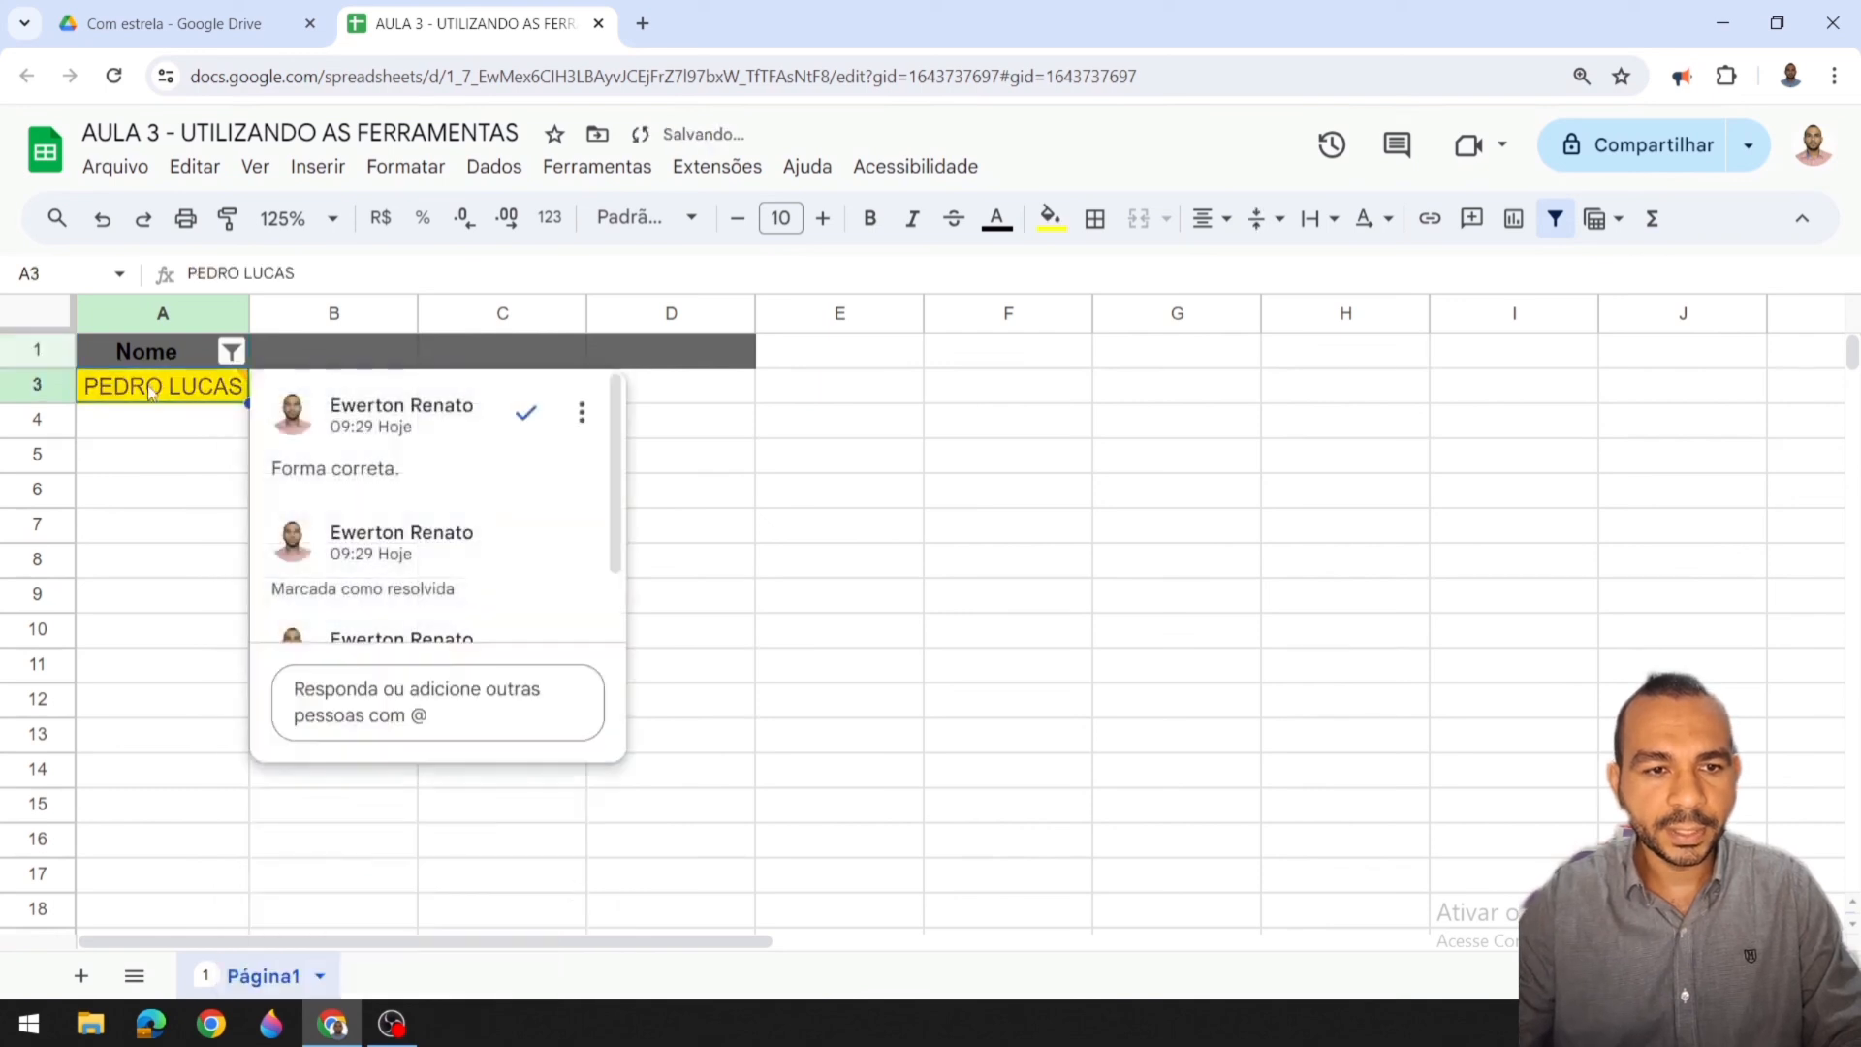
pyautogui.click(209, 640)
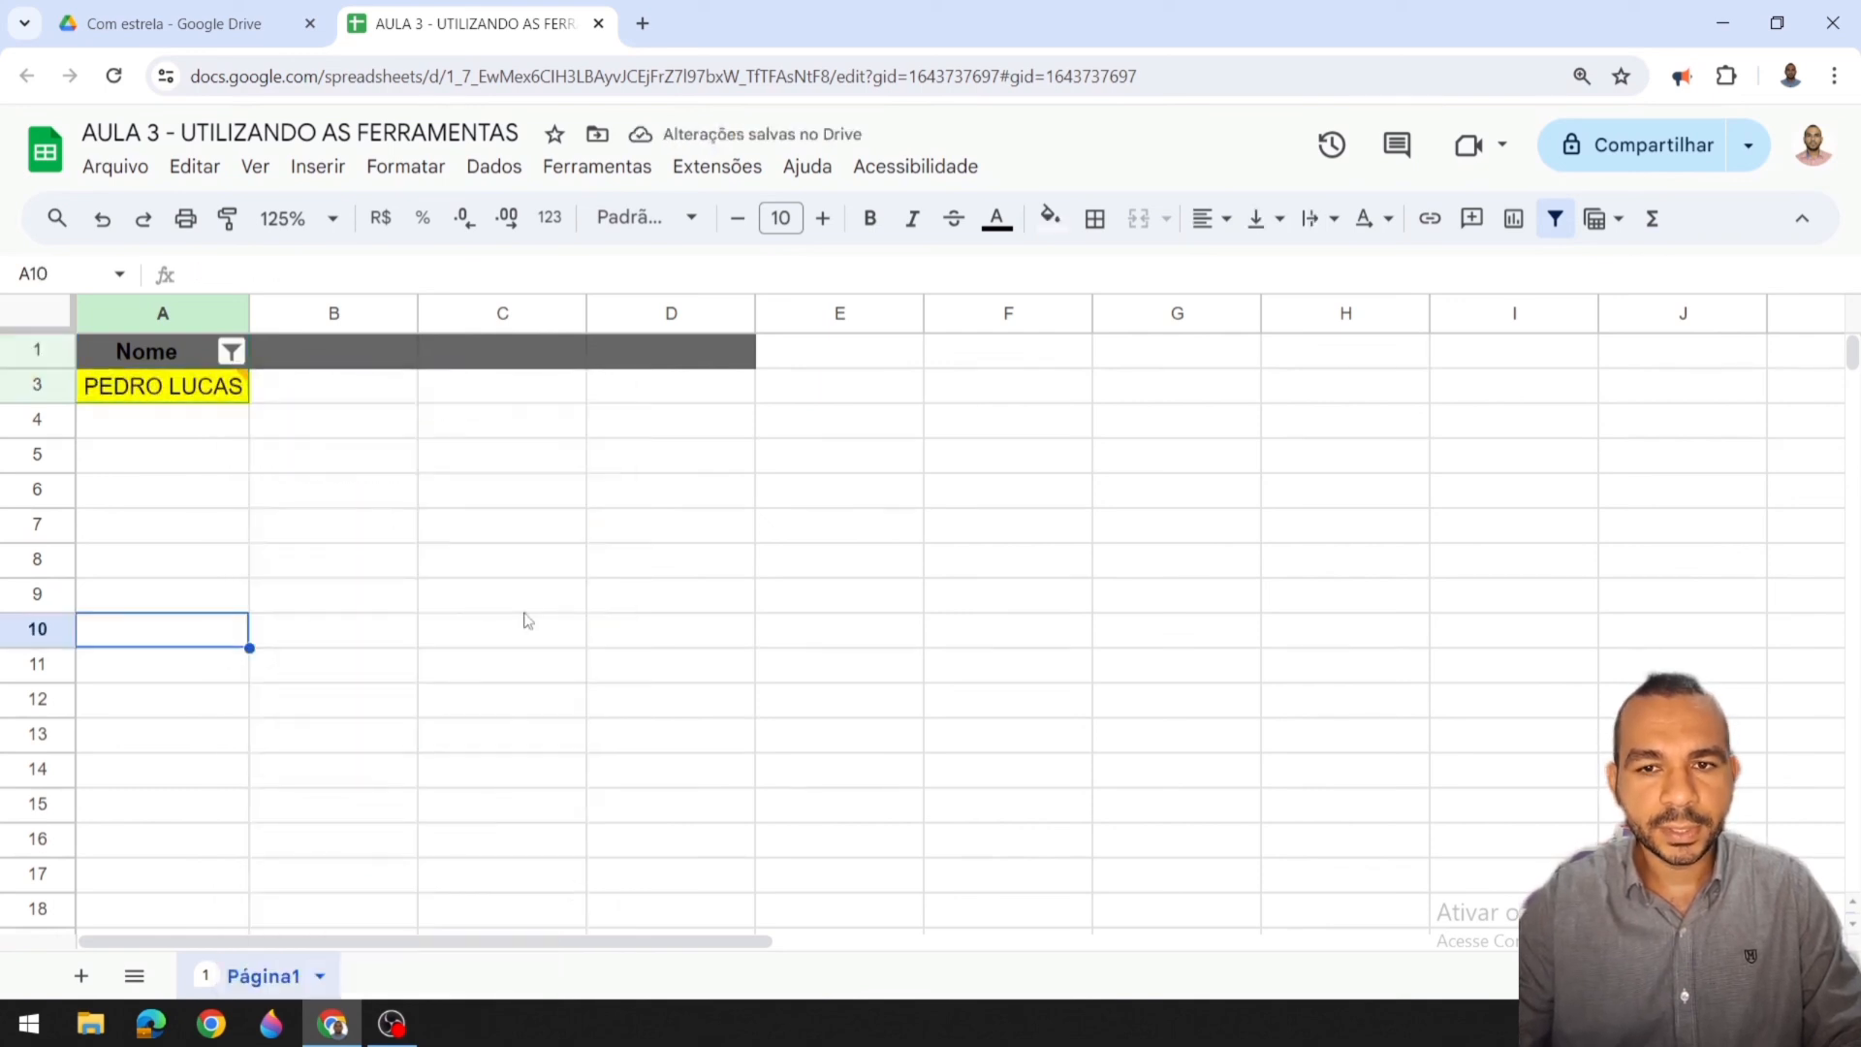
pyautogui.click(1555, 221)
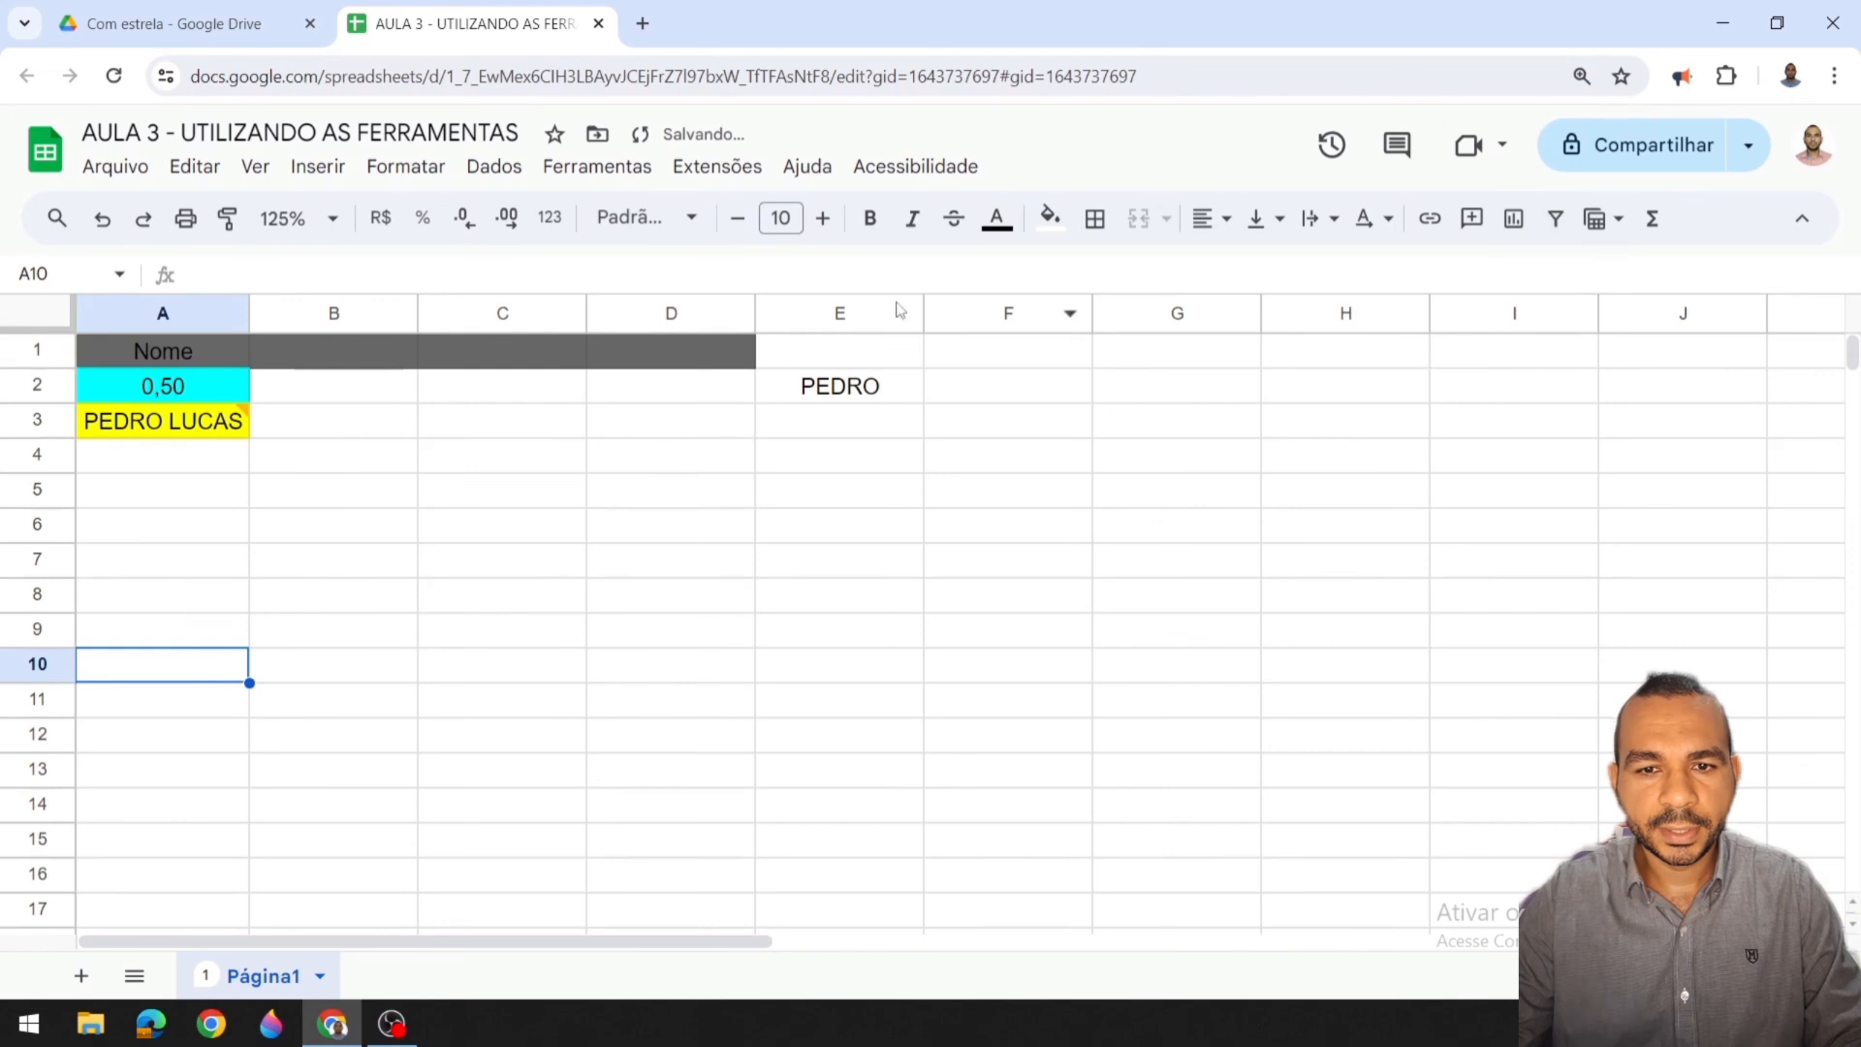
# Step: Create a grouped view of range A1:E3 based on the Nome column
pyautogui.click(1618, 221)
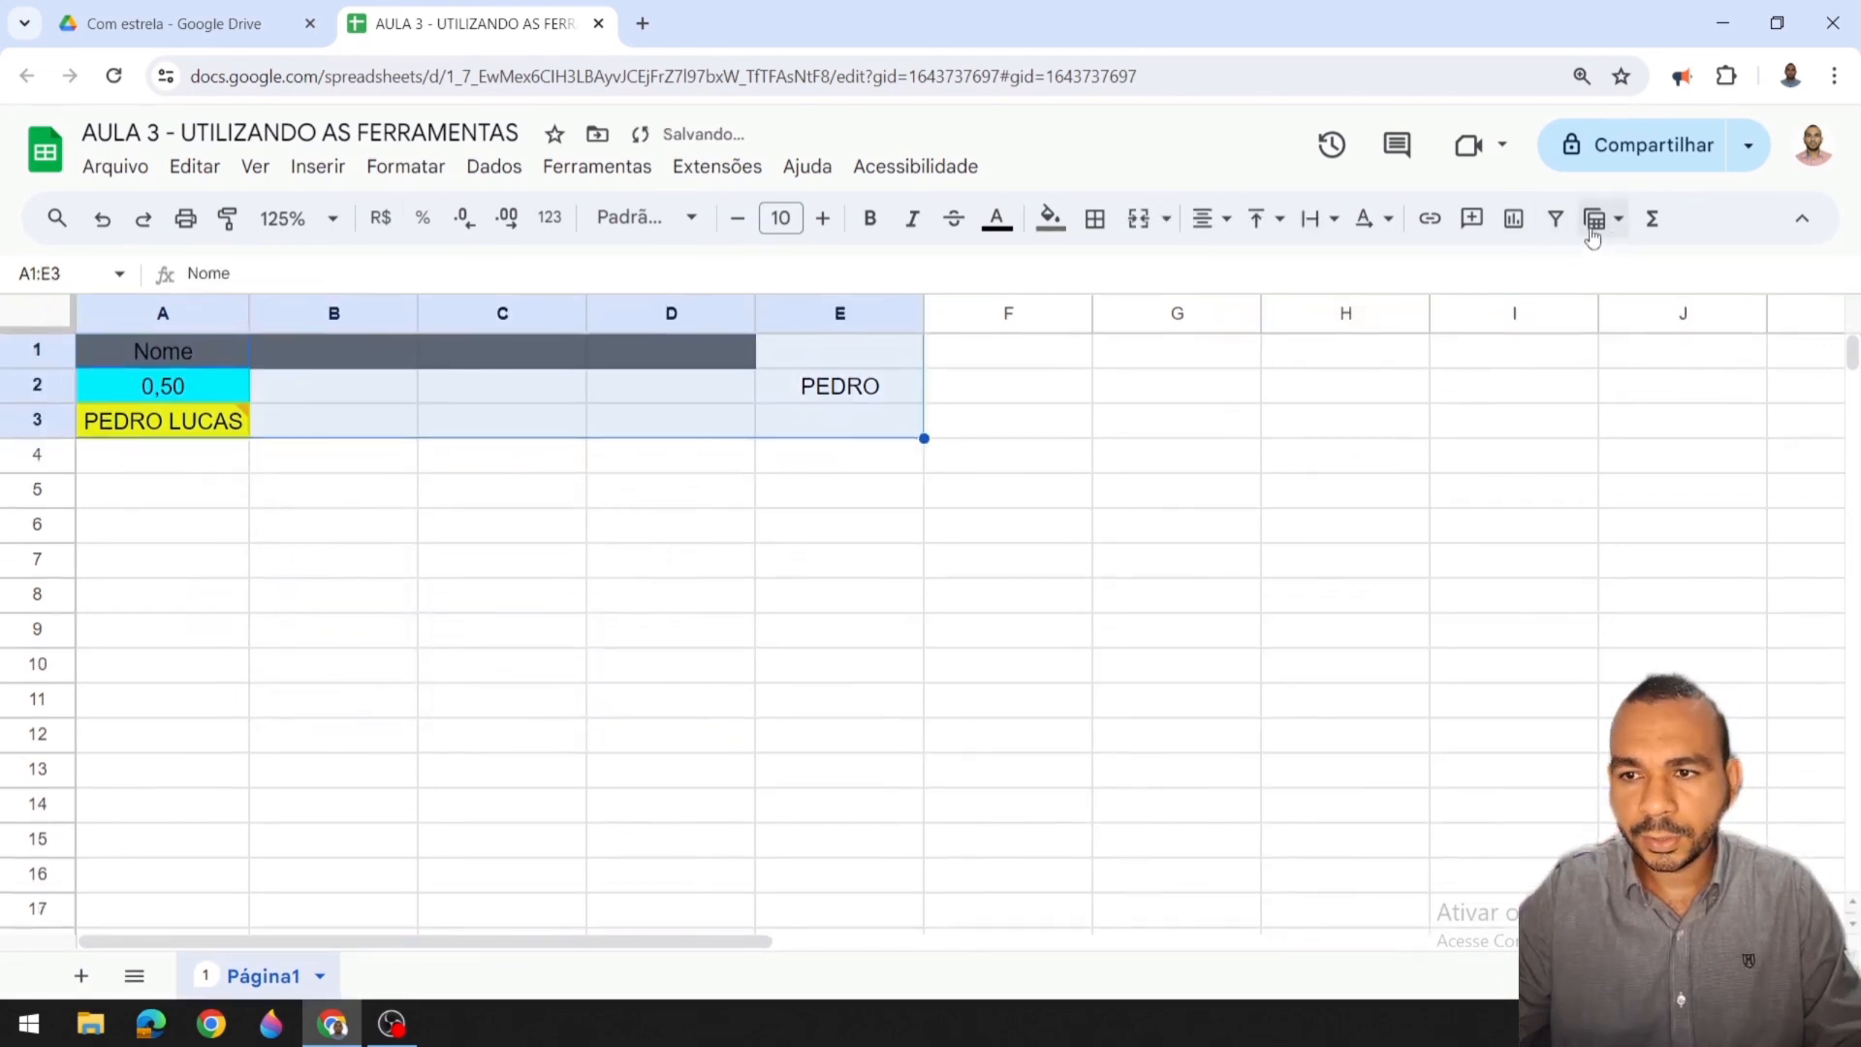
pyautogui.click(1618, 223)
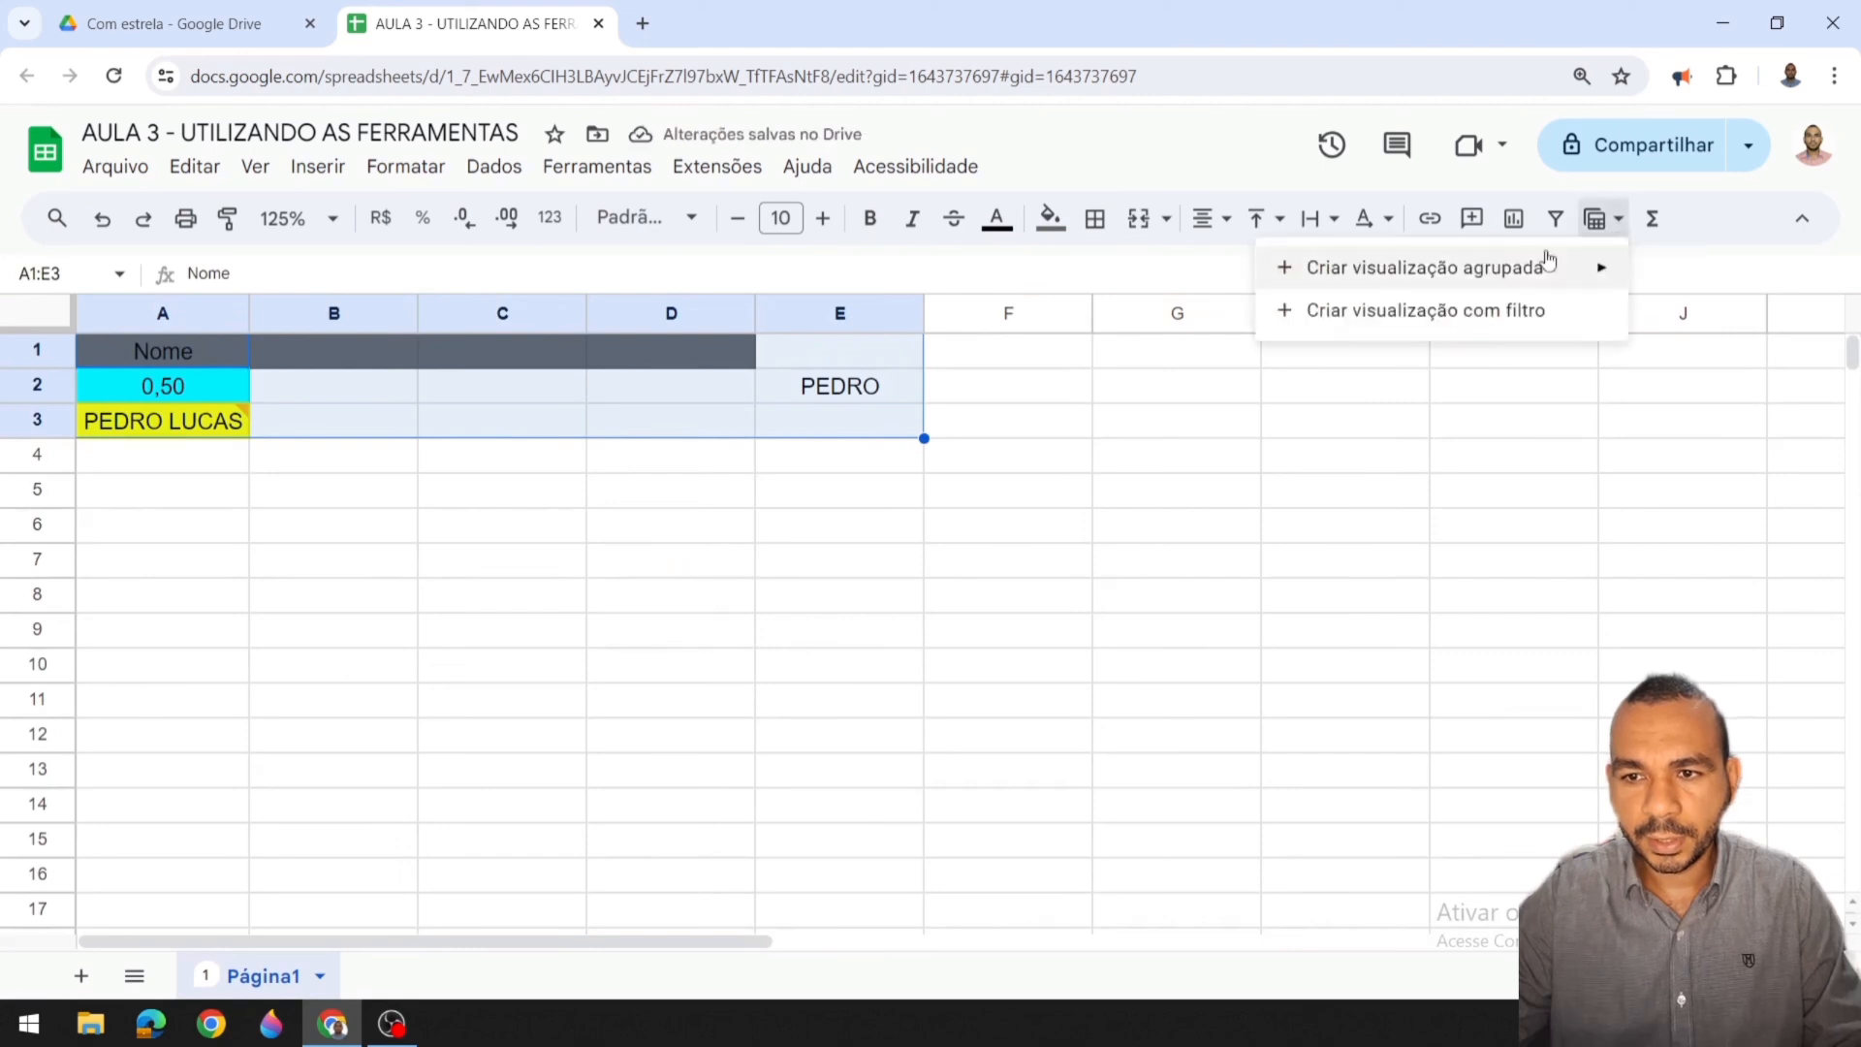
pyautogui.moveTo(1417, 287)
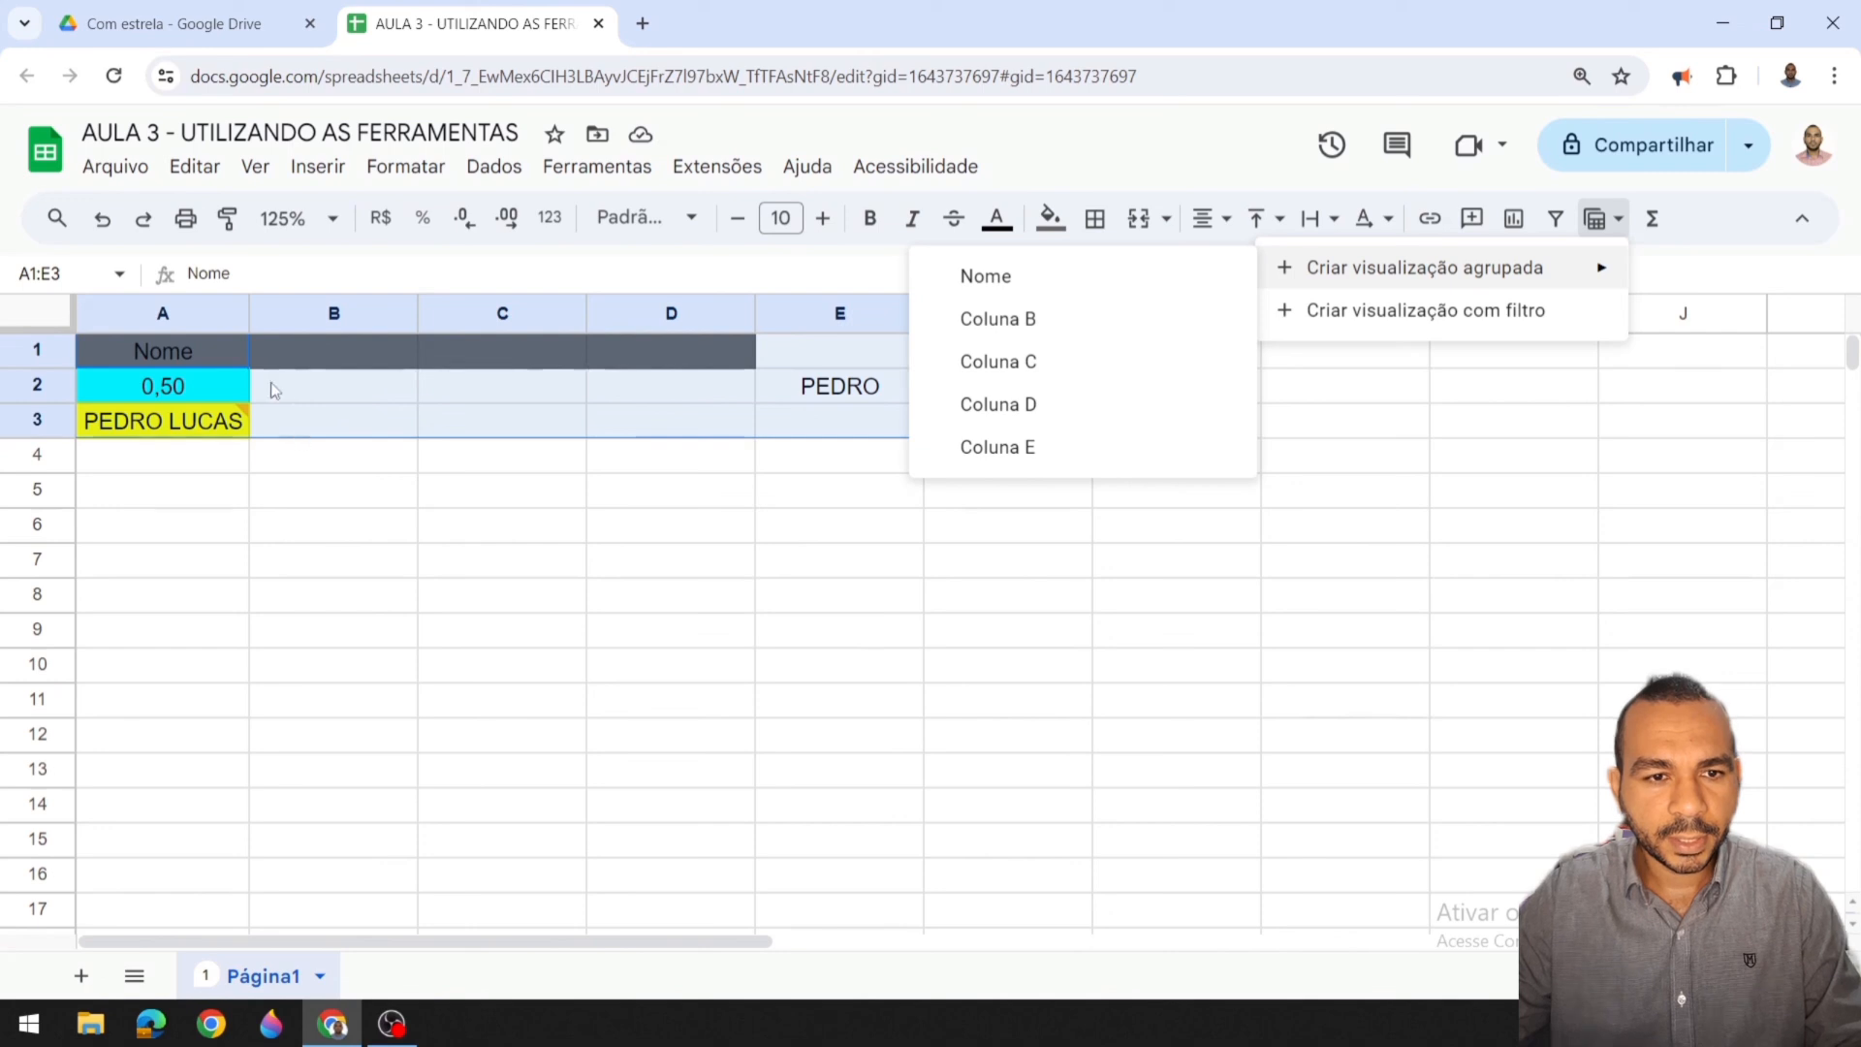
pyautogui.moveTo(168, 356); pyautogui.dragTo(845, 411)
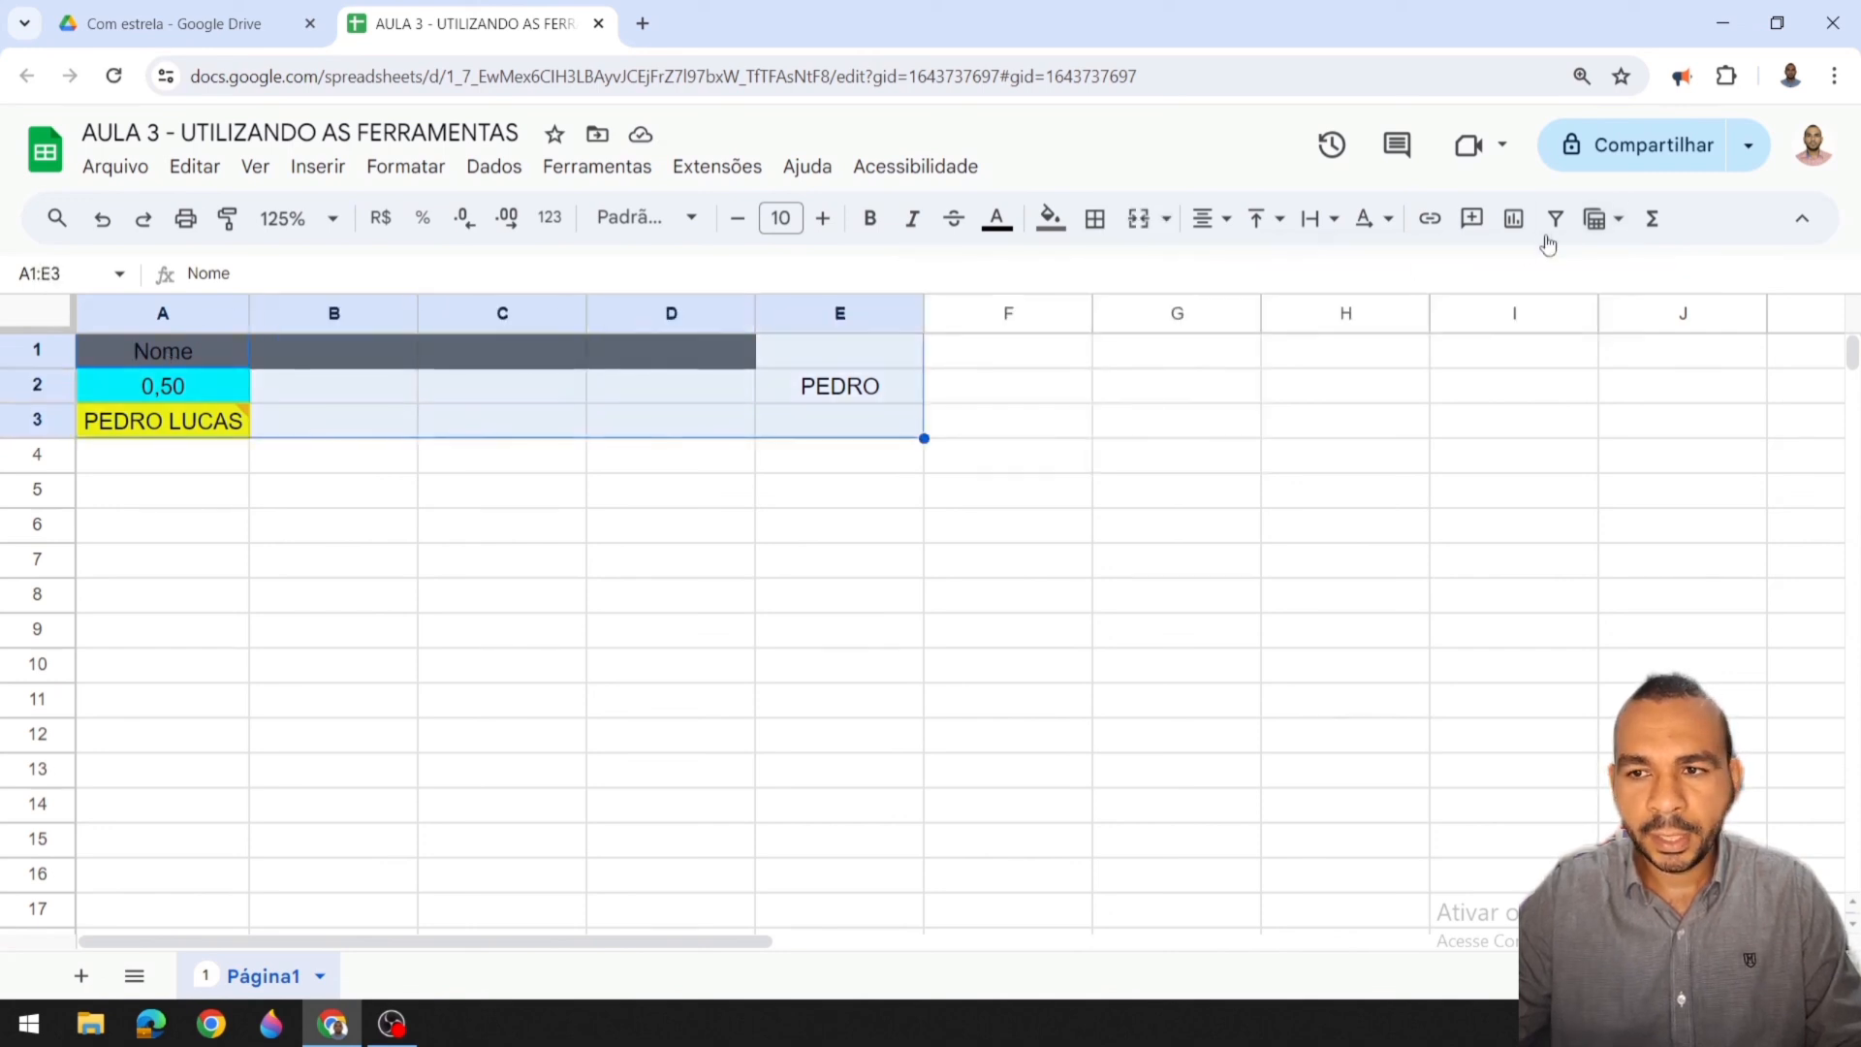
pyautogui.click(1609, 218)
pyautogui.moveTo(1597, 283)
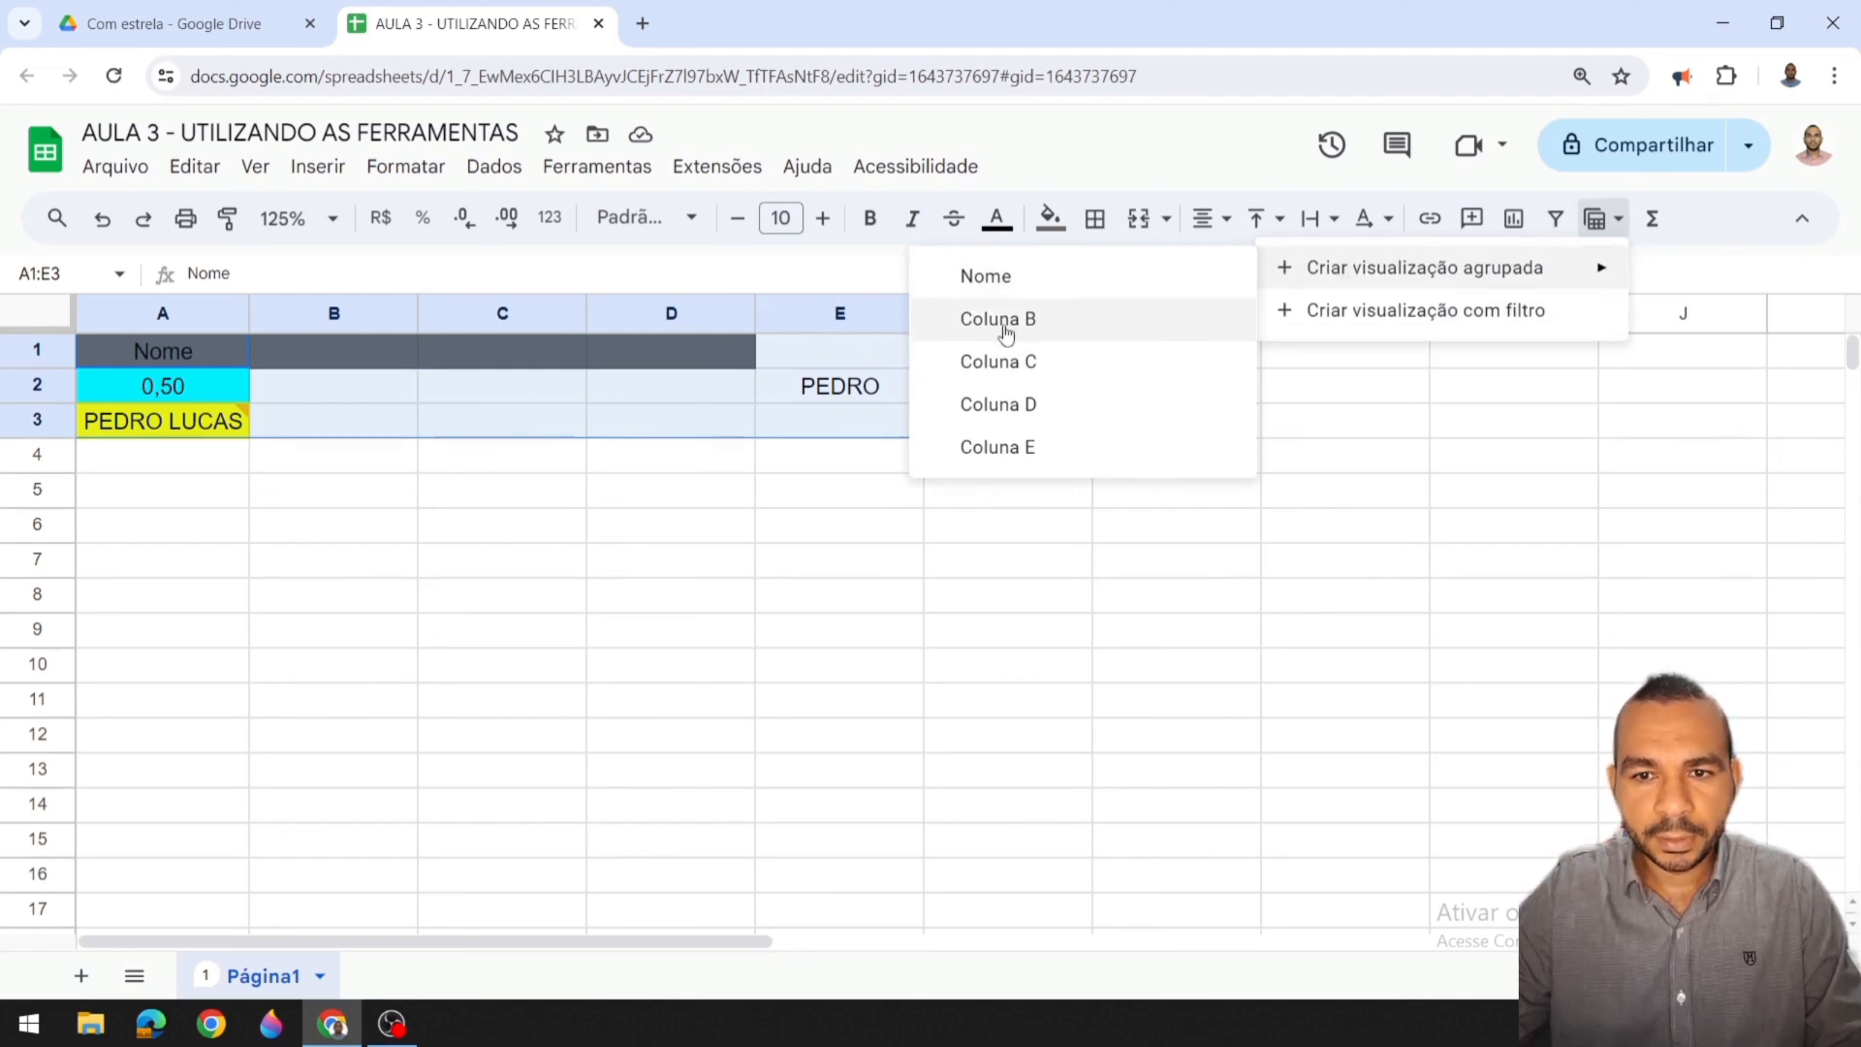
pyautogui.click(985, 277)
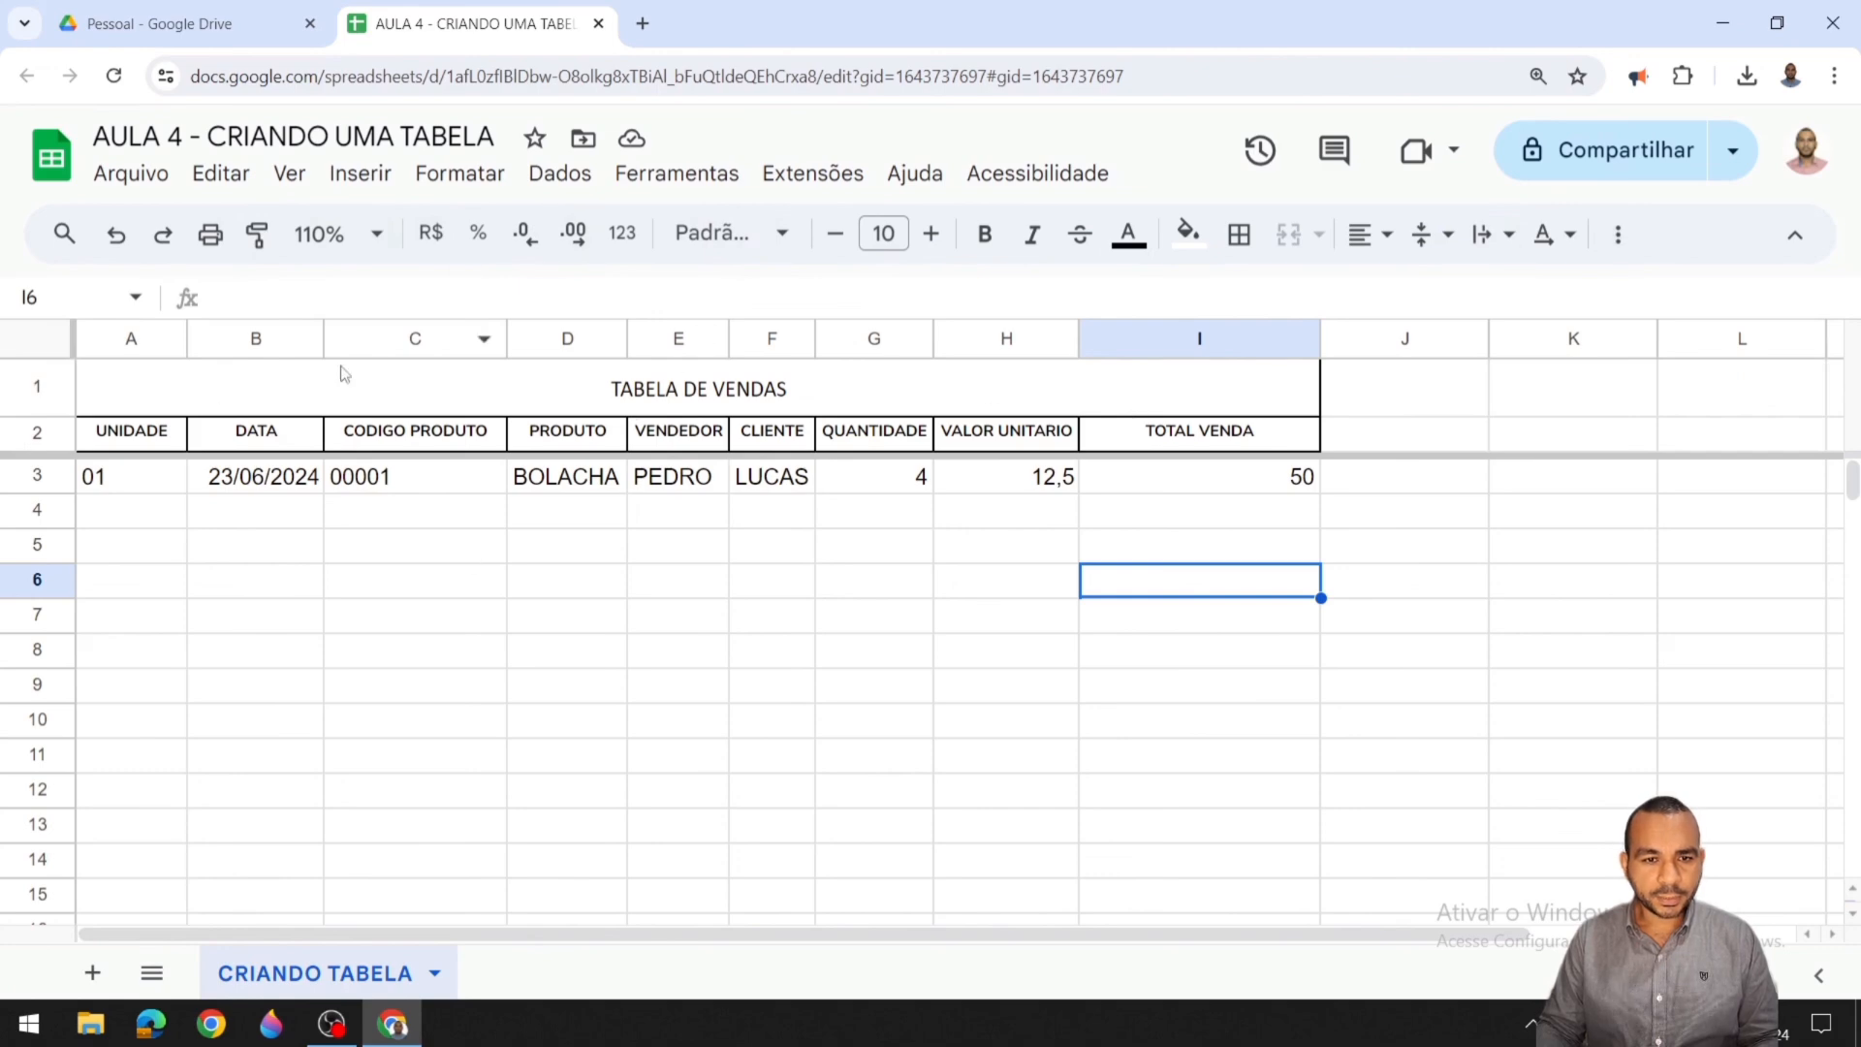
# Step: Unmerge the title cells A1:I1 of the sales table on the CRIANDO TABELA sheet
pyautogui.click(224, 389)
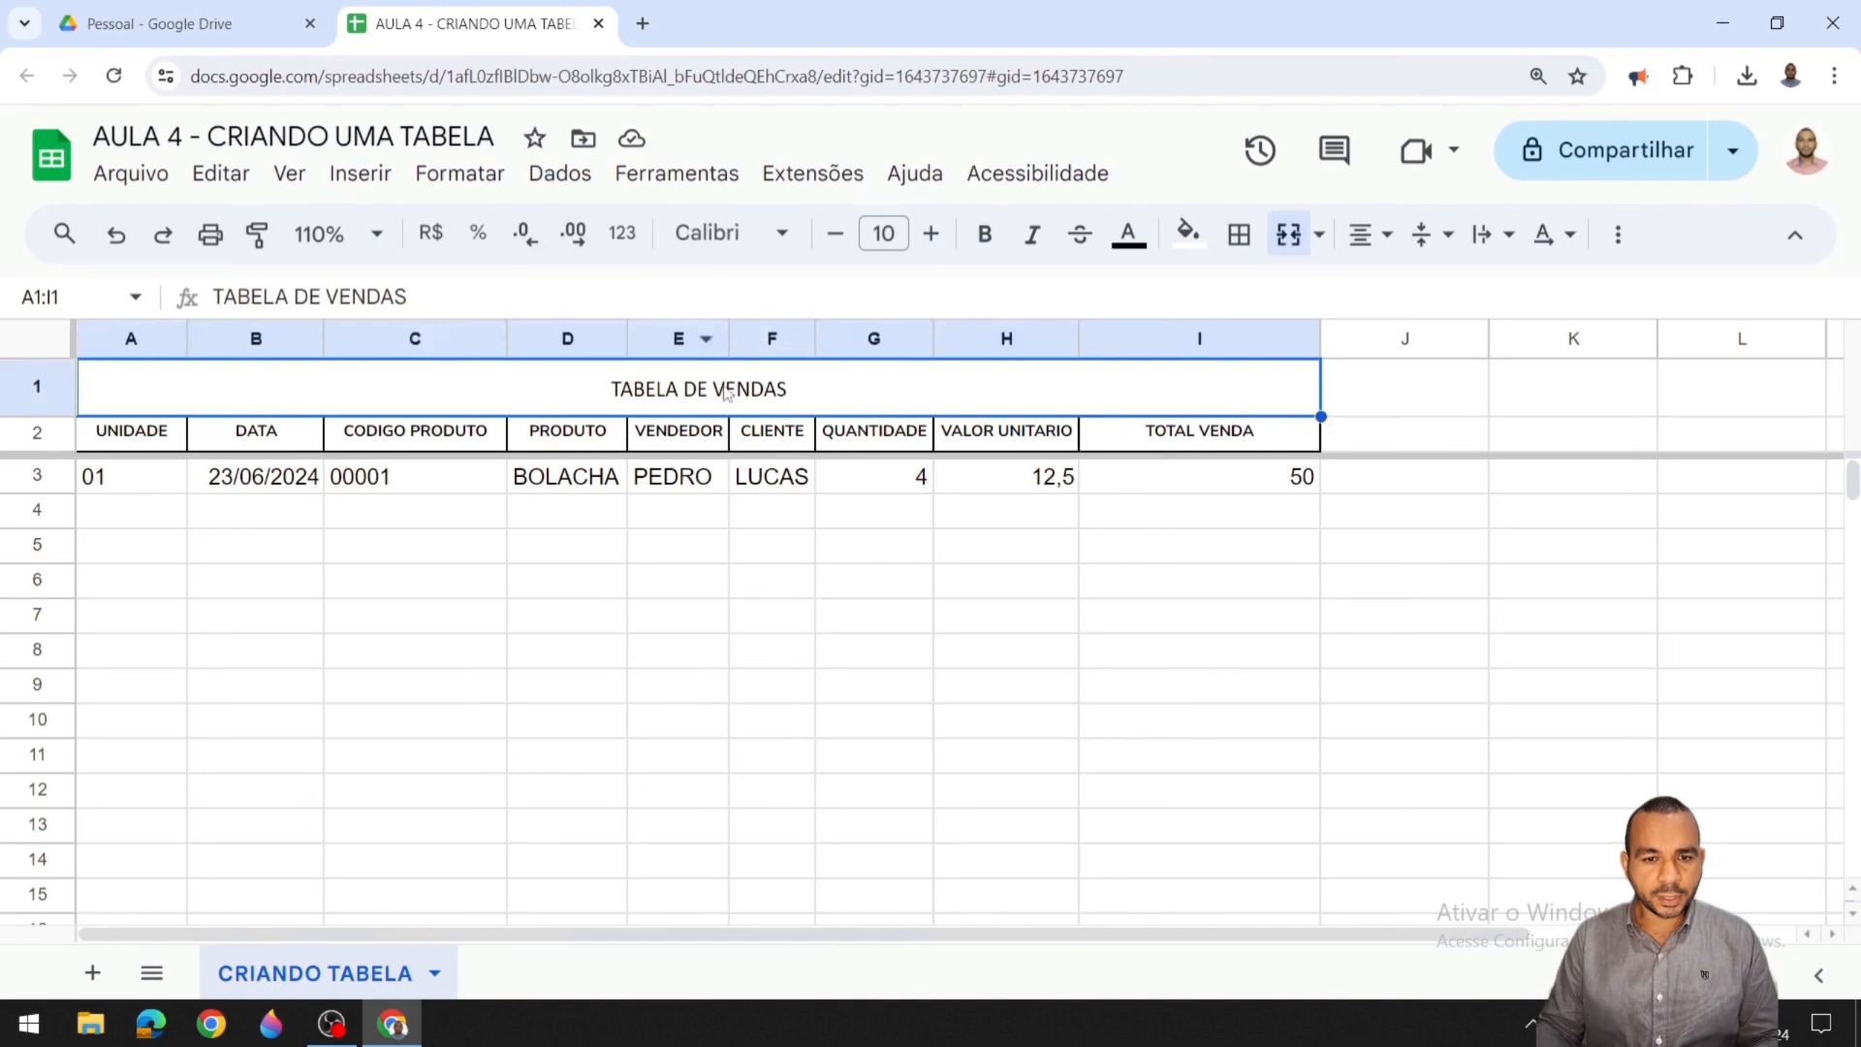
pyautogui.click(1281, 242)
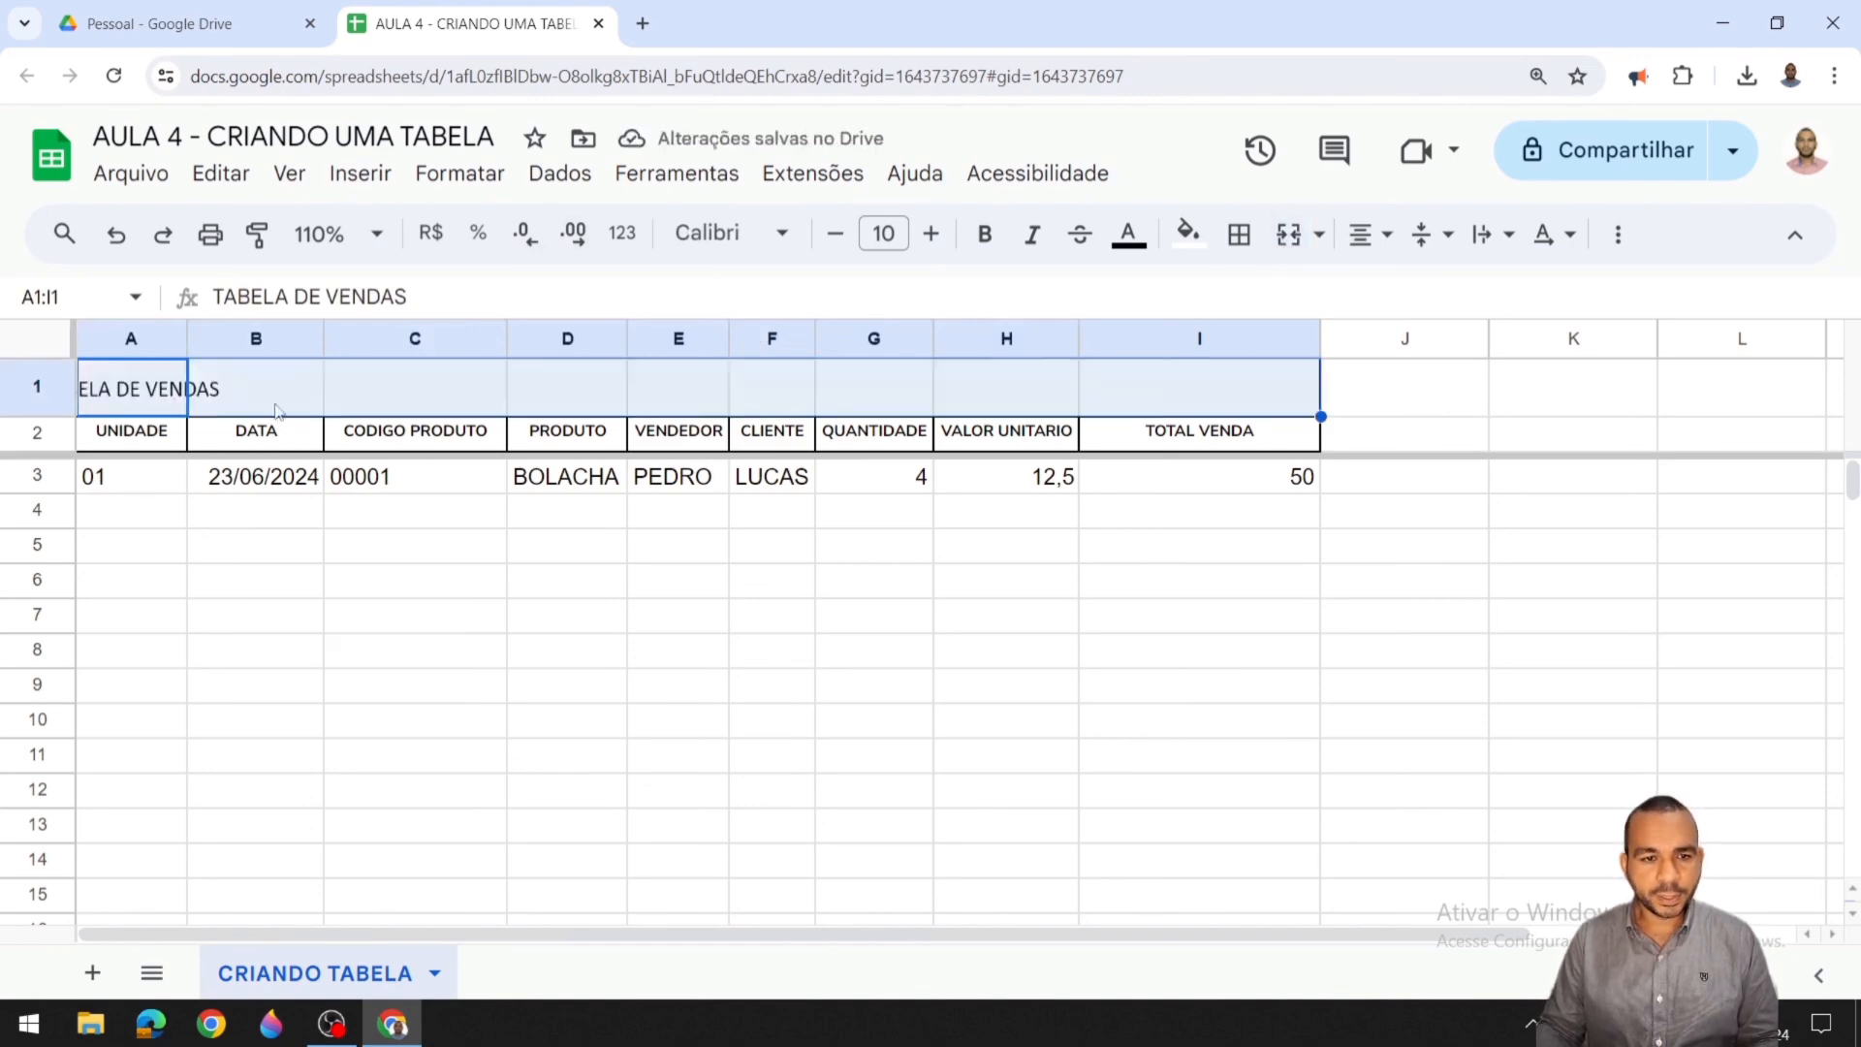
pyautogui.click(280, 402)
# Step: Examine the column headings in row 2 one by one, from UNIDADE to TOTAL VENDA
pyautogui.click(182, 436)
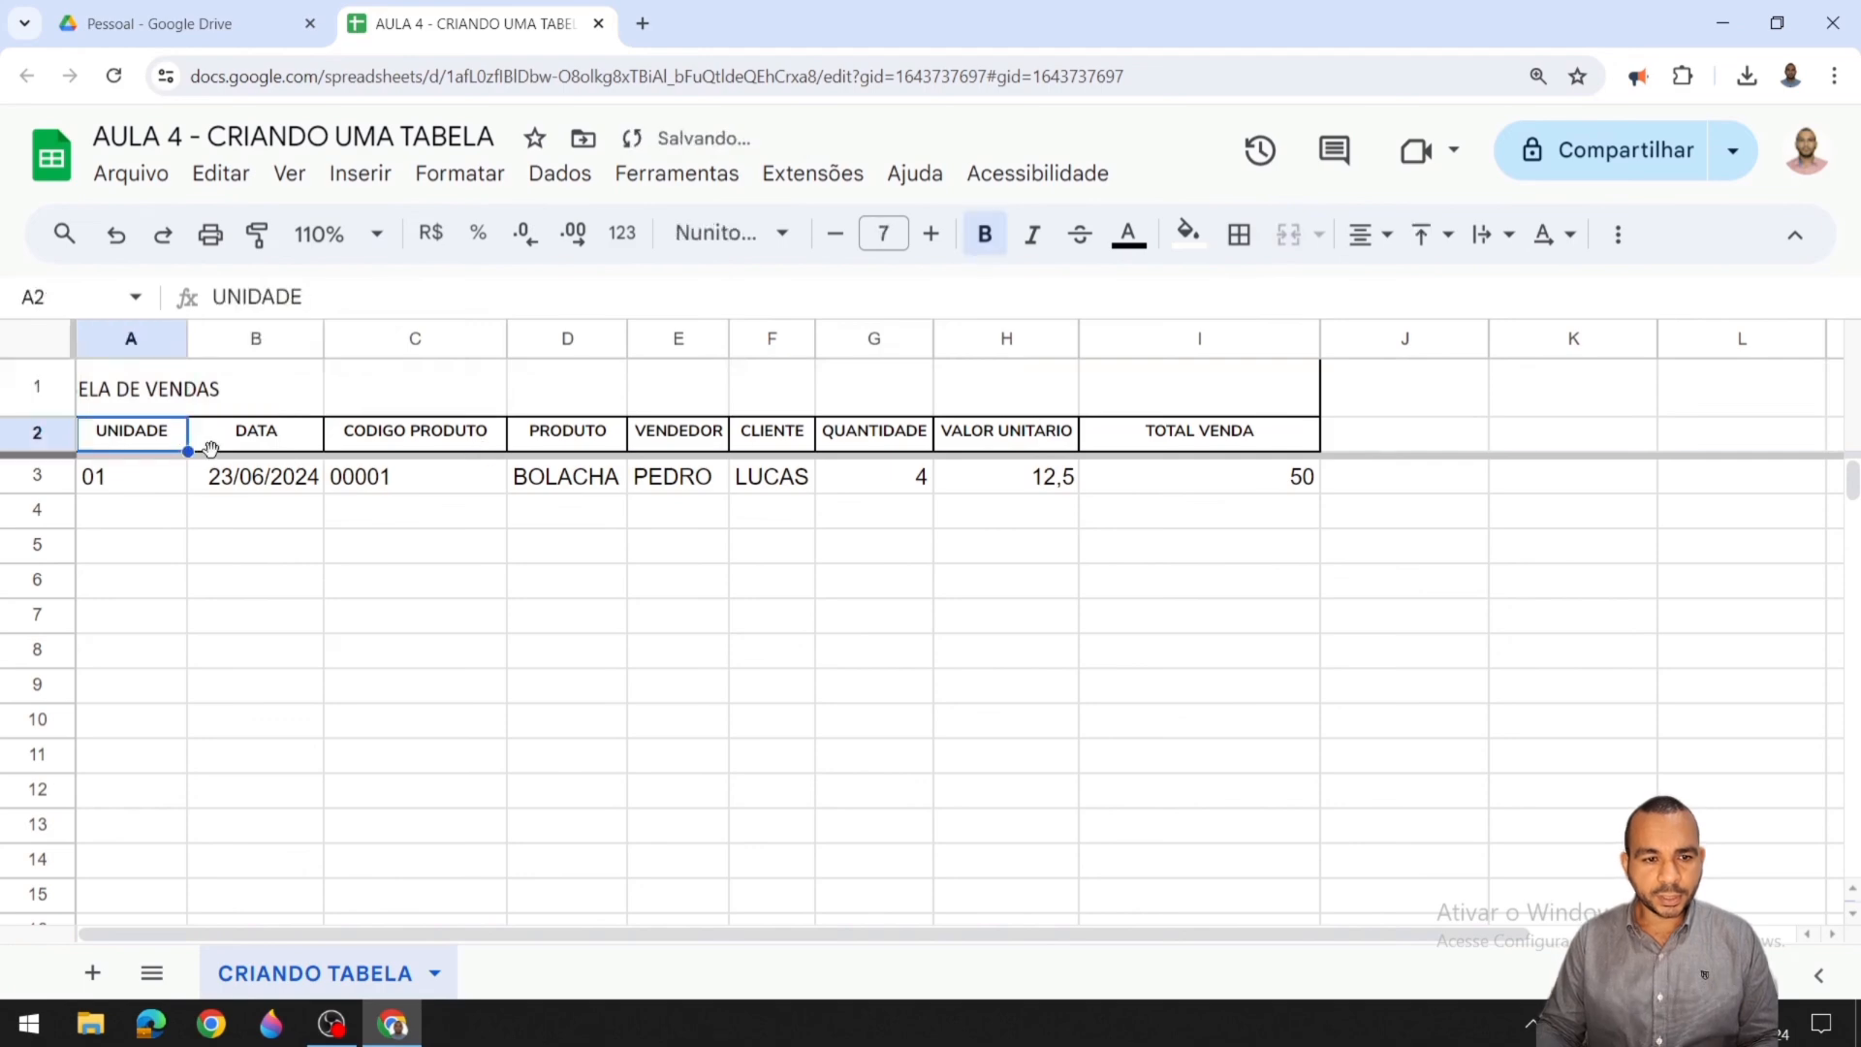
pyautogui.click(210, 447)
pyautogui.hotkey('ctrl', 'Right')
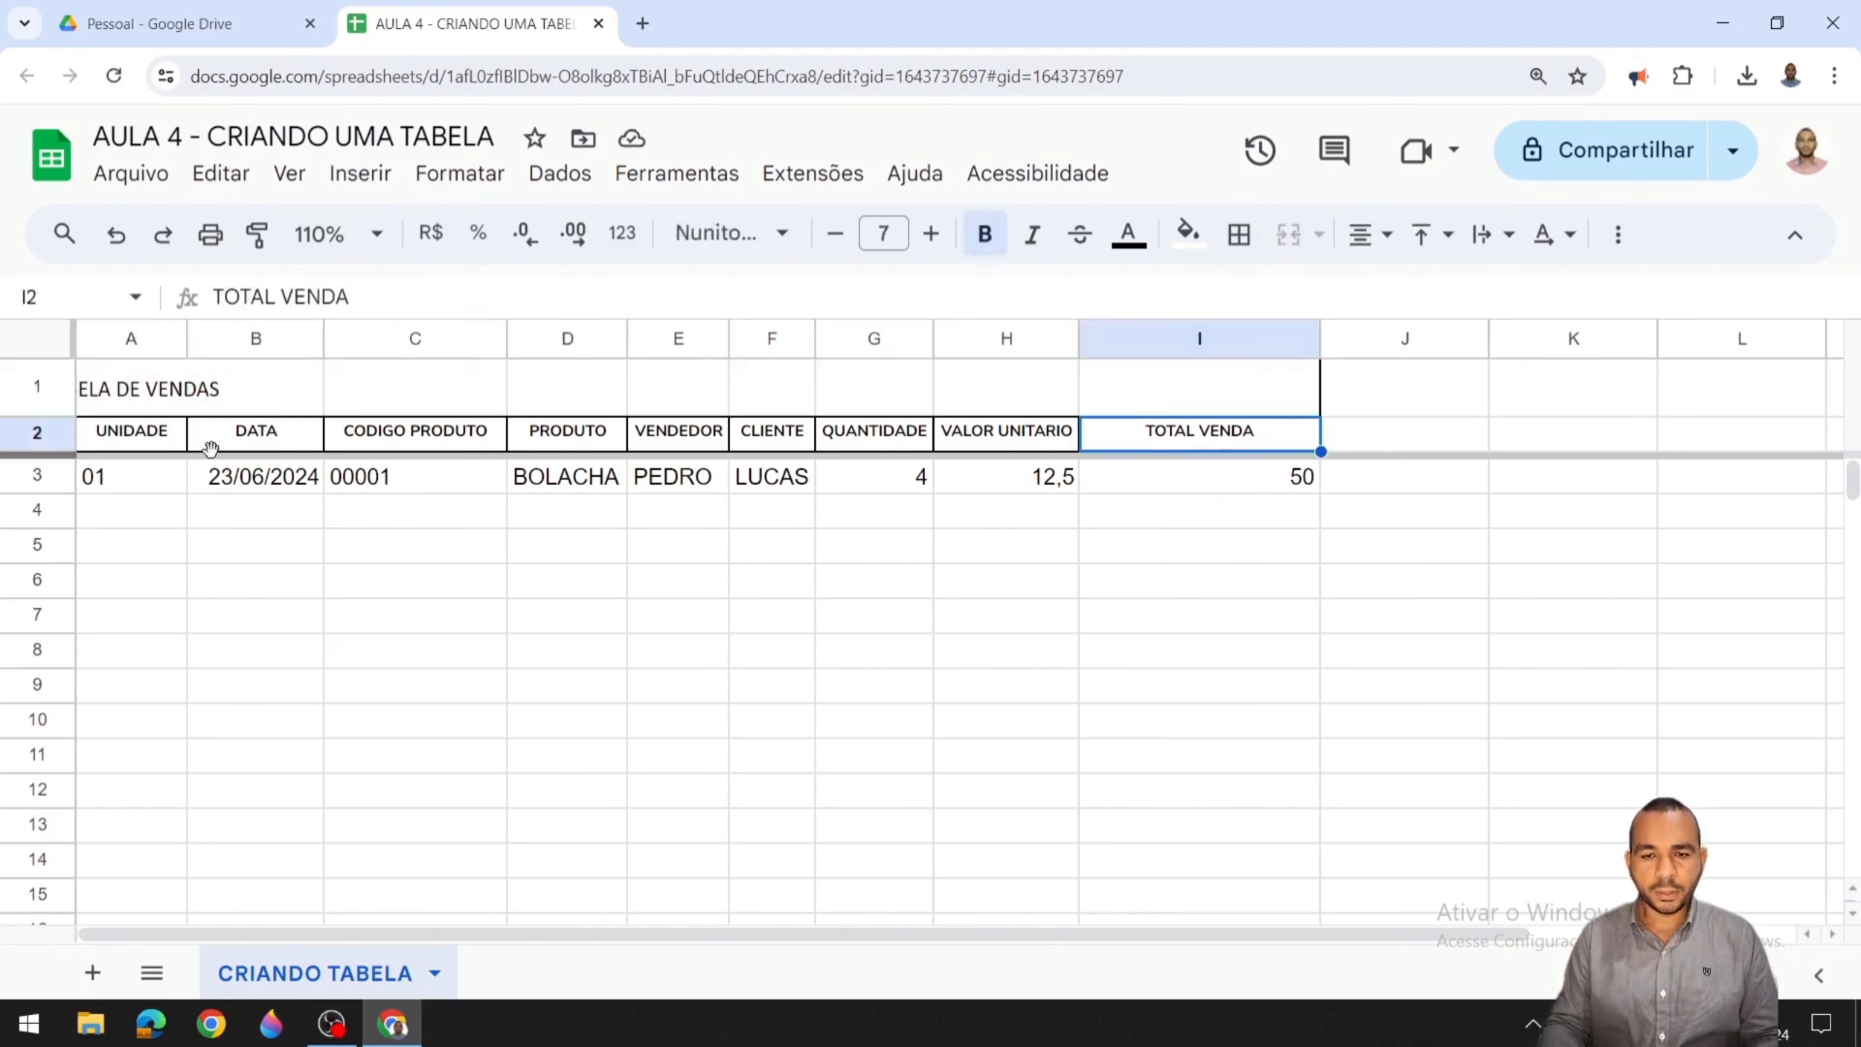
pyautogui.press('Left')
pyautogui.press('Left')
pyautogui.press('Left')
pyautogui.press('Left')
pyautogui.press('Left')
pyautogui.press('Left')
pyautogui.press('Left')
pyautogui.press('Left')
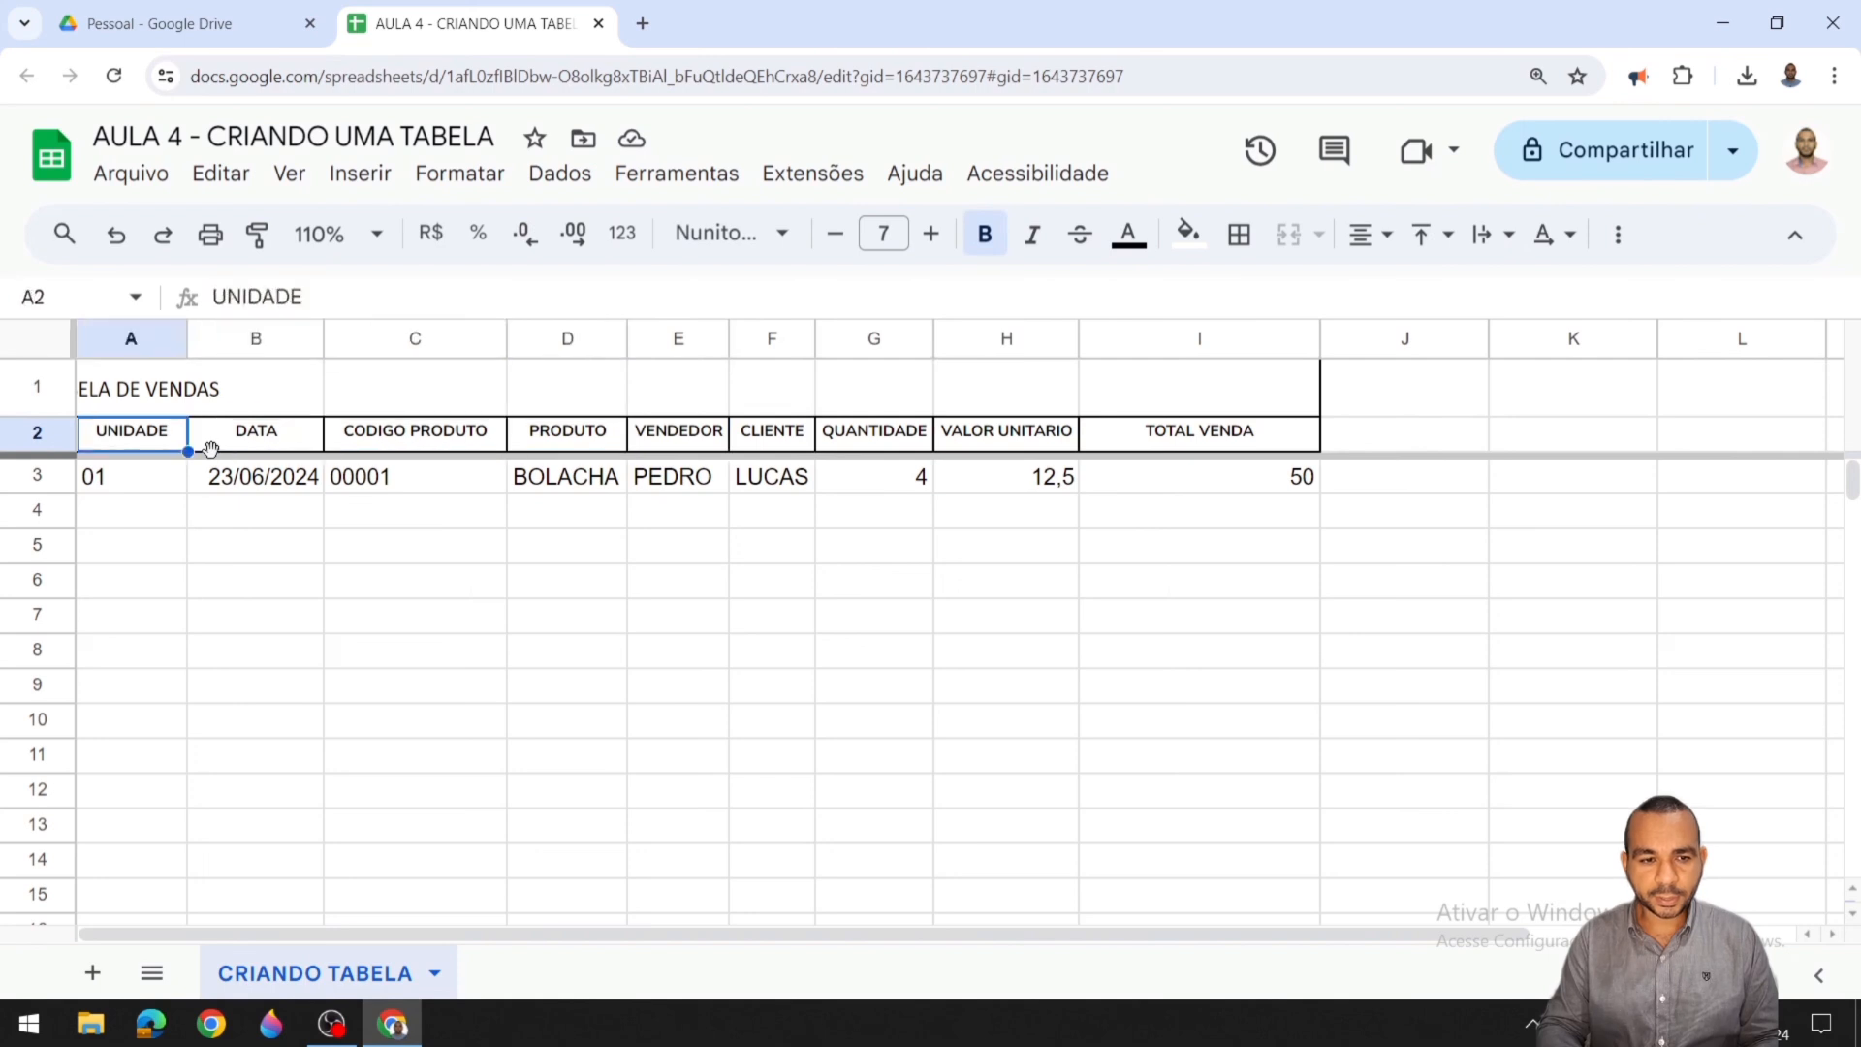
pyautogui.press('Right')
pyautogui.press('Right')
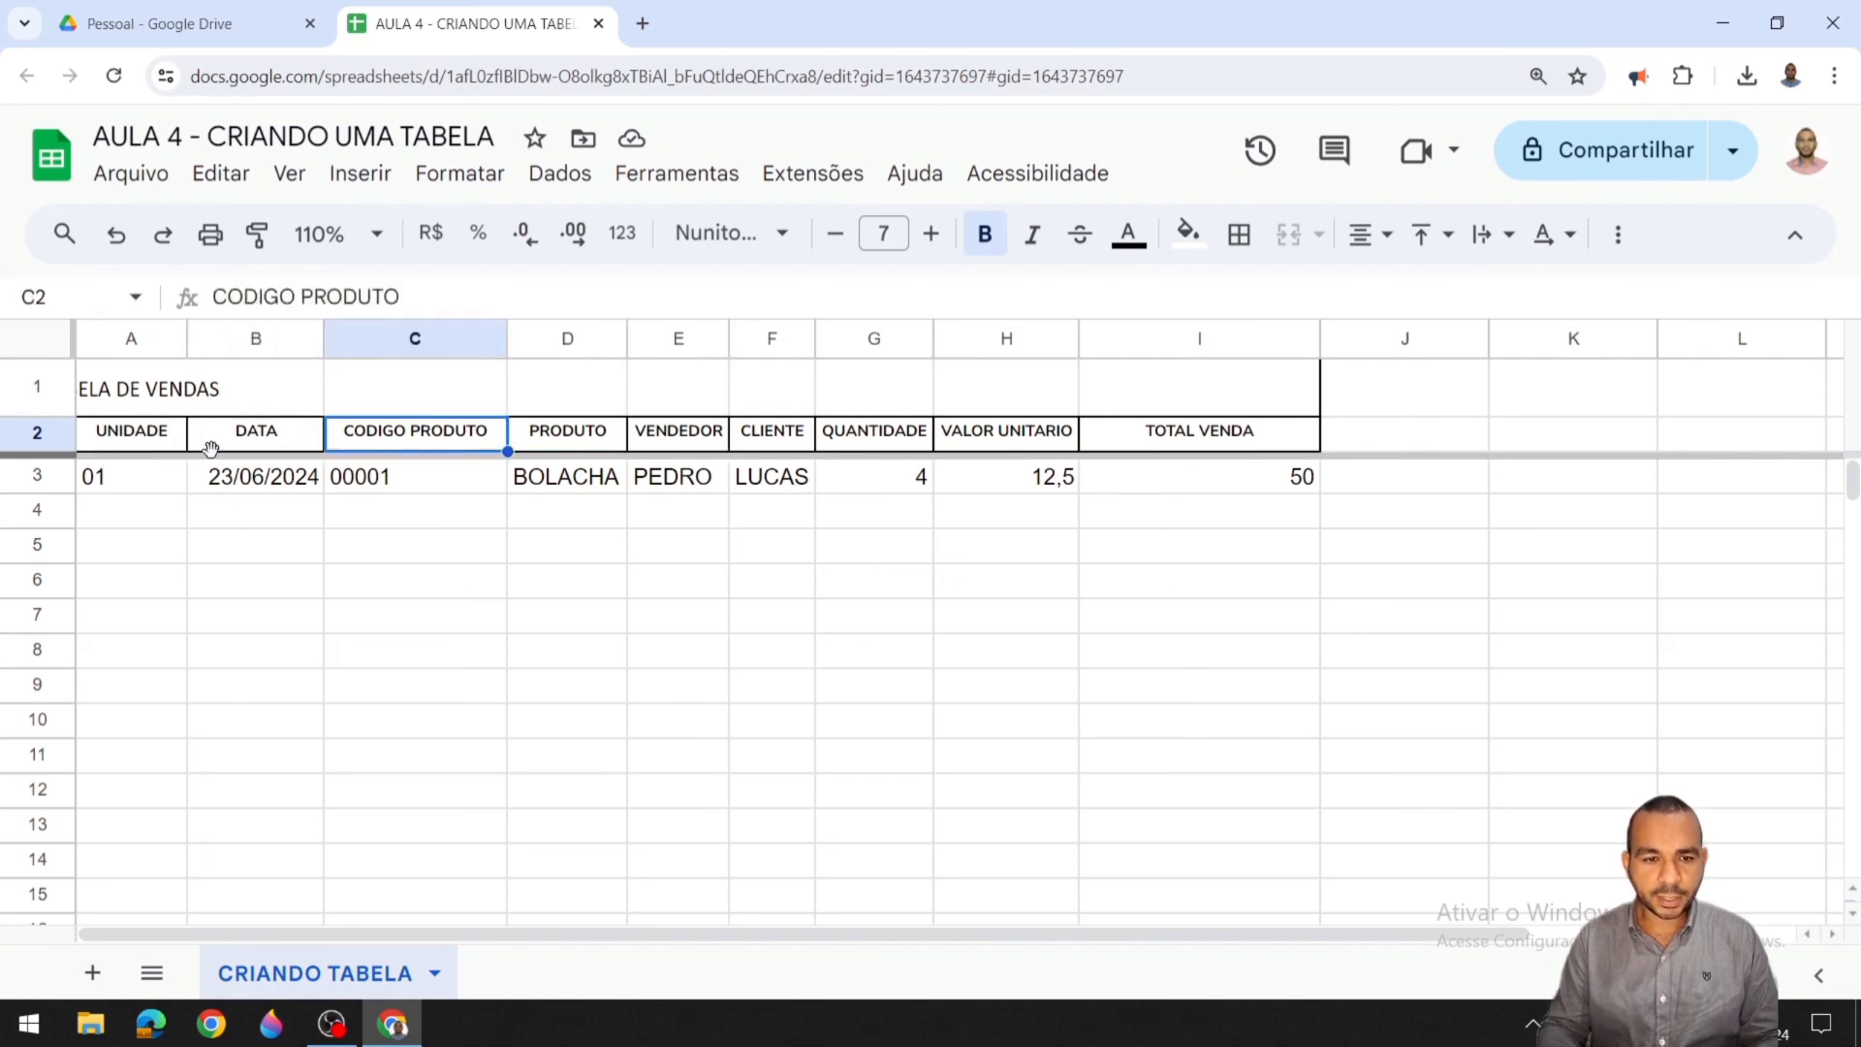
pyautogui.press('Left')
pyautogui.press('Left')
pyautogui.press('Right')
pyautogui.press('Right')
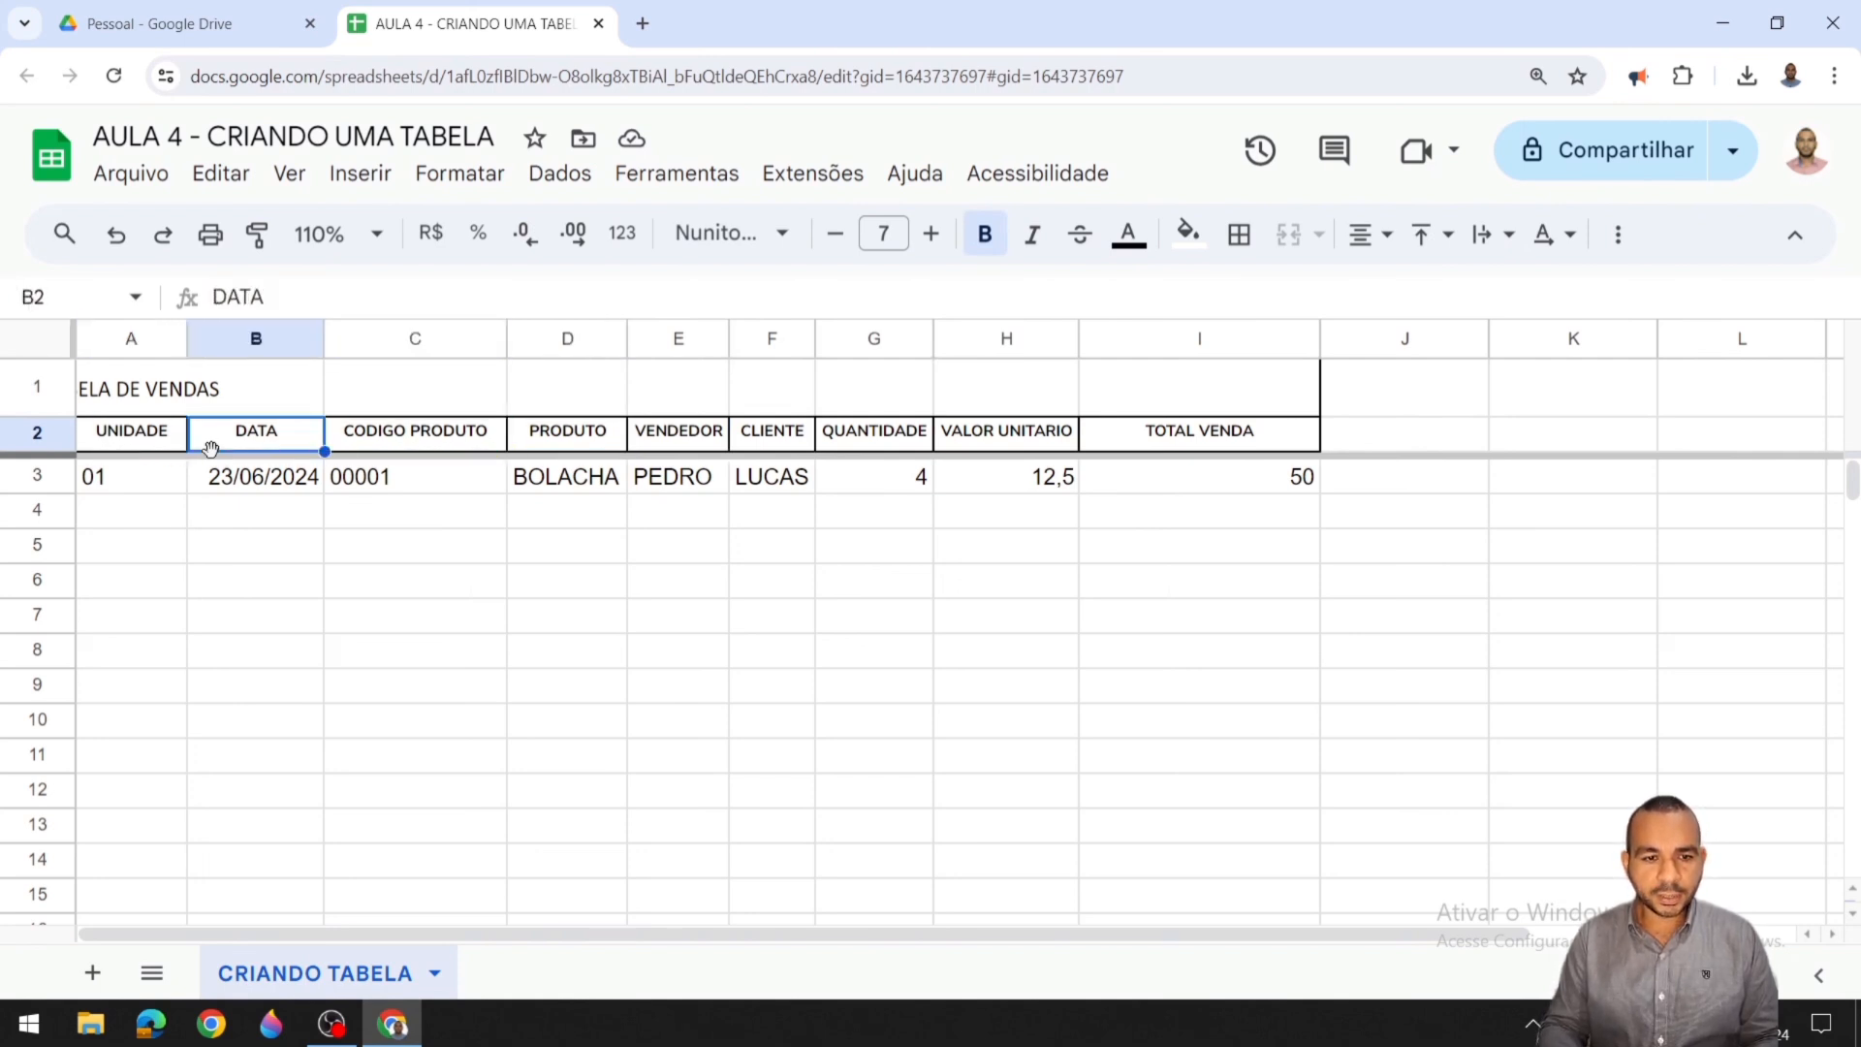
pyautogui.press('Right')
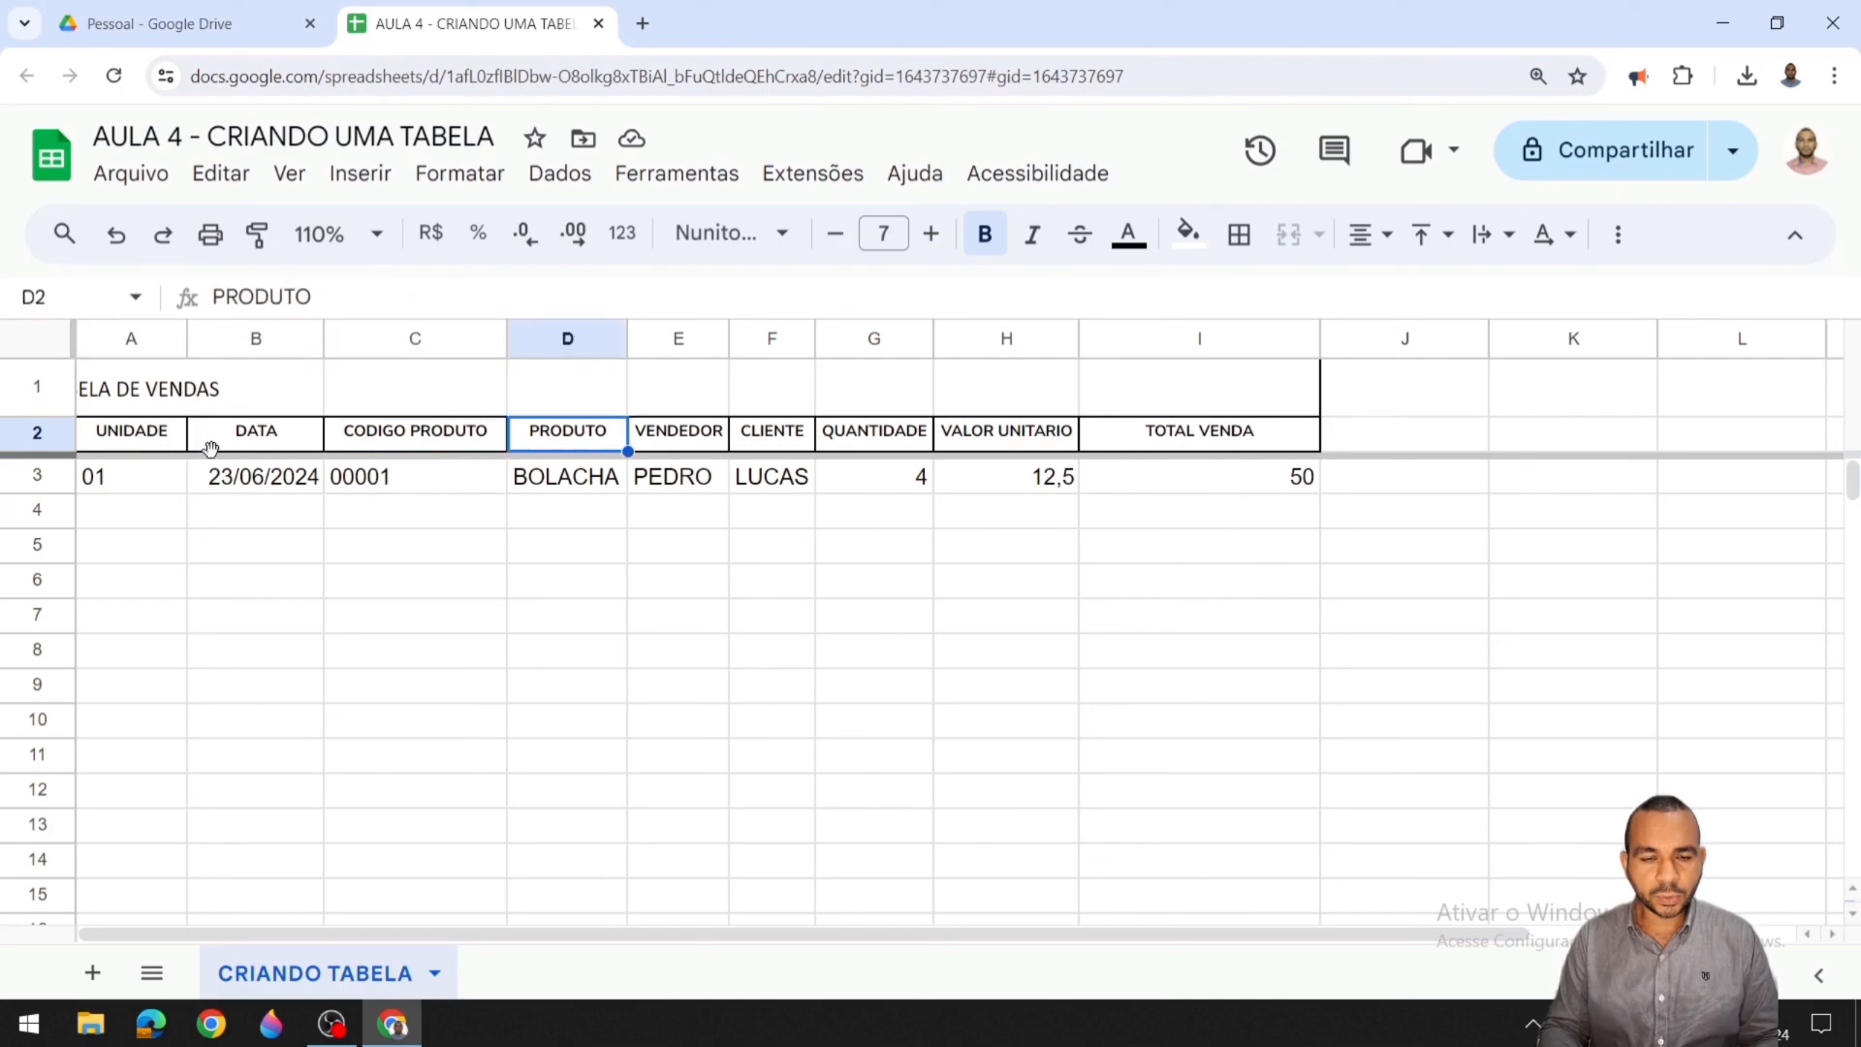
pyautogui.press('Right')
pyautogui.press('Right')
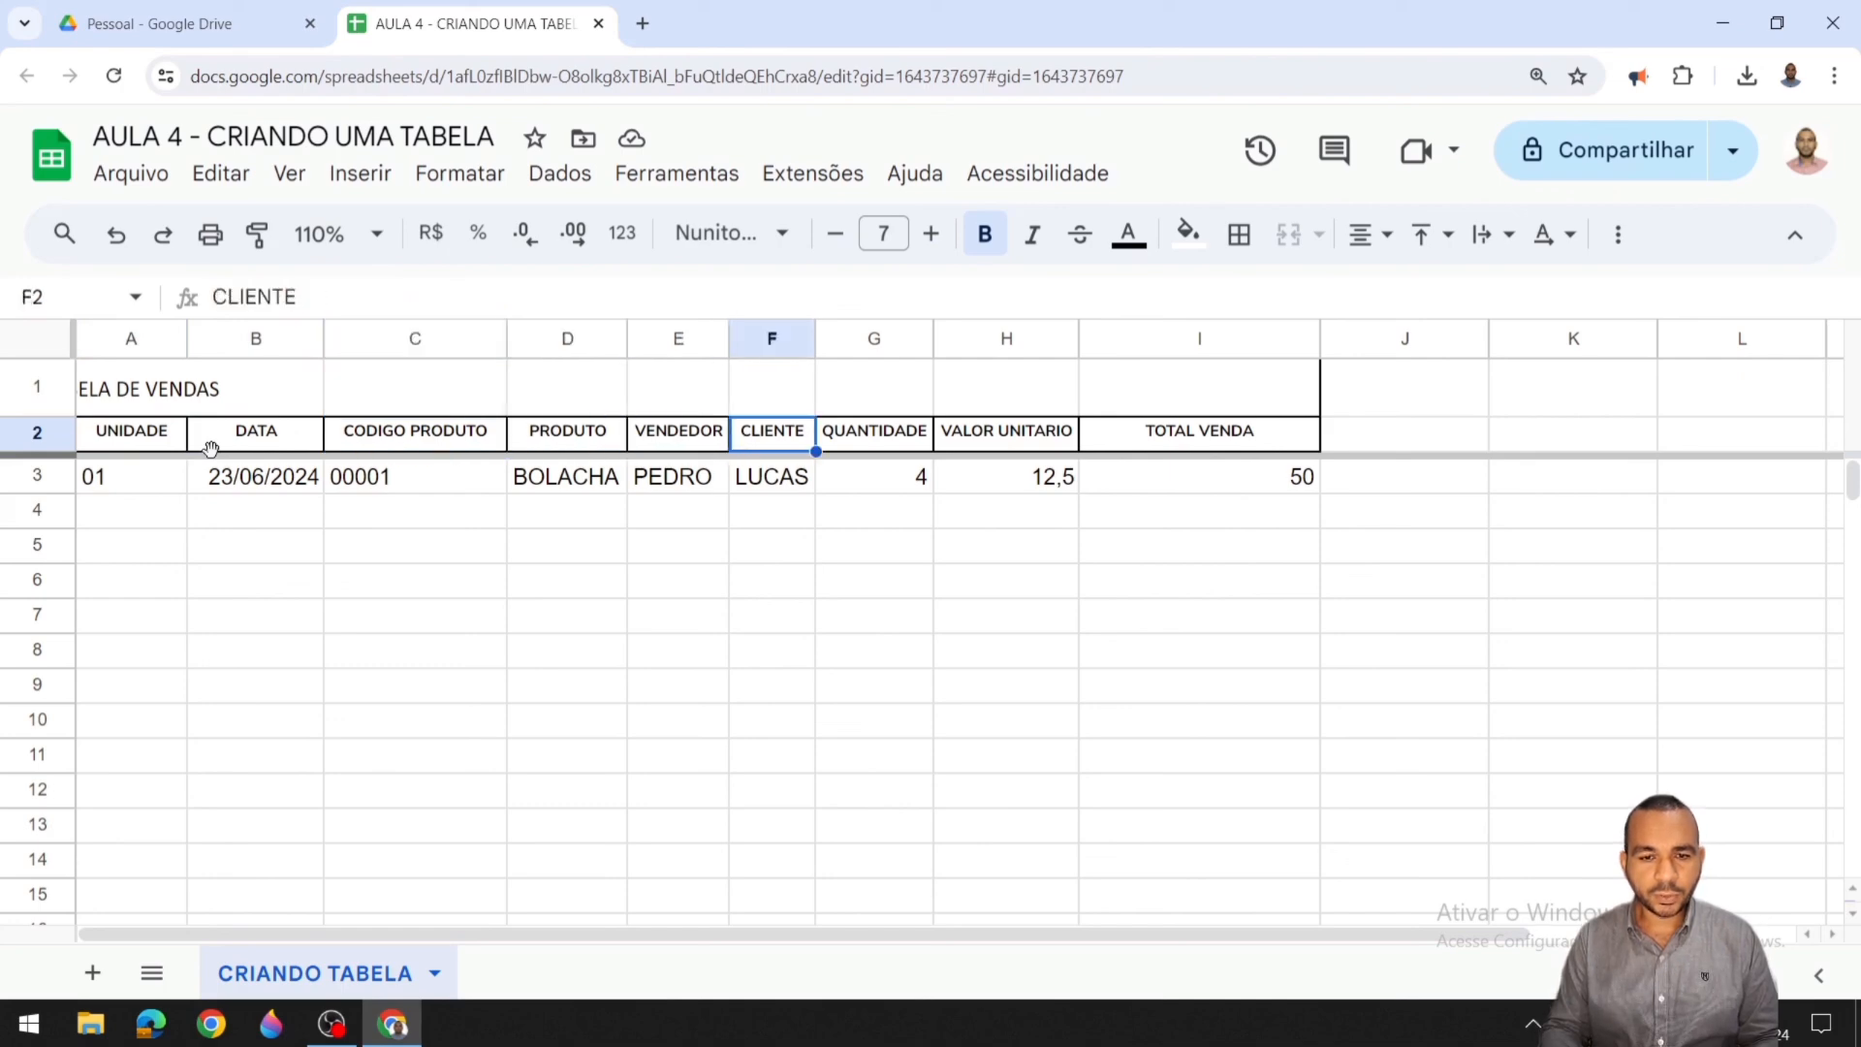
pyautogui.press('Right')
pyautogui.press('Right')
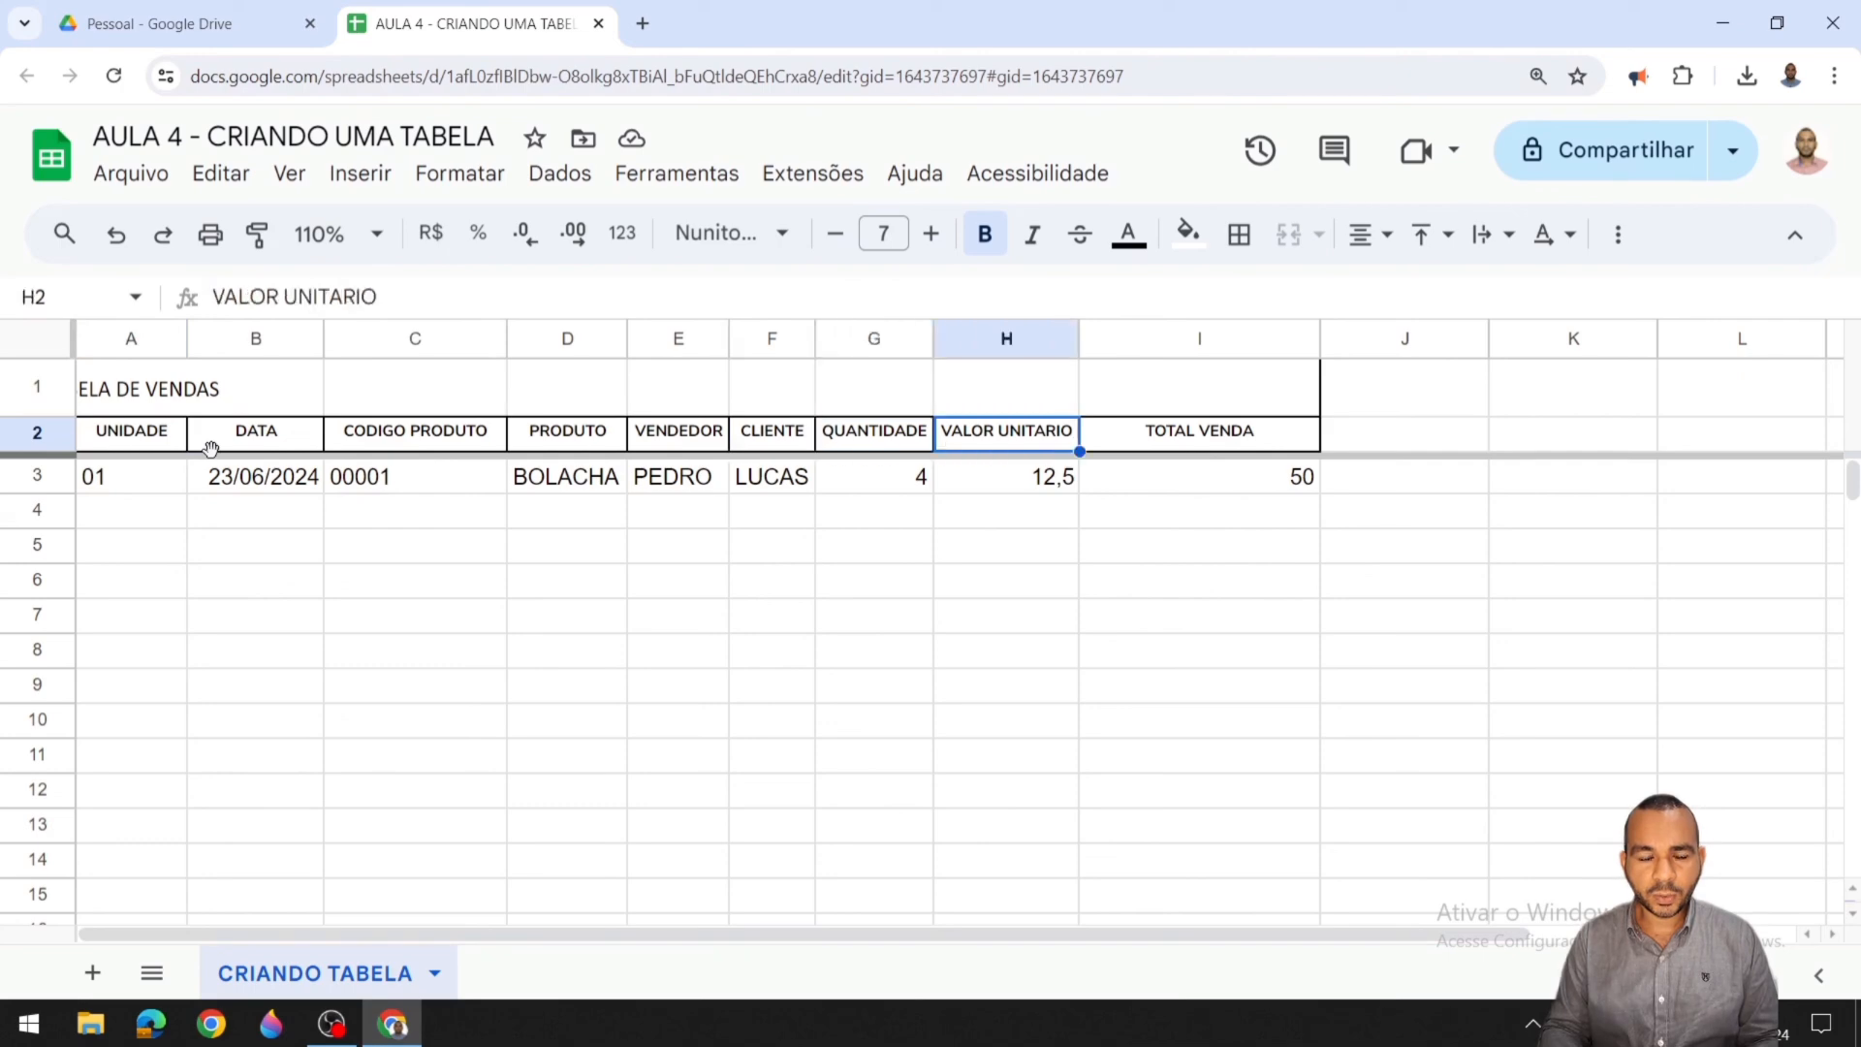
pyautogui.press('Right')
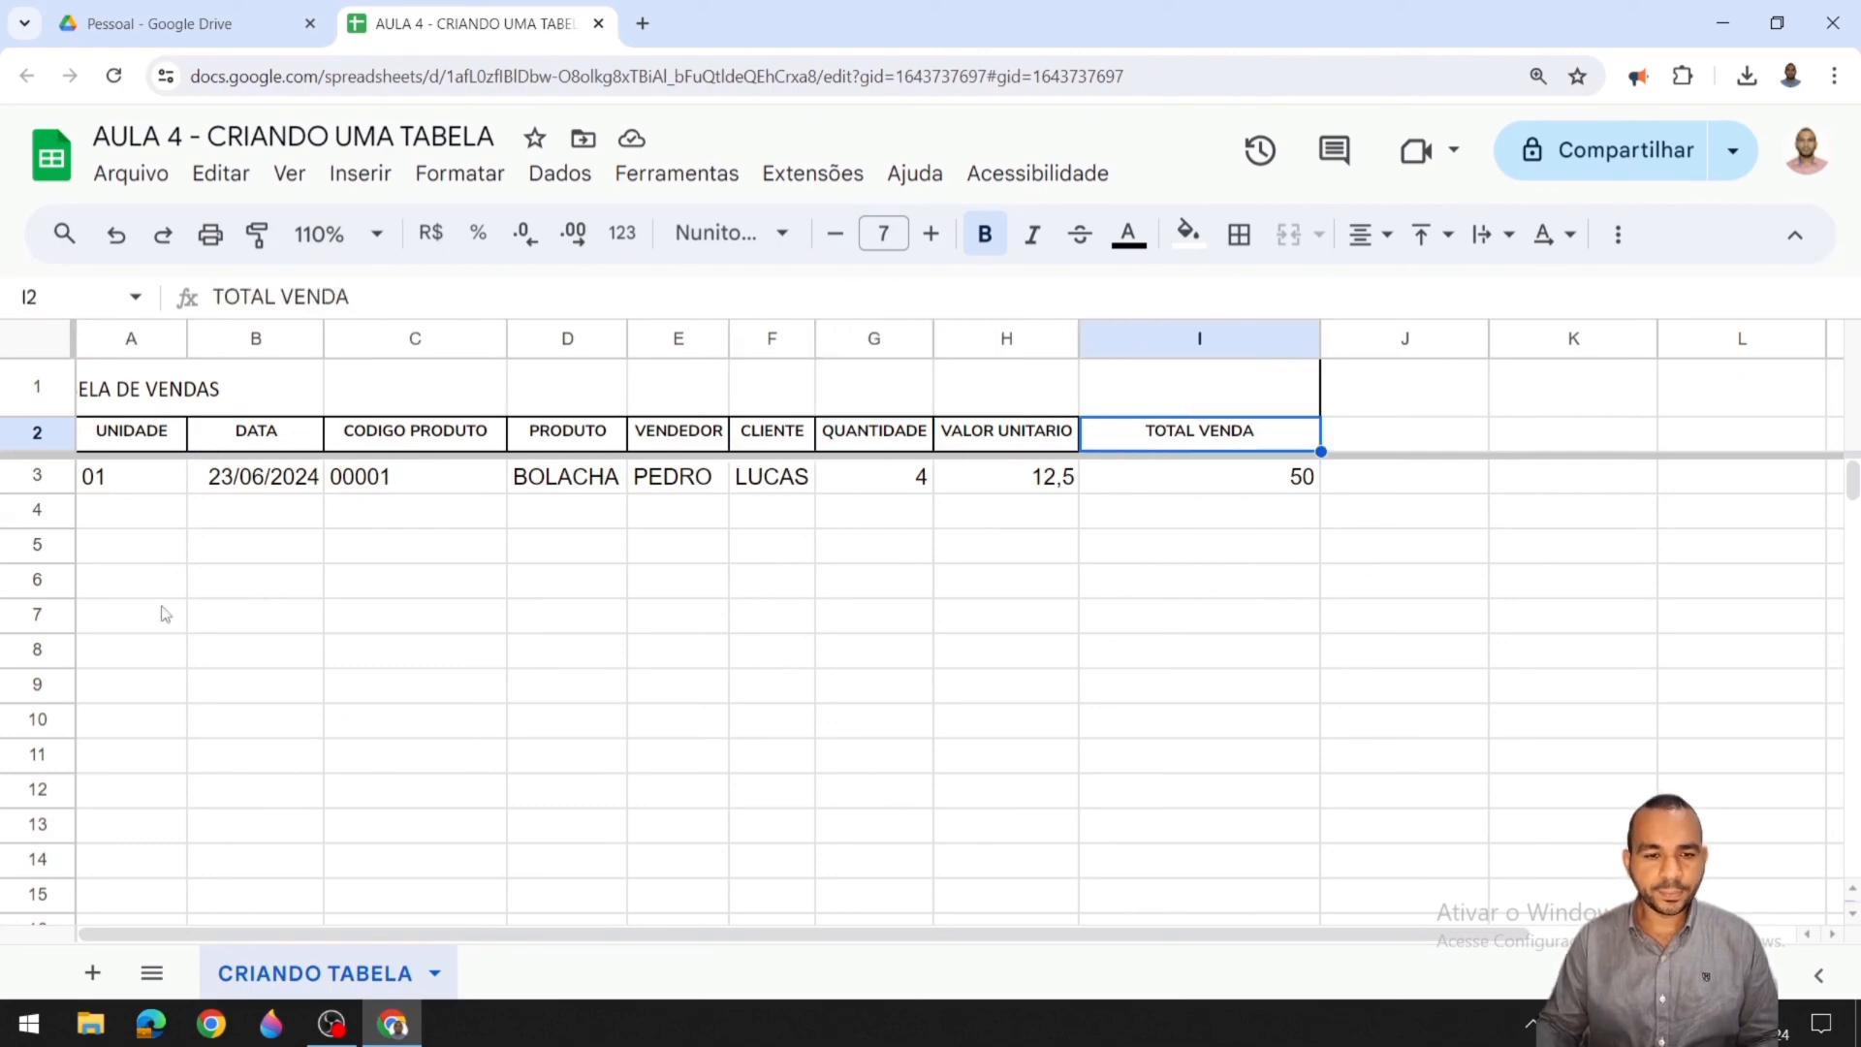
# Step: Re-enter the title "TABELA DE VENDAS" in cell A1
pyautogui.click(160, 397)
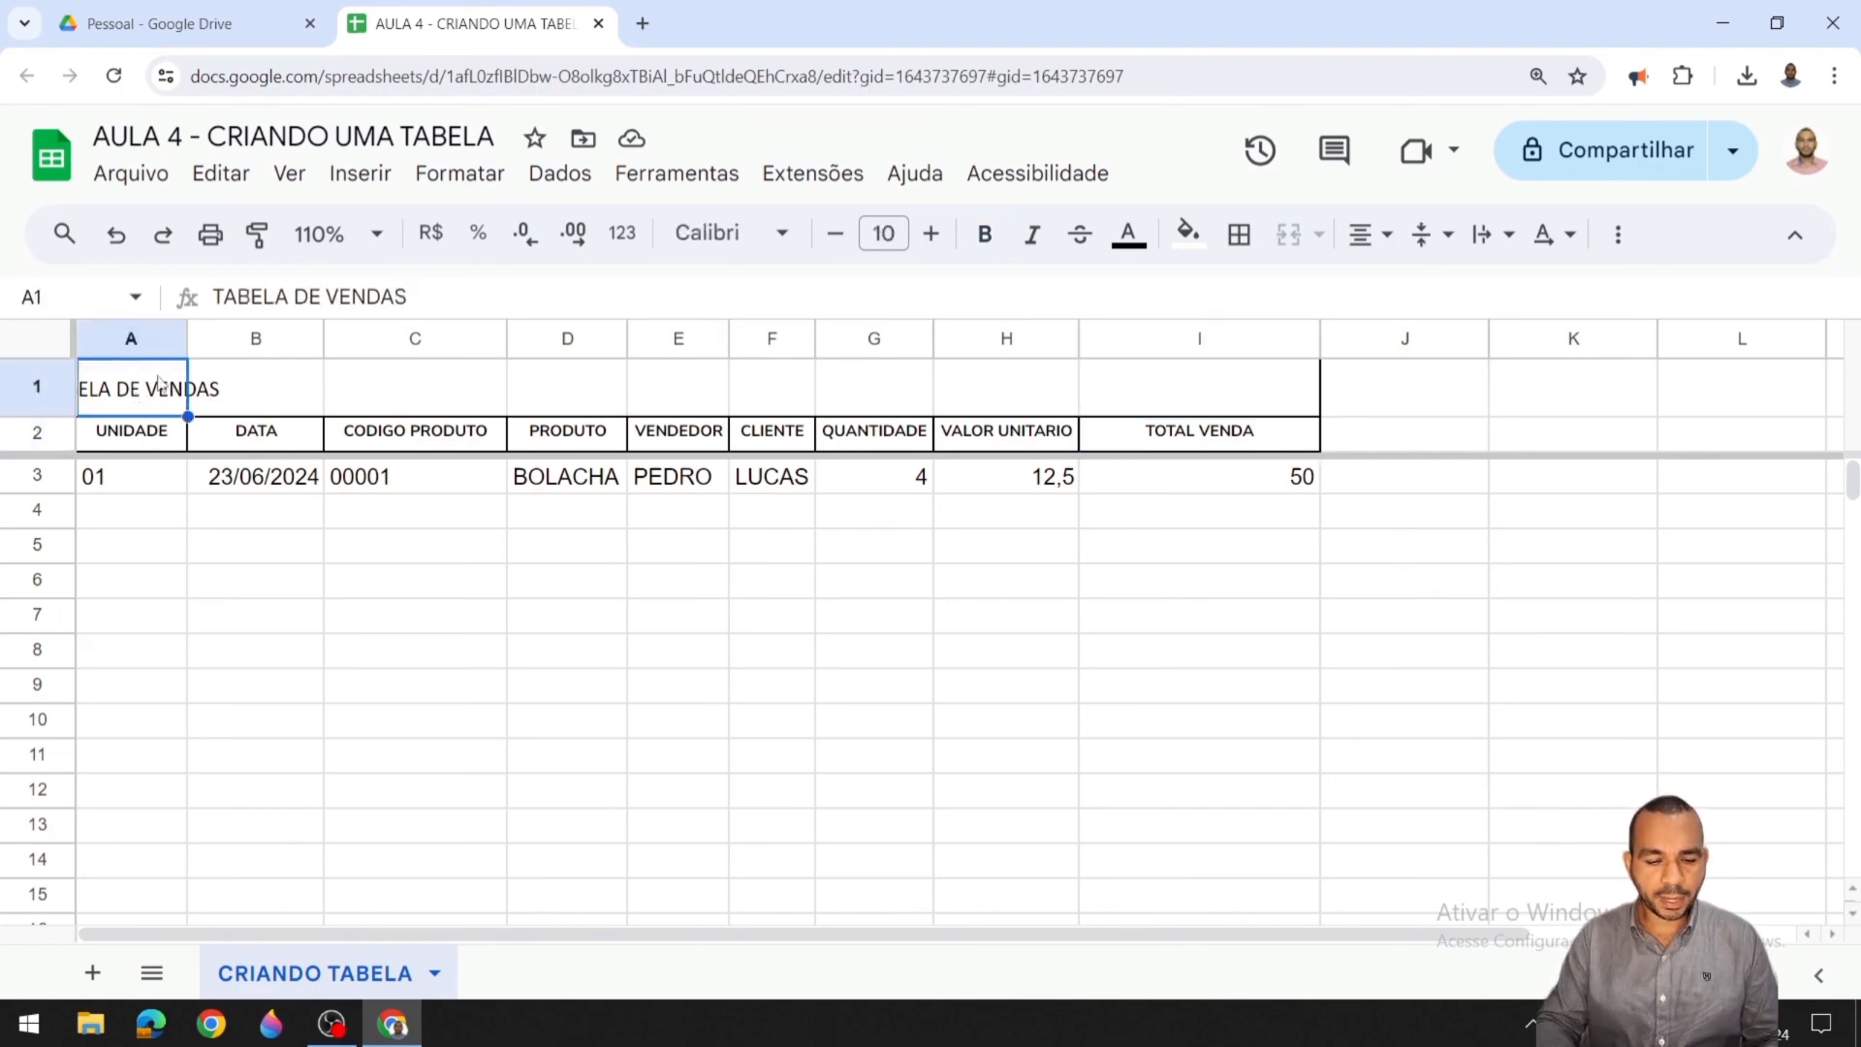
pyautogui.write('TA')
pyautogui.write('LAD')
pyautogui.press('BackSpace')
pyautogui.write('DE VENDAS')
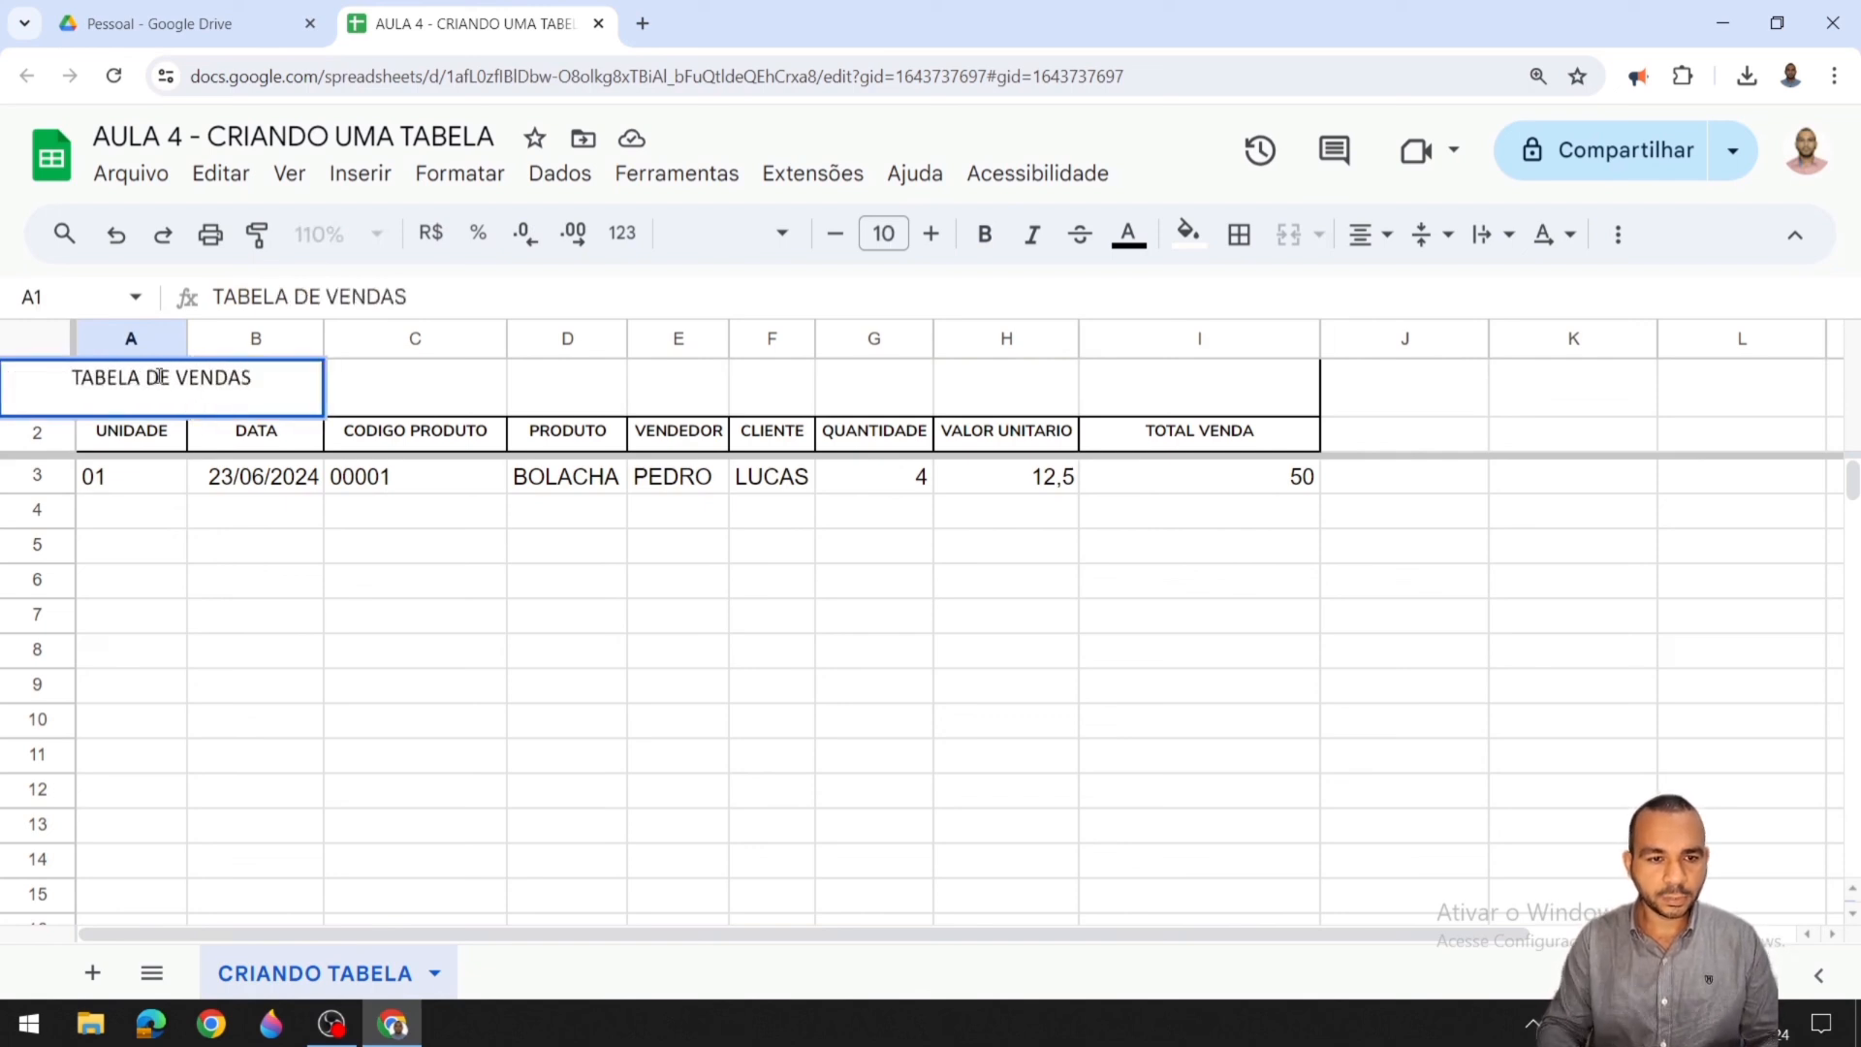
pyautogui.press('Return')
# Step: Merge cells A1:I1 across the sales table and left-align the title
pyautogui.moveTo(158, 383); pyautogui.dragTo(1124, 394)
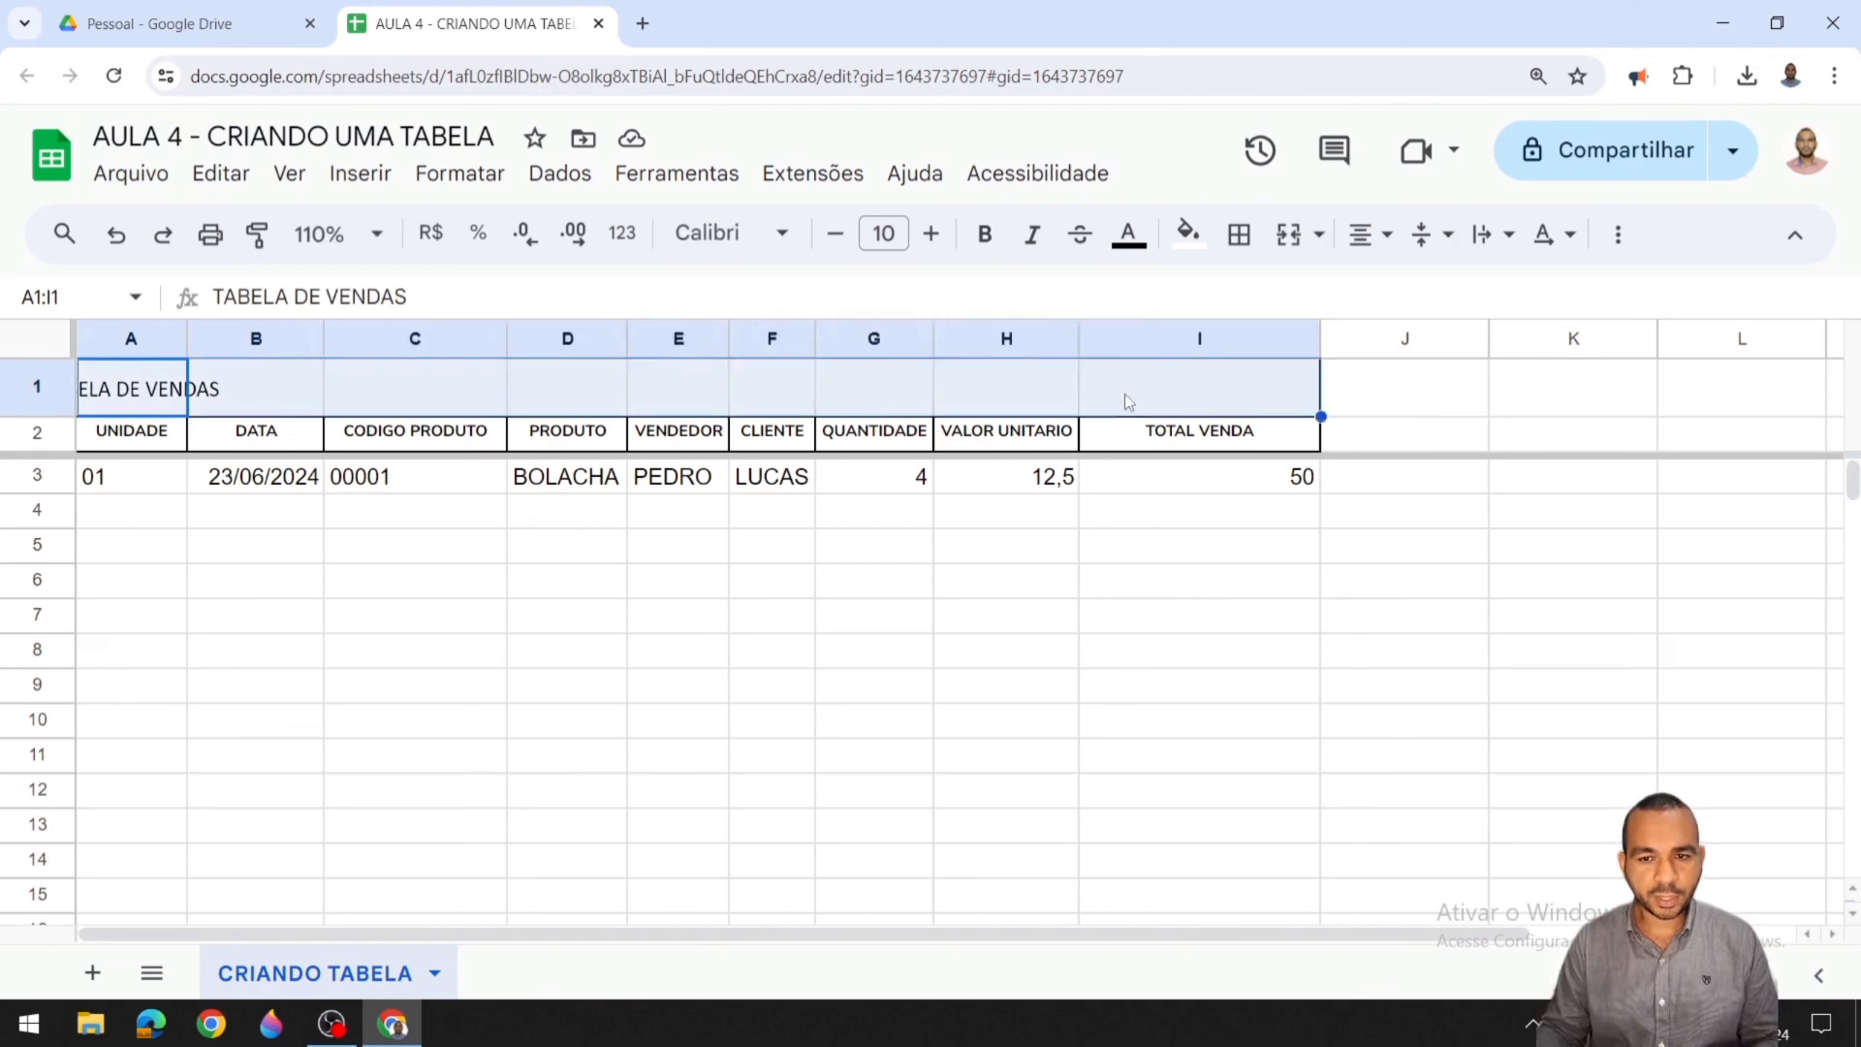
pyautogui.click(1289, 237)
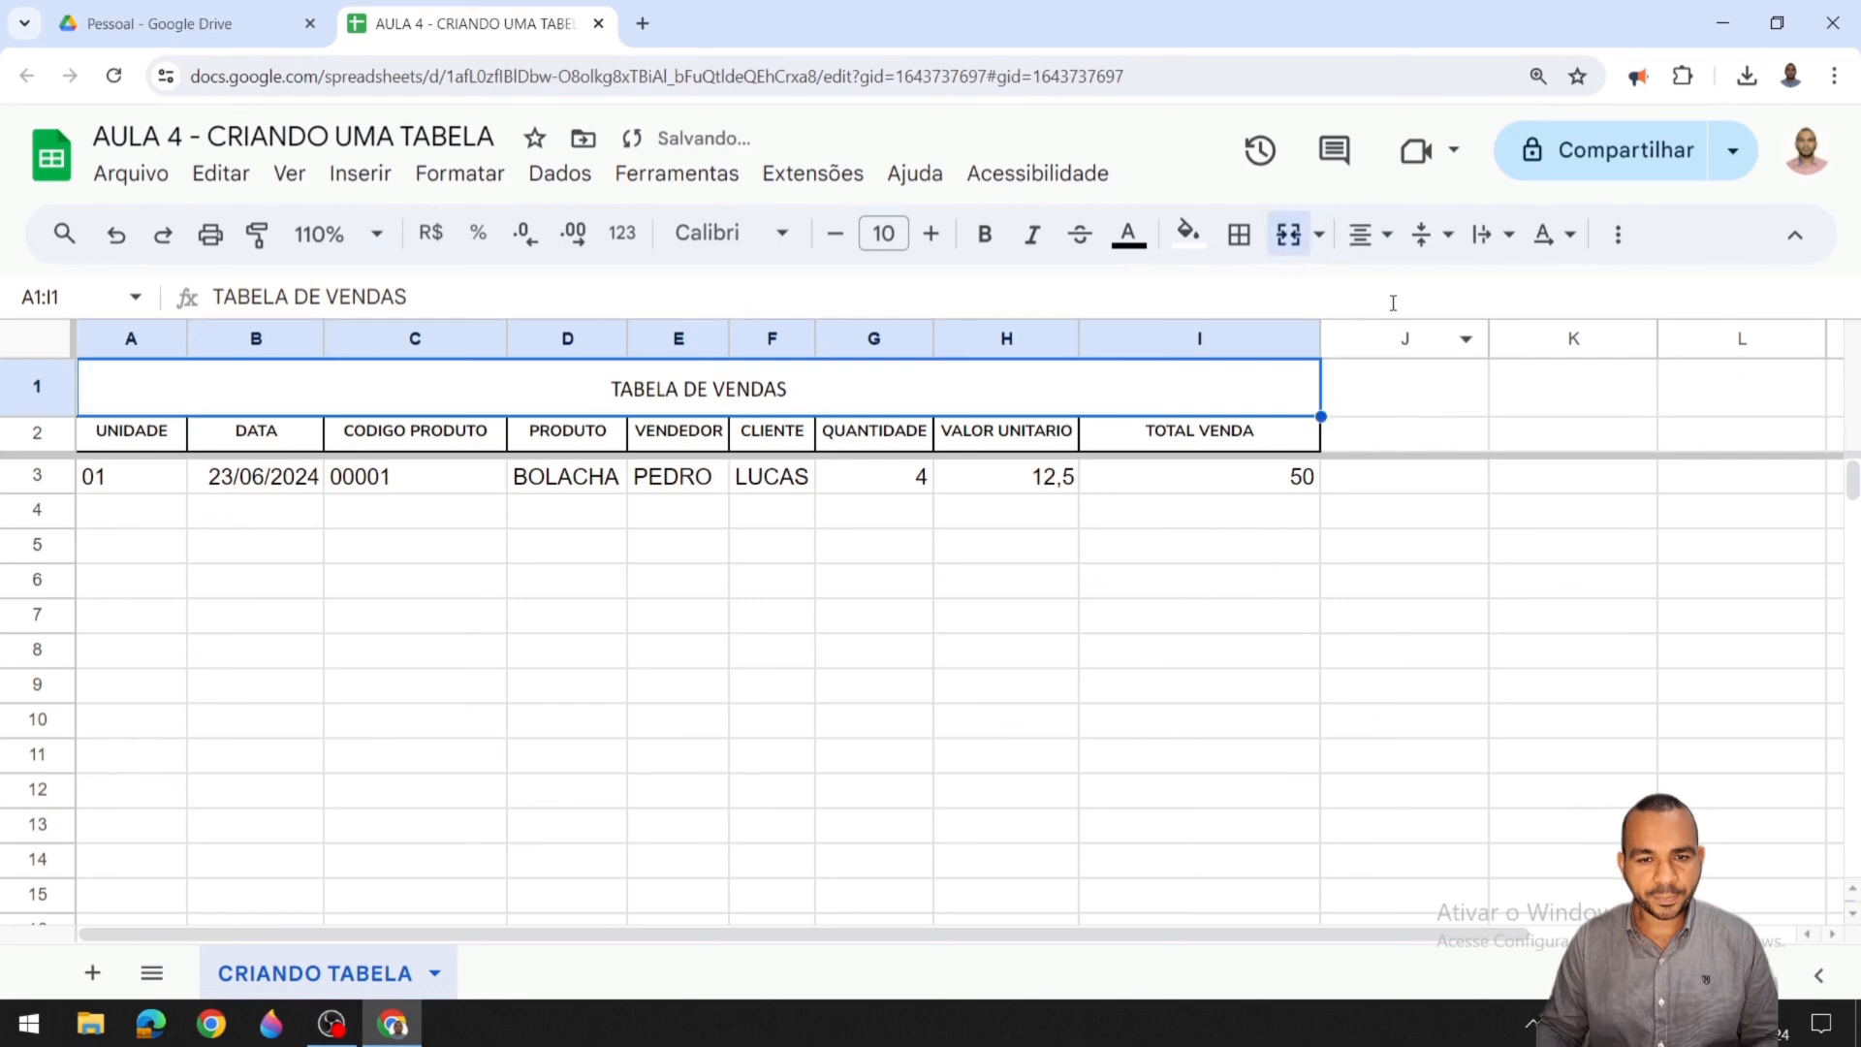
pyautogui.click(1366, 235)
pyautogui.click(1374, 291)
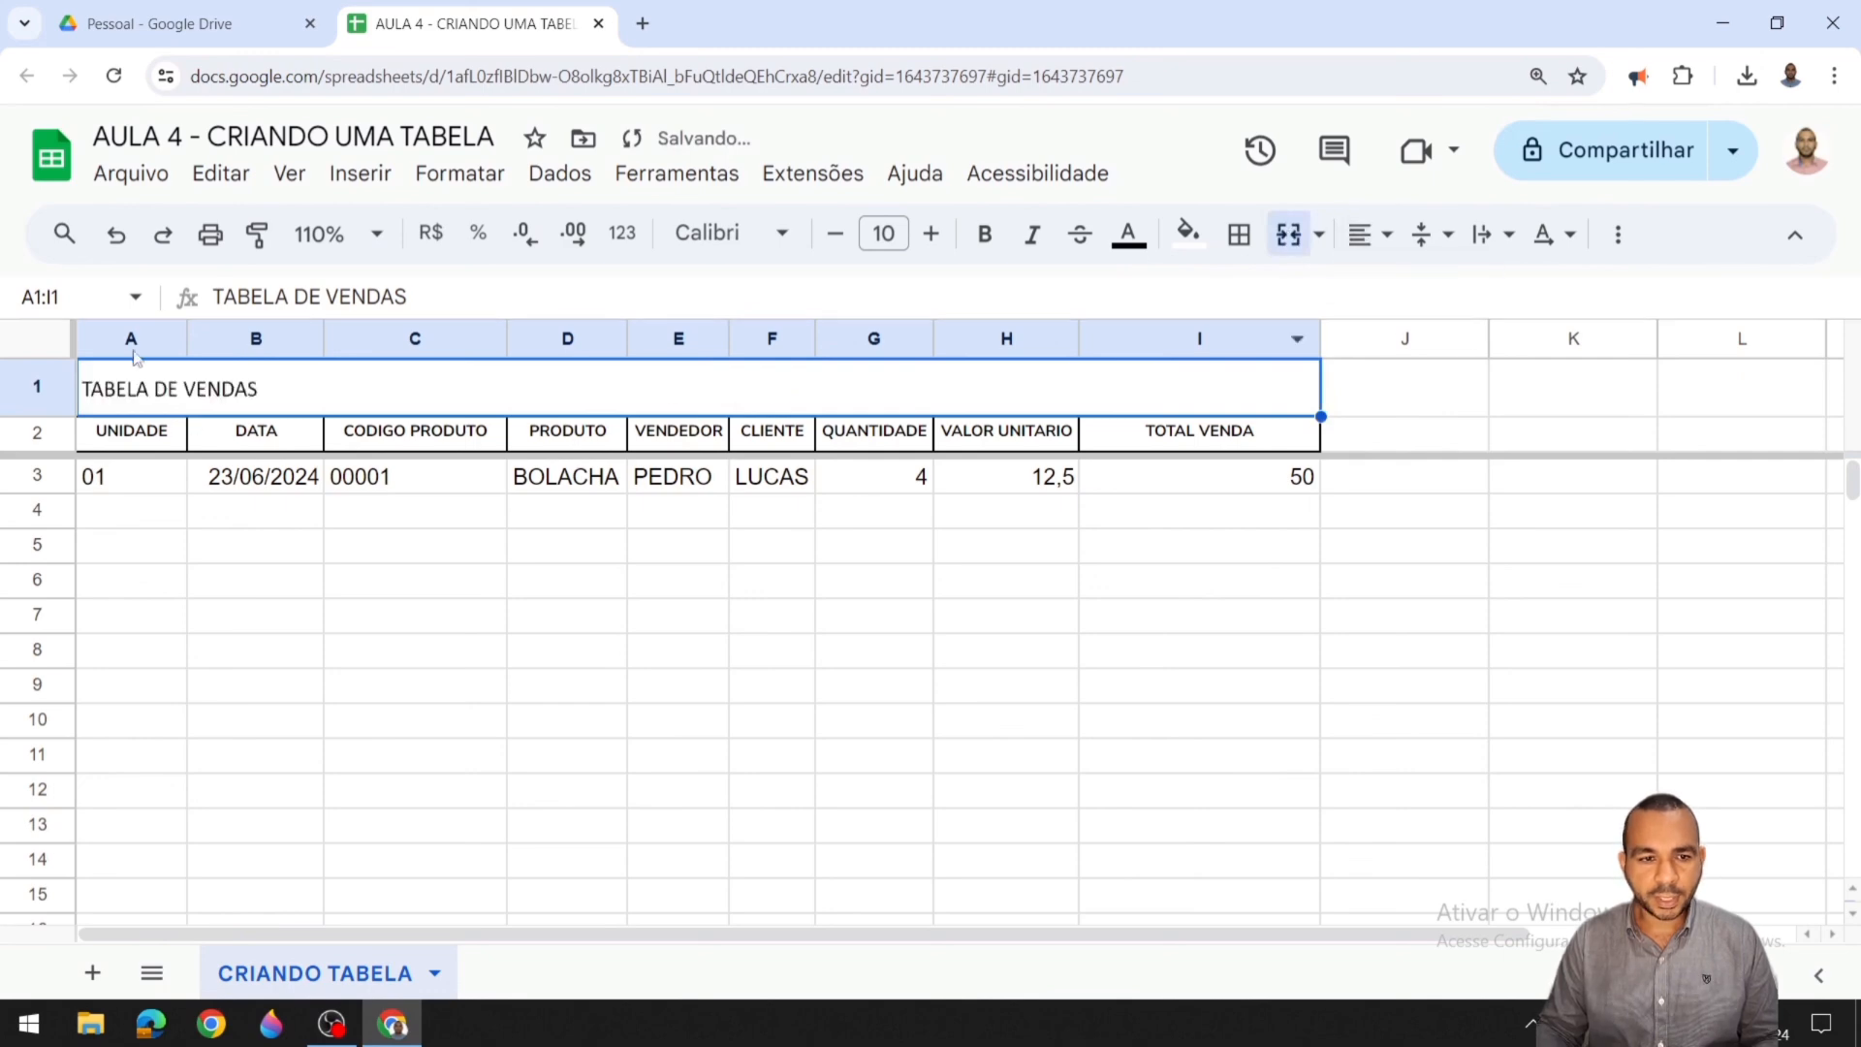
# Step: Center the title "TABELA DE VENDAS" horizontally in the merged cells A1:I1
pyautogui.click(1388, 240)
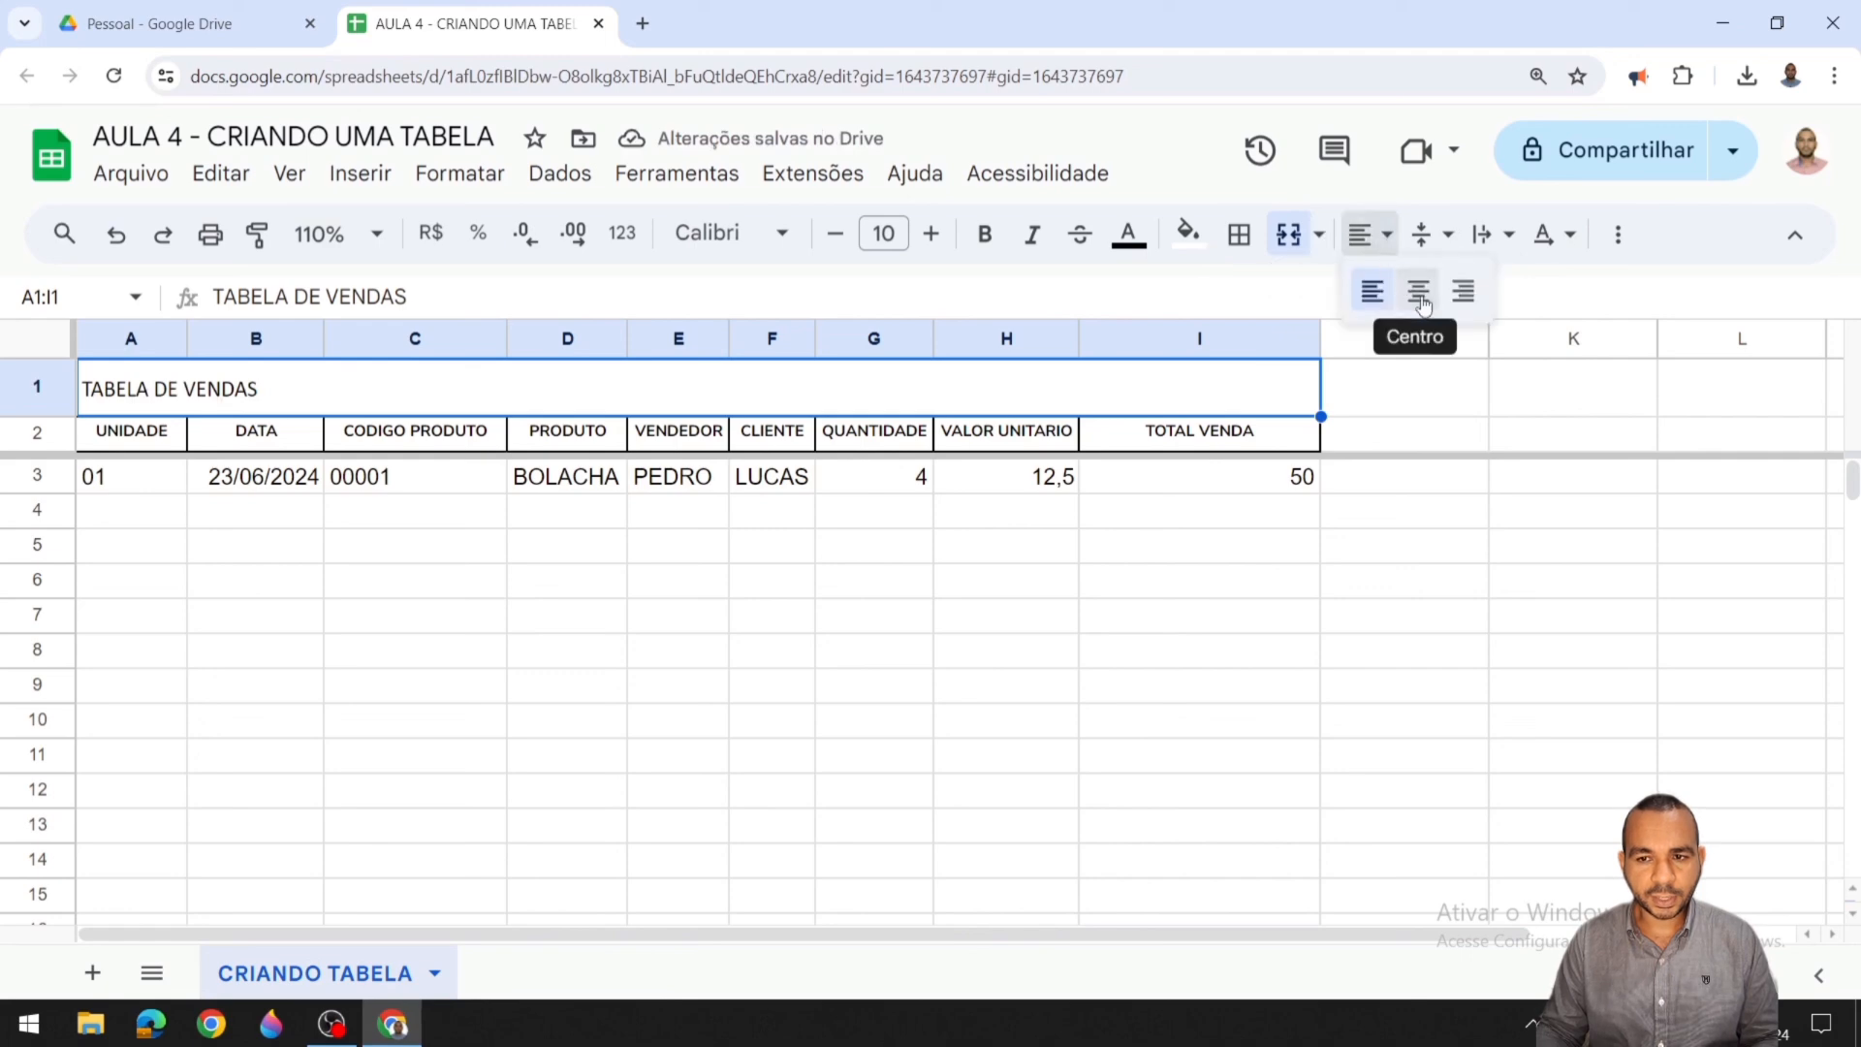
pyautogui.click(1418, 291)
pyautogui.click(749, 621)
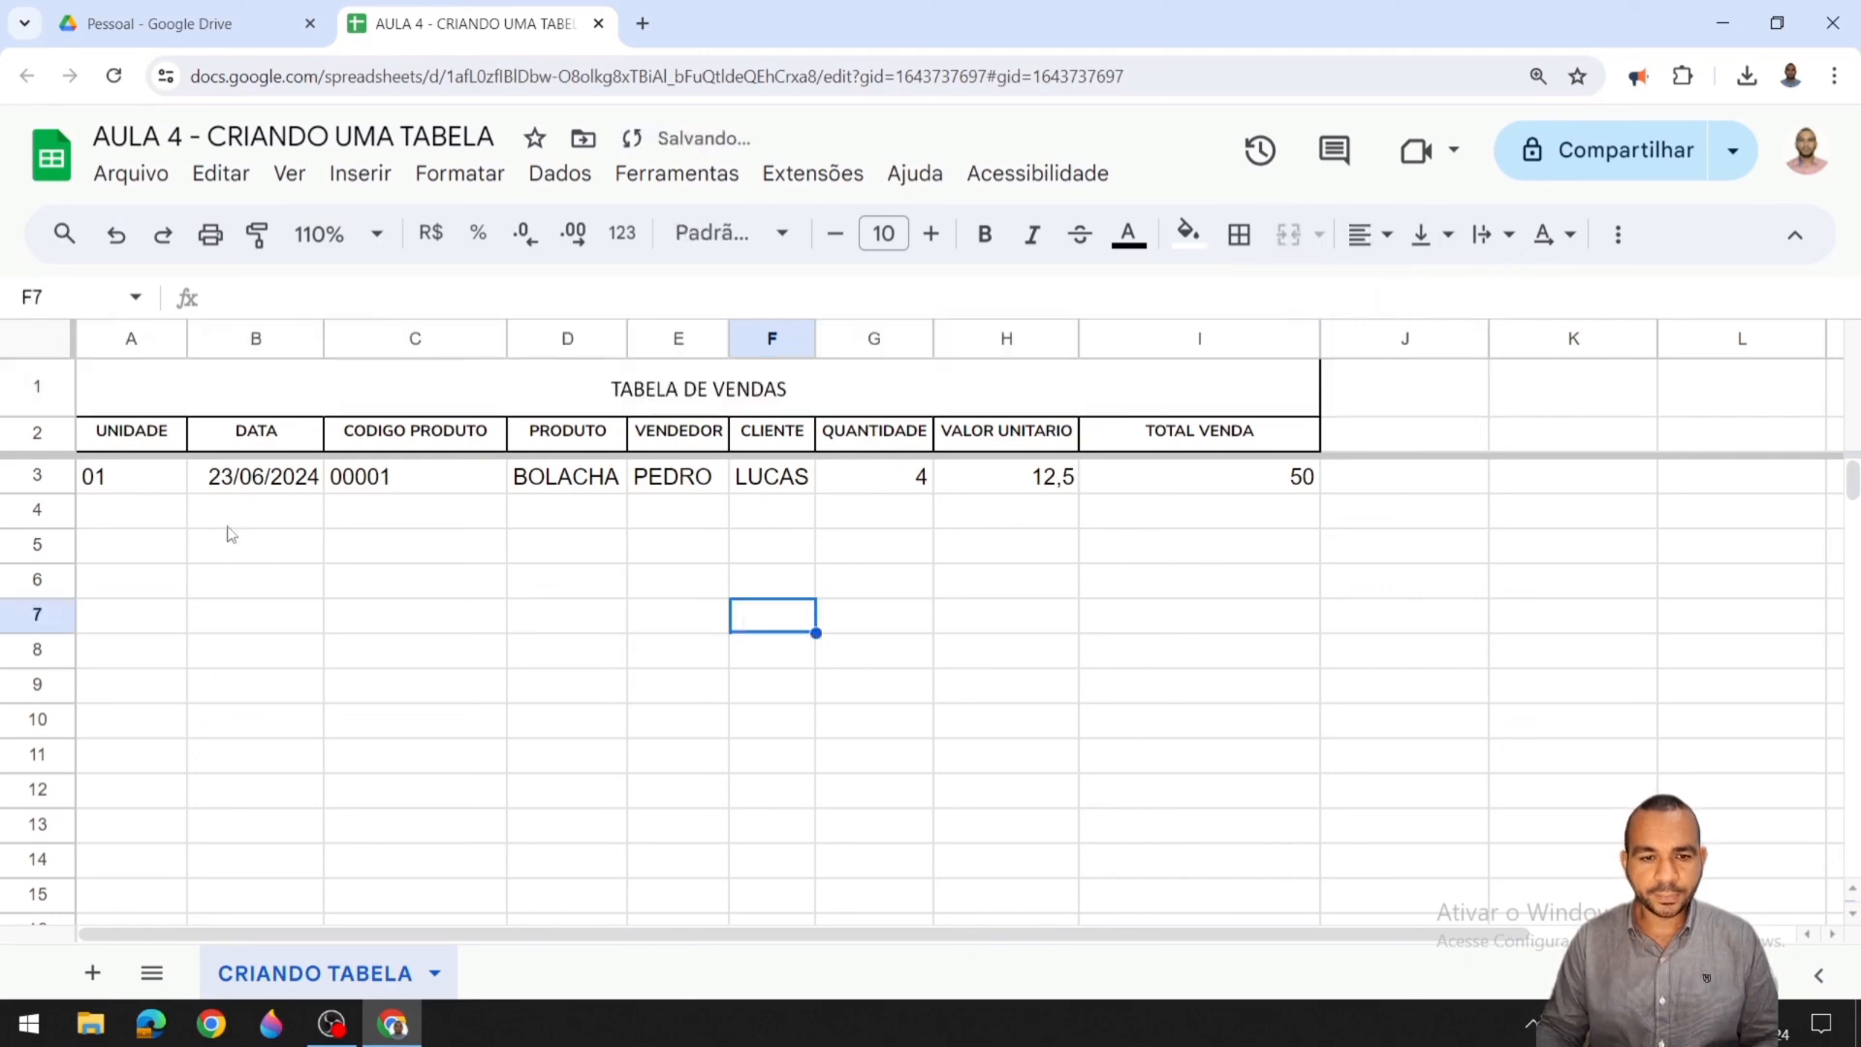
# Step: Go through the row 2 column headings one by one, from UNIDADE to TOTAL VENDA
pyautogui.click(136, 520)
pyautogui.click(150, 444)
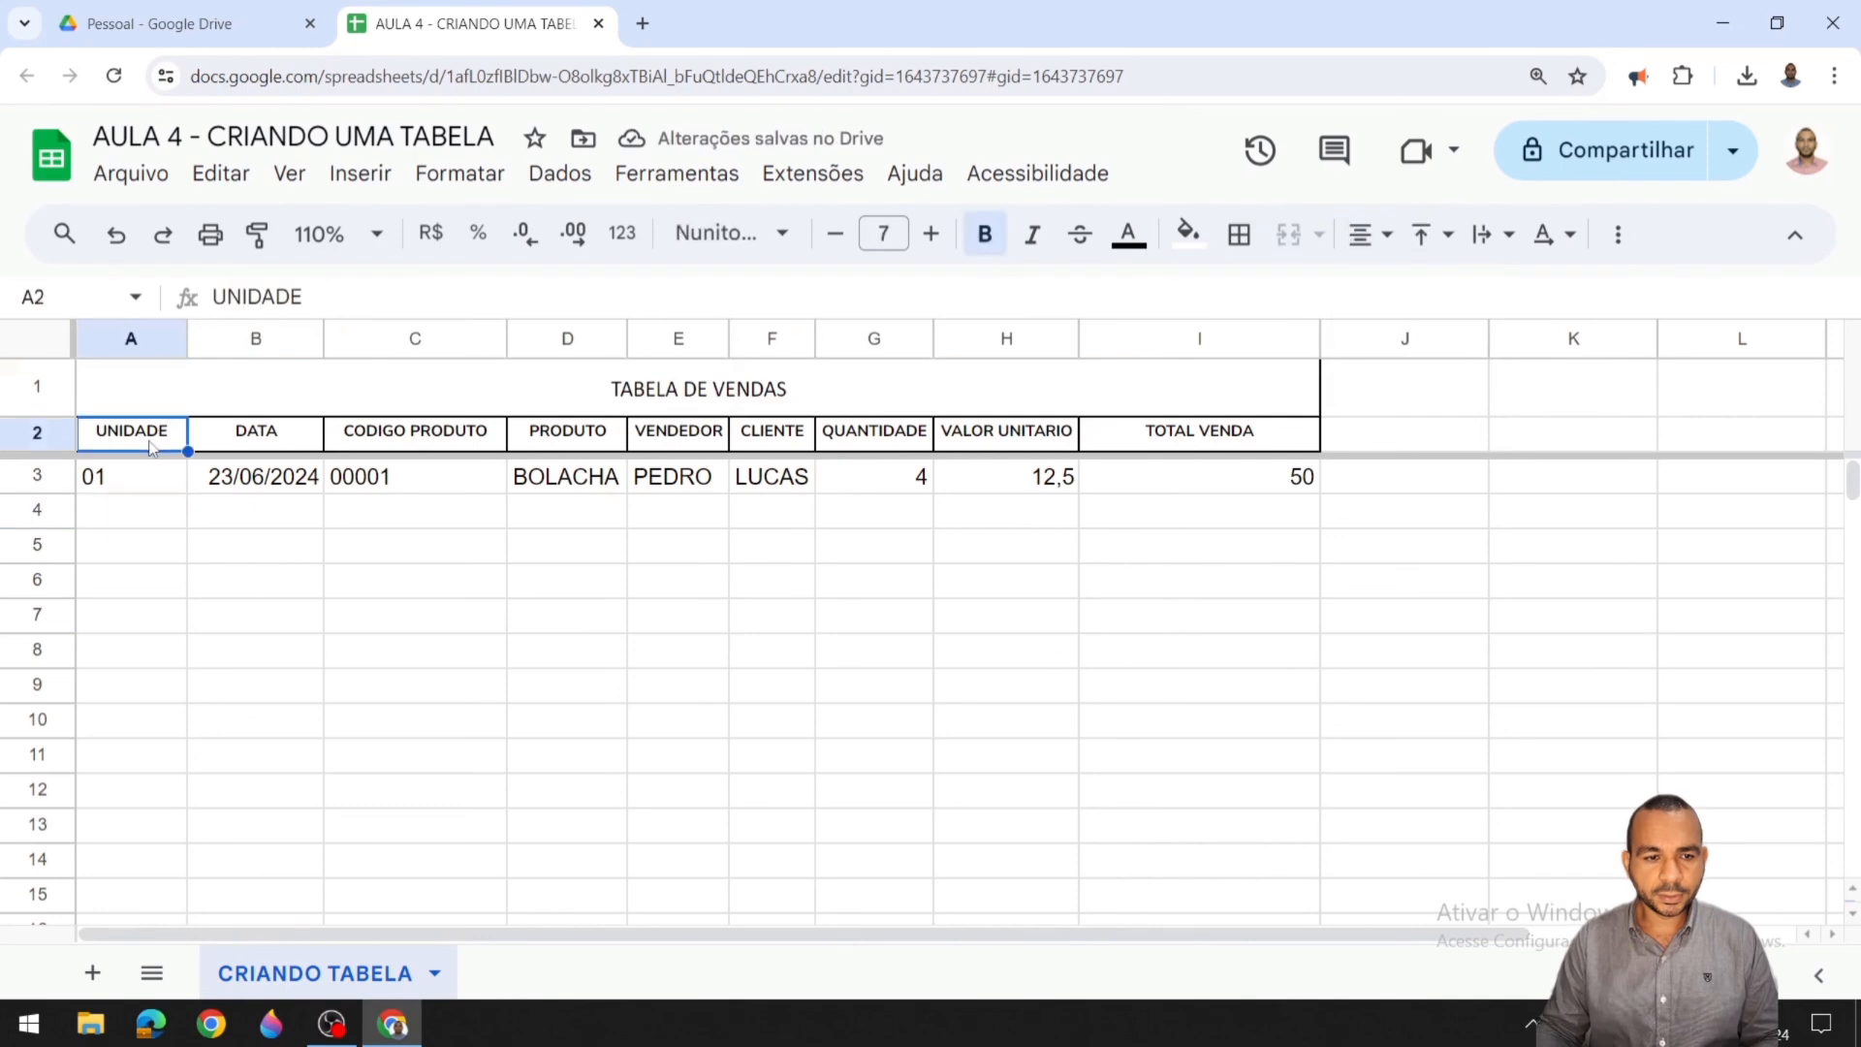
pyautogui.press('Right')
pyautogui.press('Right')
pyautogui.press('Right')
pyautogui.press('Right')
pyautogui.press('Right')
pyautogui.press('Right')
pyautogui.press('Right')
pyautogui.press('Right')
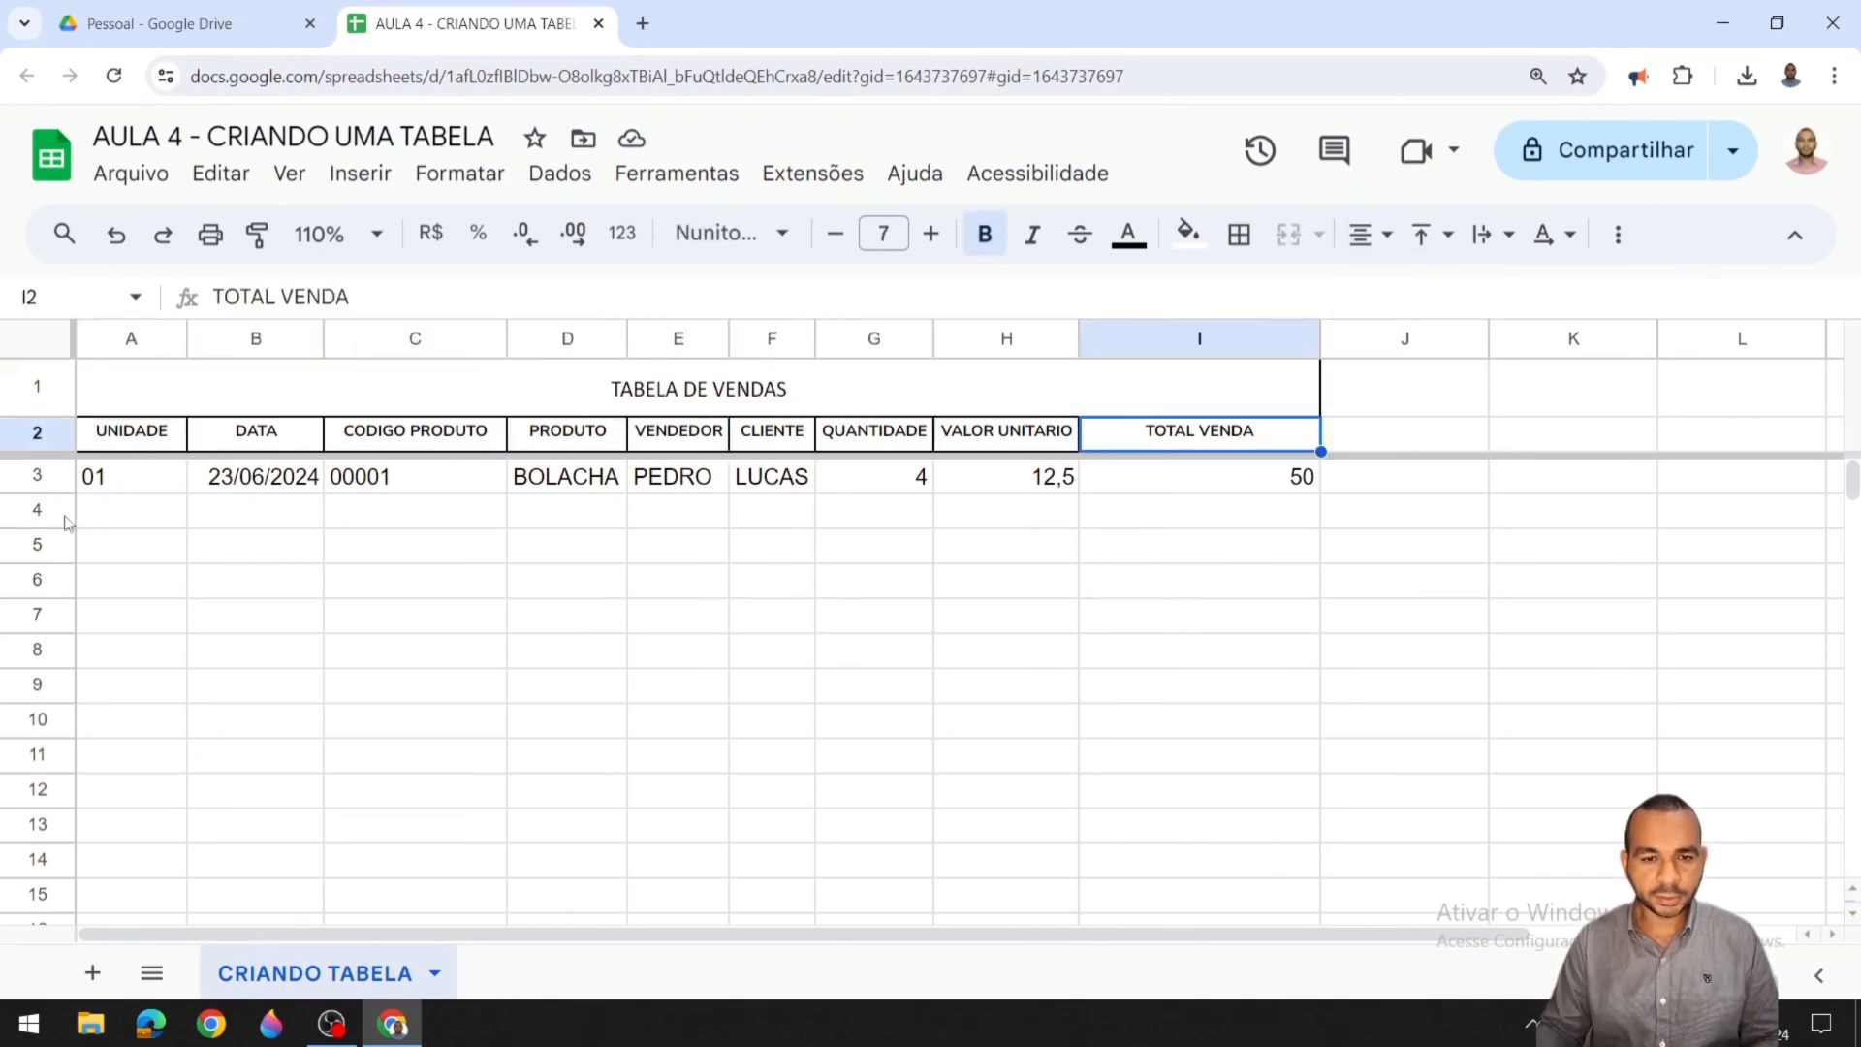
# Step: Re-enter the unit code in cell A3 as text with a leading apostrophe, '01
pyautogui.click(124, 484)
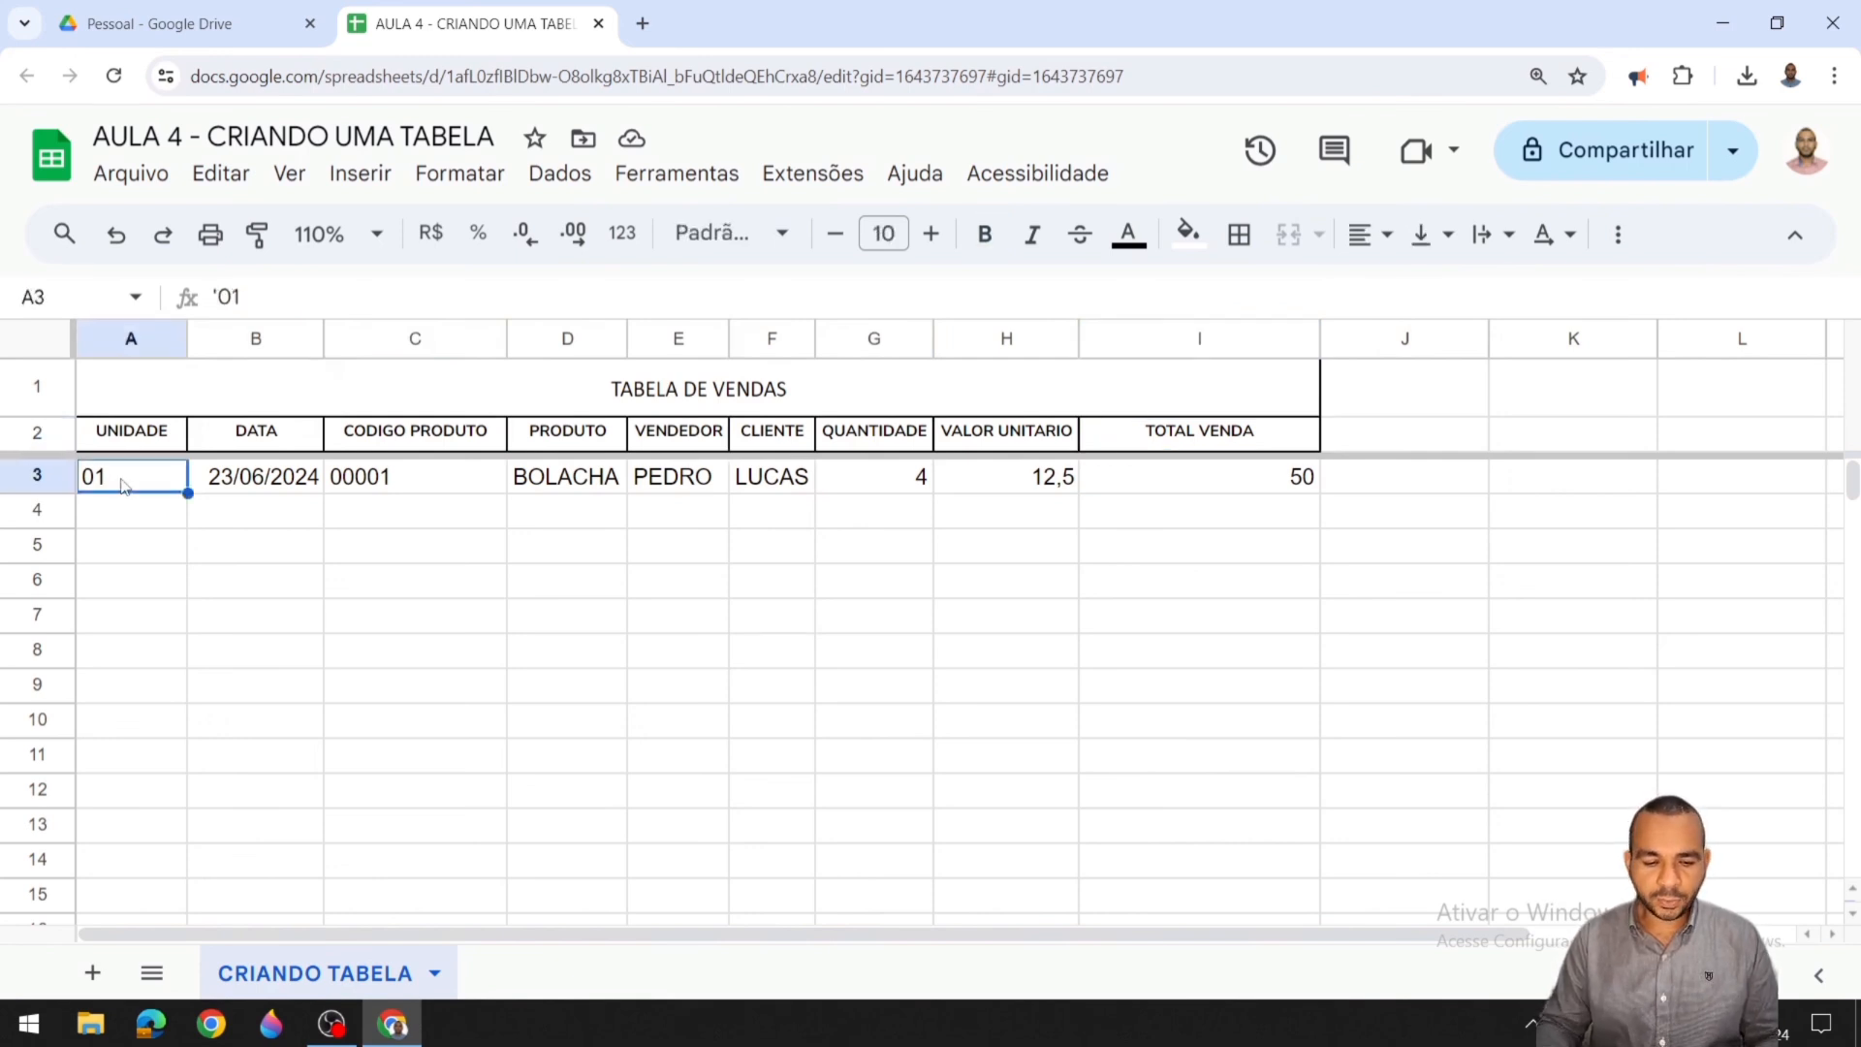
pyautogui.write("'")
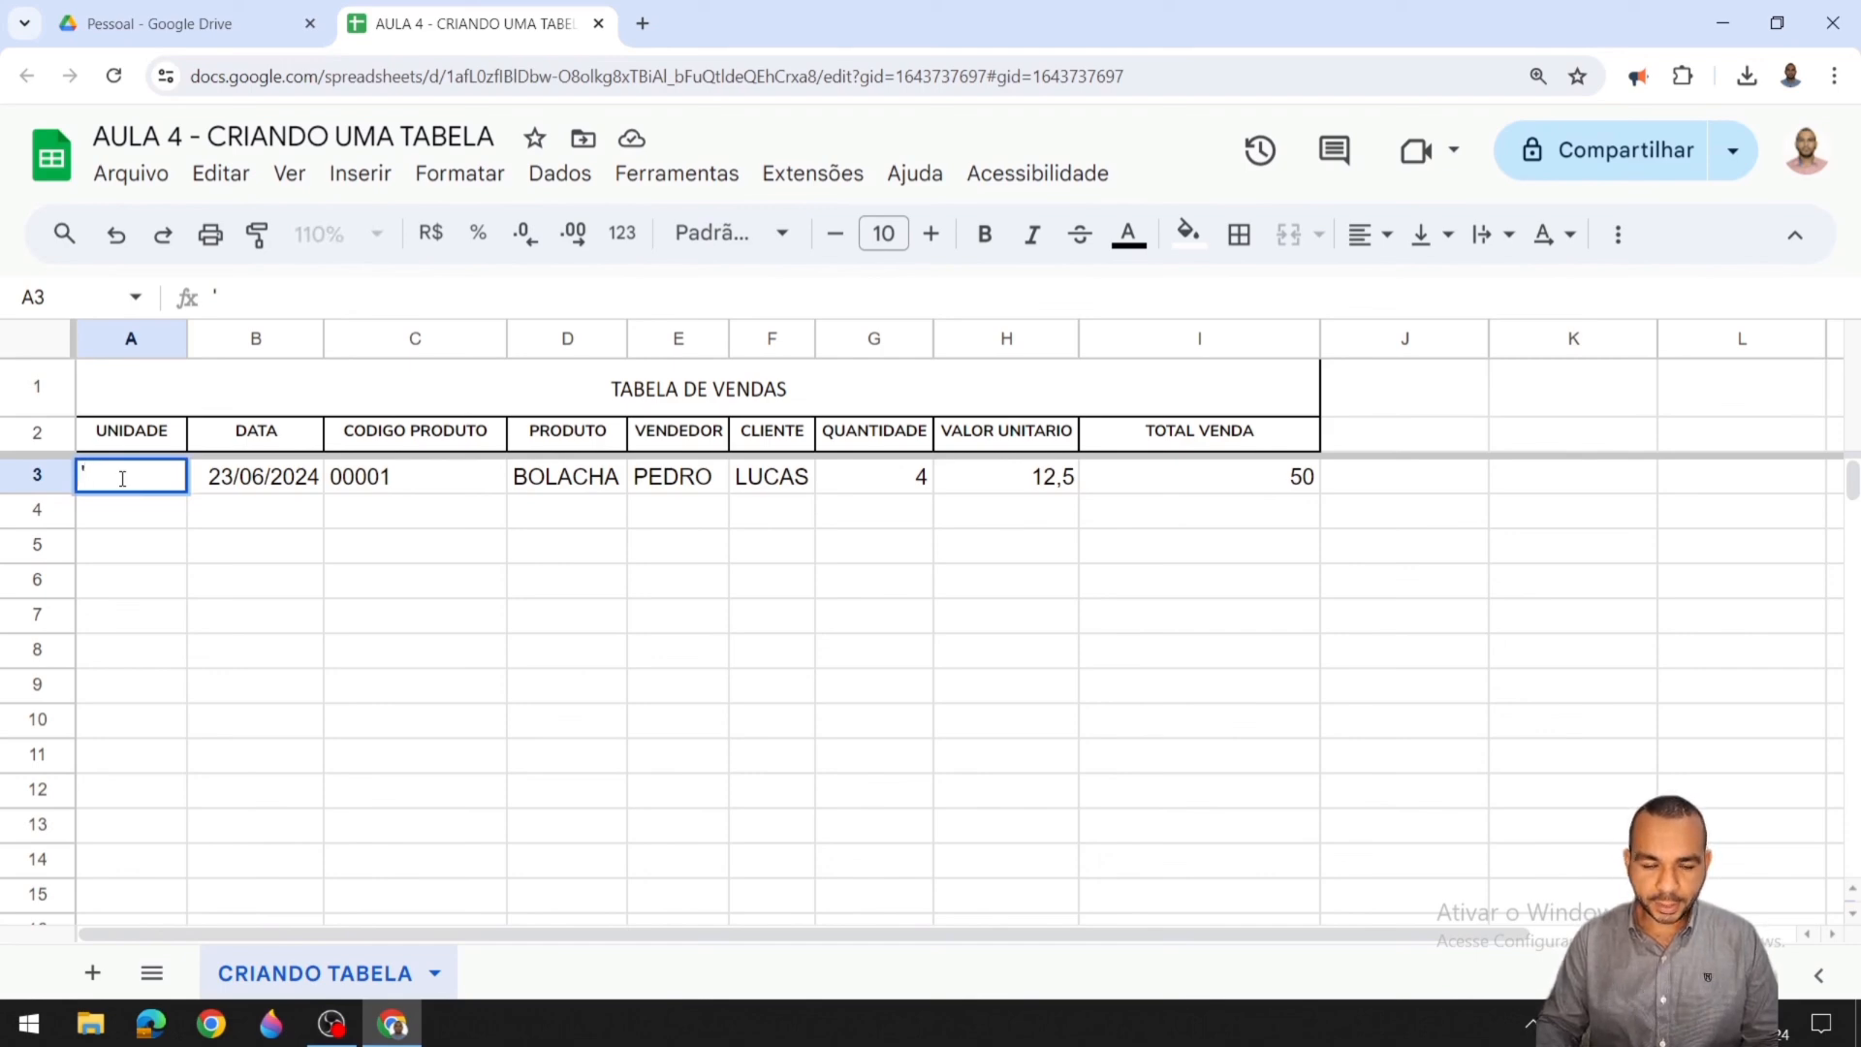
pyautogui.write('01')
pyautogui.press('Return')
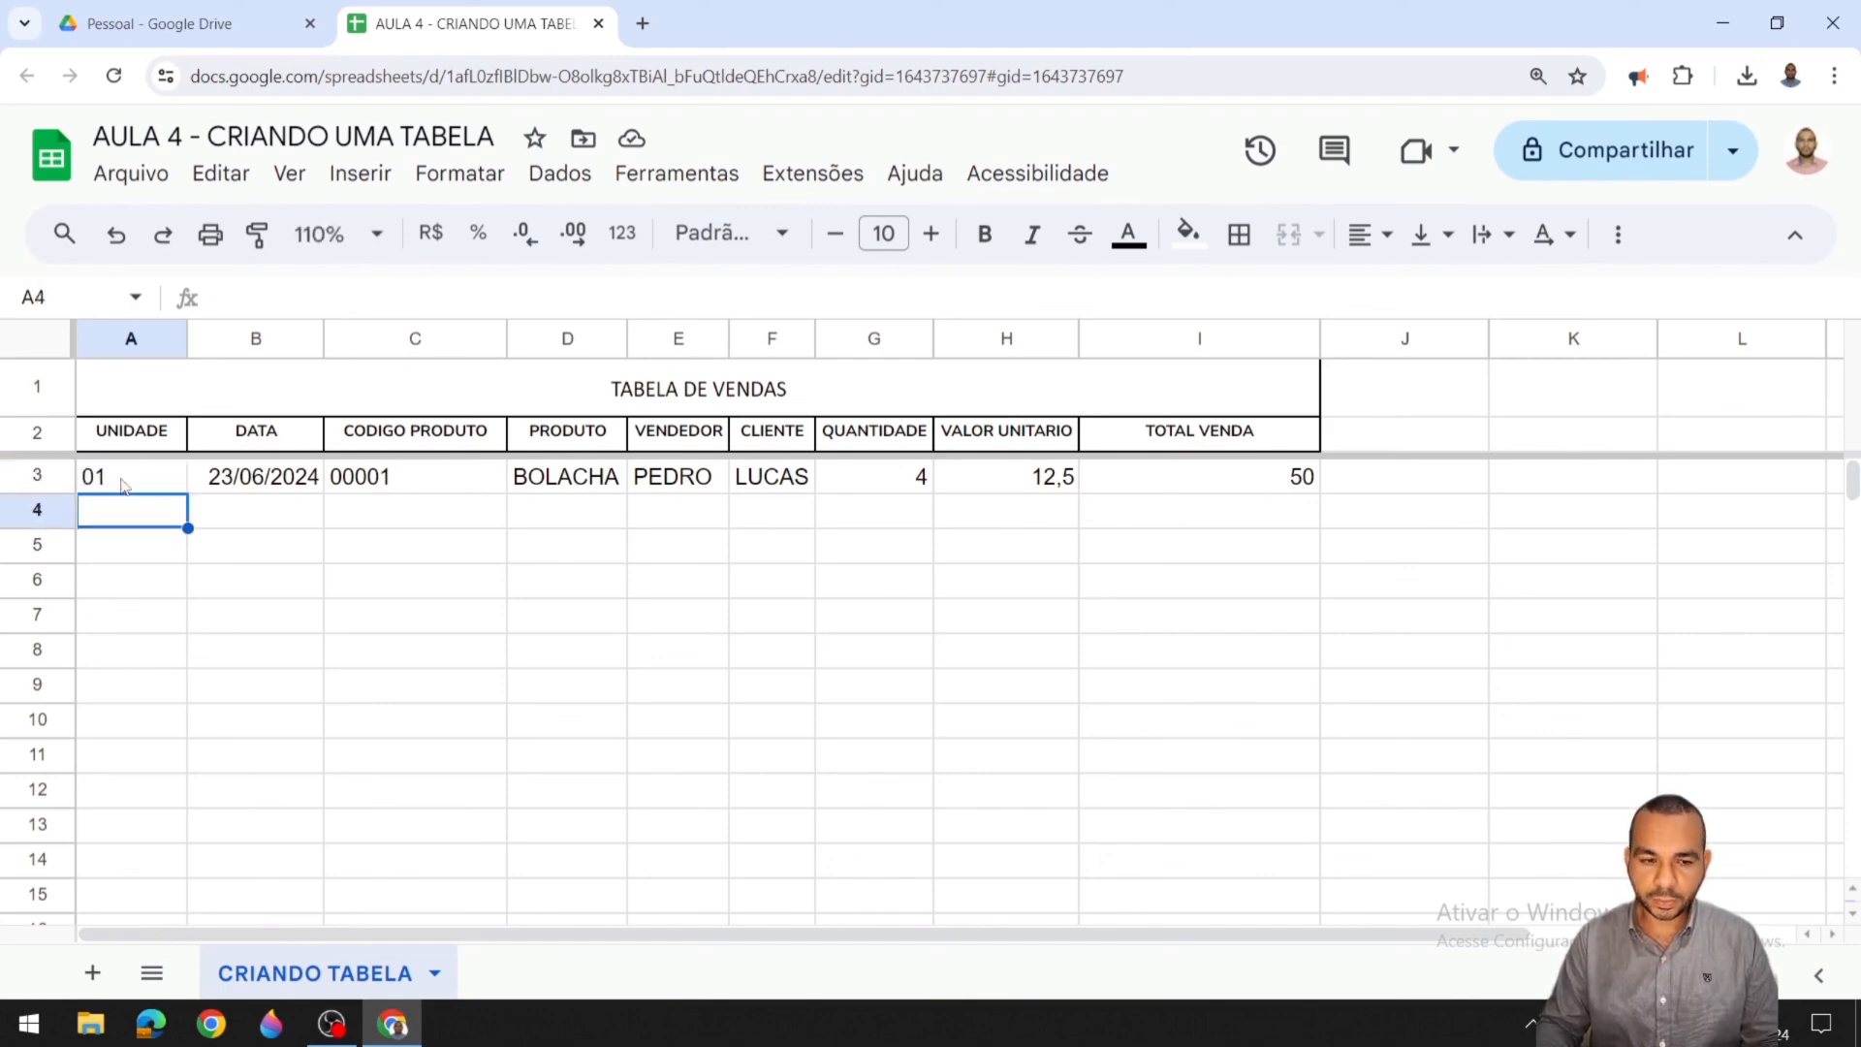
# Step: Try entering 01 in cell A4 without the leading apostrophe, and clear the cell again
pyautogui.write('01')
pyautogui.press('Return')
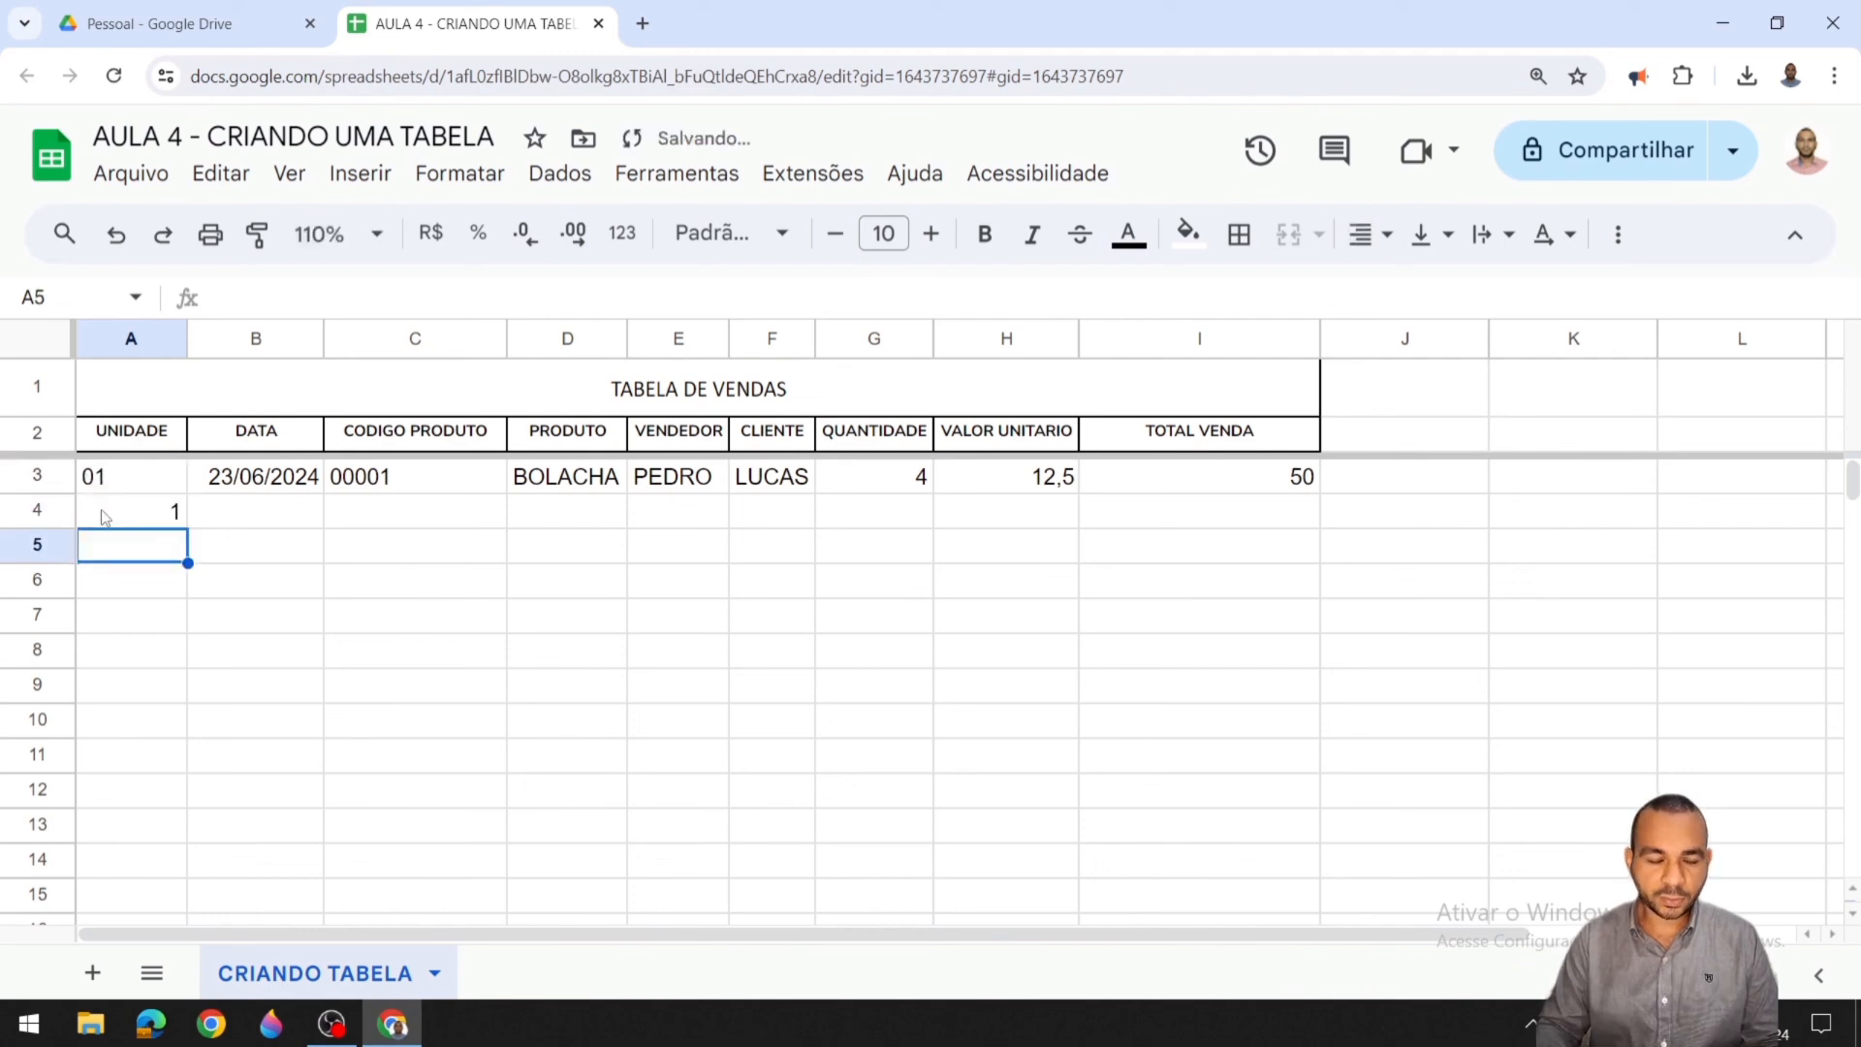
pyautogui.click(113, 516)
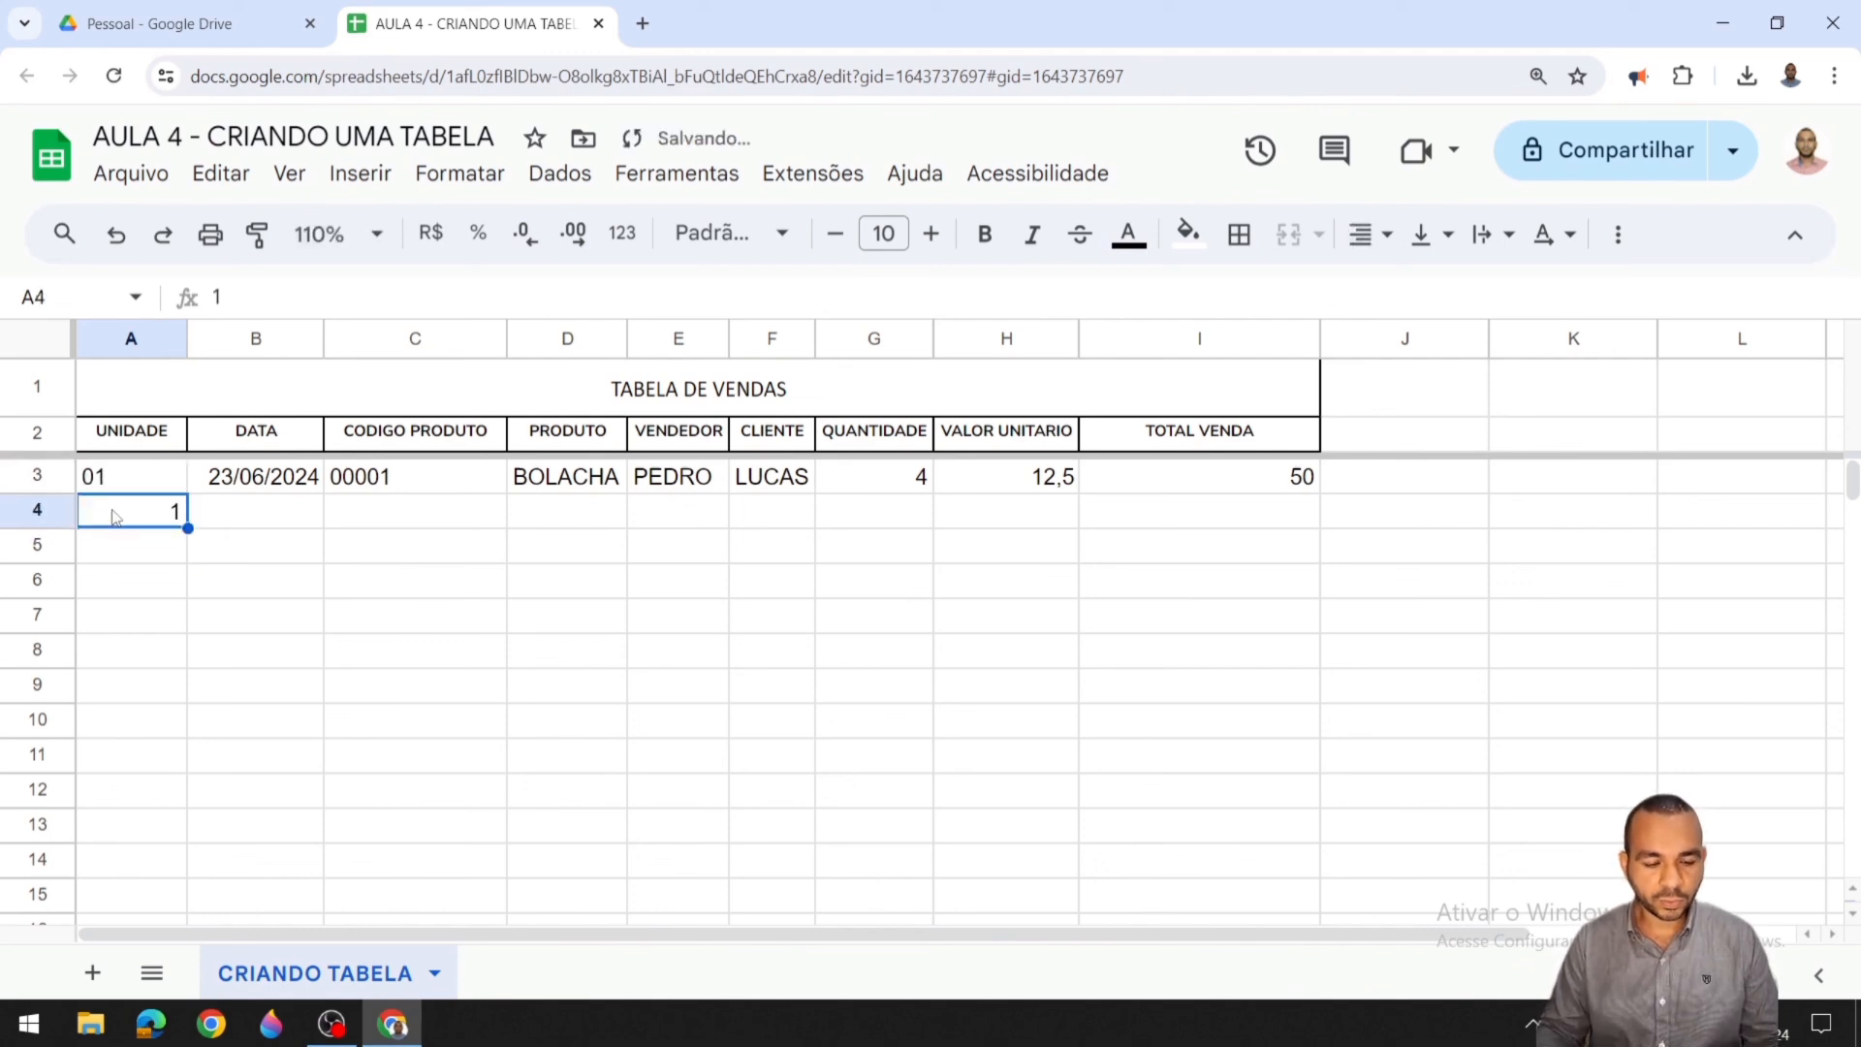
pyautogui.press('Delete')
# Step: Re-enter the date 23/06/2024 in cell B3 of the DATA column
pyautogui.click(260, 489)
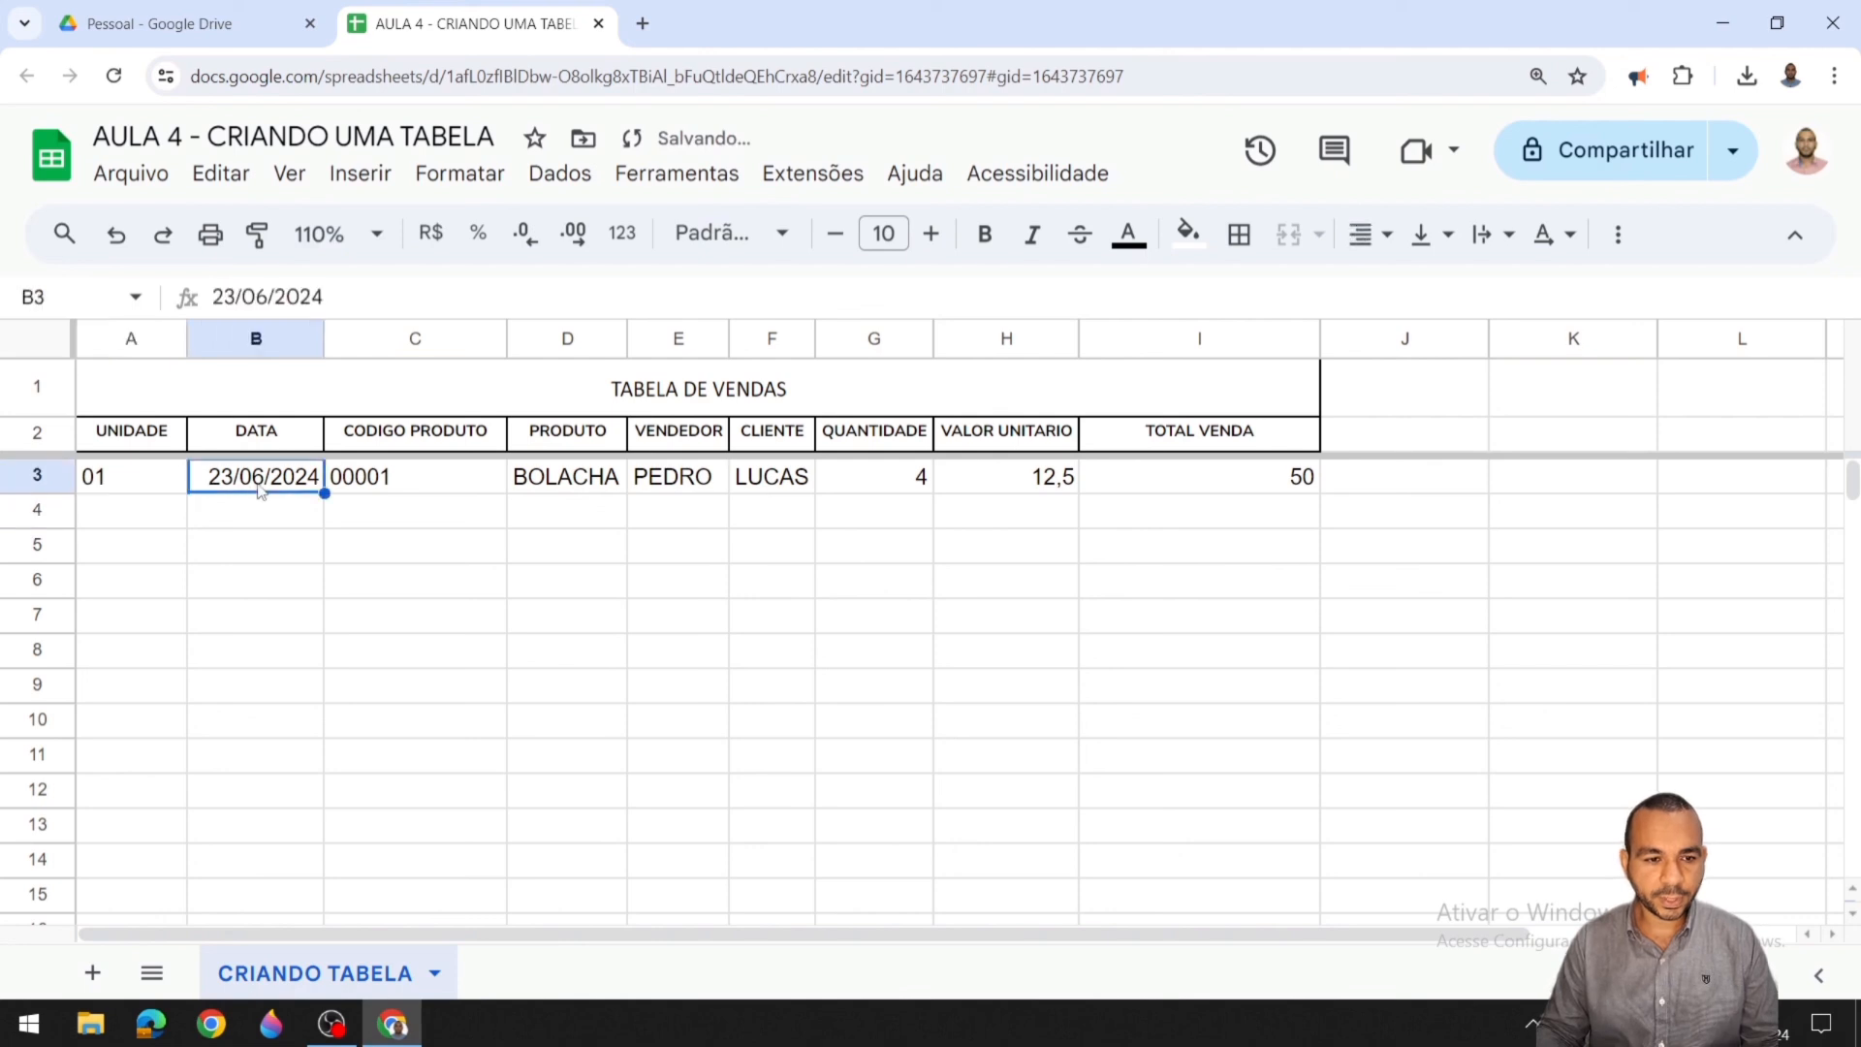
pyautogui.write('20')
pyautogui.press('BackSpace')
pyautogui.write('3/06')
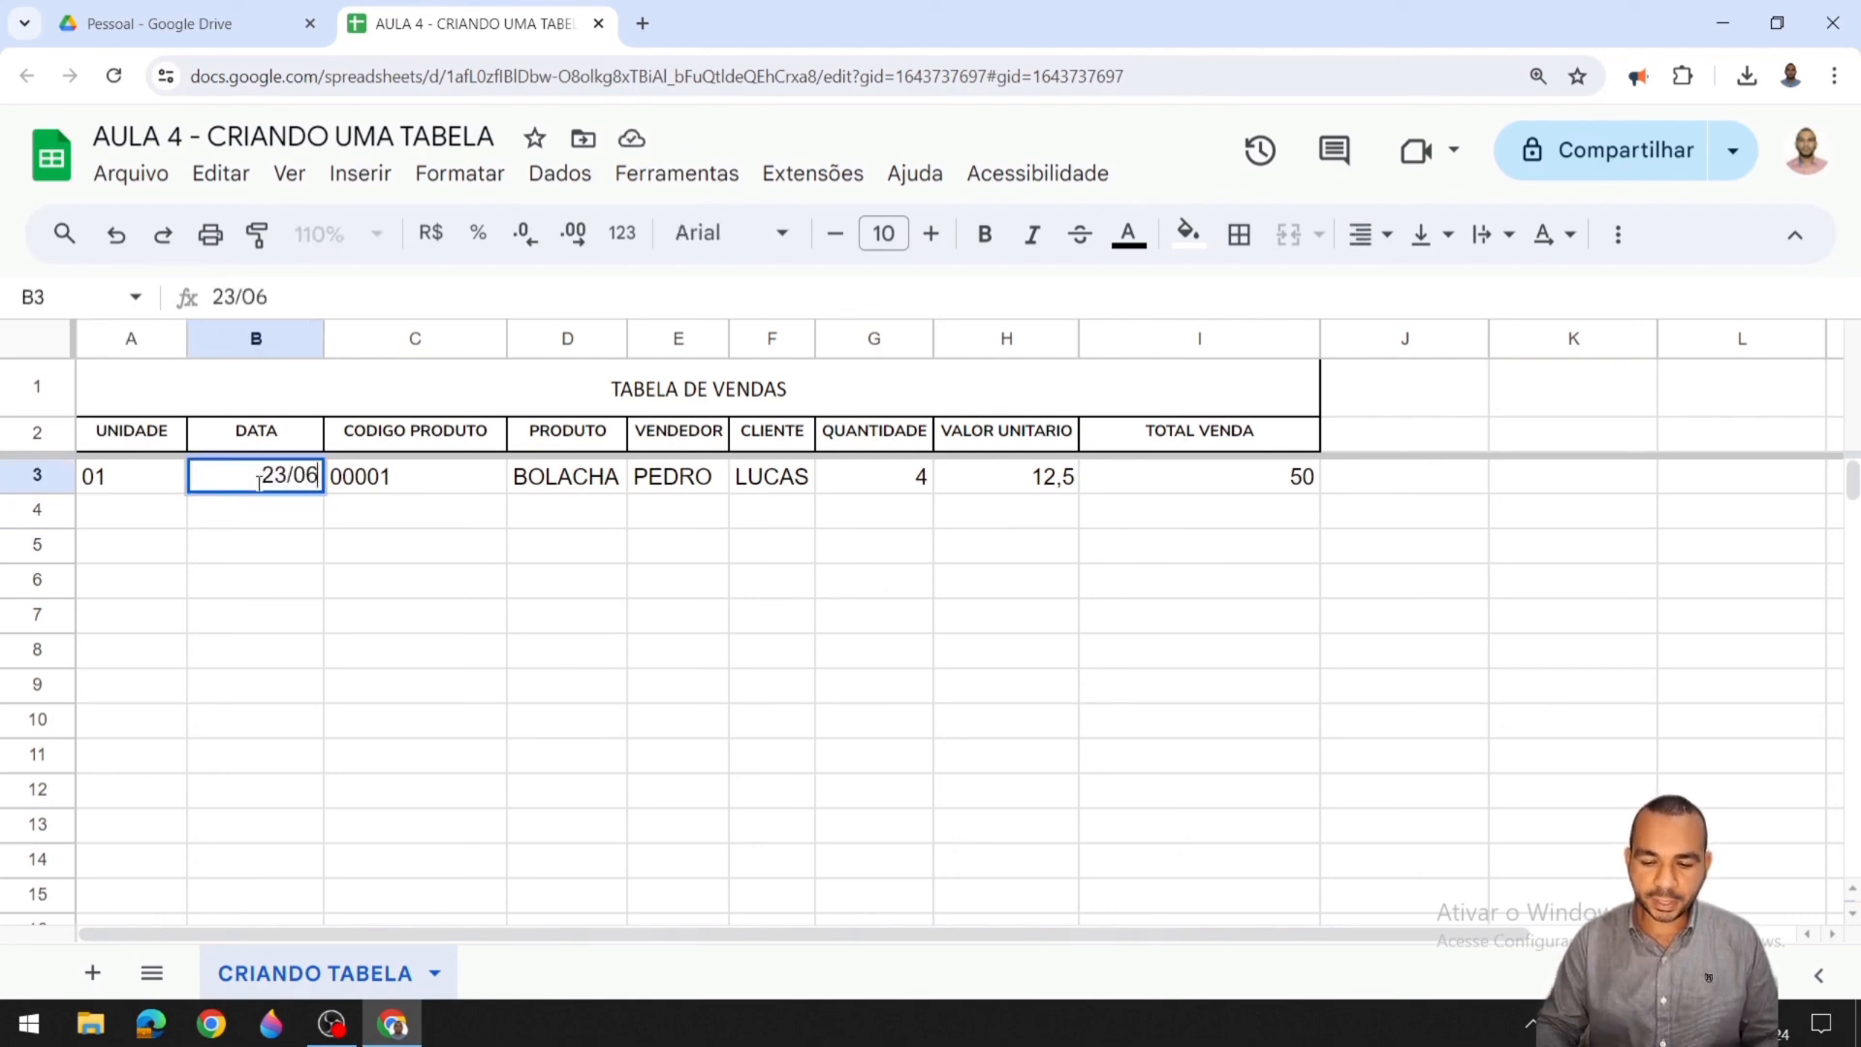
pyautogui.write('/2024')
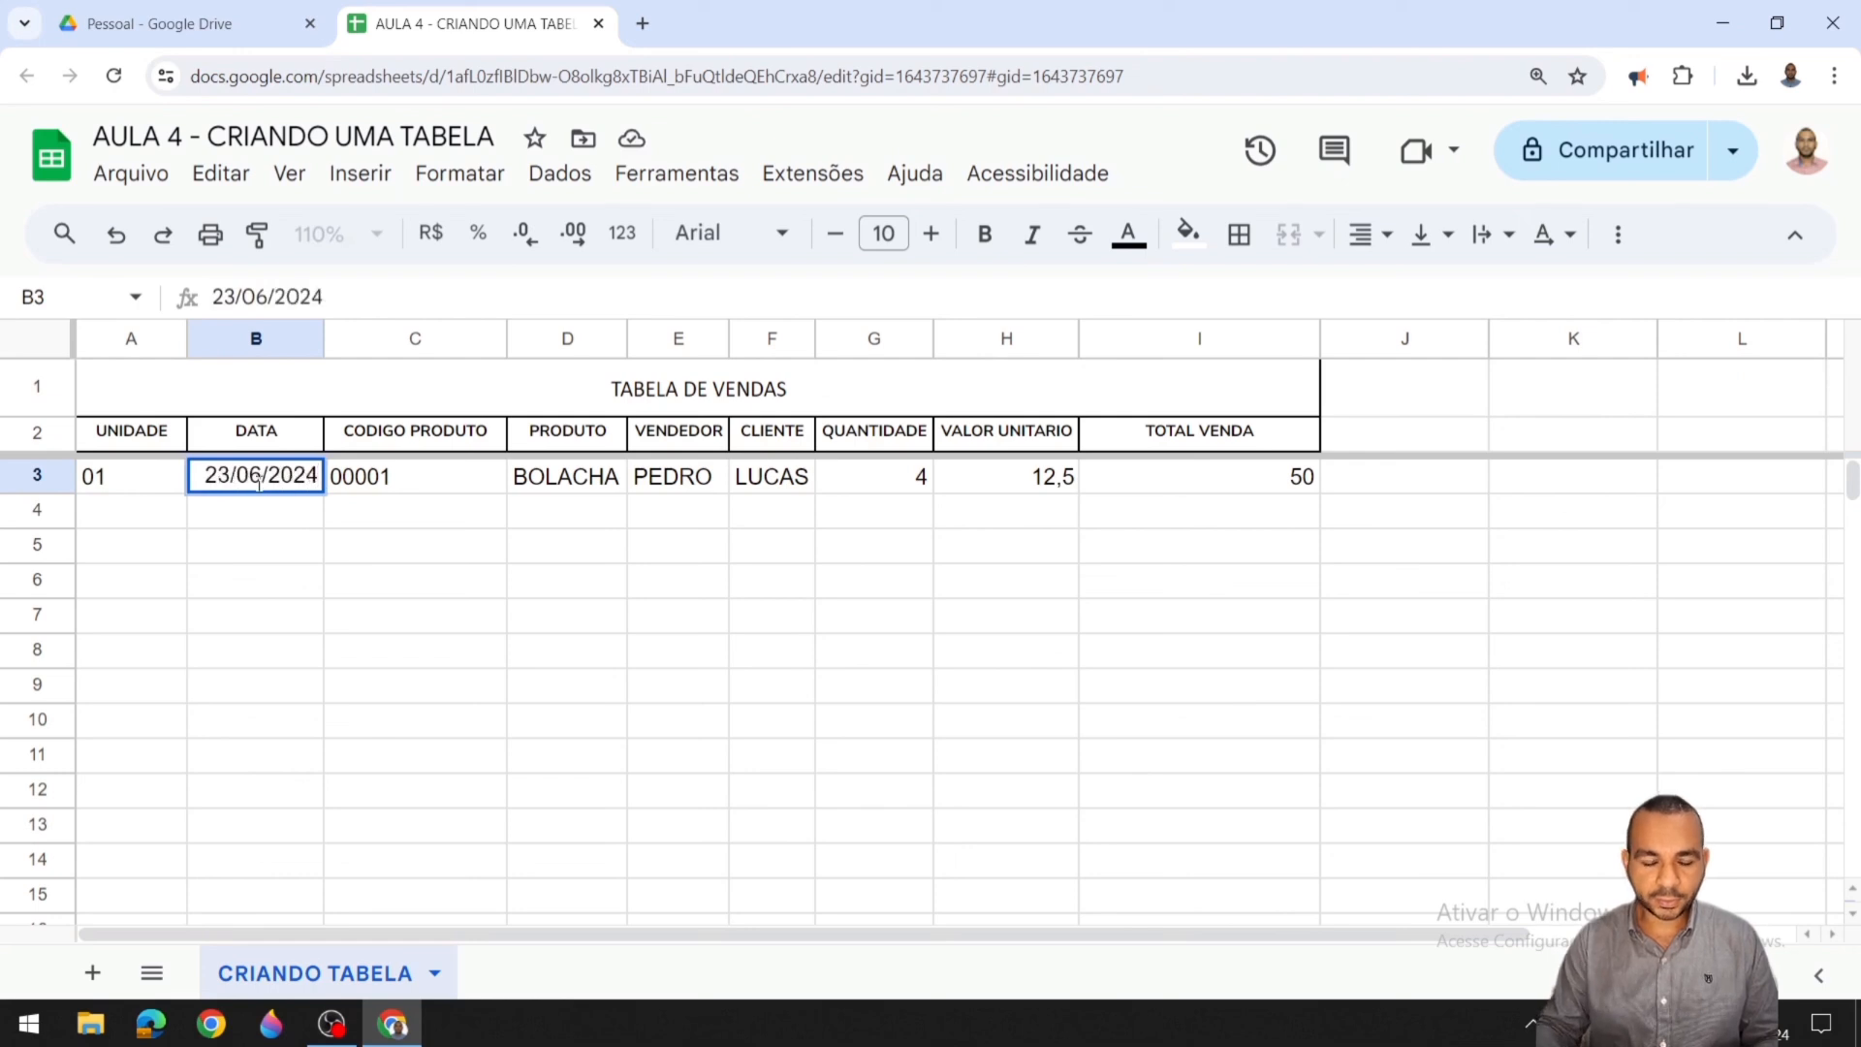
pyautogui.press('Tab')
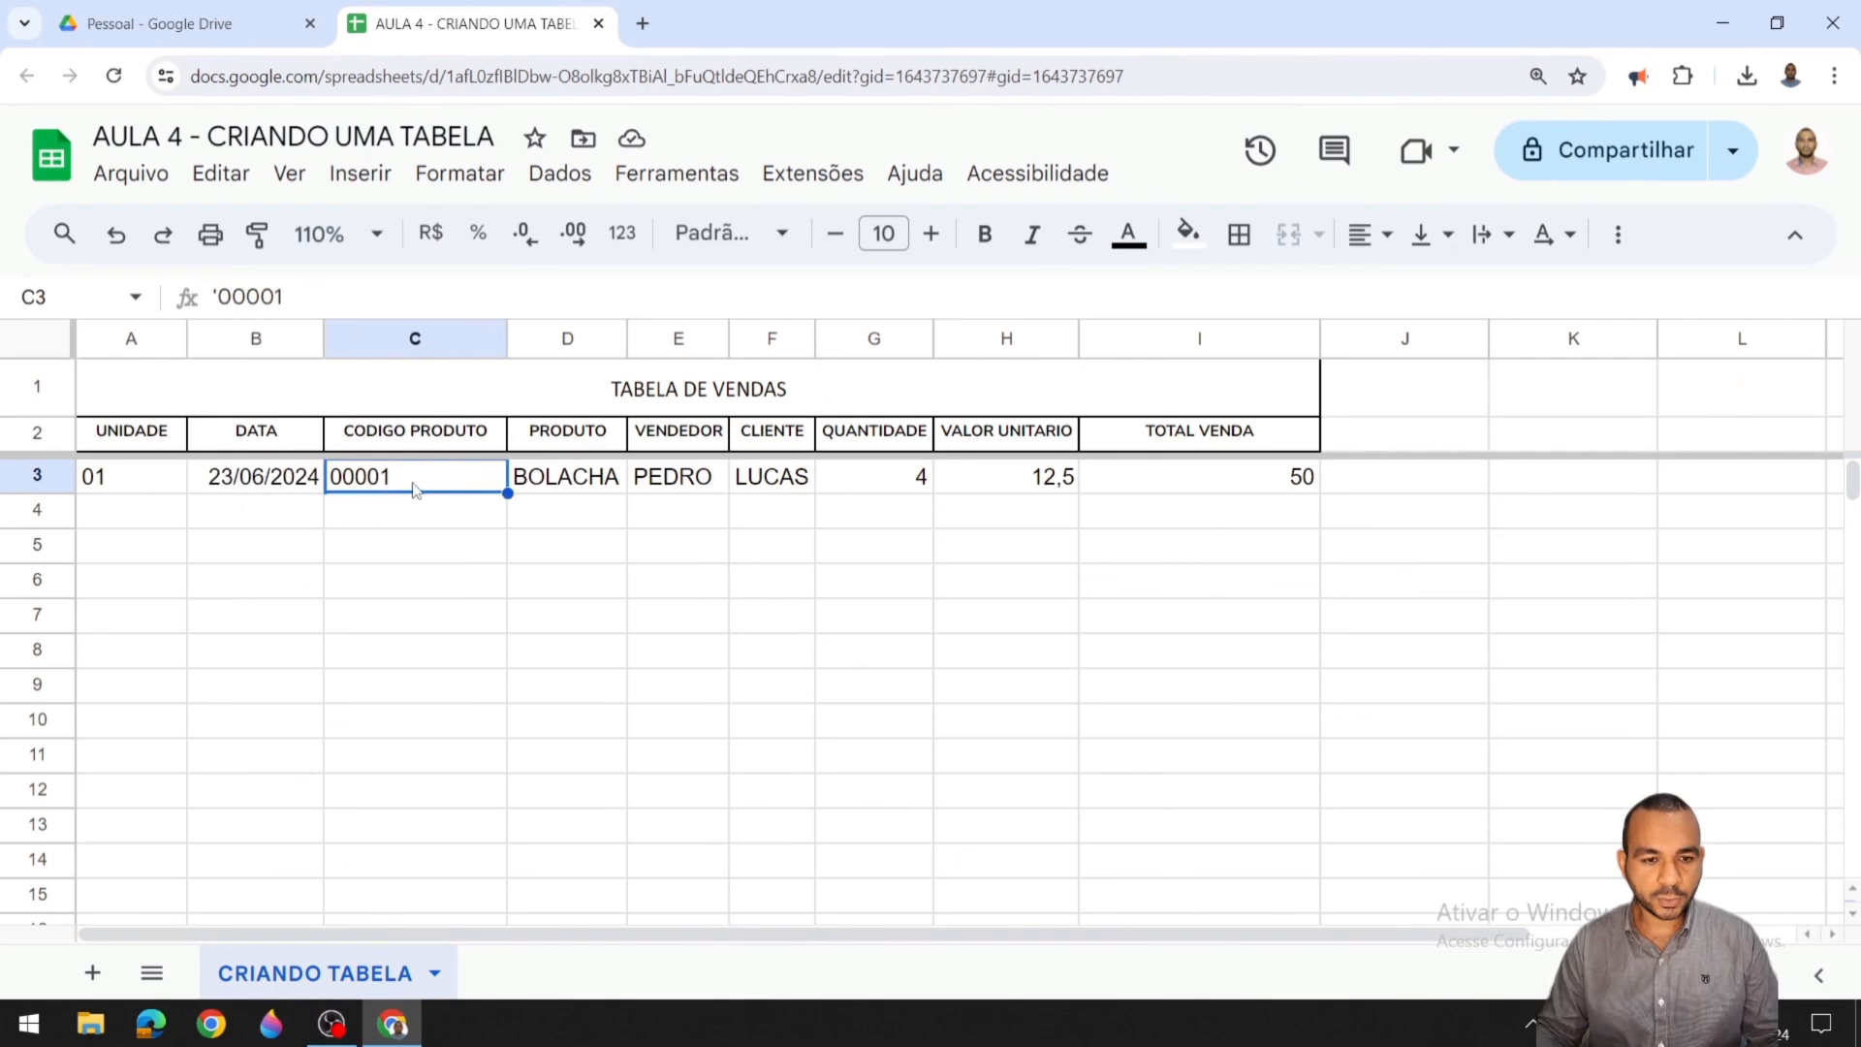
# Step: Re-enter the product code in cell C3 as text with a leading apostrophe, '00001
pyautogui.write("'0000")
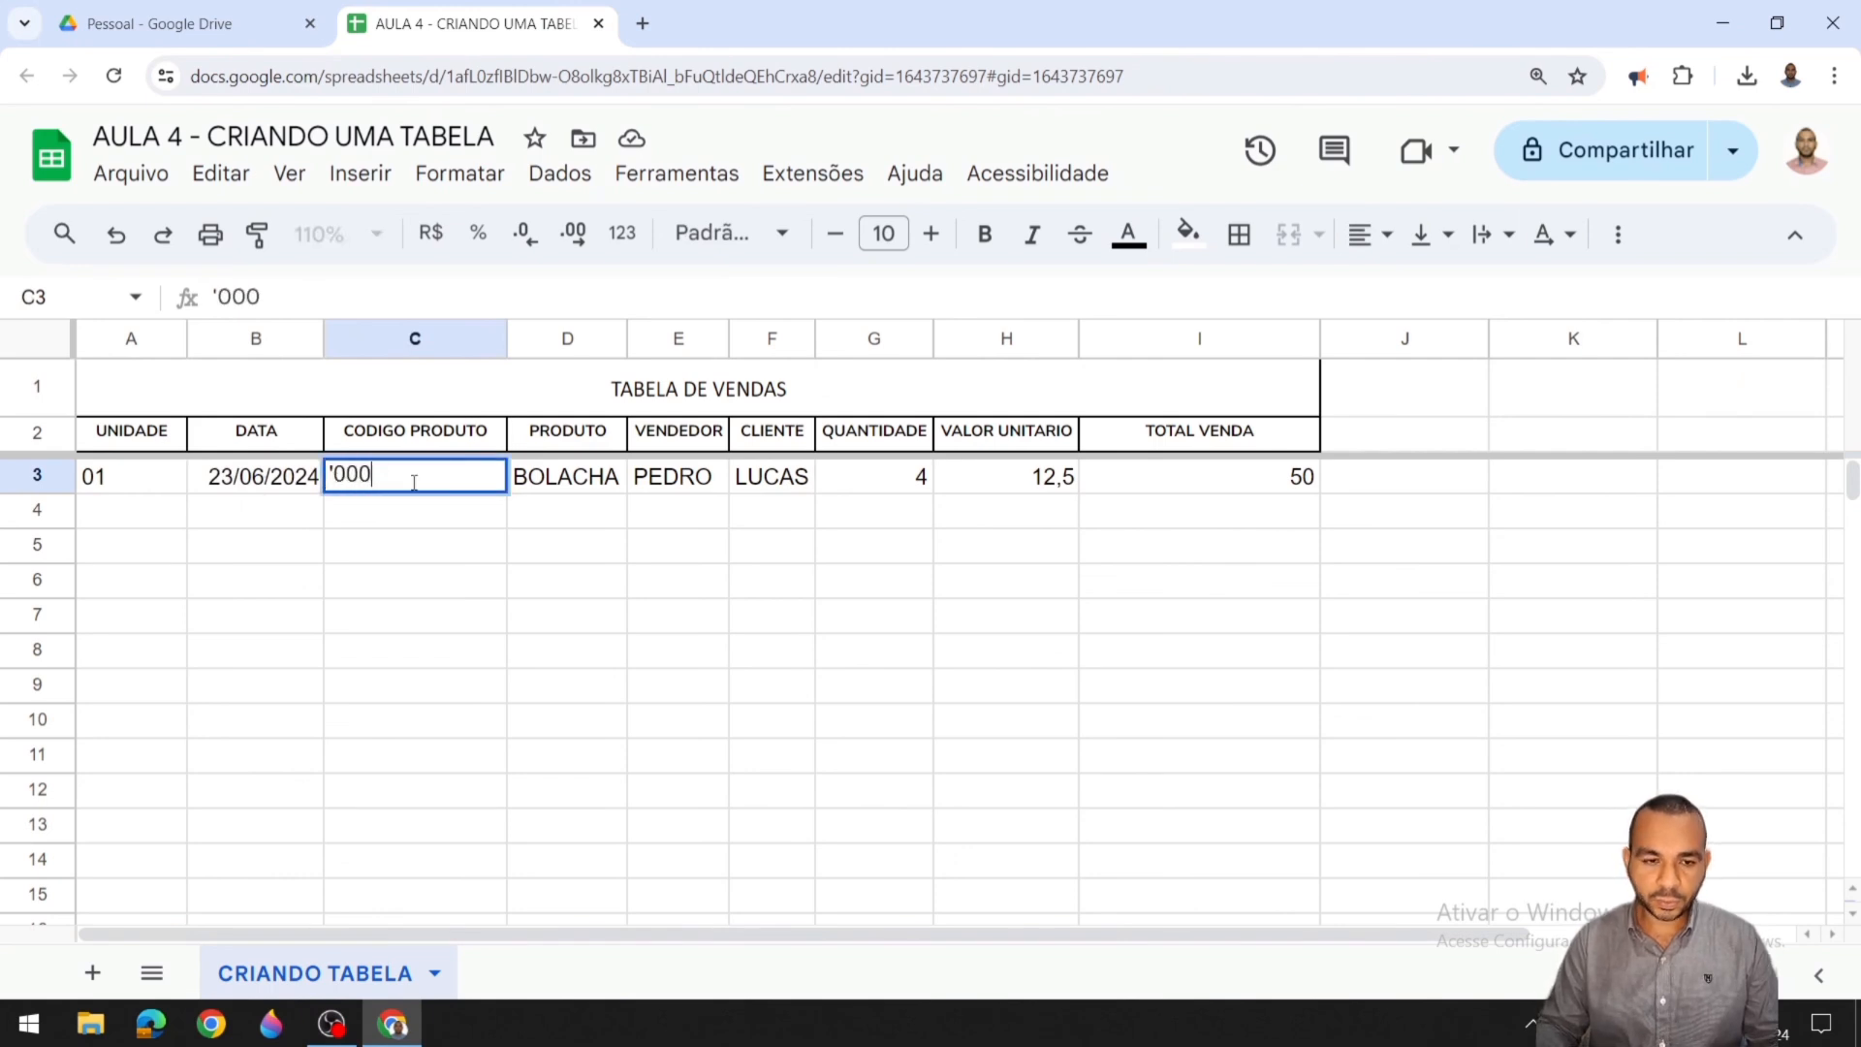
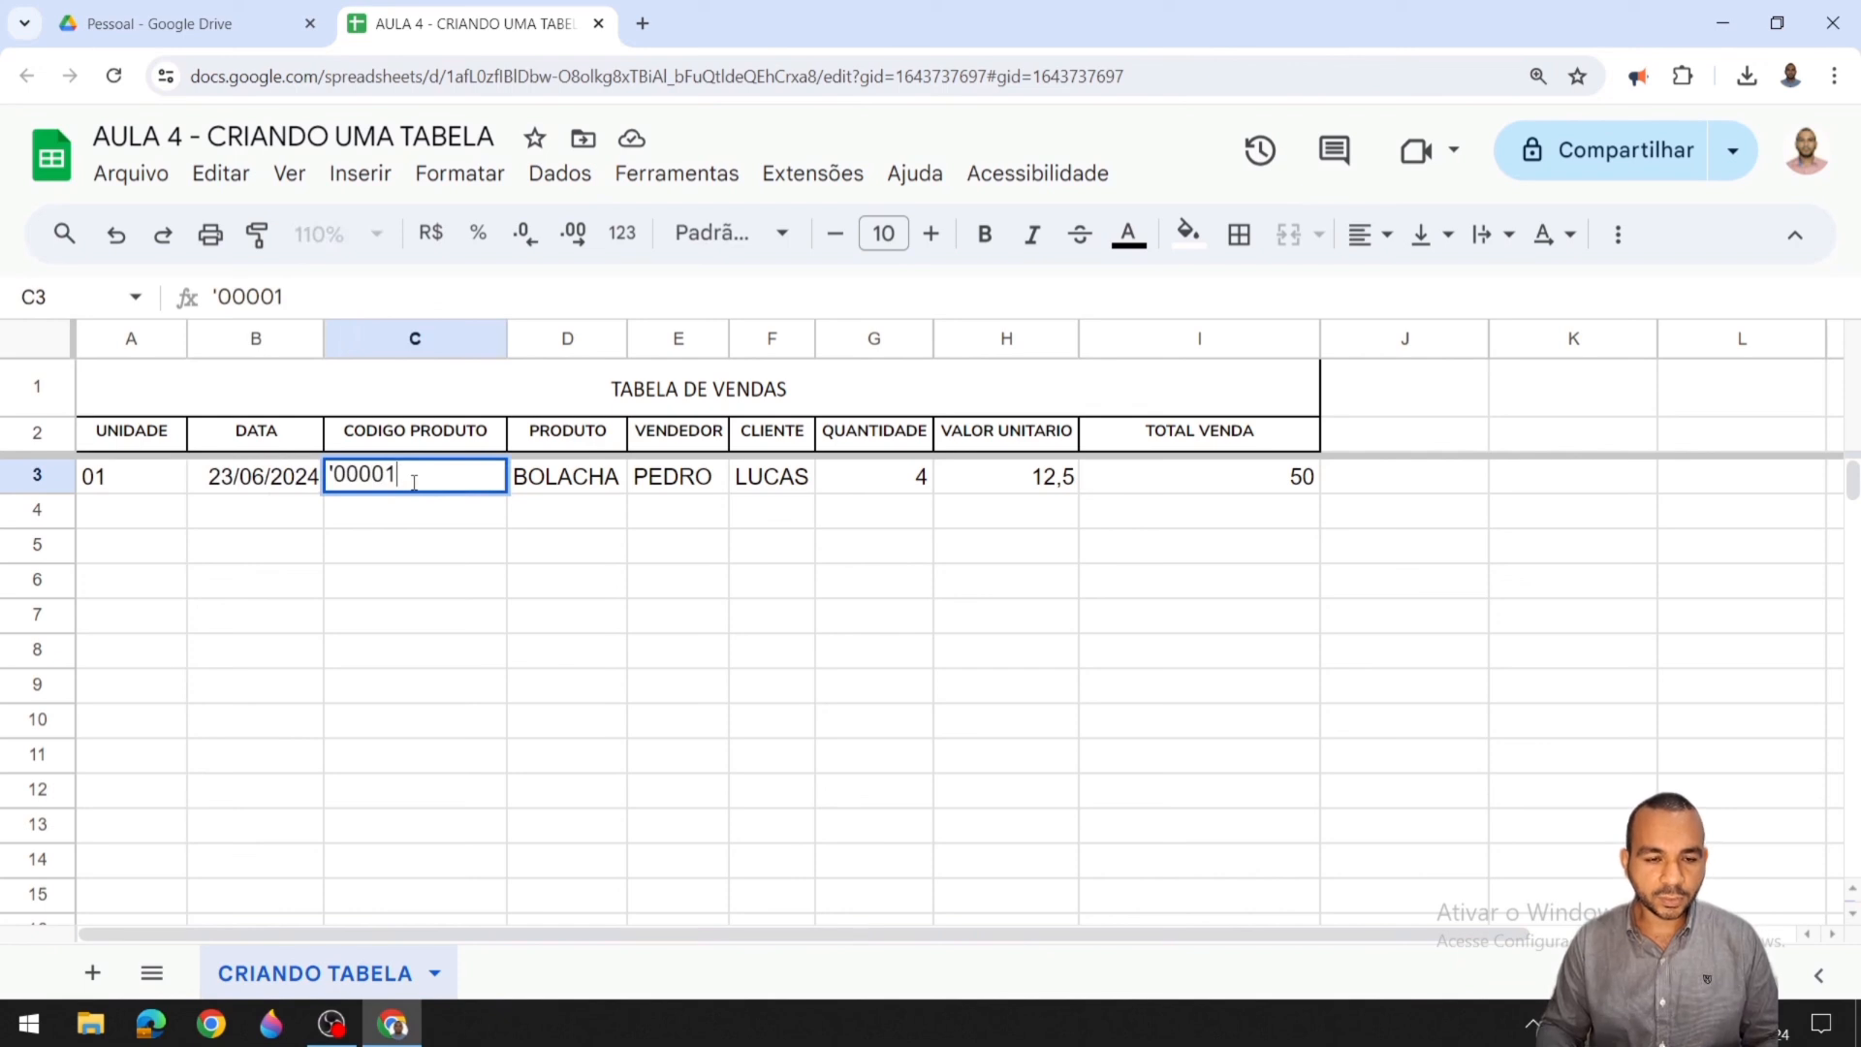
pyautogui.write('1')
pyautogui.press('Tab')
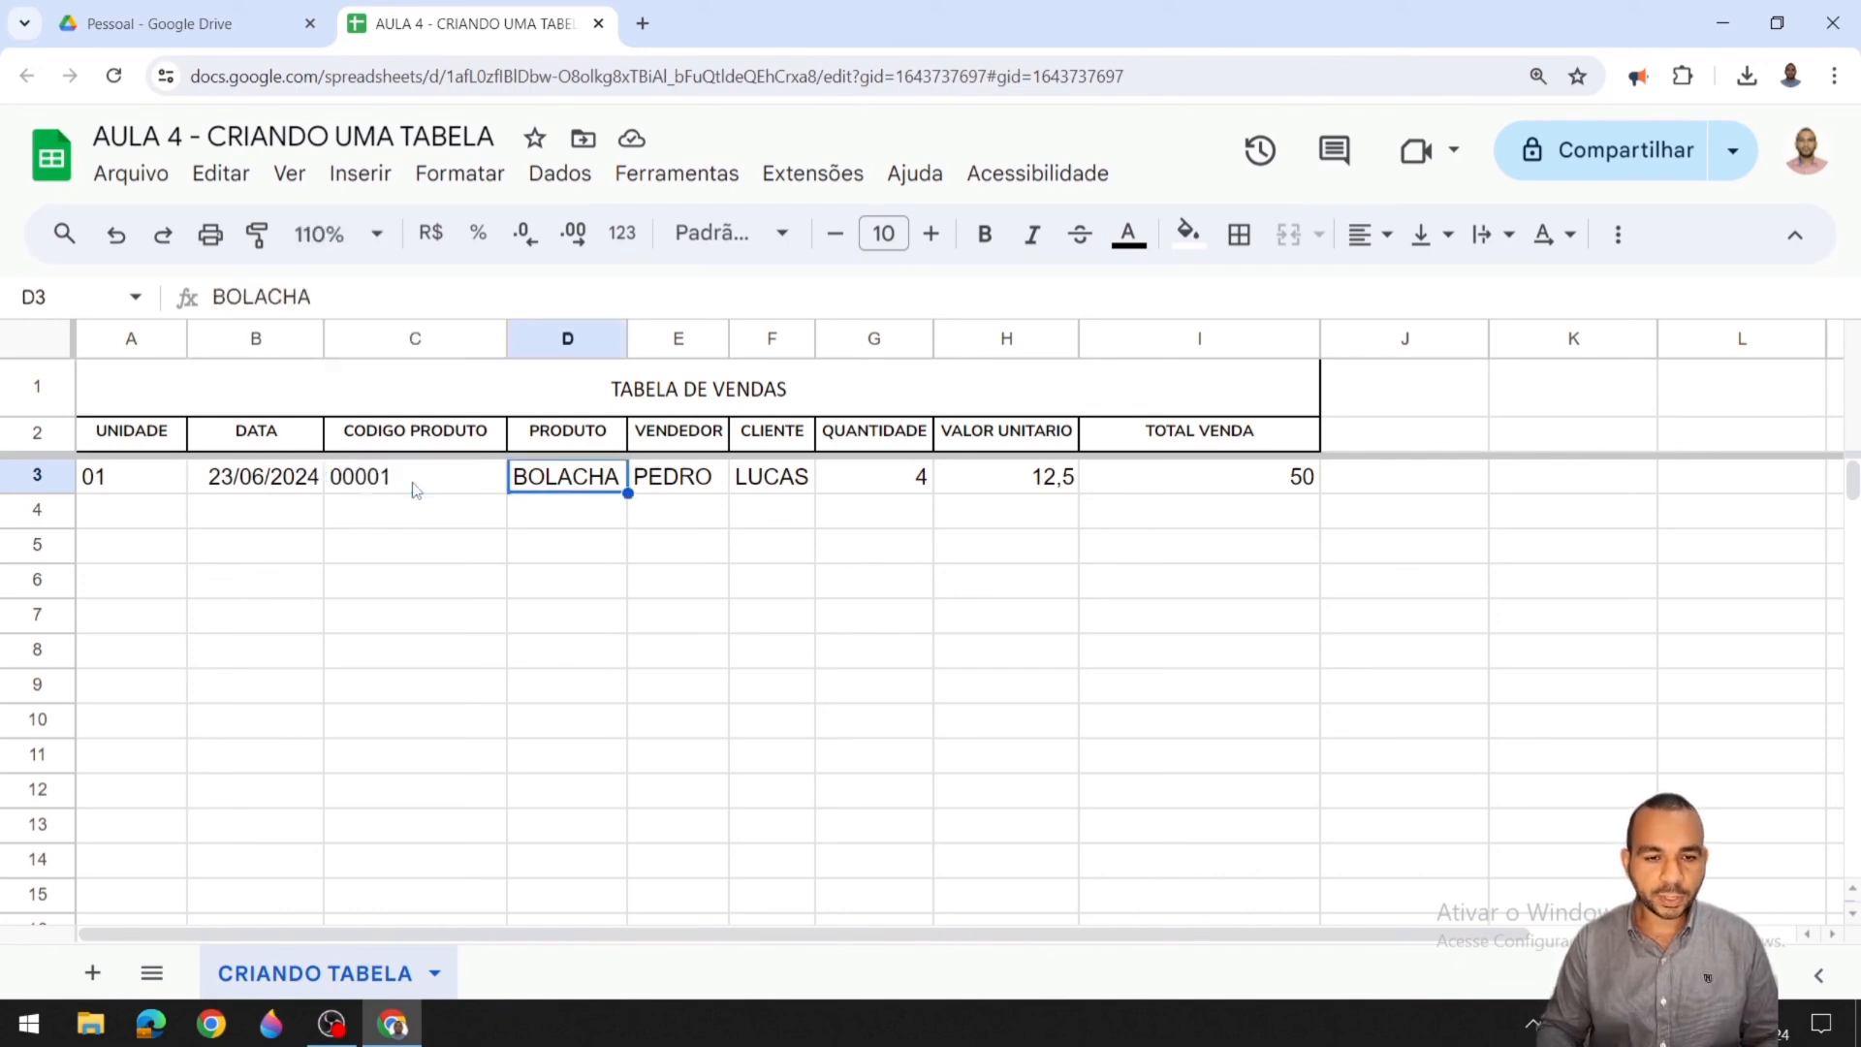
# Step: Replace the TOTAL VENDA entry in I3 with the formula =G3*H3, multiplying quantity by unit value
pyautogui.click(669, 488)
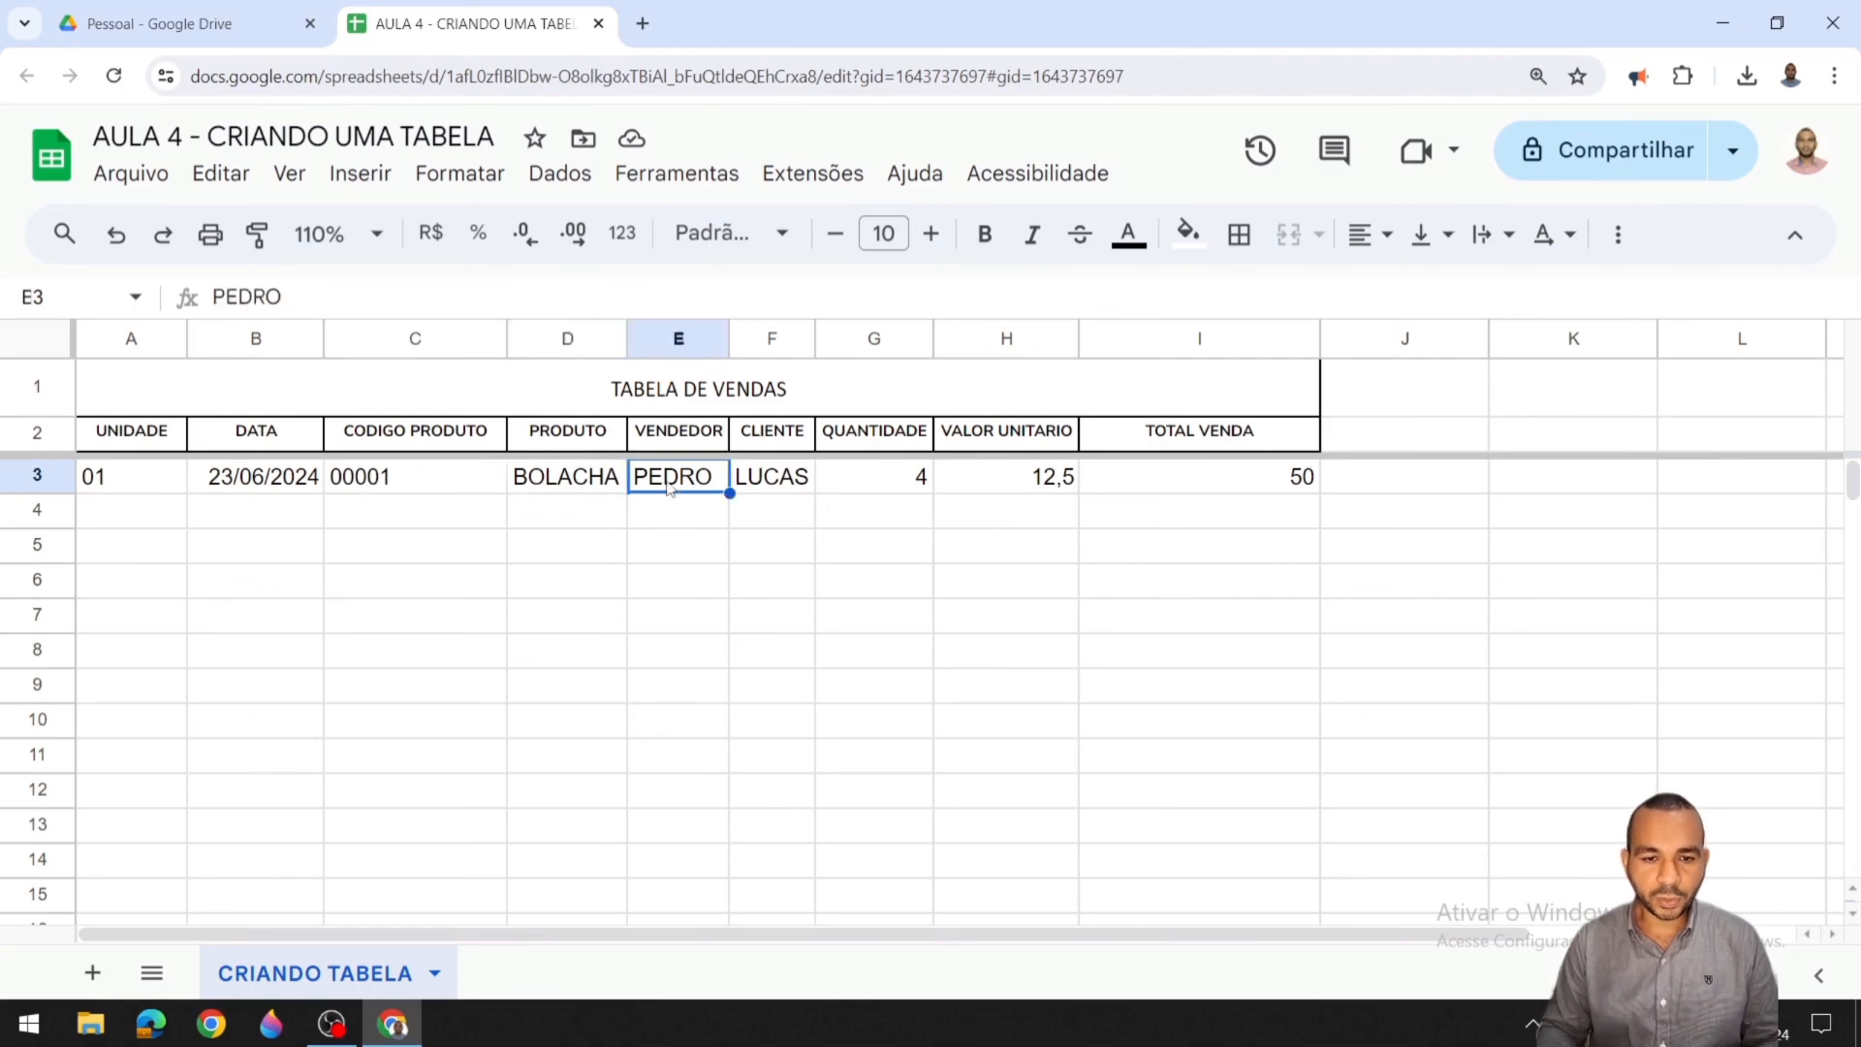
pyautogui.click(802, 484)
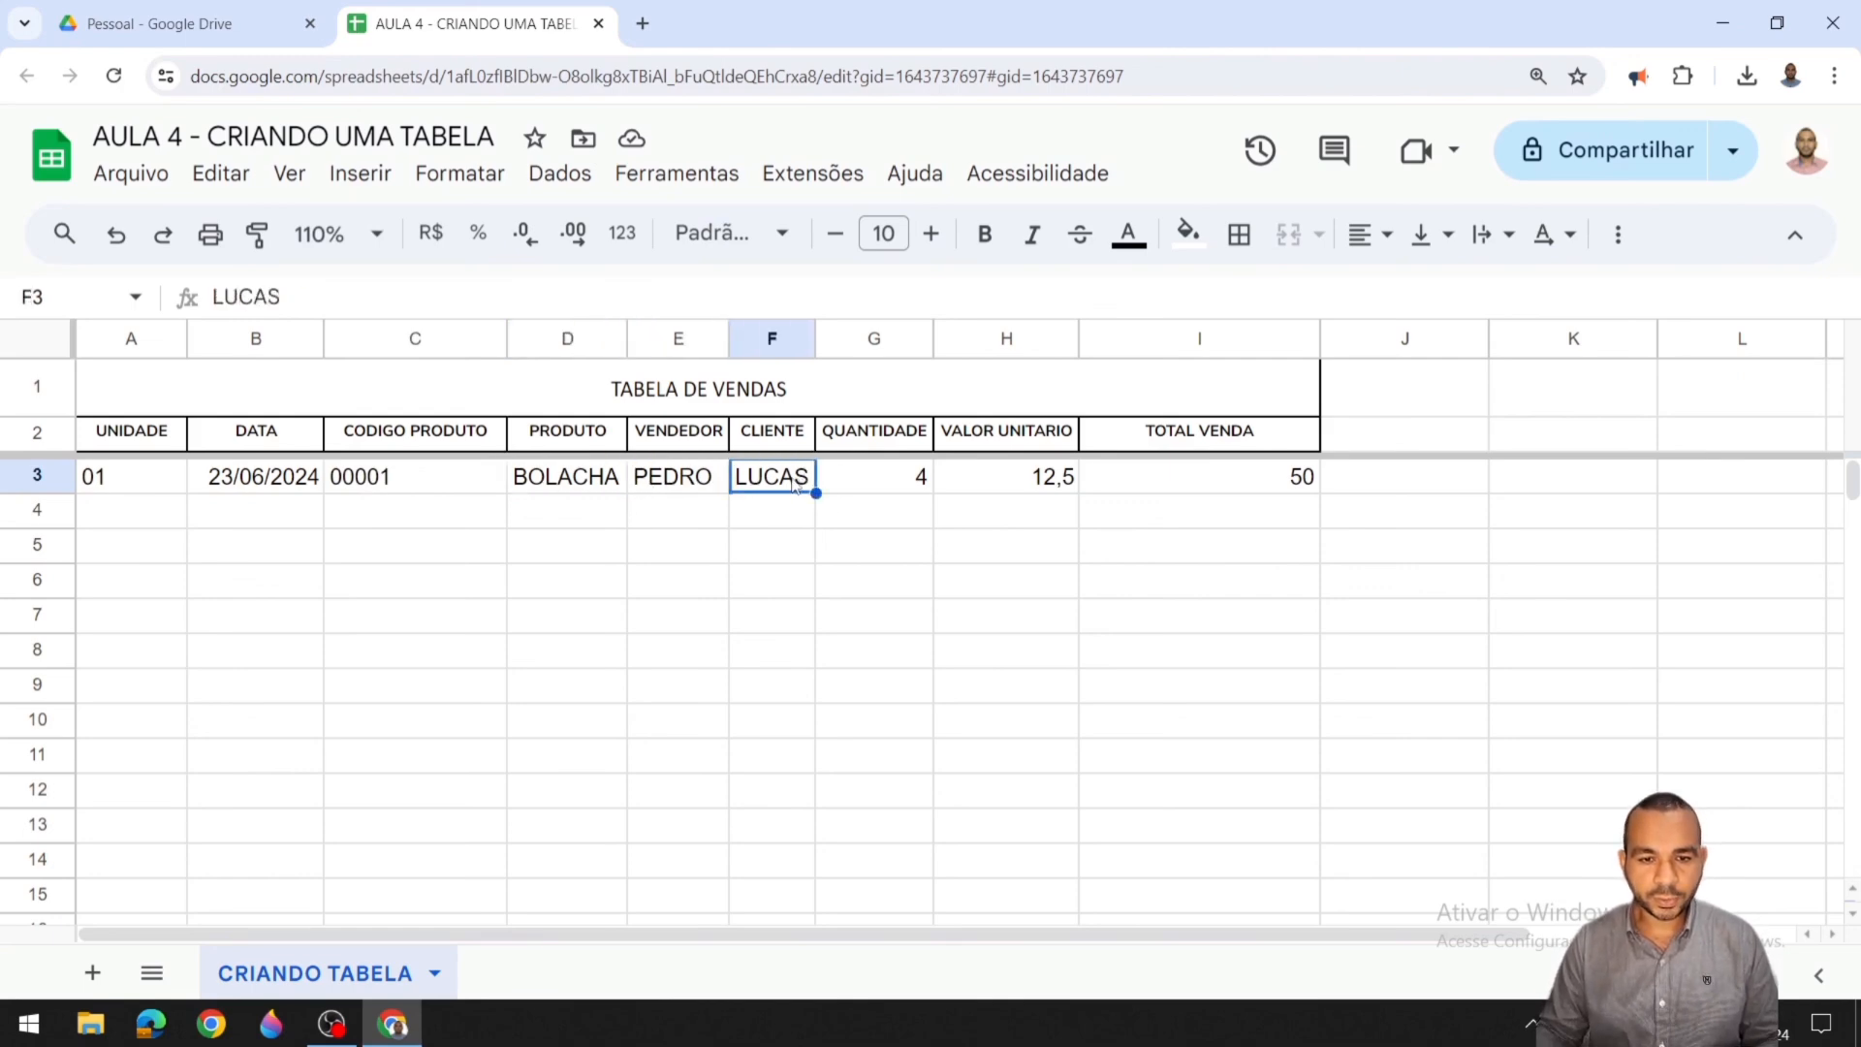
pyautogui.click(857, 484)
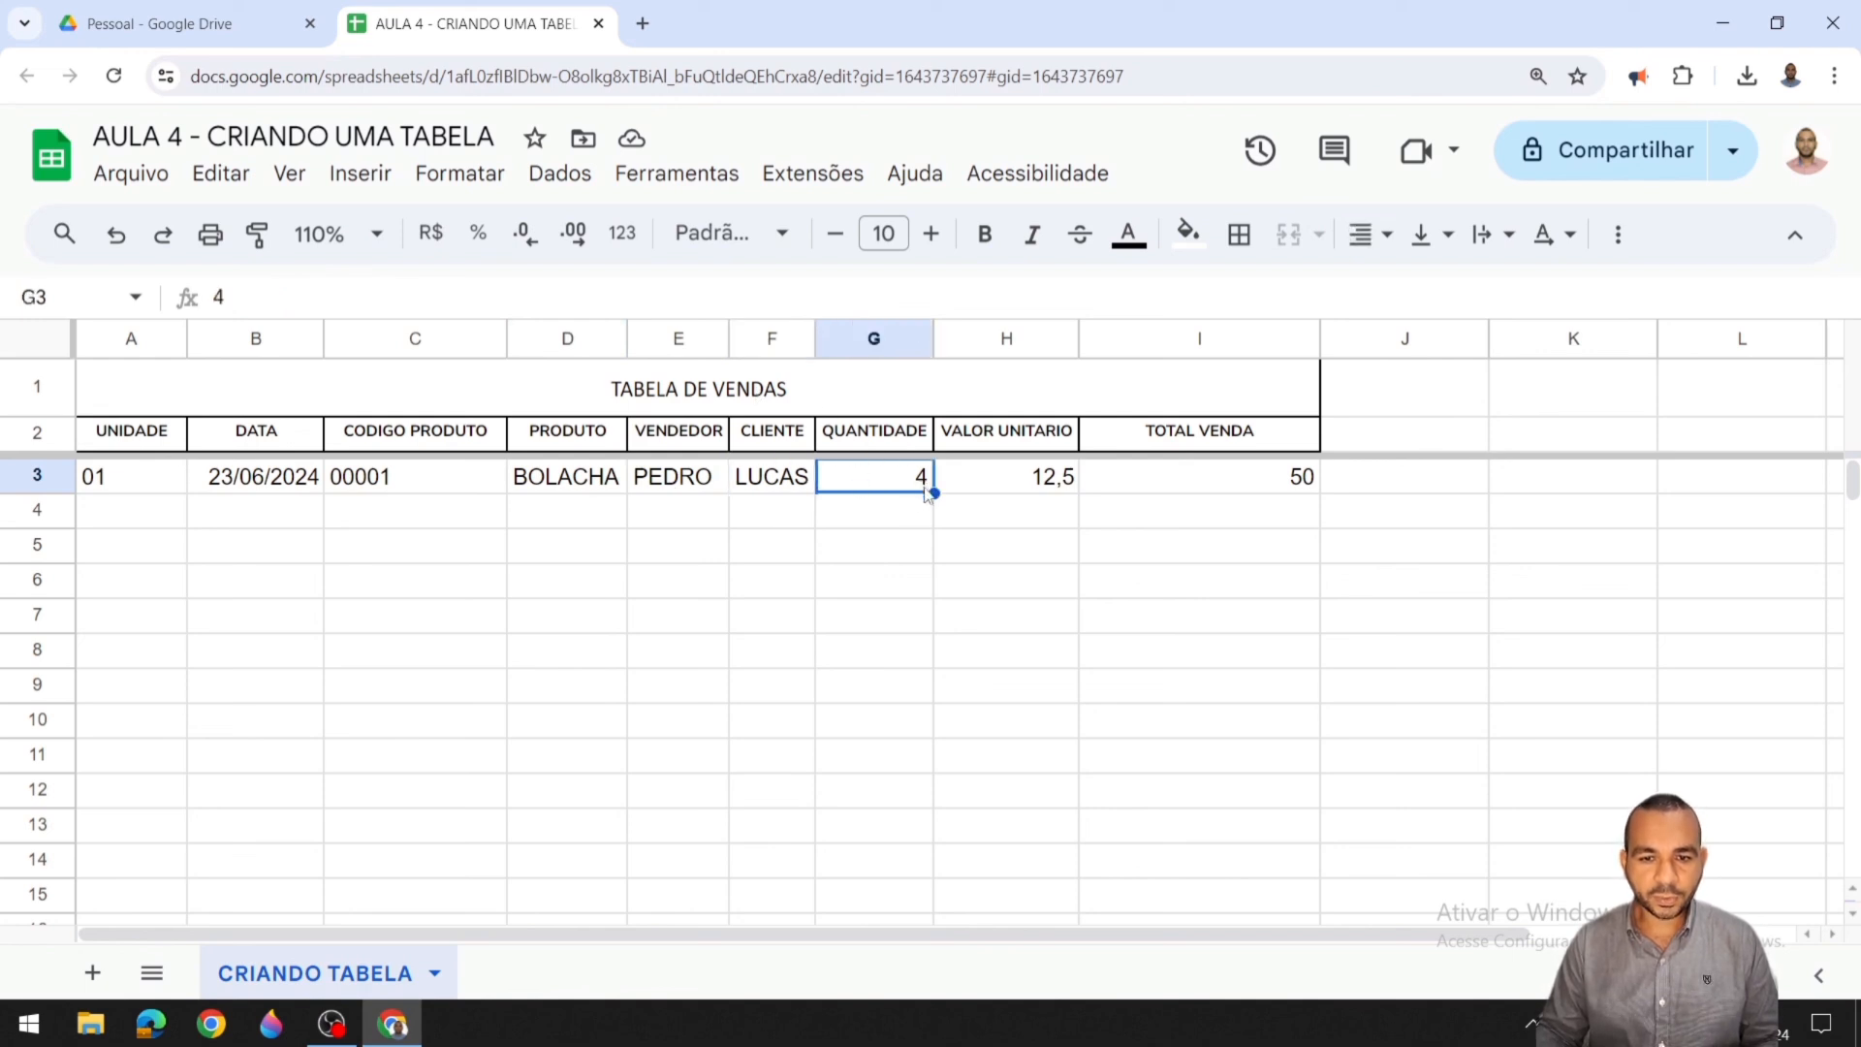
pyautogui.click(1030, 489)
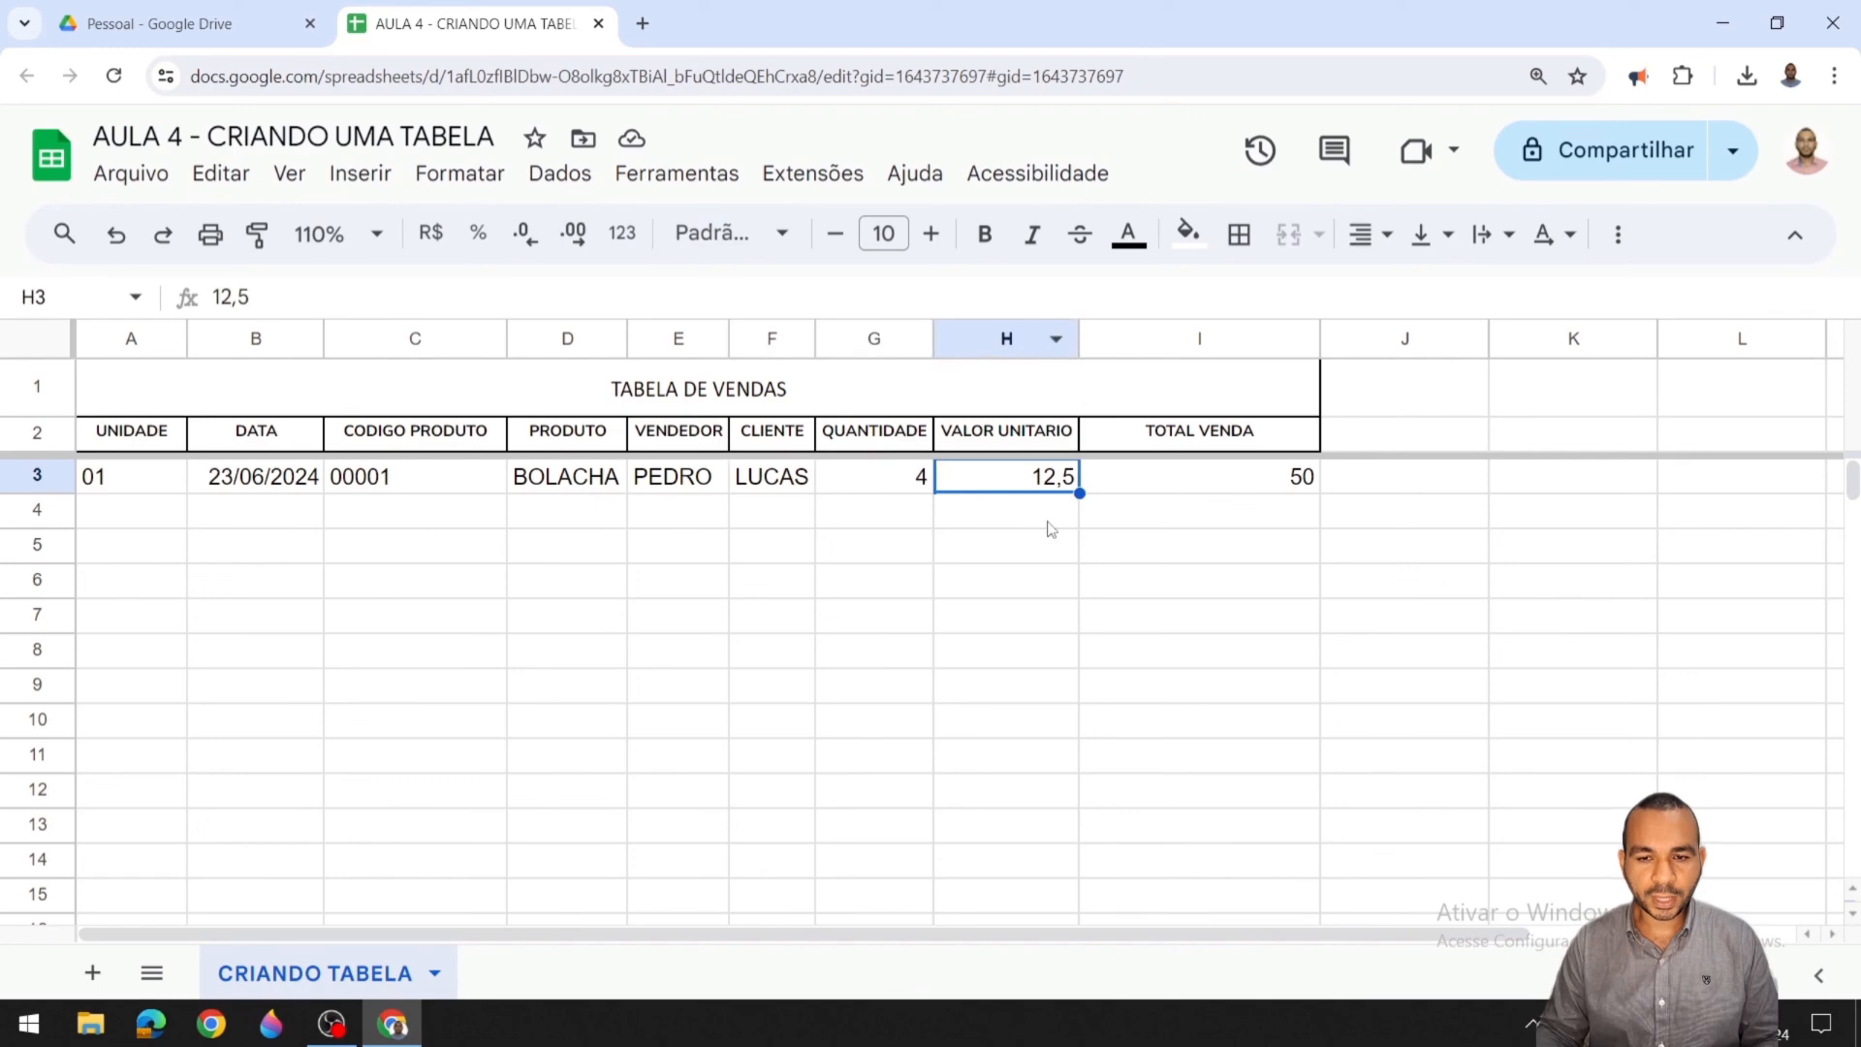
pyautogui.click(1166, 485)
pyautogui.press('Delete')
pyautogui.write('=')
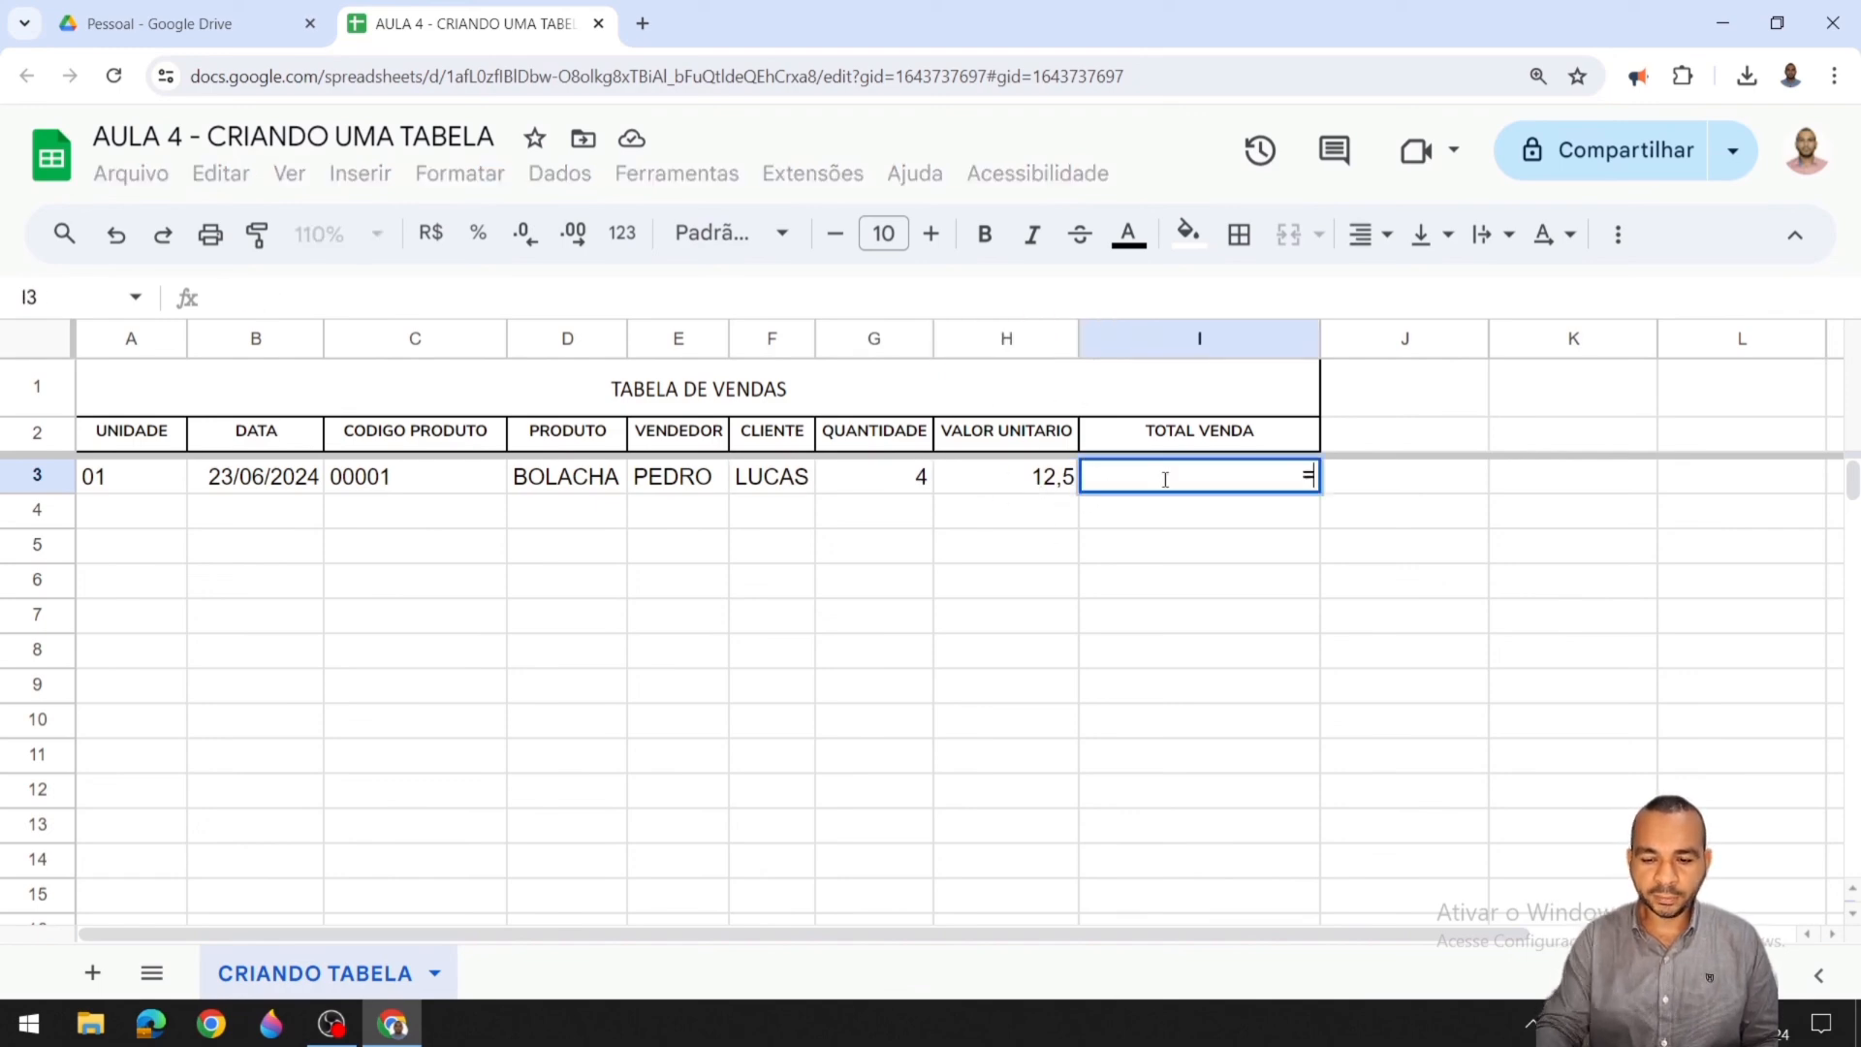
pyautogui.click(911, 486)
pyautogui.write('*')
pyautogui.click(977, 487)
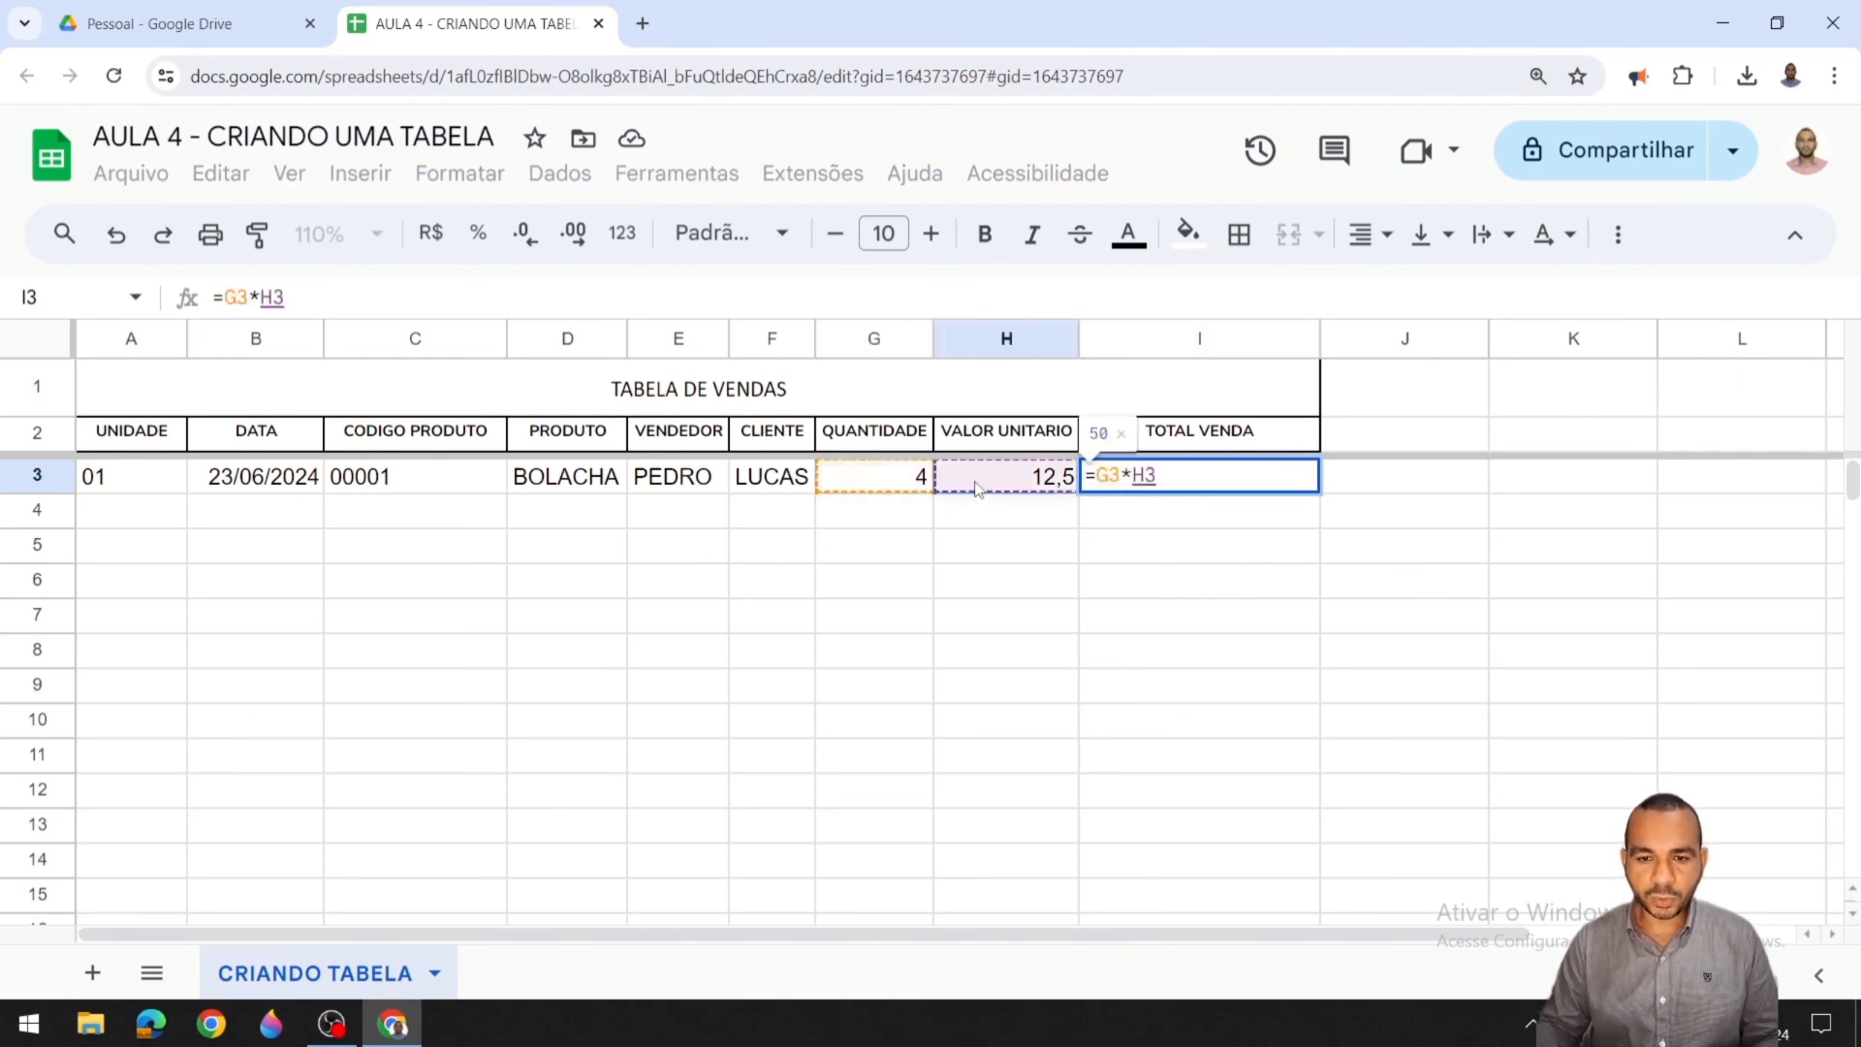
pyautogui.press('Return')
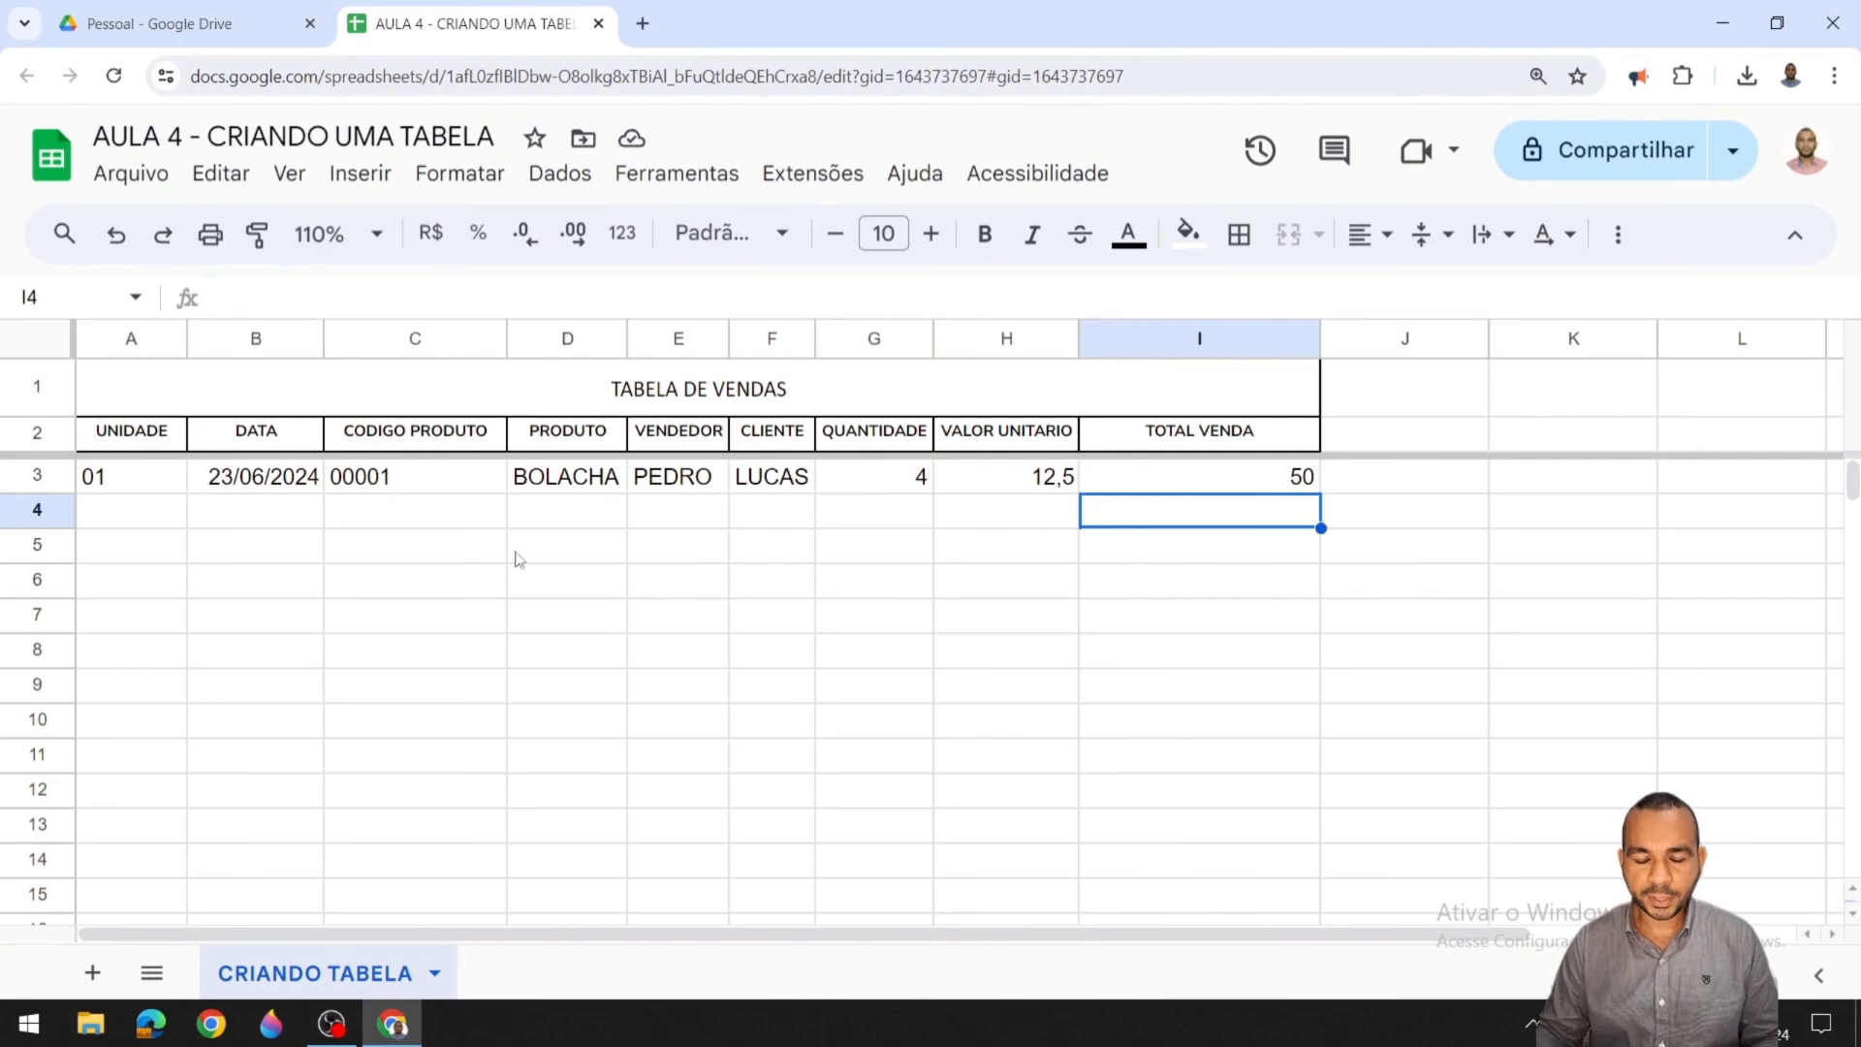
# Step: Start the second sales row with unit '01 as text in A4 and the date 23-06-2024 in B4
pyautogui.click(136, 512)
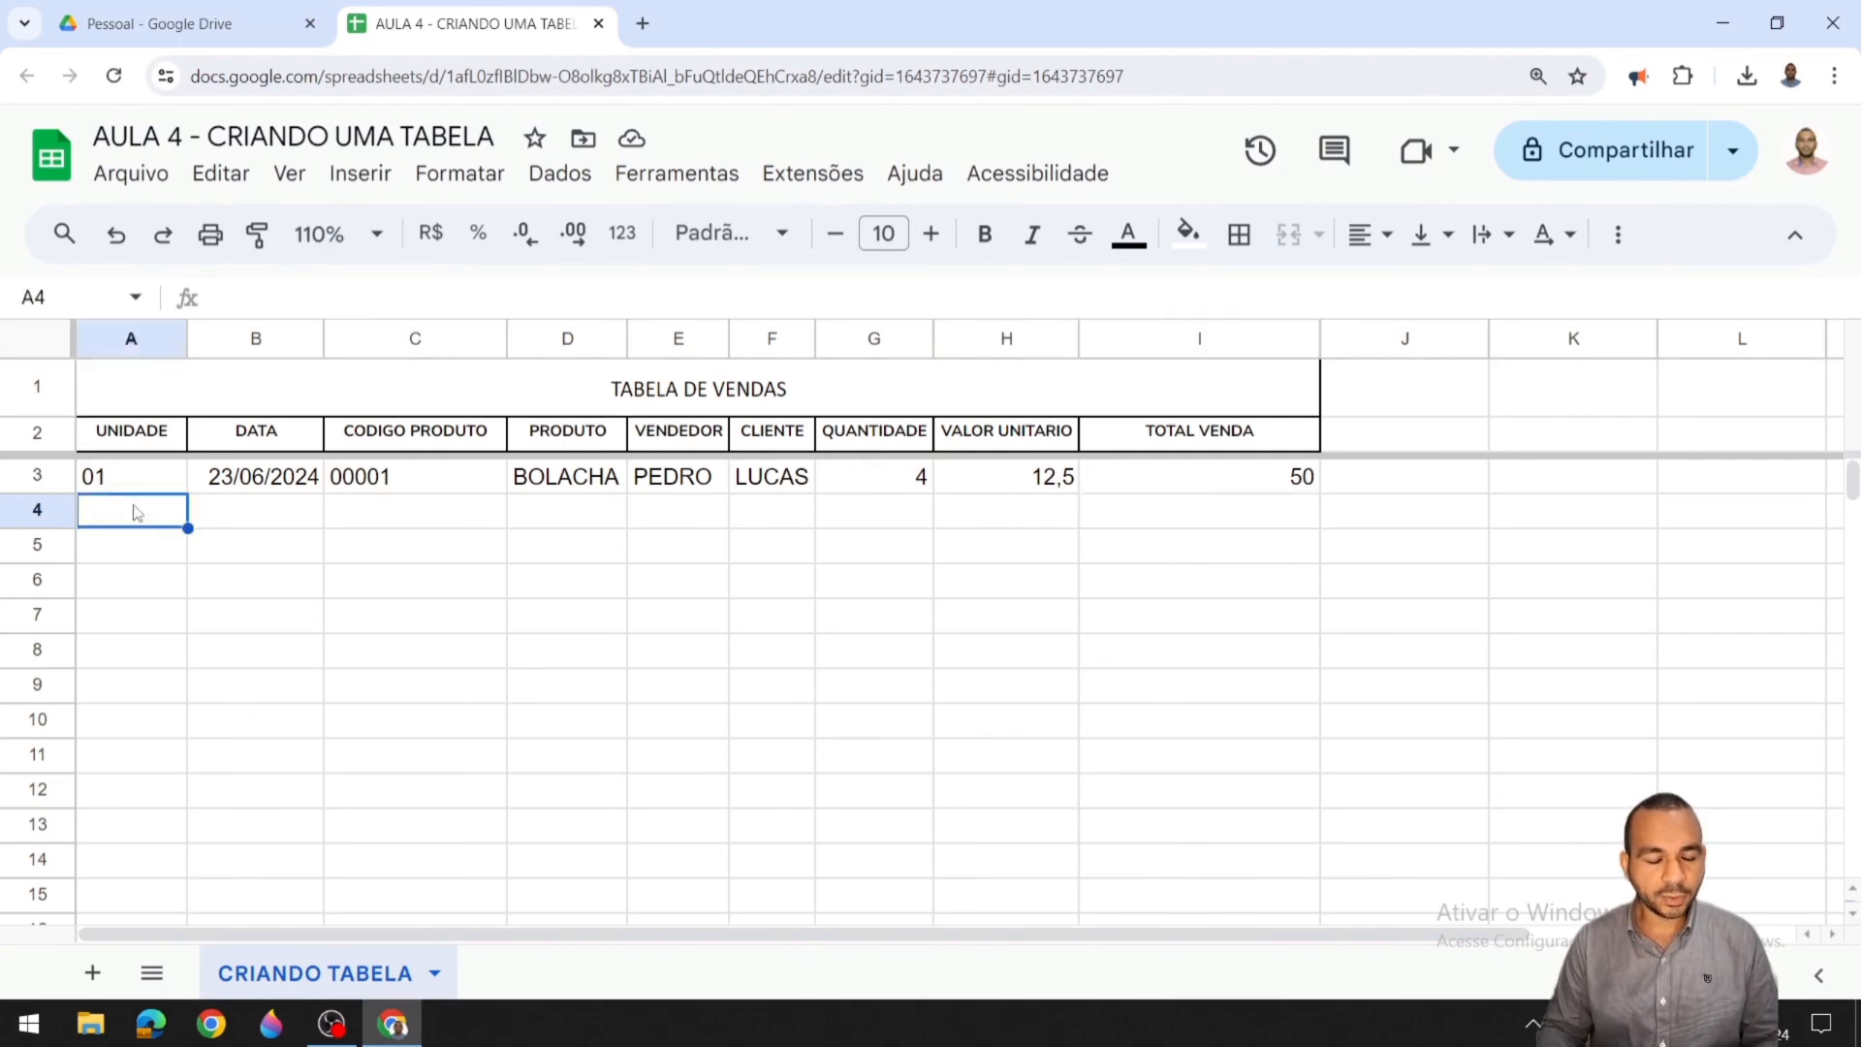
pyautogui.write("'01")
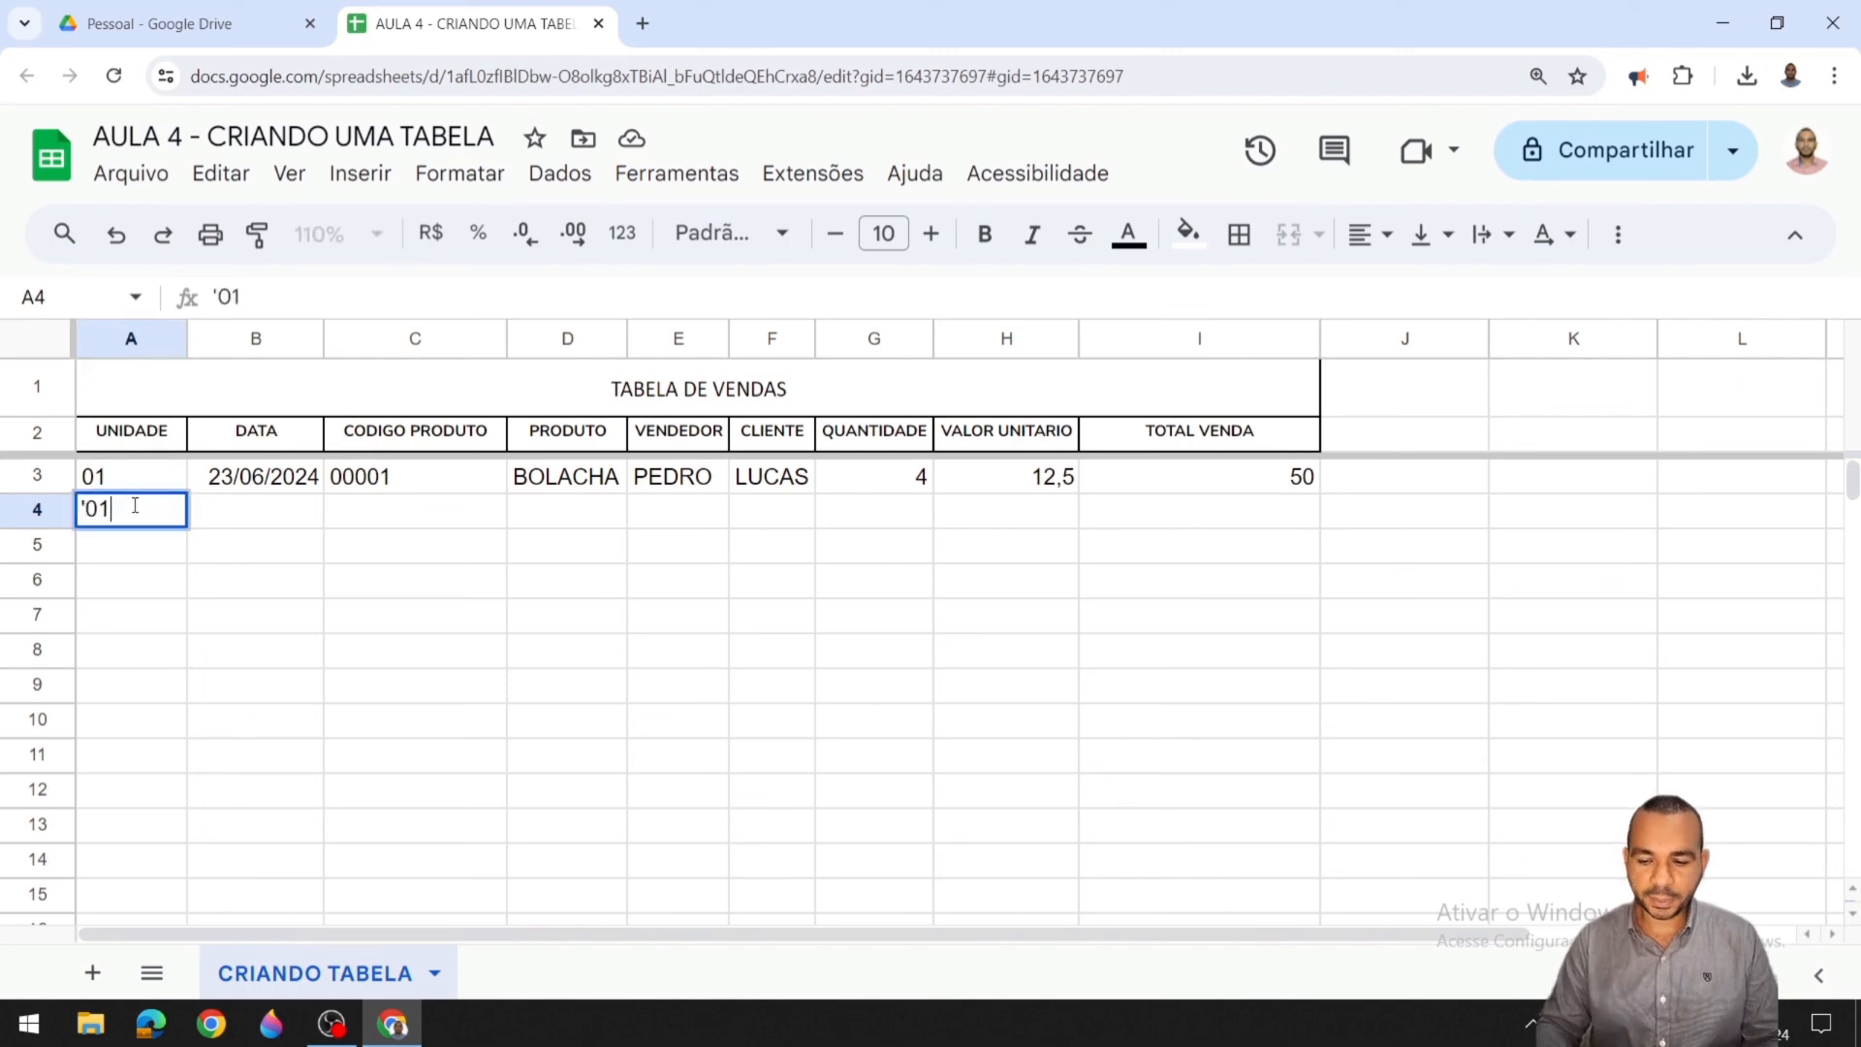
pyautogui.press('Return')
pyautogui.click(136, 512)
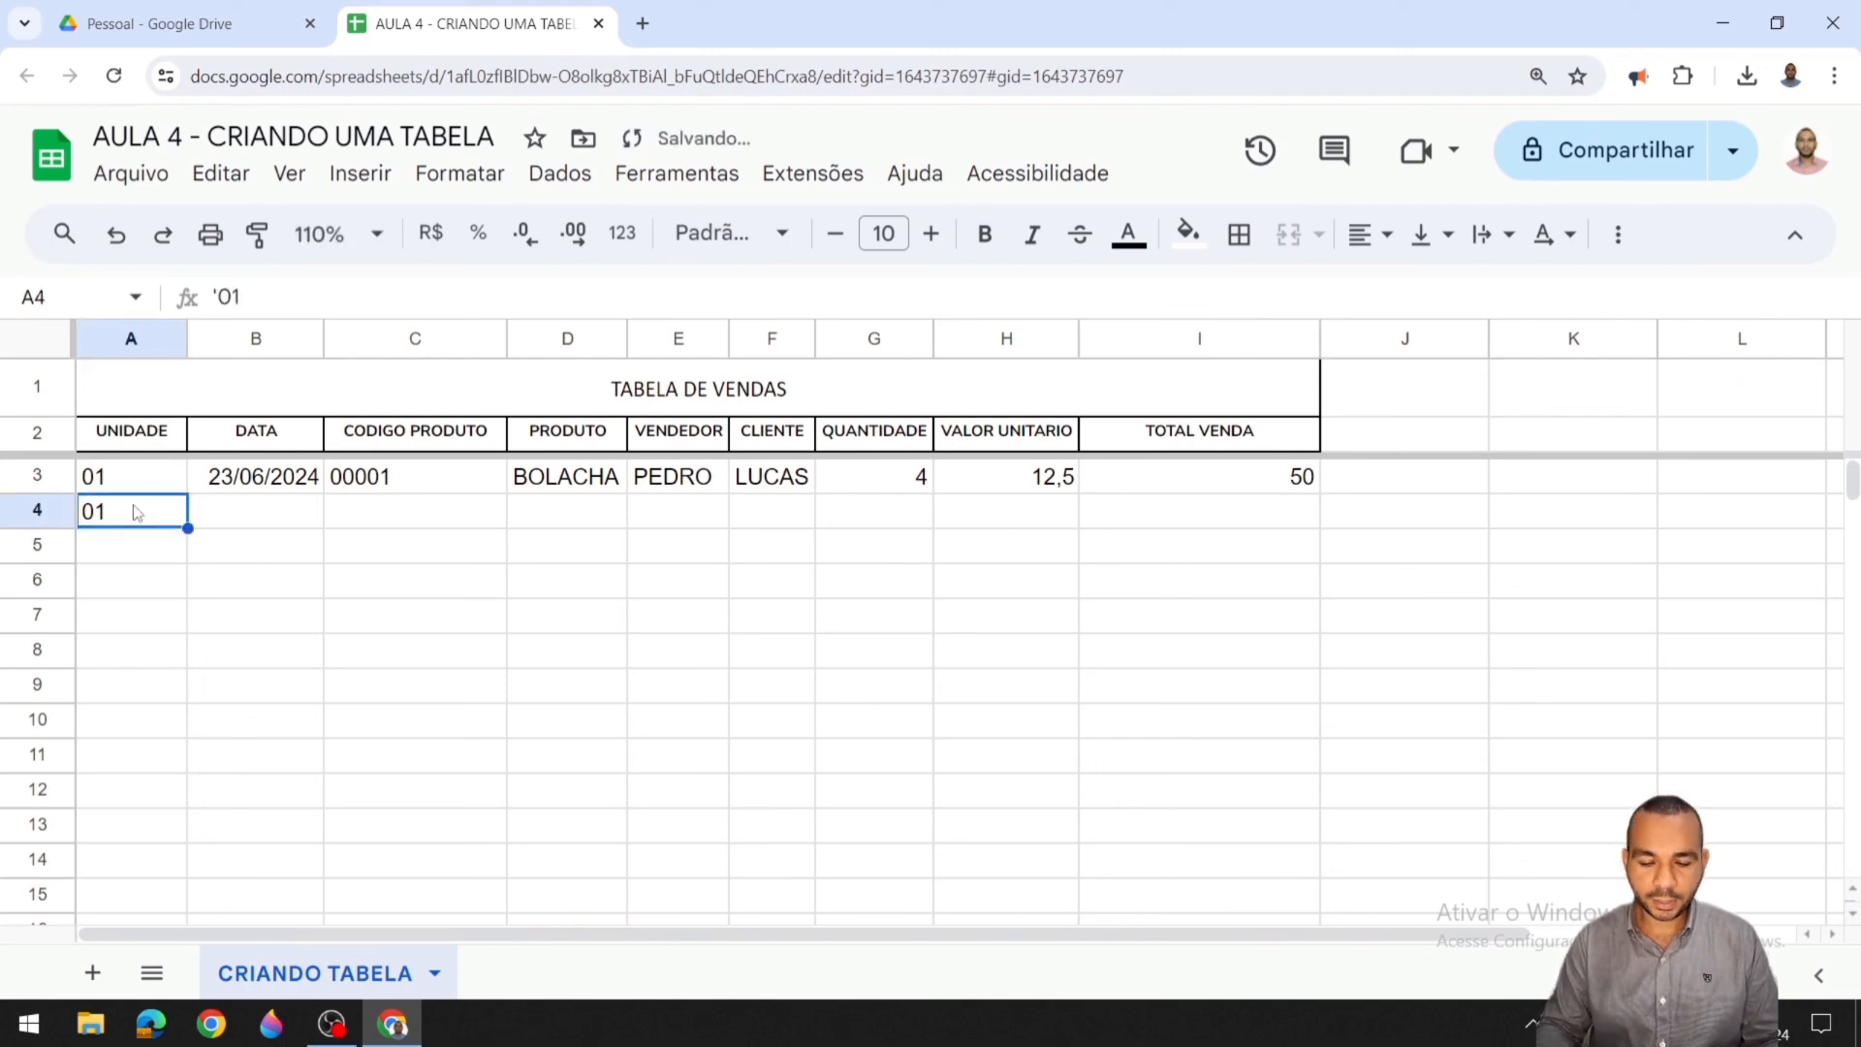
pyautogui.press('Tab')
pyautogui.write('23-06-2024')
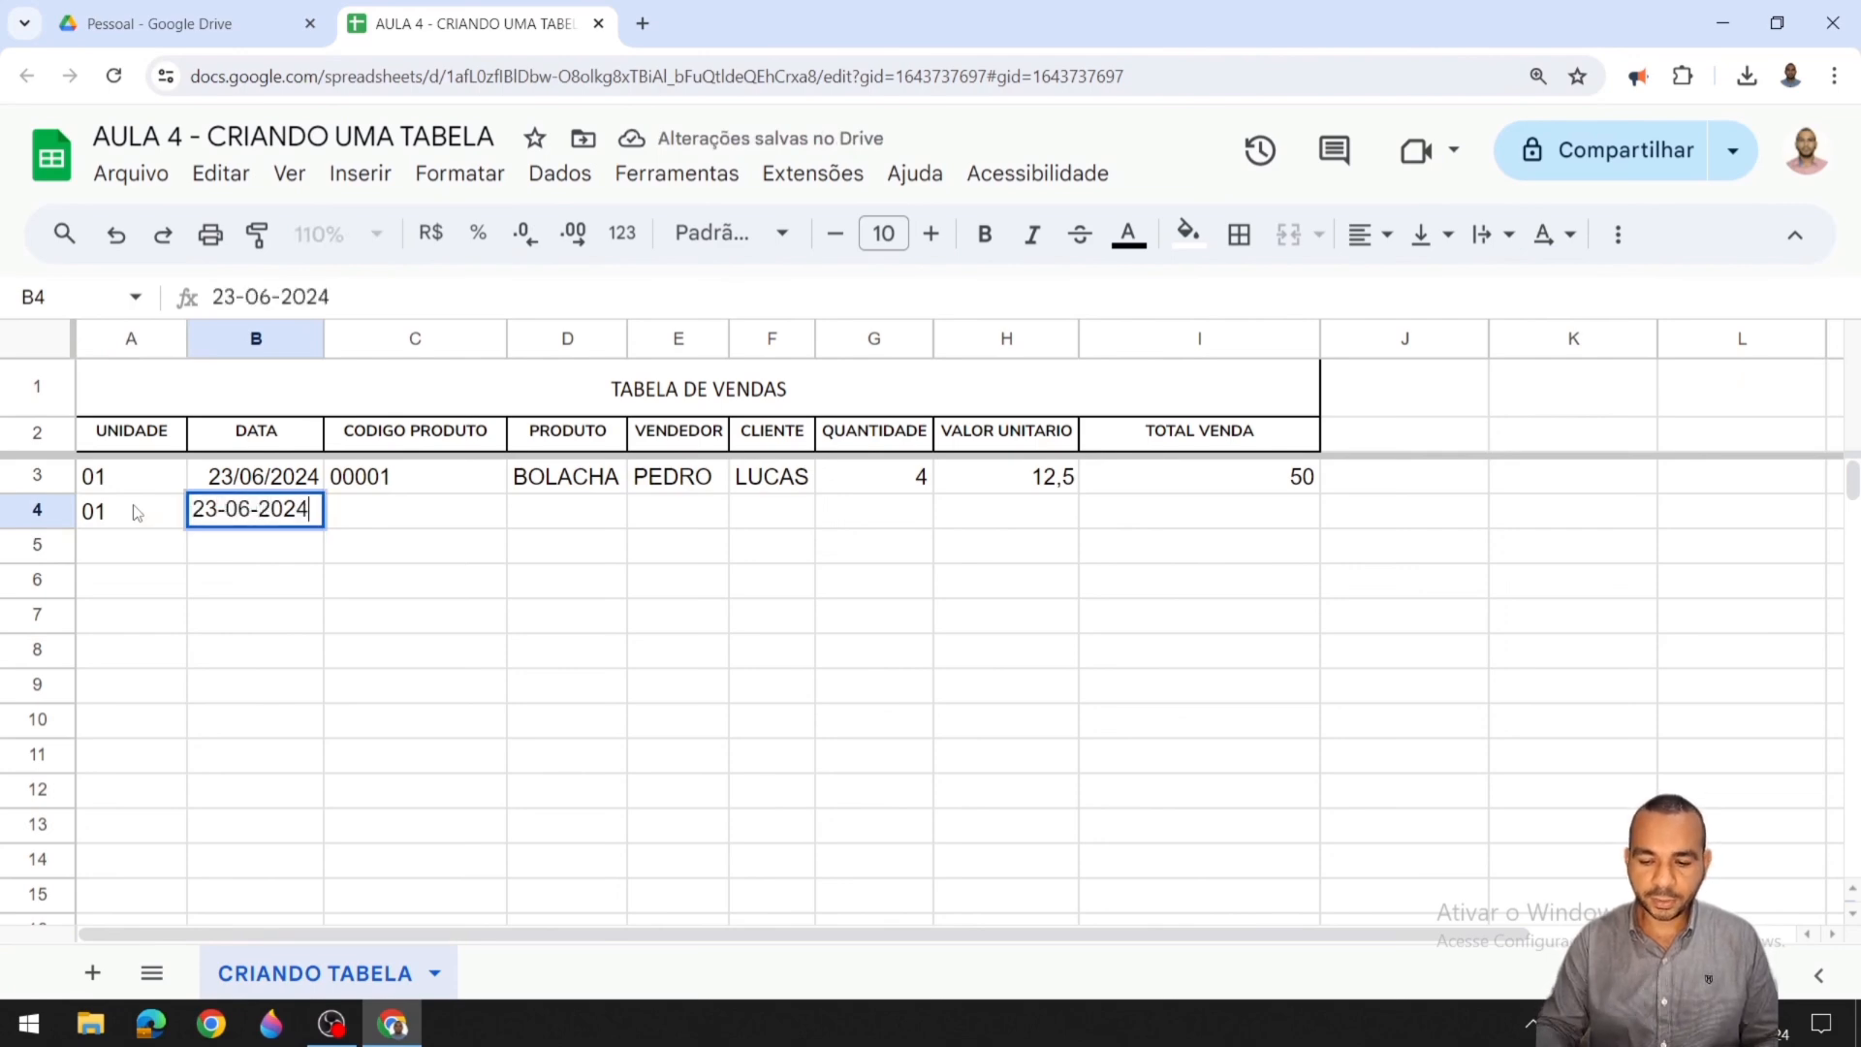
pyautogui.press('Tab')
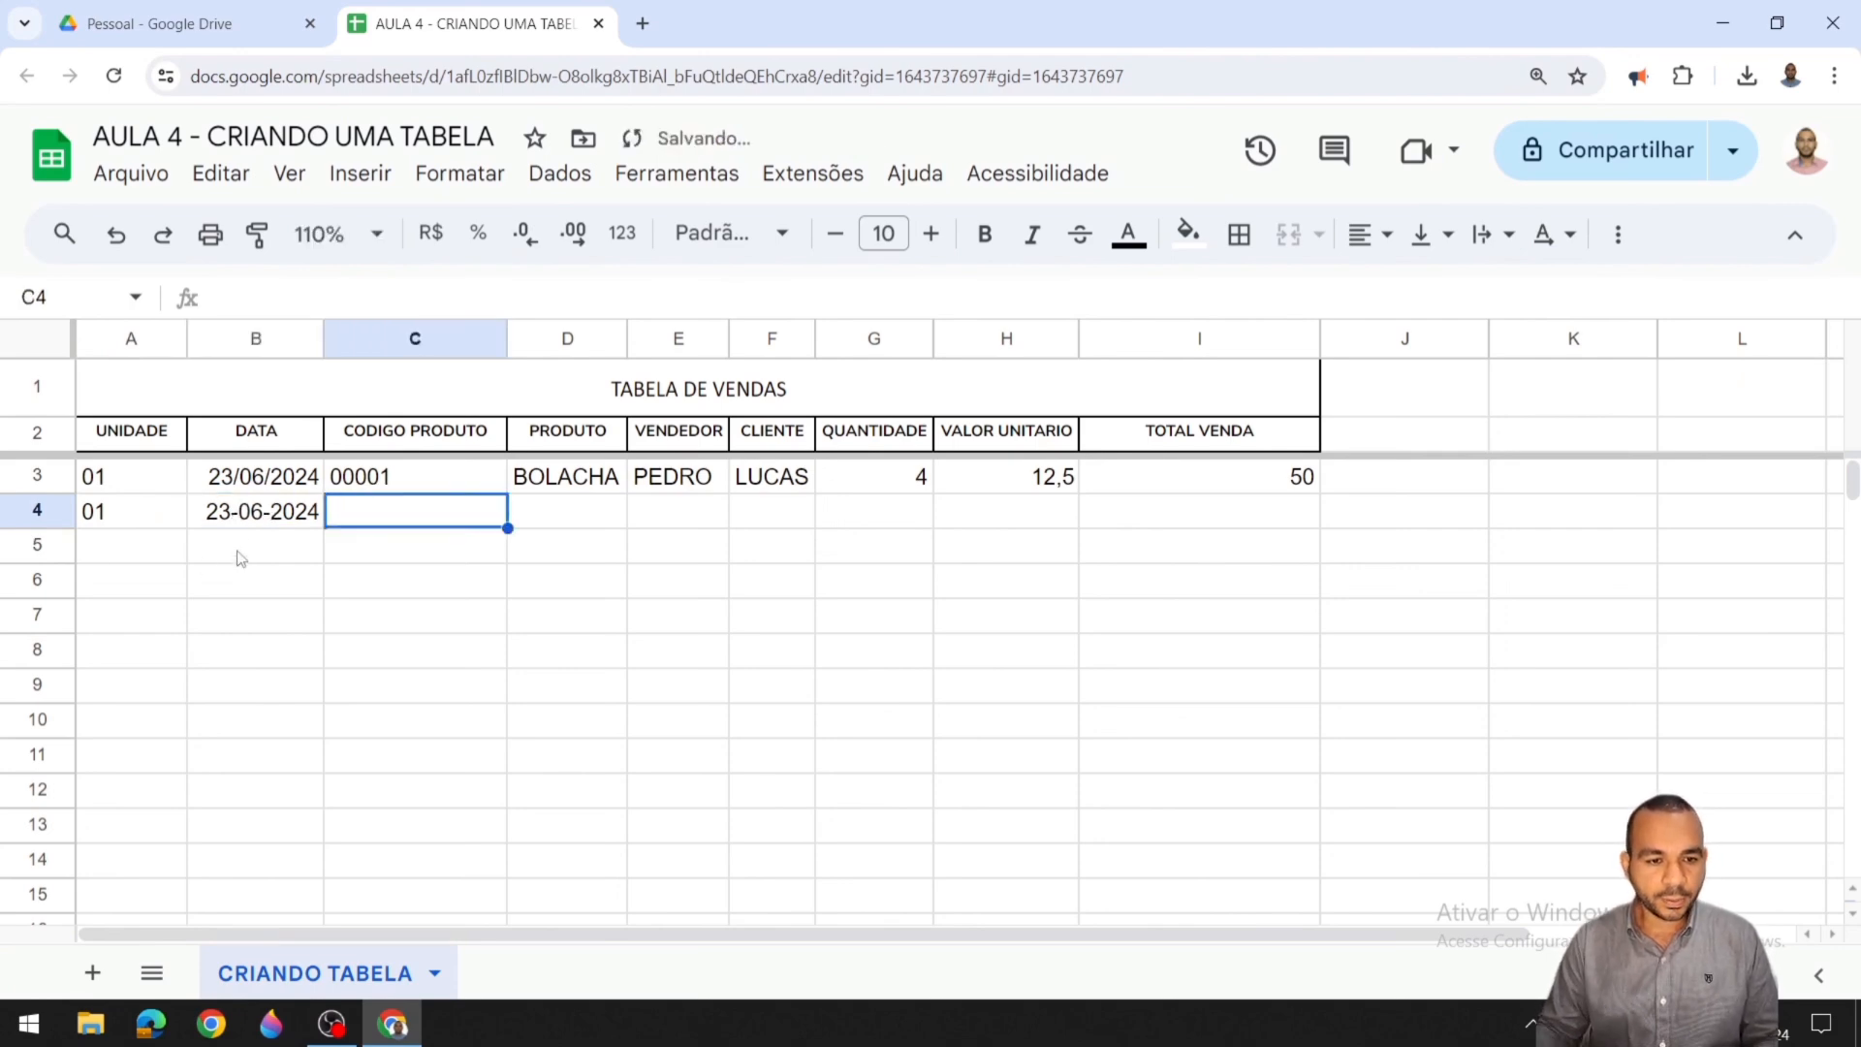
# Step: Apply the Data number format to cells B3:B9 of the DATA column
pyautogui.click(249, 524)
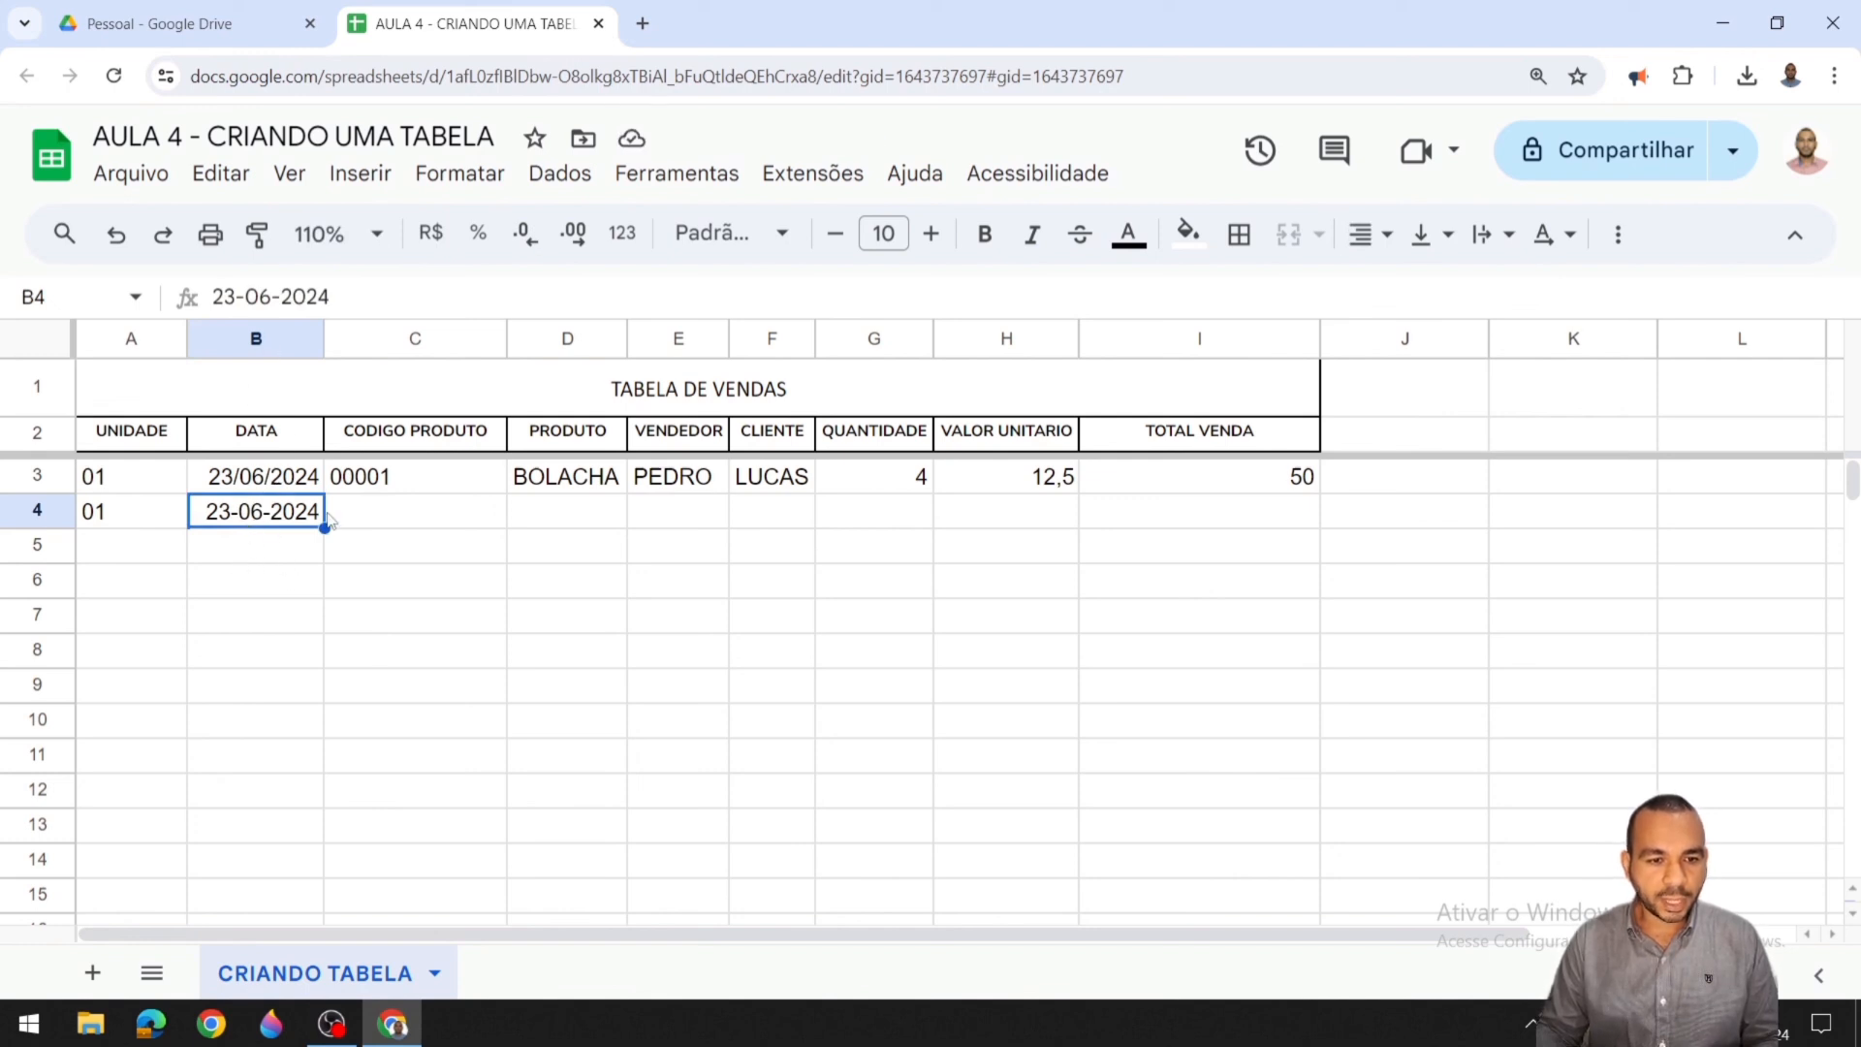
pyautogui.moveTo(274, 481); pyautogui.dragTo(257, 679)
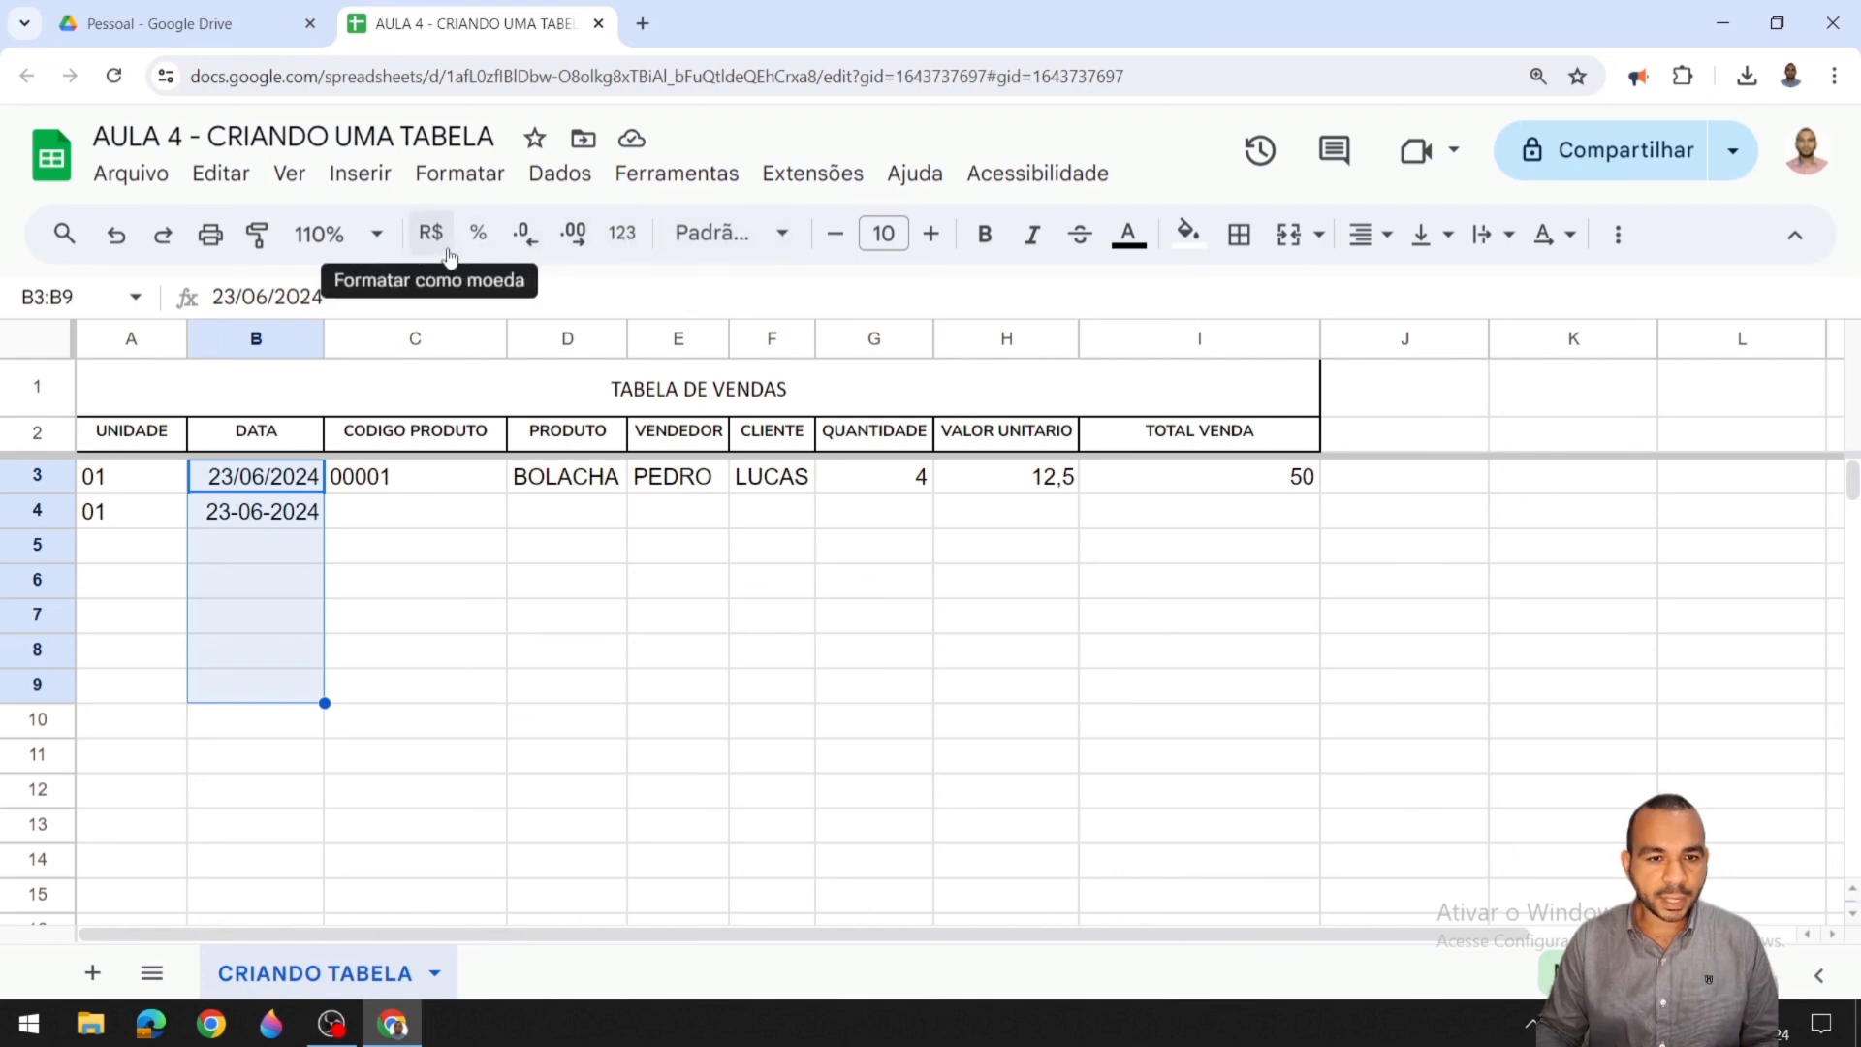
pyautogui.click(623, 236)
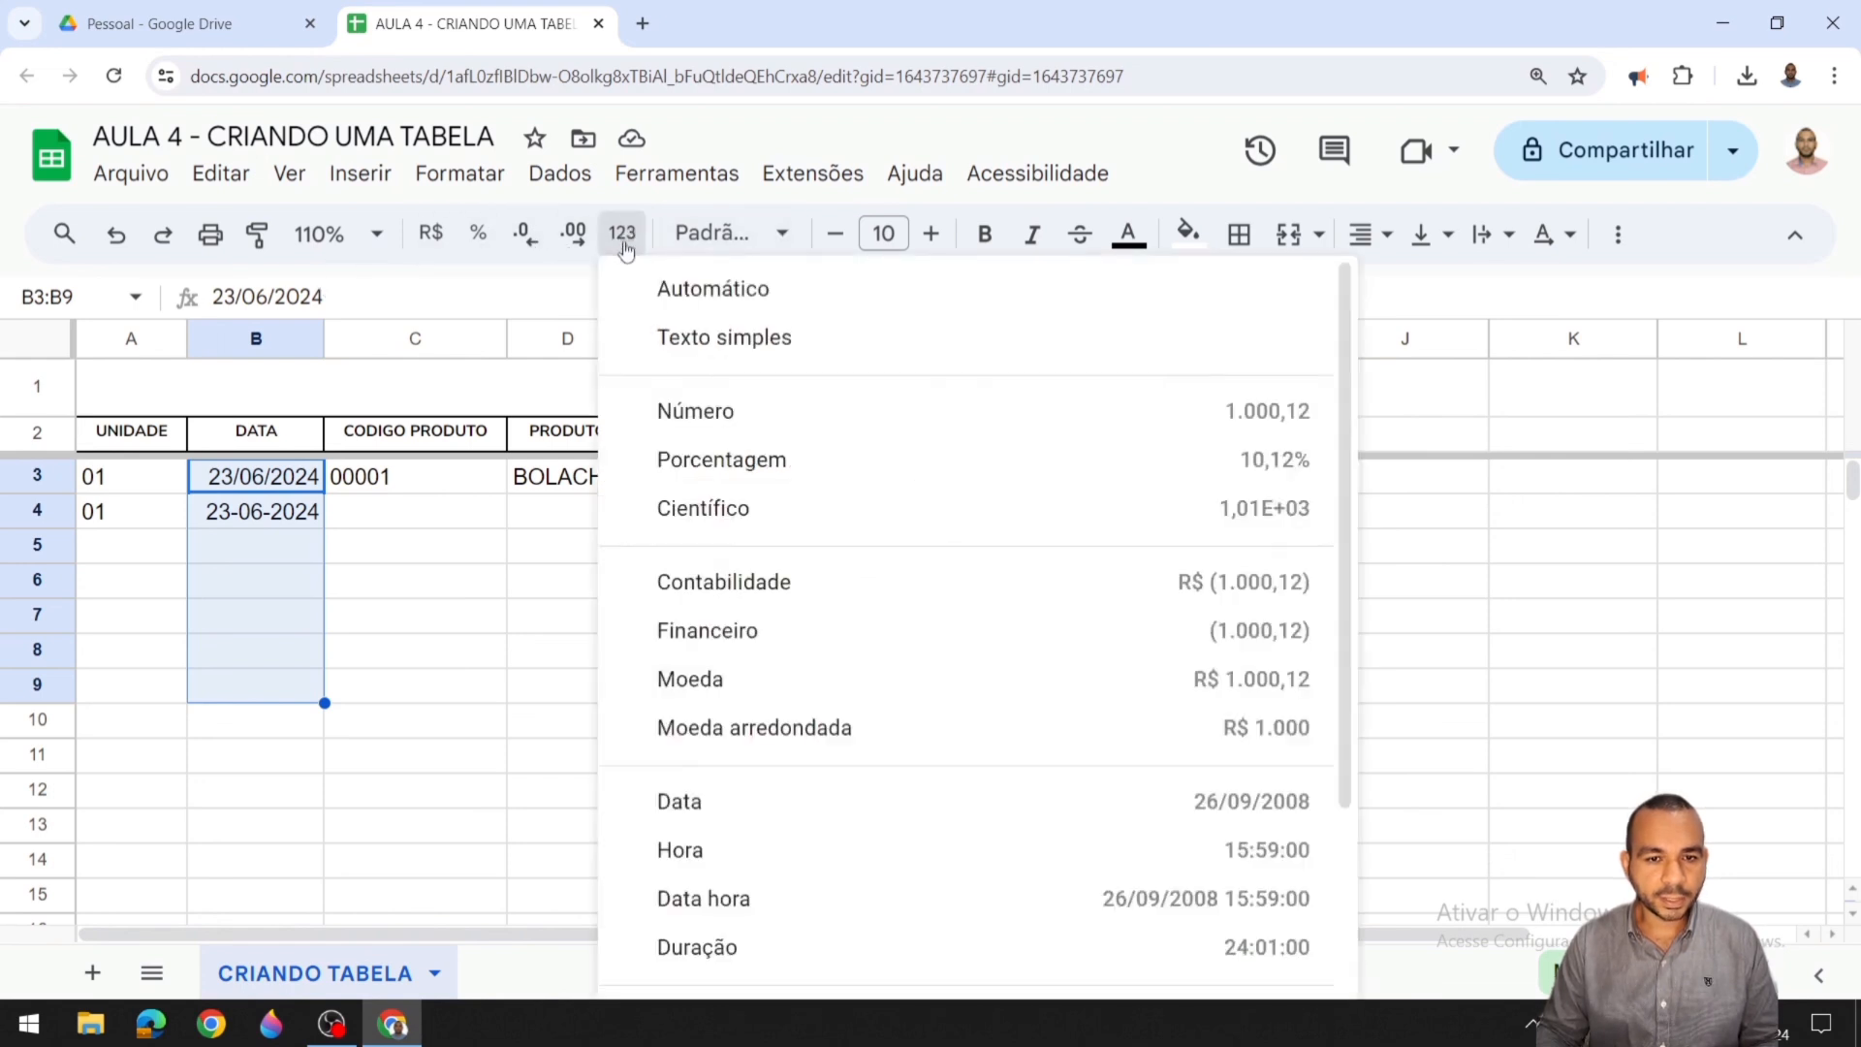
pyautogui.click(738, 810)
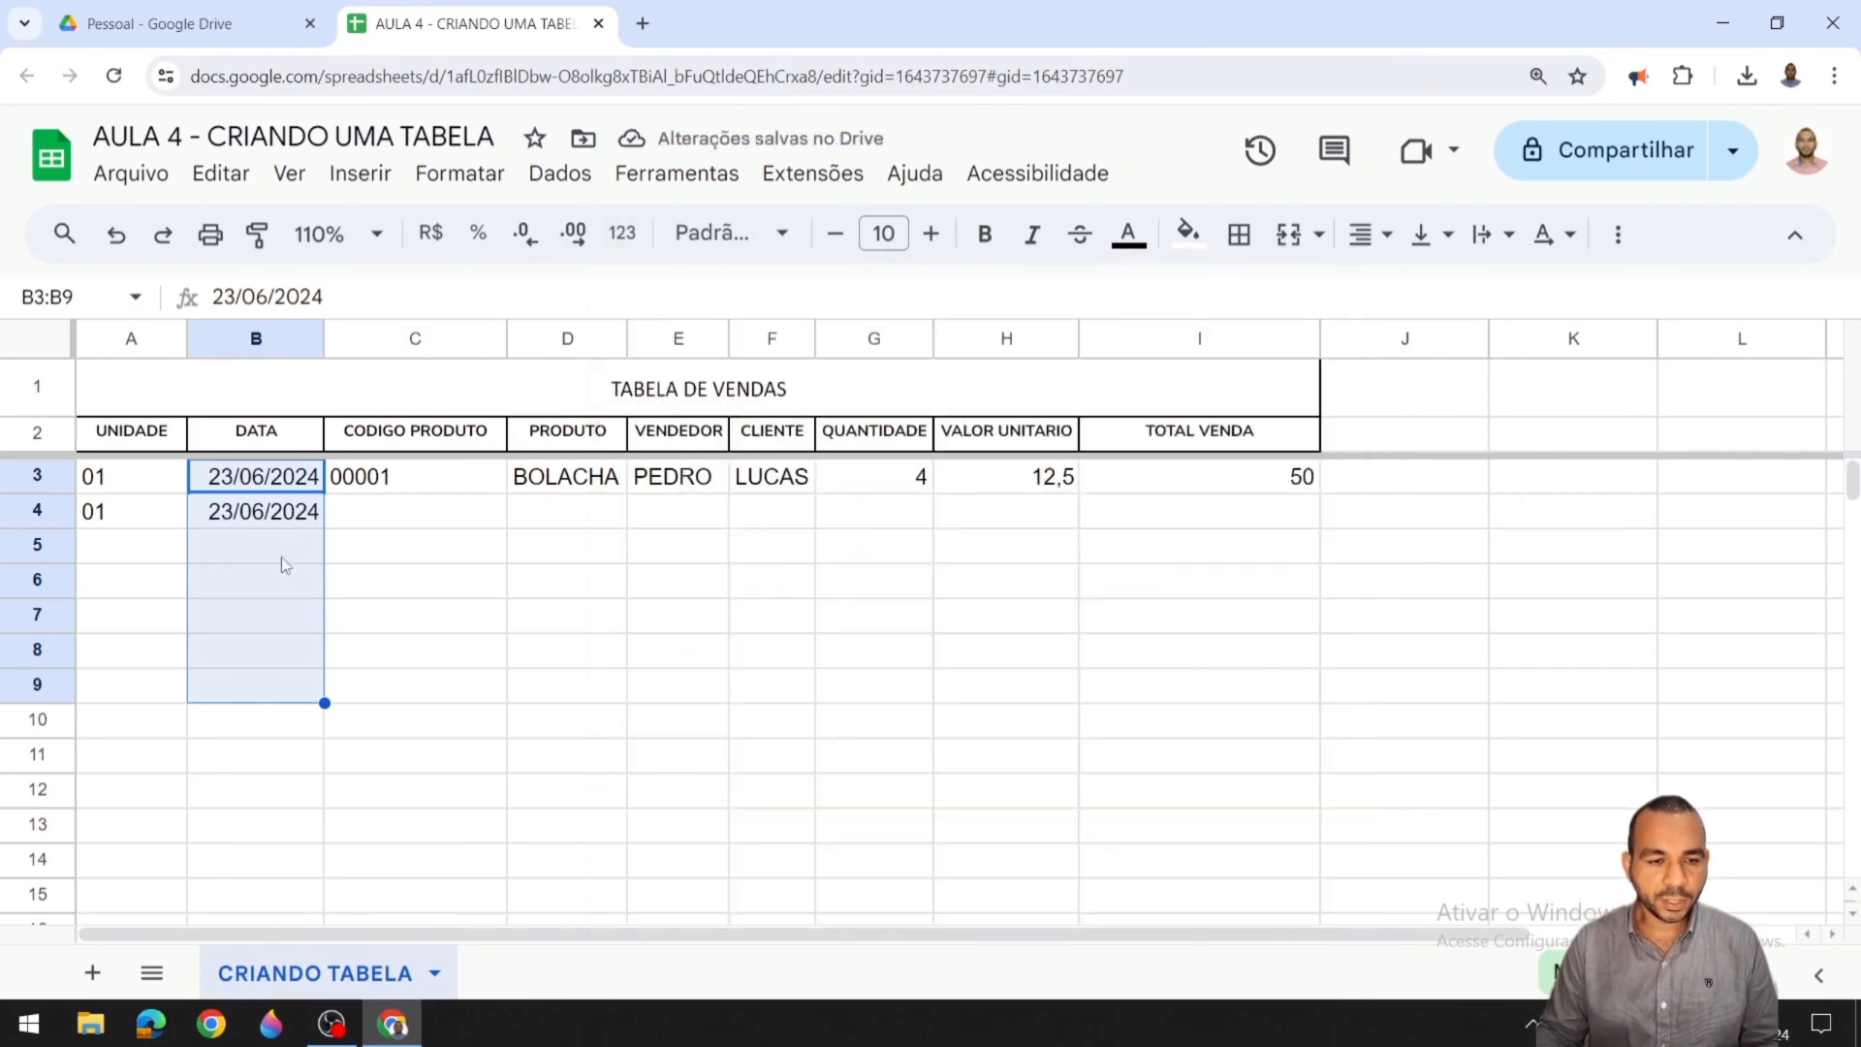
# Step: Enter the product code '00002 as text in cell C4
pyautogui.click(363, 502)
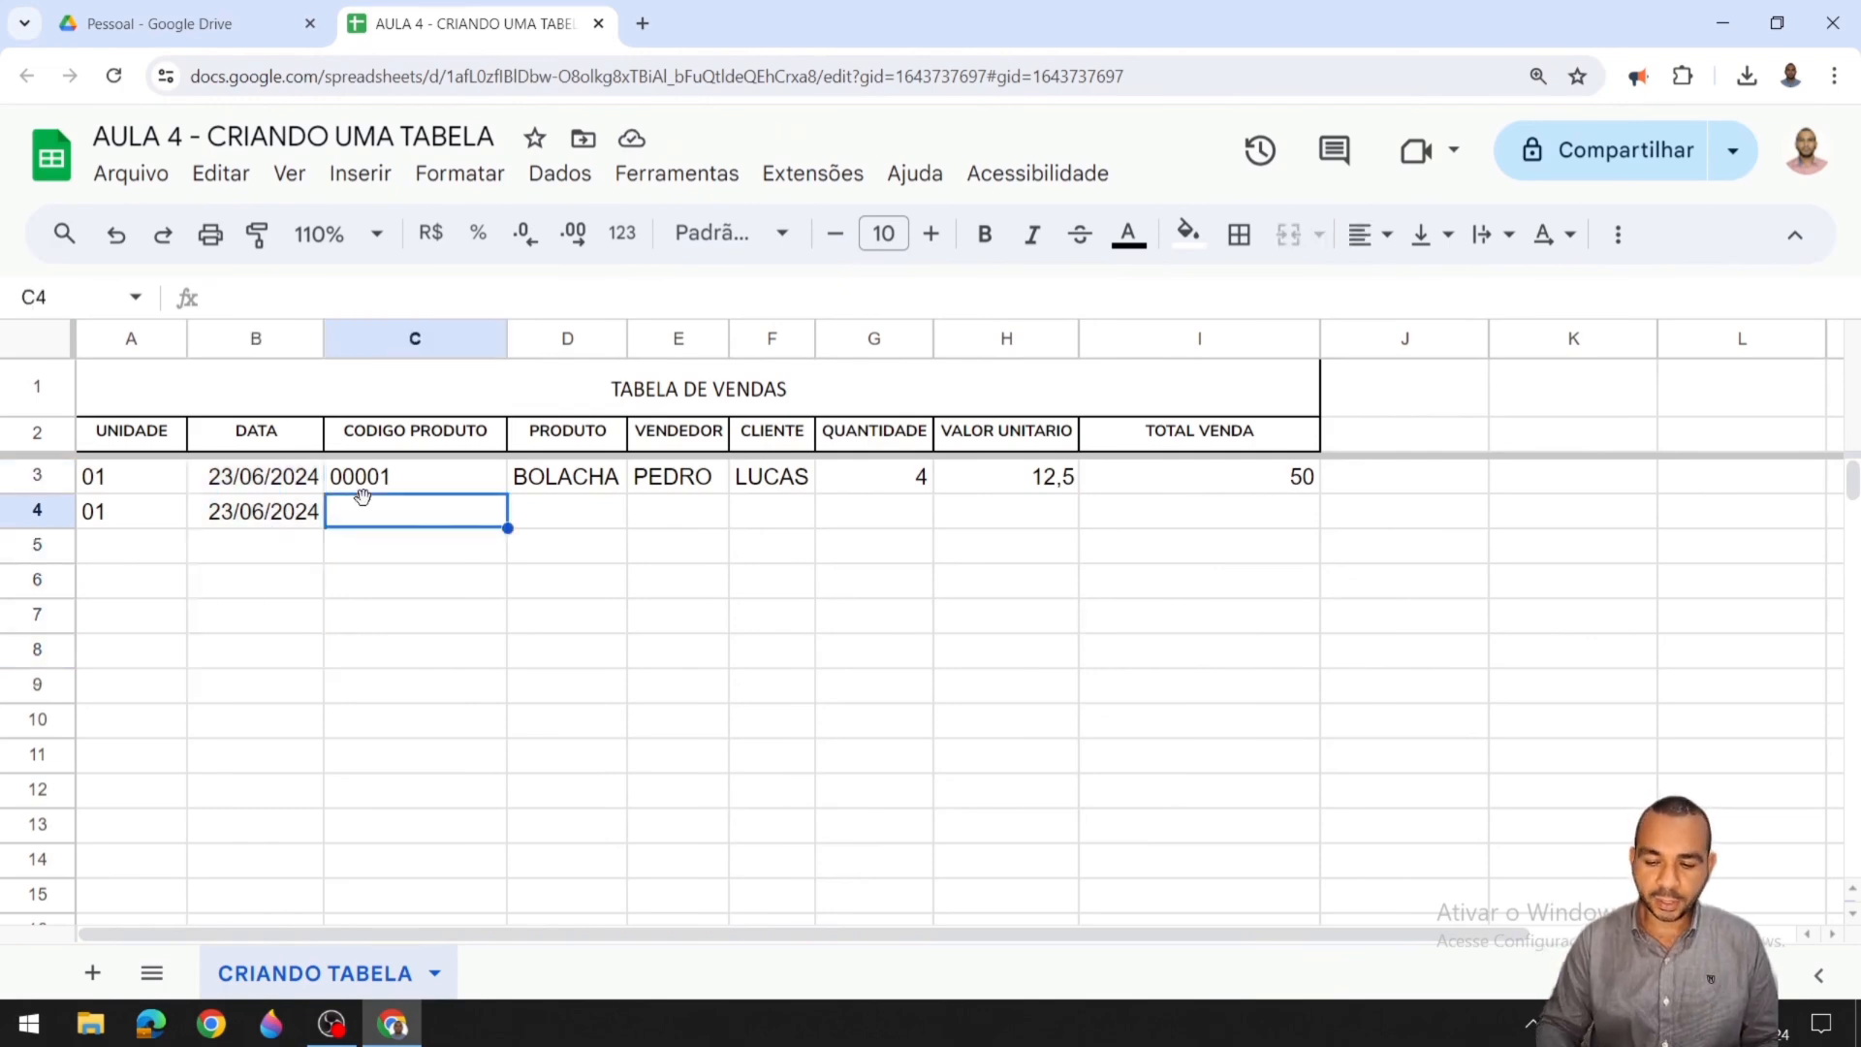
pyautogui.write("'0000")
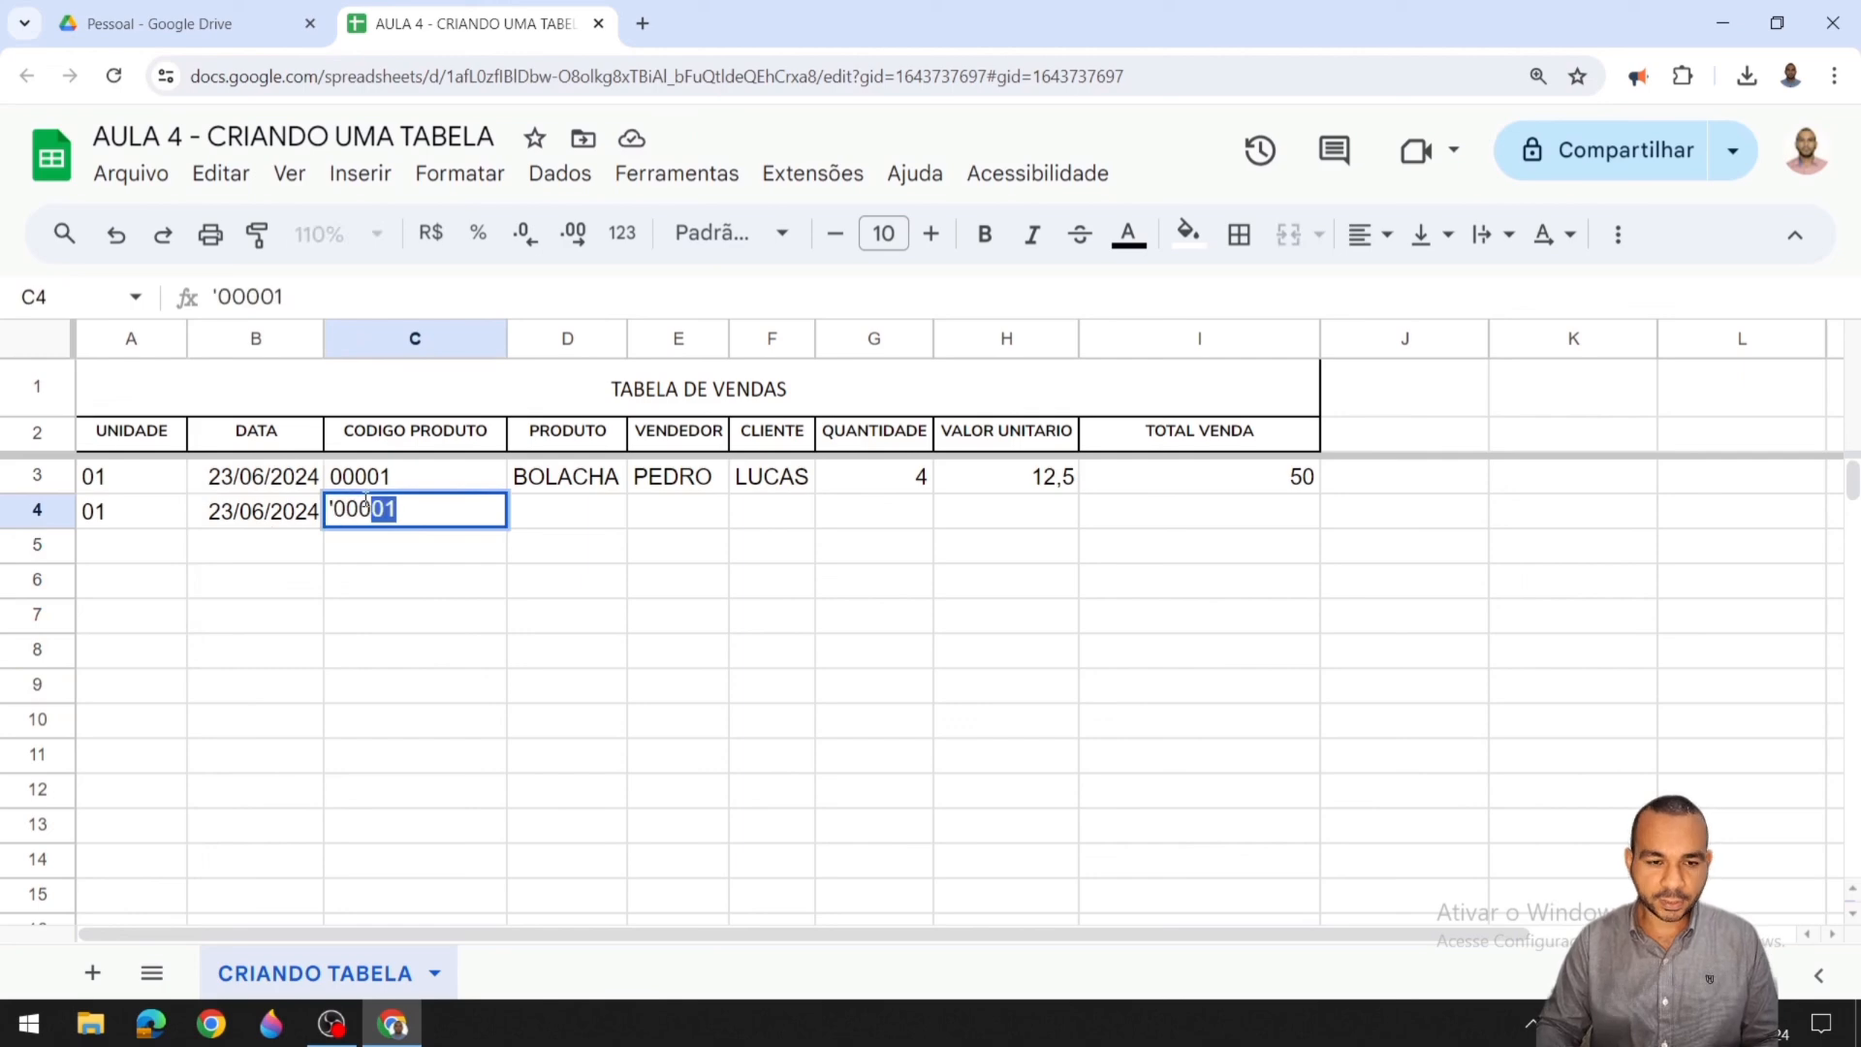
pyautogui.write('2')
pyautogui.press('Tab')
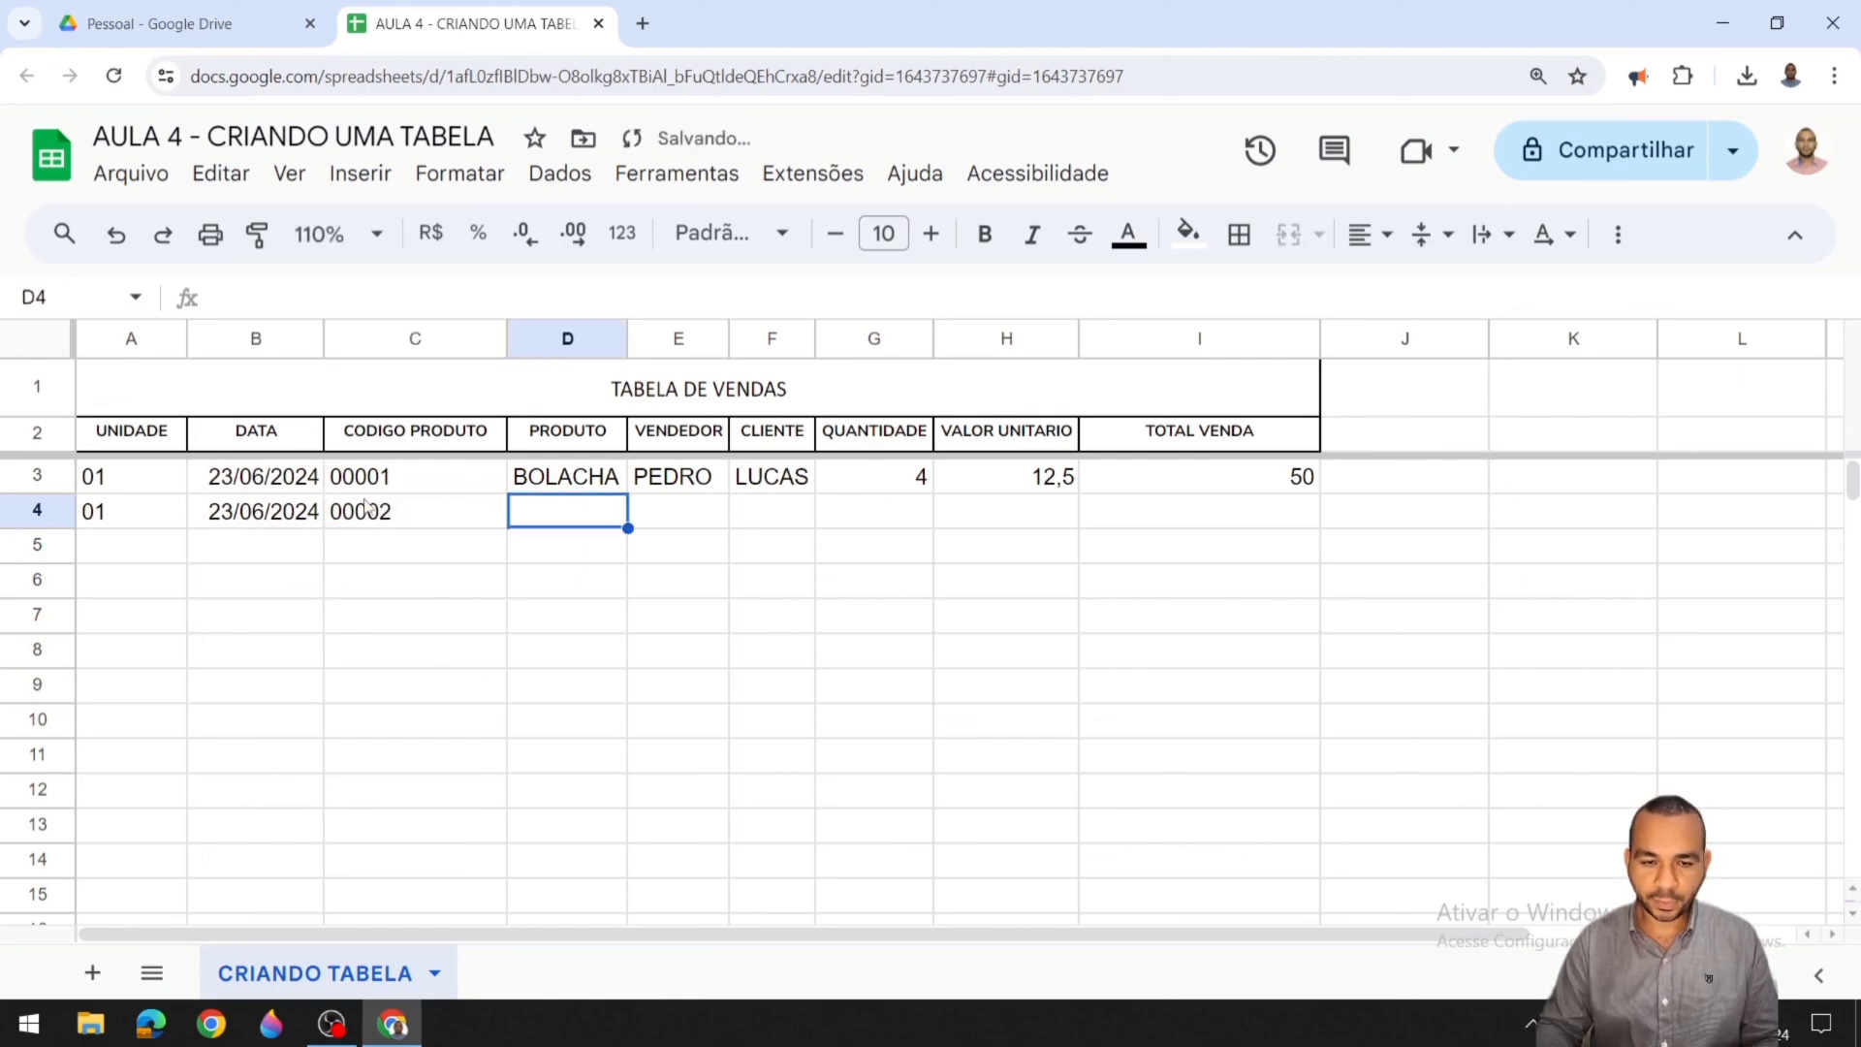
# Step: Enter the product CAFÉ in D4 and the seller's full name in E4, fitting the VENDEDOR column width to its contents
pyautogui.write('CAFÉ')
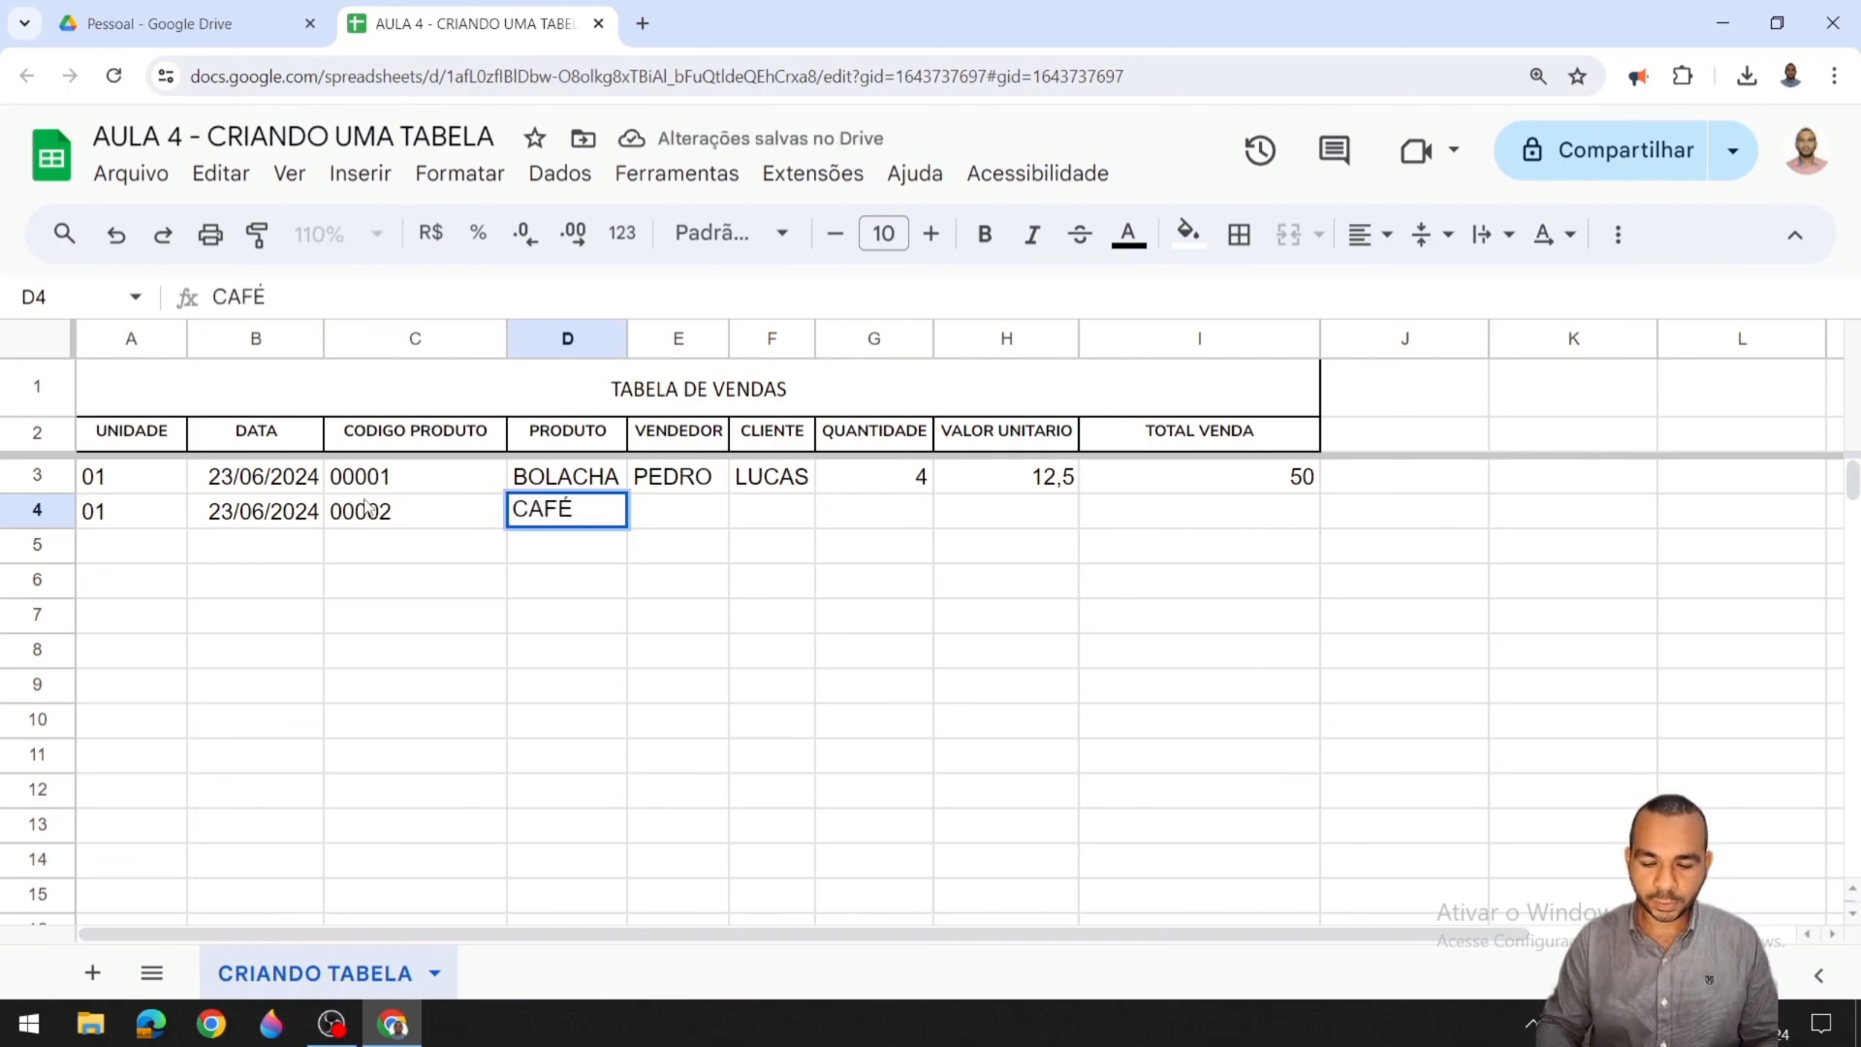
pyautogui.press('Tab')
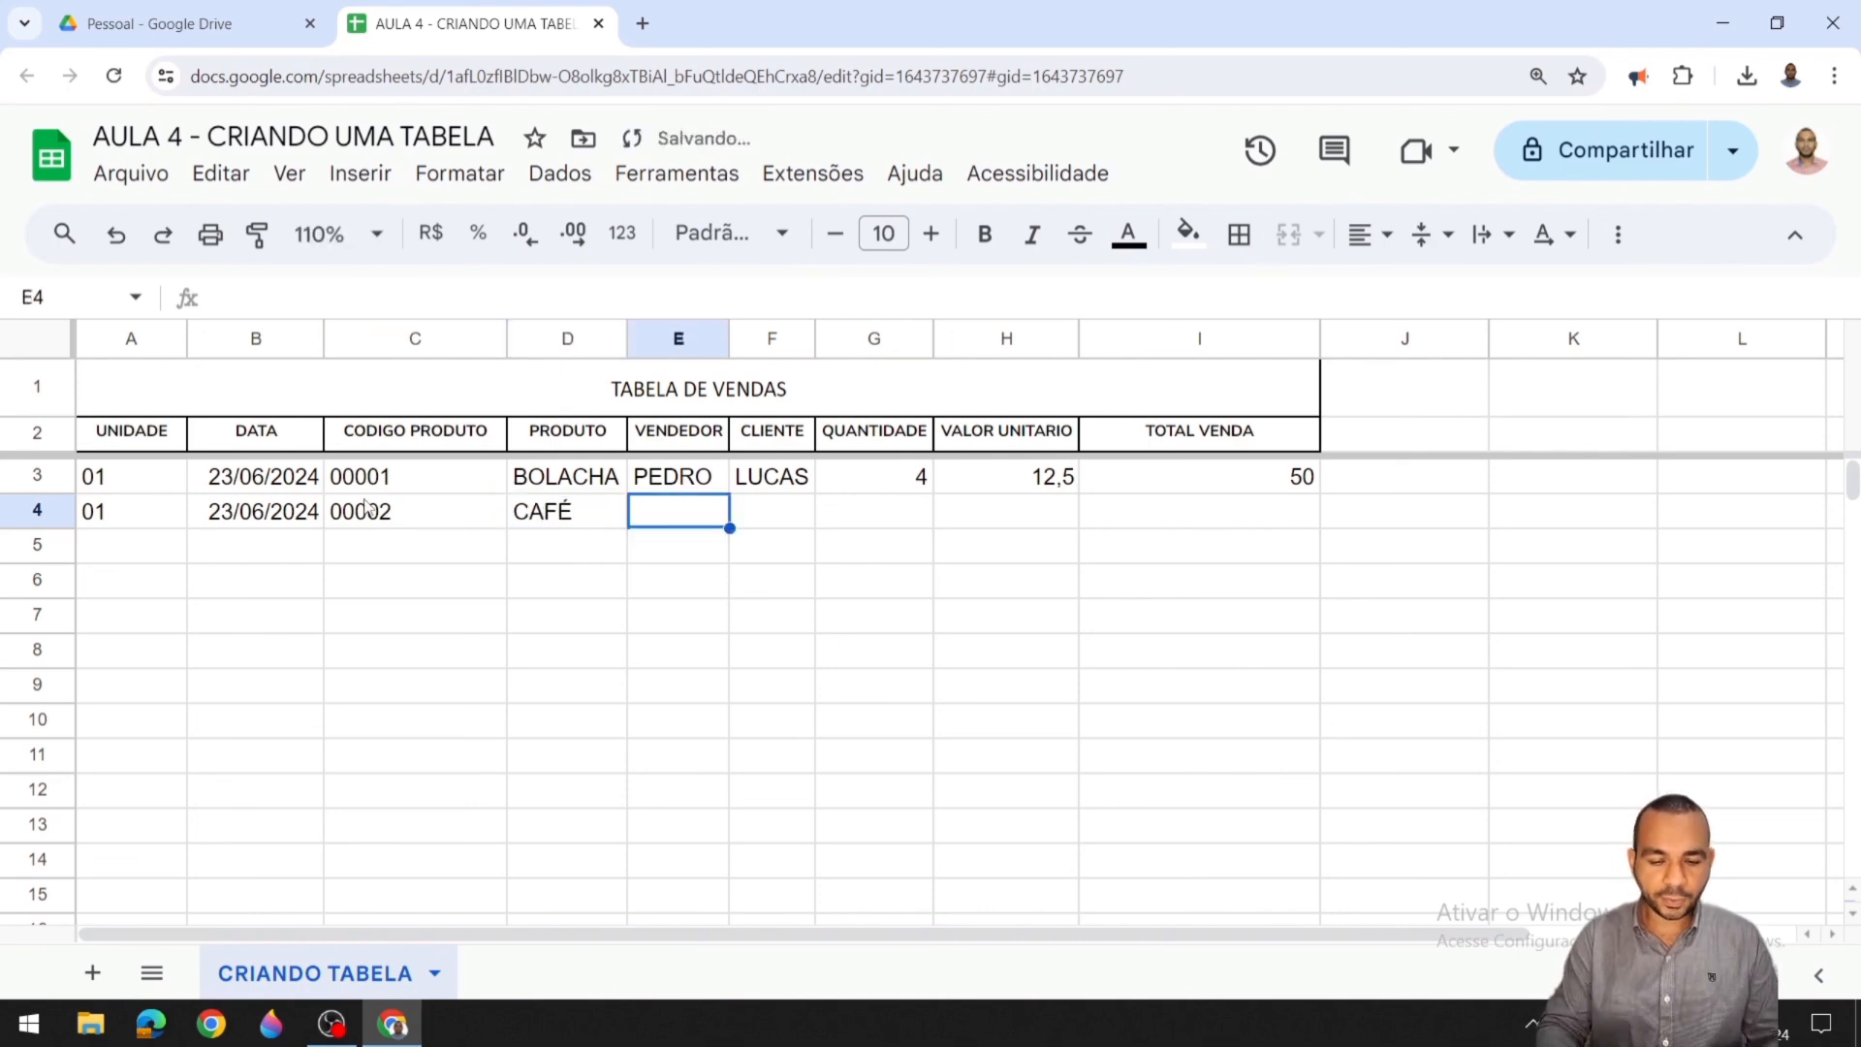
pyautogui.write('MARCOS ')
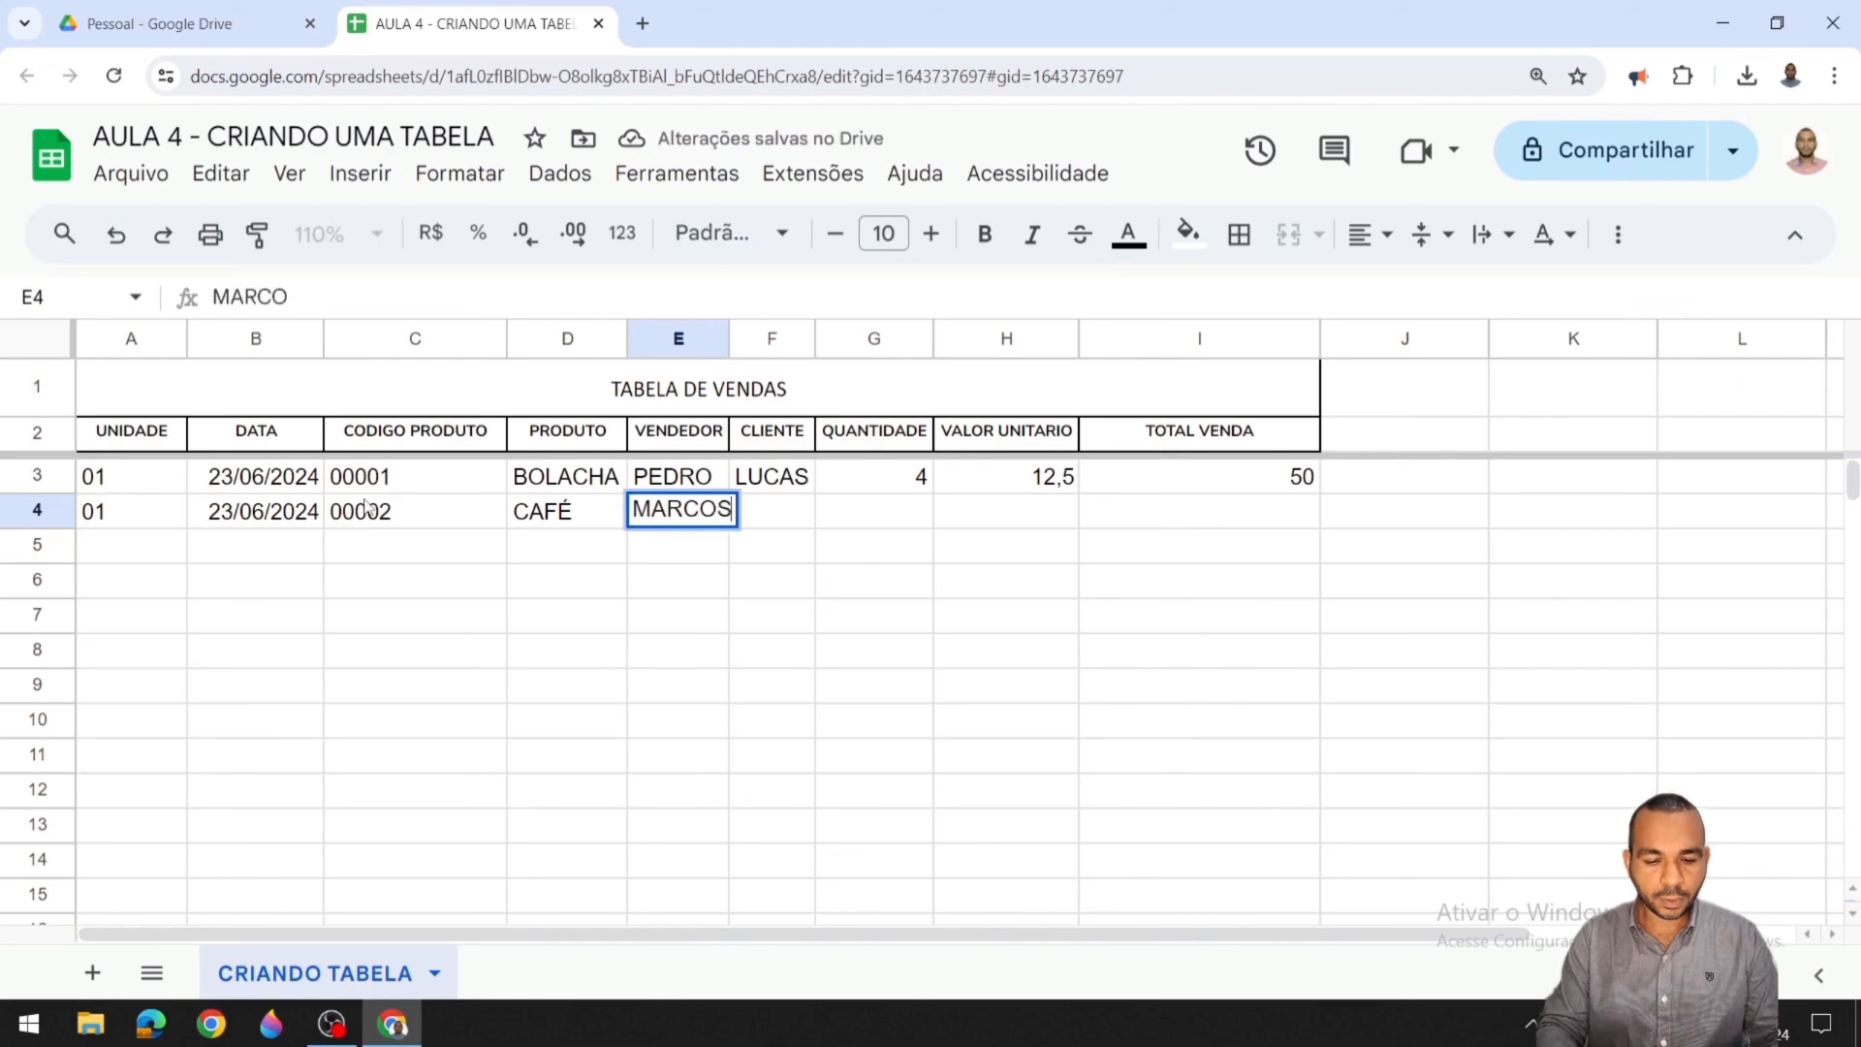
pyautogui.write('OLIMPIO')
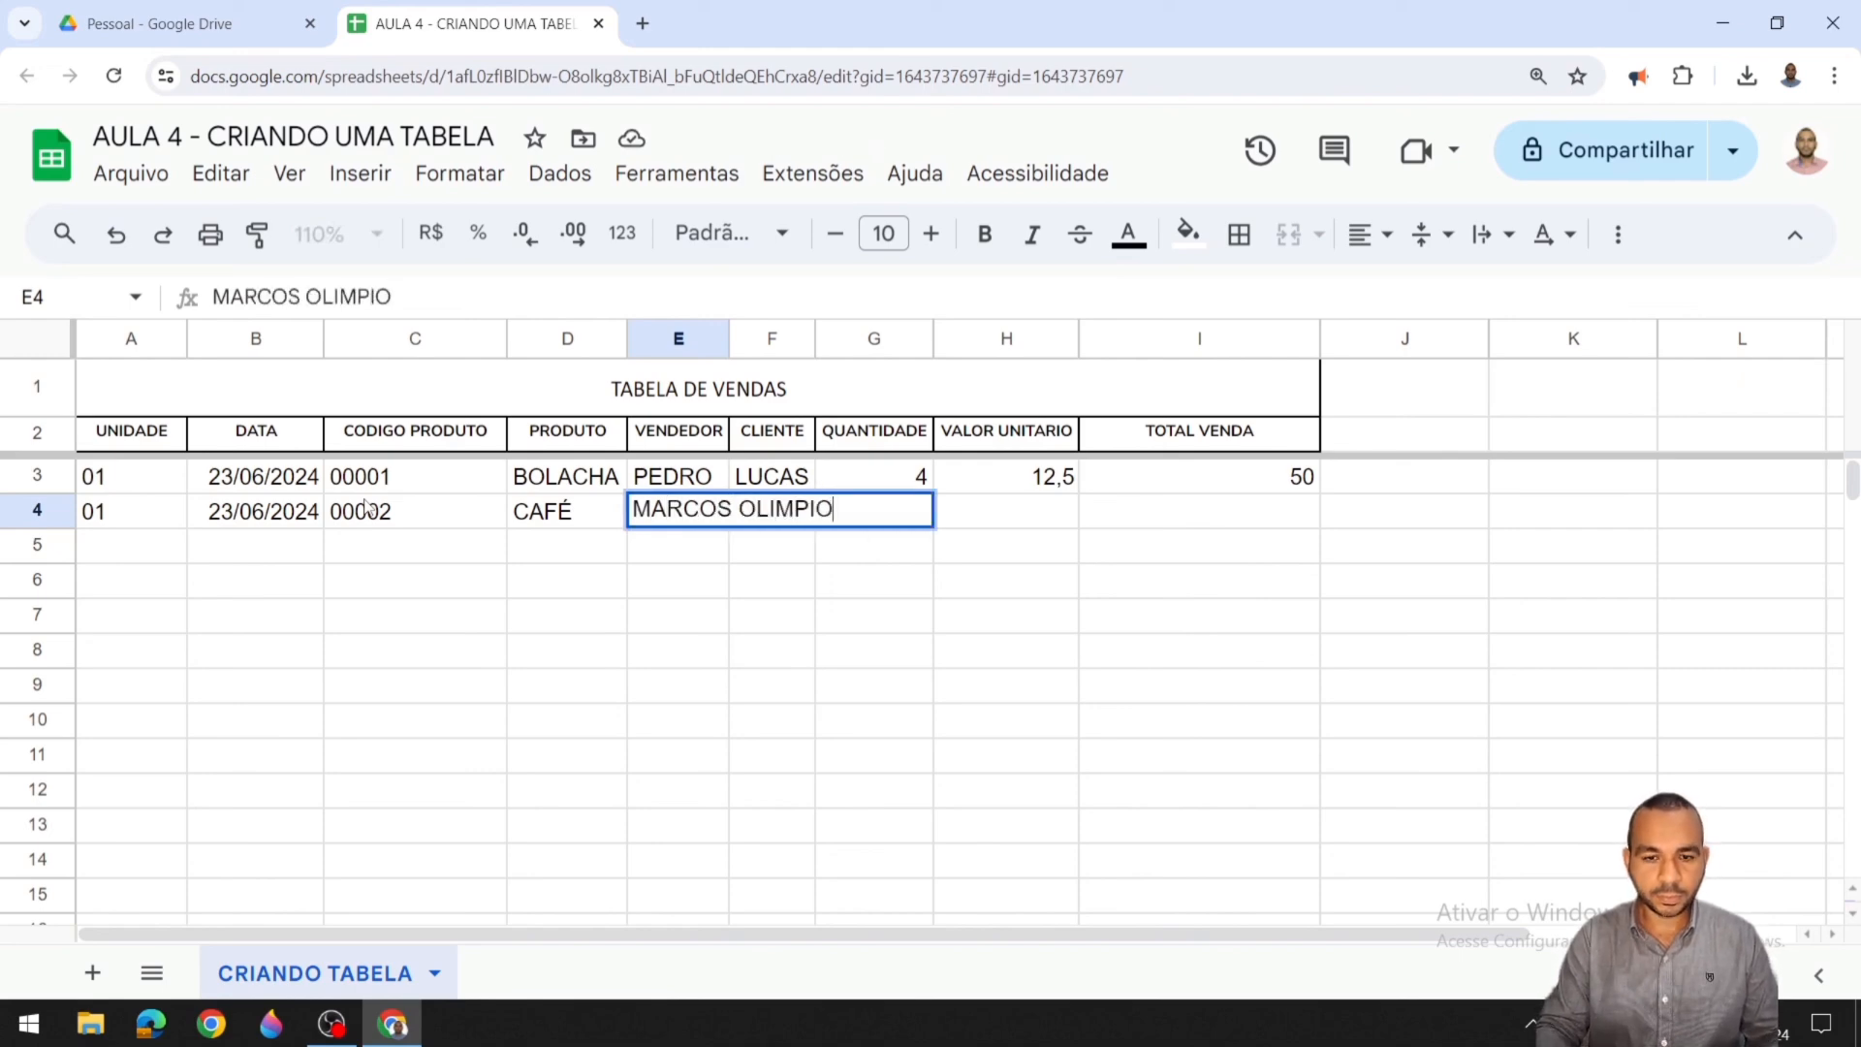
pyautogui.press('Return')
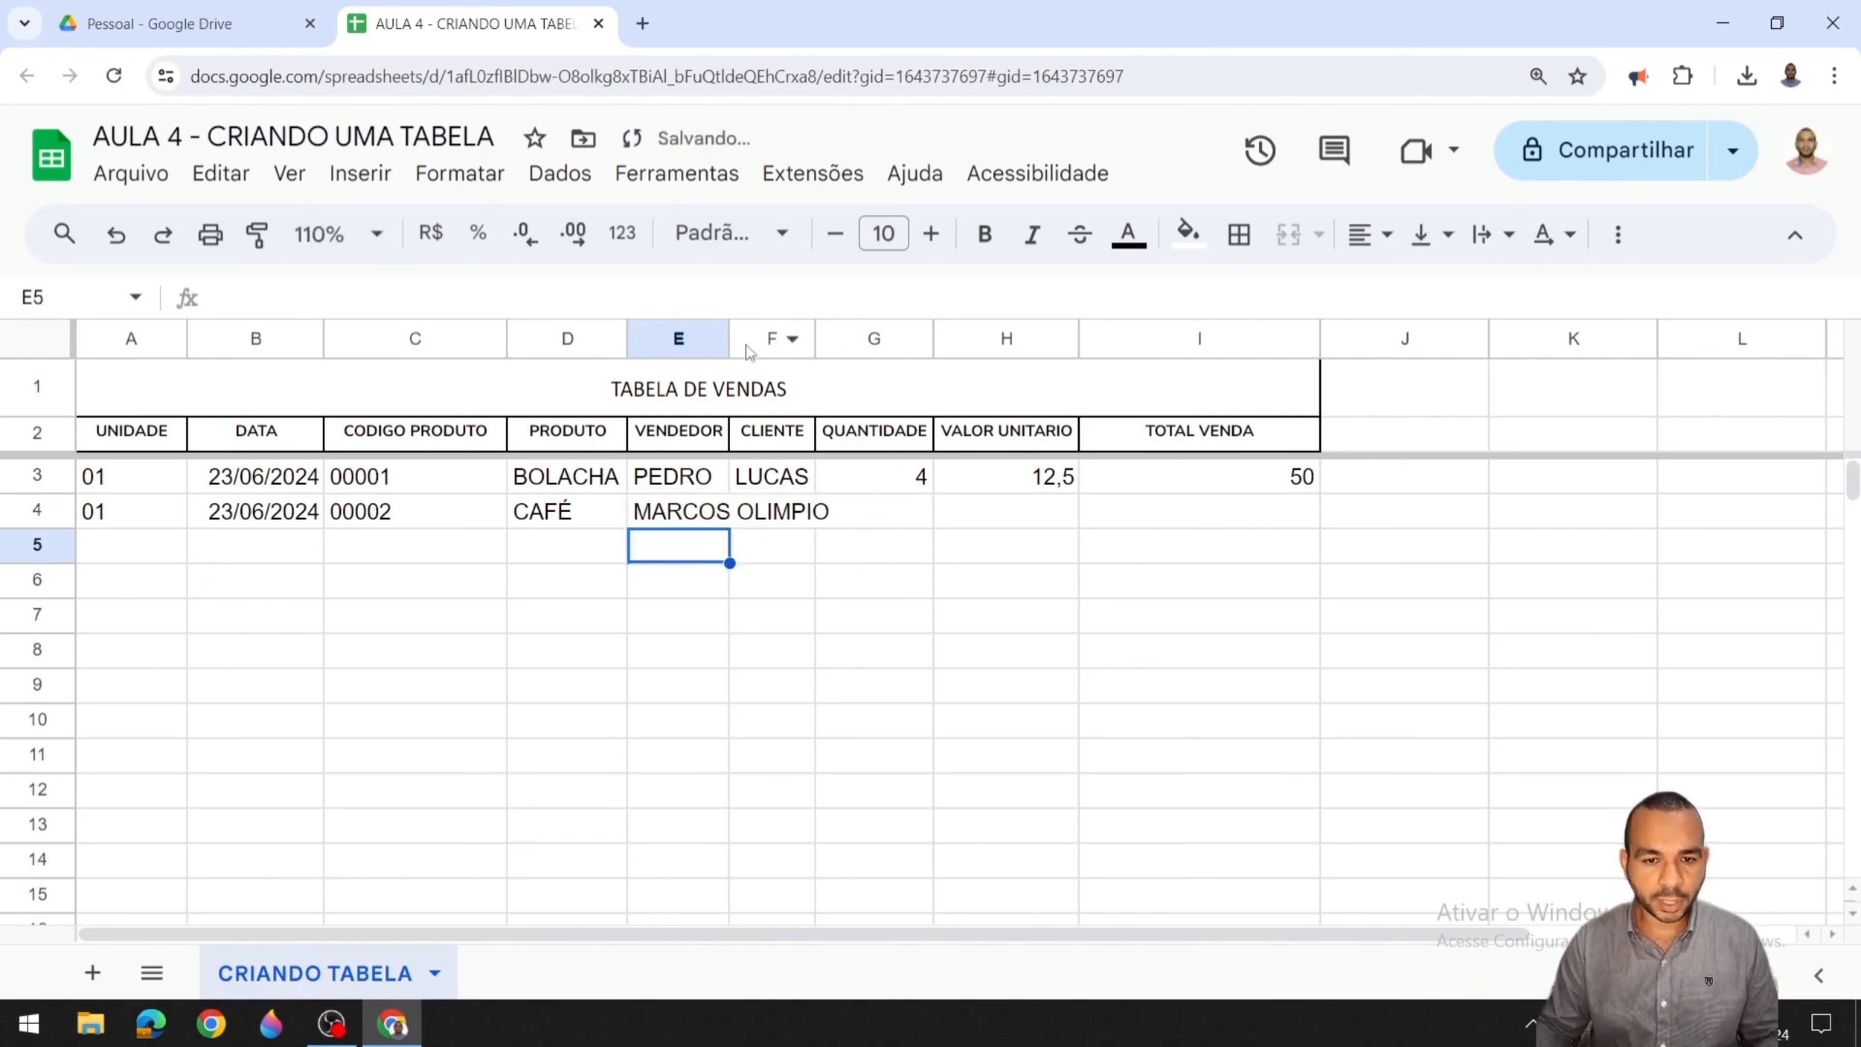
pyautogui.moveTo(698, 511); pyautogui.dragTo(770, 510)
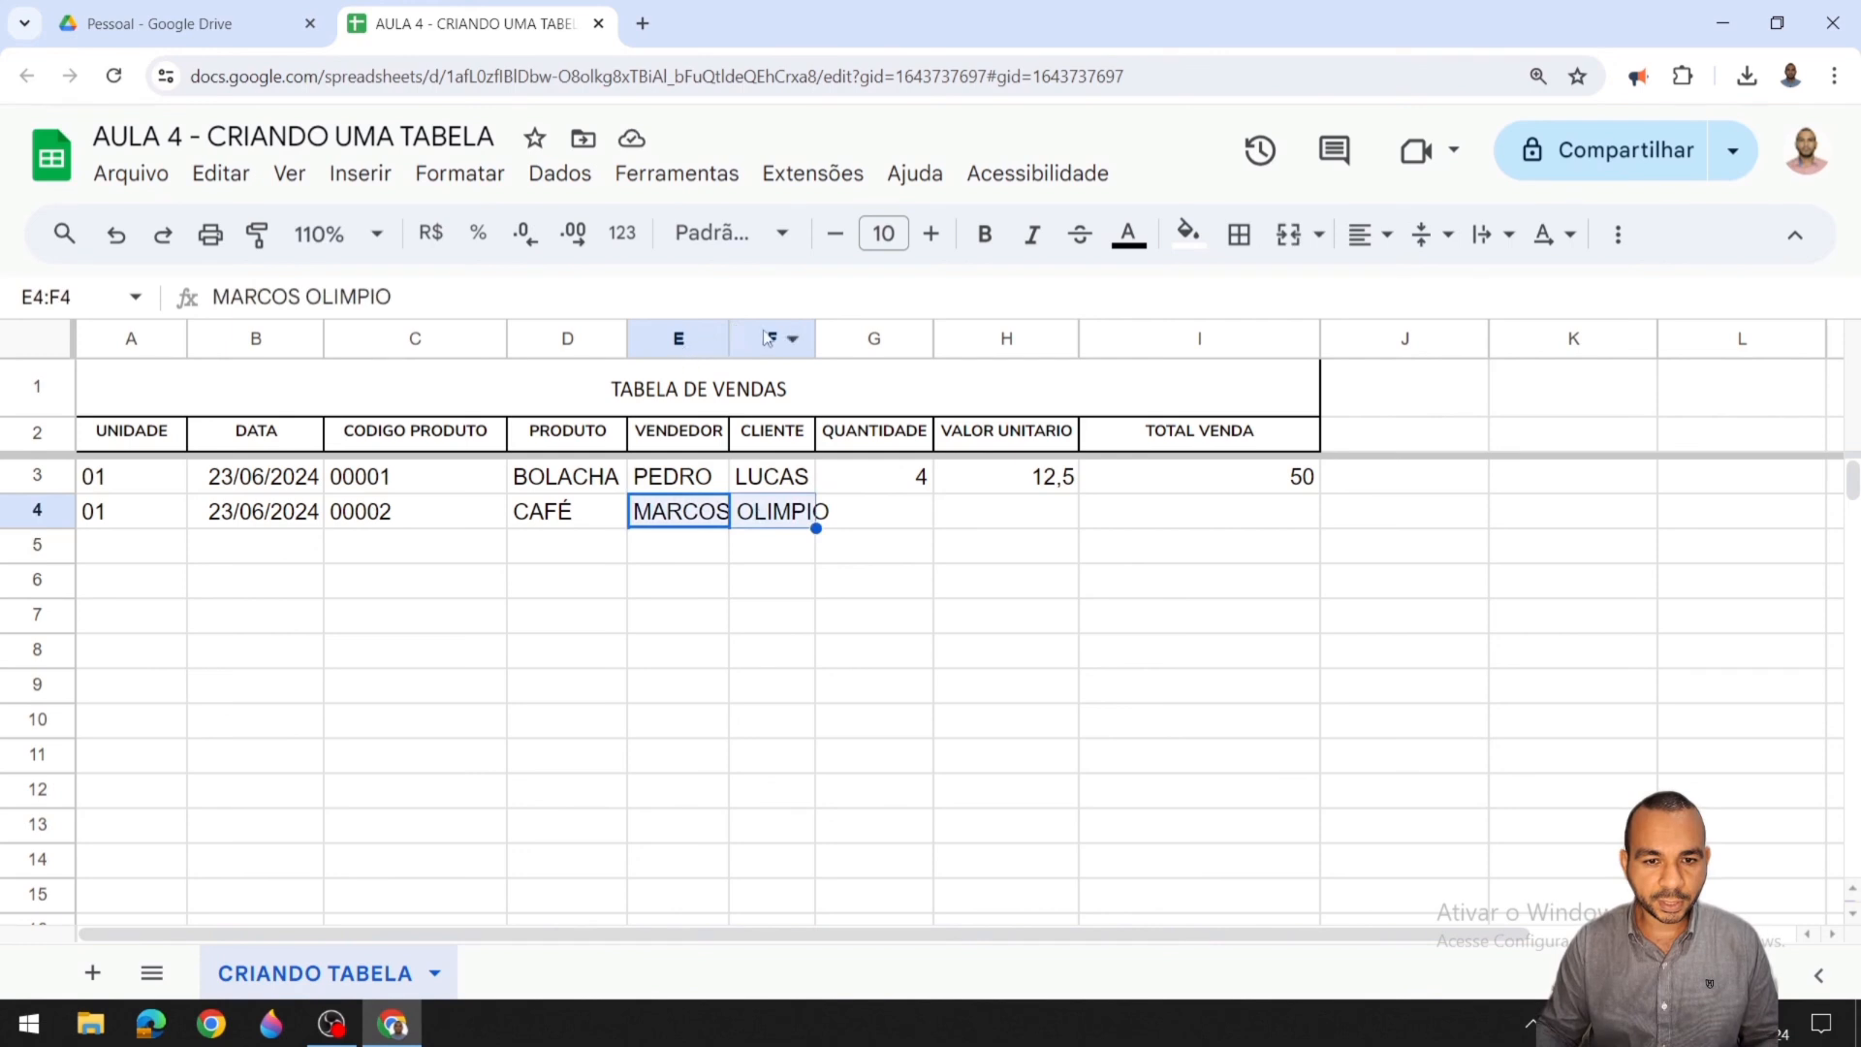
pyautogui.doubleClick(729, 338)
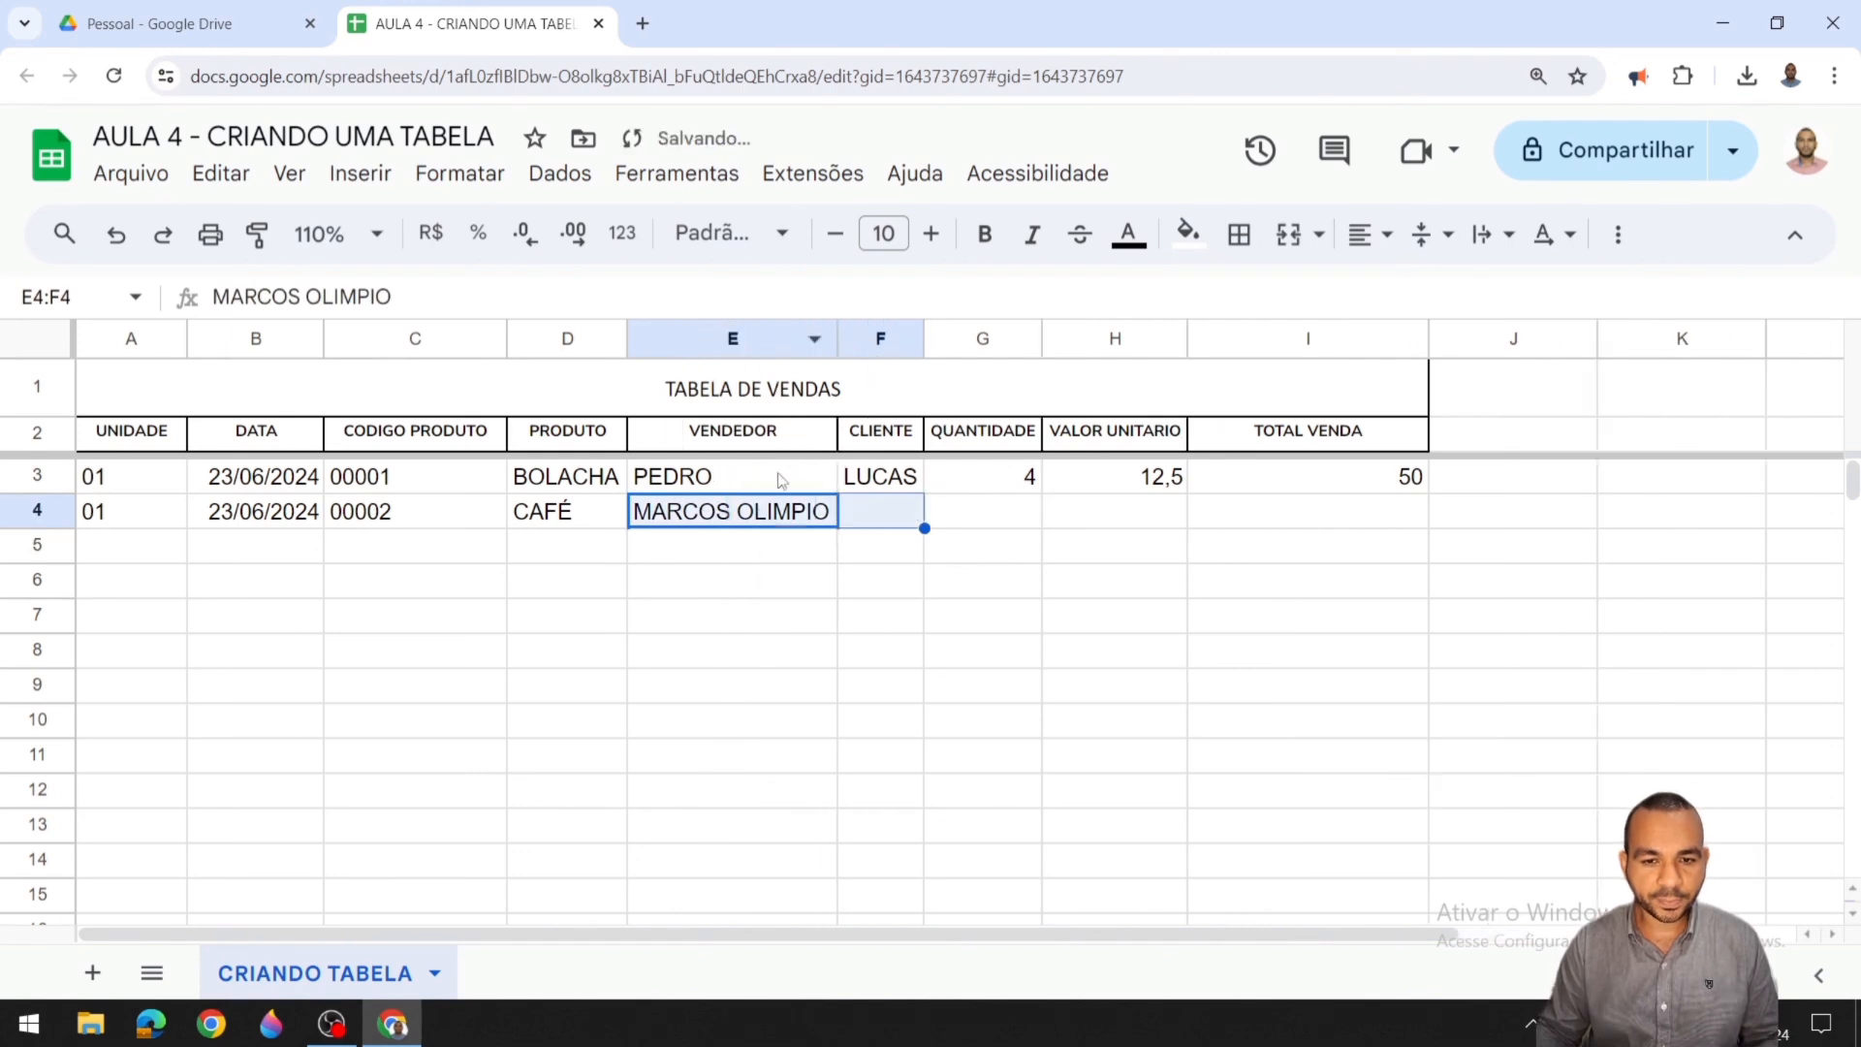
# Step: Enter the customer's full name in F4 and fit the CLIENTE column width to its contents
pyautogui.click(870, 519)
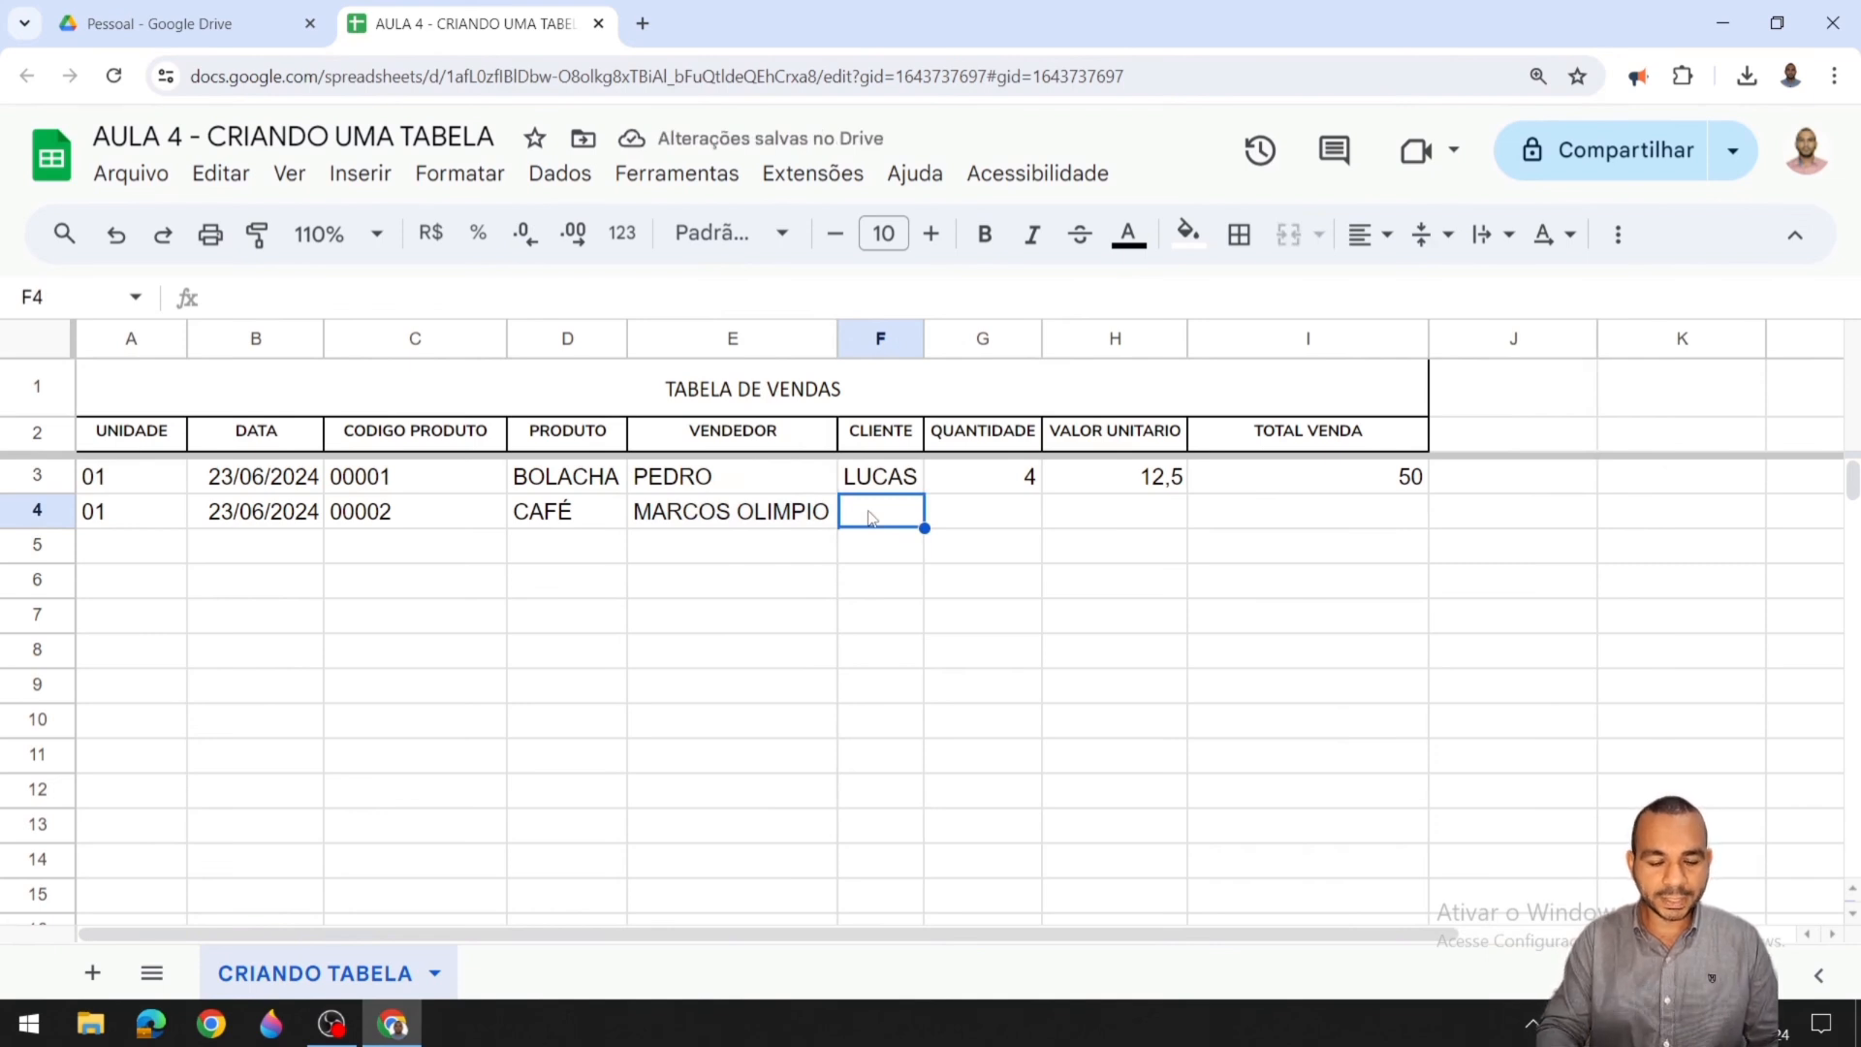
pyautogui.write('ALCI')
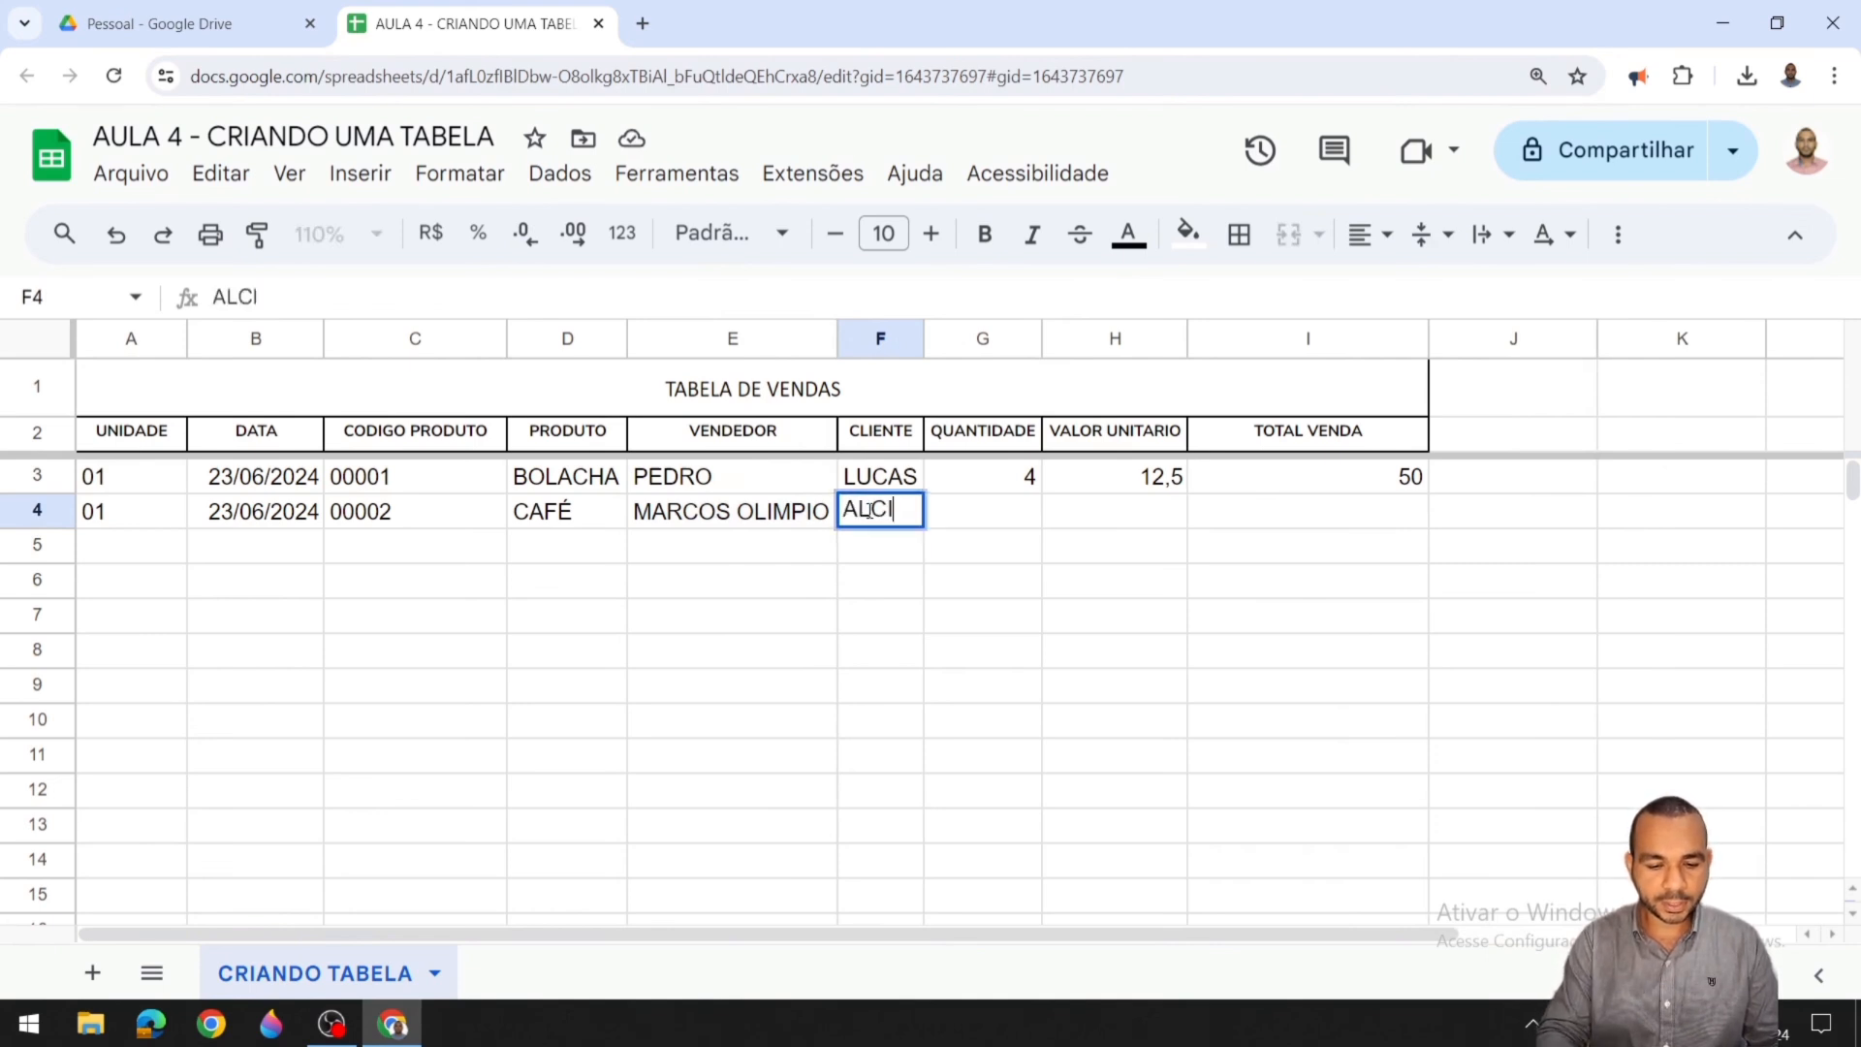
pyautogui.write('DES NÉDI')
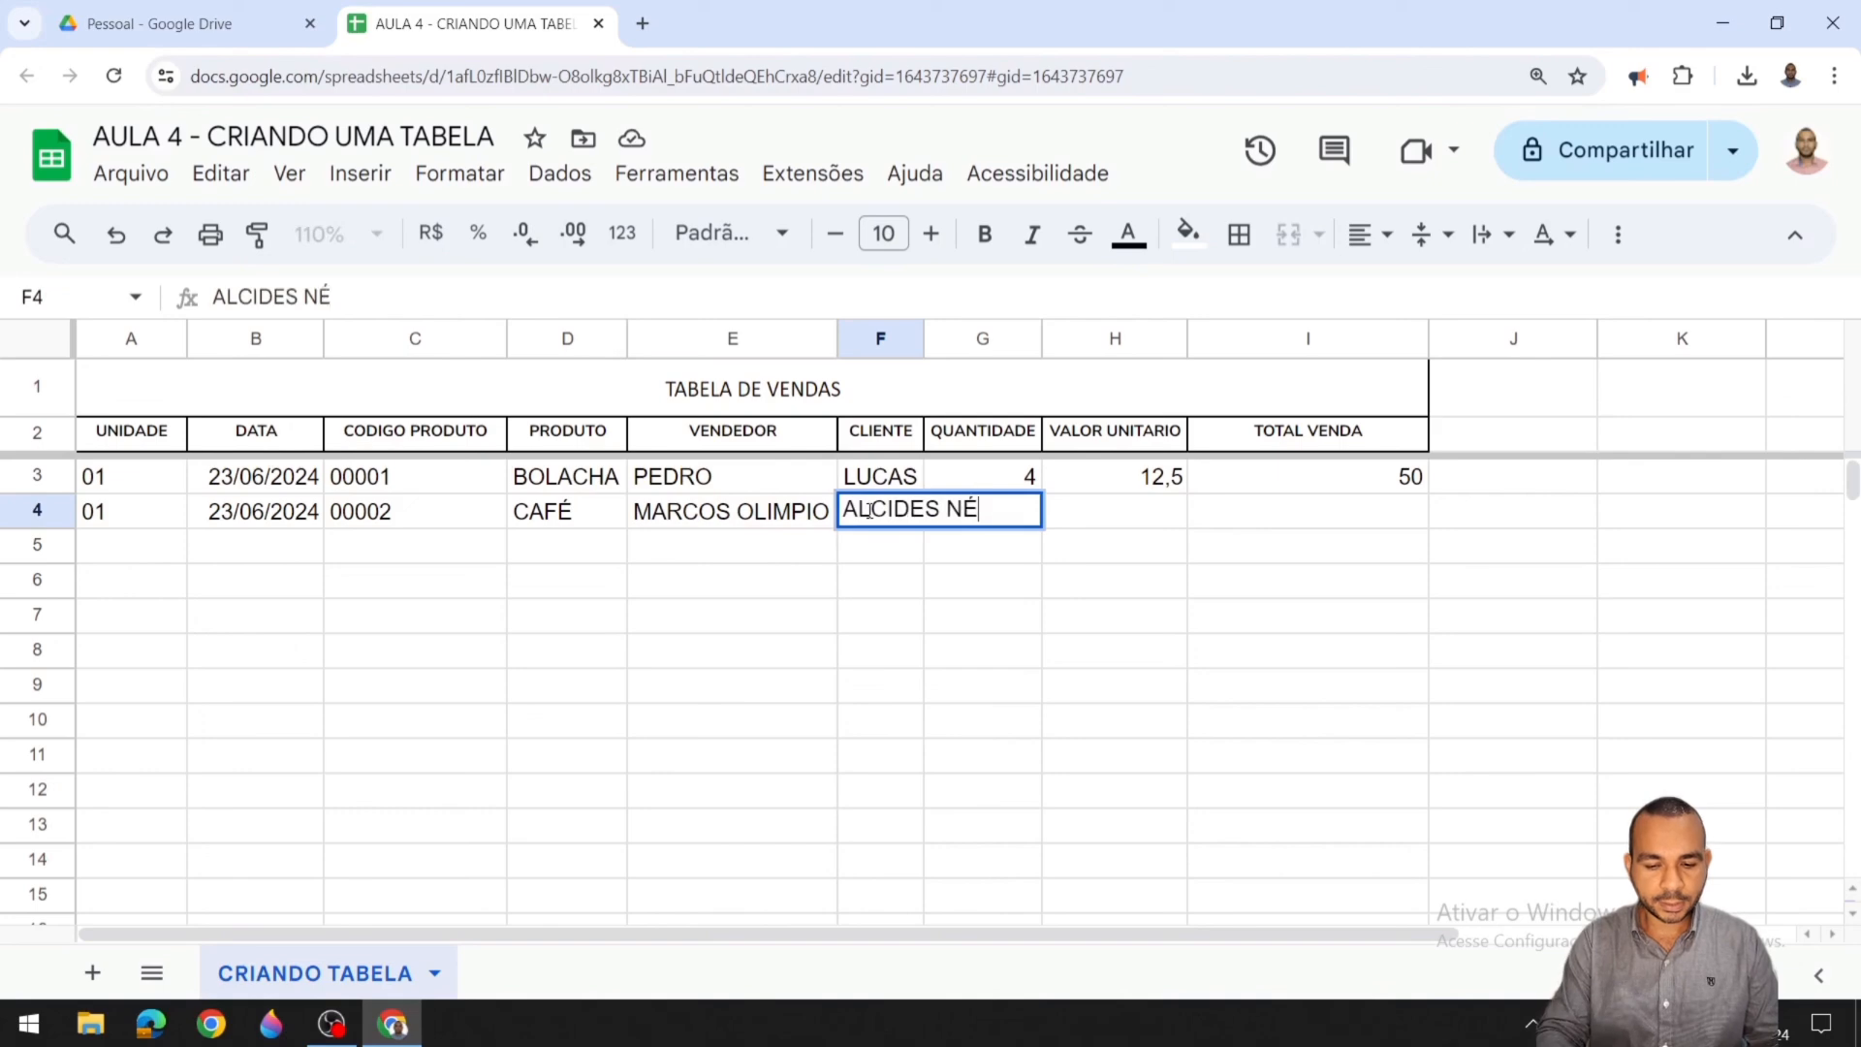
pyautogui.press('BackSpace')
pyautogui.press('BackSpace')
pyautogui.write('SIO')
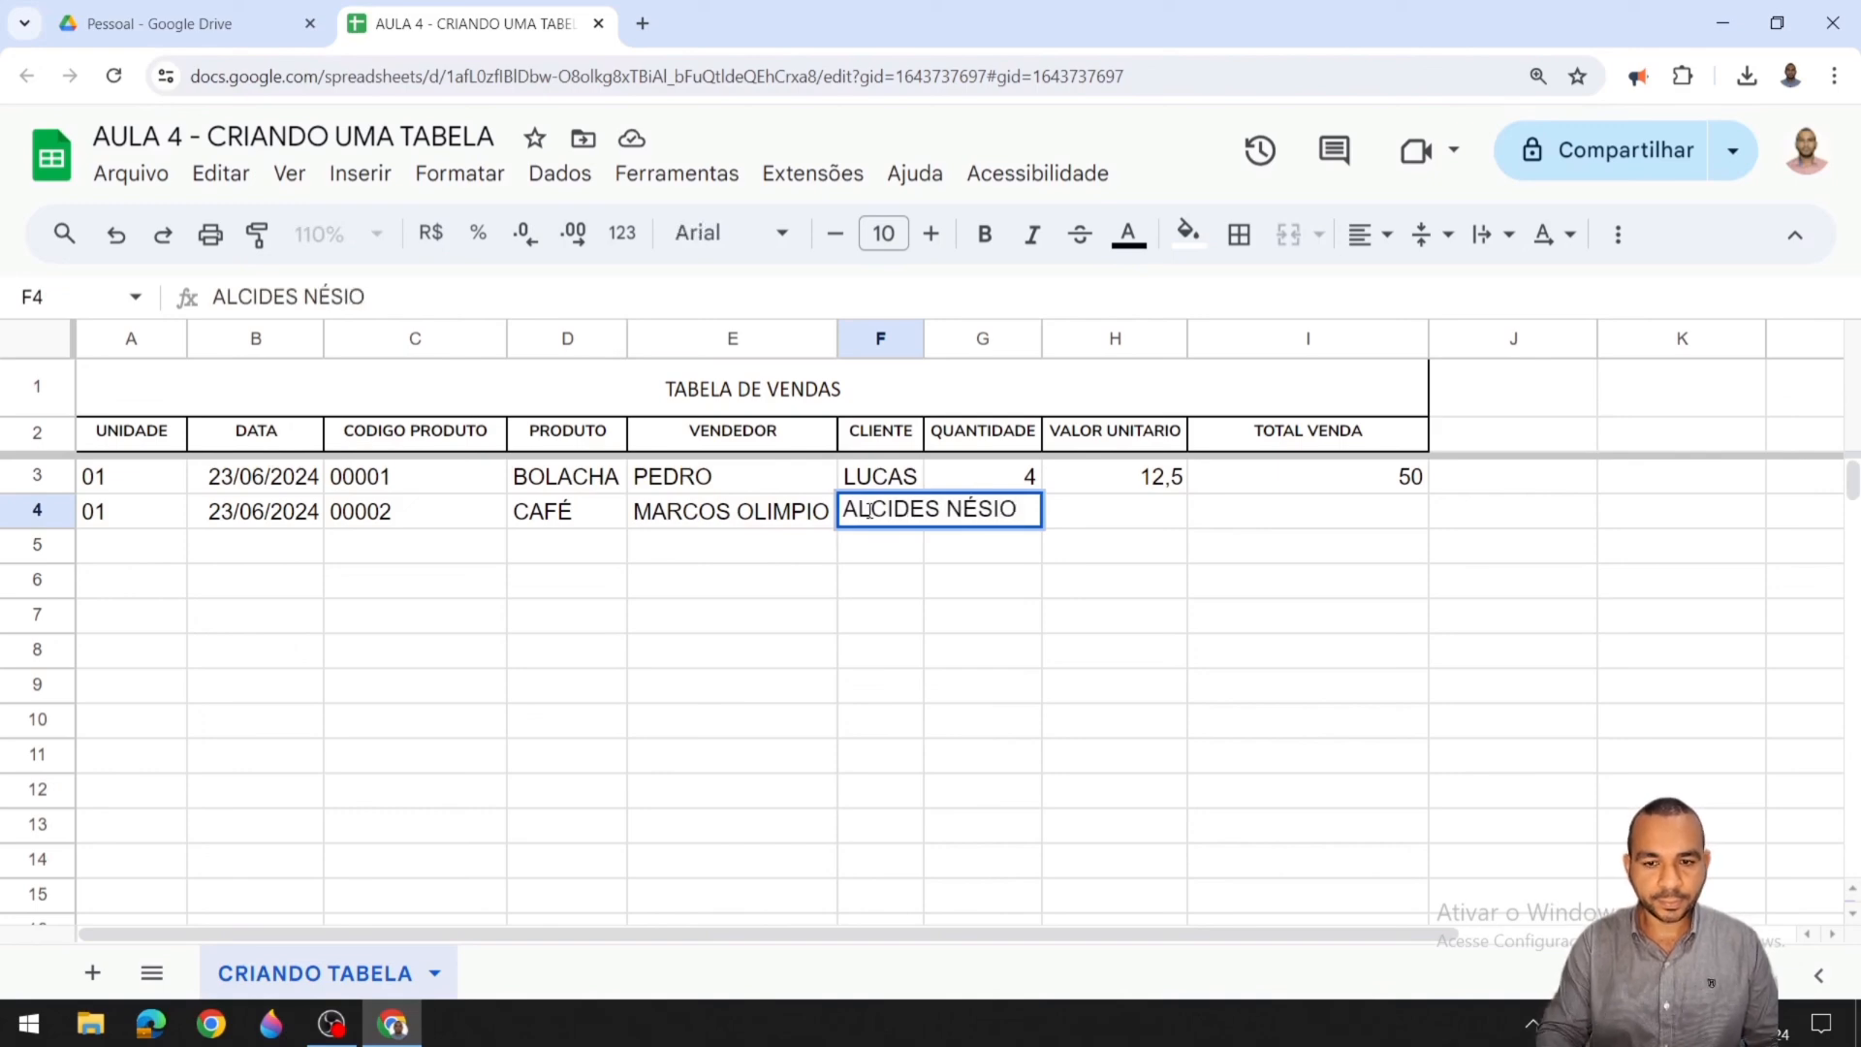
pyautogui.press('Return')
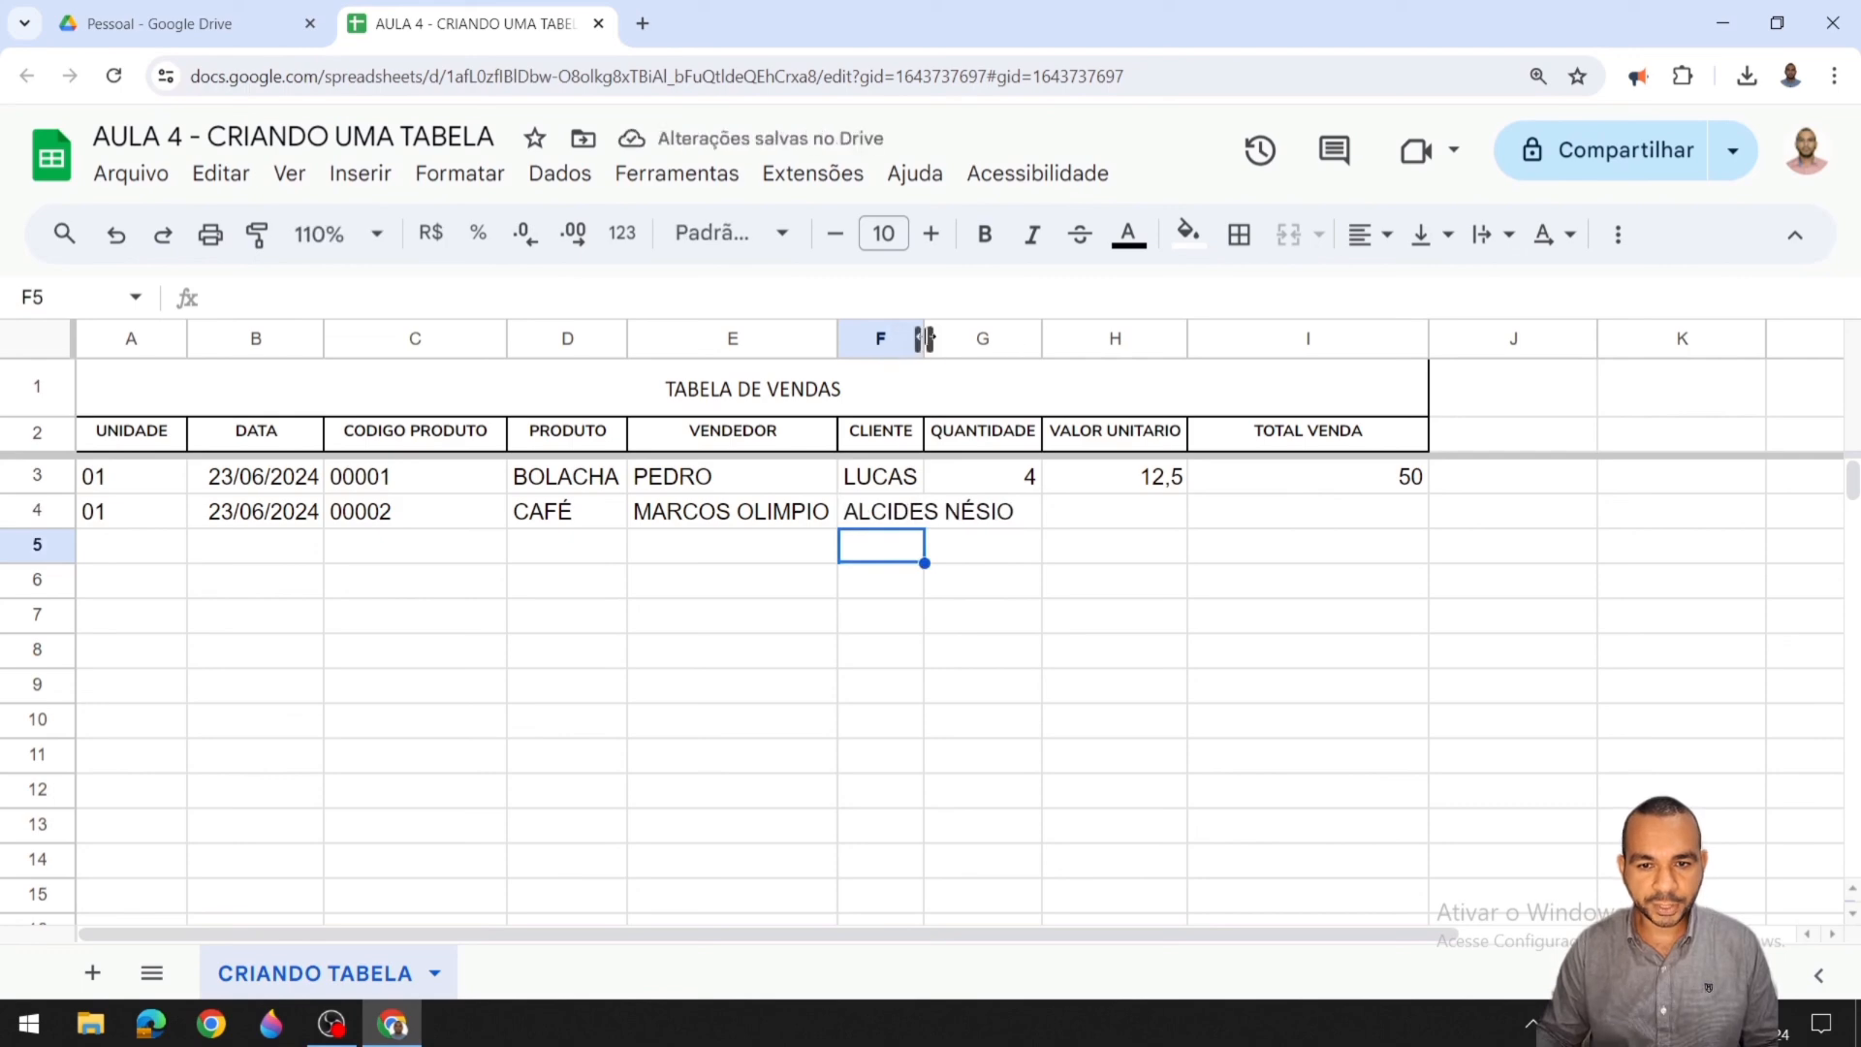
pyautogui.doubleClick(923, 338)
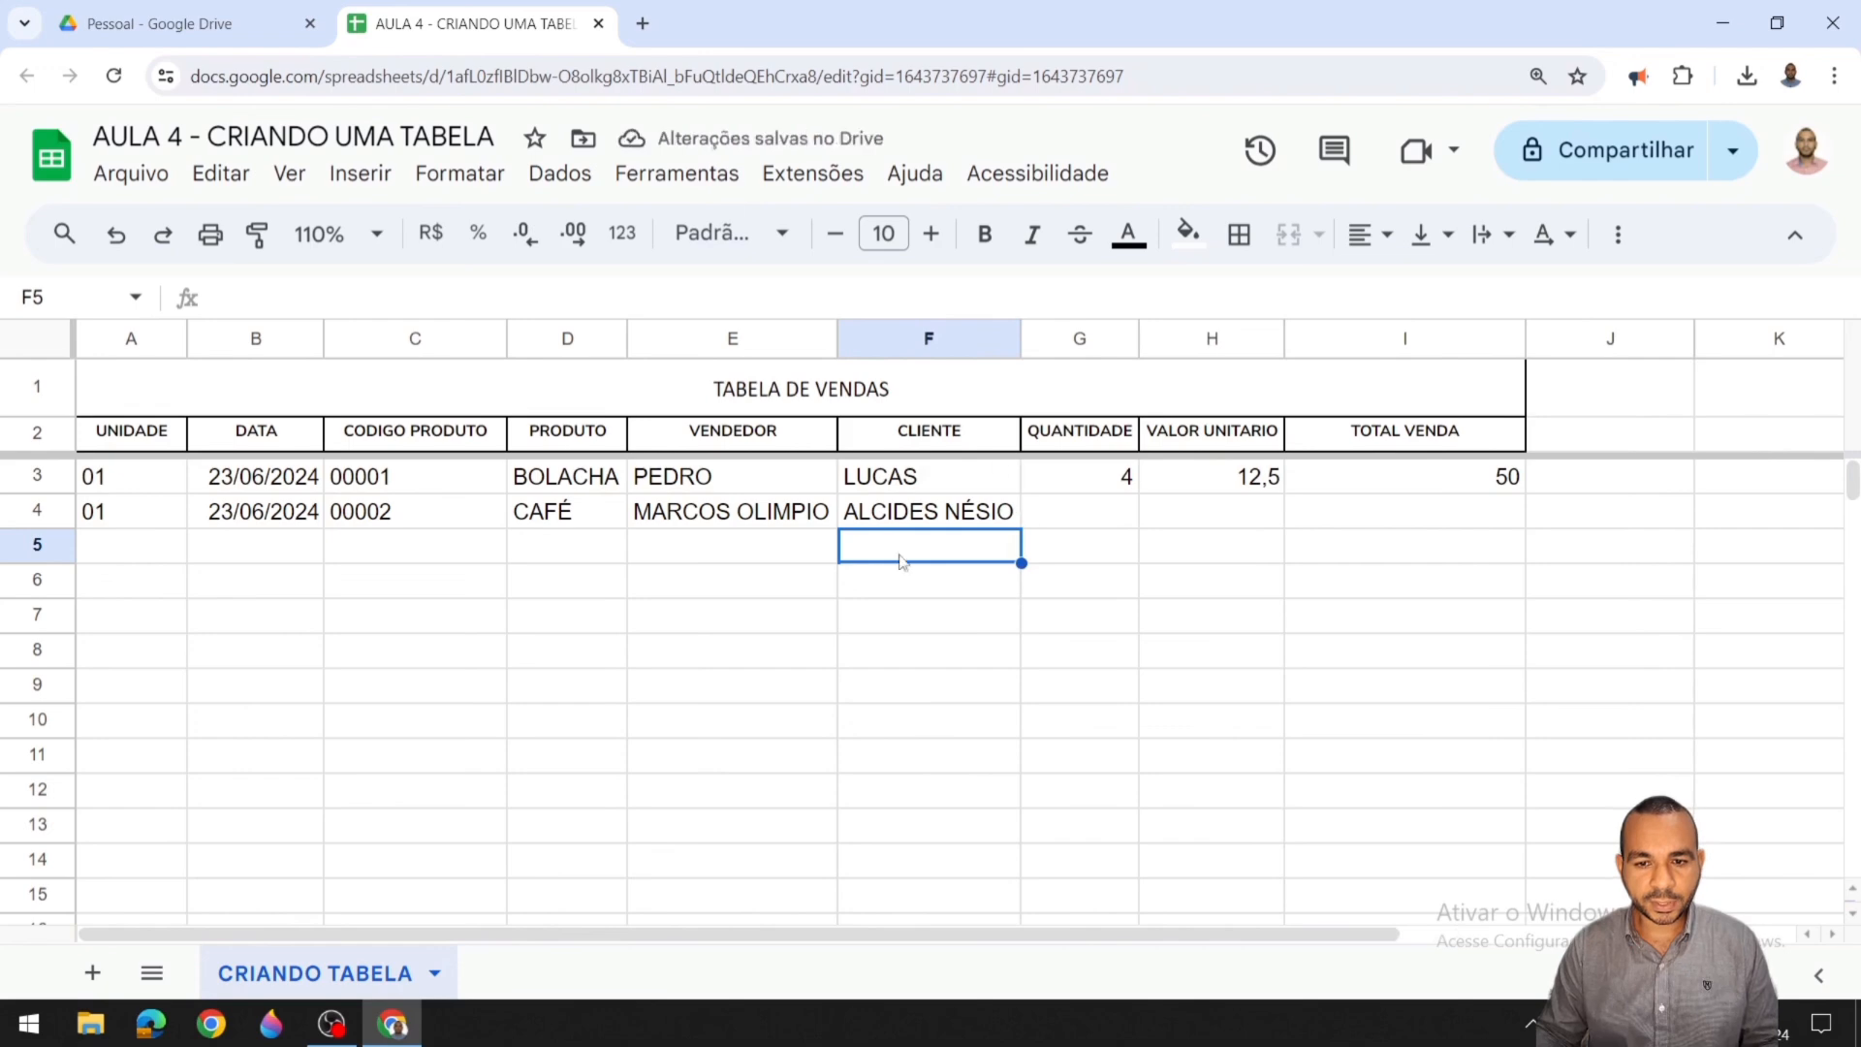
# Step: Enter the quantity 3 in G4 and the unit value 11,50 in H4
pyautogui.click(1106, 518)
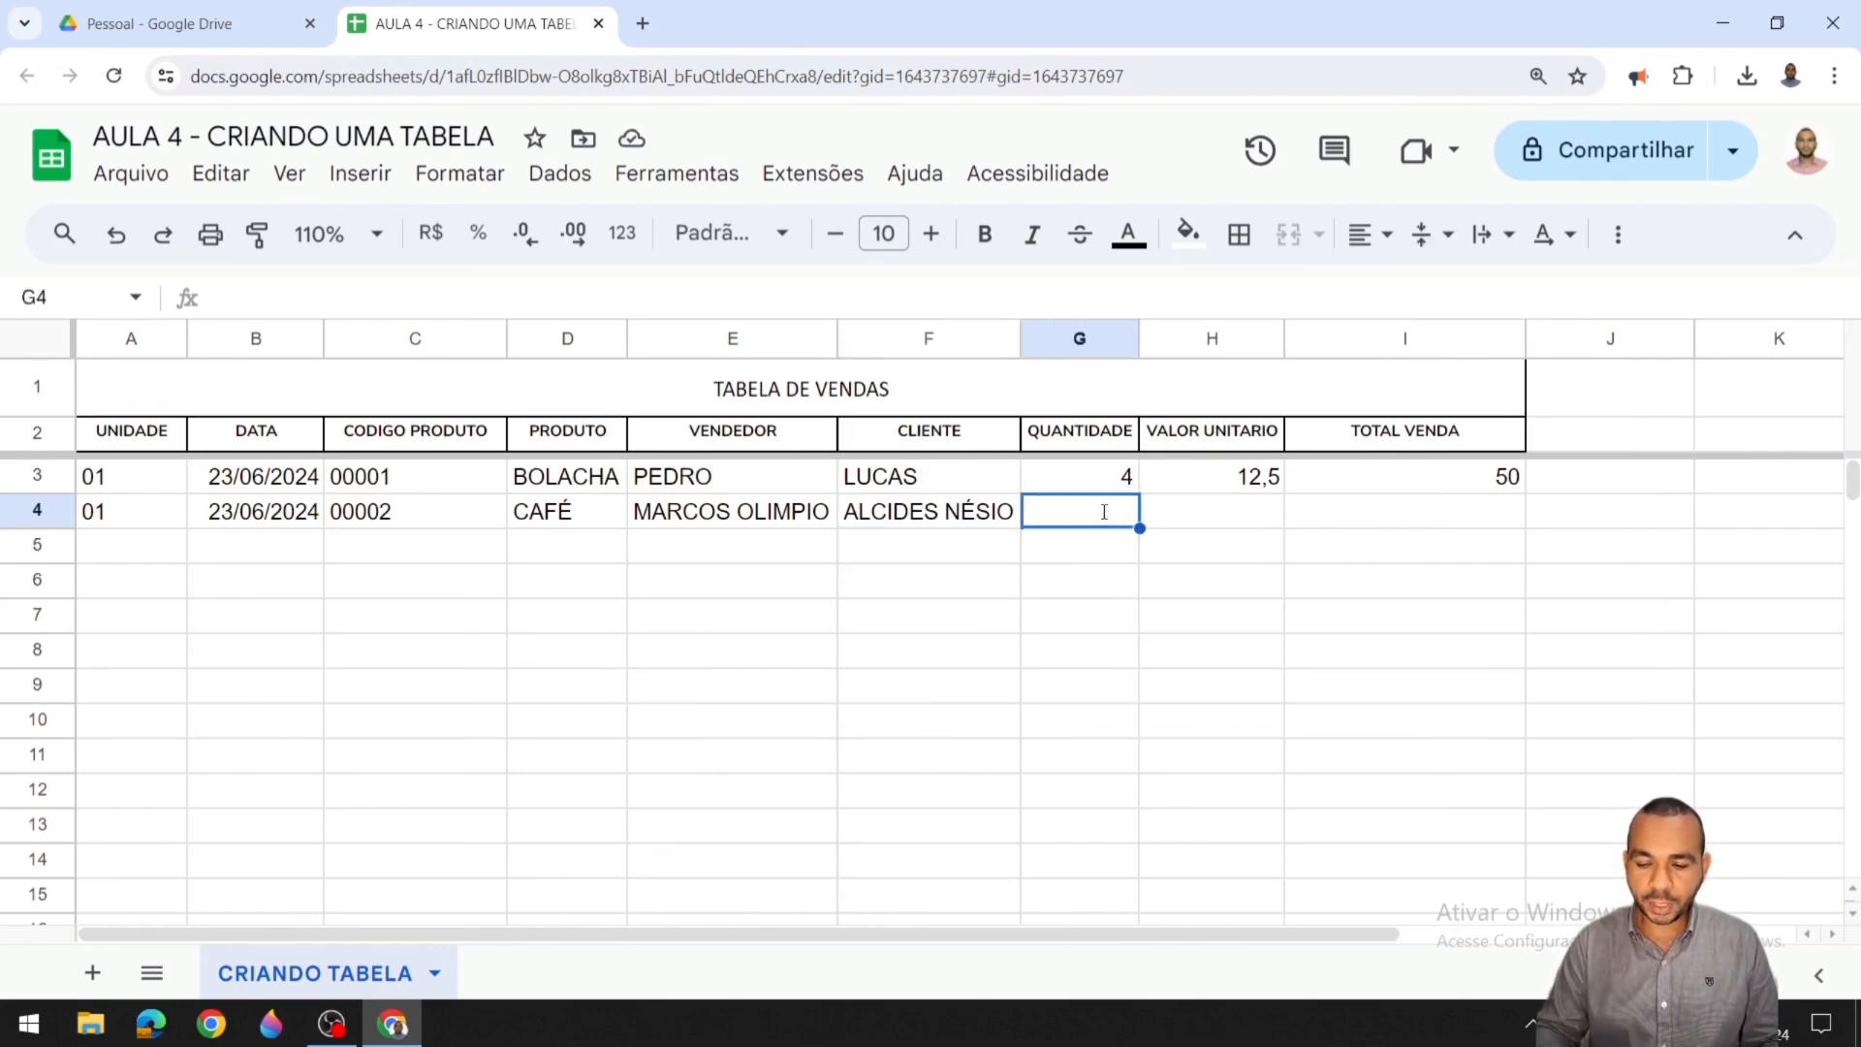
pyautogui.write('3')
pyautogui.click(1224, 521)
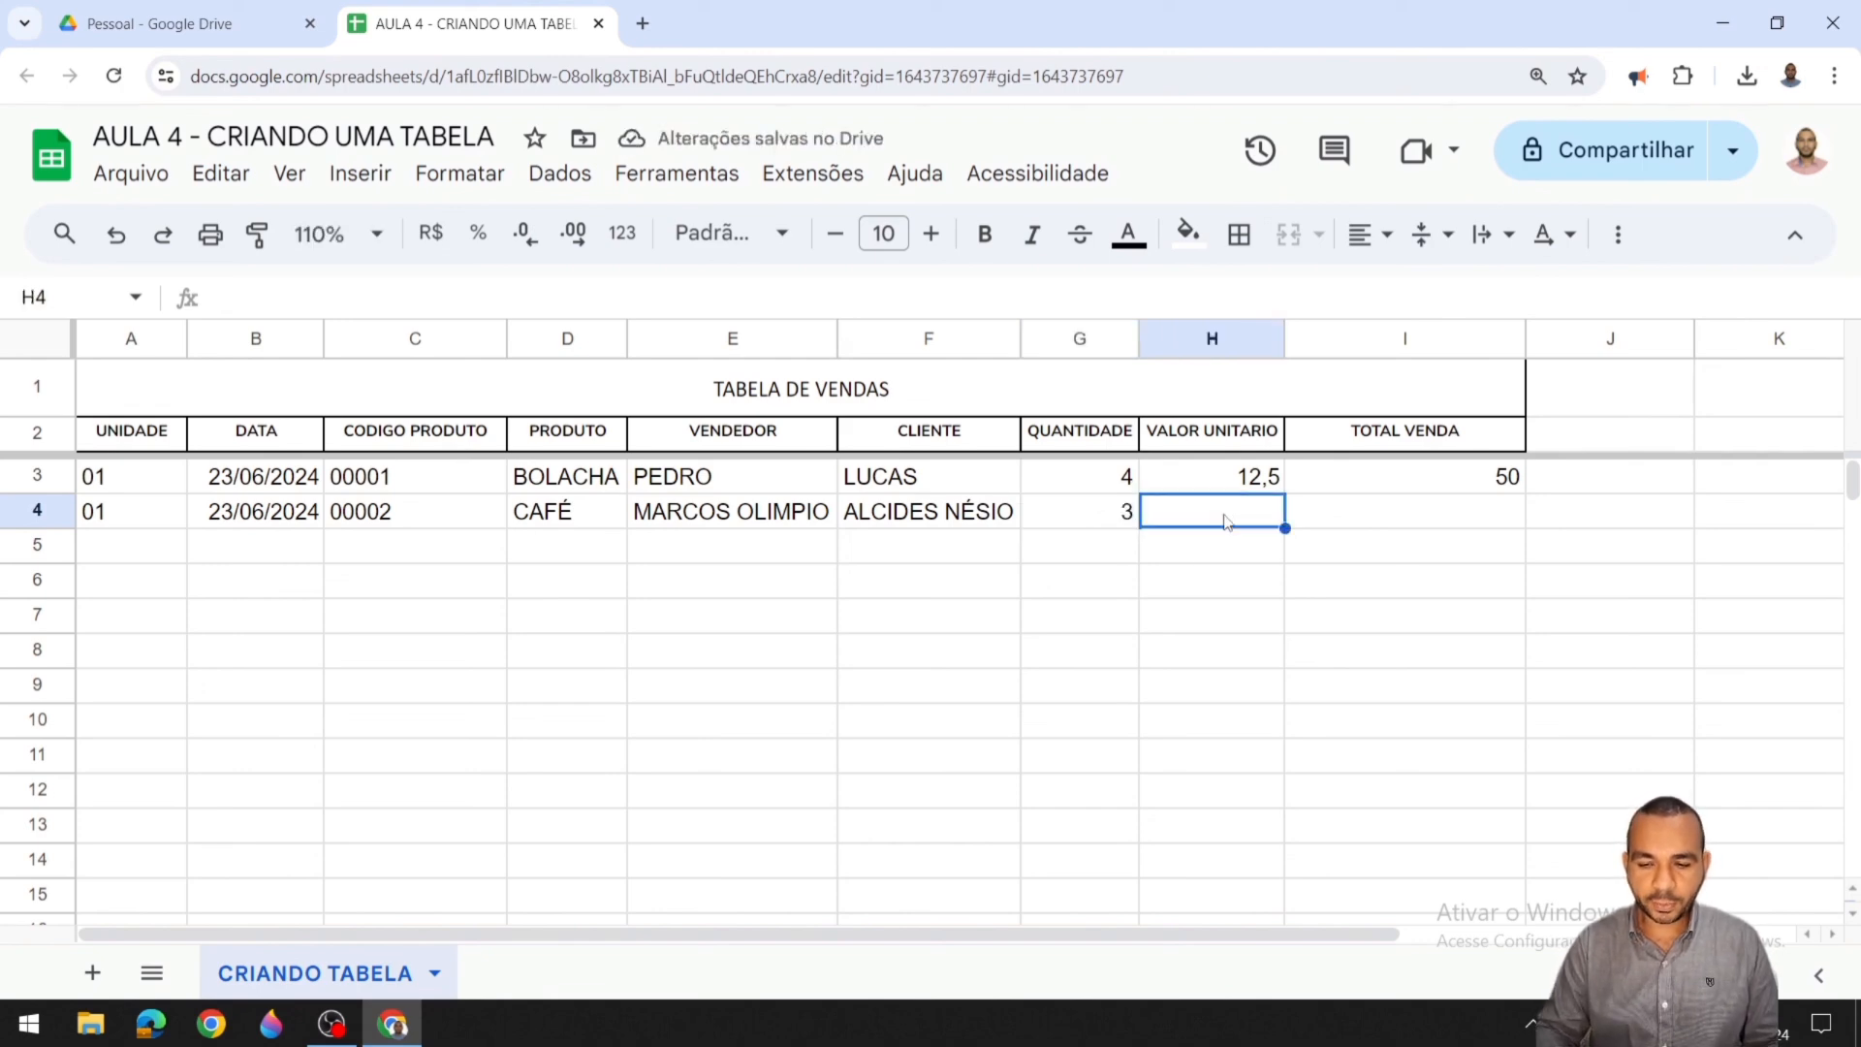
pyautogui.write('11,50')
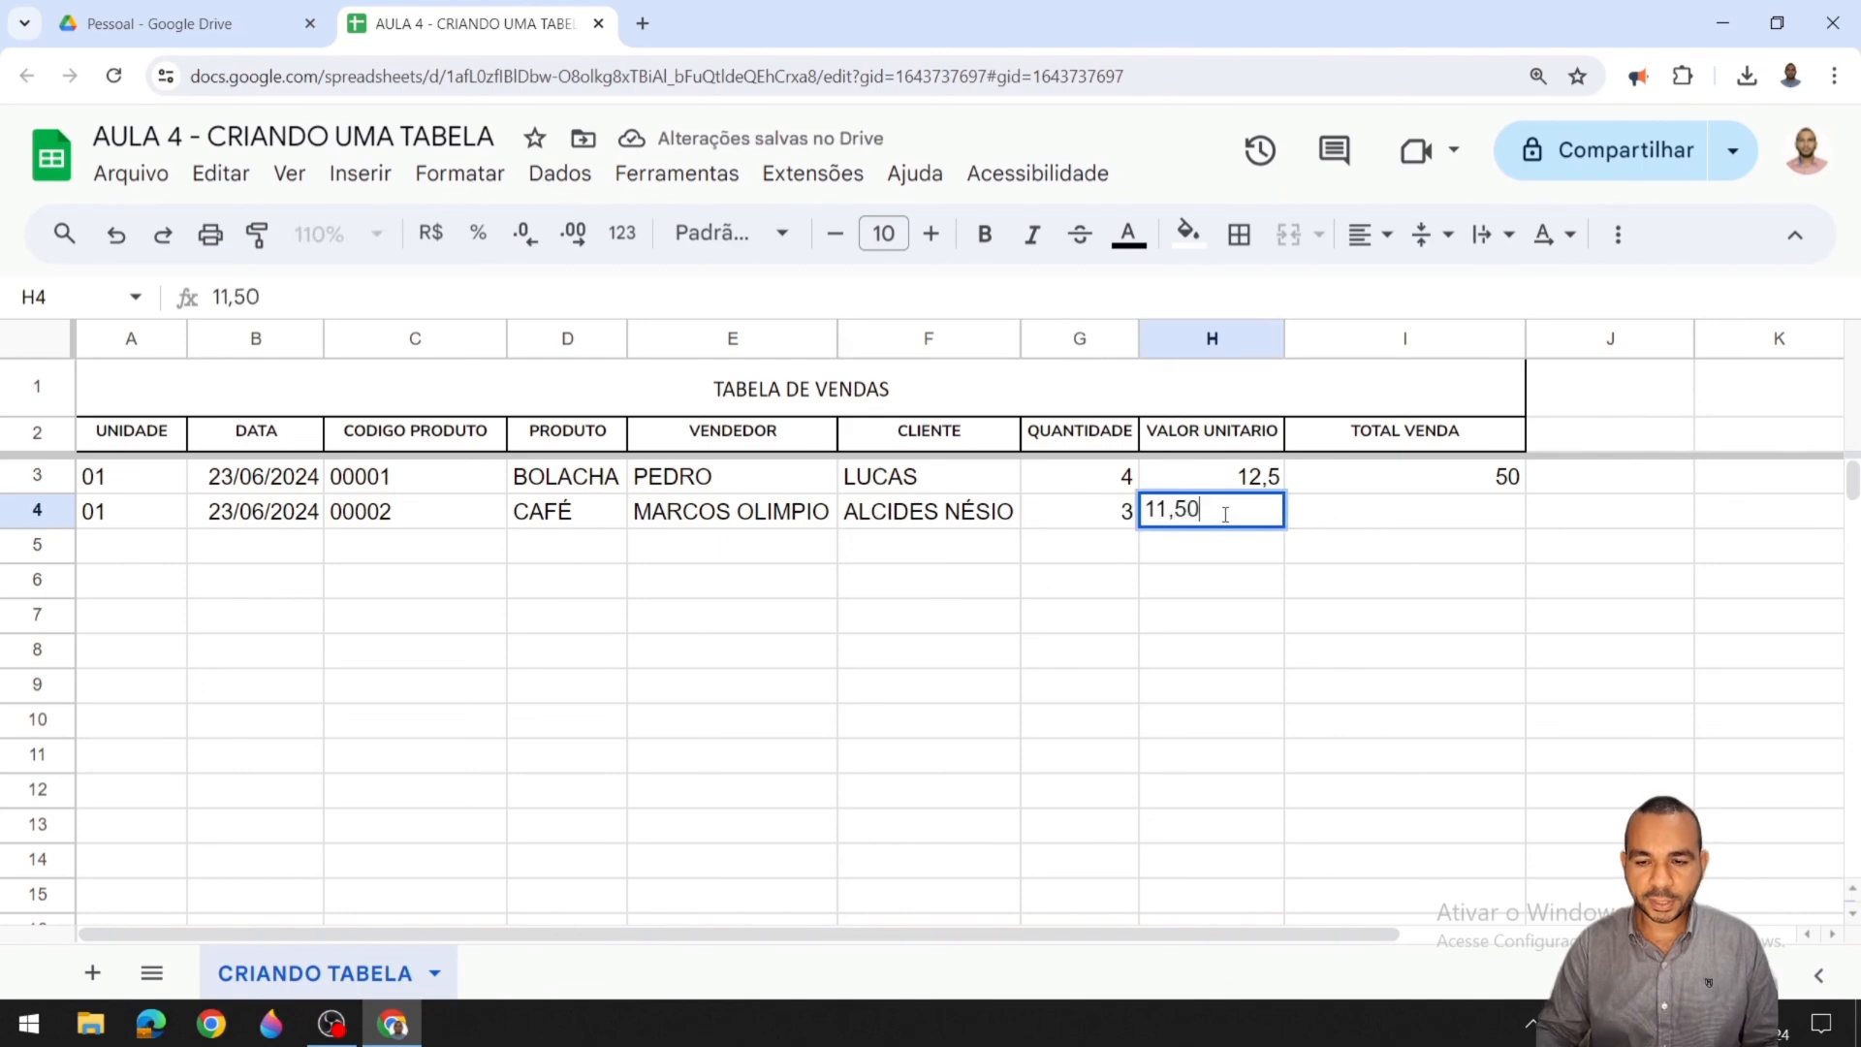
pyautogui.press('Return')
# Step: Calculate the second row's TOTAL VENDA in I4 with the formula =G4*H4
pyautogui.click(1361, 514)
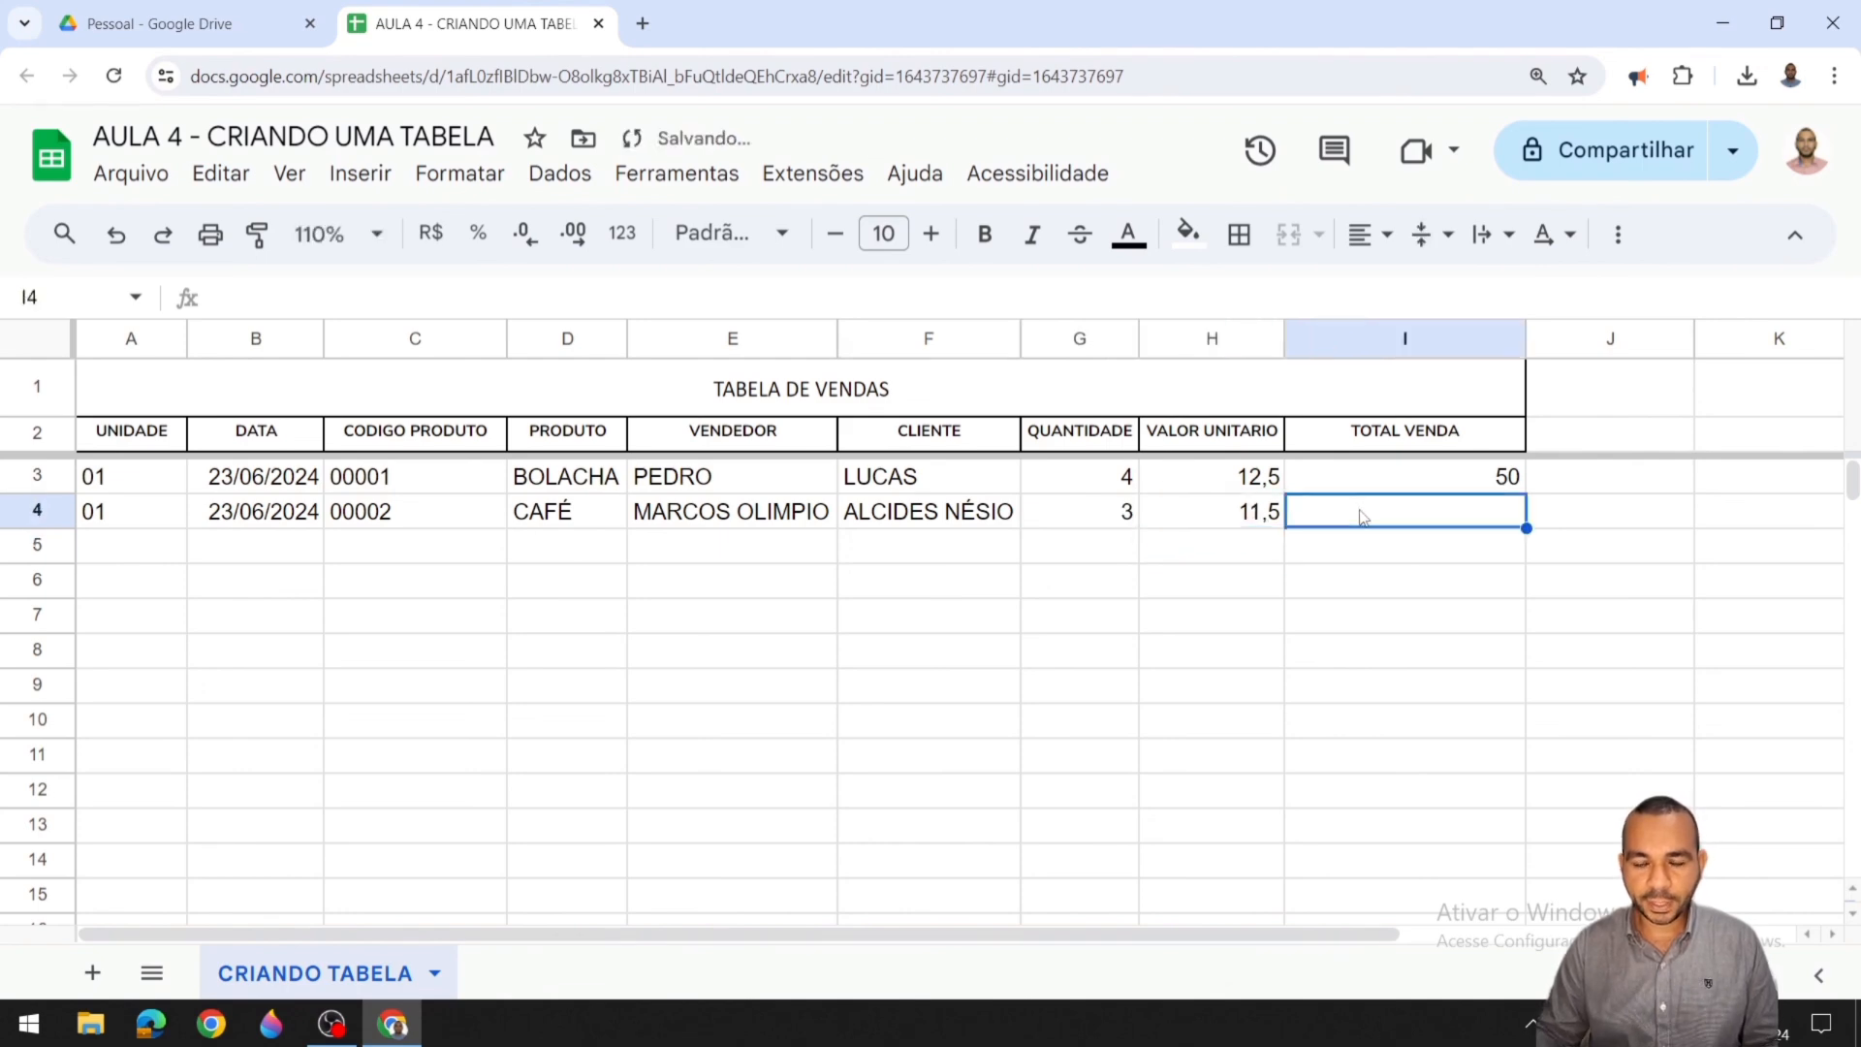
pyautogui.write('=')
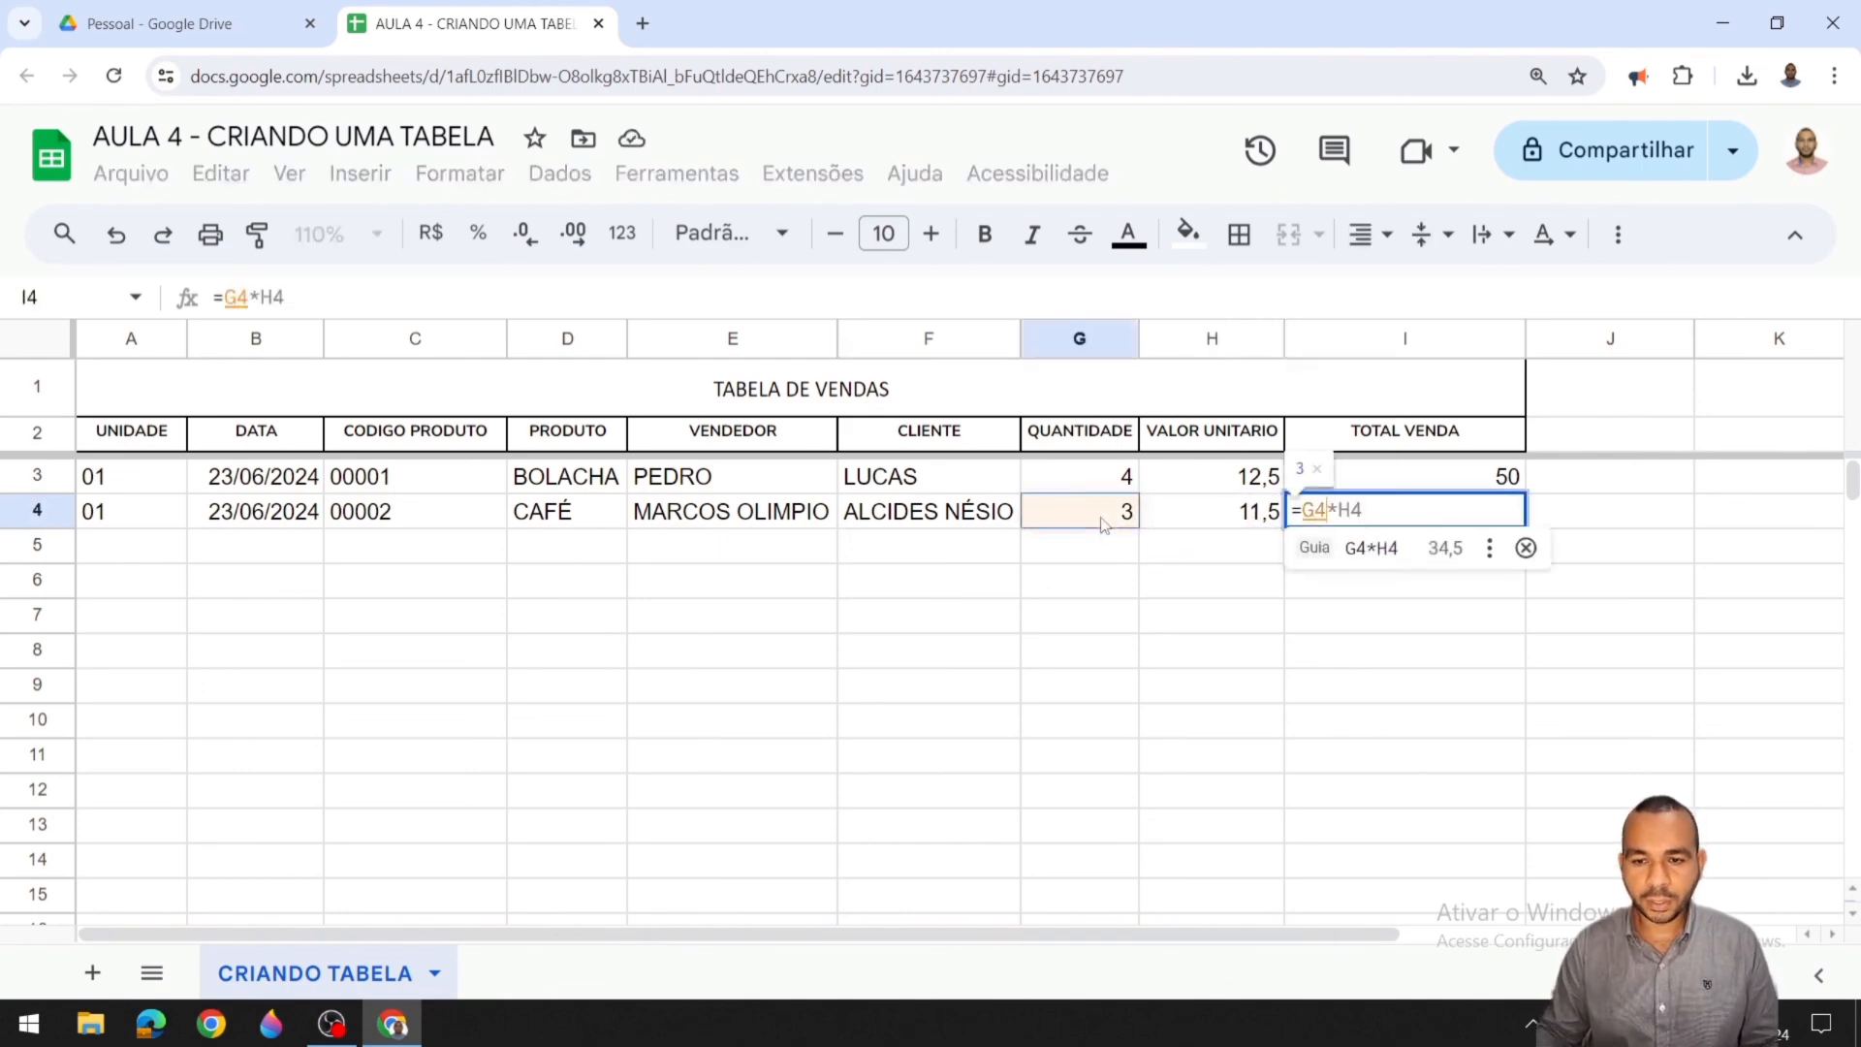
pyautogui.write('G4')
pyautogui.press('Tab')
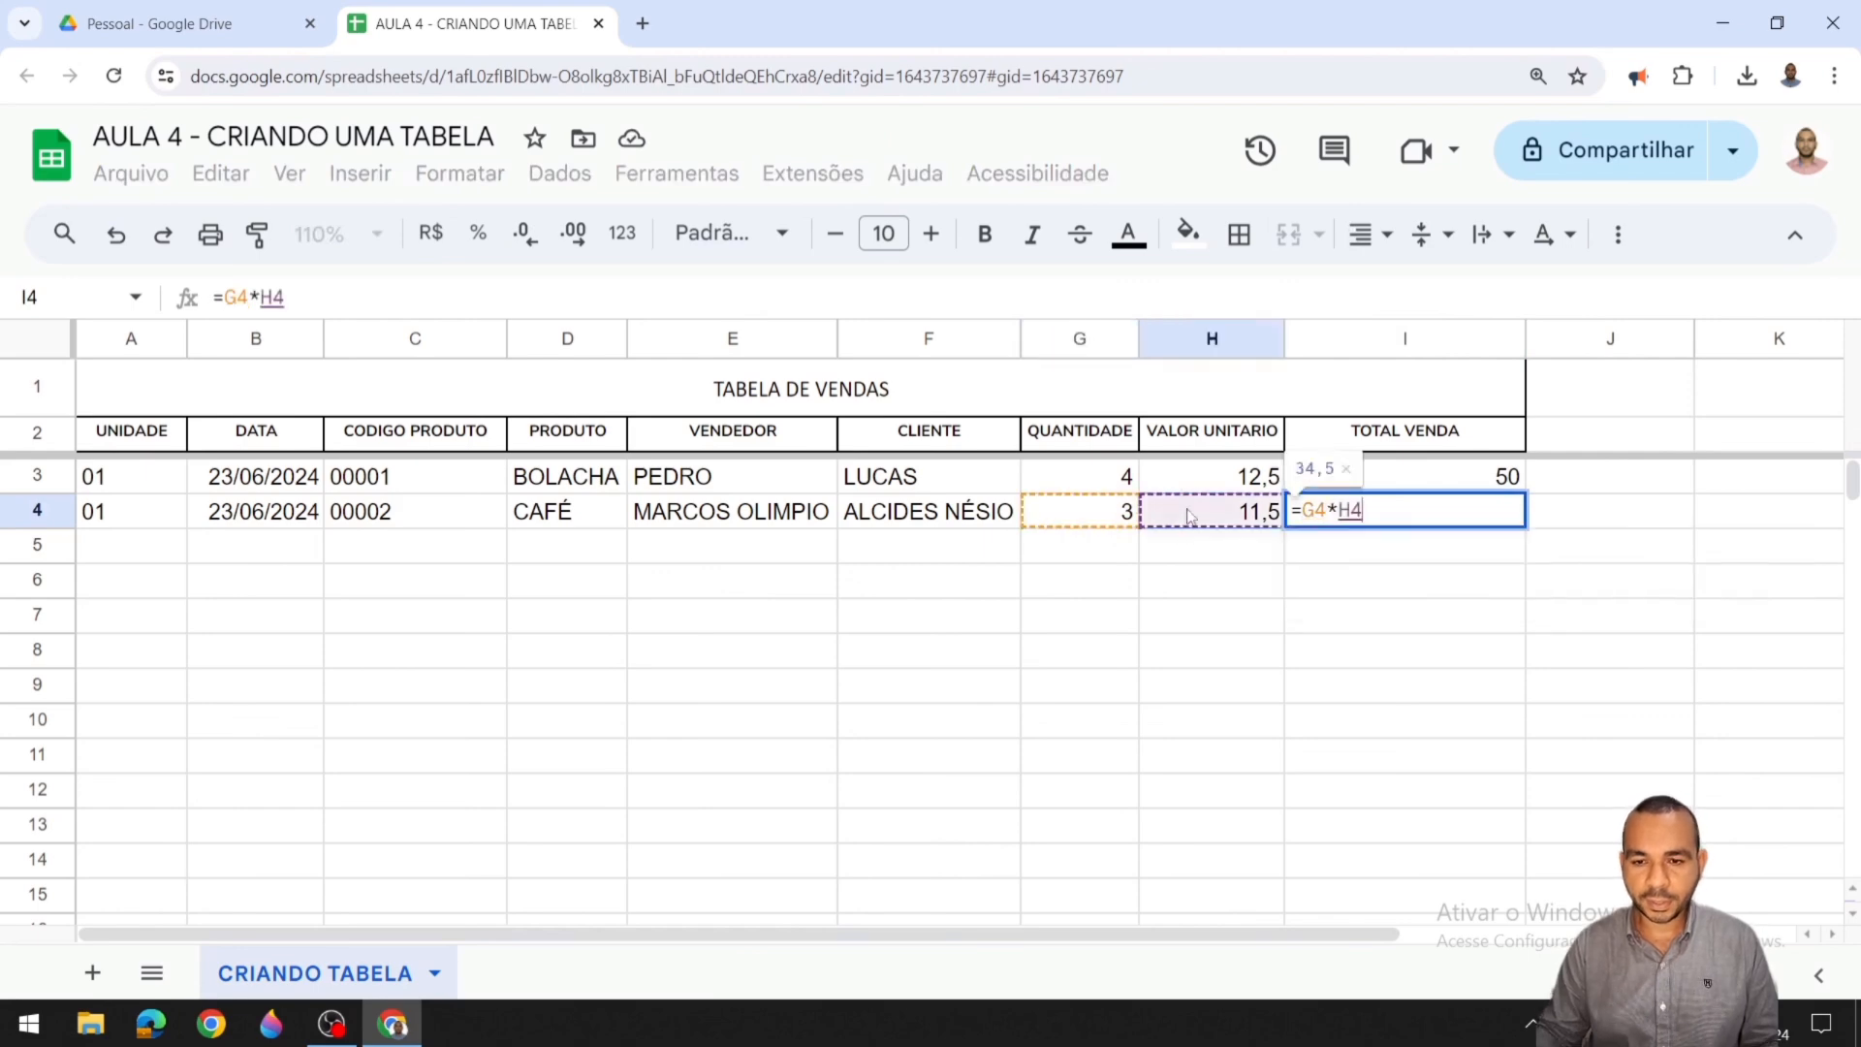
pyautogui.press('Return')
pyautogui.click(1507, 513)
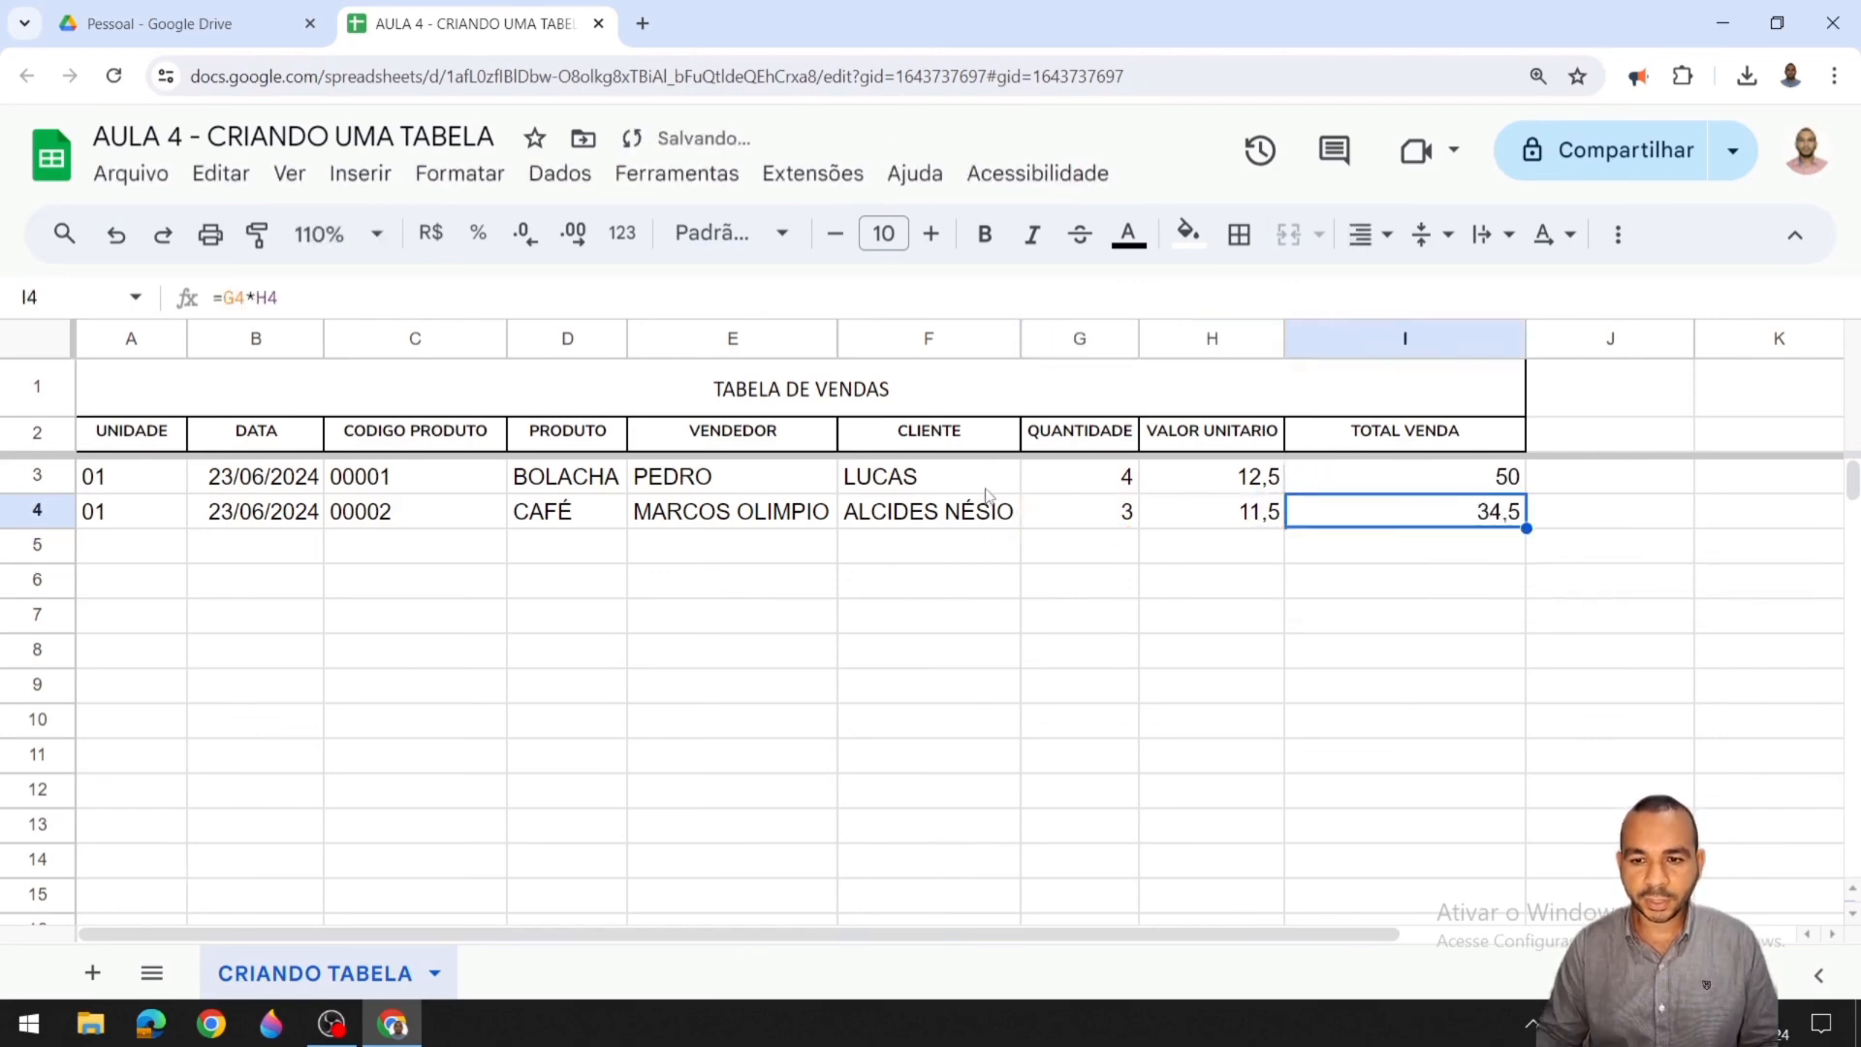
# Step: Apply the Número format to the TOTAL VENDA cells from I3 down to I1000
pyautogui.moveTo(1370, 482); pyautogui.dragTo(1381, 690)
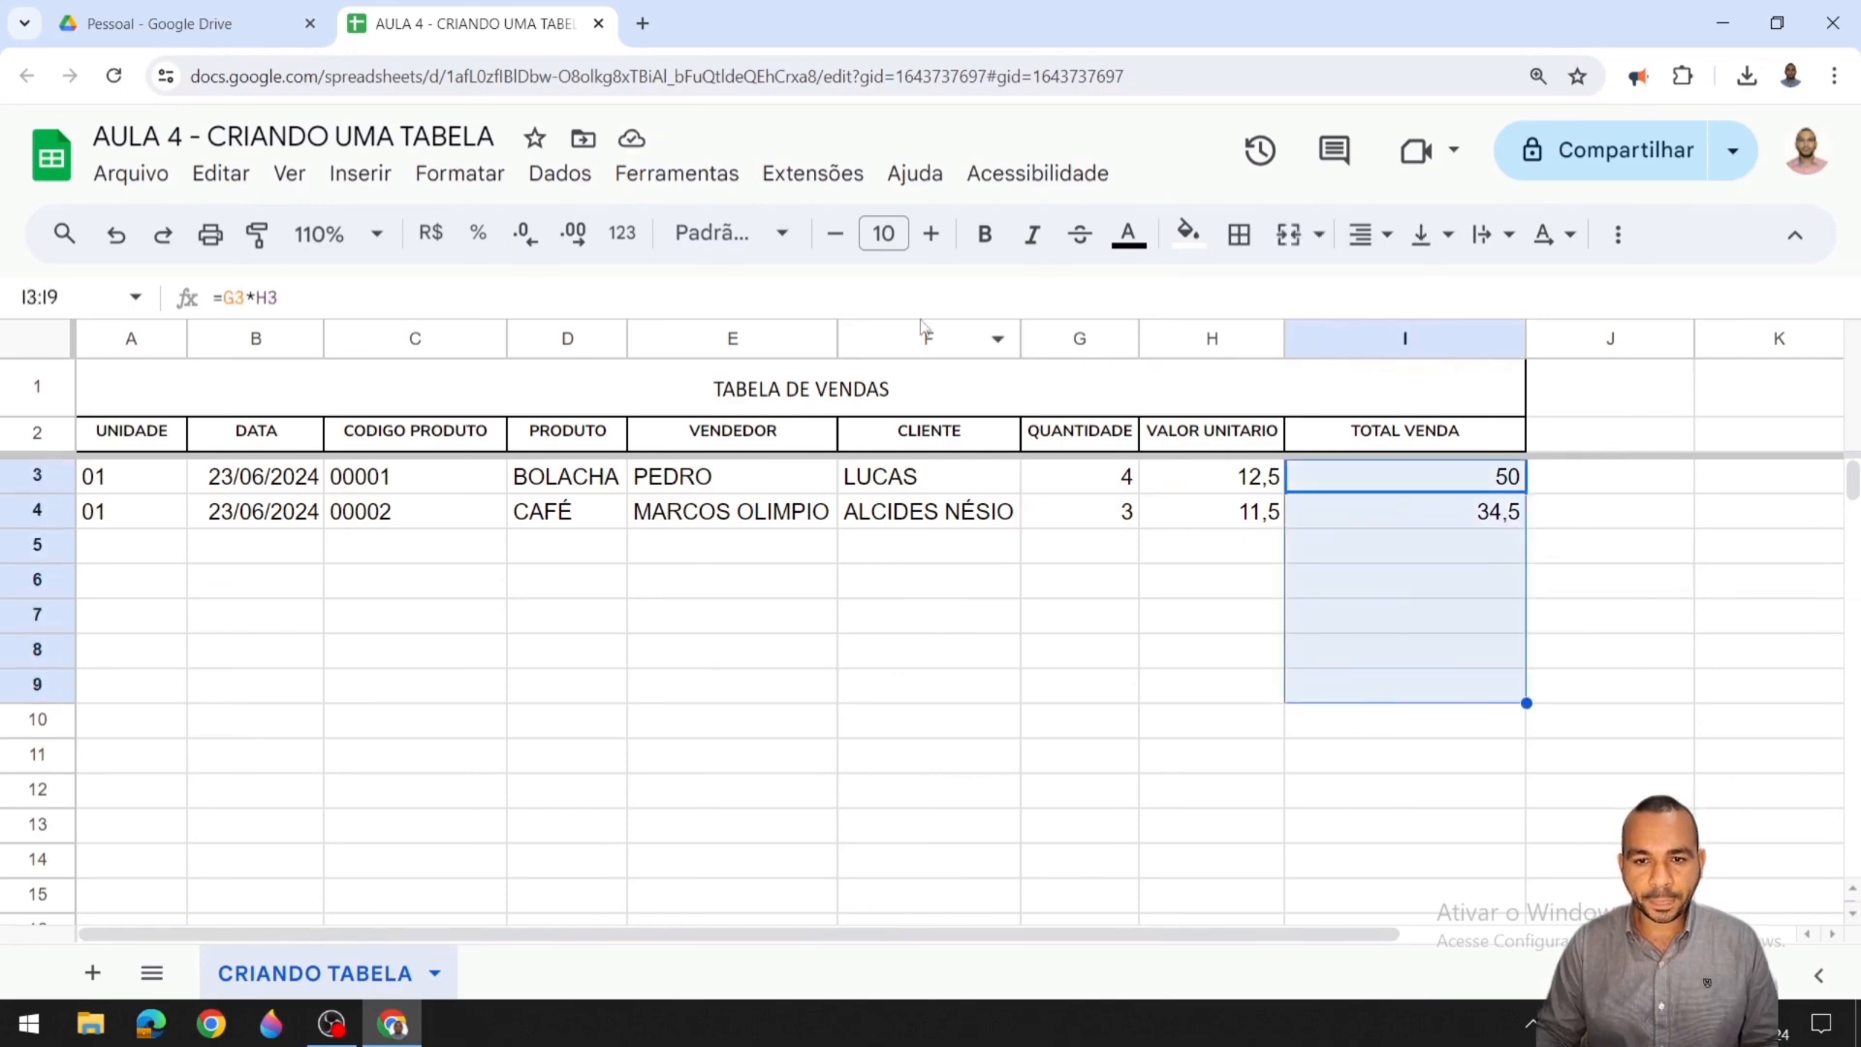
pyautogui.click(1447, 483)
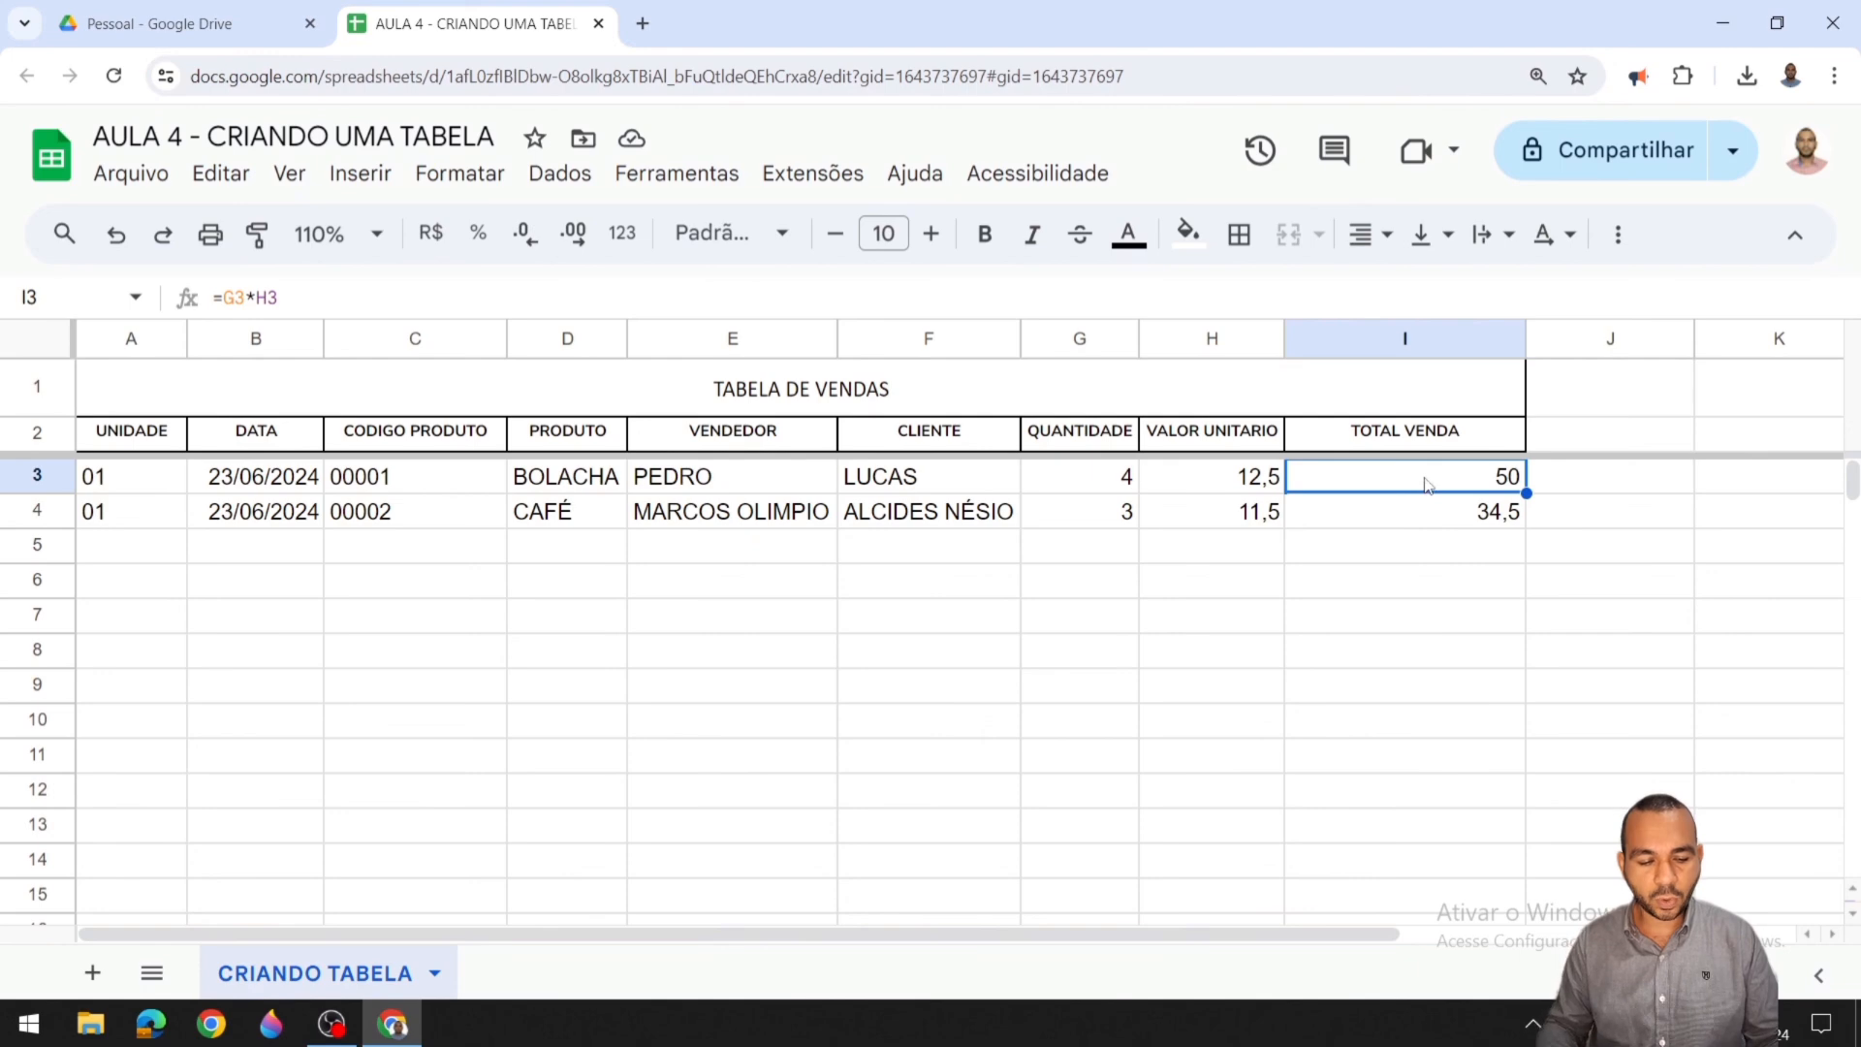
pyautogui.hotkey('shift', 'Down')
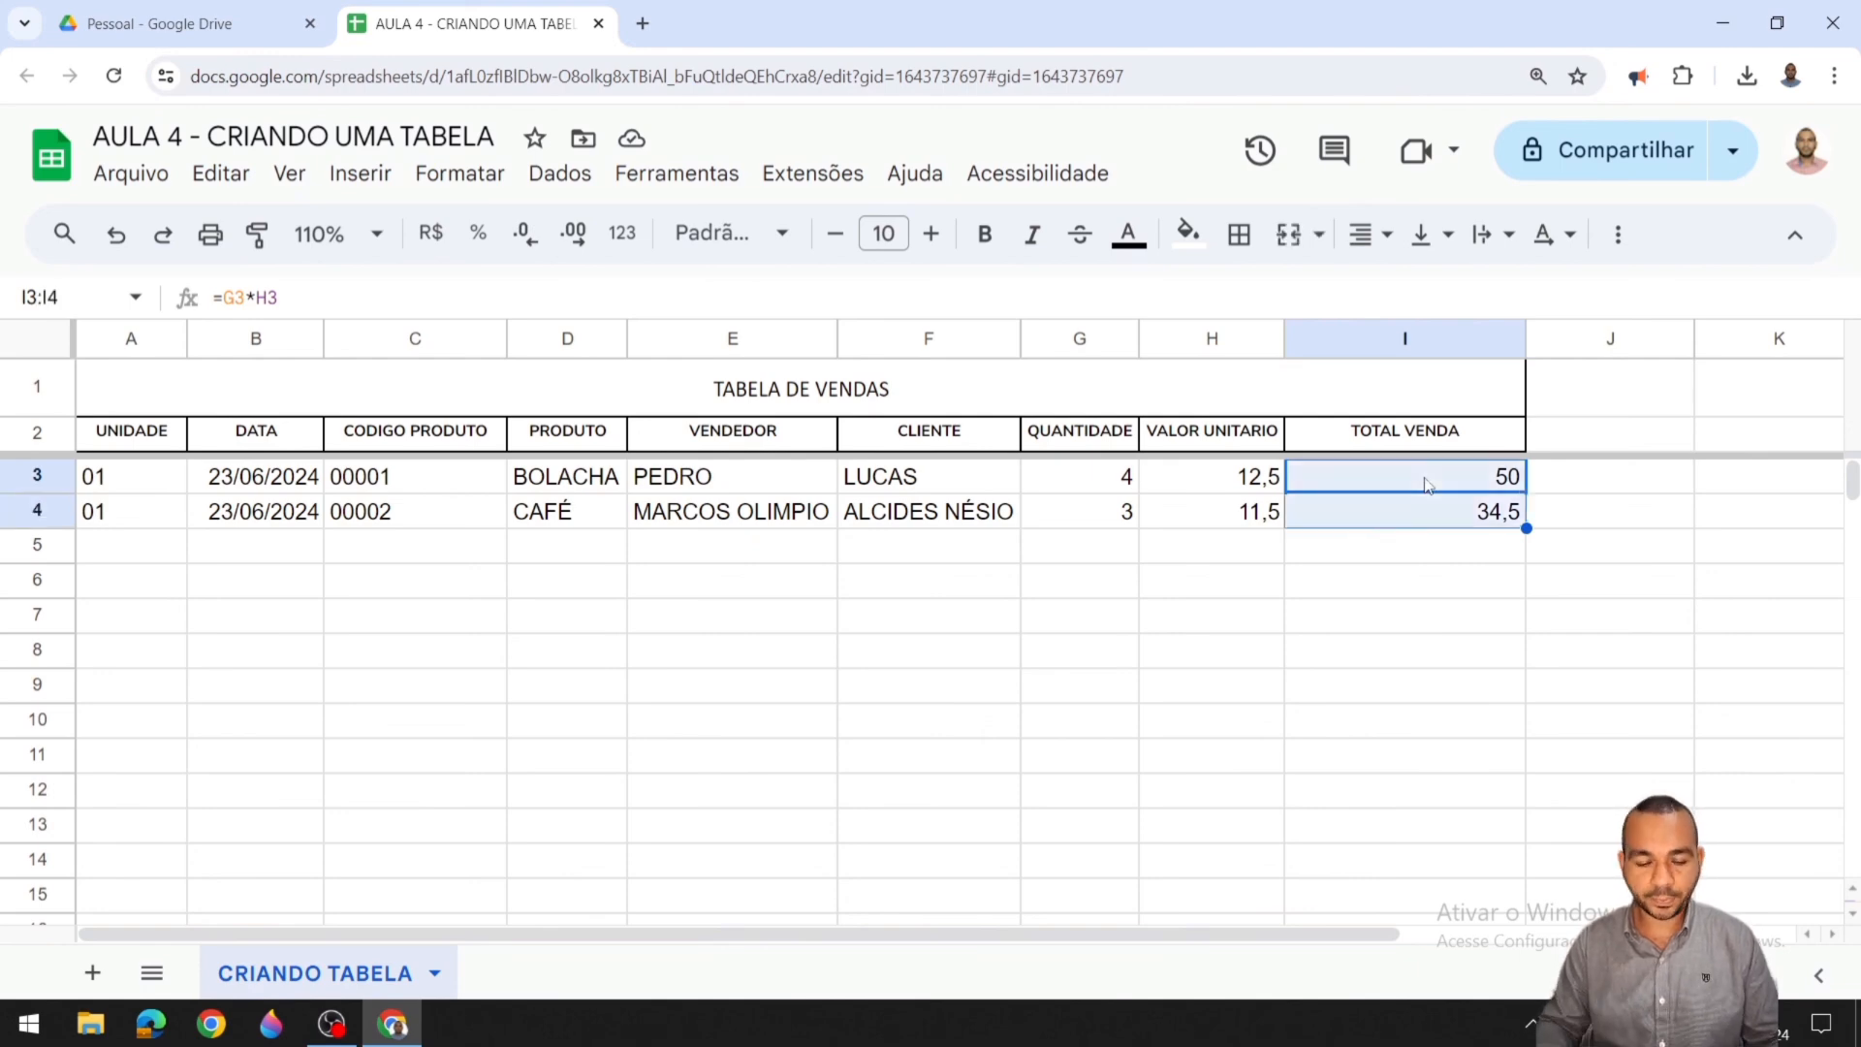
pyautogui.hotkey('ctrl', 'shift', 'Down')
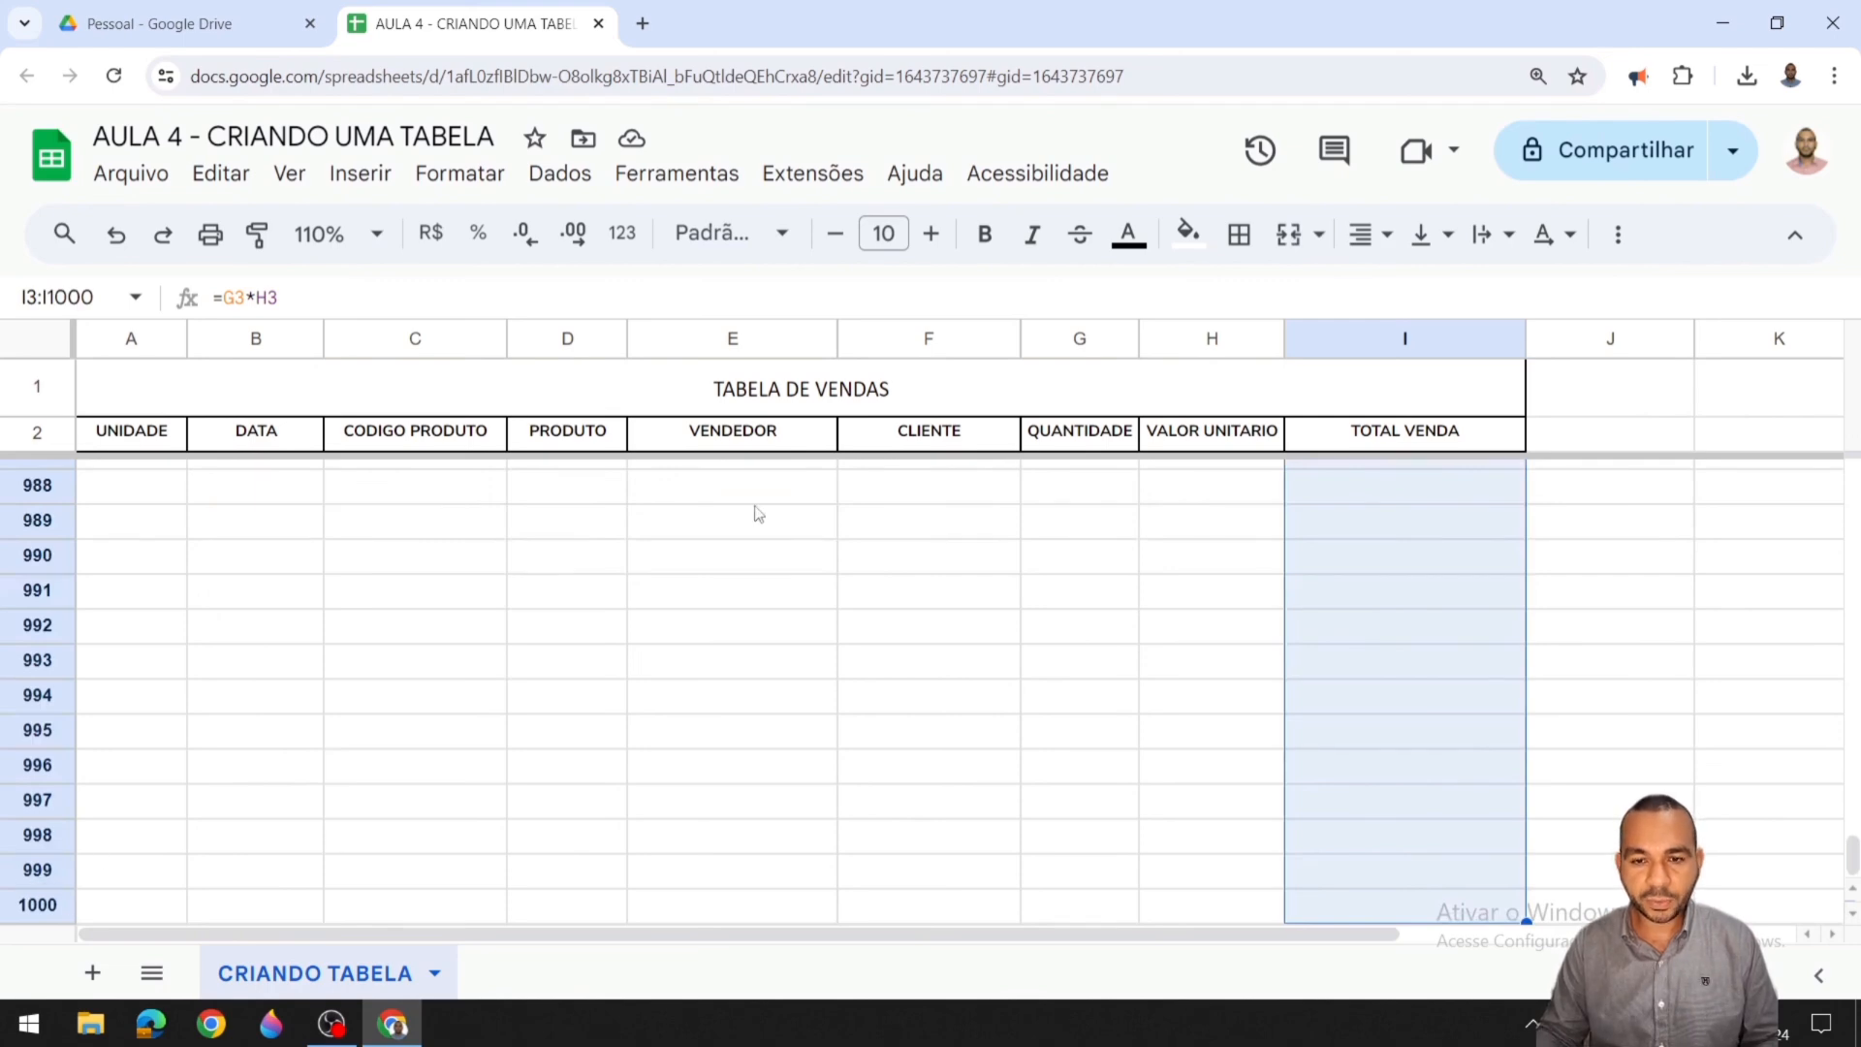
pyautogui.click(621, 233)
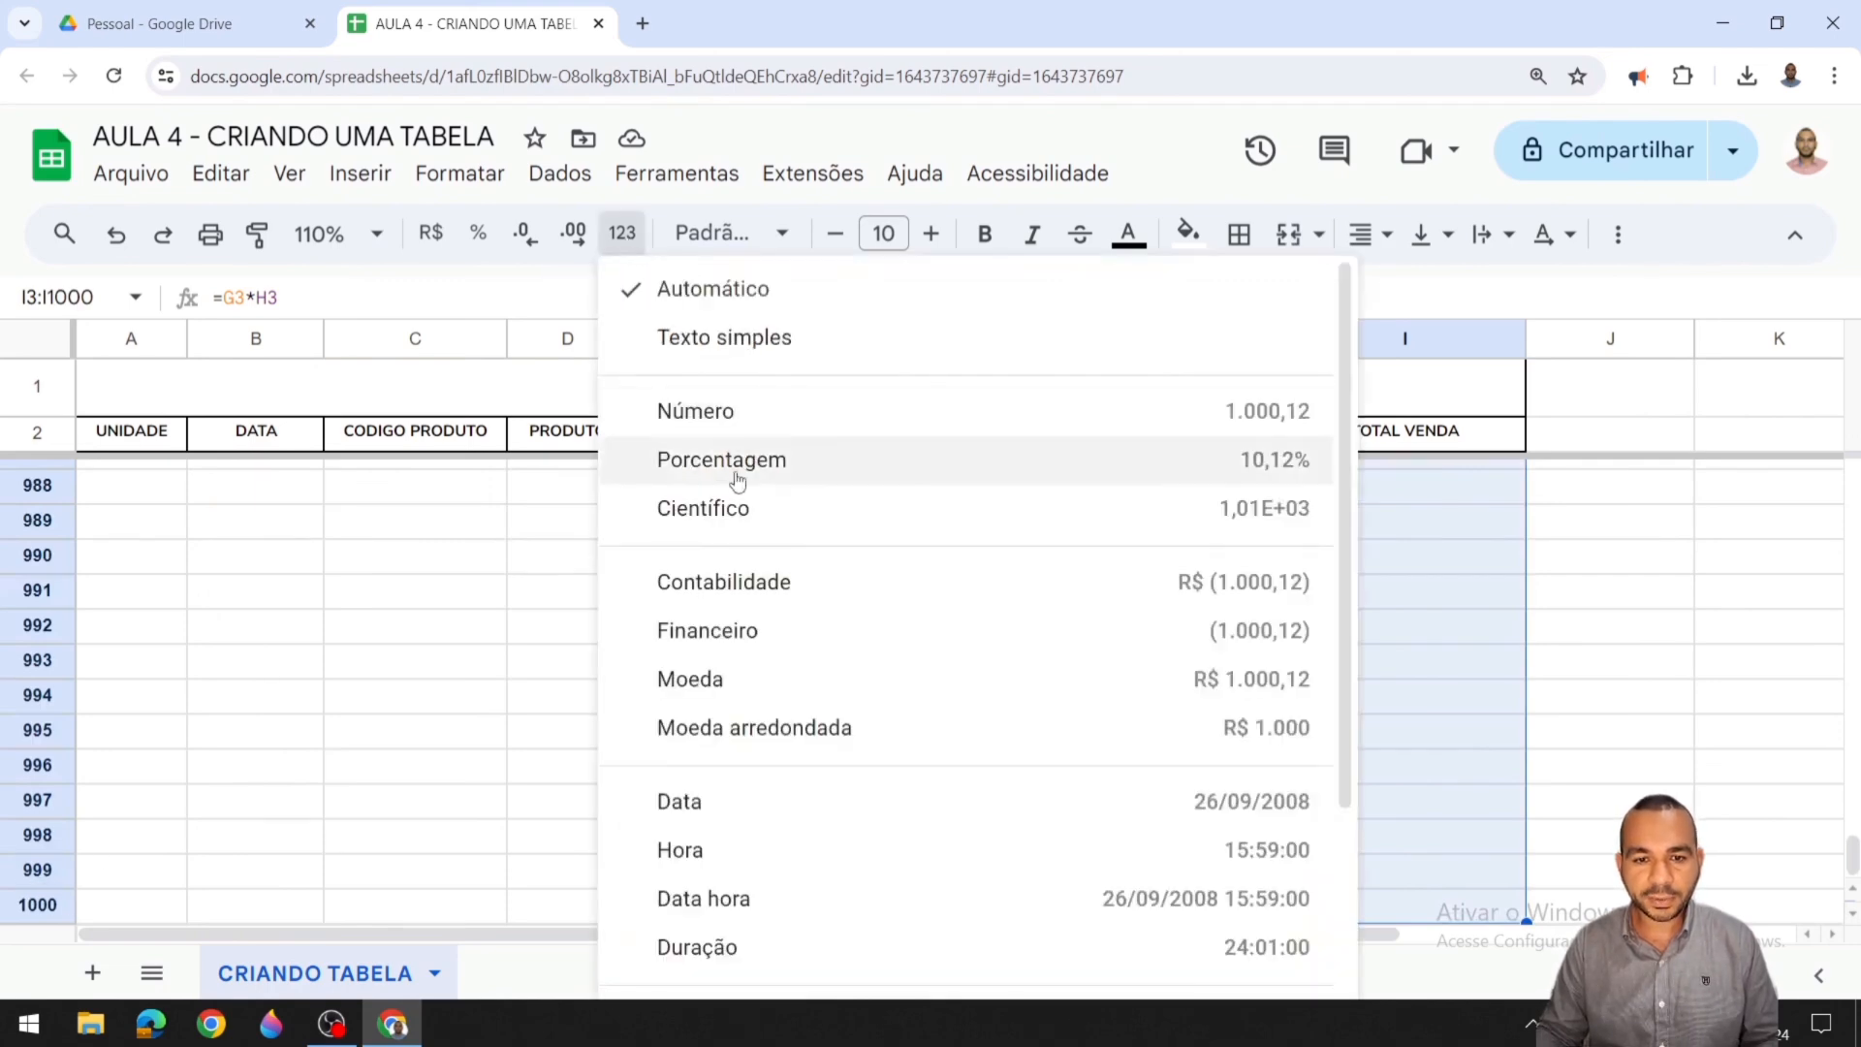
pyautogui.click(1268, 417)
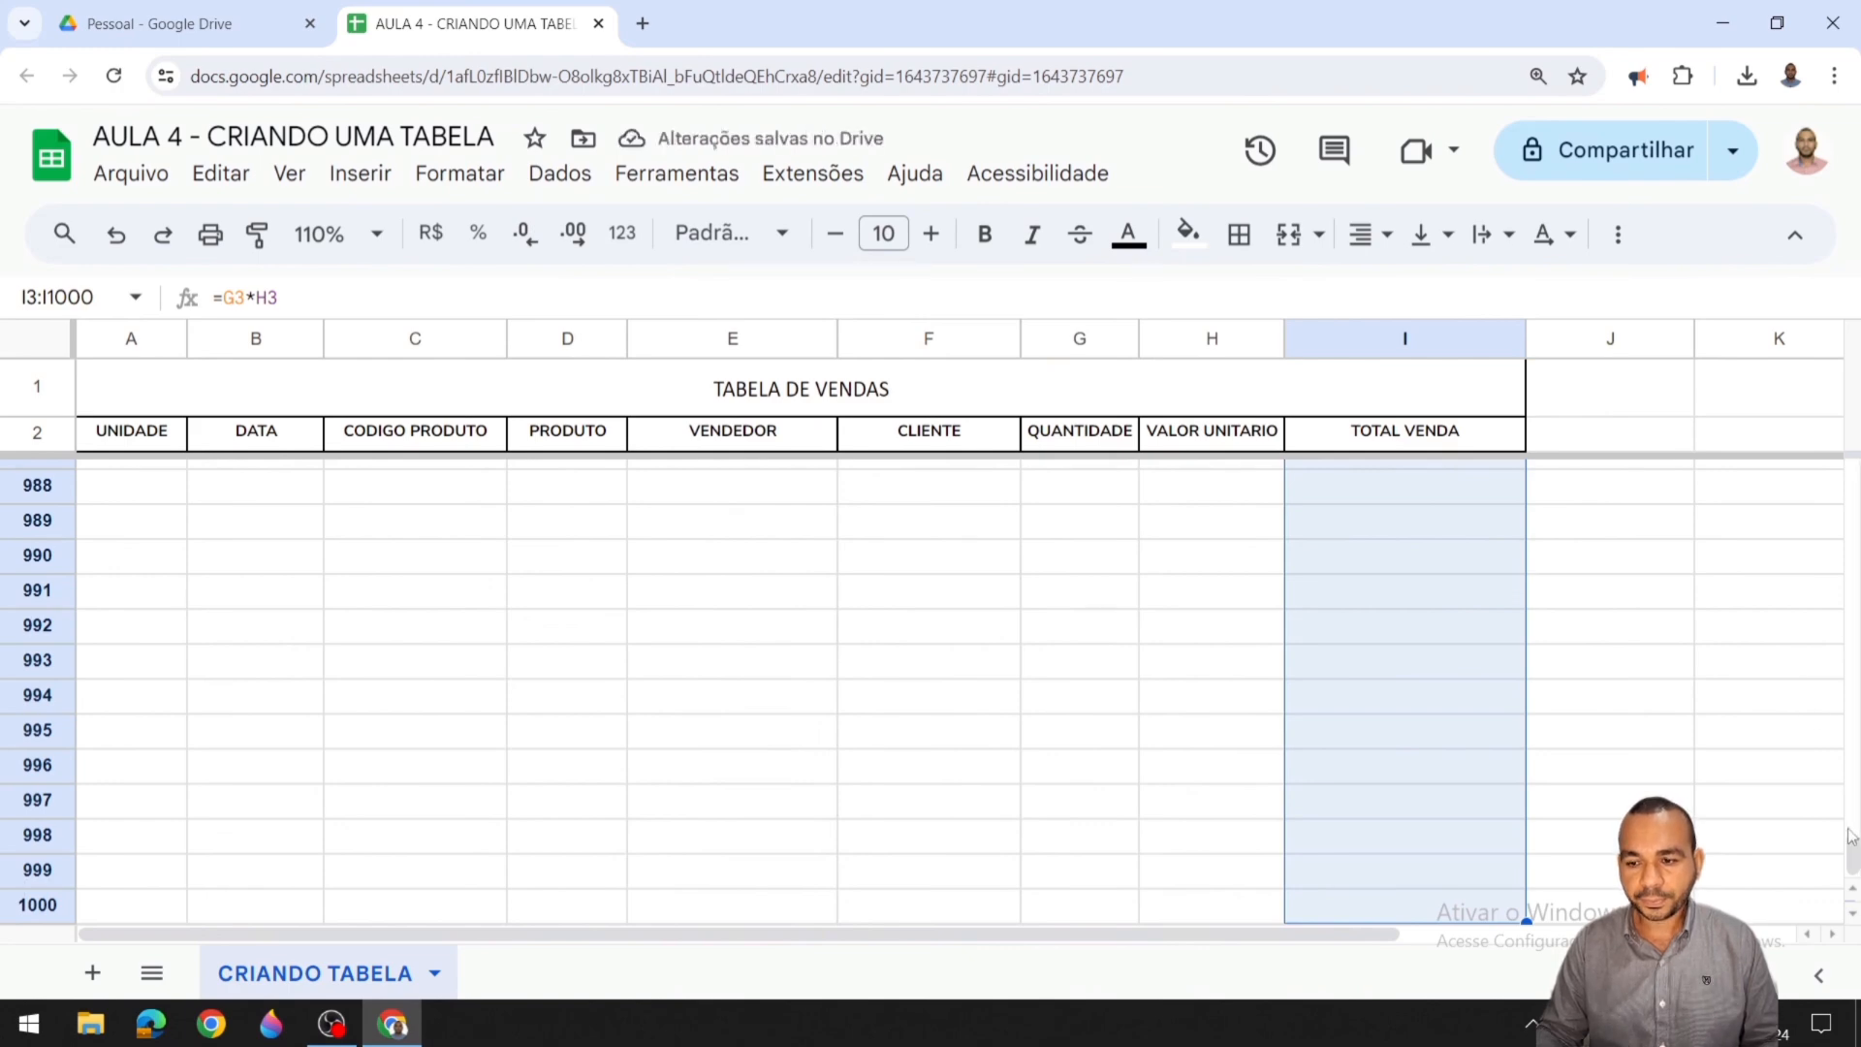
pyautogui.moveTo(1851, 858); pyautogui.dragTo(1851, 494)
pyautogui.moveTo(1461, 480); pyautogui.dragTo(1461, 513)
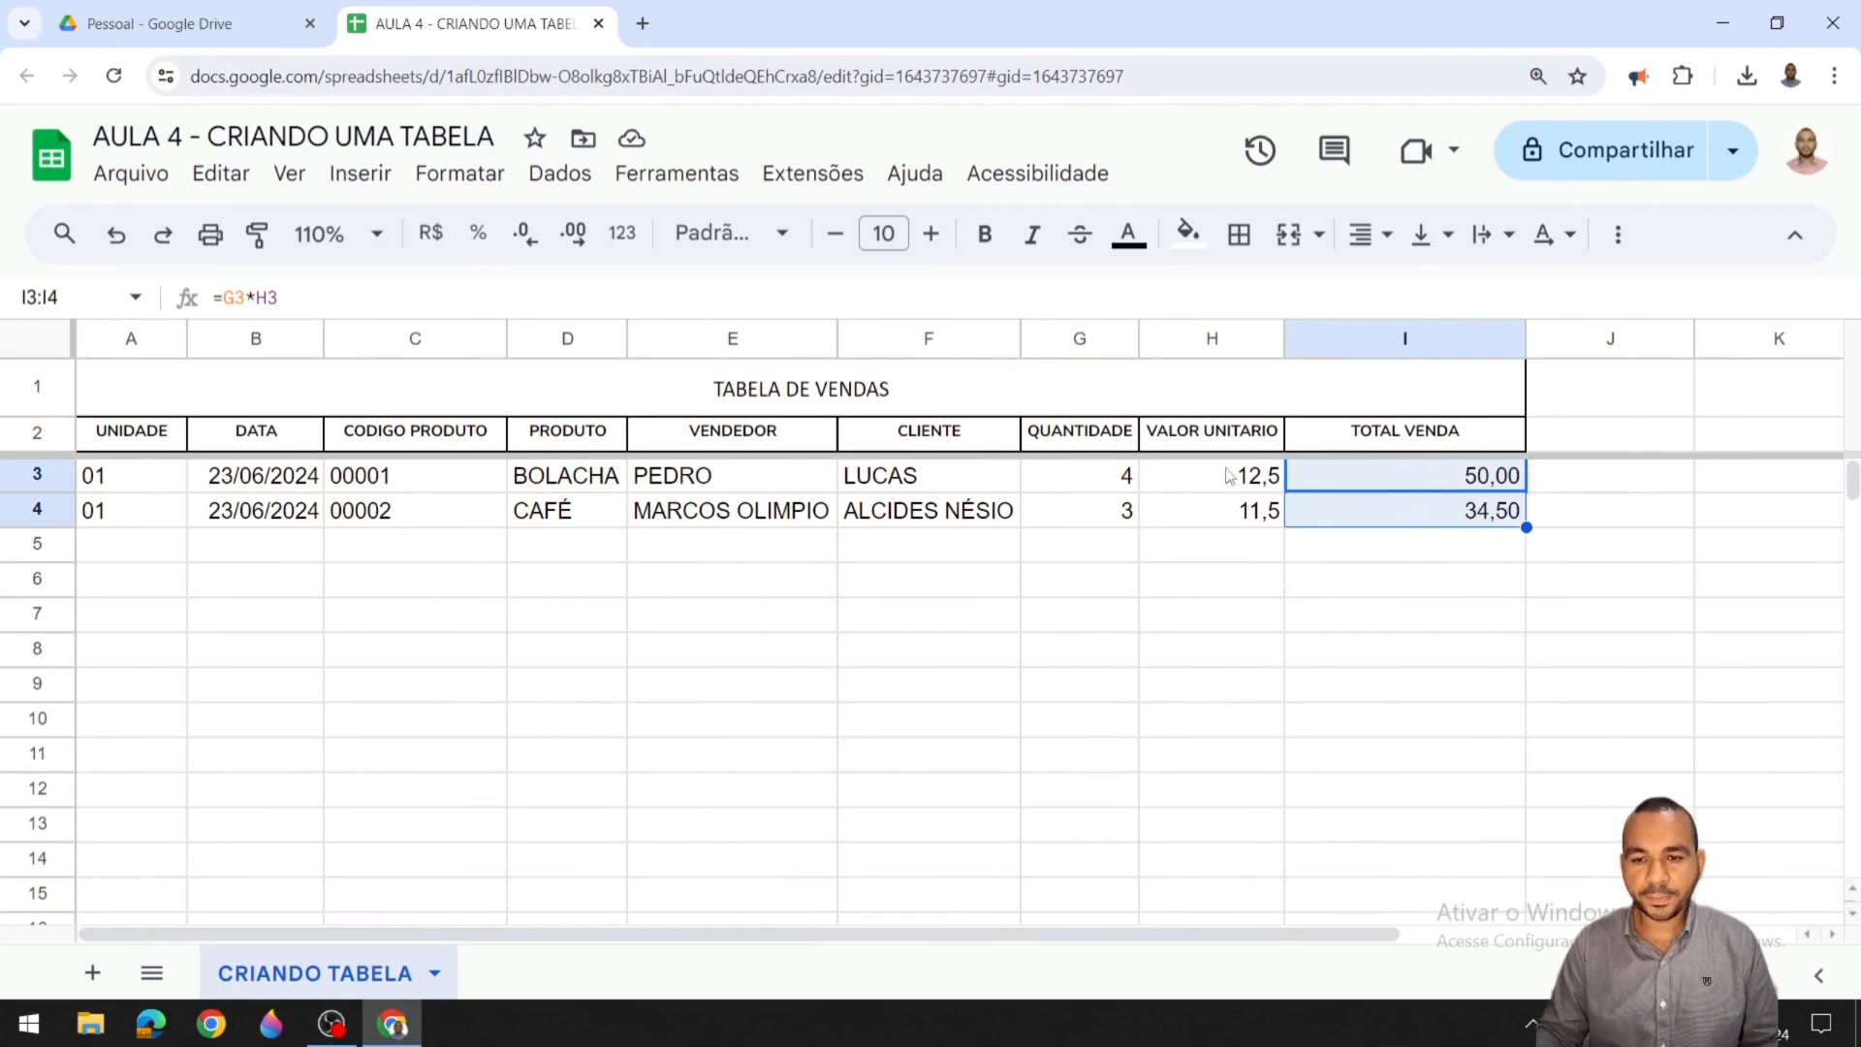
# Step: Apply the Número format to the VALOR UNITARIO cells from H3 down to H1000
pyautogui.moveTo(1228, 474); pyautogui.dragTo(1226, 504)
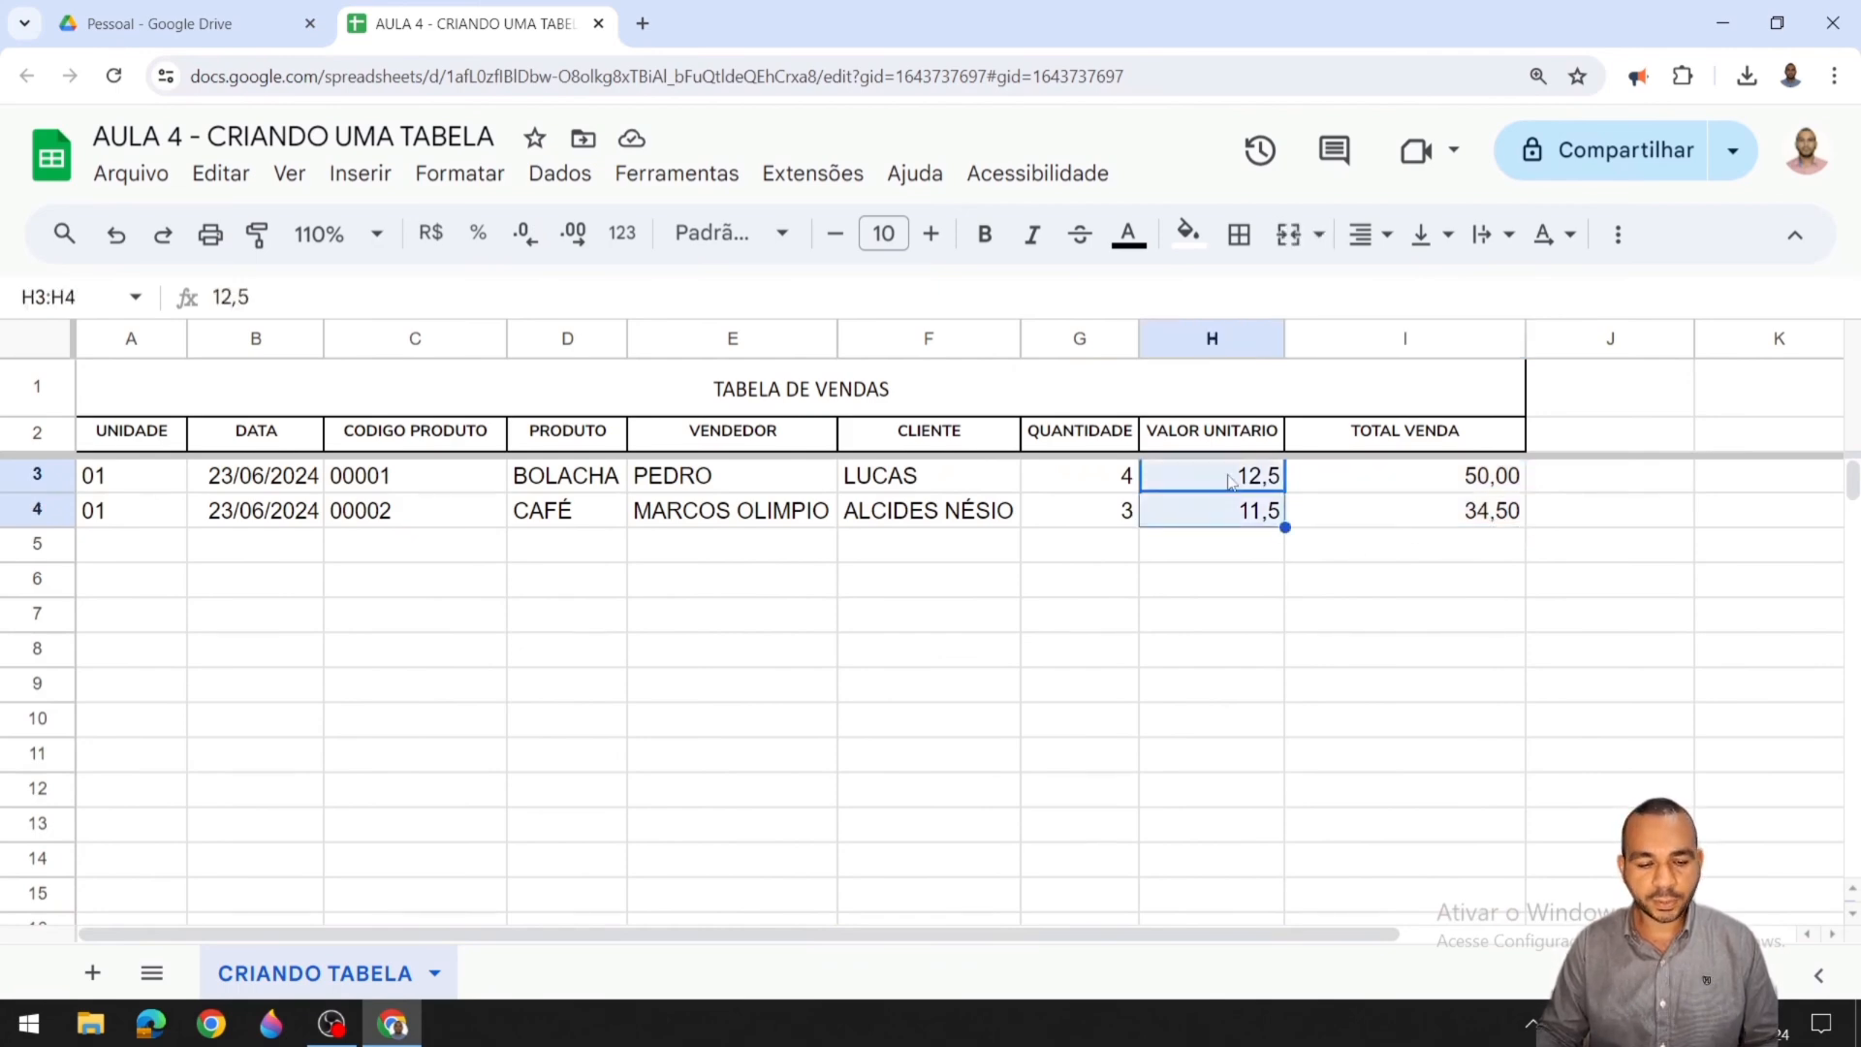
pyautogui.click(1230, 479)
pyautogui.hotkey('shift', 'Down')
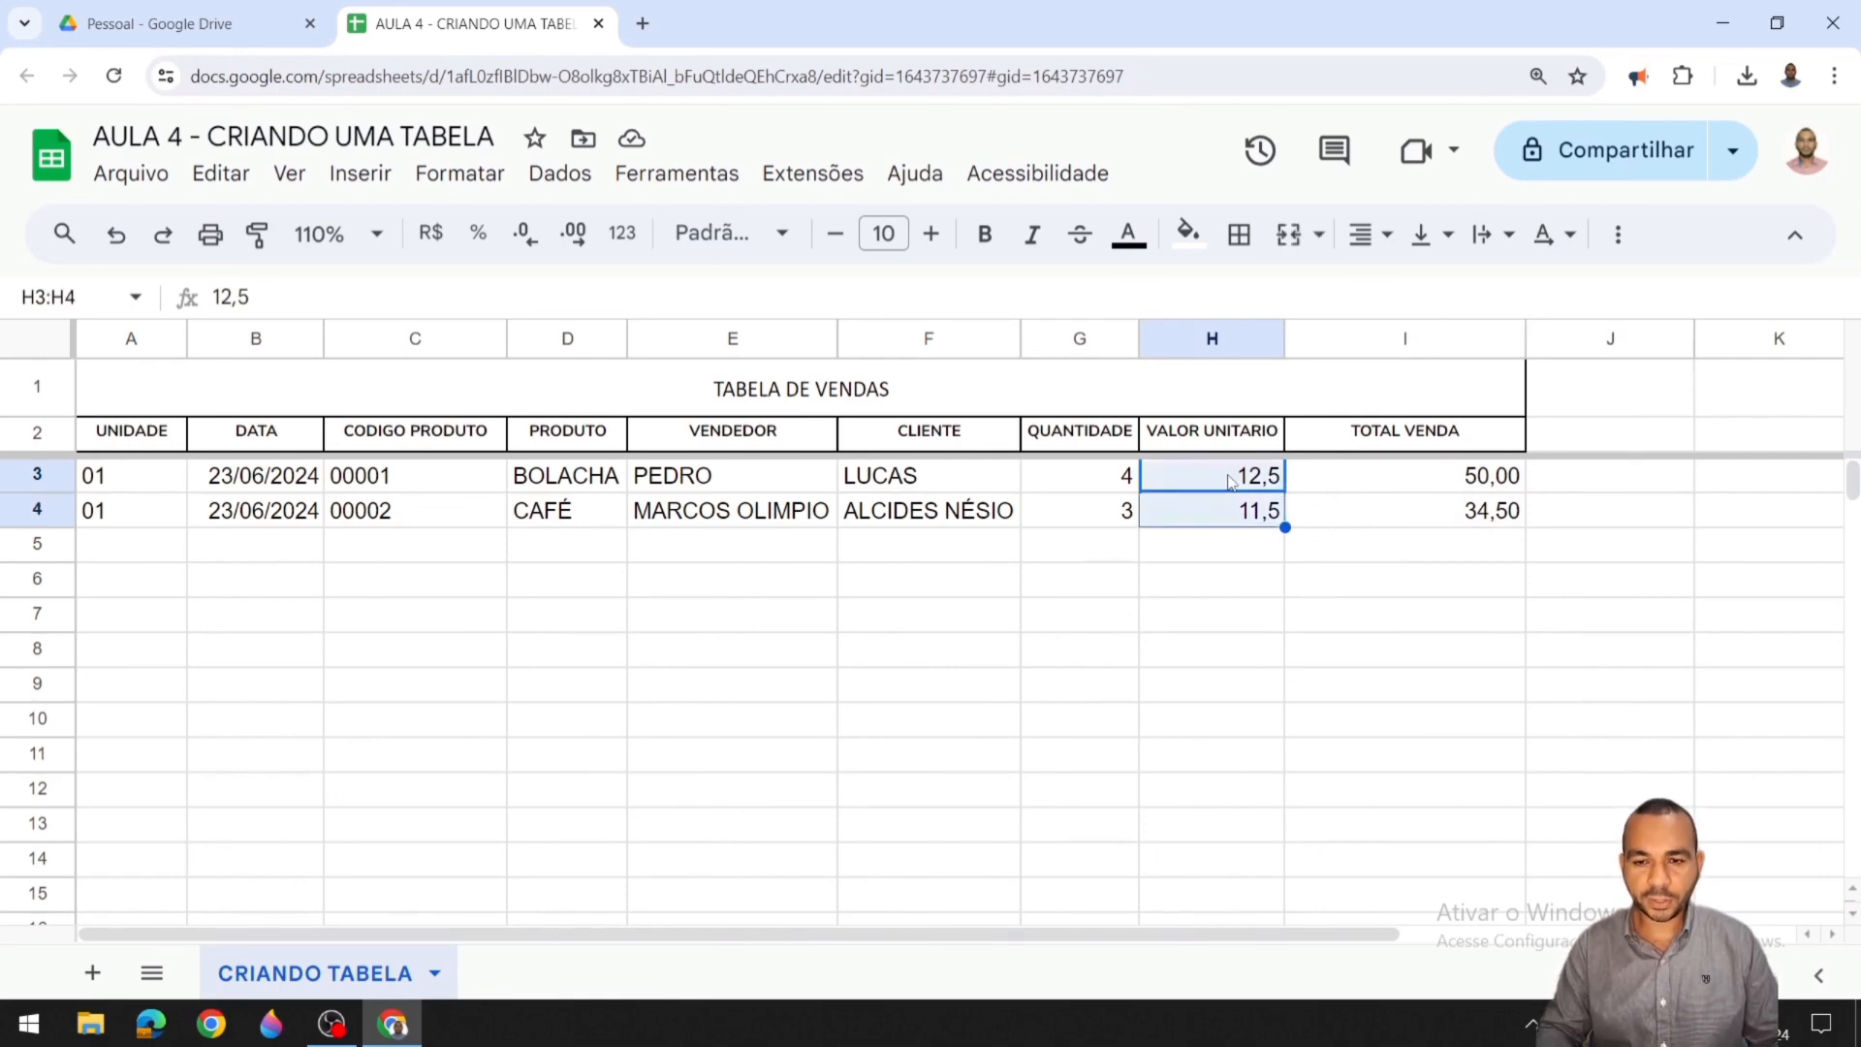
pyautogui.hotkey('ctrl', 'shift', 'Down')
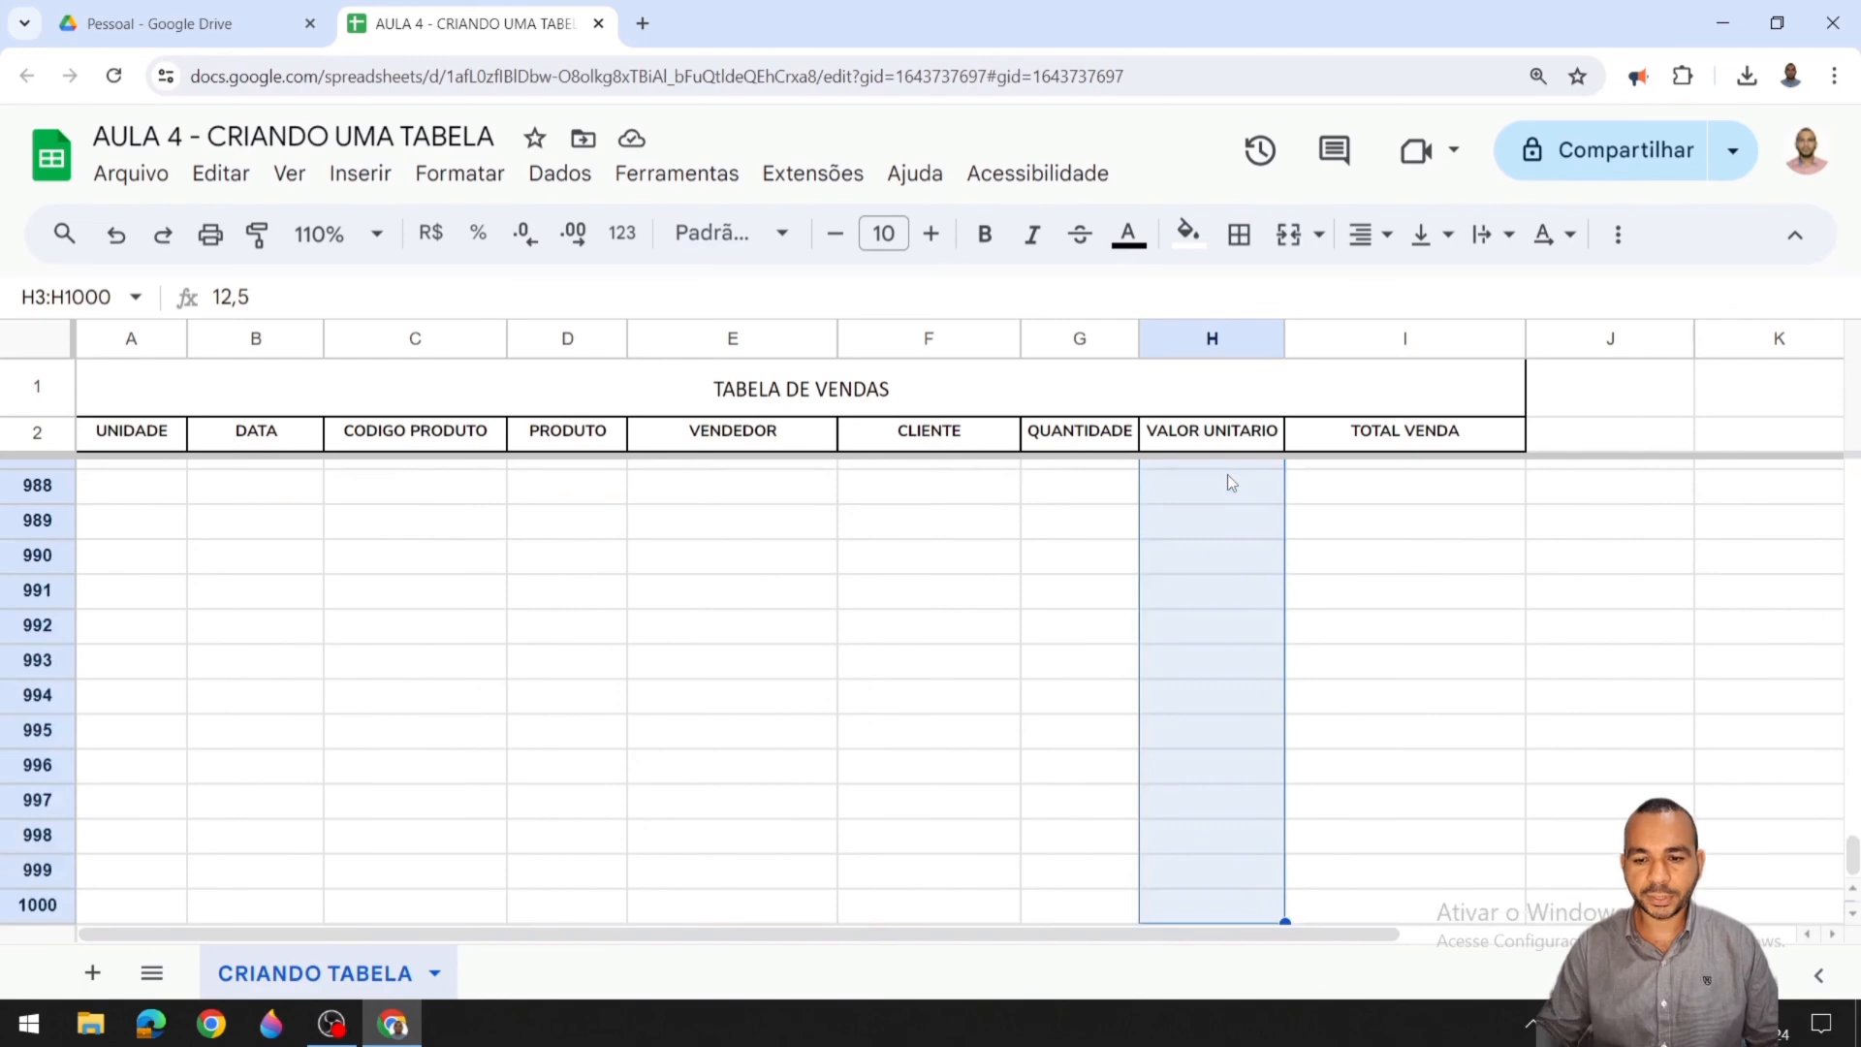
pyautogui.click(636, 237)
pyautogui.click(781, 424)
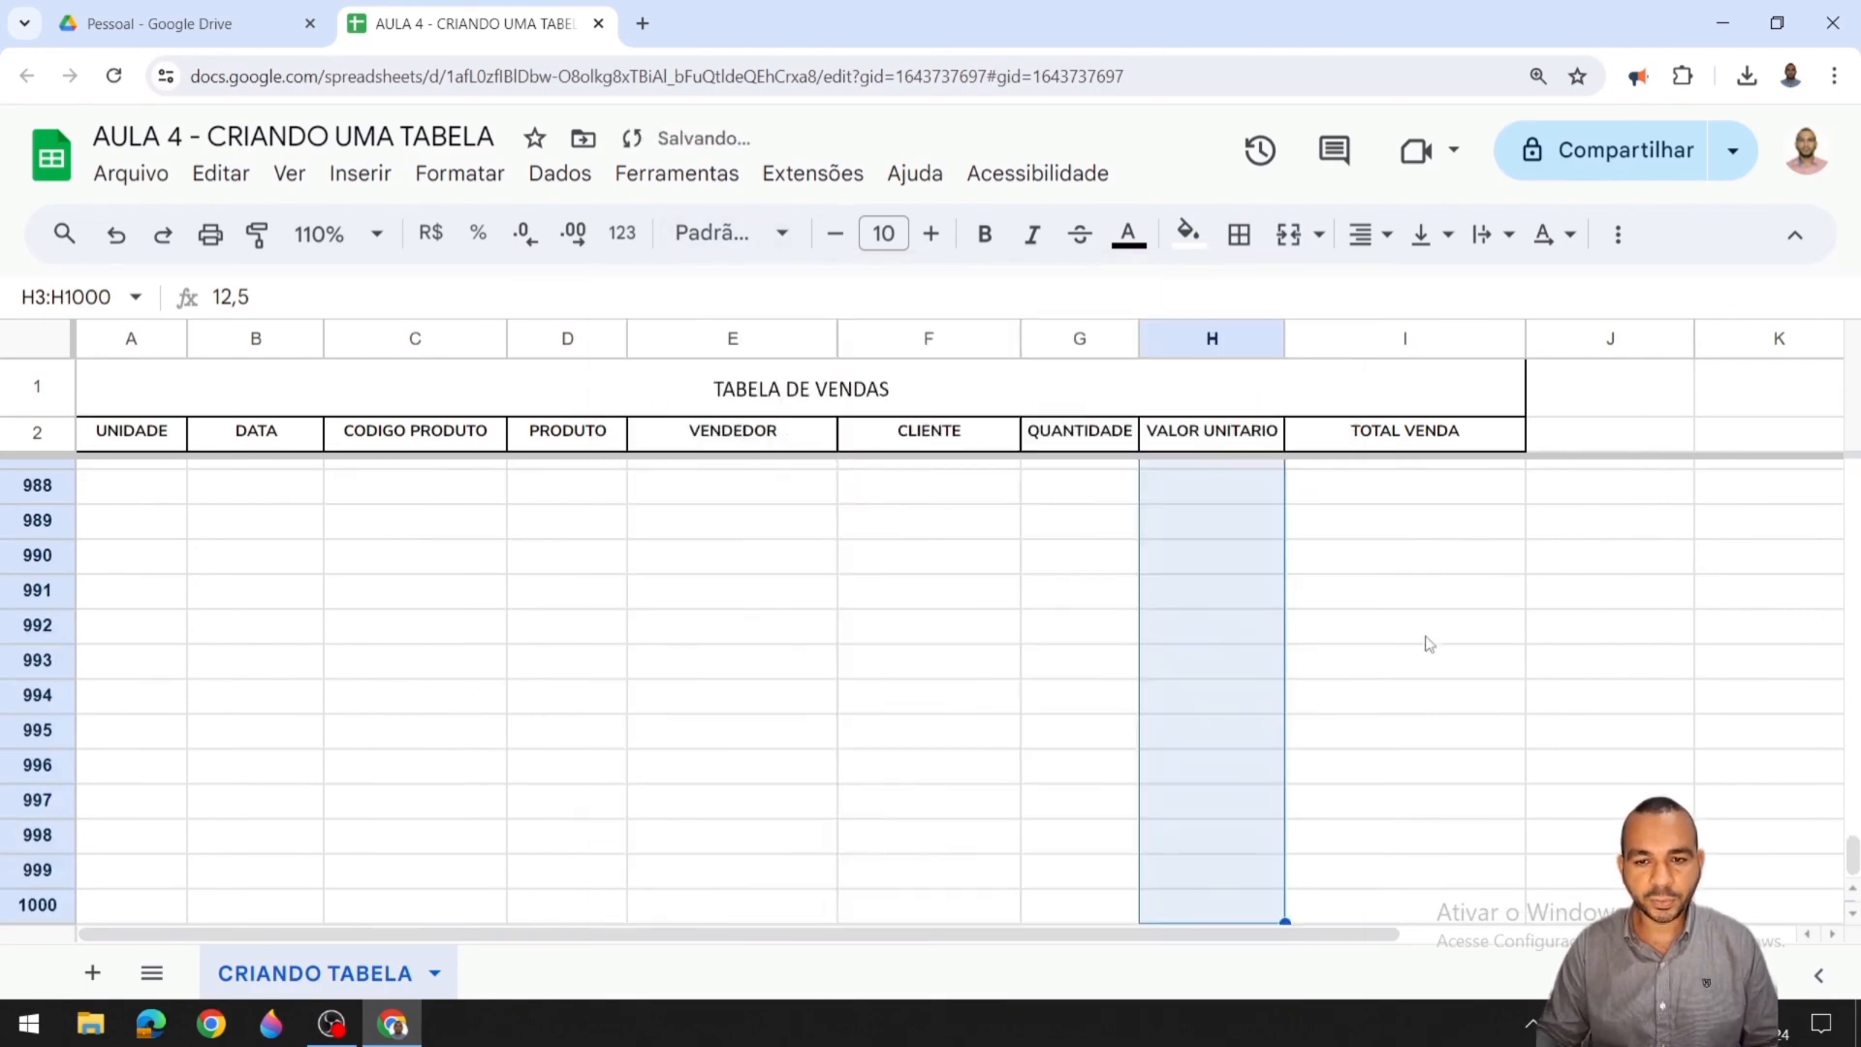
pyautogui.moveTo(1851, 855); pyautogui.dragTo(1852, 475)
pyautogui.click(1191, 538)
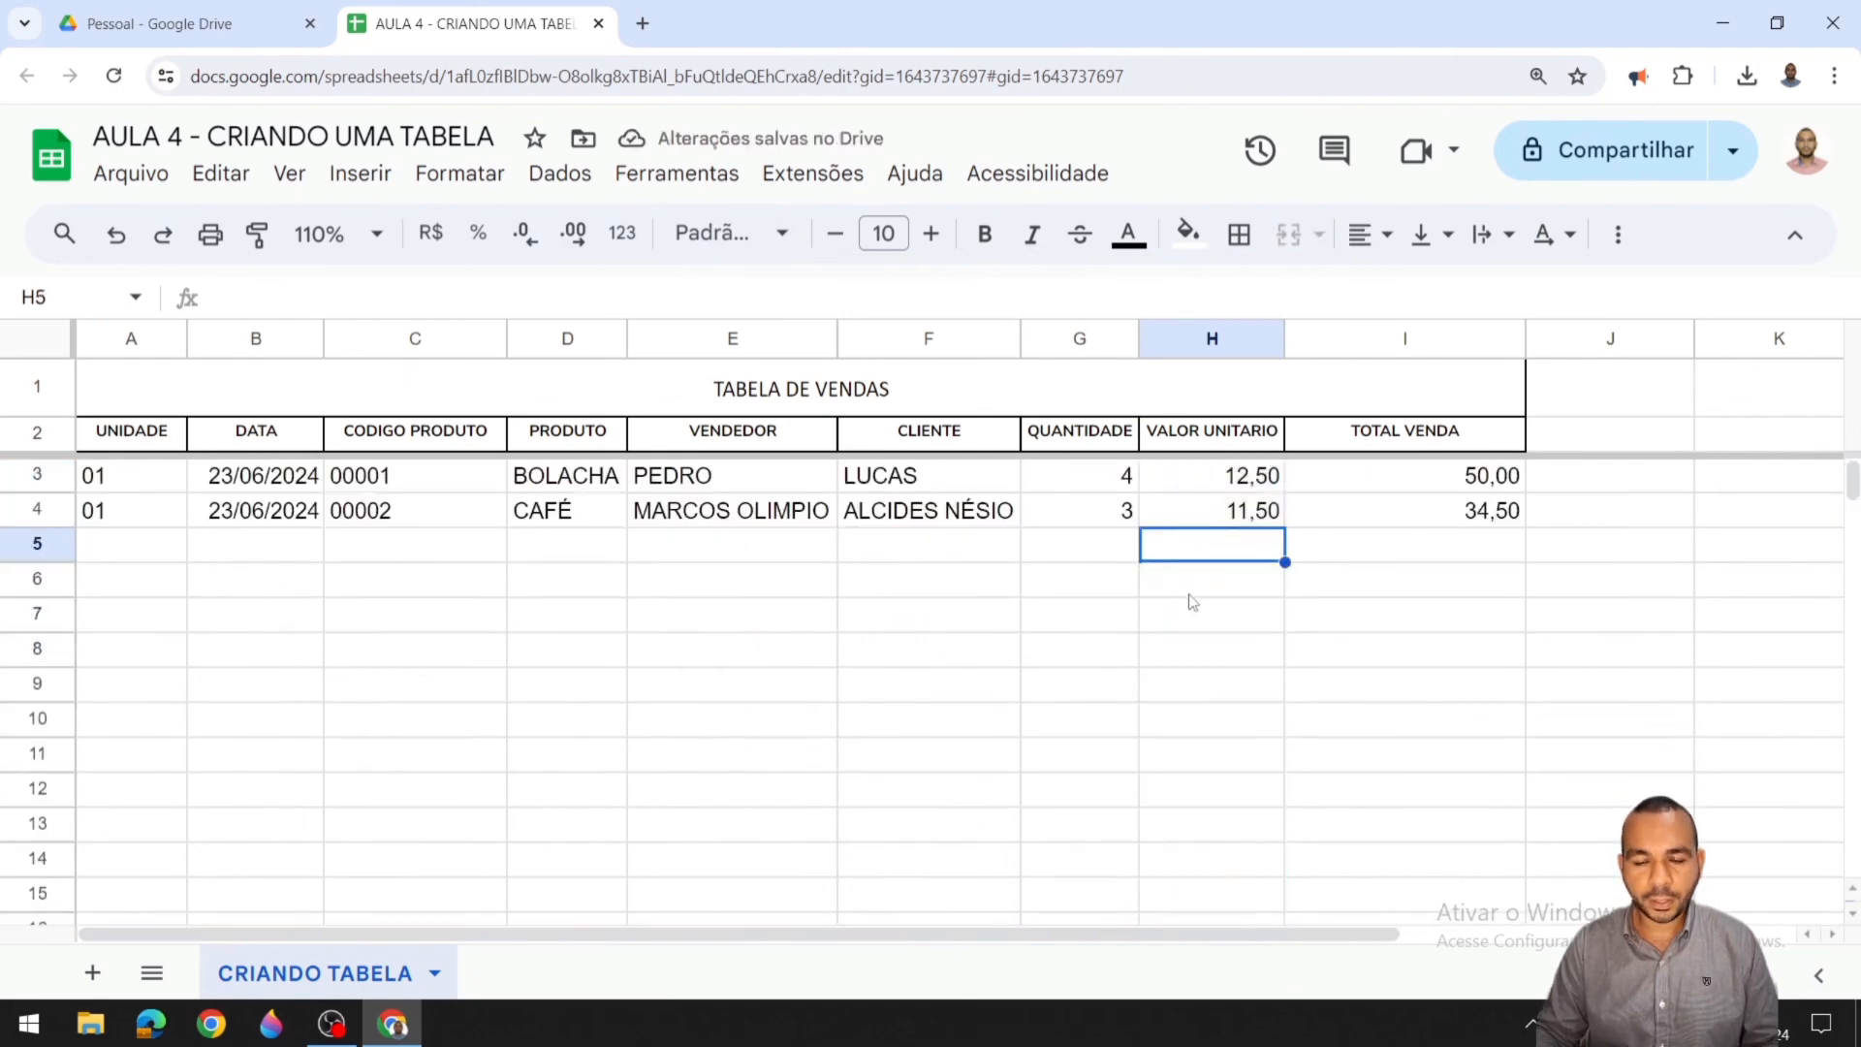
# Step: Start the third sales row with the text code '02 in A5 and the date 23/06/2024 in B5
pyautogui.click(734, 548)
pyautogui.click(142, 548)
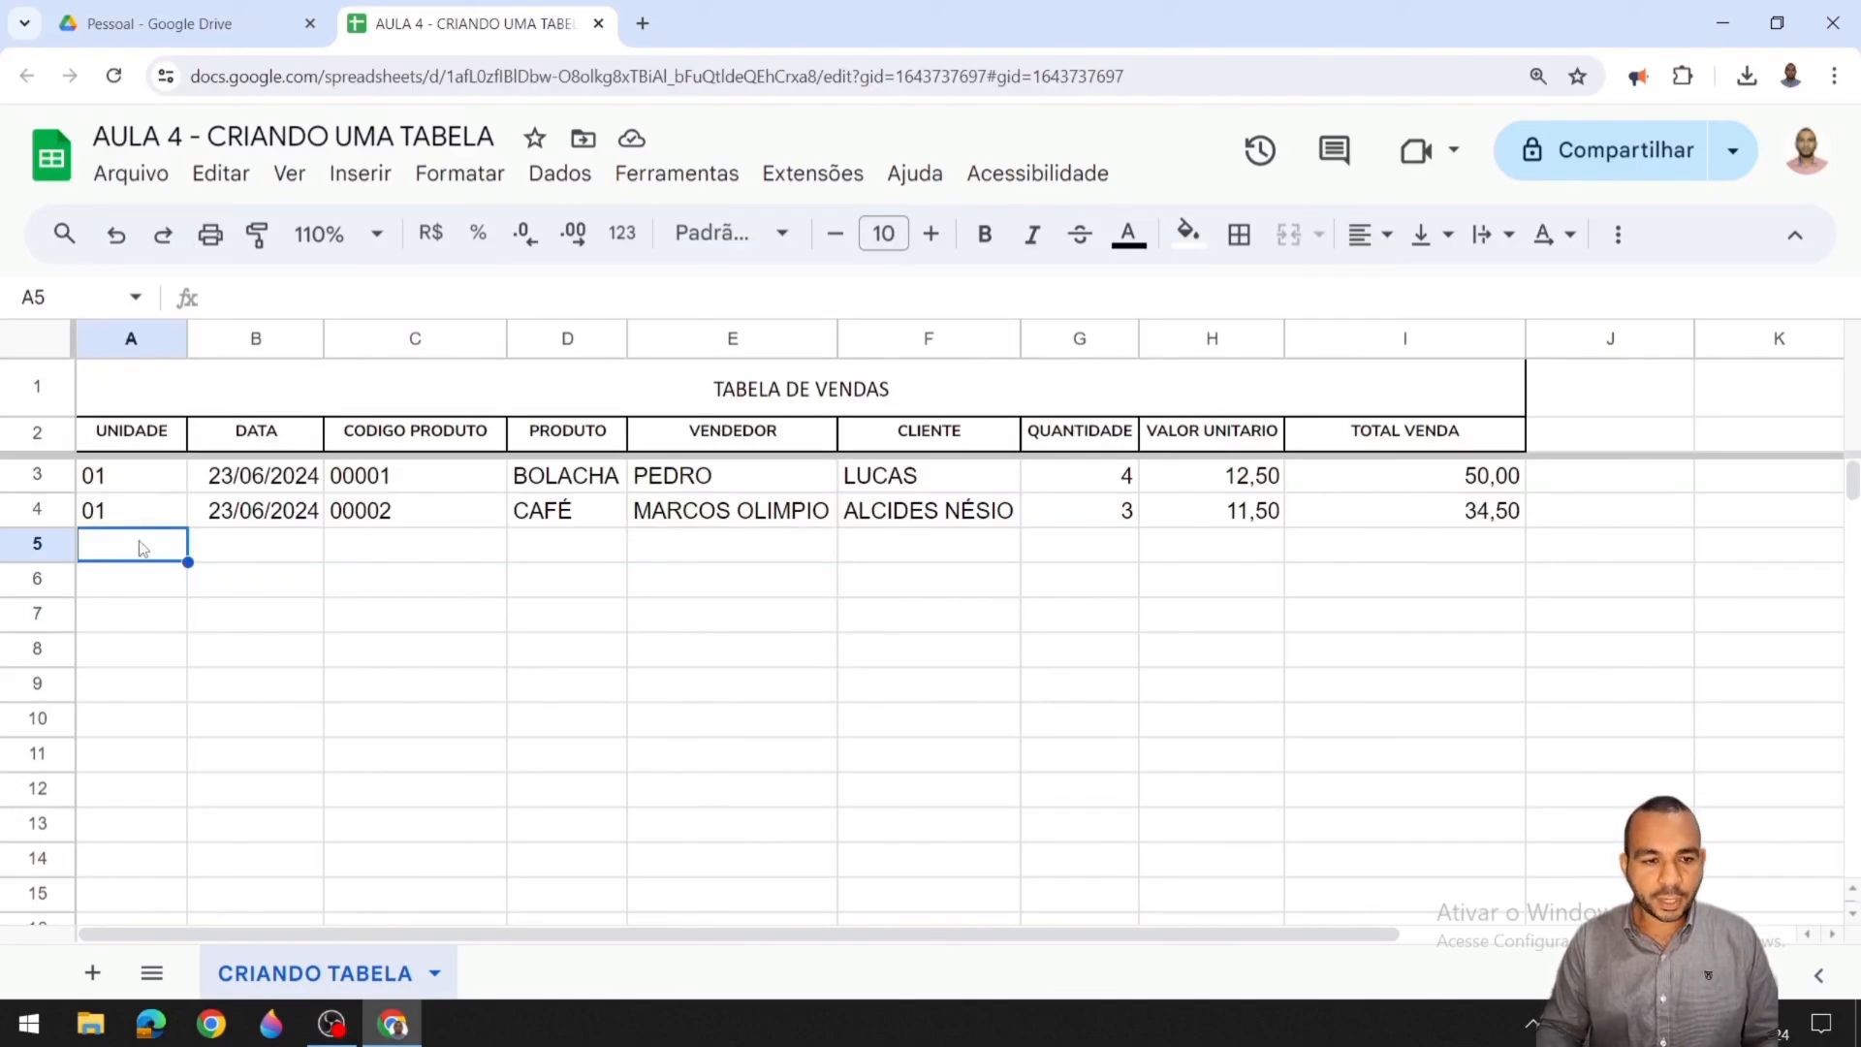
pyautogui.write('0')
pyautogui.press('BackSpace')
pyautogui.write("'02")
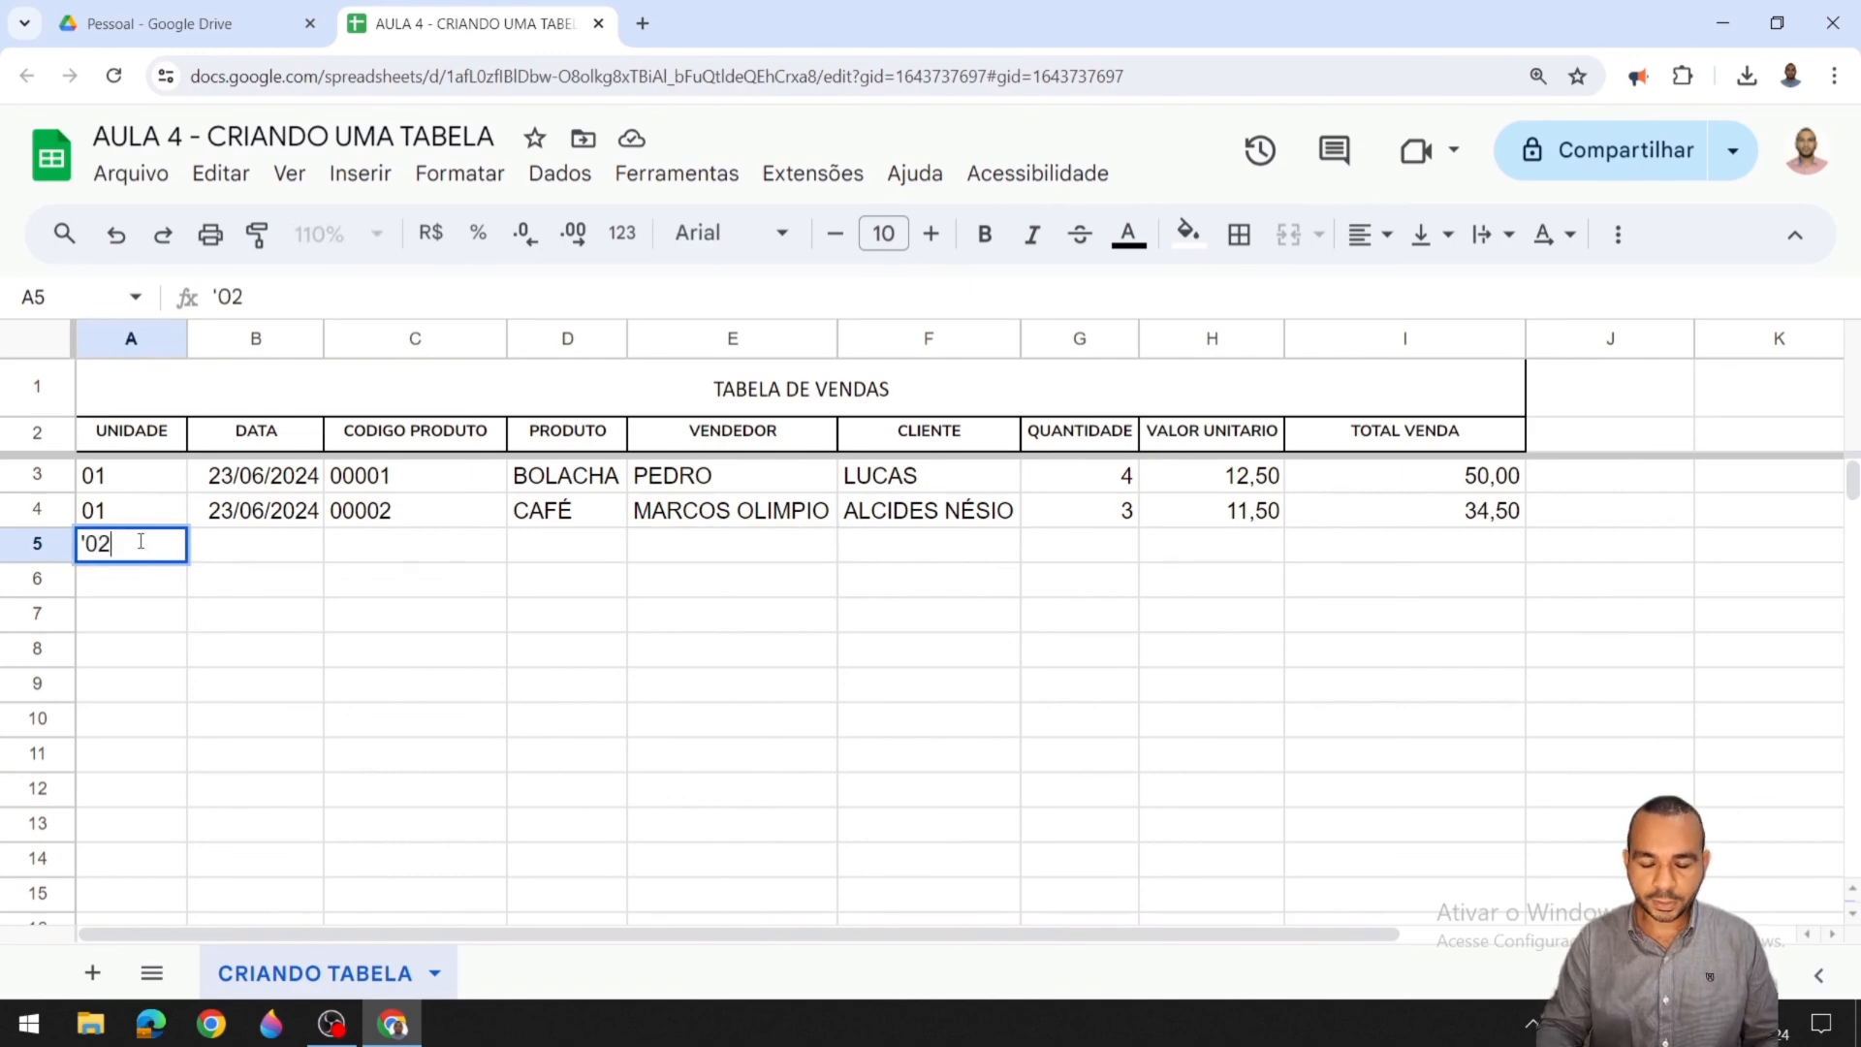
pyautogui.press('Tab')
pyautogui.write('2')
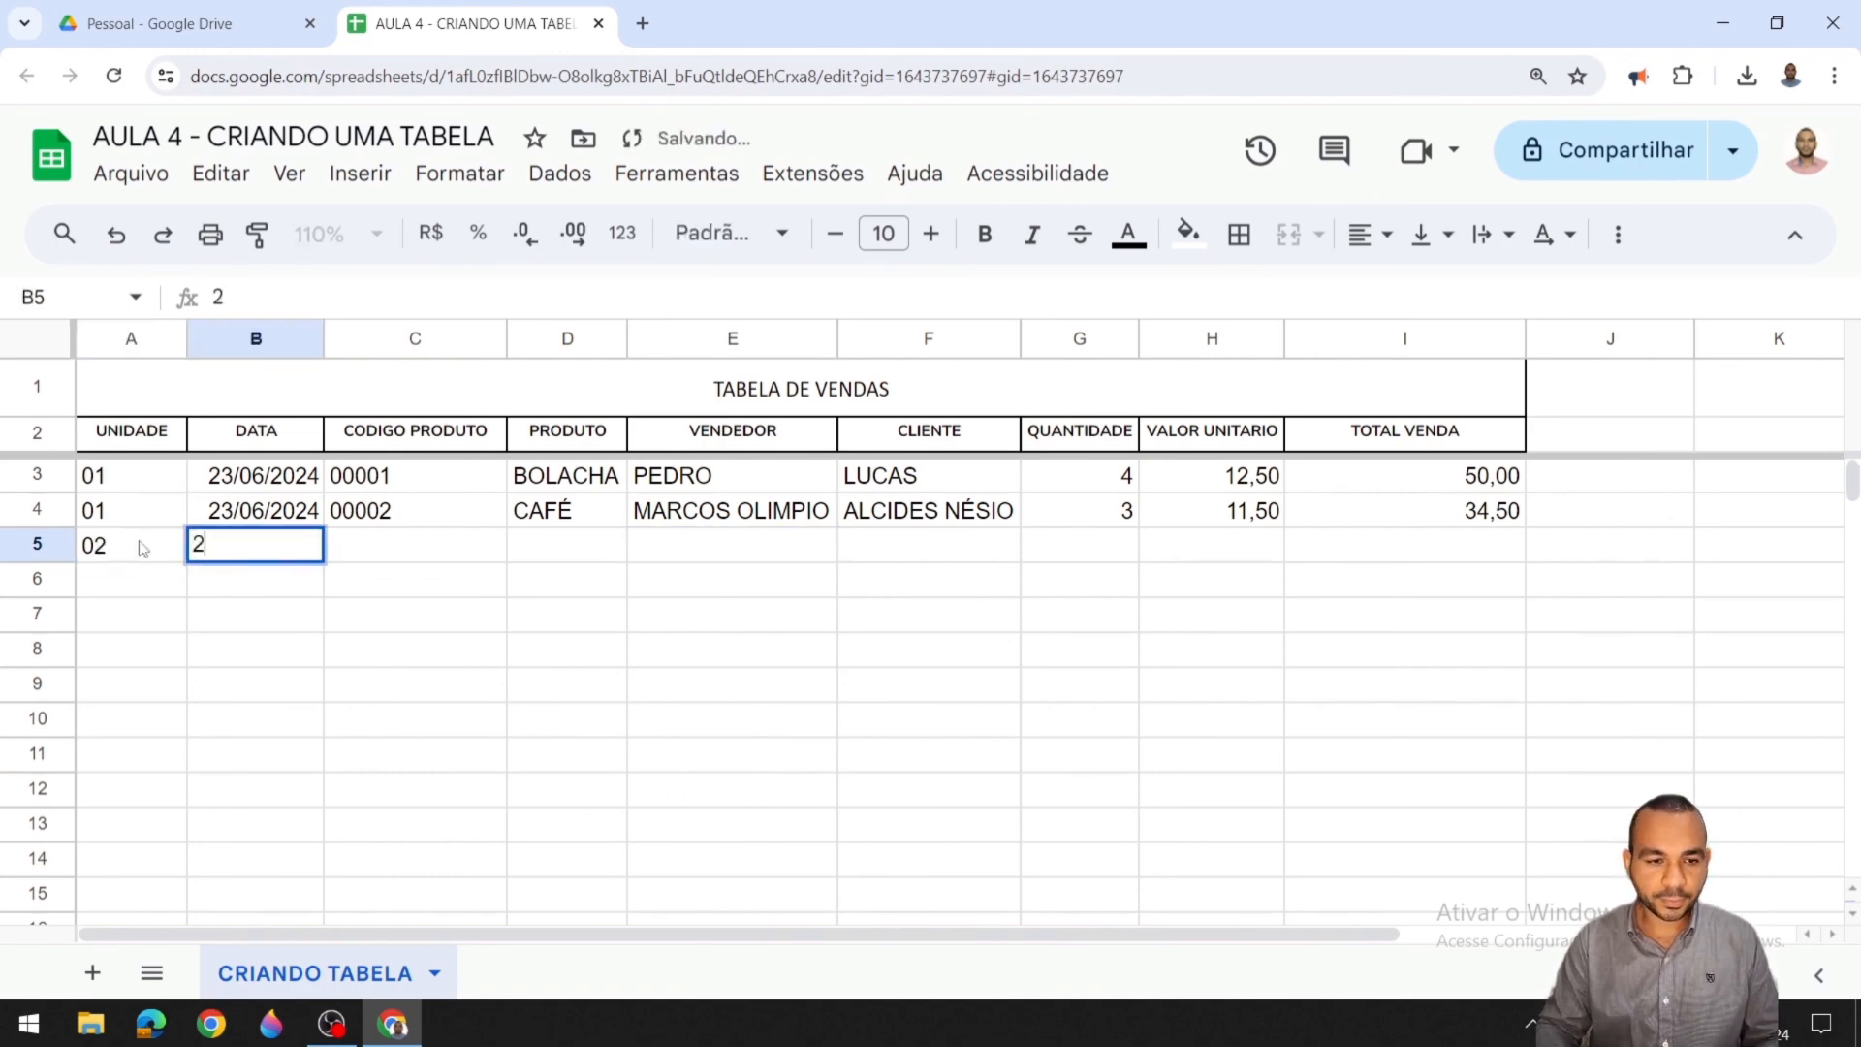
pyautogui.write('3/0')
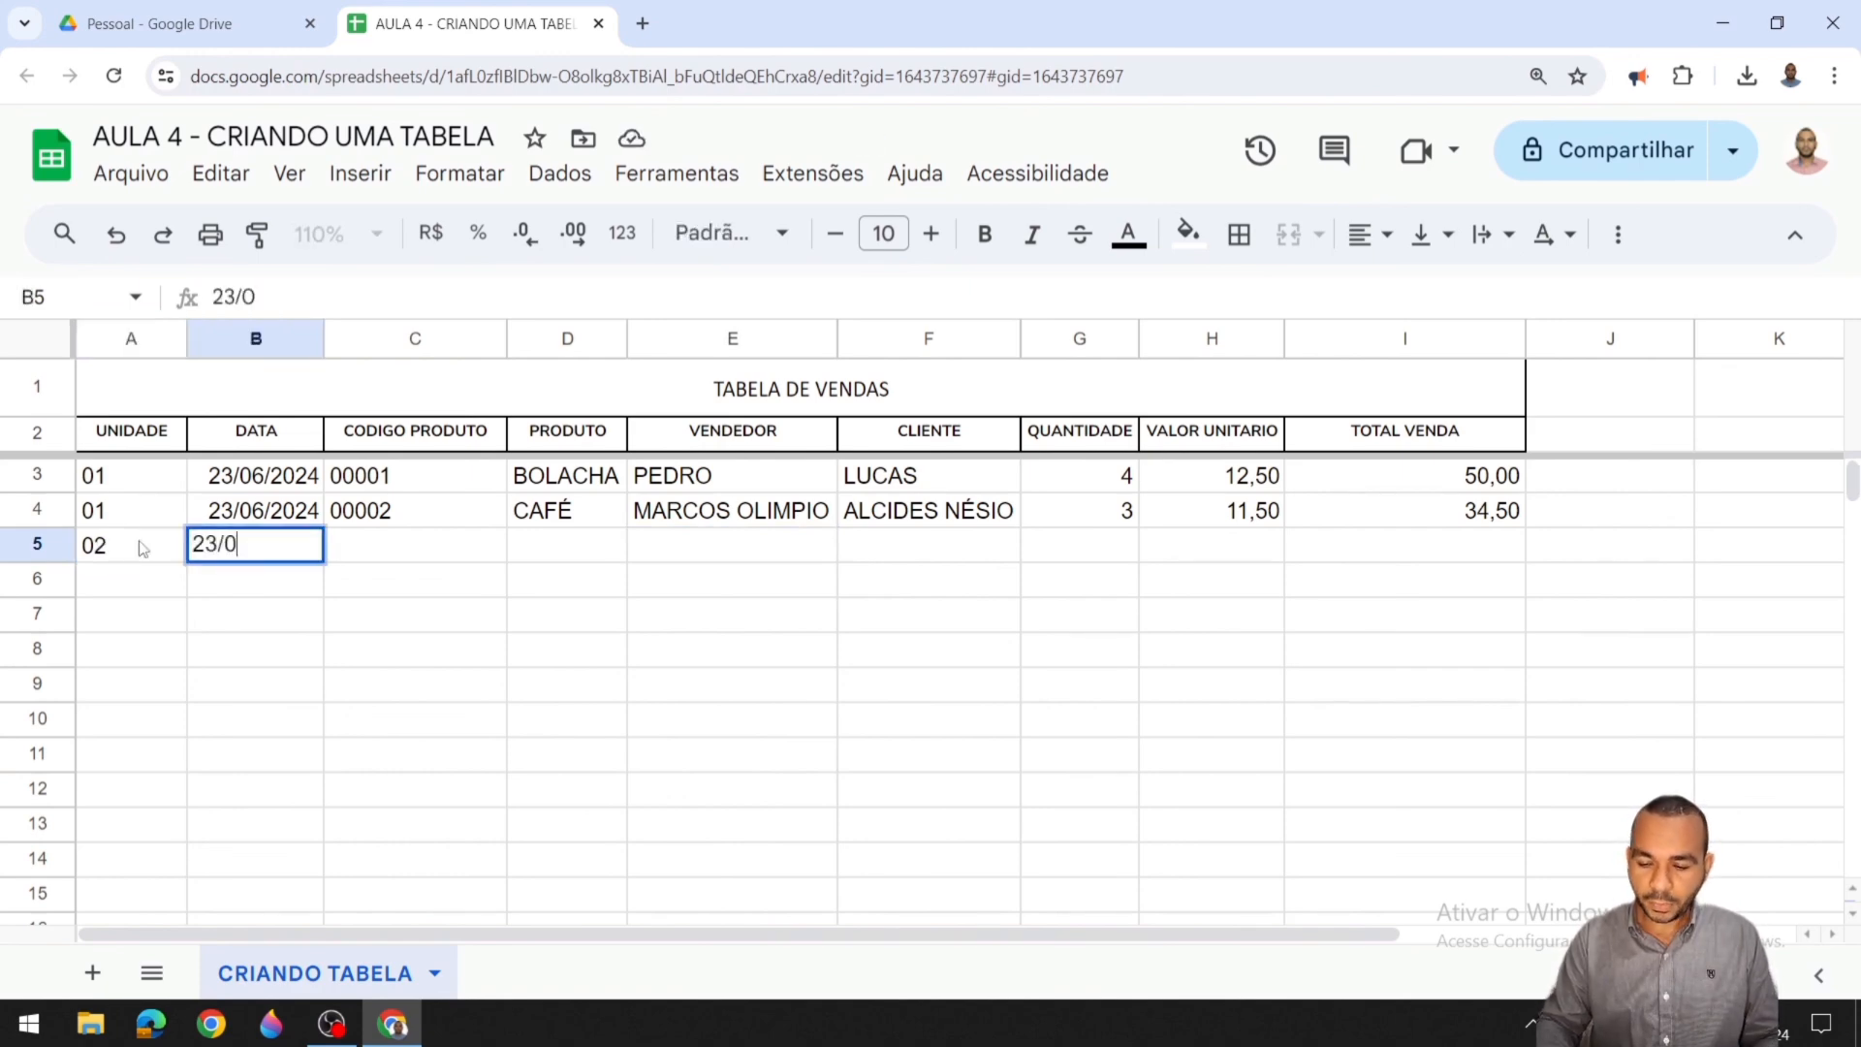
pyautogui.write('6/')
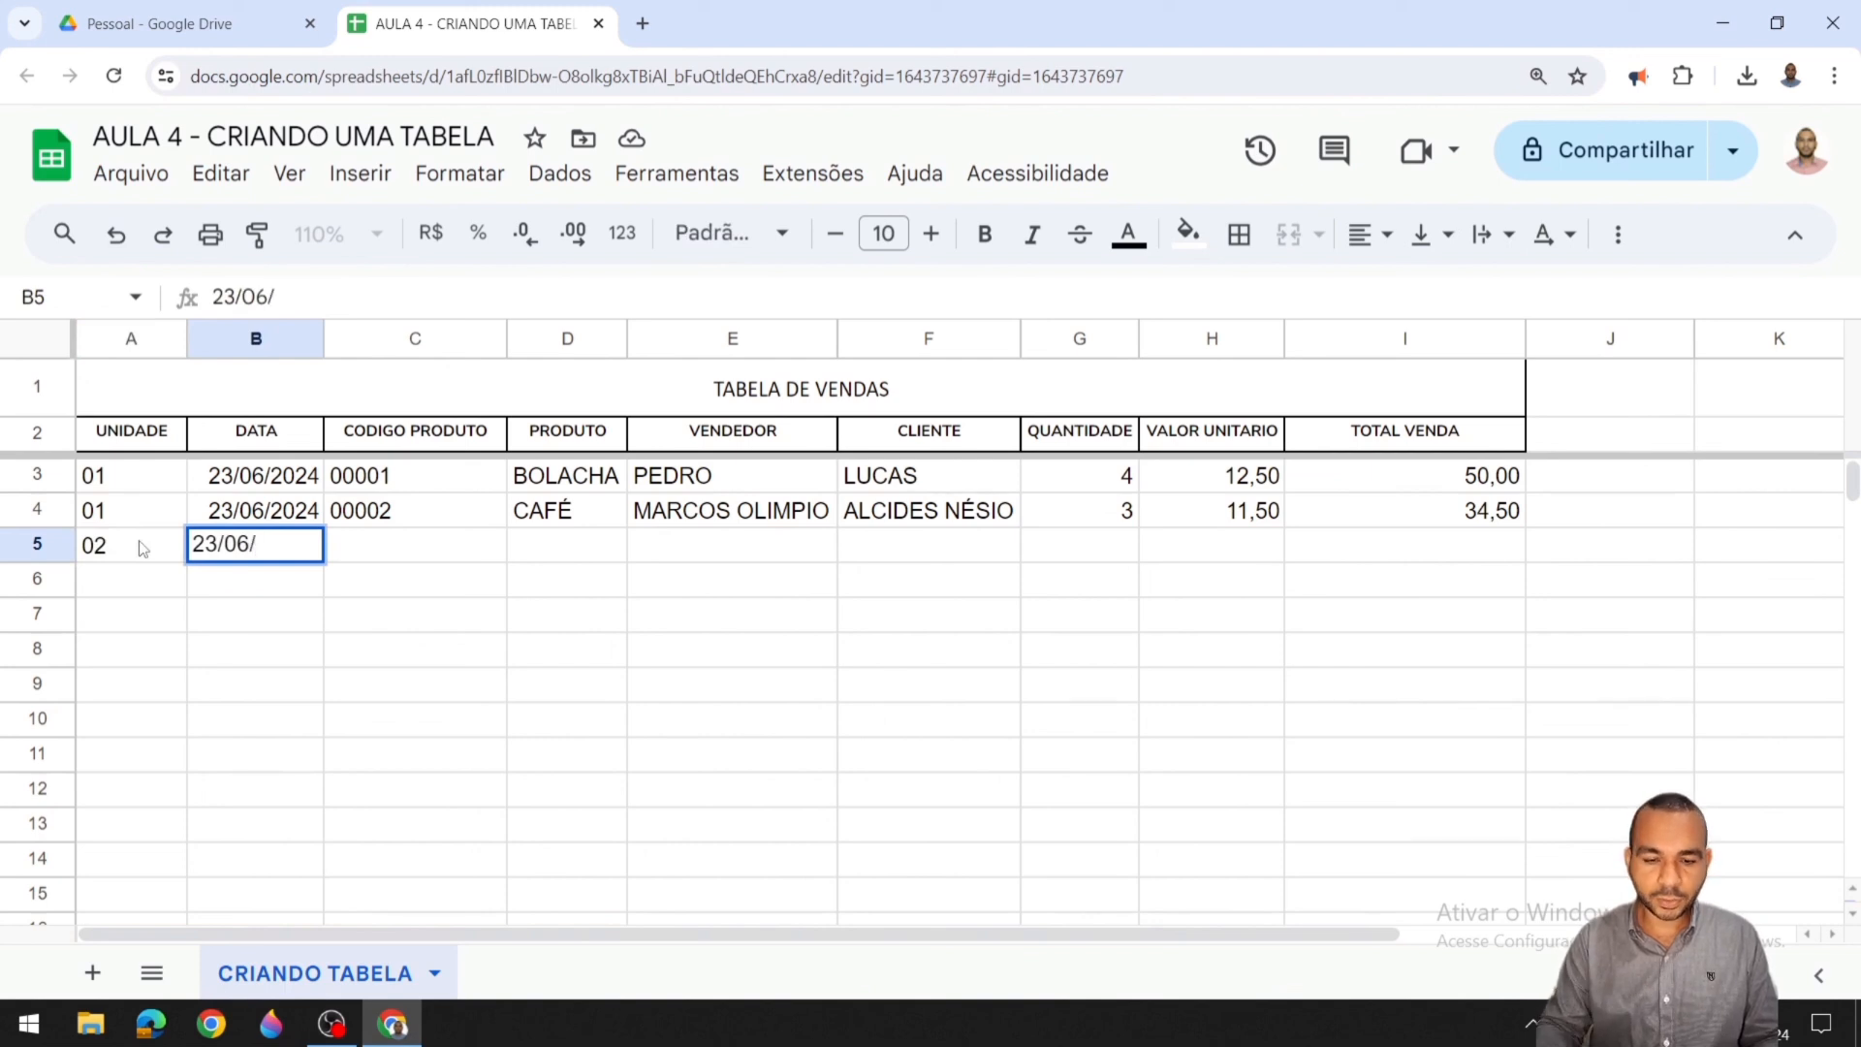
pyautogui.write('2024')
# Step: Enter the product code '00003 as text in C5 and the product ARROZ in D5
pyautogui.click(396, 552)
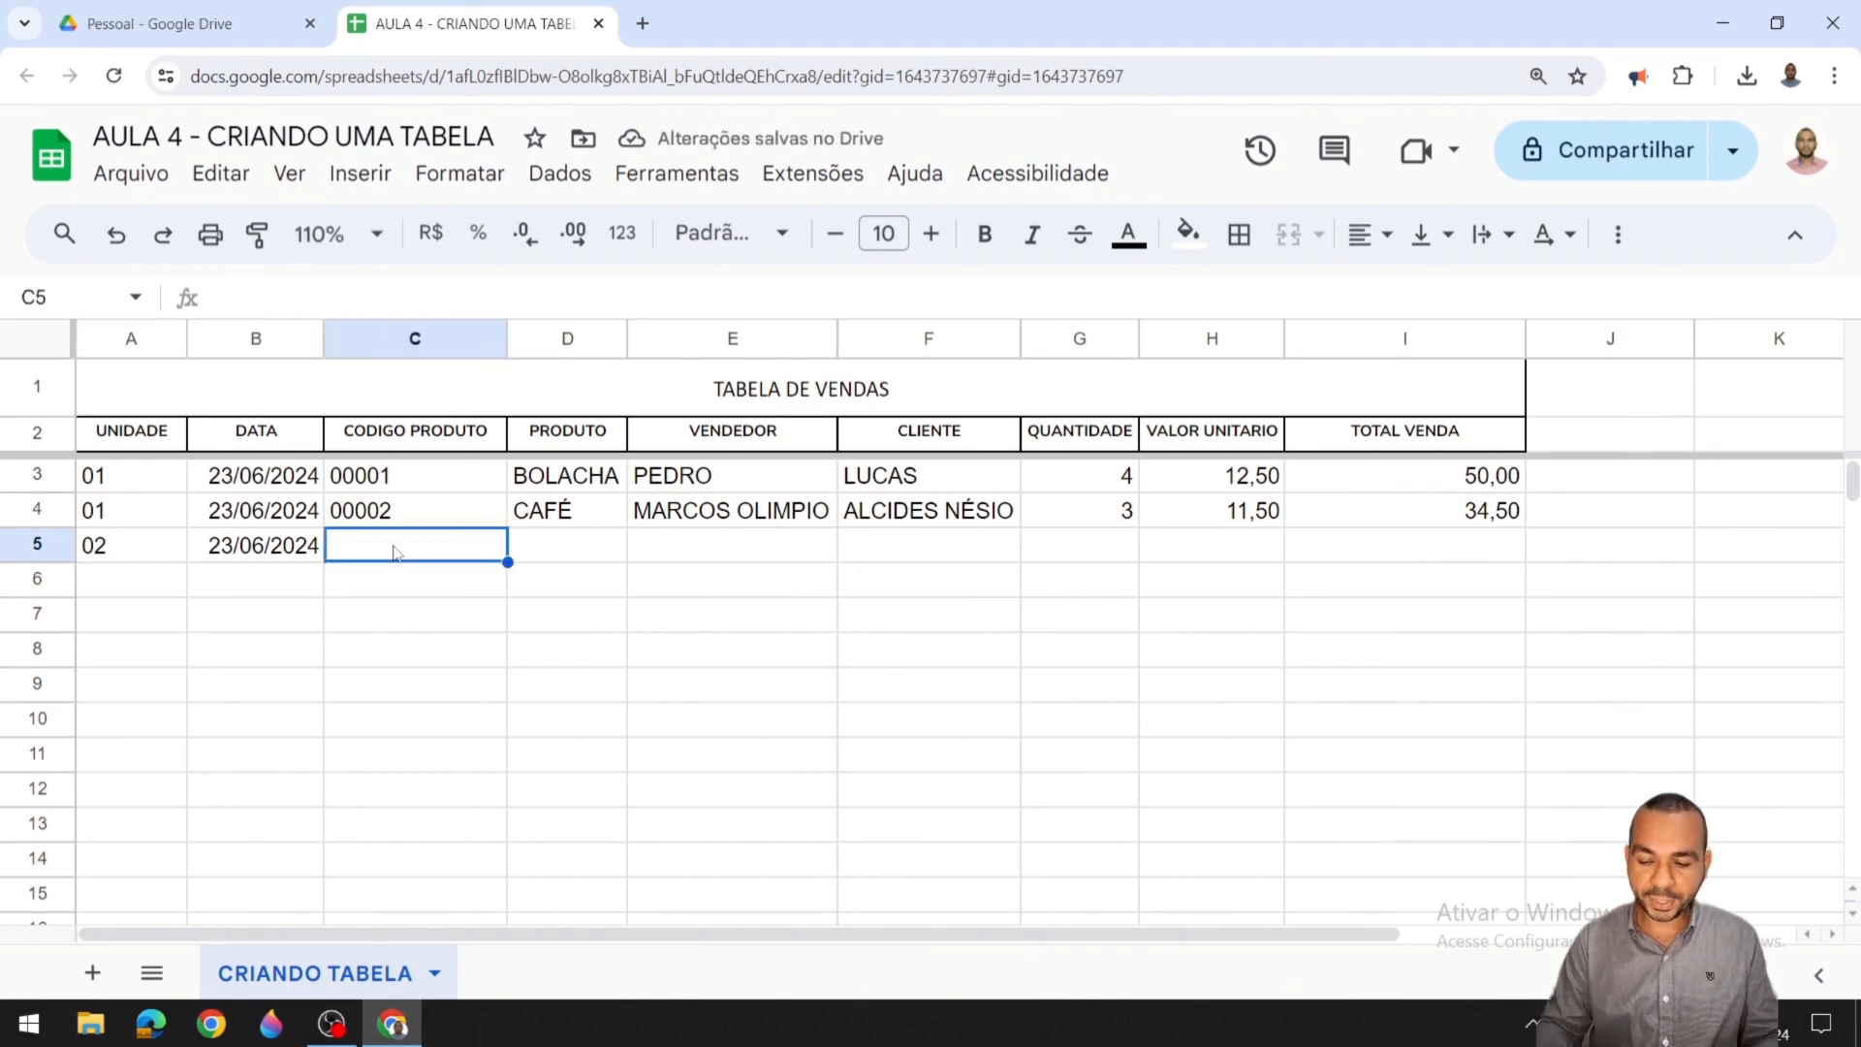
pyautogui.write("'00000")
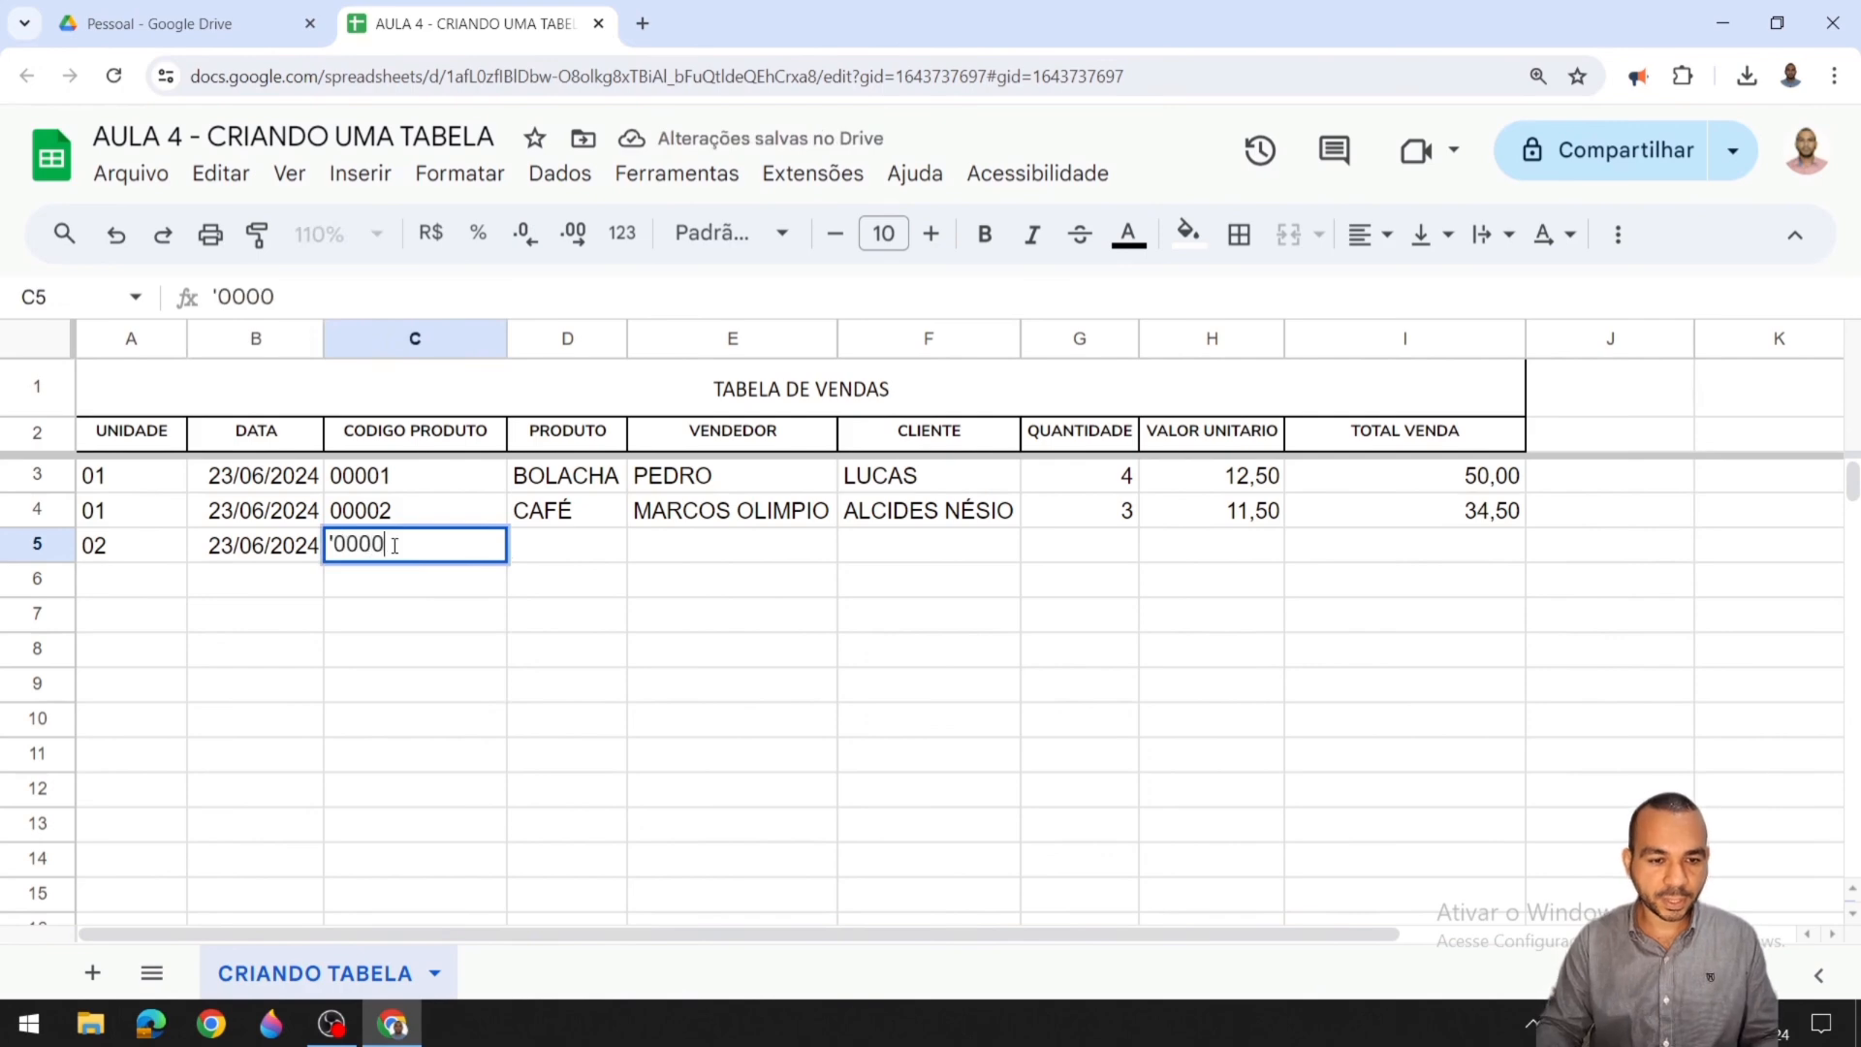
pyautogui.press('BackSpace')
pyautogui.write('3')
pyautogui.press('Return')
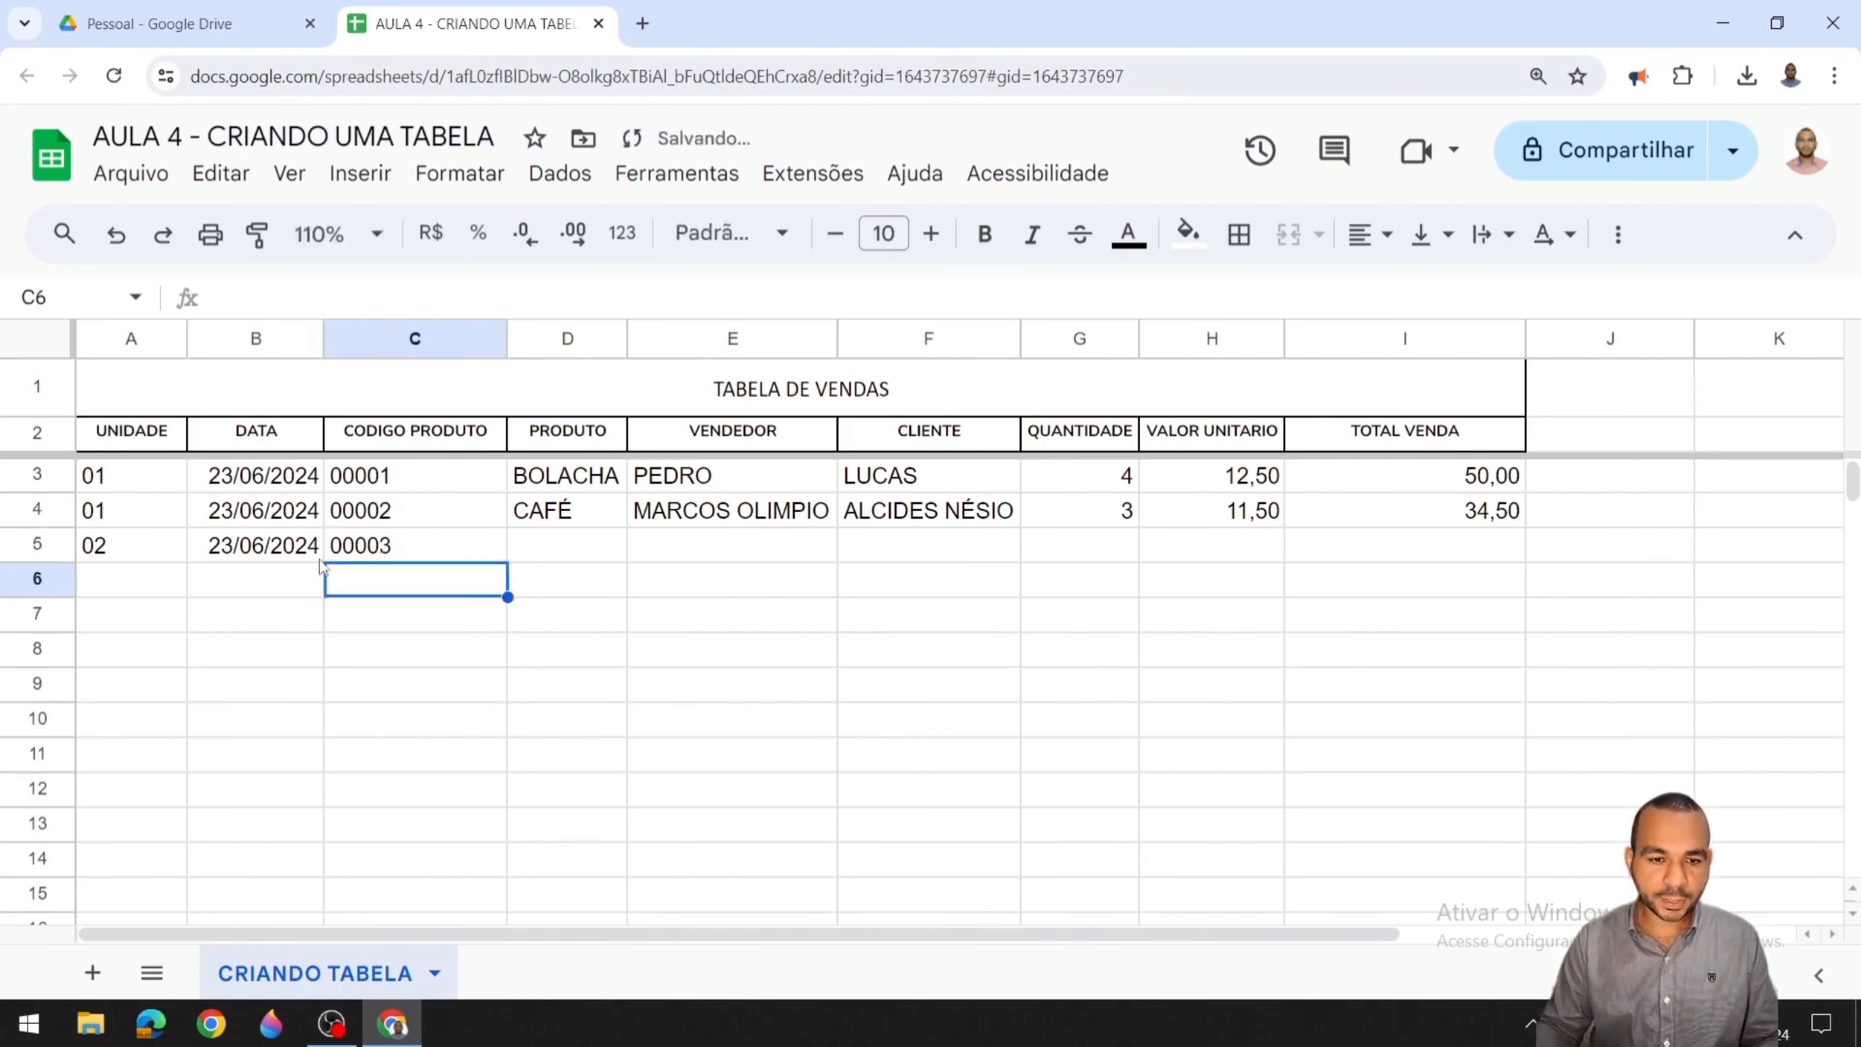
pyautogui.click(568, 545)
pyautogui.write('ARRO')
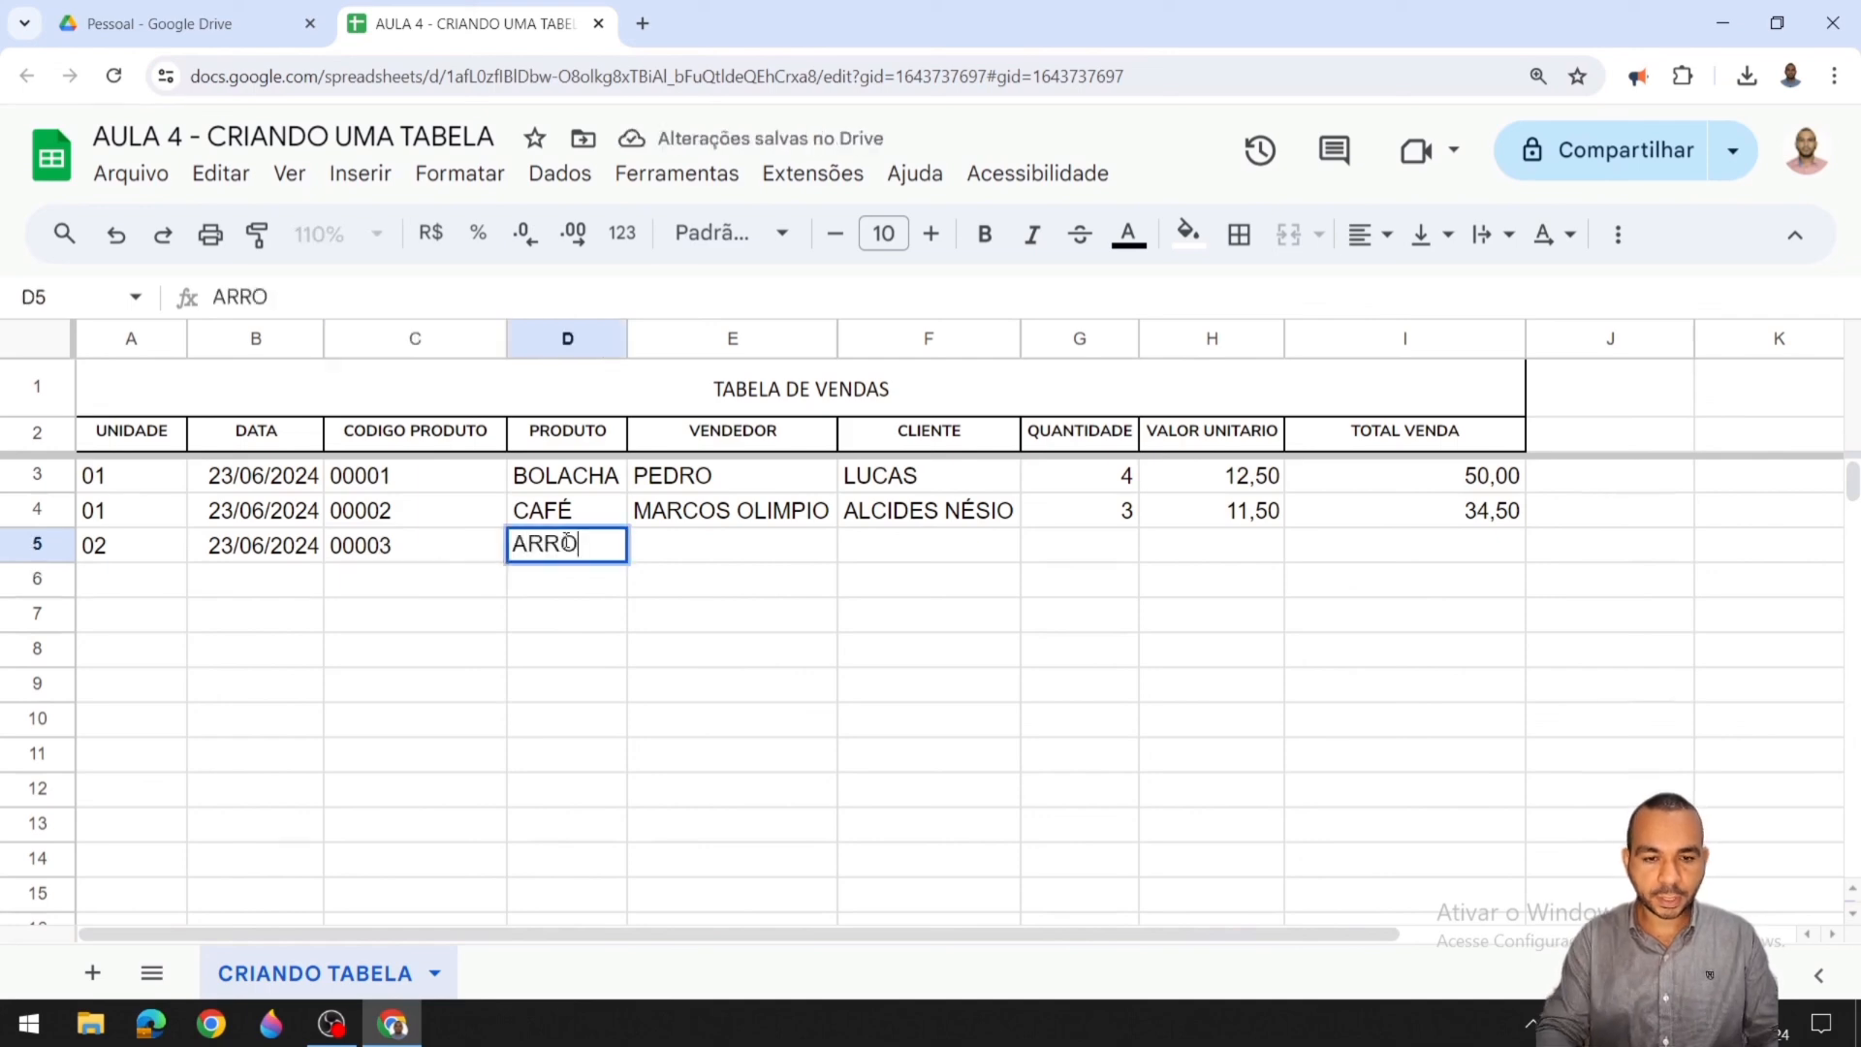
pyautogui.write('Z')
pyautogui.press('Tab')
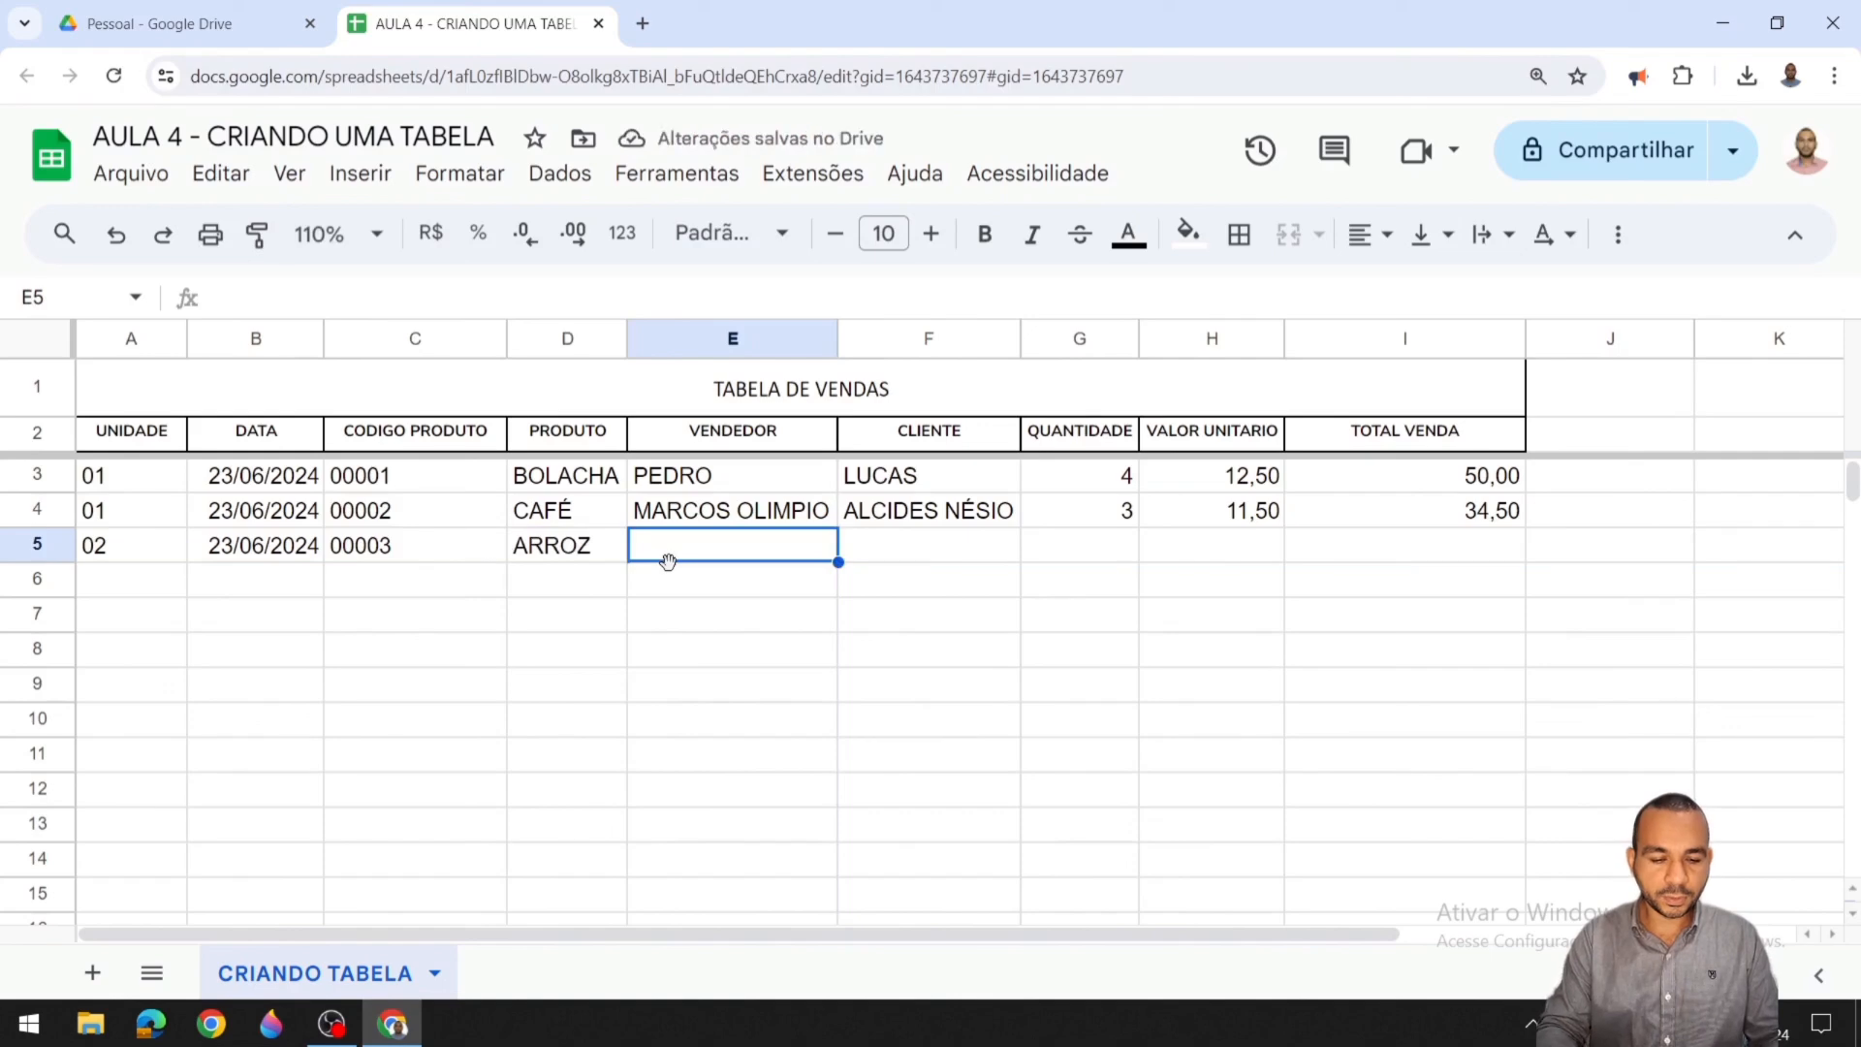
# Step: Enter the seller's first name in E5 and the customer's first name in F5
pyautogui.write('ATHOS')
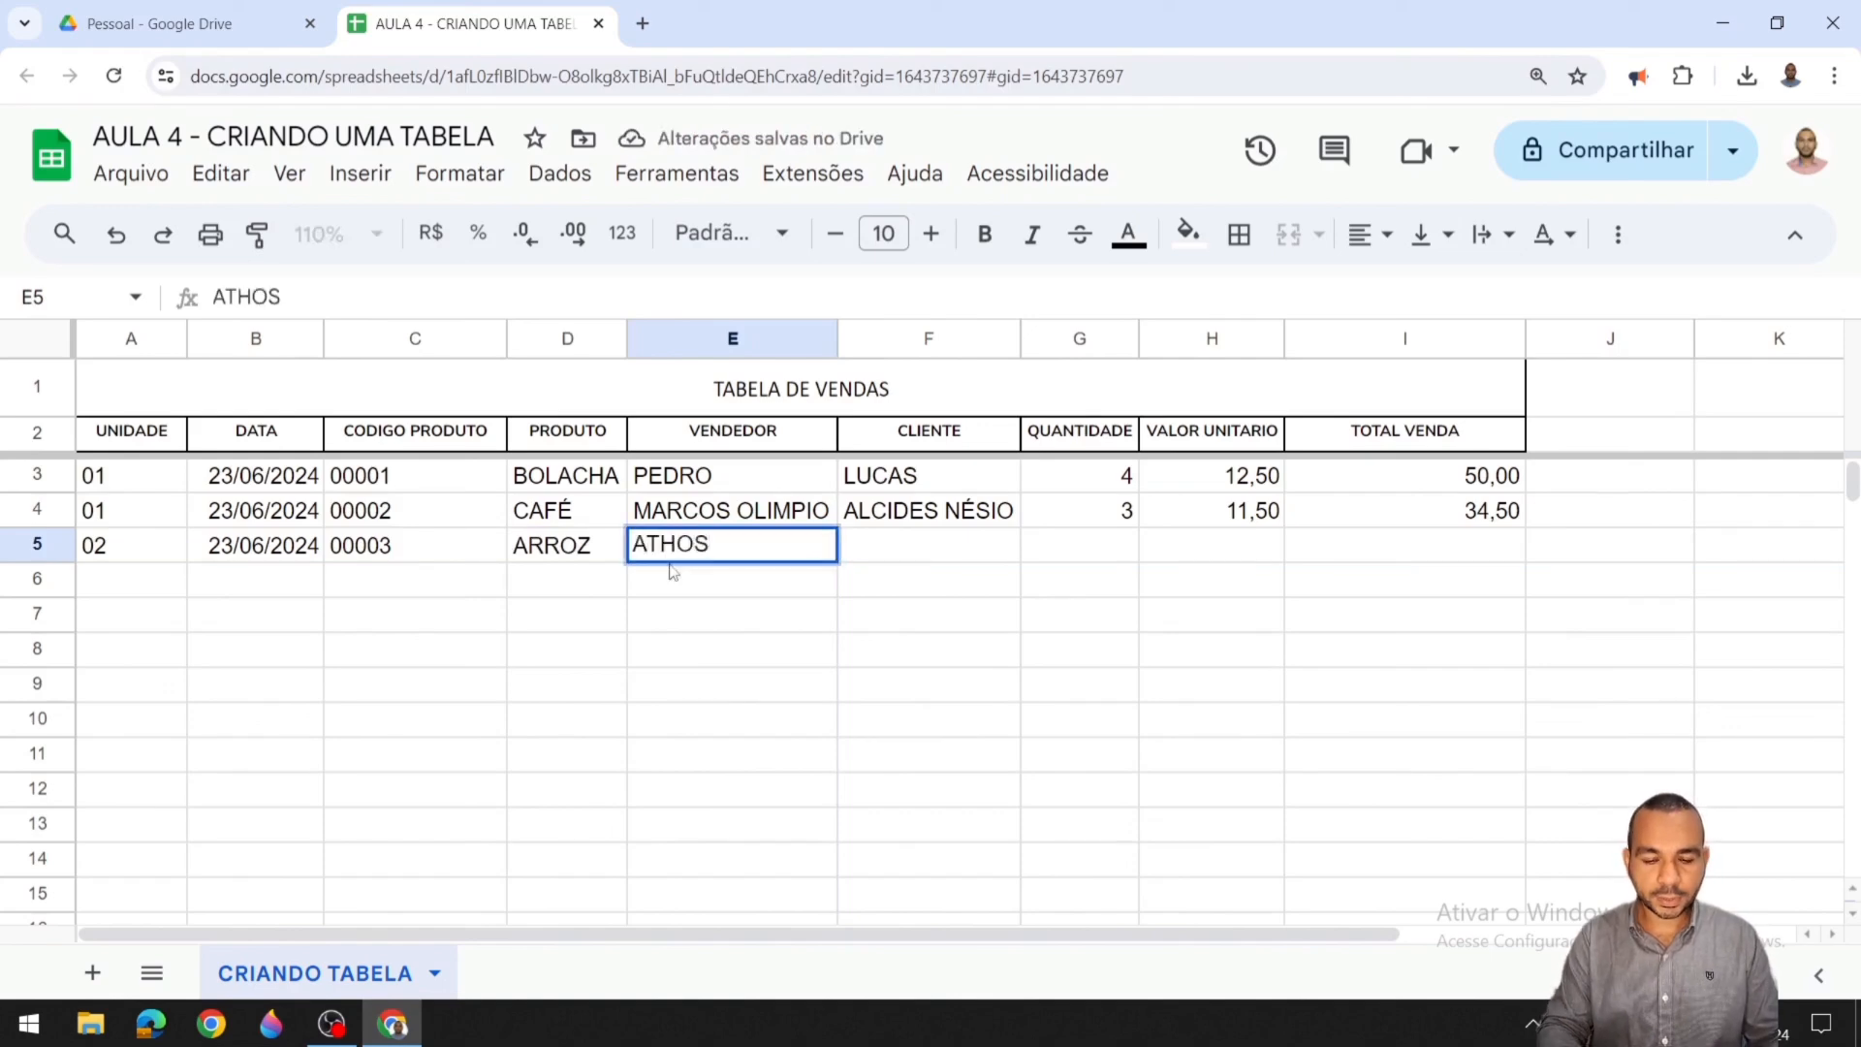
pyautogui.press('Tab')
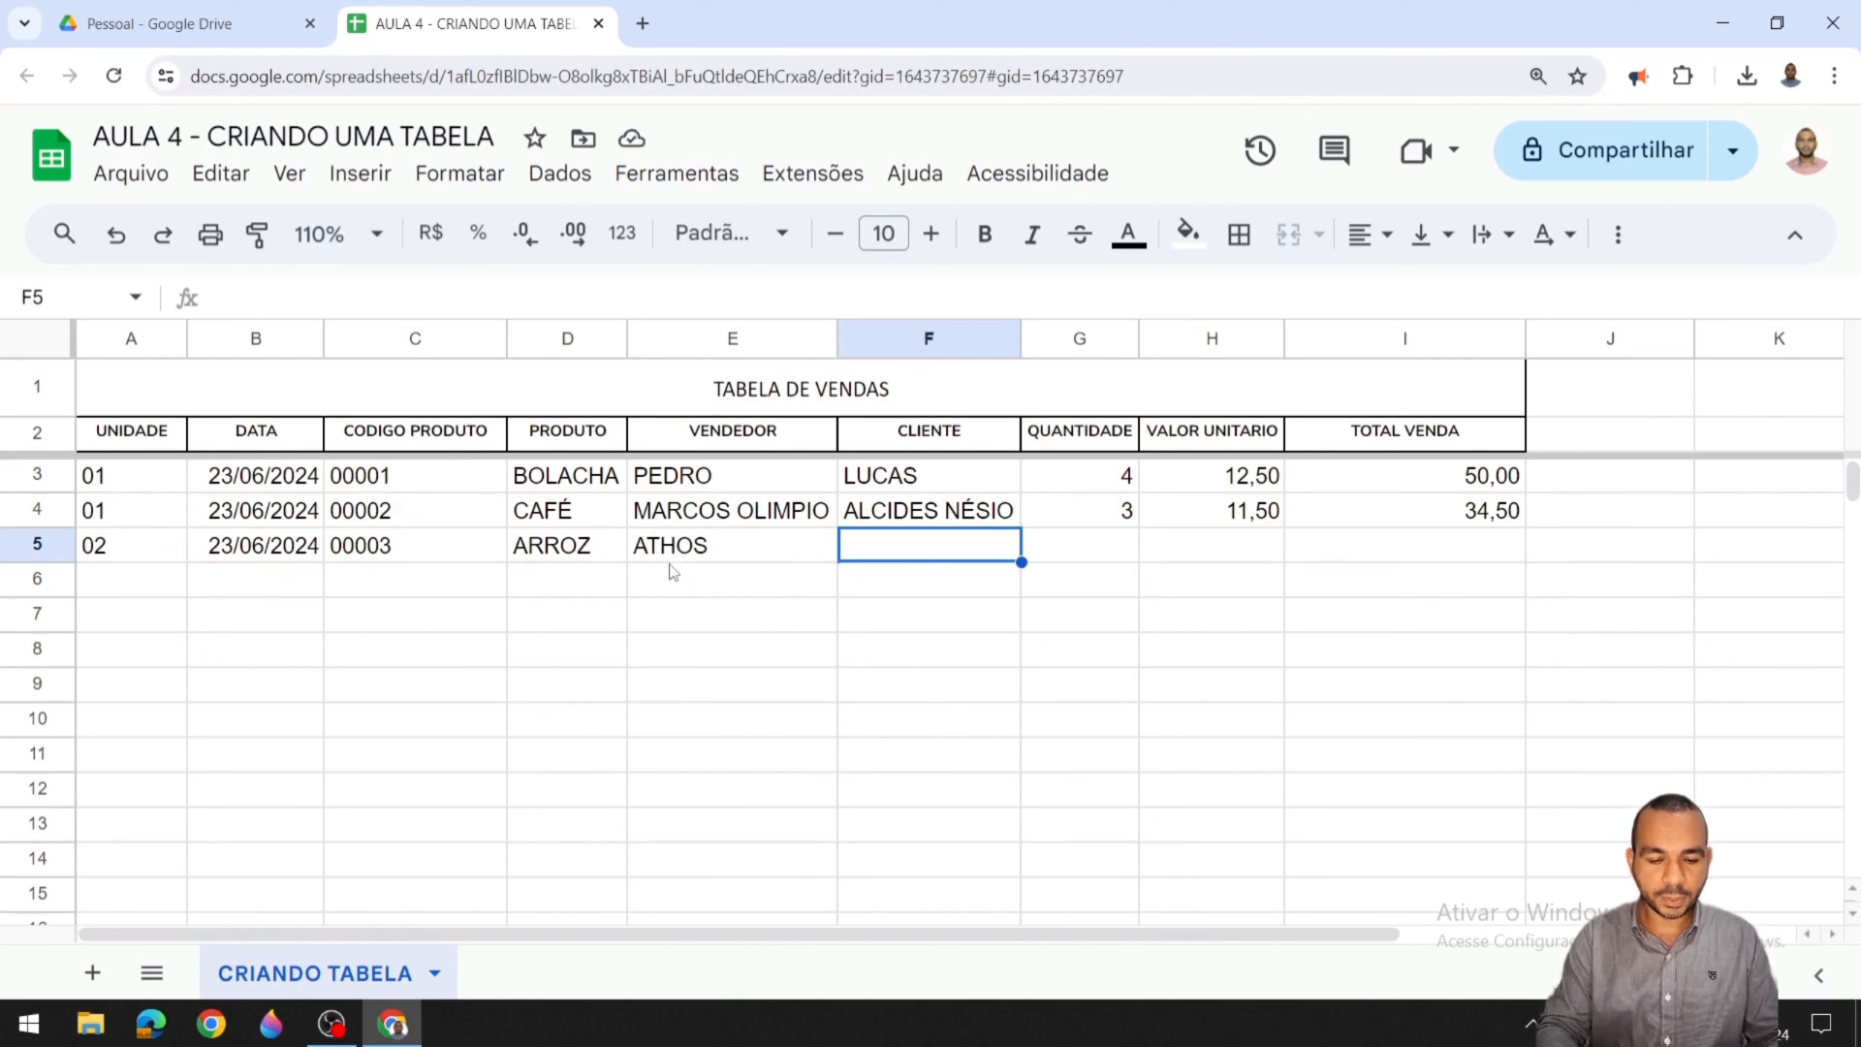
pyautogui.write('LUCAS')
pyautogui.press('Tab')
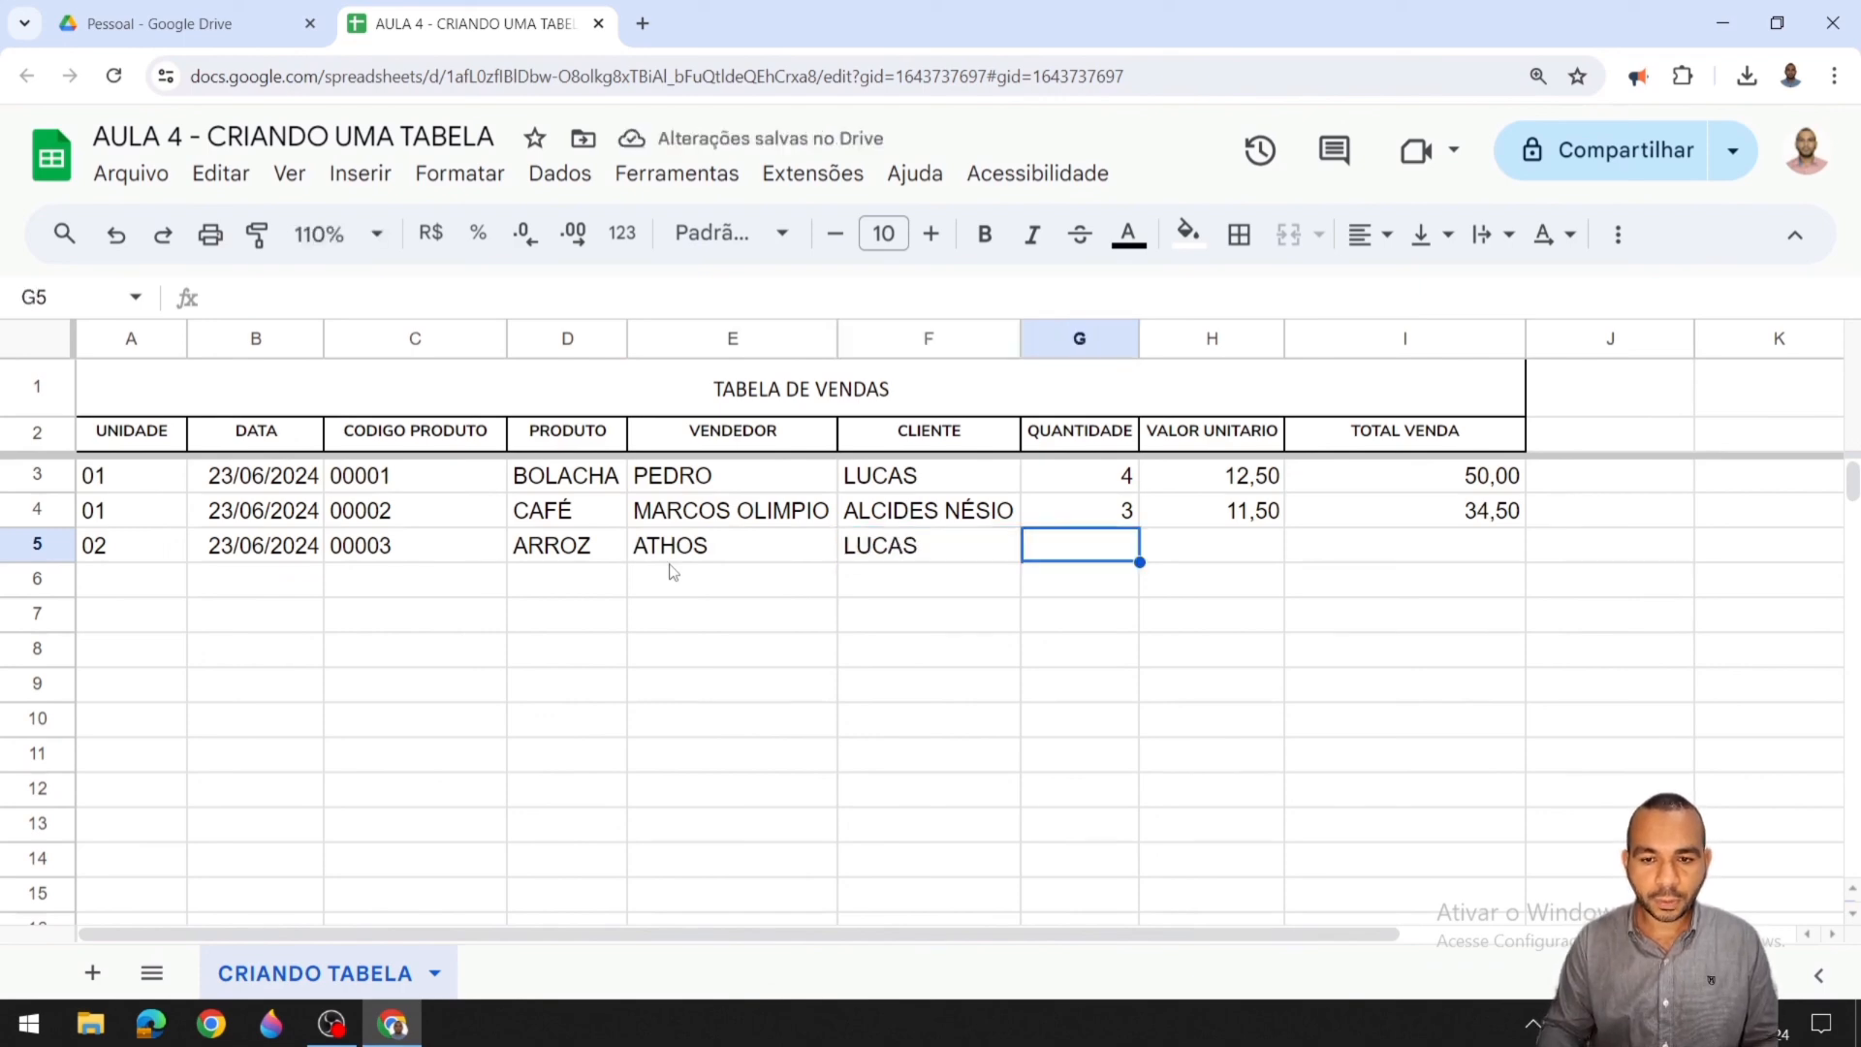
# Step: Enter the quantity 2 in G5 and the unit value 20,00 in H5
pyautogui.write('2')
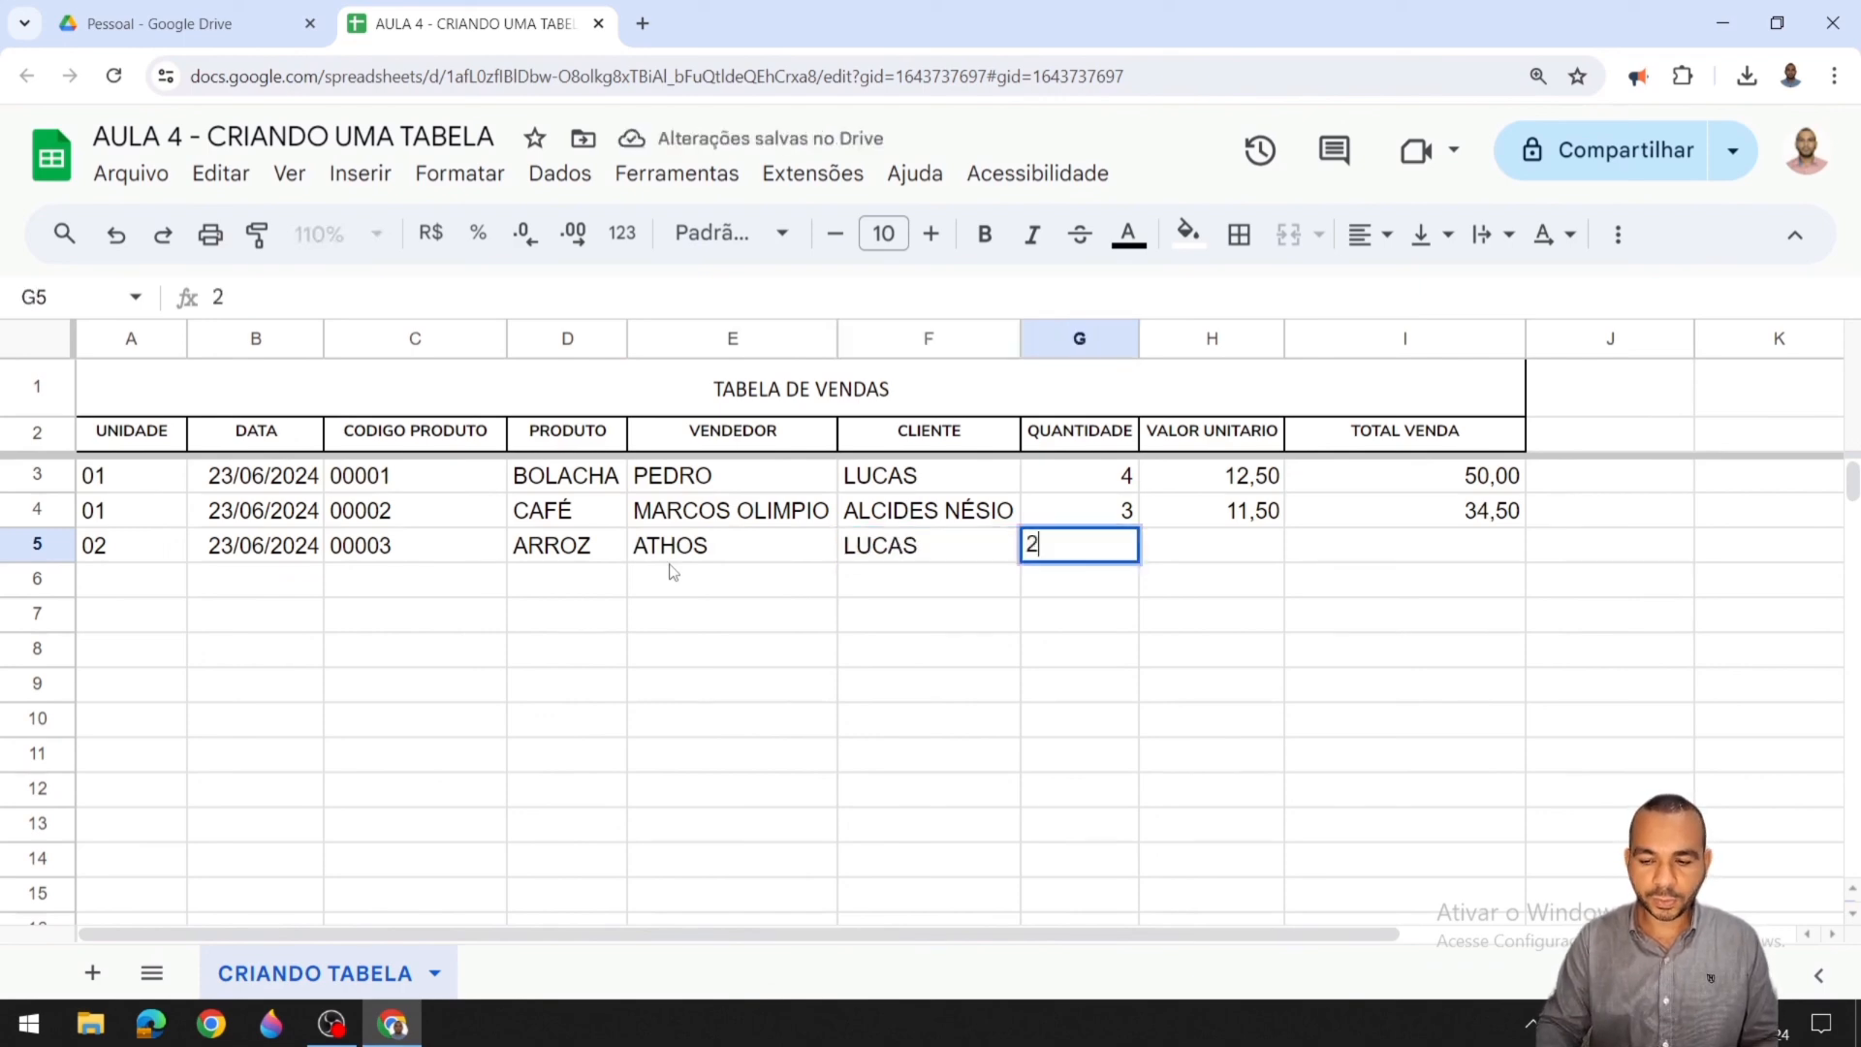
pyautogui.press('Tab')
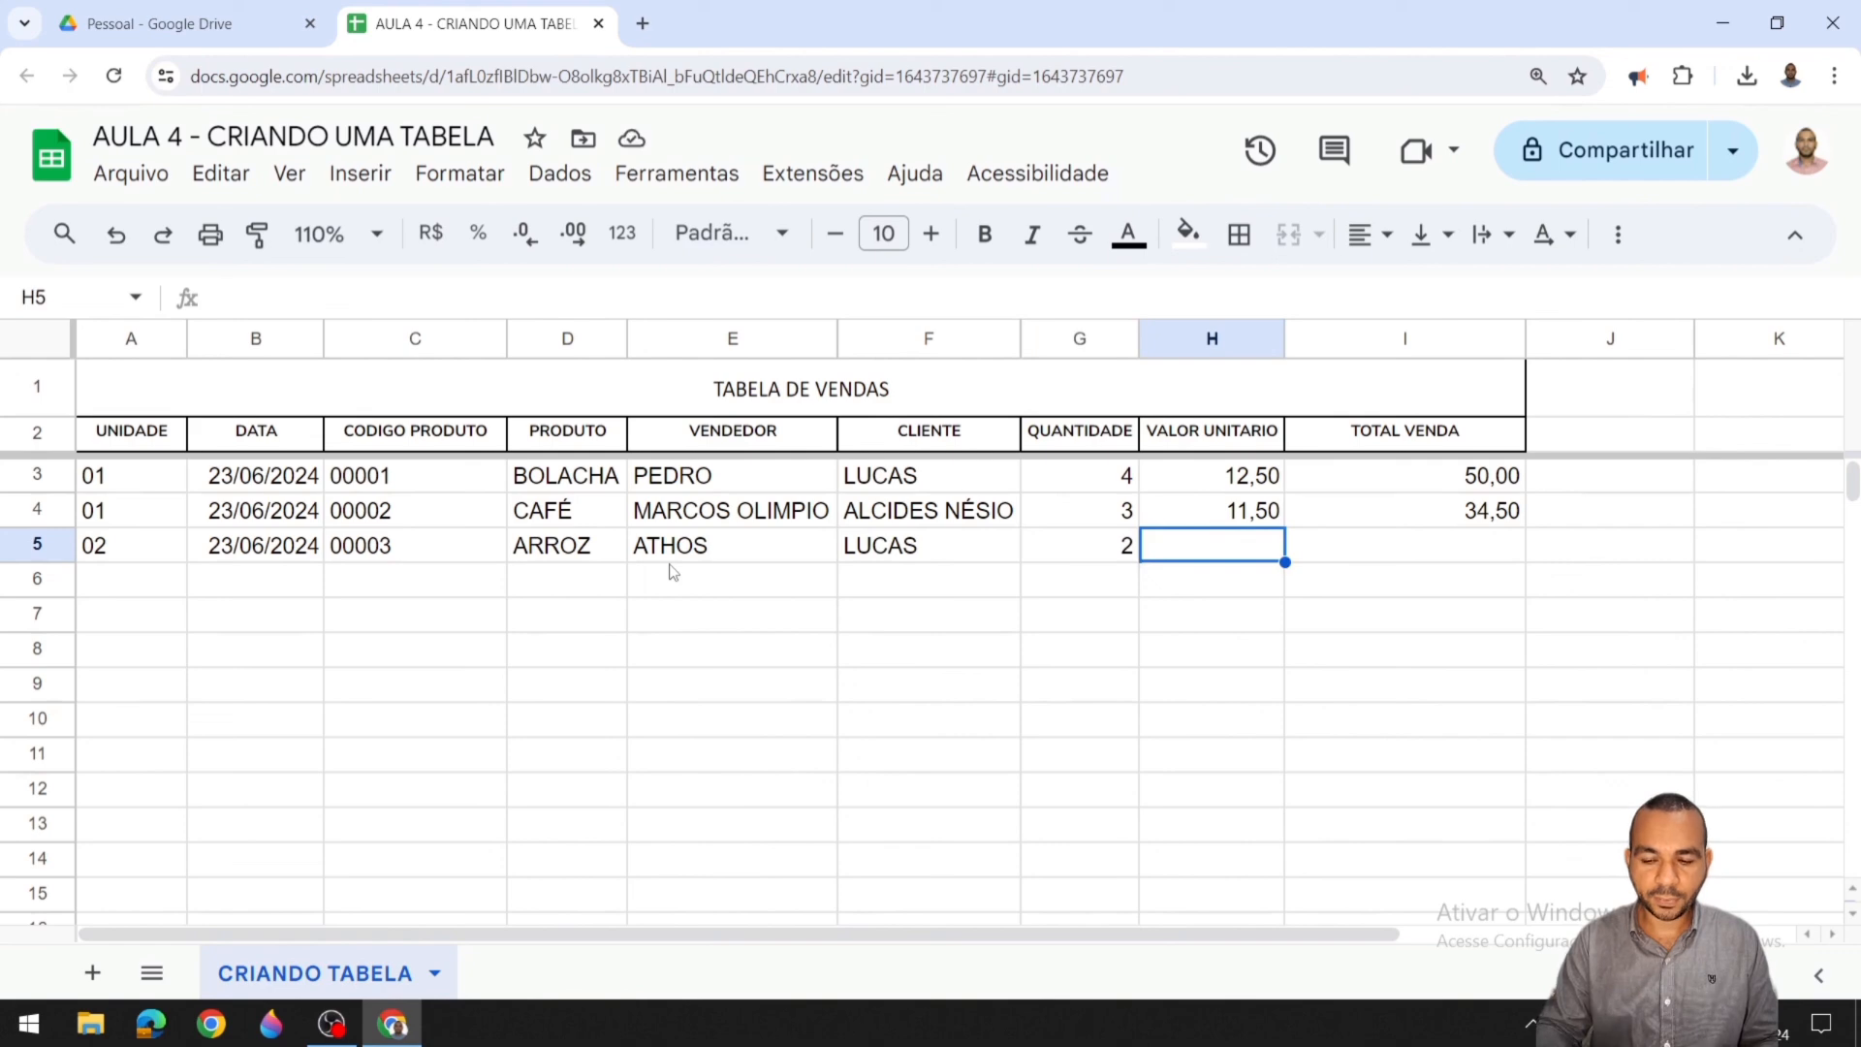
pyautogui.write('20,00')
pyautogui.press('Tab')
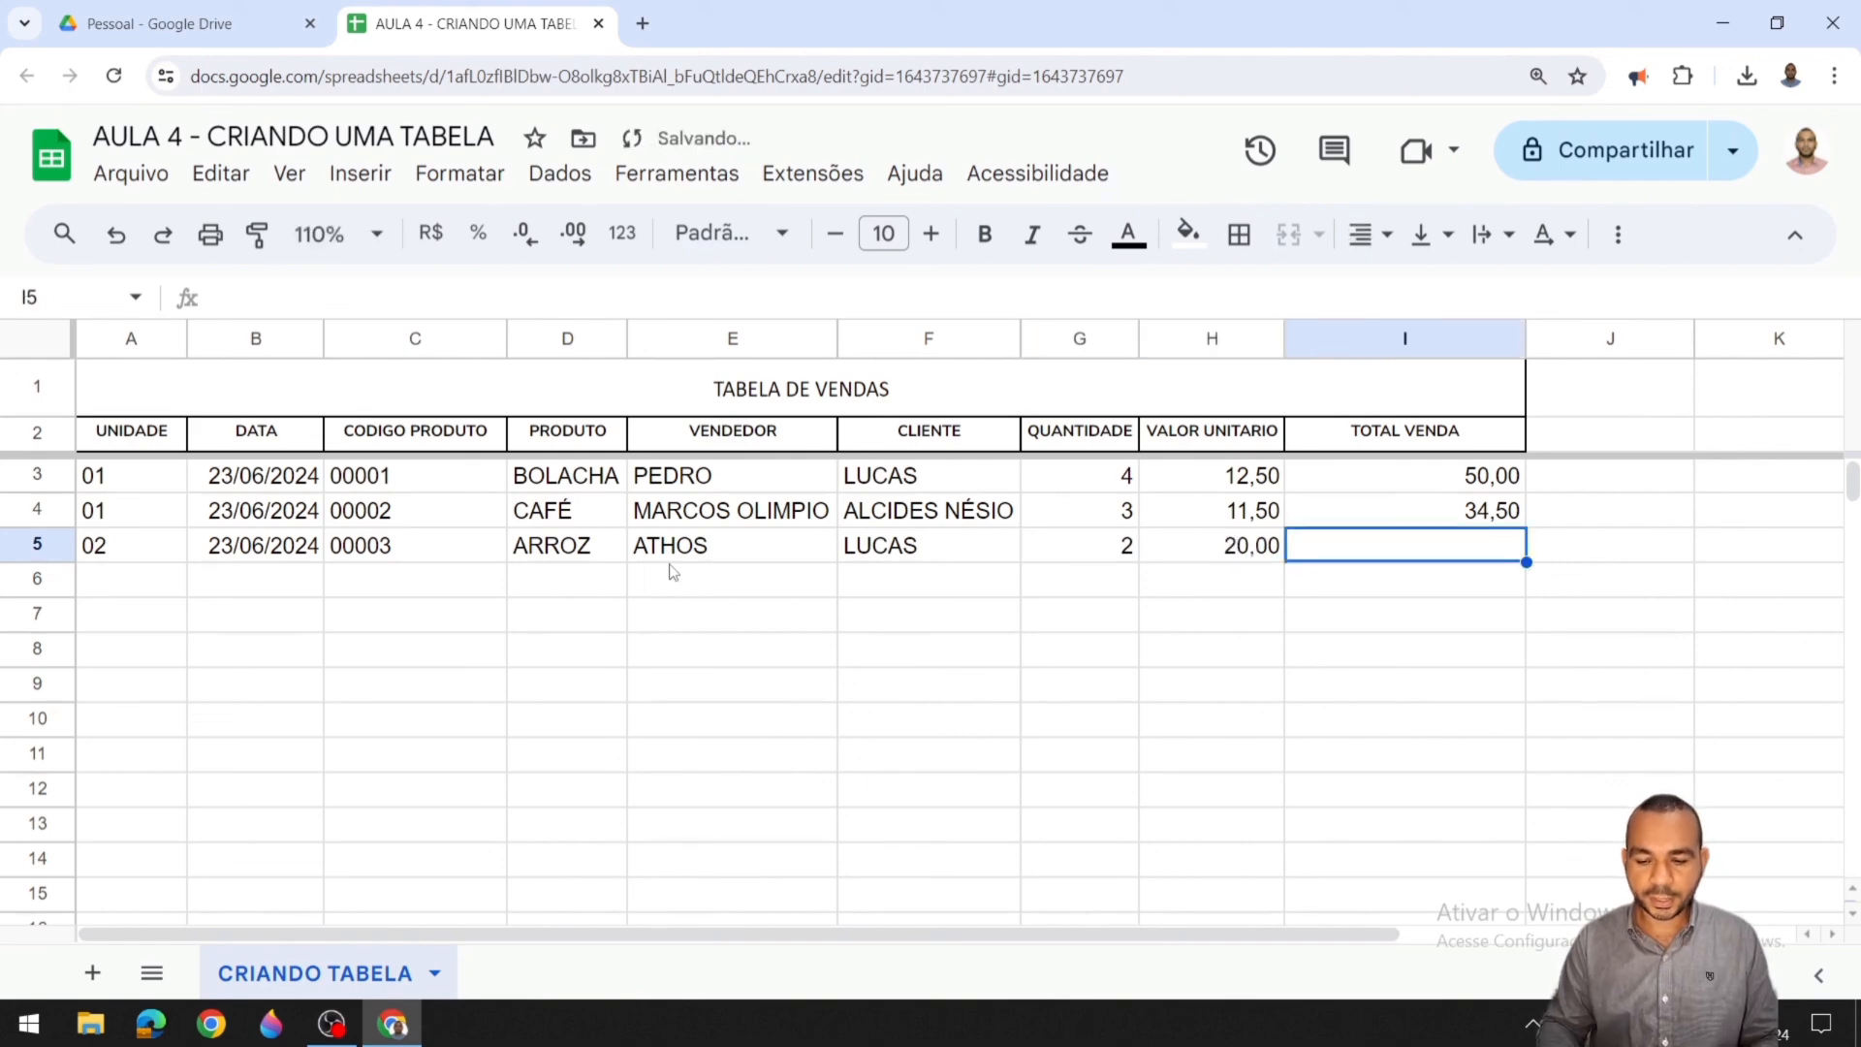
# Step: Calculate the third row's TOTAL VENDA in I5 with the formula =G5*H5
pyautogui.write('=')
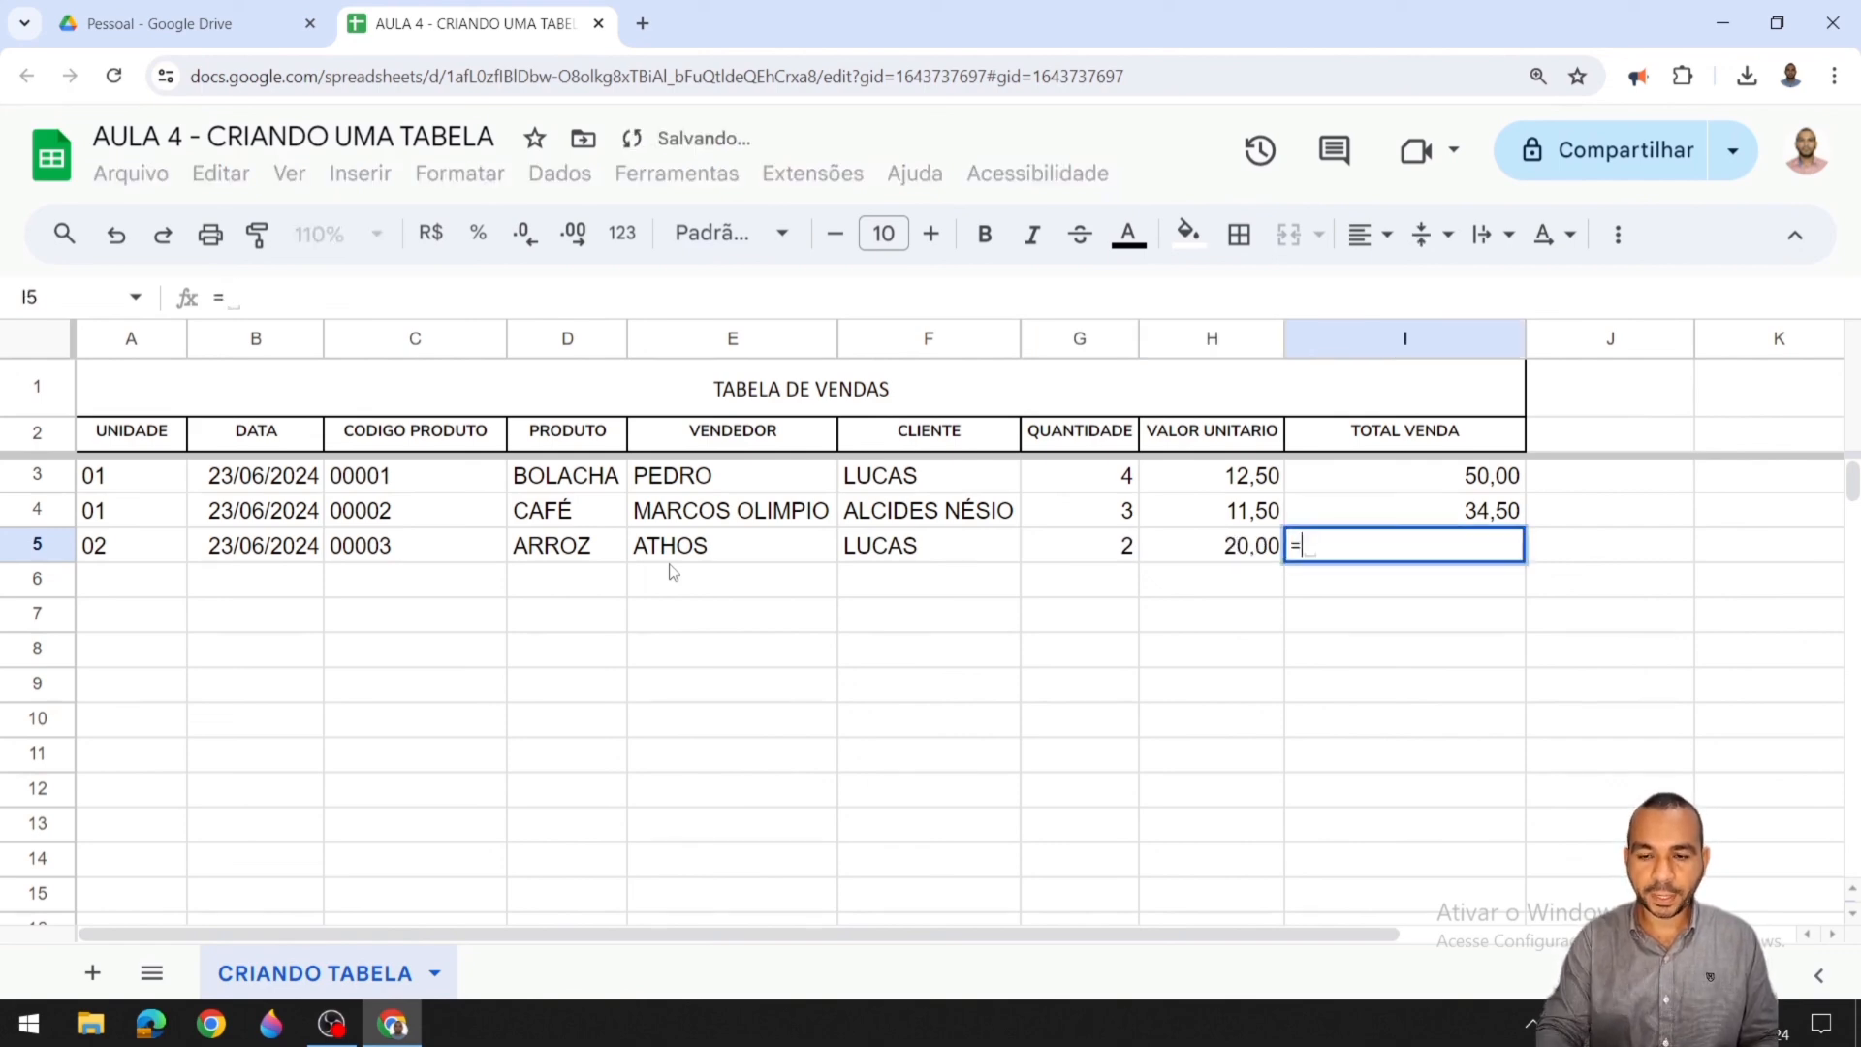
pyautogui.click(1084, 557)
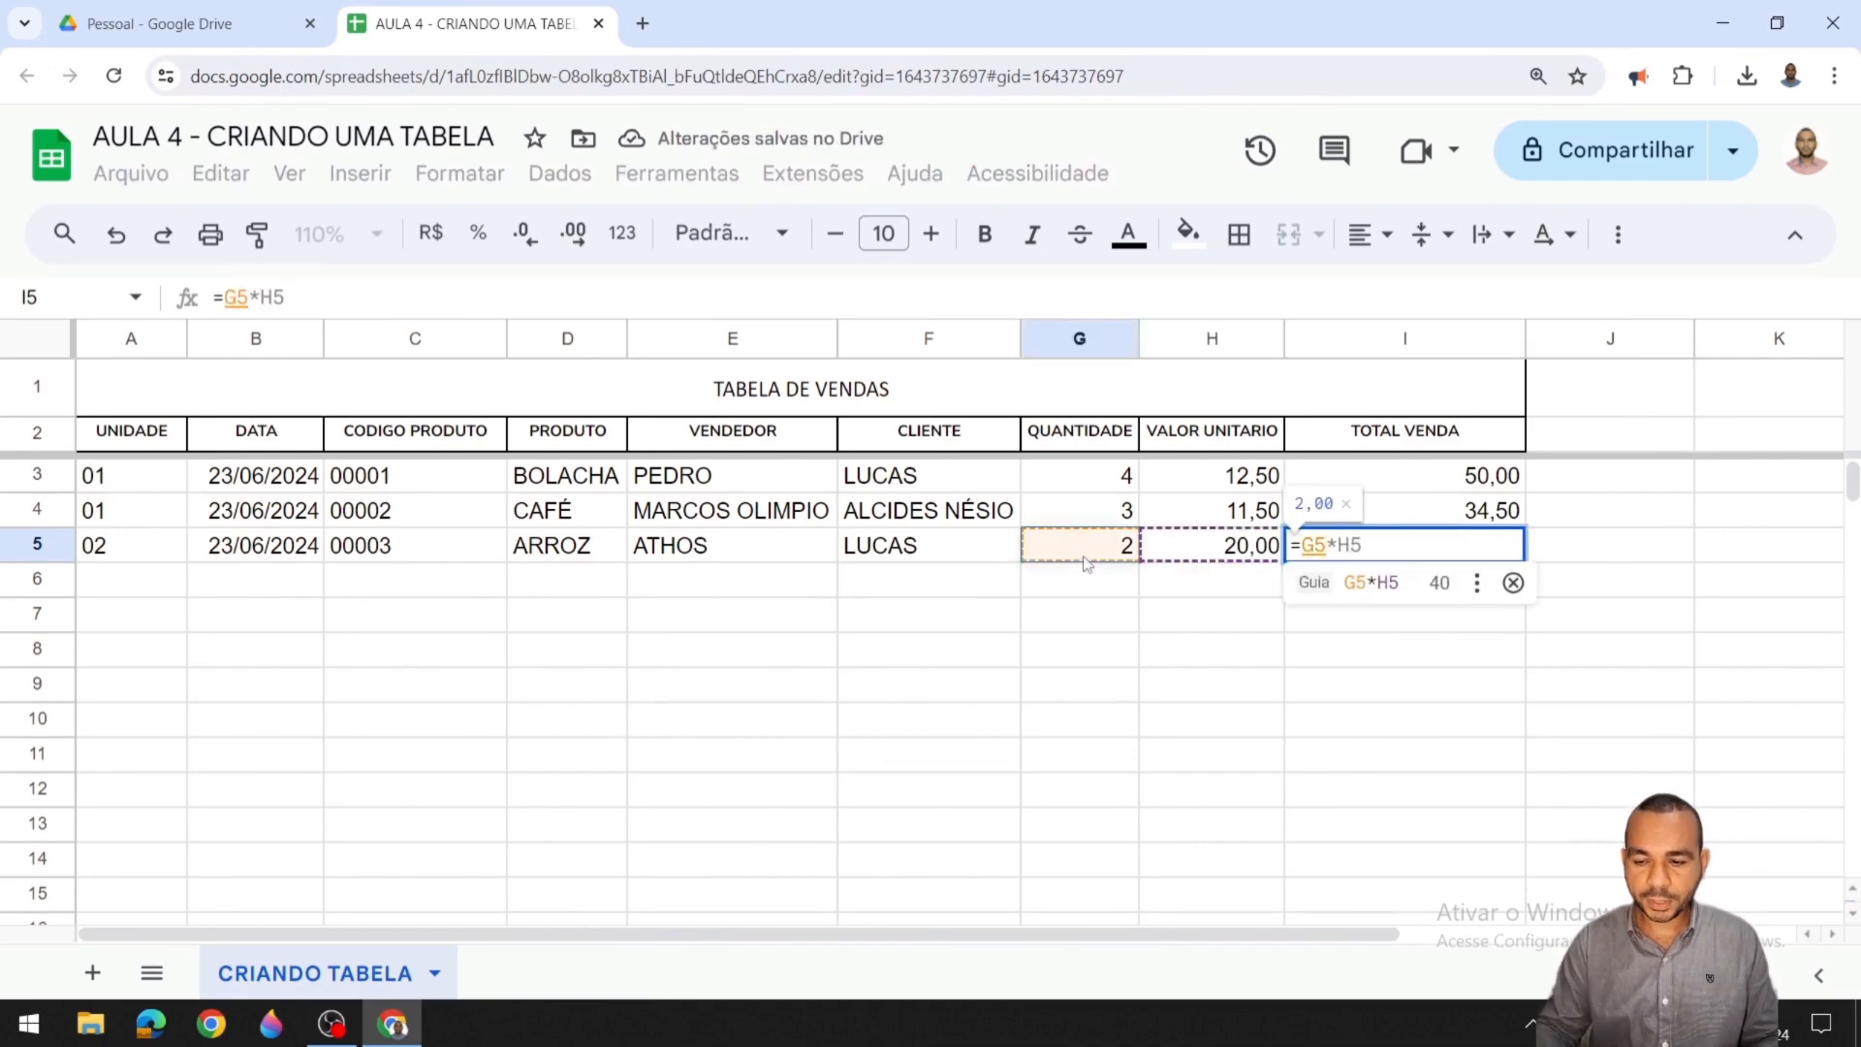
pyautogui.write('*')
pyautogui.click(1174, 558)
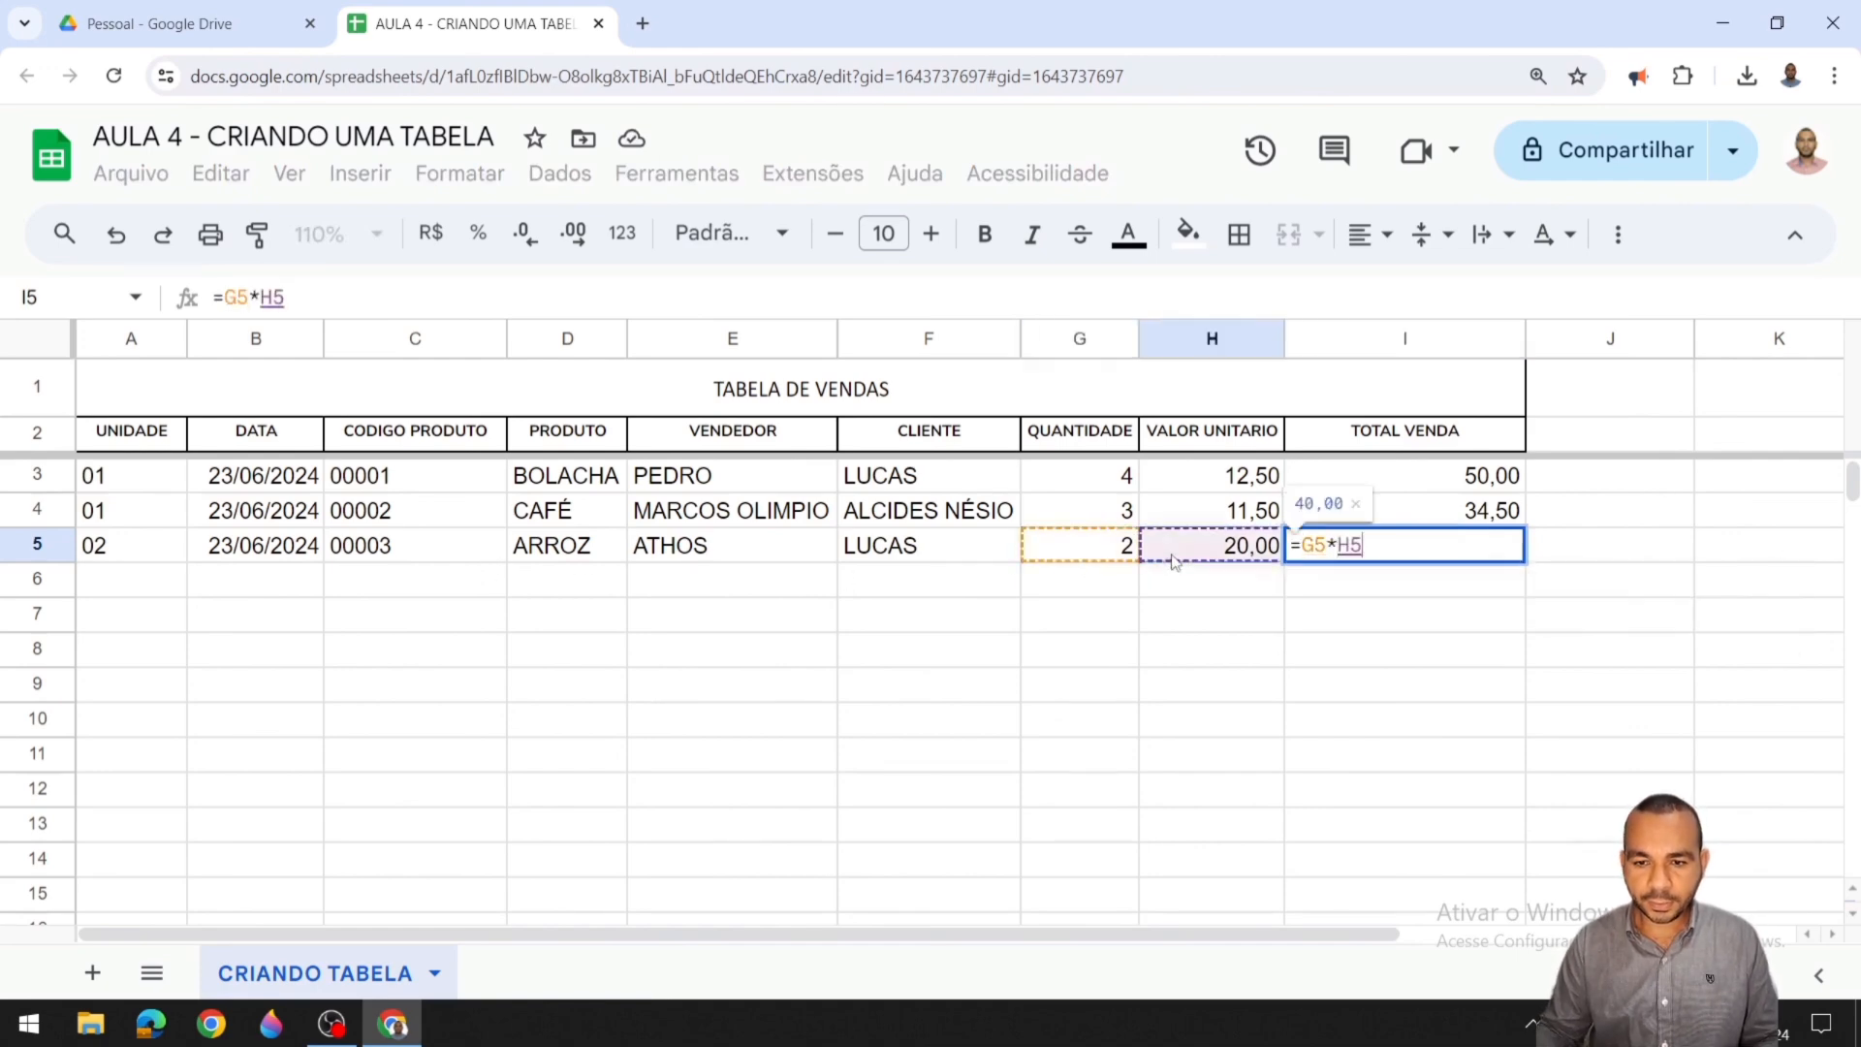
pyautogui.press('Return')
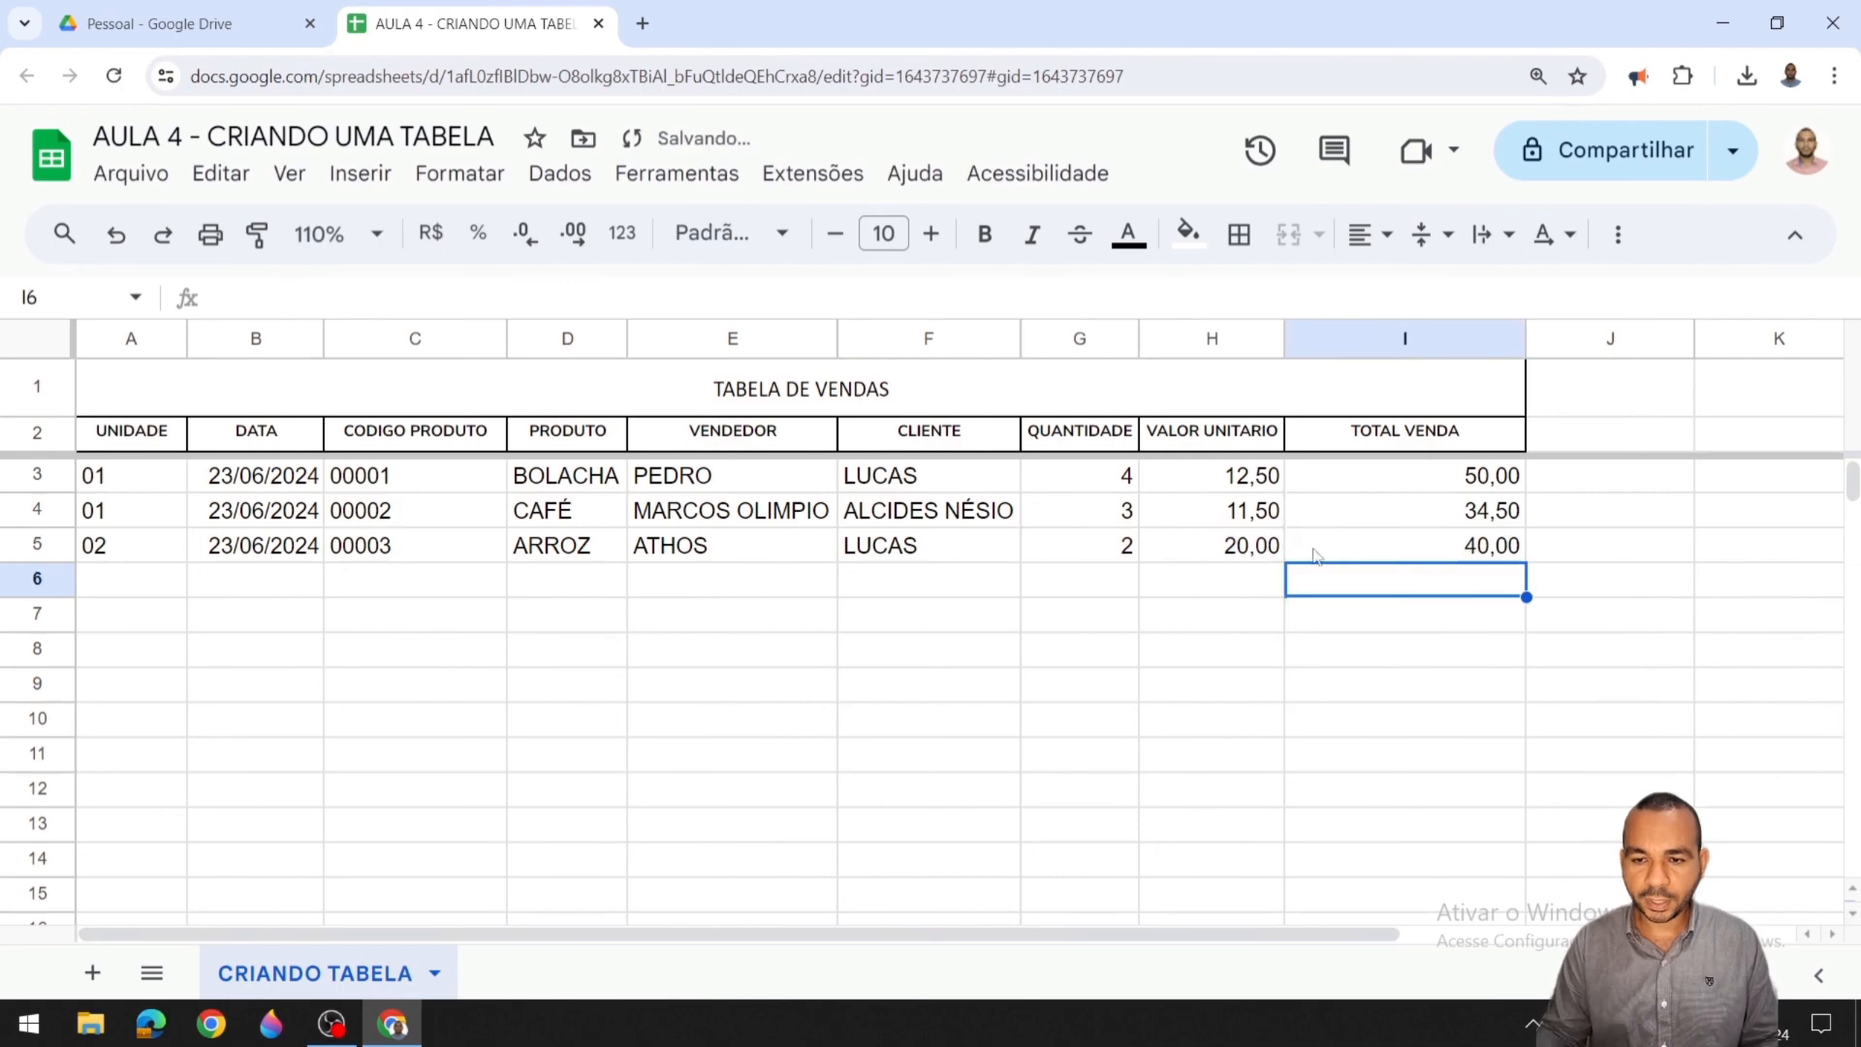
pyautogui.click(1456, 558)
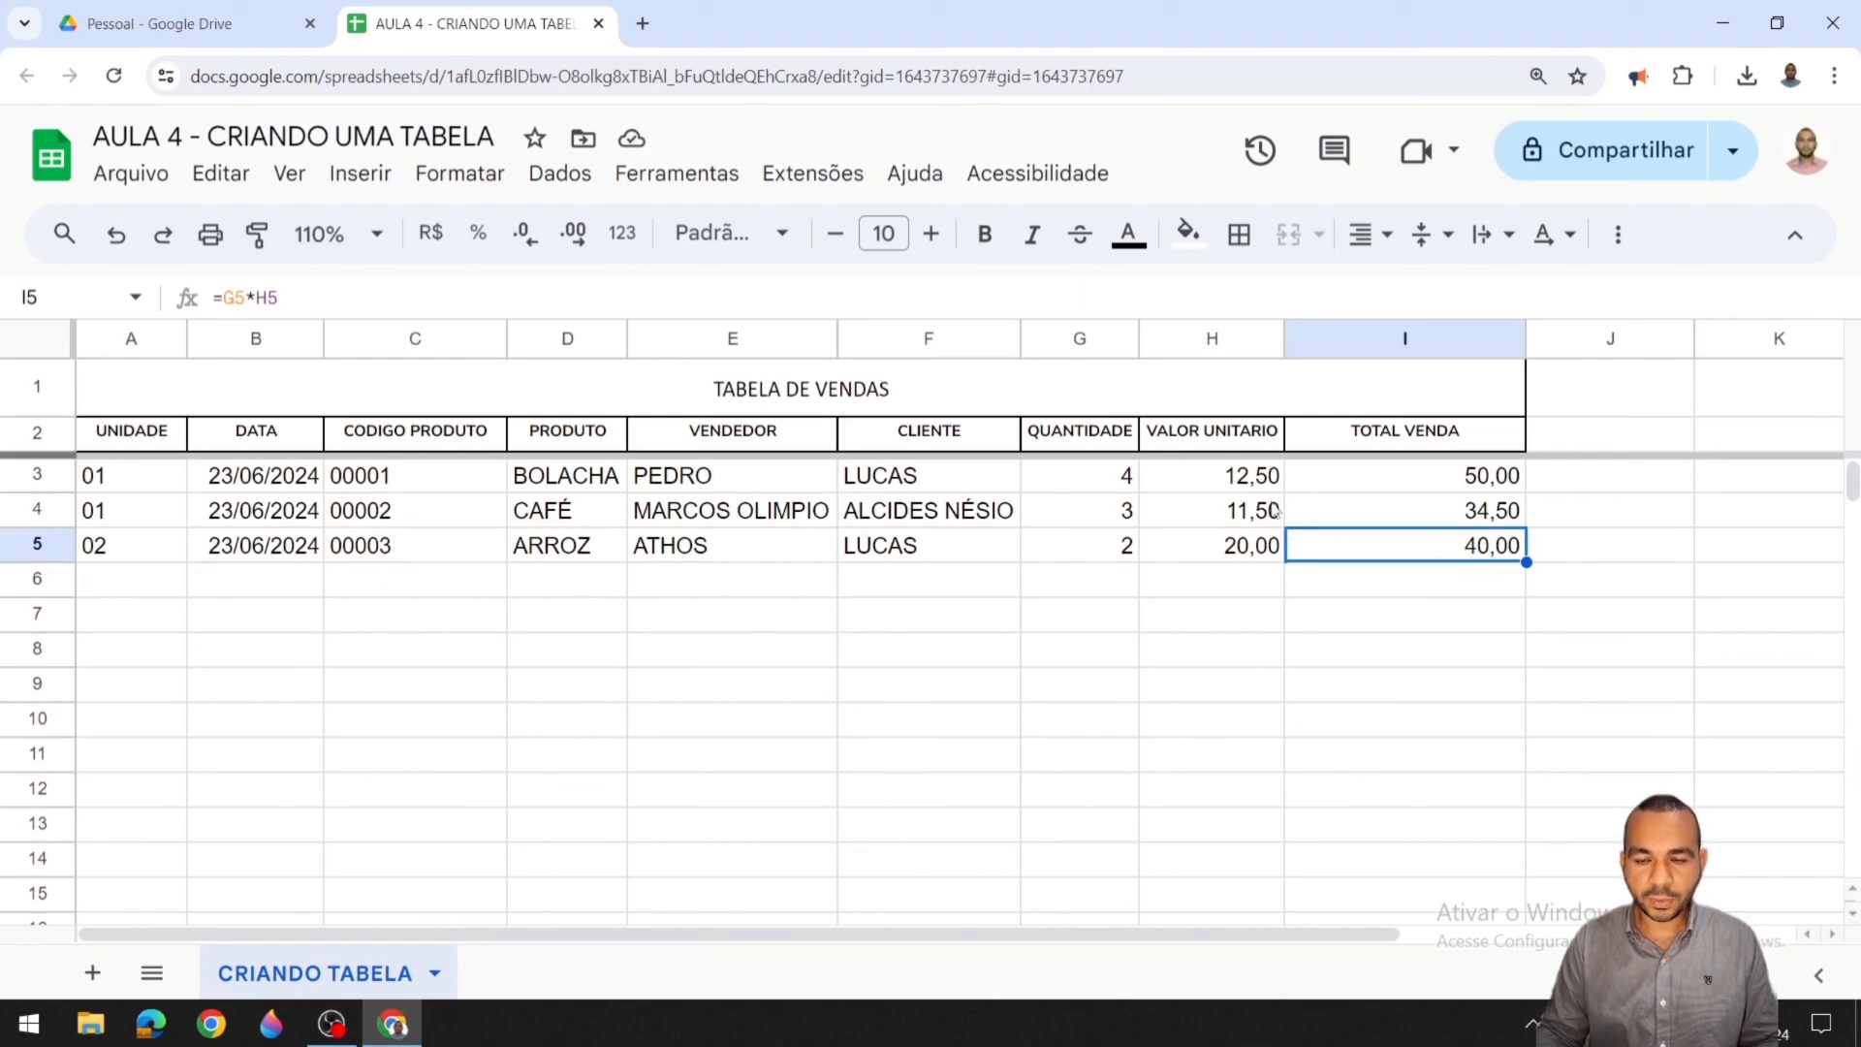
pyautogui.click(1111, 546)
pyautogui.click(1221, 554)
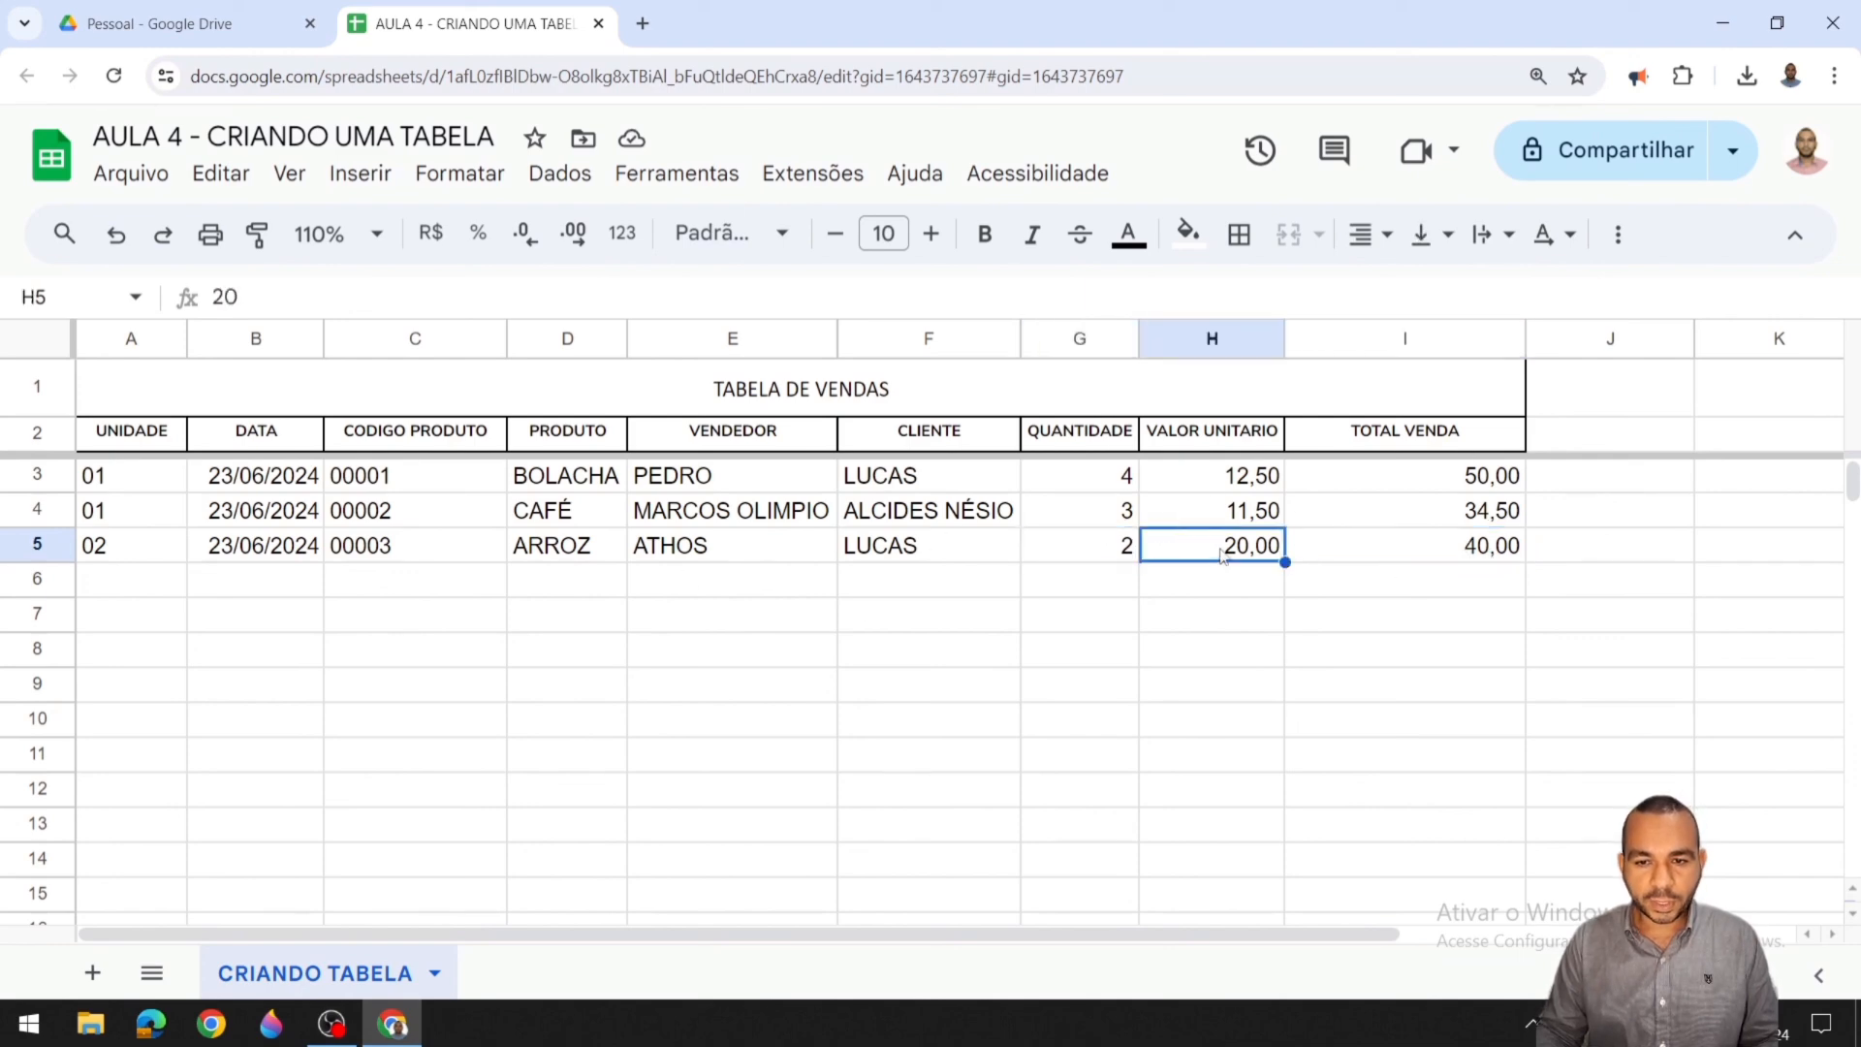
pyautogui.click(1505, 557)
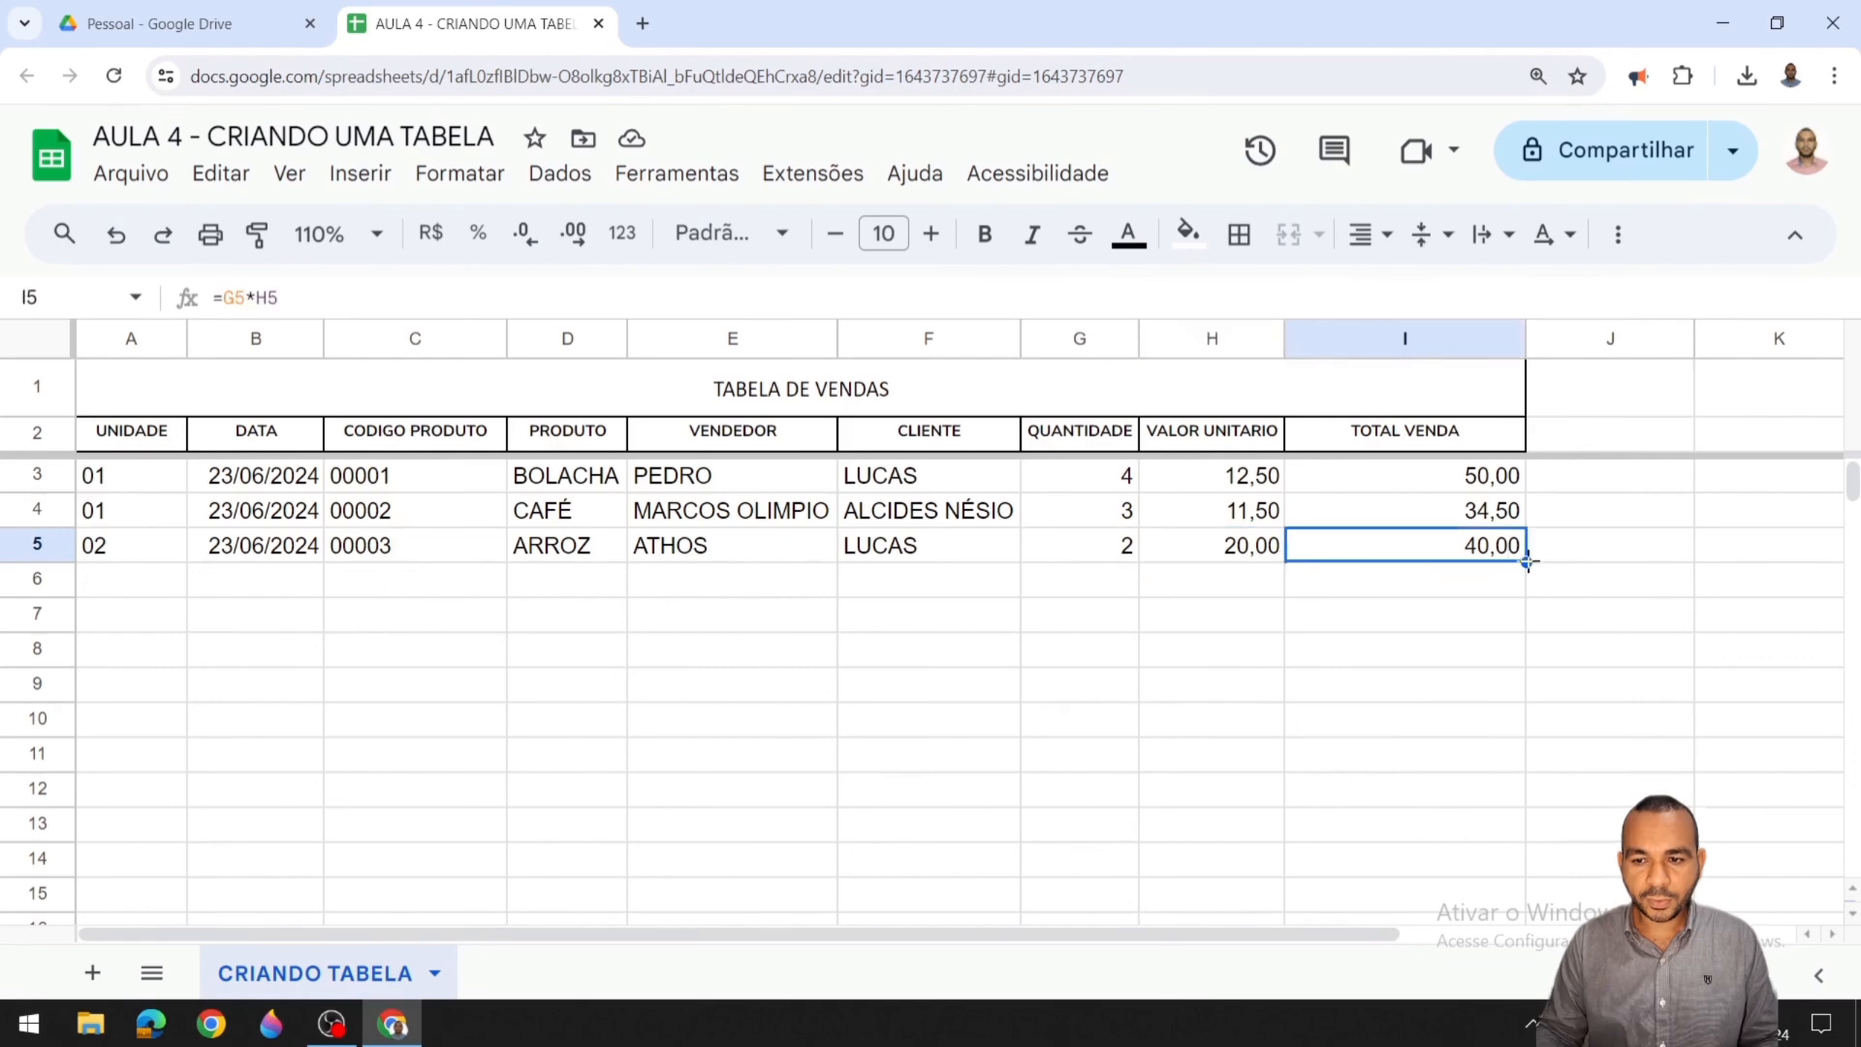
# Step: Fill the TOTAL VENDA formula from I3 down the column to I144
pyautogui.click(1510, 487)
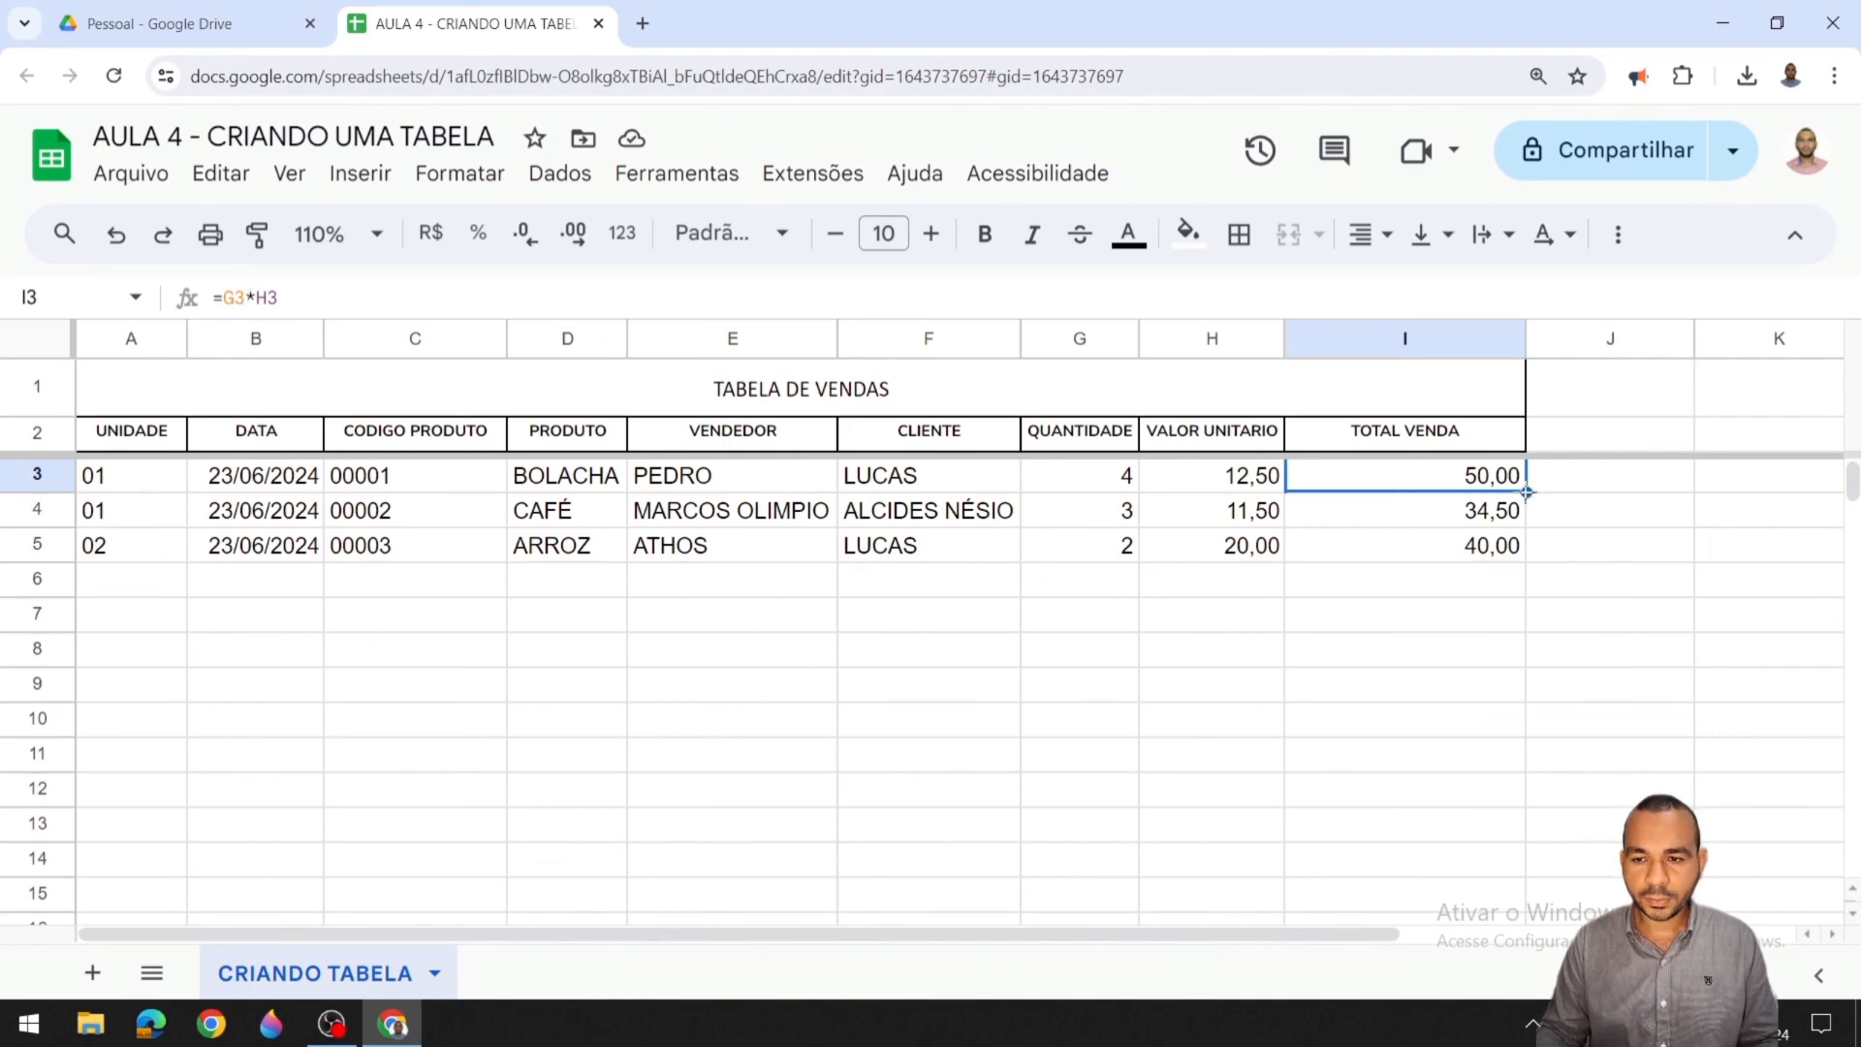
pyautogui.moveTo(1526, 492); pyautogui.dragTo(1527, 585)
pyautogui.scroll(6, 1647, 601)
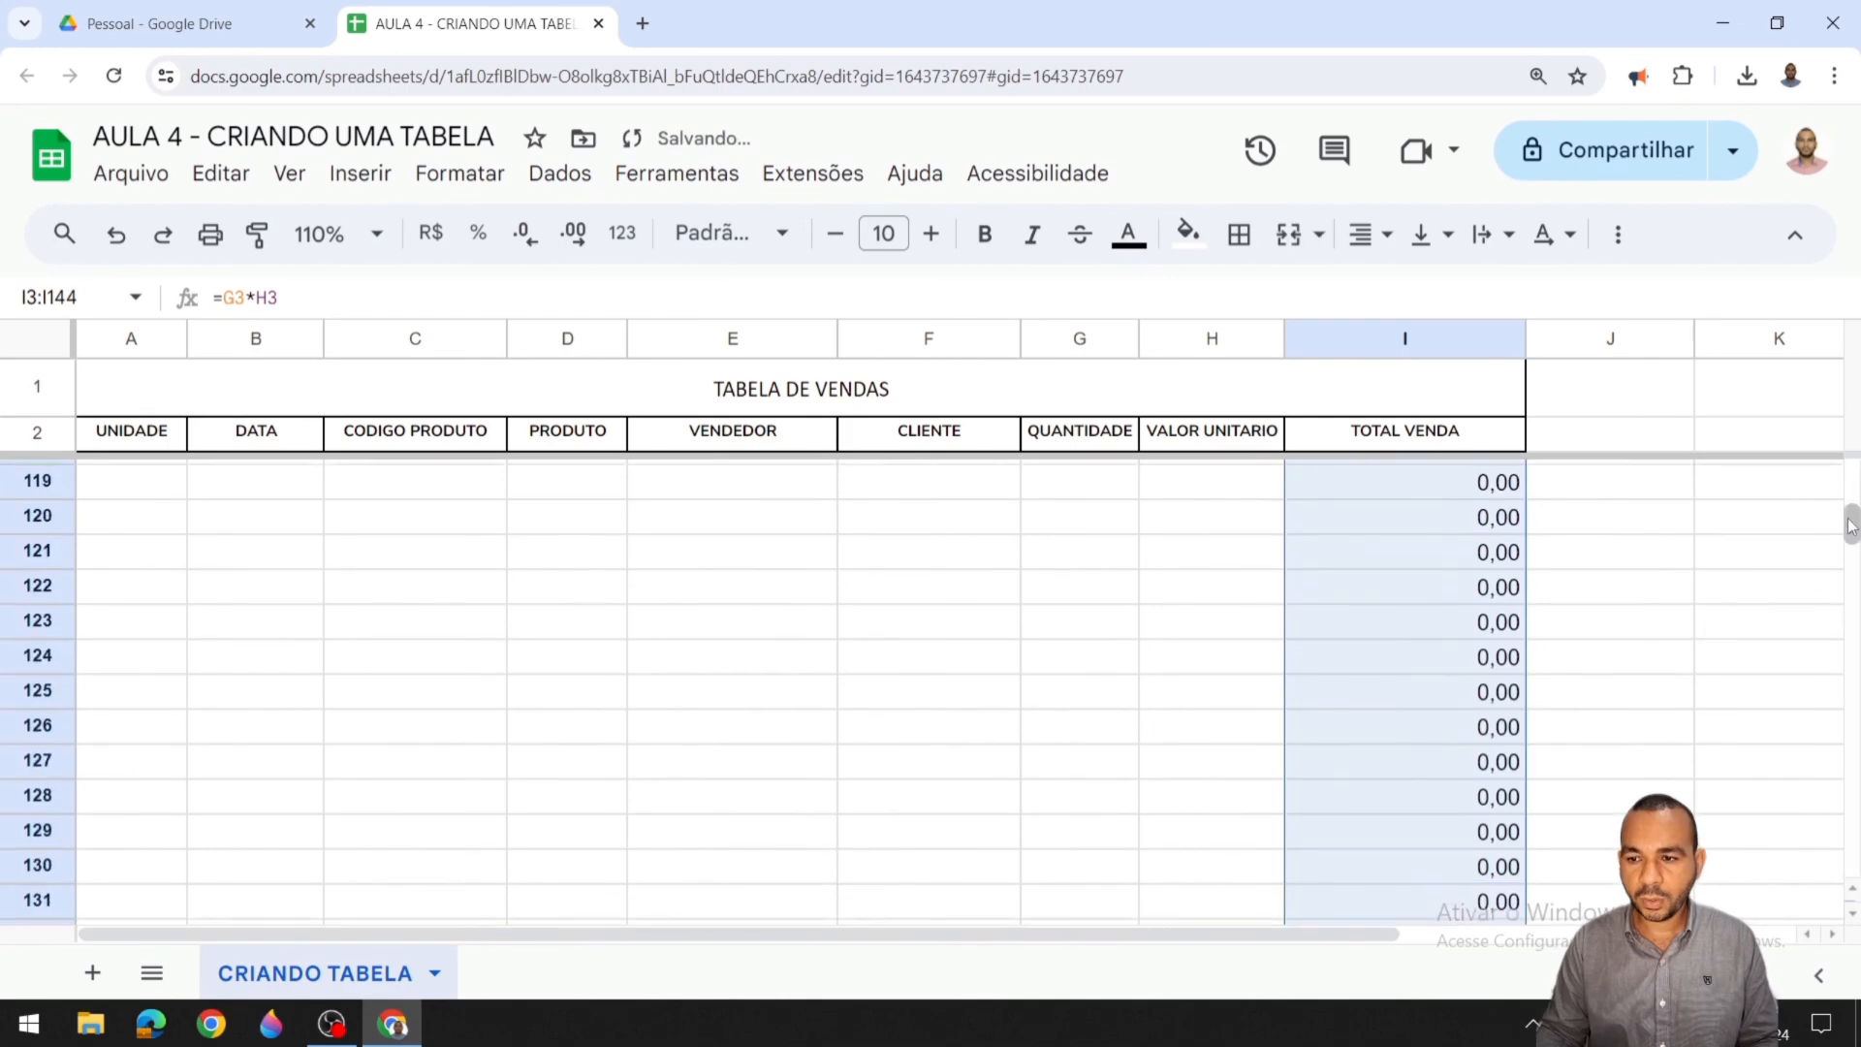
pyautogui.moveTo(1852, 525); pyautogui.dragTo(1847, 391)
# Step: Copy the TOTAL VENDA formula from I3 and paste it into I4 through I1000
pyautogui.click(1405, 476)
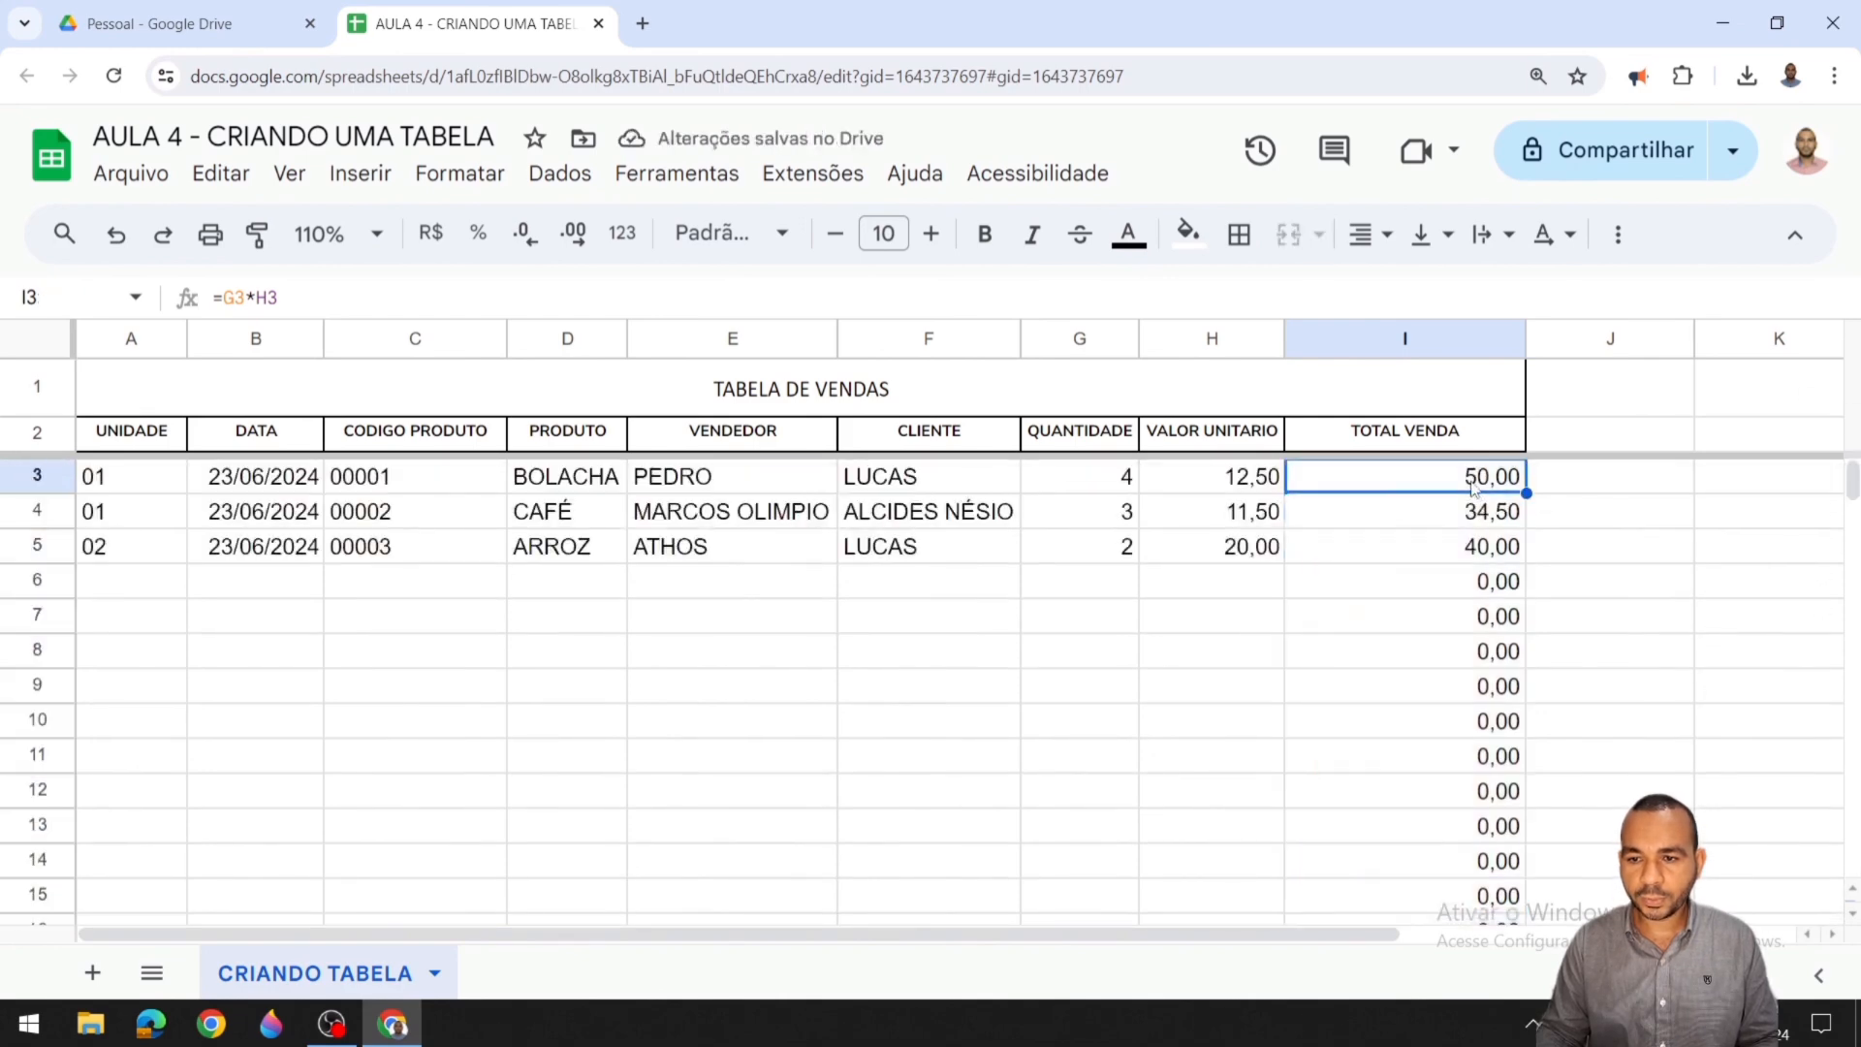
pyautogui.hotkey('ctrl', 'c')
pyautogui.click(1393, 581)
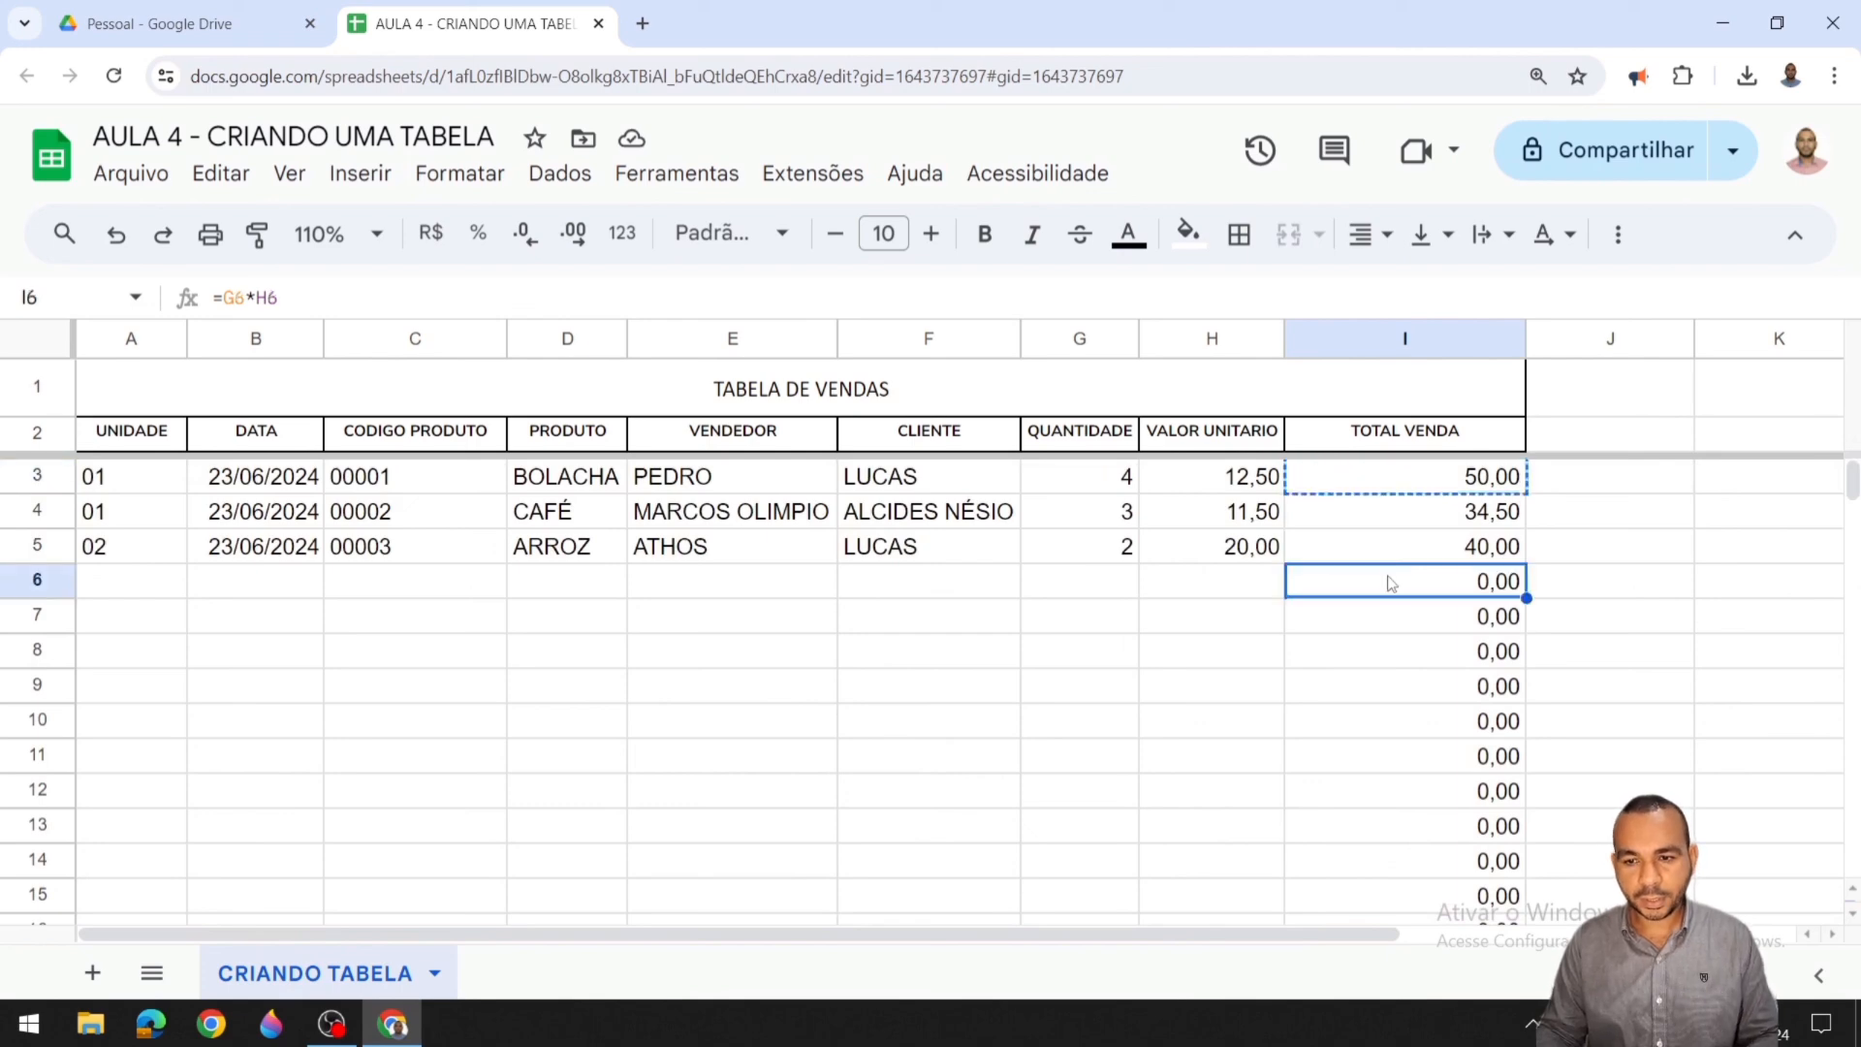
pyautogui.click(1410, 522)
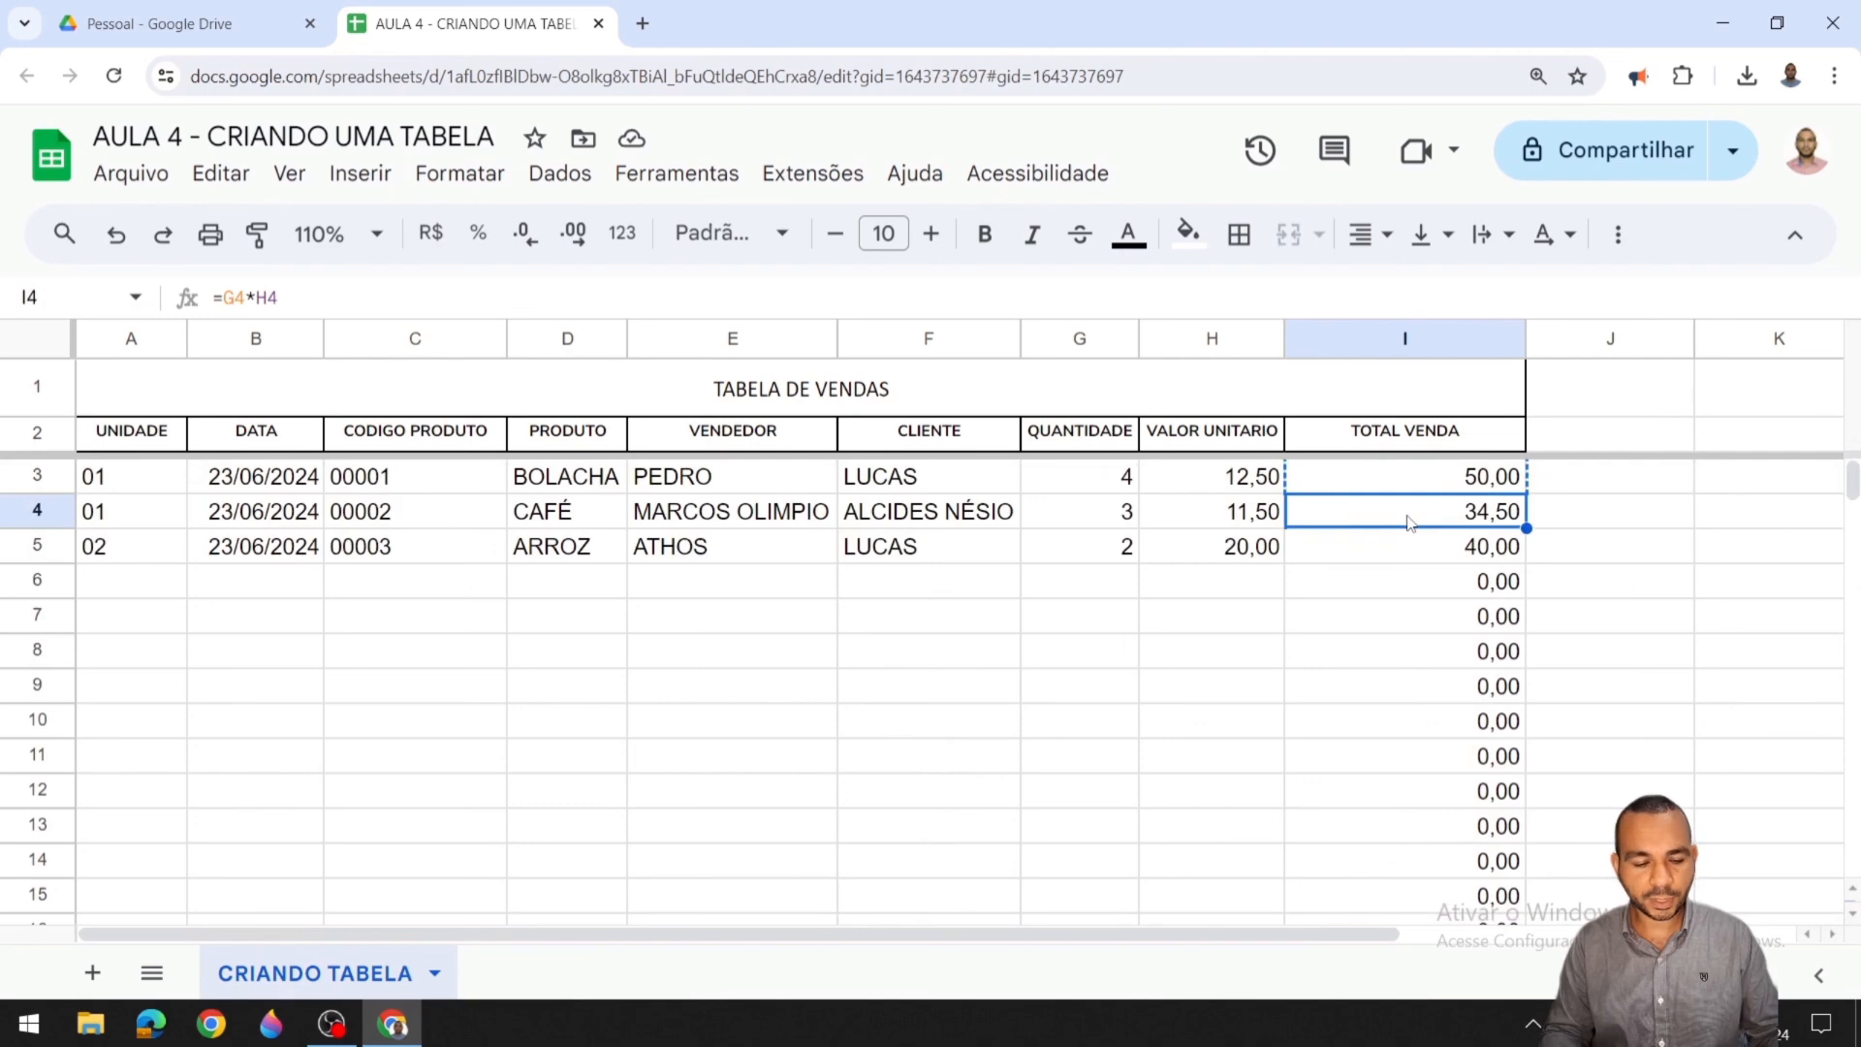
pyautogui.hotkey('ctrl', 'shift', 'Down')
pyautogui.hotkey('ctrl', 'shift', 'Down')
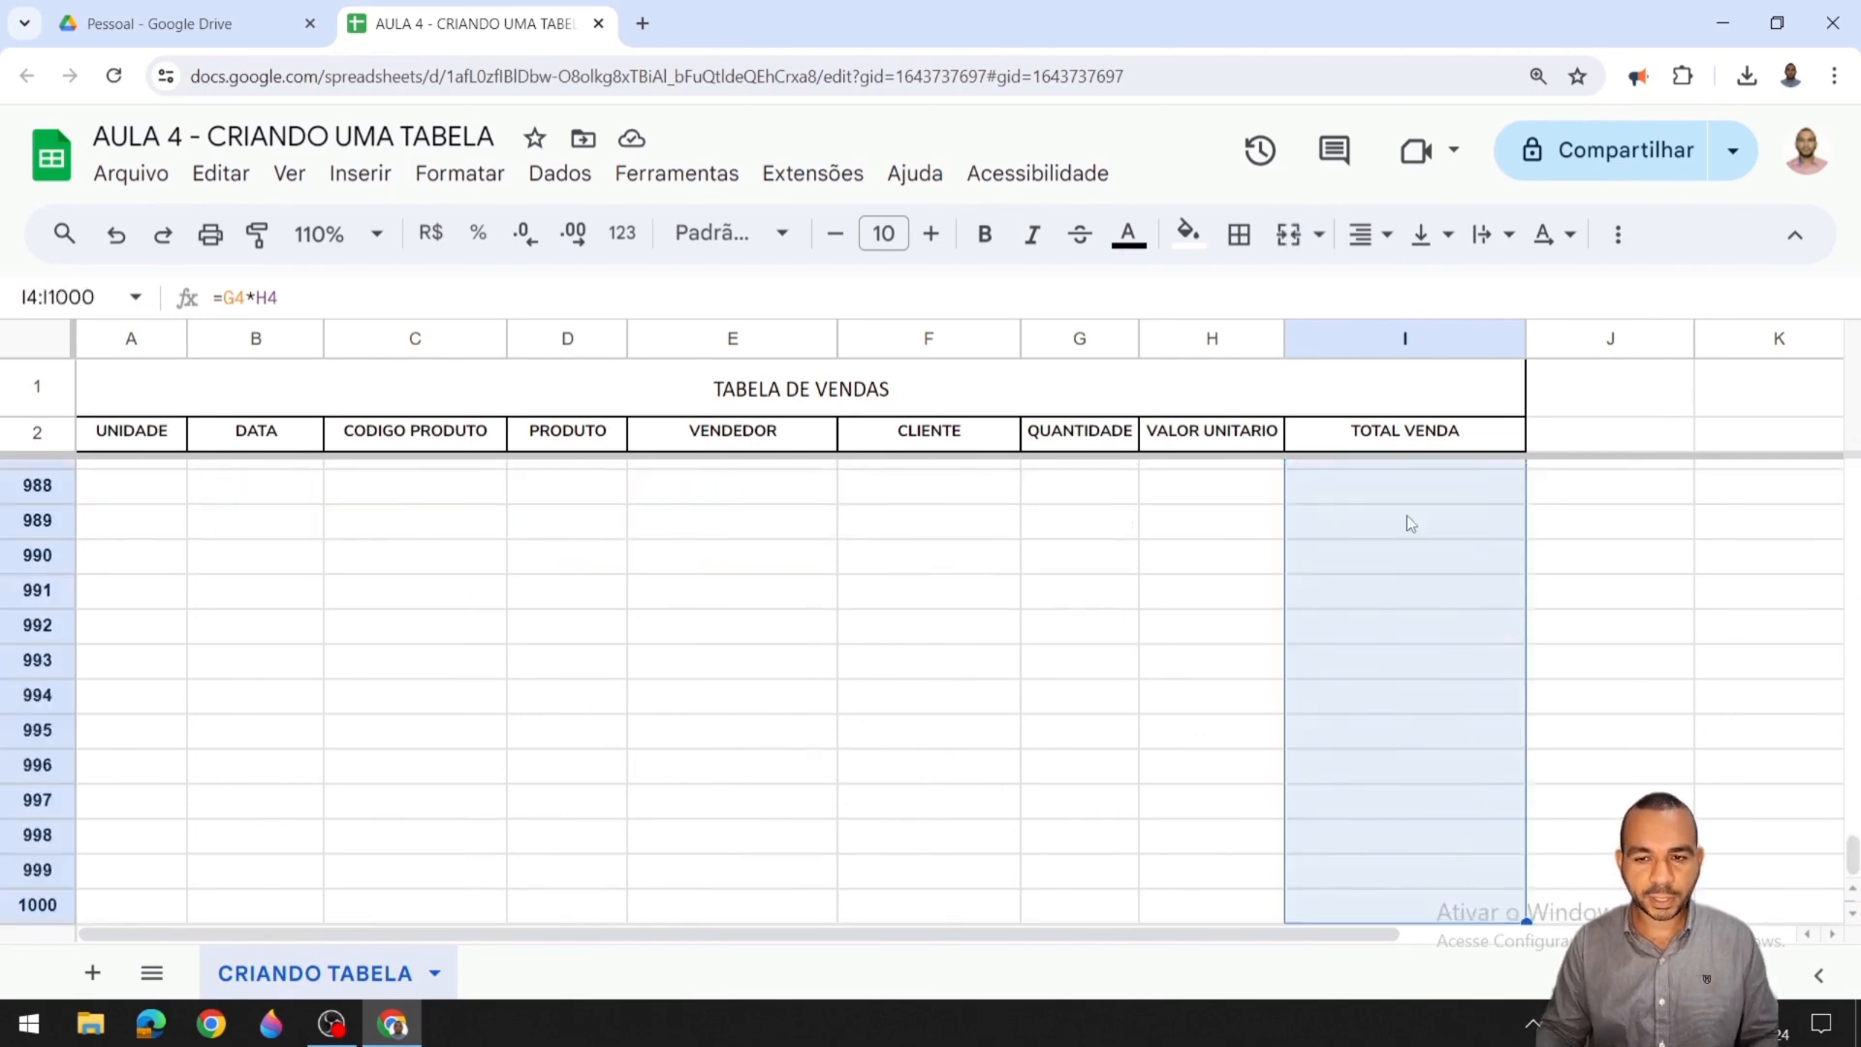
pyautogui.hotkey('ctrl', 'v')
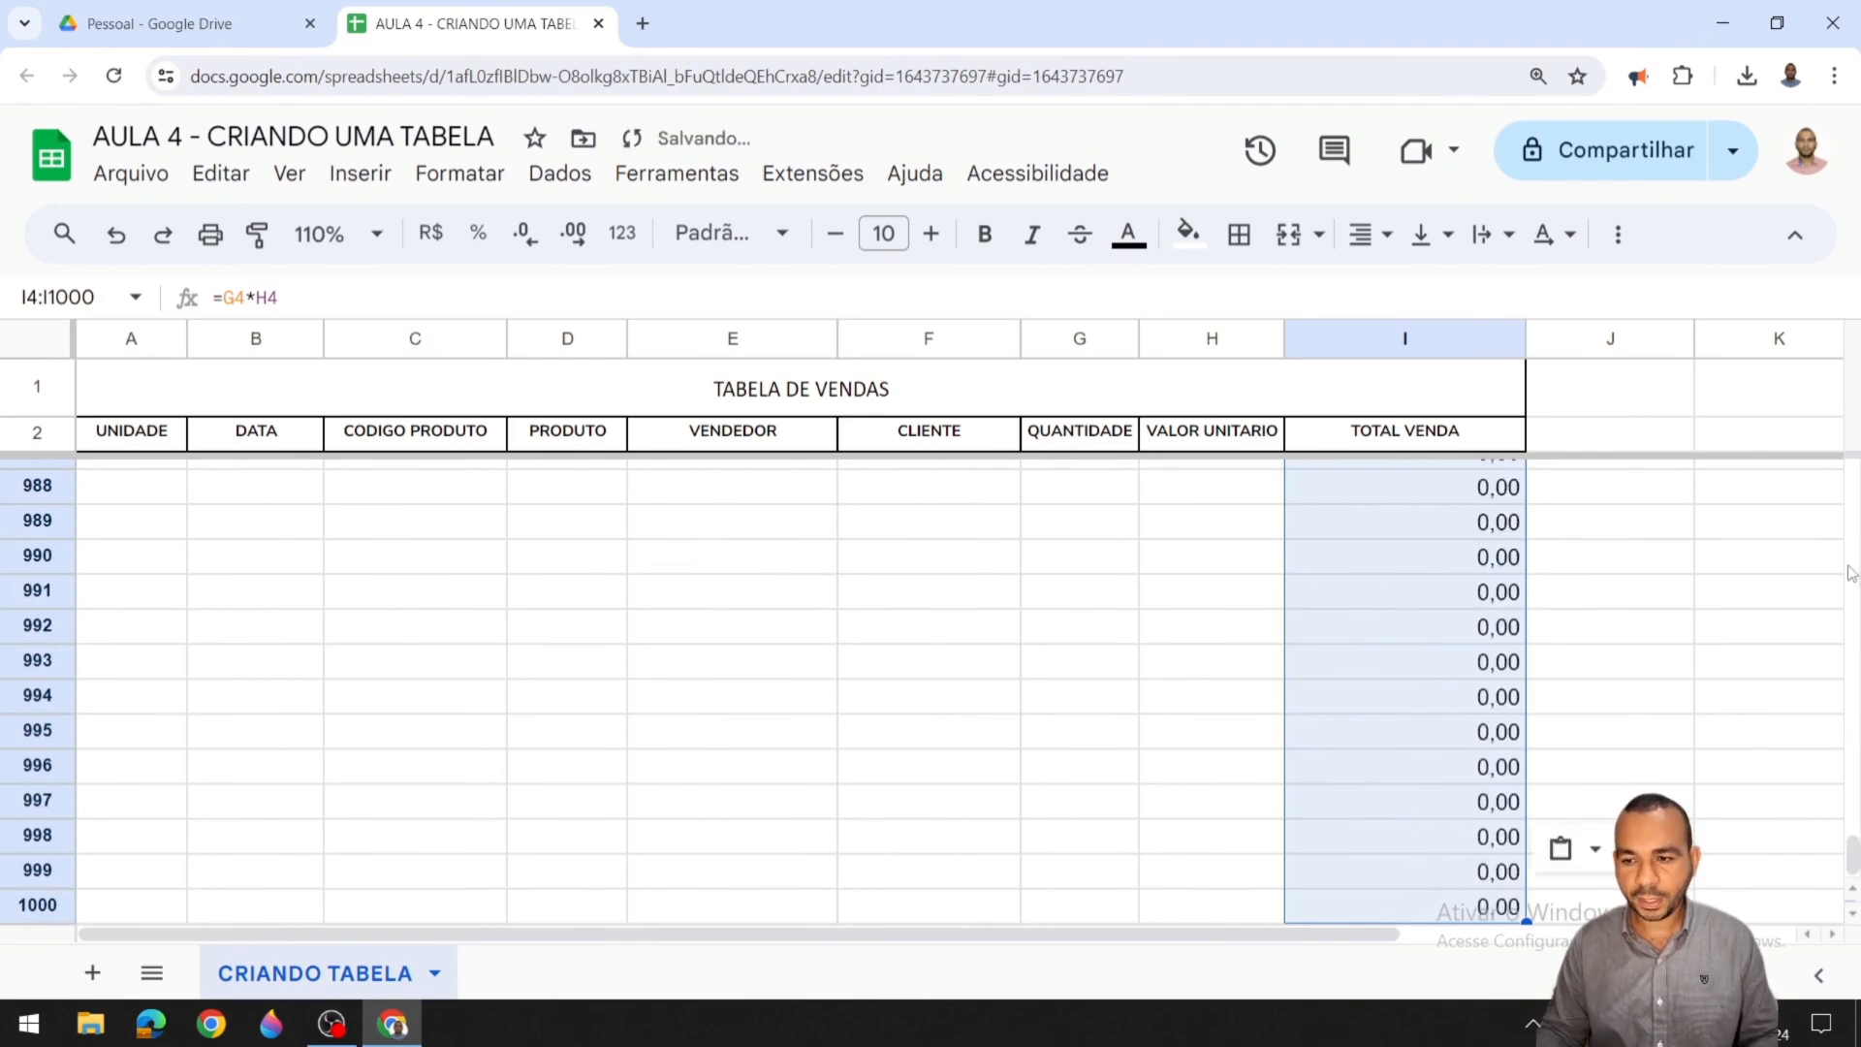
pyautogui.moveTo(1852, 854); pyautogui.dragTo(1852, 473)
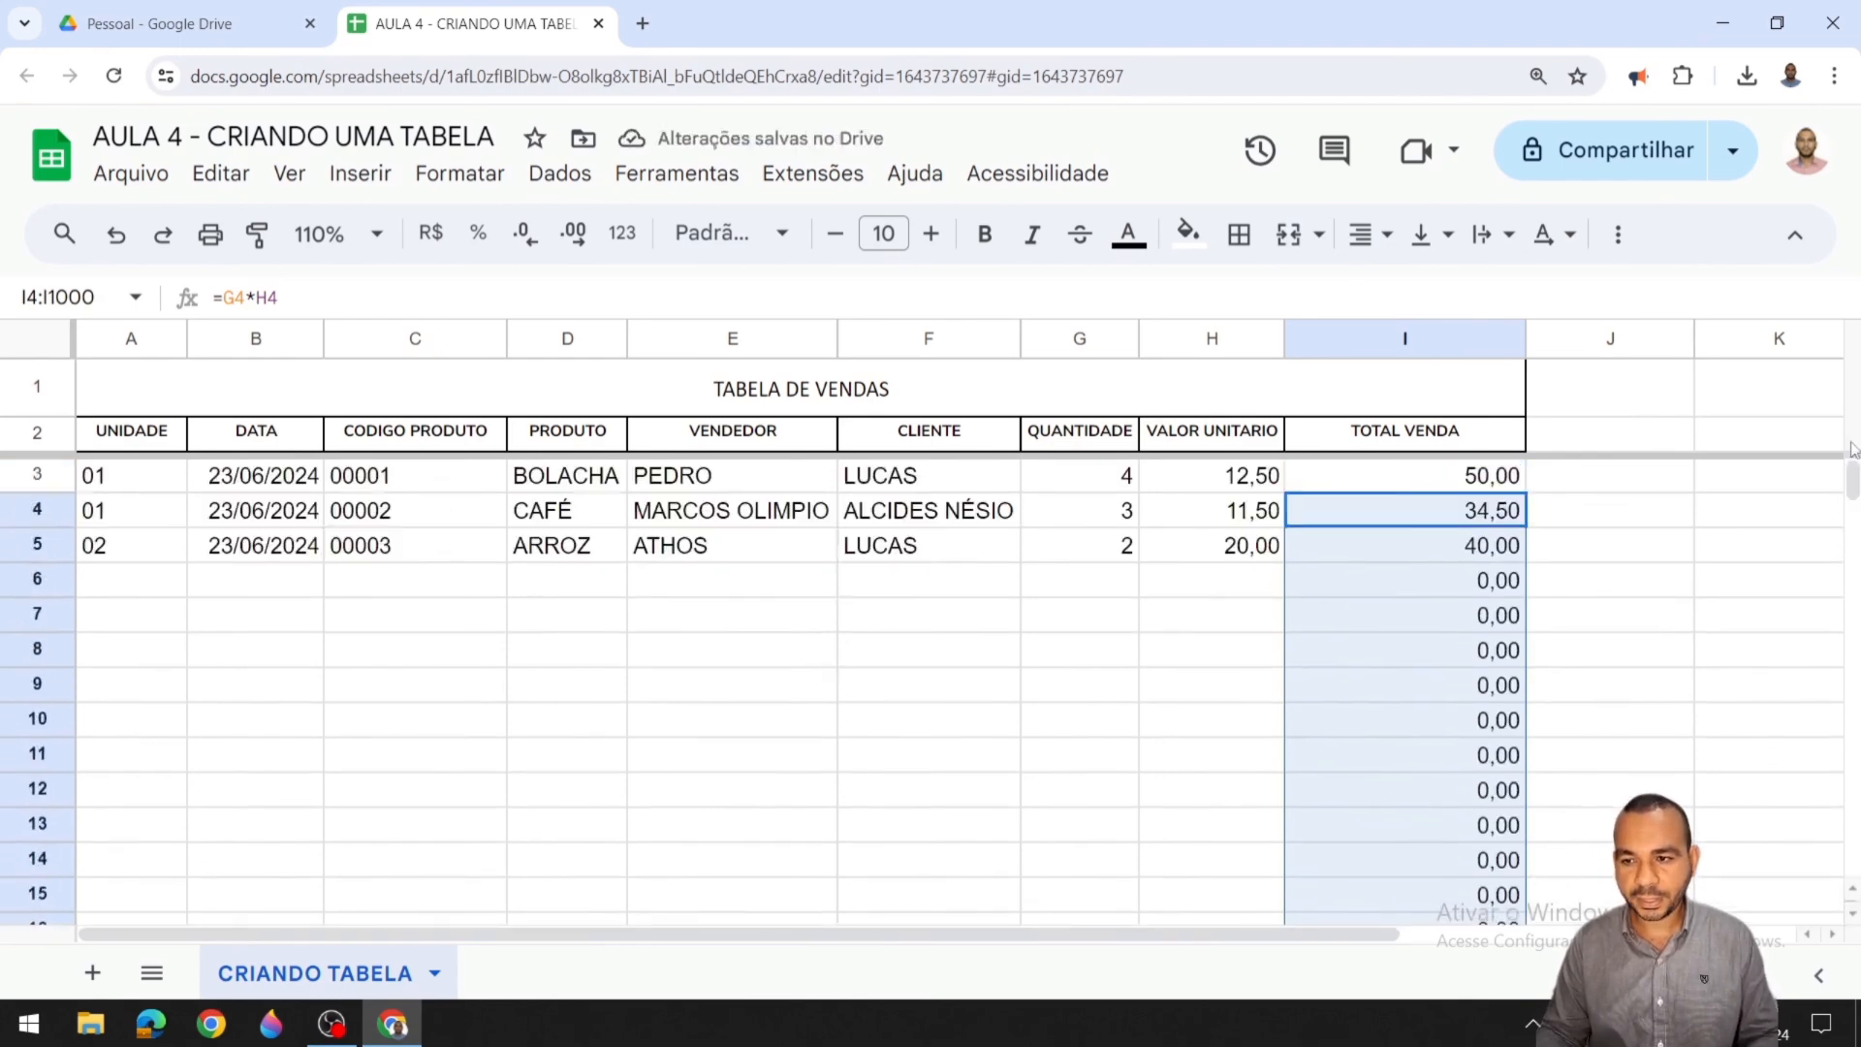
pyautogui.click(1467, 593)
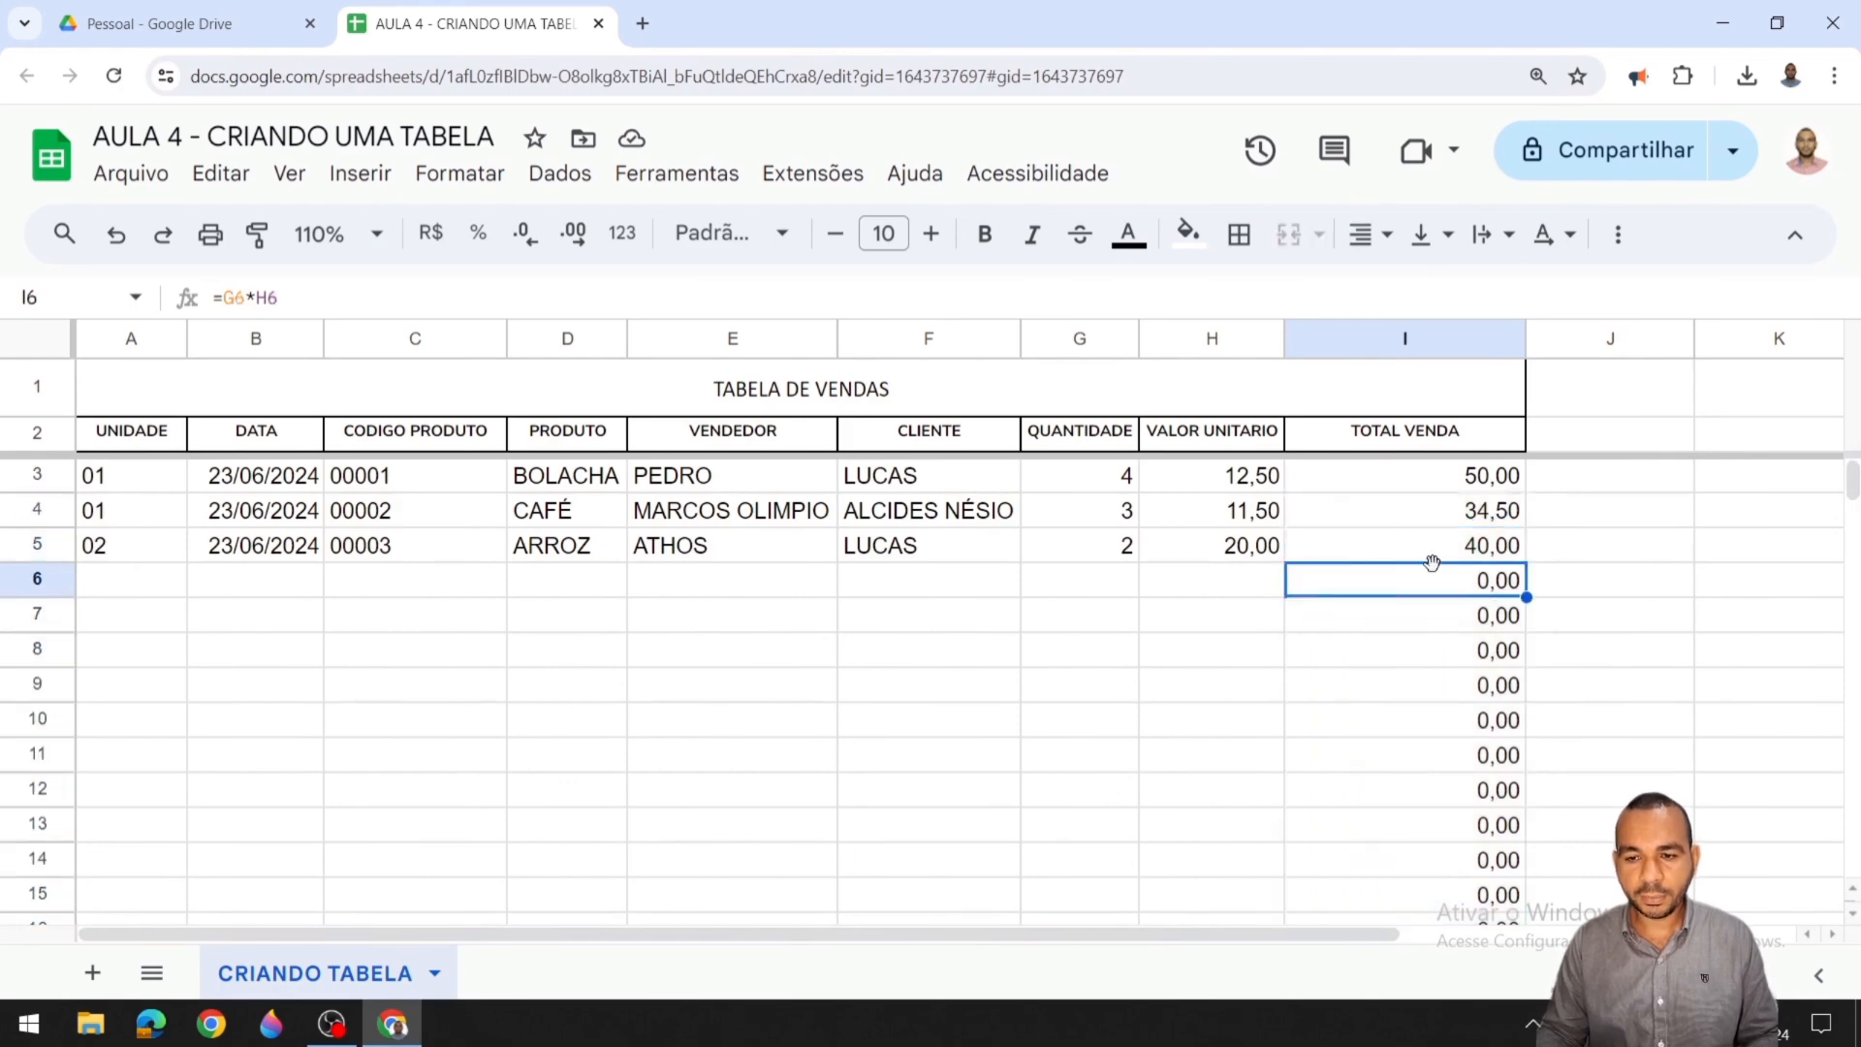
pyautogui.click(1474, 485)
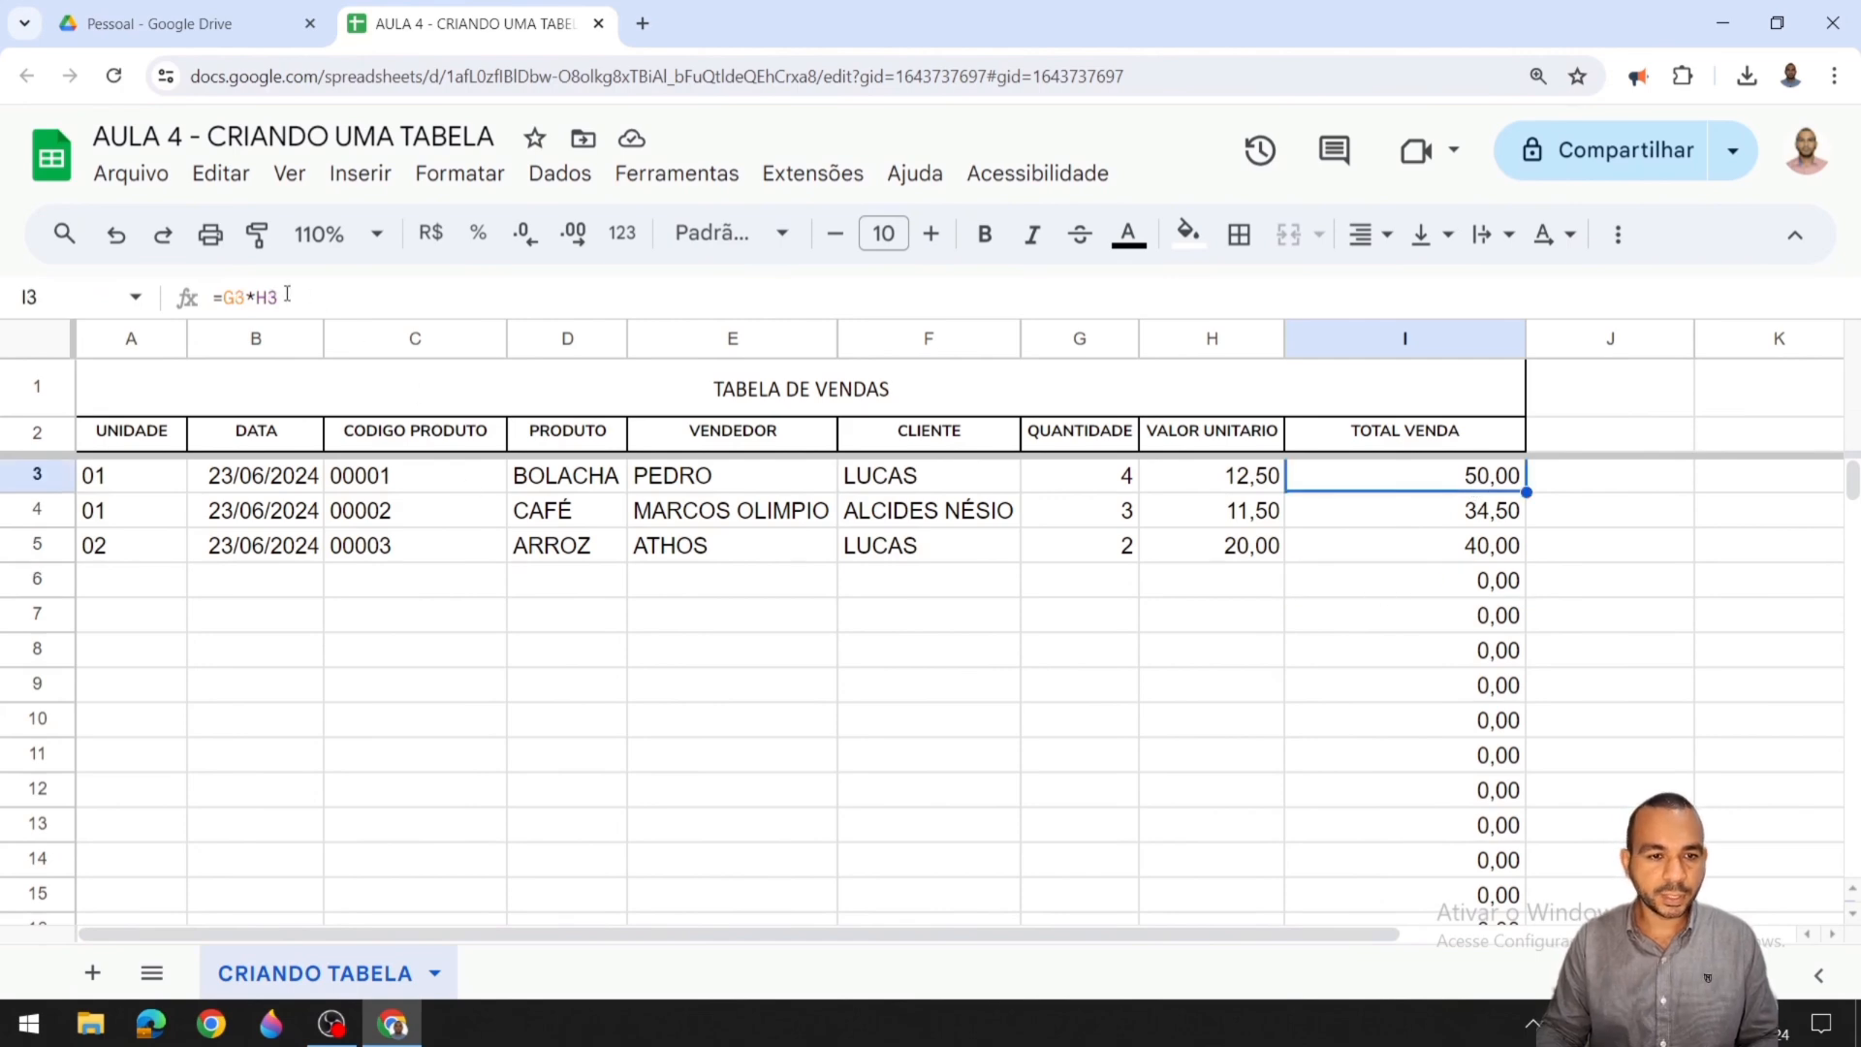
pyautogui.click(227, 297)
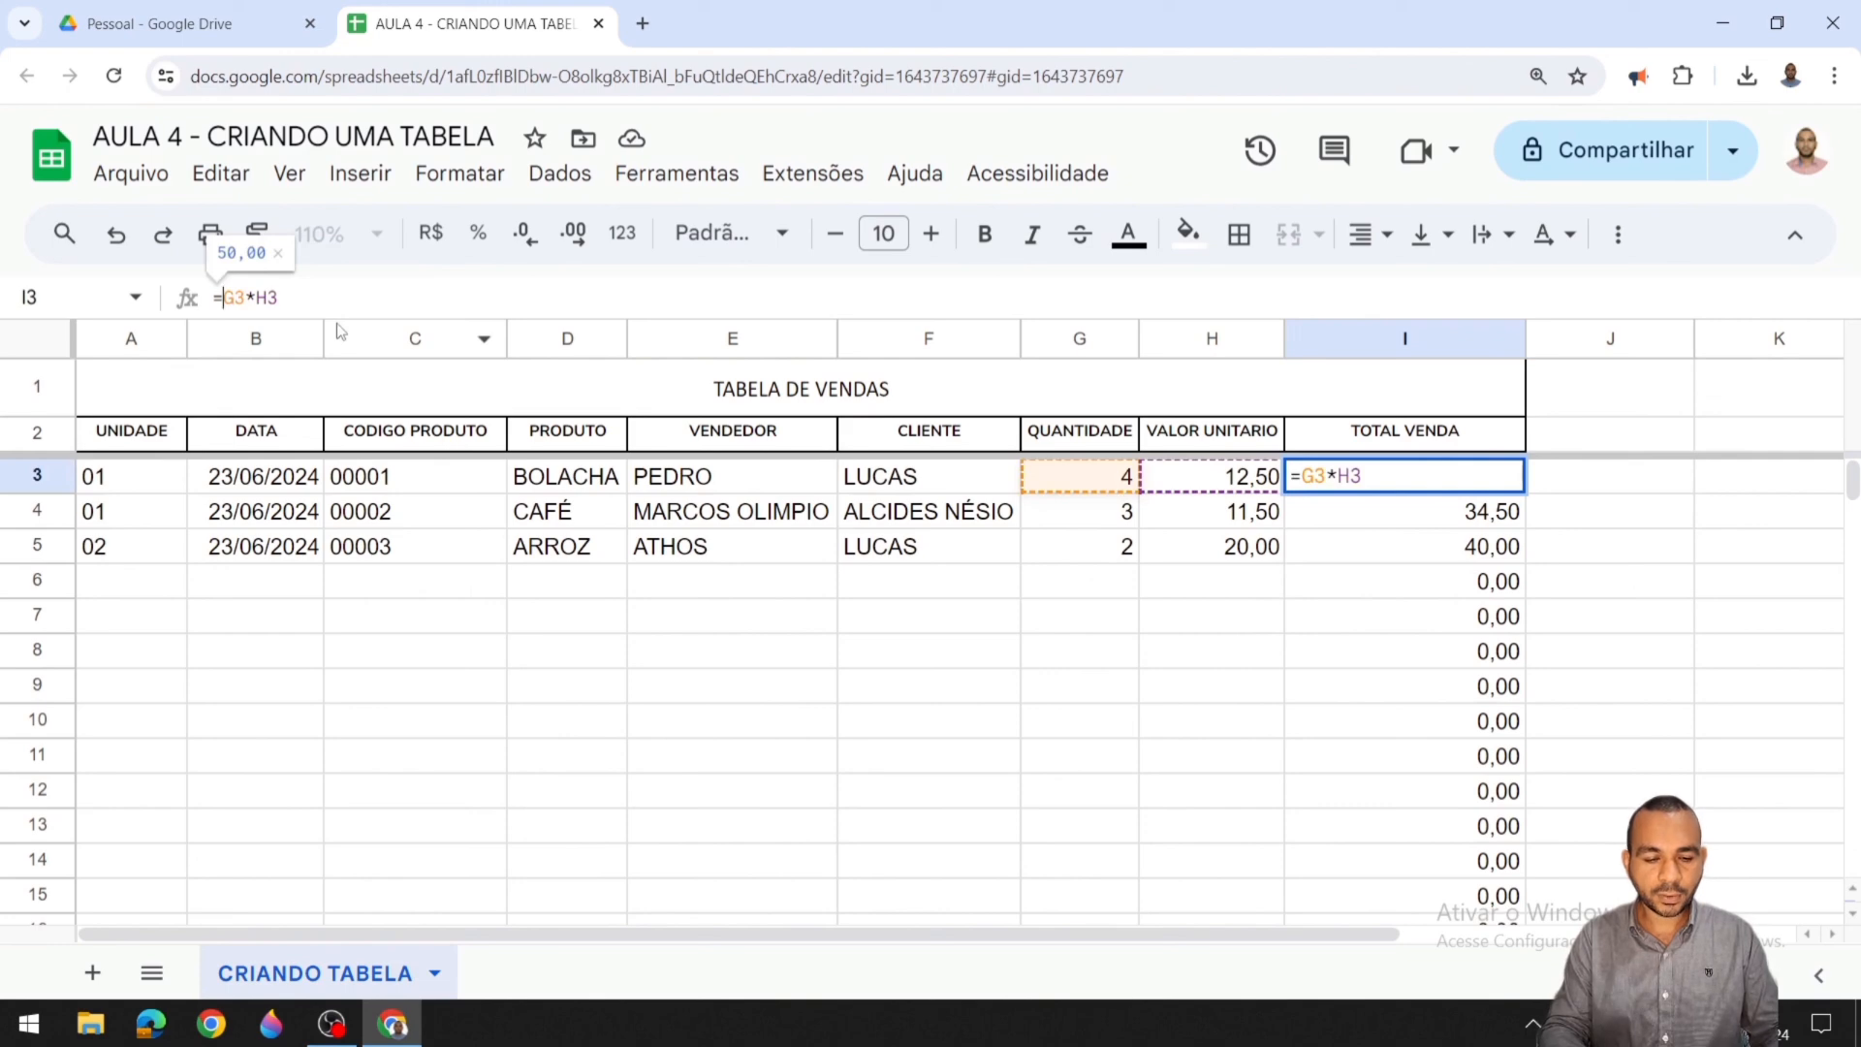
pyautogui.write('SE(')
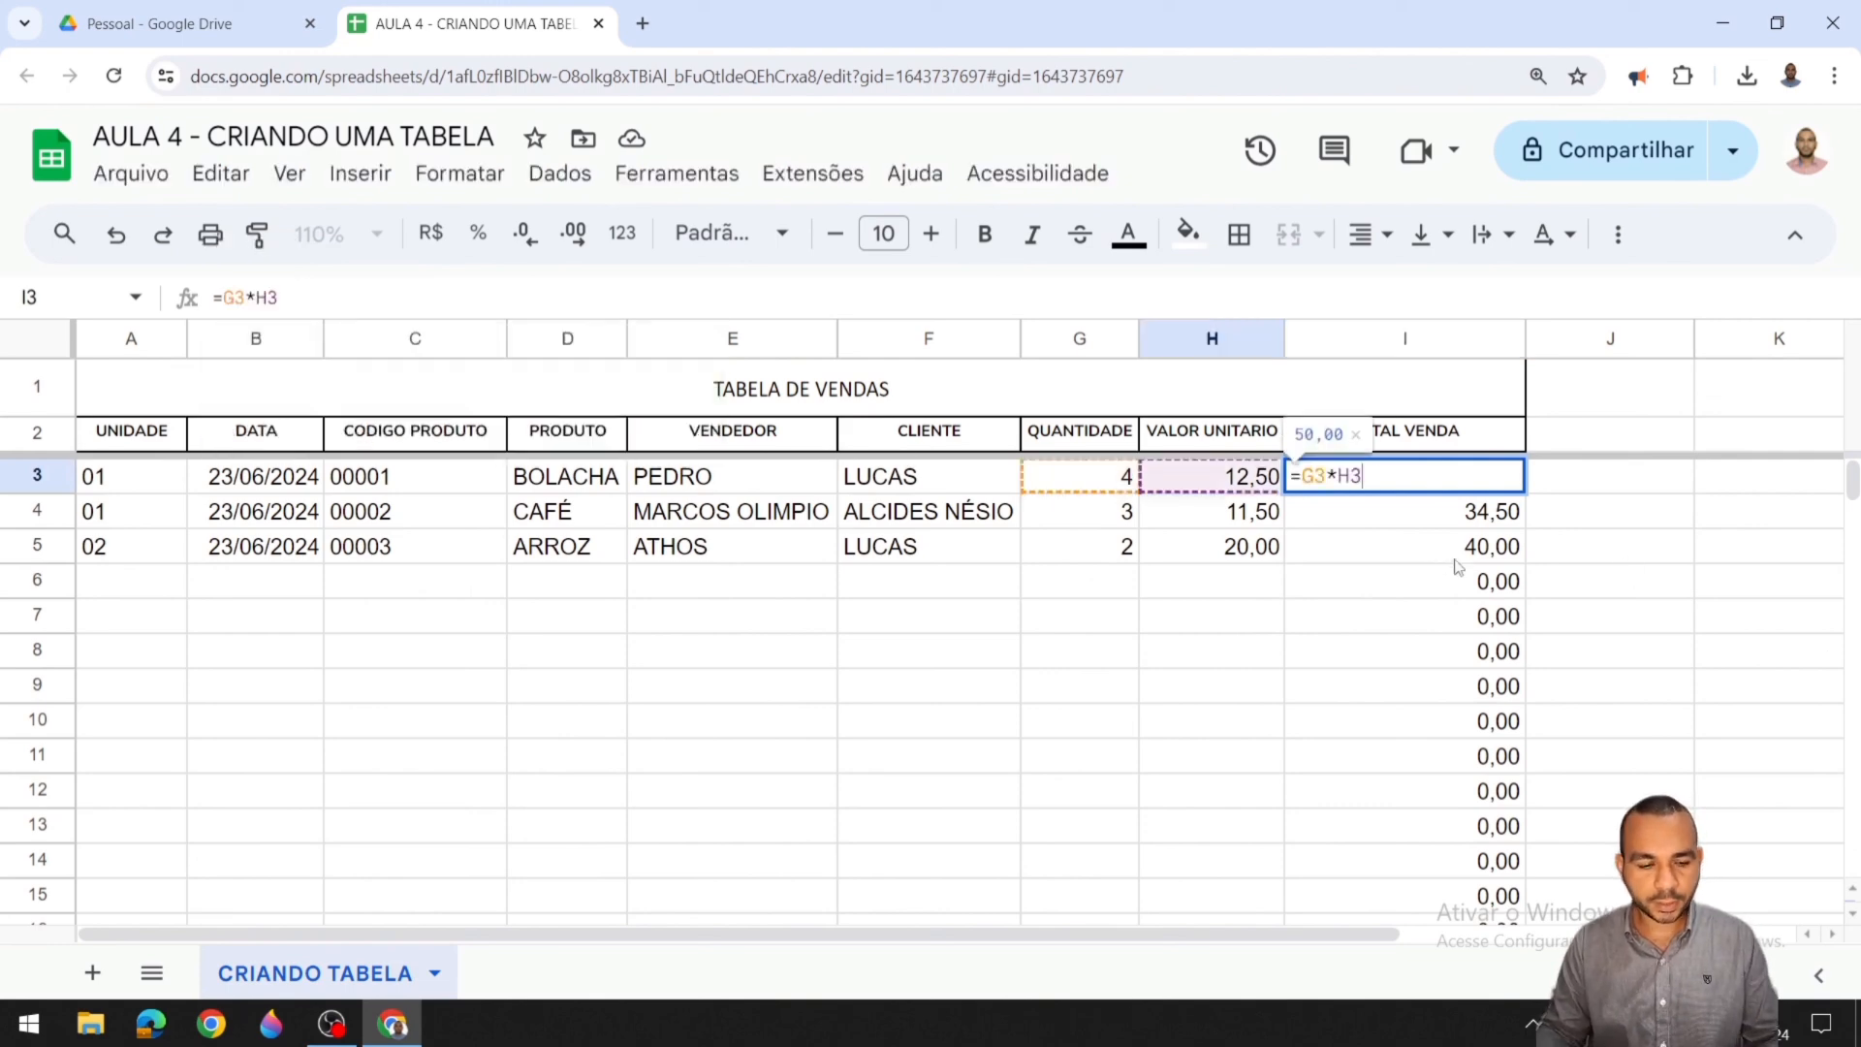
pyautogui.press('Escape')
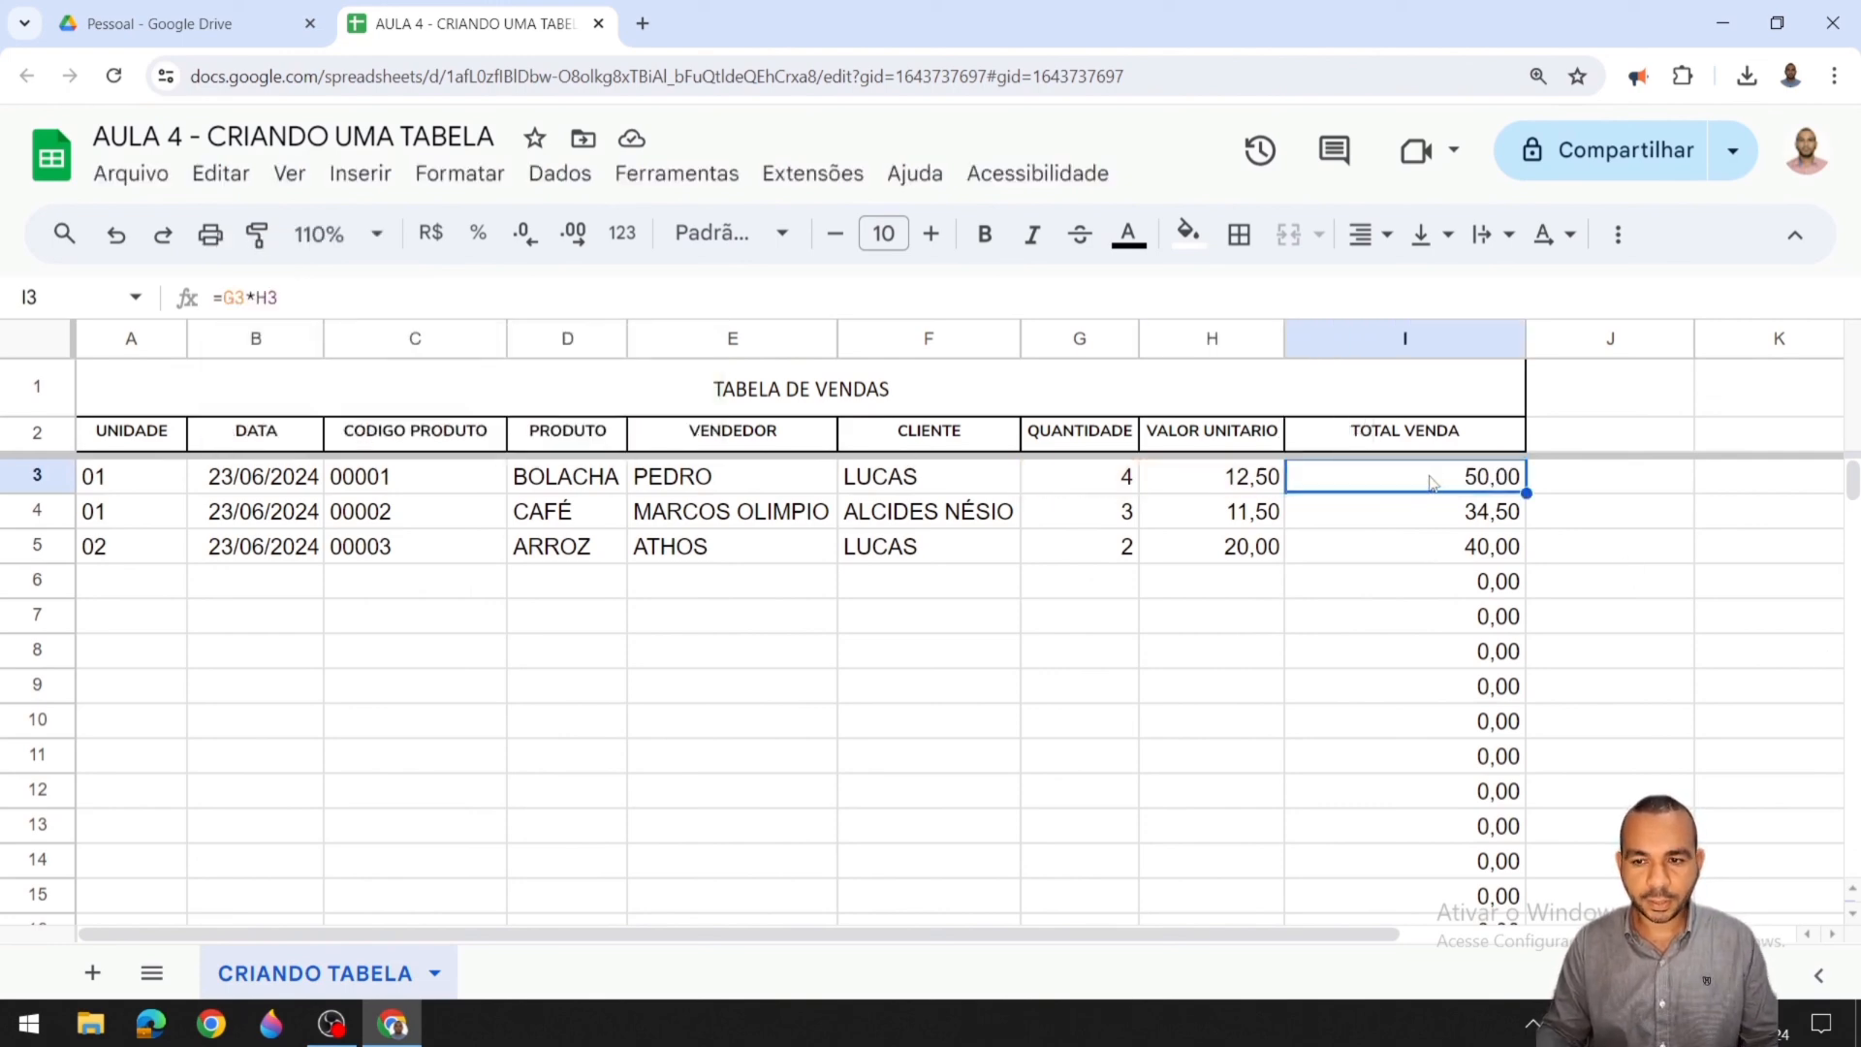
# Step: Replace the TOTAL VENDA formula in I3 with =SE(G3*H3<>0;G3*H3;" ")
pyautogui.write('=SE')
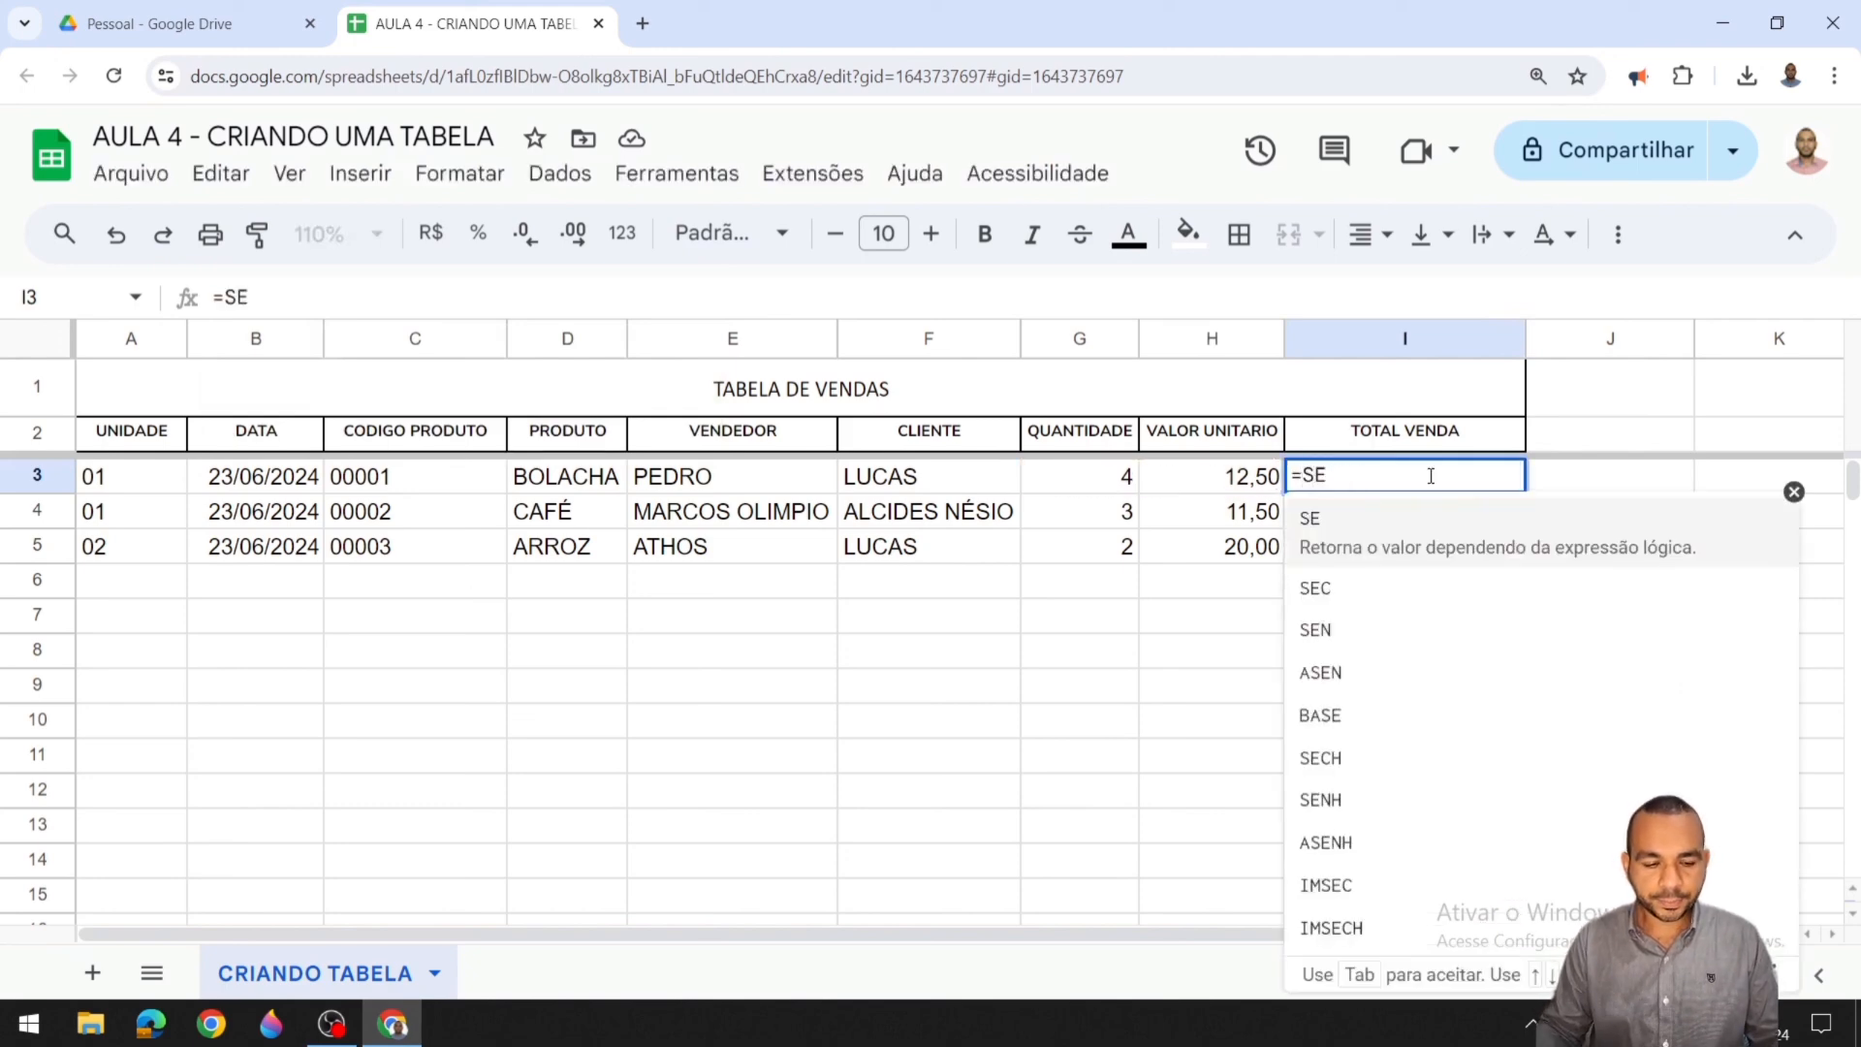
pyautogui.write('(')
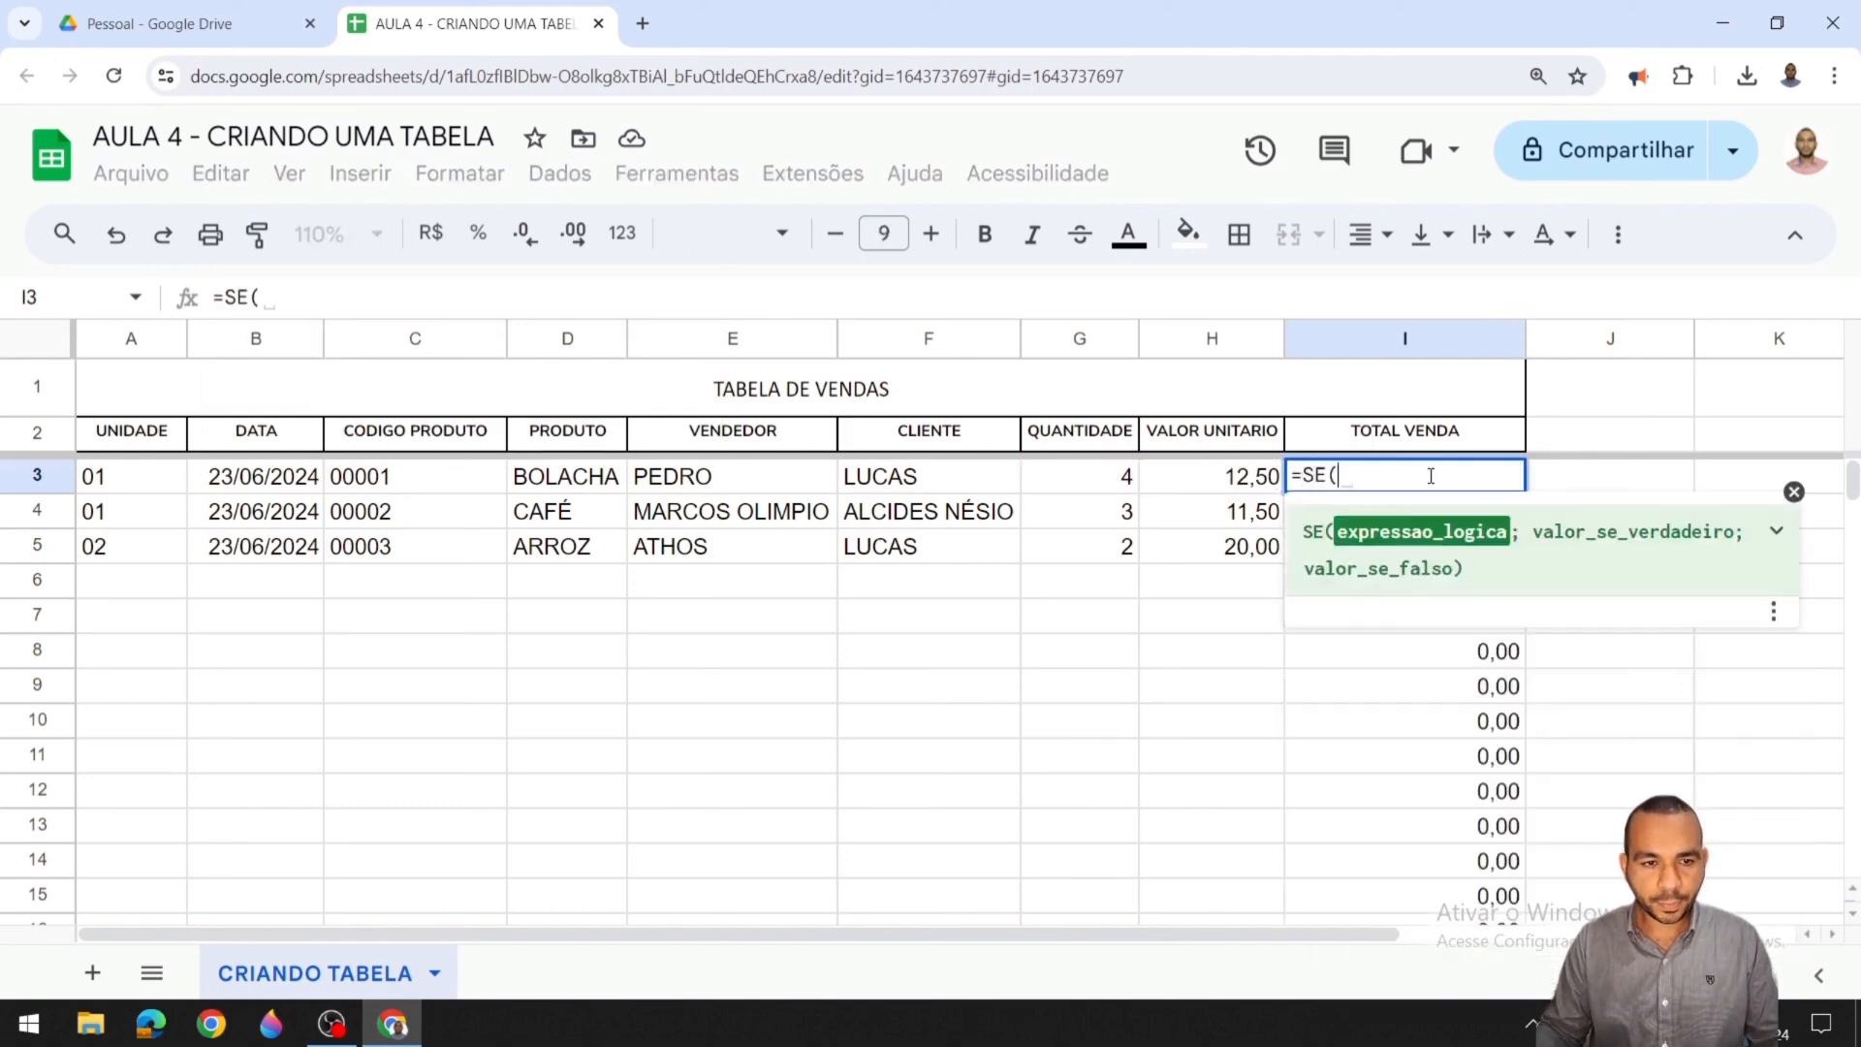
pyautogui.click(1115, 483)
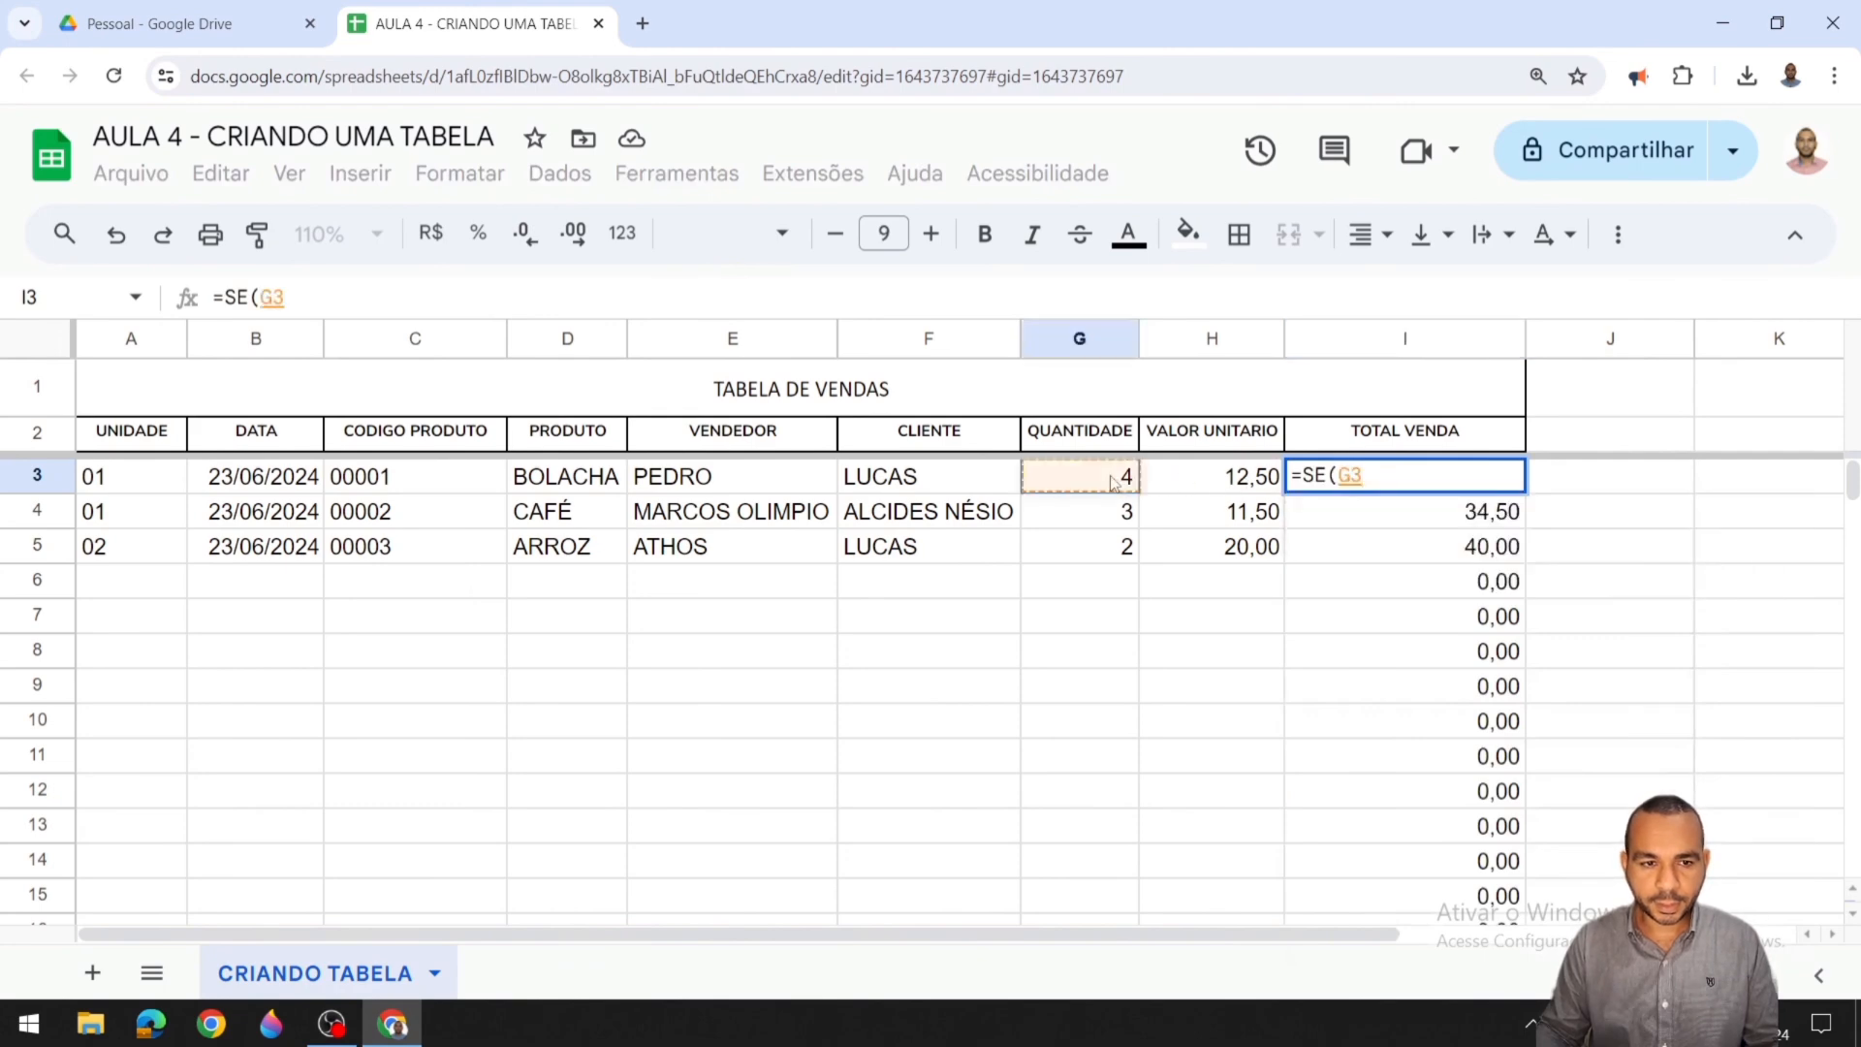
pyautogui.write('*')
pyautogui.click(1190, 481)
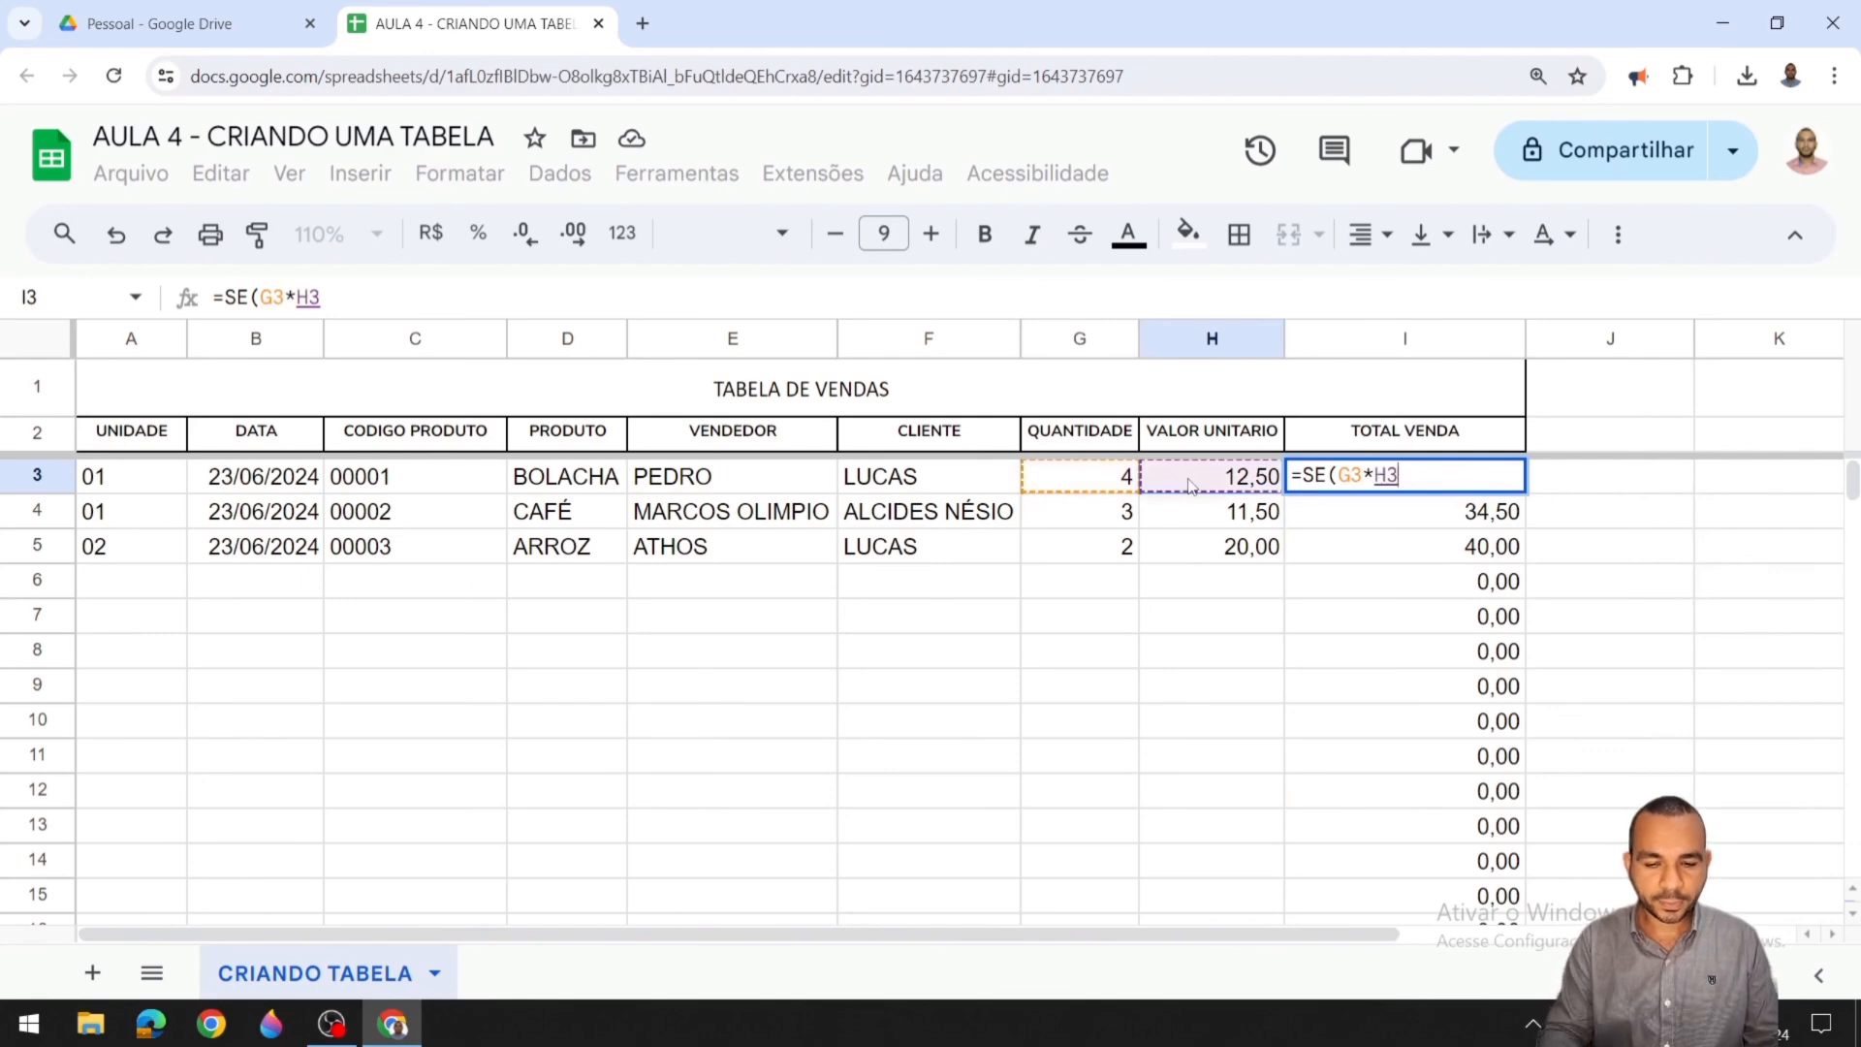
pyautogui.write('<>')
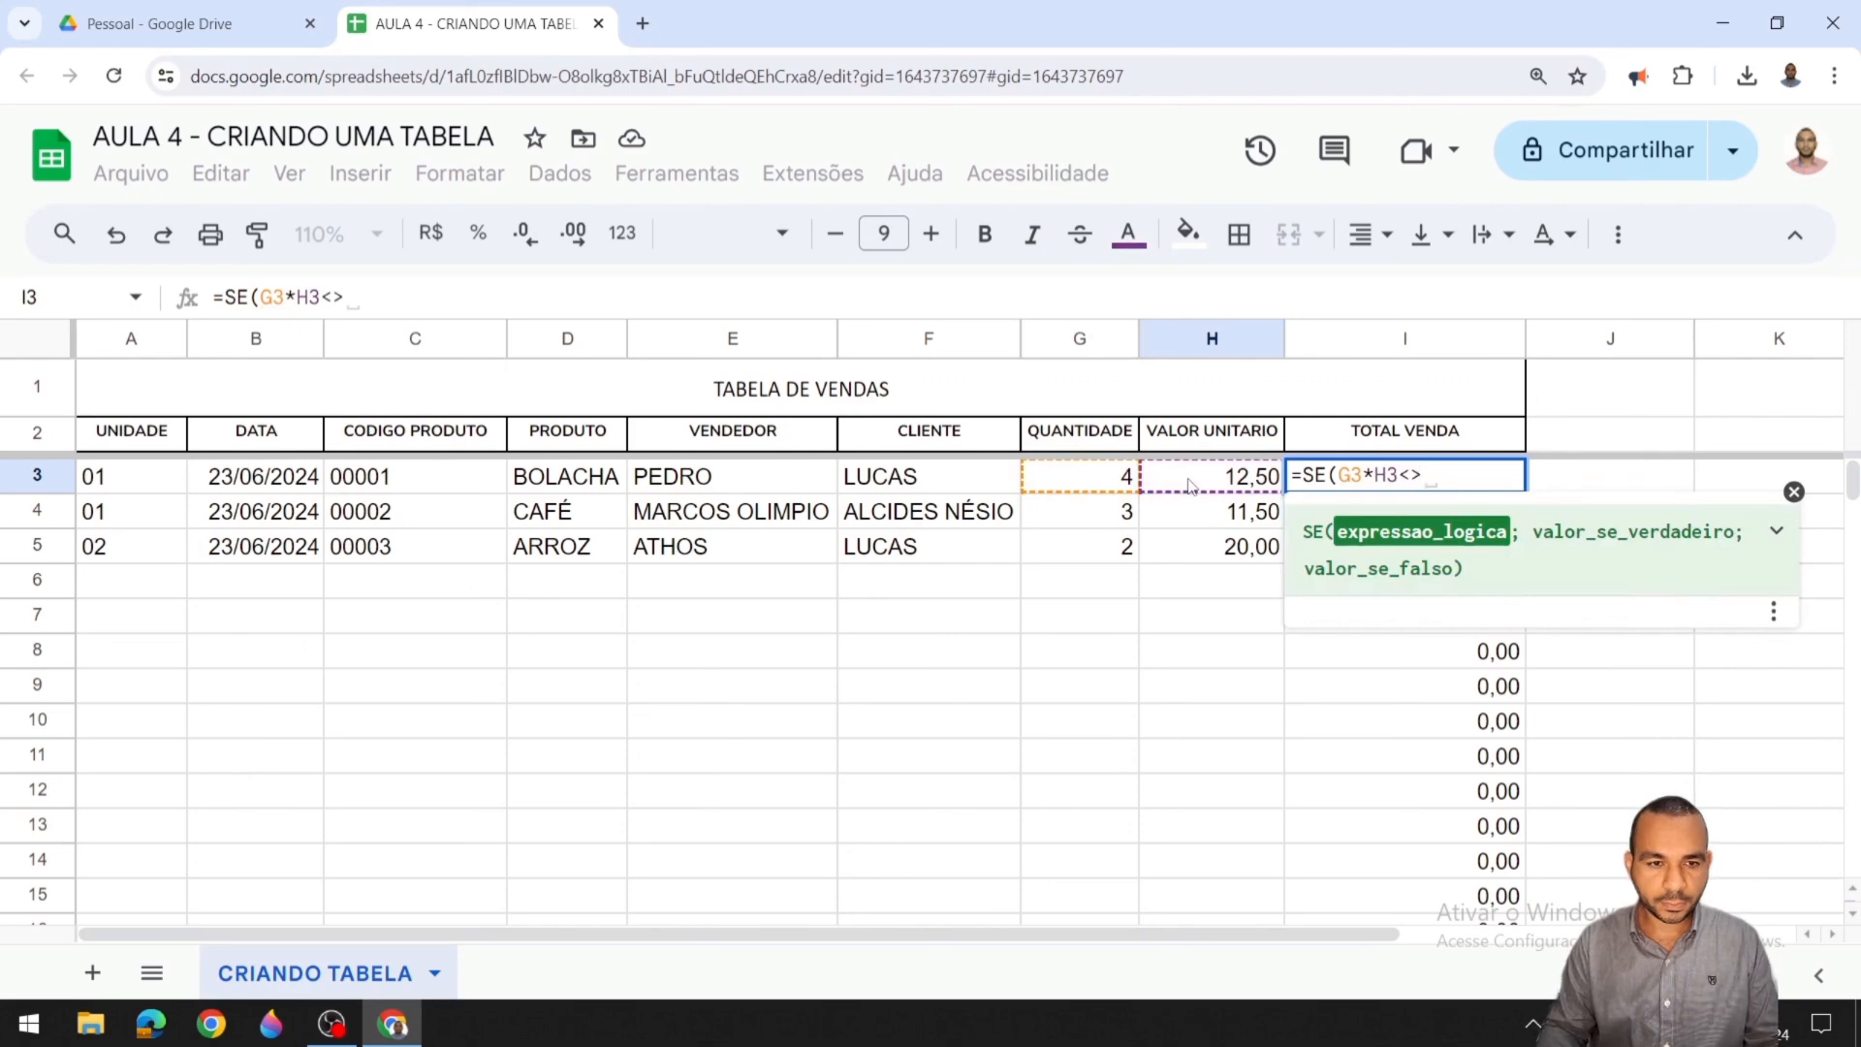
pyautogui.write('0;')
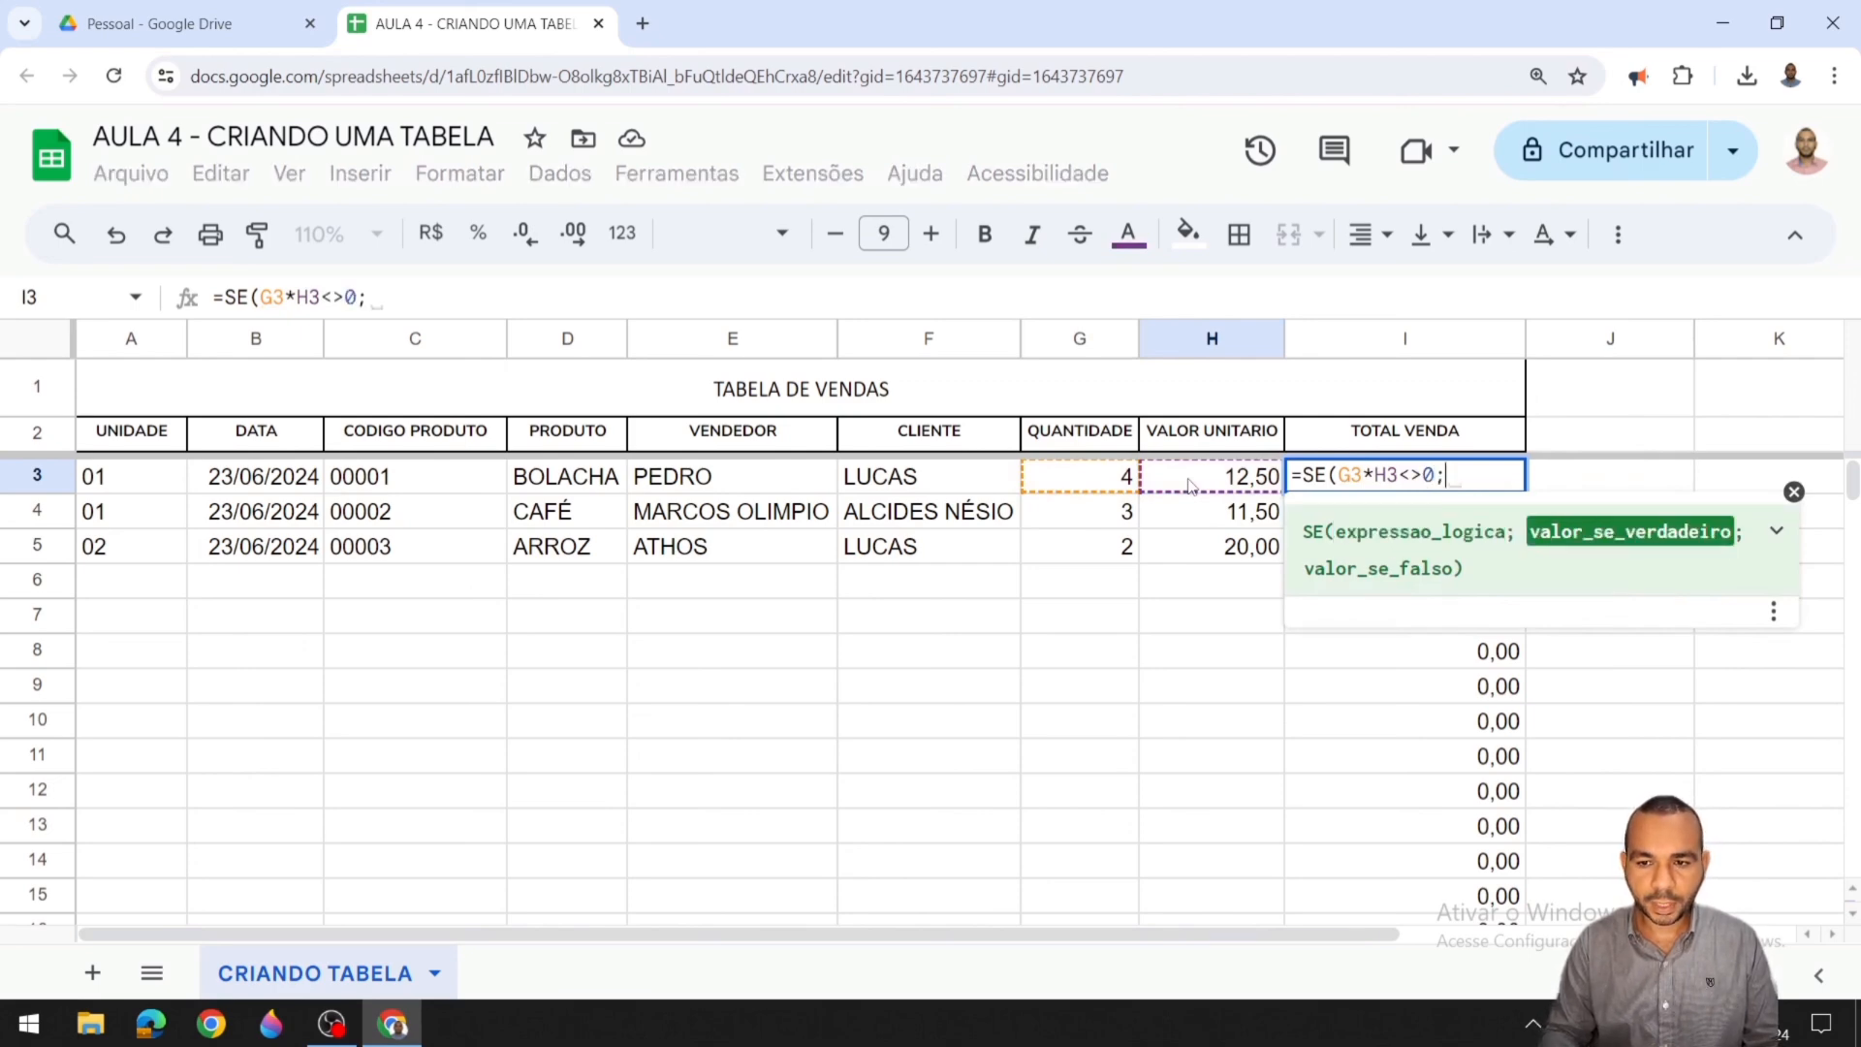
pyautogui.click(1119, 486)
pyautogui.write('*')
pyautogui.click(1169, 486)
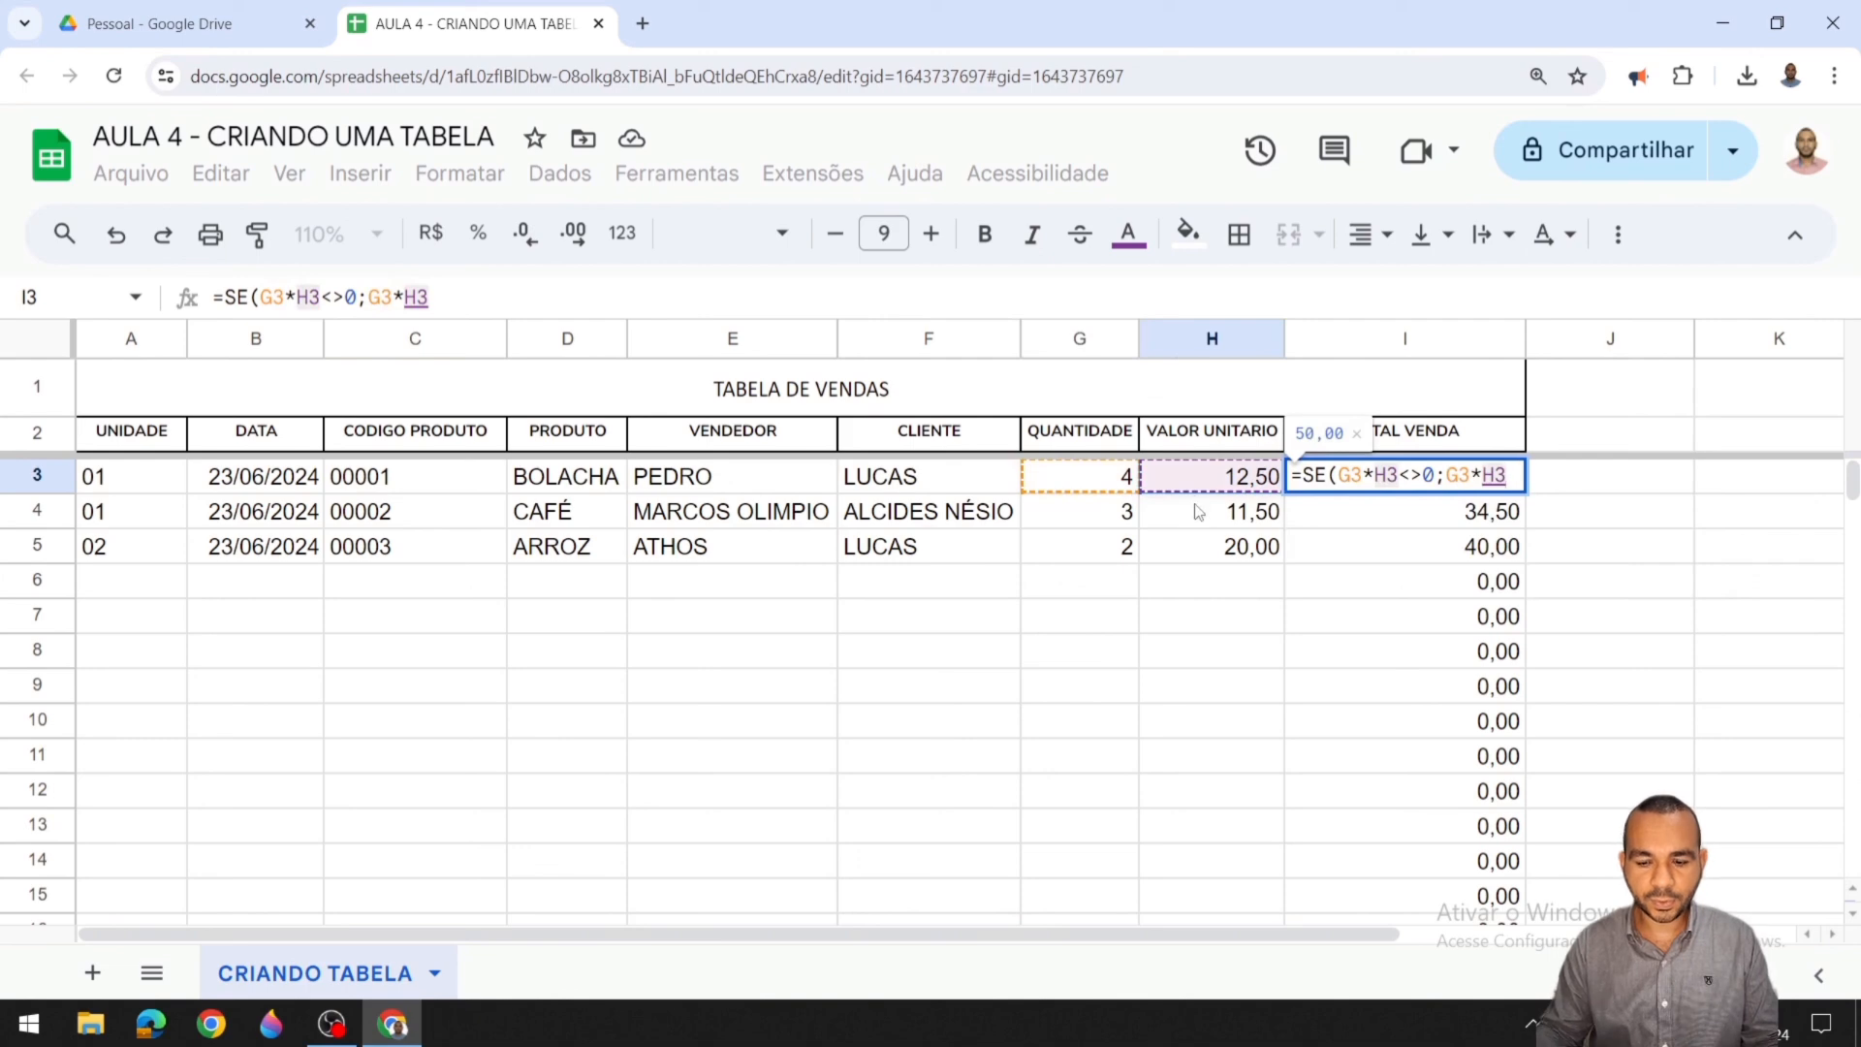
pyautogui.write(';')
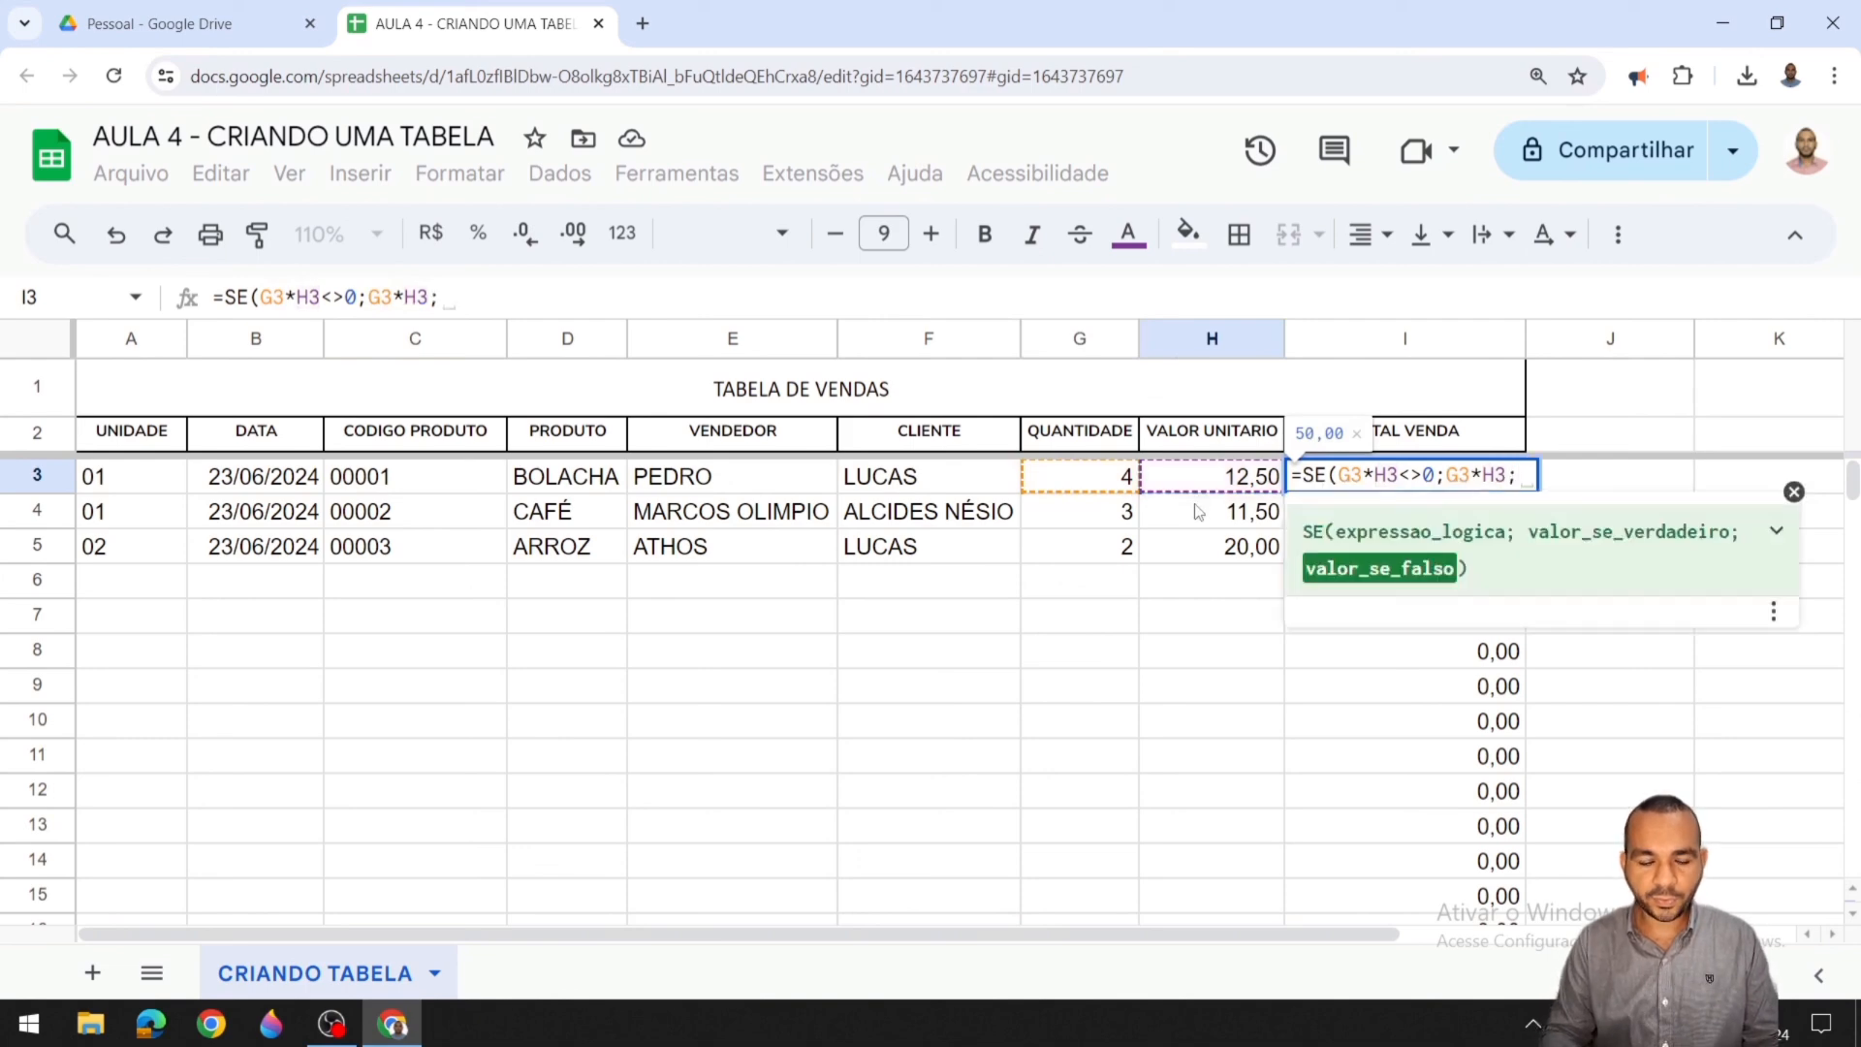
pyautogui.write('"')
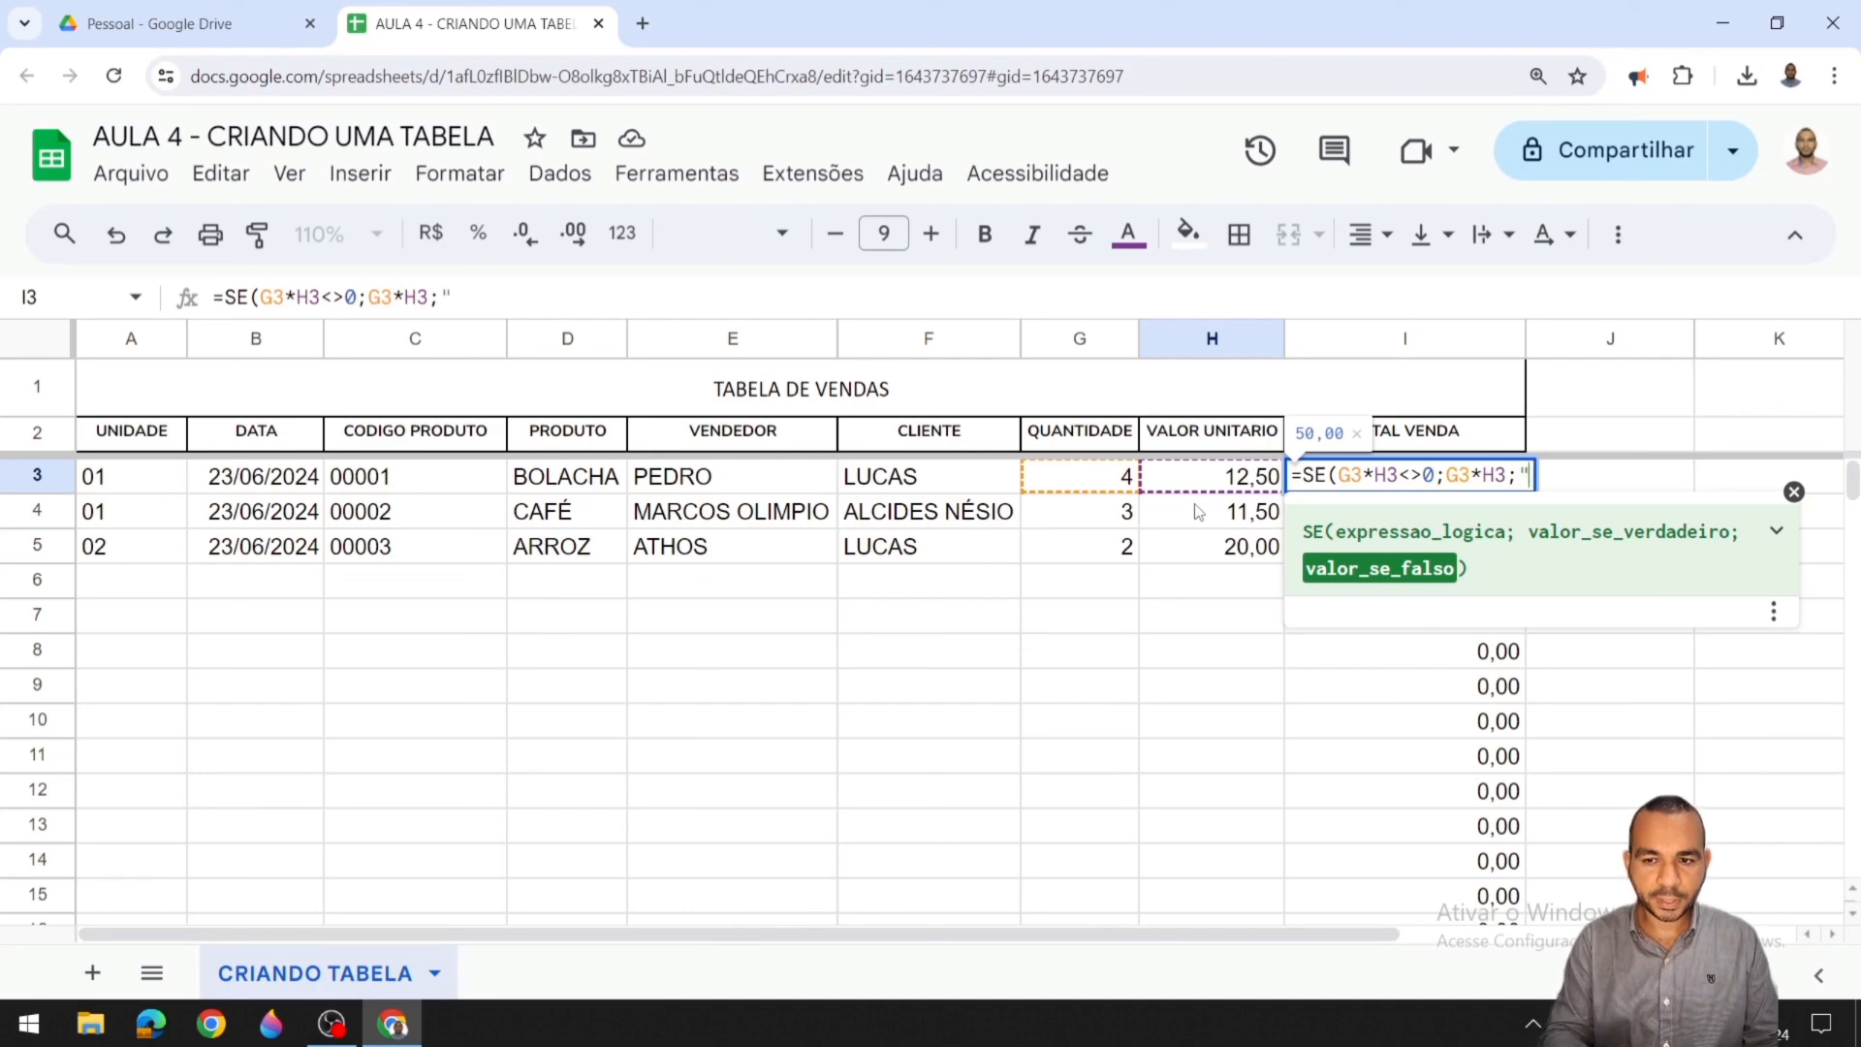
pyautogui.press('Return')
# Step: Copy the conditional TOTAL VENDA formula from I3 and paste it into I4 through I1000
pyautogui.click(1511, 485)
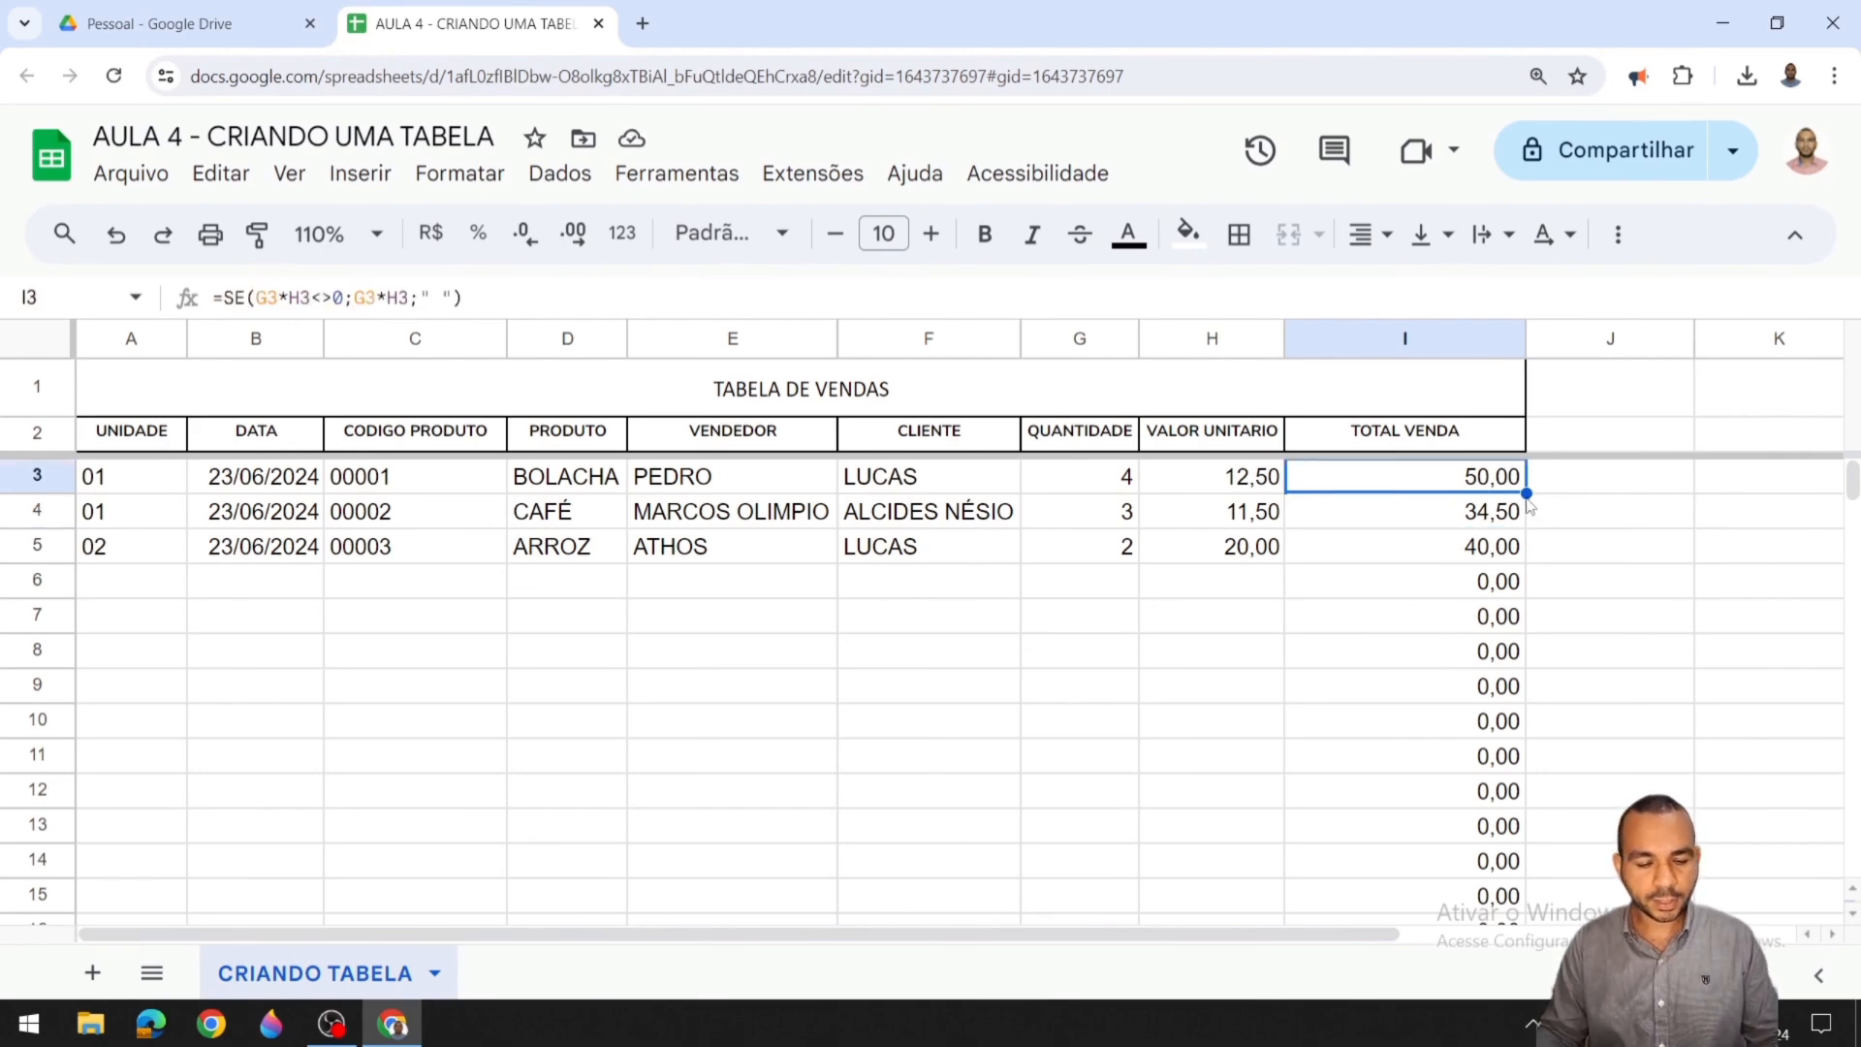
pyautogui.hotkey('ctrl', 'c')
pyautogui.click(1492, 511)
pyautogui.hotkey('ctrl', 'shift', 'Down')
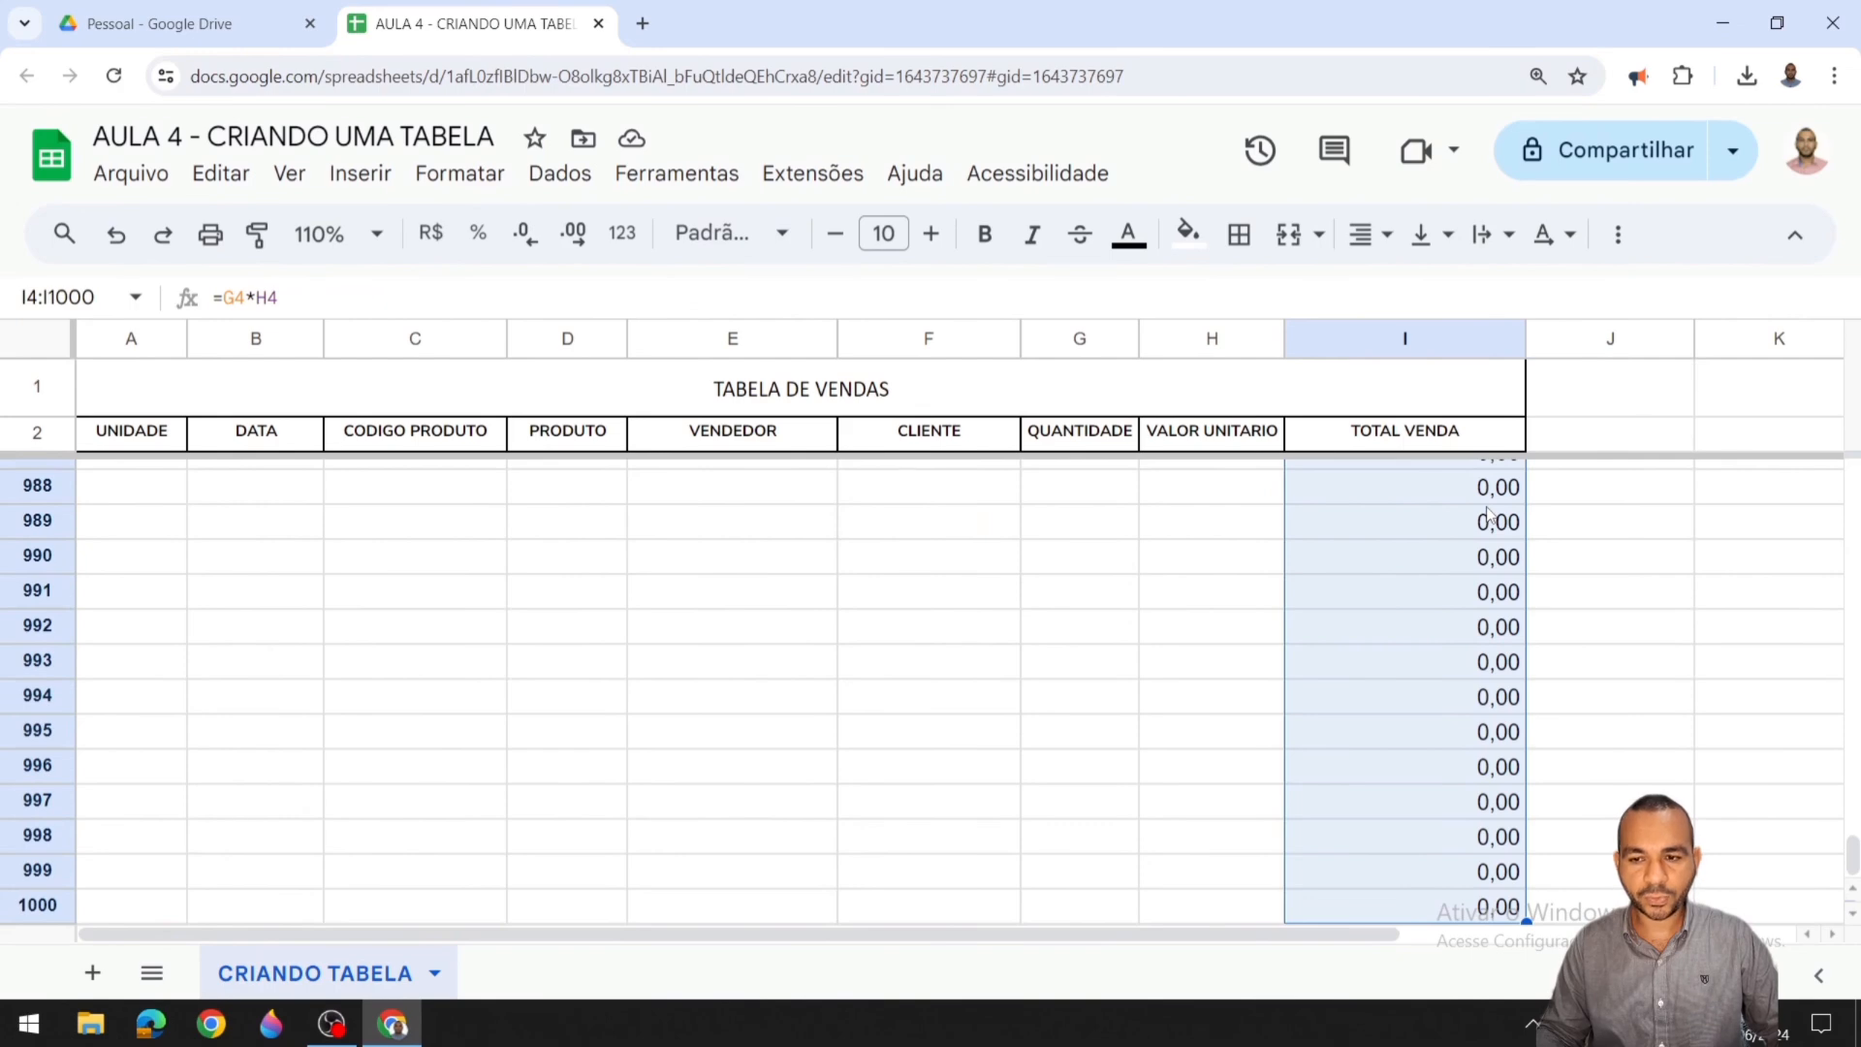
pyautogui.hotkey('ctrl', 'v')
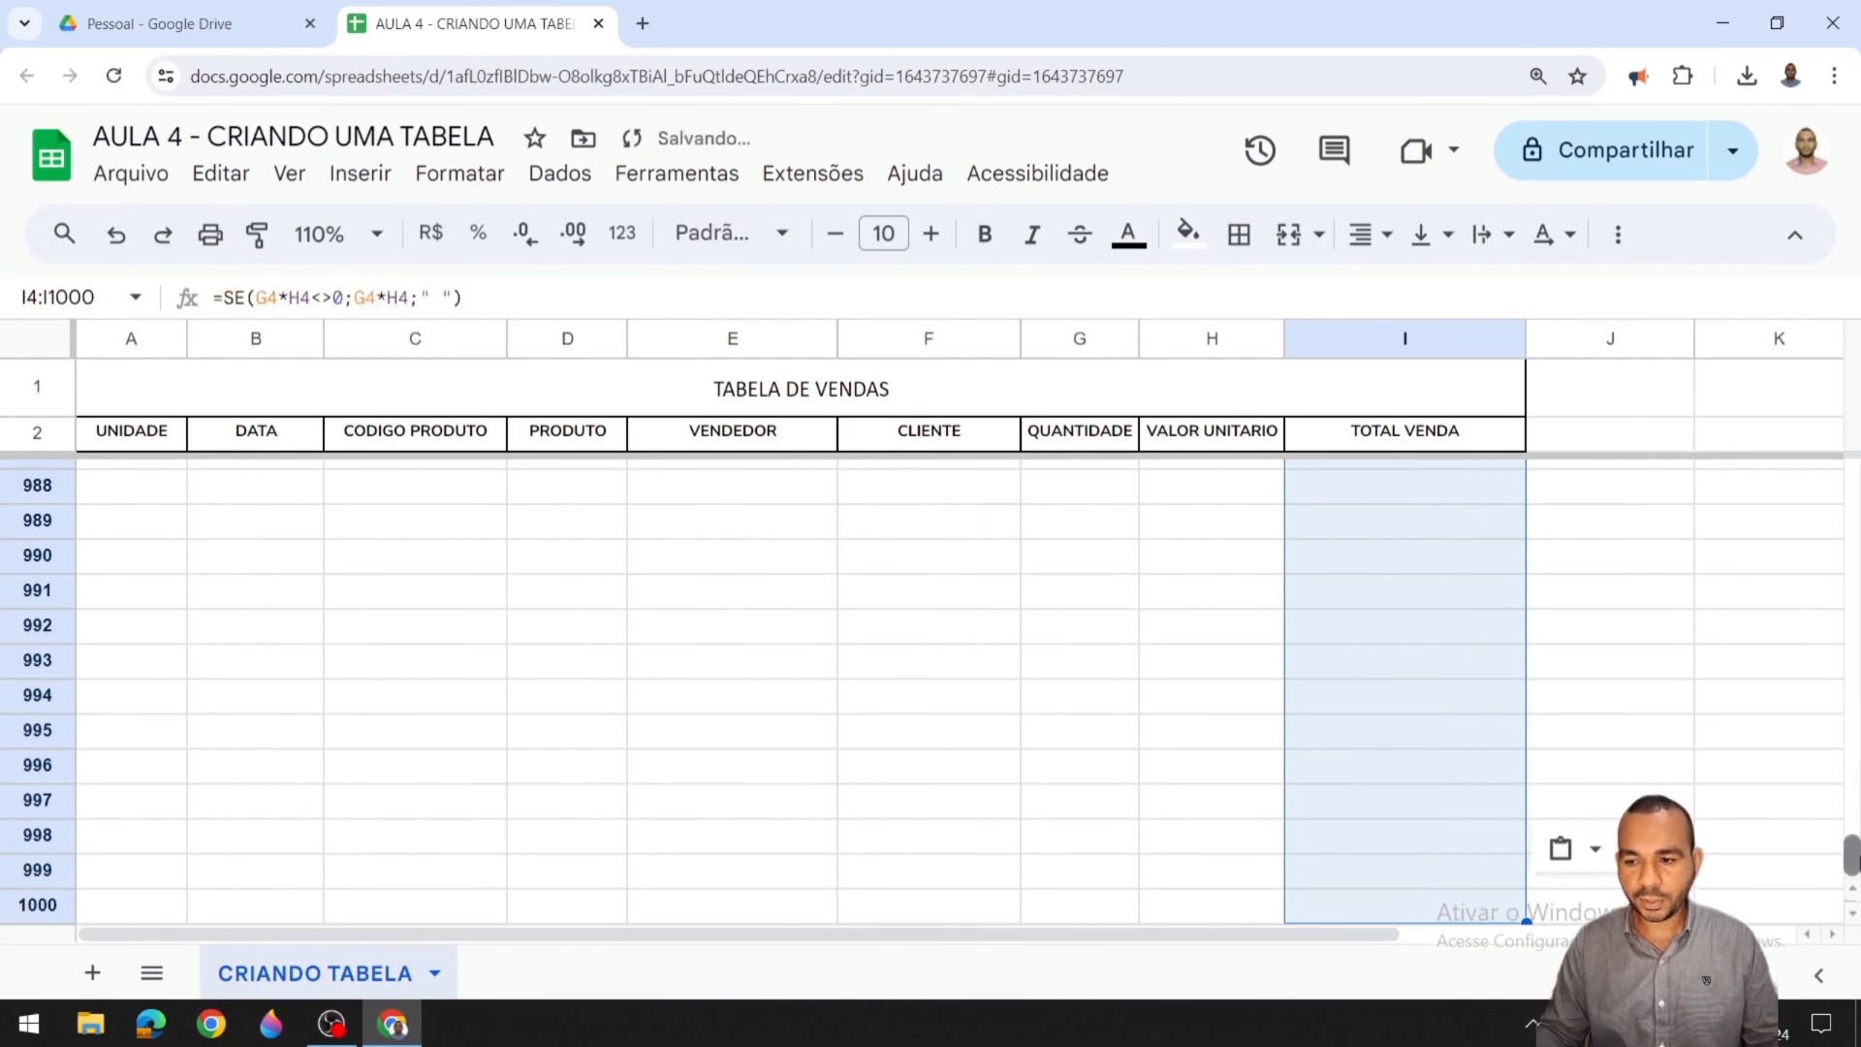
pyautogui.moveTo(1852, 853); pyautogui.dragTo(1857, 391)
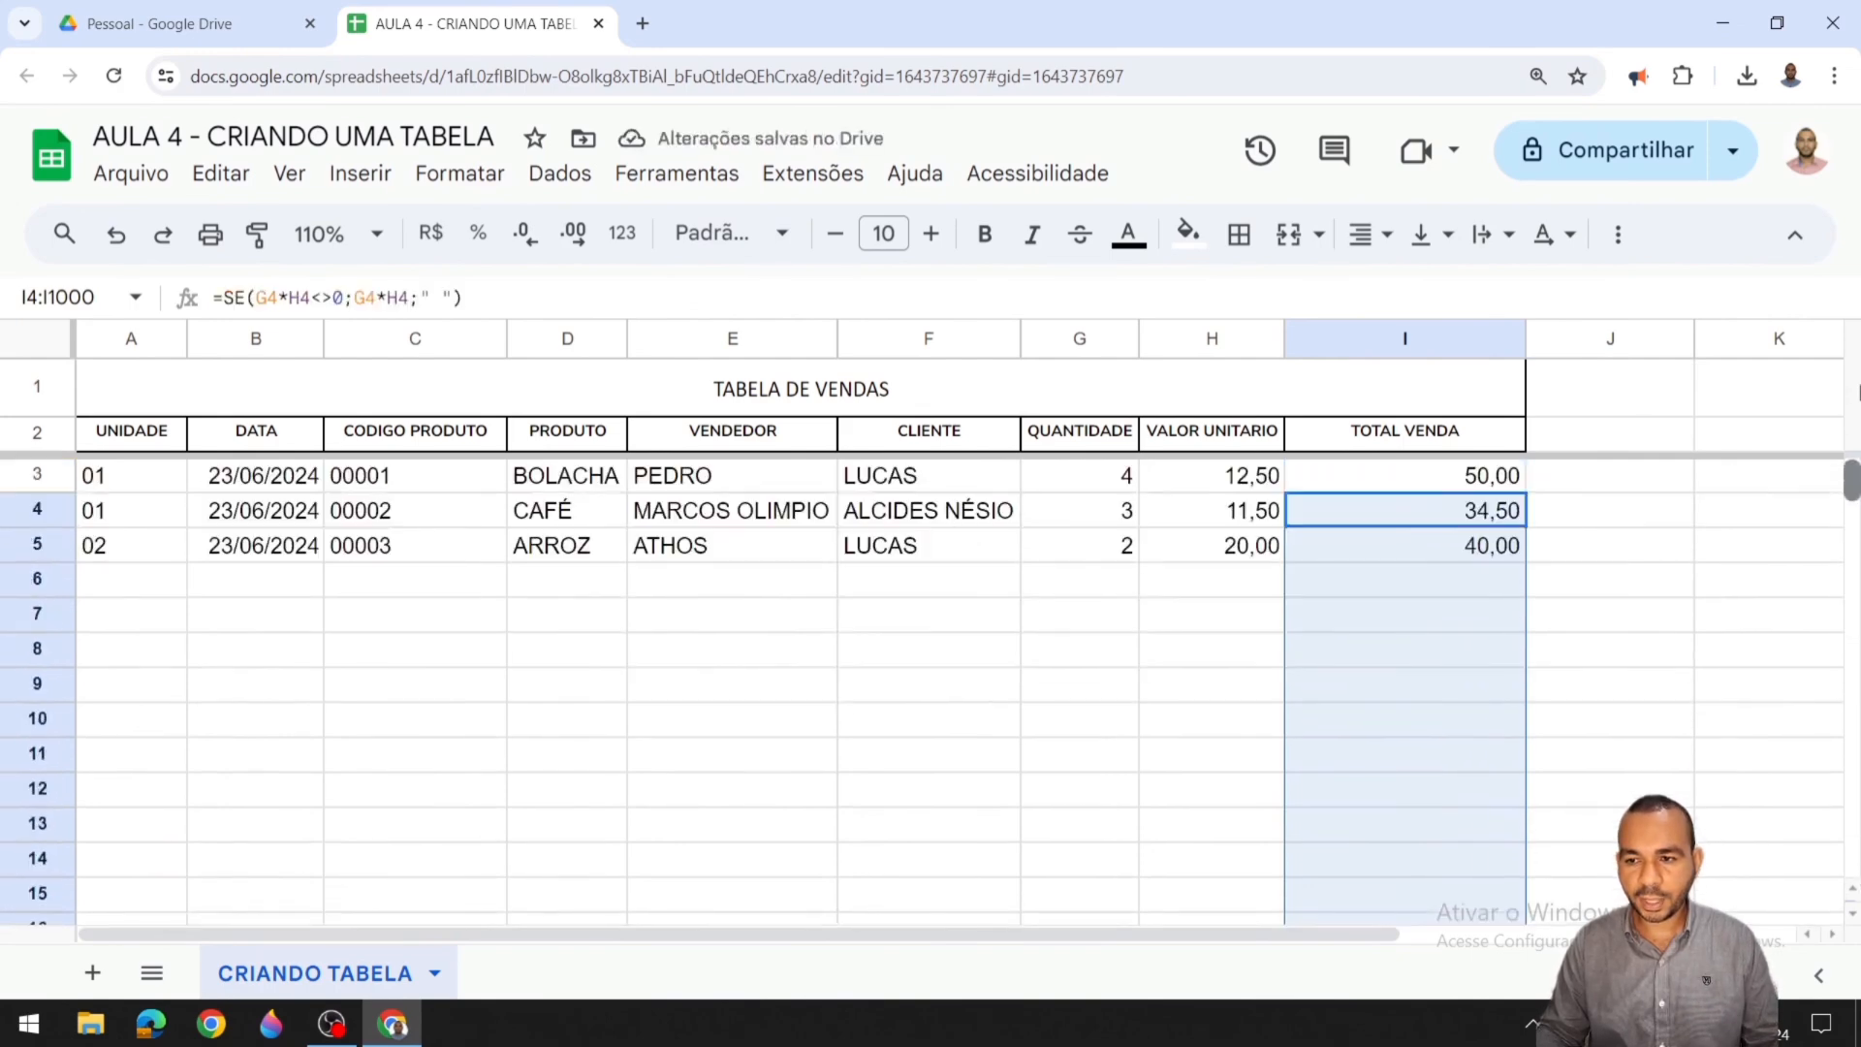
# Step: Test the conditional formula in row 6 with quantity 1 in G6 and unit value 10 in H6
pyautogui.click(1120, 582)
pyautogui.write('1')
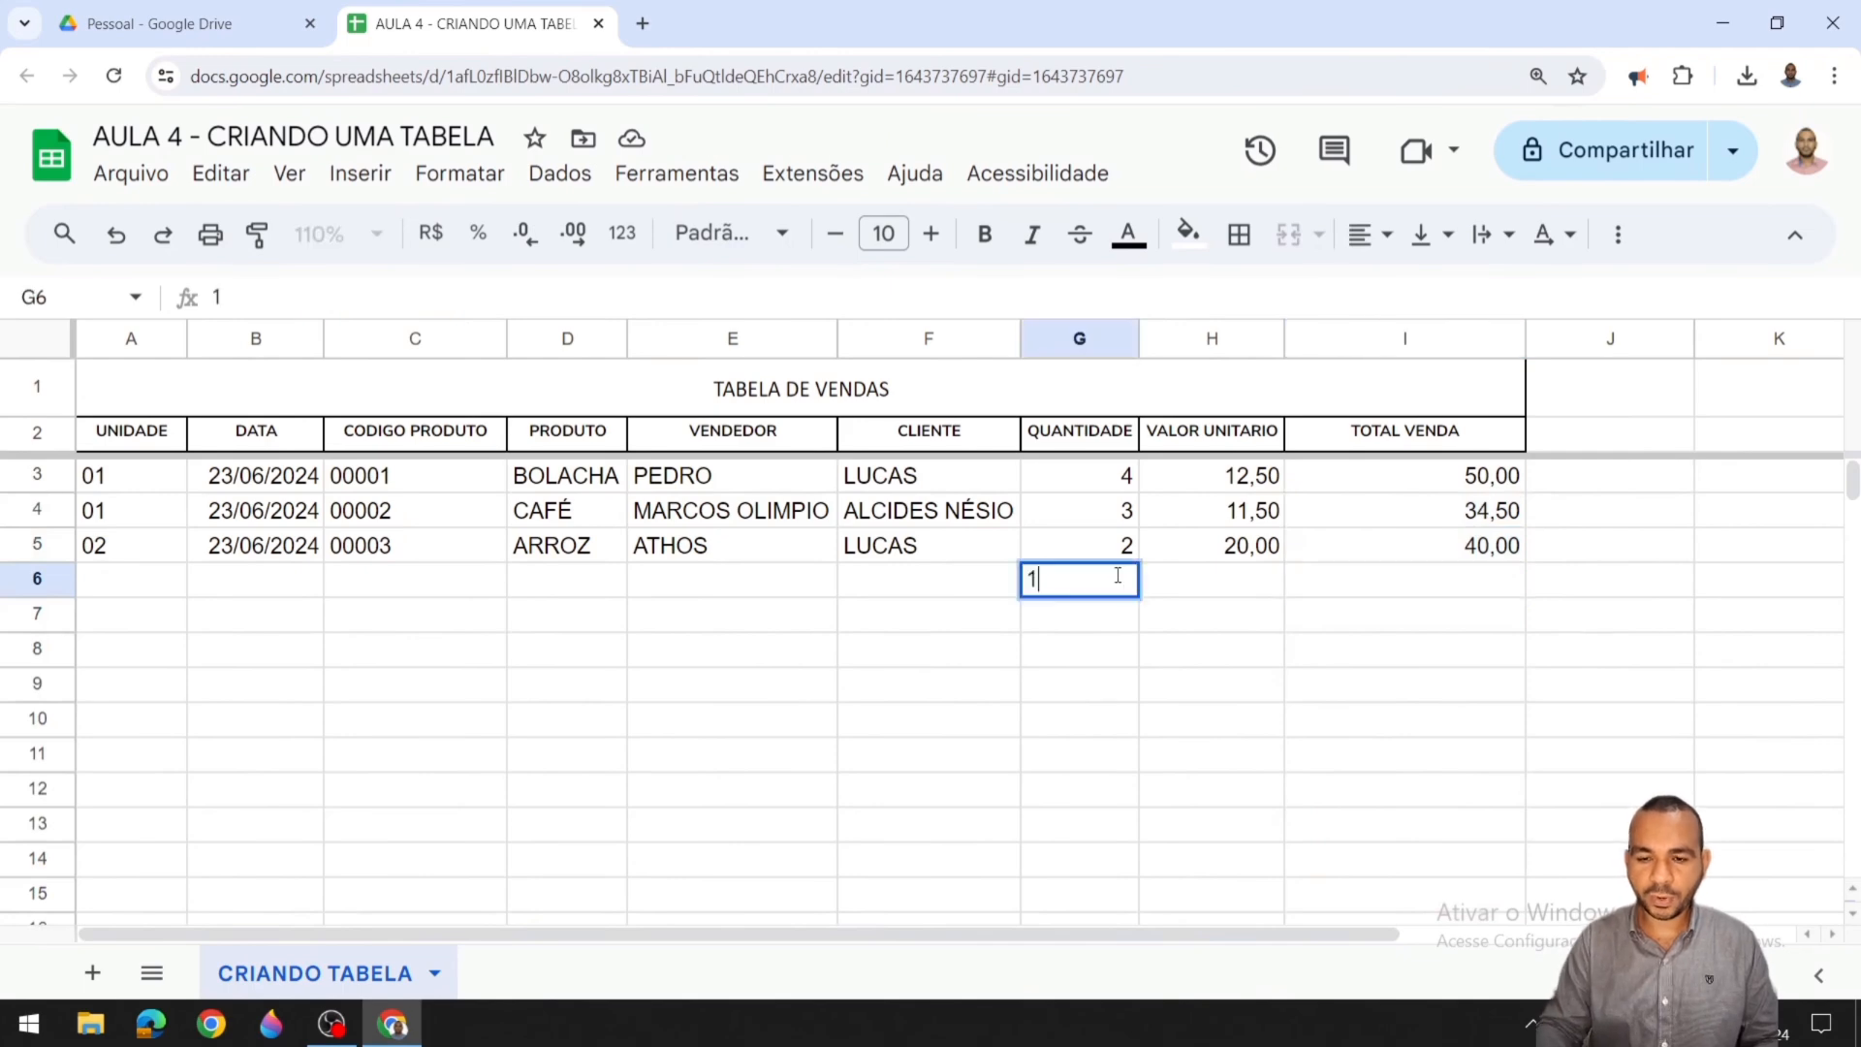
pyautogui.press('Tab')
pyautogui.write('10')
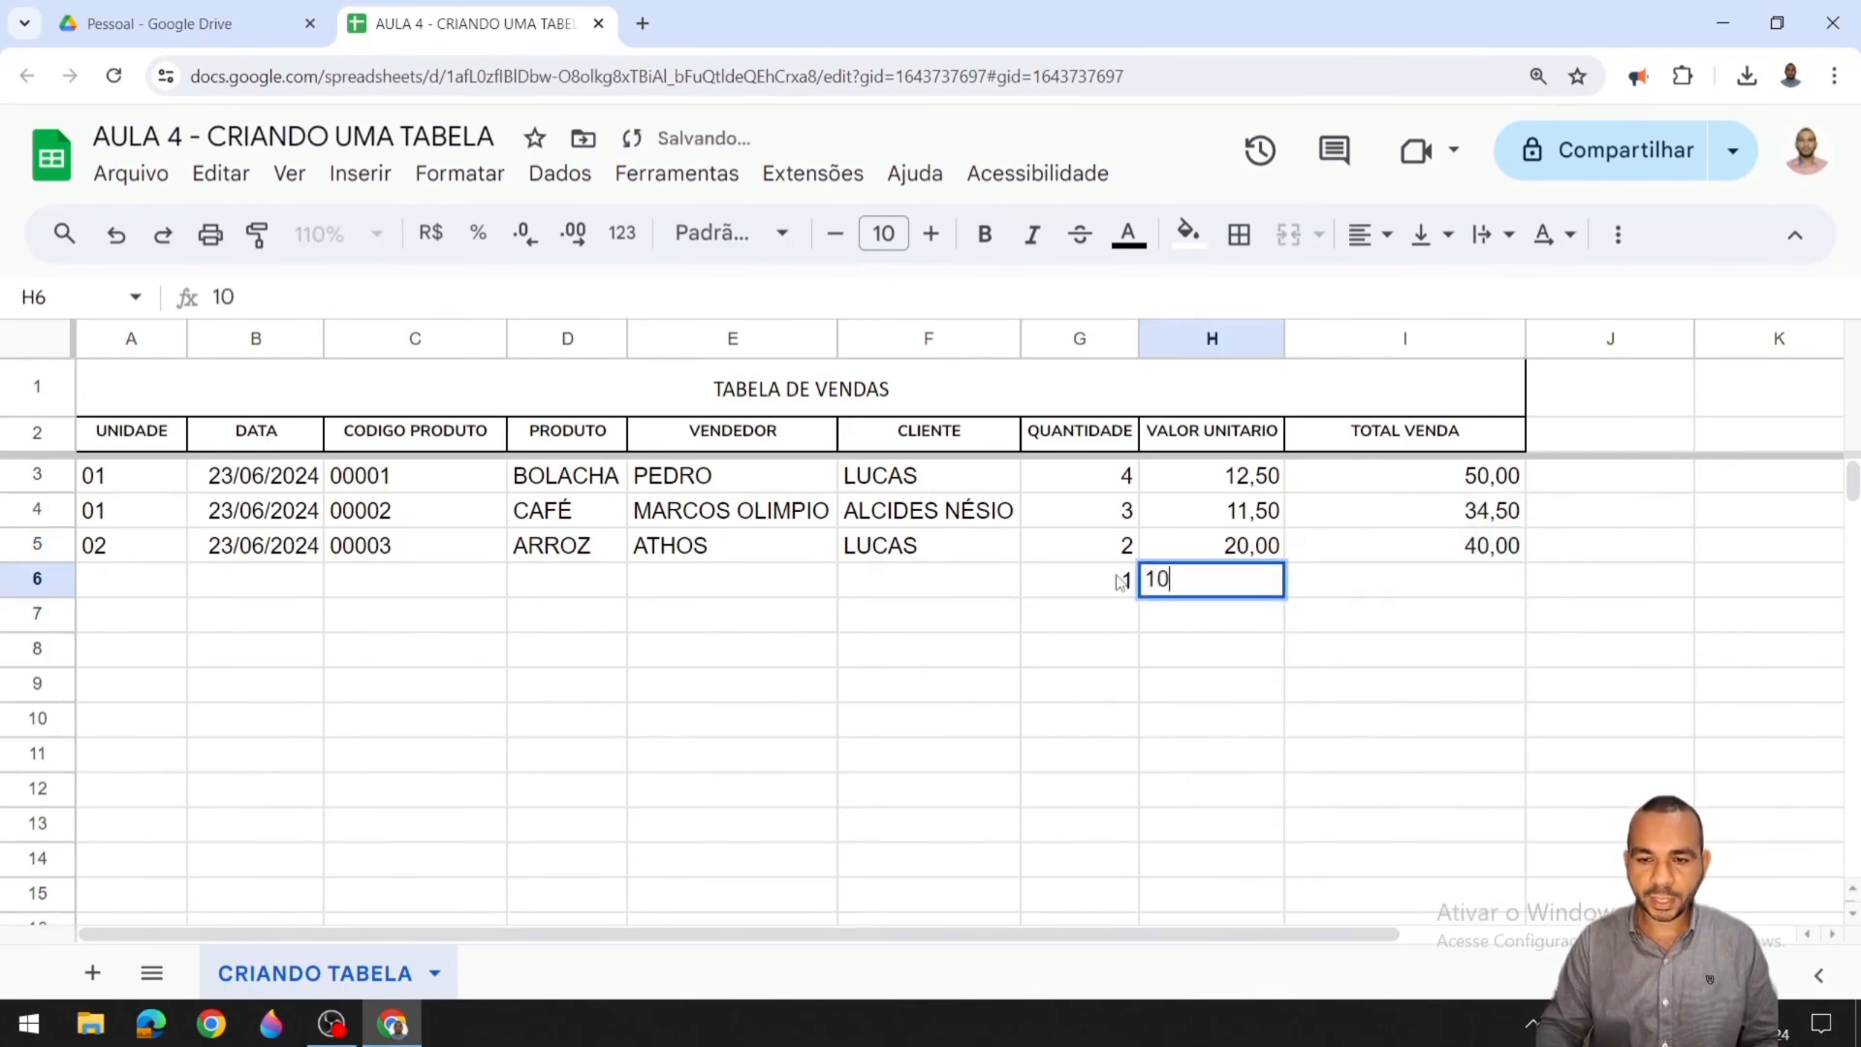
pyautogui.press('Tab')
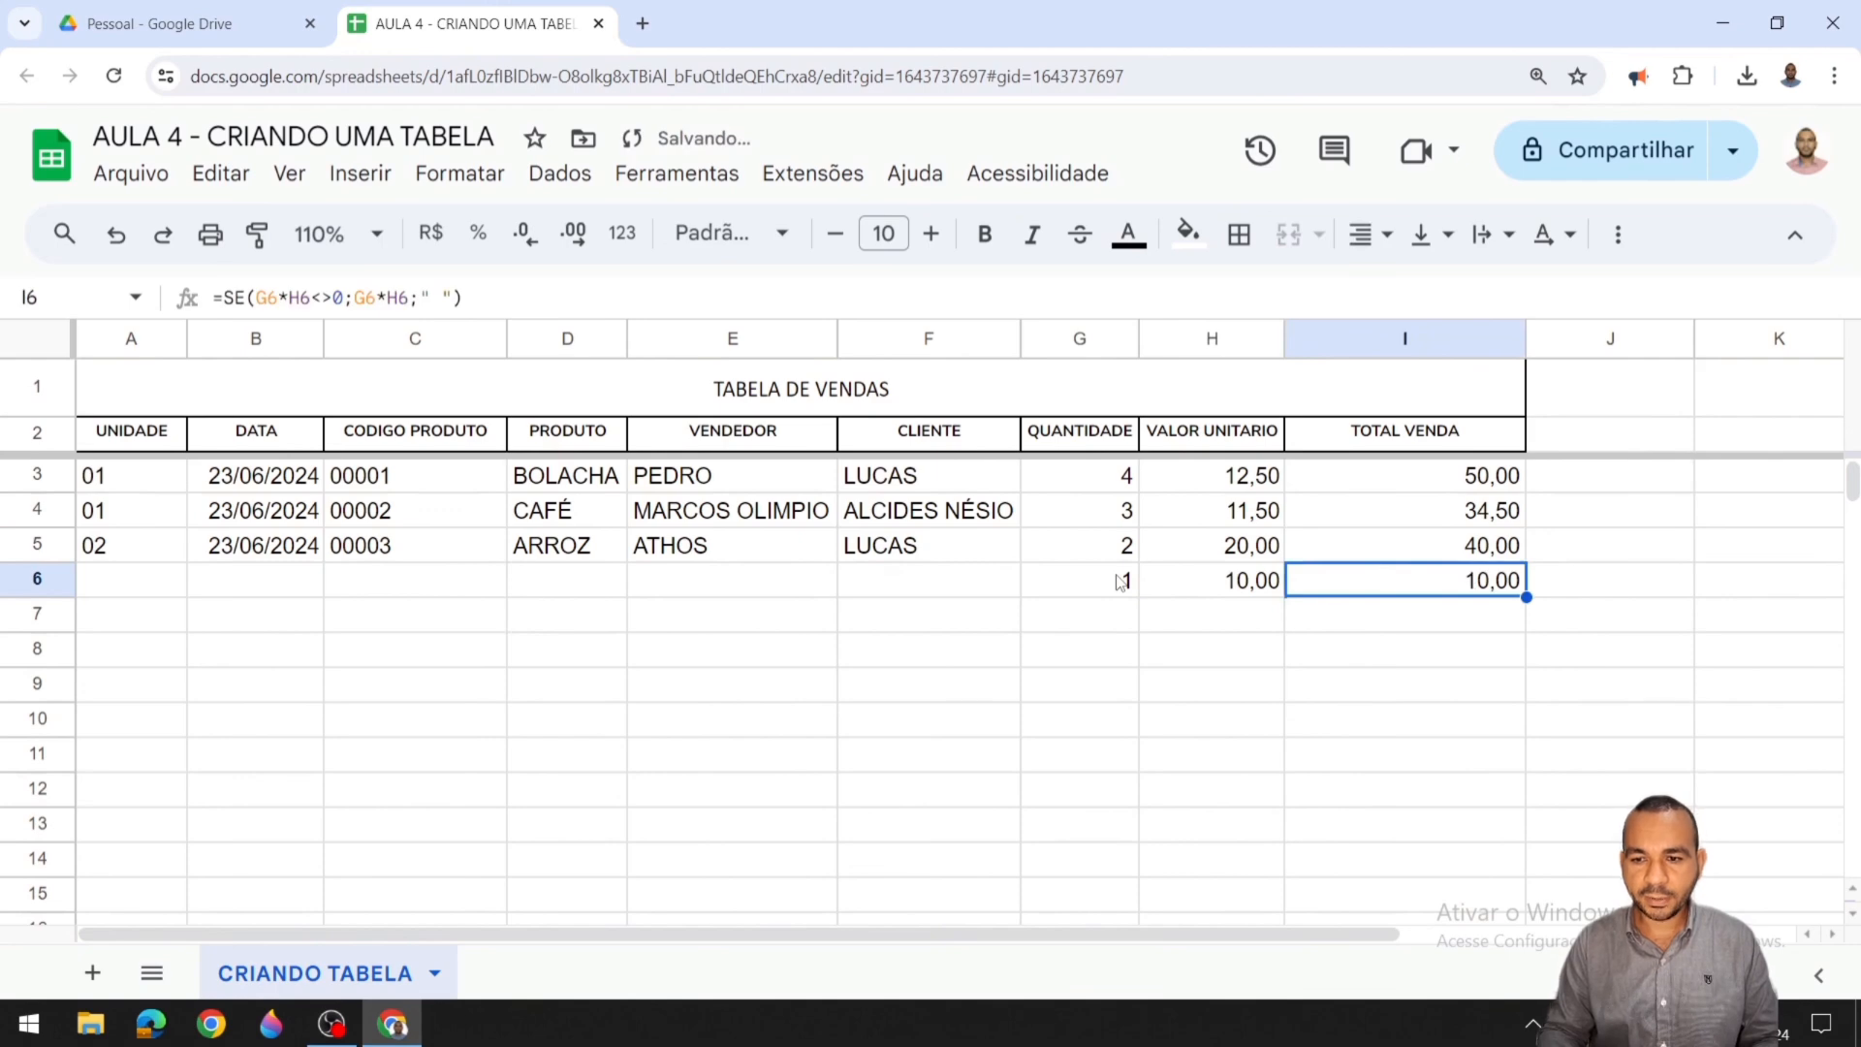
# Step: Clear the test entry from cells G6 through I6
pyautogui.moveTo(1121, 584); pyautogui.dragTo(1370, 582)
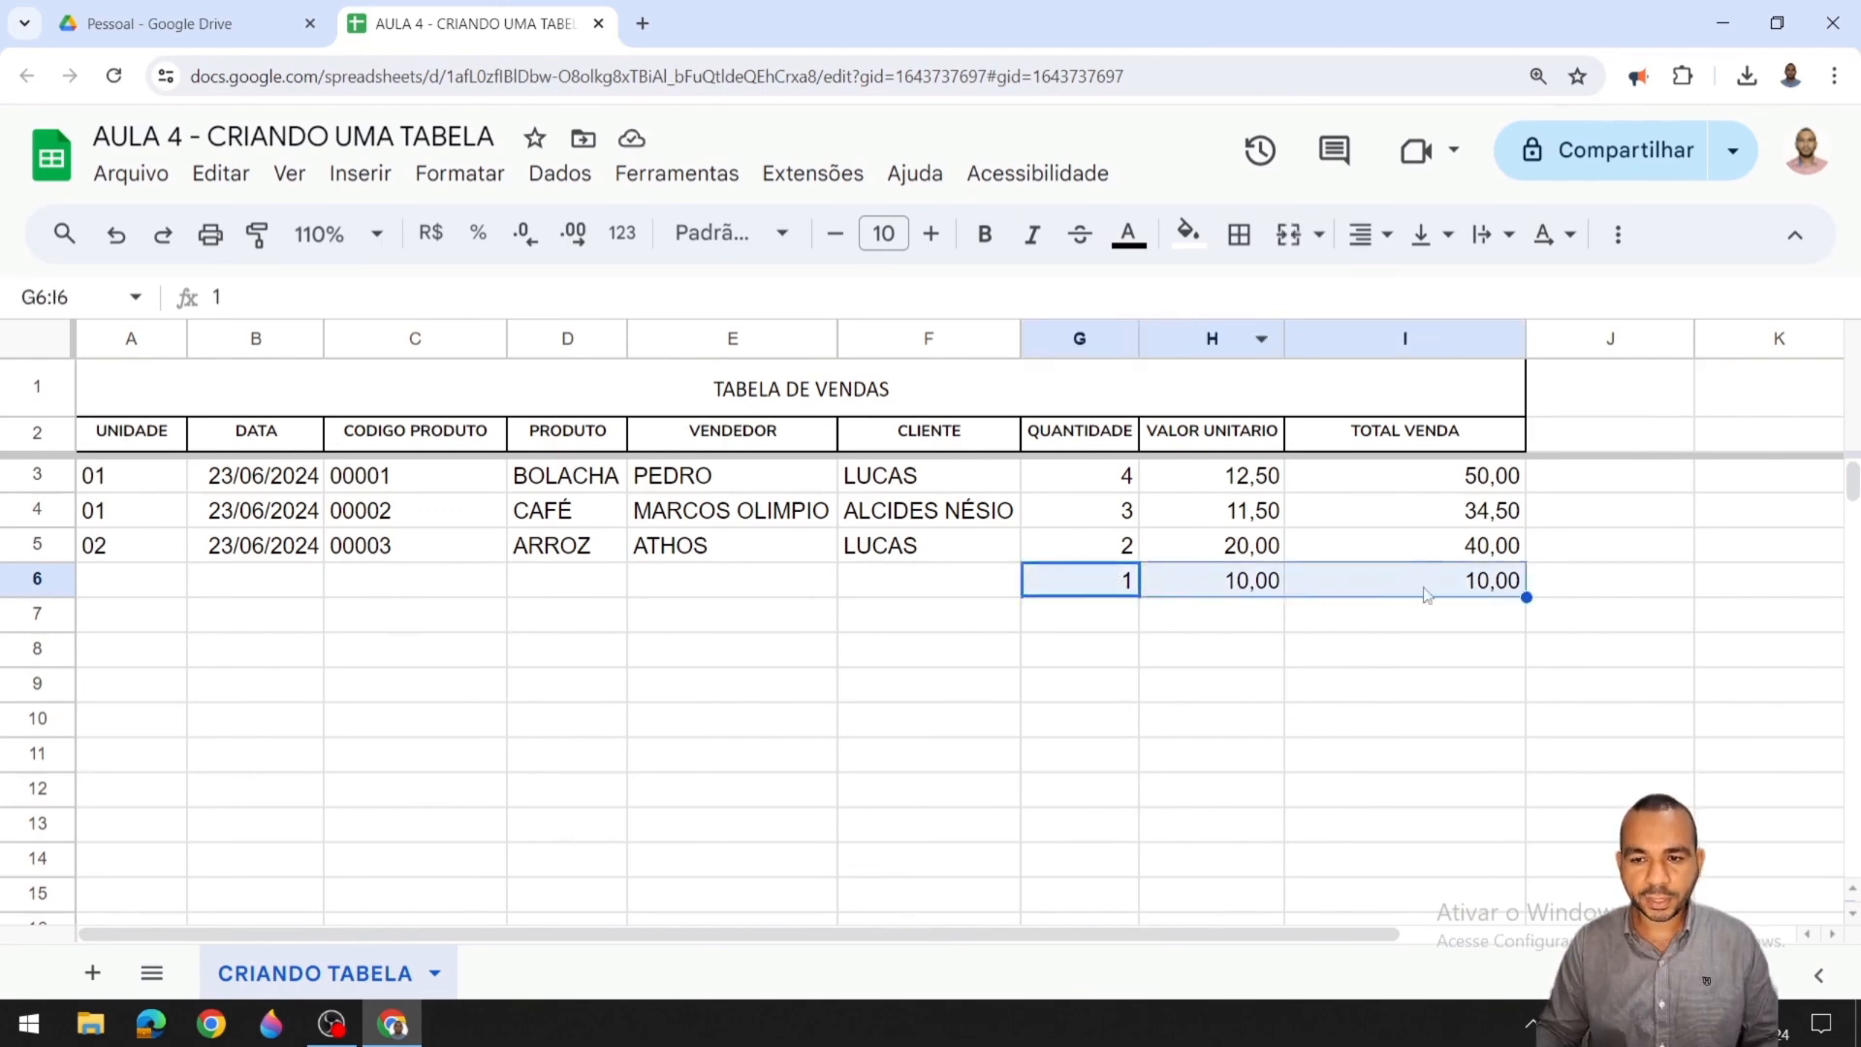
pyautogui.press('Delete')
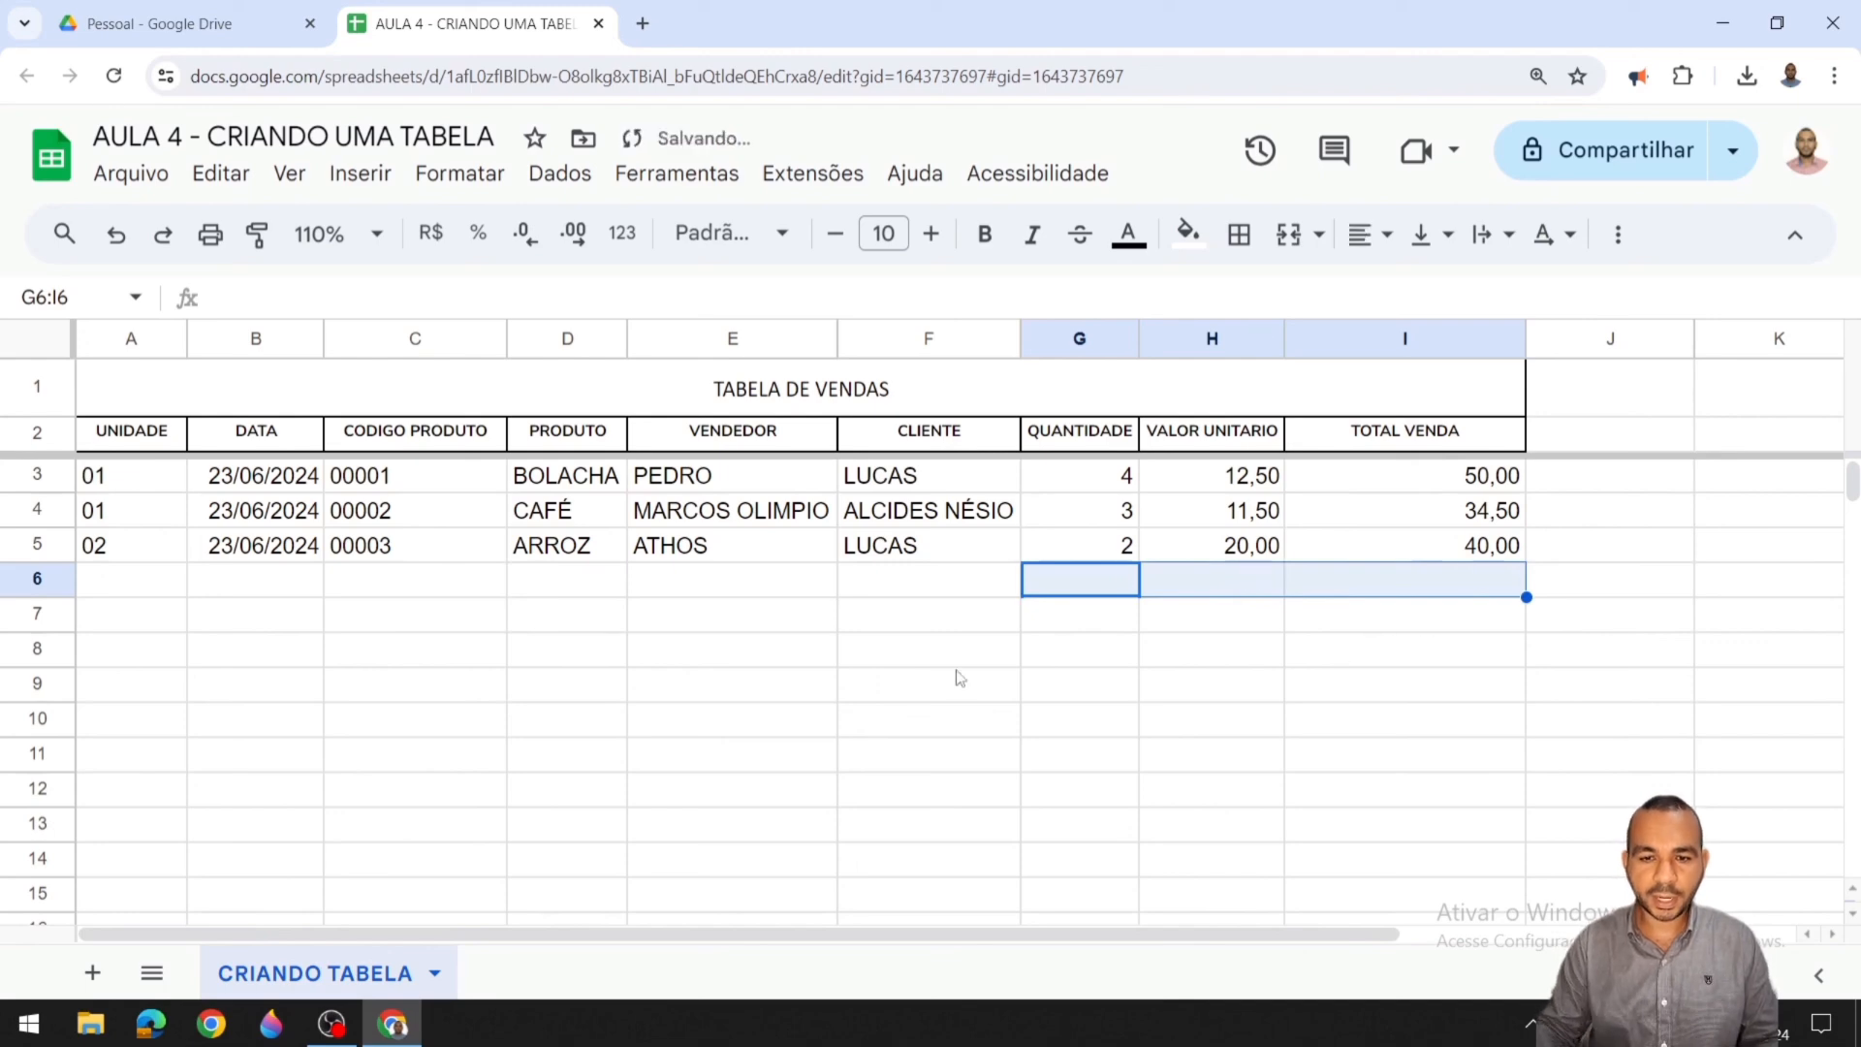
pyautogui.click(591, 619)
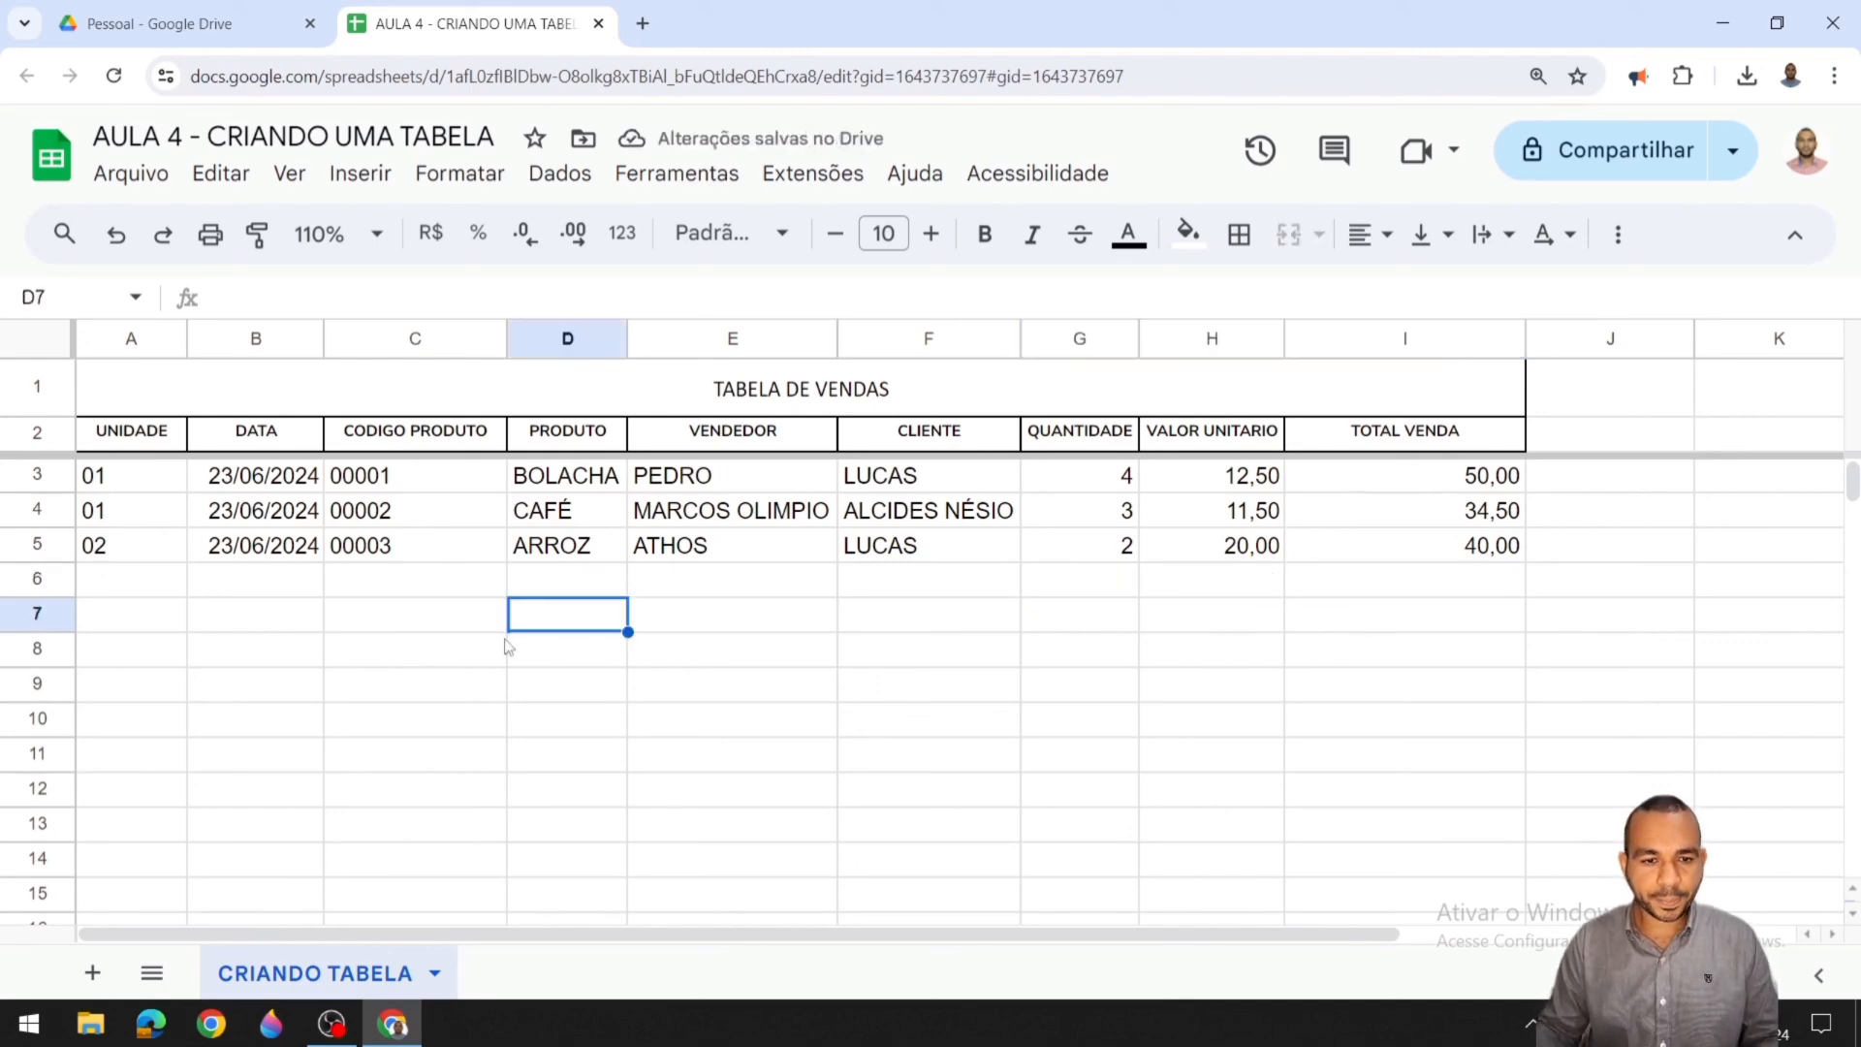
# Step: Apply all borders to the sales table range A1:I5
pyautogui.moveTo(164, 390); pyautogui.dragTo(221, 553)
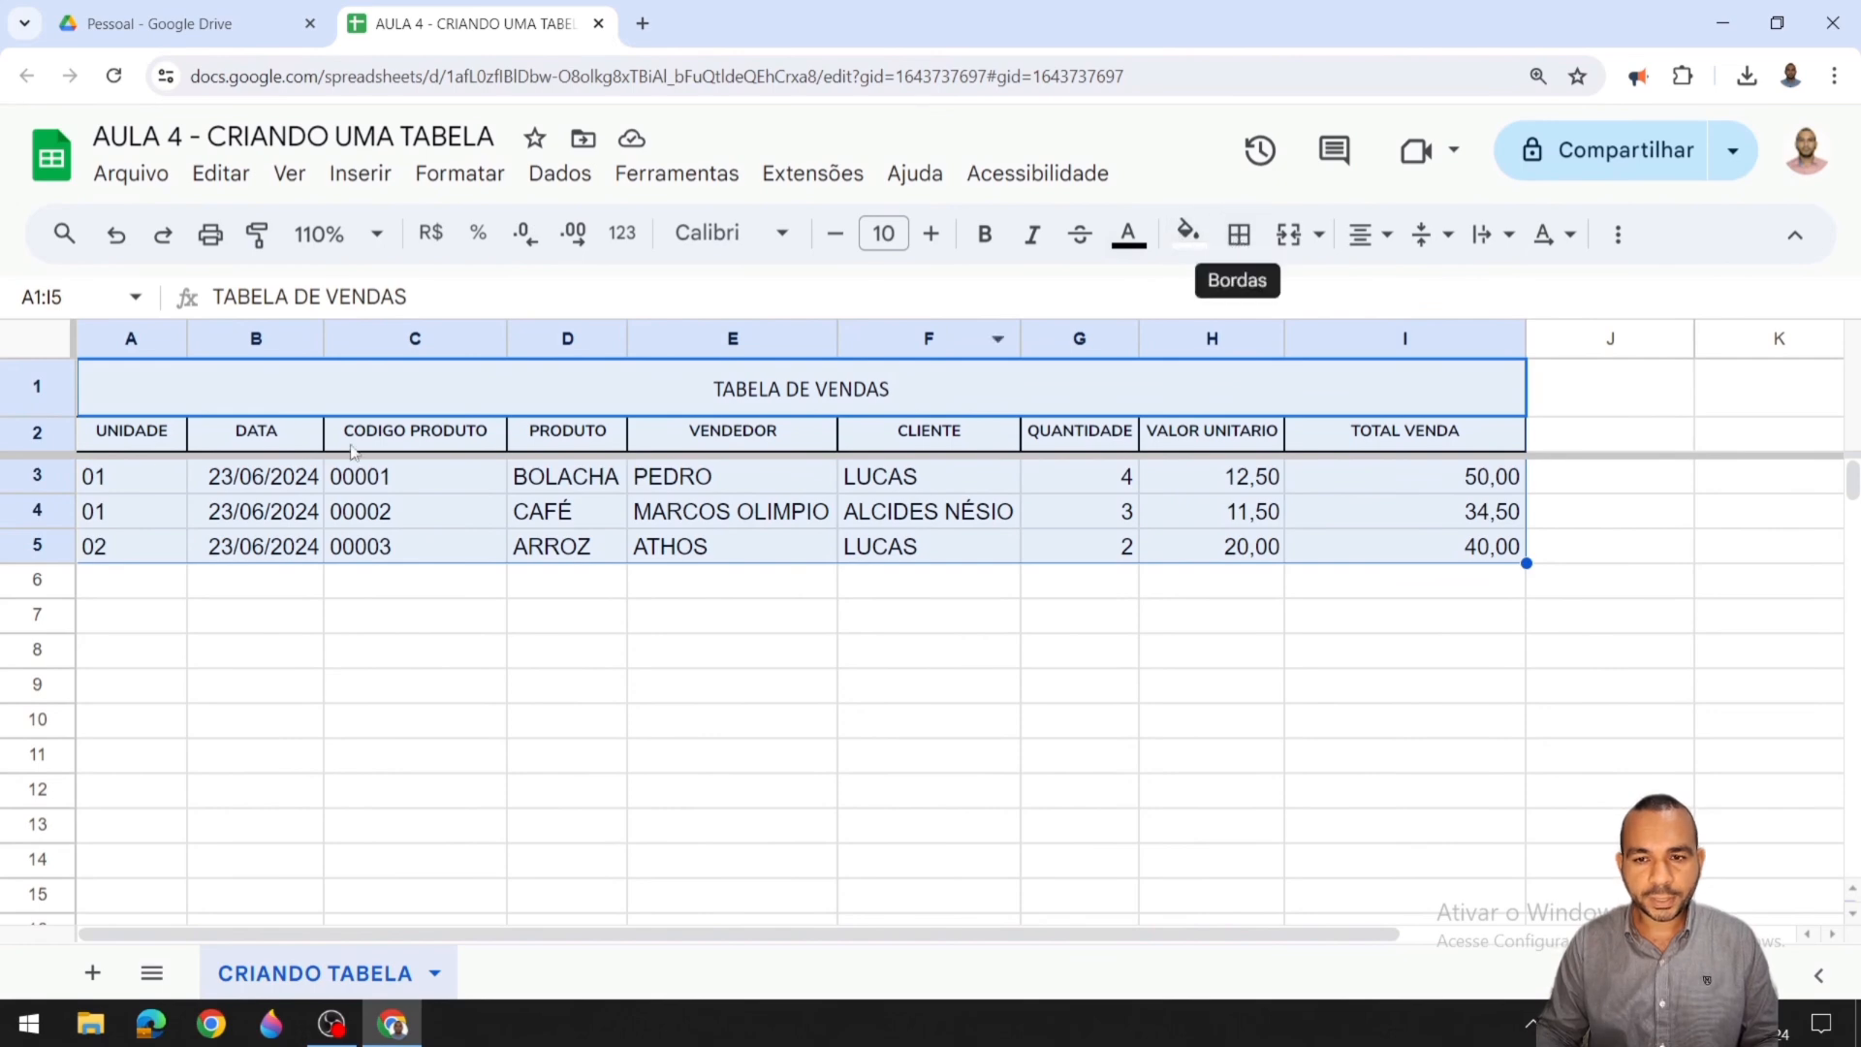
pyautogui.click(131, 405)
pyautogui.moveTo(131, 399); pyautogui.dragTo(126, 545)
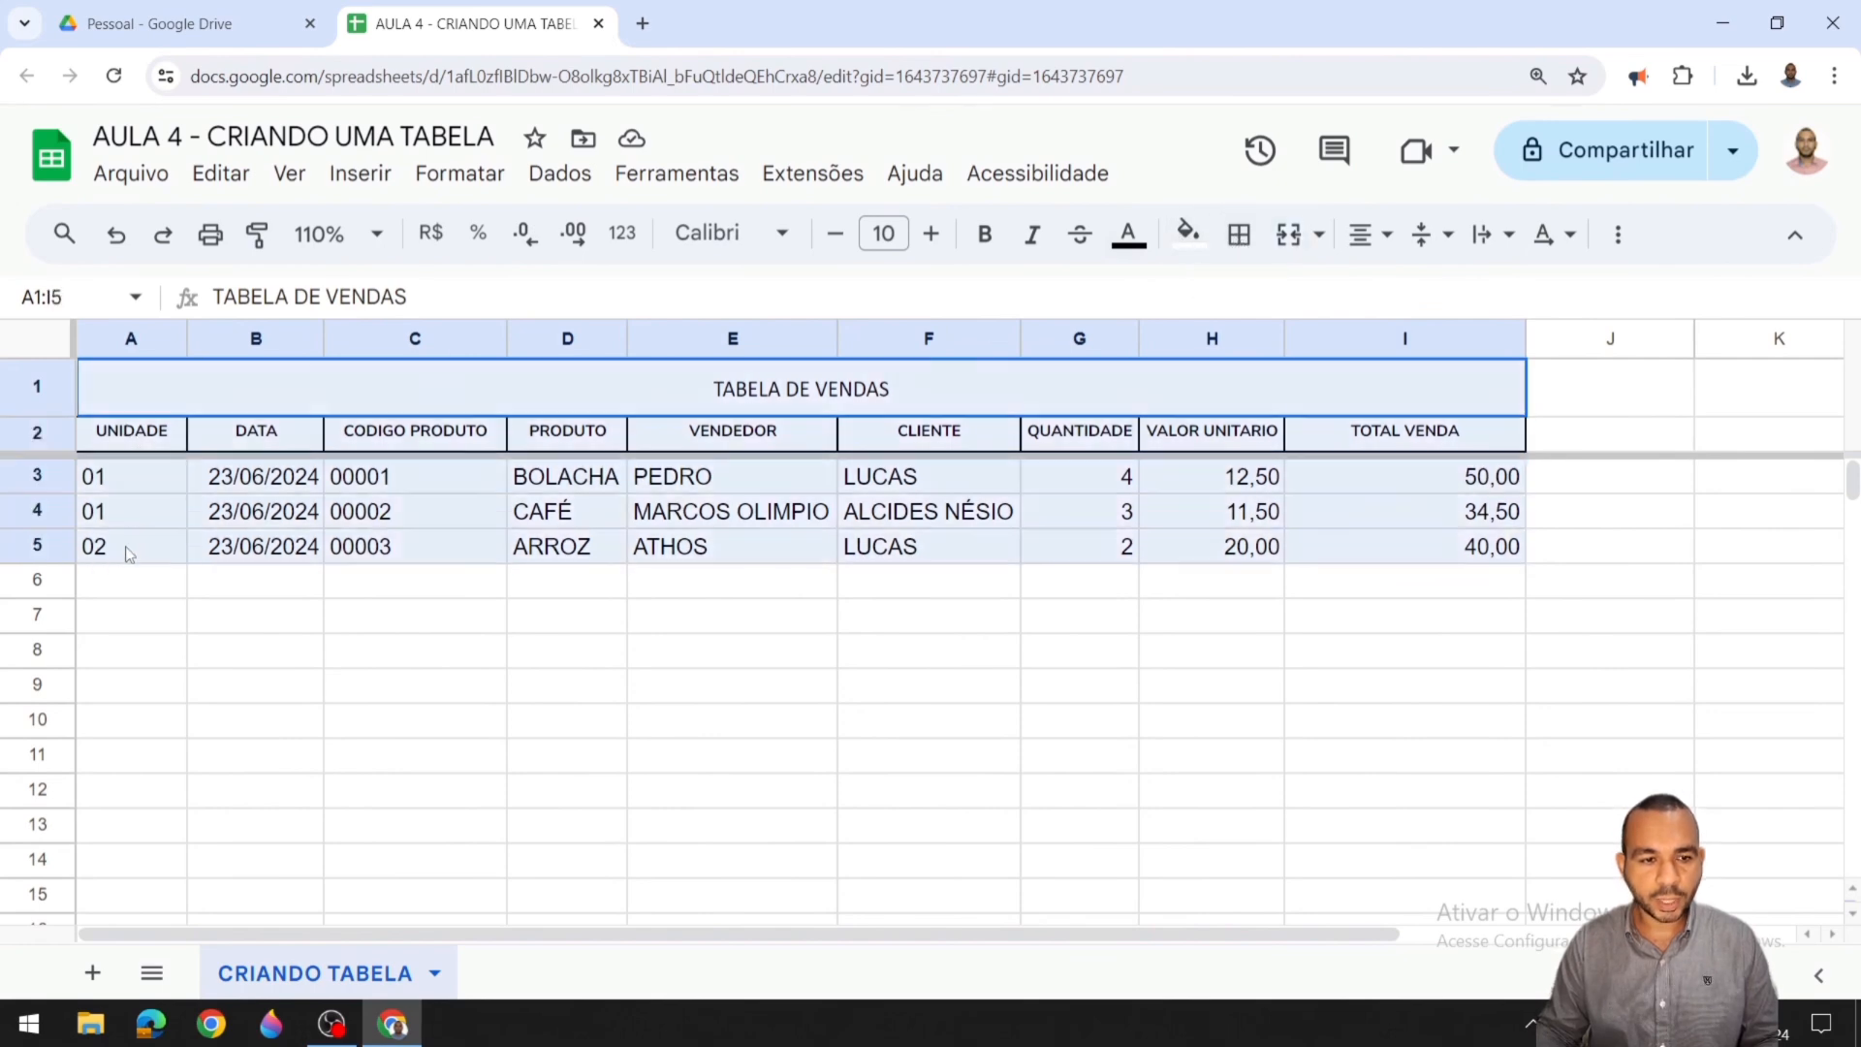
pyautogui.click(1239, 234)
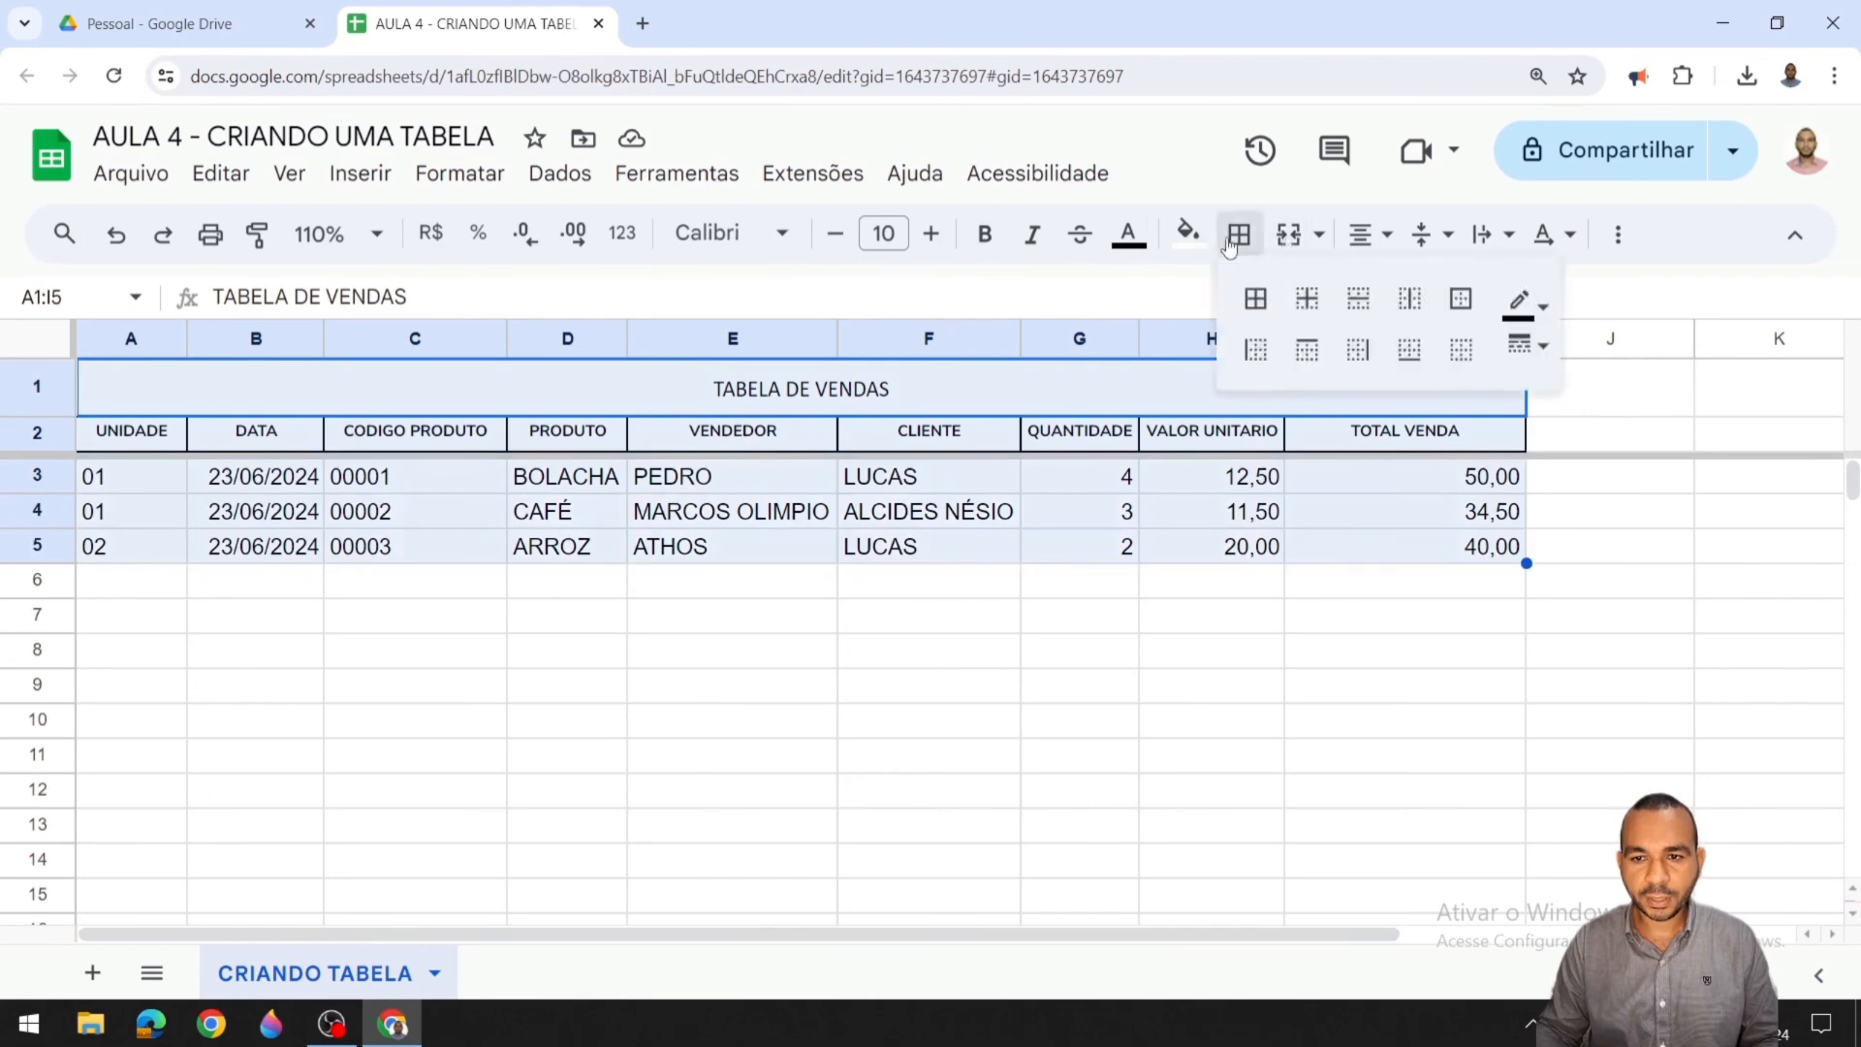
pyautogui.click(1246, 304)
pyautogui.click(669, 647)
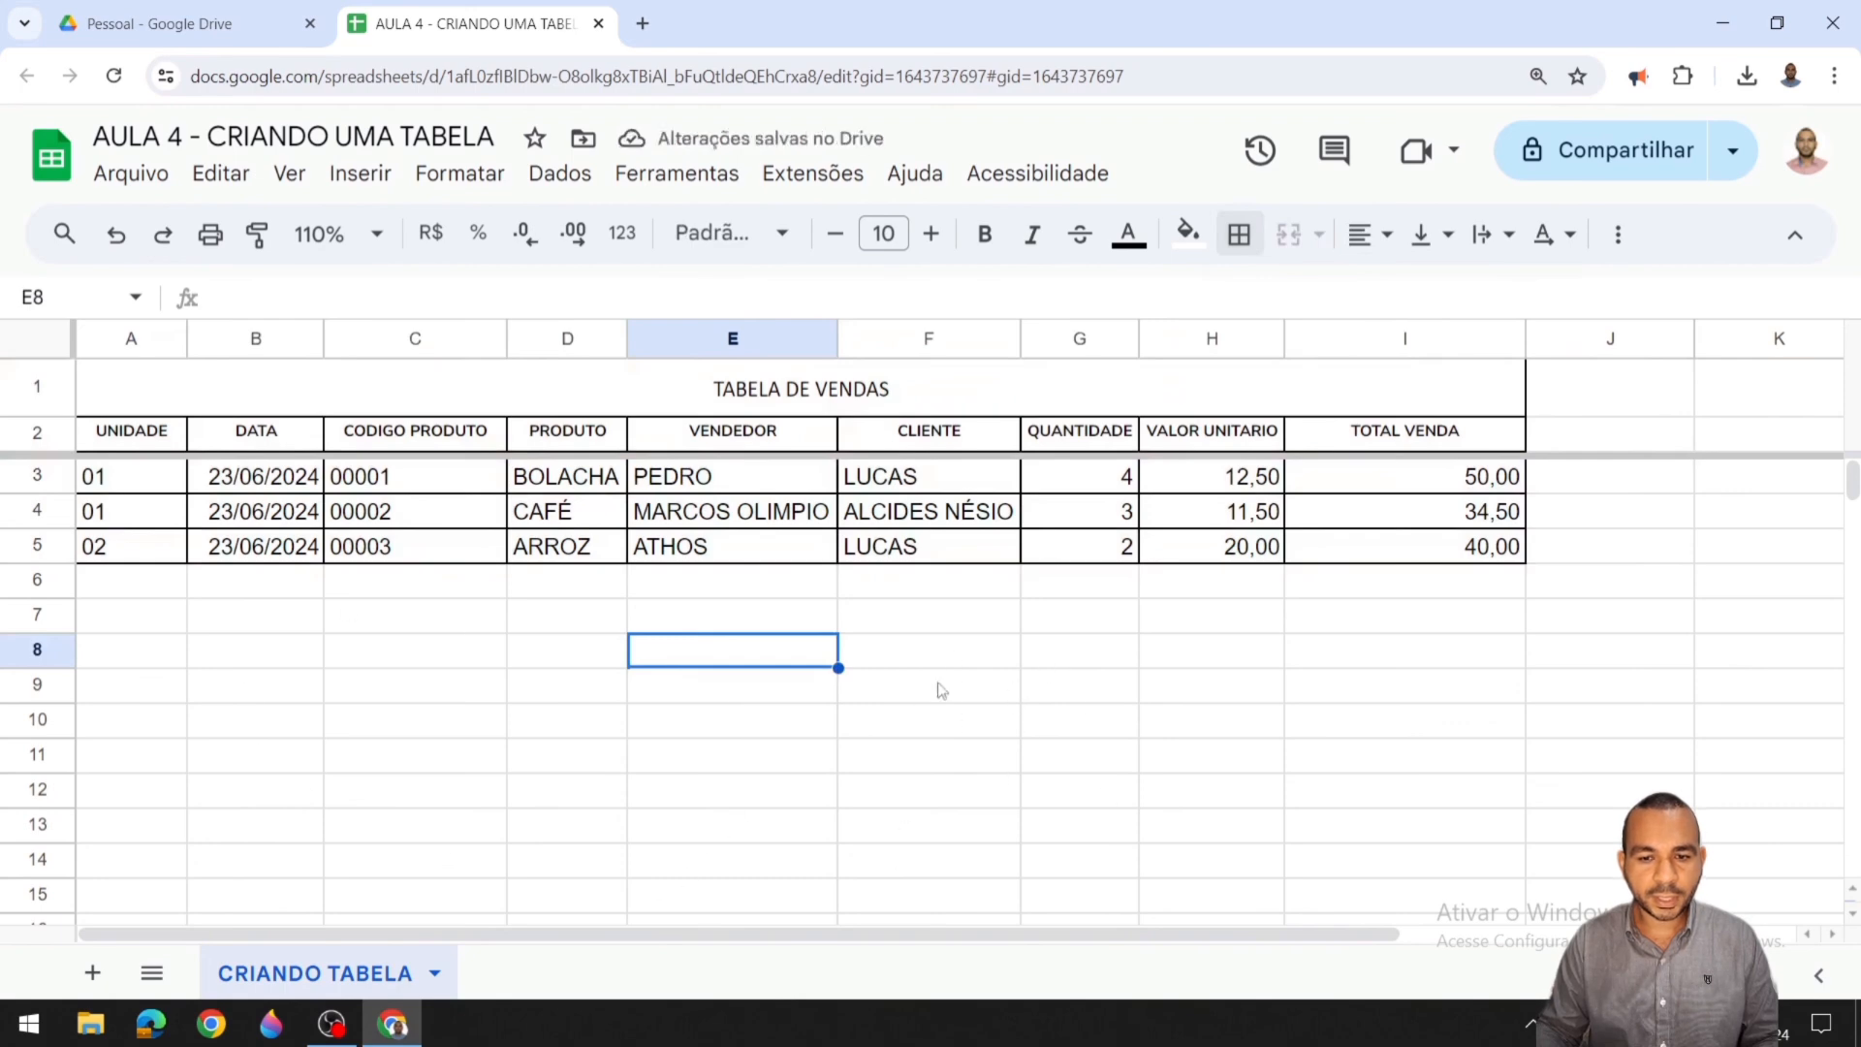
# Step: Hide the sheet's gridlines
pyautogui.click(296, 182)
pyautogui.moveTo(645, 237)
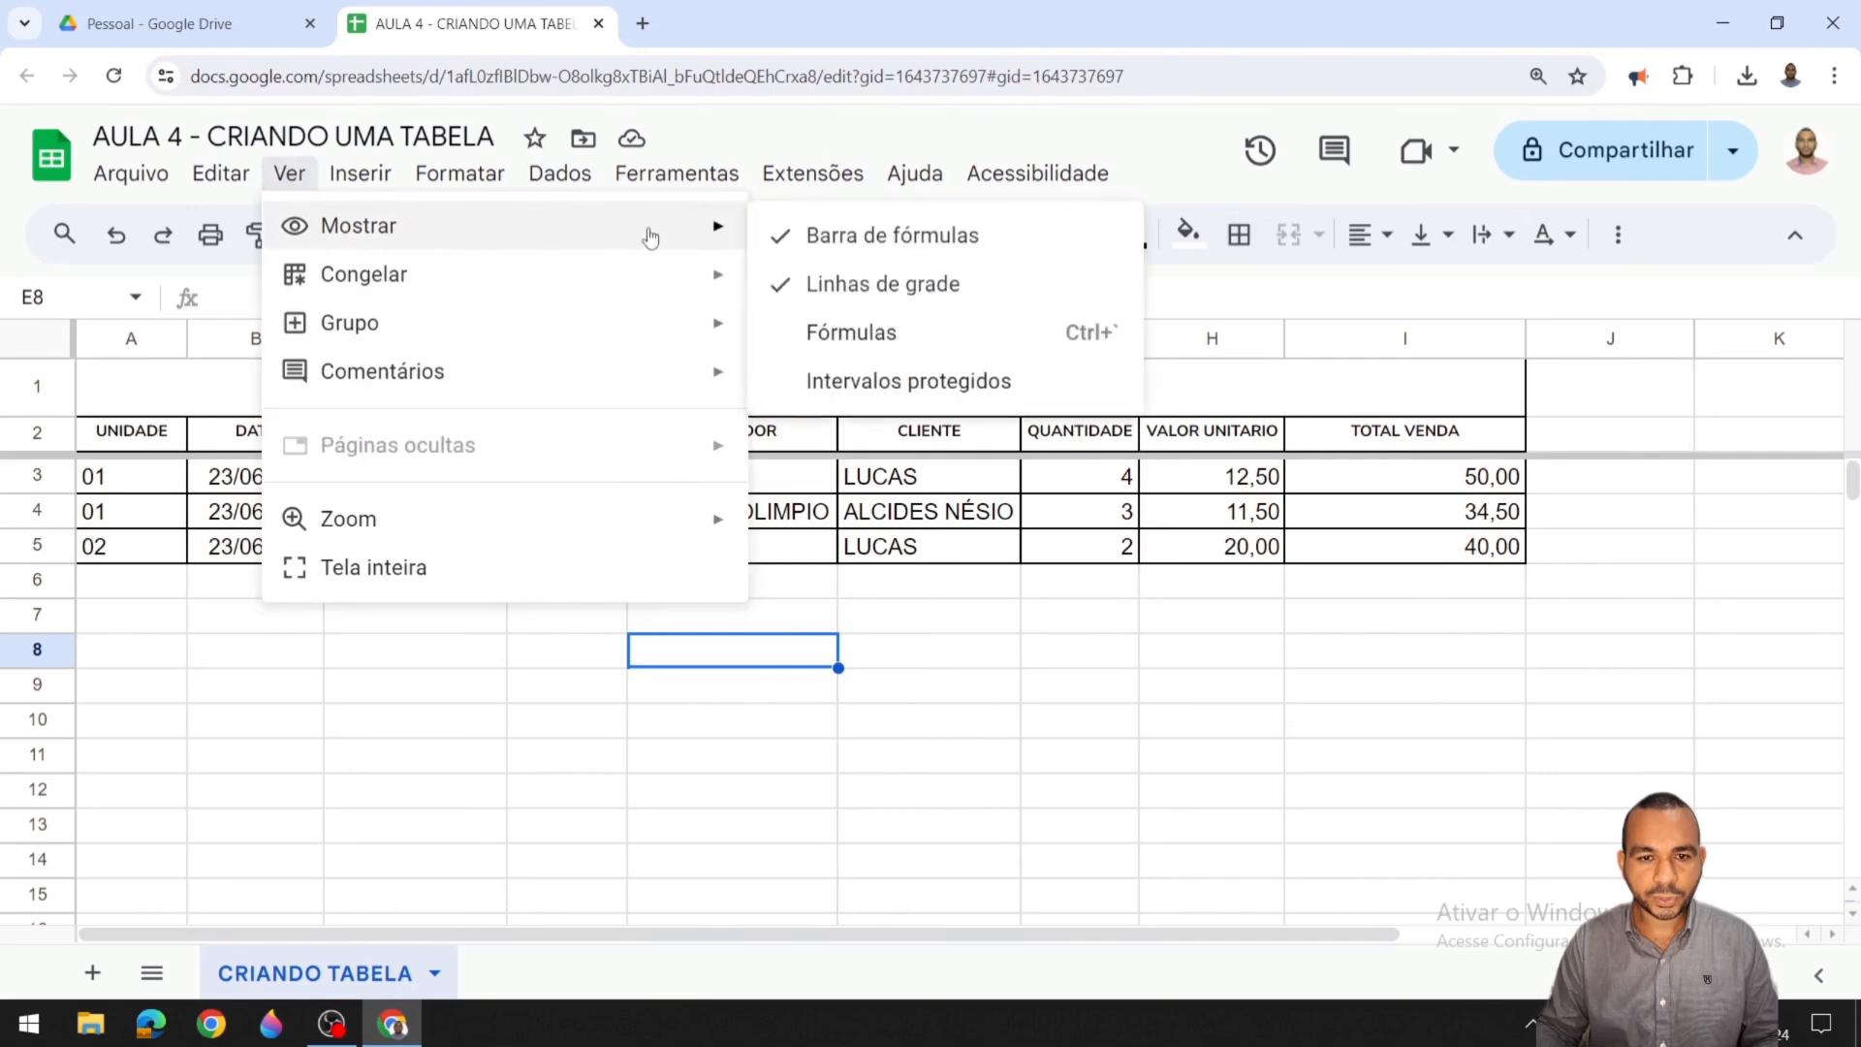
pyautogui.click(822, 287)
pyautogui.click(1090, 751)
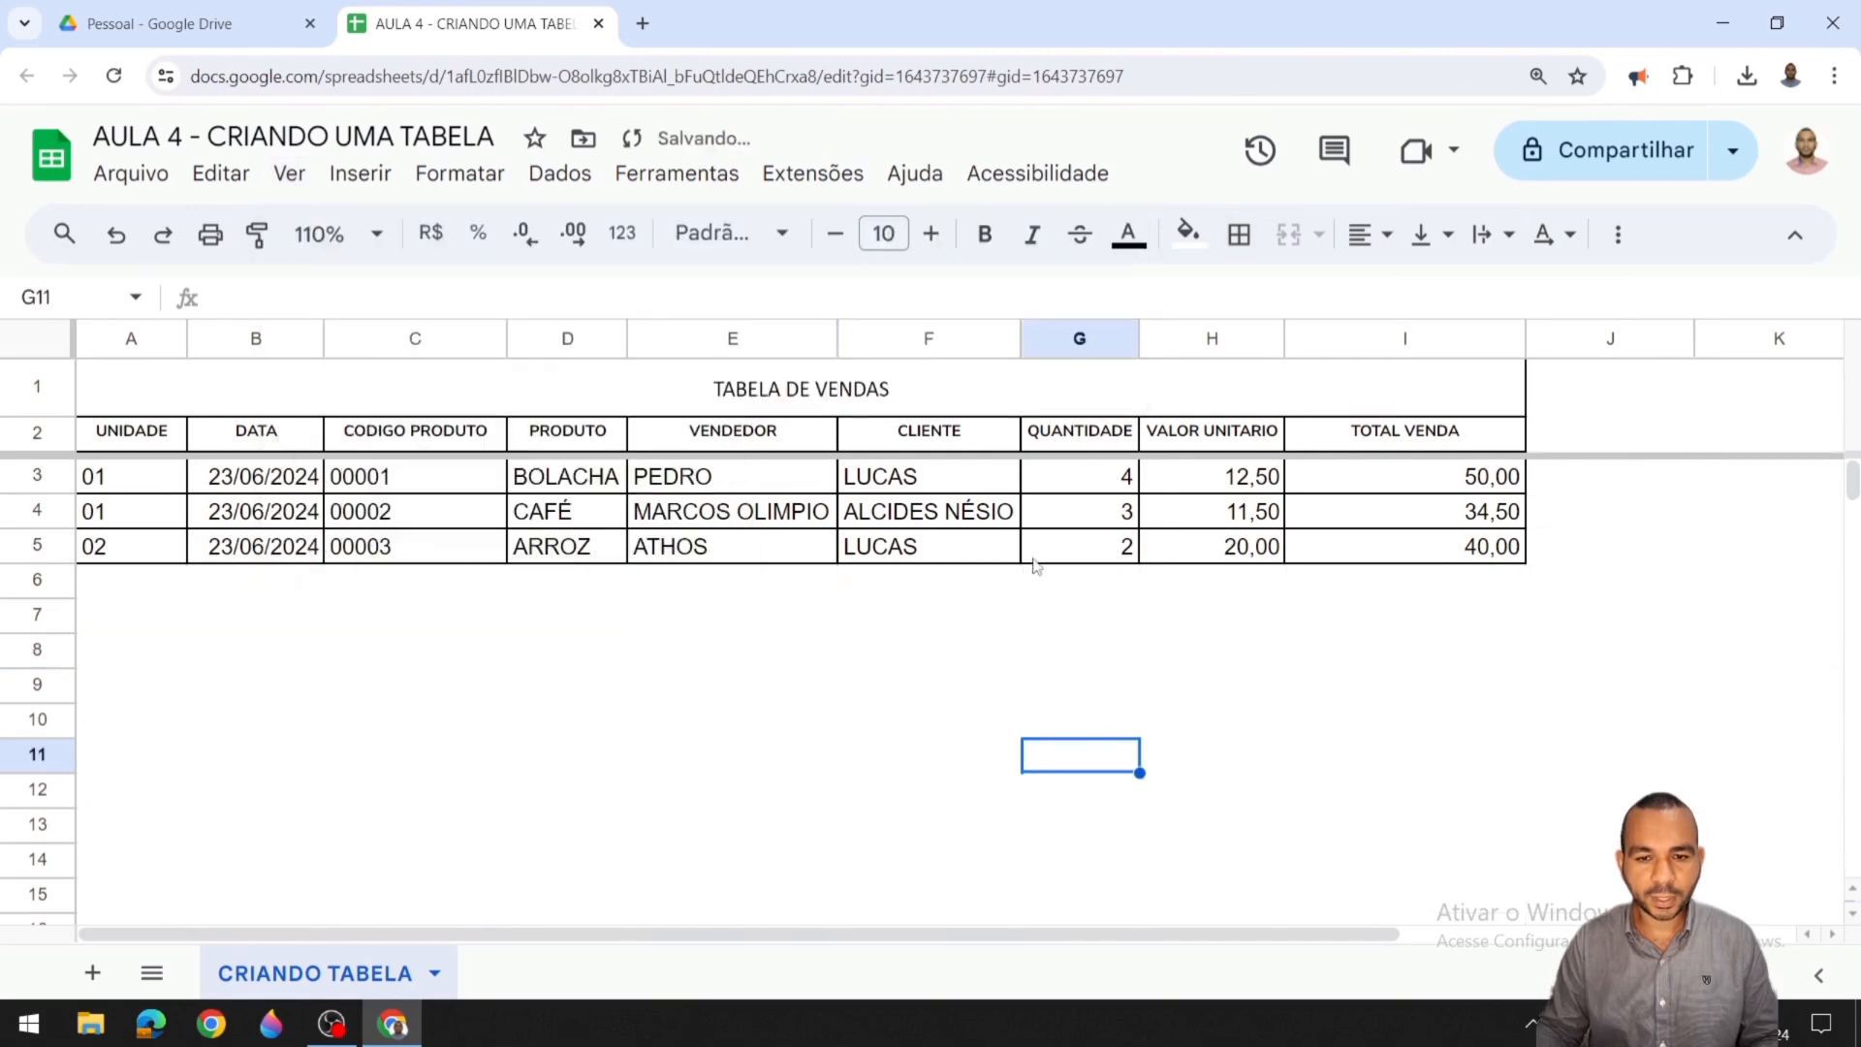
pyautogui.click(814, 678)
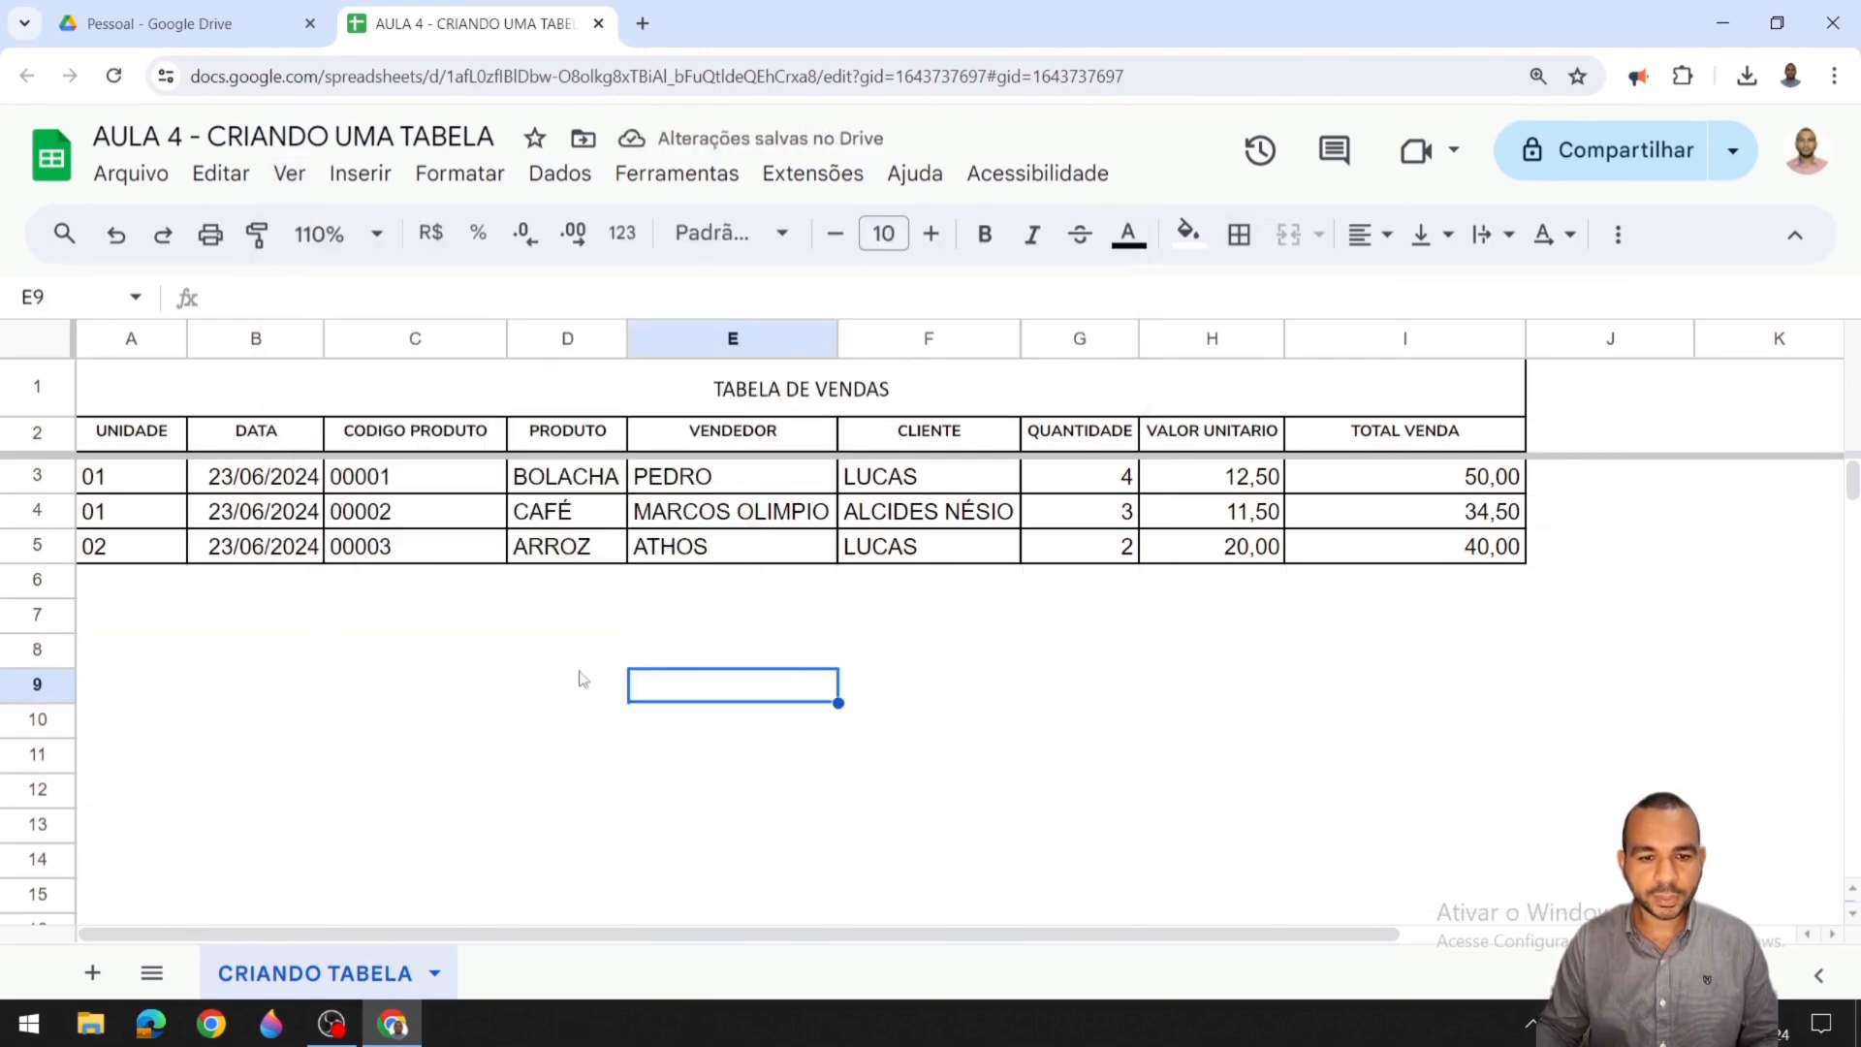
pyautogui.scroll(-1, 388, 678)
pyautogui.scroll(1, 417, 707)
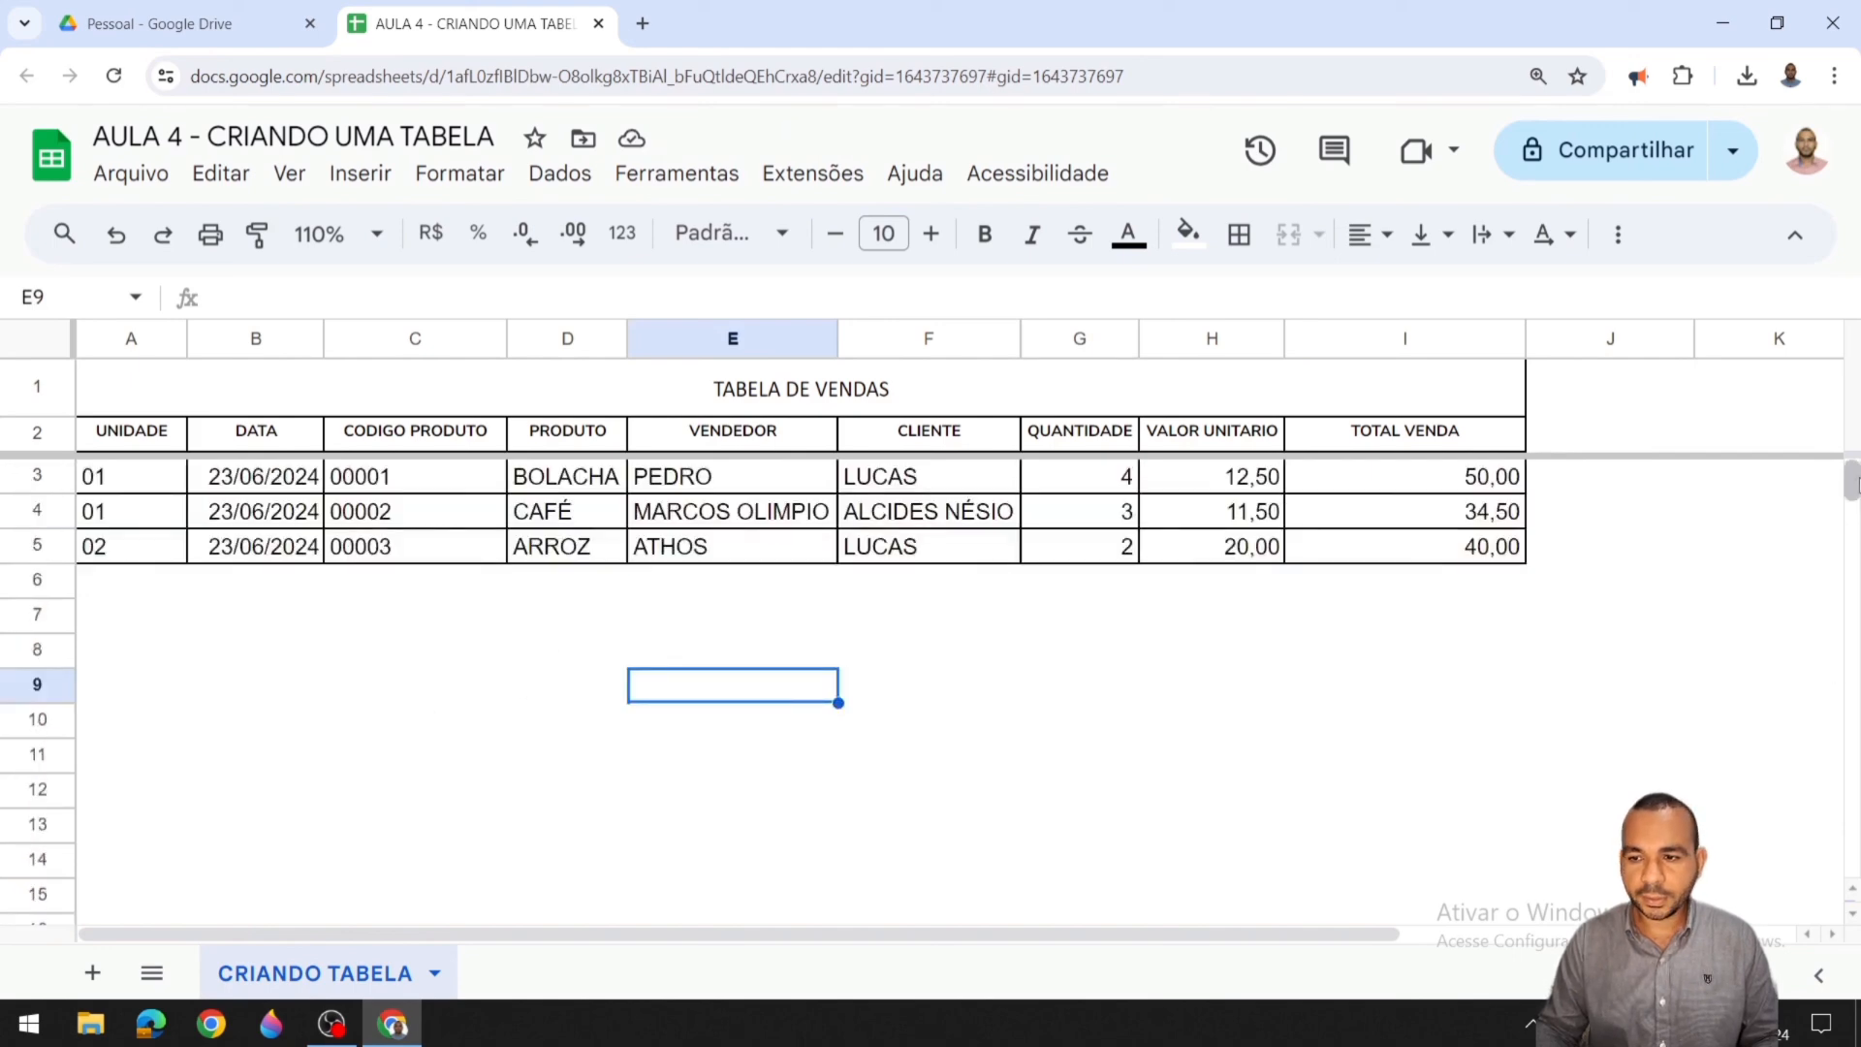
pyautogui.moveTo(1855, 485)
pyautogui.mouseDown()
pyautogui.moveTo(1857, 539)
pyautogui.moveTo(1857, 481)
pyautogui.mouseUp()
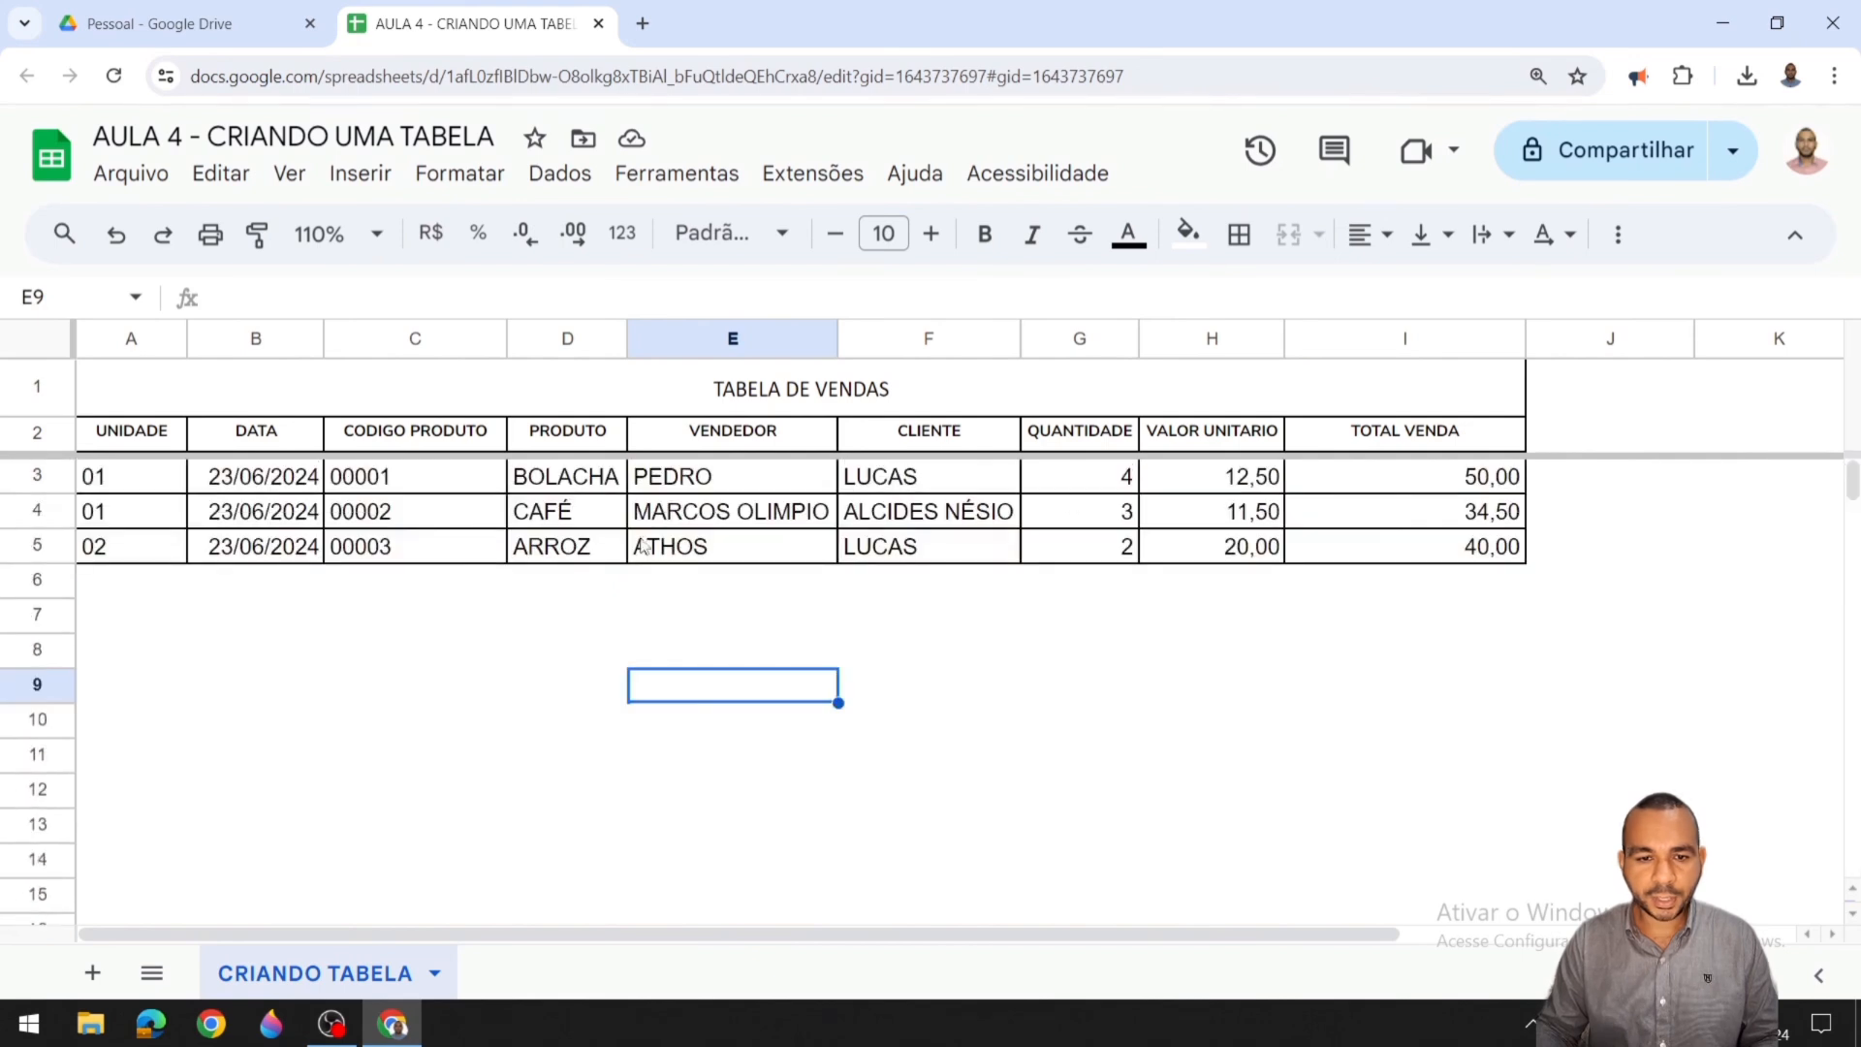
pyautogui.moveTo(1853, 483); pyautogui.dragTo(1853, 475)
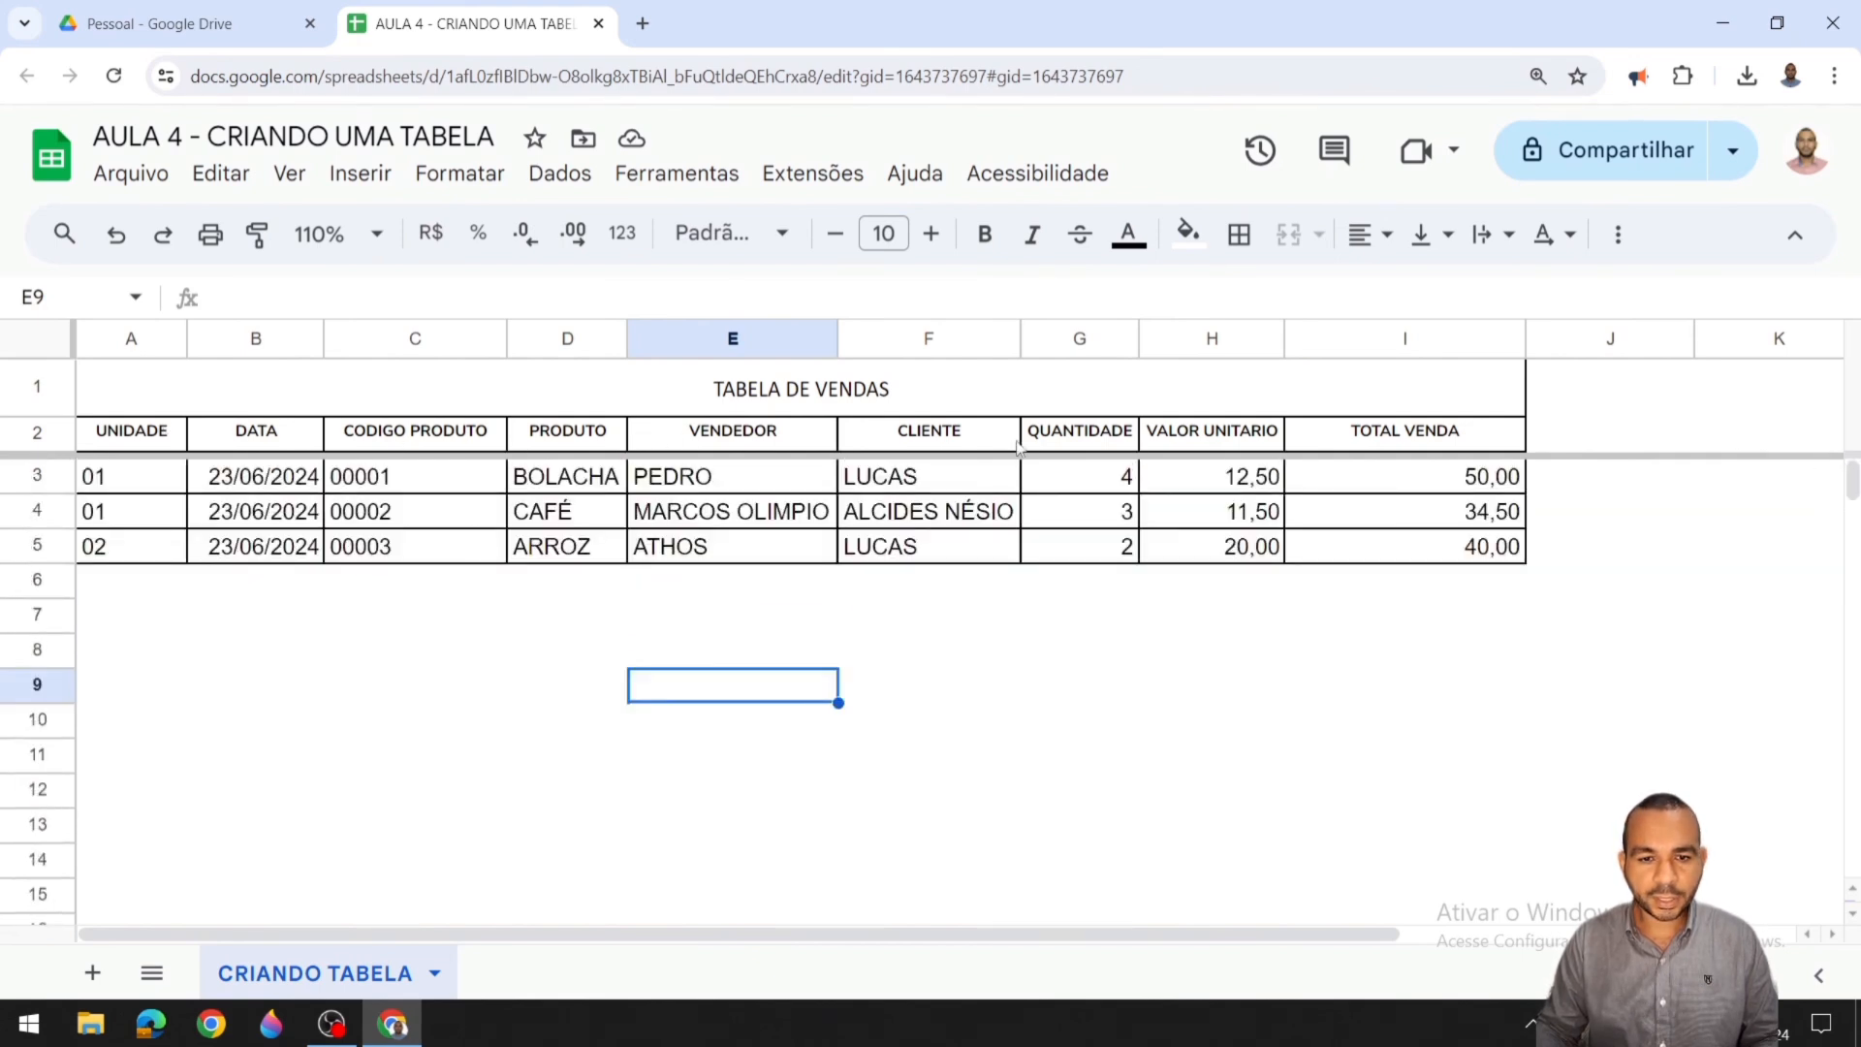
# Step: Unfreeze all rows of the sales table sheet and check how the headings behave while browsing down the sheet
pyautogui.click(39, 433)
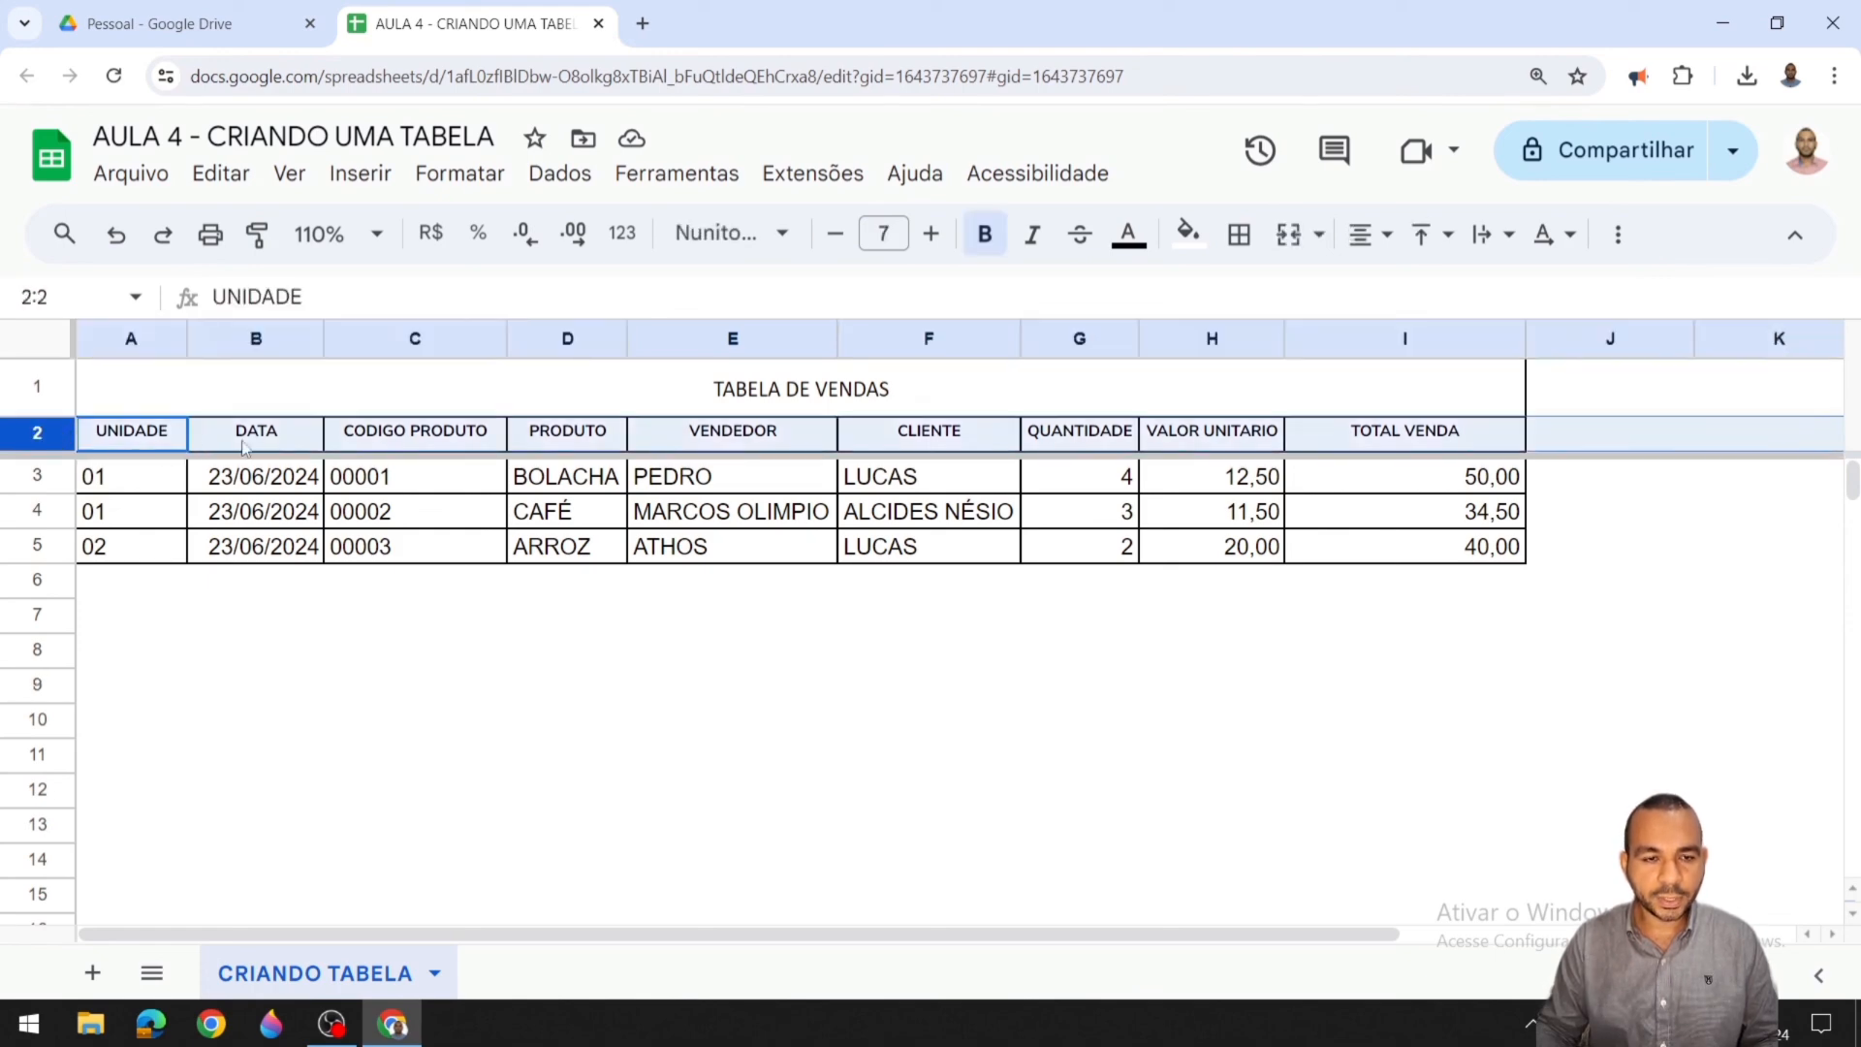
pyautogui.click(294, 181)
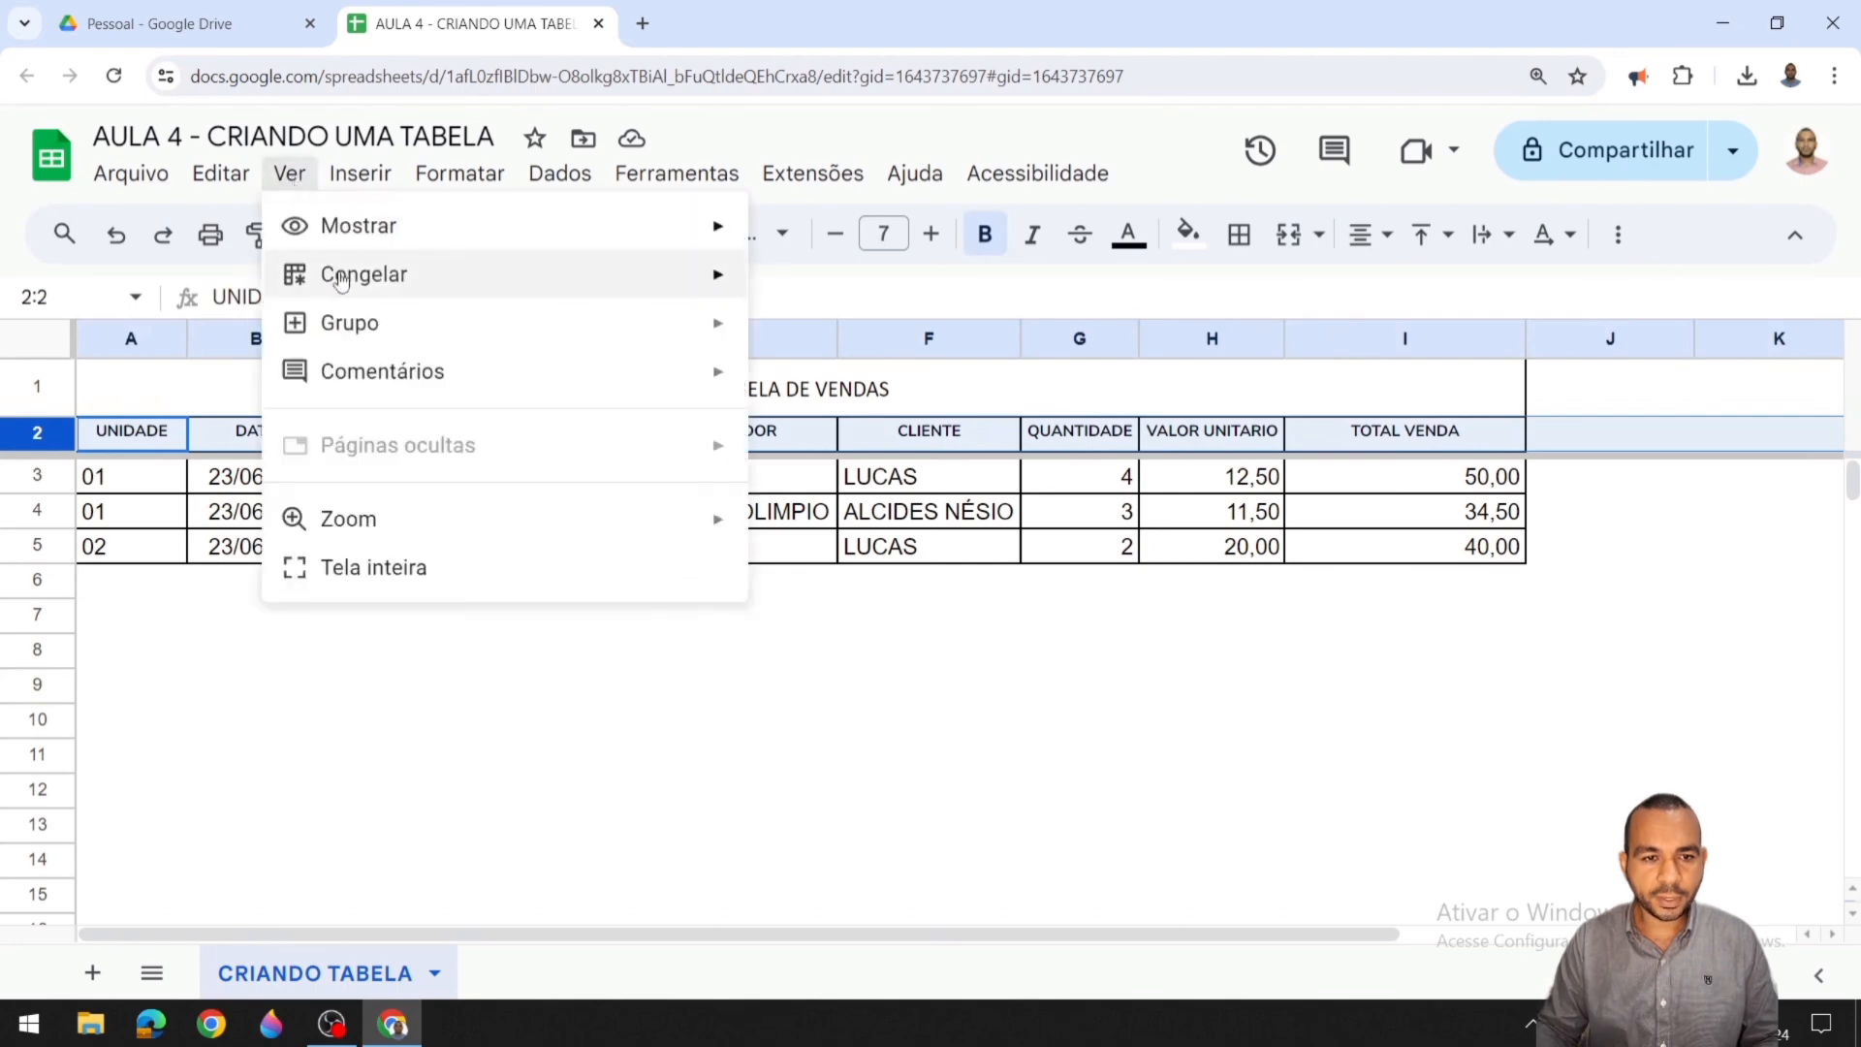
pyautogui.moveTo(656, 281)
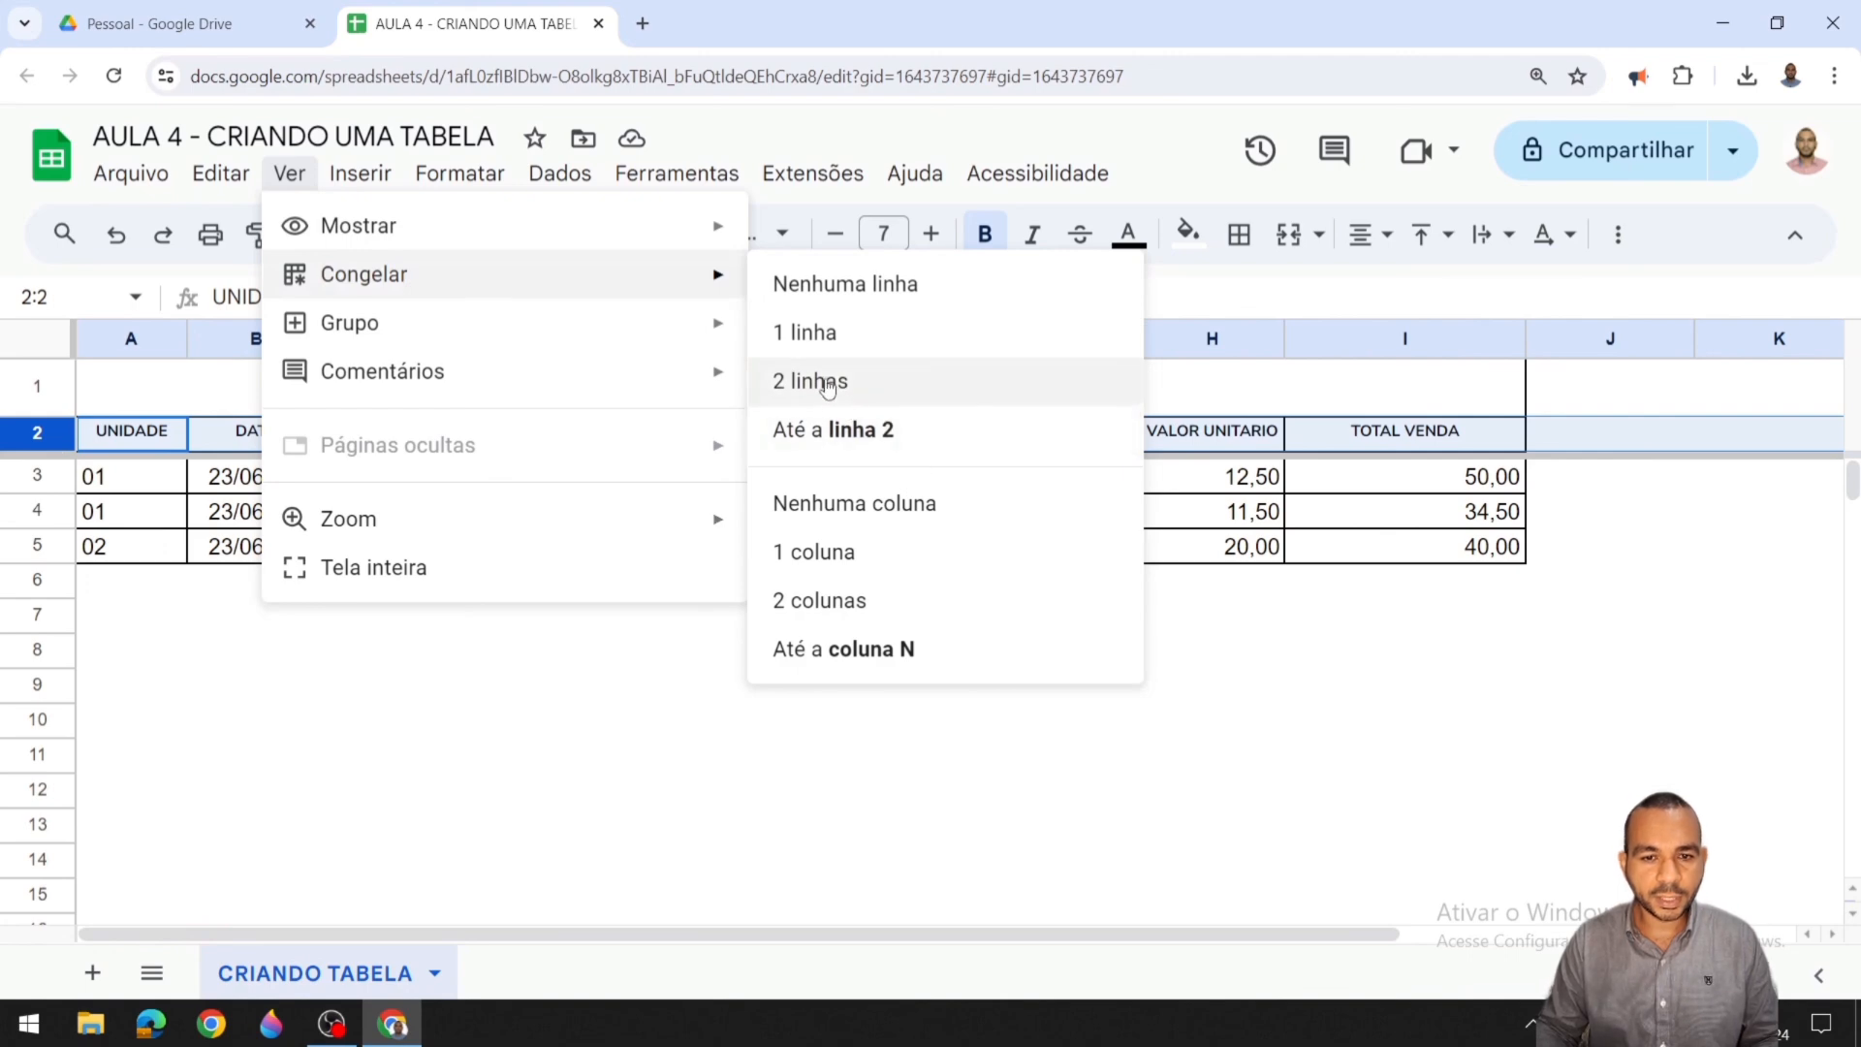
pyautogui.click(834, 286)
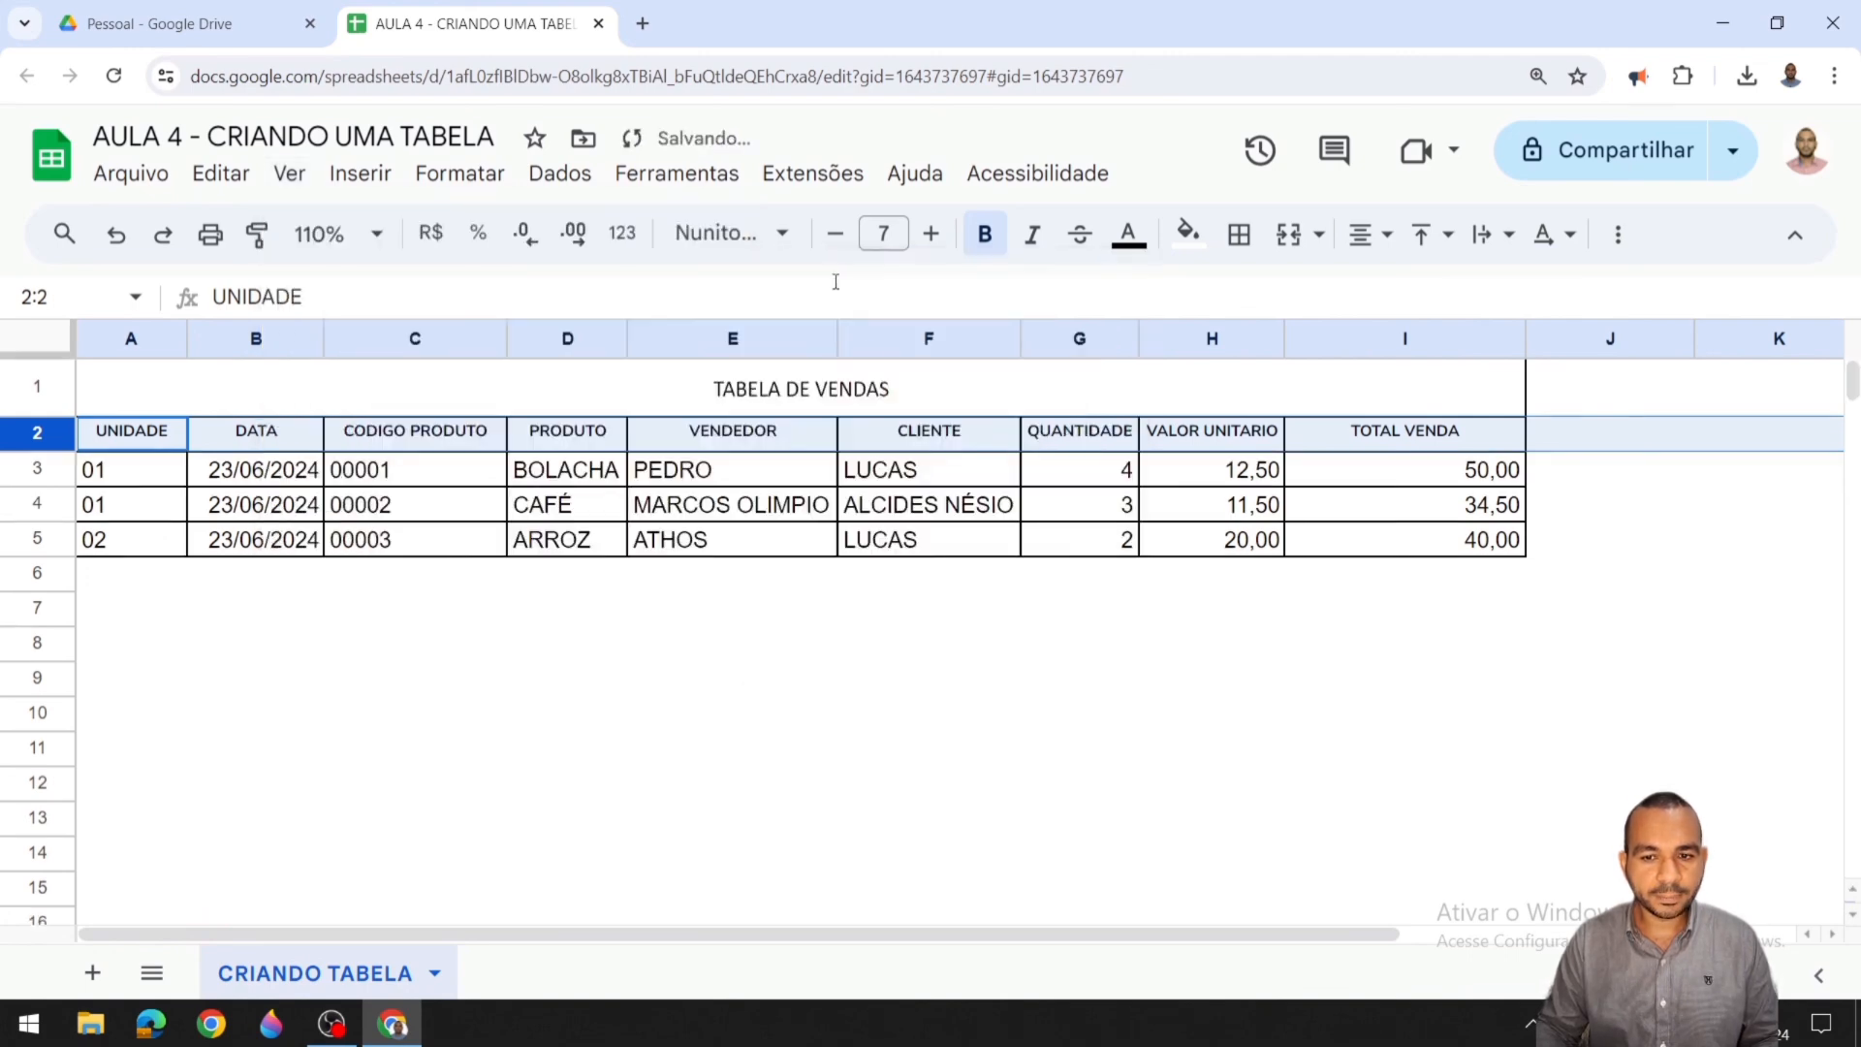
pyautogui.scroll(-6, 1032, 638)
pyautogui.scroll(6, 1030, 636)
pyautogui.scroll(-9, 1037, 678)
pyautogui.scroll(9, 1044, 716)
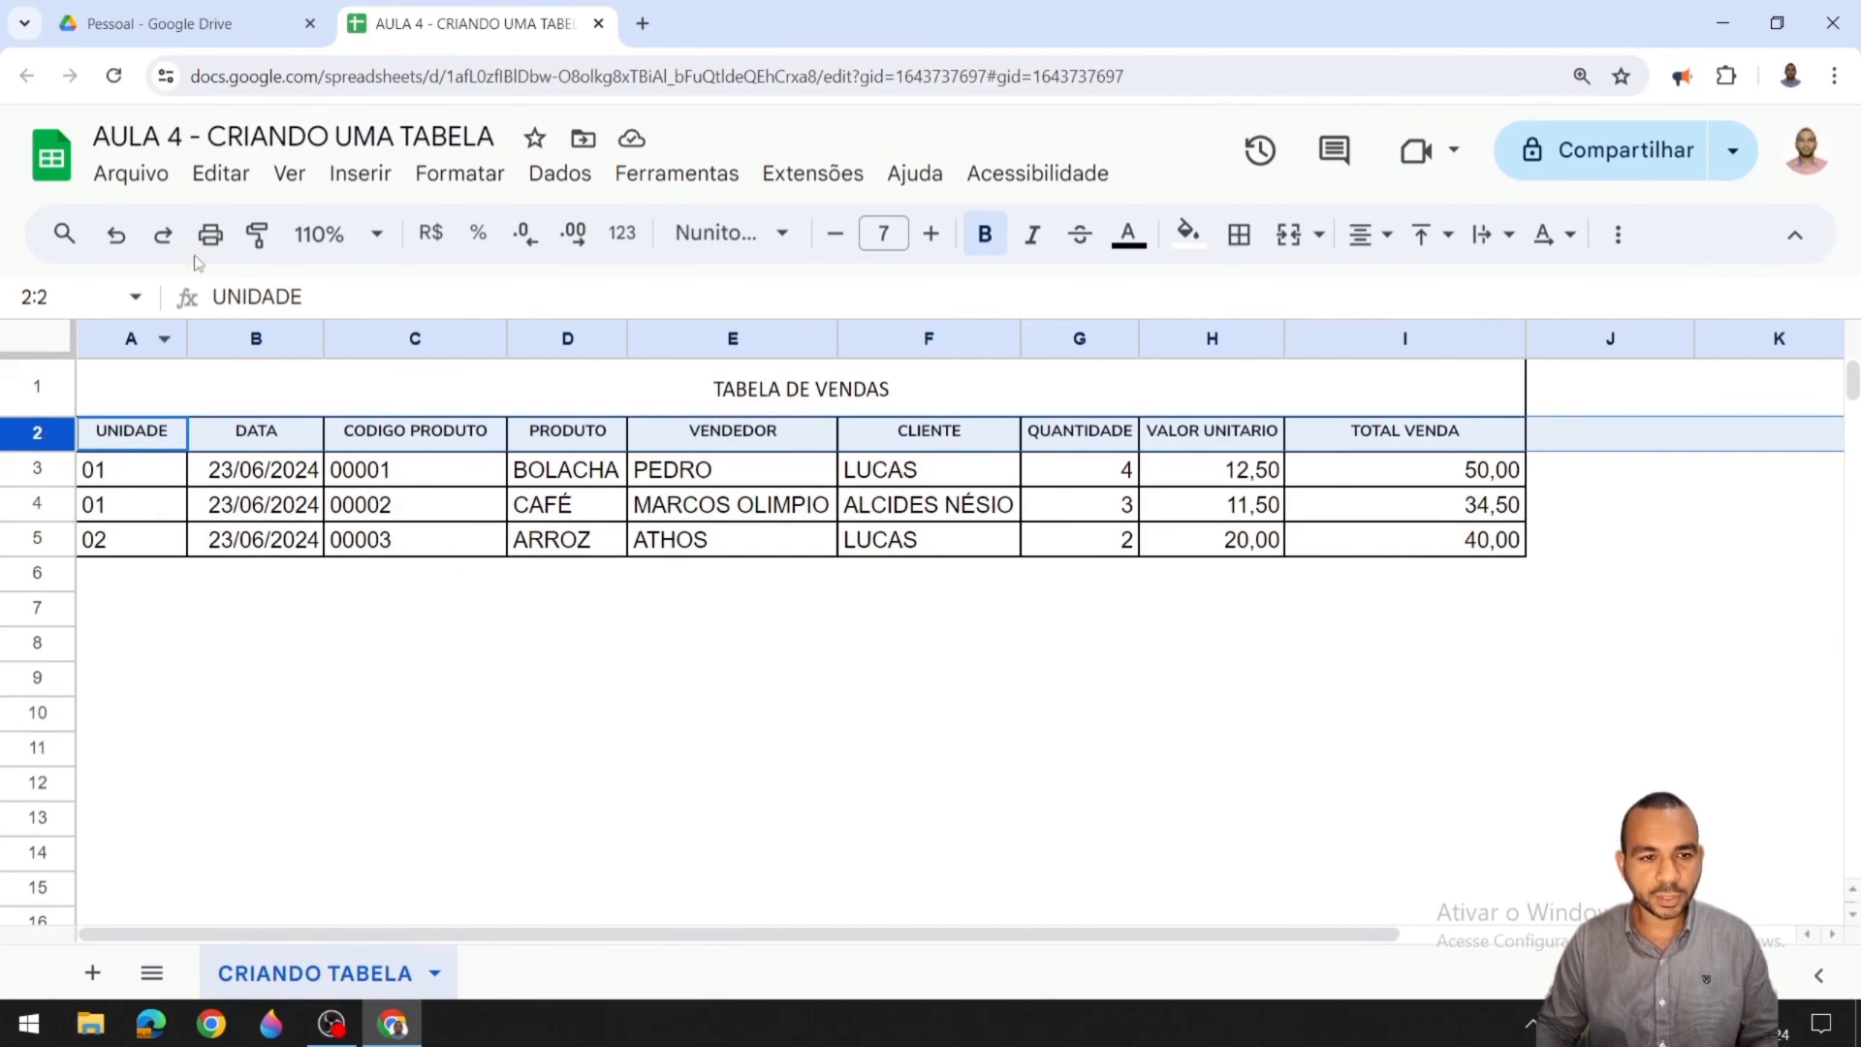
# Step: Freeze the first two rows of the sales table sheet so the title and column headings stay fixed
pyautogui.click(288, 175)
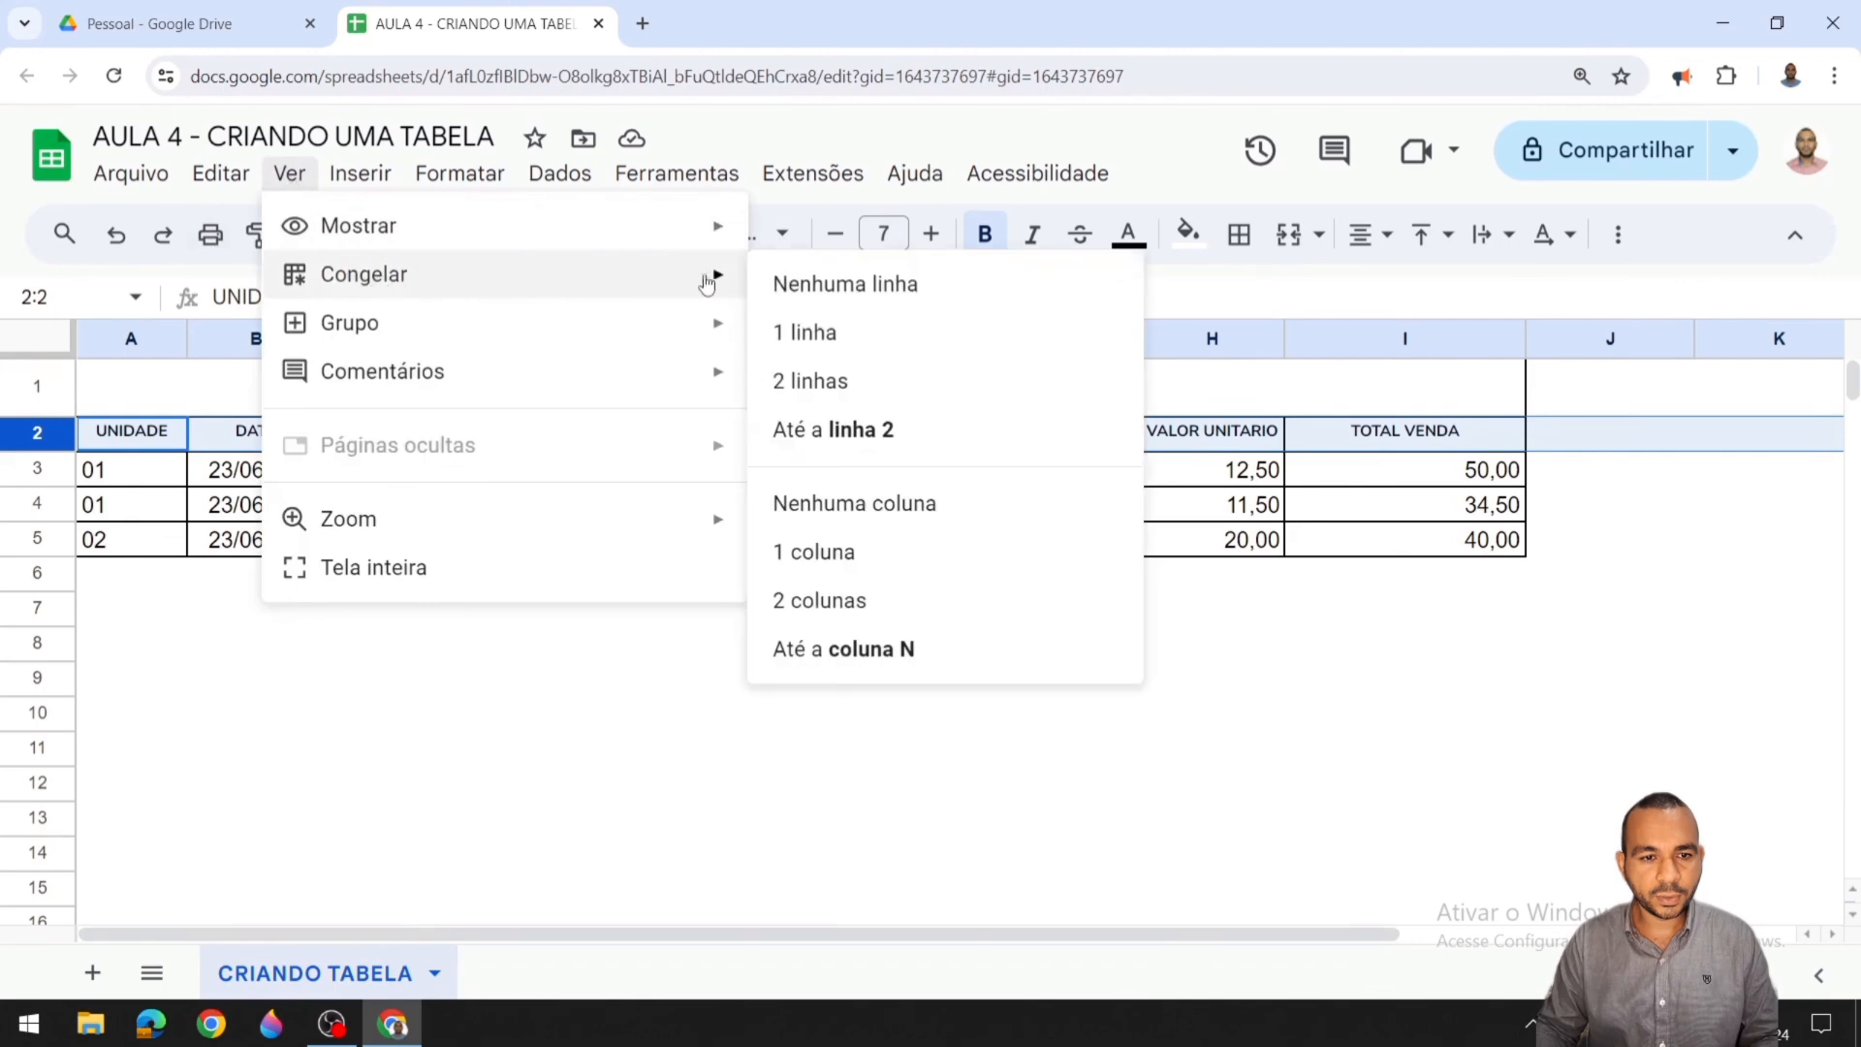
pyautogui.click(805, 384)
pyautogui.scroll(-3, 754, 697)
pyautogui.scroll(3, 754, 697)
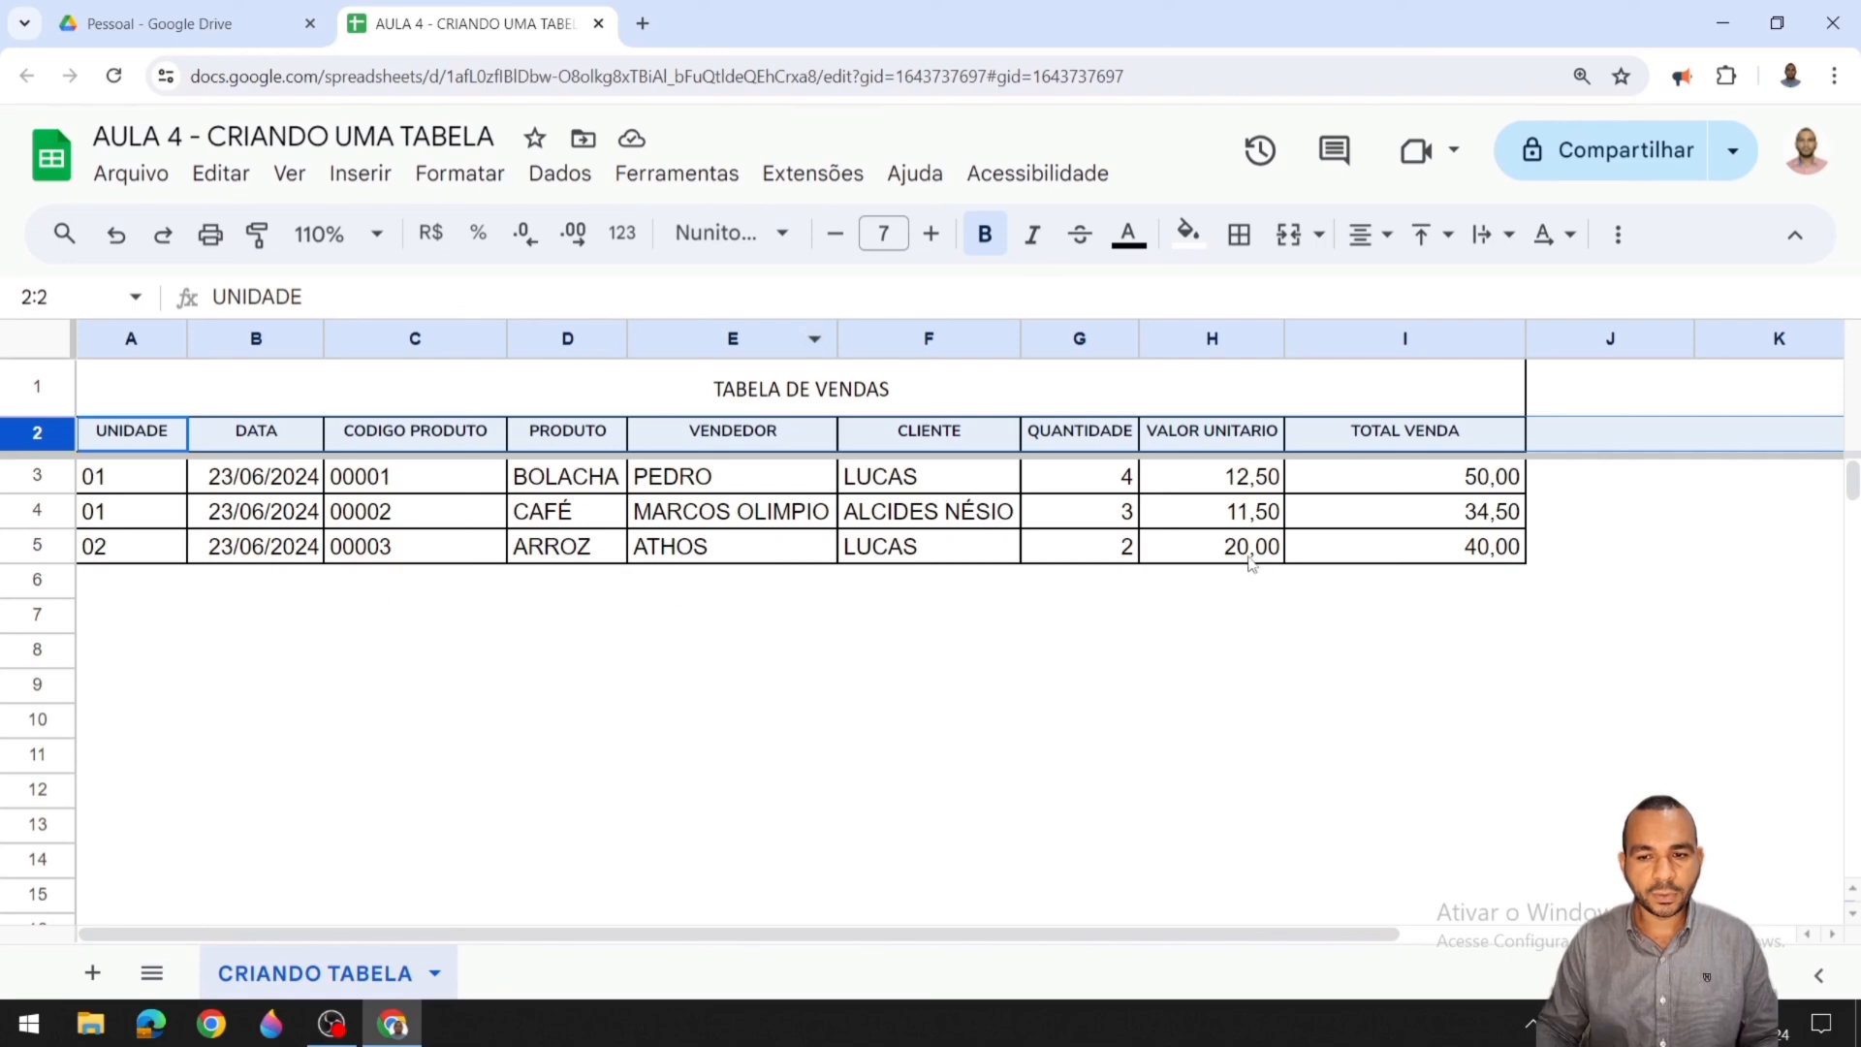
pyautogui.click(843, 644)
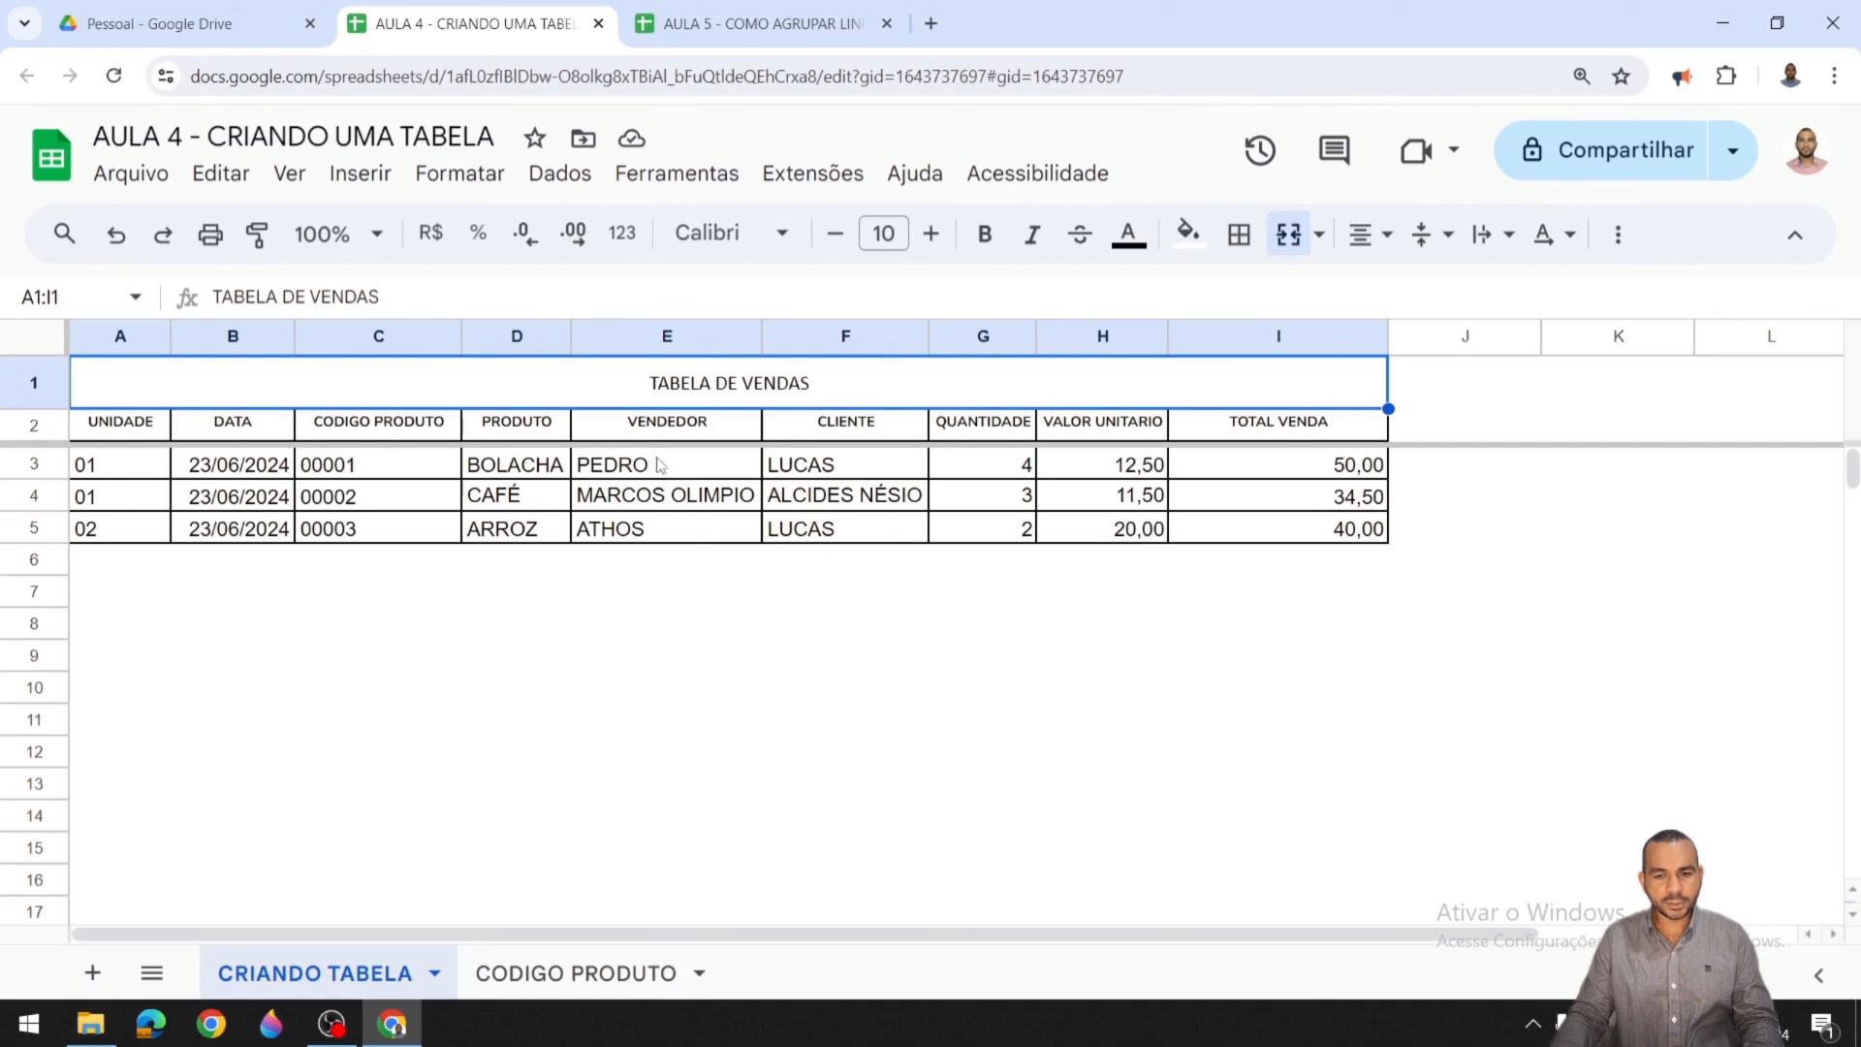
# Step: Close the AULA 4 spreadsheet and continue in the AULA 5 - COMO AGRUPAR LINHAS E COLUNAS spreadsheet
pyautogui.middleClick(499, 20)
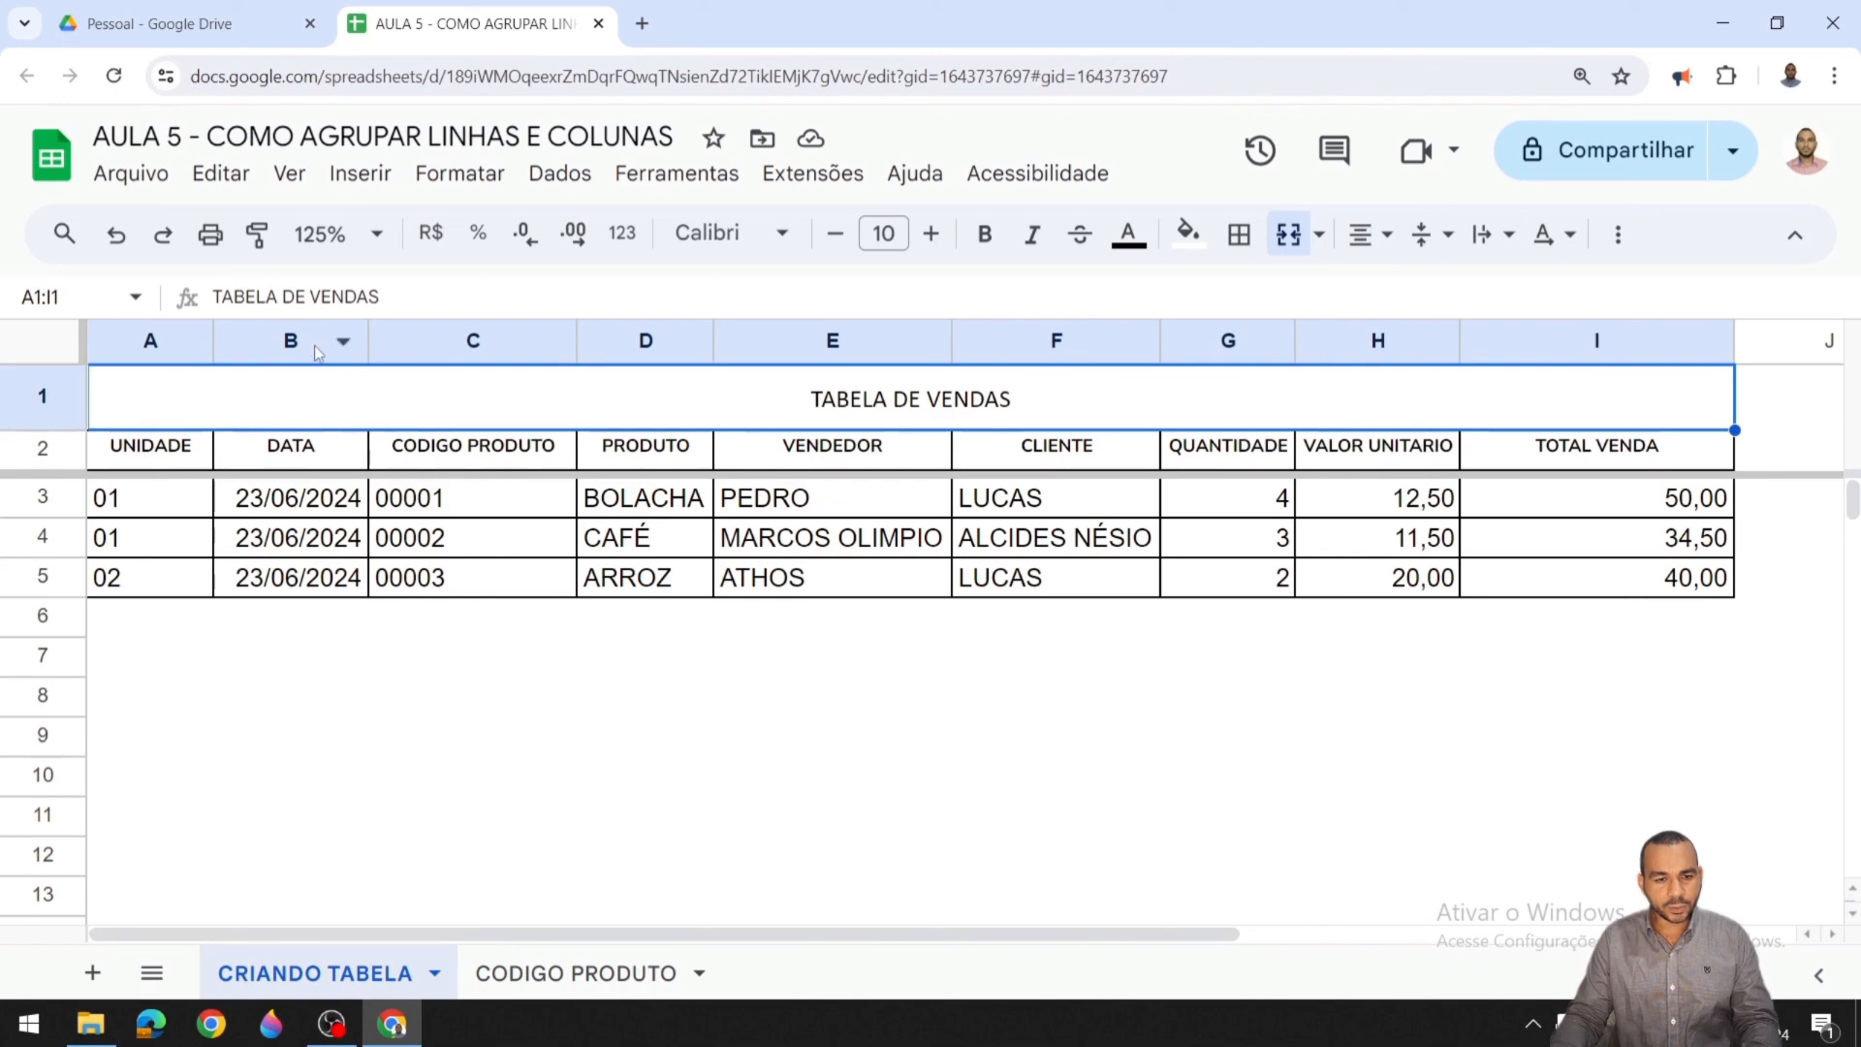
pyautogui.moveTo(320, 346); pyautogui.dragTo(395, 349)
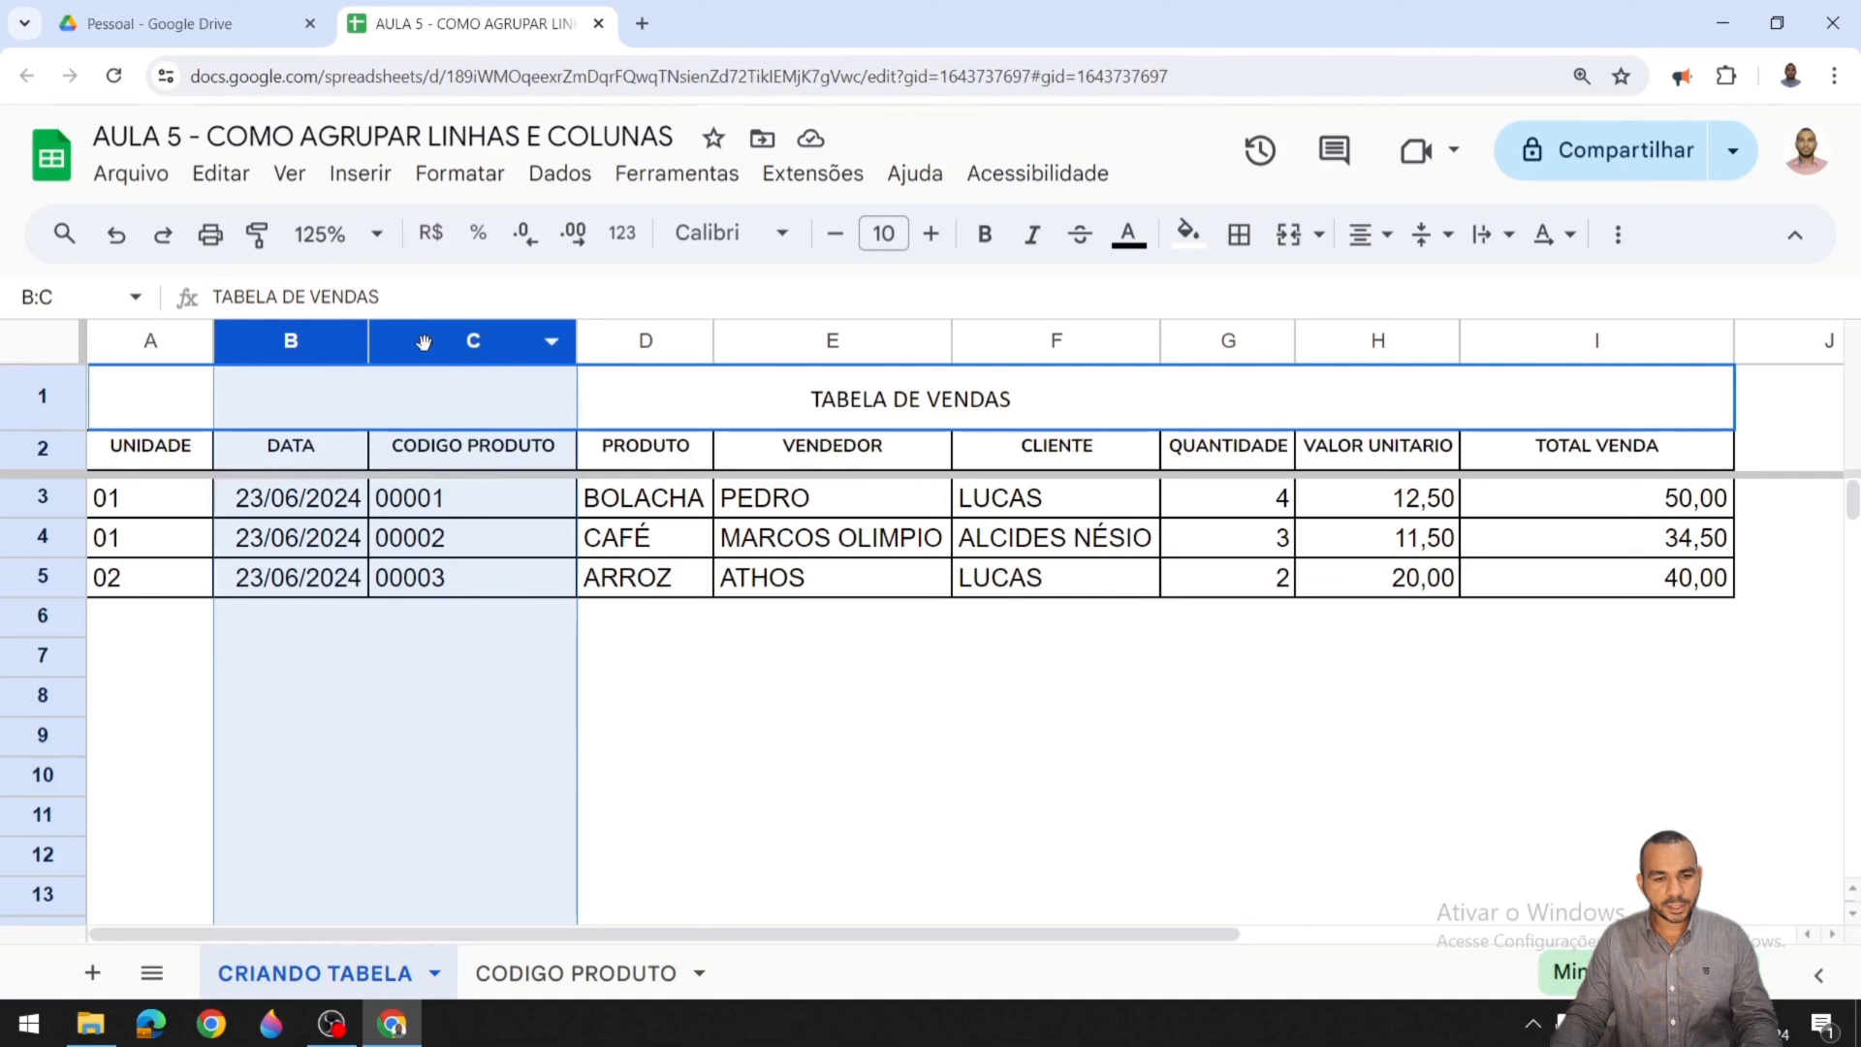
pyautogui.click(293, 177)
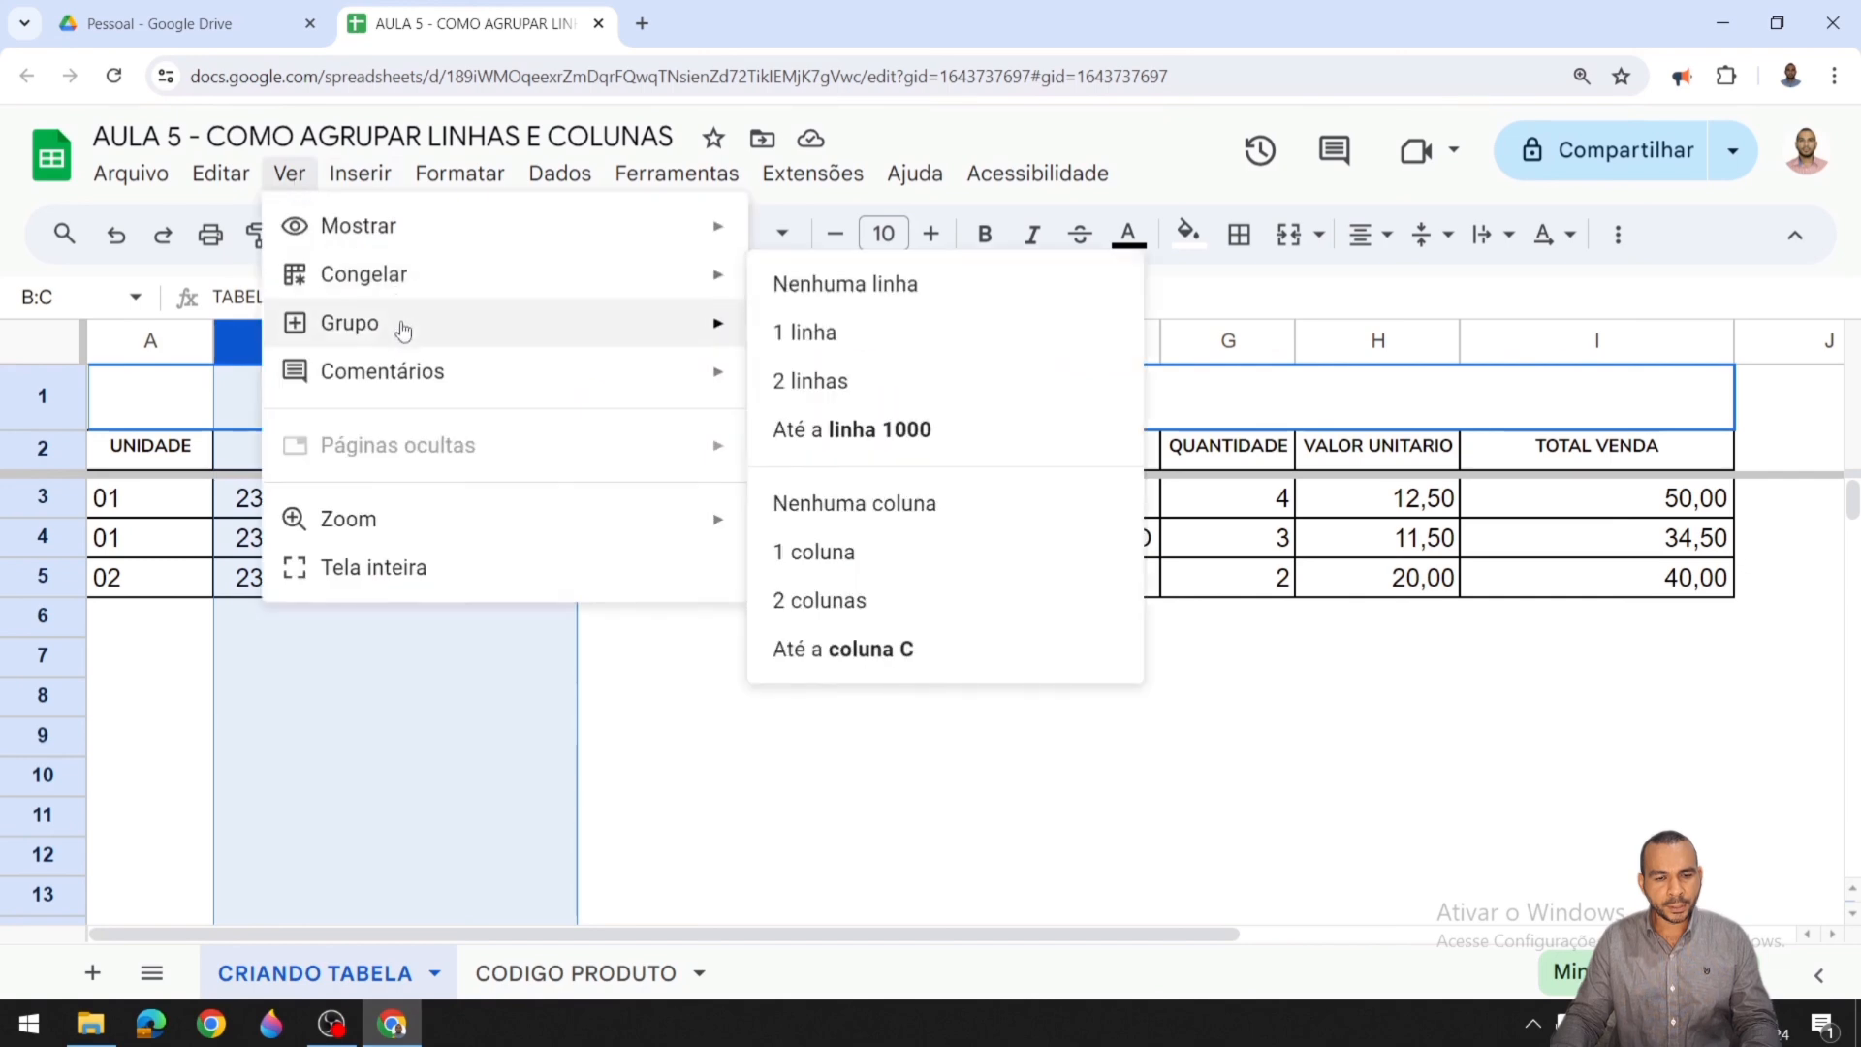
pyautogui.moveTo(404, 331)
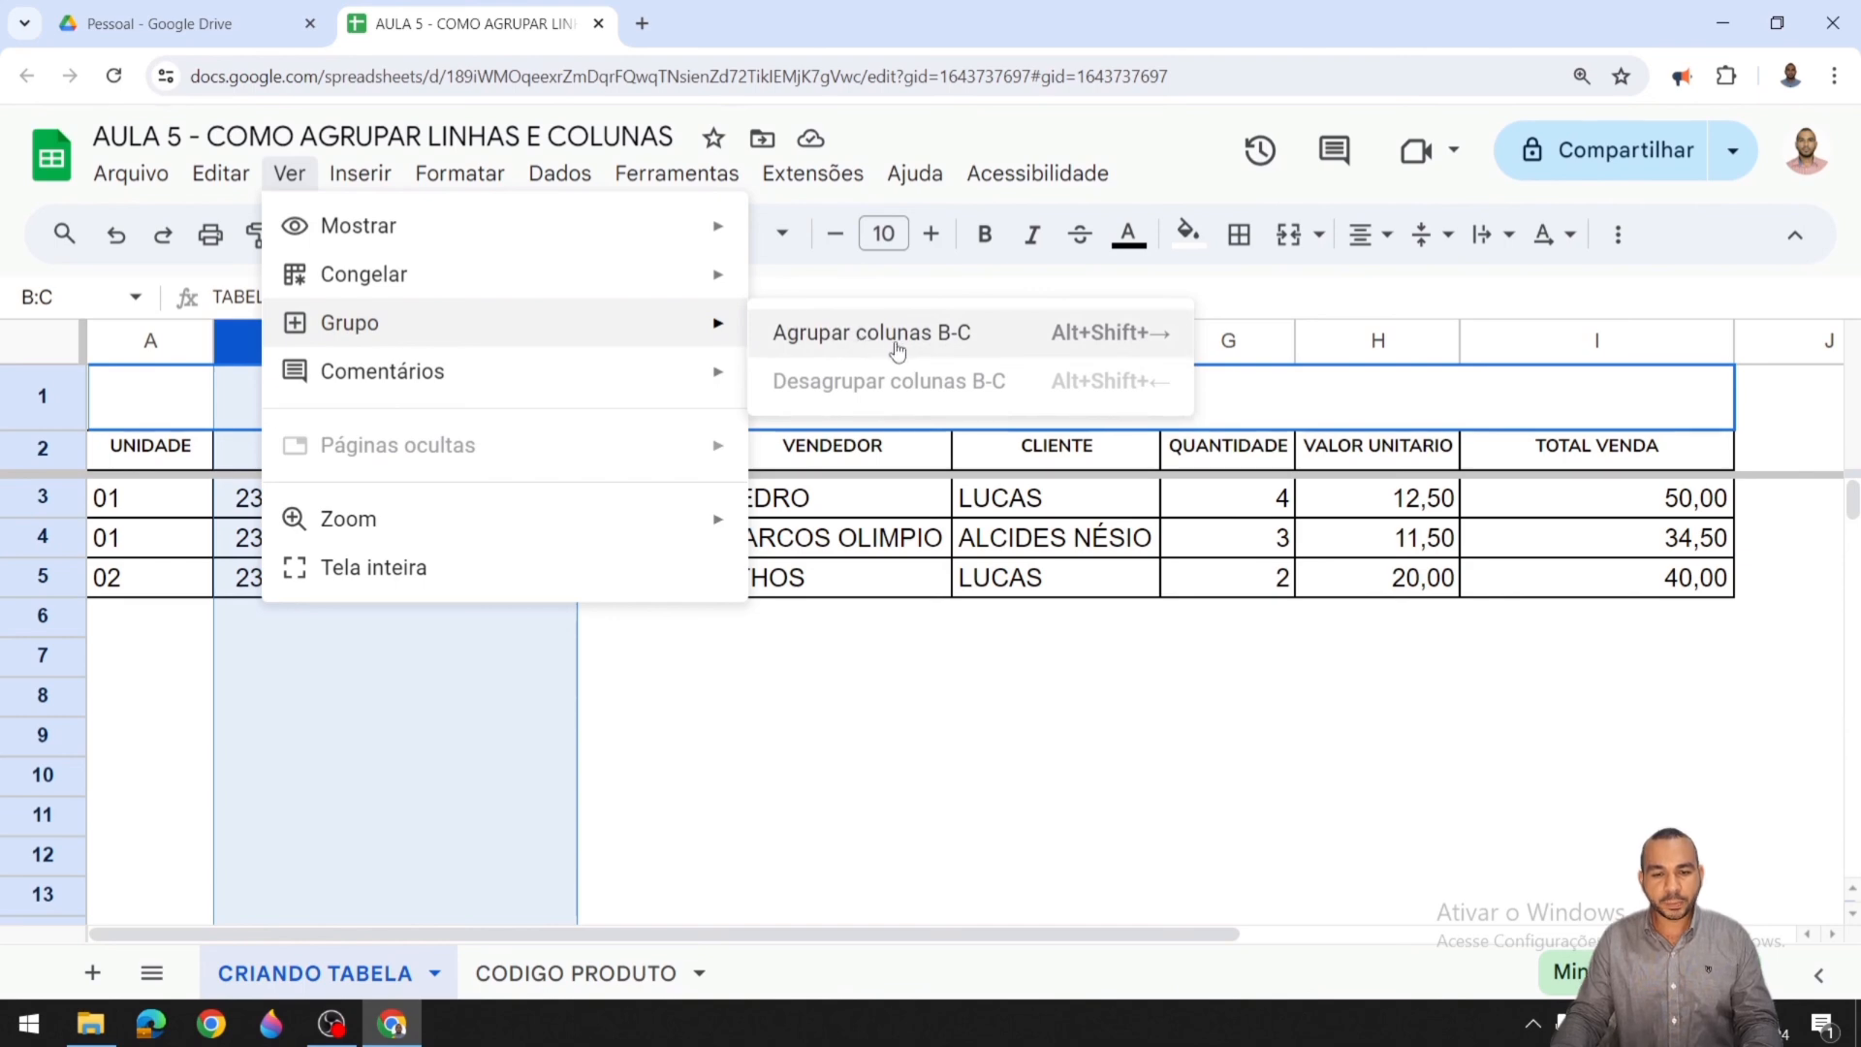
pyautogui.click(921, 652)
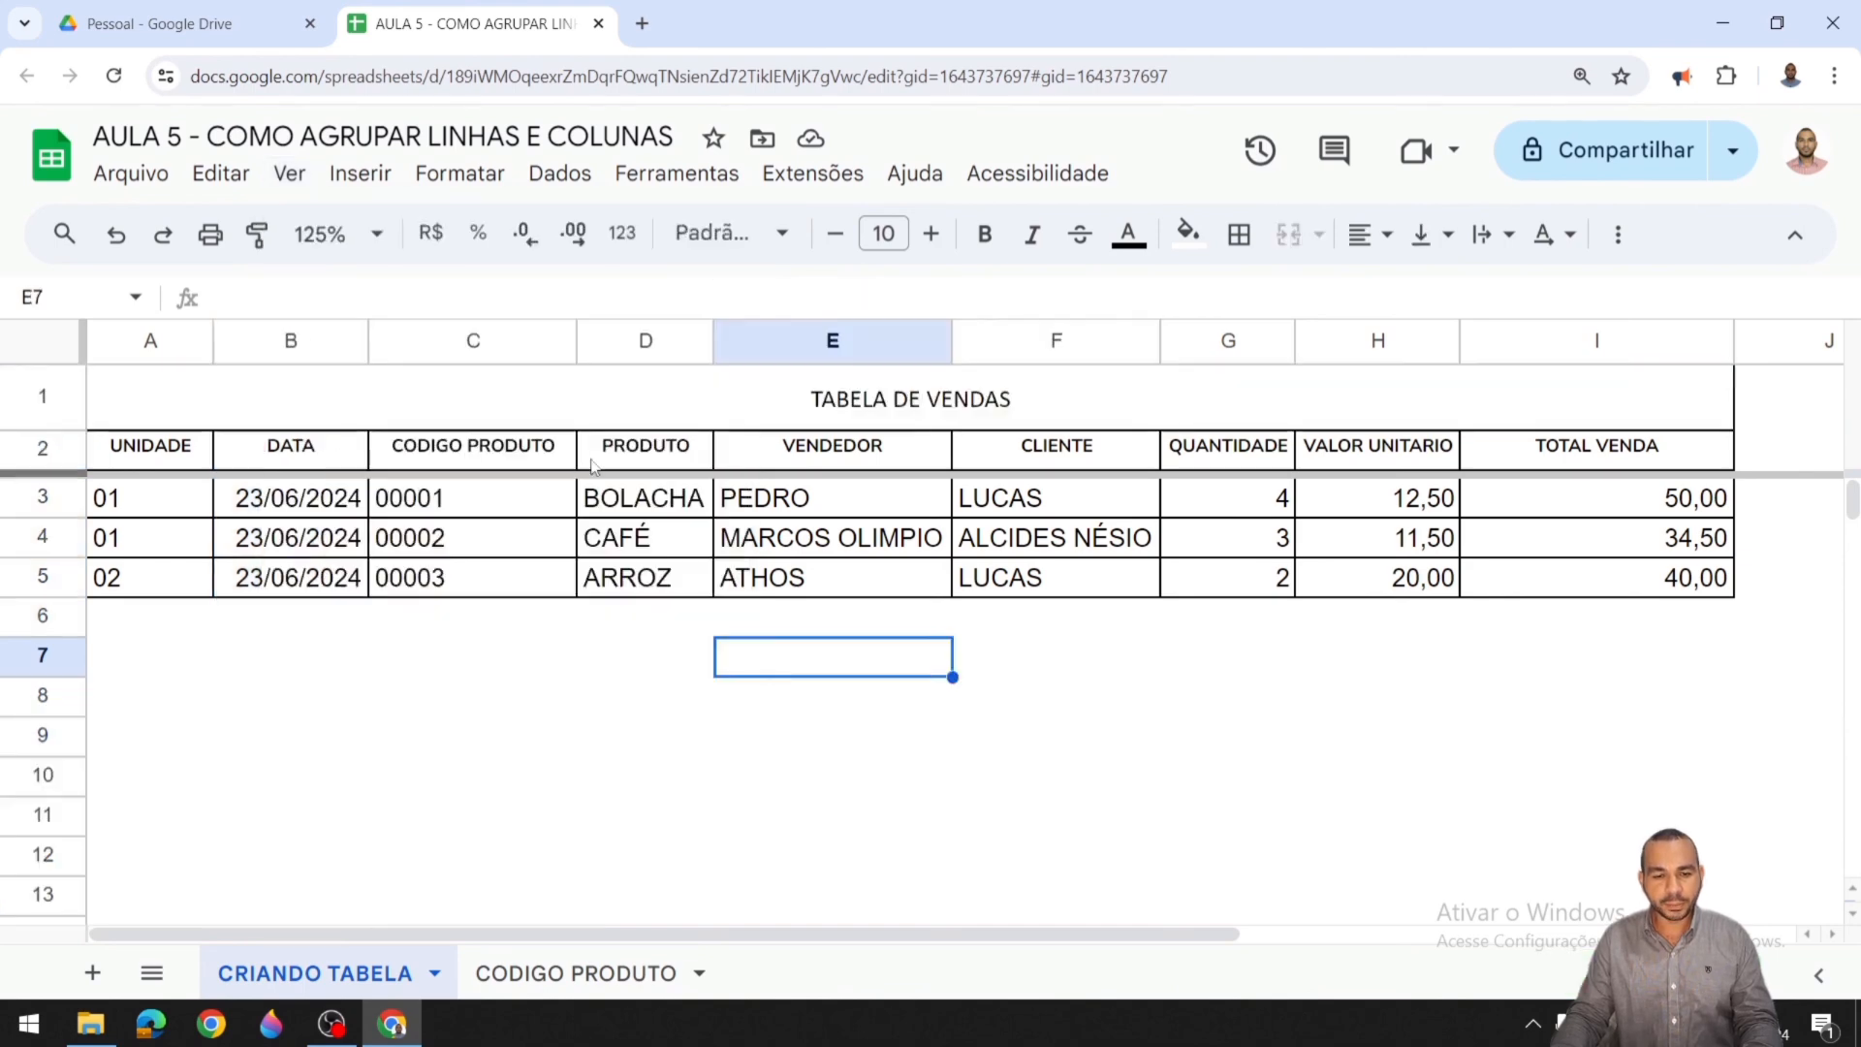
pyautogui.click(318, 341)
pyautogui.moveTo(318, 342); pyautogui.dragTo(382, 342)
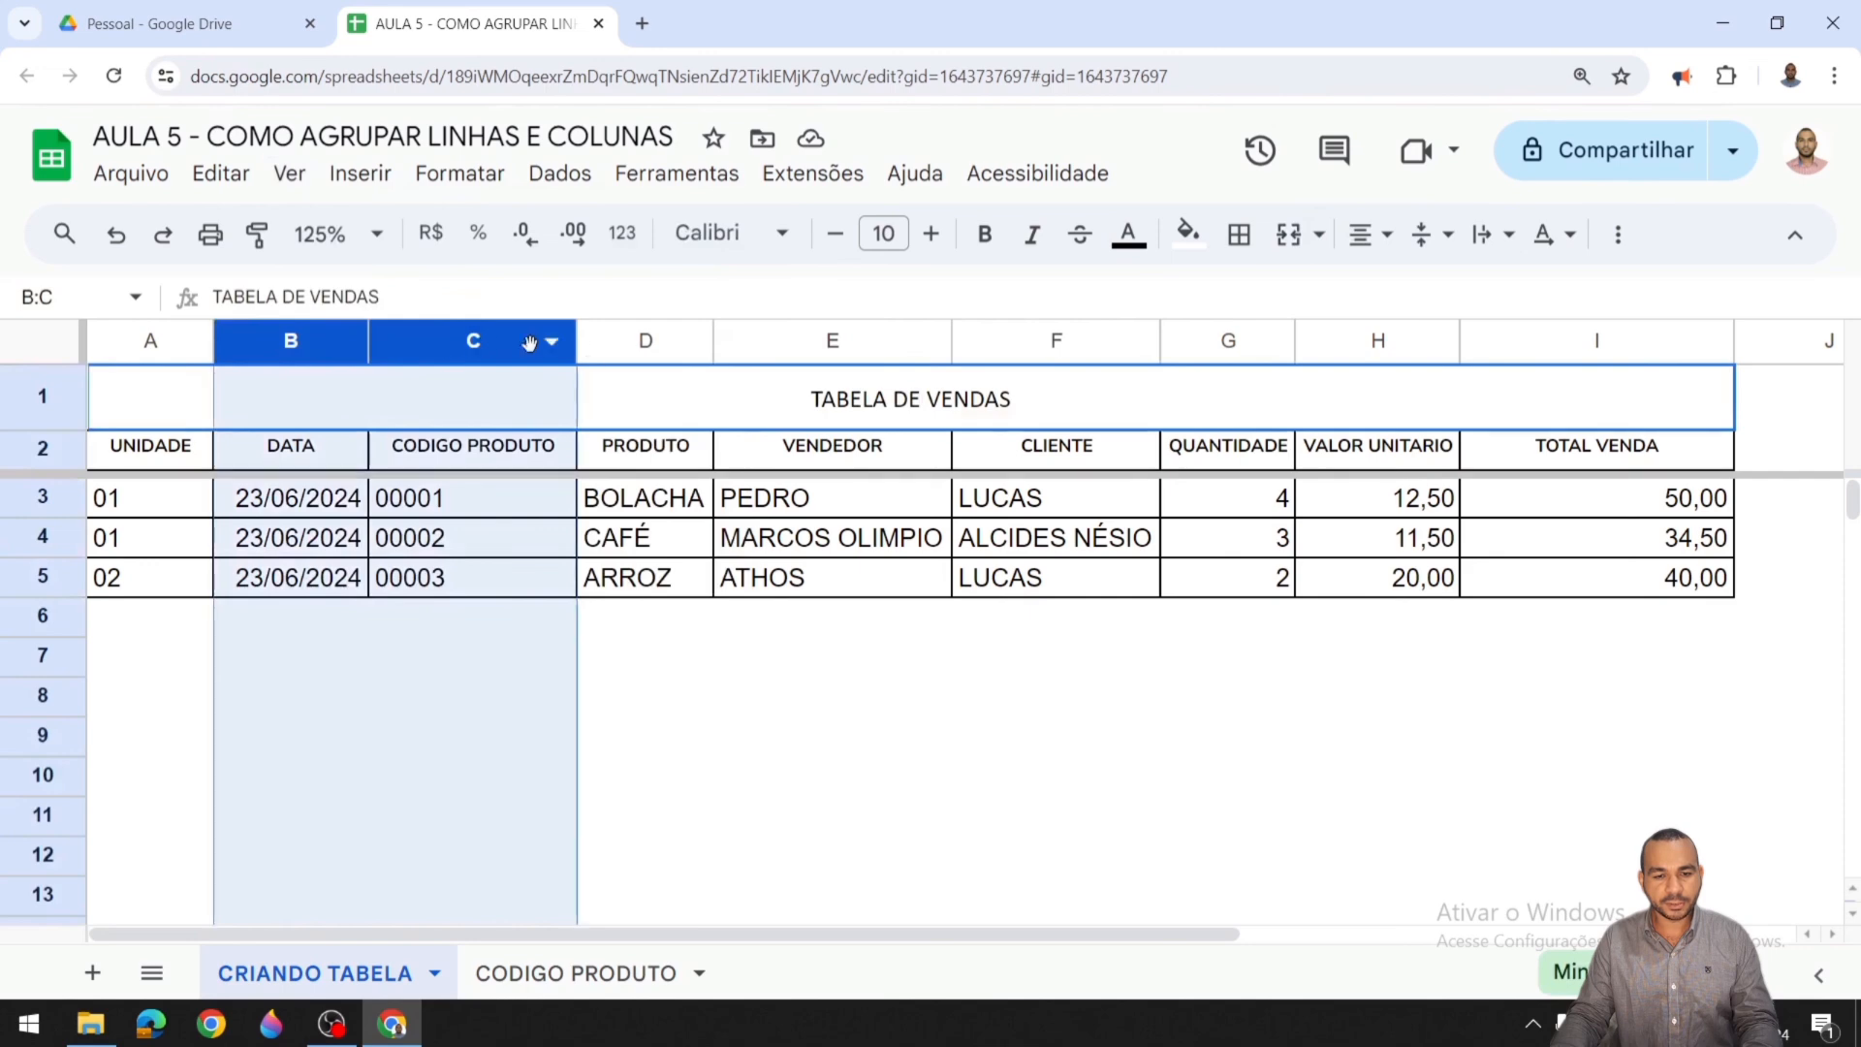
pyautogui.click(851, 658)
pyautogui.moveTo(291, 341); pyautogui.dragTo(883, 349)
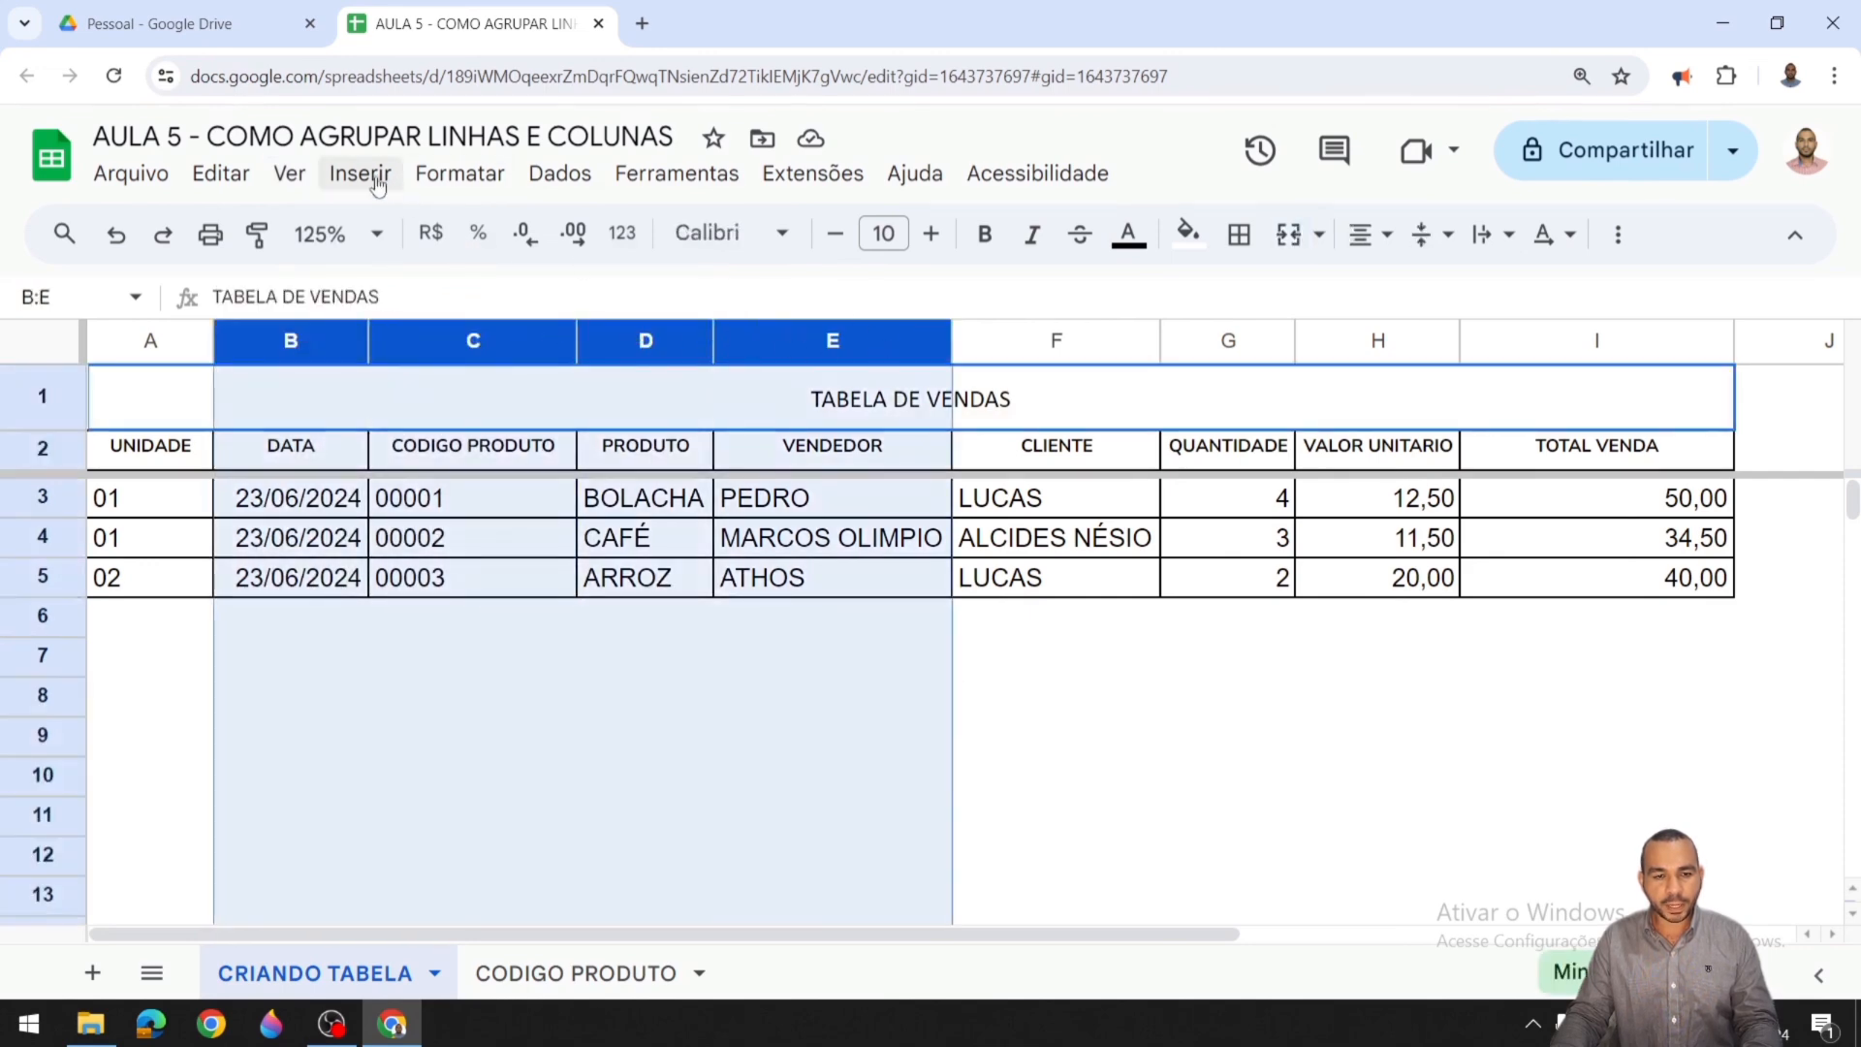
pyautogui.click(294, 178)
pyautogui.moveTo(448, 324)
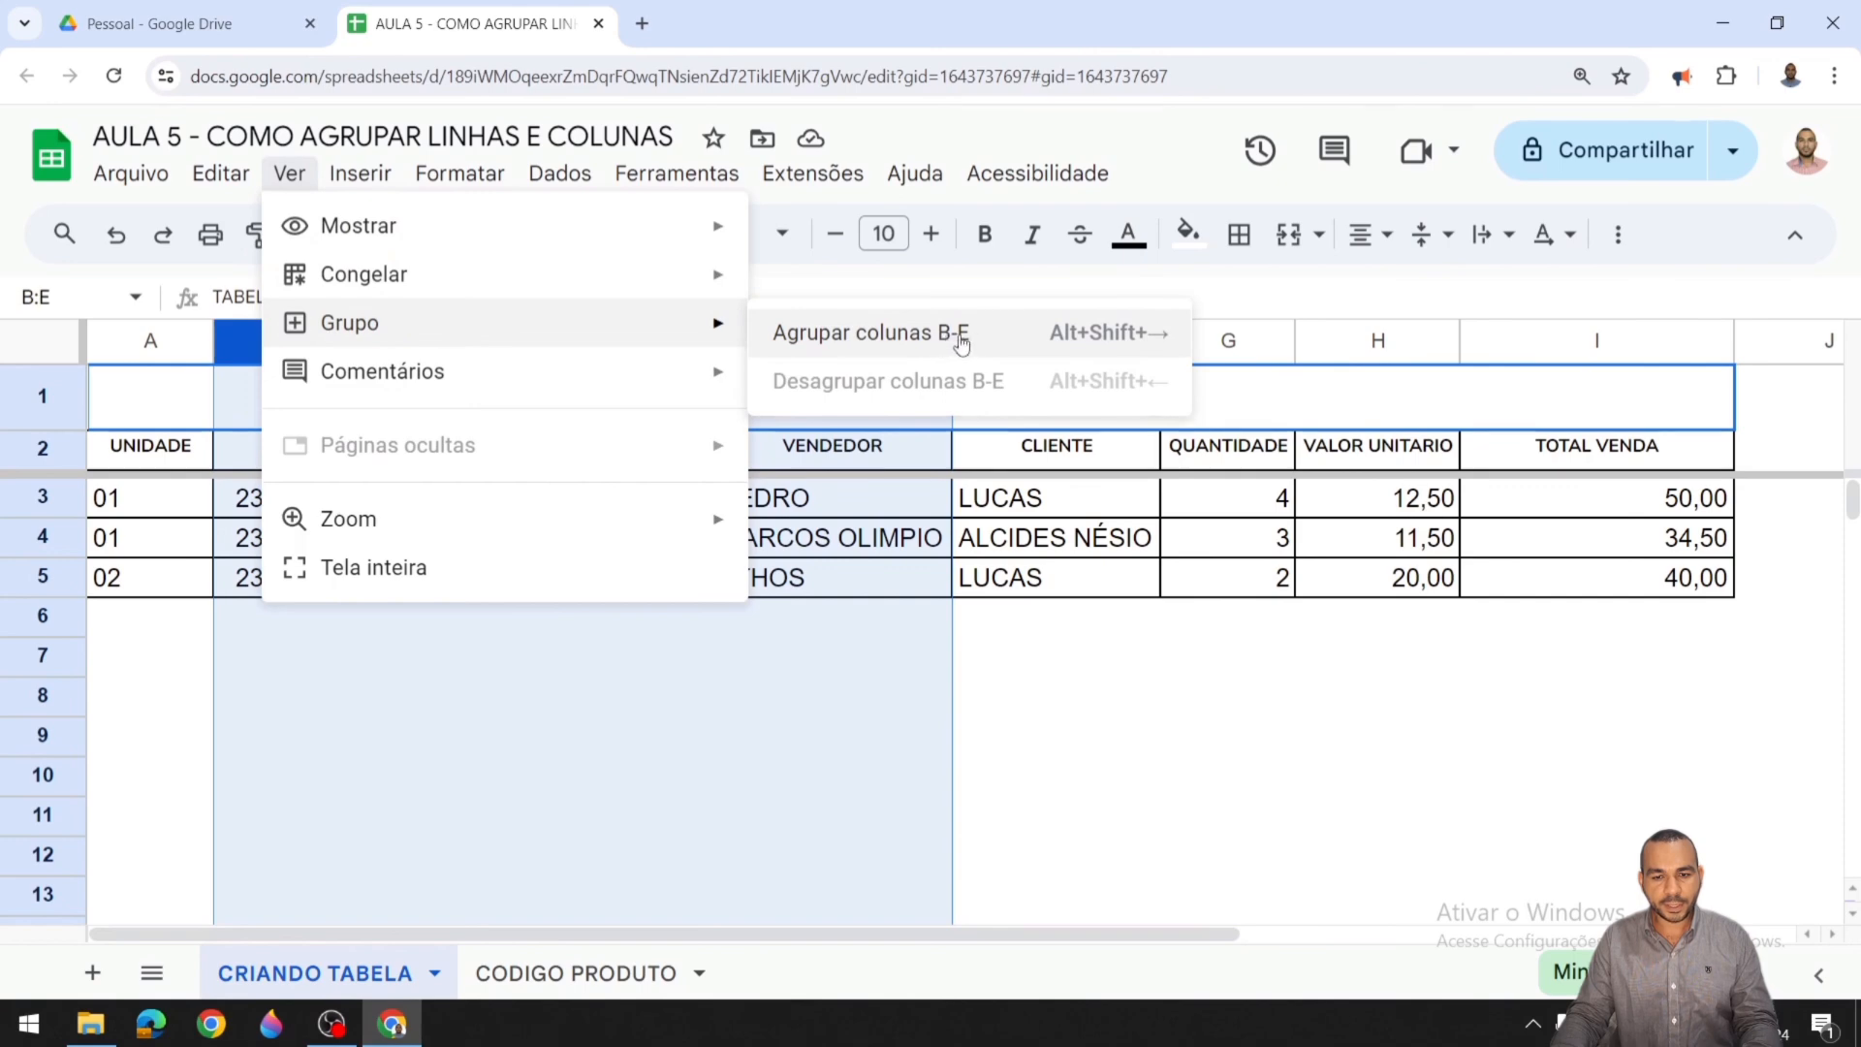
pyautogui.click(1031, 647)
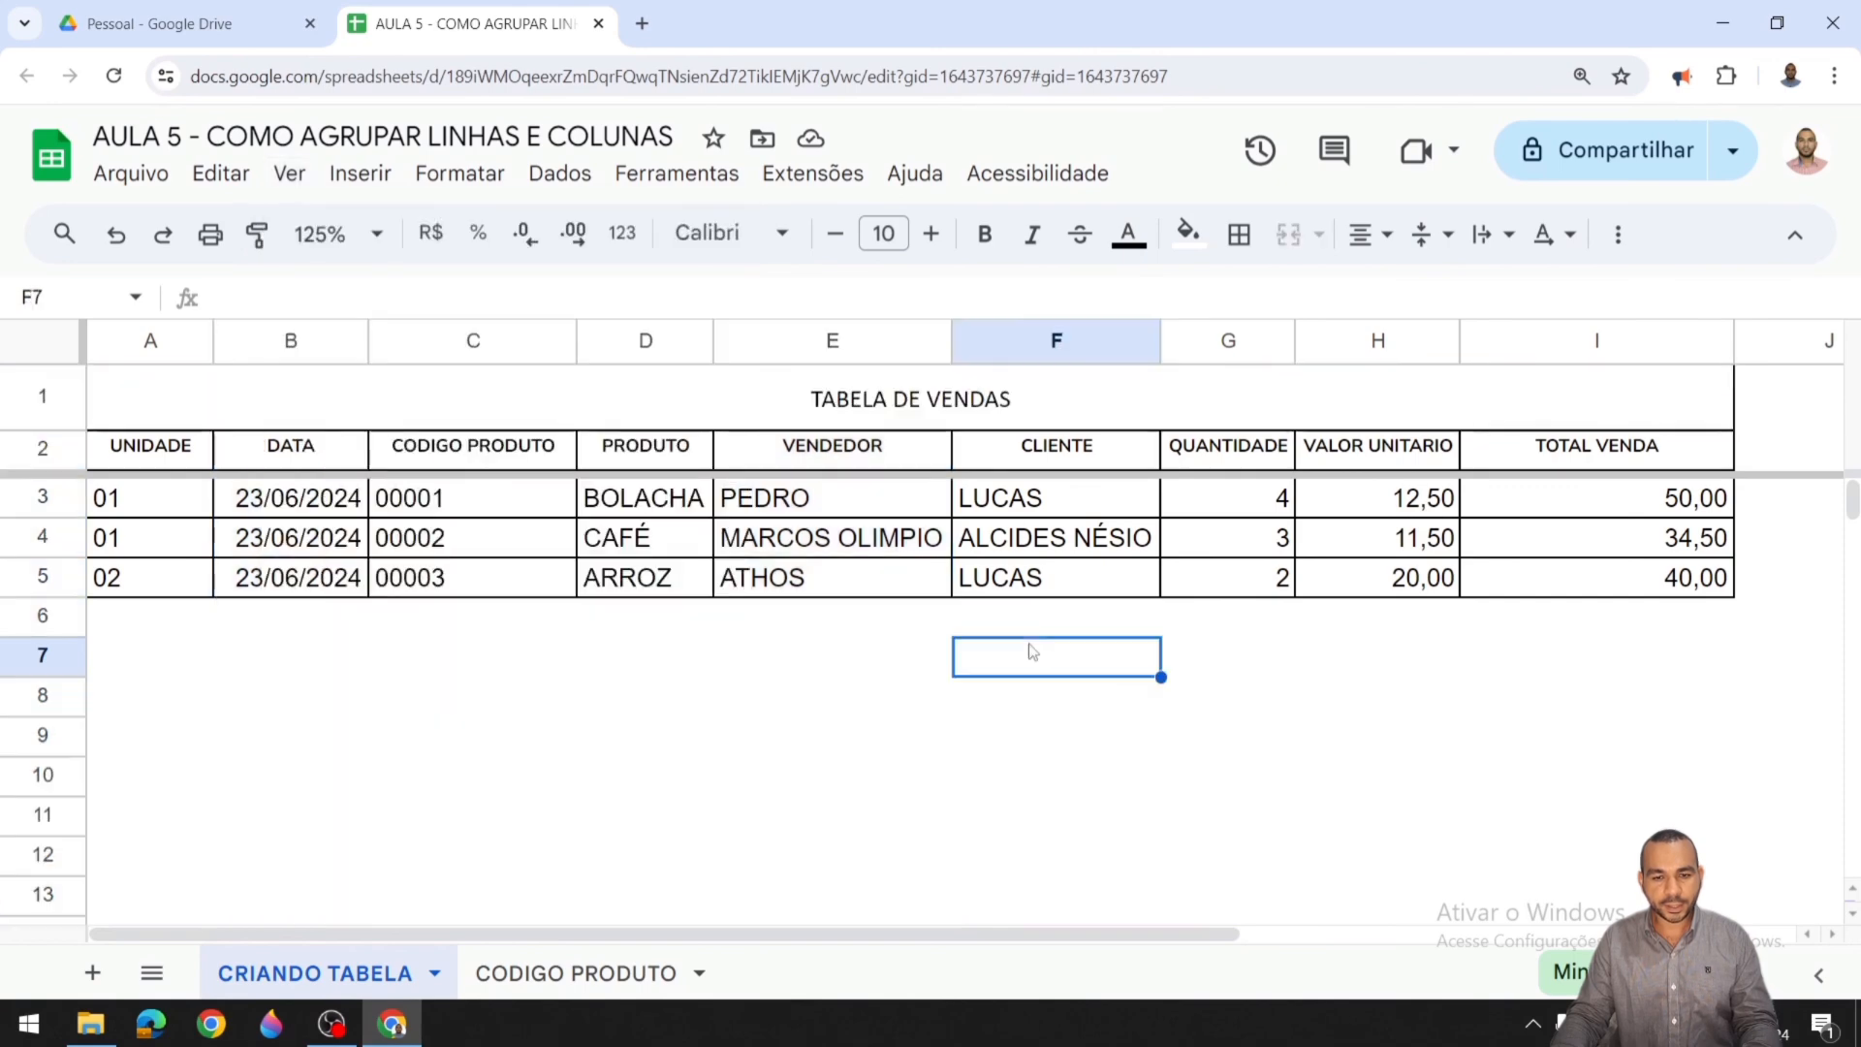
# Step: Group columns B and C, DATA and CODIGO PRODUTO, in the CRIANDO TABELA sheet
pyautogui.moveTo(304, 351); pyautogui.dragTo(471, 345)
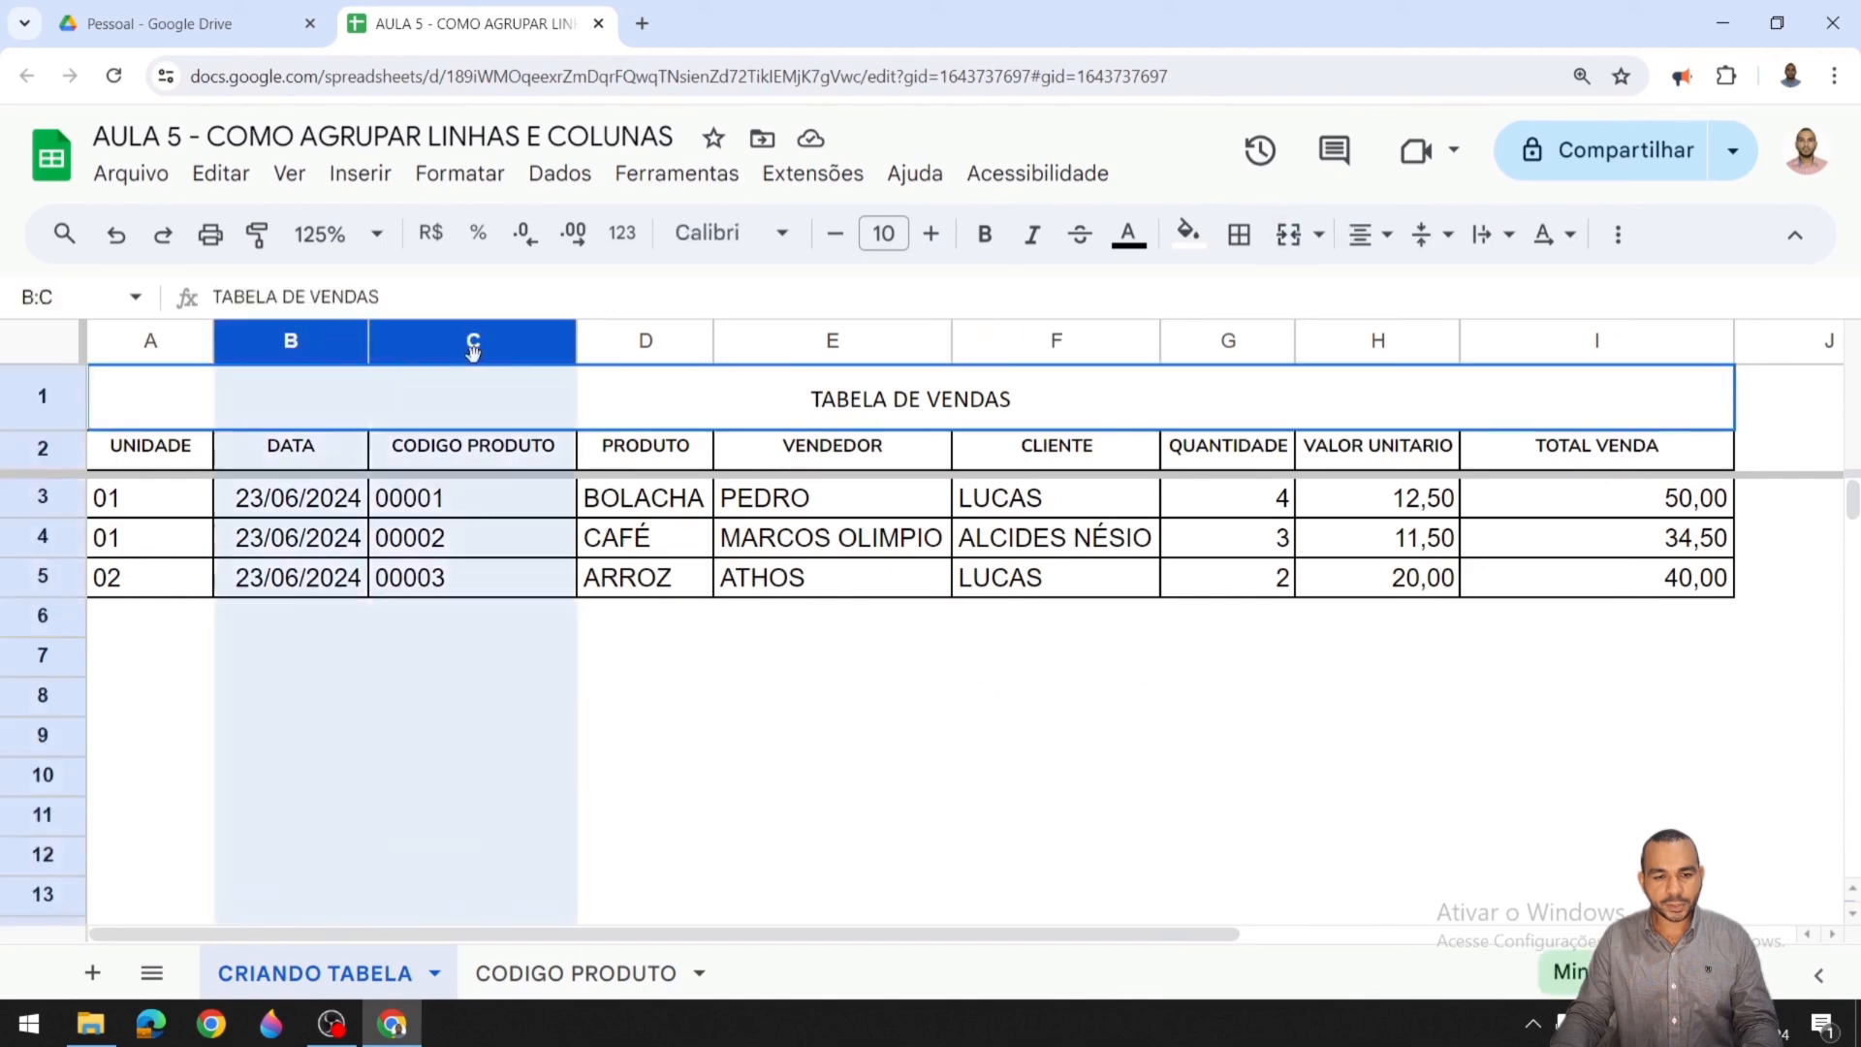
pyautogui.click(290, 176)
pyautogui.moveTo(392, 322)
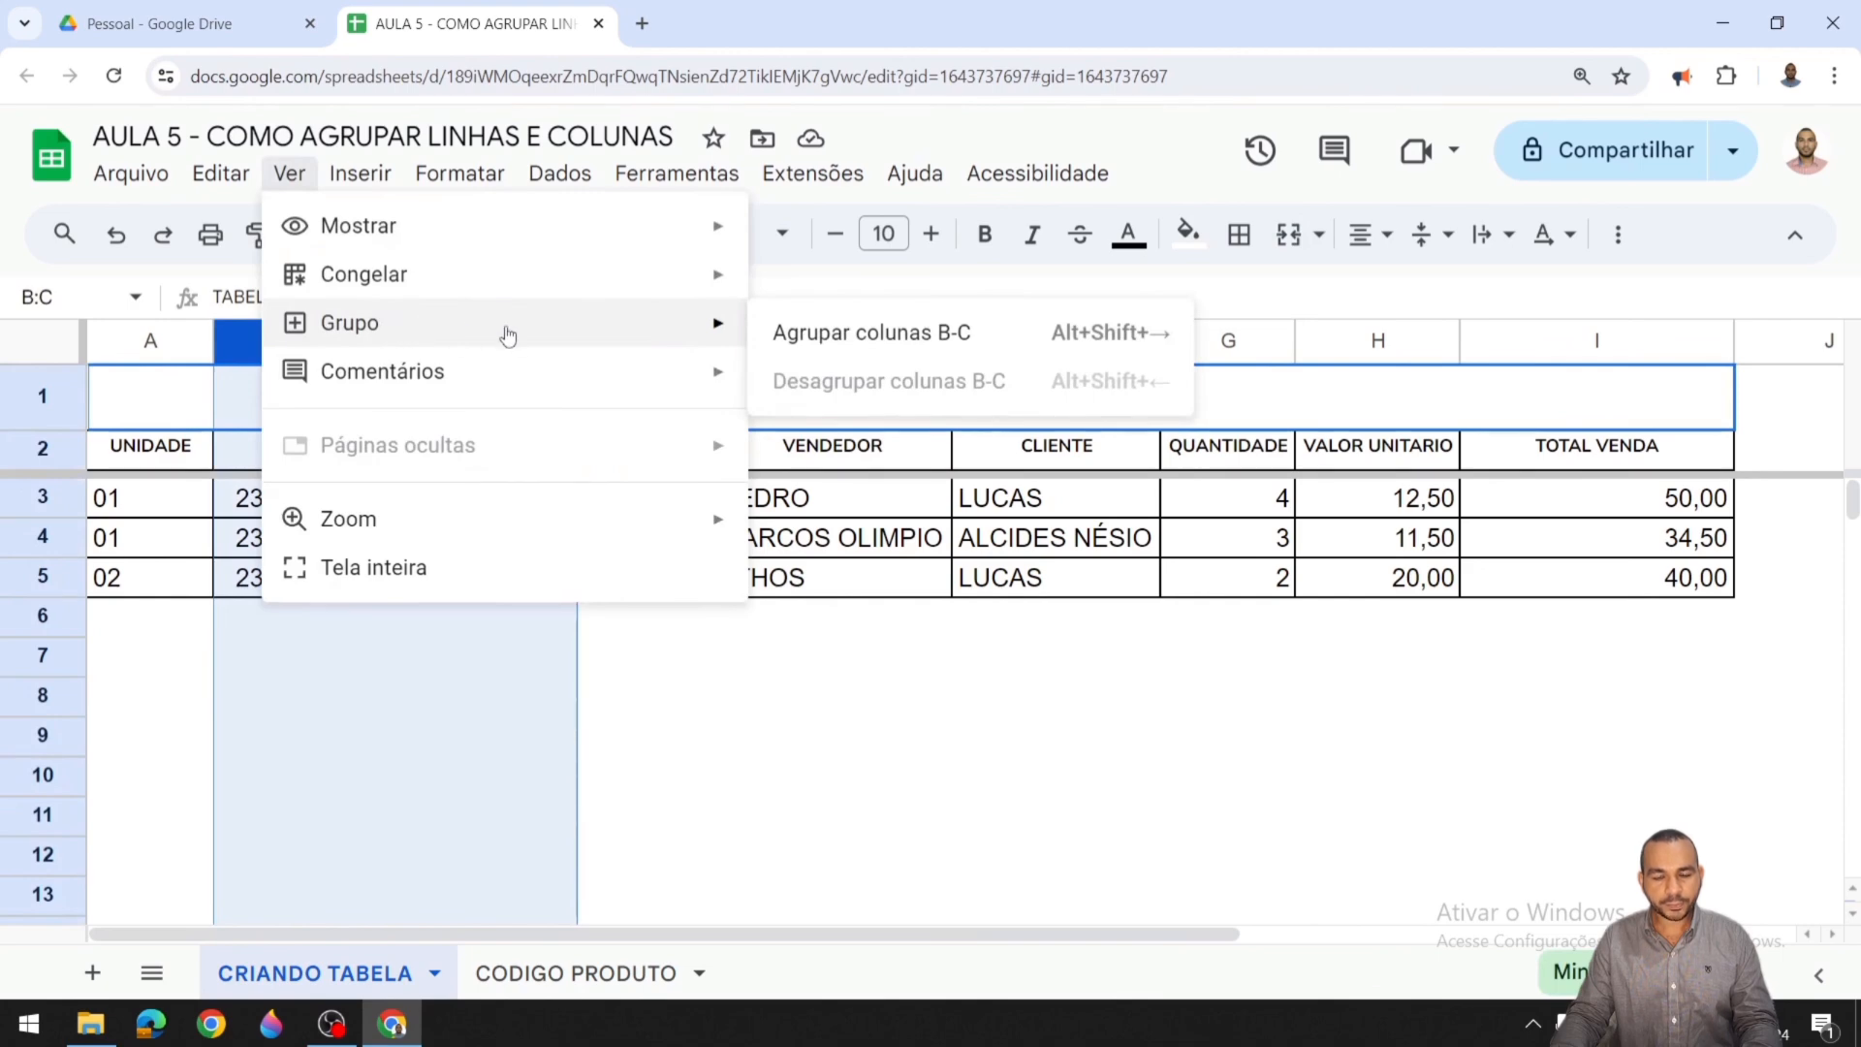
# Step: Group columns B to C, collapse the group once and expand it again
pyautogui.click(927, 337)
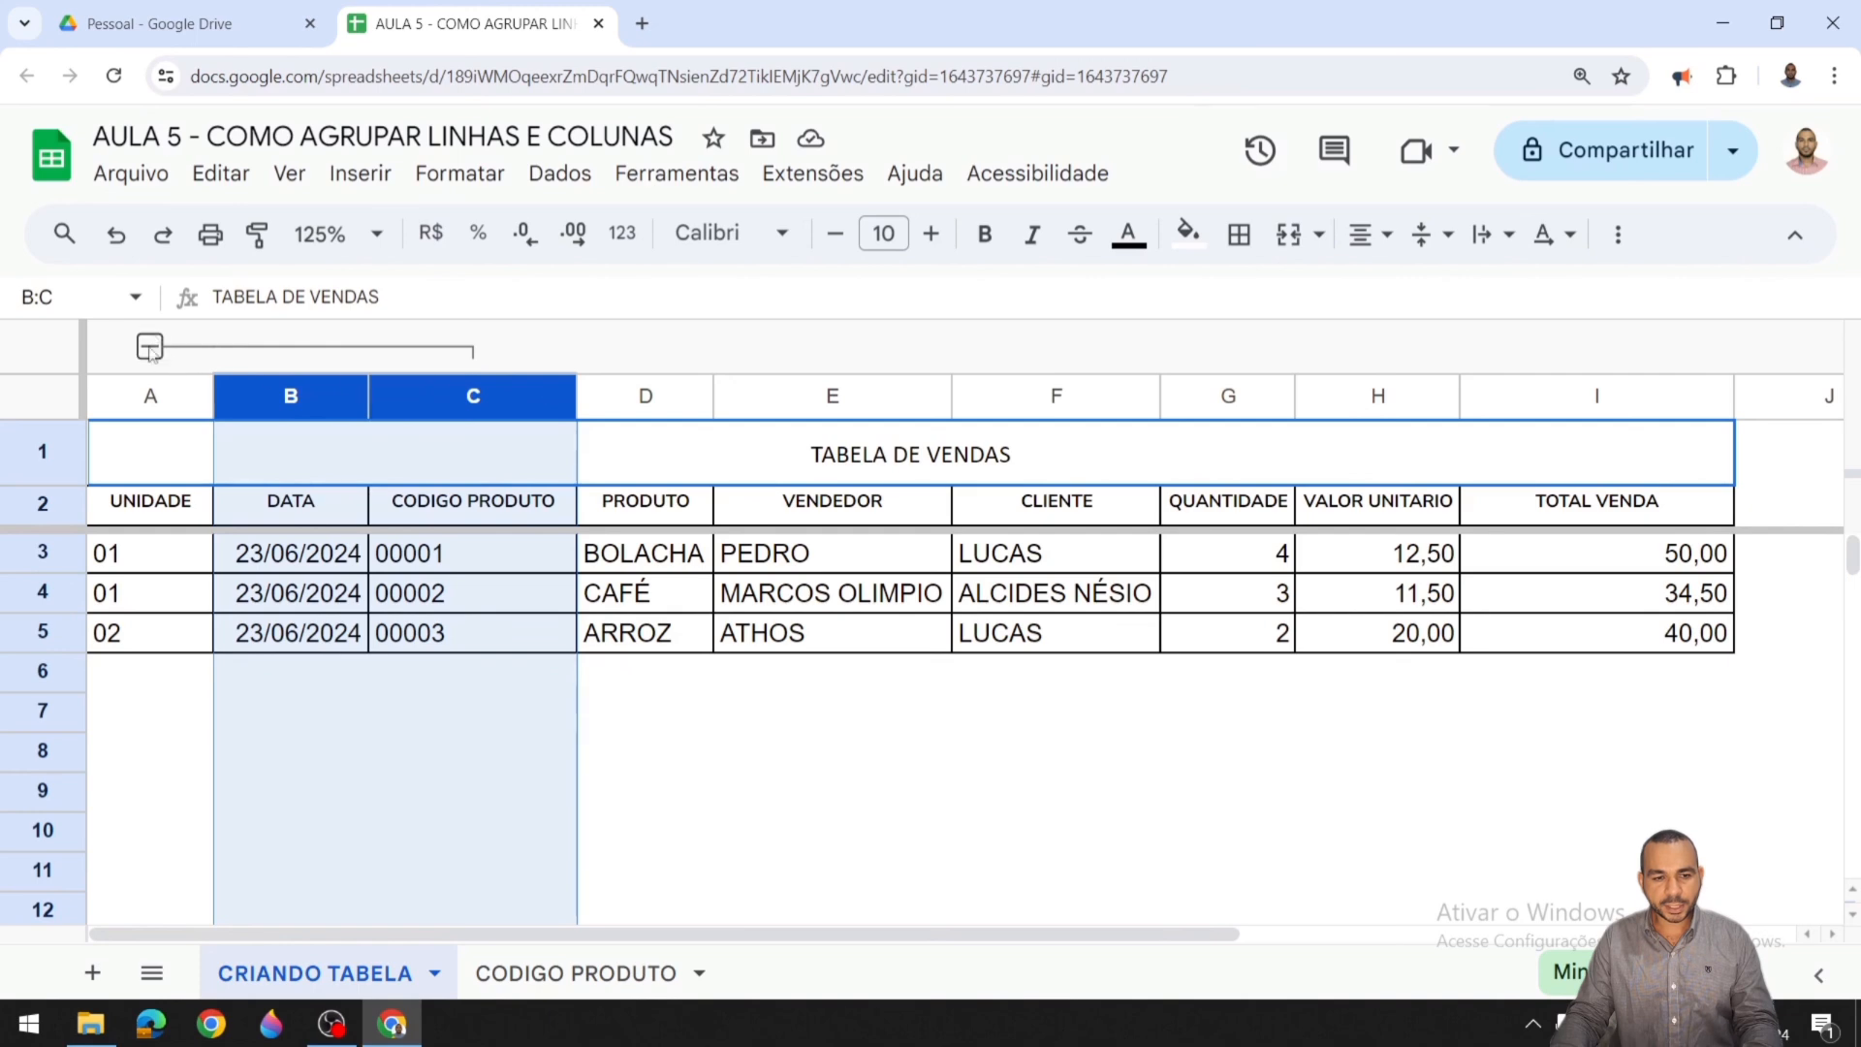
pyautogui.click(150, 349)
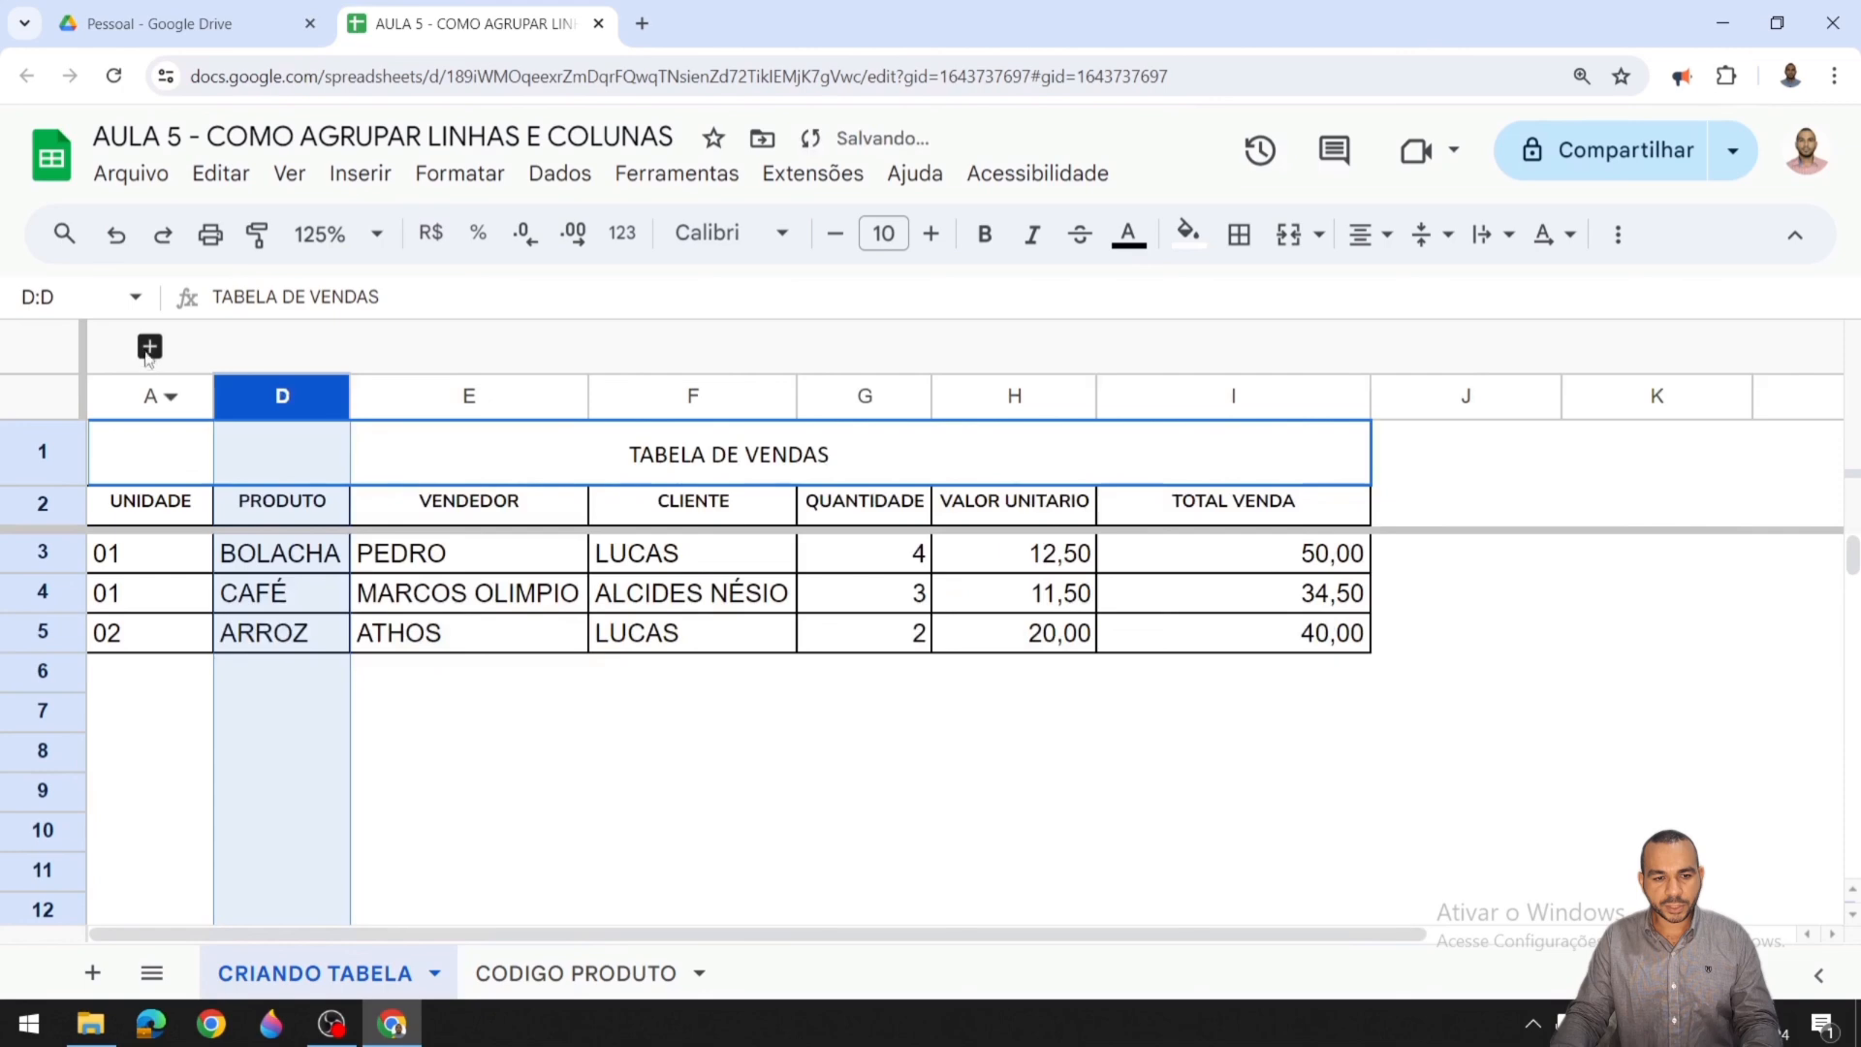
pyautogui.click(150, 347)
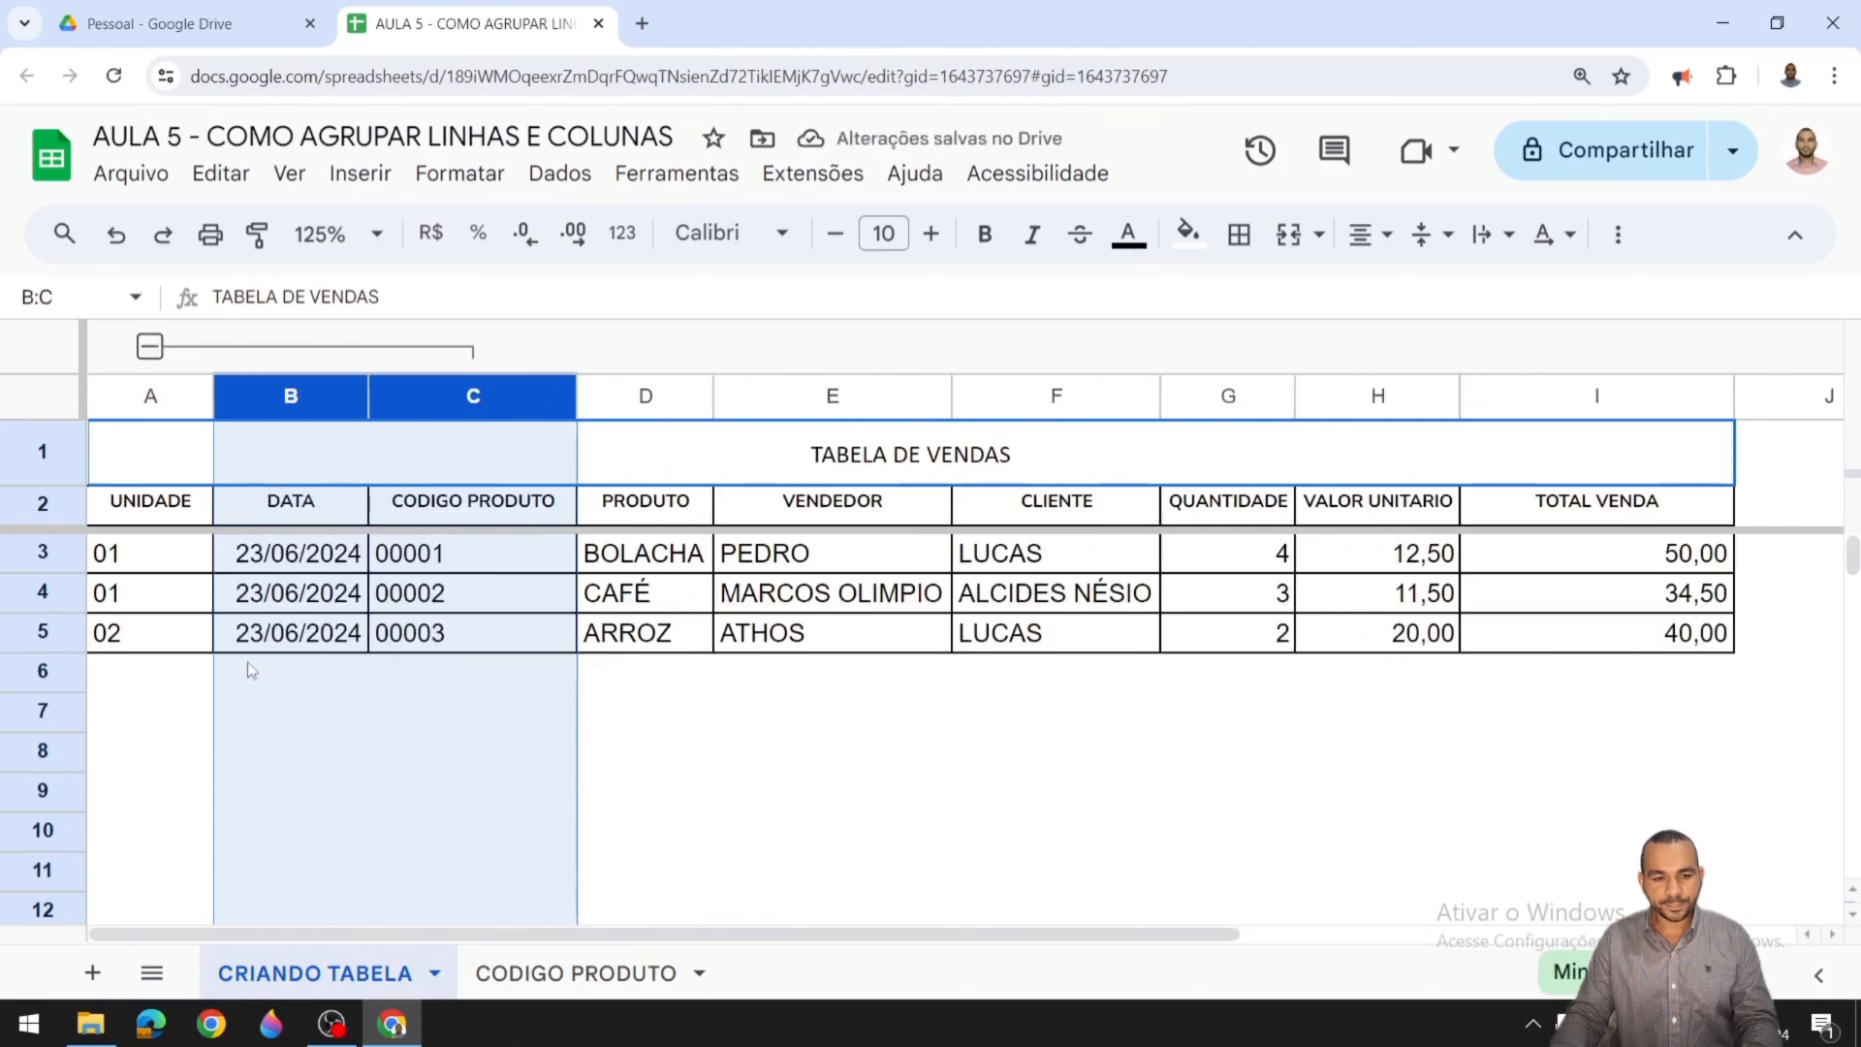
# Step: Group rows 3 to 5 of the sales table
pyautogui.click(53, 551)
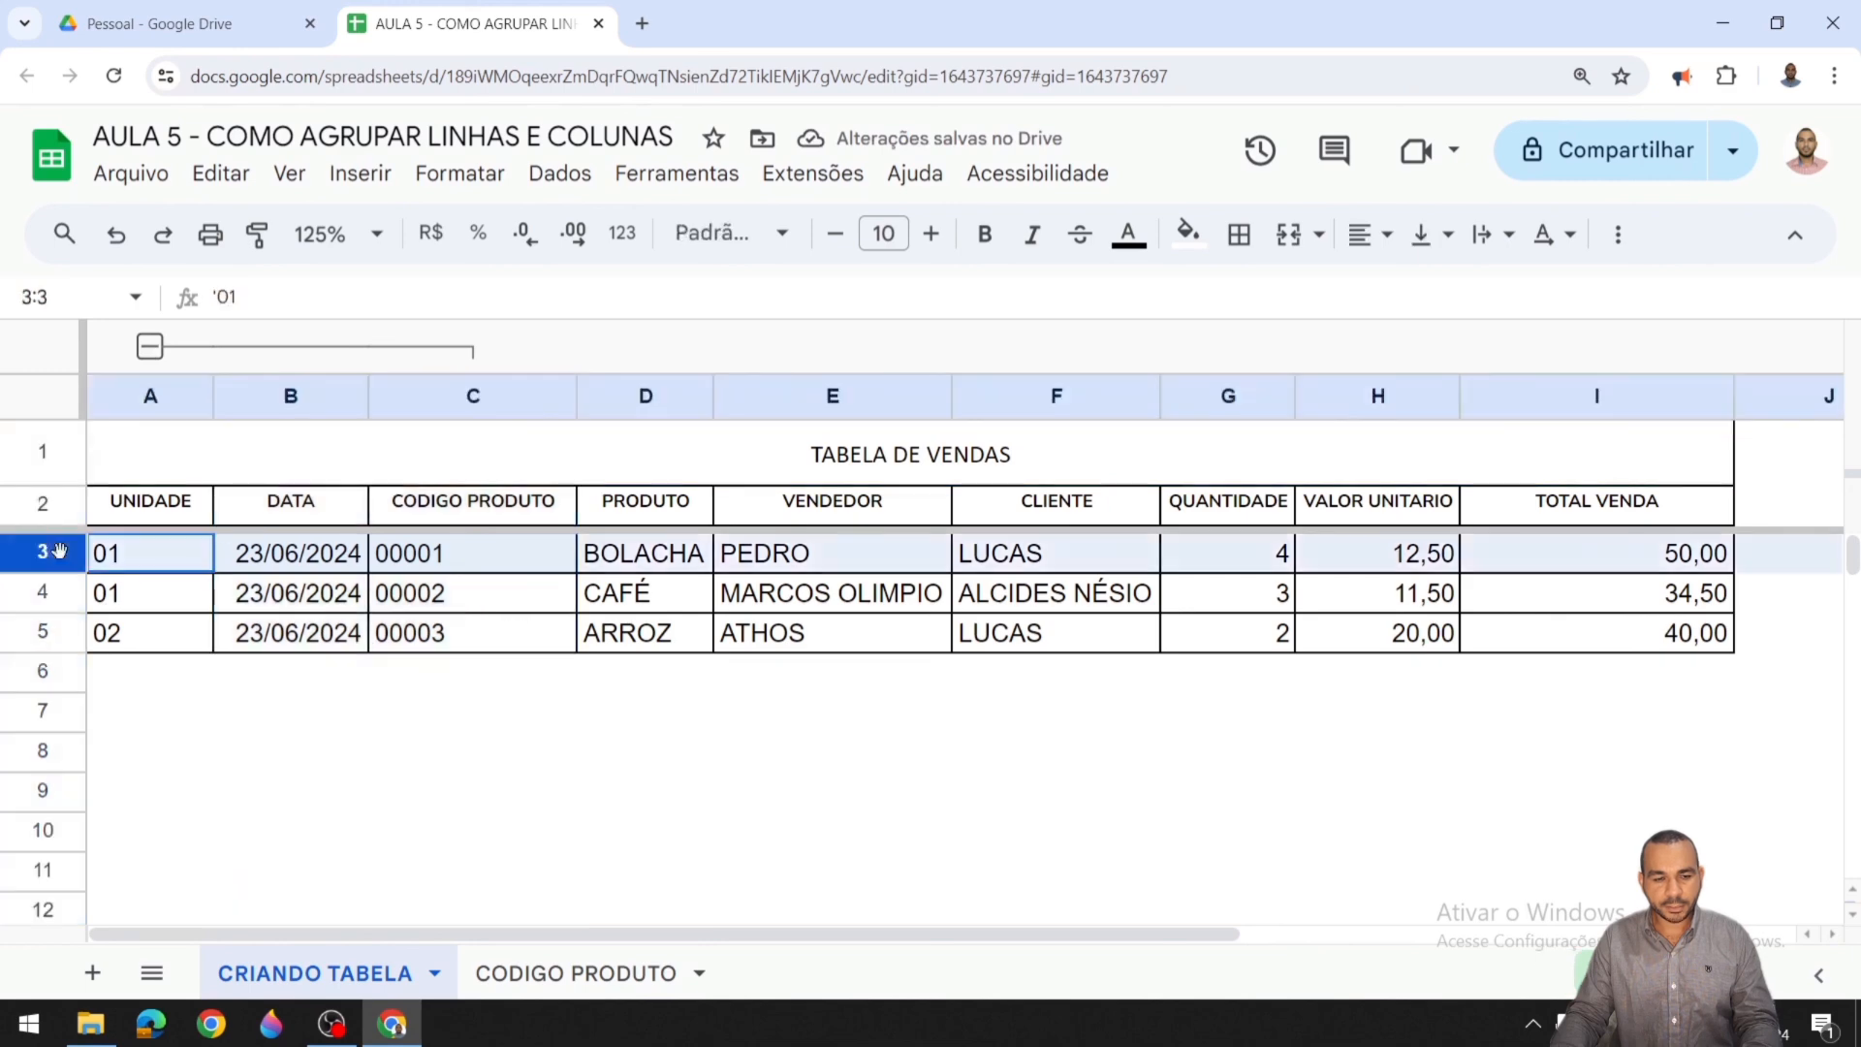
pyautogui.moveTo(58, 552); pyautogui.dragTo(62, 602)
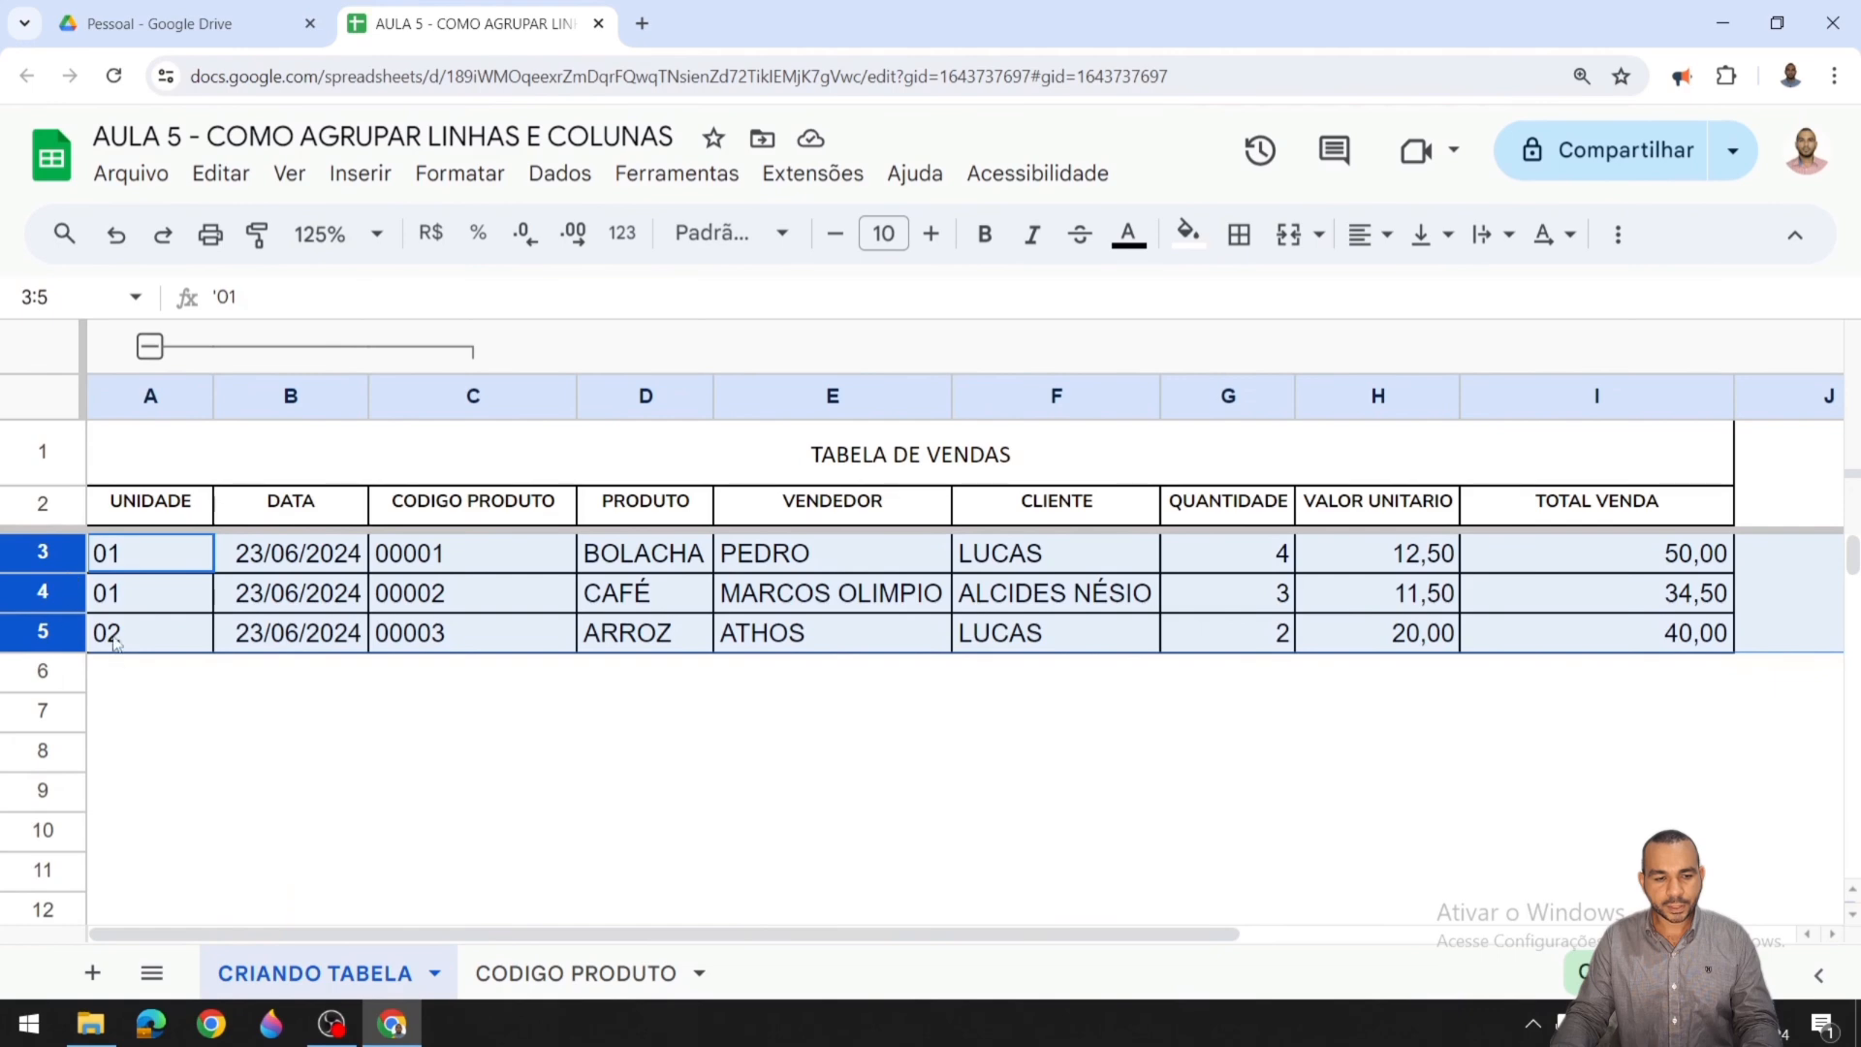
pyautogui.click(290, 174)
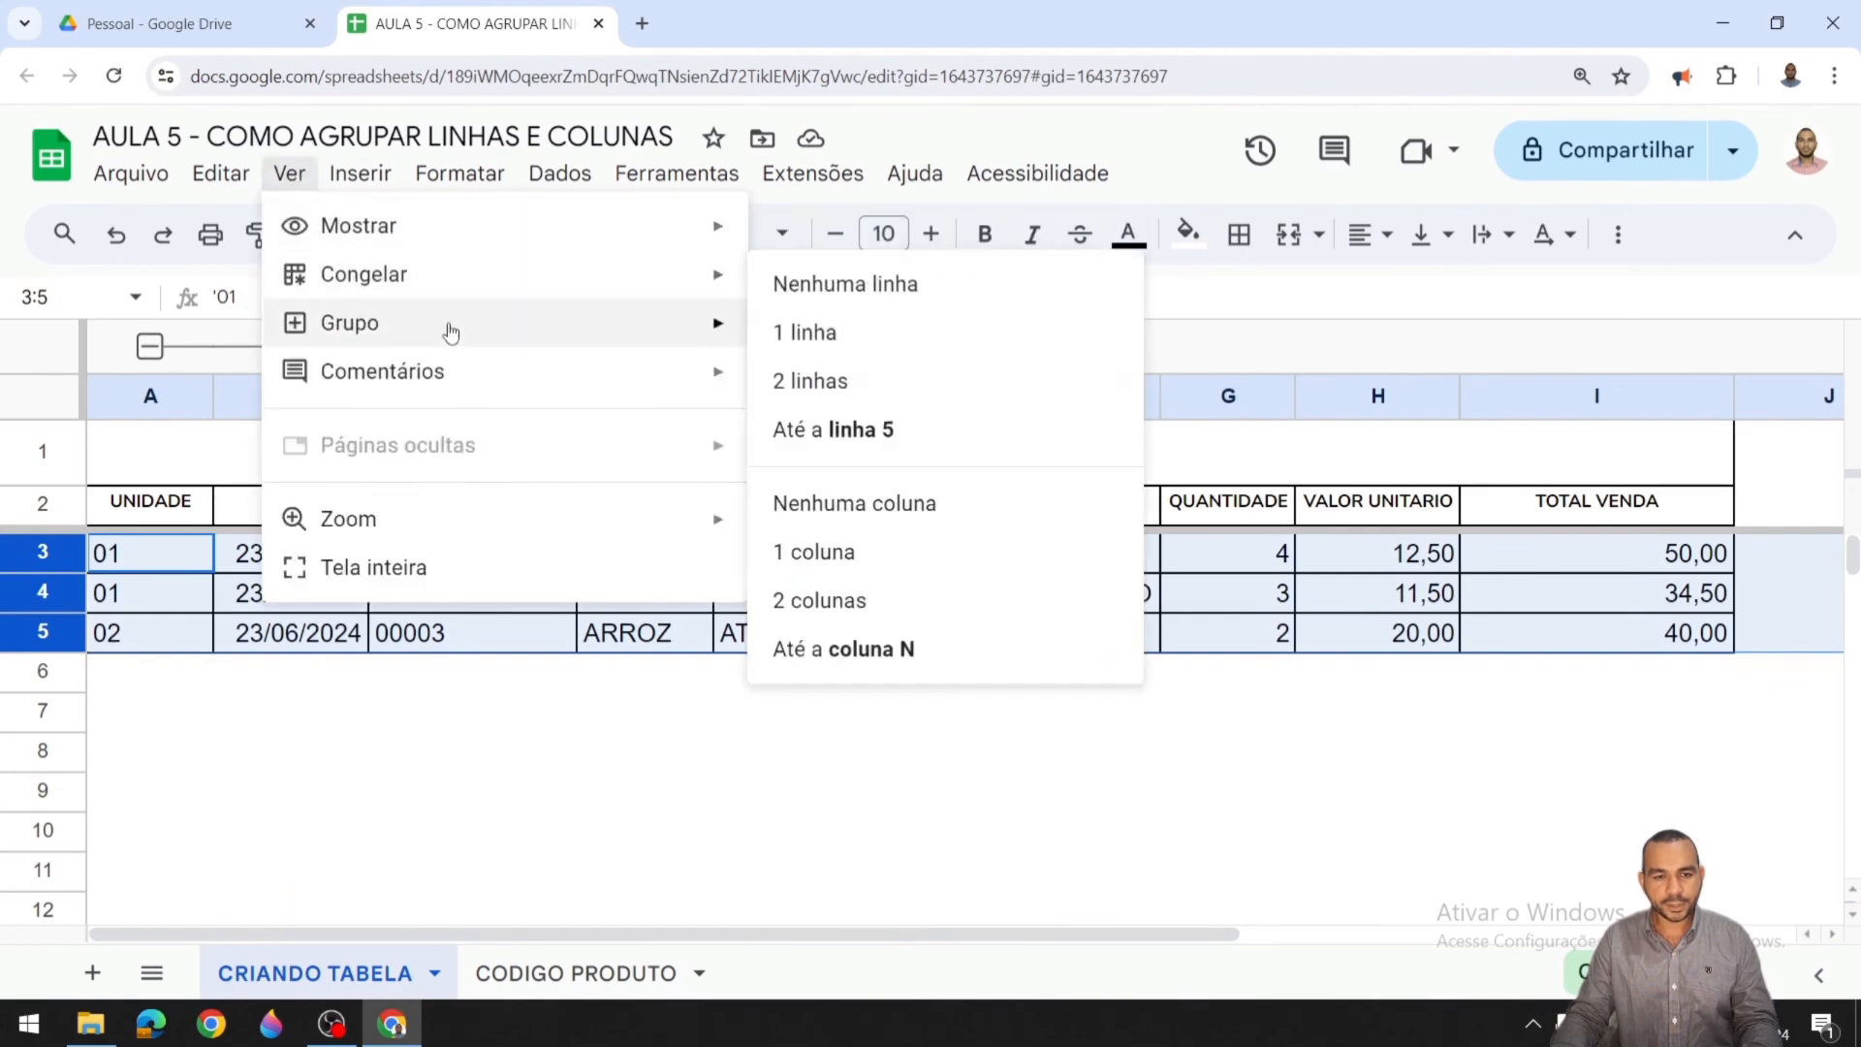
pyautogui.moveTo(523, 331)
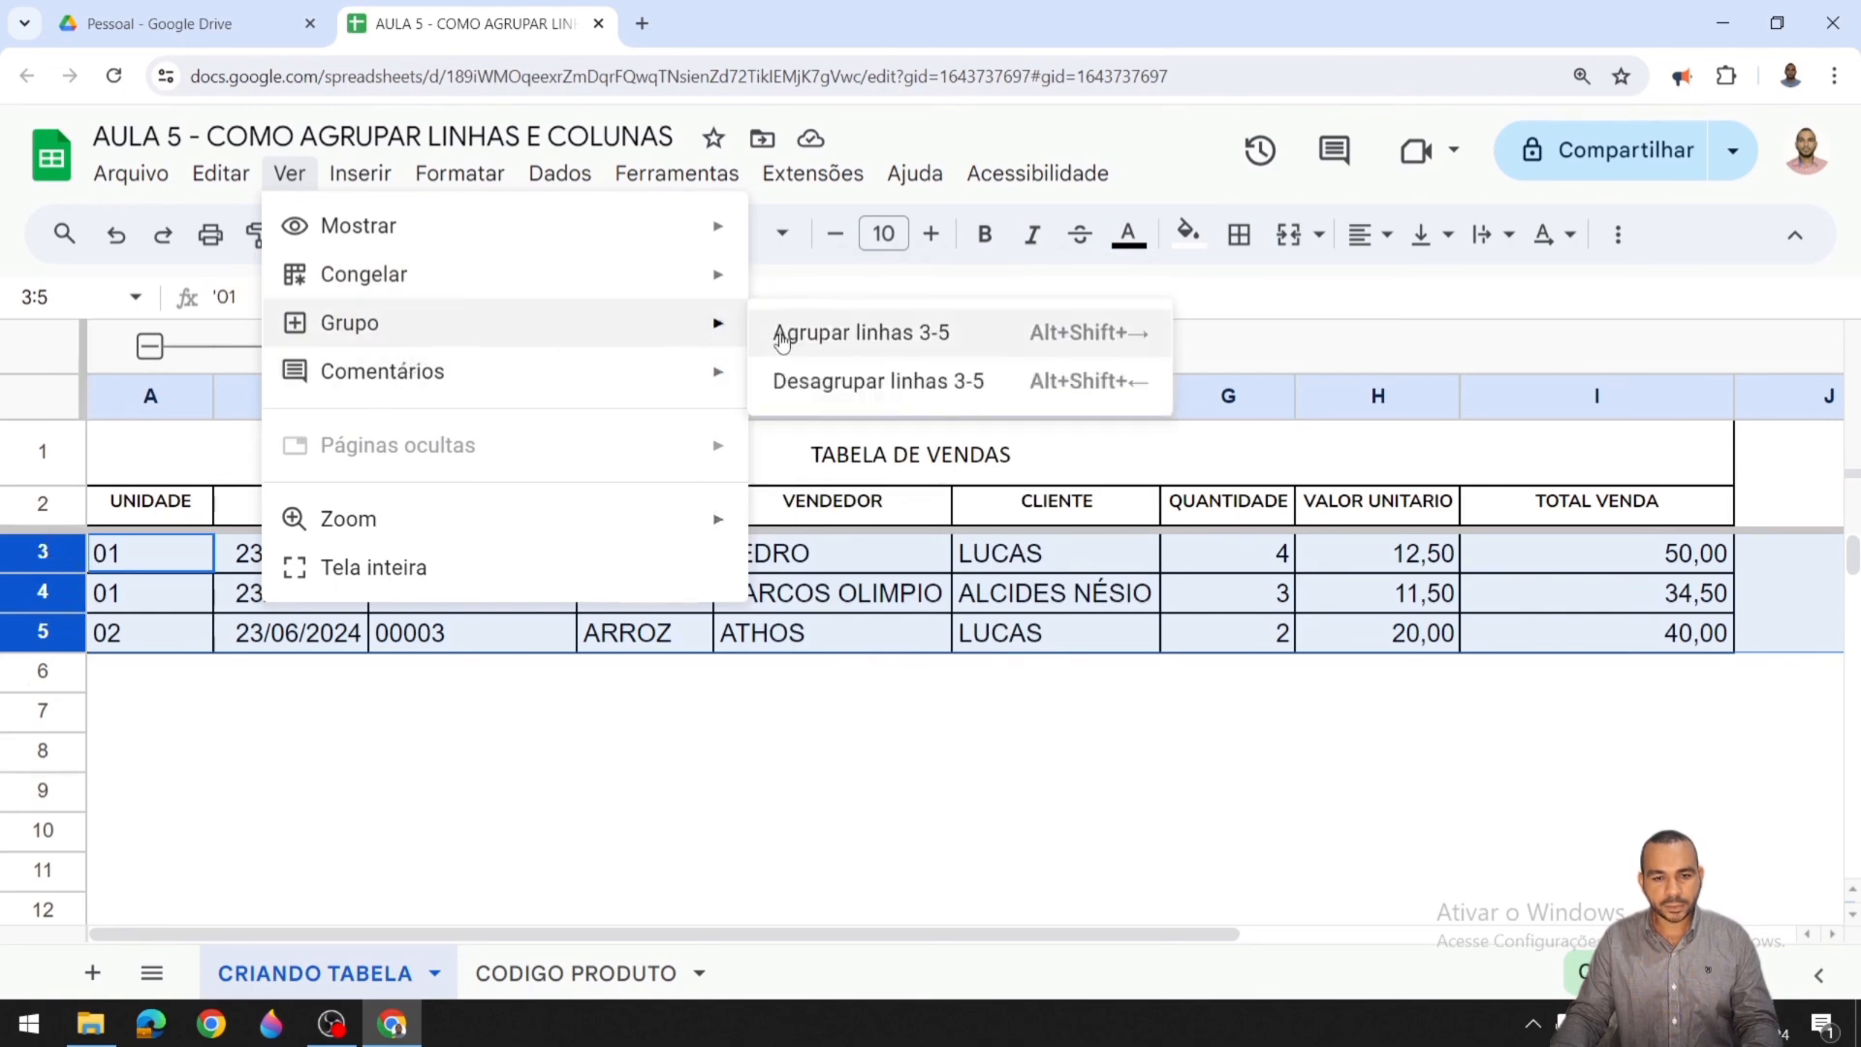
pyautogui.click(780, 335)
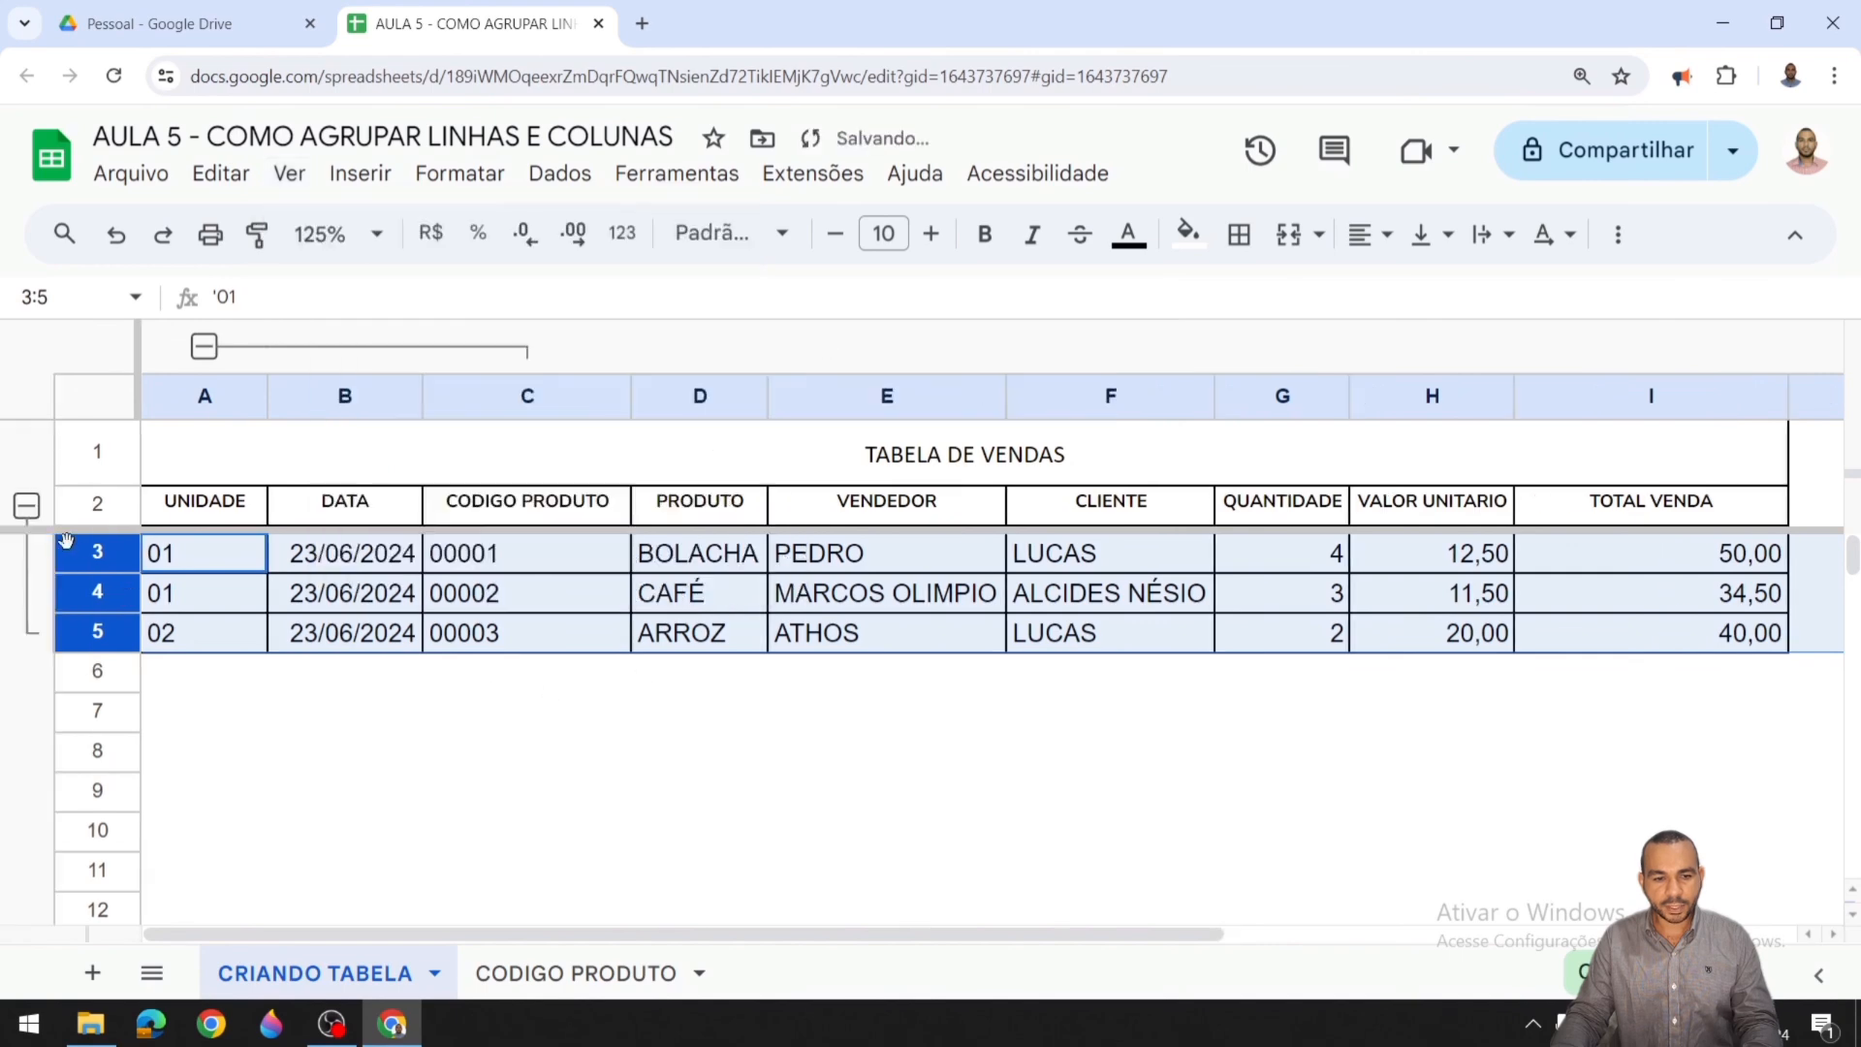
# Step: Collapse and expand the group of rows 3 to 5 several times to check how it behaves, leaving it expanded
pyautogui.click(26, 505)
pyautogui.click(26, 505)
pyautogui.click(26, 505)
pyautogui.click(26, 505)
pyautogui.click(27, 505)
pyautogui.click(26, 505)
pyautogui.click(26, 505)
pyautogui.click(27, 505)
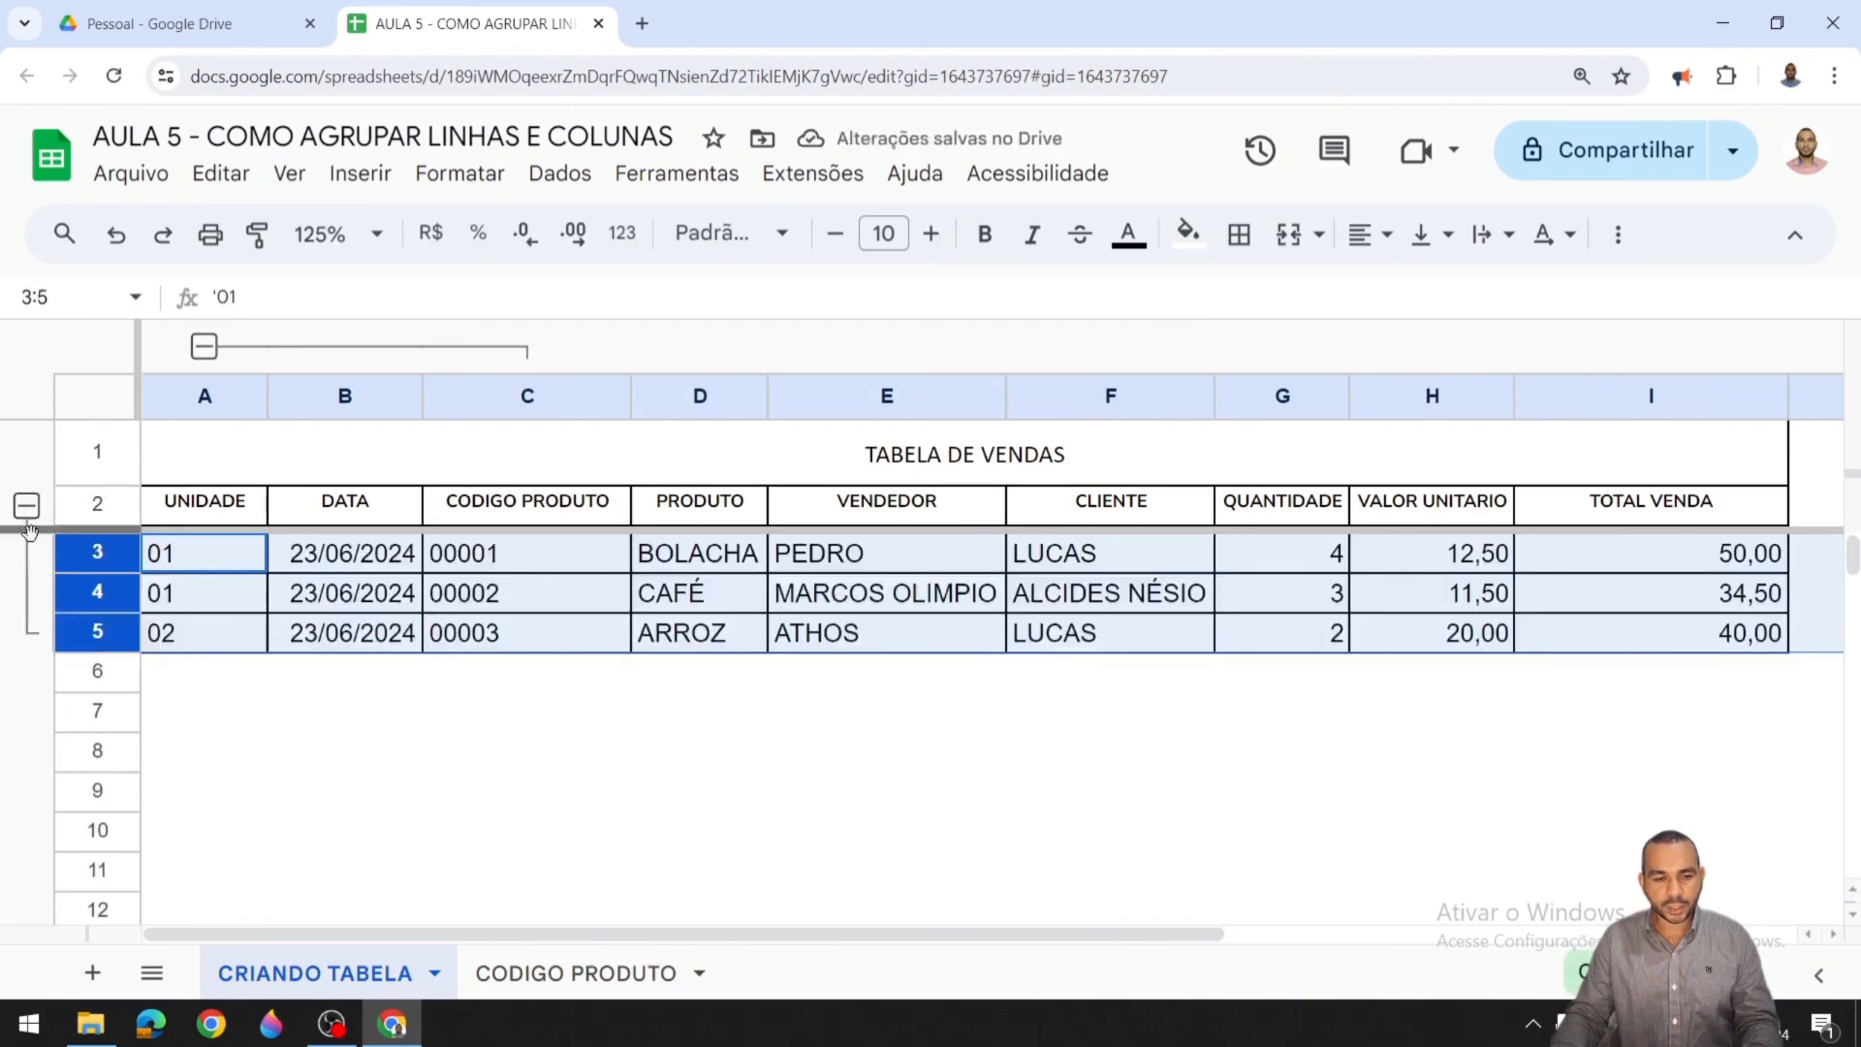
pyautogui.click(292, 683)
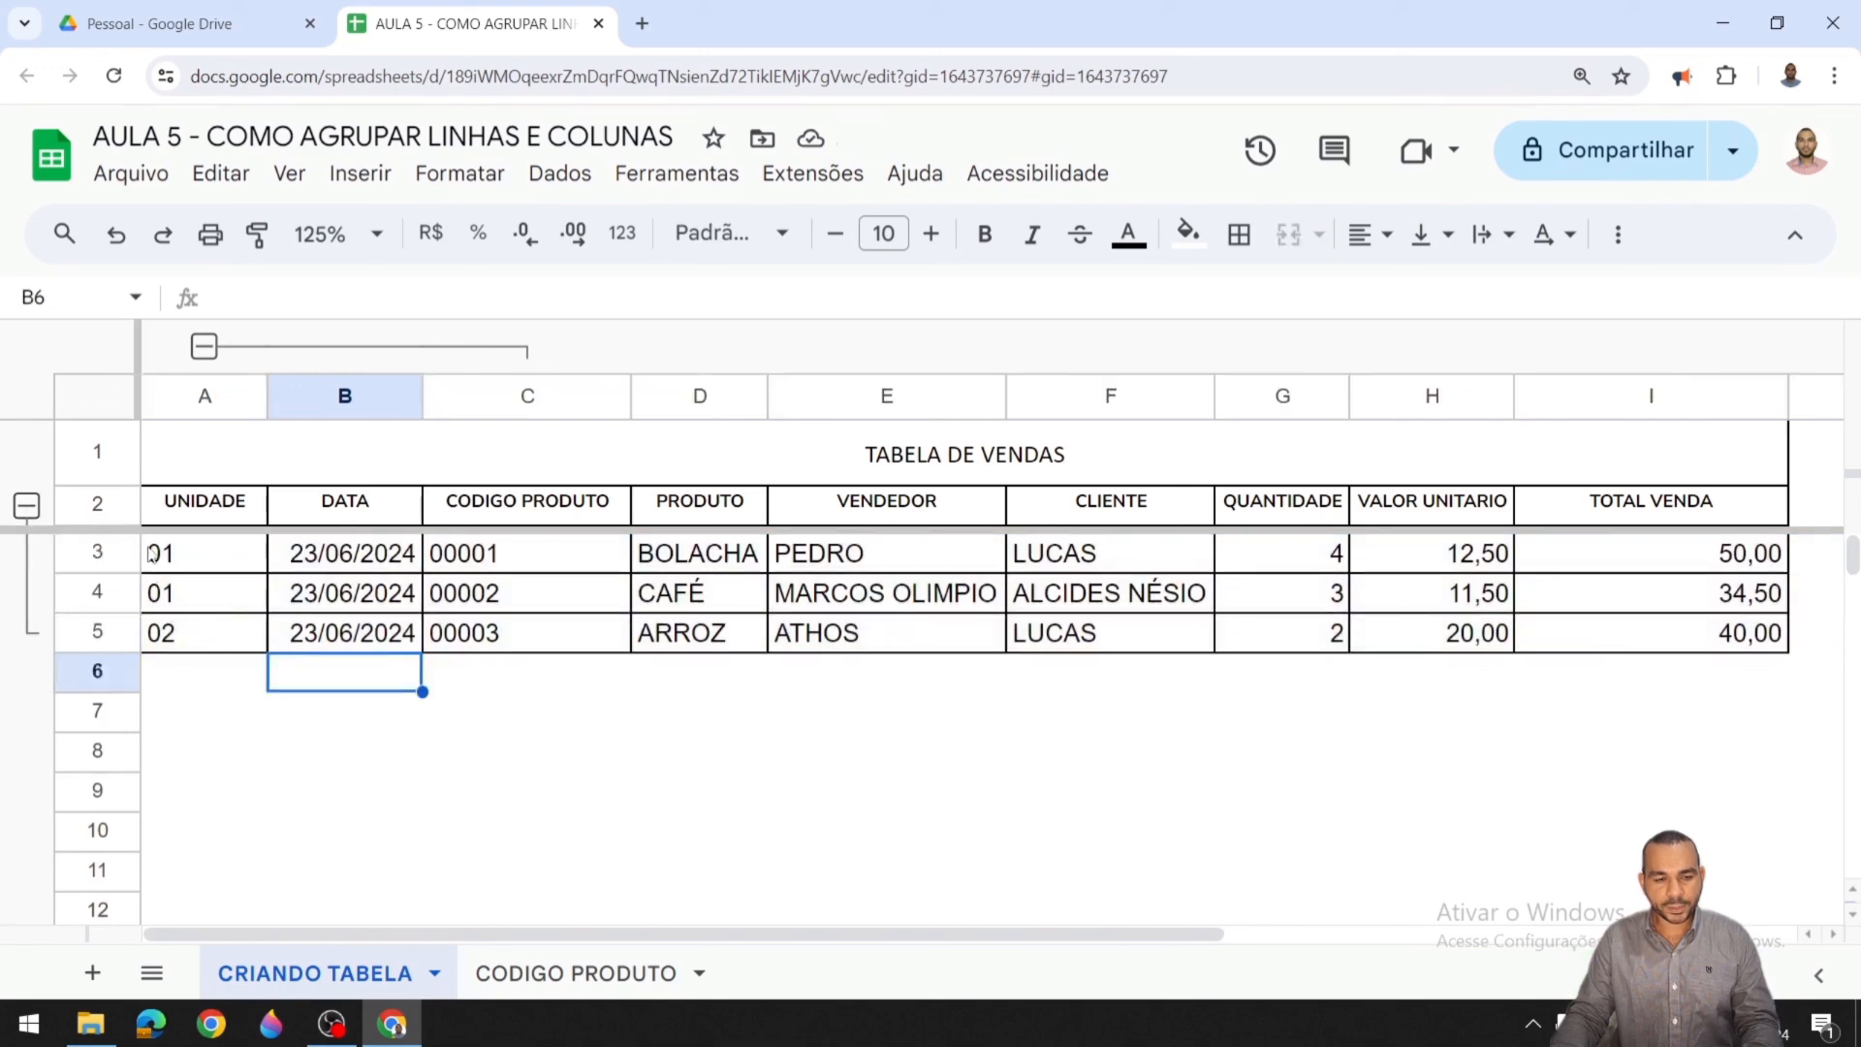
# Step: Insert one row above row 3 and enter "GRUPO 1" in cell A3 of the new row
pyautogui.click(114, 550)
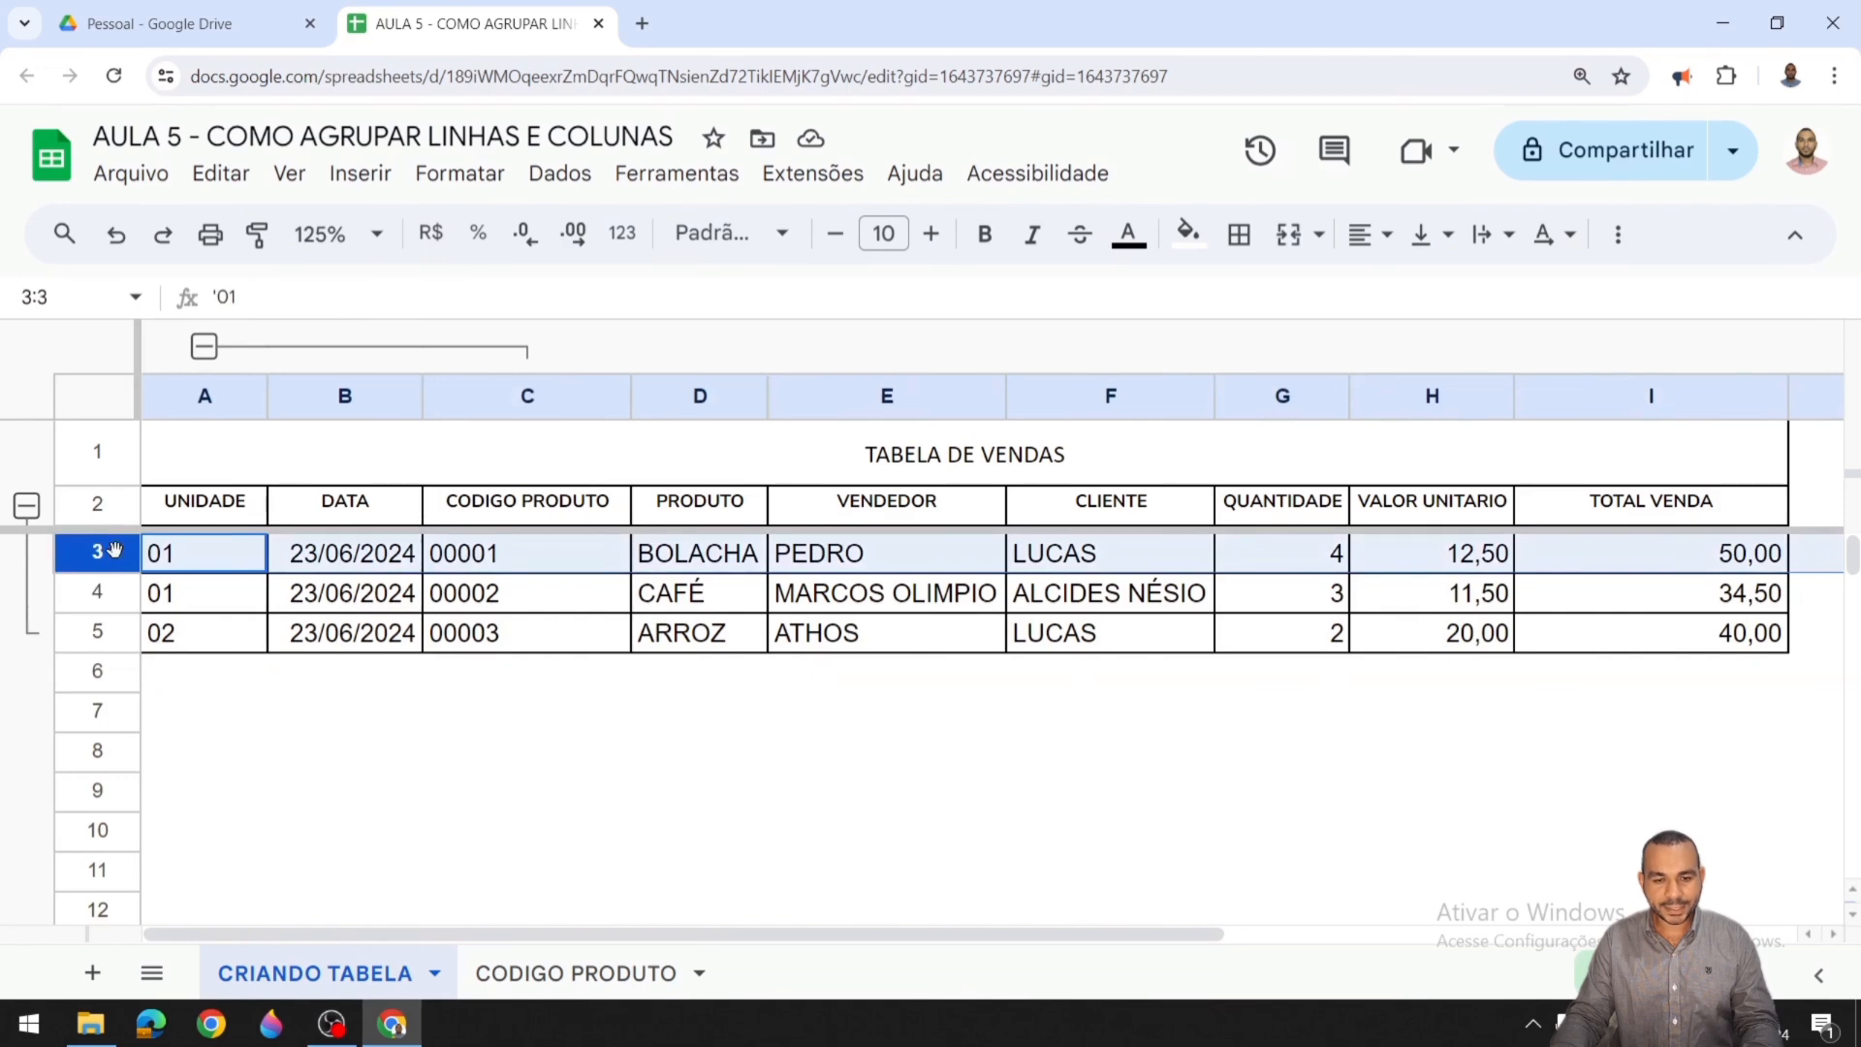
pyautogui.rightClick(114, 551)
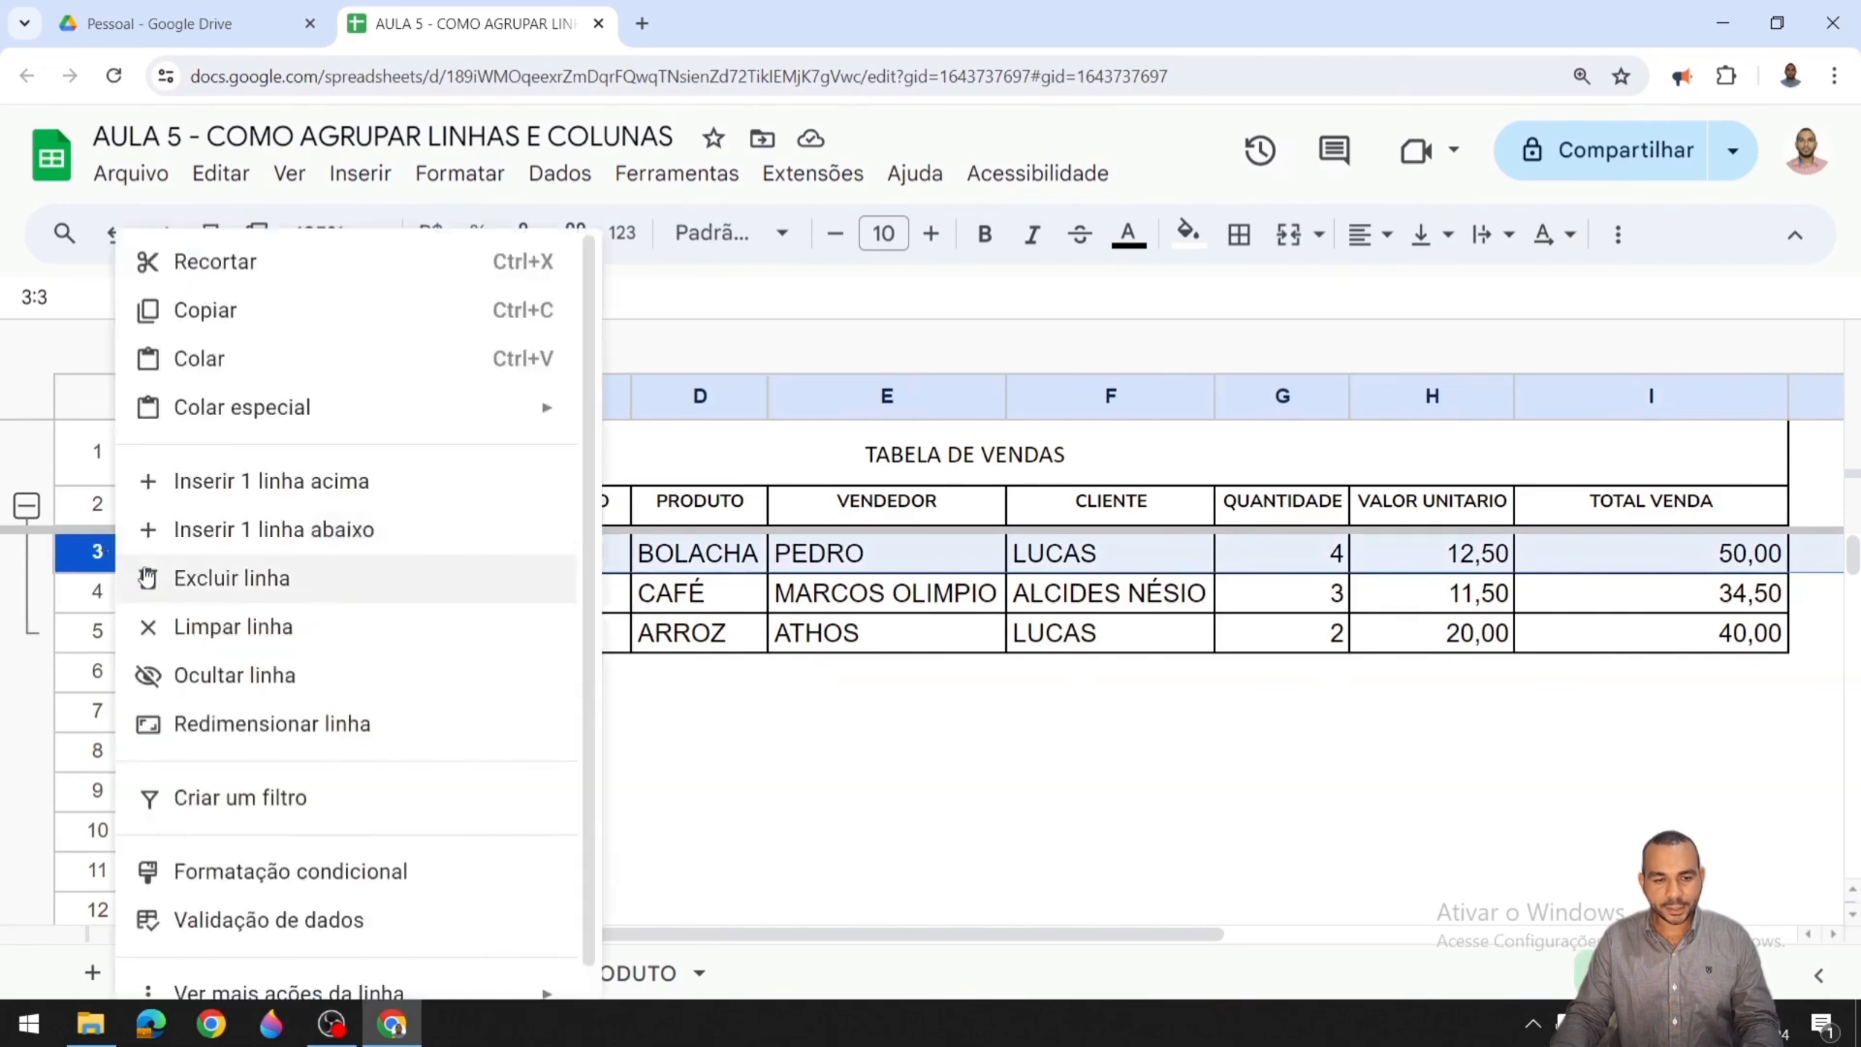
pyautogui.click(324, 481)
pyautogui.click(188, 552)
pyautogui.write('GR')
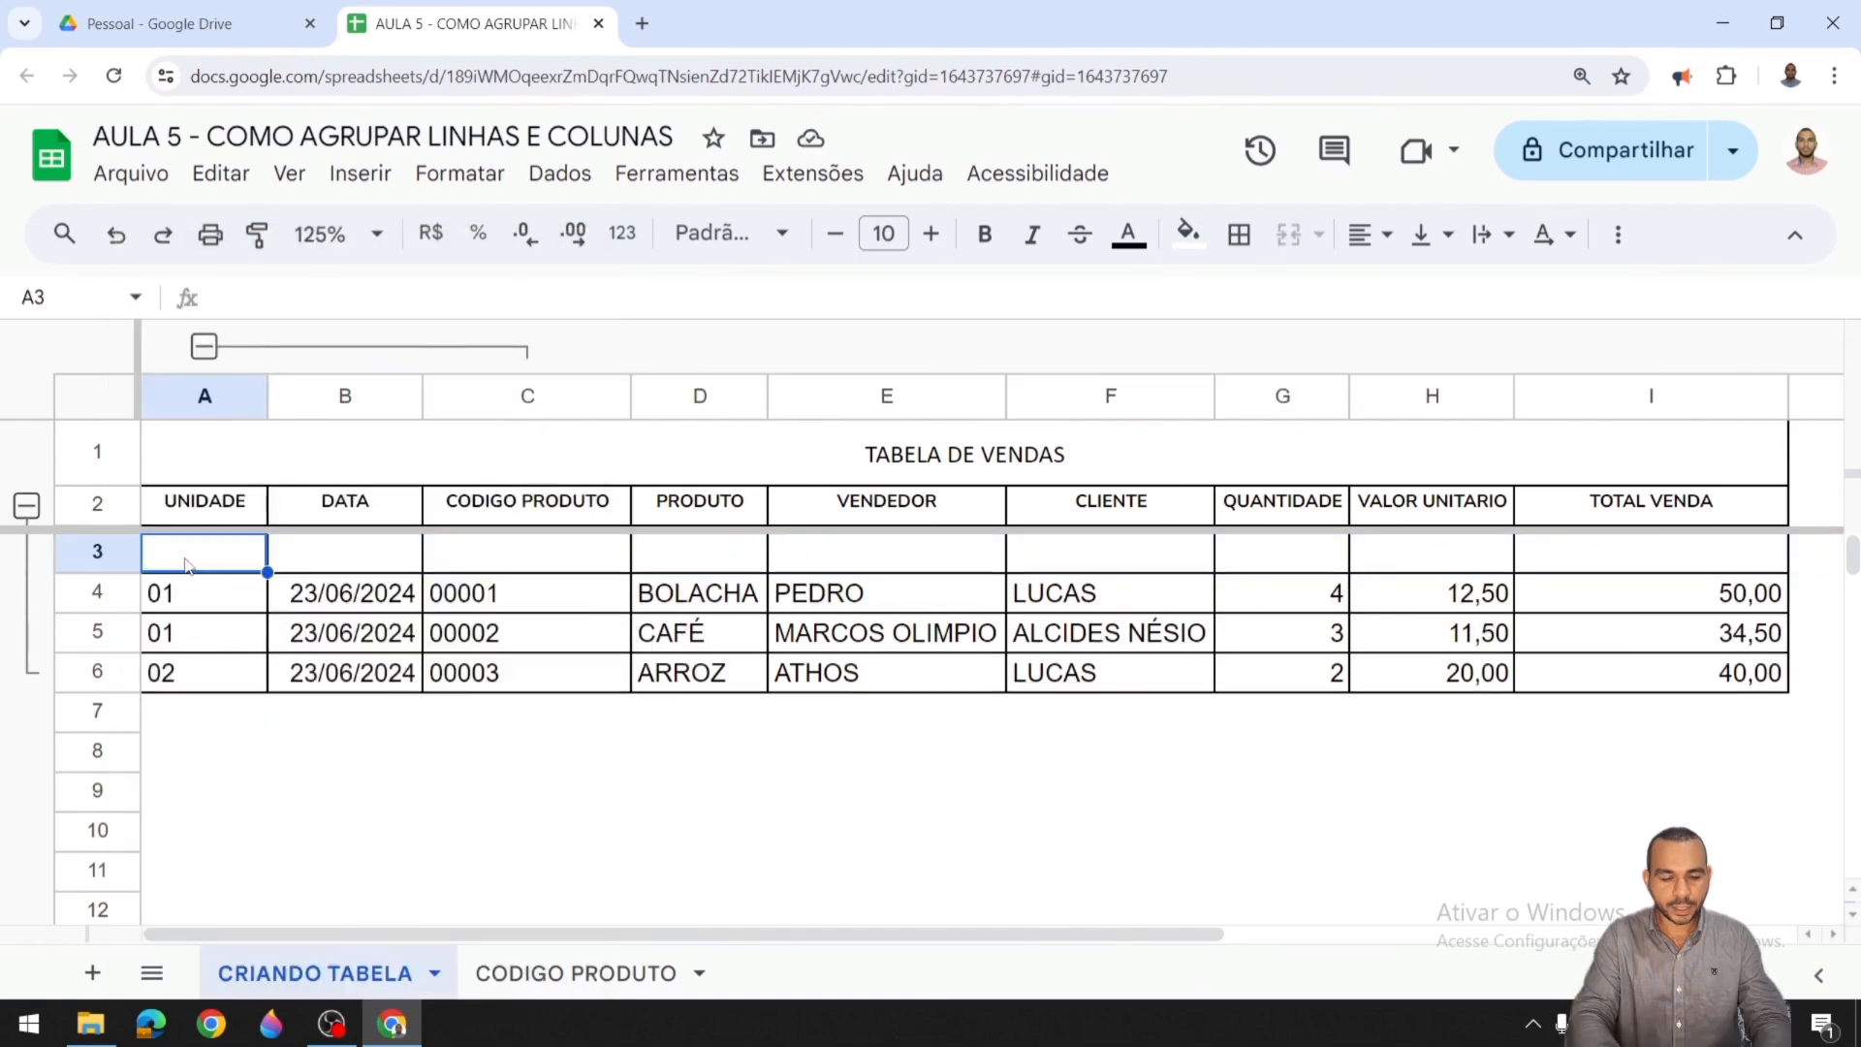
pyautogui.write('U')
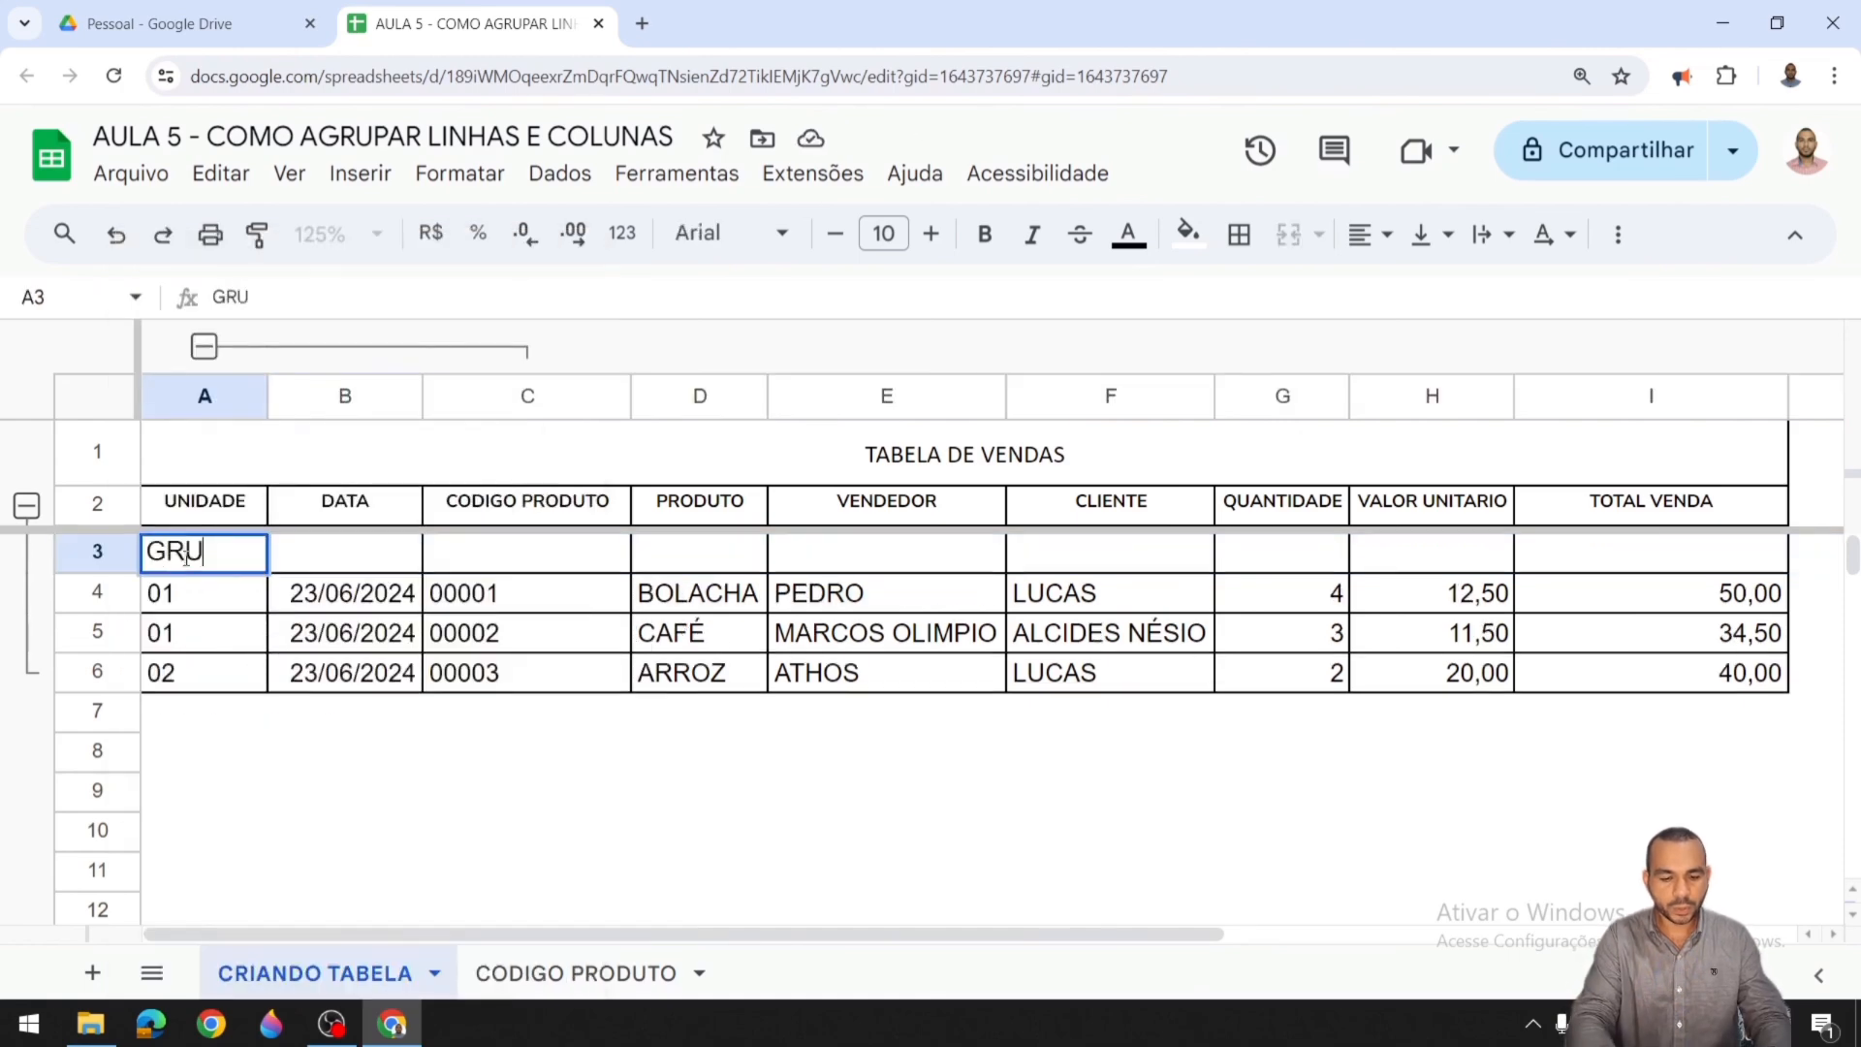
pyautogui.write('PO 1')
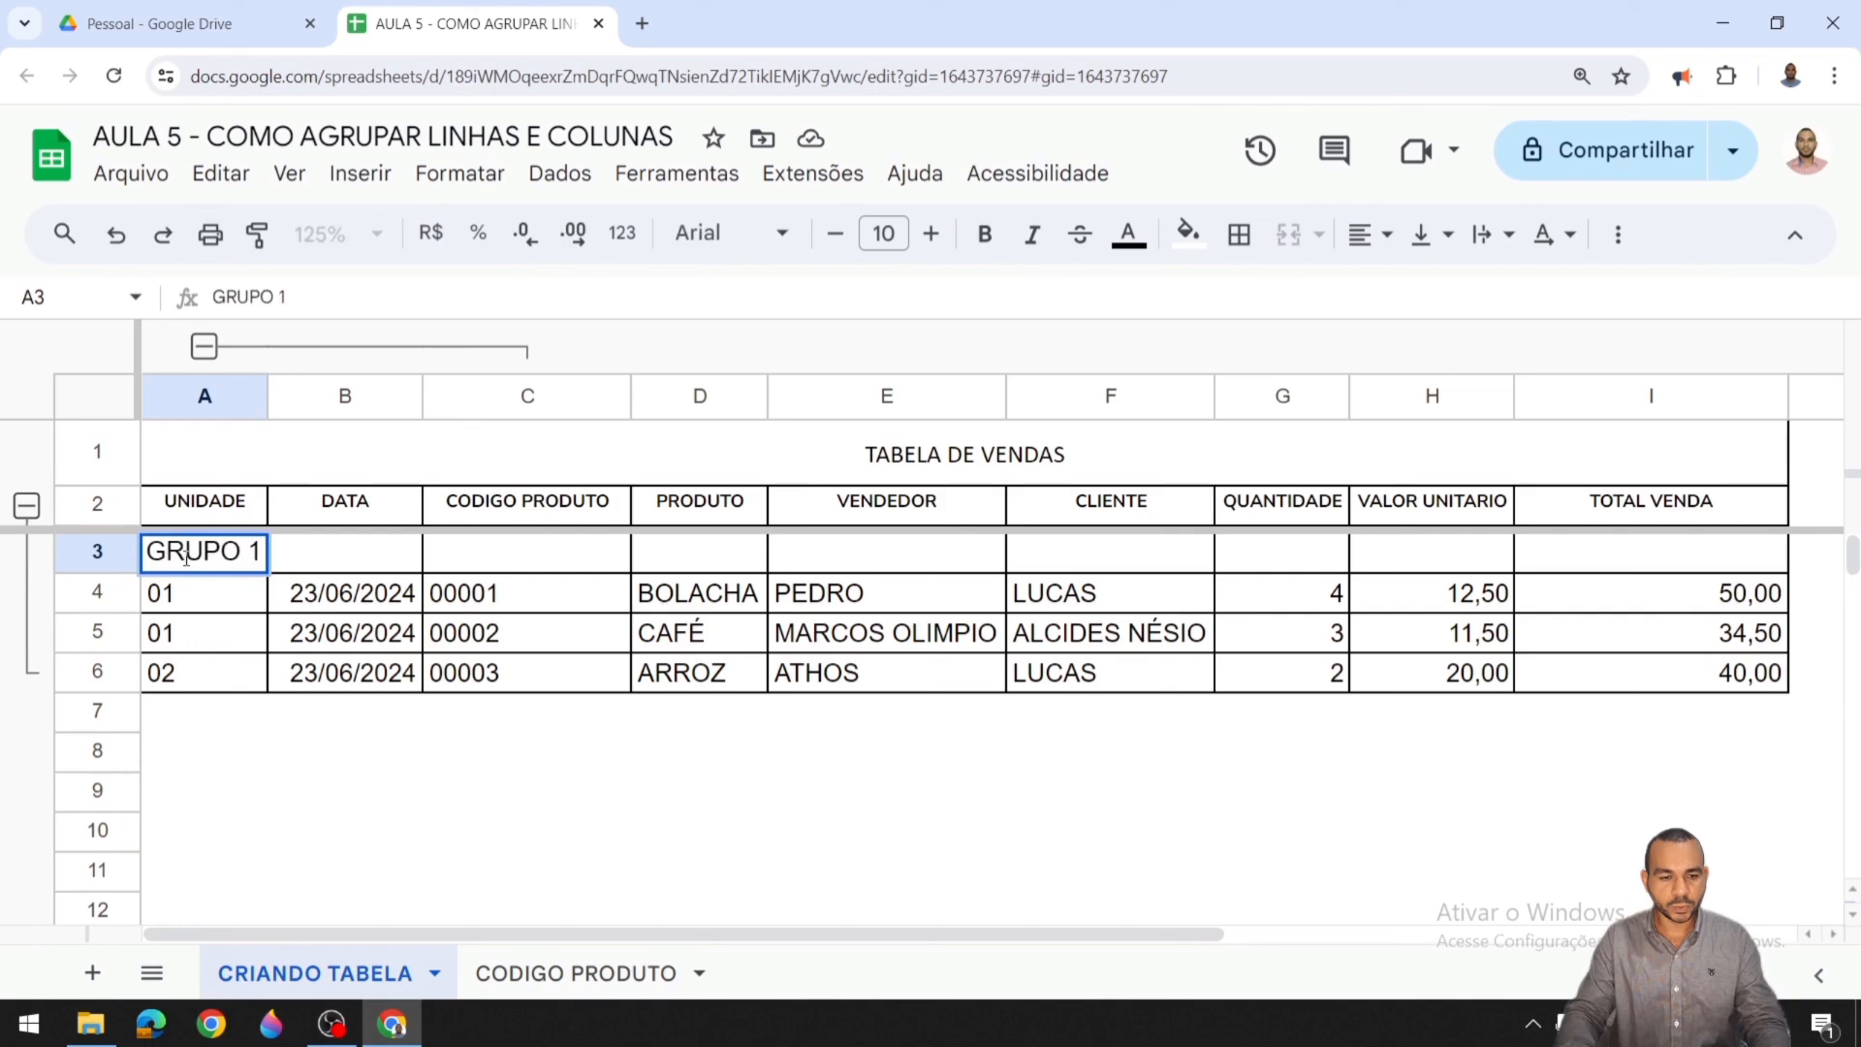
pyautogui.press('Return')
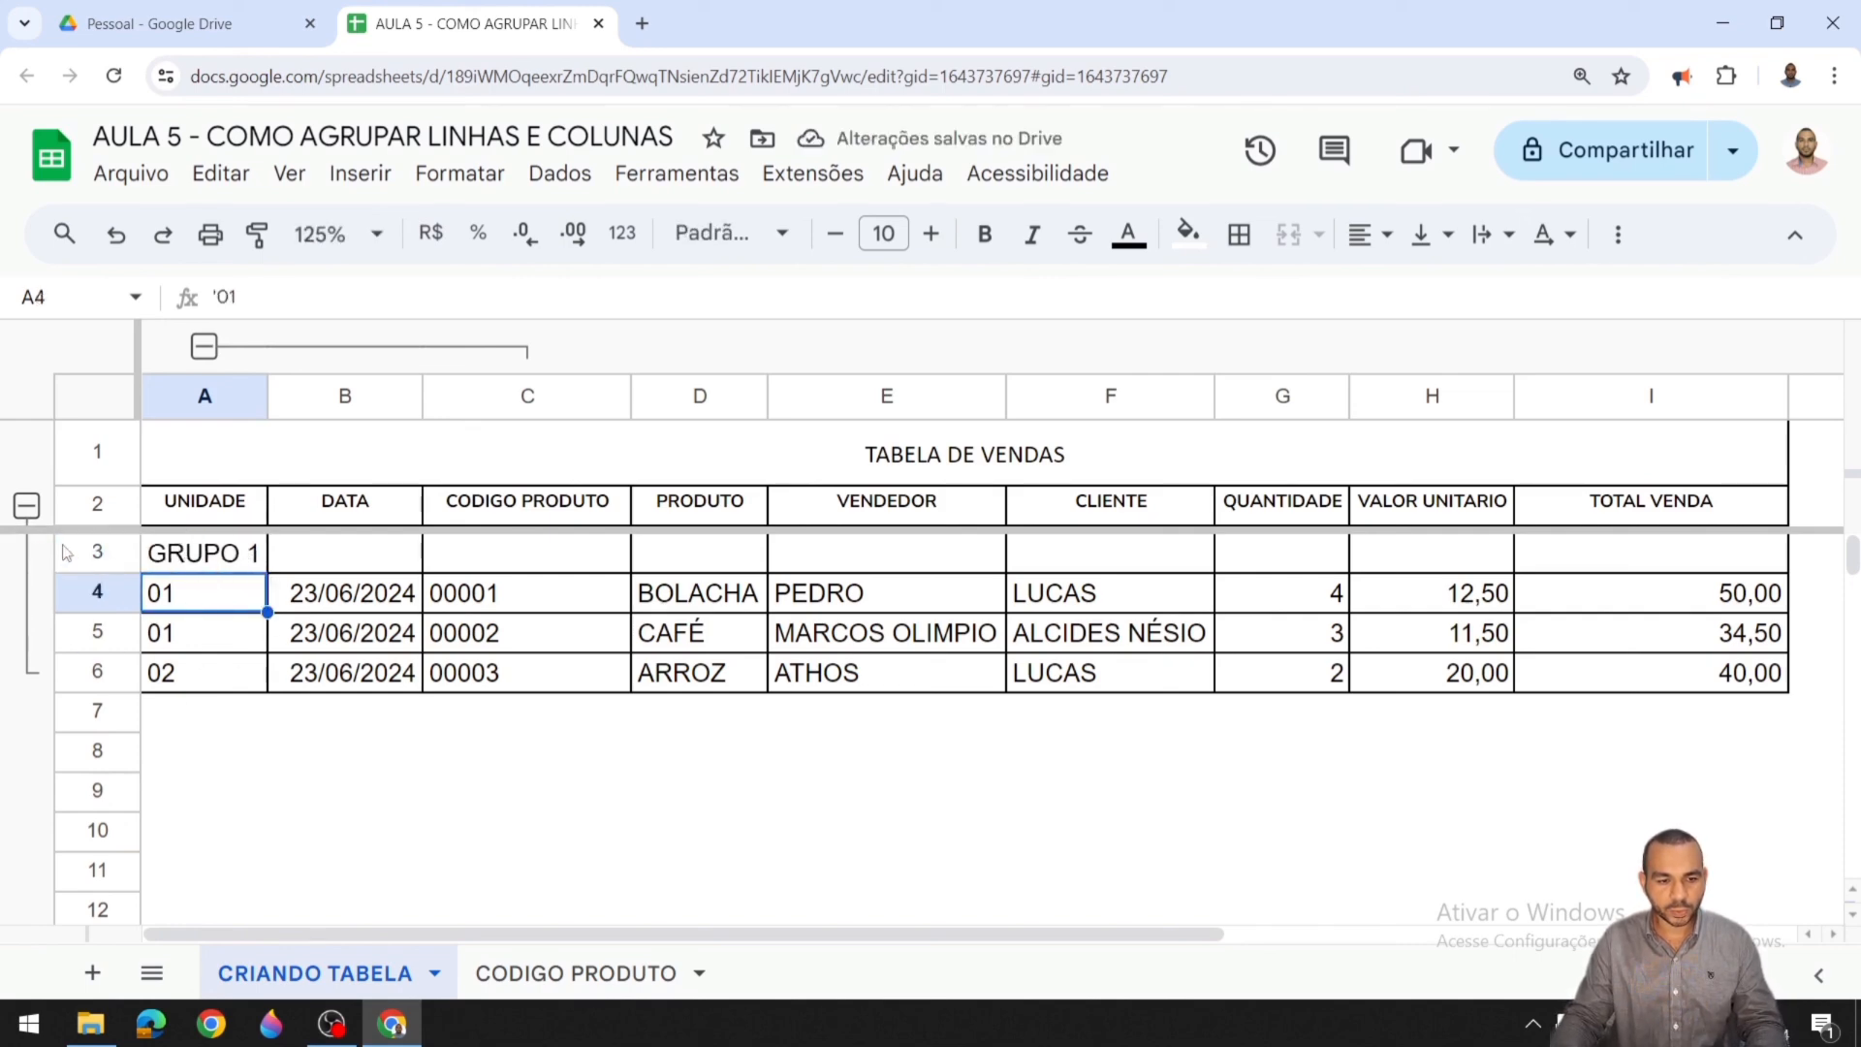
# Step: Ungroup rows 3 to 6
pyautogui.moveTo(97, 551); pyautogui.dragTo(102, 671)
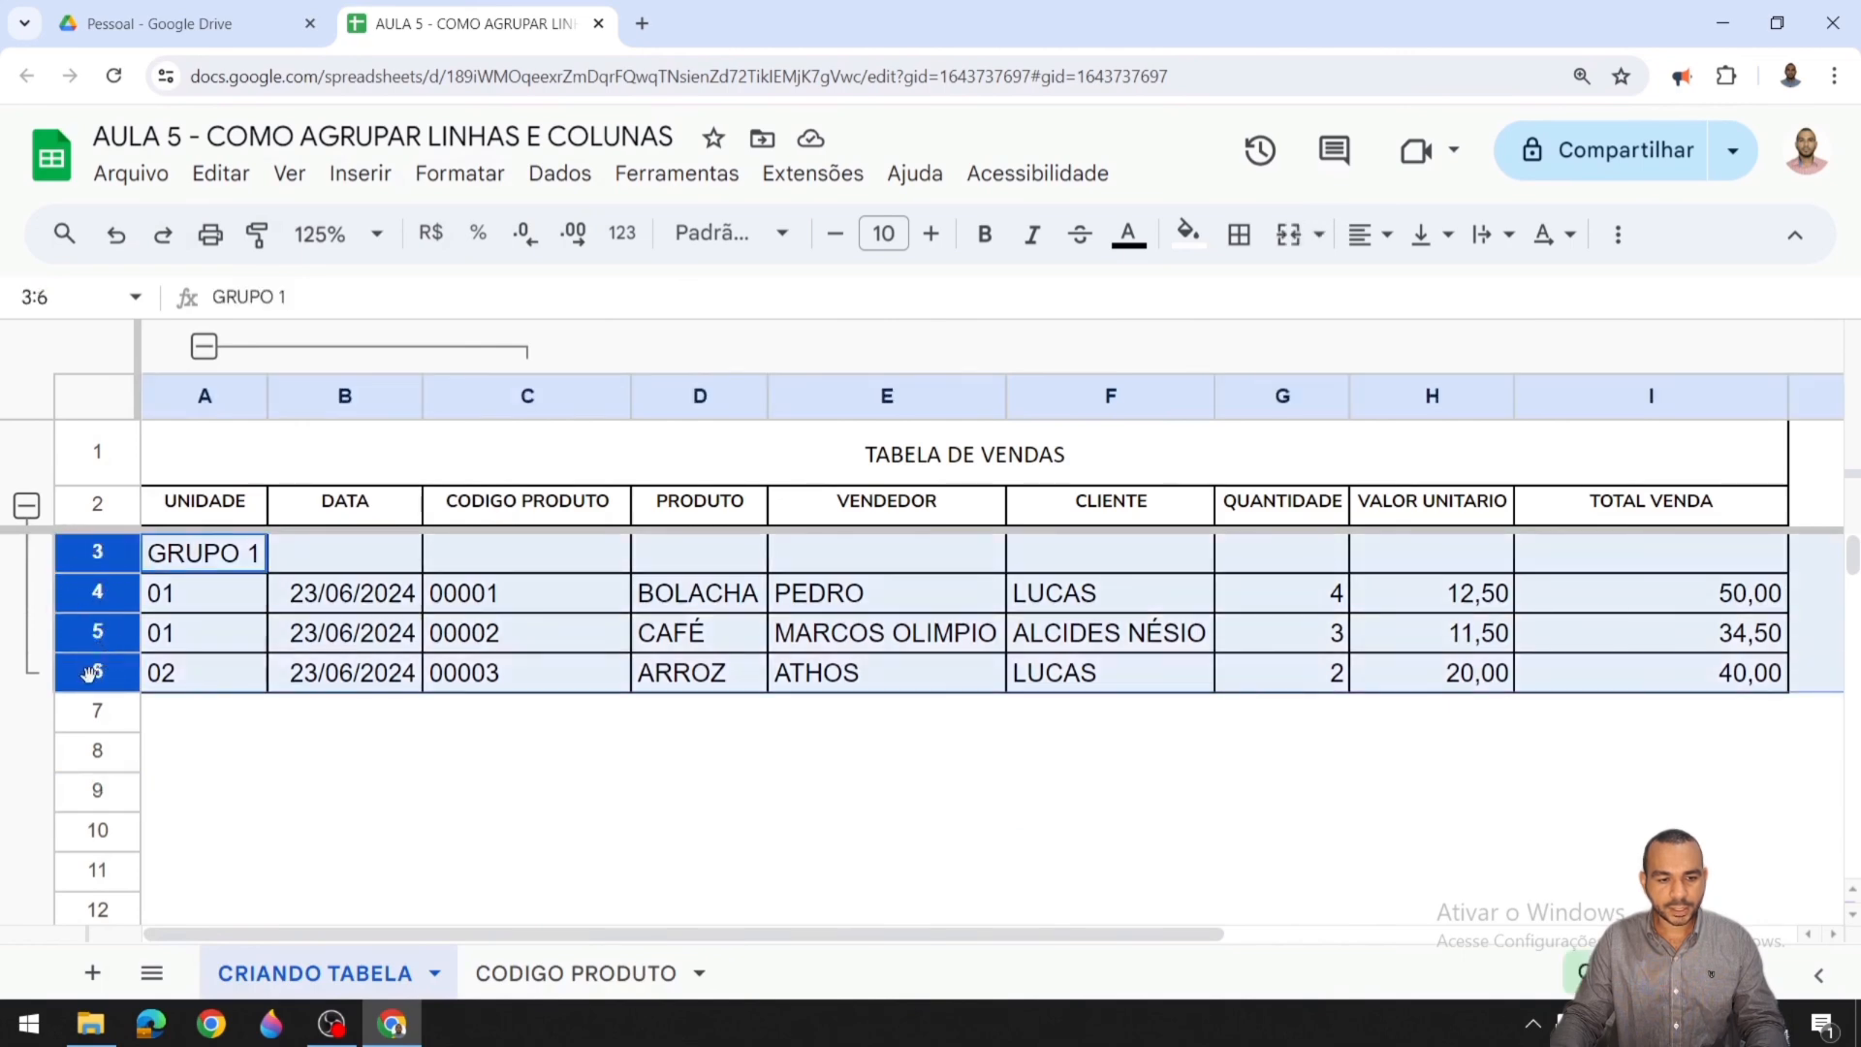
pyautogui.click(291, 175)
pyautogui.moveTo(388, 325)
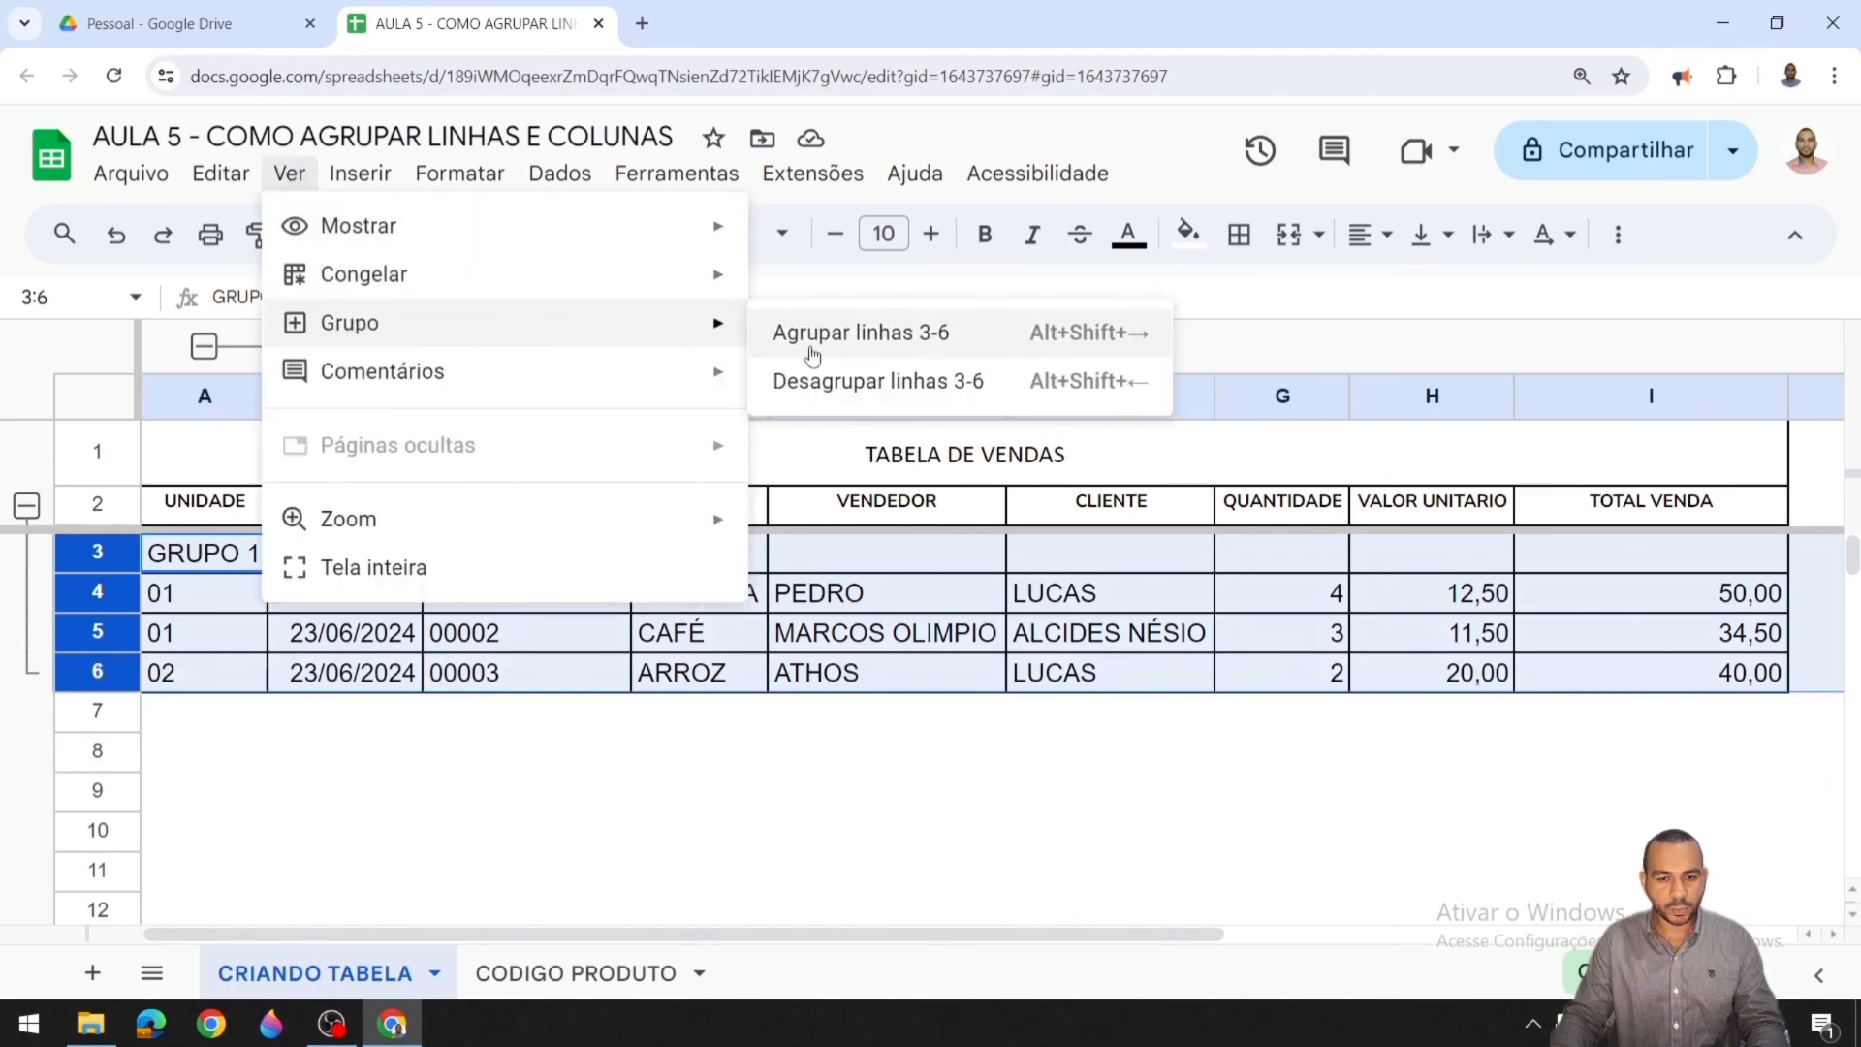
pyautogui.click(822, 382)
pyautogui.click(571, 741)
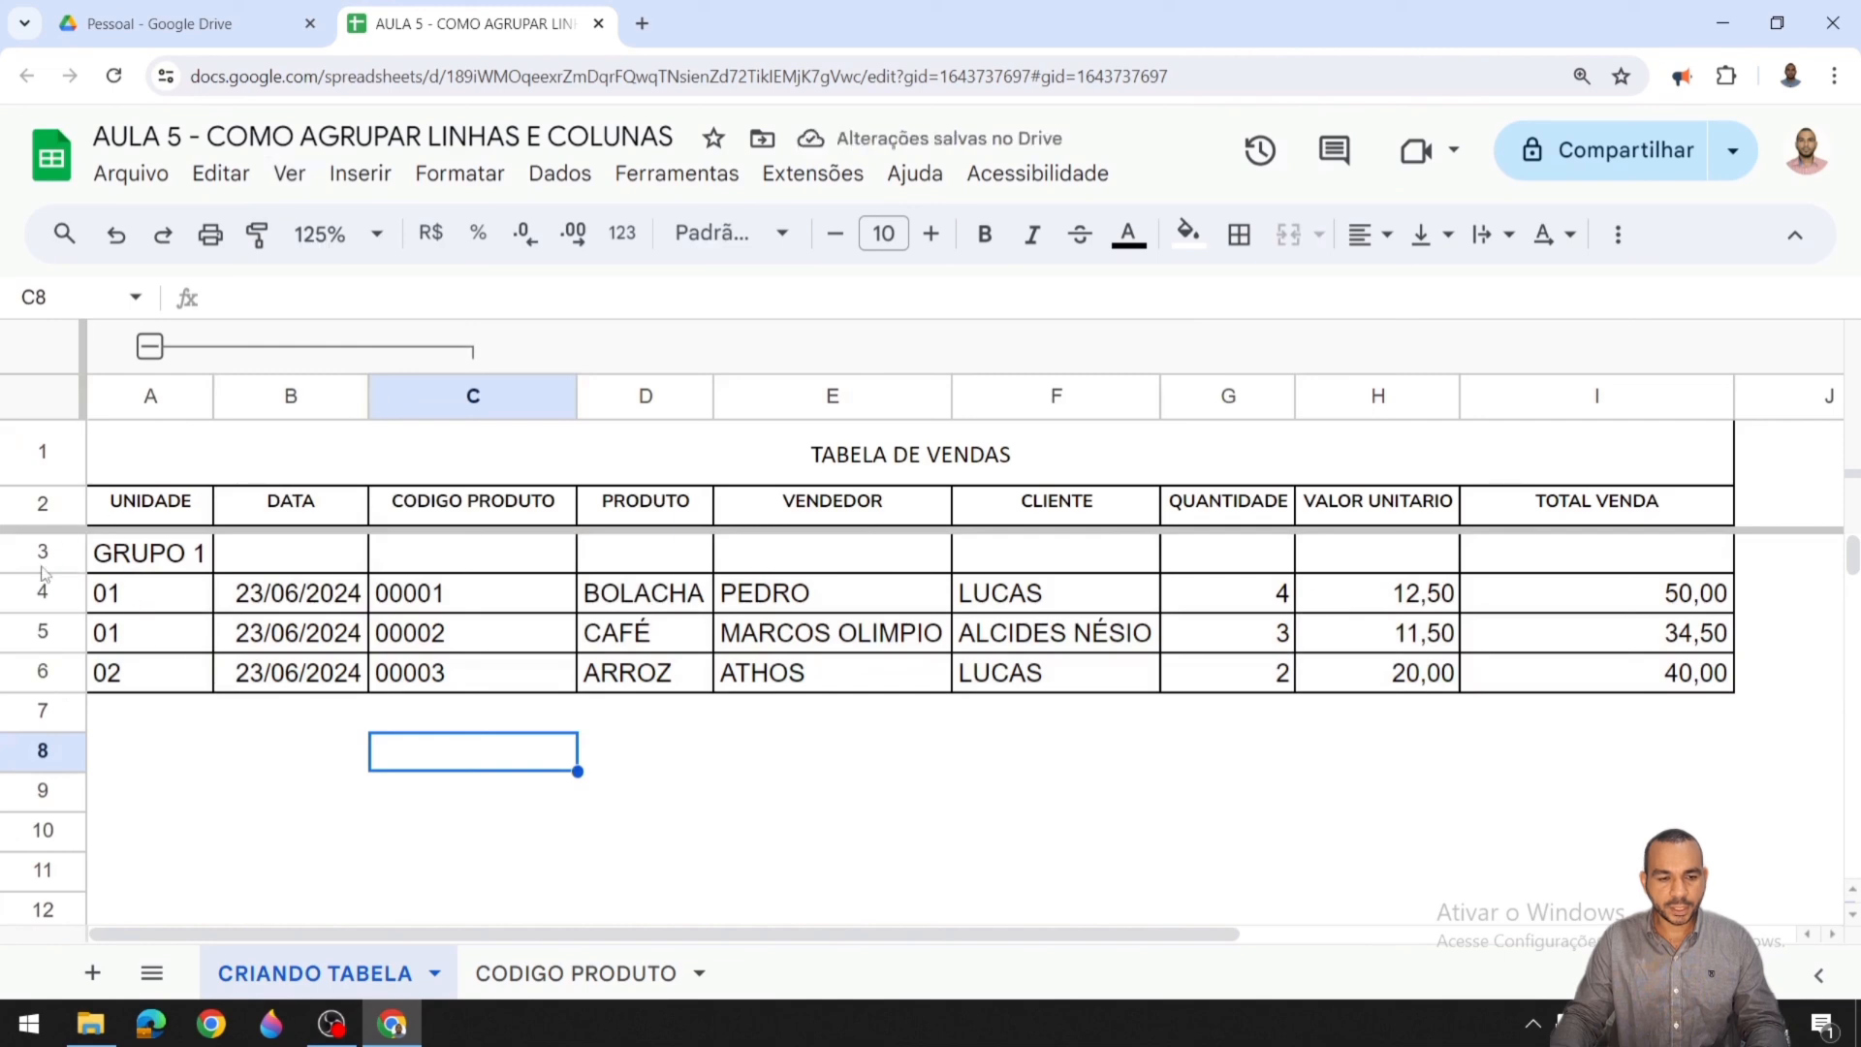
# Step: Remove all borders from the empty cells B3:I3 beside the GRUPO 1 label
pyautogui.moveTo(315, 555); pyautogui.dragTo(1573, 552)
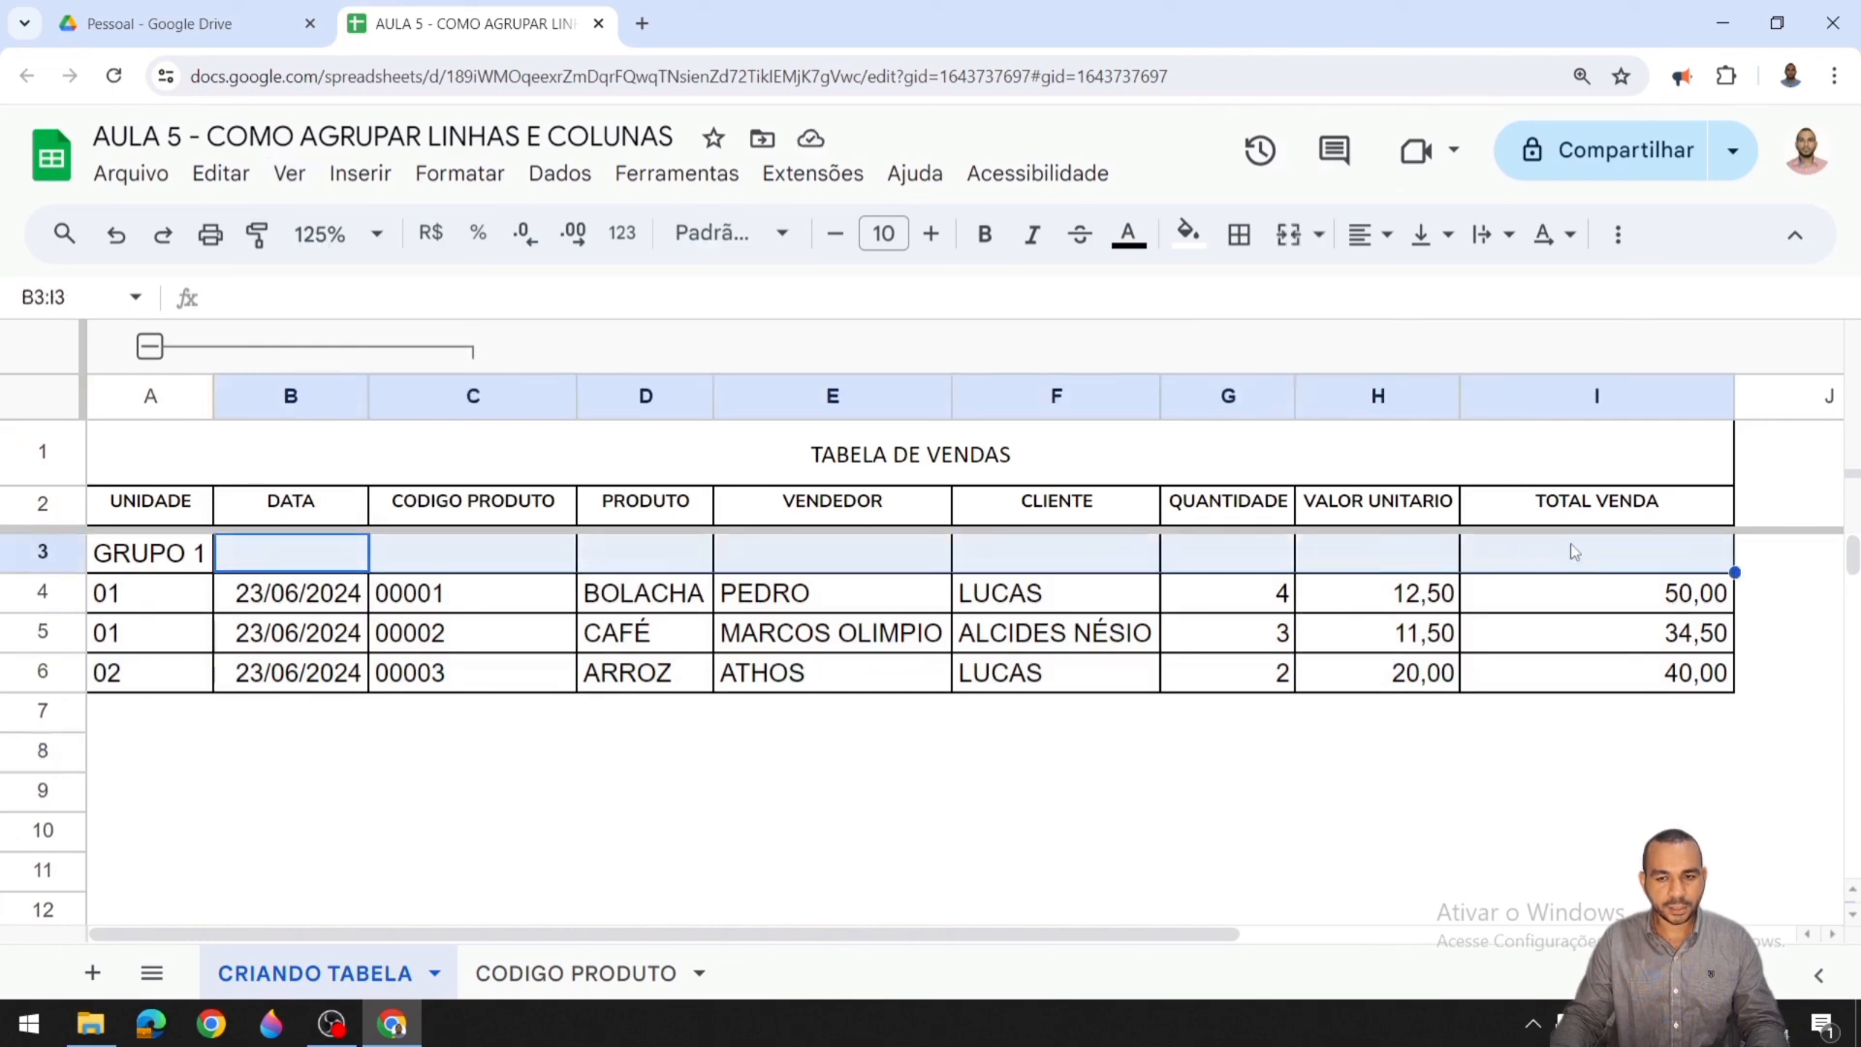
pyautogui.click(1240, 236)
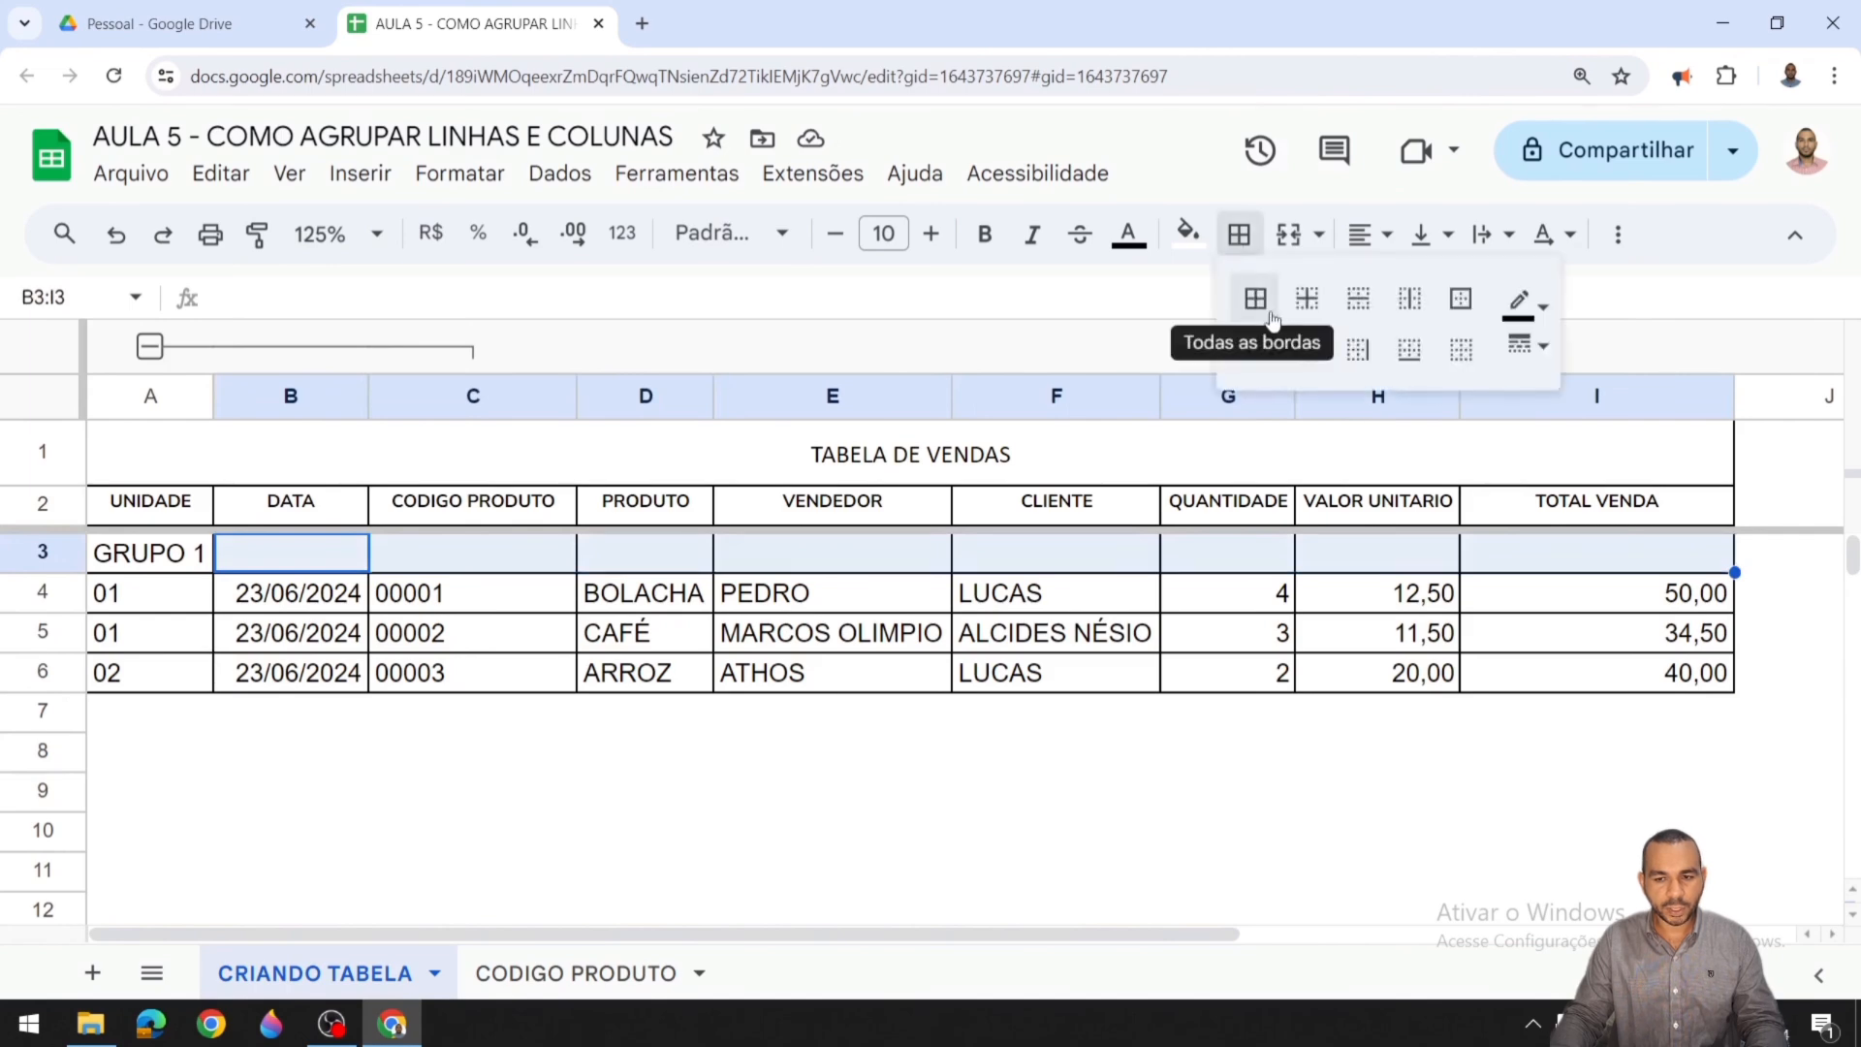
pyautogui.click(1237, 240)
pyautogui.click(1237, 240)
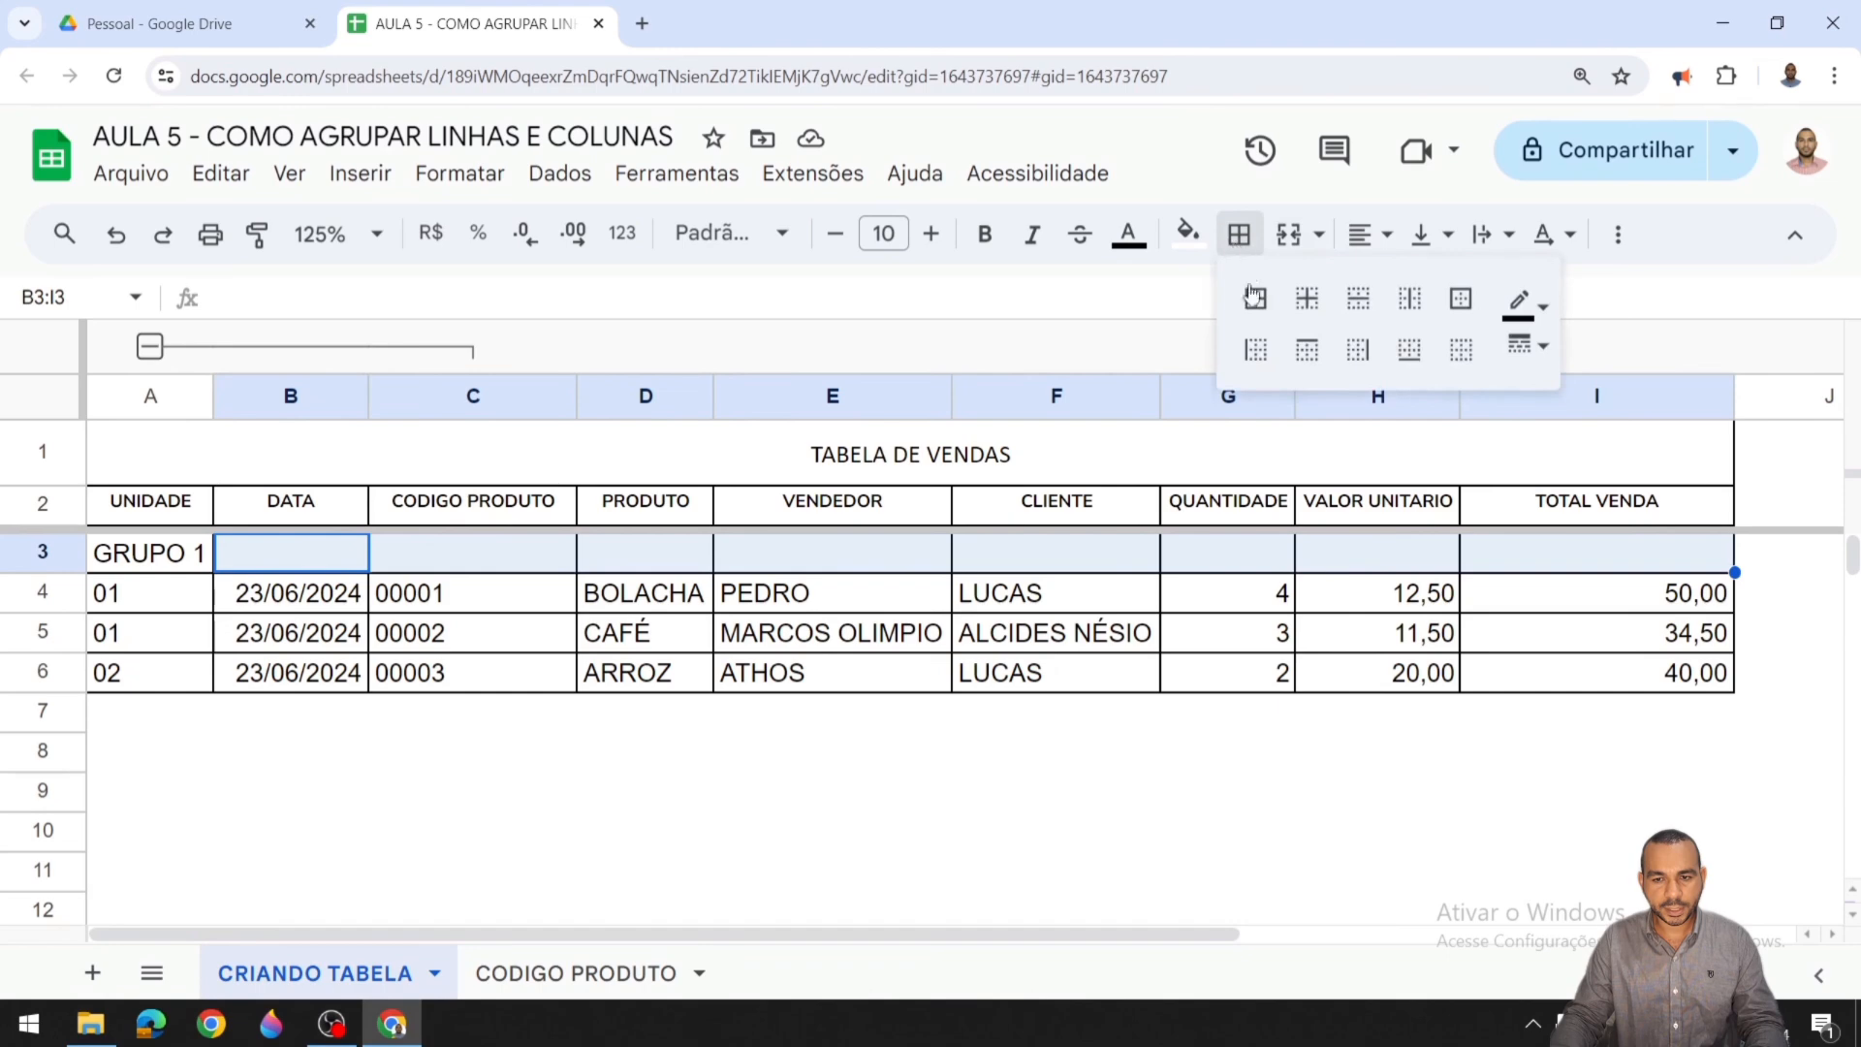
pyautogui.click(1466, 356)
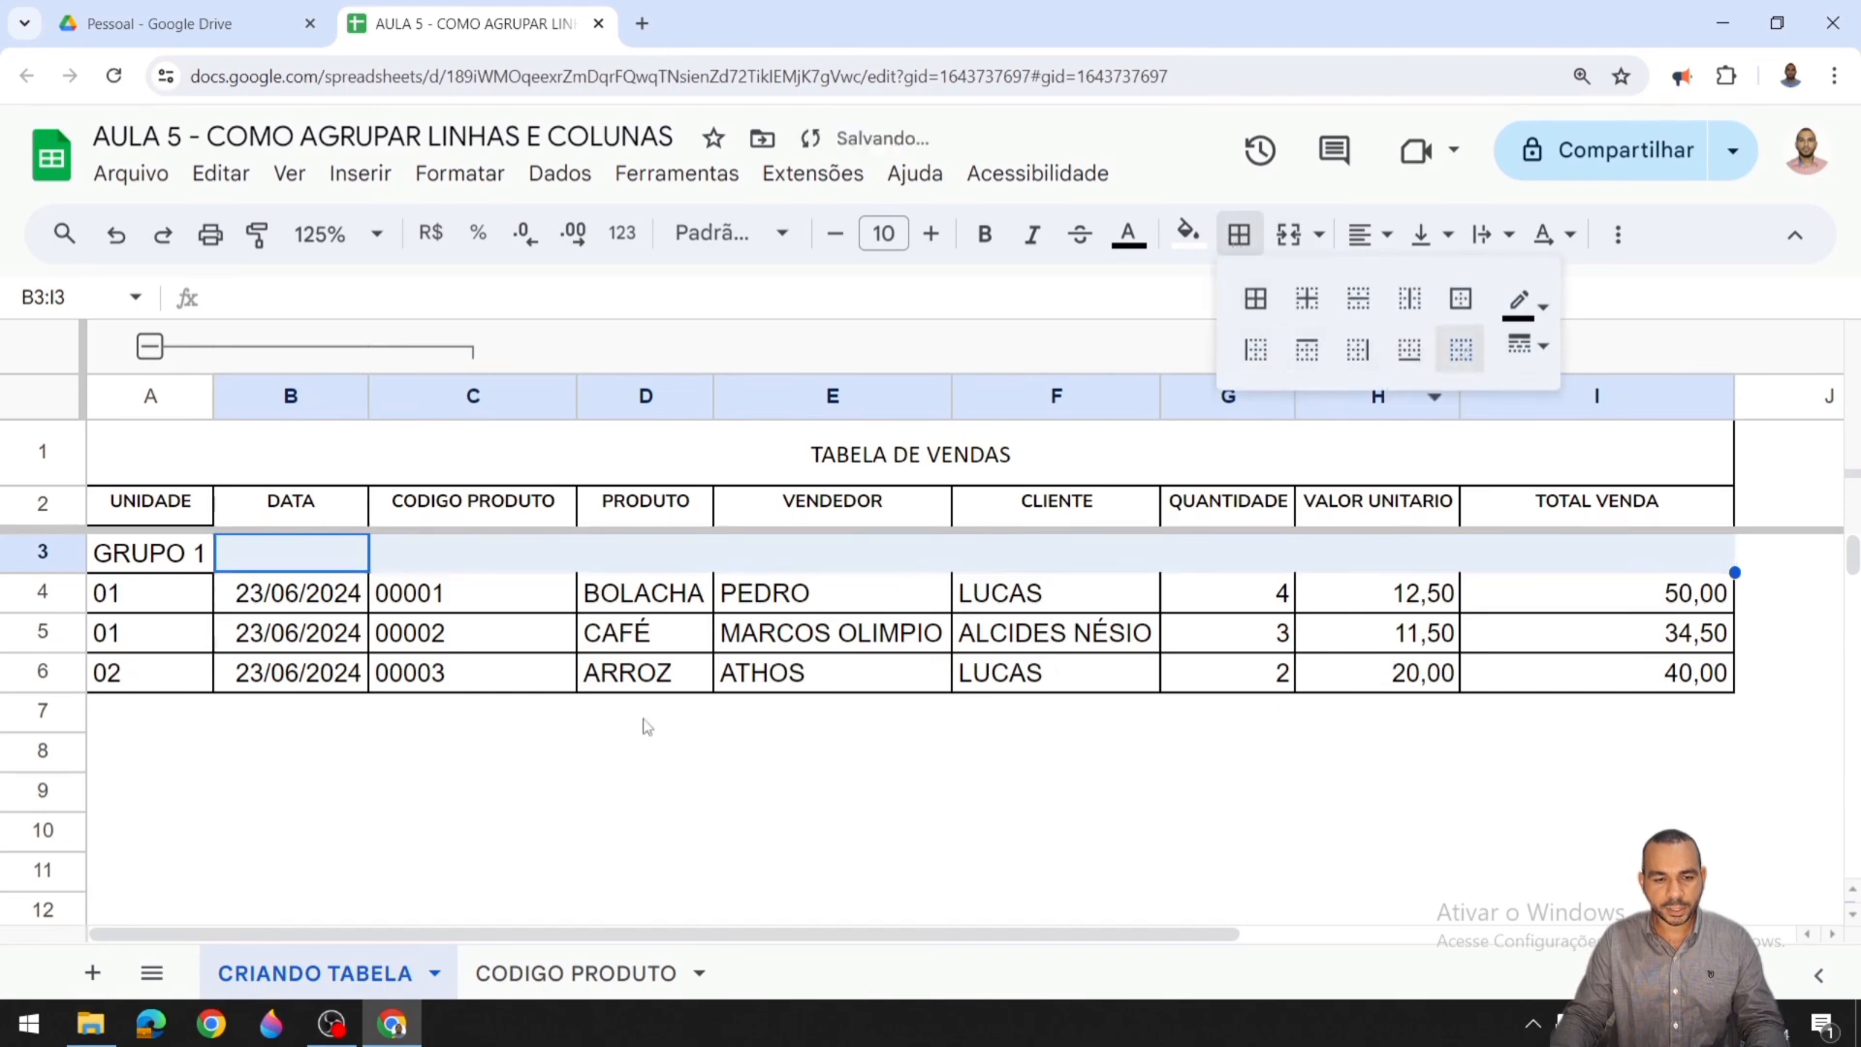
pyautogui.click(667, 727)
# Step: Apply all borders to the sales data in cells B4:I6
pyautogui.moveTo(259, 601); pyautogui.dragTo(1562, 672)
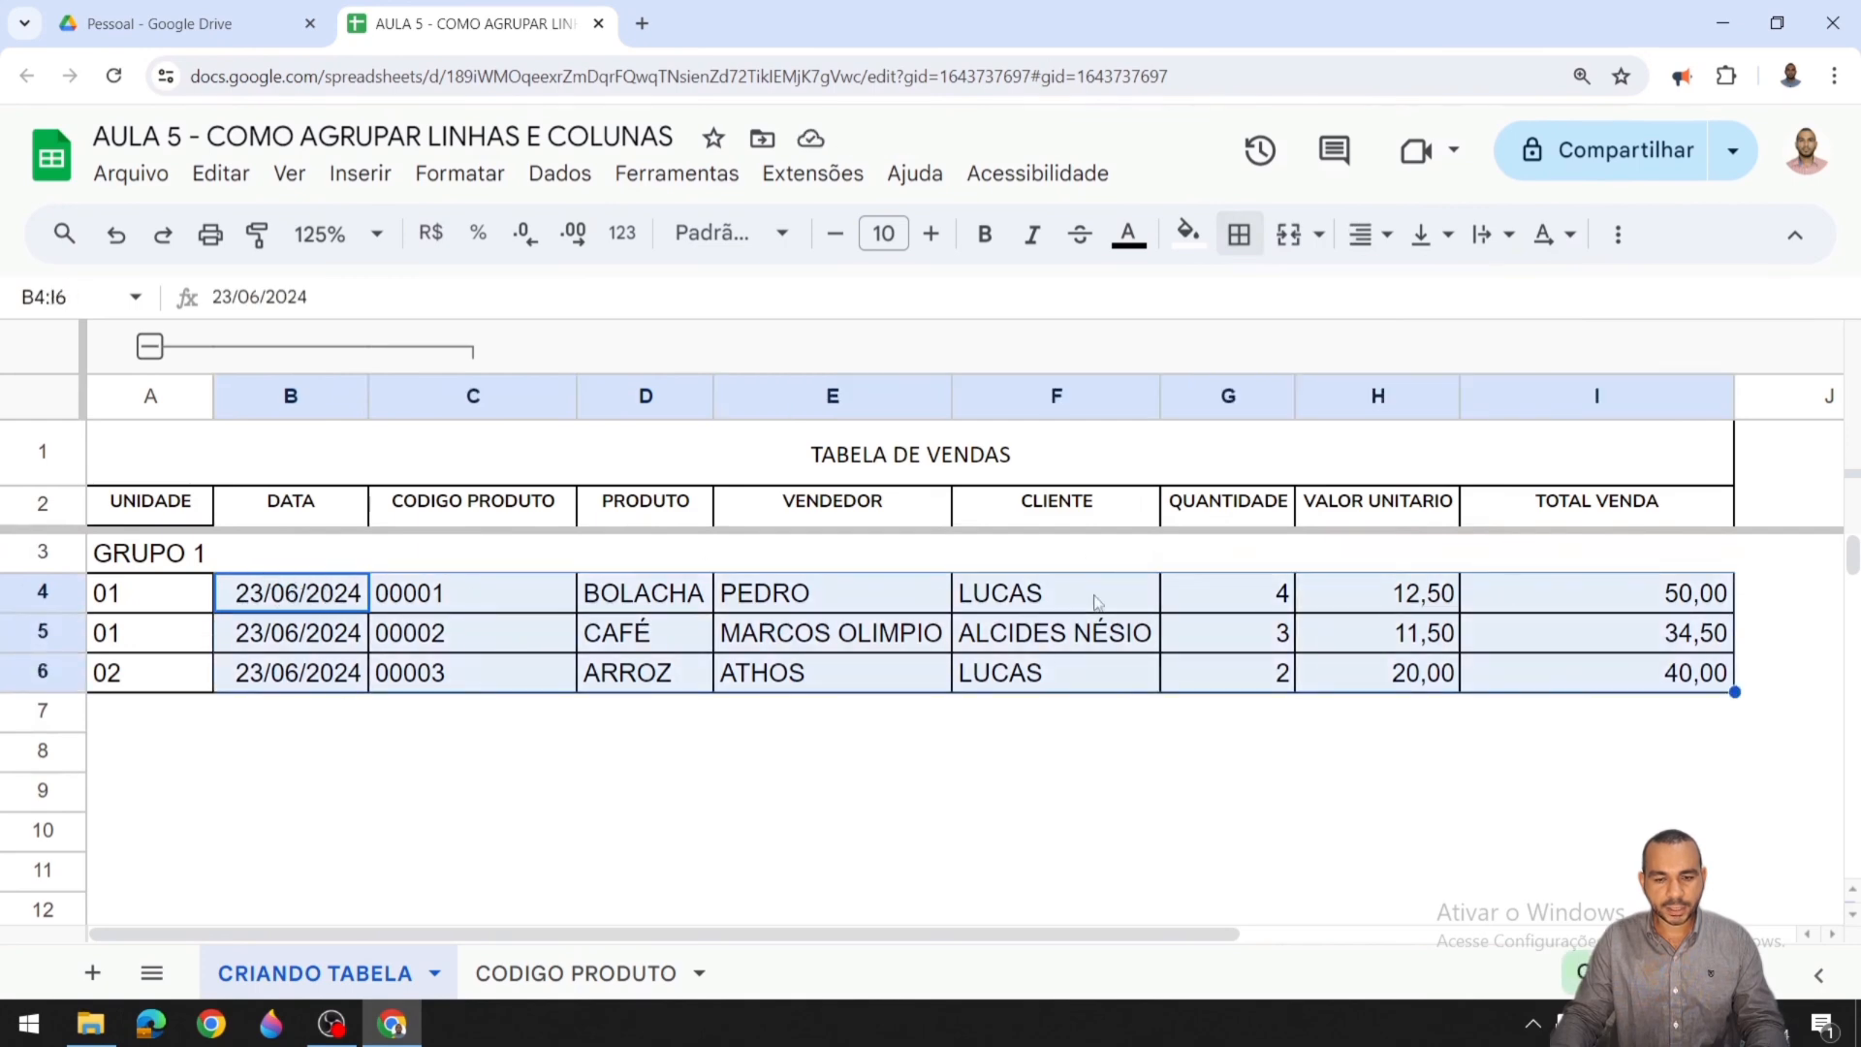
pyautogui.click(1239, 235)
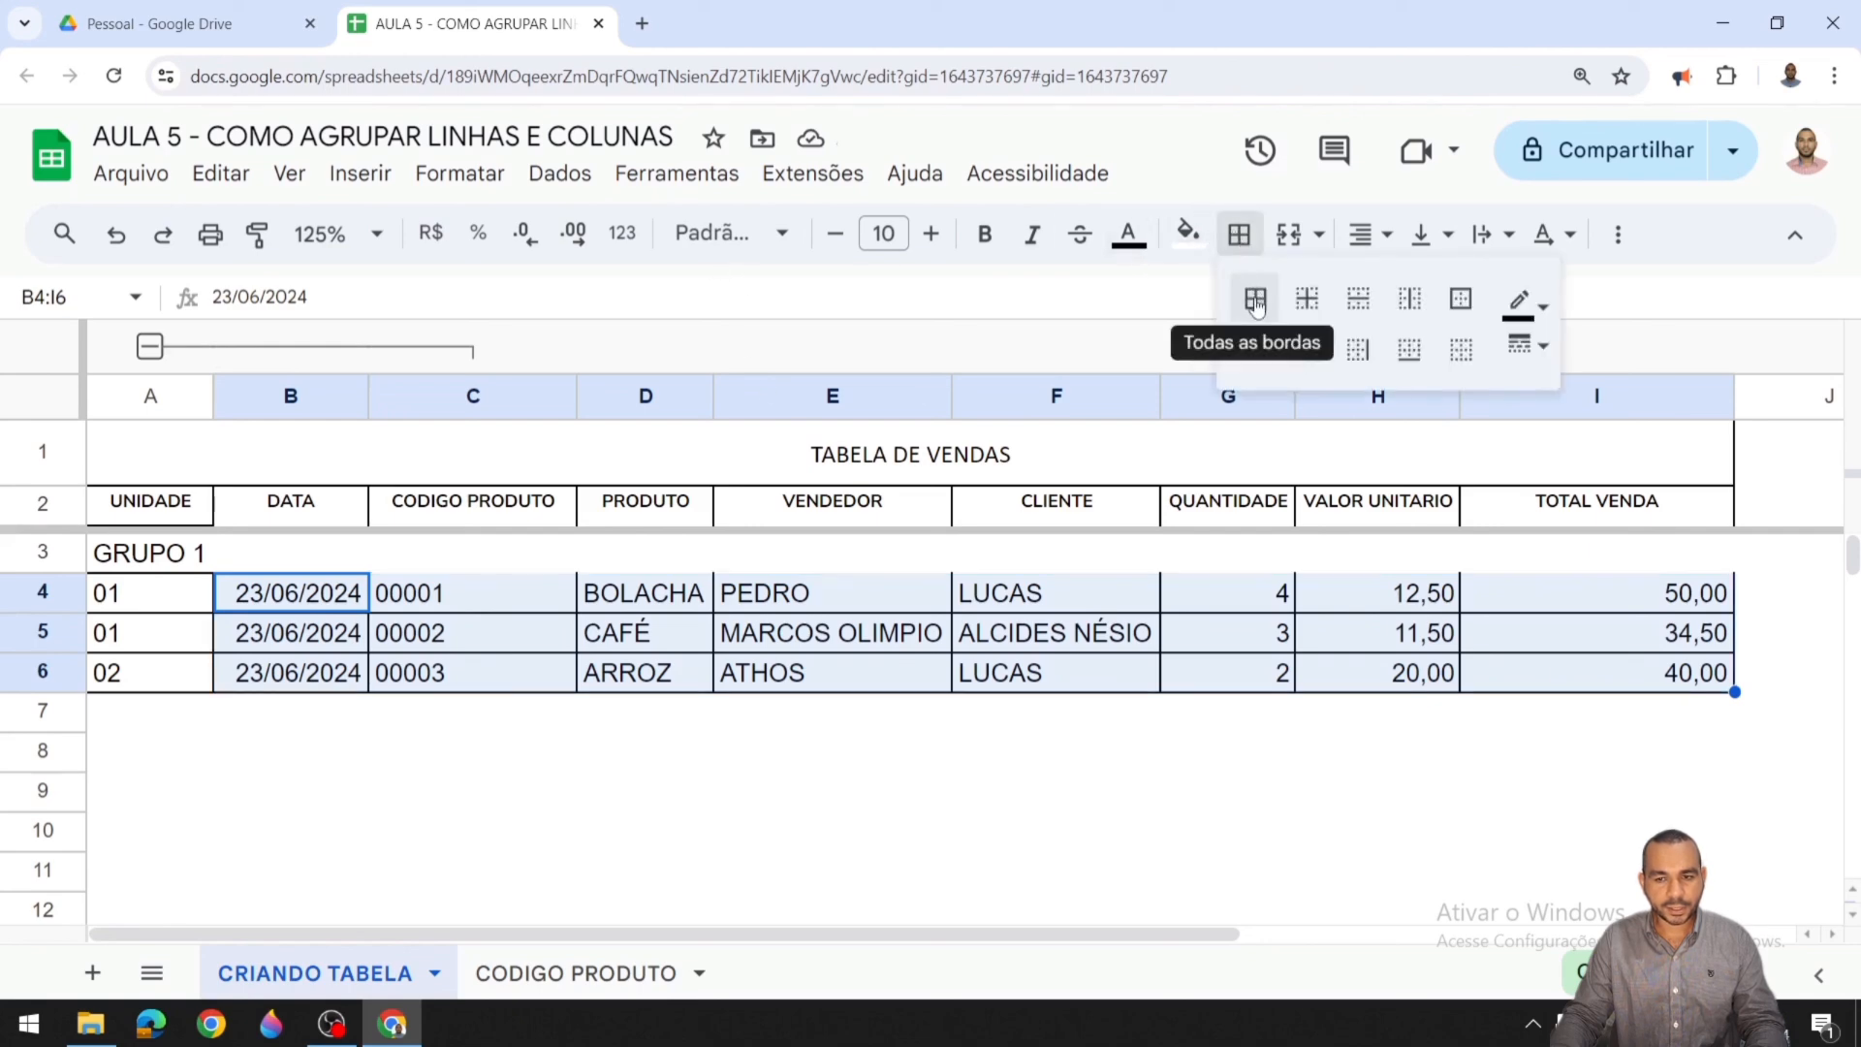
pyautogui.click(1255, 301)
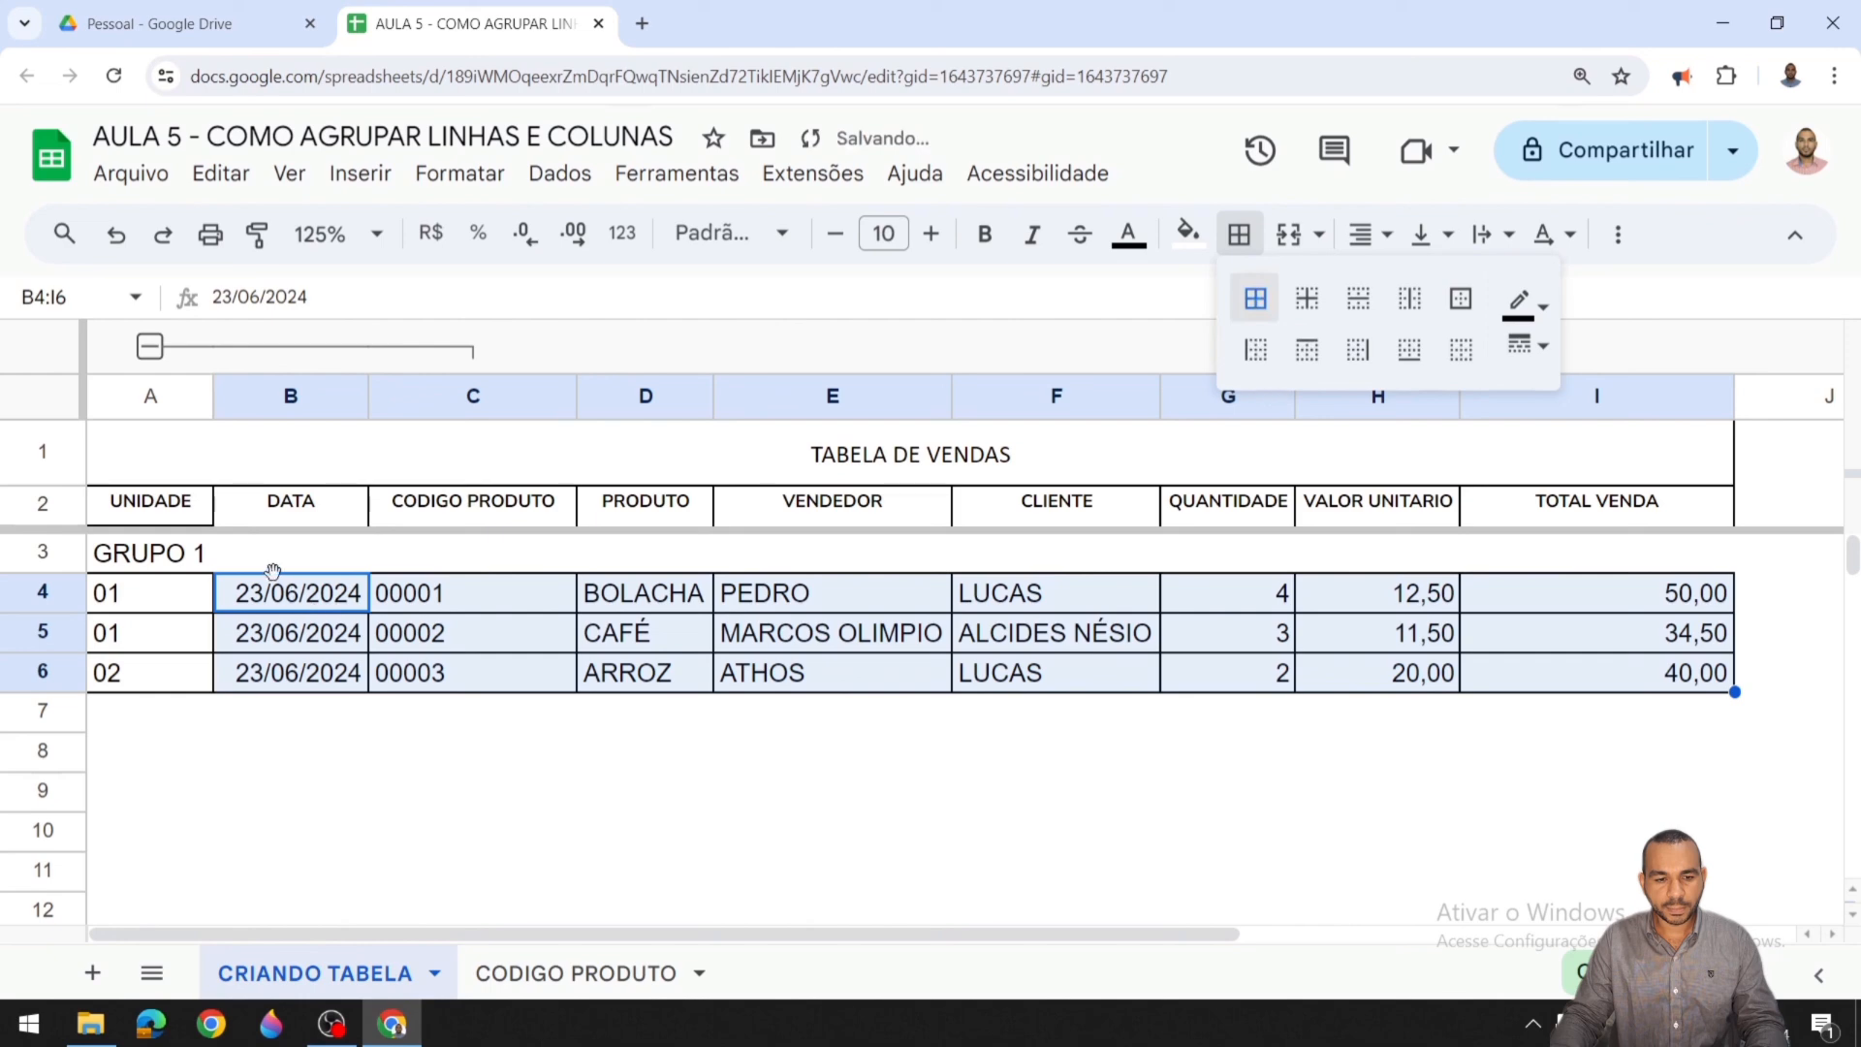
pyautogui.click(329, 751)
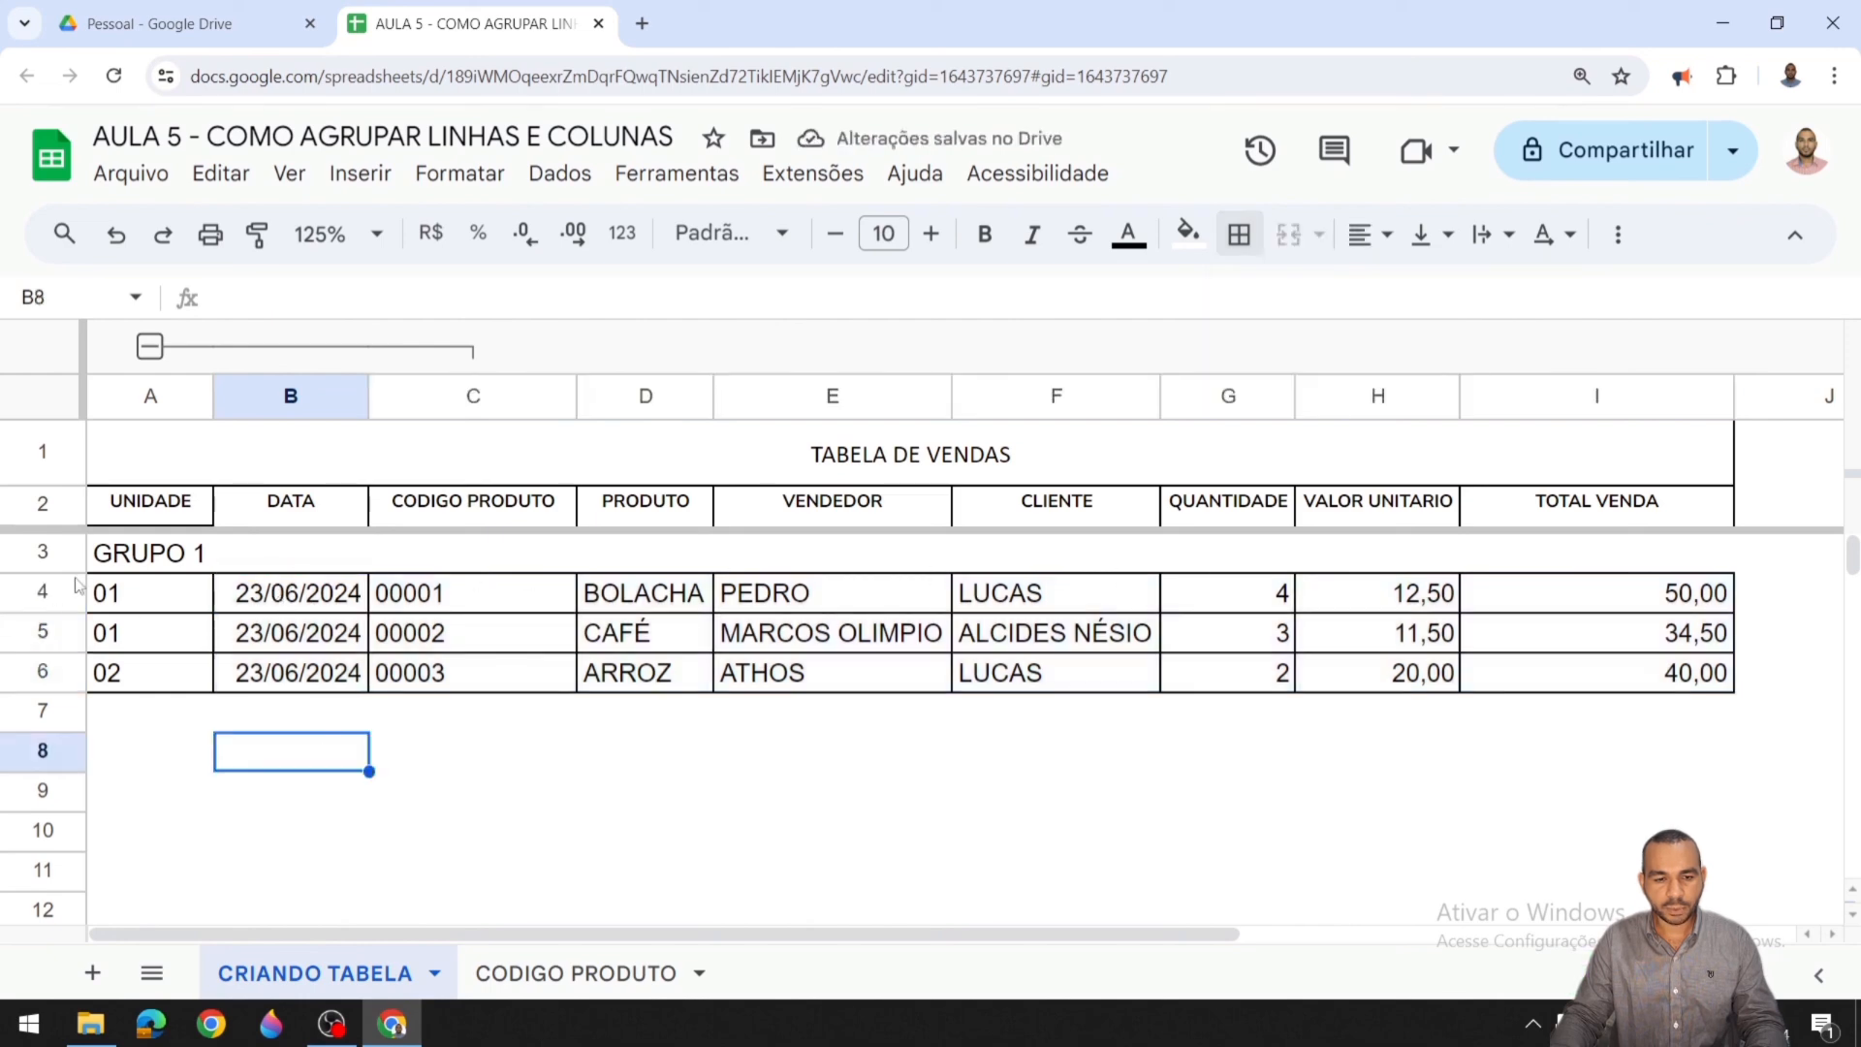
# Step: Apply all borders to the GRUPO 1 label in cell A3
pyautogui.click(128, 558)
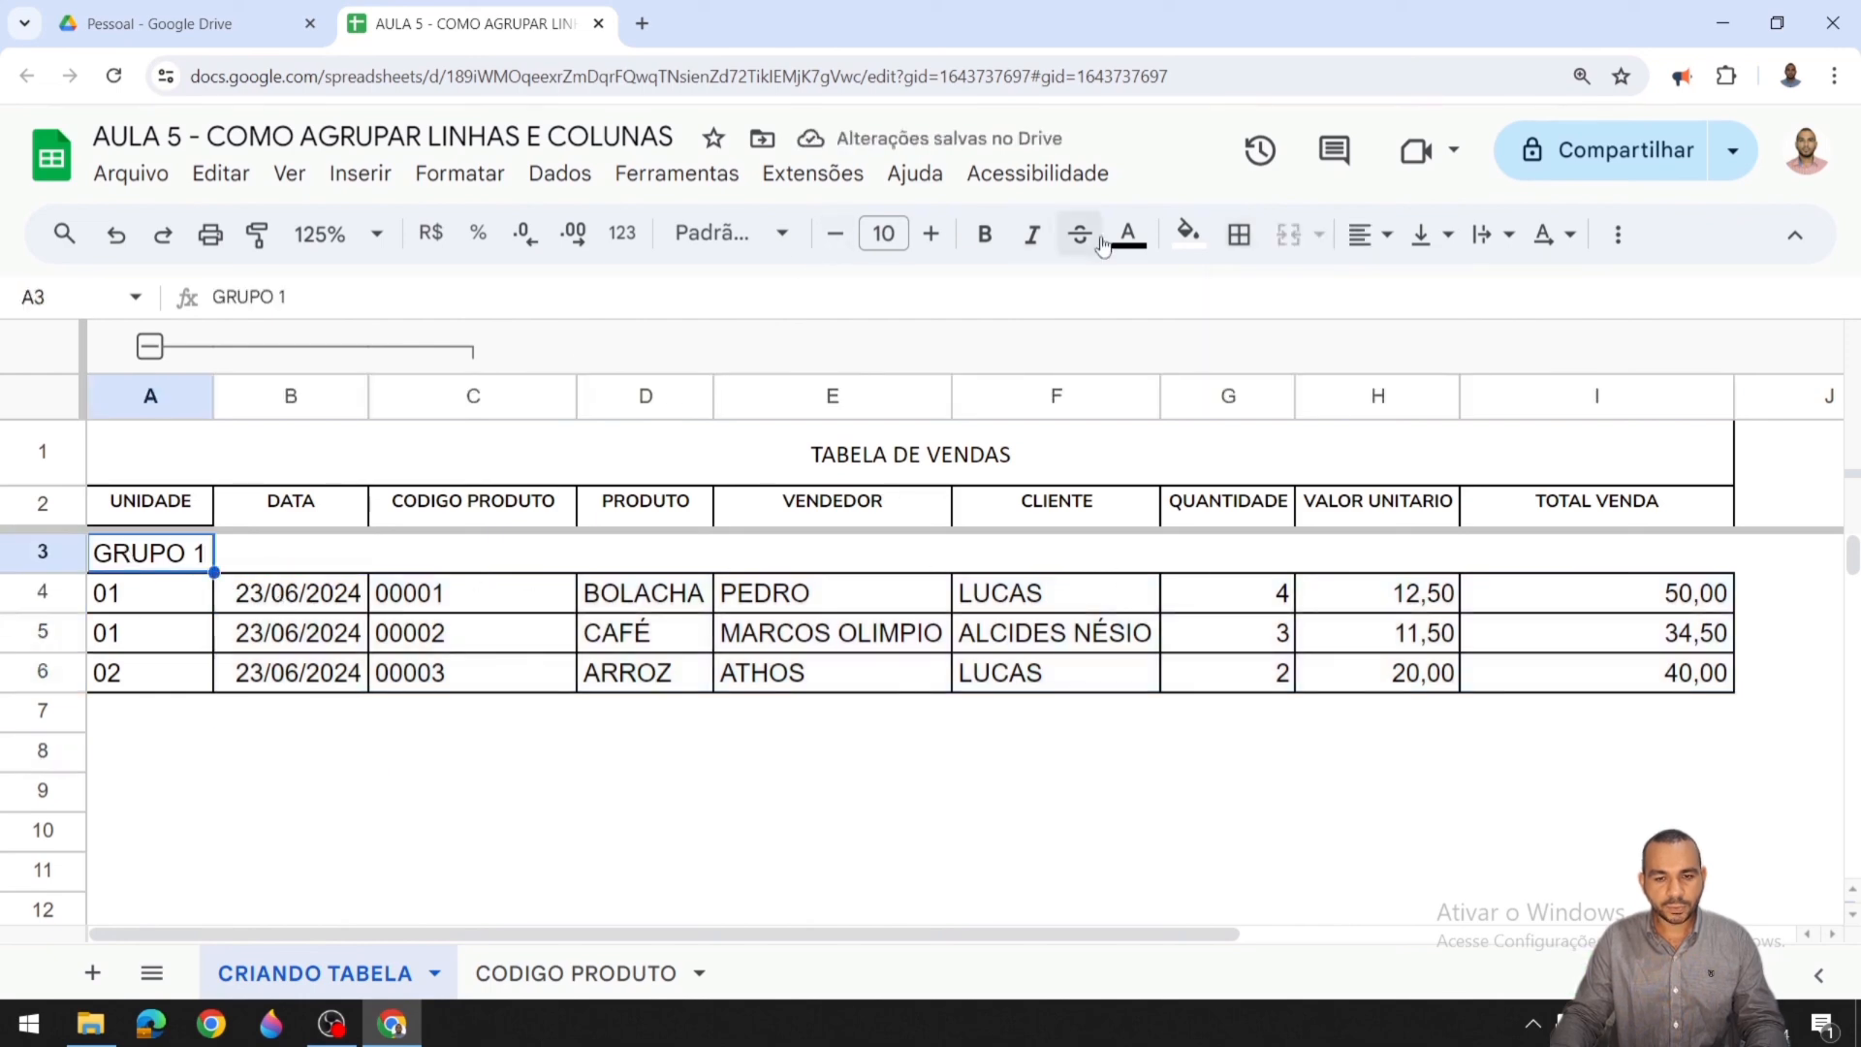
pyautogui.click(1239, 238)
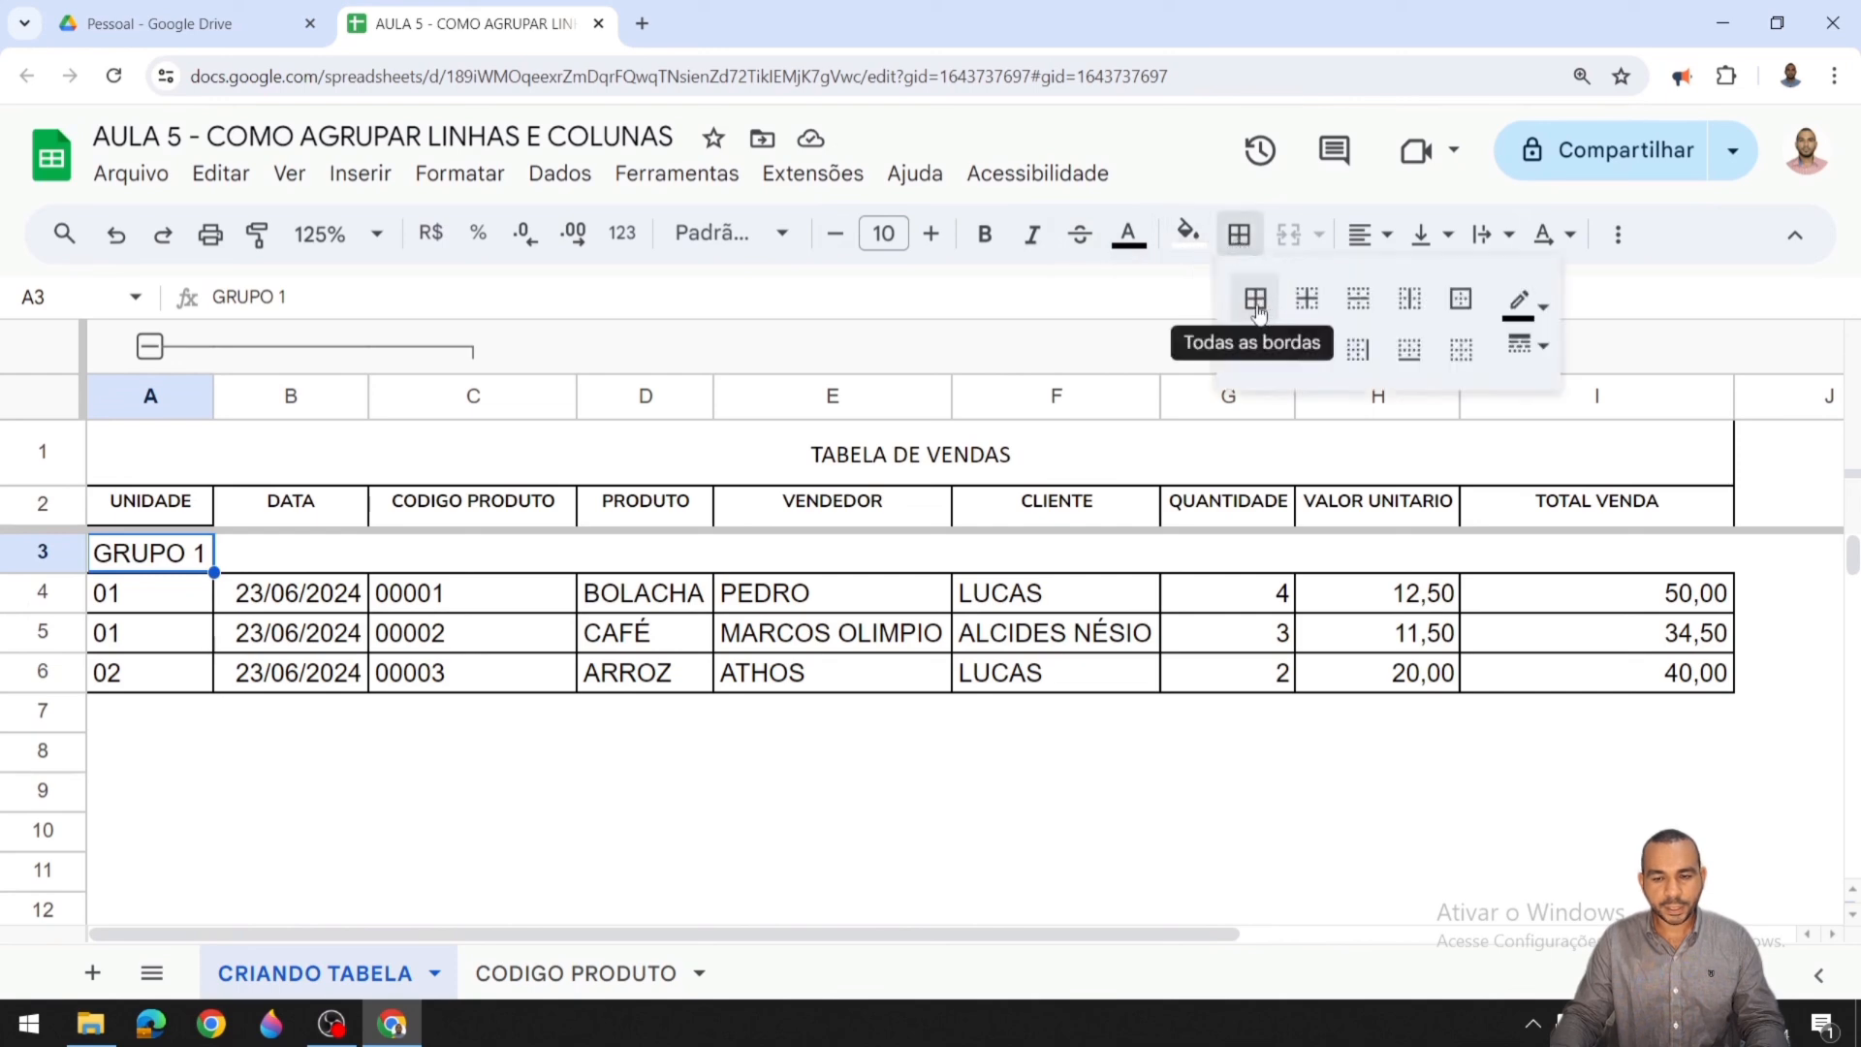
pyautogui.click(1253, 302)
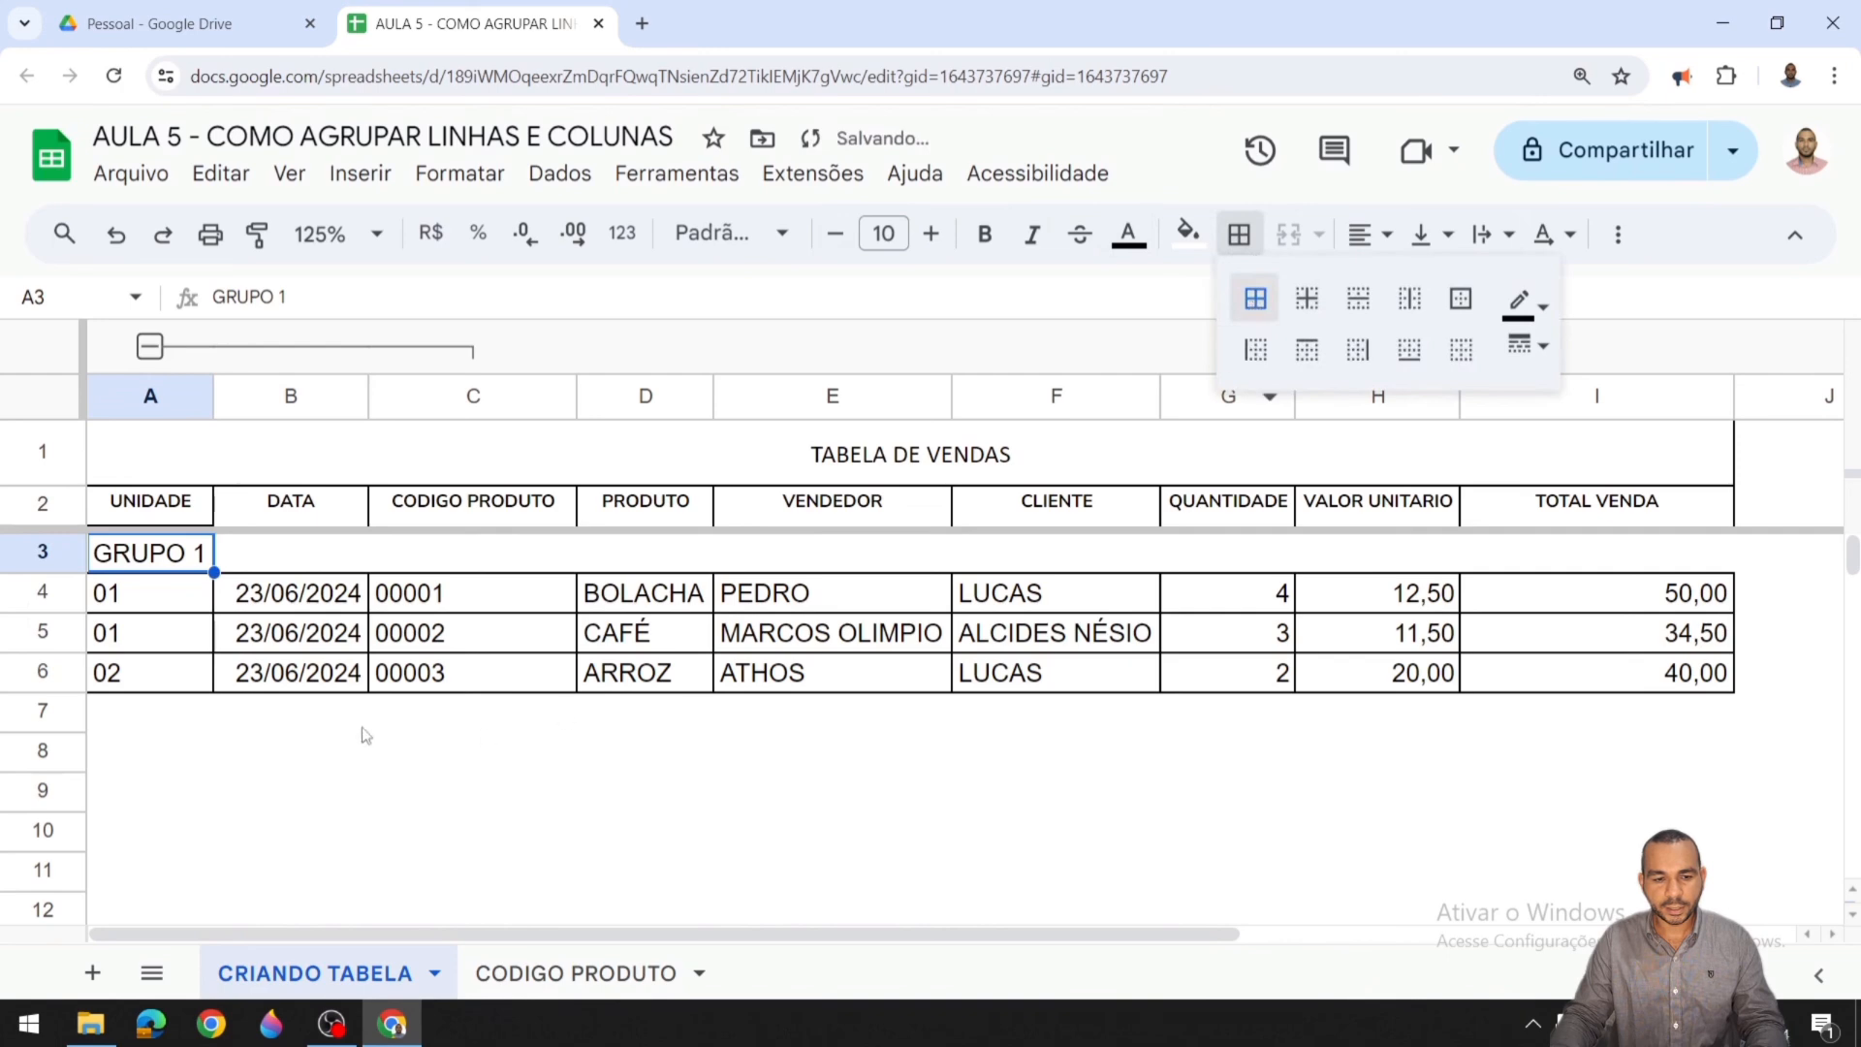
pyautogui.click(684, 880)
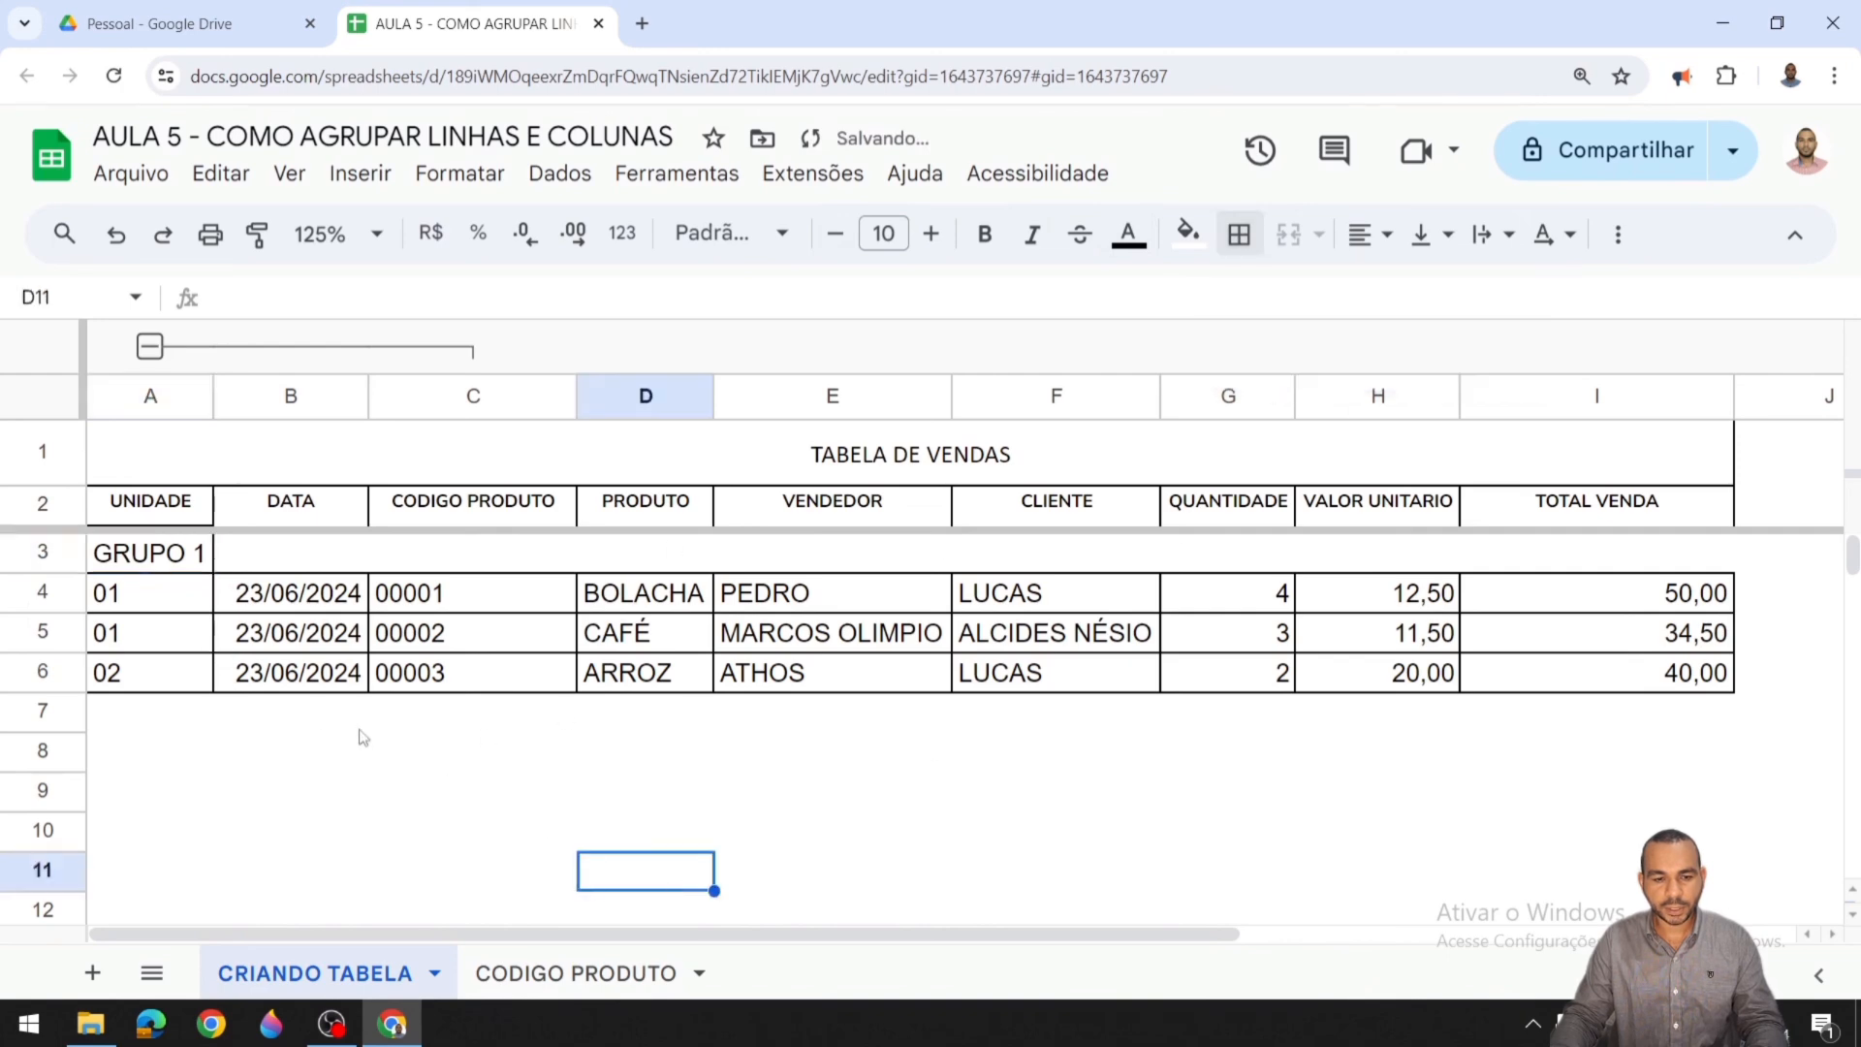
# Step: Group rows 4 to 6 beneath the GRUPO 1 label row
pyautogui.click(68, 590)
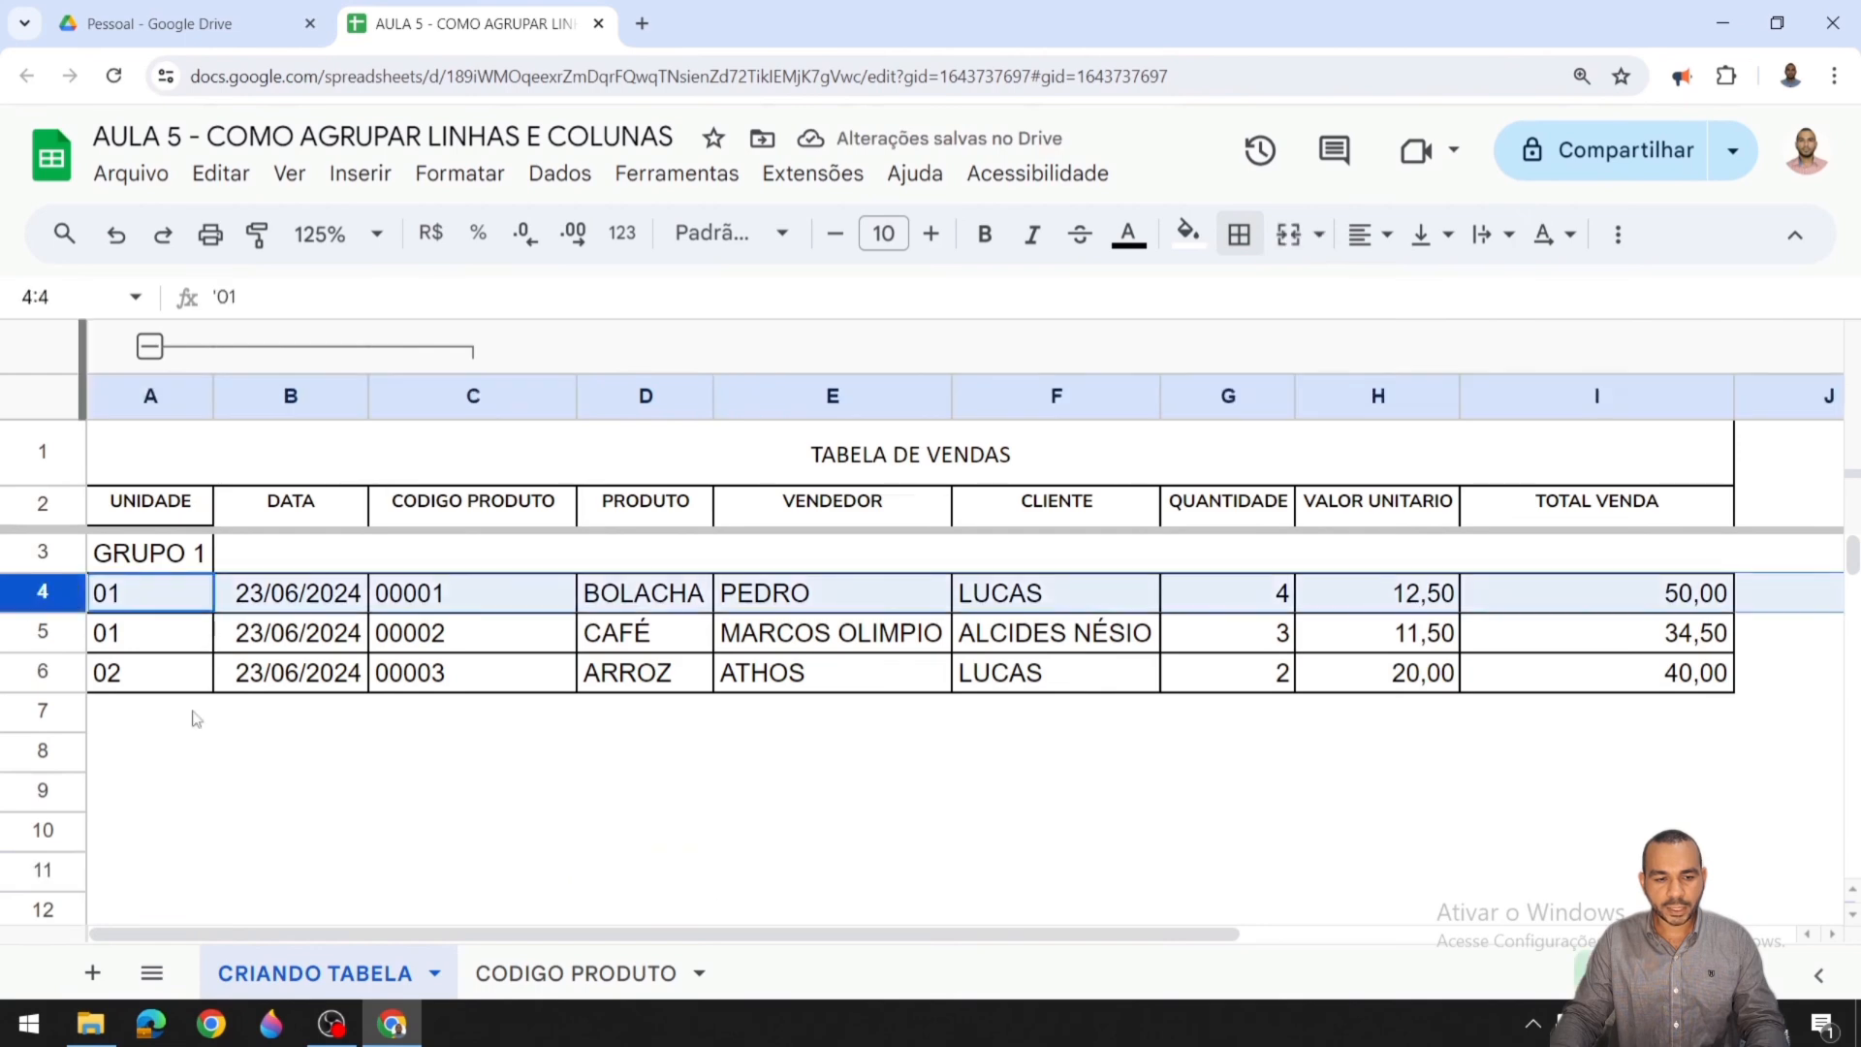
pyautogui.click(411, 830)
pyautogui.moveTo(65, 598); pyautogui.dragTo(67, 673)
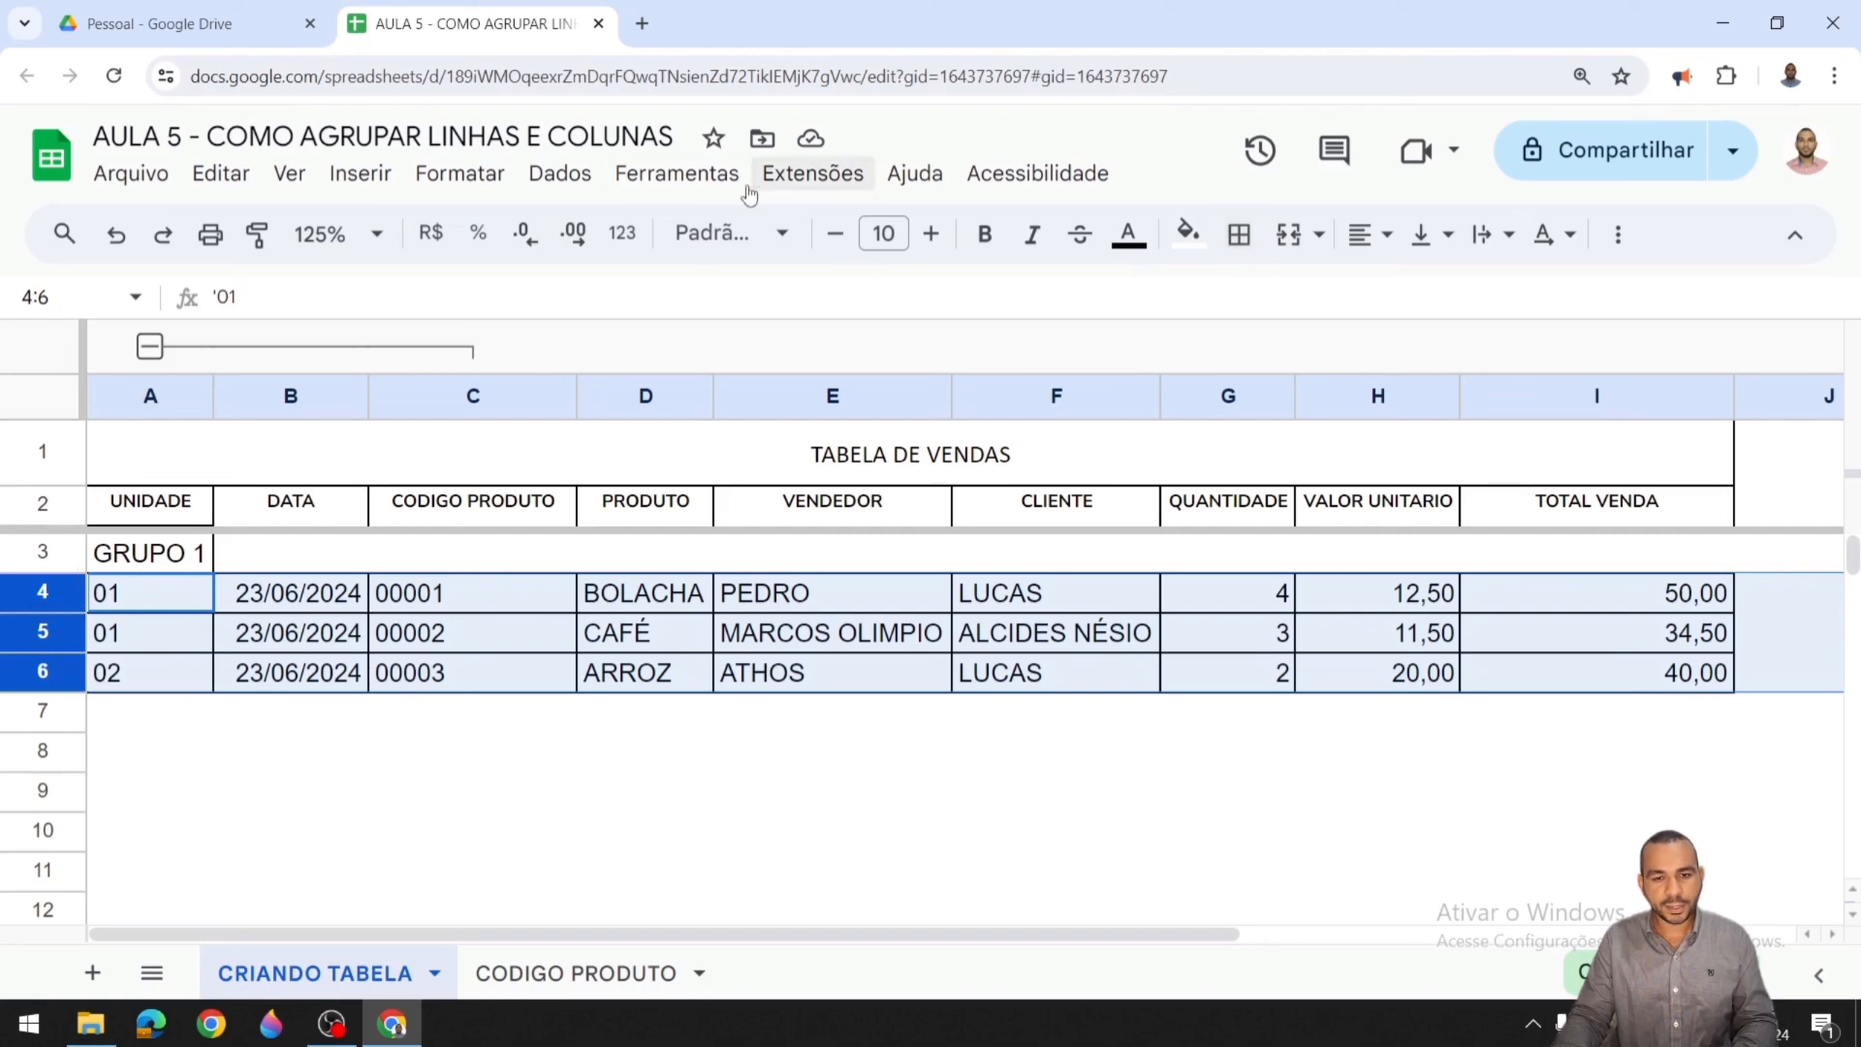
pyautogui.click(301, 189)
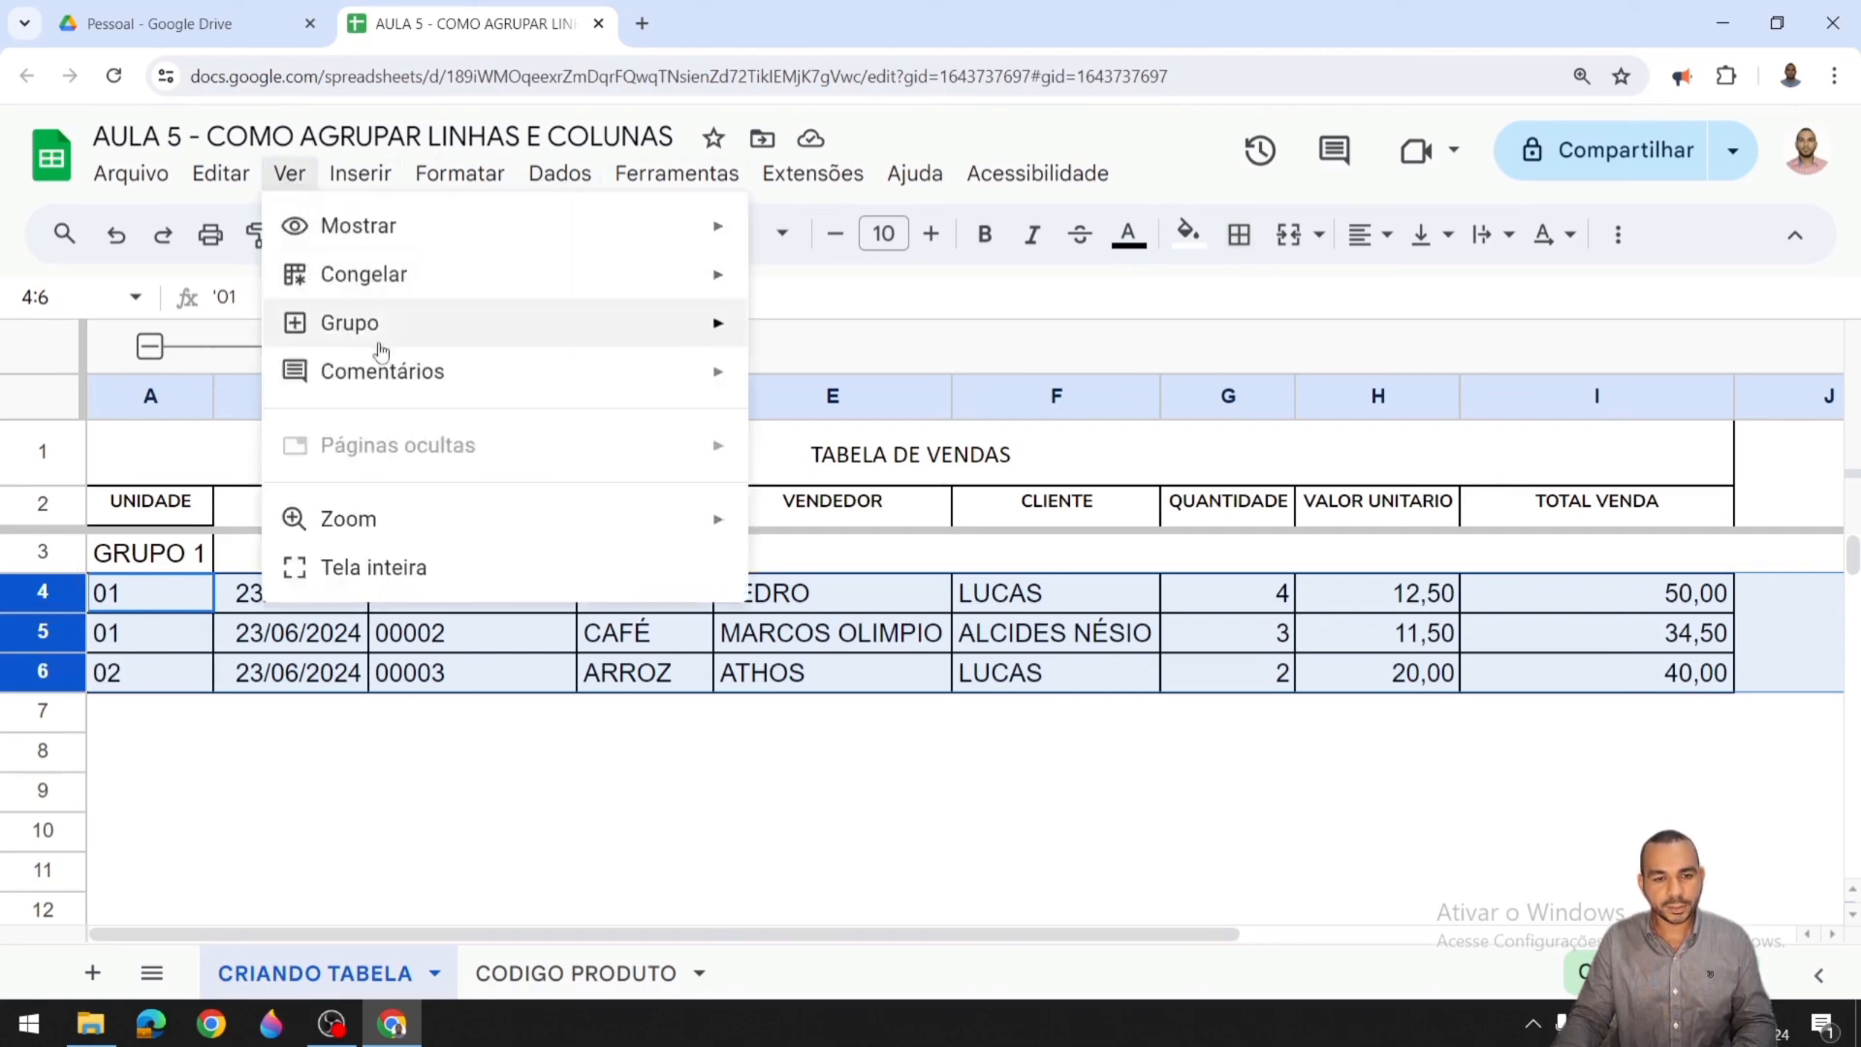
pyautogui.moveTo(596, 334)
pyautogui.click(776, 334)
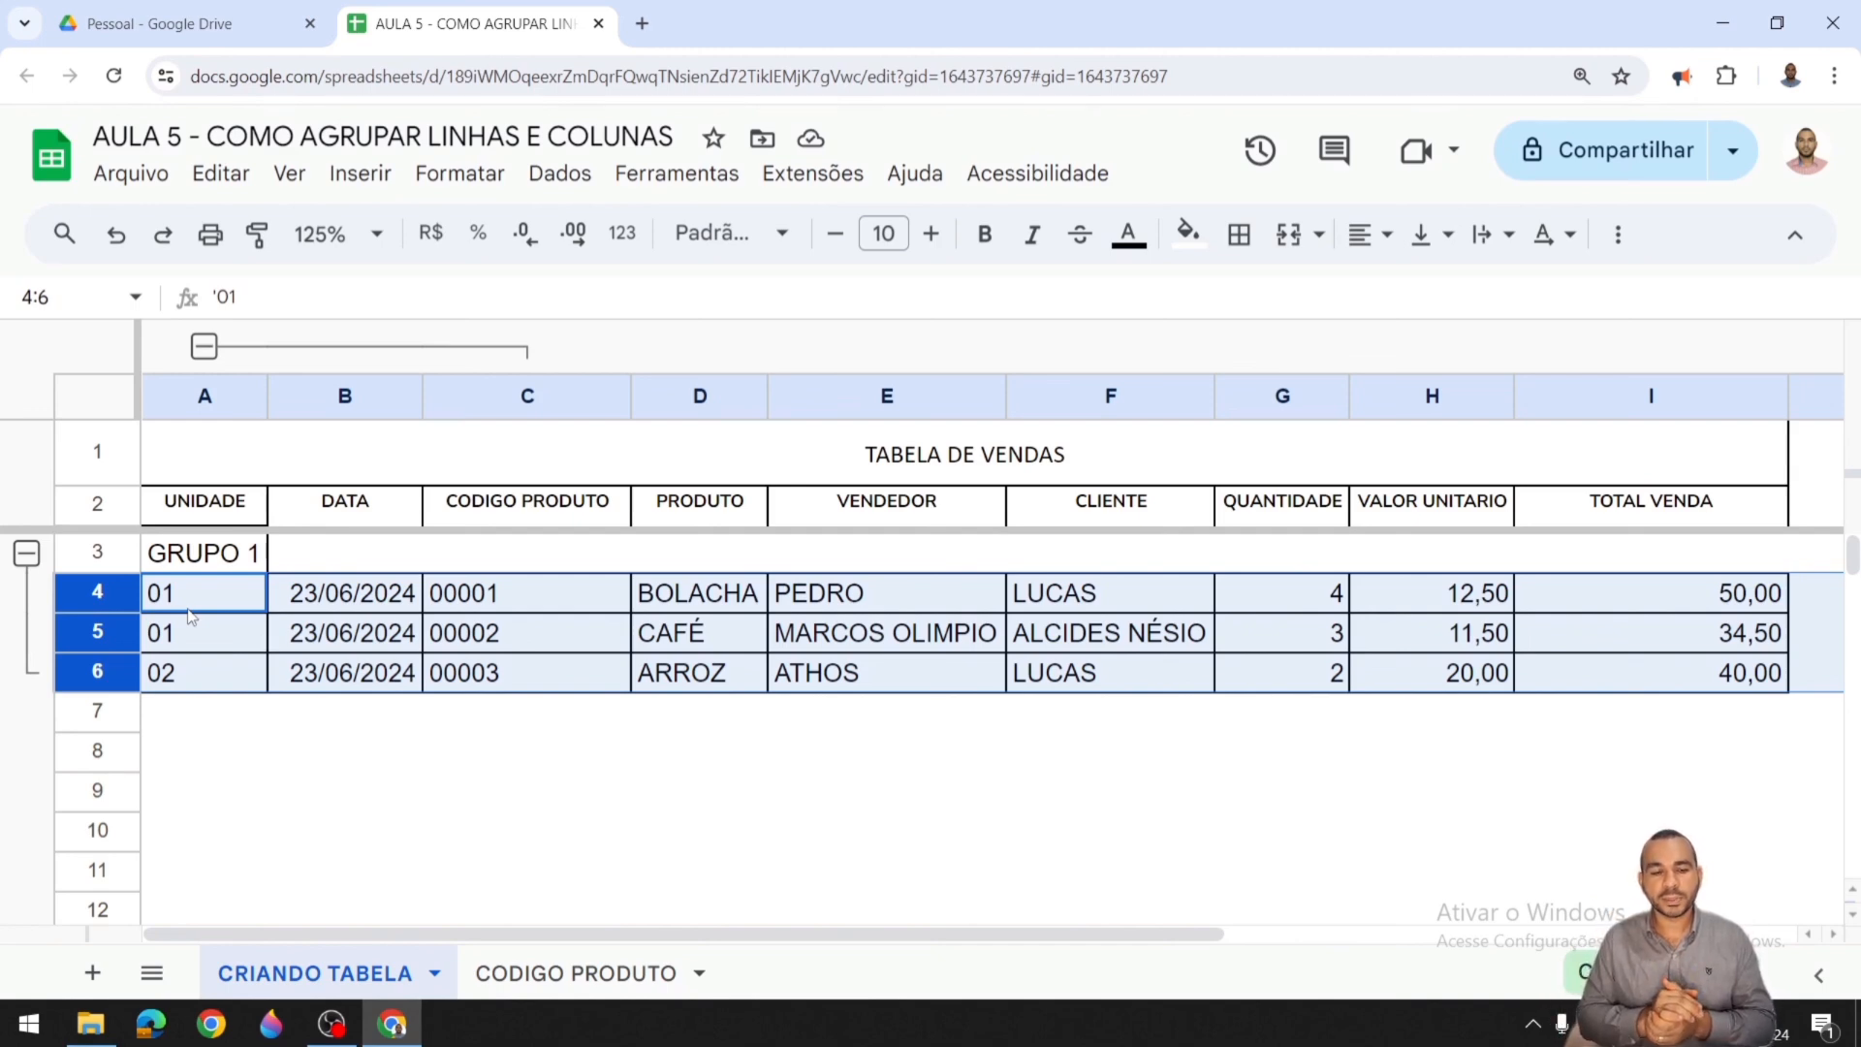
# Step: Collapse the rows under GRUPO 1 and expand them again to check how the group folds
pyautogui.click(26, 555)
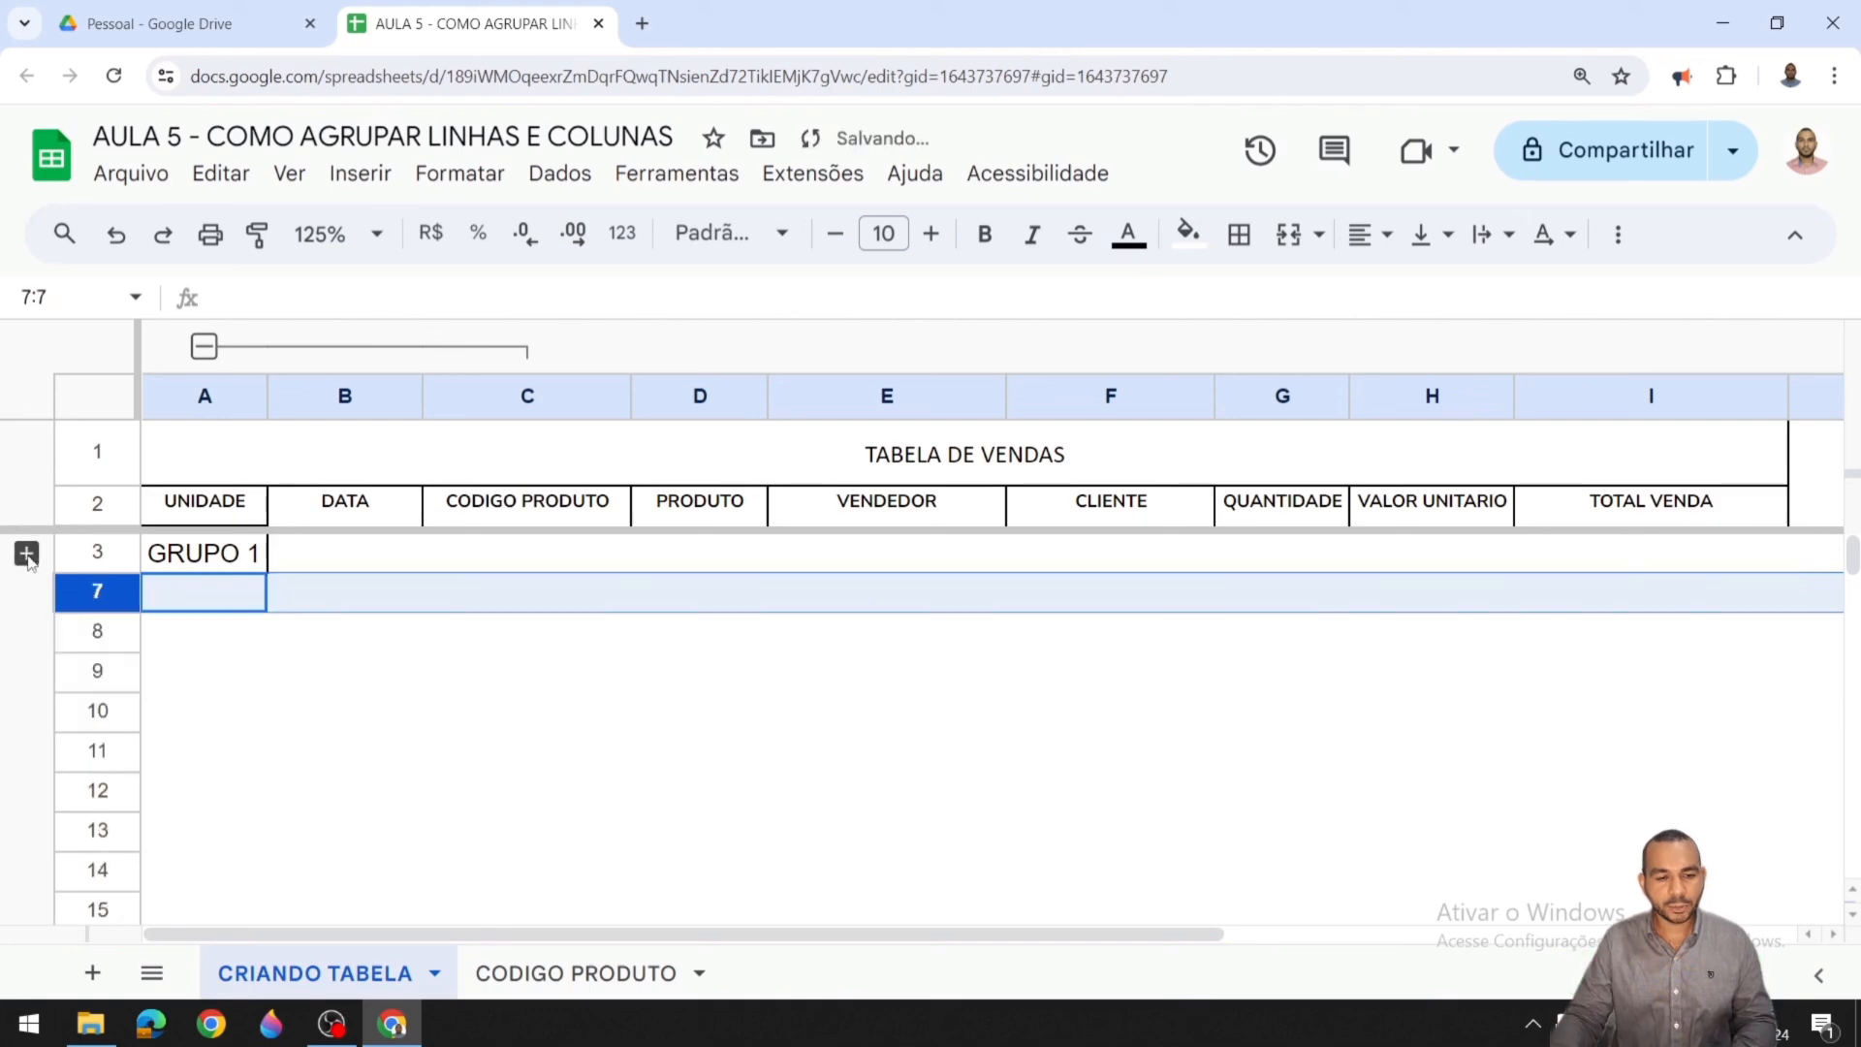
pyautogui.click(202, 557)
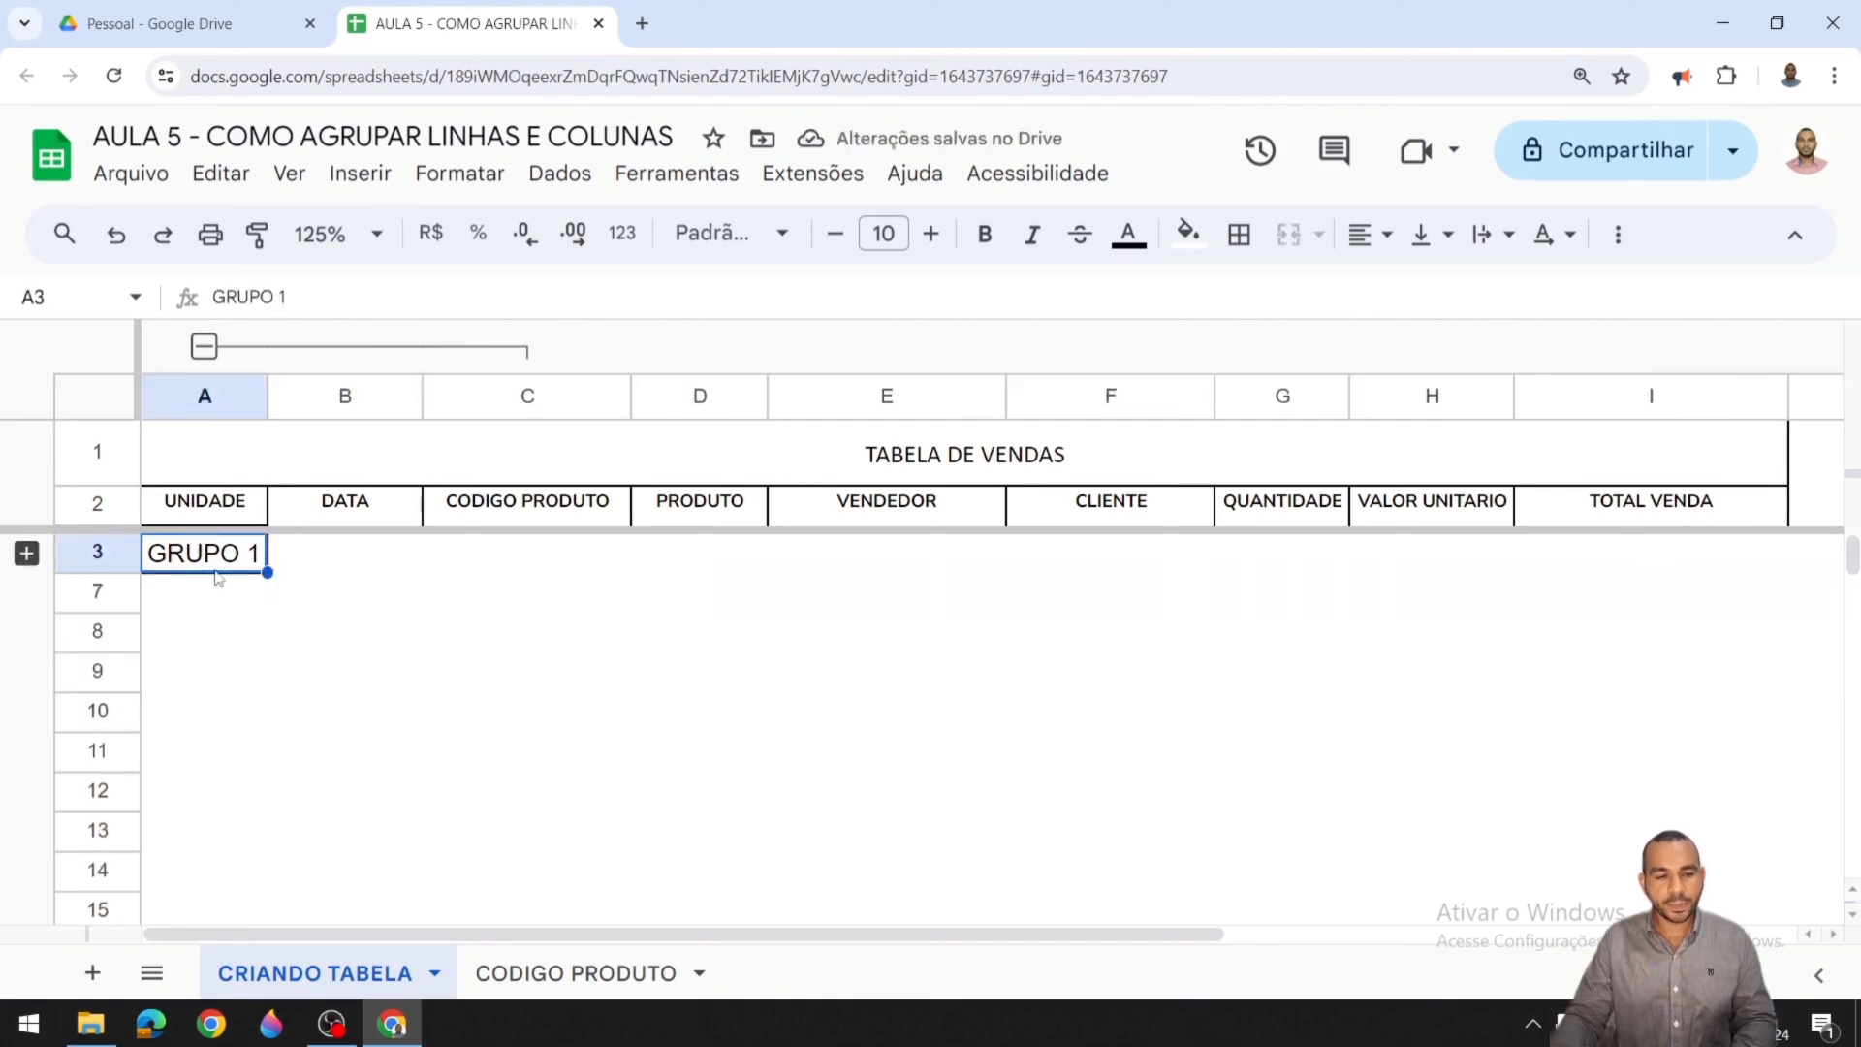
pyautogui.click(27, 553)
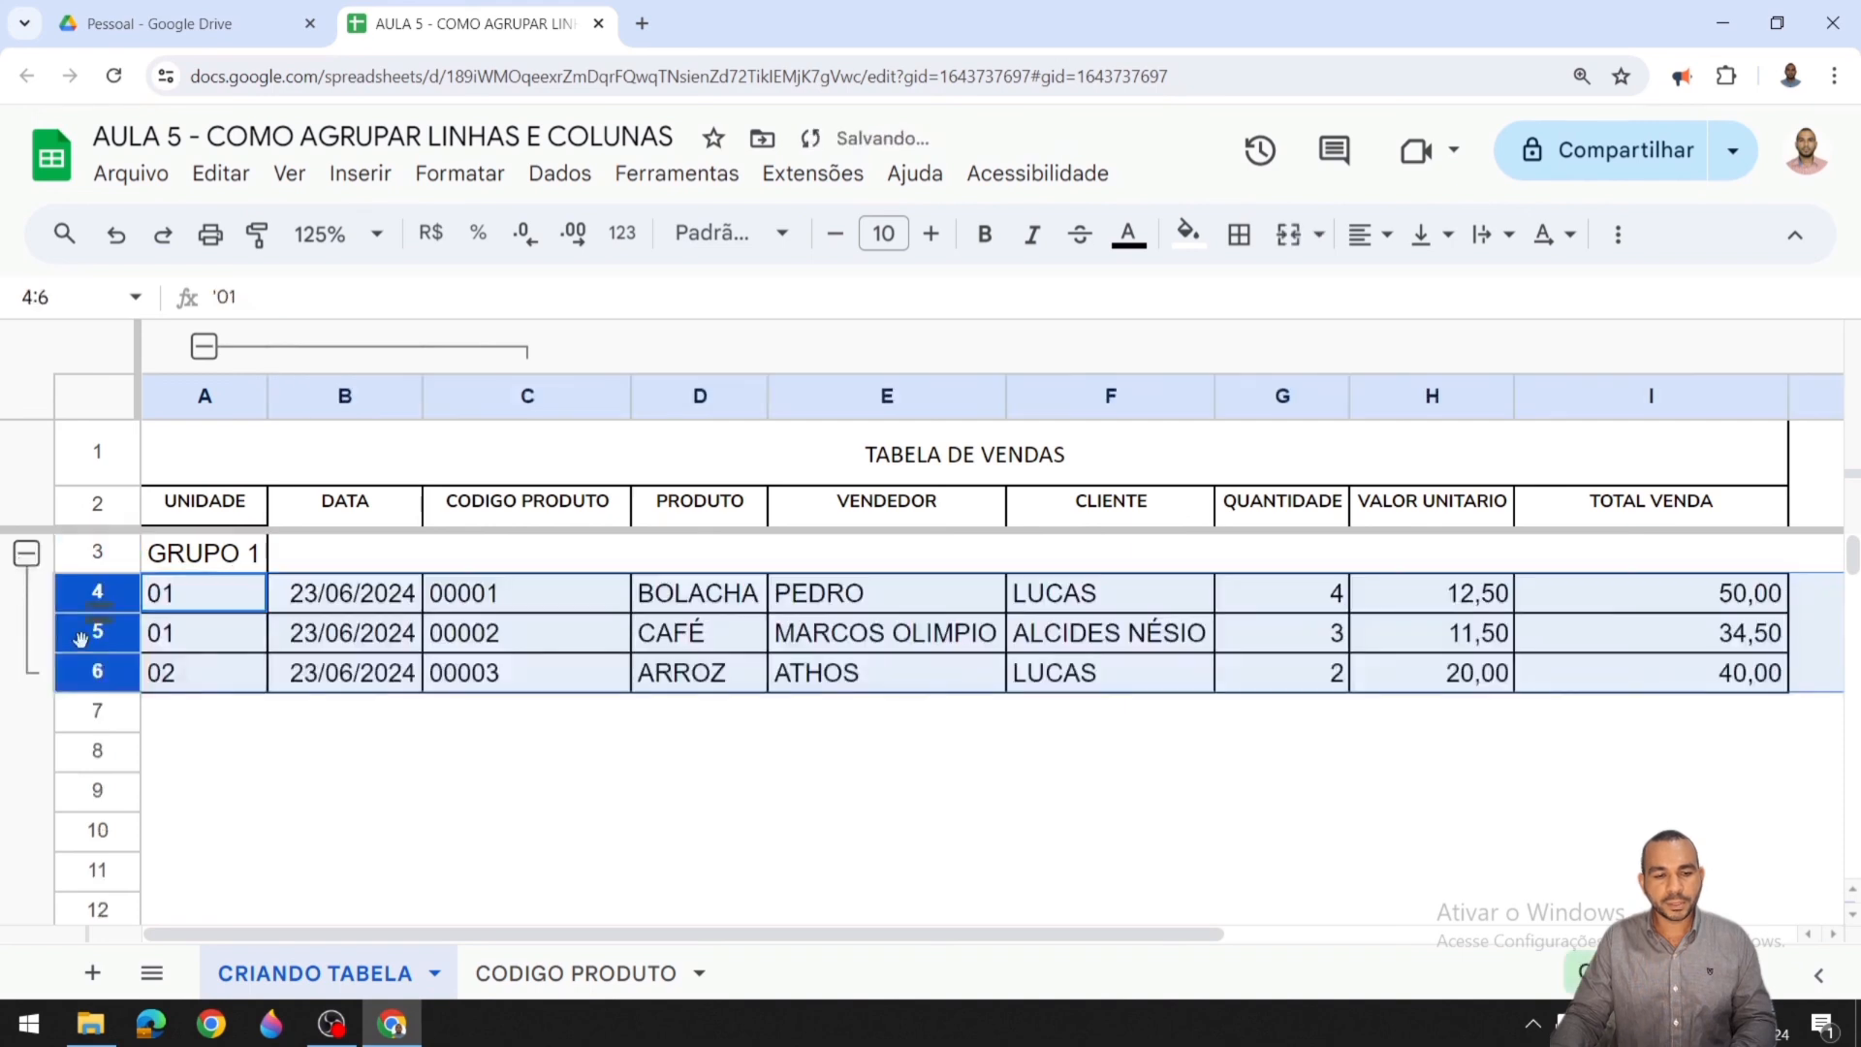
pyautogui.click(215, 729)
# Step: Copy the GRUPO 1 block A3:I6 and paste it directly below, starting at cell A7
pyautogui.moveTo(204, 555); pyautogui.dragTo(1613, 678)
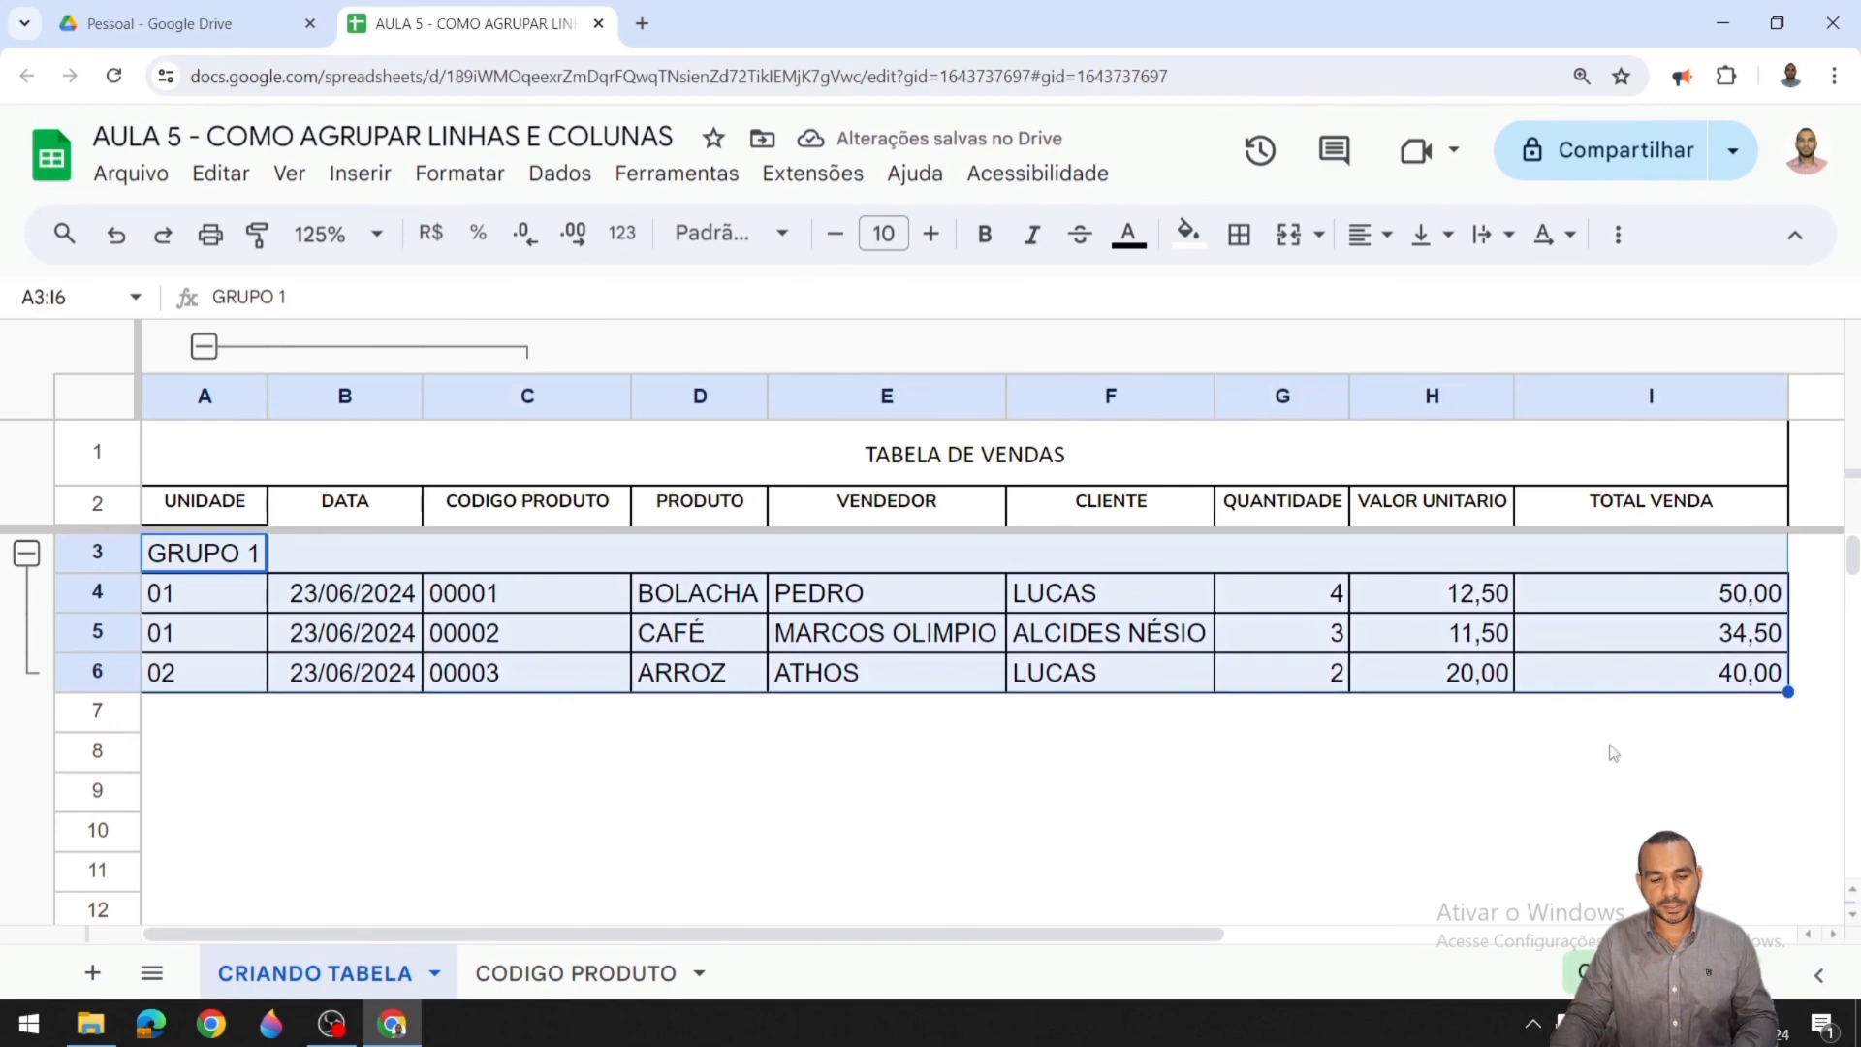
pyautogui.hotkey('ctrl', 'c')
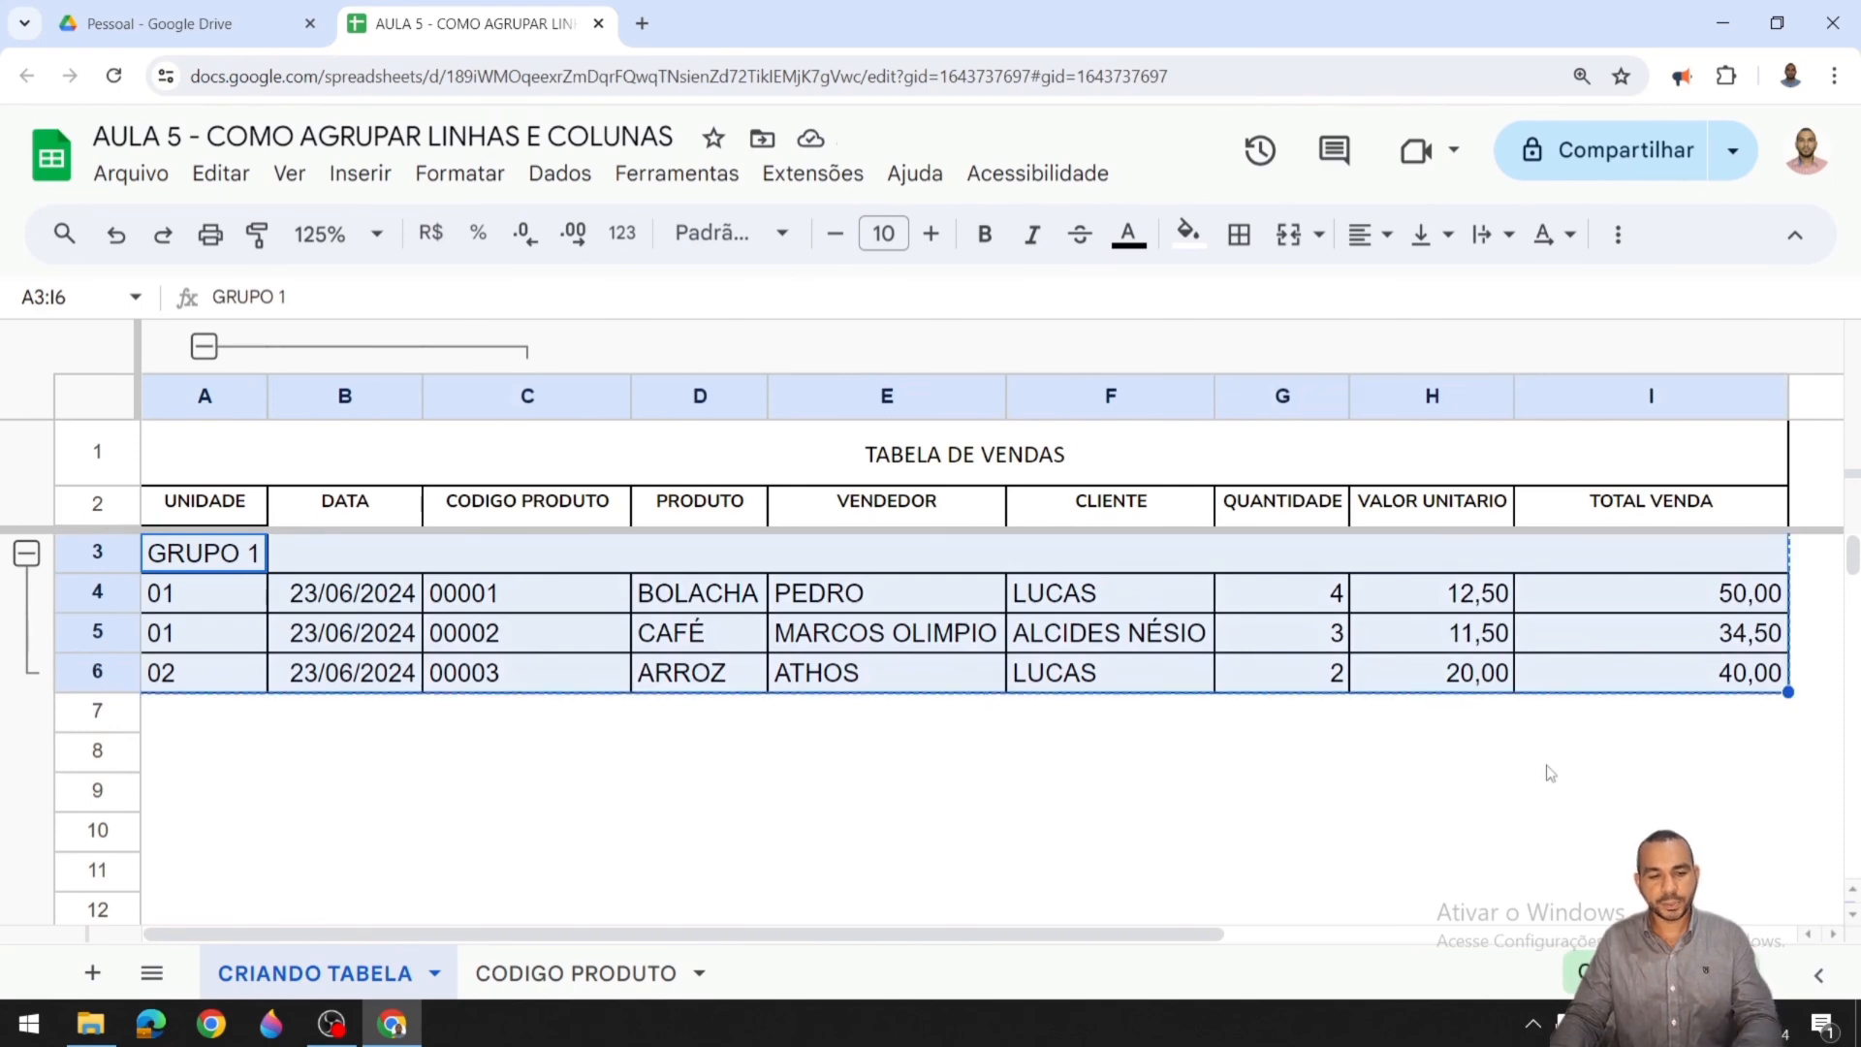
pyautogui.click(163, 722)
pyautogui.hotkey('ctrl', 'v')
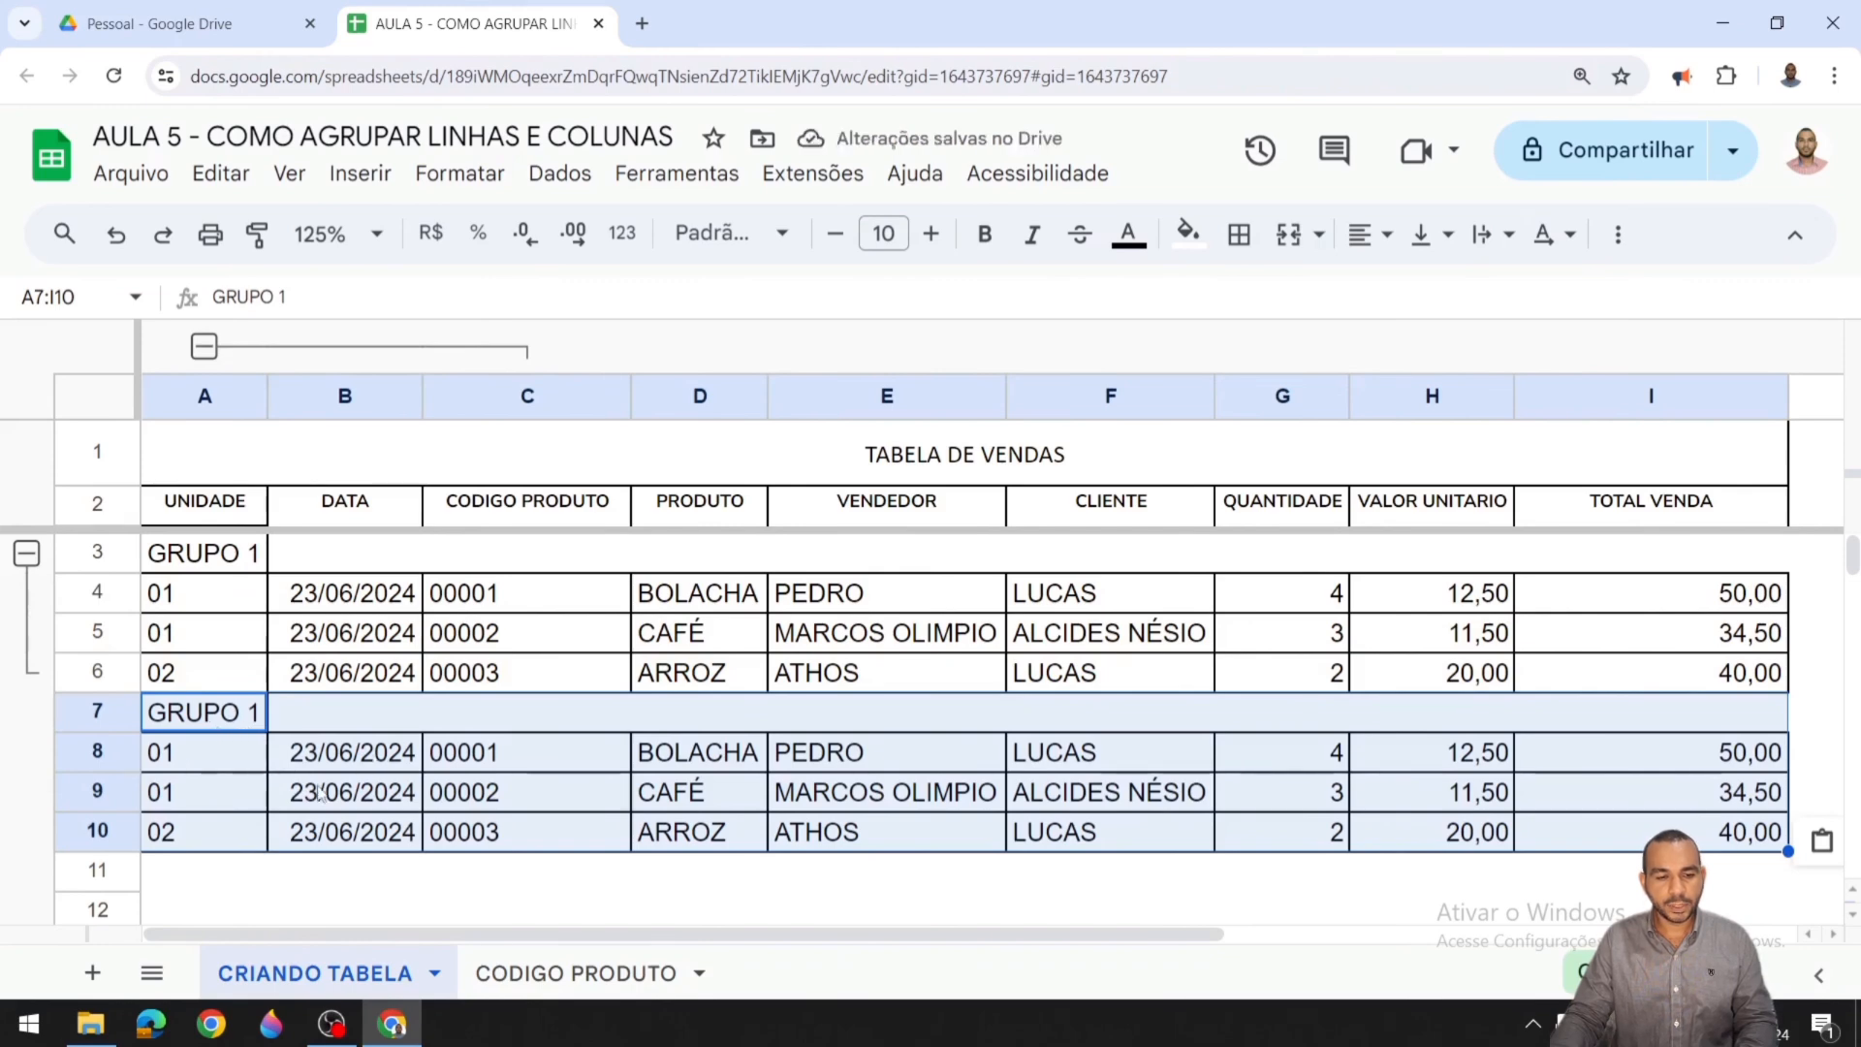
# Step: Rename the copied group label in cell A7 as GRUPO 2
pyautogui.doubleClick(260, 708)
pyautogui.press('BackSpace')
pyautogui.write('2')
pyautogui.press('Return')
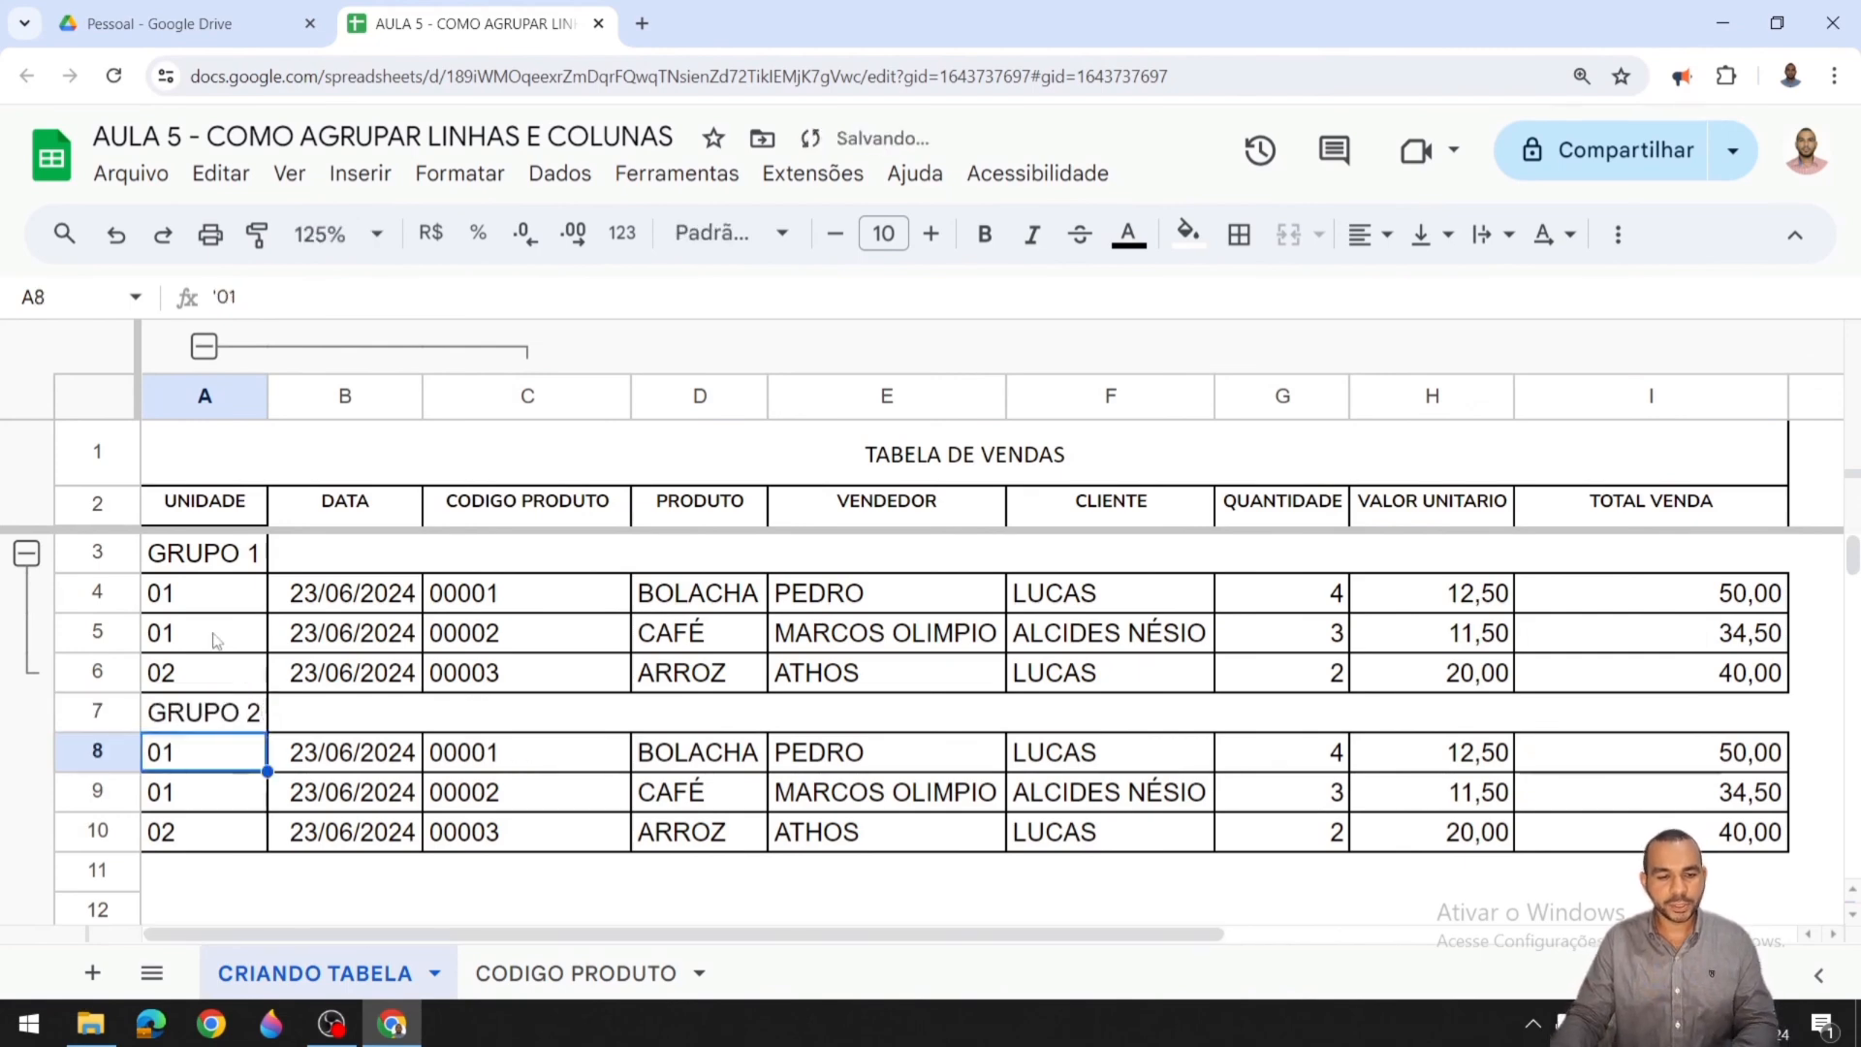
pyautogui.click(215, 560)
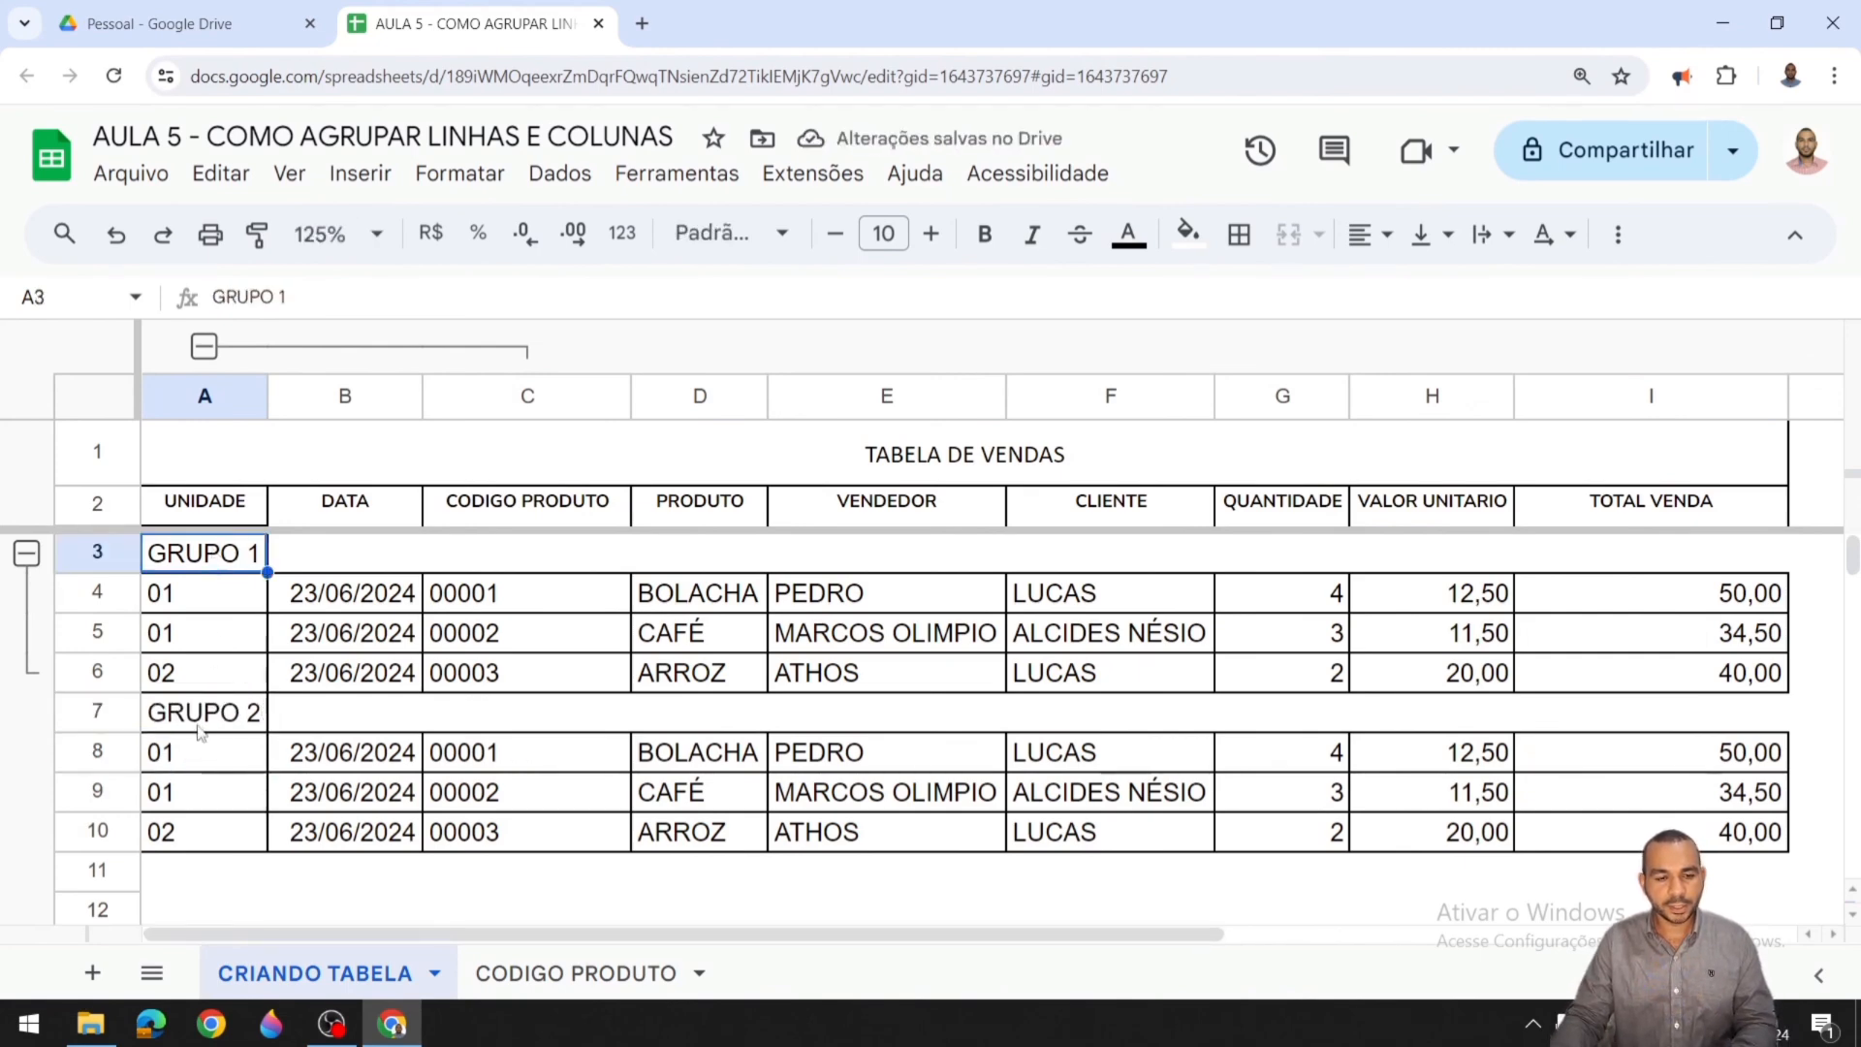
# Step: Group rows 8 to 10 beneath the GRUPO 2 label row
pyautogui.moveTo(114, 763); pyautogui.dragTo(114, 819)
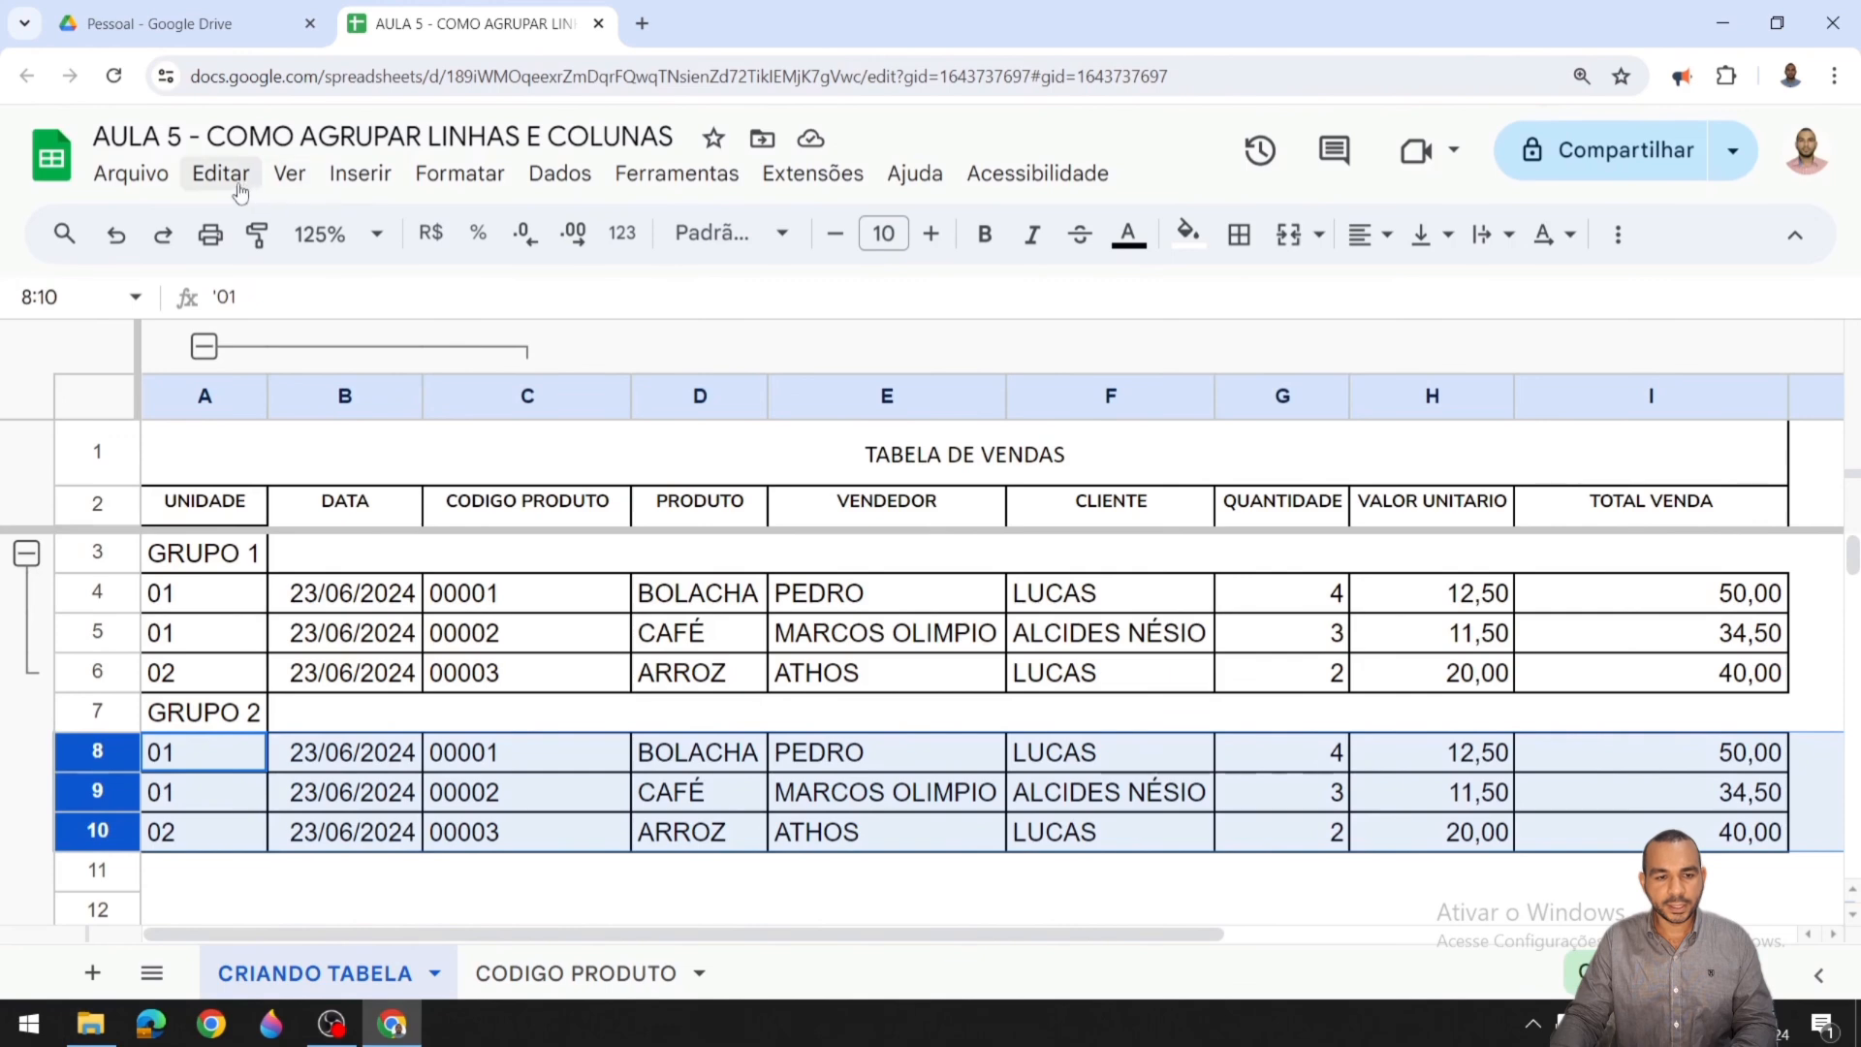
pyautogui.click(289, 173)
pyautogui.moveTo(436, 330)
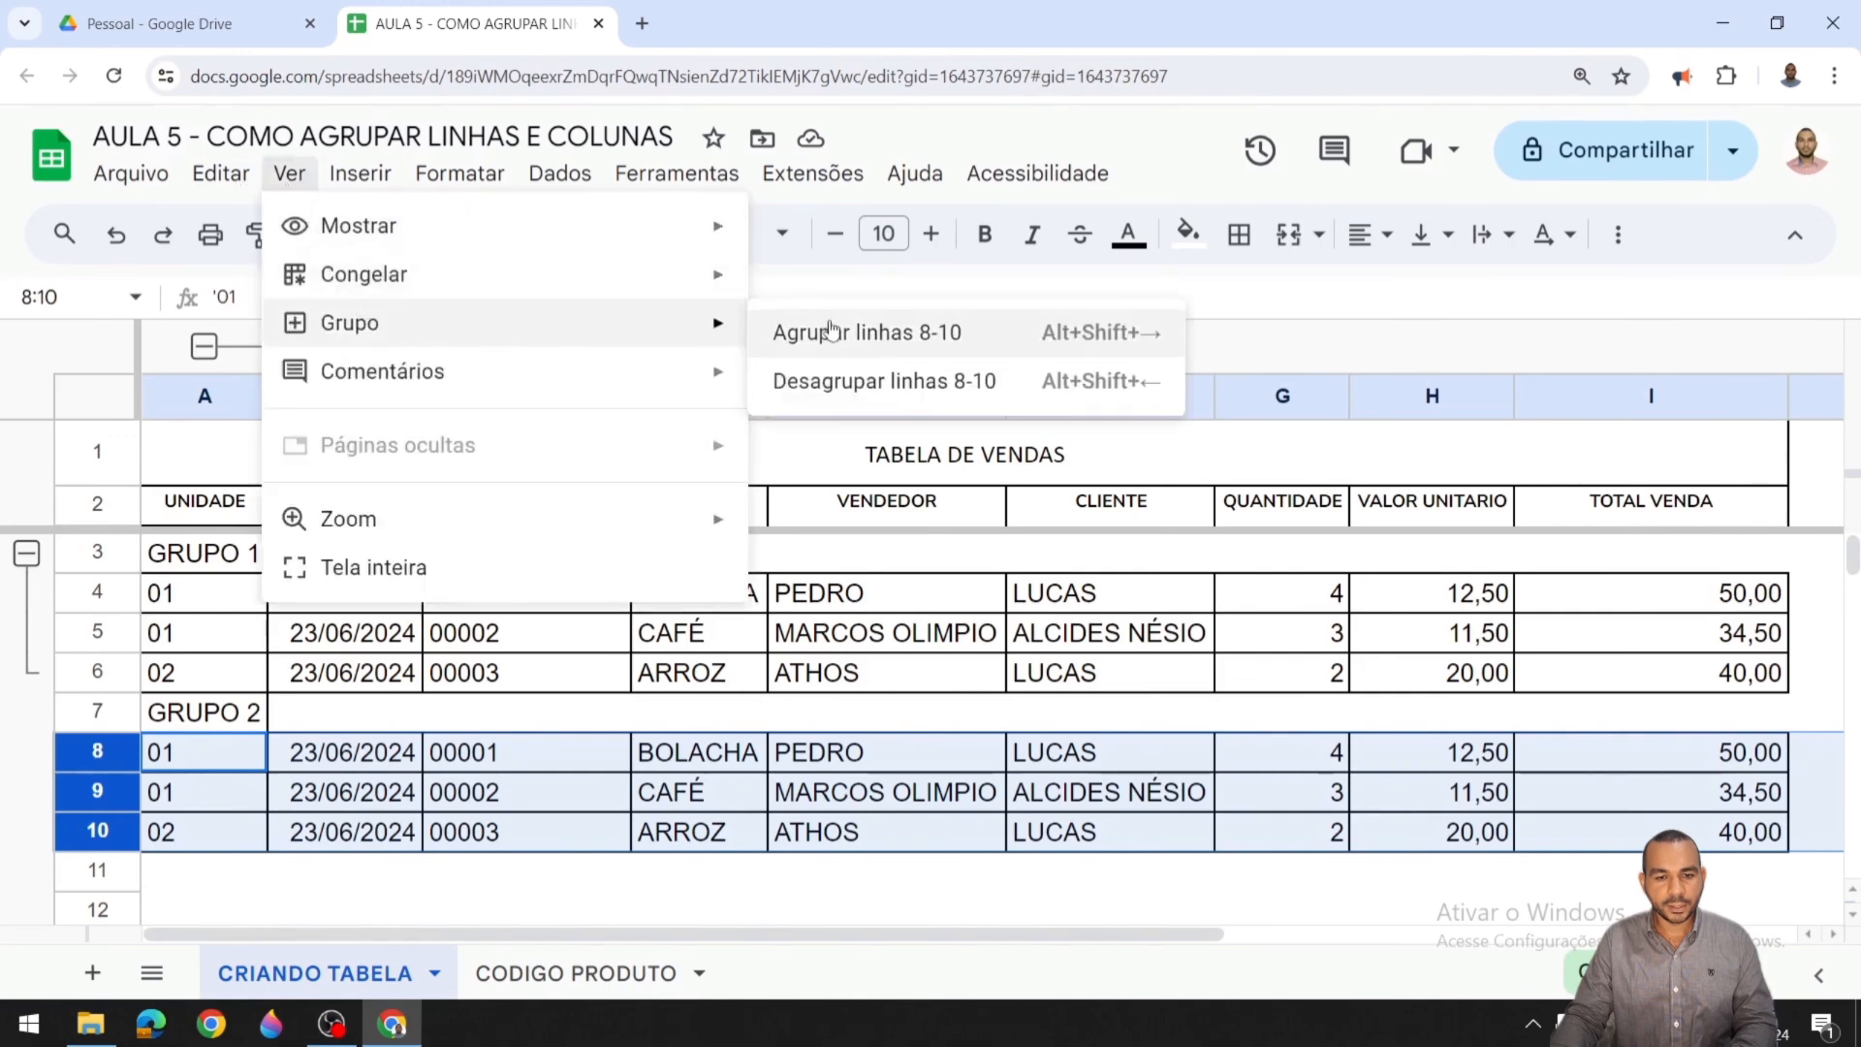
pyautogui.click(862, 335)
pyautogui.click(368, 857)
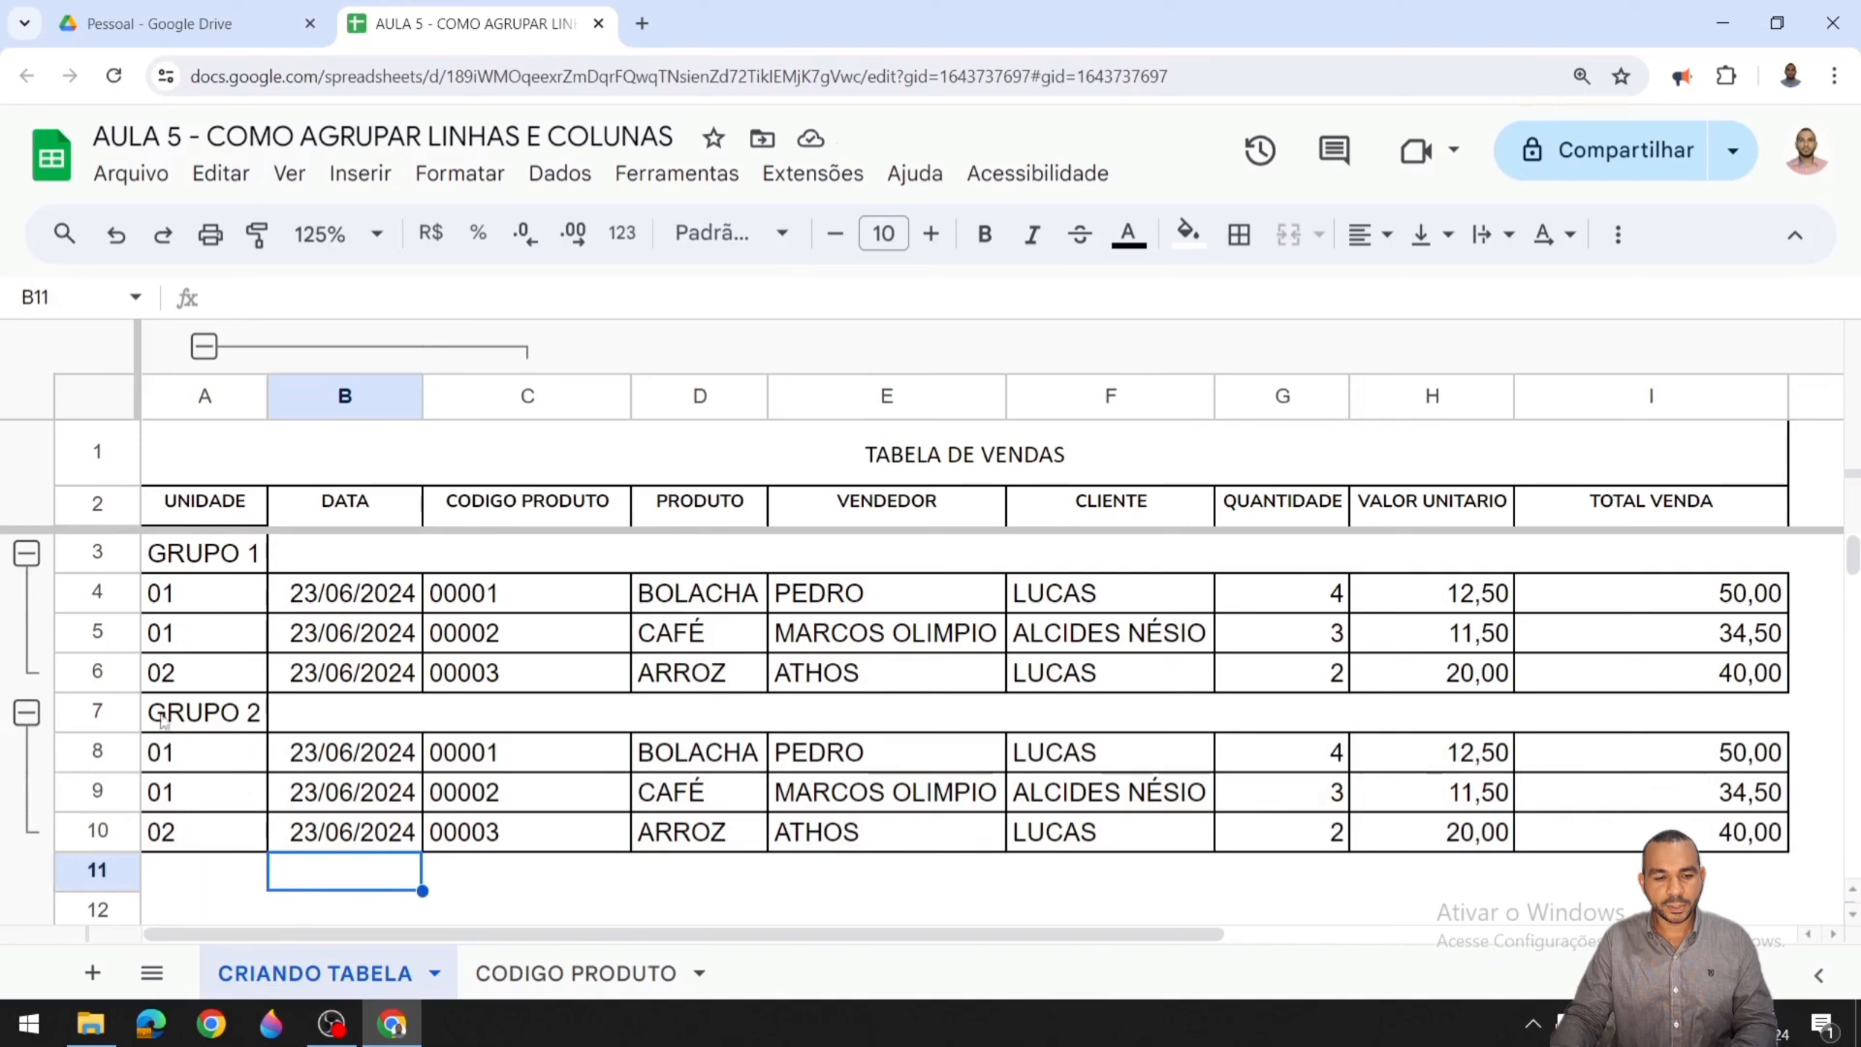
# Step: Collapse both row groups so only the GRUPO 1 and GRUPO 2 labels show
pyautogui.click(27, 713)
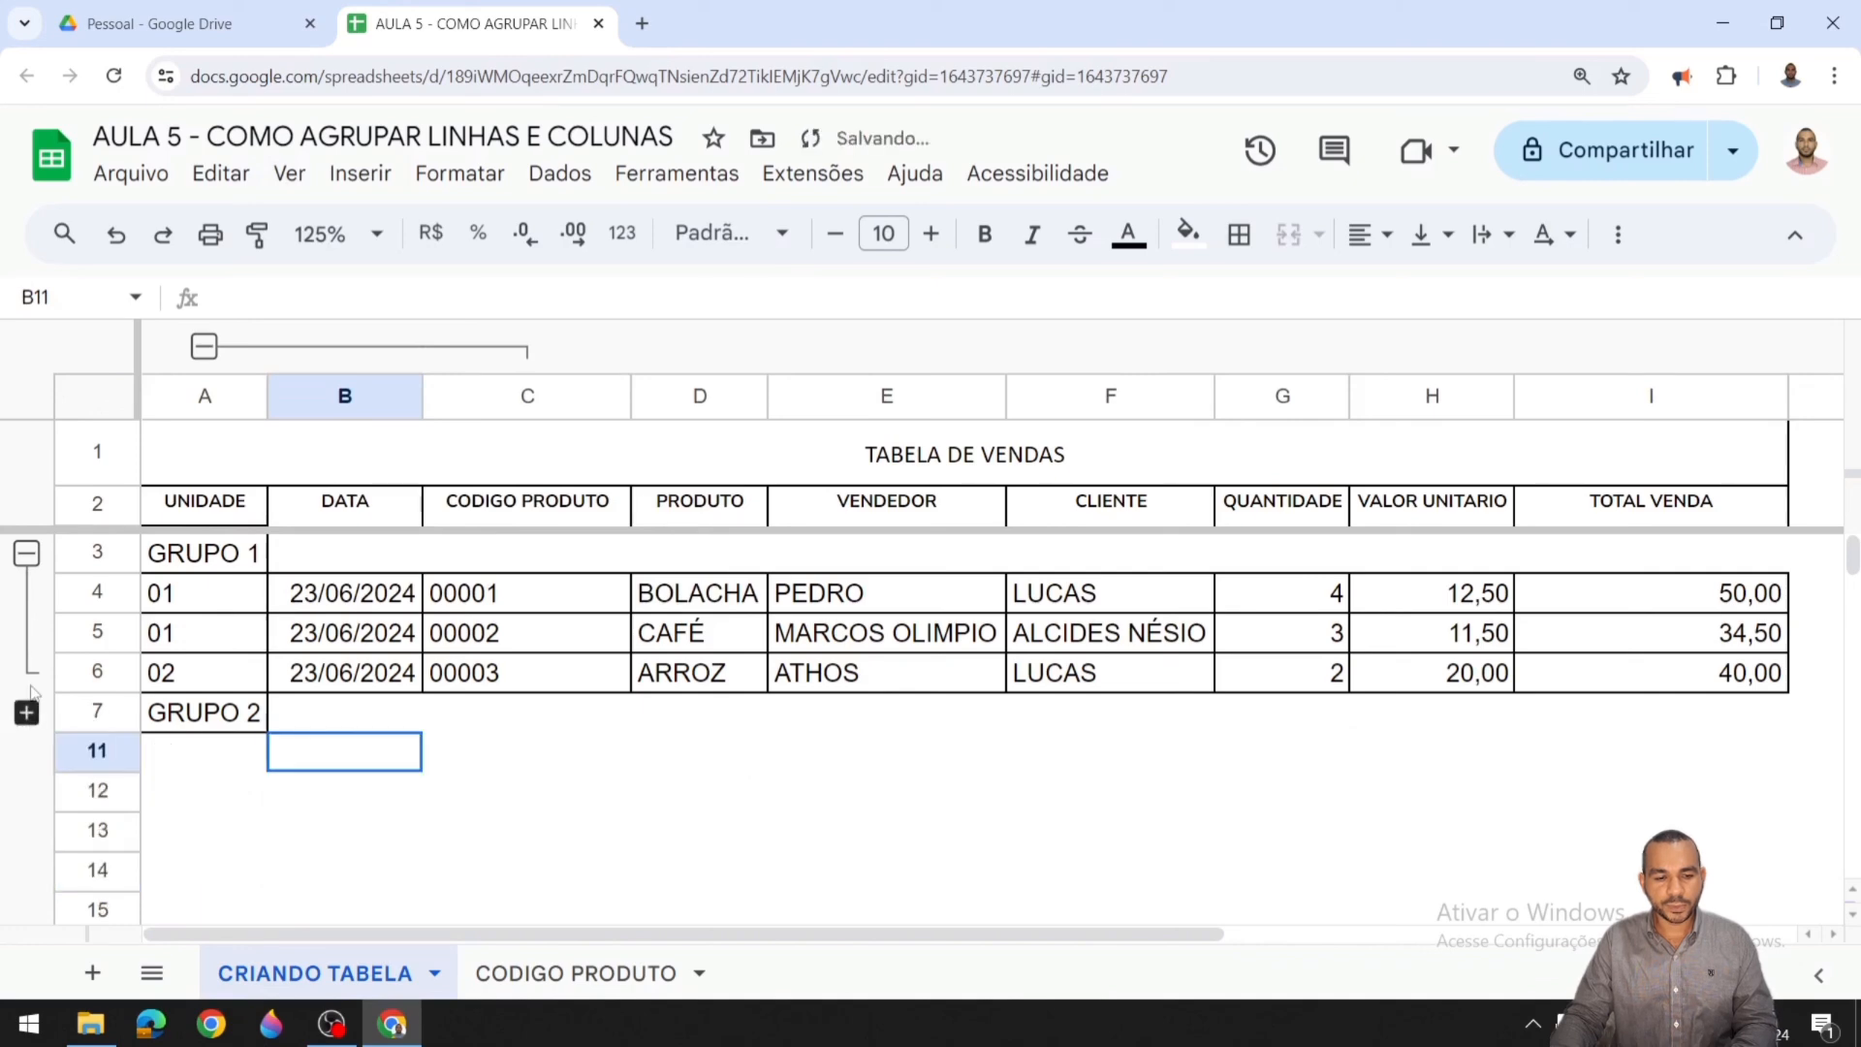
pyautogui.click(27, 553)
pyautogui.click(333, 725)
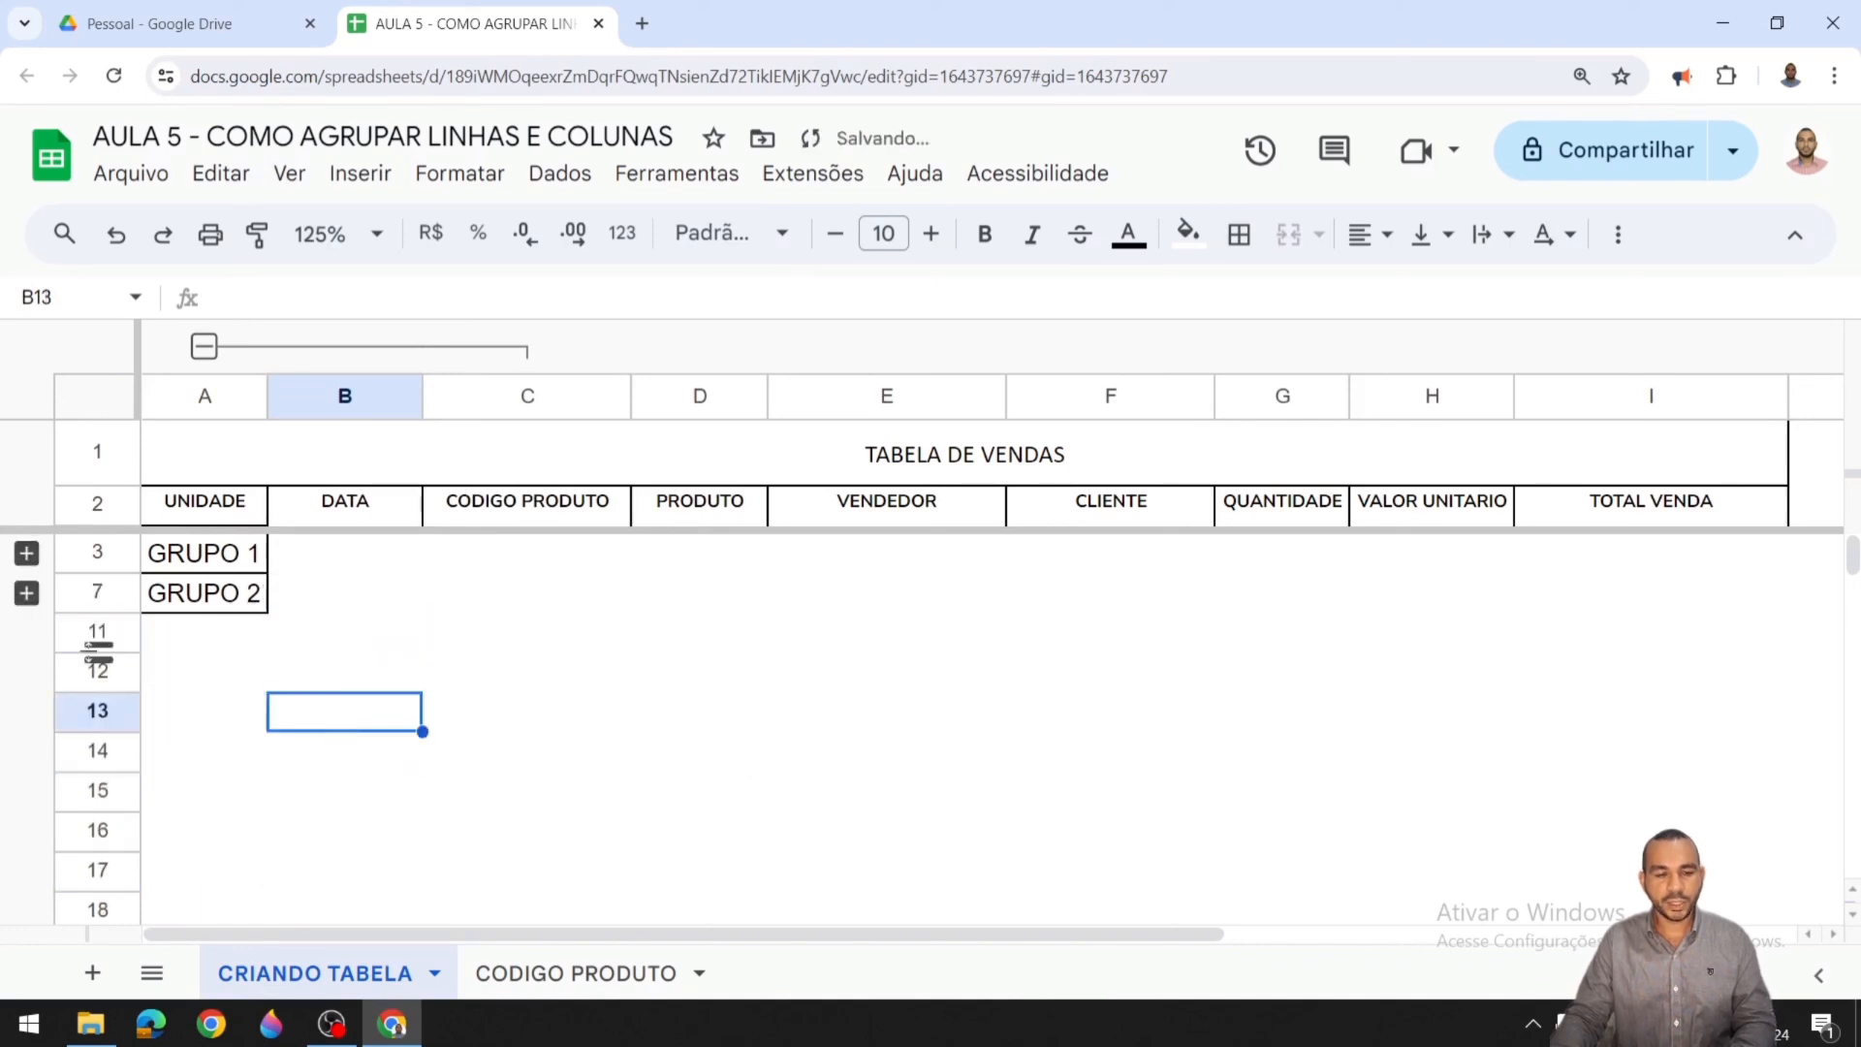
# Step: Expand and collapse the GRUPO 1 rows, and do the same with the GRUPO 2 rows
pyautogui.click(26, 552)
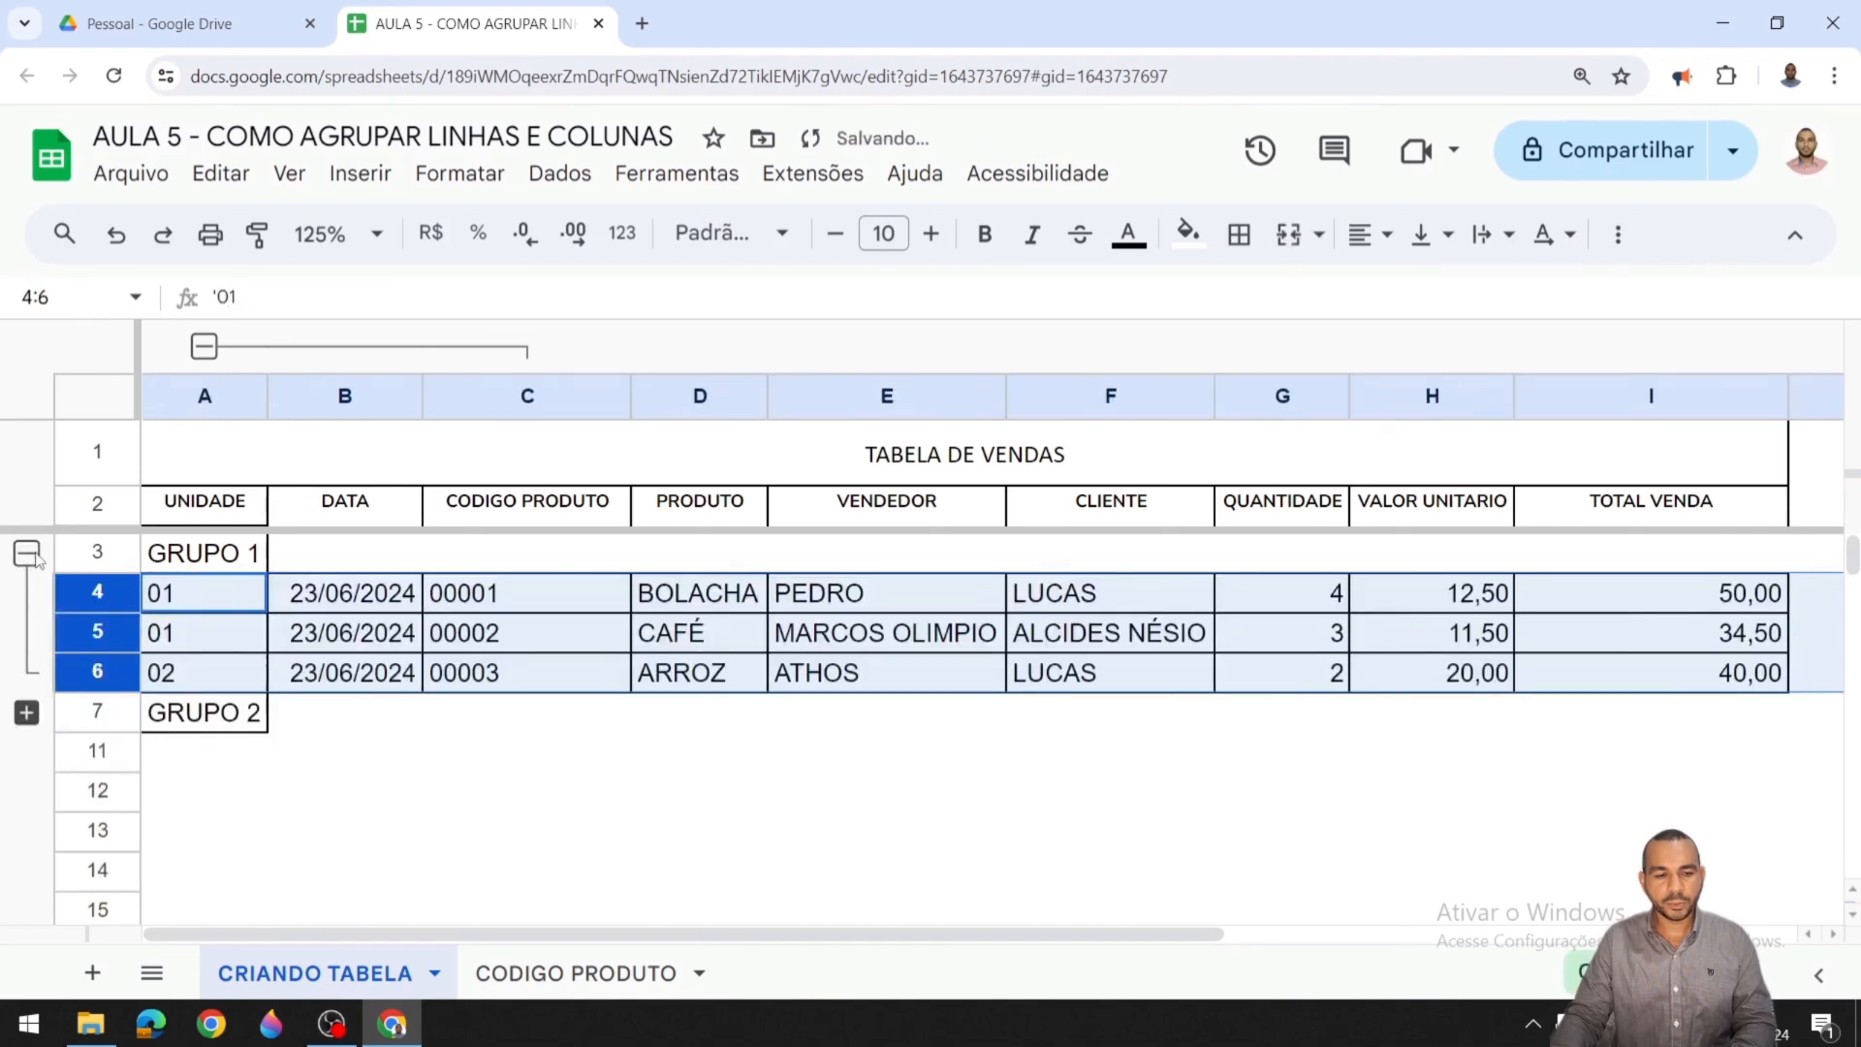
pyautogui.click(28, 554)
pyautogui.click(26, 592)
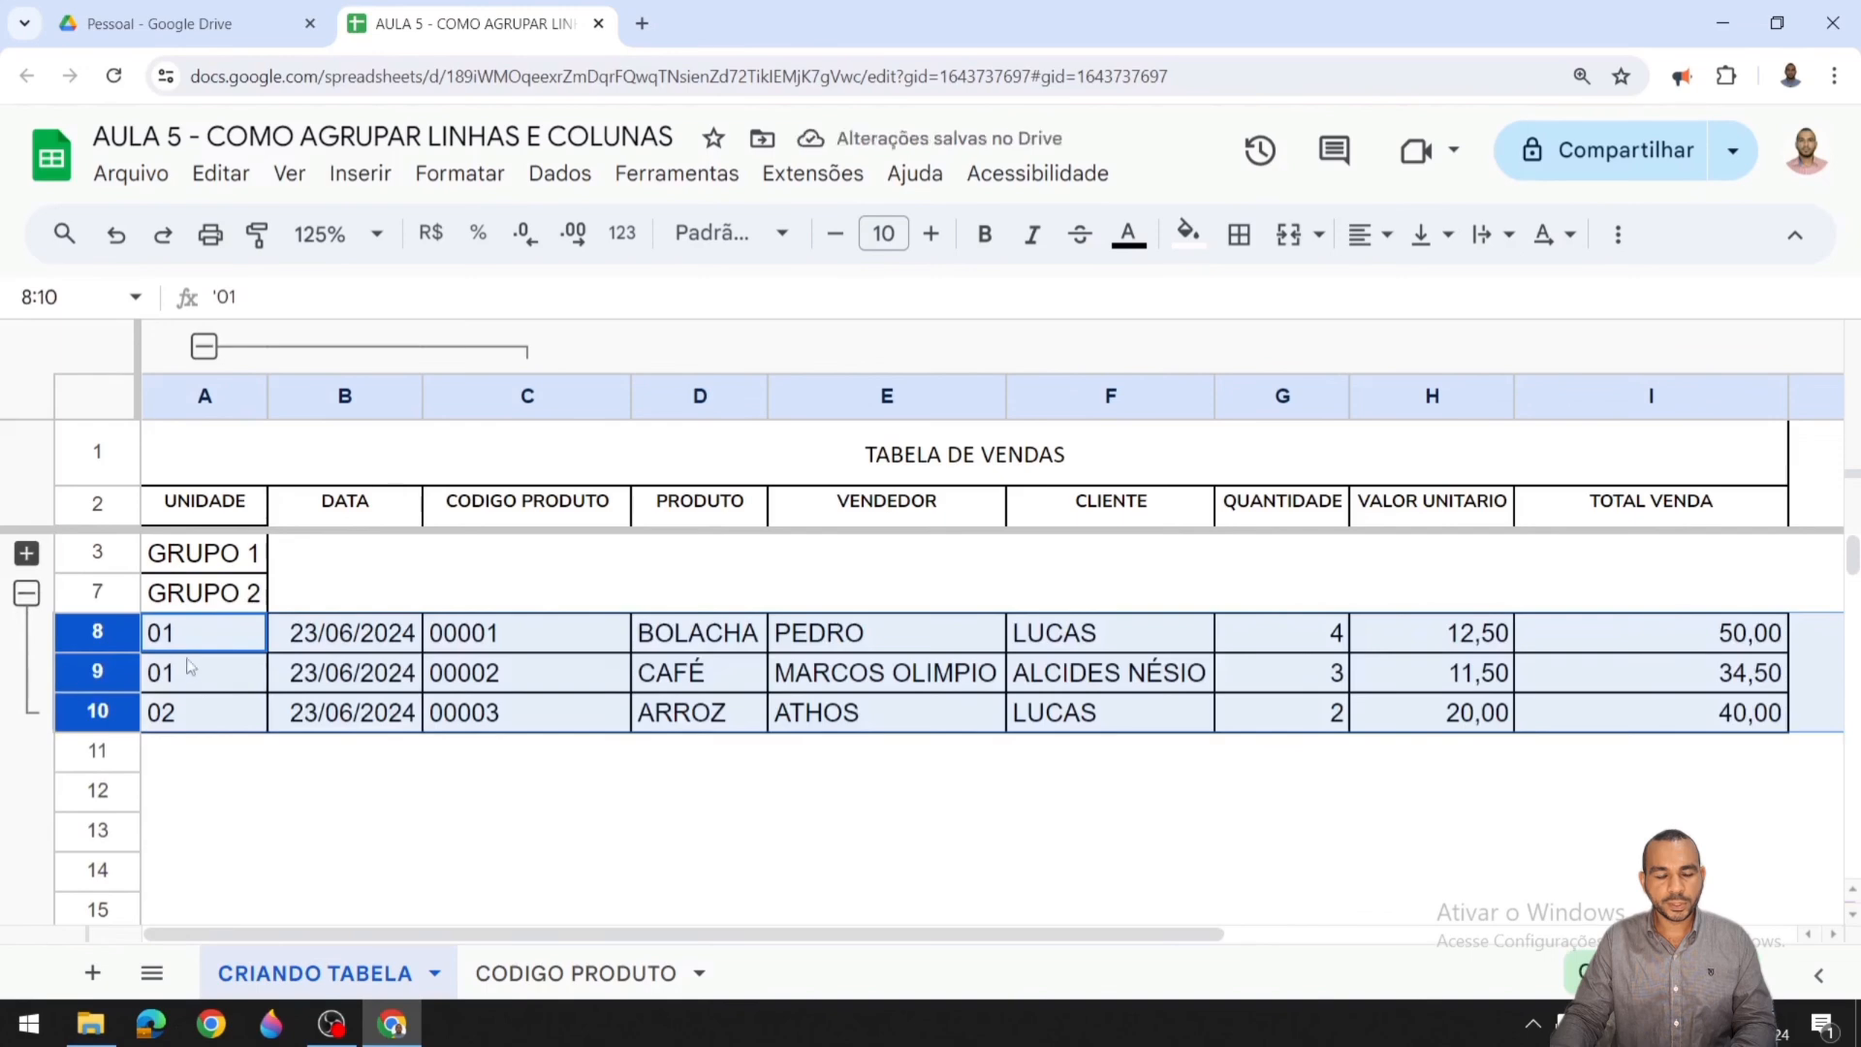
pyautogui.click(26, 592)
pyautogui.click(407, 679)
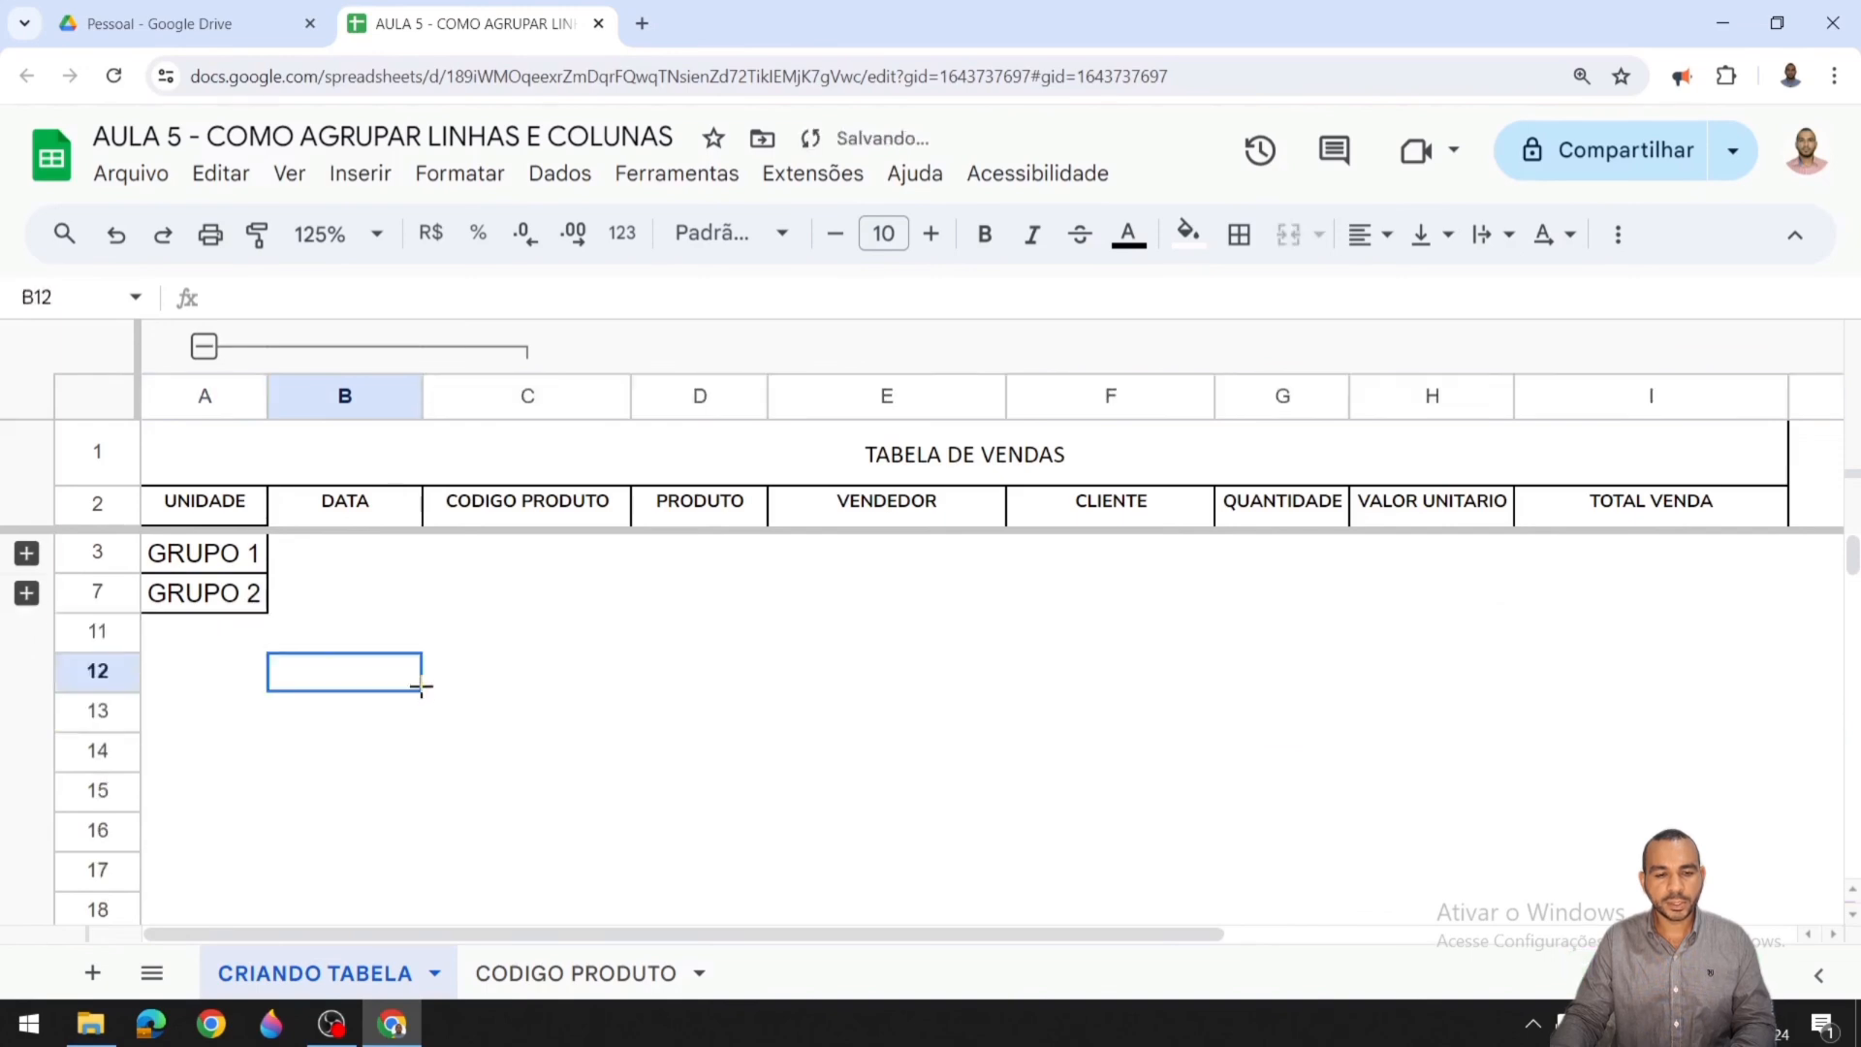
pyautogui.click(328, 564)
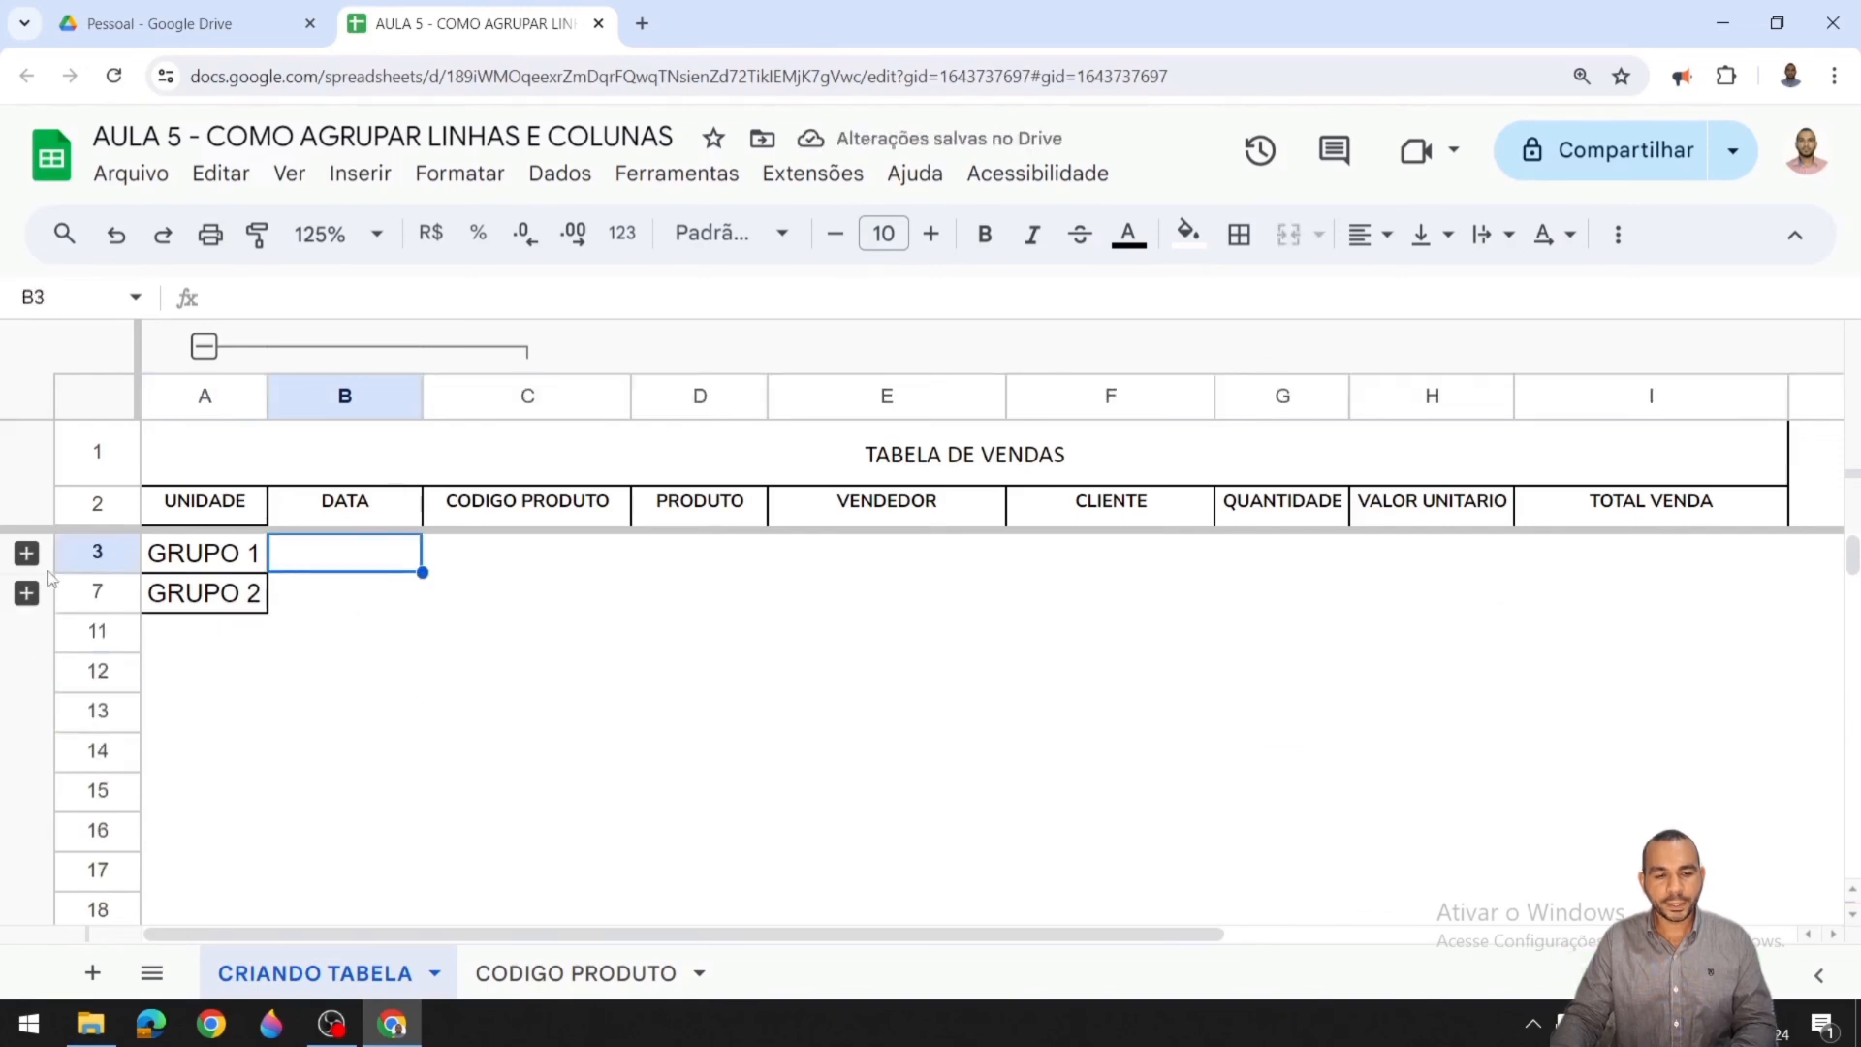
# Step: Expand both the GRUPO 1 and GRUPO 2 row groups
pyautogui.click(26, 553)
pyautogui.click(27, 712)
pyautogui.click(526, 871)
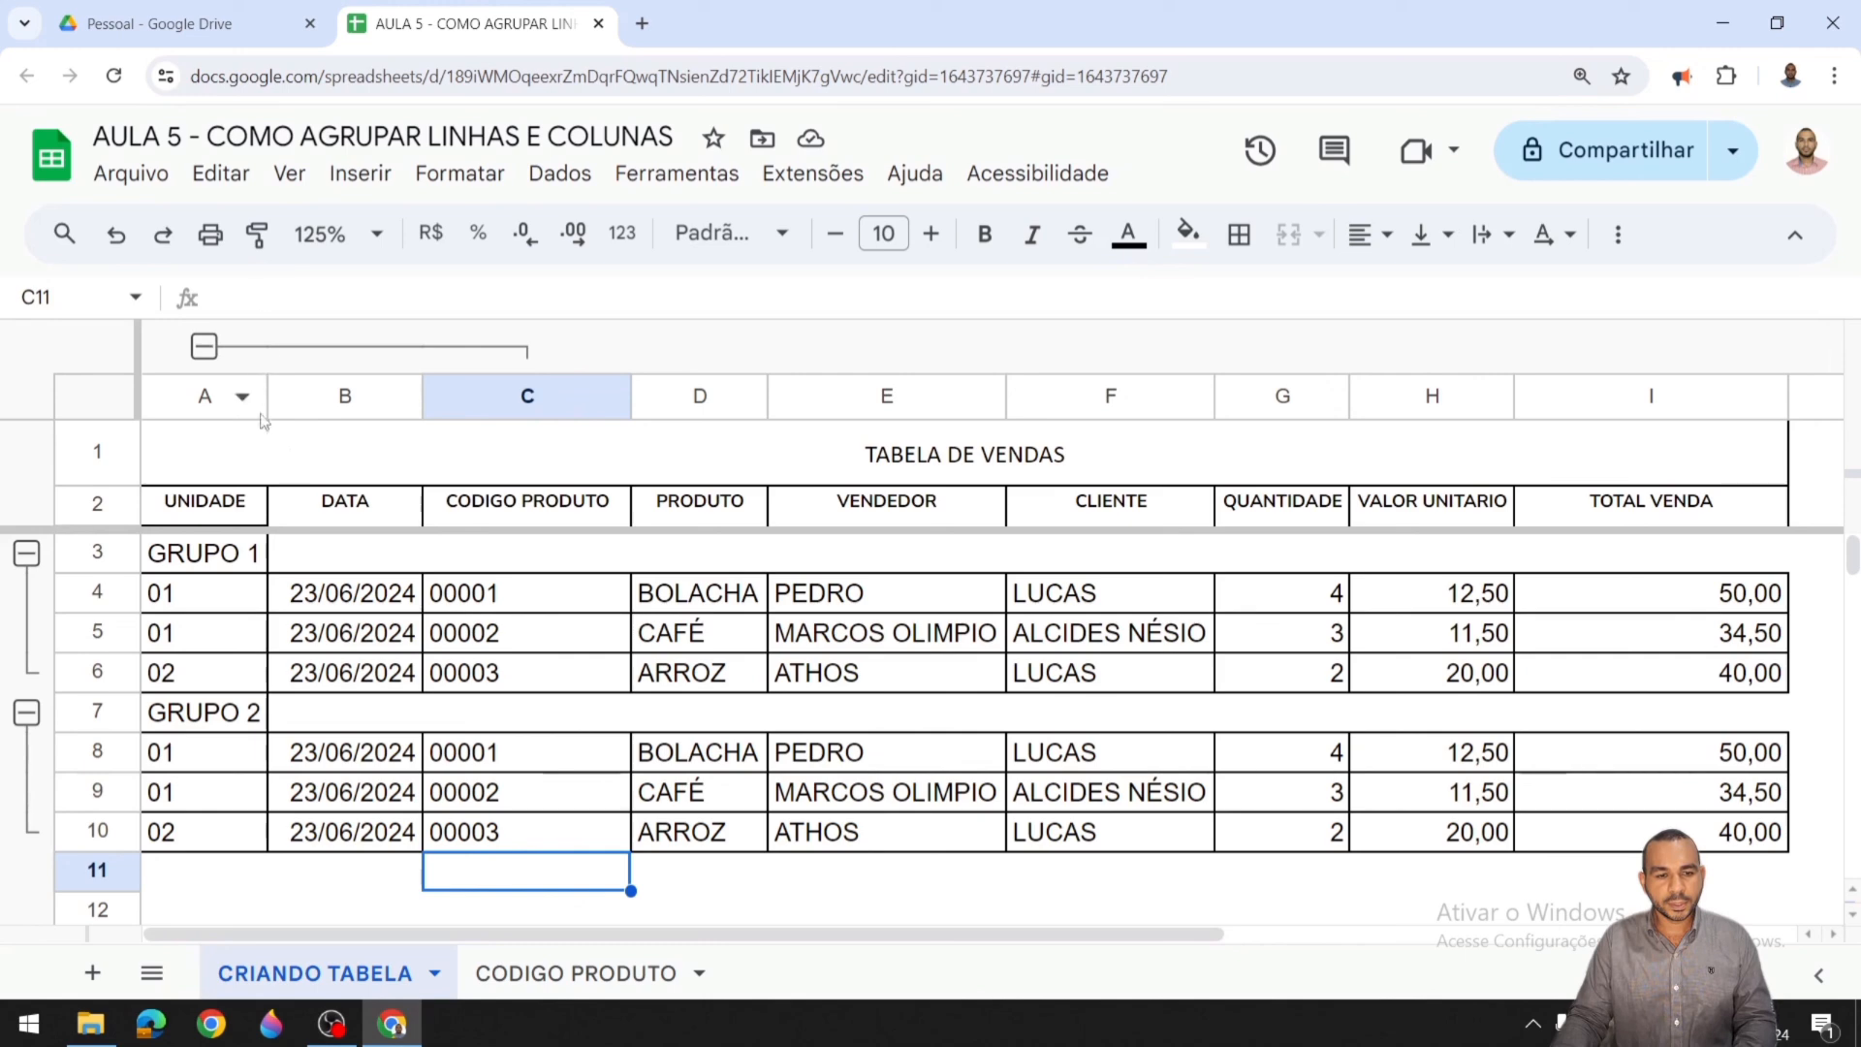
# Step: Ungroup column C, CODIGO PRODUTO, from the column group
pyautogui.click(283, 175)
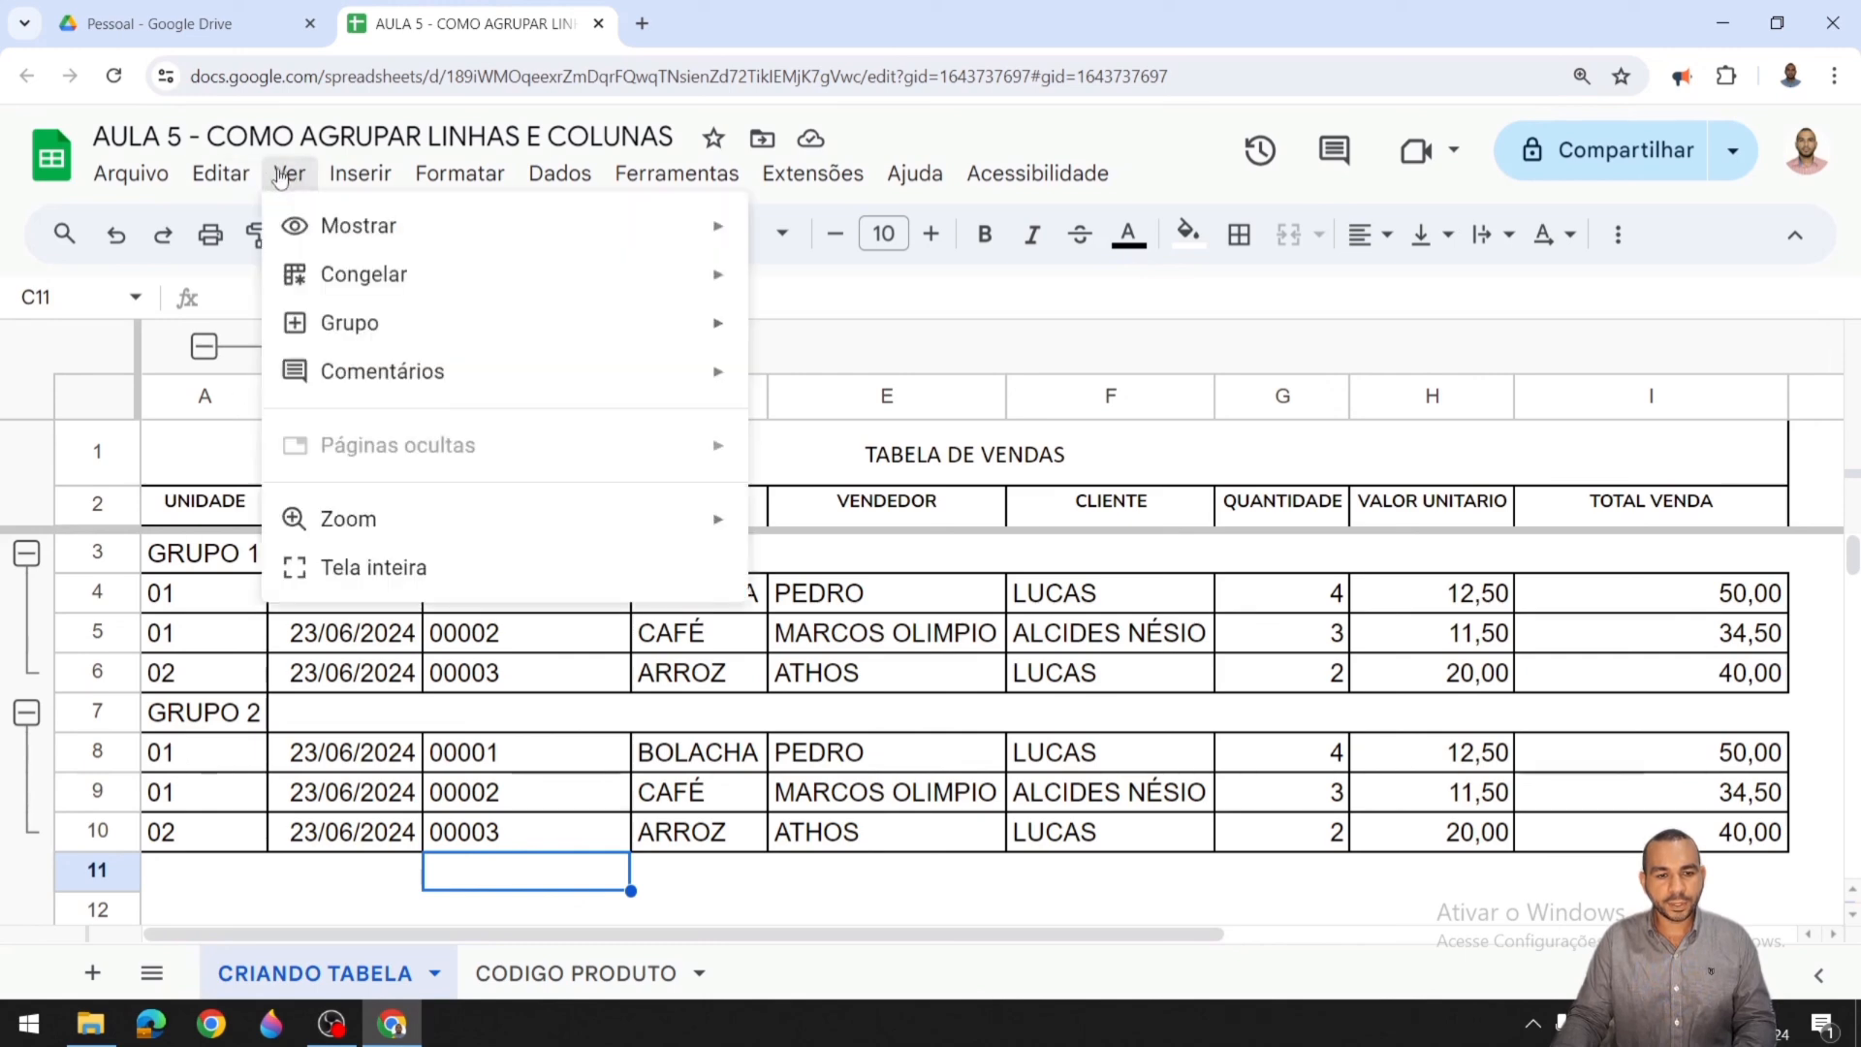
pyautogui.moveTo(490, 320)
pyautogui.click(855, 388)
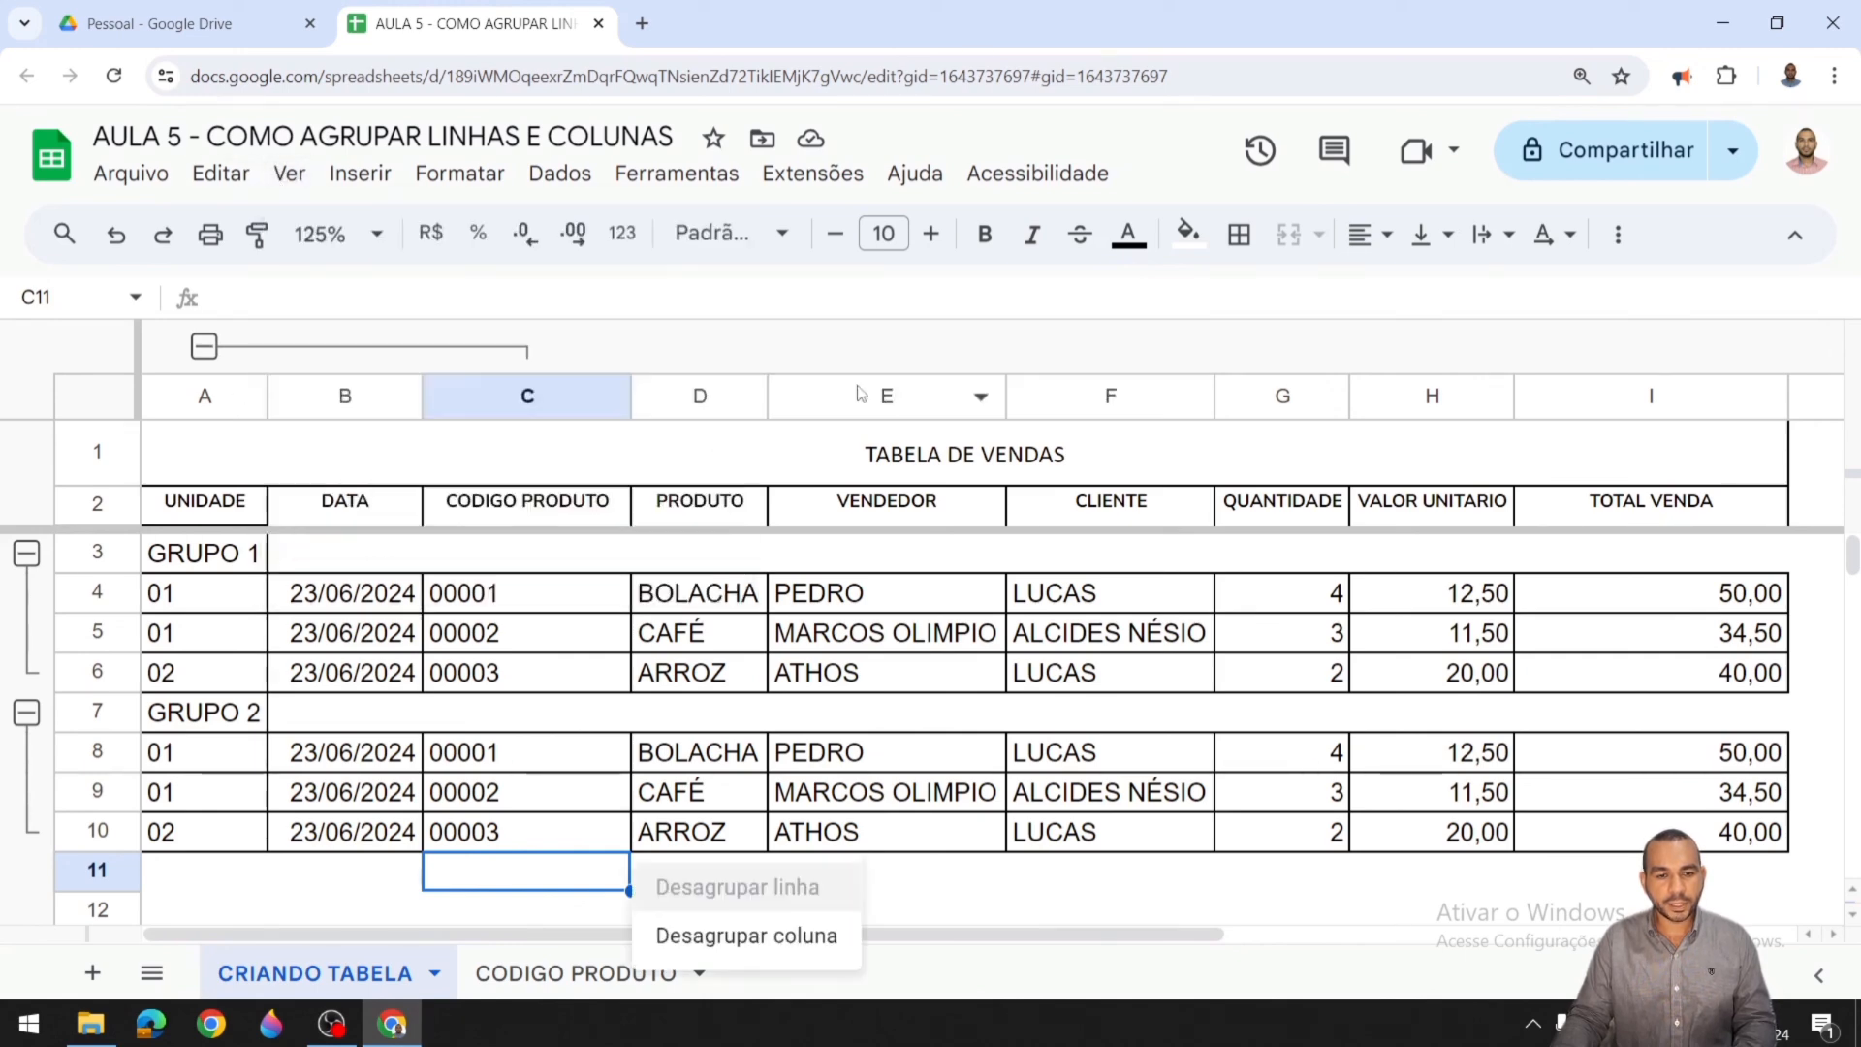
pyautogui.click(743, 936)
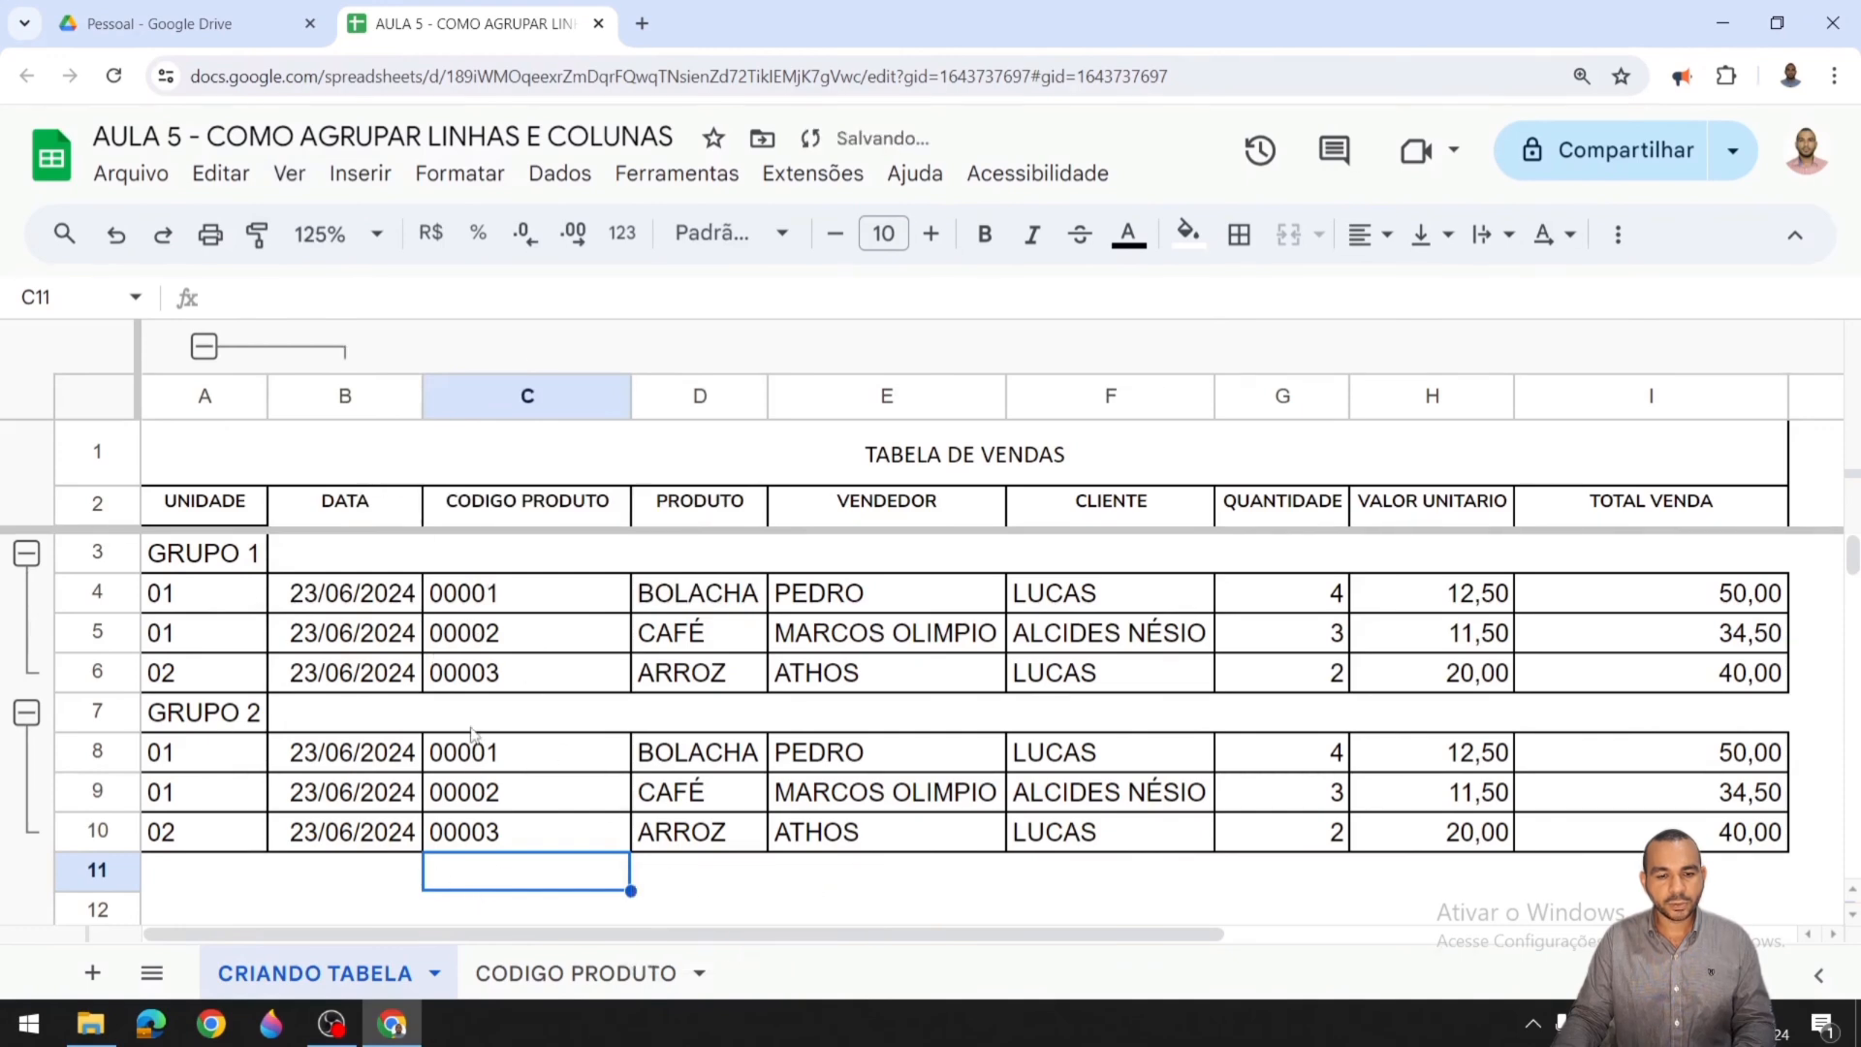
pyautogui.click(283, 448)
pyautogui.click(285, 625)
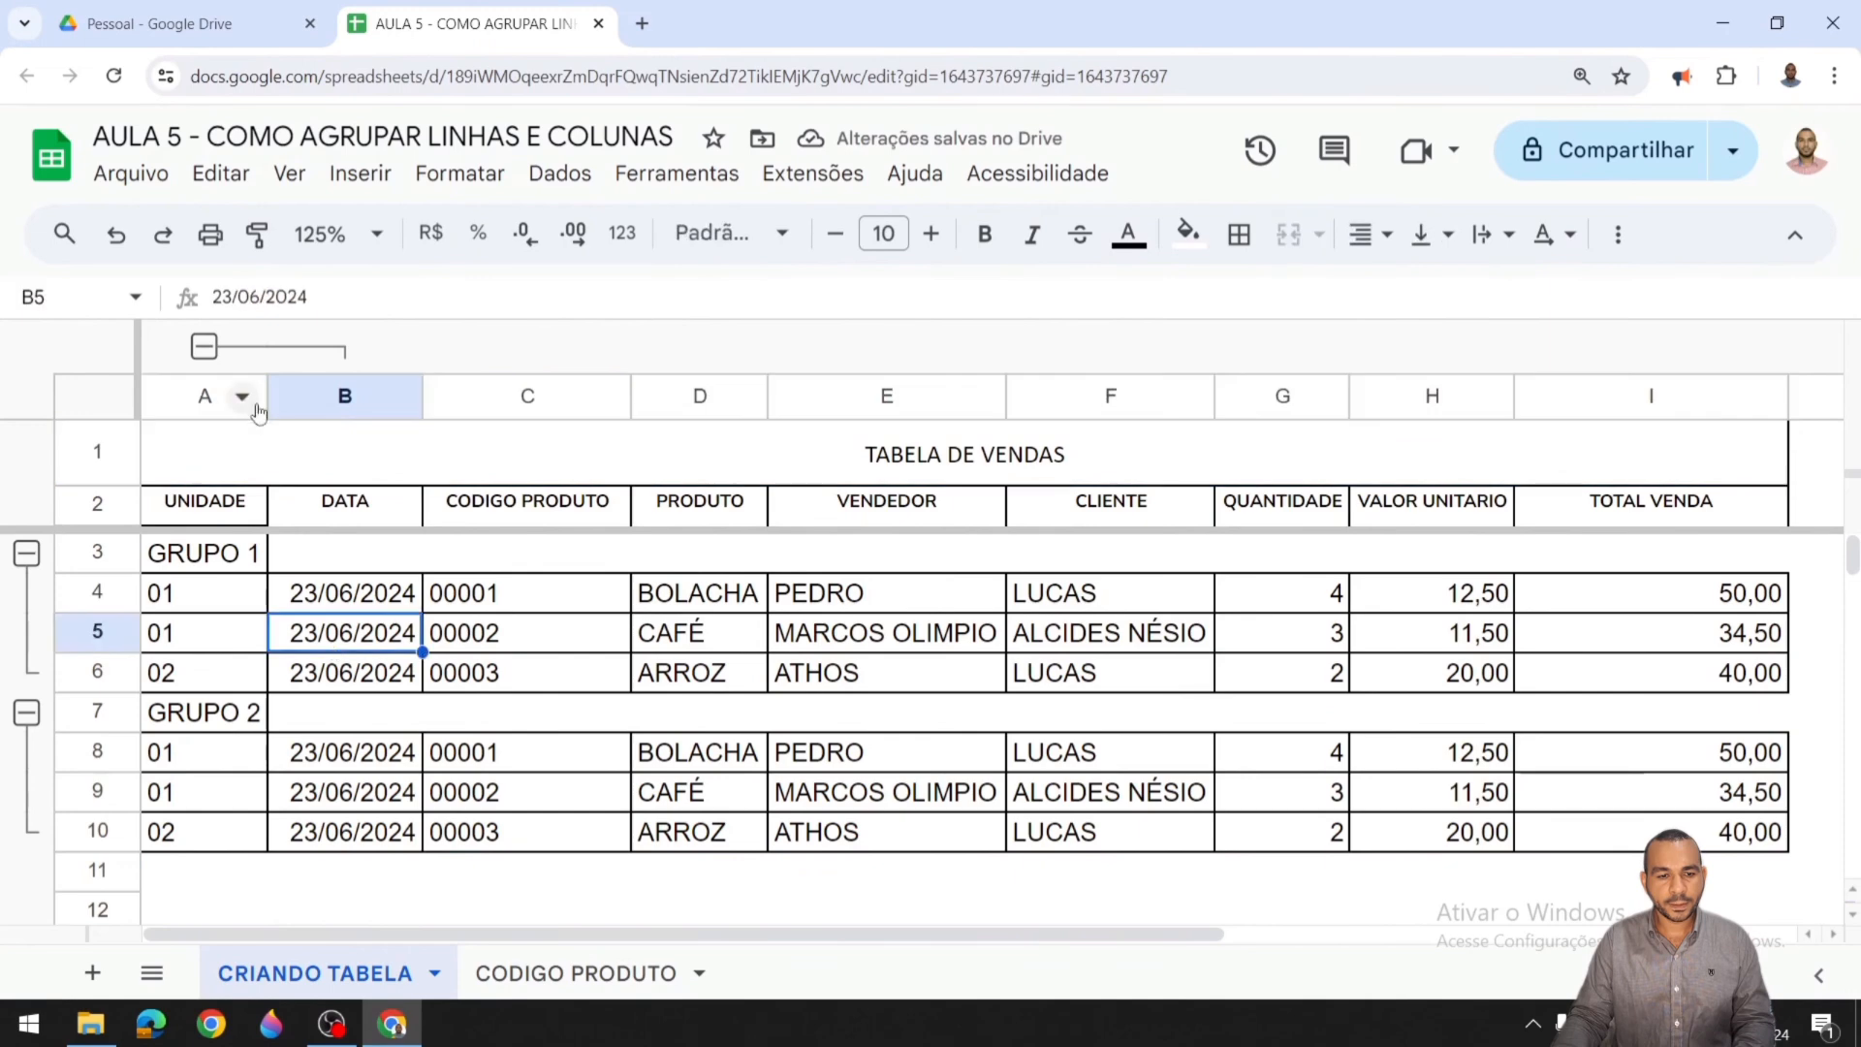
# Step: Ungroup column B, DATA, to remove the rest of the column group
pyautogui.click(344, 395)
pyautogui.click(313, 182)
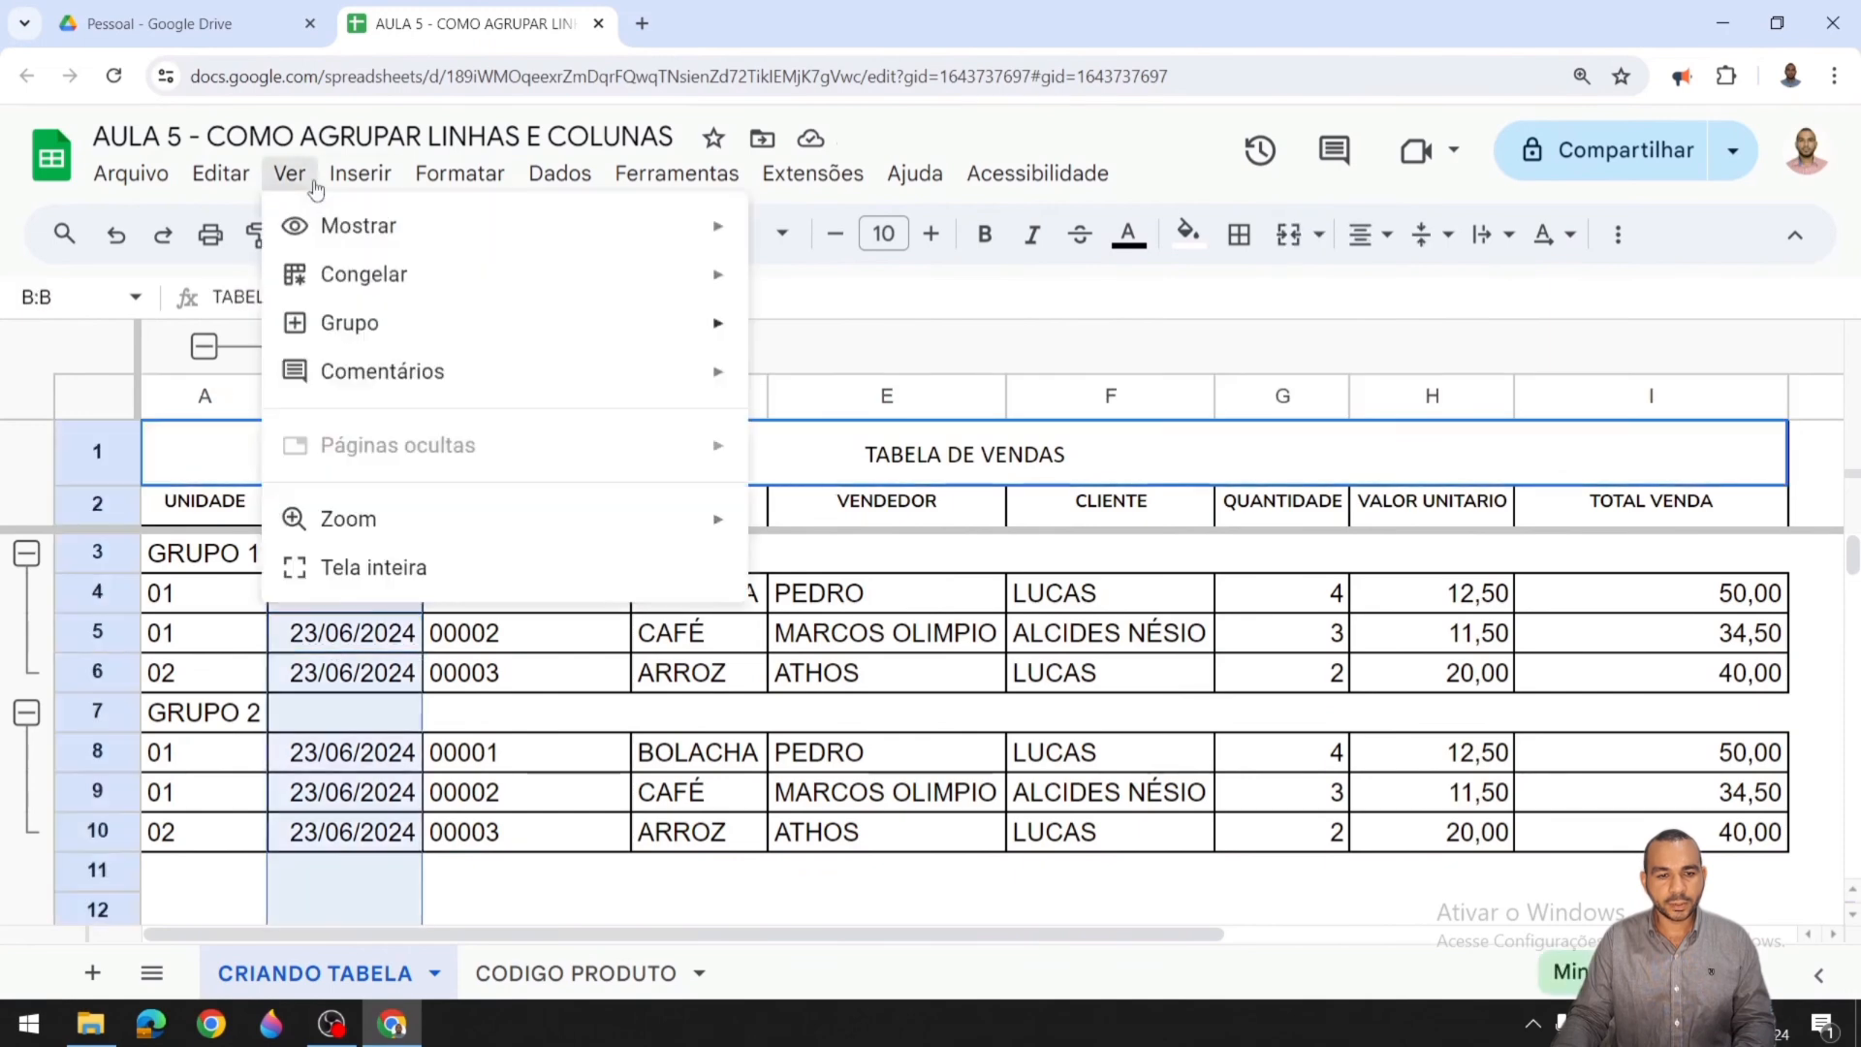
pyautogui.moveTo(572, 327)
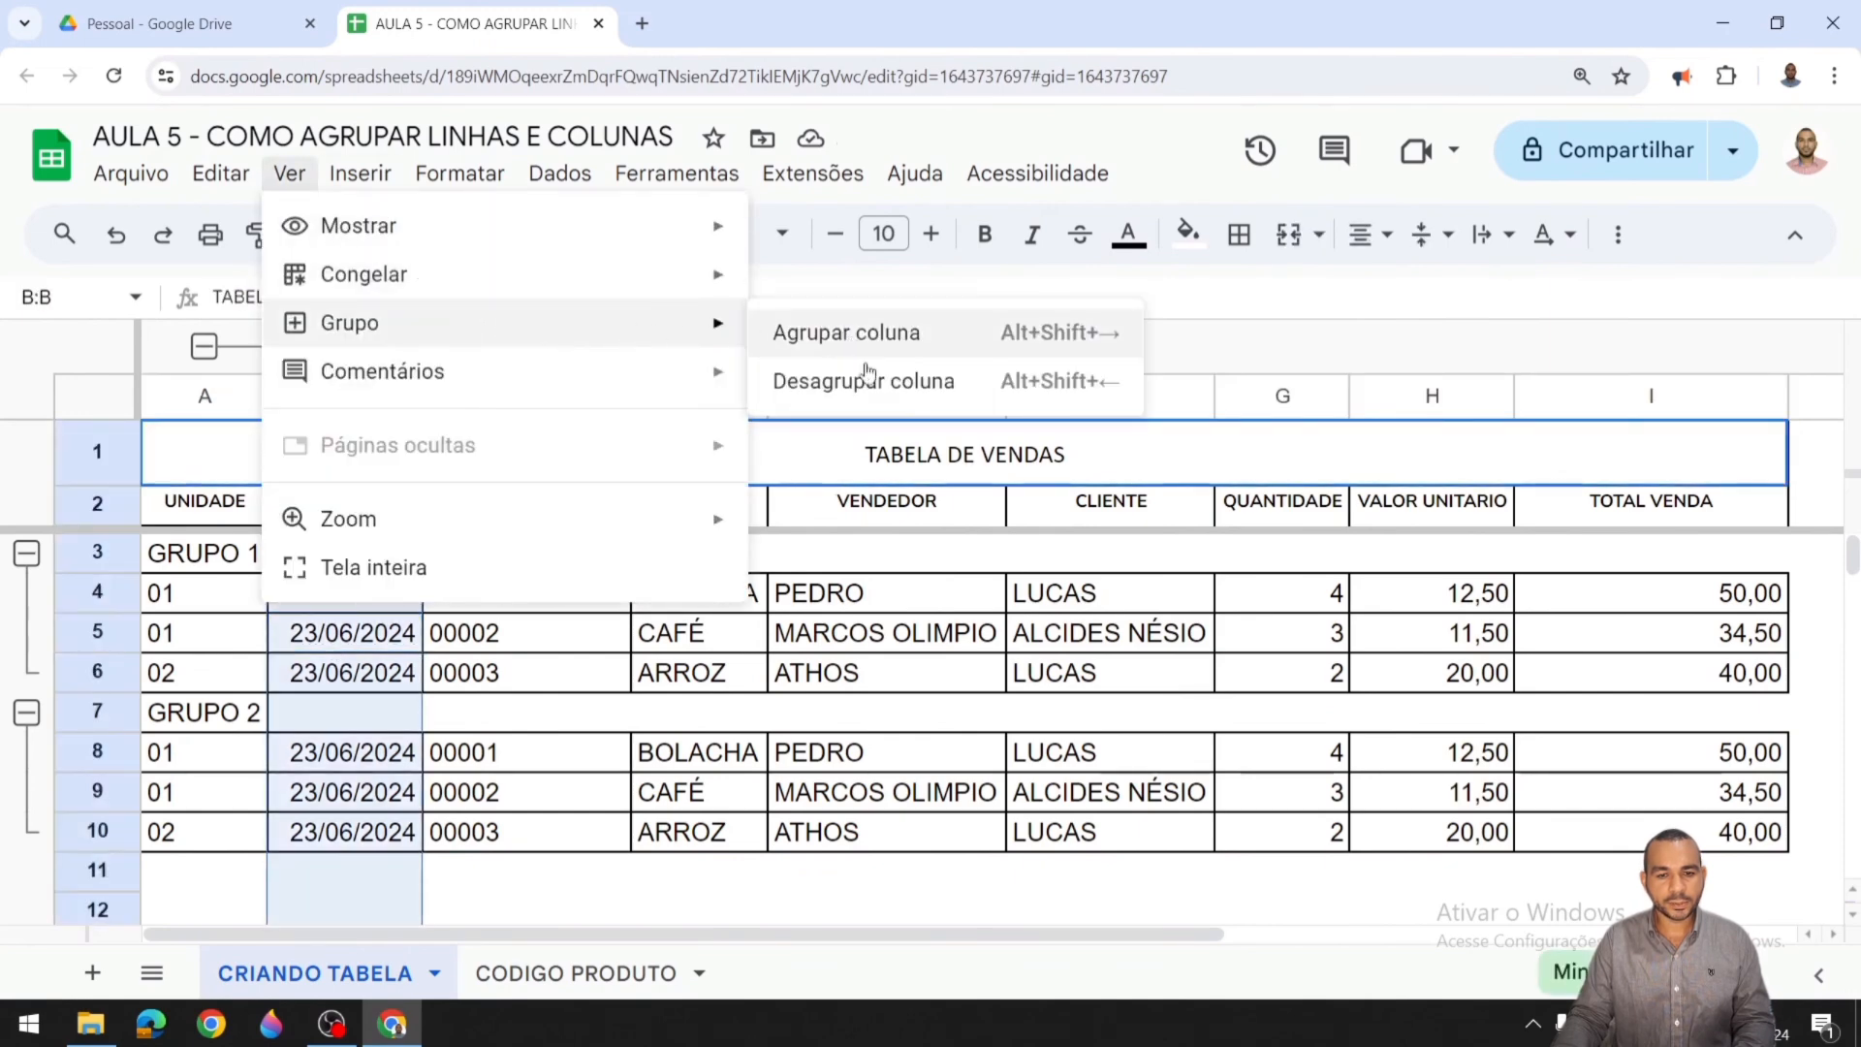
pyautogui.click(867, 378)
# Step: Ungroup rows 3 to 10, covering both GRUPO 1 and GRUPO 2
pyautogui.moveTo(101, 496); pyautogui.dragTo(102, 775)
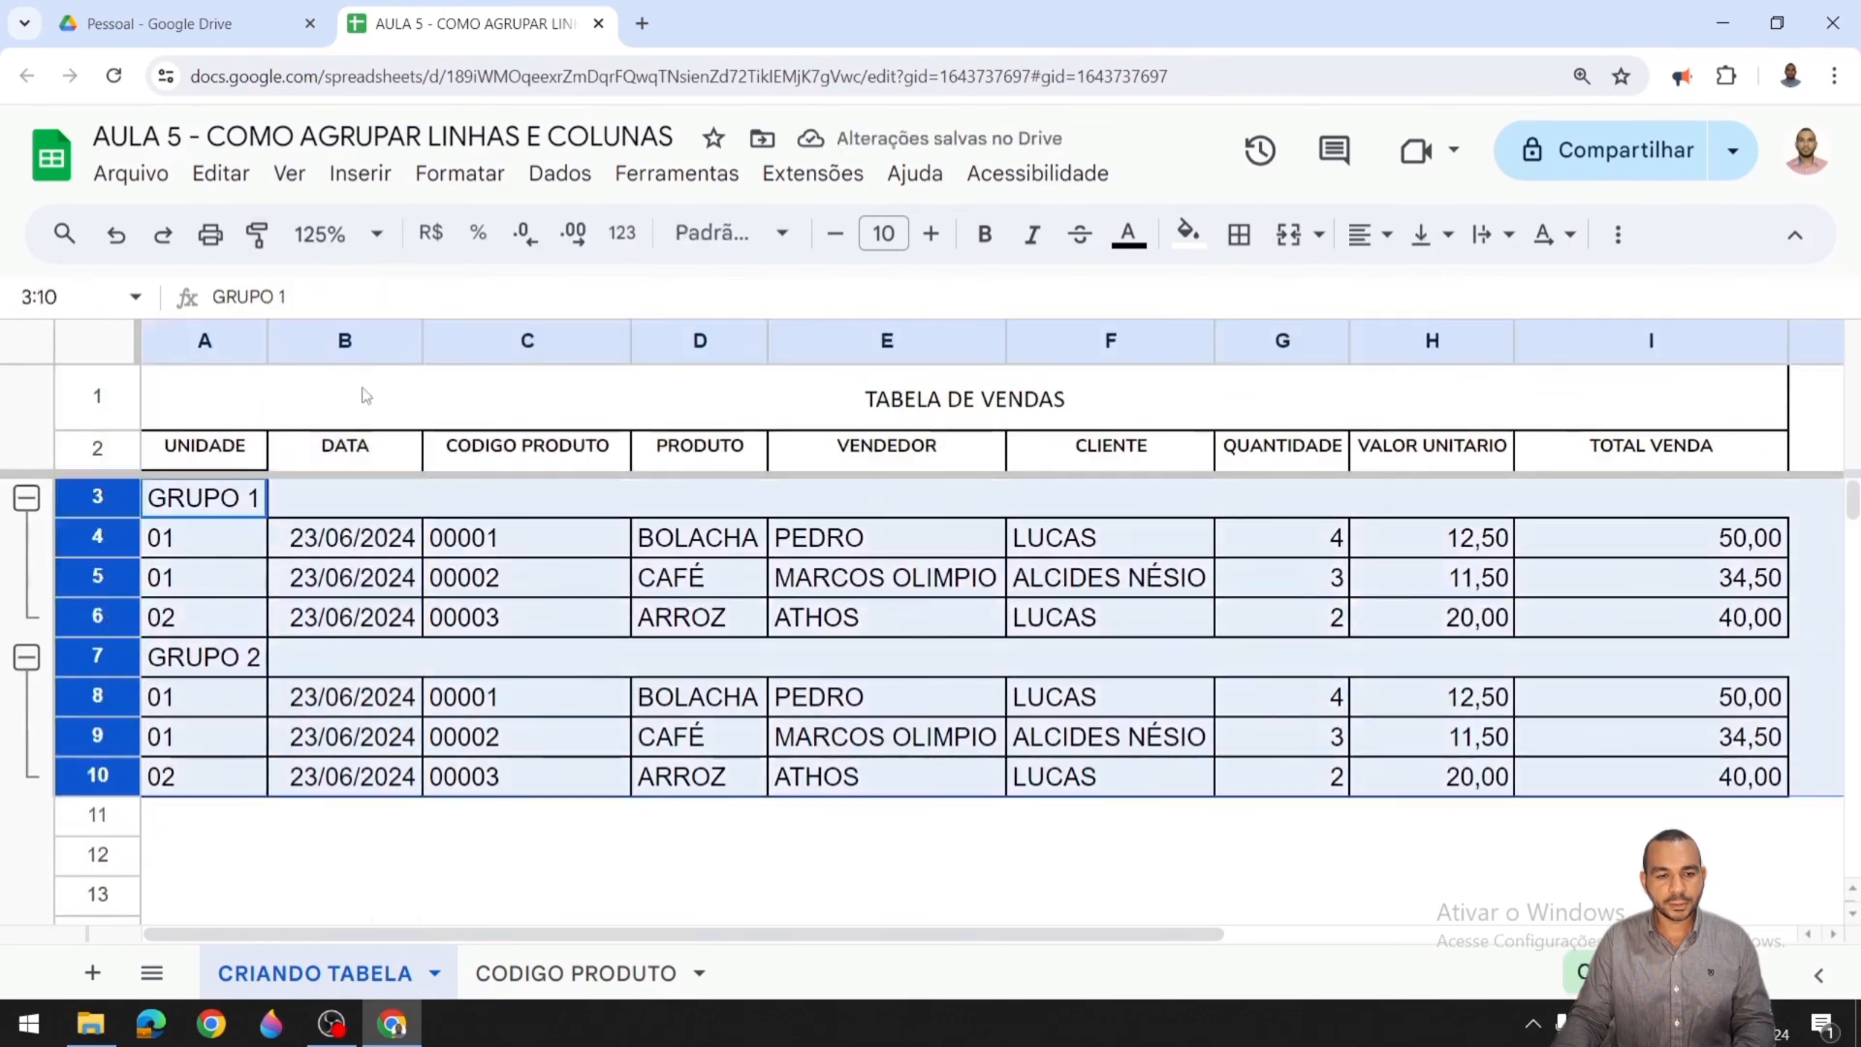
pyautogui.click(289, 174)
pyautogui.moveTo(561, 320)
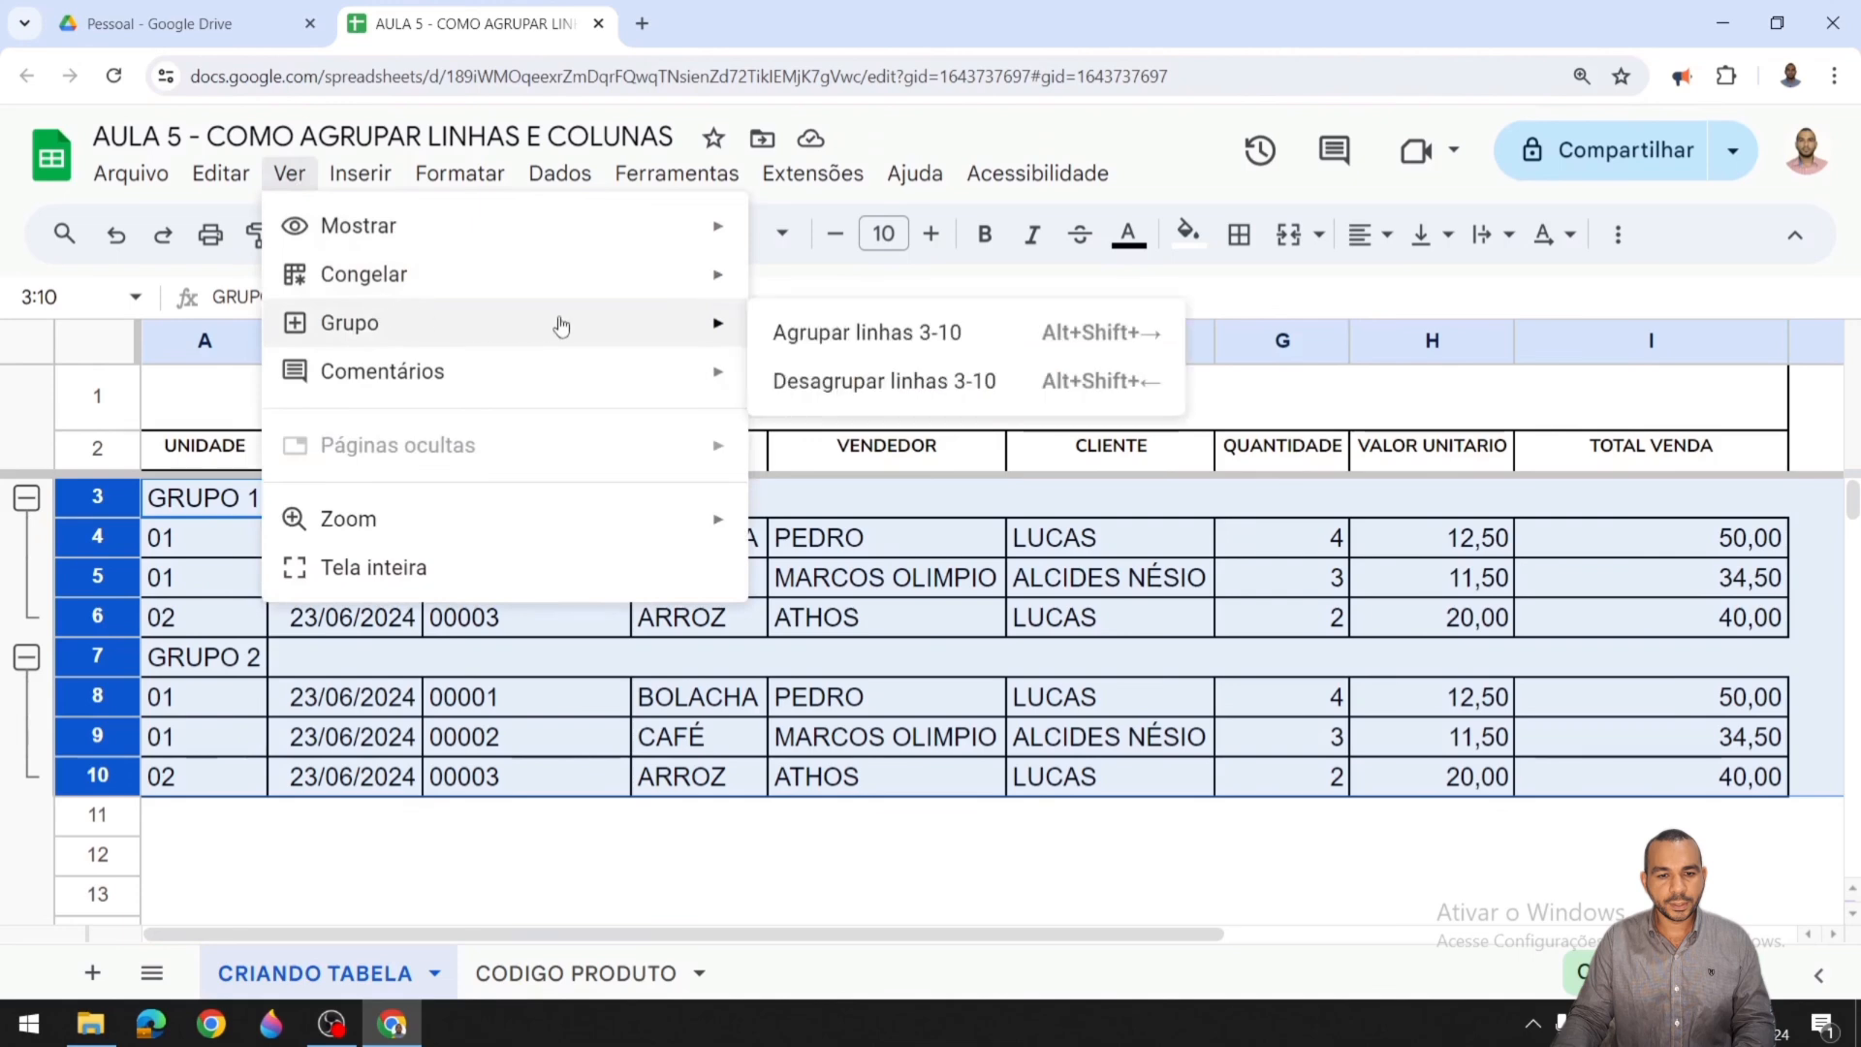
pyautogui.click(832, 383)
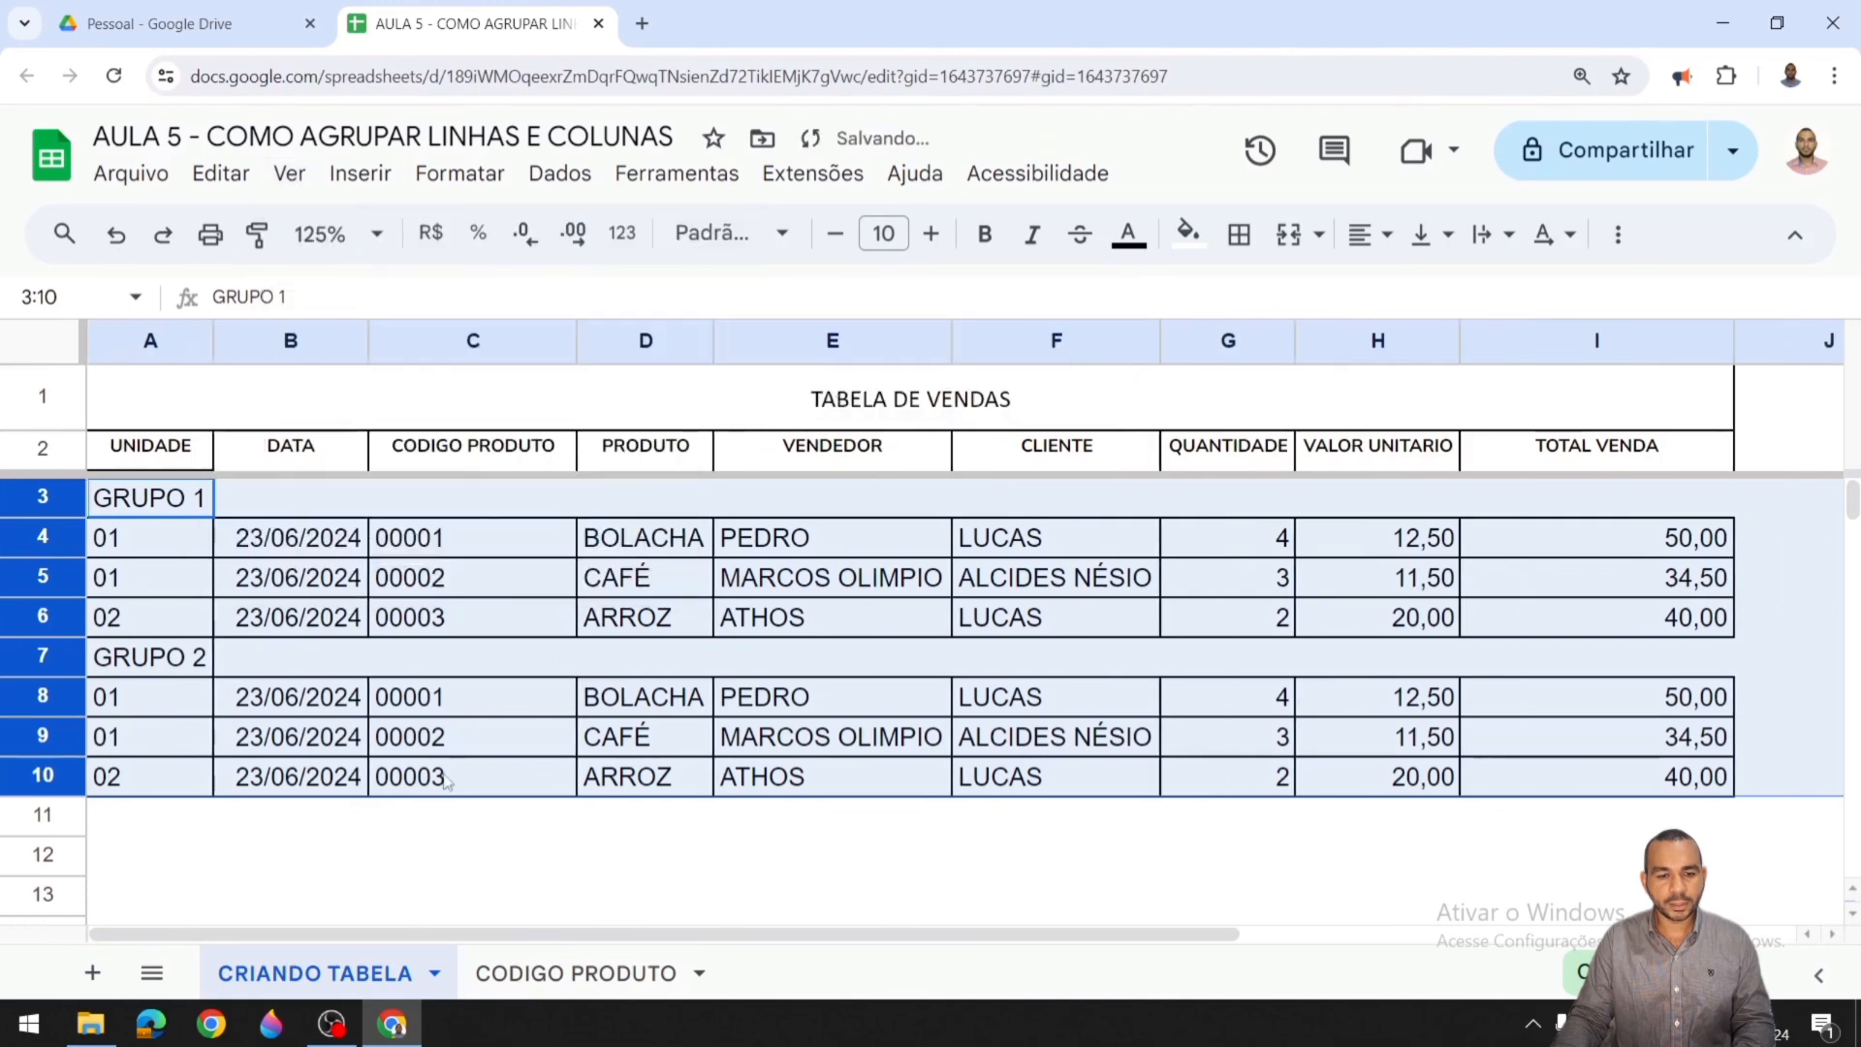
pyautogui.click(480, 814)
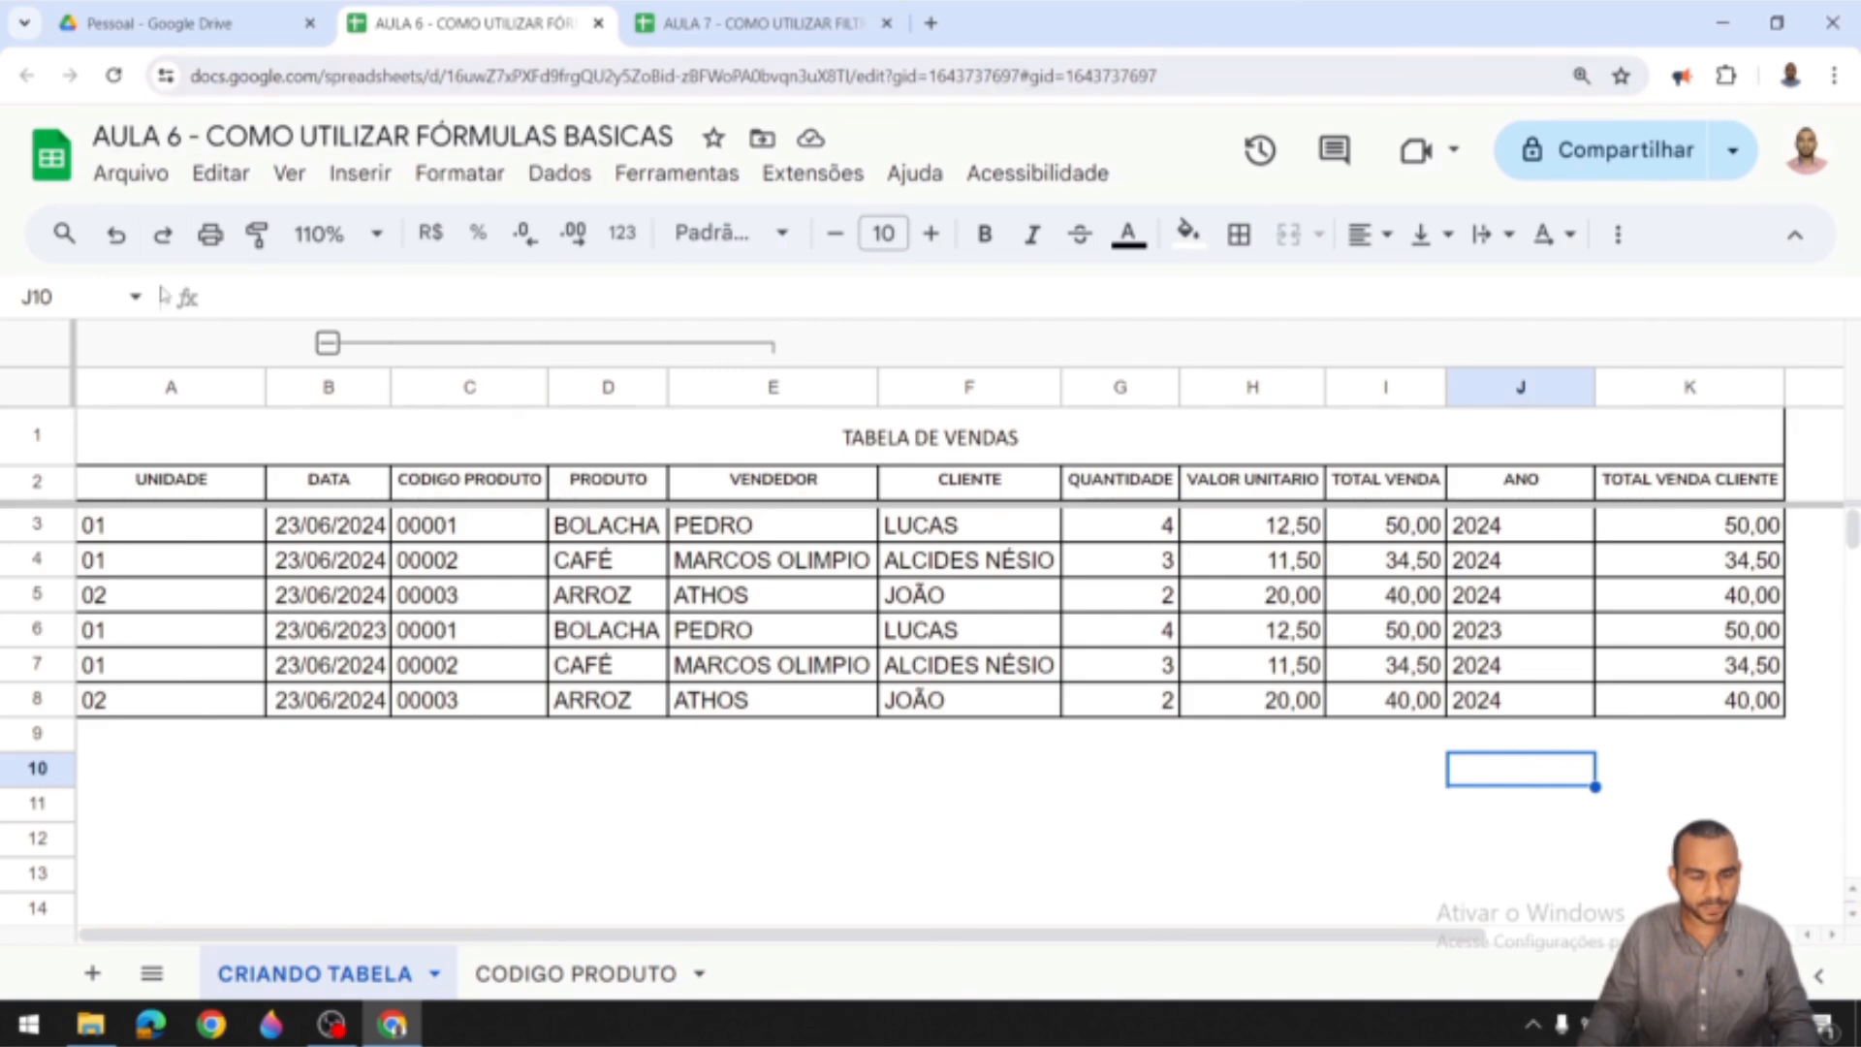
# Step: Examine the formulas behind TOTAL VENDA CLIENTE in K3 and ANO in J3 of the AULA 6 sales table
pyautogui.click(1639, 526)
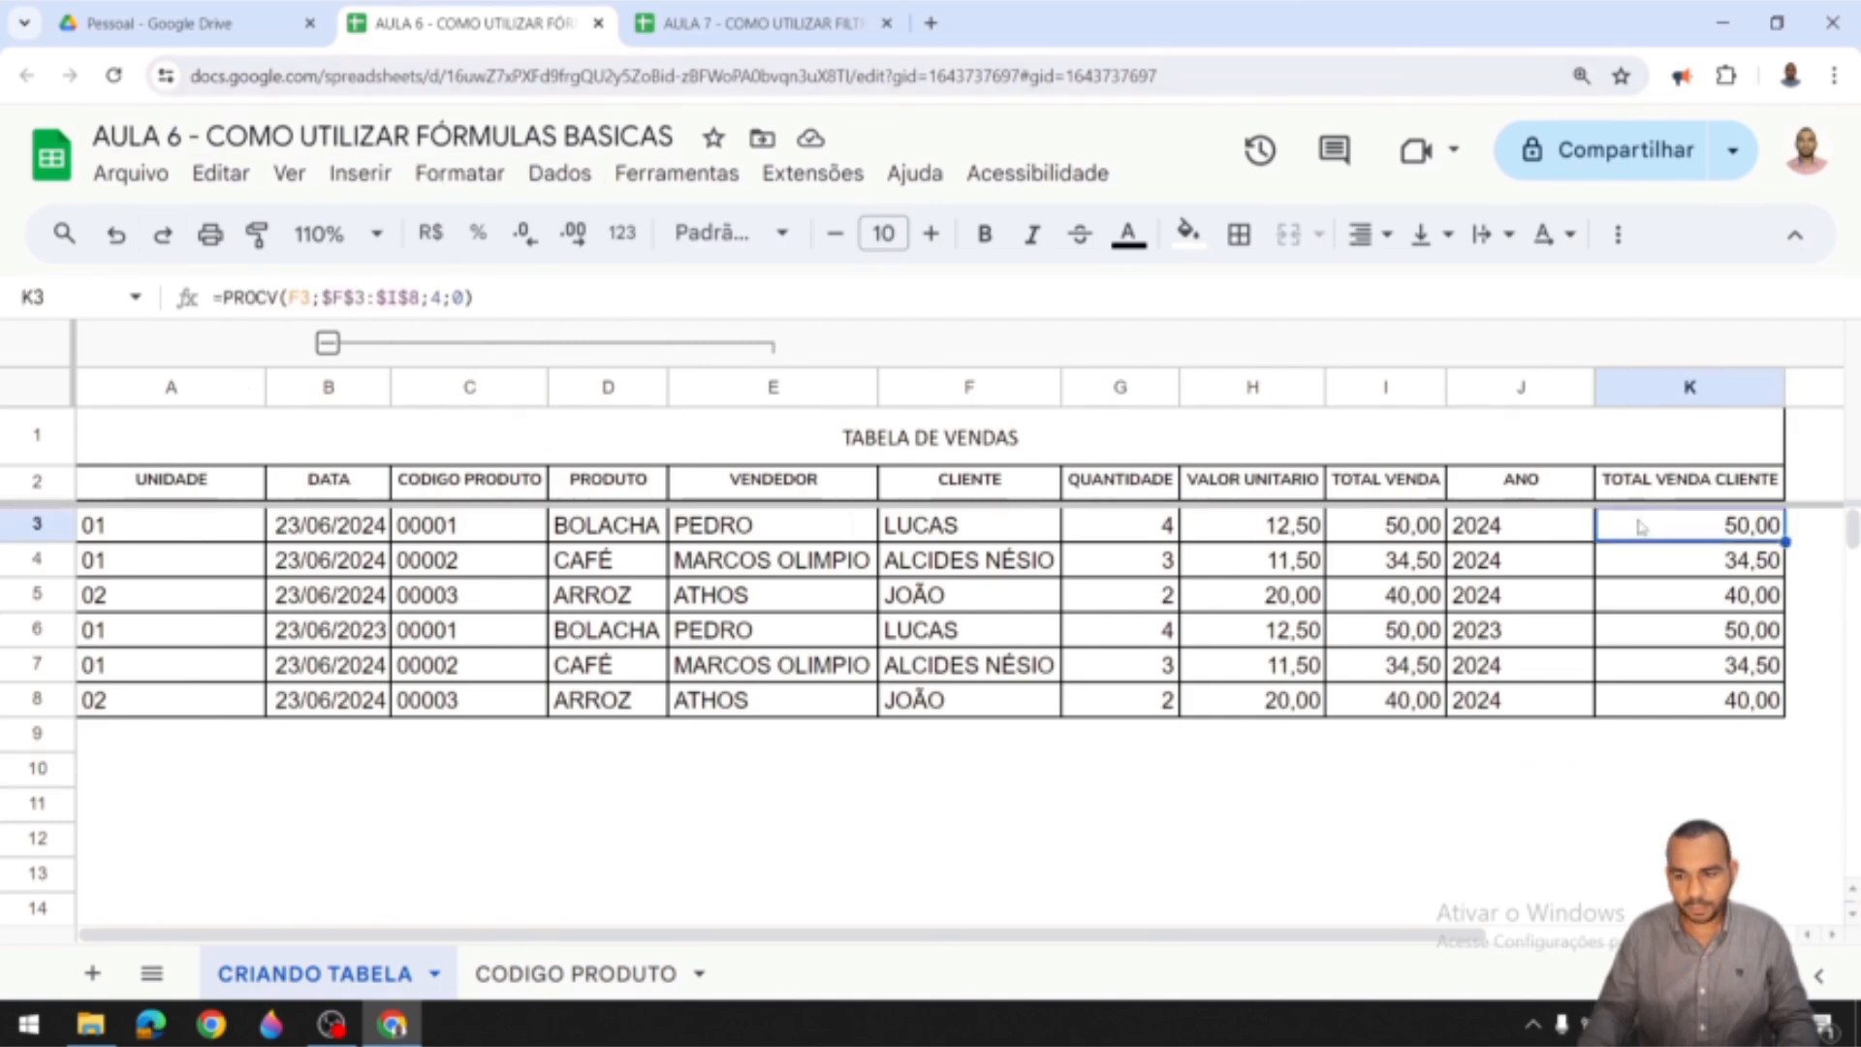
pyautogui.doubleClick(1708, 526)
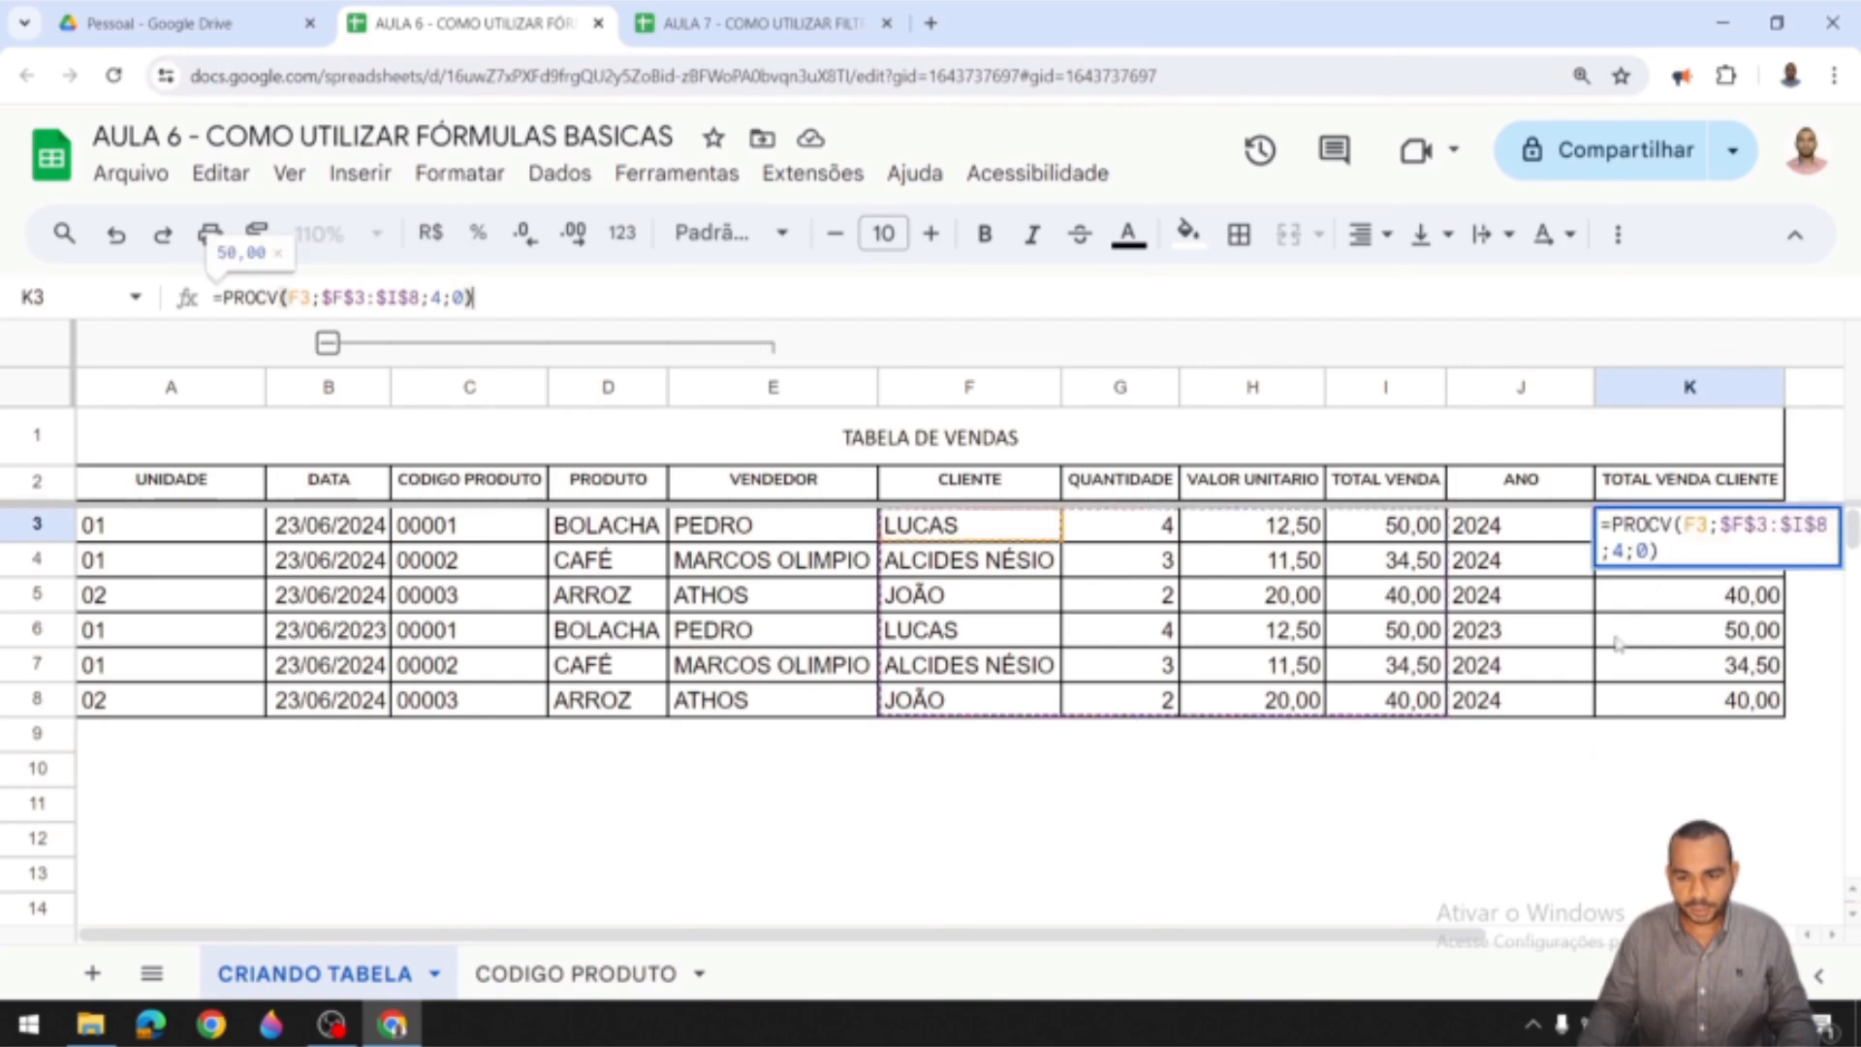
pyautogui.doubleClick(1514, 528)
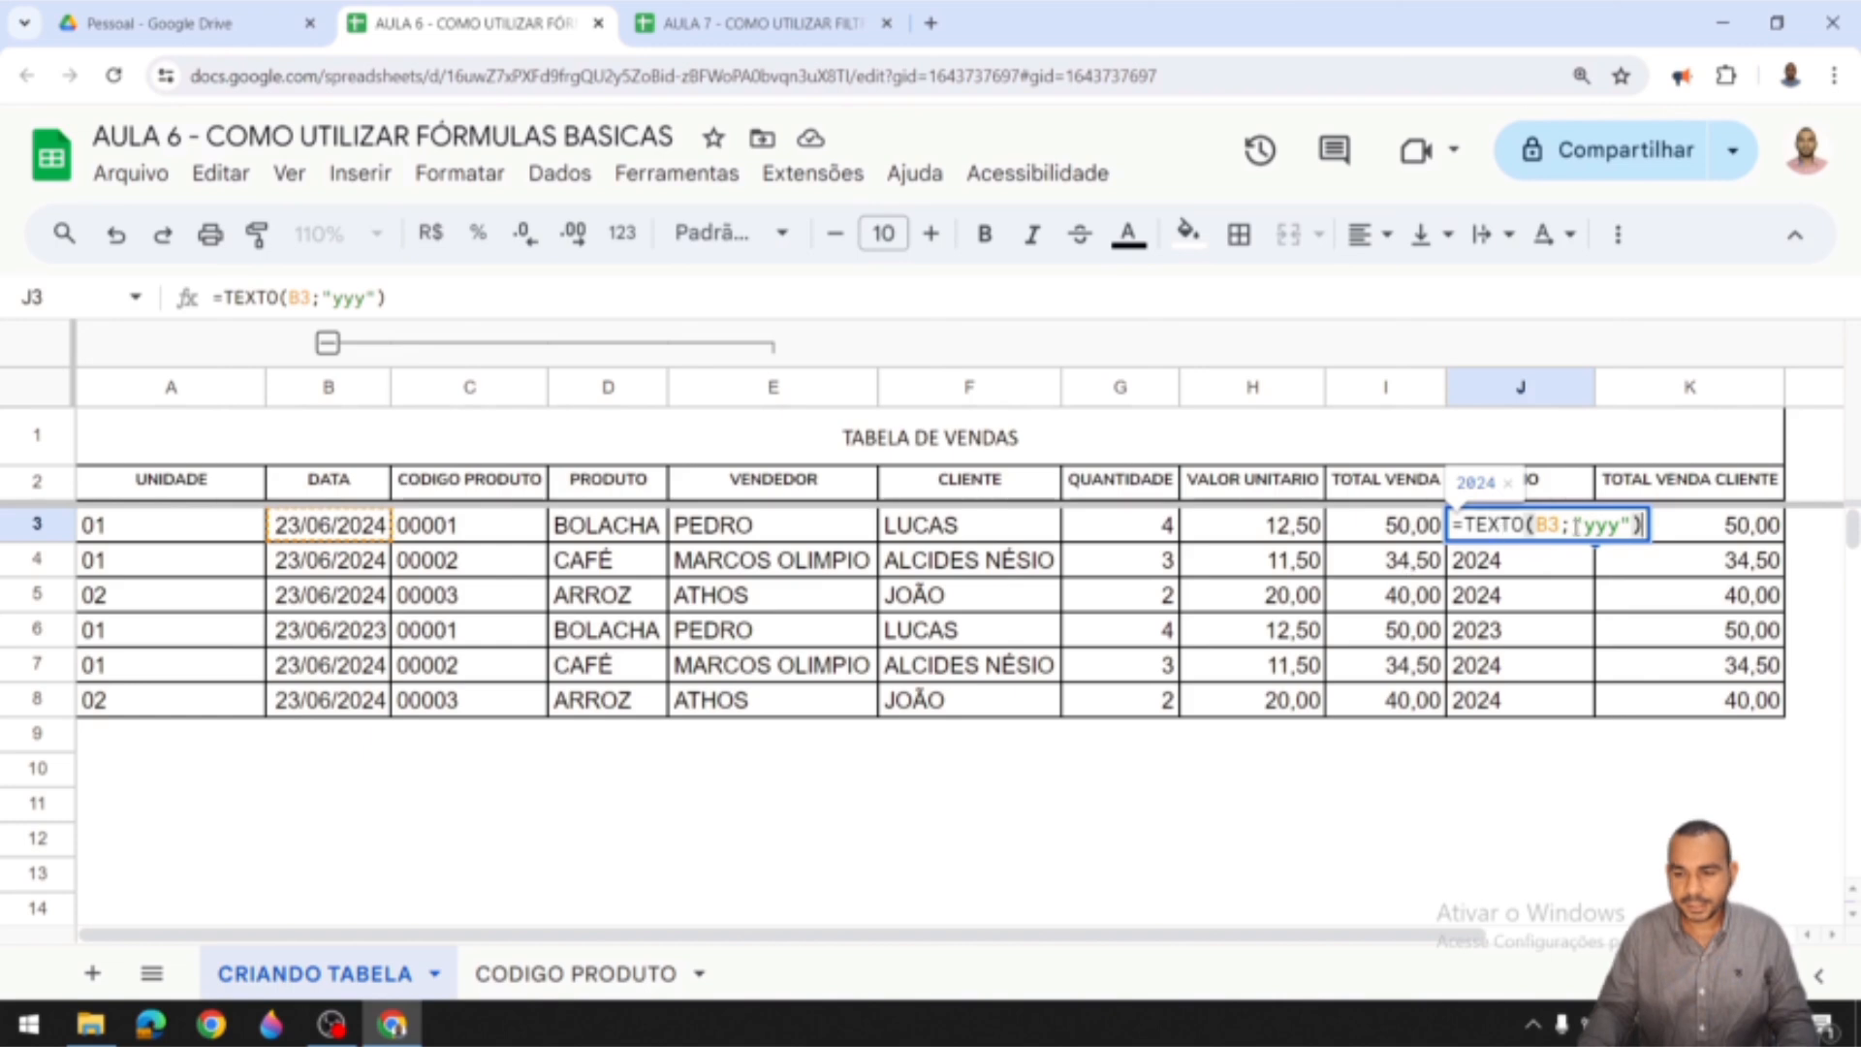
pyautogui.press('Return')
pyautogui.moveTo(1527, 480); pyautogui.dragTo(1541, 700)
pyautogui.click(1520, 482)
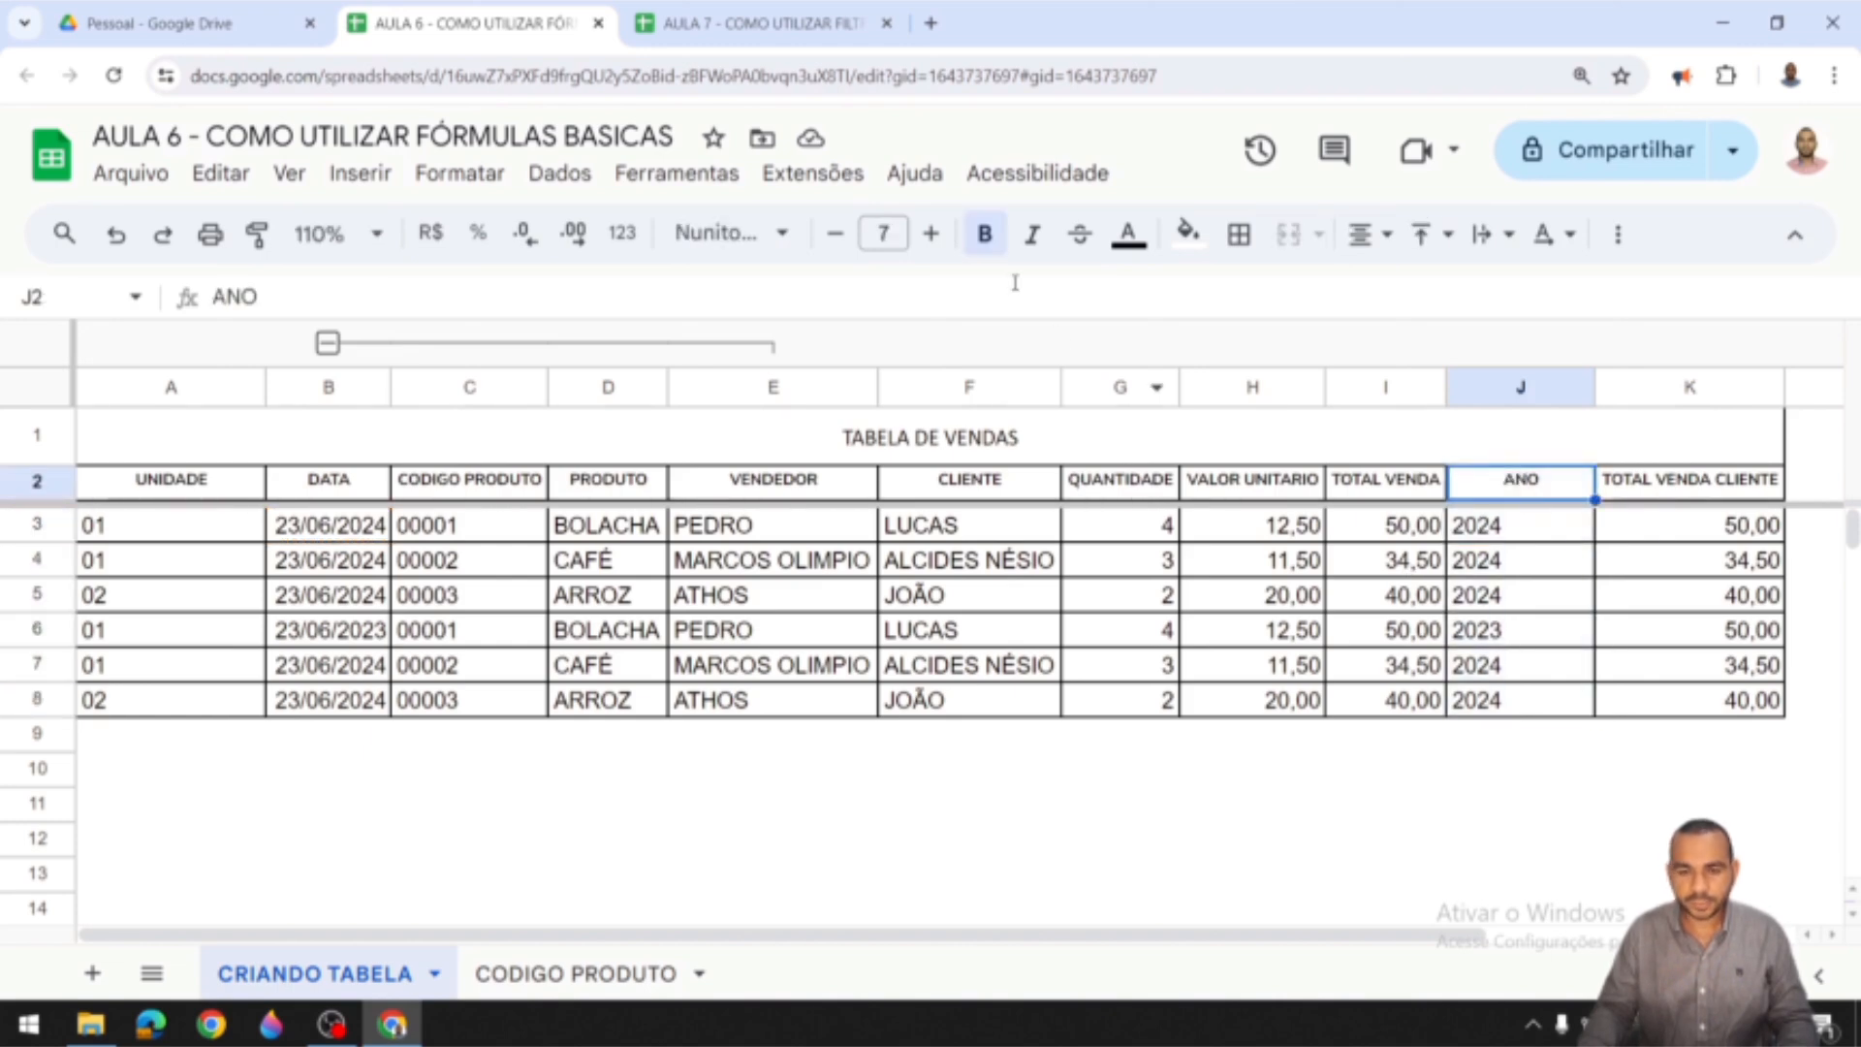
# Step: Close the AULA 6 spreadsheet and switch to AULA 7 - COMO UTILIZAR FILTRO
pyautogui.click(598, 23)
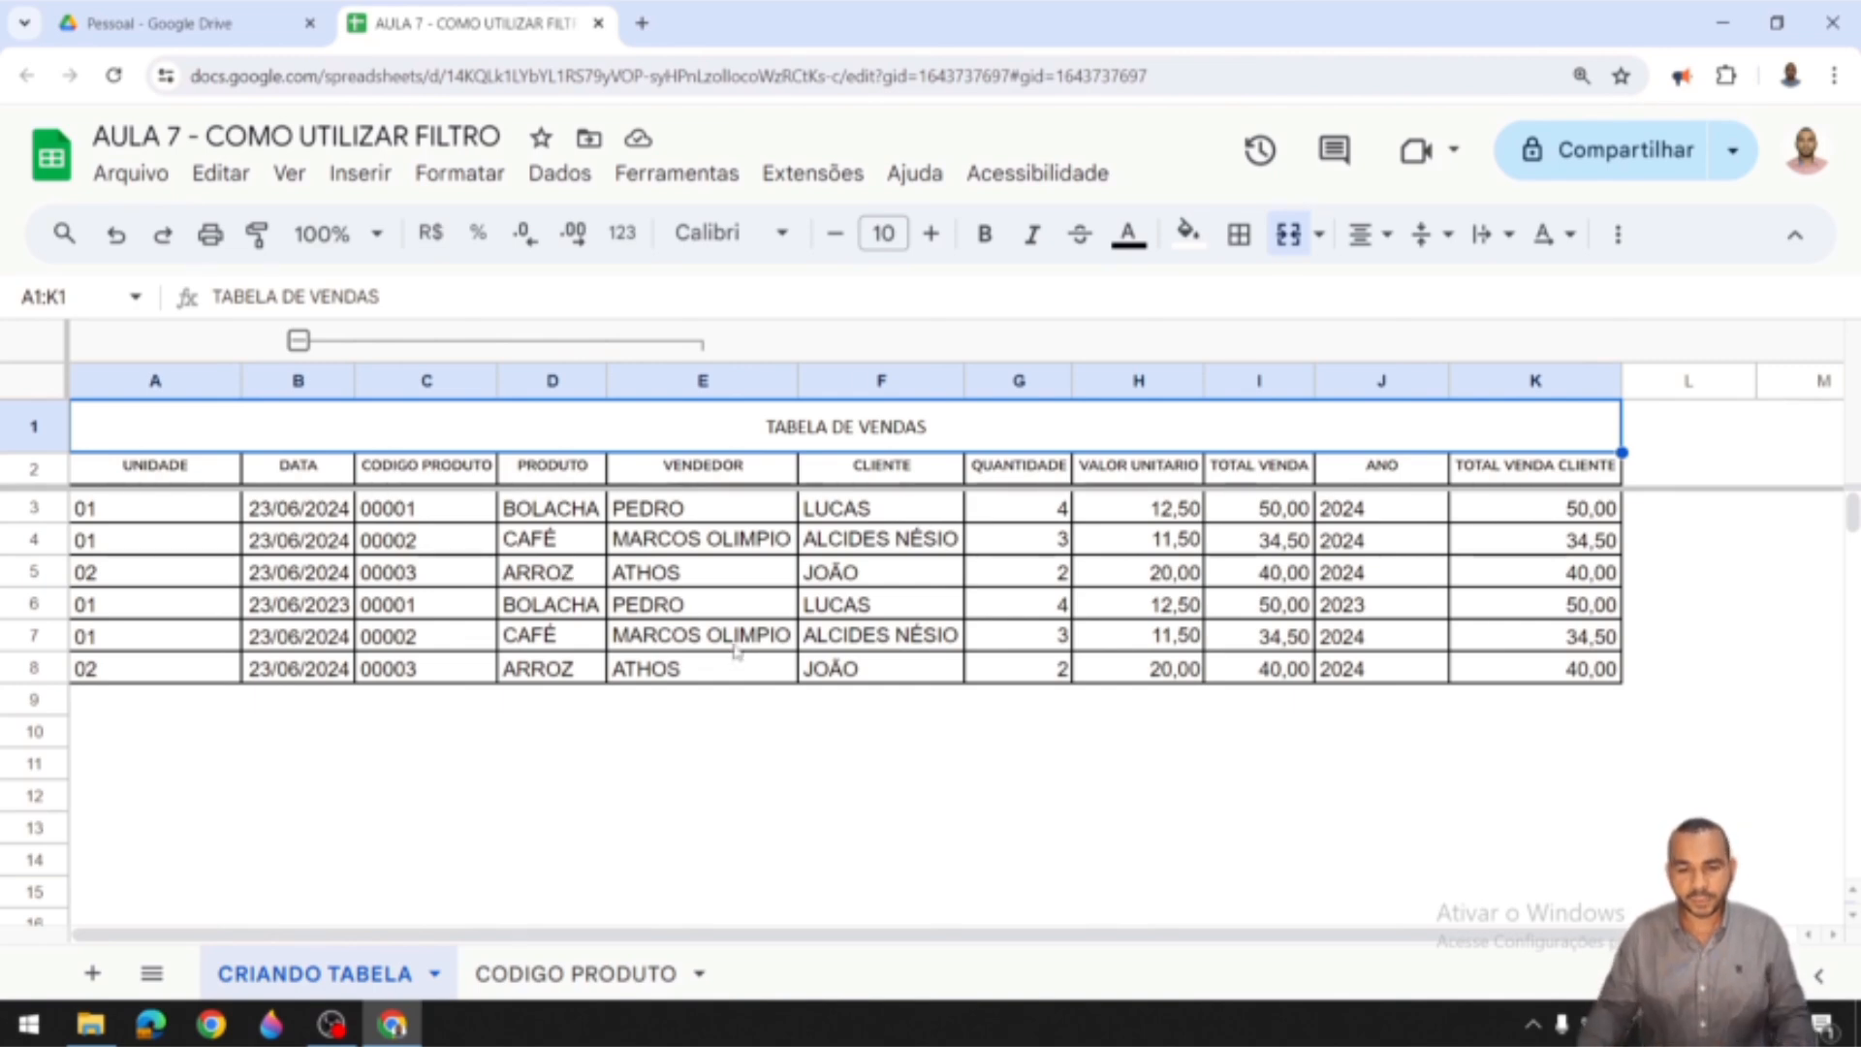
pyautogui.moveTo(181, 471); pyautogui.dragTo(1471, 743)
pyautogui.scroll(1, 1470, 743)
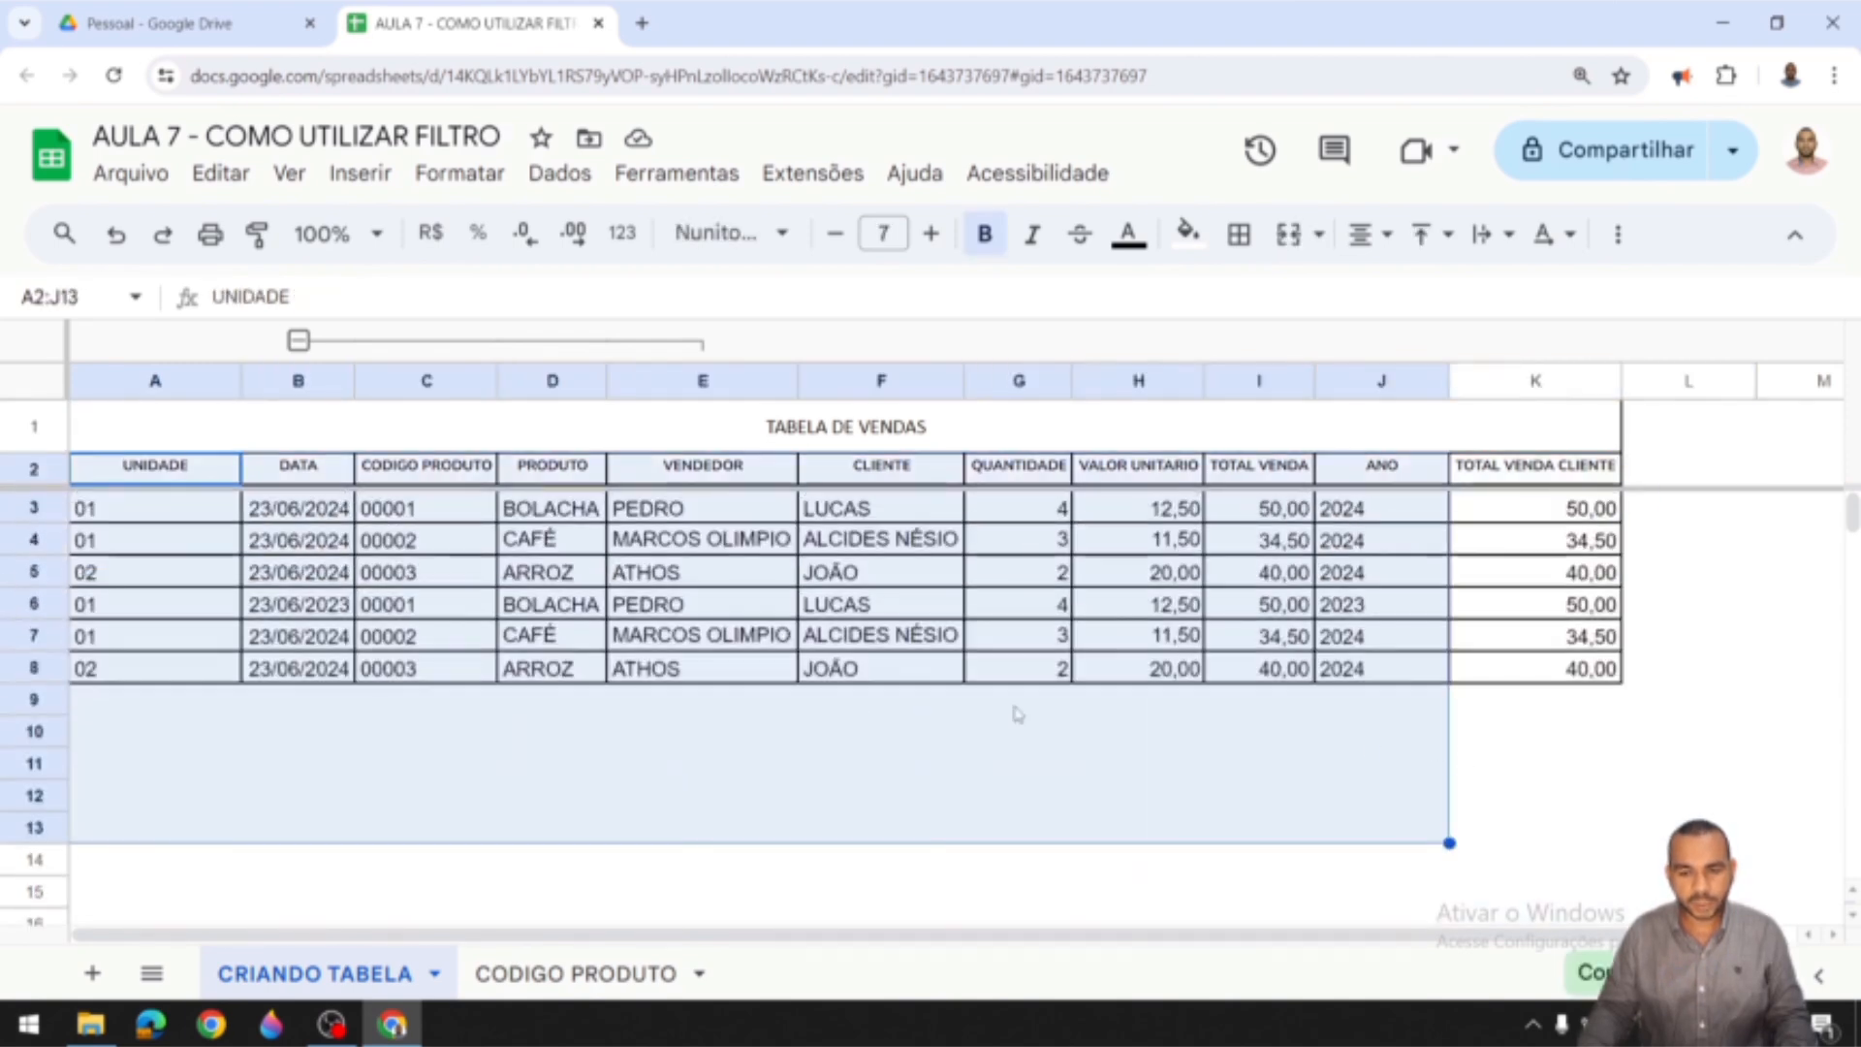
pyautogui.click(432, 571)
pyautogui.moveTo(194, 472); pyautogui.dragTo(1579, 475)
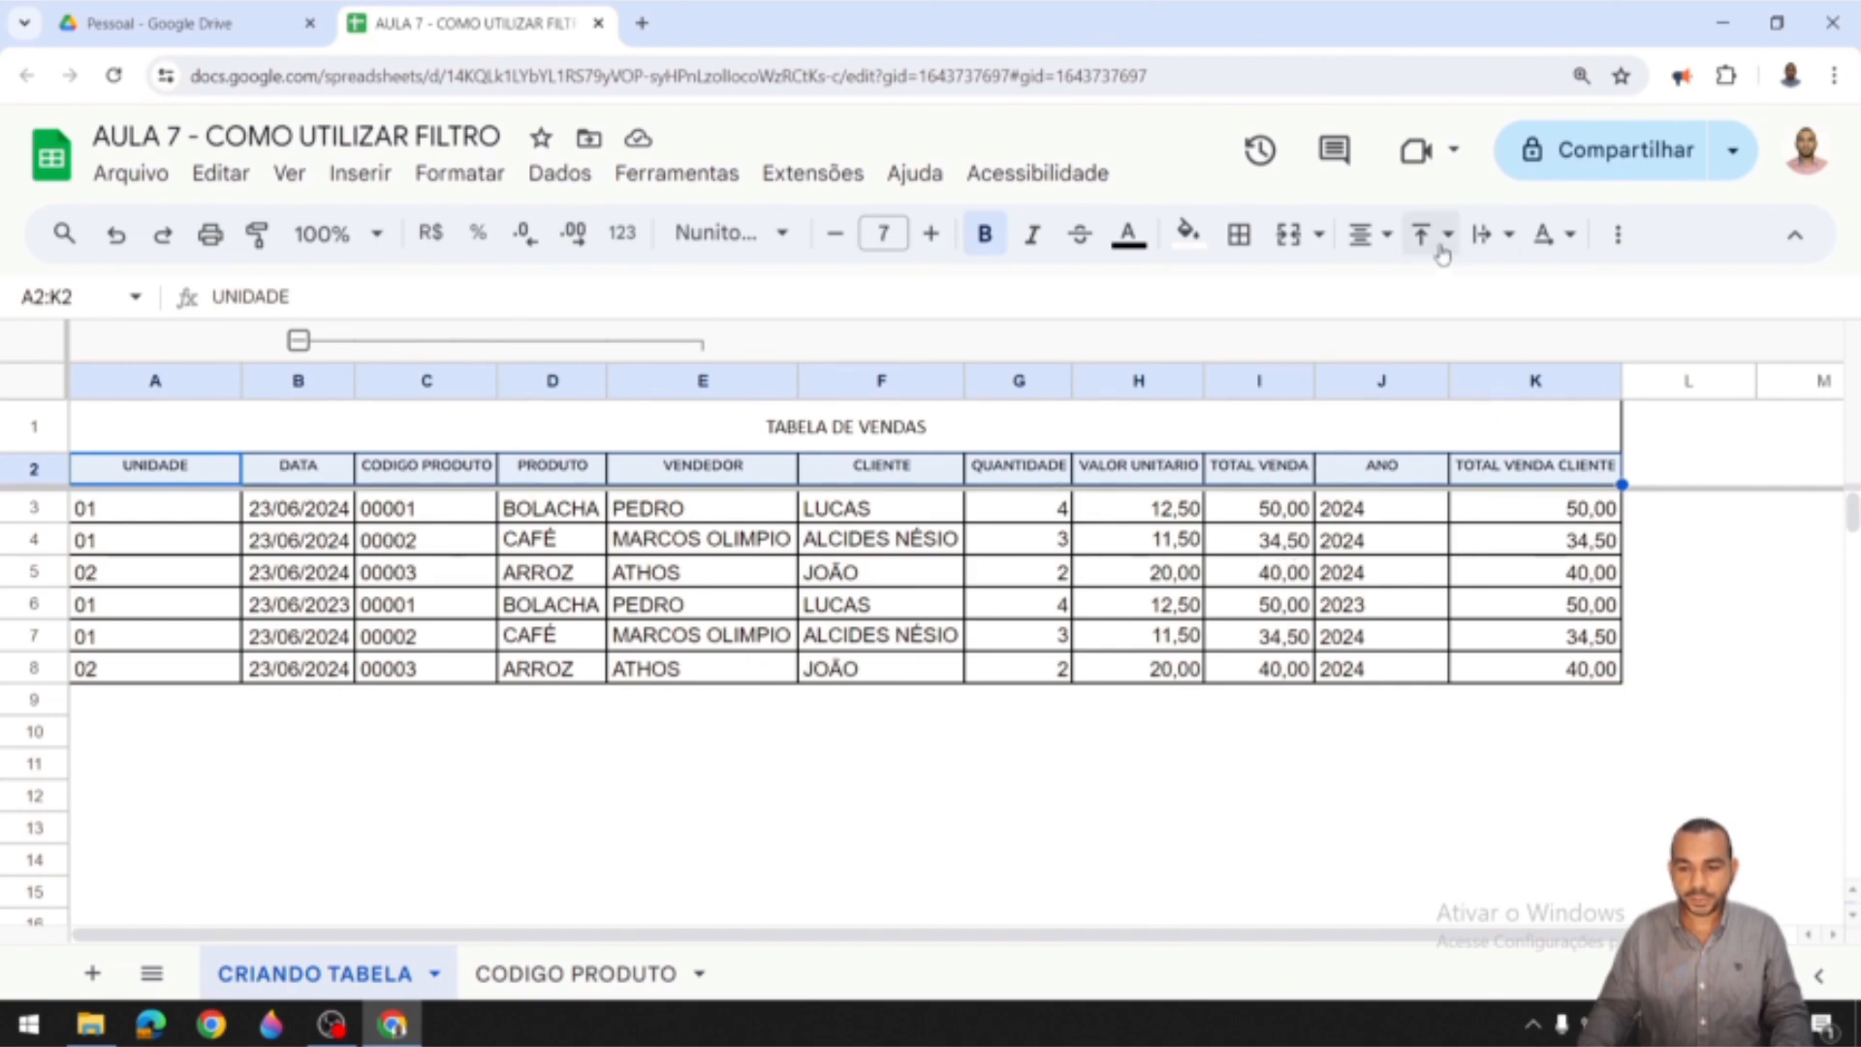
pyautogui.click(1617, 236)
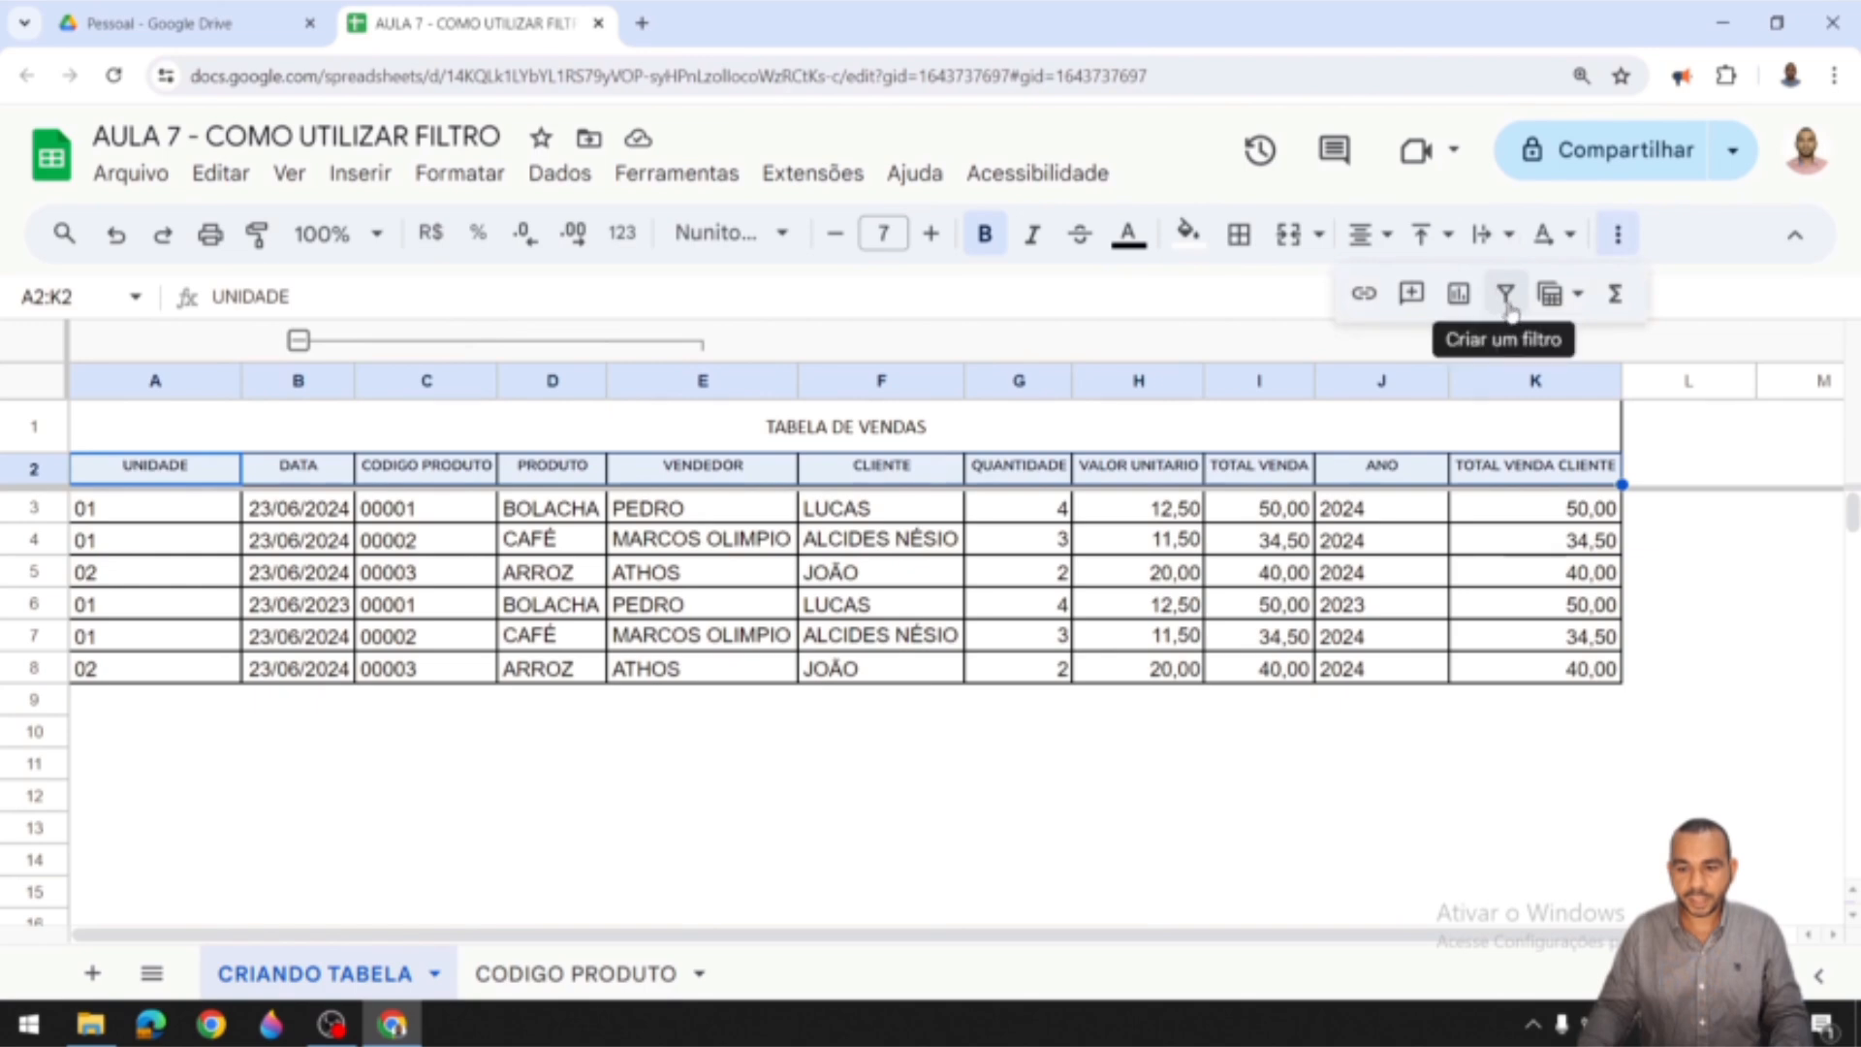
pyautogui.click(1706, 507)
# Step: Create a filter on the sales table's header row, A2:K2
pyautogui.moveTo(155, 467); pyautogui.dragTo(1483, 480)
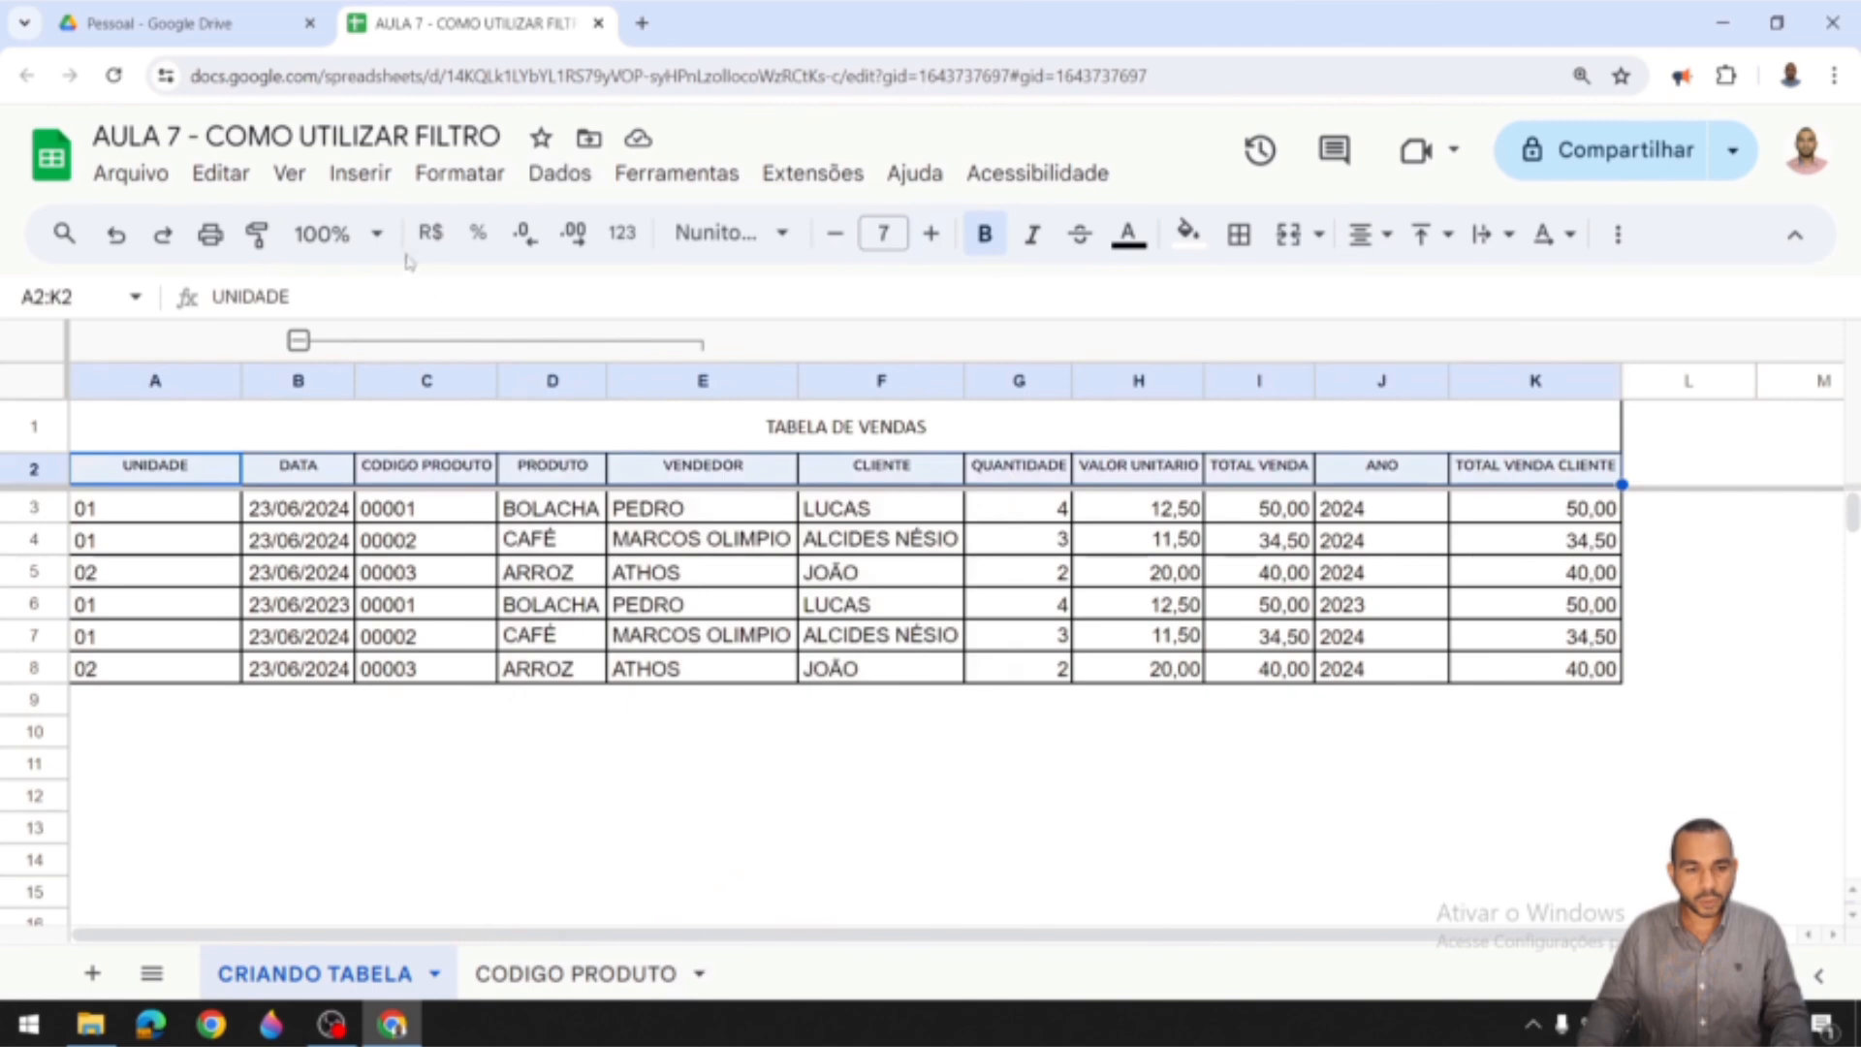
pyautogui.click(556, 178)
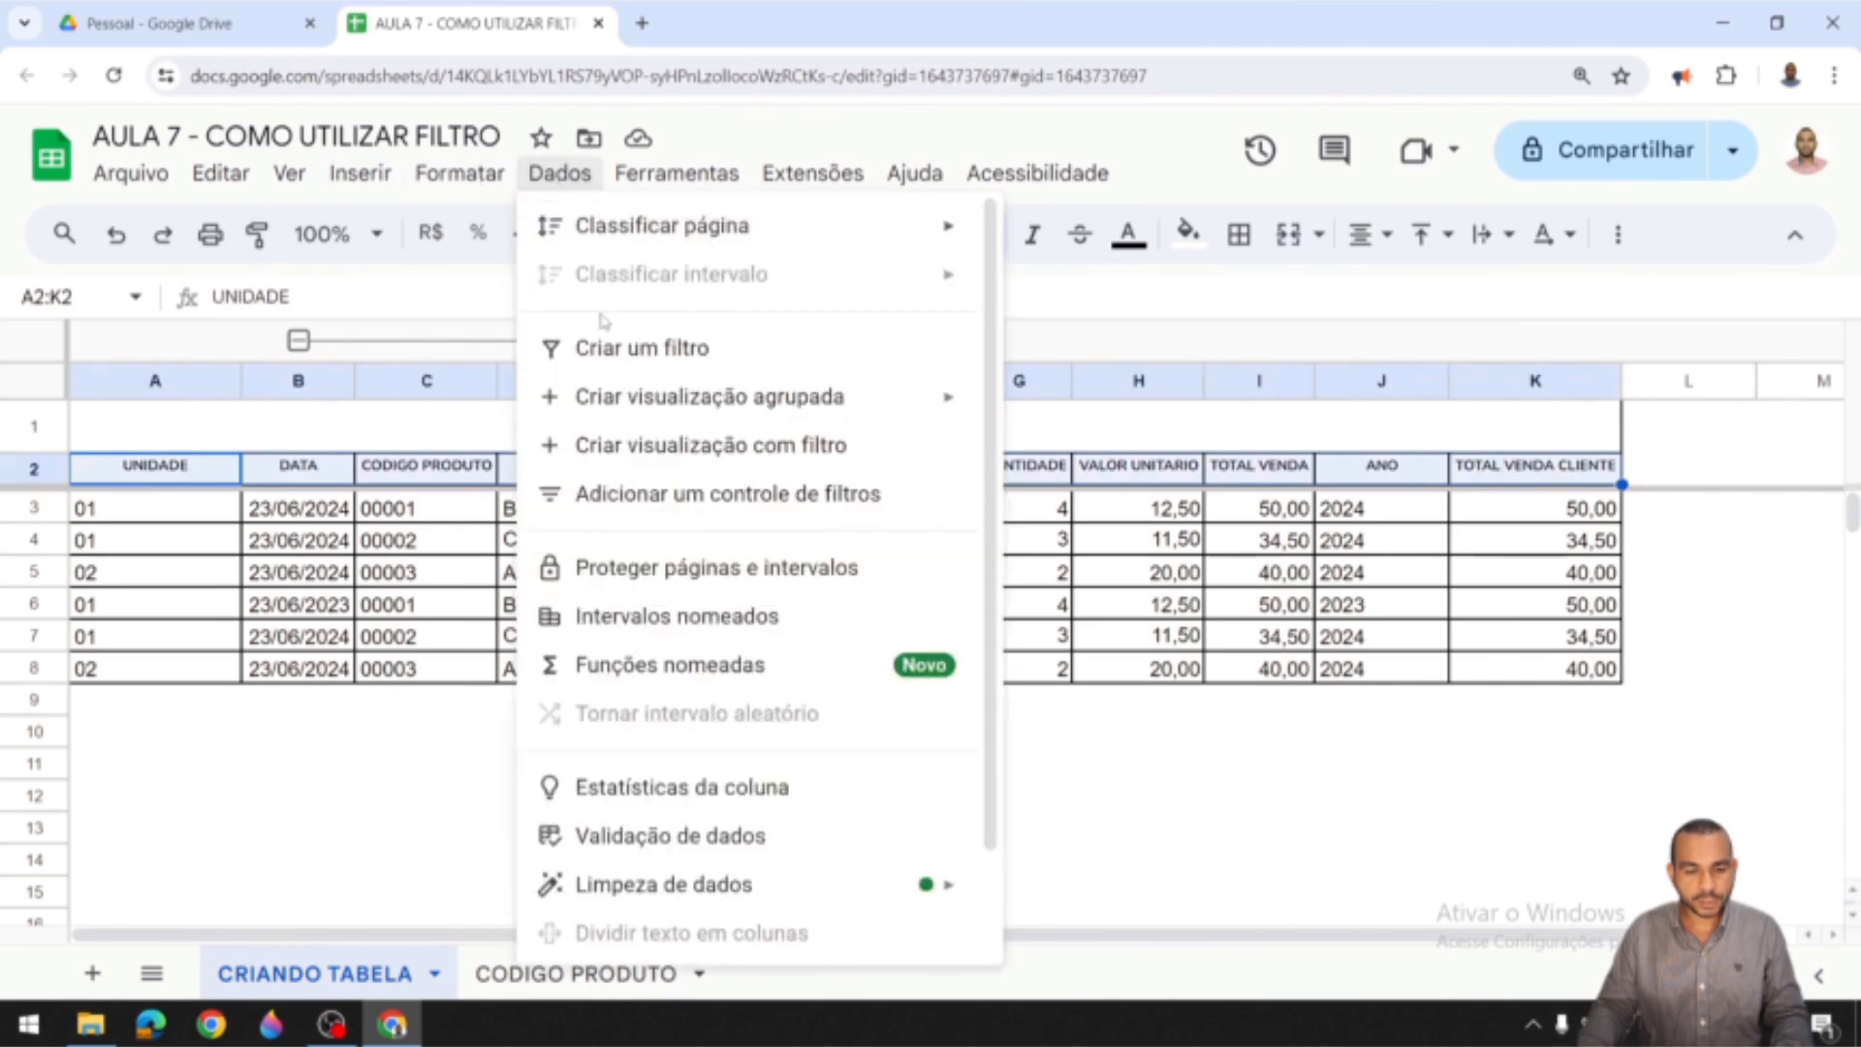
pyautogui.click(635, 354)
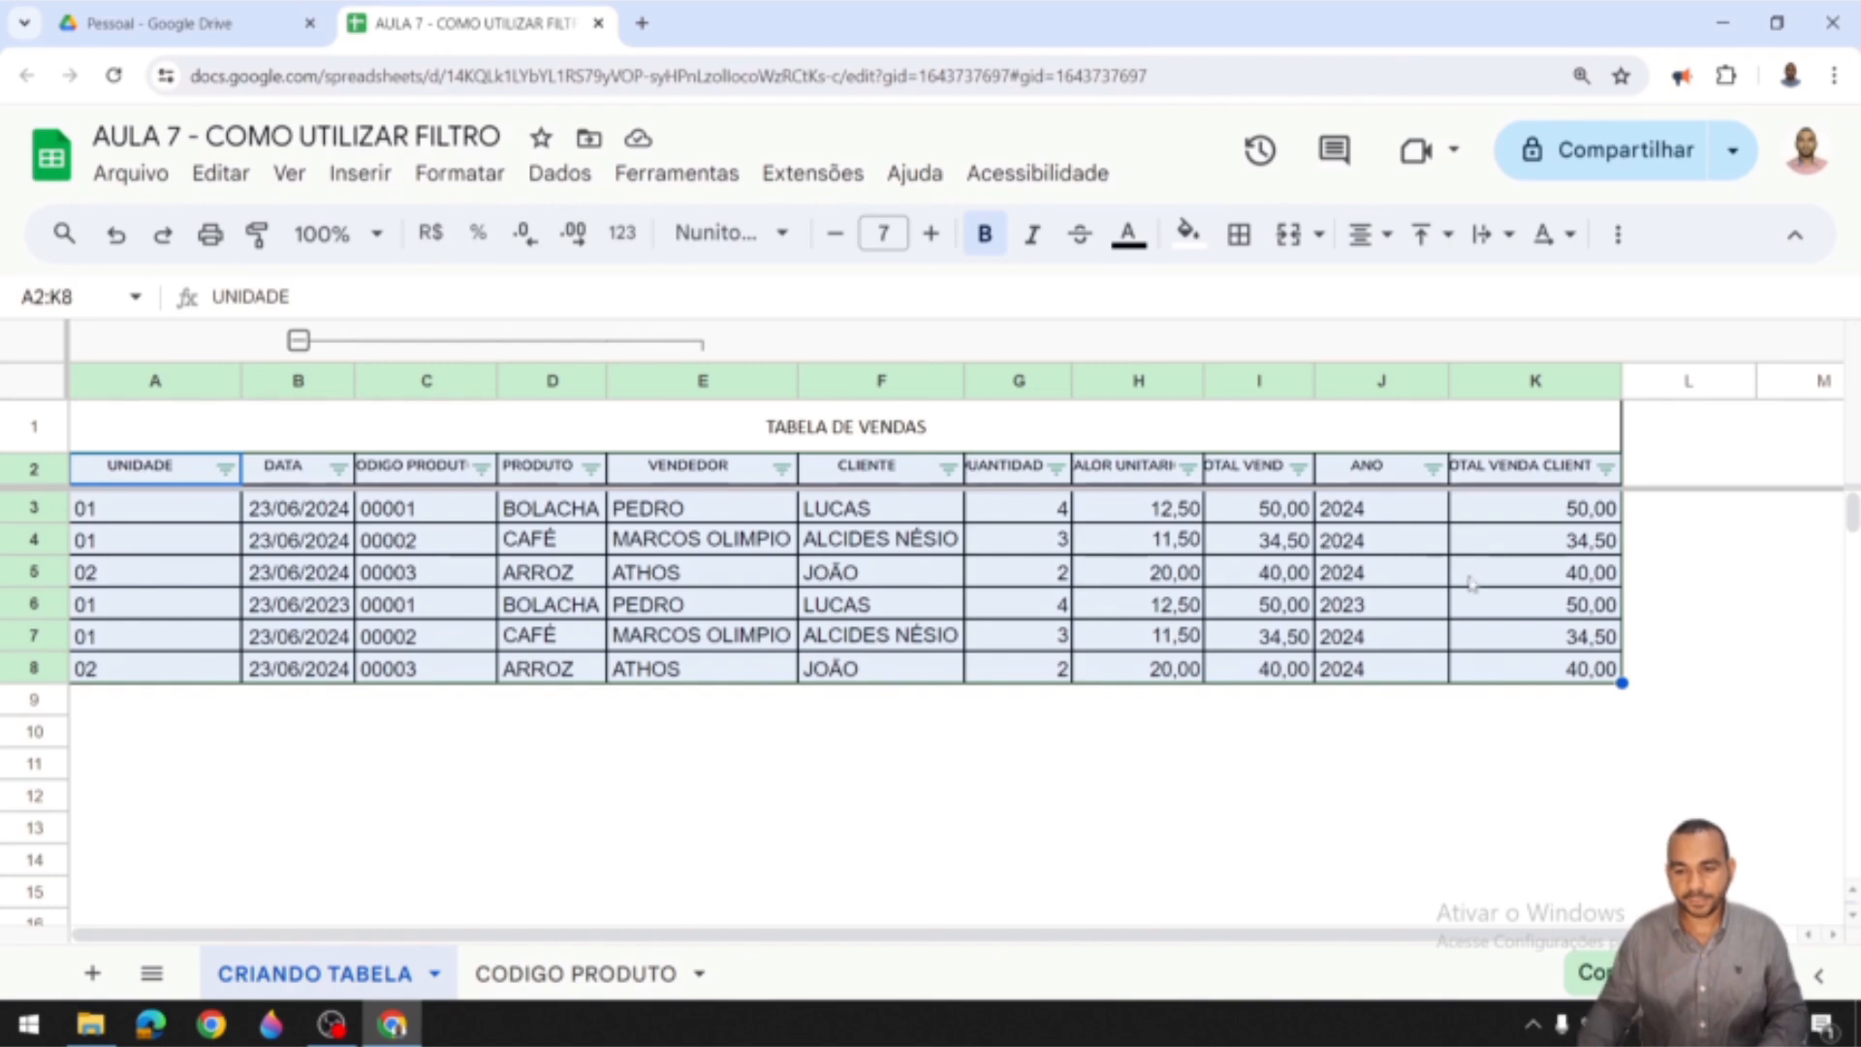
# Step: Sort the sales table by TOTAL VENDA CLIENTE from A to Z, followed by a sort from Z to A
pyautogui.click(1433, 469)
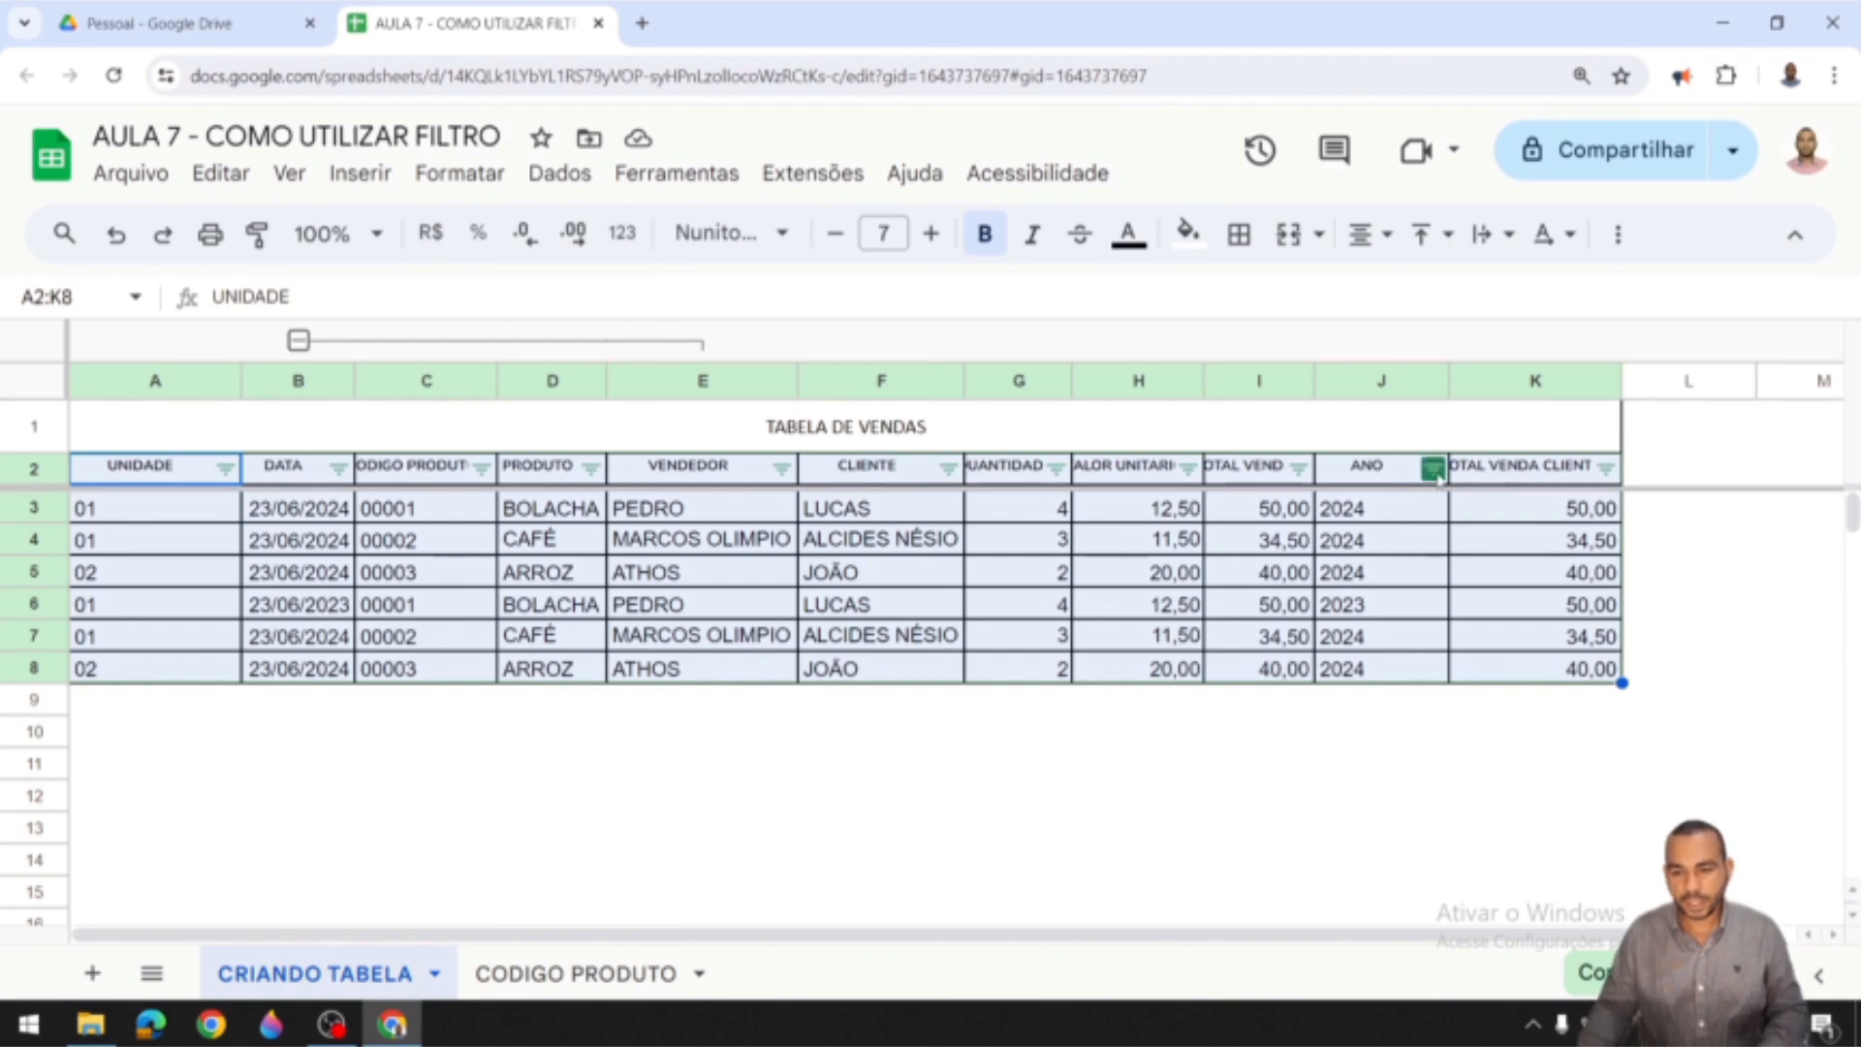
pyautogui.click(1606, 470)
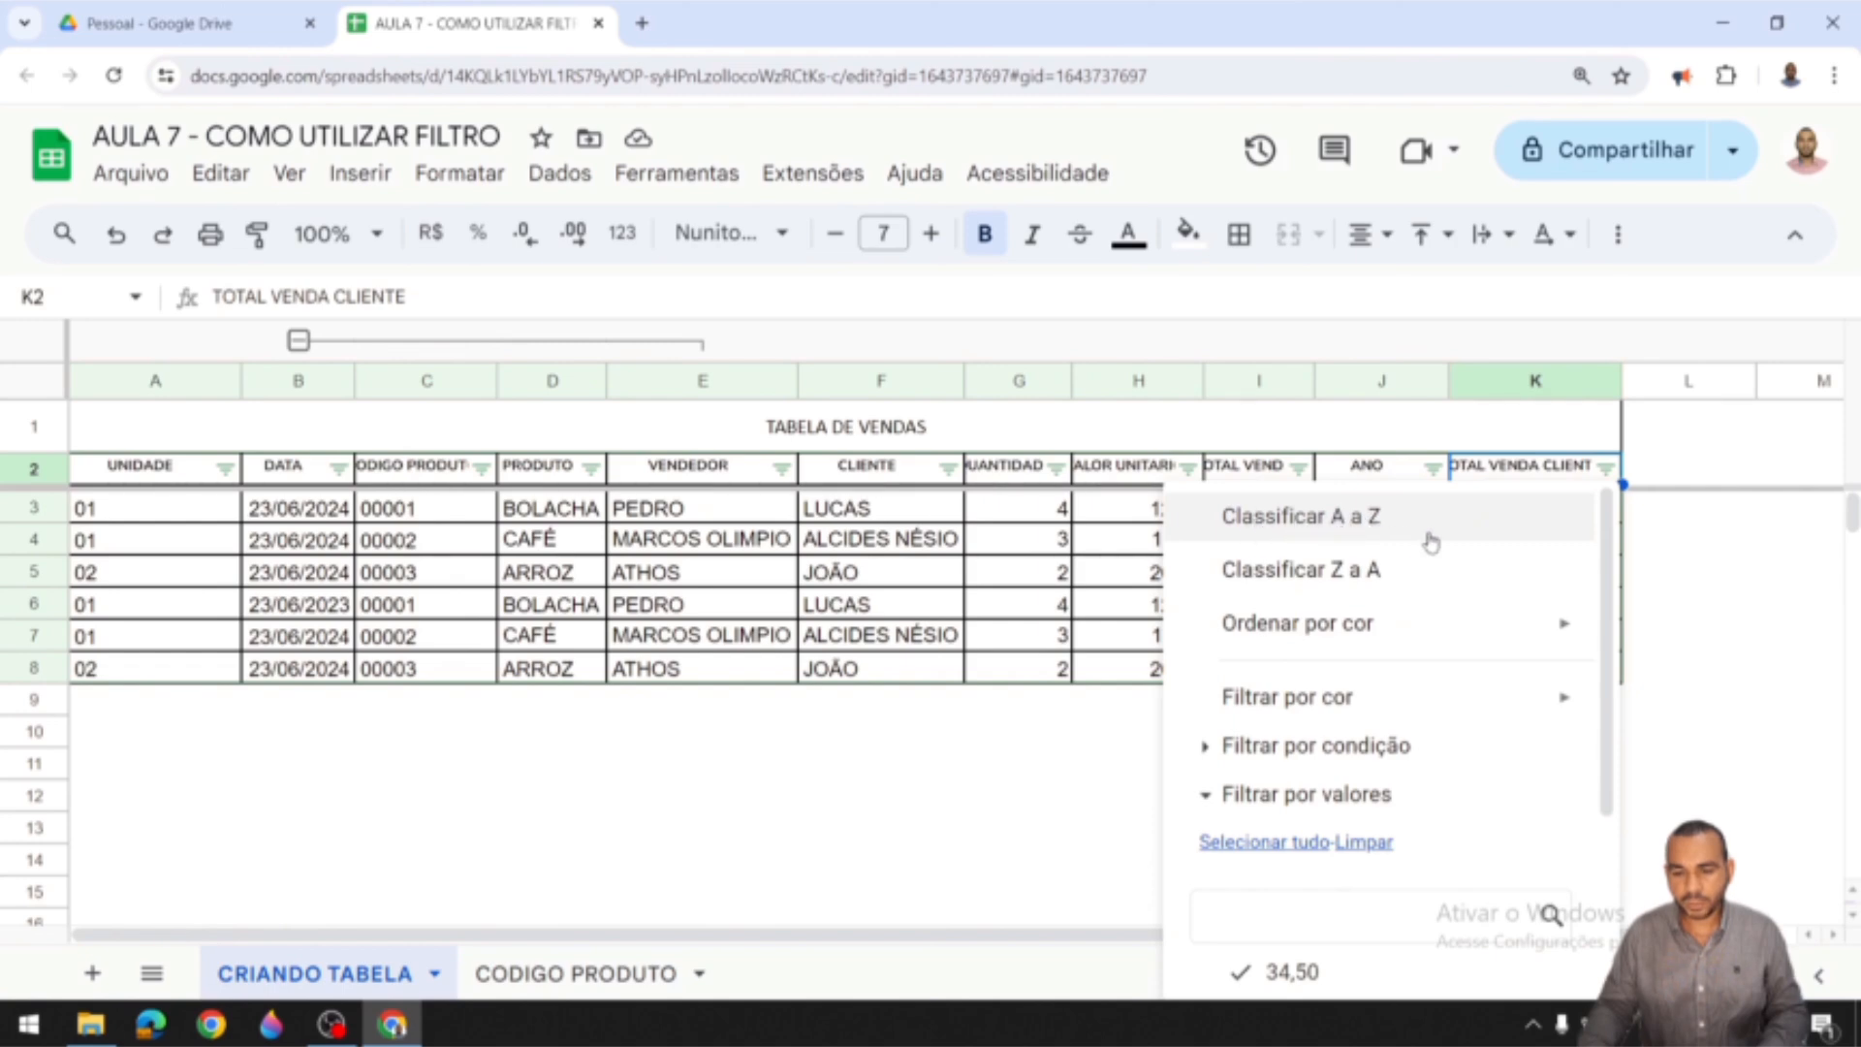
pyautogui.click(1385, 529)
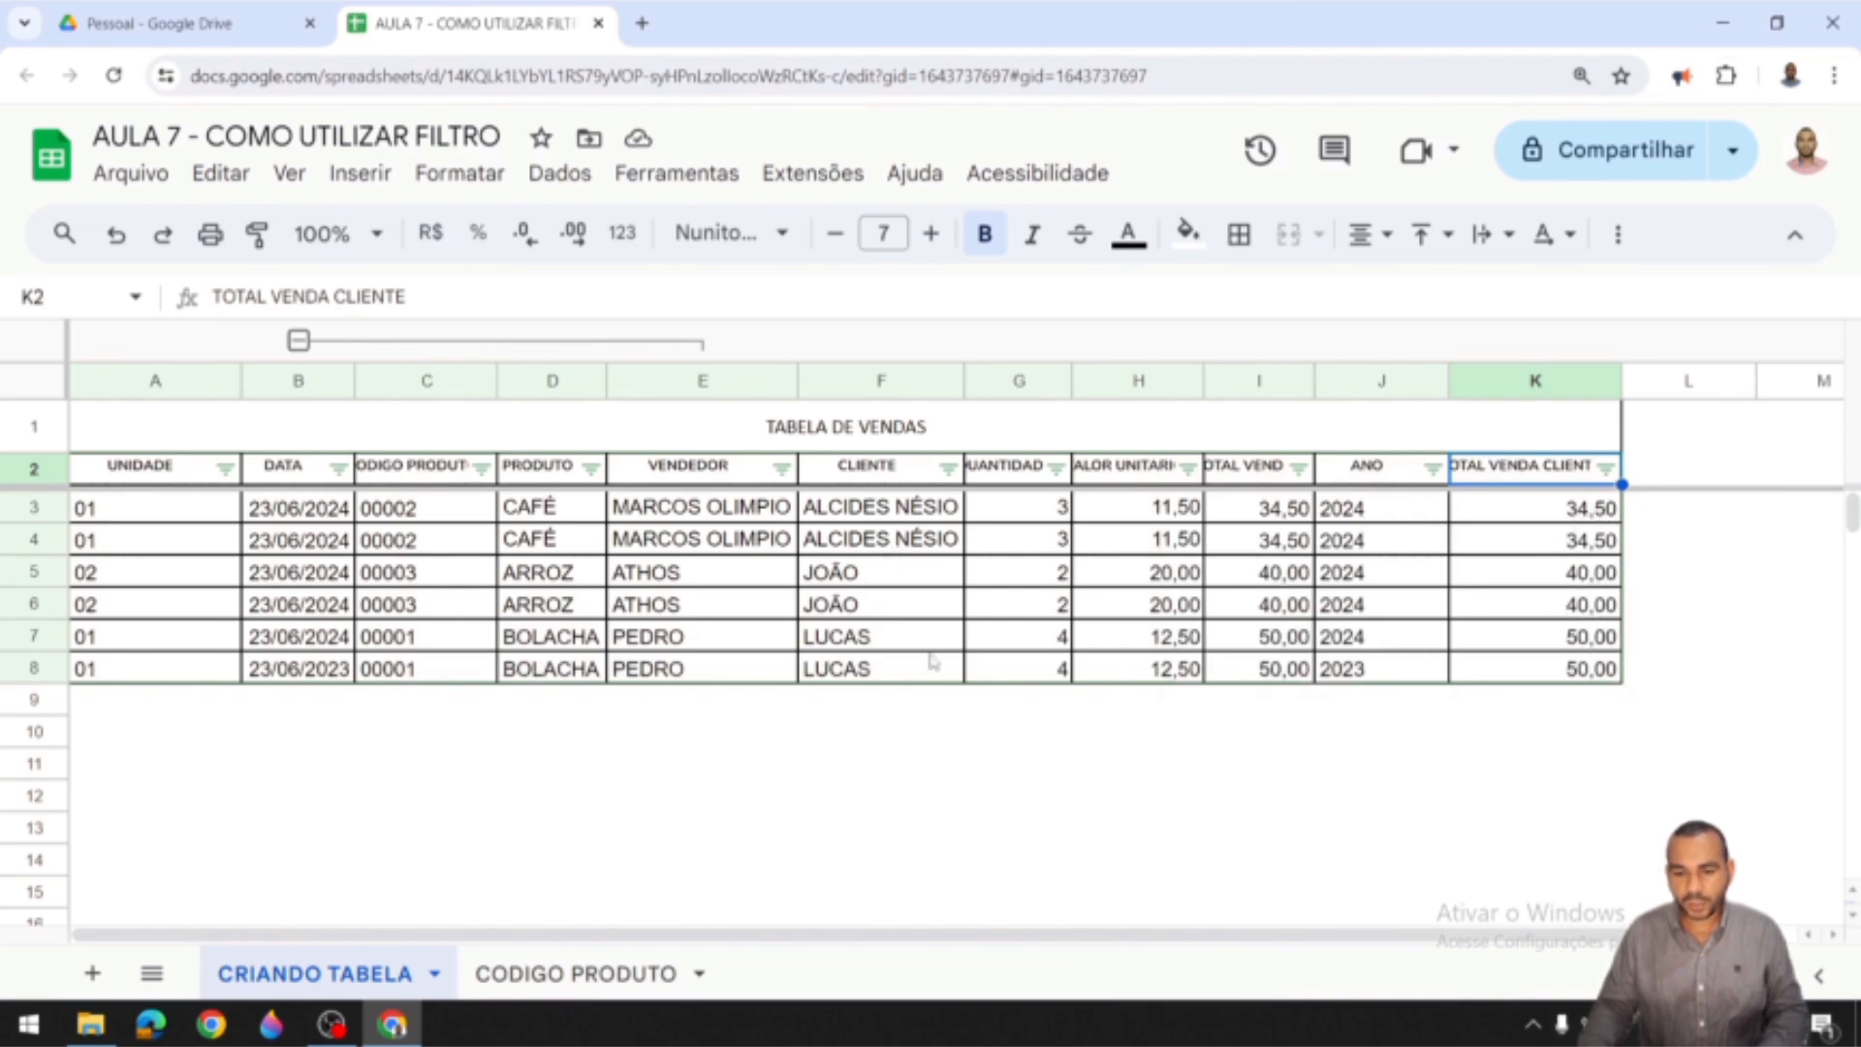
pyautogui.click(1605, 468)
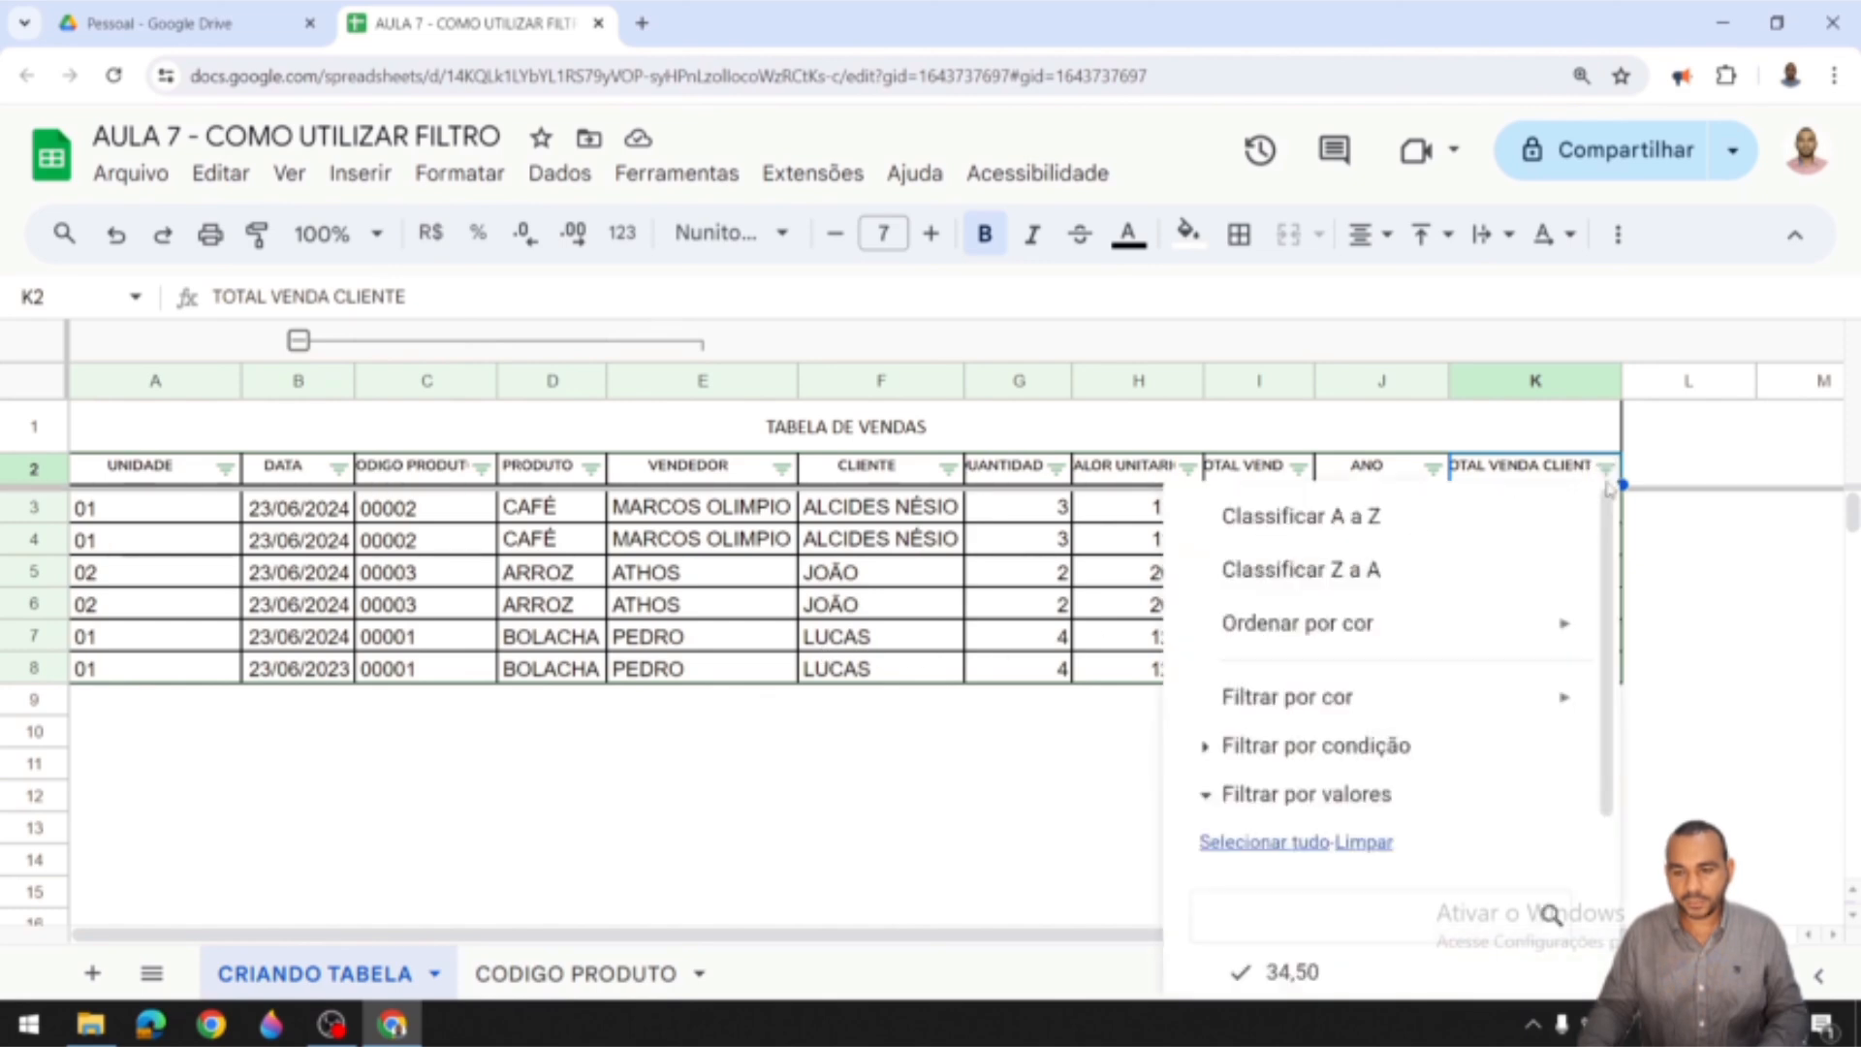
pyautogui.click(1347, 578)
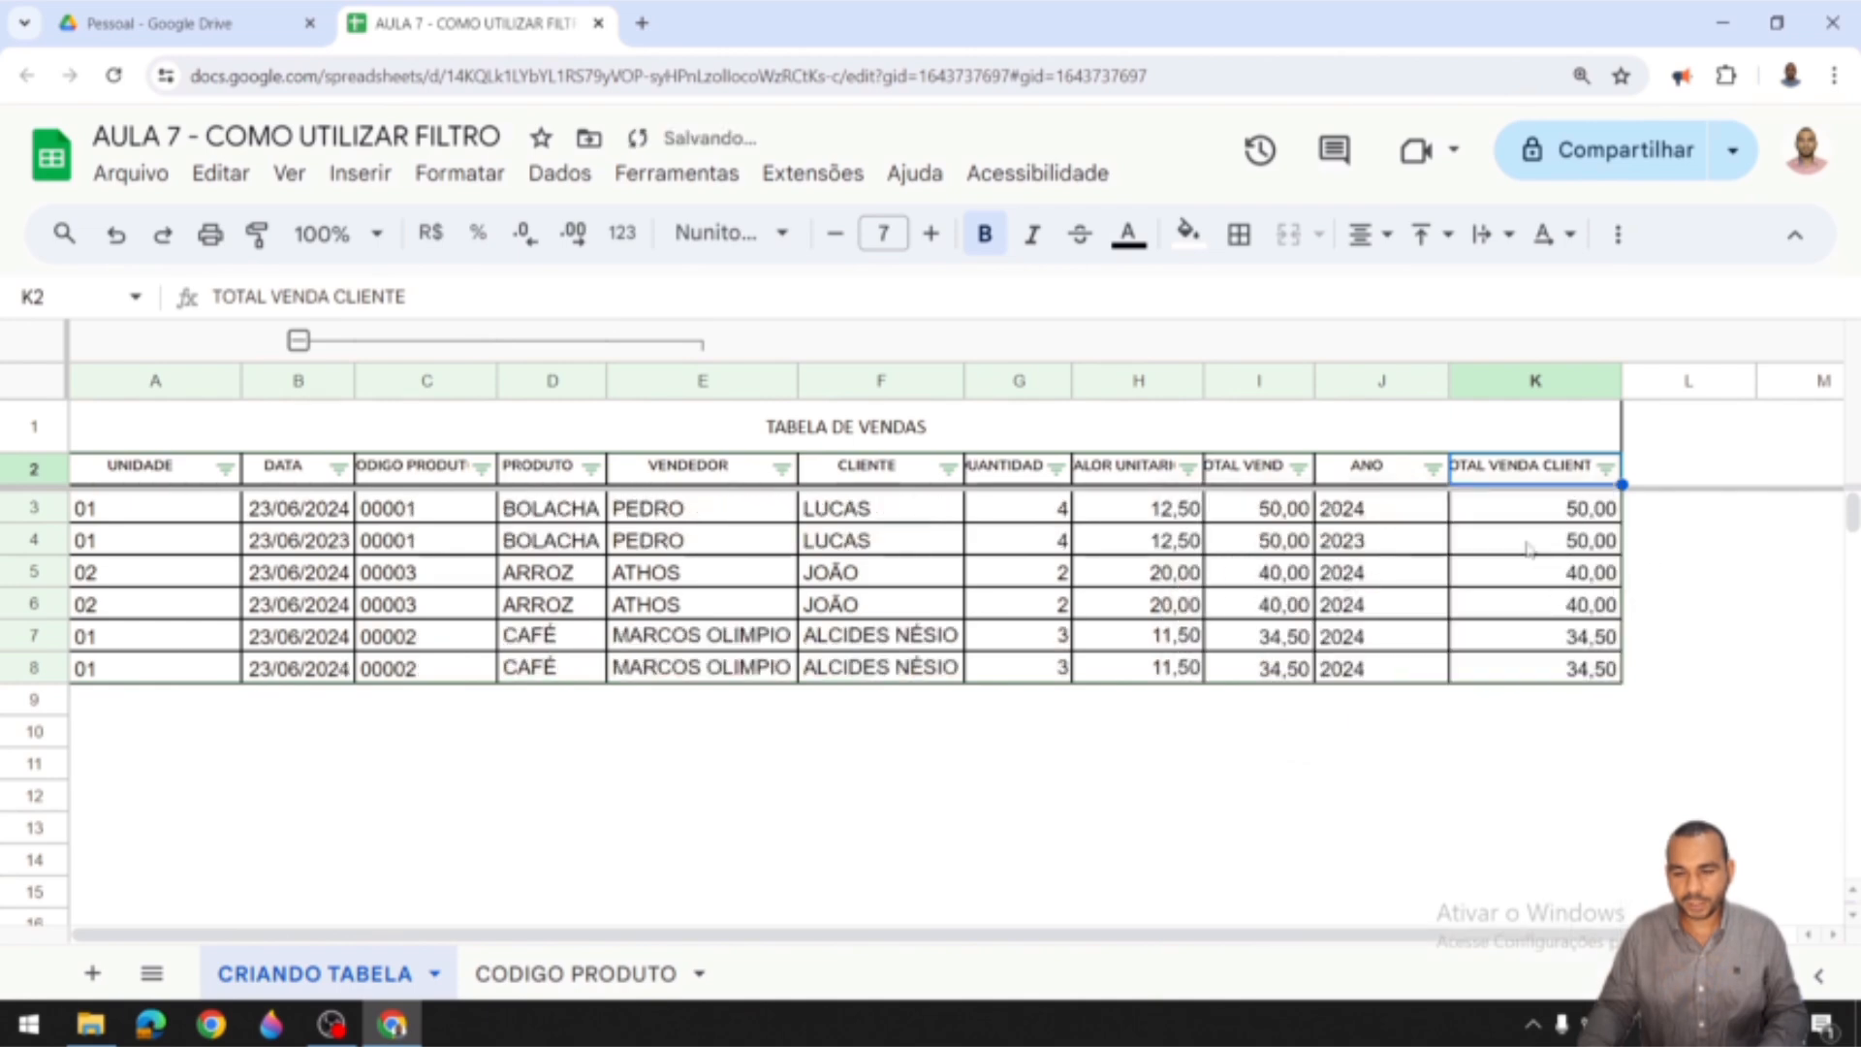
# Step: Sort the table from A to Z by VALOR UNITARIO, followed by an A to Z sort on PRODUTO
pyautogui.click(1188, 468)
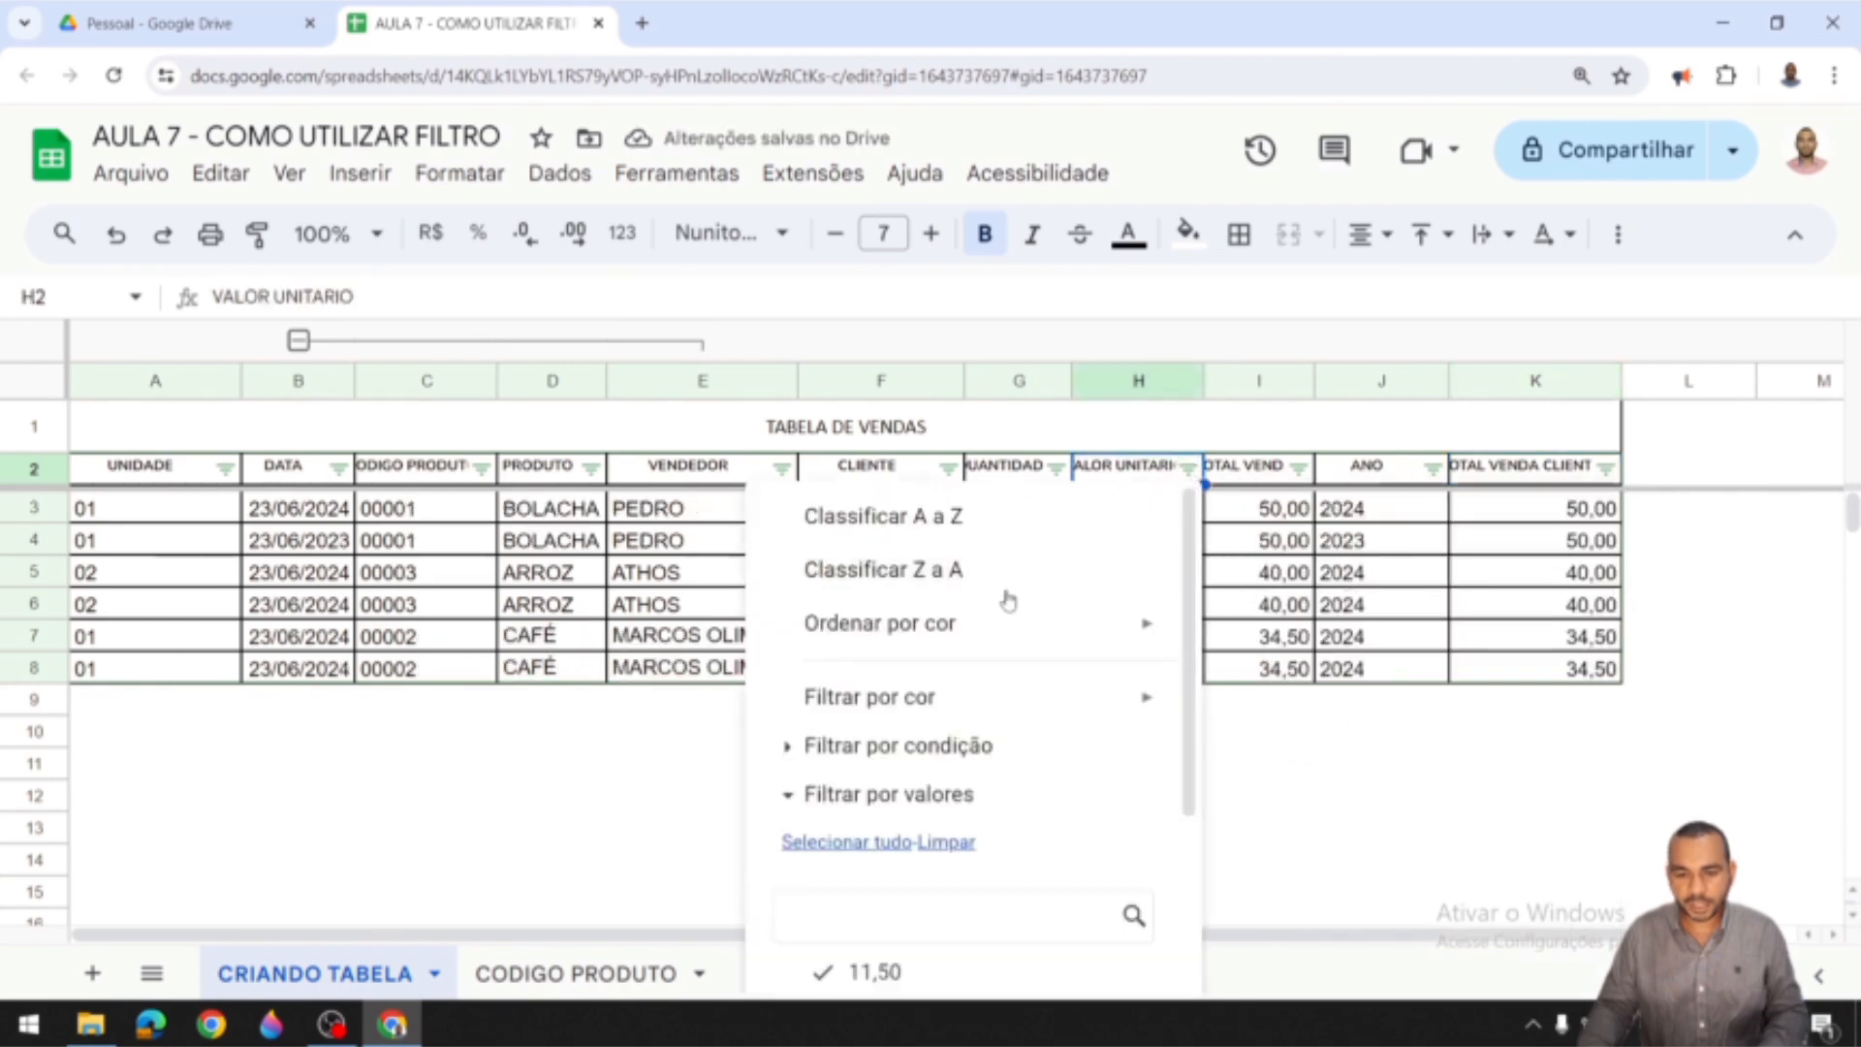
pyautogui.click(974, 524)
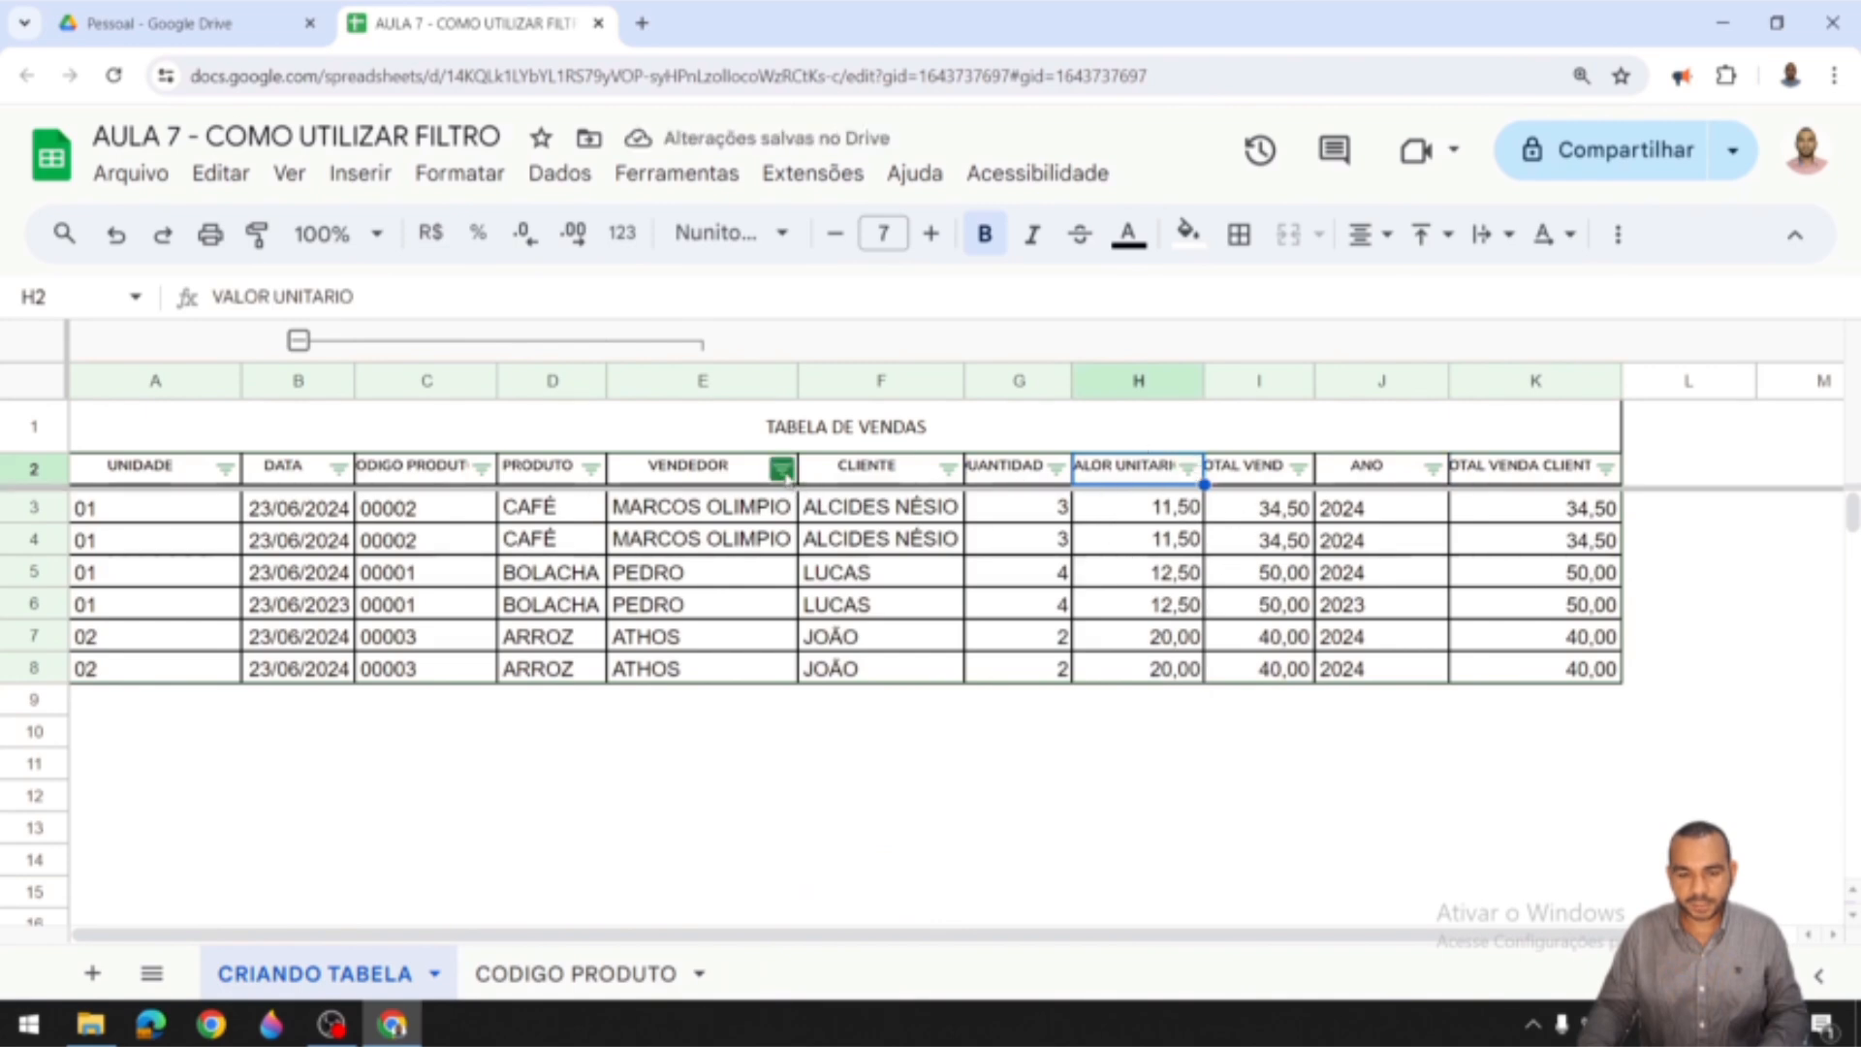
pyautogui.click(592, 472)
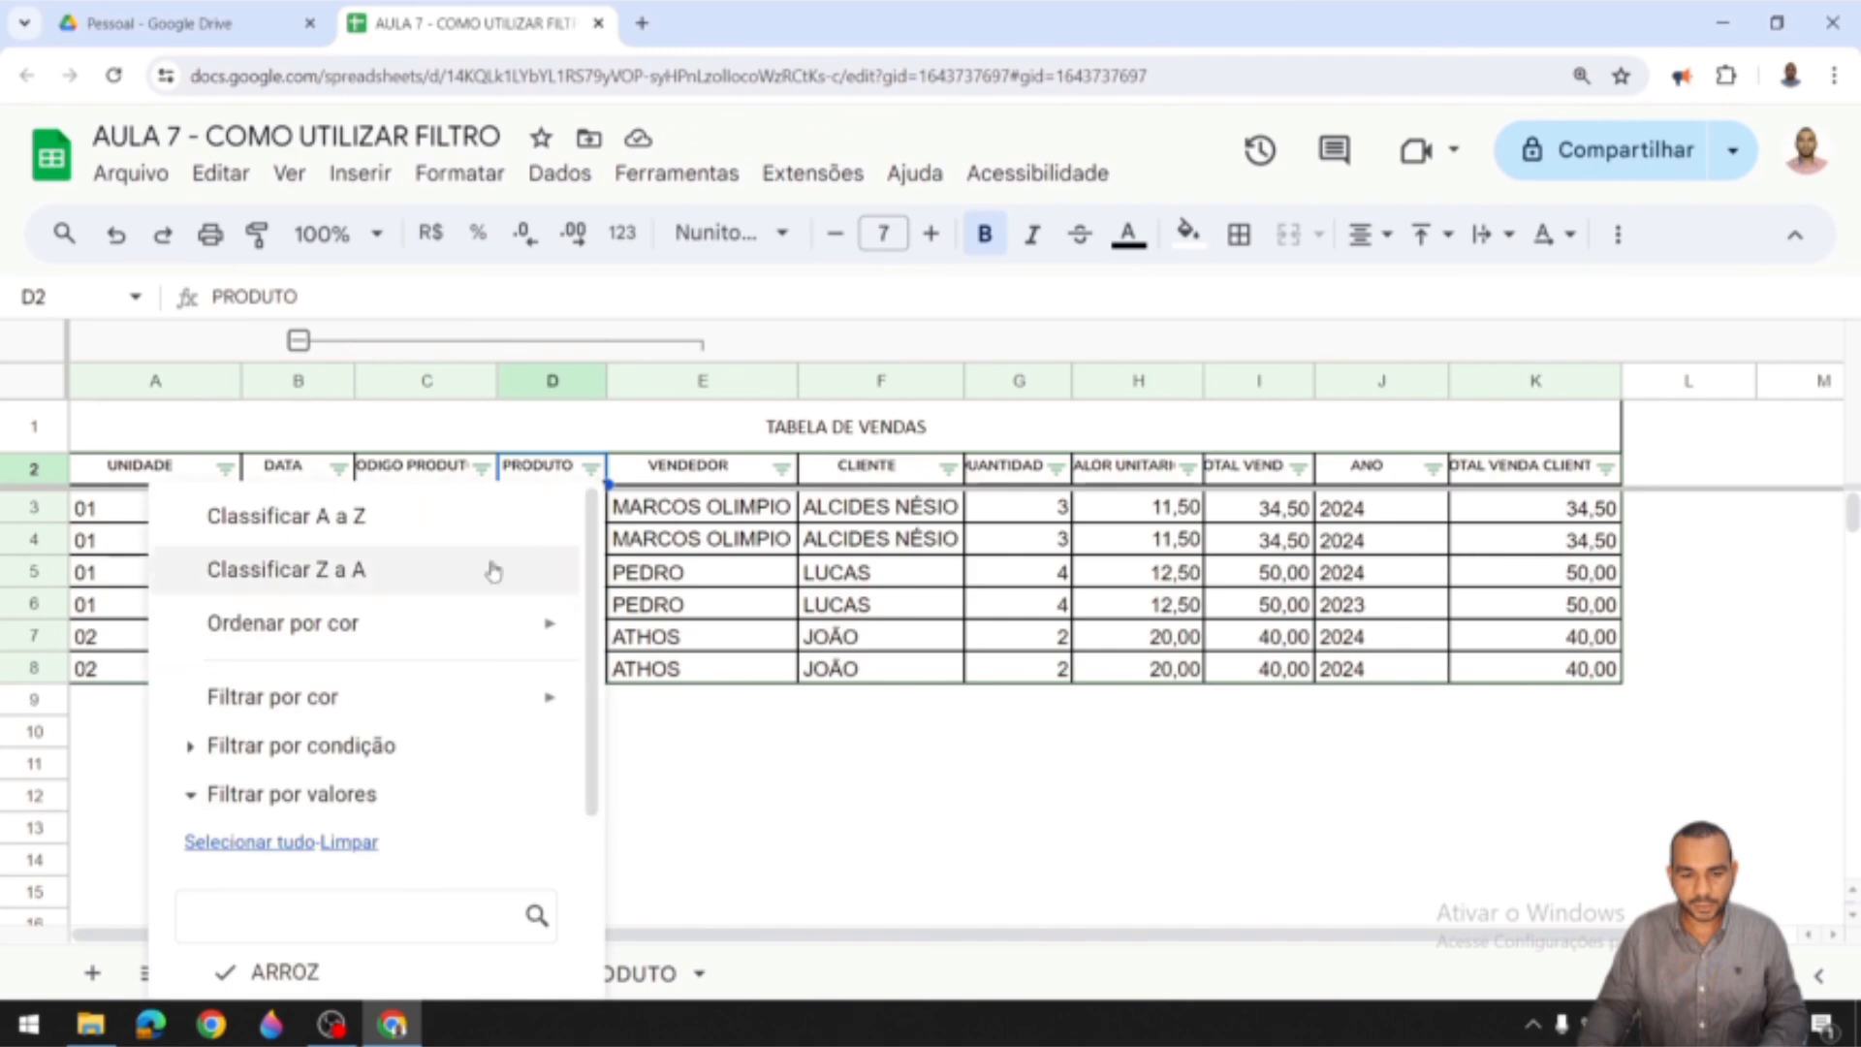
pyautogui.click(417, 538)
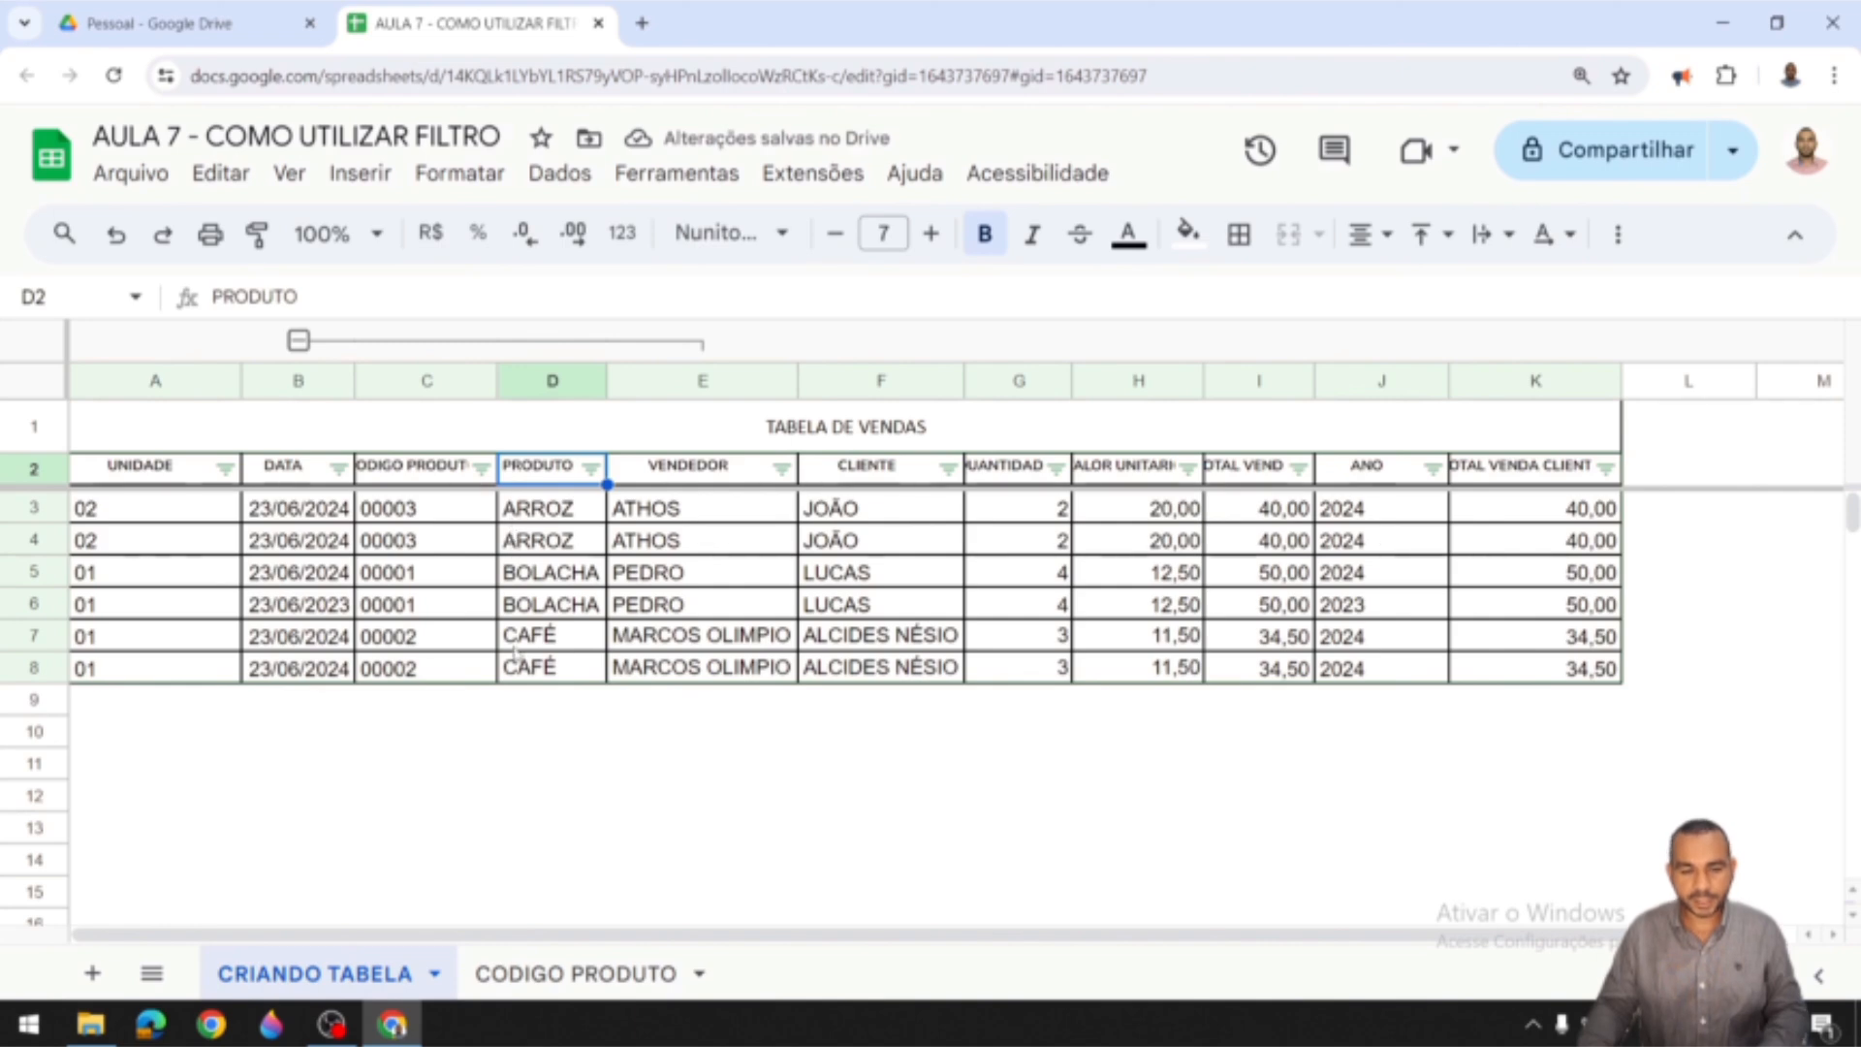
# Step: Sort the table by CODIGO PRODUTO from A to Z
pyautogui.click(482, 469)
pyautogui.click(283, 524)
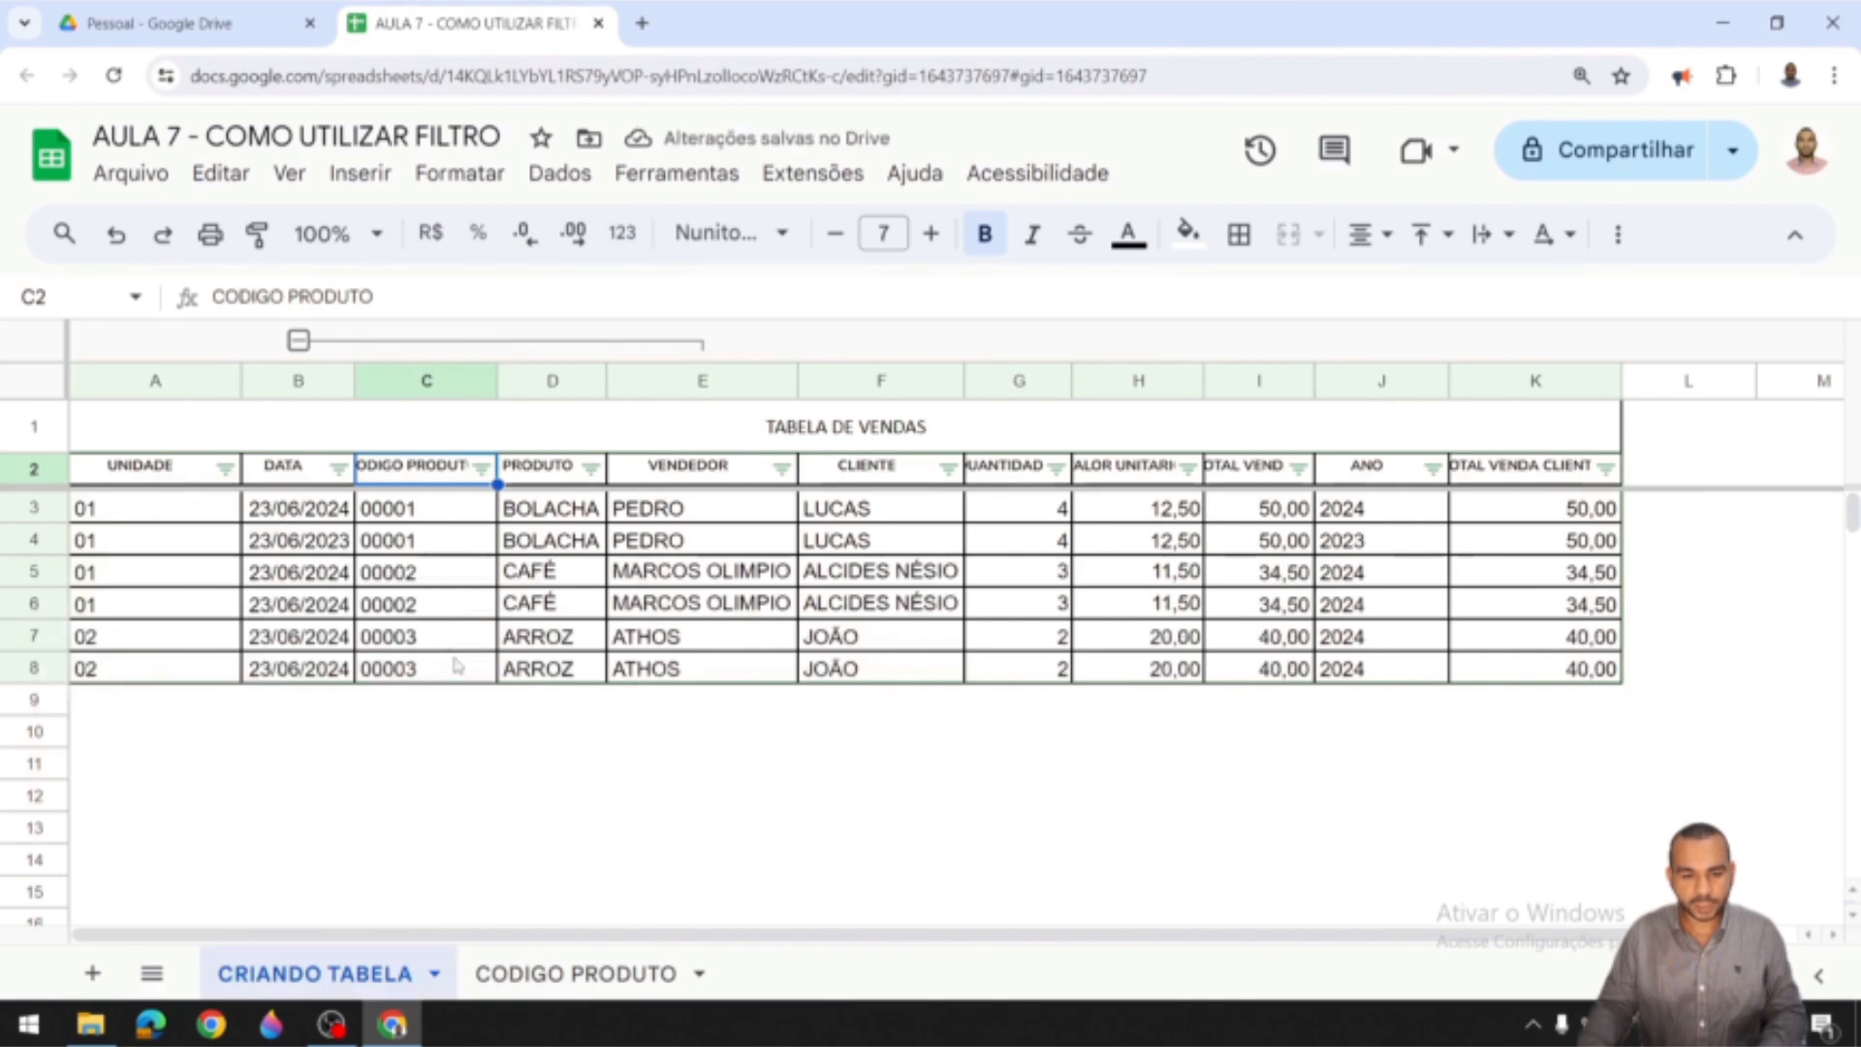
# Step: Sort the table by UNIDADE from A to Z, followed by a sort from Z to A
pyautogui.click(225, 469)
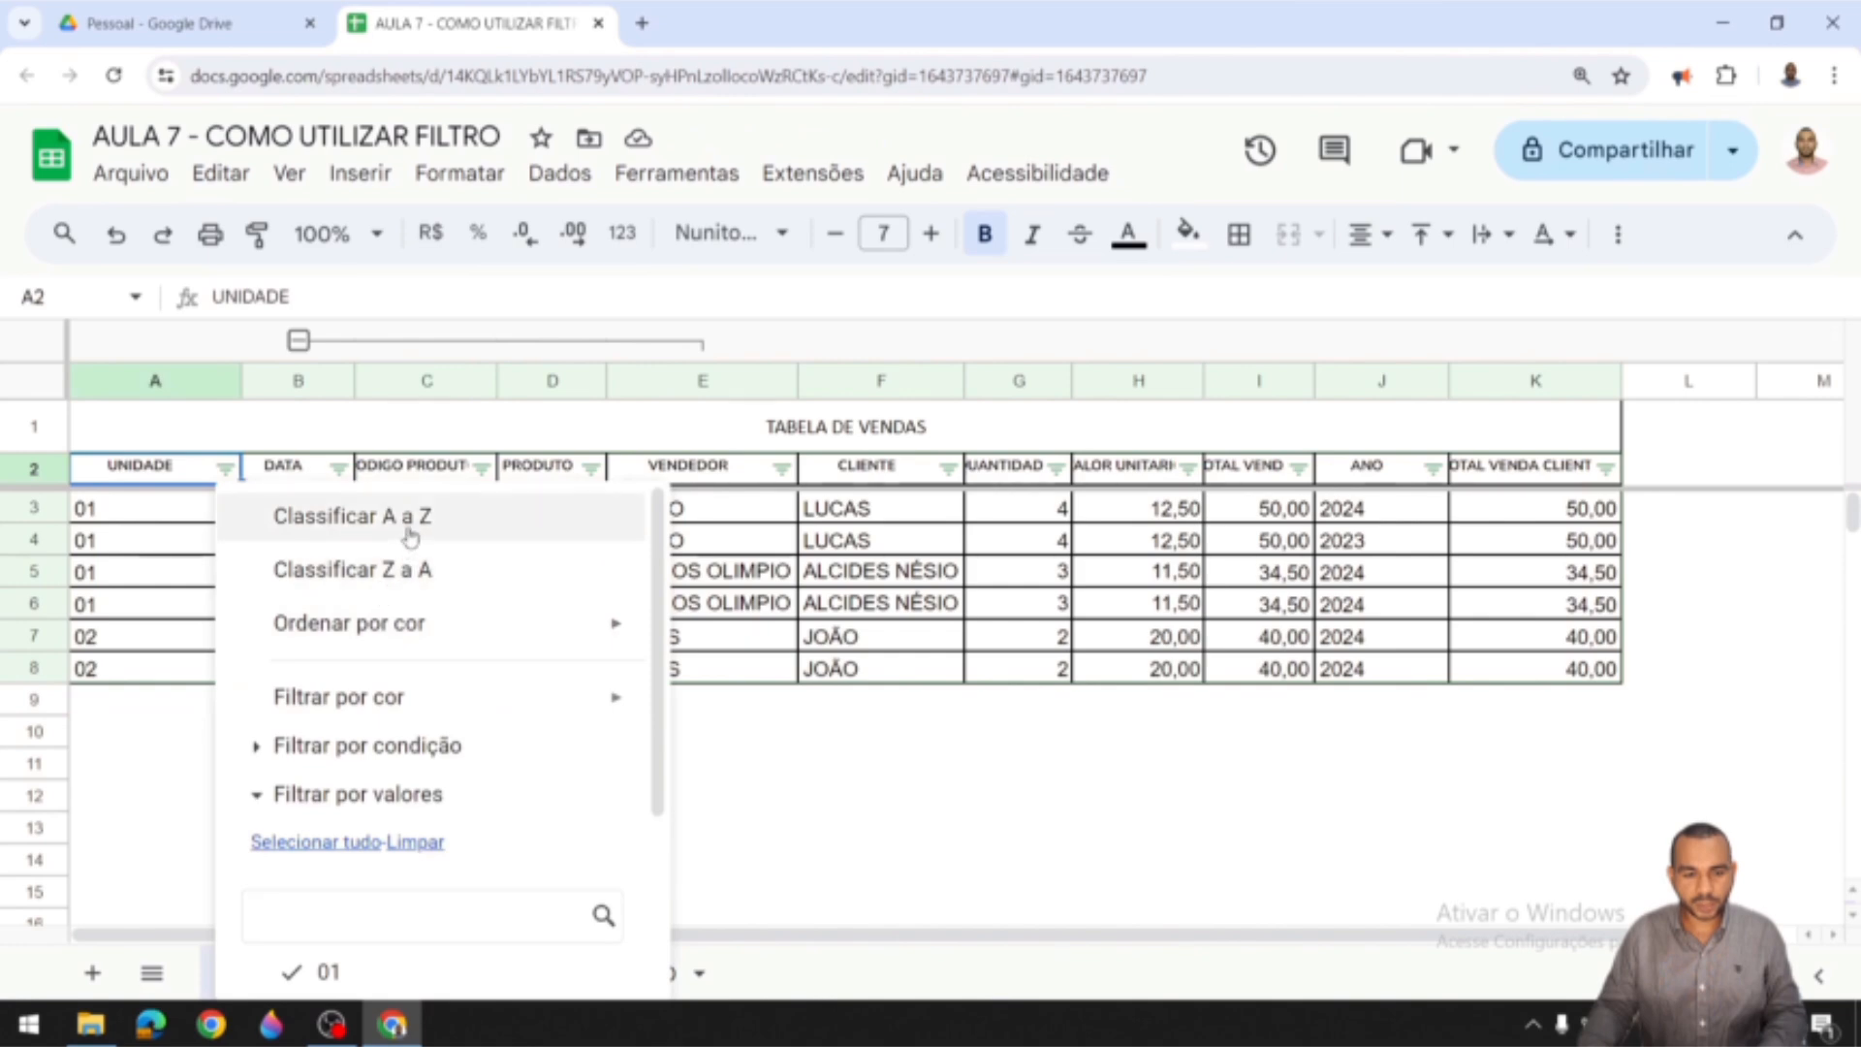
pyautogui.click(461, 517)
pyautogui.click(225, 468)
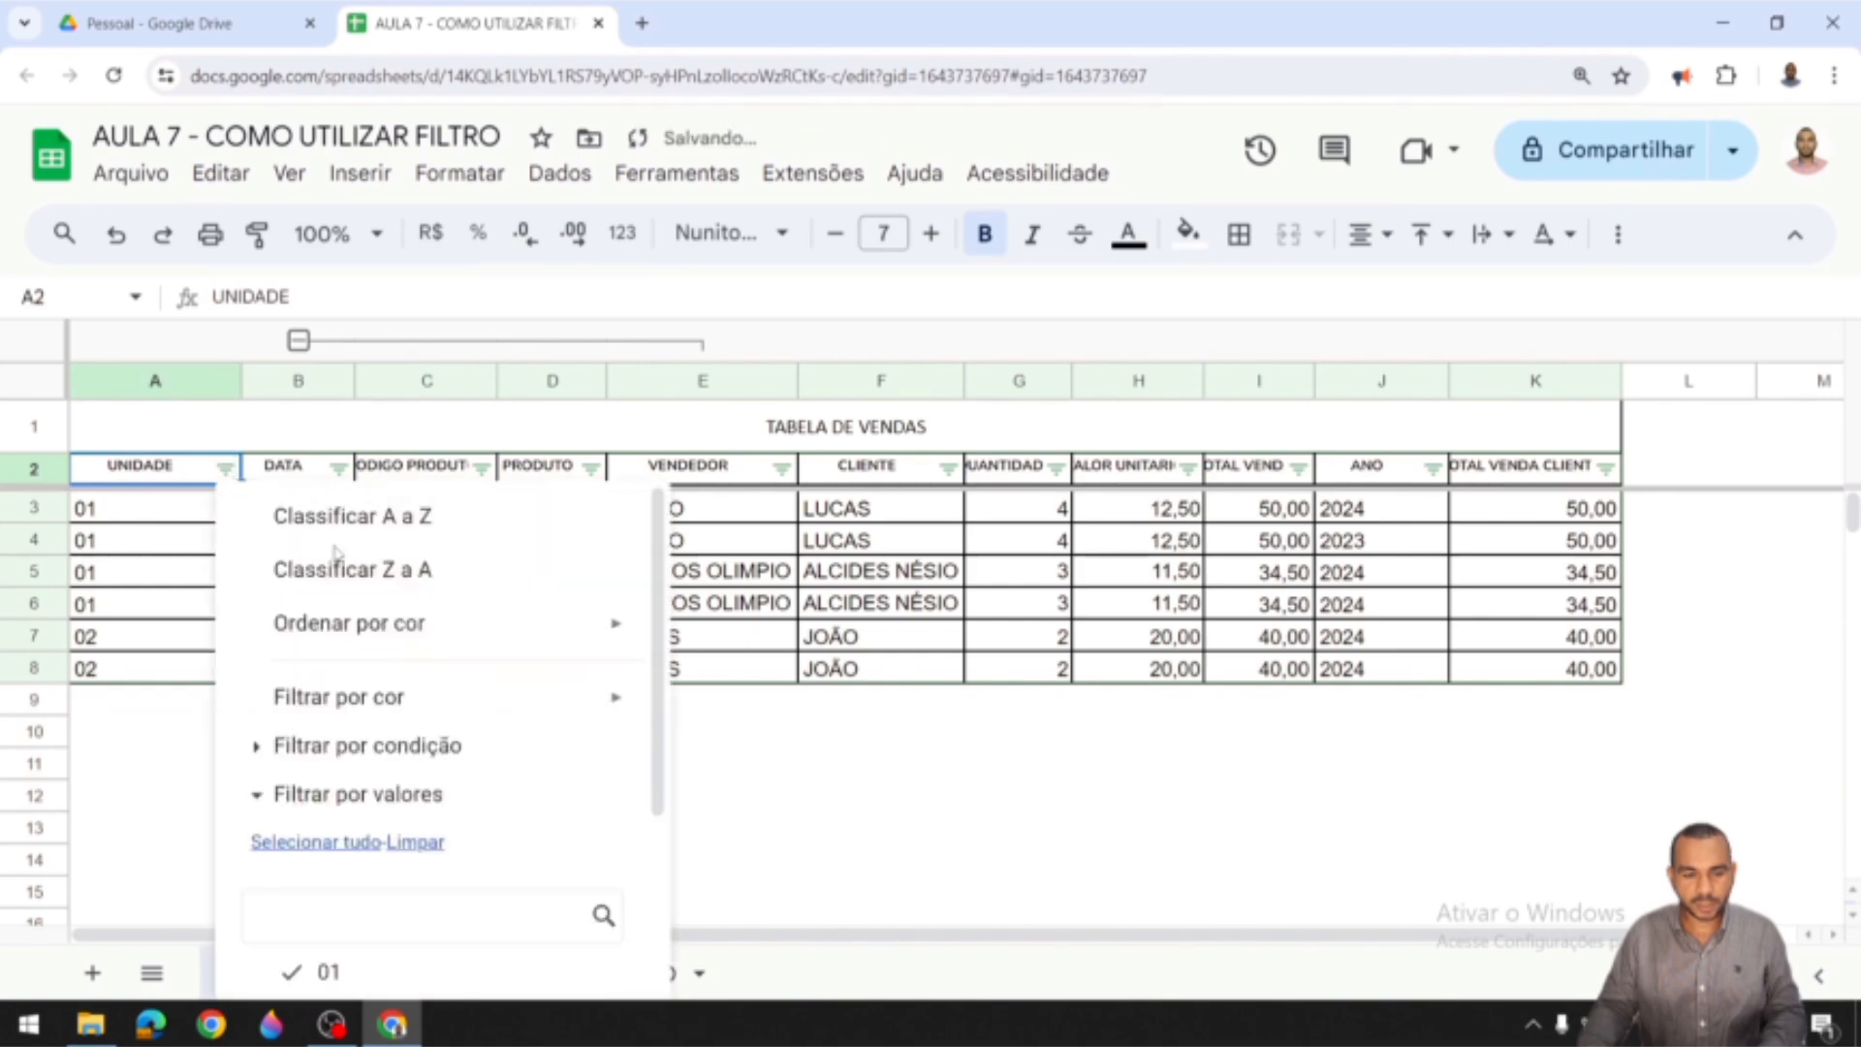
pyautogui.click(427, 572)
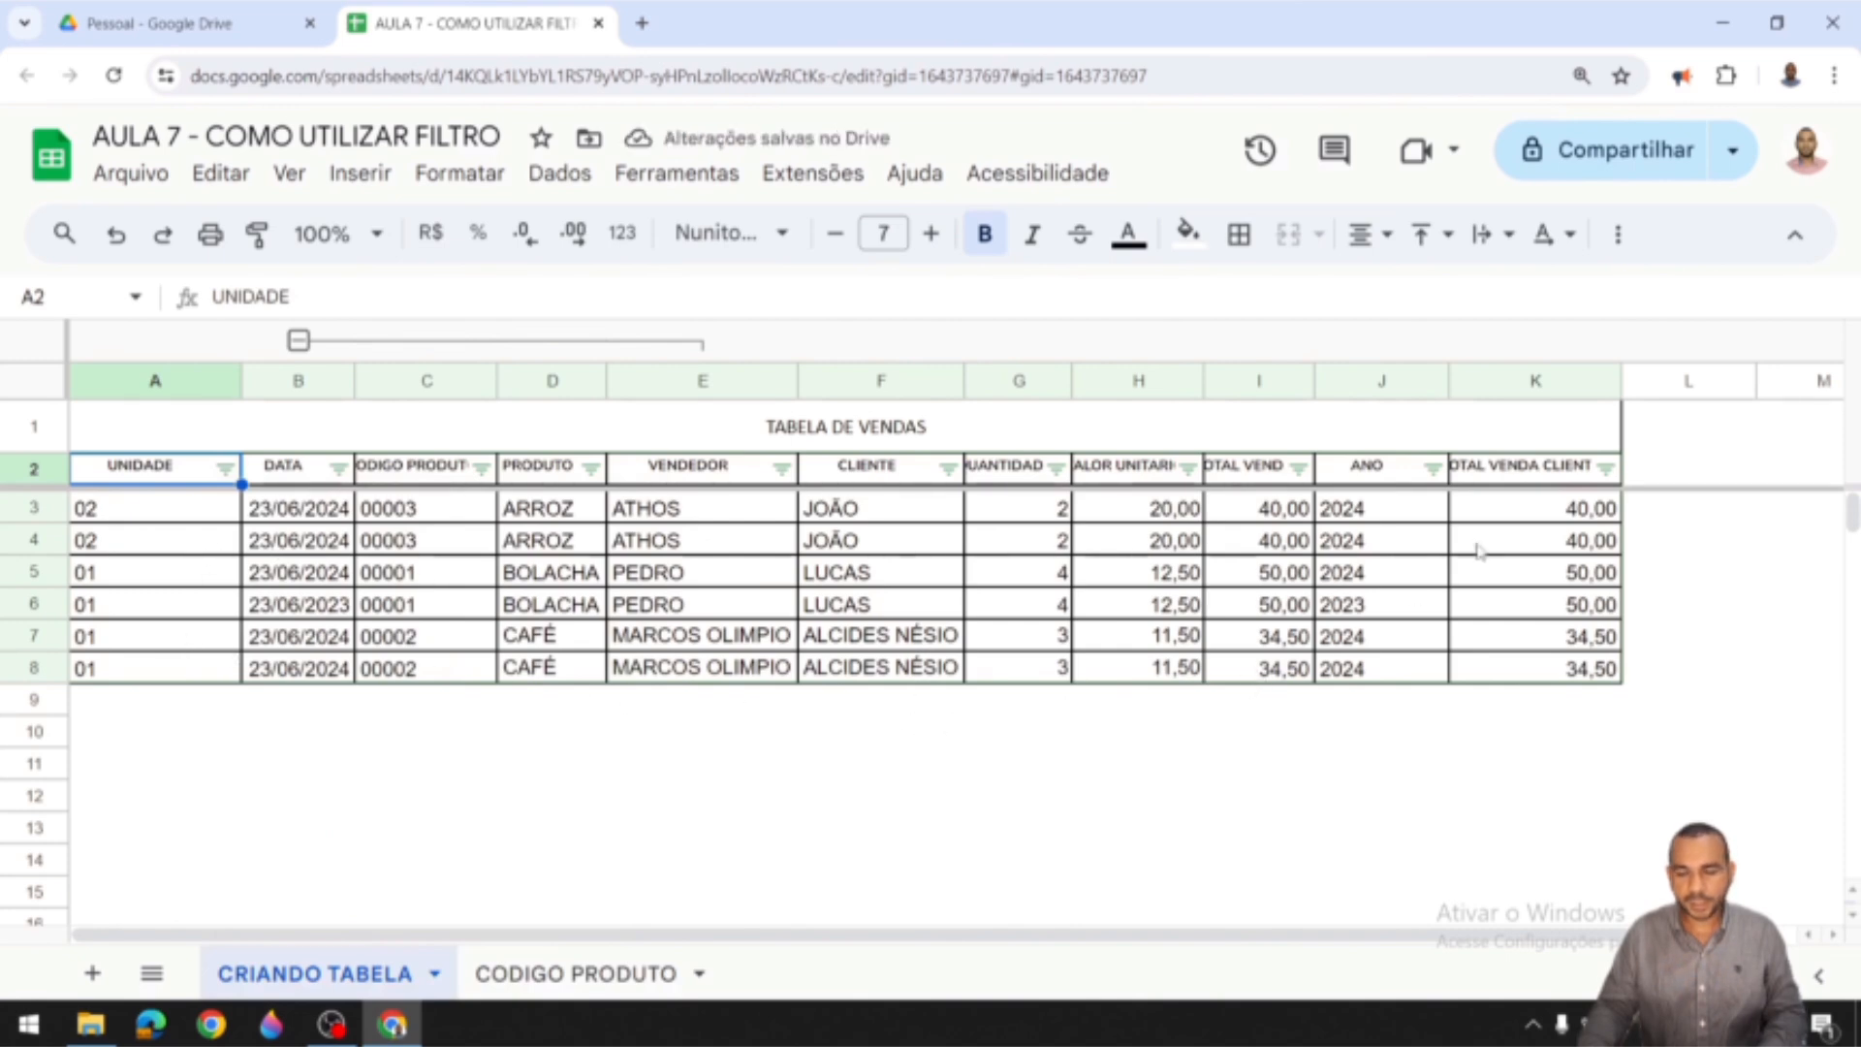
# Step: Widen columns K and G so the TOTAL VENDA CLIENTE and QUANTIDADE headers fit beside their filter icons
pyautogui.moveTo(1621, 383); pyautogui.dragTo(1657, 387)
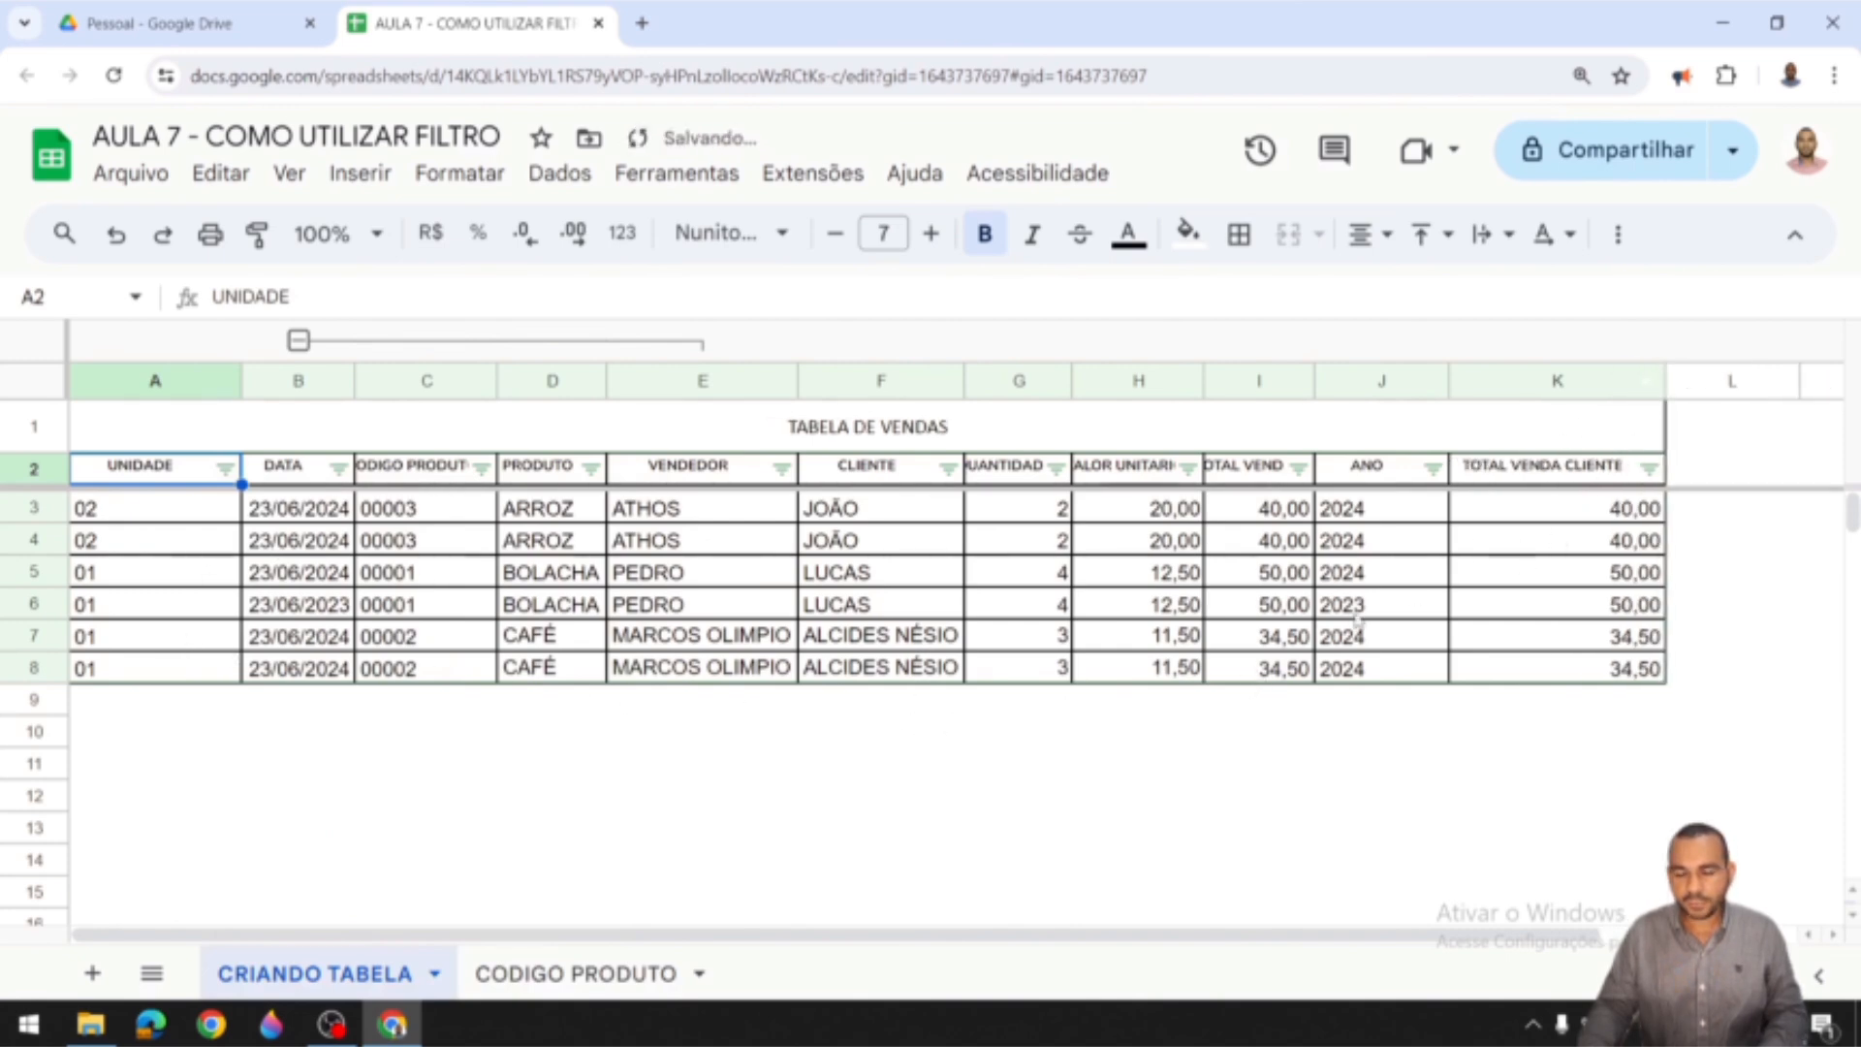
pyautogui.moveTo(1070, 380); pyautogui.dragTo(1094, 381)
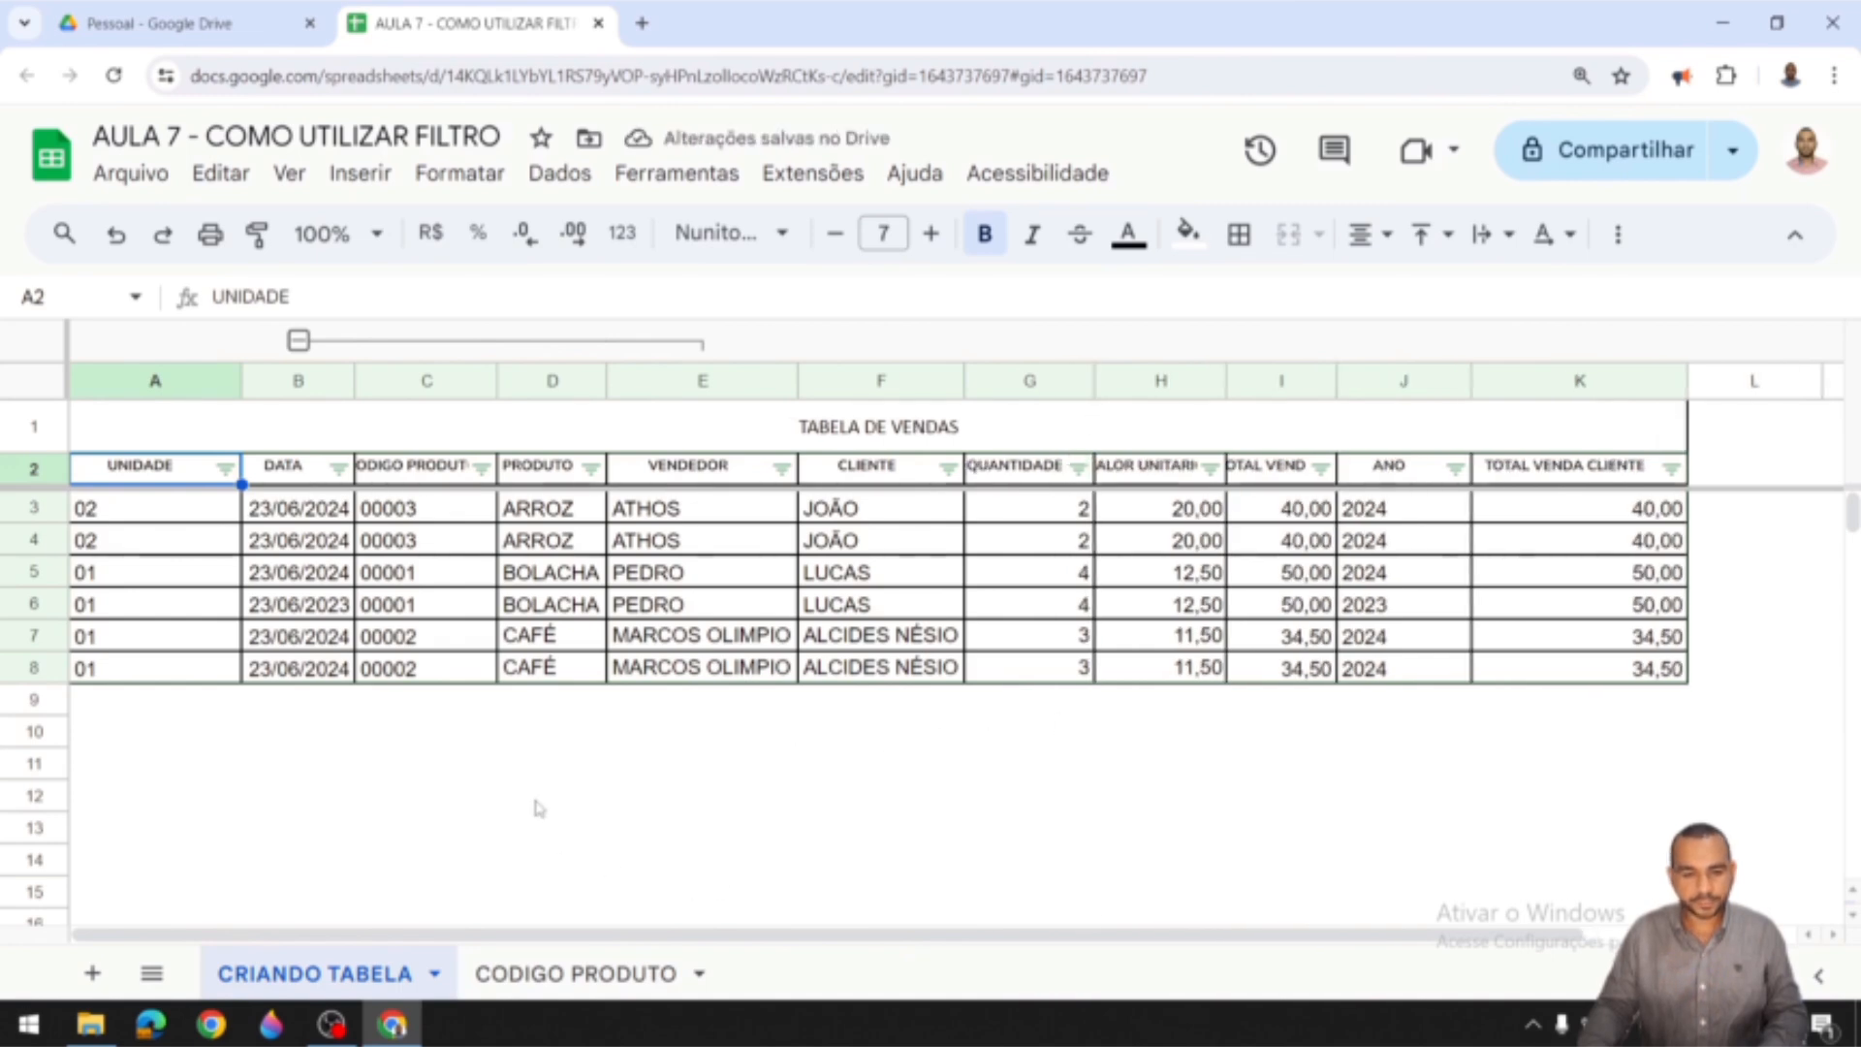
pyautogui.click(339, 470)
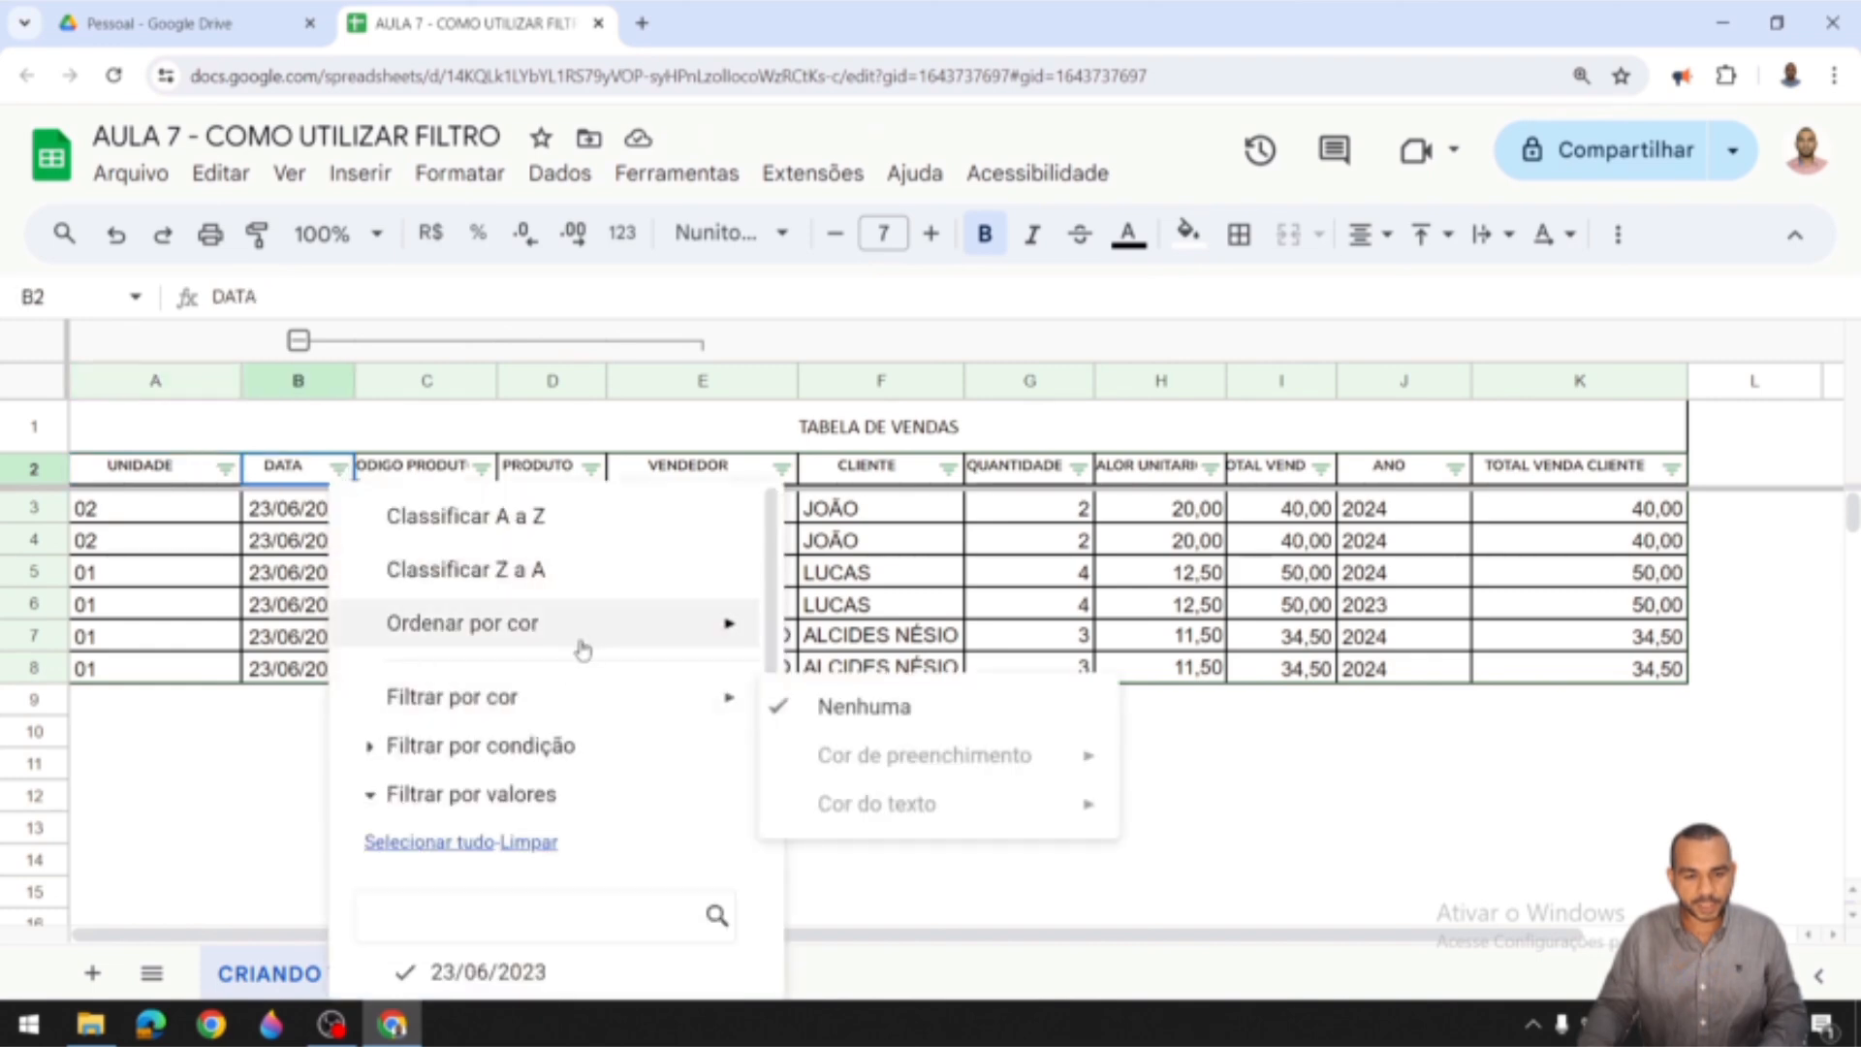
pyautogui.moveTo(610, 641)
pyautogui.click(298, 571)
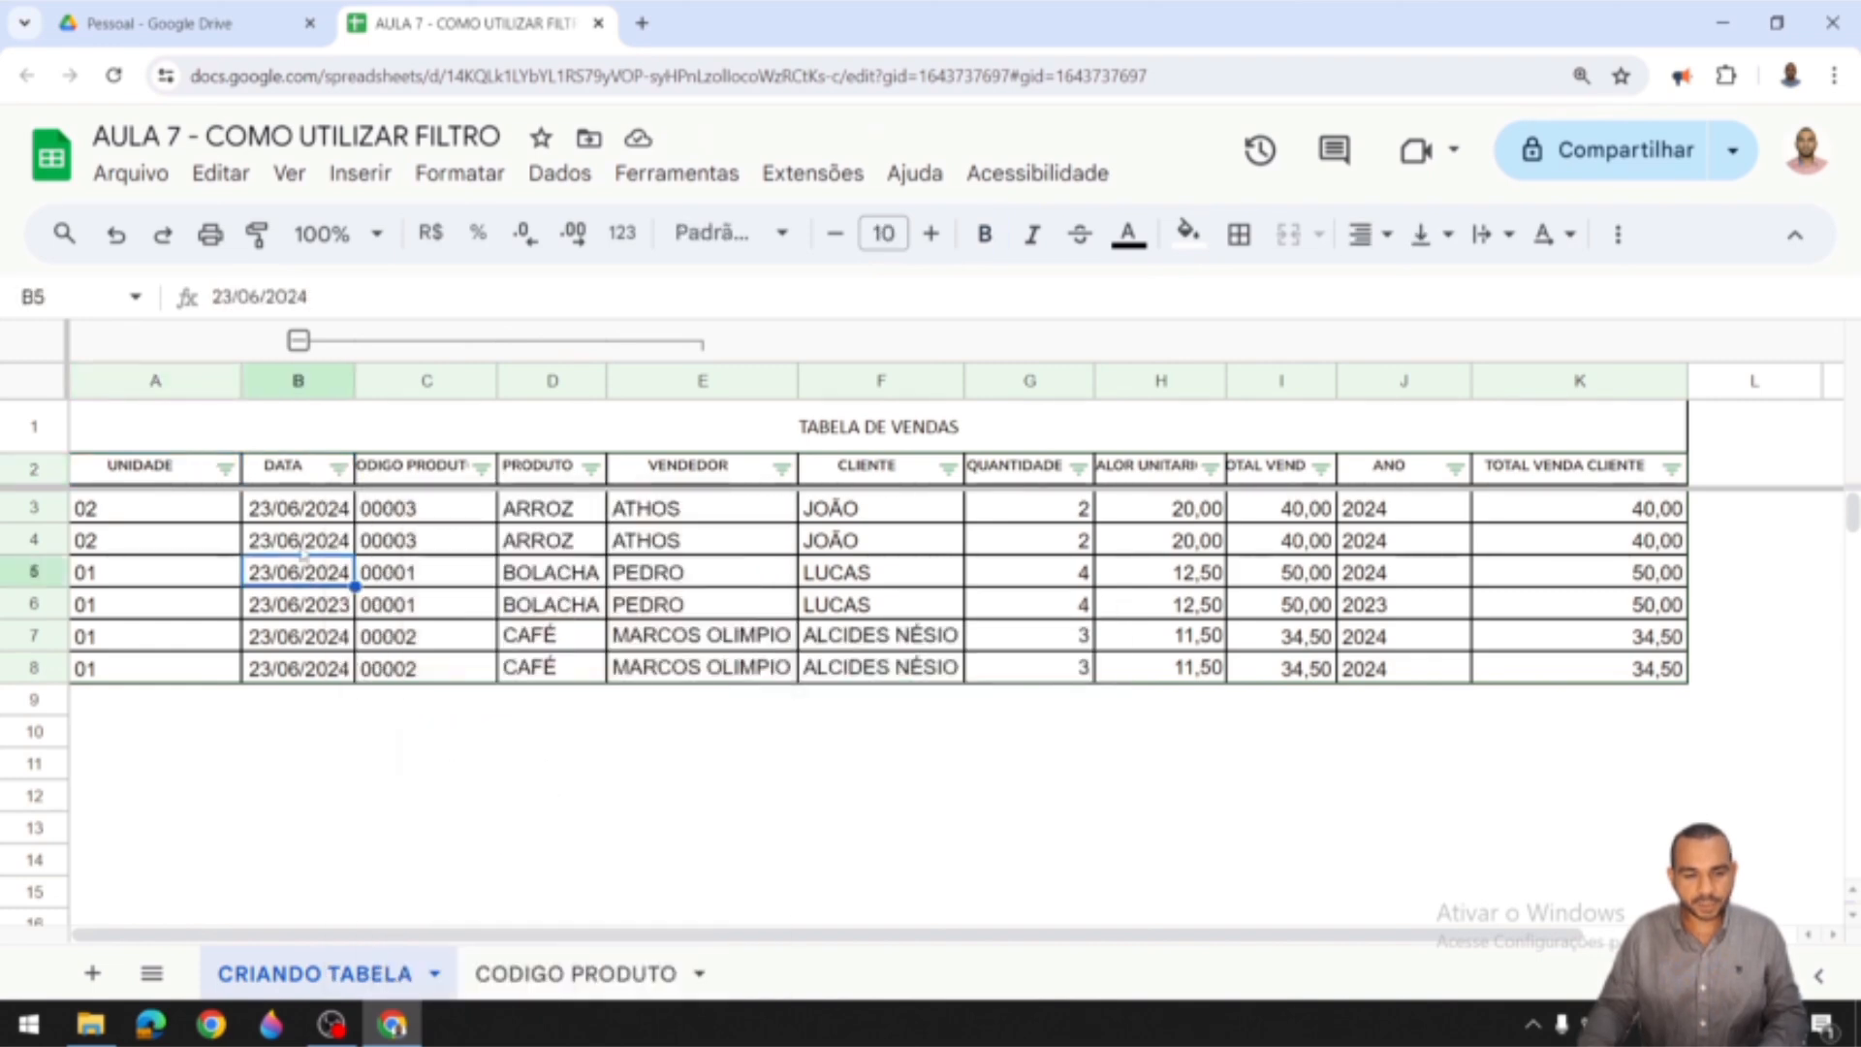
# Step: Fill the DATA cells B3:B4 with bright green
pyautogui.click(299, 540)
pyautogui.moveTo(300, 521); pyautogui.dragTo(300, 513)
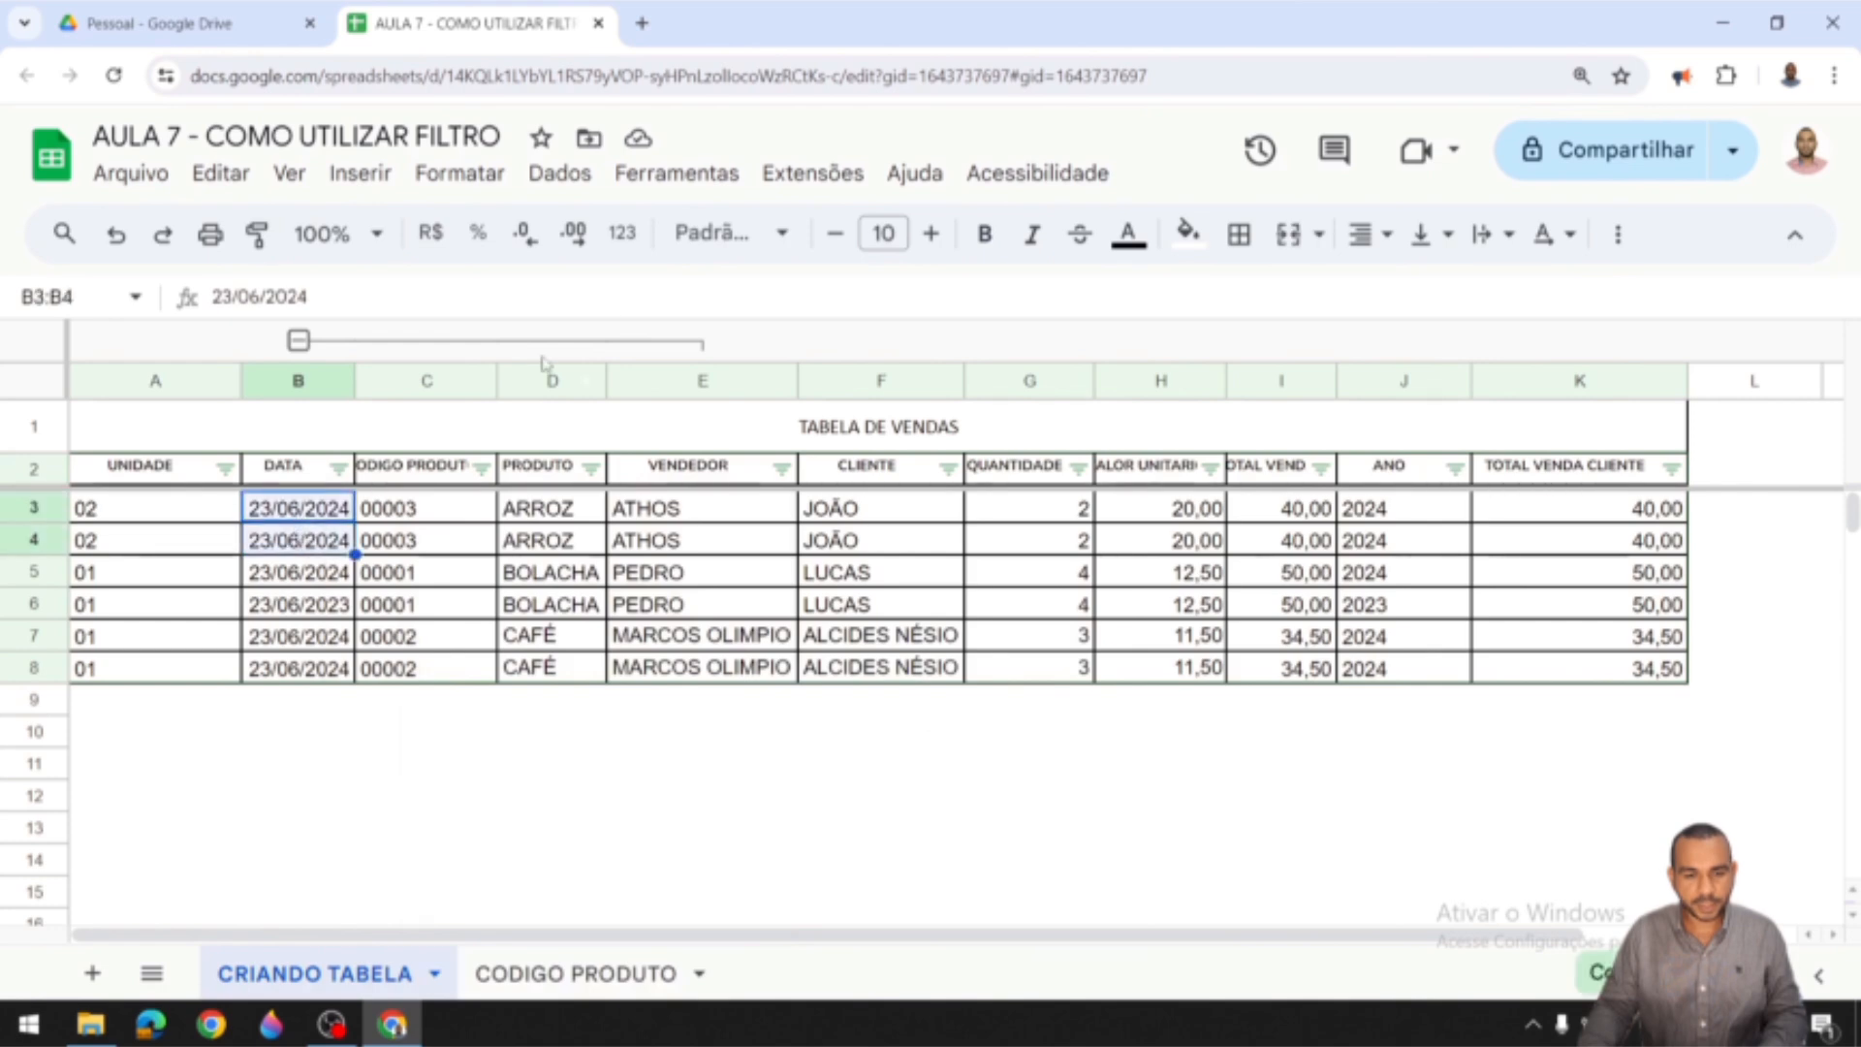
pyautogui.click(1189, 233)
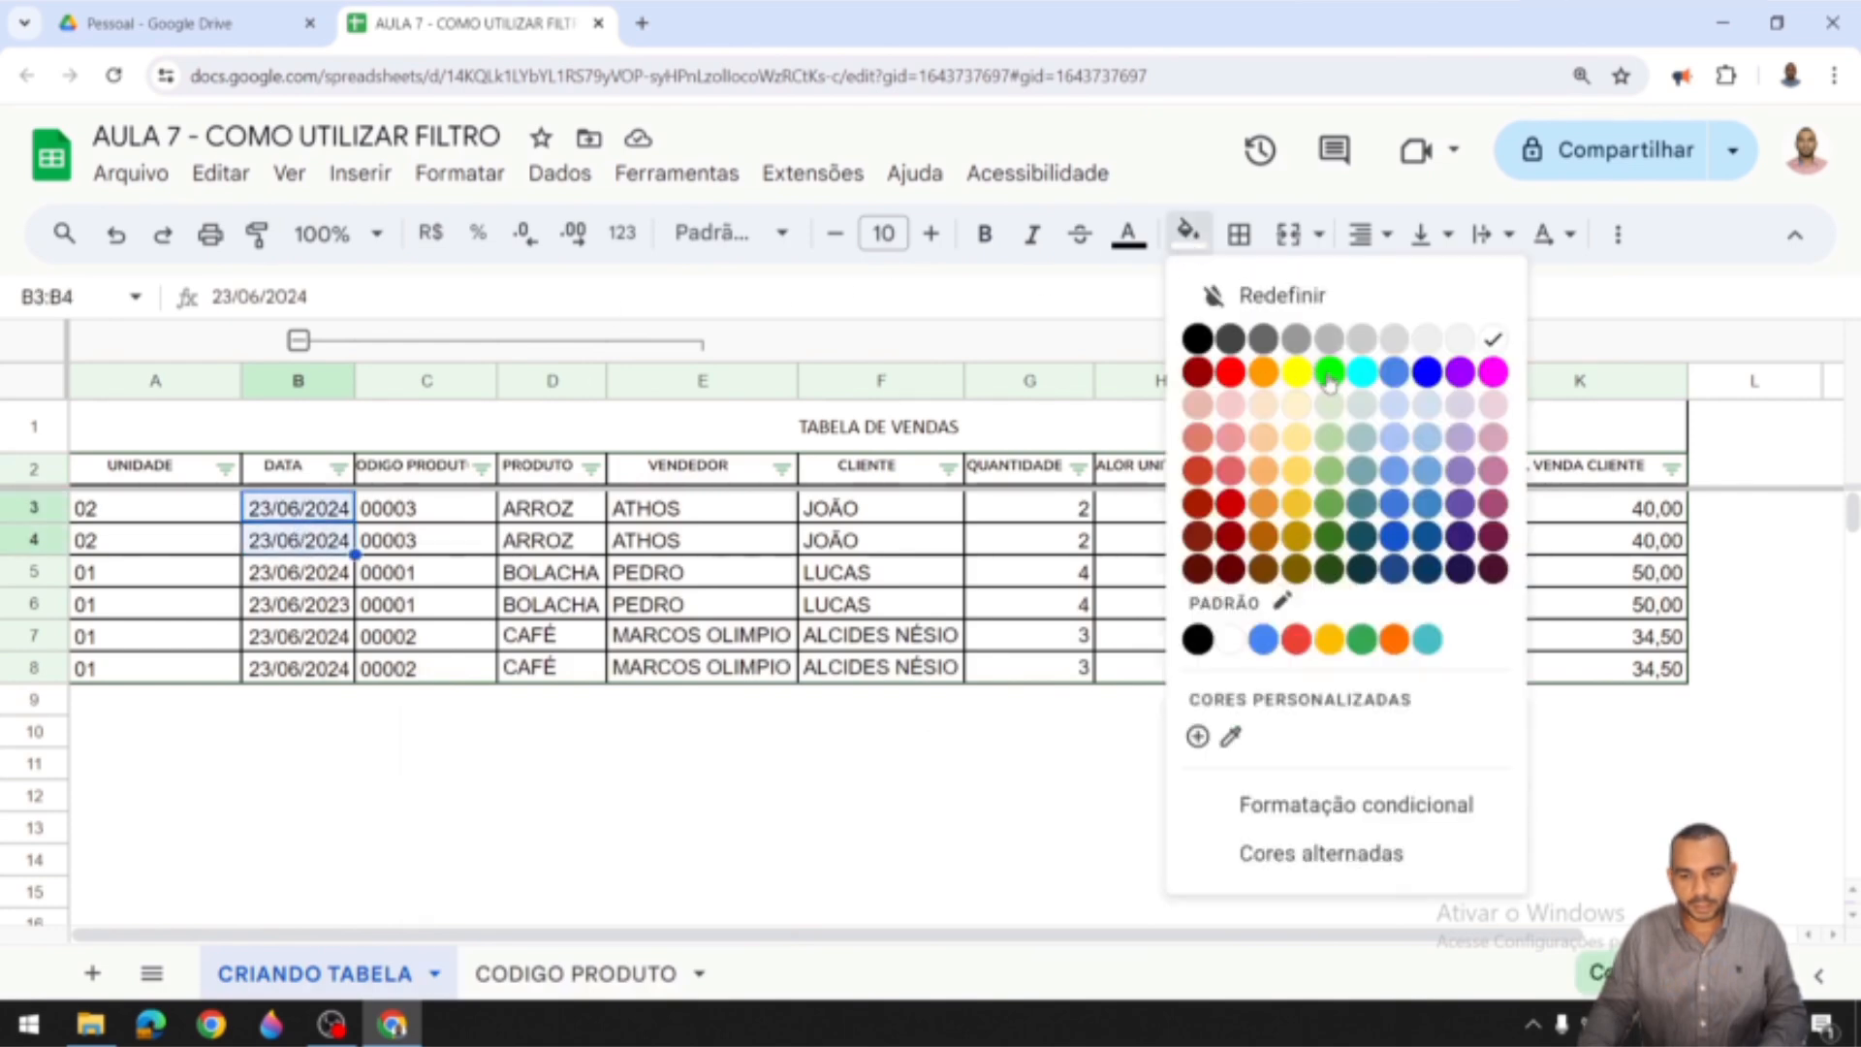
pyautogui.click(557, 700)
pyautogui.moveTo(328, 510); pyautogui.dragTo(332, 538)
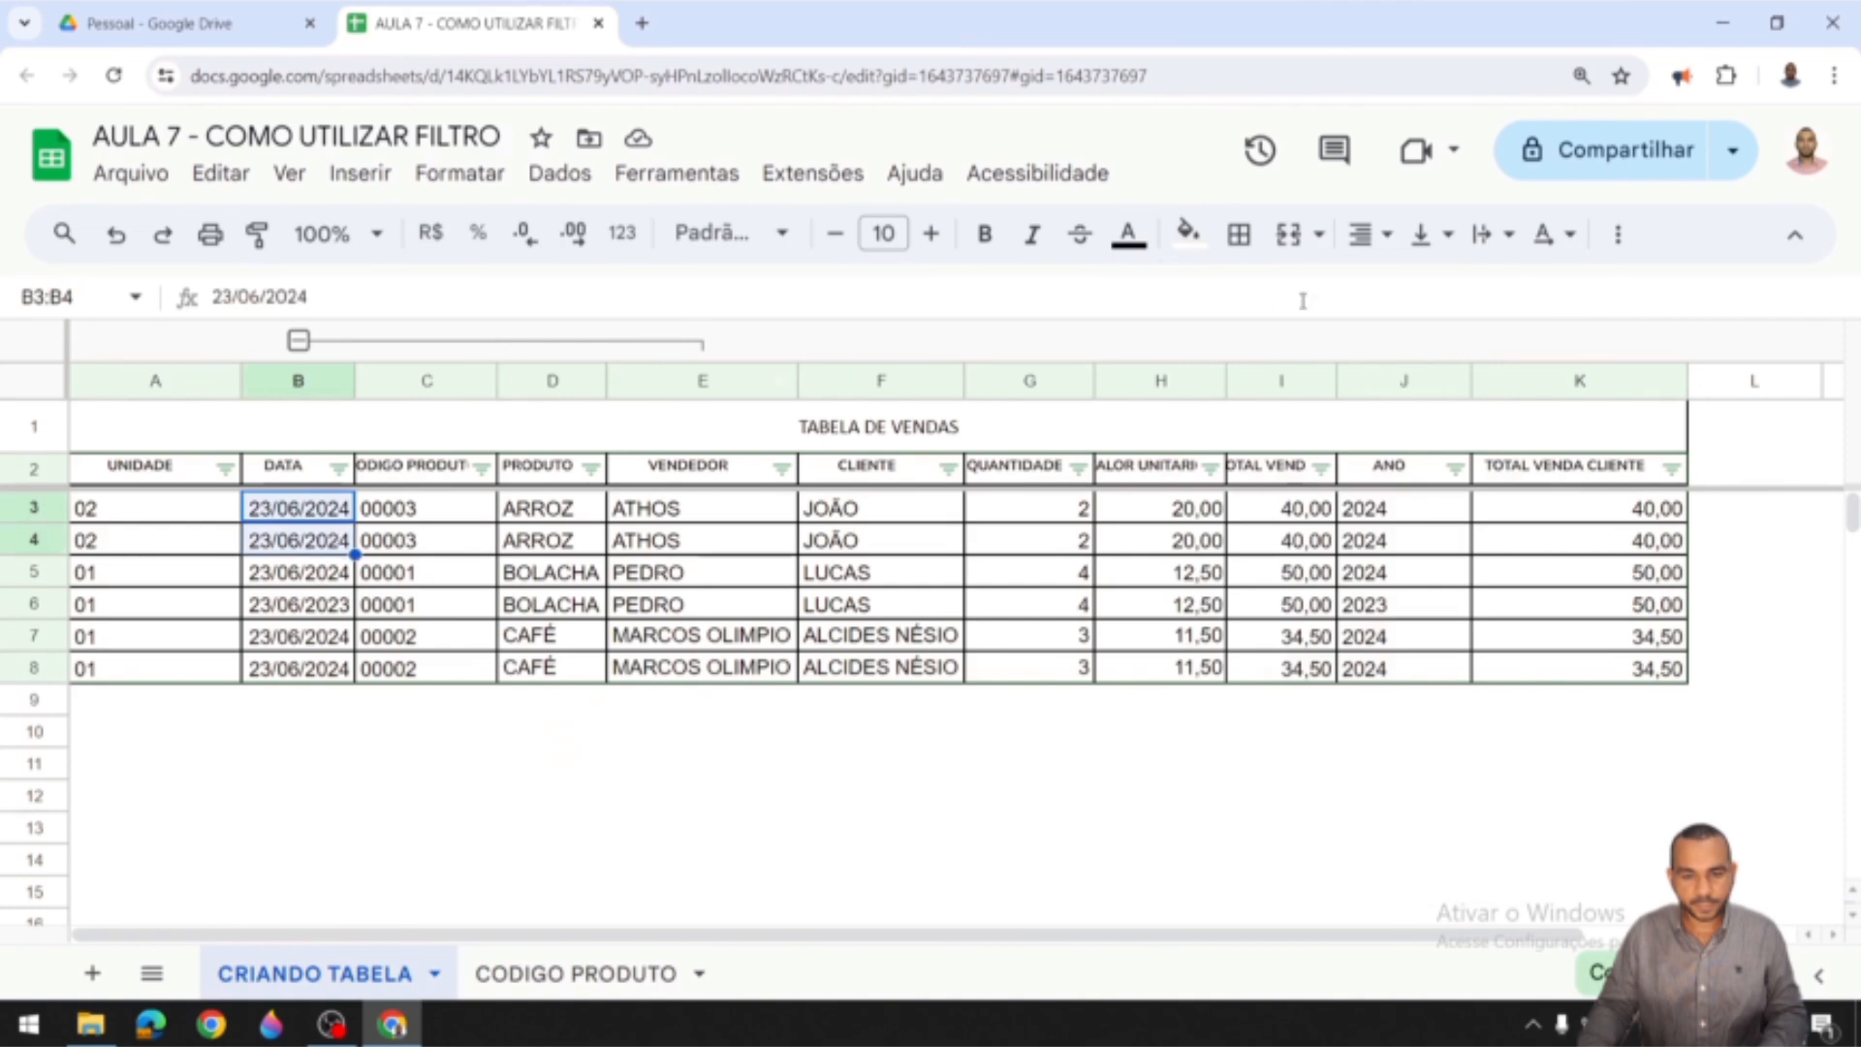
pyautogui.click(1189, 233)
pyautogui.click(1332, 372)
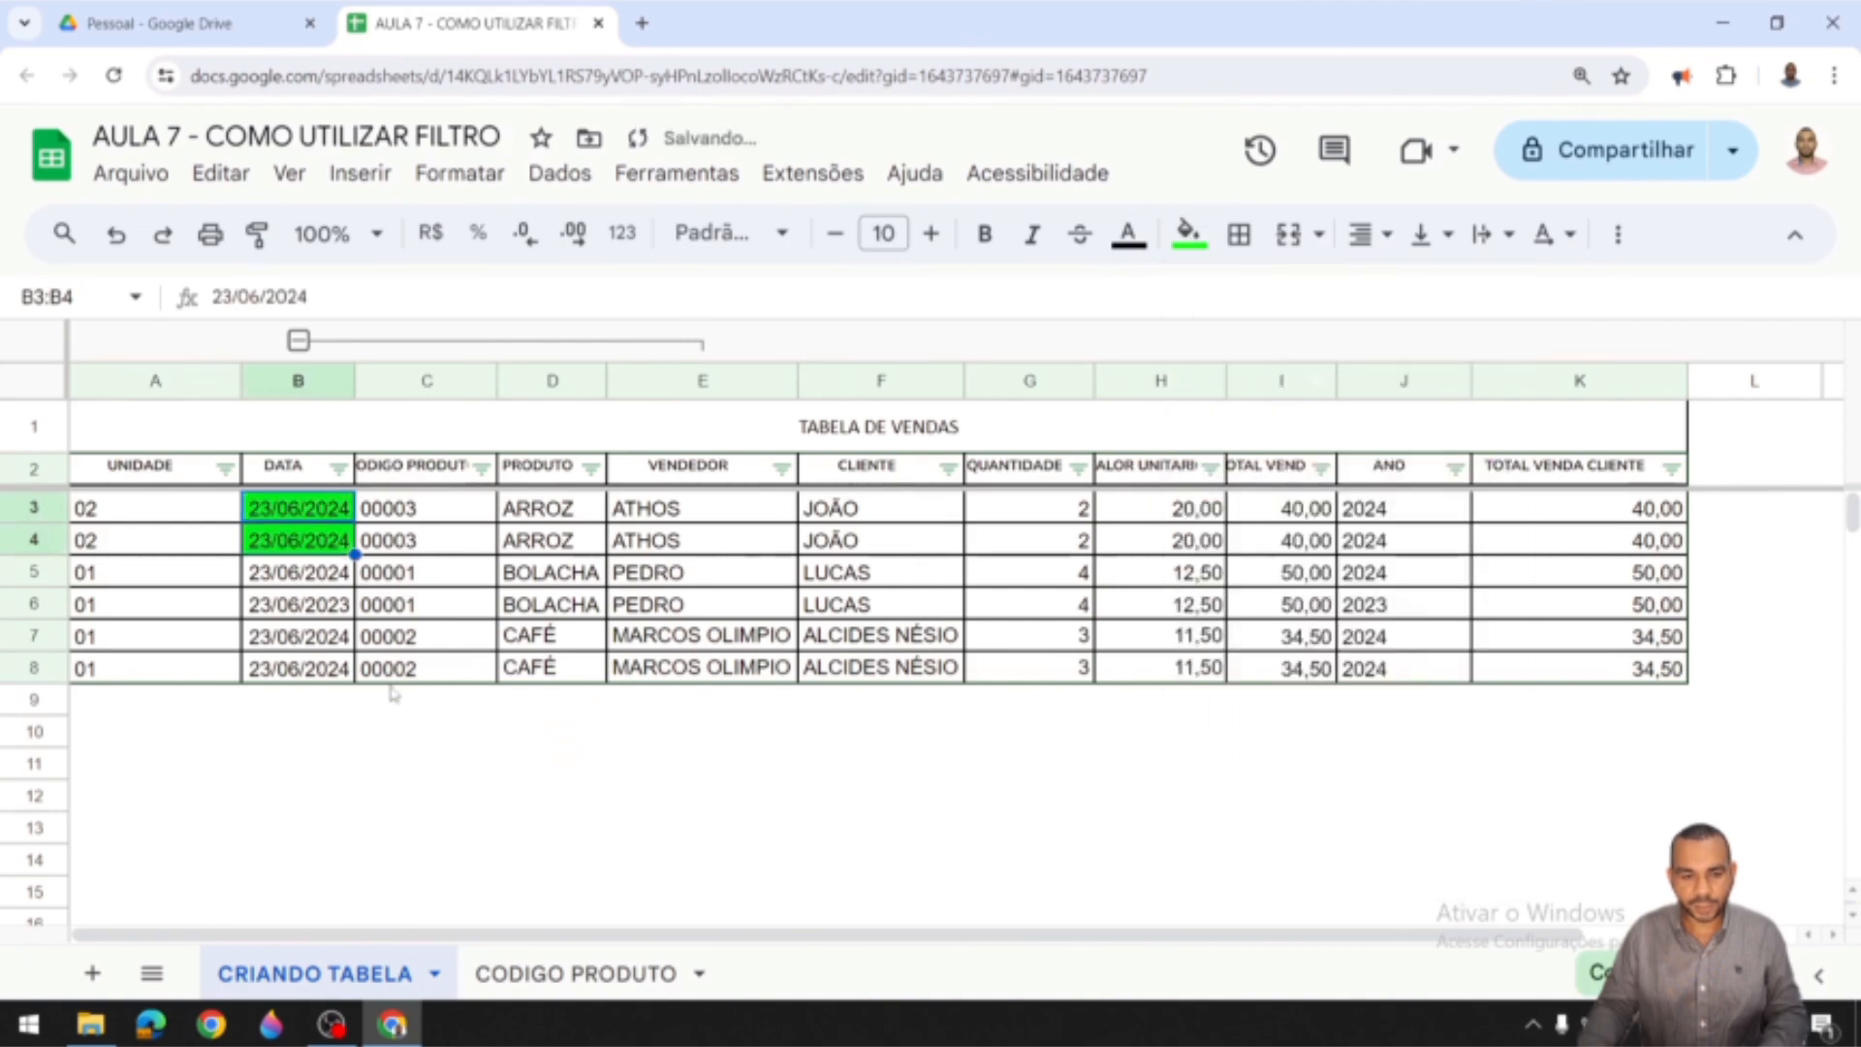
# Step: Fill the DATA cells B5:B6 with yellow, leaving B7:B8 without a fill color
pyautogui.moveTo(330, 604); pyautogui.dragTo(335, 636)
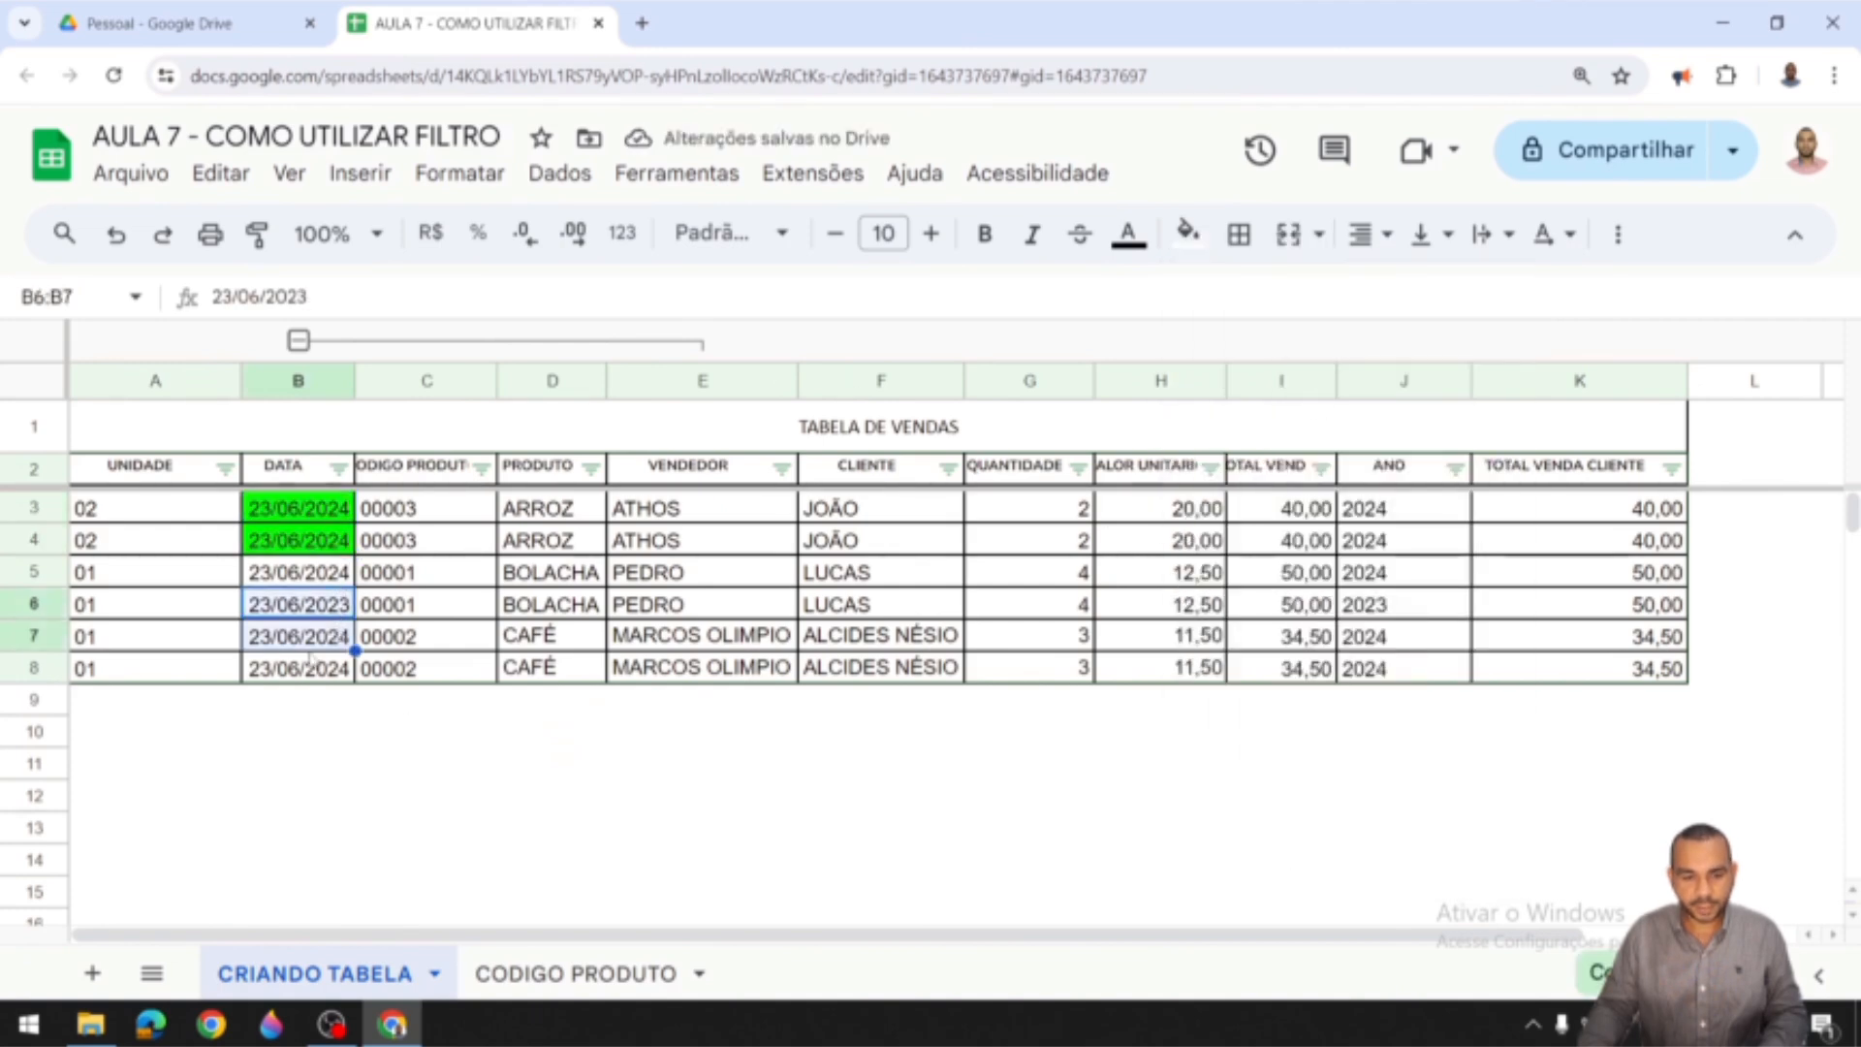
pyautogui.click(310, 647)
pyautogui.moveTo(312, 577); pyautogui.dragTo(315, 605)
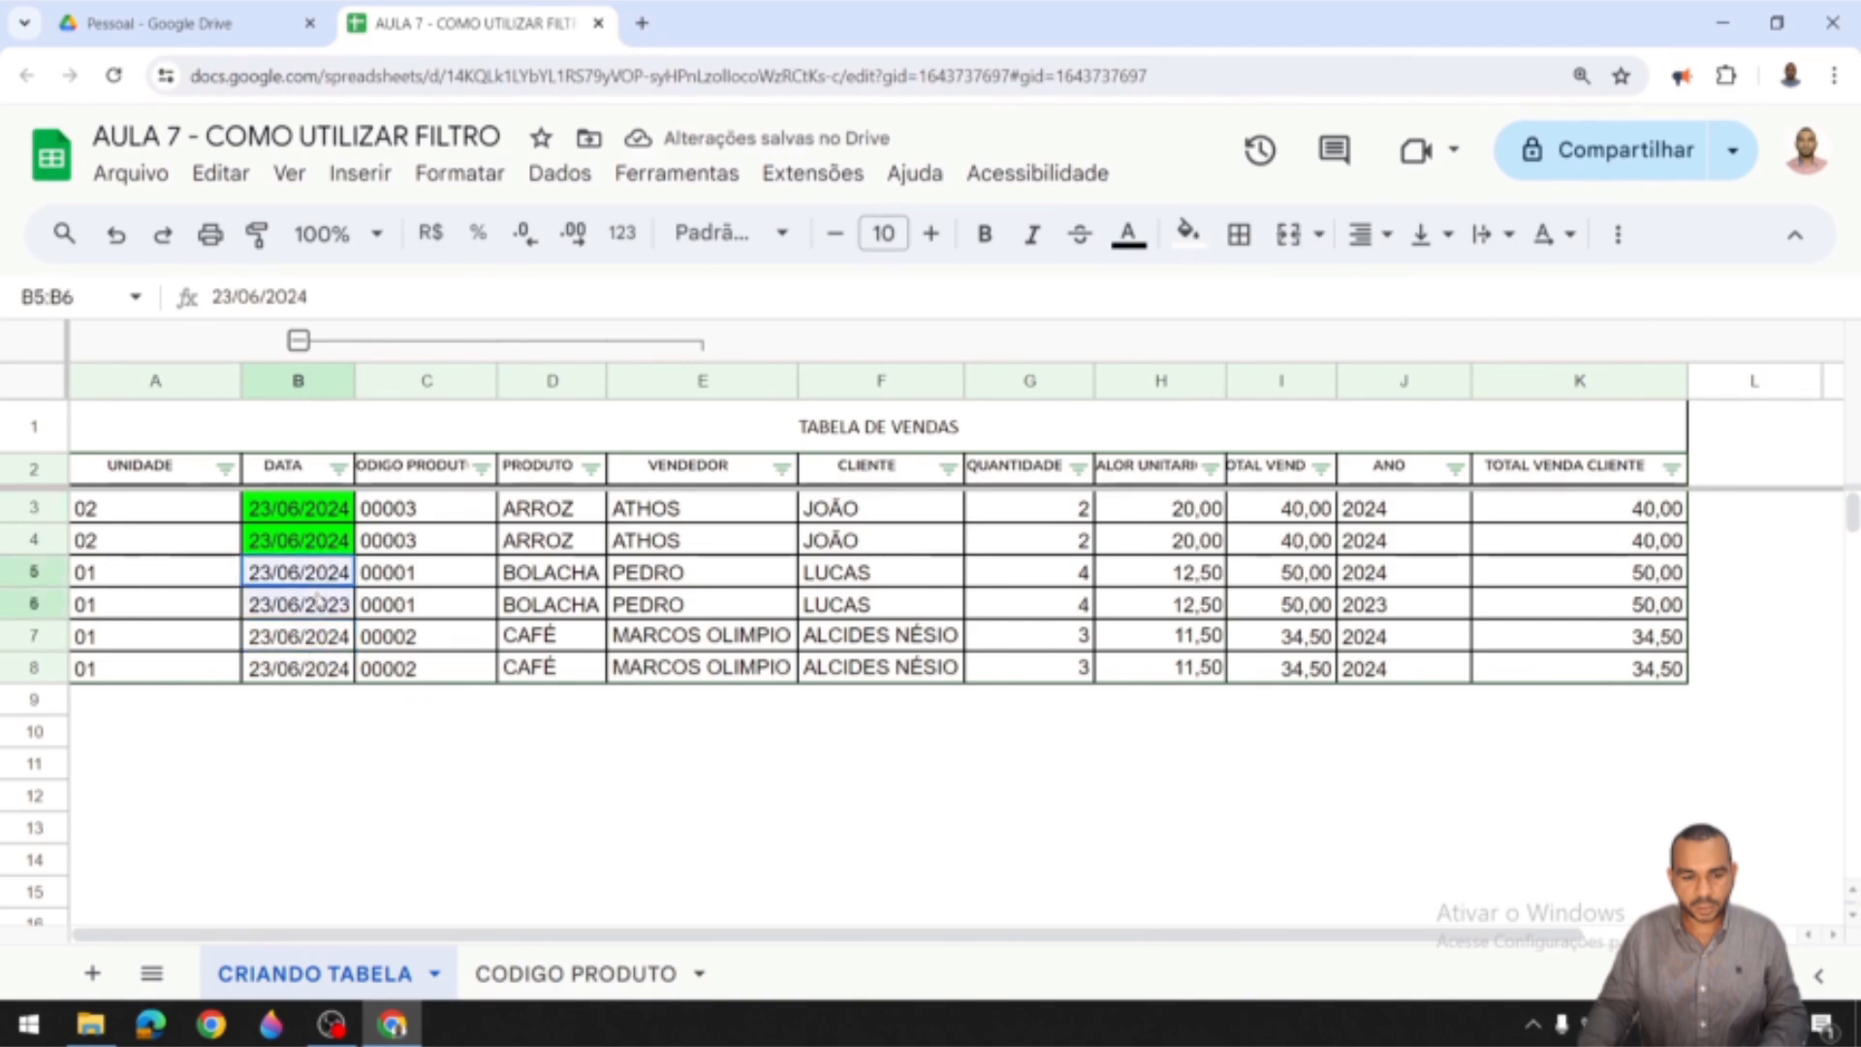
pyautogui.click(1188, 232)
pyautogui.click(1296, 372)
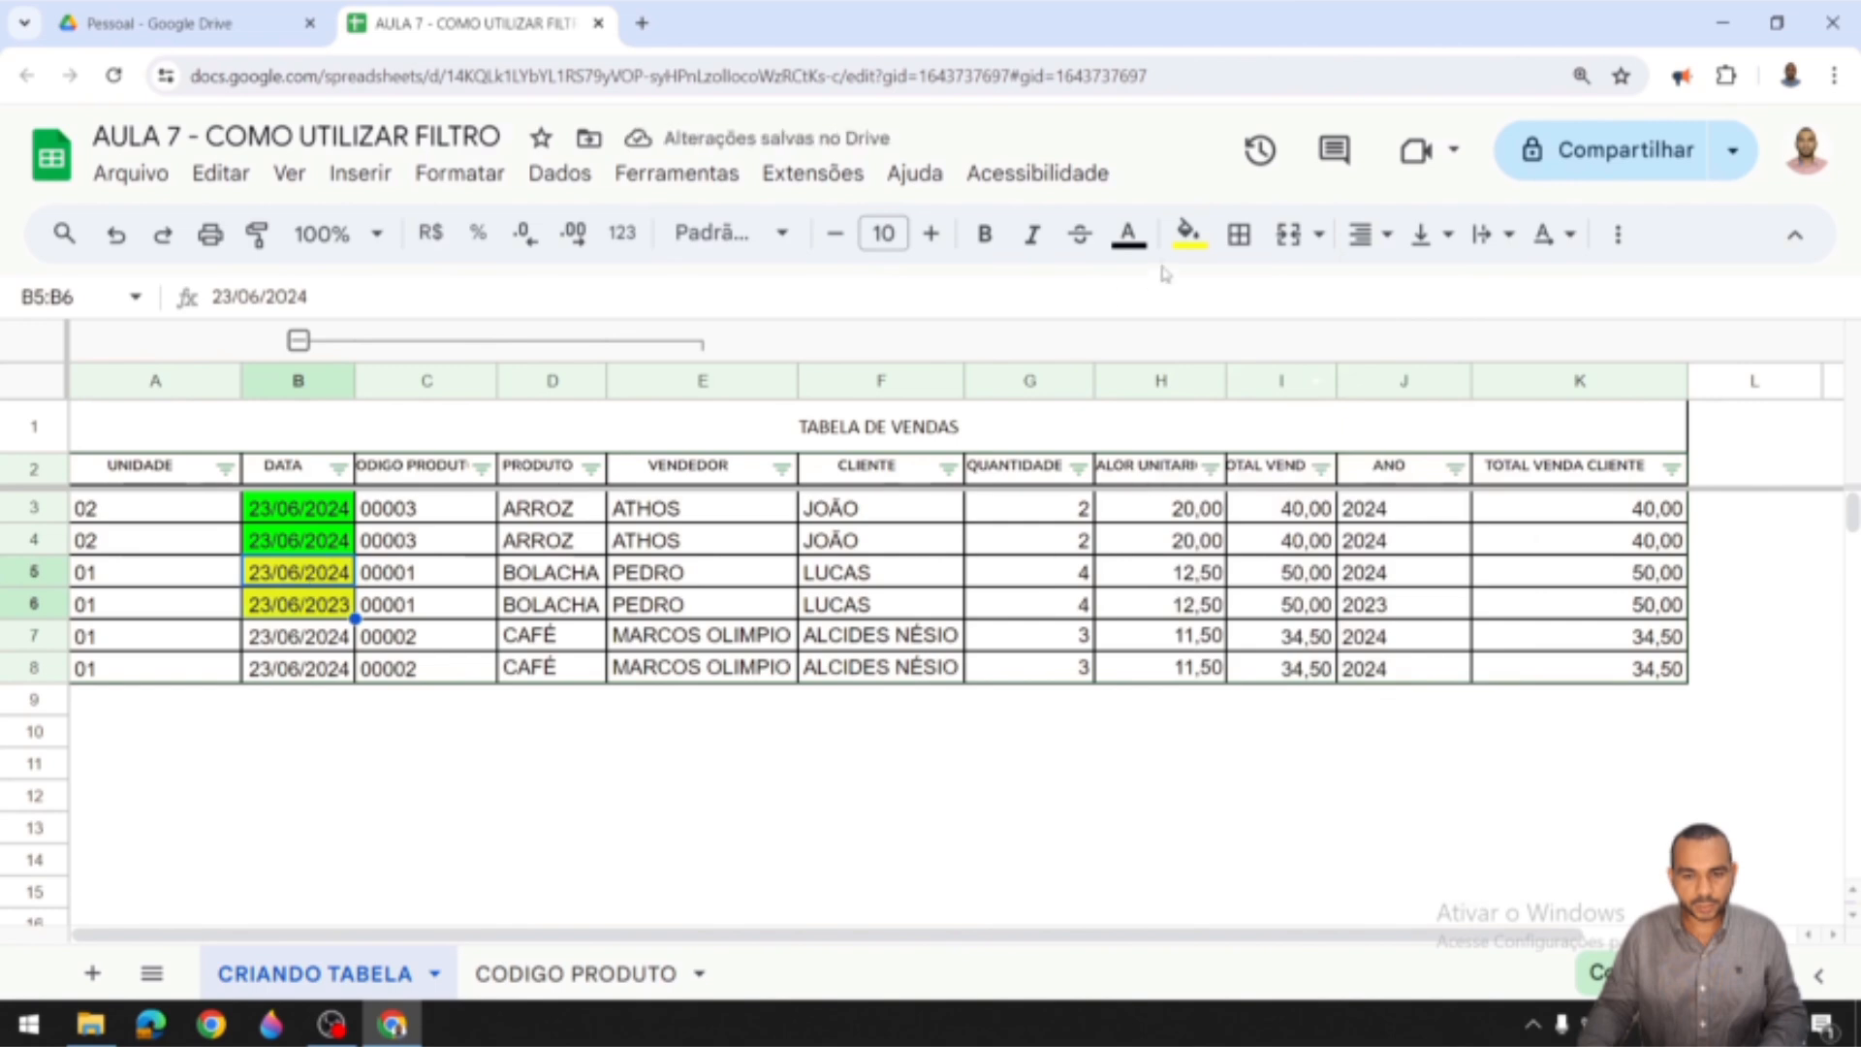
pyautogui.moveTo(298, 636); pyautogui.dragTo(298, 668)
pyautogui.click(452, 700)
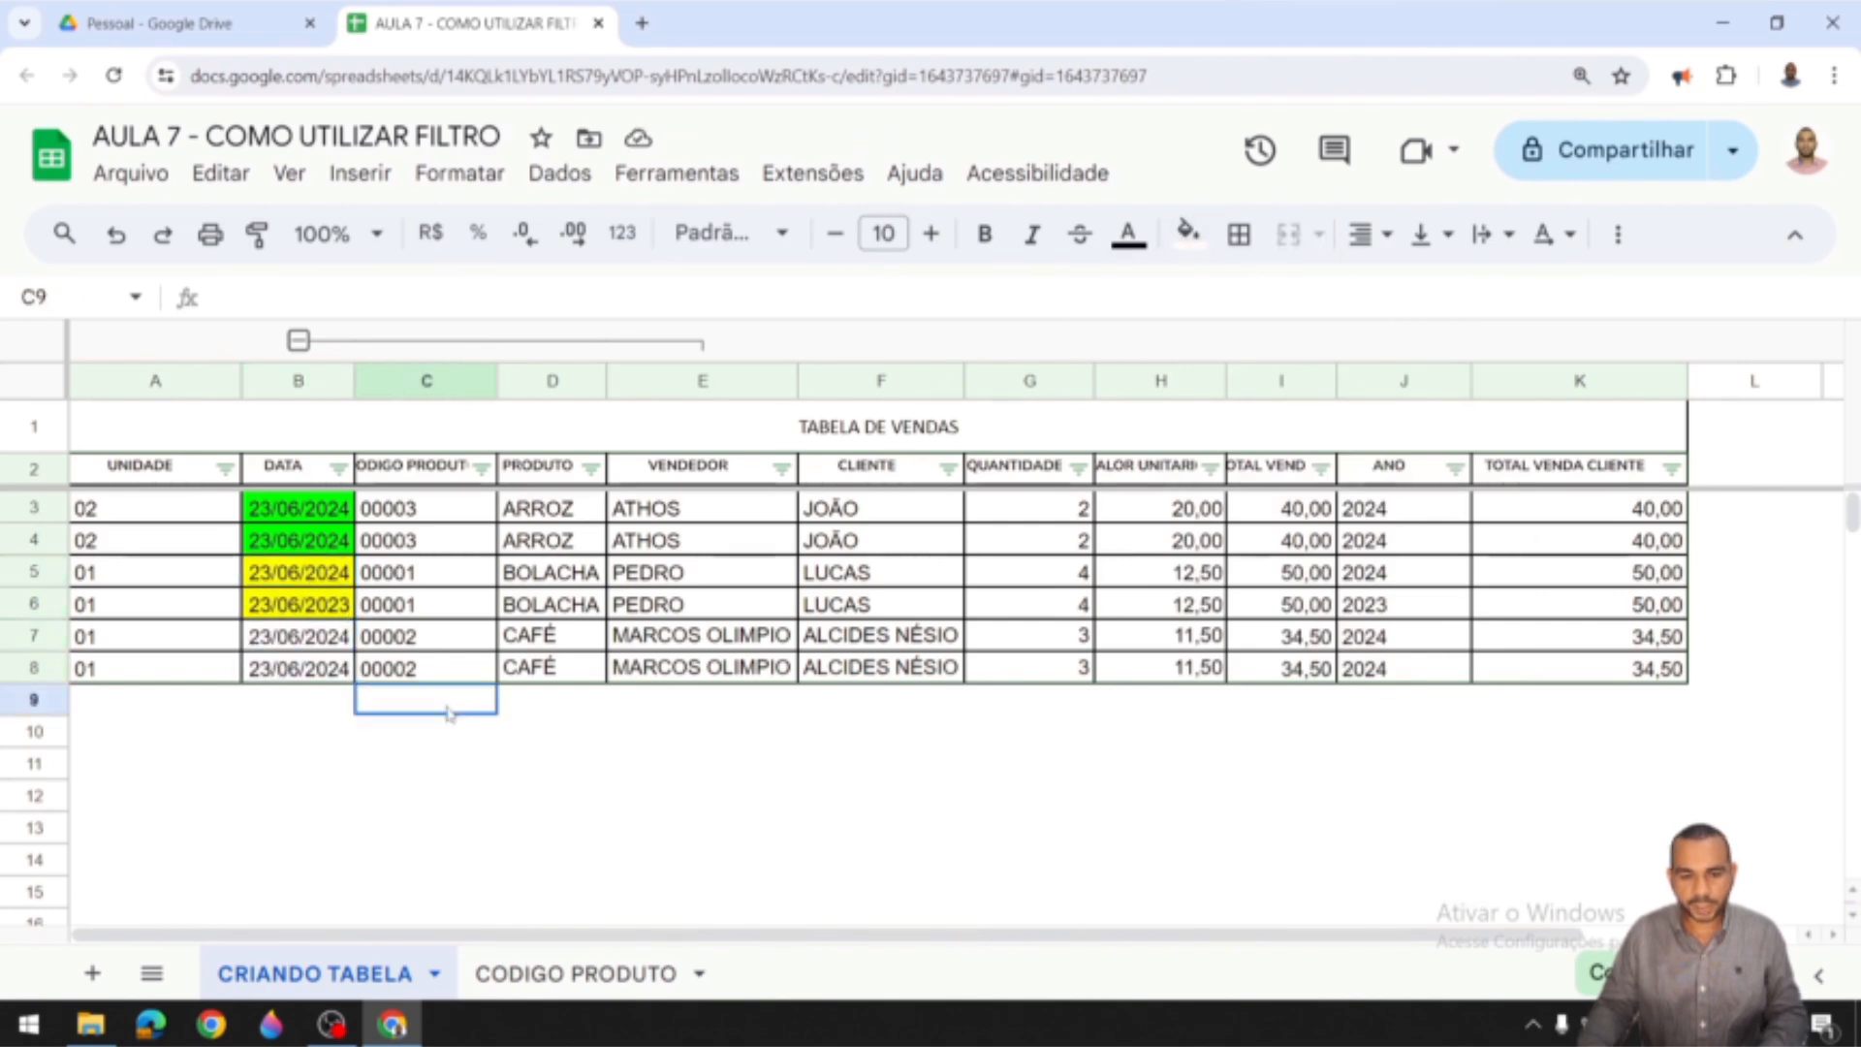
# Step: Sort the table by the DATA column's fill color with amarelo (yellow) first
pyautogui.click(339, 470)
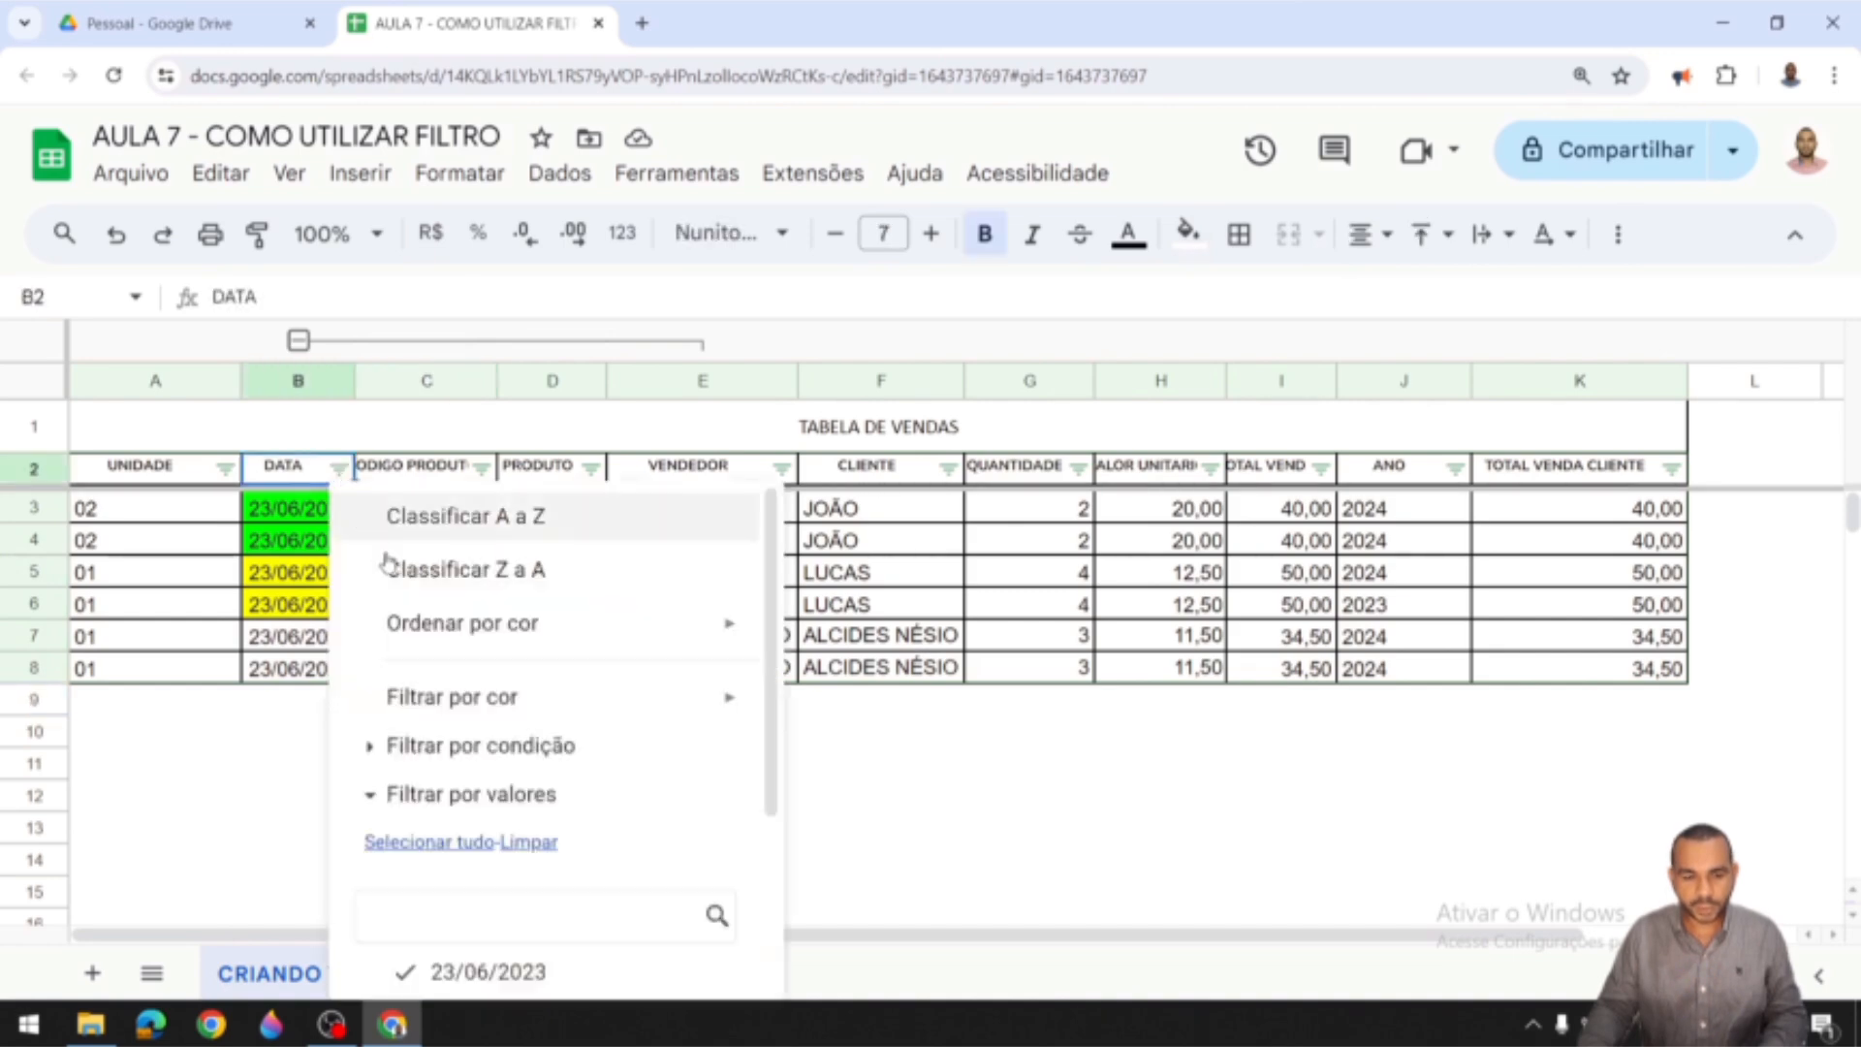
pyautogui.moveTo(585, 642)
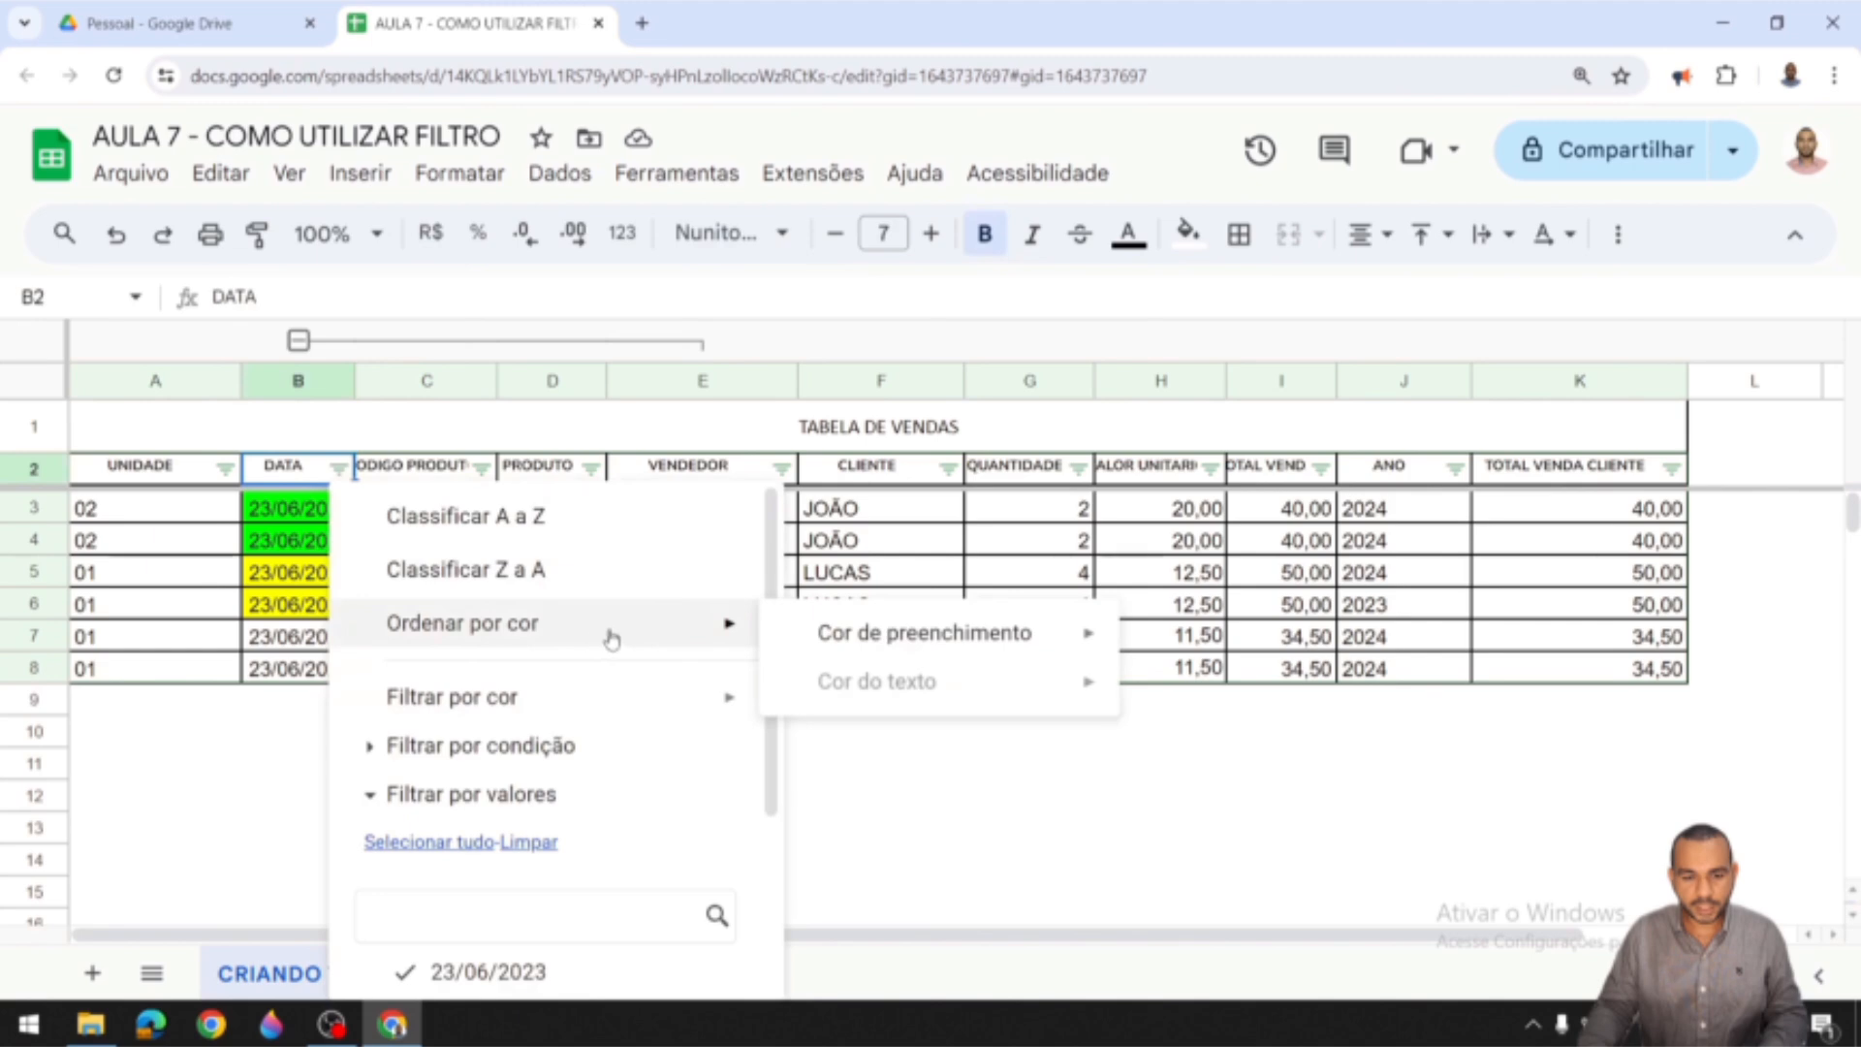
pyautogui.moveTo(926, 635)
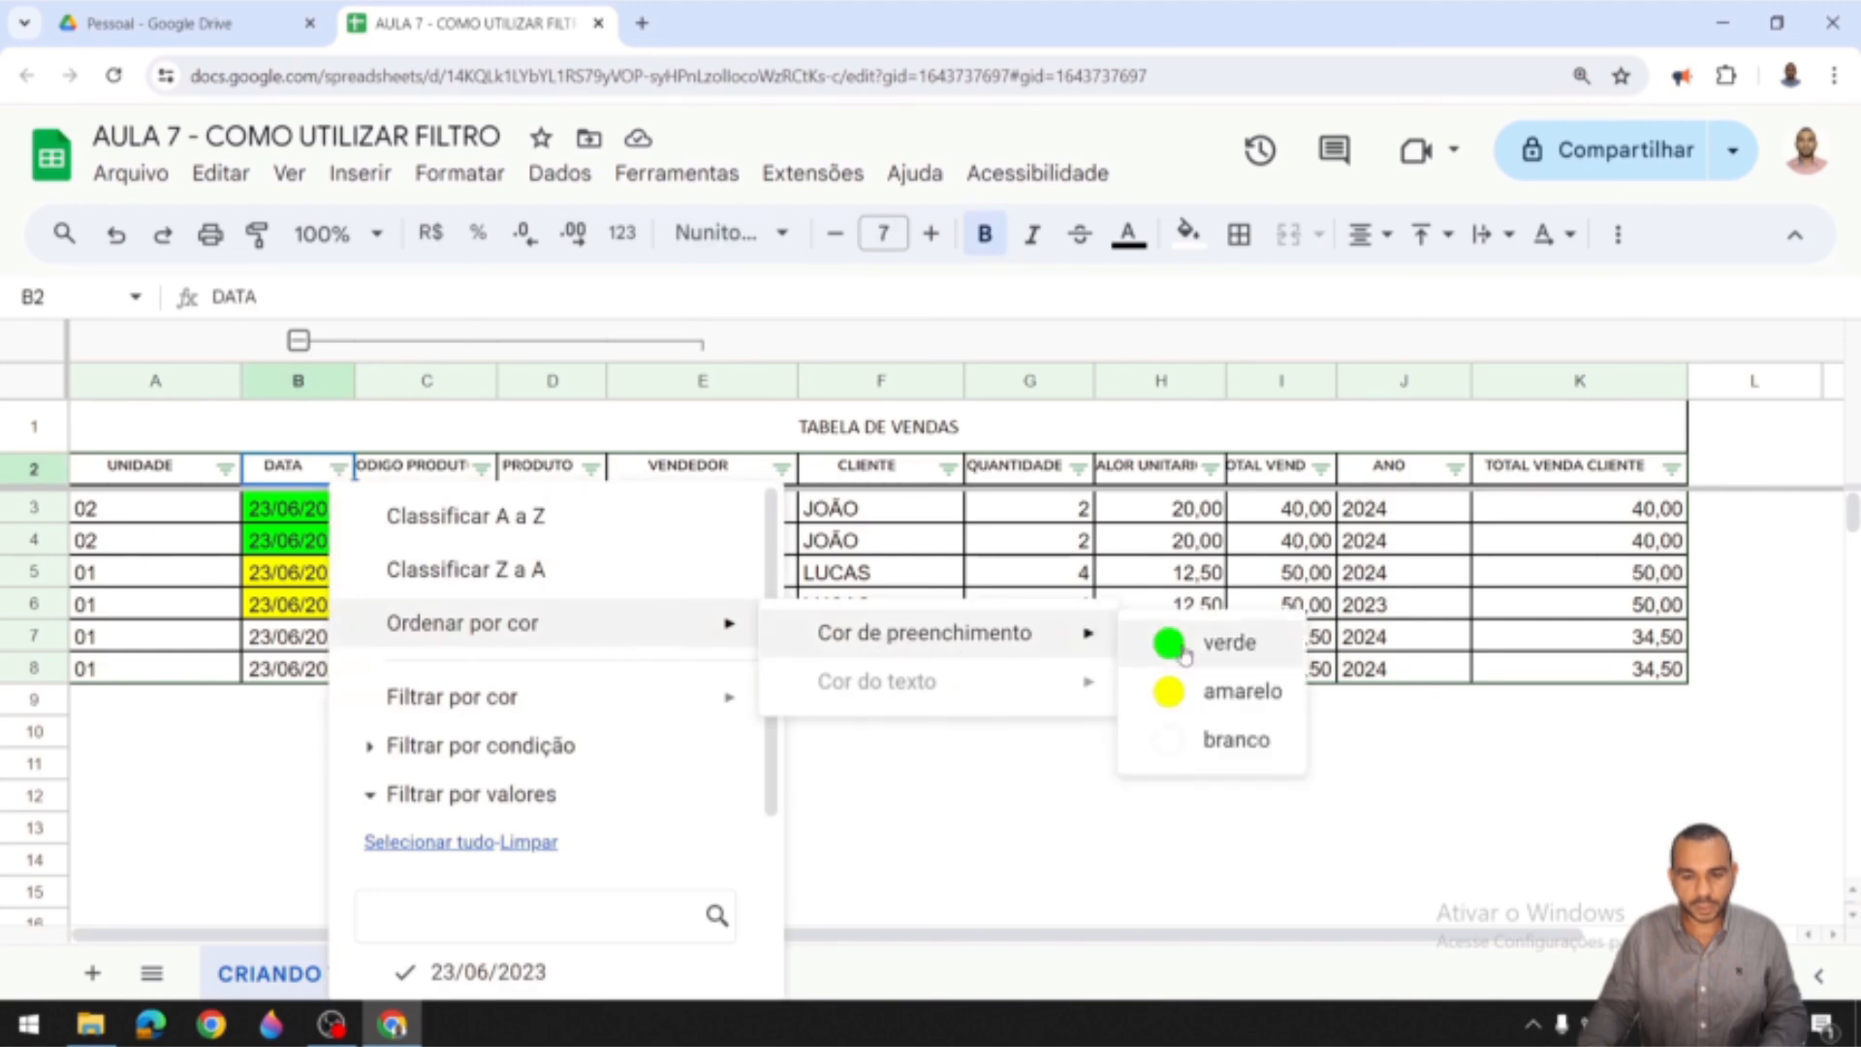
pyautogui.click(1233, 693)
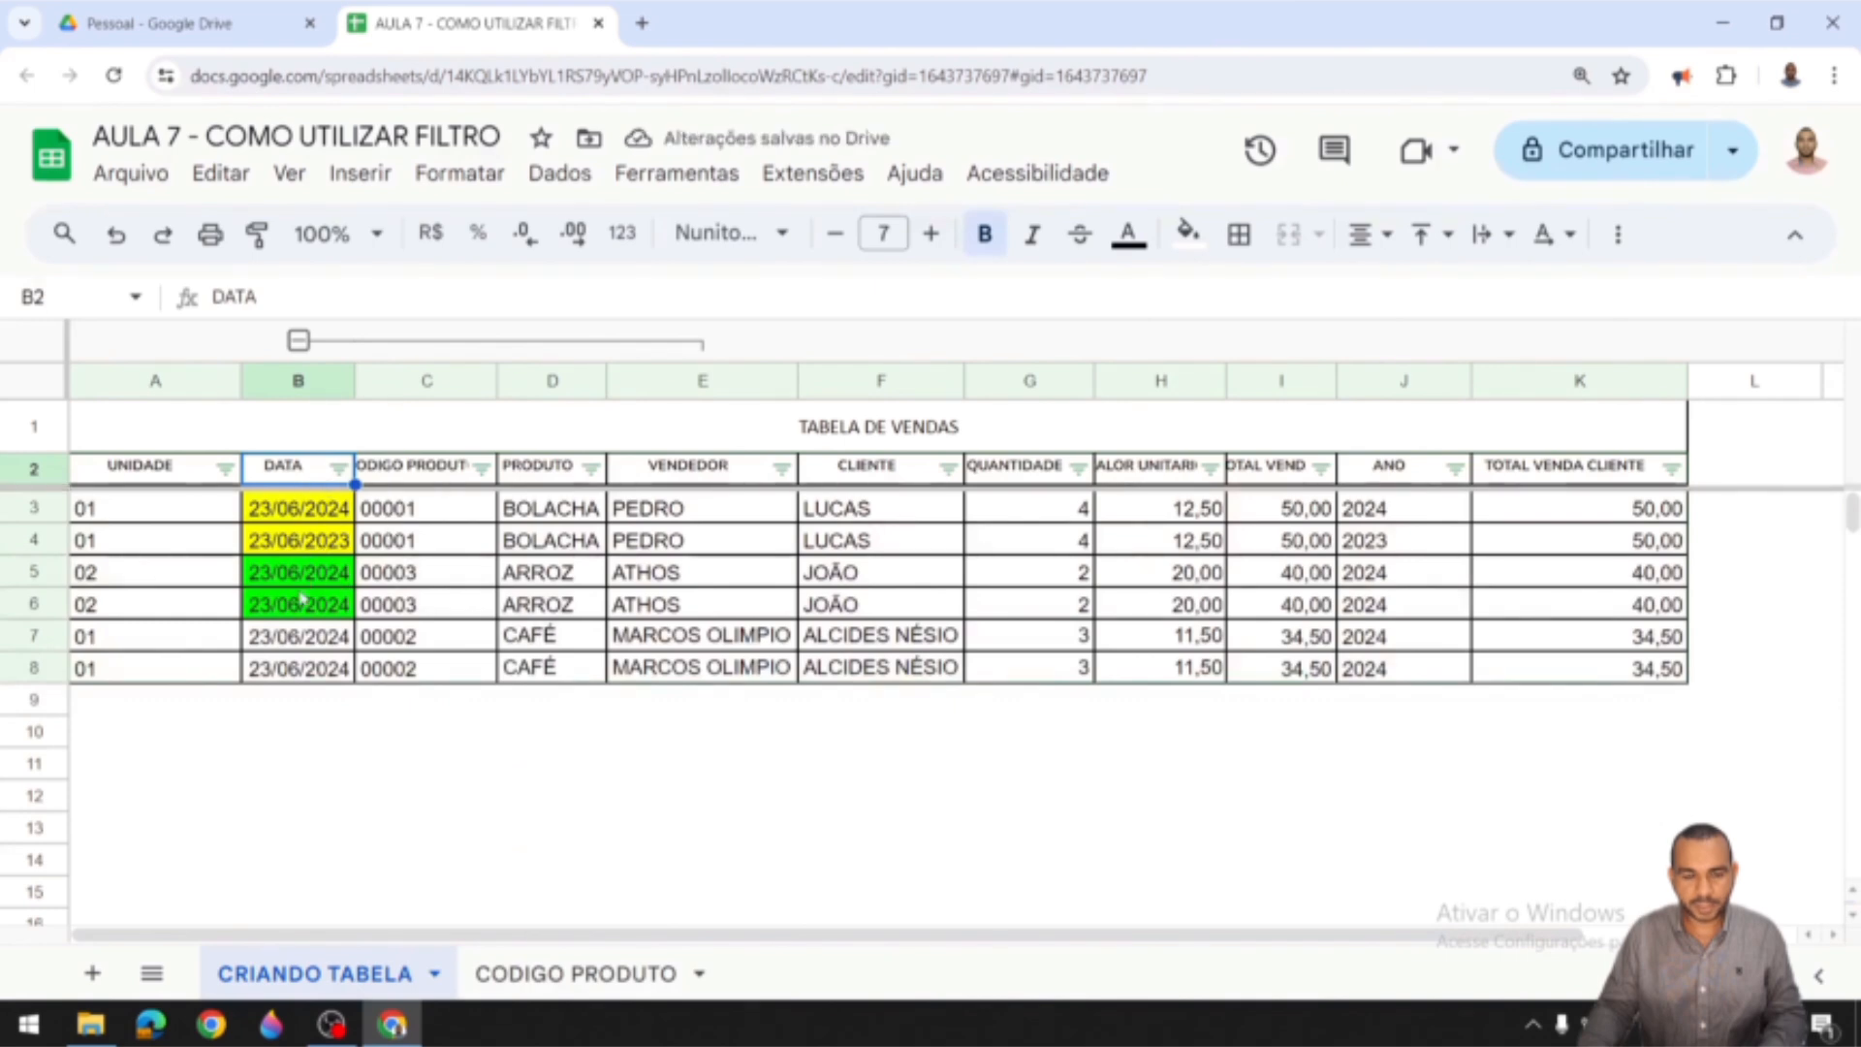
# Step: Re-sort the table by the DATA column's fill color with verde (green) first
pyautogui.click(338, 468)
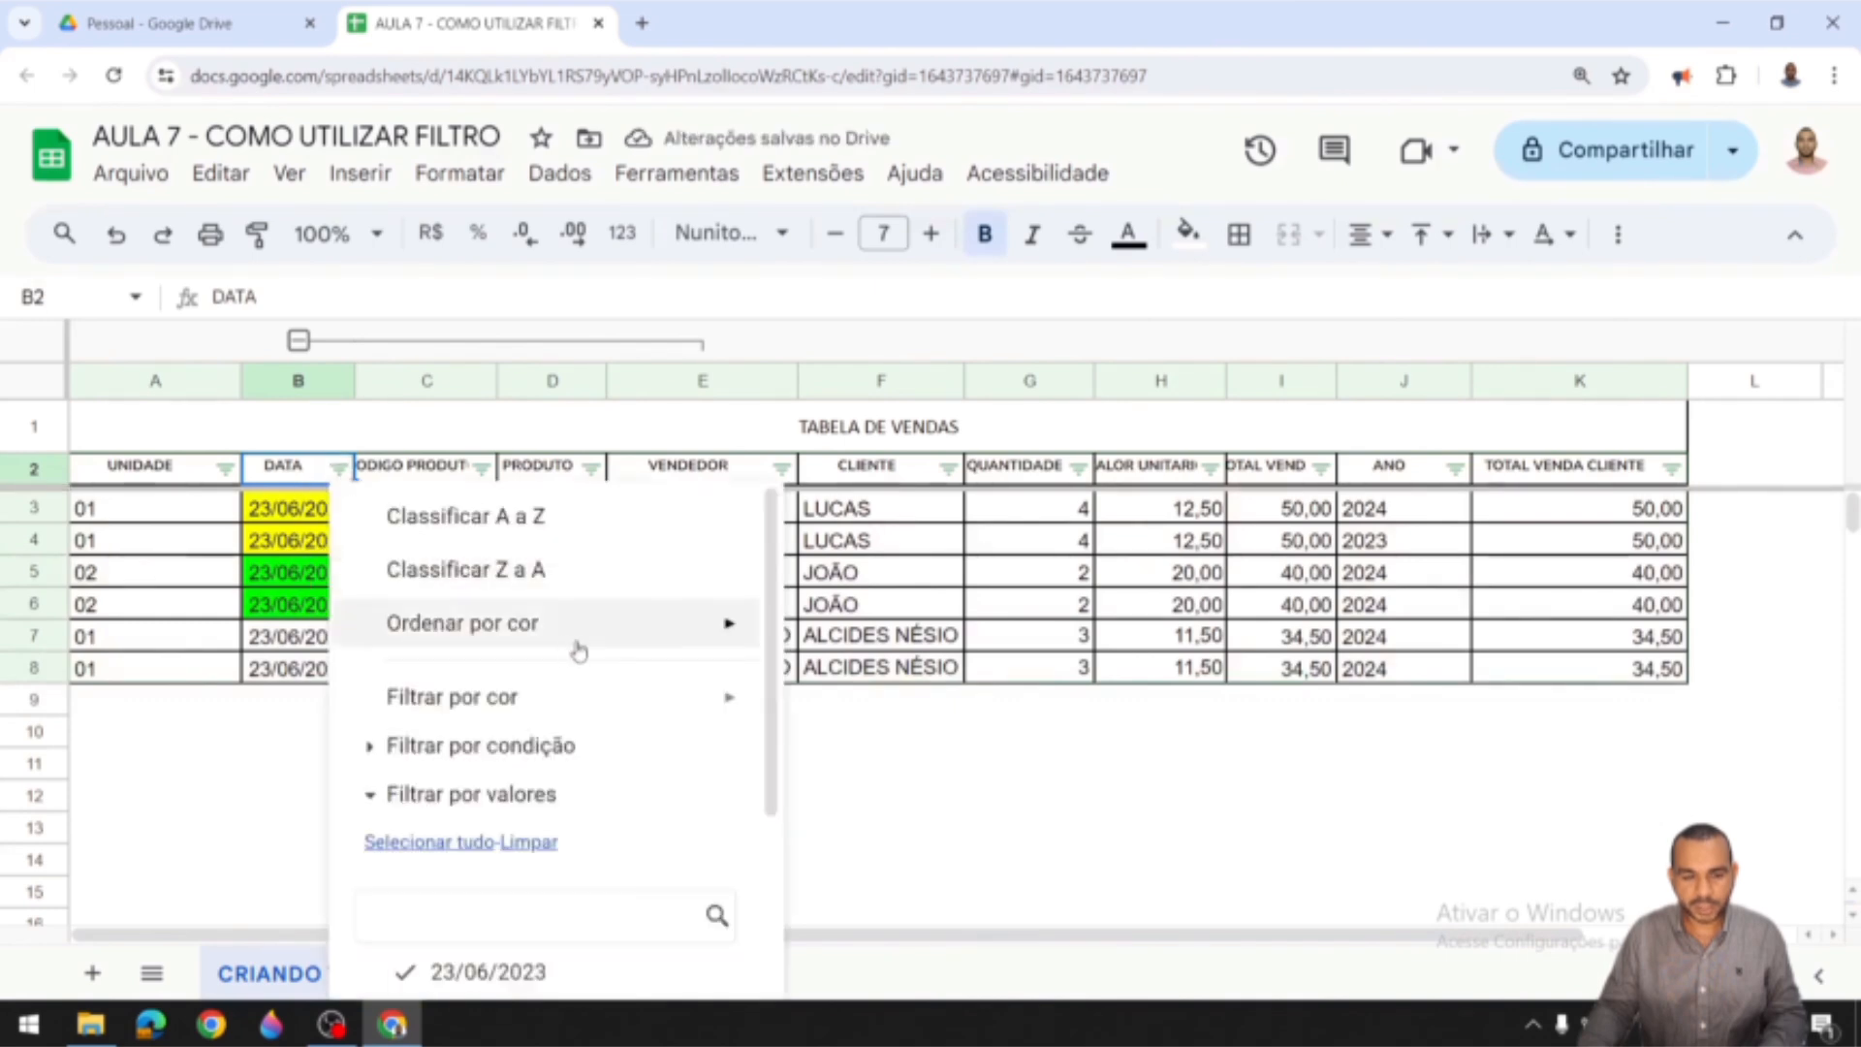
pyautogui.moveTo(630, 625)
pyautogui.moveTo(968, 644)
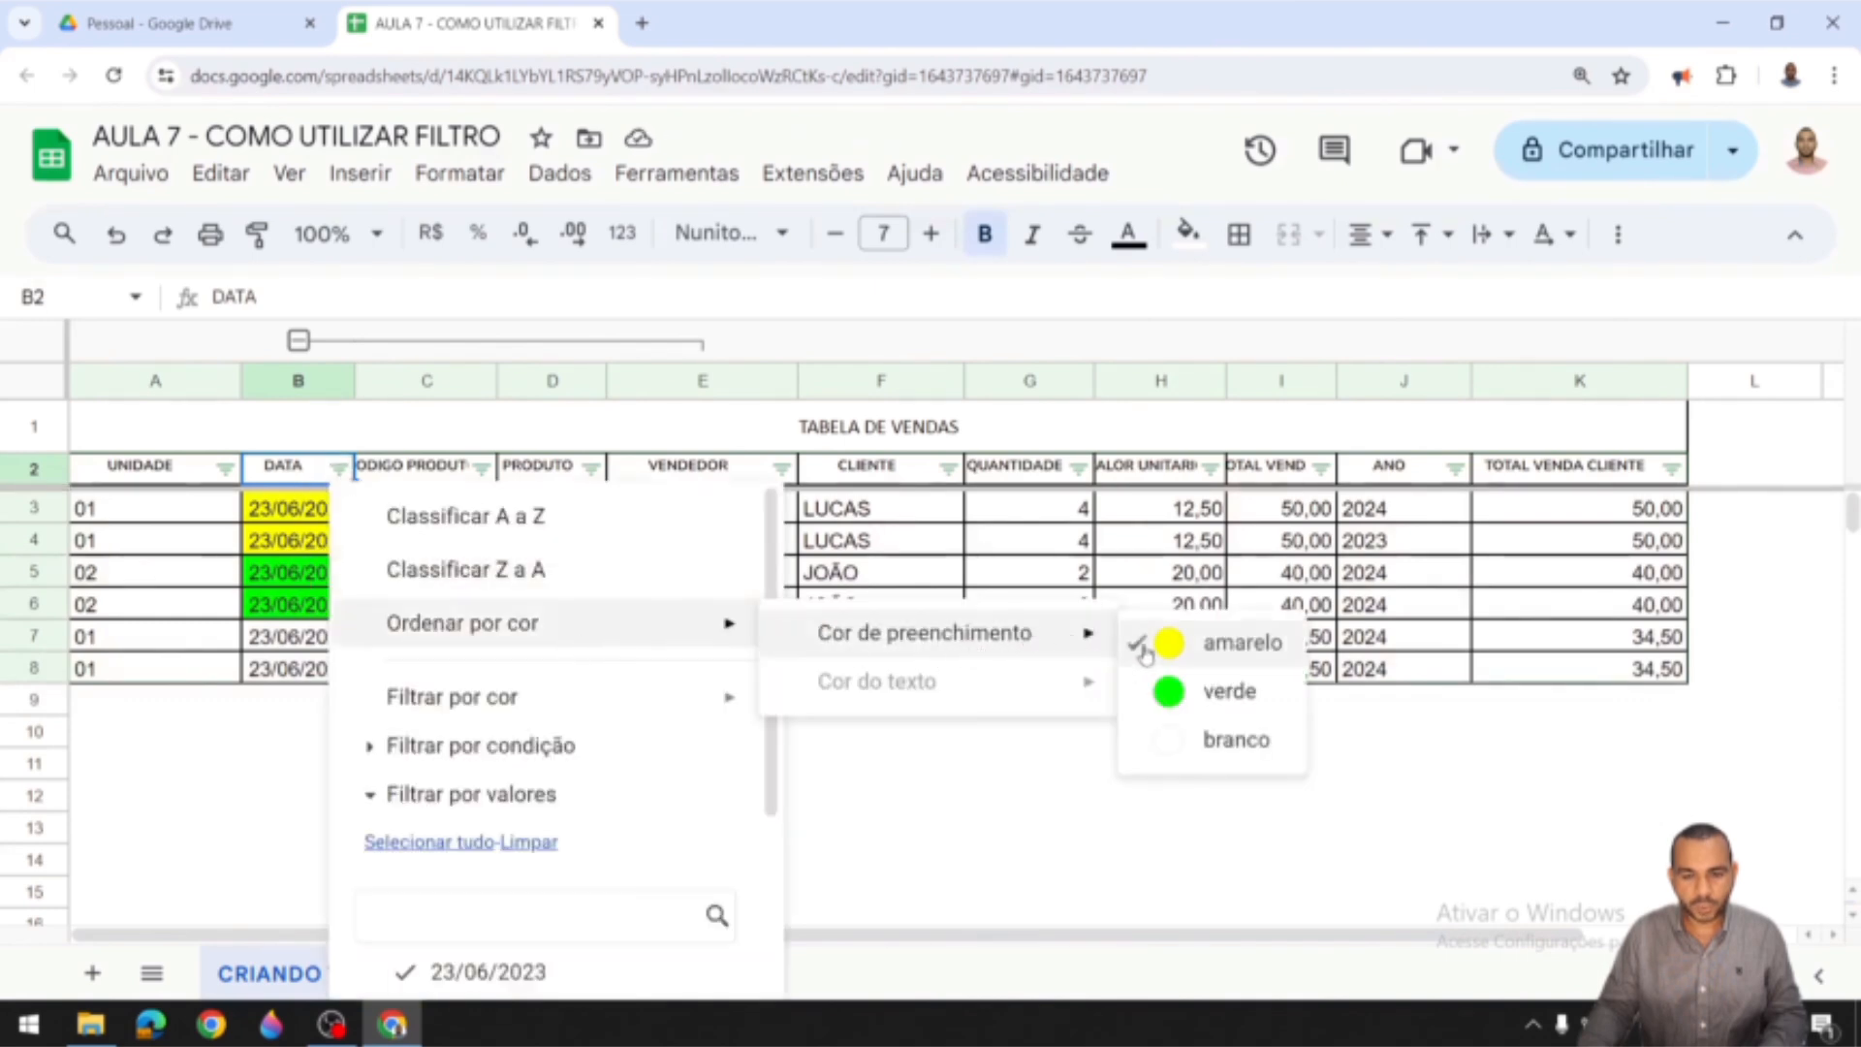
pyautogui.click(1192, 700)
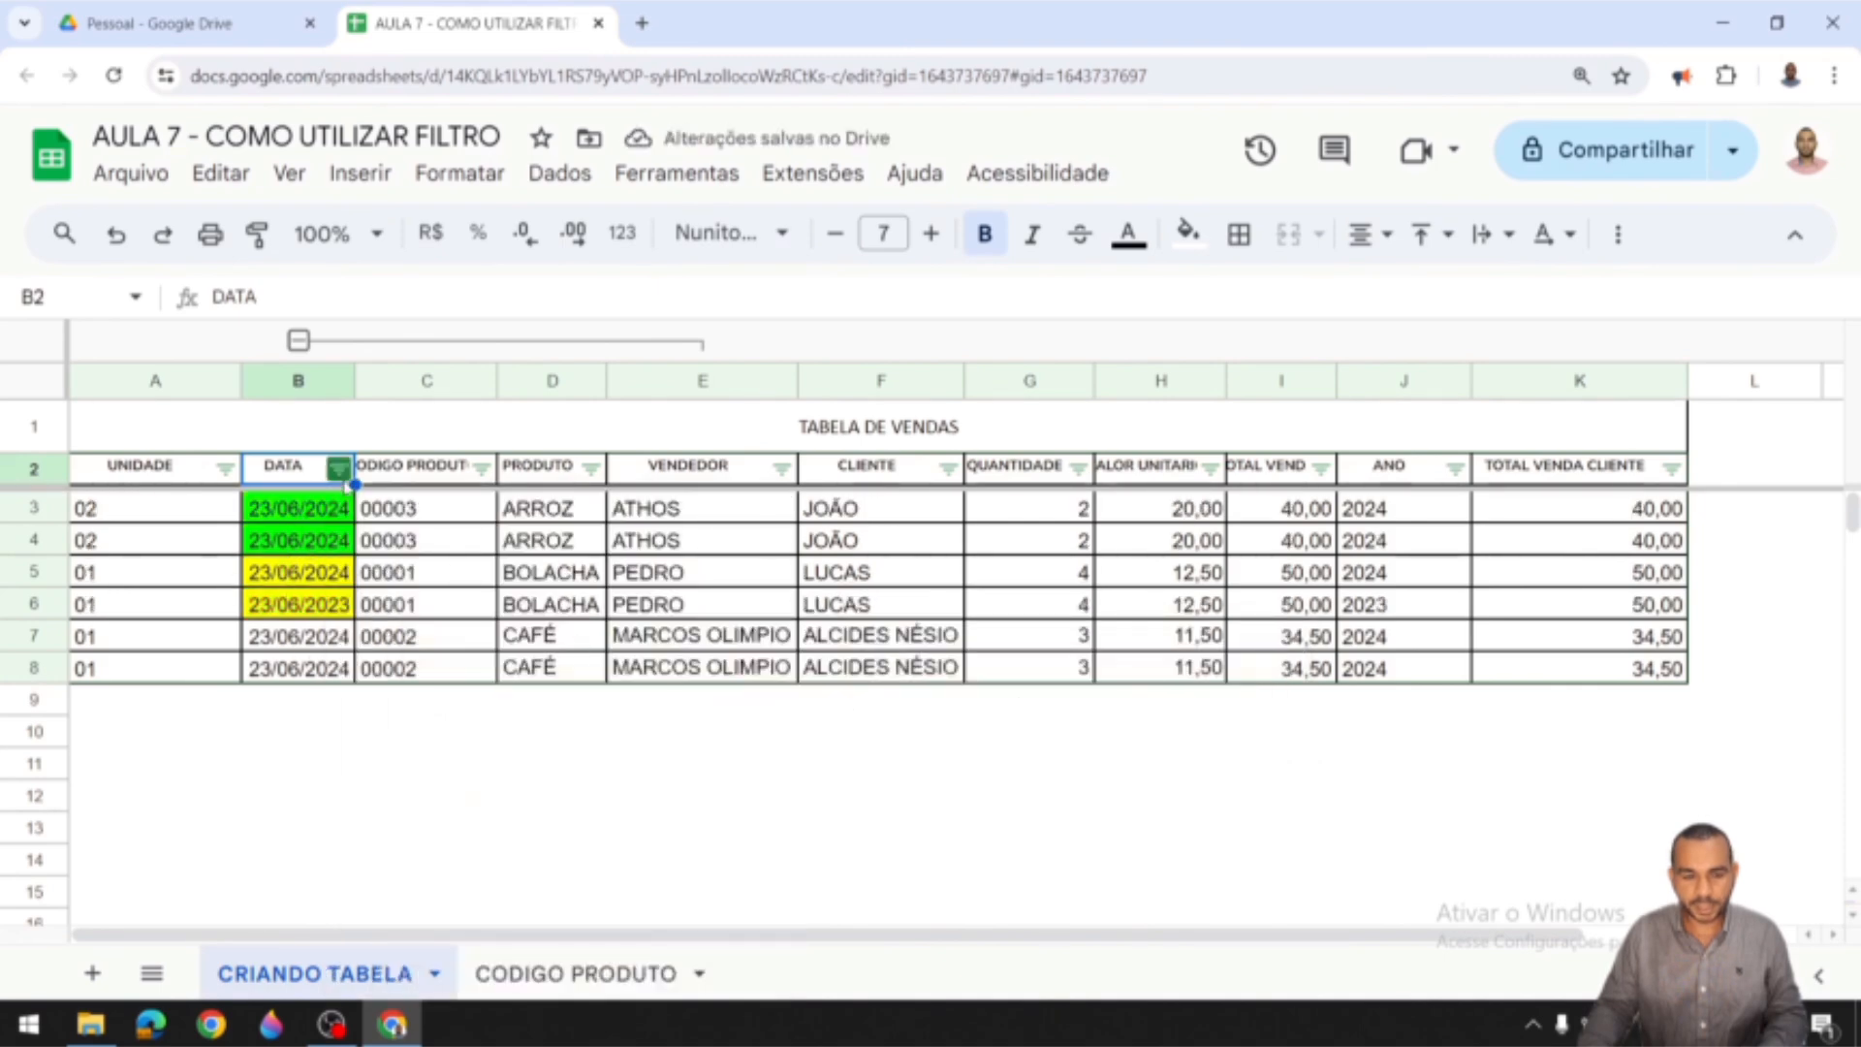
# Step: Sort the table by the DATA column's fill color with branco (white) first
pyautogui.click(338, 468)
pyautogui.moveTo(644, 633)
pyautogui.moveTo(986, 647)
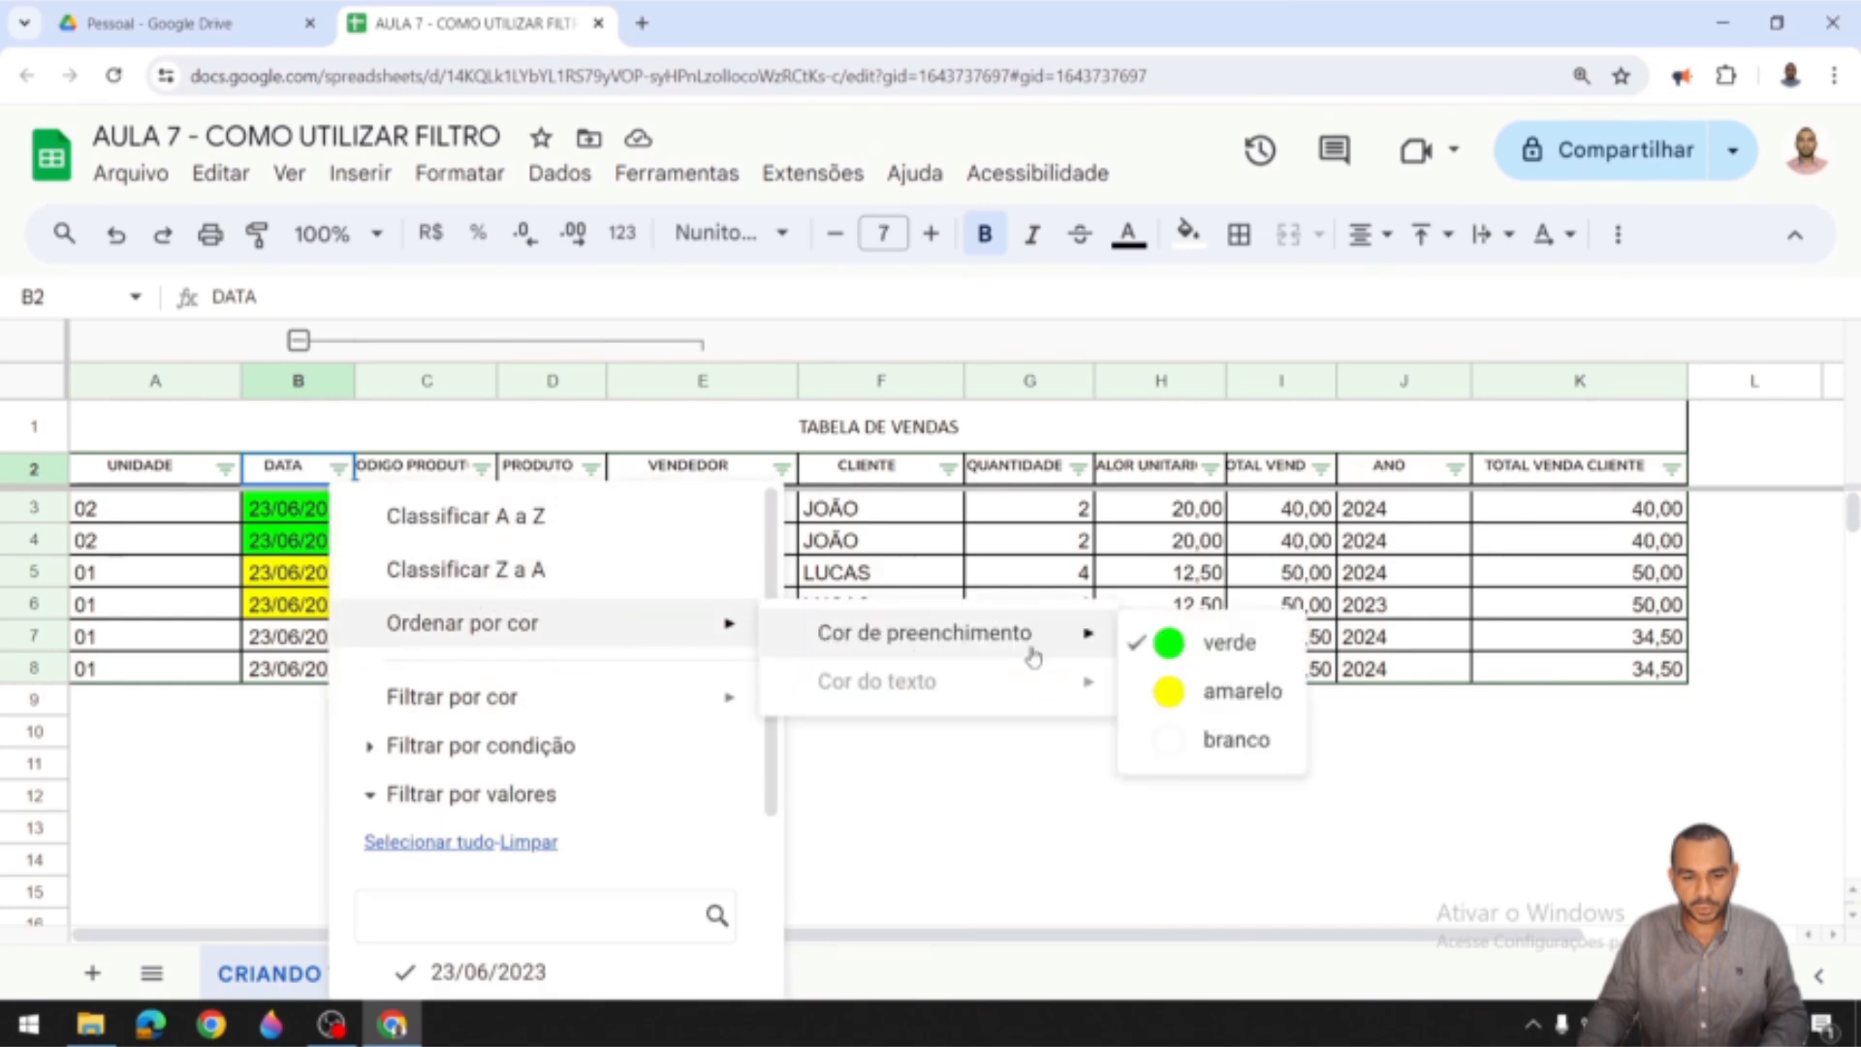
pyautogui.click(1173, 744)
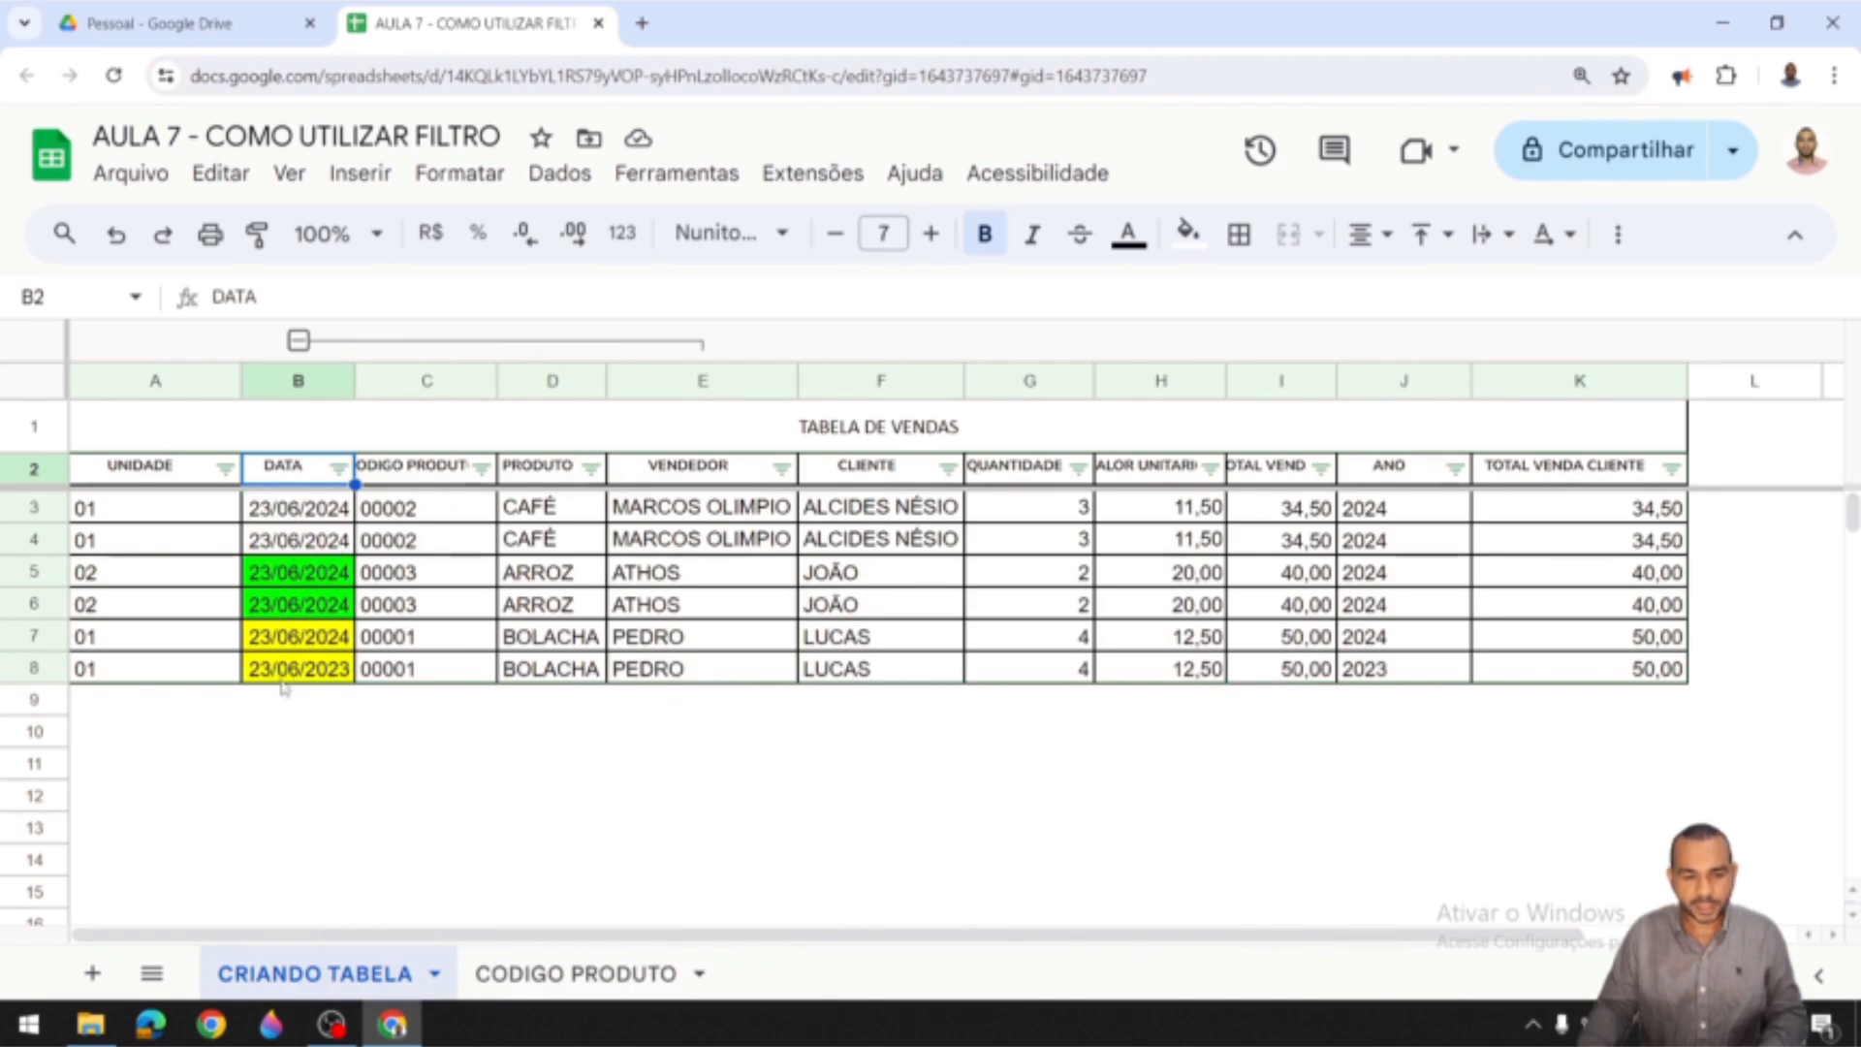
# Step: Filter the DATA column by fill color to show only the verde (green) rows
pyautogui.click(338, 469)
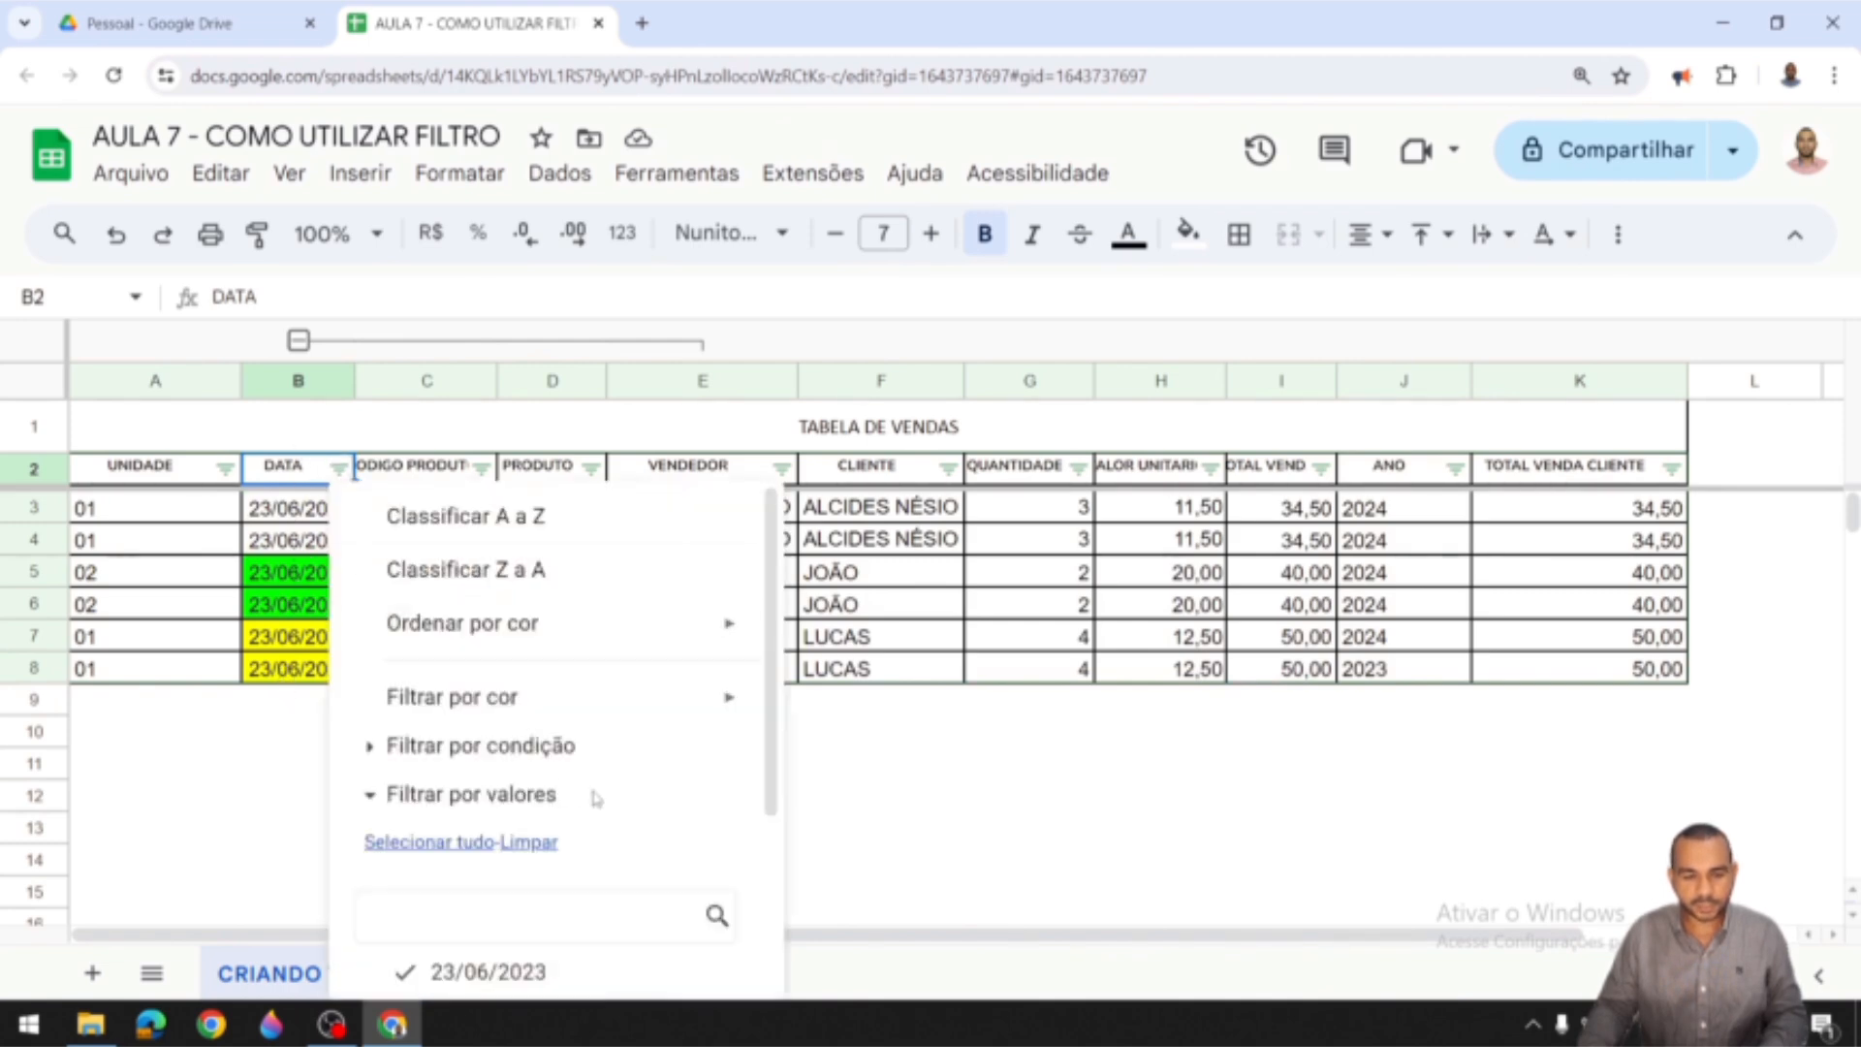
pyautogui.scroll(-3, 594, 793)
pyautogui.scroll(3, 636, 813)
pyautogui.moveTo(698, 706)
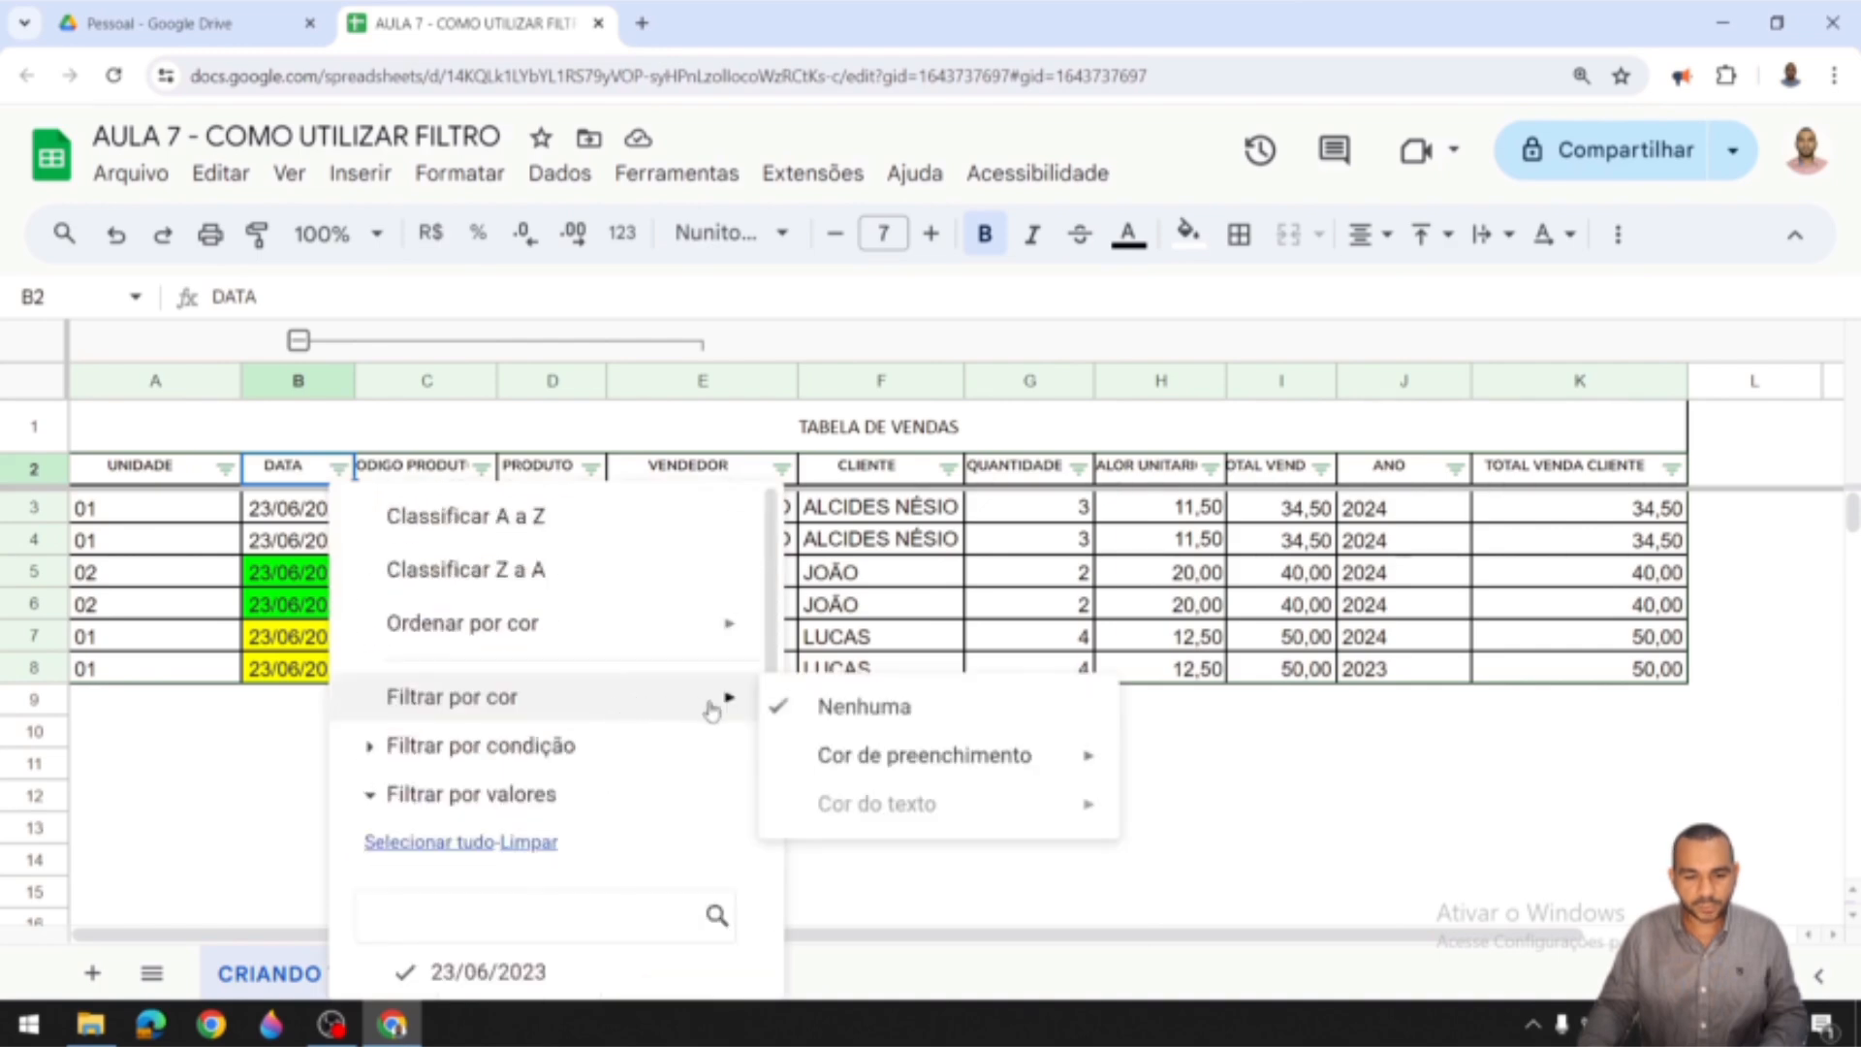
pyautogui.moveTo(852, 761)
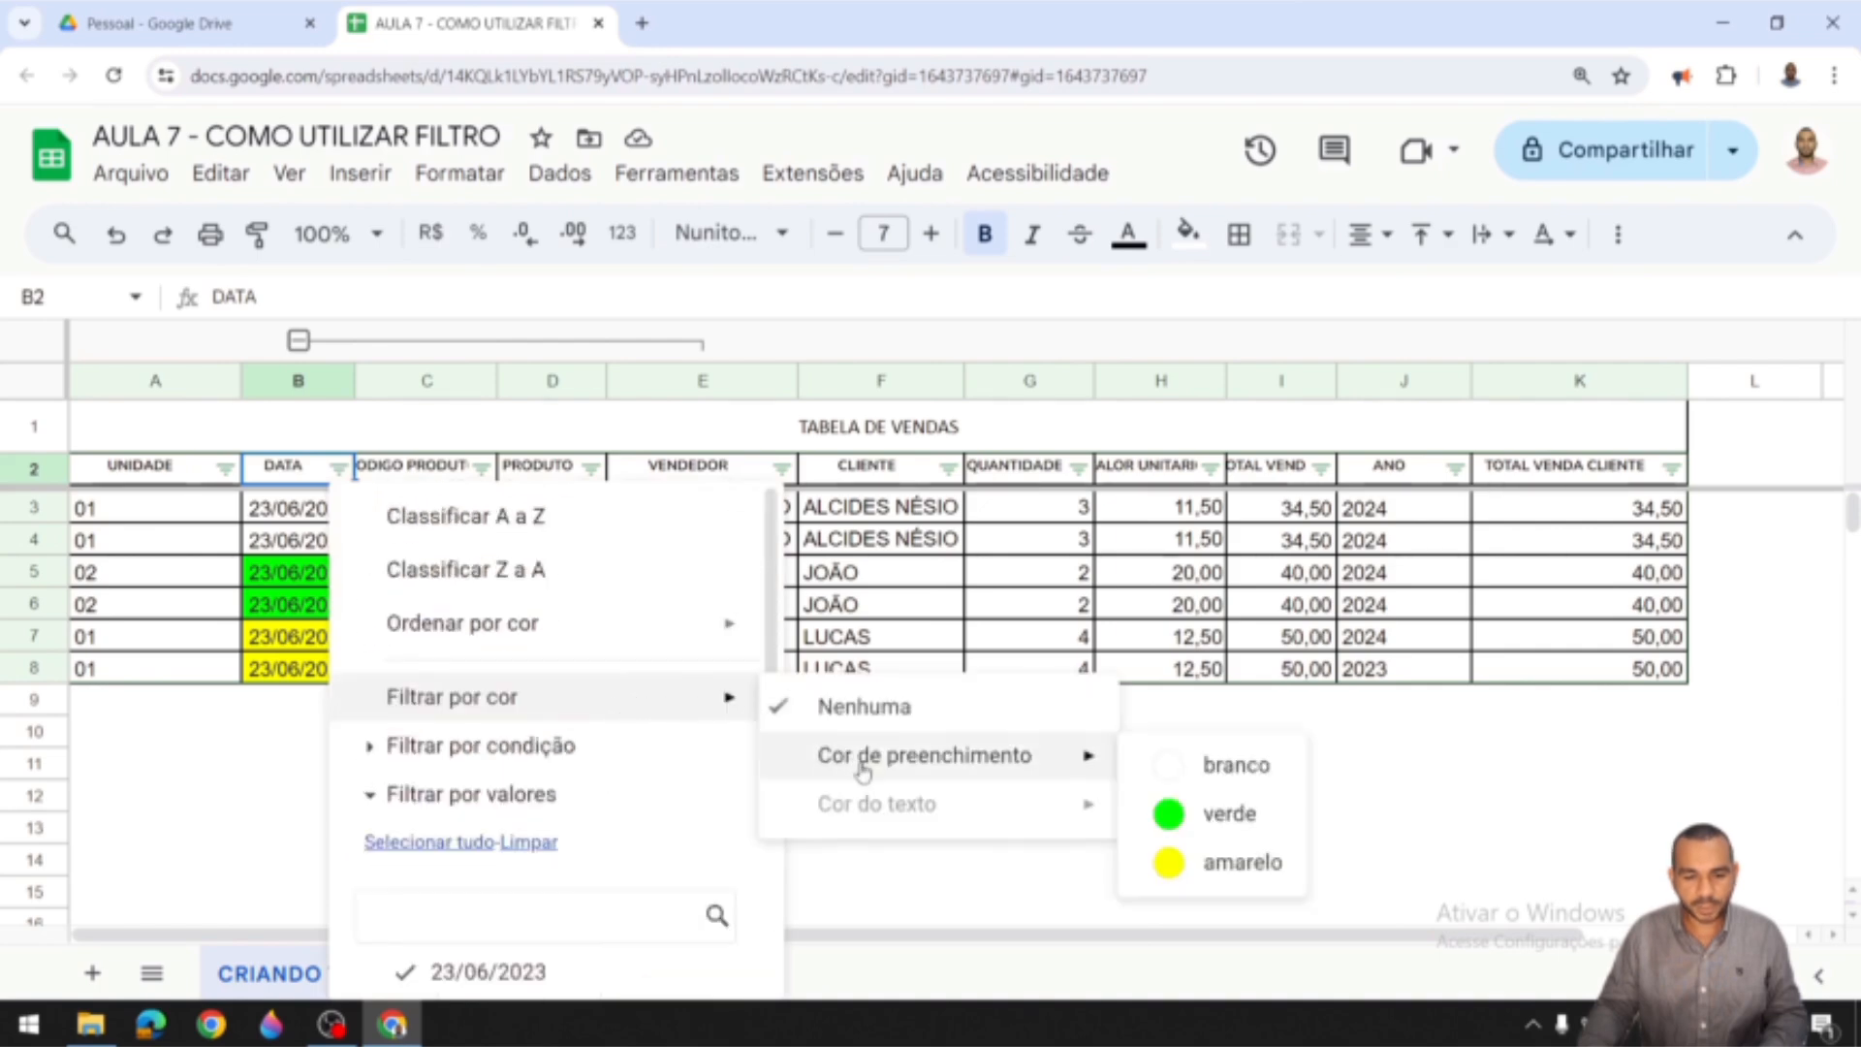
pyautogui.click(1167, 817)
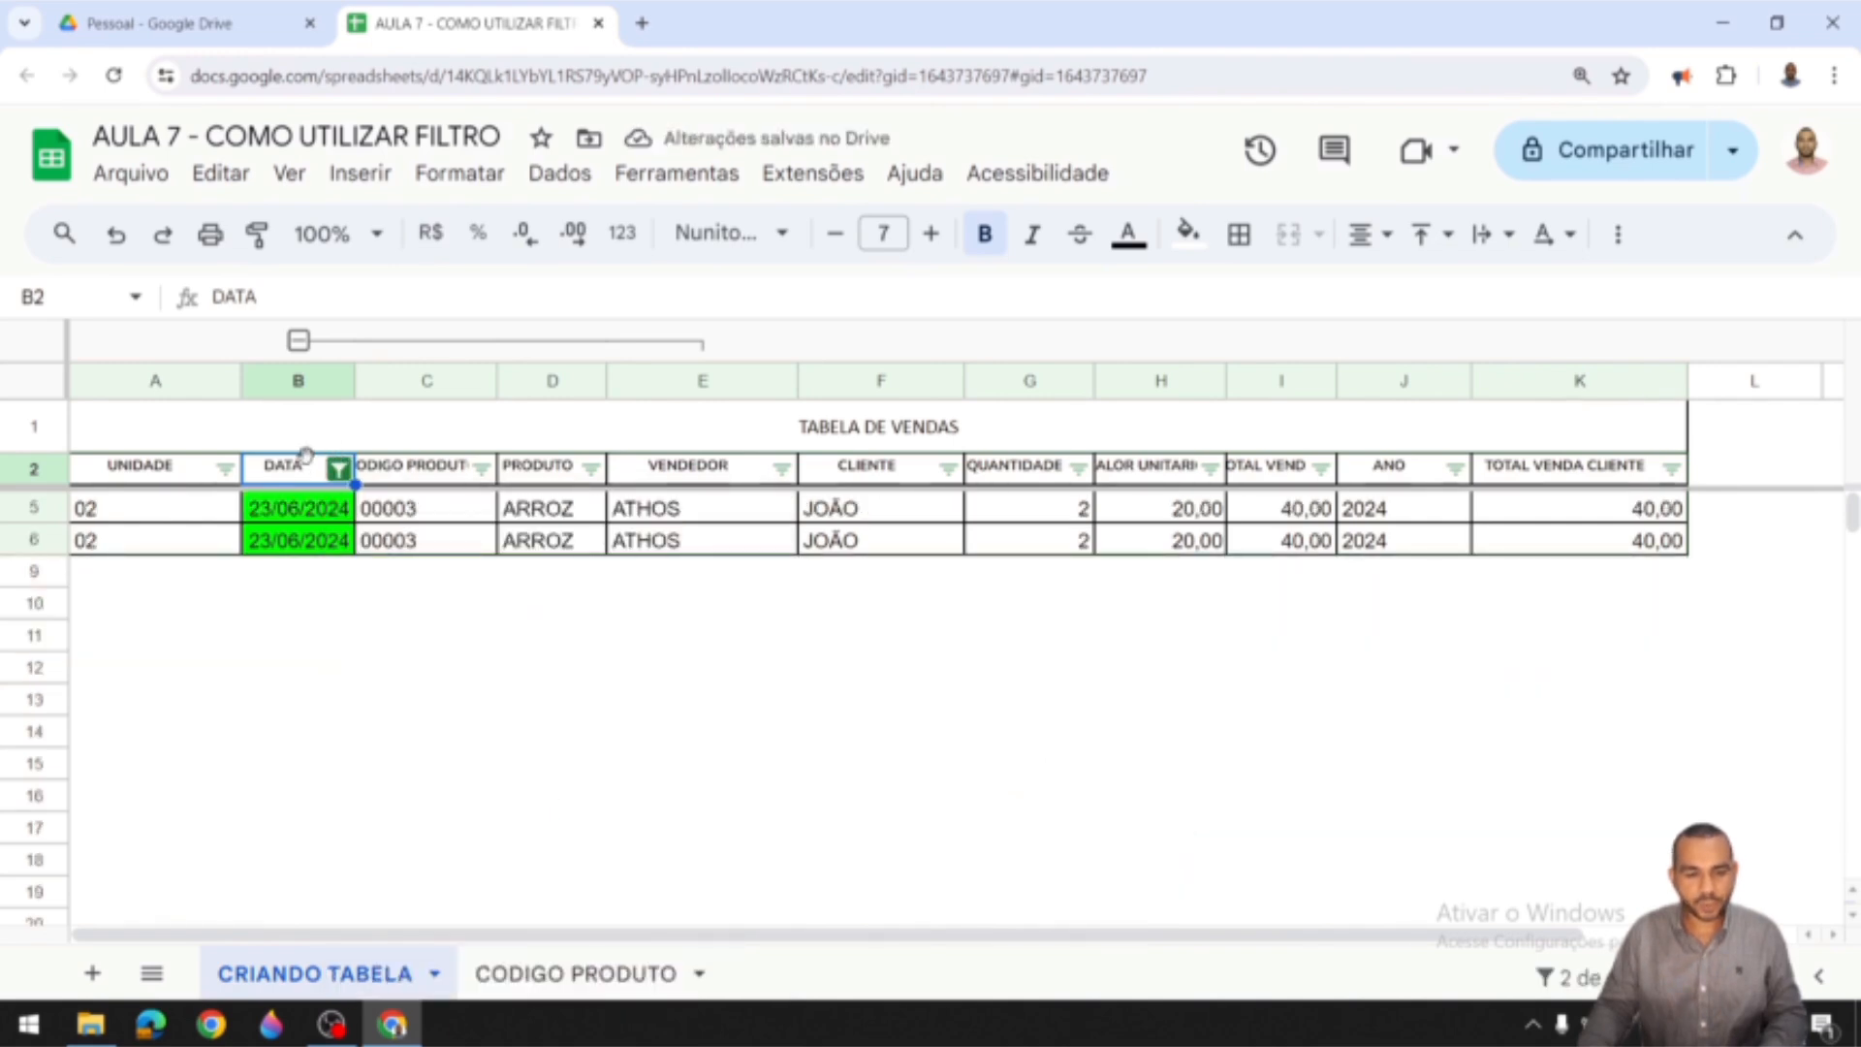
# Step: Remove the green fill-color filter from DATA and widen column H so the VALOR UNITARIO header fits beside its filter icon
pyautogui.click(335, 472)
pyautogui.moveTo(553, 705)
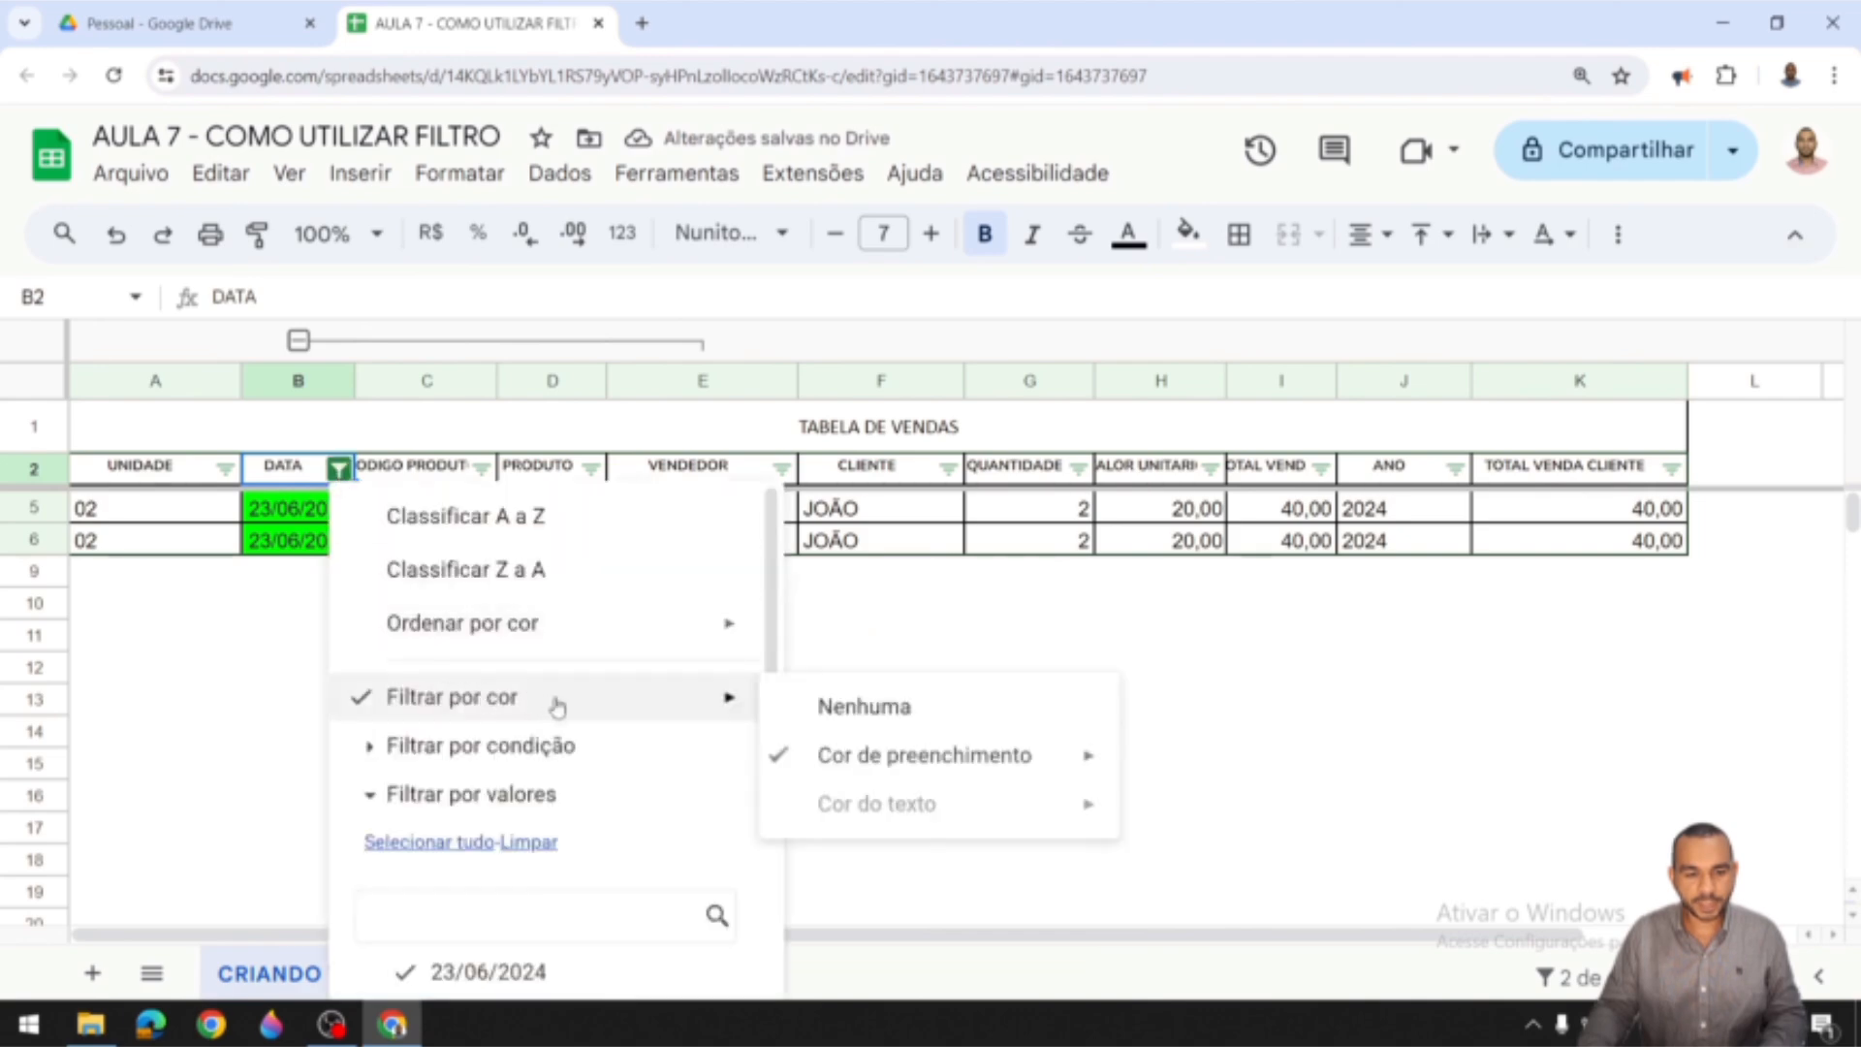
pyautogui.moveTo(856, 766)
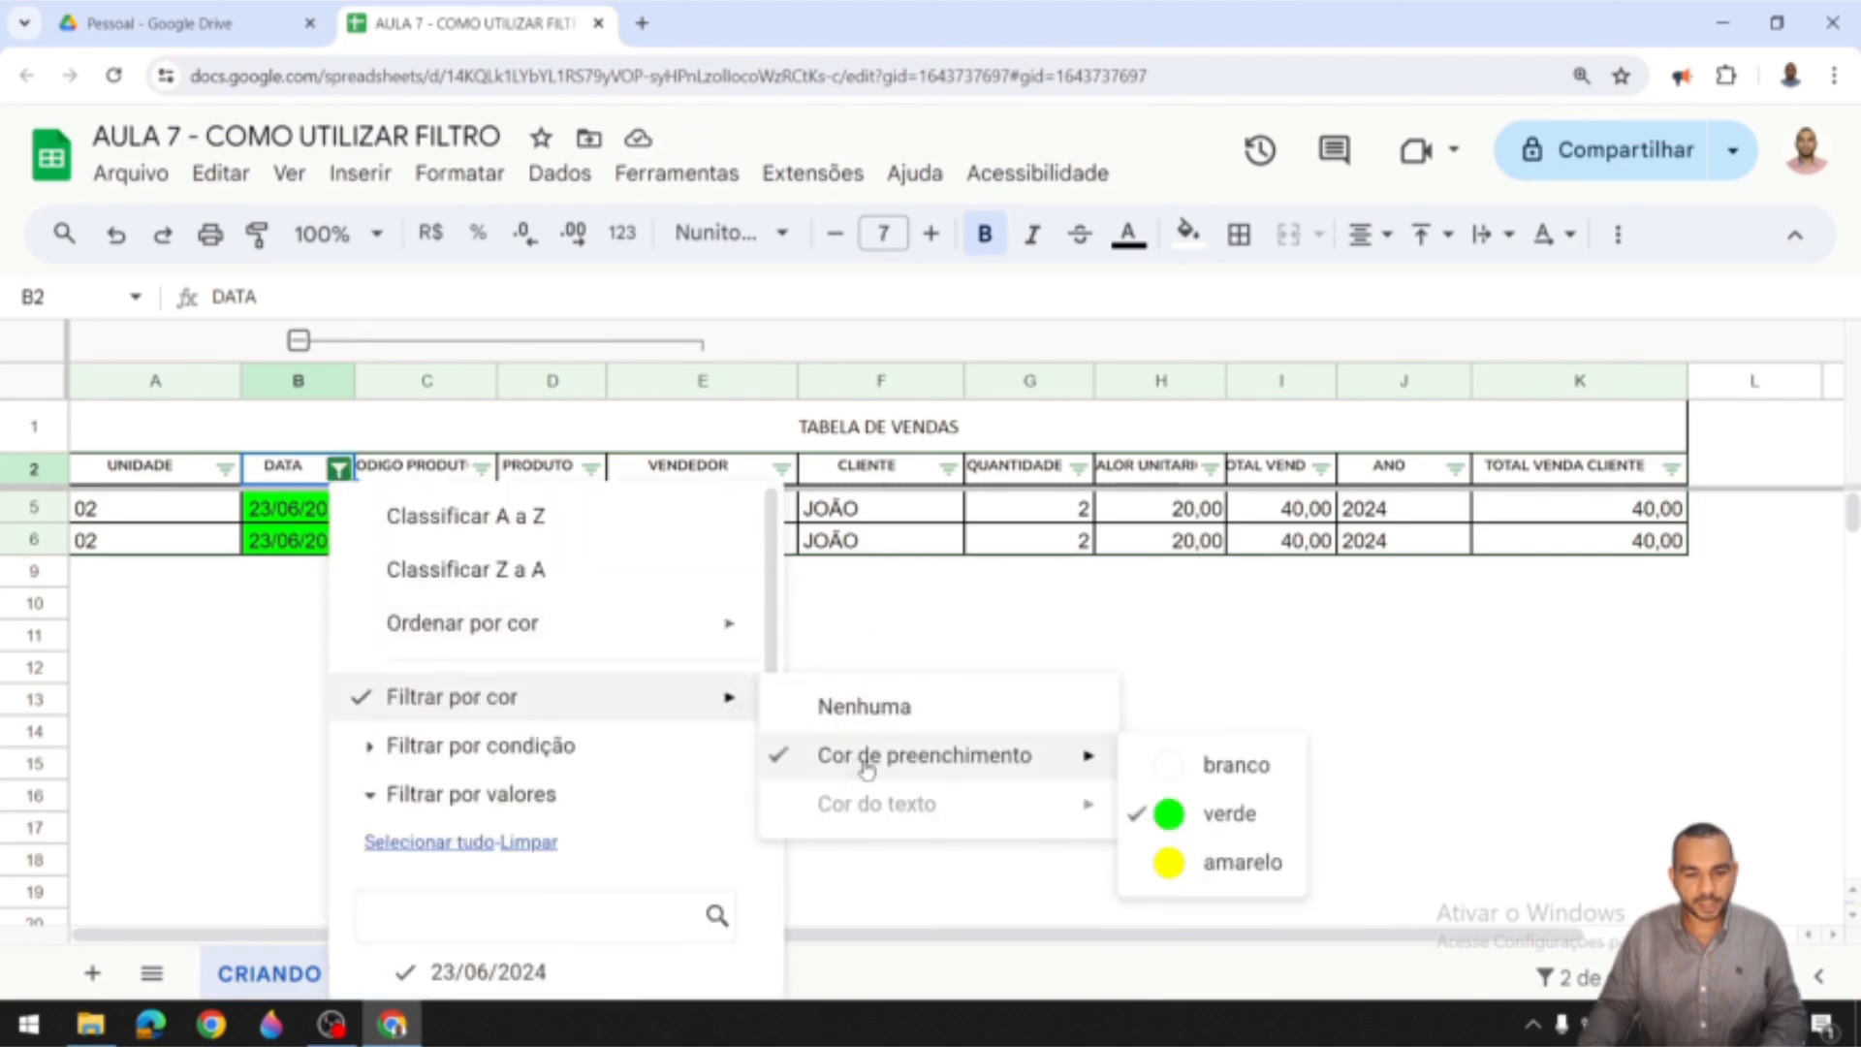
pyautogui.click(1168, 814)
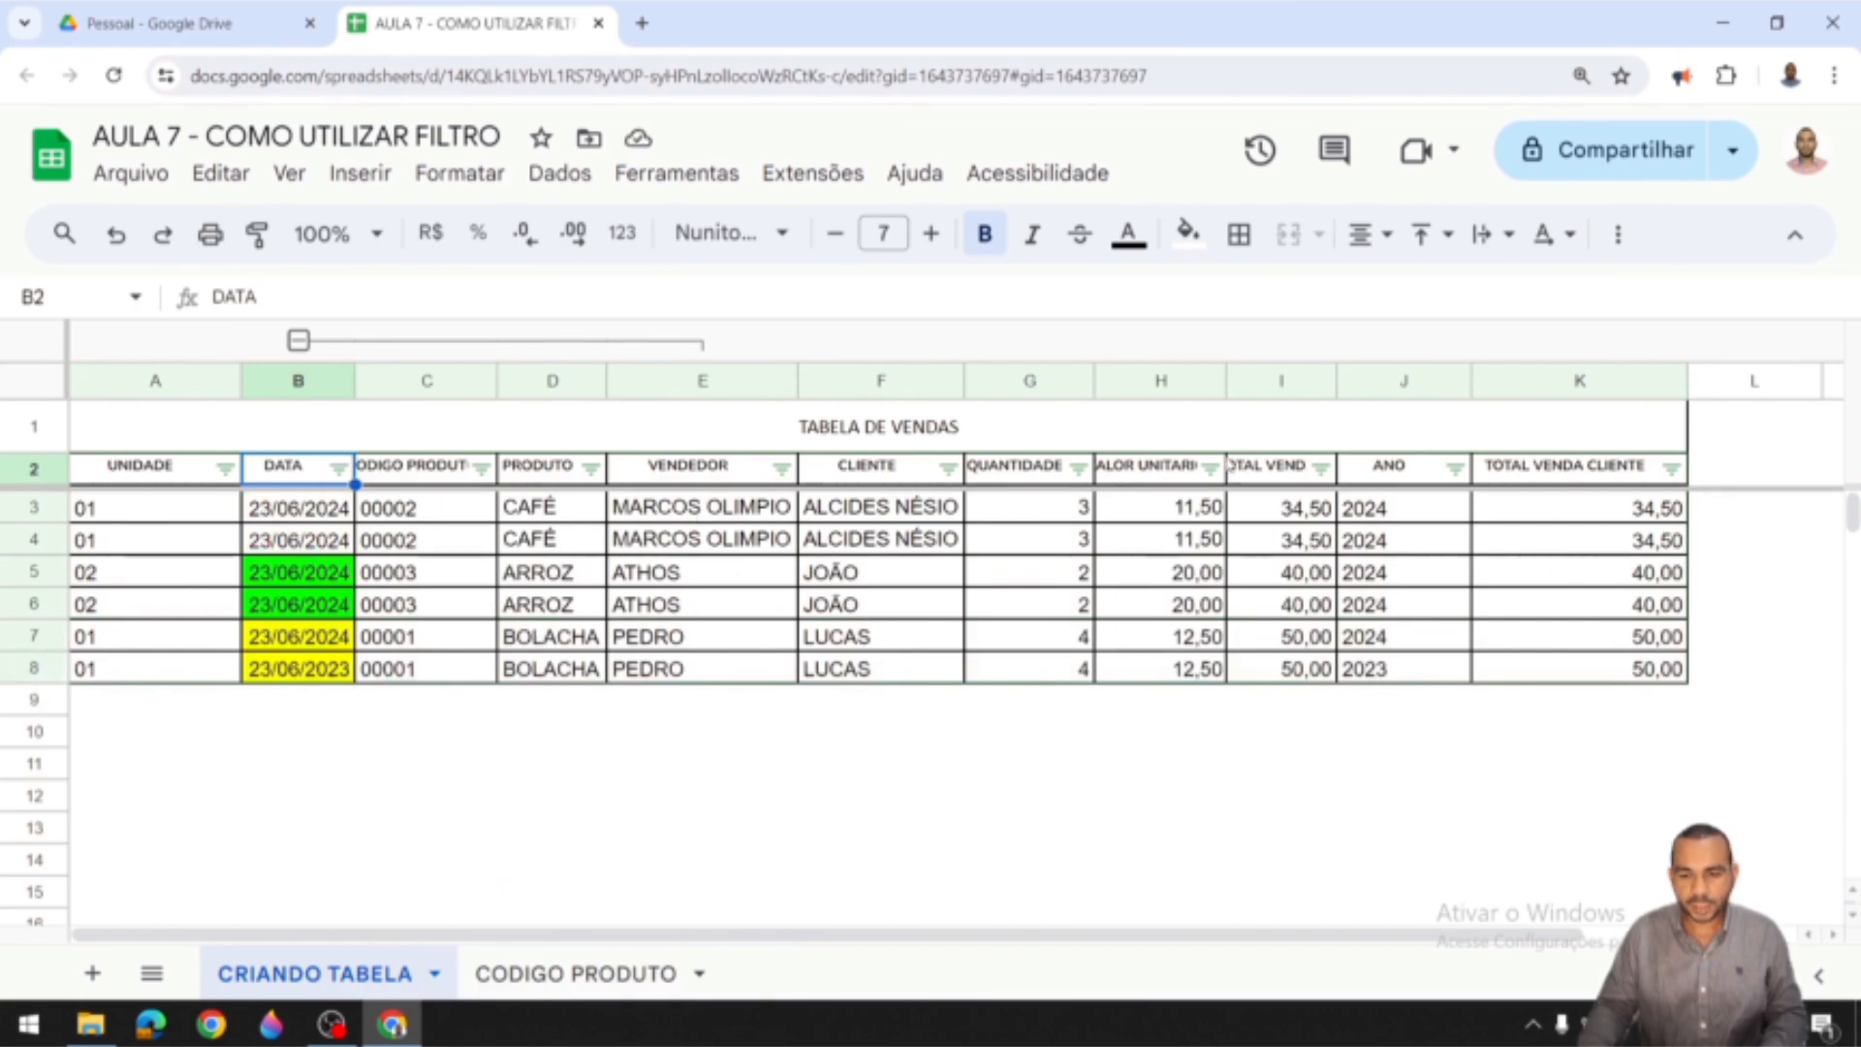
pyautogui.moveTo(1225, 381); pyautogui.dragTo(1256, 381)
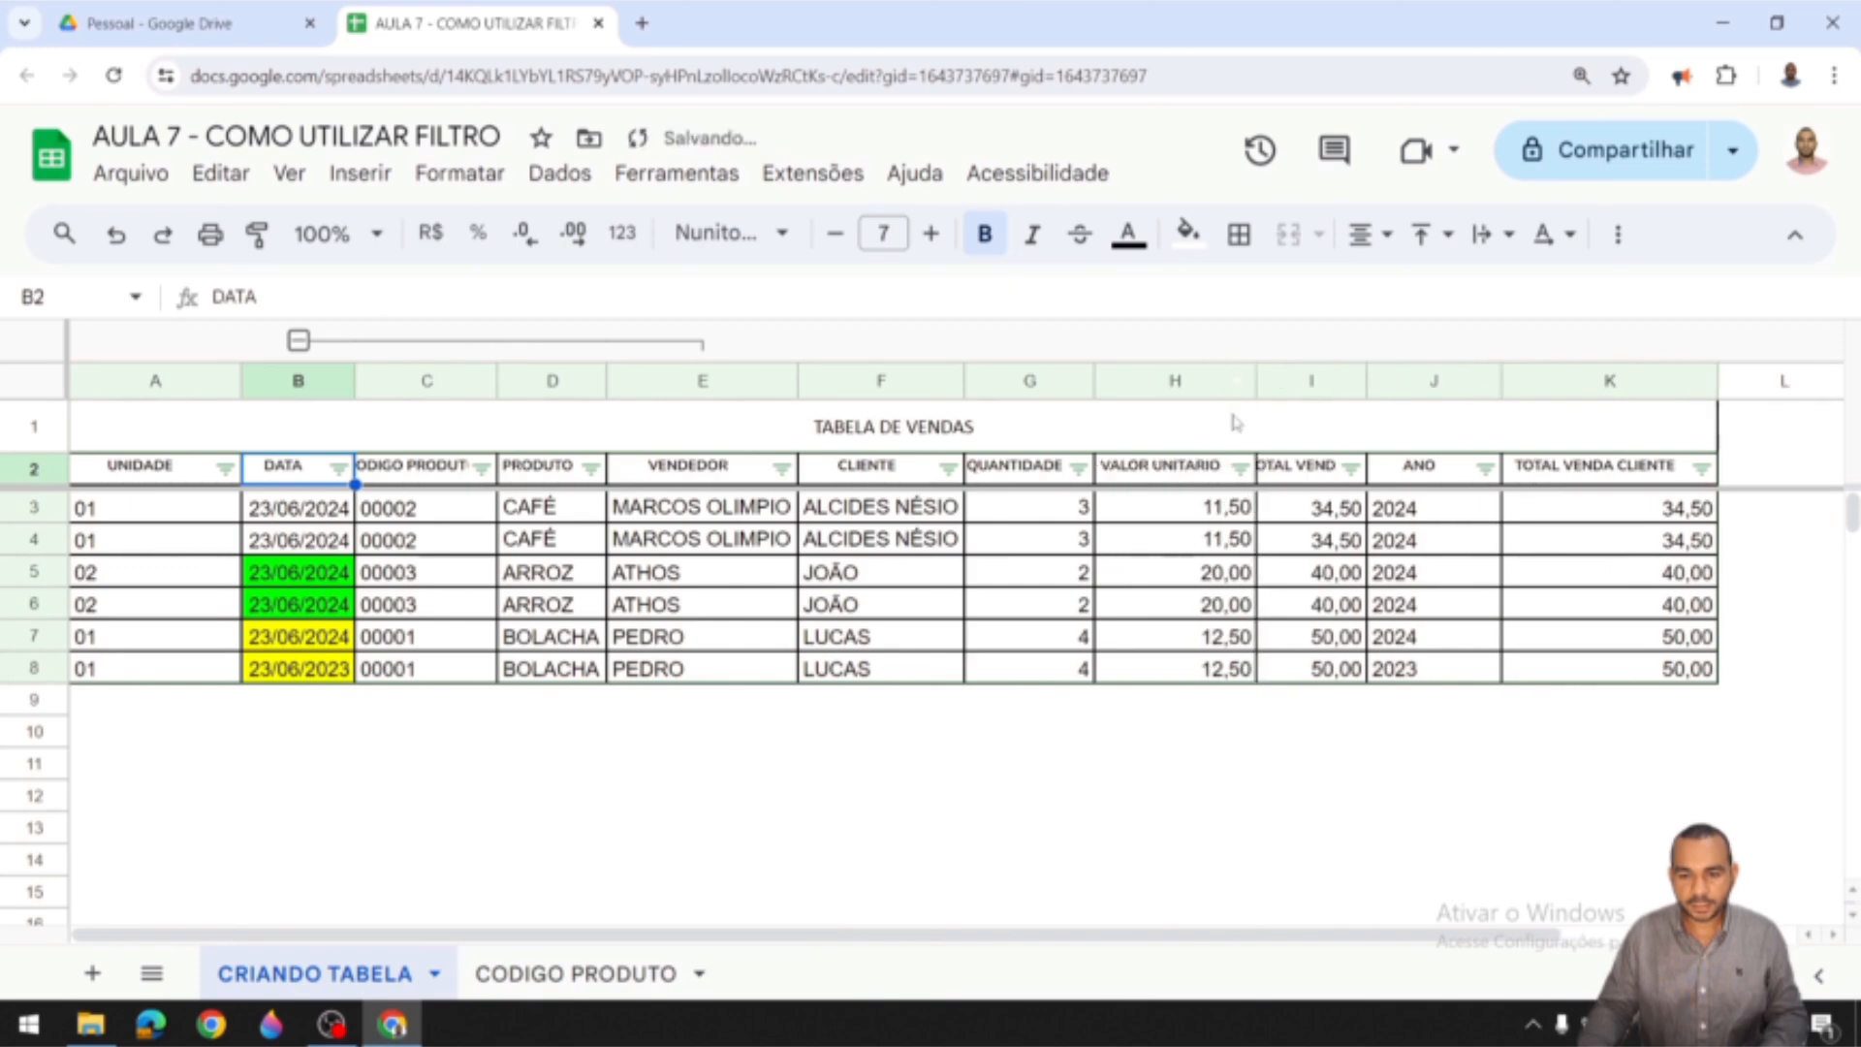
pyautogui.click(338, 468)
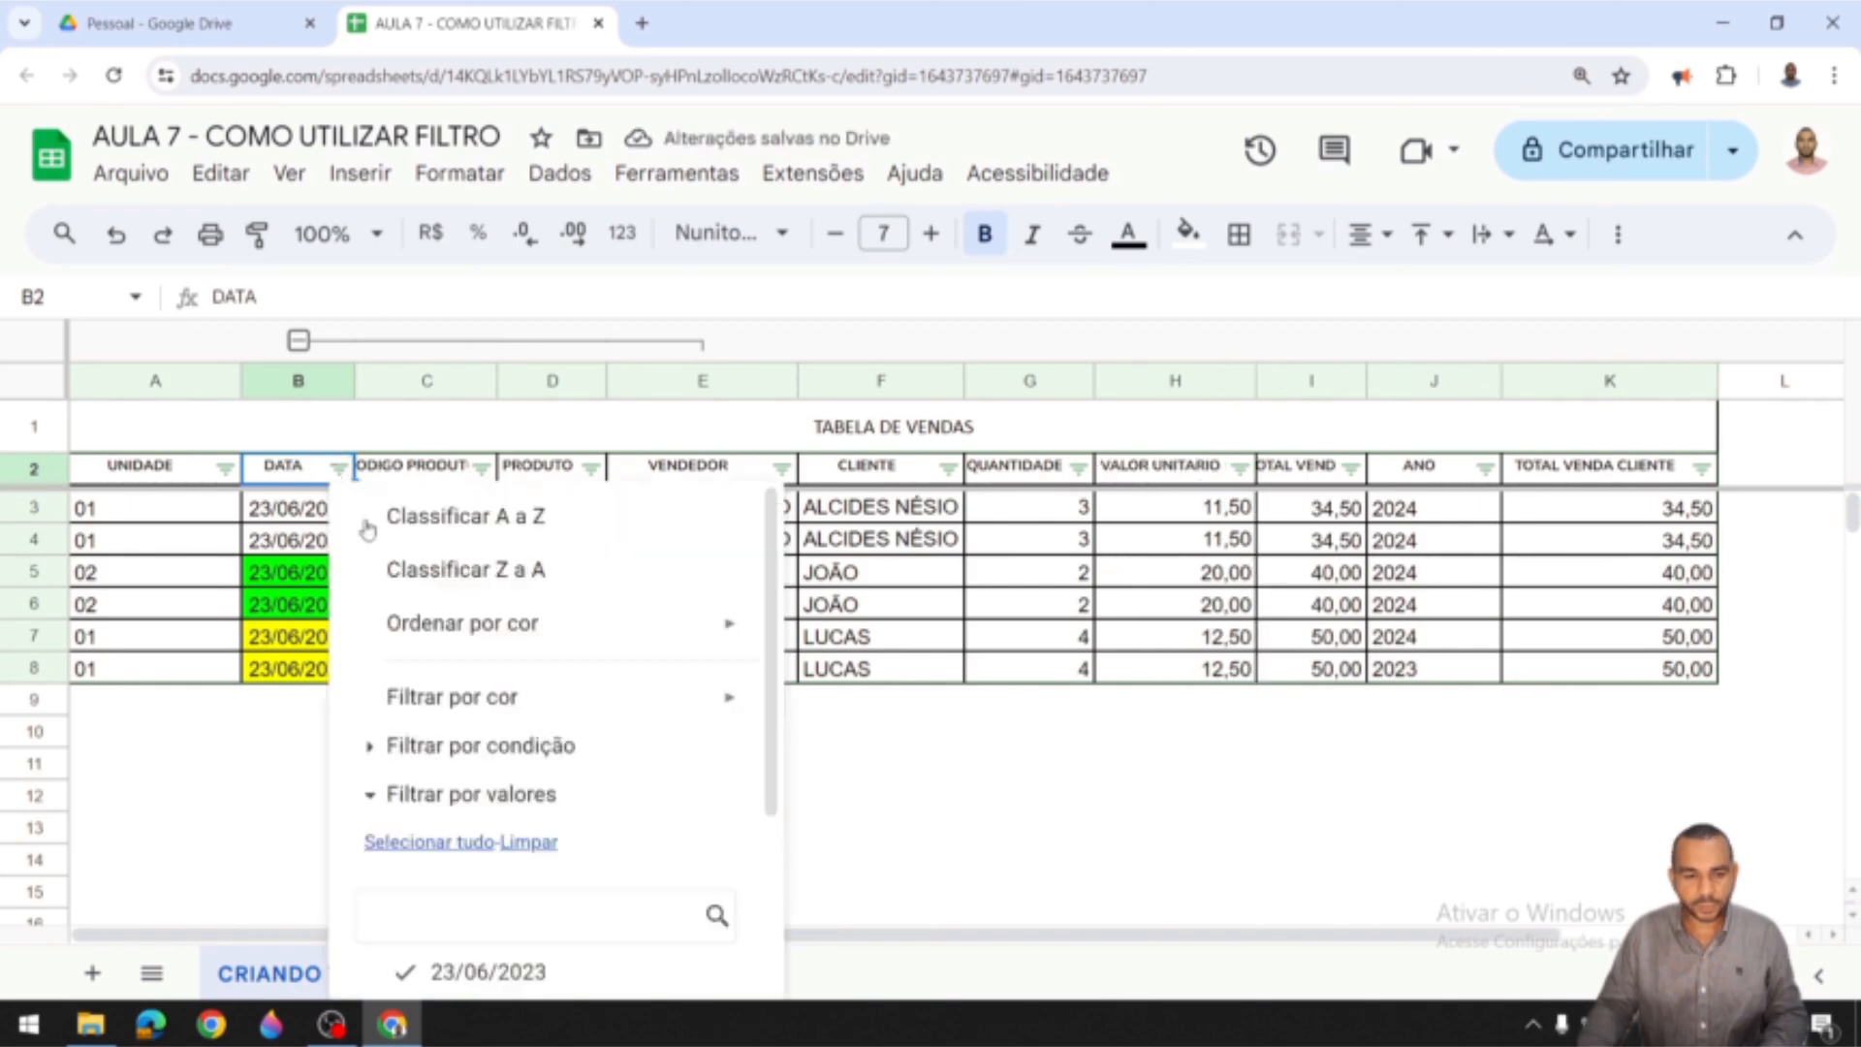
pyautogui.click(536, 746)
pyautogui.scroll(-1, 543, 741)
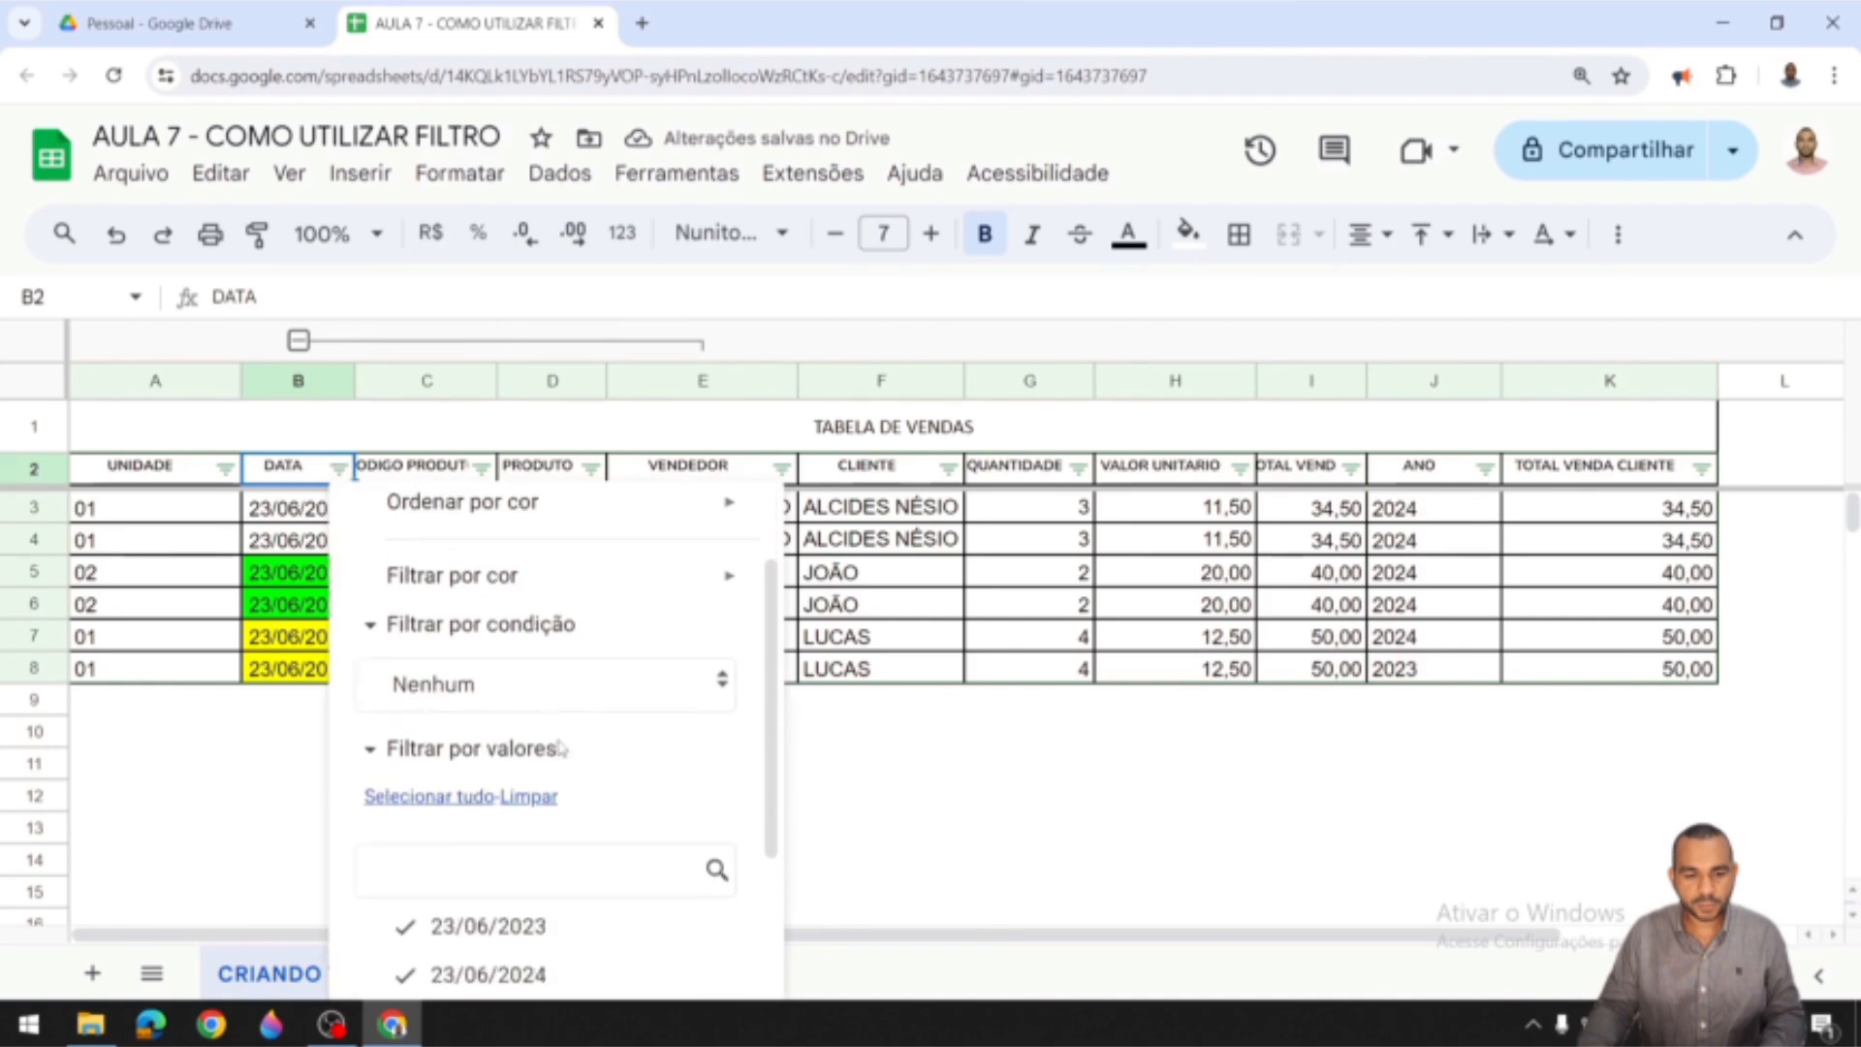
pyautogui.click(576, 690)
pyautogui.scroll(-1, 570, 722)
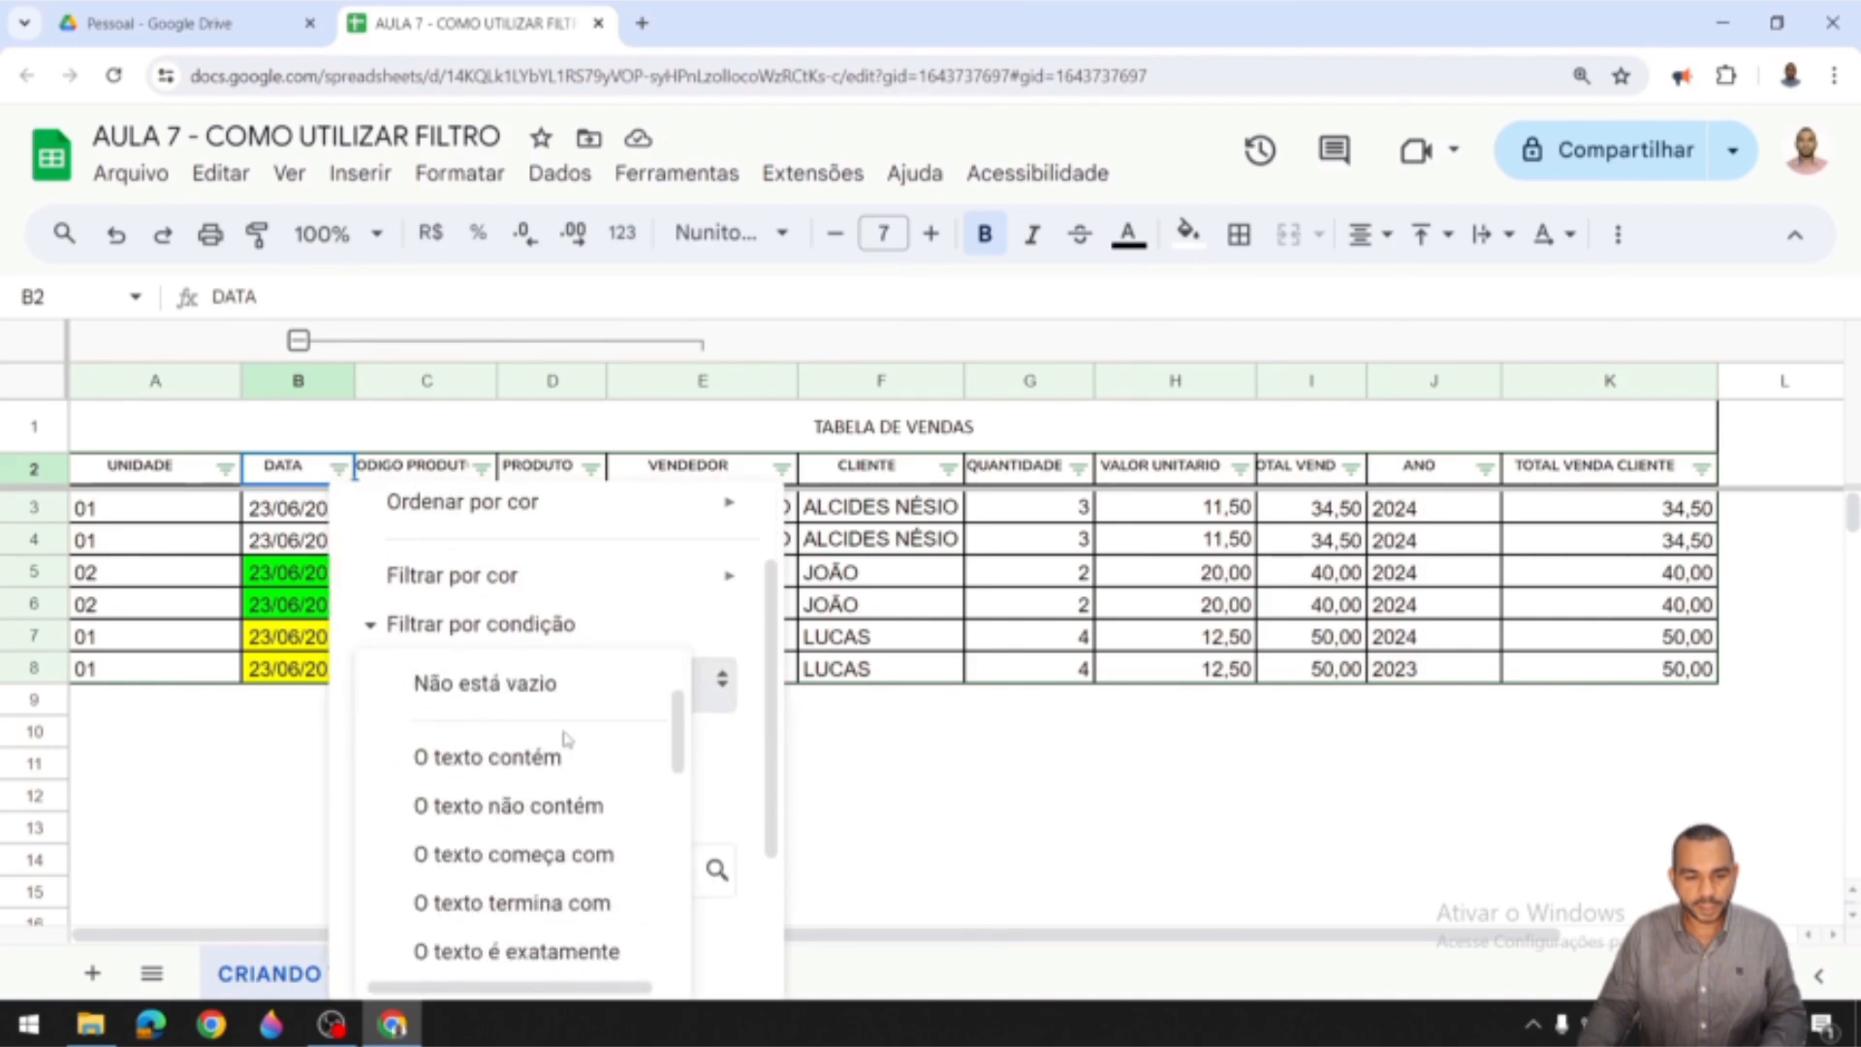
pyautogui.click(576, 759)
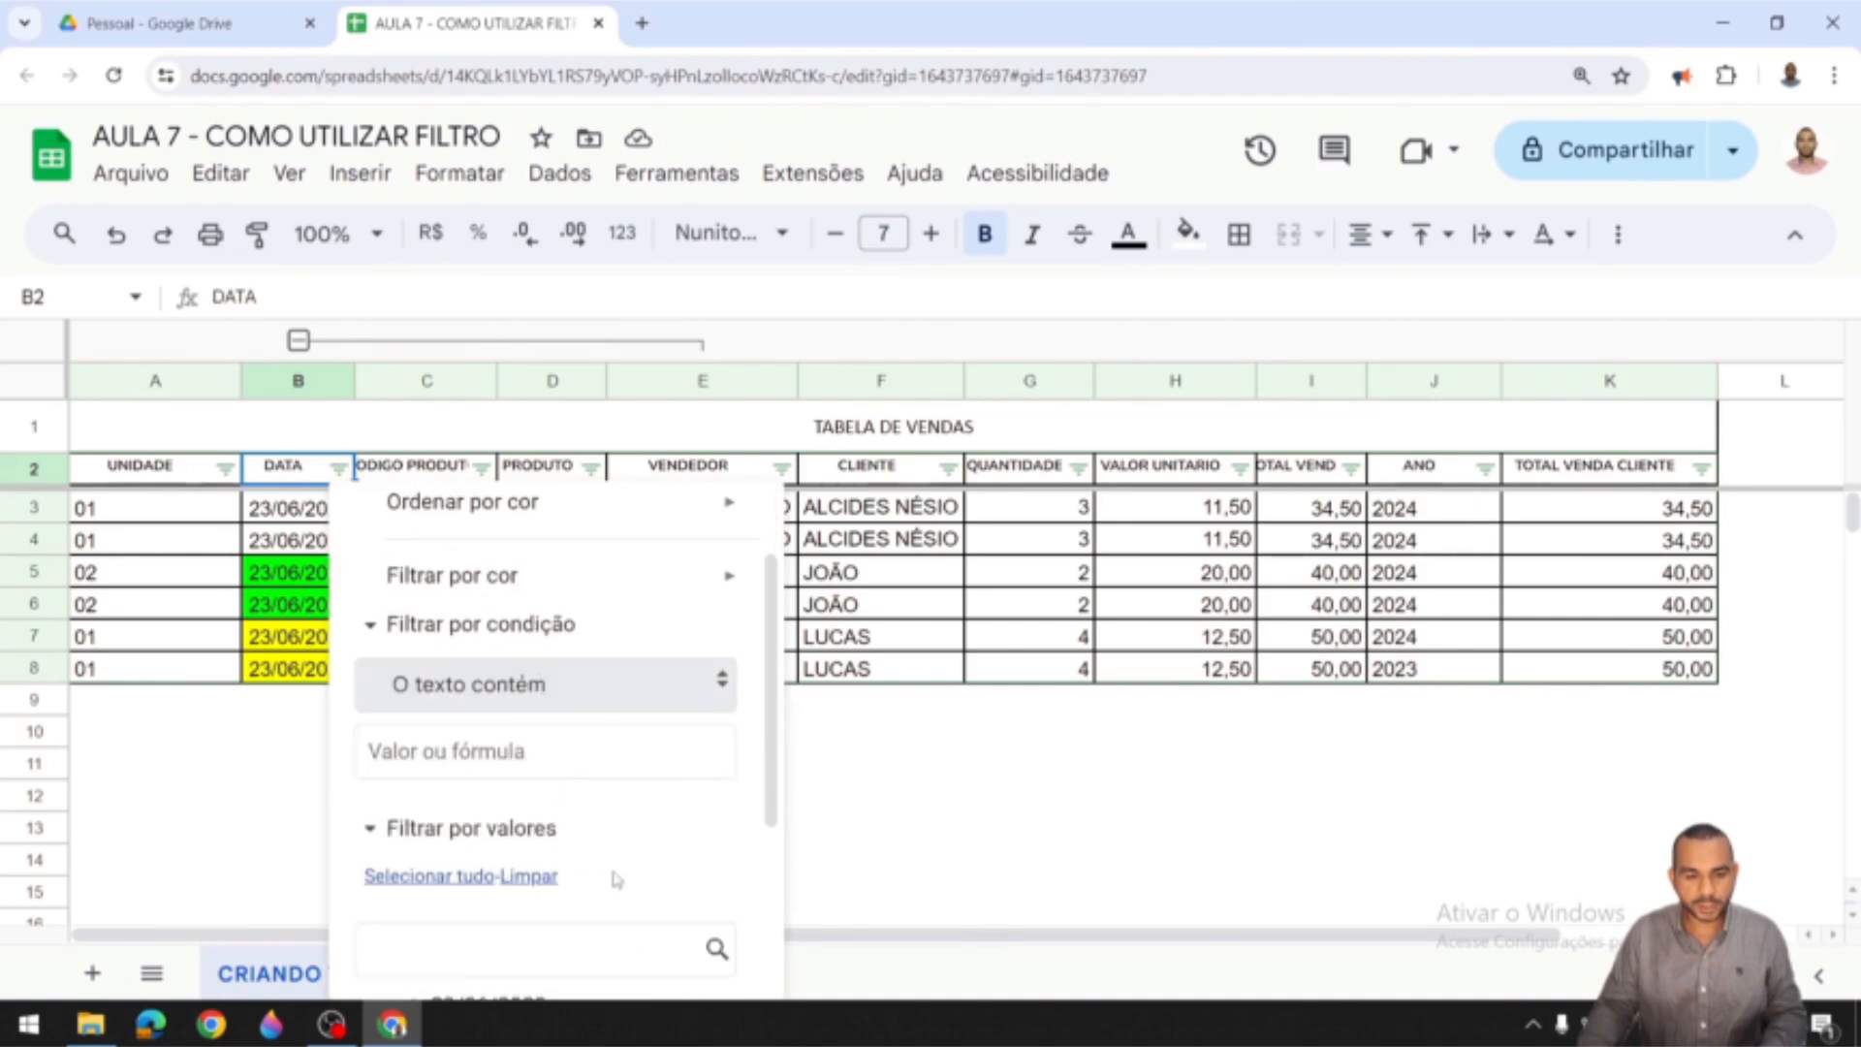
pyautogui.click(872, 766)
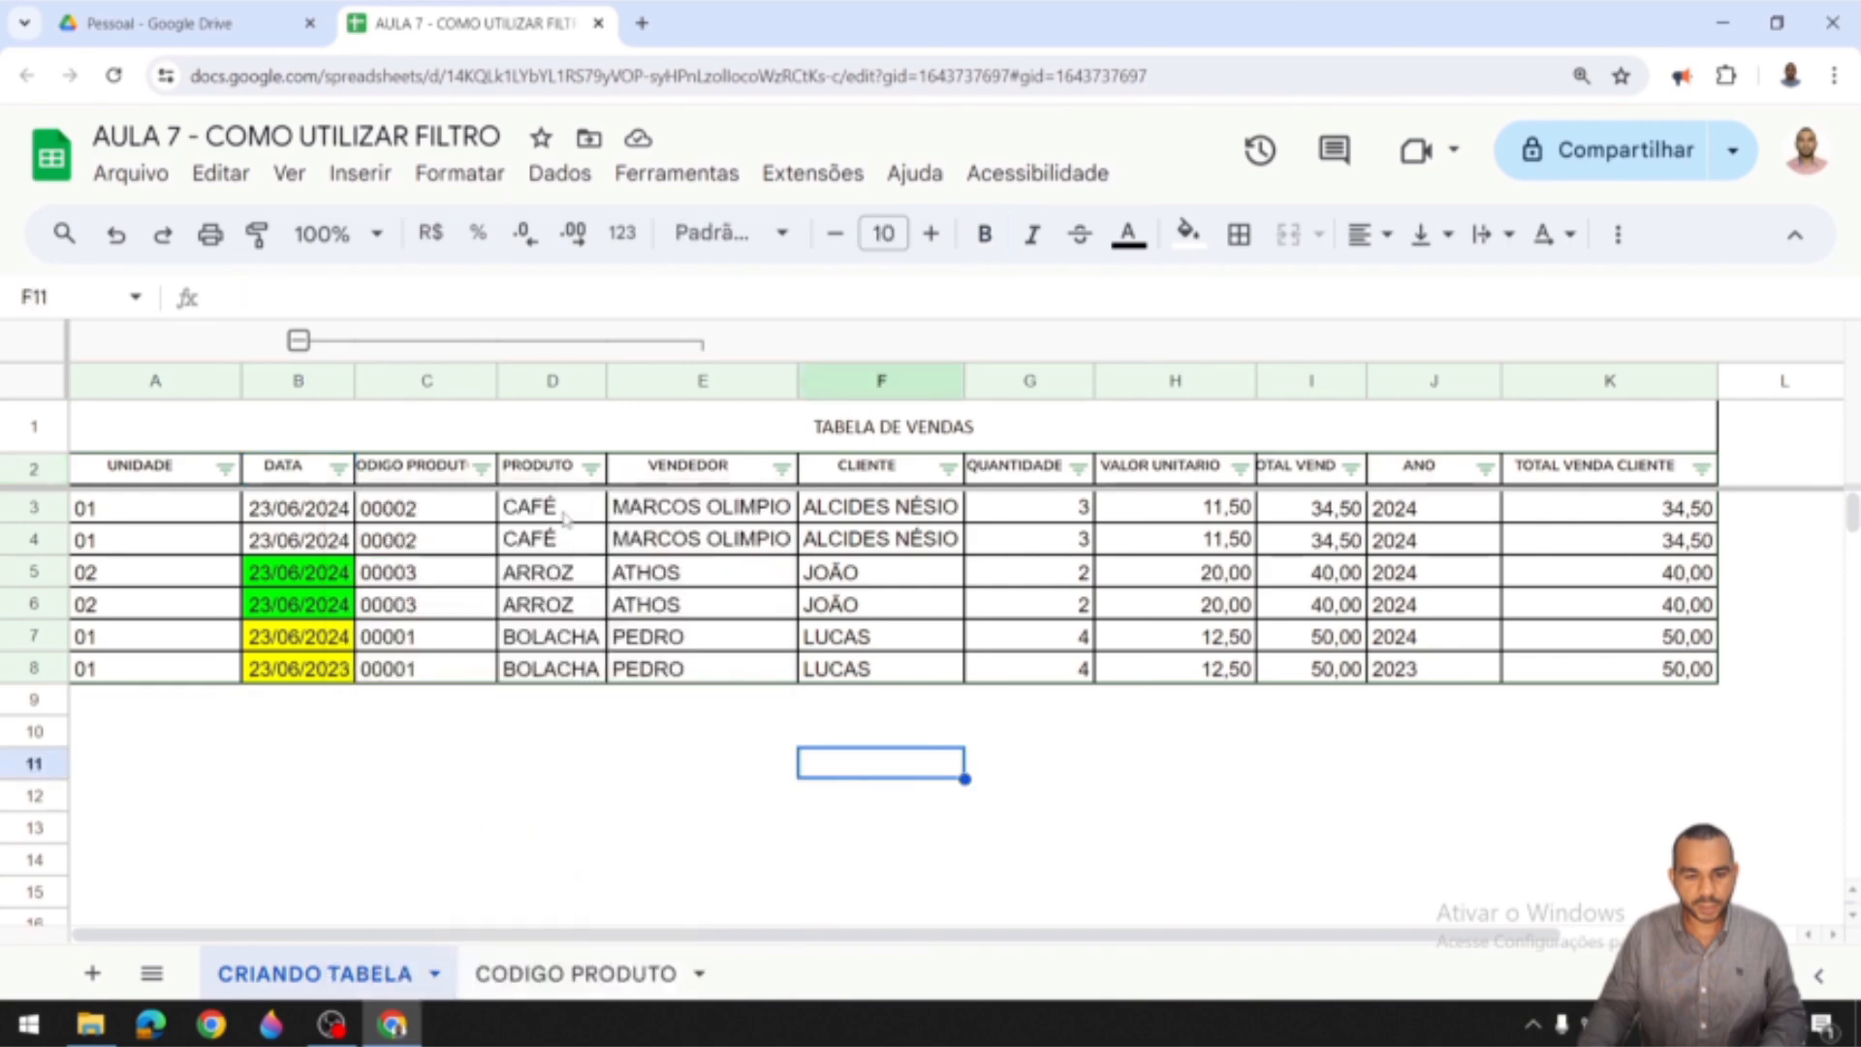
# Step: Filter the PRODUTO column by the condition "O texto contém" with the value CA
pyautogui.click(590, 468)
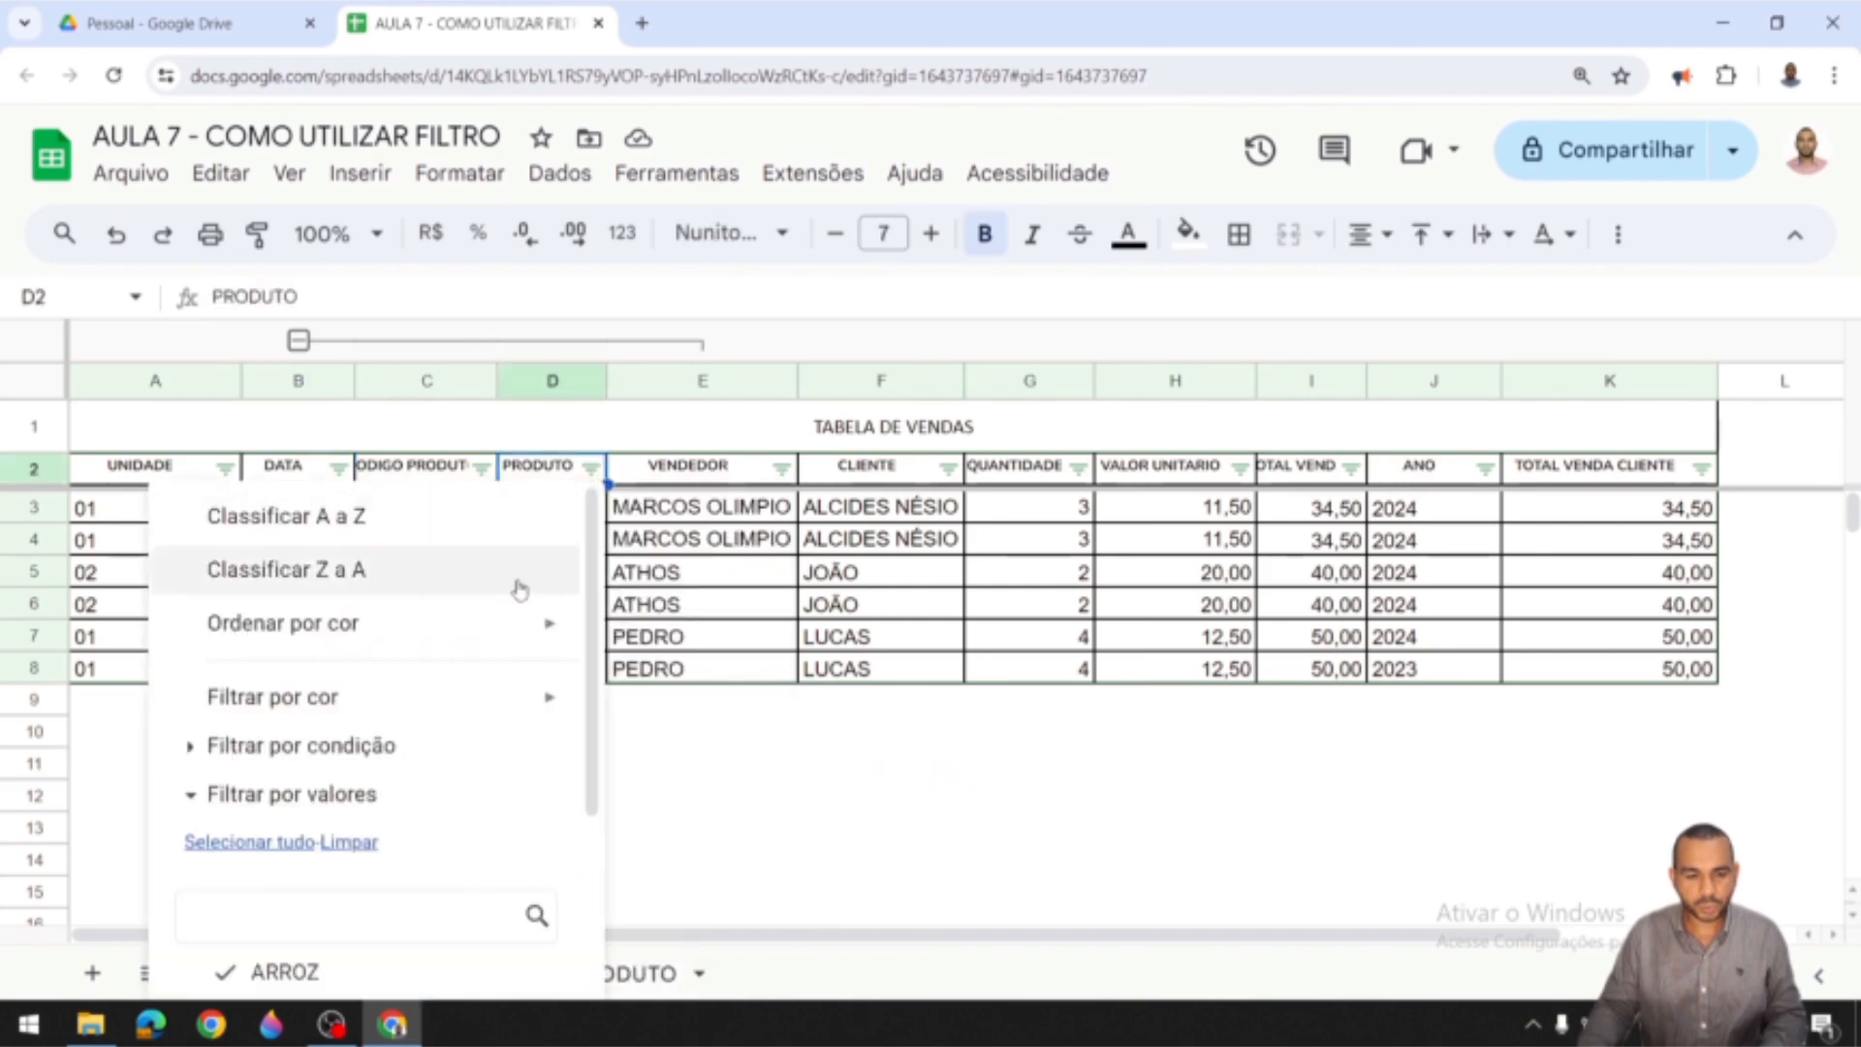
pyautogui.click(366, 754)
pyautogui.click(407, 808)
pyautogui.scroll(-2, 411, 824)
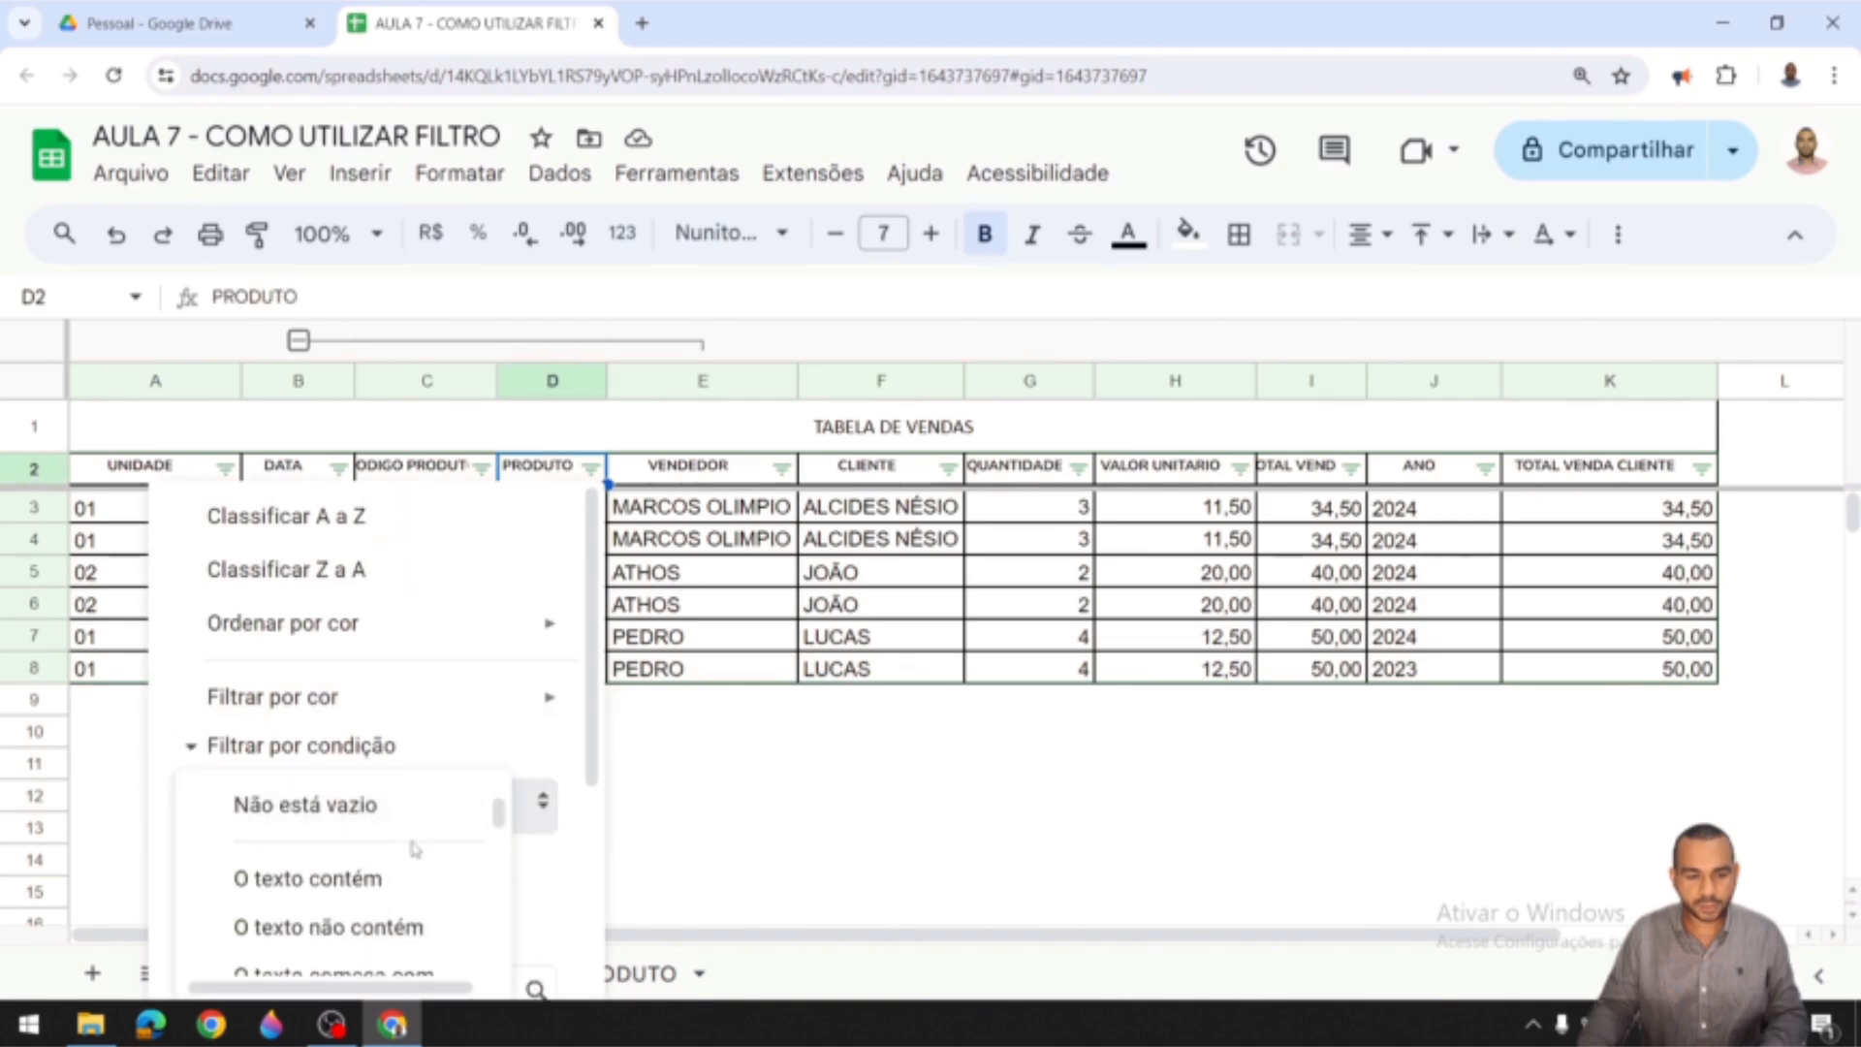
pyautogui.click(366, 880)
pyautogui.scroll(-4, 416, 810)
pyautogui.scroll(1, 358, 630)
pyautogui.click(341, 632)
pyautogui.write('CA')
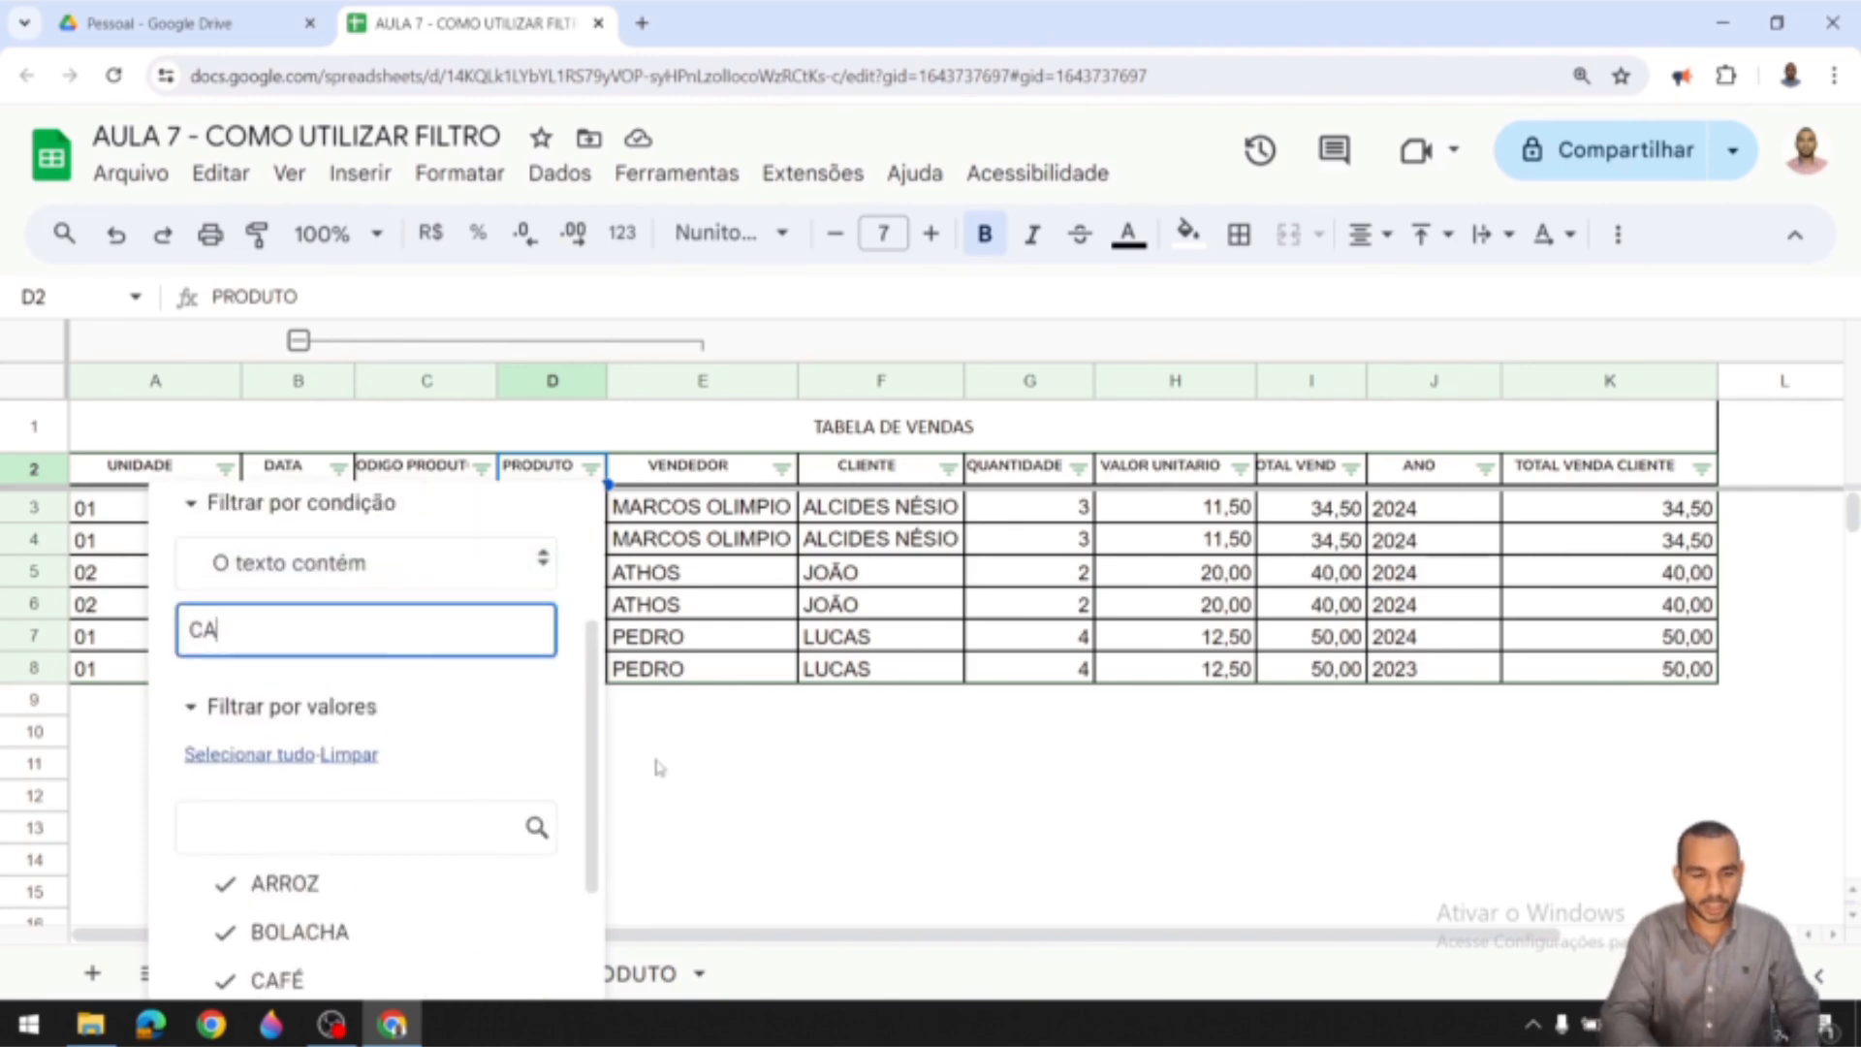
pyautogui.scroll(-1, 454, 787)
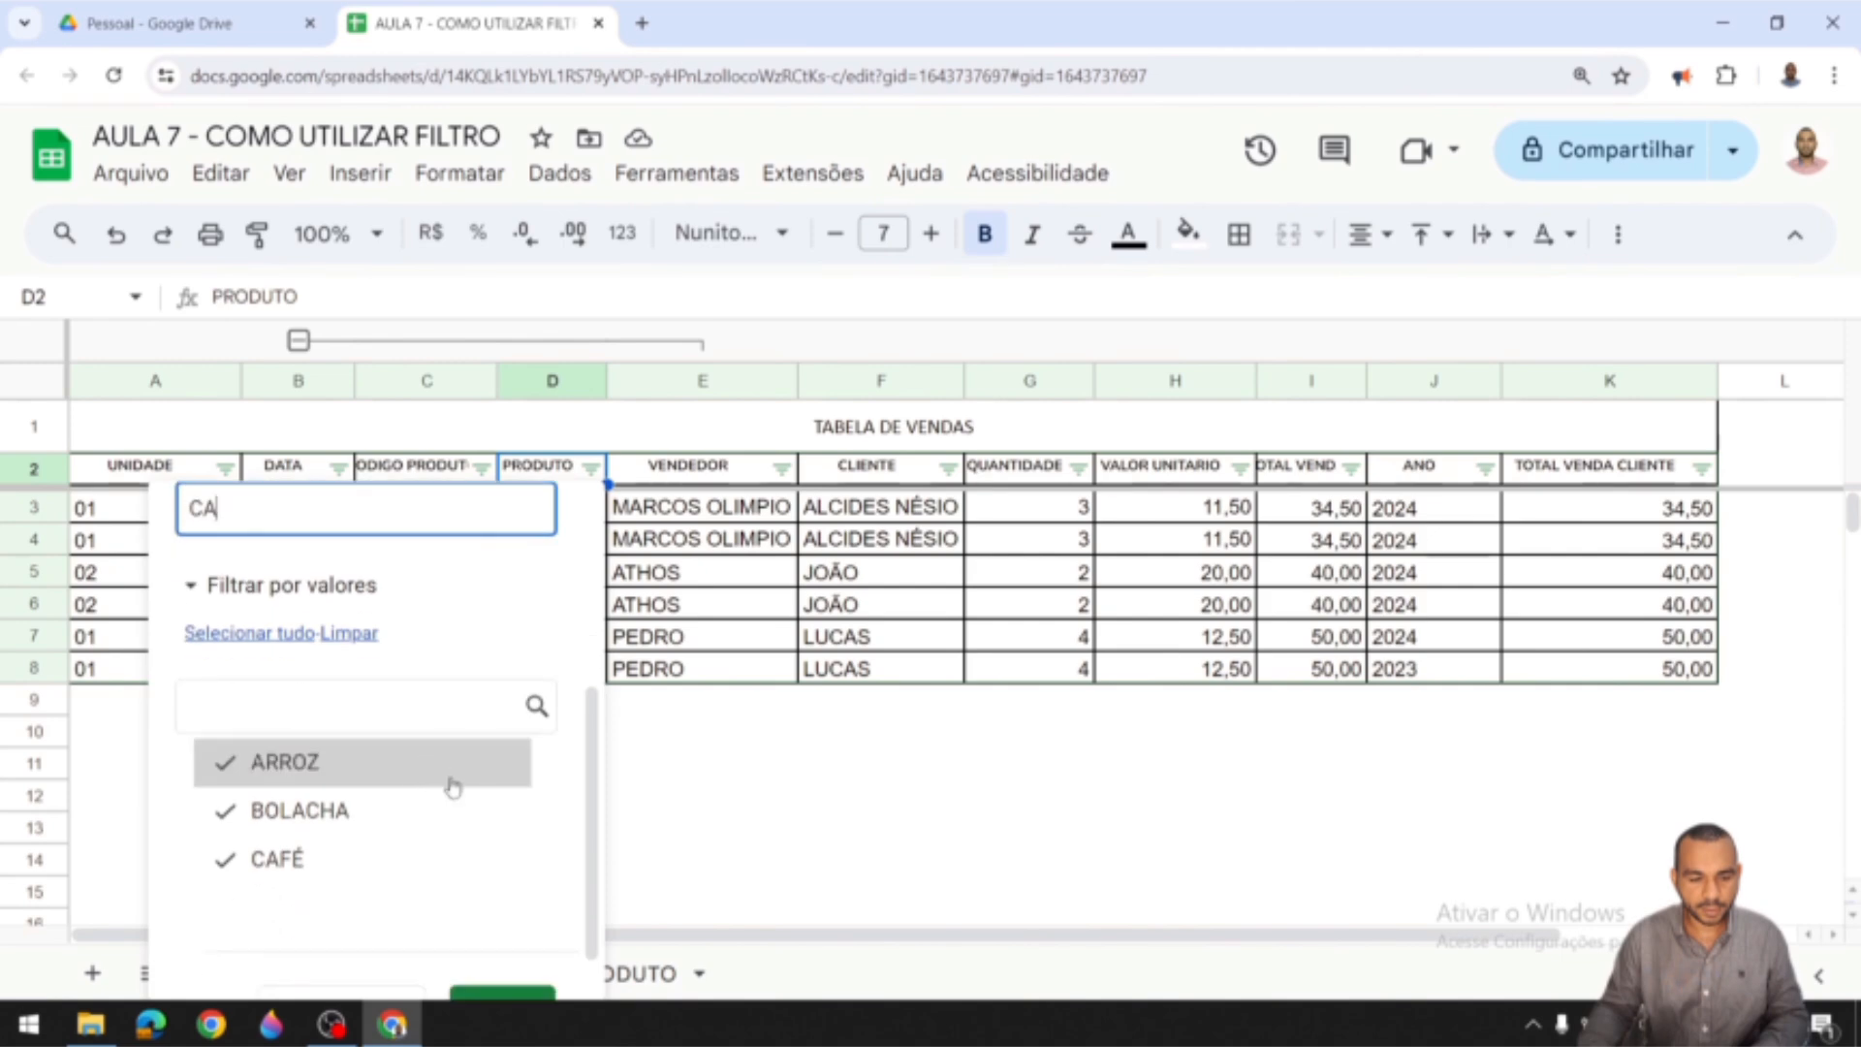
pyautogui.scroll(-2, 453, 787)
pyautogui.click(499, 947)
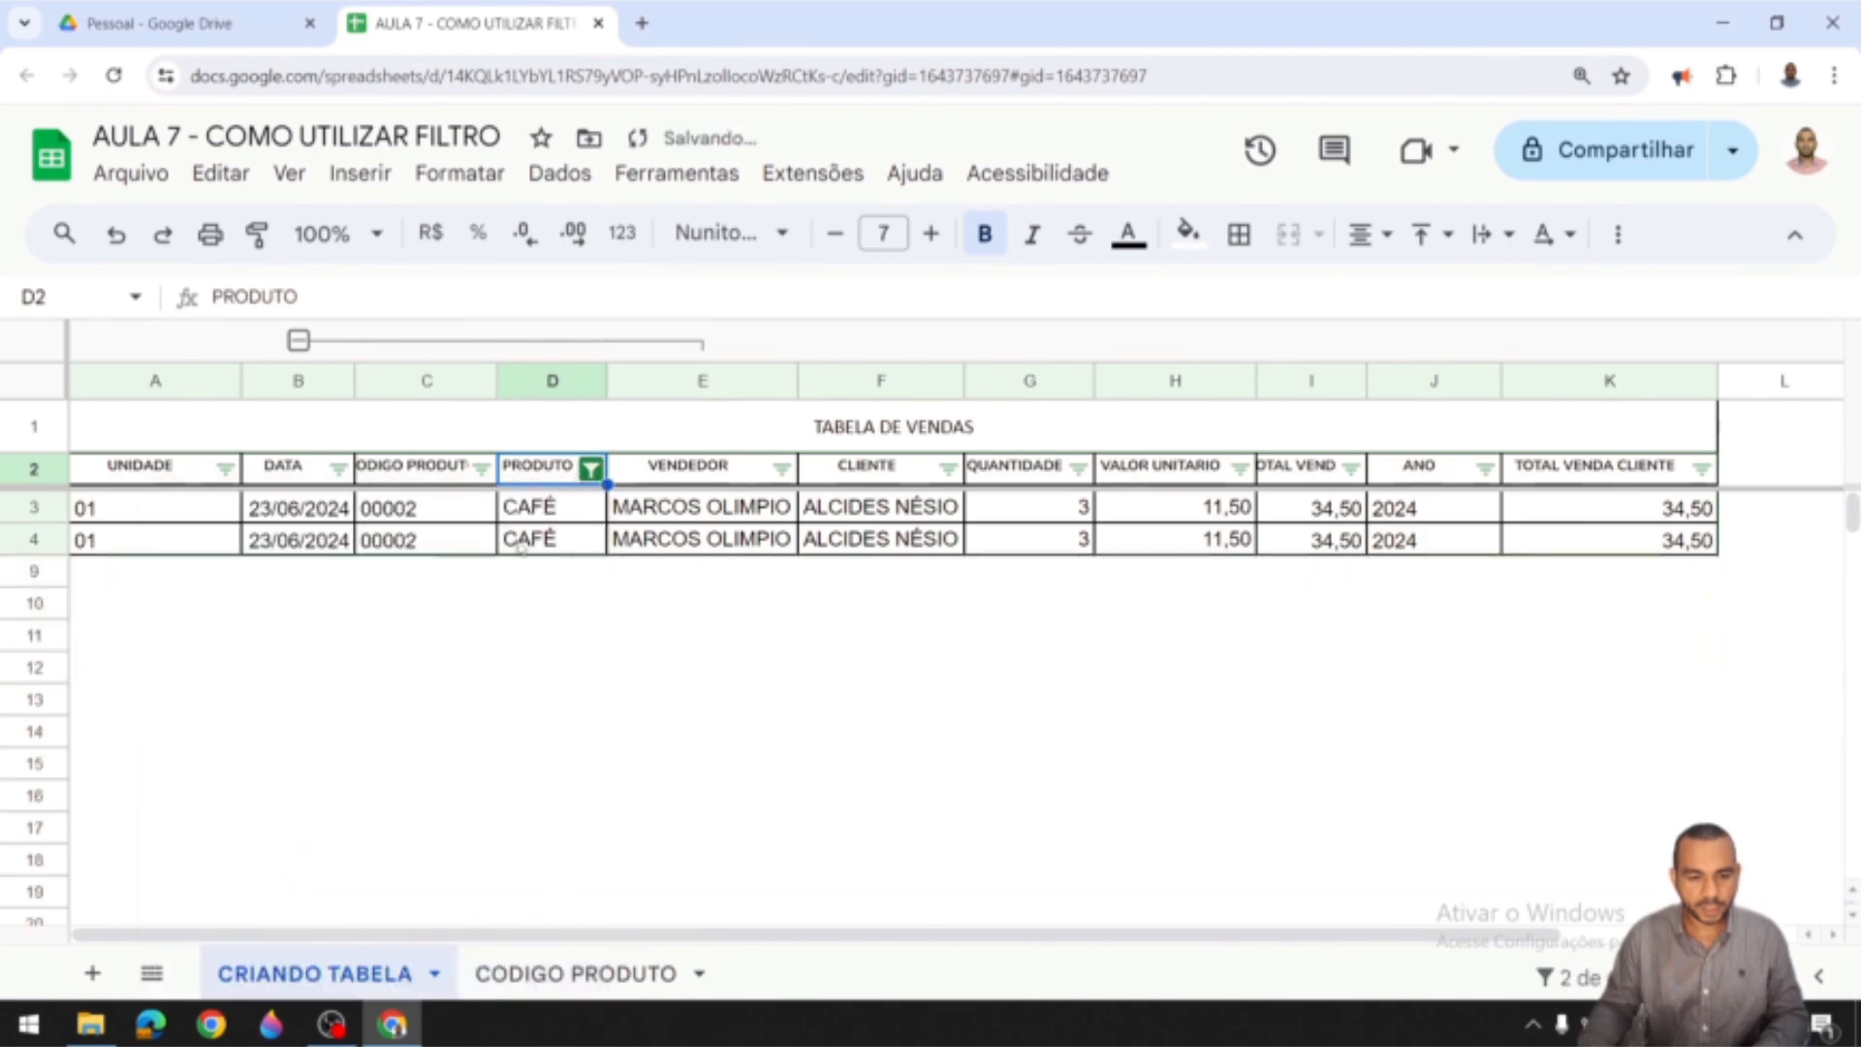
# Step: Clear the PRODUTO condition filter by setting its condition back to Nenhum
pyautogui.click(591, 468)
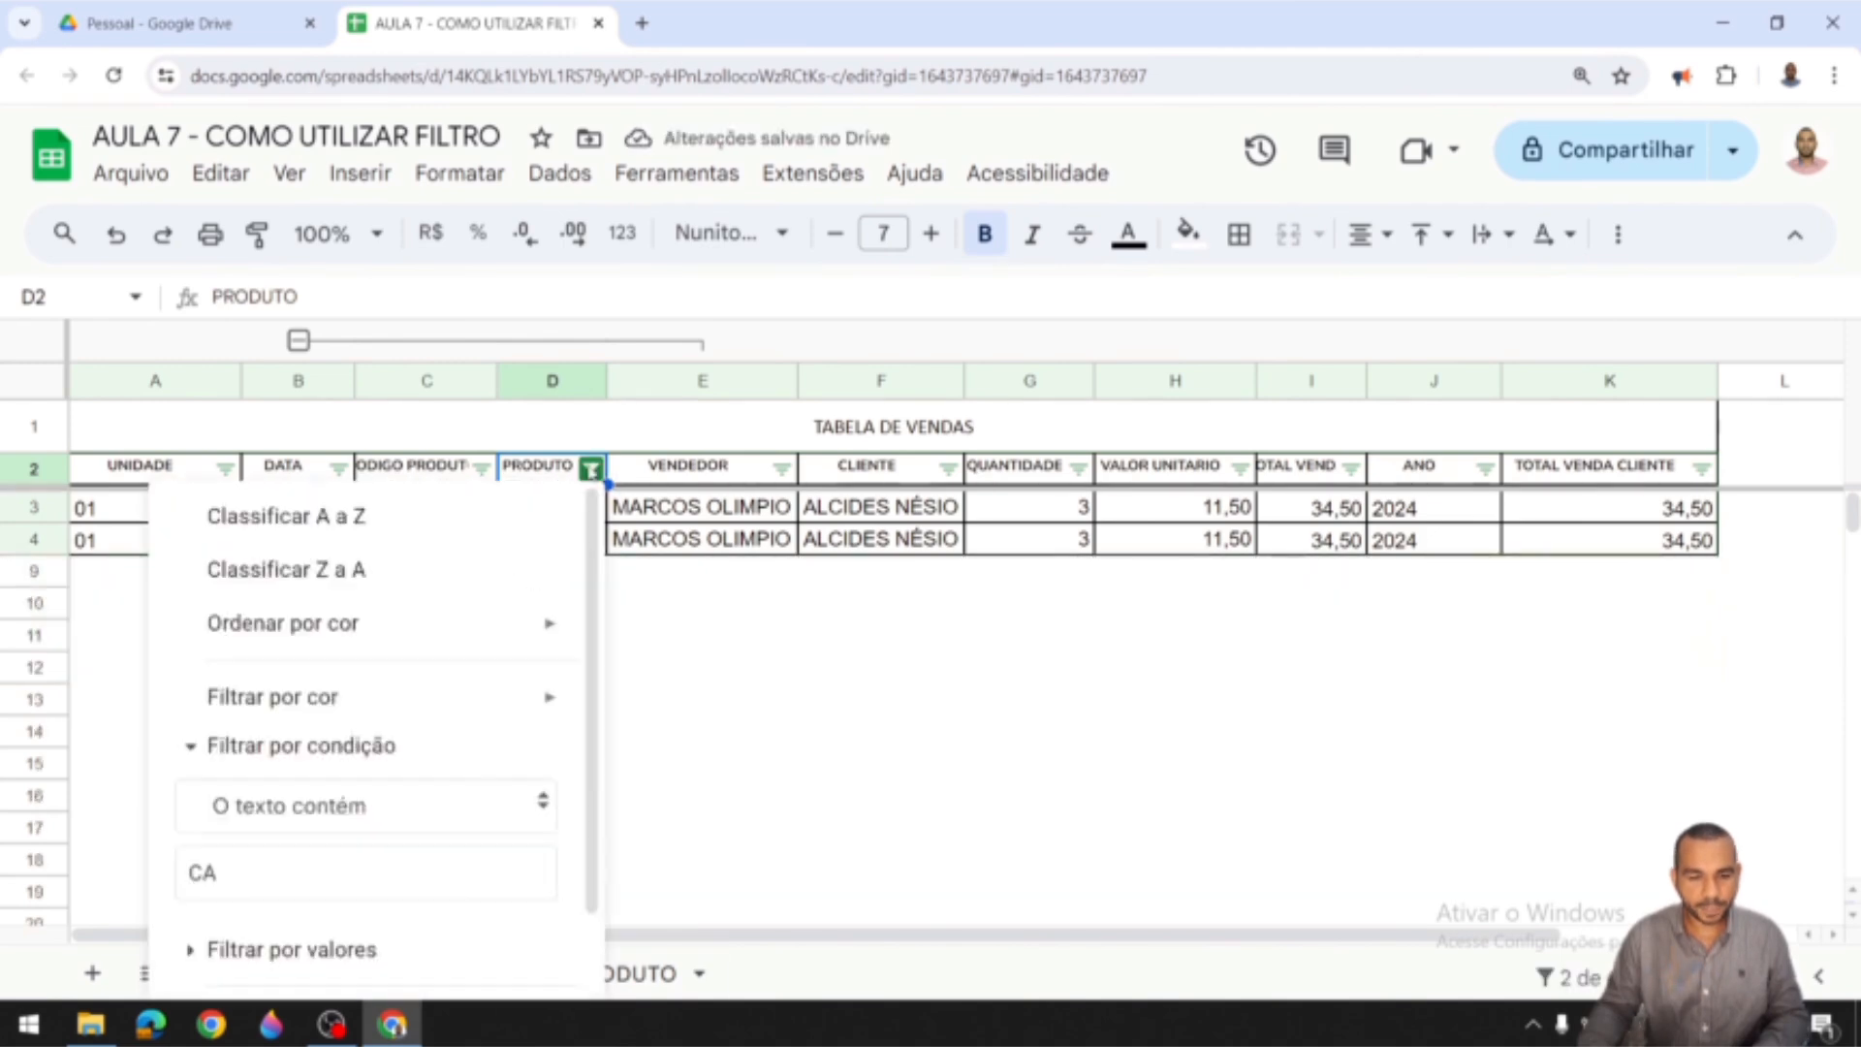
pyautogui.moveTo(420, 715)
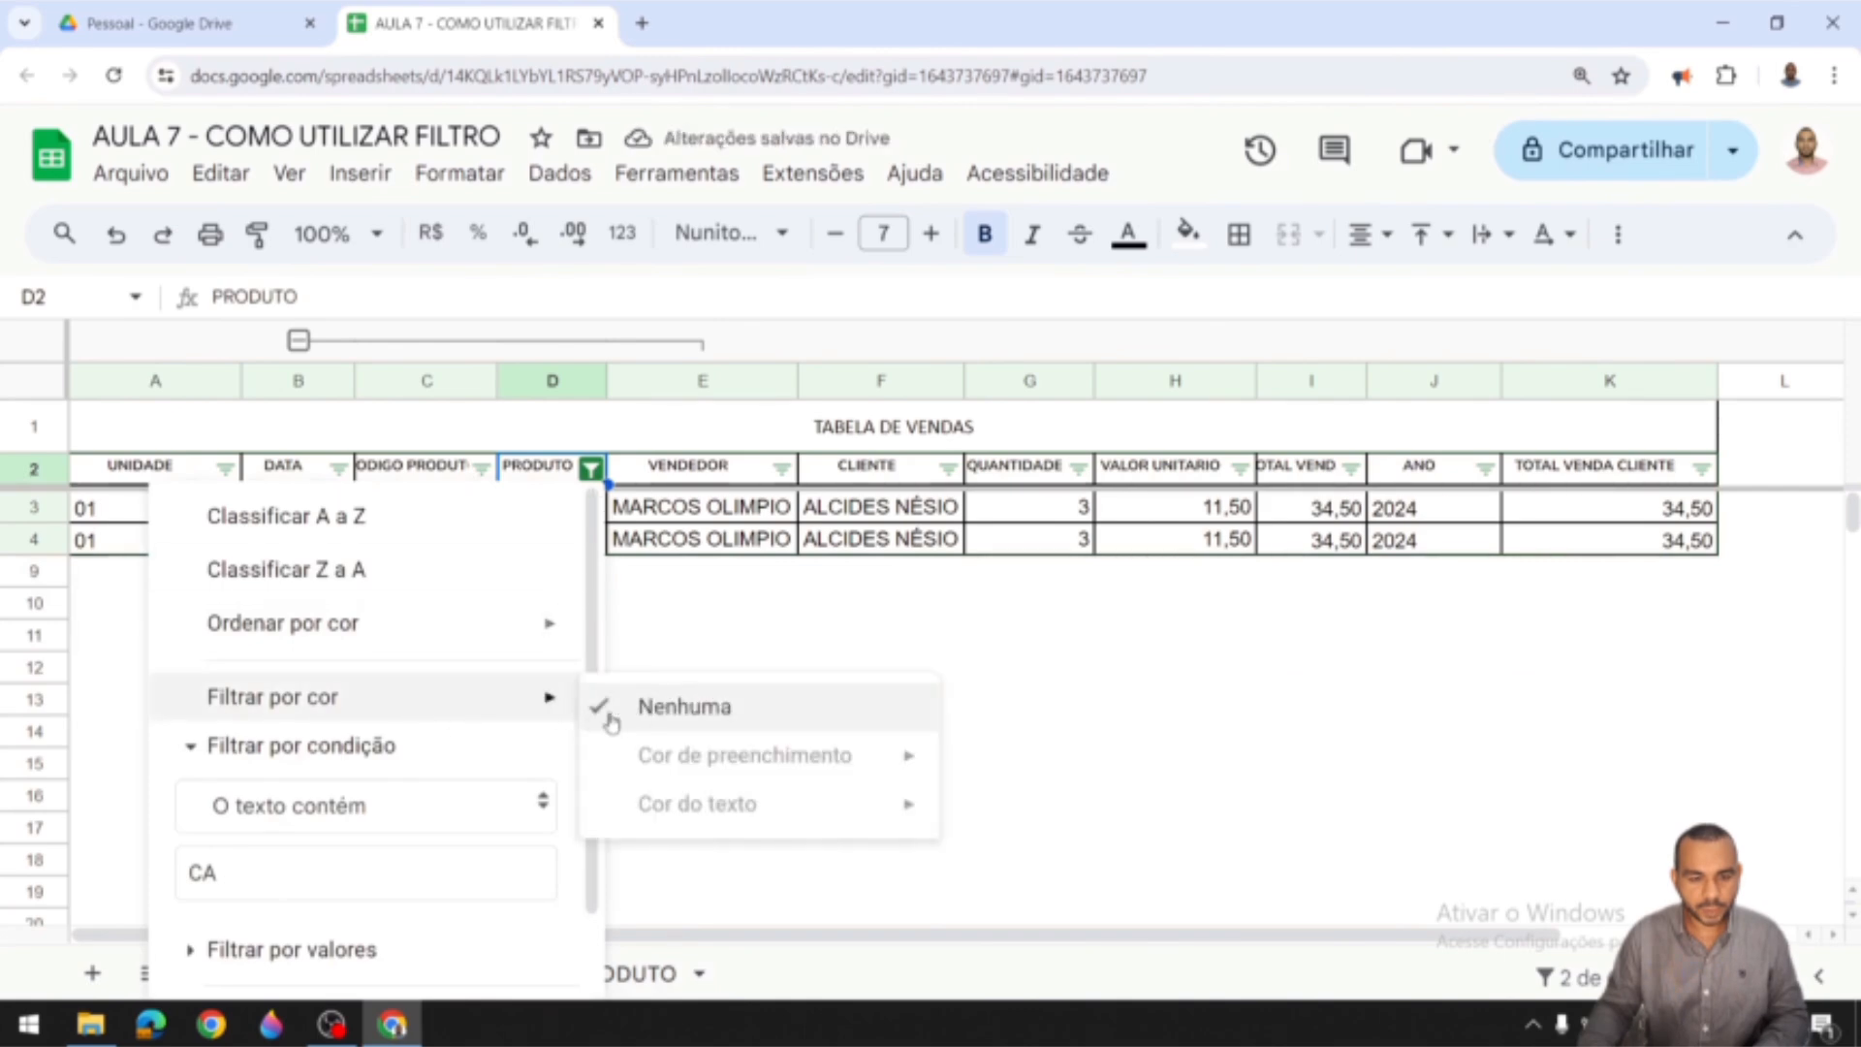
pyautogui.click(366, 812)
pyautogui.click(353, 611)
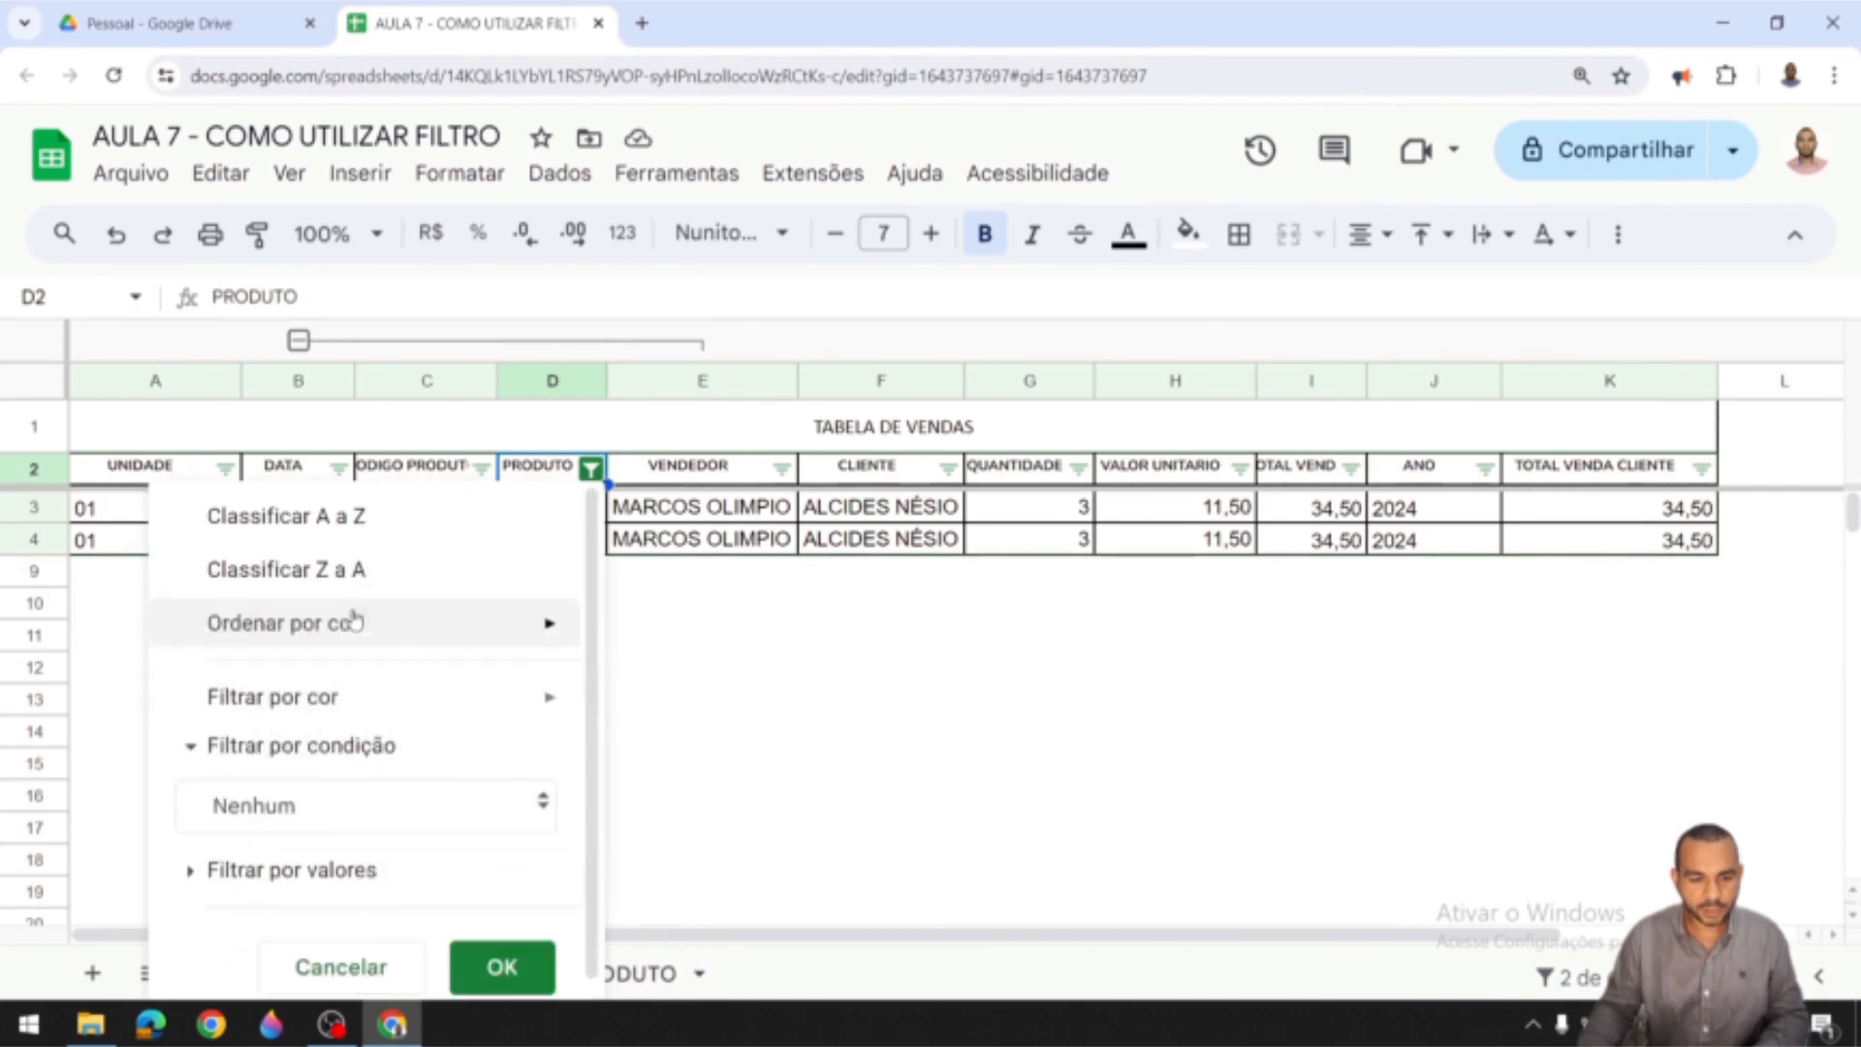
pyautogui.click(499, 969)
pyautogui.click(688, 732)
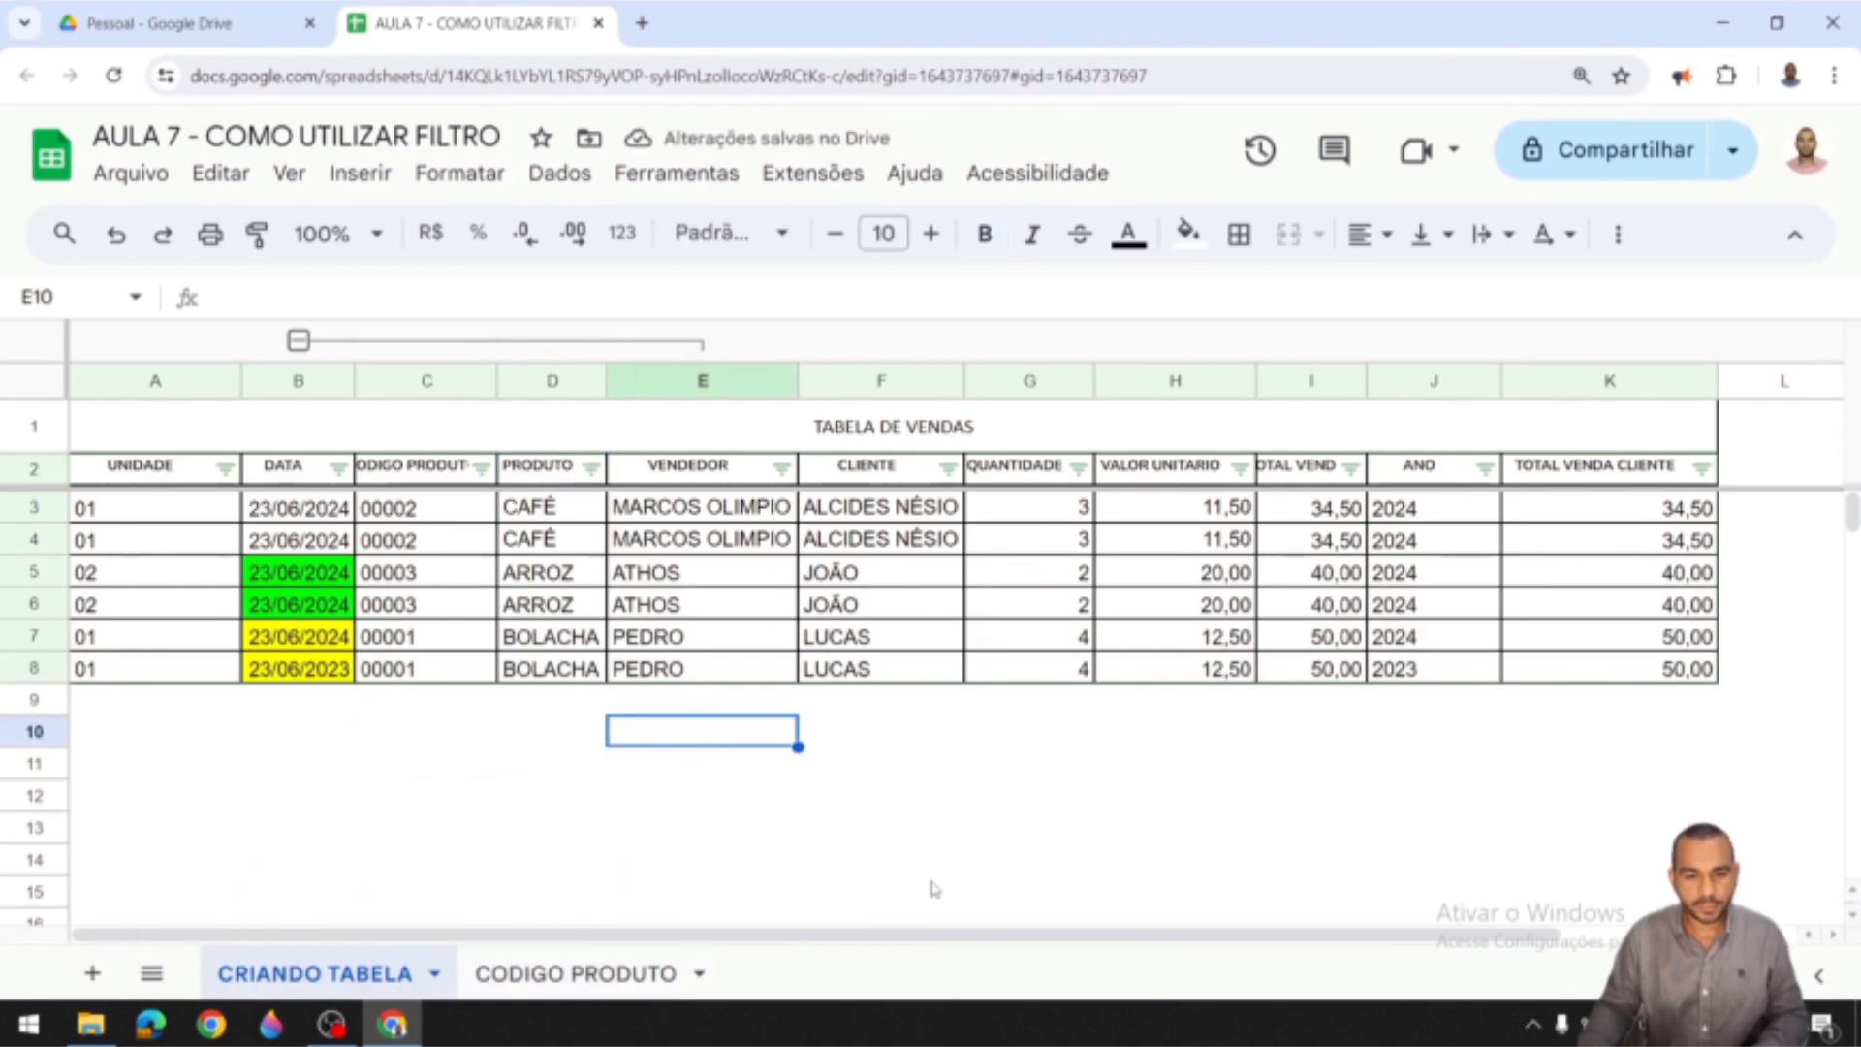
pyautogui.click(1008, 829)
# Step: Sort the table by PRODUTO from Z to A, and undo that sort
pyautogui.click(590, 469)
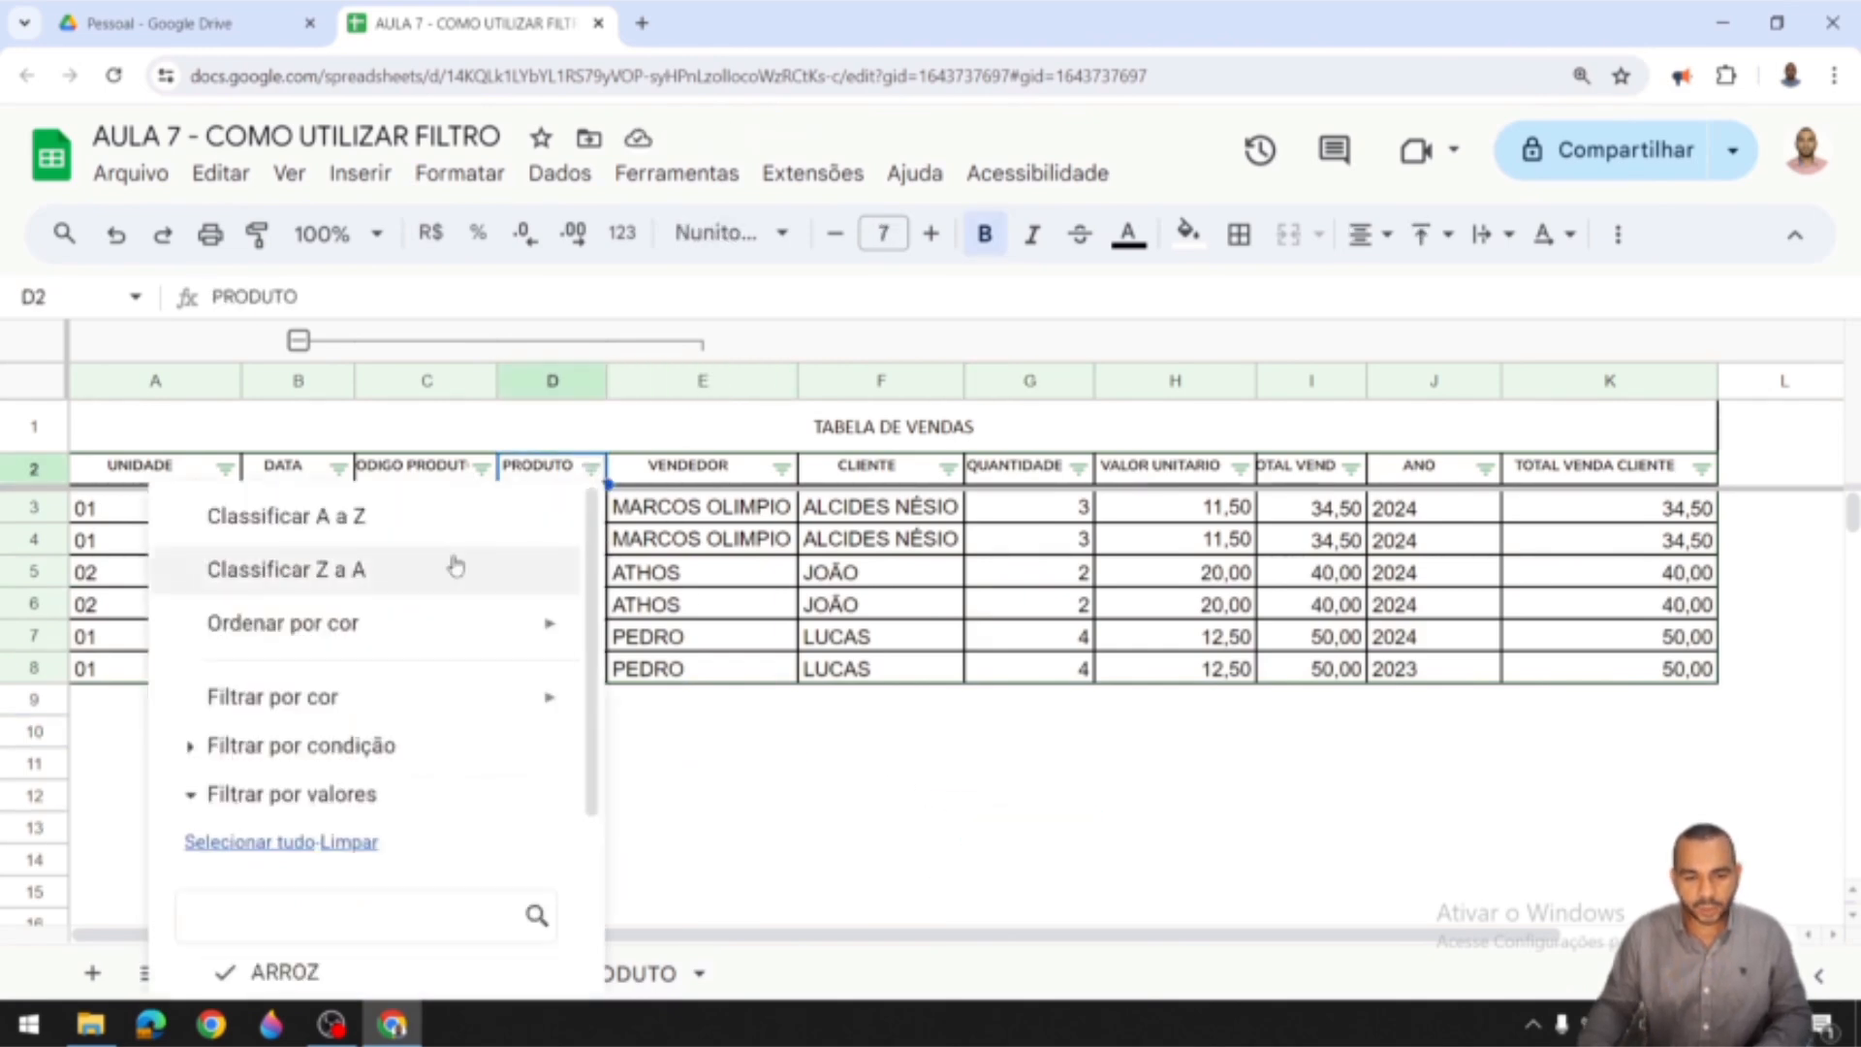
pyautogui.click(443, 574)
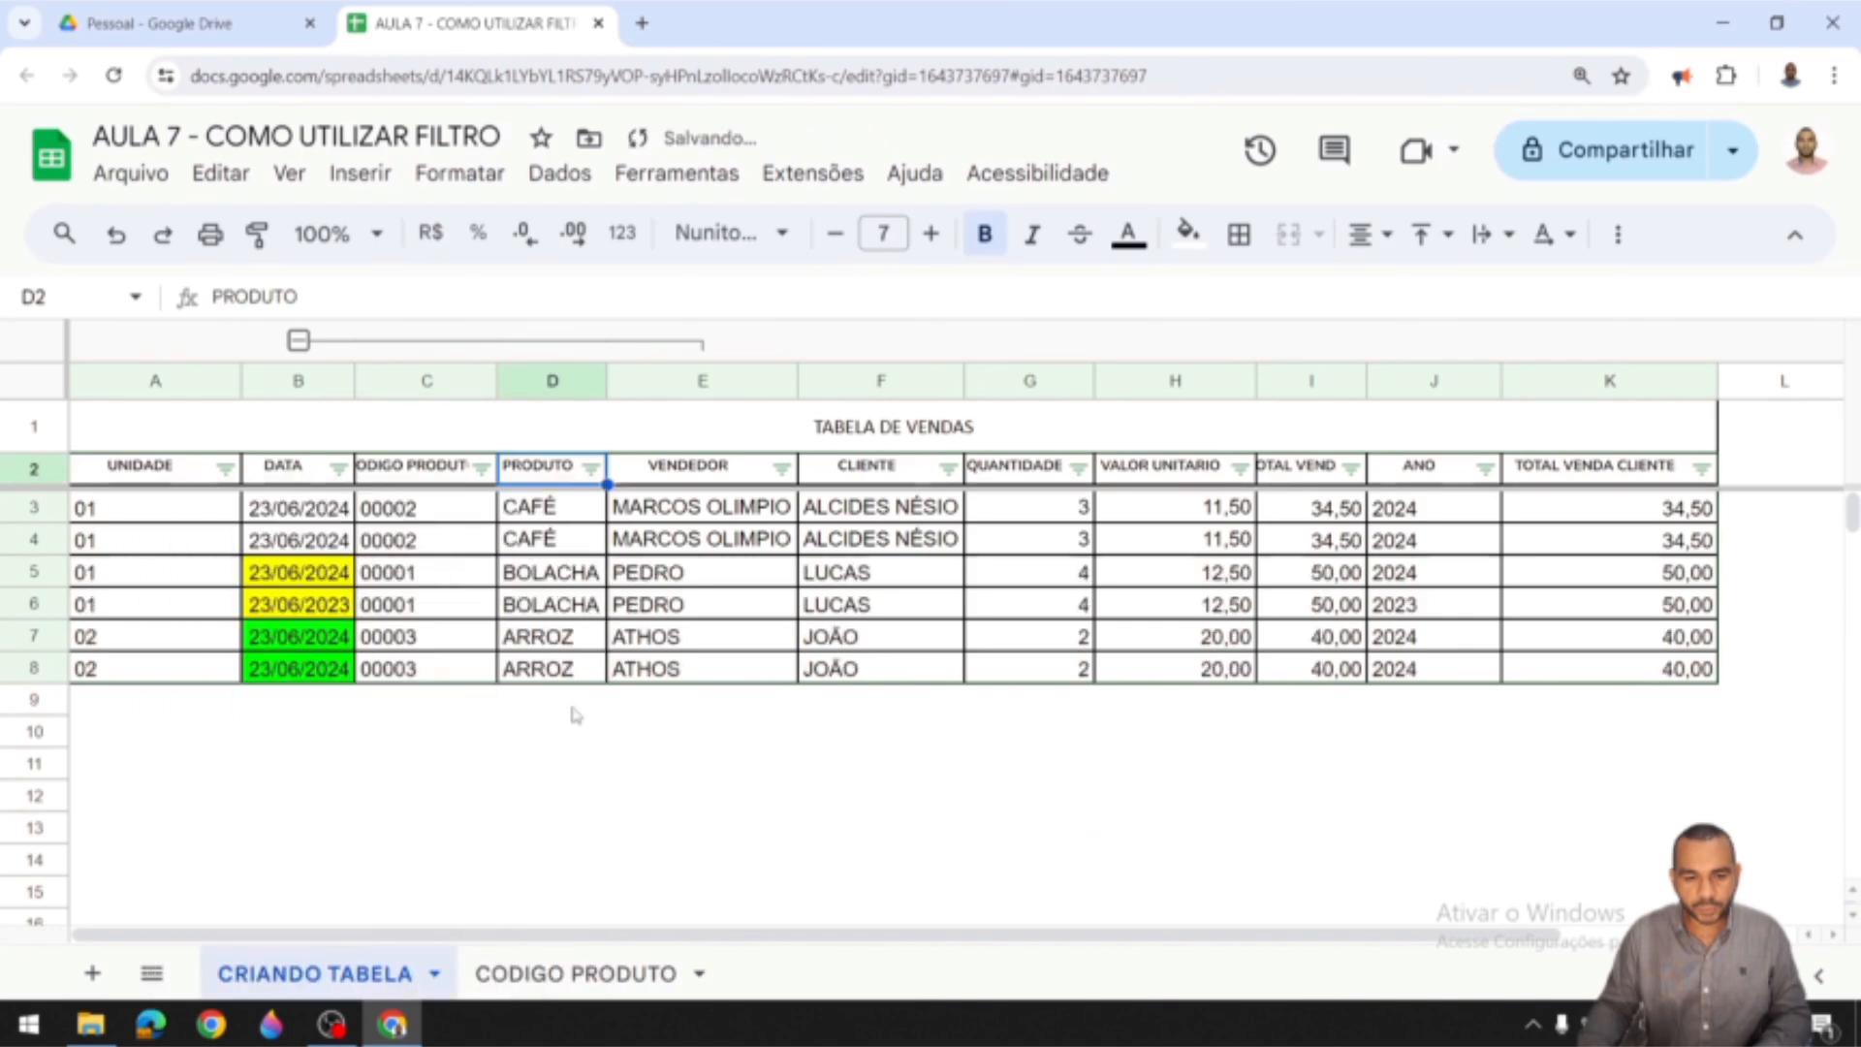
pyautogui.click(731, 767)
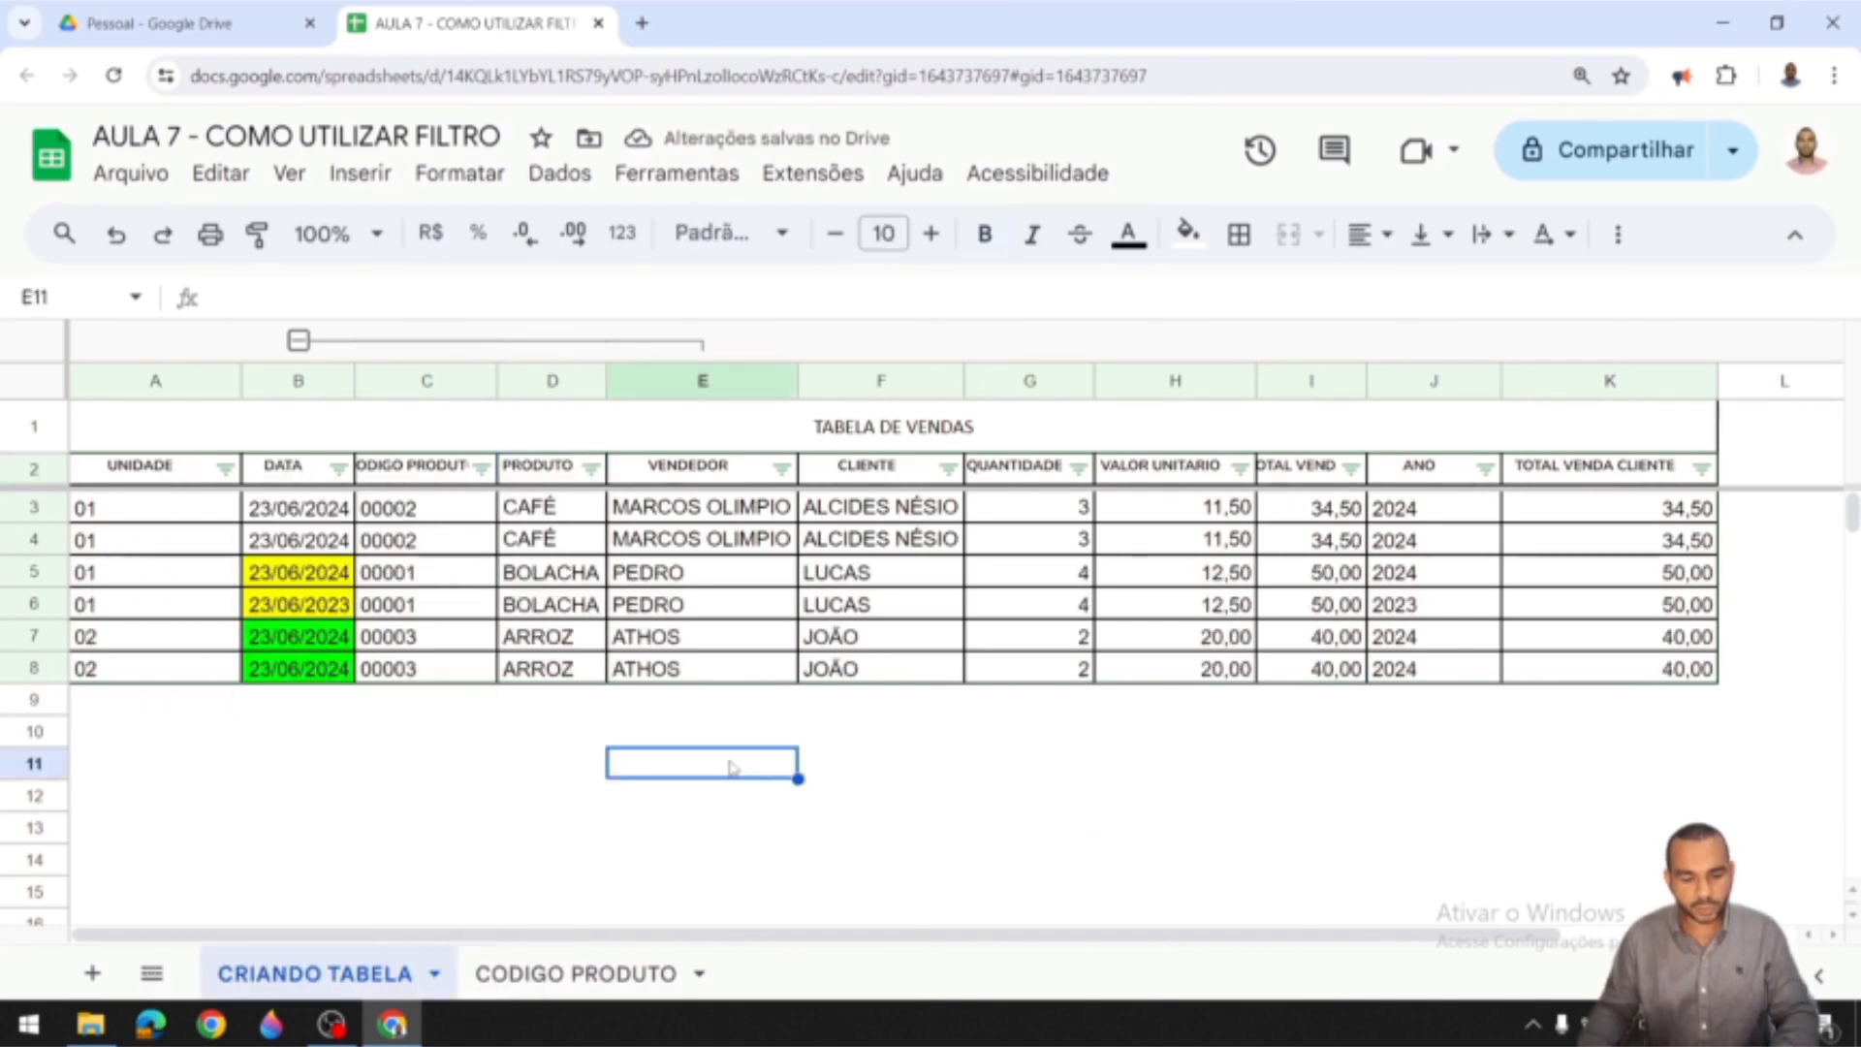
pyautogui.hotkey('ctrl', 'z')
pyautogui.click(732, 765)
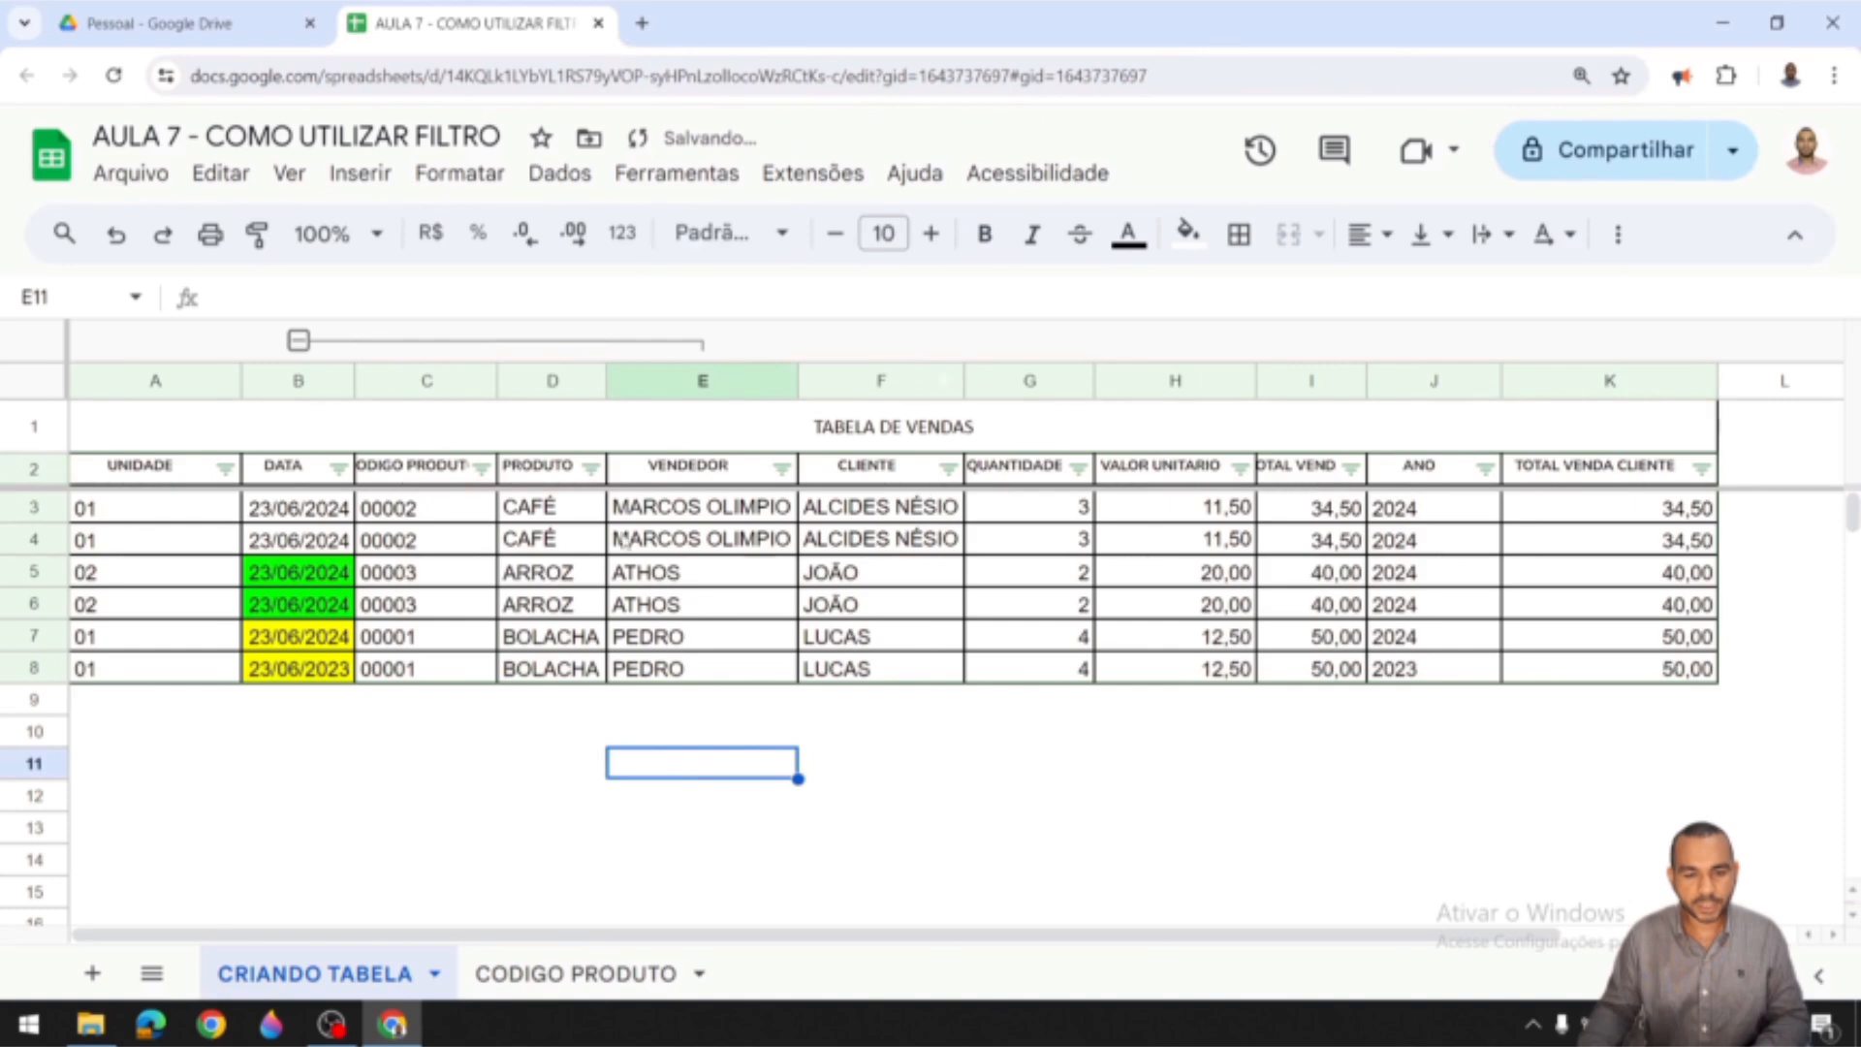
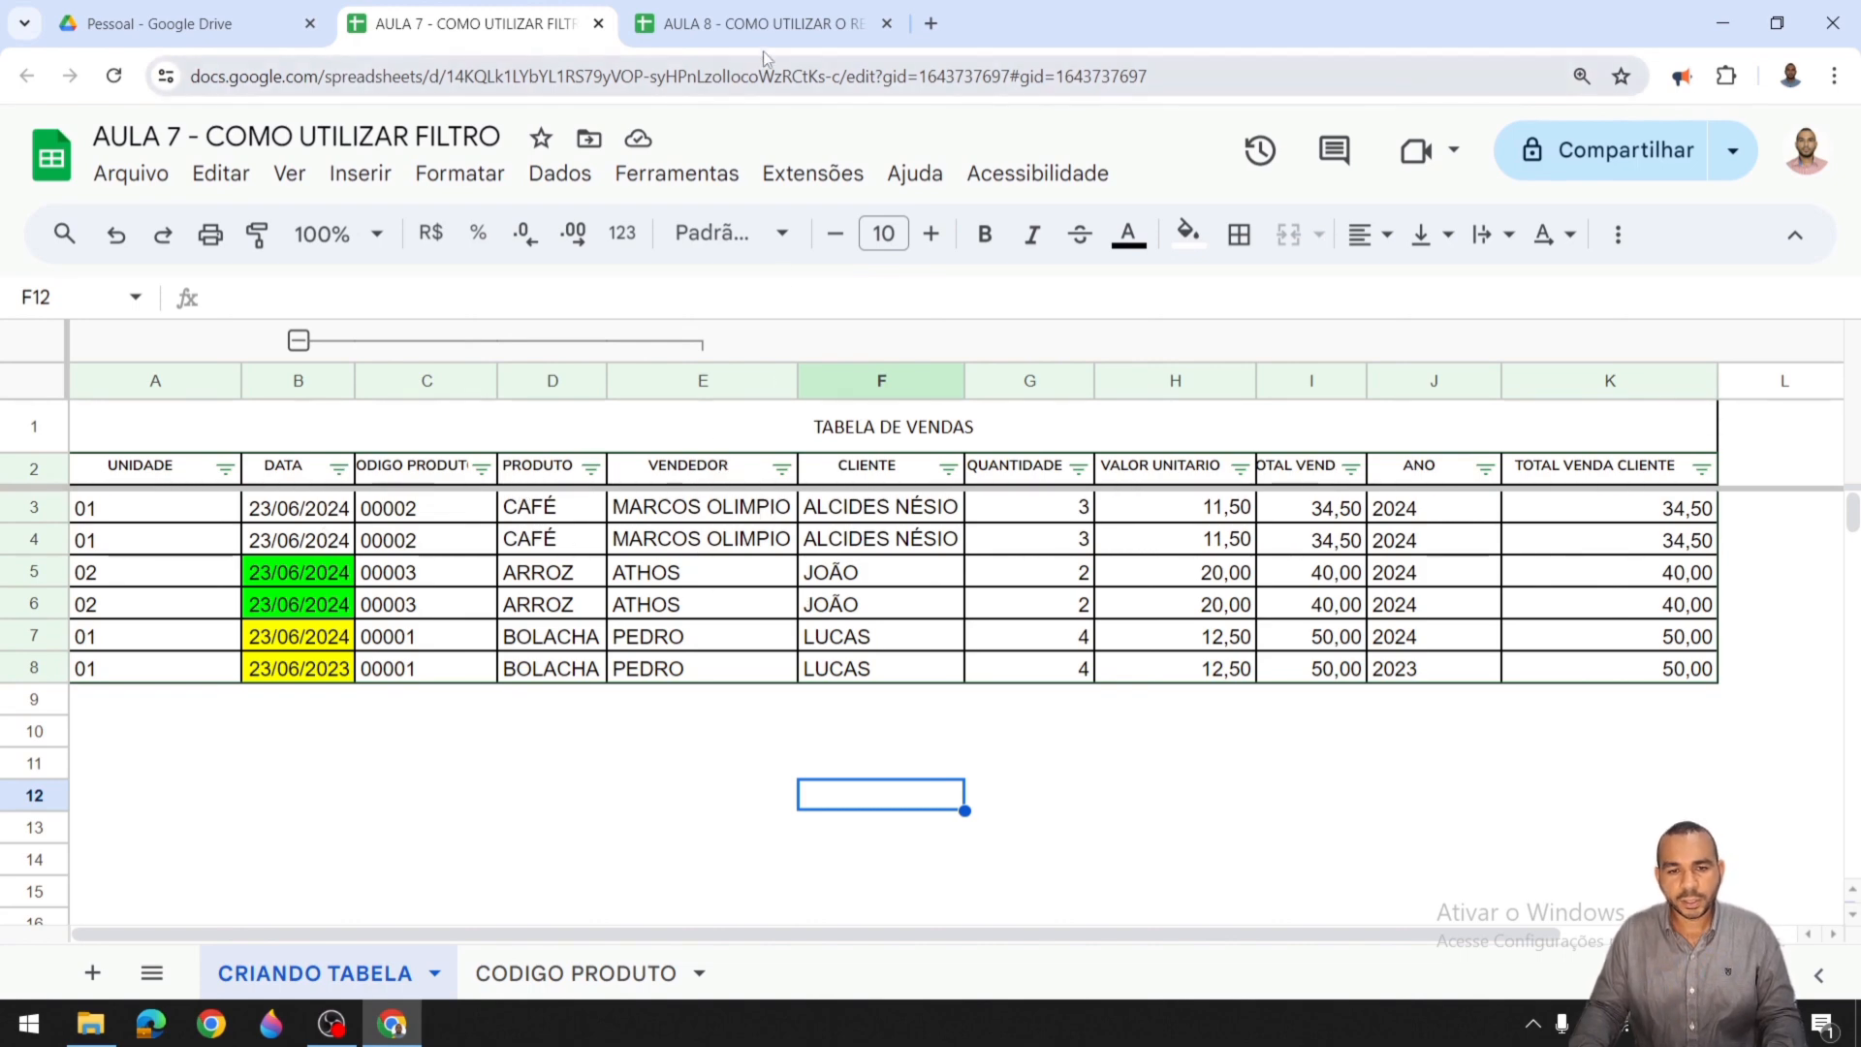
# Step: Close the AULA 7 spreadsheet and continue in the spreadsheet AULA 8 - COMO UTILIZAR O RECURSO DE BUSCA
pyautogui.click(606, 27)
pyautogui.click(758, 732)
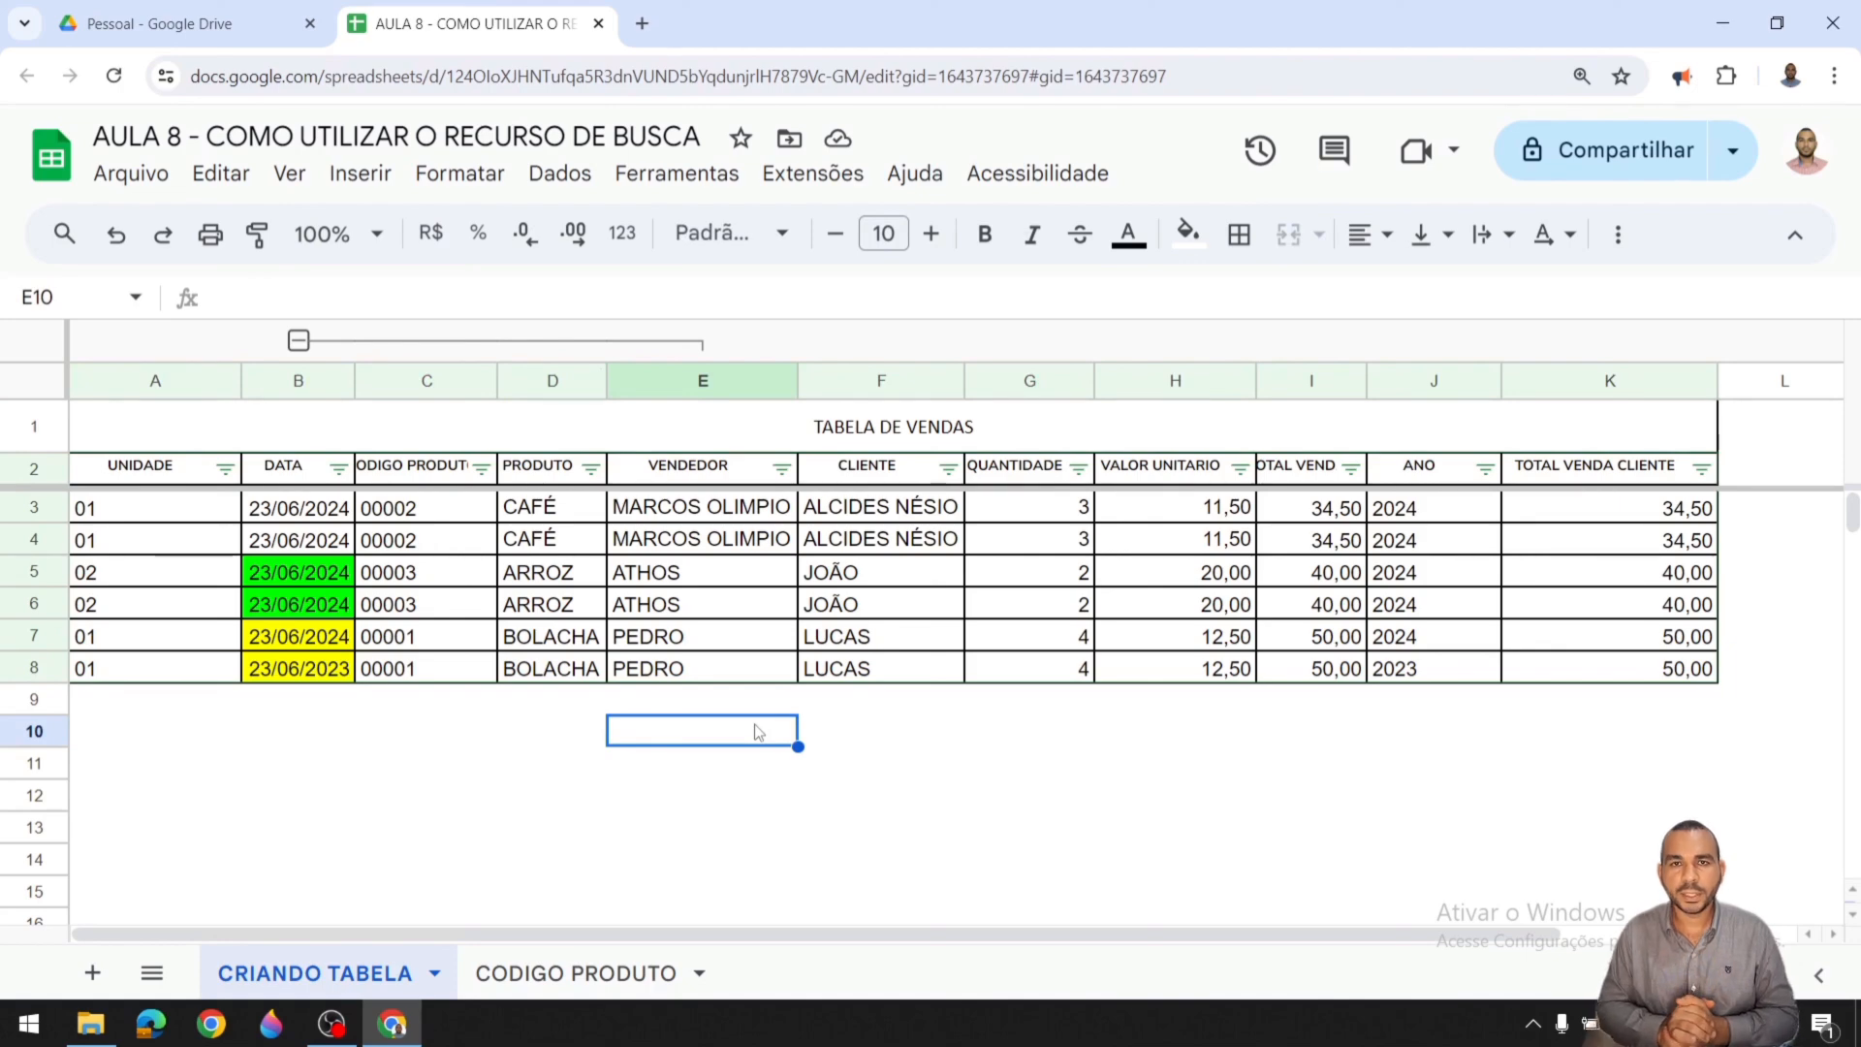
pyautogui.press('Right')
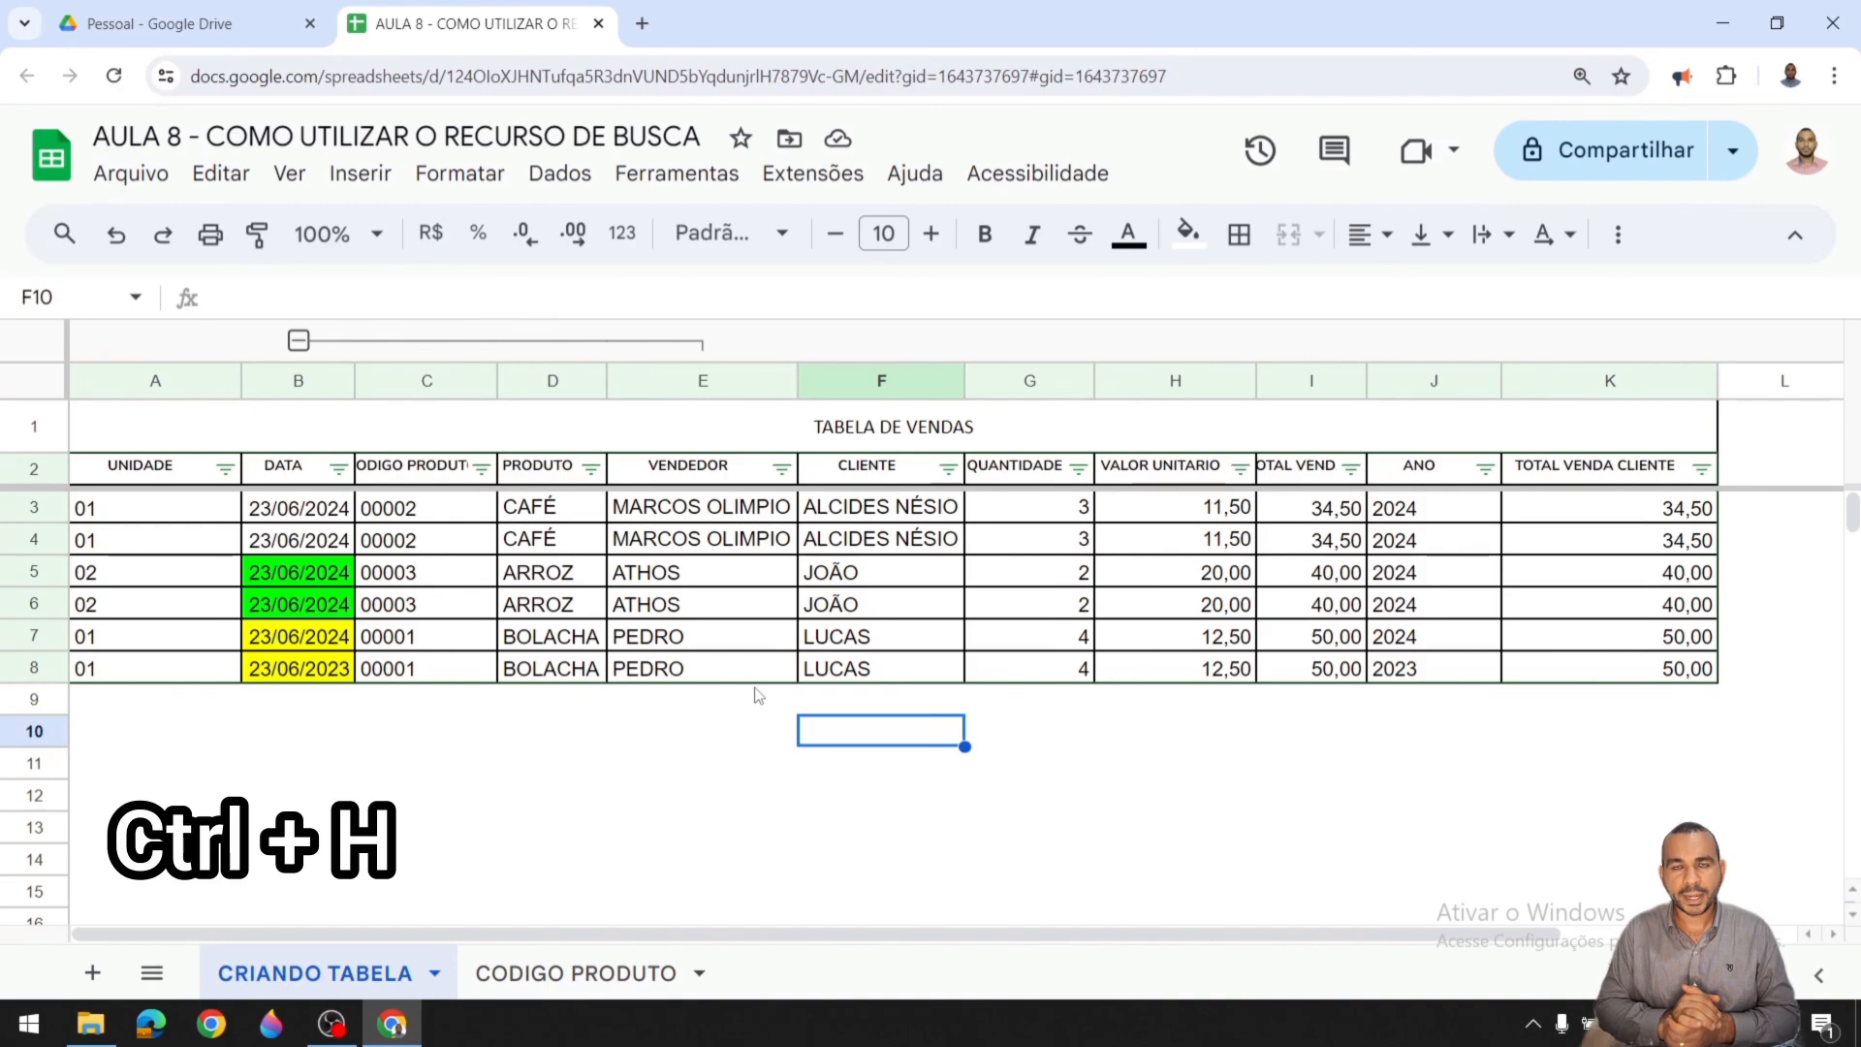
# Step: Open Find and replace with the table's data columns uncovered, and limit the search to Esta página
pyautogui.hotkey('ctrl', 'h')
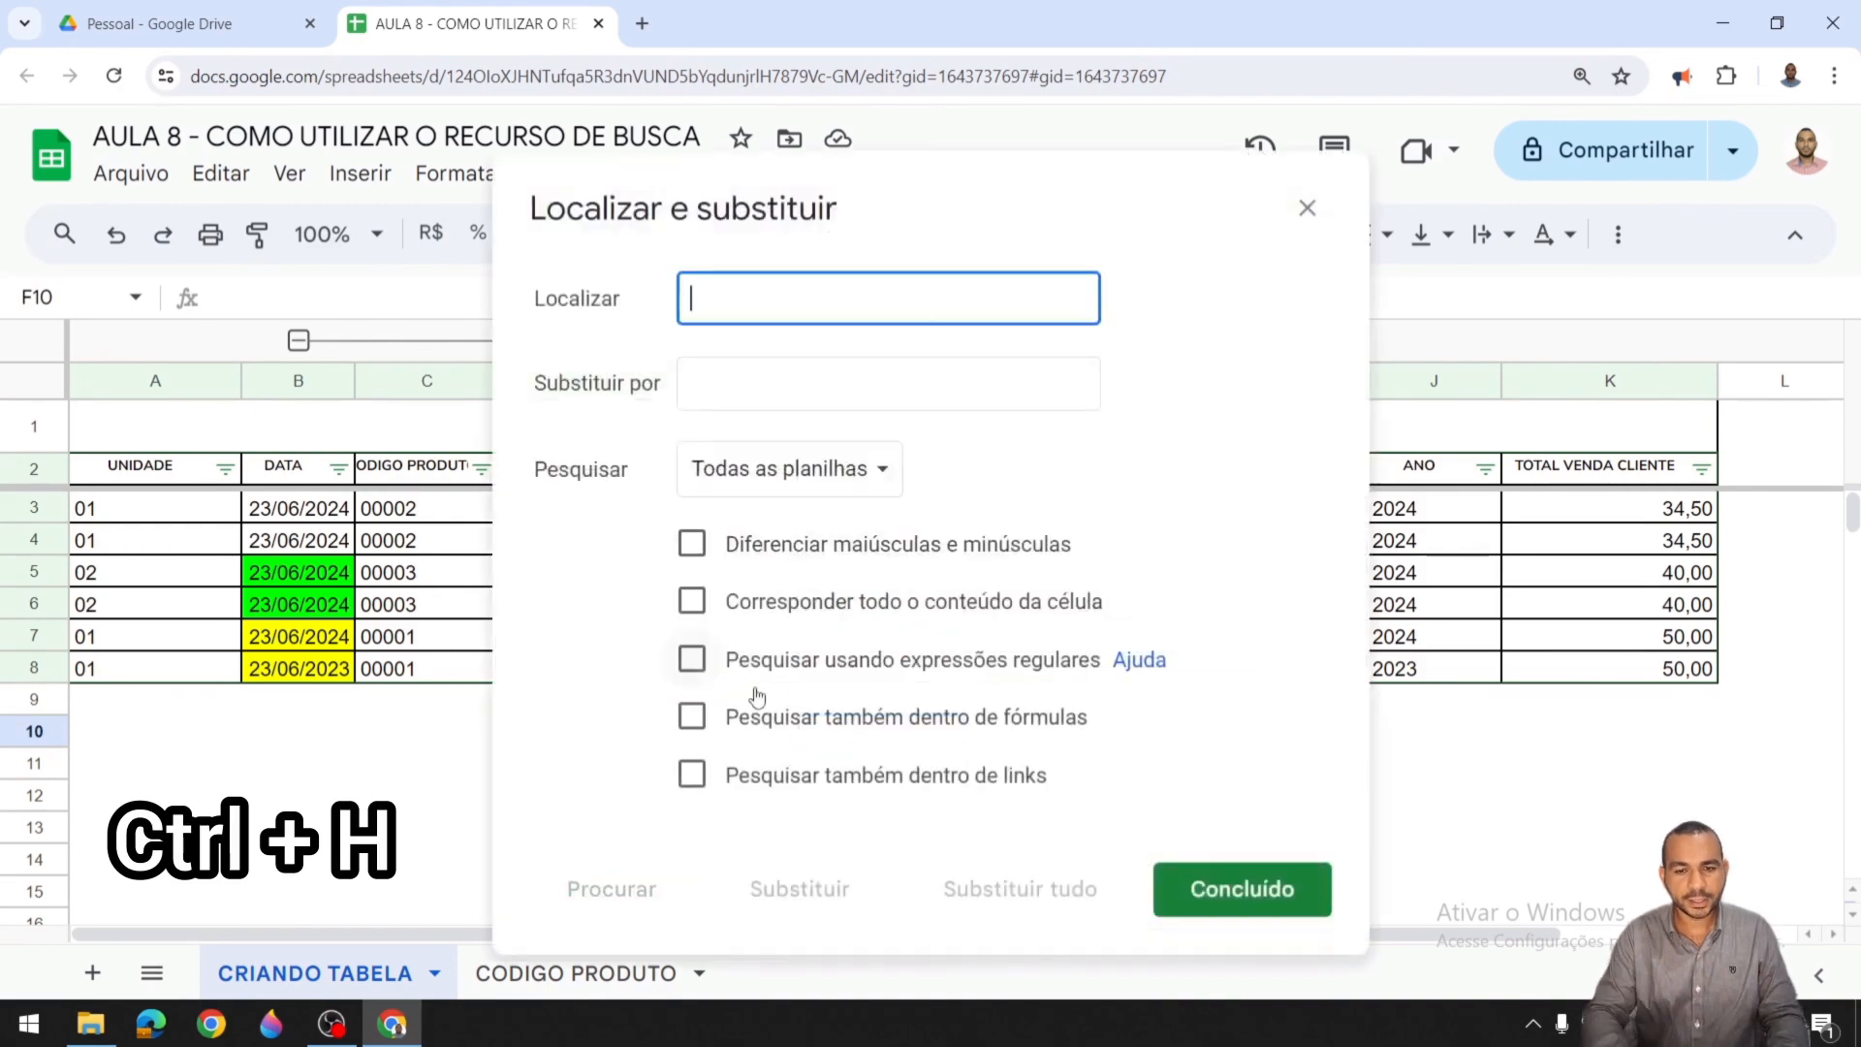
pyautogui.moveTo(1038, 157); pyautogui.dragTo(1460, 127)
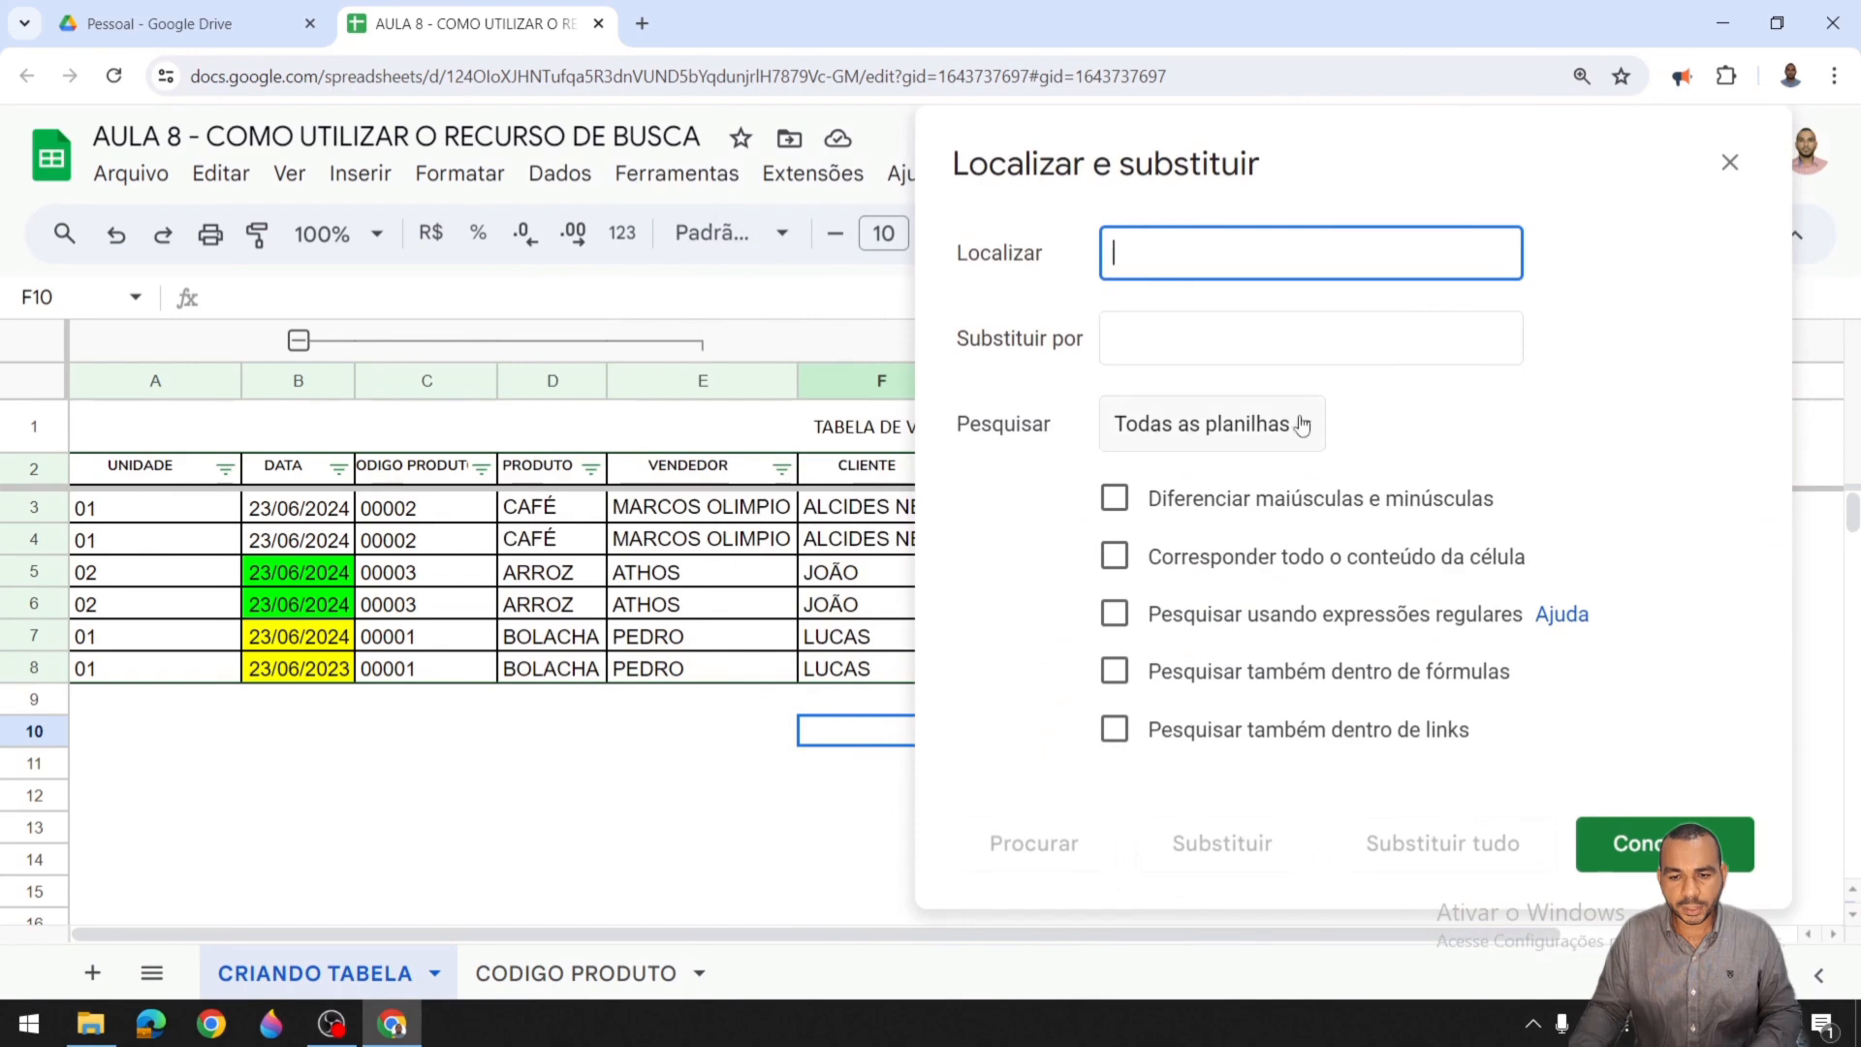
pyautogui.click(1223, 423)
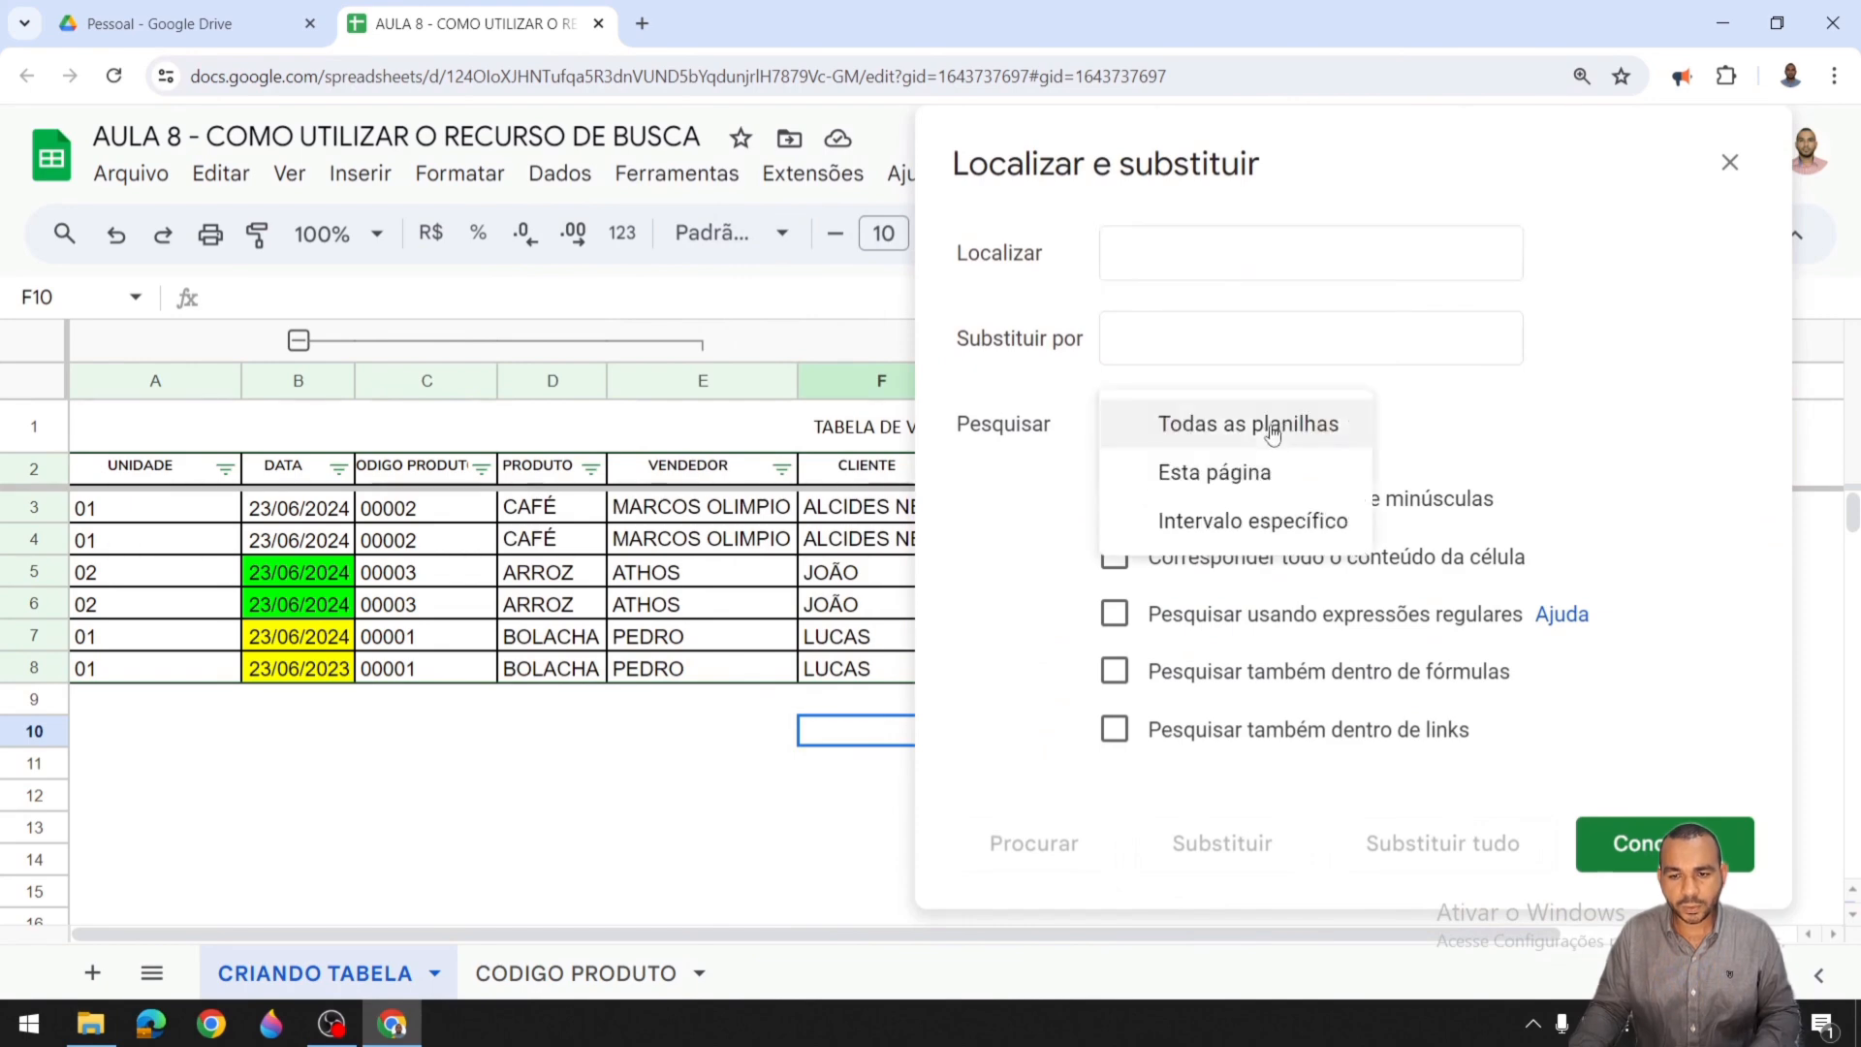
pyautogui.click(1265, 477)
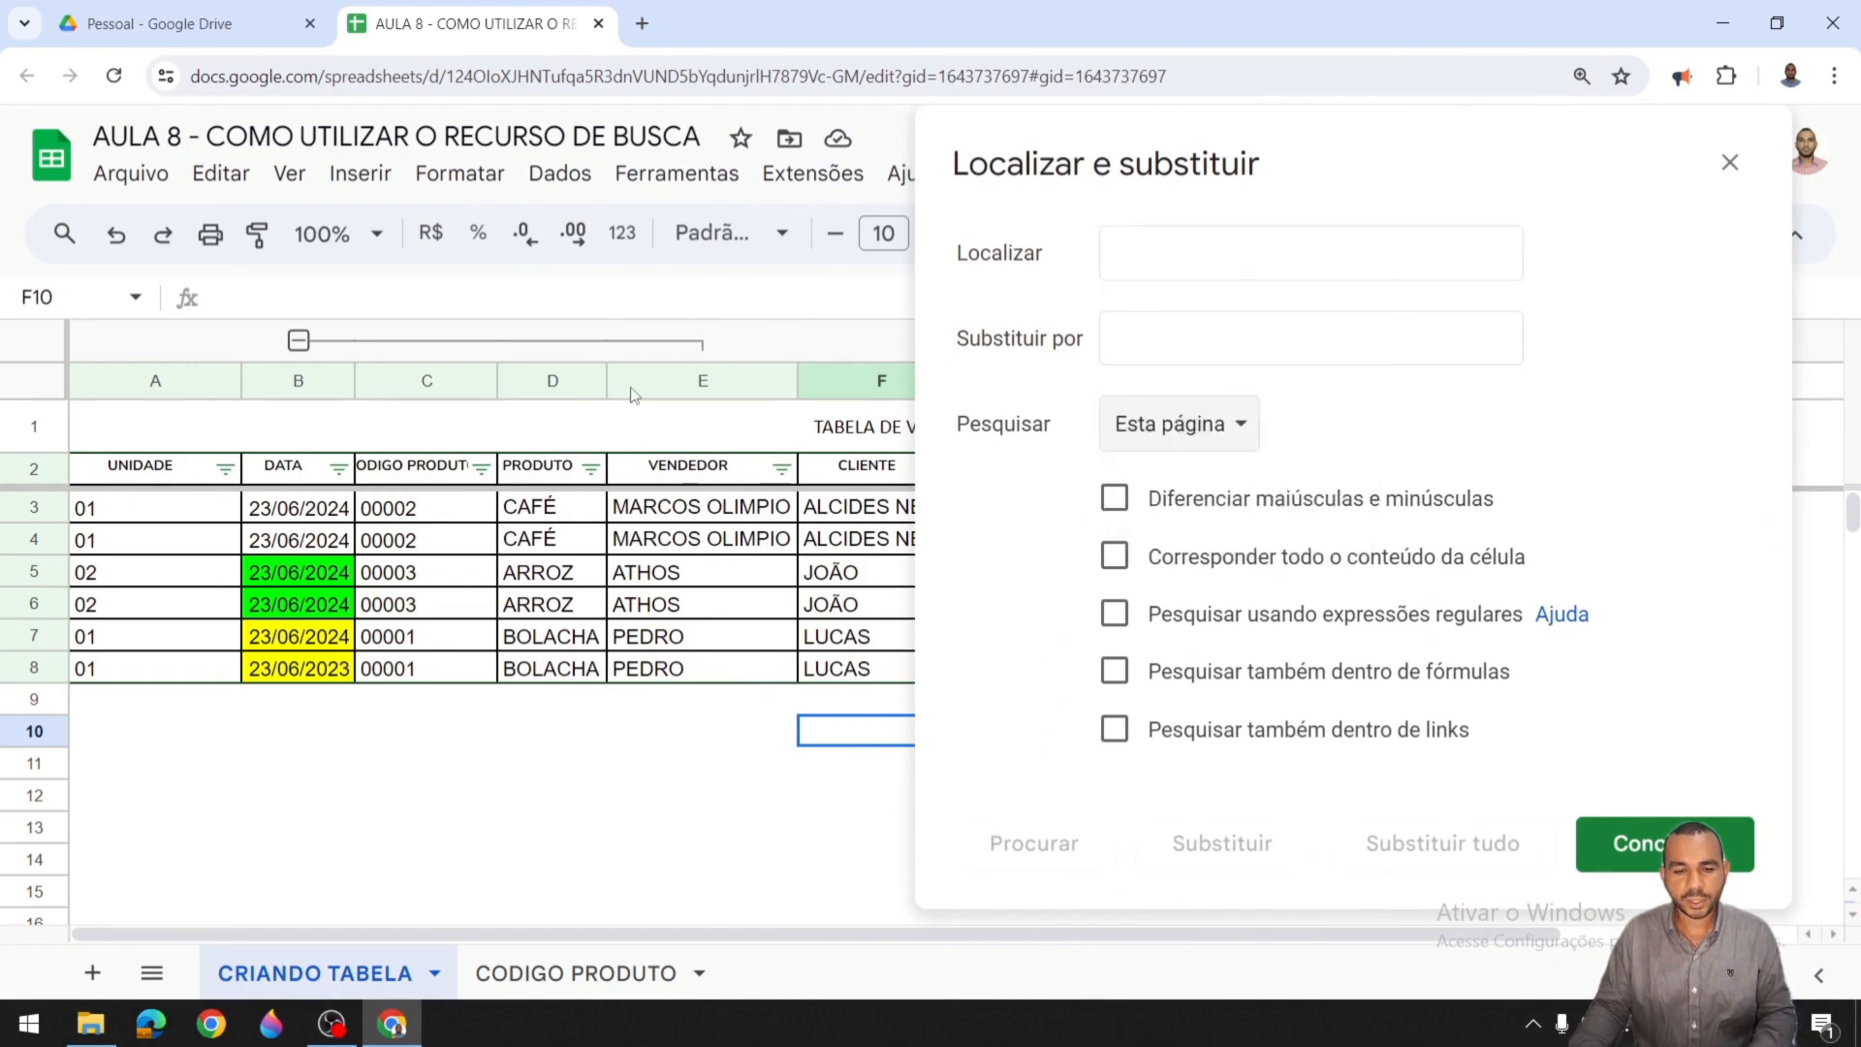
# Step: Search this sheet for ARROZ and cycle through its matches in the PRODUTO column
pyautogui.click(1176, 256)
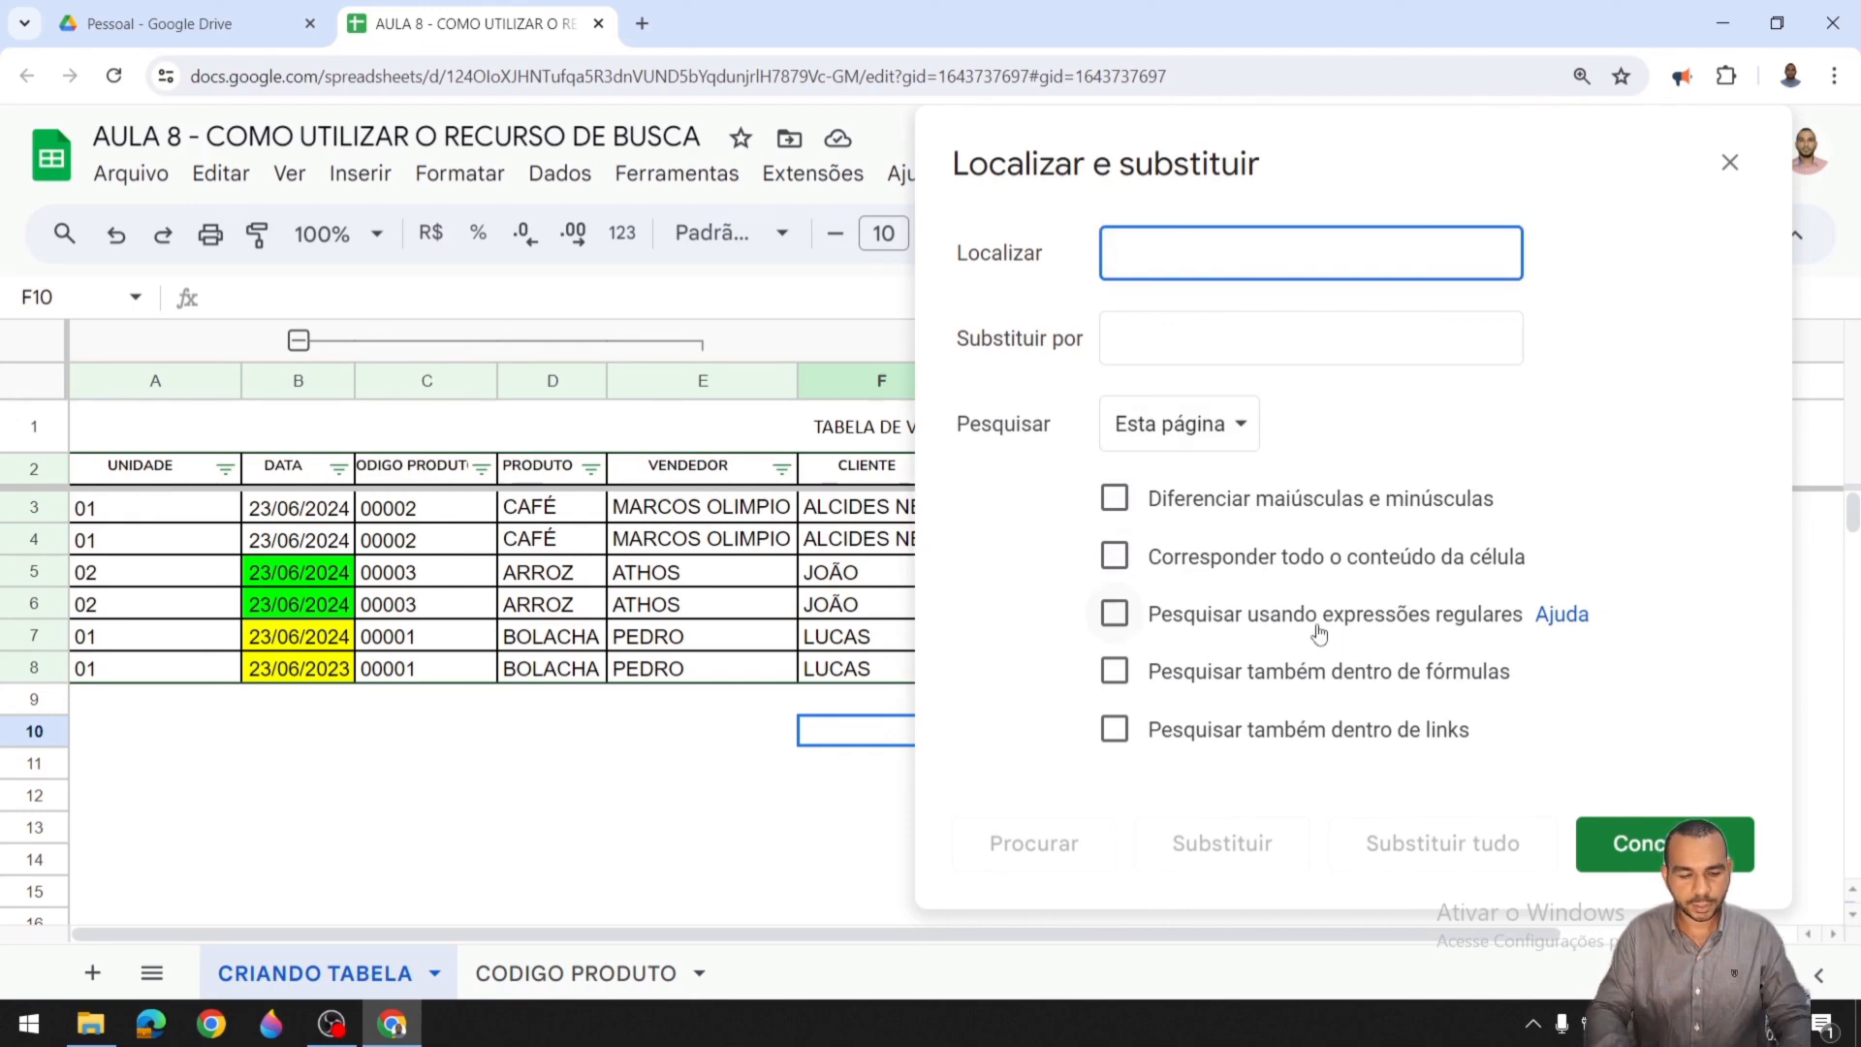
pyautogui.write('ARROZ')
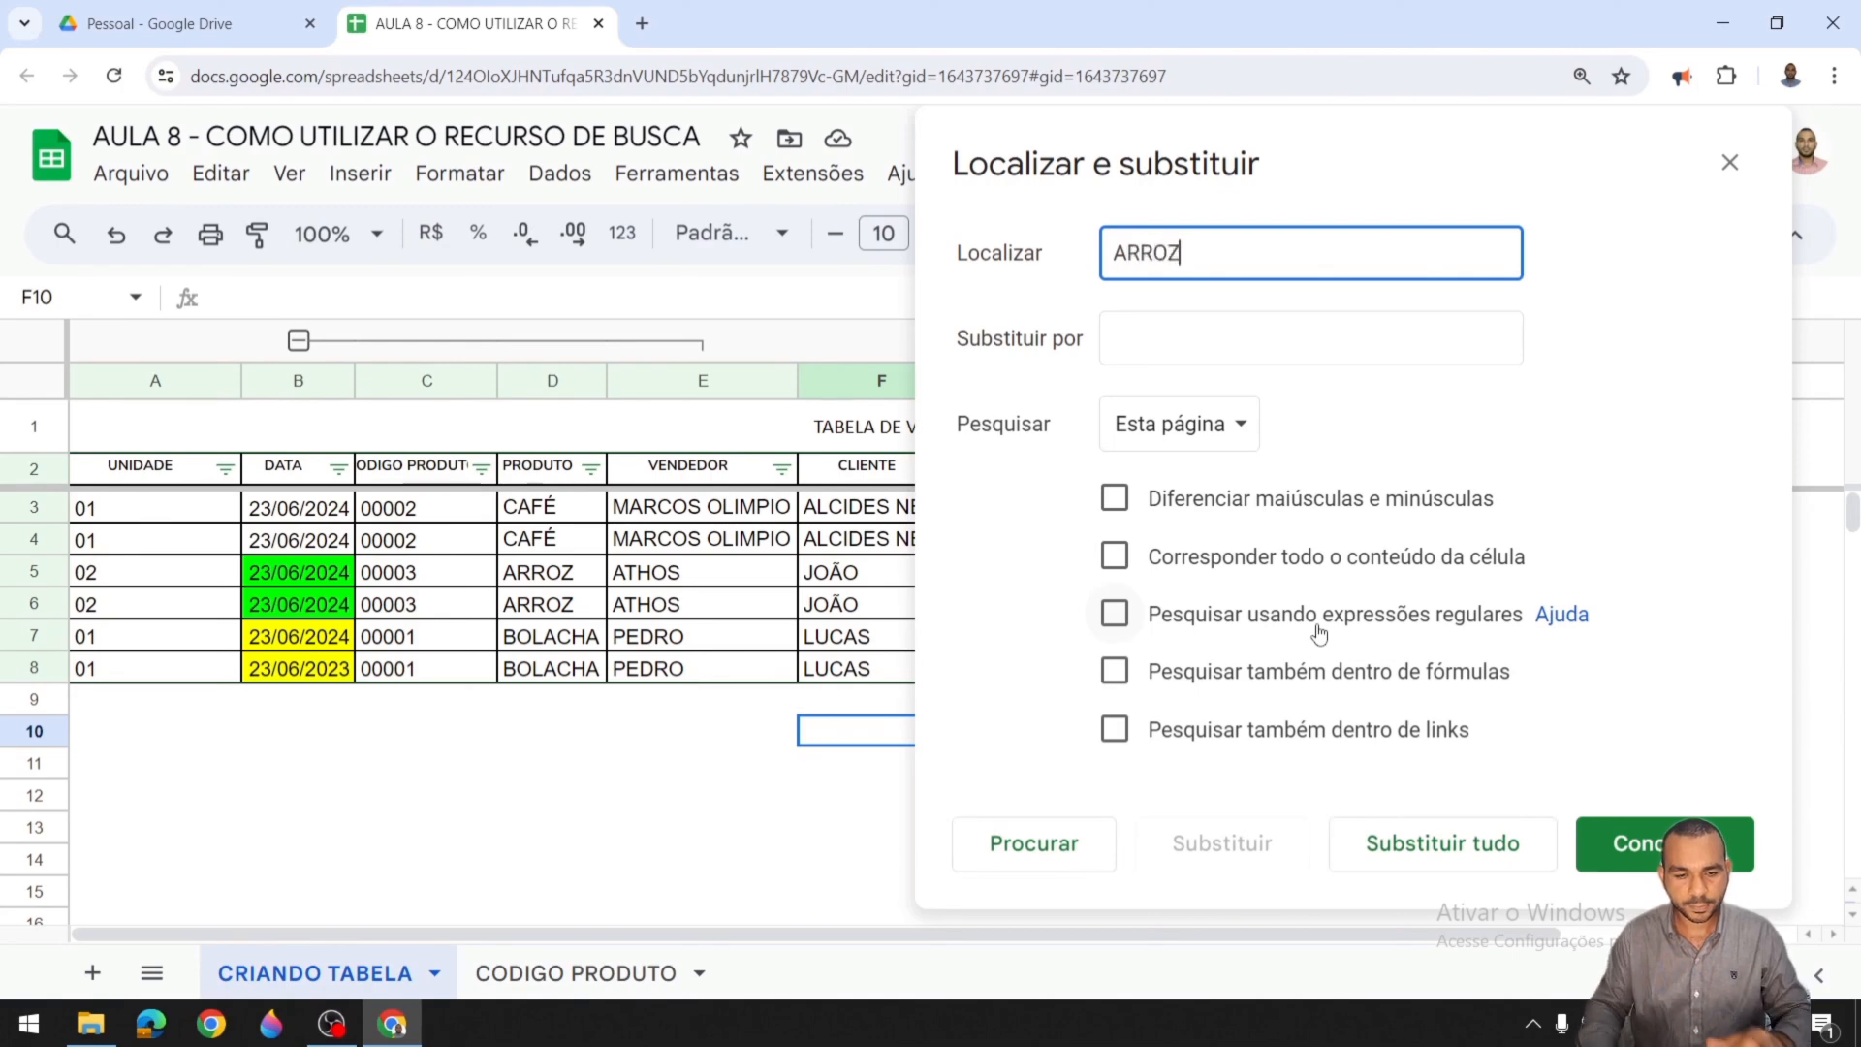
pyautogui.click(1065, 853)
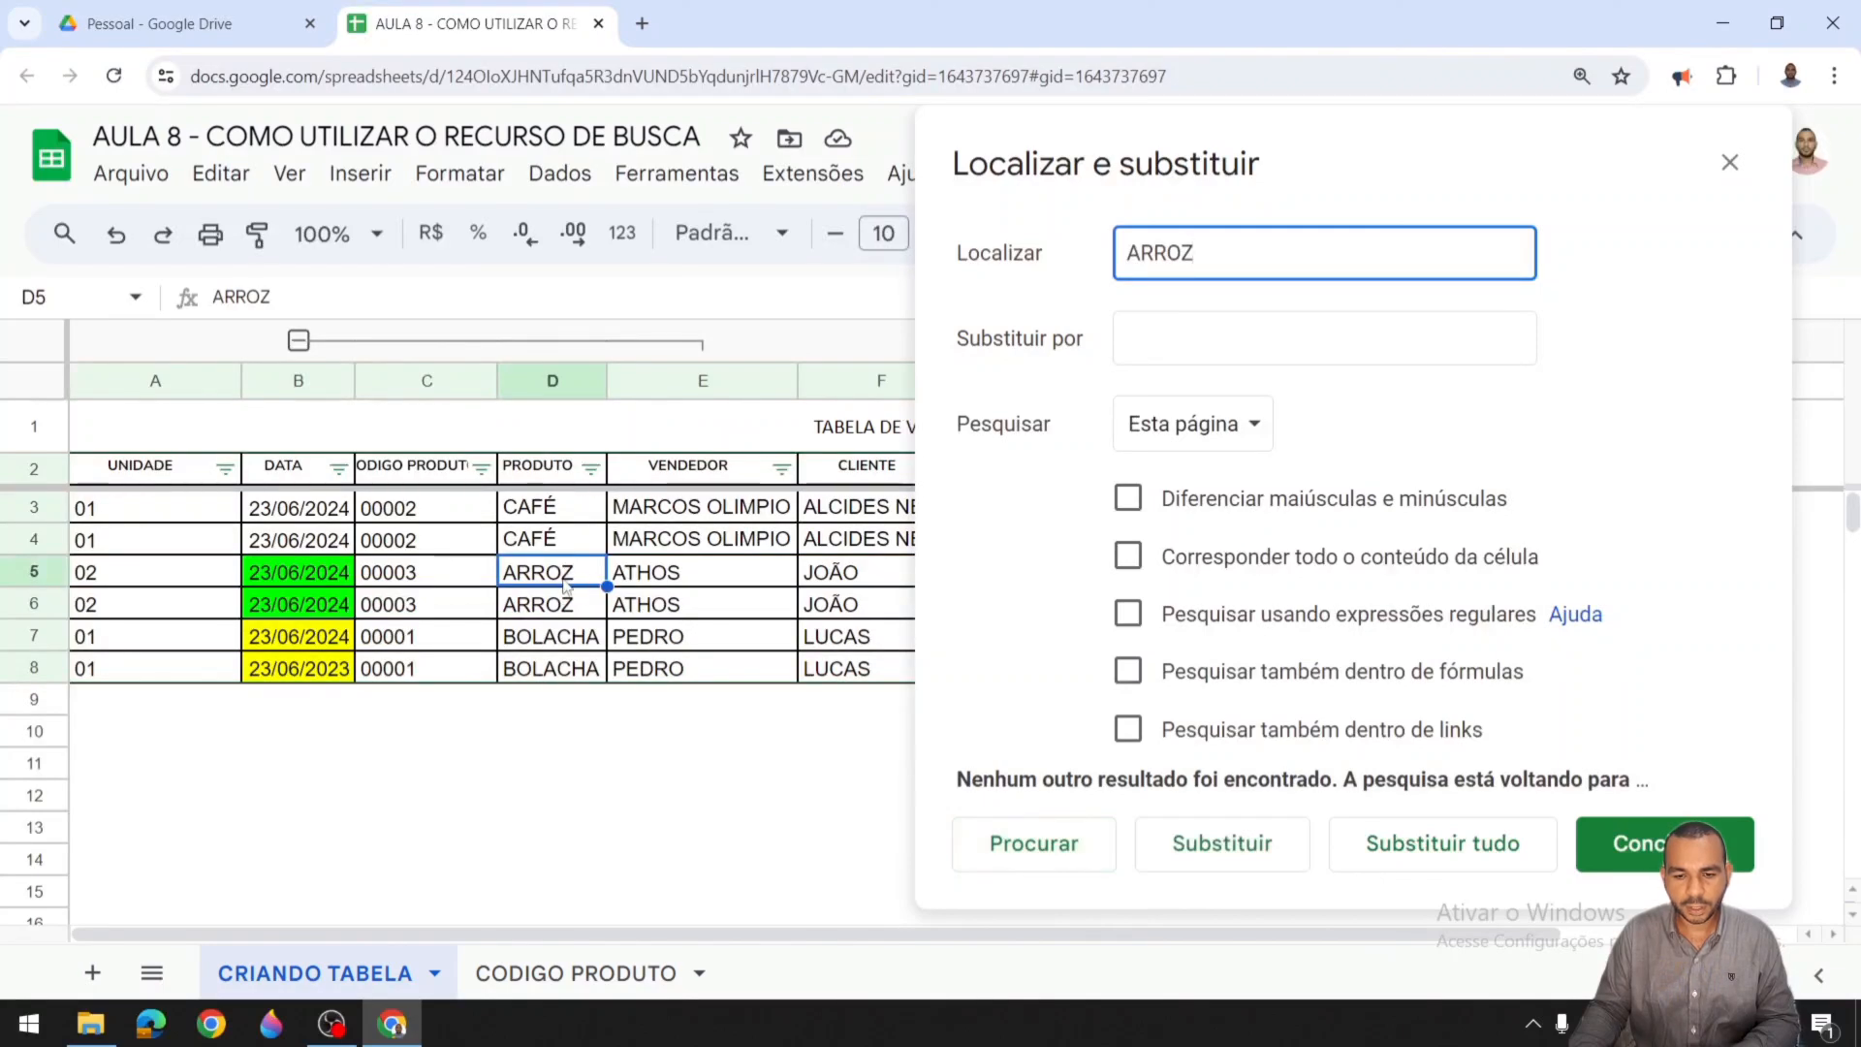
pyautogui.click(994, 850)
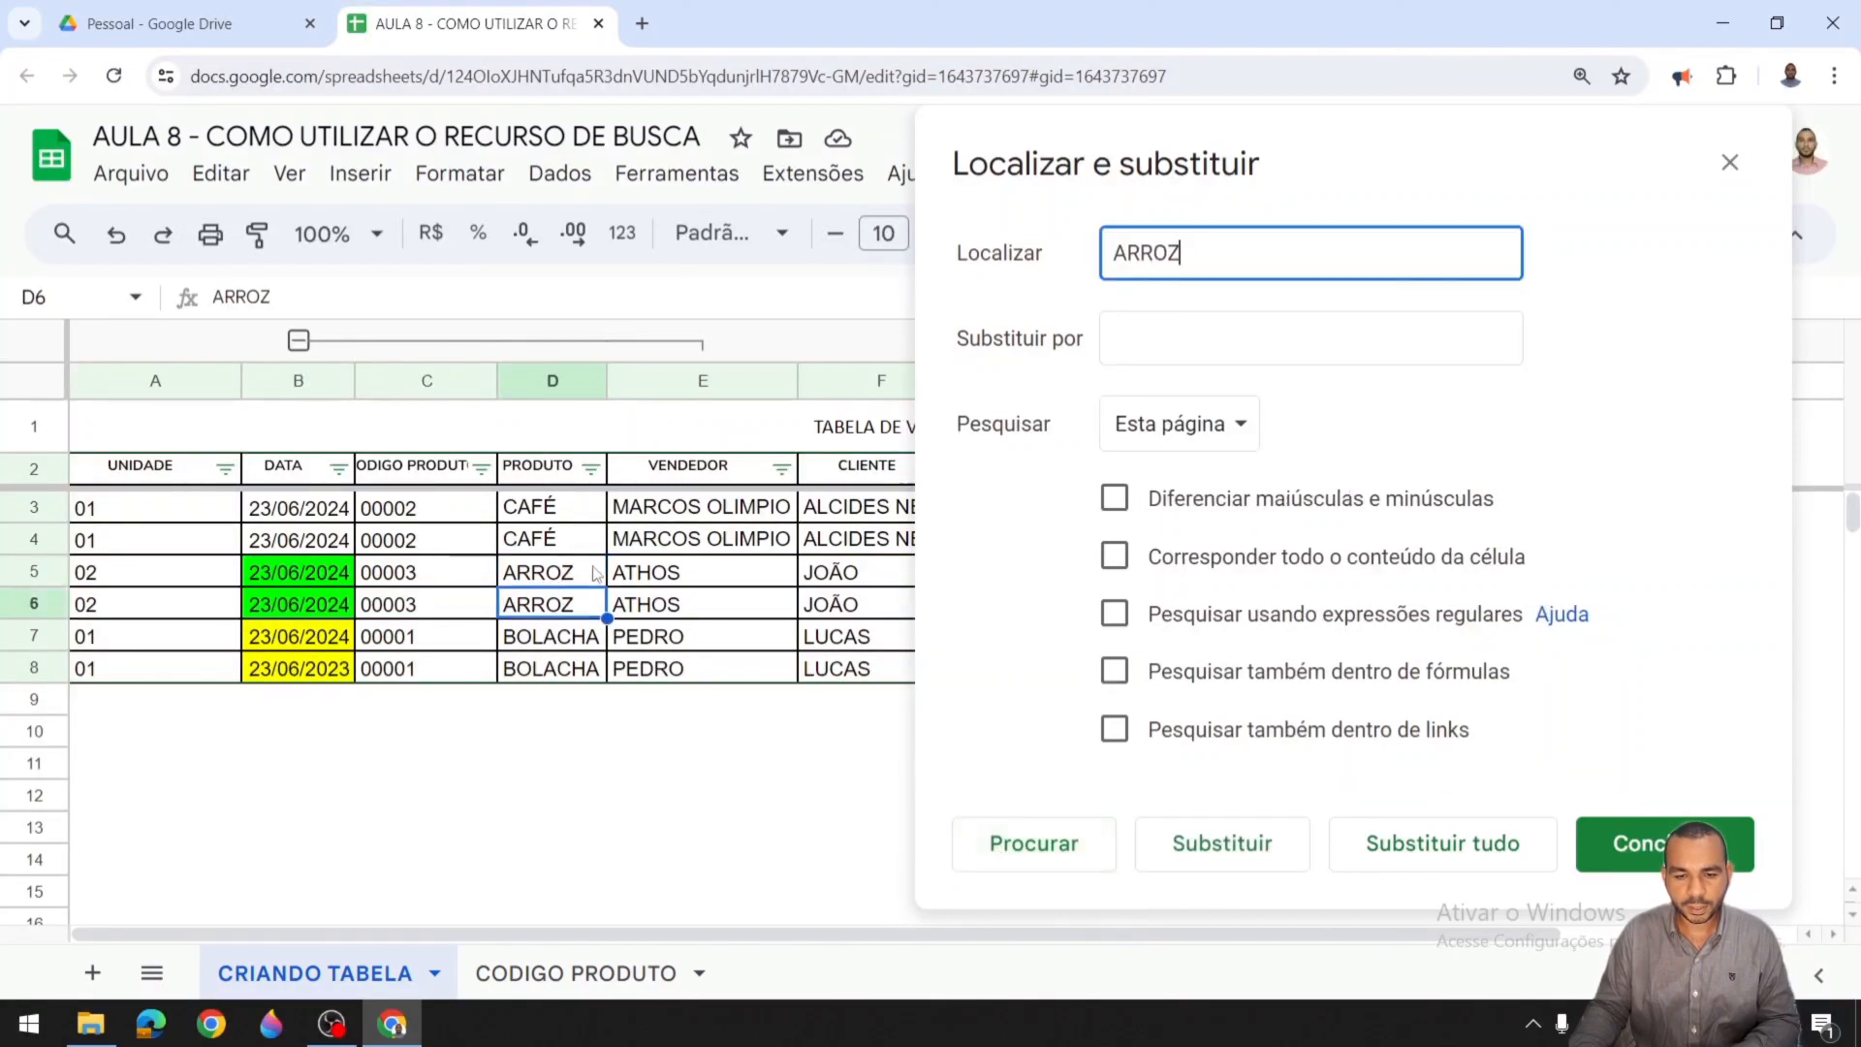
pyautogui.click(1059, 851)
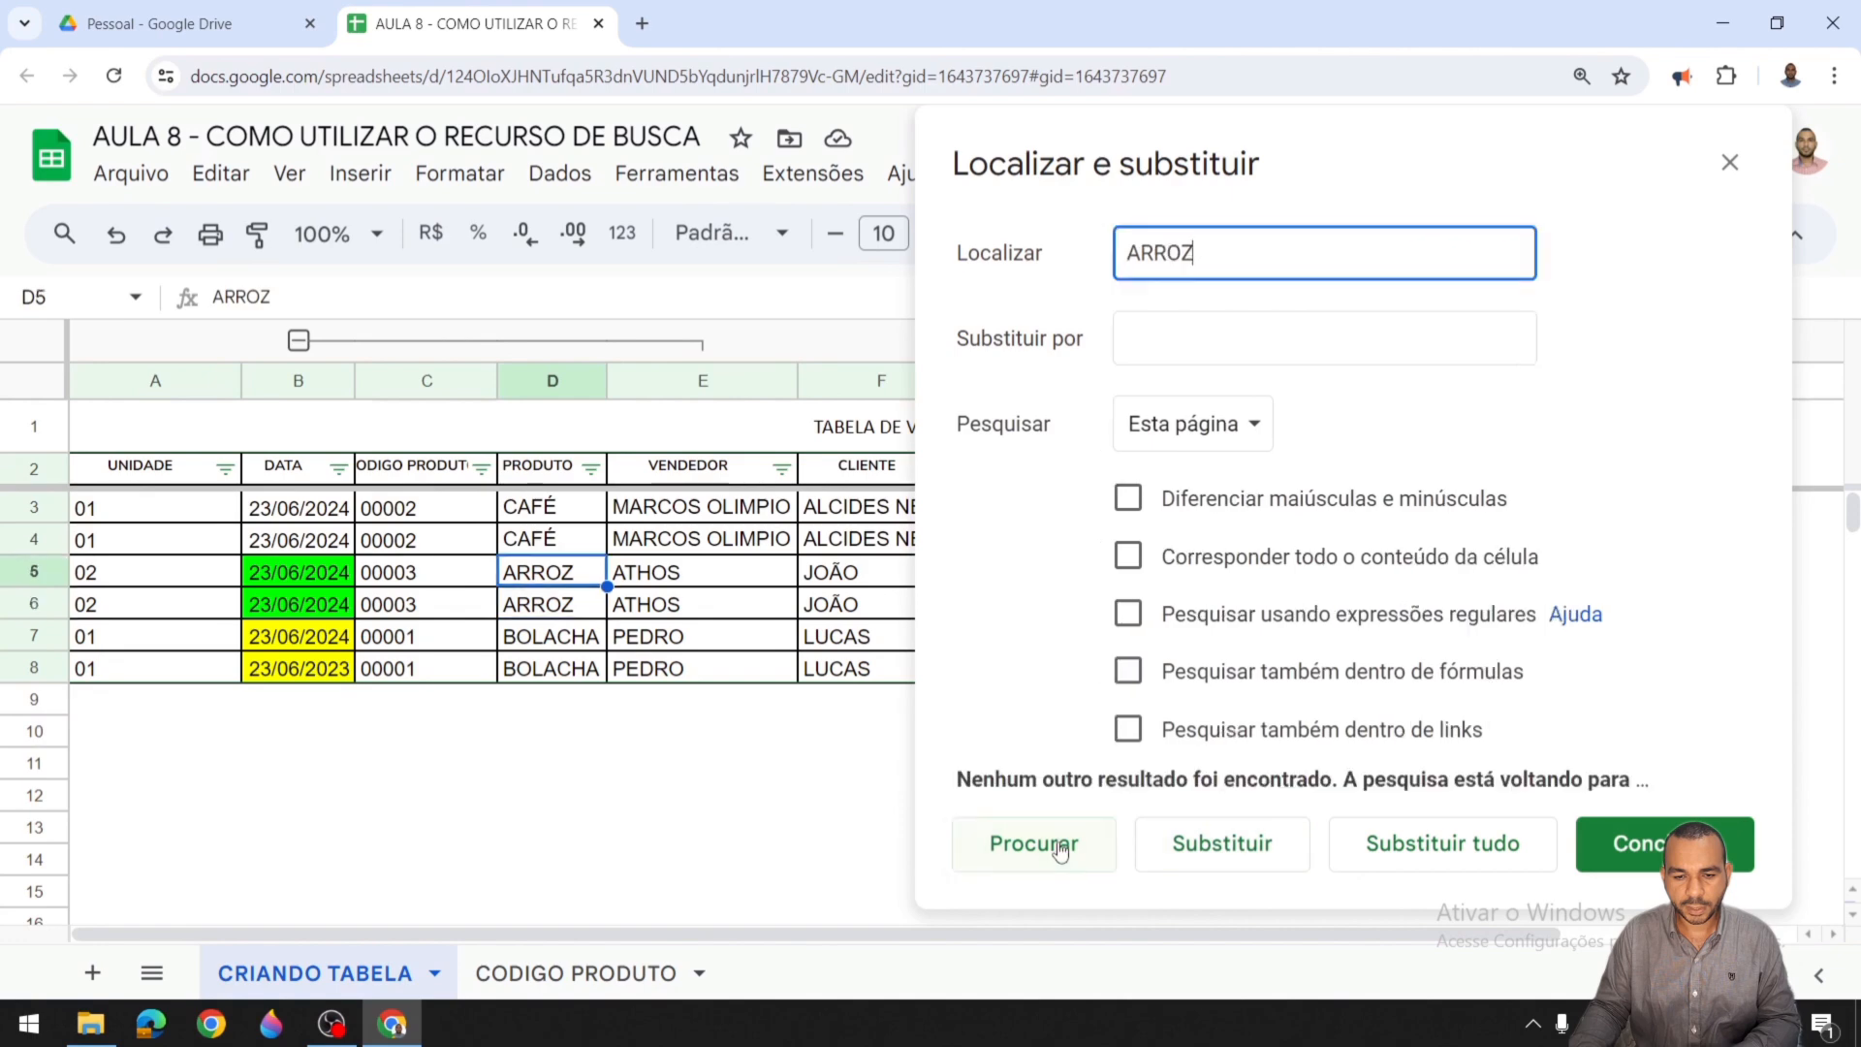
# Step: Change the search term to the vendor name from rows 5 and 6 and cycle through its matches
pyautogui.moveTo(1196, 254); pyautogui.dragTo(1117, 262)
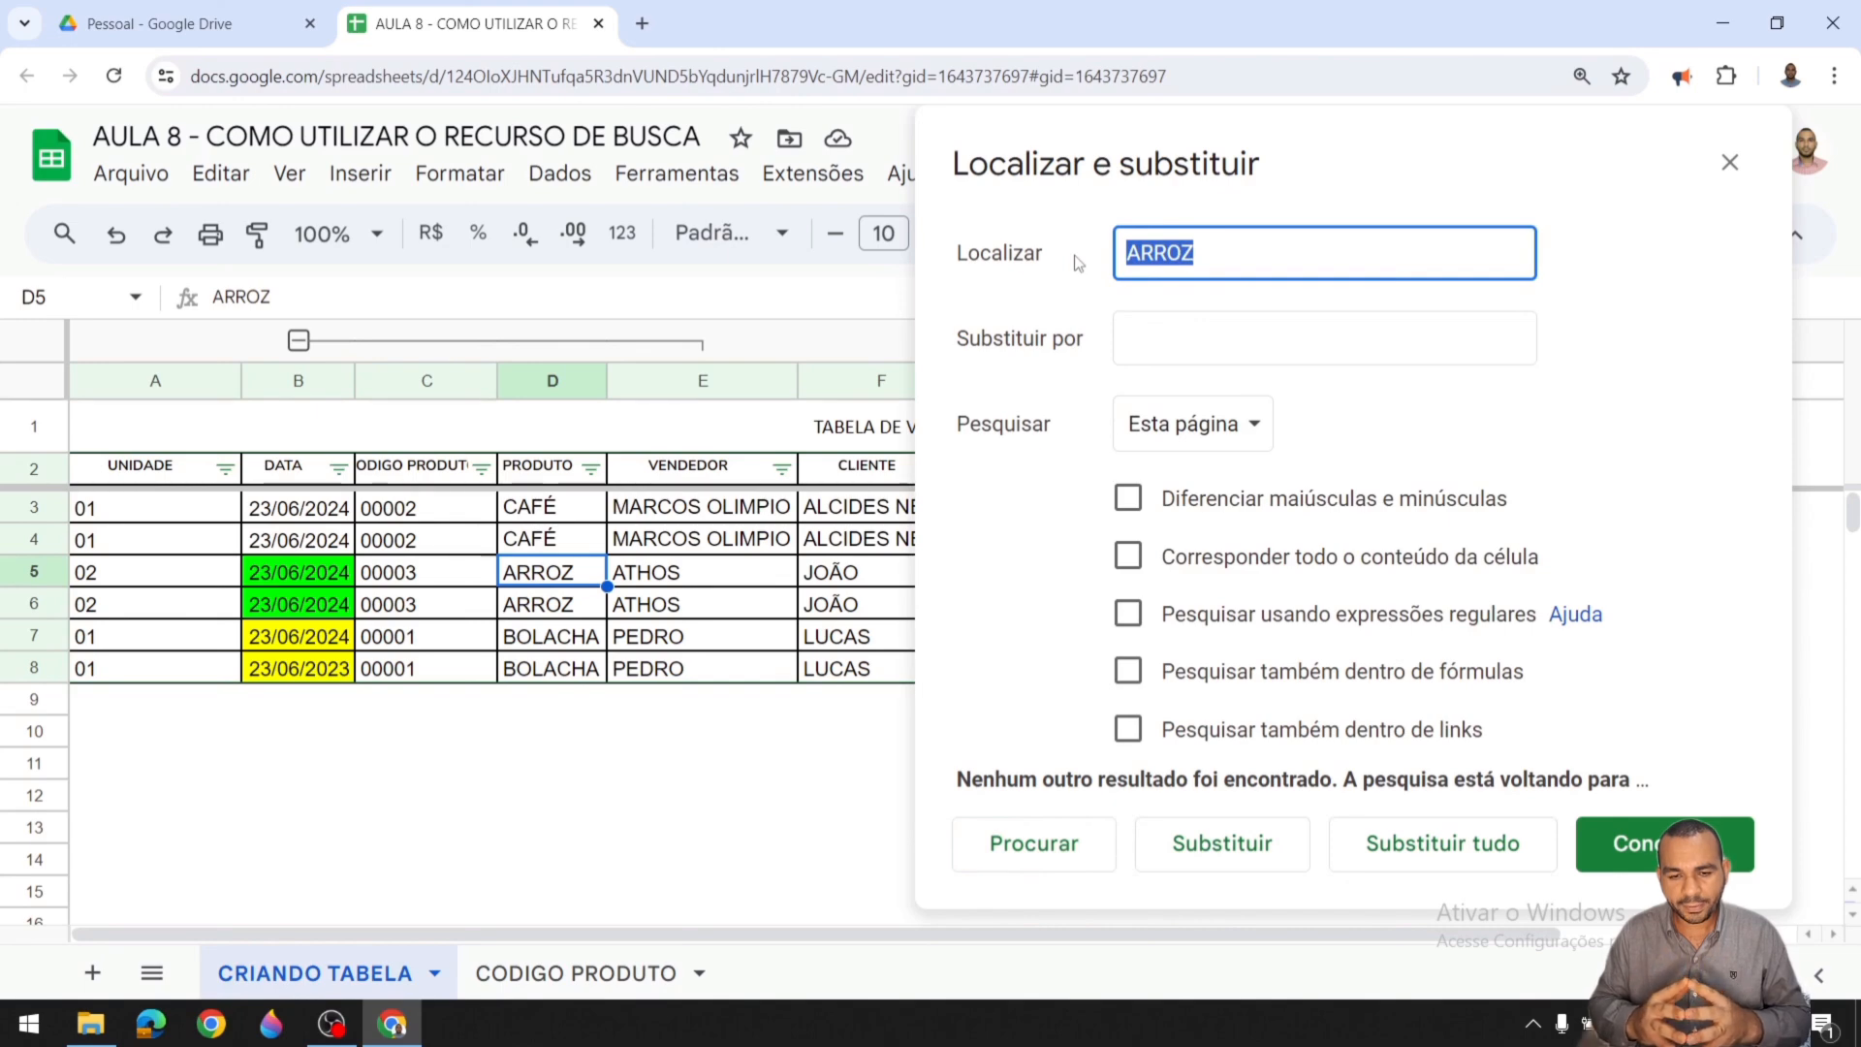
pyautogui.write('ATHOS')
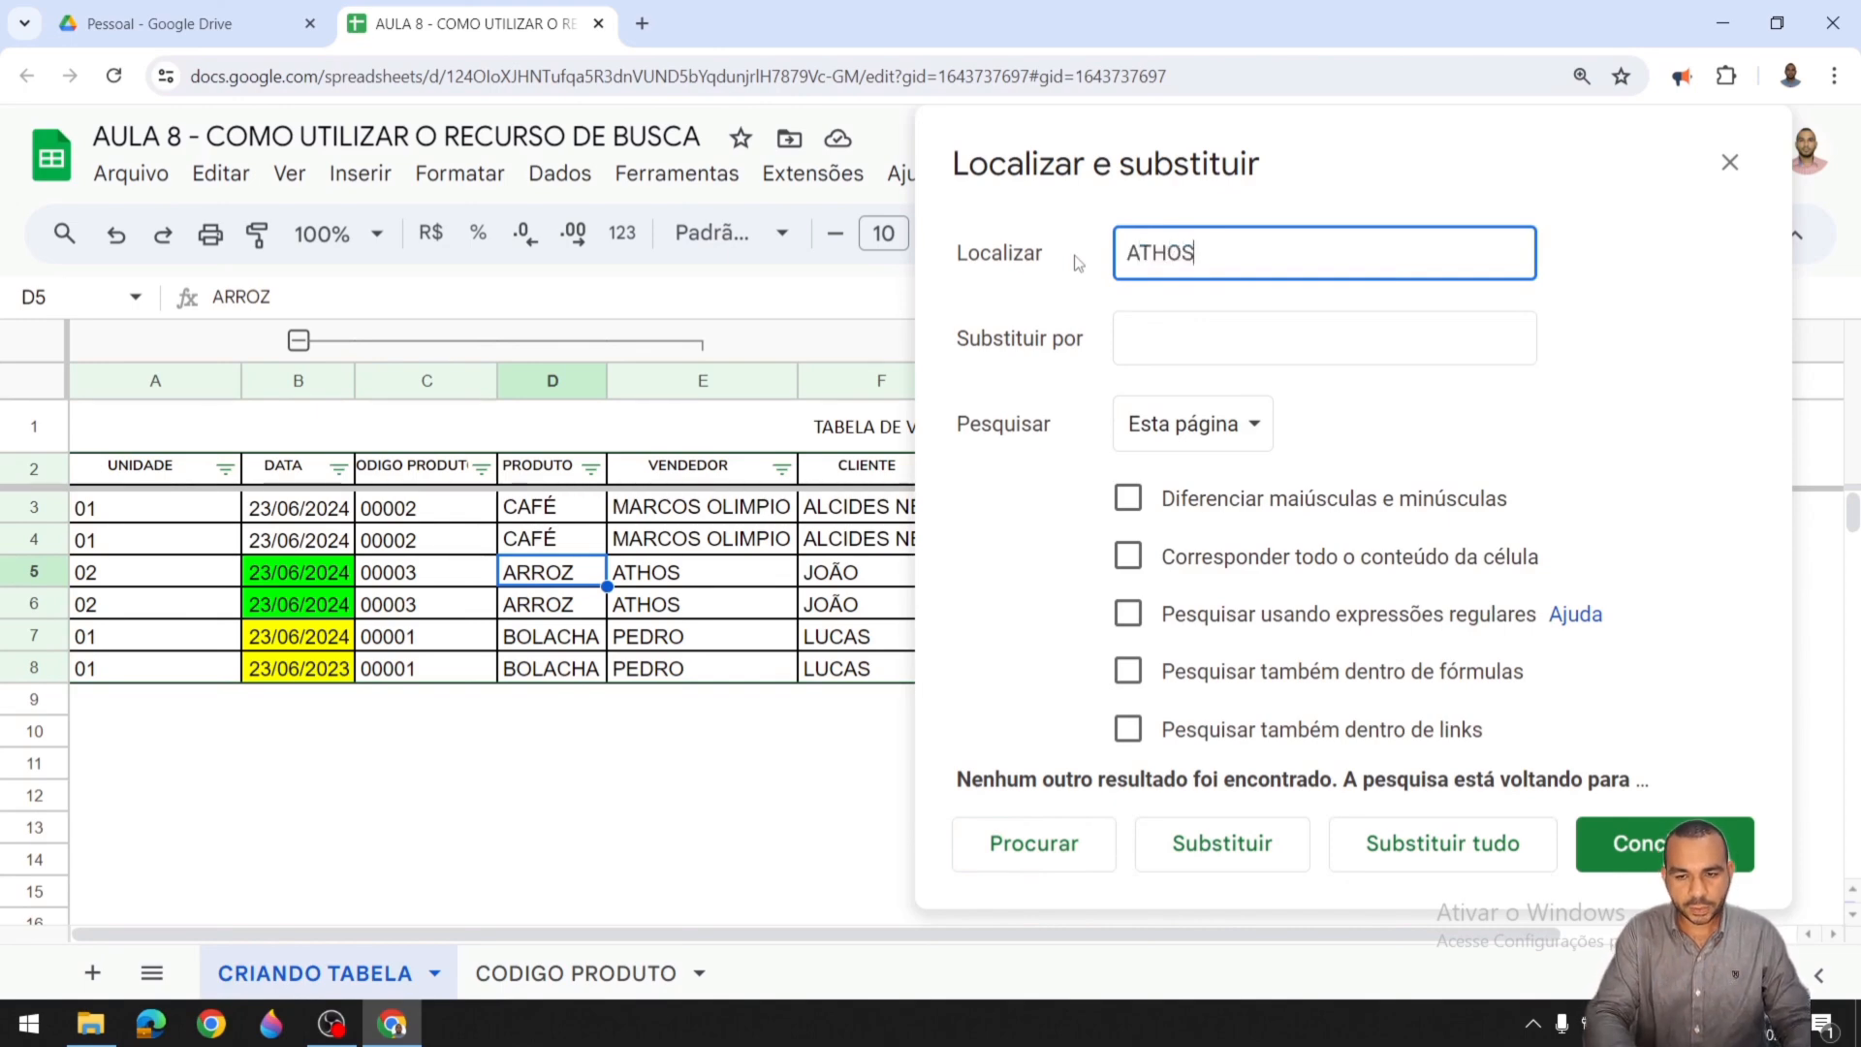
pyautogui.click(1045, 848)
pyautogui.click(1056, 853)
pyautogui.click(1057, 855)
pyautogui.click(1057, 855)
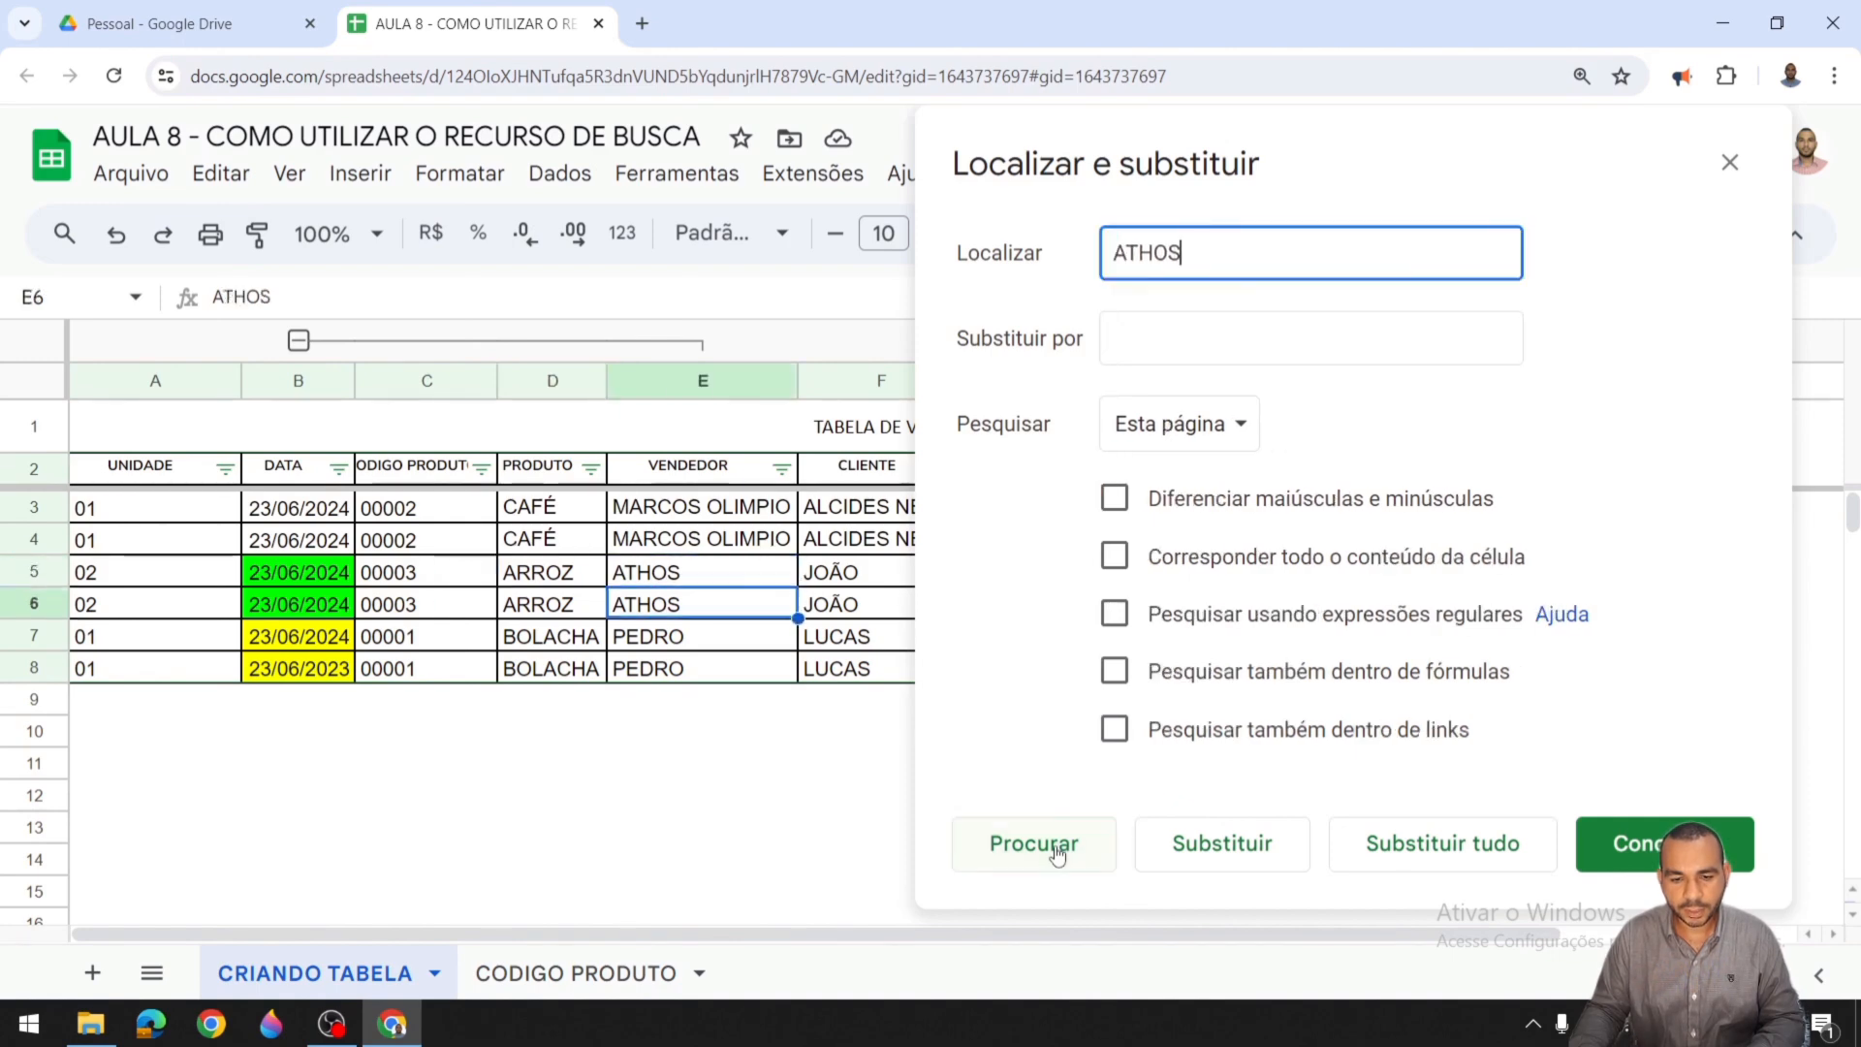
pyautogui.click(1058, 855)
pyautogui.click(1057, 855)
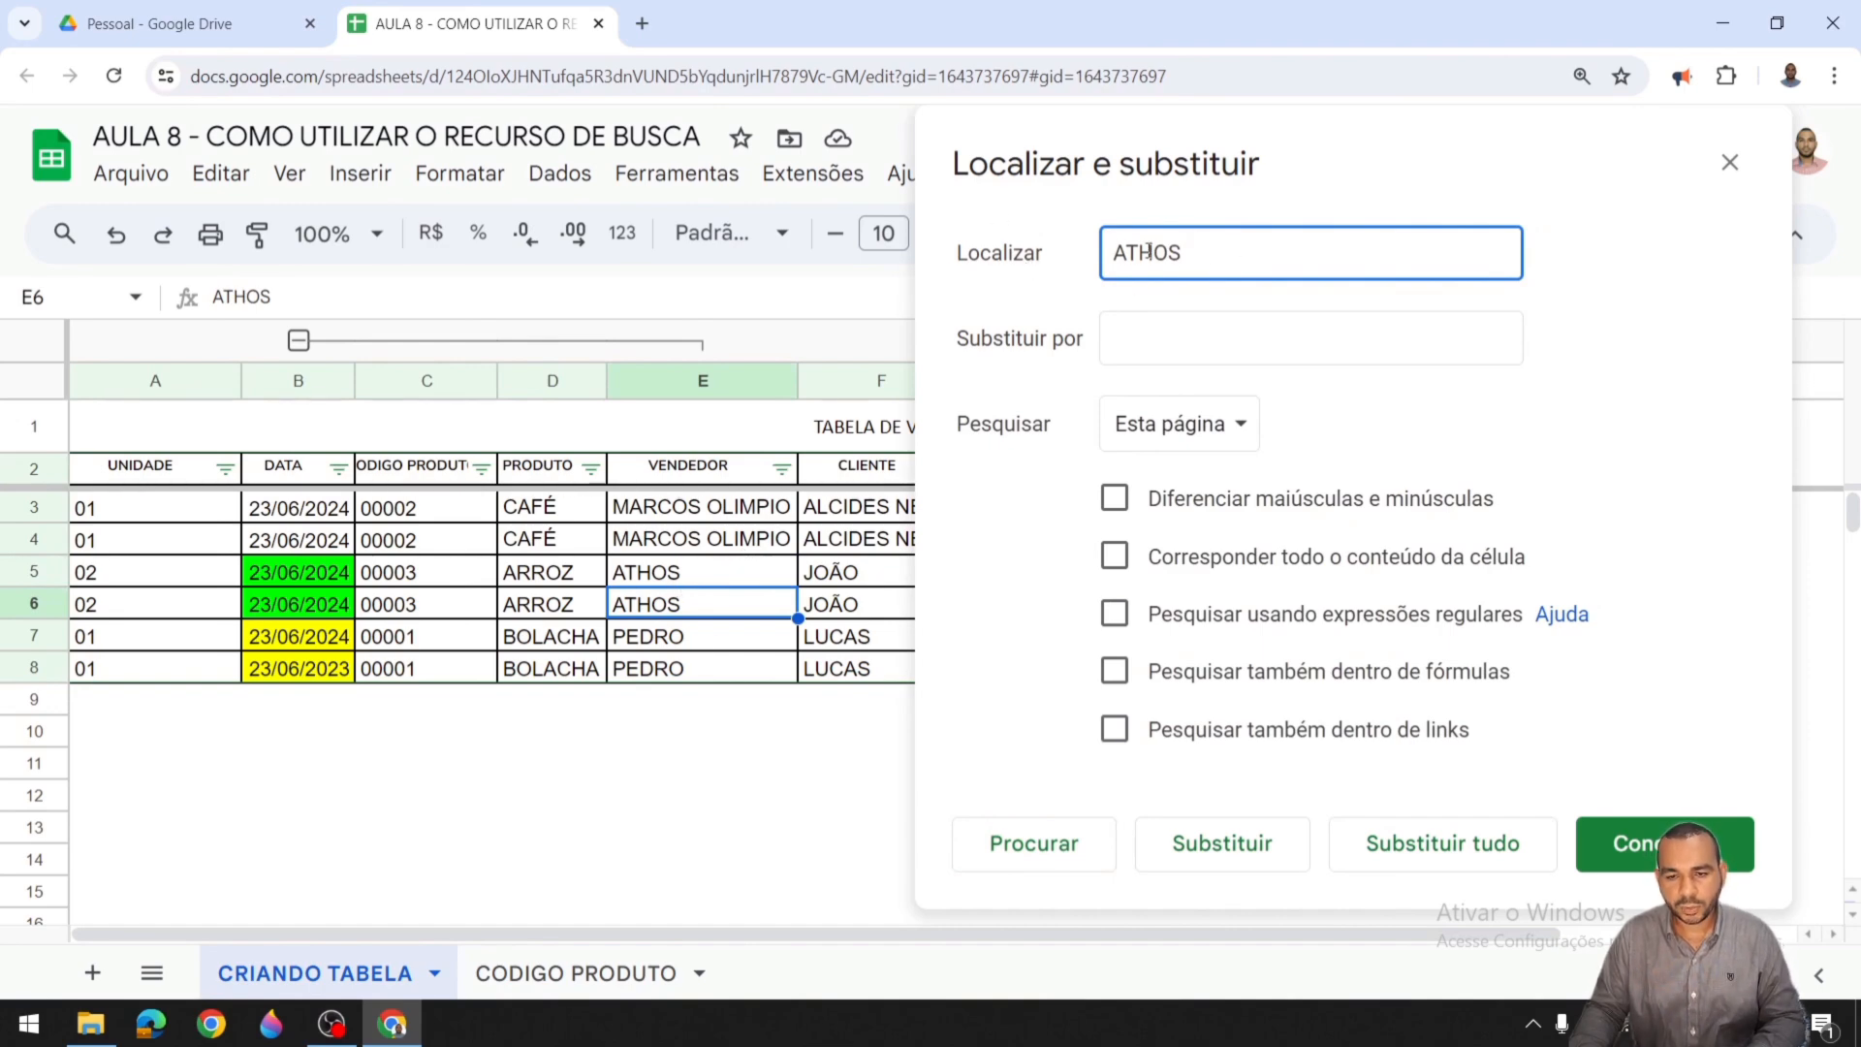
# Step: Replace all occurrences of the searched vendor name with a different surname
pyautogui.click(1132, 341)
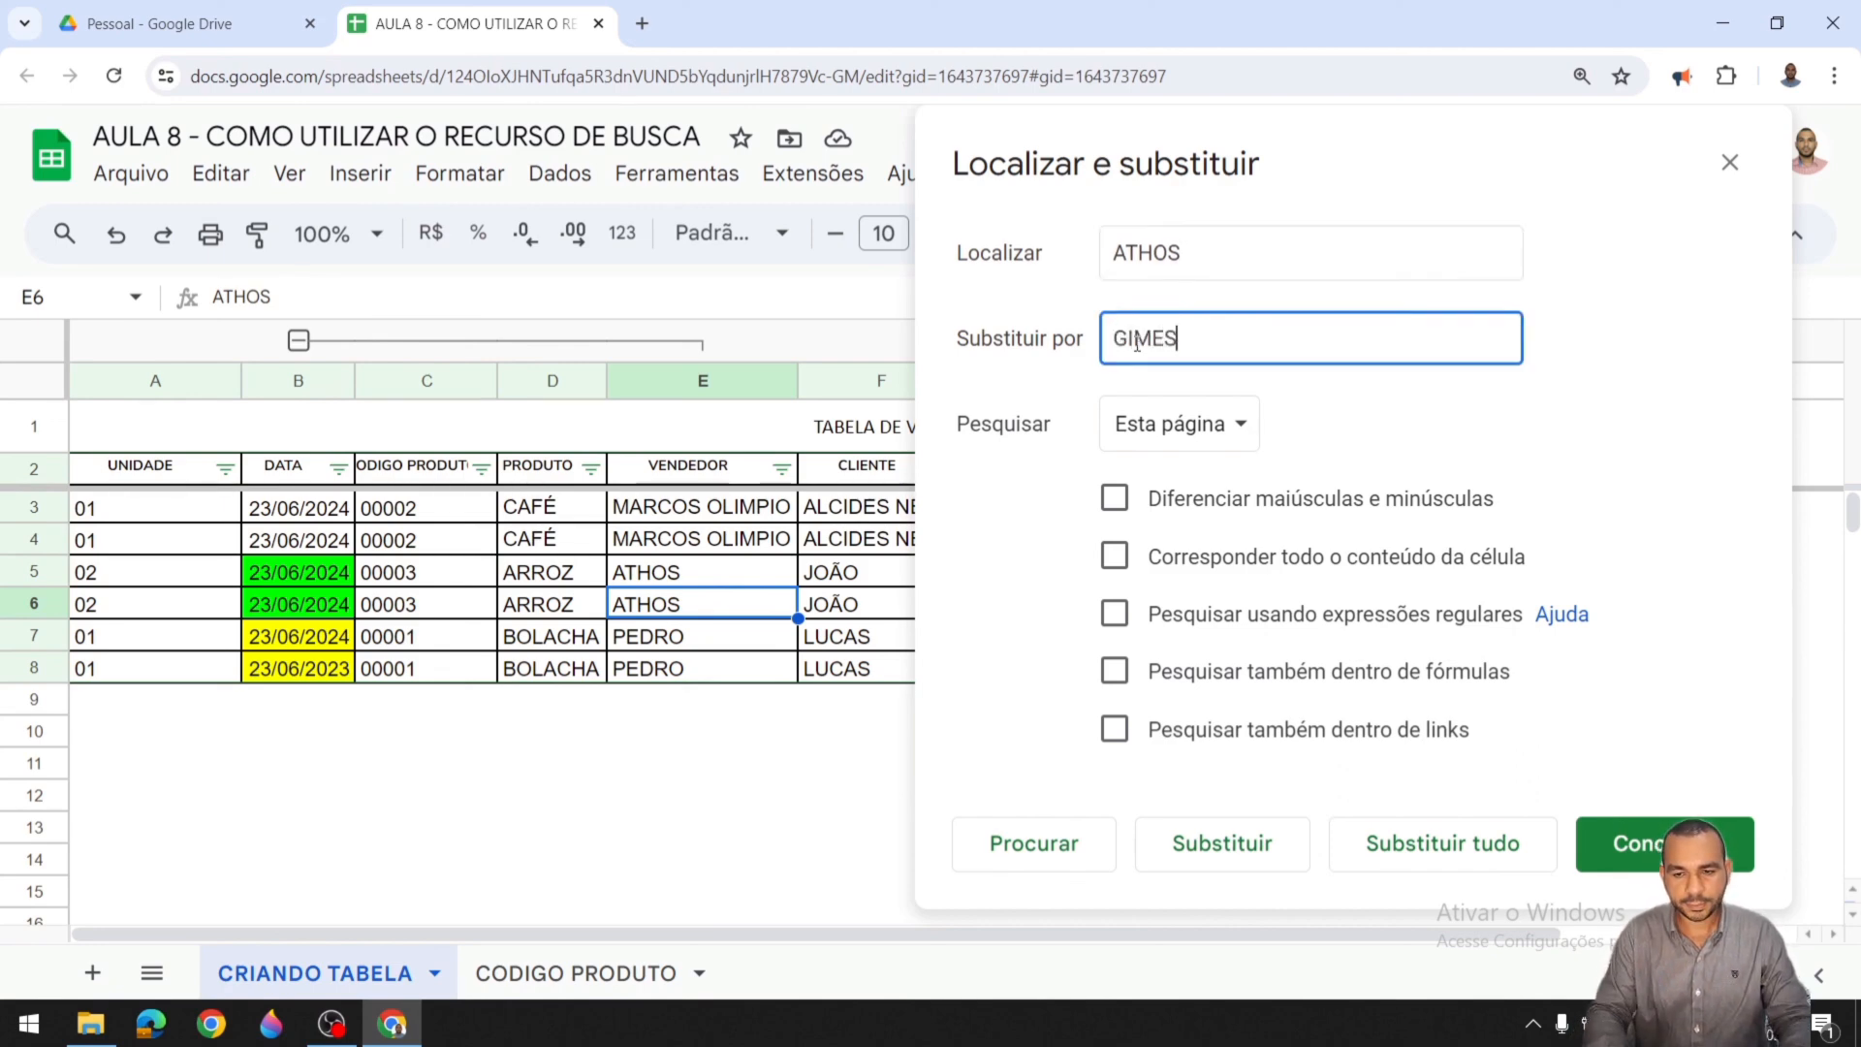
pyautogui.write('GOMES')
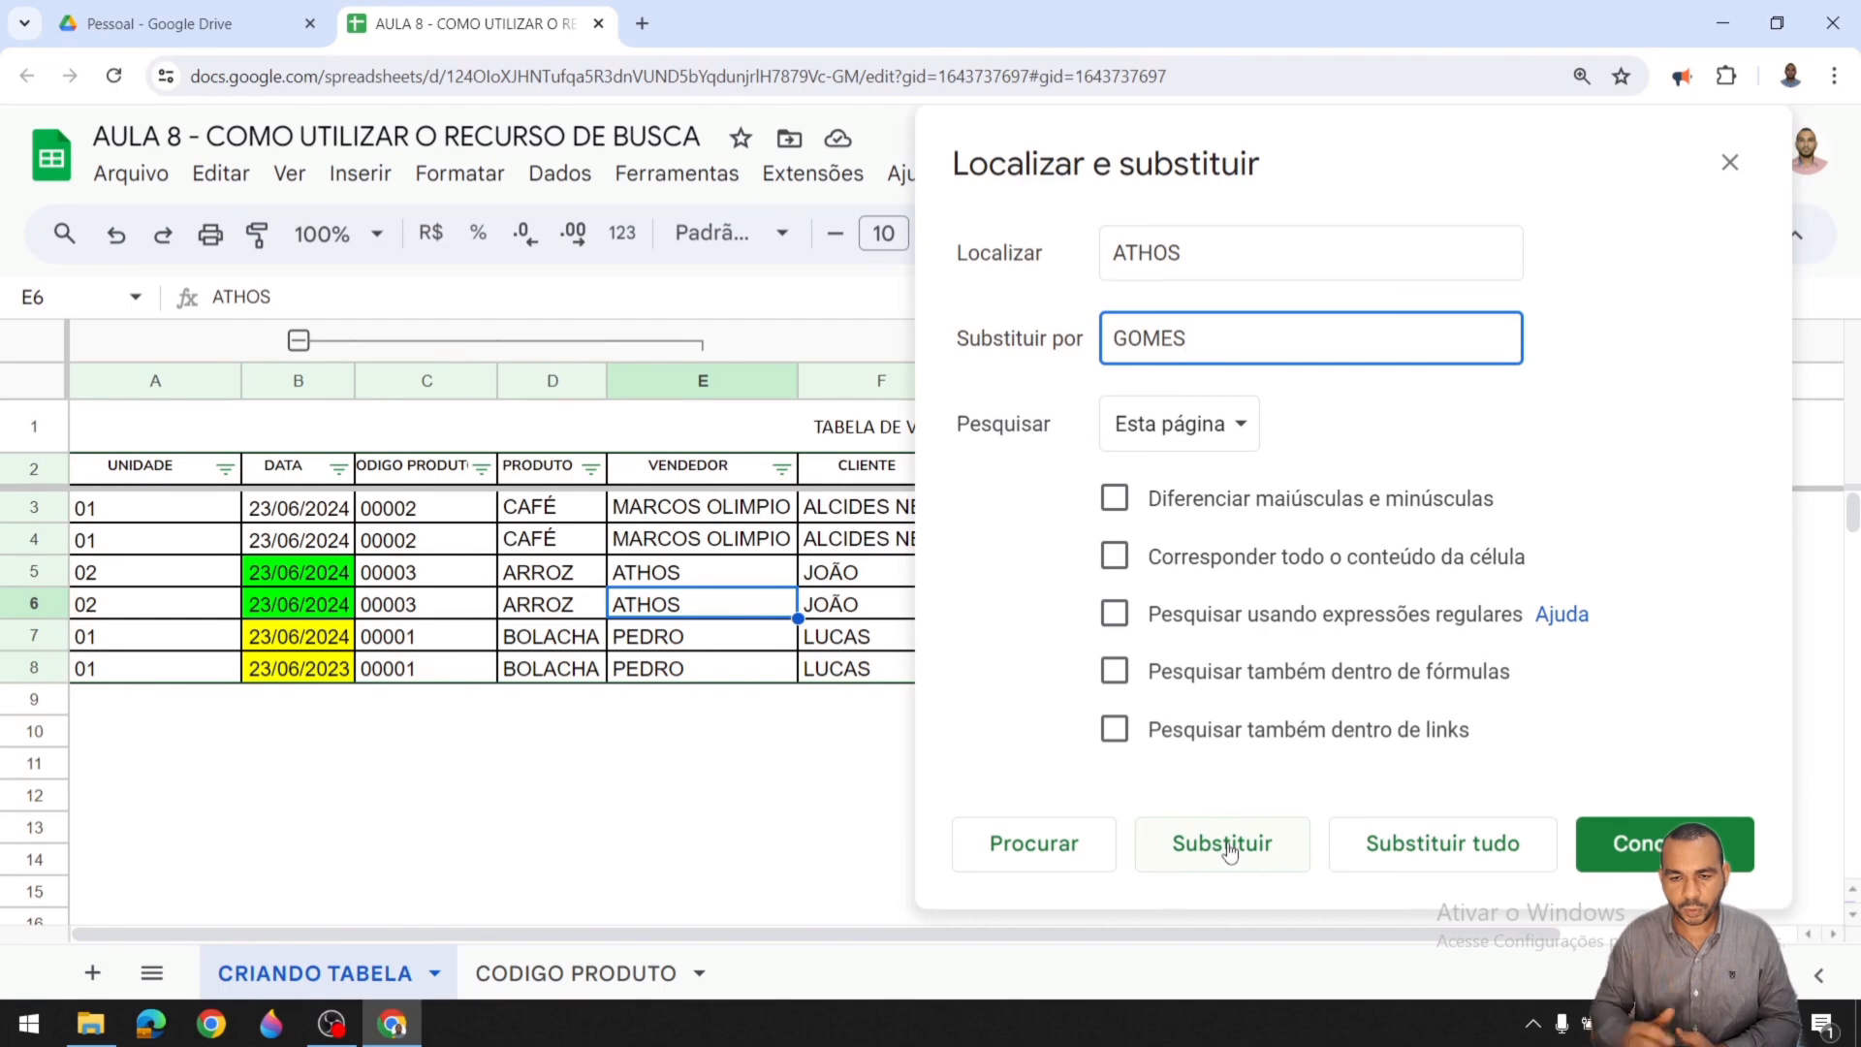
pyautogui.click(1415, 856)
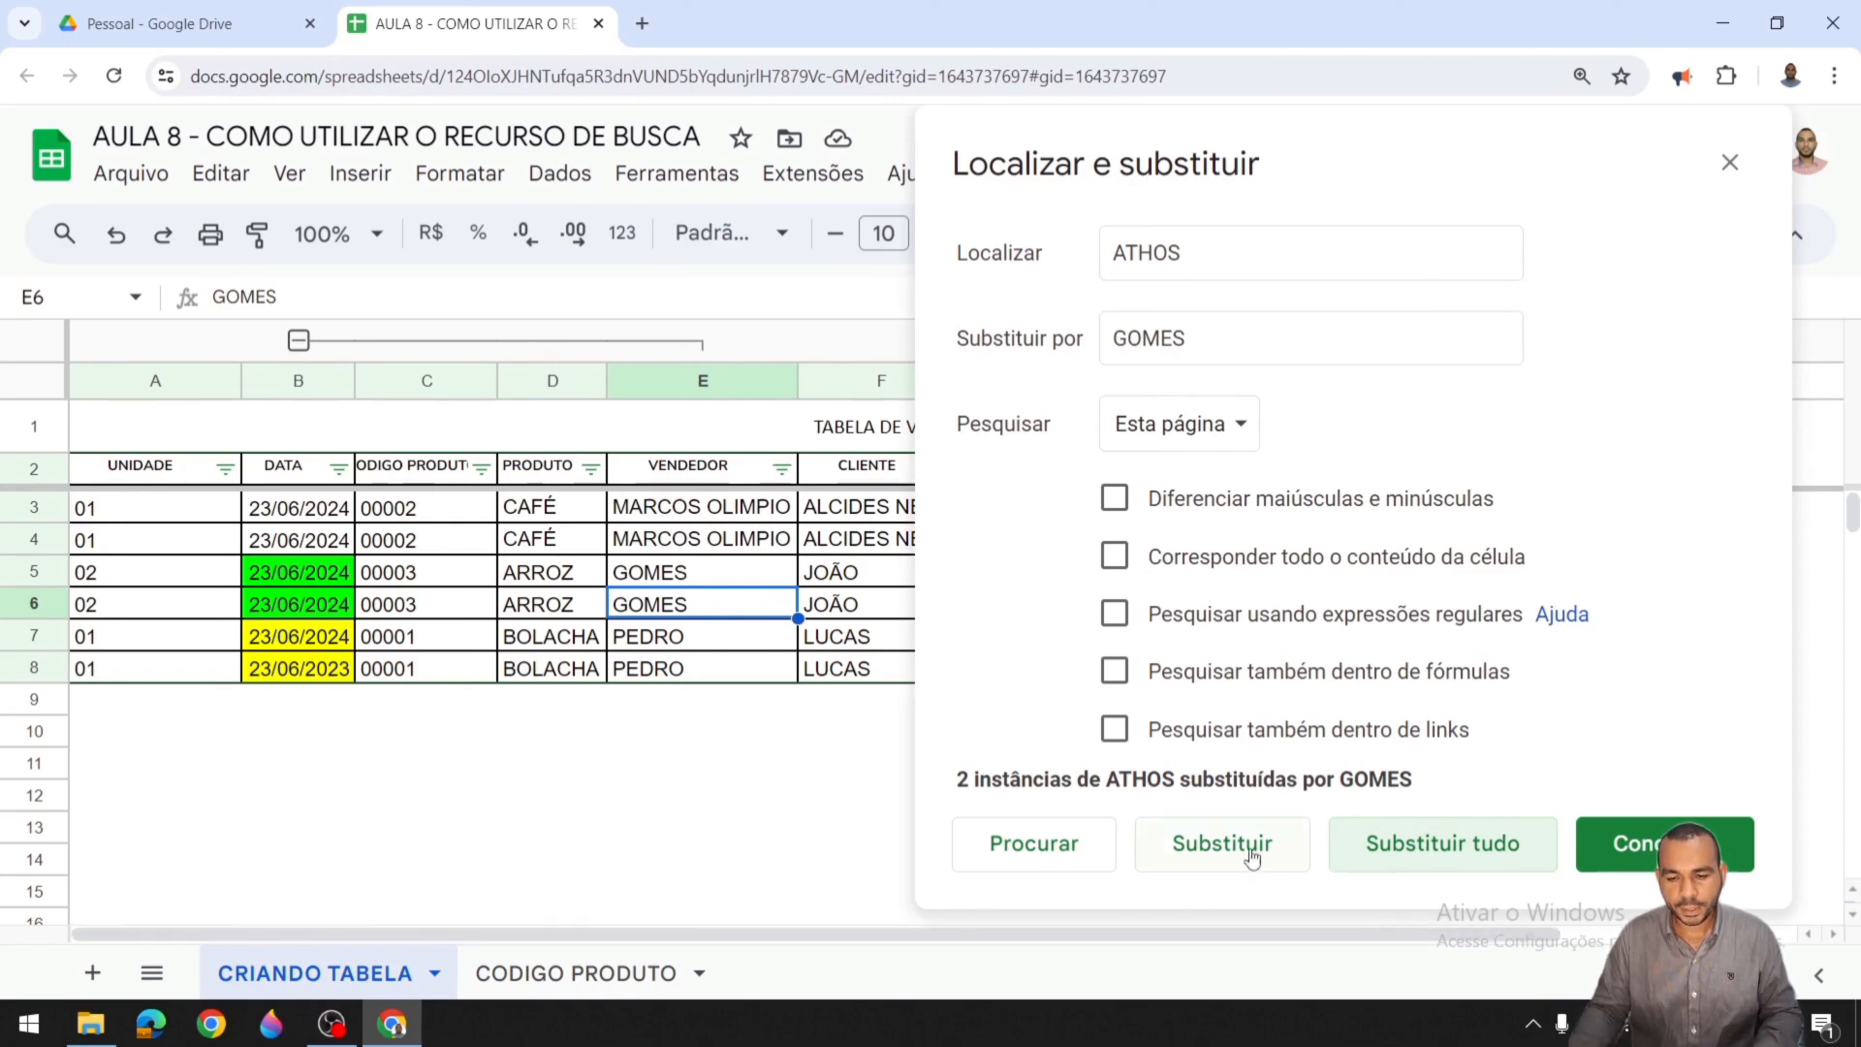
# Step: Swap the search and replacement names, restore the original vendor name in E5 and E6 one match at a time, and close the dialog
pyautogui.click(1194, 334)
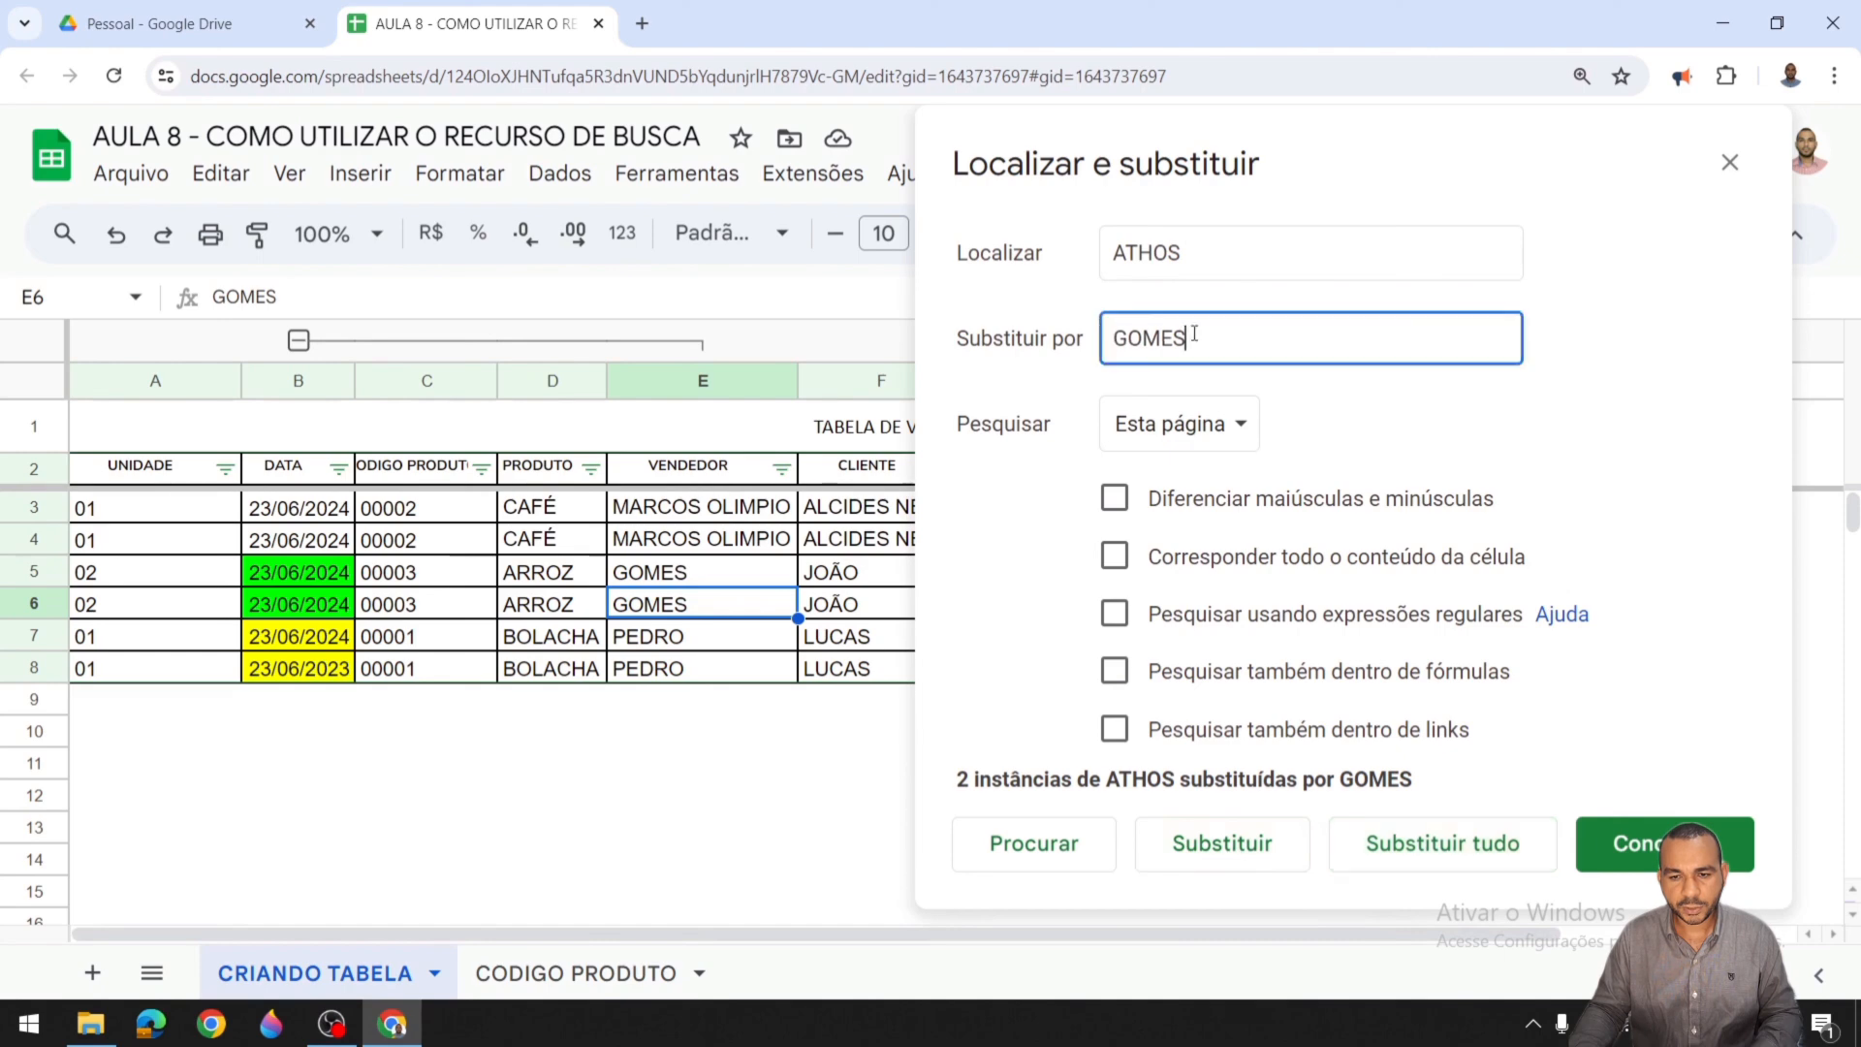
pyautogui.hotkey('shift', 'Tab')
pyautogui.write('GO')
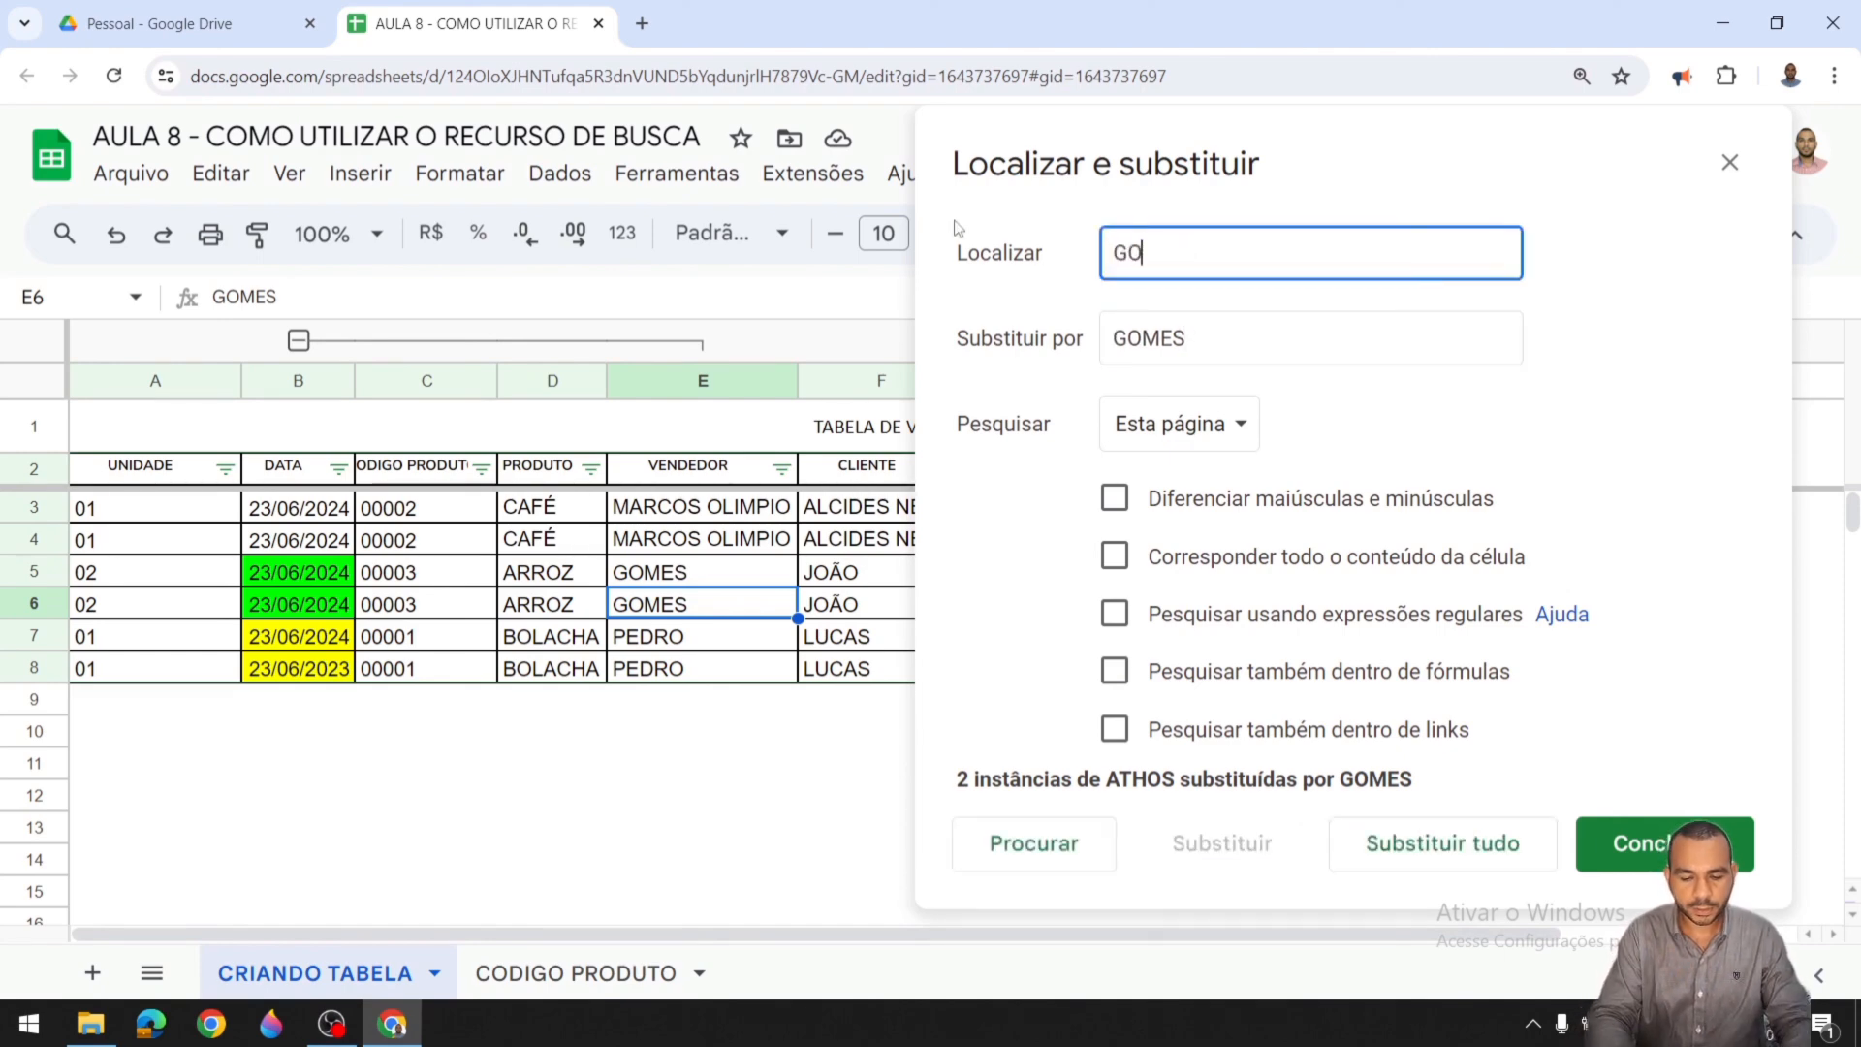
pyautogui.press('Tab')
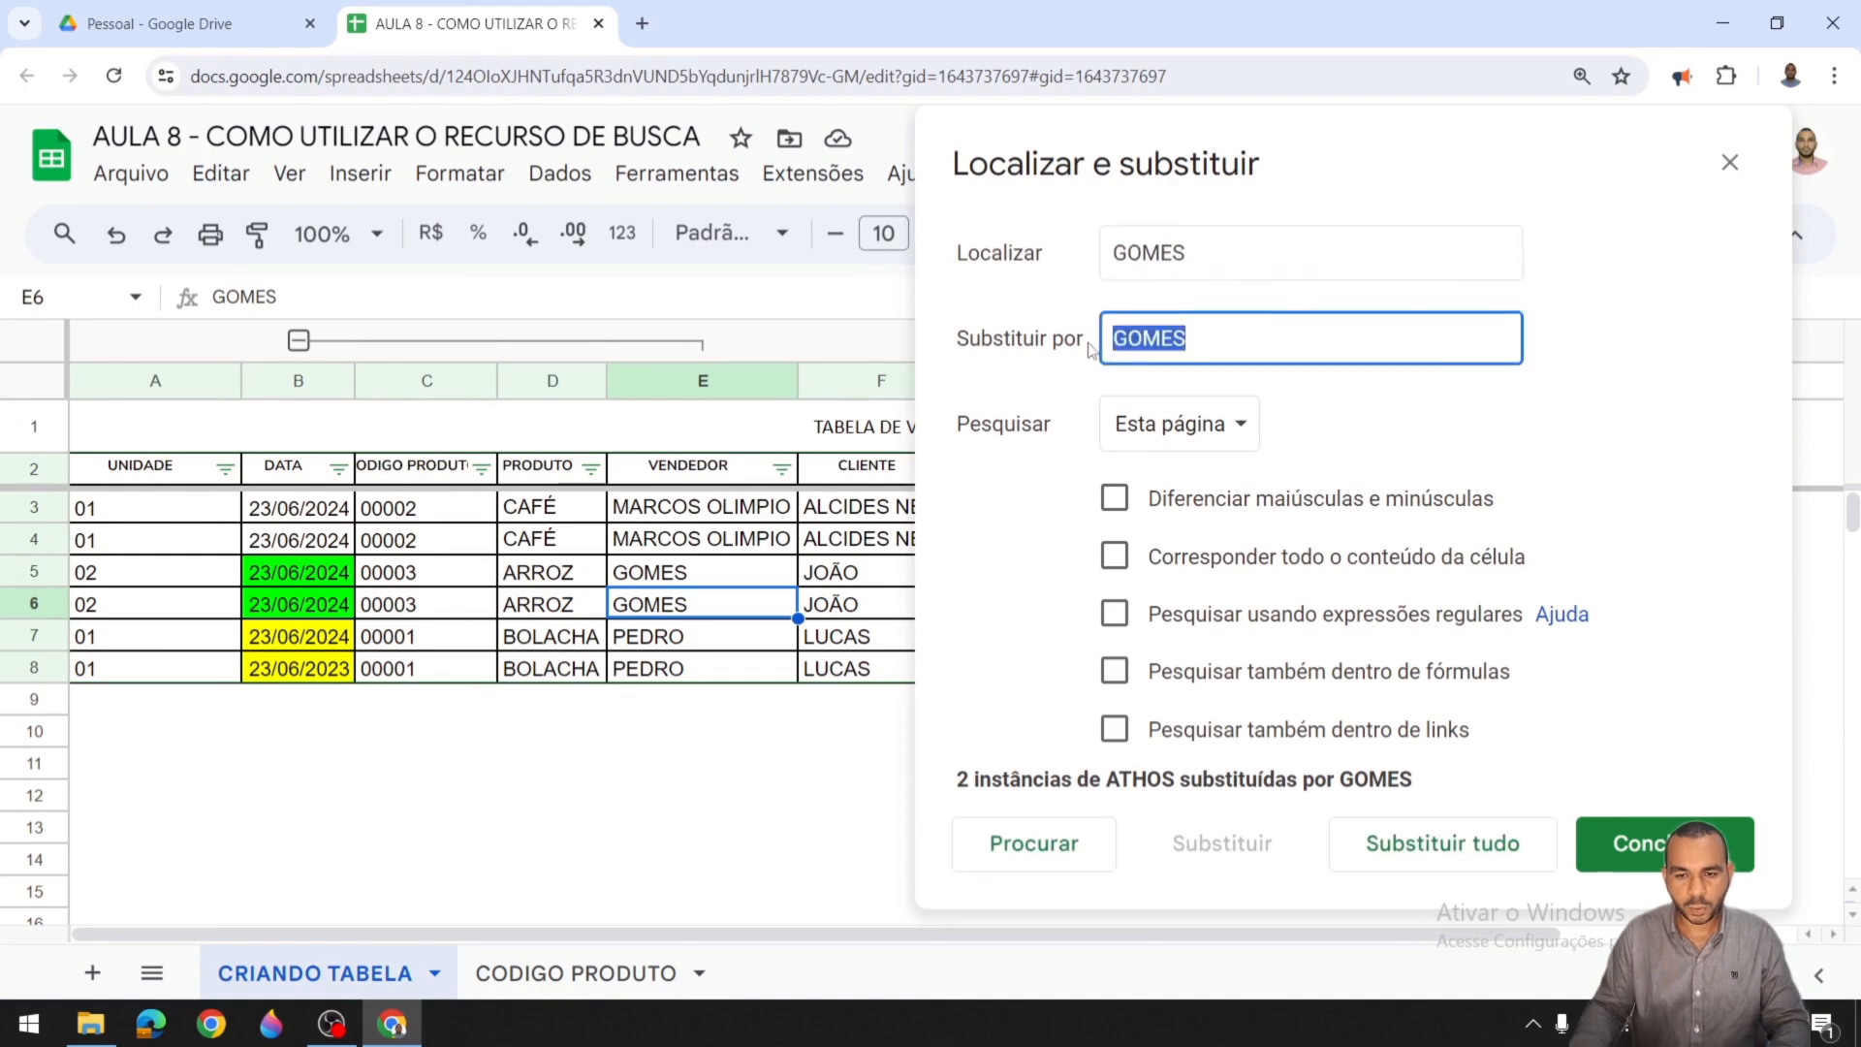
pyautogui.write('ATHOS')
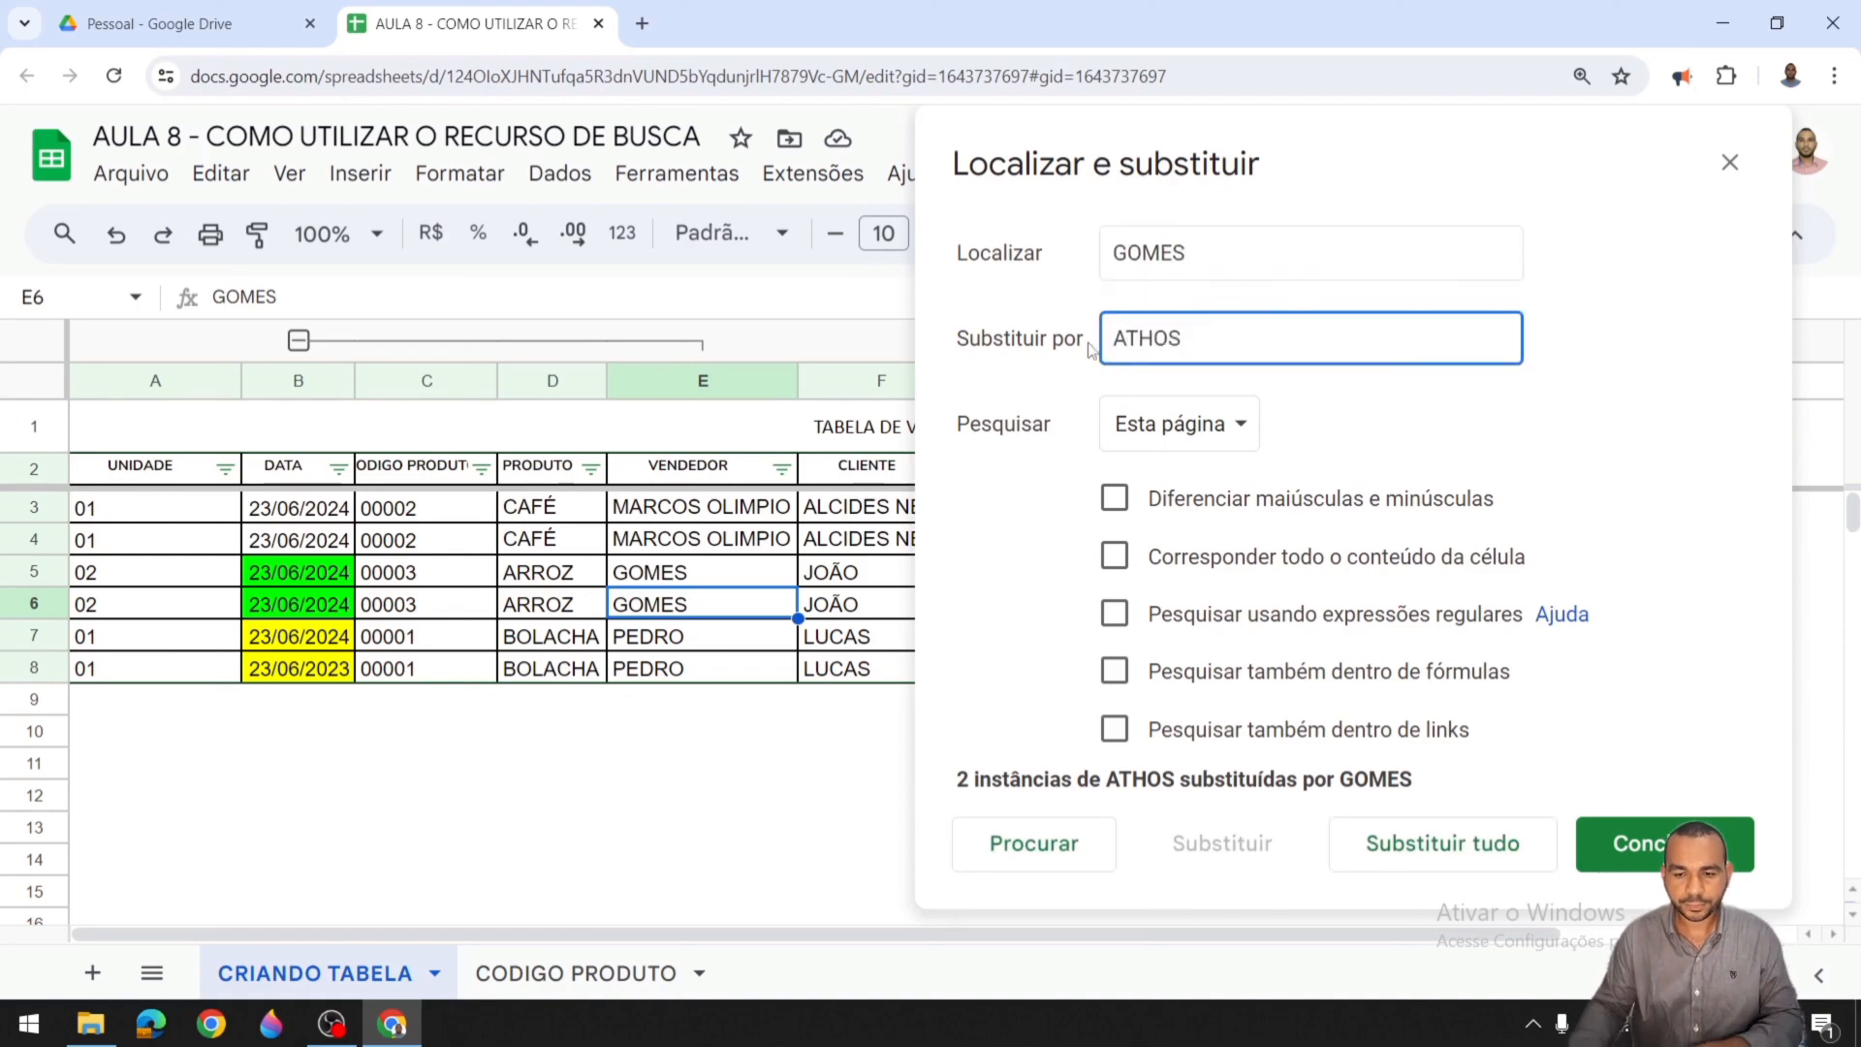
pyautogui.click(1055, 861)
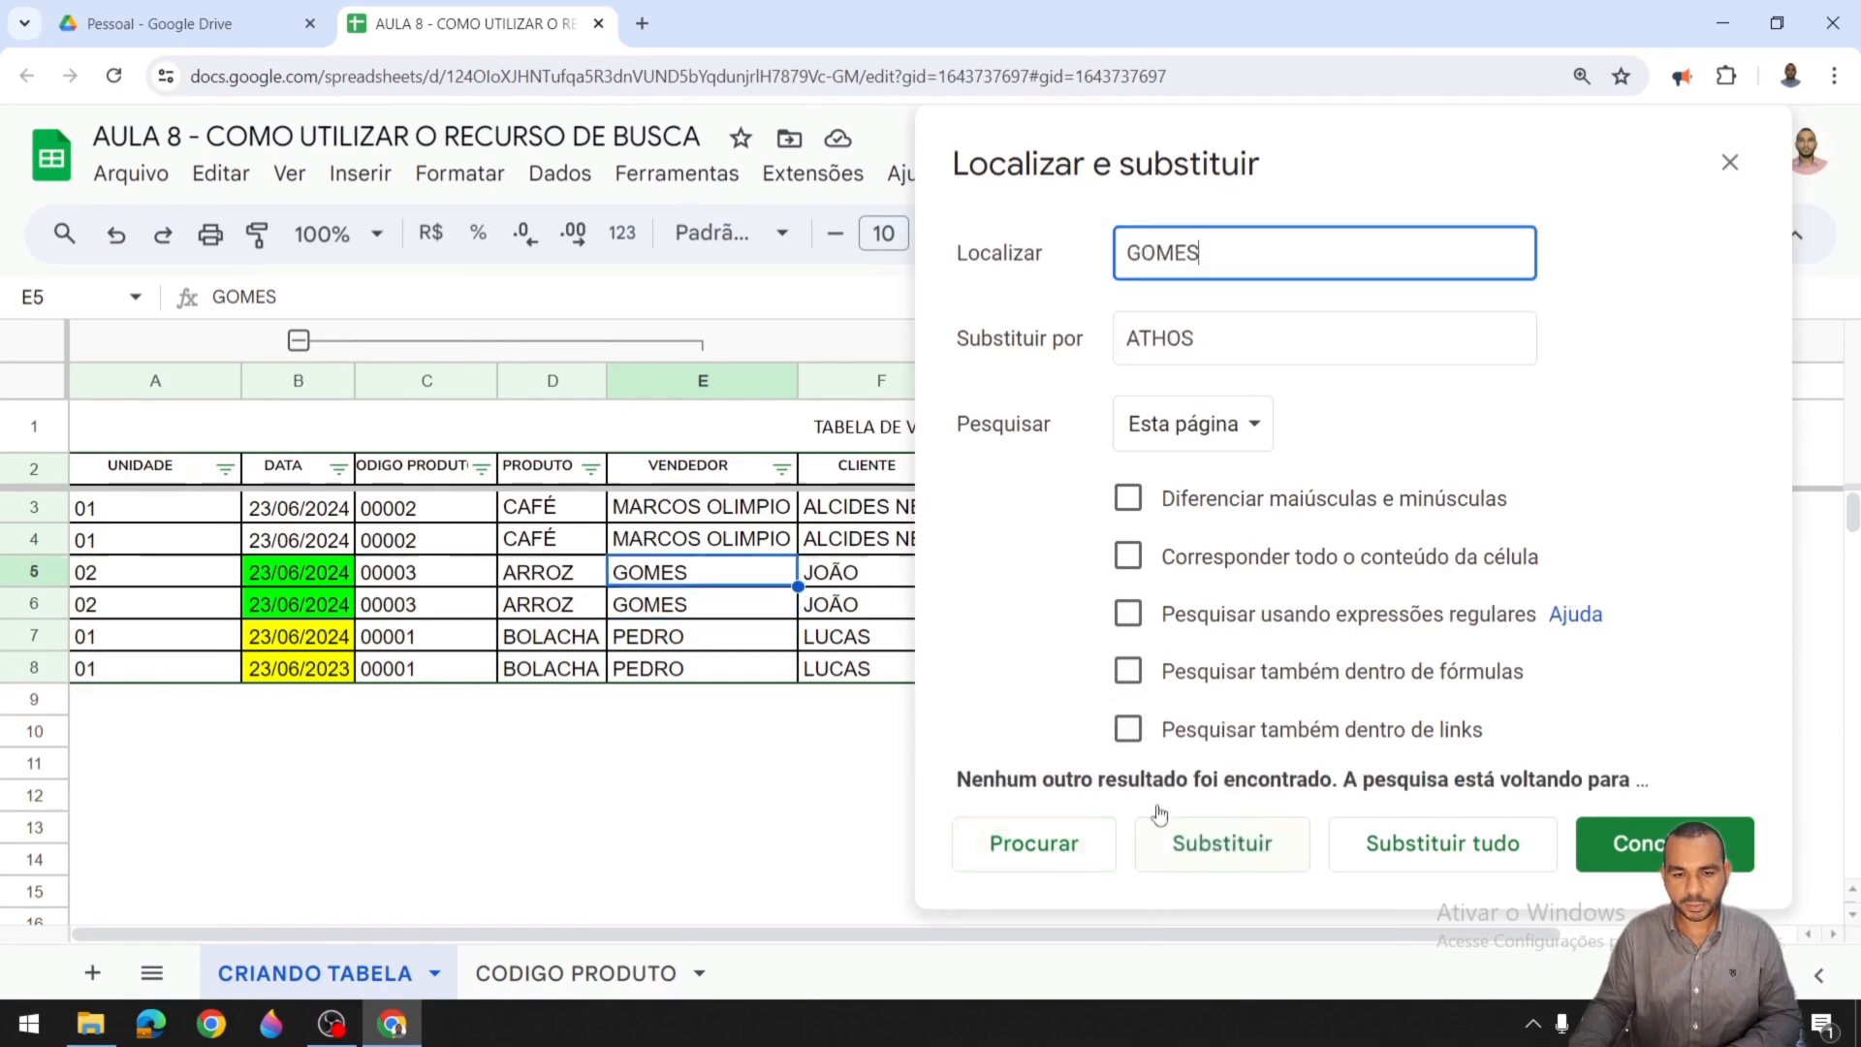
pyautogui.click(1242, 849)
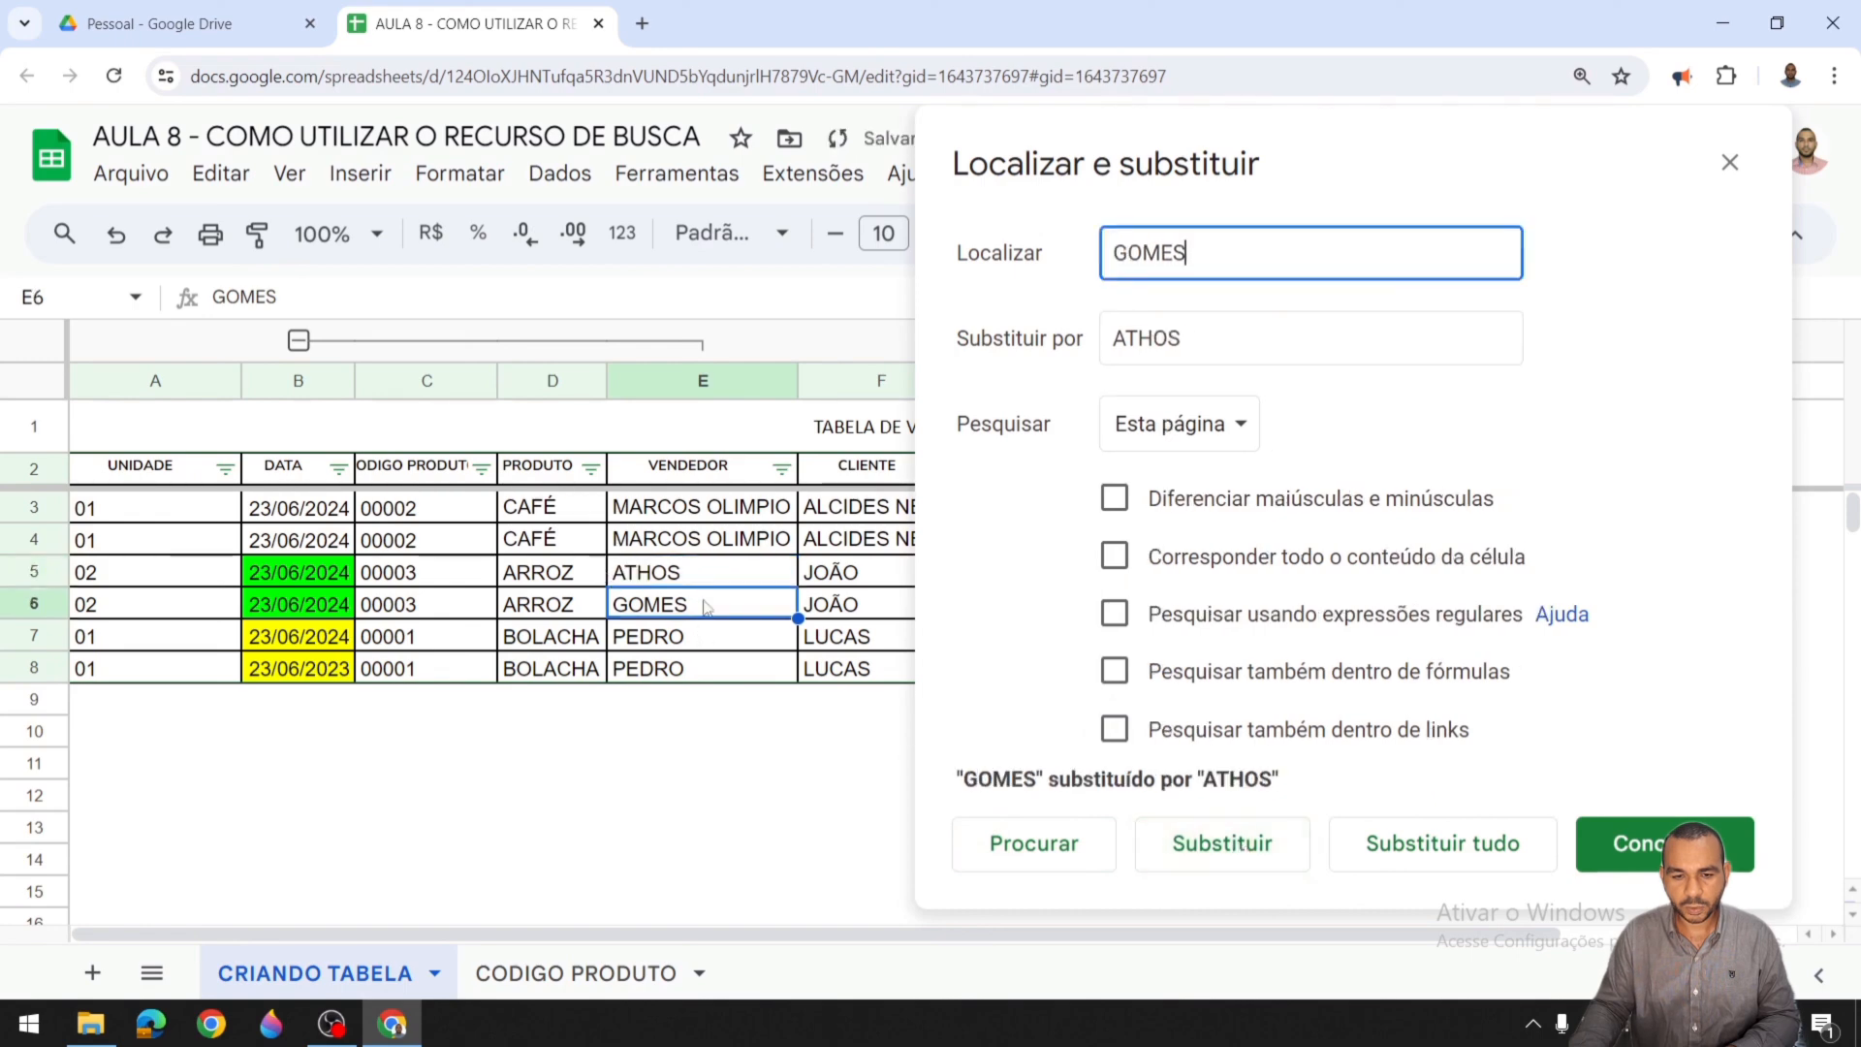
pyautogui.click(1238, 857)
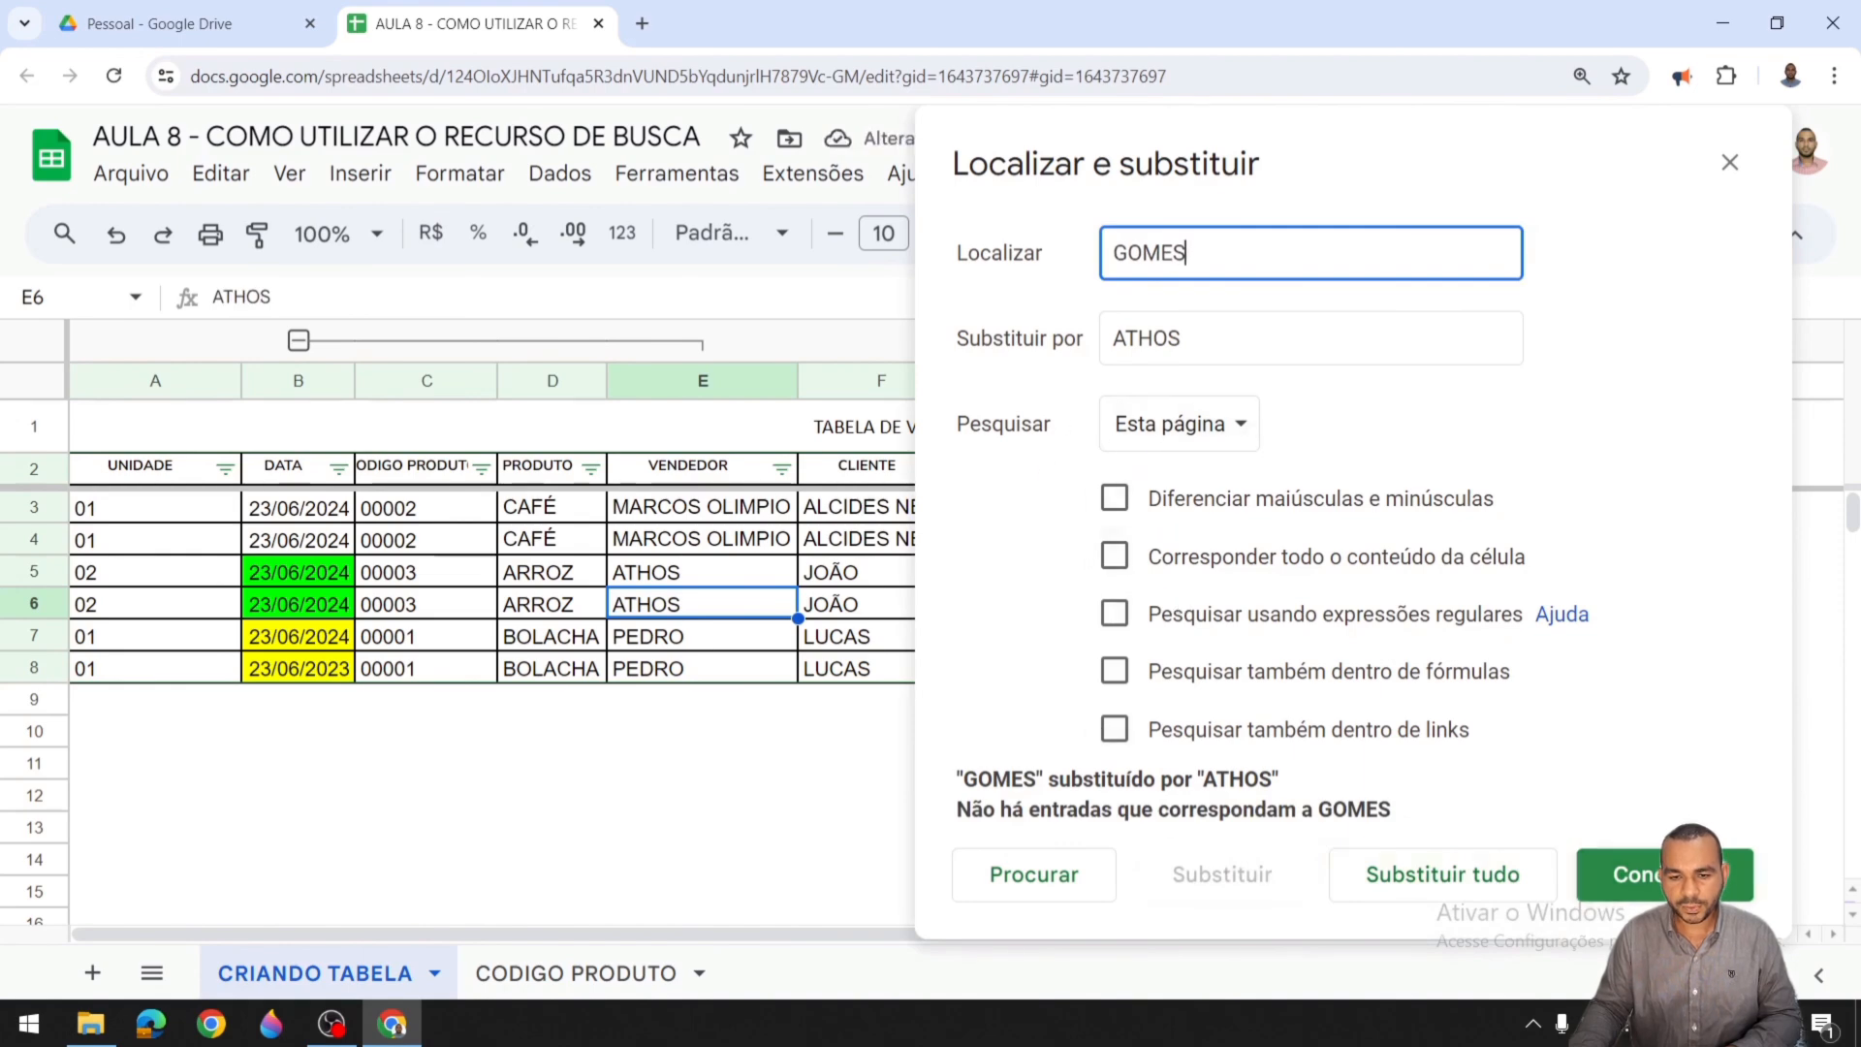
pyautogui.press('Escape')
pyautogui.click(1117, 735)
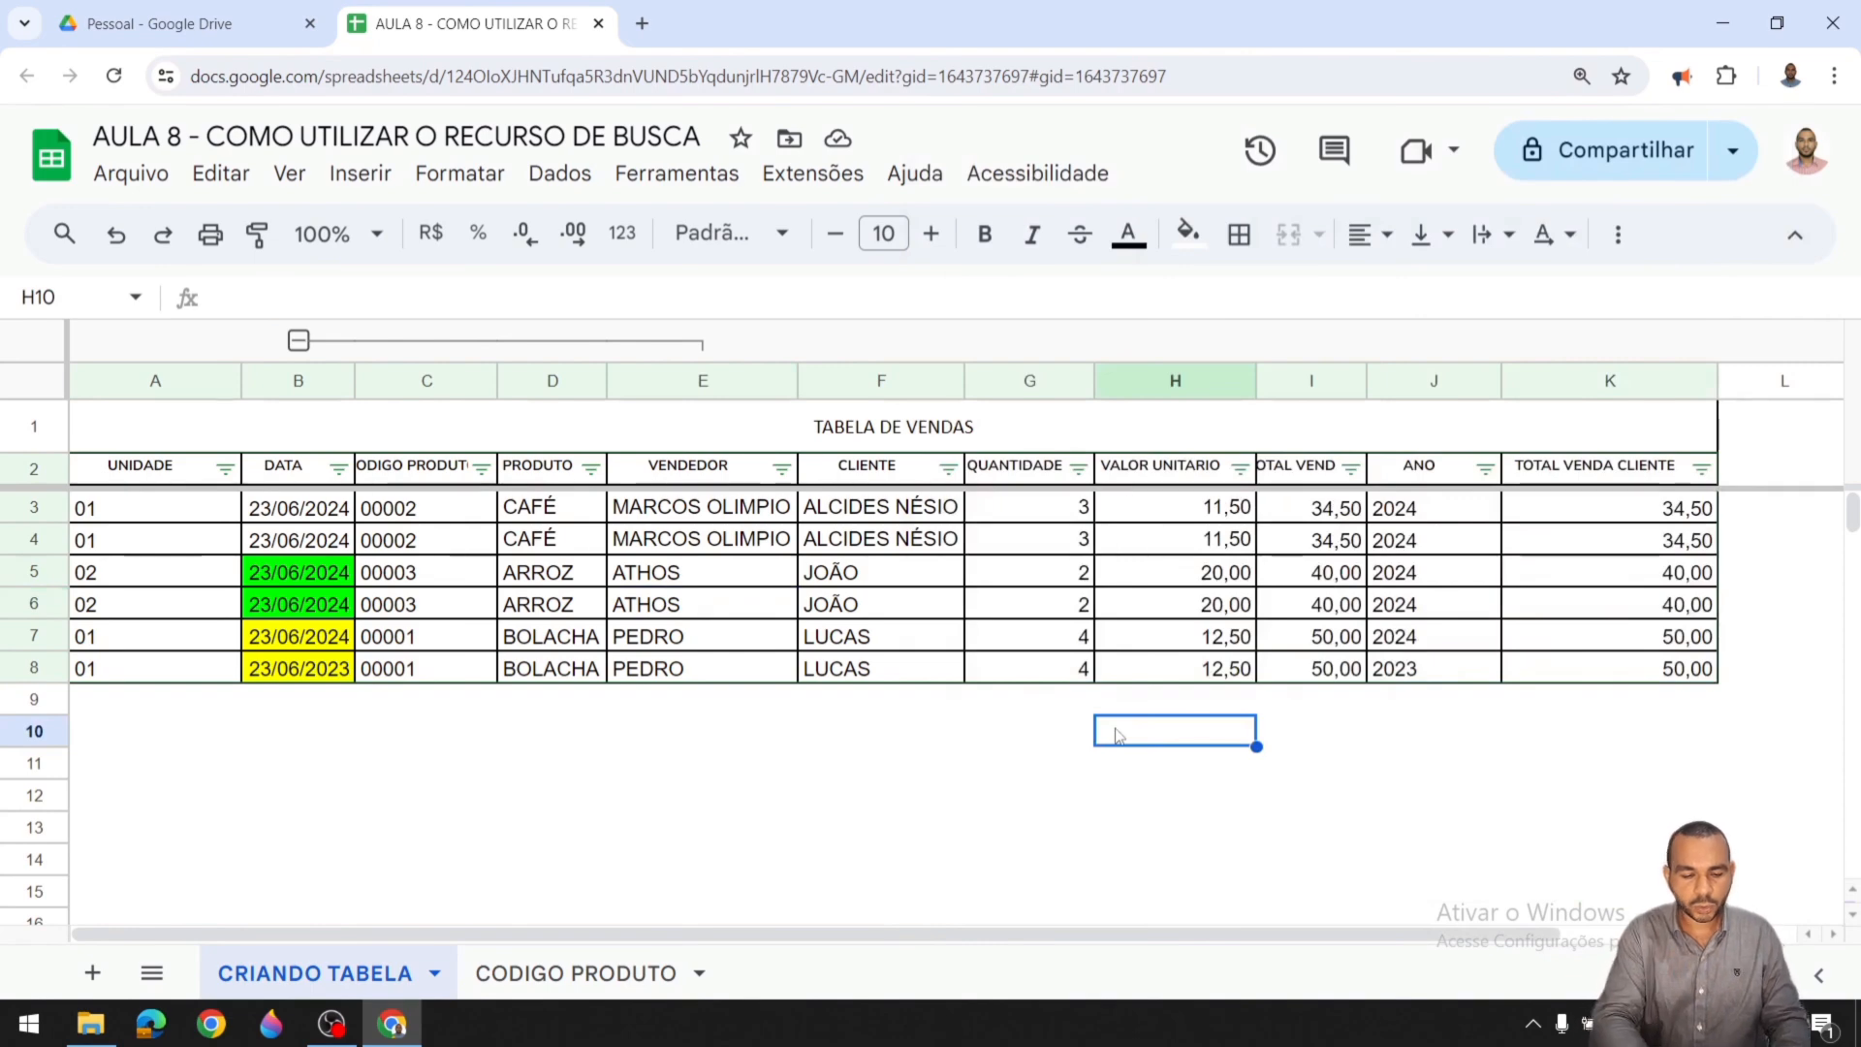
# Step: Find the same vendor name with the quick find bar and move back and forth between its matches
pyautogui.hotkey('ctrl', 'f')
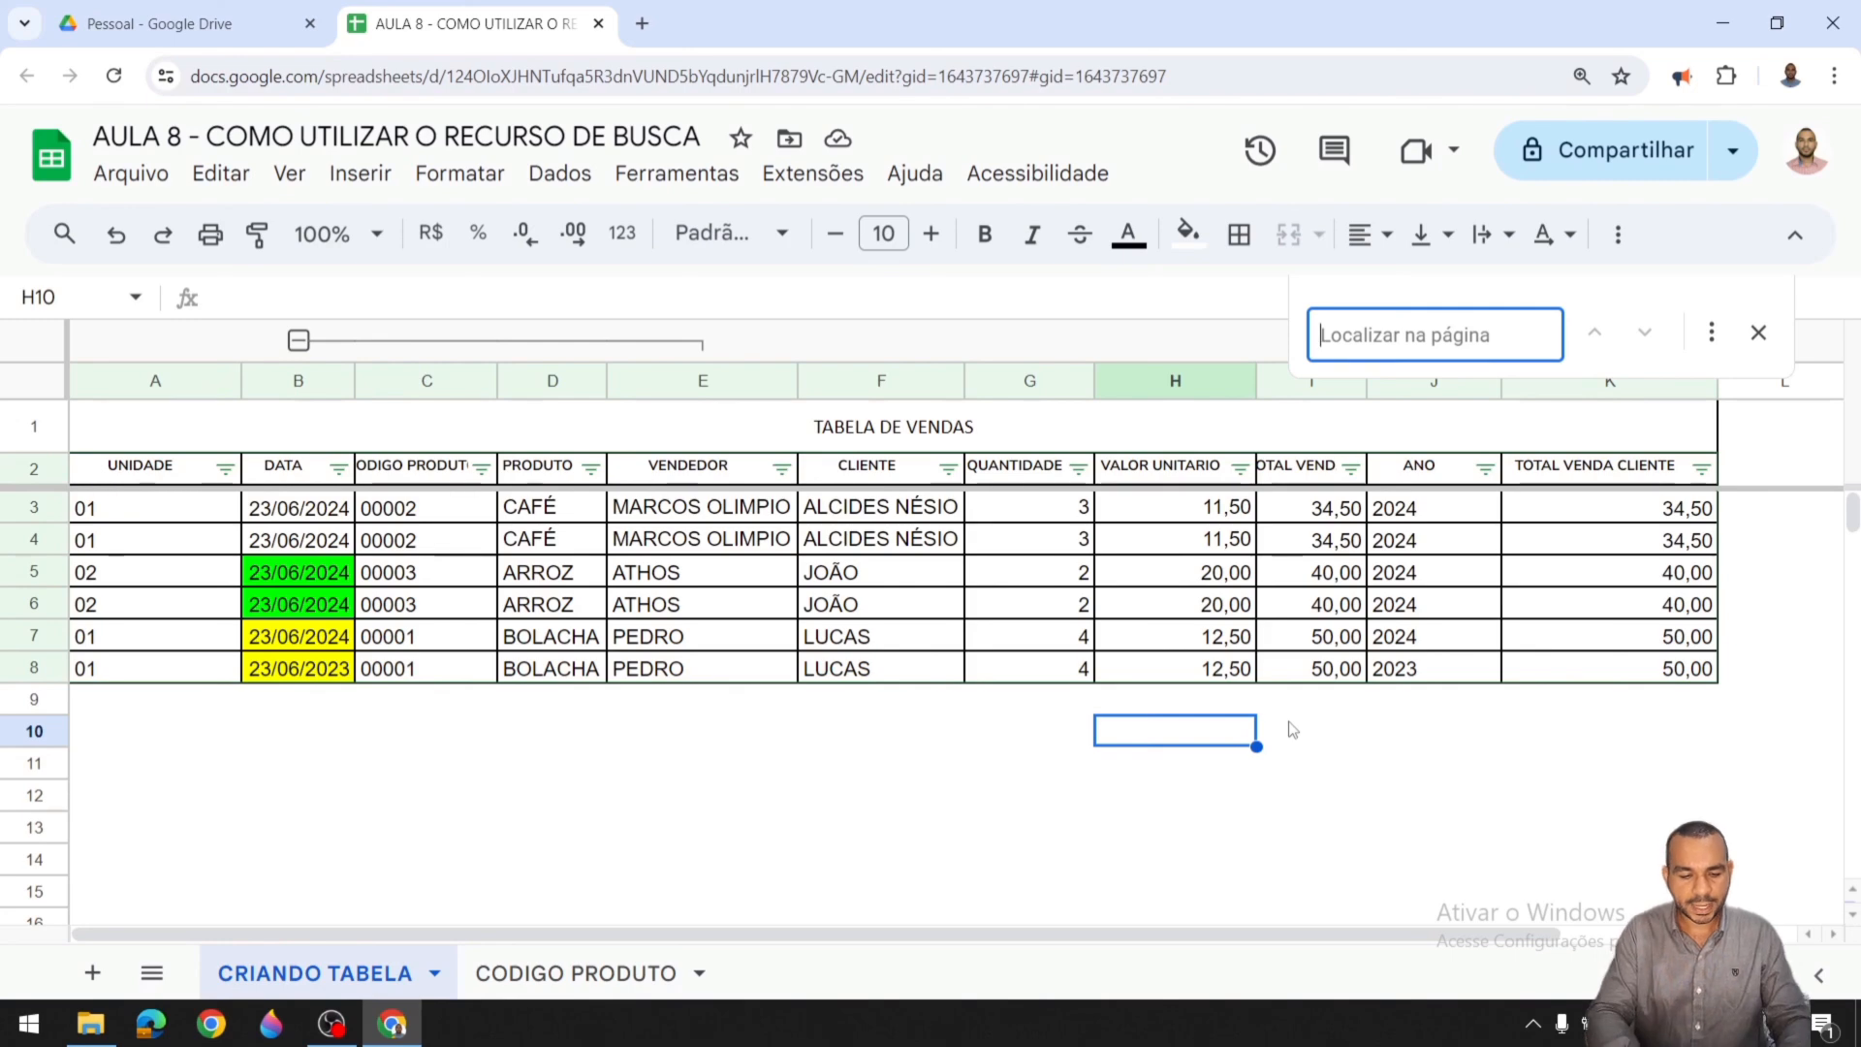
pyautogui.write('ATHOS')
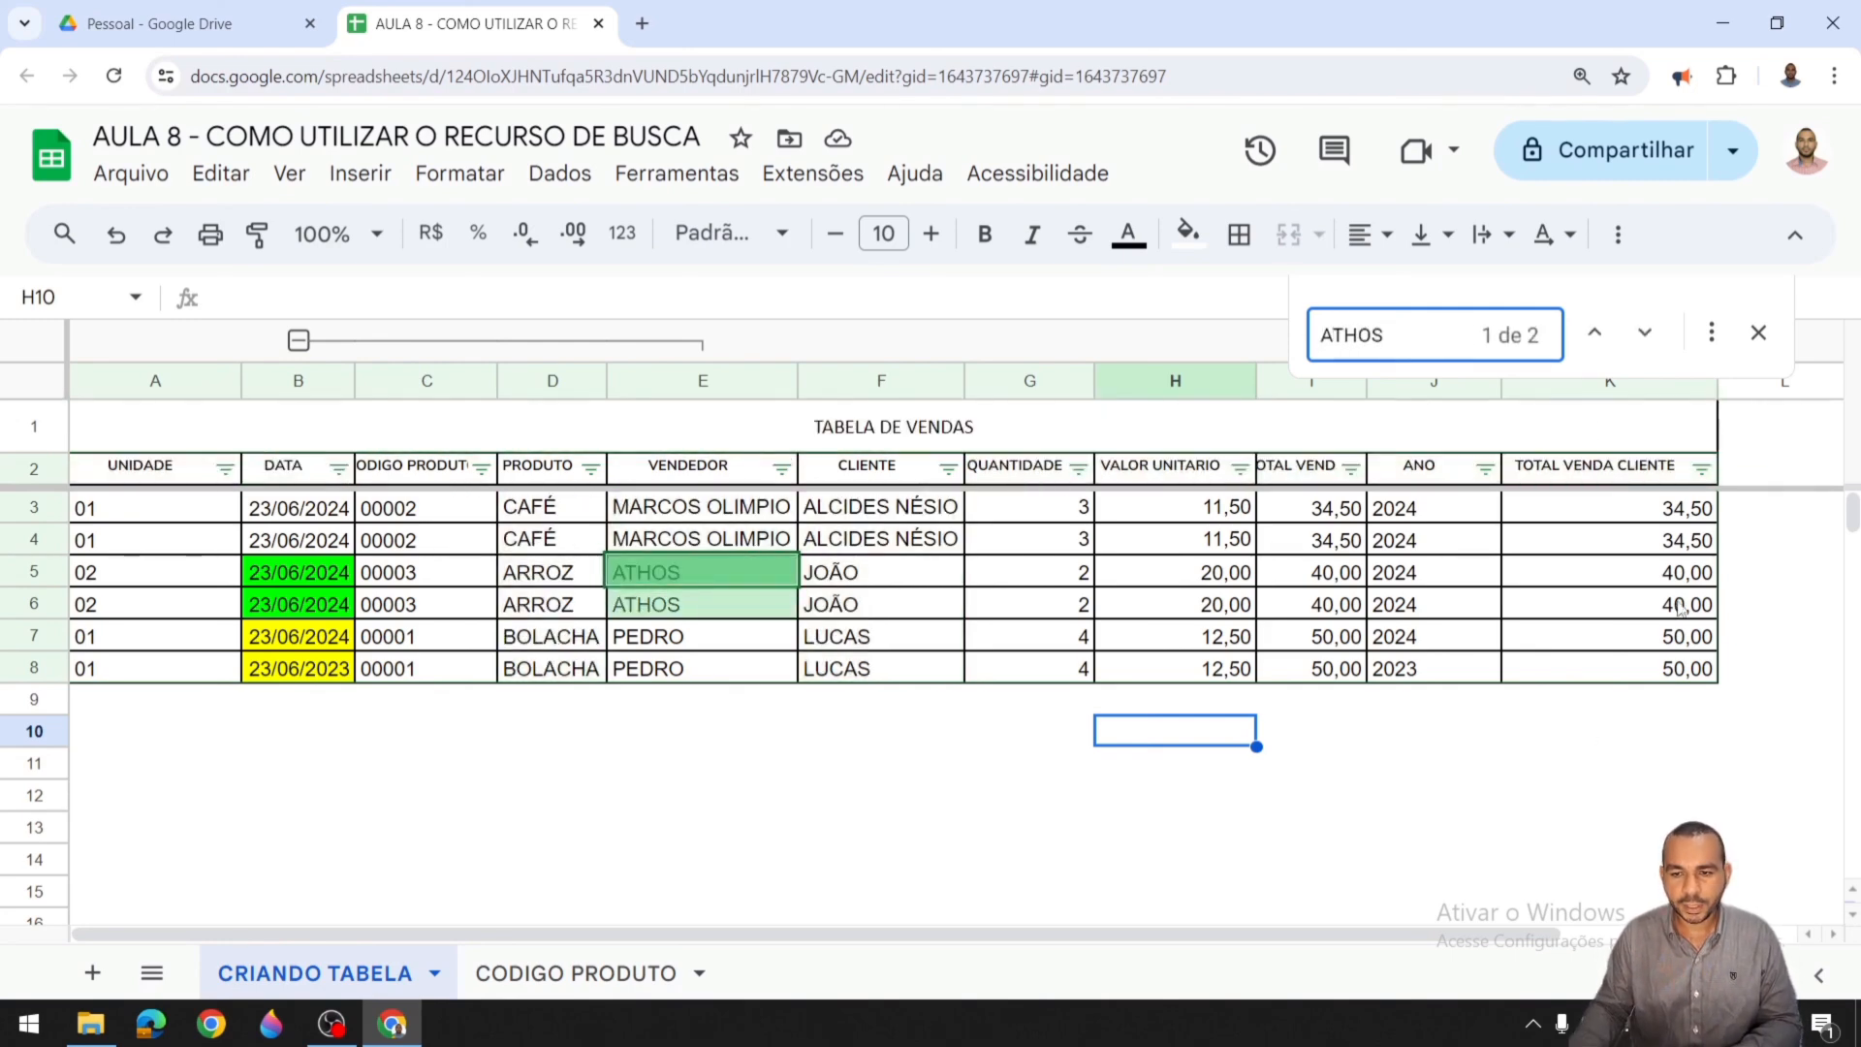
pyautogui.click(1592, 339)
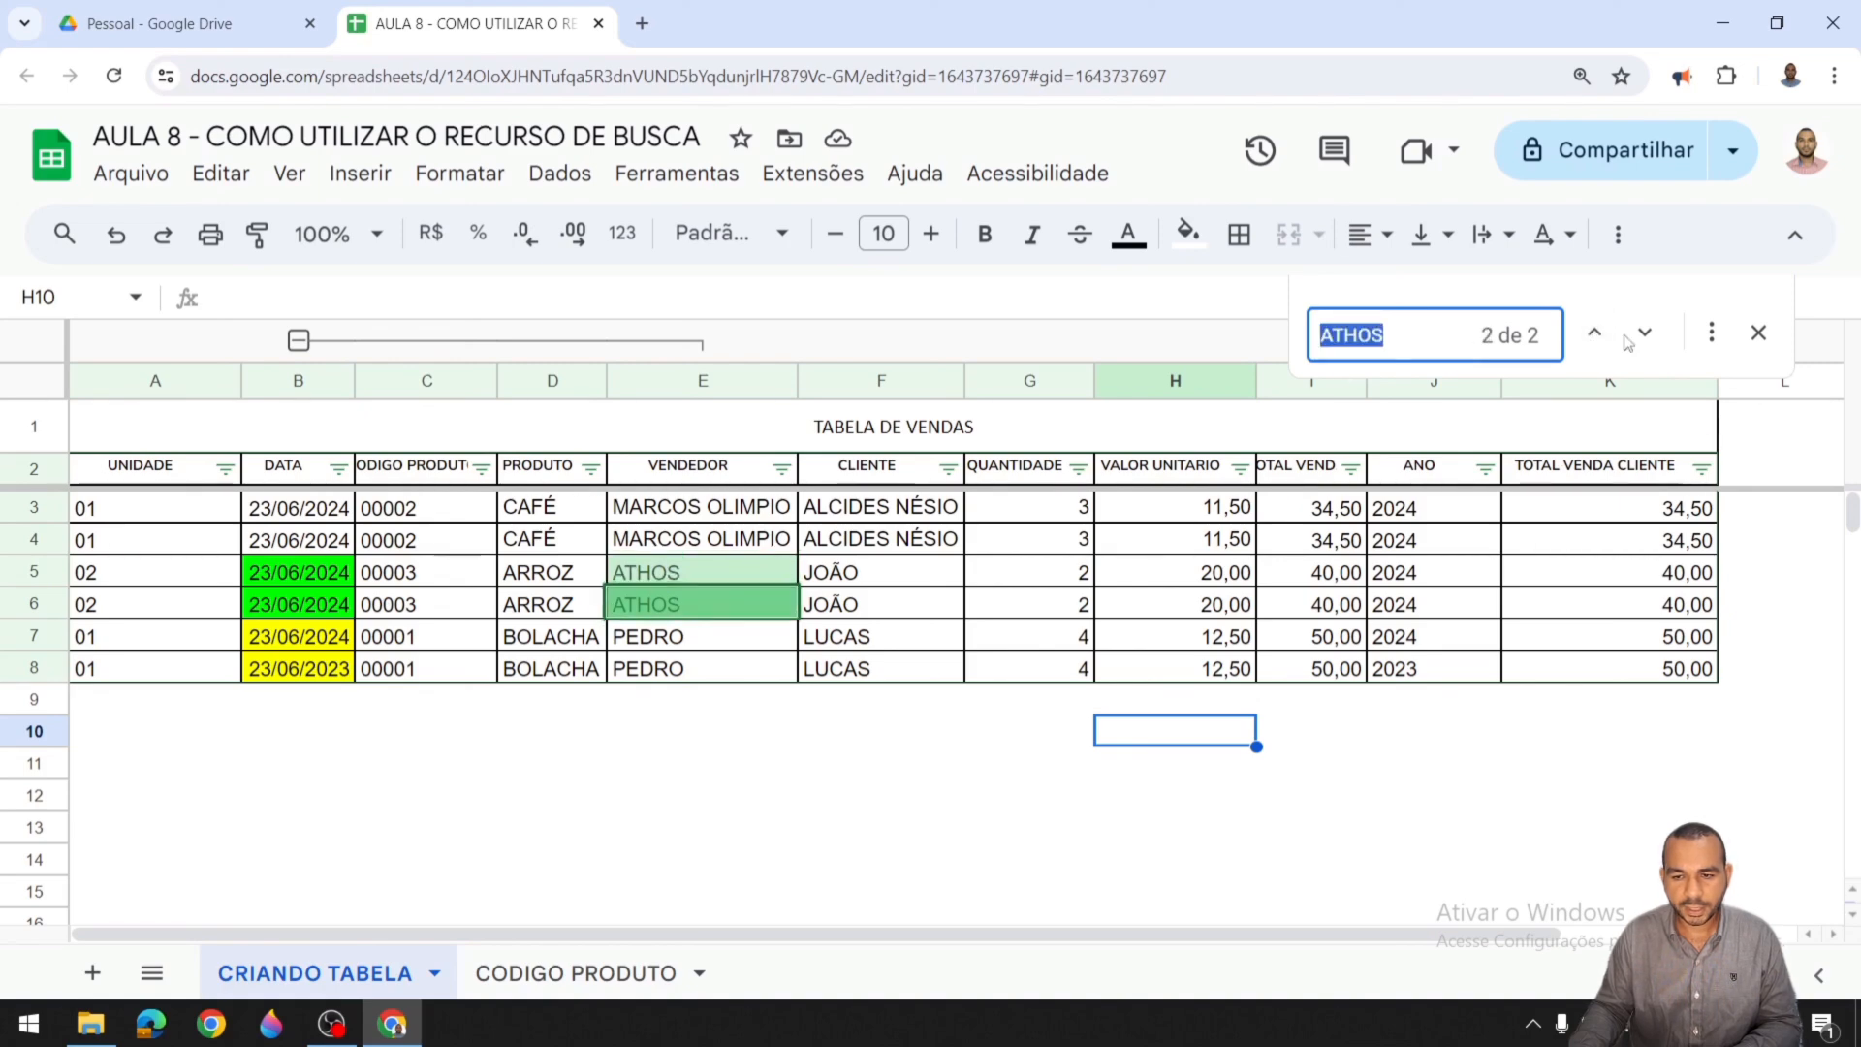
pyautogui.click(1645, 332)
pyautogui.click(1594, 335)
pyautogui.click(1643, 336)
pyautogui.click(1601, 341)
pyautogui.click(1643, 337)
pyautogui.click(1594, 335)
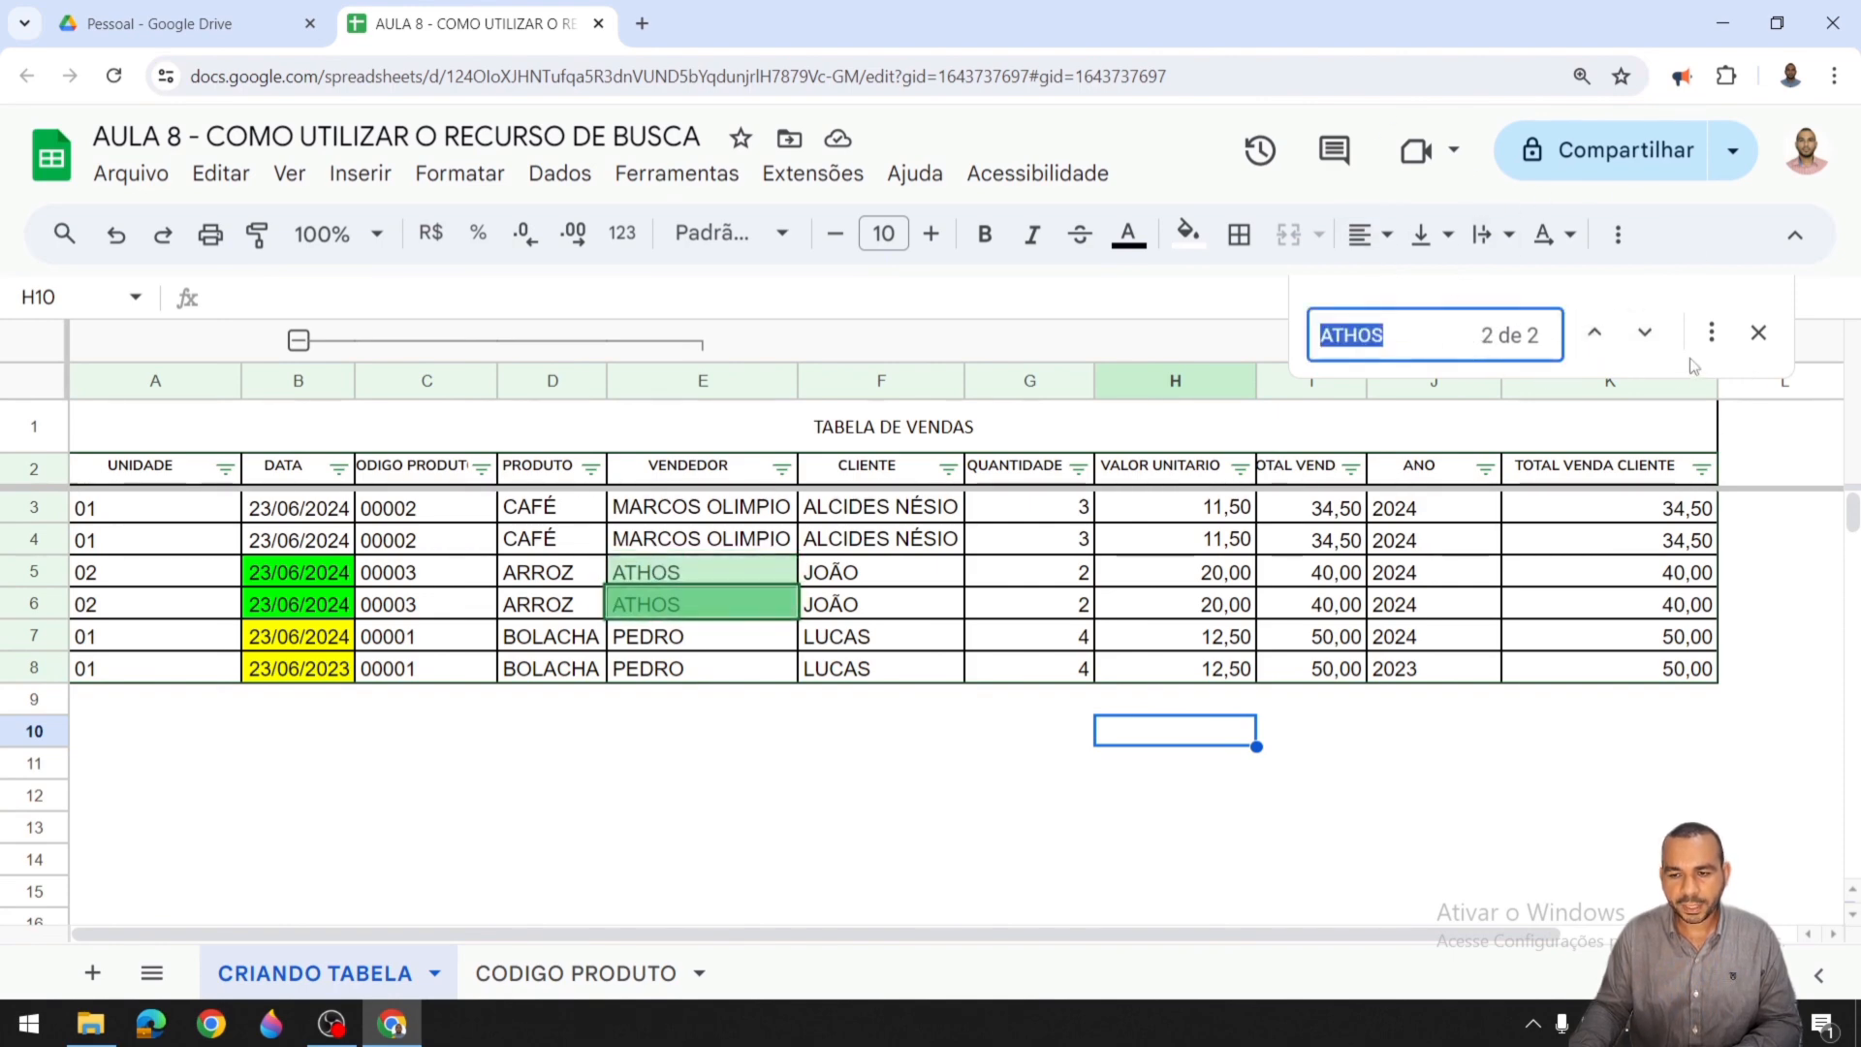
# Step: Expand the quick find into the full Find and replace dialog, view its options, and close it without replacing anything
pyautogui.click(1712, 338)
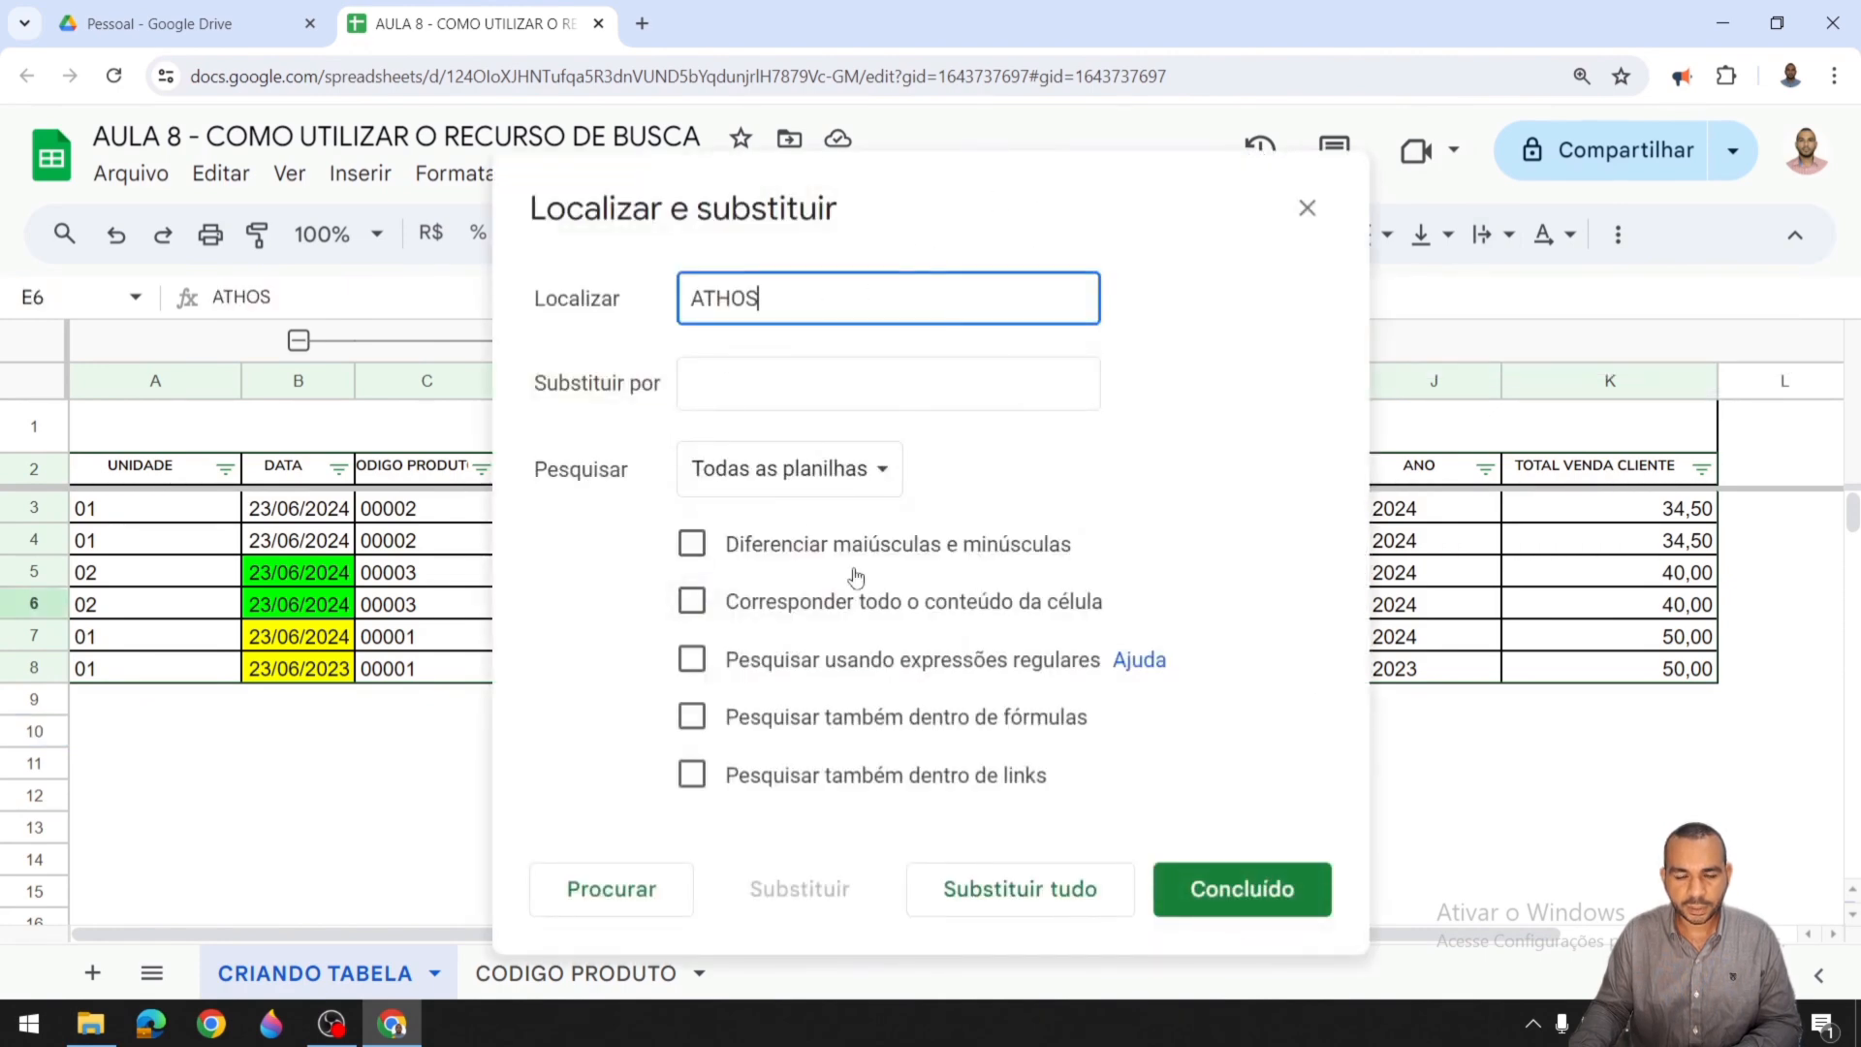
pyautogui.moveTo(1120, 187); pyautogui.dragTo(1587, 139)
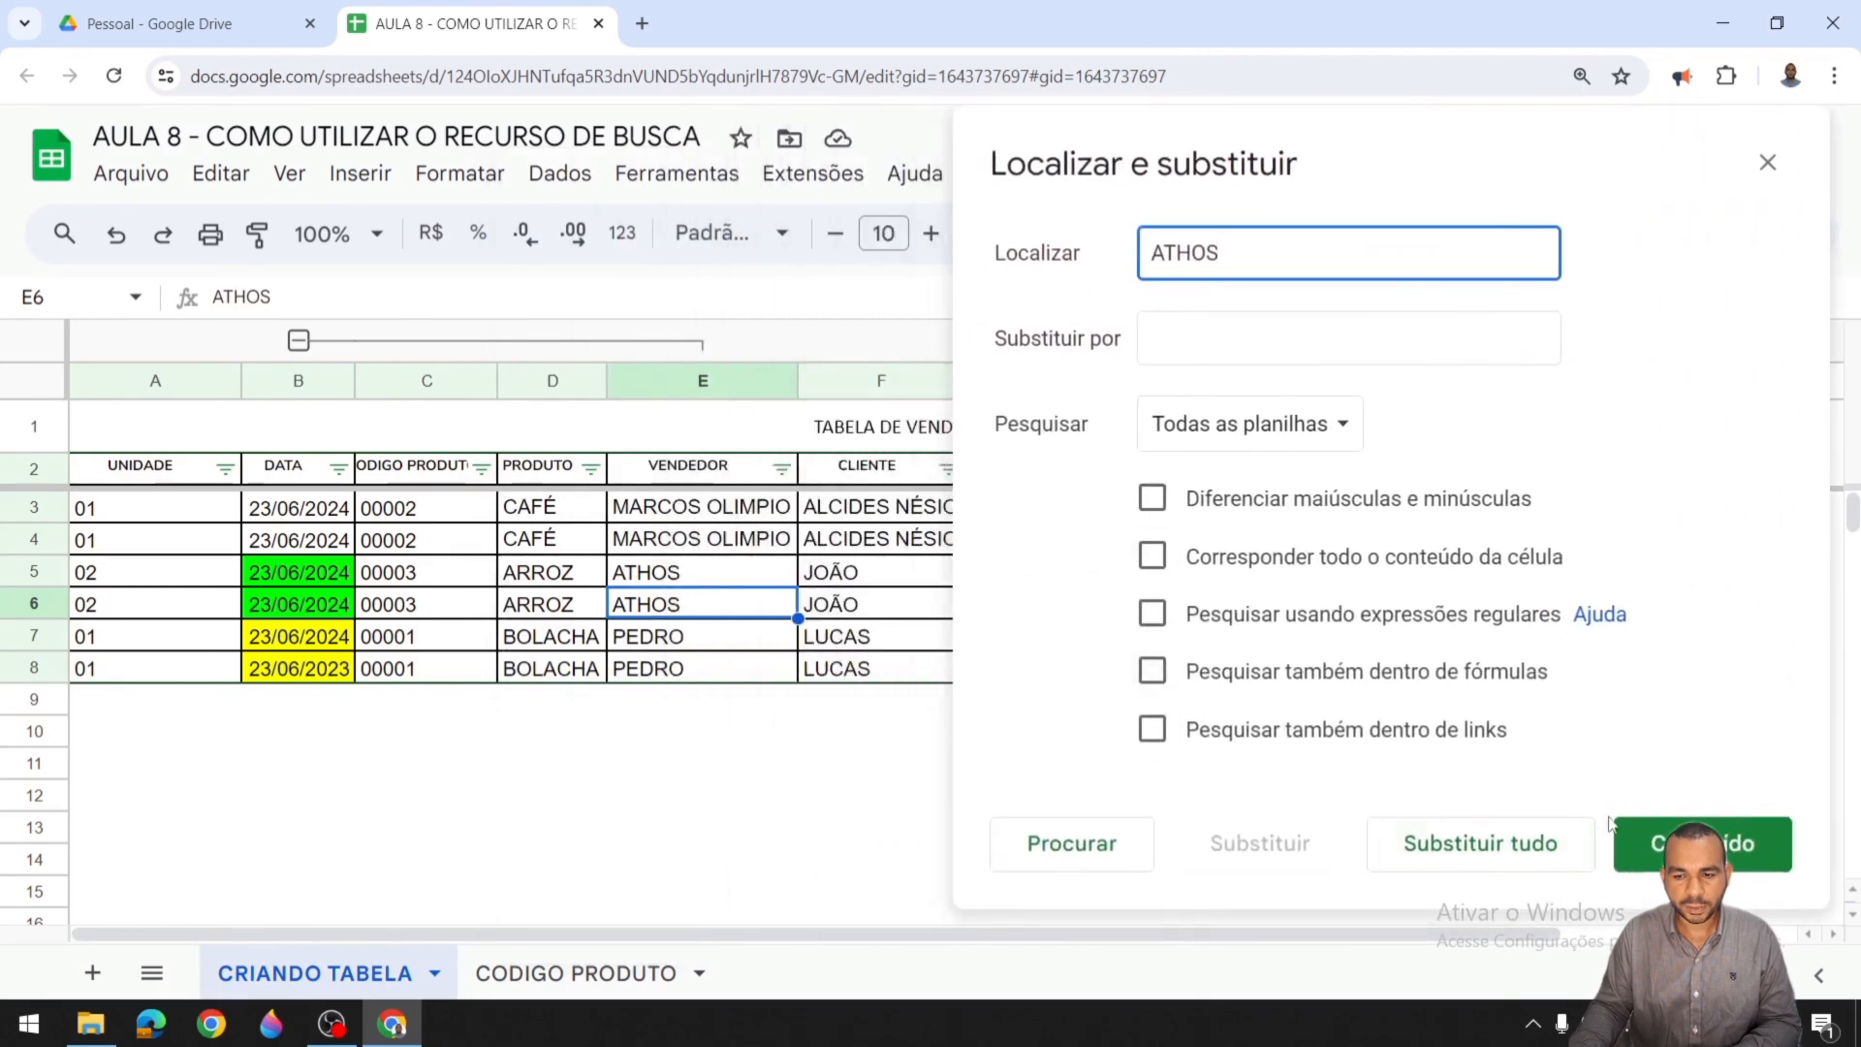
pyautogui.click(1701, 845)
pyautogui.click(1064, 730)
pyautogui.click(600, 694)
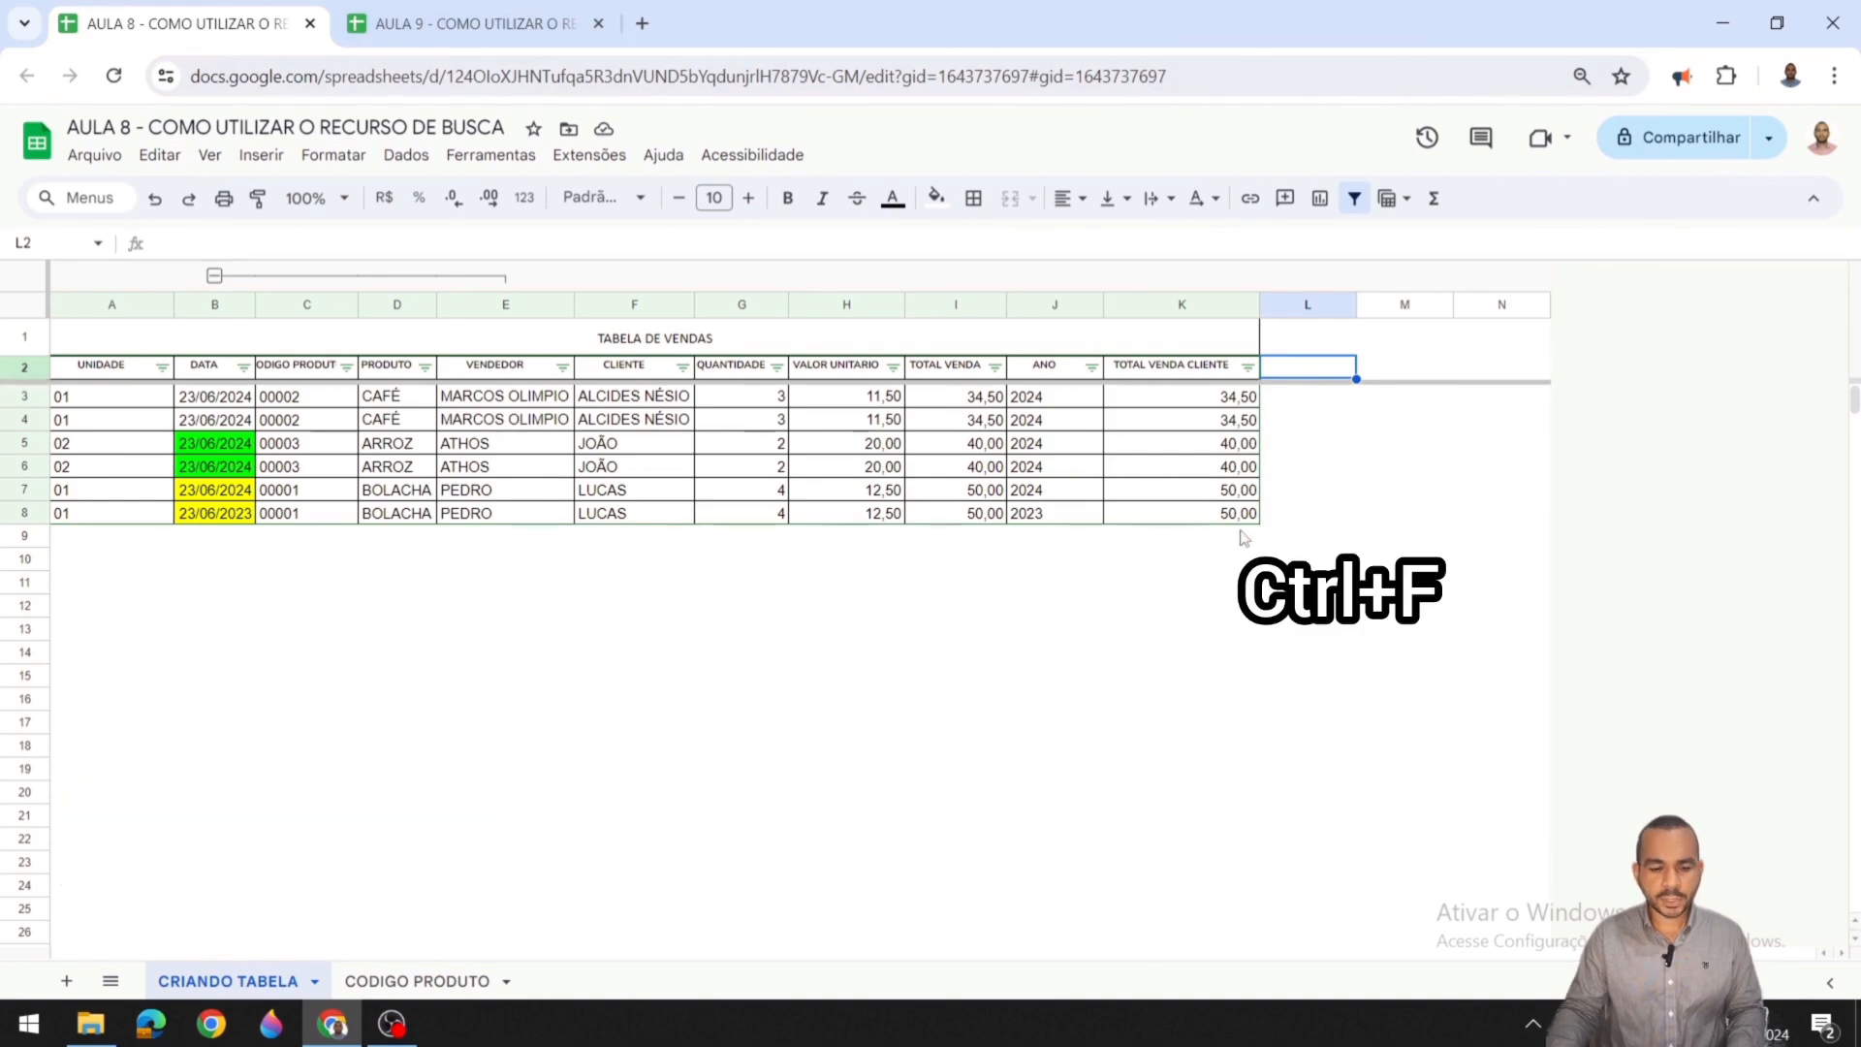
# Step: Open and close the quick find bar, and call up the Find and replace dialog
pyautogui.hotkey('ctrl', 'f')
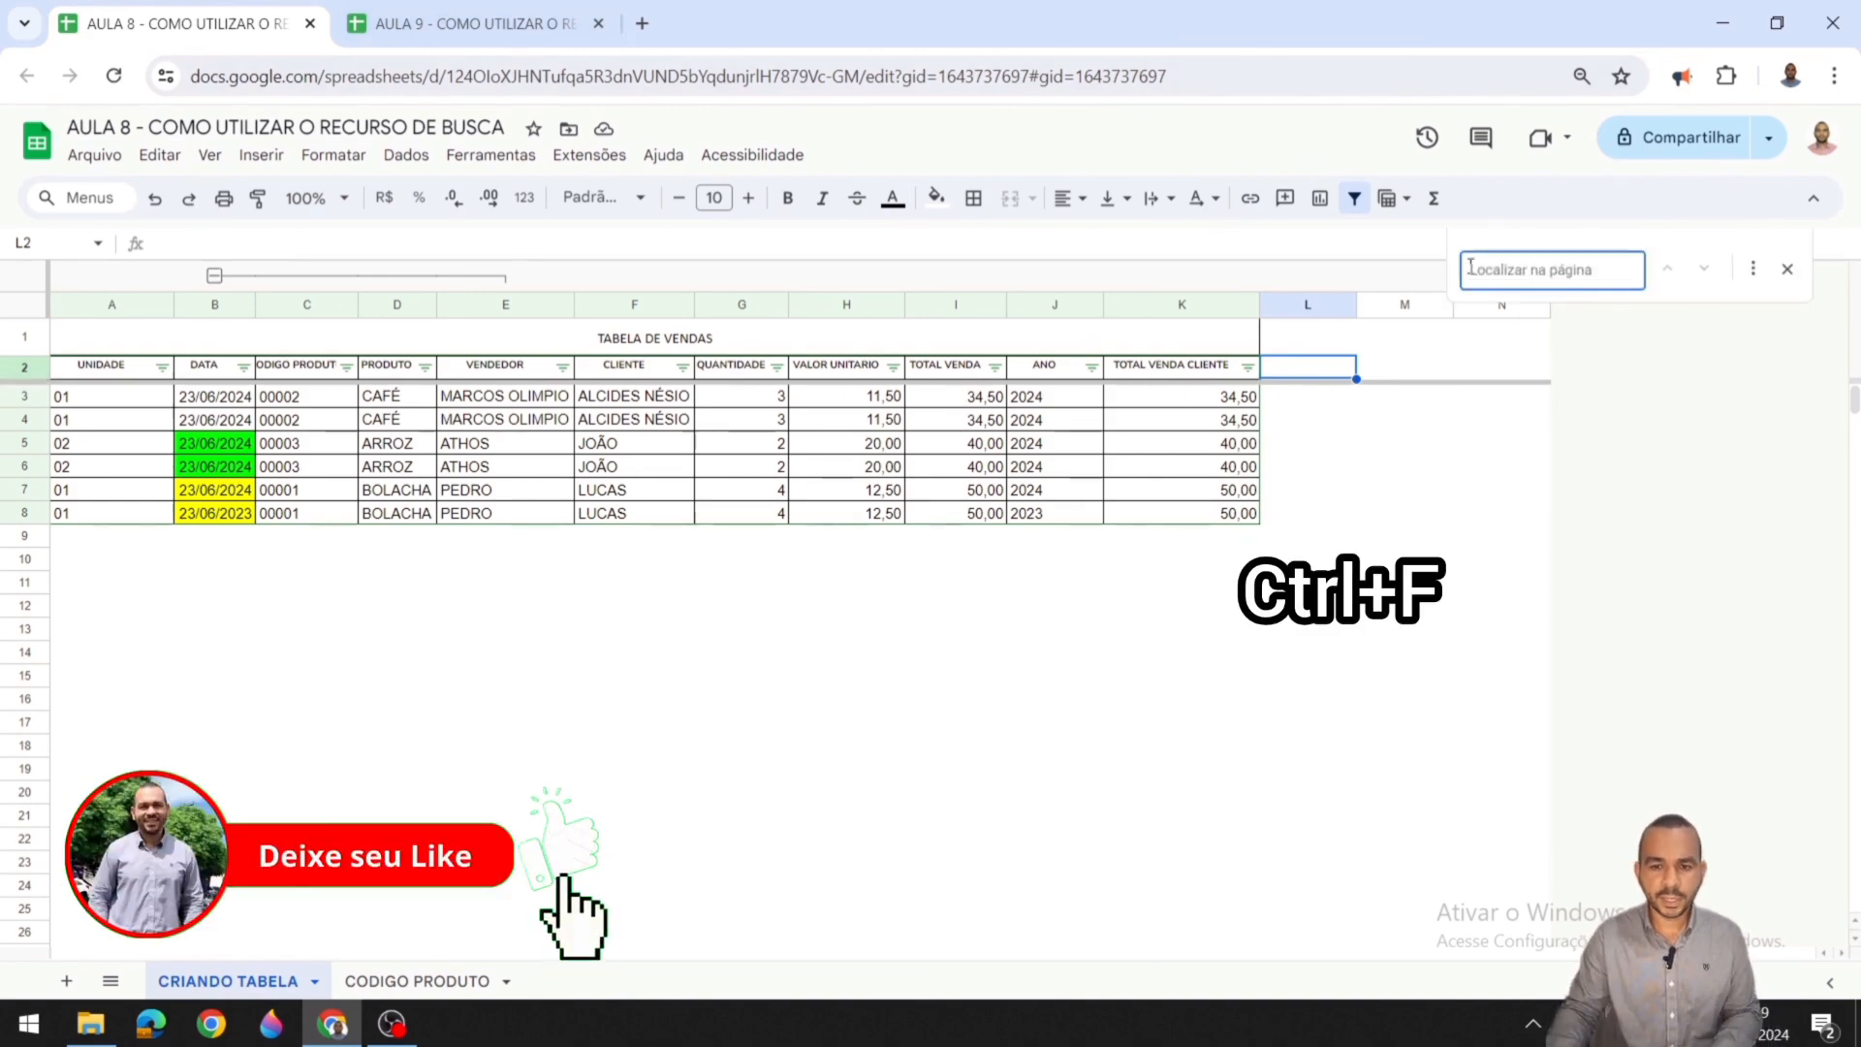
pyautogui.click(1787, 268)
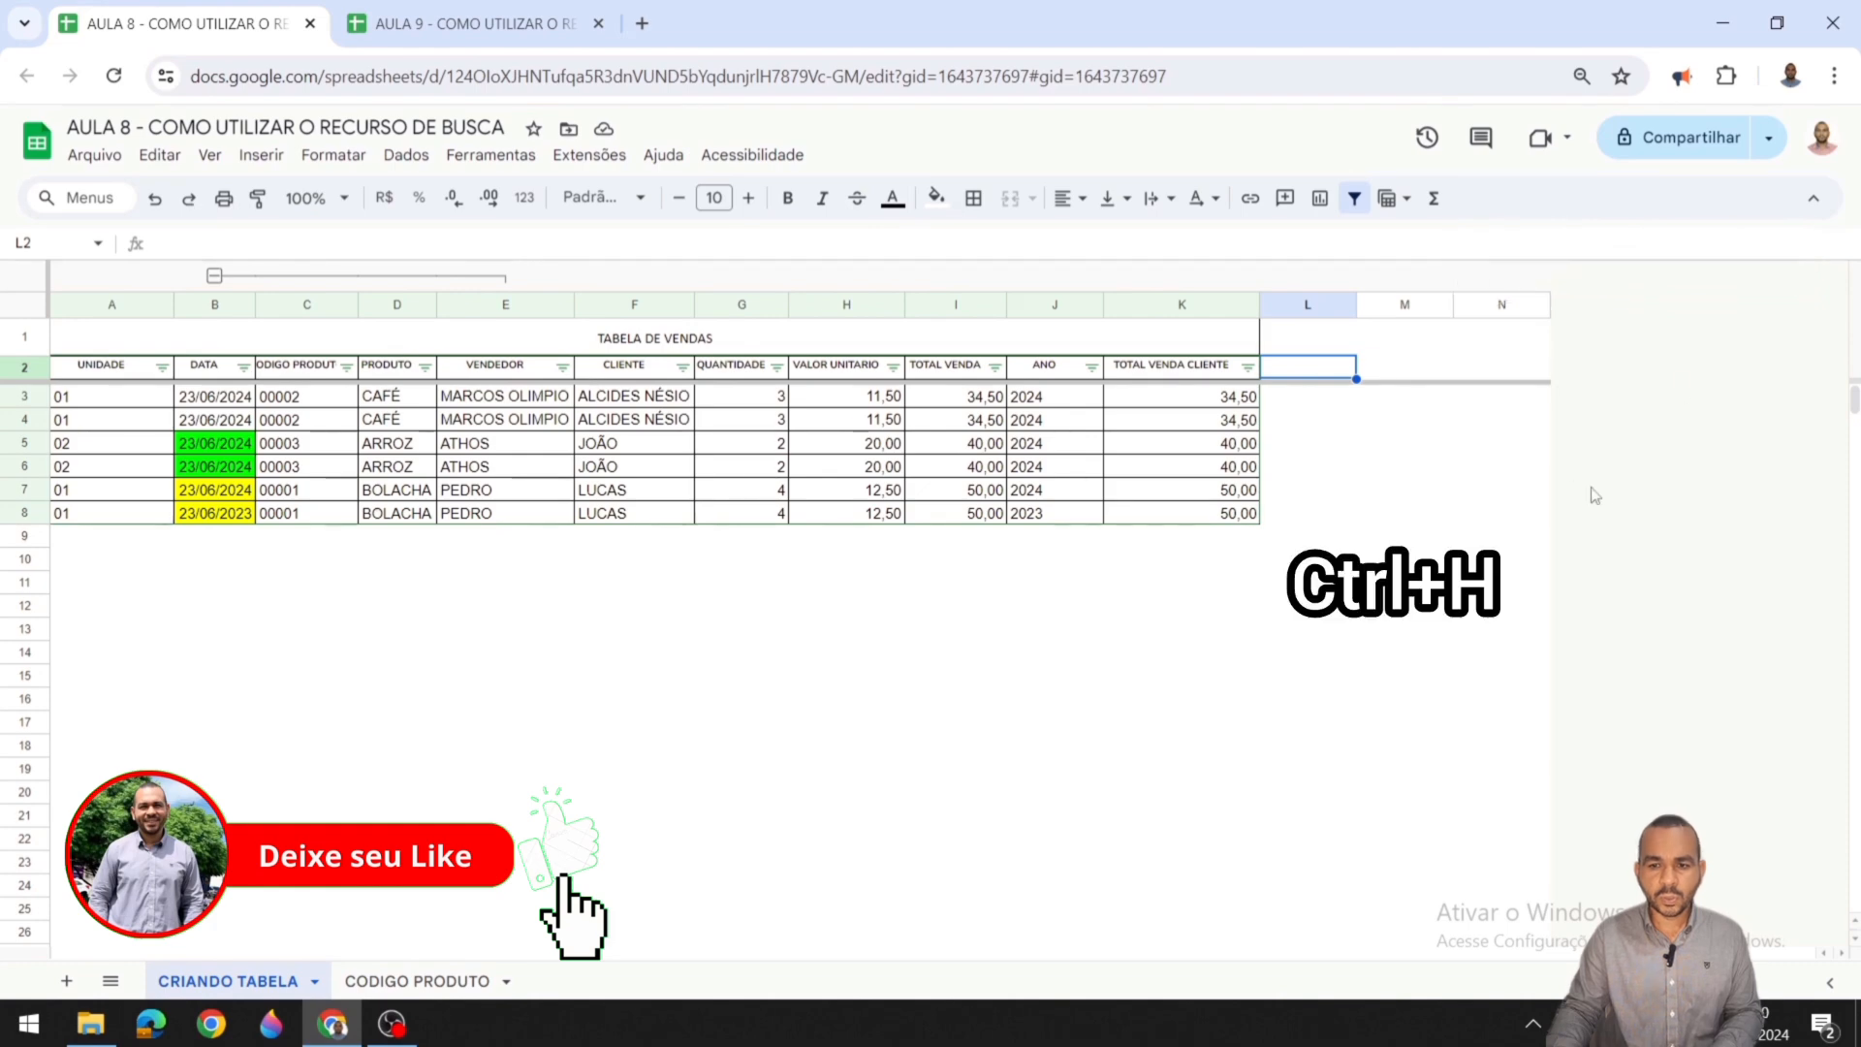
pyautogui.hotkey('ctrl', 'h')
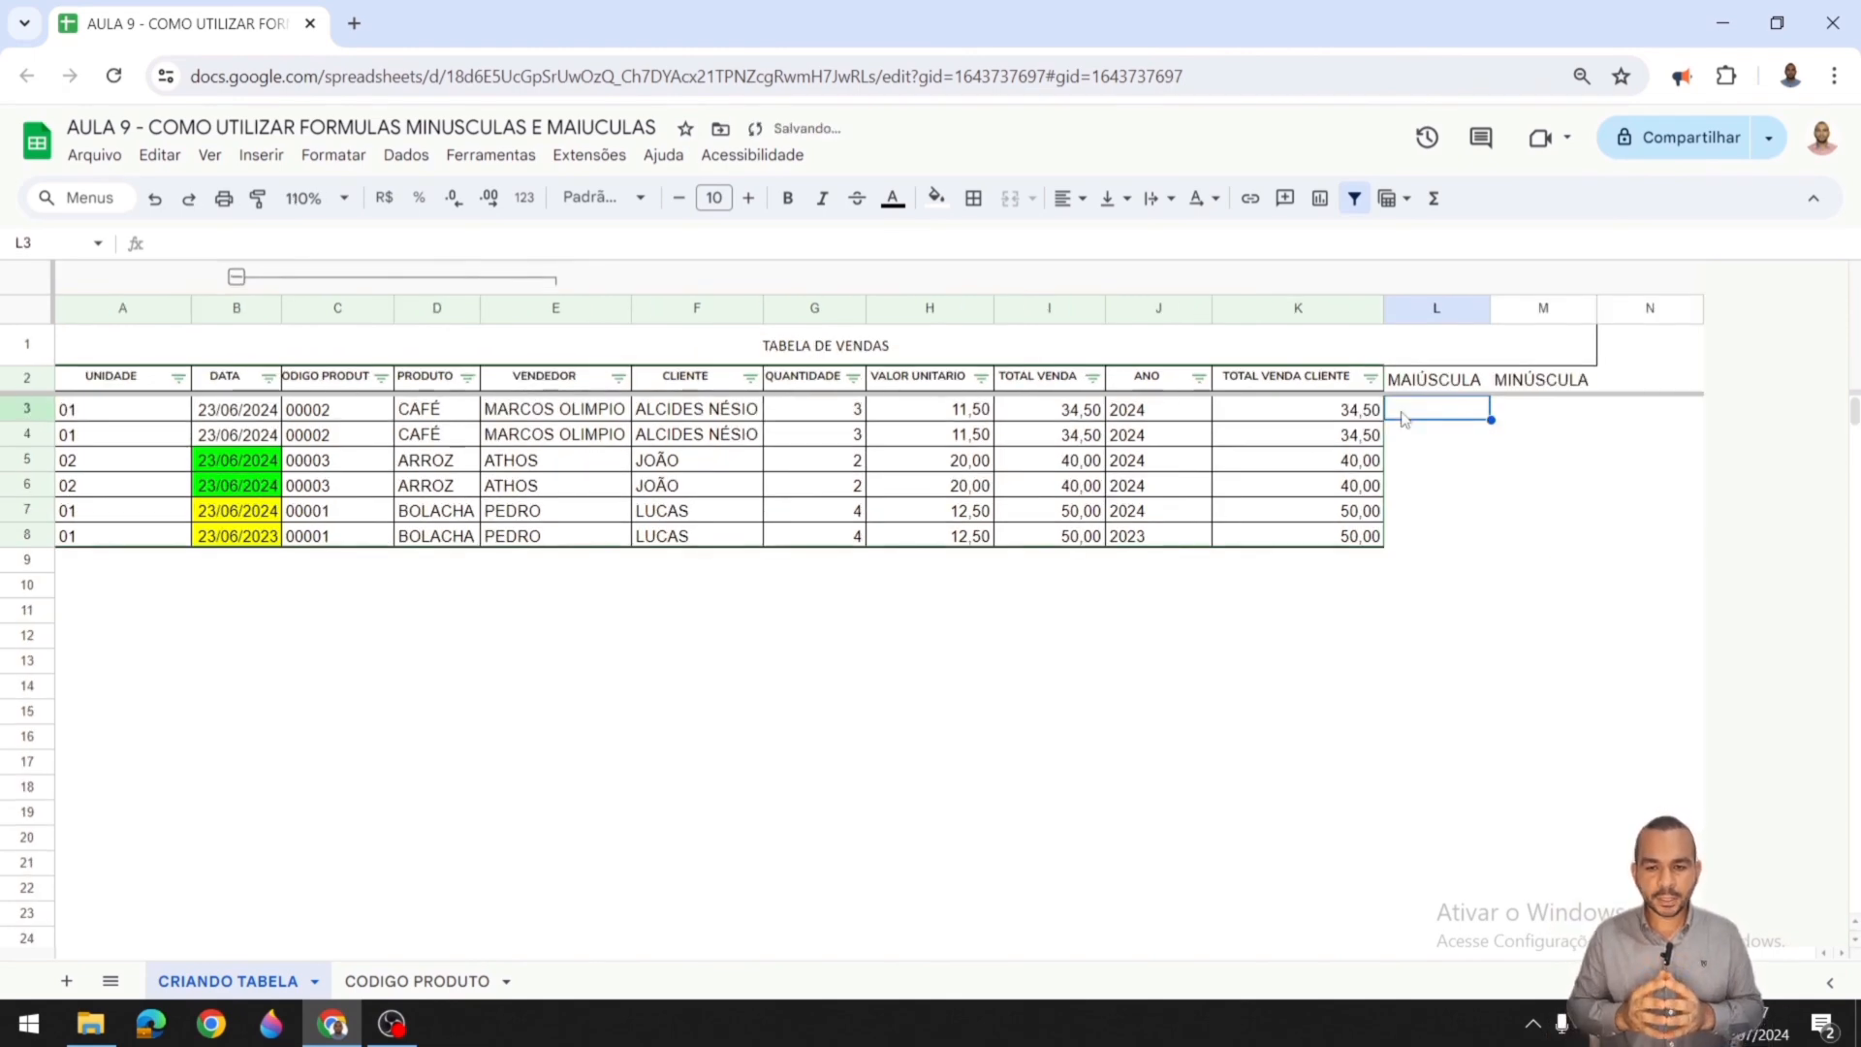
# Step: Start a formula in L3 that nests PROCV inside the MAIÚSCULA function
pyautogui.write('=')
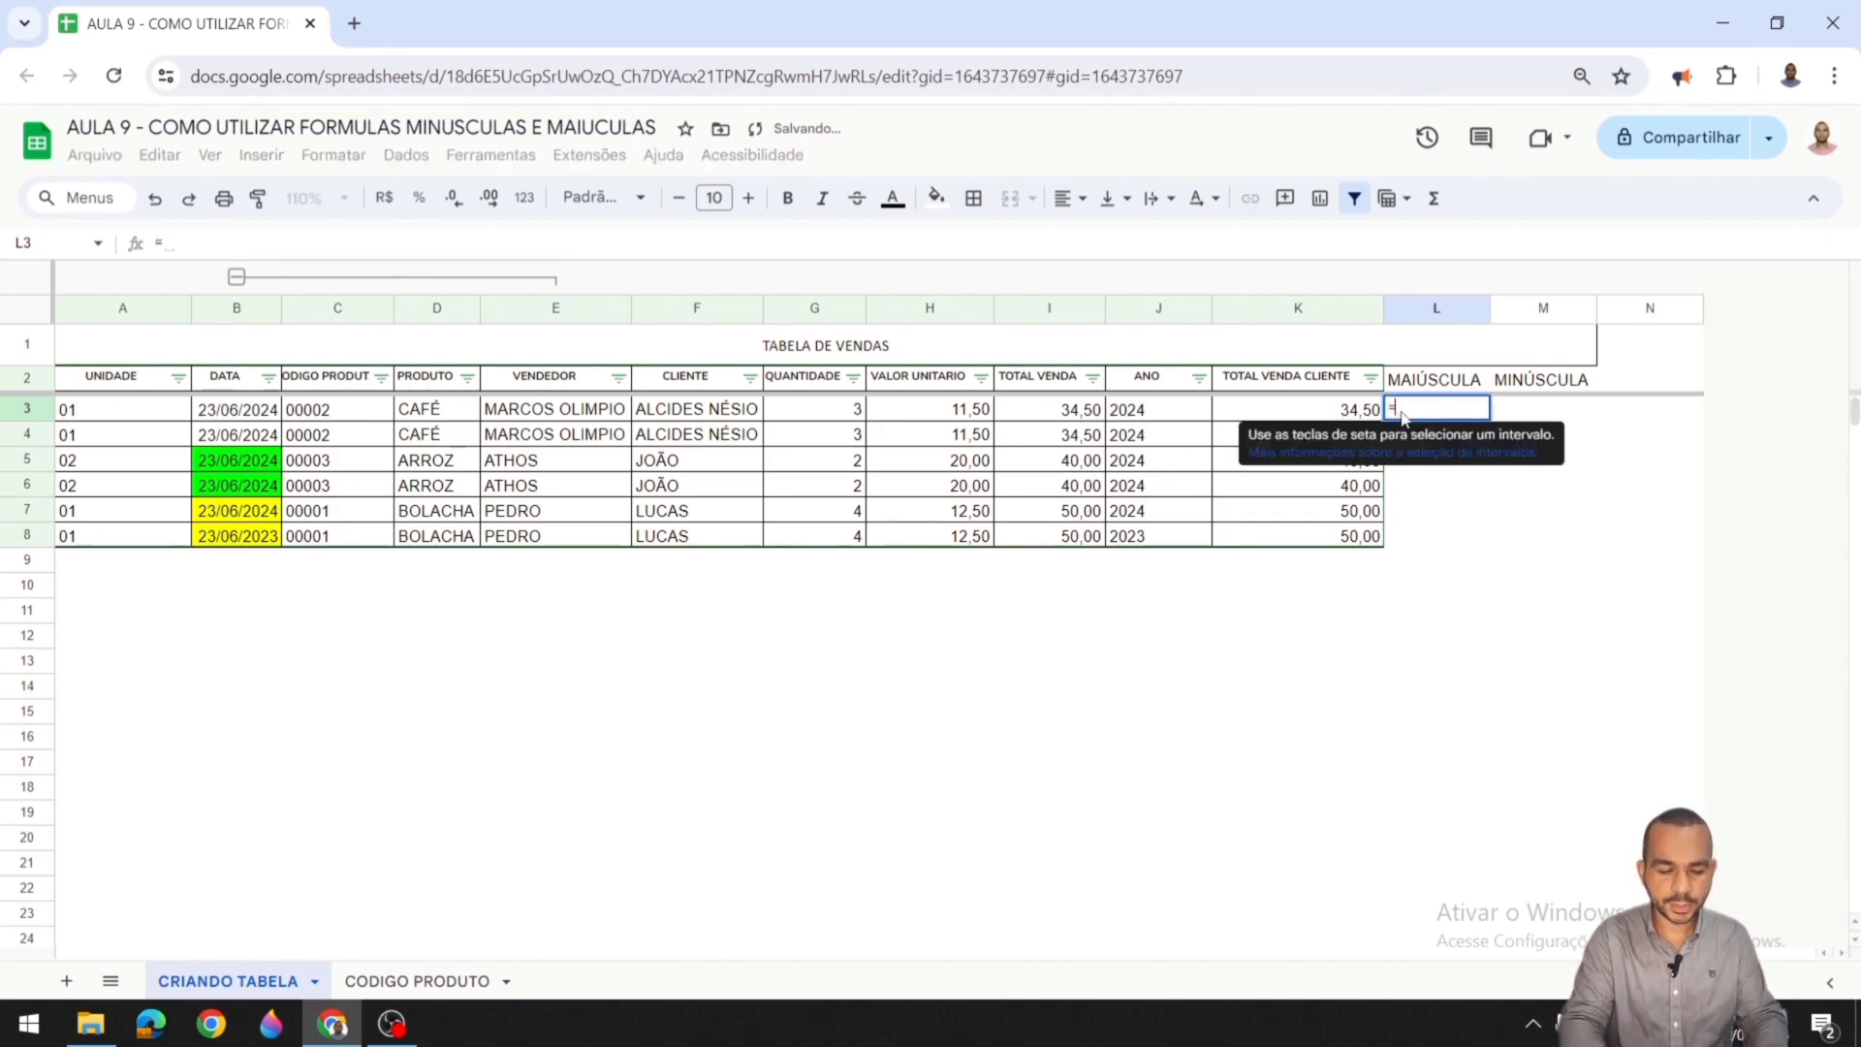
pyautogui.write('MAI')
pyautogui.press('Down')
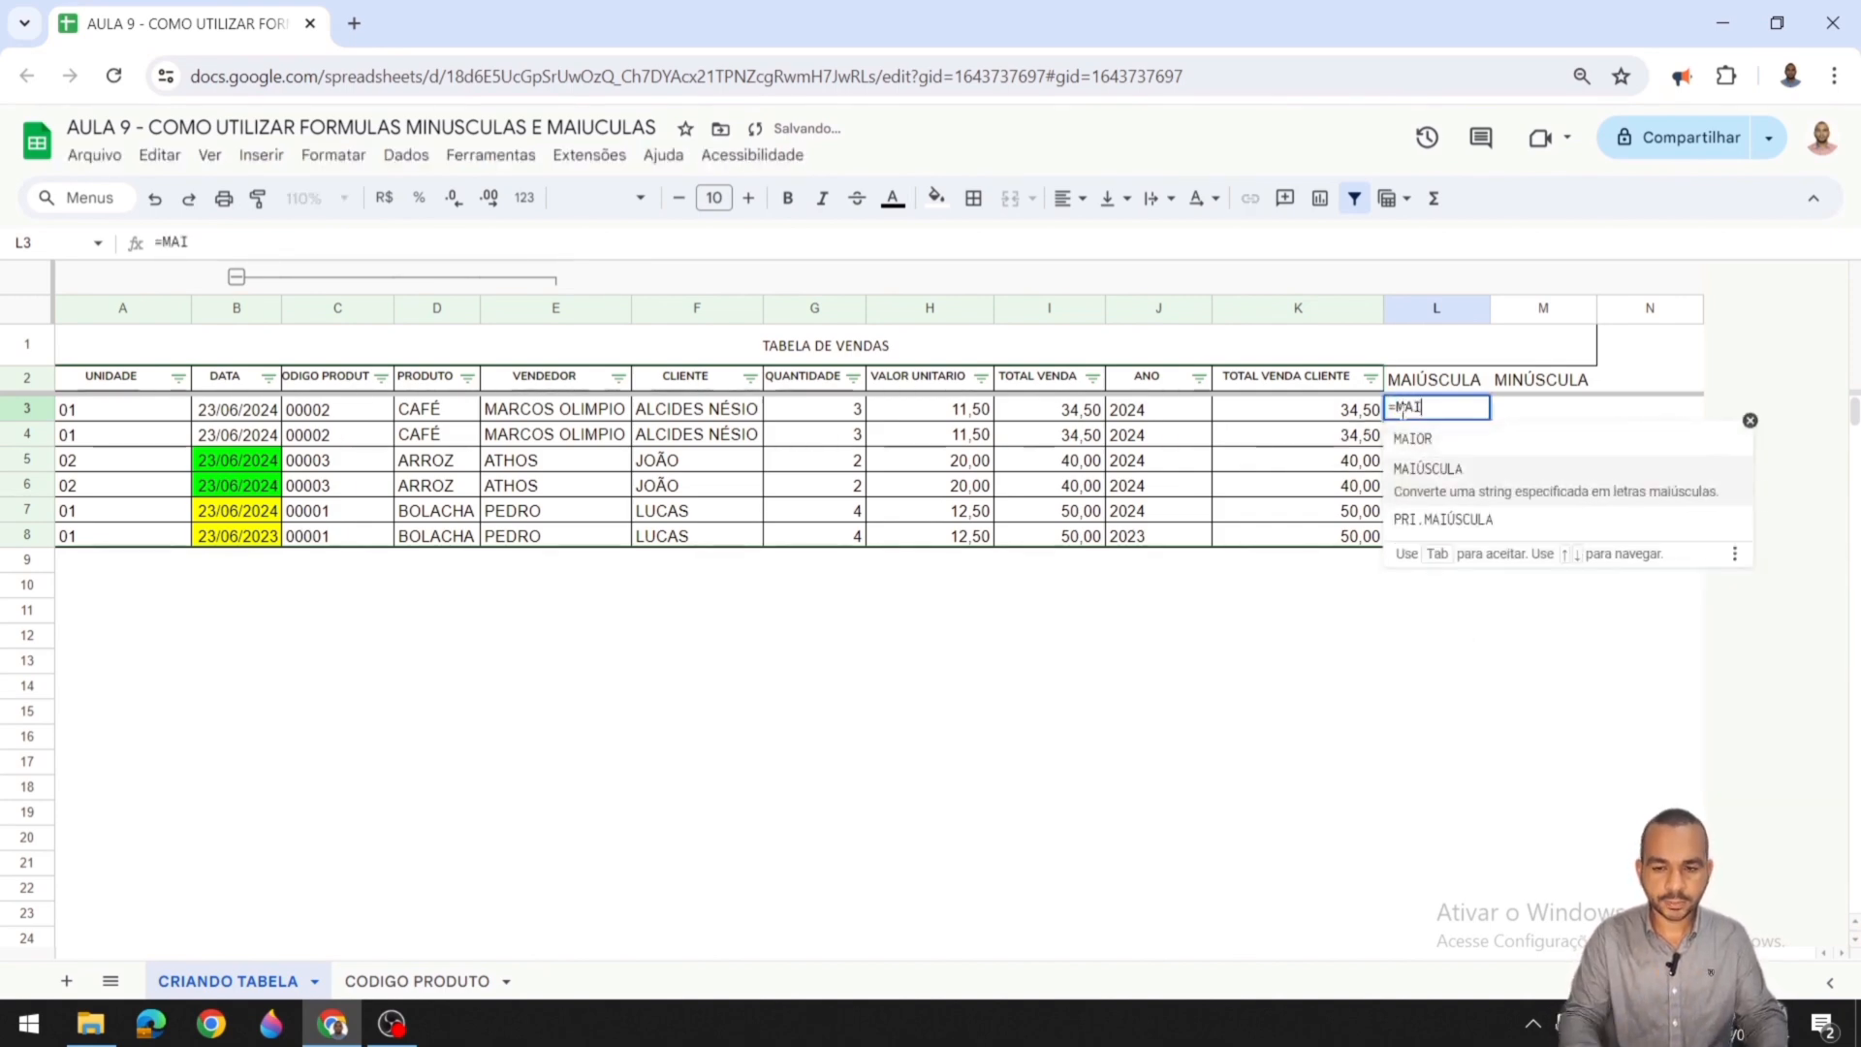
pyautogui.click(1468, 487)
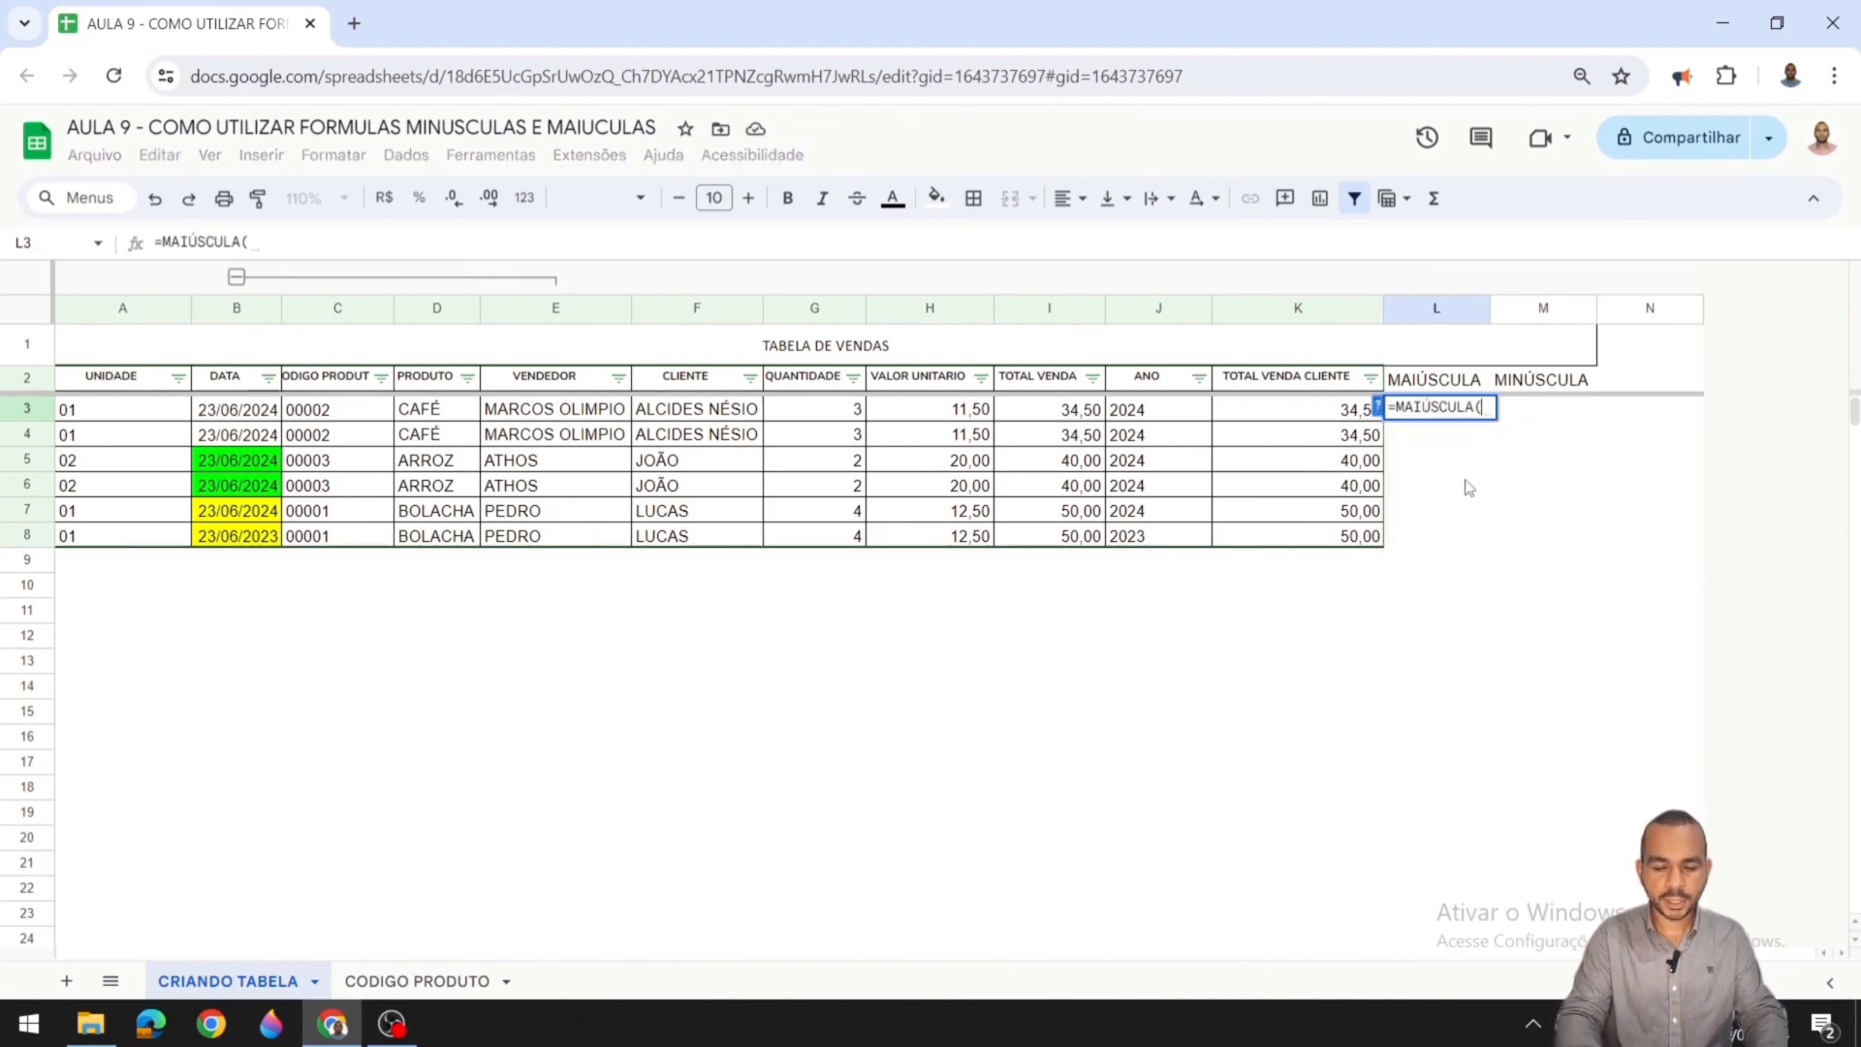
pyautogui.write('PROCV')
pyautogui.write('9')
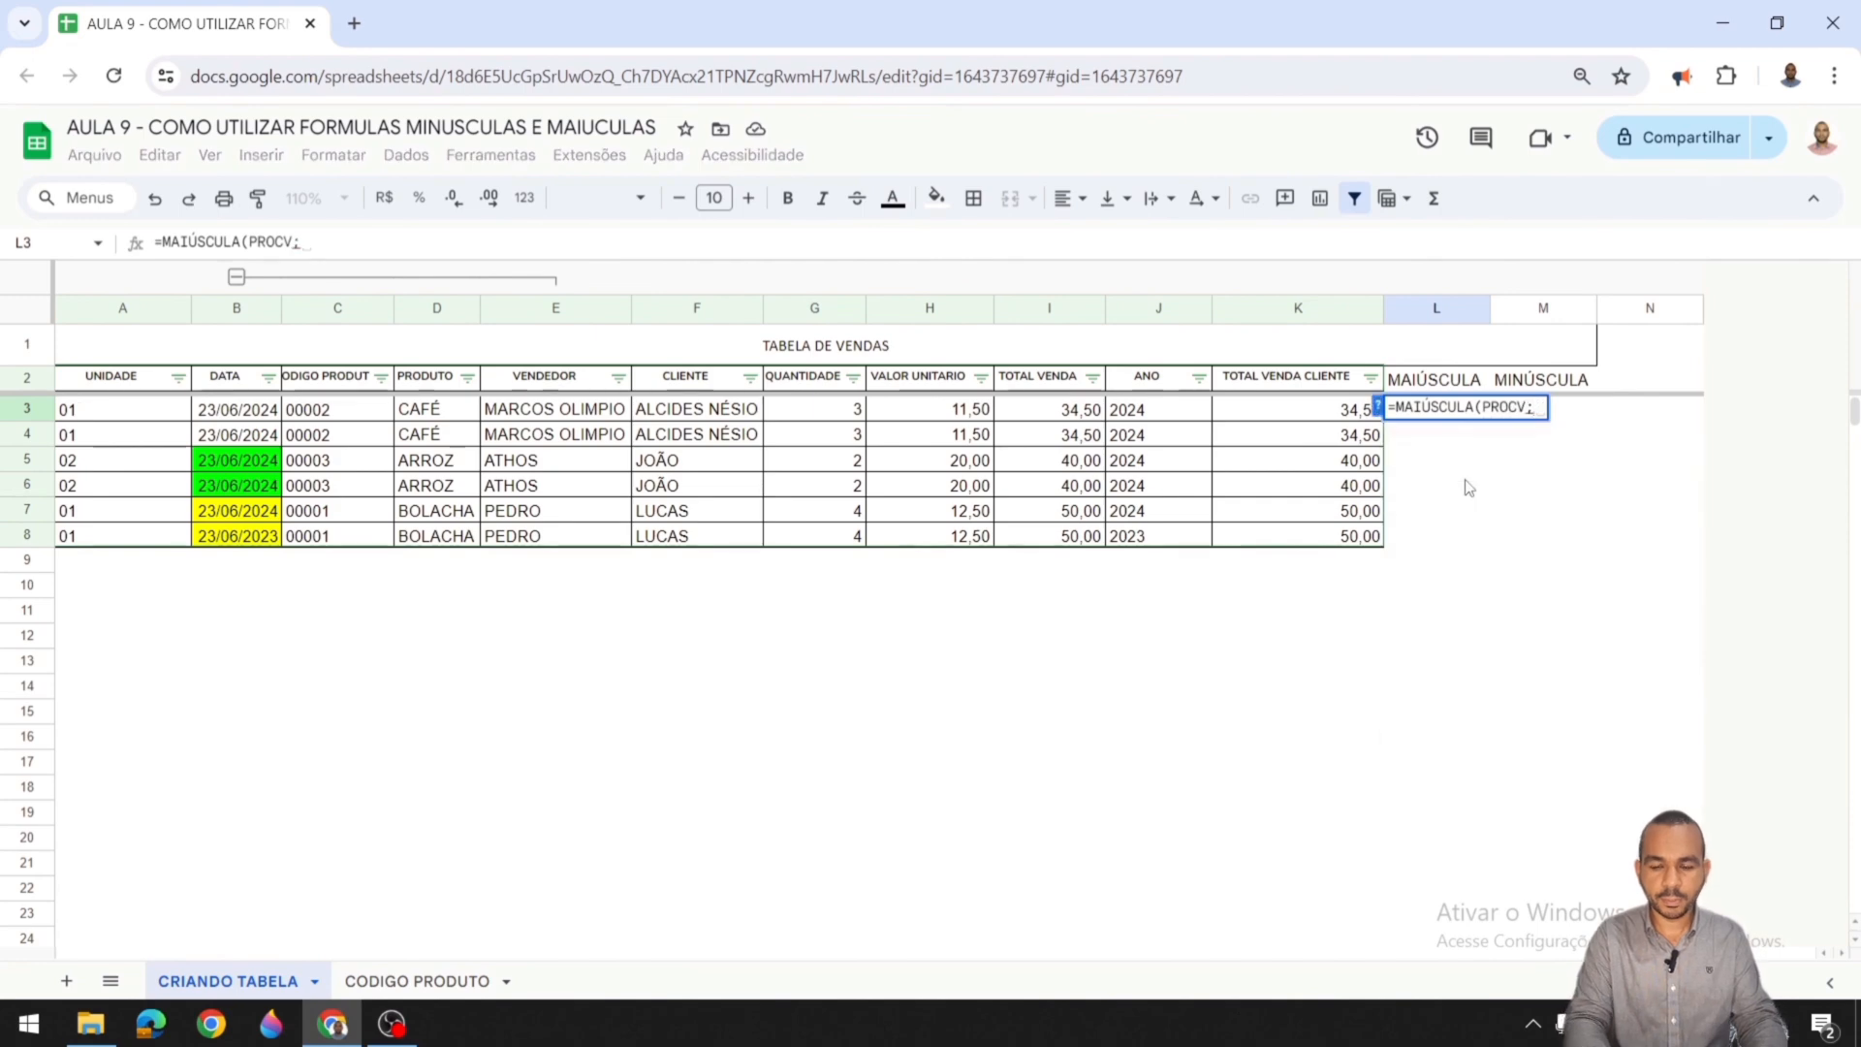
pyautogui.press('BackSpace')
pyautogui.write('(')
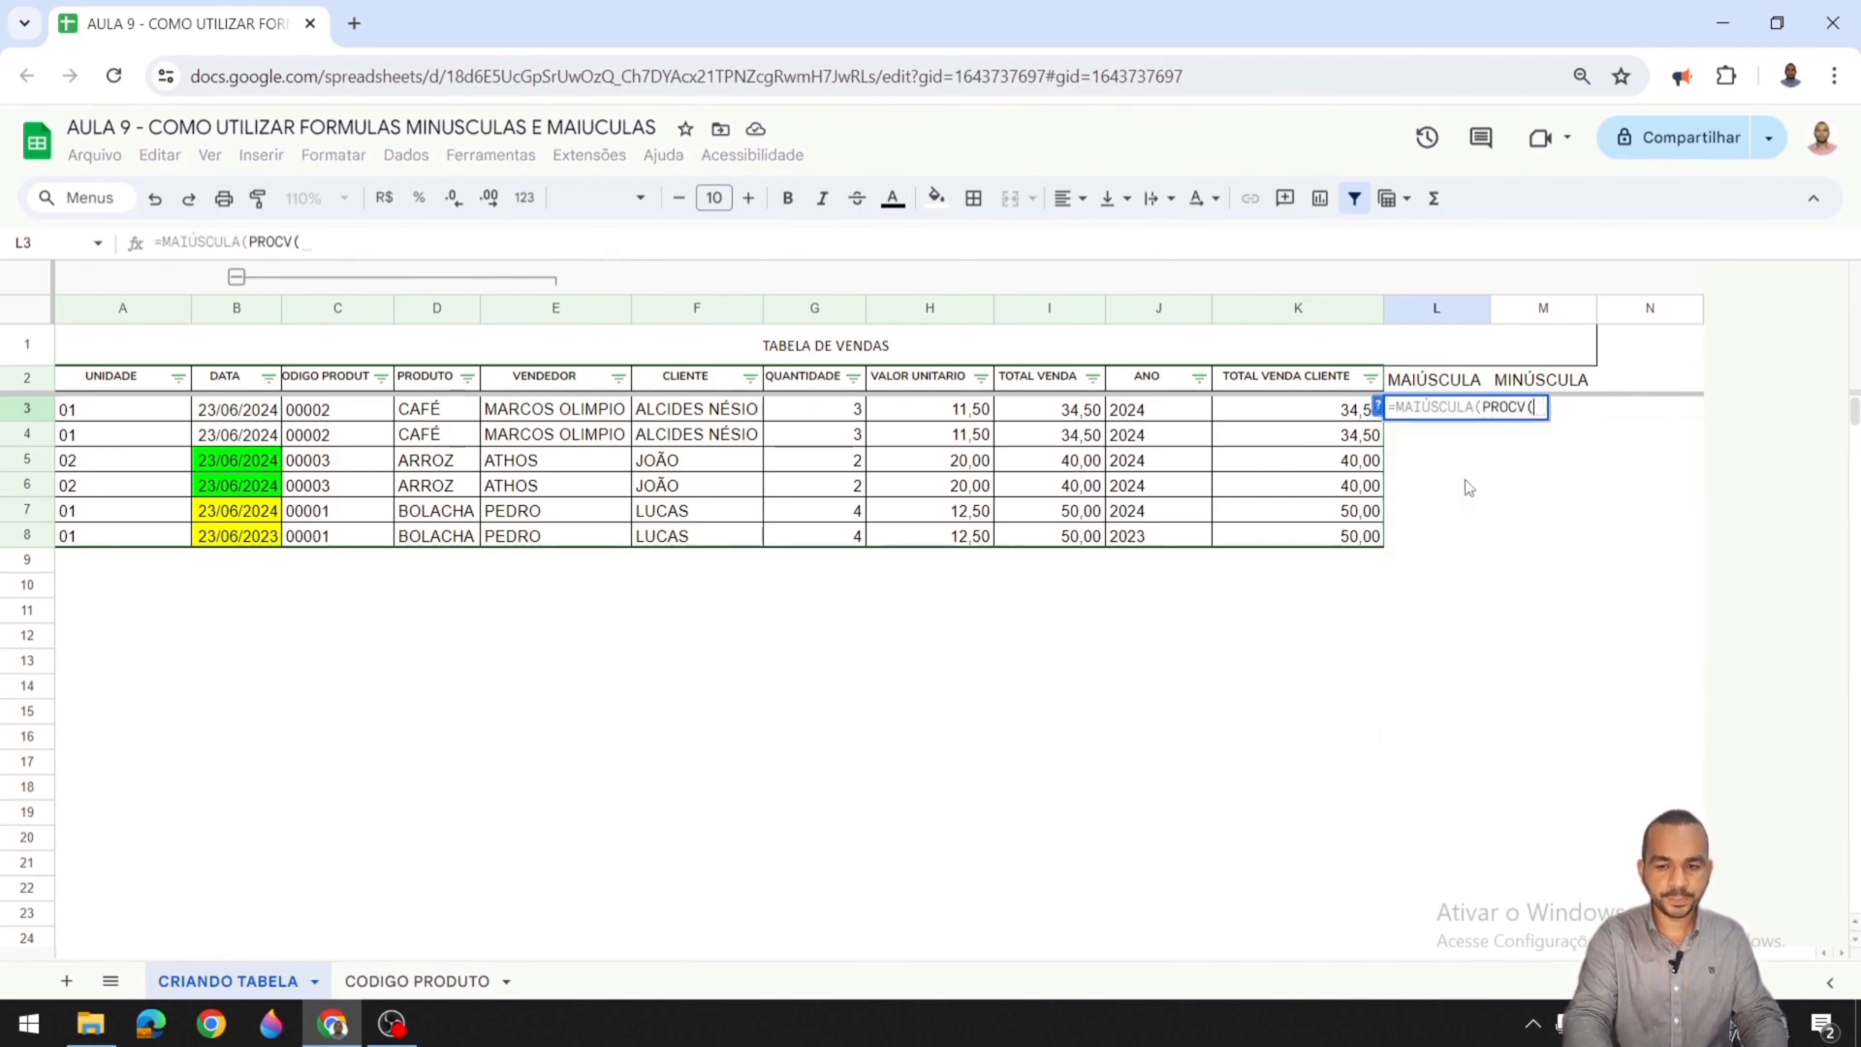
# Step: Complete the L3 formula as =MAIÚSCULA(PROCV(D3;TABELA1;2;0)) and leave the suggested autofill unused
pyautogui.click(436, 409)
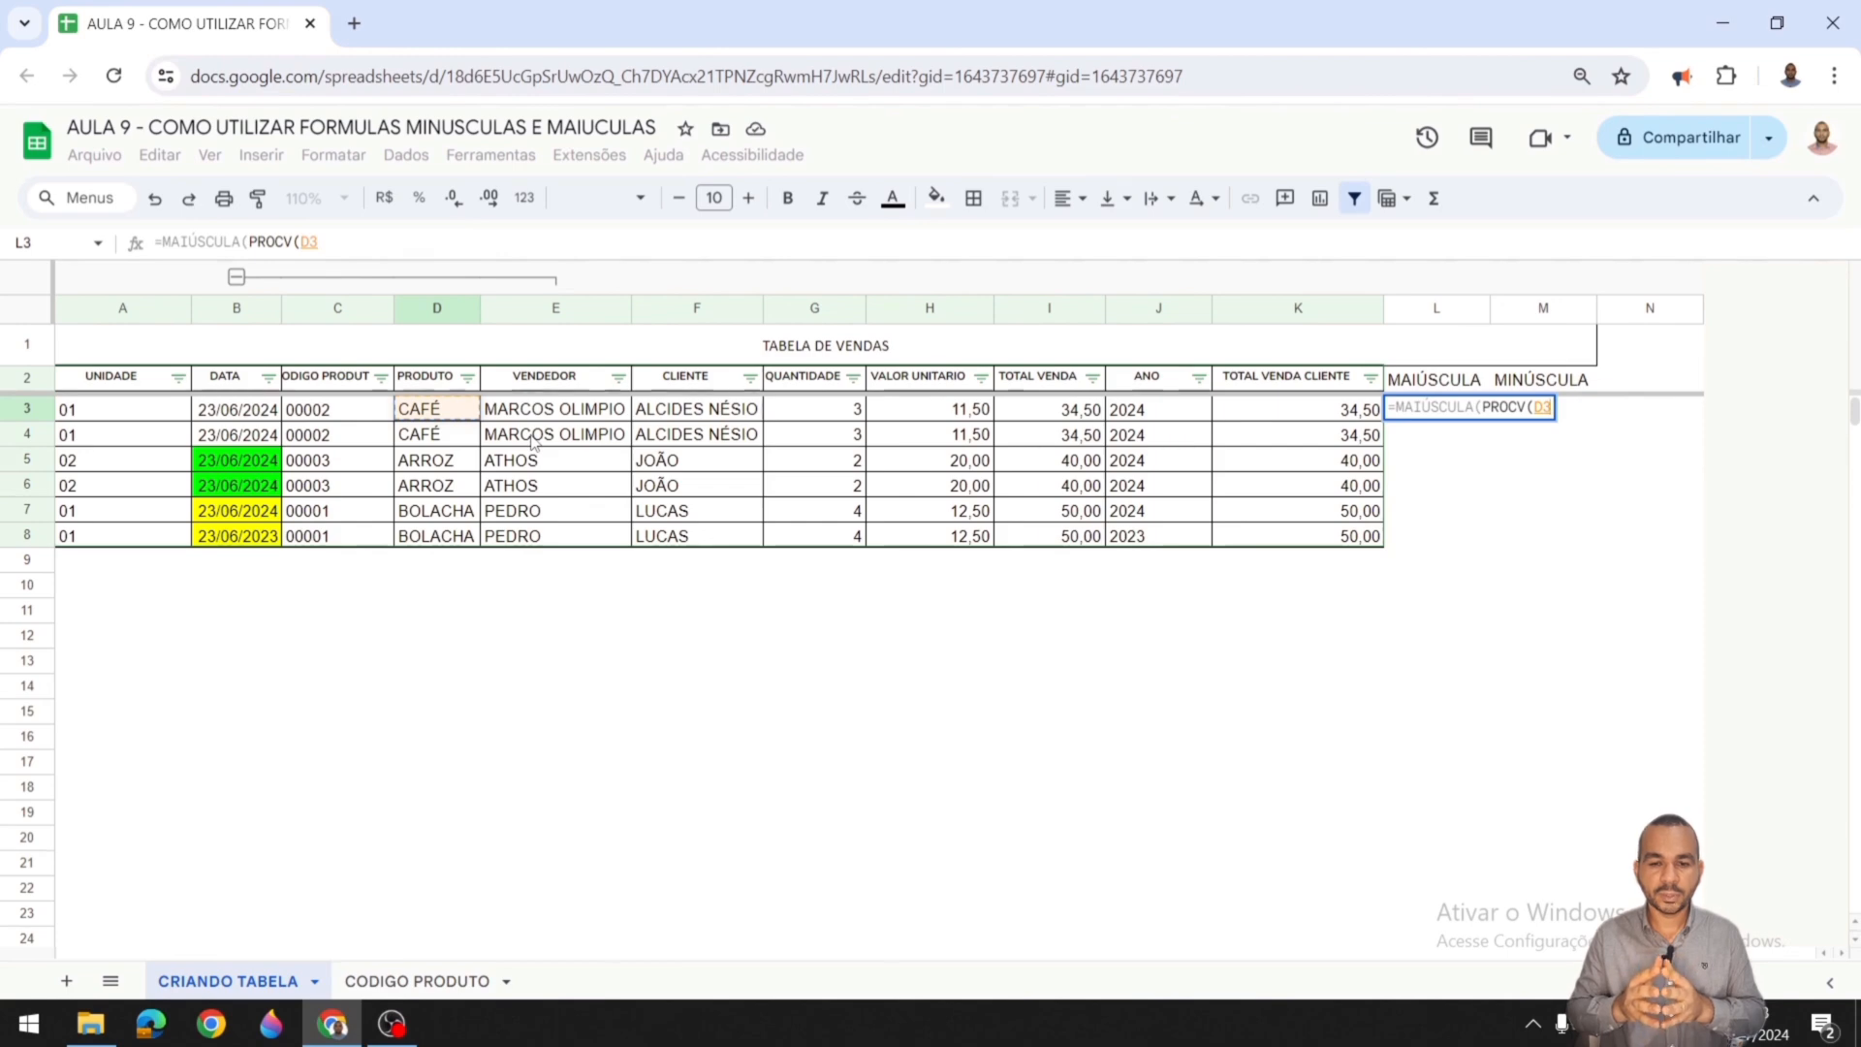
pyautogui.write(';')
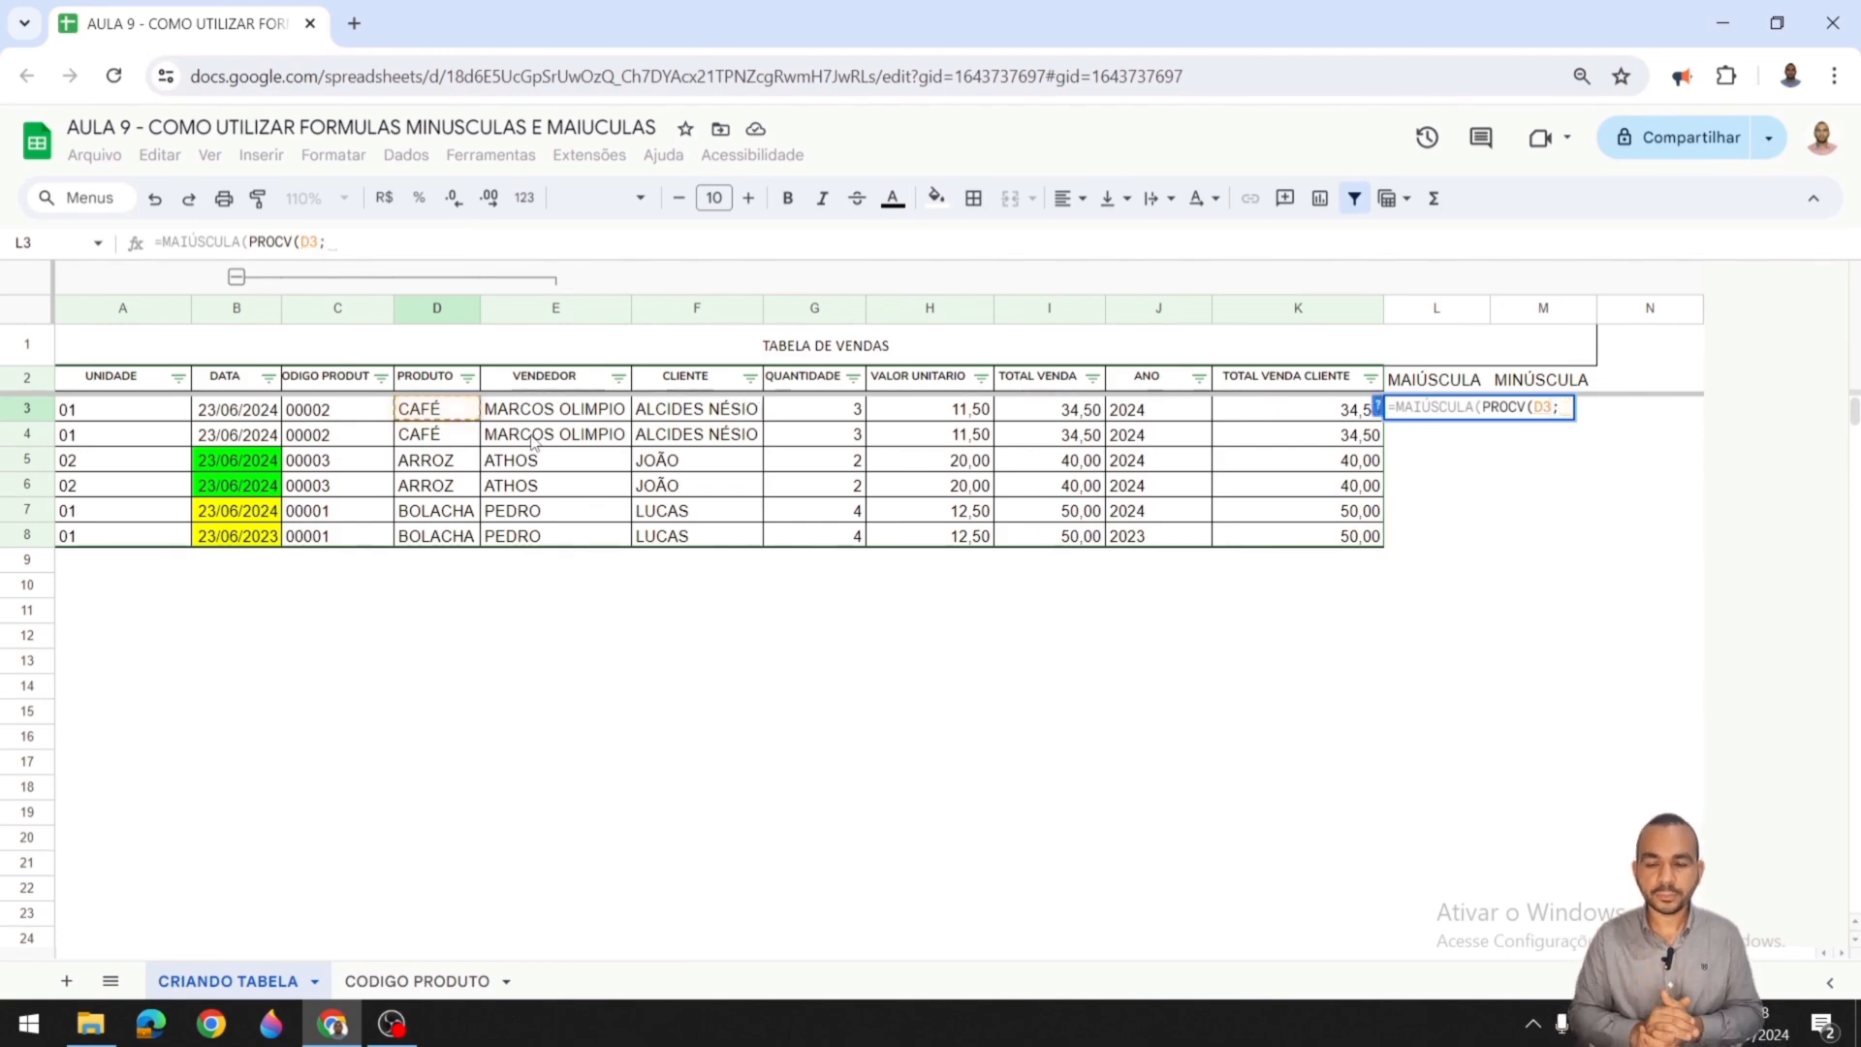
pyautogui.write('TABEL')
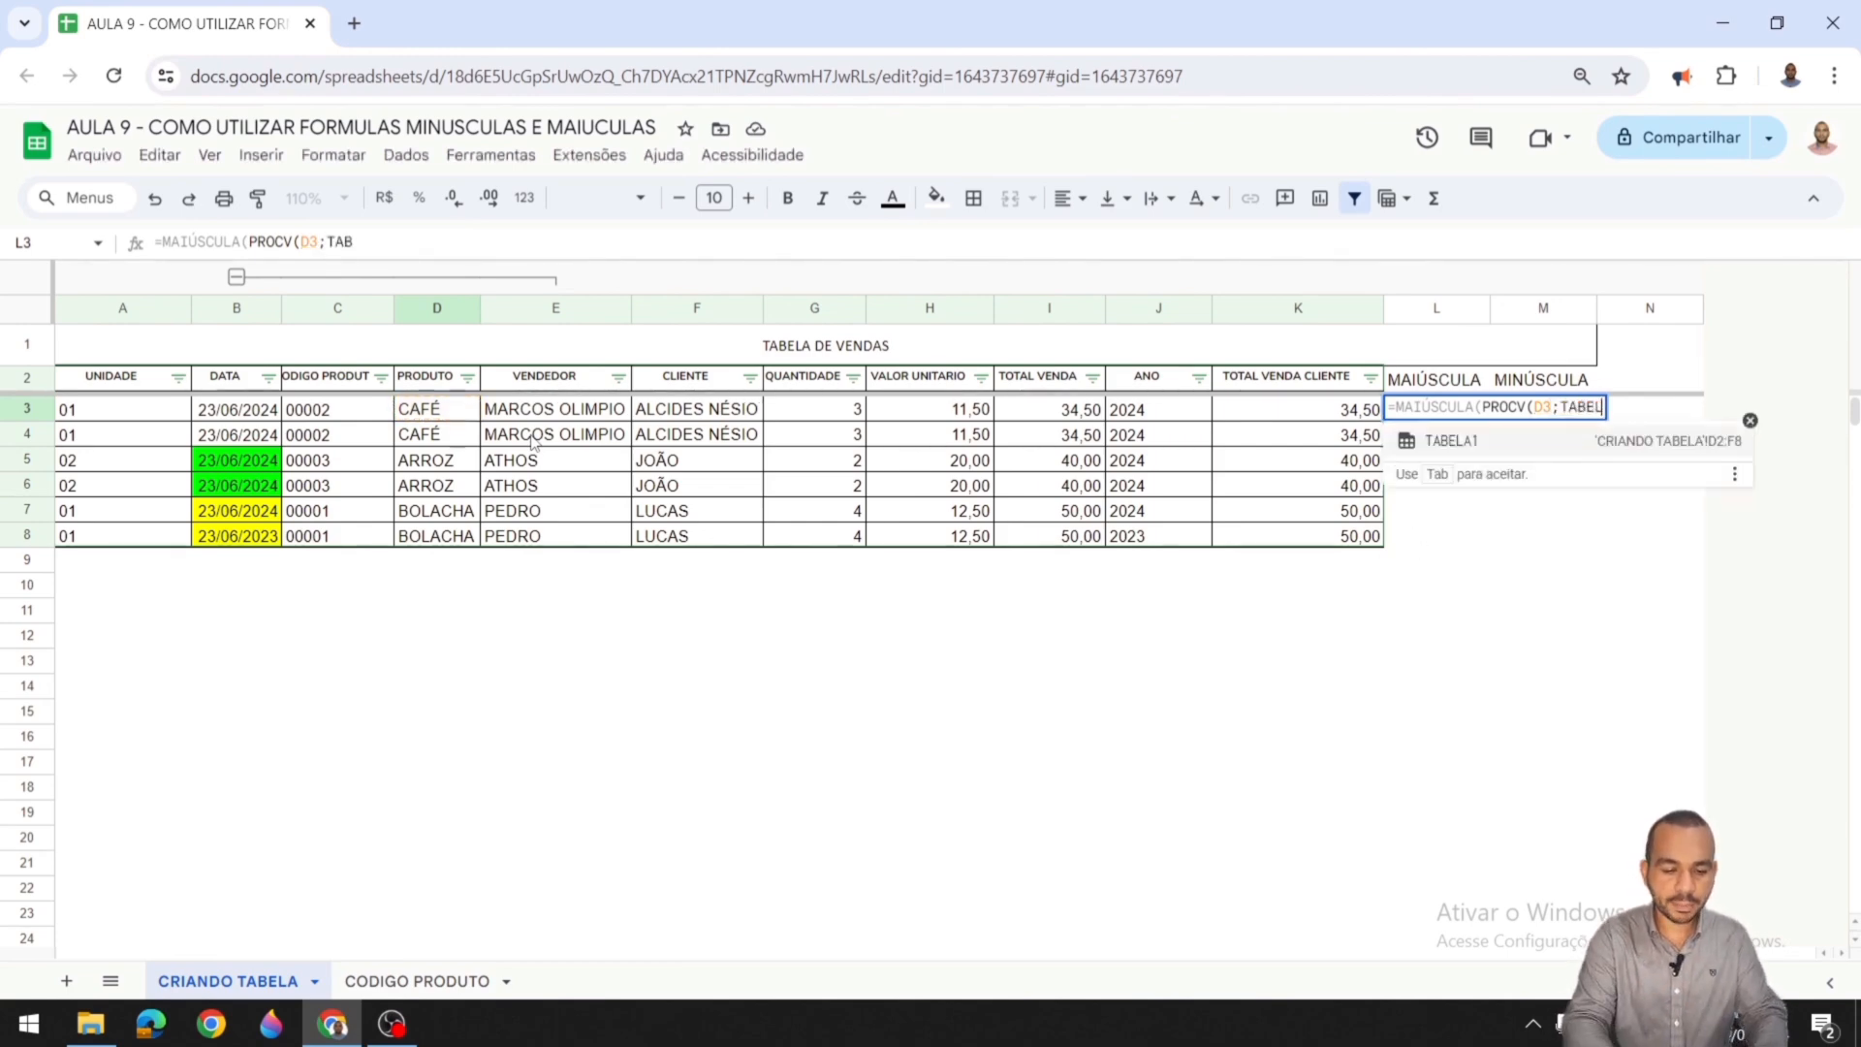
pyautogui.write('A1;')
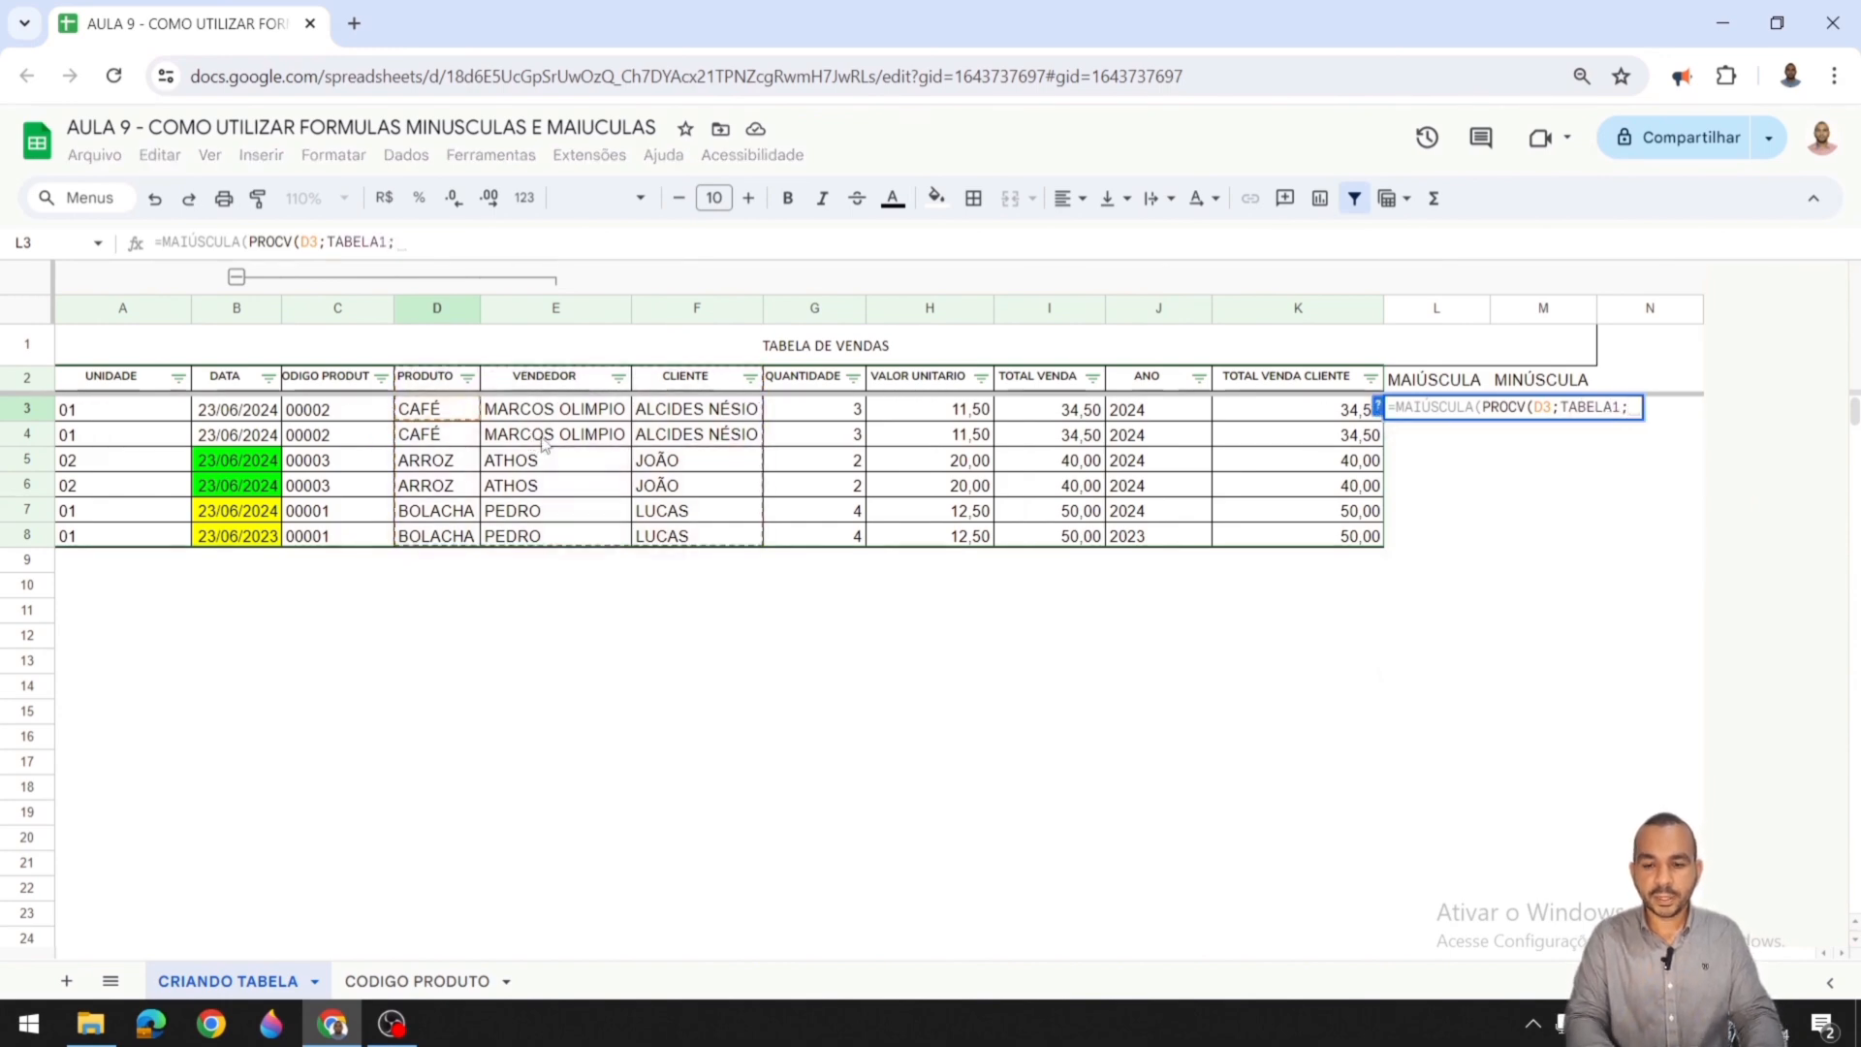
pyautogui.write('2')
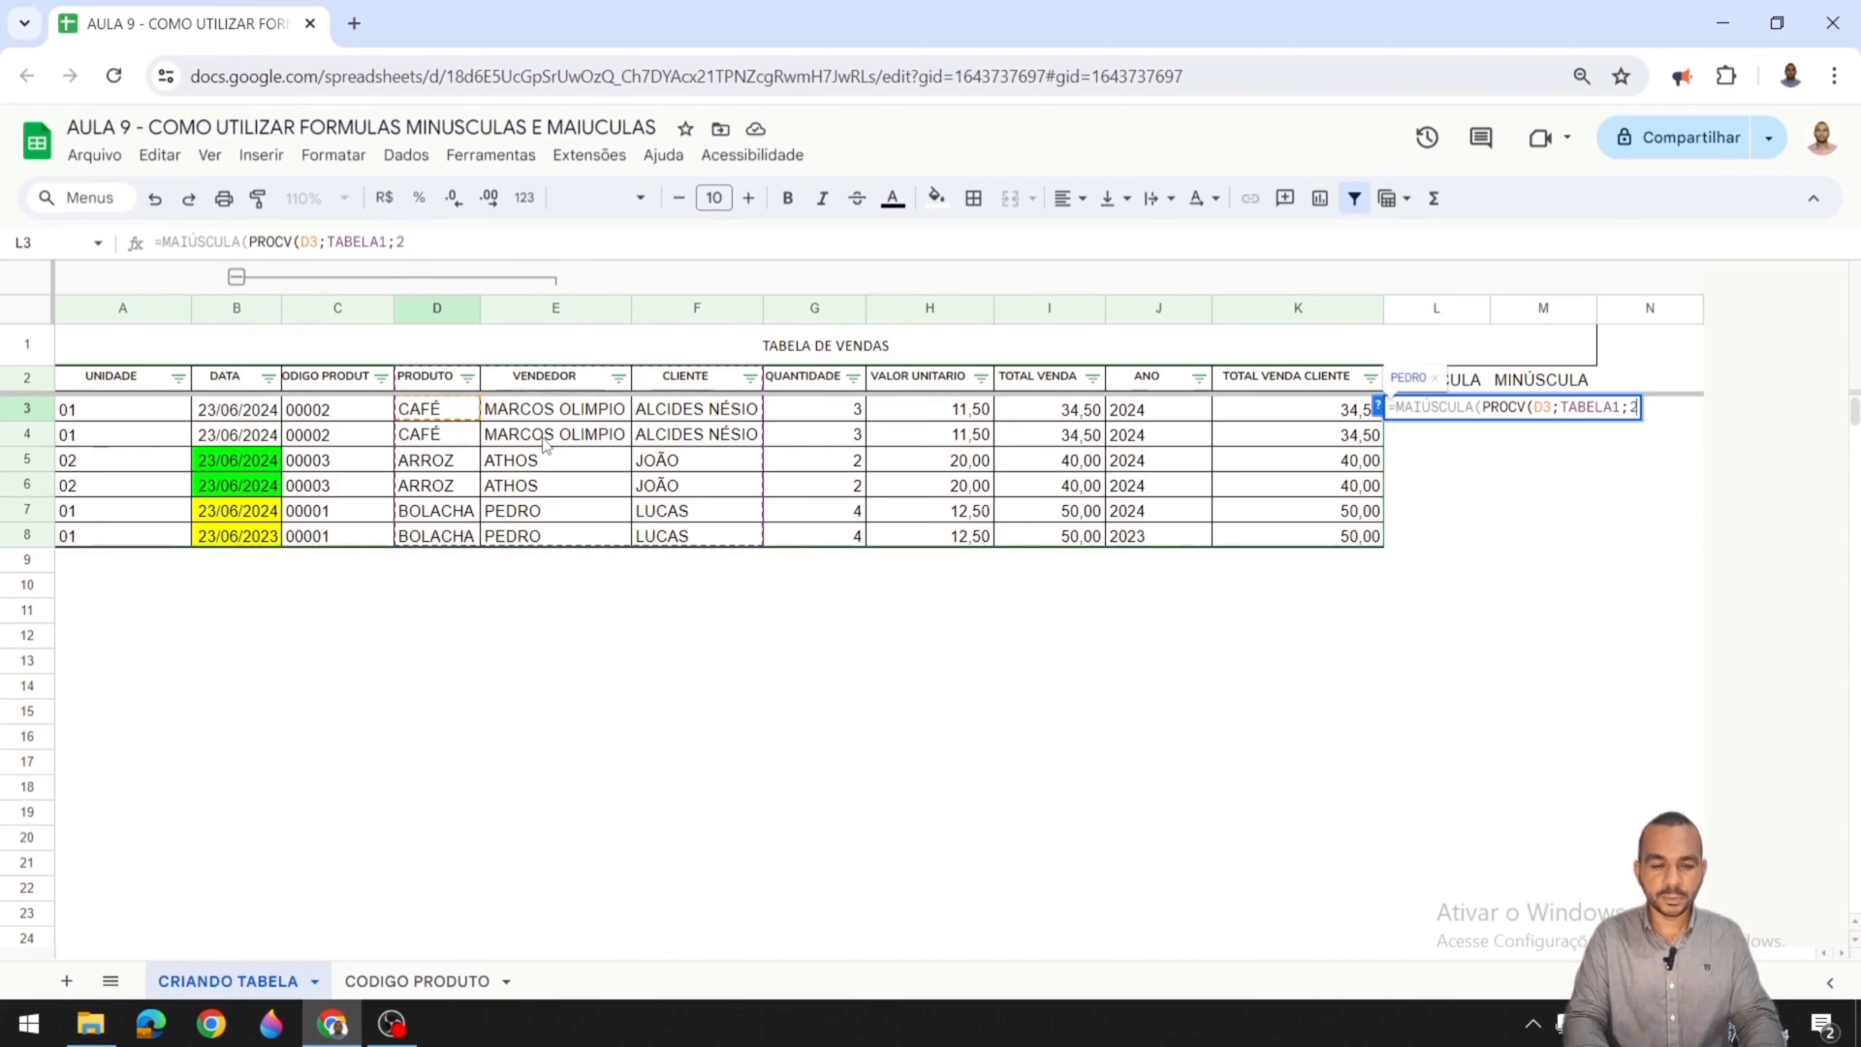
pyautogui.write(';0')
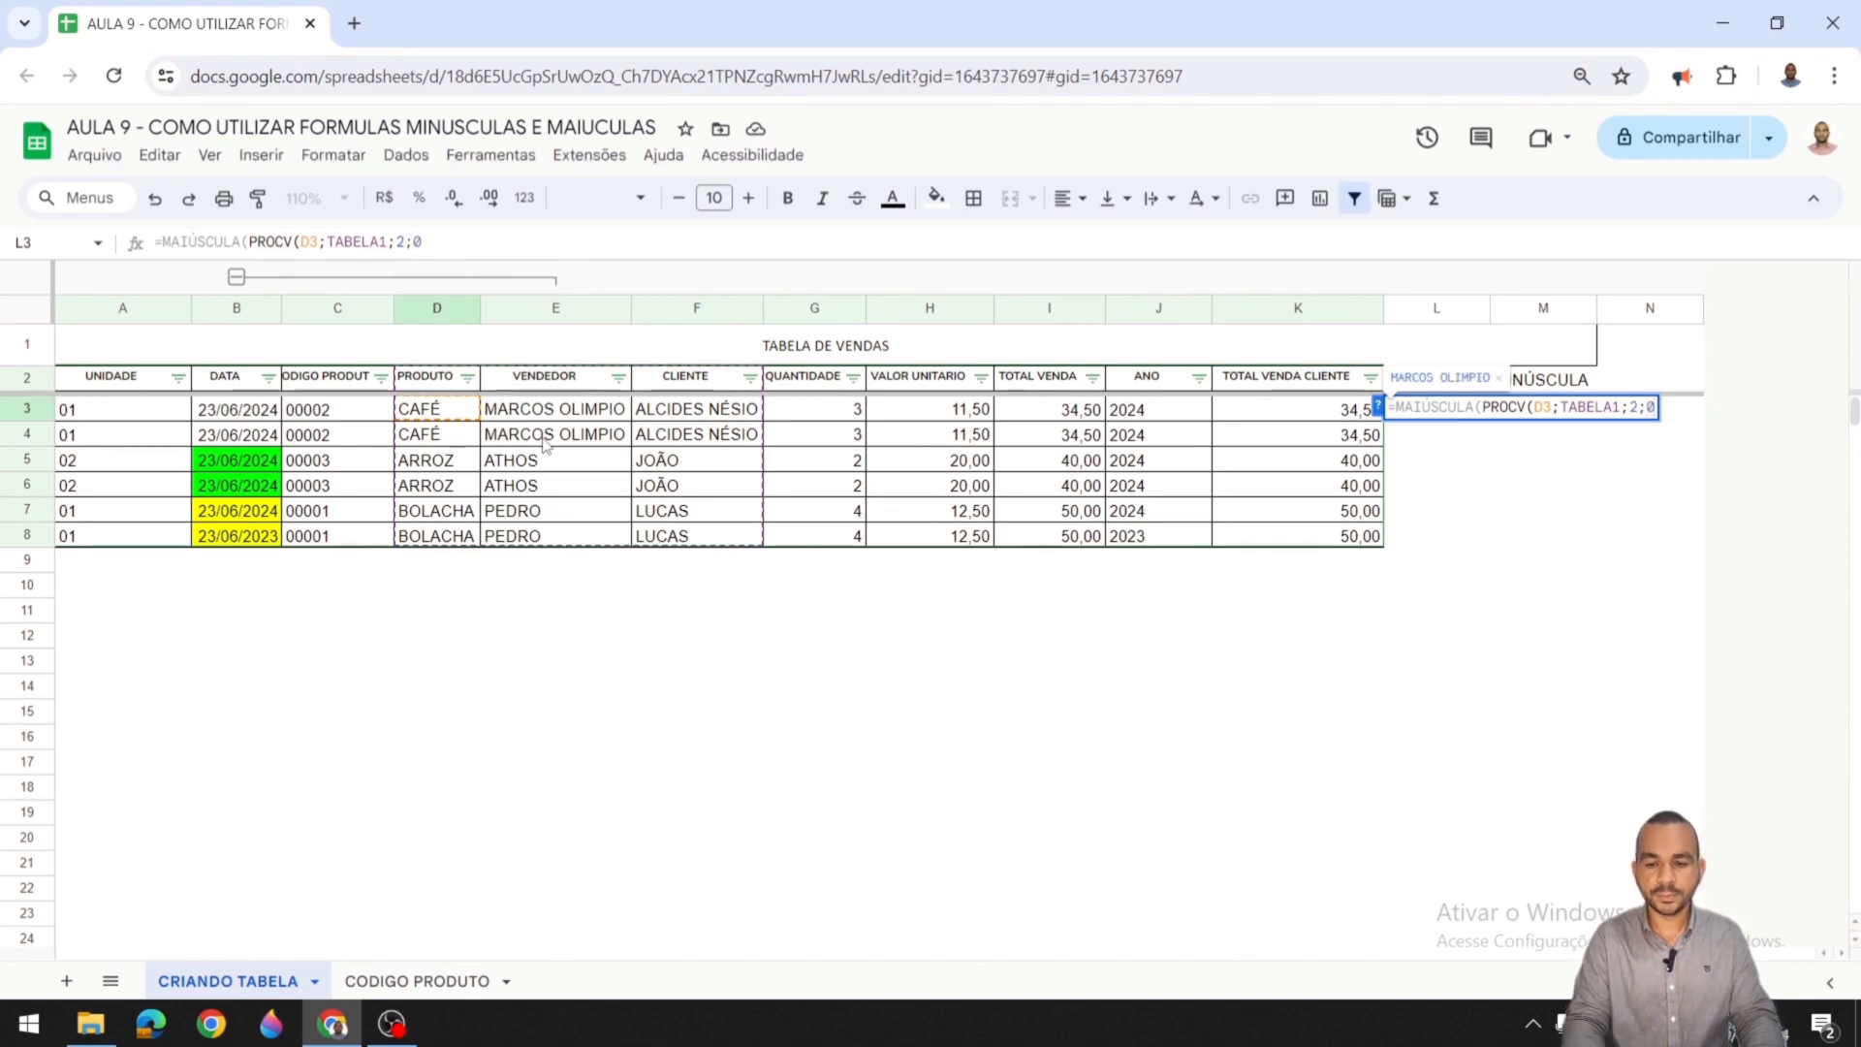
pyautogui.write('))')
pyautogui.press('Return')
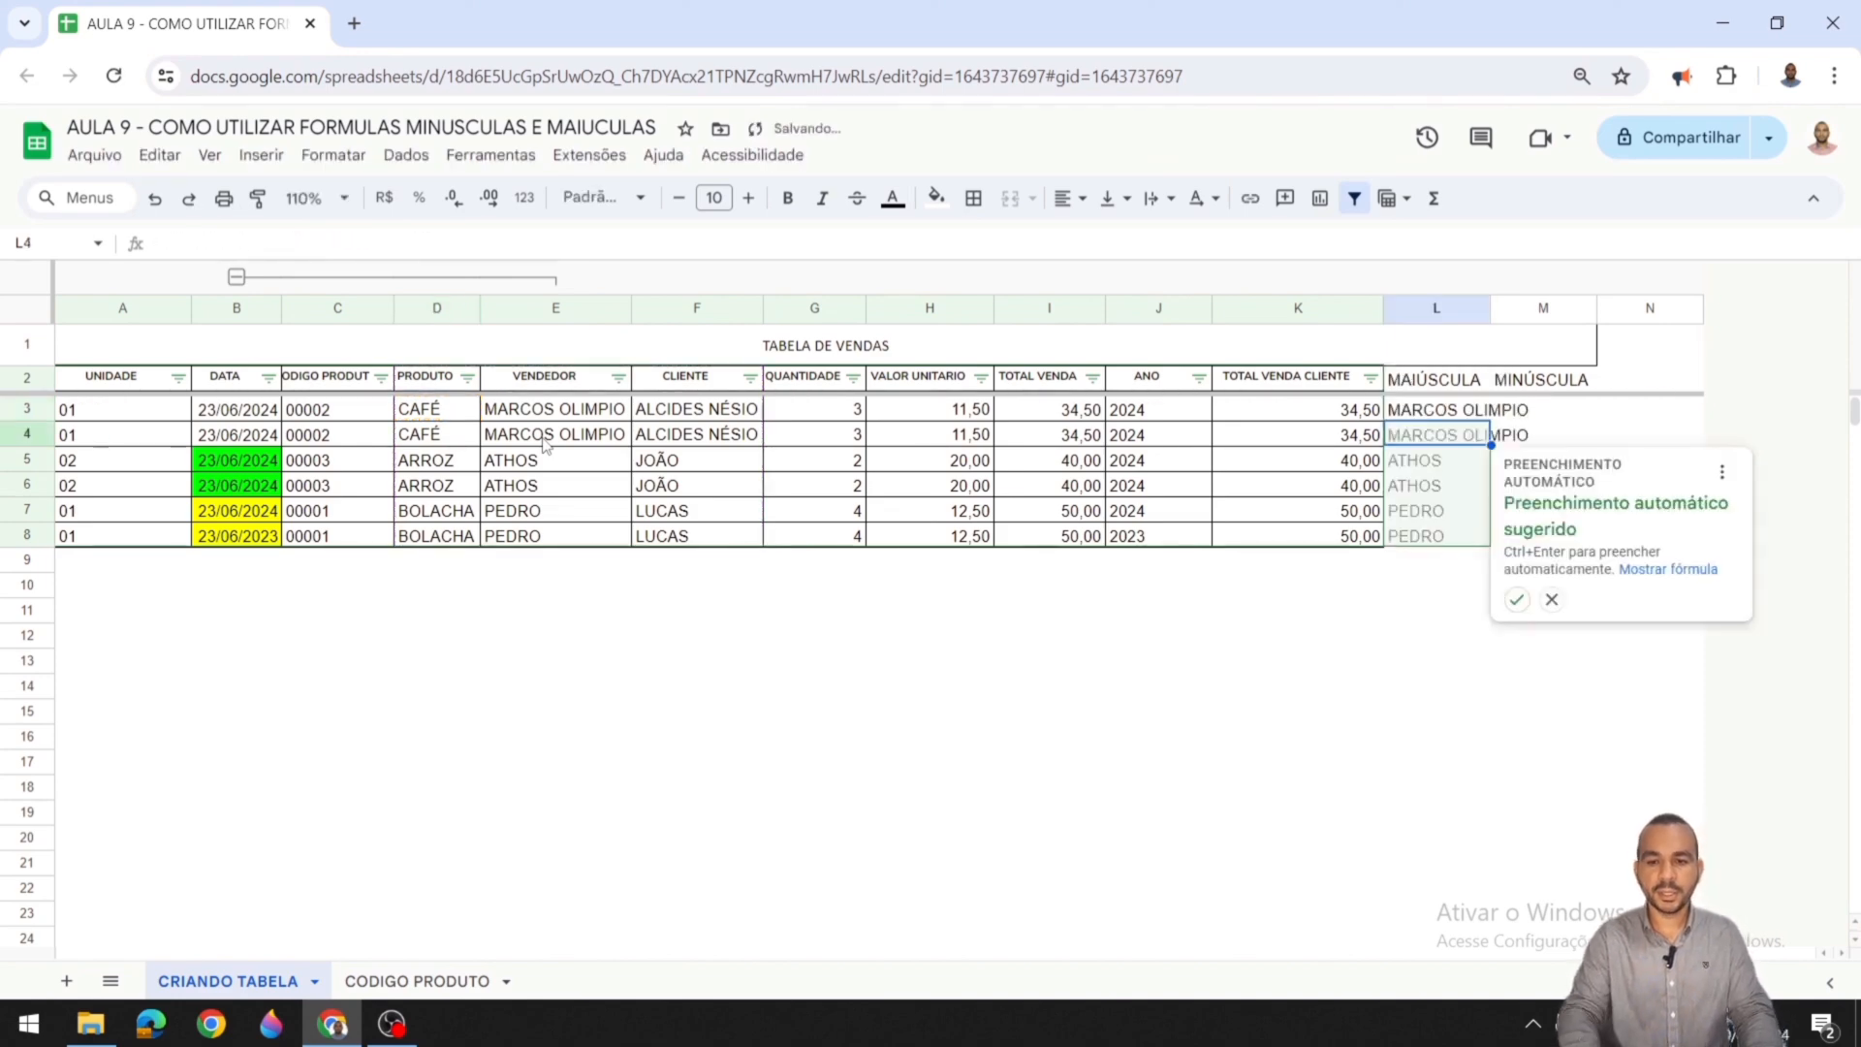
pyautogui.click(1316, 541)
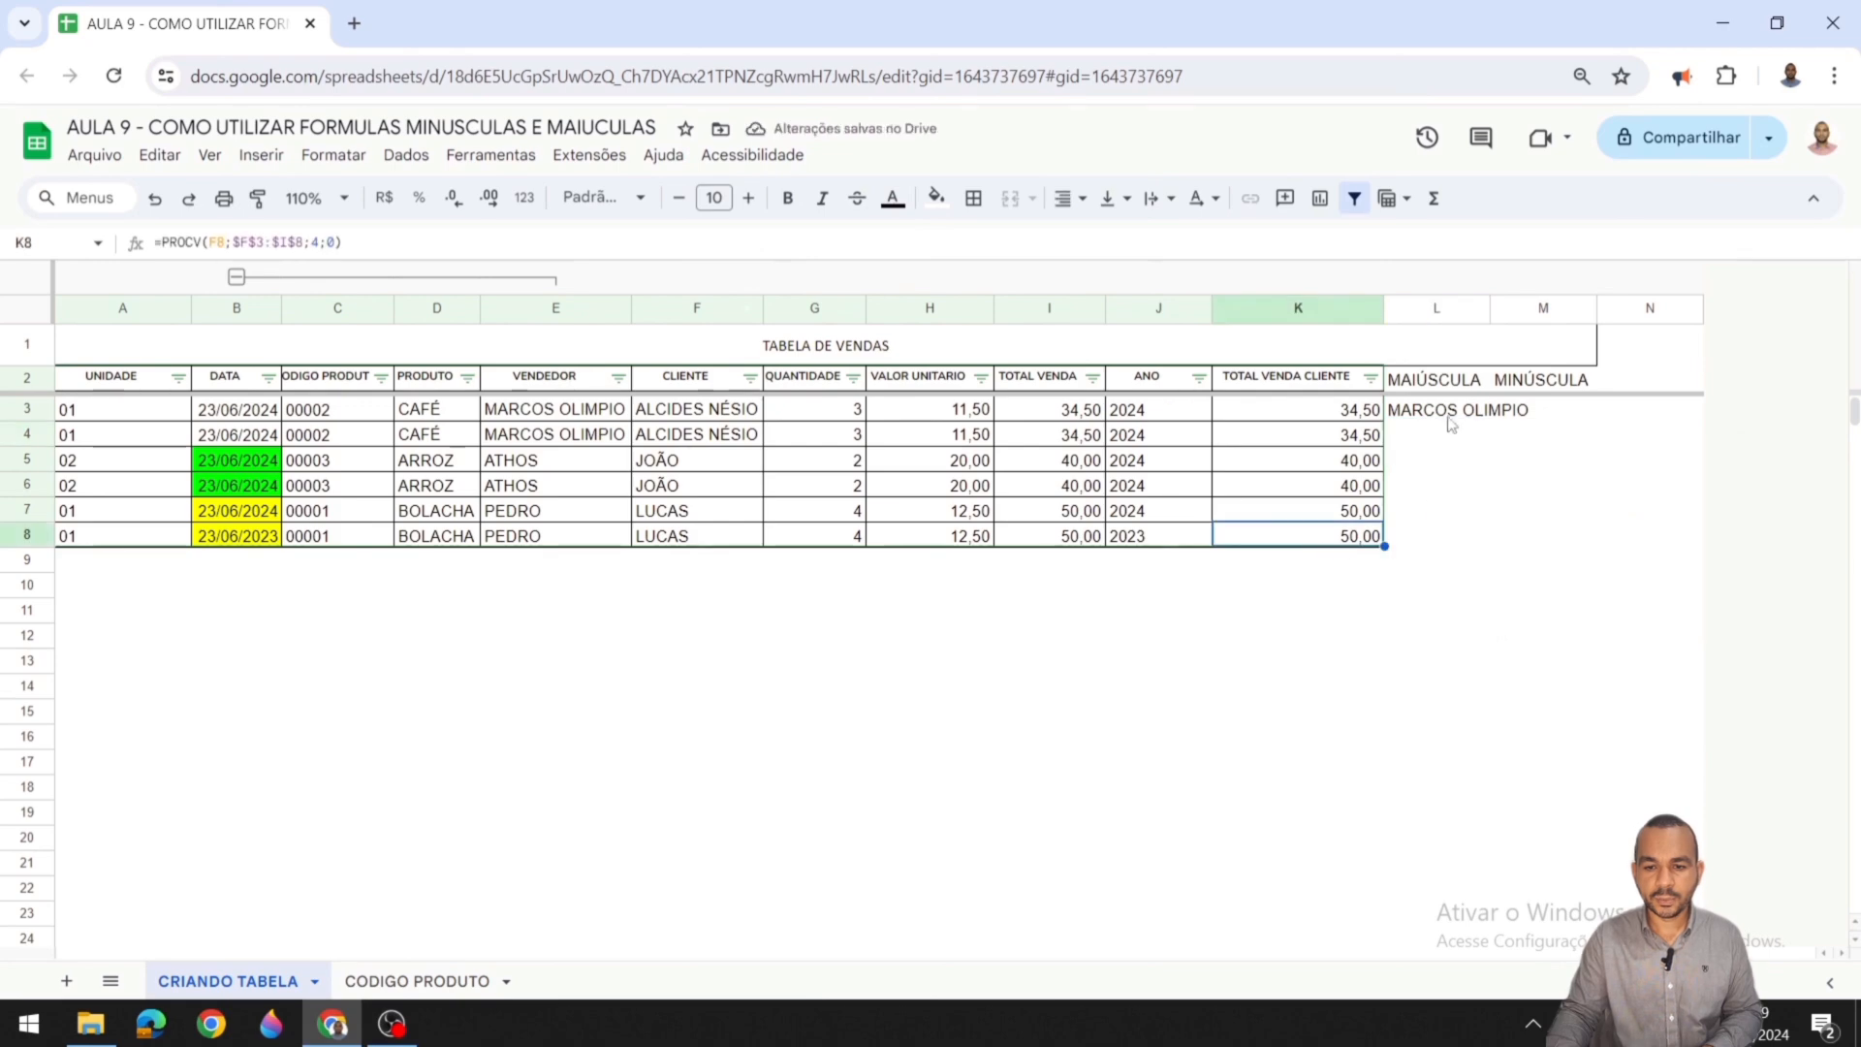
# Step: Review the formula in L3, then select D2:F8 and check its range name TABELA1
pyautogui.click(1447, 417)
pyautogui.click(339, 243)
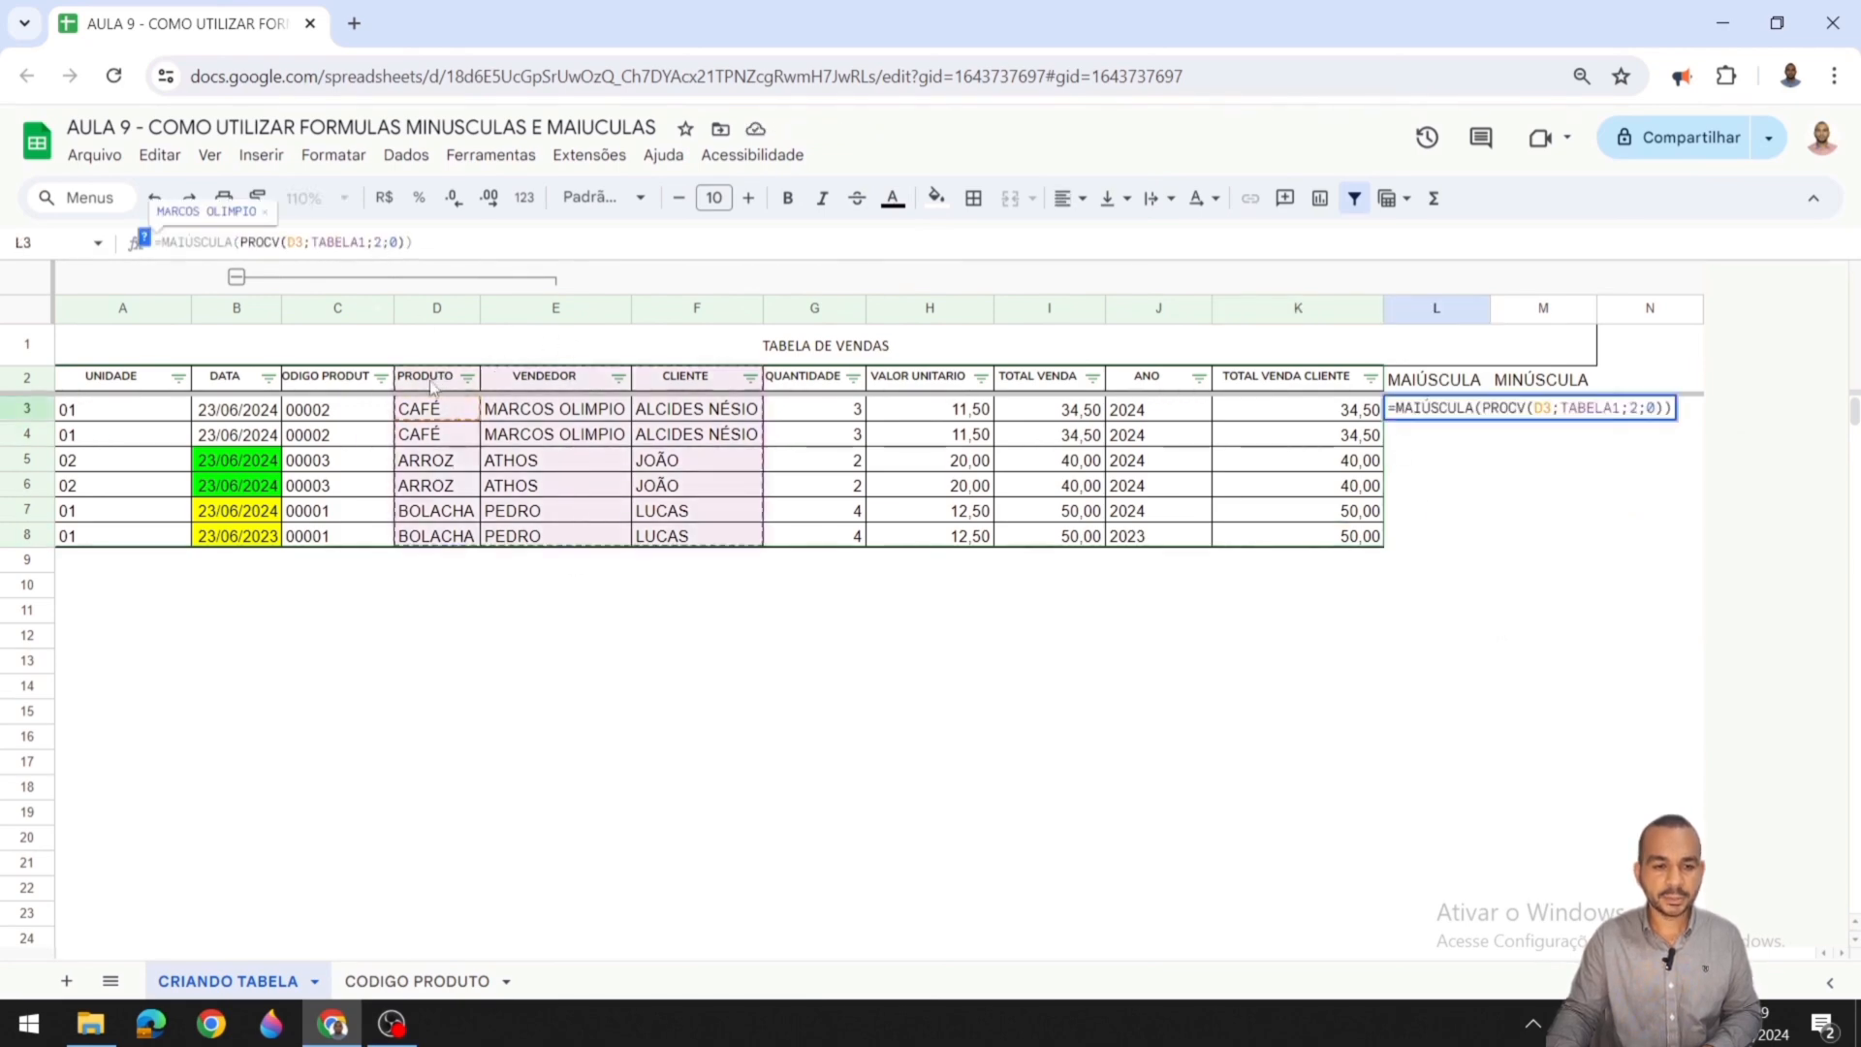
pyautogui.moveTo(432, 381); pyautogui.dragTo(648, 506)
pyautogui.click(642, 503)
pyautogui.moveTo(432, 383); pyautogui.dragTo(692, 538)
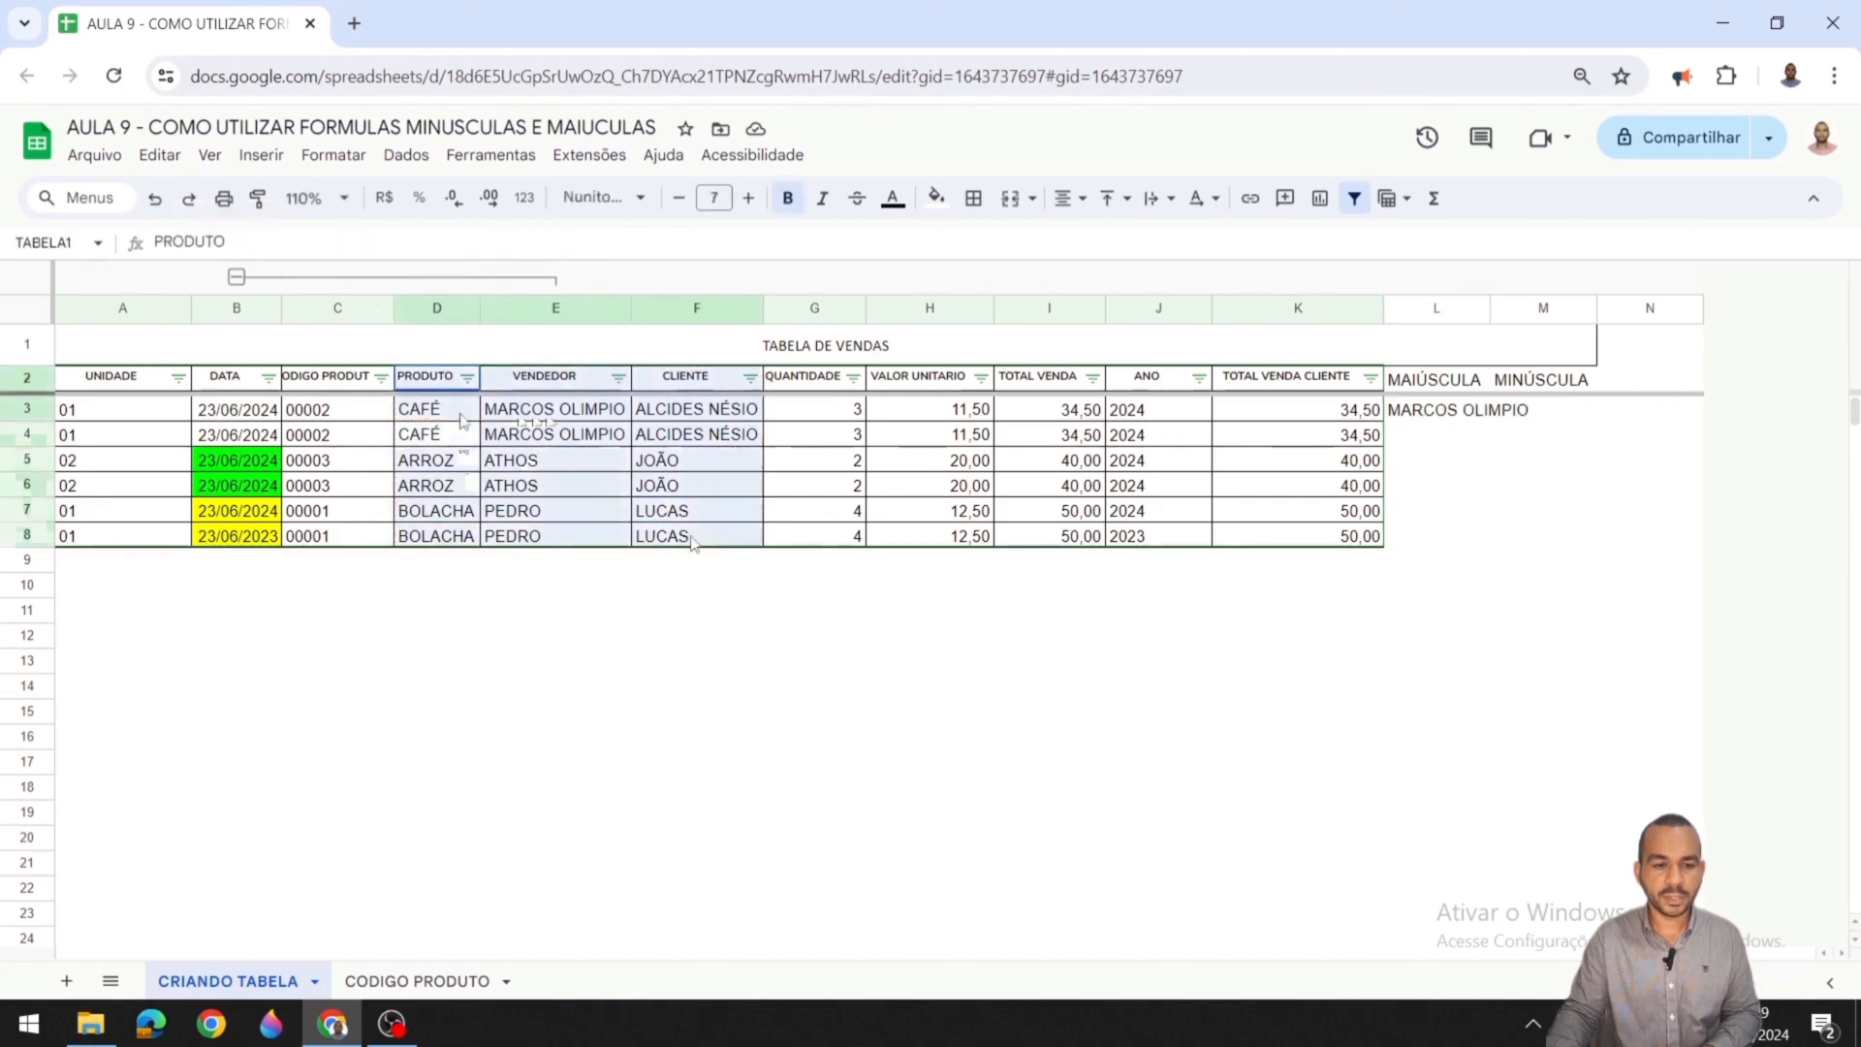
pyautogui.click(49, 243)
pyautogui.write('TABELA1')
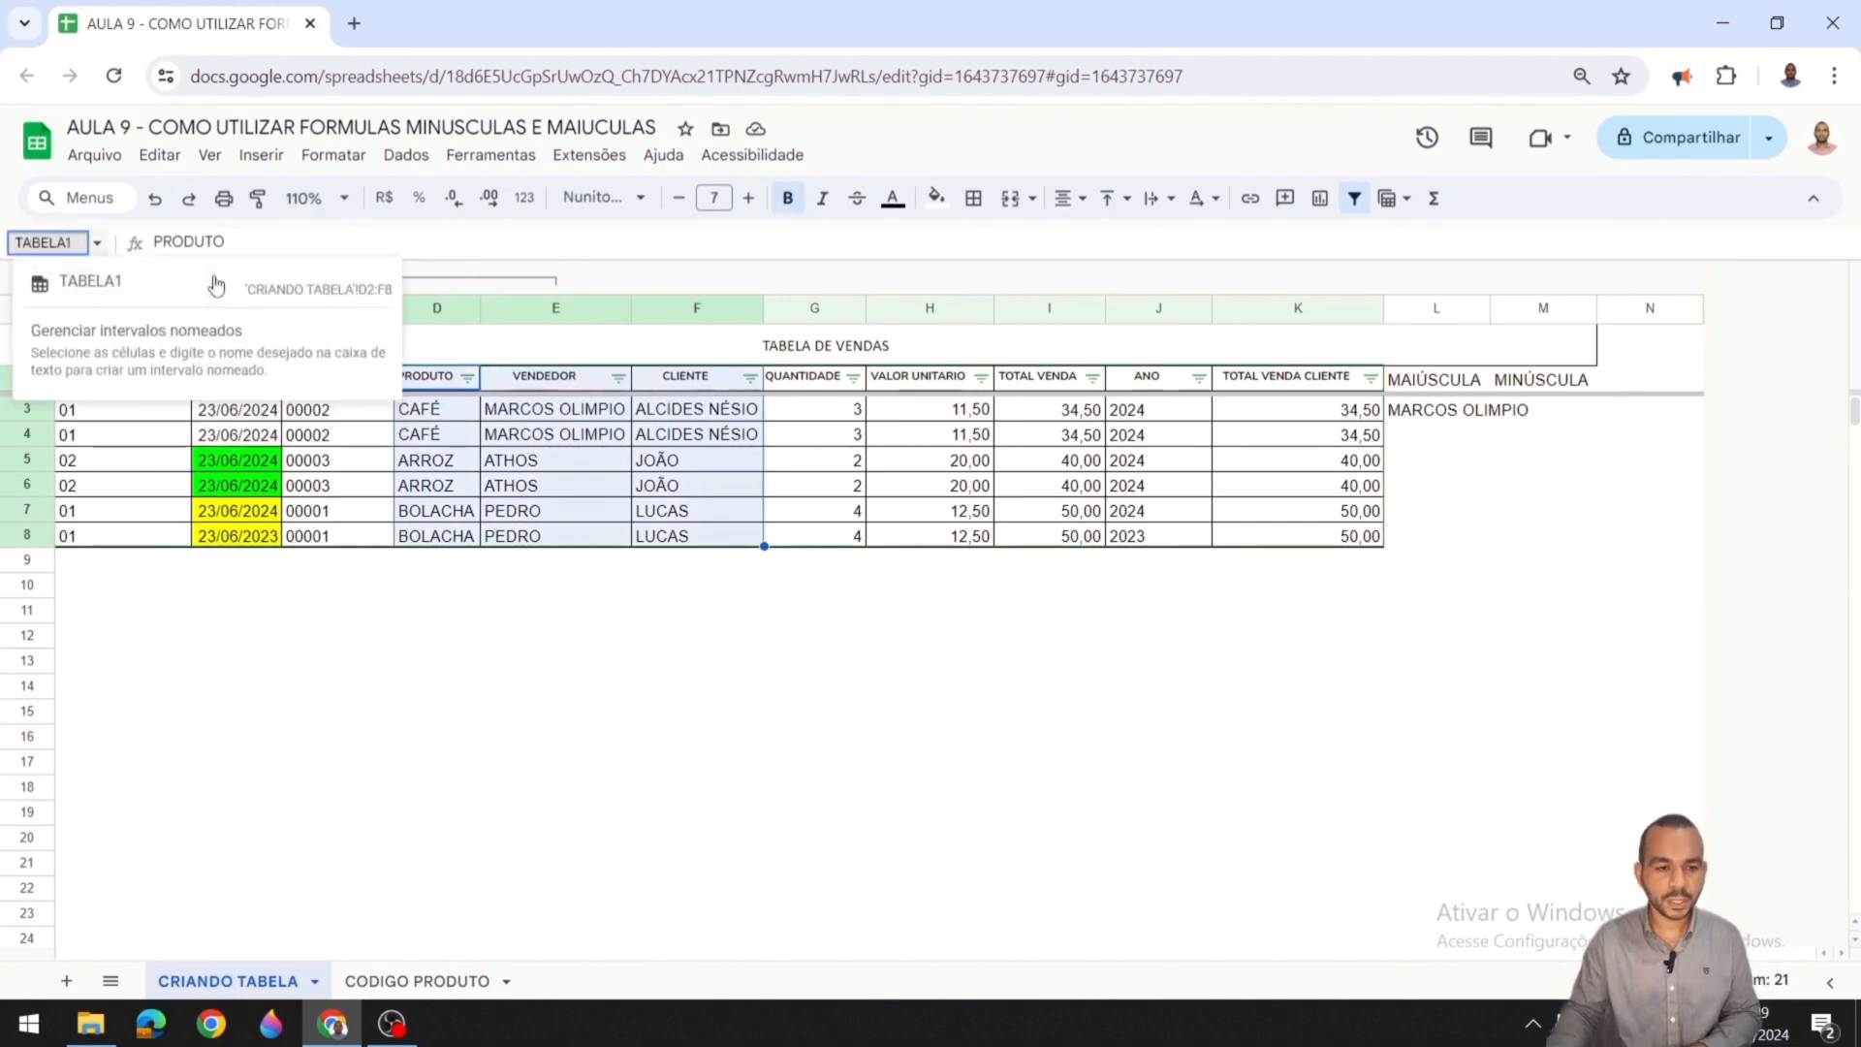
pyautogui.press('Return')
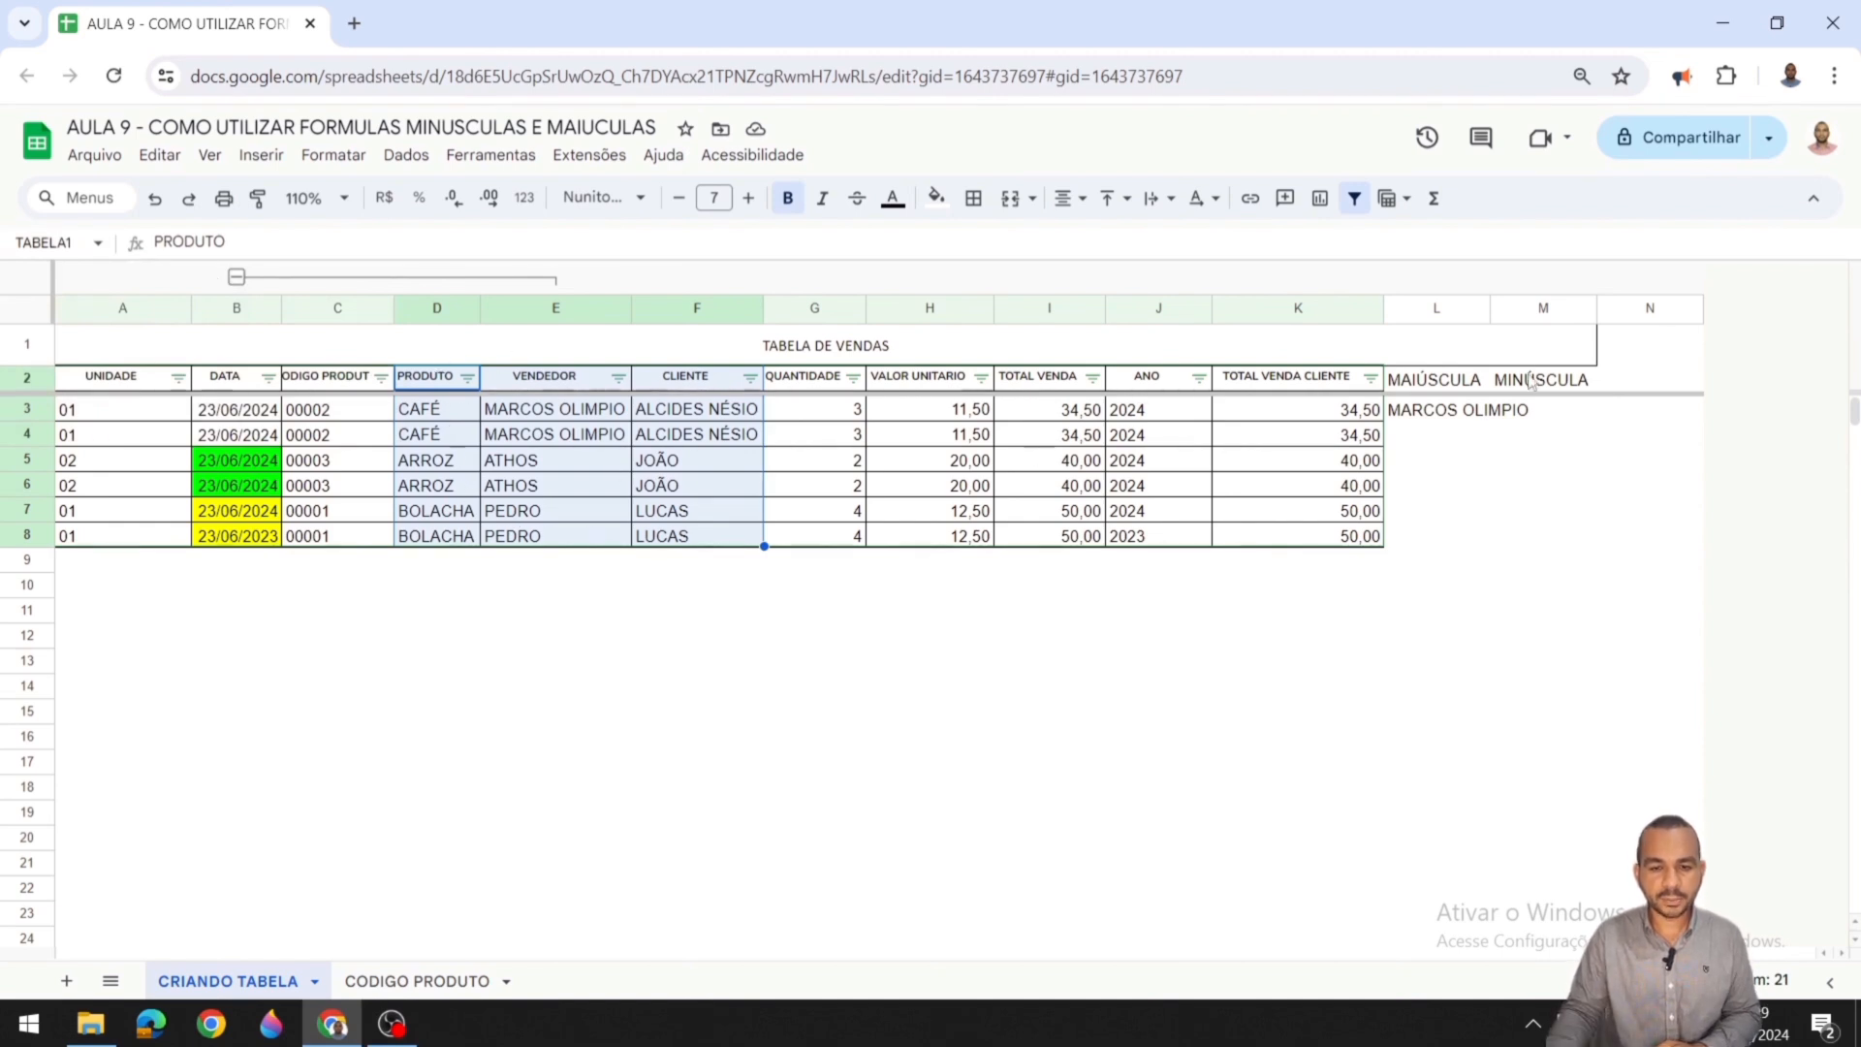
# Step: Fit column L to its content and copy the formula from L3 into M3
pyautogui.doubleClick(1489, 308)
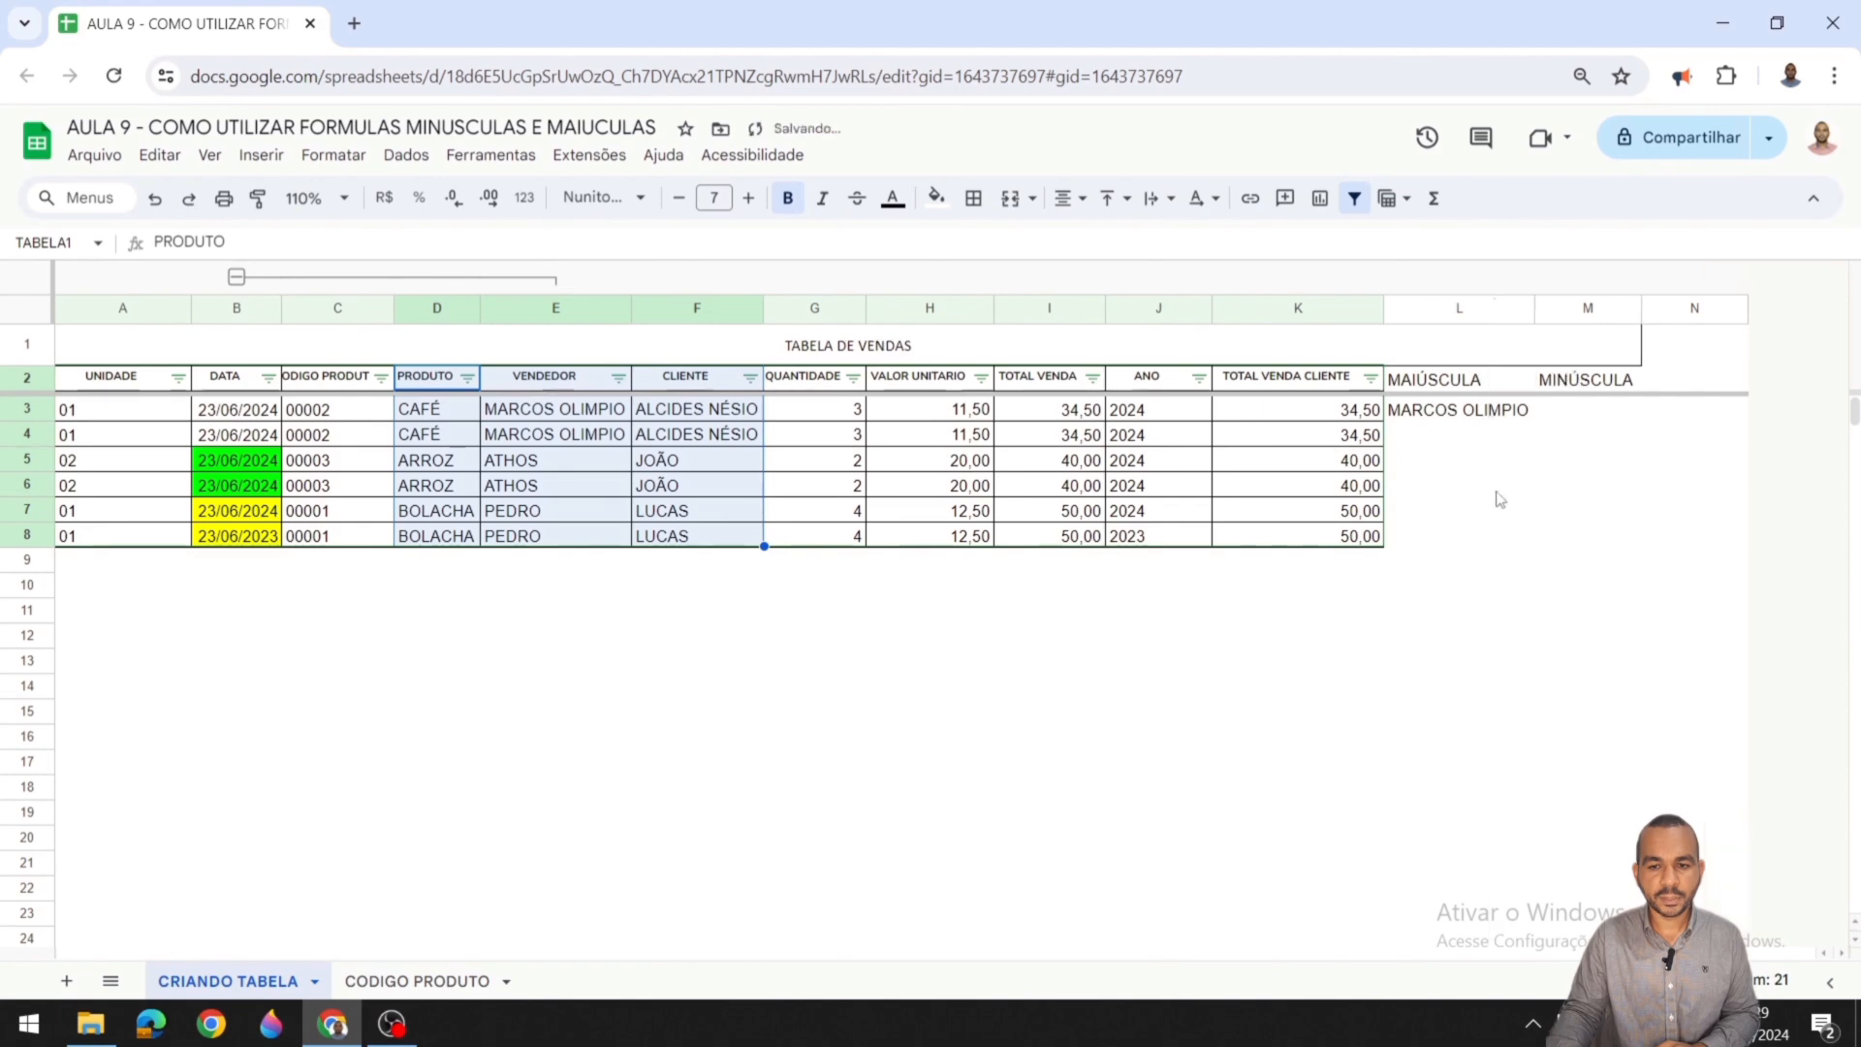
pyautogui.click(1453, 415)
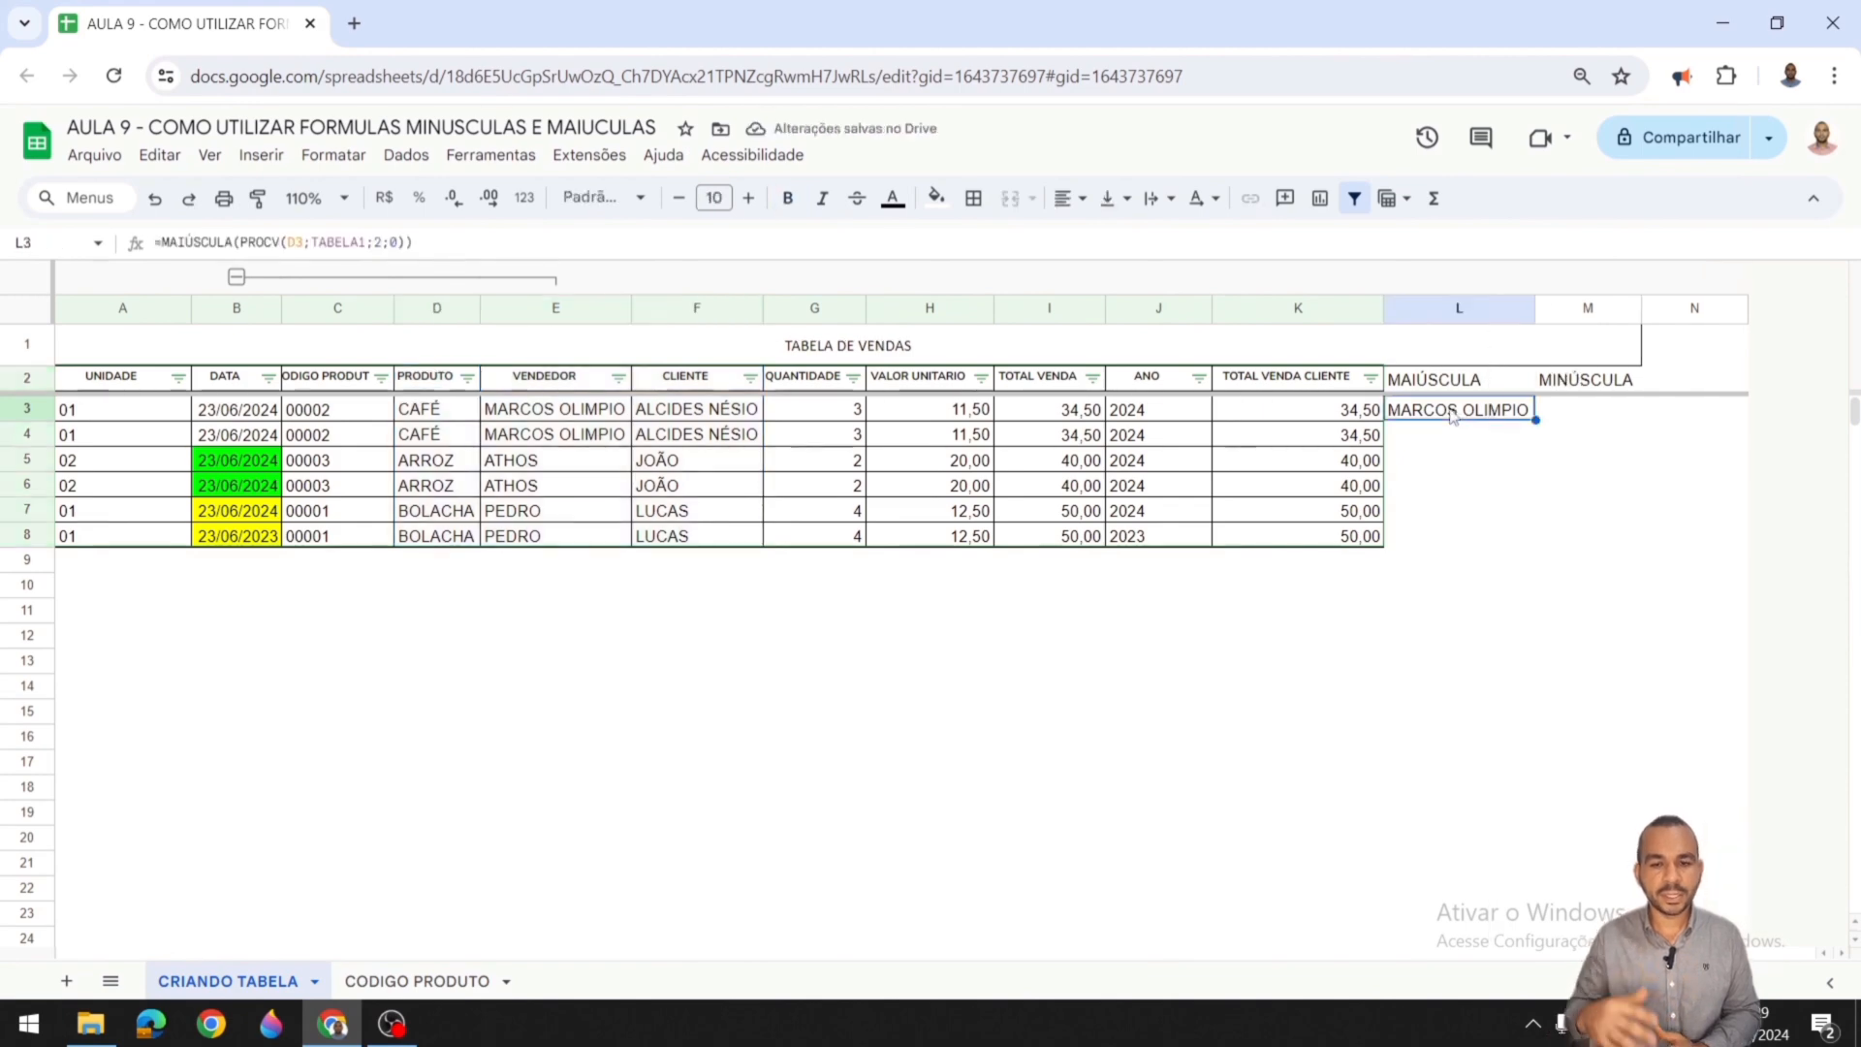
pyautogui.click(1574, 412)
pyautogui.click(1497, 415)
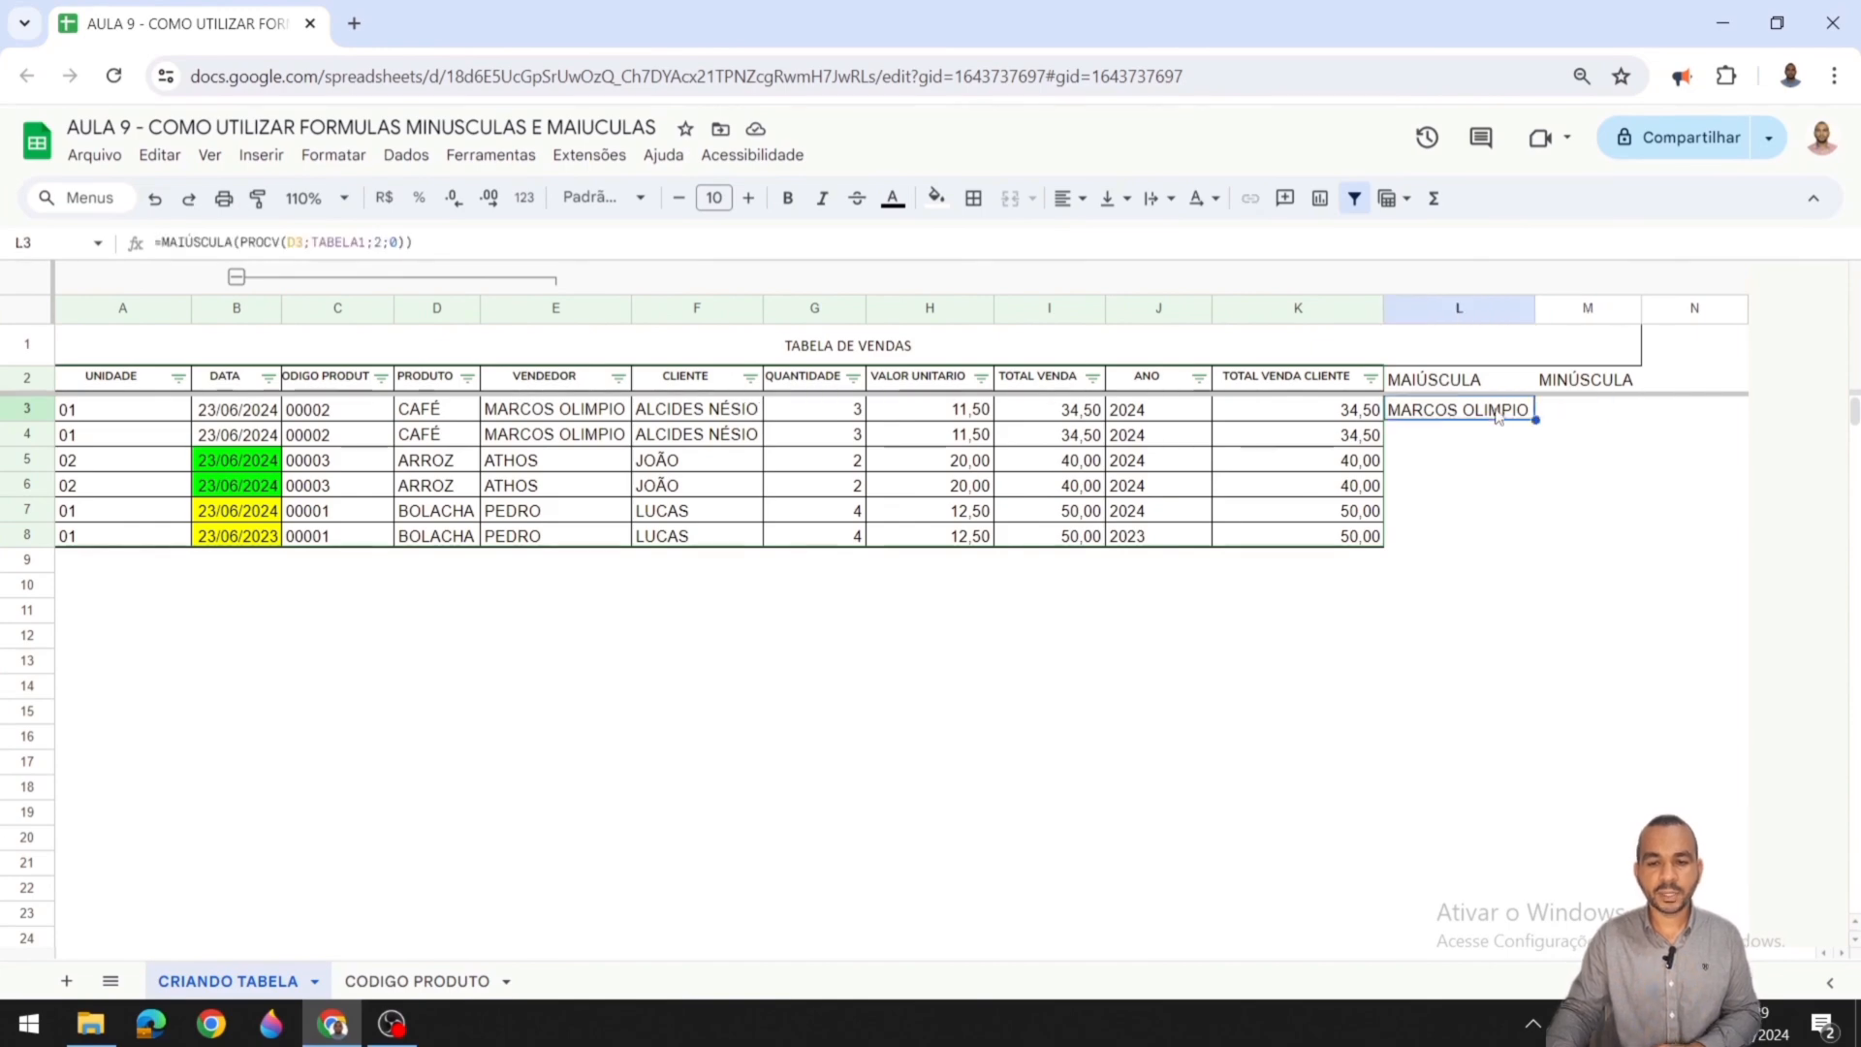
pyautogui.hotkey('ctrl', 'c')
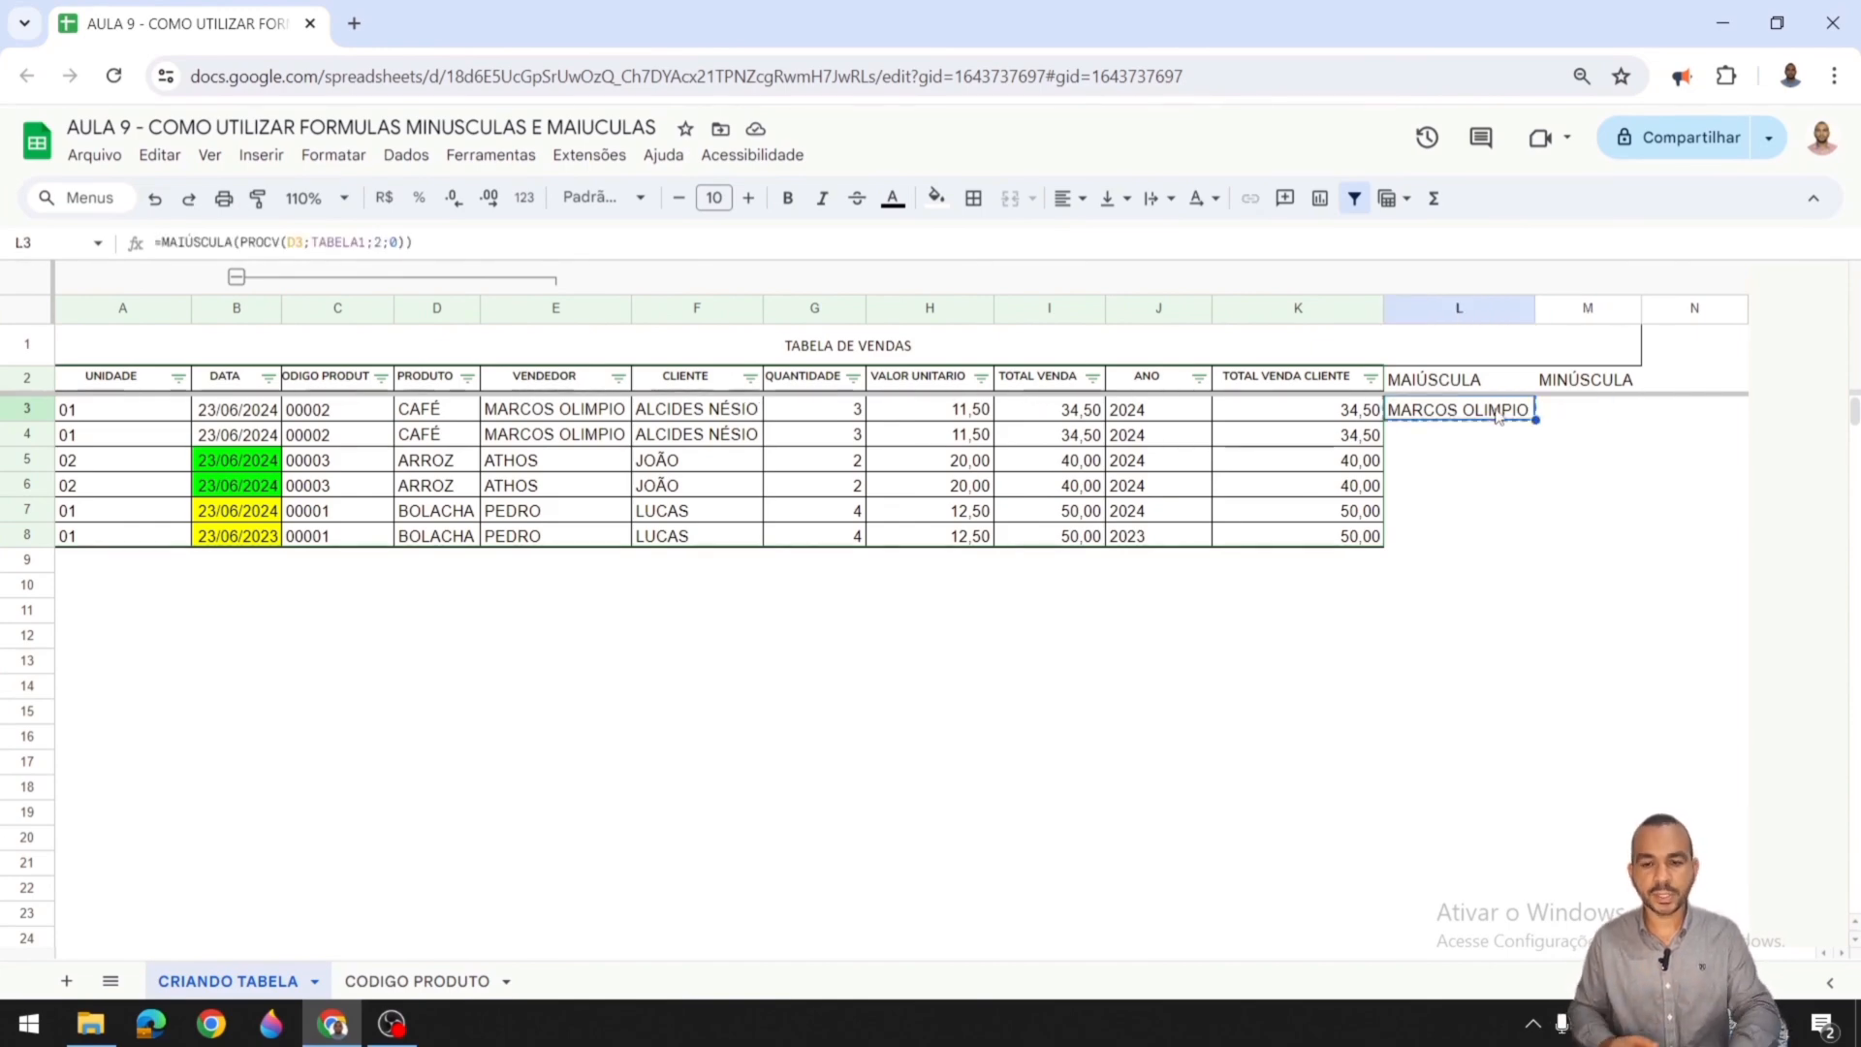
pyautogui.click(1567, 423)
pyautogui.hotkey('ctrl', 'v')
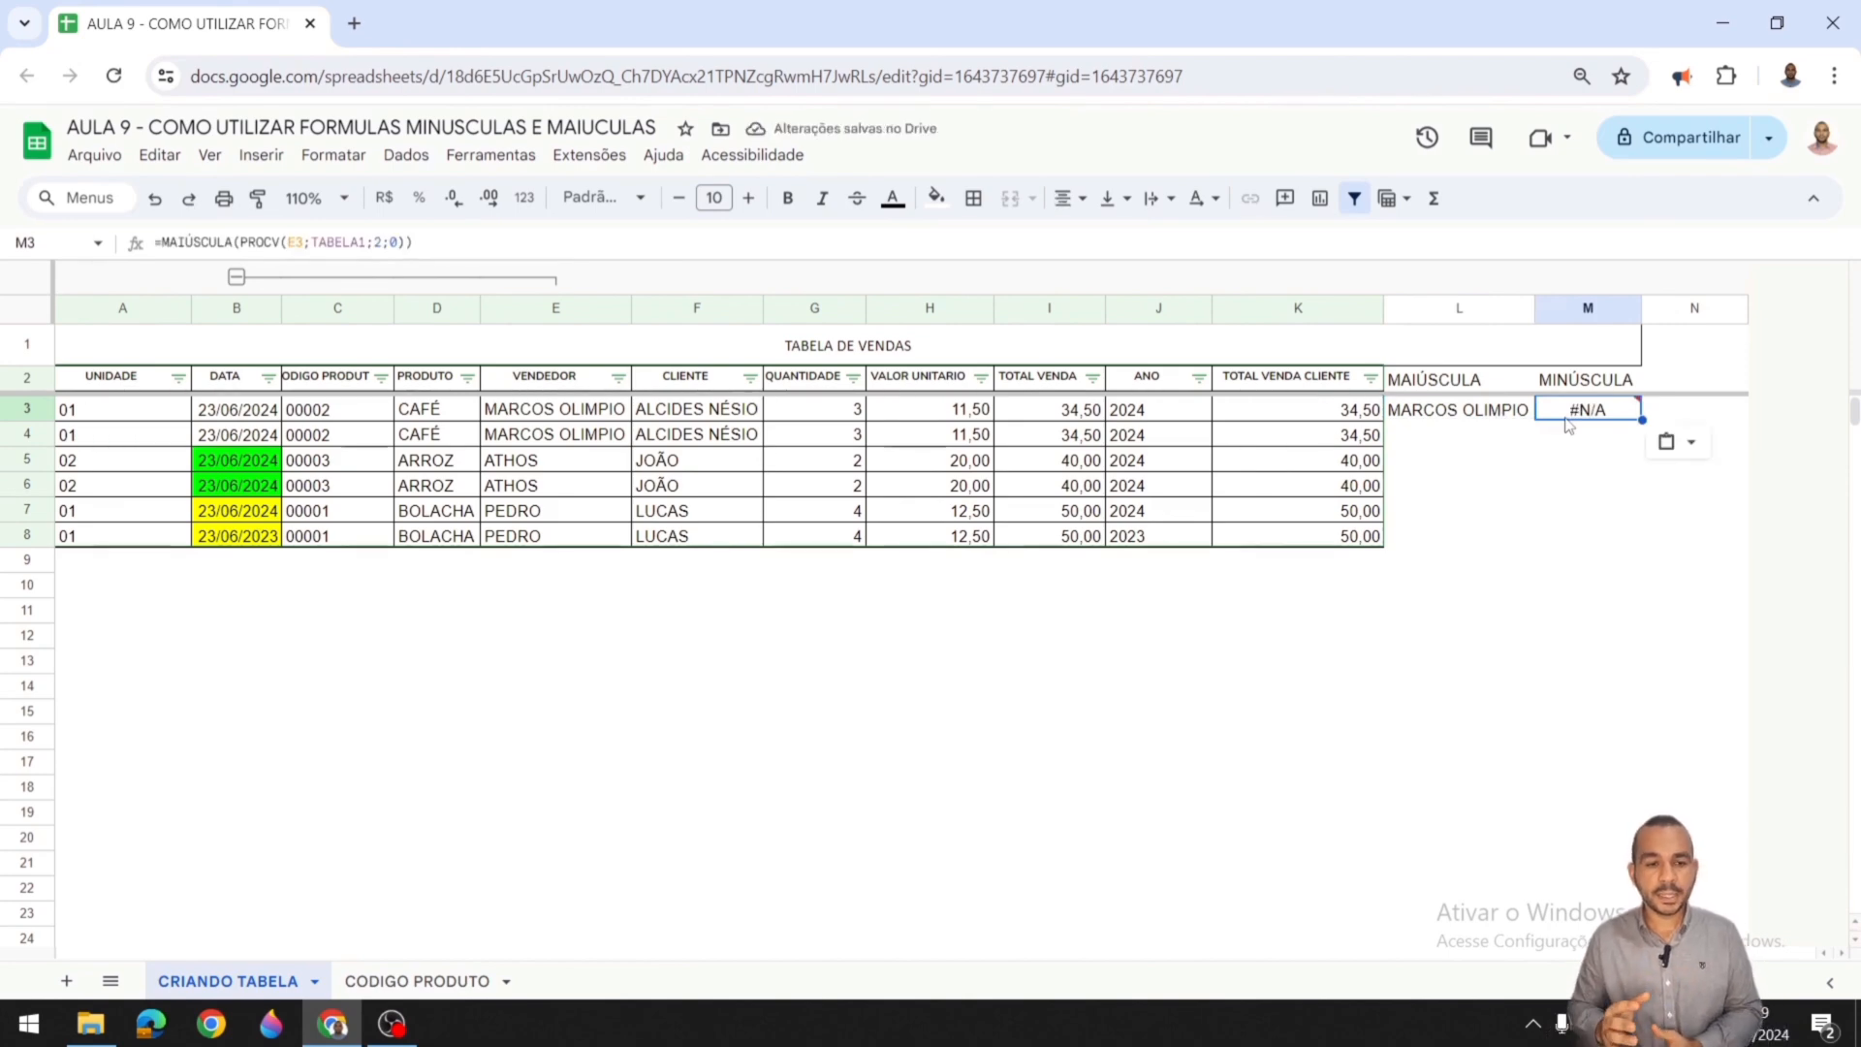
# Step: Change the PROCV search key in the M3 formula to D3
pyautogui.click(353, 257)
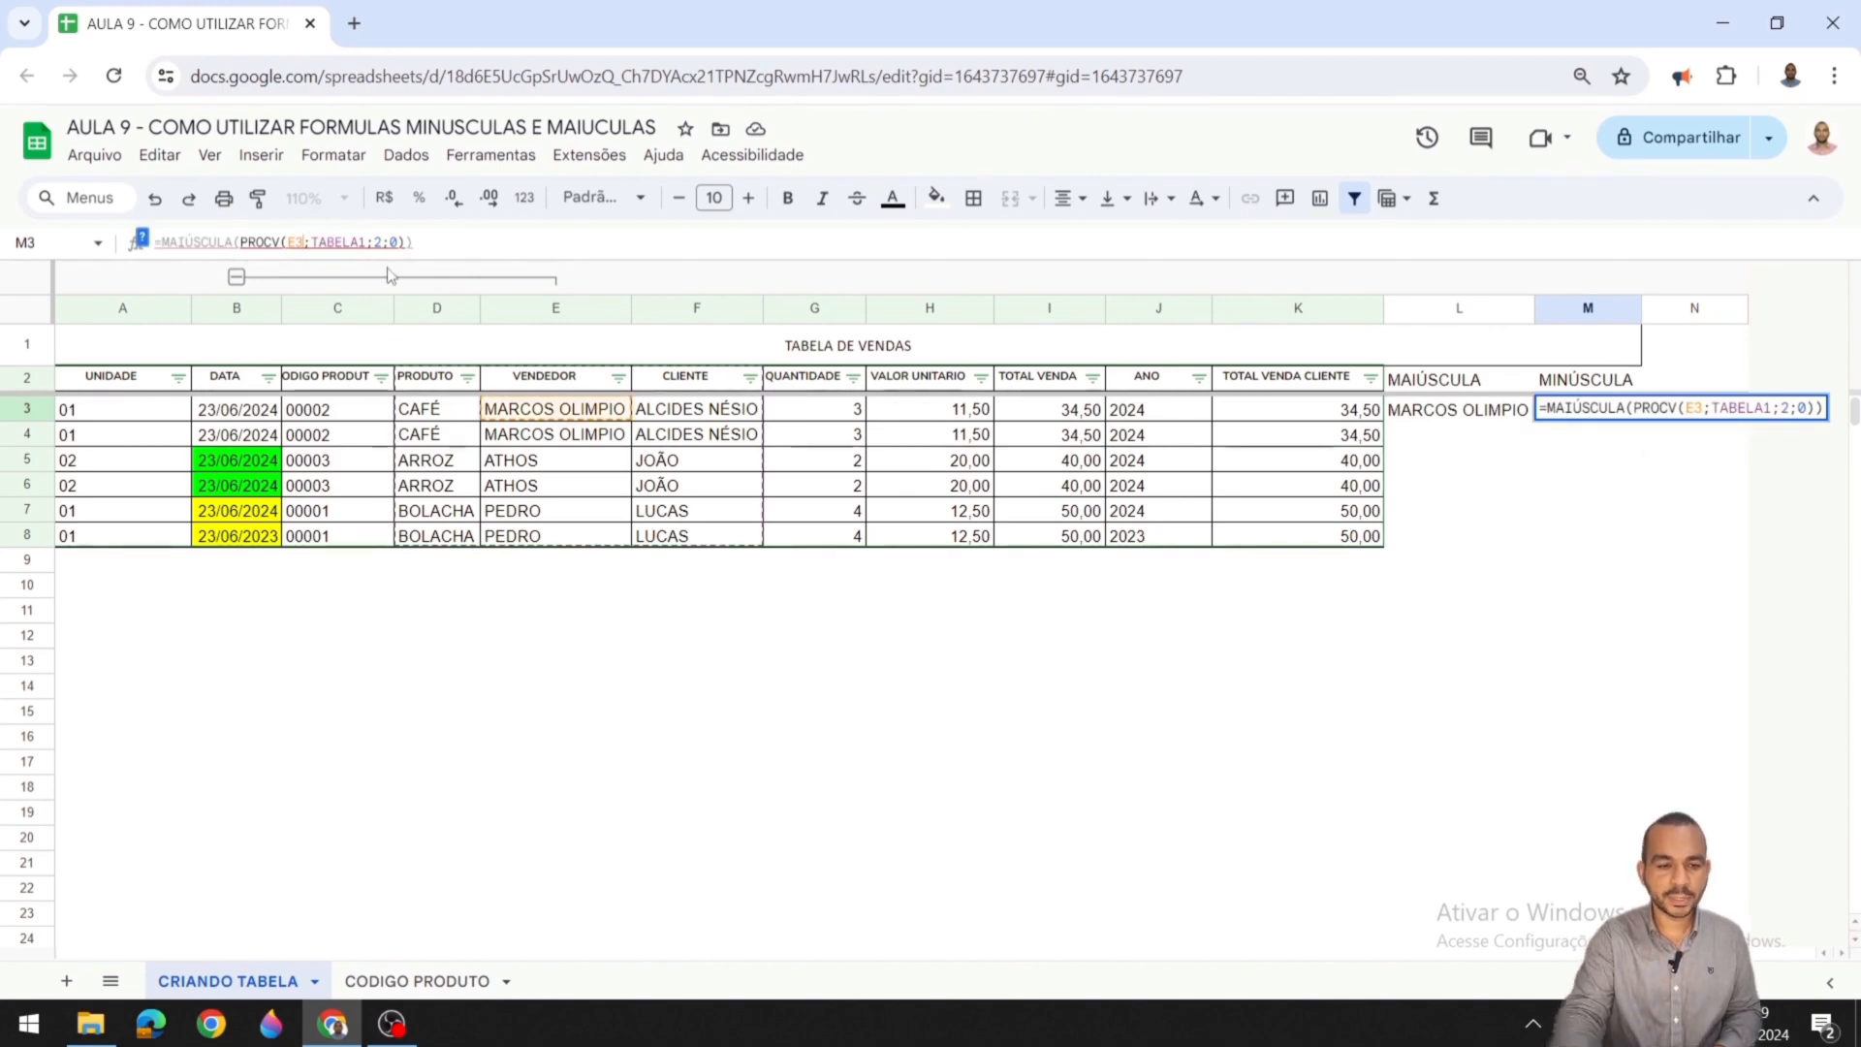
pyautogui.click(458, 414)
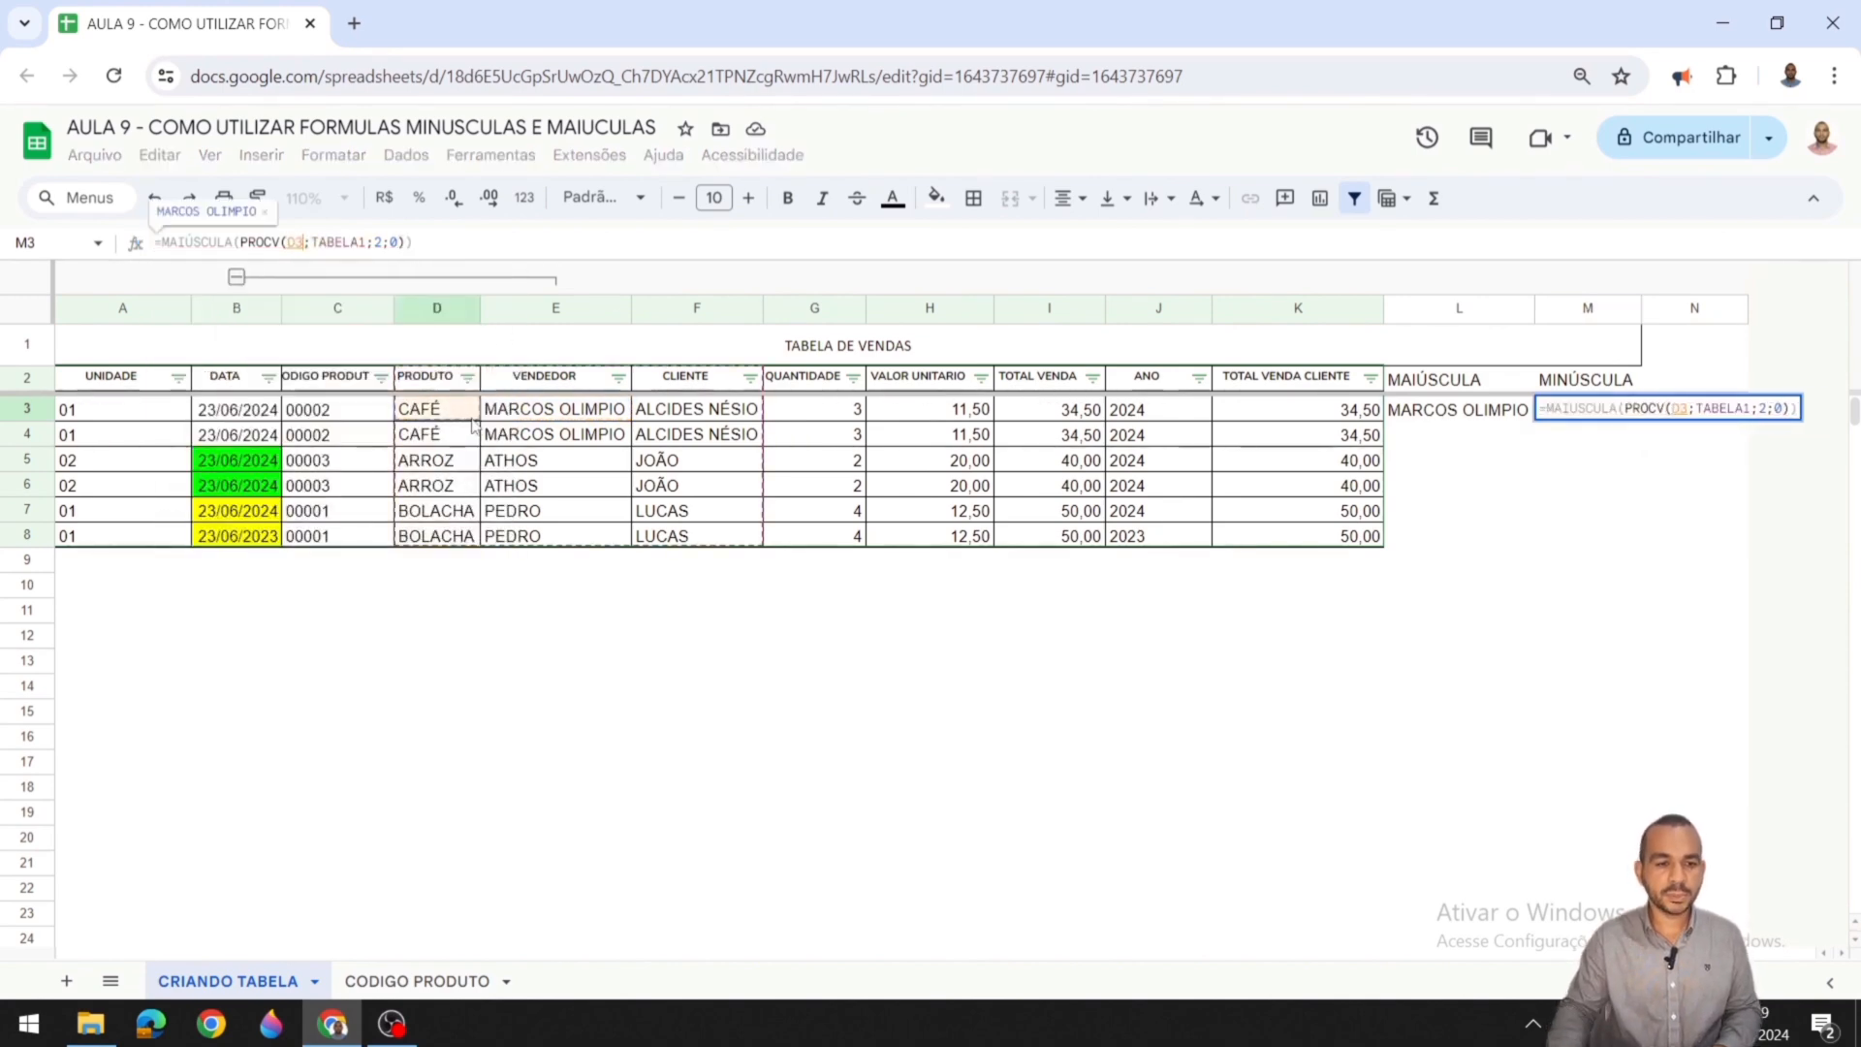
pyautogui.press('Return')
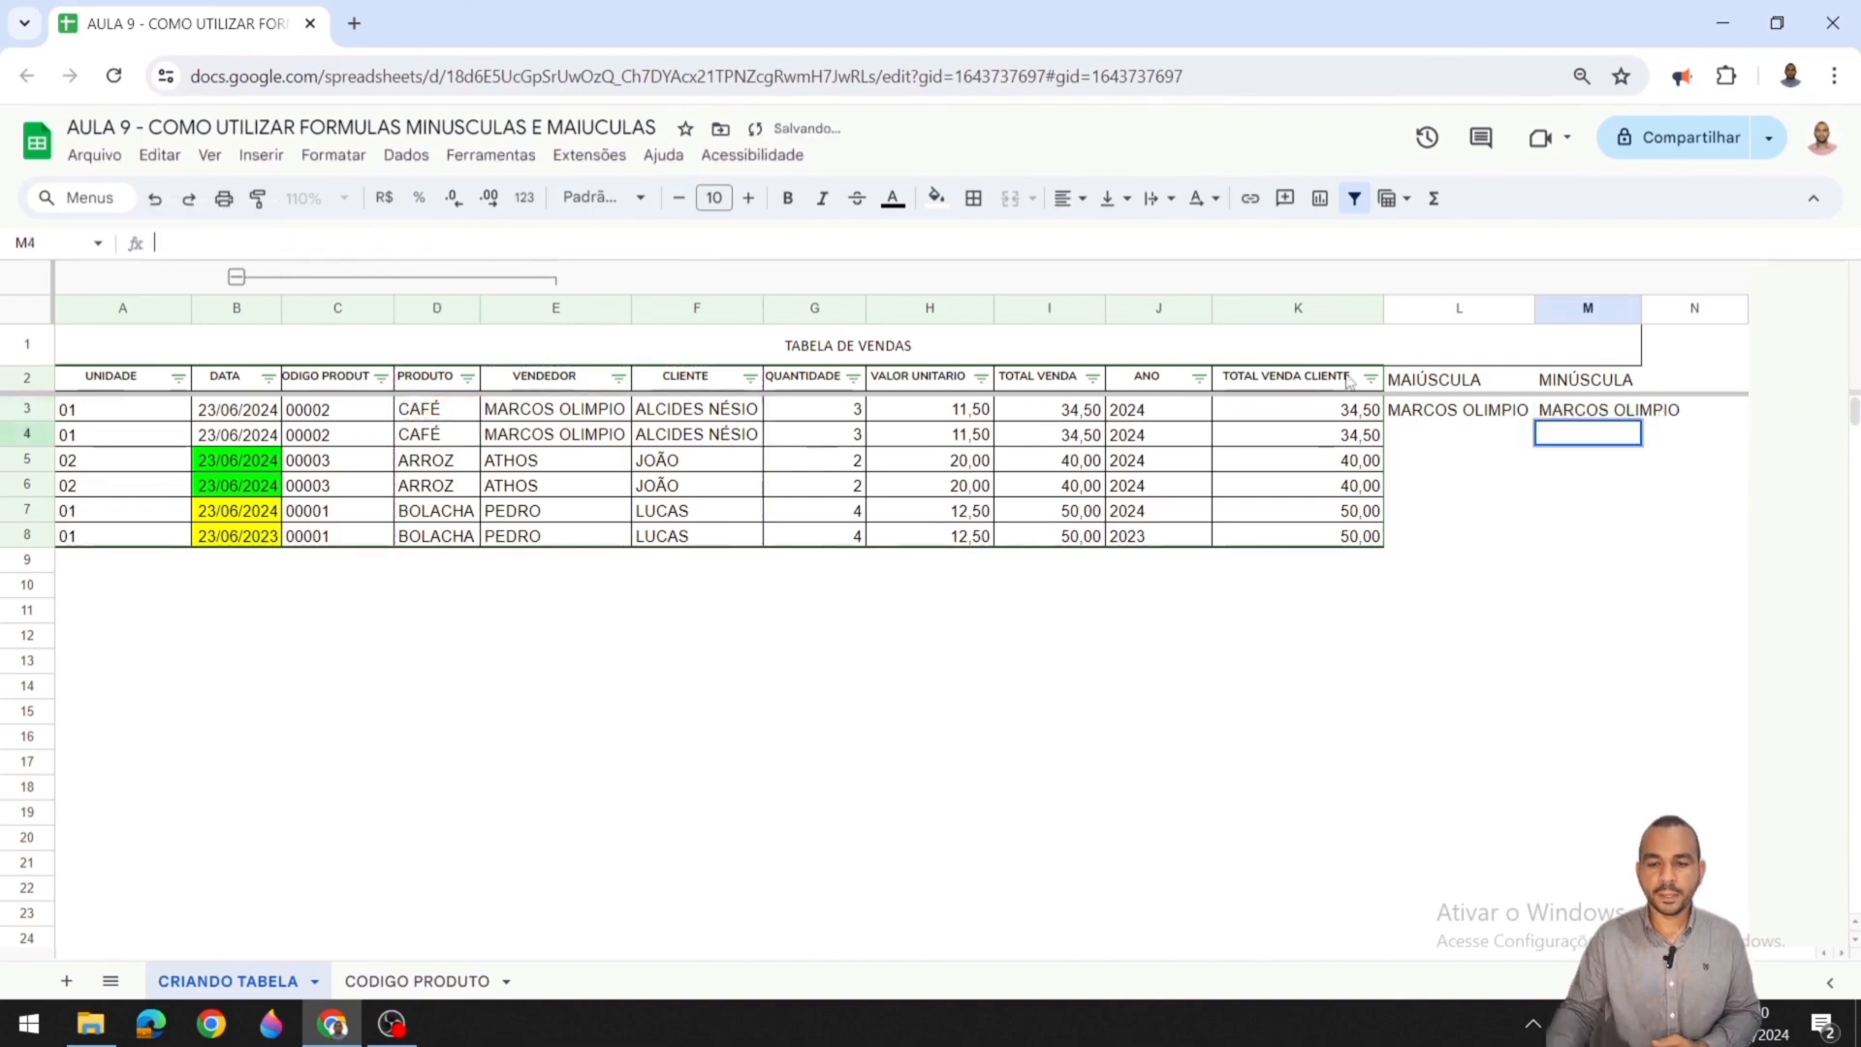
# Step: Replace MAIÚSCULA with MINÚSCULA in the M3 formula and dismiss the suggested autofill
pyautogui.doubleClick(1638, 411)
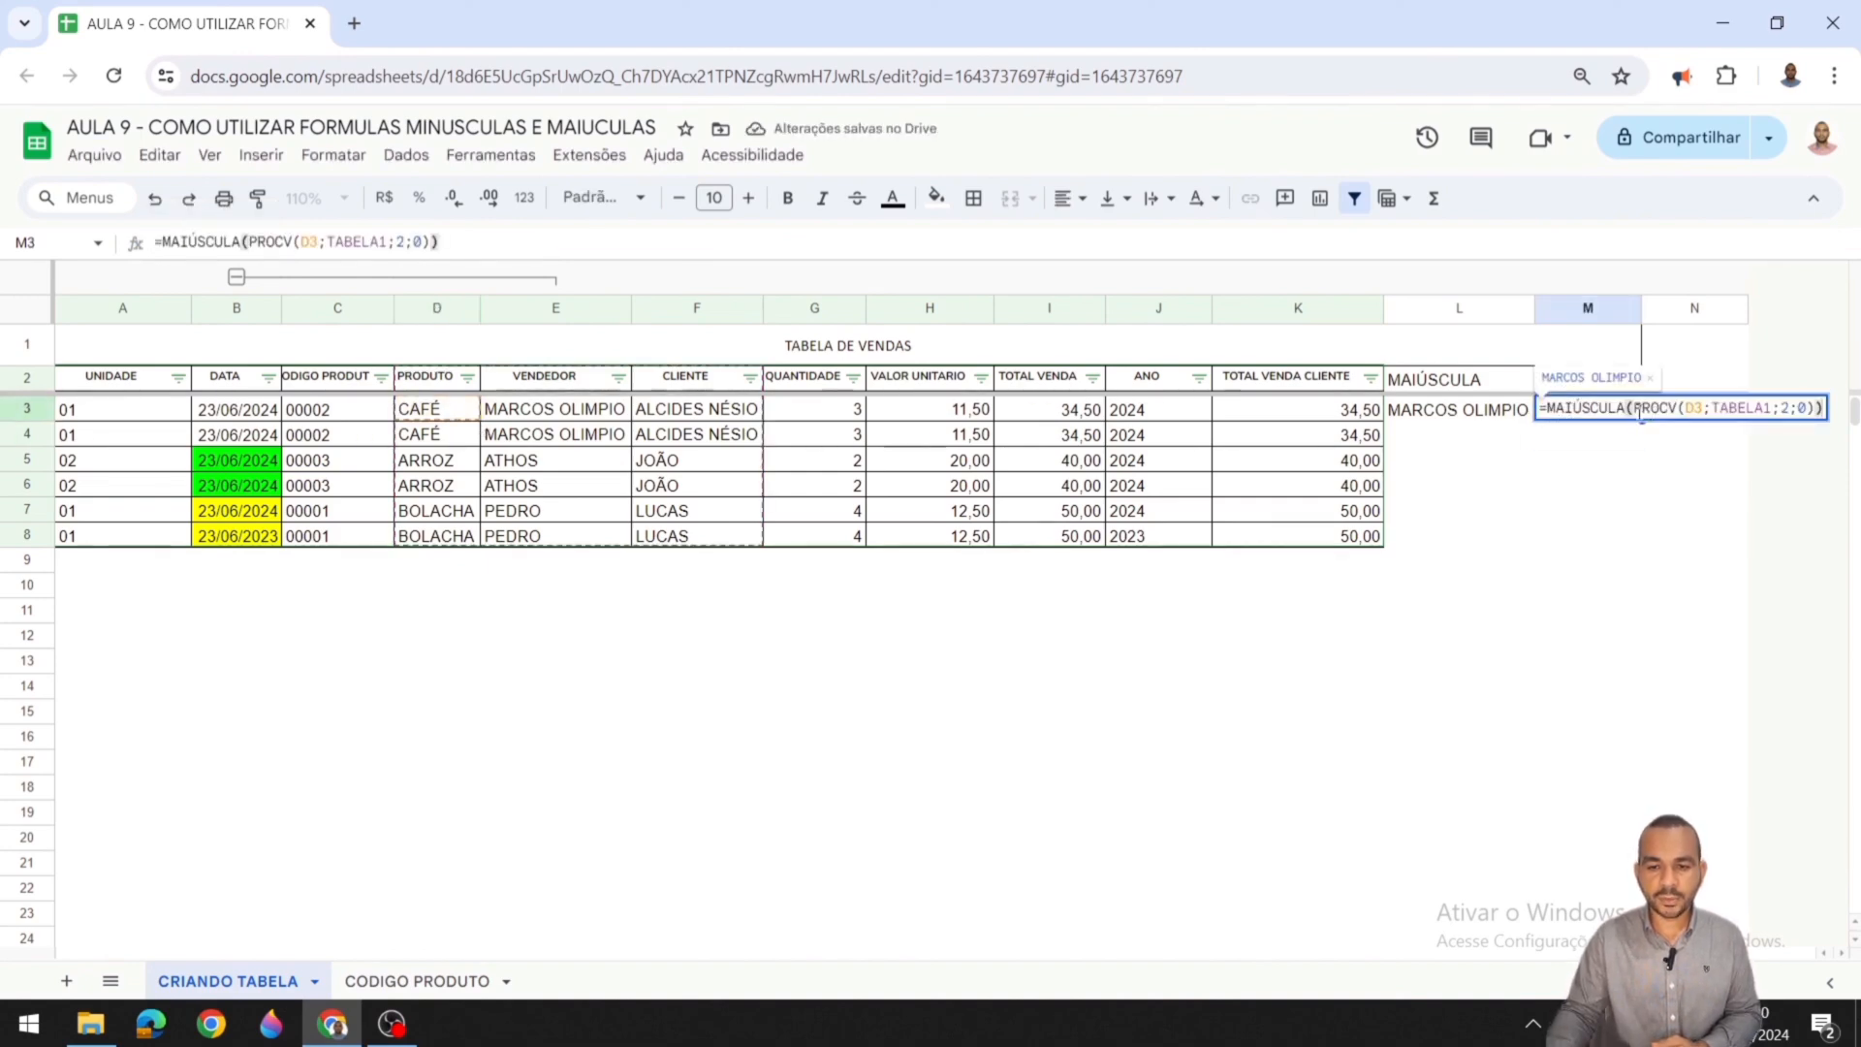
pyautogui.press('BackSpace')
pyautogui.press('BackSpace')
pyautogui.press('BackSpace')
pyautogui.press('BackSpace')
pyautogui.press('BackSpace')
pyautogui.press('BackSpace')
pyautogui.press('BackSpace')
pyautogui.press('BackSpace')
pyautogui.write('INU')
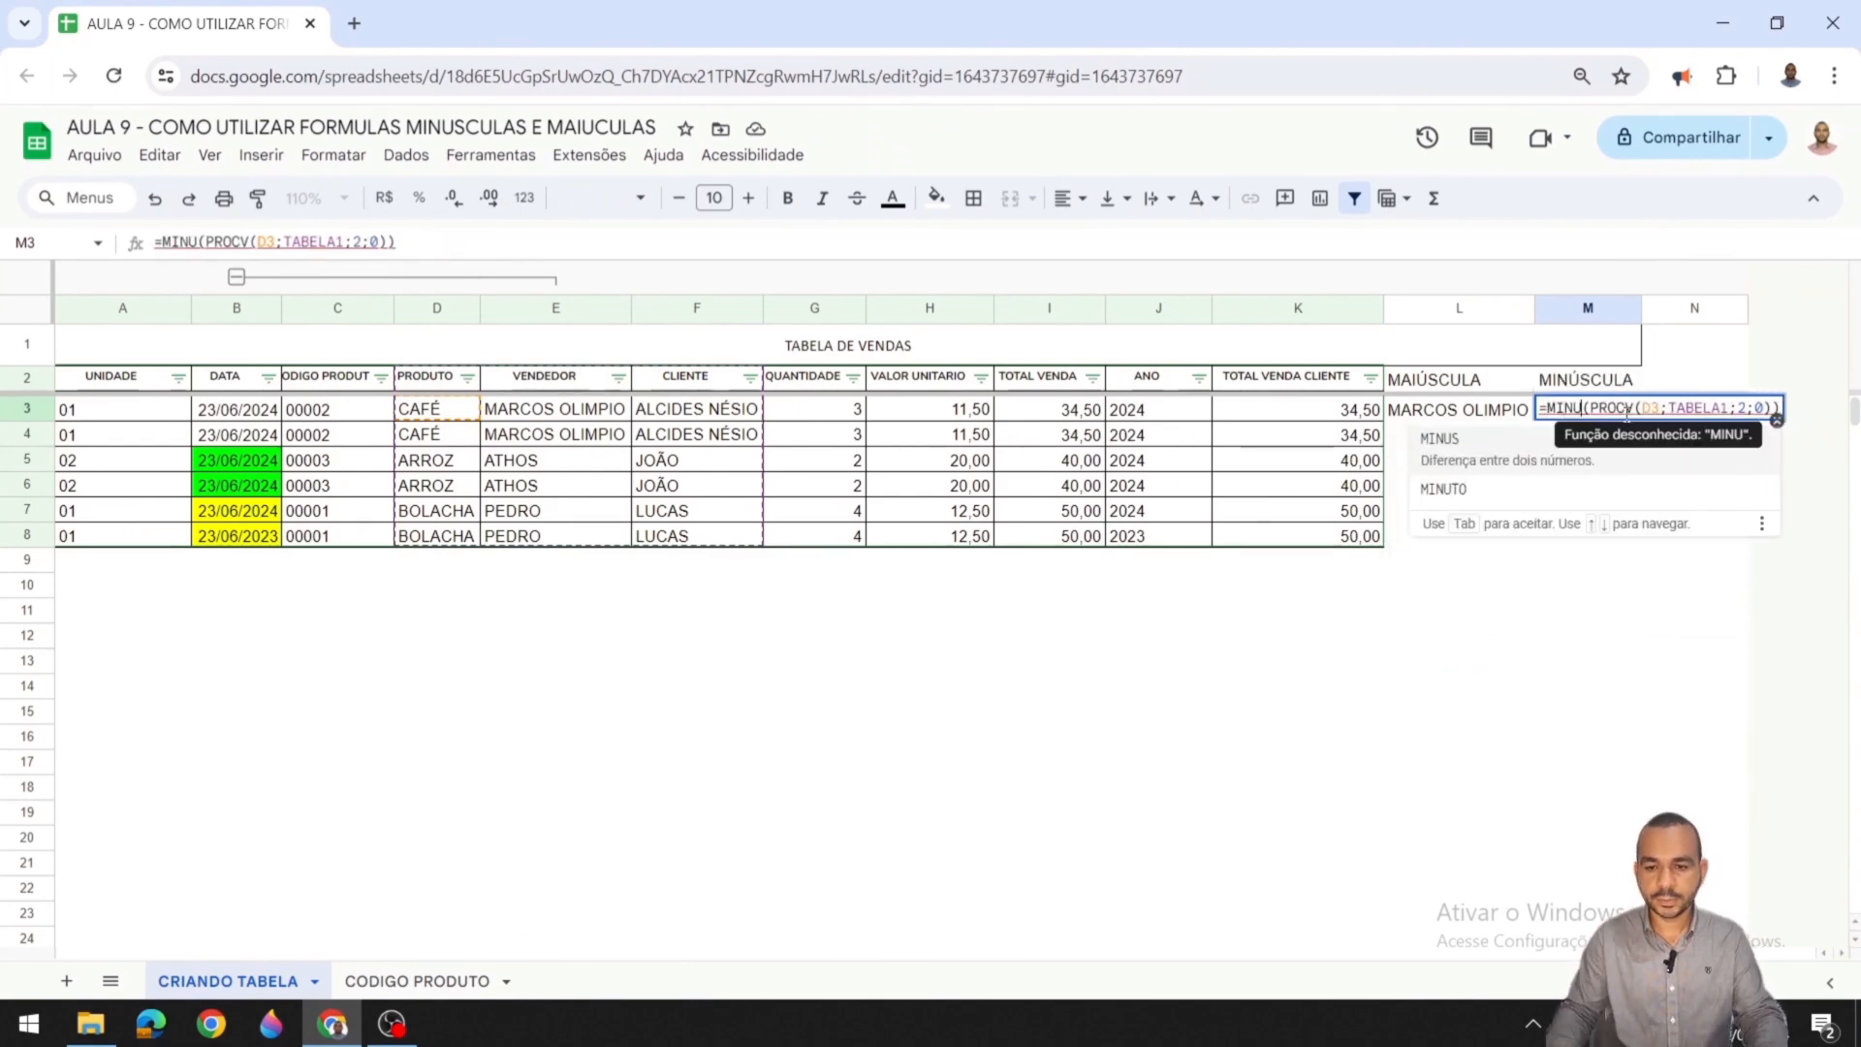
pyautogui.press('BackSpace')
pyautogui.click(1493, 549)
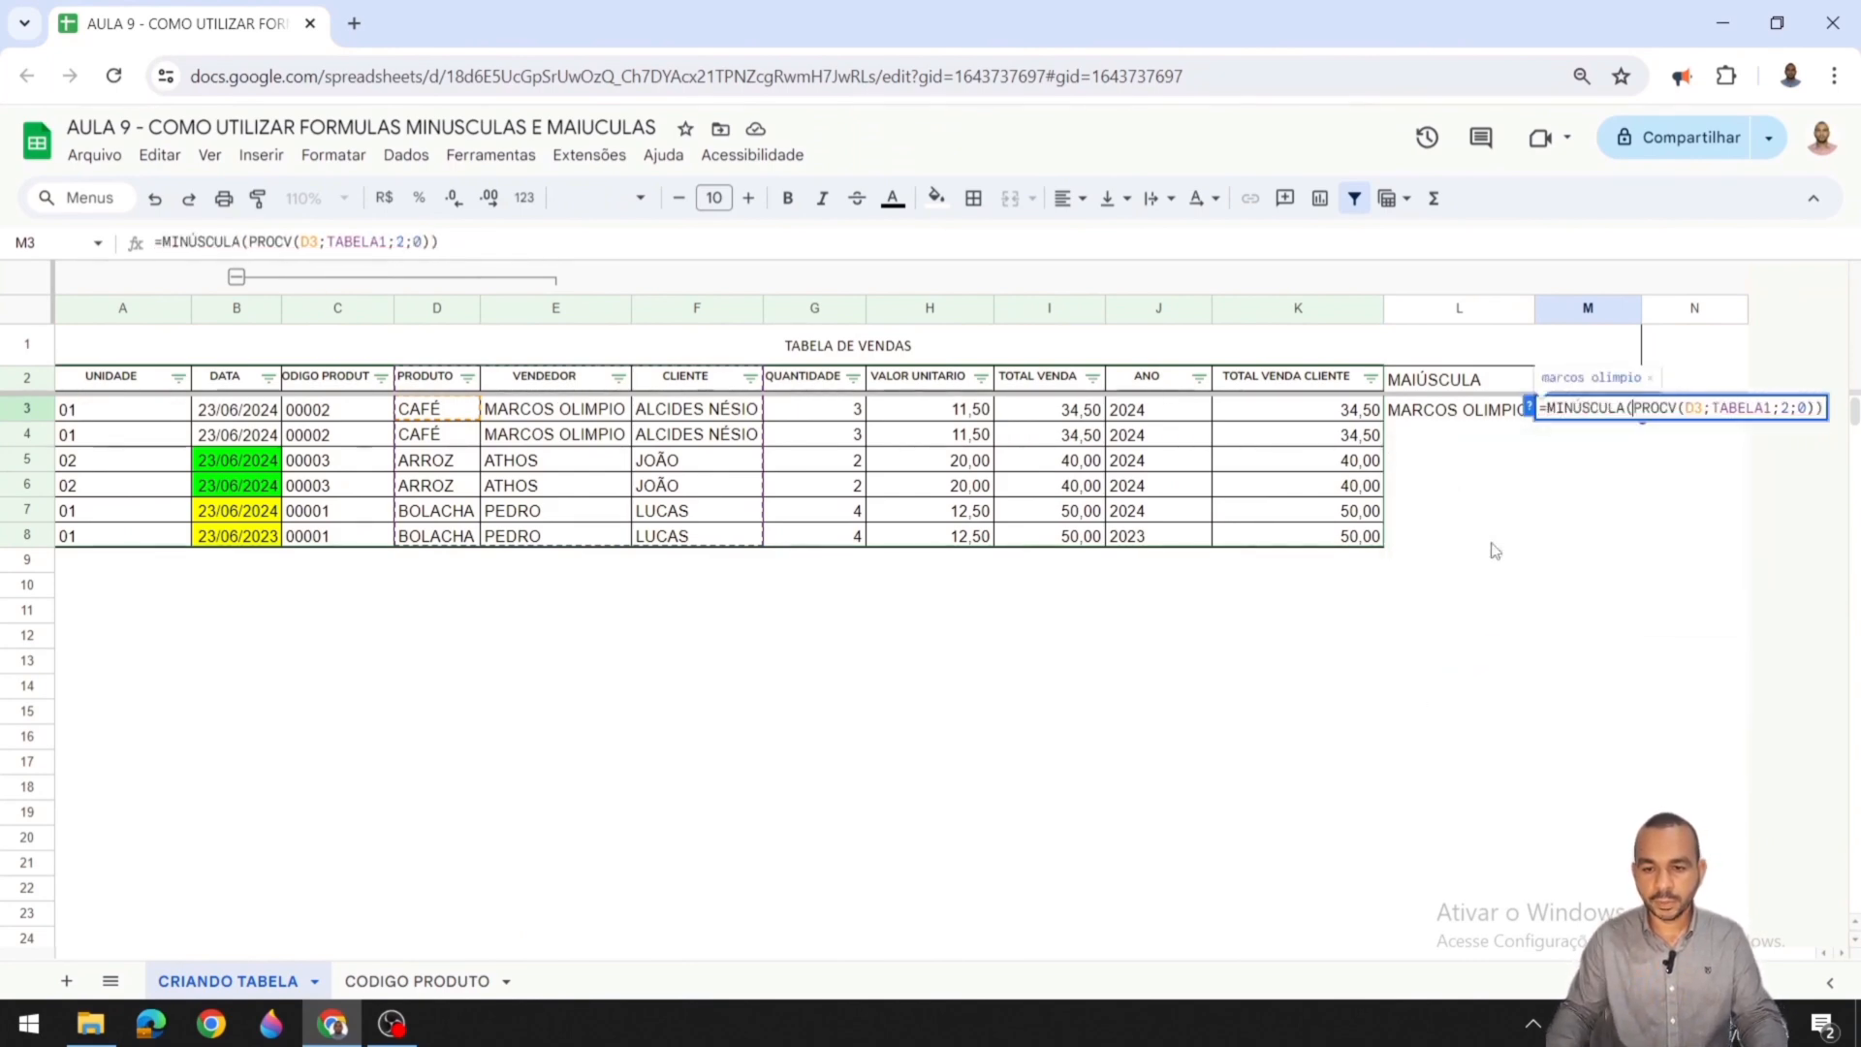
pyautogui.press('Return')
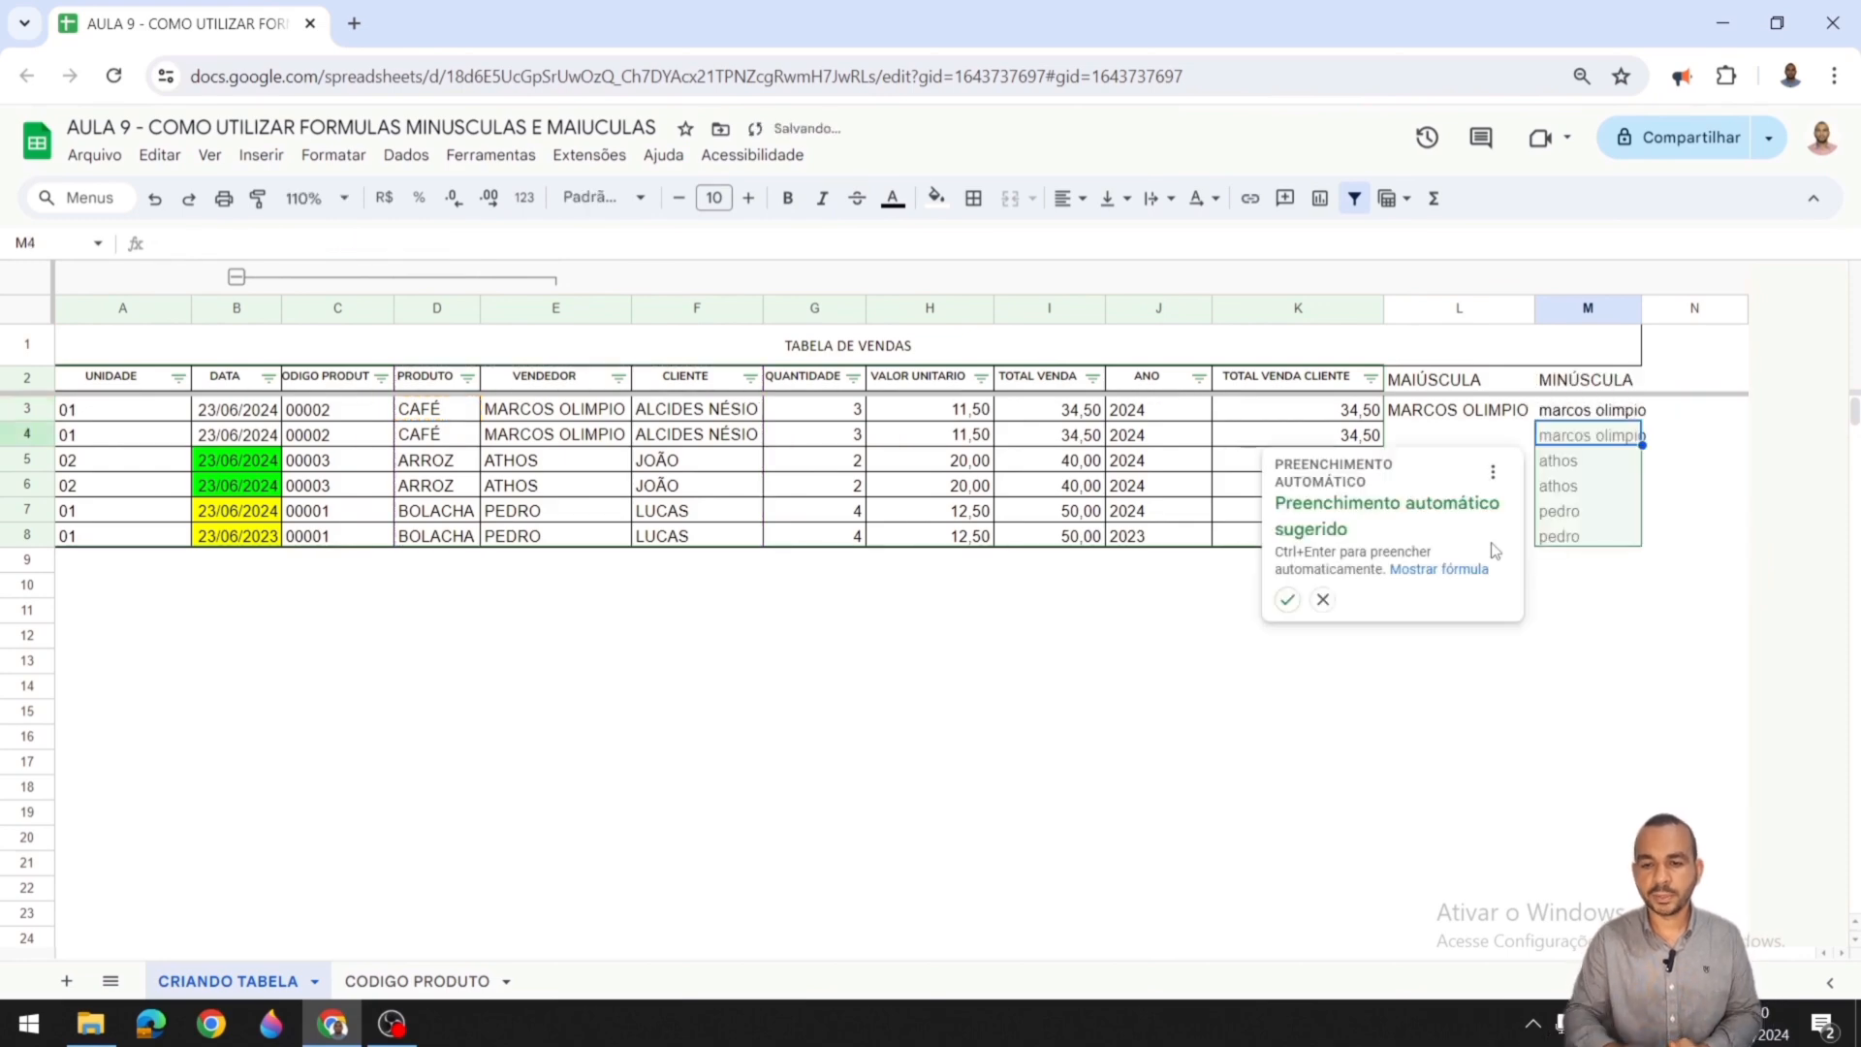
pyautogui.press('Escape')
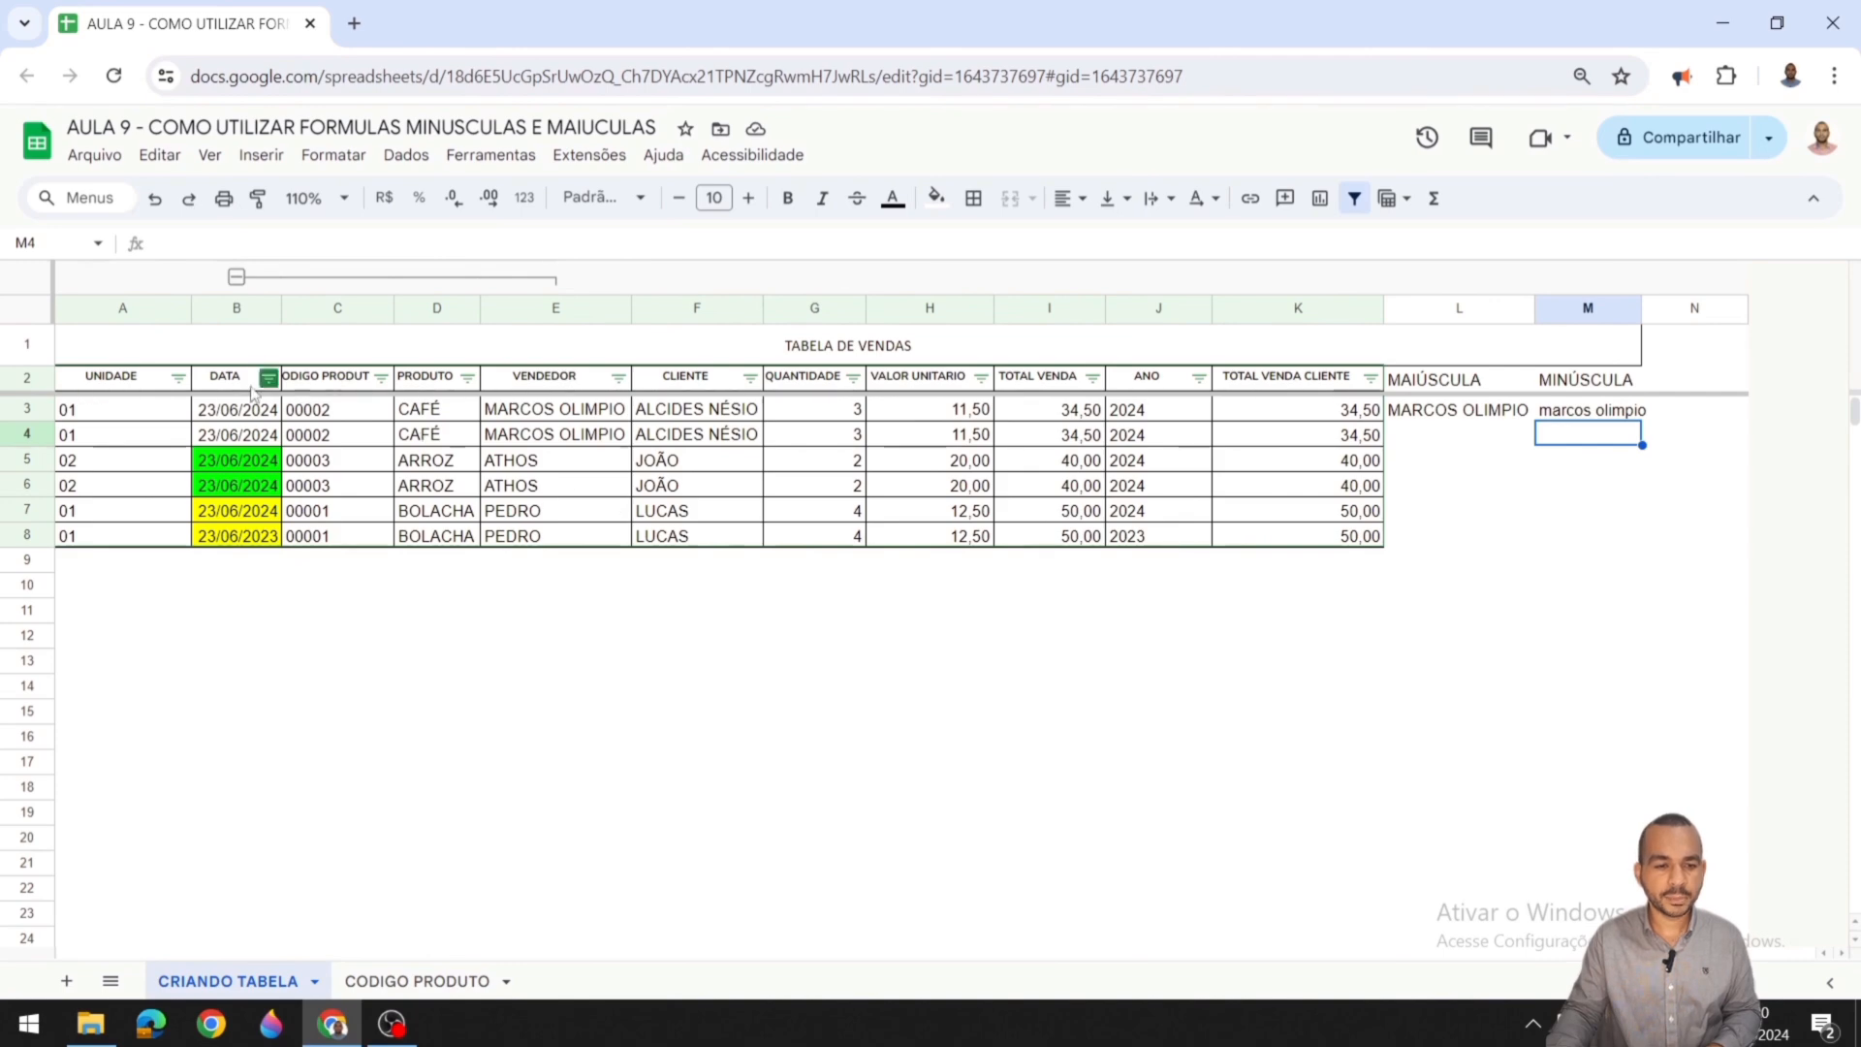
# Step: Select the table range D2:K8 and name it TABELA2
pyautogui.moveTo(438, 386); pyautogui.dragTo(1325, 550)
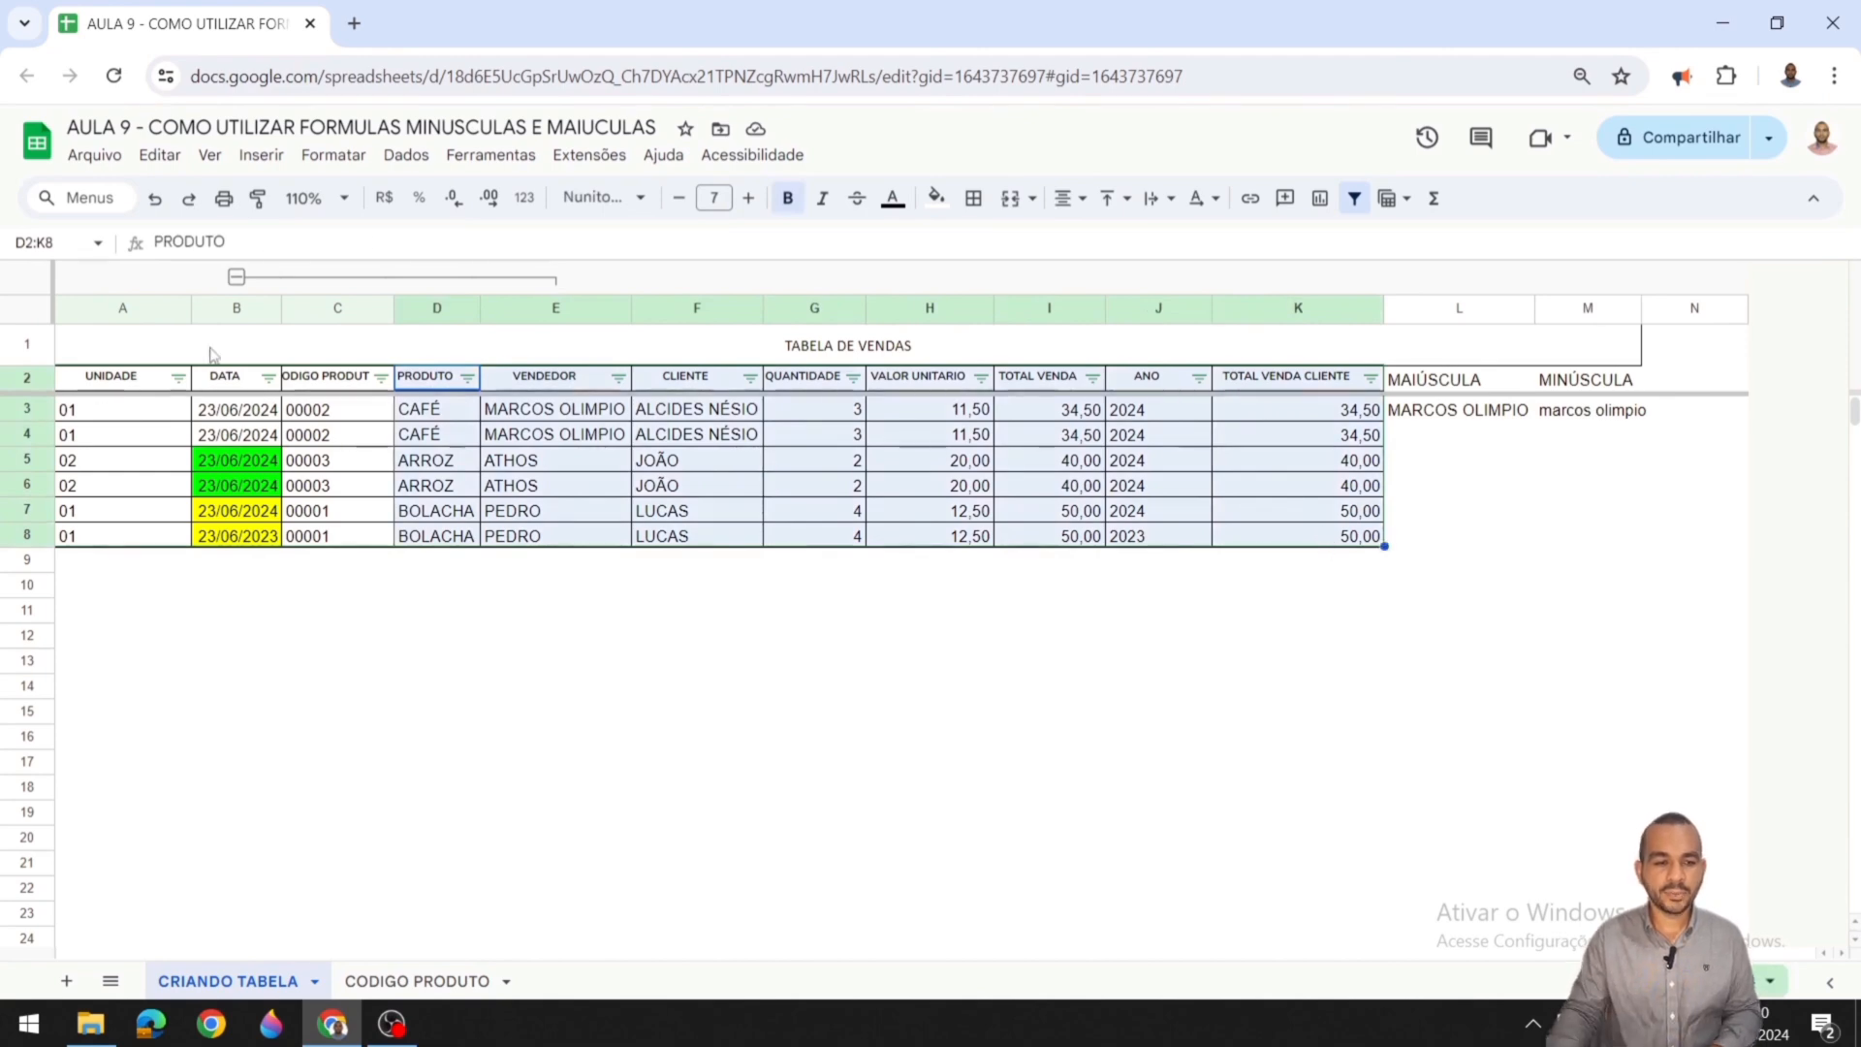
pyautogui.click(63, 239)
pyautogui.write('TABELA2')
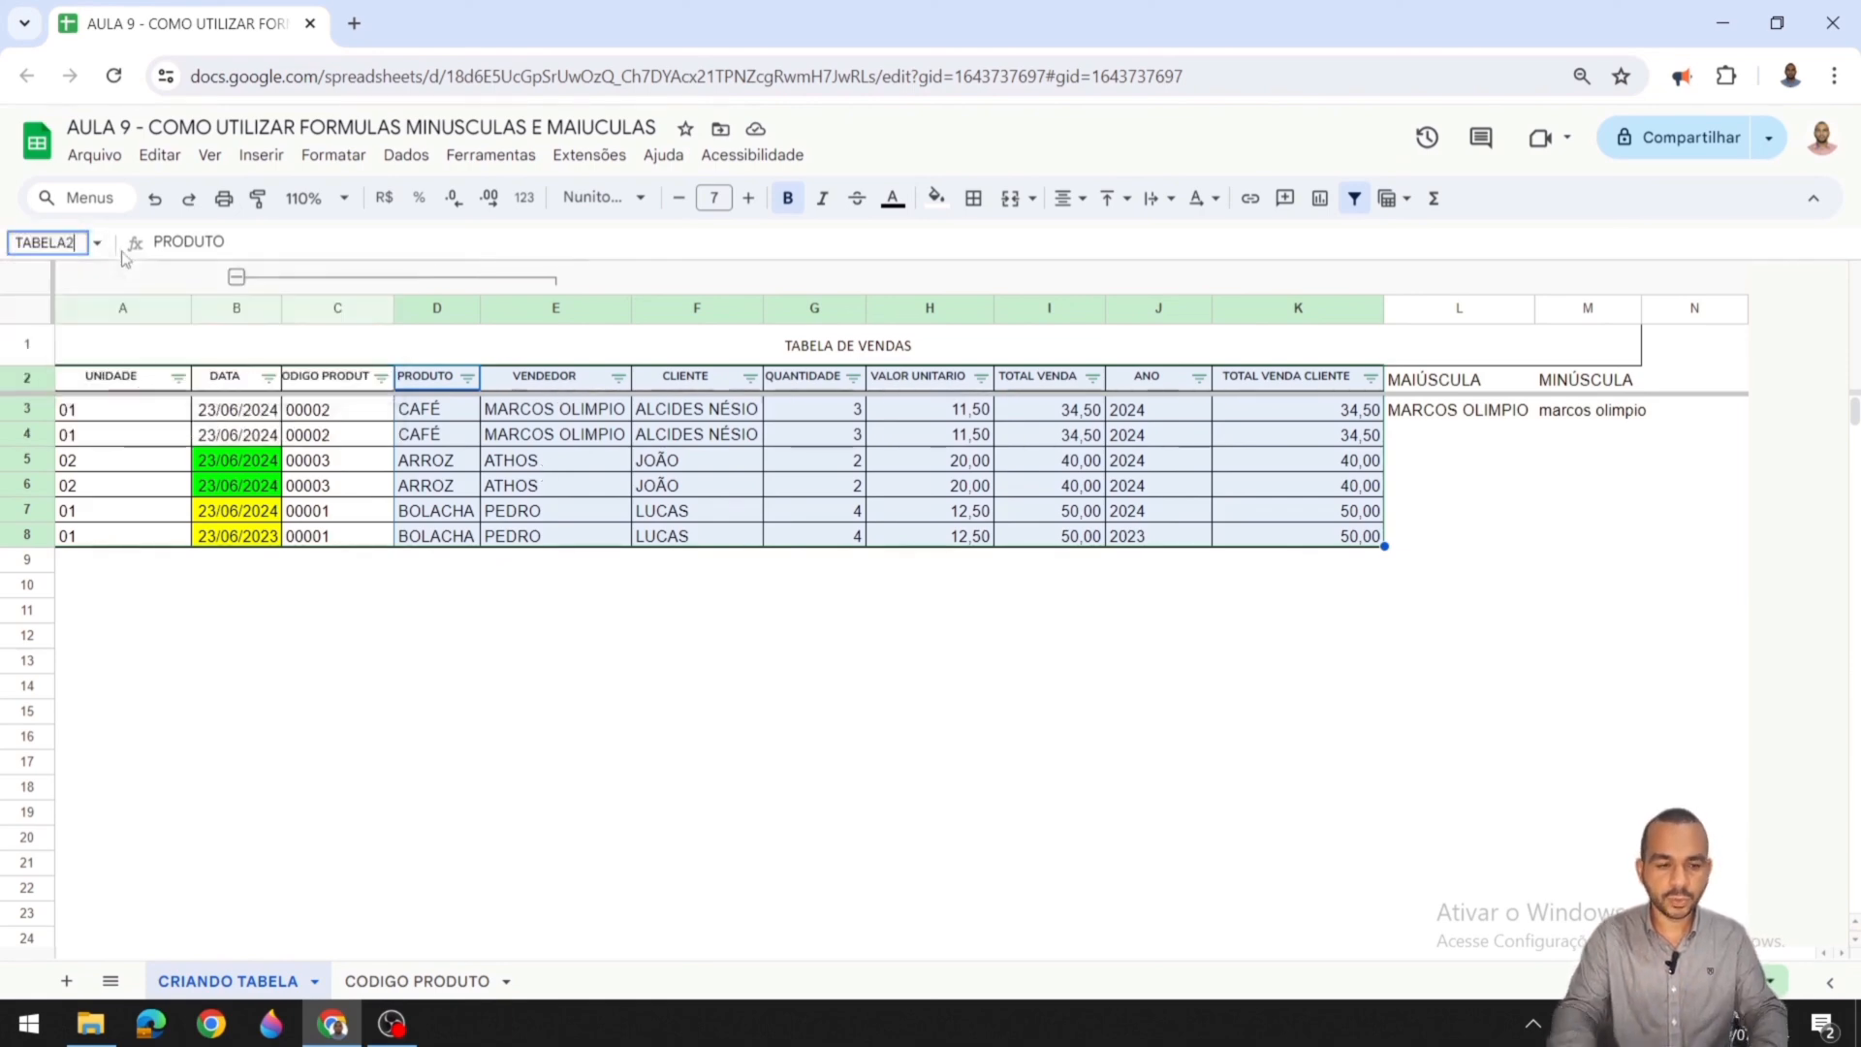
pyautogui.press('Return')
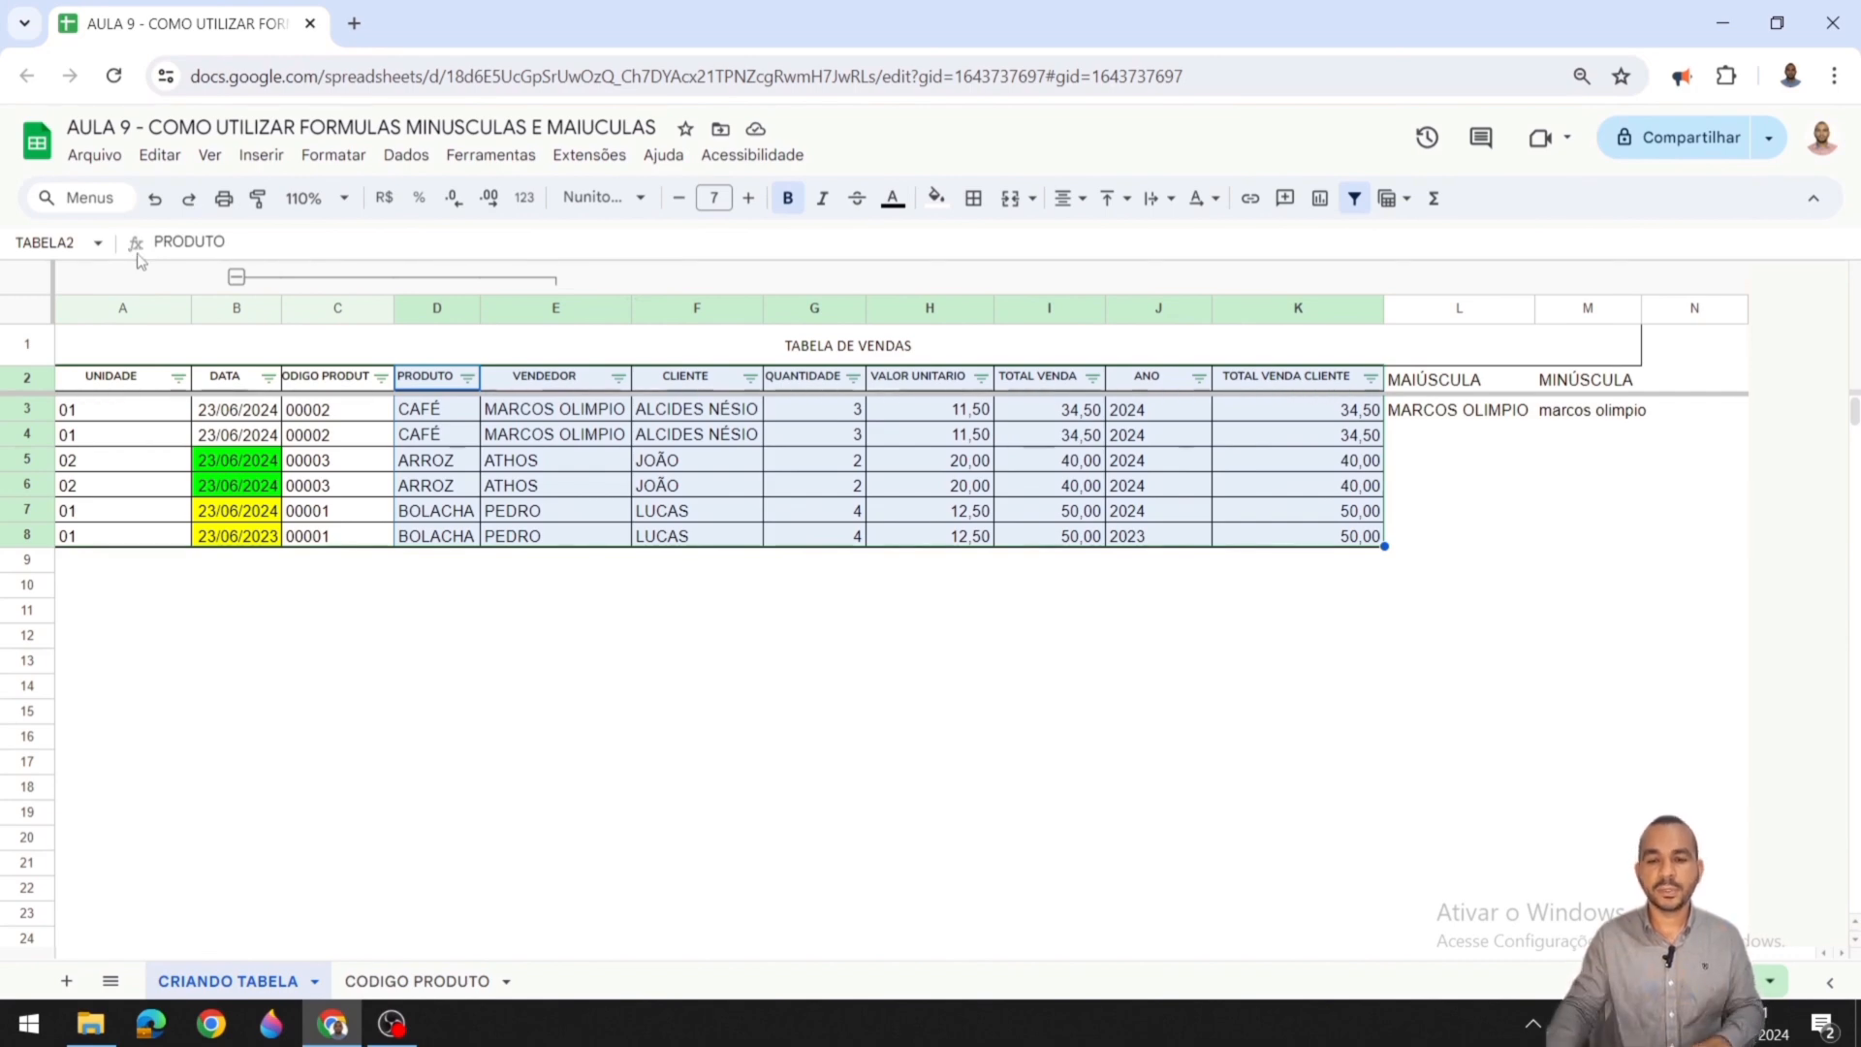
# Step: Change the PROCV table in the L3 formula to the named range TABELA2
pyautogui.click(1453, 438)
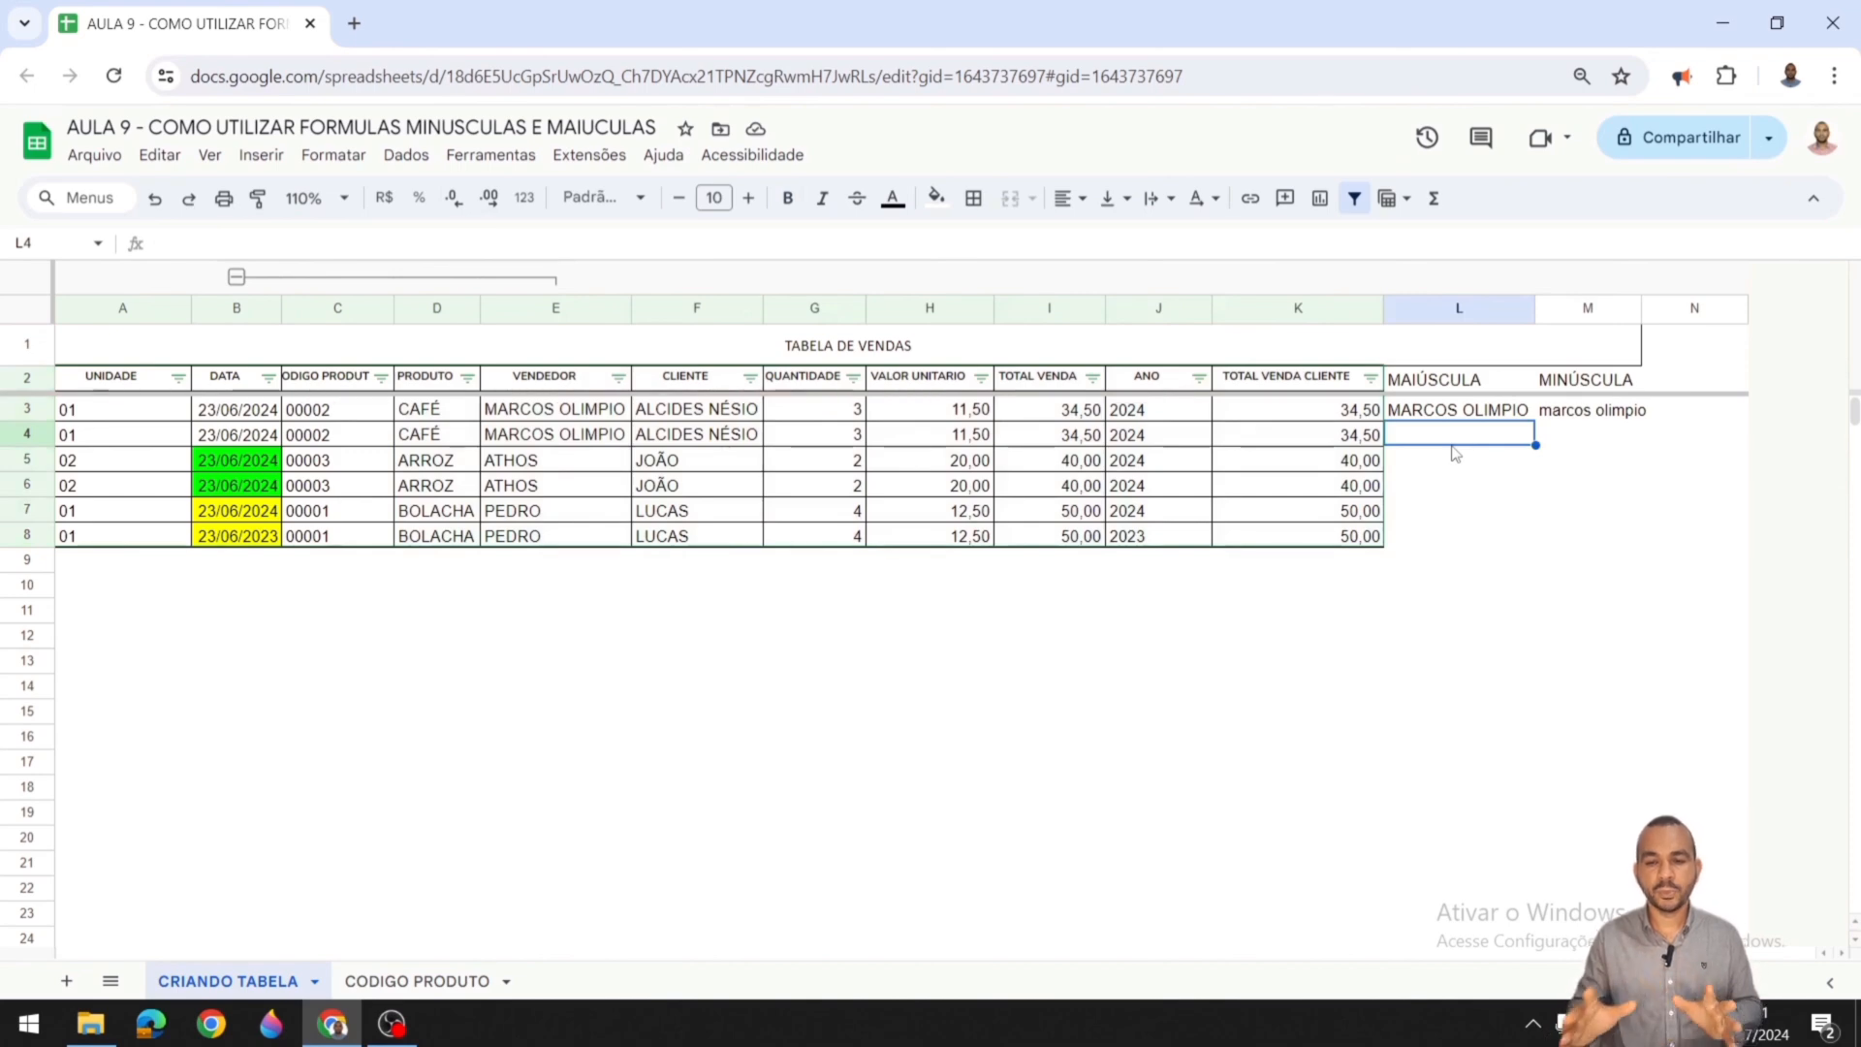
pyautogui.click(1495, 417)
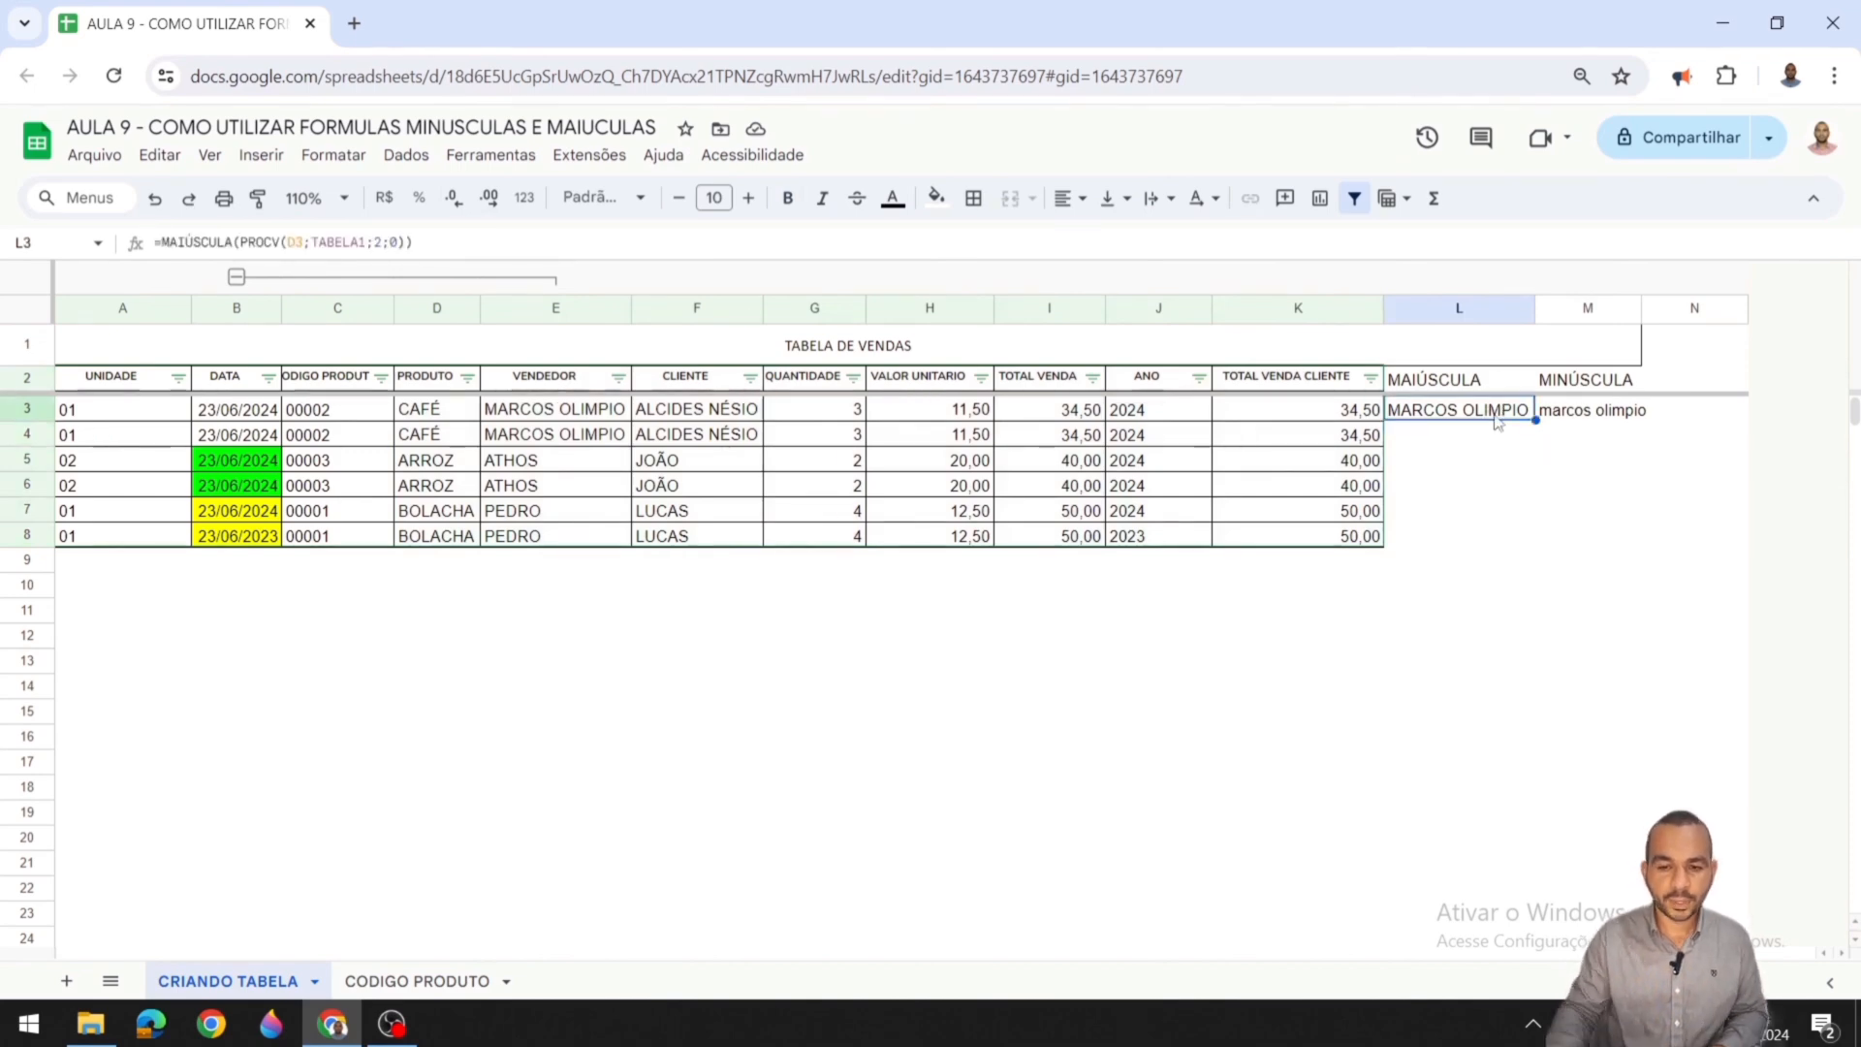
pyautogui.press('F2')
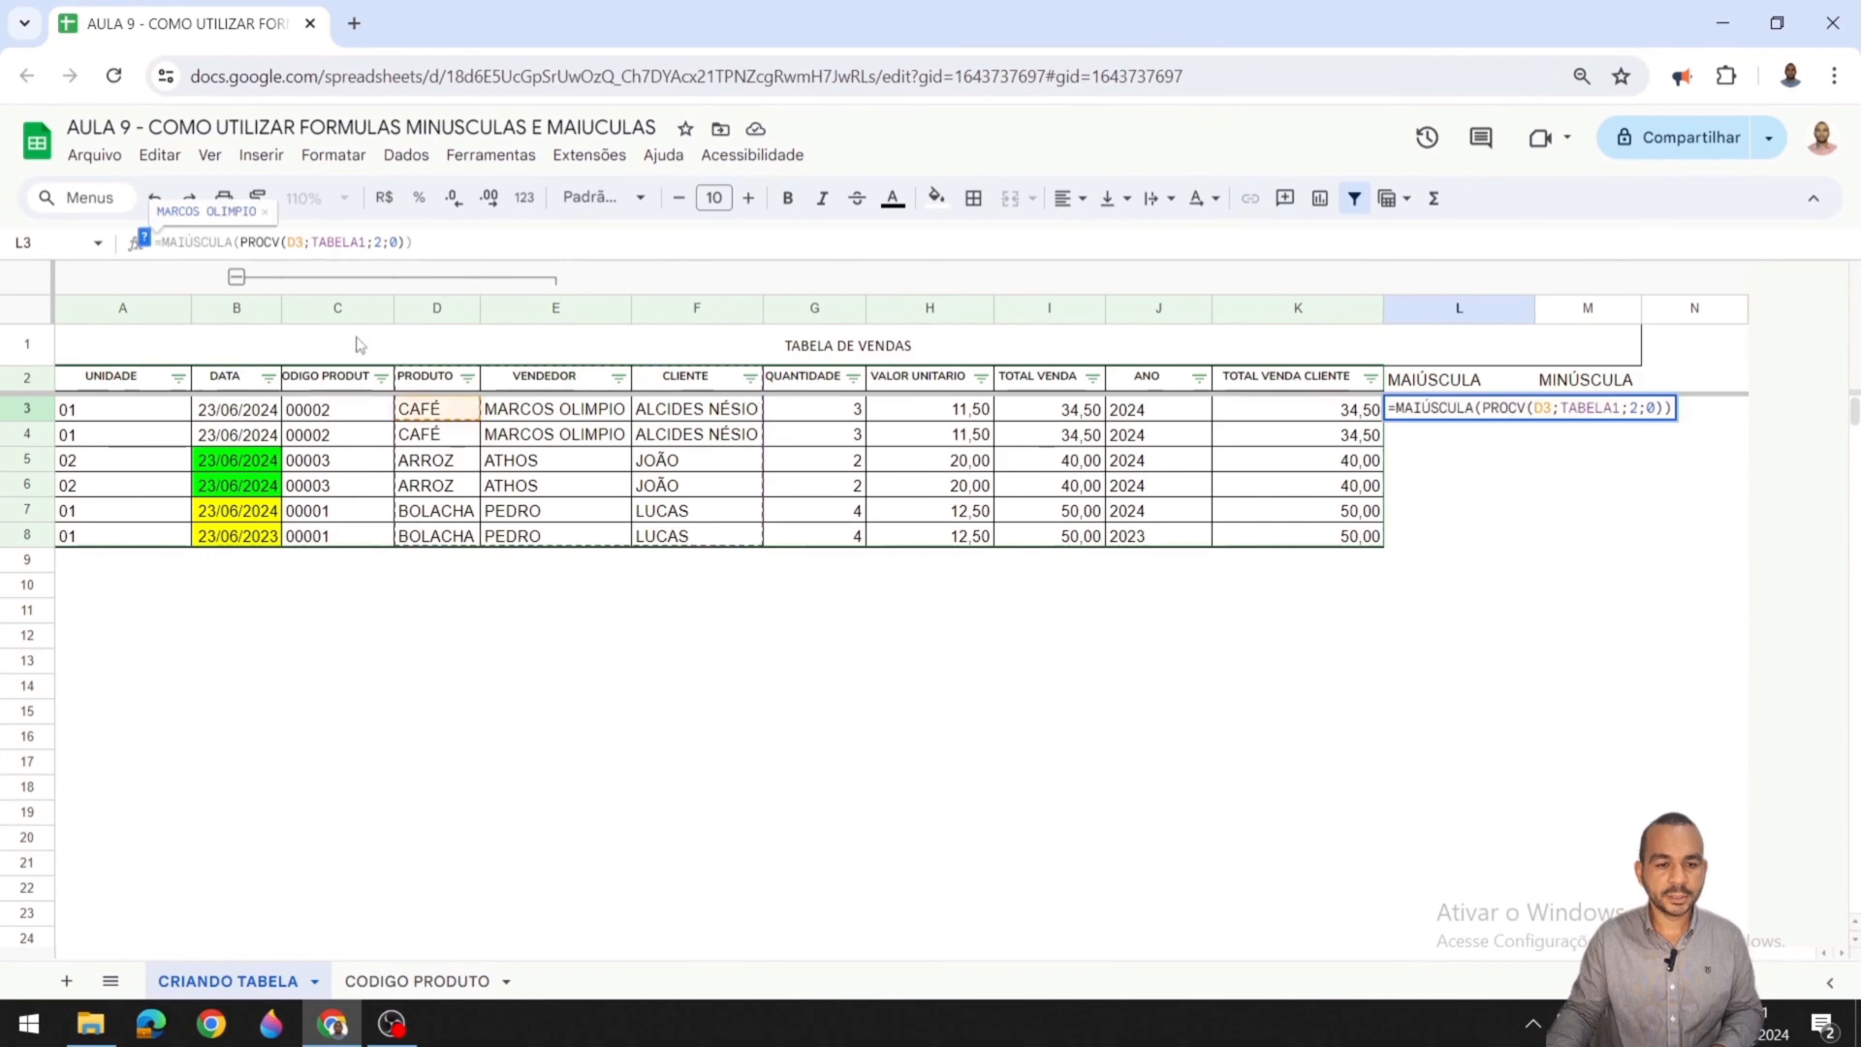
pyautogui.click(366, 242)
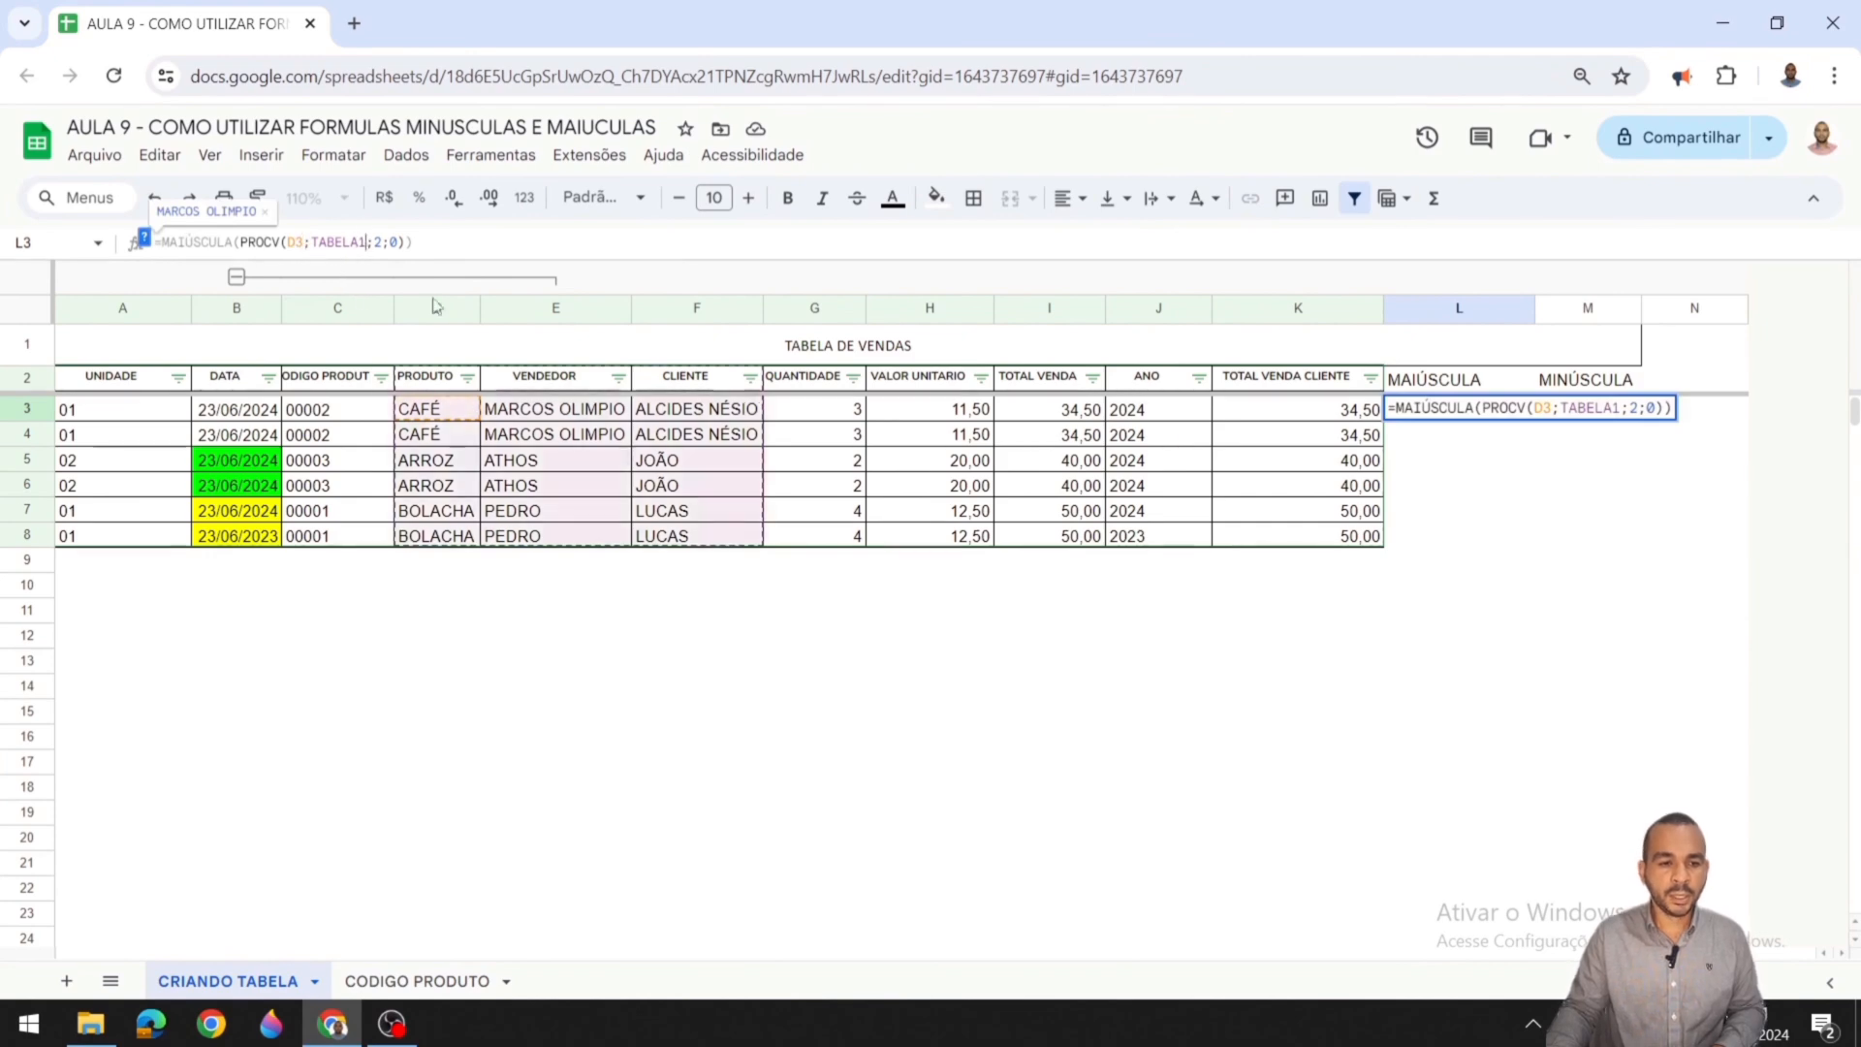
pyautogui.press('BackSpace')
pyautogui.write('2')
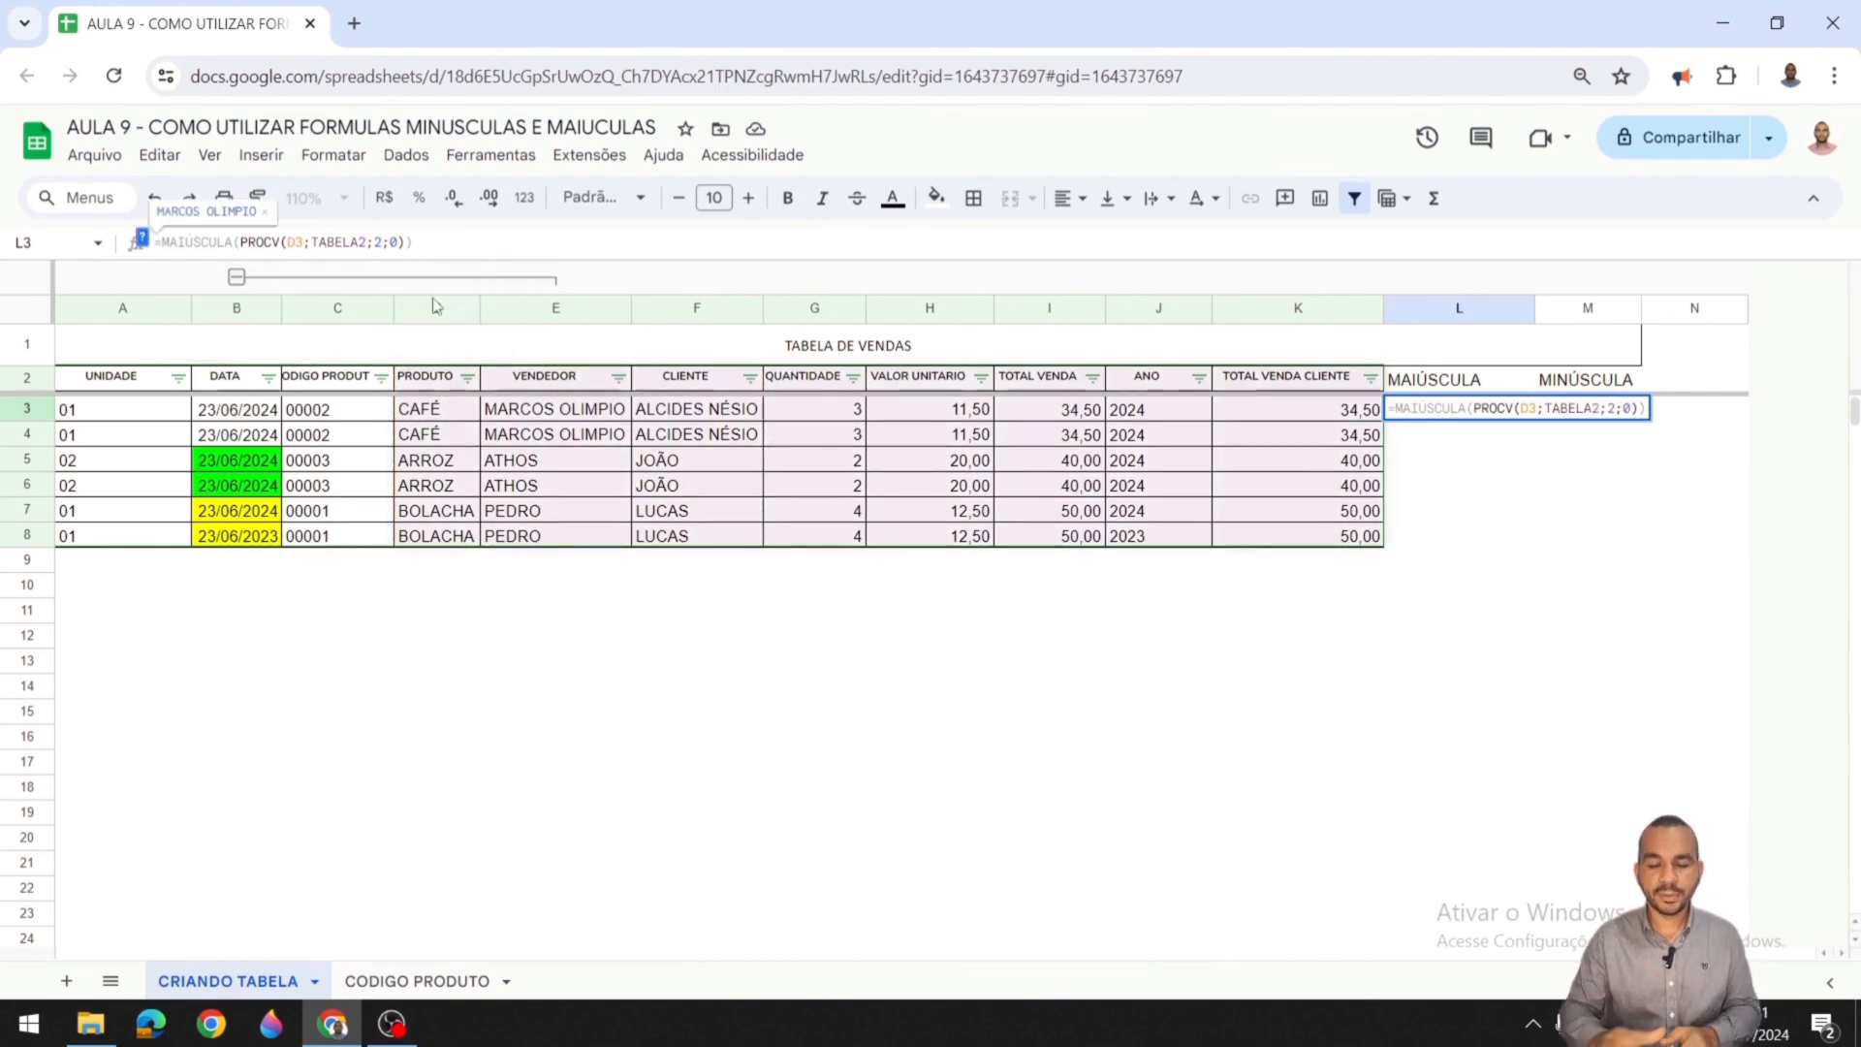
pyautogui.press('Return')
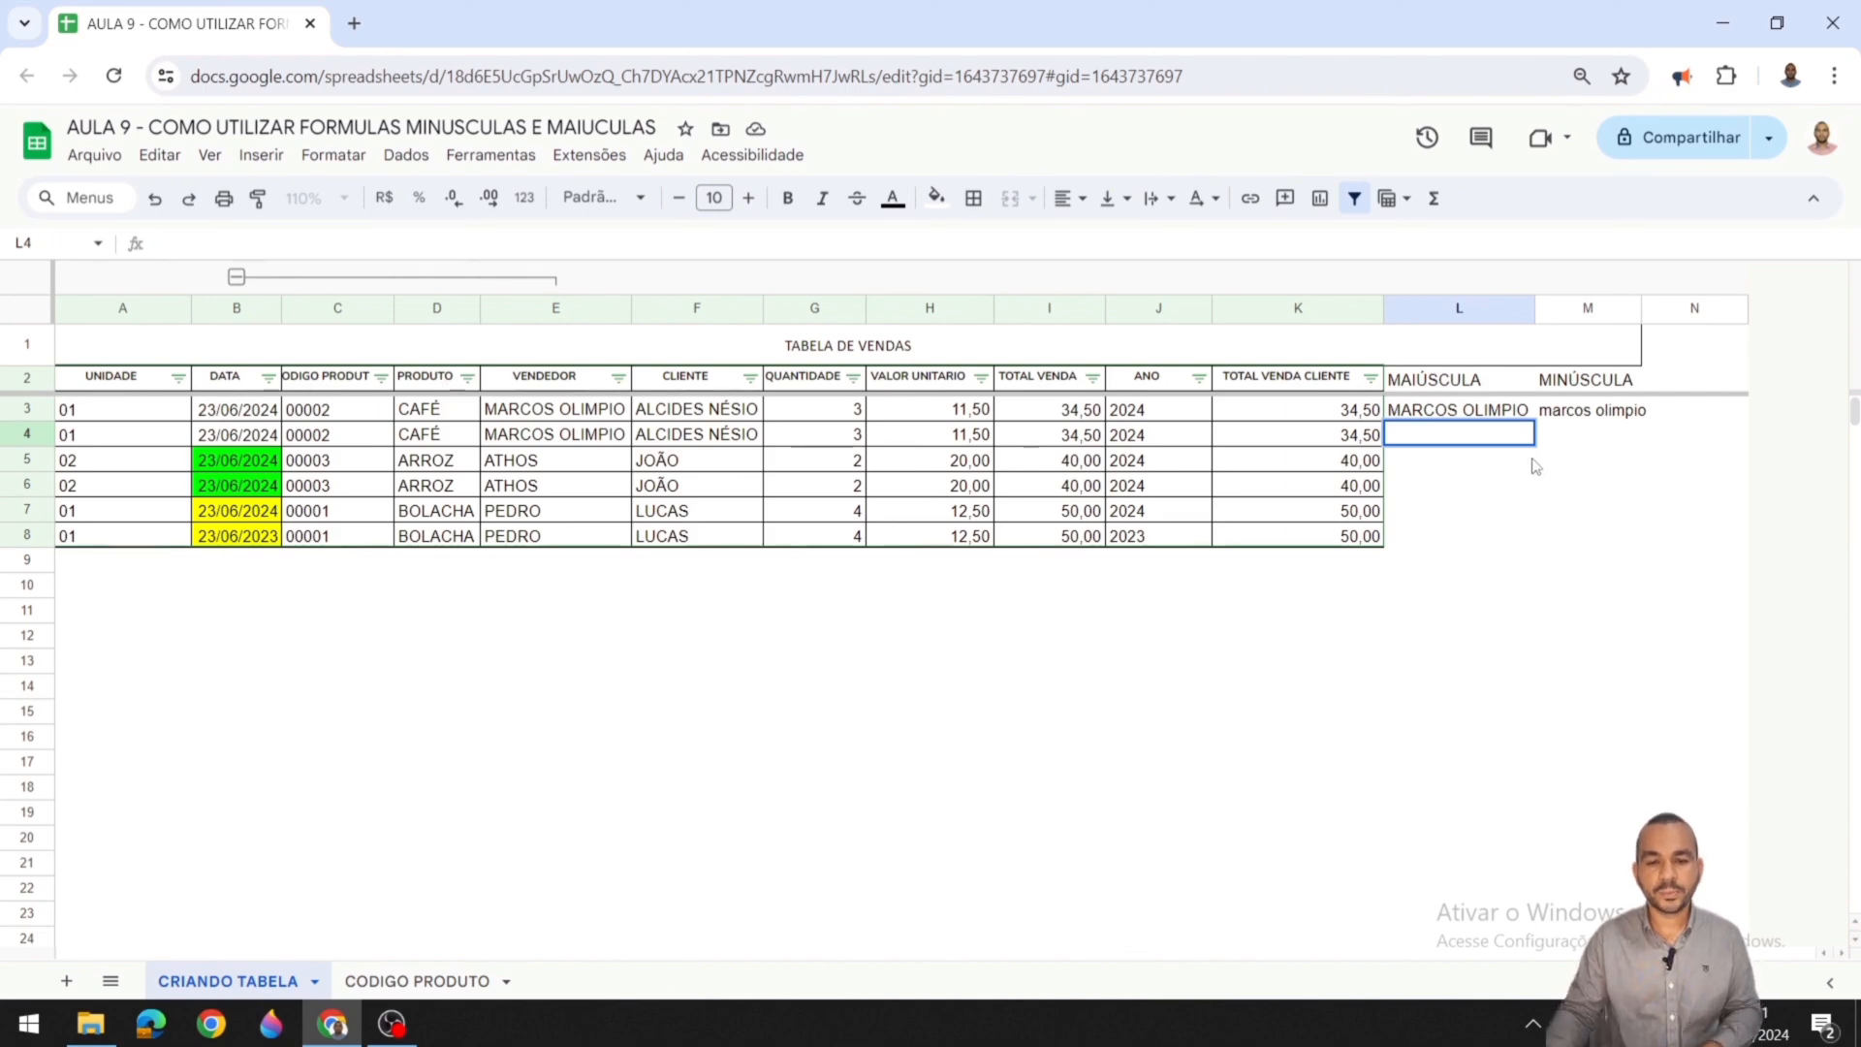
# Step: Change the PROCV table in the M3 formula to the named range TABELA2
pyautogui.doubleClick(1549, 415)
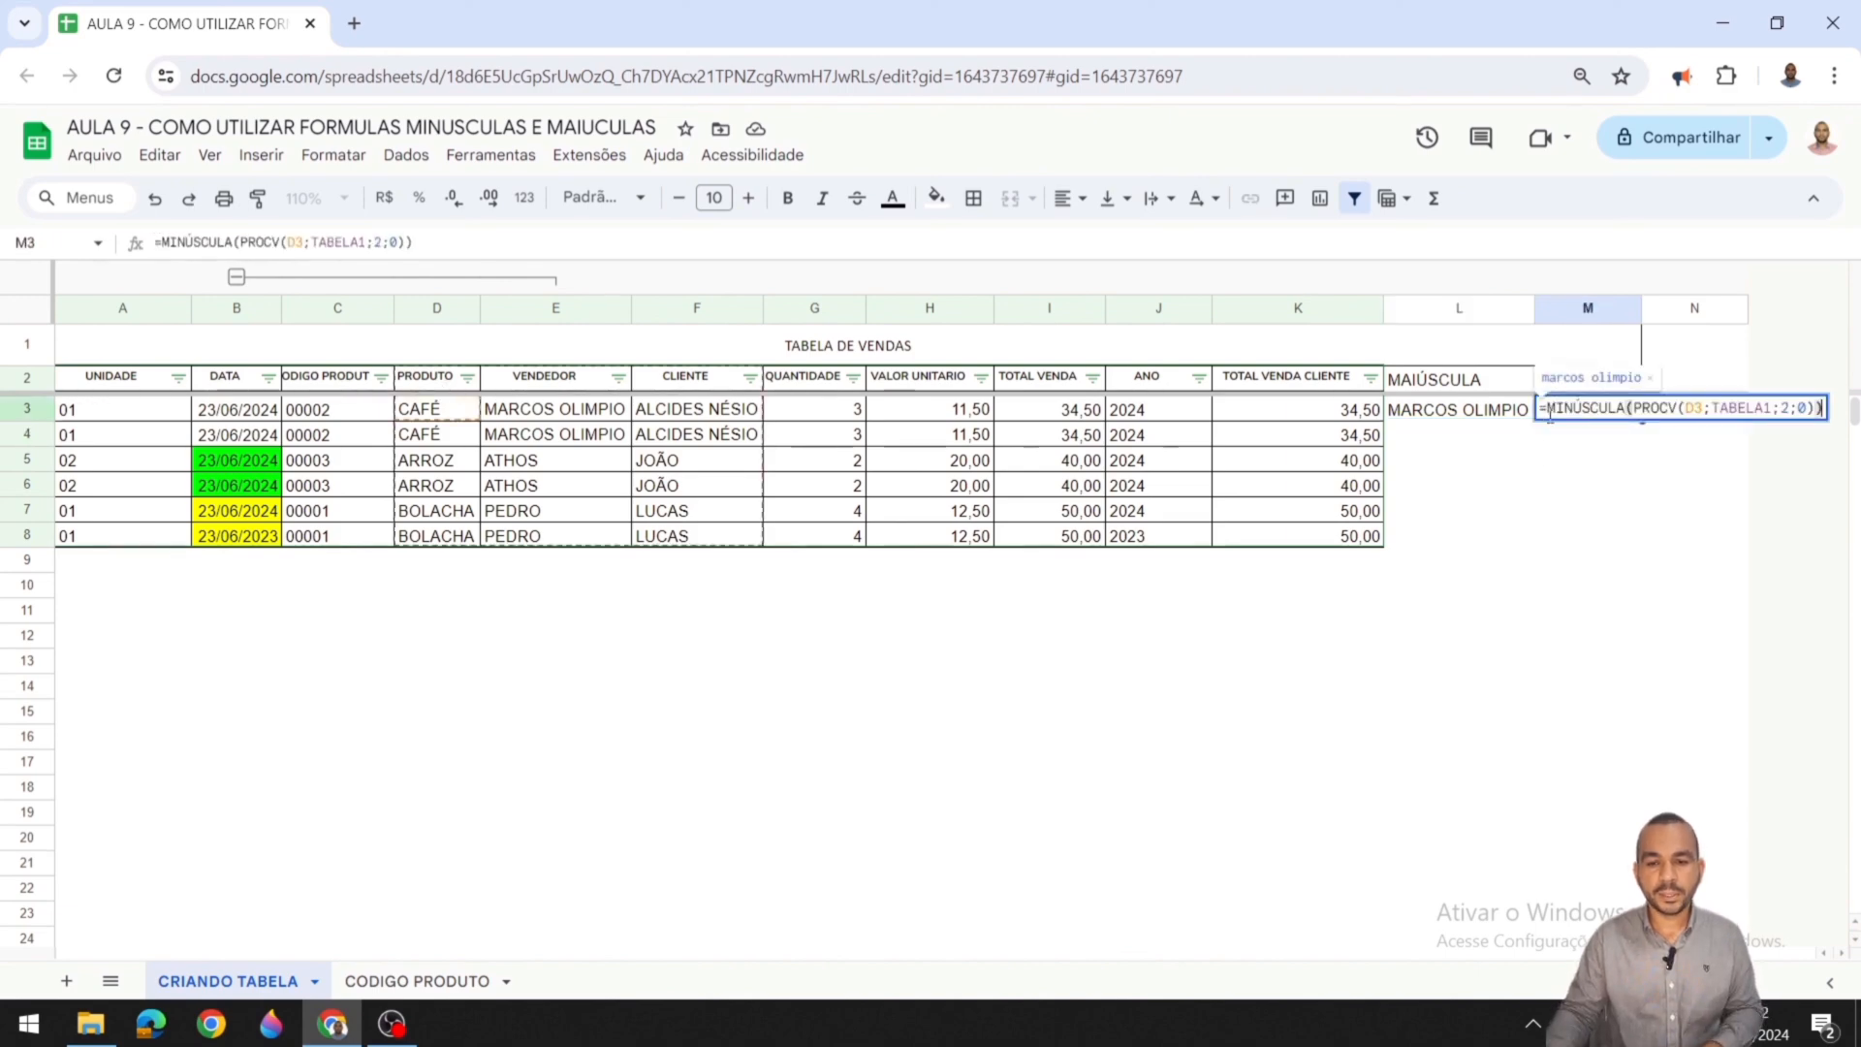
pyautogui.click(1771, 408)
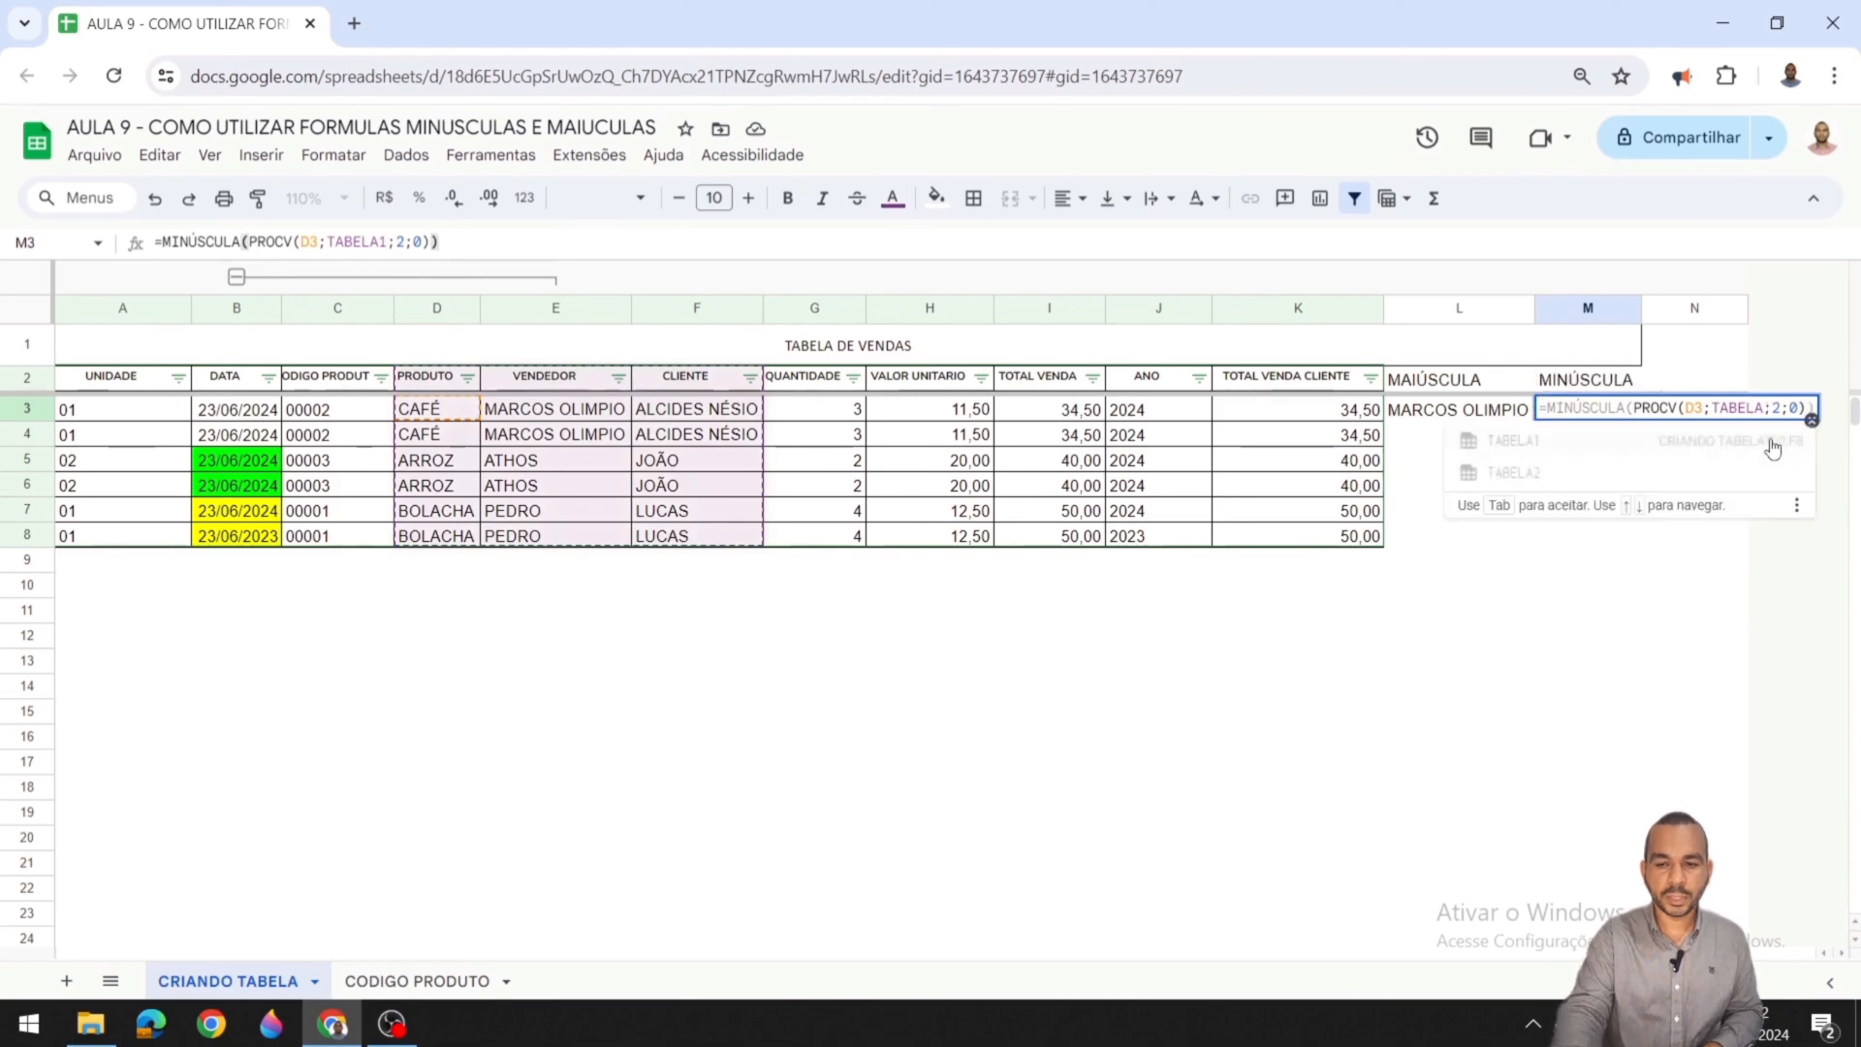
pyautogui.press('Return')
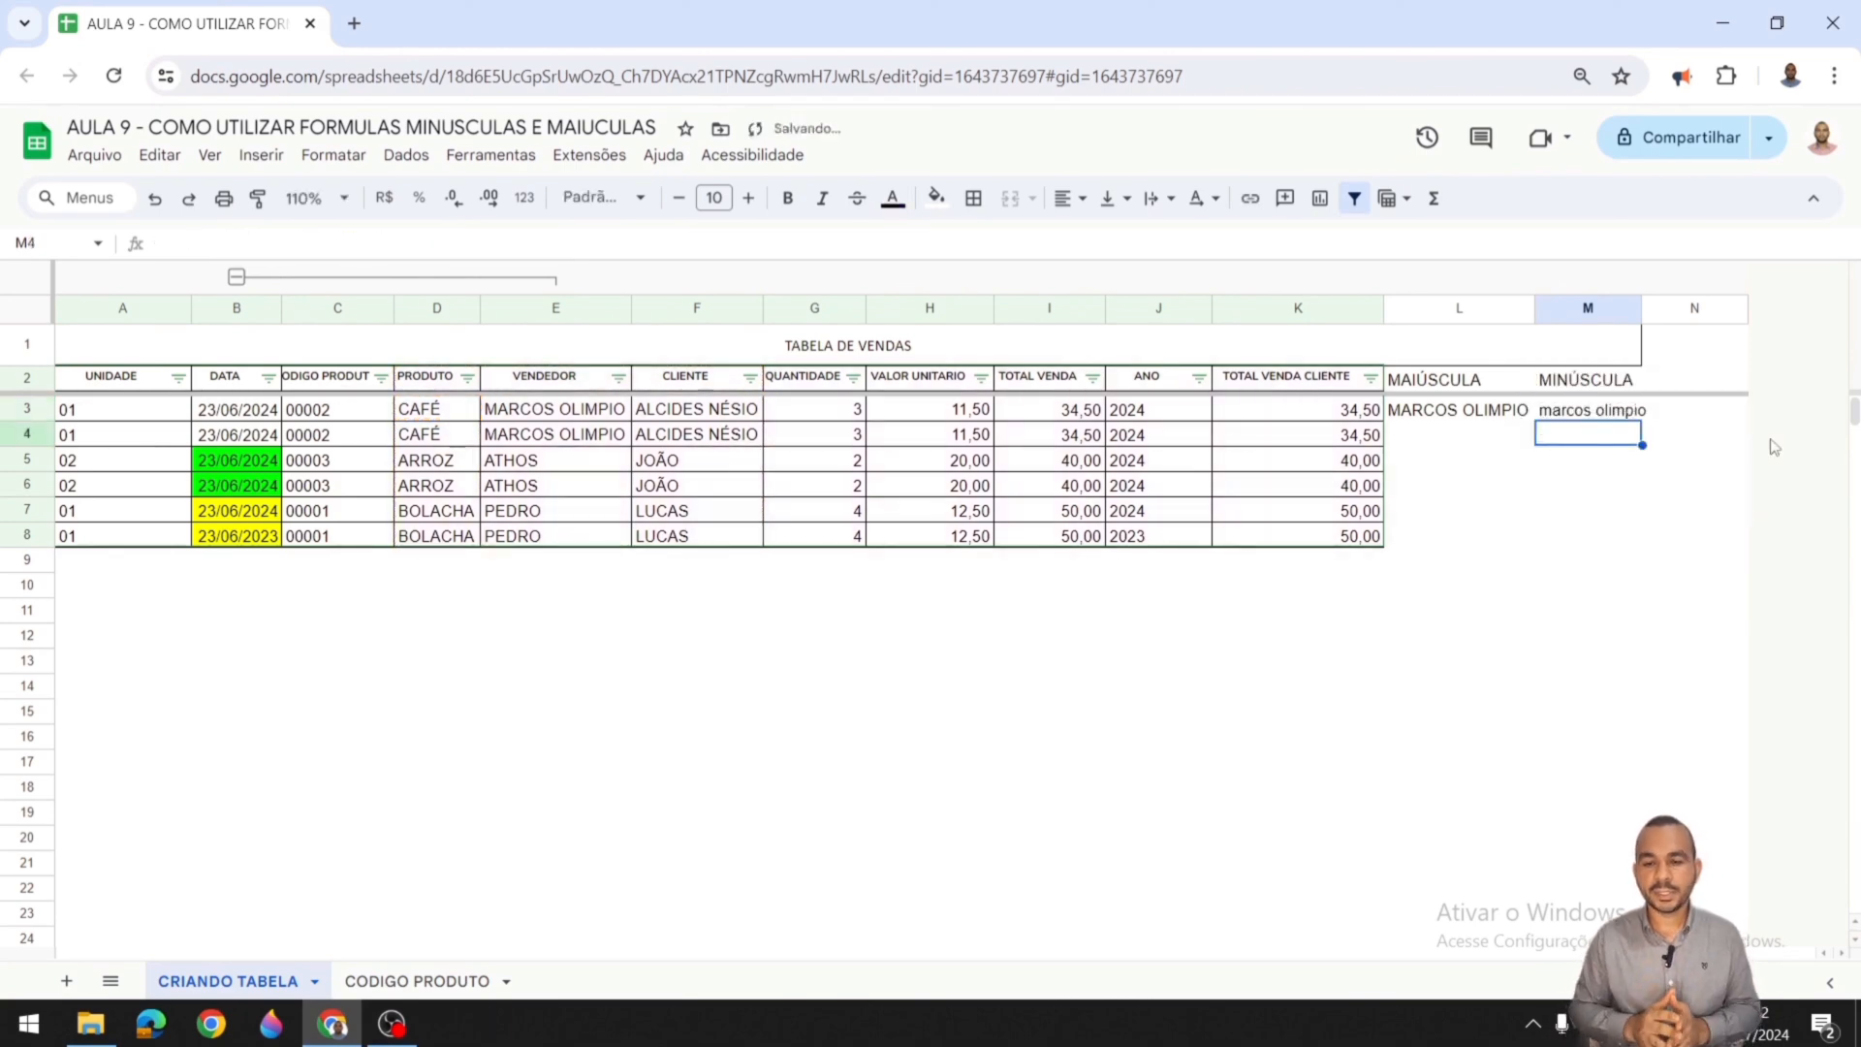
# Step: Set the PROCV column index in the L3 formula to 3 and reselect L3
pyautogui.click(1489, 422)
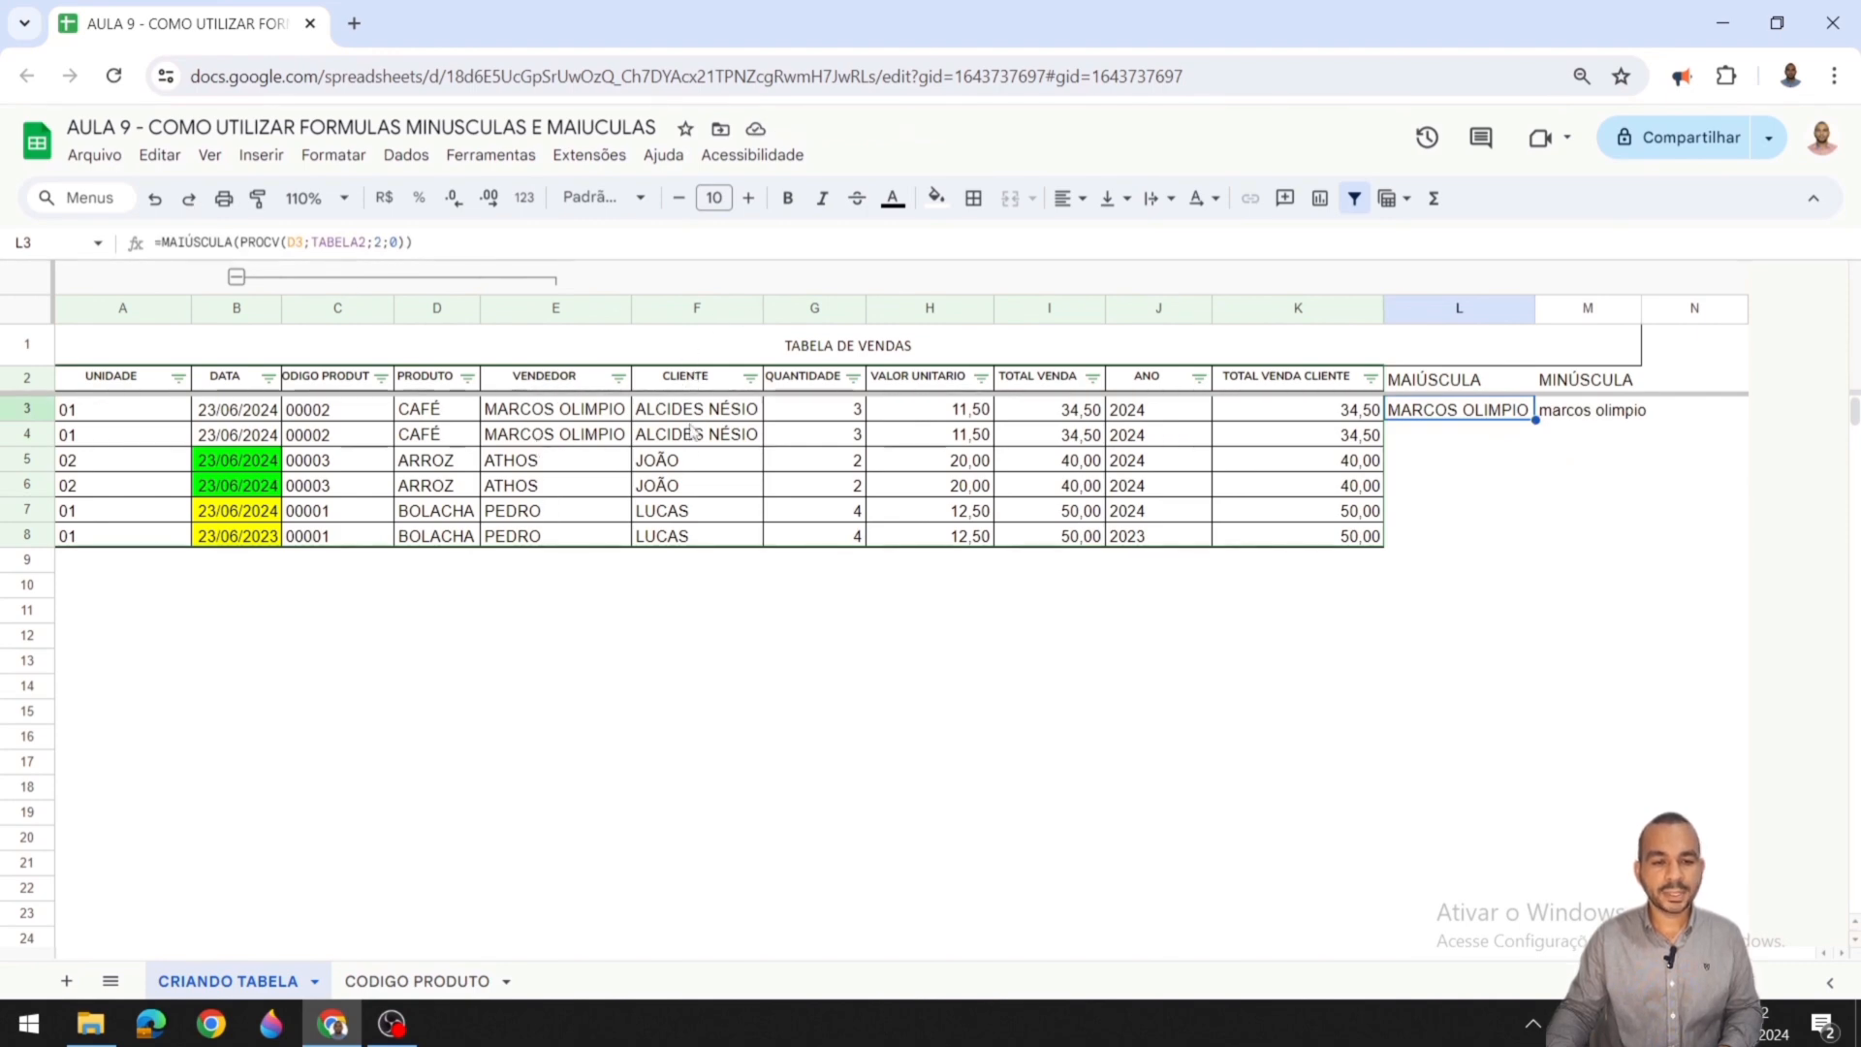
pyautogui.click(387, 244)
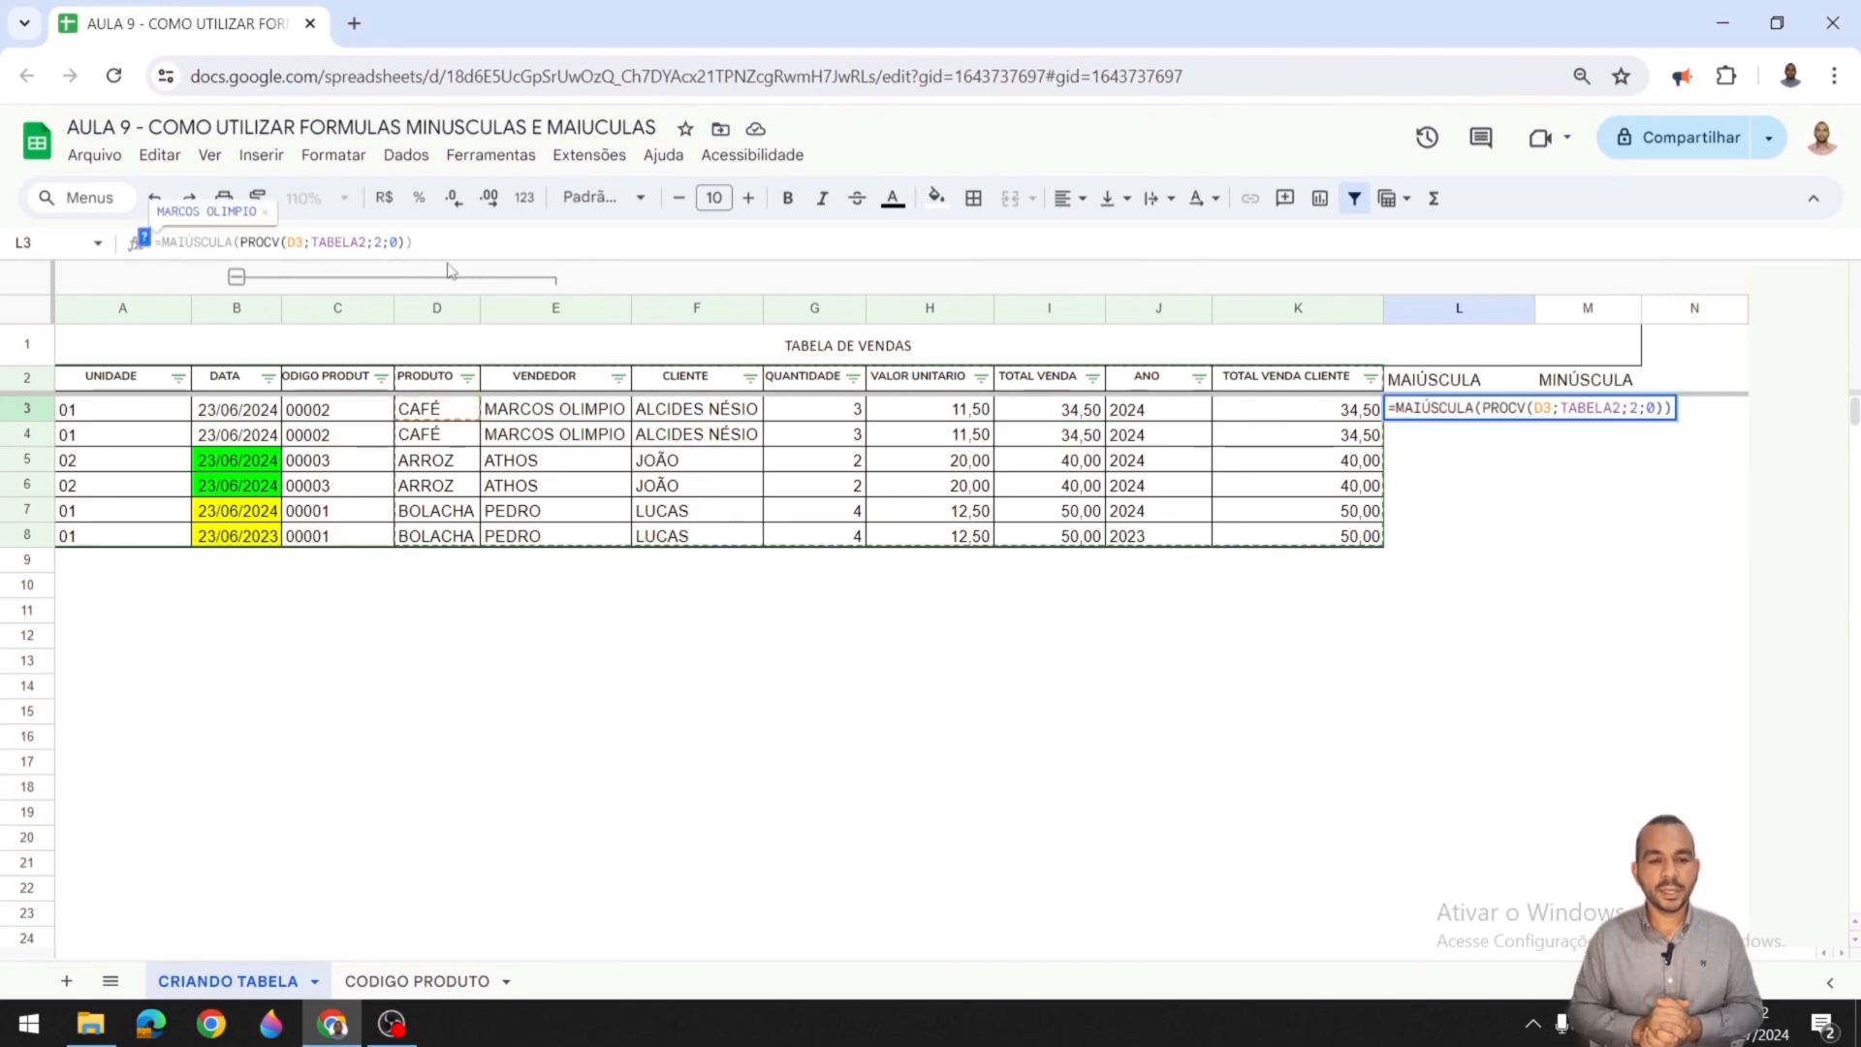
pyautogui.press('BackSpace')
pyautogui.write('3')
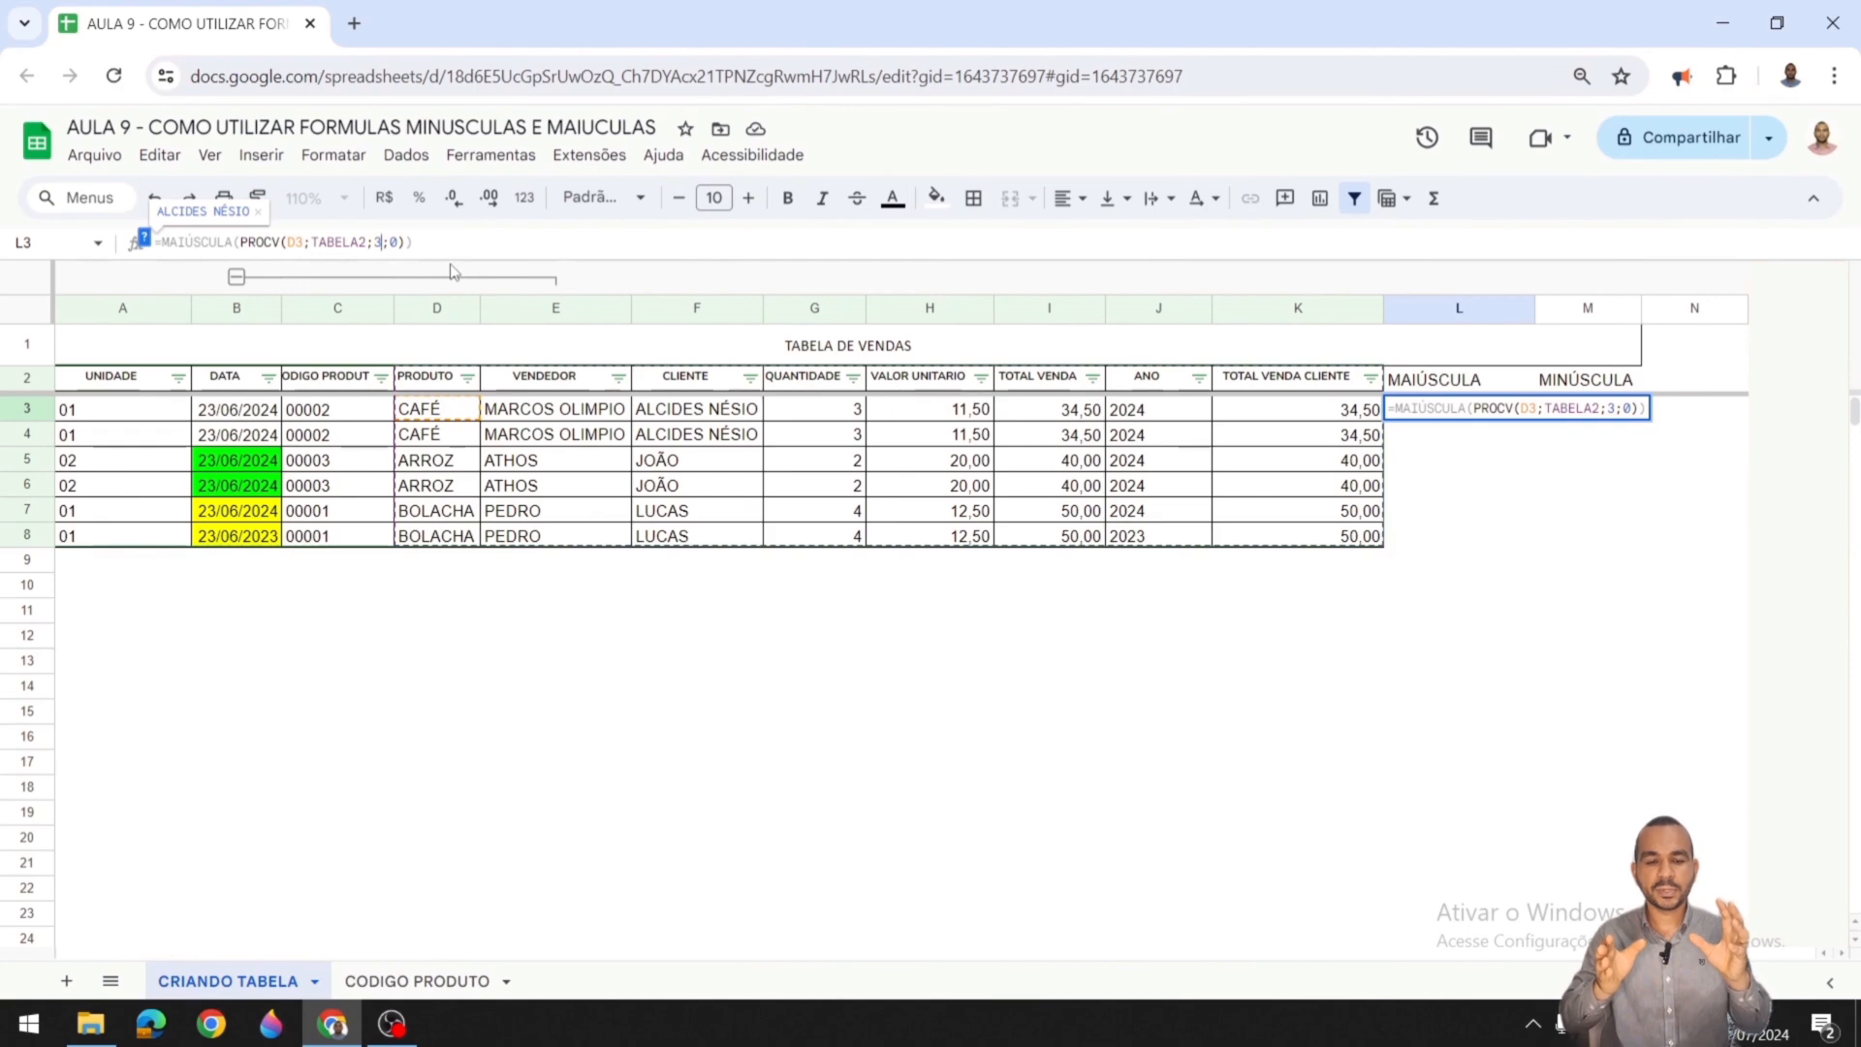
pyautogui.press('Return')
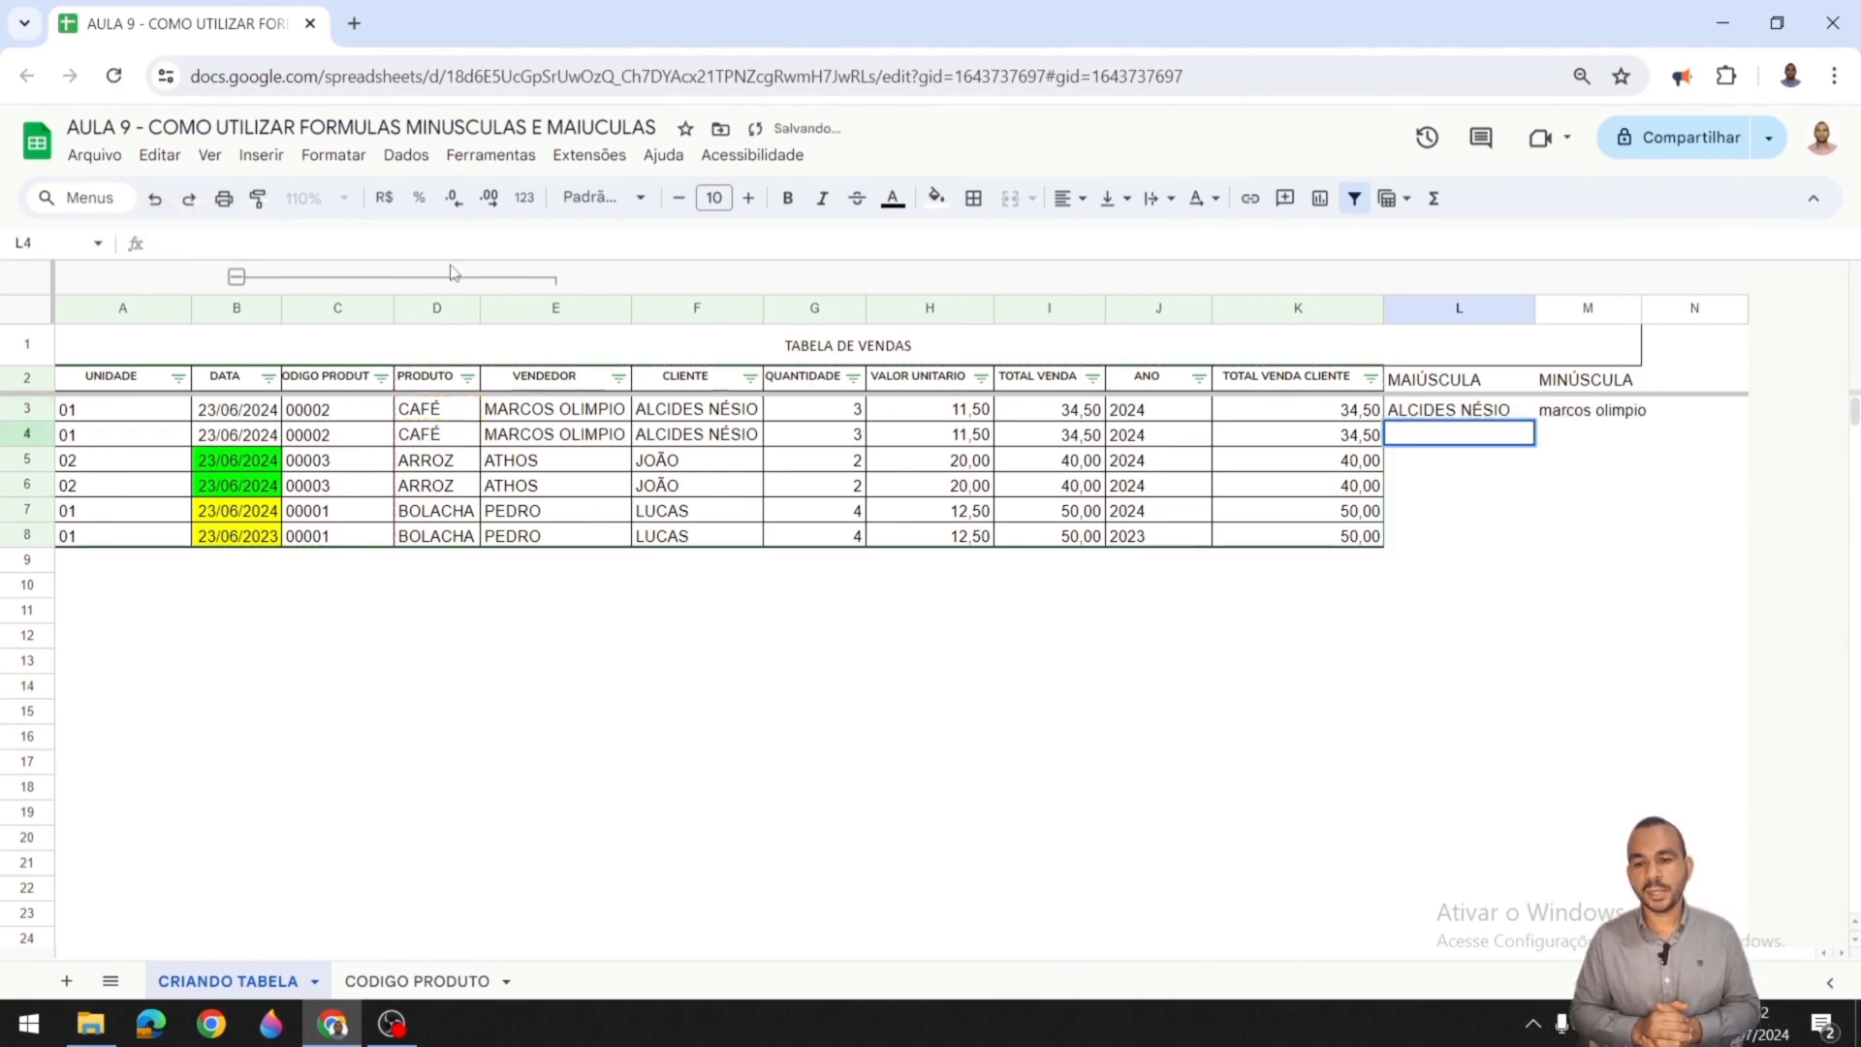
pyautogui.doubleClick(1458, 409)
pyautogui.press('Escape')
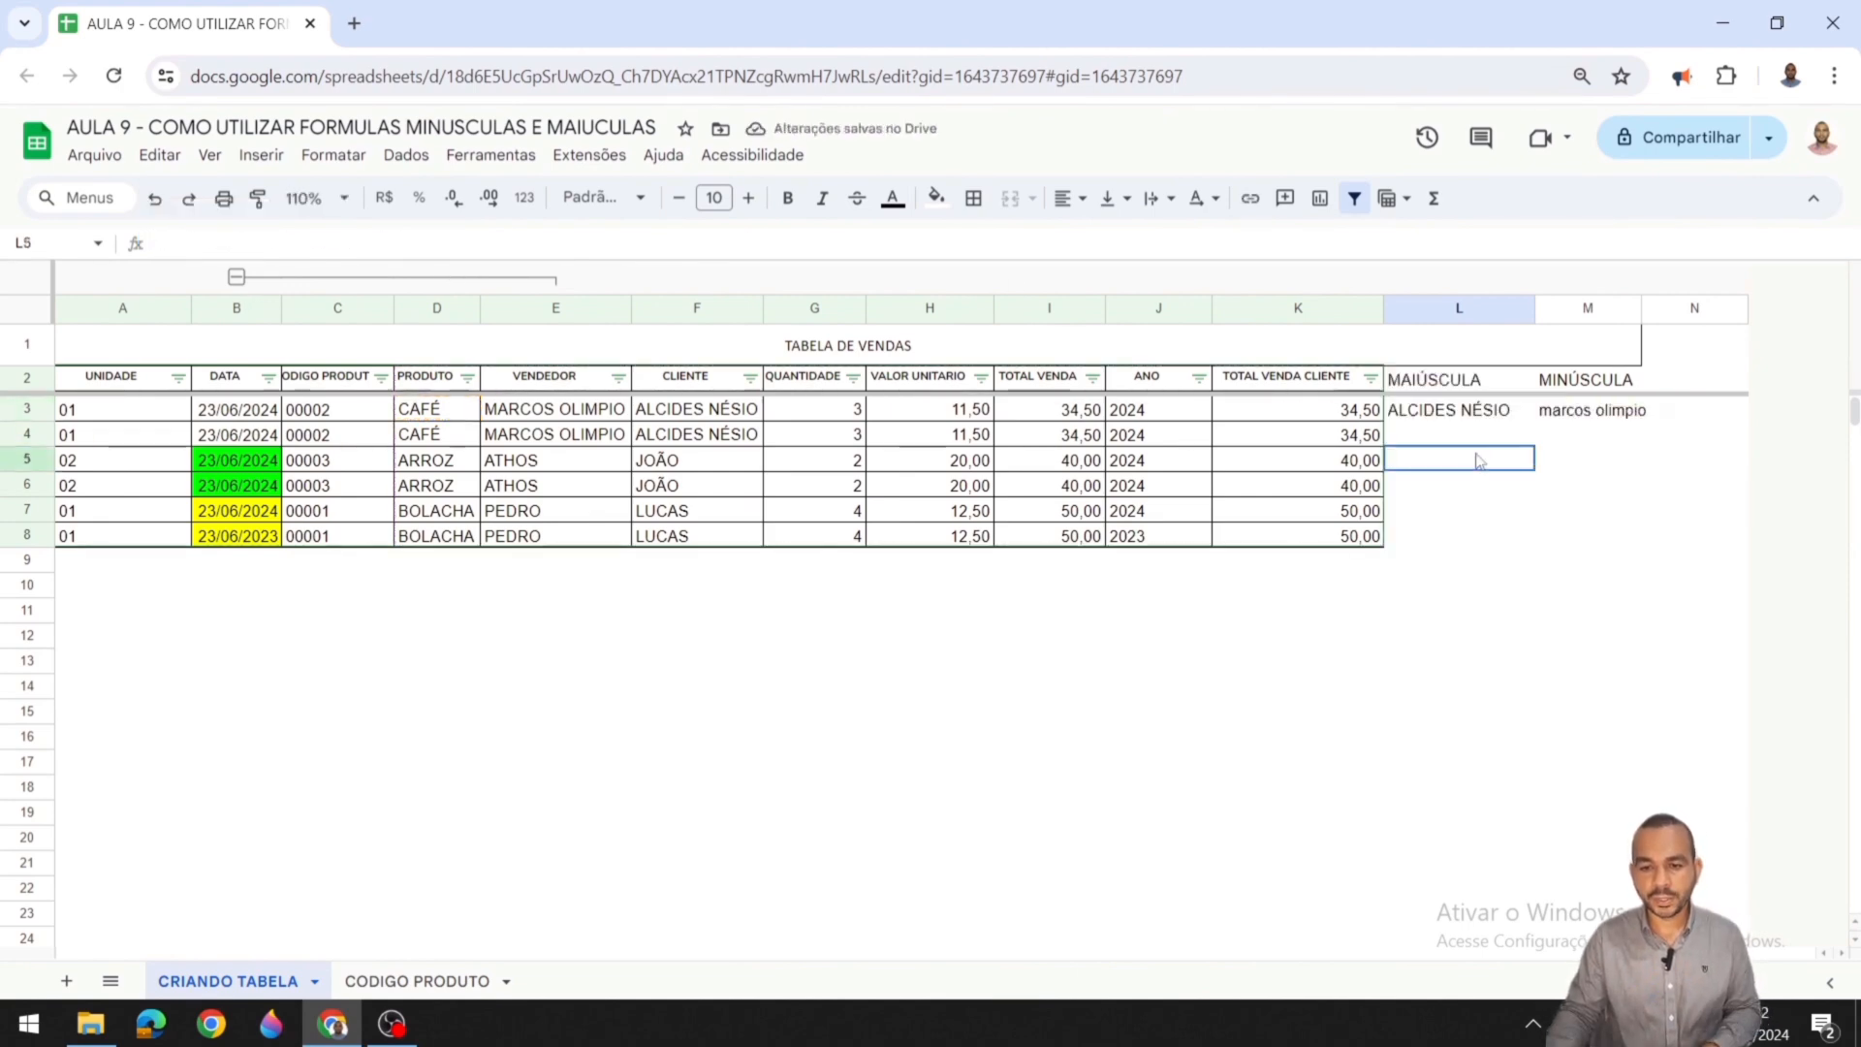
pyautogui.click(1536, 416)
pyautogui.click(1531, 419)
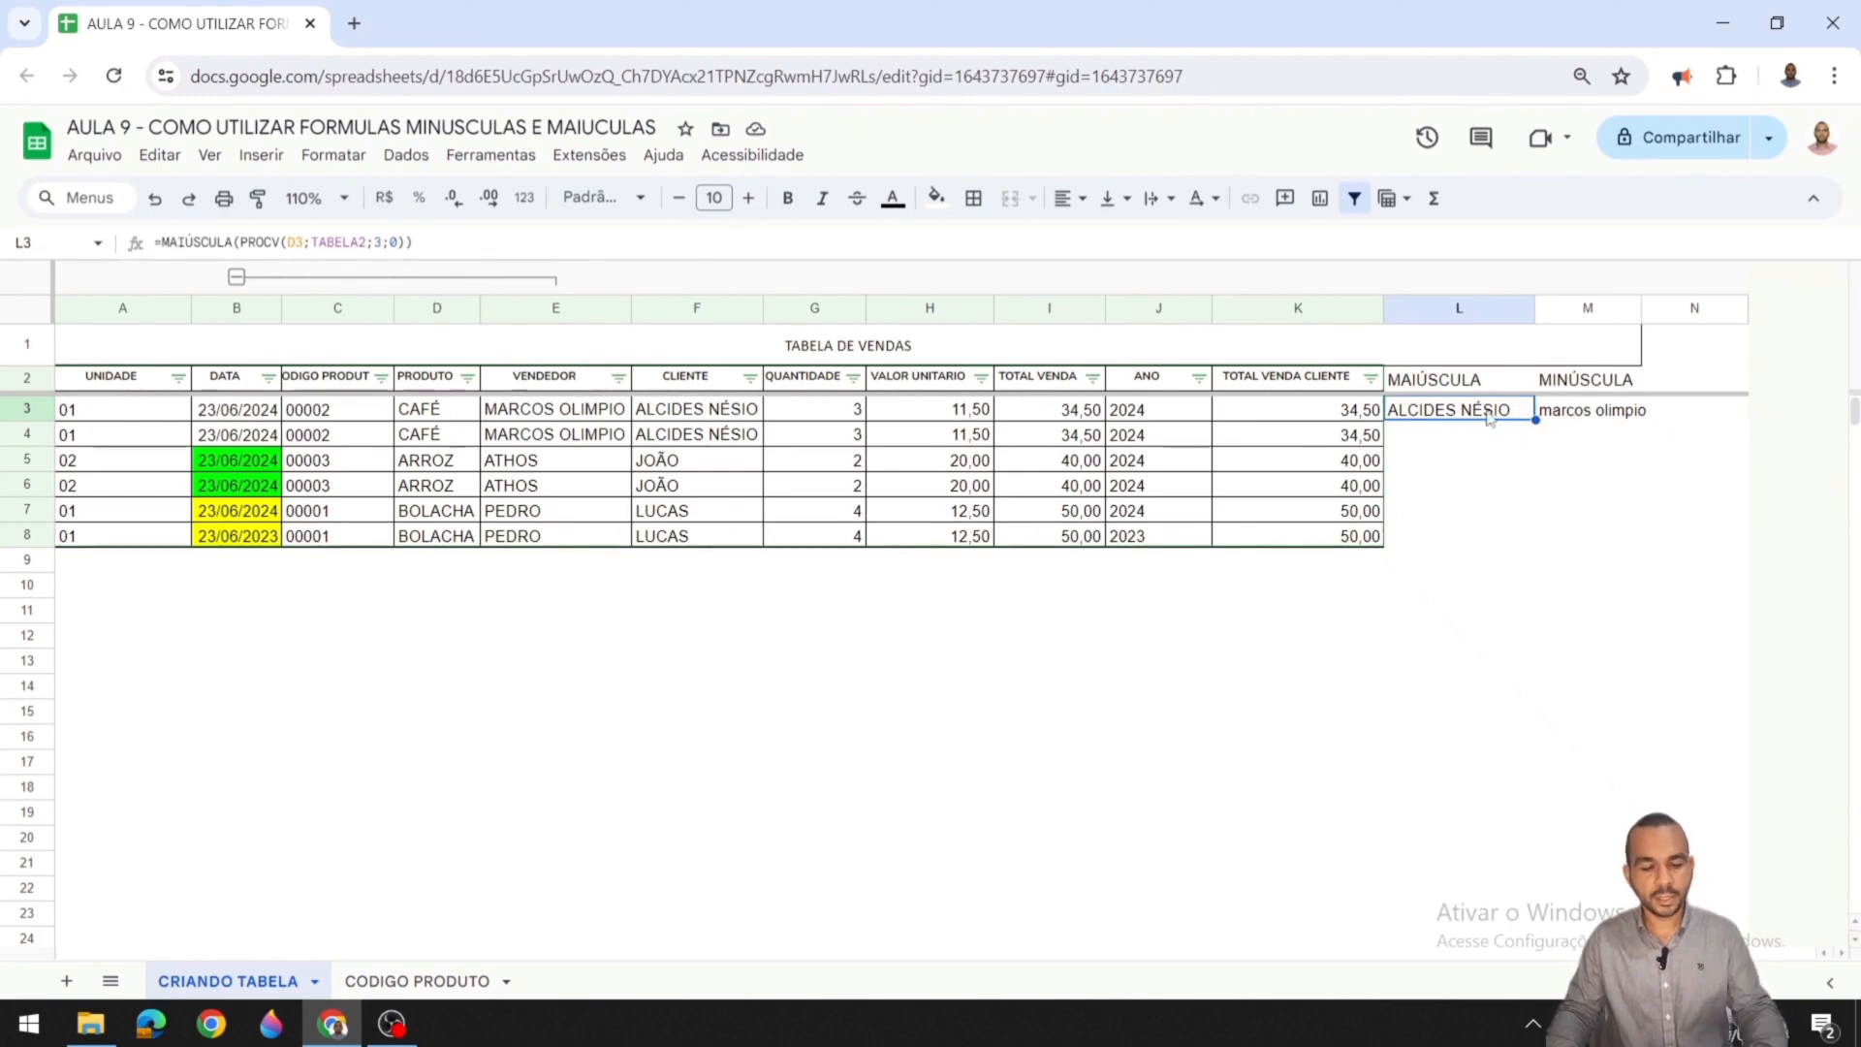
# Step: Rewrite the formula in M3 as MINÚSCULA around PROCV with key D3, table TABELA2, column index 3 and match type 0
pyautogui.click(1609, 415)
pyautogui.write('=MI')
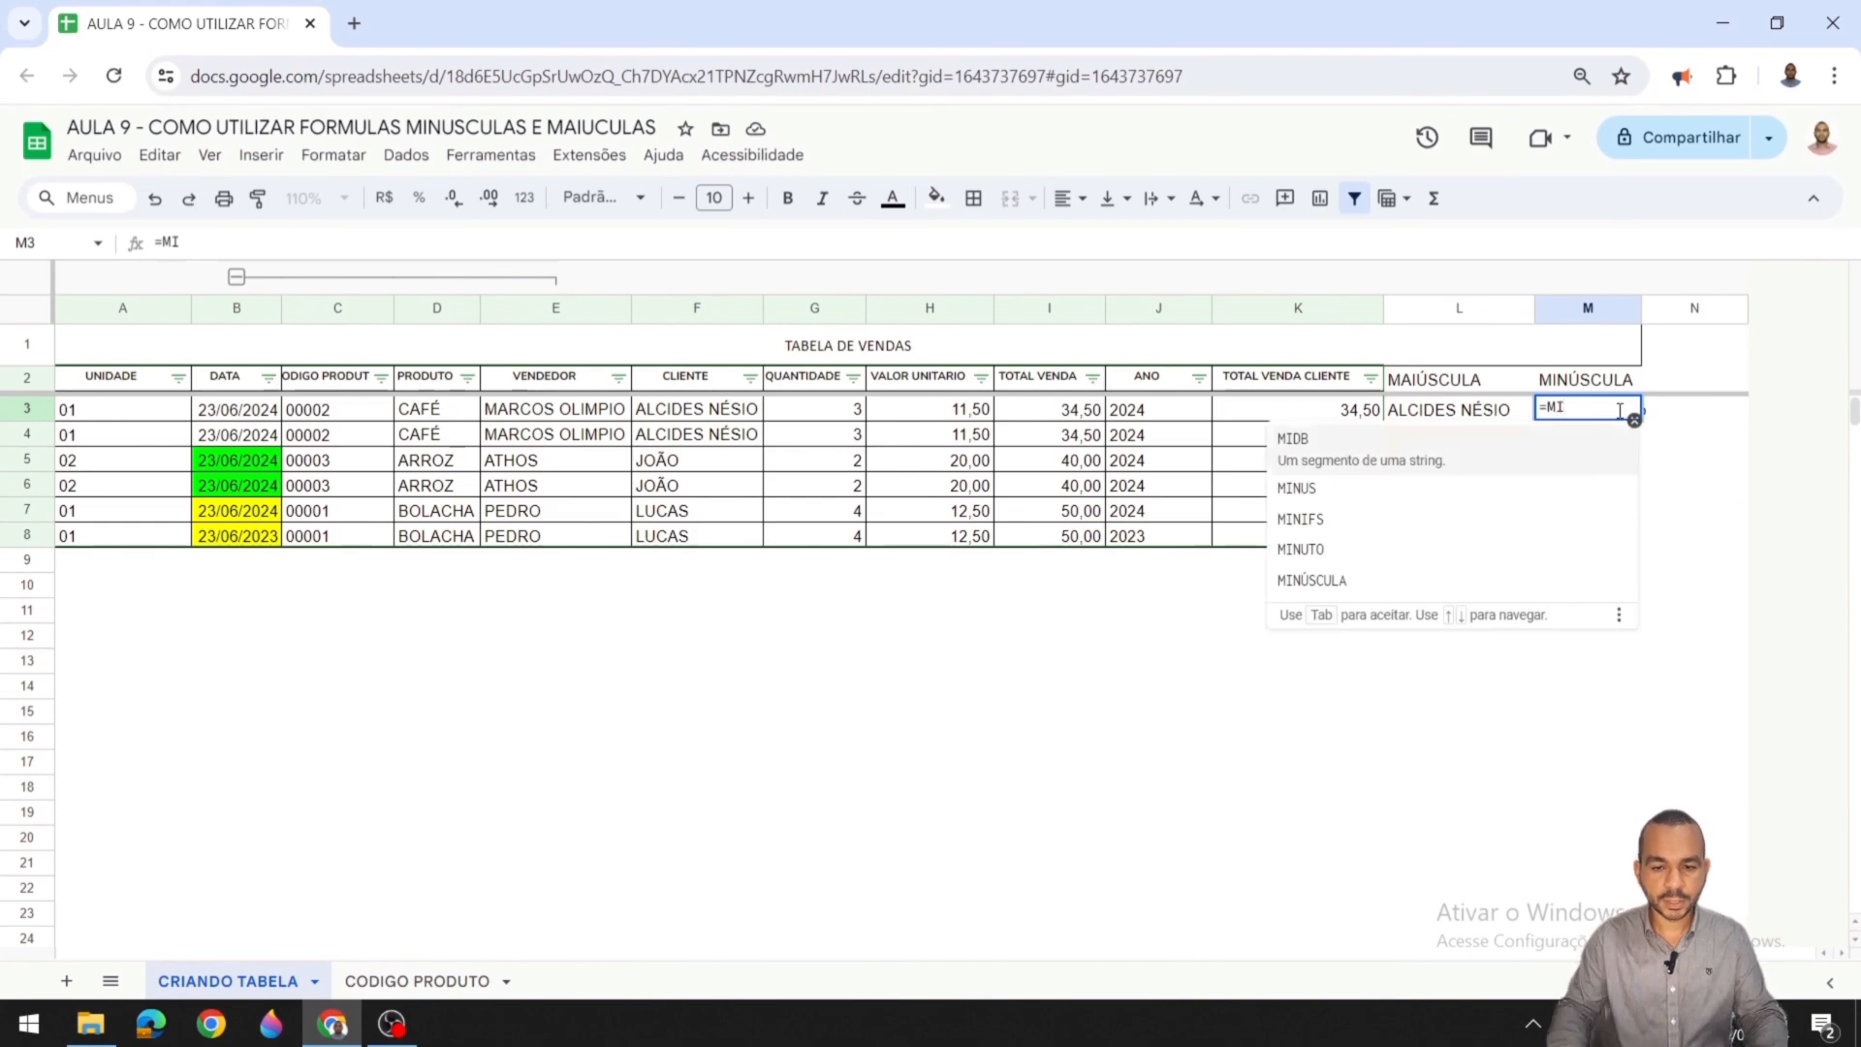
pyautogui.click(1352, 579)
pyautogui.write('PRO')
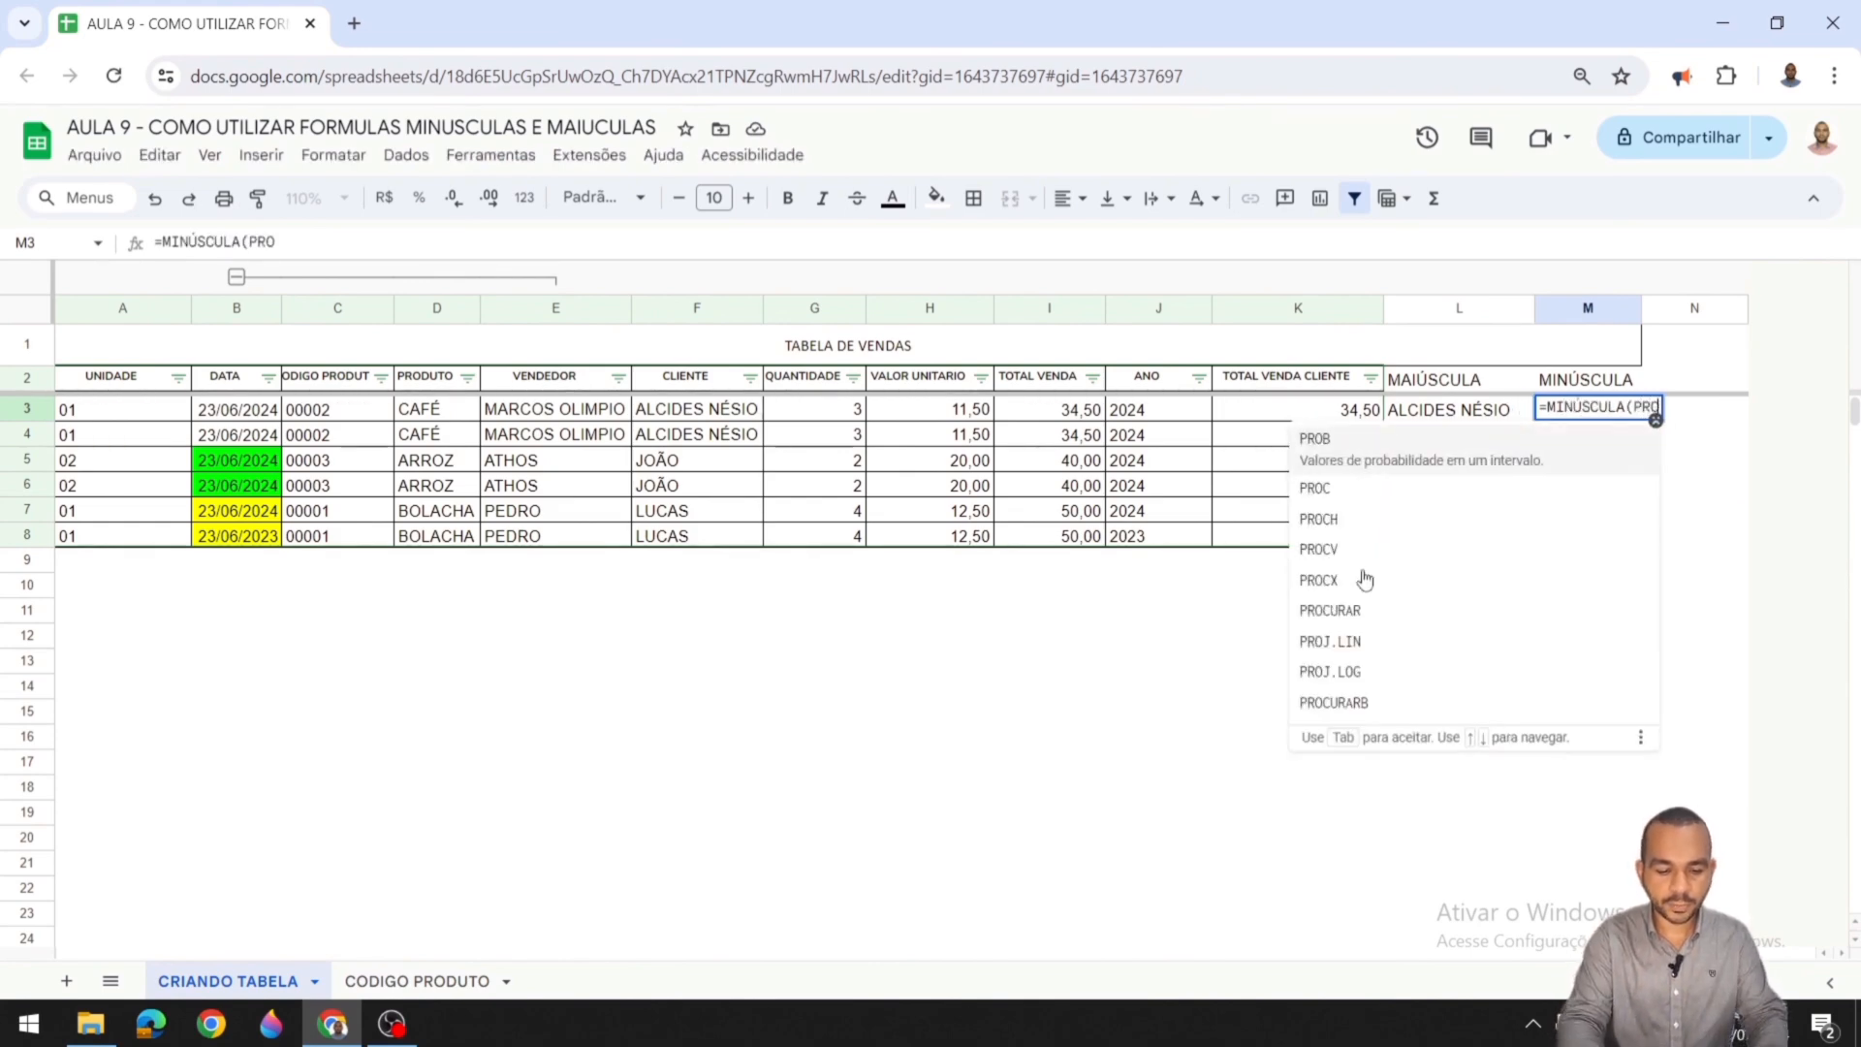
pyautogui.write('CV(')
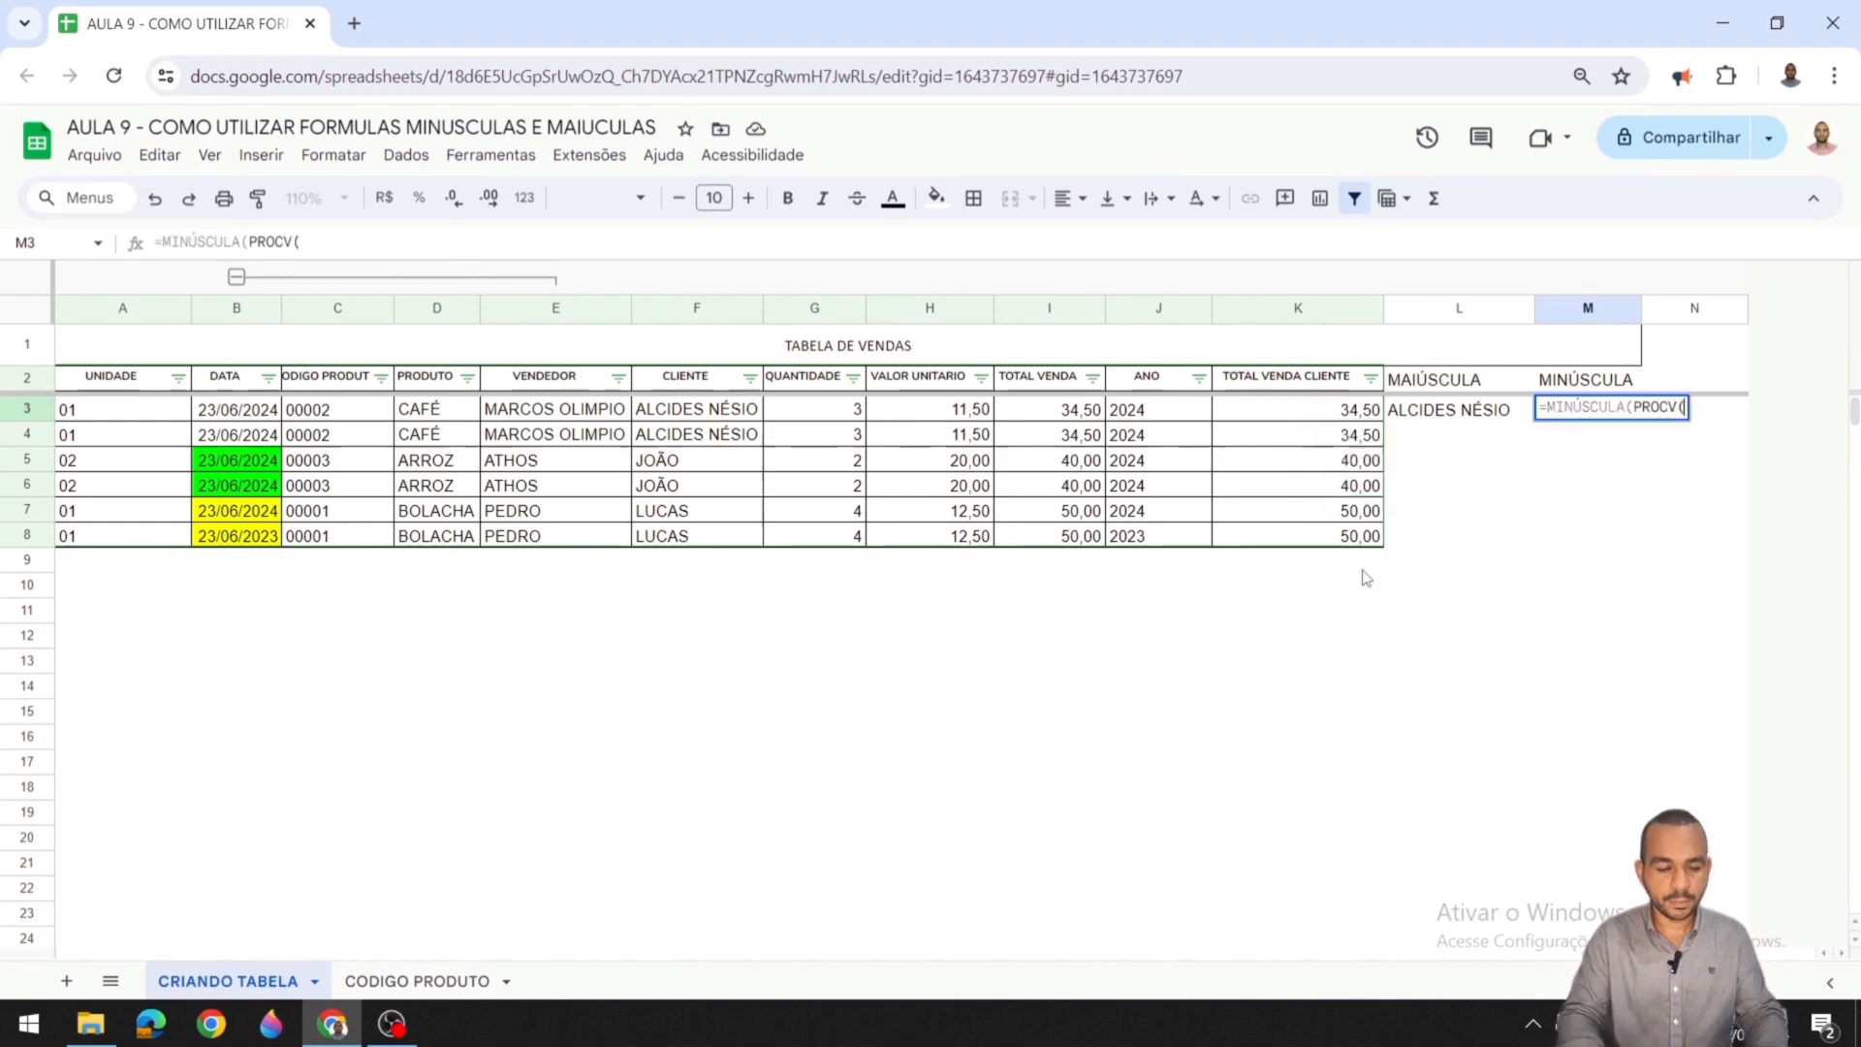
pyautogui.click(448, 415)
pyautogui.write(';')
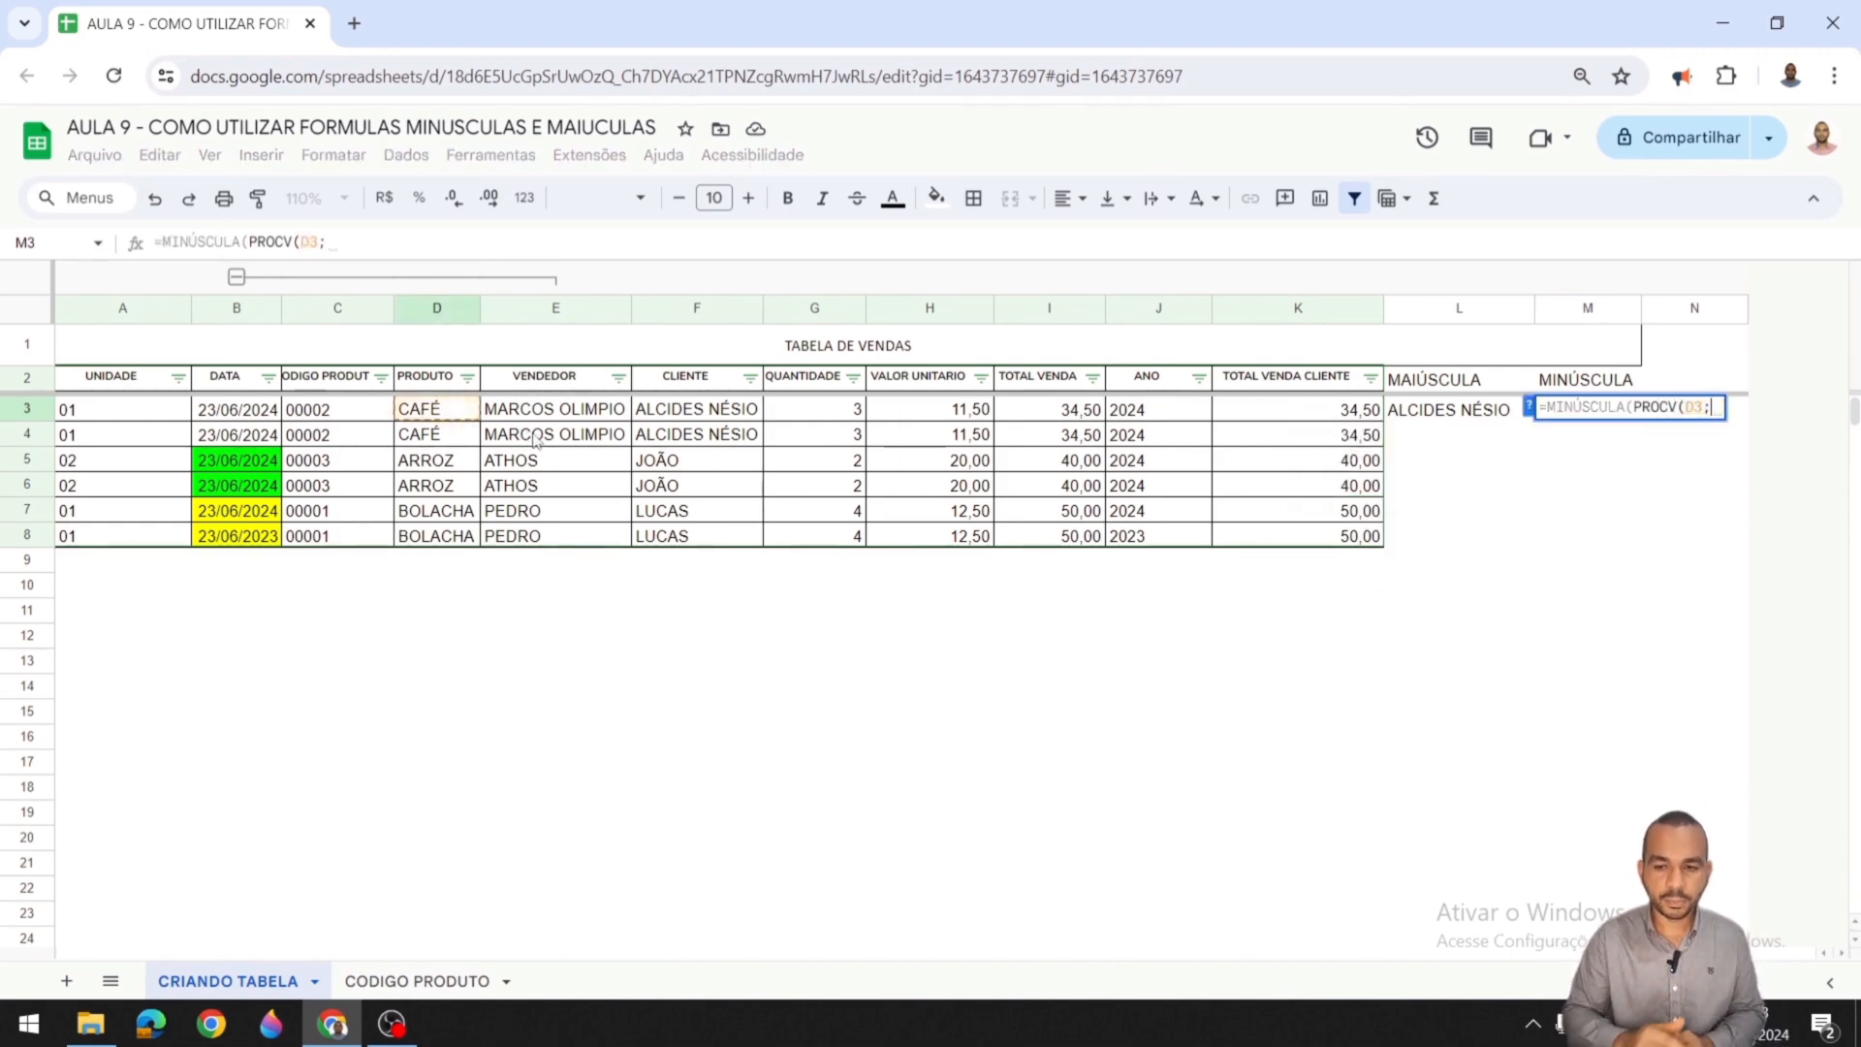
pyautogui.write('TABELA')
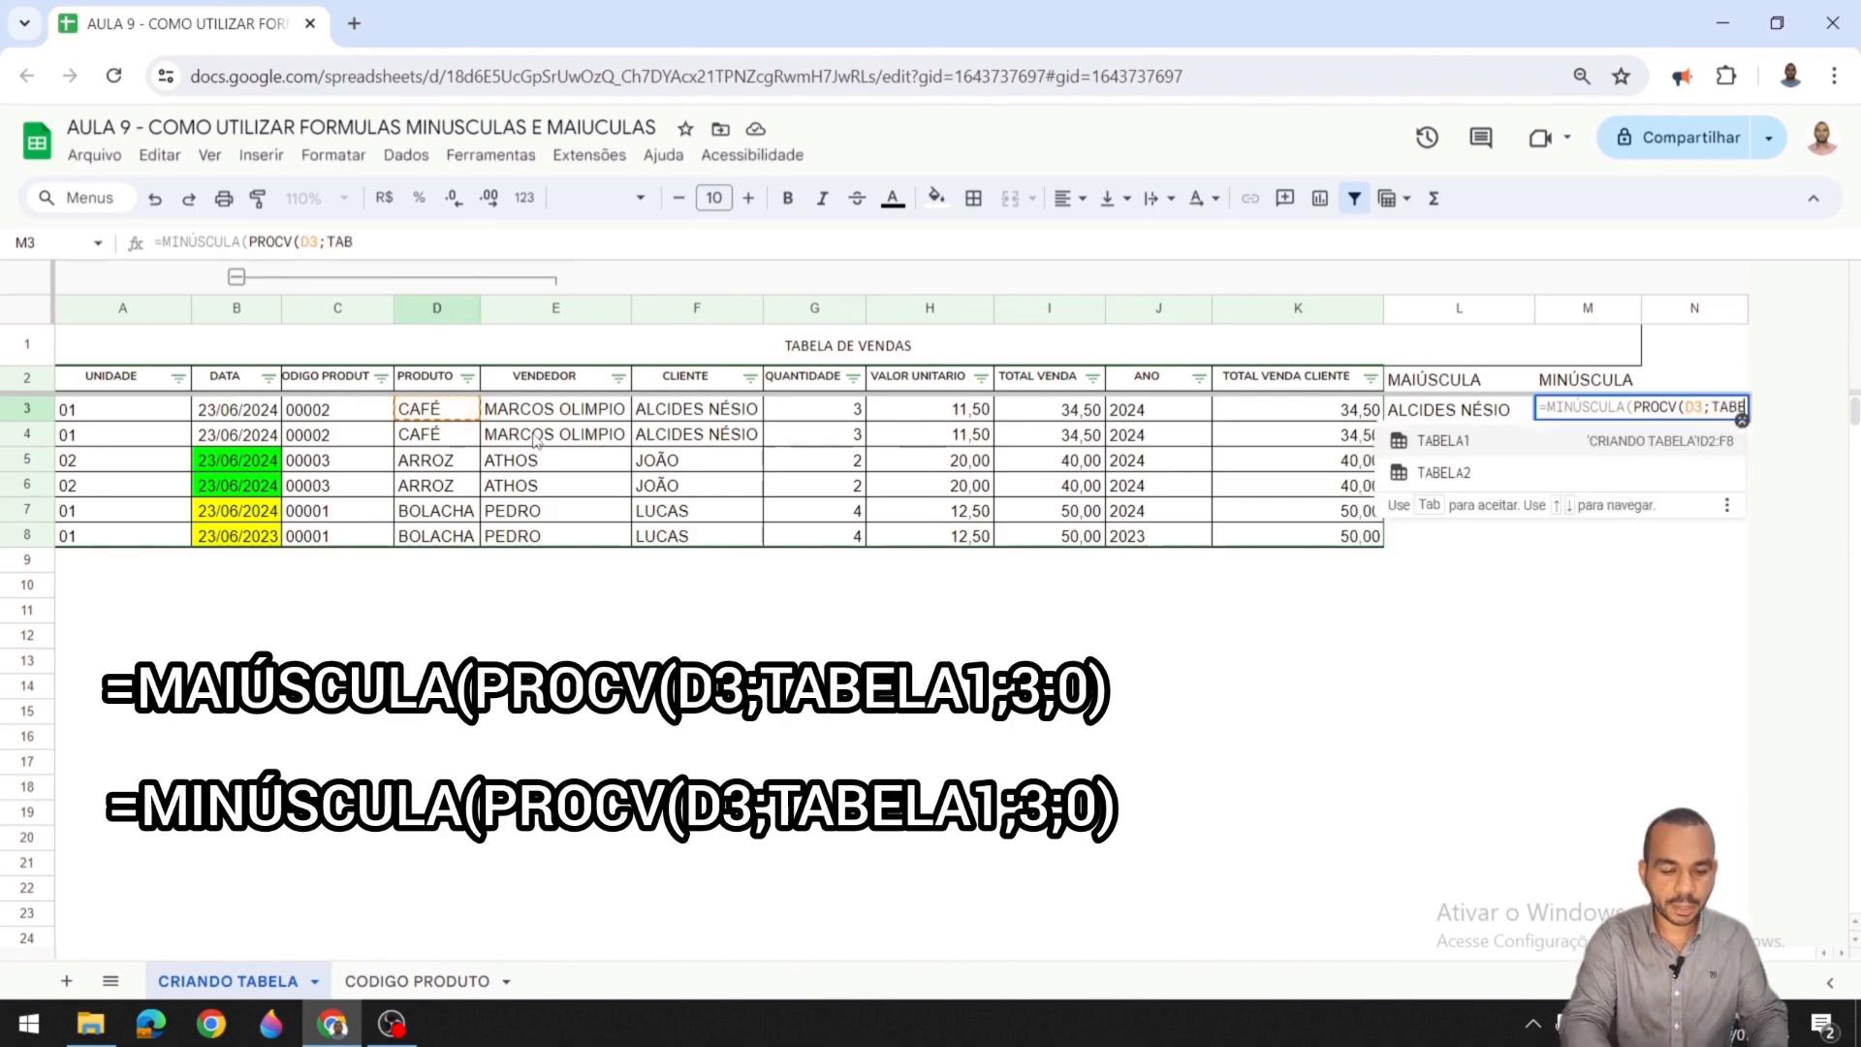
pyautogui.click(1510, 471)
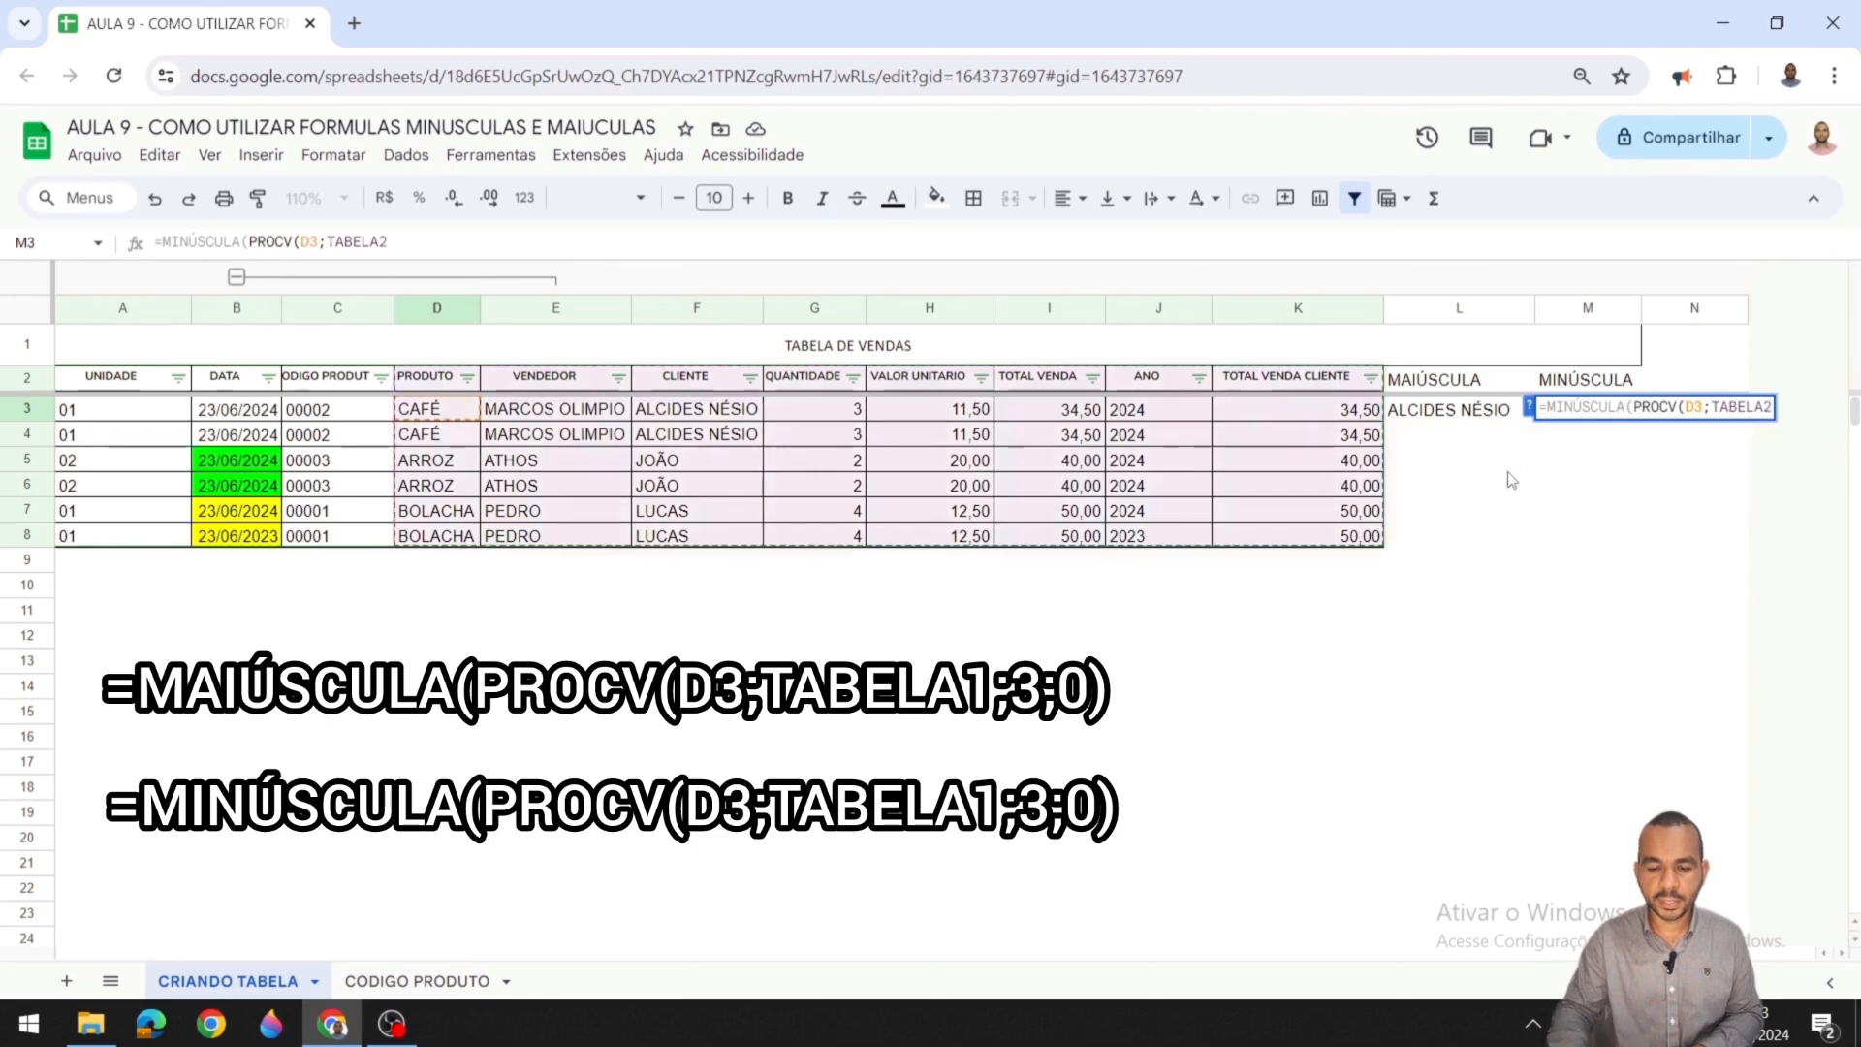
pyautogui.write(';3;0)')
pyautogui.press('Return')
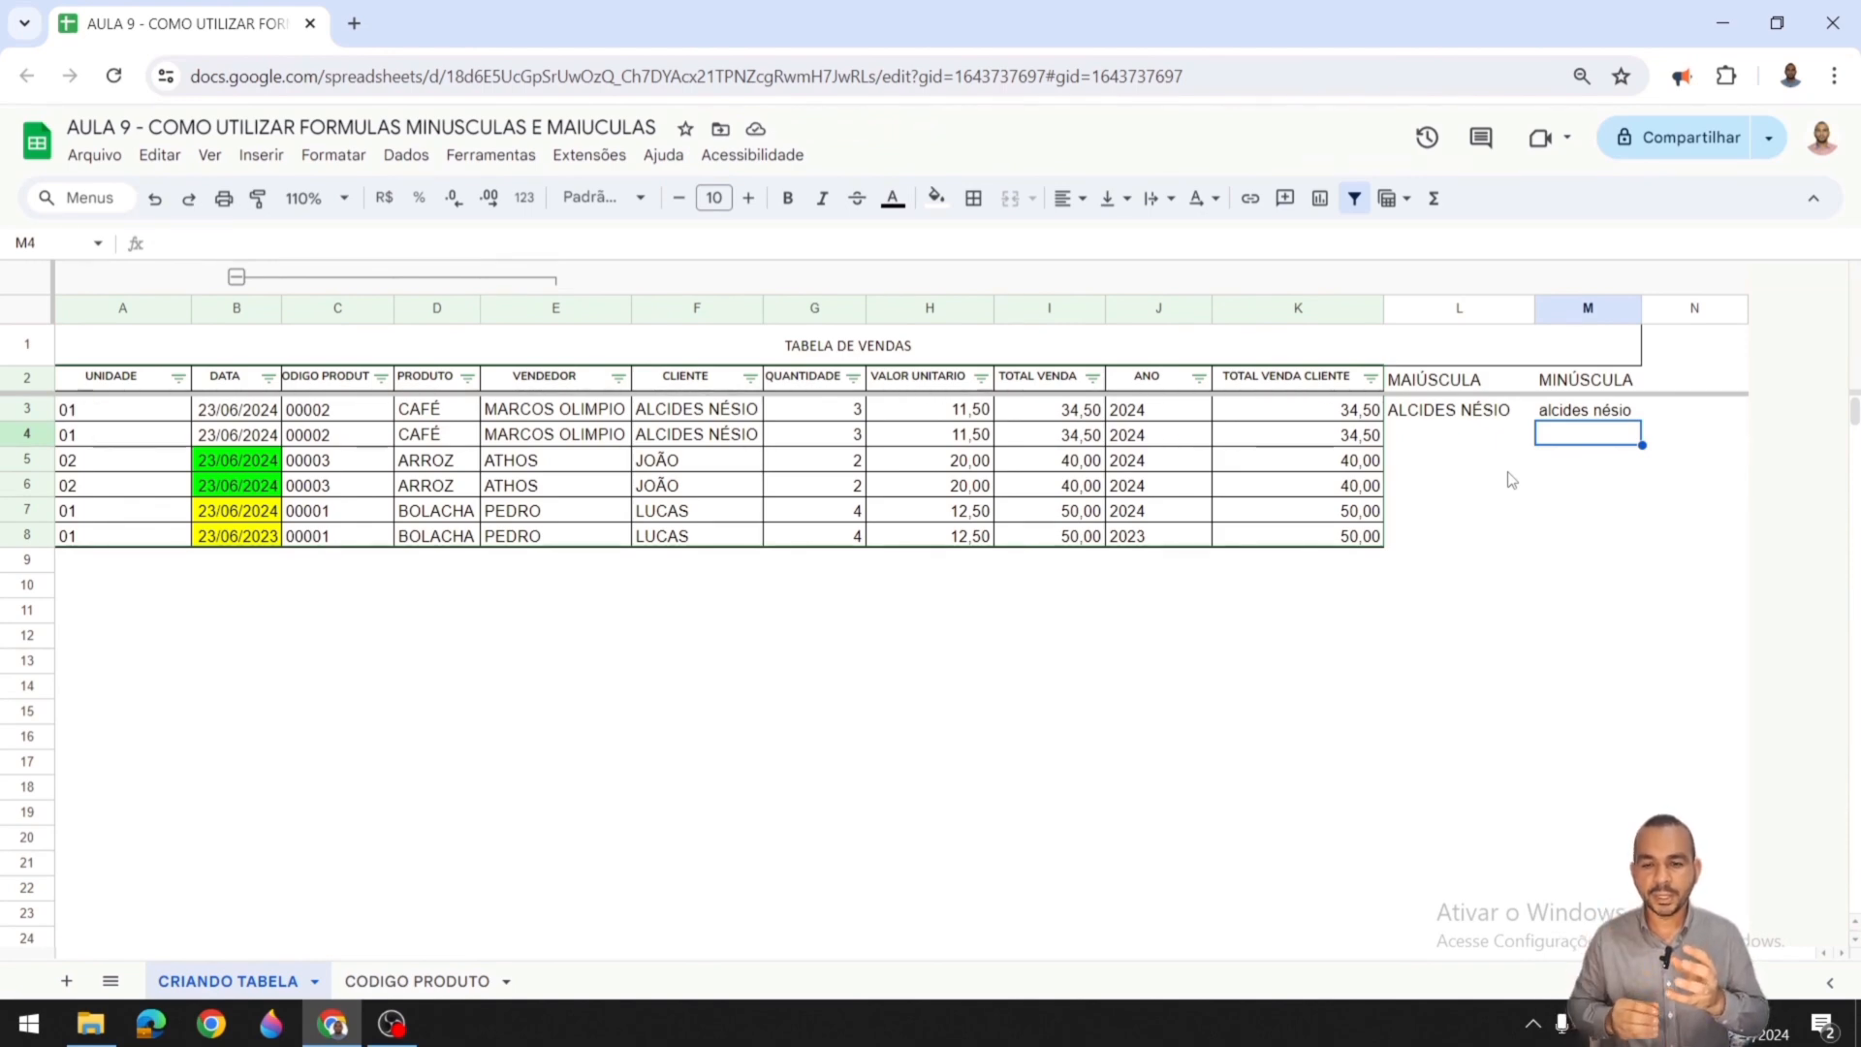
# Step: Fill the L3 formula down to L12, then clear the surplus cells L9:L12 below the table
pyautogui.click(1490, 417)
pyautogui.moveTo(1535, 419); pyautogui.dragTo(1537, 645)
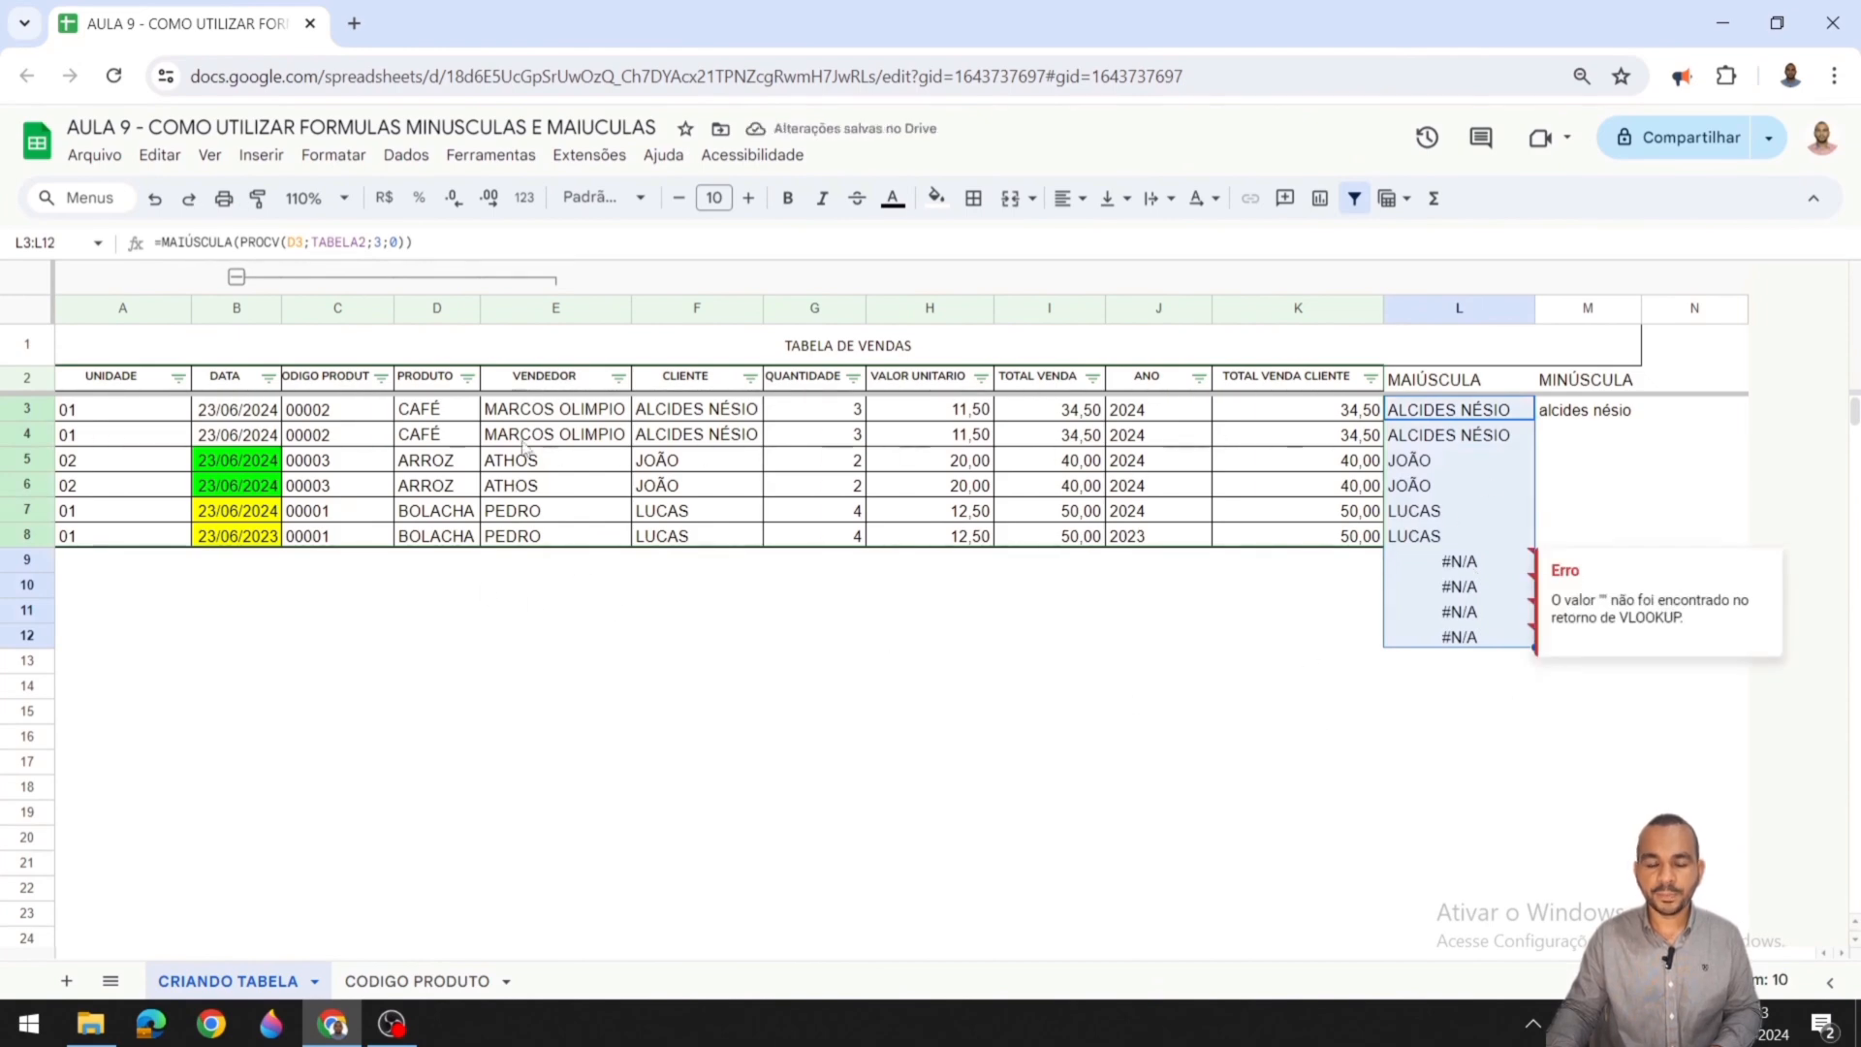
pyautogui.click(1492, 560)
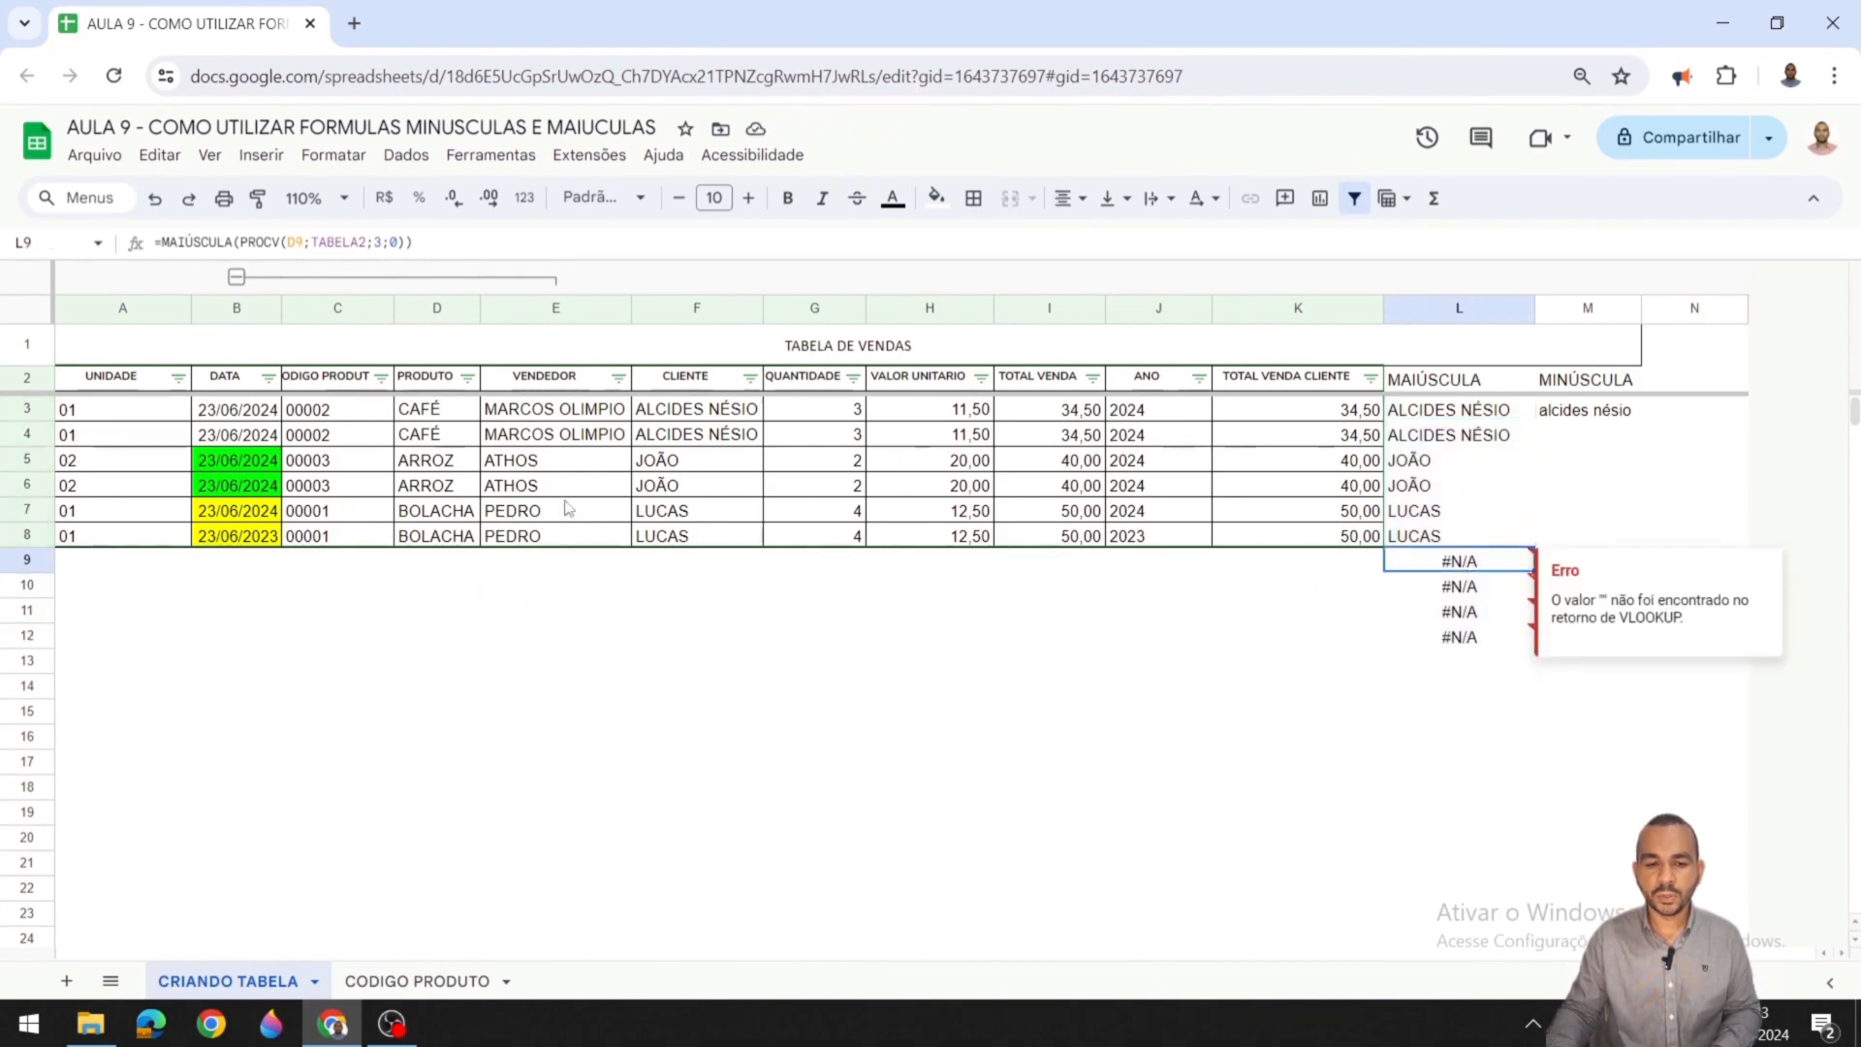
pyautogui.moveTo(1491, 566); pyautogui.dragTo(1493, 639)
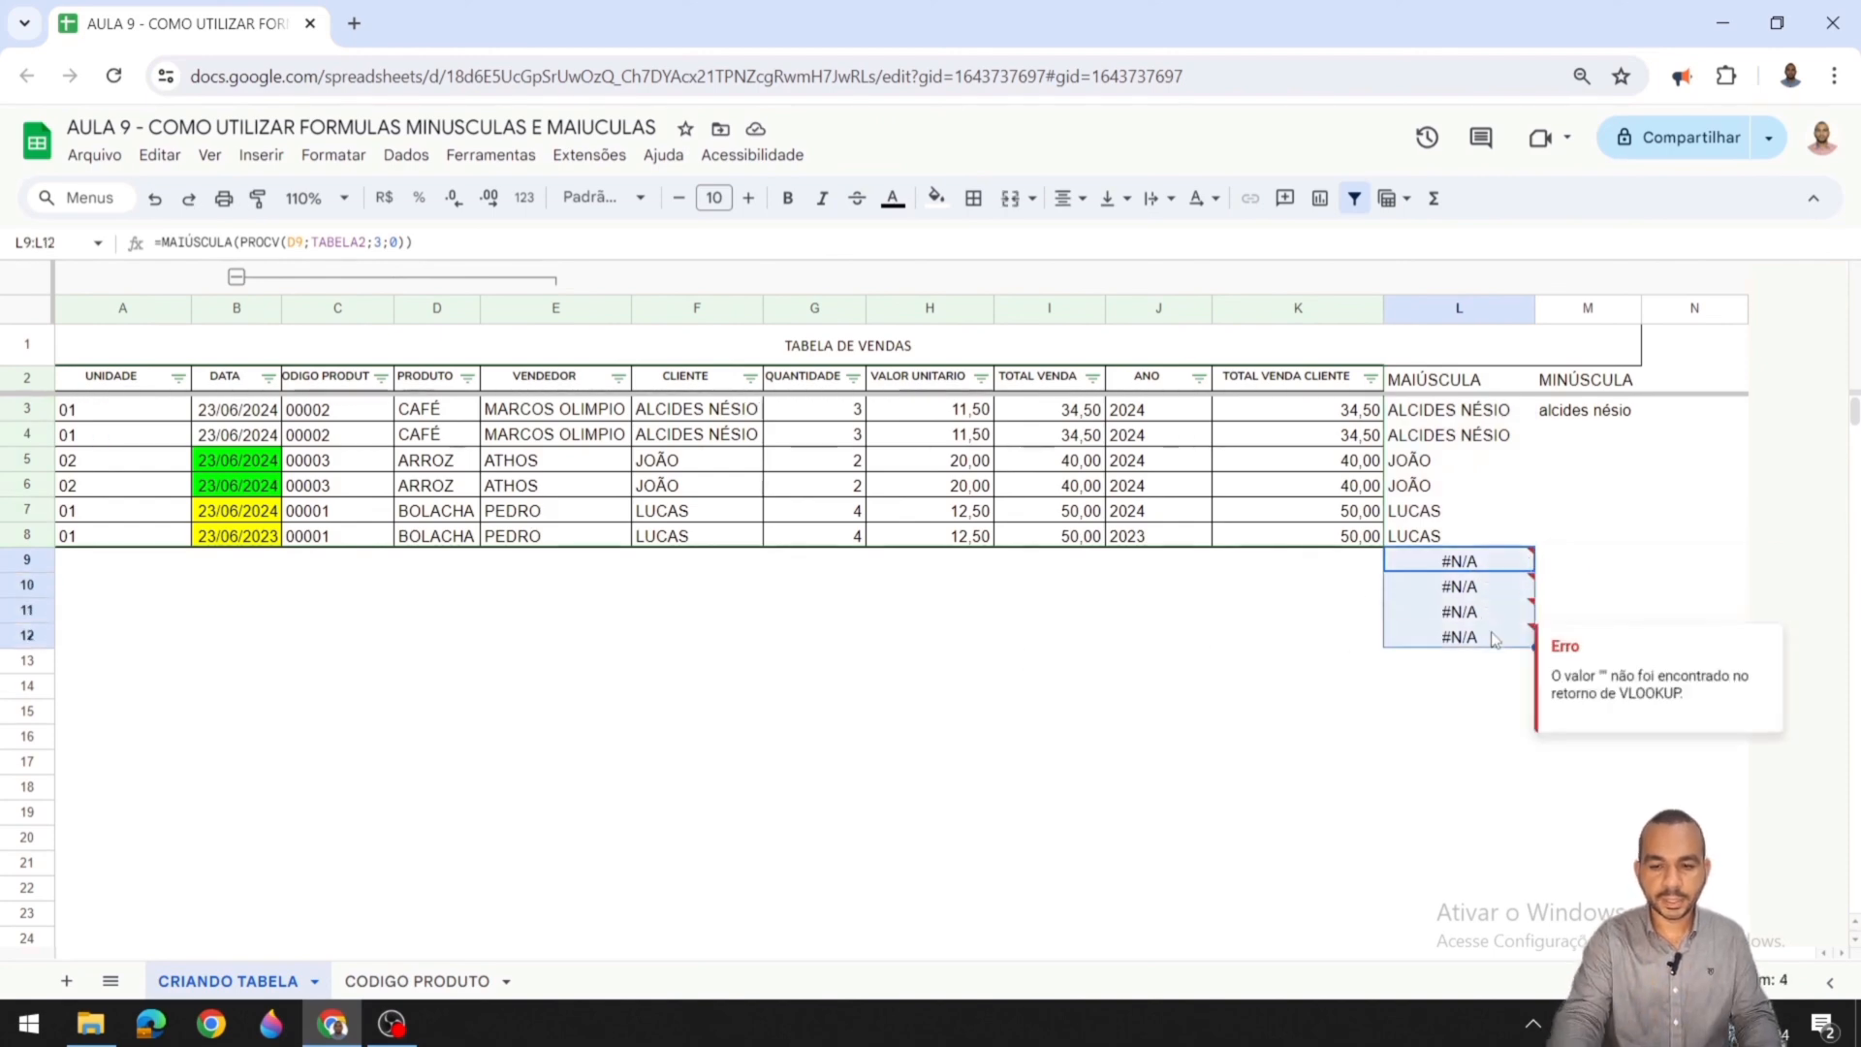
pyautogui.press('Delete')
# Step: Review the formula in L8 and clear the product in D8 to test the lookup with an empty key
pyautogui.click(1449, 543)
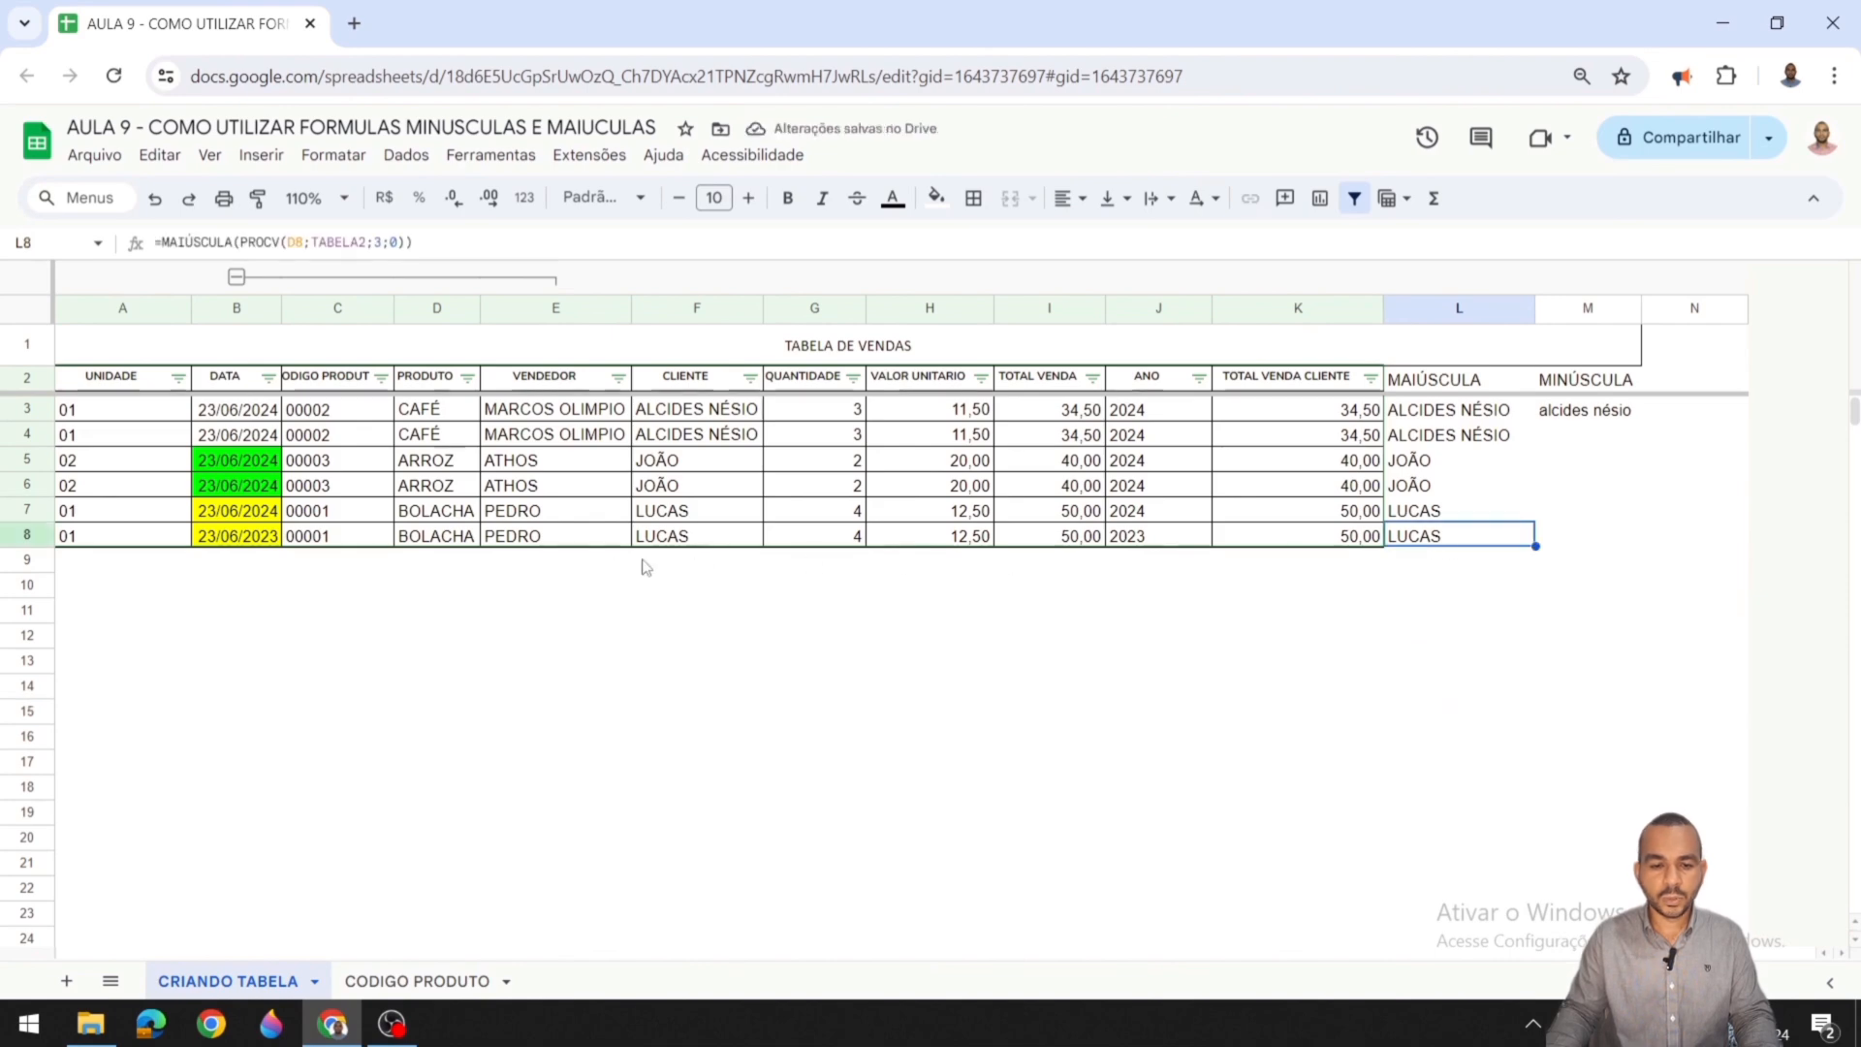
pyautogui.click(445, 538)
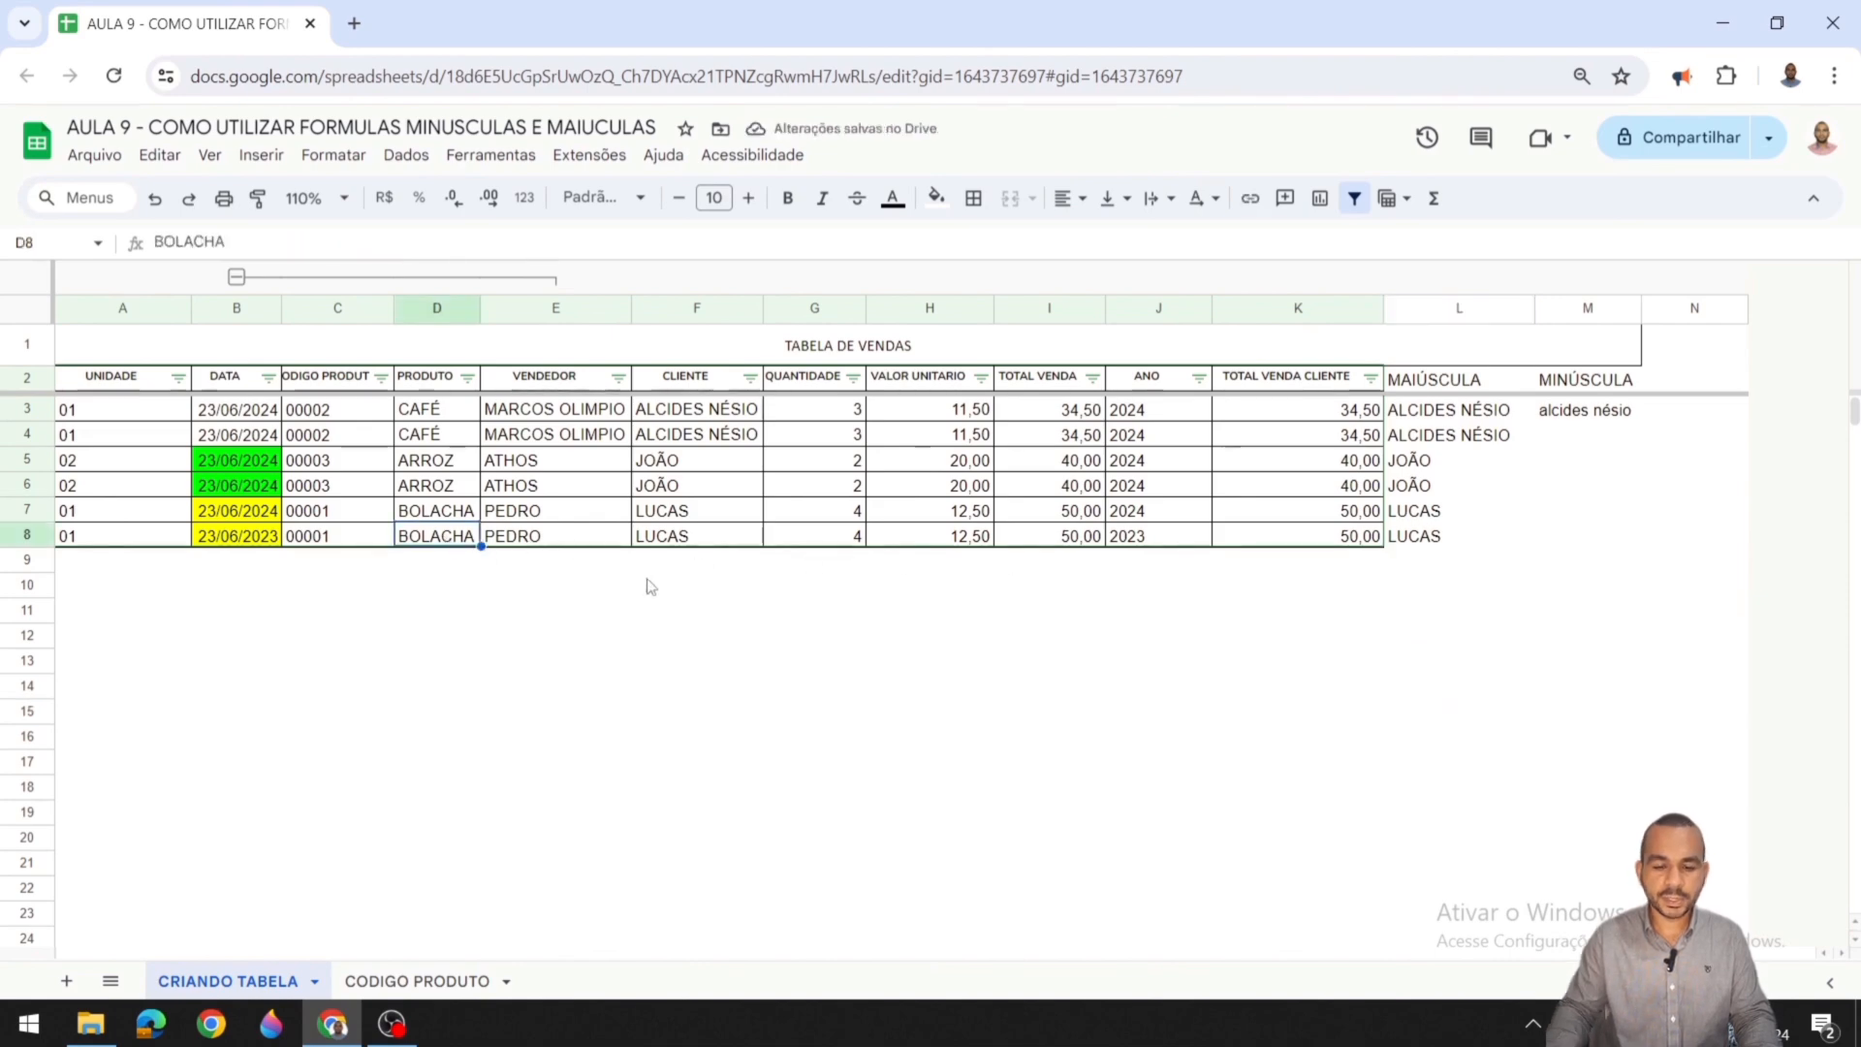
pyautogui.press('Delete')
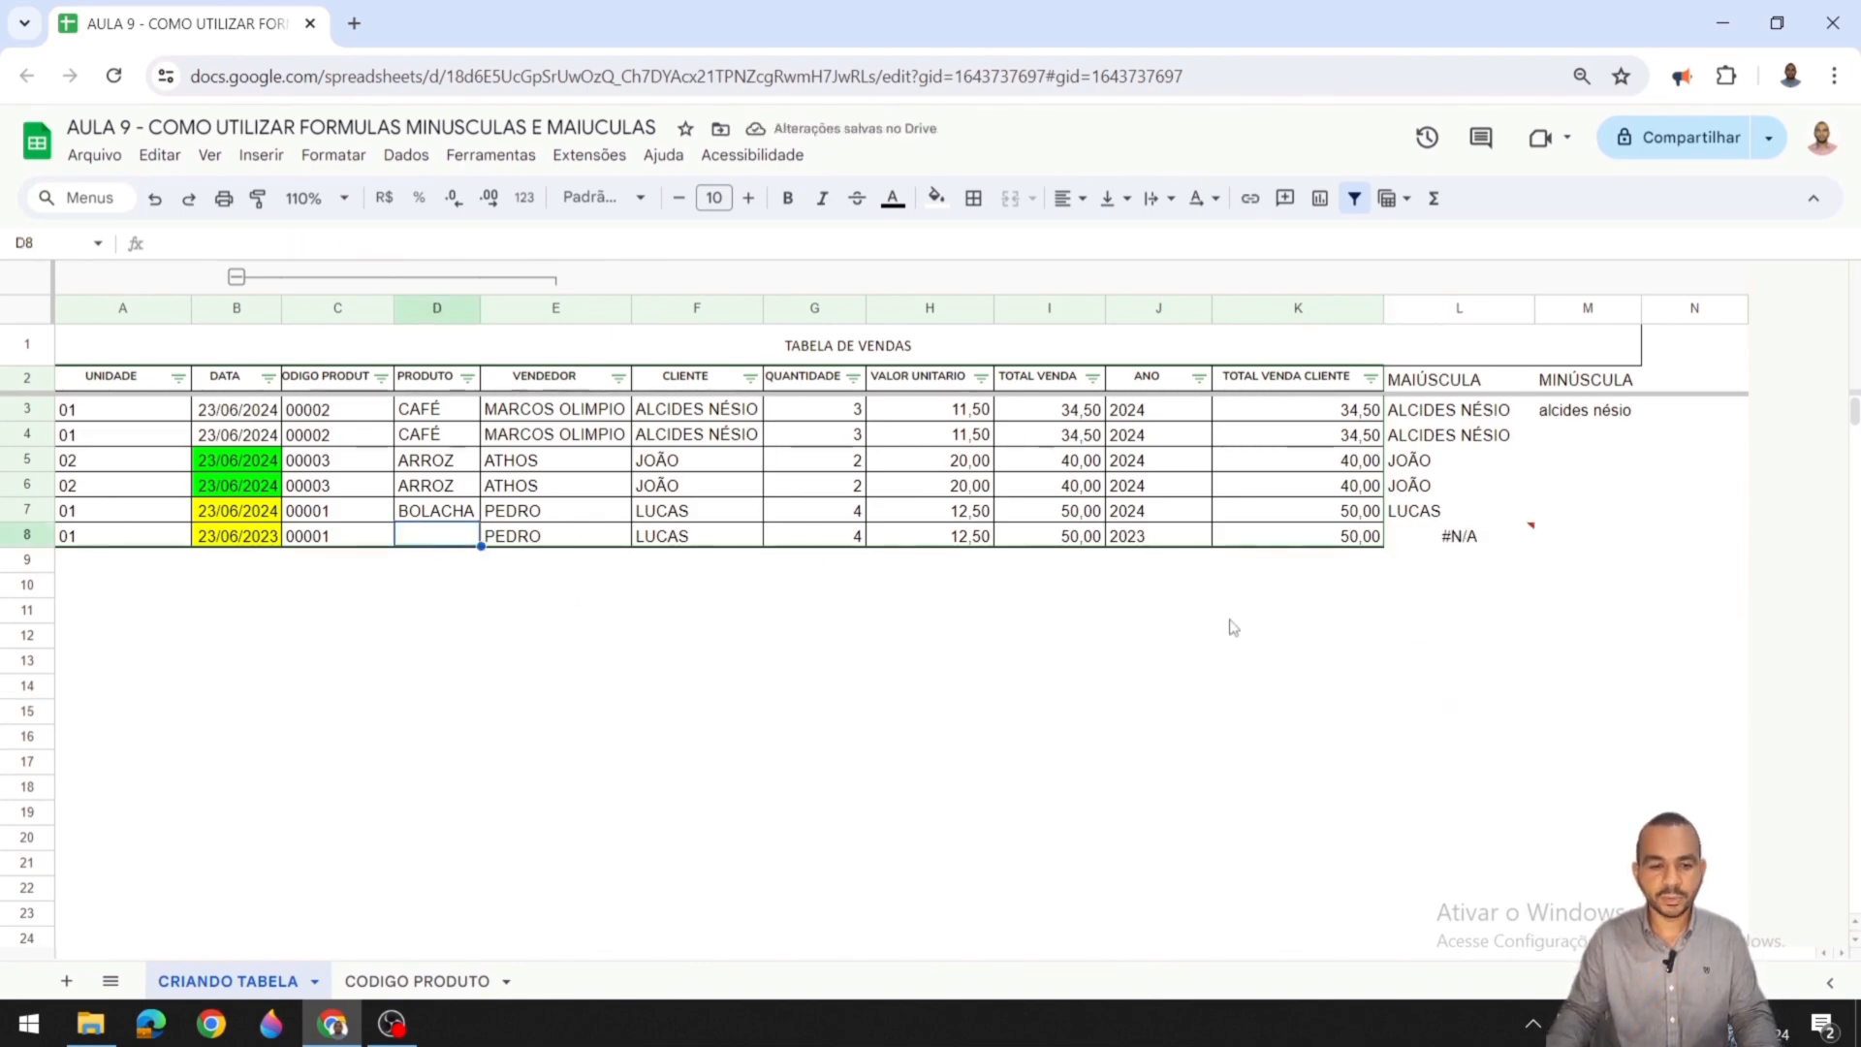
# Step: Wrap the MAIÚSCULA lookup formula in L3 in SEERRO, returning an empty text "" when the lookup fails
pyautogui.click(1449, 409)
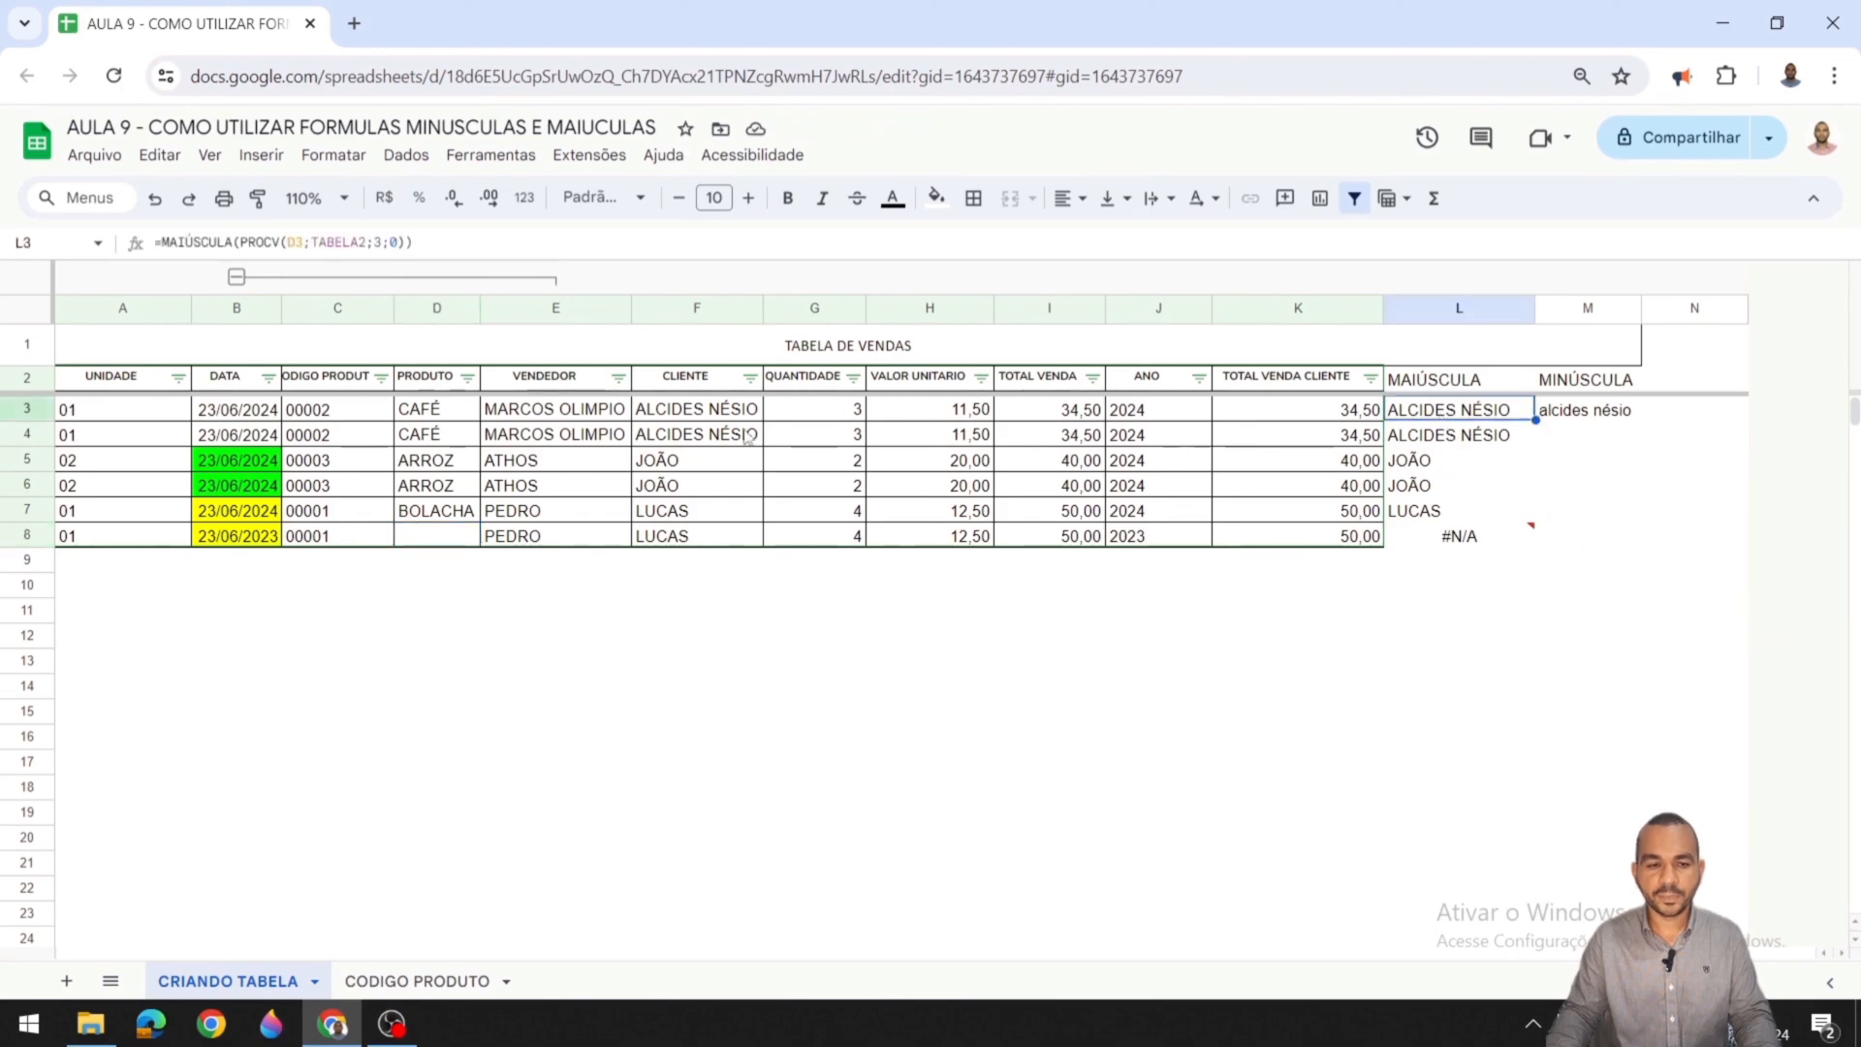
pyautogui.click(160, 242)
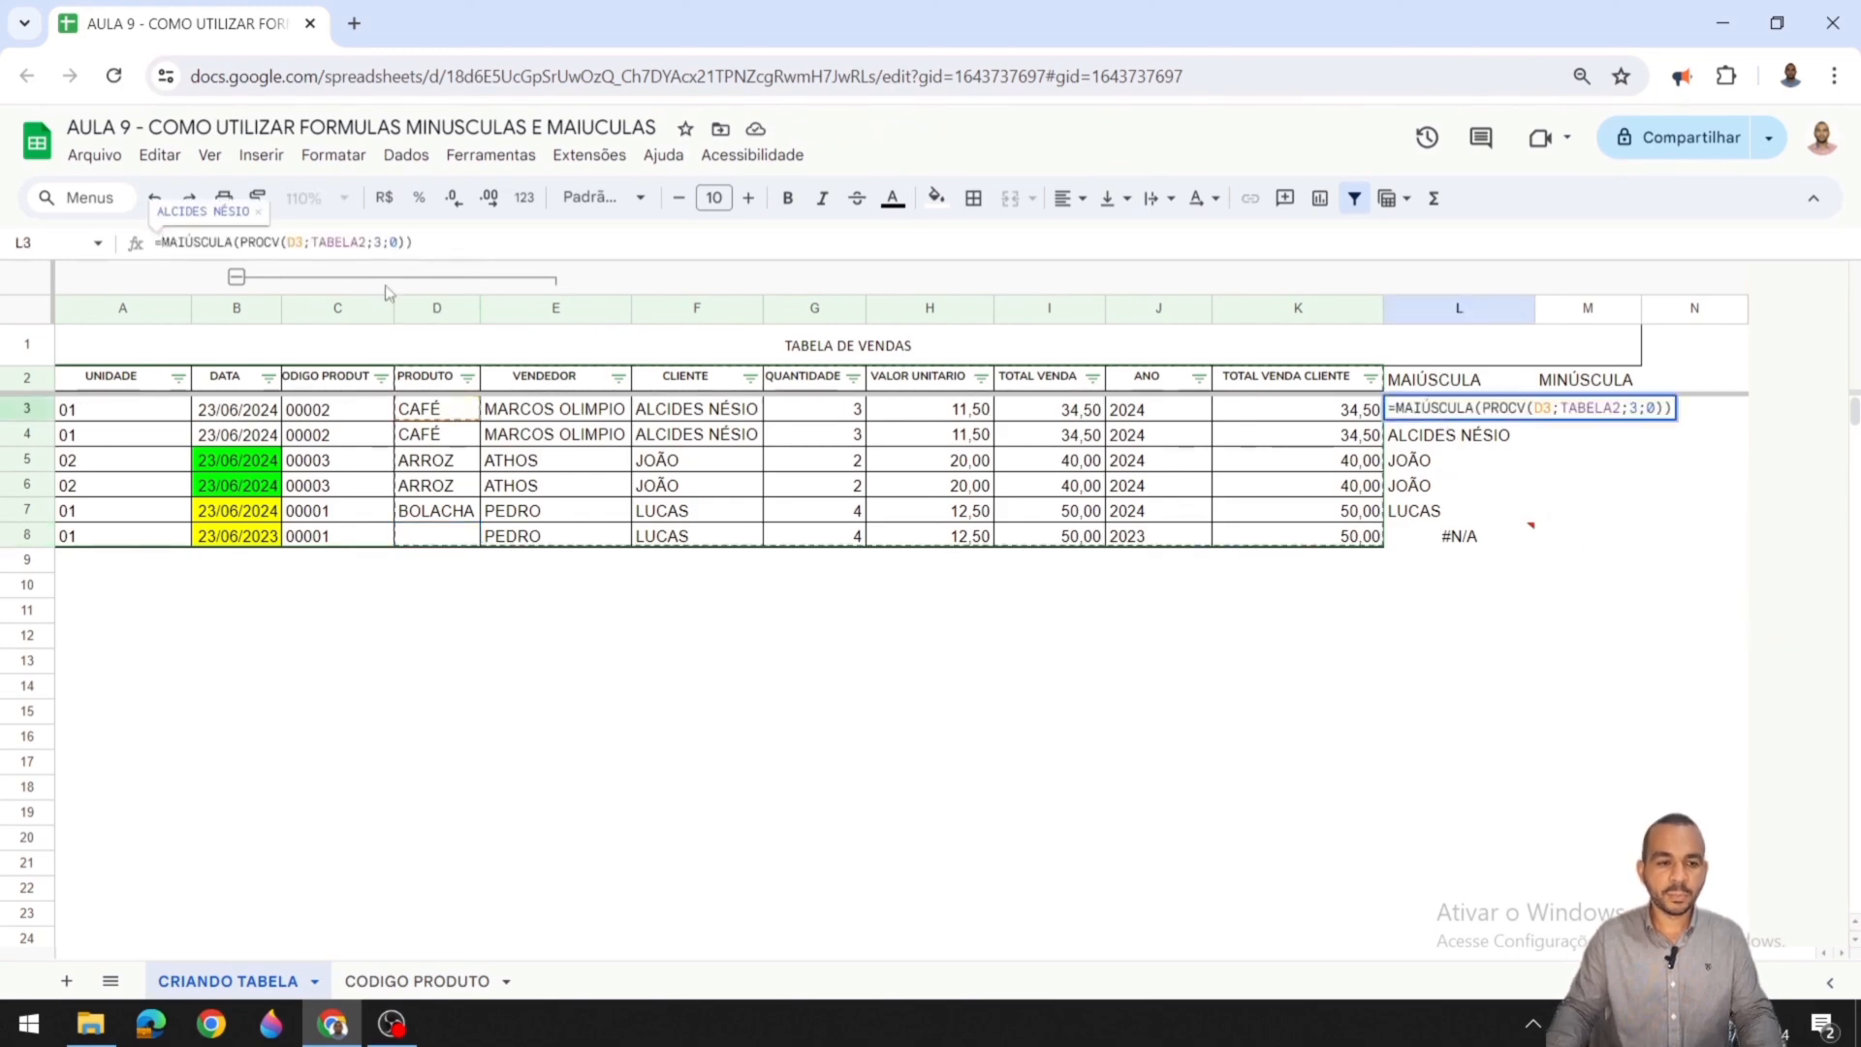
pyautogui.write('SEERRO')
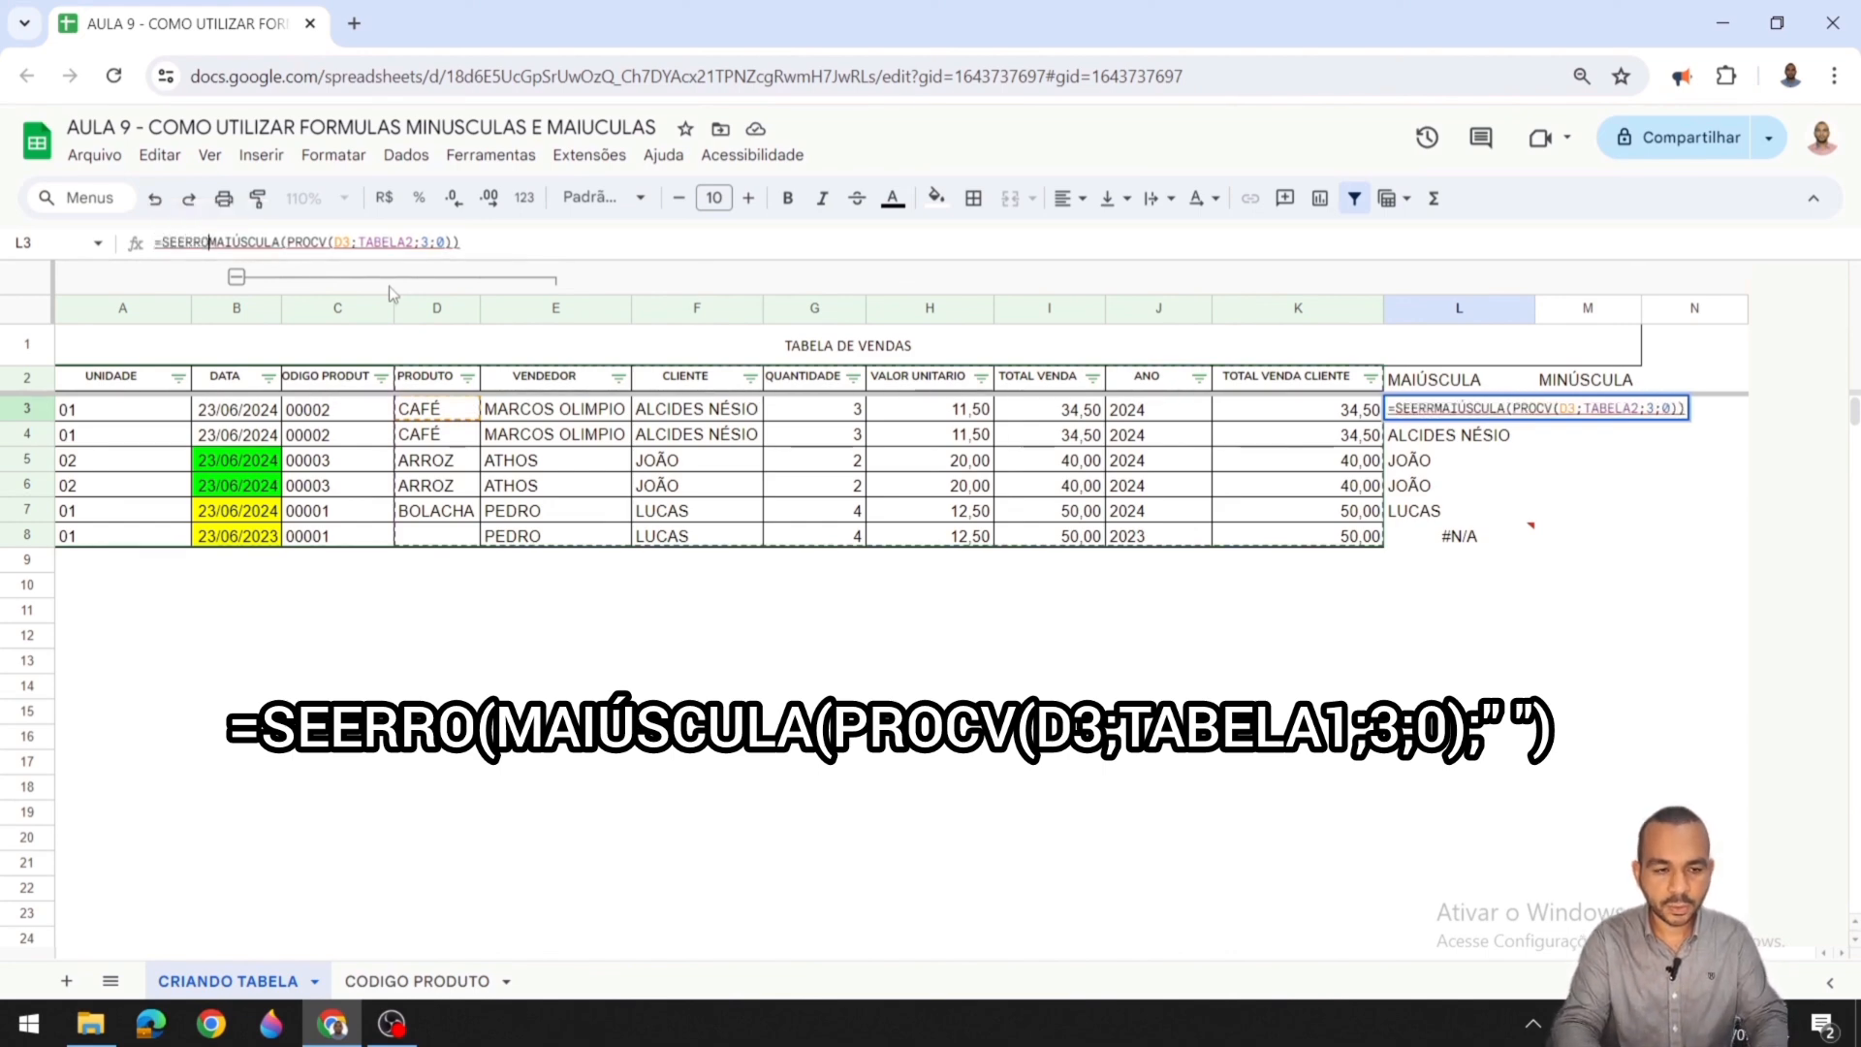
pyautogui.write('(')
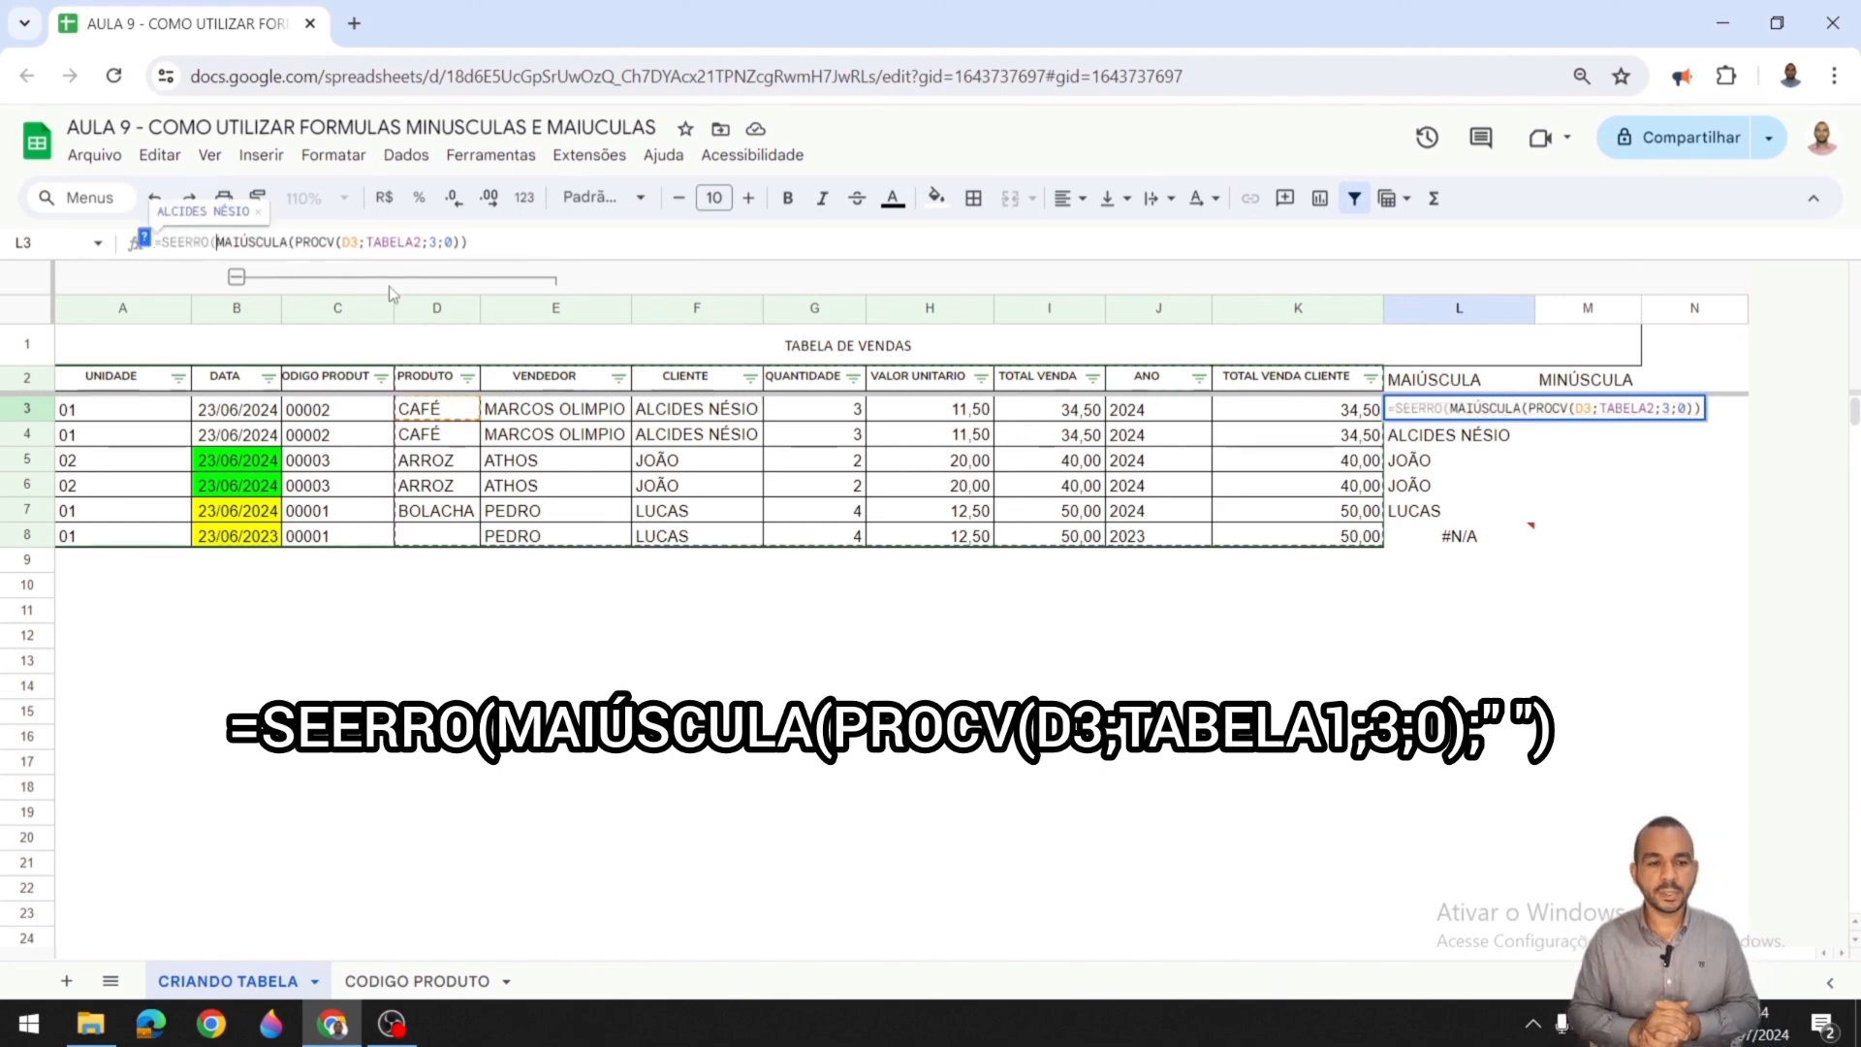
pyautogui.click(538, 238)
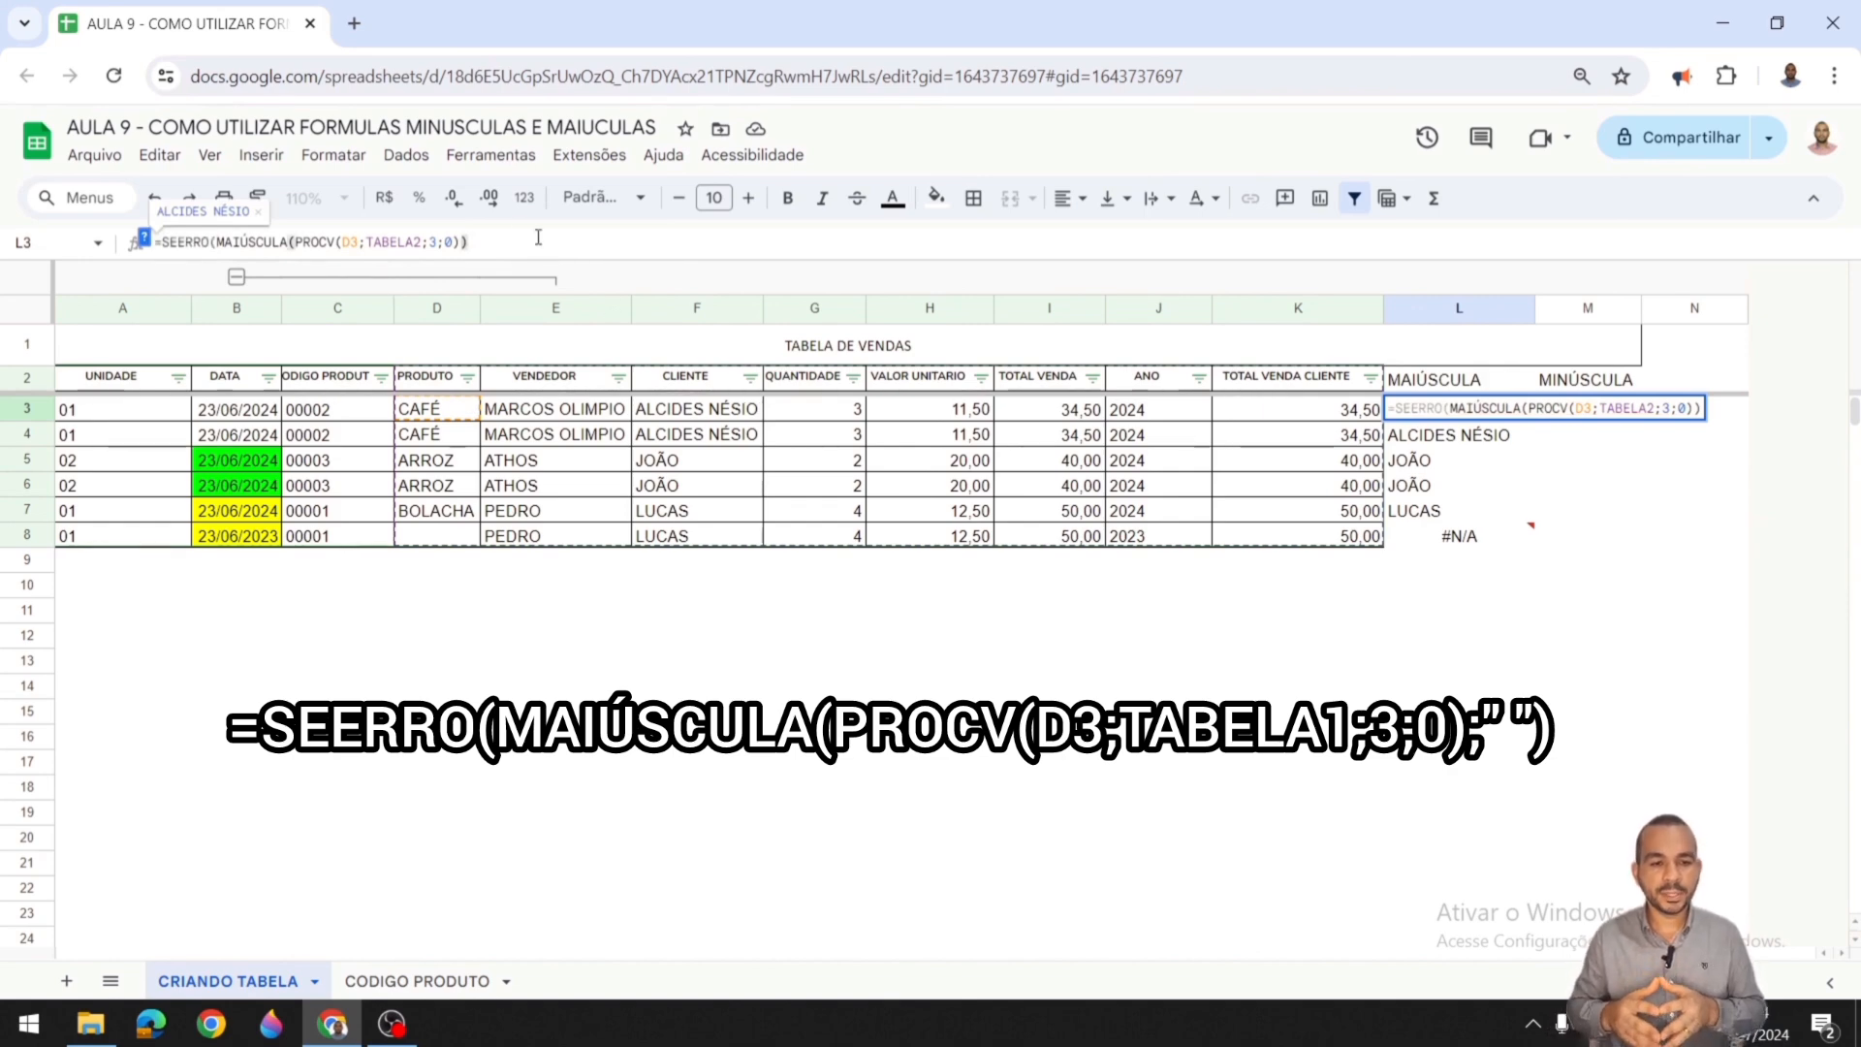
pyautogui.write(';')
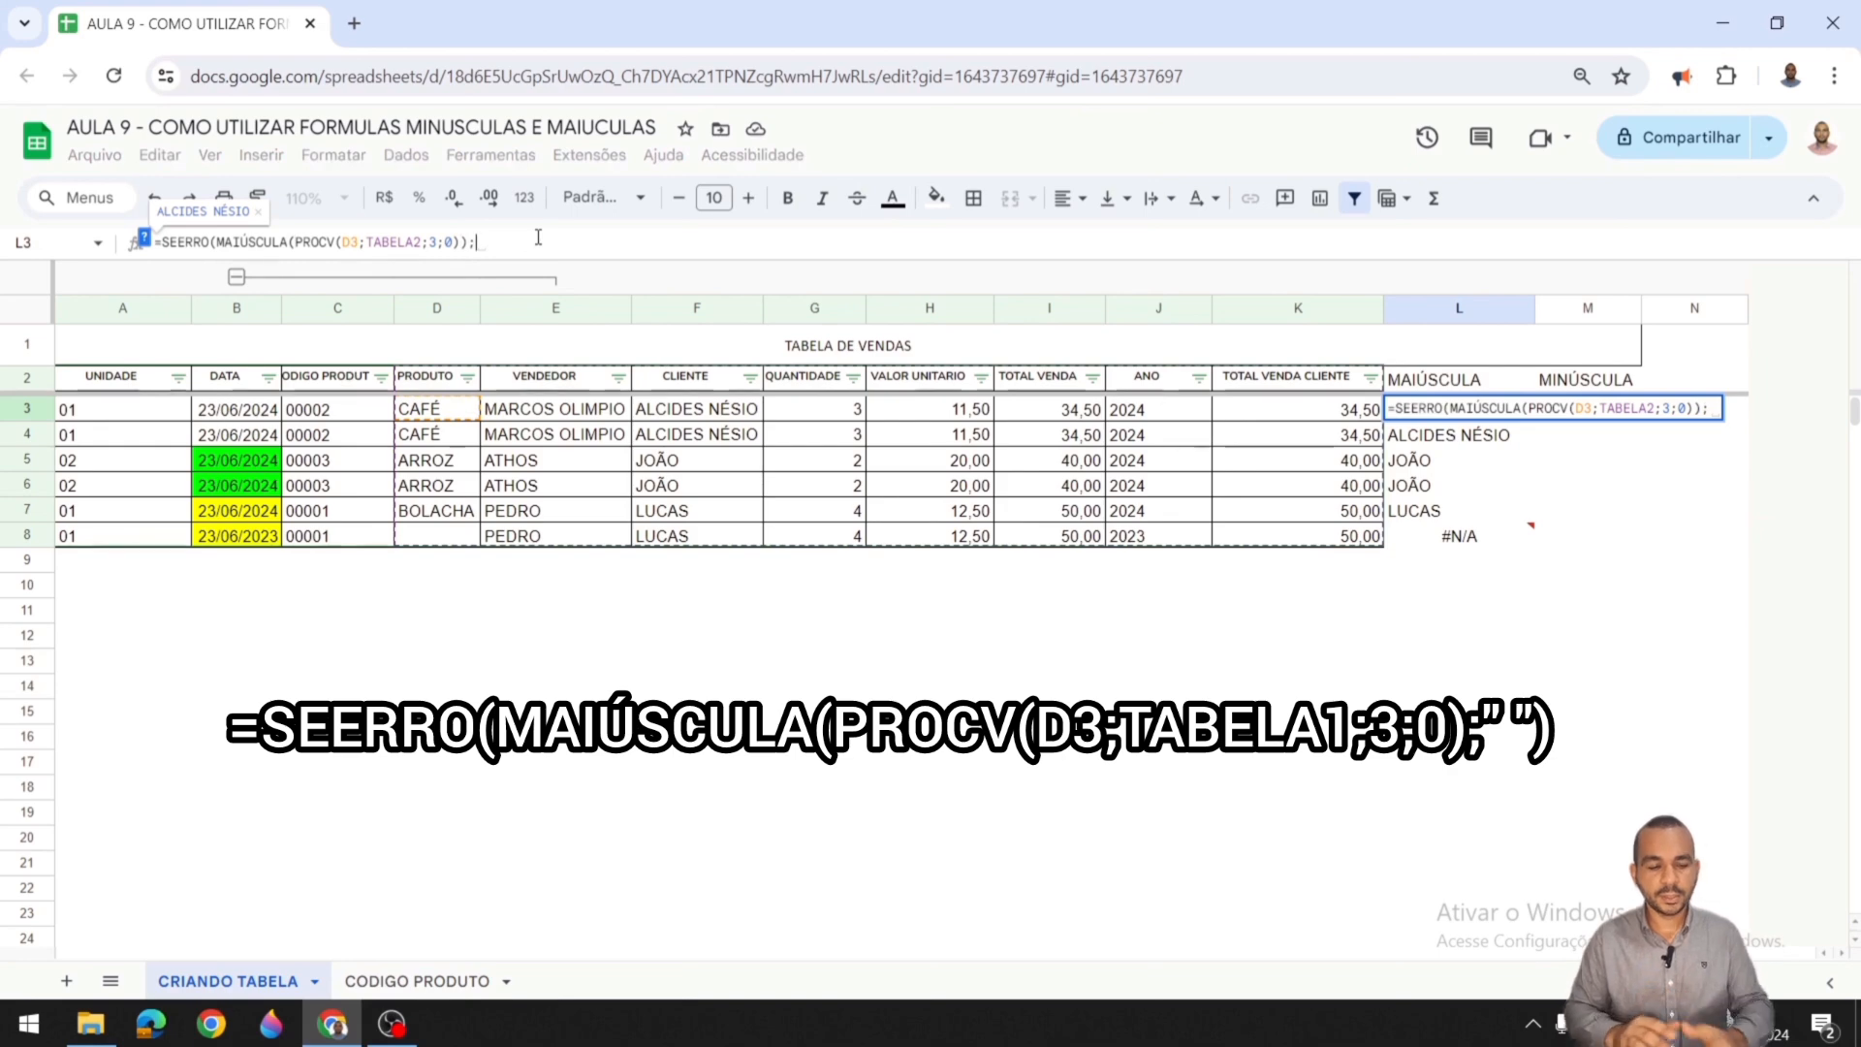
pyautogui.write('""')
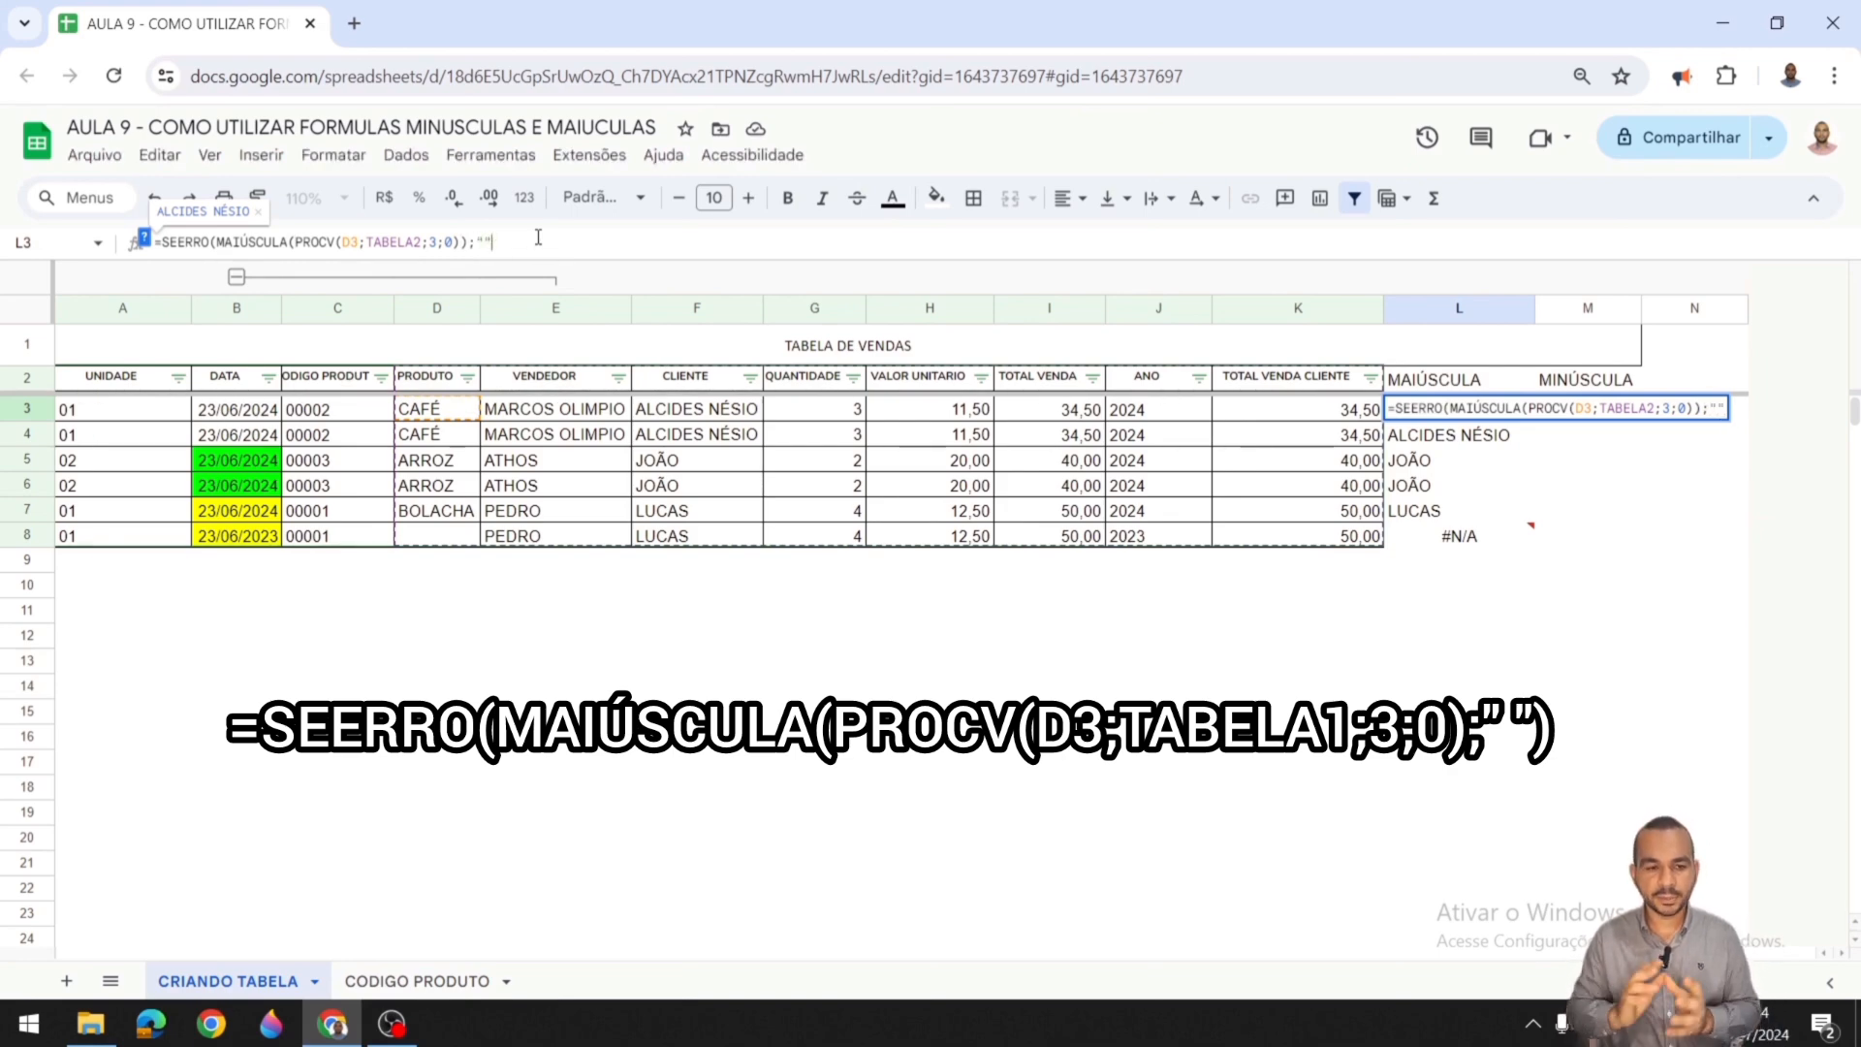
pyautogui.write(')')
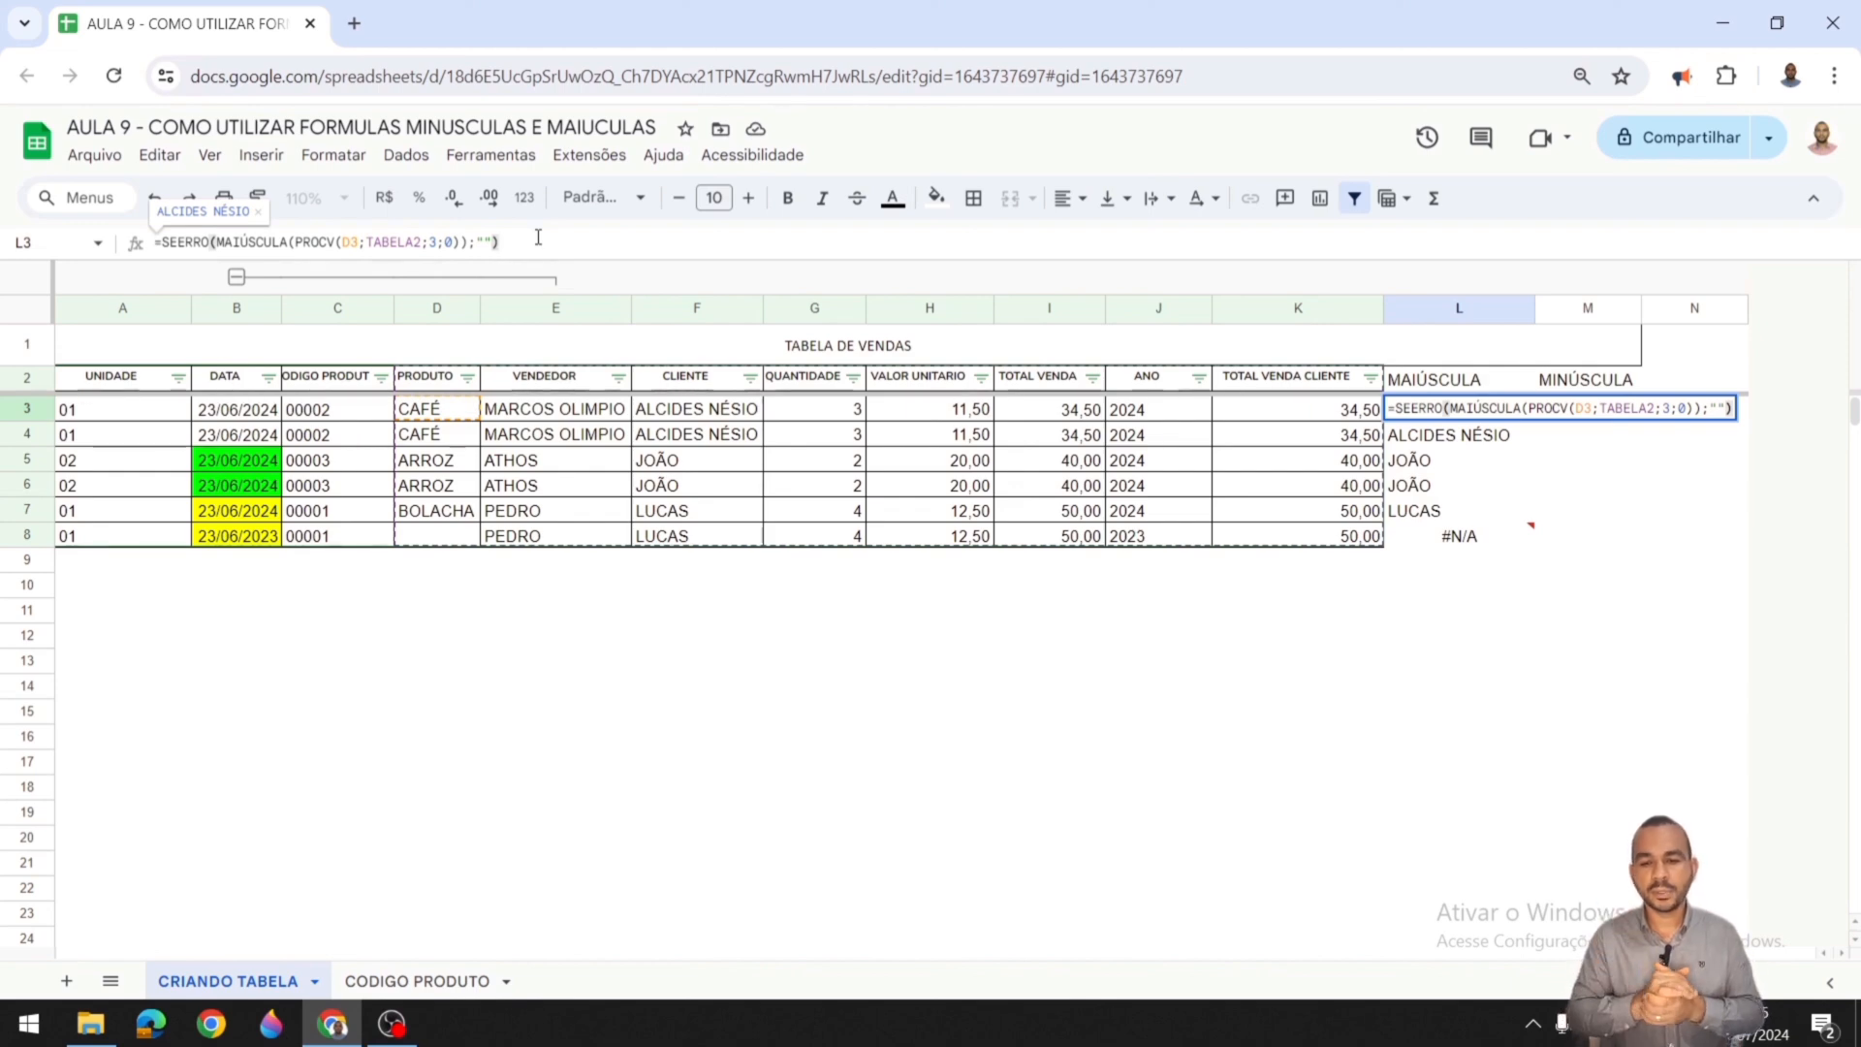
pyautogui.press('Return')
pyautogui.press('Return')
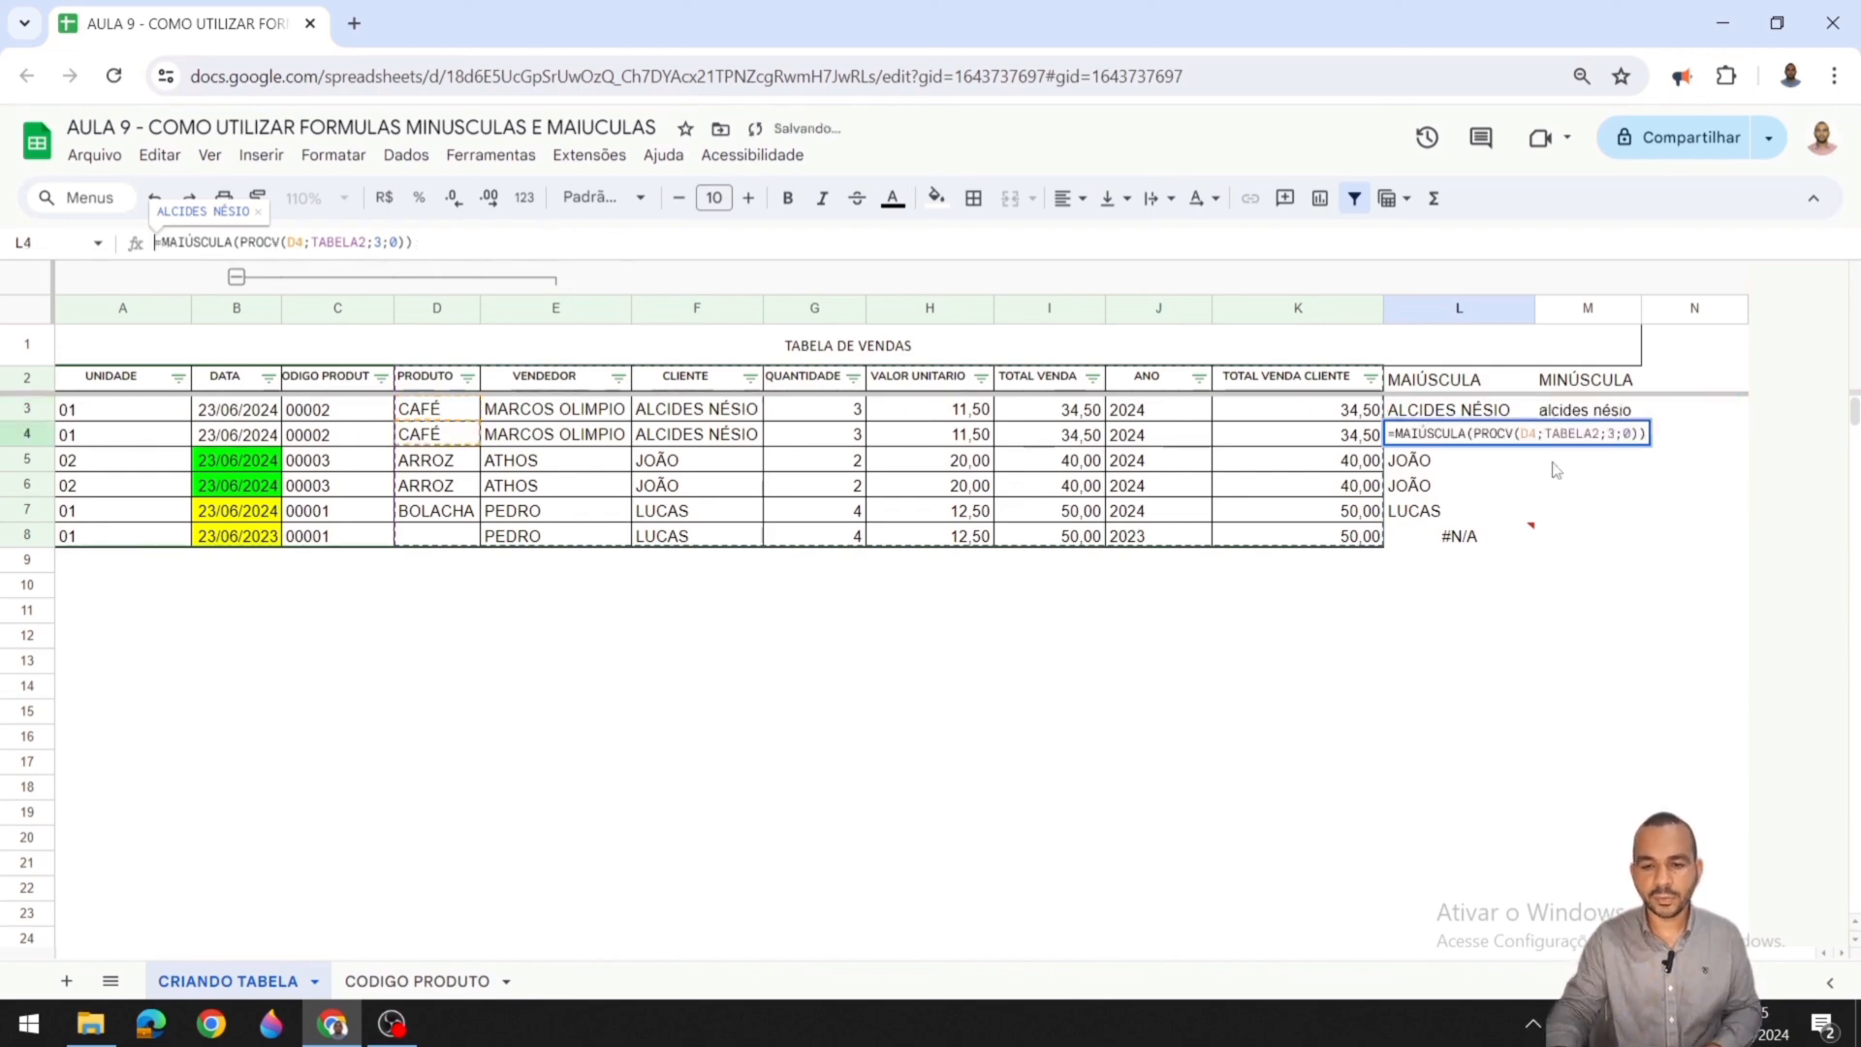
# Step: Fill the SEERRO formula from L3 down to L8, then copy BOLACHA from D7 into D8
pyautogui.doubleClick(1525, 417)
pyautogui.press('Escape')
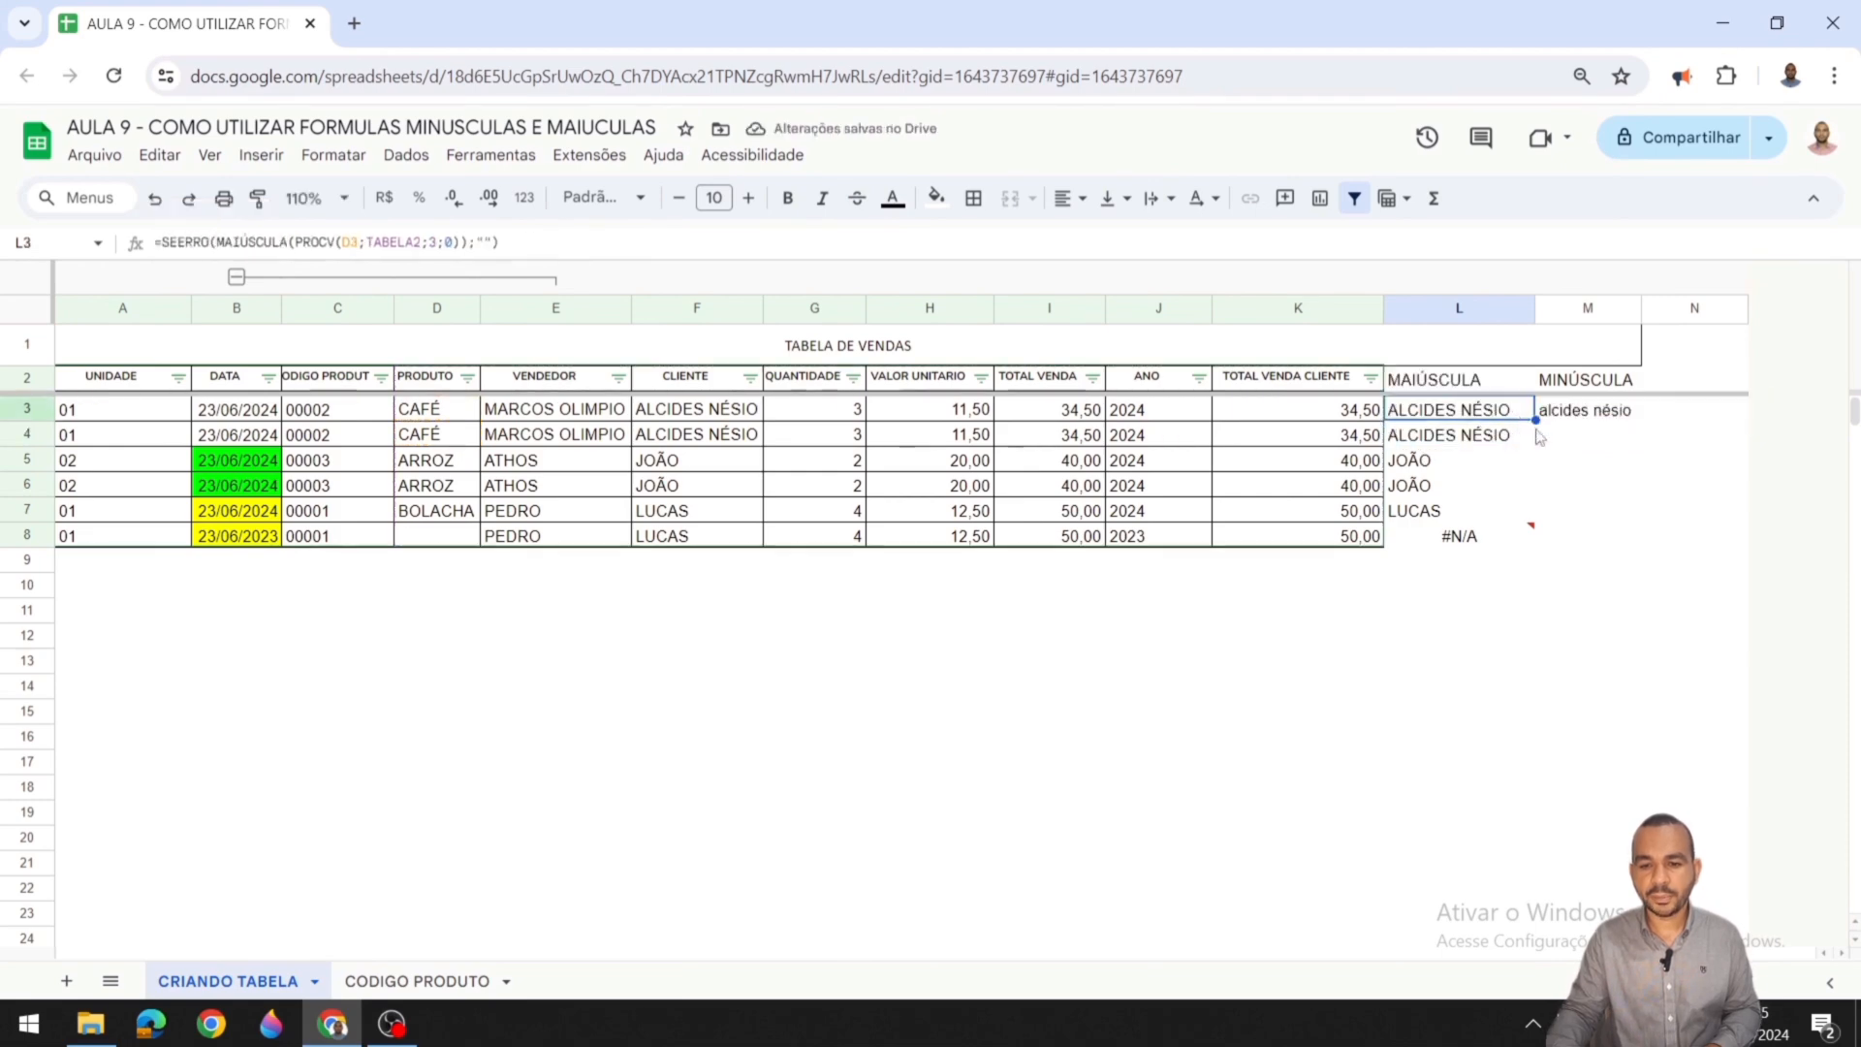
pyautogui.moveTo(1535, 421); pyautogui.dragTo(1519, 539)
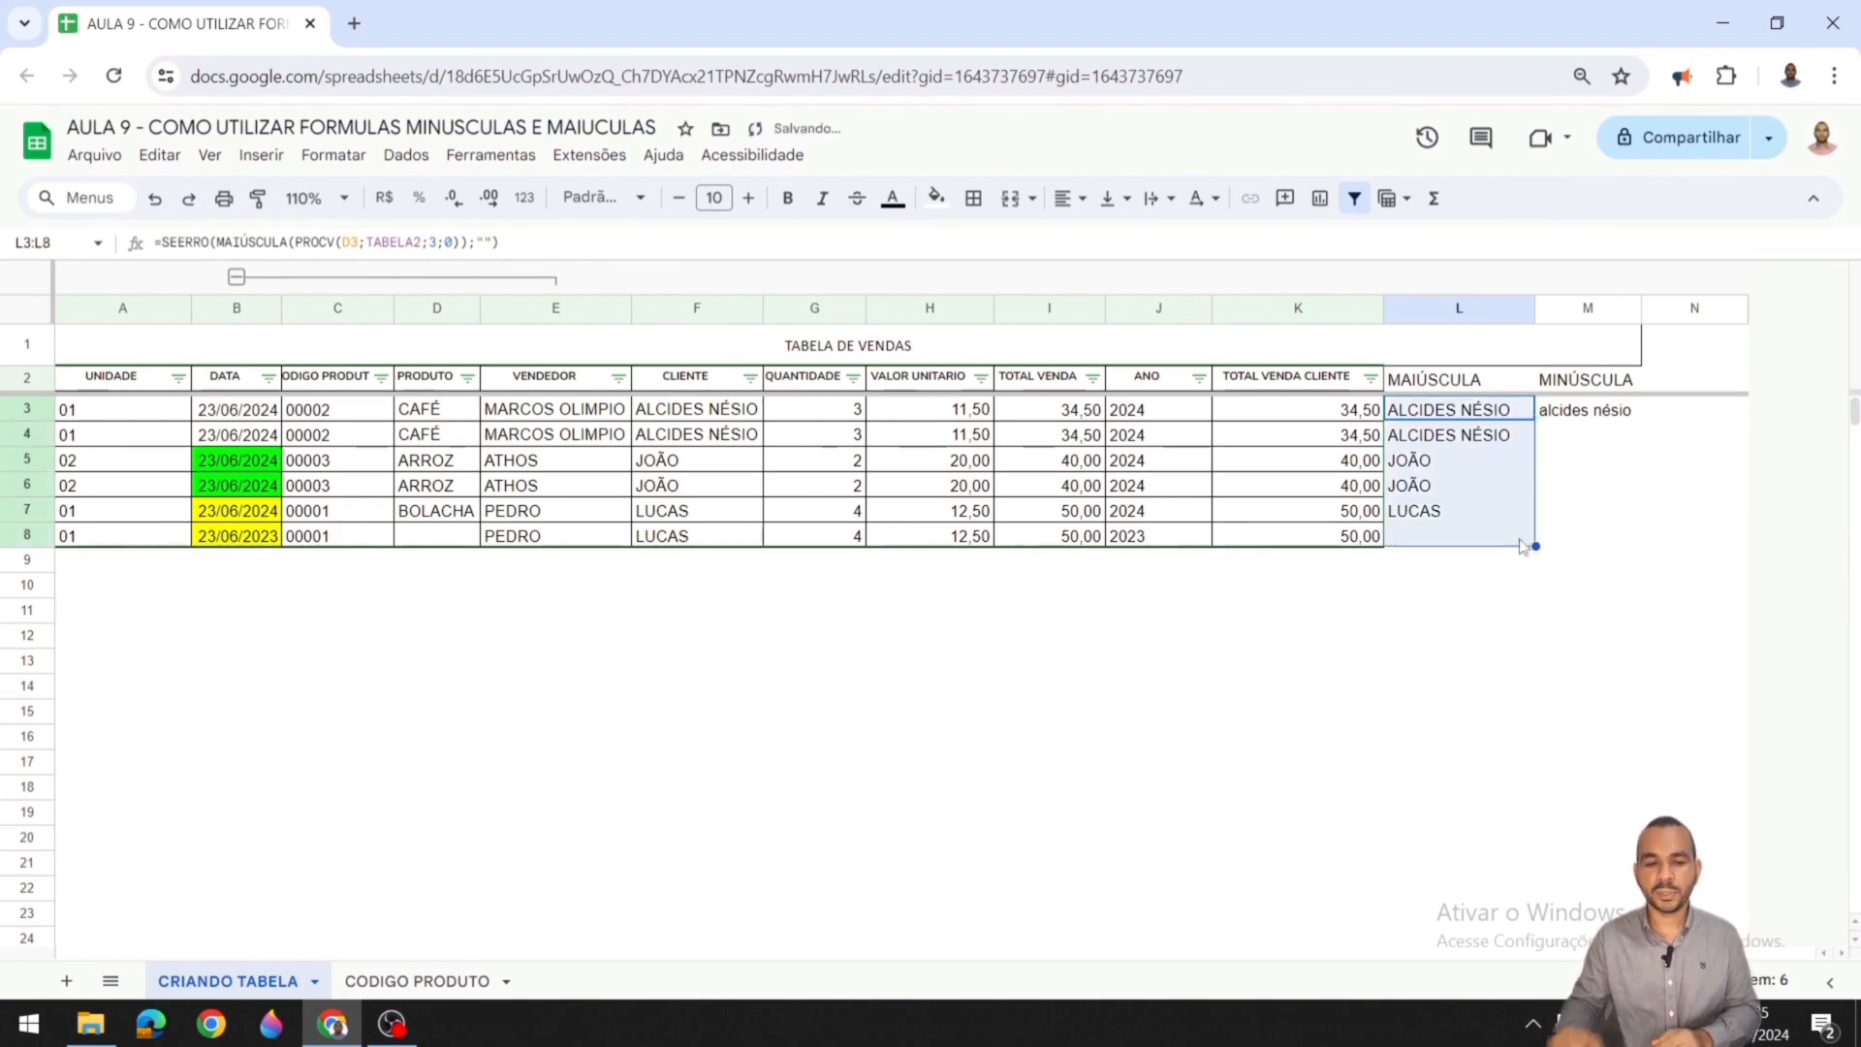
pyautogui.click(458, 515)
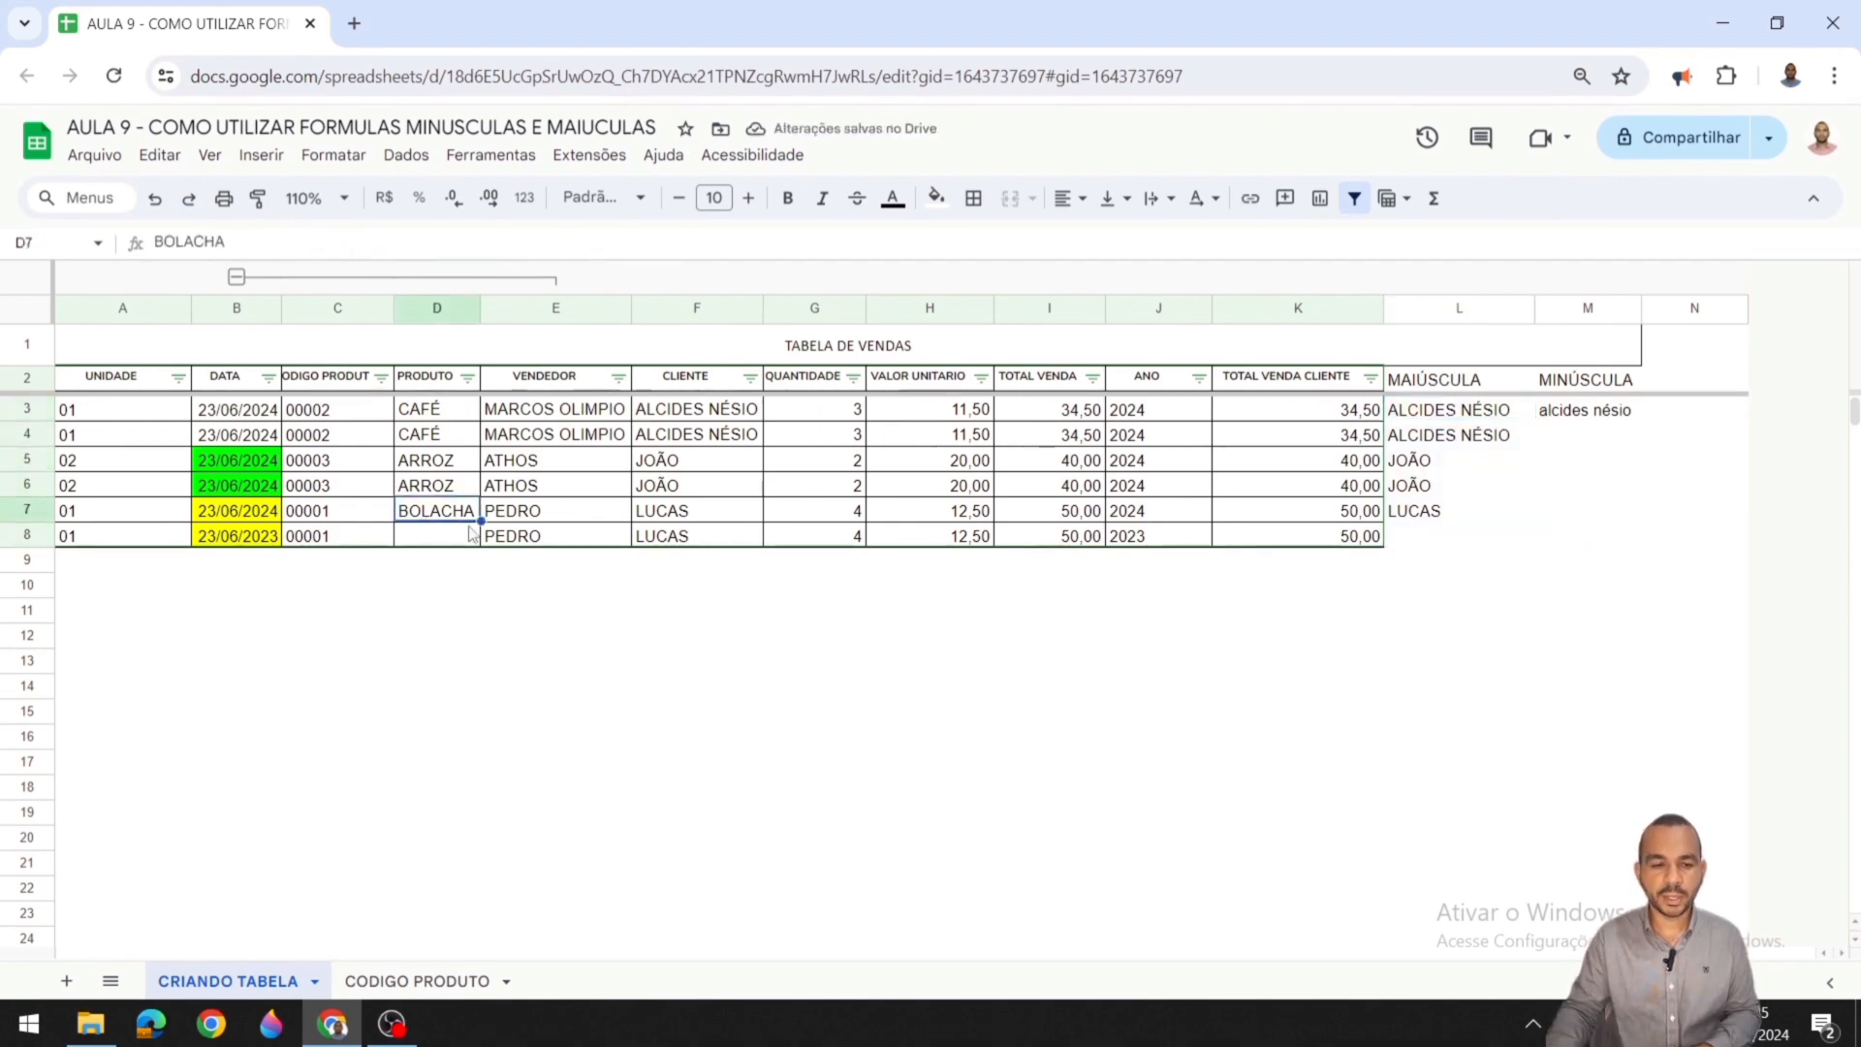
pyautogui.moveTo(479, 523); pyautogui.dragTo(477, 536)
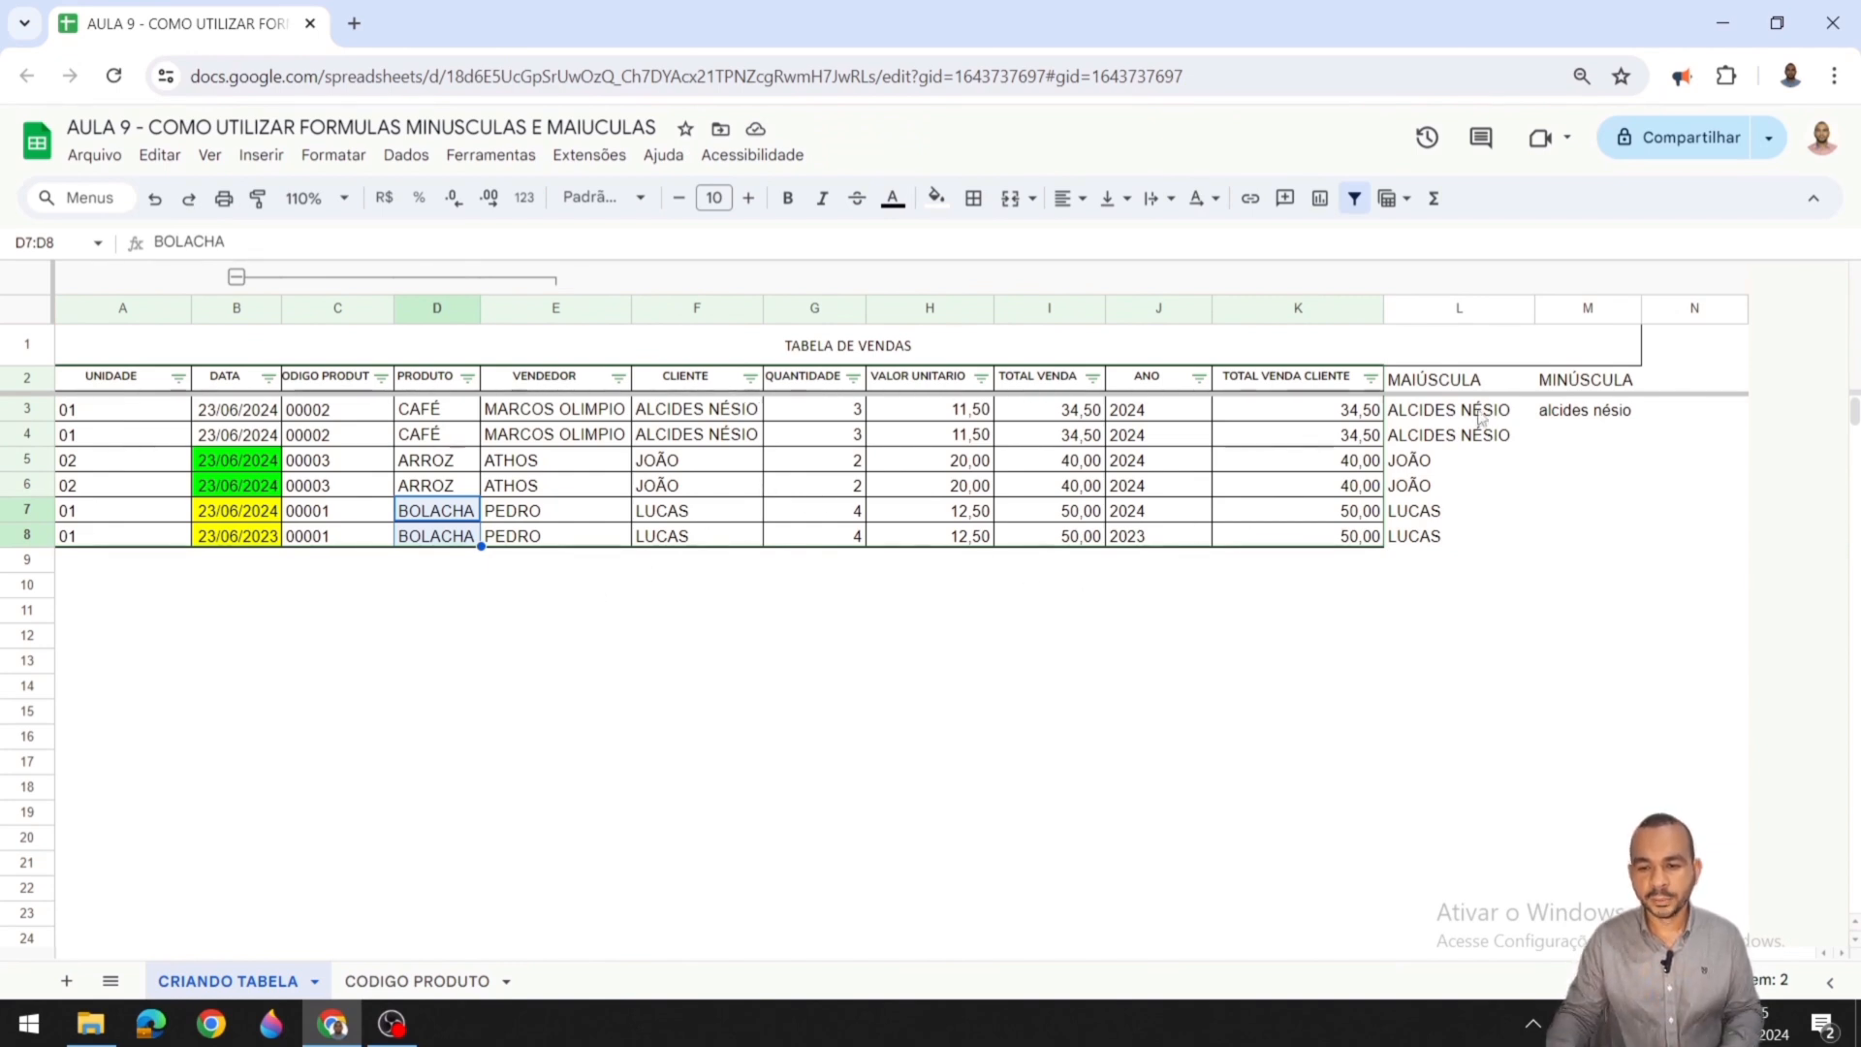
# Step: Test the M3 formula by filling it down to M10 with the product in D8 cleared, and remove the formulas in M8:M10
pyautogui.click(1586, 410)
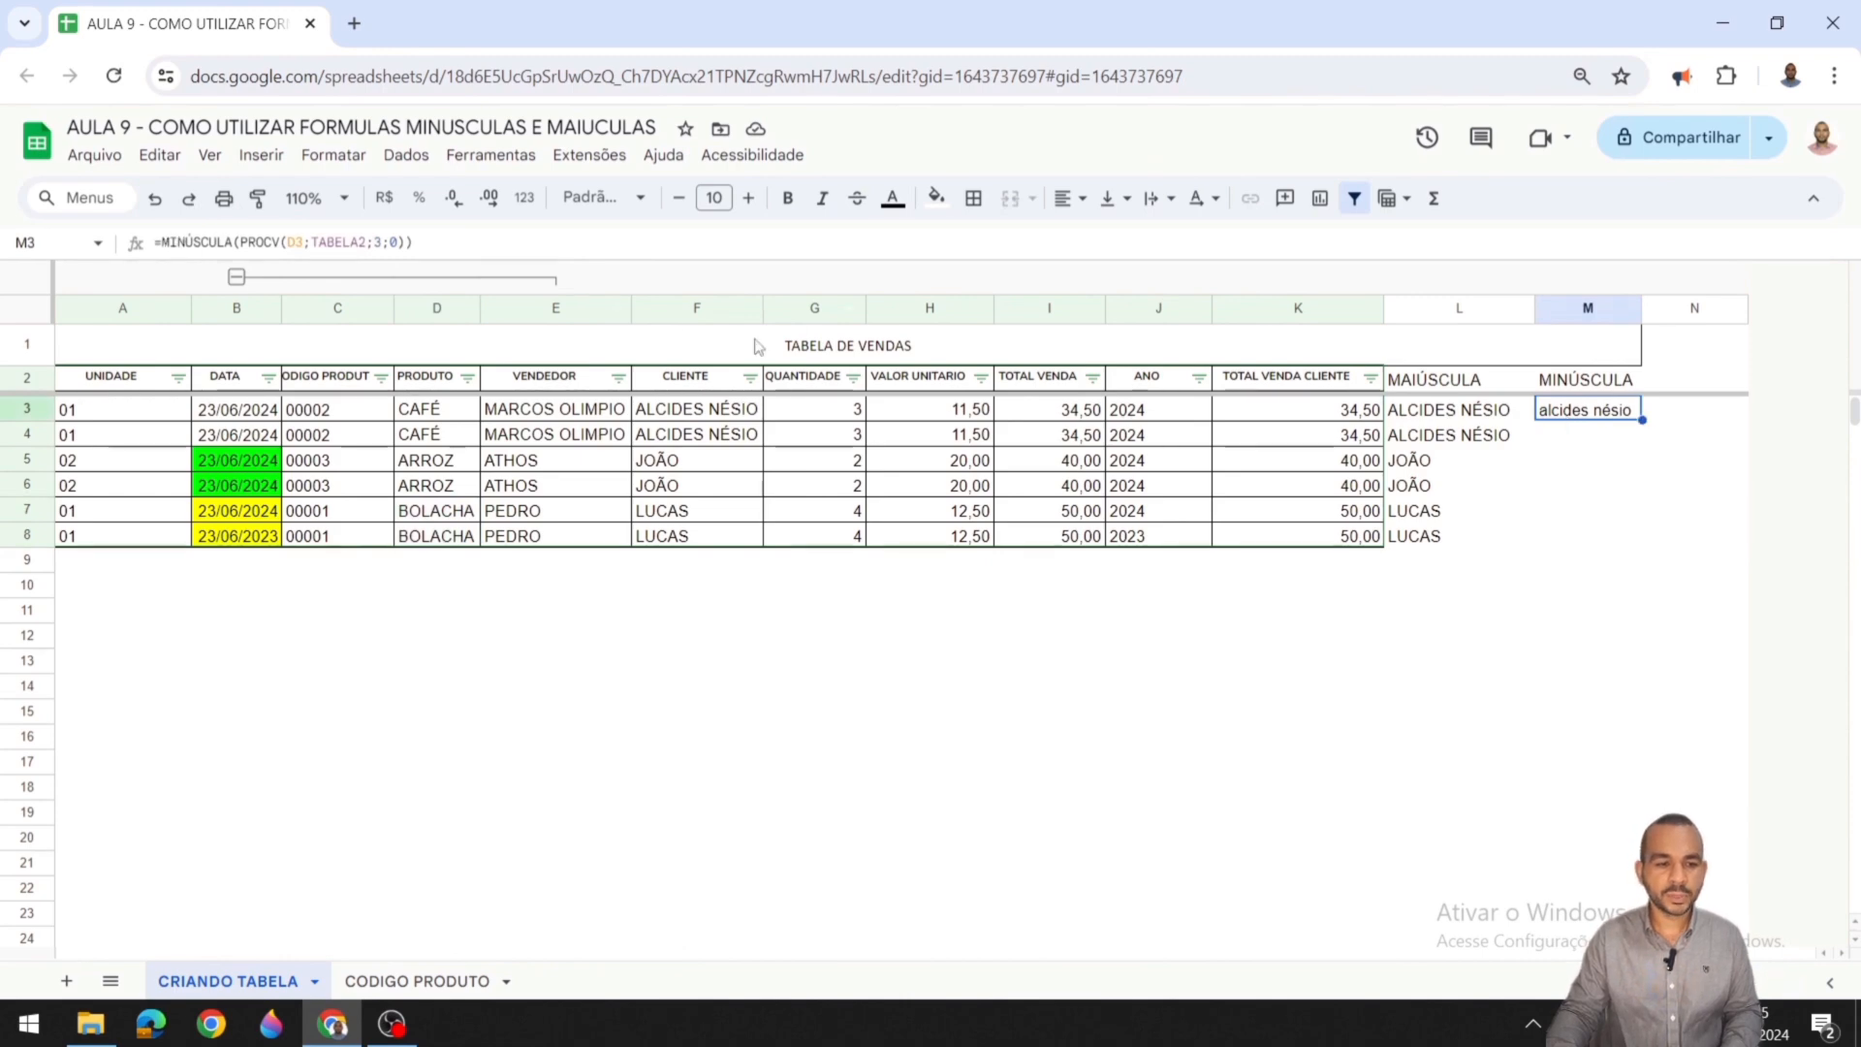
pyautogui.moveTo(1642, 419); pyautogui.dragTo(1599, 586)
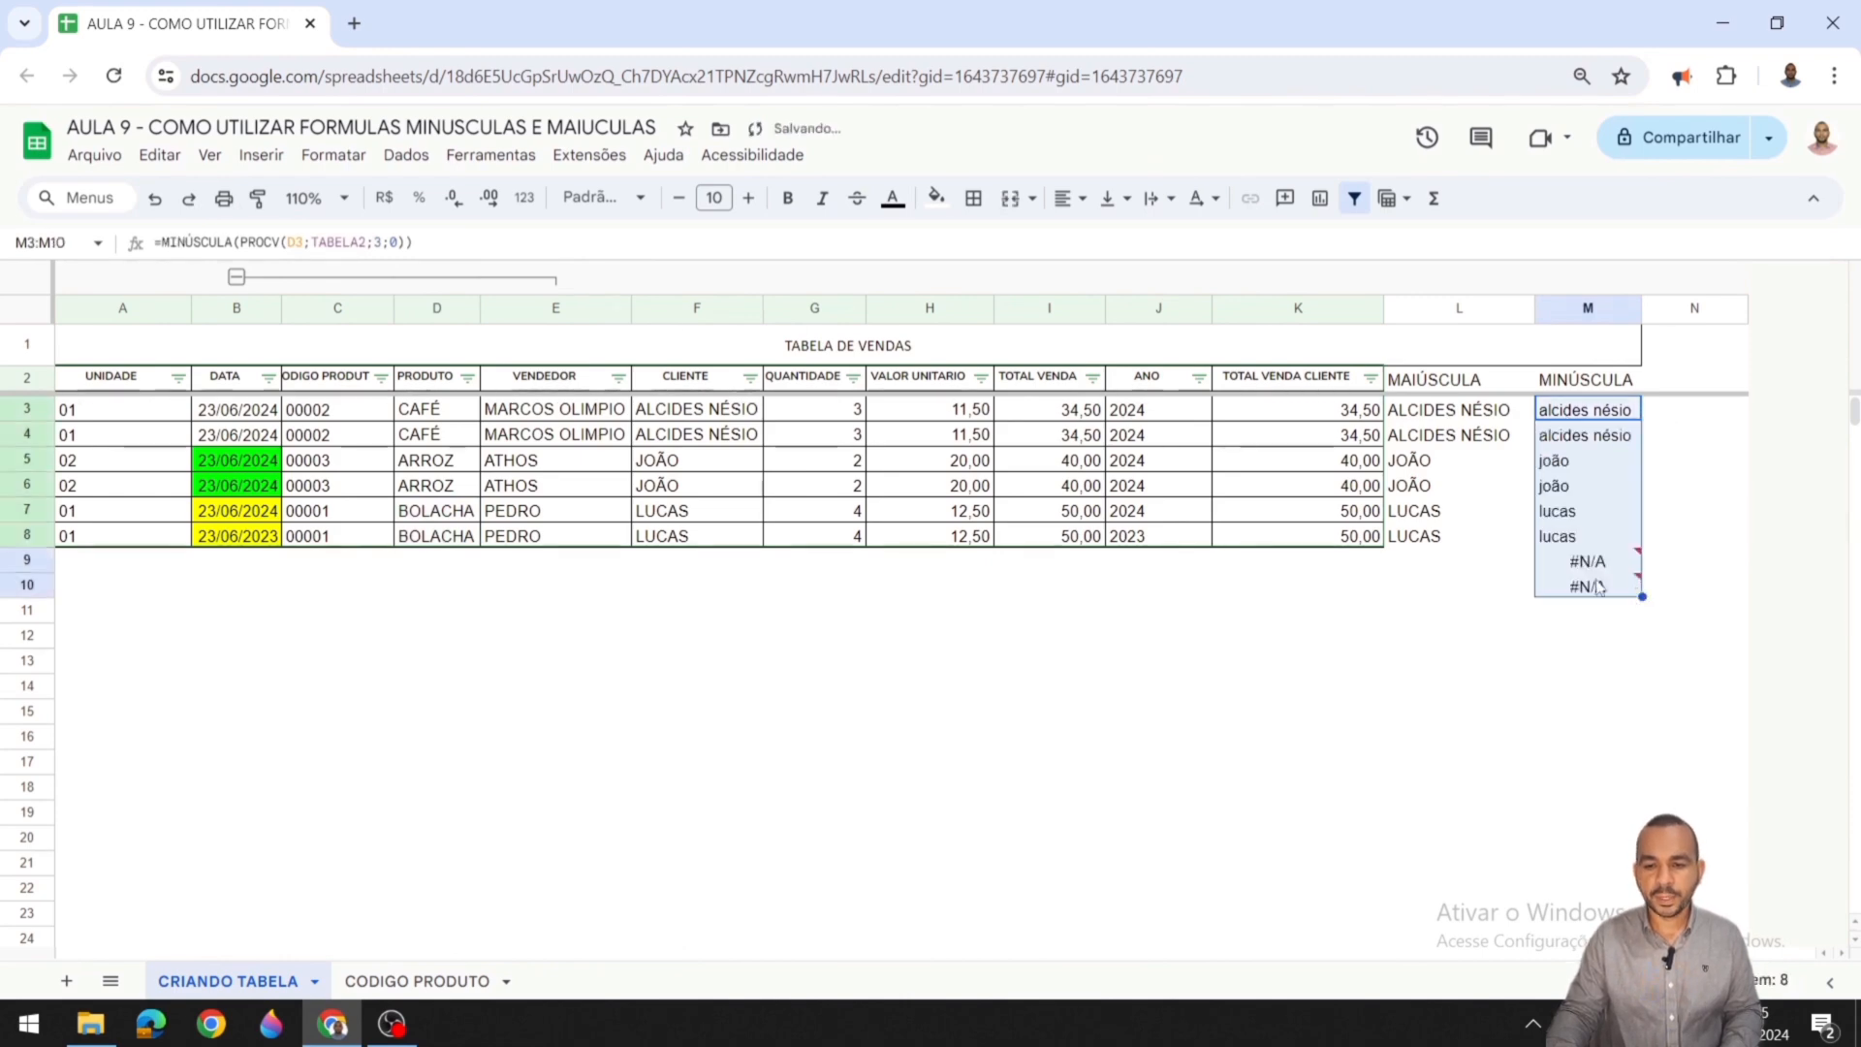
pyautogui.click(455, 536)
pyautogui.press('Delete')
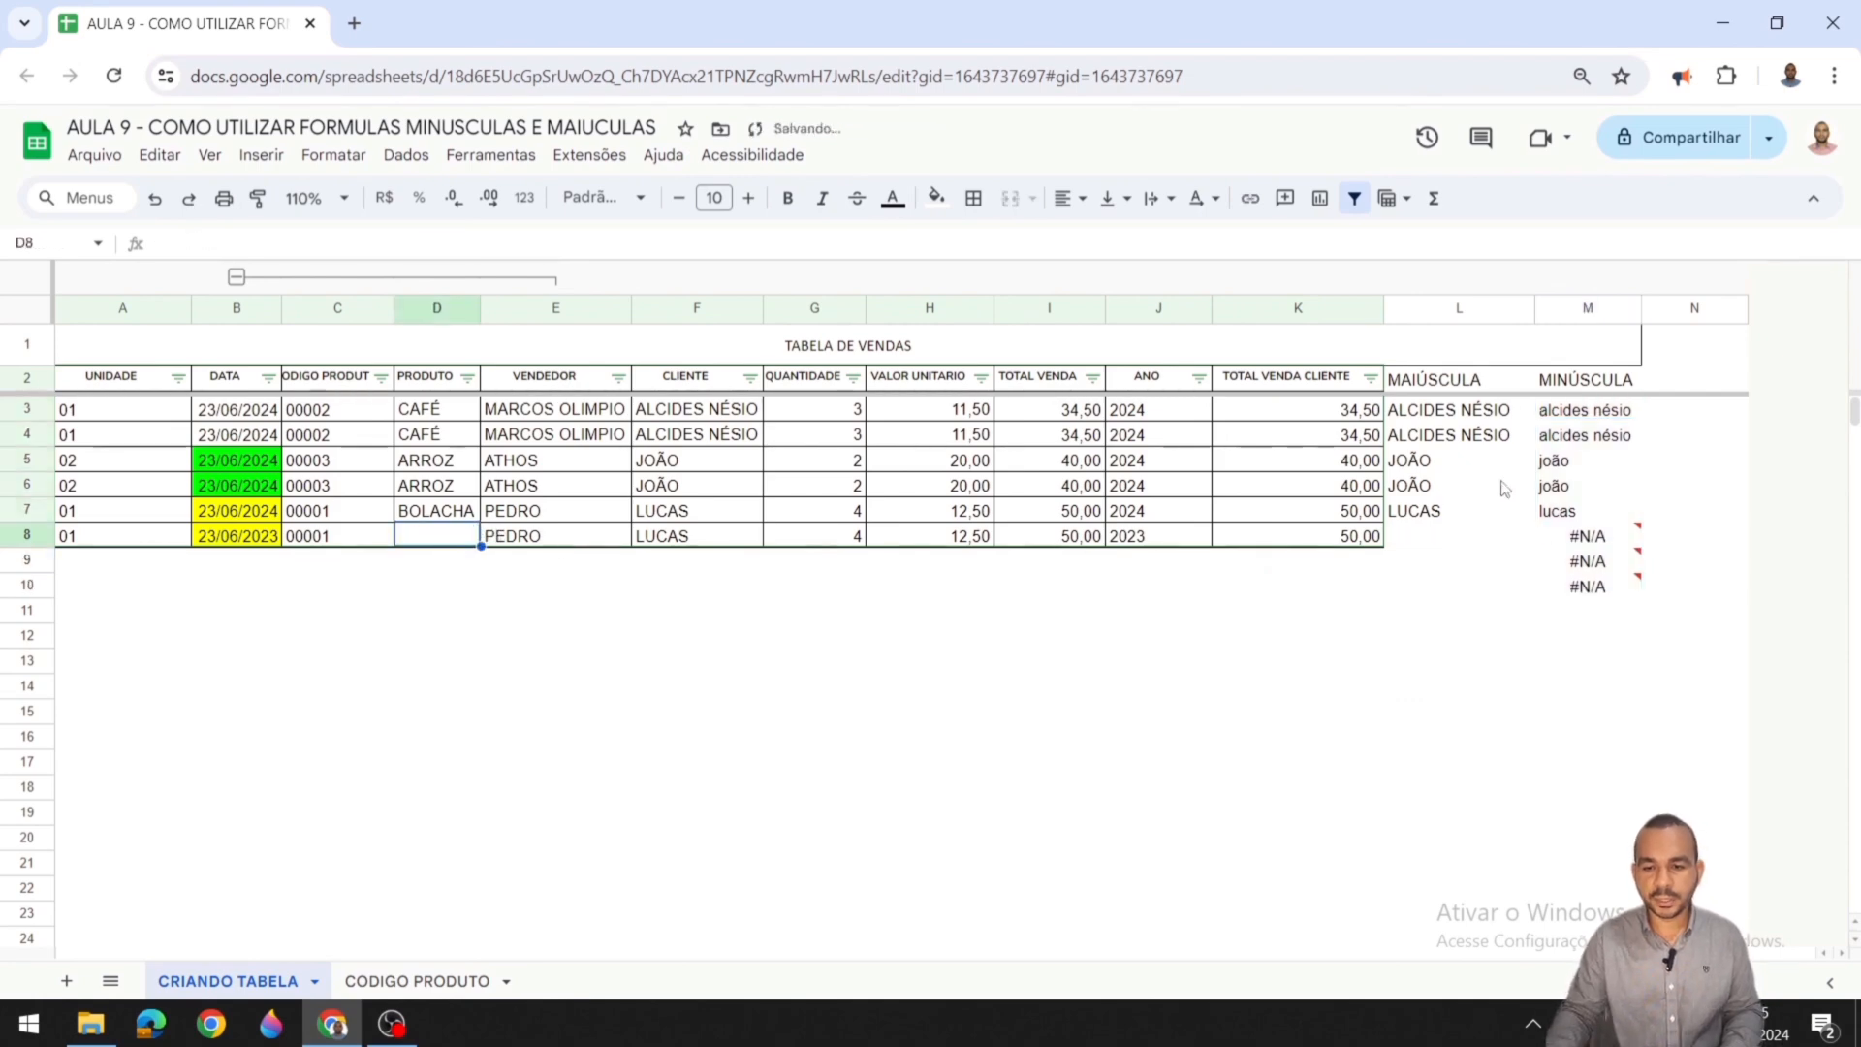
pyautogui.moveTo(1588, 536); pyautogui.dragTo(1595, 588)
pyautogui.press('Delete')
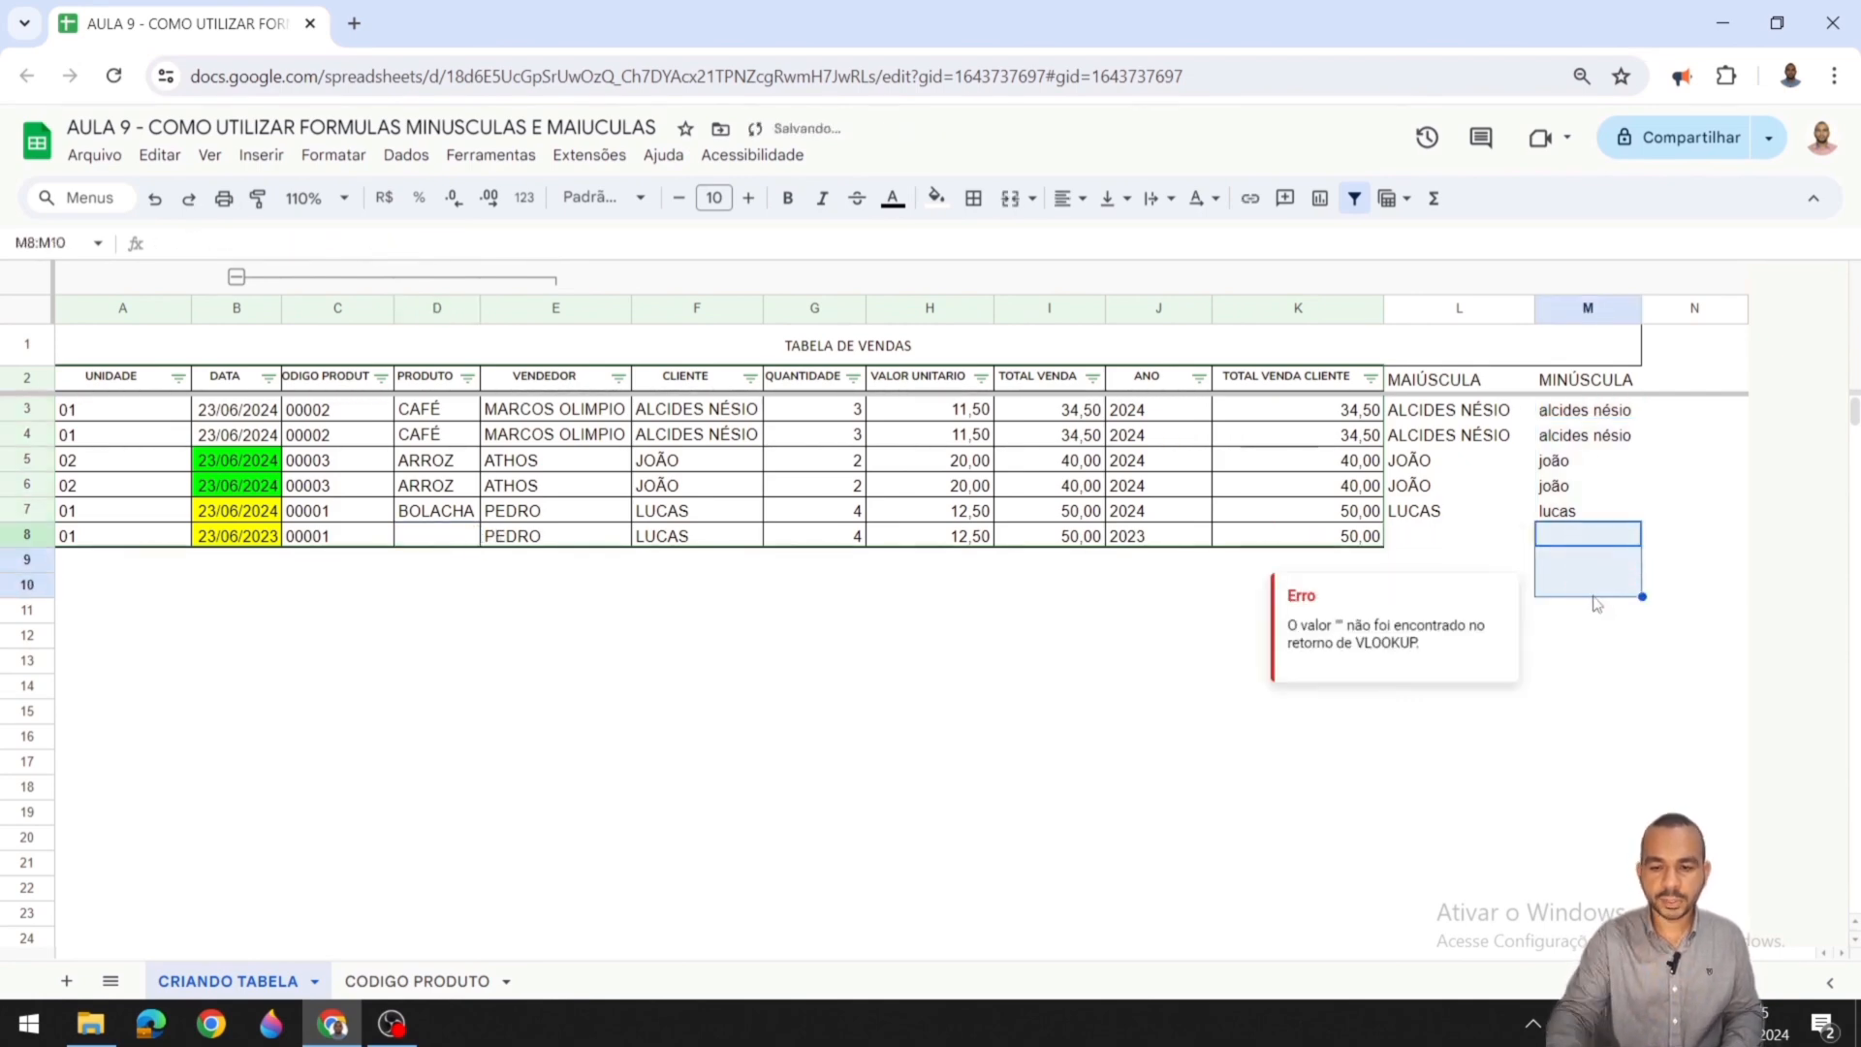
# Step: Wrap the MINÚSCULA lookup formula in M3 in SEERRO, with an empty text "" as the error value
pyautogui.click(1589, 412)
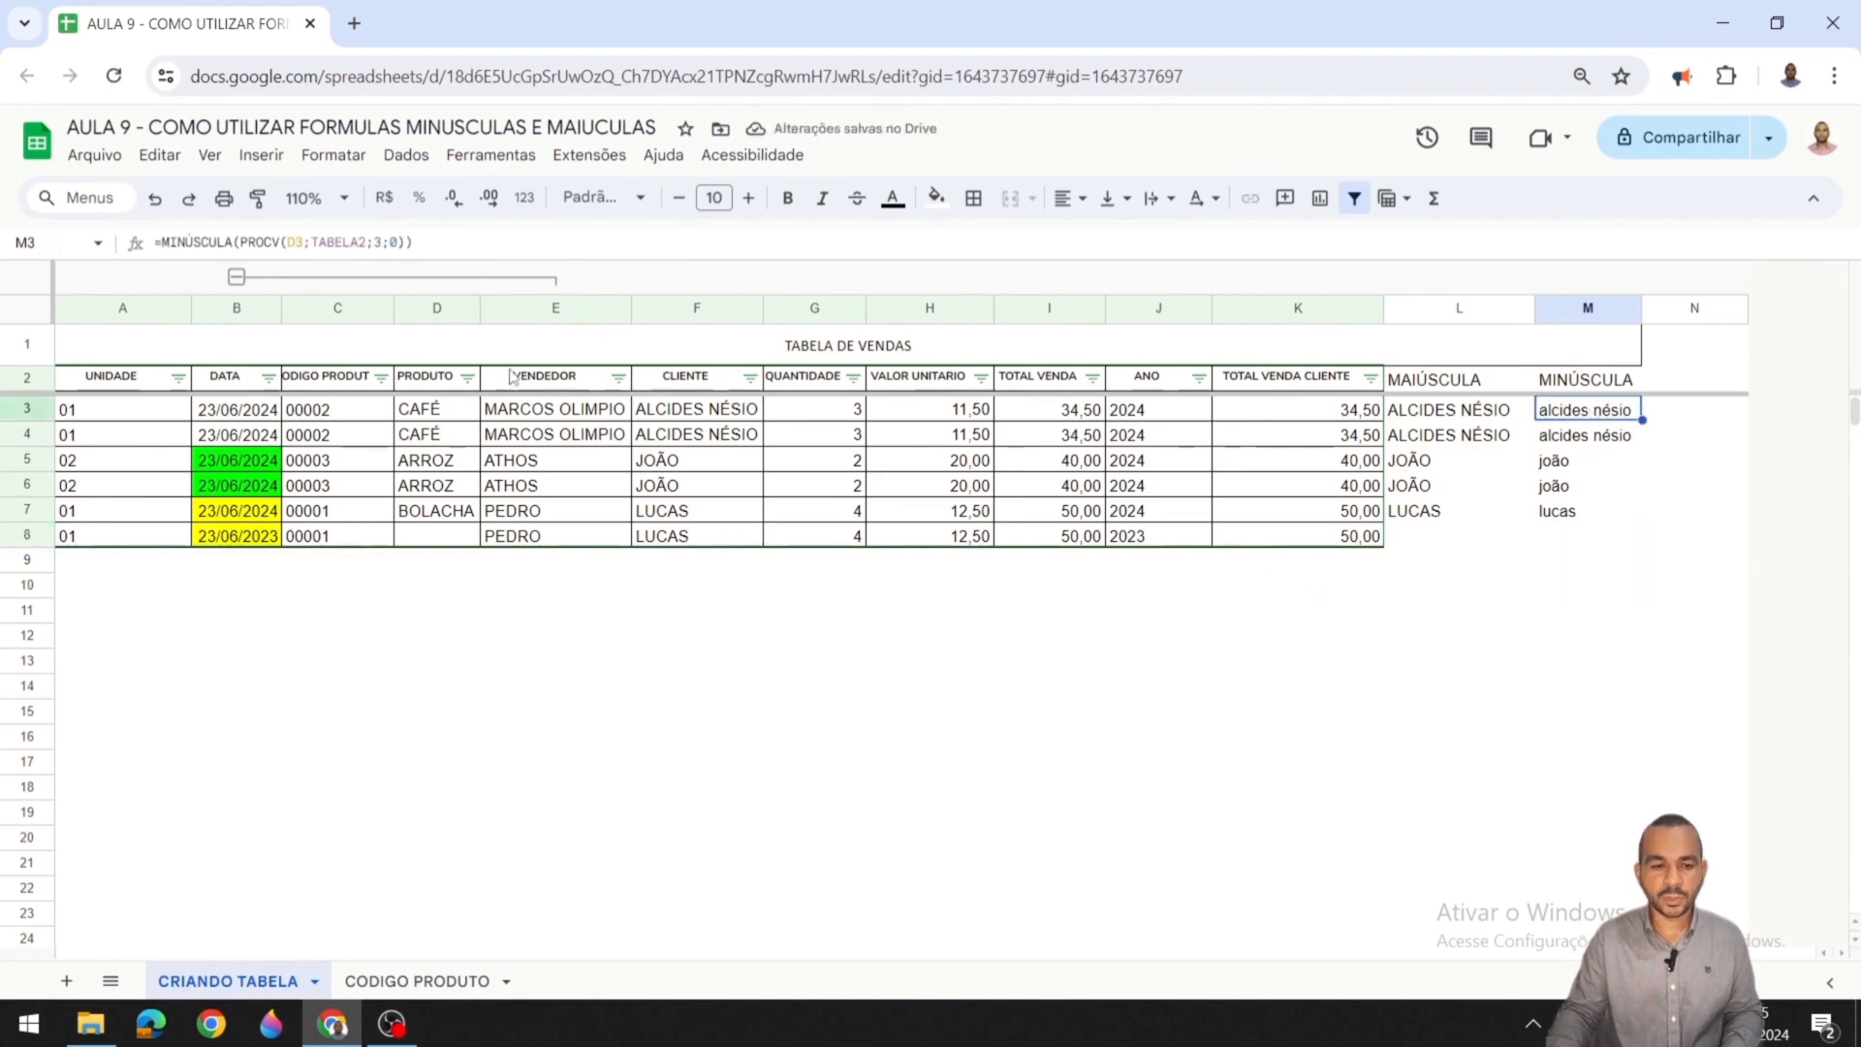
pyautogui.click(162, 244)
pyautogui.write('SEERRO(')
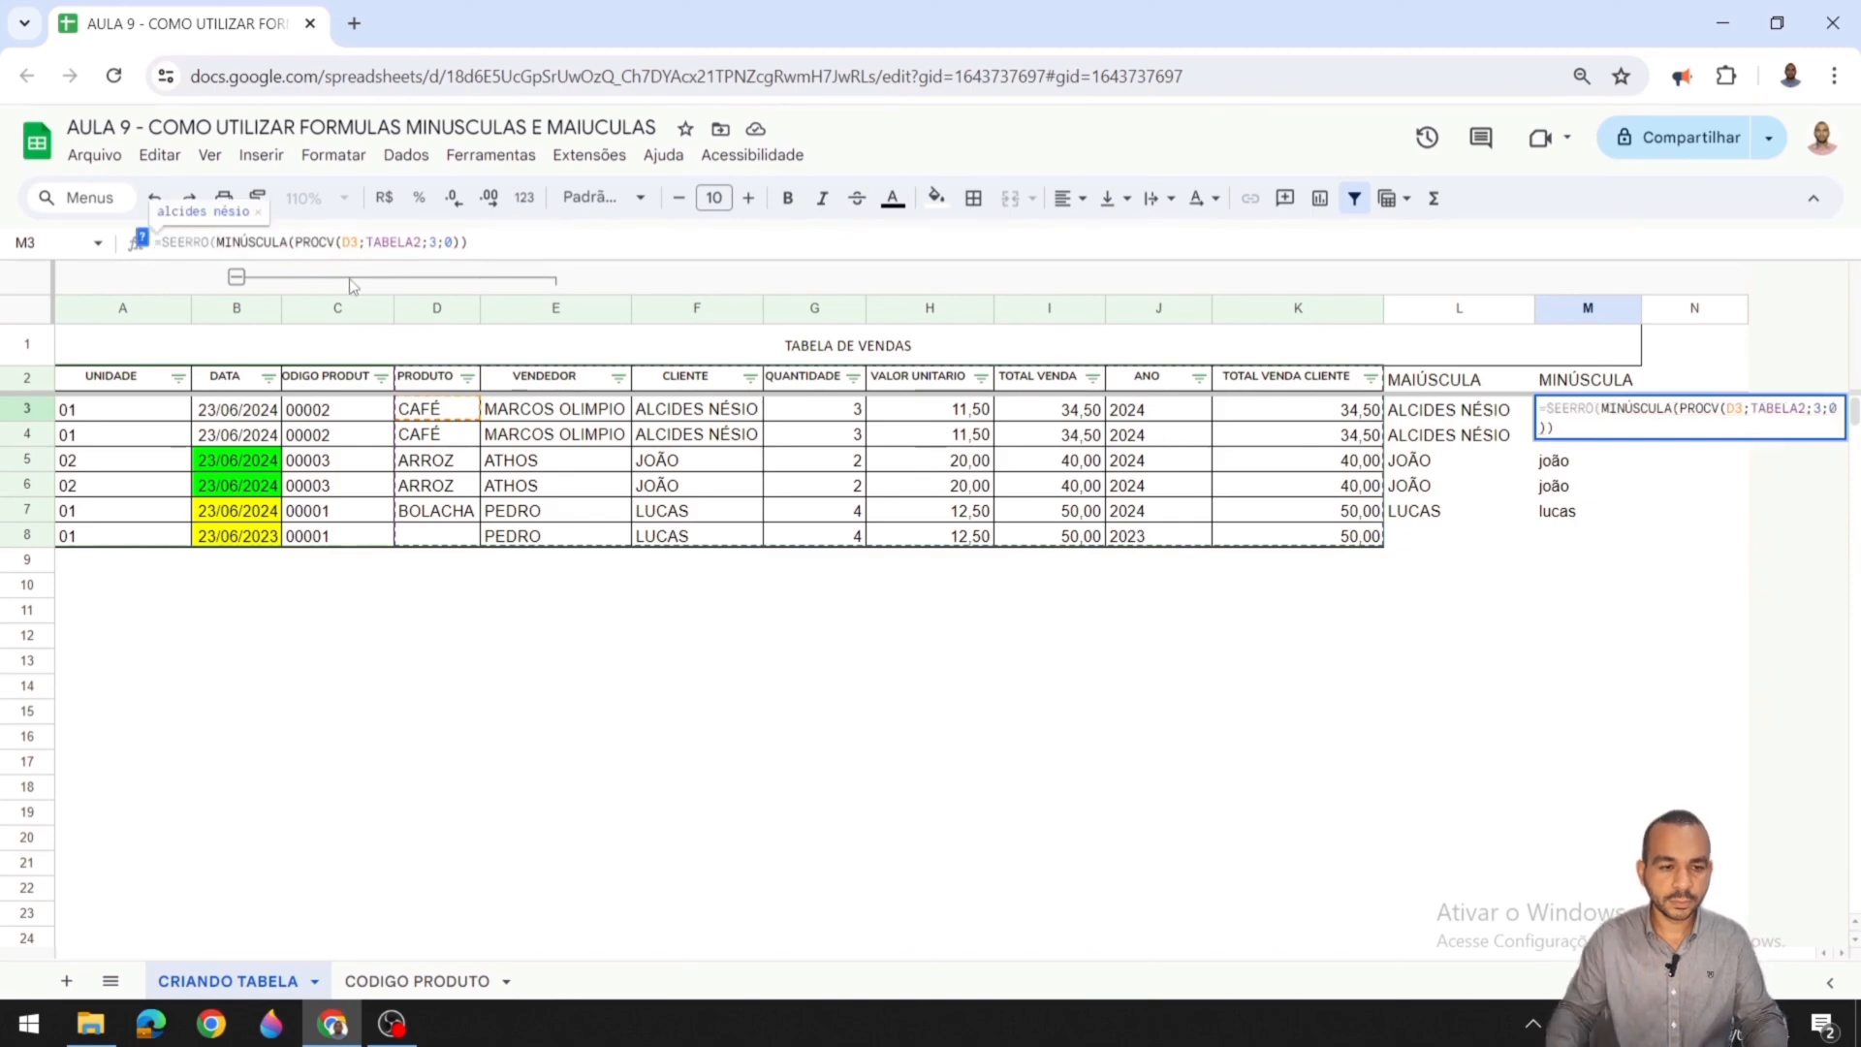
pyautogui.click(488, 242)
pyautogui.write(';"')
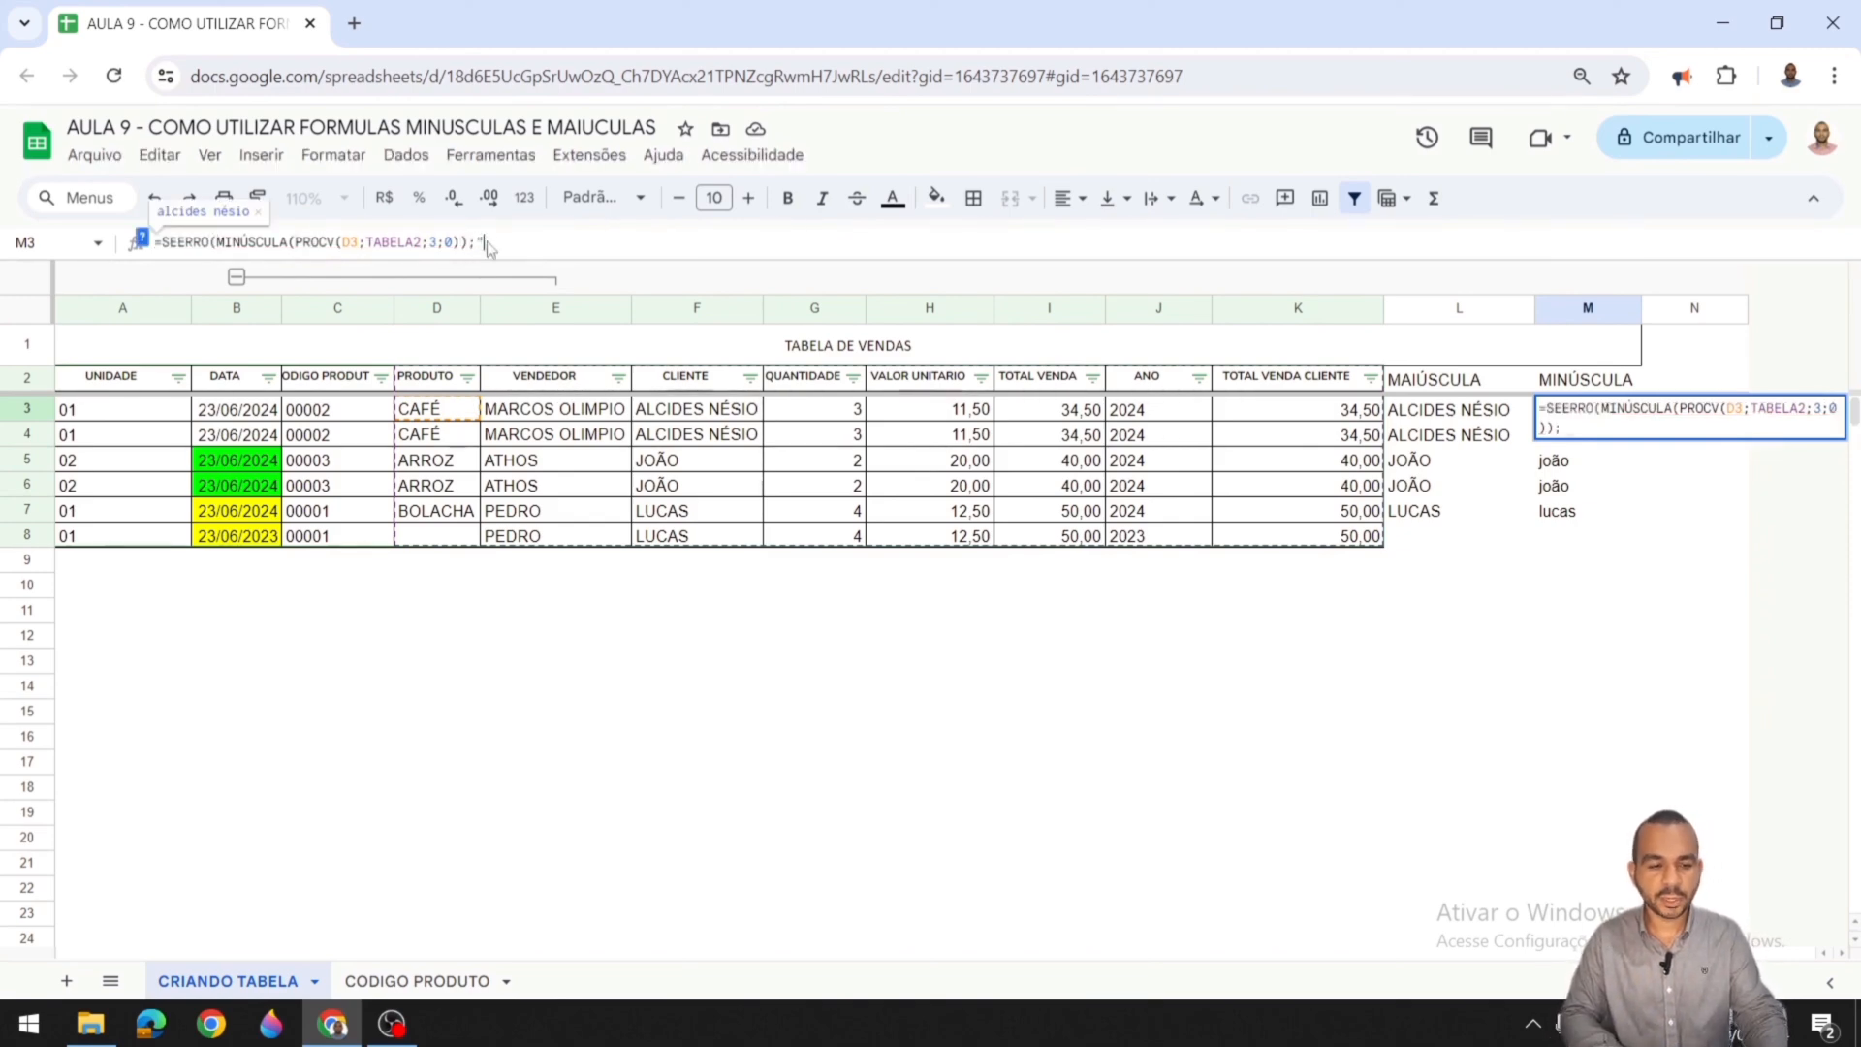
pyautogui.write('")')
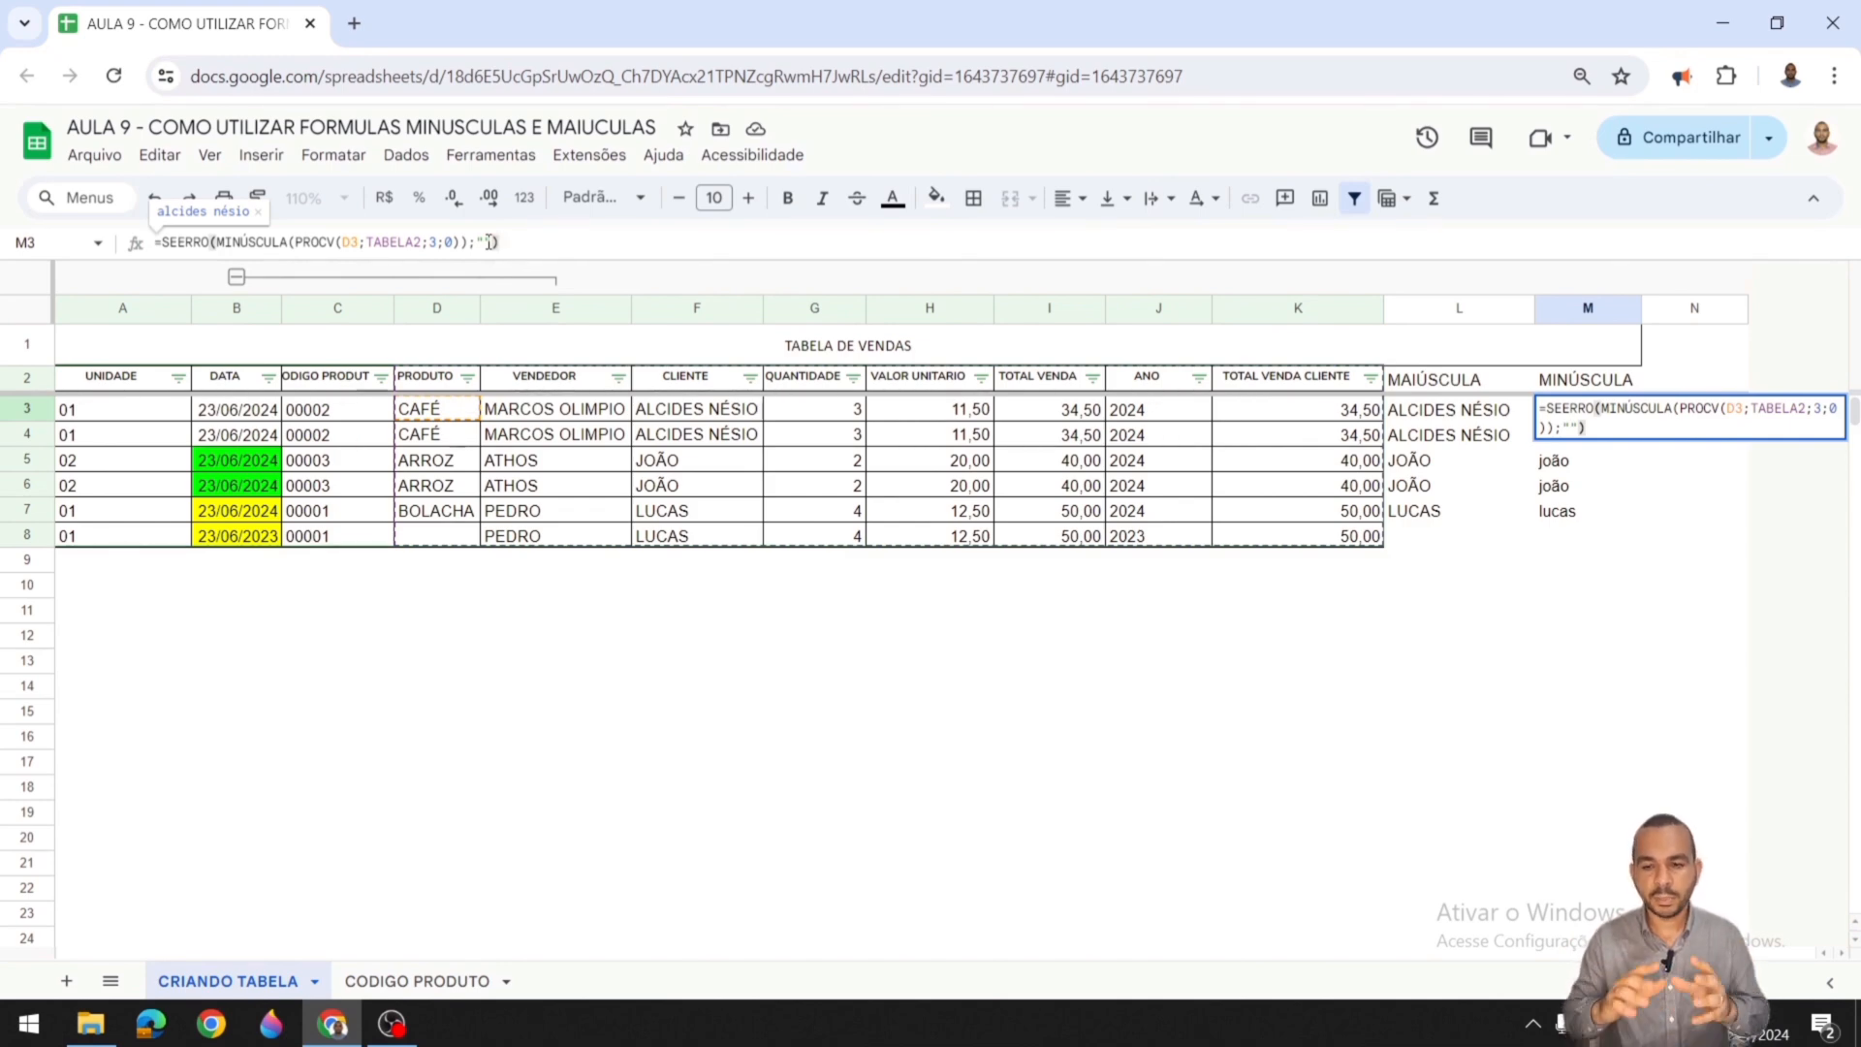
pyautogui.press('Return')
pyautogui.press('Return')
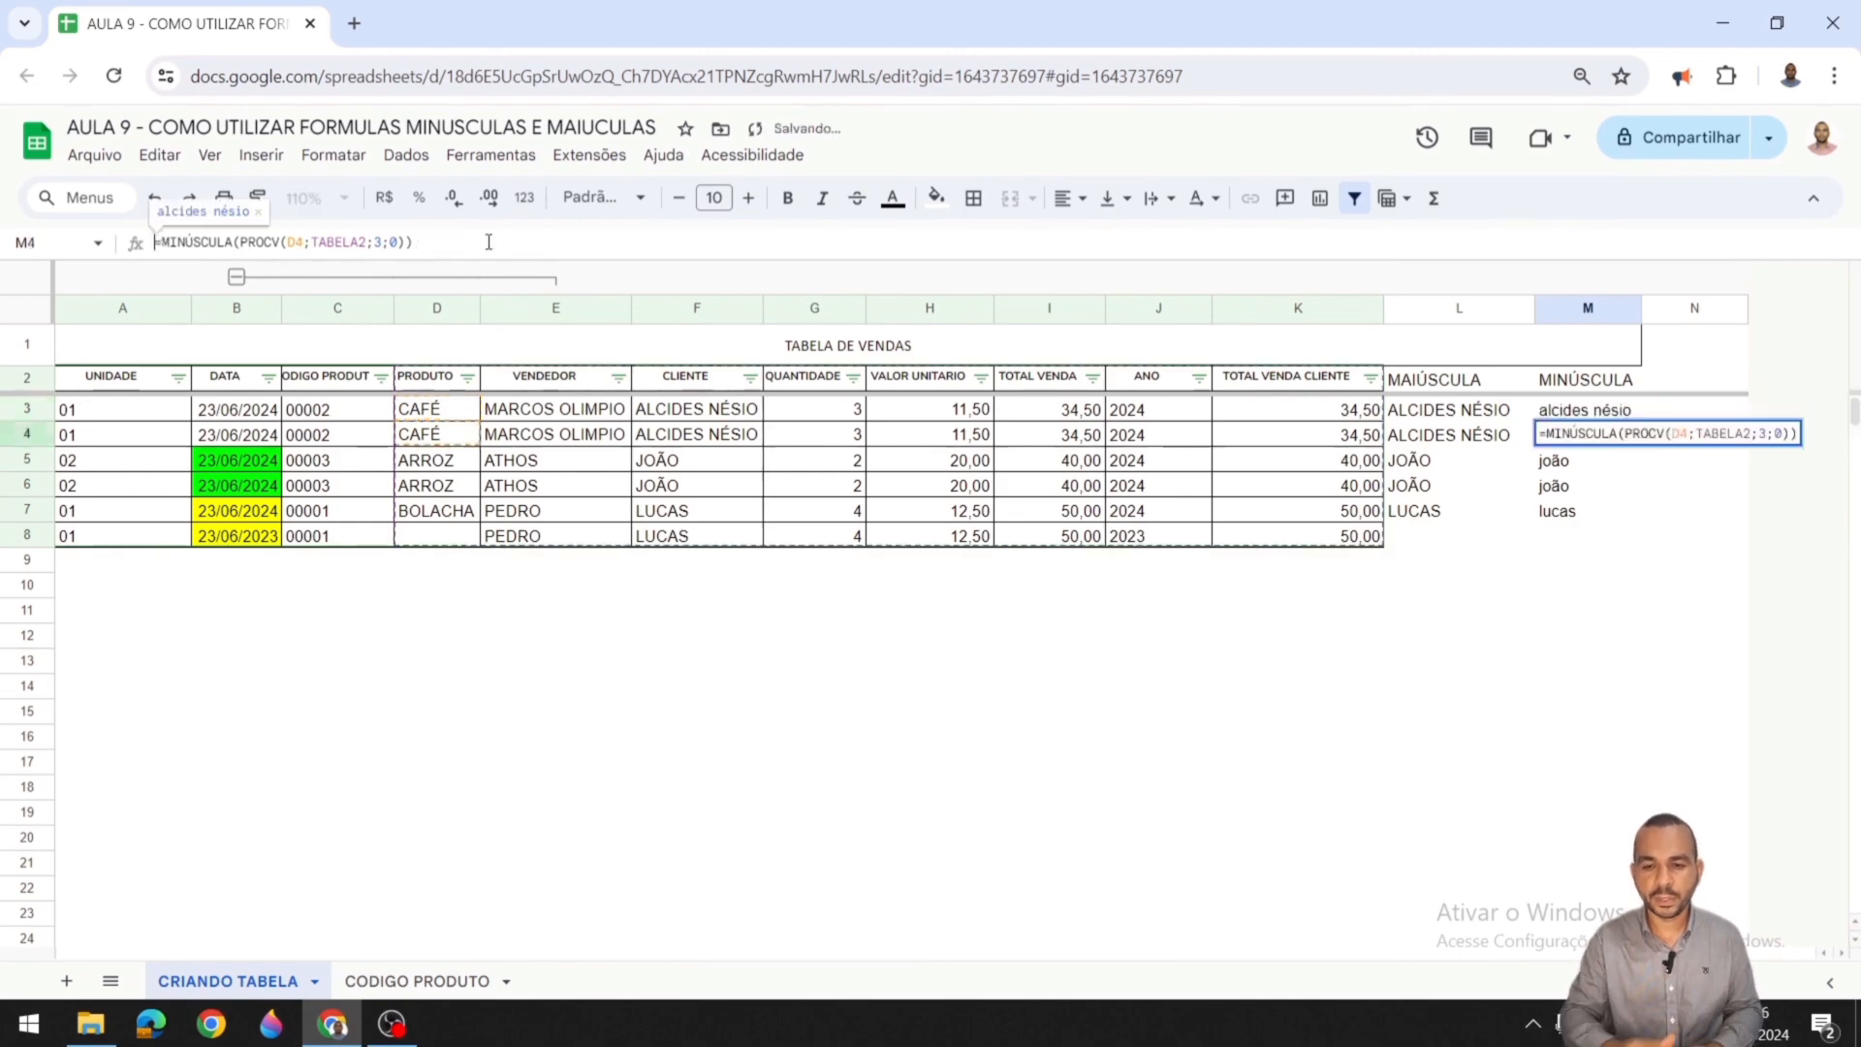
# Step: Fill the SEERRO formula from M3 down to M8
pyautogui.click(1608, 539)
pyautogui.click(1589, 409)
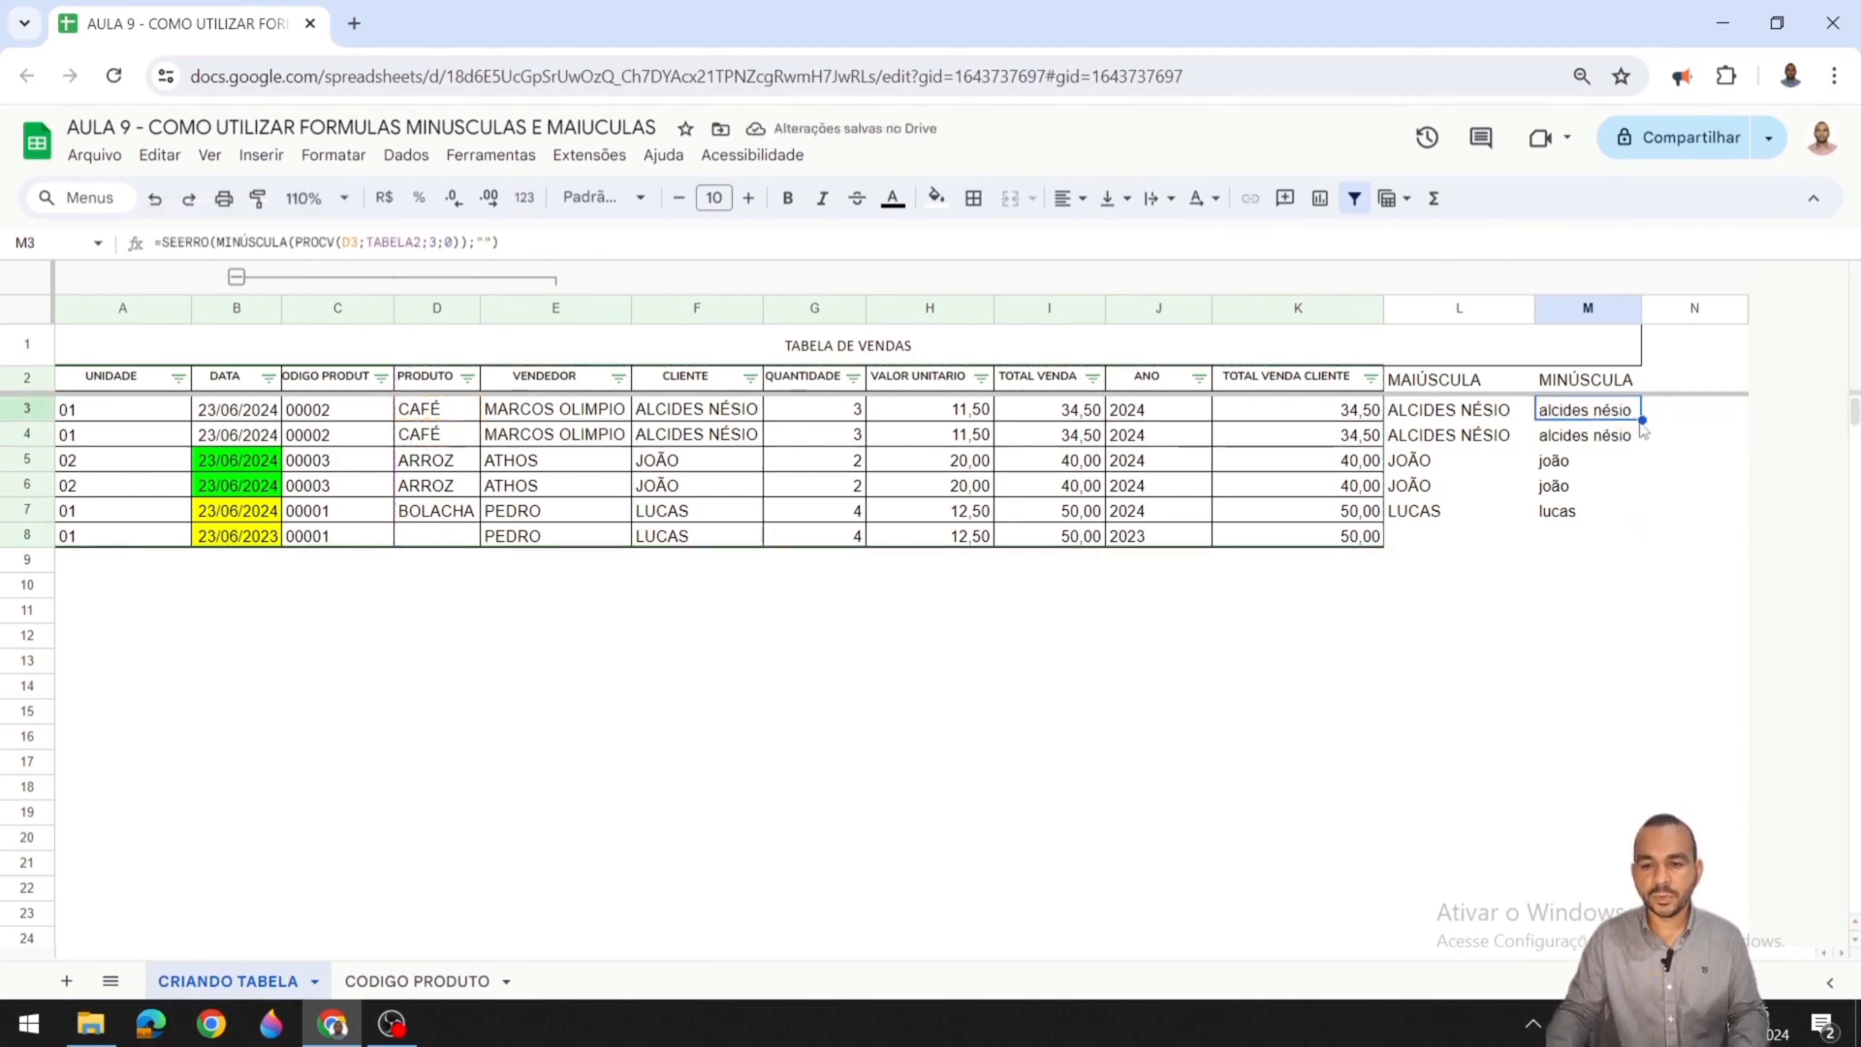
pyautogui.moveTo(1642, 420); pyautogui.dragTo(1640, 541)
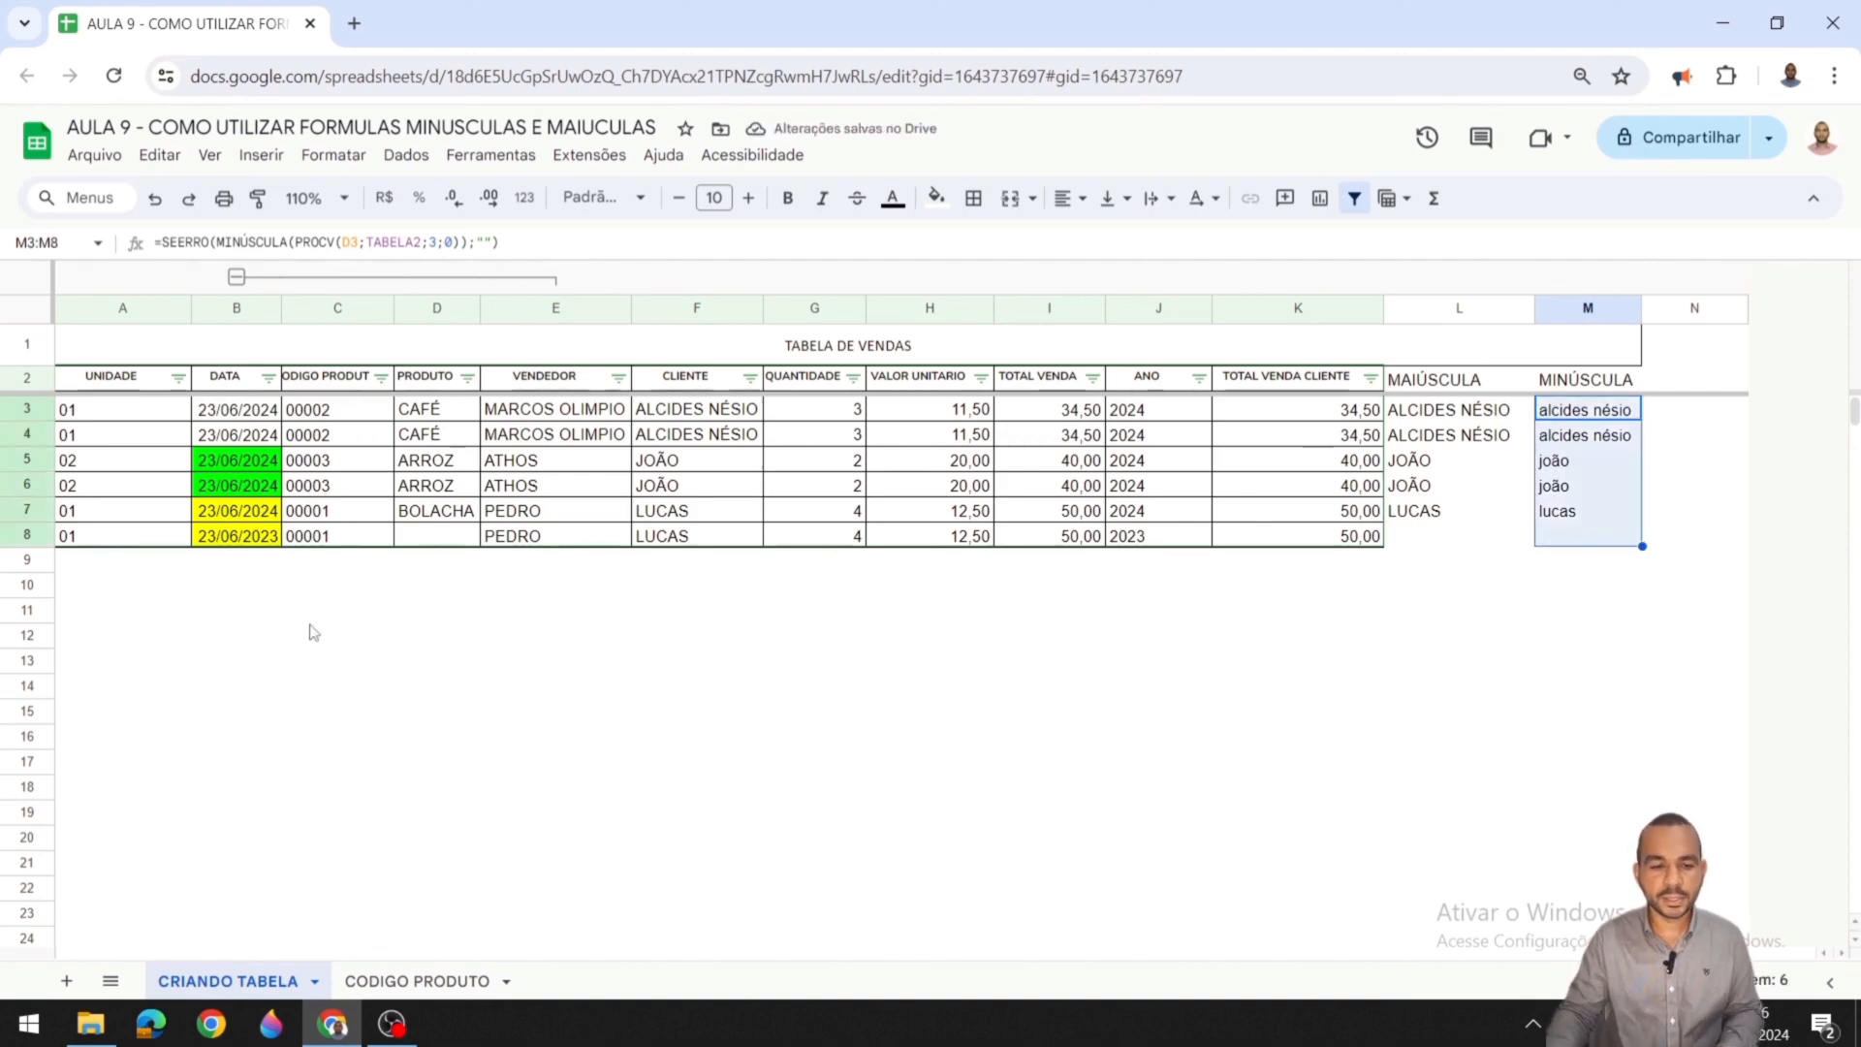
# Step: Enter BOLACHA as the product in D8 and check the formulas in L8 and M8
pyautogui.click(460, 541)
pyautogui.write('BOLA')
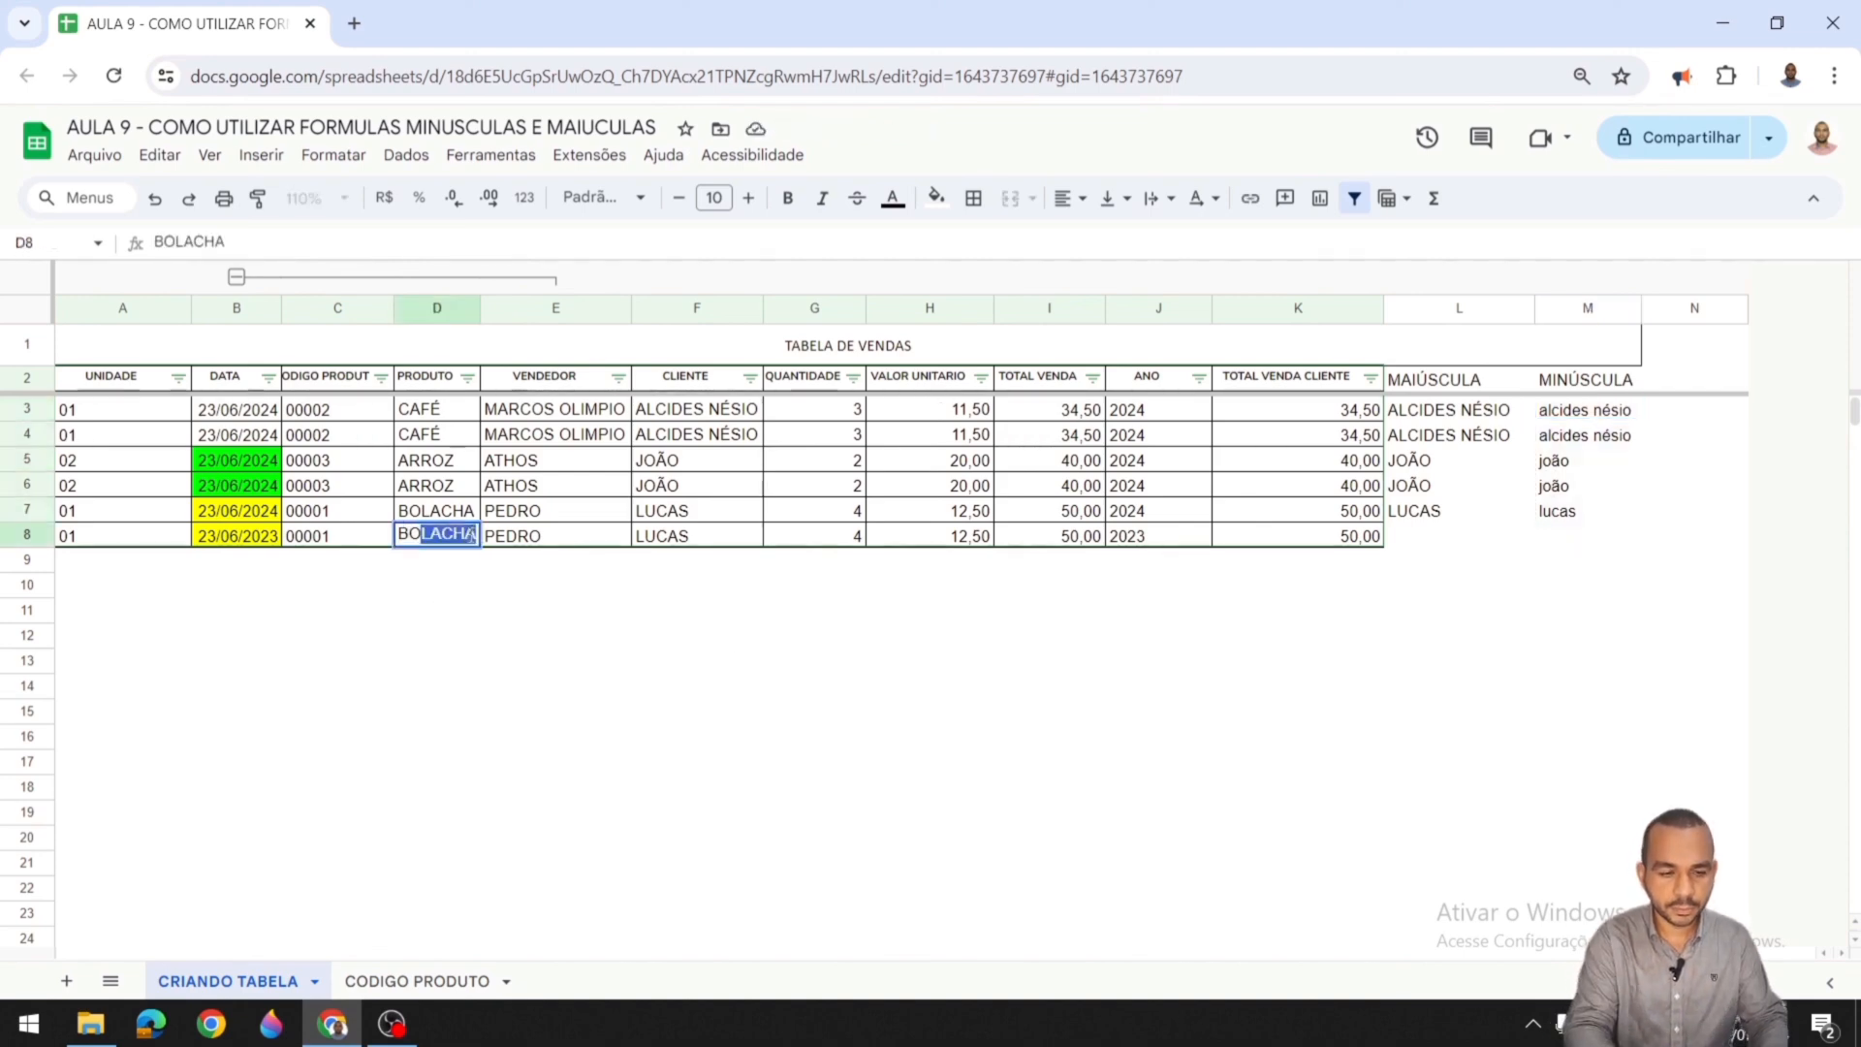
pyautogui.write('CHA')
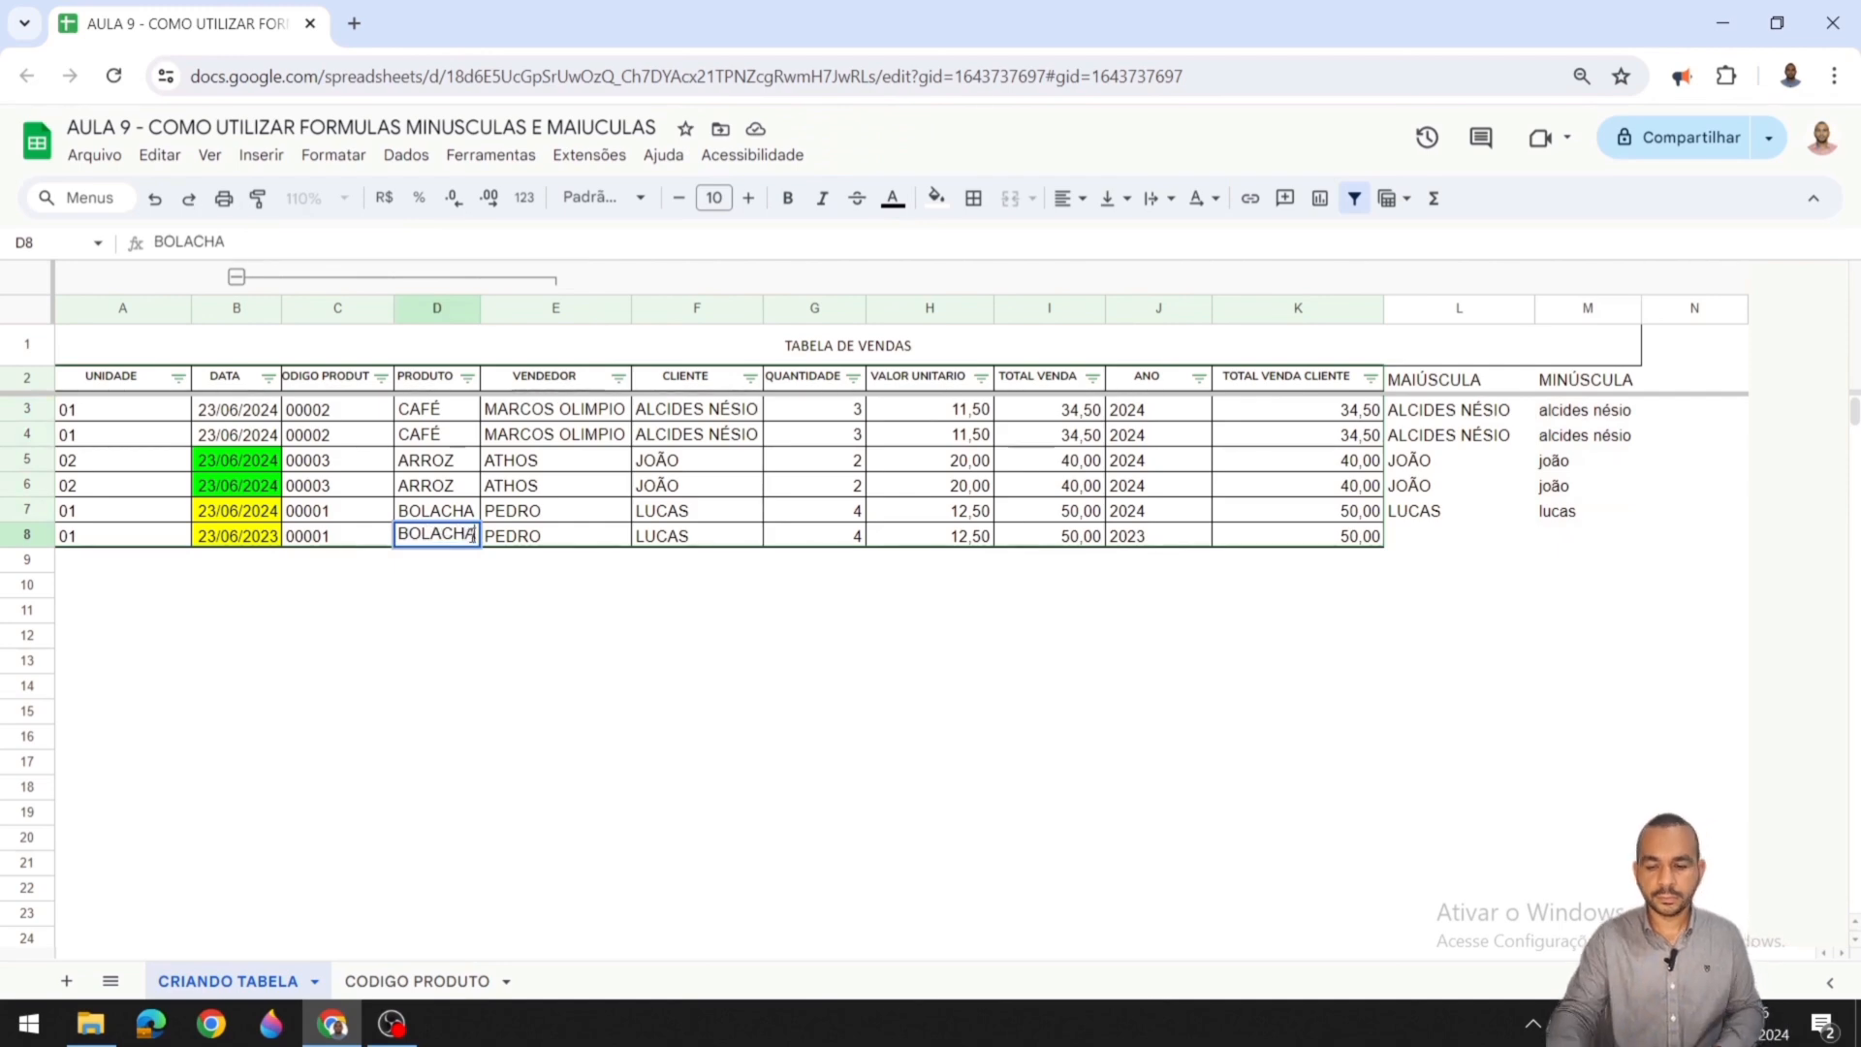
pyautogui.press('Return')
pyautogui.click(1441, 534)
pyautogui.click(1565, 537)
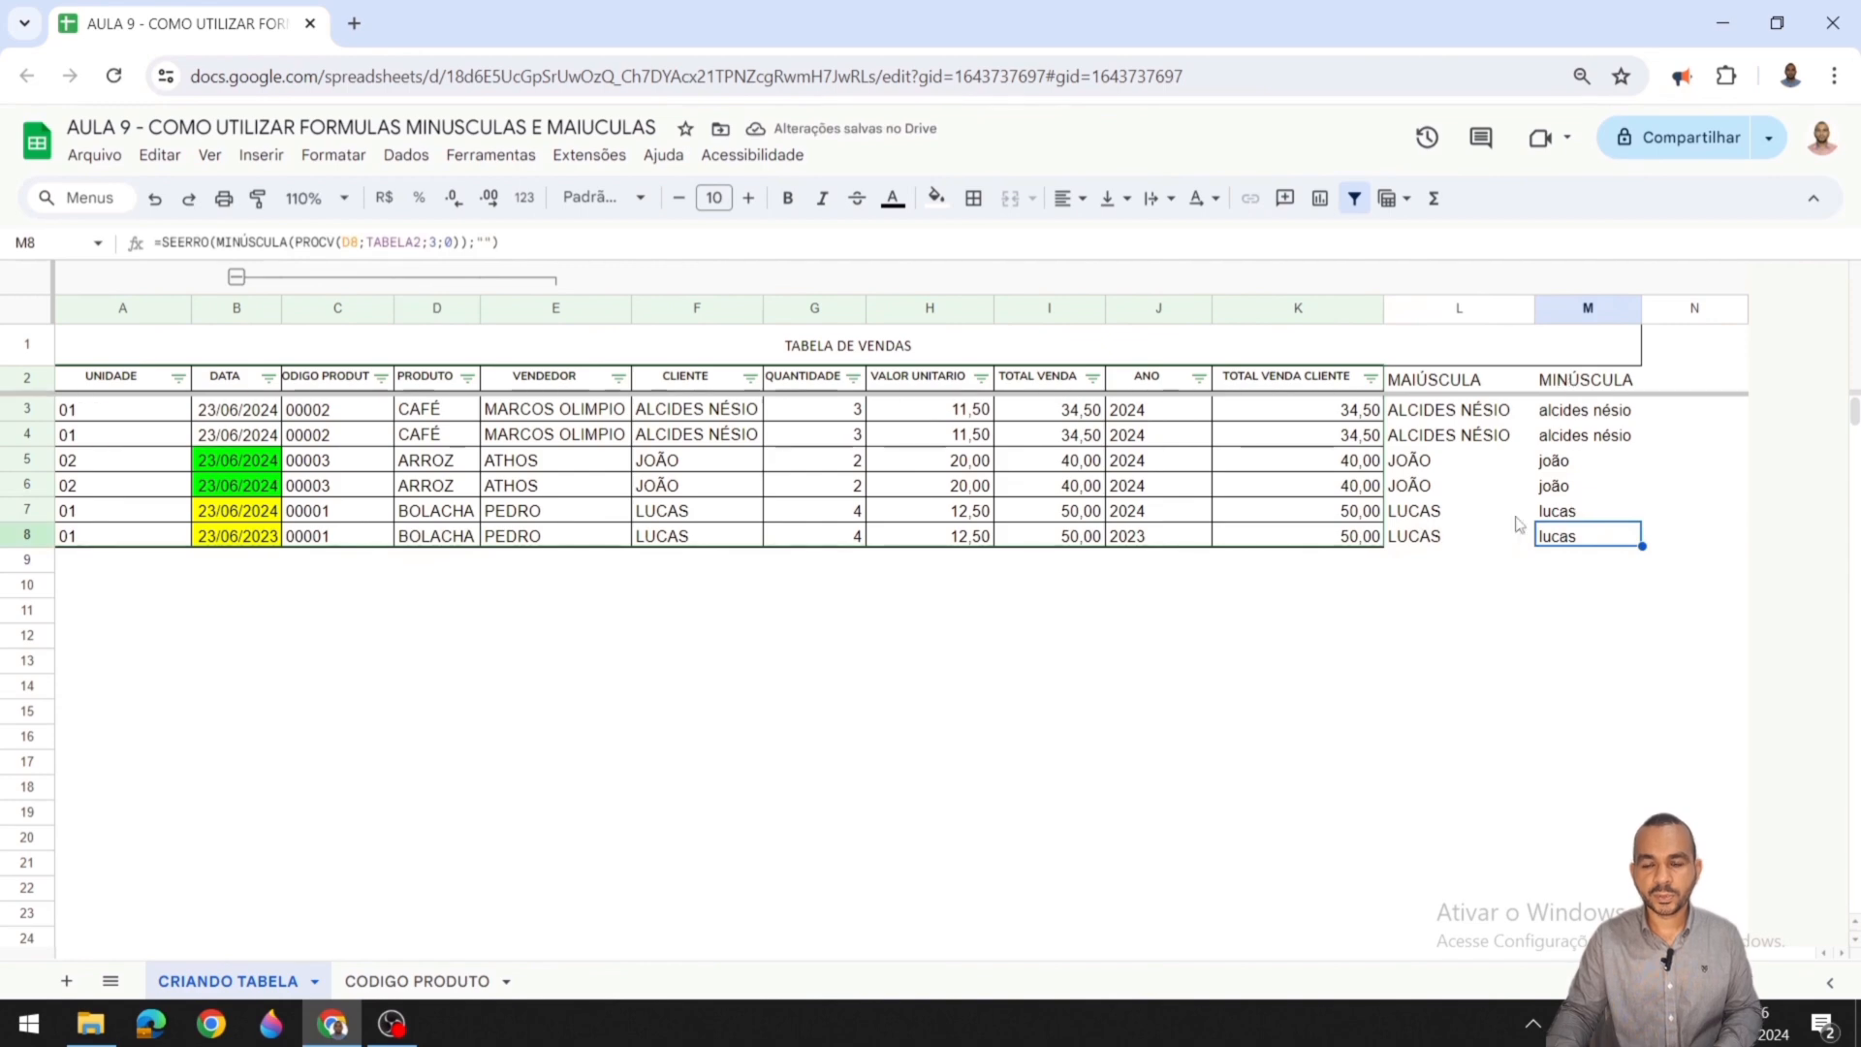
# Step: Add the header PRIMEIRA MAIUSCULA in N2 and widen column N to fit it
pyautogui.click(1673, 381)
pyautogui.write('PRIMEI')
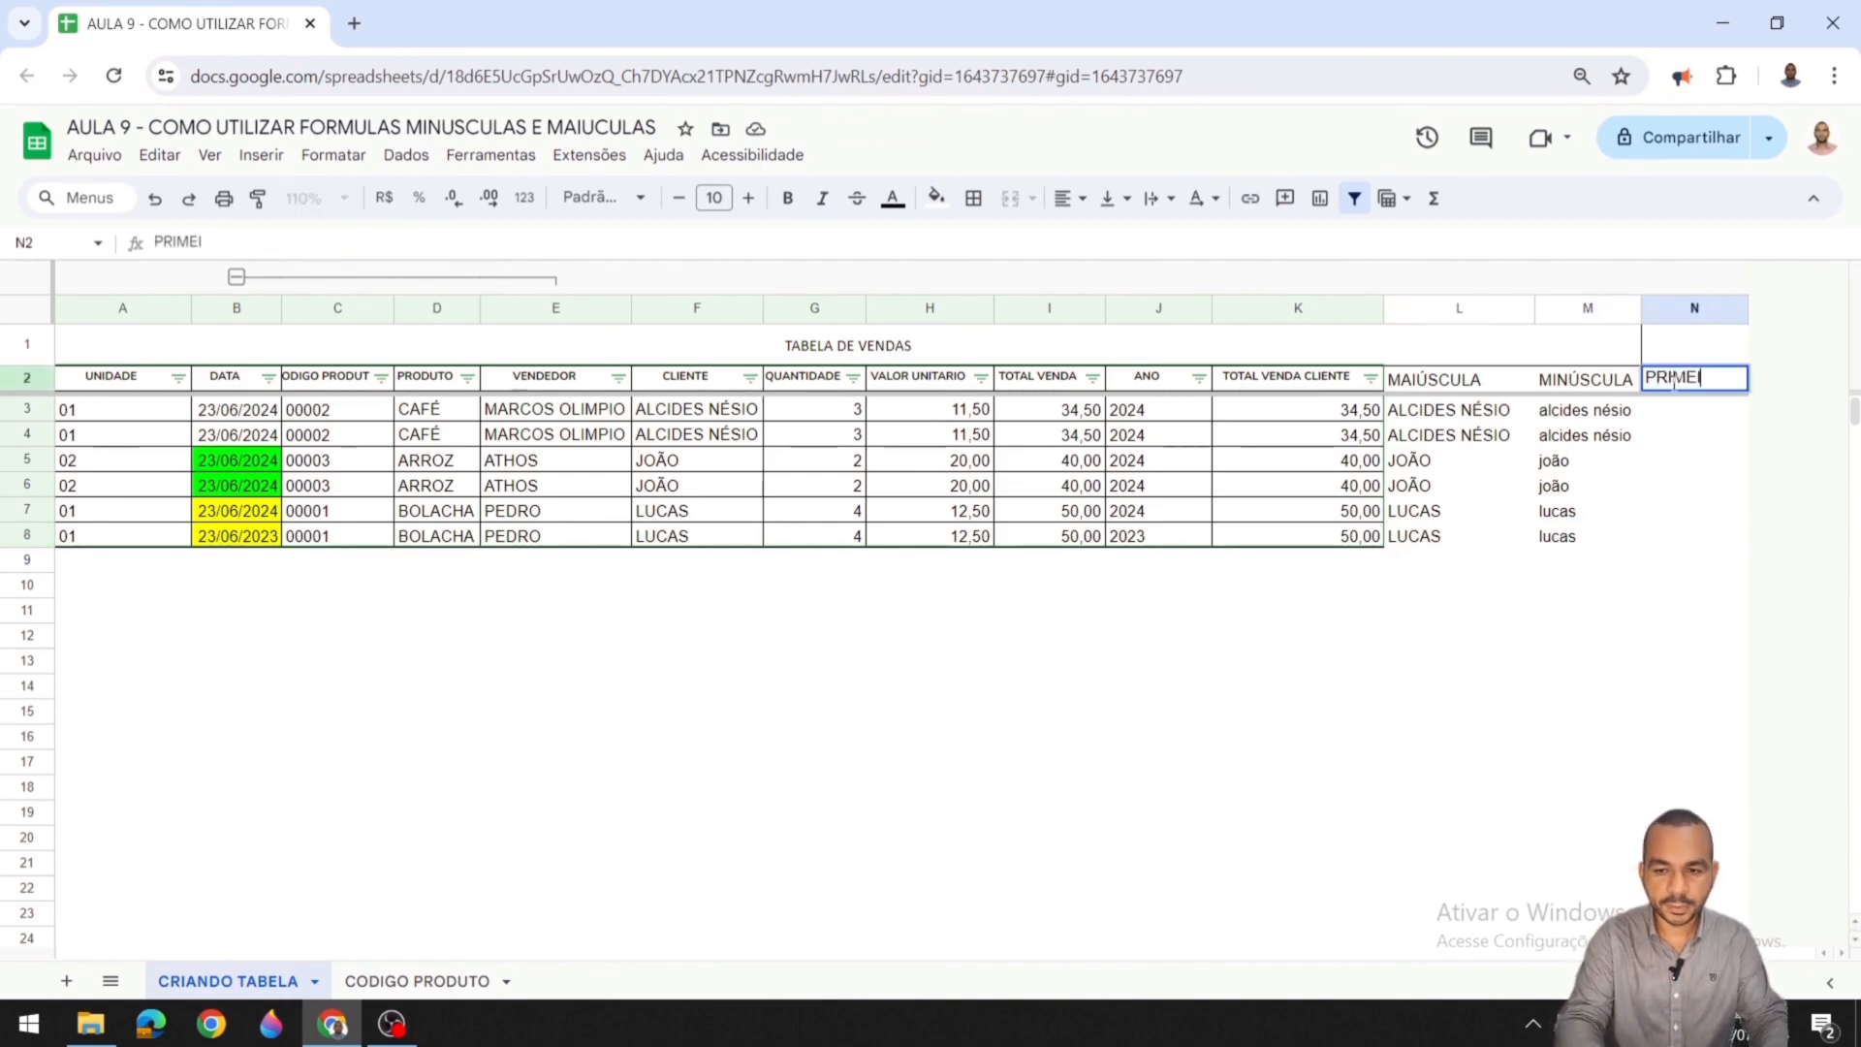
pyautogui.write('RA MAIUSC')
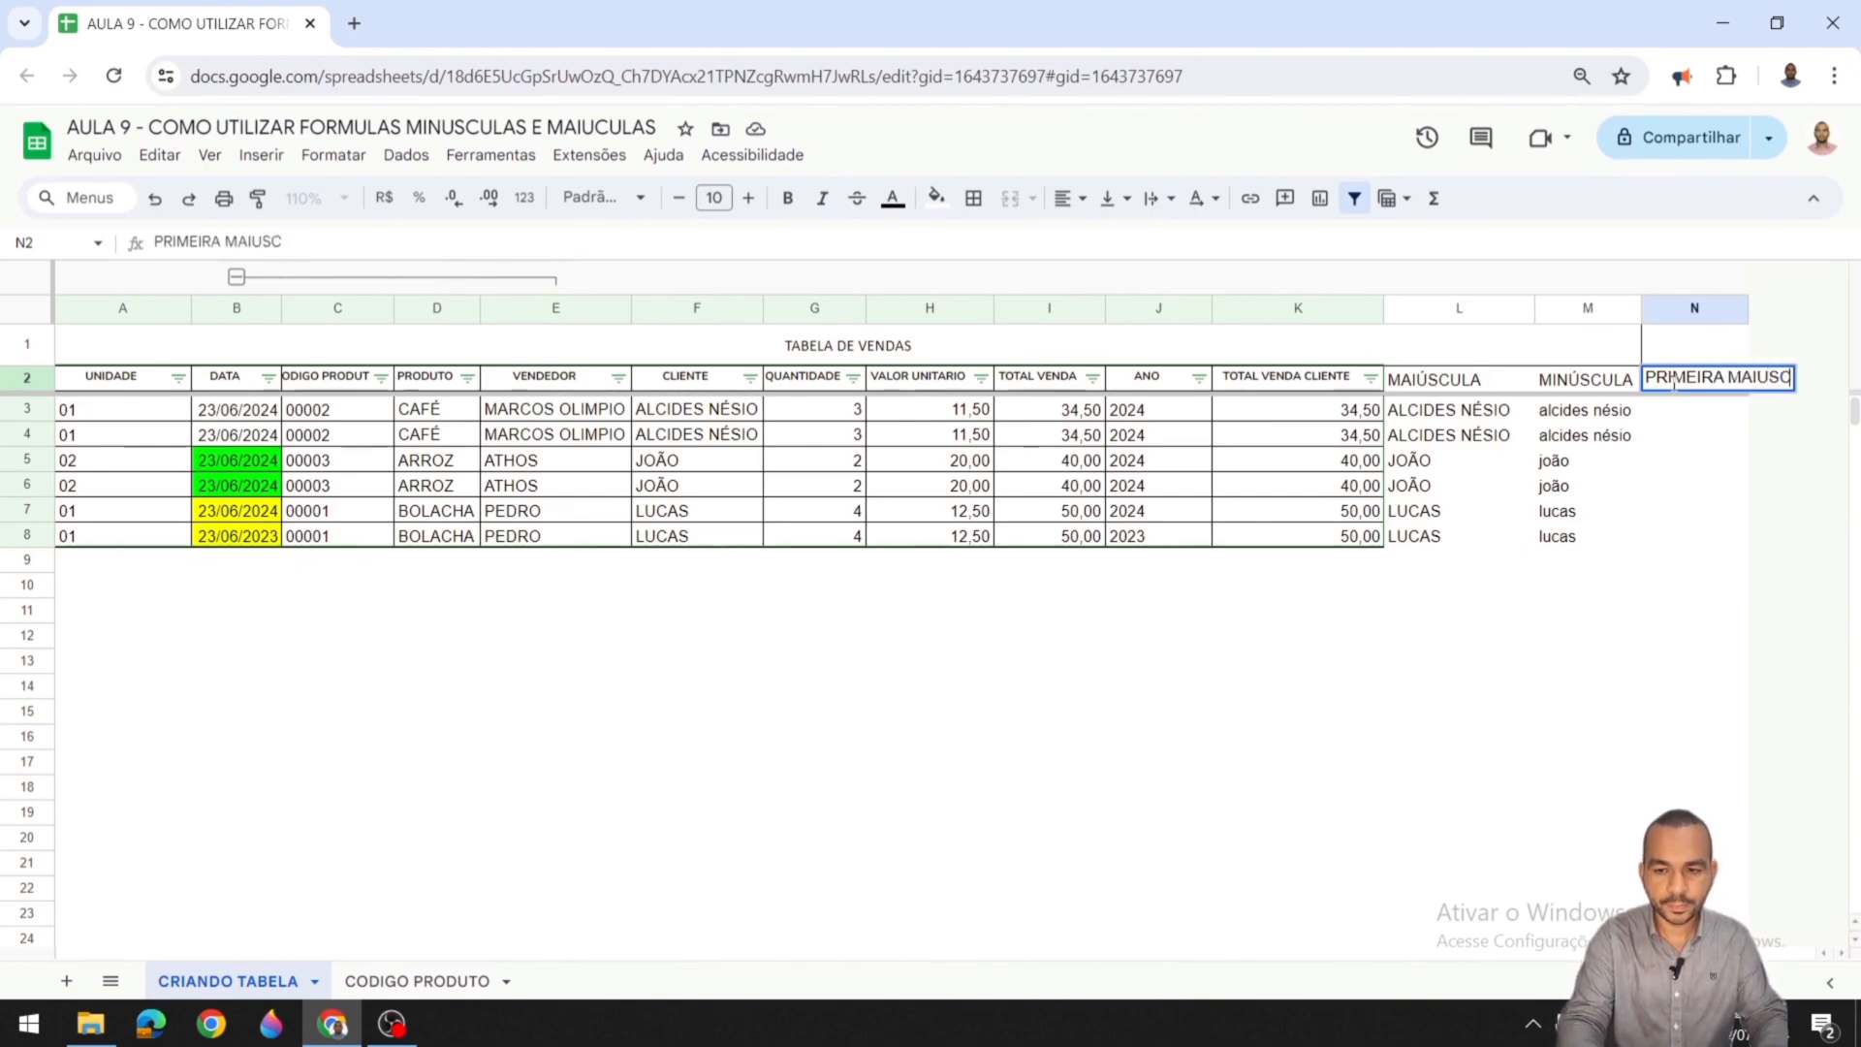
pyautogui.write('U')
pyautogui.write('ULA')
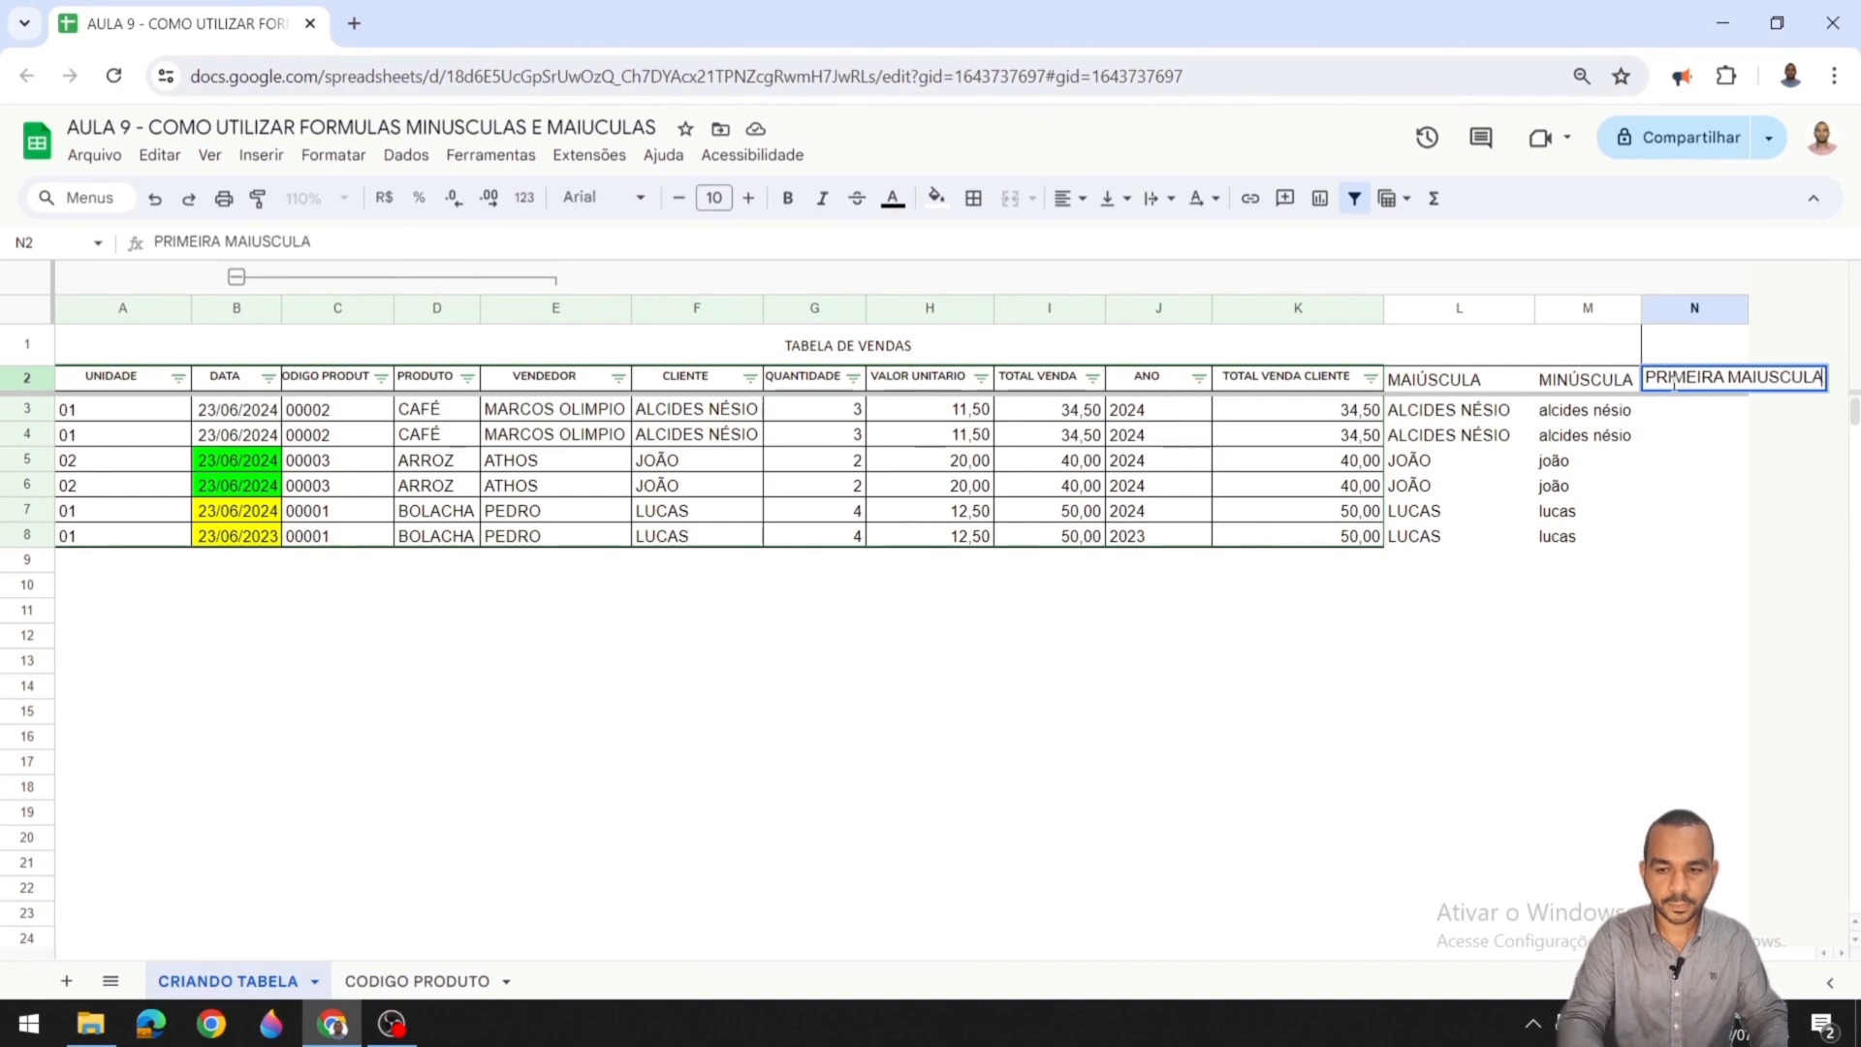
pyautogui.press('Return')
pyautogui.moveTo(1748, 307); pyautogui.dragTo(1827, 307)
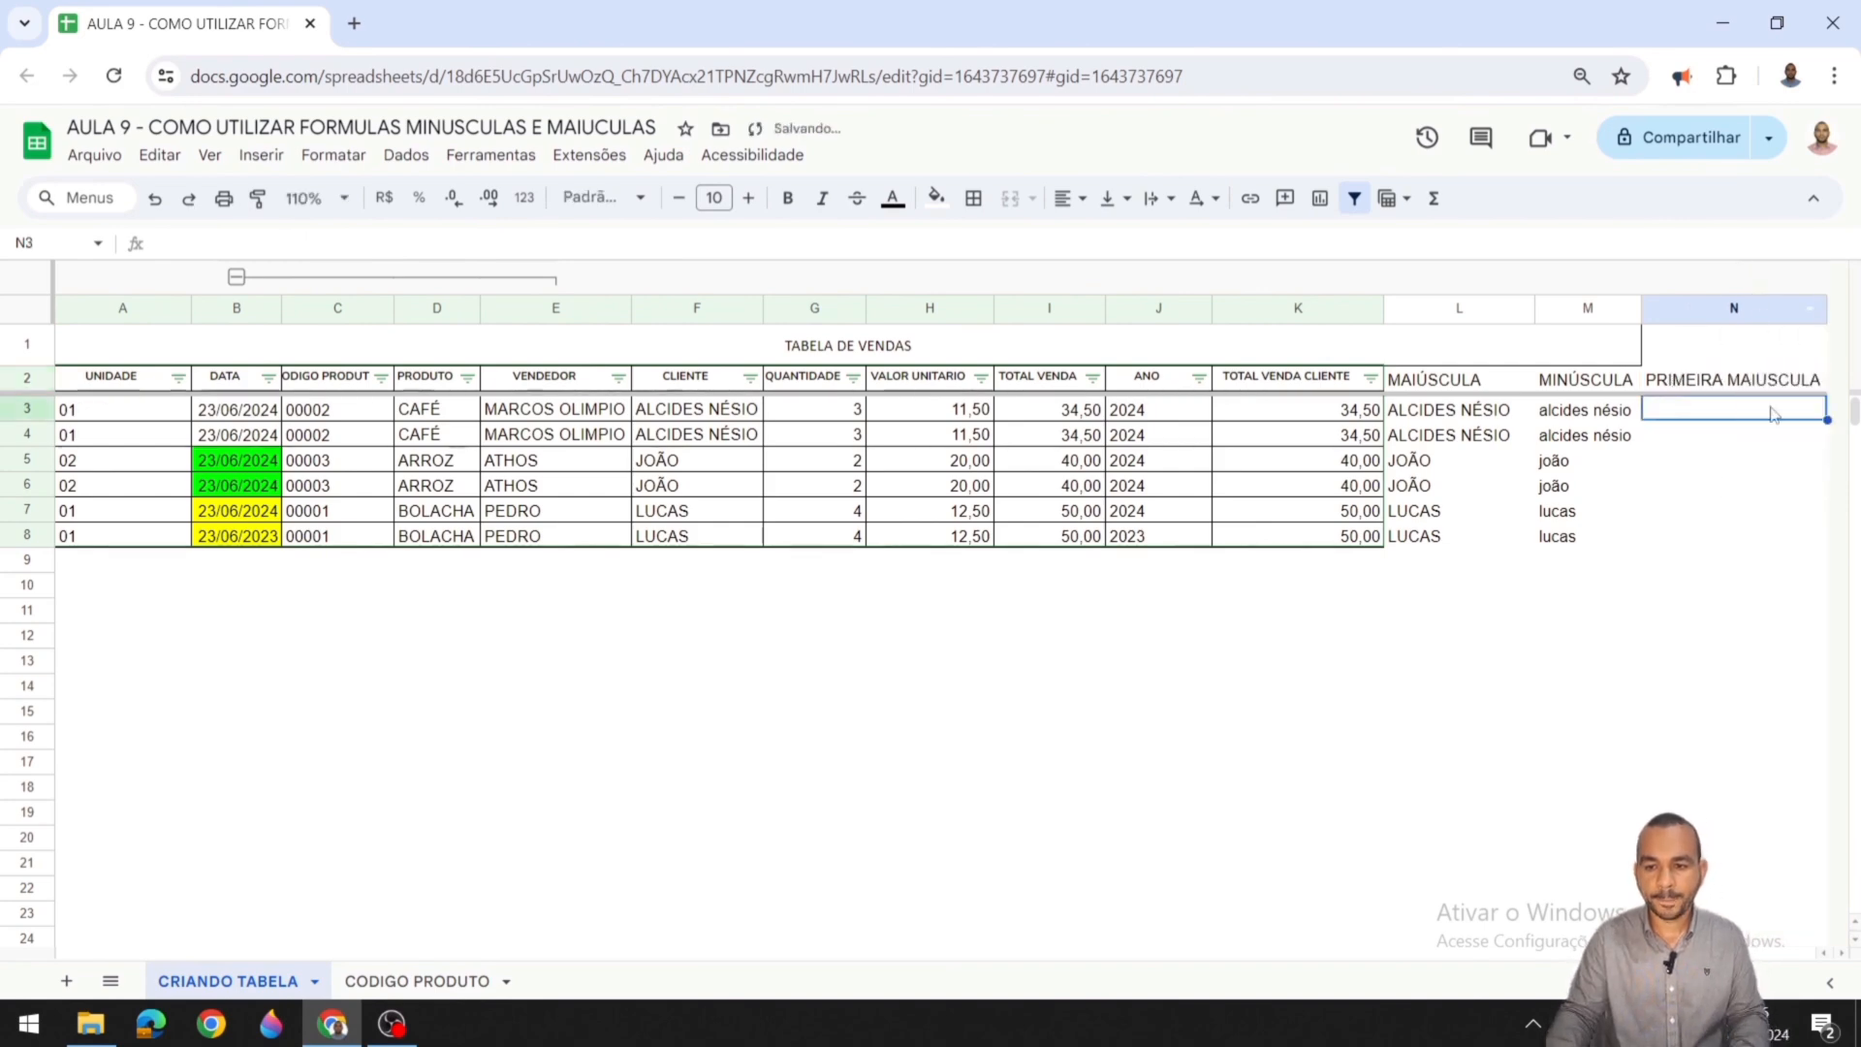
# Step: Correct the N2 header with the accented Ú so it reads PRIMEIRA MAIÚSCULA
pyautogui.click(1705, 381)
pyautogui.press('Left')
pyautogui.press('Left')
pyautogui.press('Left')
pyautogui.press('Left')
pyautogui.press('Left')
pyautogui.press('Left')
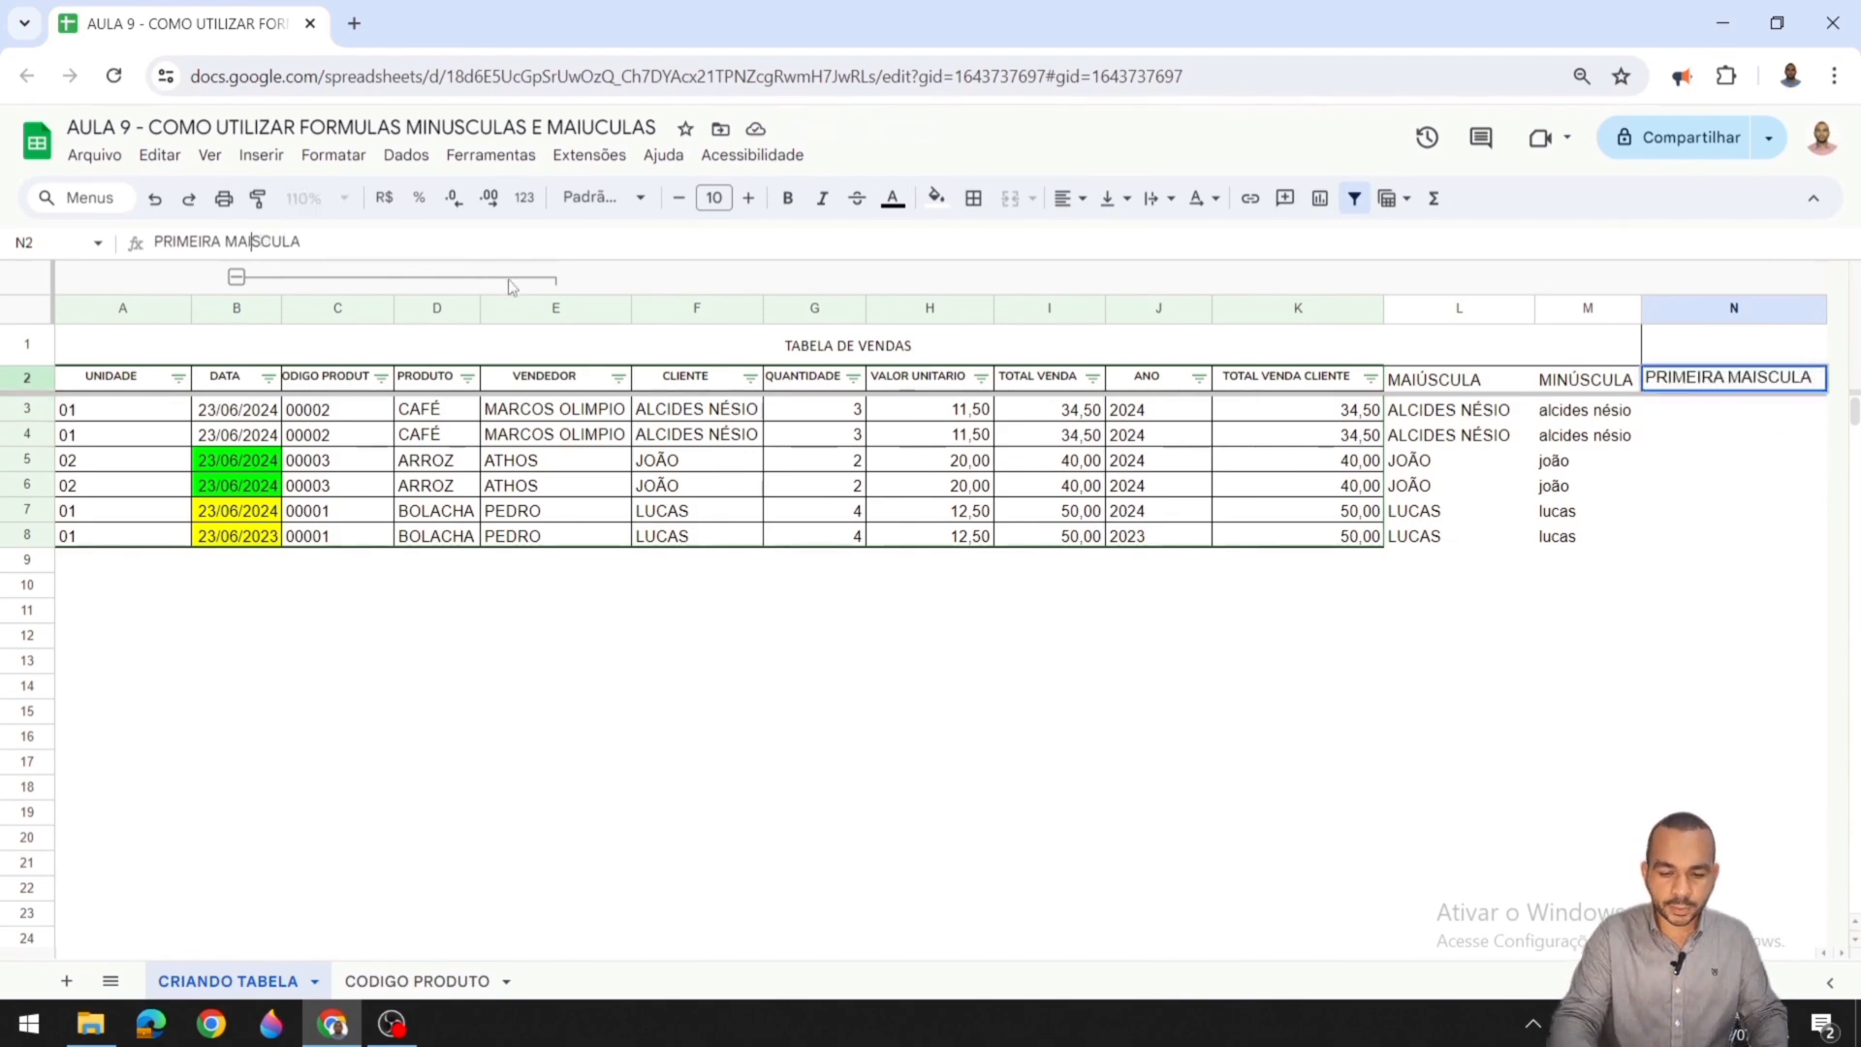
pyautogui.press('Delete')
pyautogui.write('Ú')
pyautogui.press('Return')
# Step: Begin a formula in N3 with PRI.MAIÚSCULA wrapping a PROCV function
pyautogui.write('=')
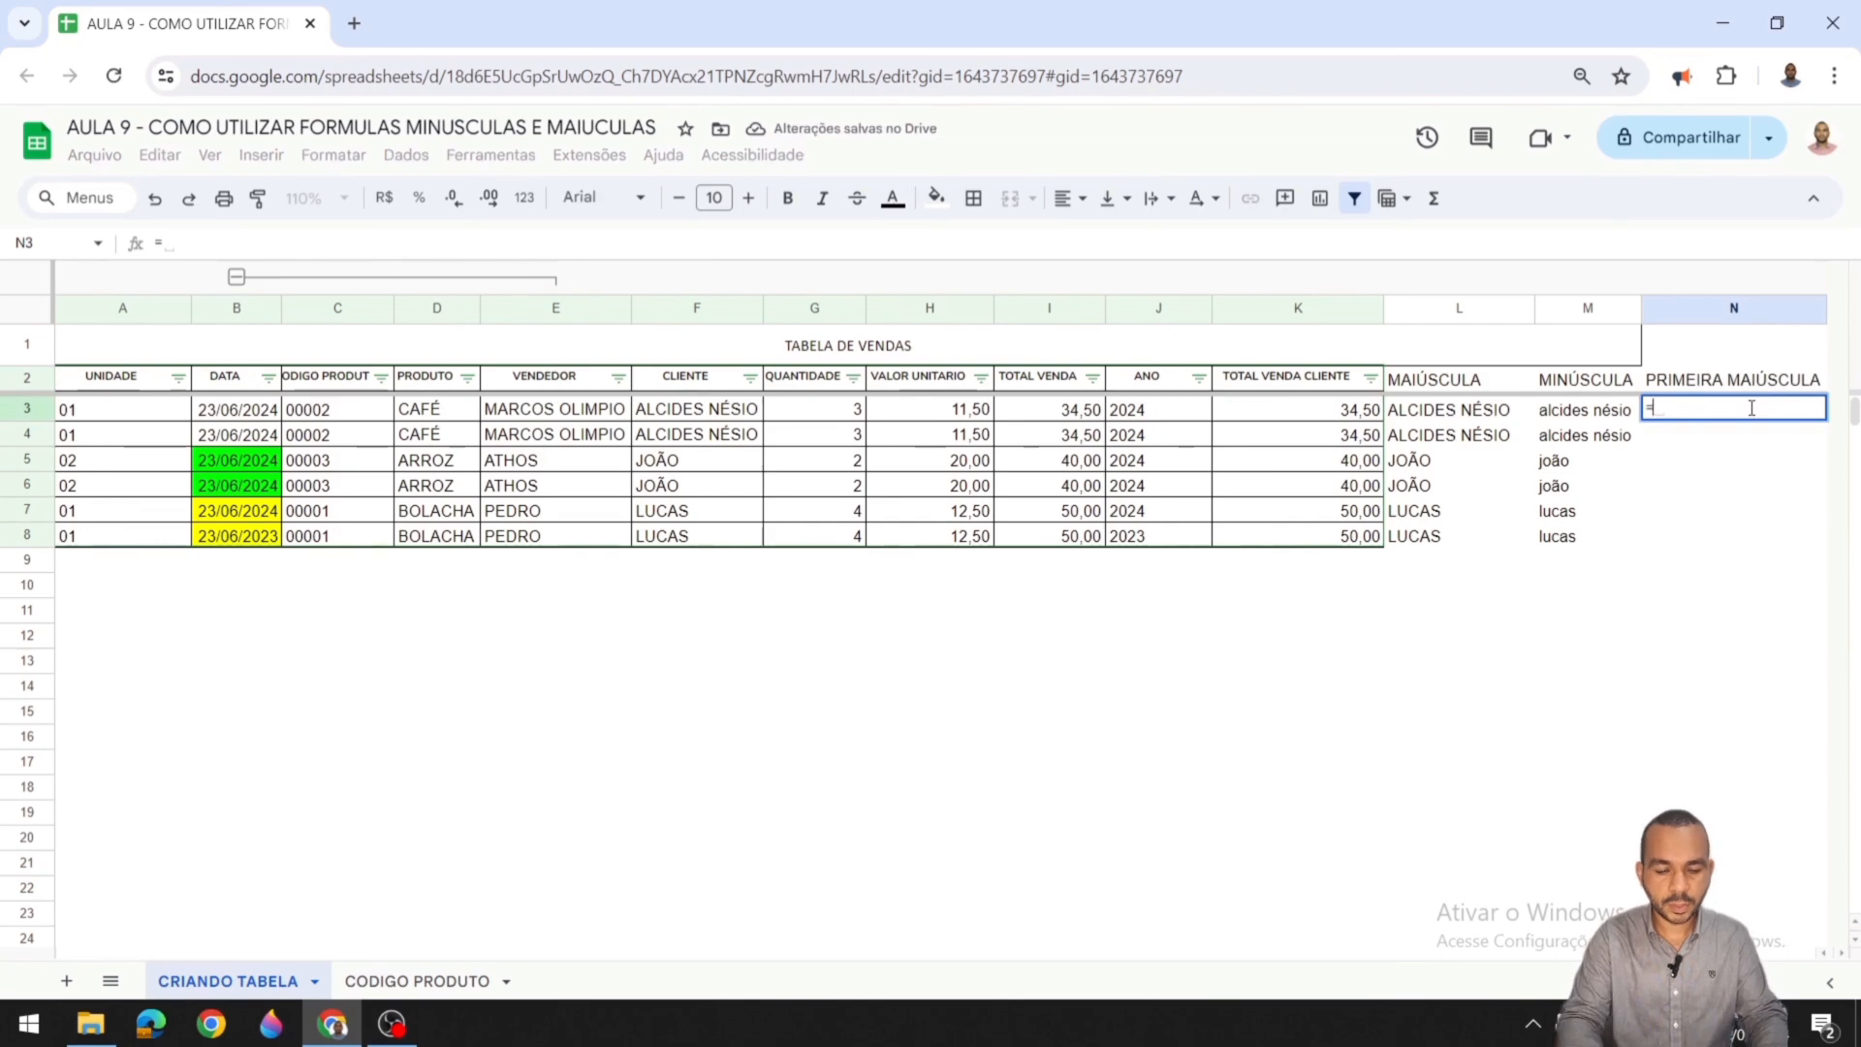
pyautogui.write('PR')
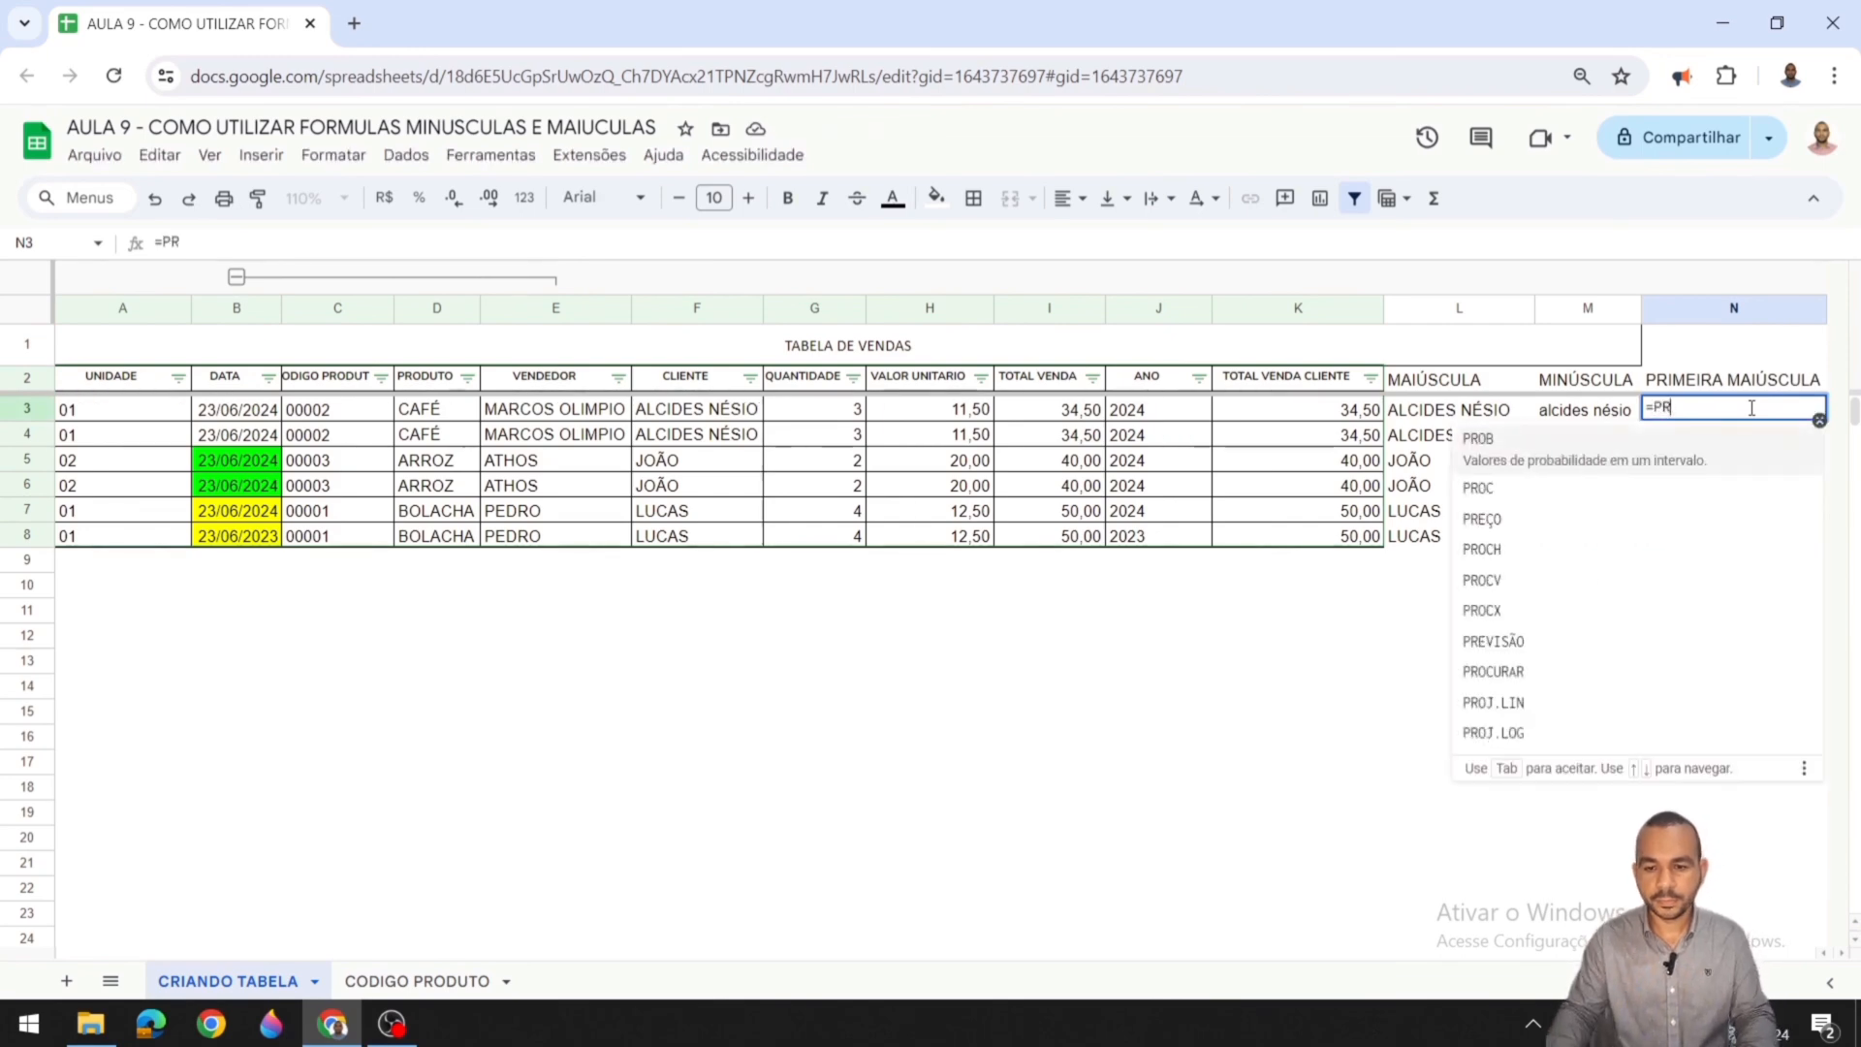
pyautogui.write('I')
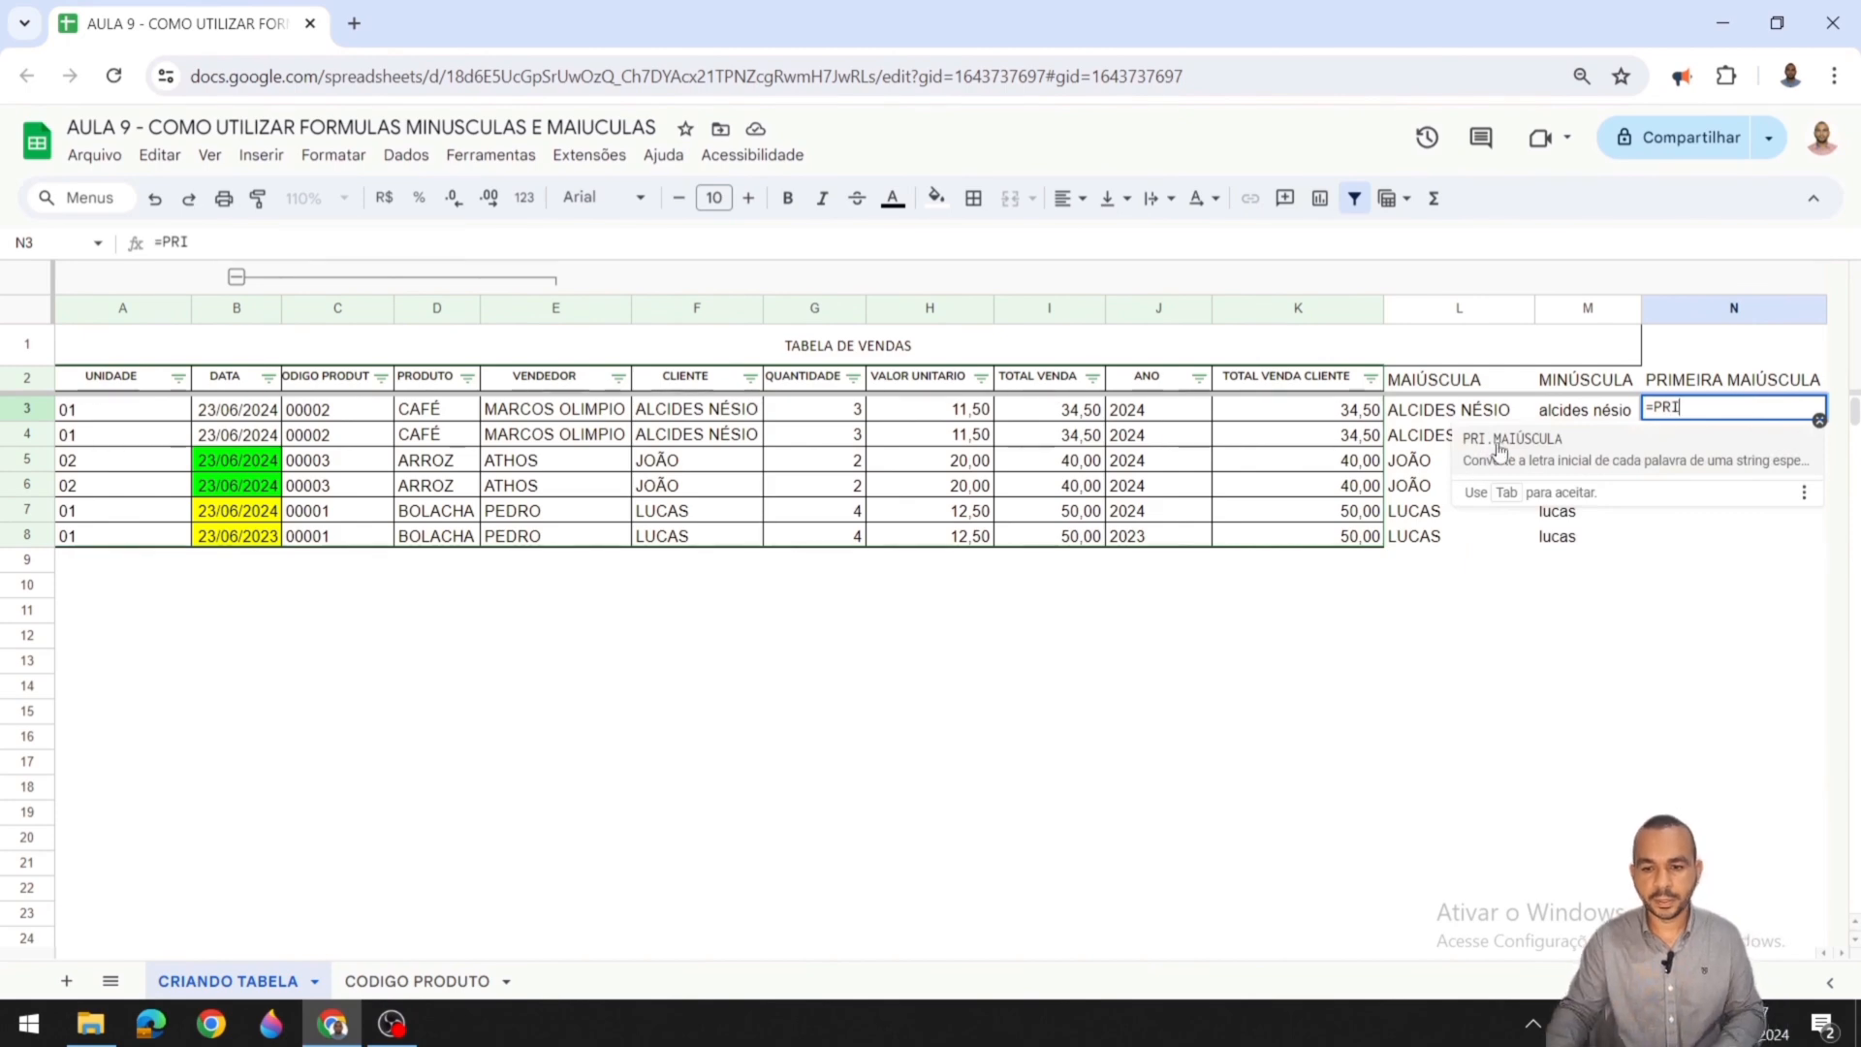
pyautogui.press('Tab')
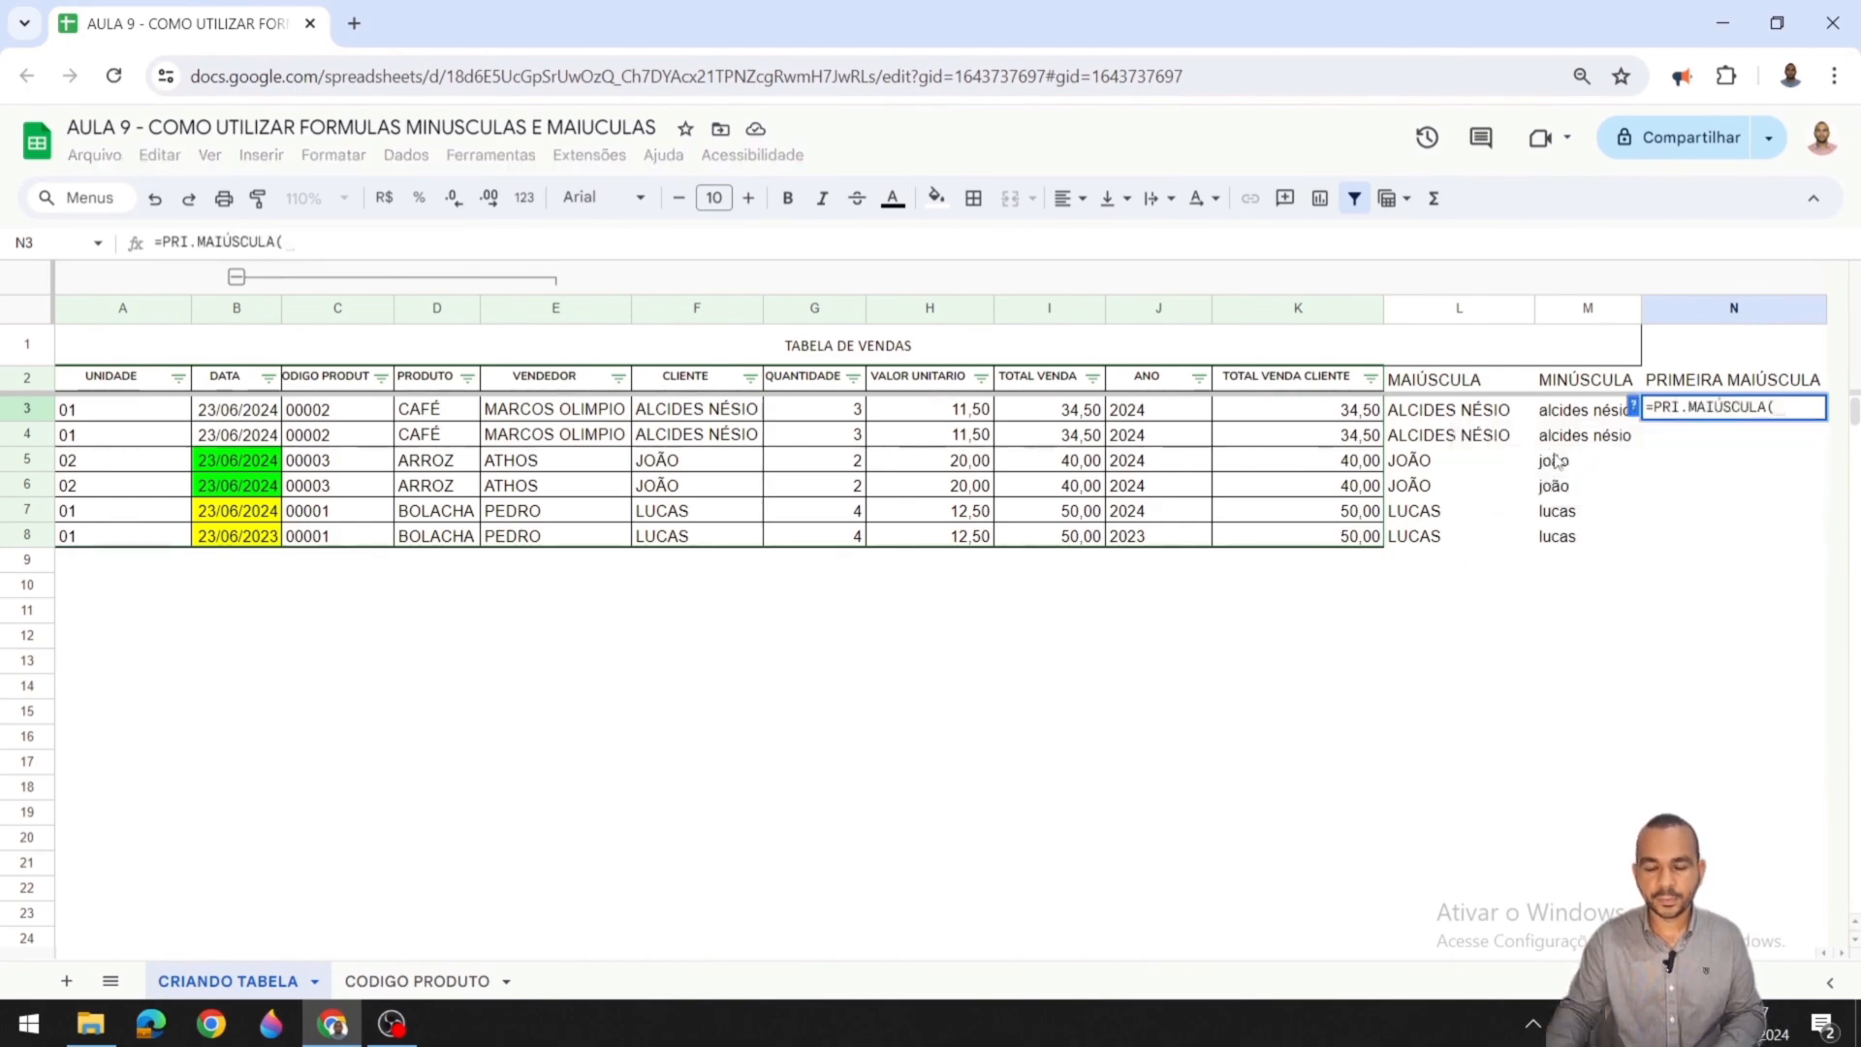
pyautogui.write('PRO')
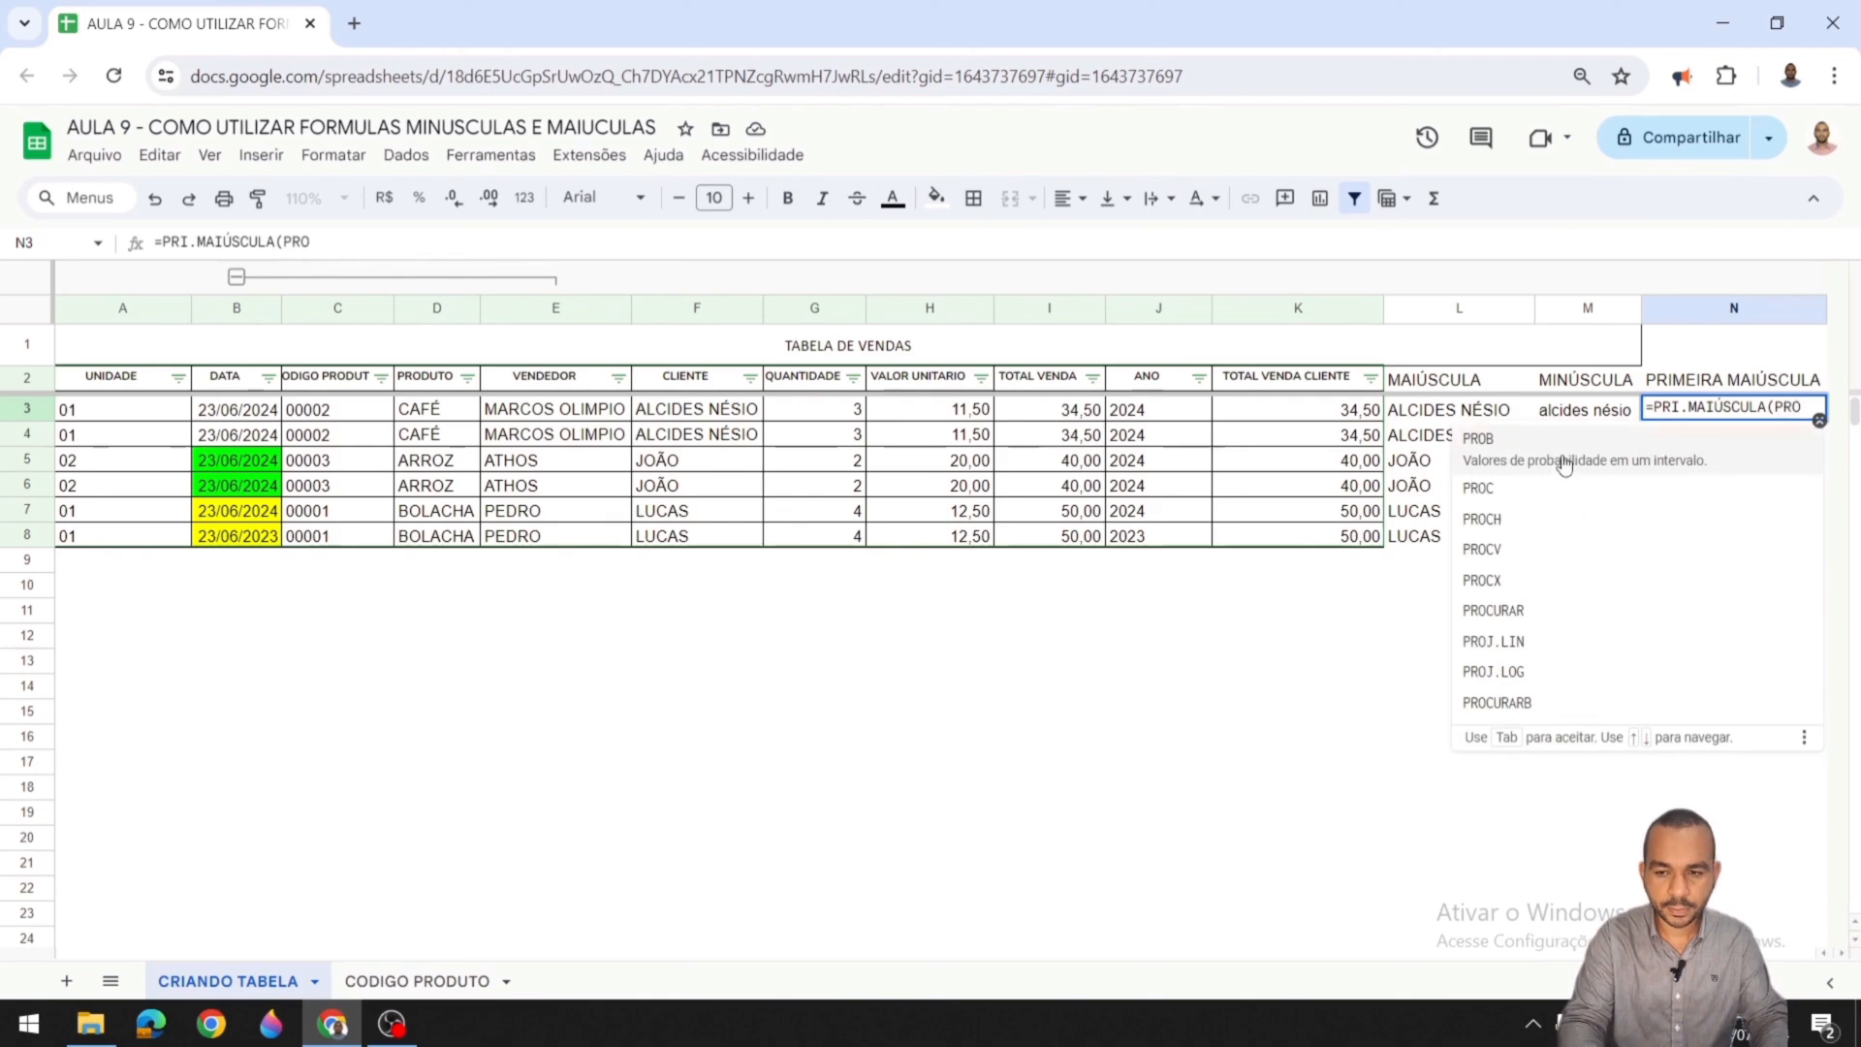
pyautogui.press('BackSpace')
pyautogui.write('CV')
pyautogui.press('BackSpace')
pyautogui.press('BackSpace')
pyautogui.write('OCV(')
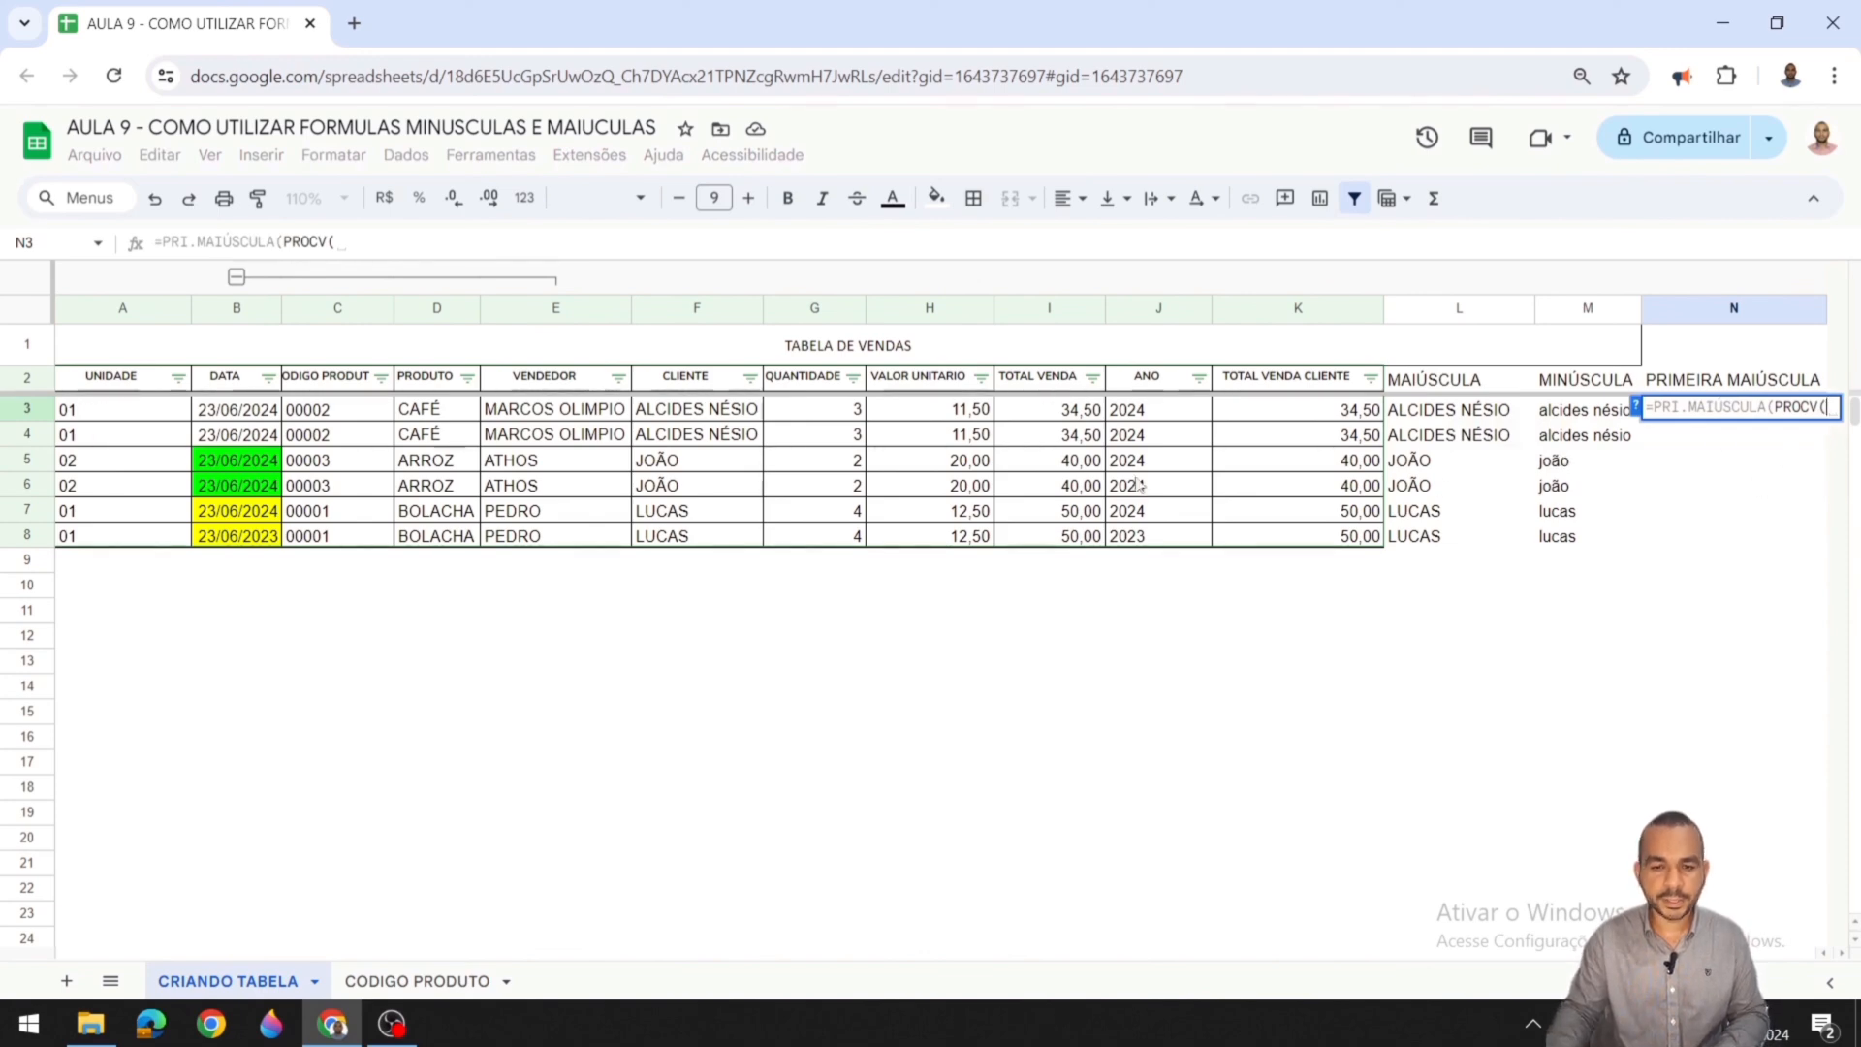
# Step: Complete the PROCV in N3 with lookup value D3, range TABELA2, column 3 and exact match 0
pyautogui.click(450, 415)
pyautogui.write(';')
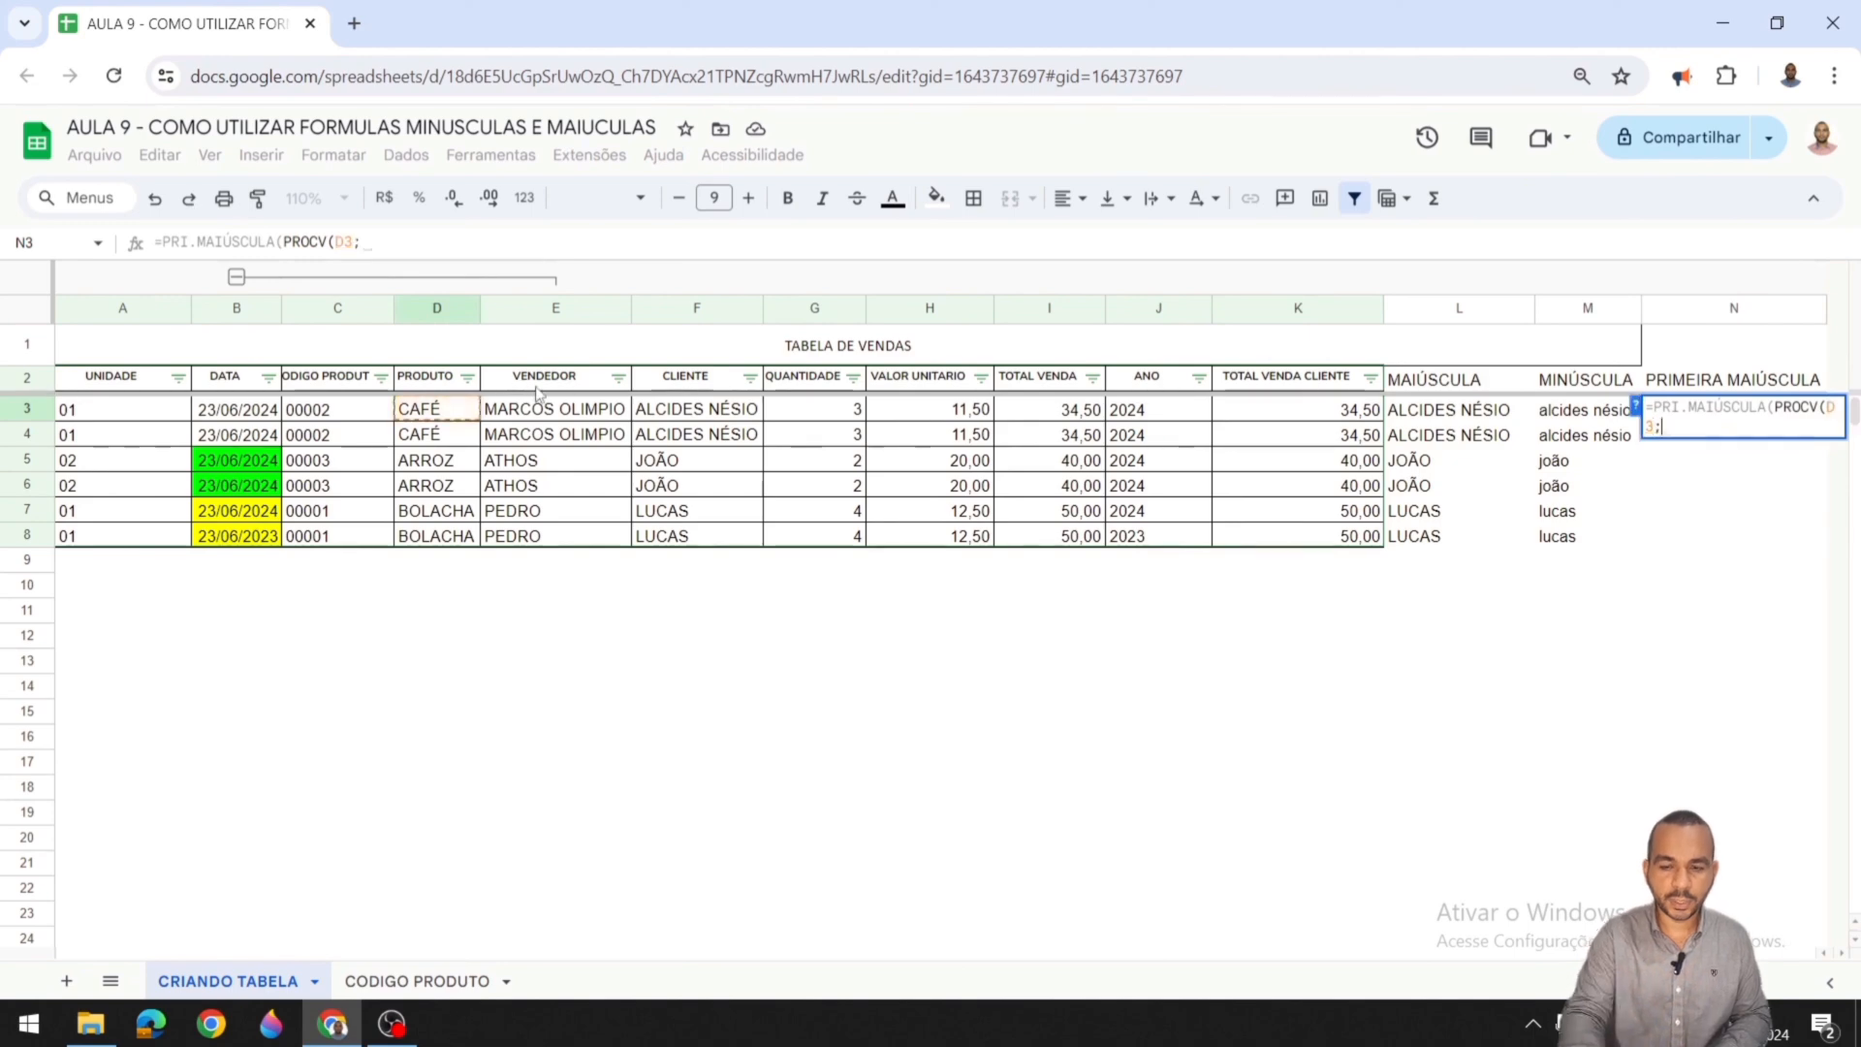
pyautogui.write('TABEL')
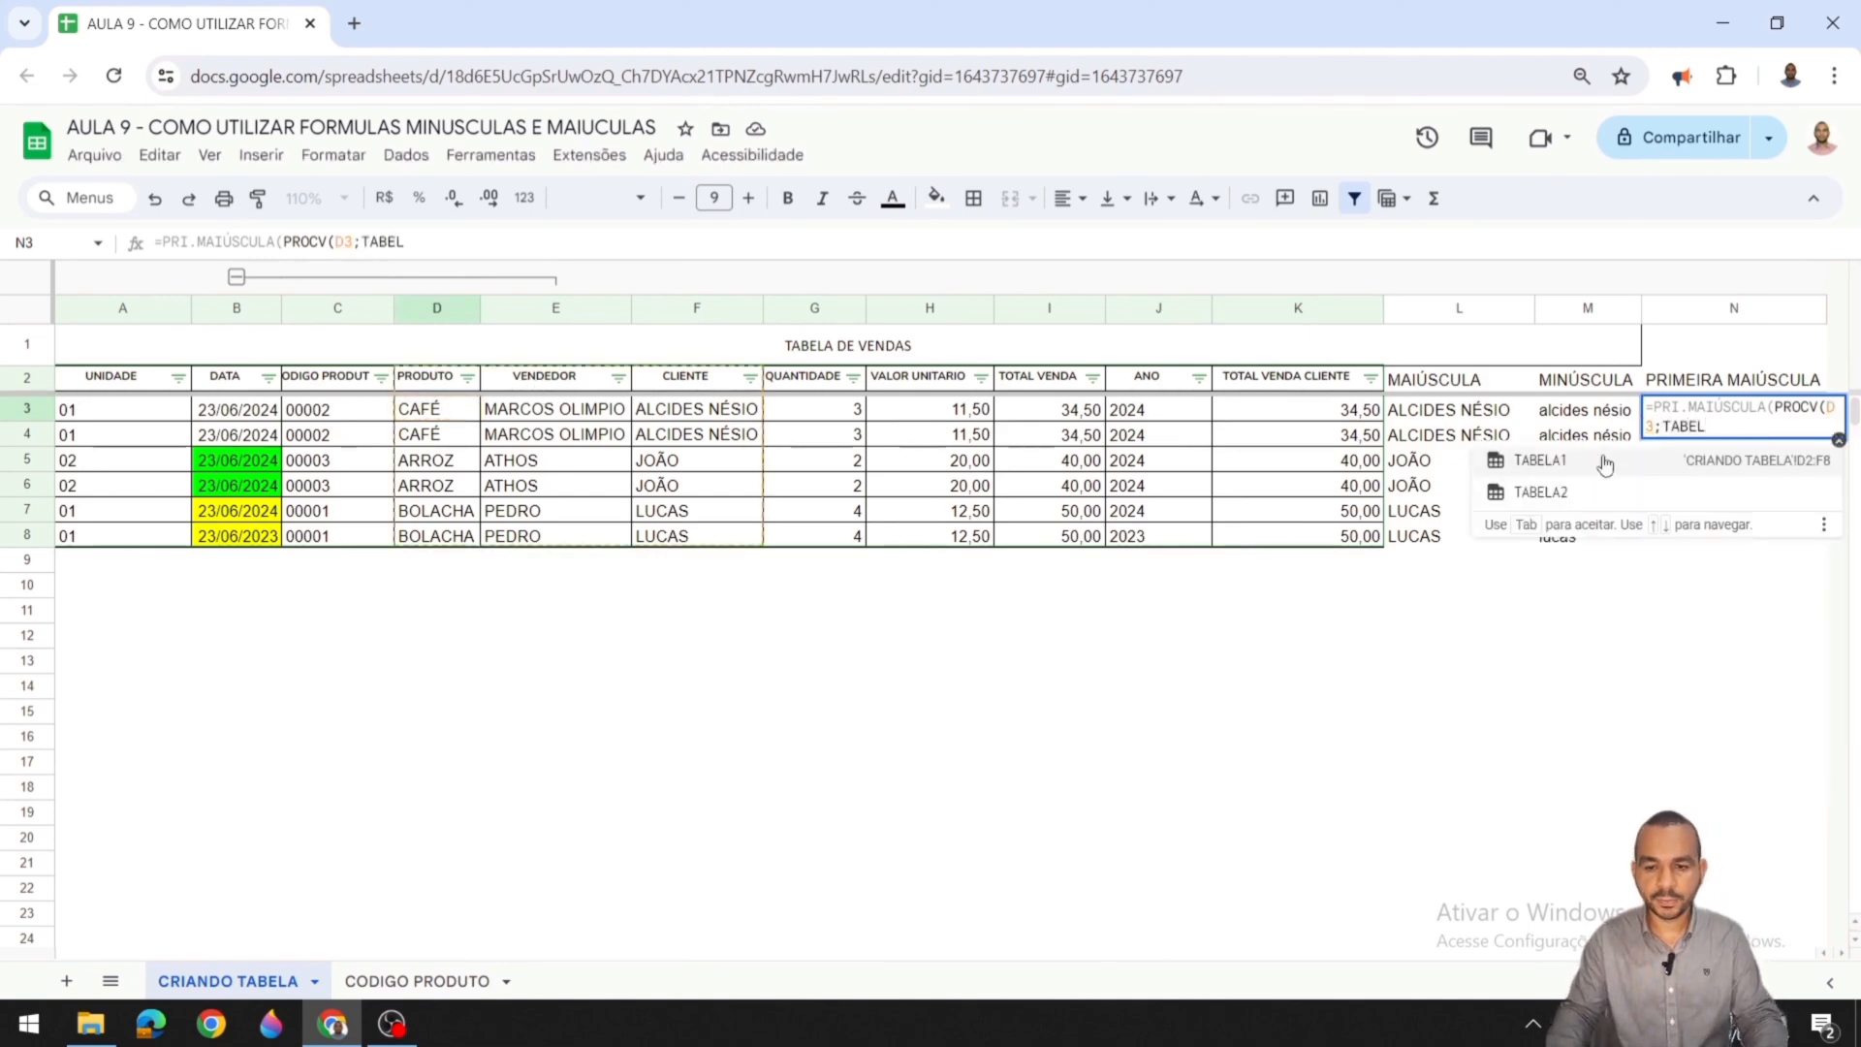
pyautogui.click(1541, 491)
pyautogui.write(';')
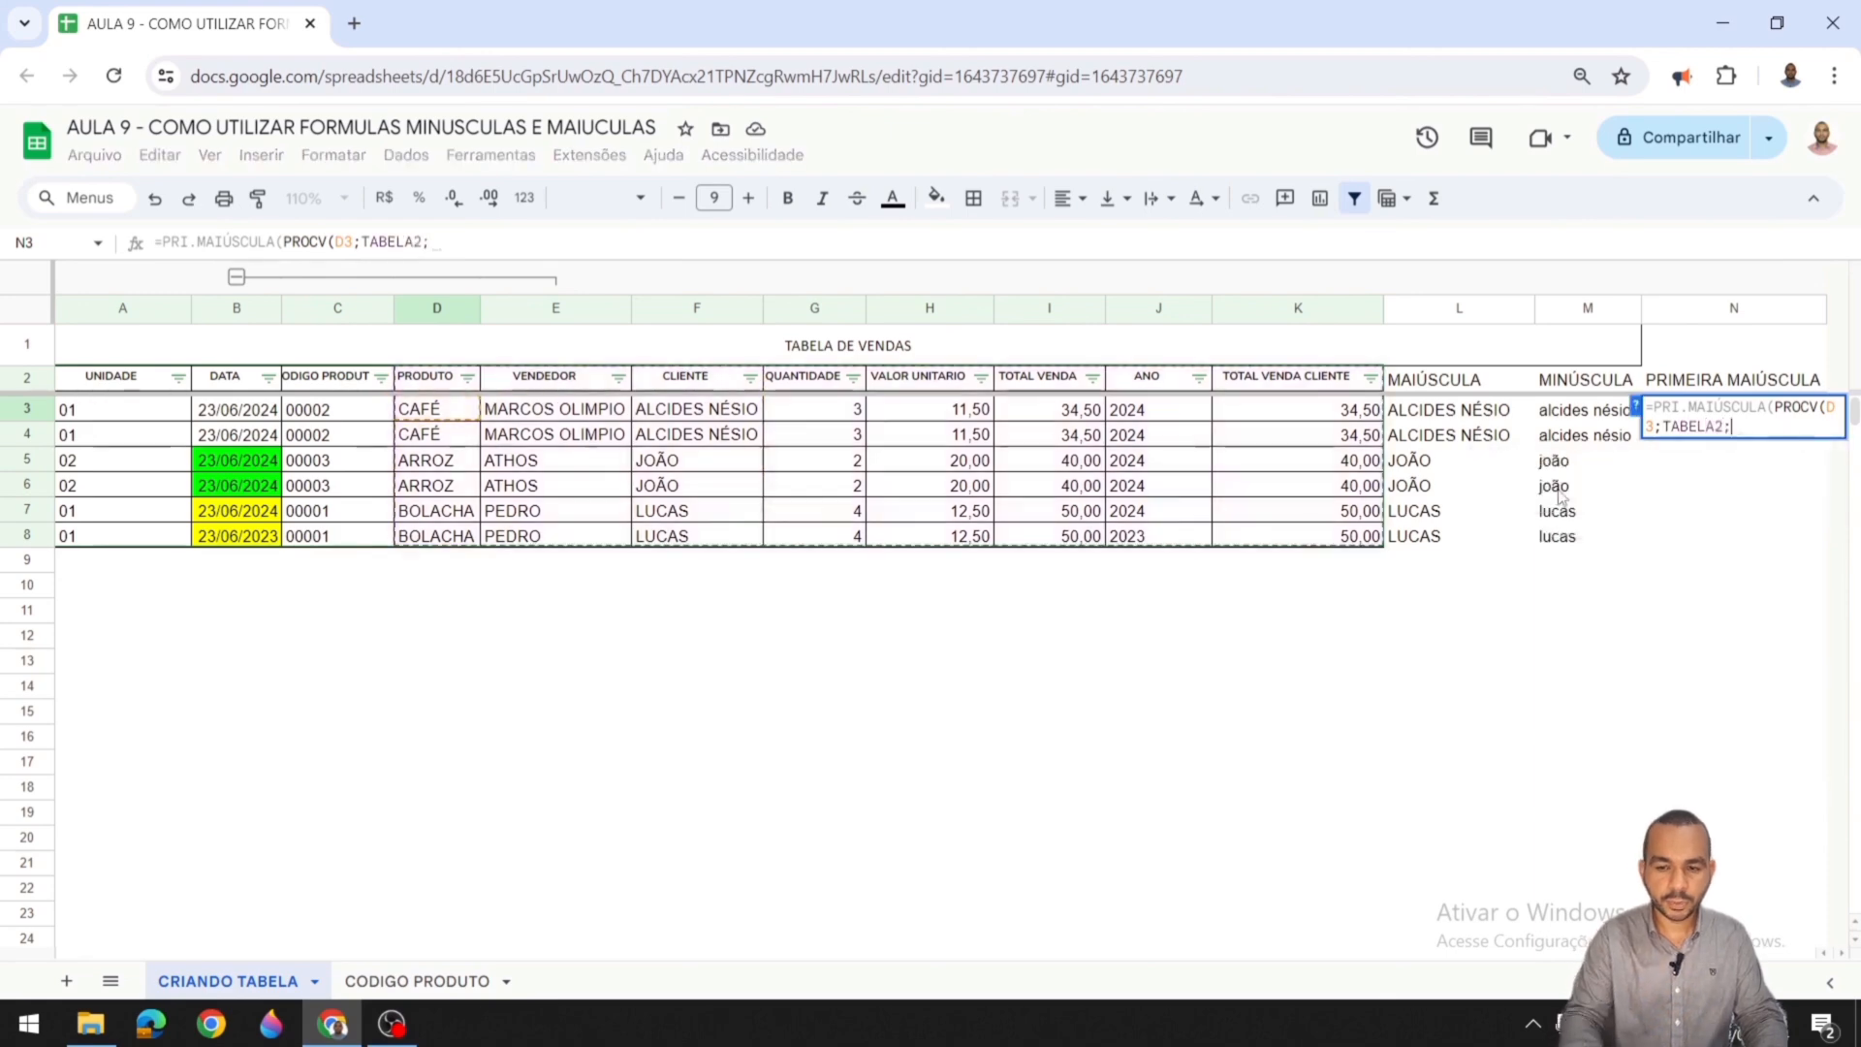
pyautogui.write('3')
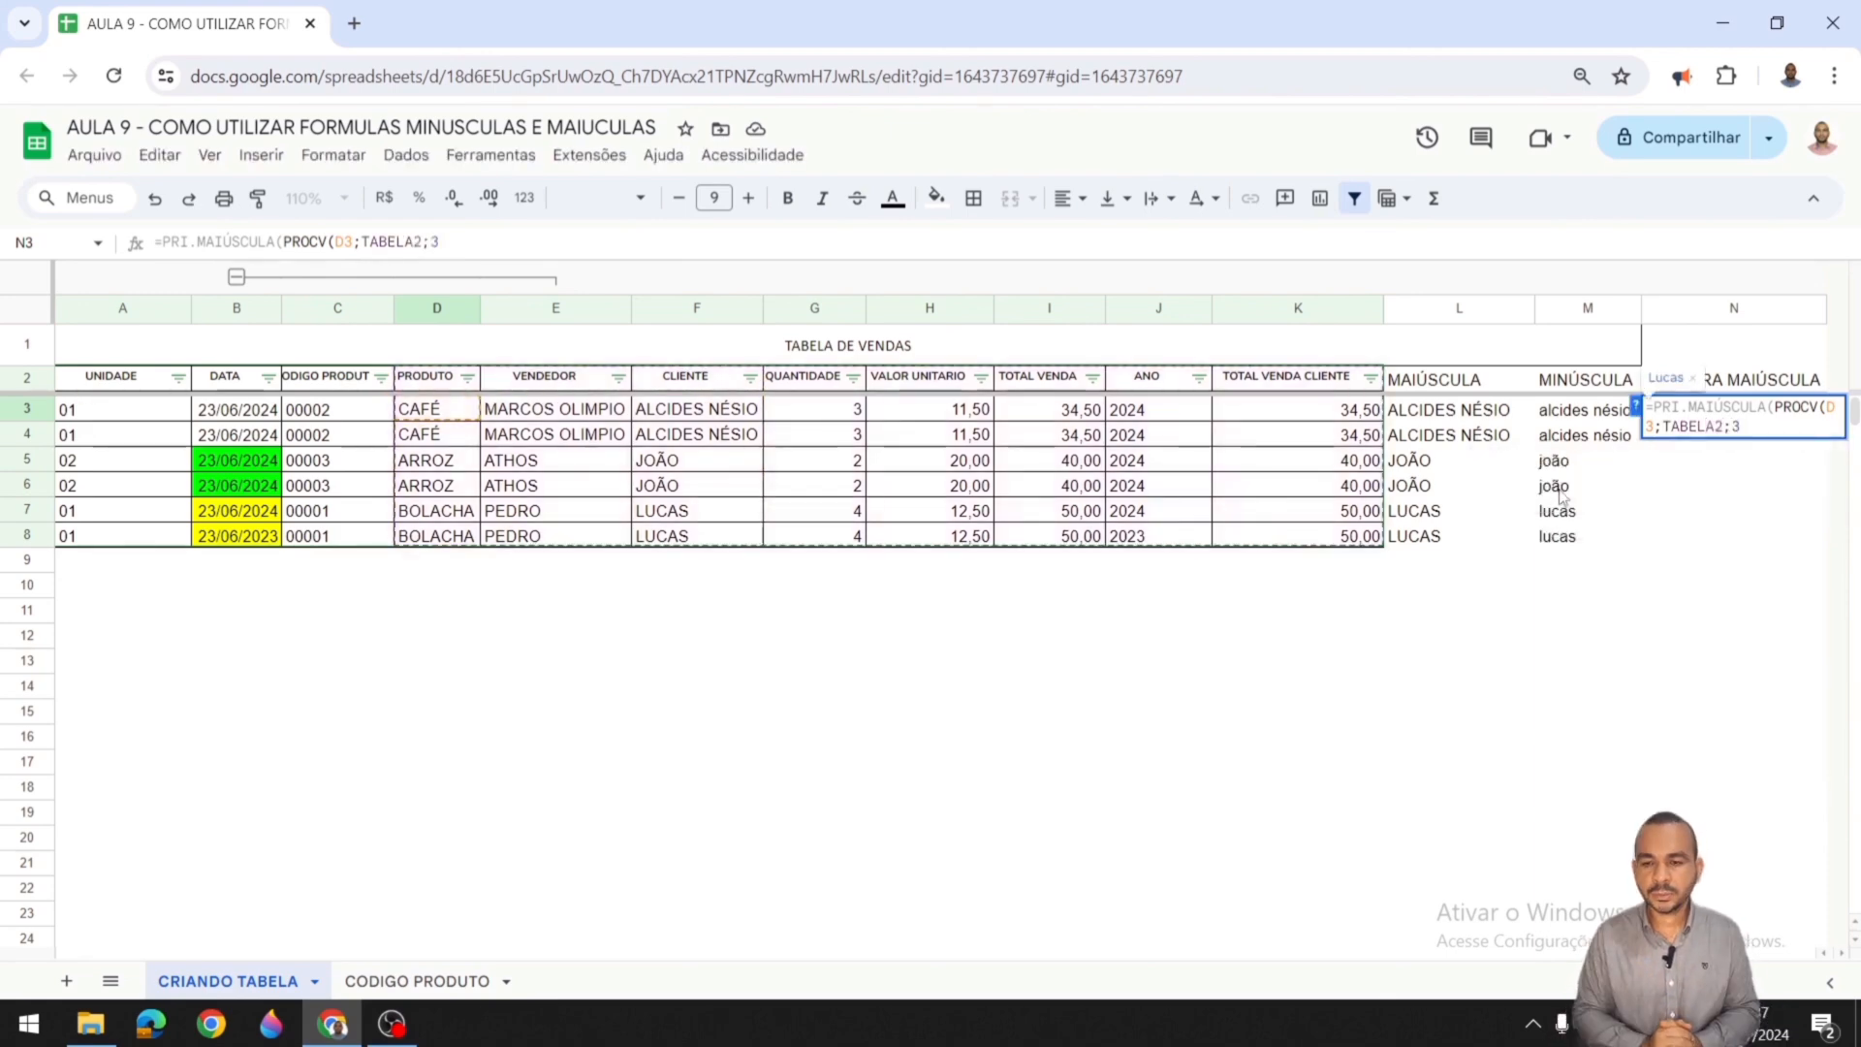
pyautogui.write(';')
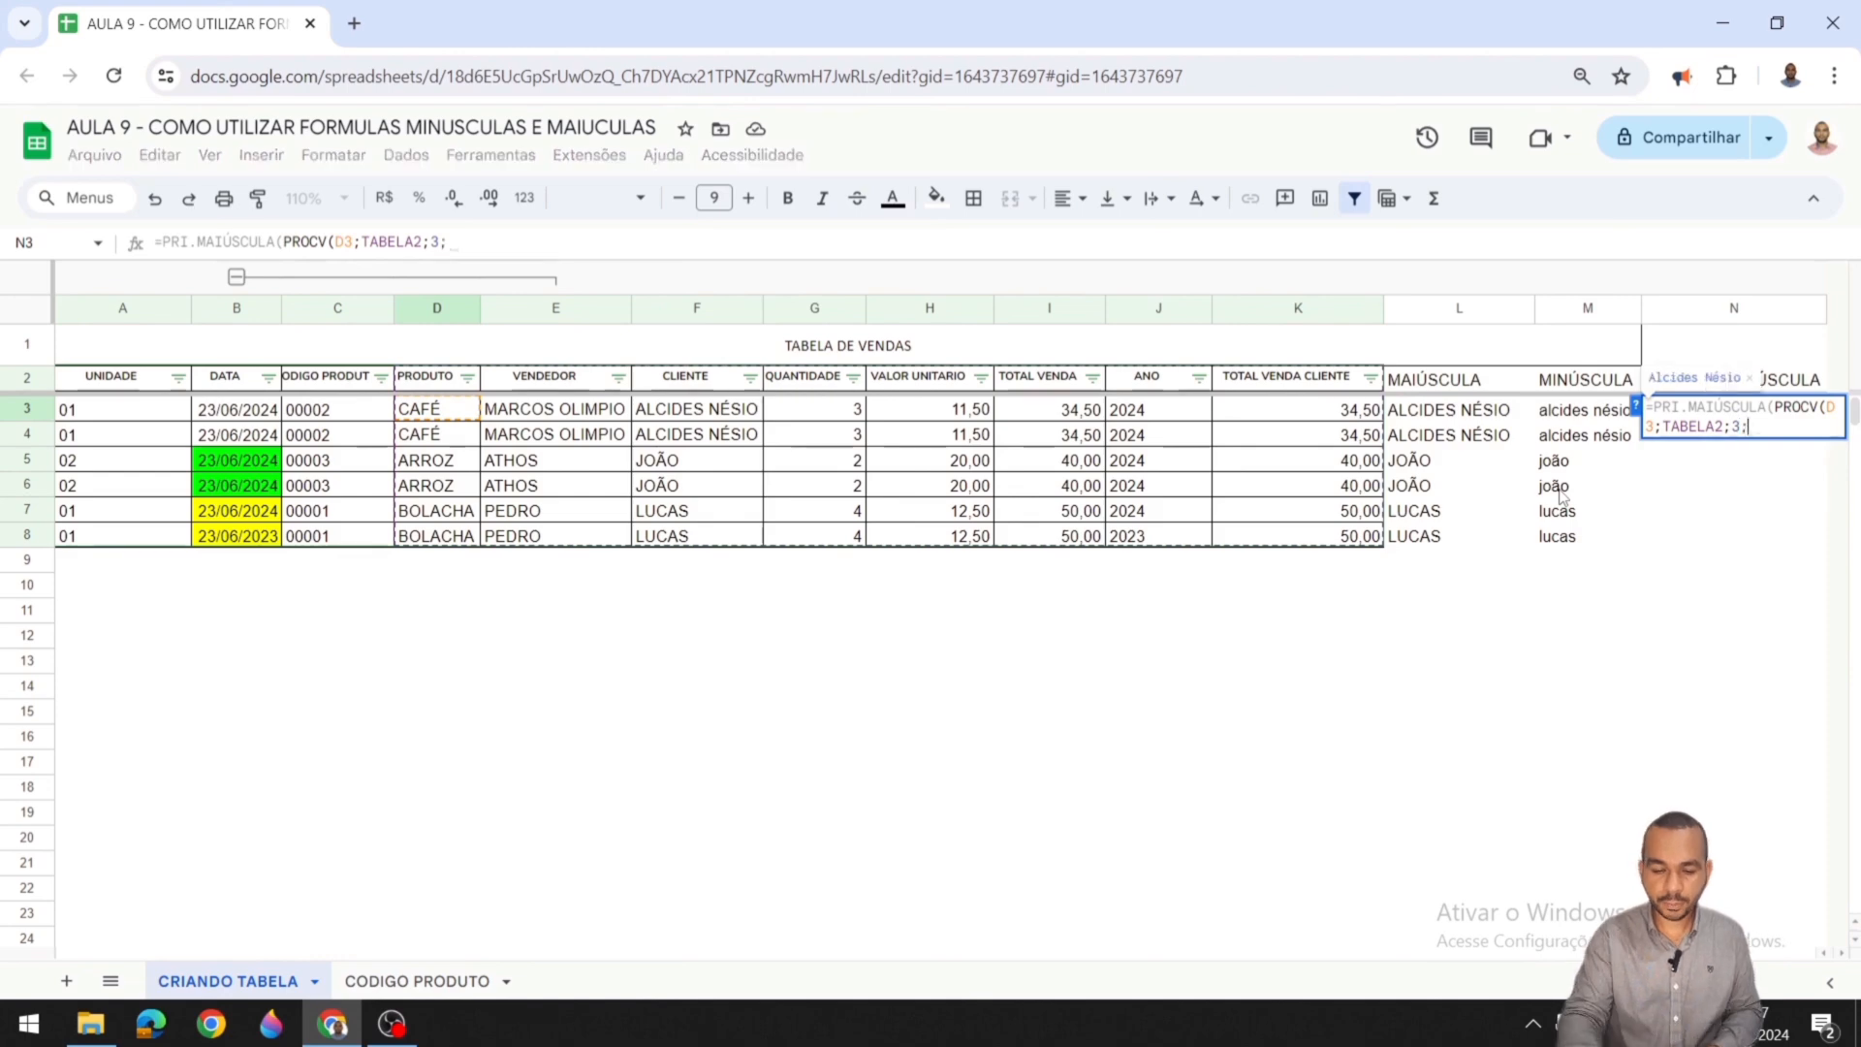
pyautogui.write('0))')
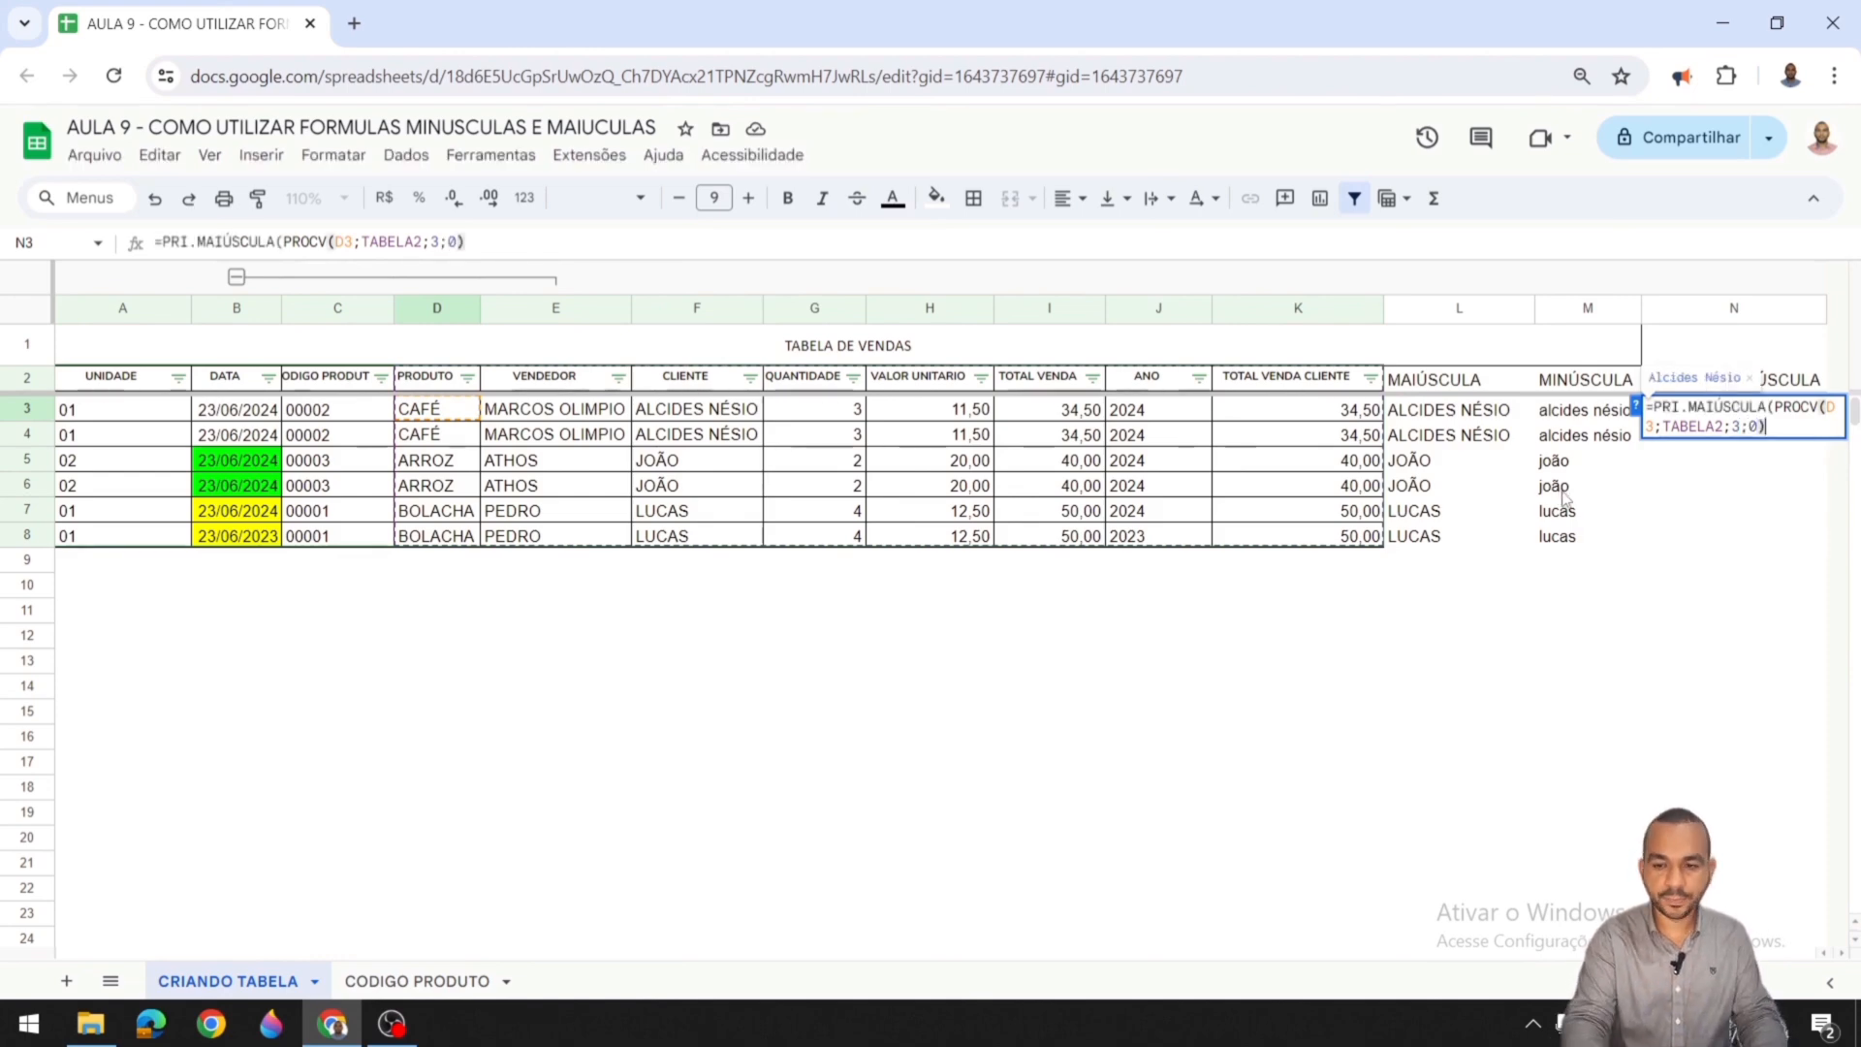
pyautogui.press('Return')
pyautogui.click(1689, 602)
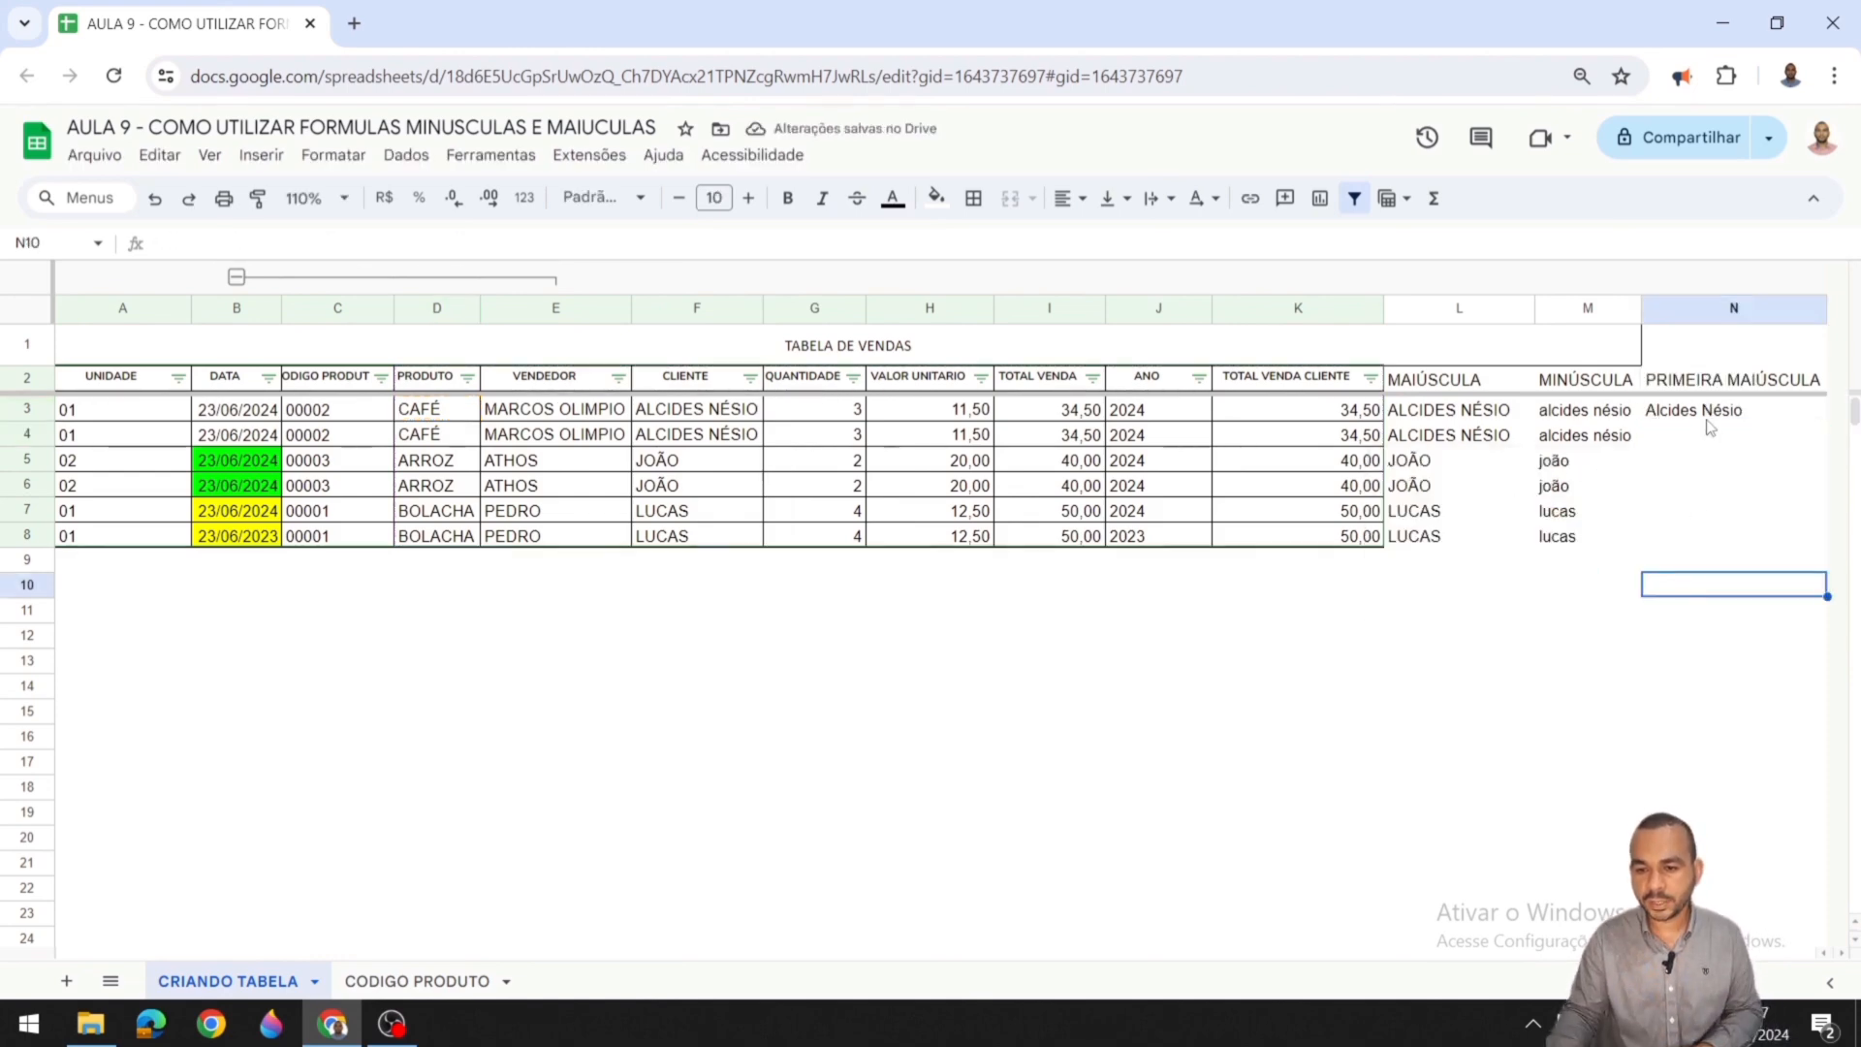
# Step: Fill the PRI.MAIÚSCULA formula from N3 down to N8
pyautogui.click(1703, 419)
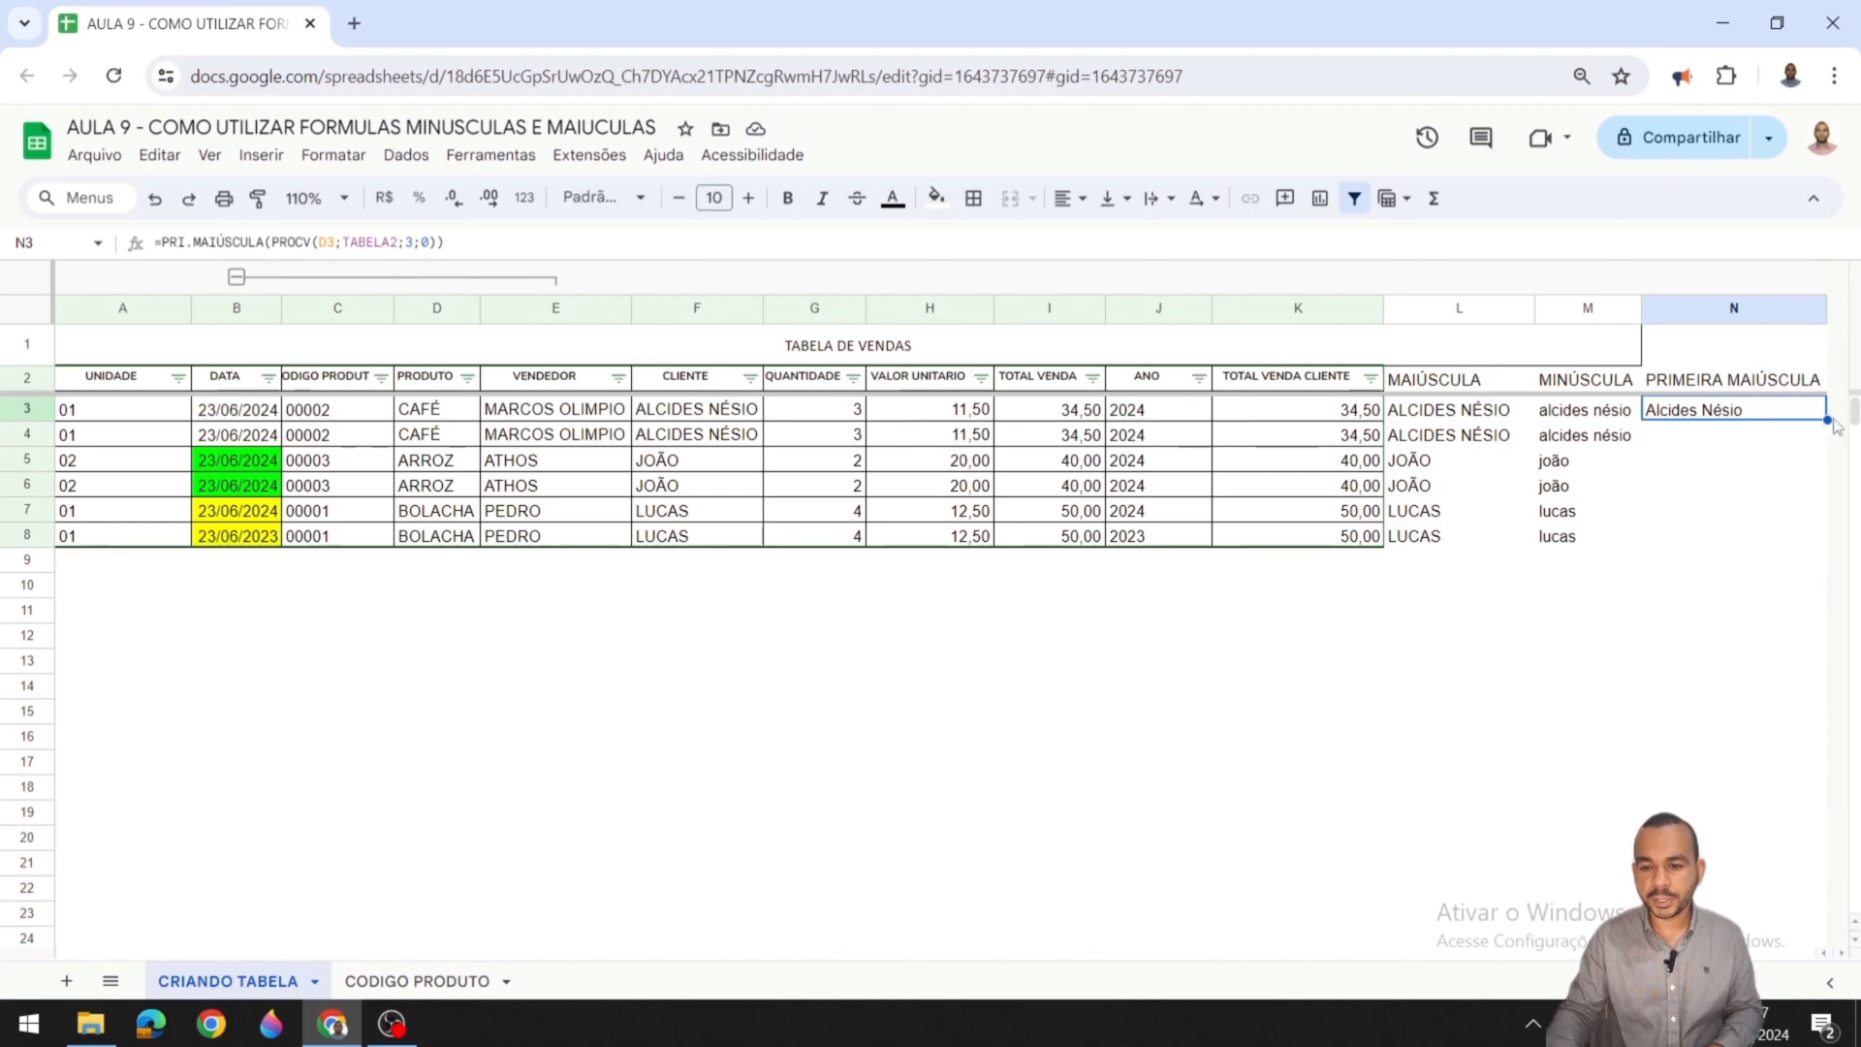
pyautogui.moveTo(1827, 421); pyautogui.dragTo(1790, 533)
# Step: Wrap the N3 formula in SEERRO with empty text "" as the value returned on error
pyautogui.click(1699, 421)
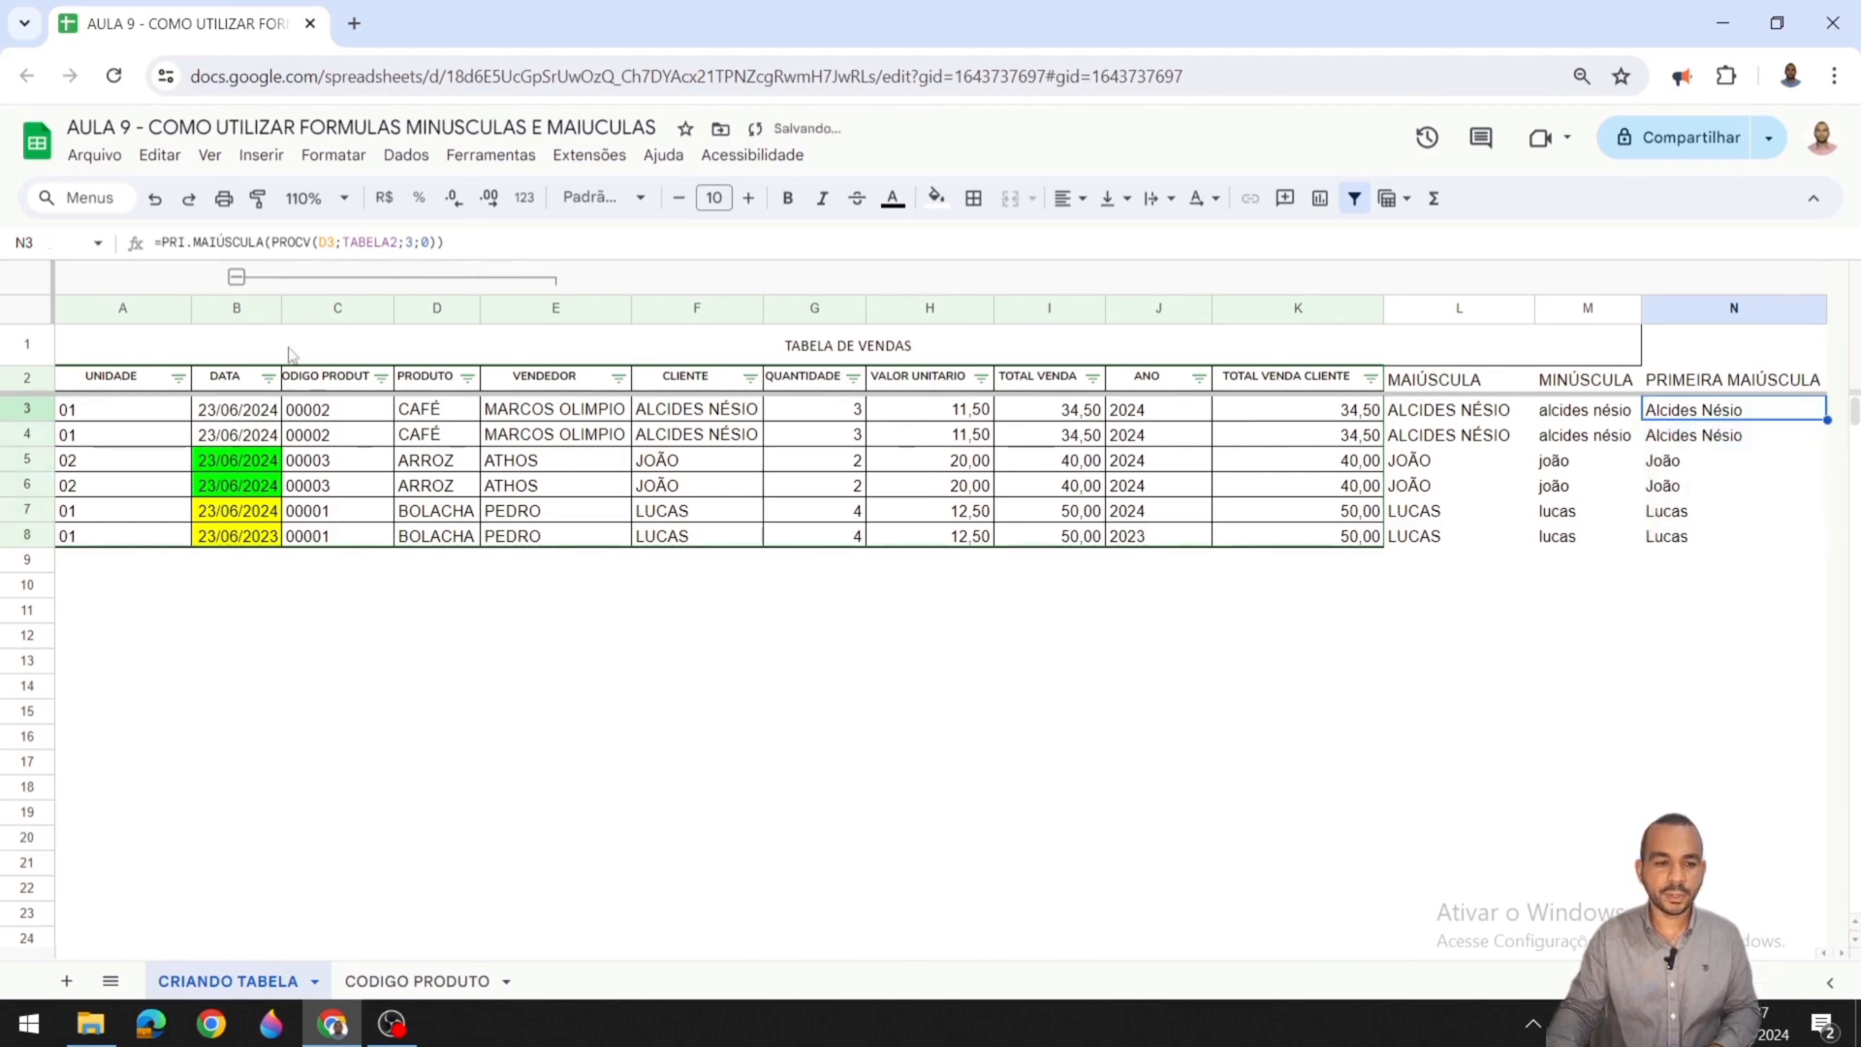
pyautogui.click(161, 243)
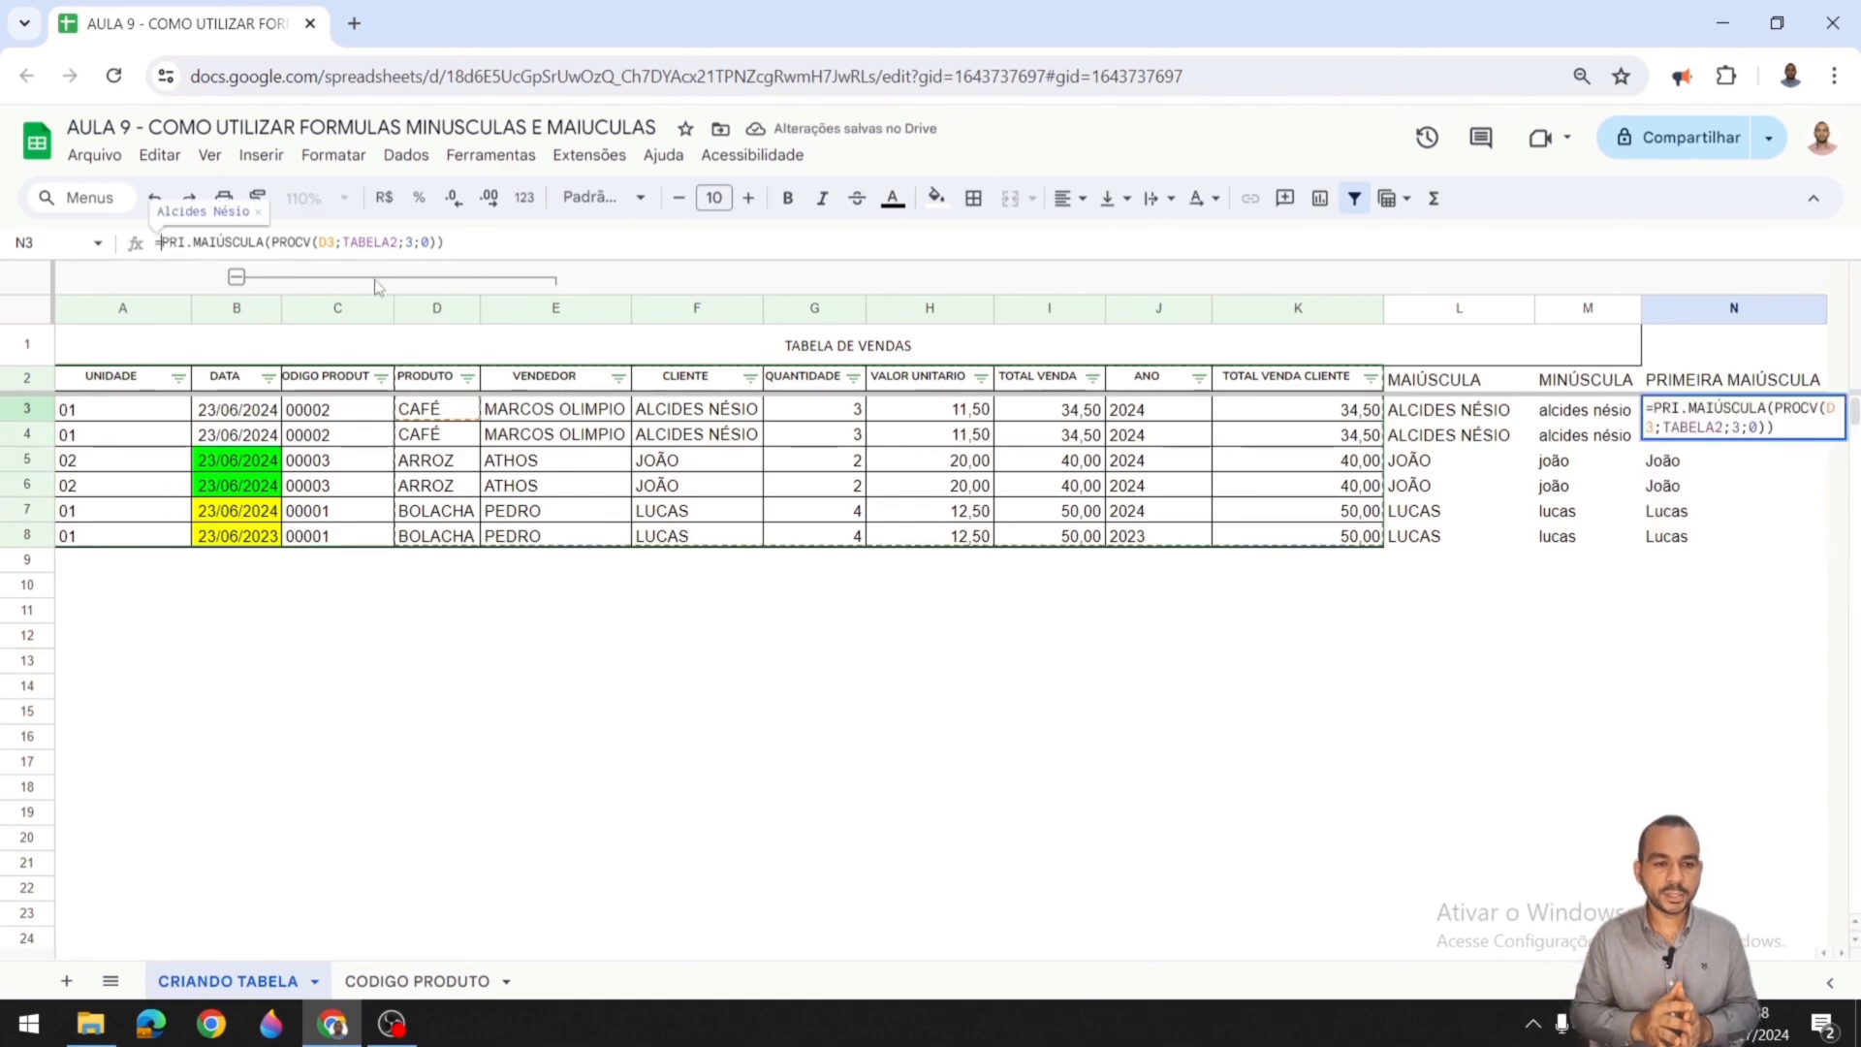
pyautogui.write('SEERRO(')
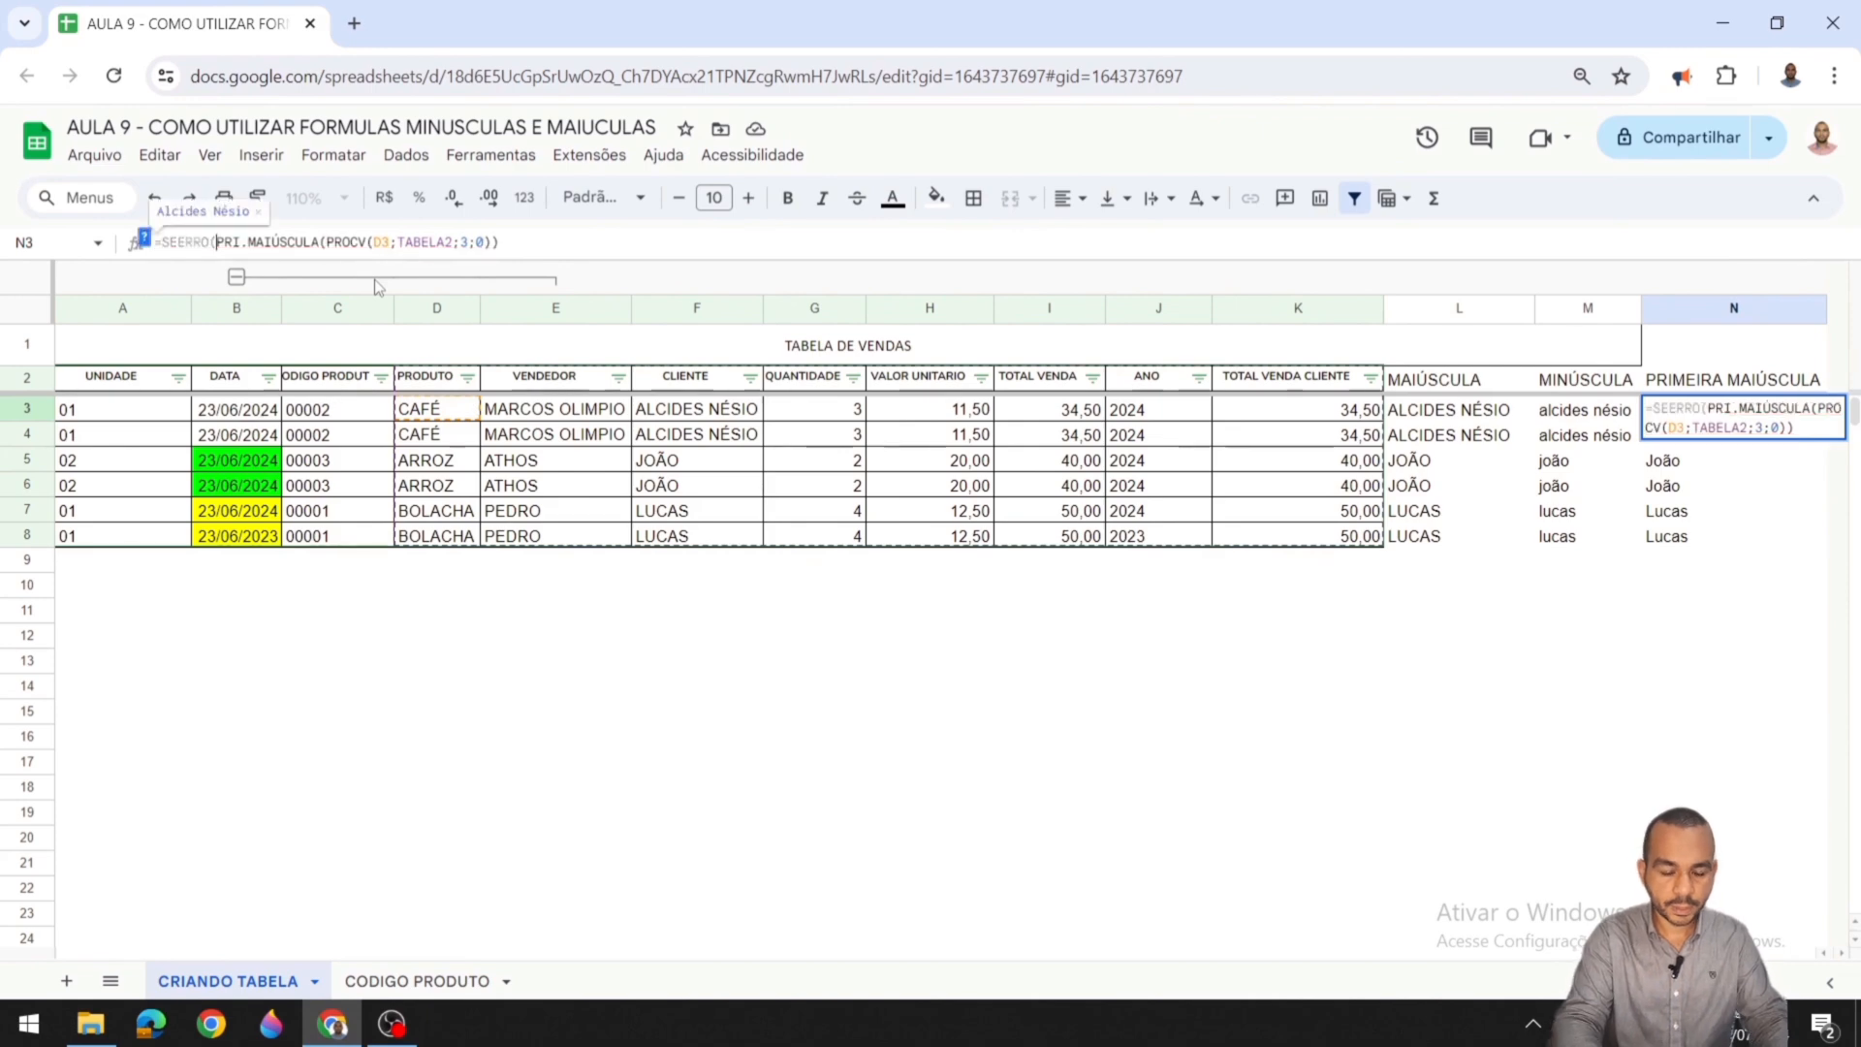
pyautogui.click(541, 251)
pyautogui.write(';')
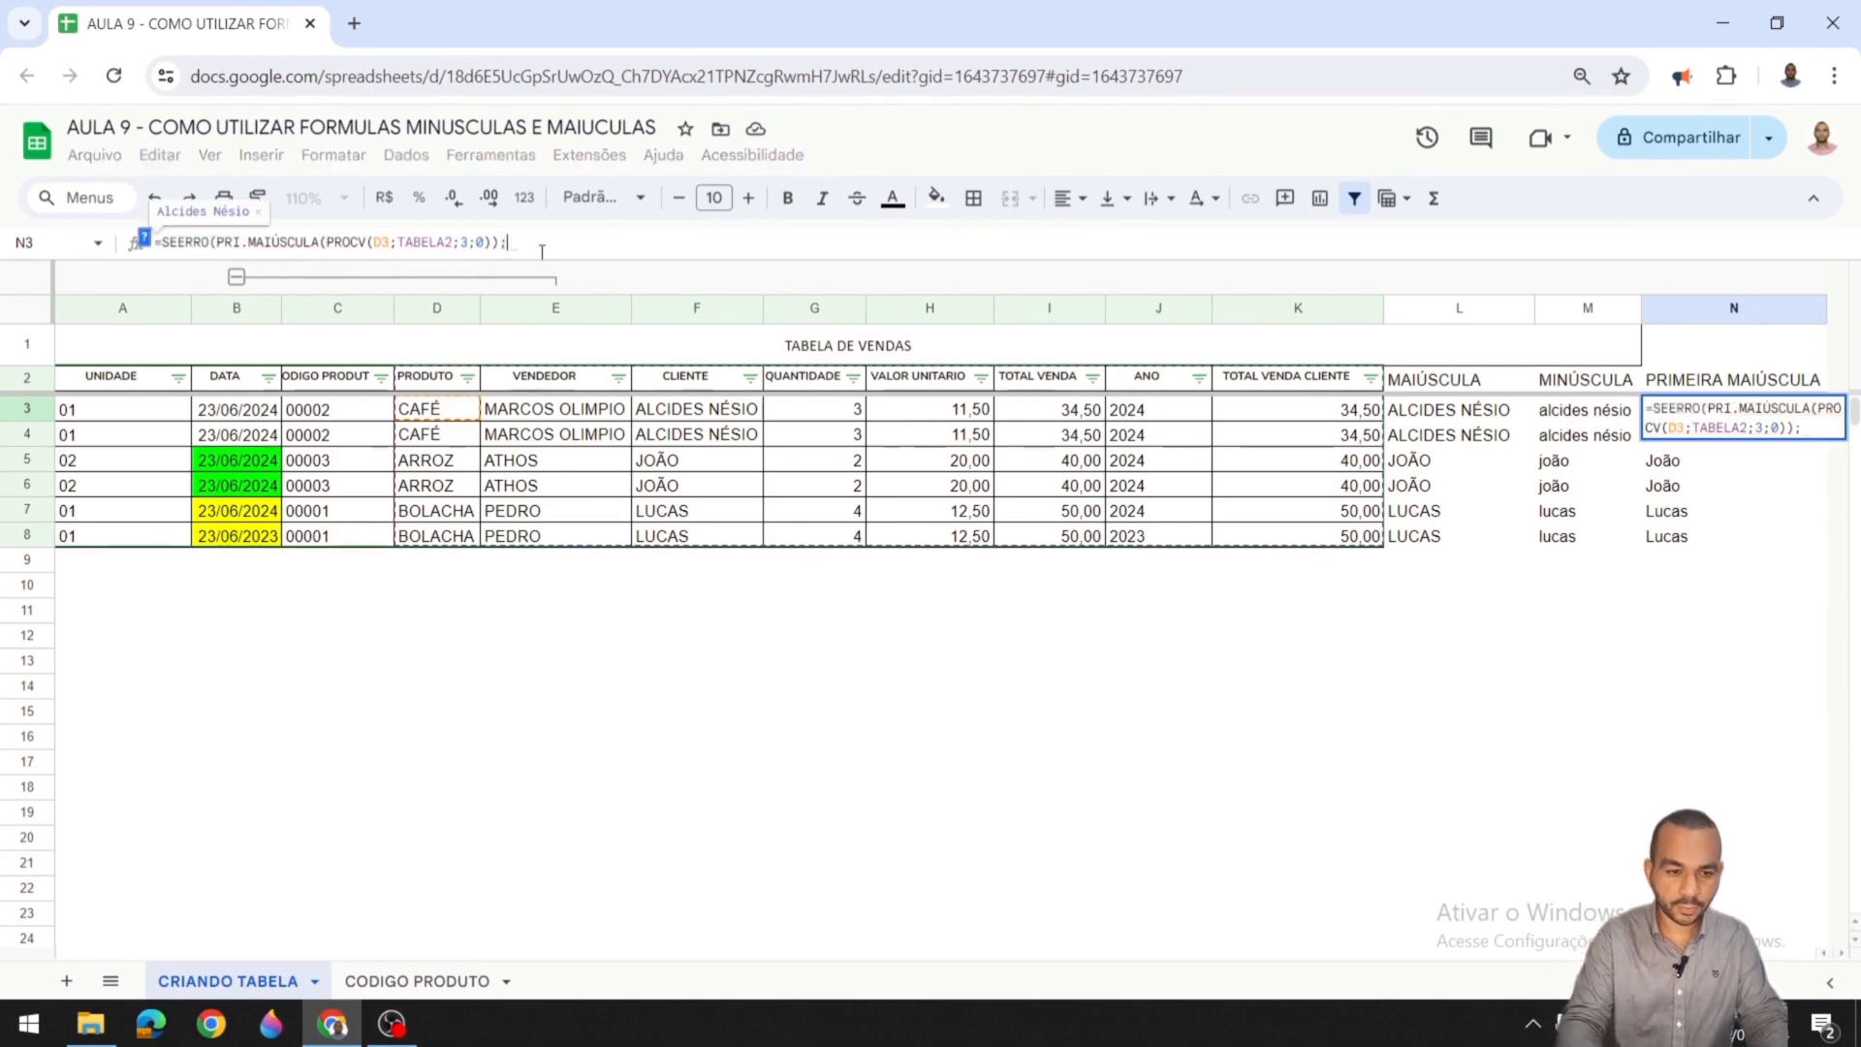
pyautogui.write('"")')
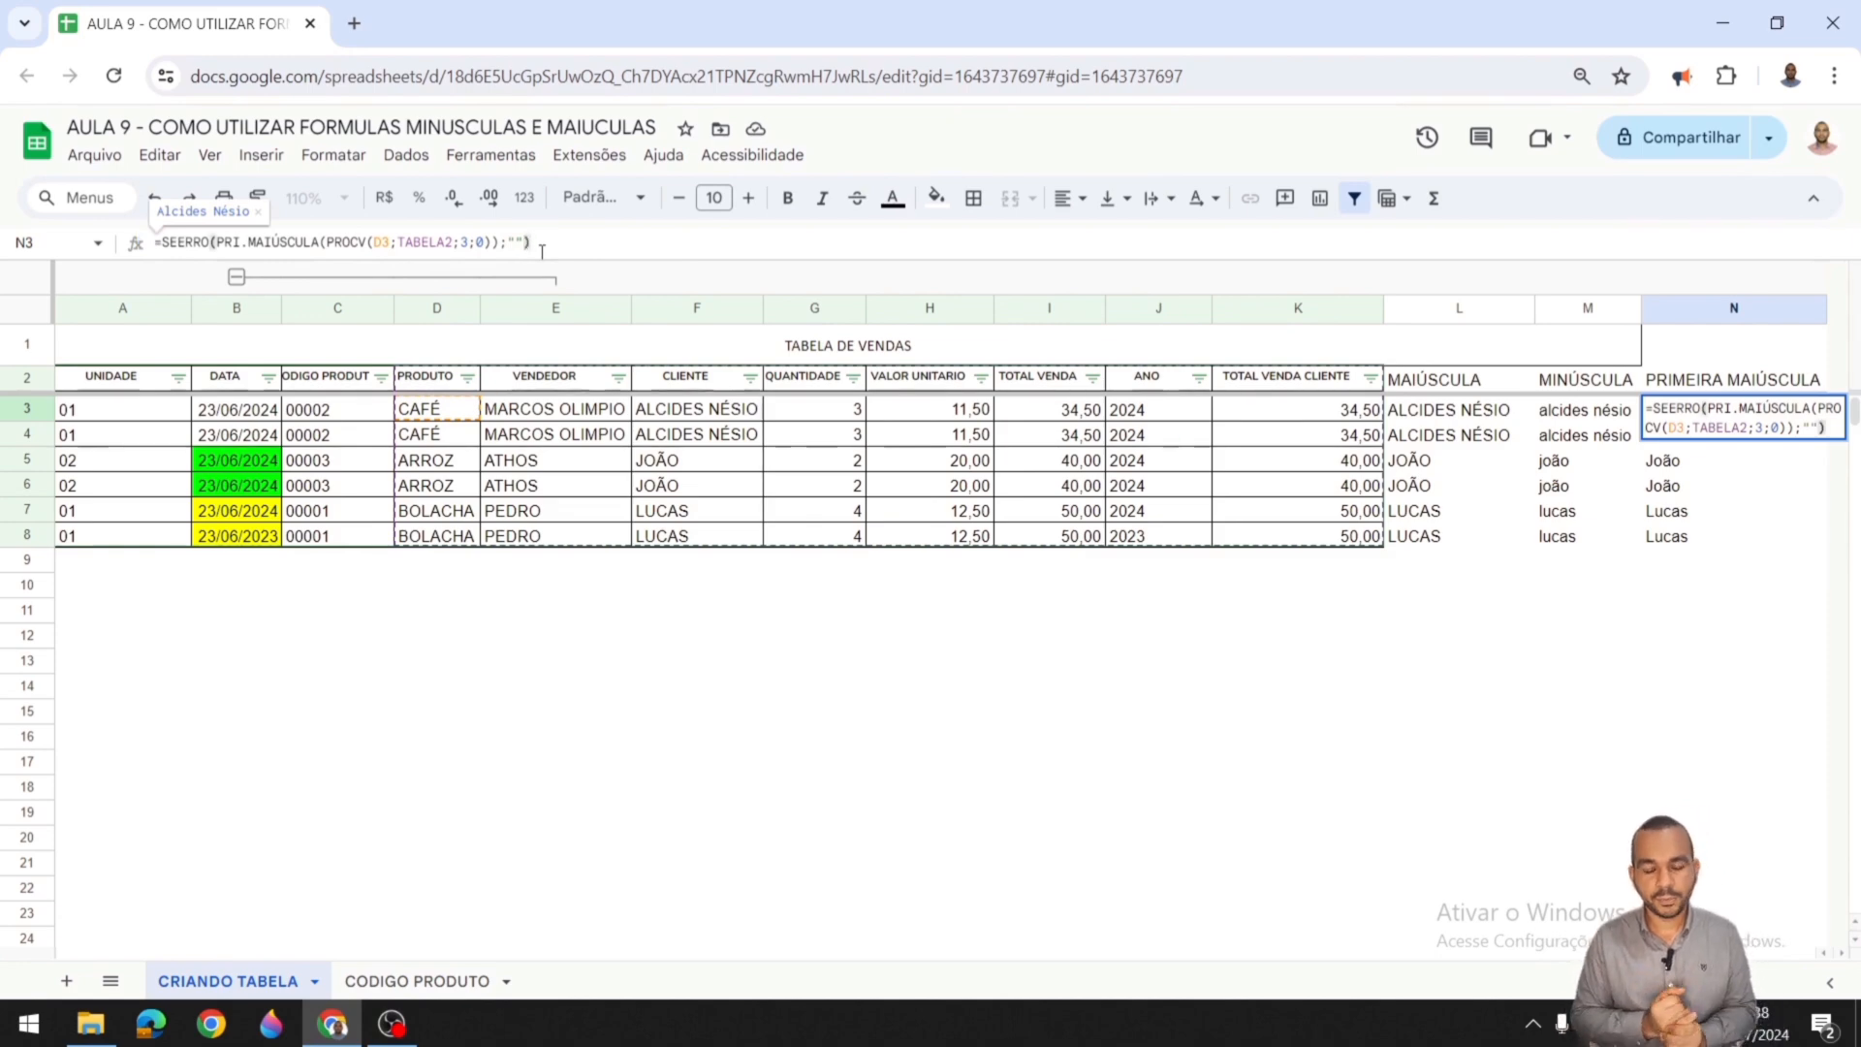
pyautogui.press('Return')
pyautogui.press('Return')
pyautogui.click(1774, 560)
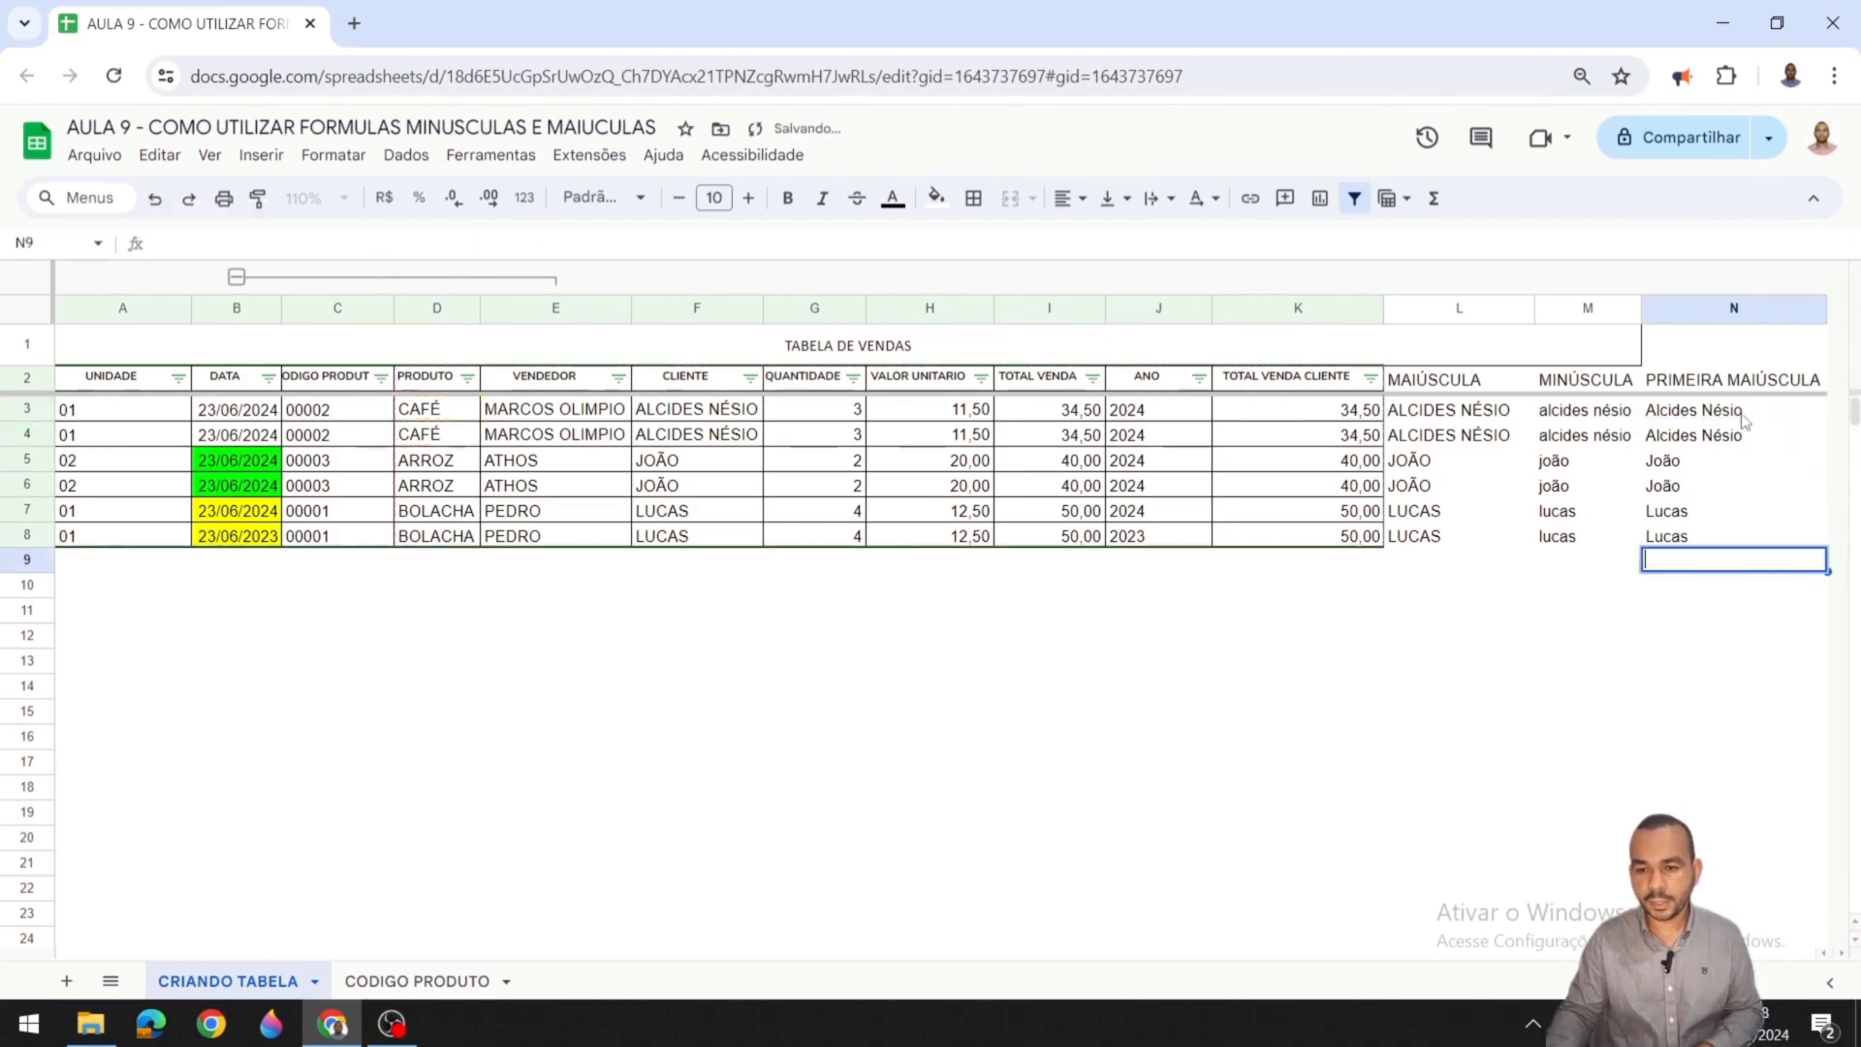
# Step: Fill the SEERRO formula from N3 down to N18
pyautogui.click(1798, 410)
pyautogui.moveTo(1826, 419); pyautogui.dragTo(1783, 787)
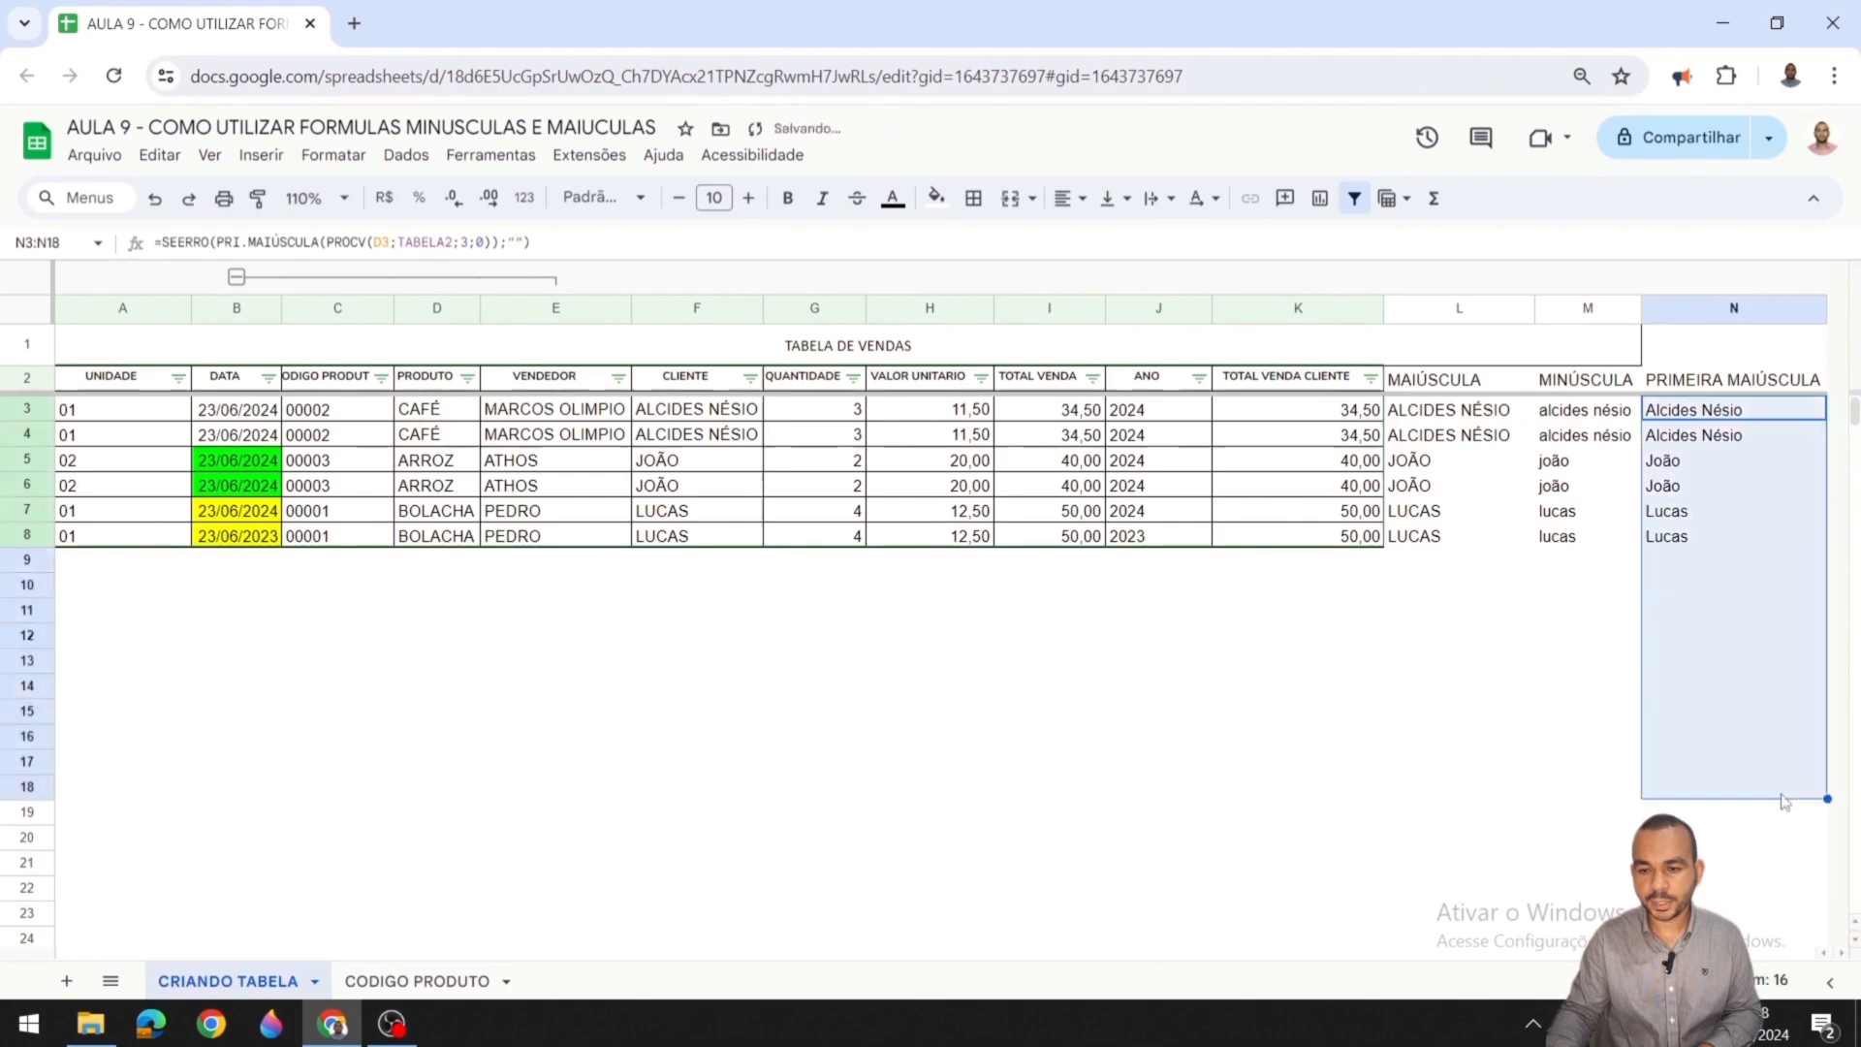
# Step: Test the column N formulas by filling BOLACHA from D8 down to D15, and undo that fill
pyautogui.click(469, 543)
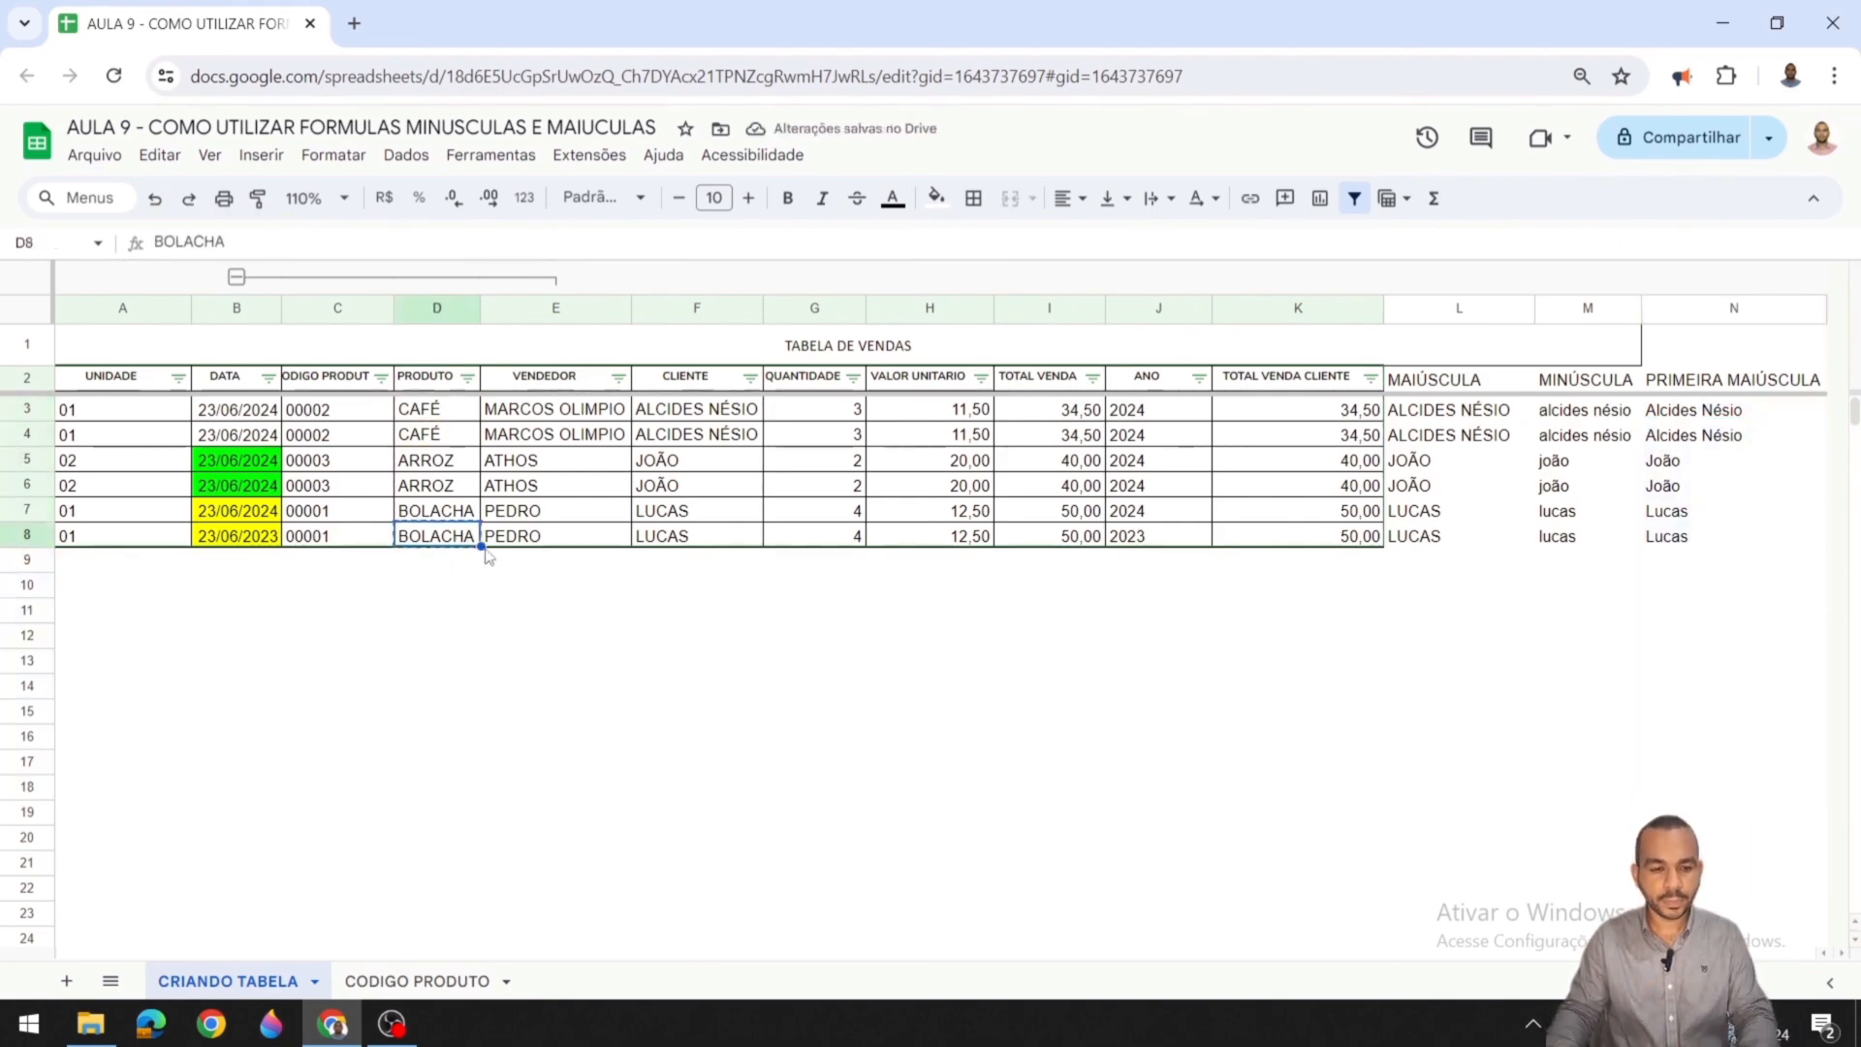
pyautogui.moveTo(481, 546); pyautogui.dragTo(496, 716)
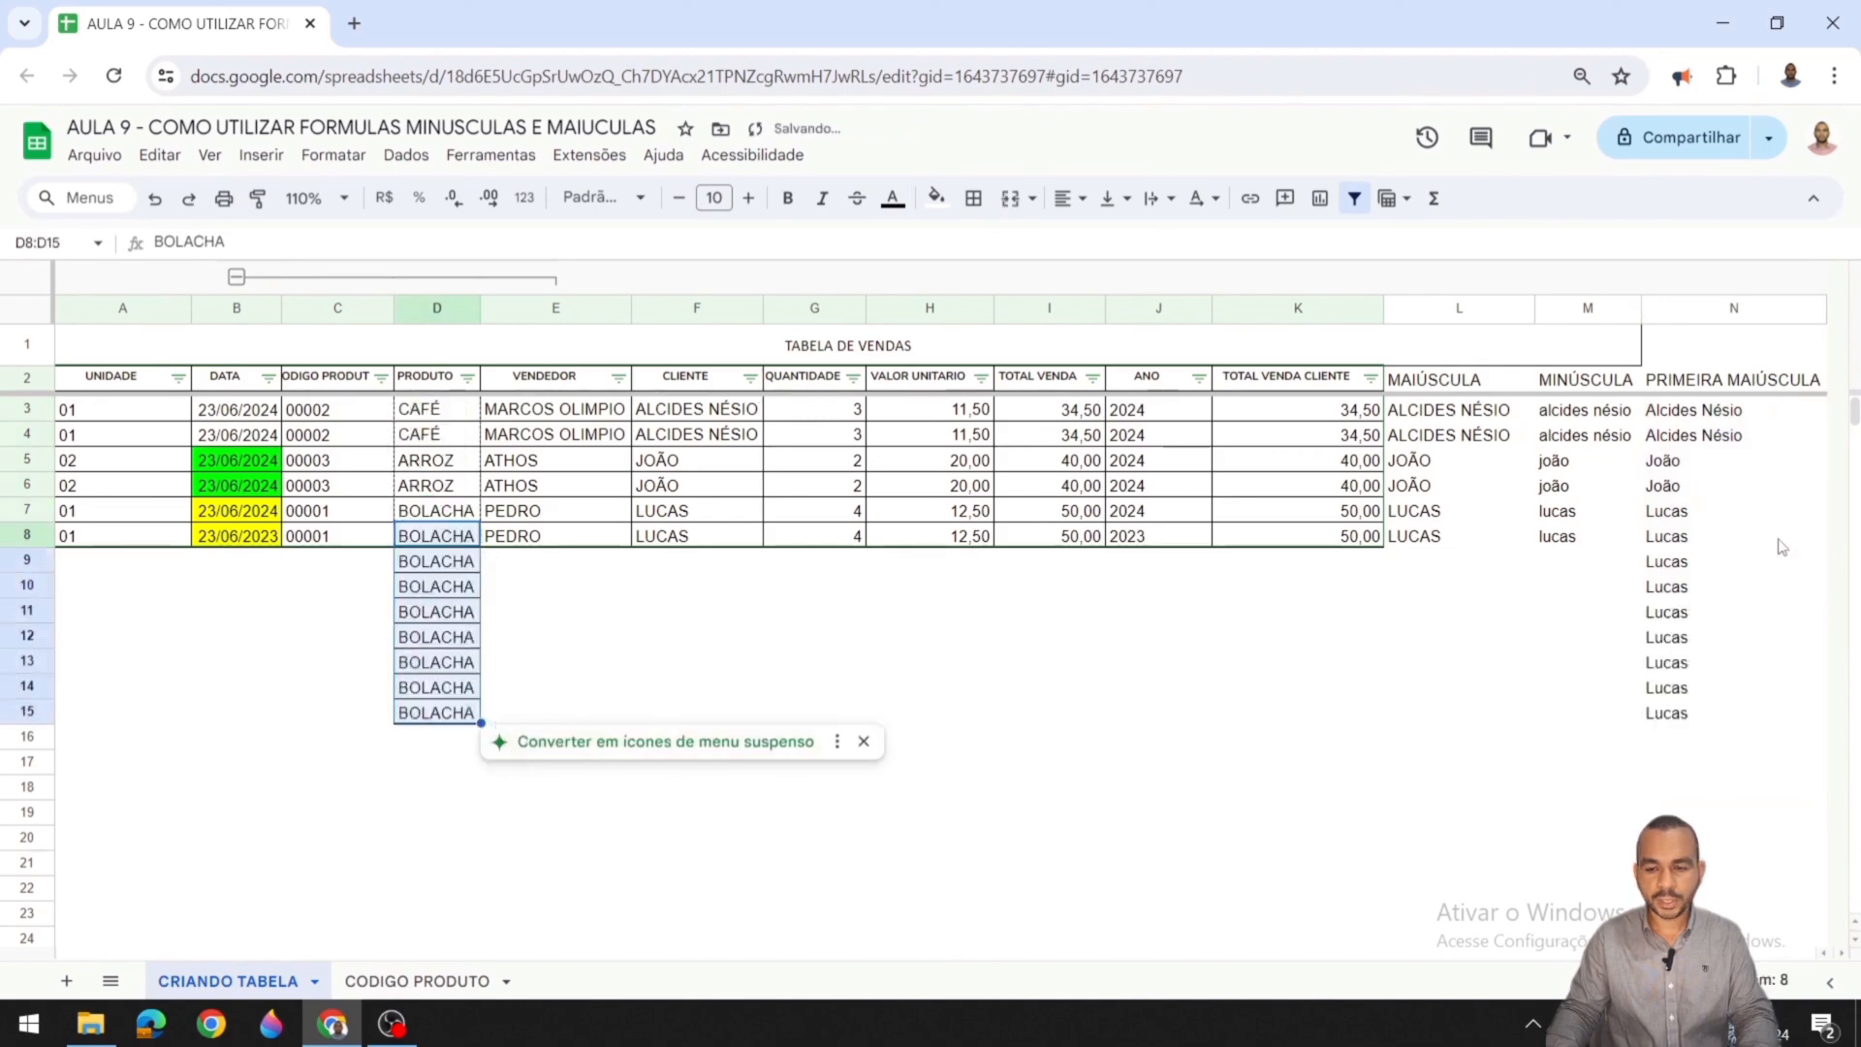
pyautogui.click(1744, 536)
pyautogui.hotkey('ctrl', 'z')
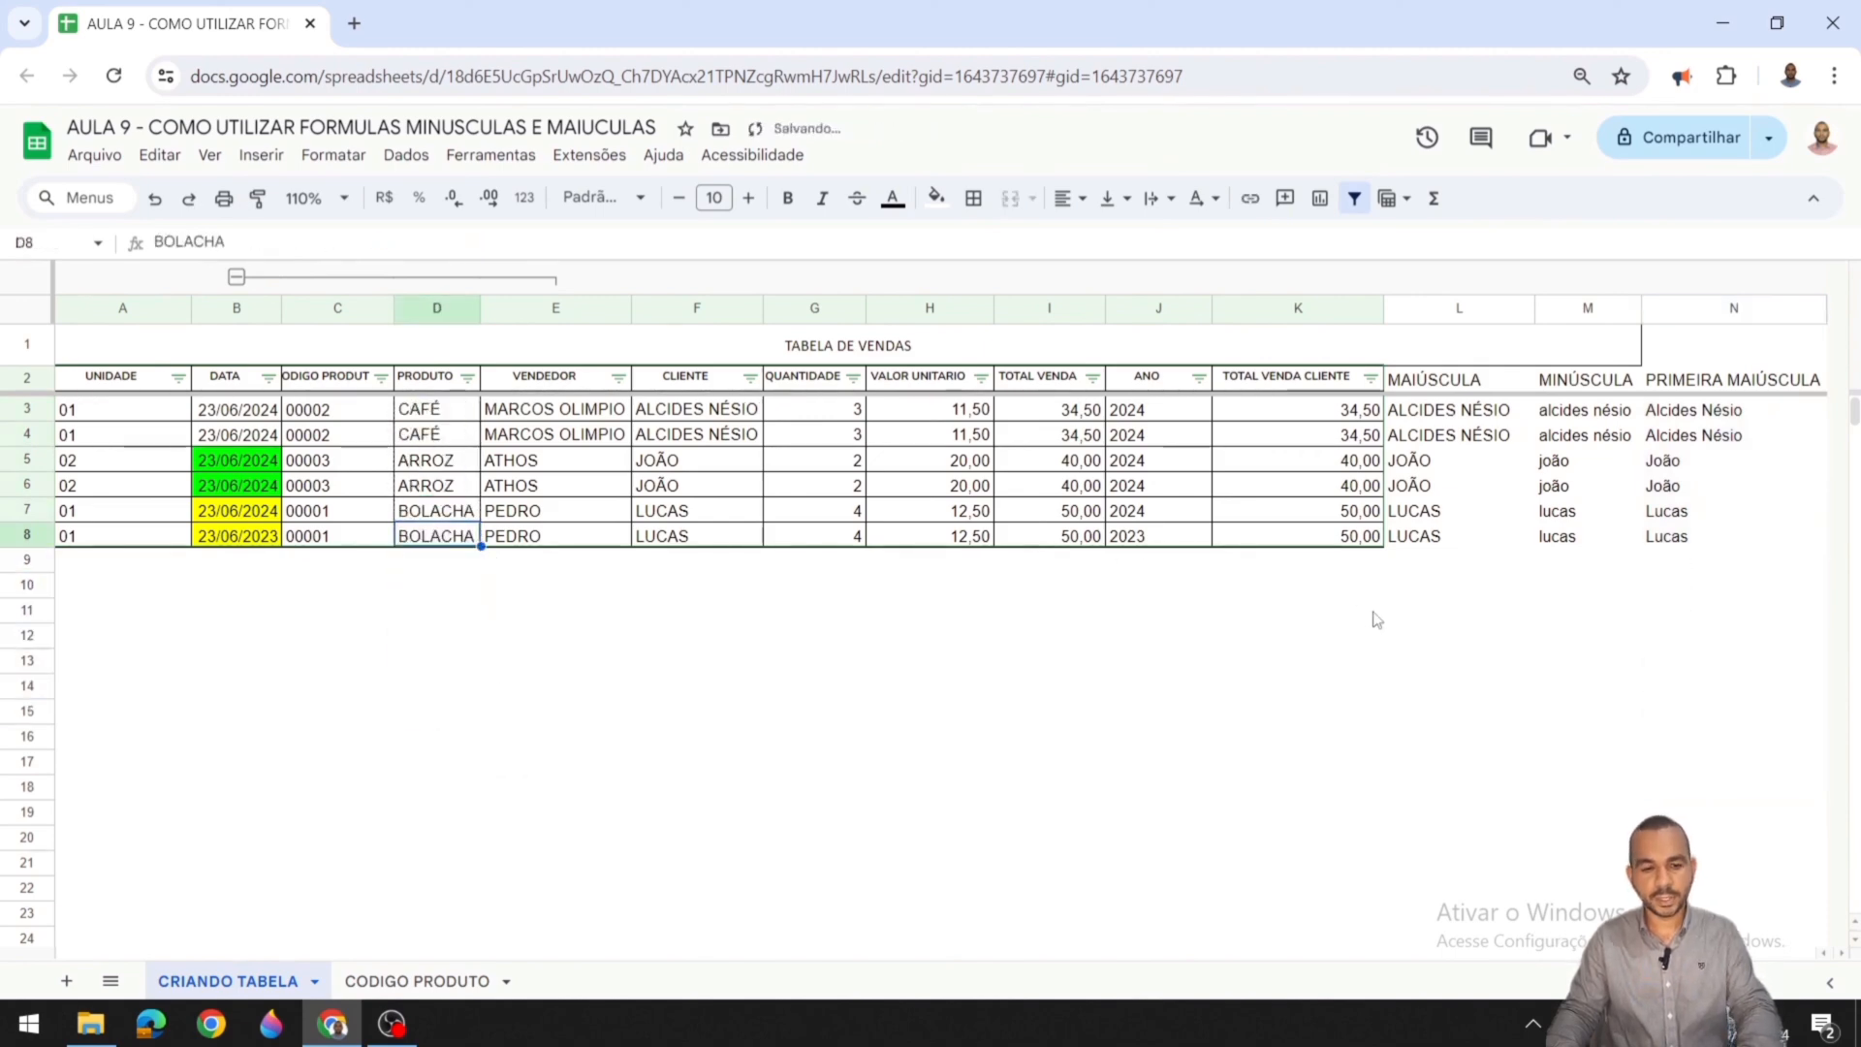
pyautogui.click(1586, 615)
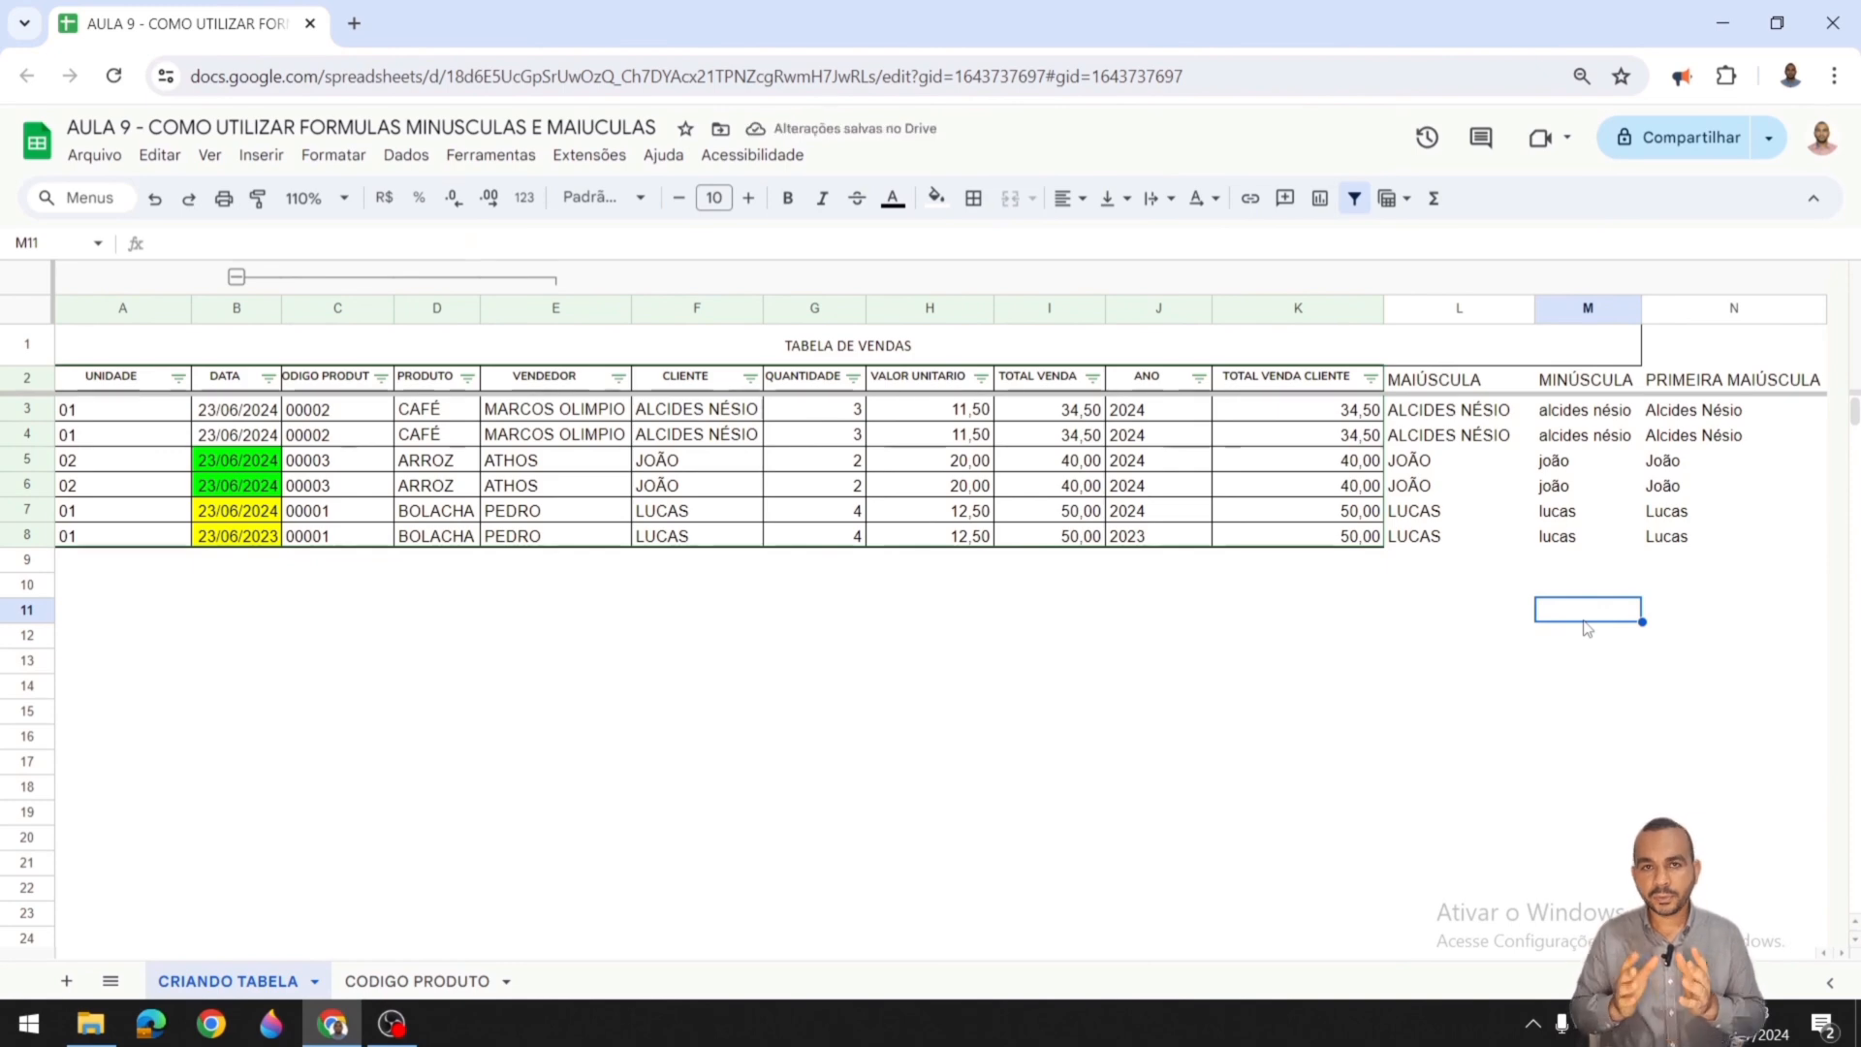